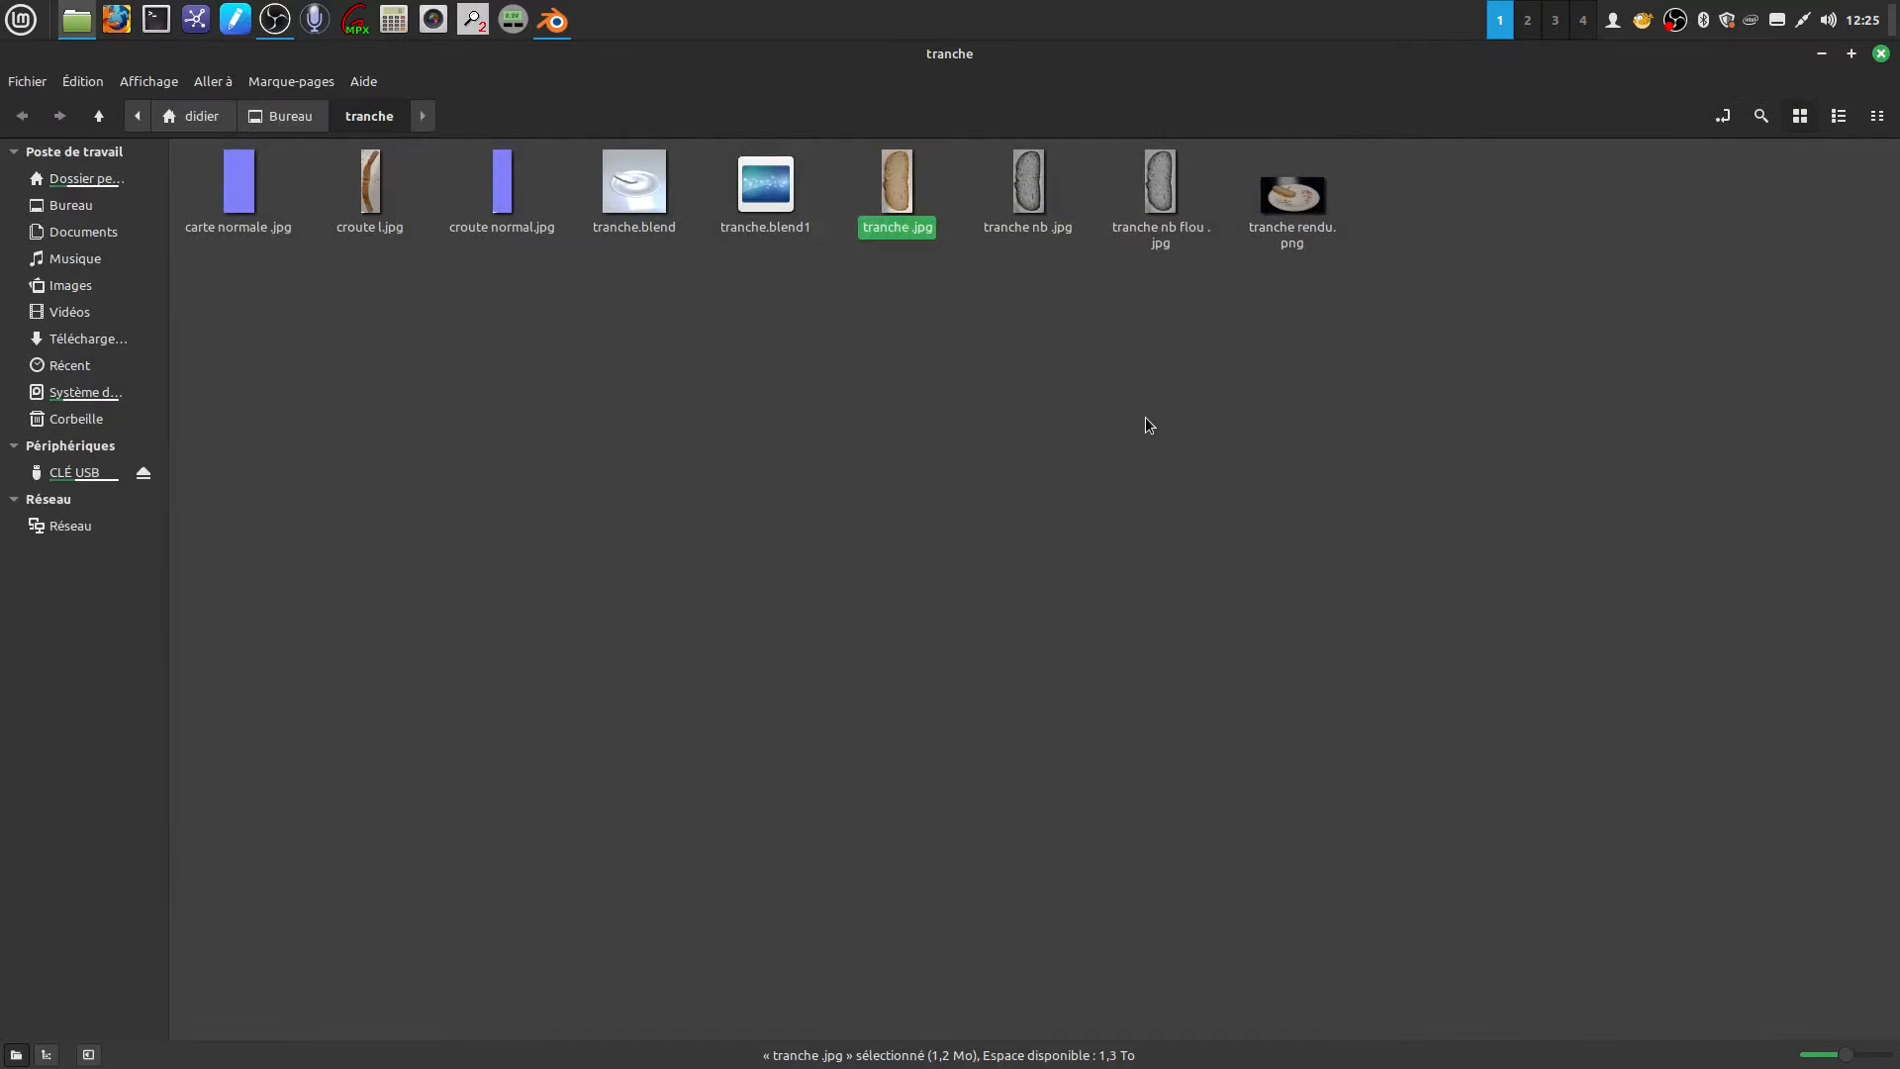
- View the crust photo croute l.jpg, then the blurred black-and-white image tranche nb flou .jpg, closing each one
left_click(1119, 410)
left_click(369, 188)
double_click(368, 188)
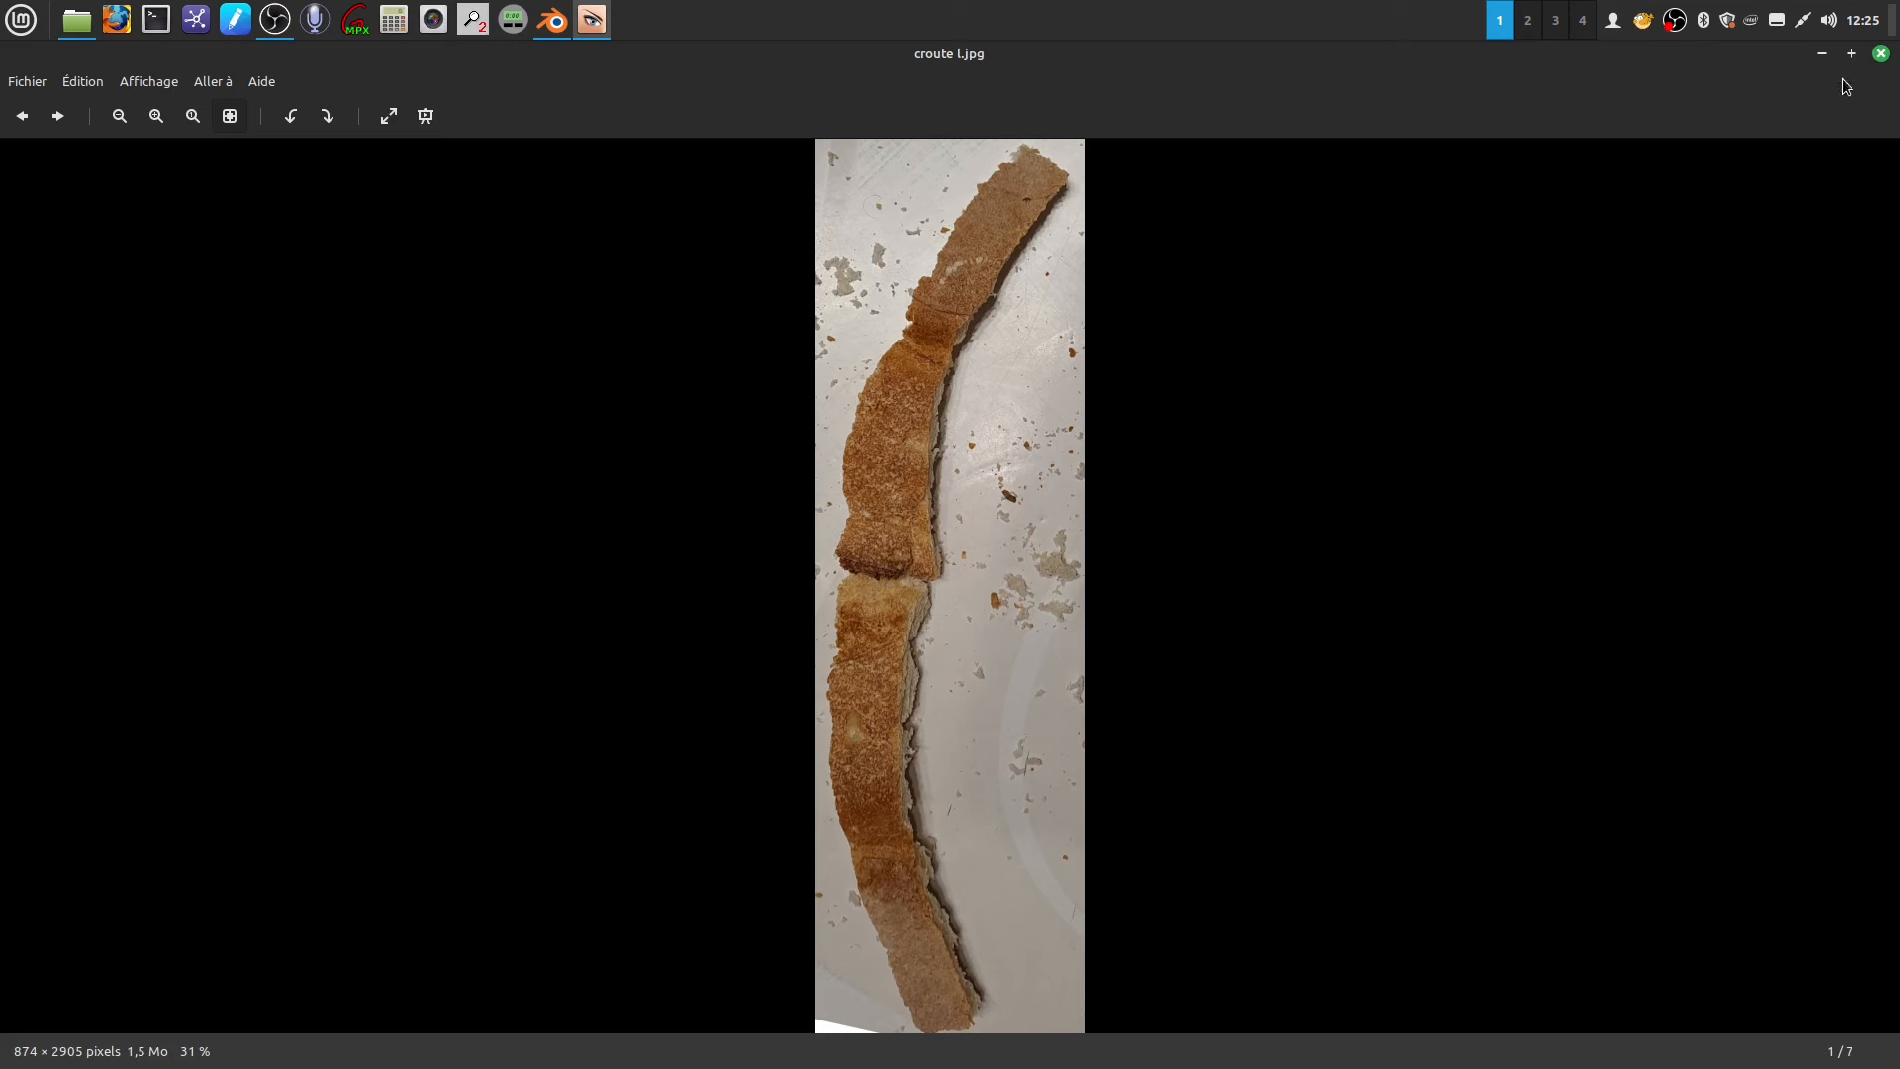
left_click(1881, 53)
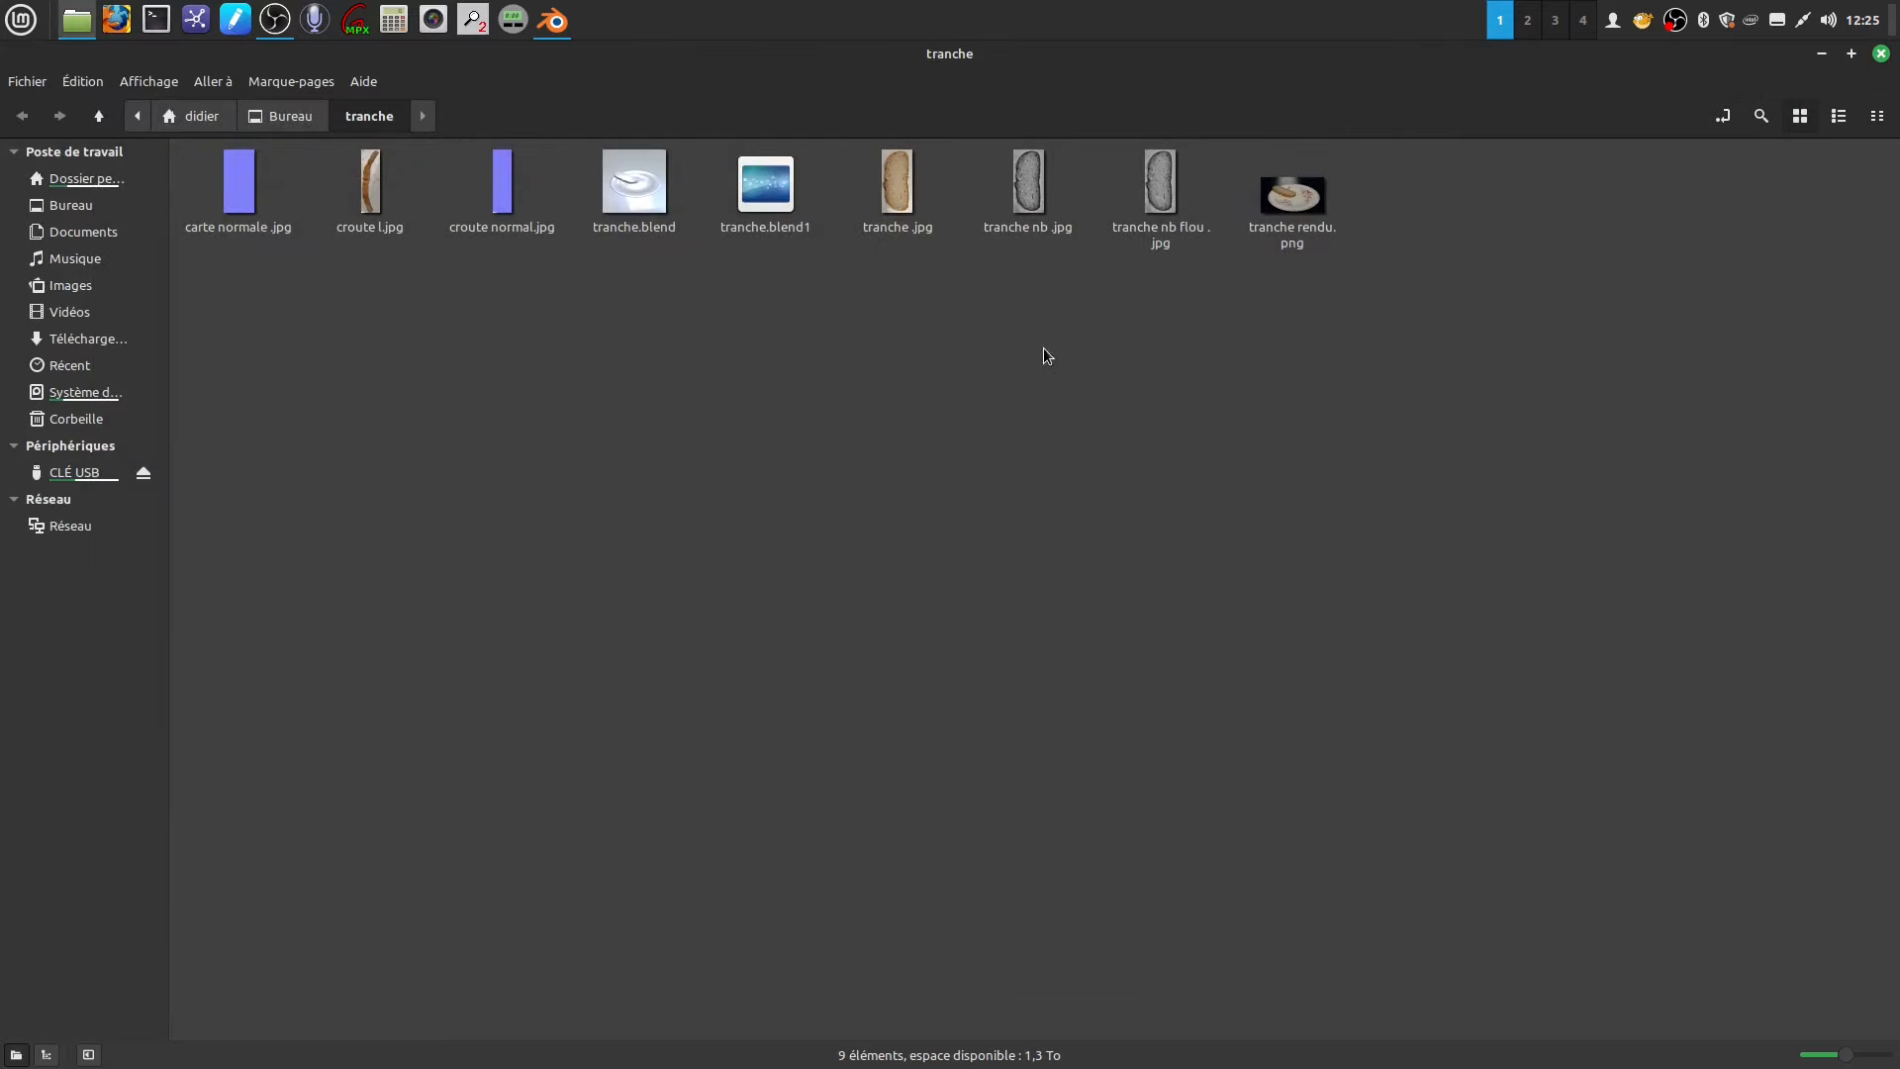
double_click(1160, 196)
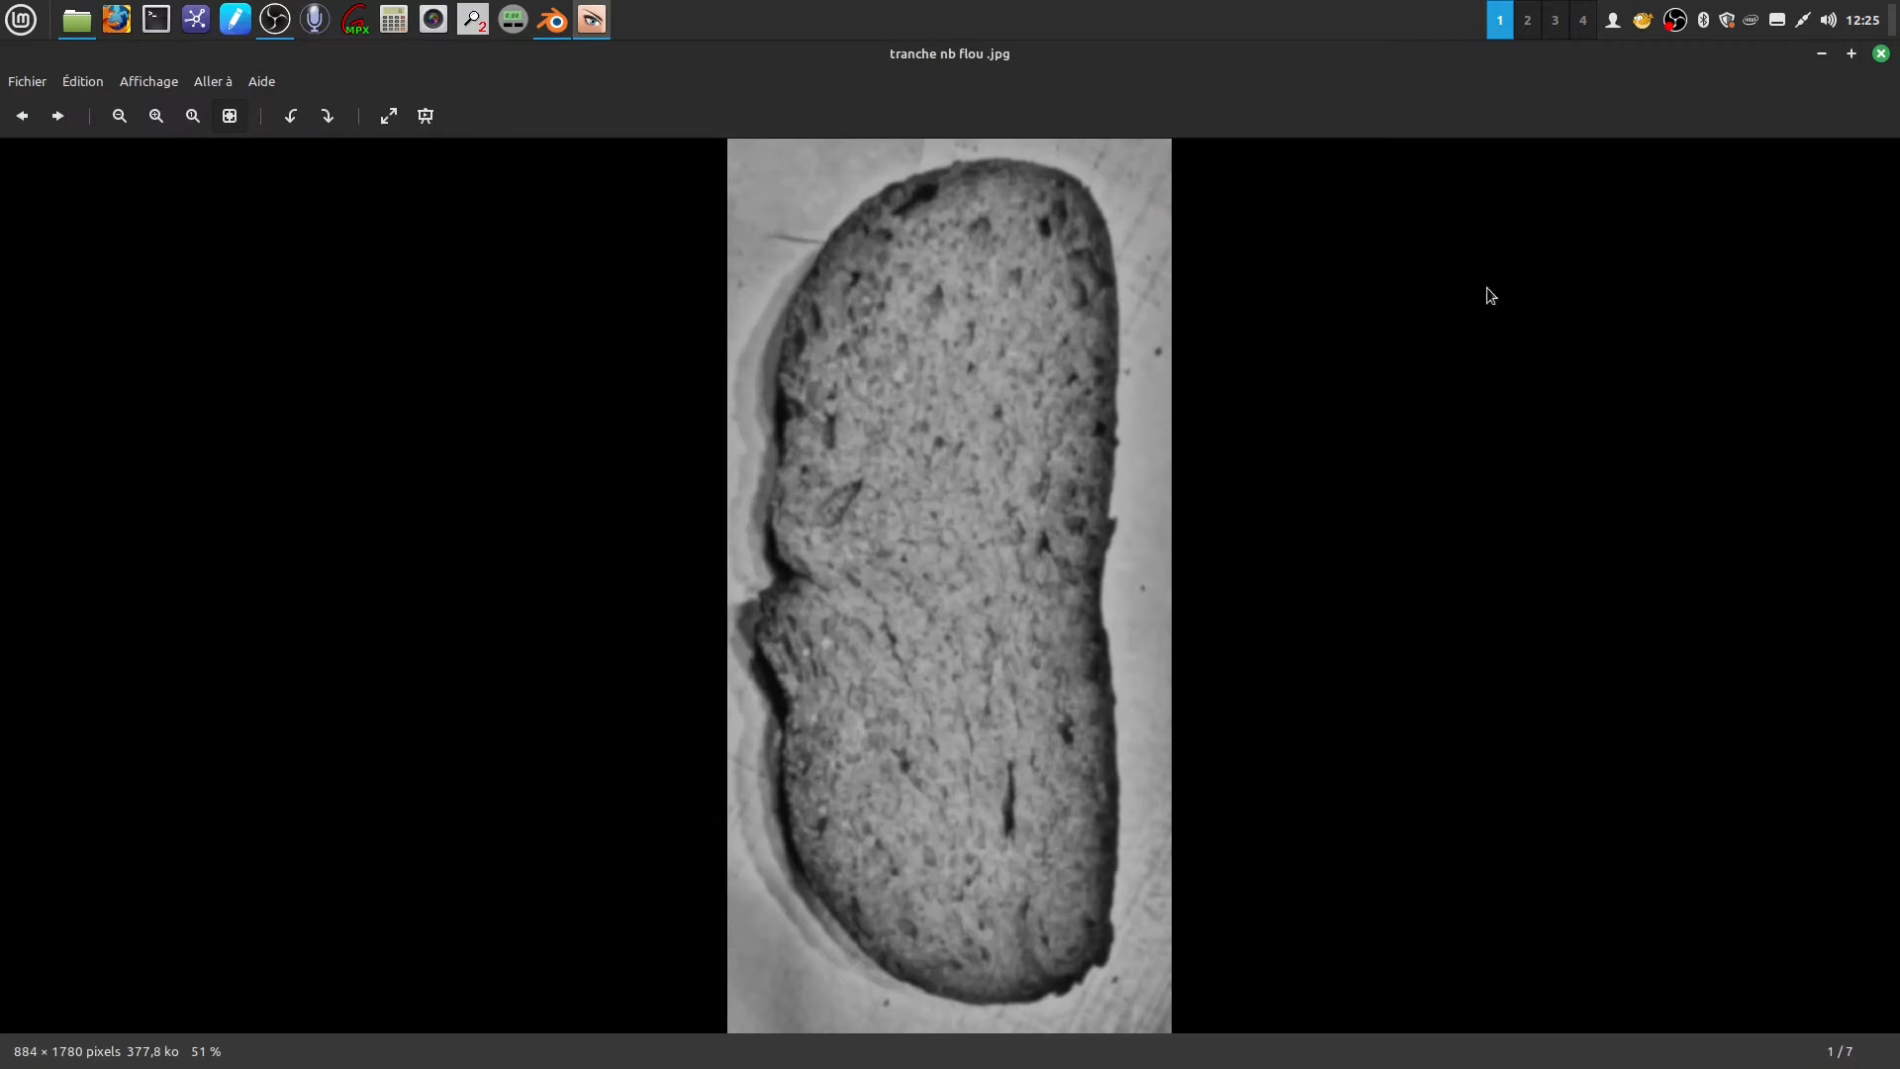
left_click(1877, 55)
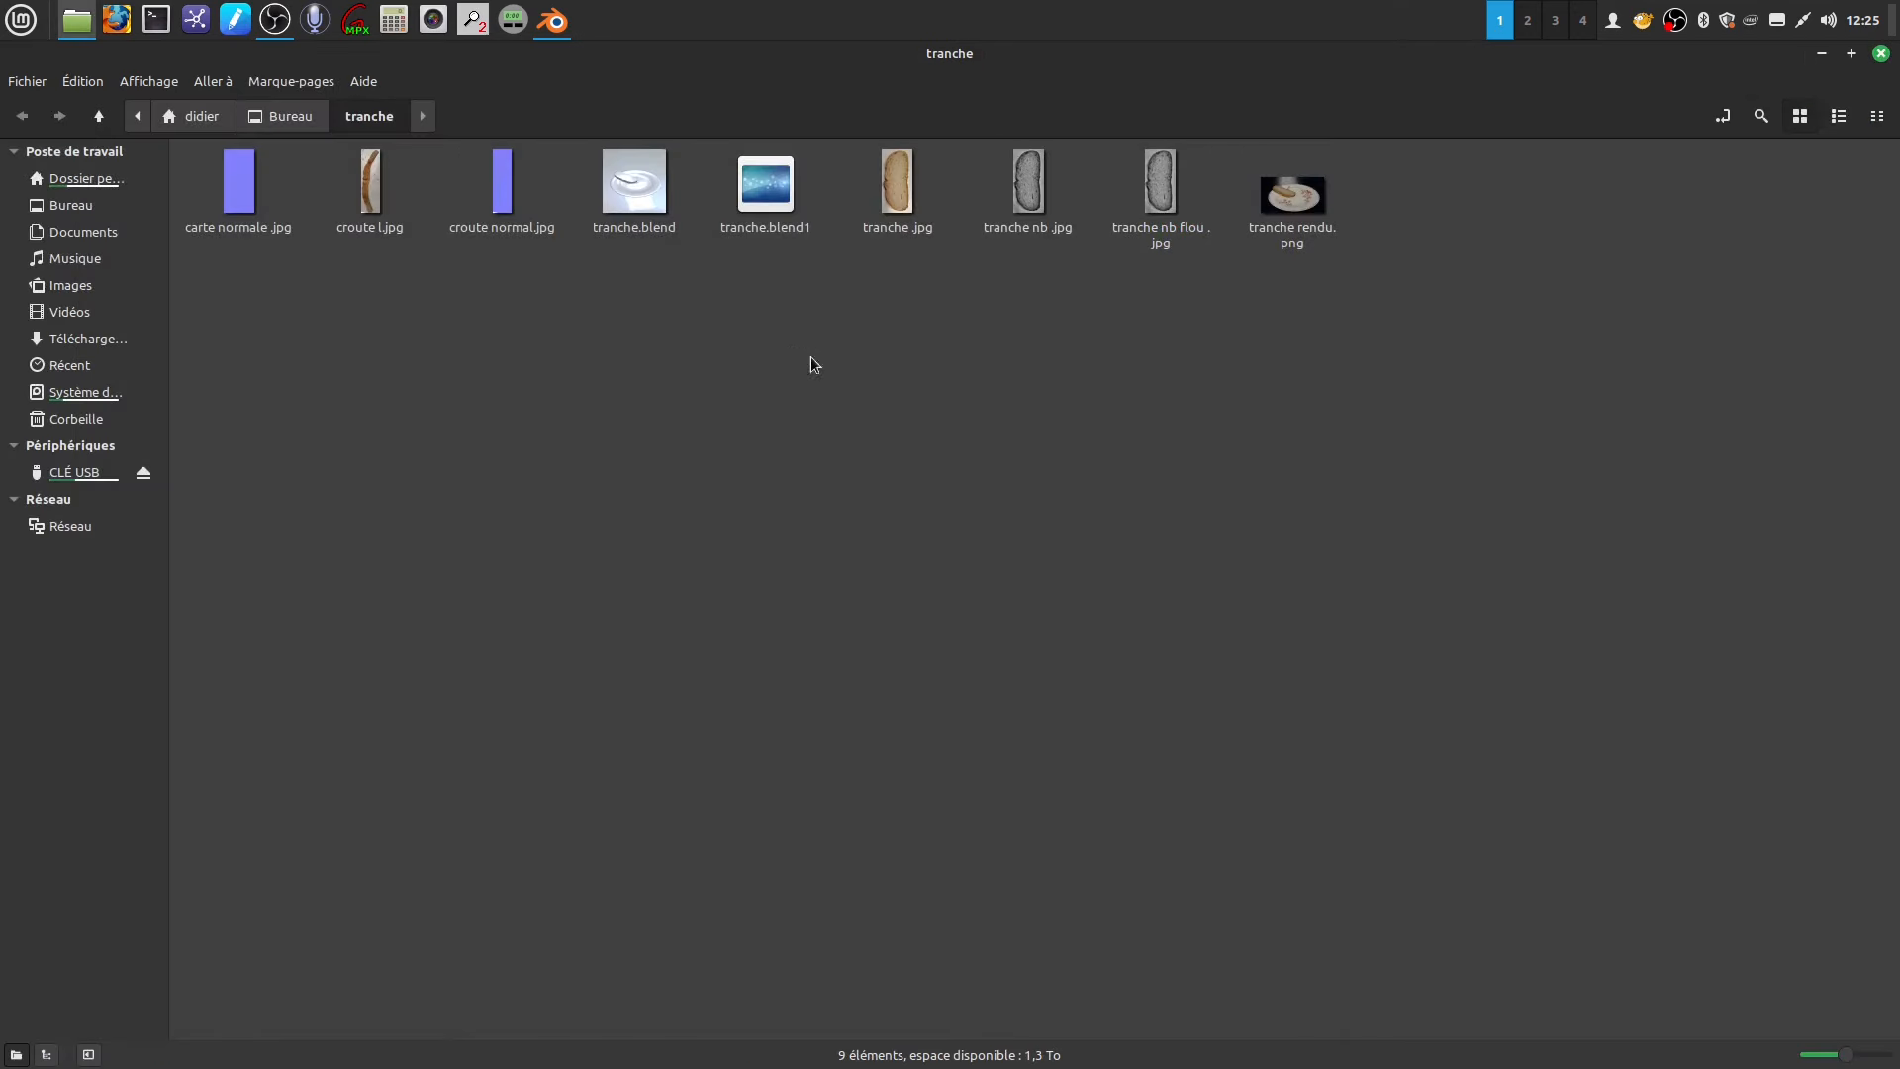
- Open the bread slice photo tranche .jpg from the tranche folder in the GIMP image editor
right_click(896, 187)
mouse_move(918, 246)
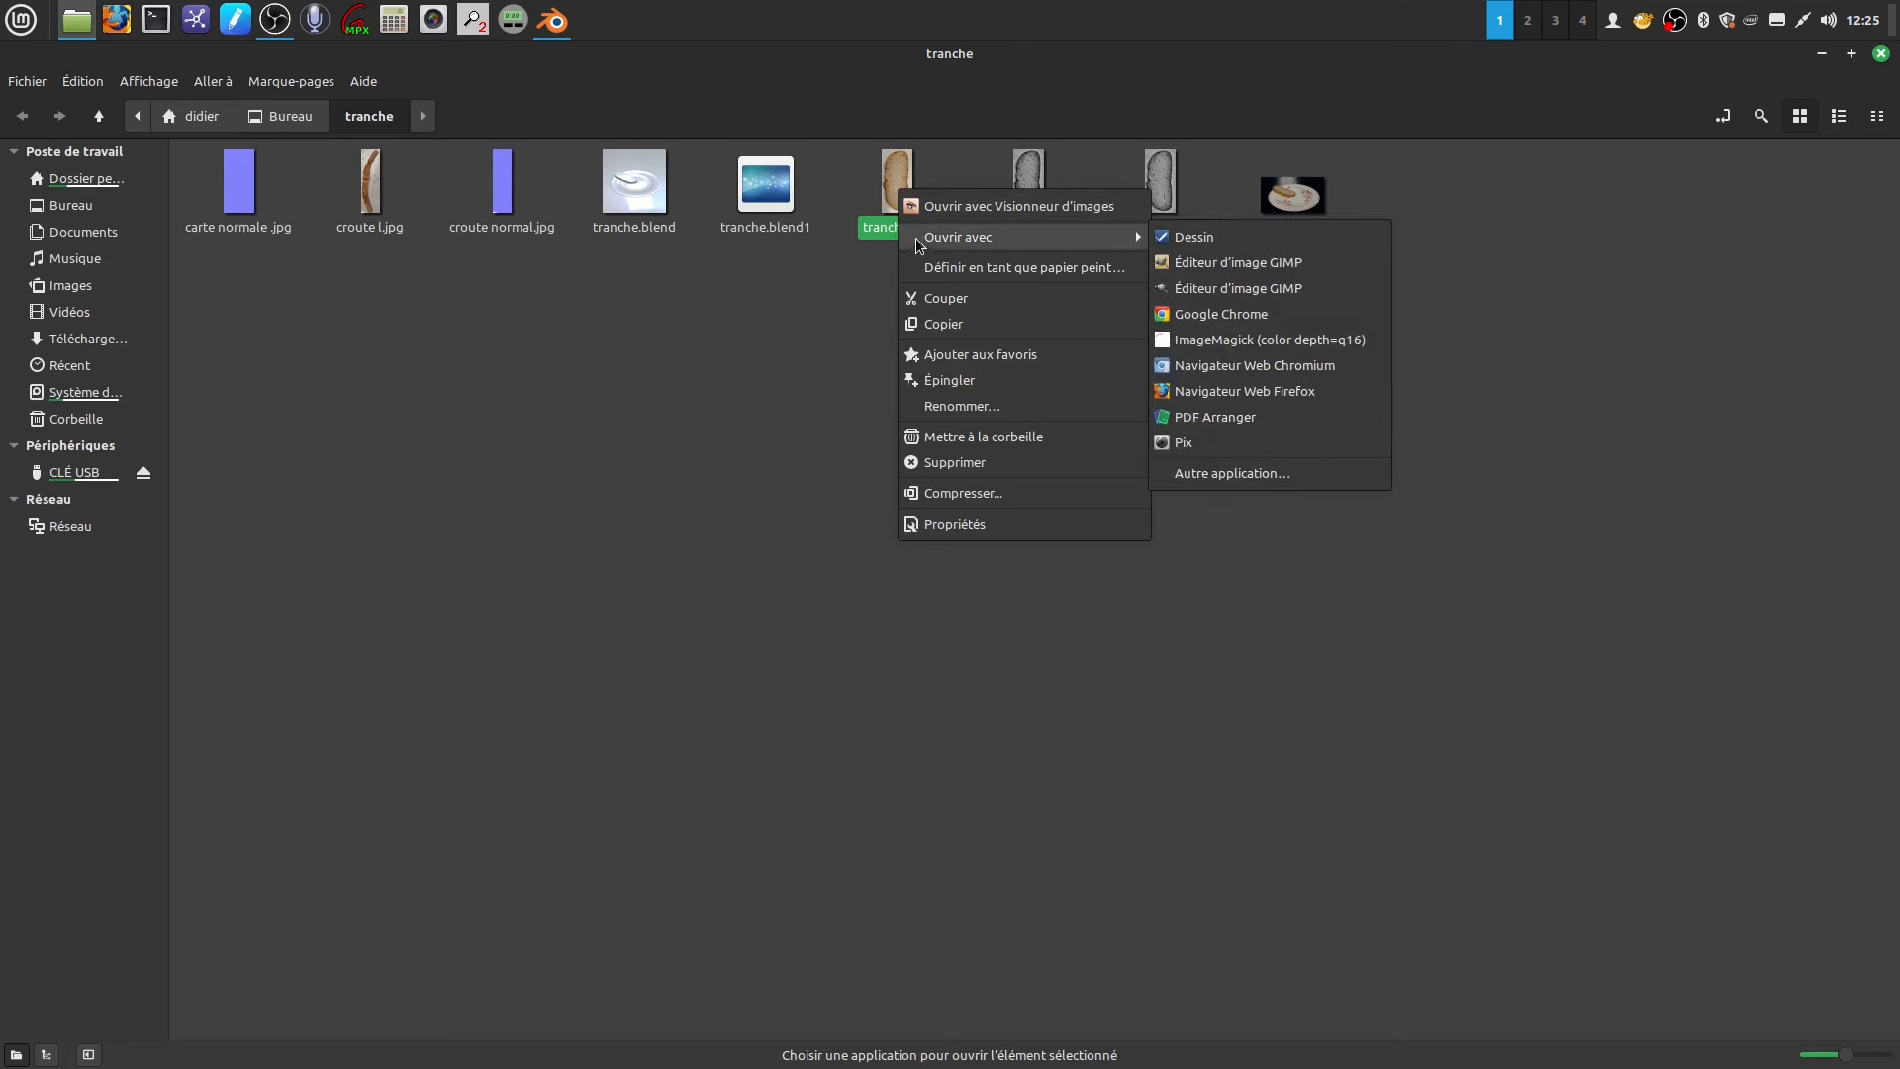
left_click(1238, 289)
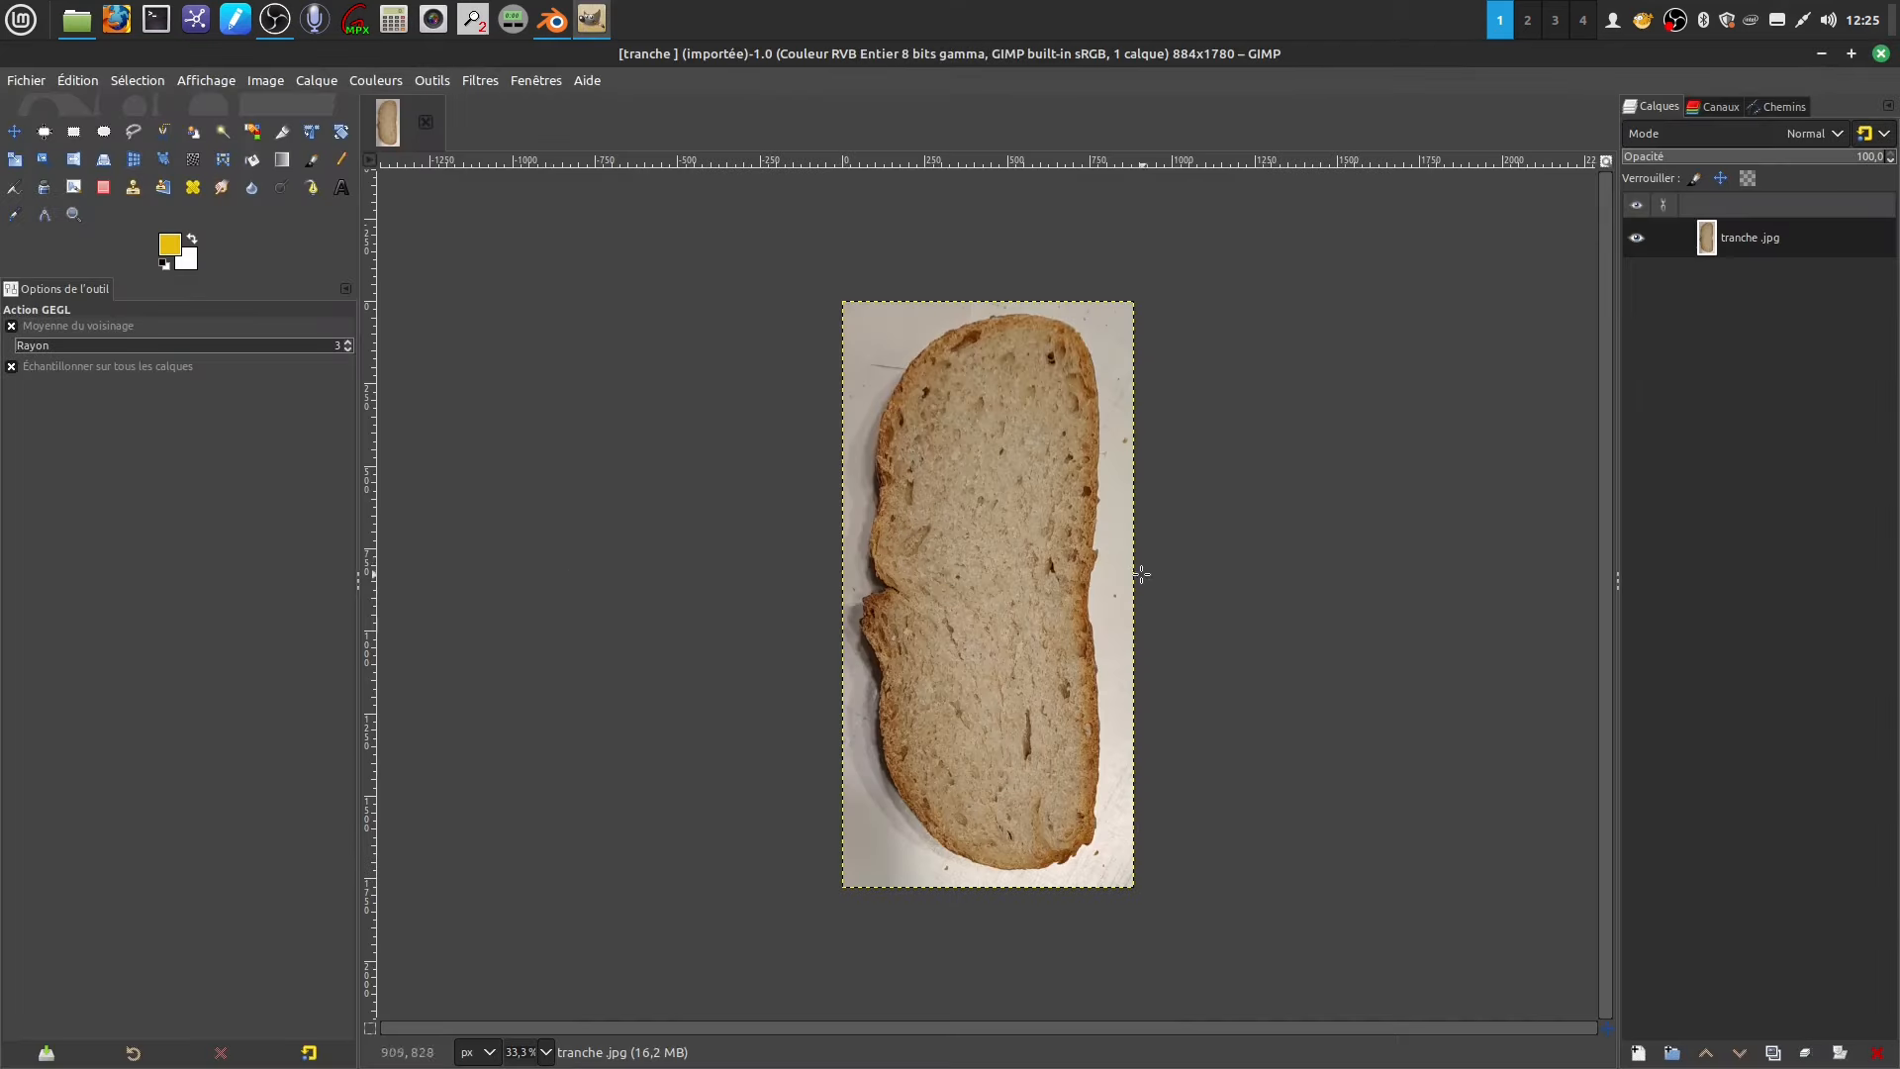
right_click(1793, 245)
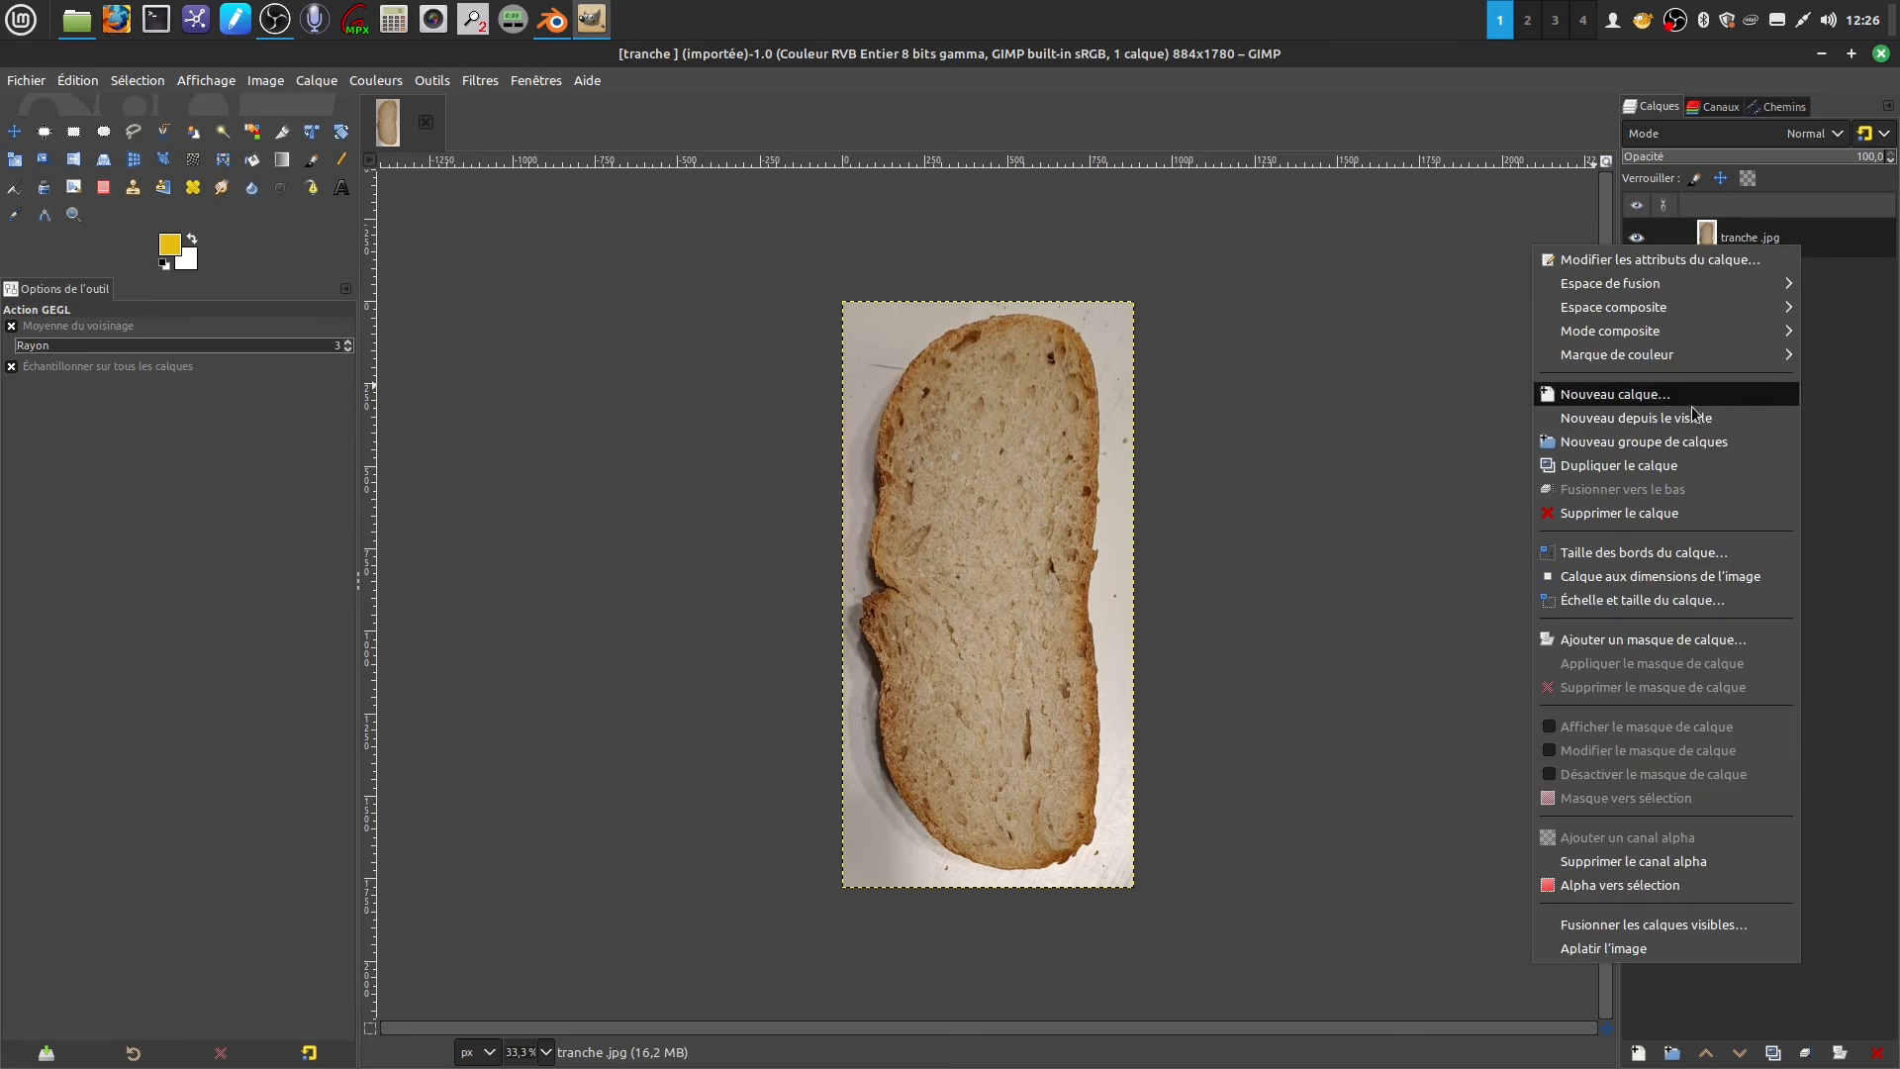
left_click(1654, 394)
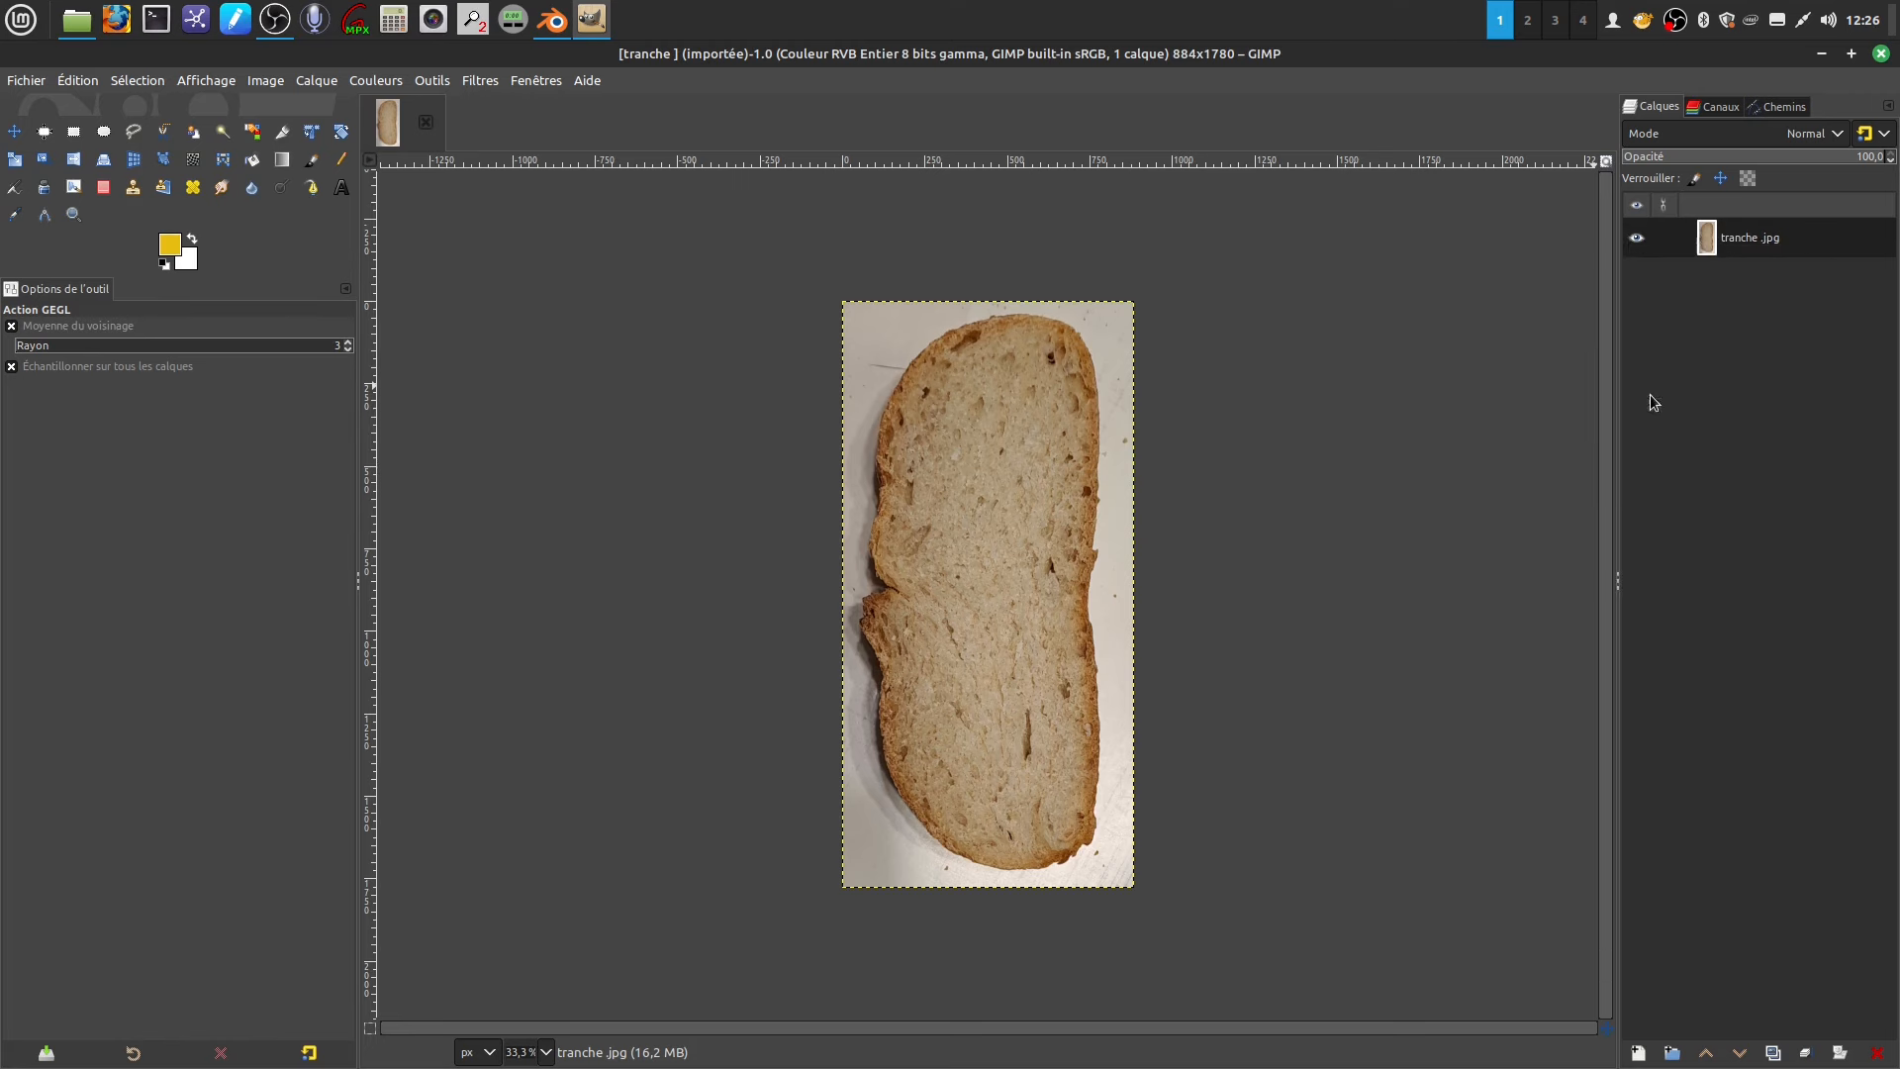
left_click(1751, 643)
- Duplicate the tranche .jpg layer, hide the copy, and select the original layer for editing
right_click(1833, 238)
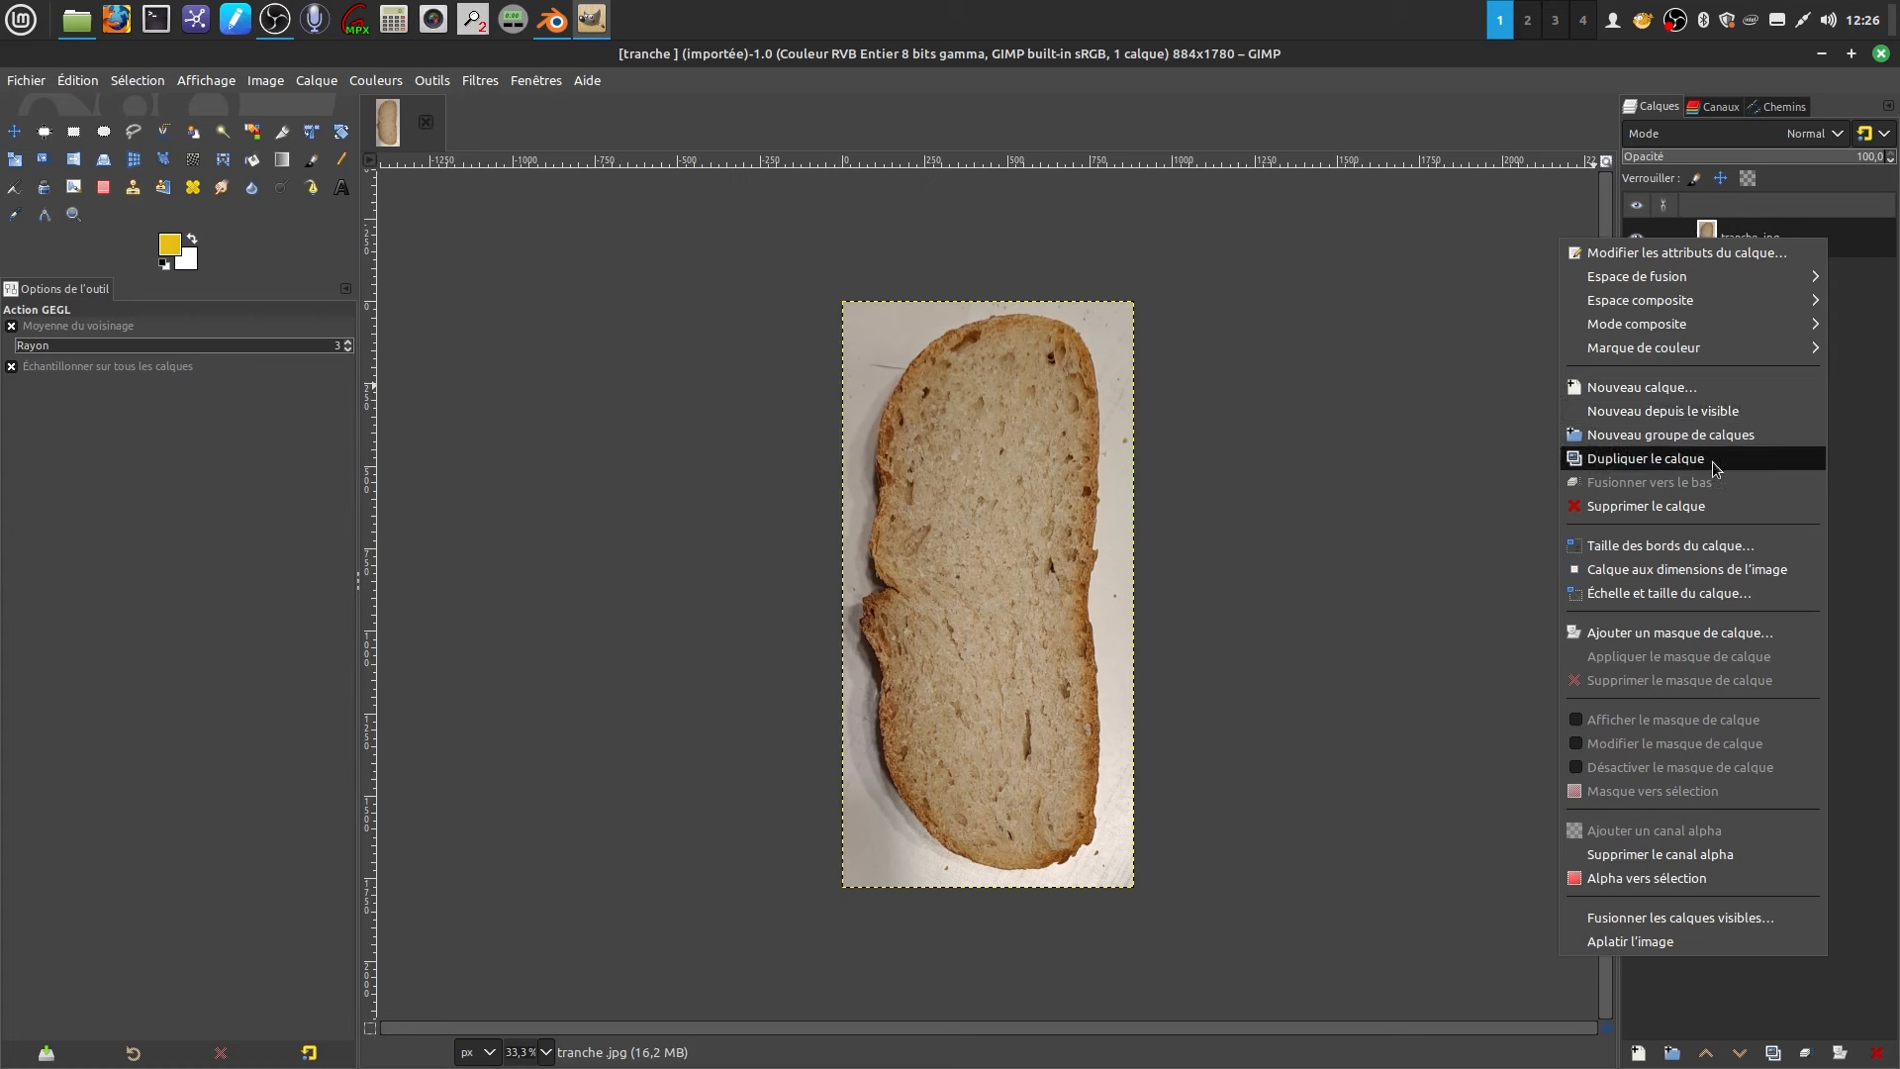
left_click(1682, 458)
left_click(1636, 238)
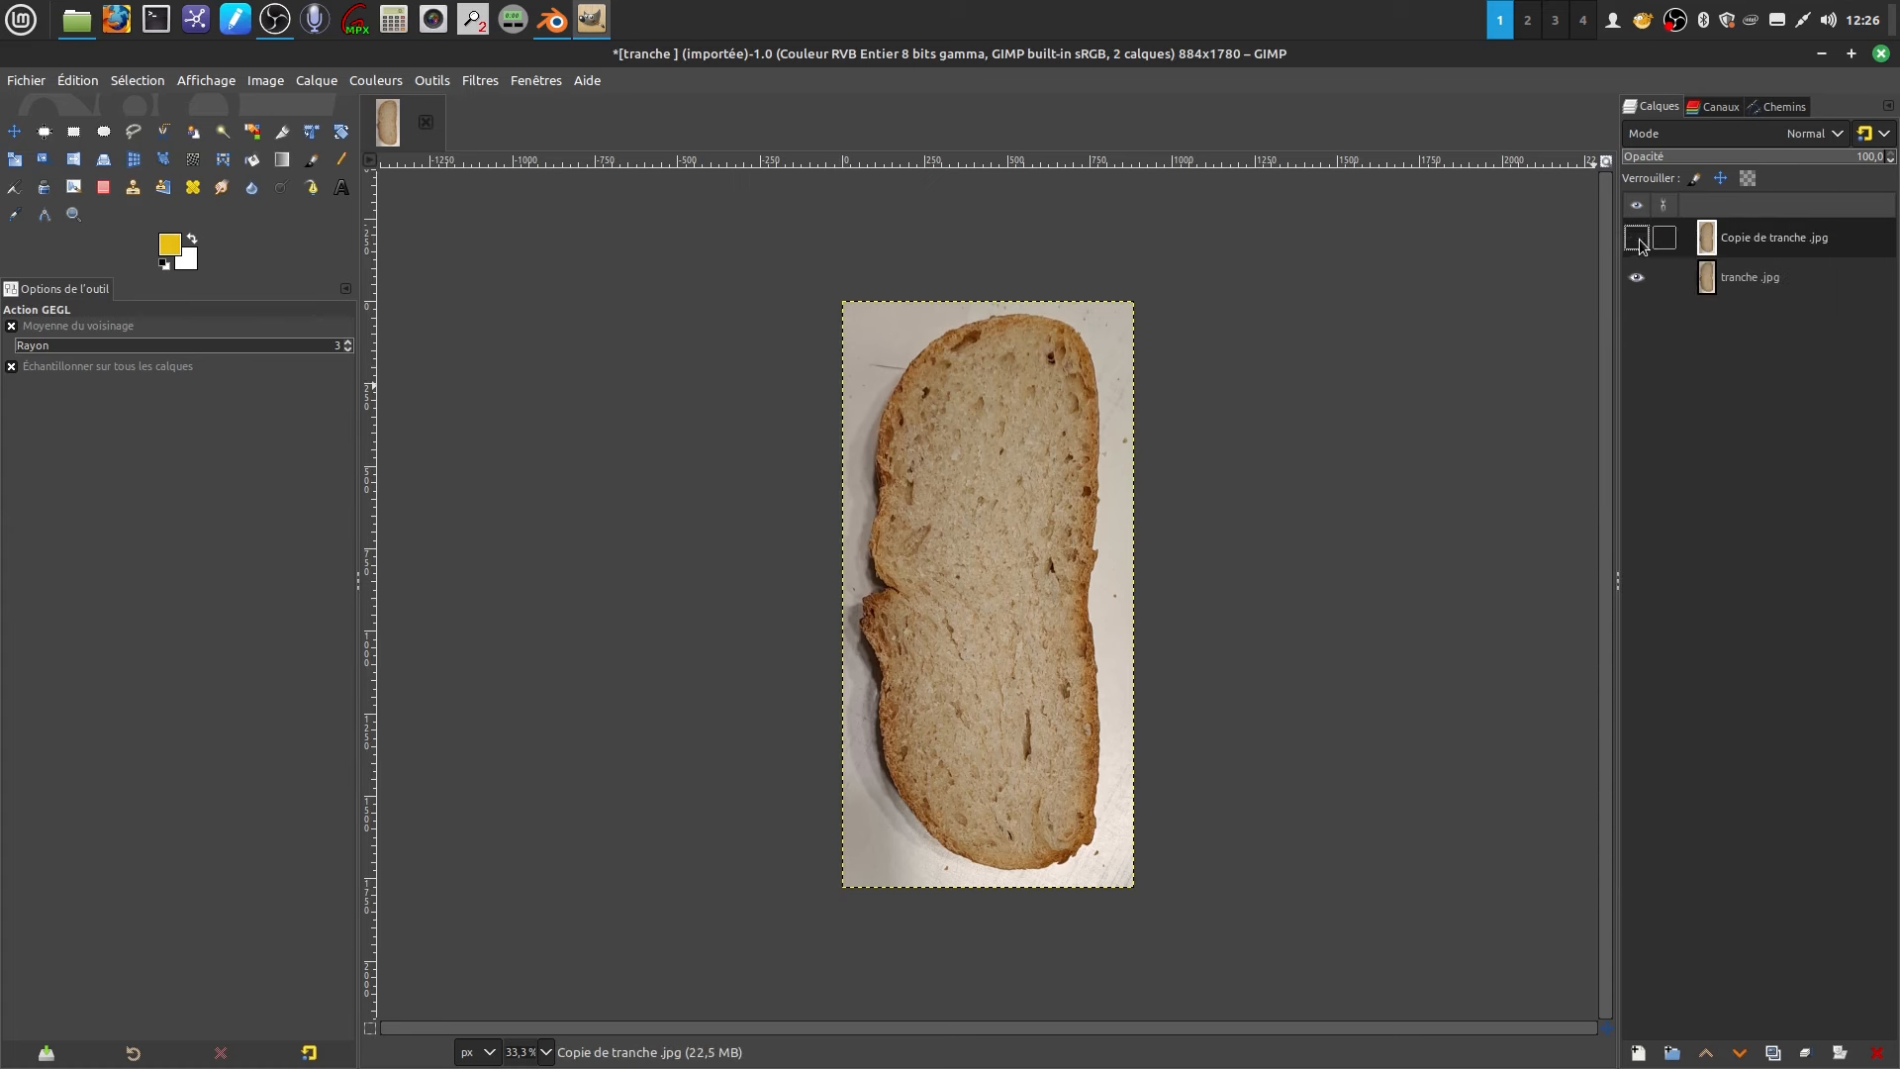
left_click(1673, 282)
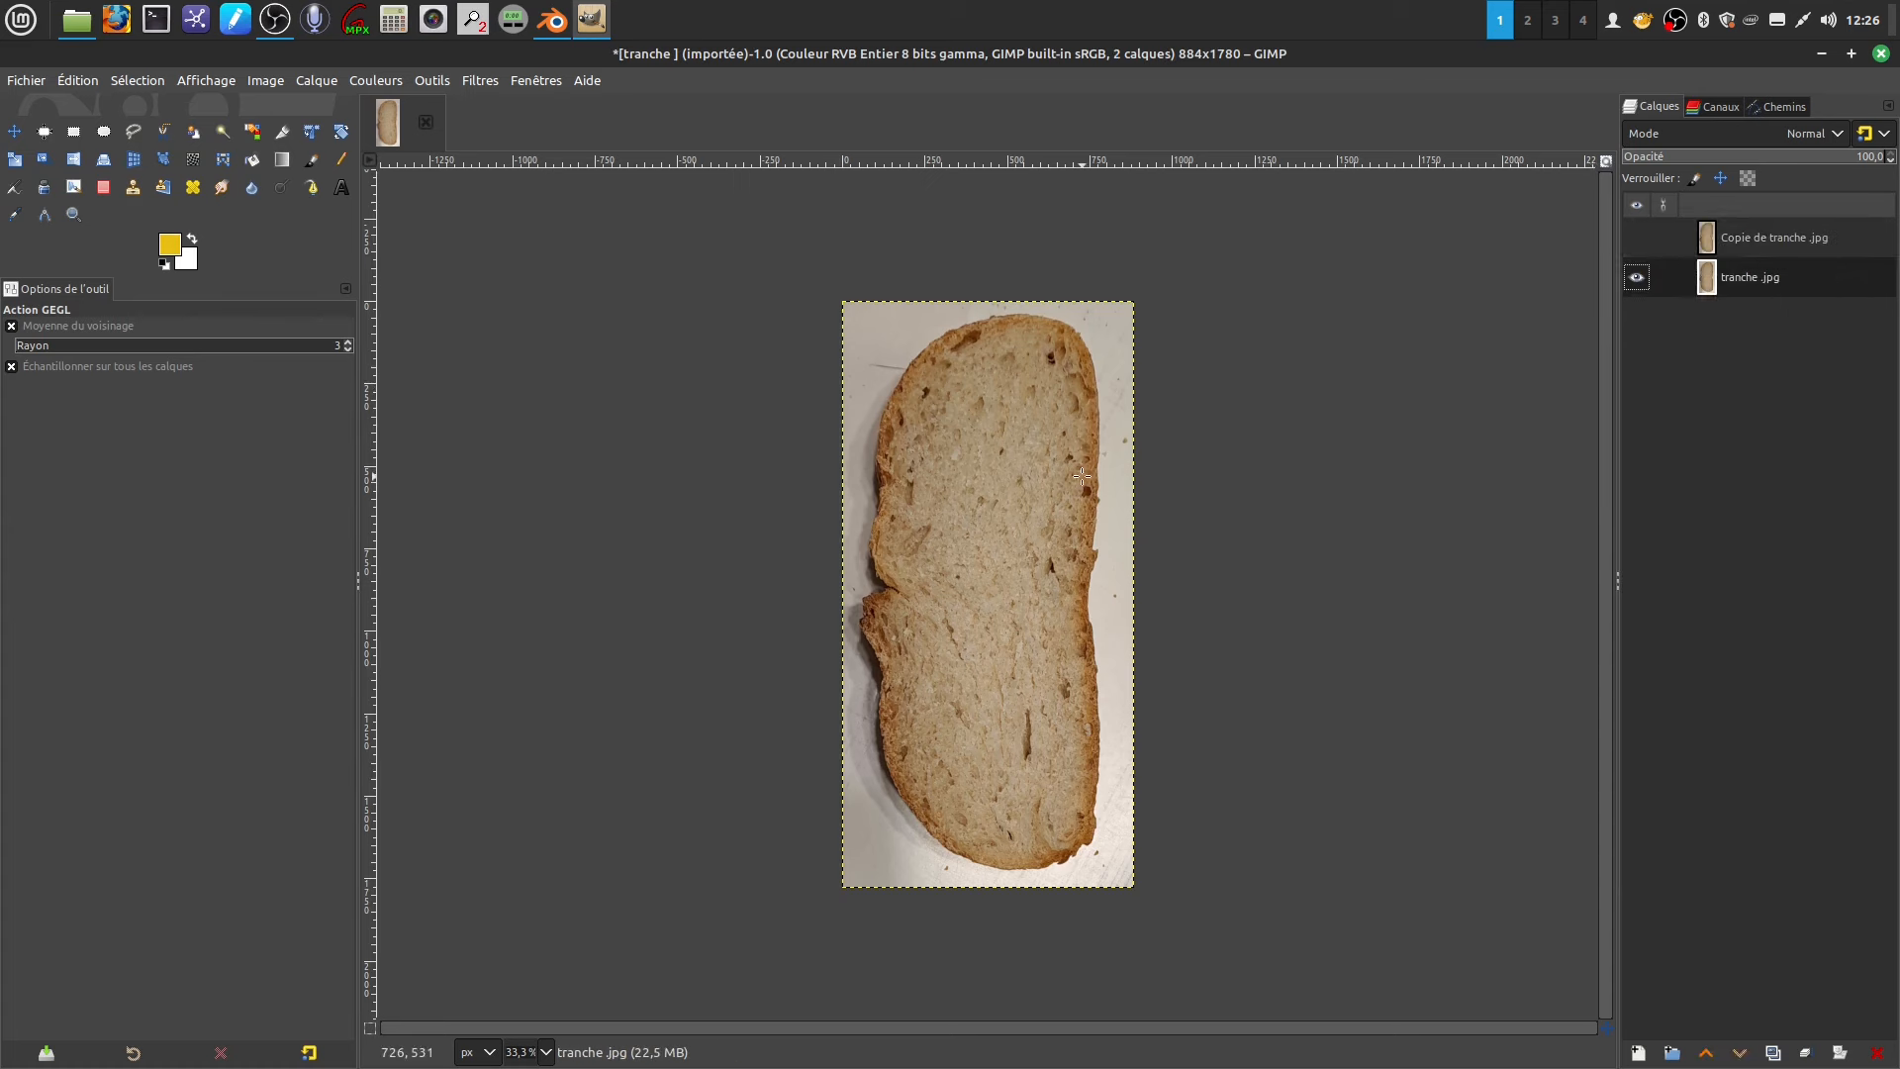
- Apply a Brightness-Contrast adjustment to the tranche .jpg layer with contrast 25 and brightness -26
mouse_move(1081, 476)
middle_mouse_down("shift")
mouse_move(1113, 510)
mouse_move(1072, 473)
mouse_move(1093, 464)
middle_mouse_up("shift")
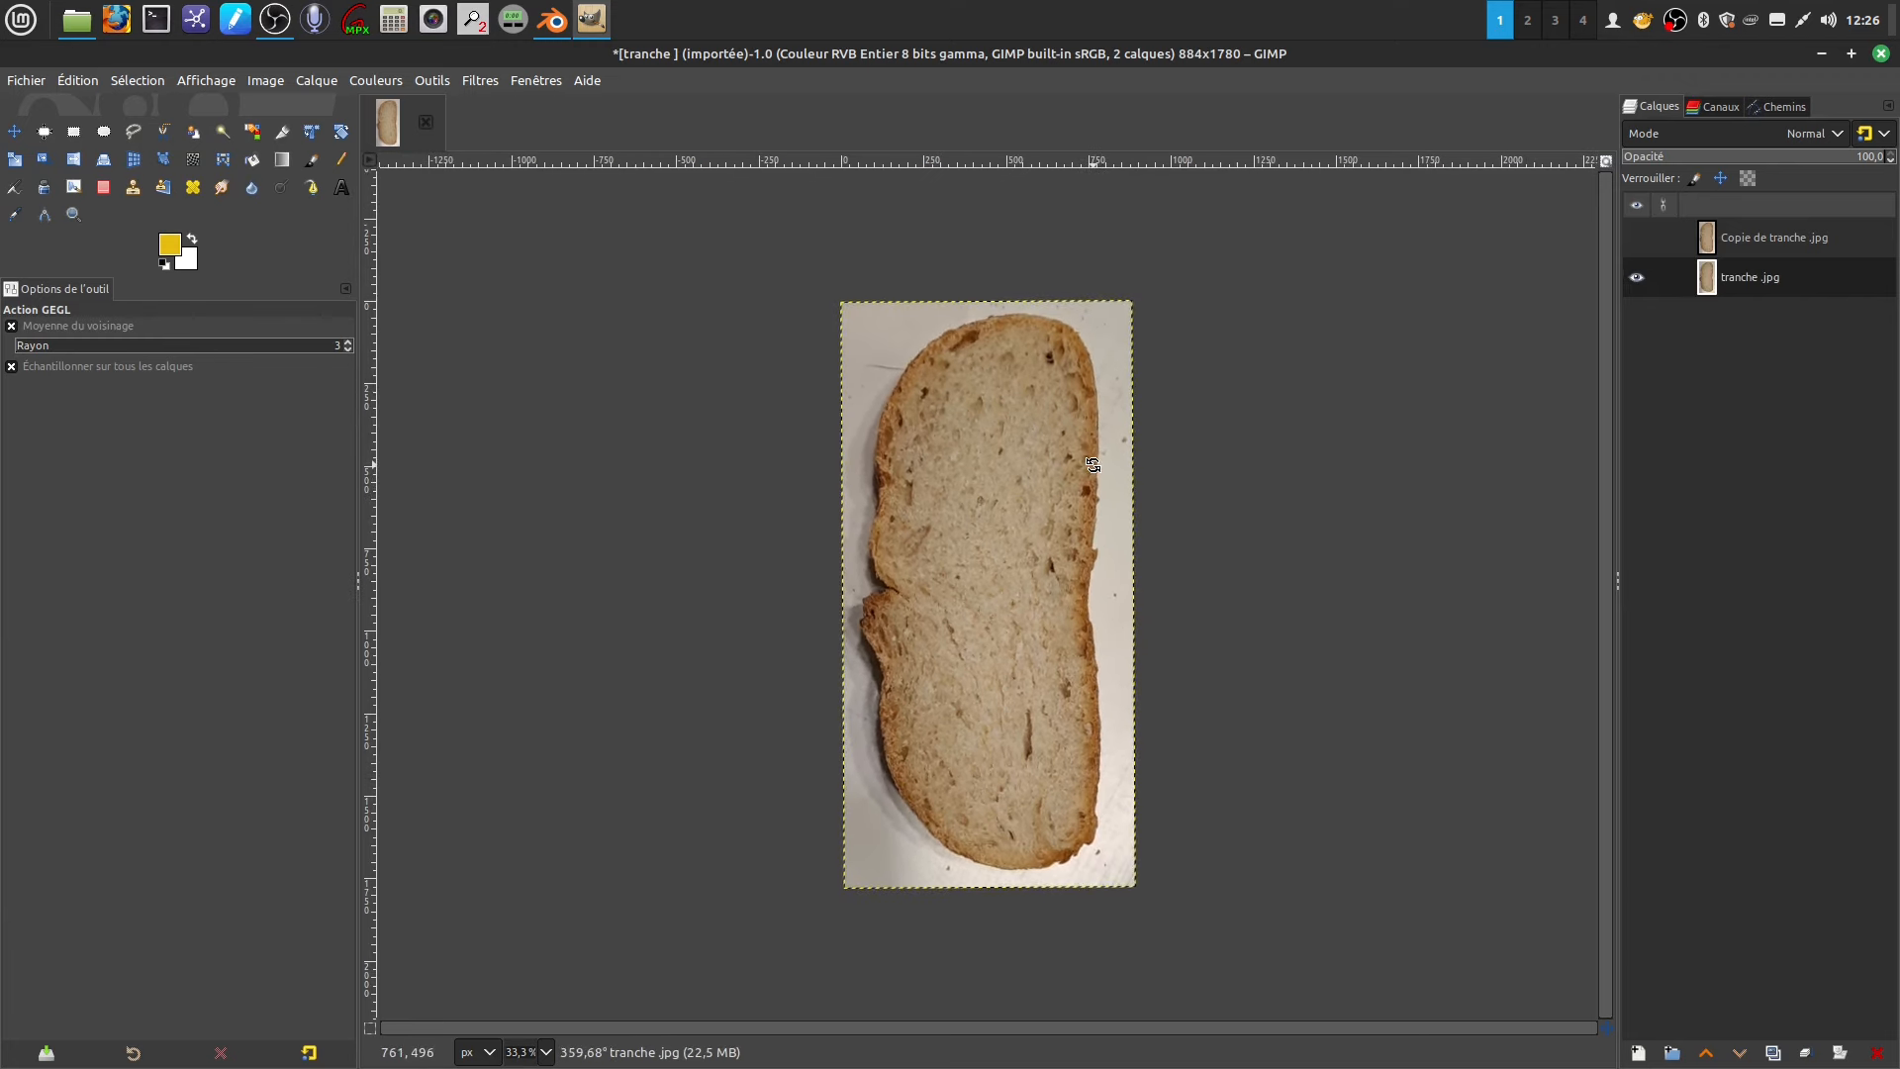
scroll(1187, 580, "up", 1, "ctrl")
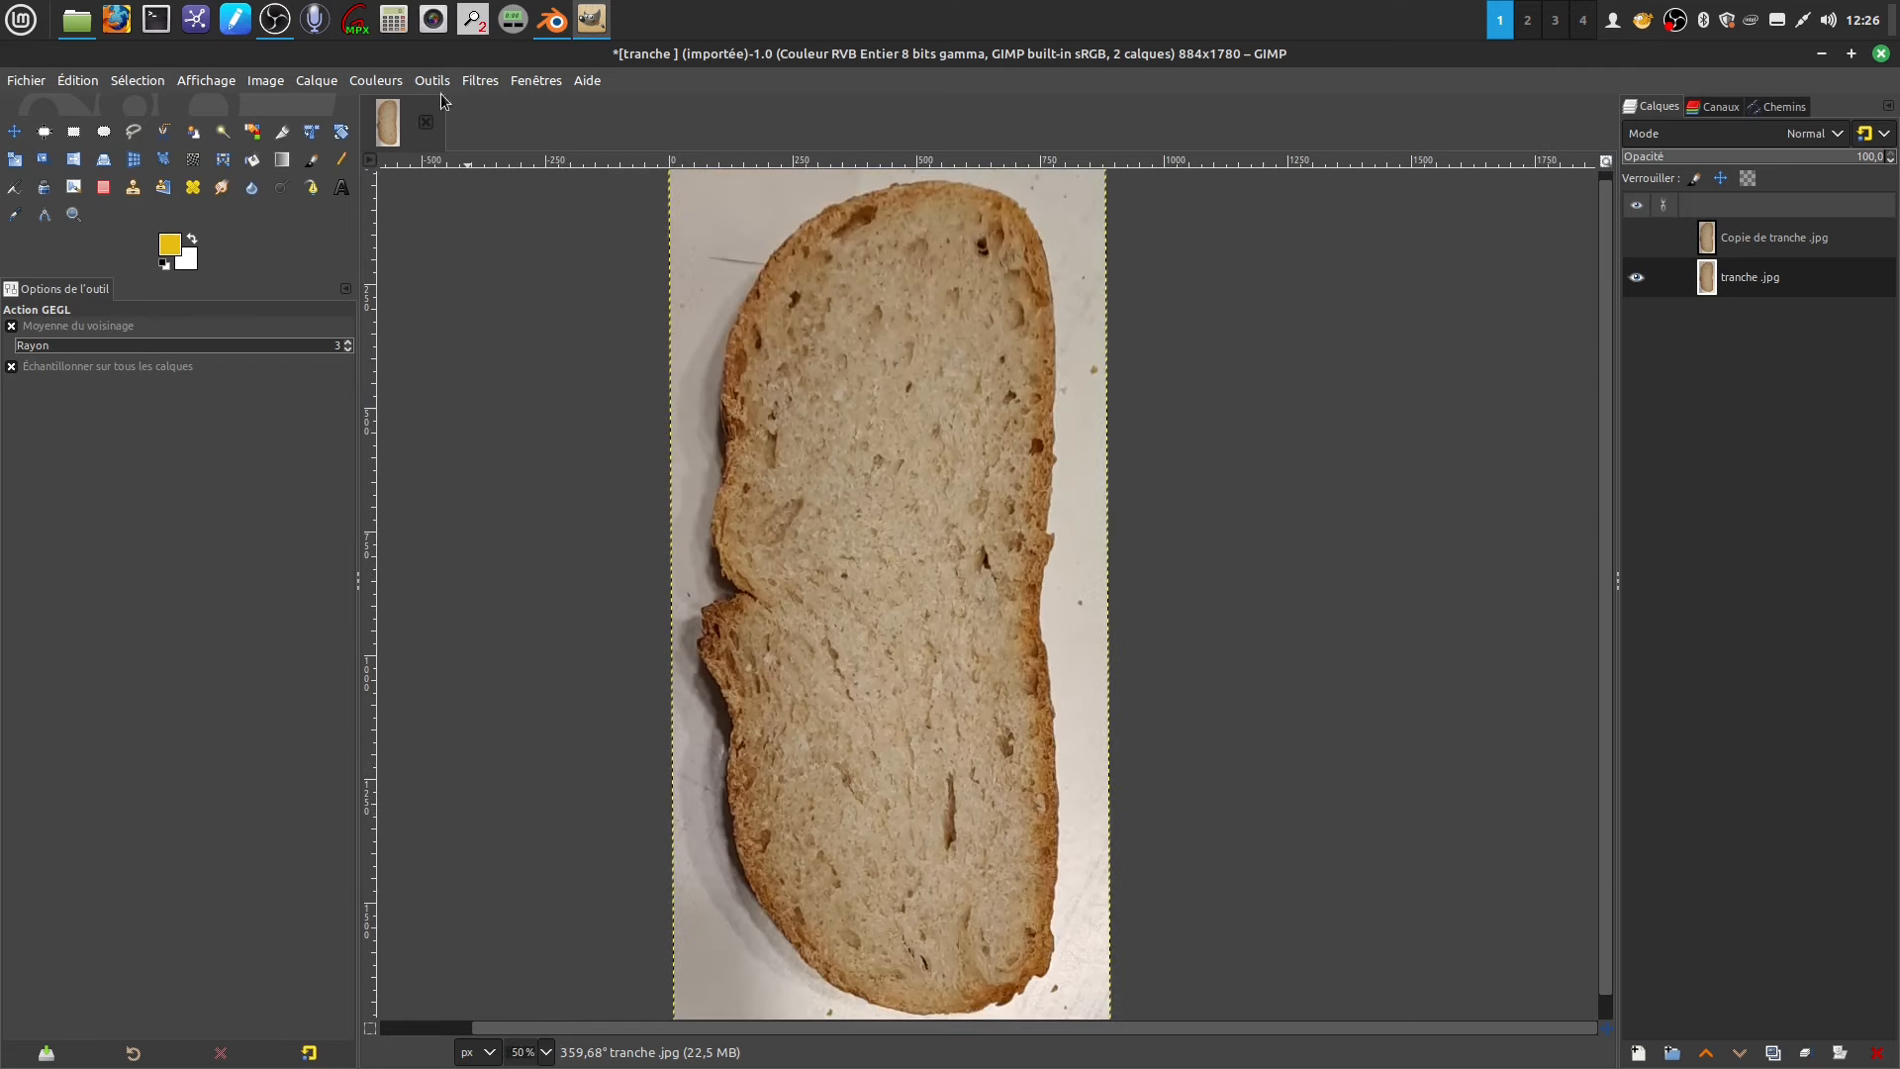
left_click(386, 84)
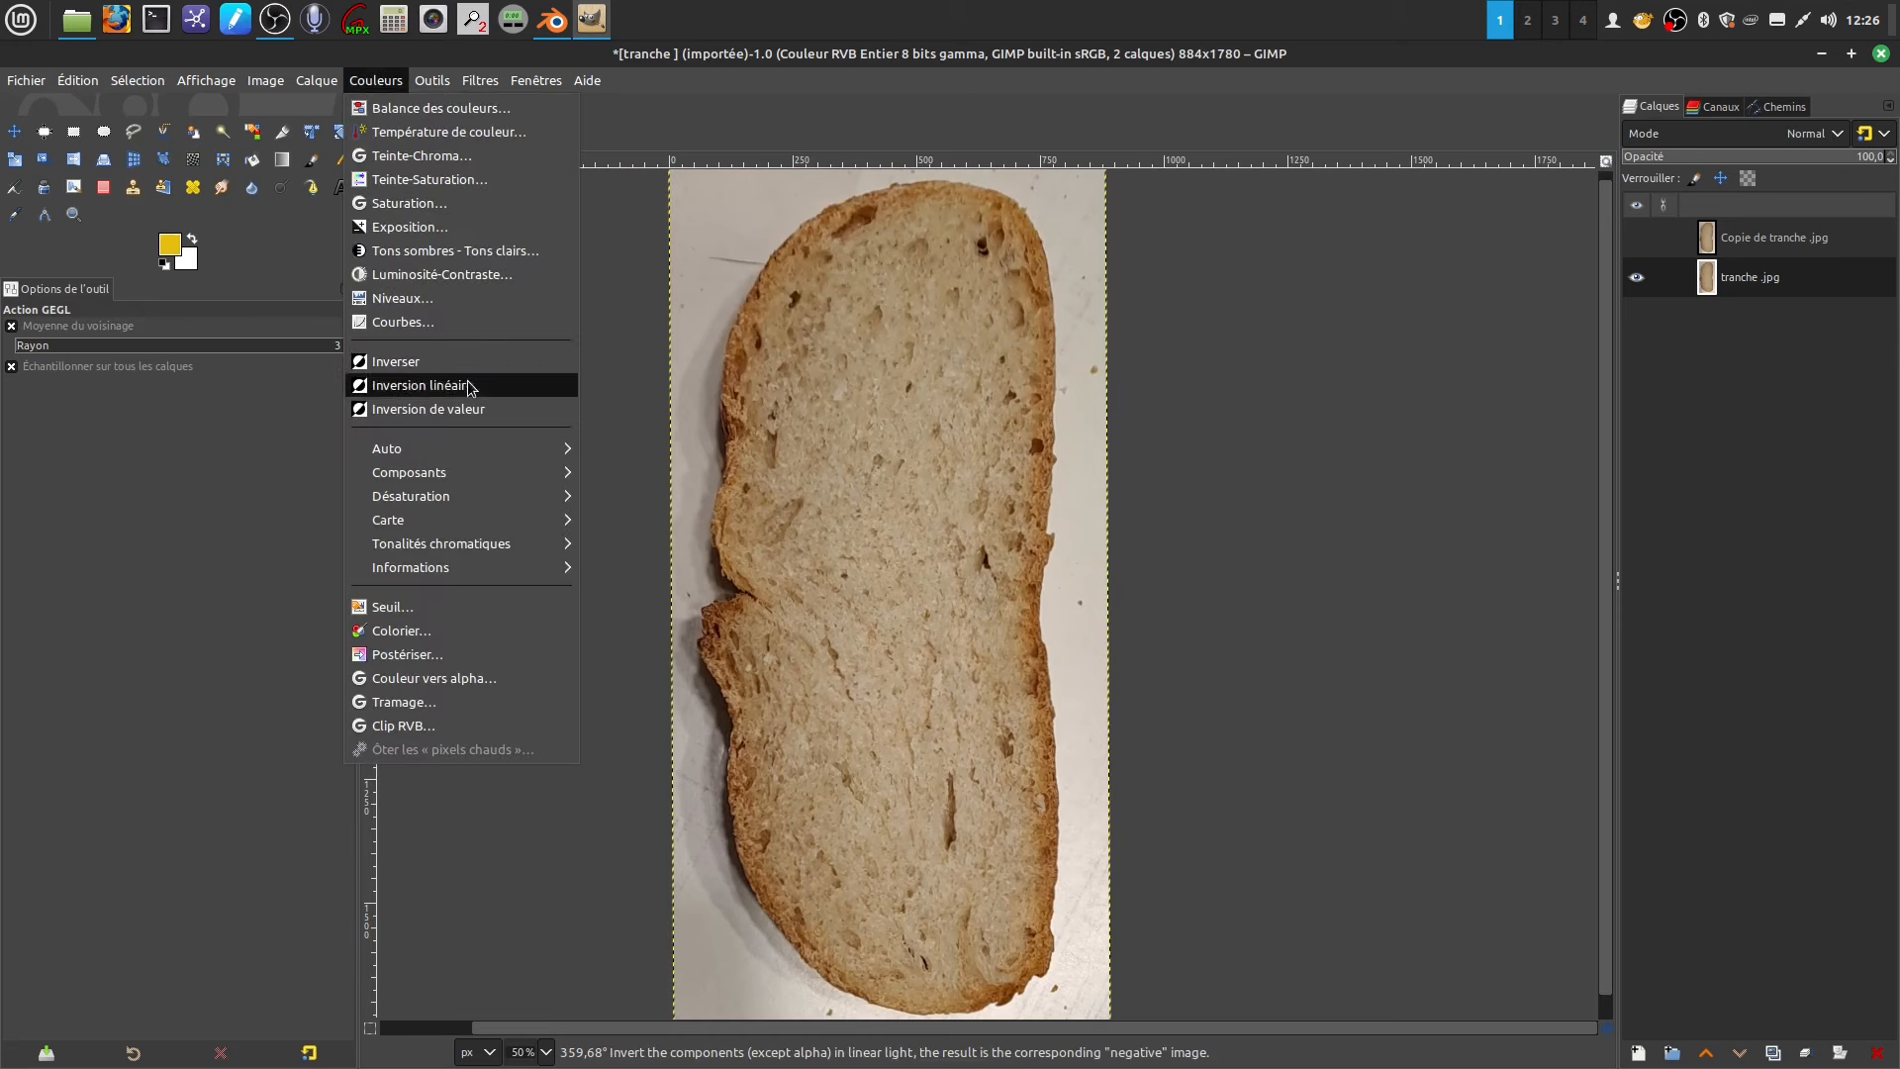
left_click(459, 277)
left_click_drag(437, 219, 477, 223)
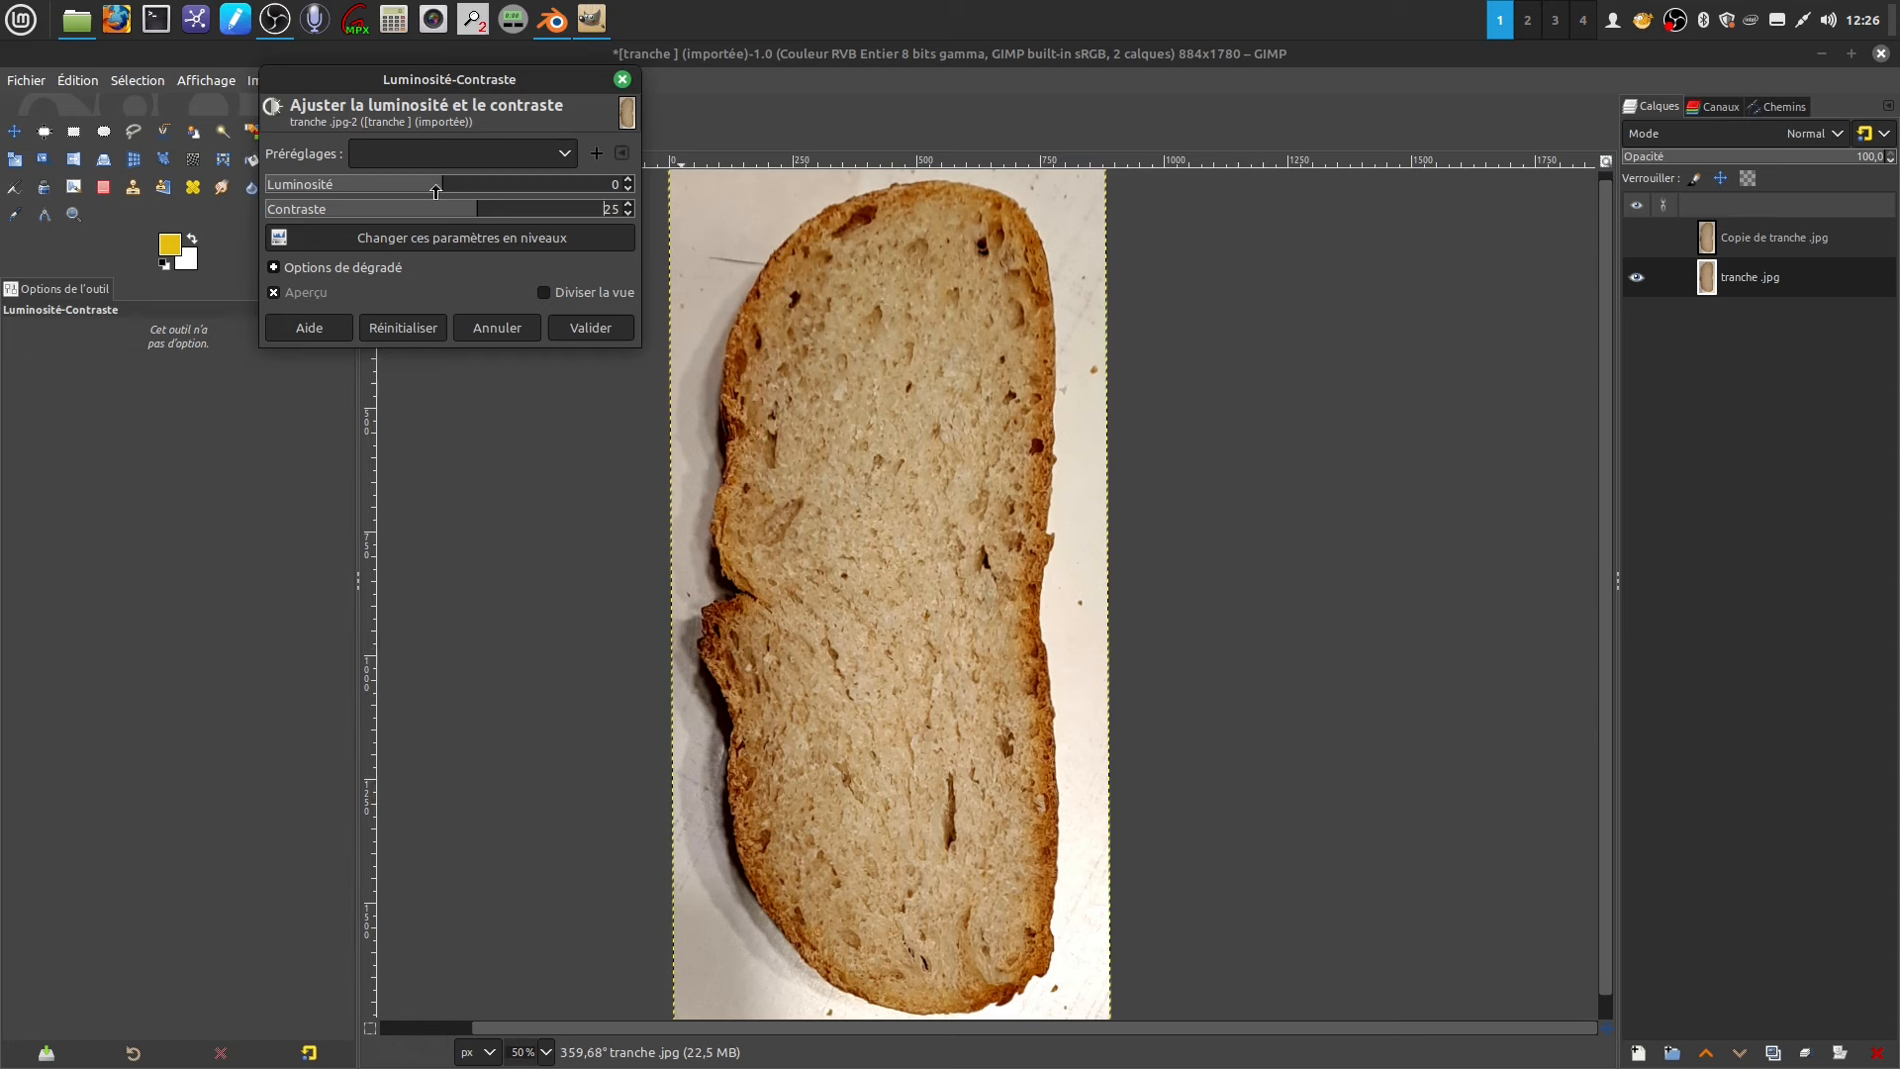
left_click_drag(436, 191, 405, 189)
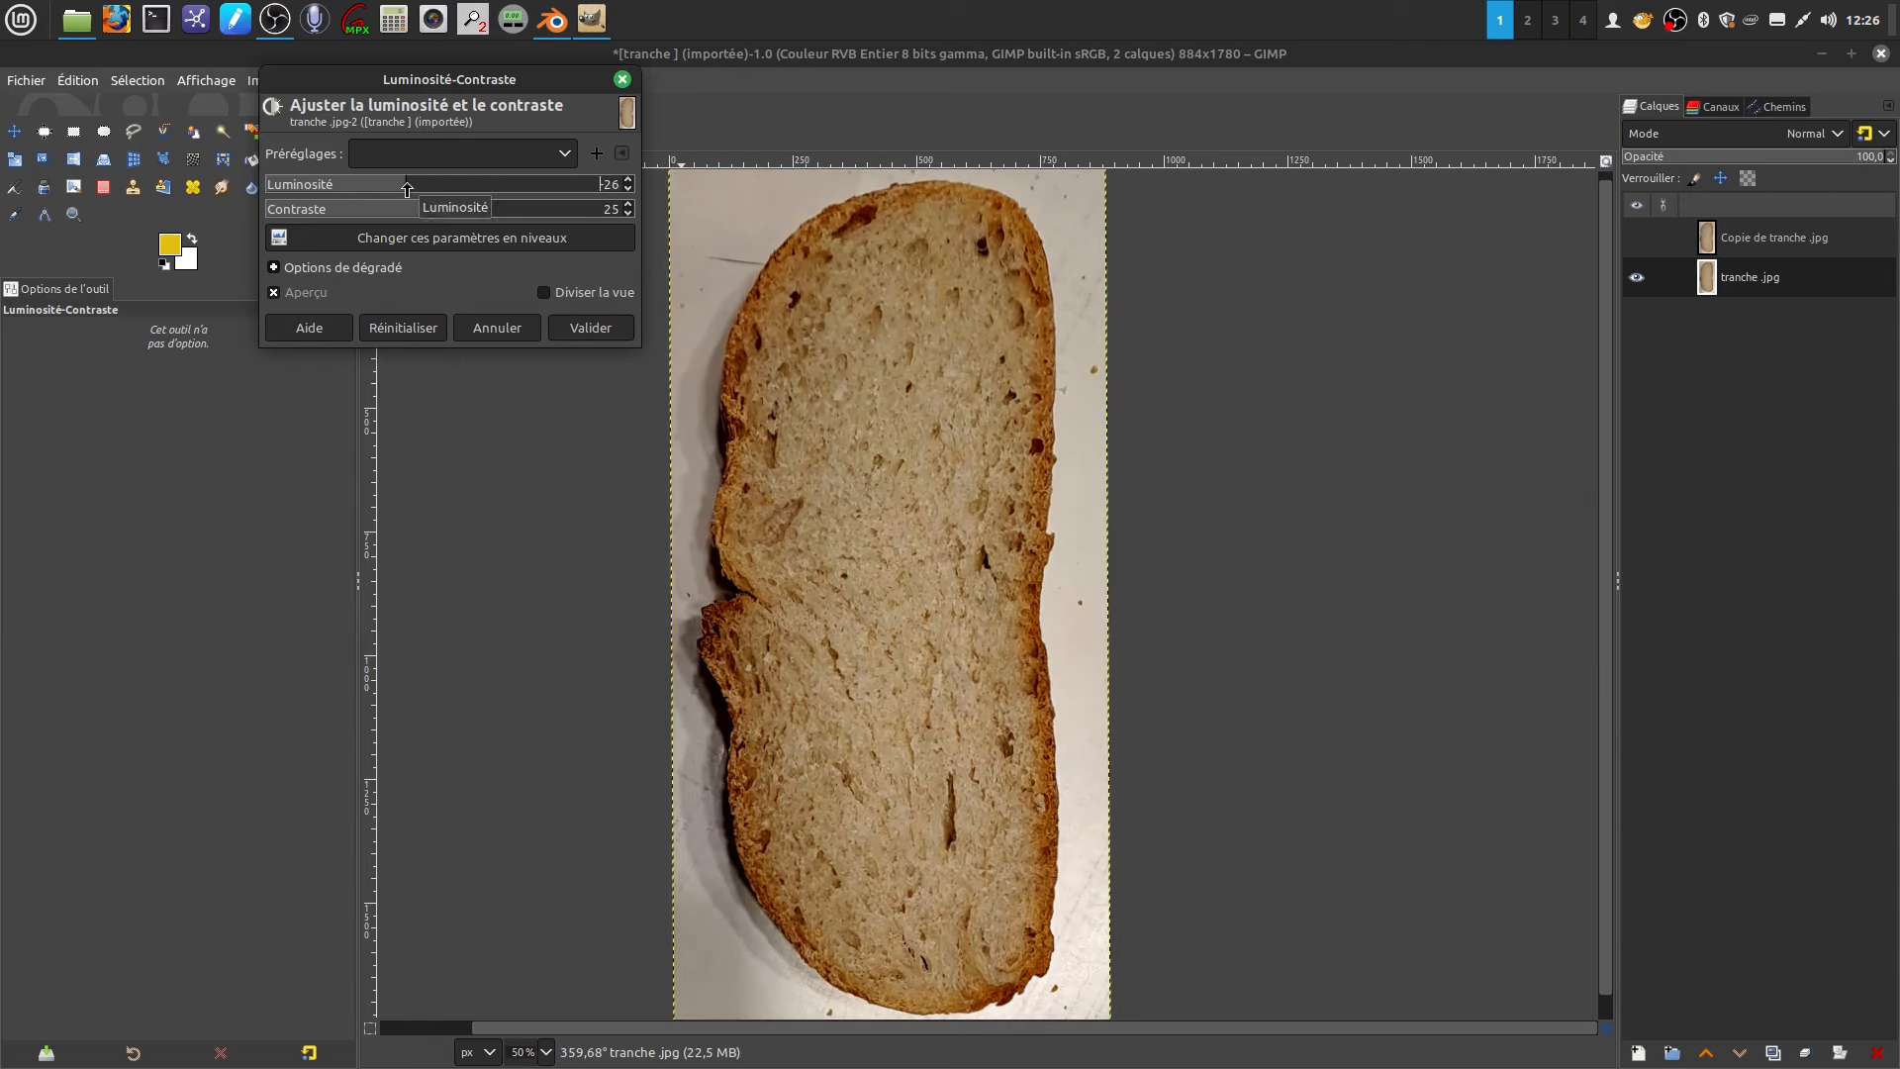
left_click(583, 330)
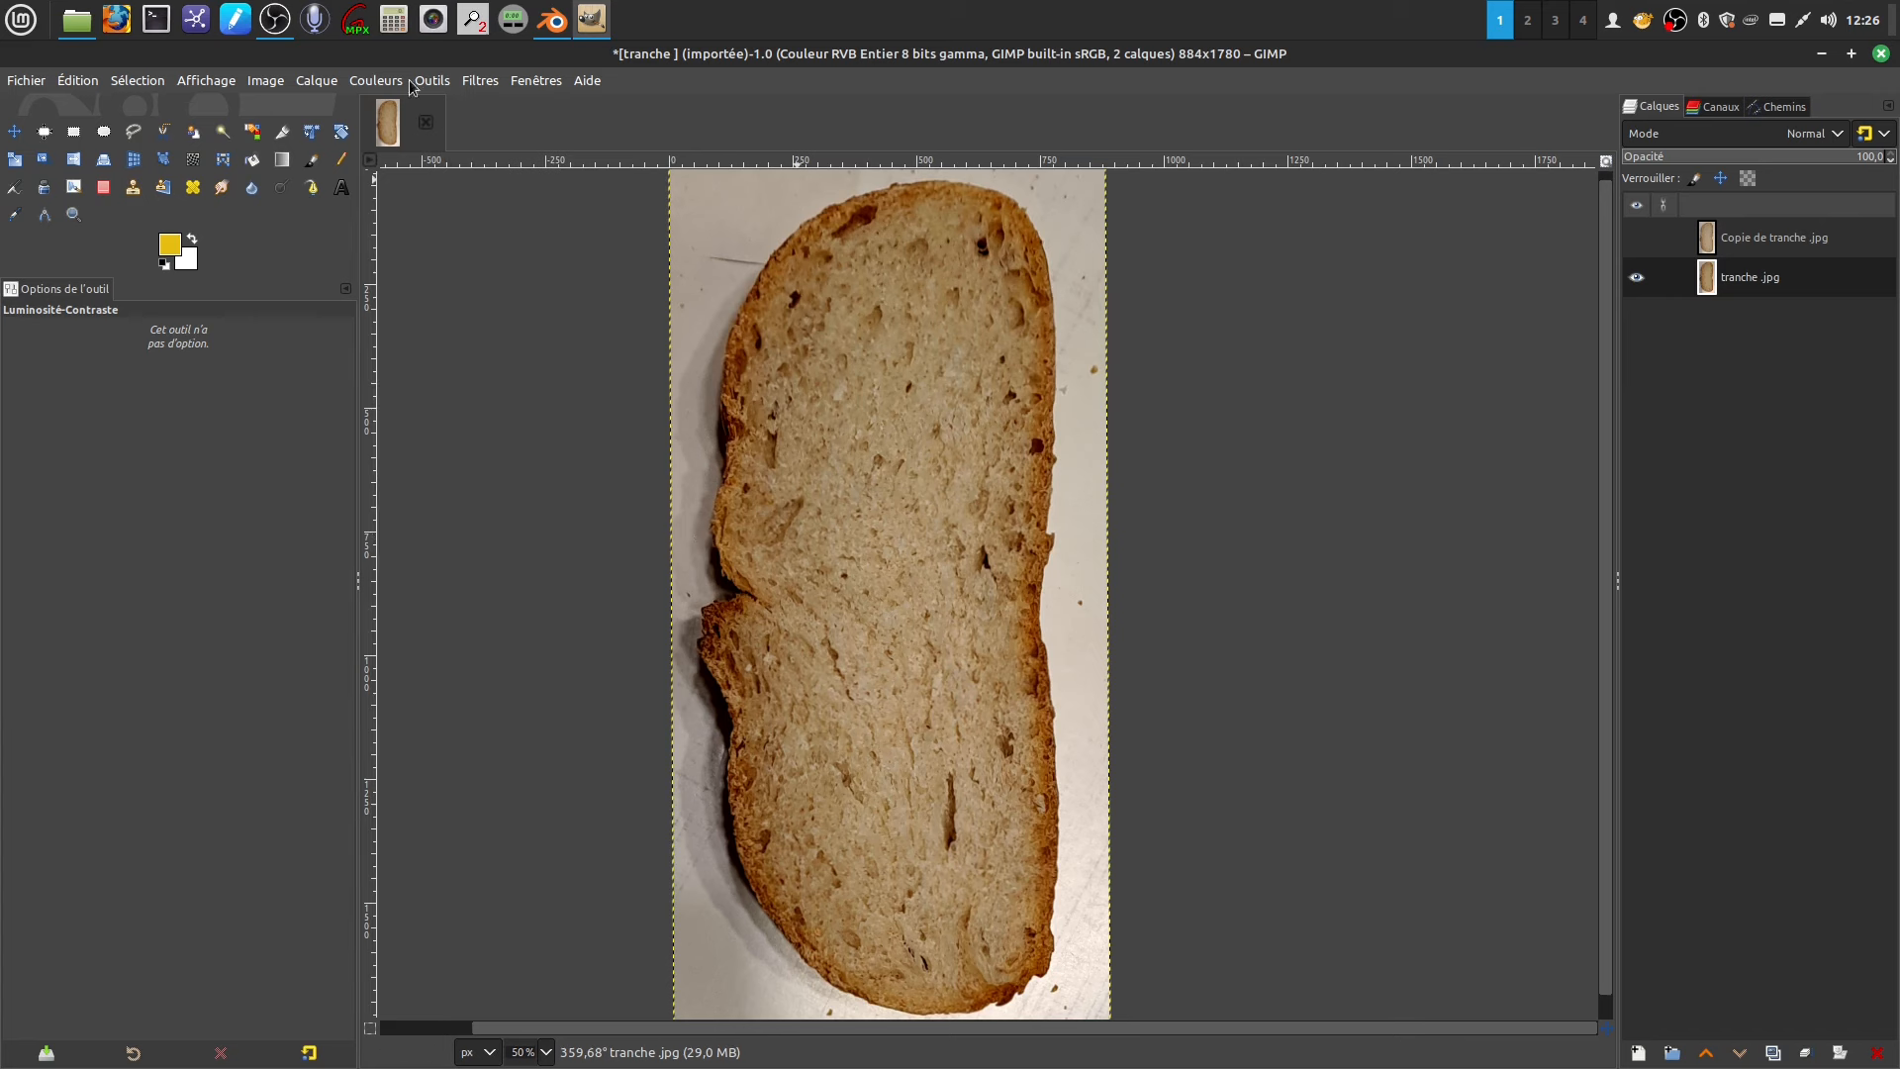
- Convert the tranche .jpg layer to black and white with Color to Gray, keeping the default settings
left_click(378, 83)
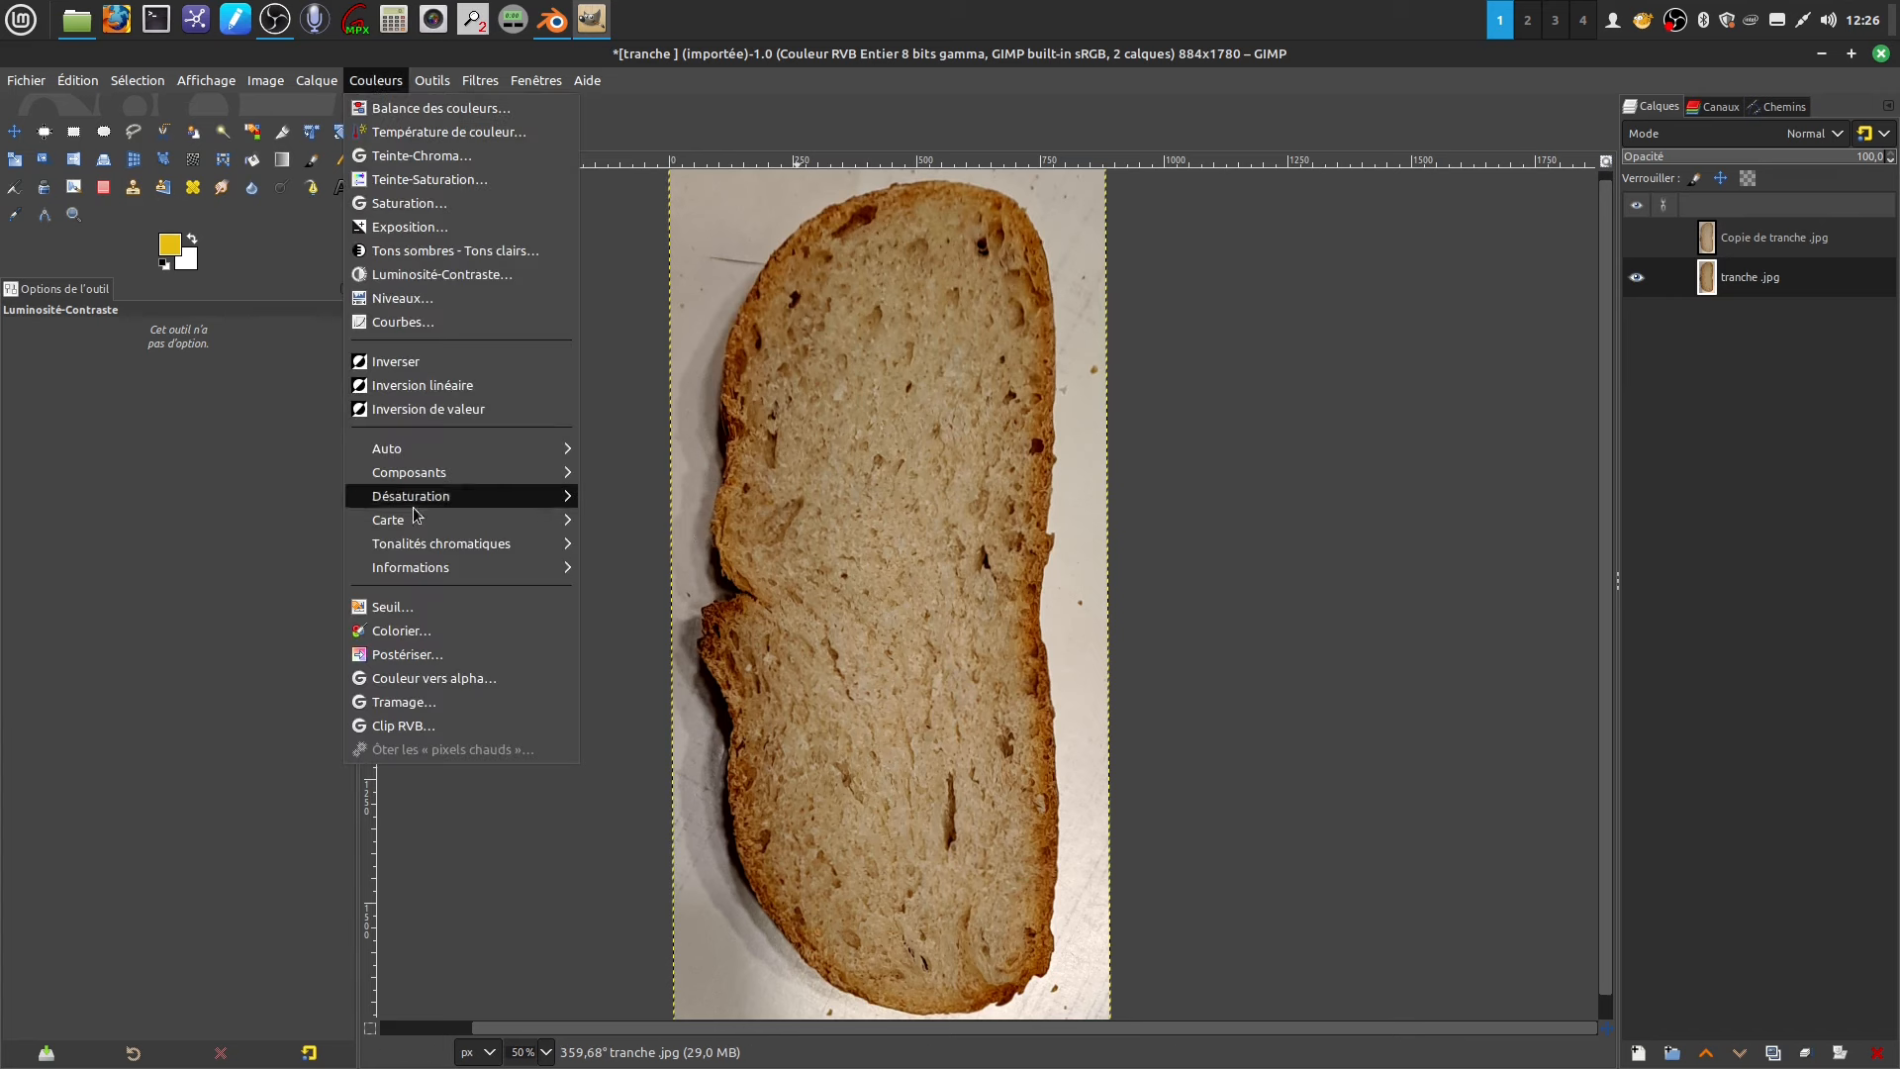
mouse_move(551, 495)
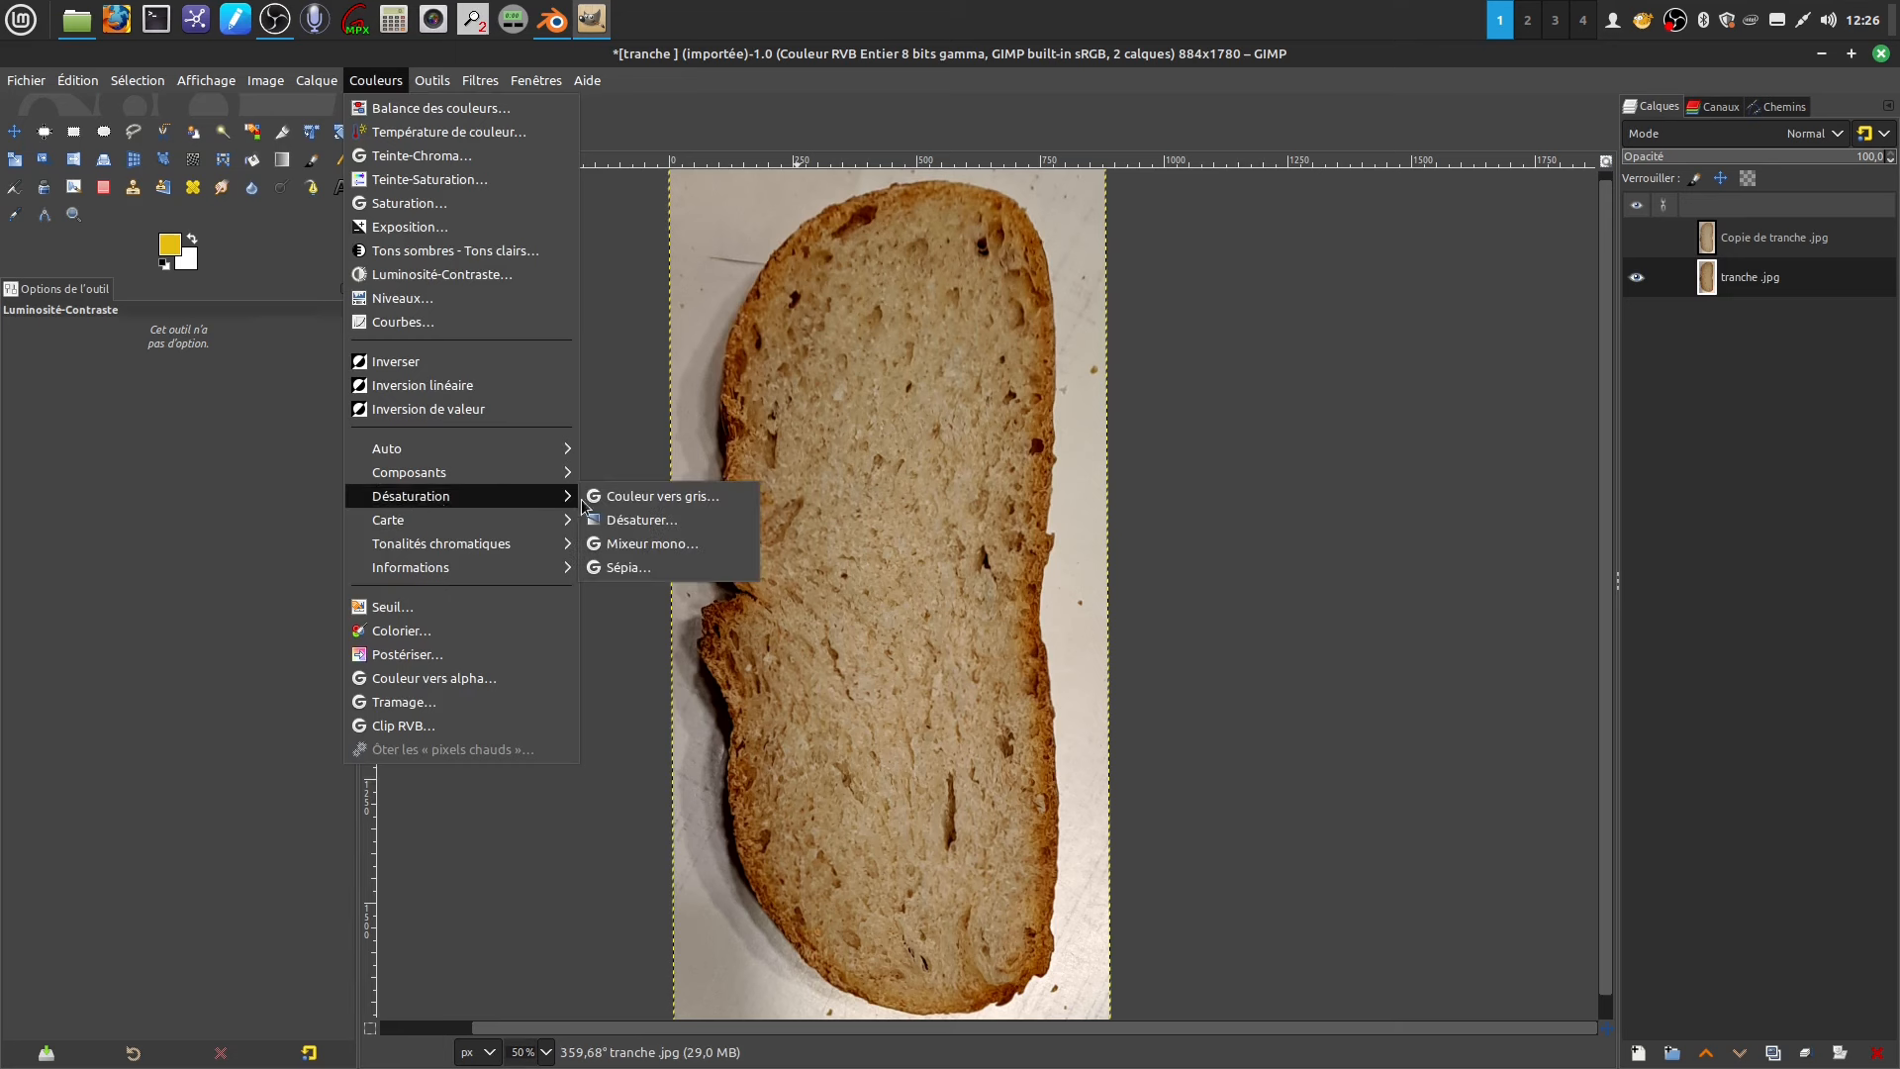
left_click(671, 497)
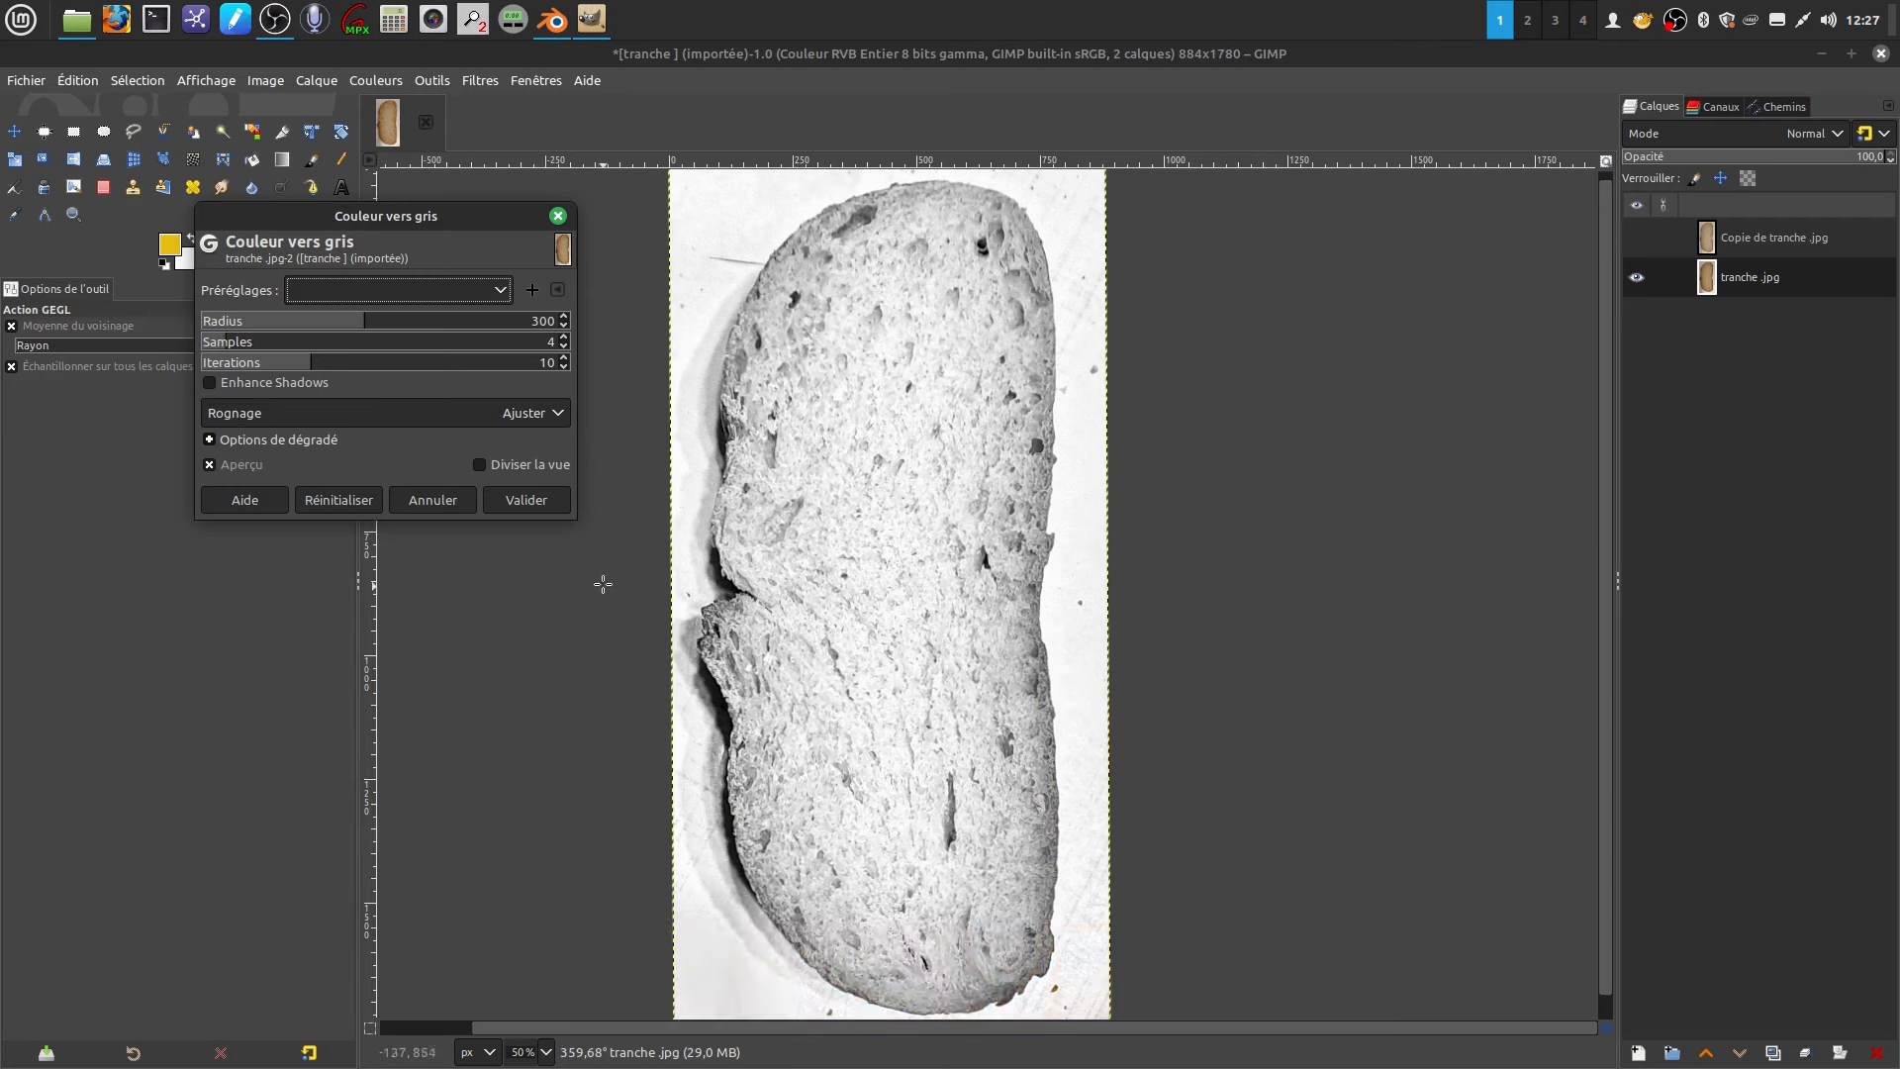
left_click(522, 500)
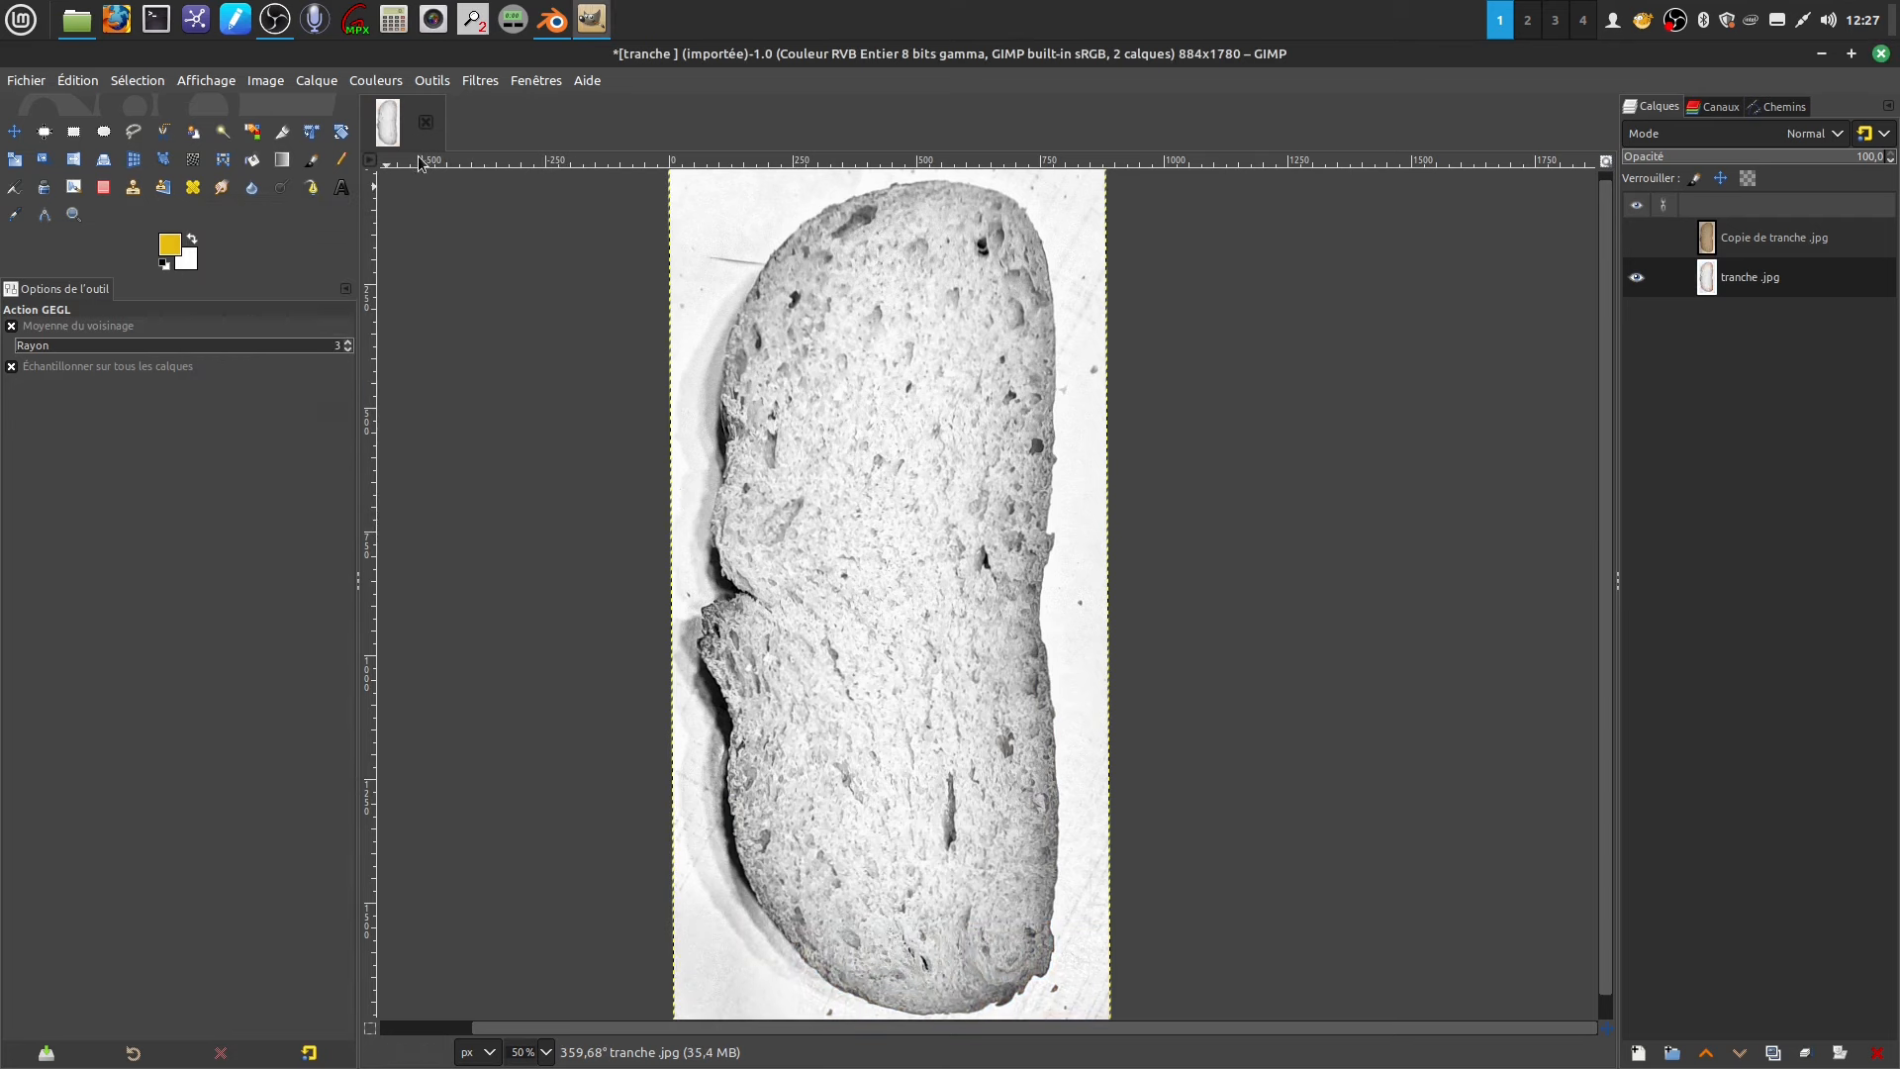
- Darken the grey bread slice with Levels, setting the input white point to 232 and the gamma to 0.24
left_click(380, 83)
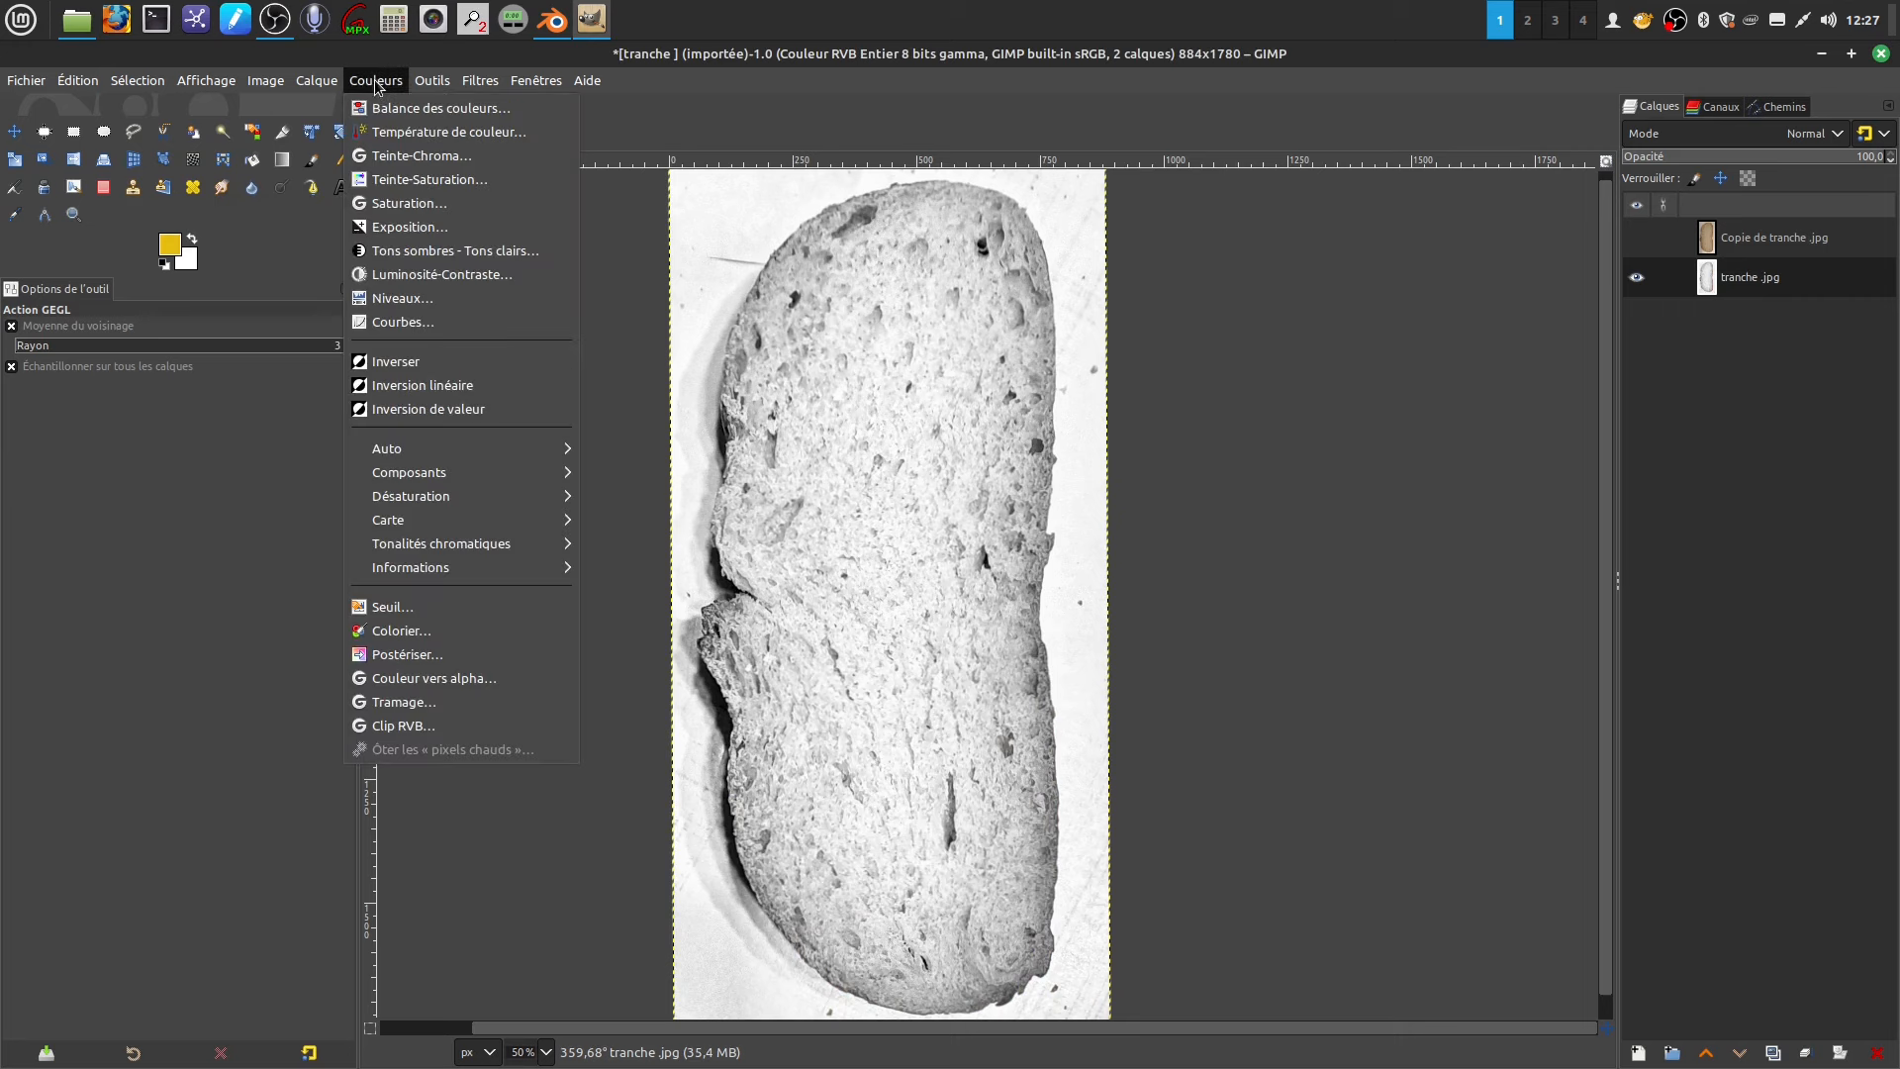
left_click(471, 298)
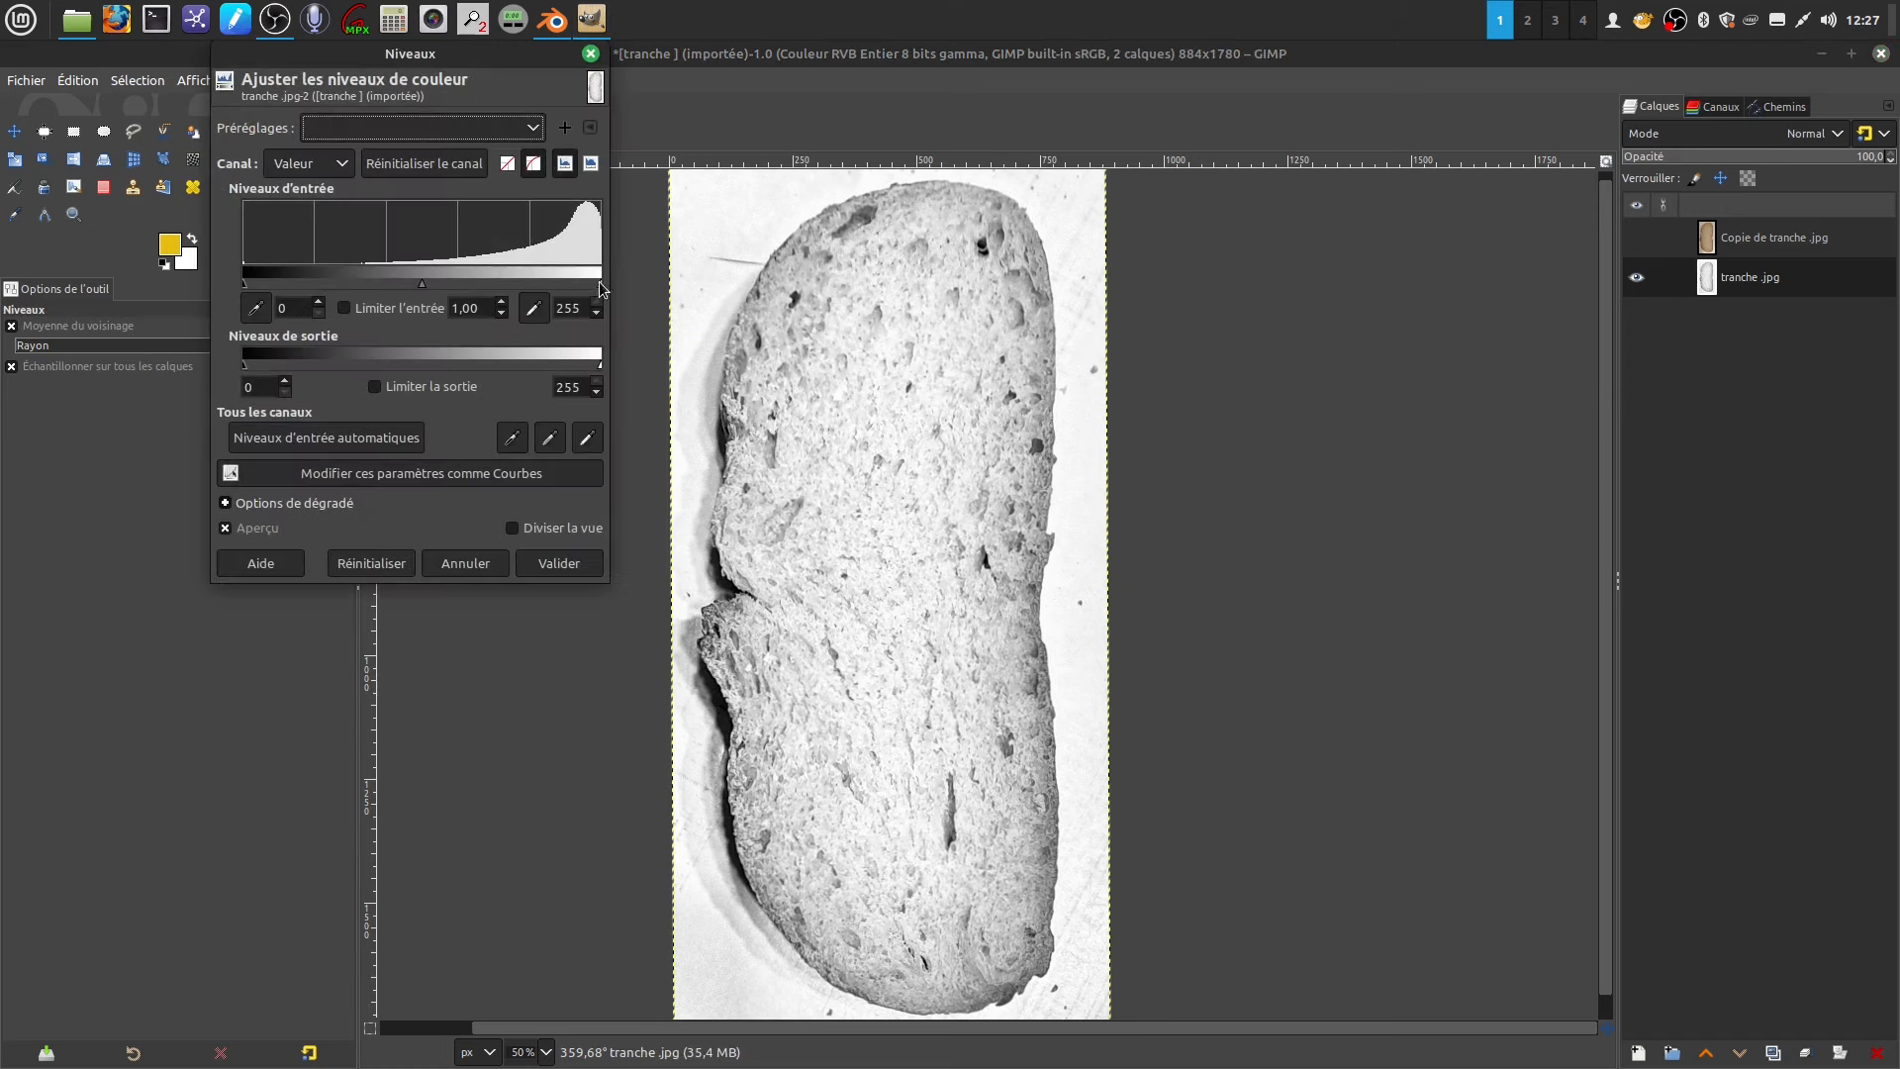
mouse_move(601, 284)
left_mouse_down()
mouse_move(500, 286)
mouse_move(569, 285)
left_mouse_up()
left_click_drag(406, 284, 510, 285)
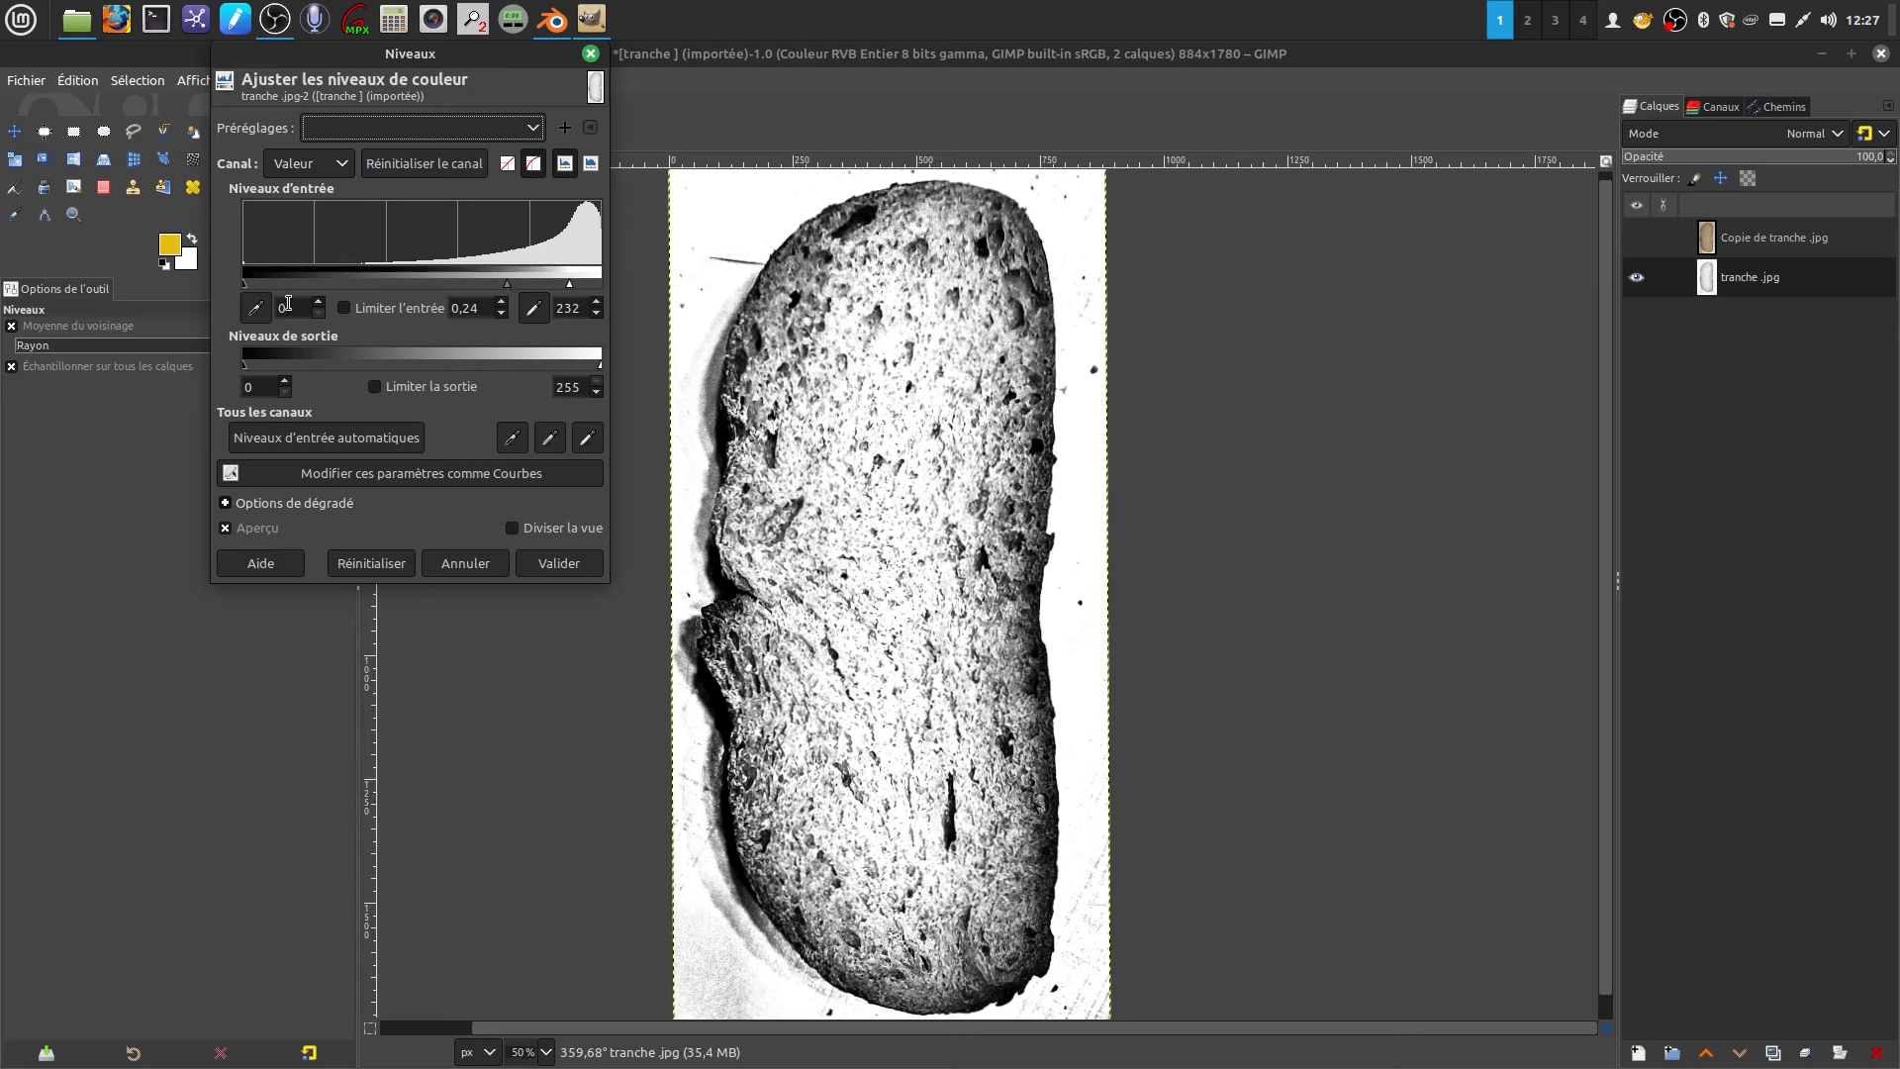
mouse_move(244, 284)
left_mouse_down()
mouse_move(304, 290)
mouse_move(247, 287)
left_mouse_up()
left_click(566, 560)
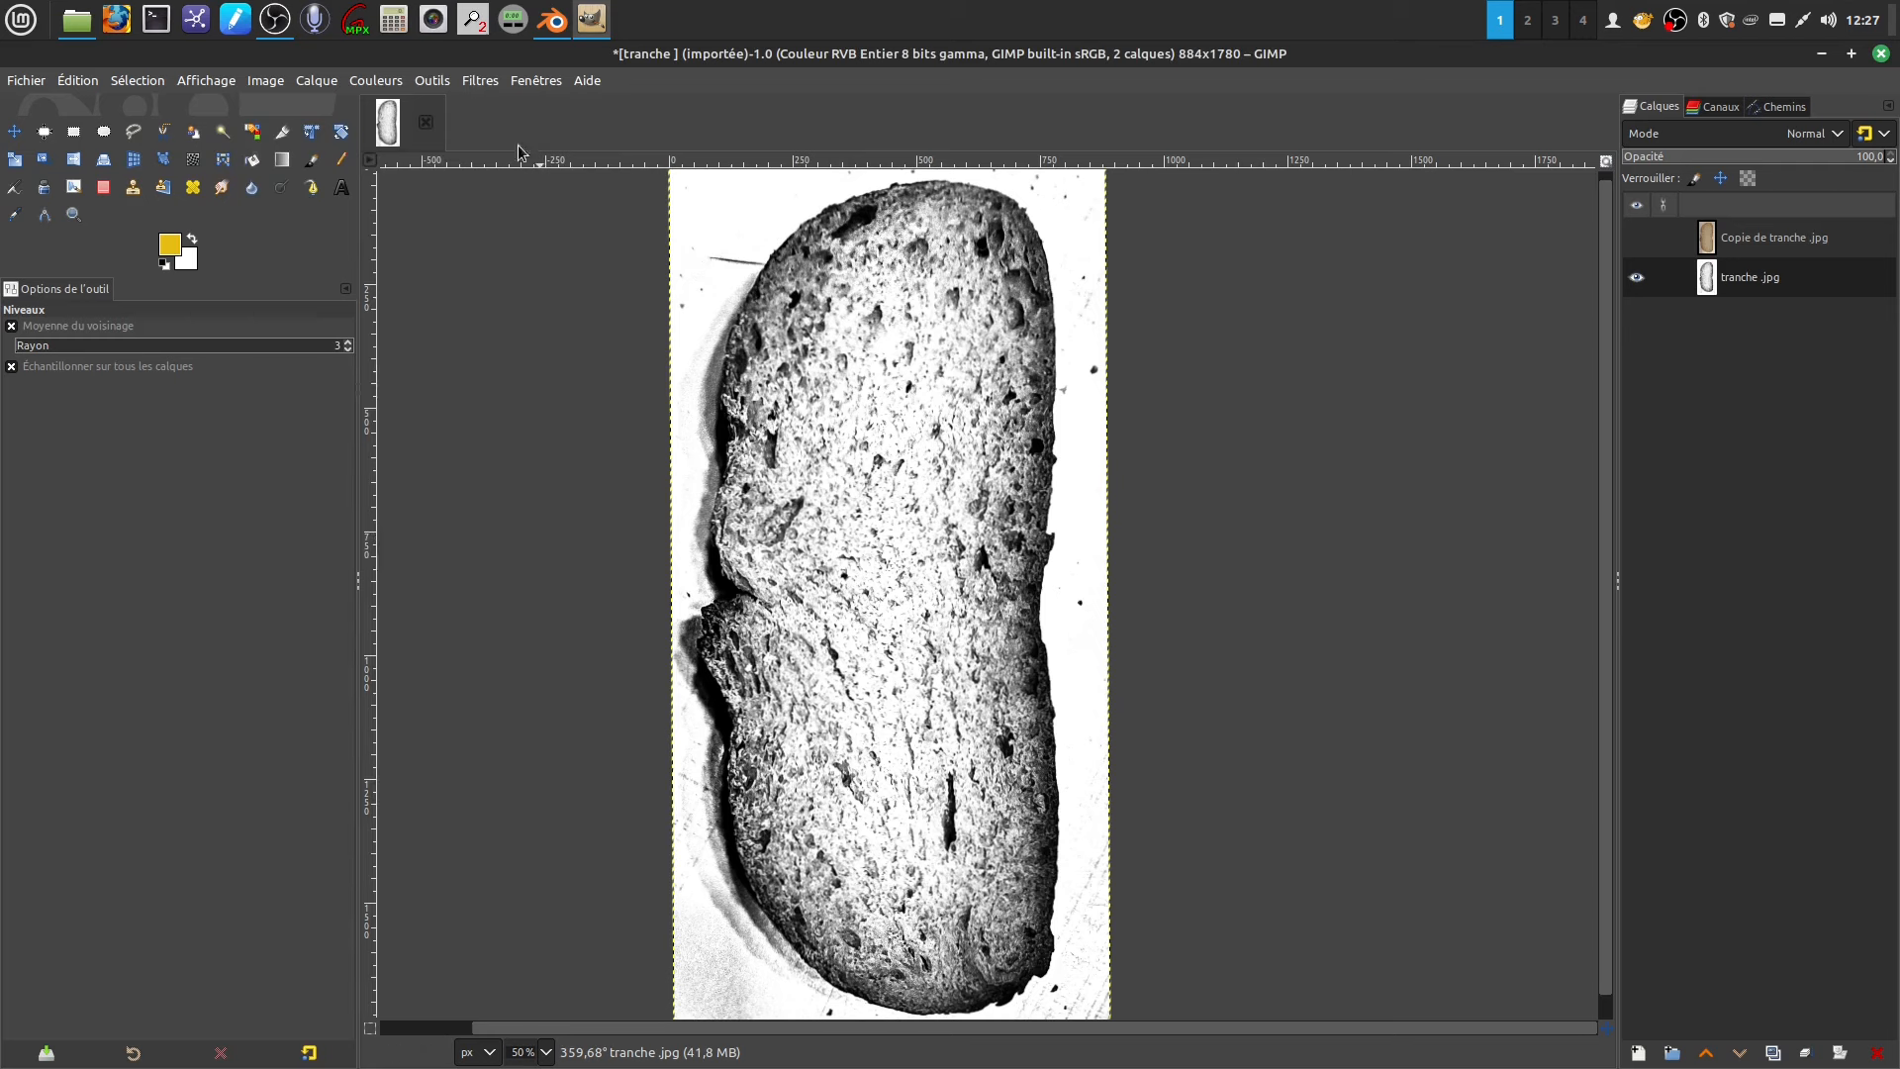
- Apply a Gaussian blur to the bread slice layer with Size X and Size Y both about 3
left_click(480, 83)
mouse_move(510, 220)
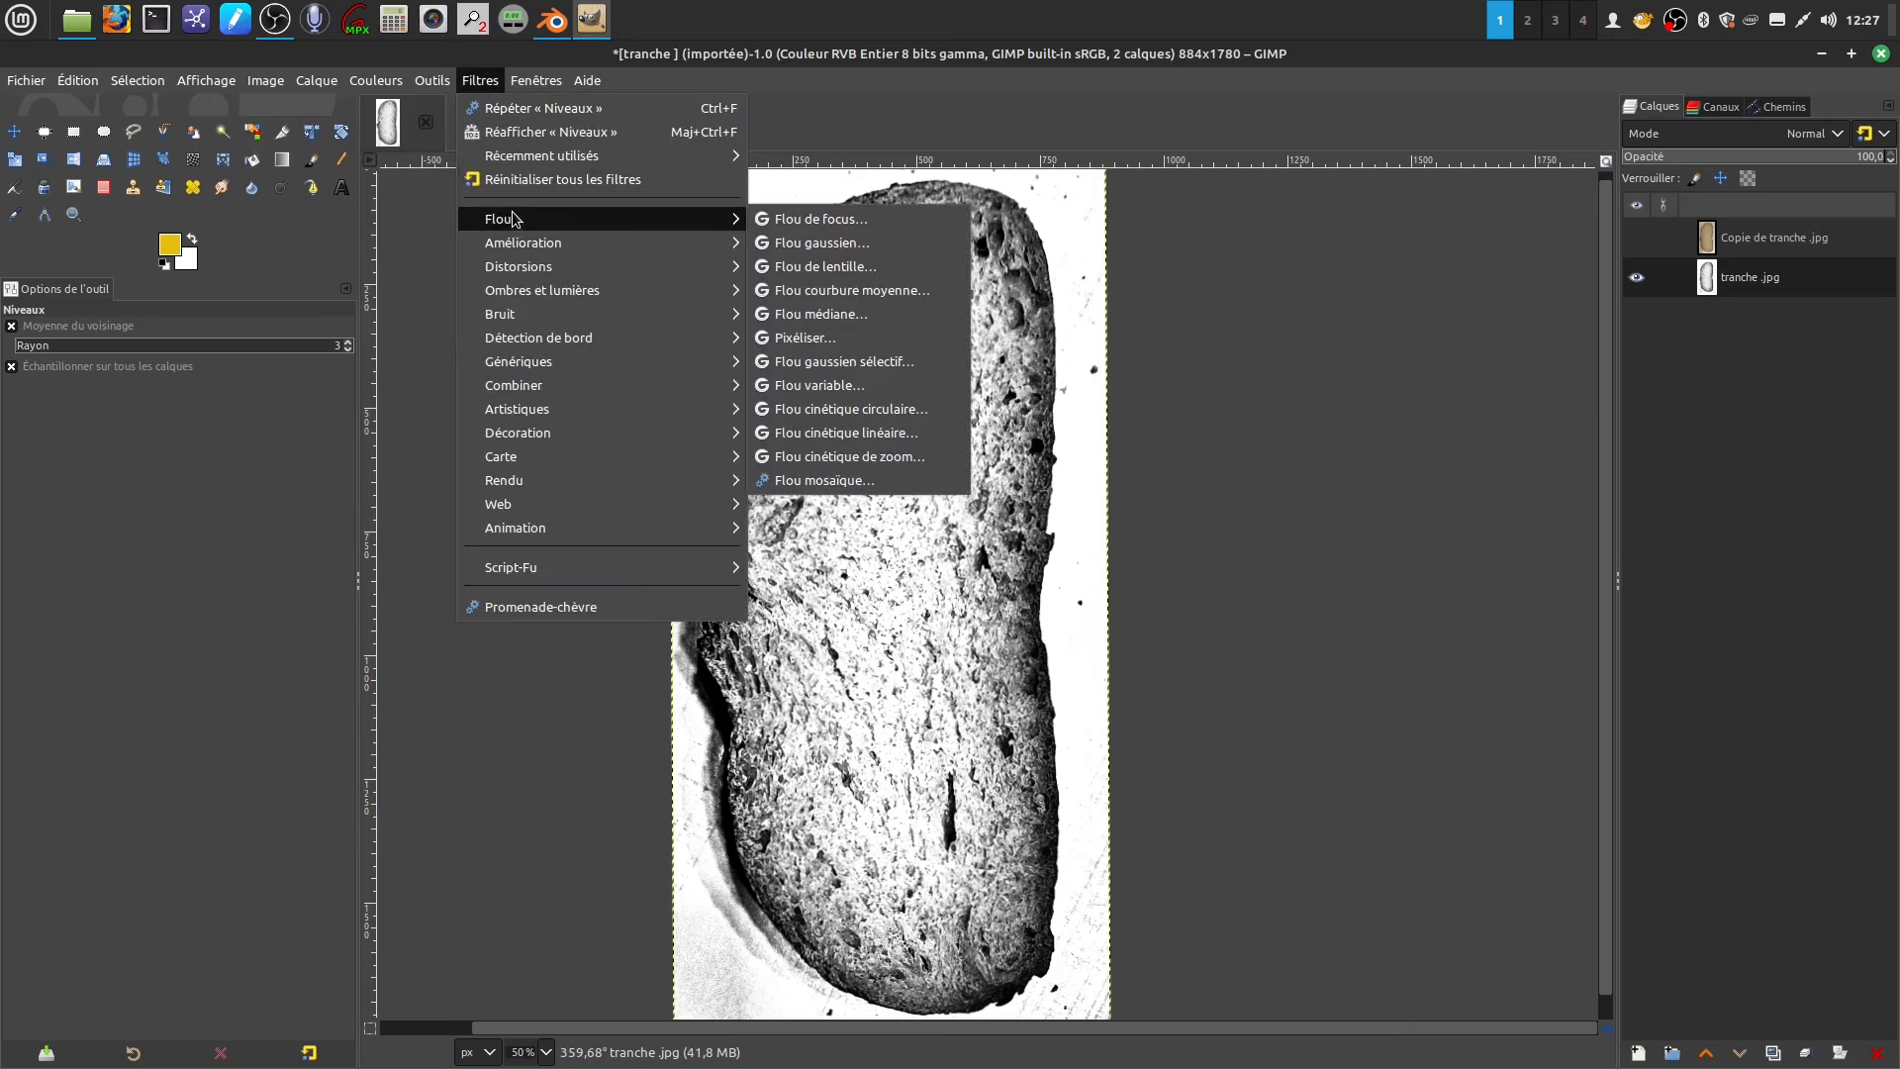
left_click(851, 242)
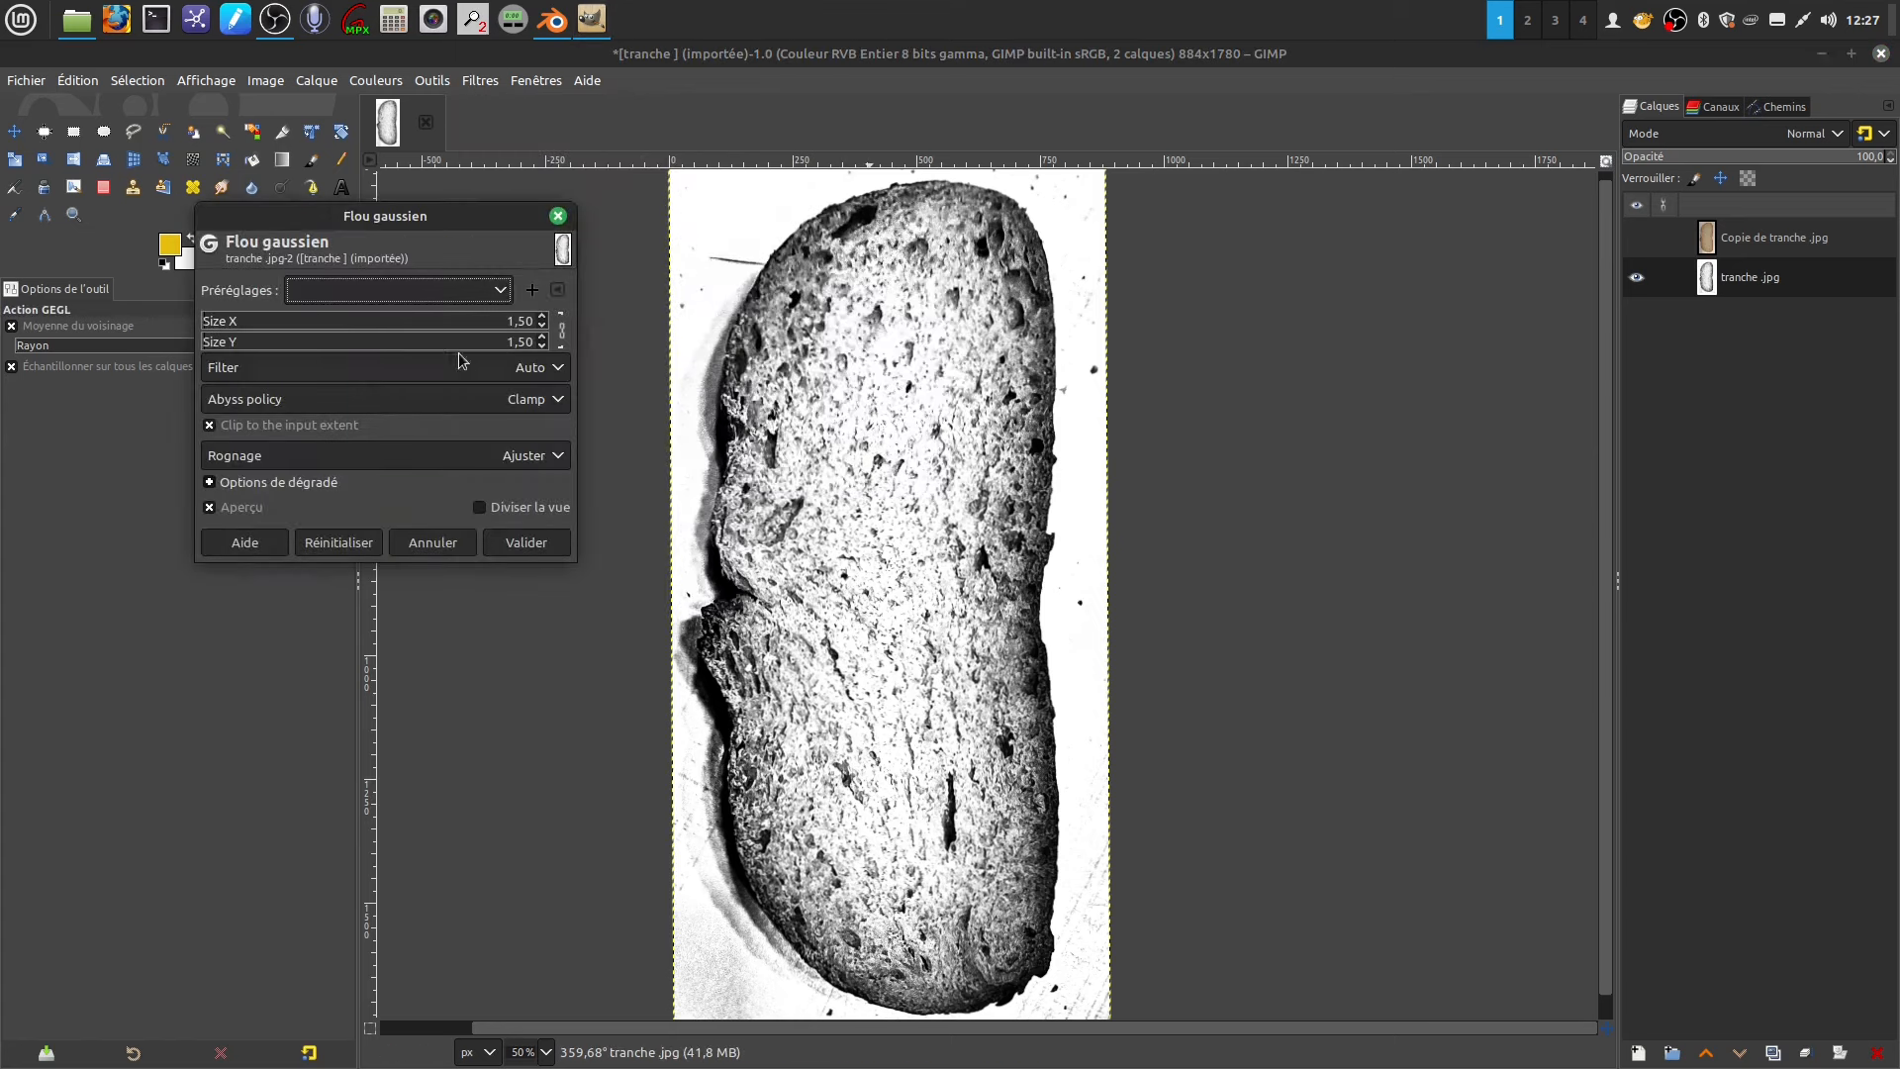
scroll(213, 328, "up", 14)
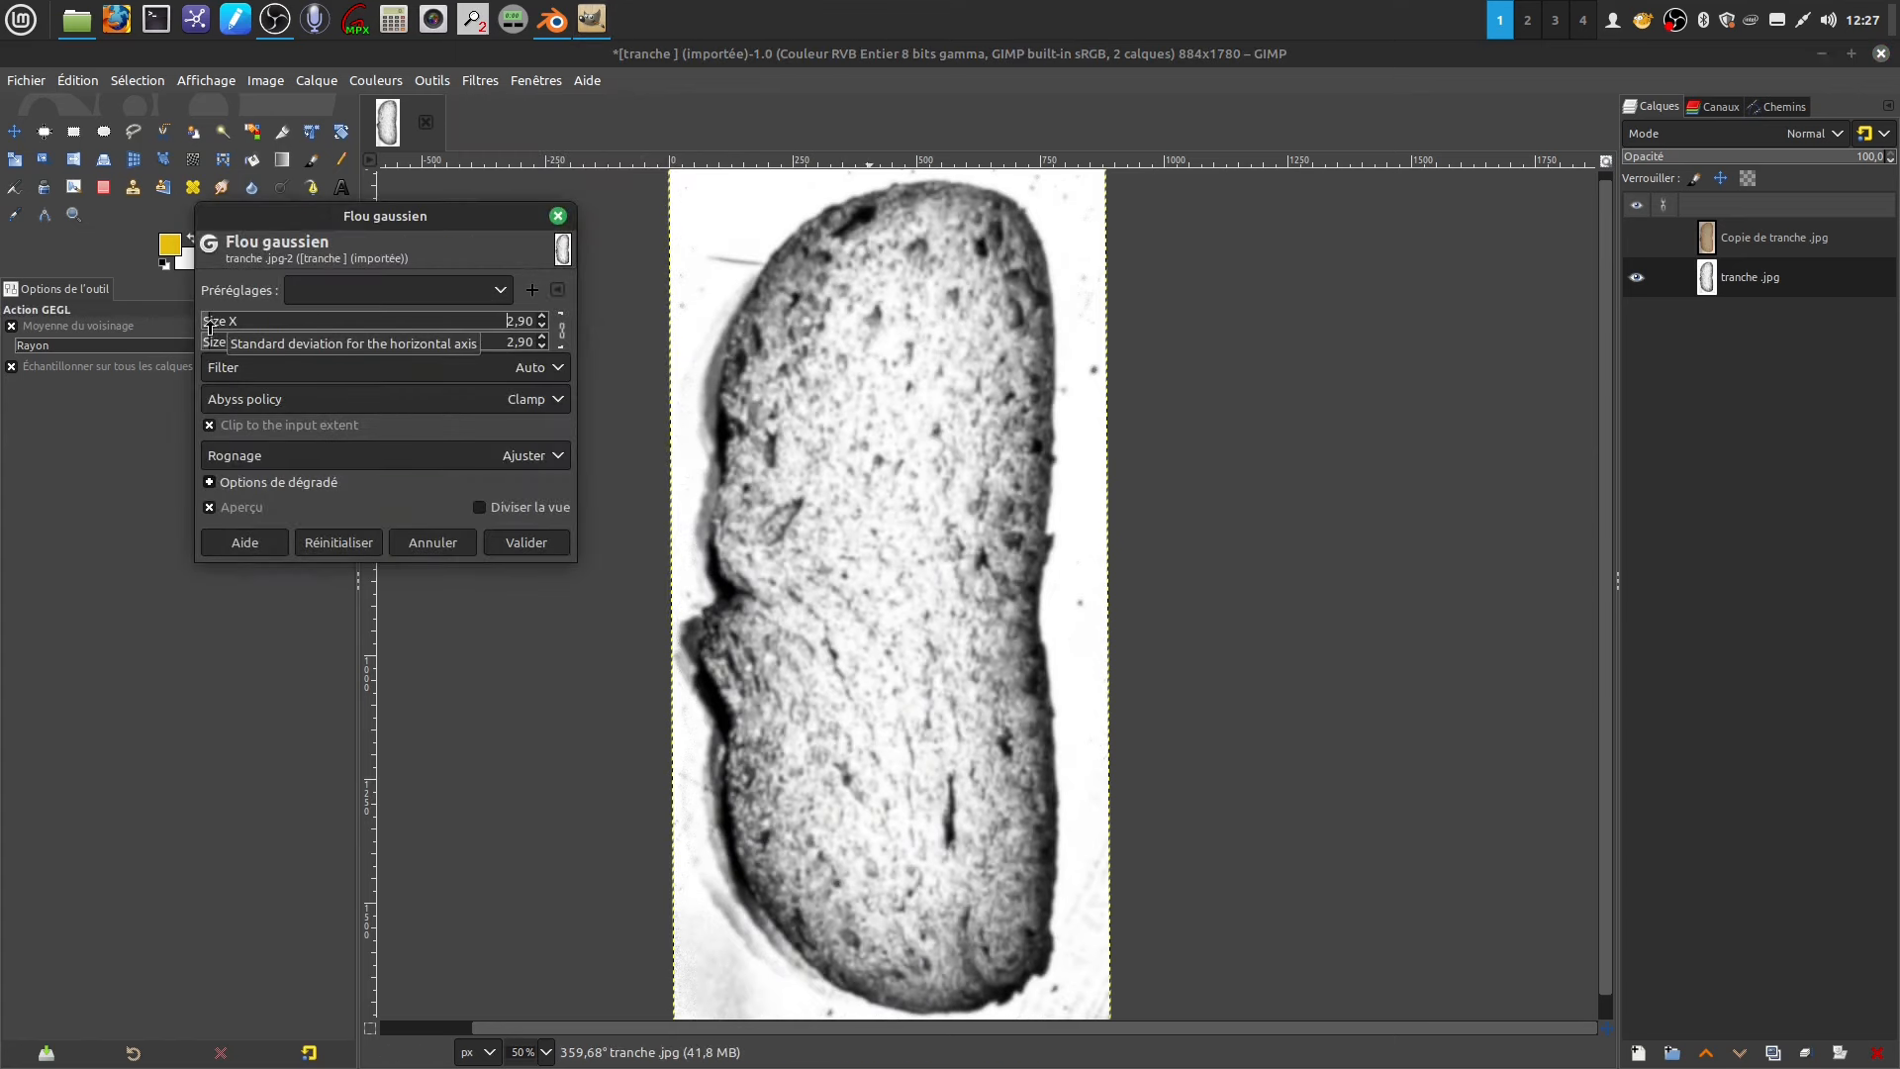
scroll(211, 328, "up", 3)
left_click(525, 543)
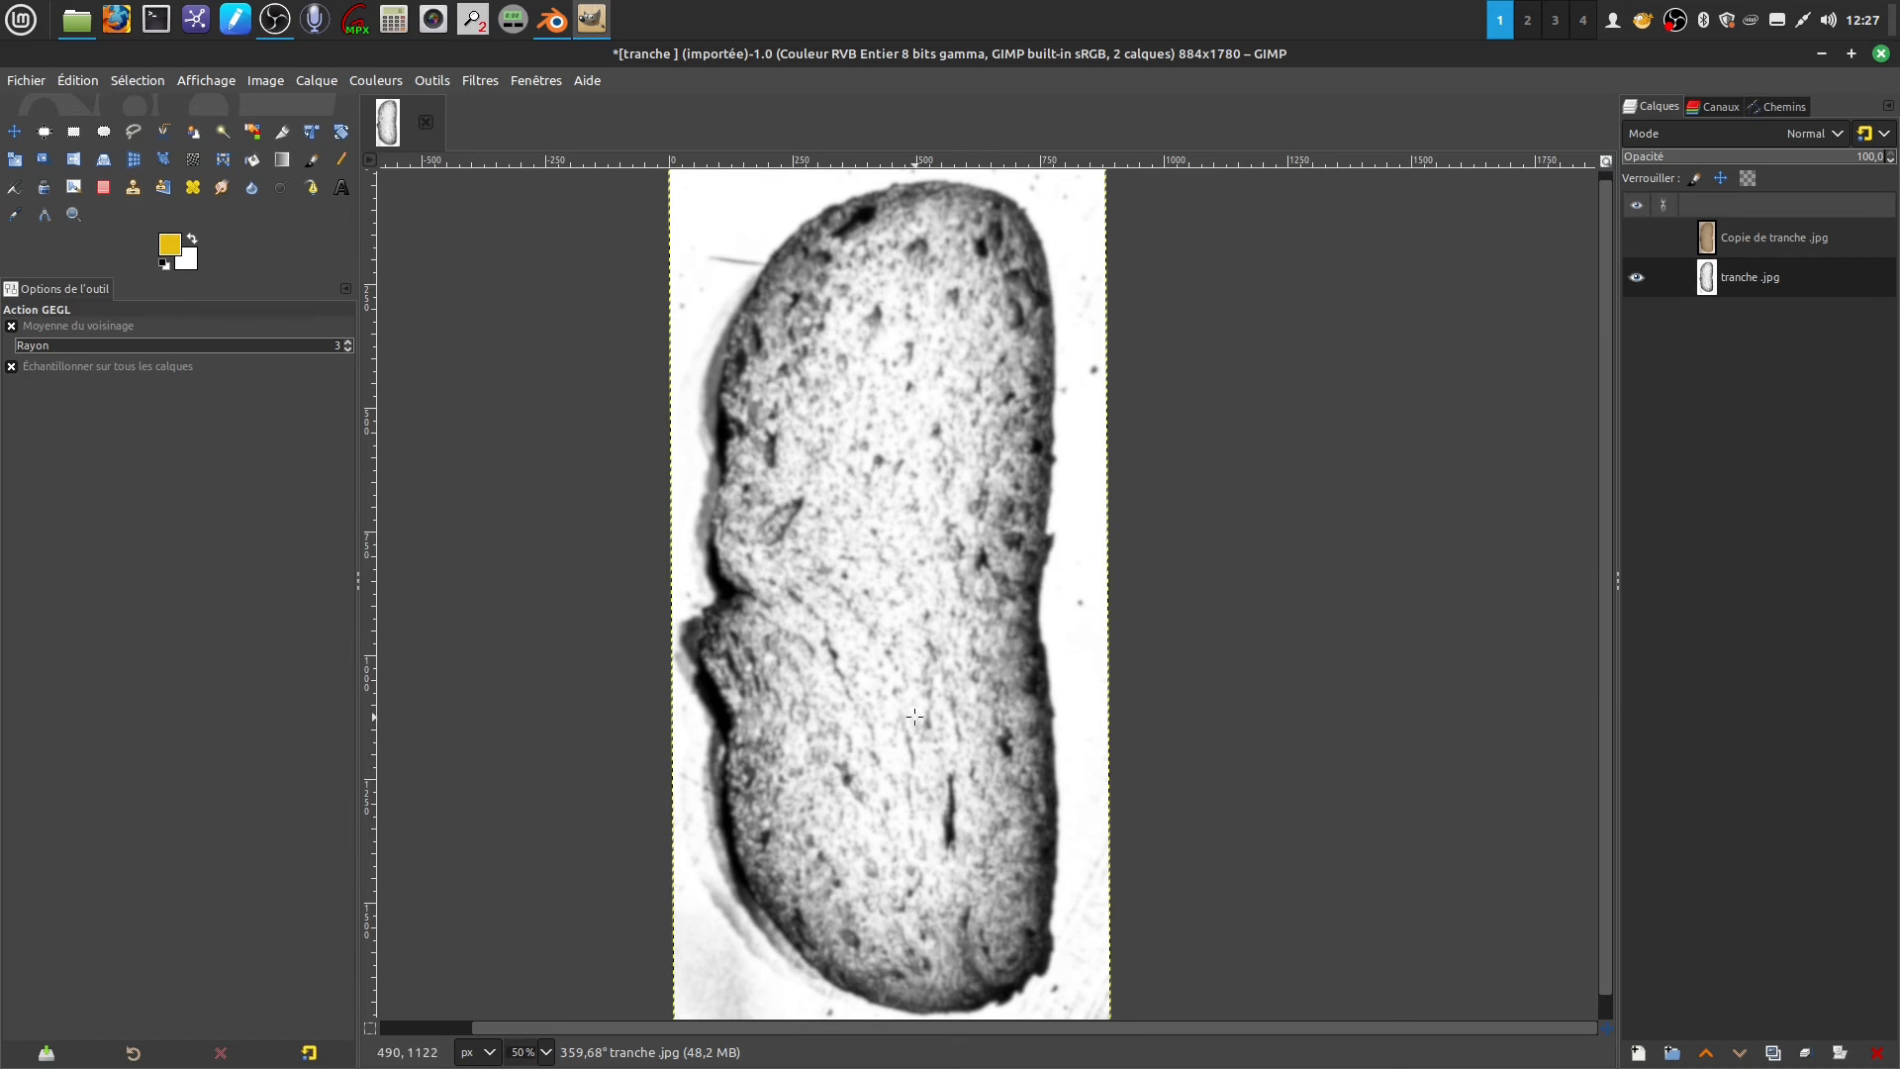
- Go back to the tranche folder and view tranche nb flou .jpg to compare it with the edited slice
left_click(1822, 53)
left_click(1036, 415)
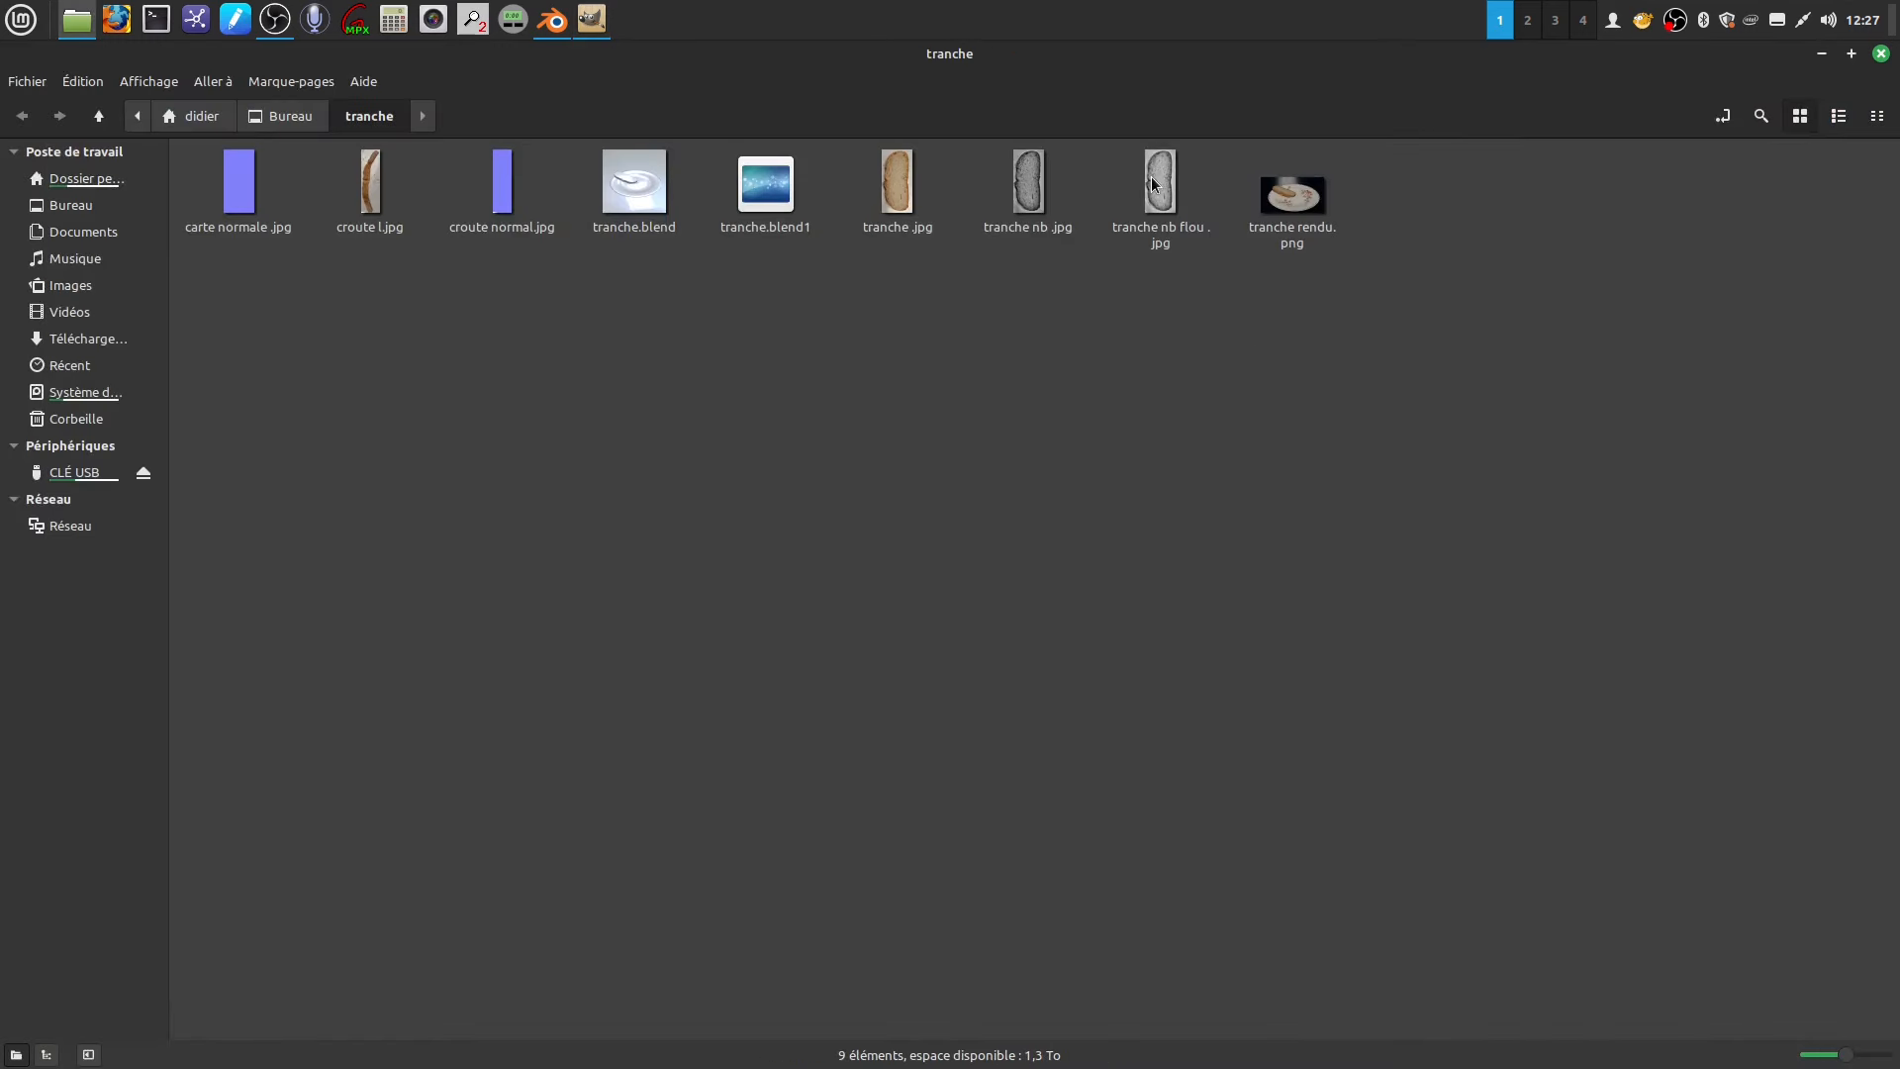
double_click(1154, 184)
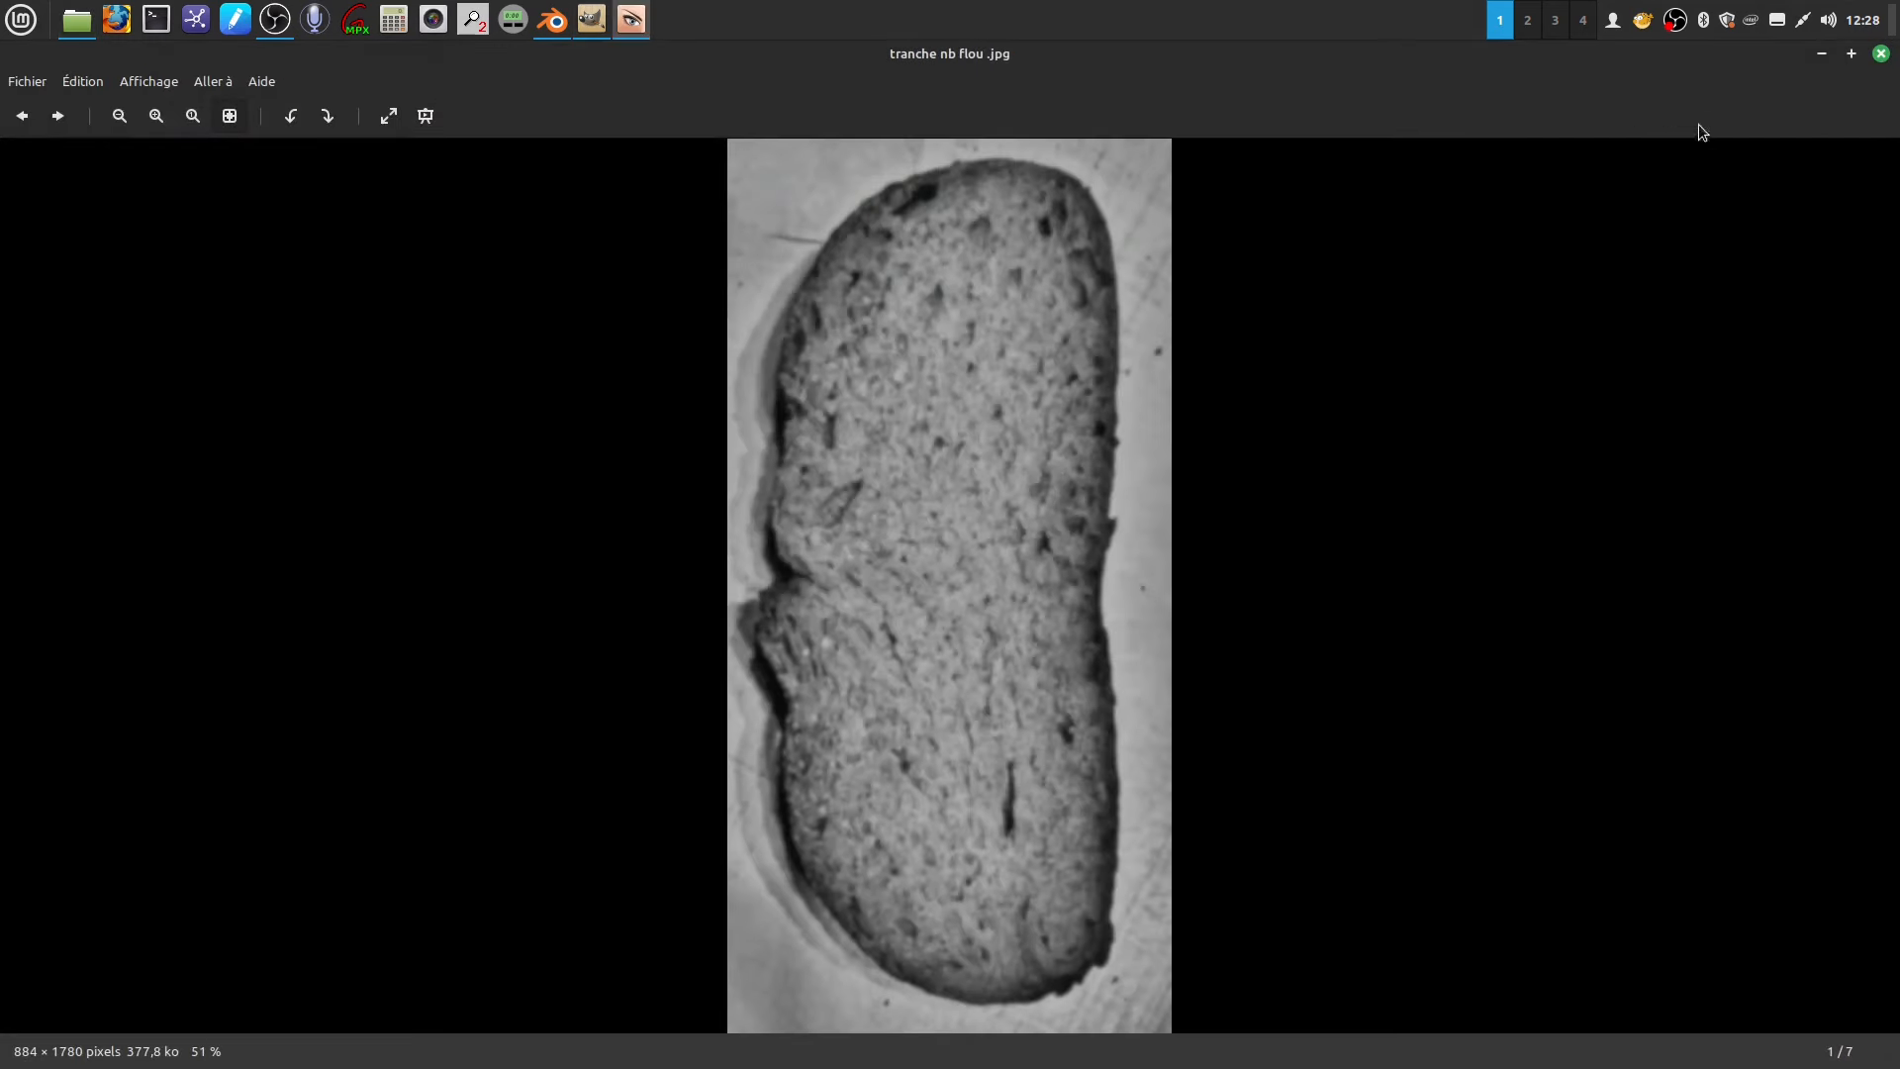
left_click(1881, 53)
left_click(1104, 390)
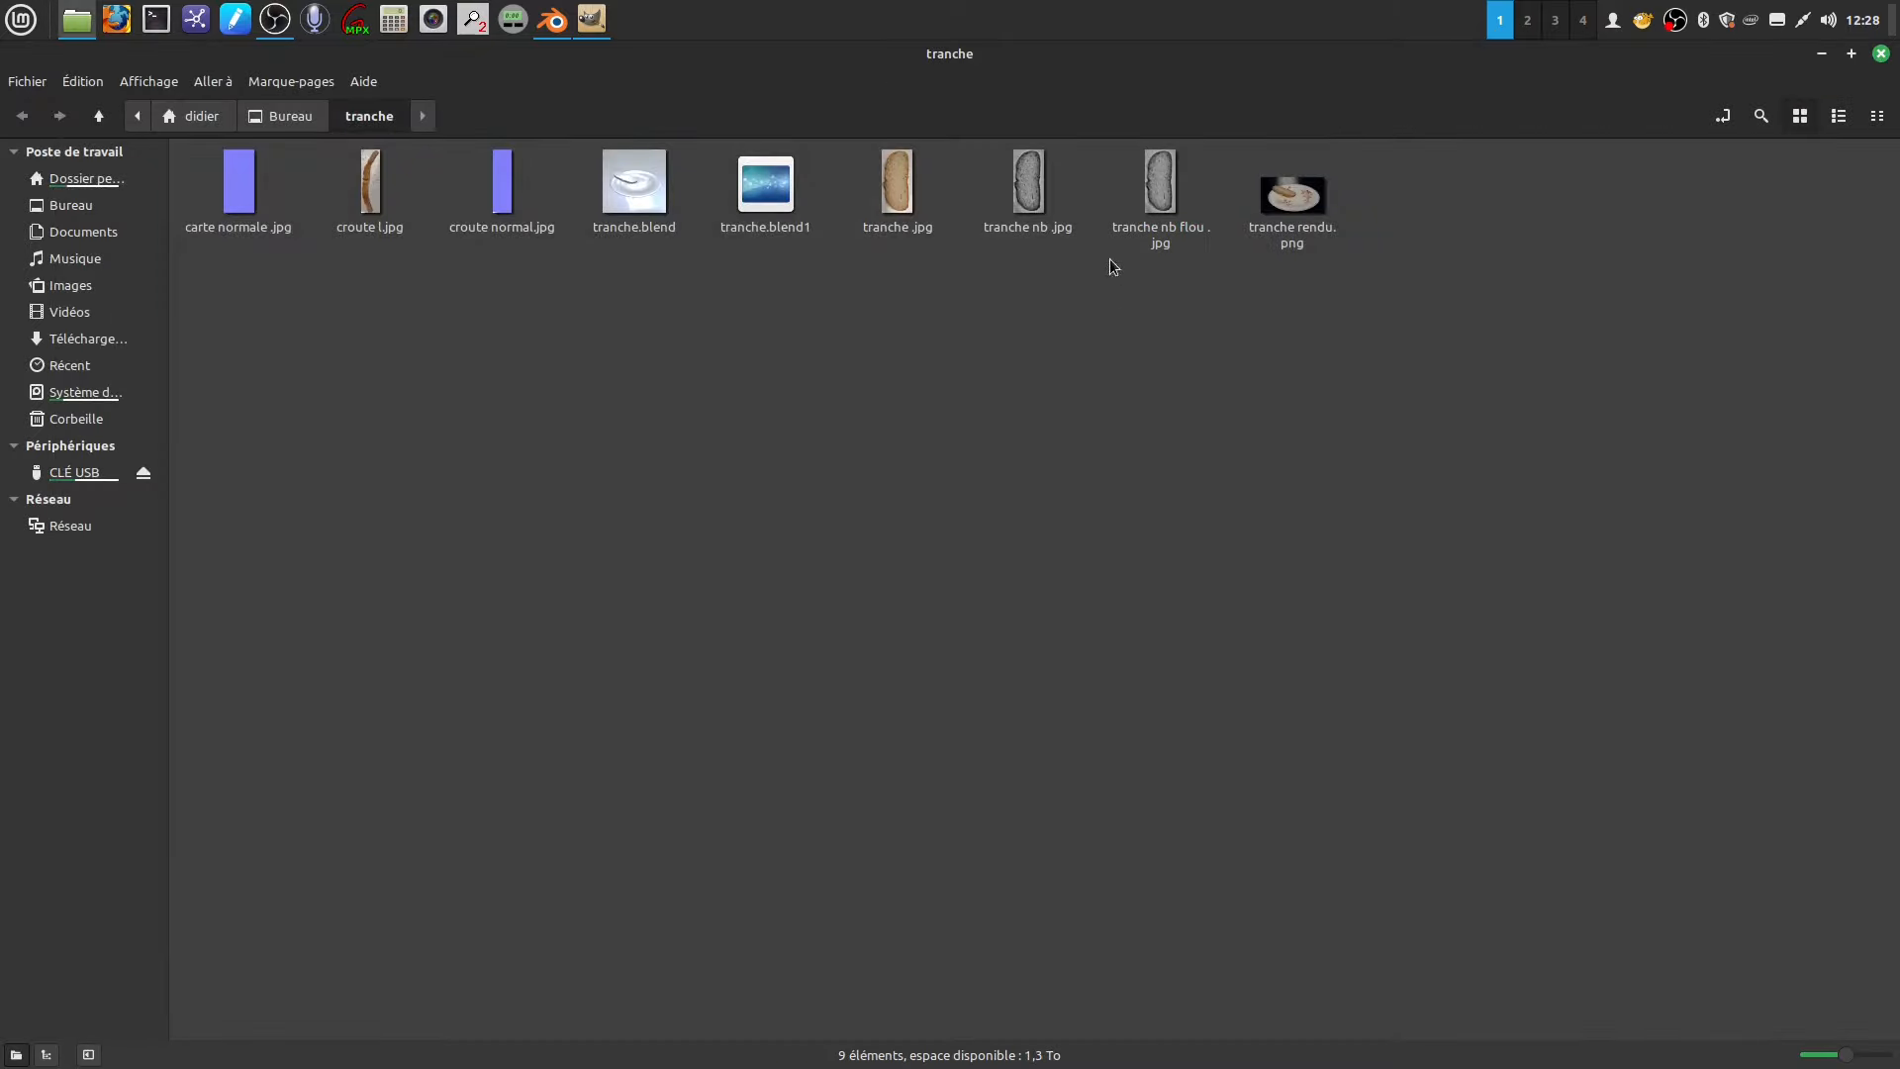
- Switch back to GIMP and export the blurred black-and-white slice as tranche tuto floue.jpg in the tranche folder, at JPEG quality 100
left_click(592, 18)
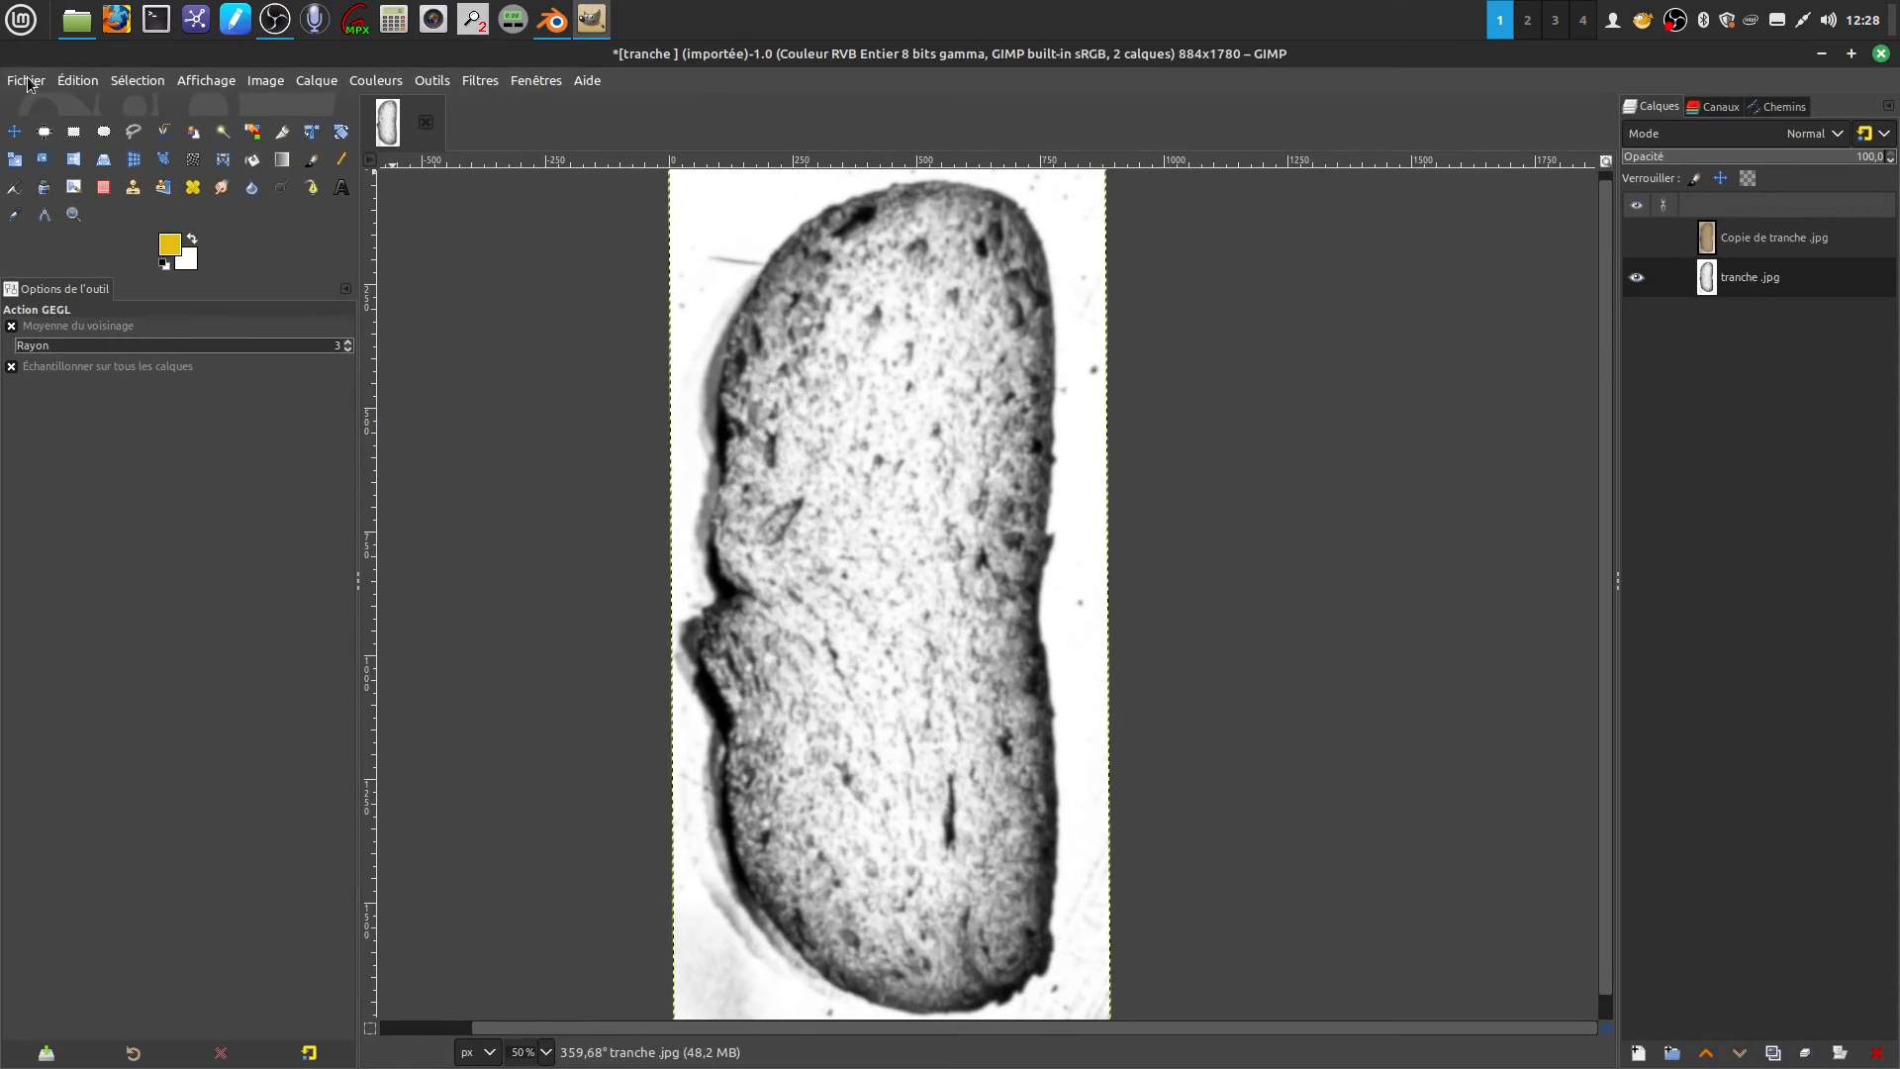
left_click(38, 81)
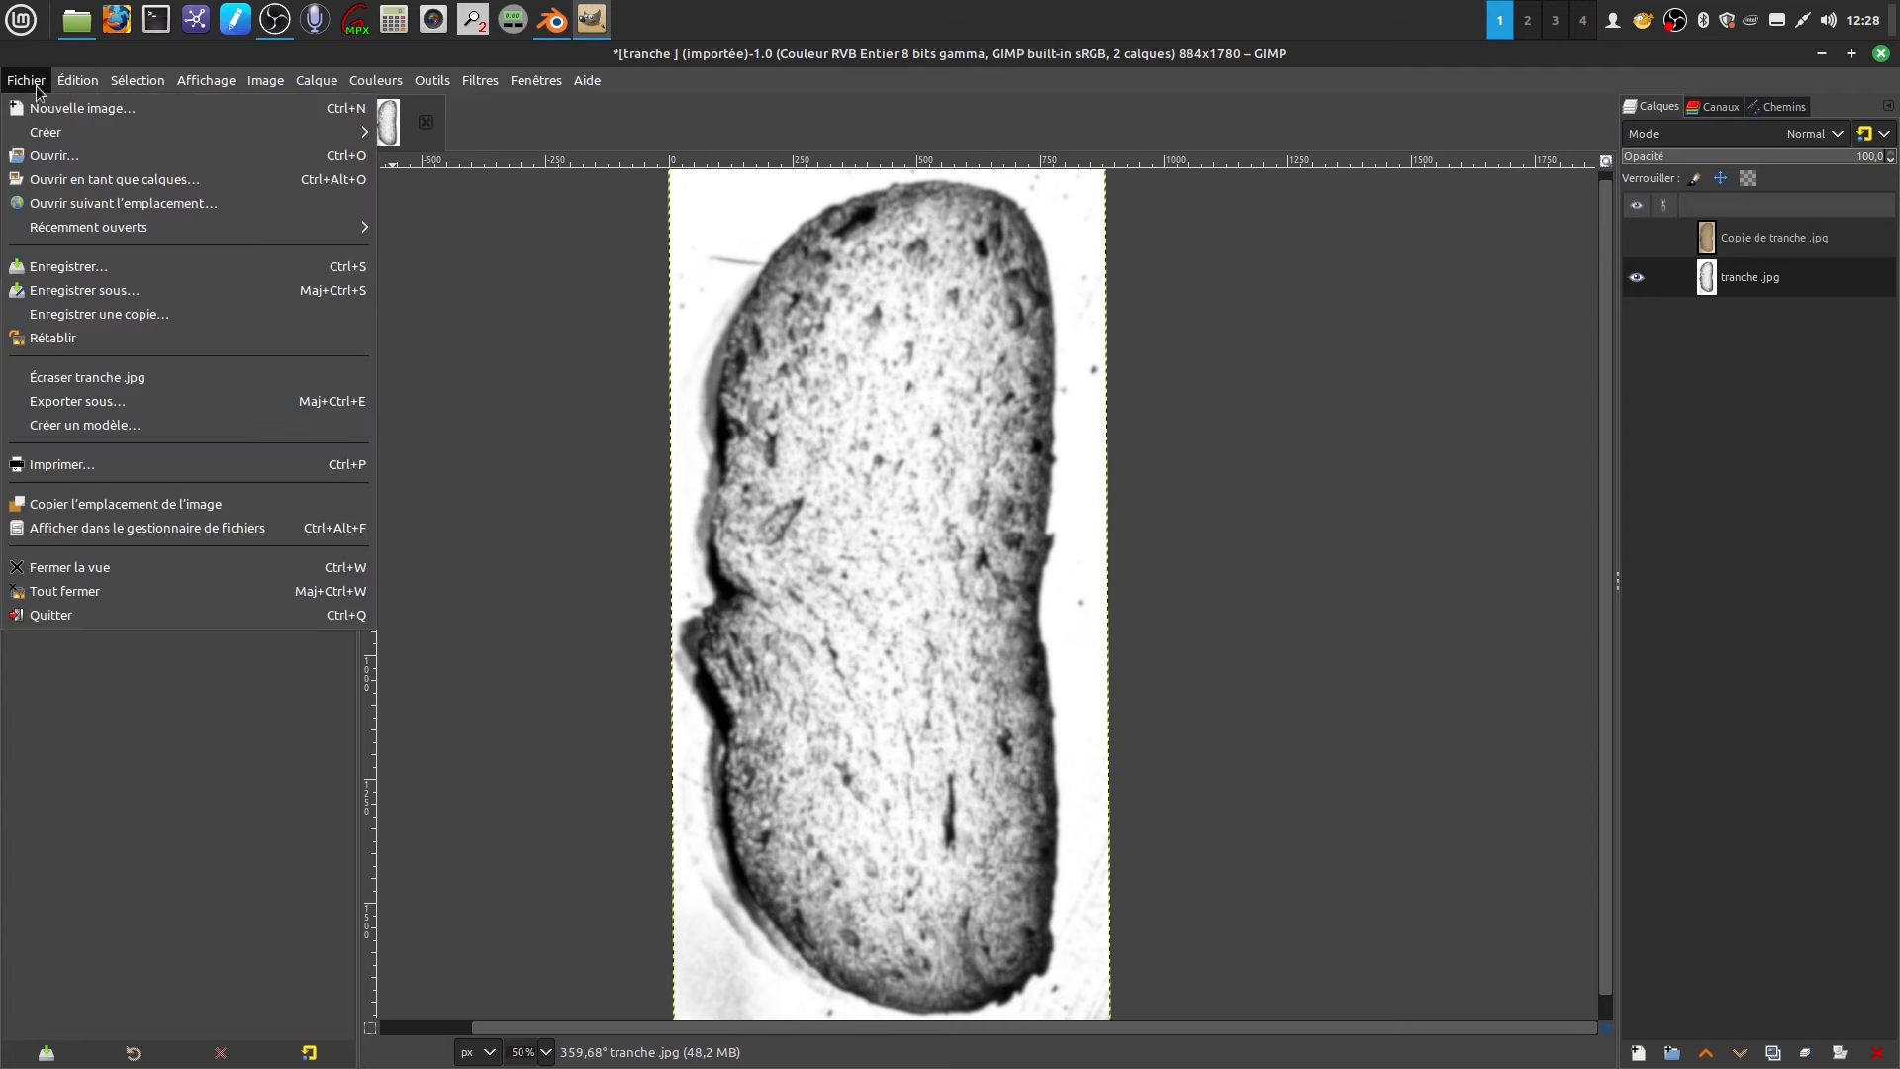
left_click(143, 400)
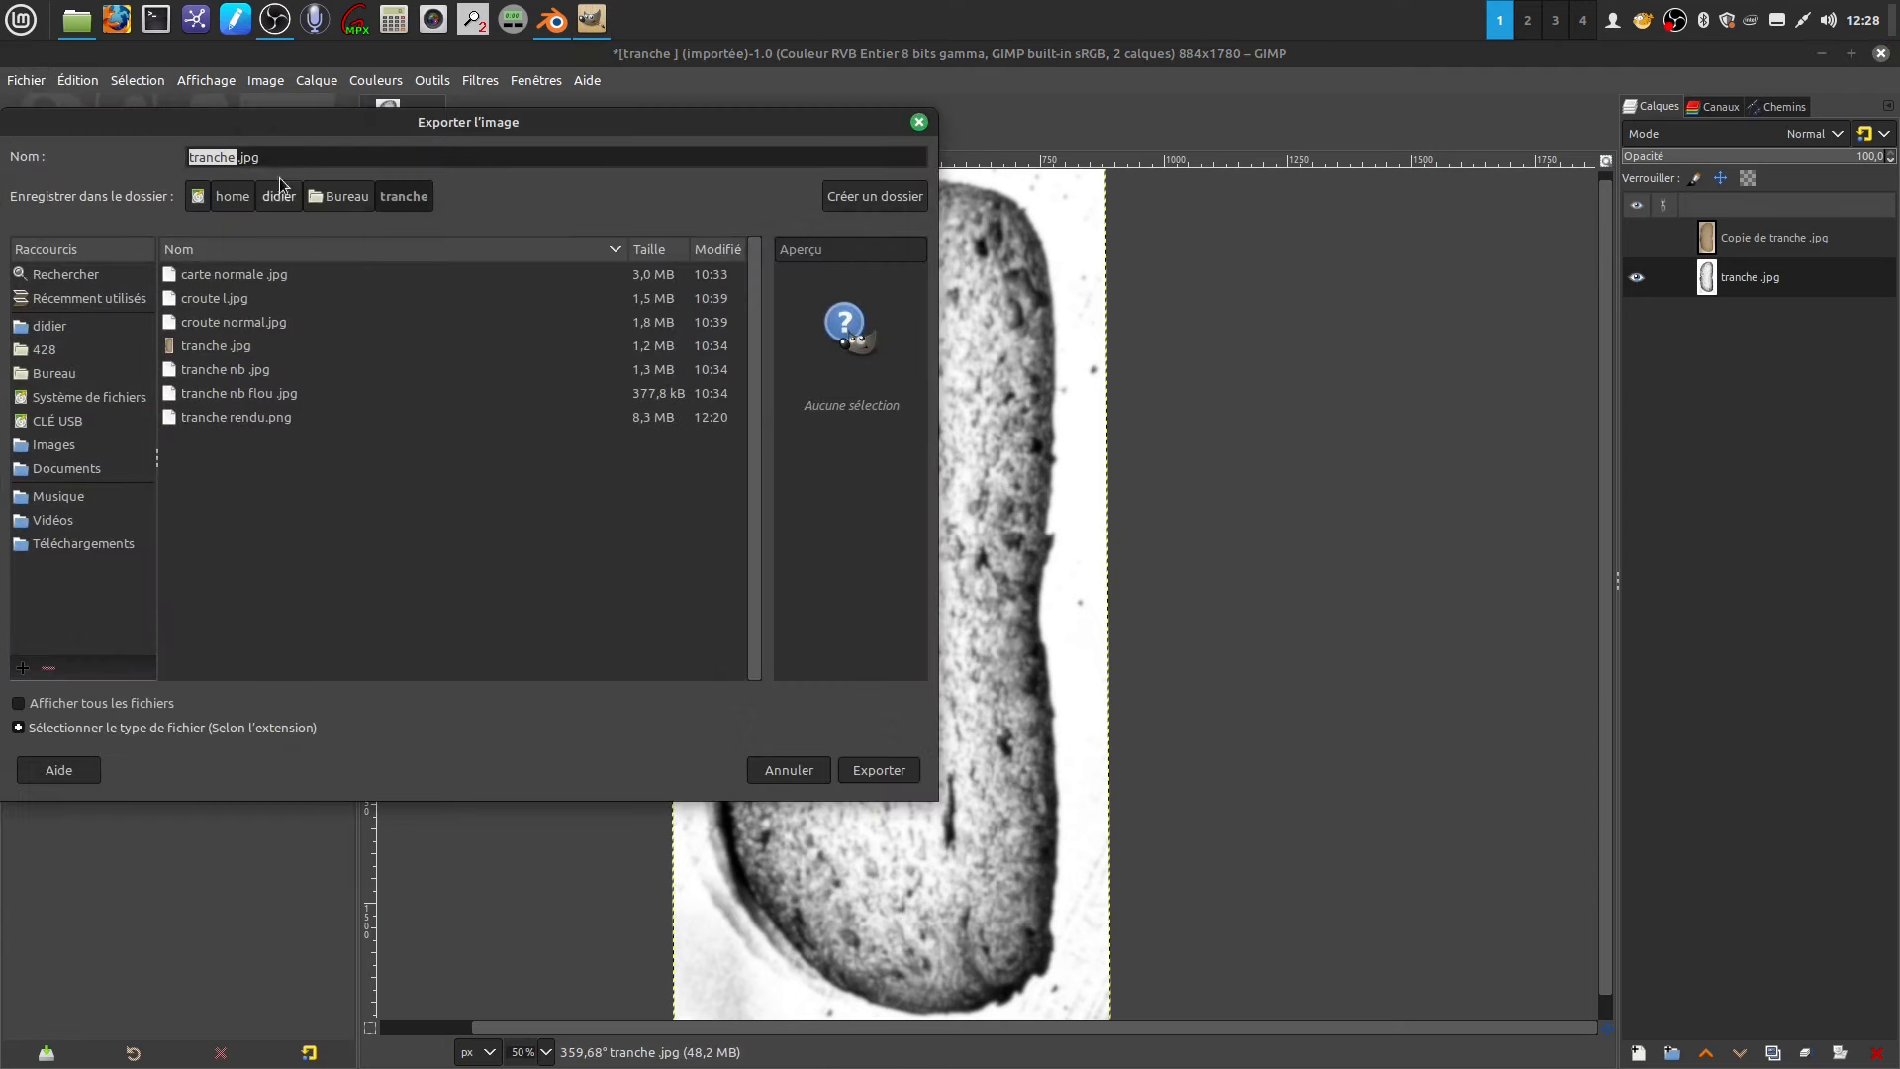
left_click(237, 158)
type("tuto floue")
left_click(876, 773)
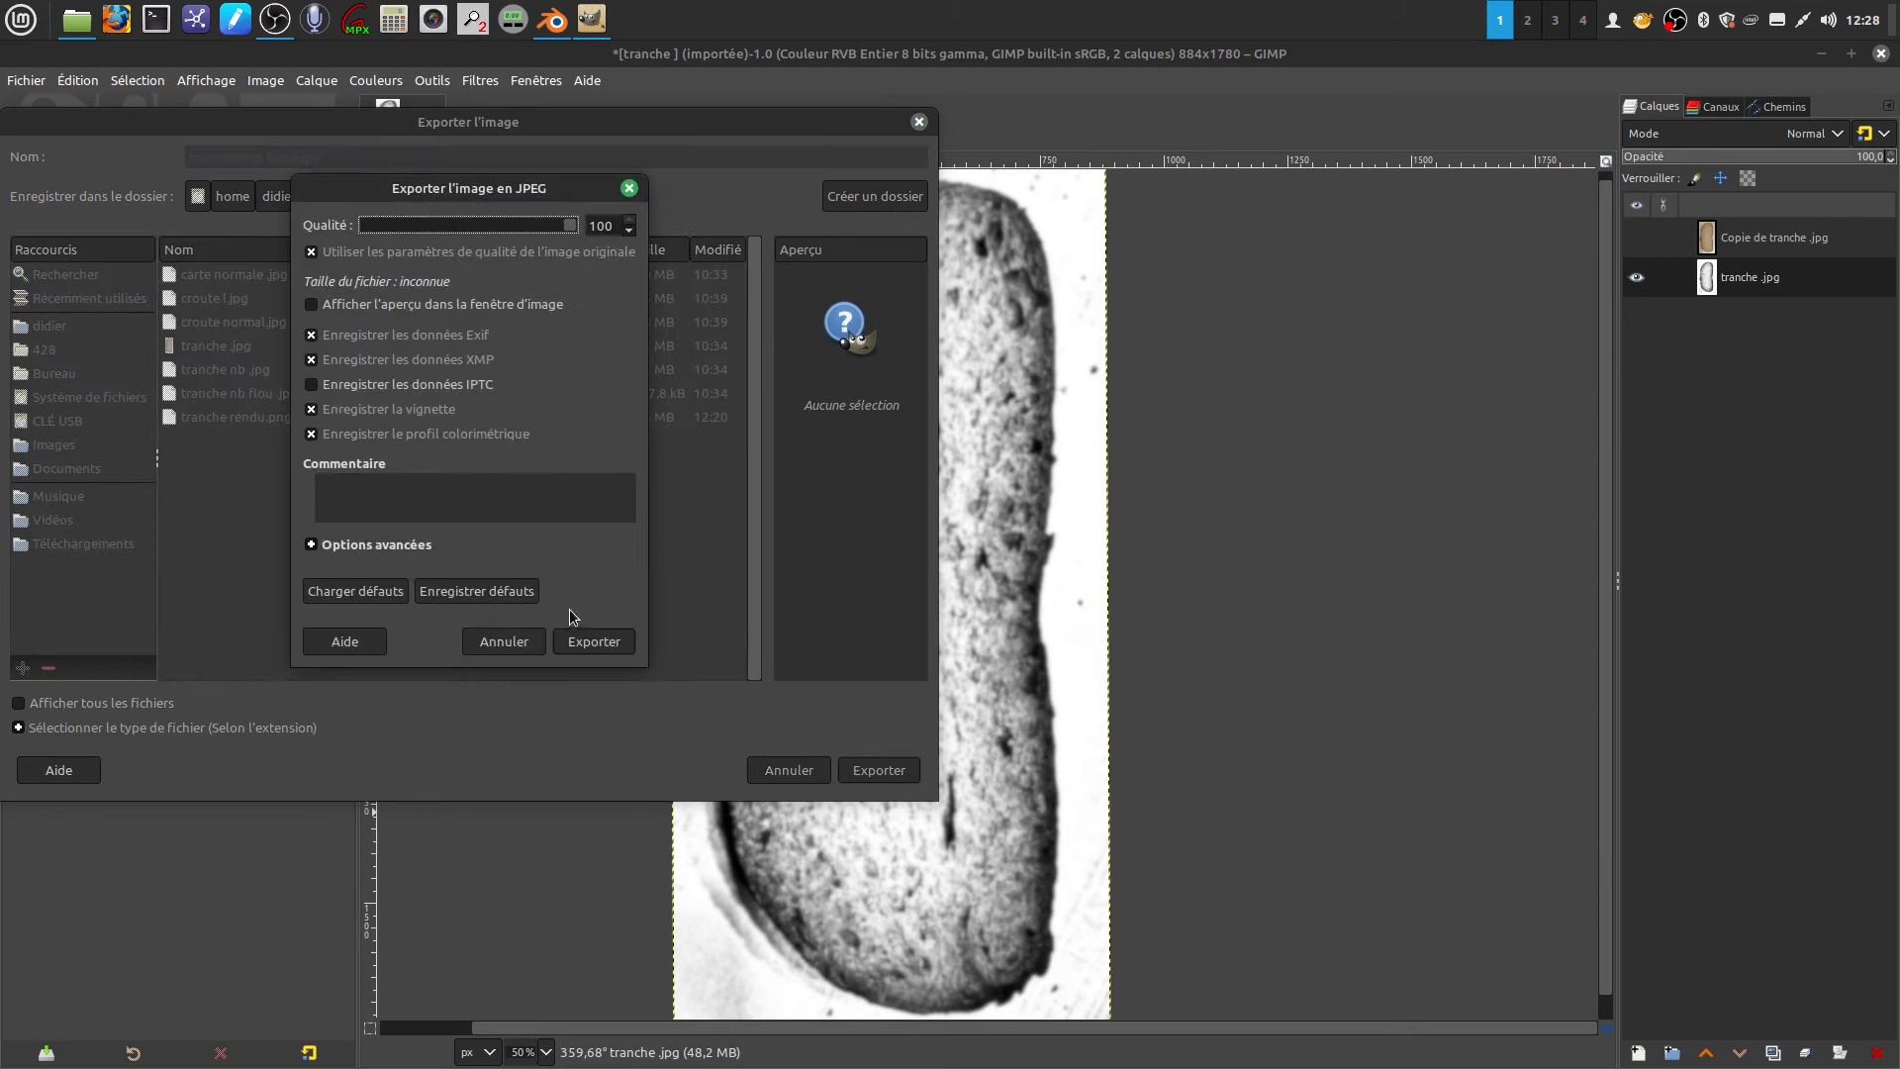
left_click(599, 641)
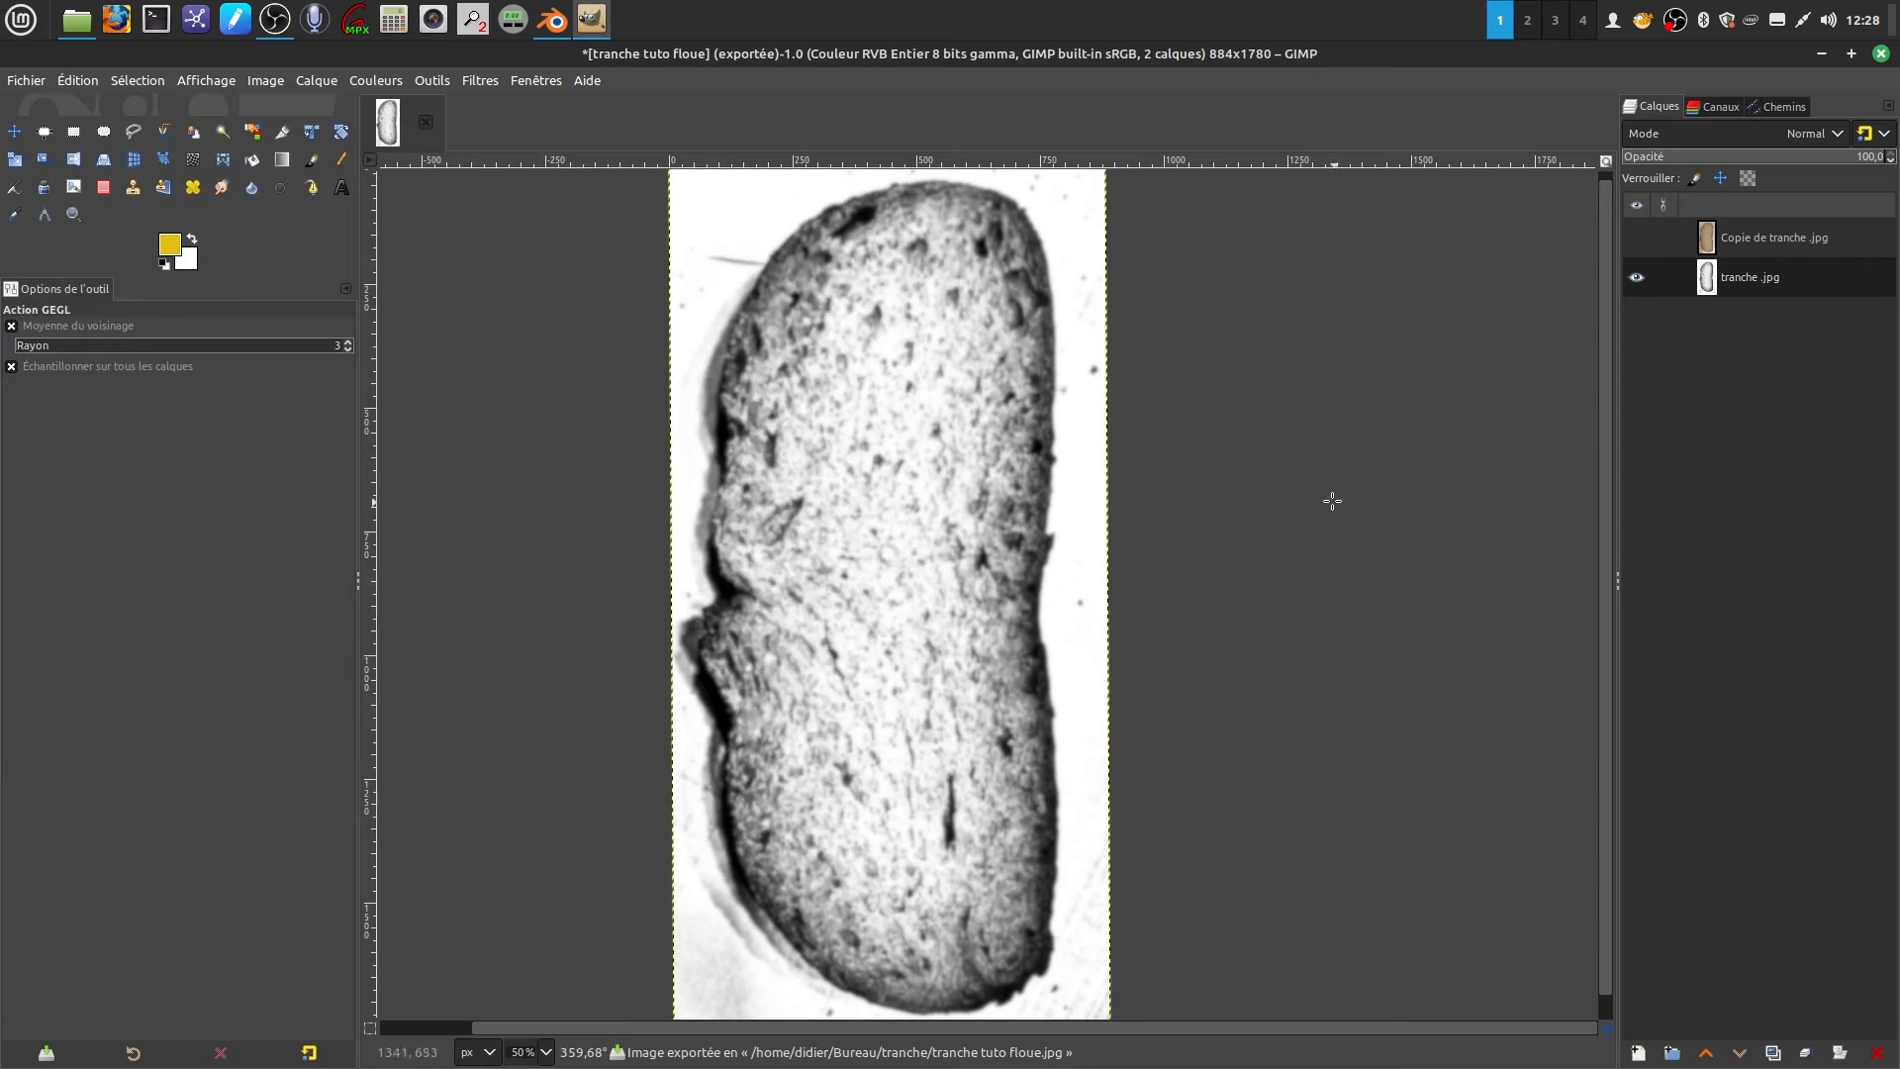
- Quit GIMP, abandoning the unsaved changes to the slice image
key("ctrl+shift+f")
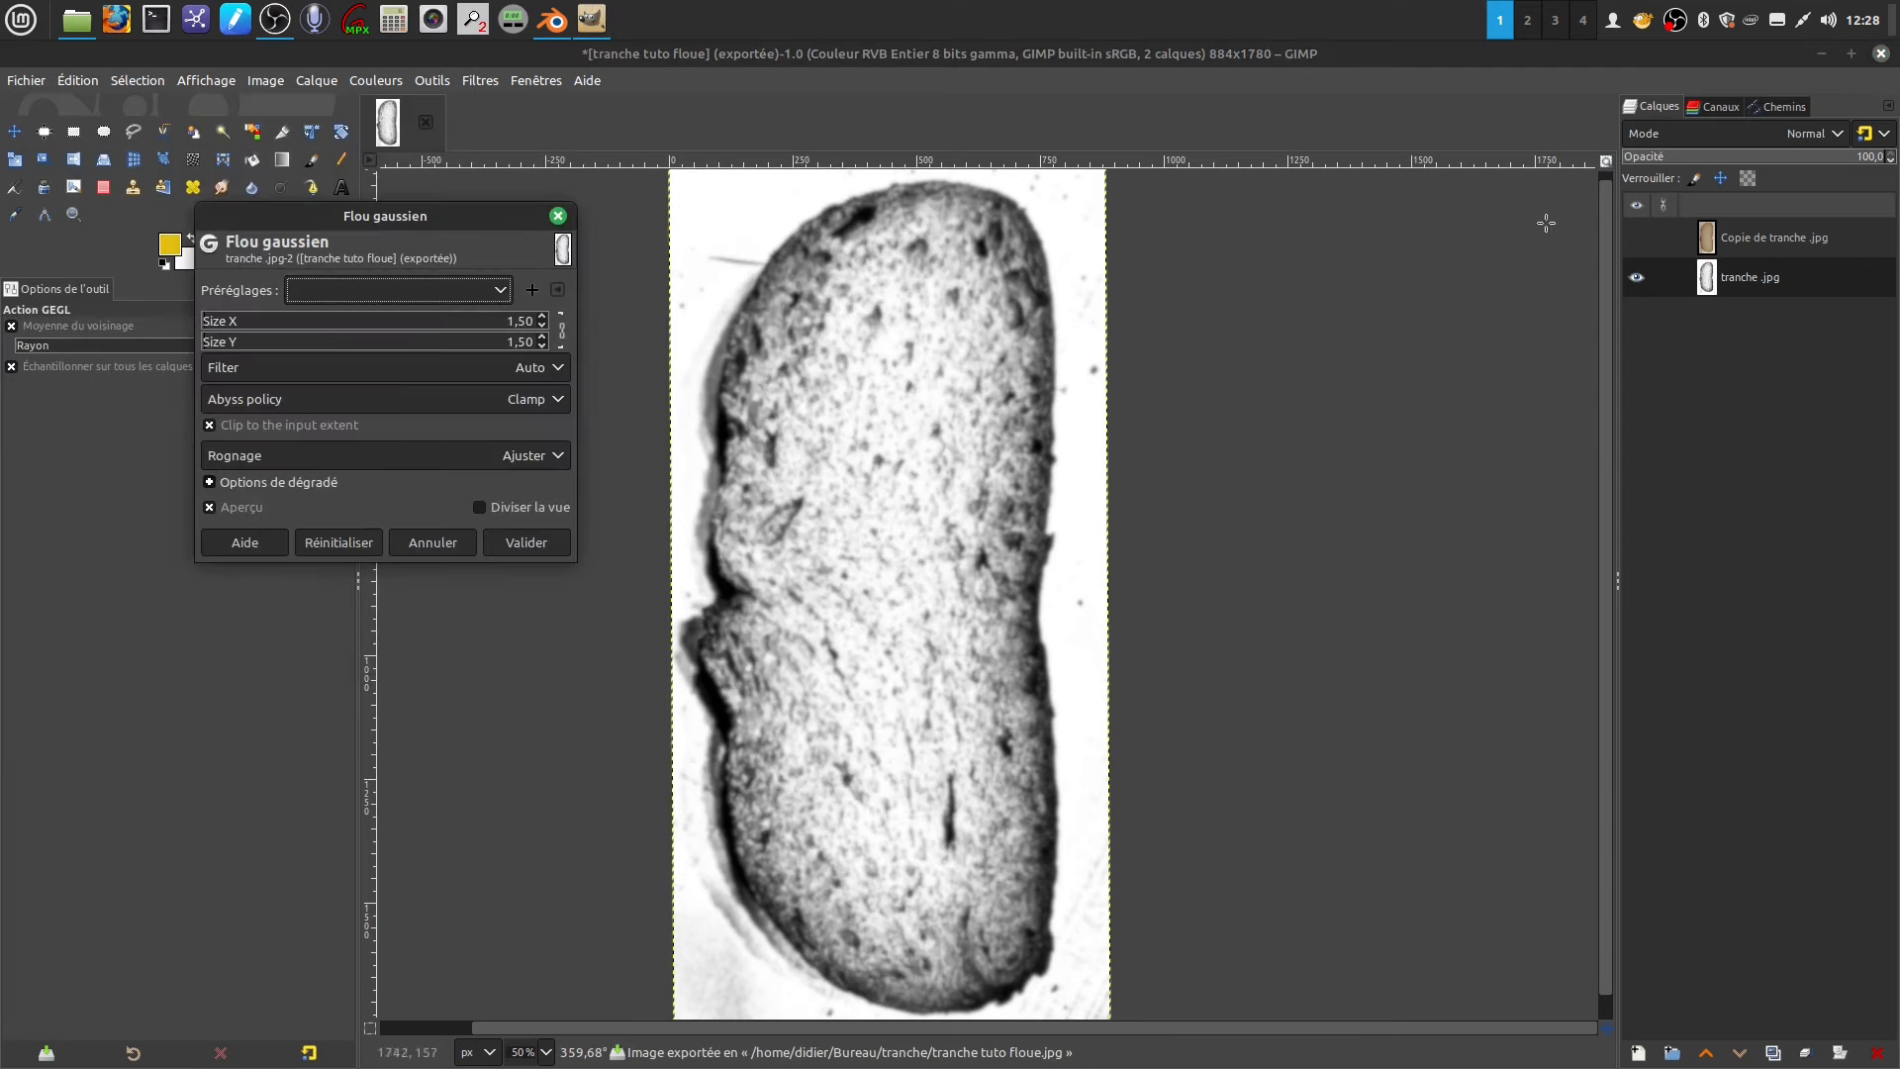
left_click(1881, 53)
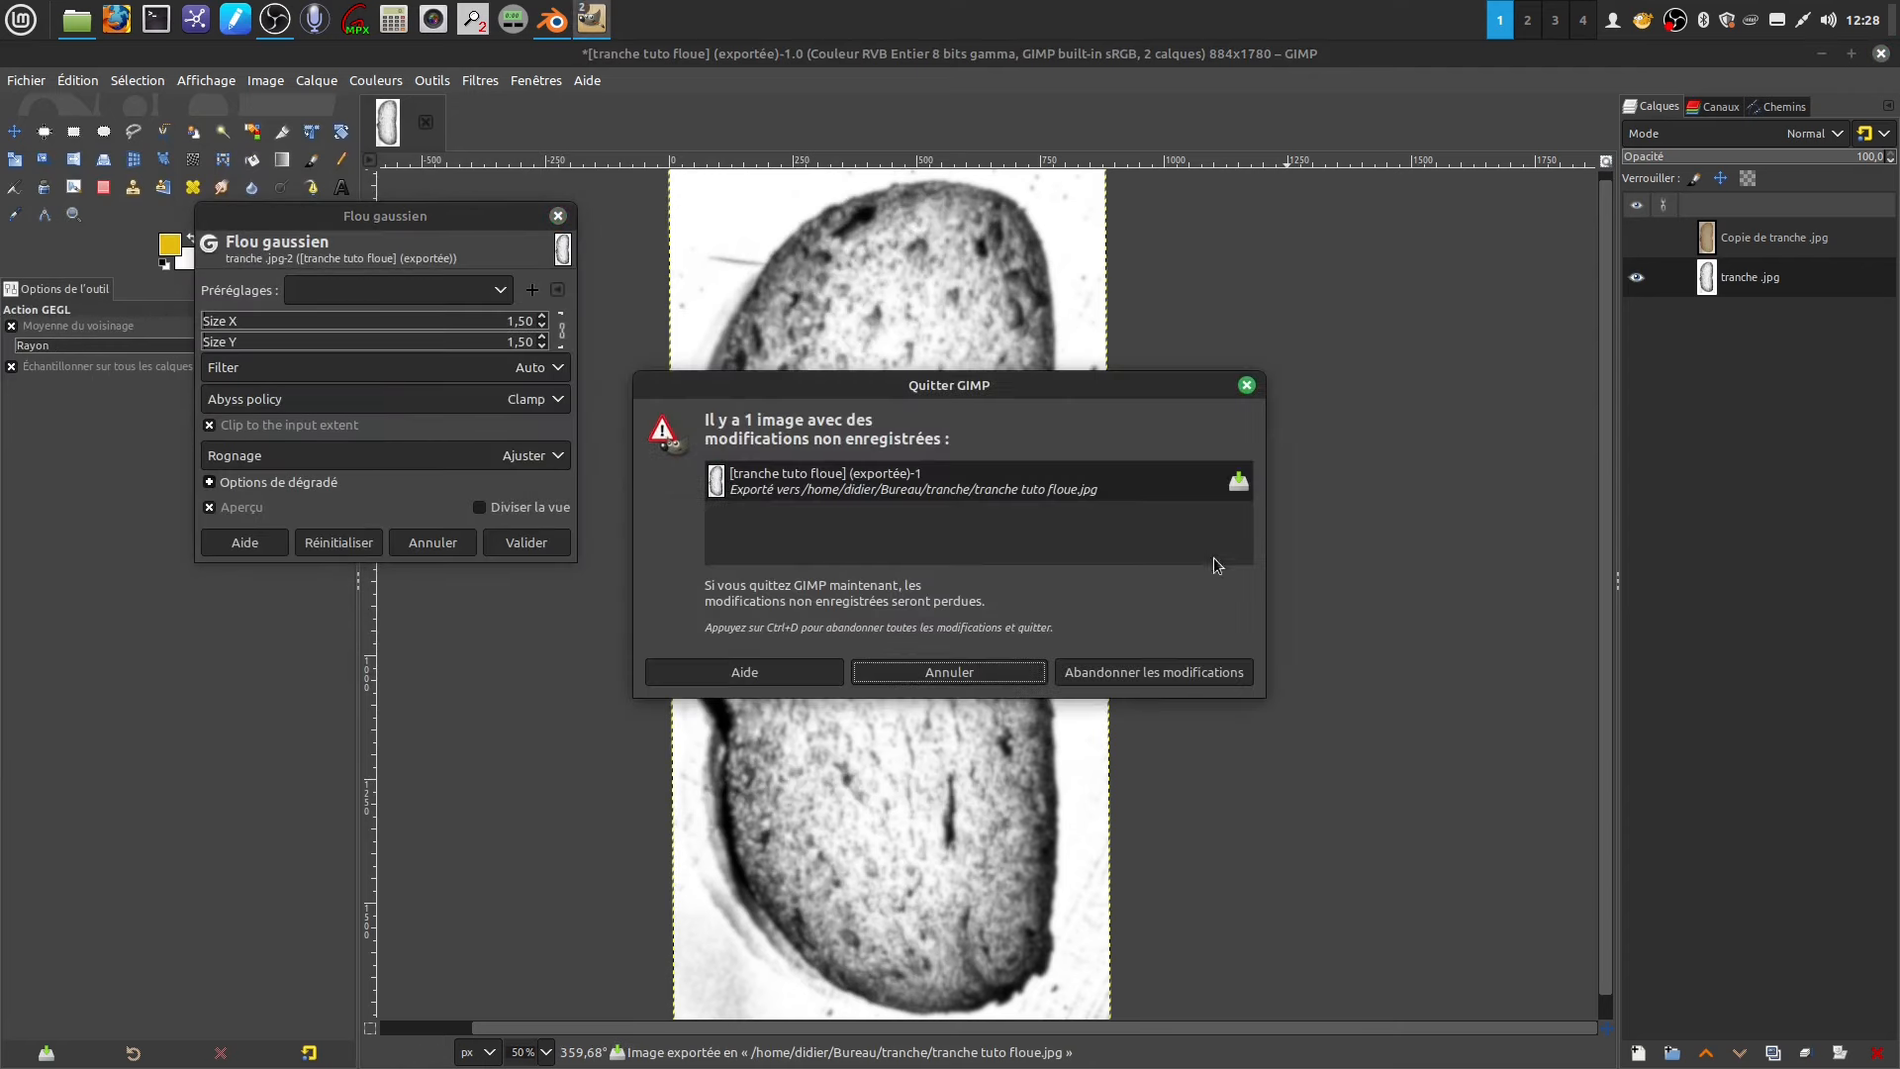
left_click(1160, 673)
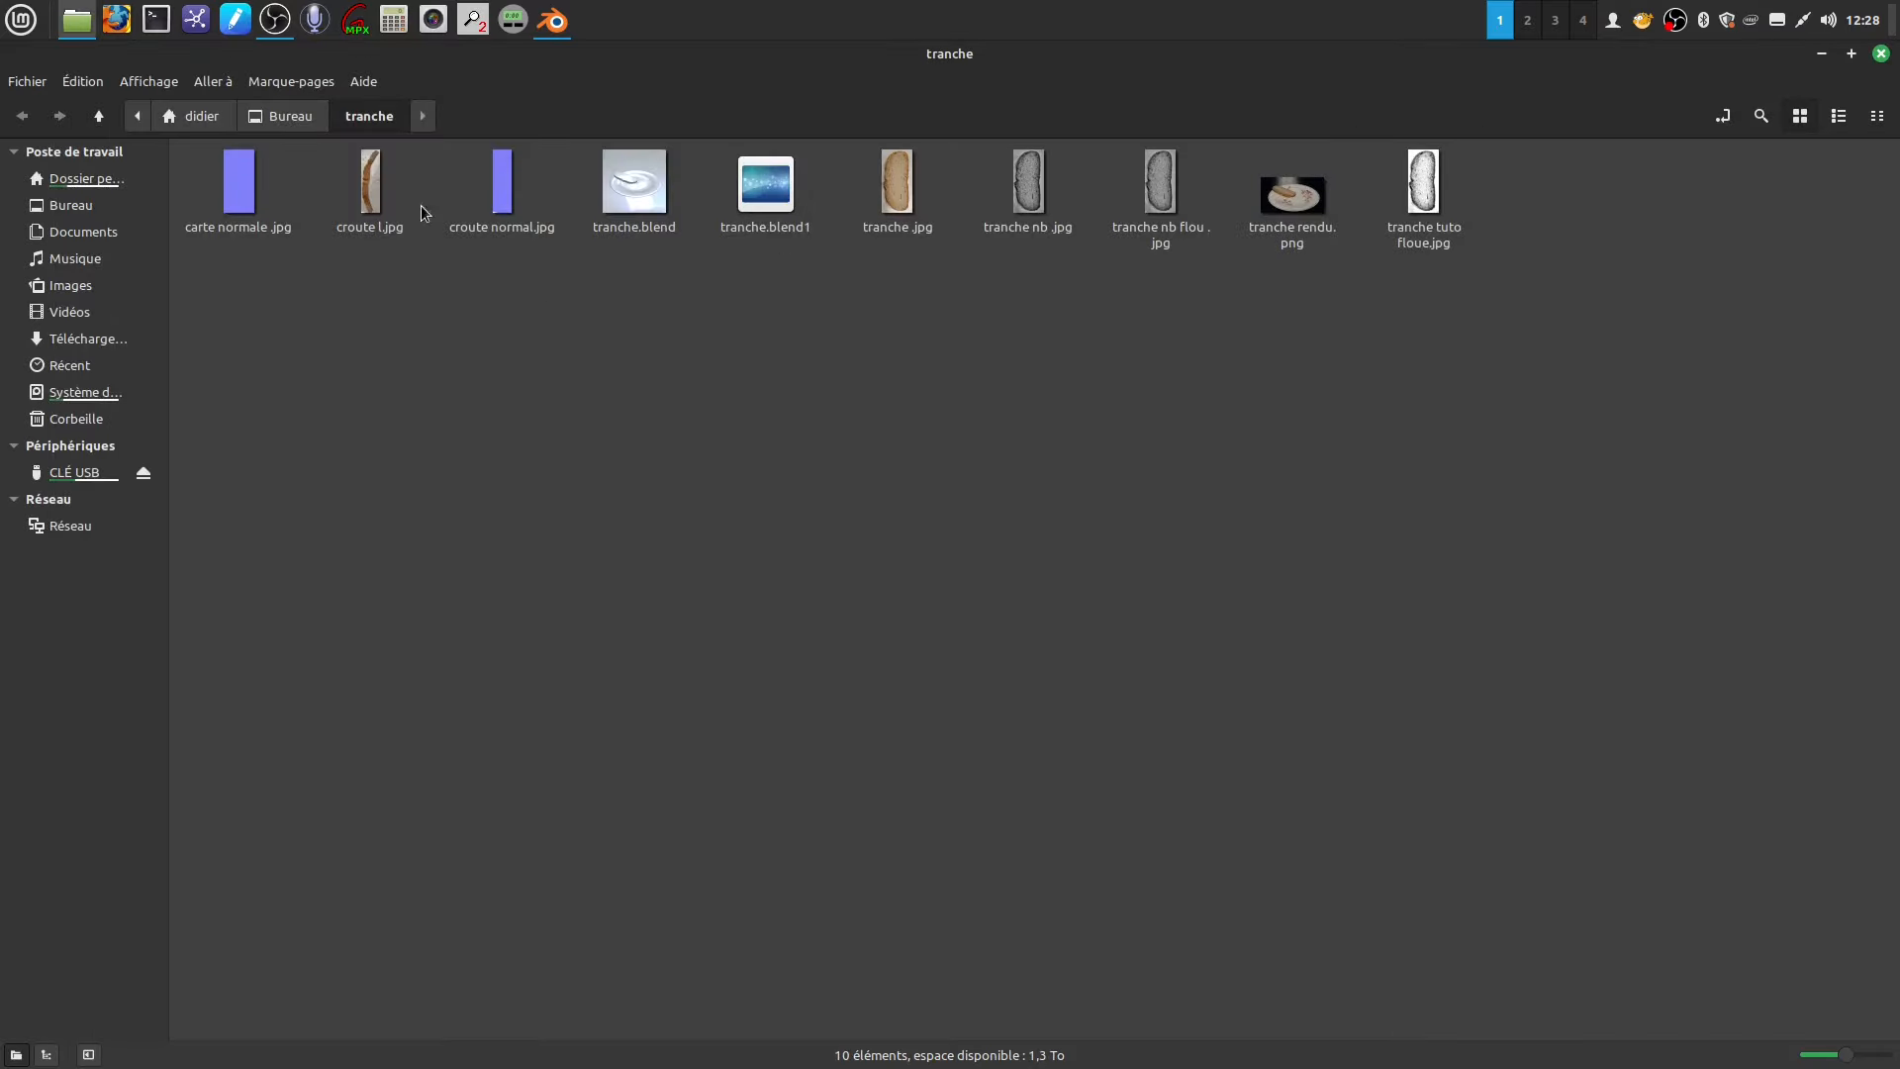
- Open croute l.jpg from the tranche folder in the GIMP image editor
right_click(370, 203)
mouse_move(418, 247)
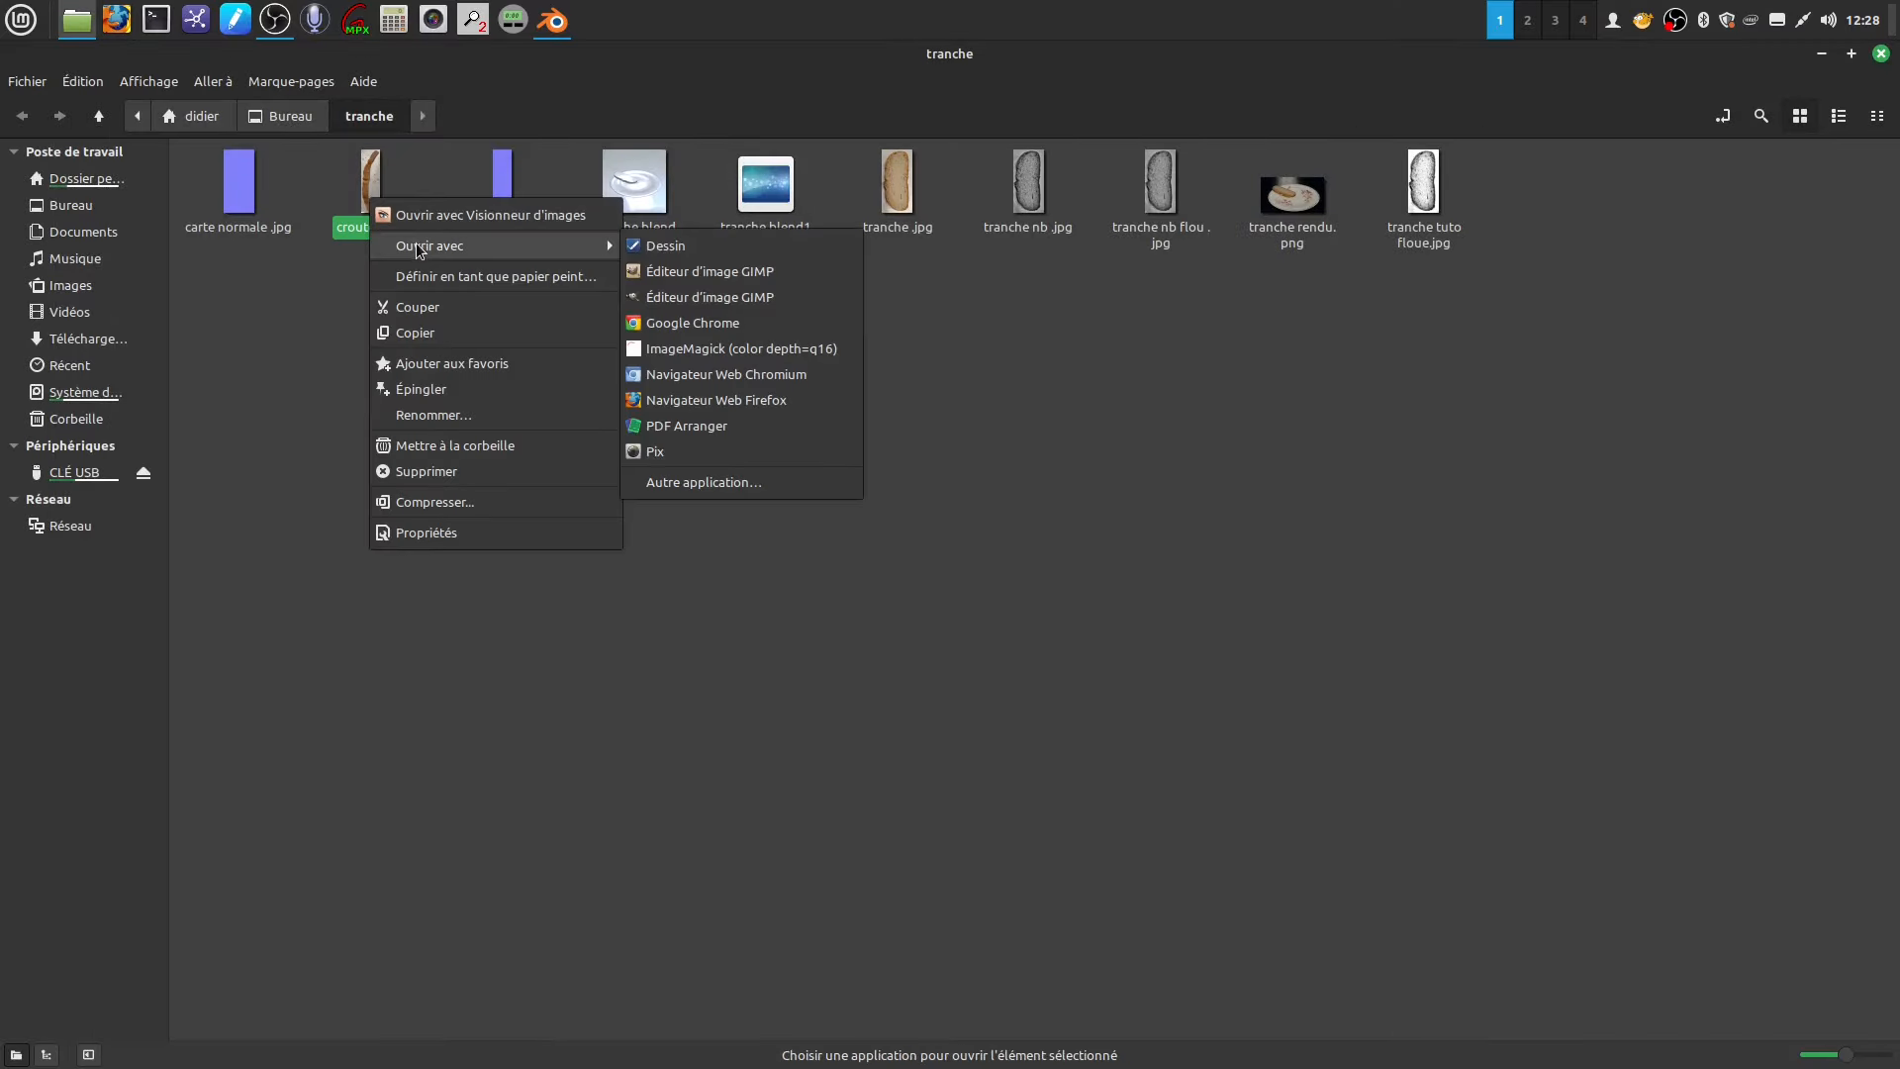
left_click(726, 299)
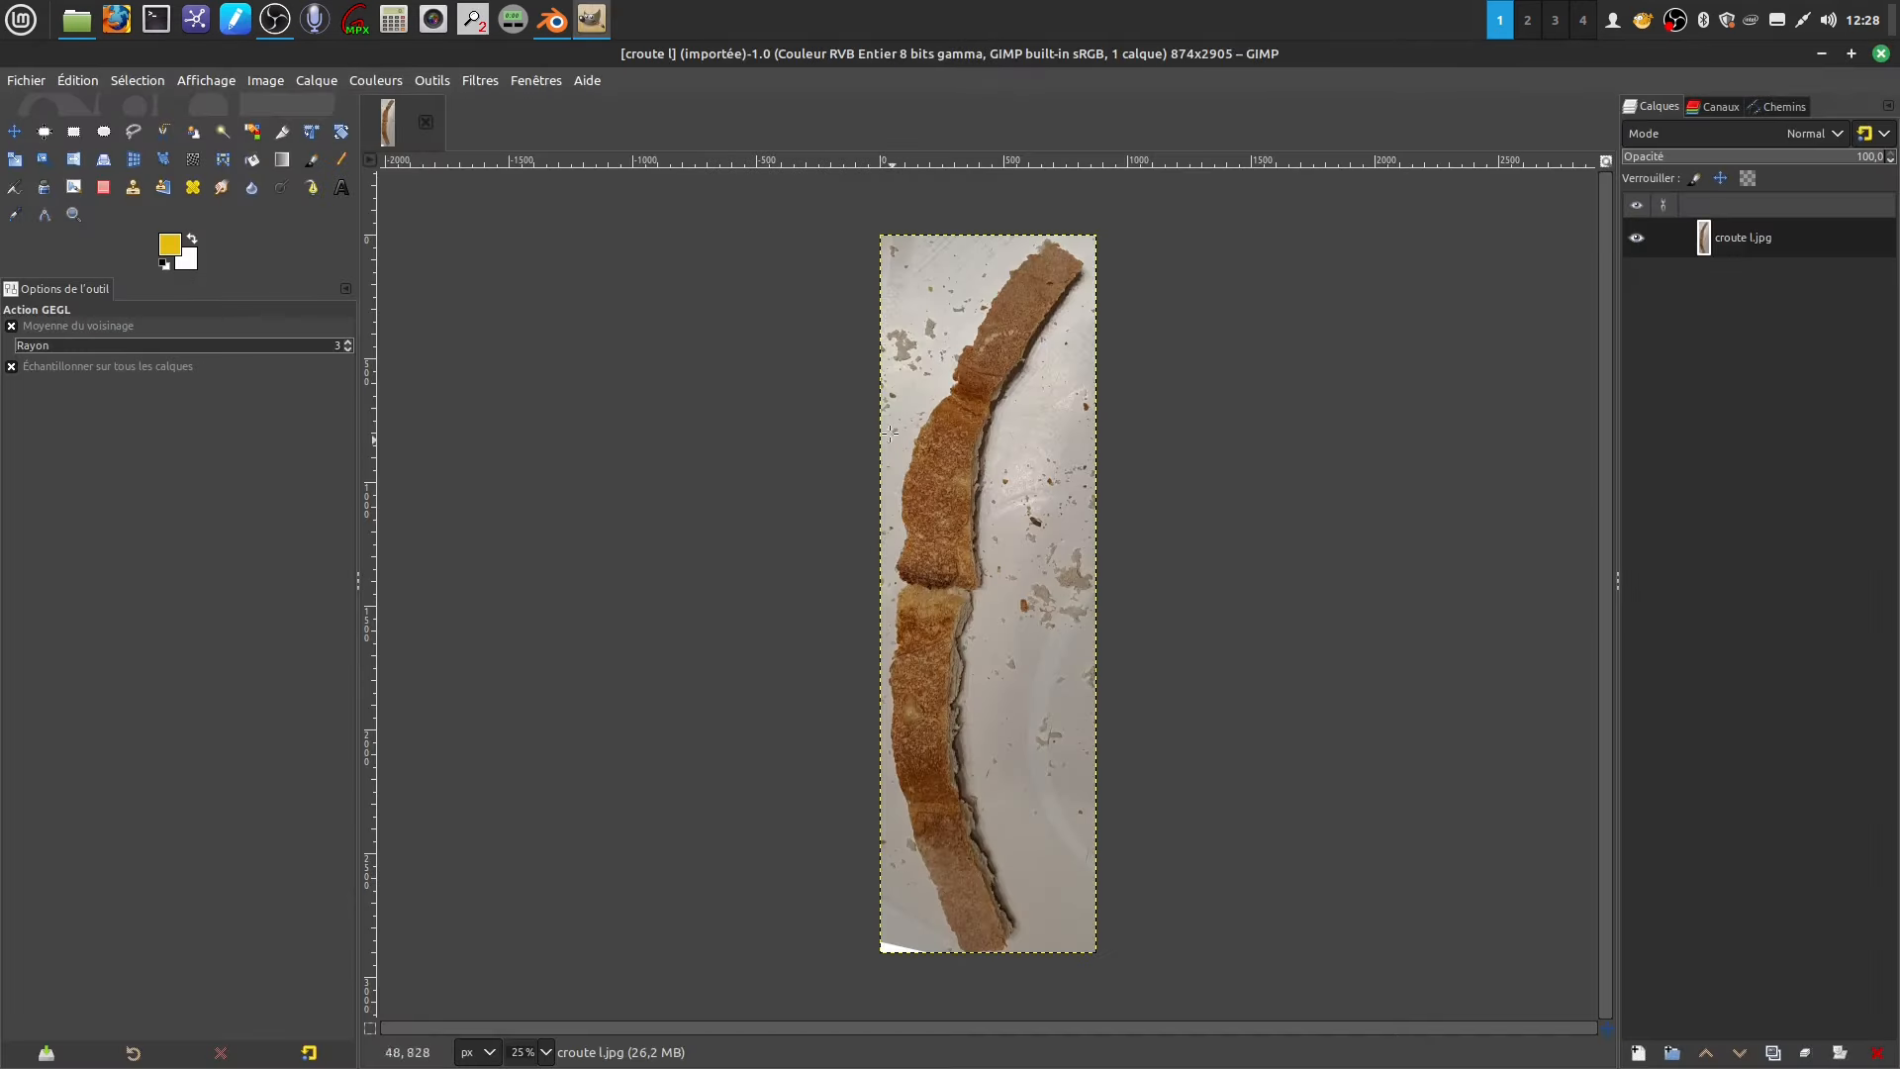
- Convert the crust photo into a normal map with the Normal Map filter, setting Scale to 9.21
left_click(480, 82)
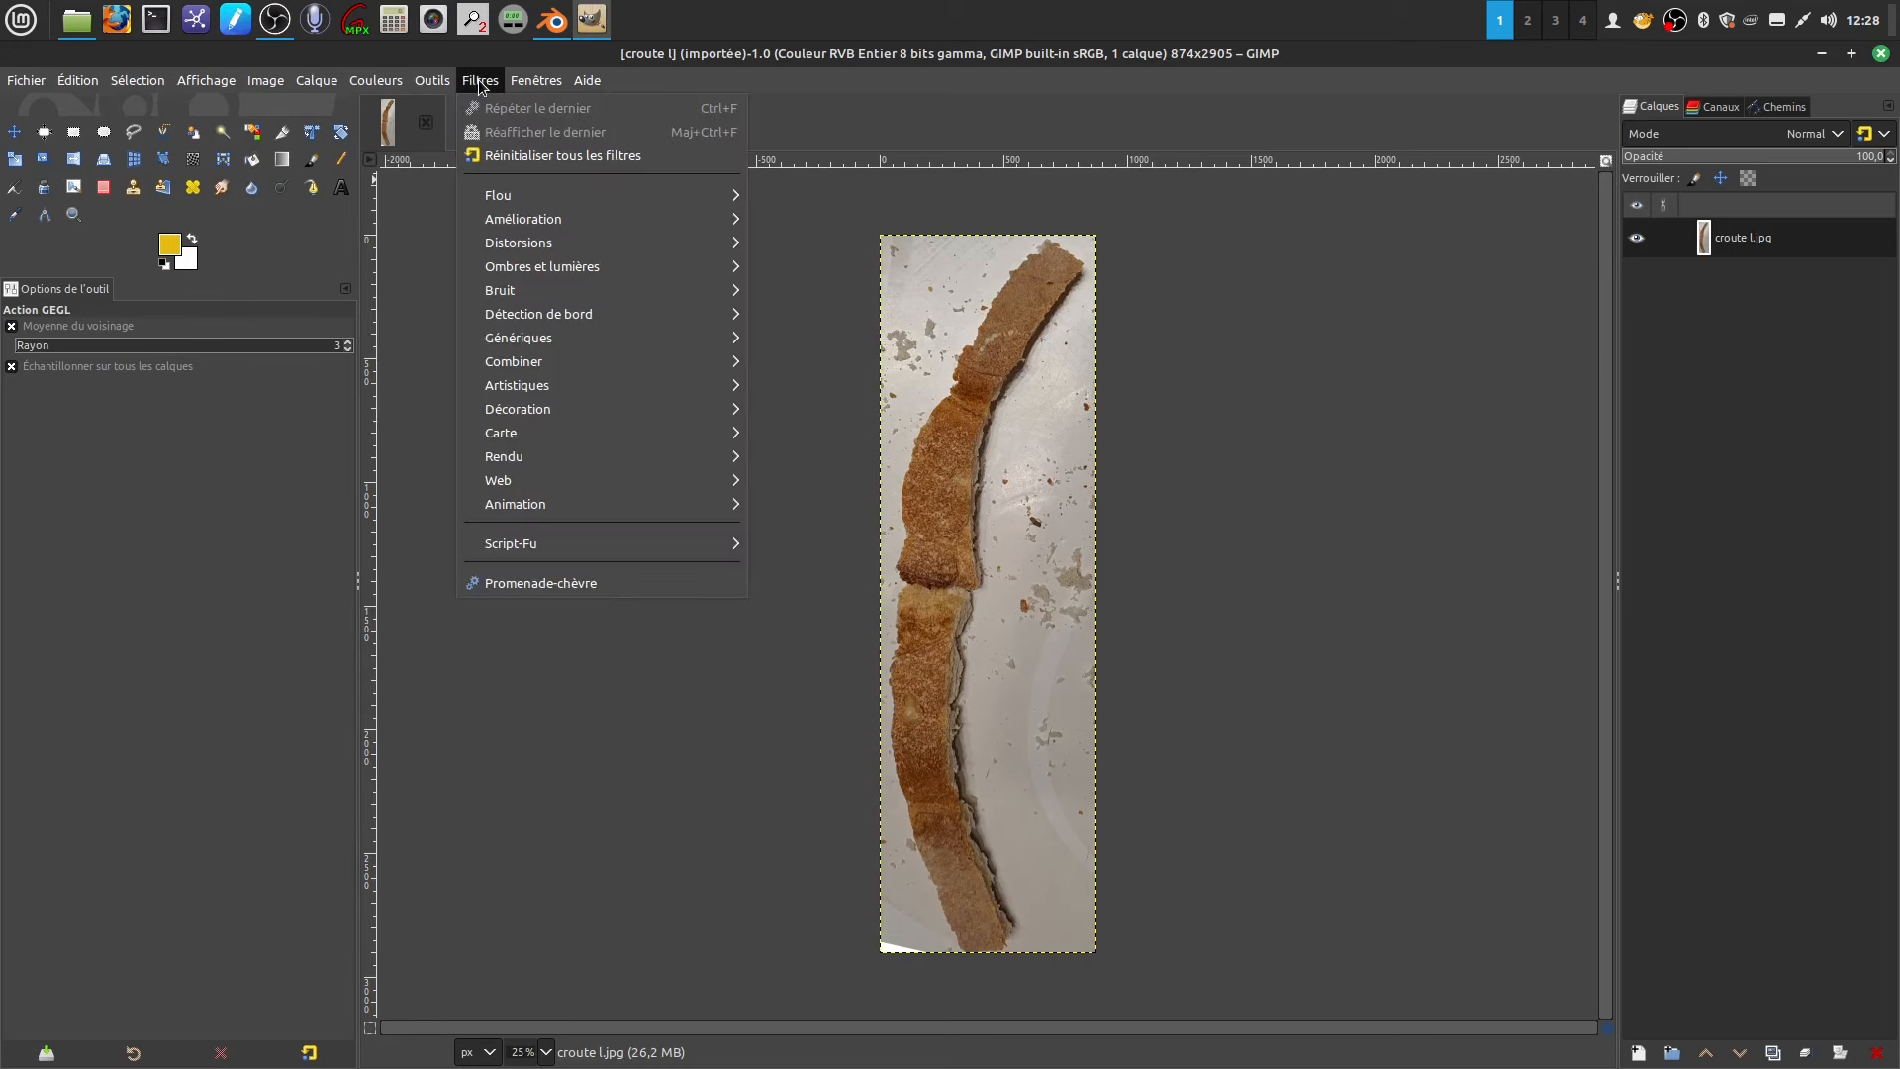
mouse_move(551, 406)
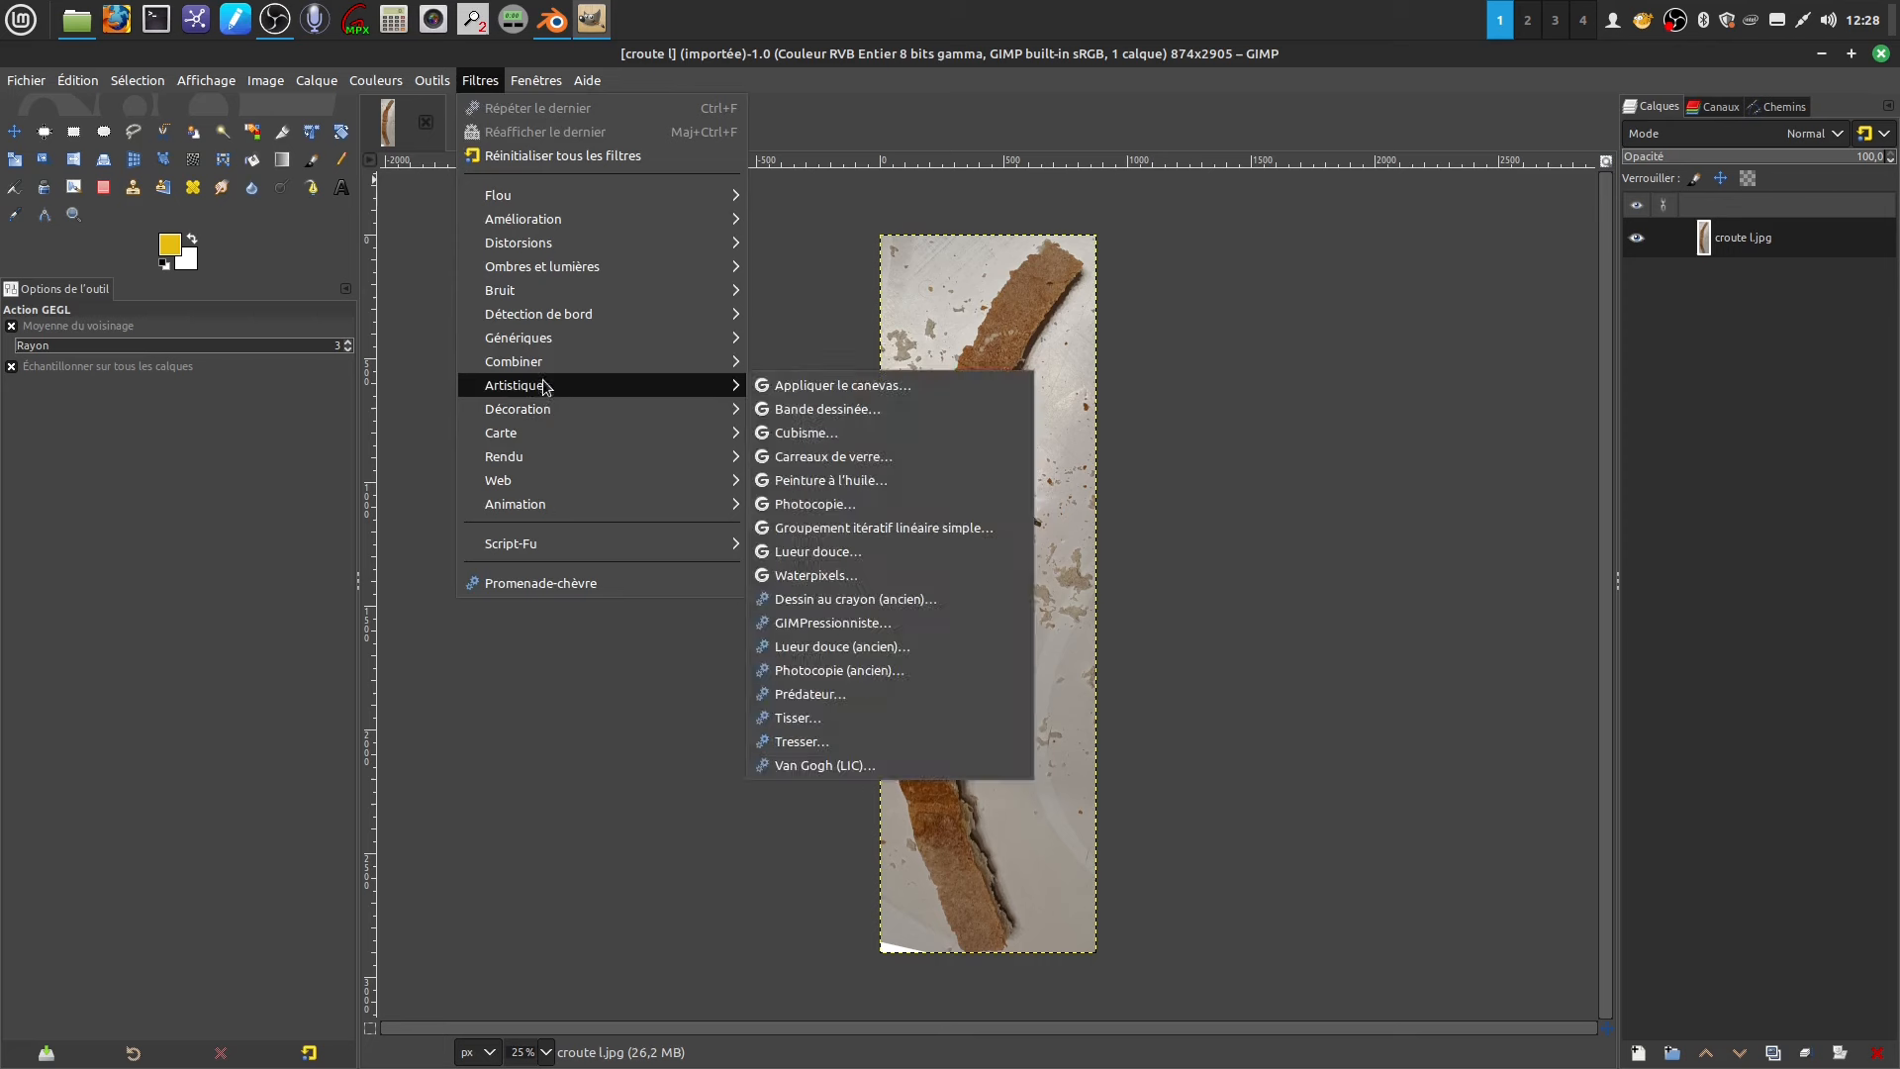
mouse_move(531, 342)
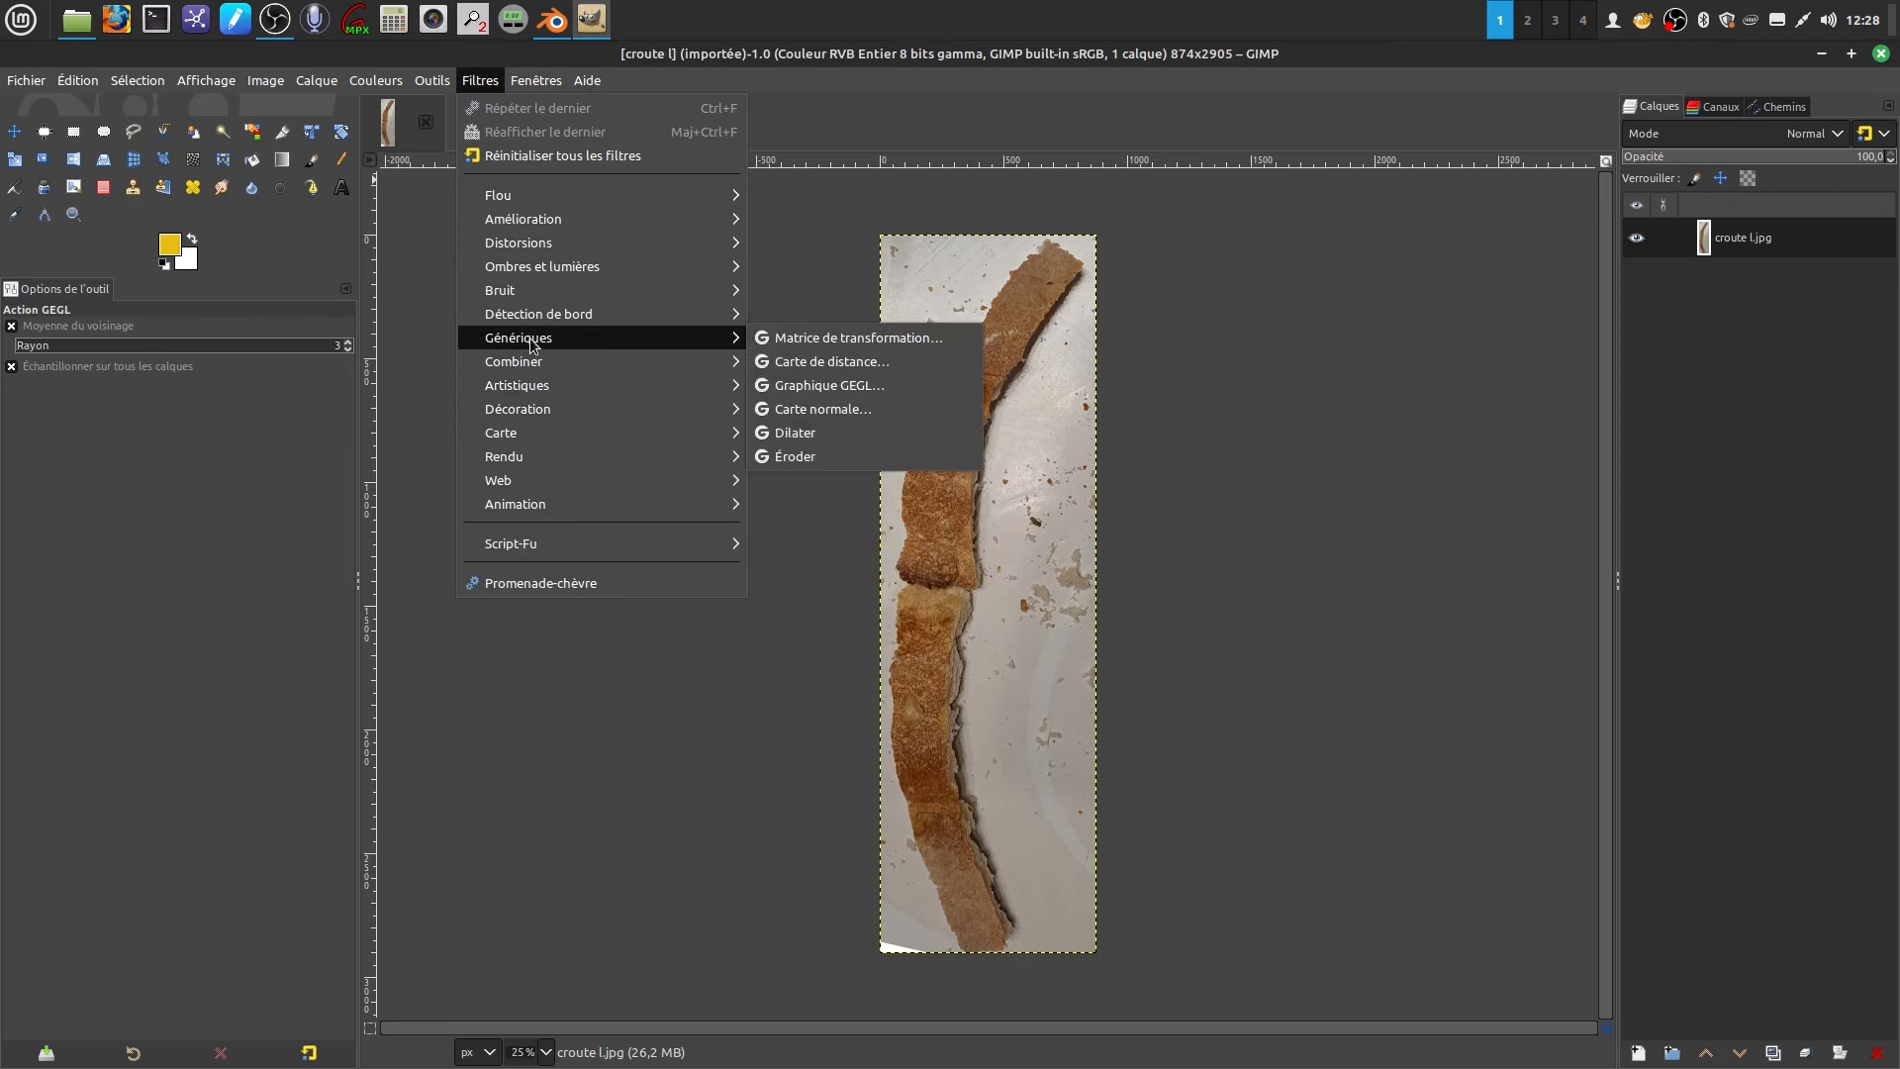
left_click(847, 413)
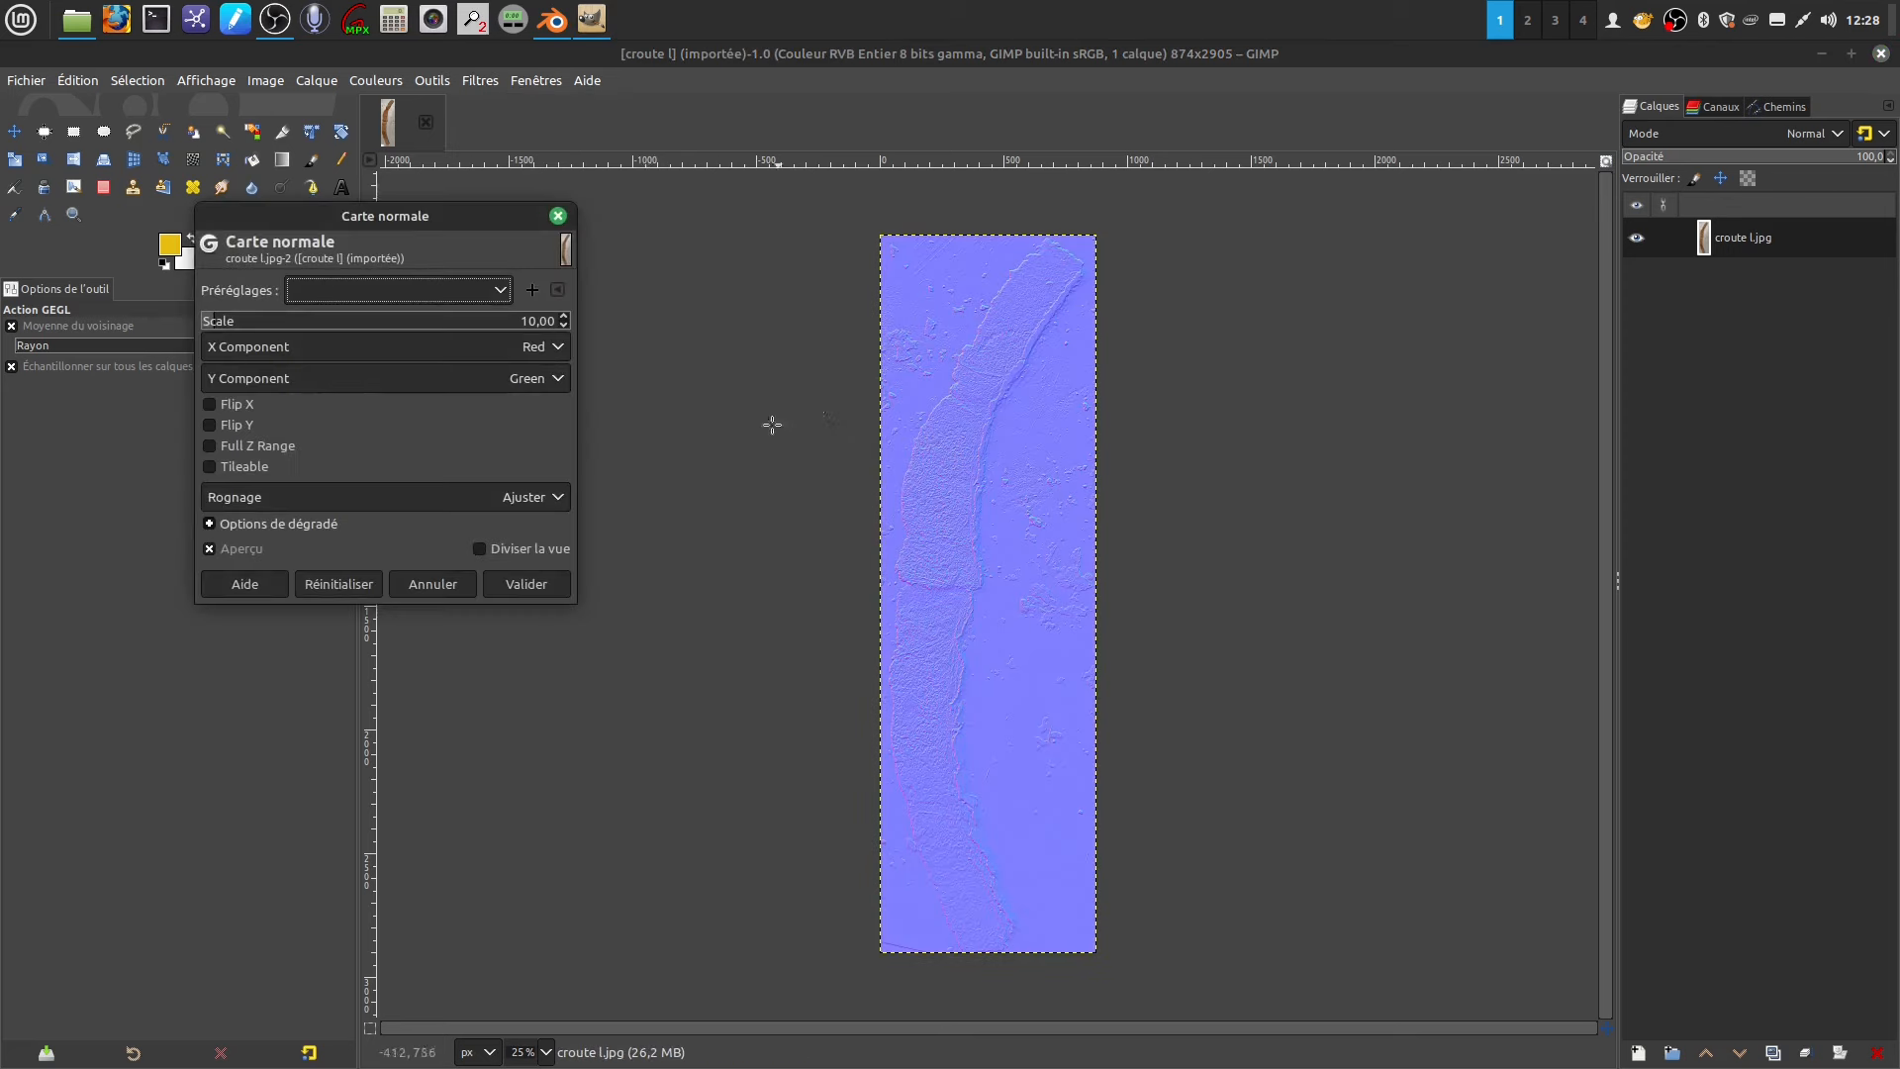
left_click(209, 323)
left_click_drag(213, 324, 214, 323)
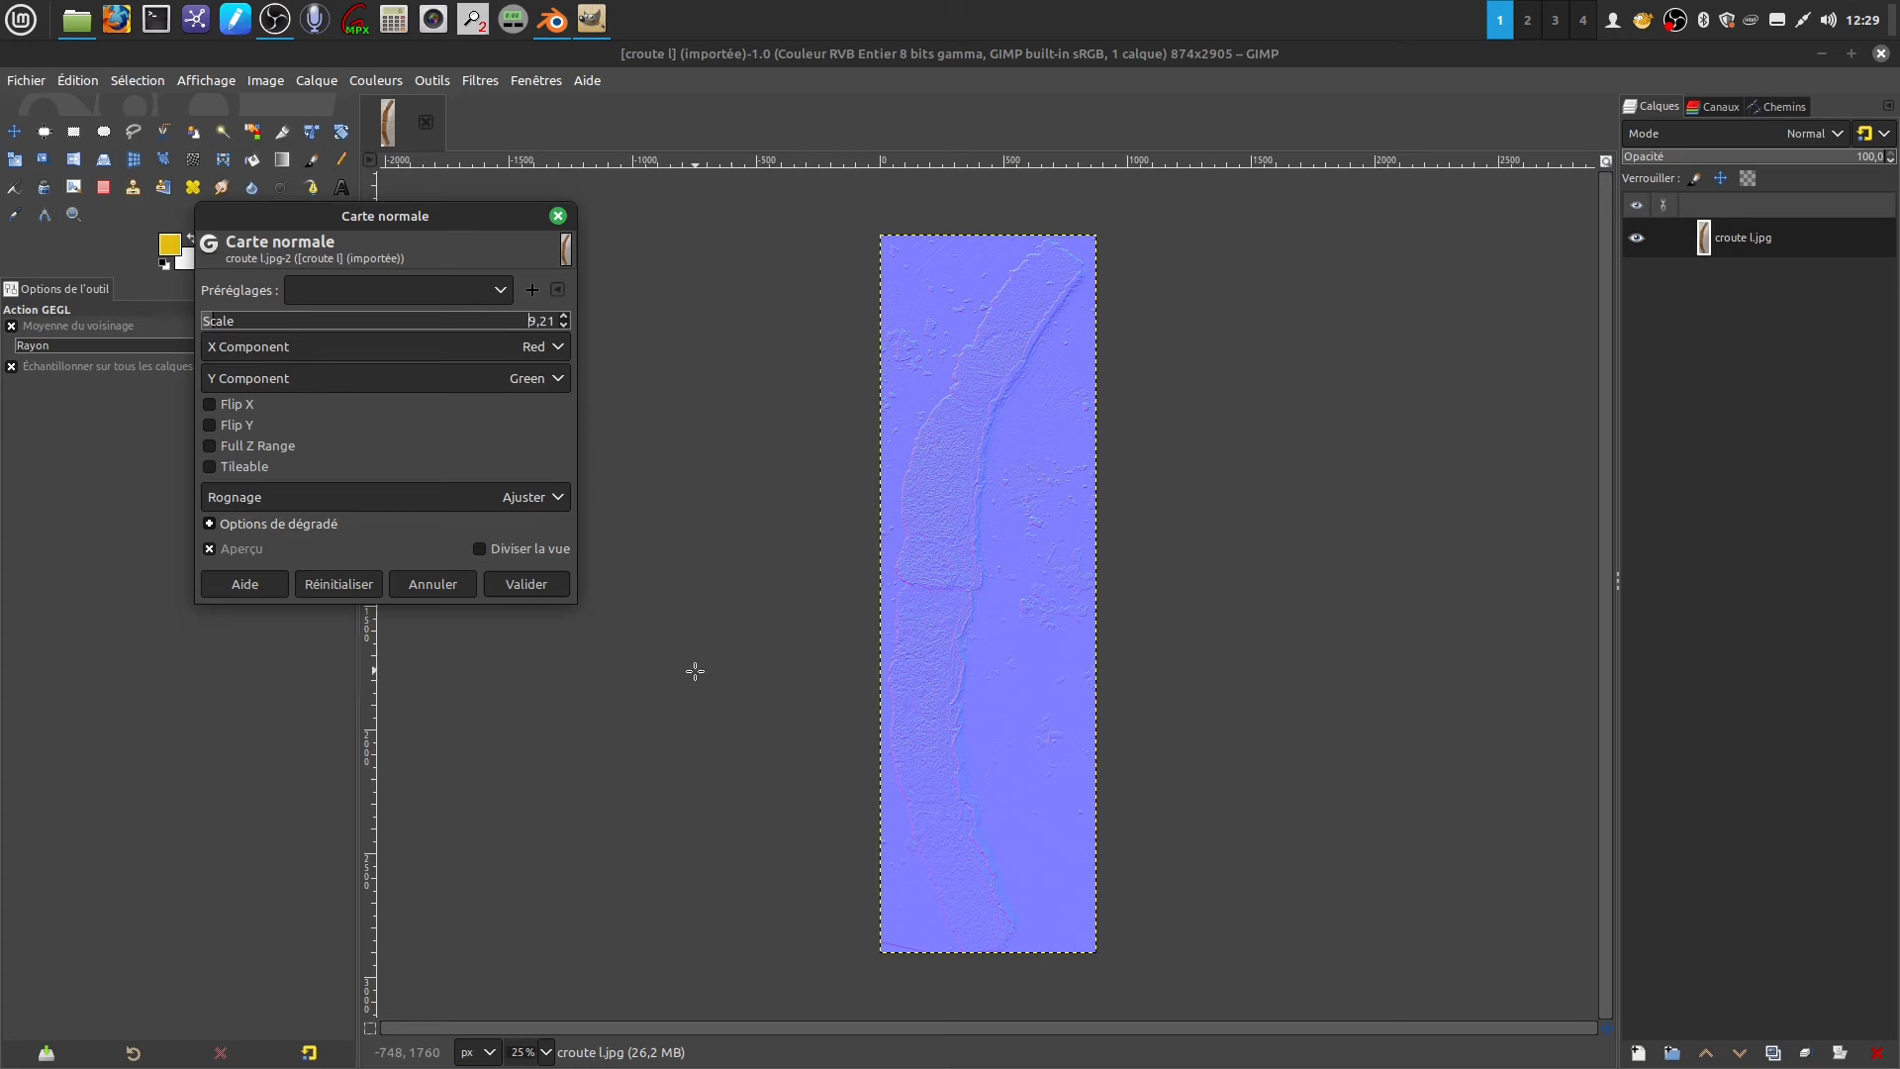
left_click(521, 585)
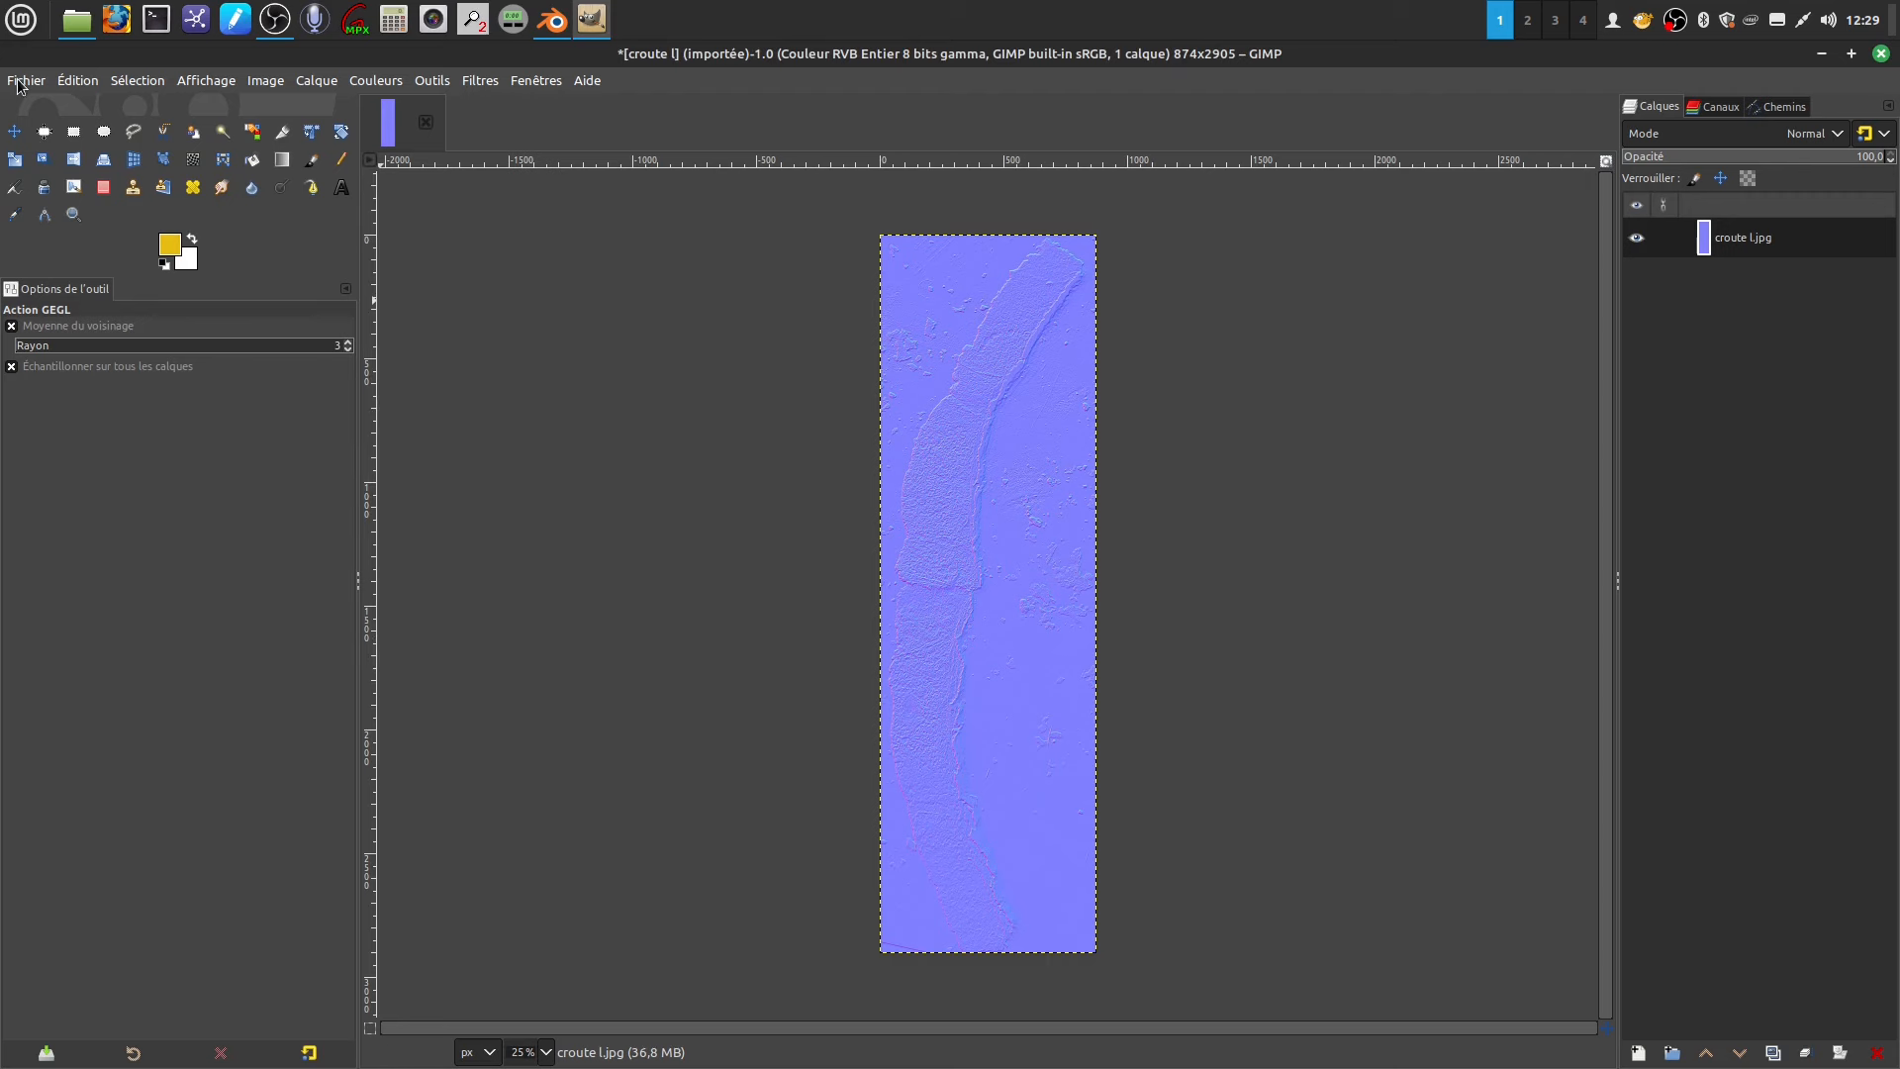
- Export the crust normal map as croute normal tuto.jpg in the tranche folder, at JPEG quality 100
left_click(18, 85)
left_click(151, 400)
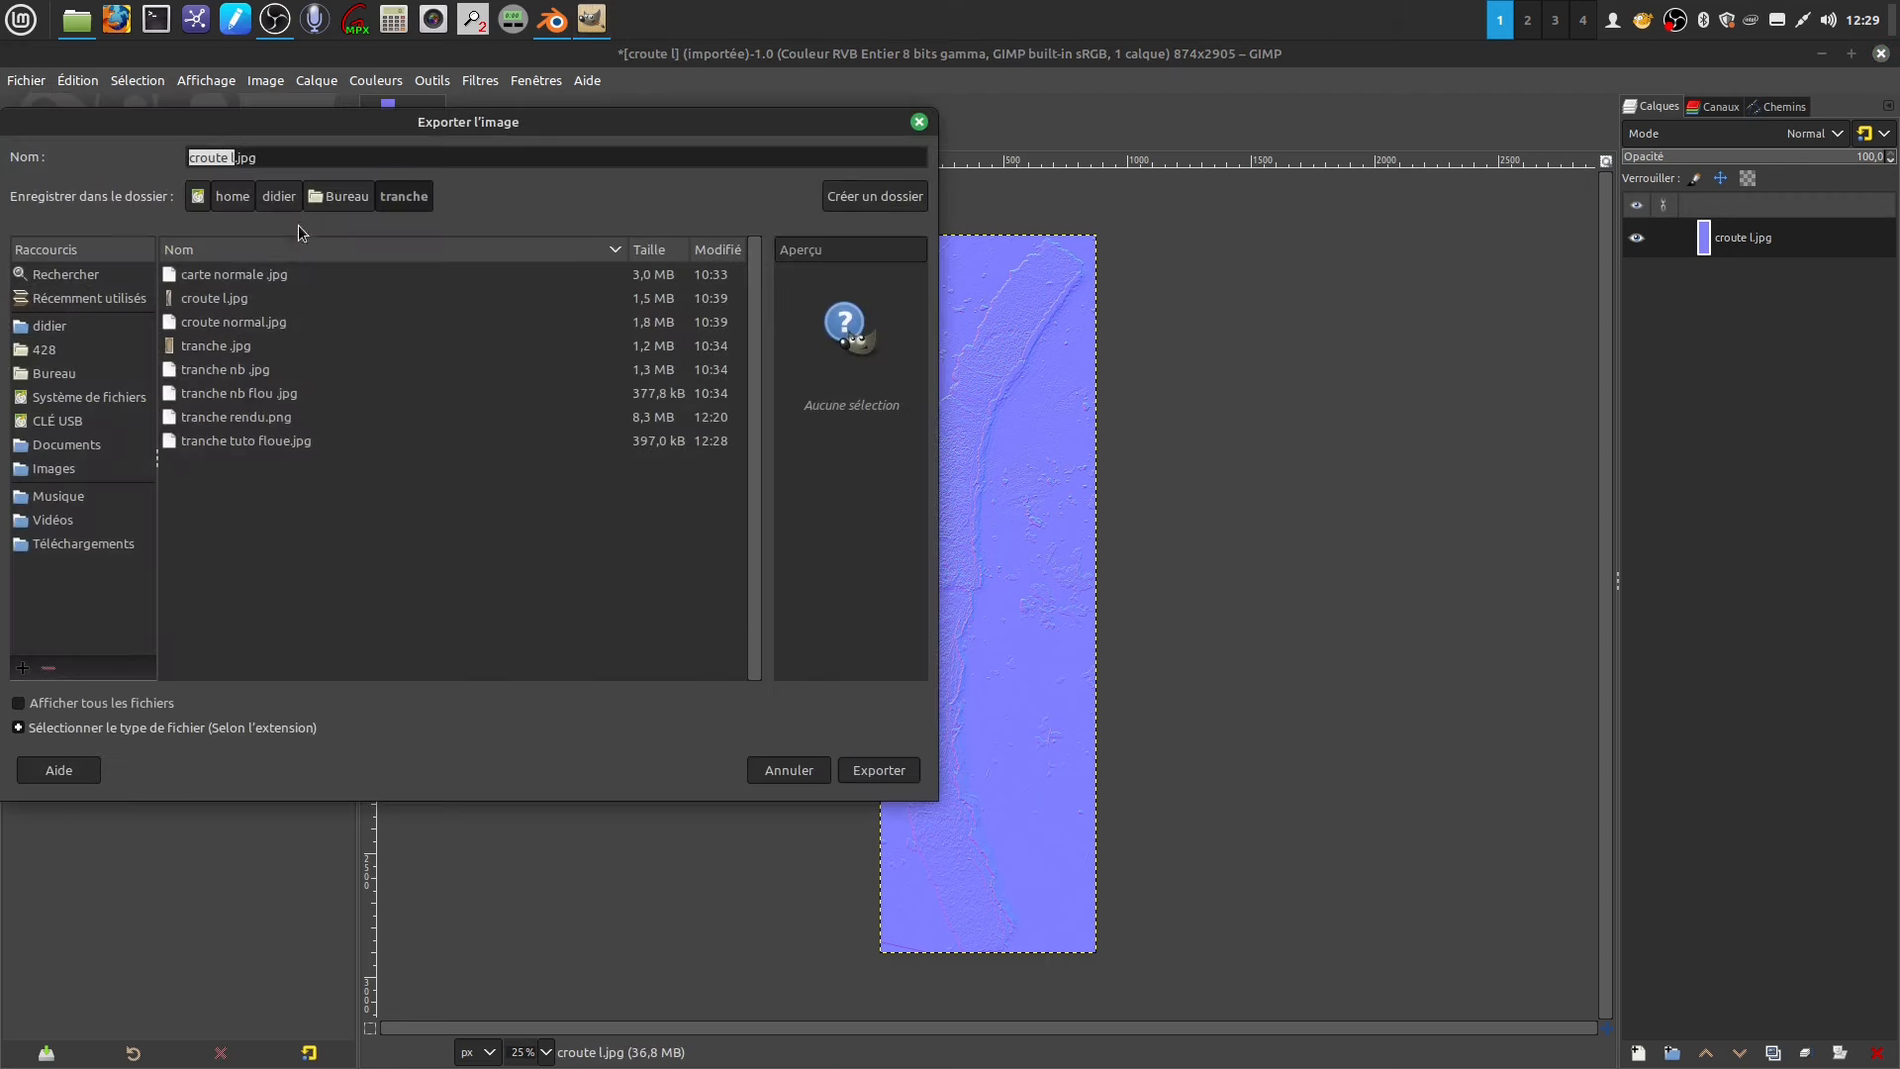
left_click(233, 158)
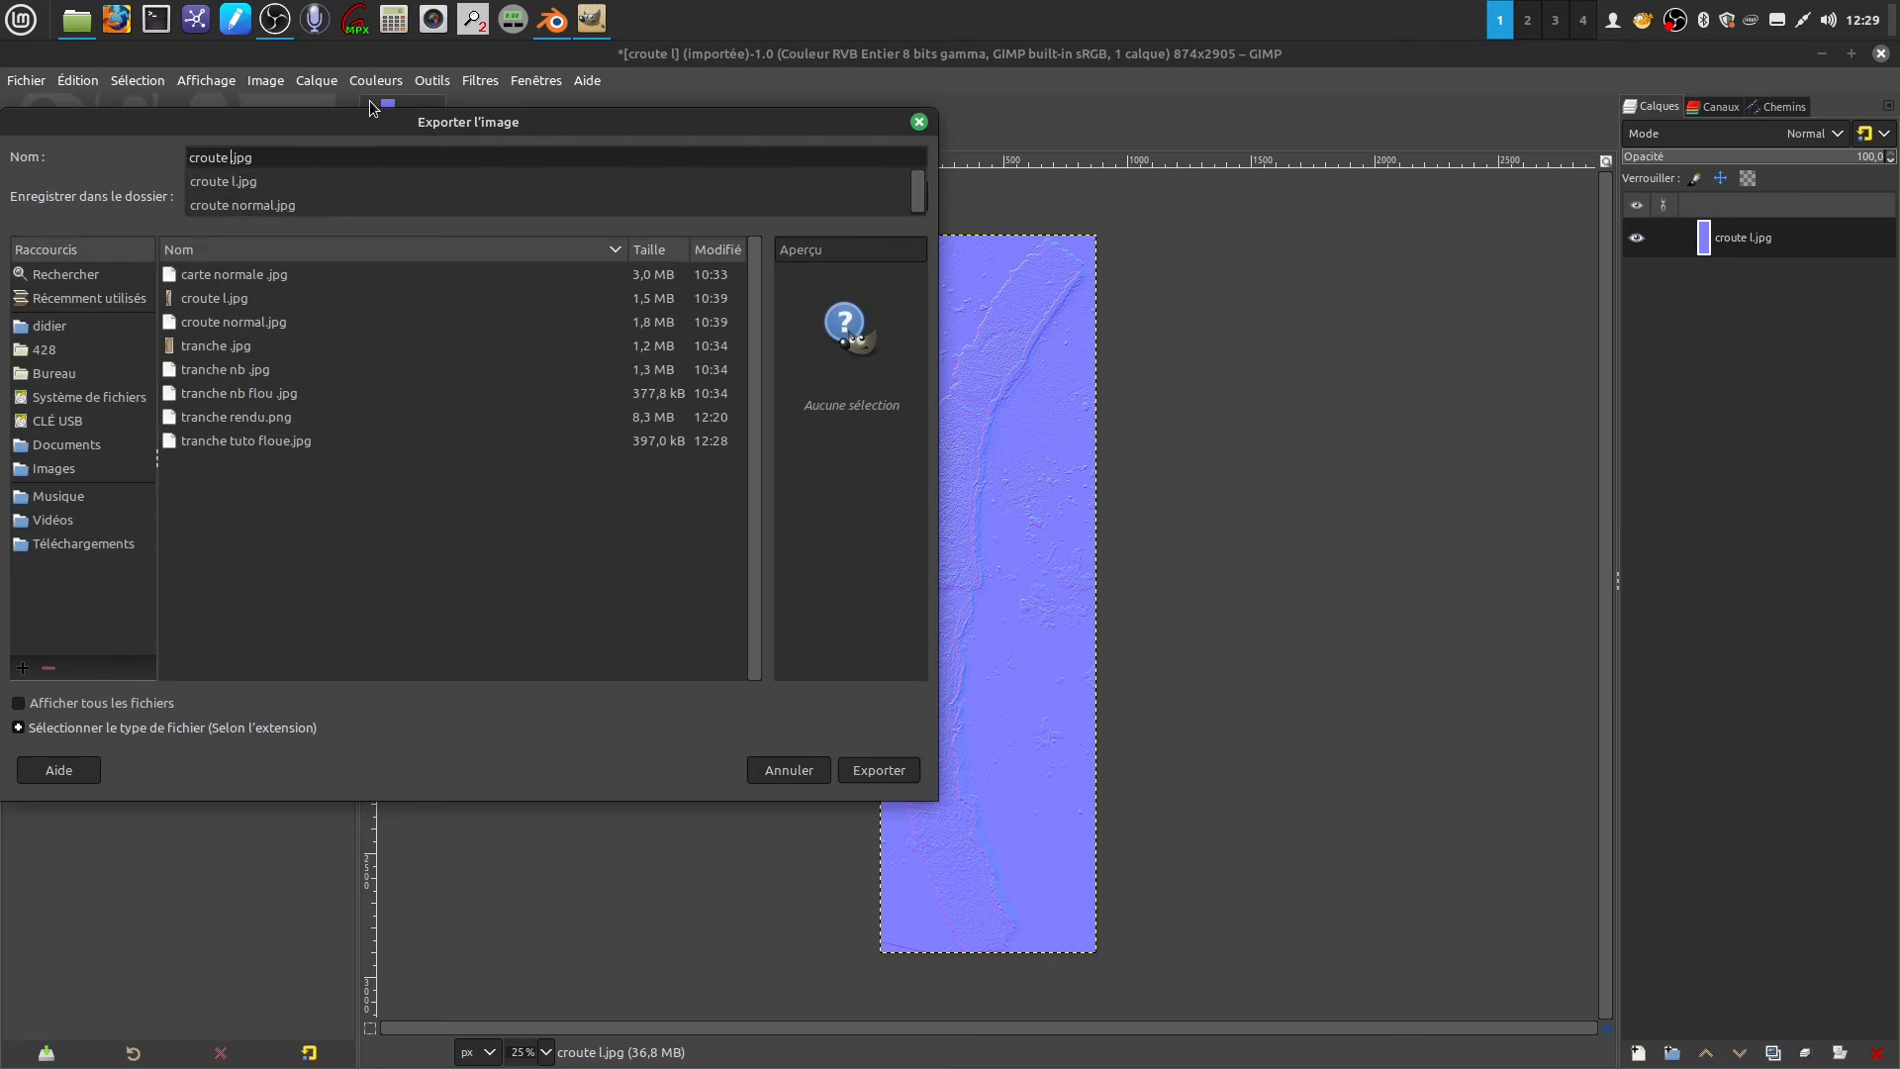
type("nor")
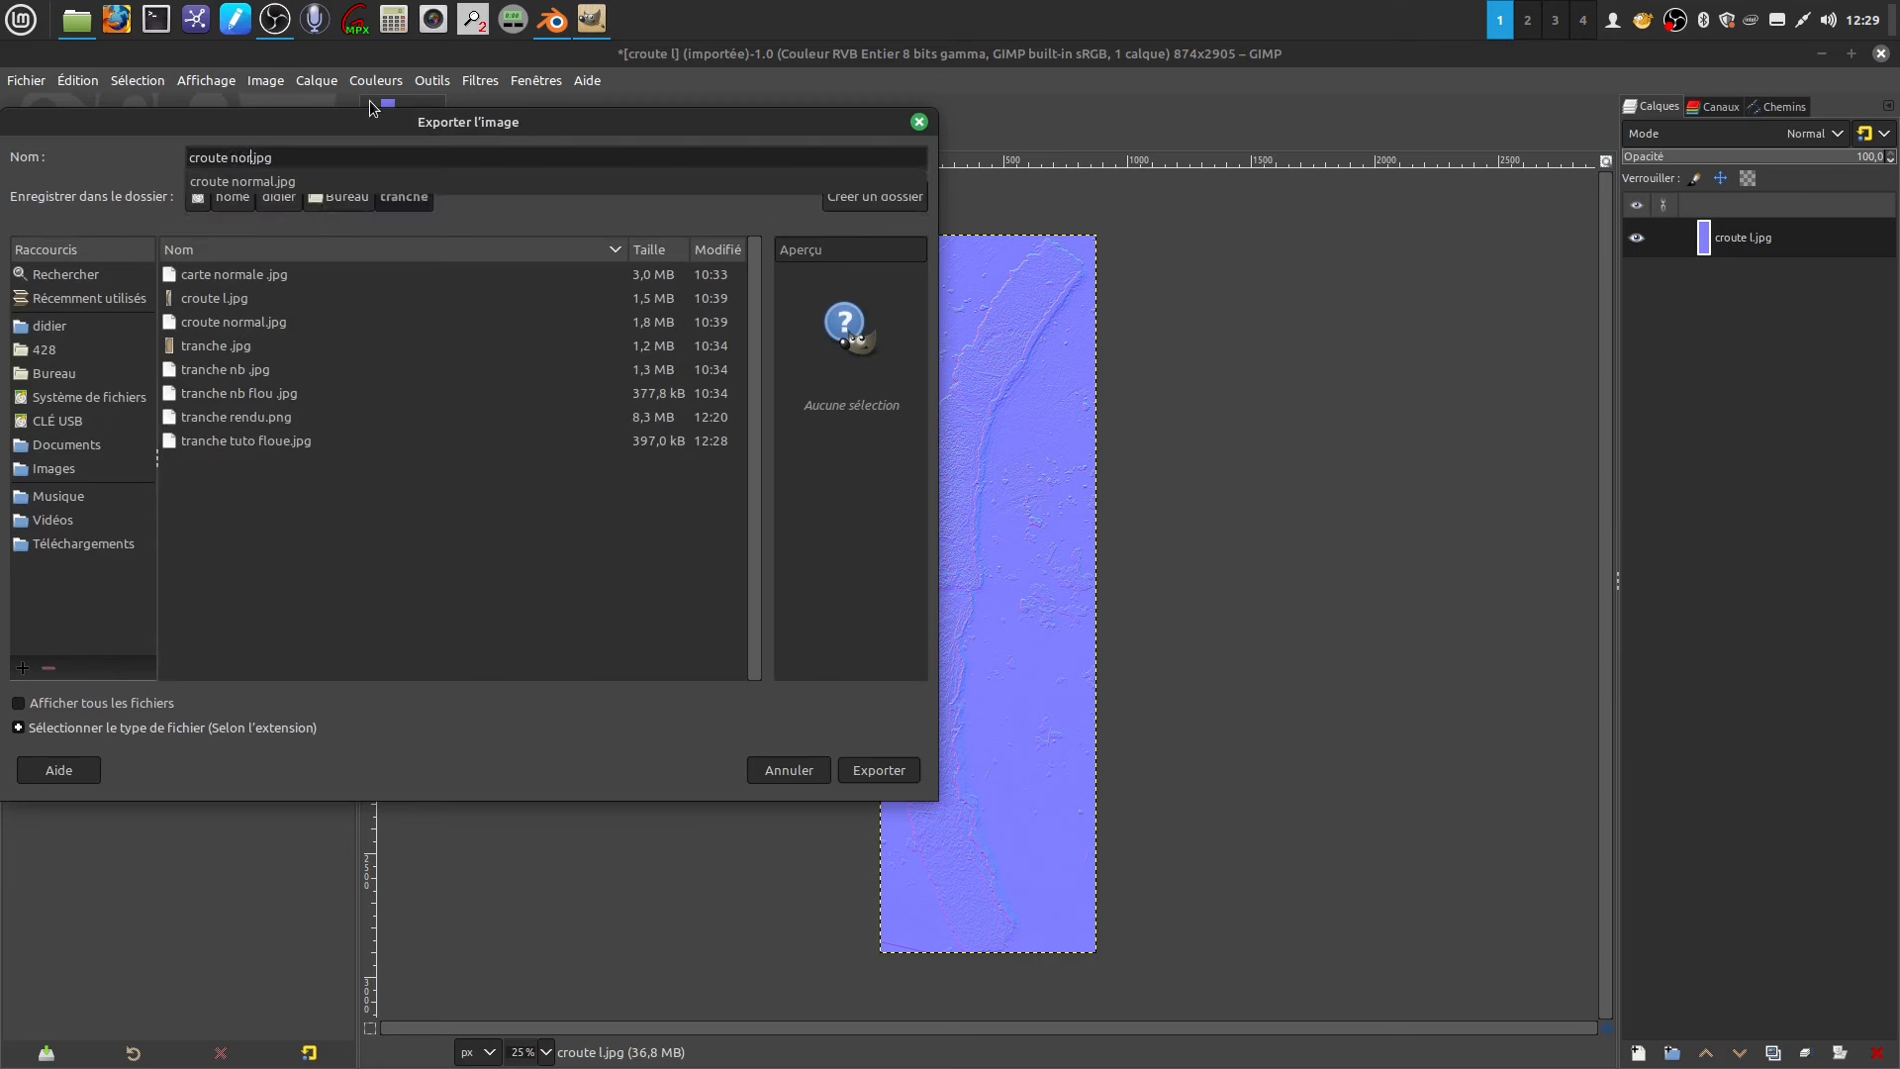
type("mal tuto")
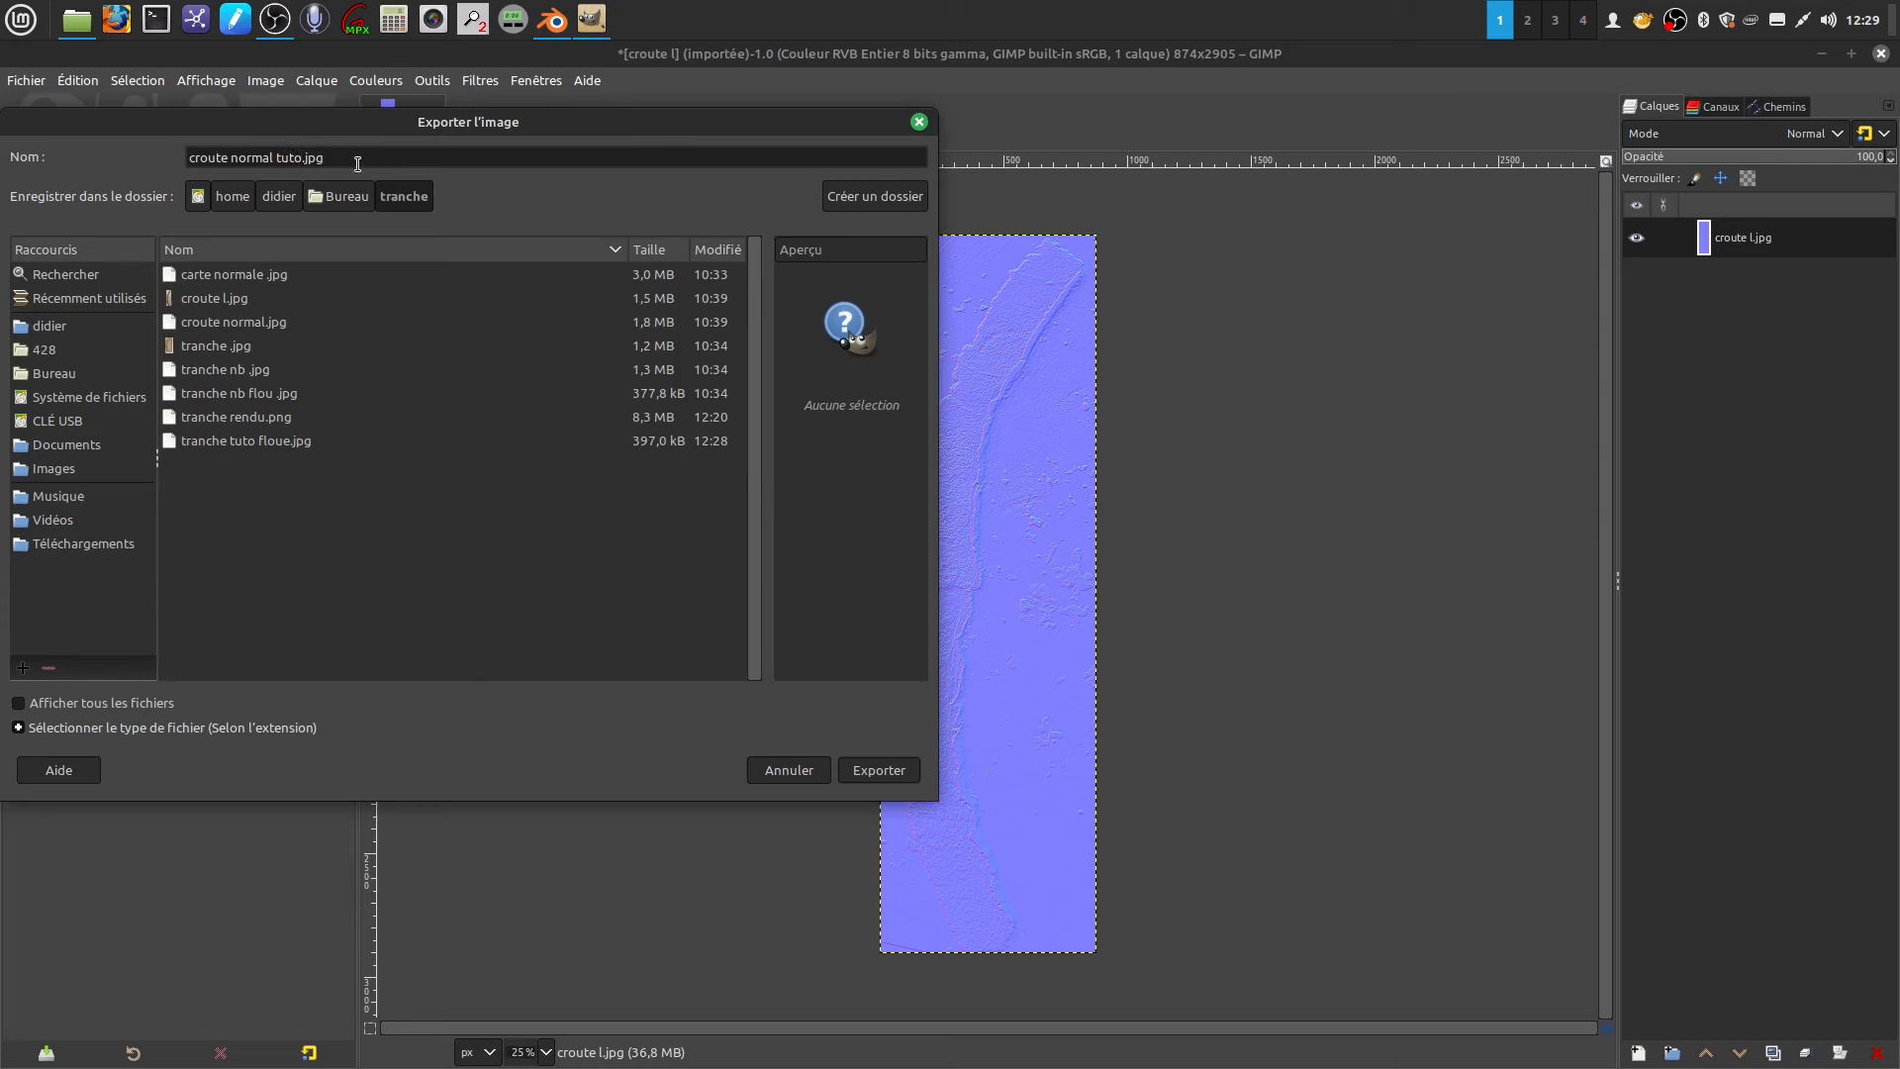
left_click(876, 771)
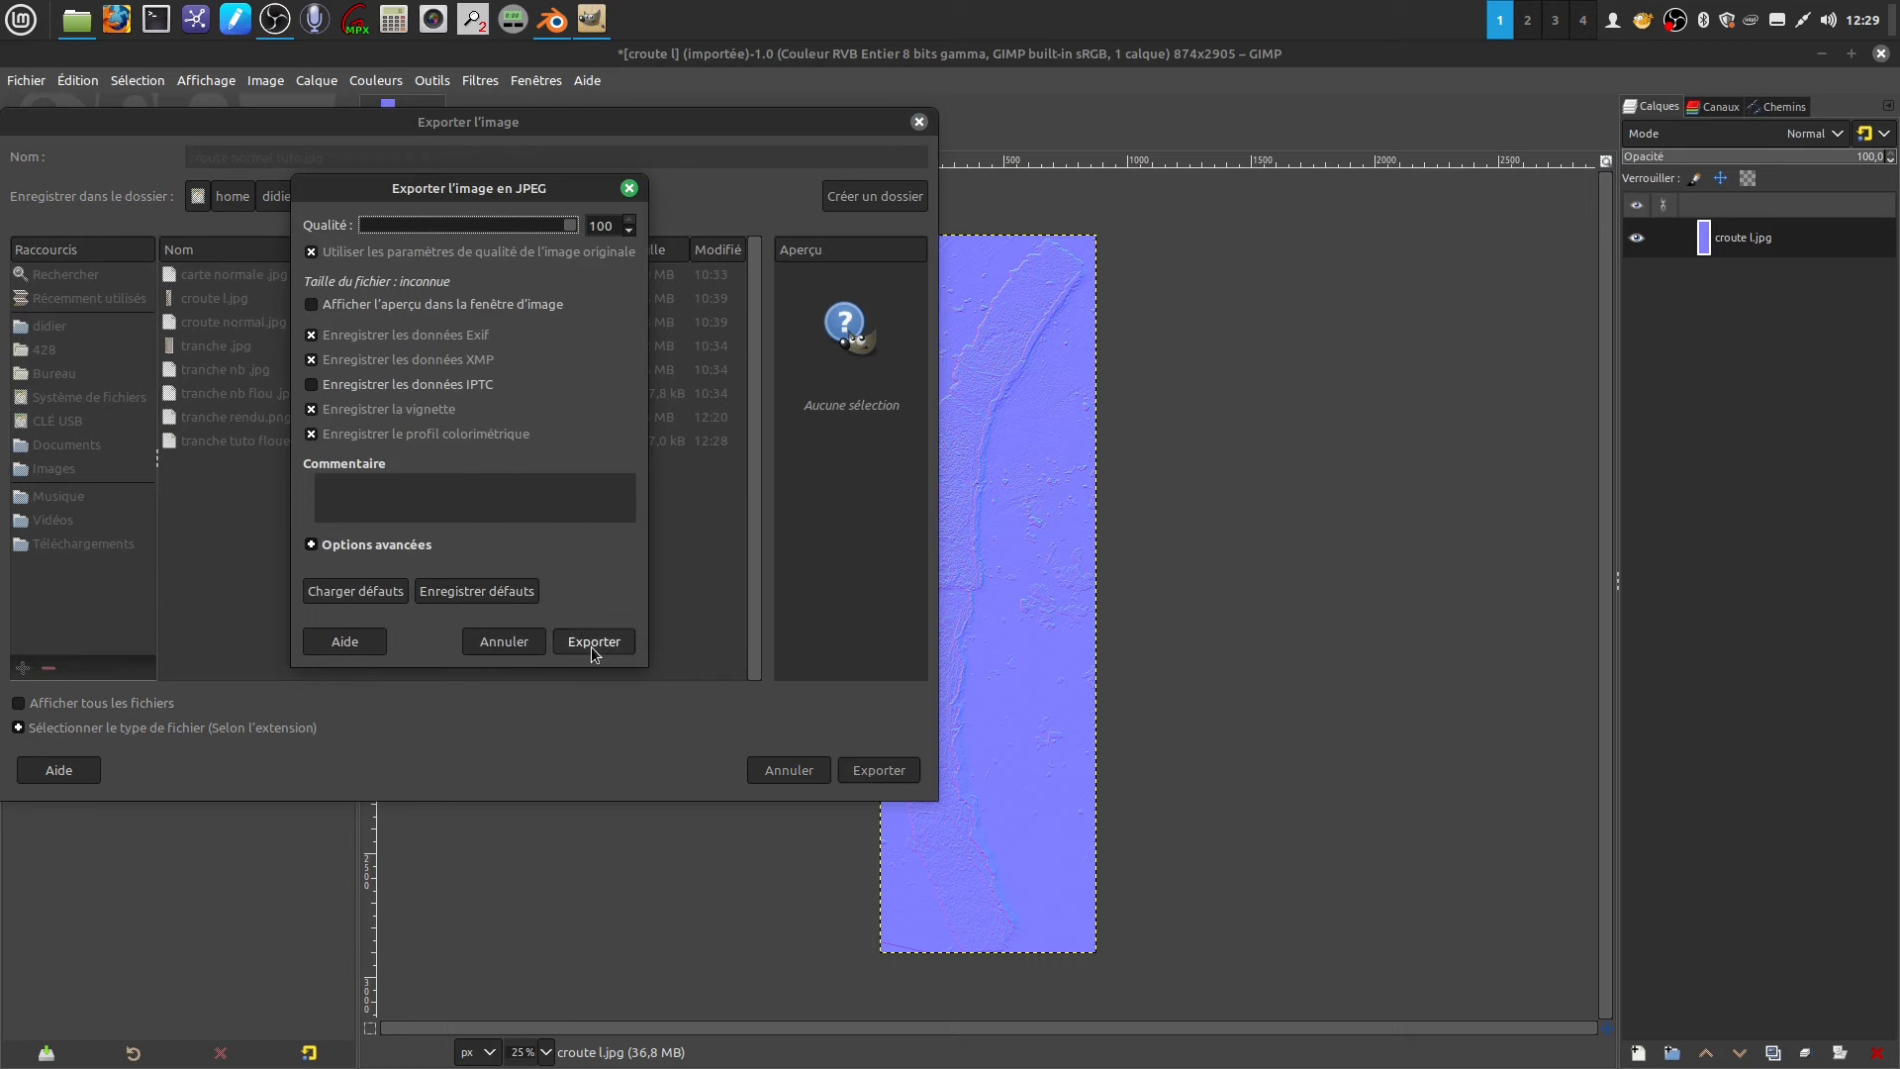
left_click(592, 649)
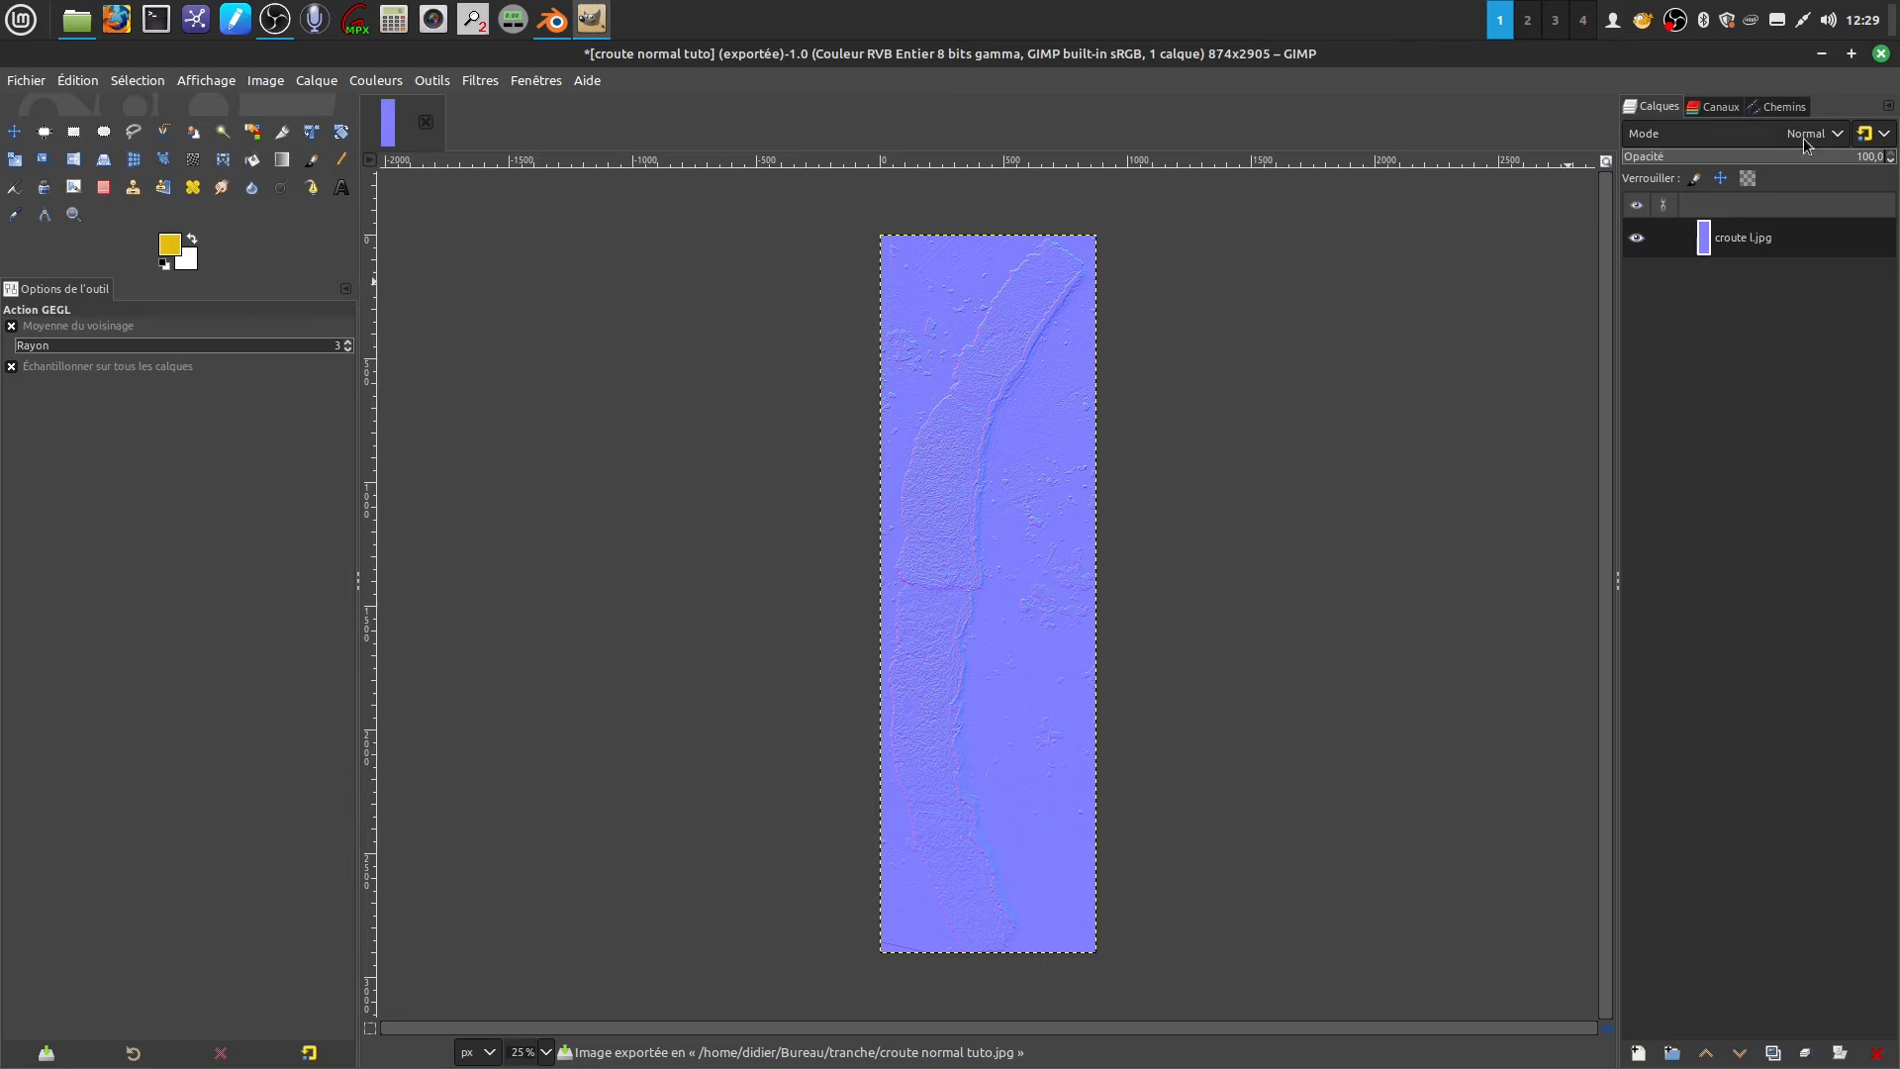
- Quit GIMP without saving the crust image's changes and switch to the tranche.blend scene in Blender
left_click(1881, 53)
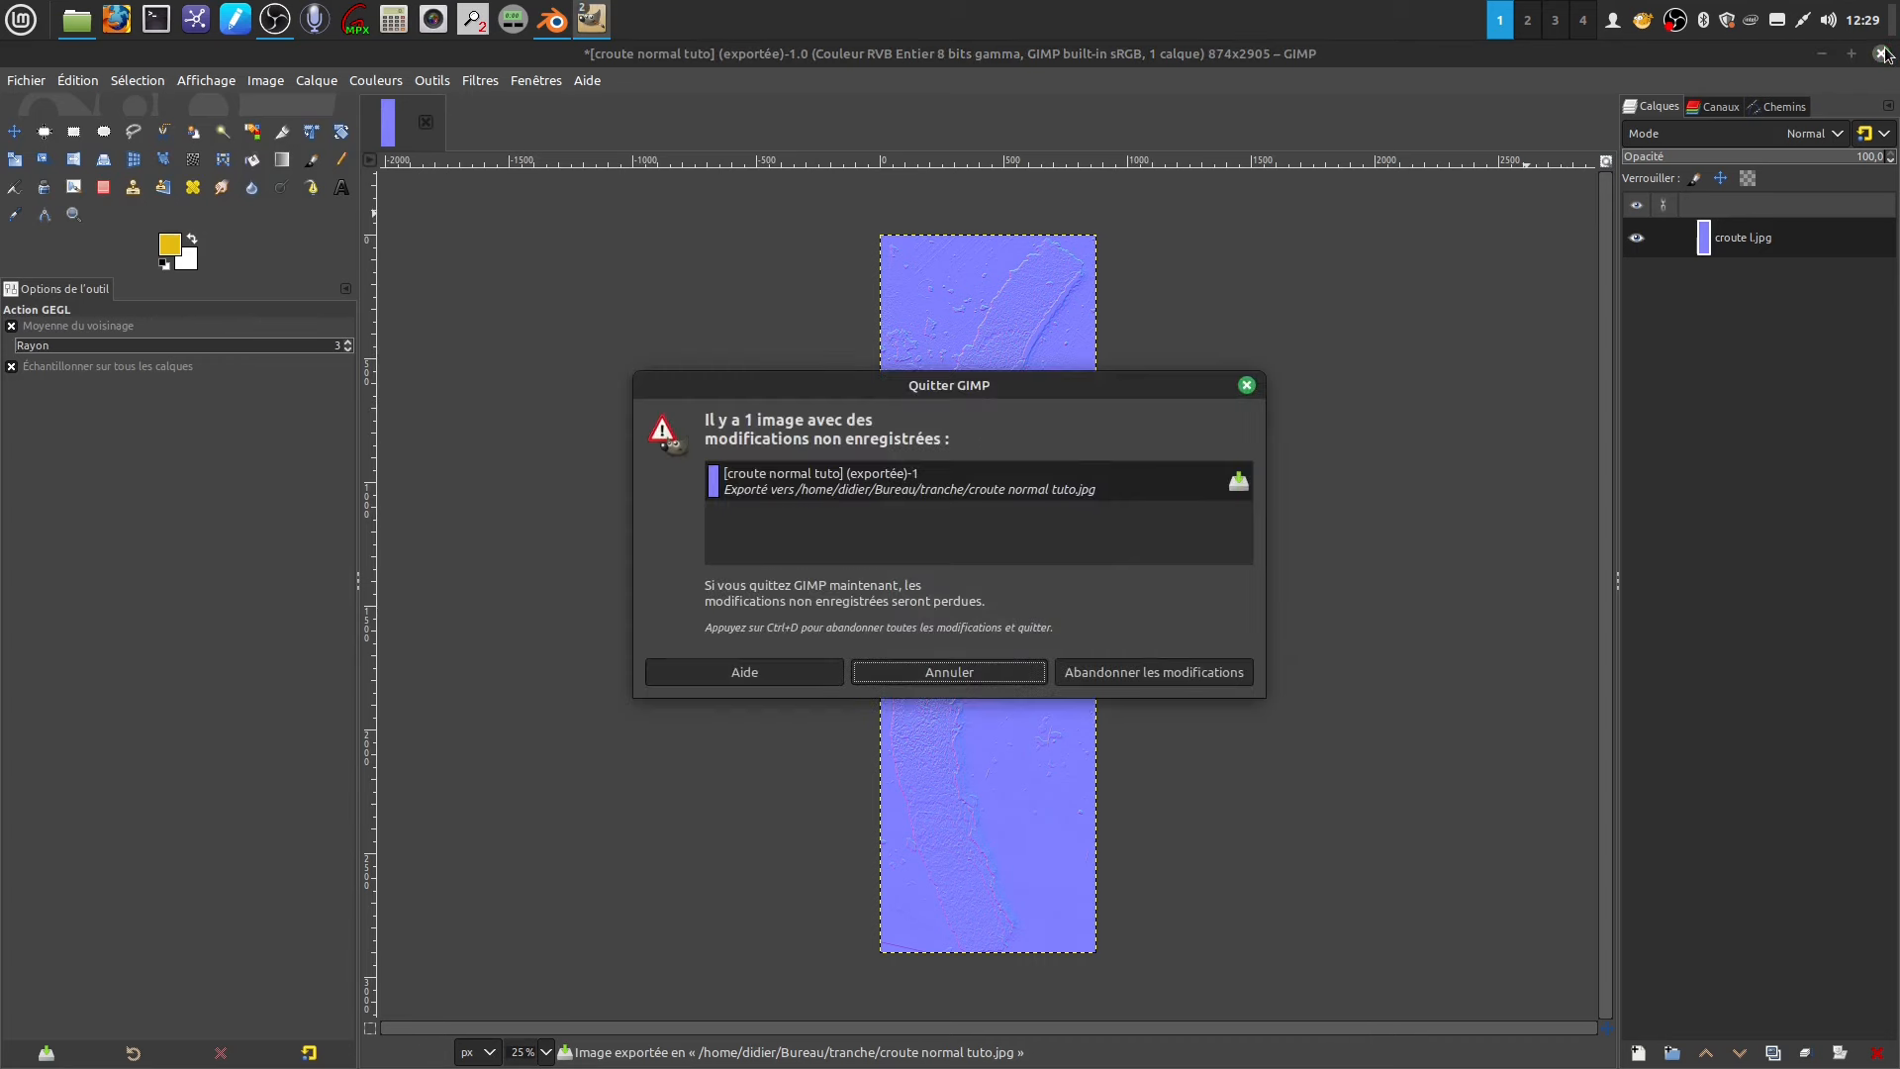
left_click(1133, 679)
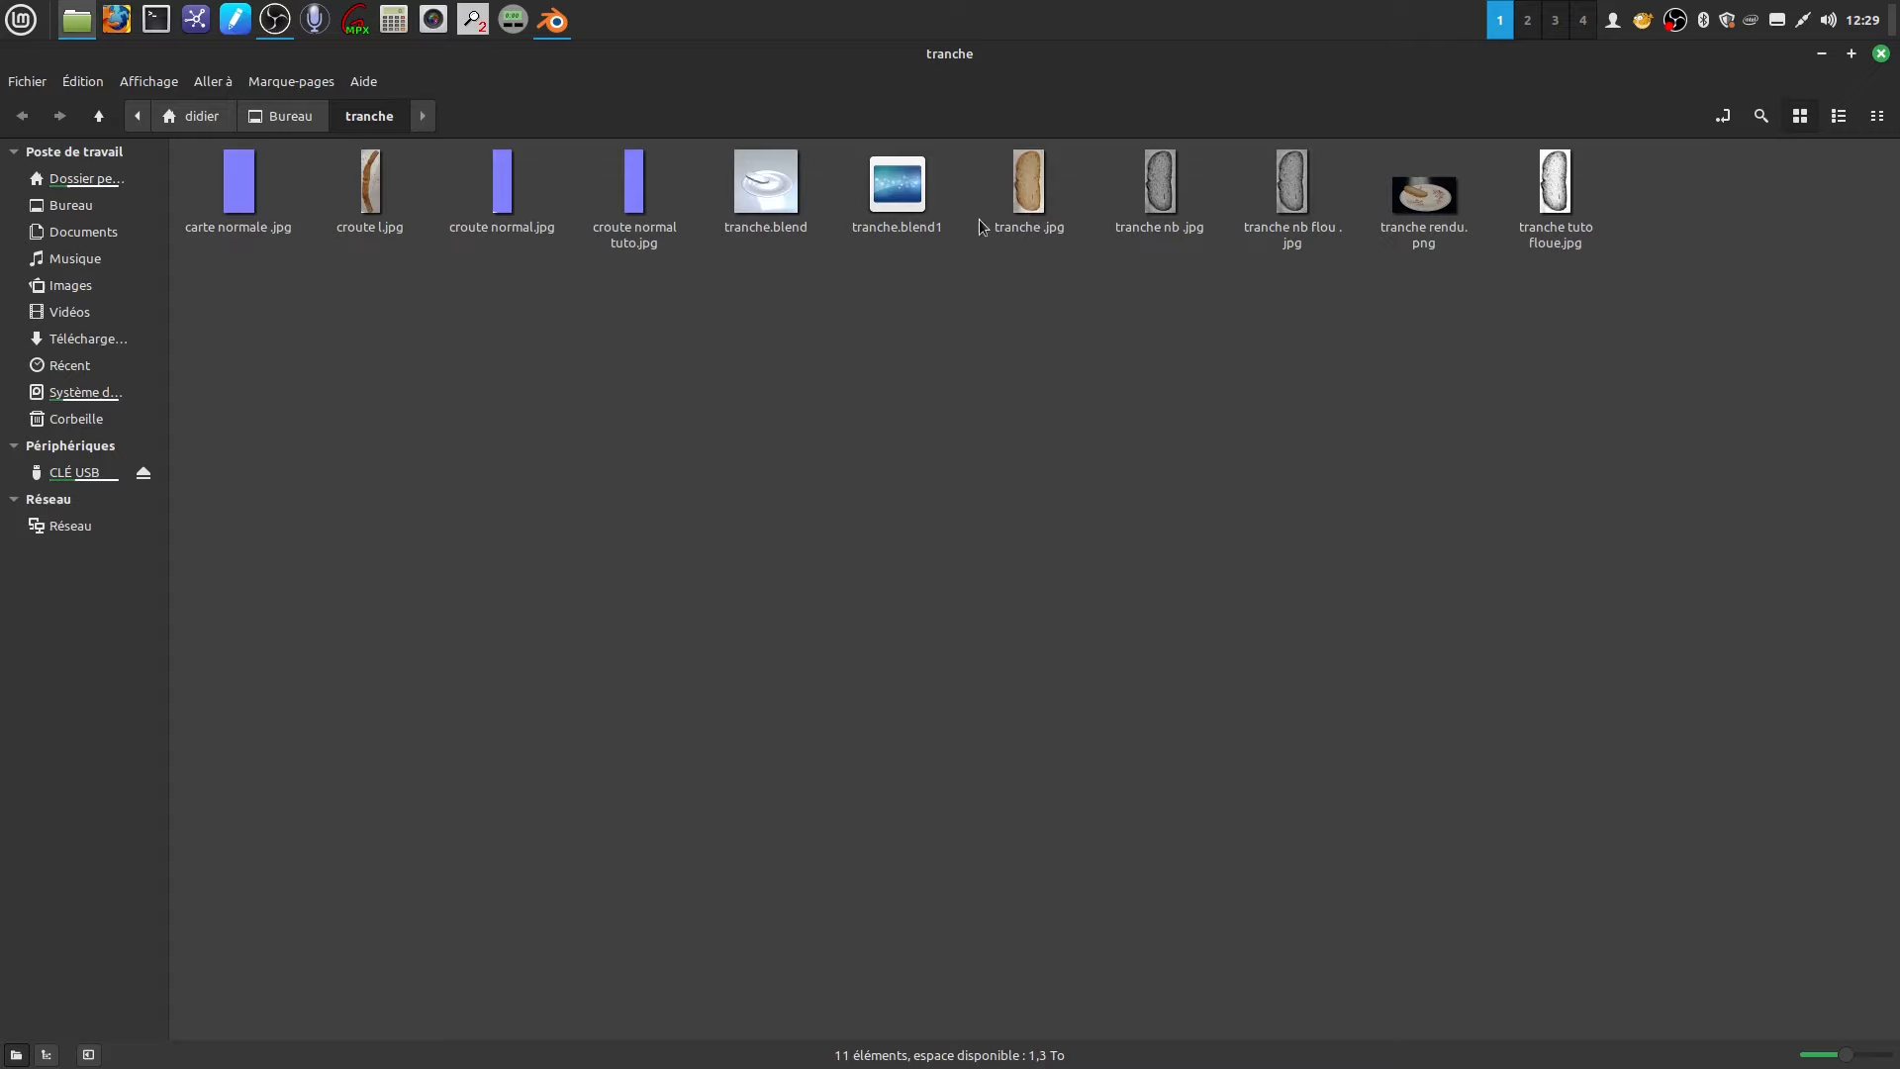
left_click(552, 21)
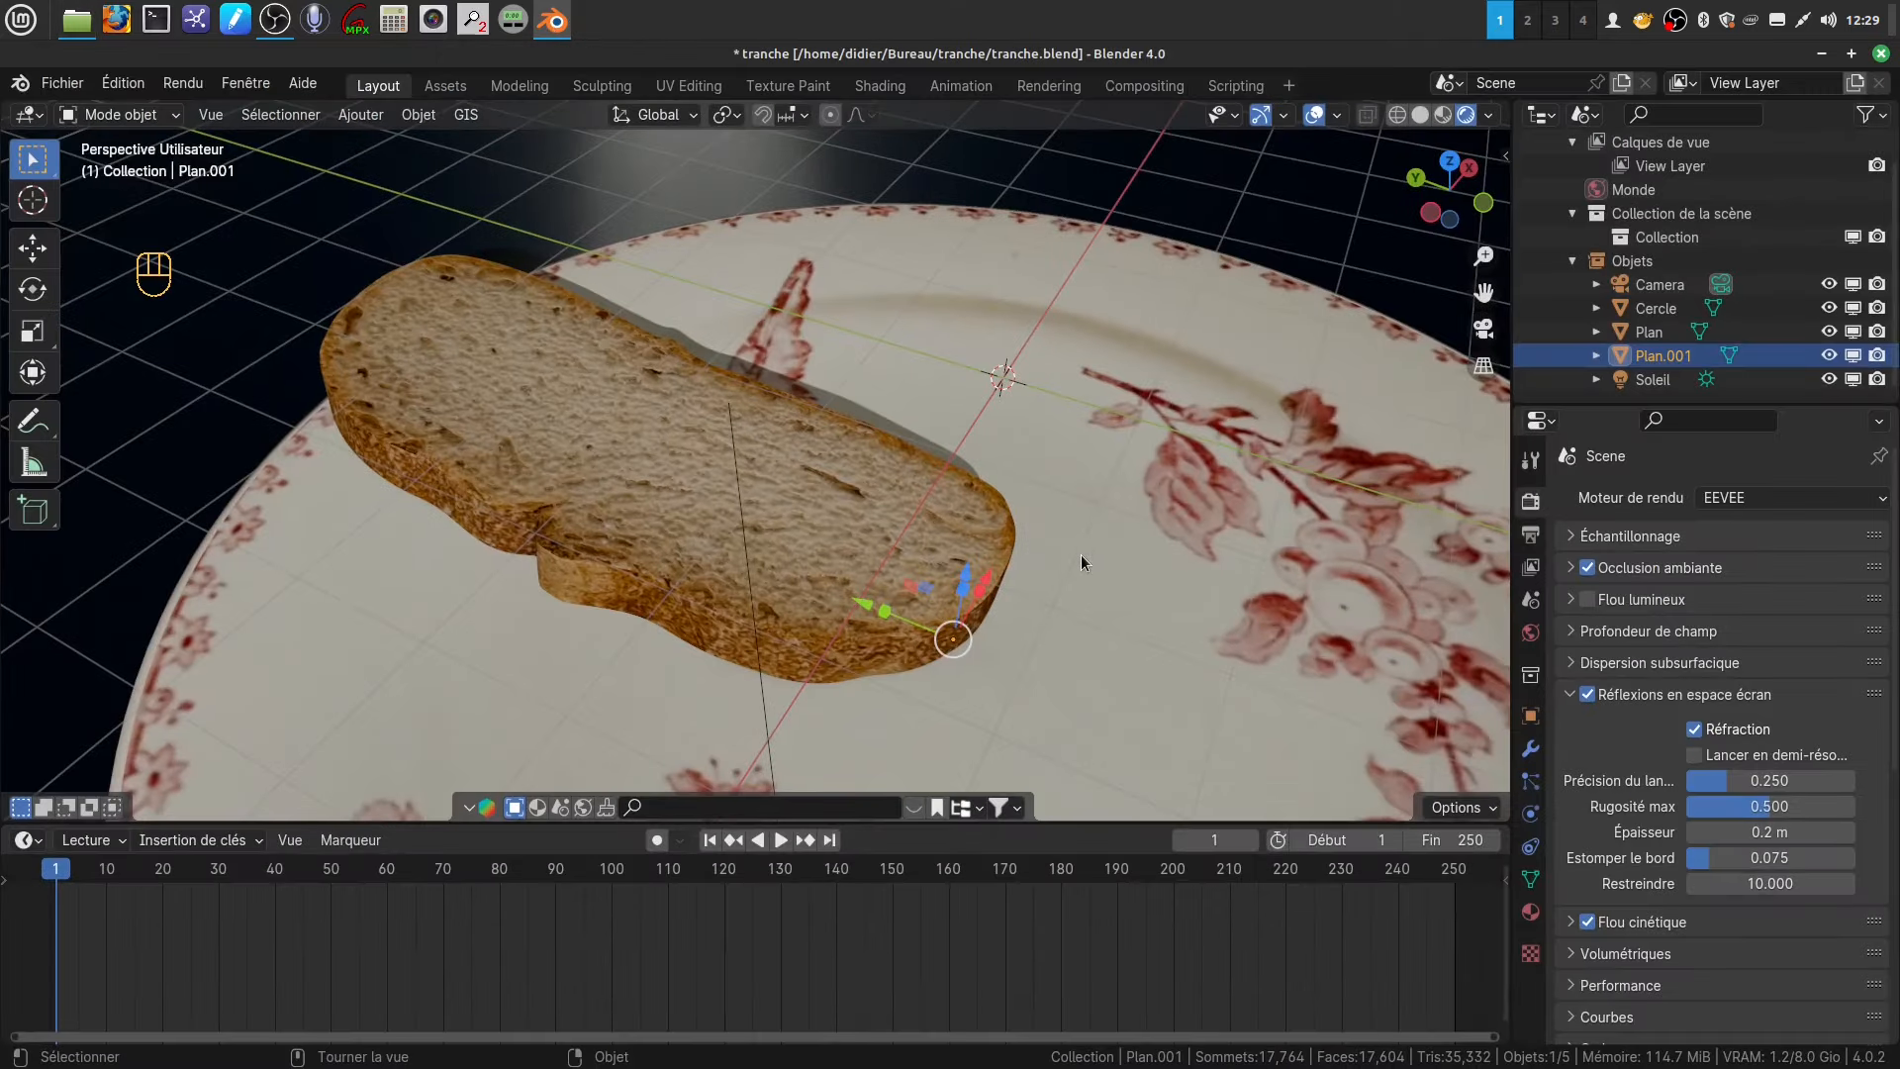
- Examine the bread slice, the plate and the reflective ground plane from several angles and distances
middle_click_drag(1086, 570, 1168, 641)
scroll(1019, 683, "up", 3)
scroll(1072, 609, "up", 5)
middle_click_drag(1073, 605, 905, 473)
scroll(1125, 527, "down", 5)
scroll(935, 539, "up", 5)
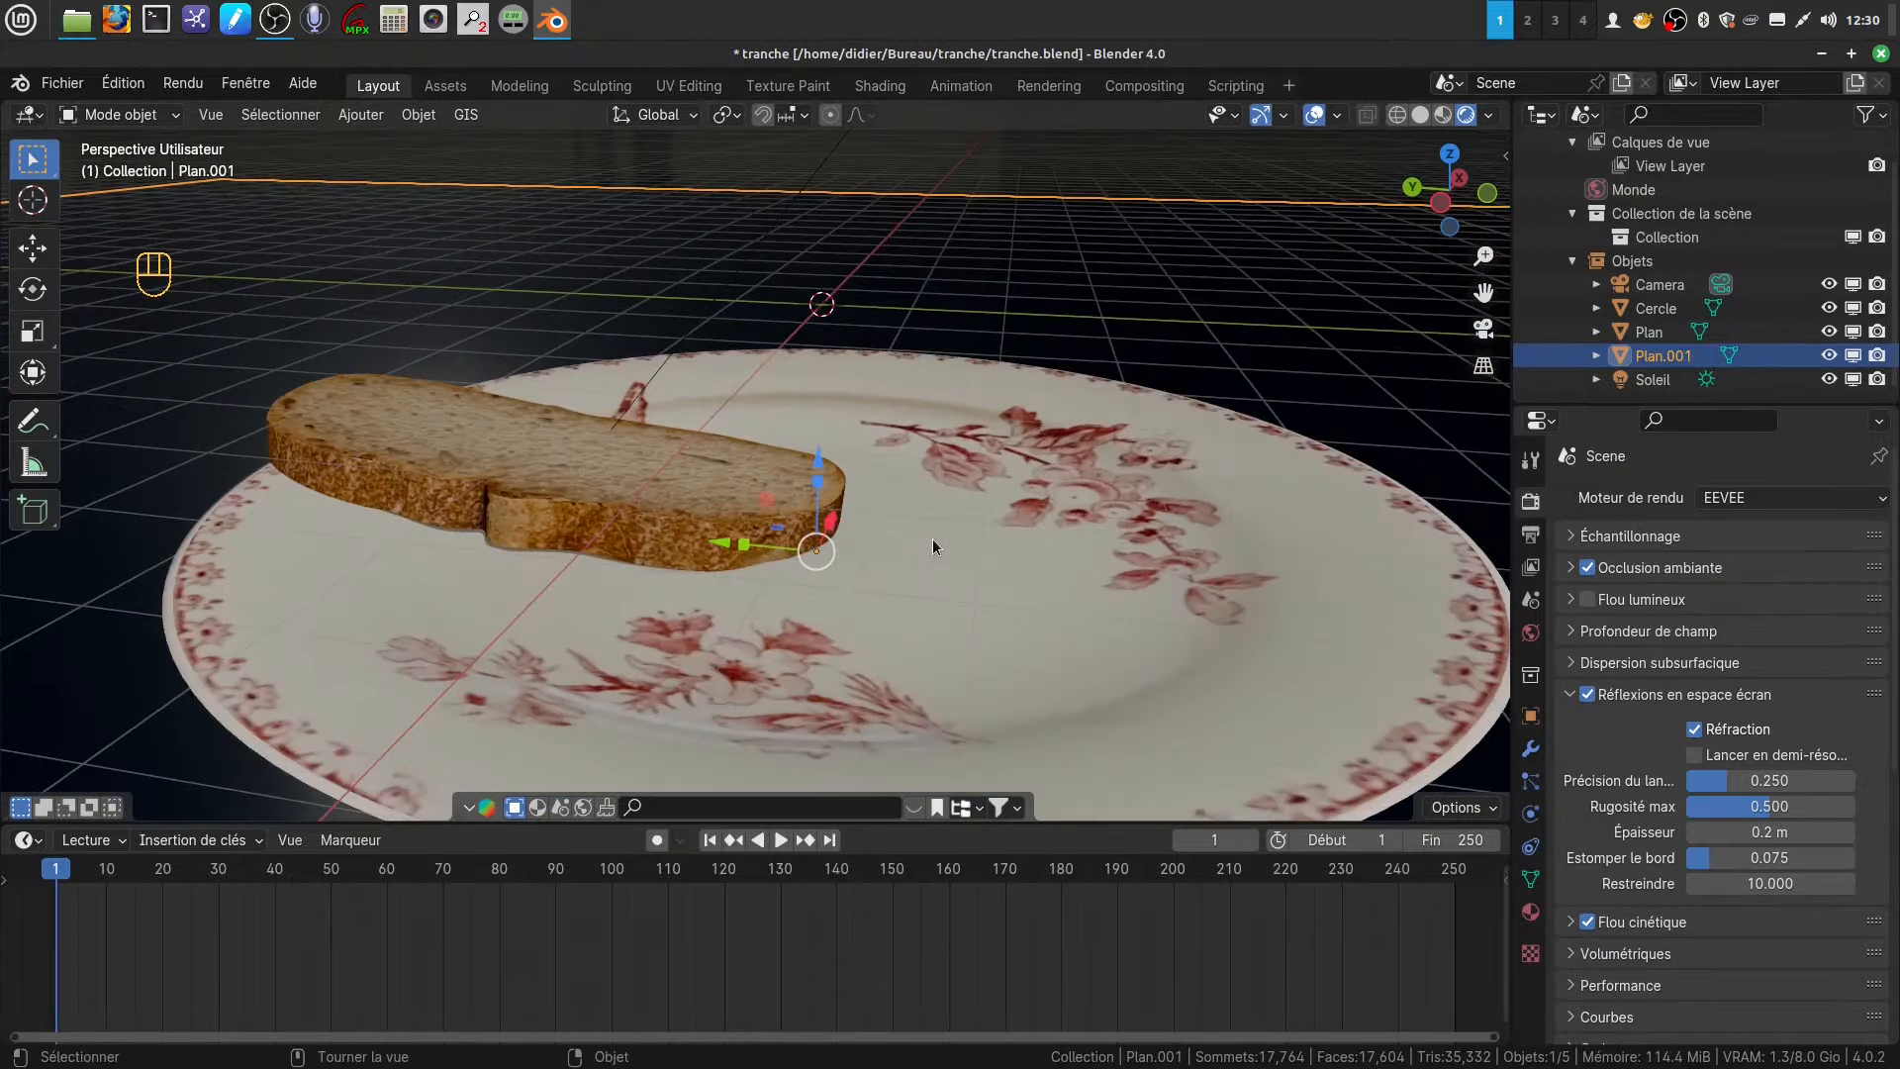
scroll(820, 492, "down", 3)
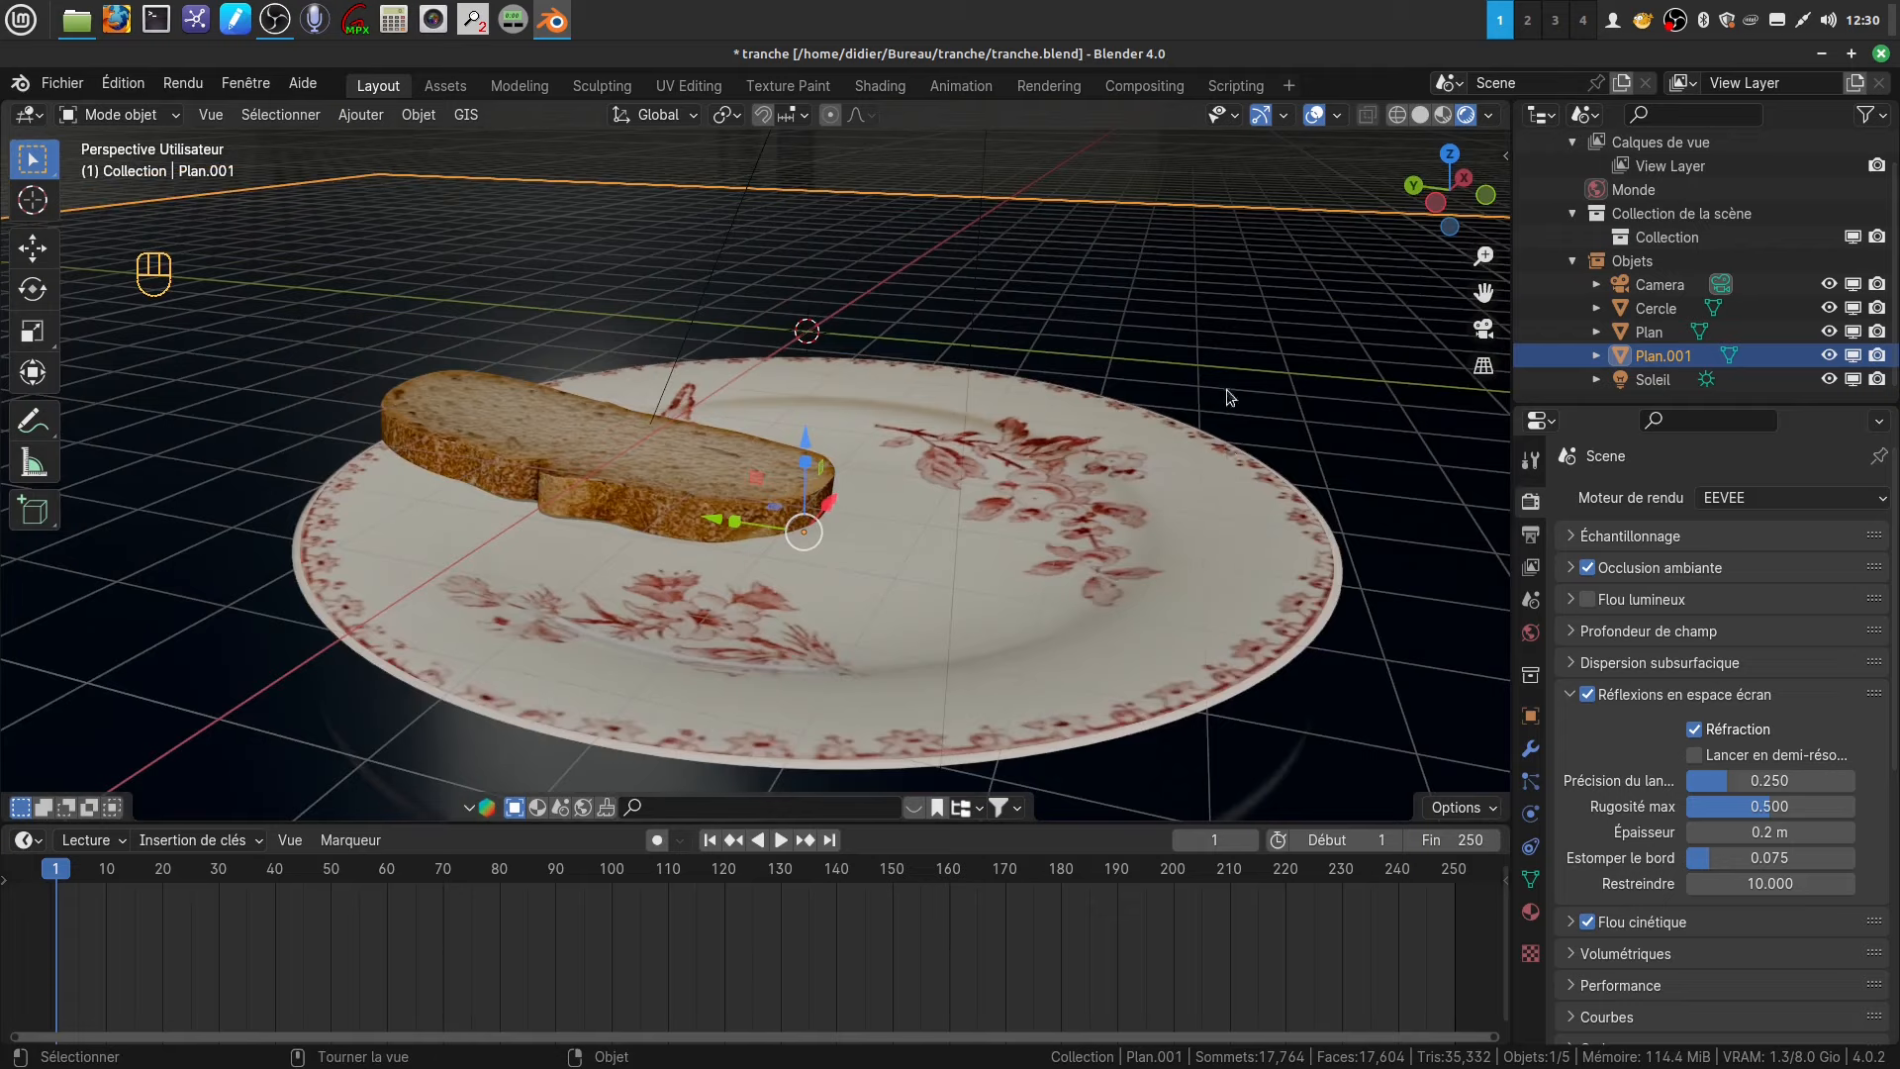
scroll(1237, 391, "down", 2)
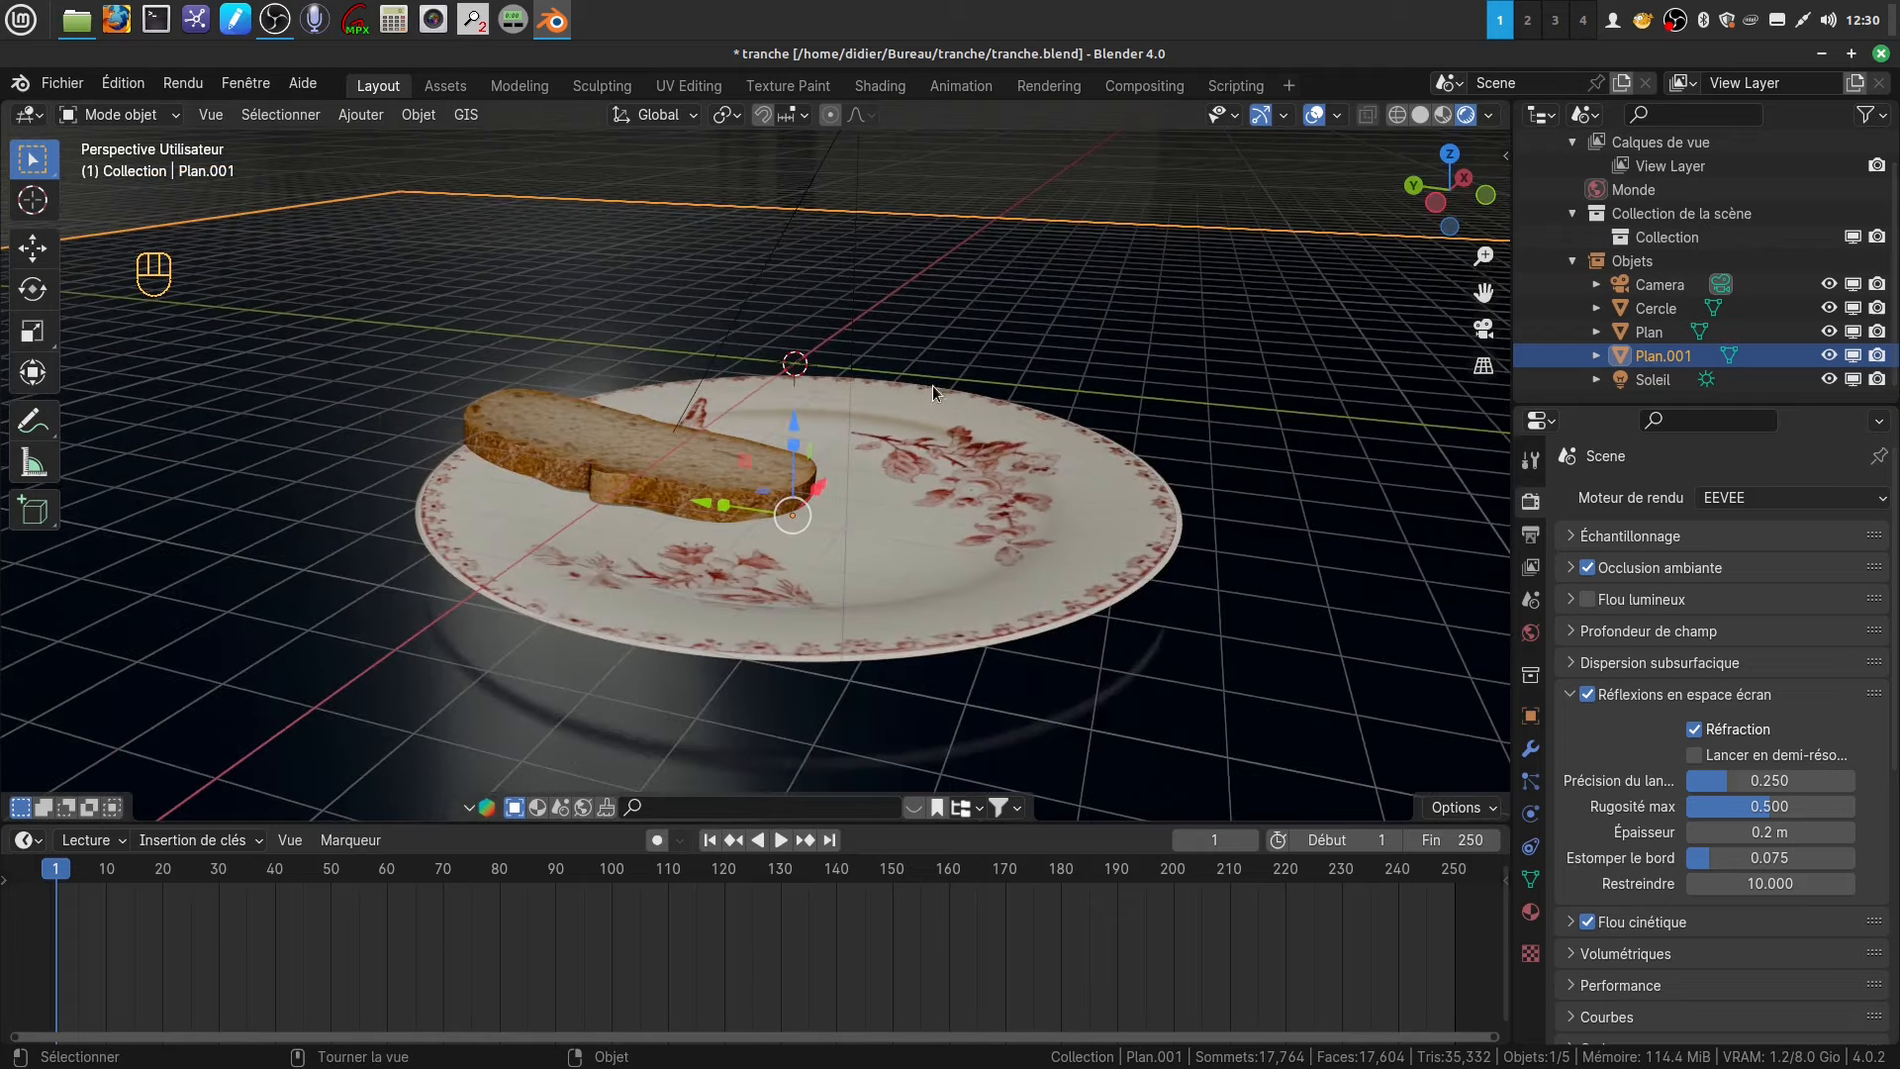
scroll(1179, 546, "down", 8)
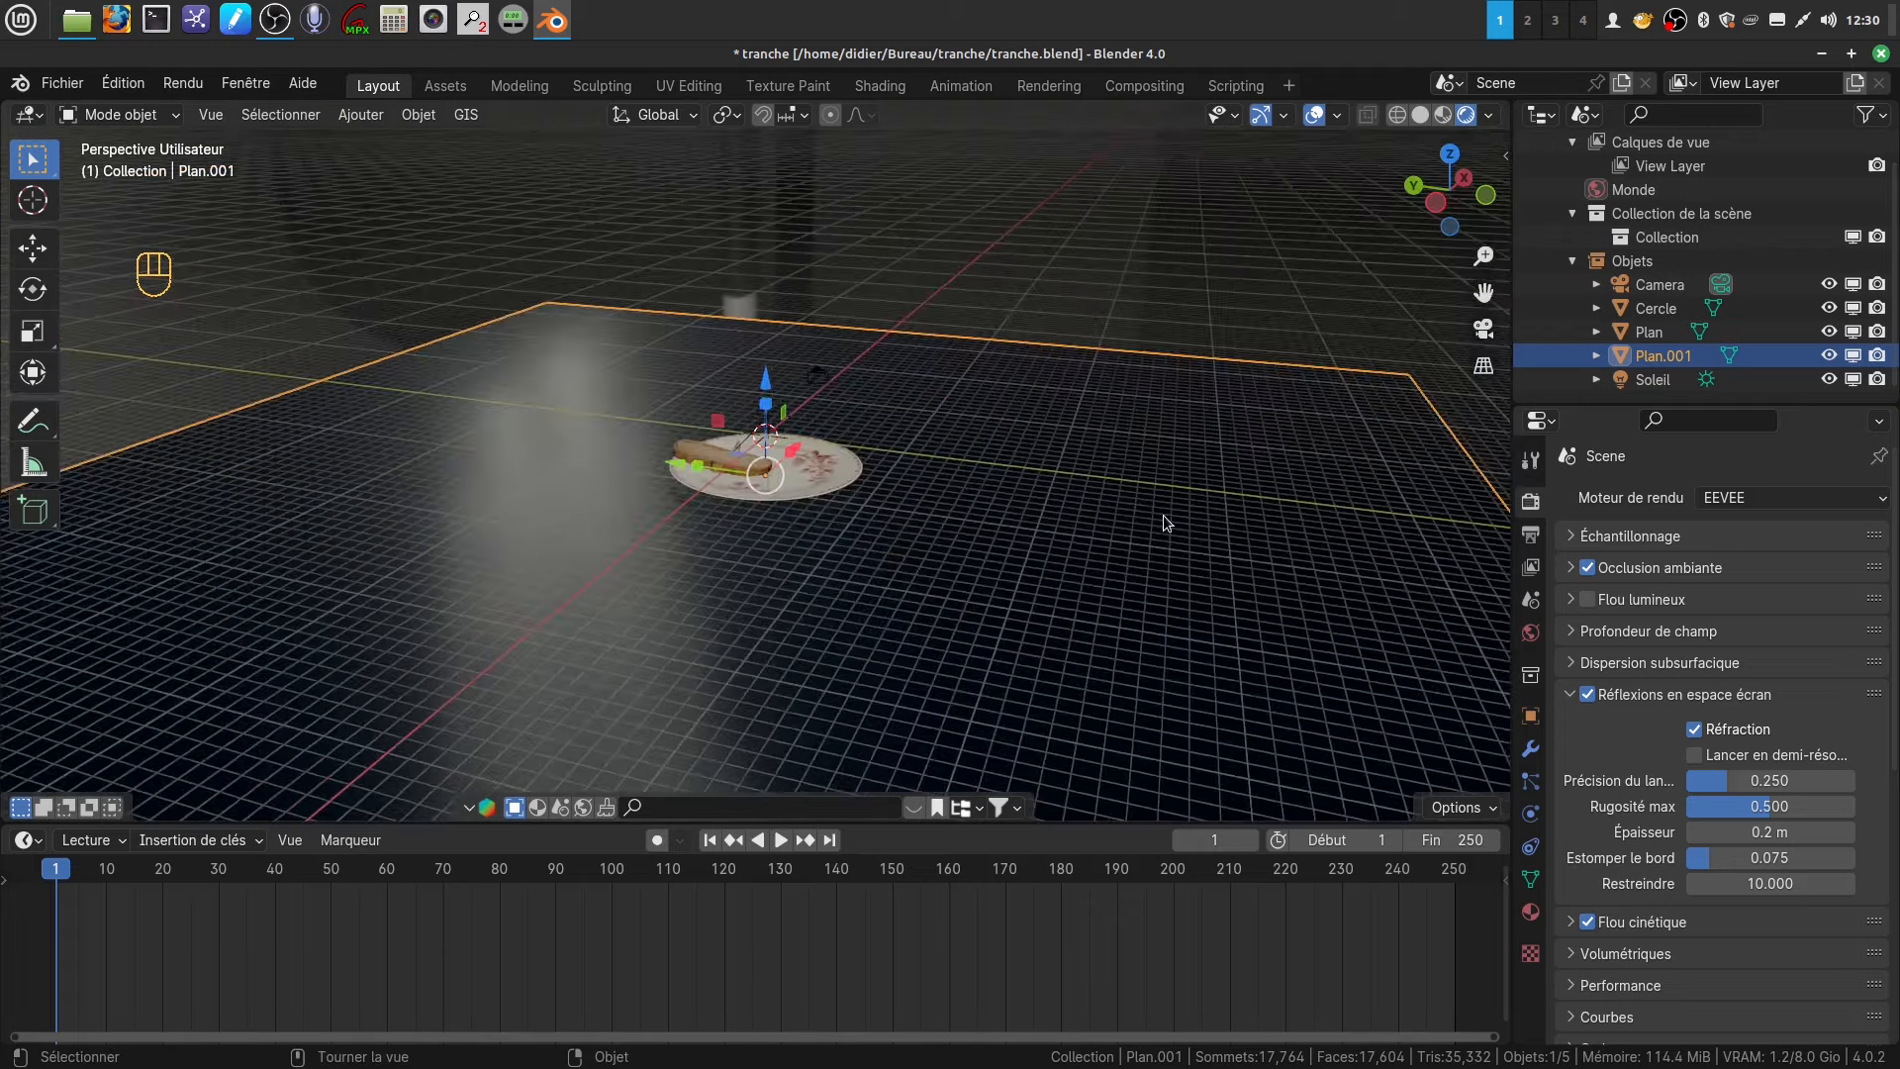
middle_click_drag(1163, 516, 1105, 362)
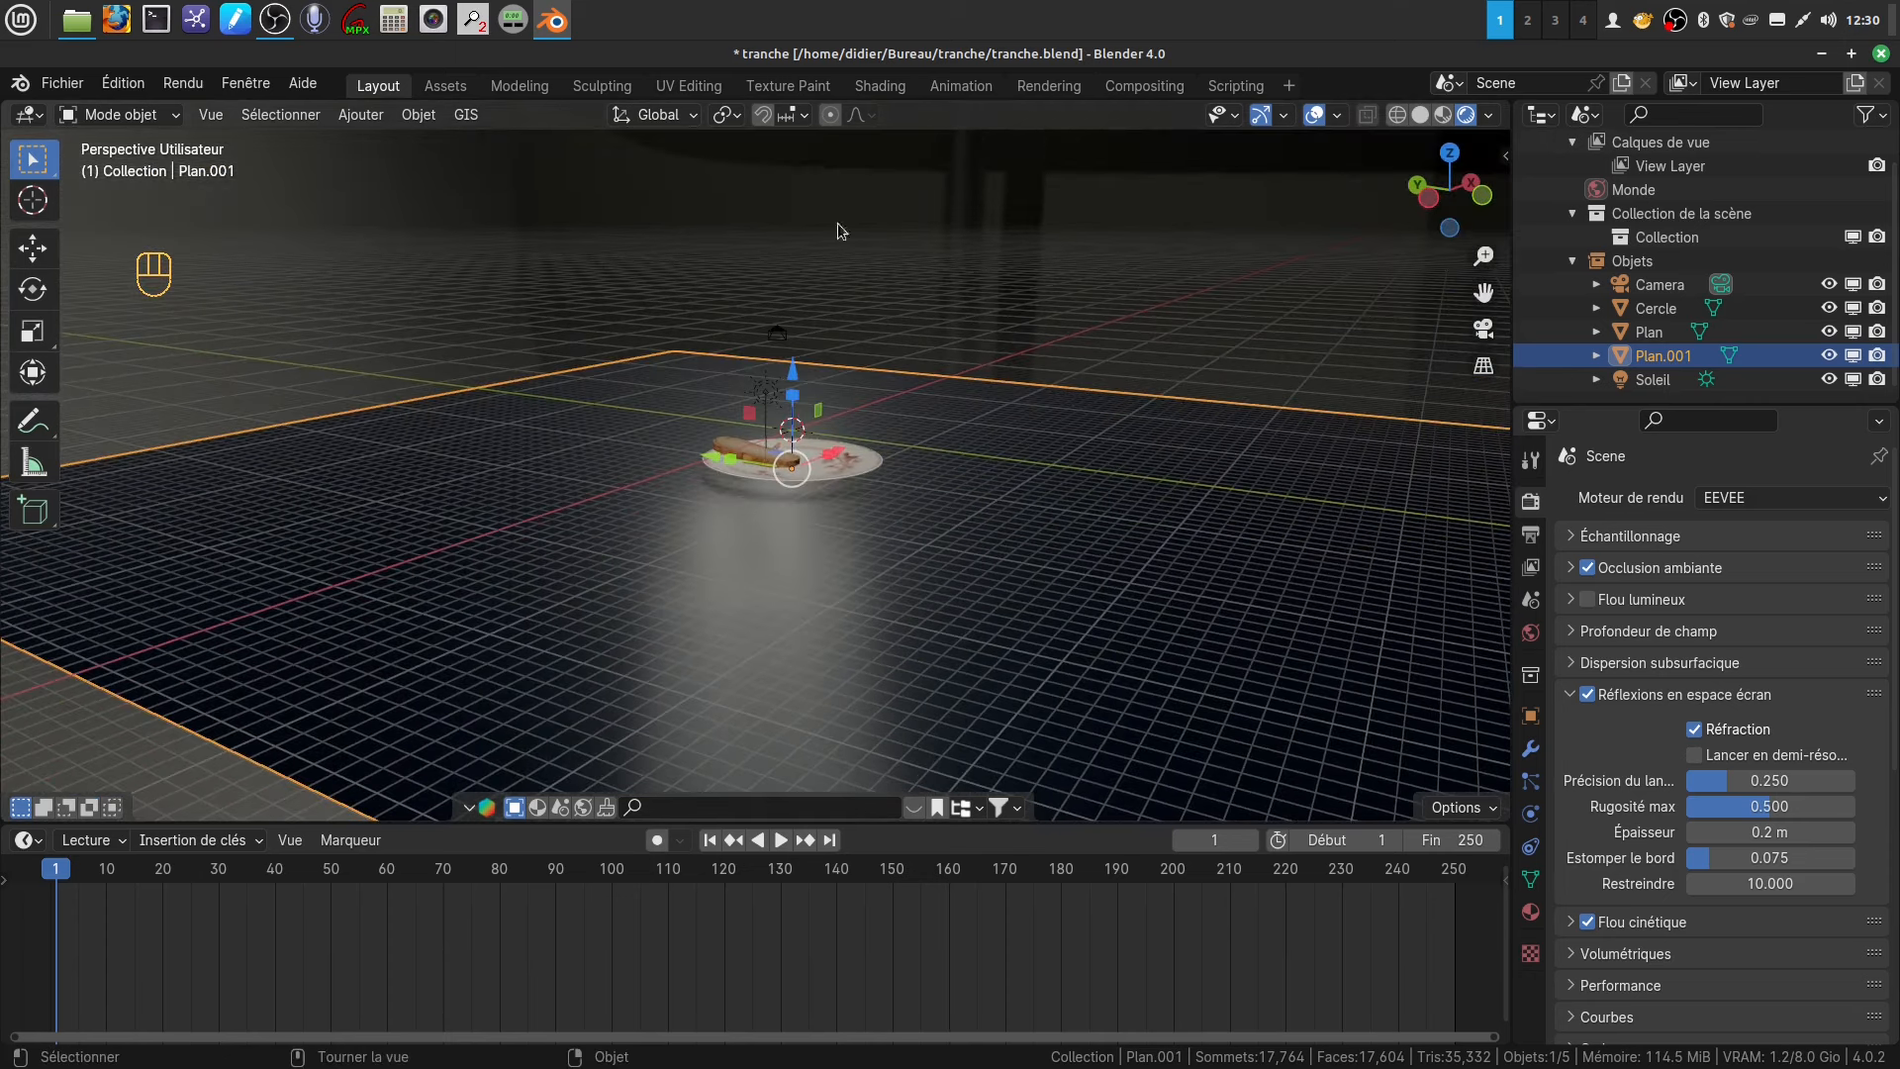
- Review the world background's environment texture settings and the Soleil lamp's light settings
left_click(1096, 324)
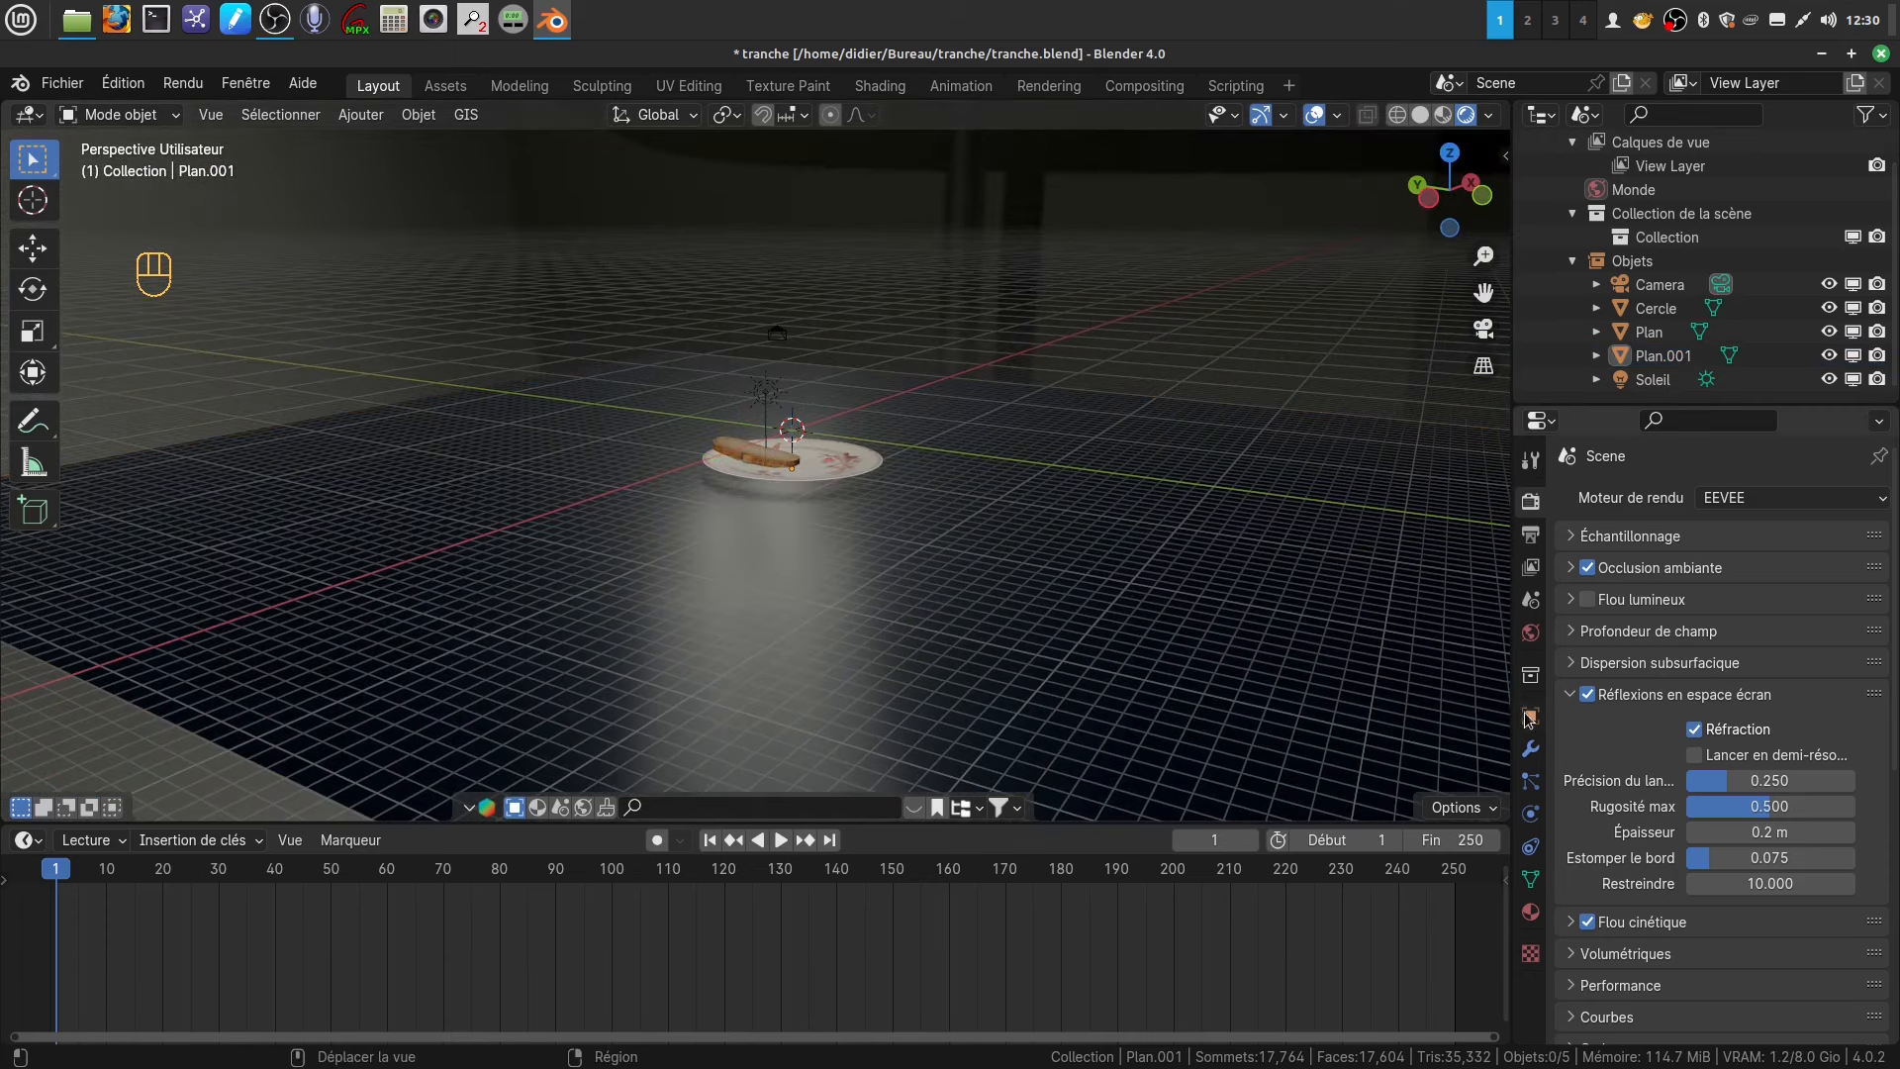
left_click(1531, 632)
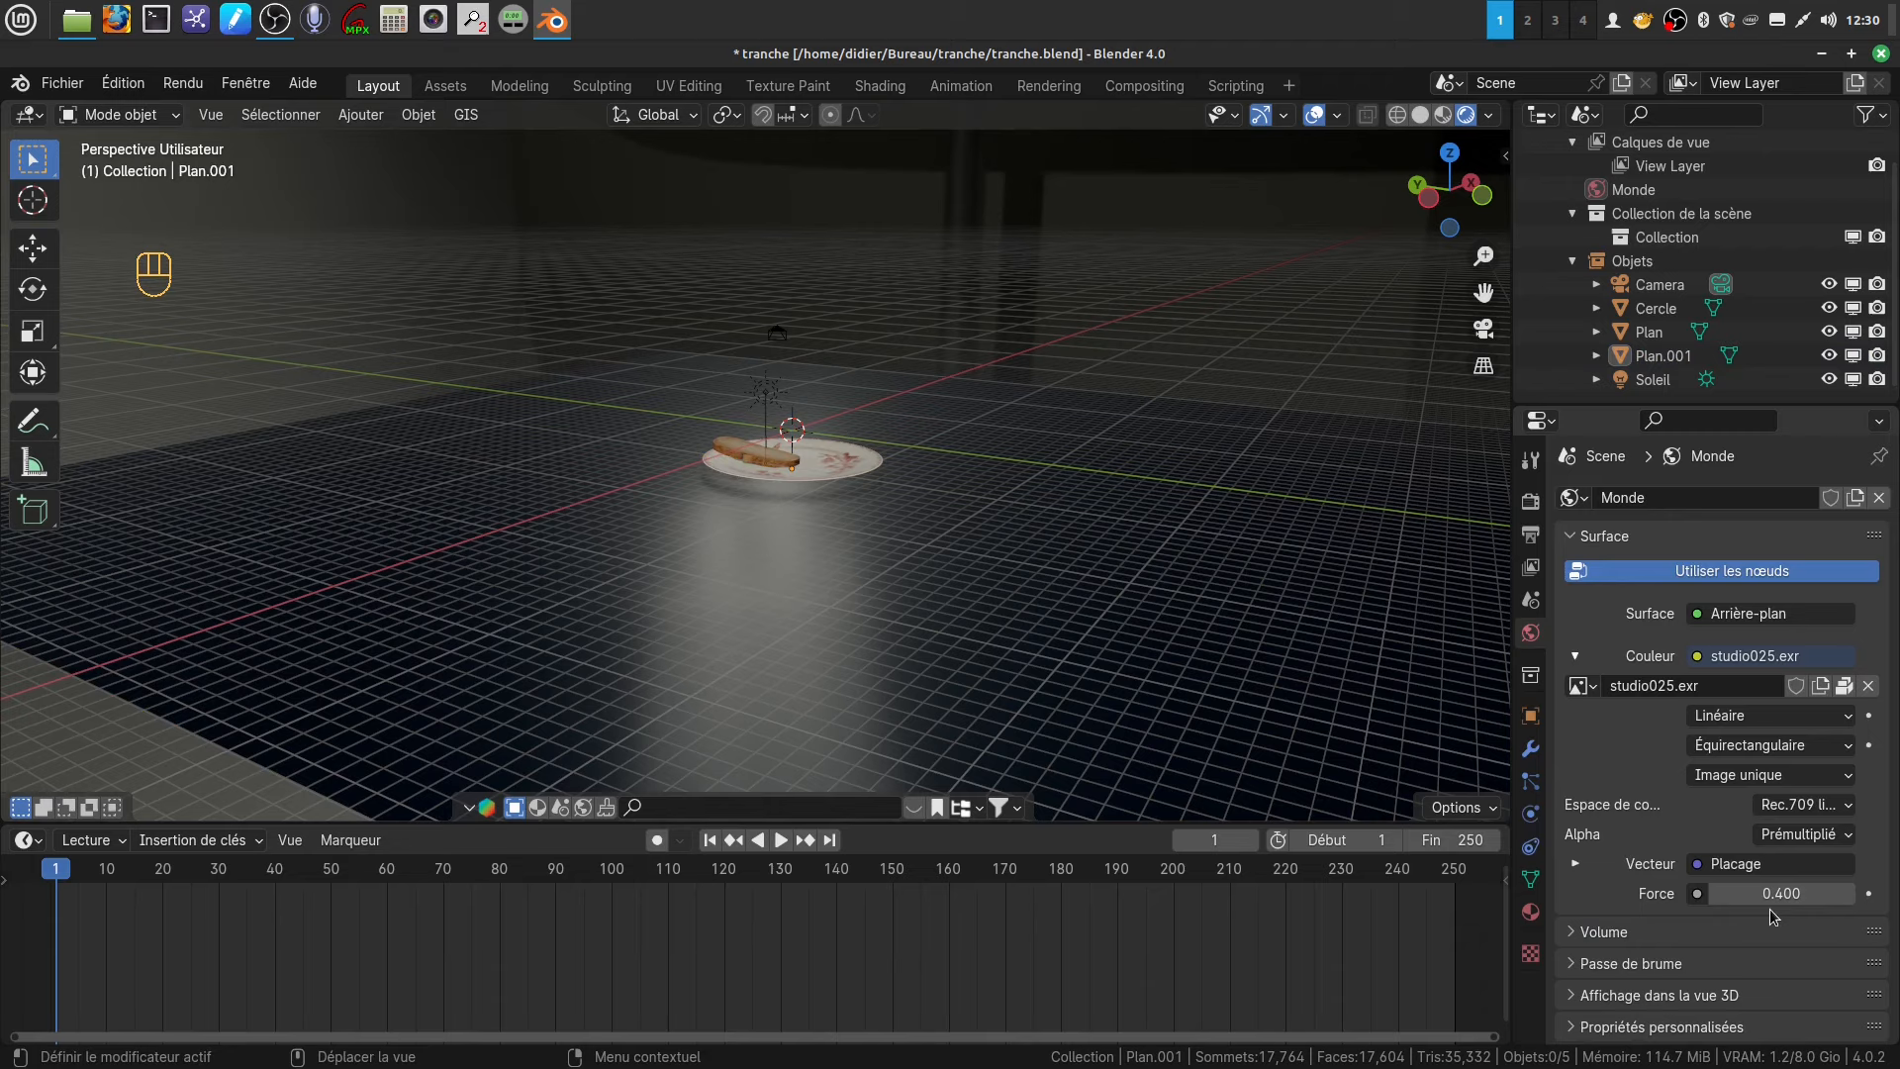
middle_click_drag(1000, 479, 1080, 580)
scroll(1079, 578, "up", 5)
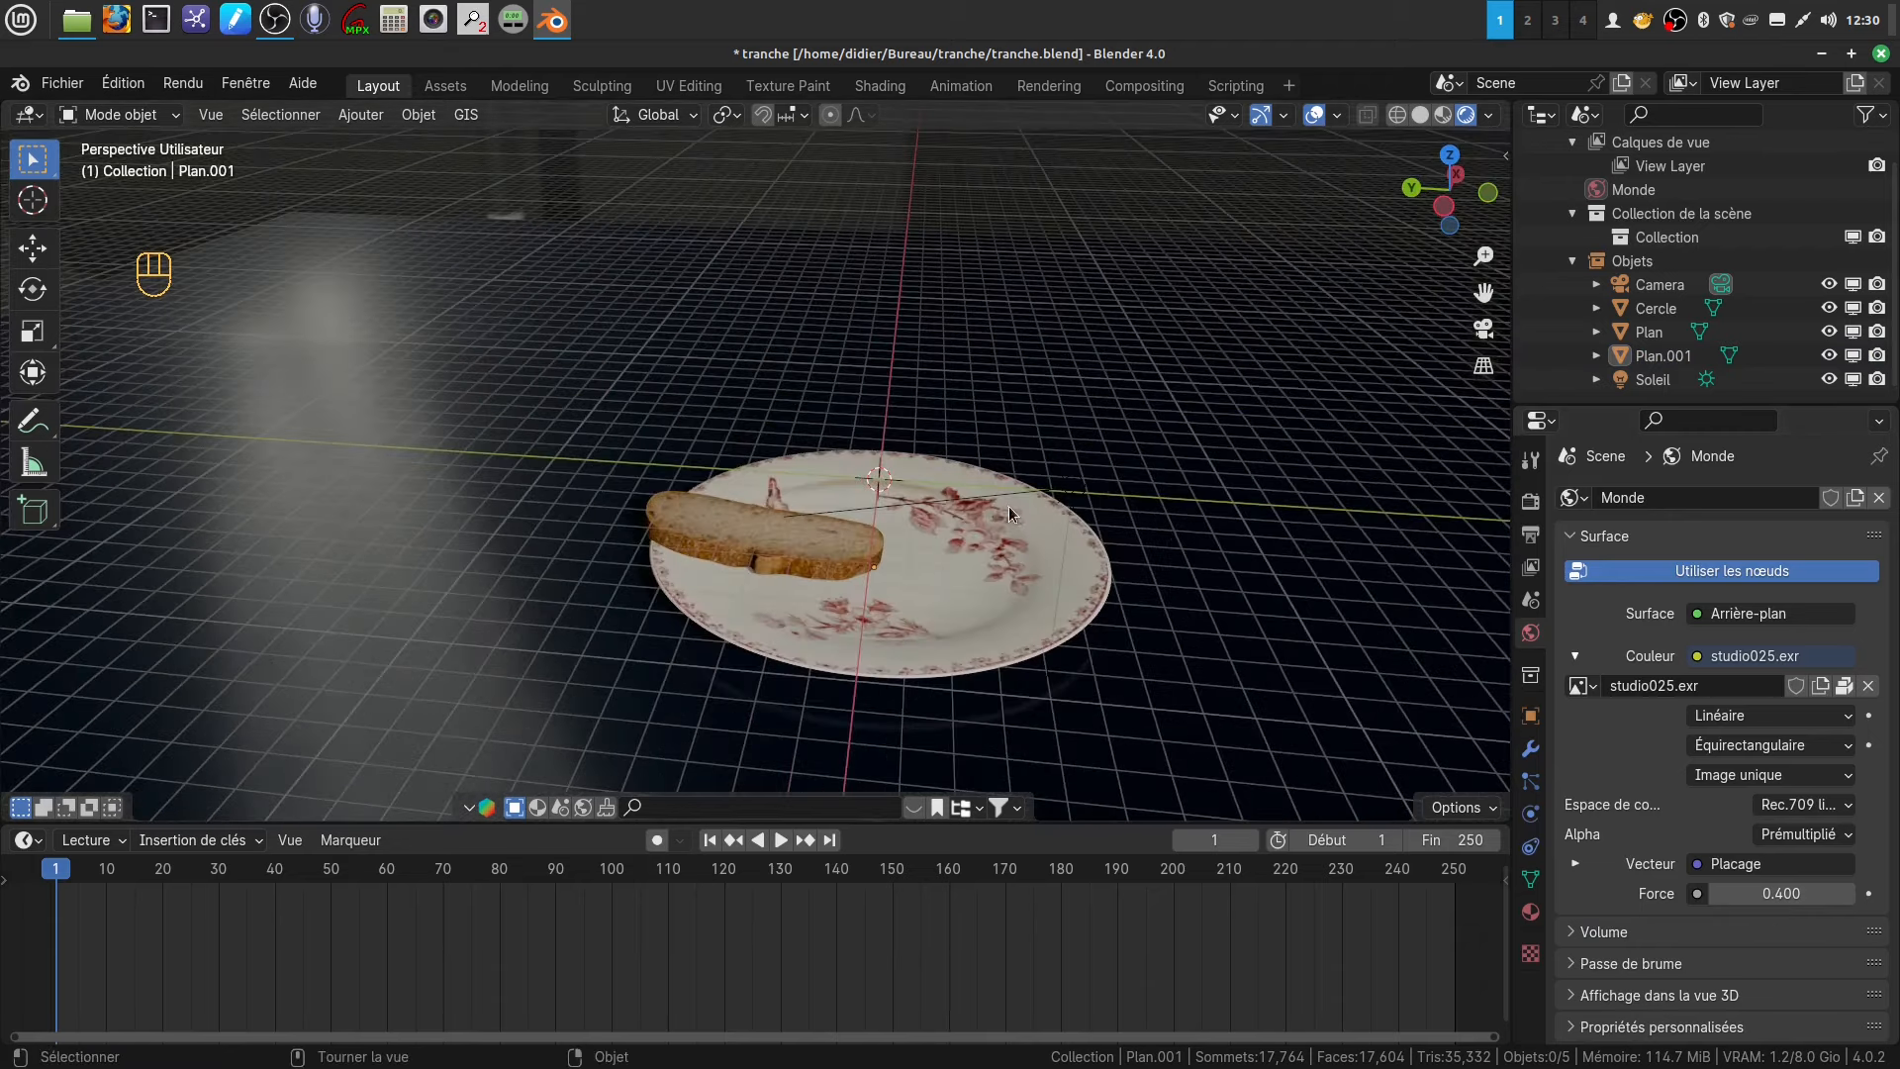
left_click(1003, 494)
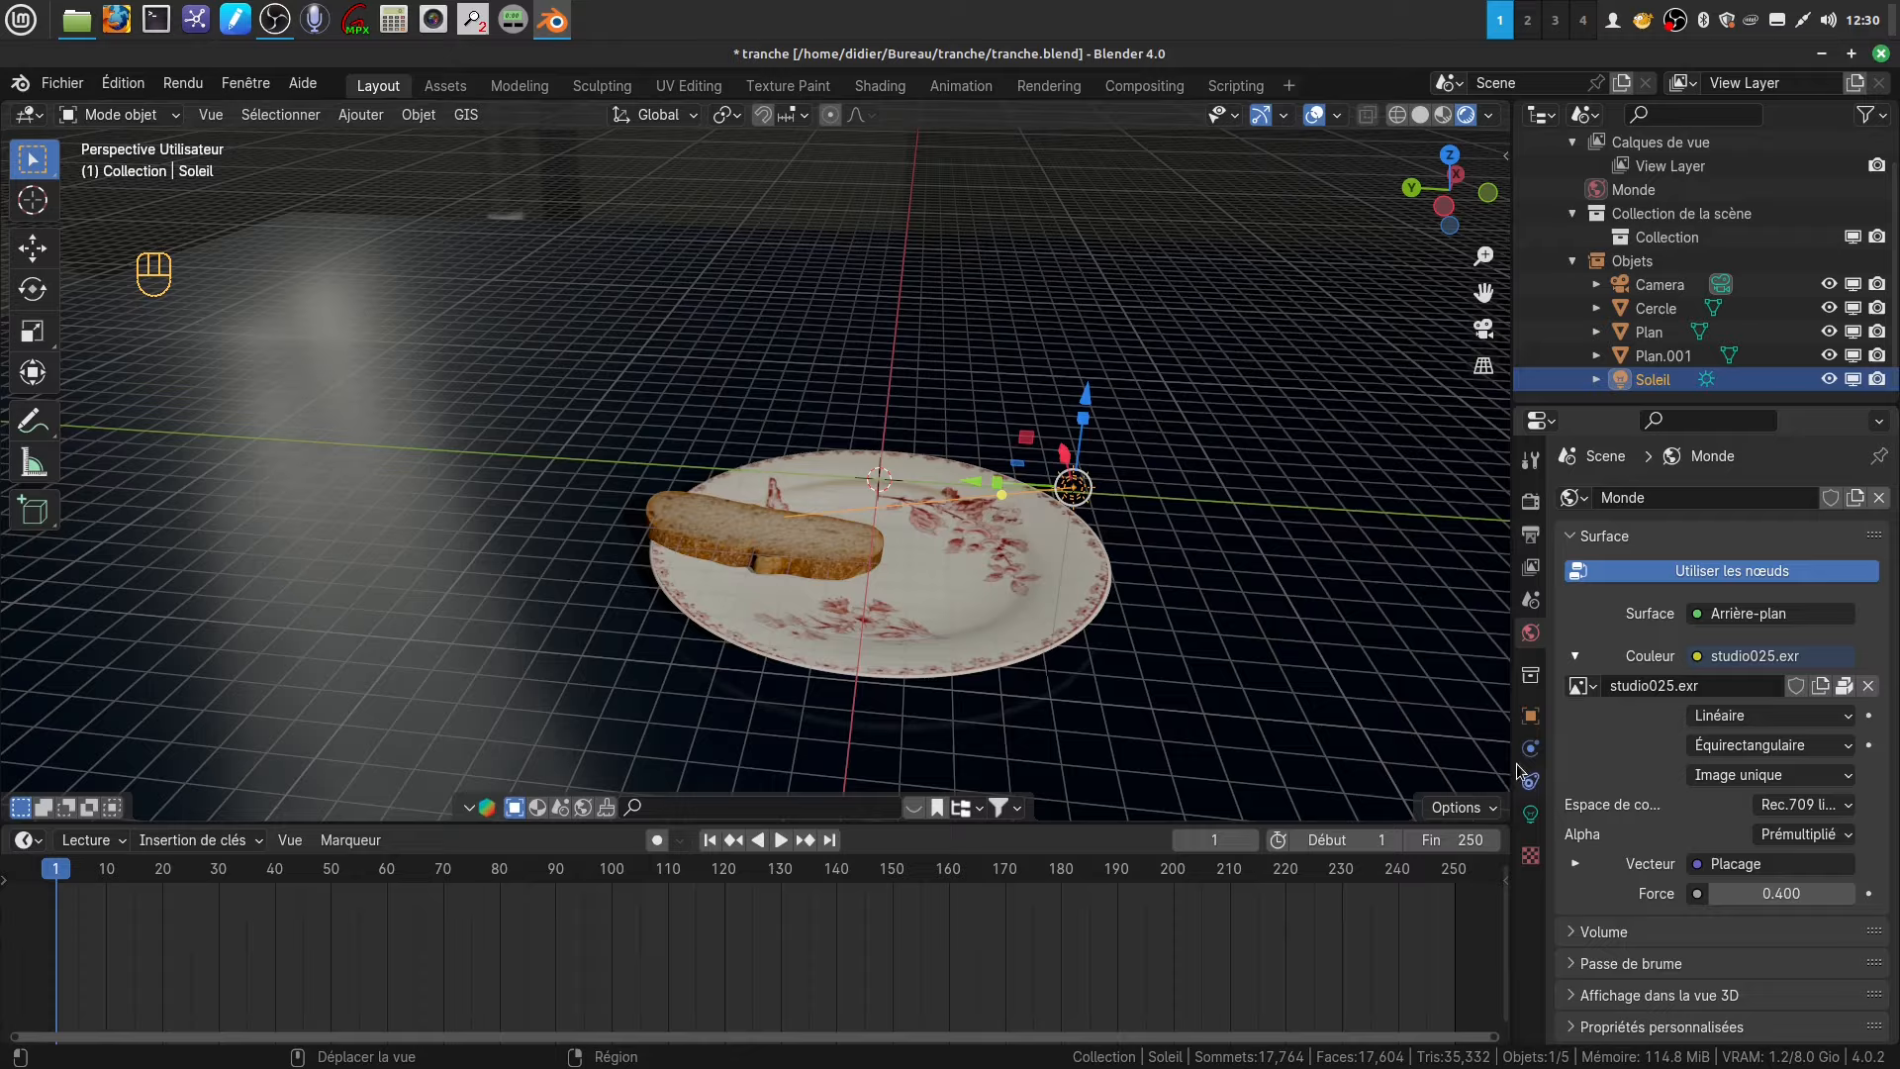
left_click(1531, 813)
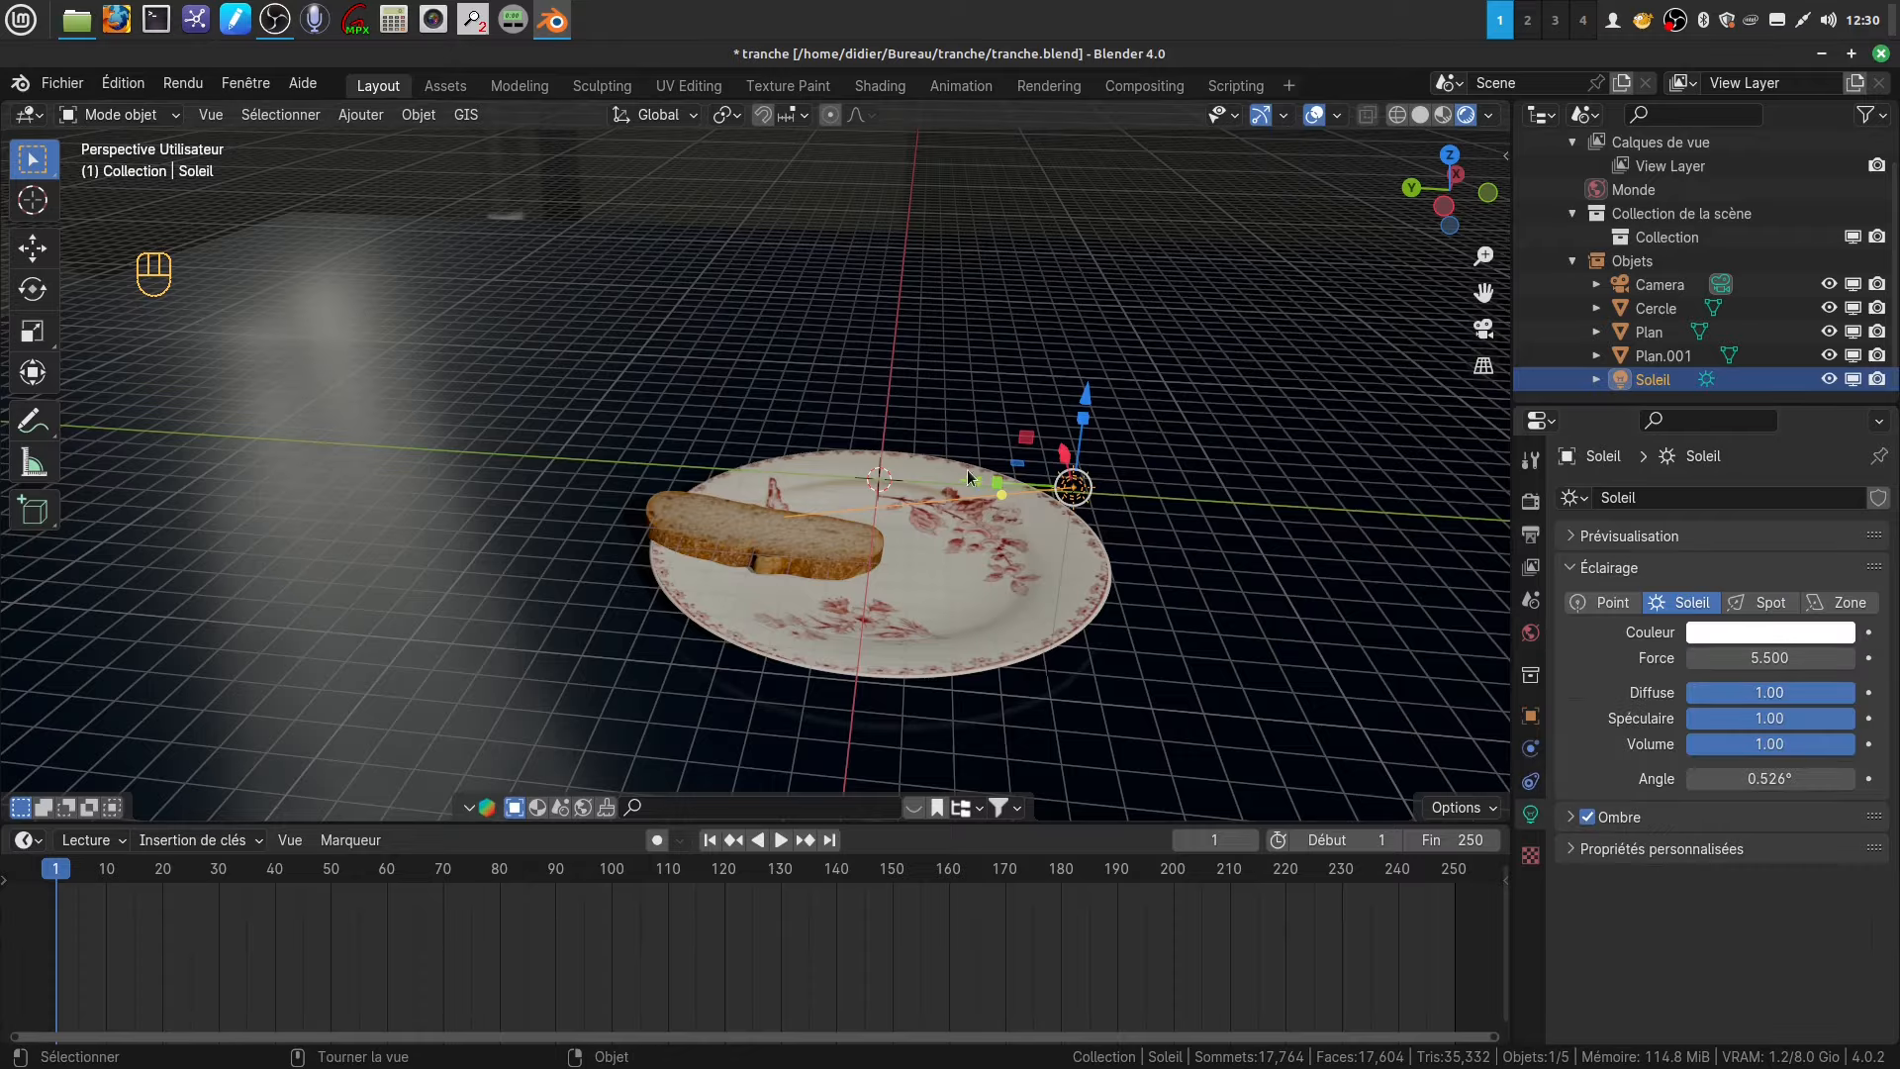
- Examine the bread slice and plate through the camera with the whole frame in view
middle_click_drag(891, 514, 1023, 442)
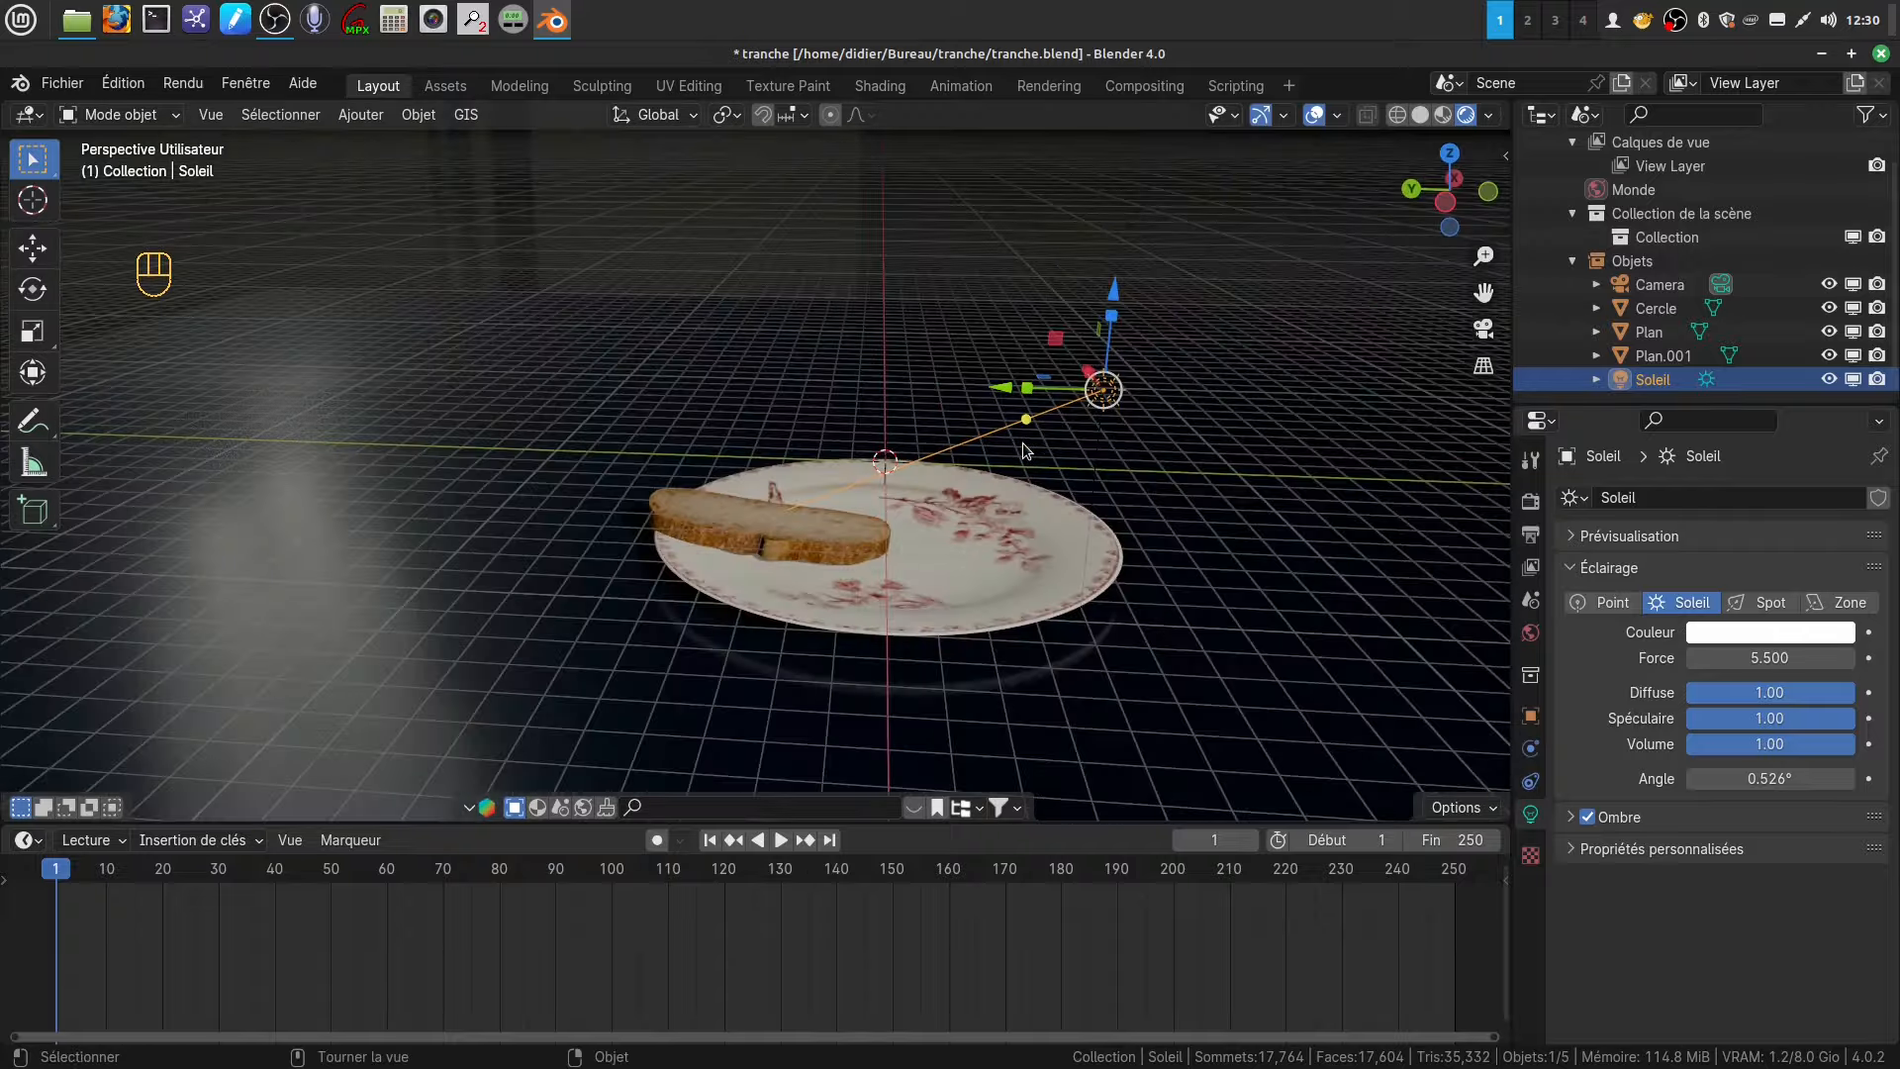
key("KP_0")
scroll(1025, 440, "down", 3)
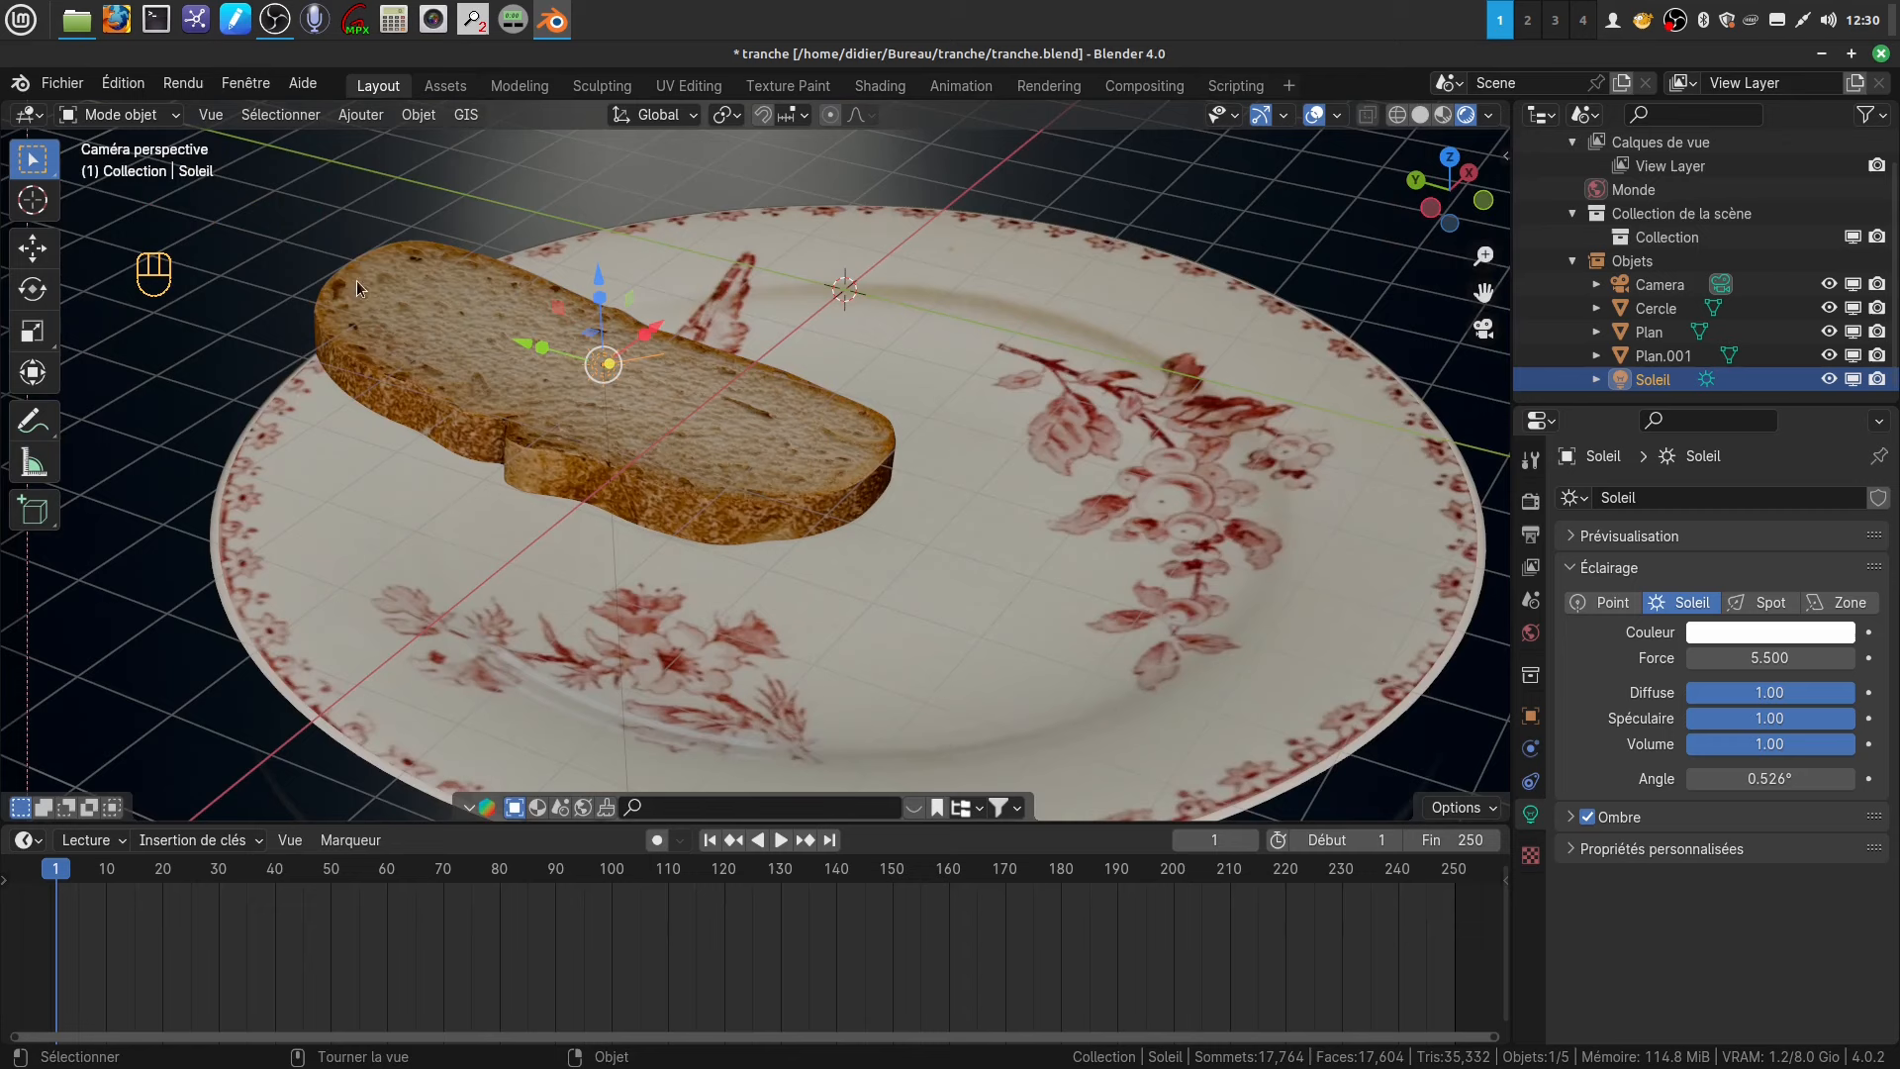
scroll(915, 500, "down", 2)
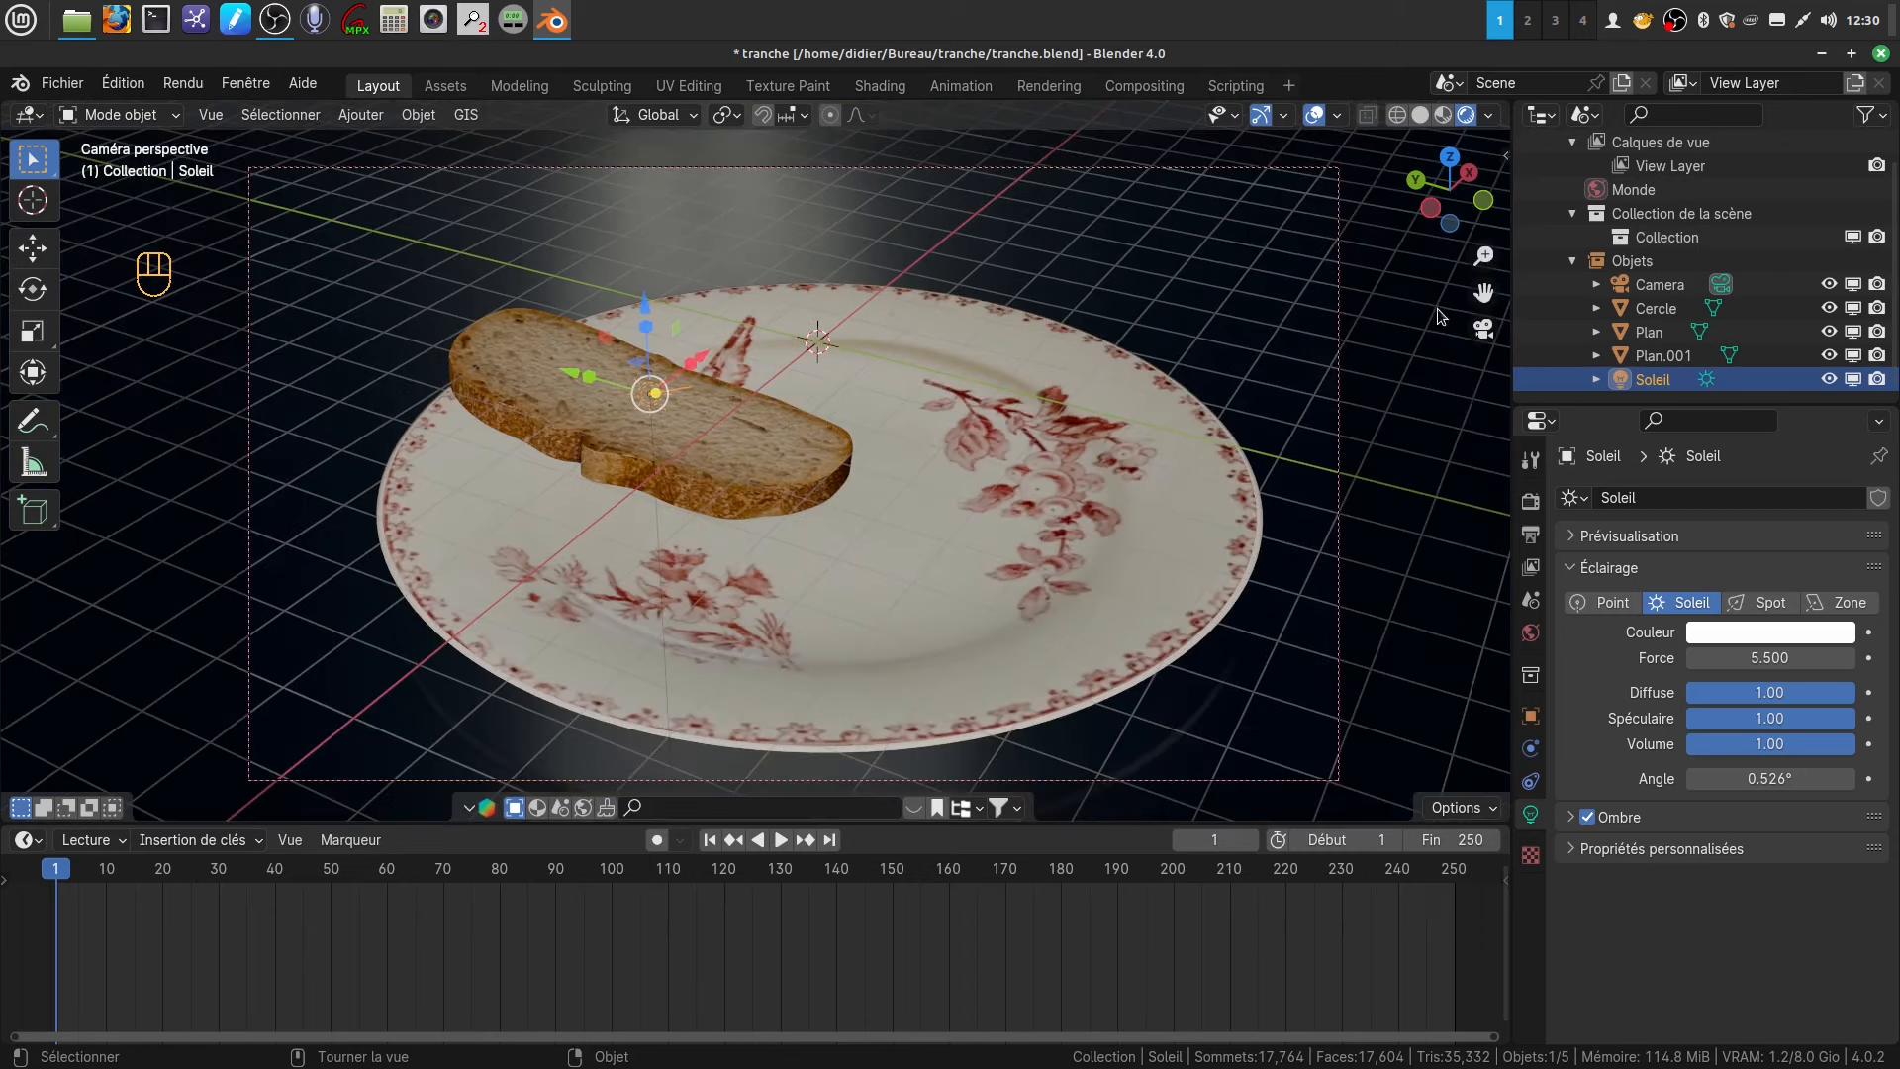
- Close the tranche.blend scene and its folder window, and start a fresh Blender session
left_click(1881, 54)
left_click(827, 608)
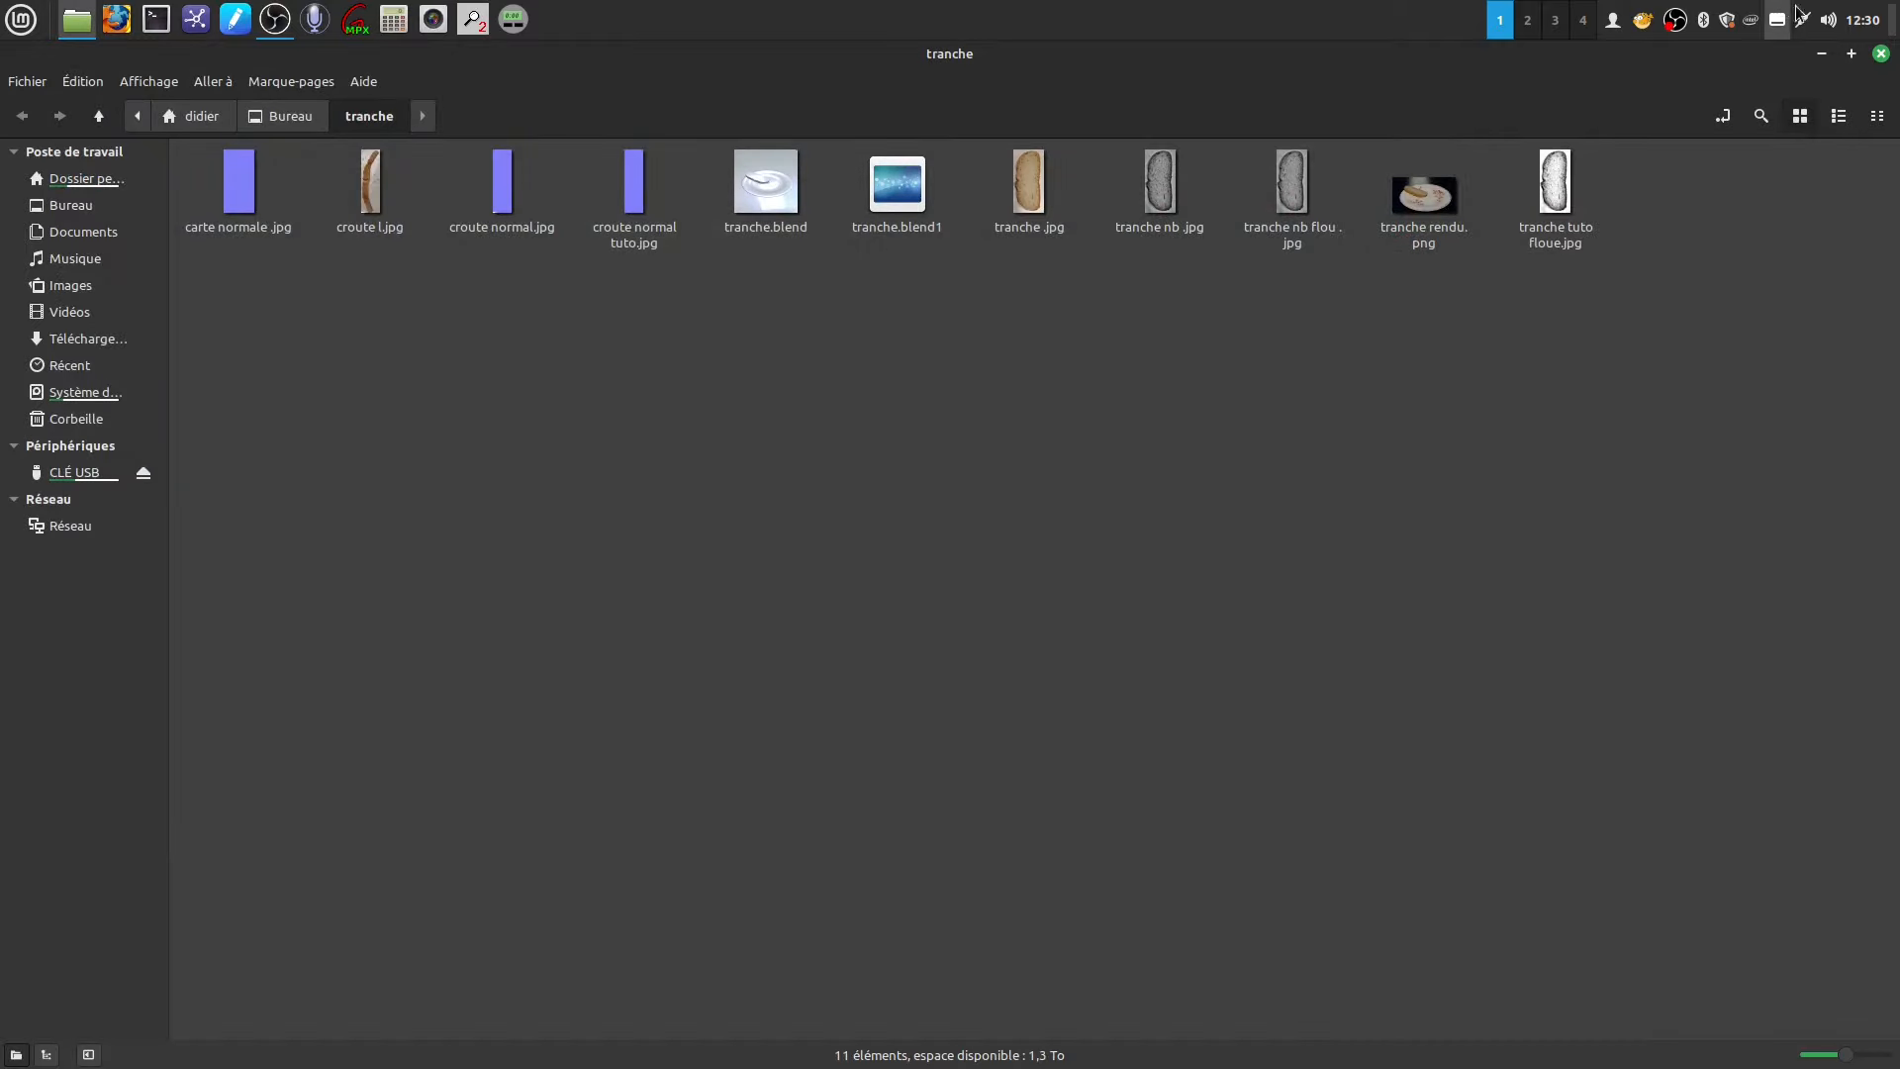
left_click(1881, 53)
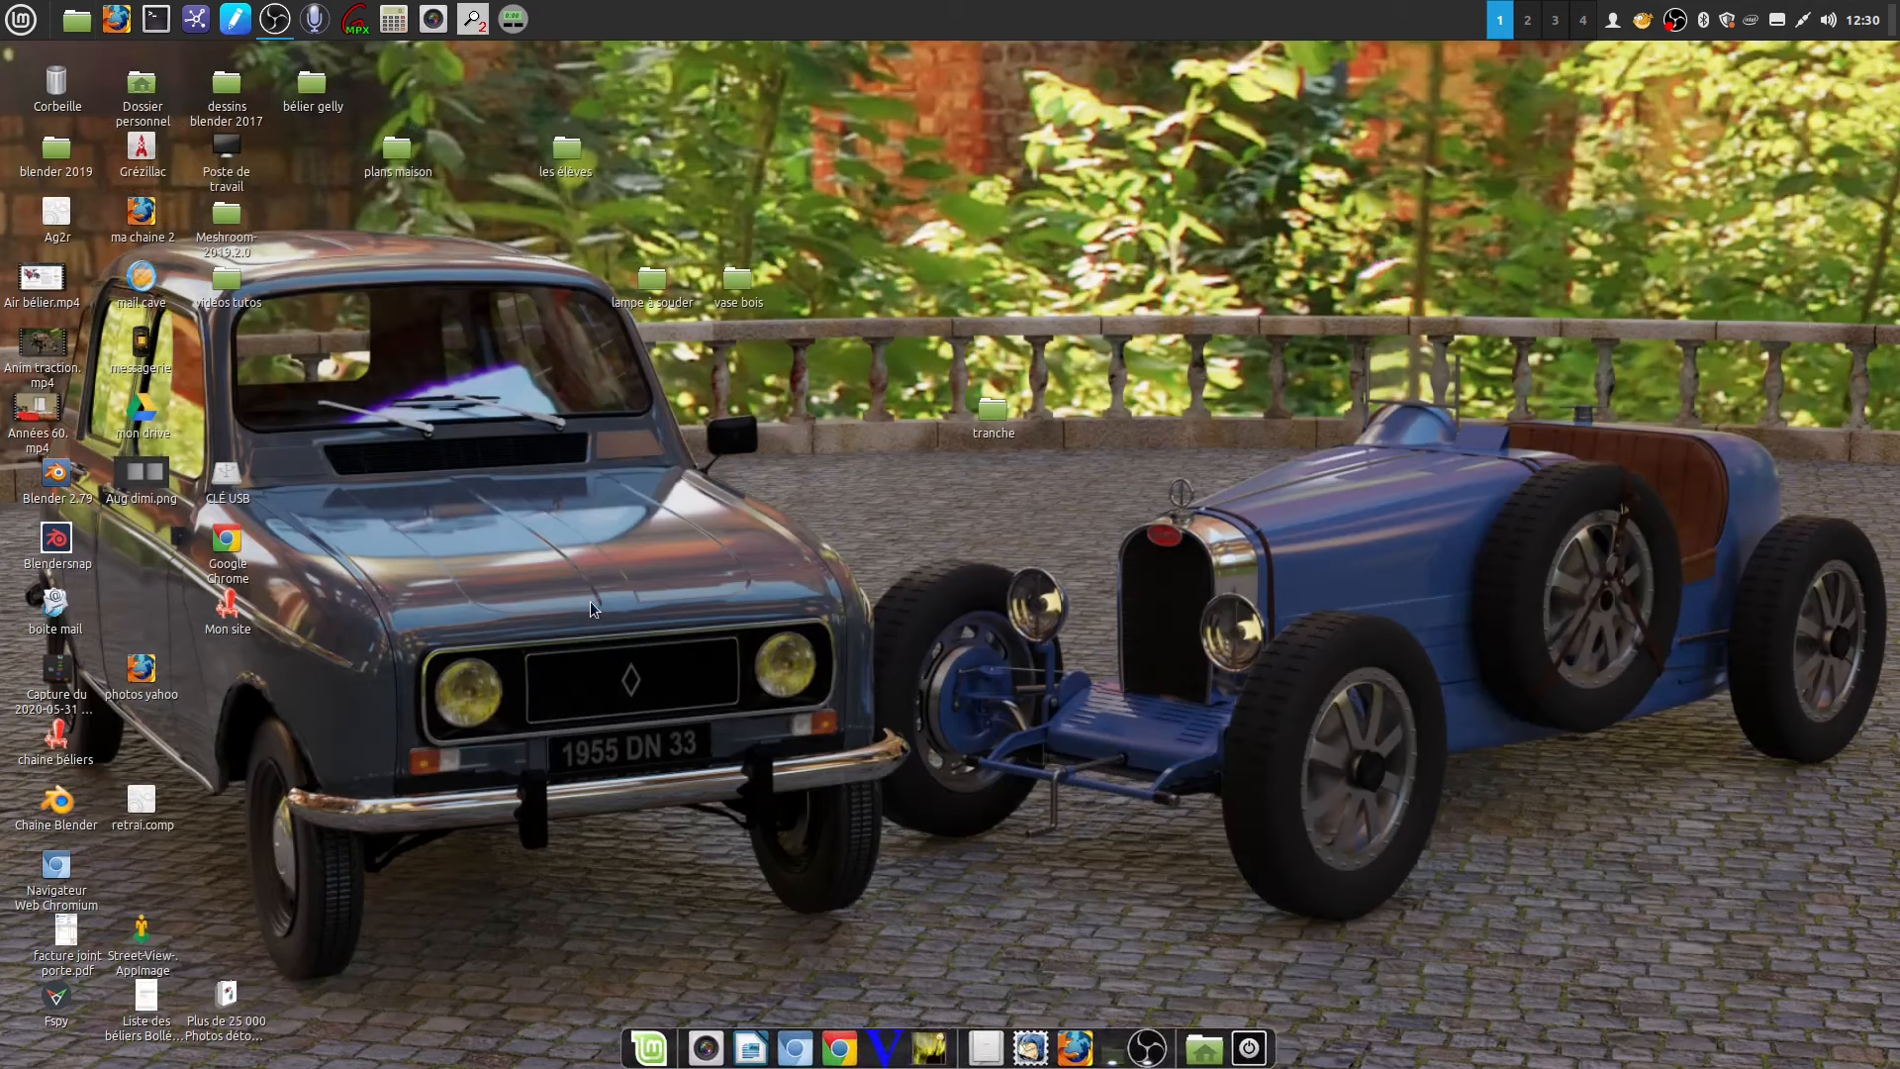
double_click(57, 539)
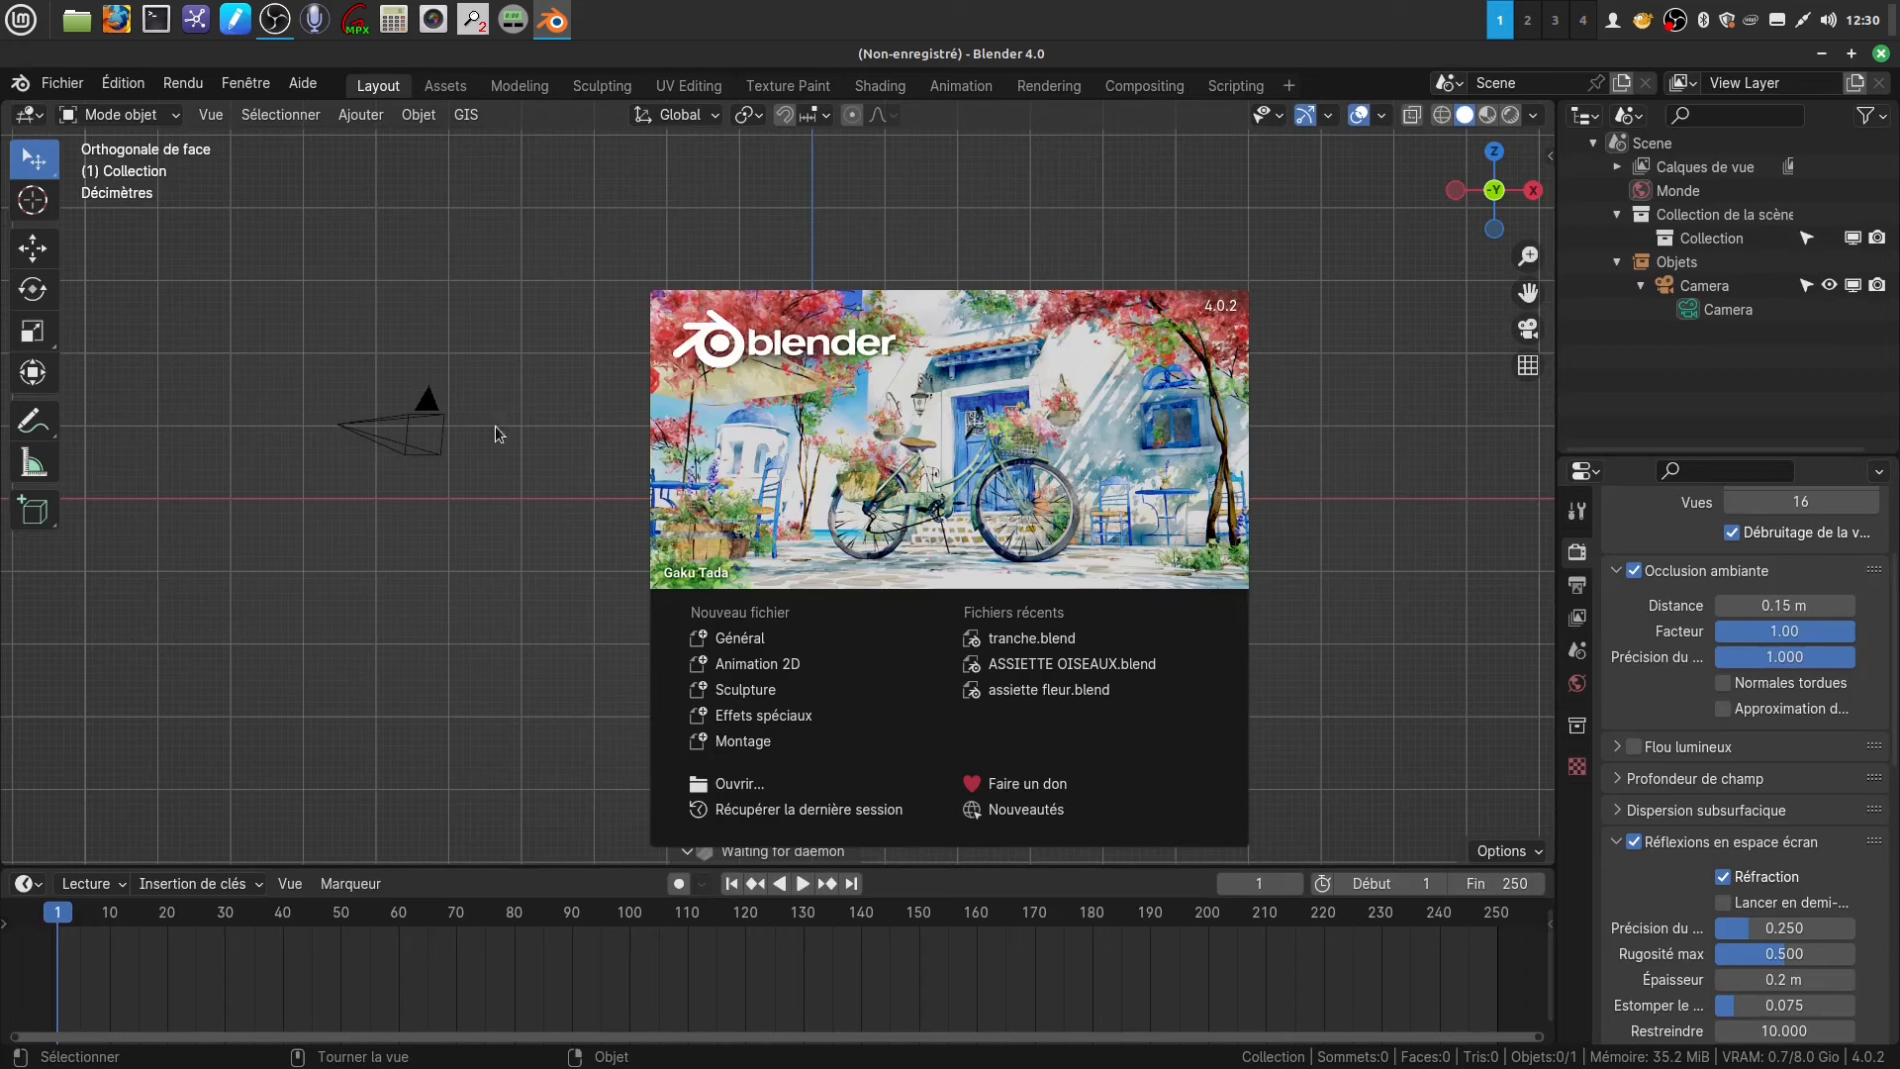
left_click(427, 166)
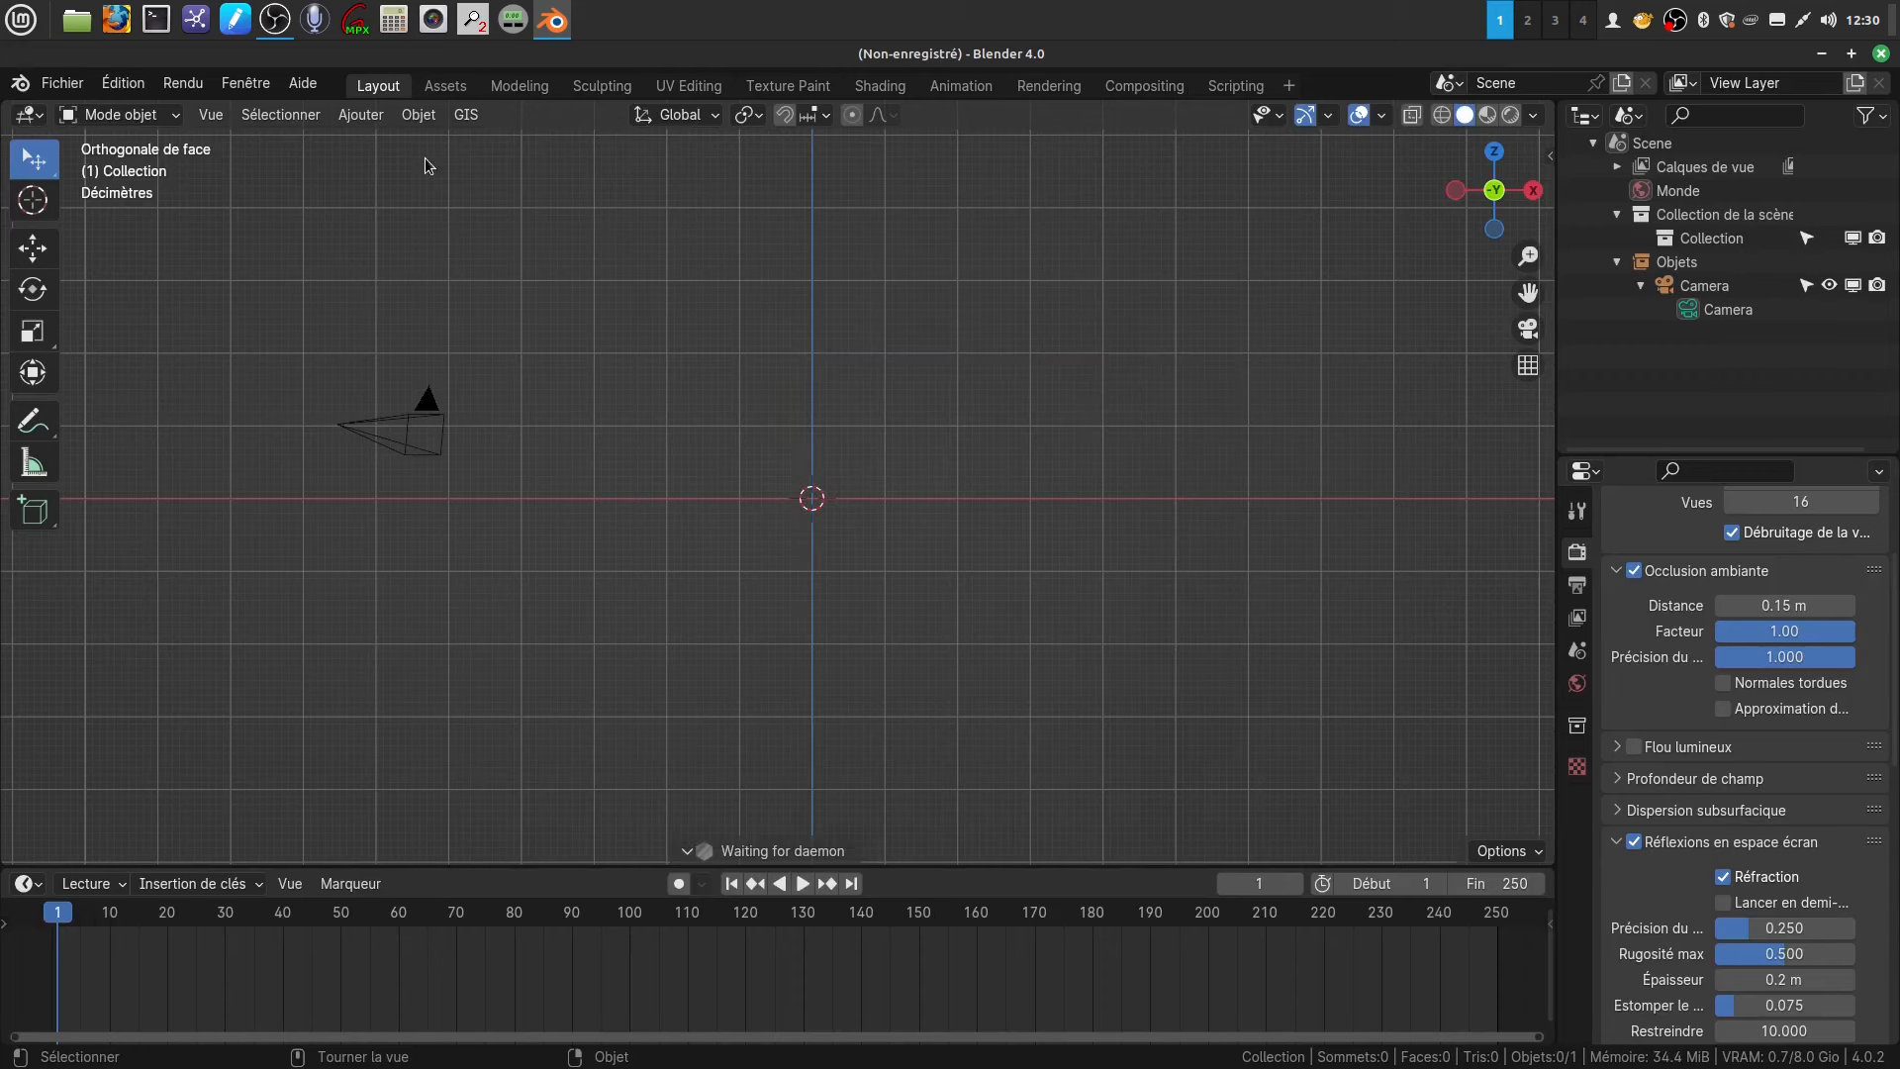
- Add tranche .jpg from the tranche folder as a view-aligned reference image
left_click(360, 114)
mouse_move(399, 144)
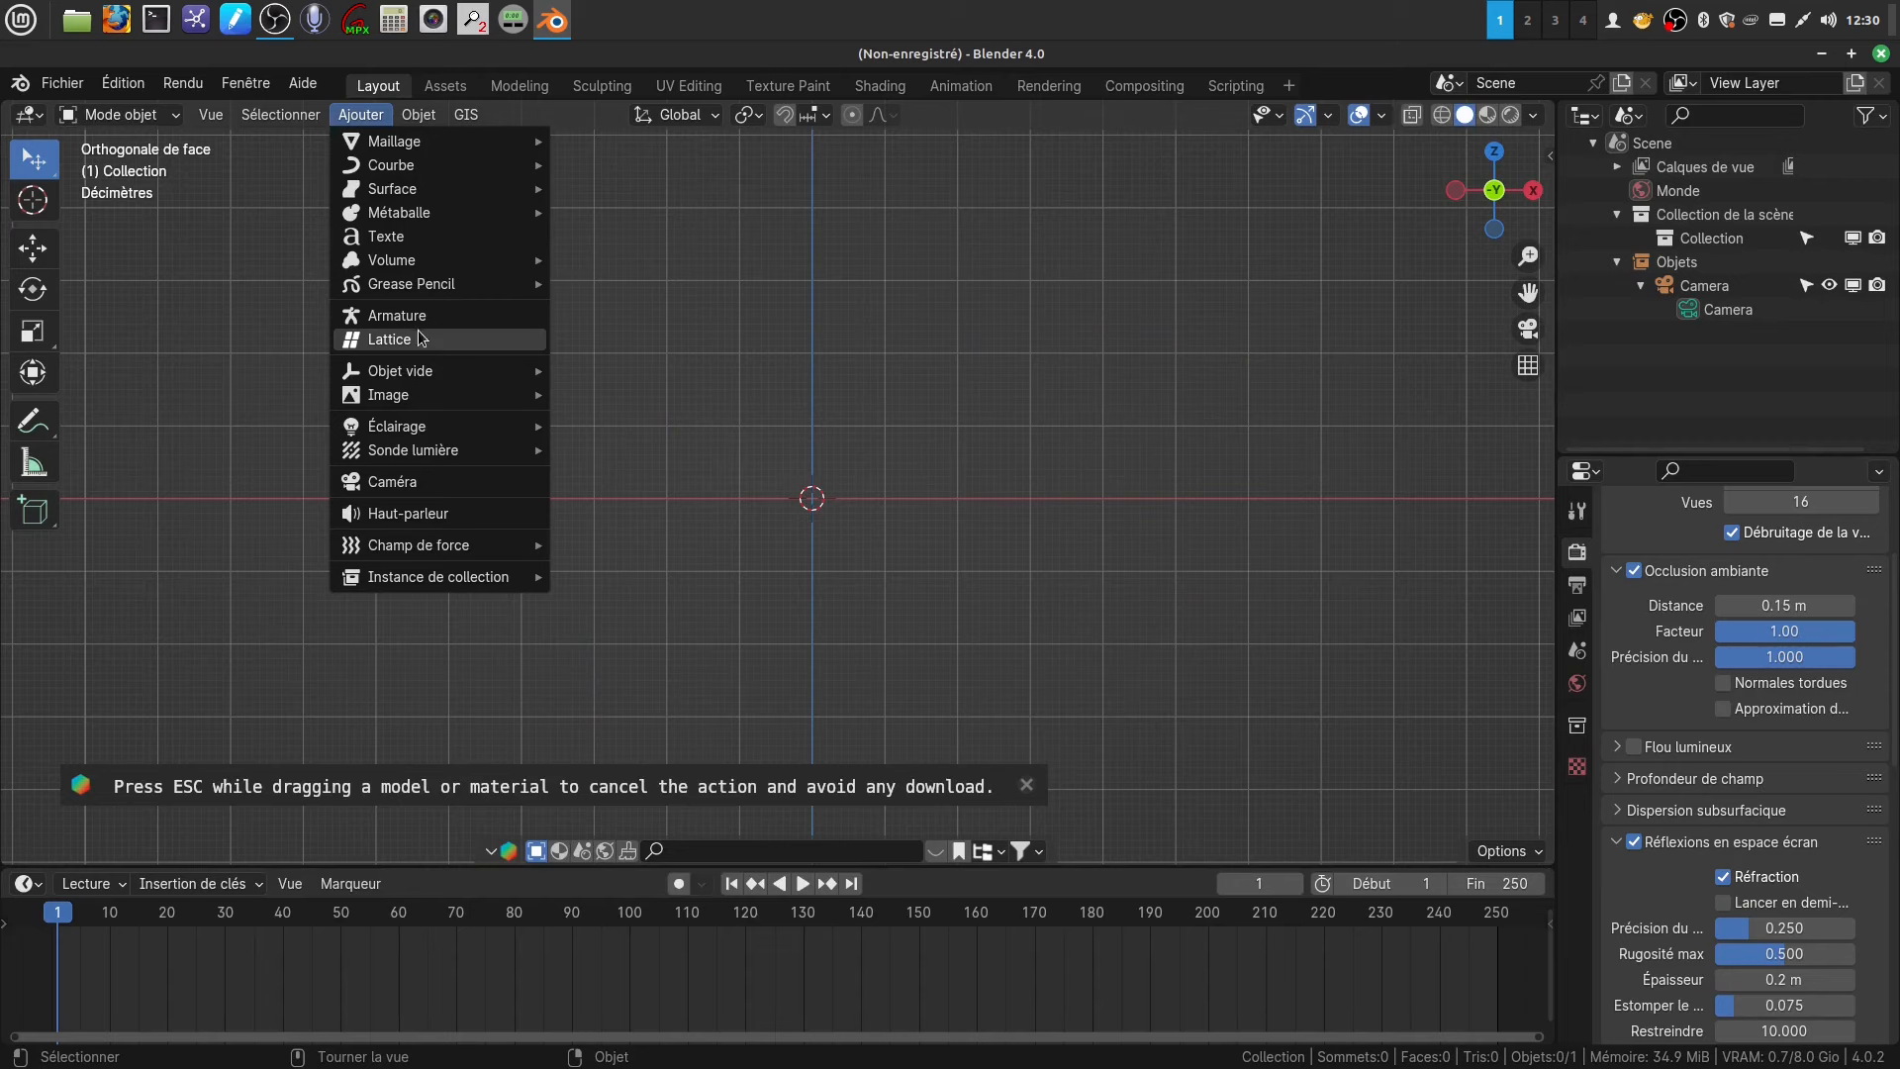
mouse_move(416, 394)
left_click(634, 396)
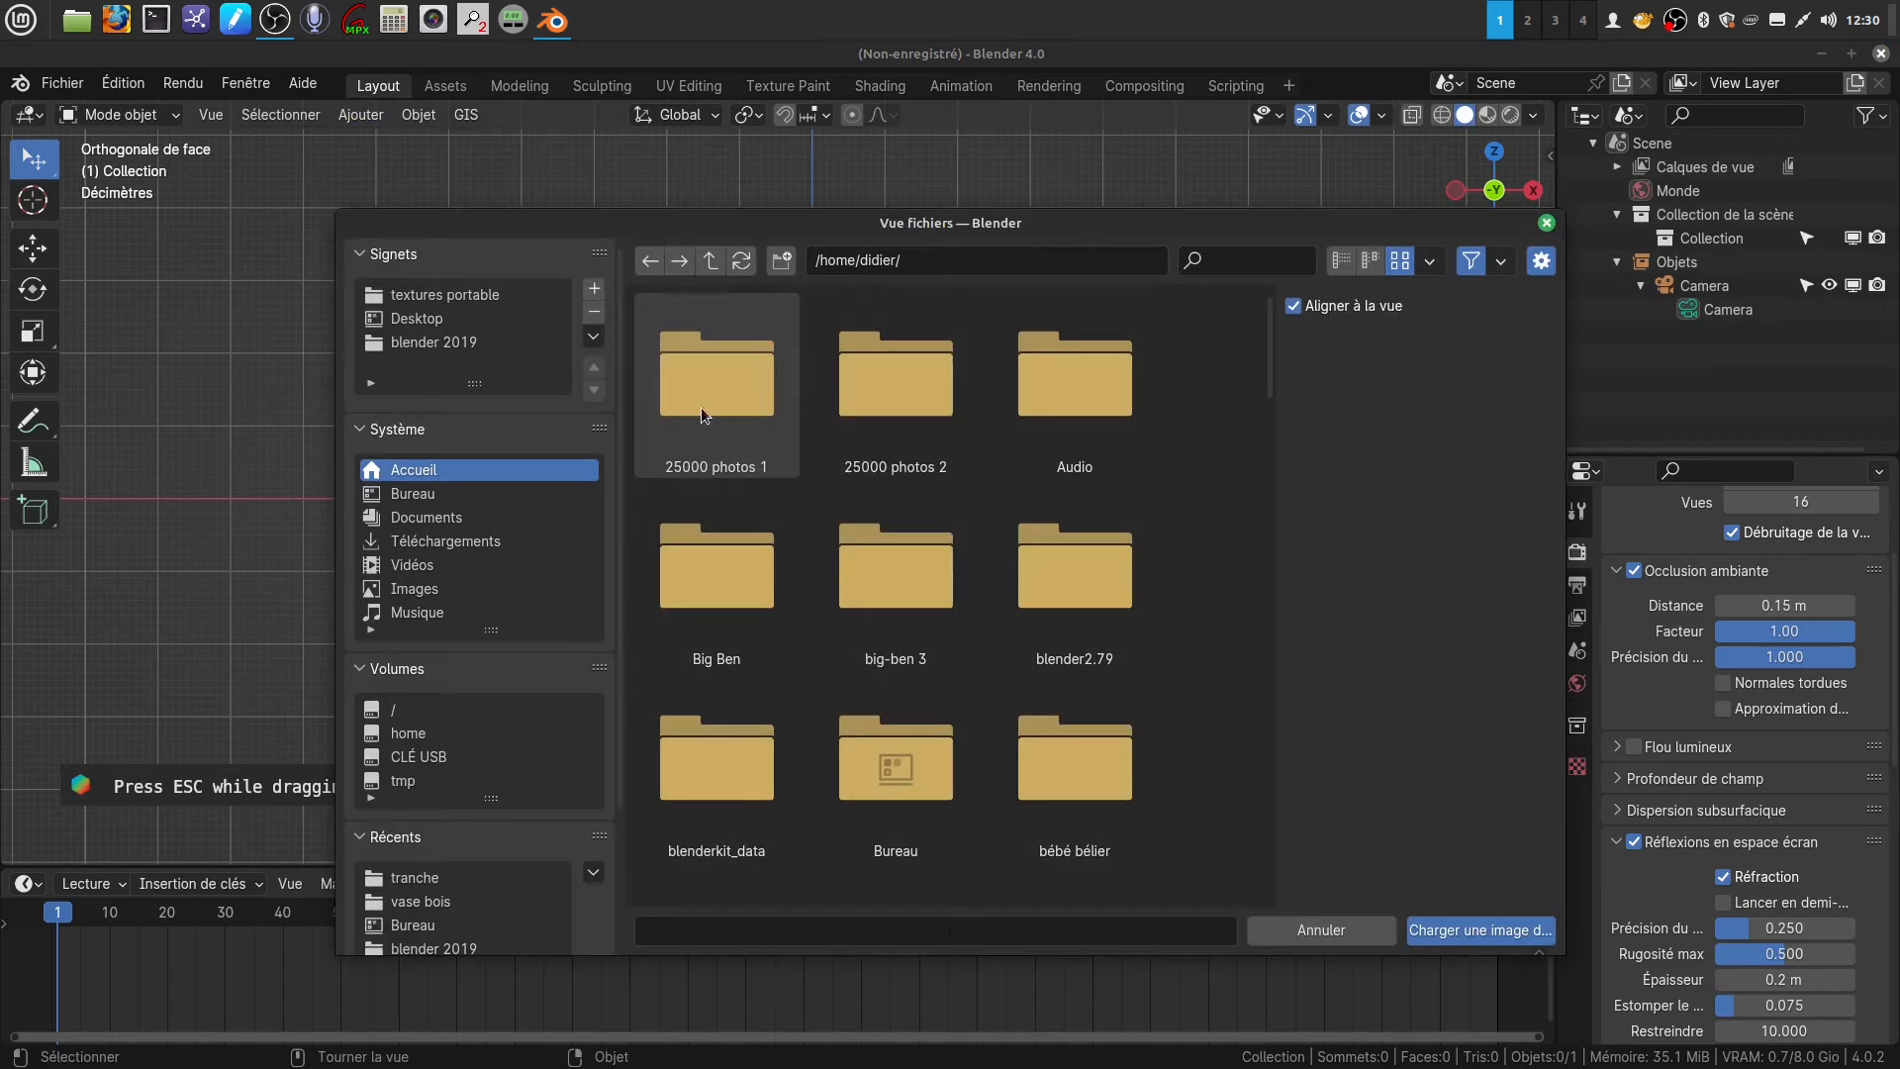
left_click(458, 878)
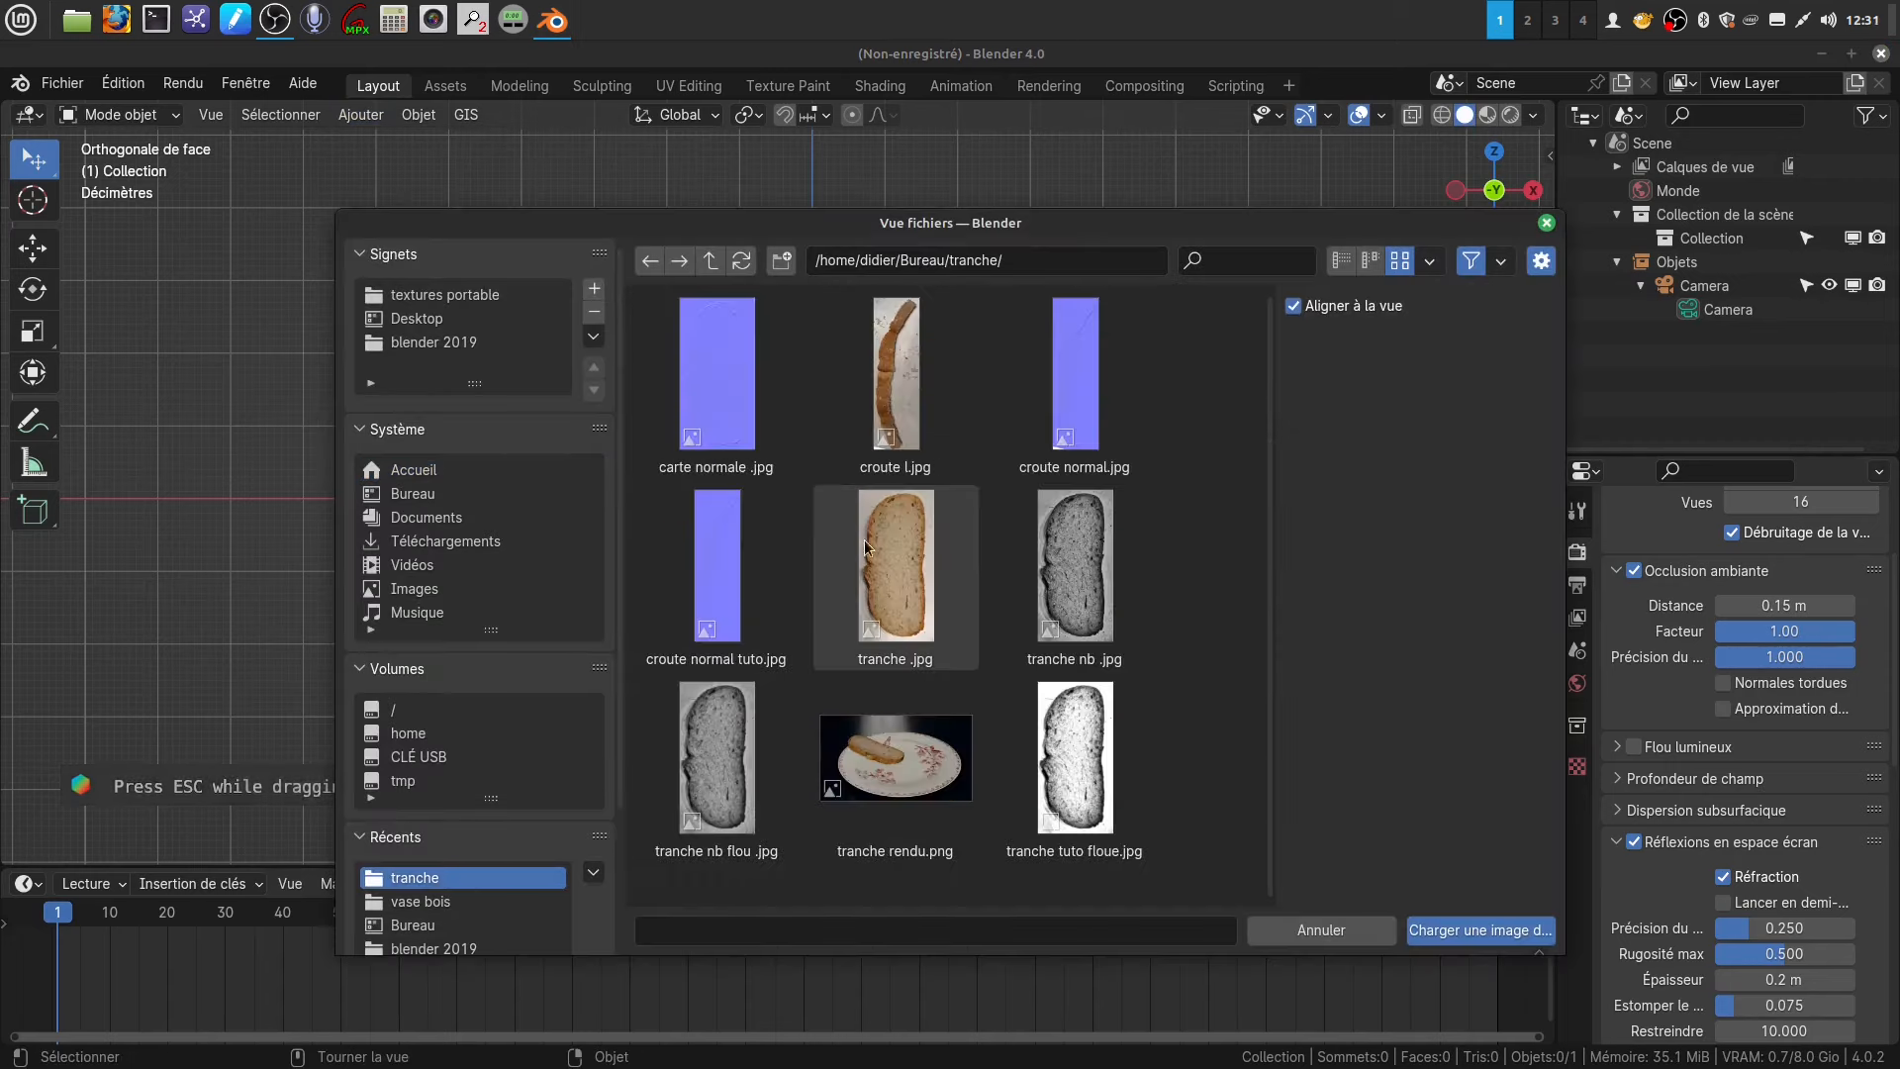
left_click(905, 564)
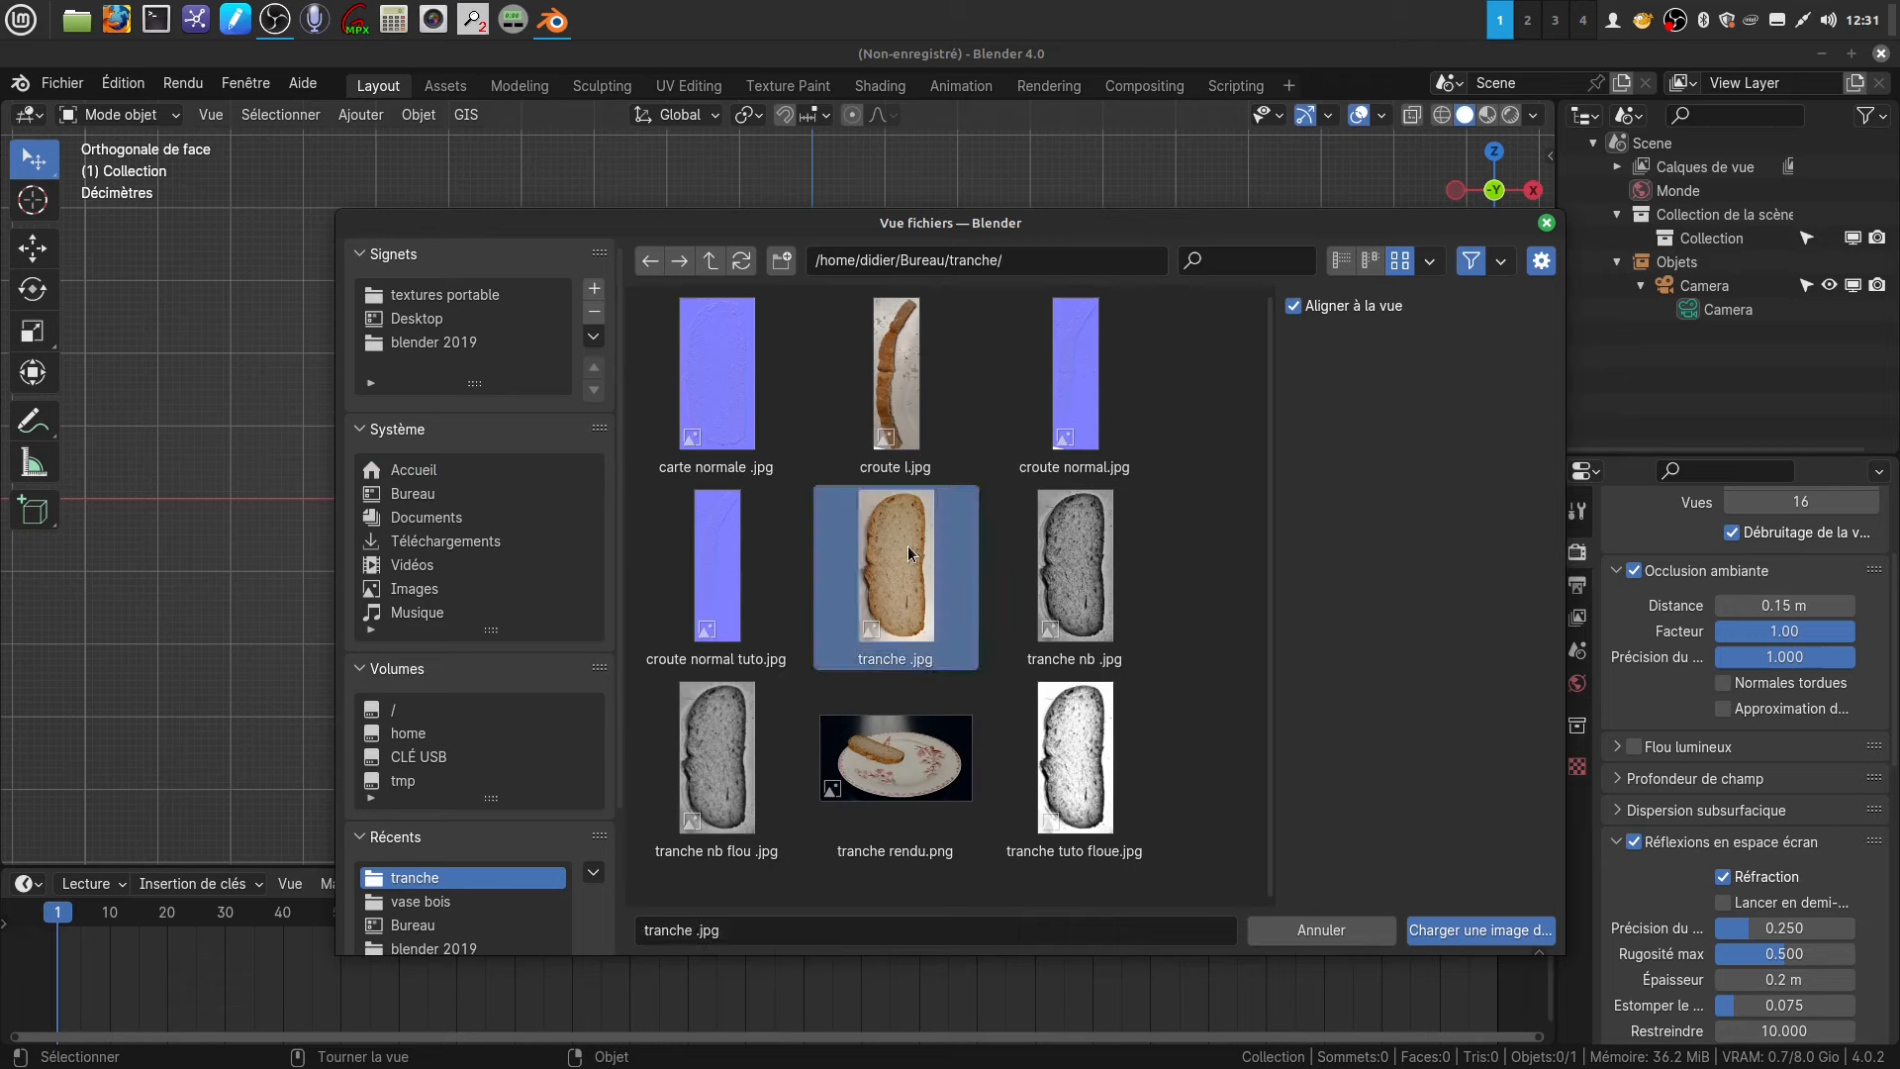
left_click(1446, 936)
- Move the bread reference image back along the Y axis and return to a front view of it
middle_click_drag(1035, 443, 927, 473)
left_click_drag(918, 471, 1010, 471)
key("KP_1")
scroll(982, 462, "up", 1)
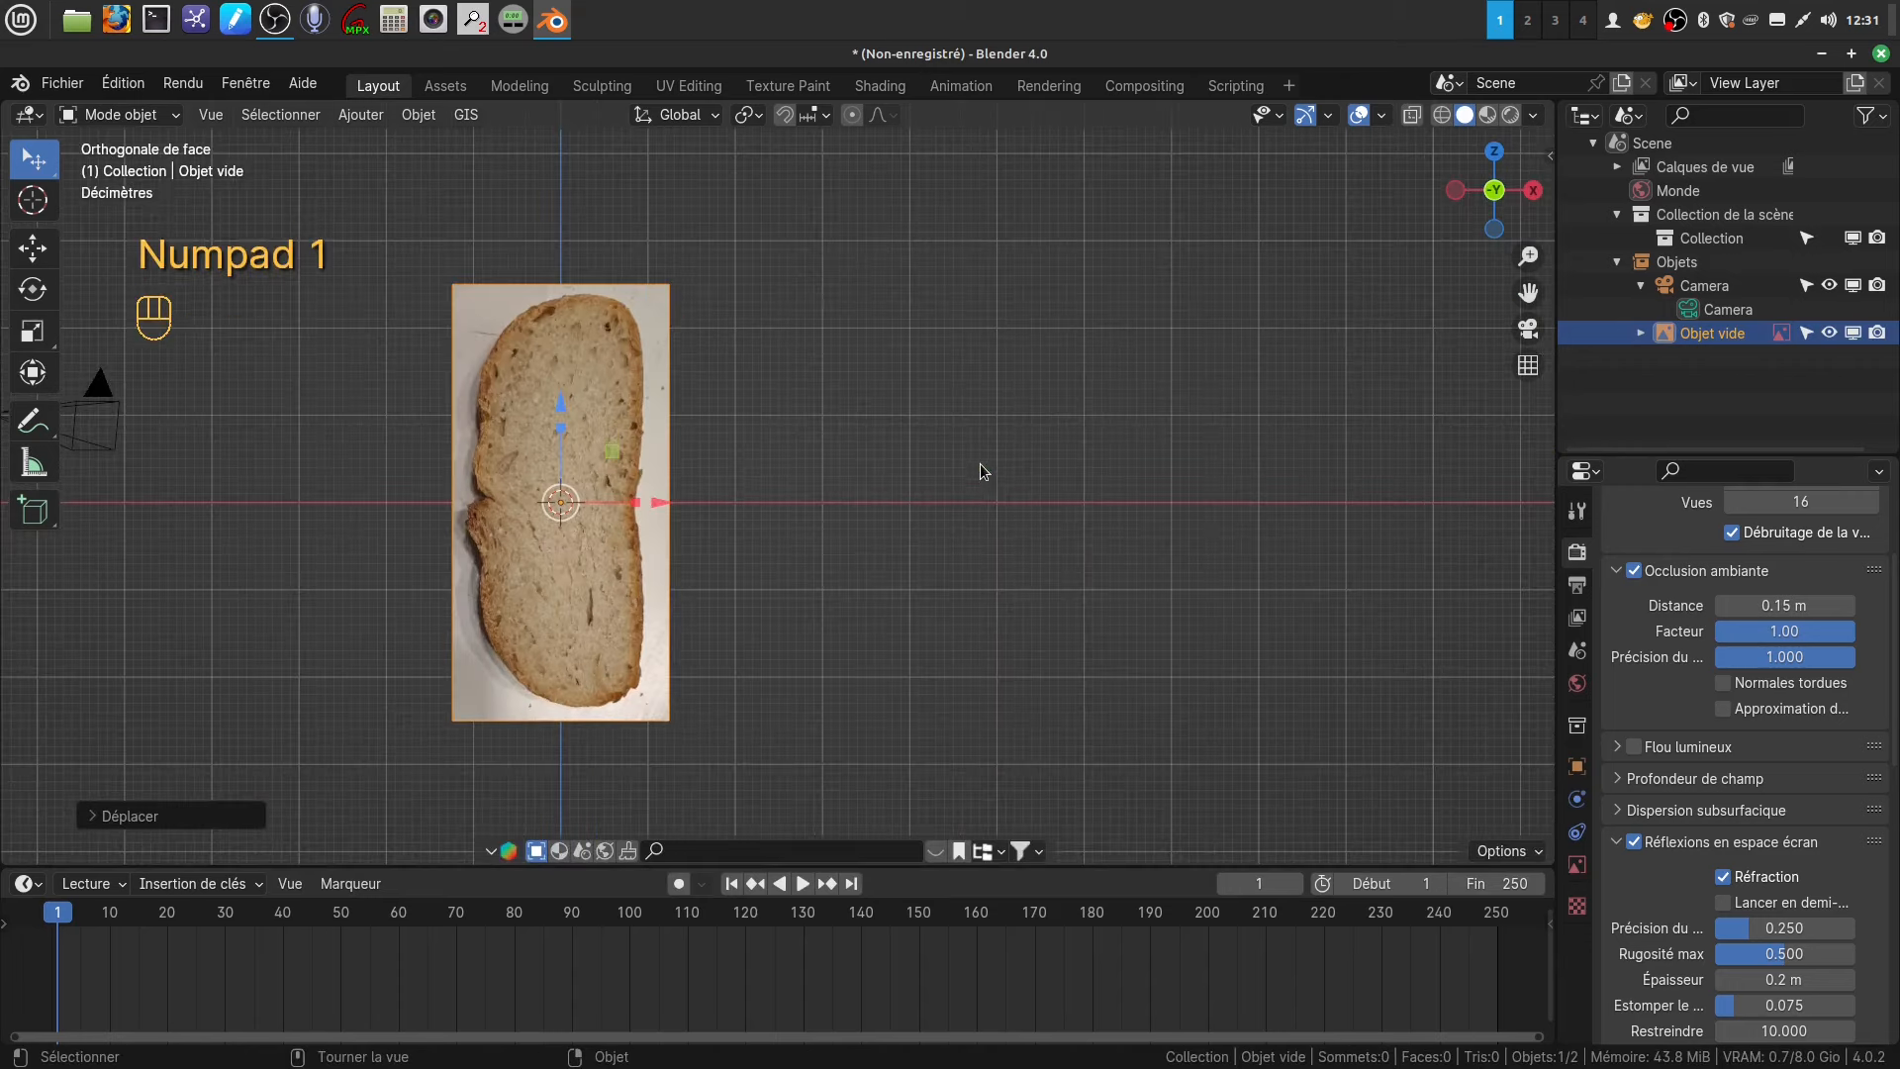
middle_click_drag(1020, 458, 1193, 429, "shift")
scroll(882, 569, "up", 2)
middle_click_drag(879, 544, 916, 542, "shift")
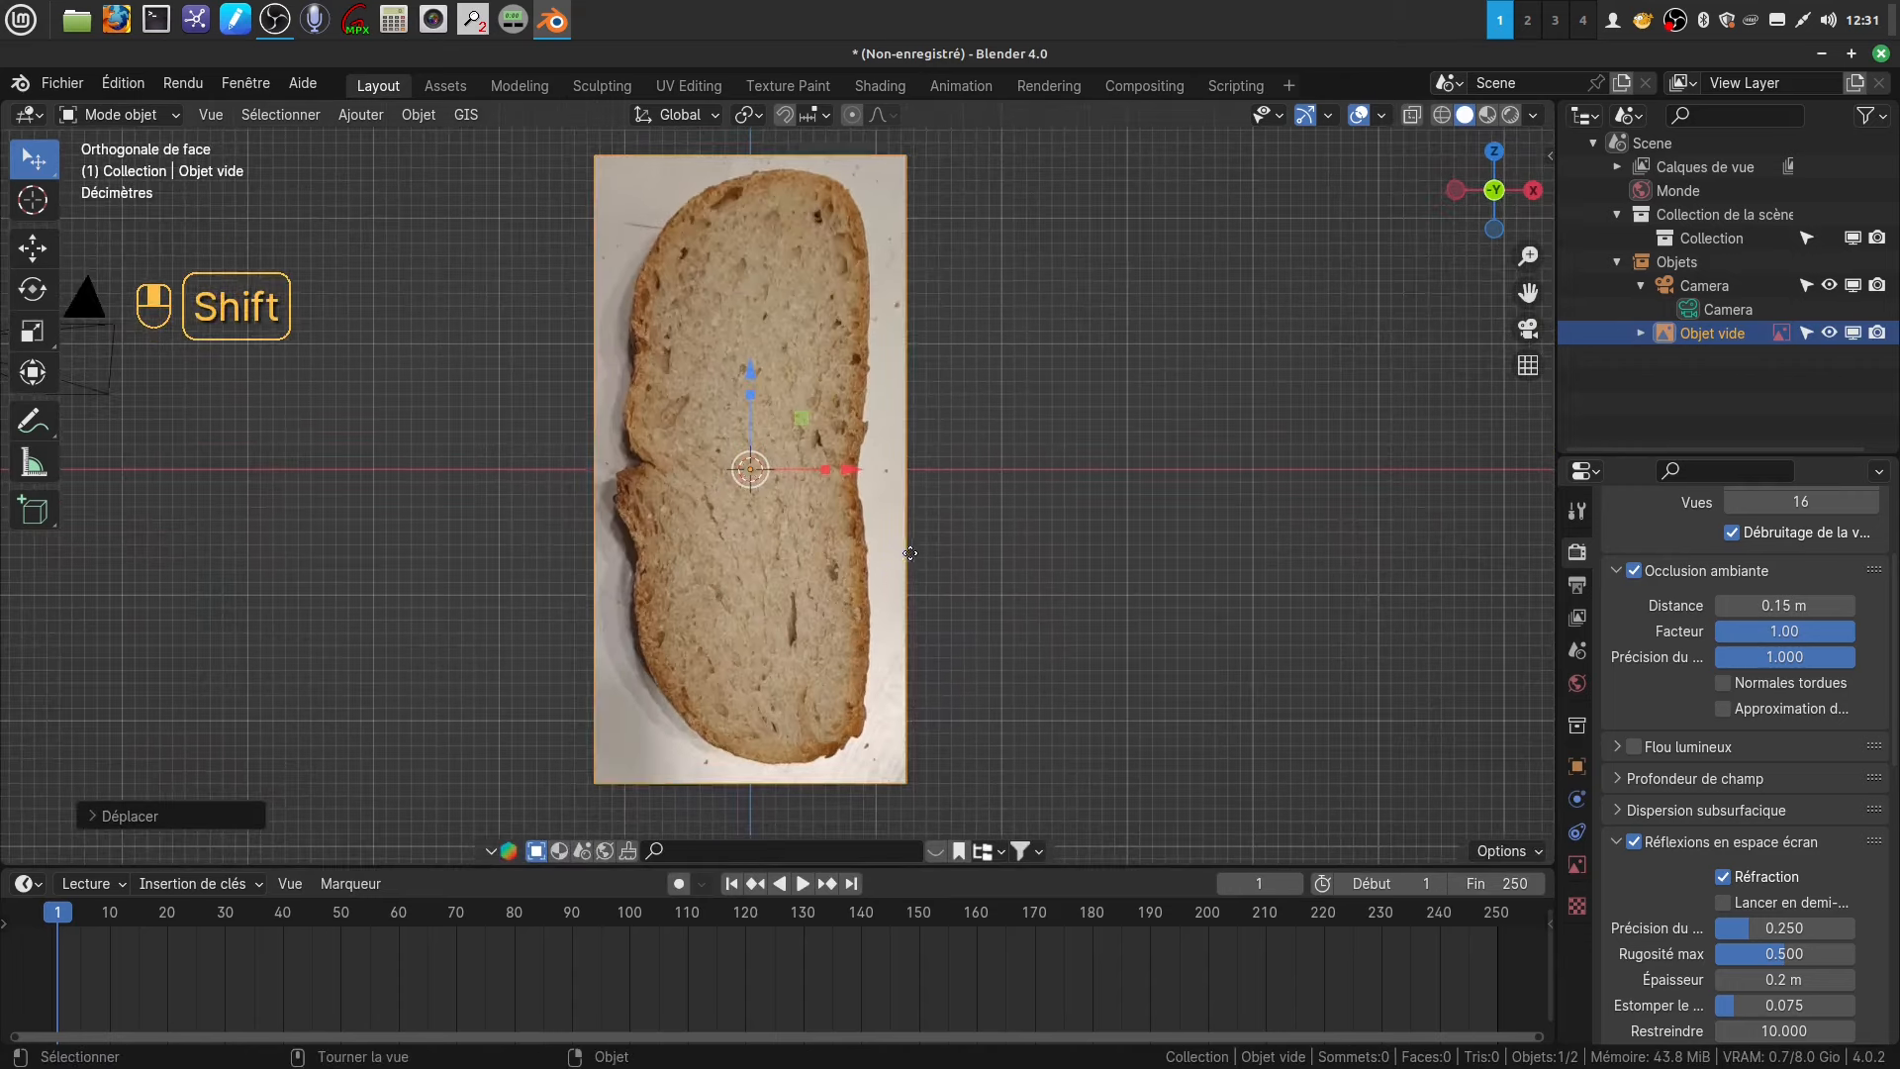
- Add a plane mesh and rotate it 90° around X in Edit Mode so it faces the front view
left_click(364, 115)
mouse_move(457, 140)
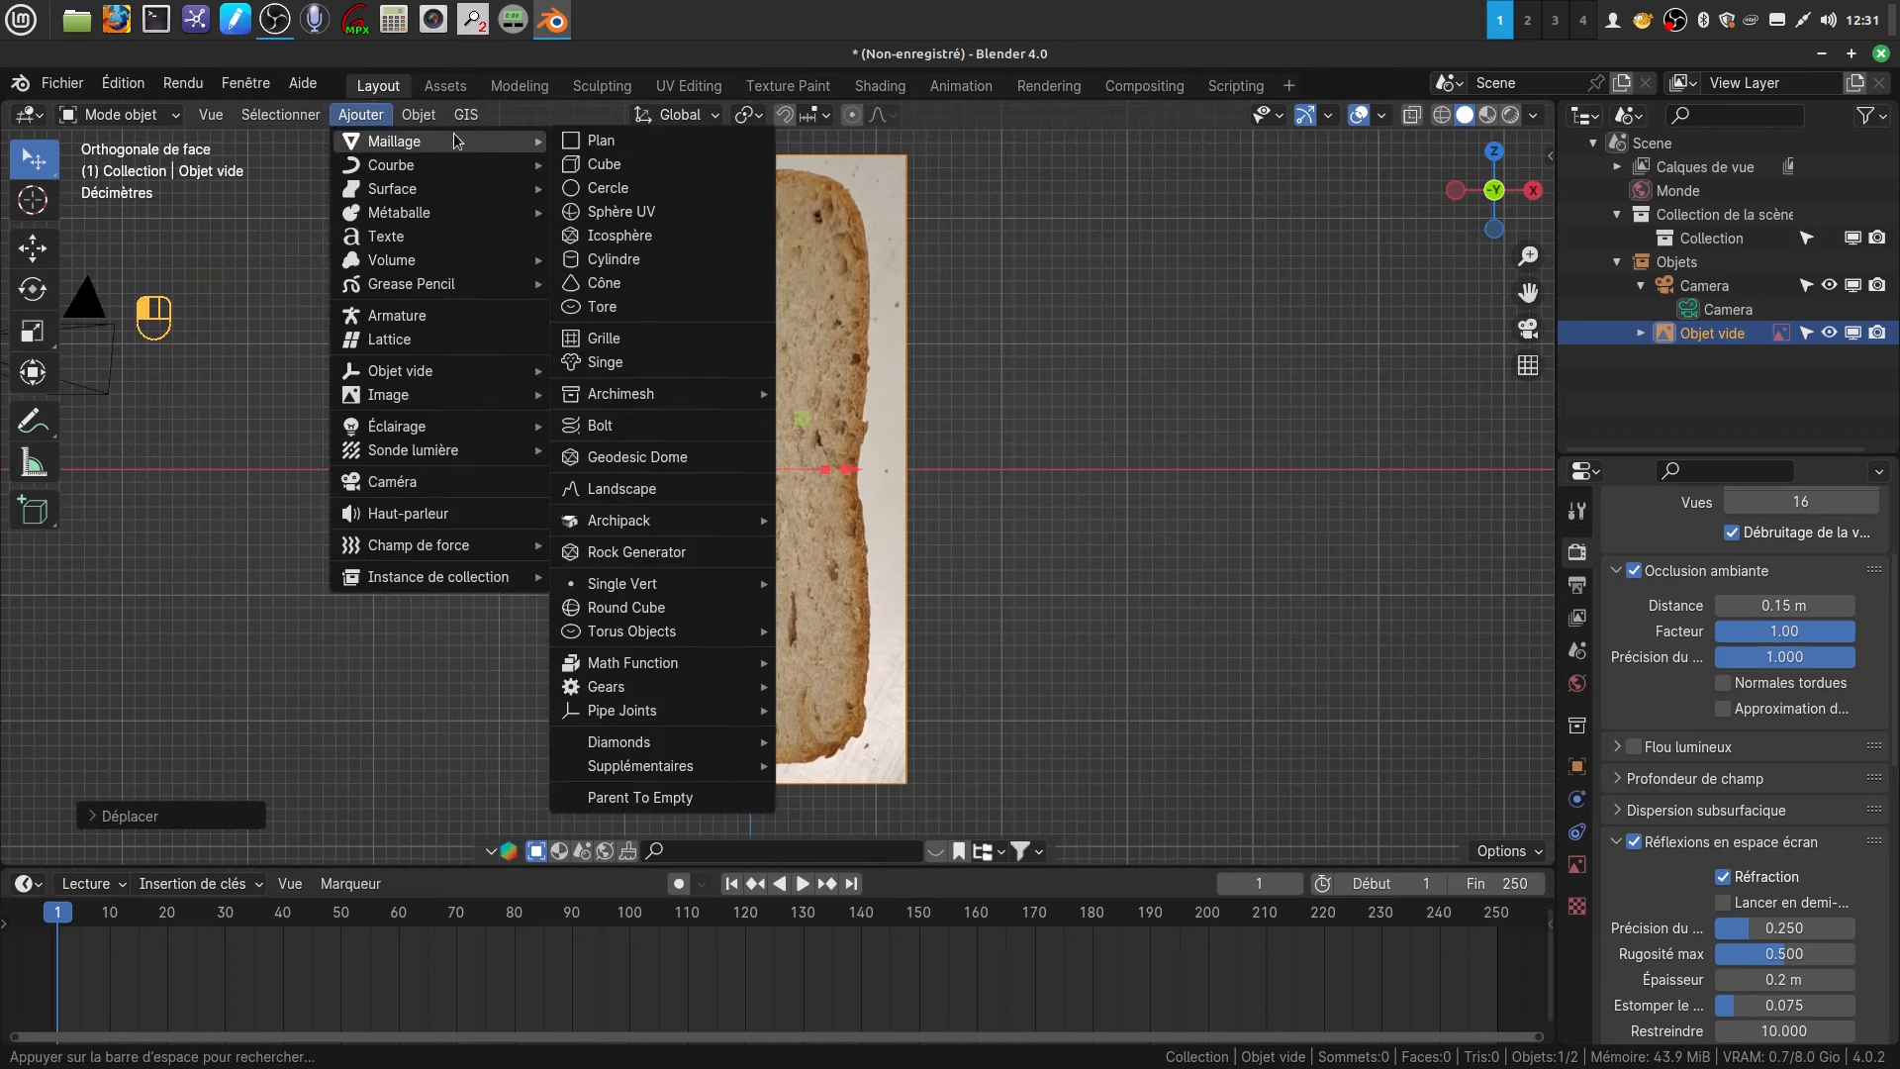
left_click(605, 142)
key("Tab")
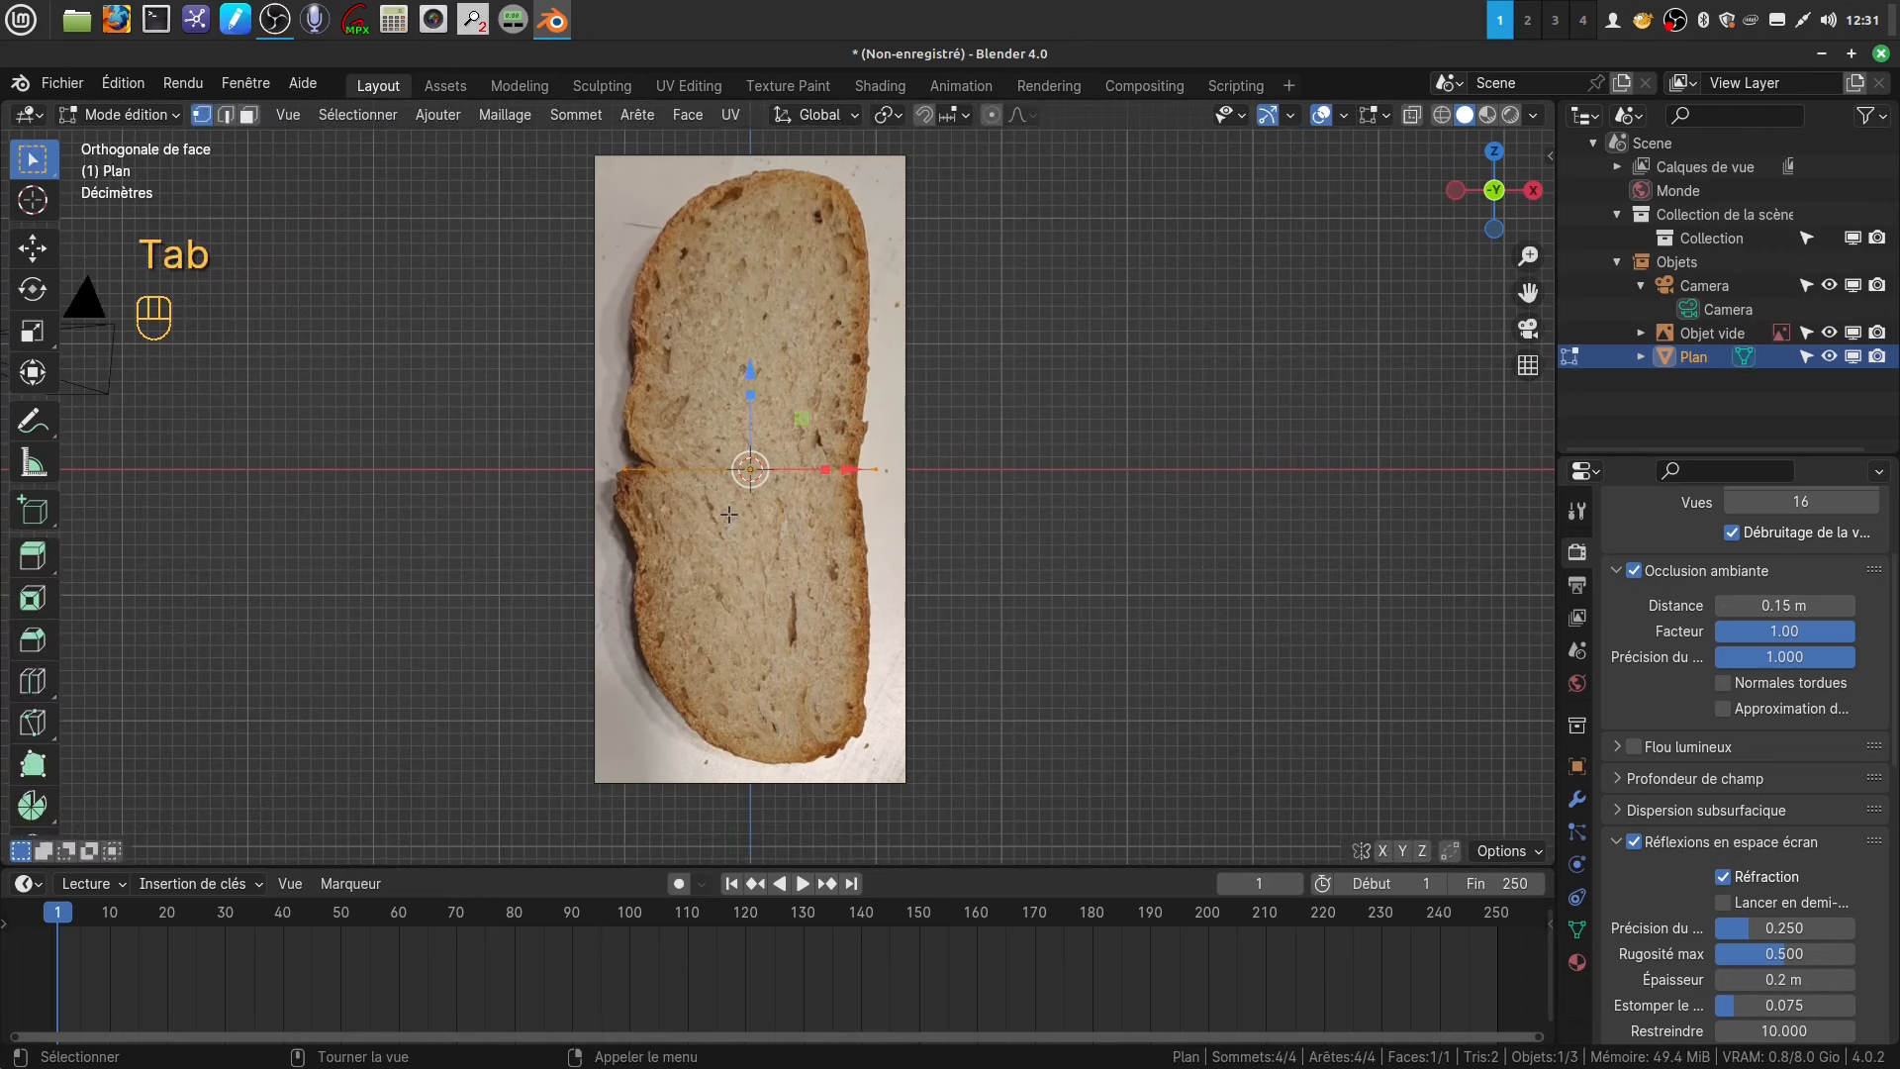
key("r")
key("x")
key("KP_9")
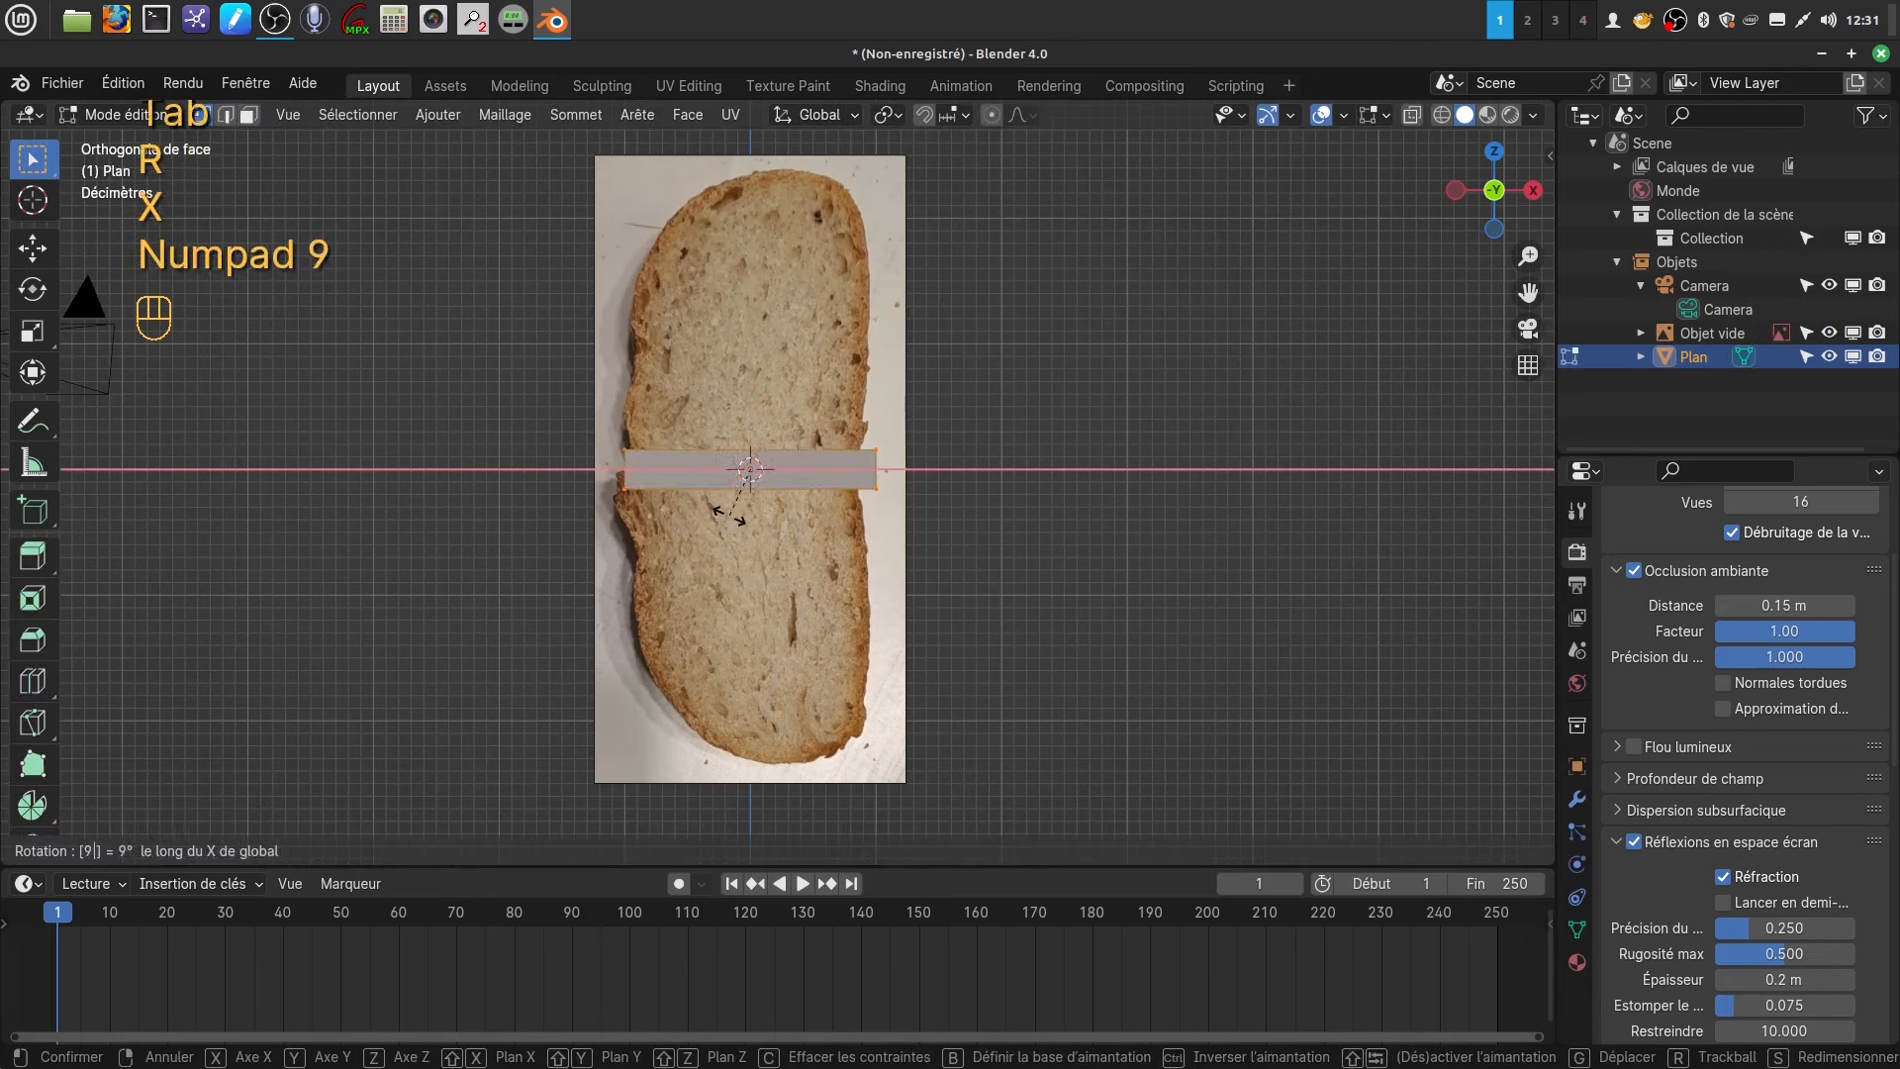
key("KP_0")
key("Return")
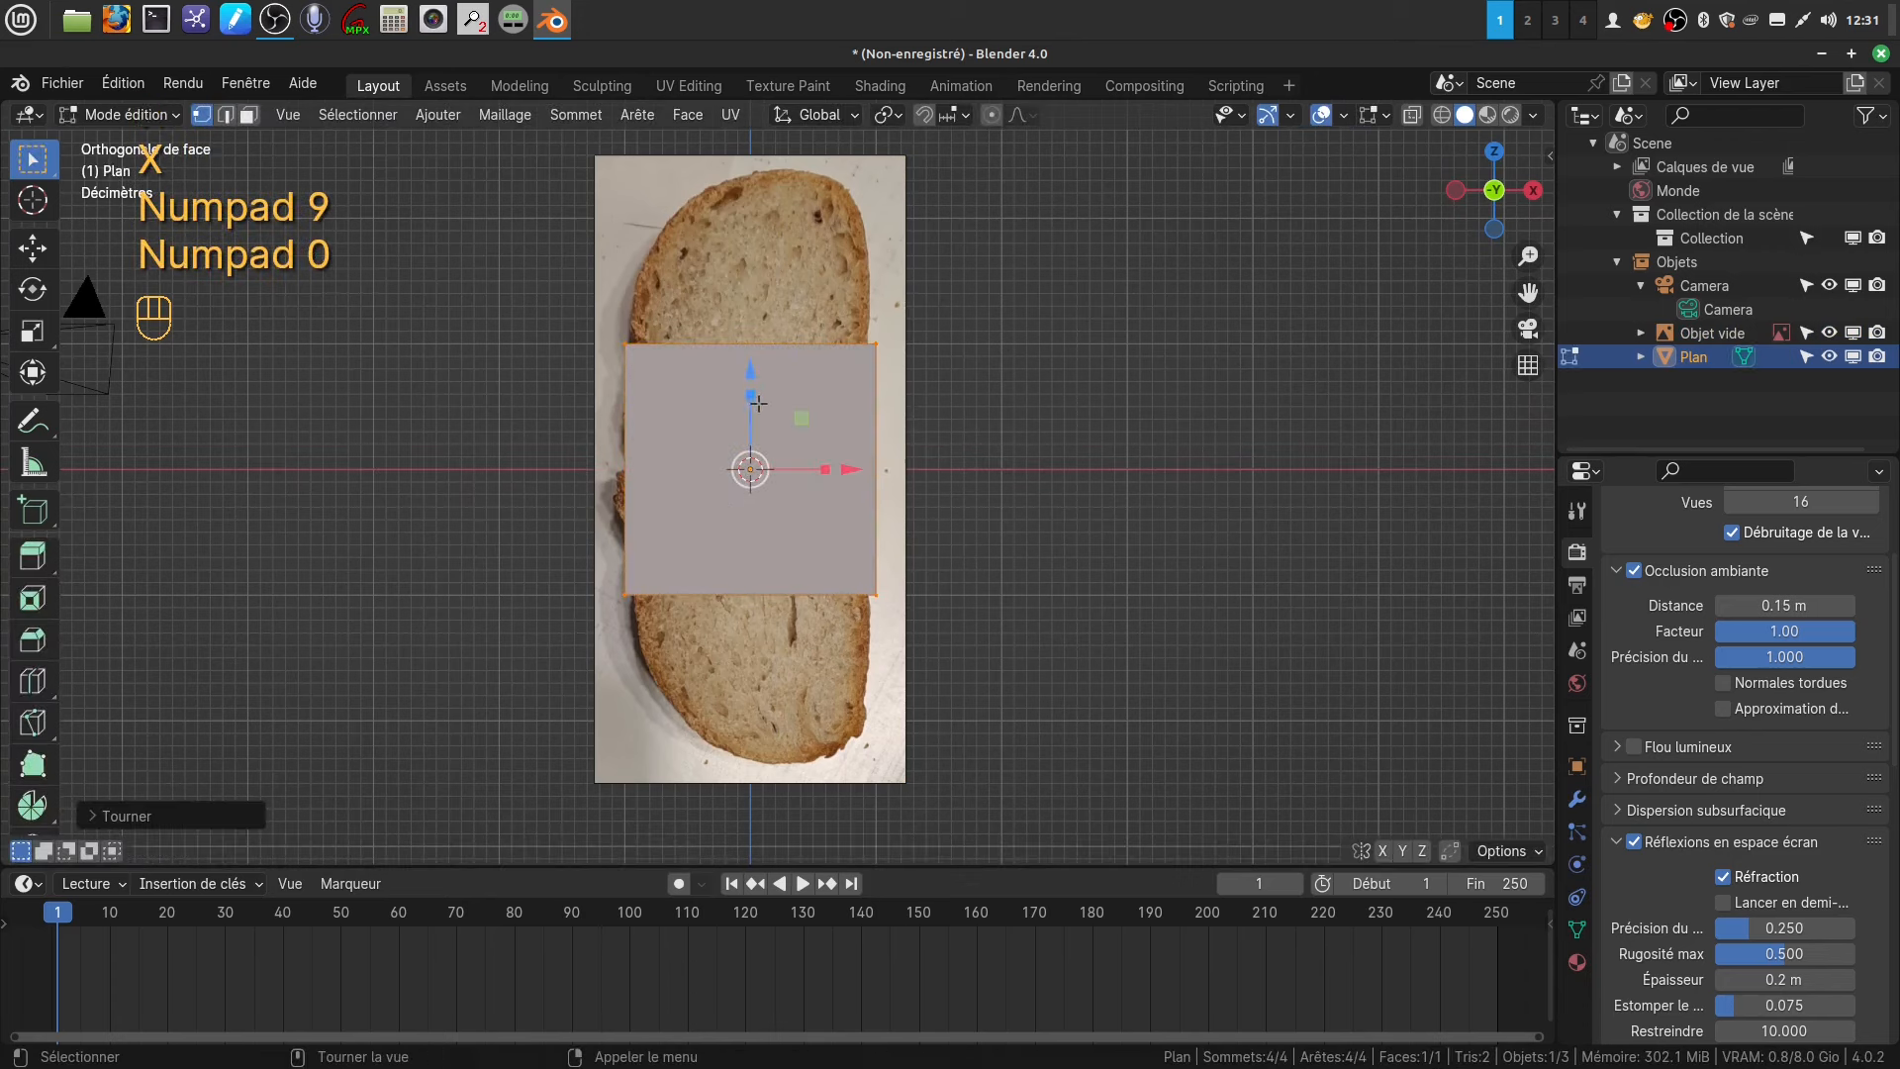
- Stretch the plane about 2.4 times along Z, and widen and shift it slightly along X to cover the whole slice
key("s")
key("z")
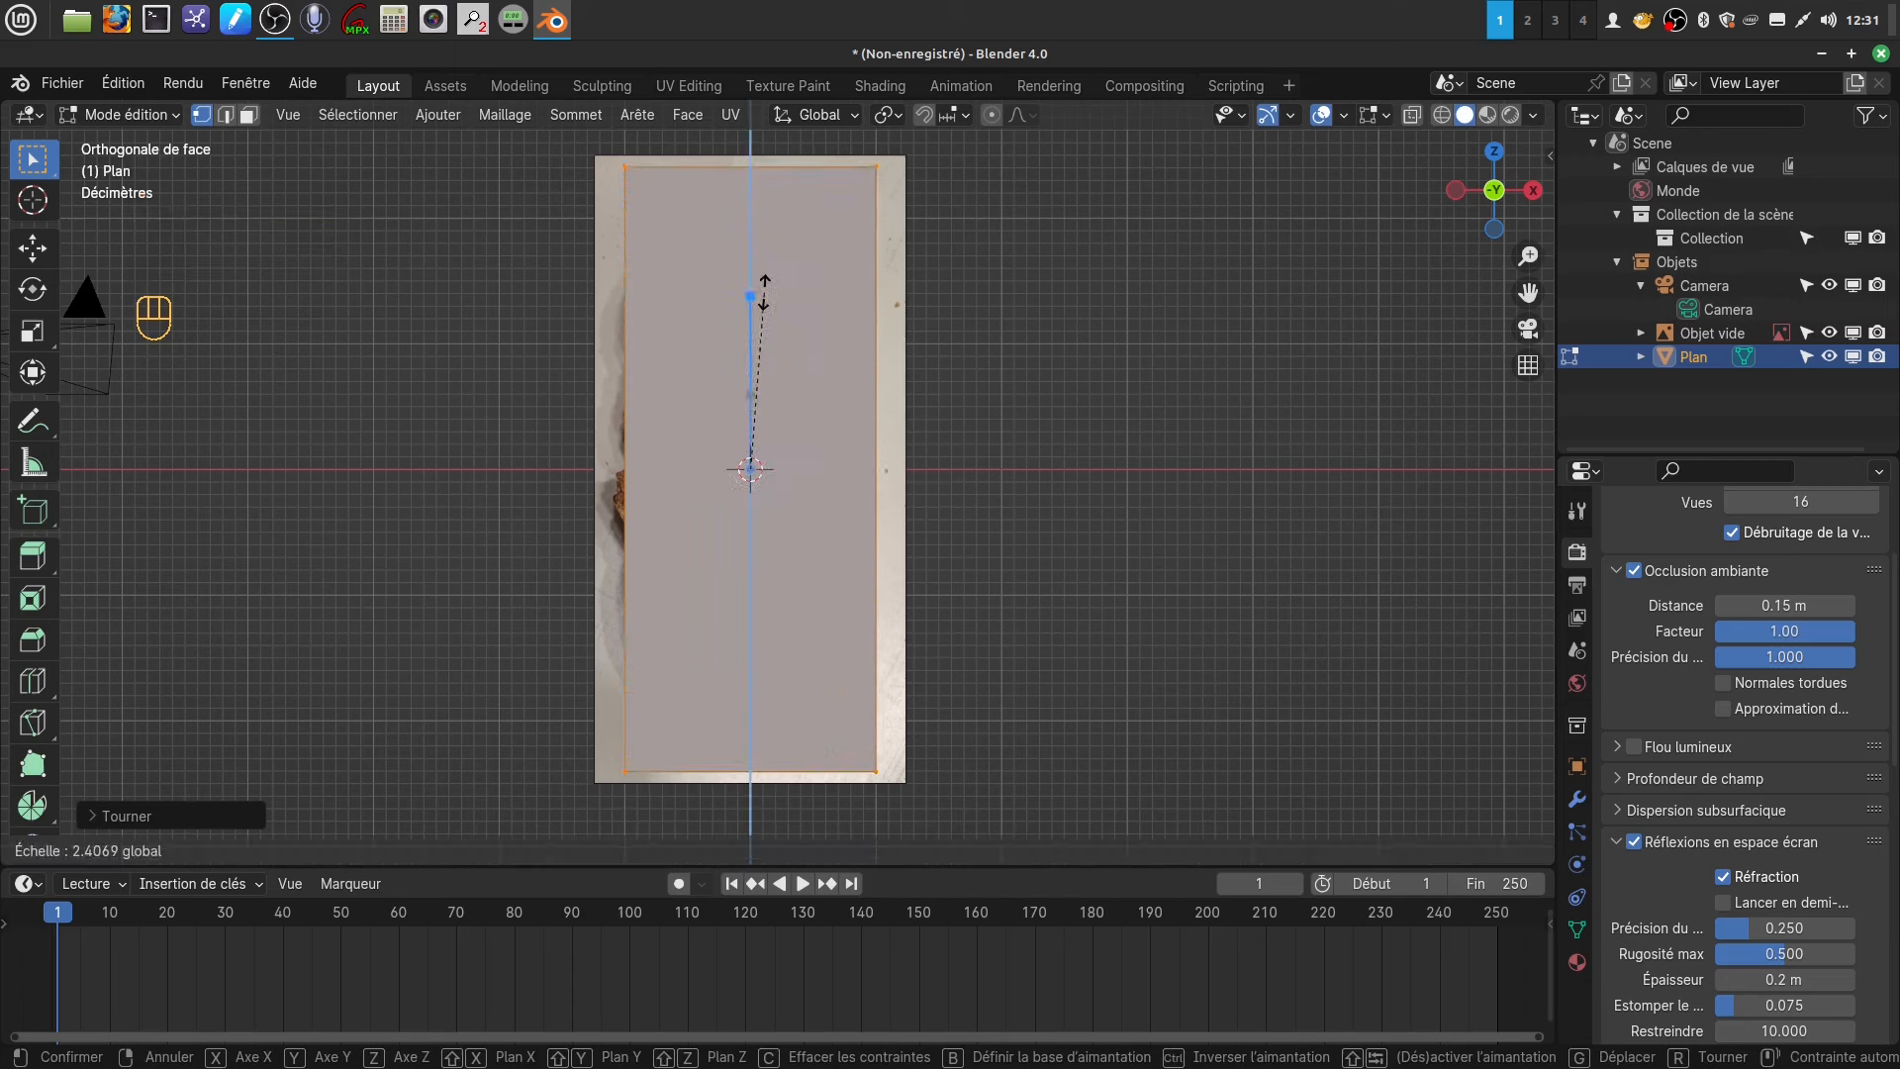
left_click(763, 292)
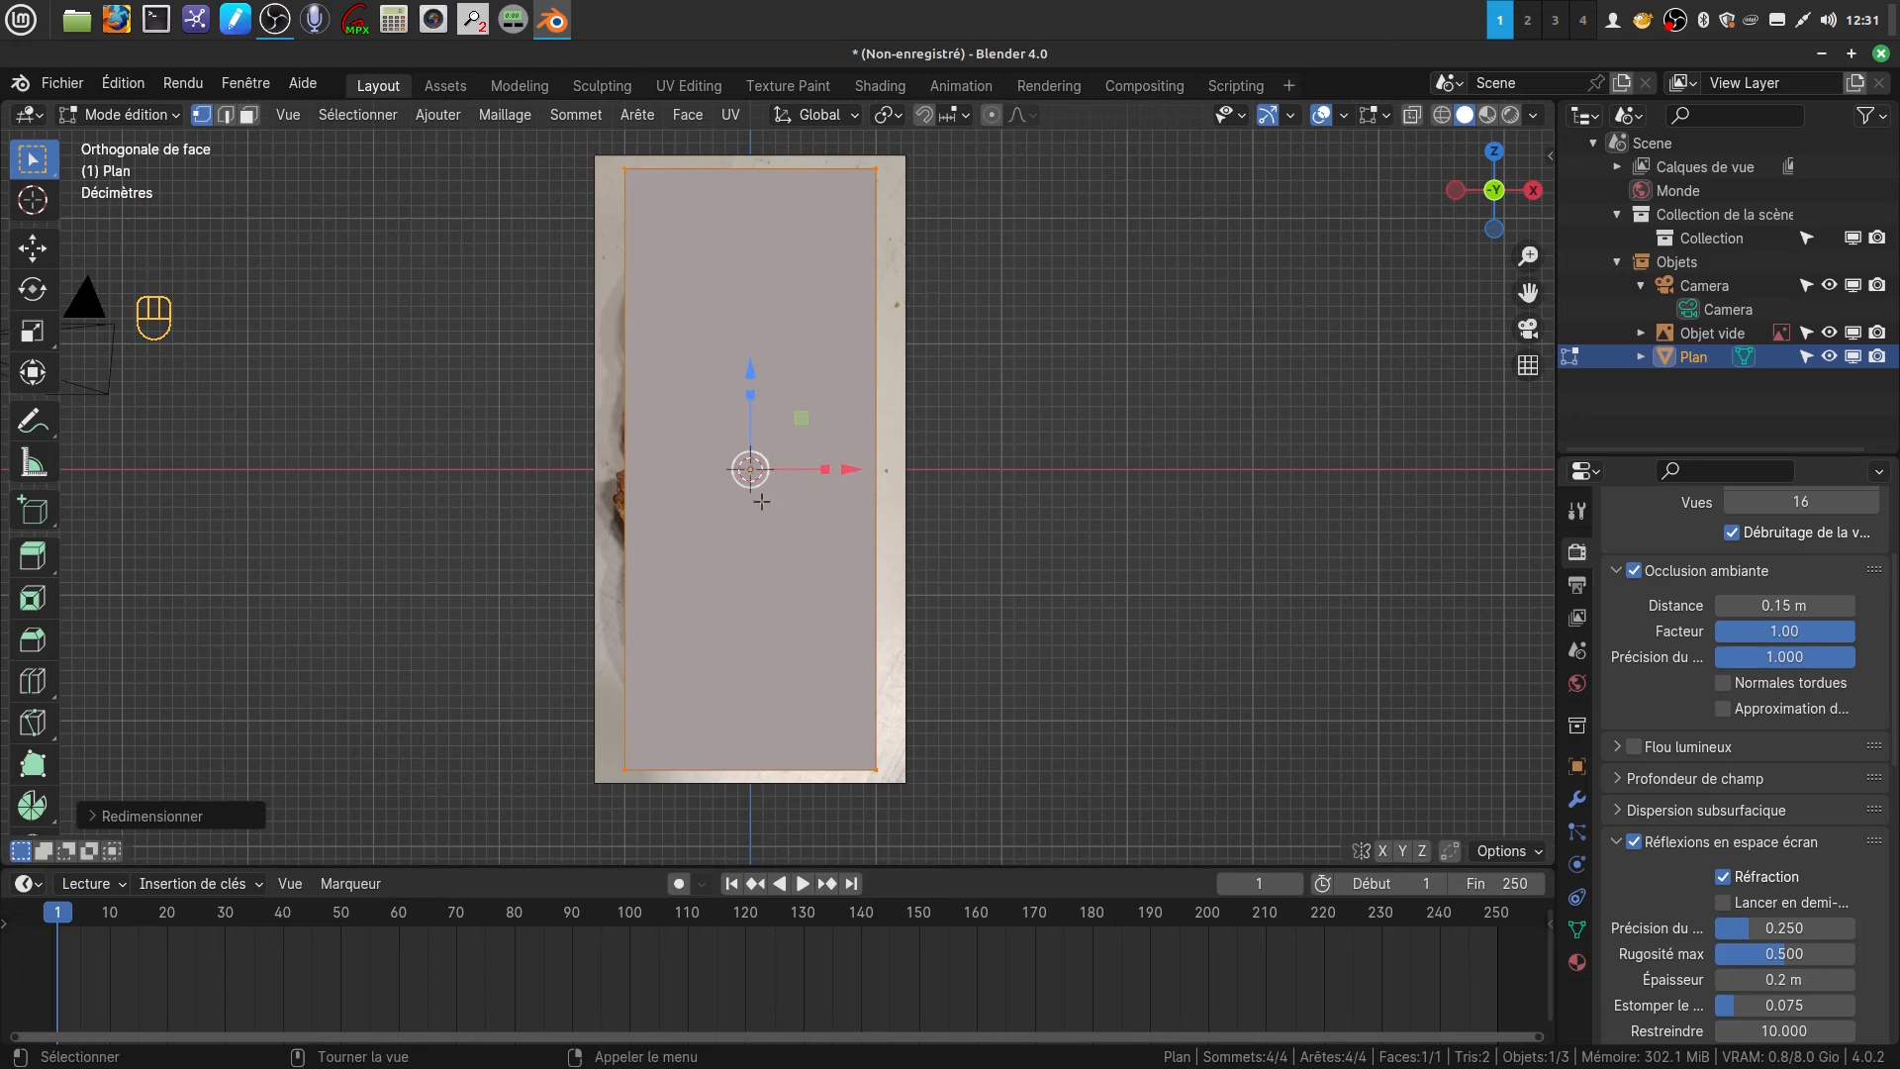
left_click_drag(824, 469, 841, 471)
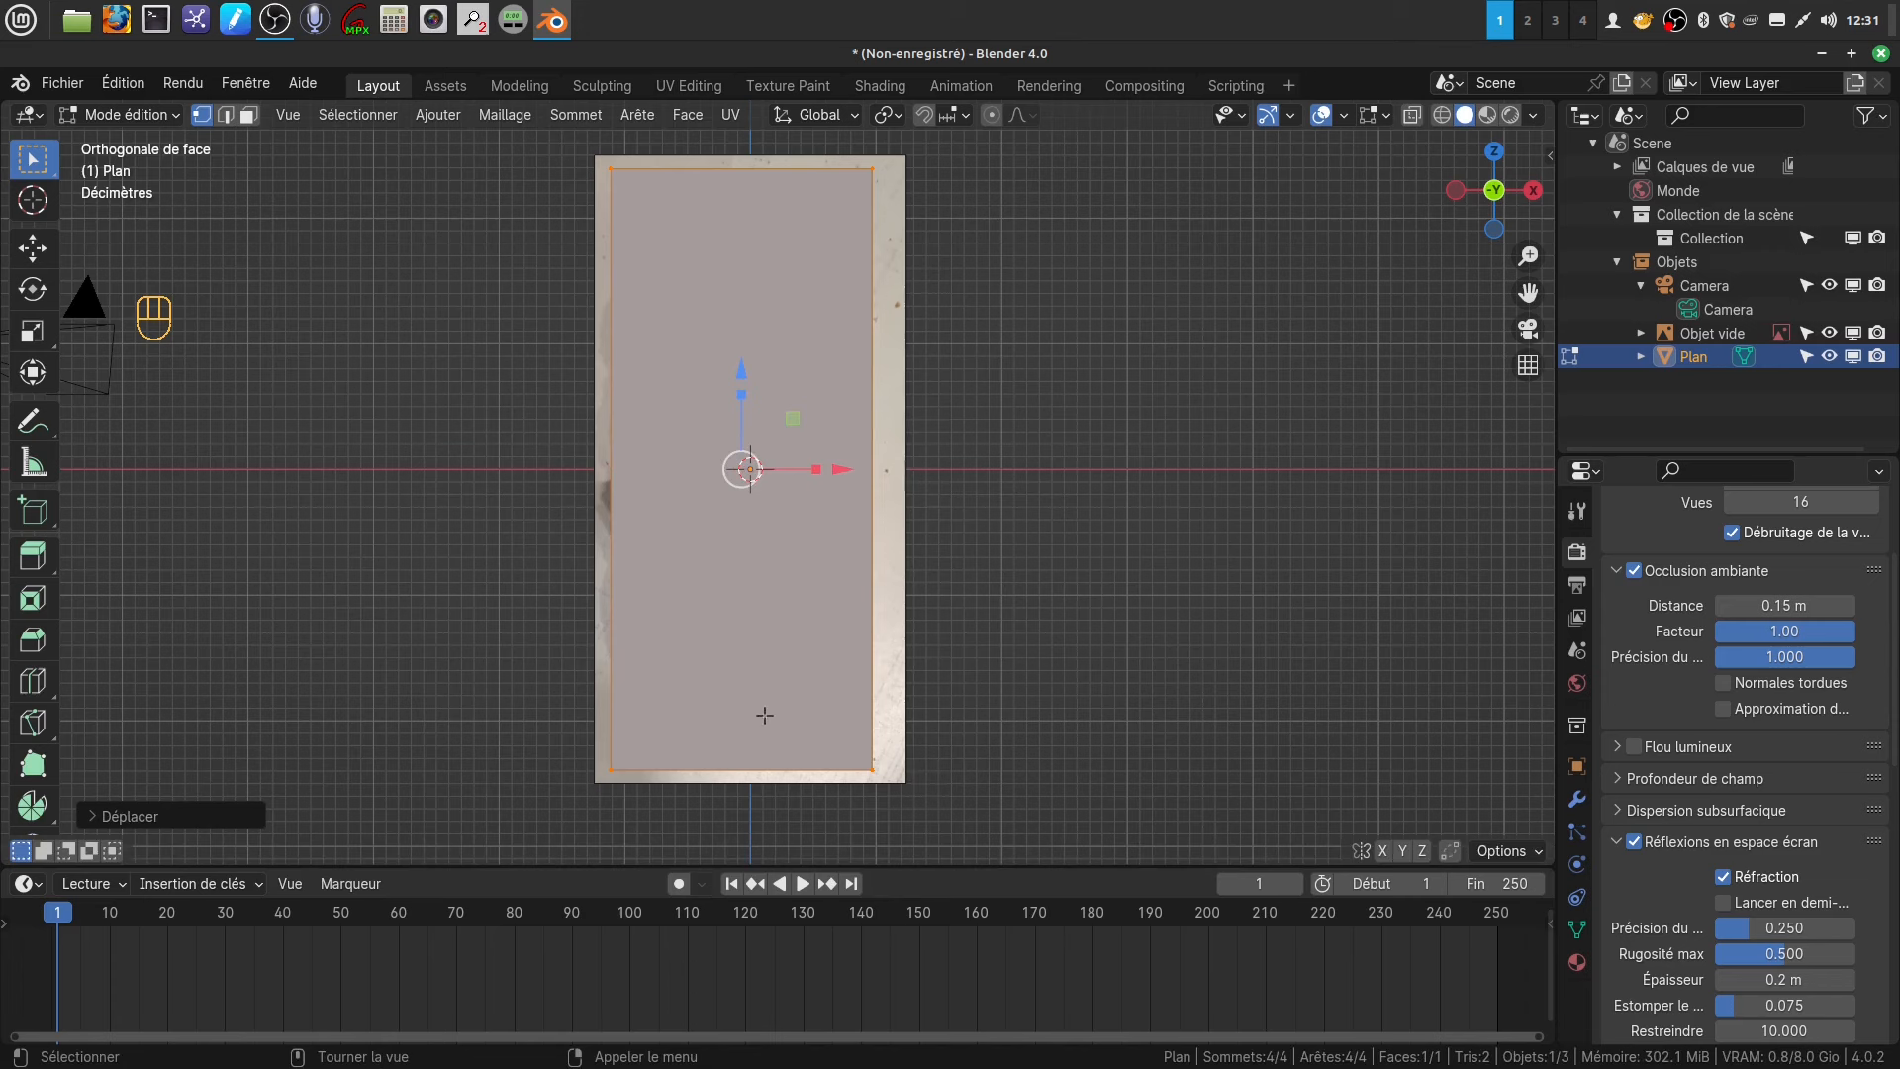
- Cut the plane with 19 evenly spaced horizontal loop cuts, without sliding them
key("ctrl")
key("ctrl+r")
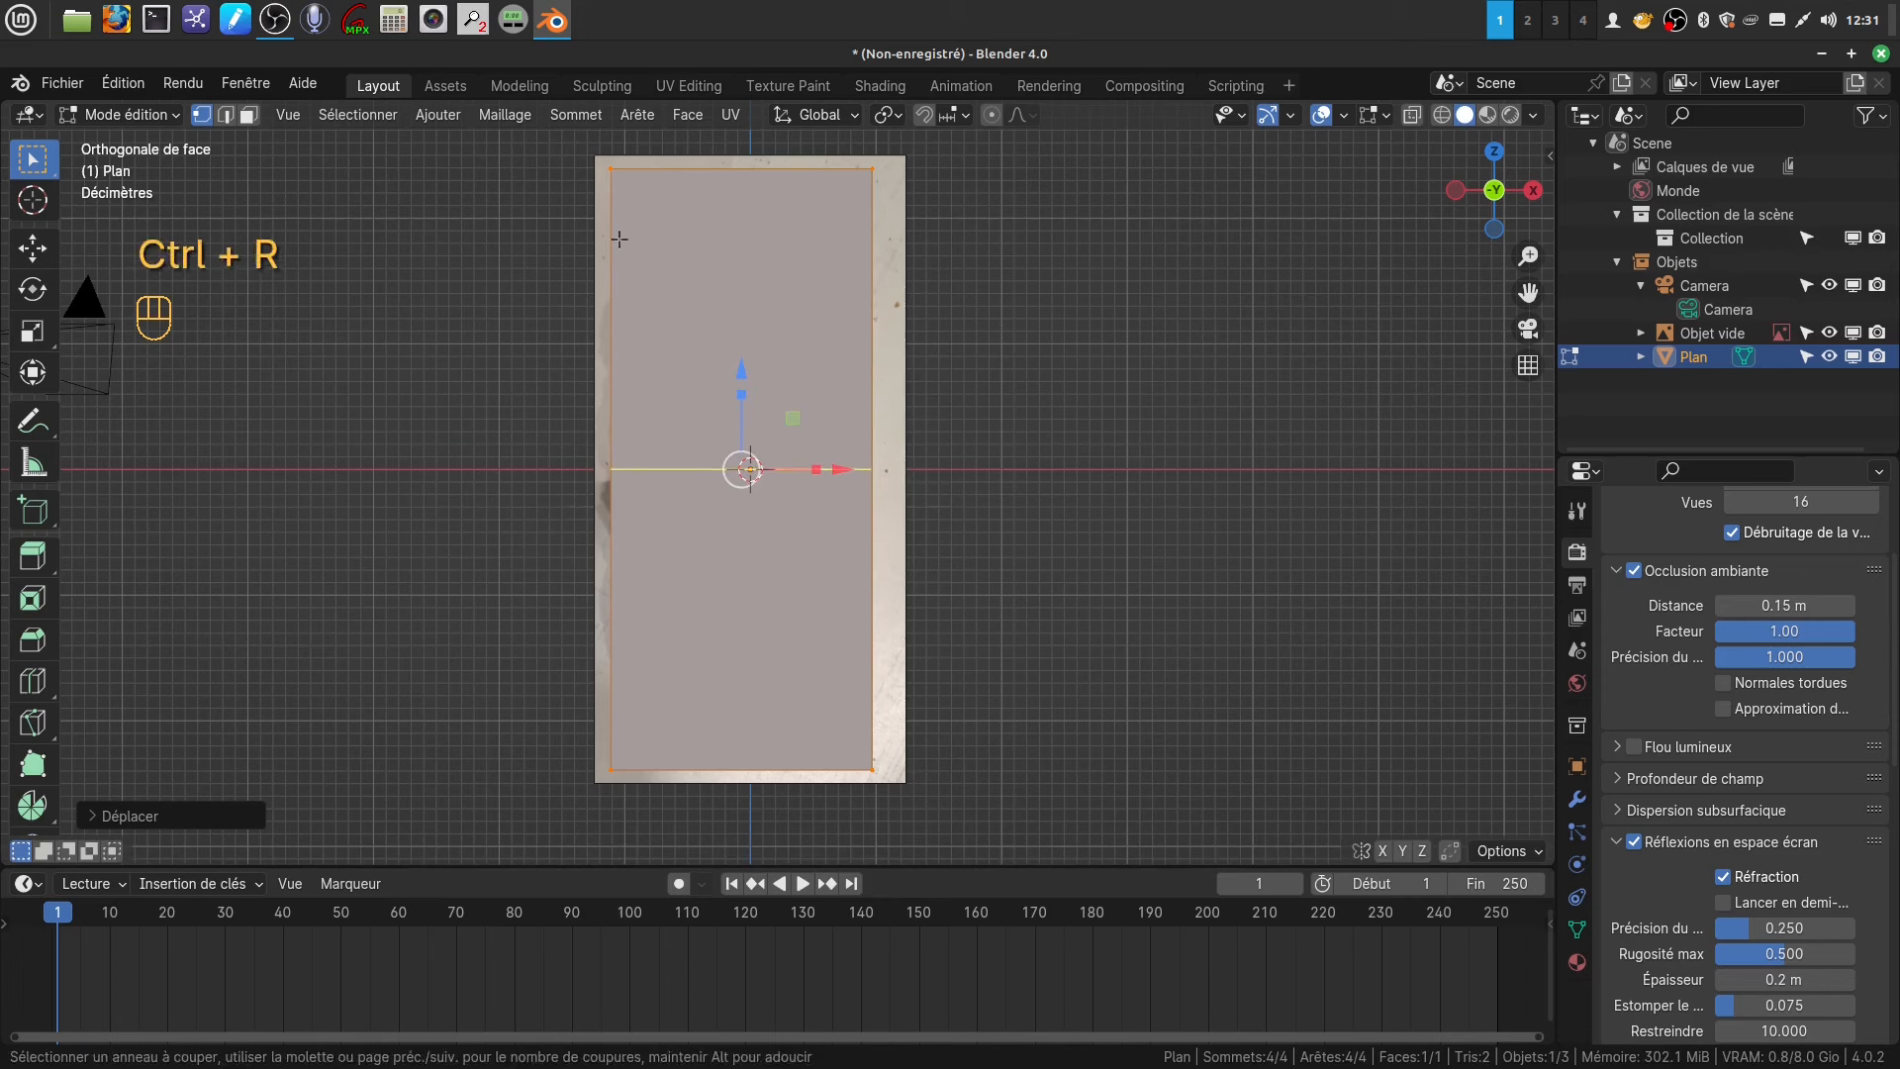
scroll(619, 238, "up", 14)
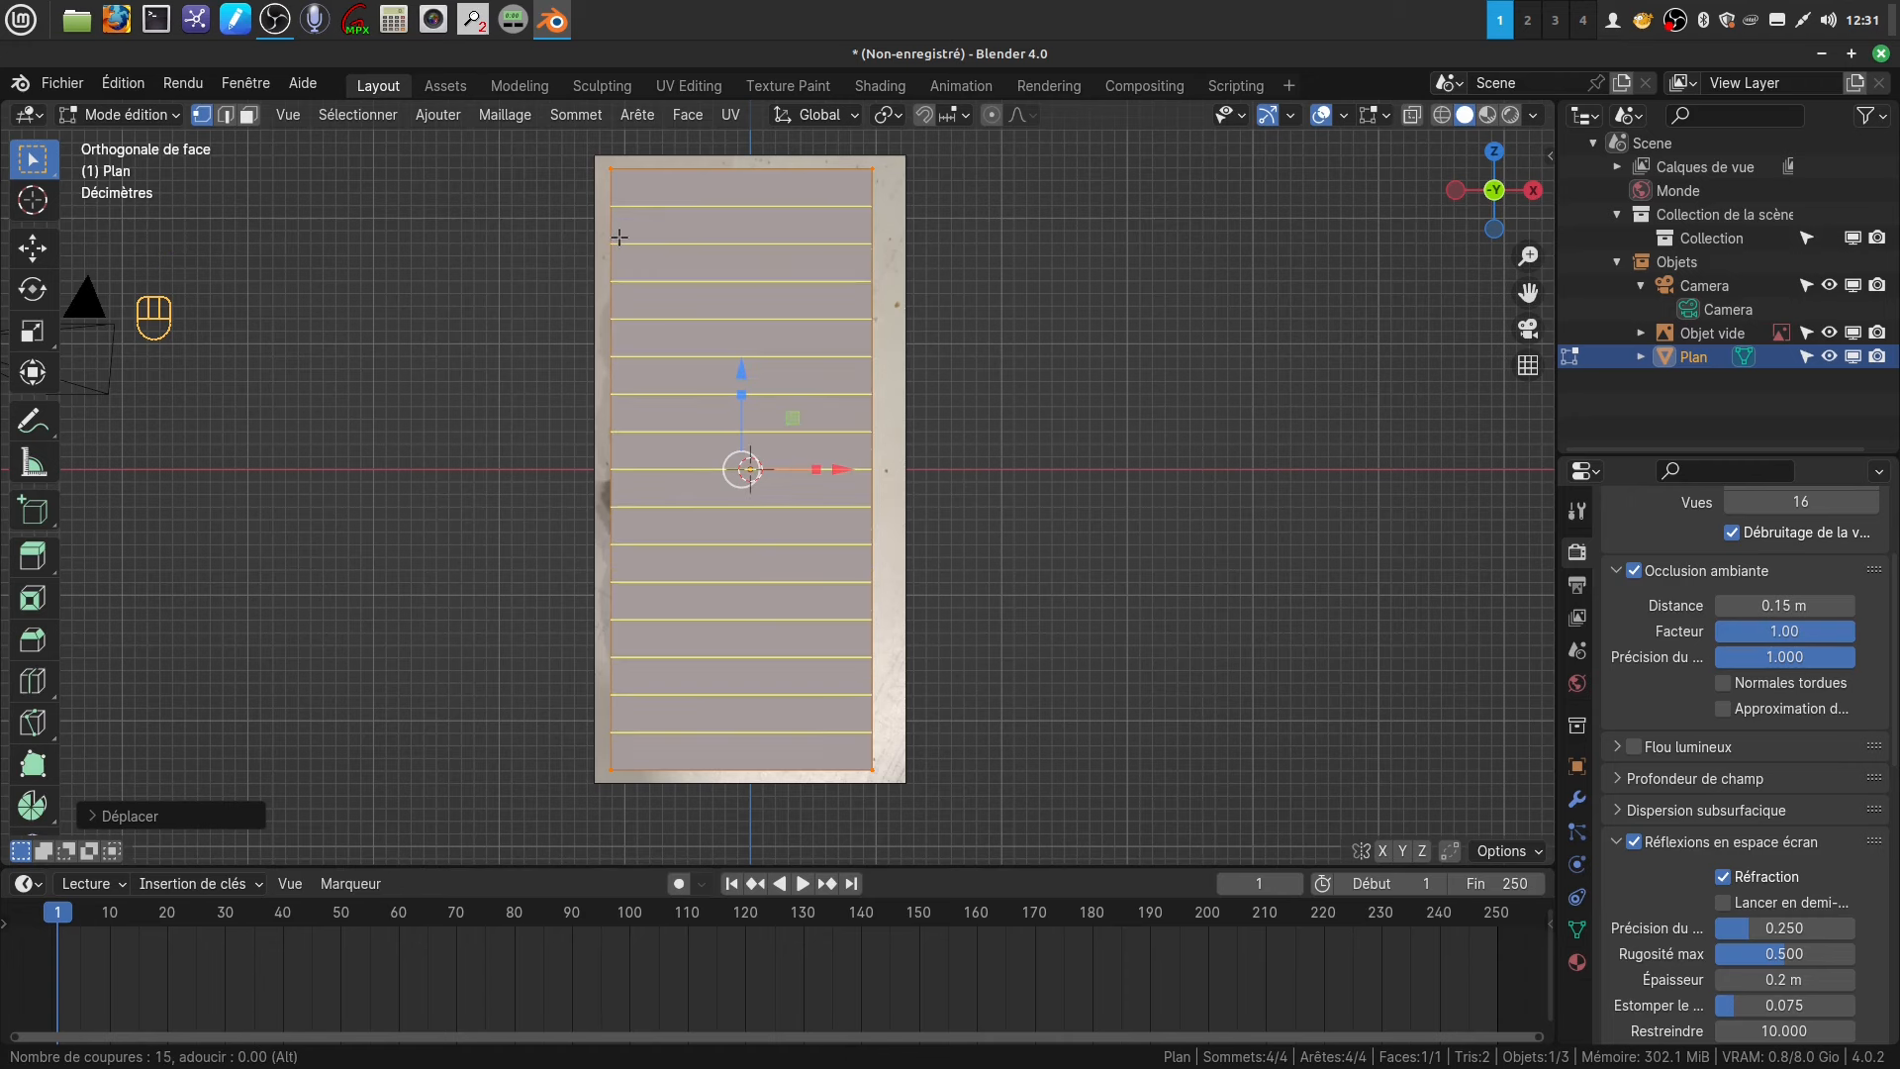
scroll(620, 238, "up", 2)
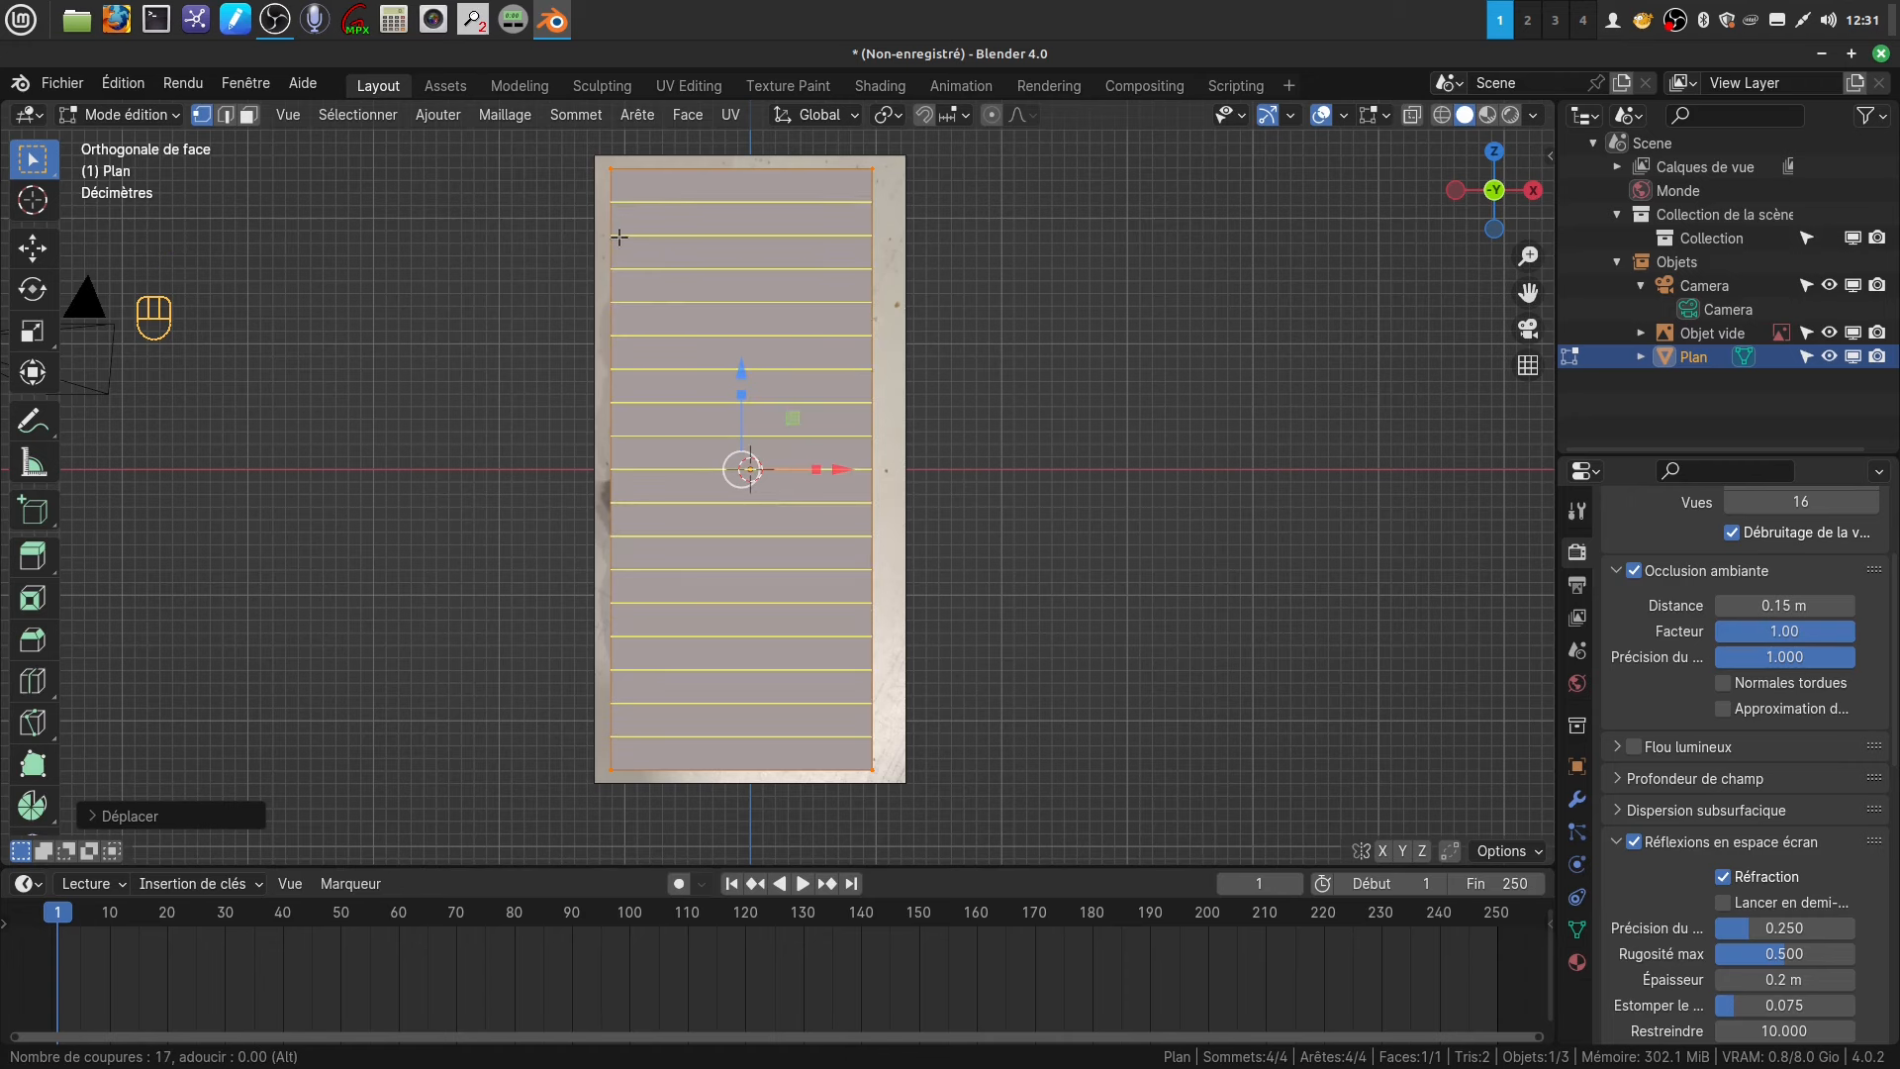
scroll(619, 239, "up", 2)
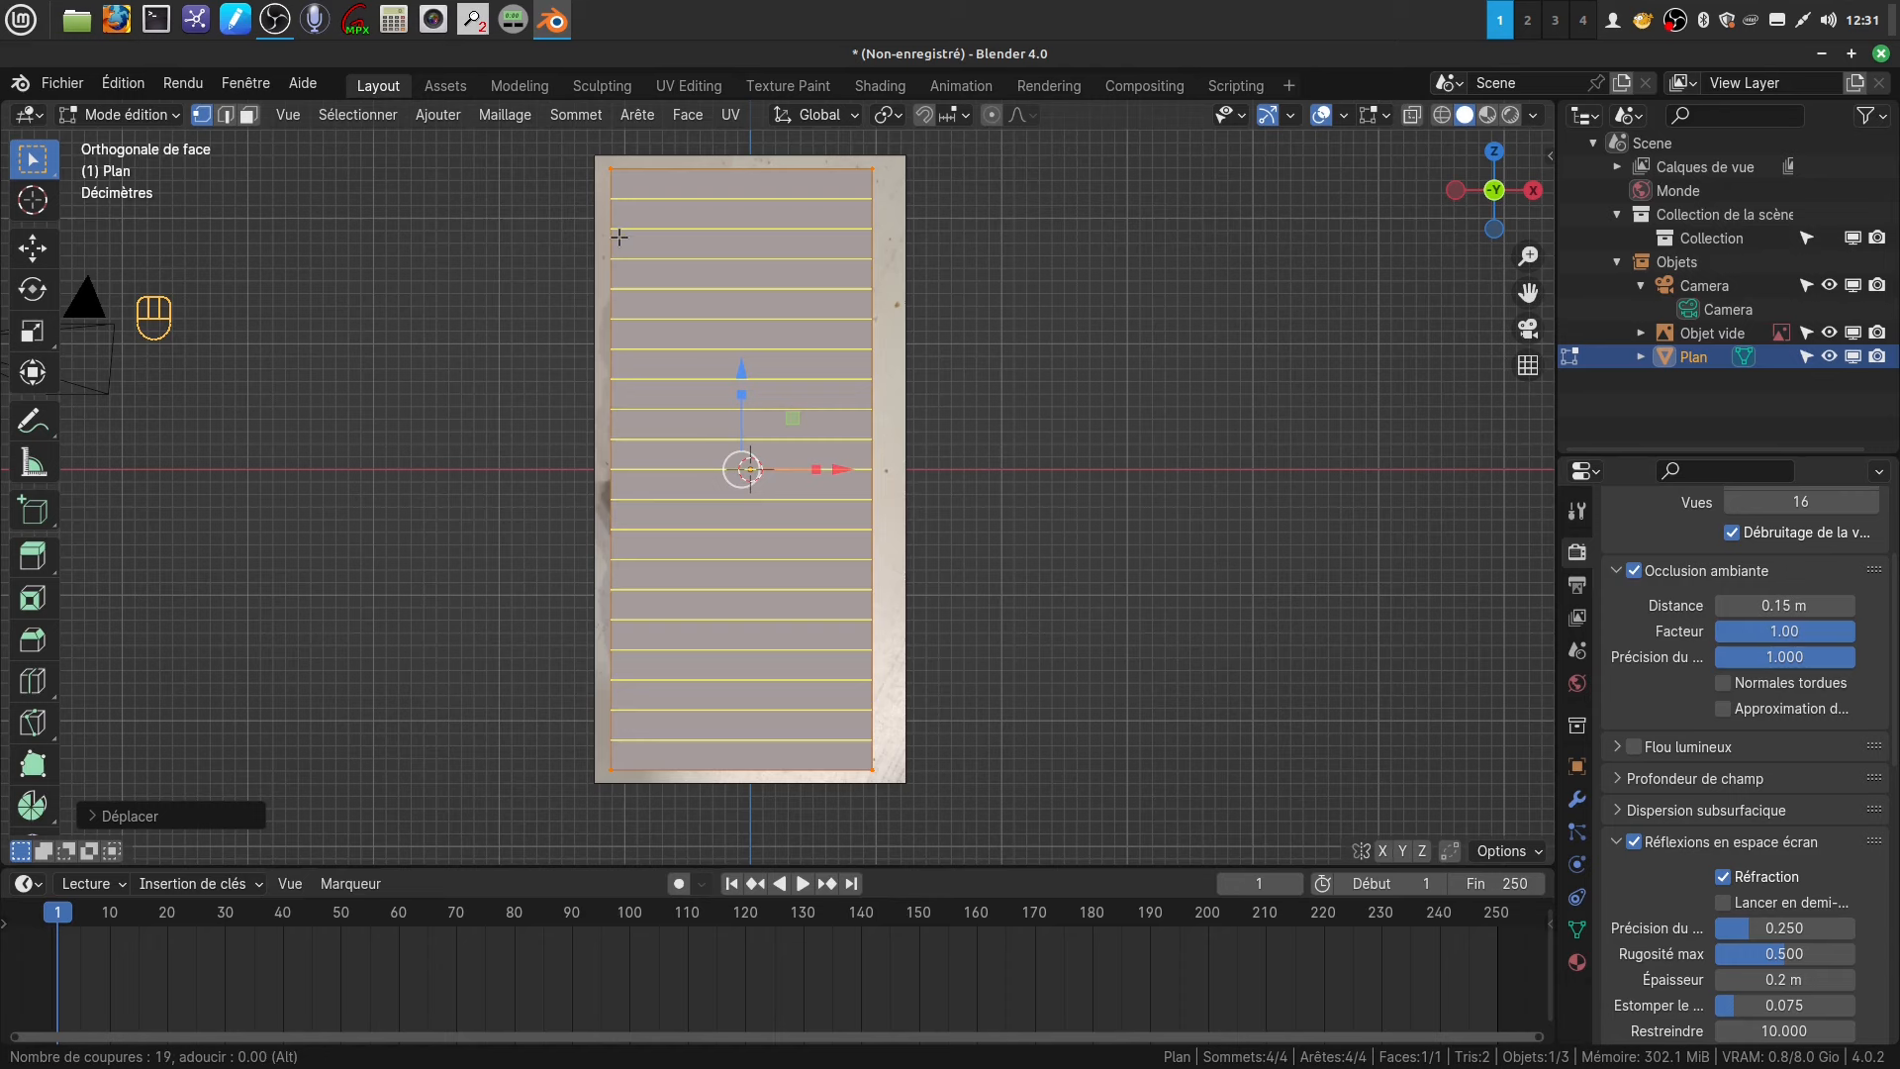
left_click(620, 239)
right_click(619, 239)
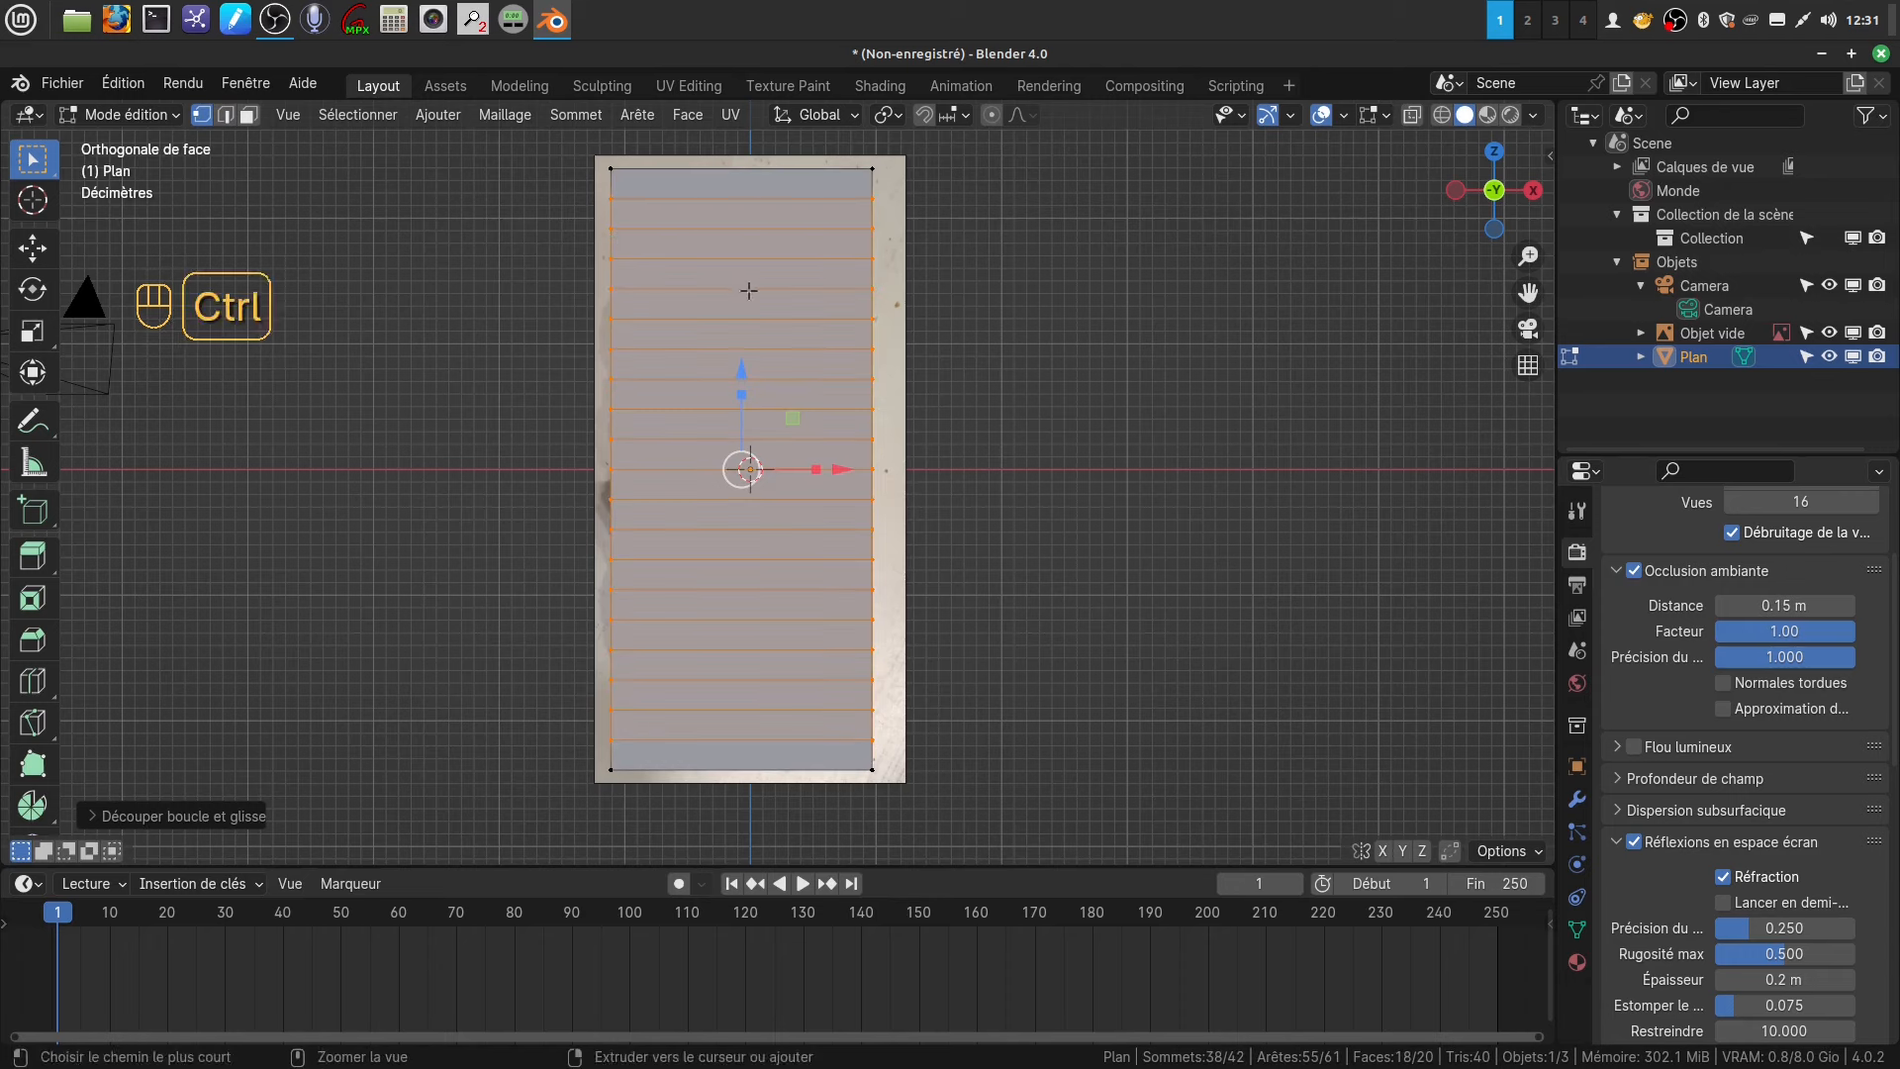
- Add 7 evenly spaced vertical loop cuts to the plane and deselect all of its vertices
key("ctrl+r")
scroll(748, 290, "up", 2)
scroll(748, 290, "up", 5)
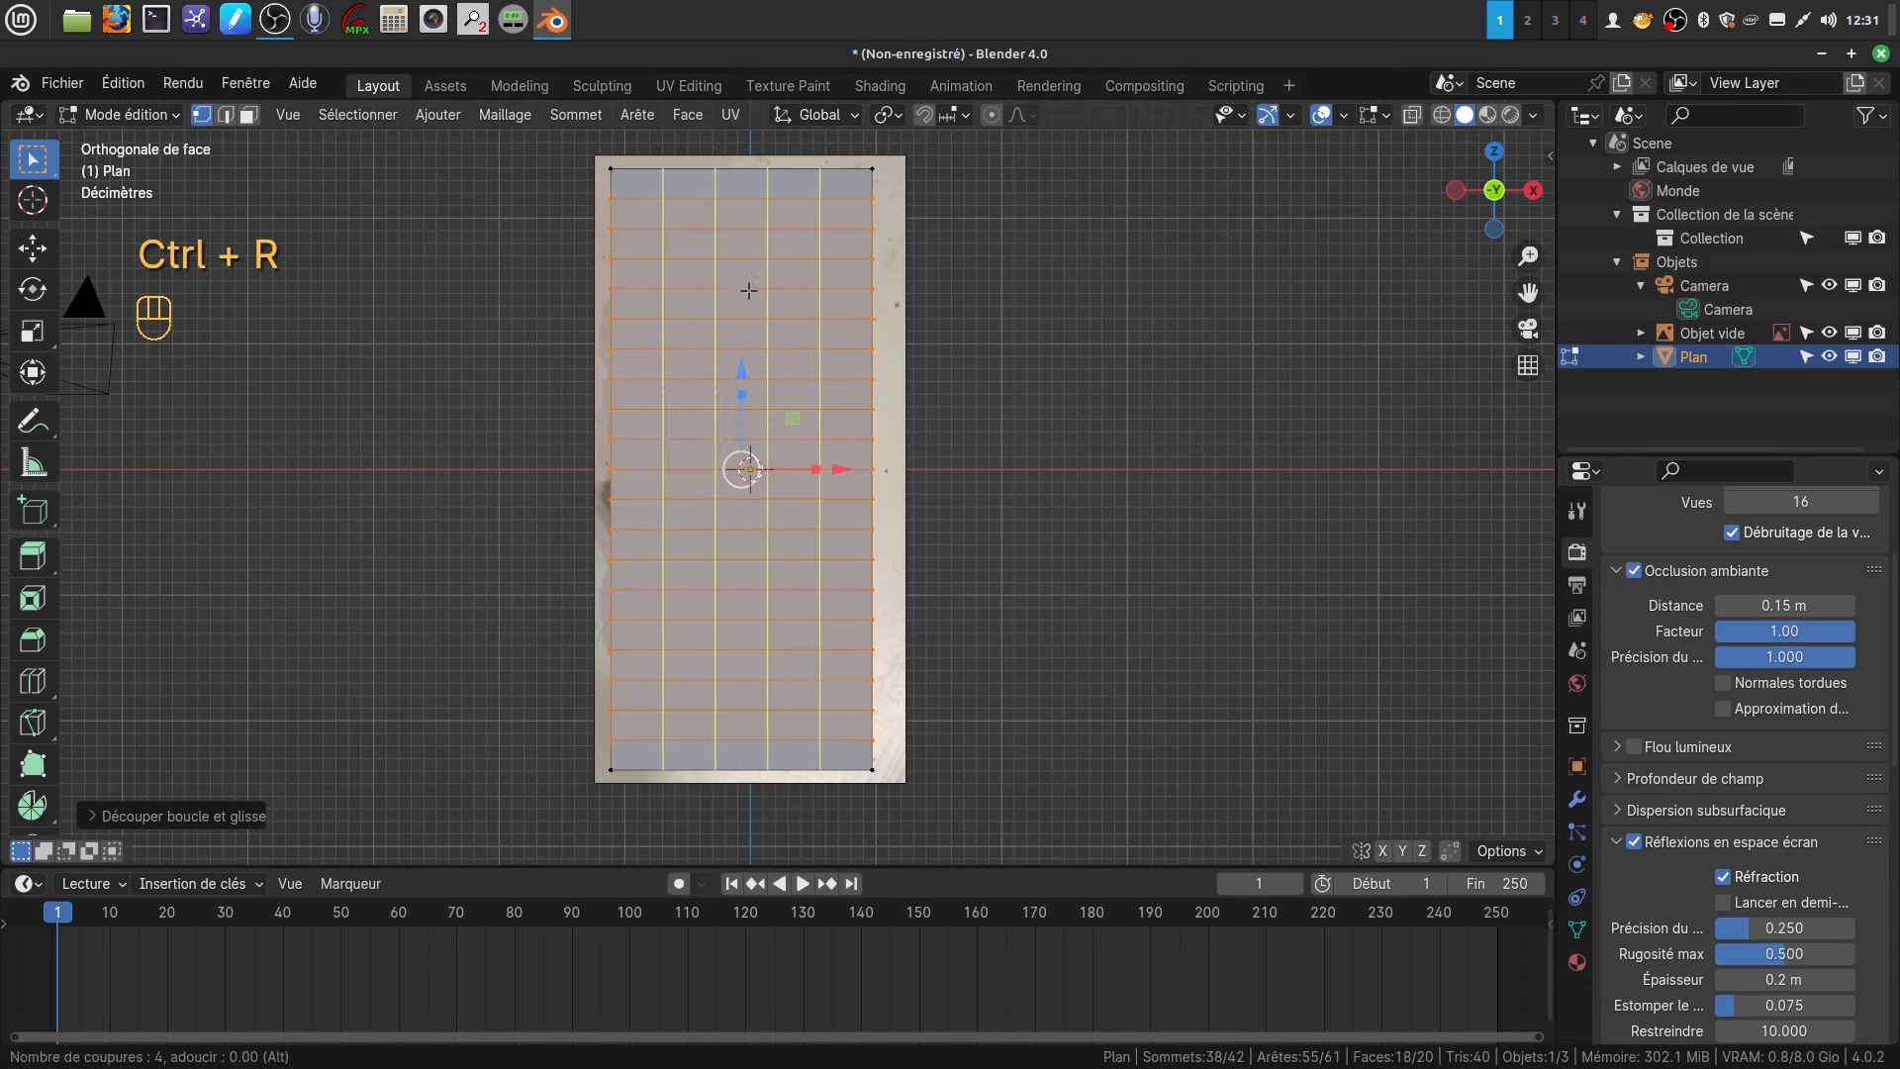
scroll(748, 290, "down", 1)
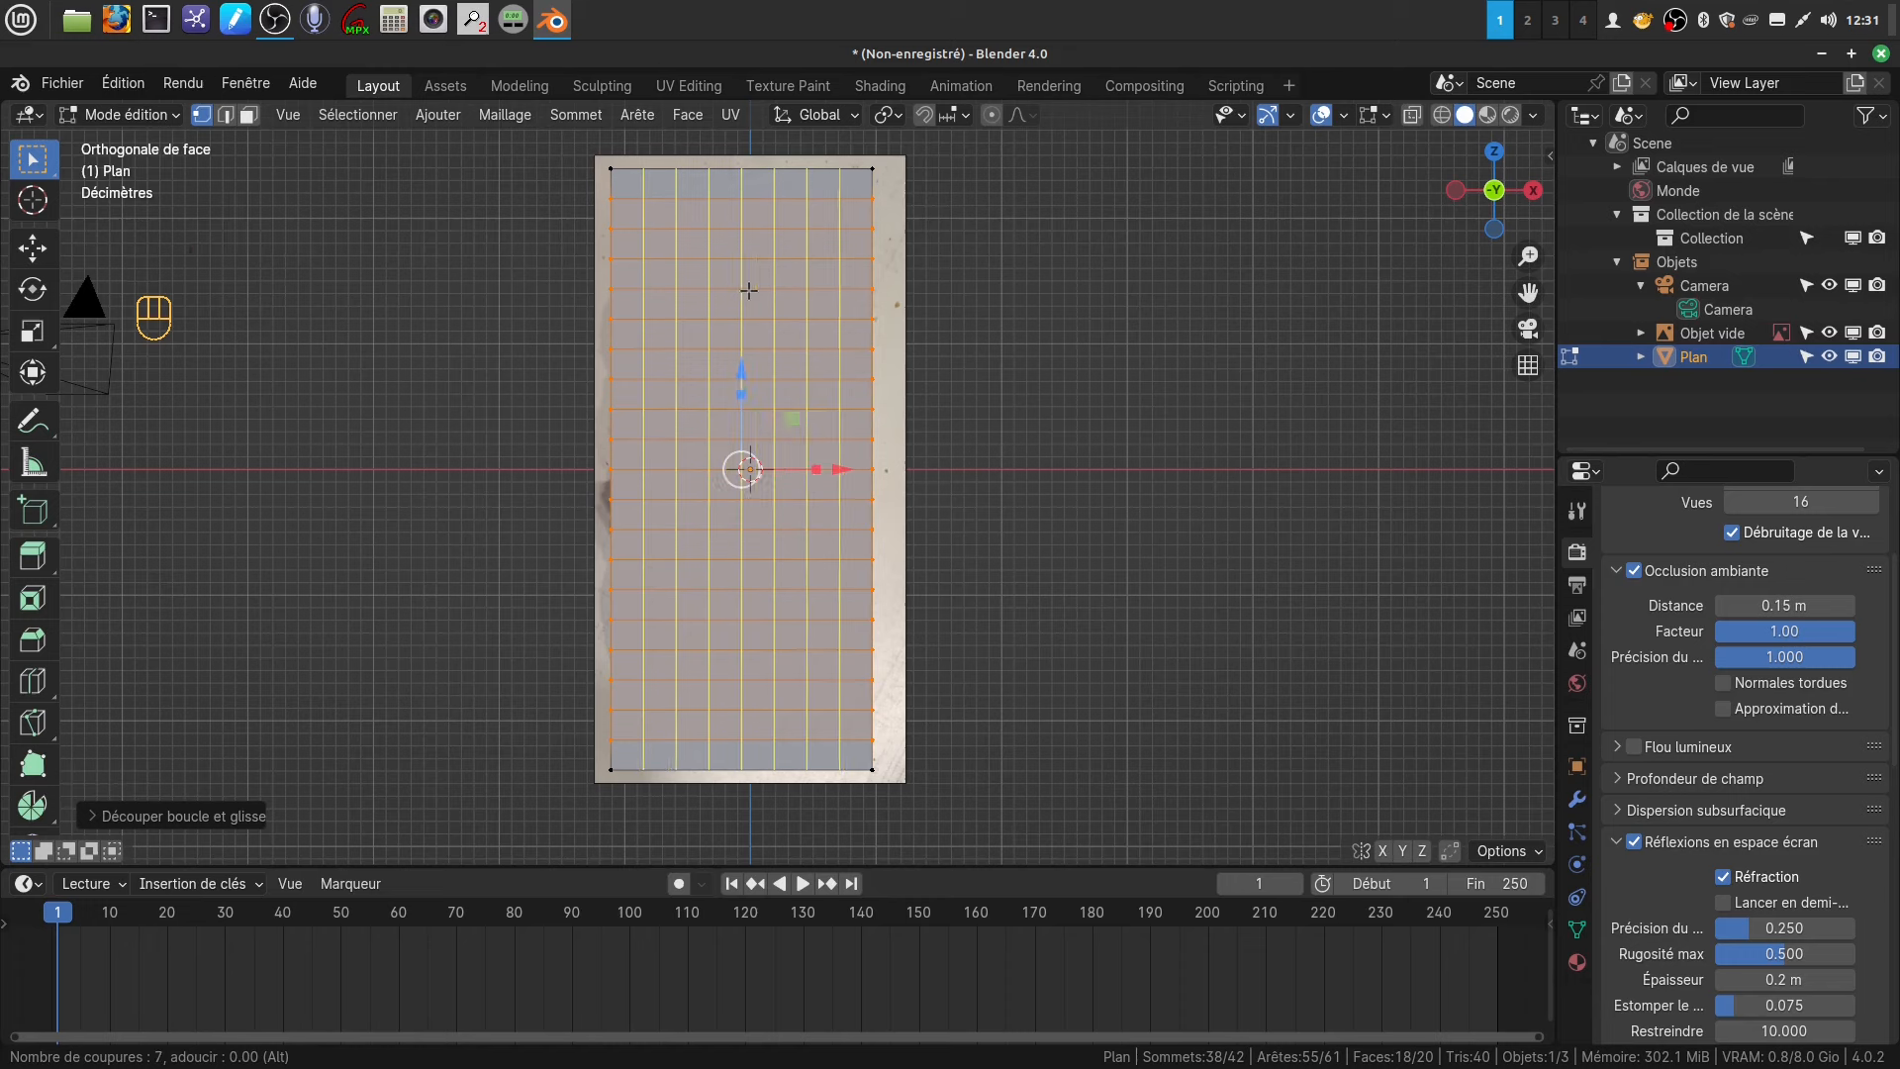
left_click(748, 290)
right_click(748, 290)
key("a")
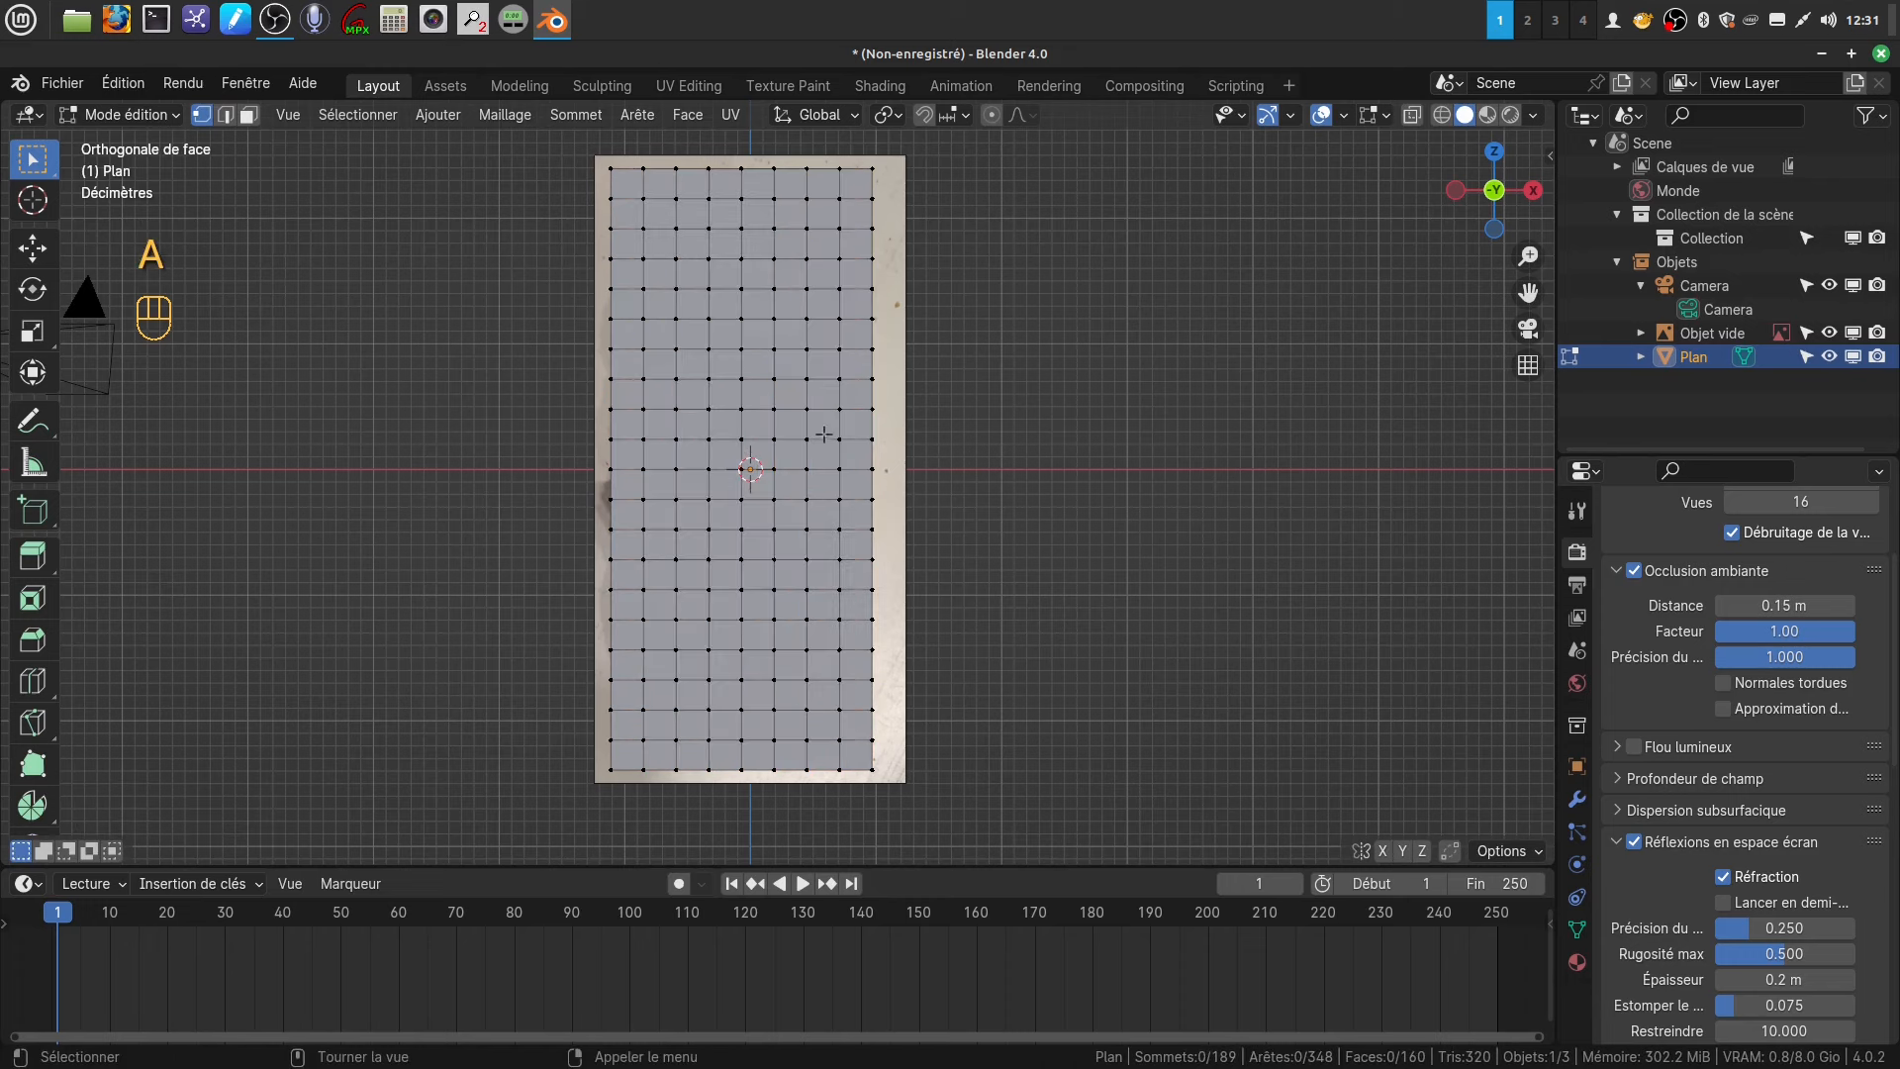
- In wireframe display, delete the grid vertices lying outside the bread at the slice's lower-left and lower-right corners
key("z")
middle_click_drag(828, 430, 825, 378, "shift")
key("c")
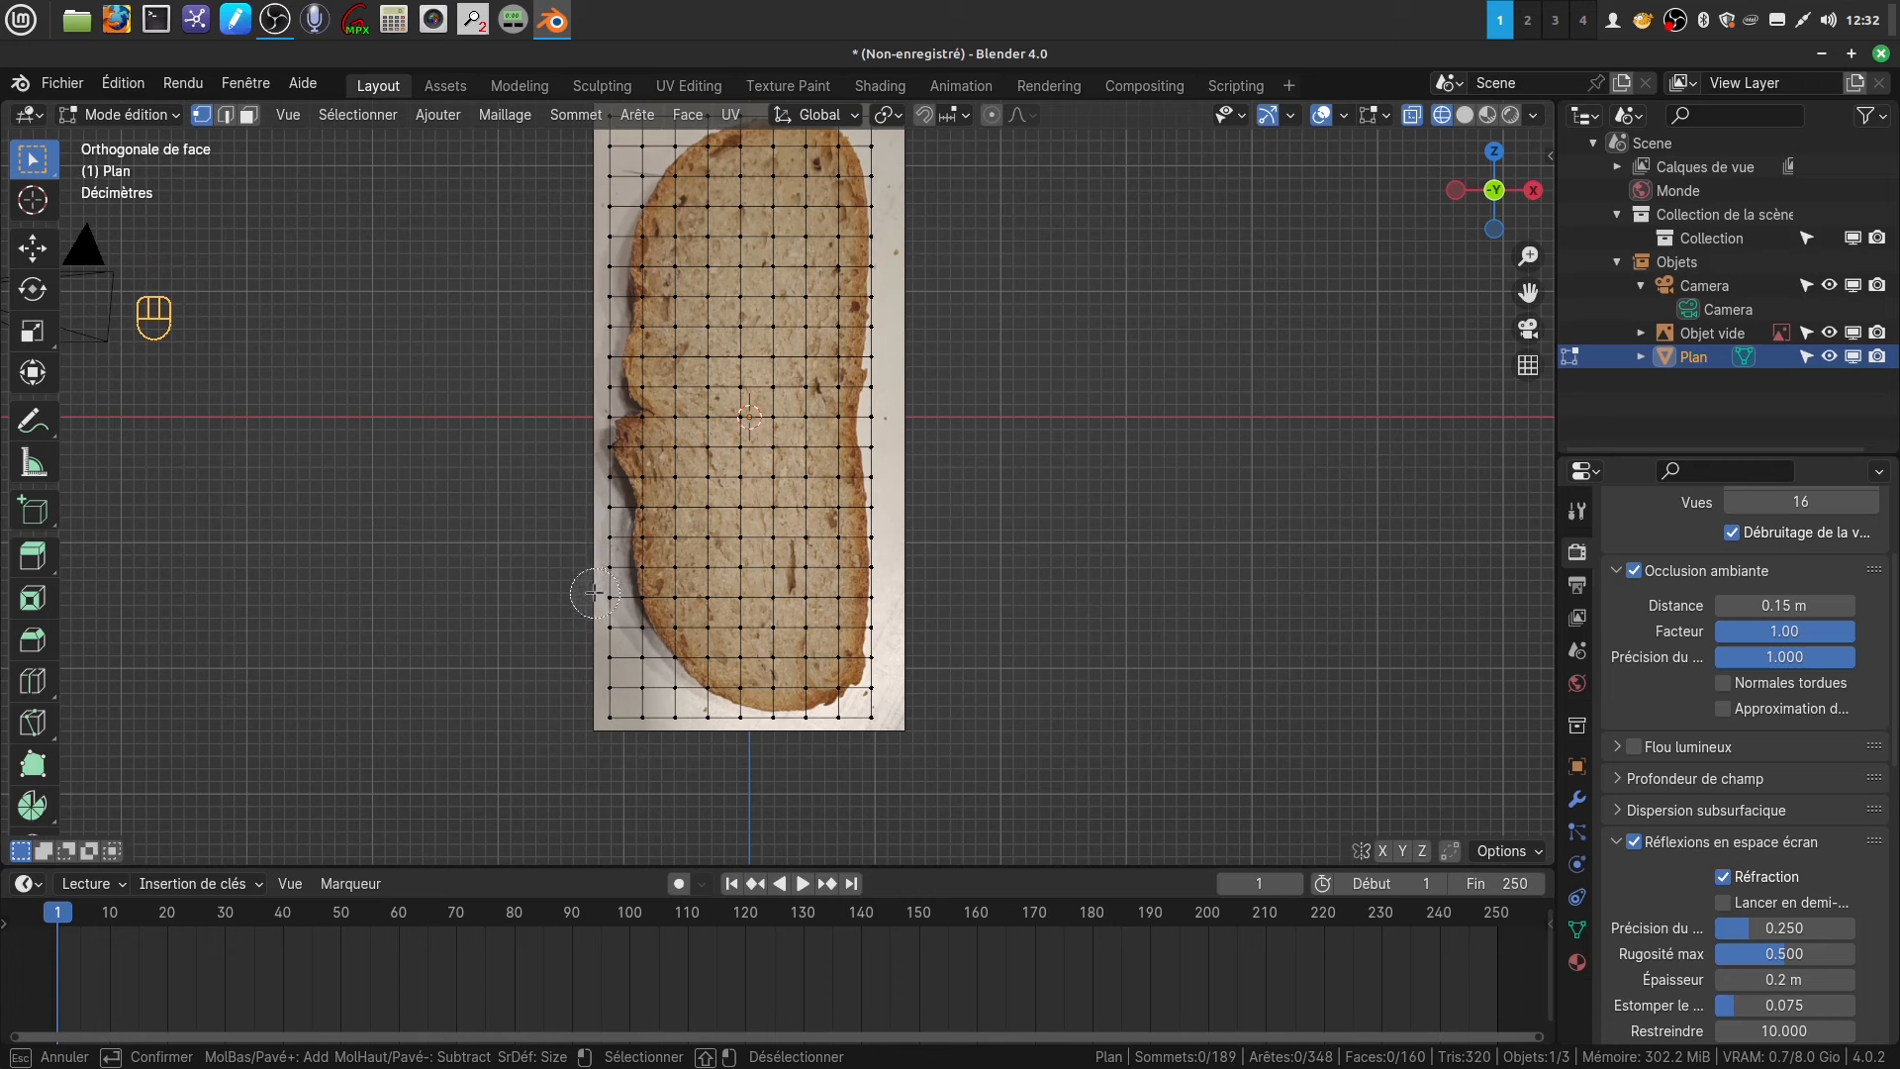
mouse_move(598, 640)
left_mouse_down()
mouse_move(629, 737)
mouse_move(669, 742)
left_mouse_up()
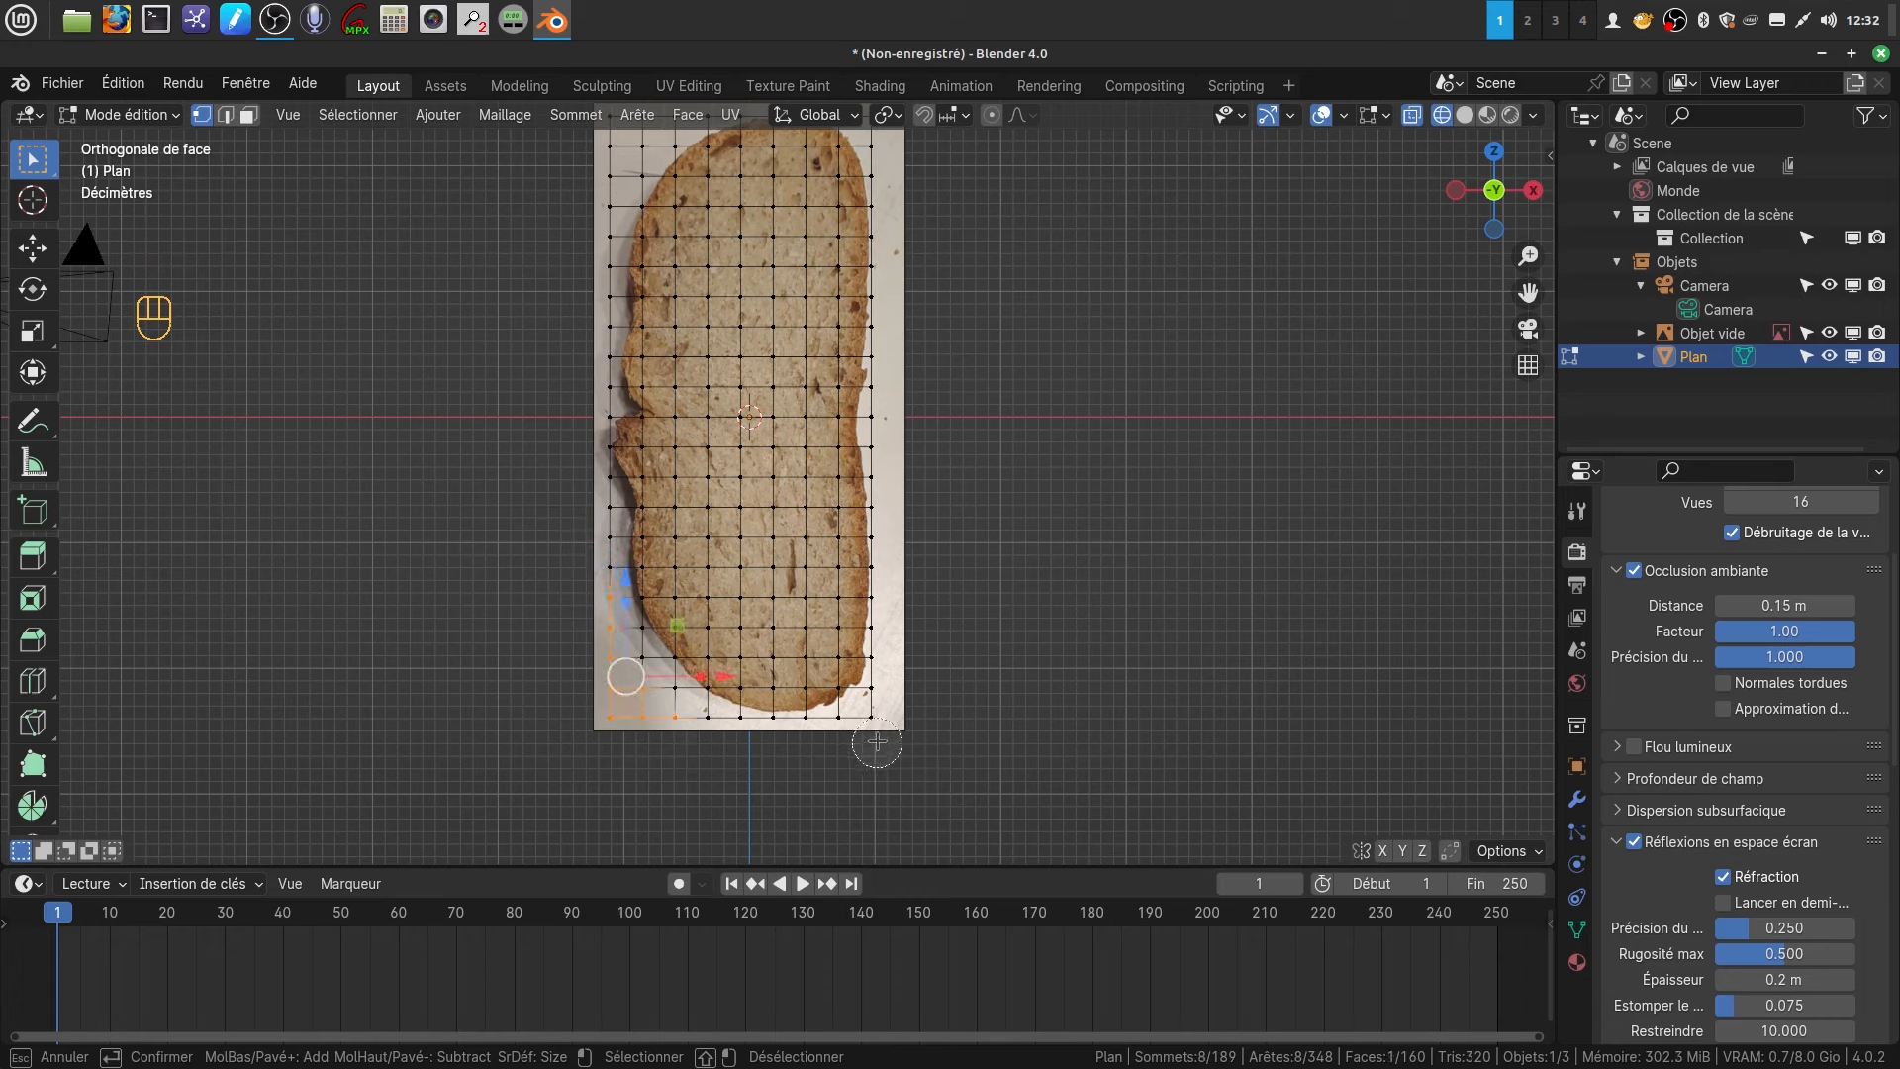
left_click(875, 726)
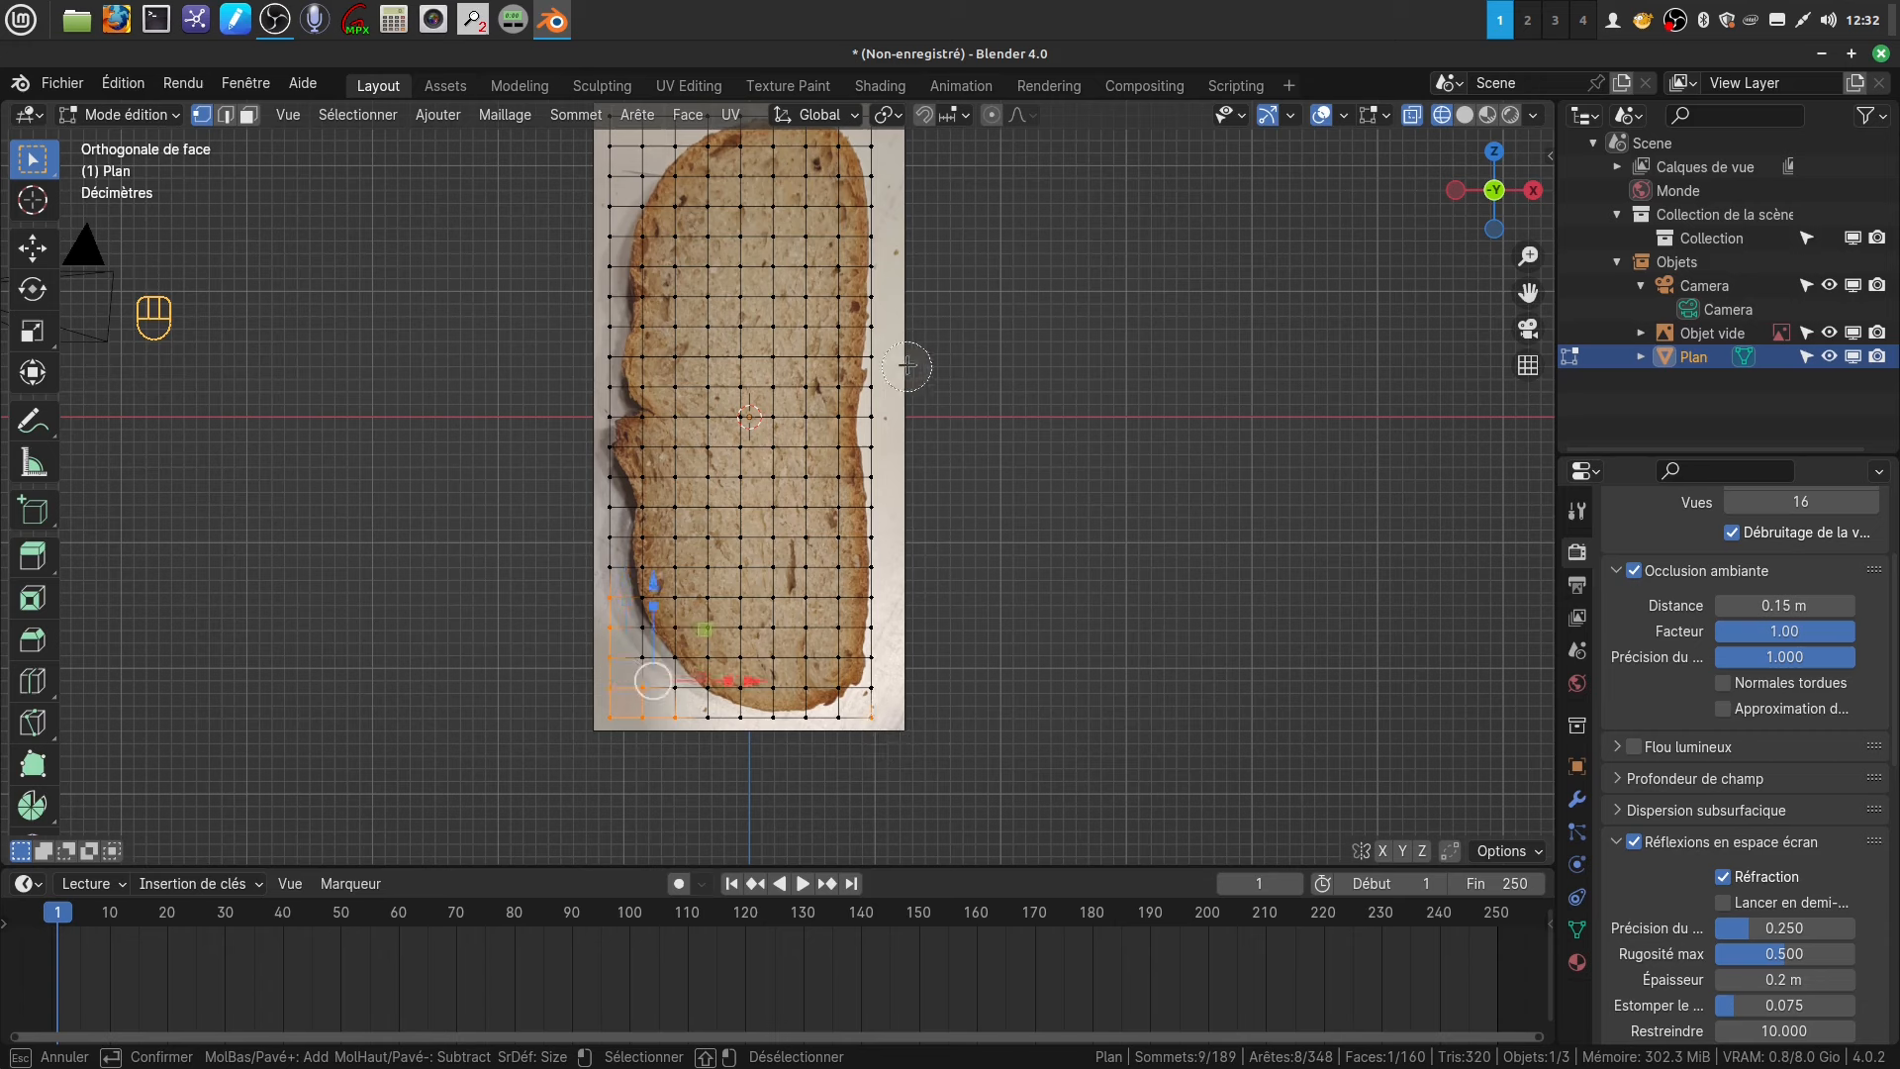
right_click(1015, 733)
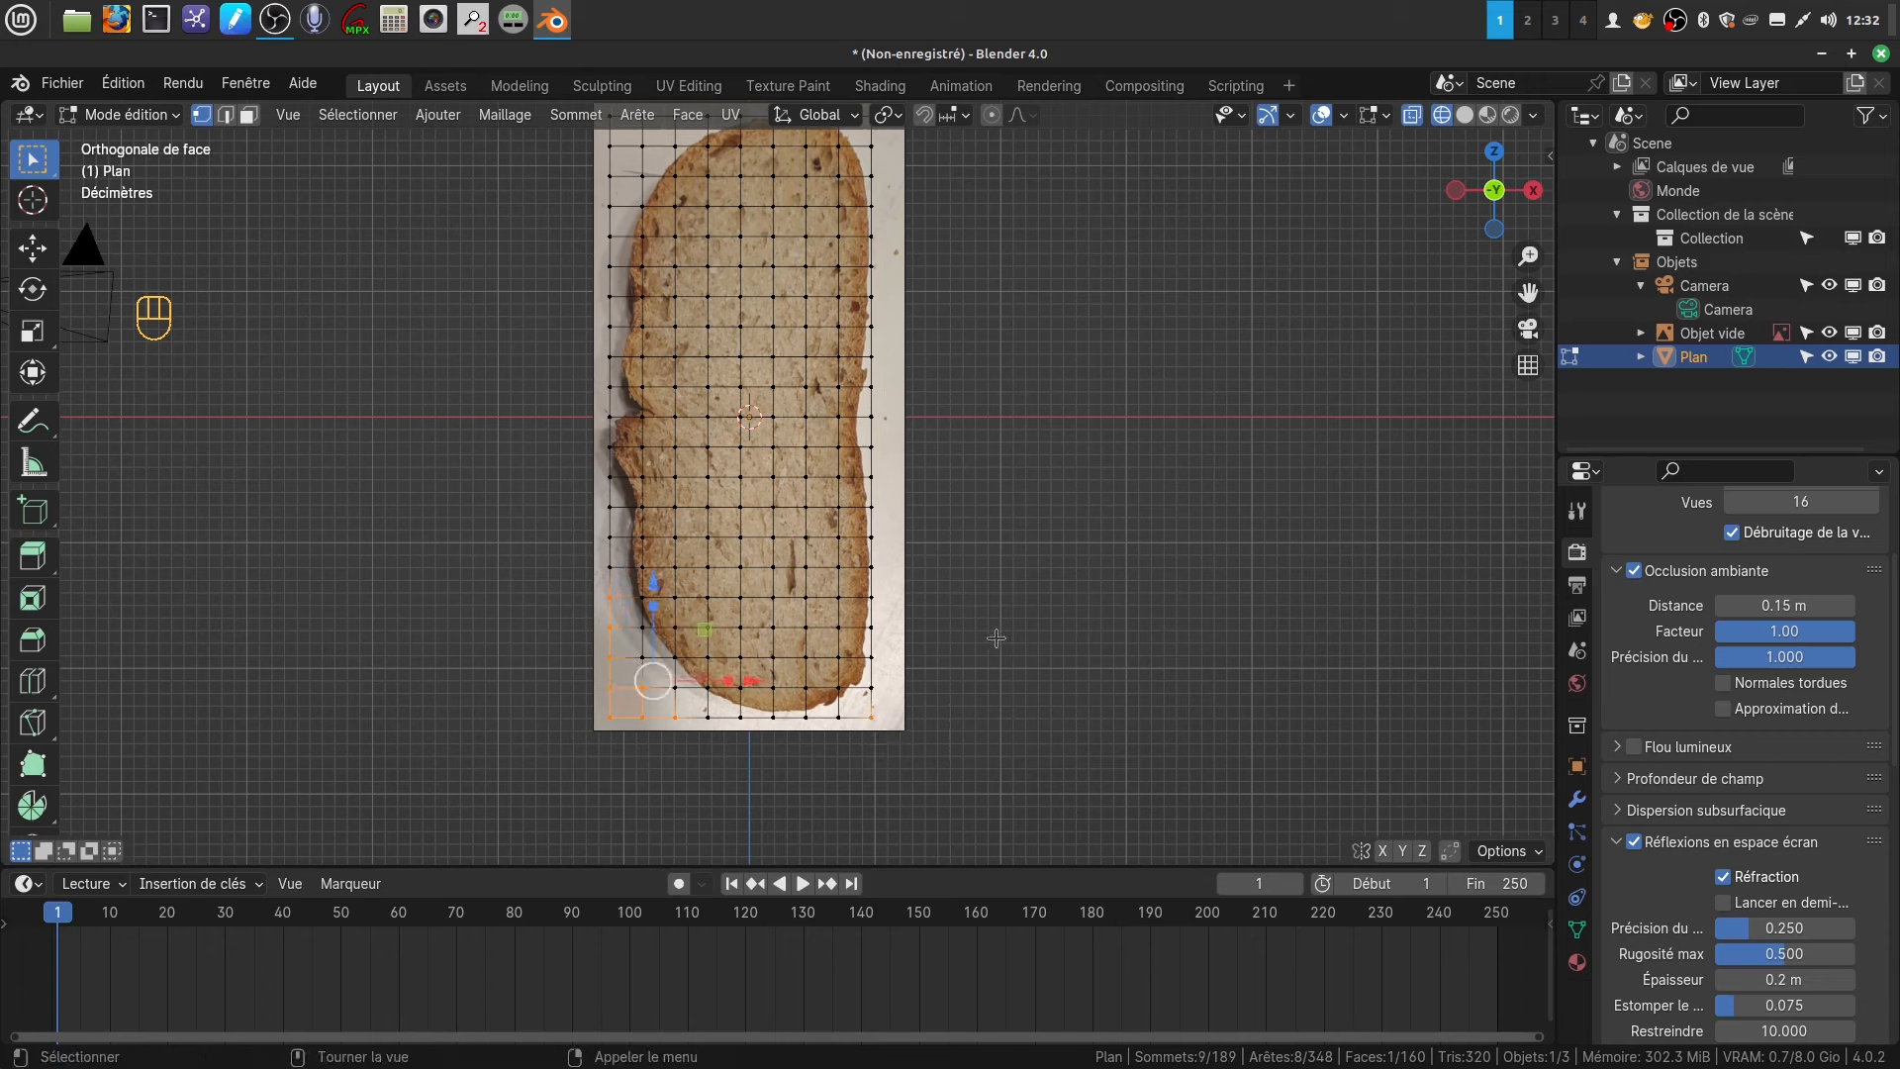
key("x")
left_click(952, 642)
- Circle-select and delete the grid vertices lying outside the bread at the slice's upper-left and upper-right corners
middle_click_drag(846, 439, 879, 683, "shift")
key("c")
left_click(643, 363)
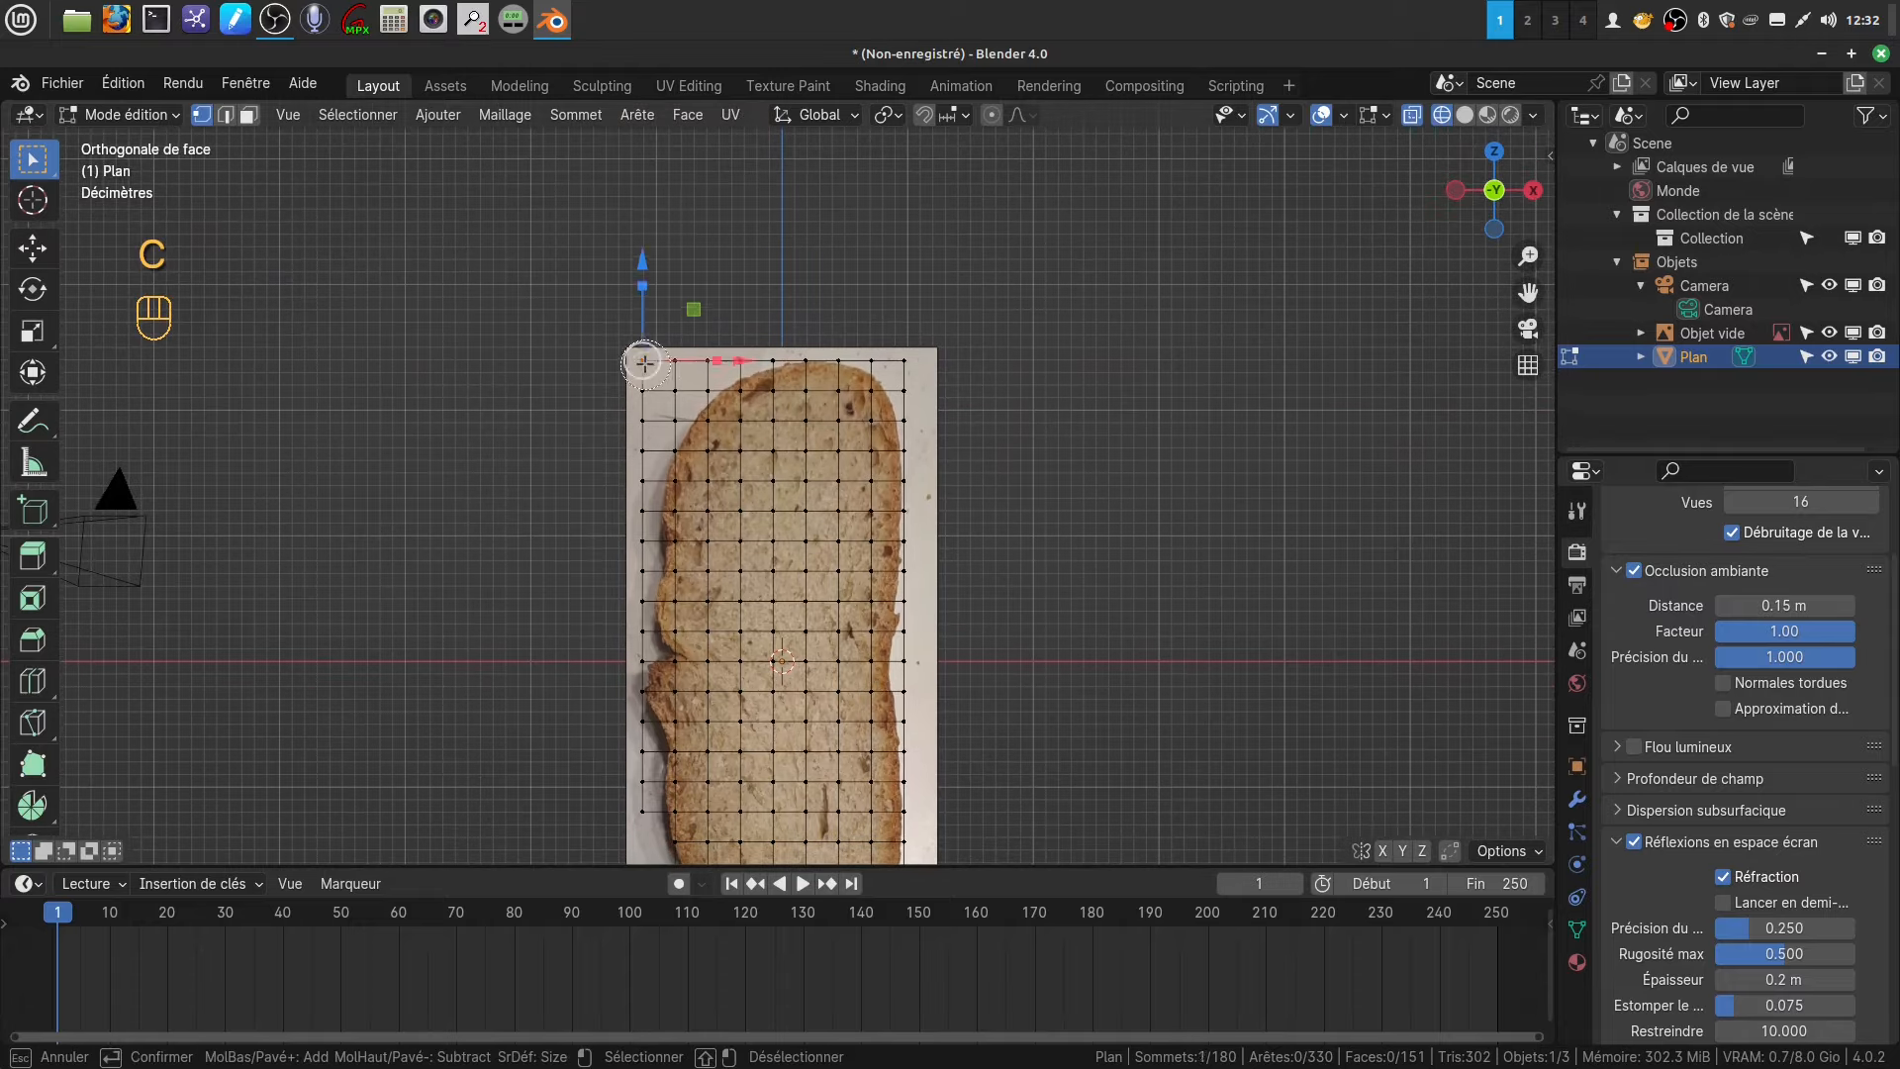
mouse_move(644, 363)
left_mouse_down()
mouse_move(675, 364)
mouse_move(621, 414)
left_mouse_up()
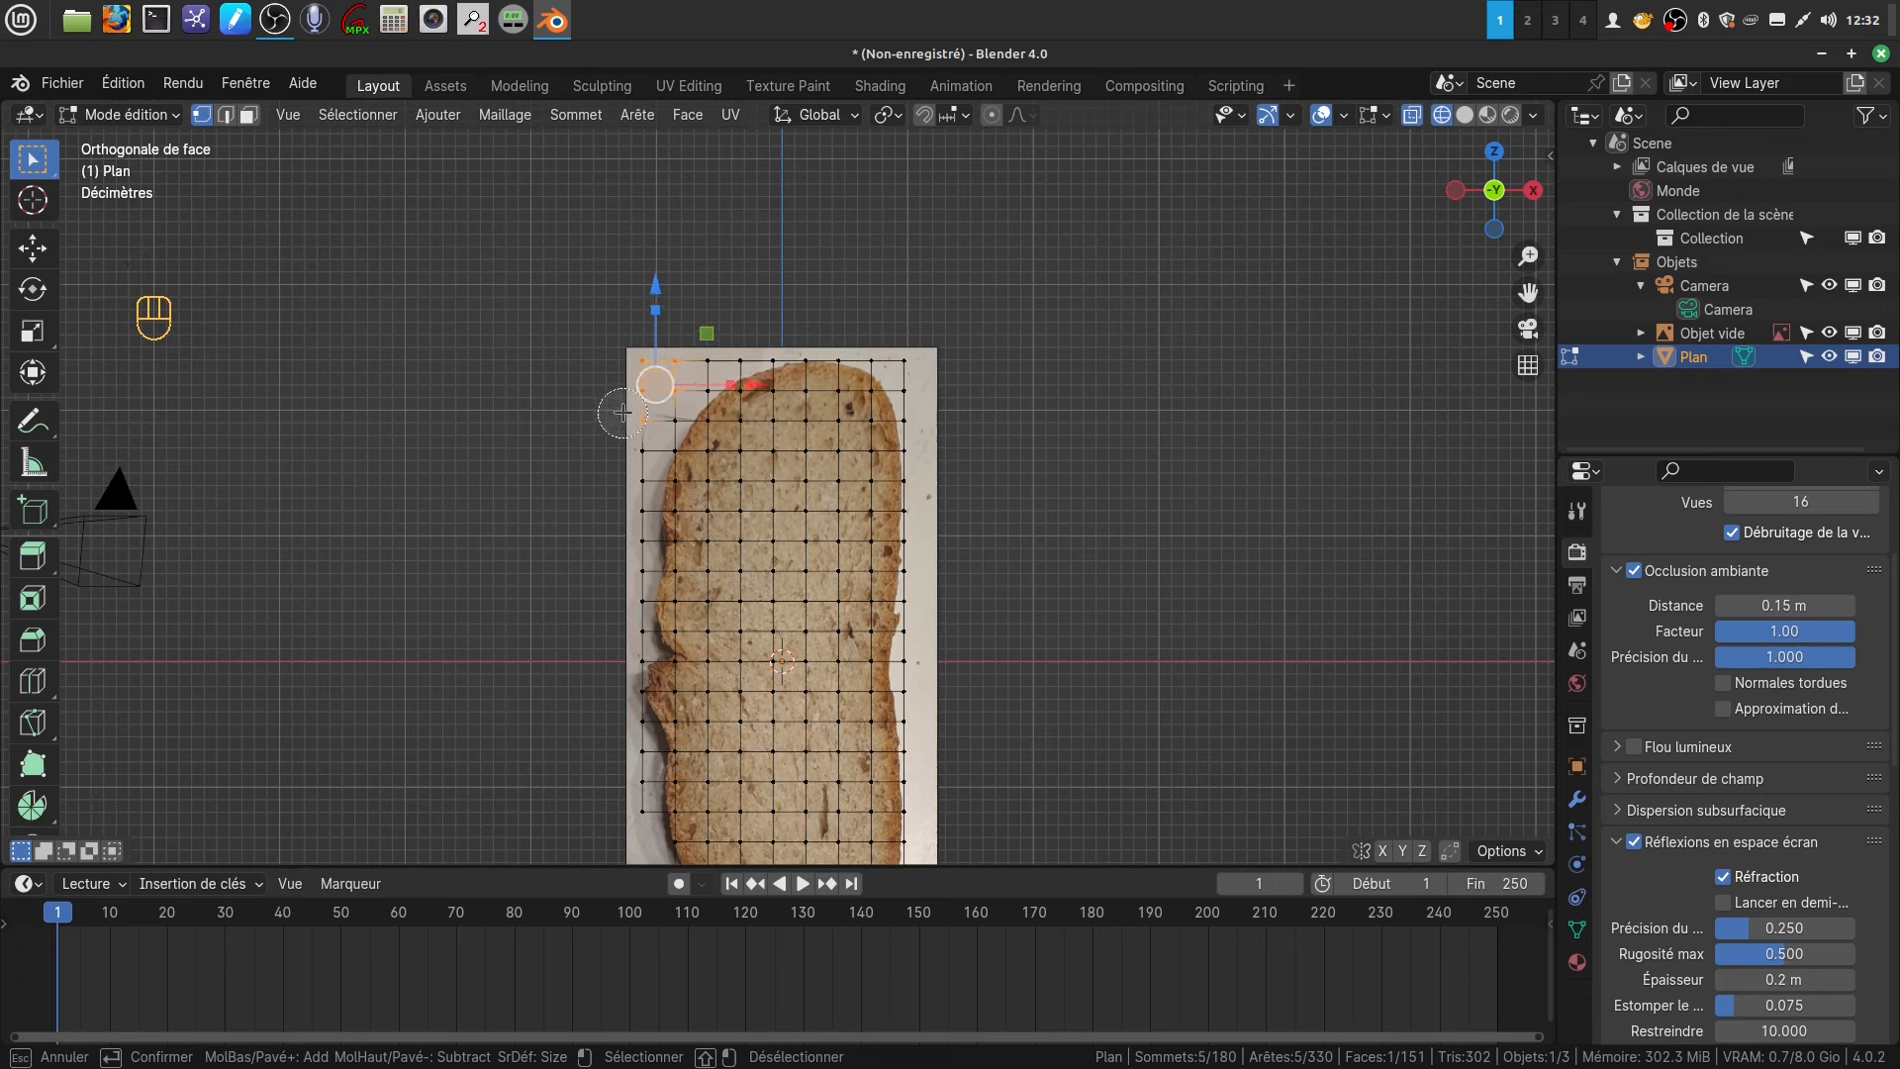
left_click_drag(674, 348, 705, 354)
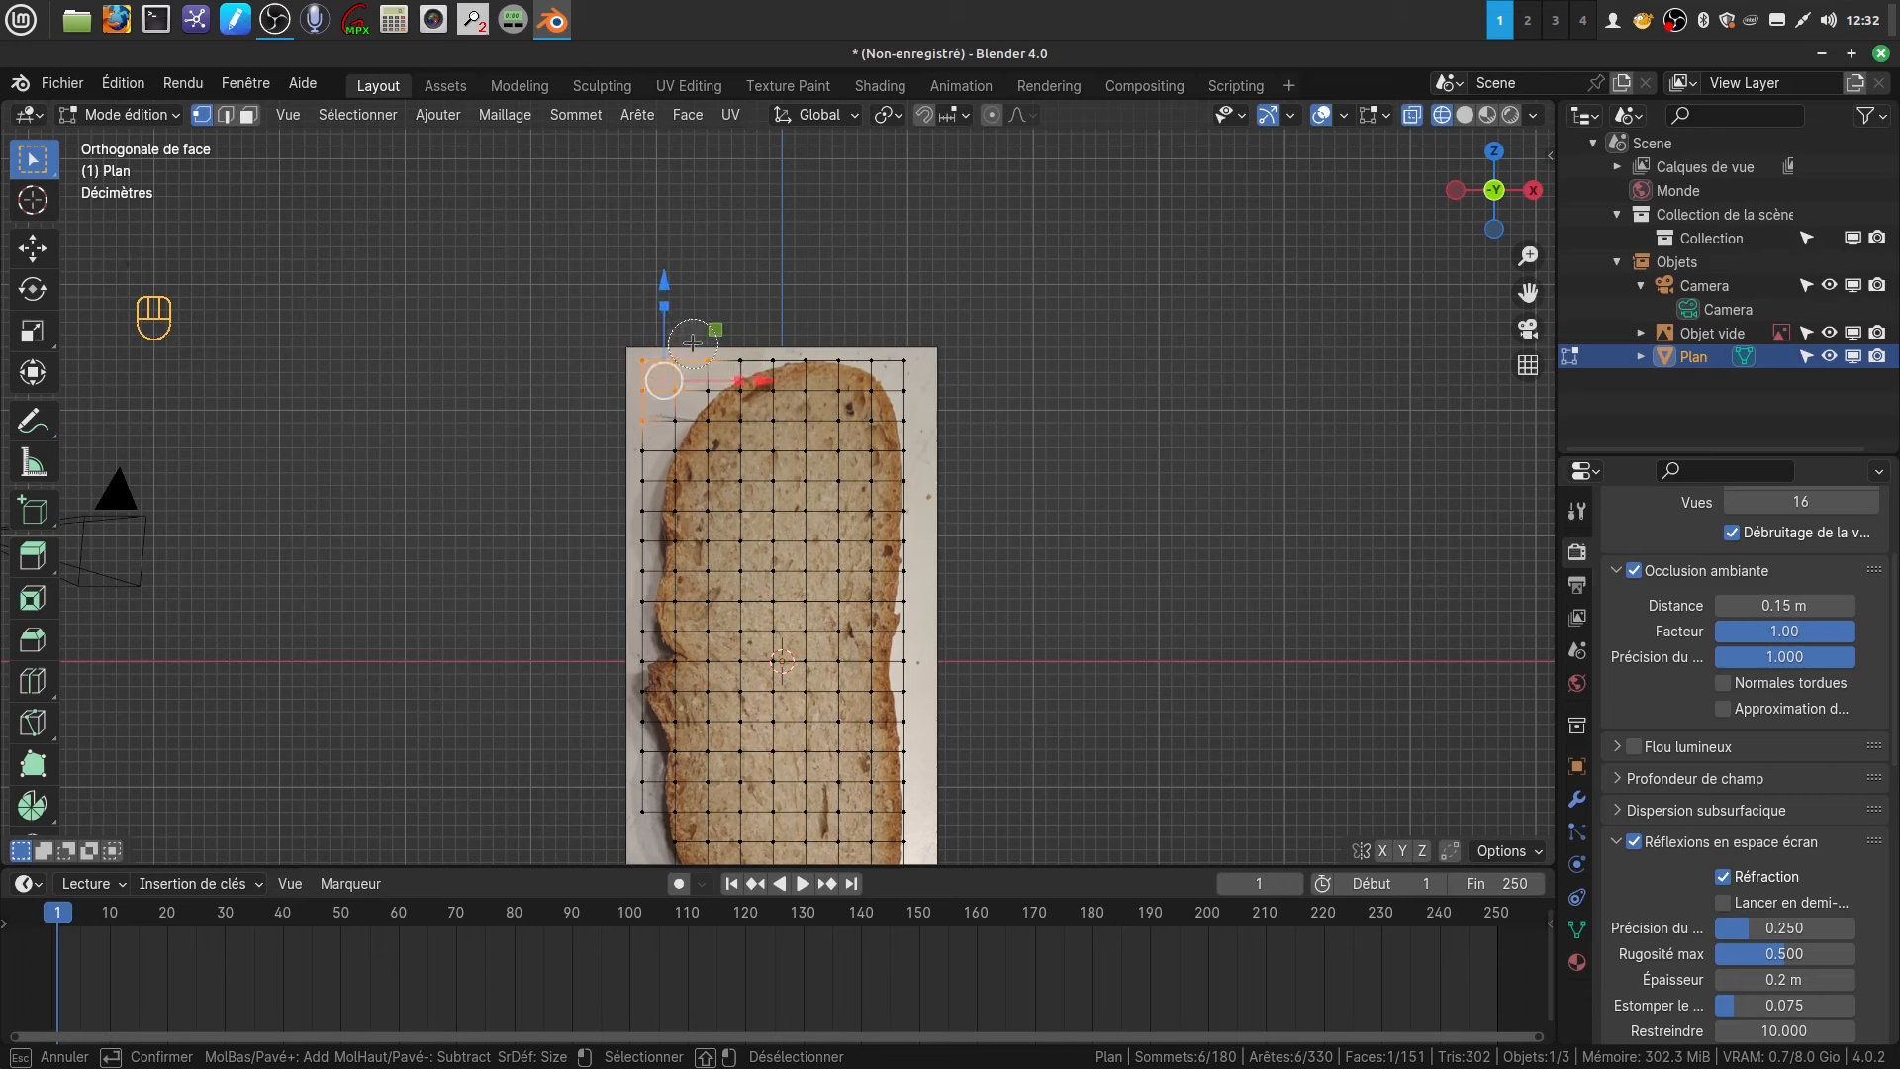
left_click(916, 349)
key("Escape")
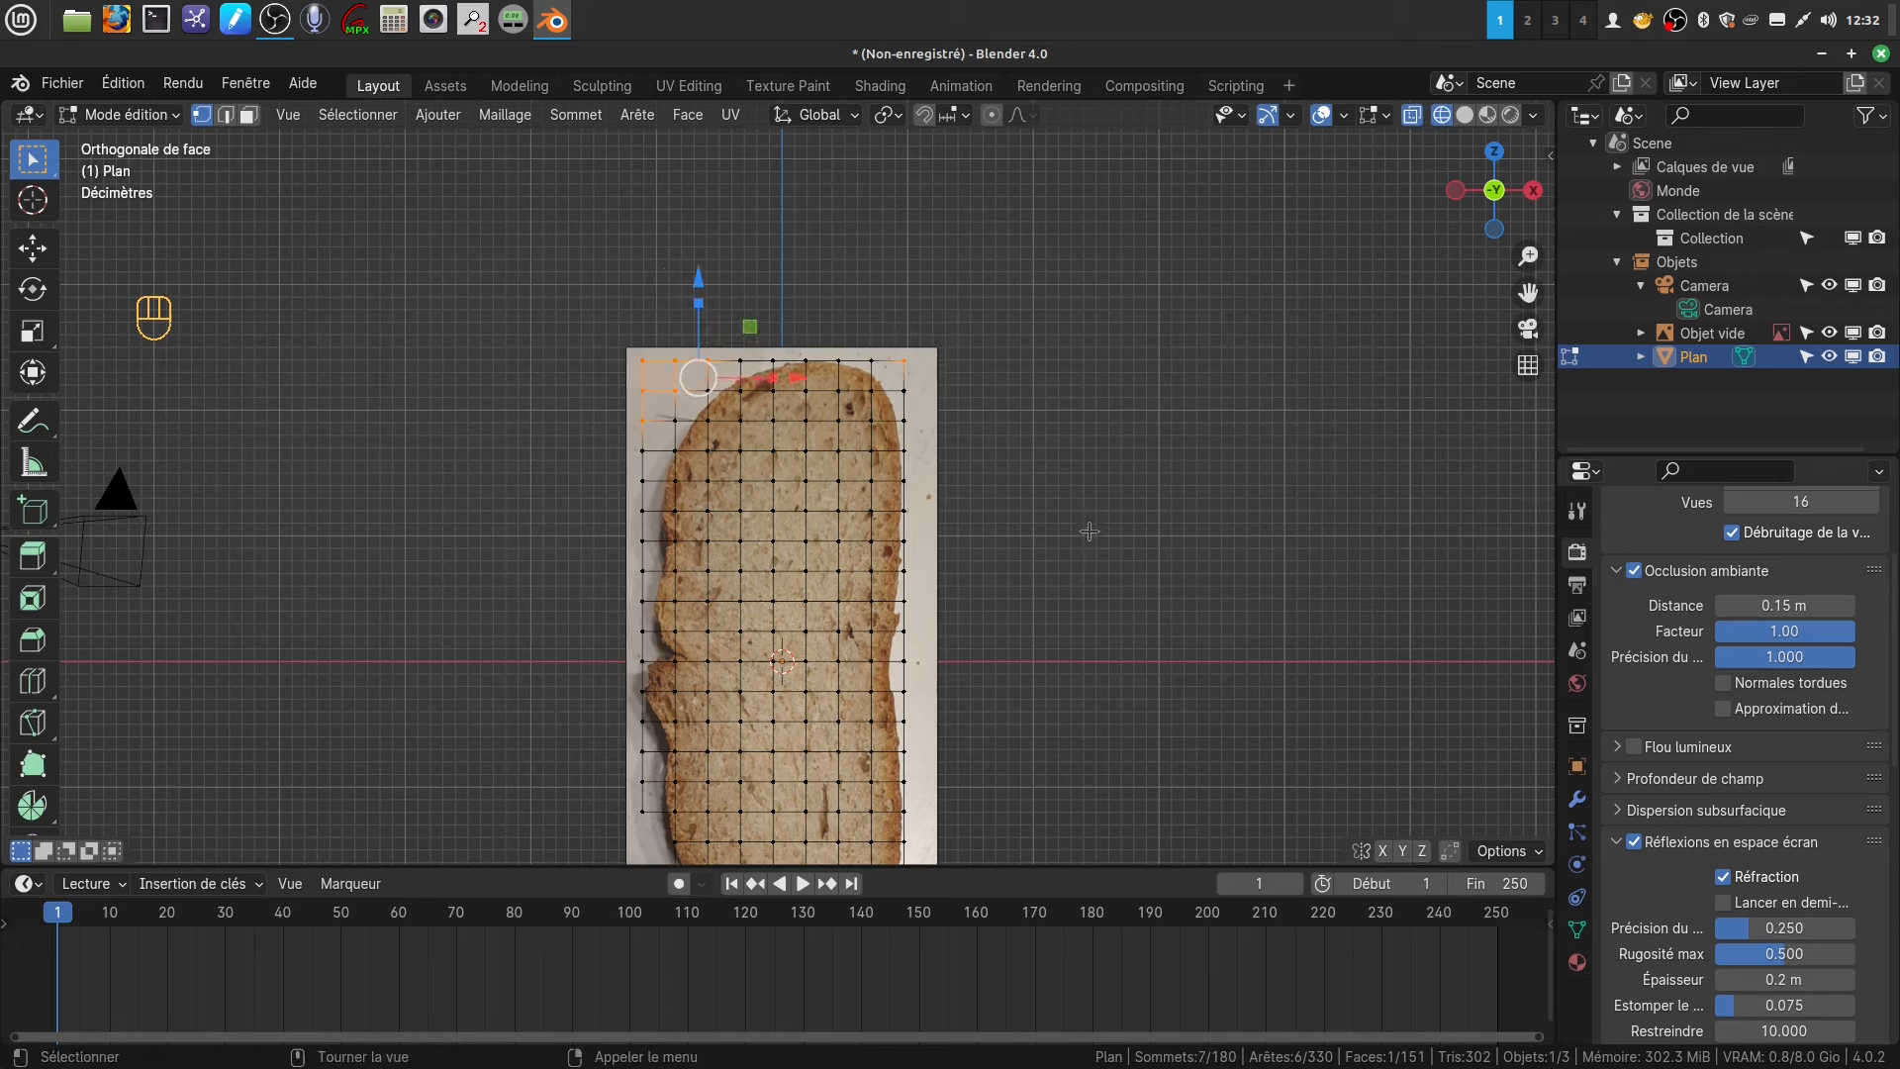
key("x")
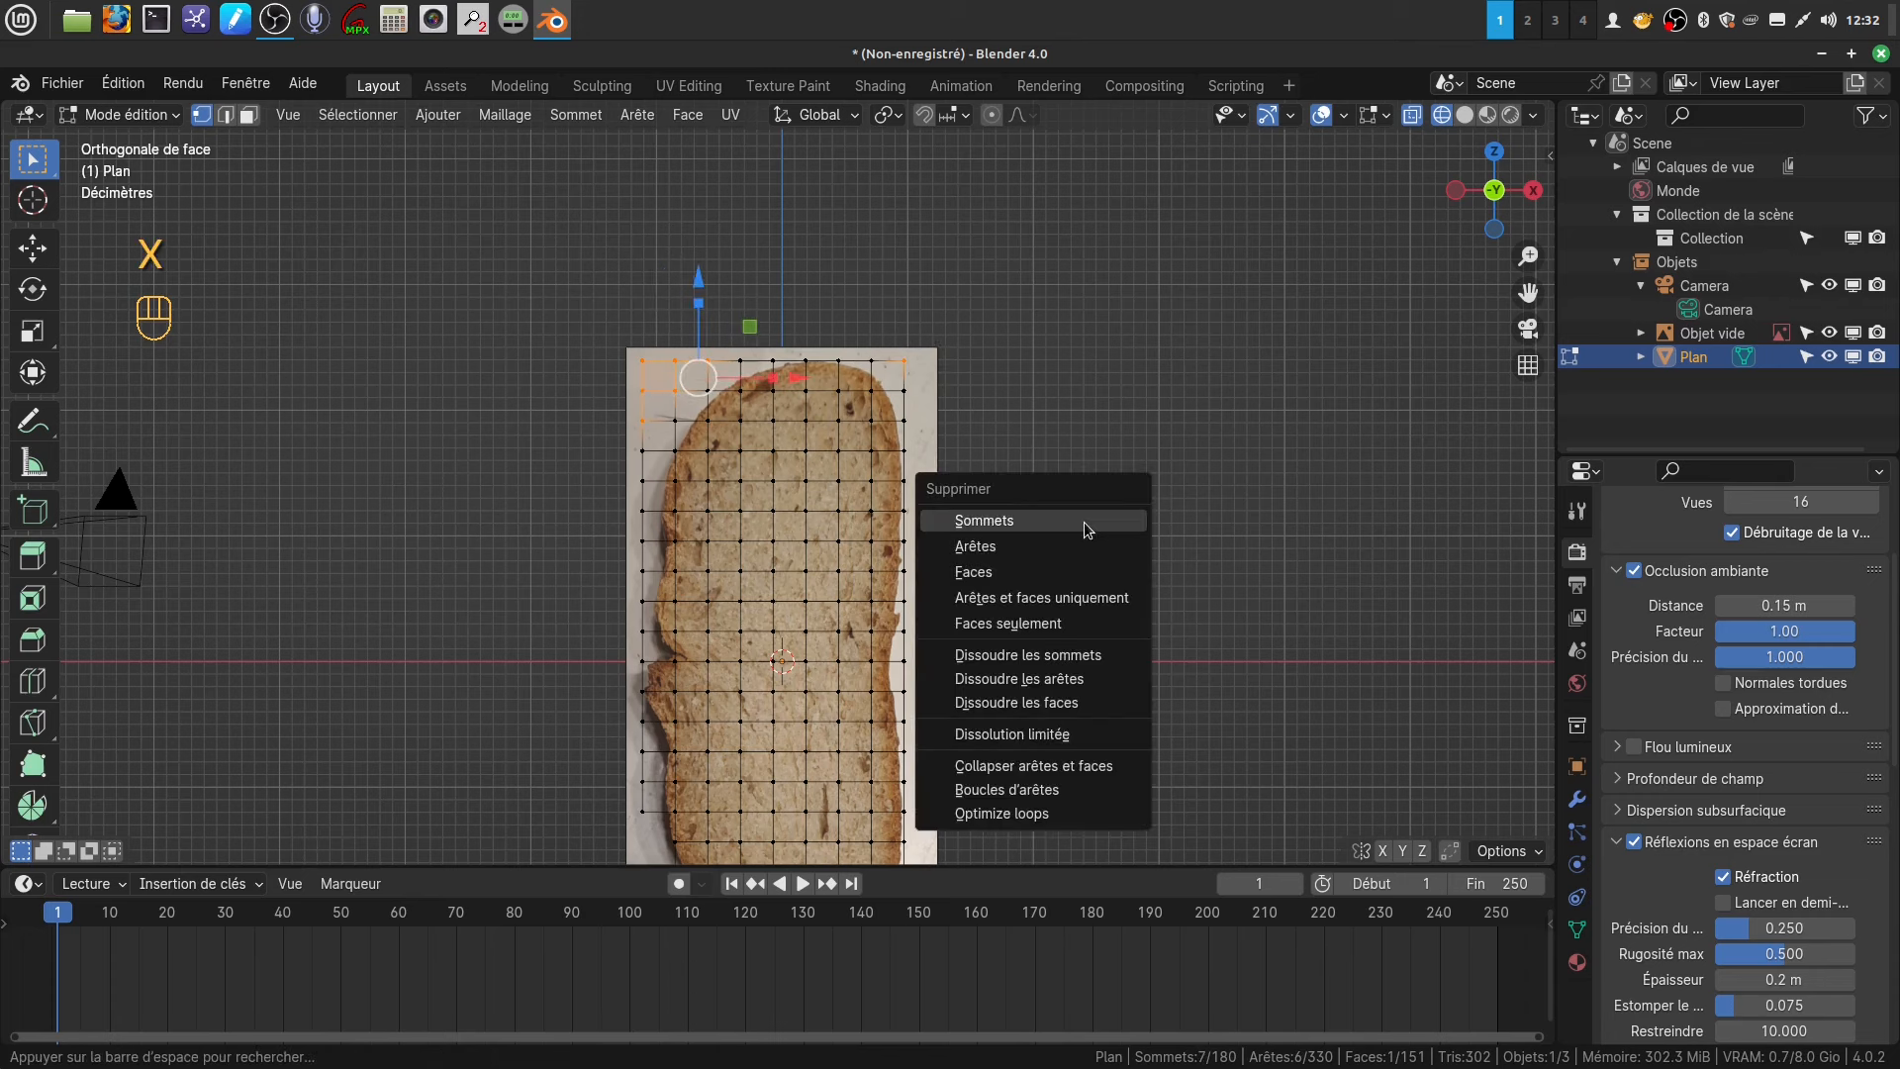
left_click(1088, 530)
- Move the two protruding vertices at the slice's lower-left curve inward onto the crust, by about 0.19 m and 0.17 m
scroll(819, 482, "down", 2)
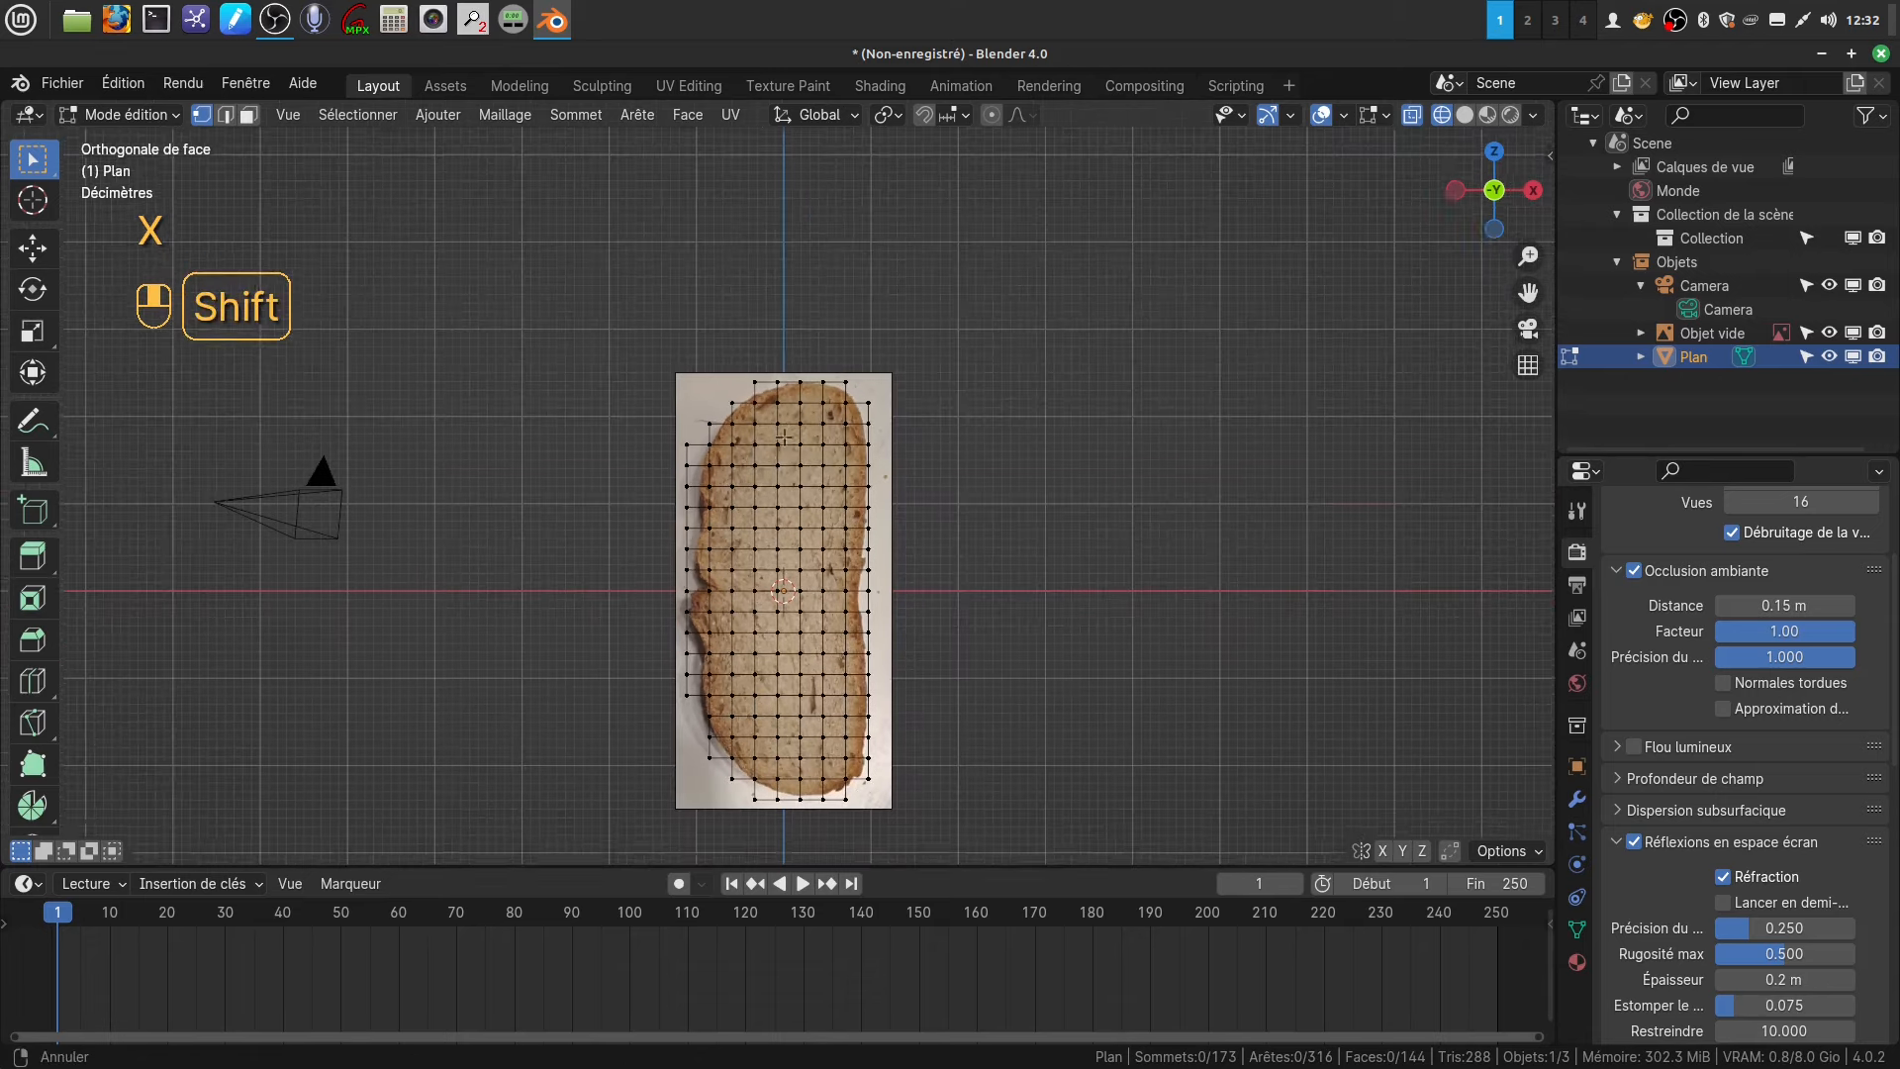
middle_click_drag(781, 560, 797, 470, "shift")
scroll(797, 471, "up", 2)
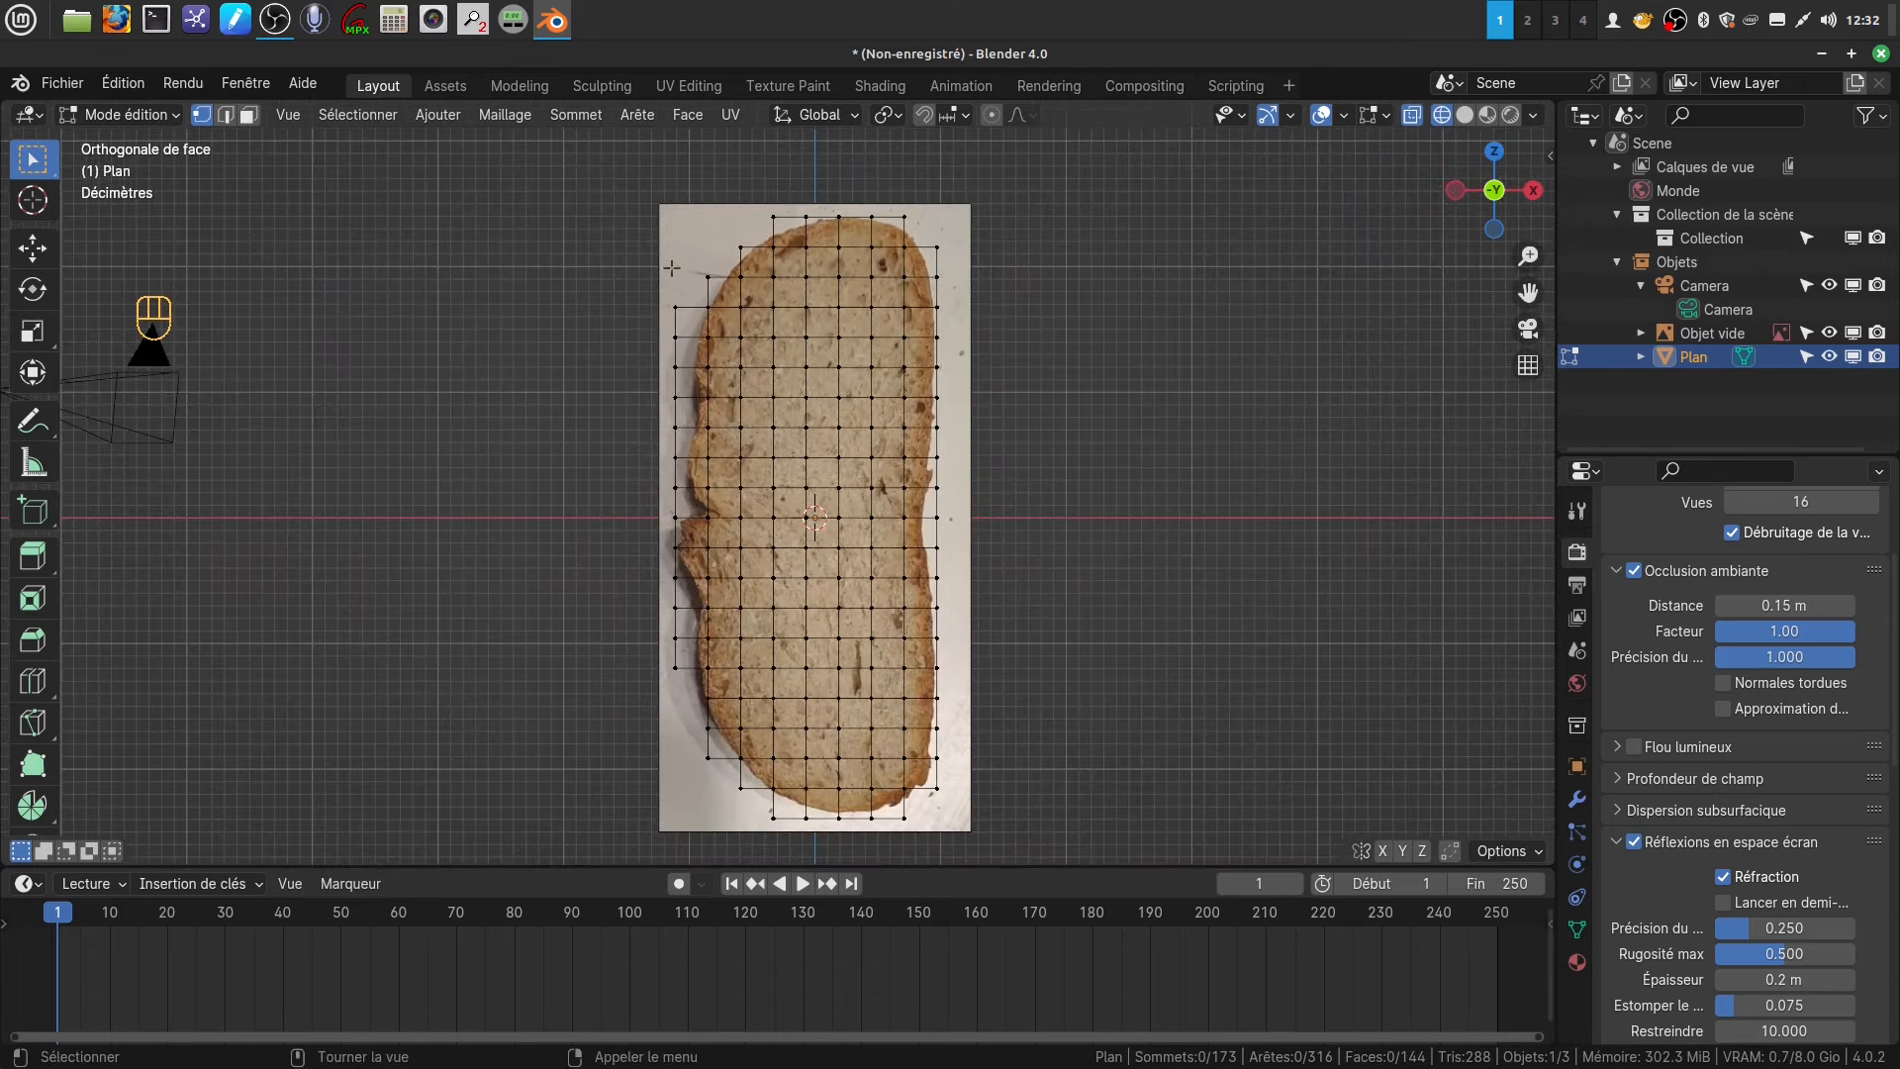
middle_click_drag(800, 543, 764, 272, "shift")
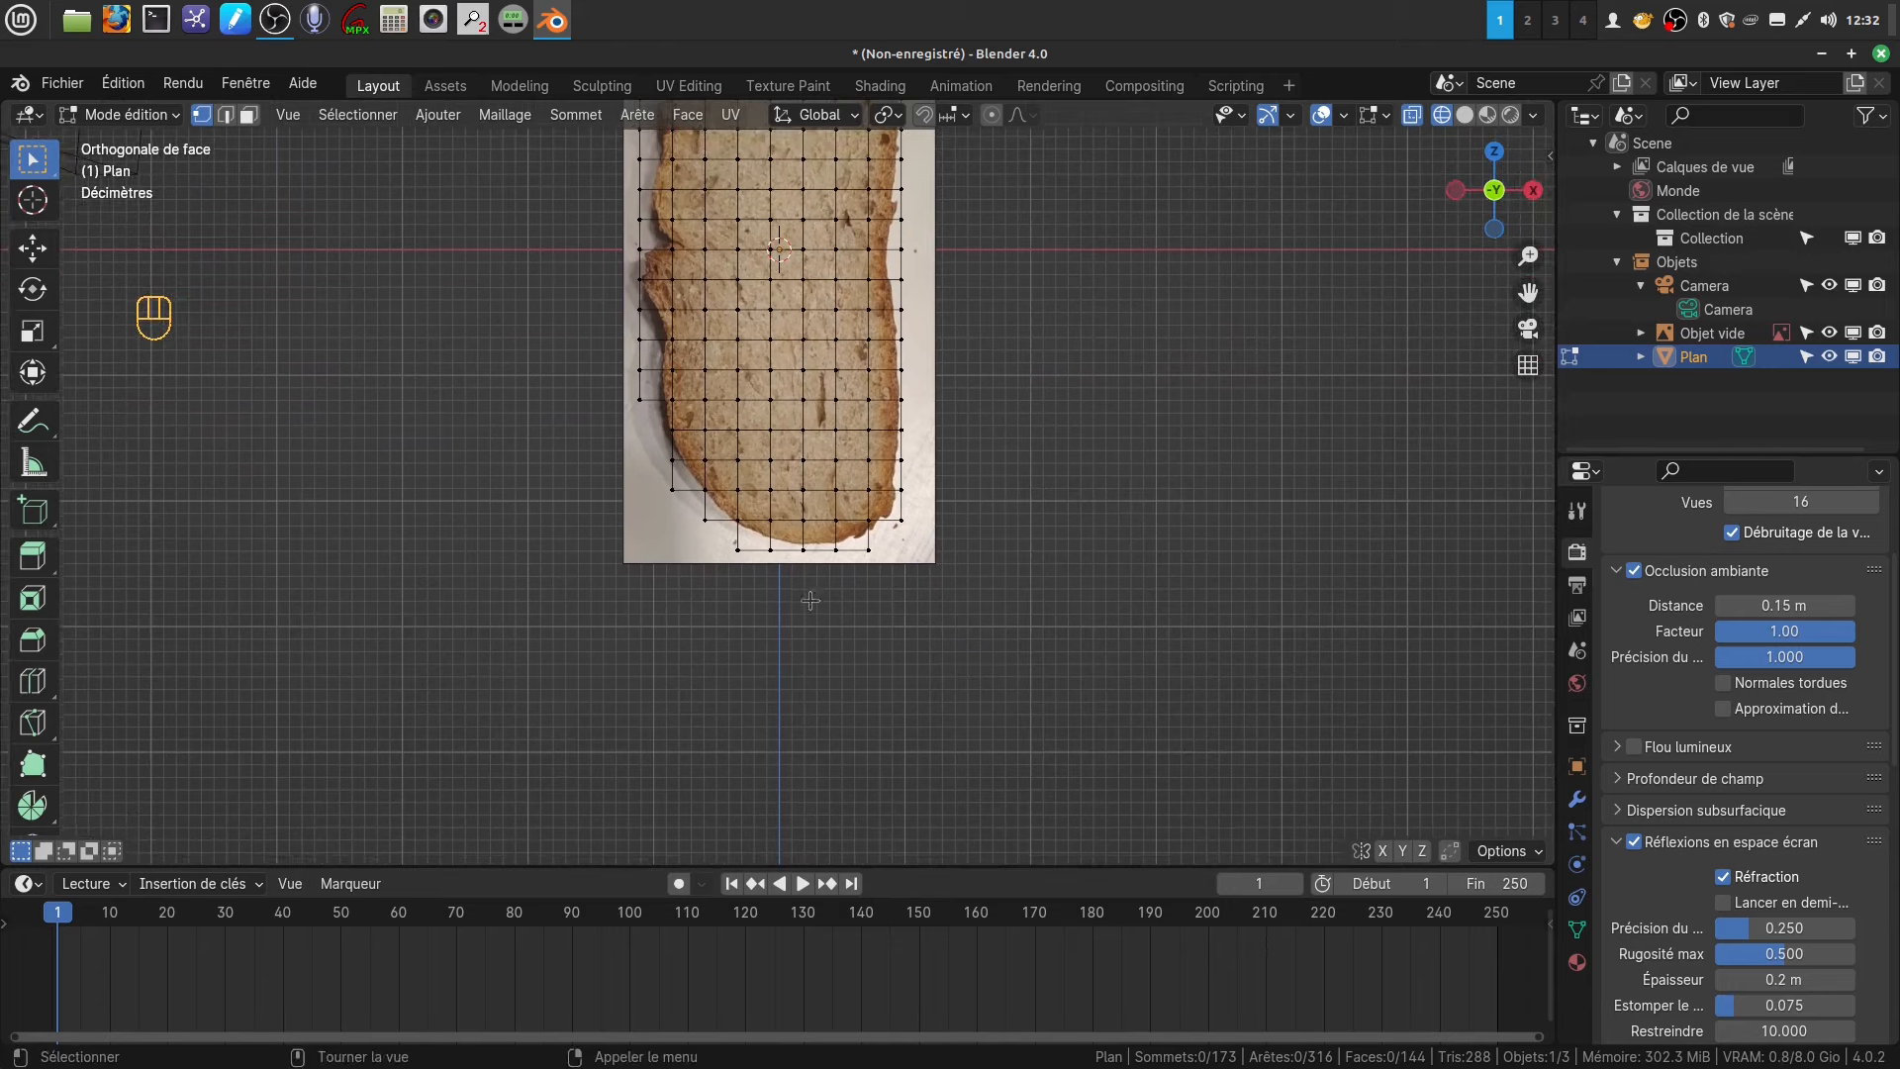
scroll(809, 598, "up", 4)
middle_click_drag(804, 533, 918, 584, "shift")
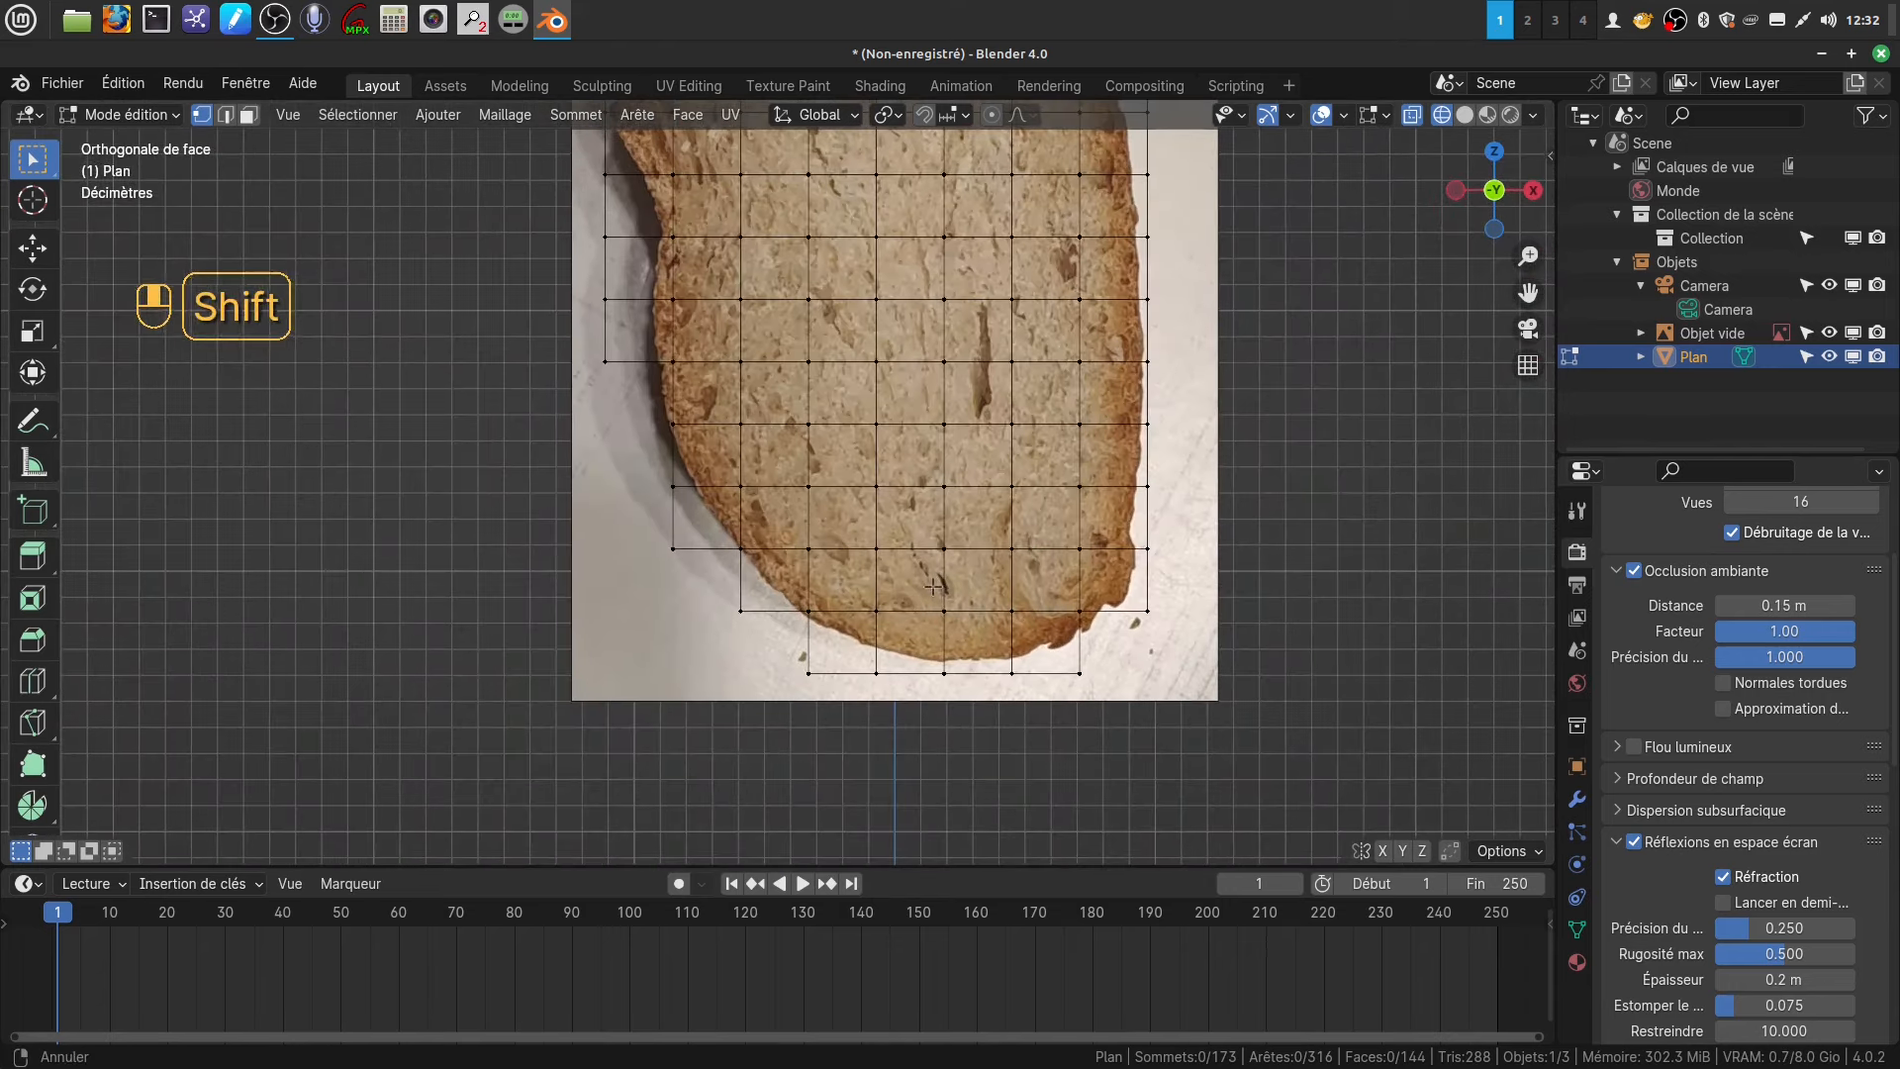
left_click(675, 549)
key("g")
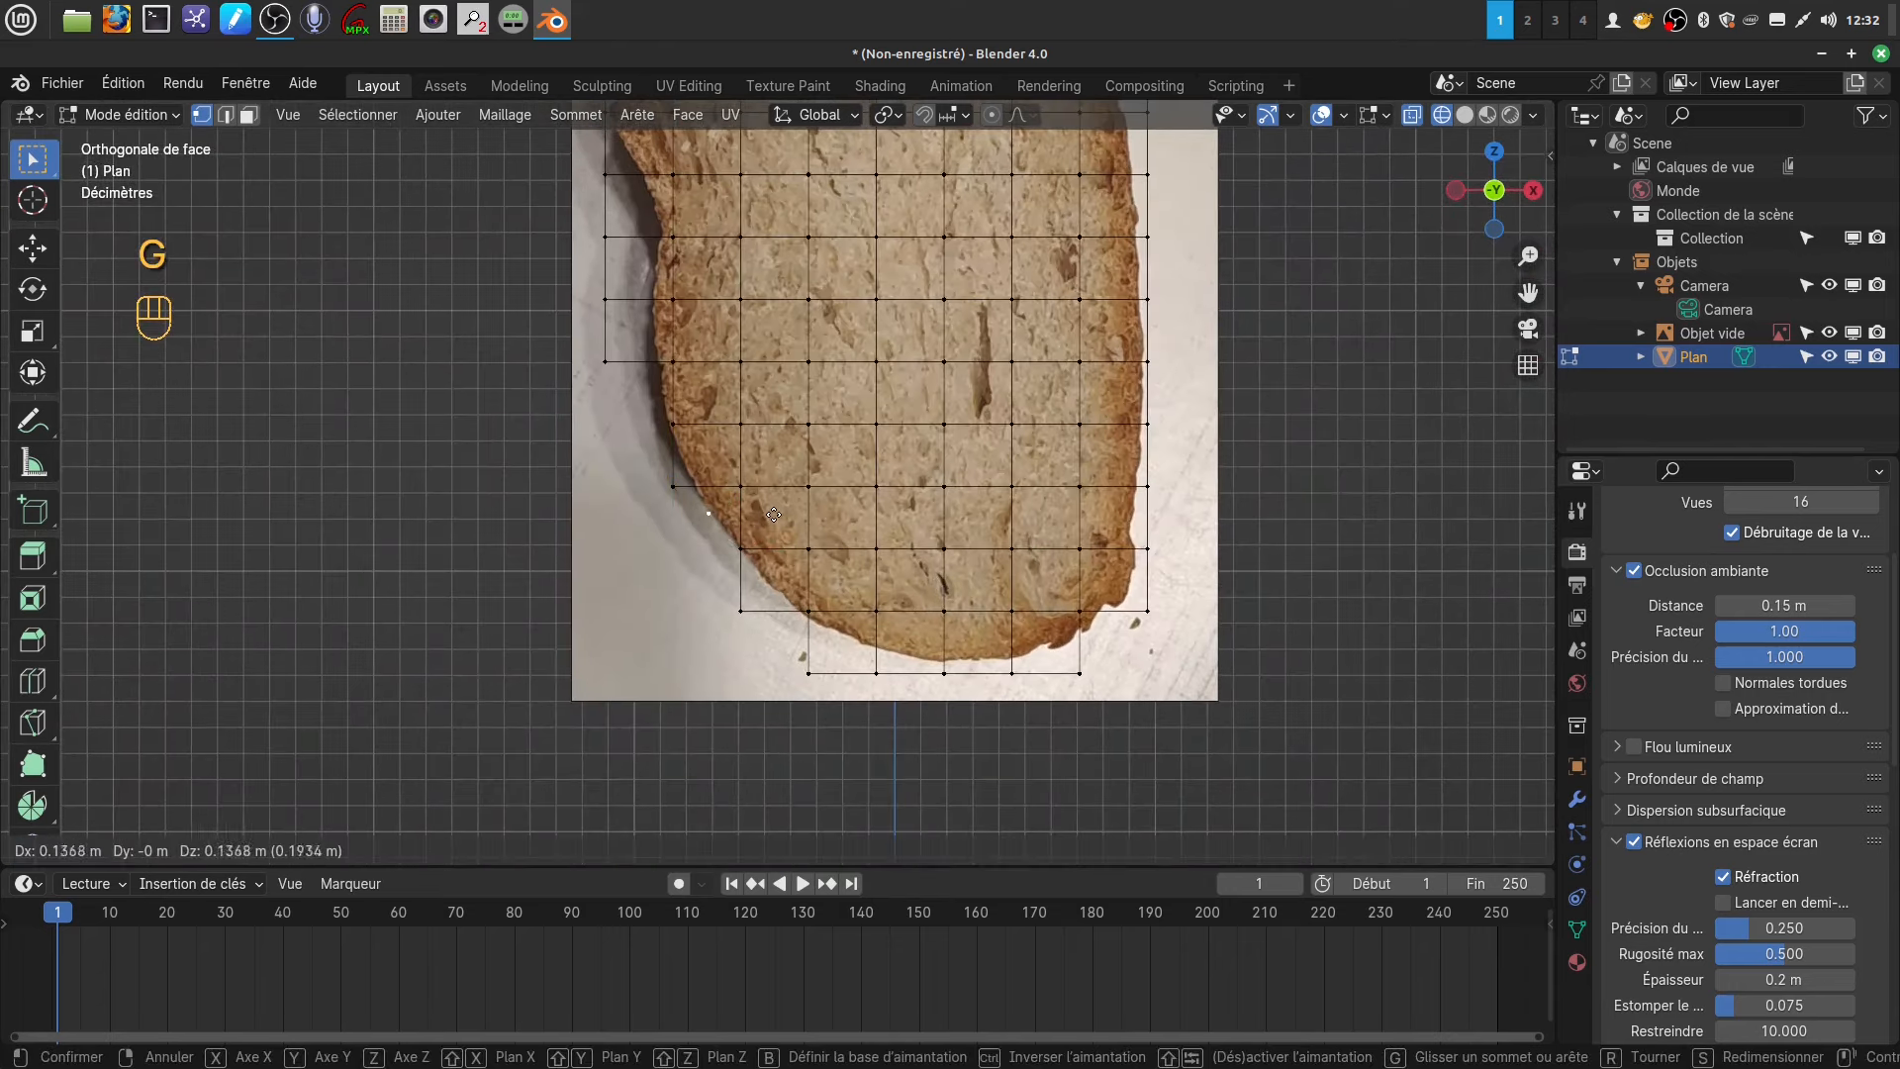
left_click(776, 515)
left_click(741, 611)
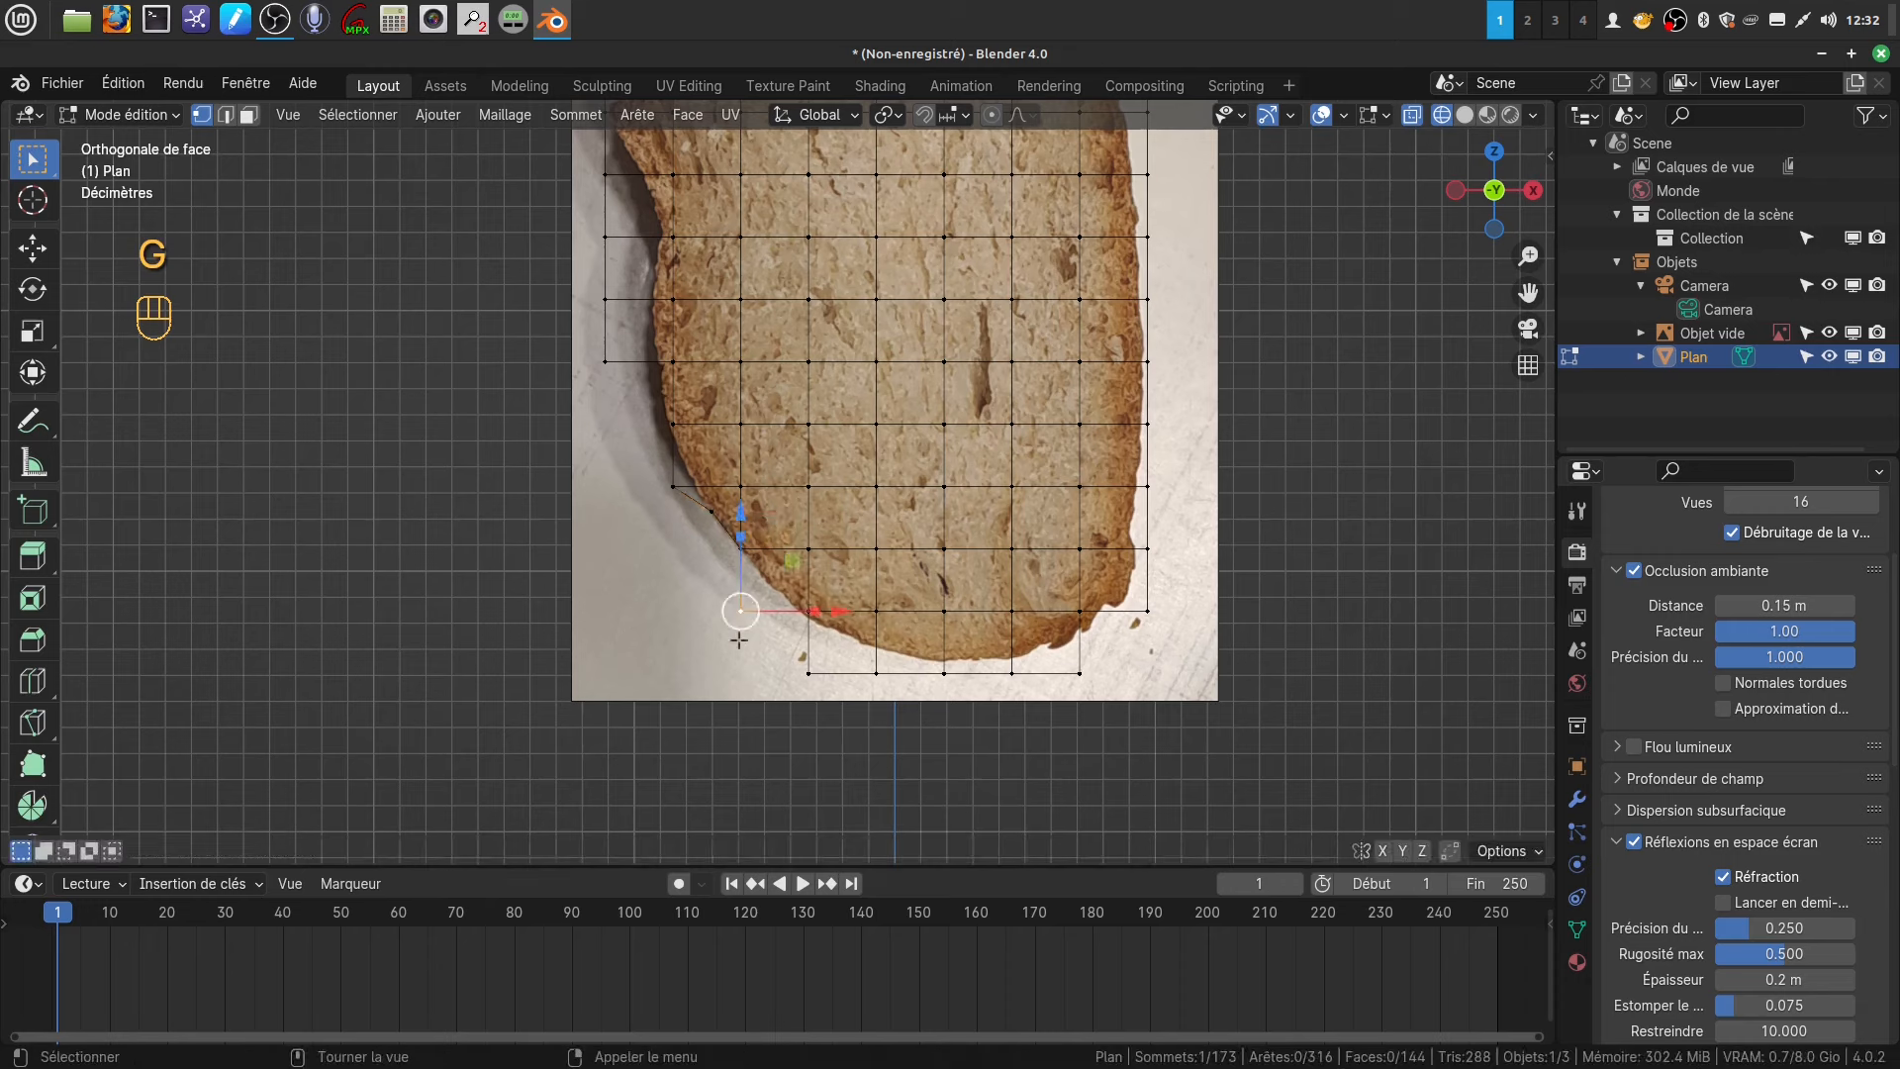
key("g")
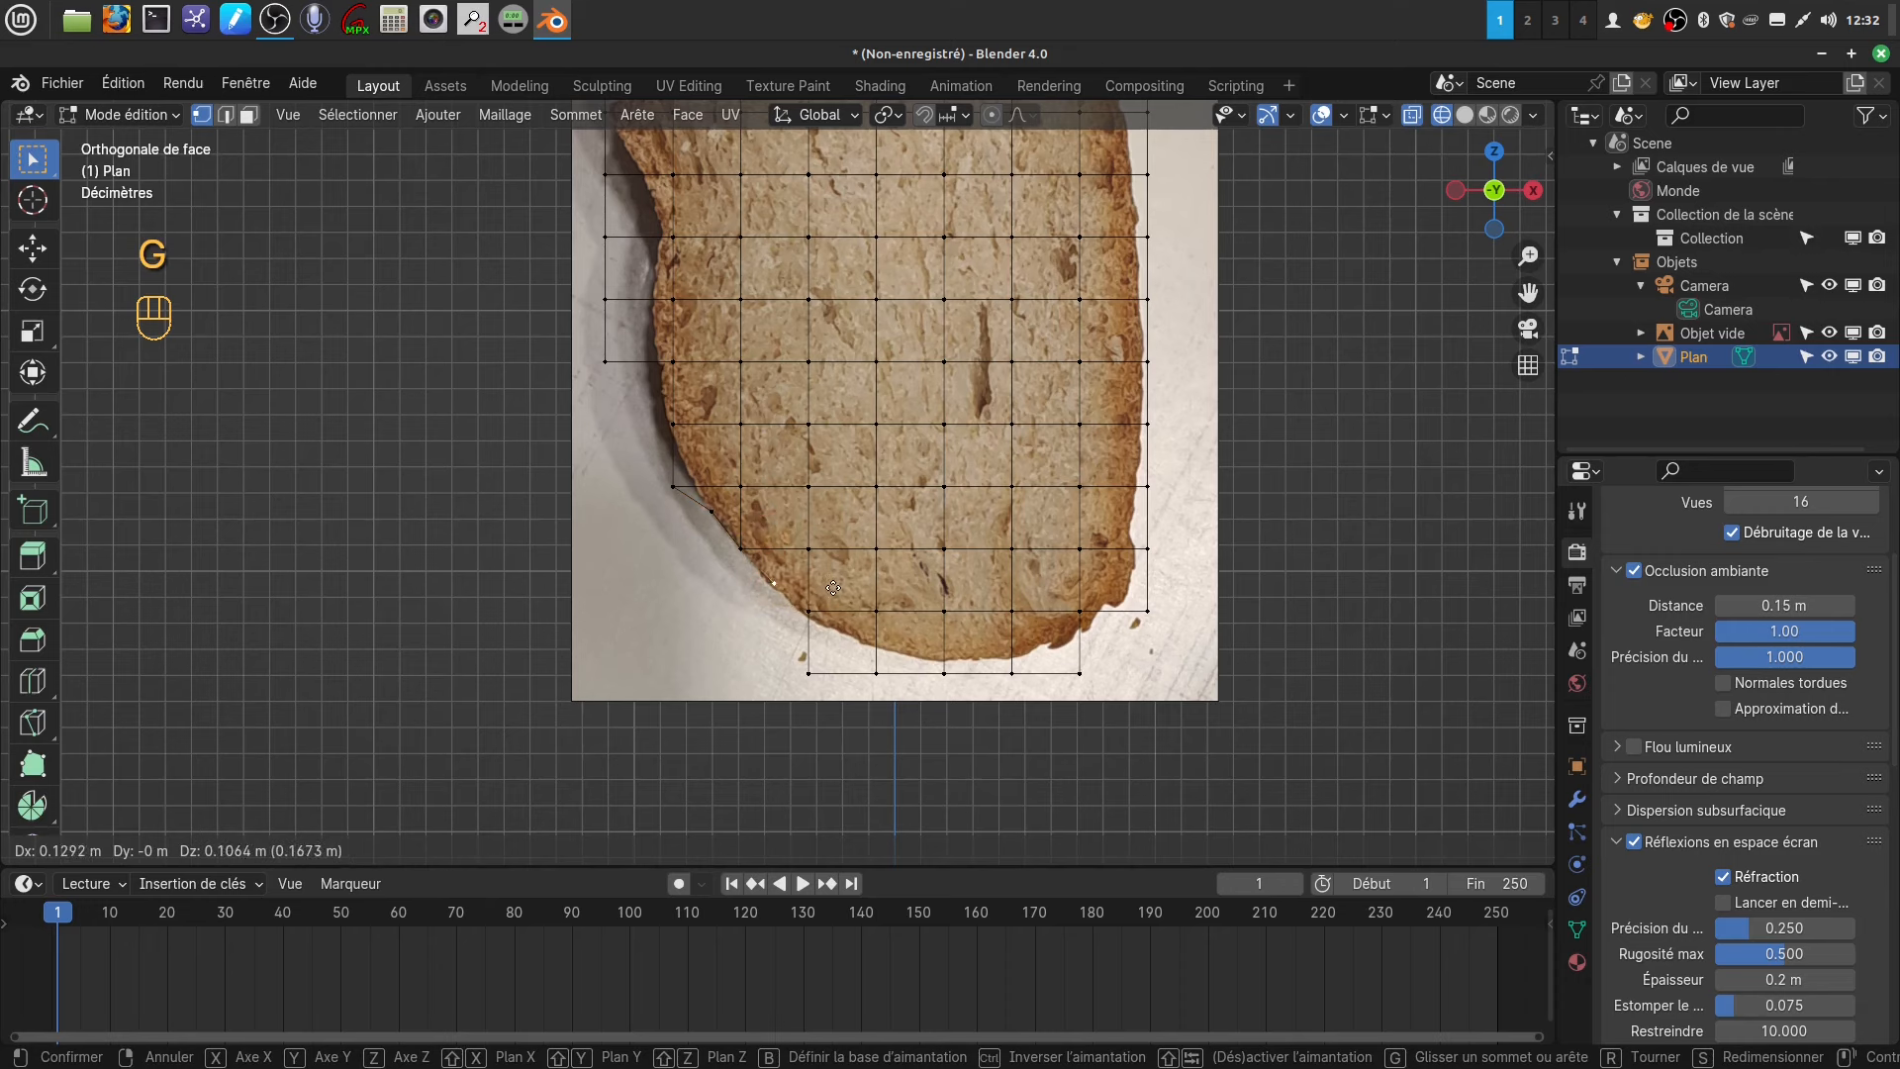
left_click(831, 591)
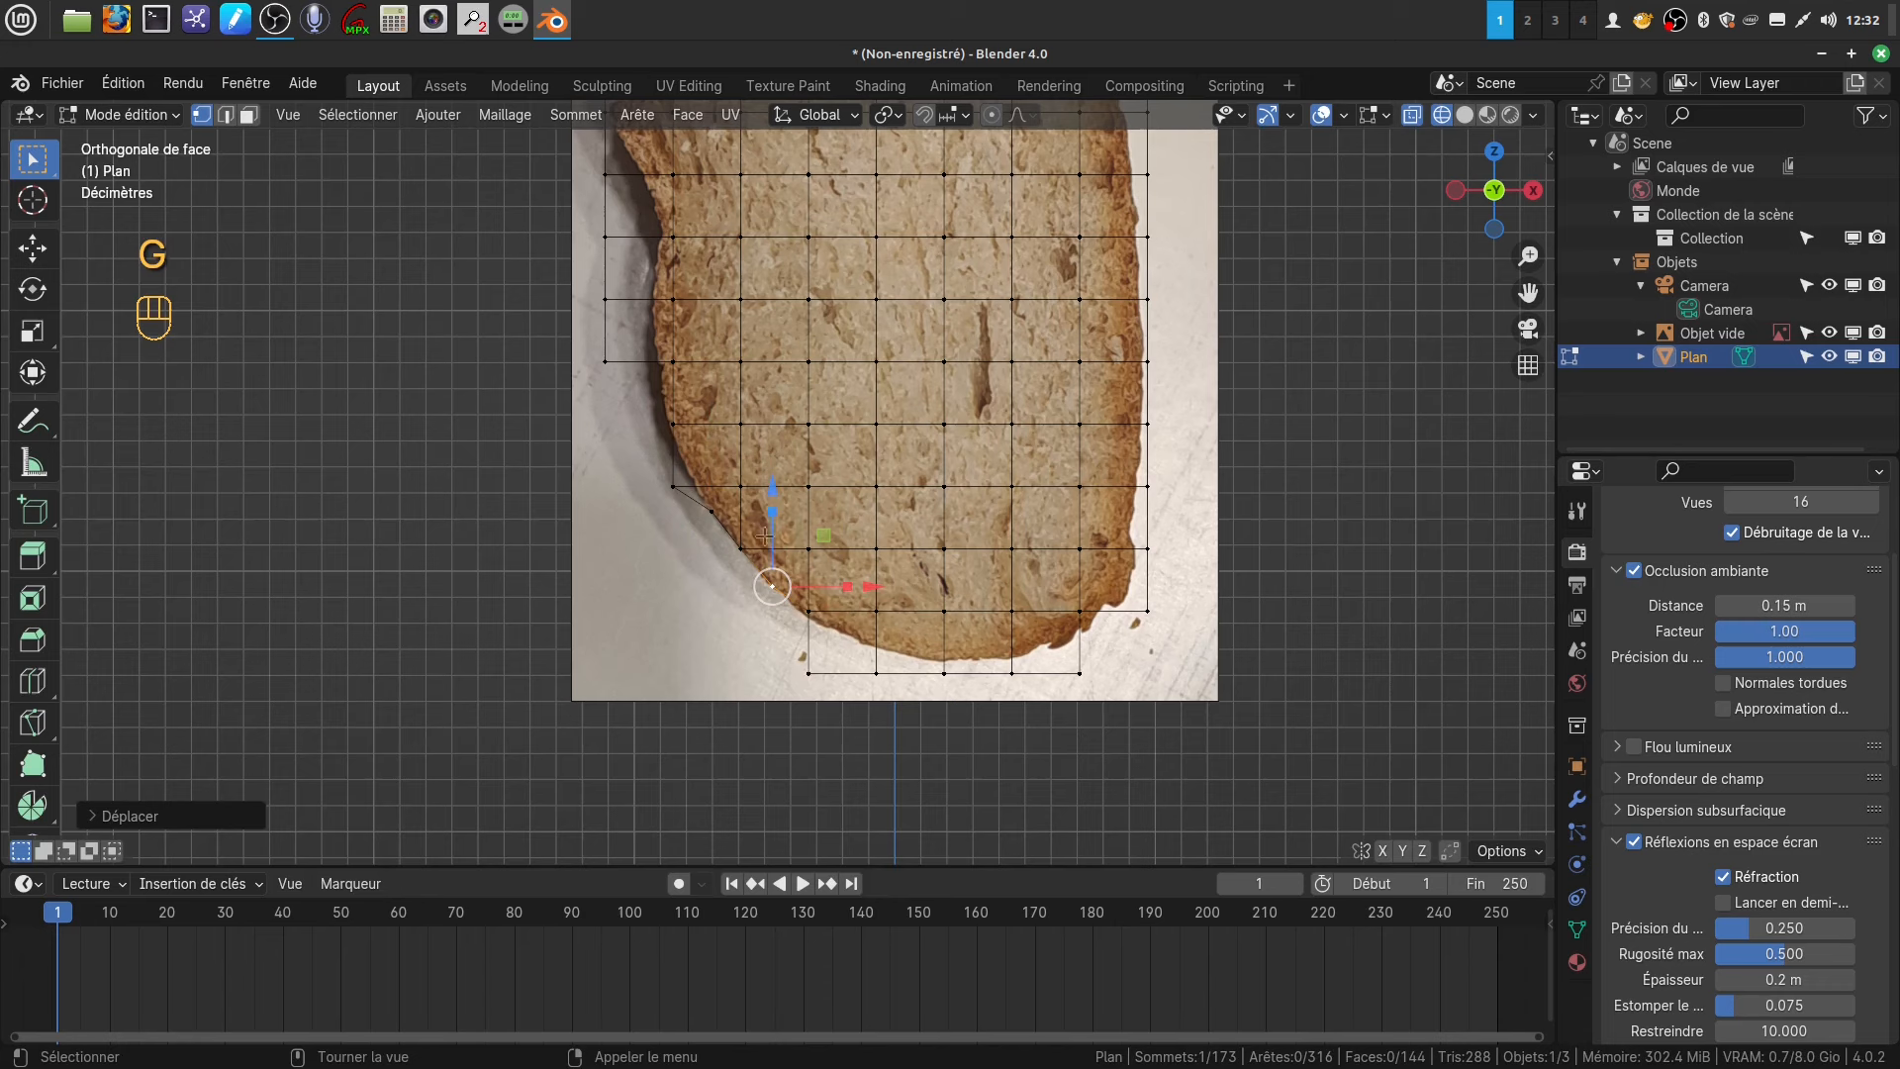
- Move the three lowest stray vertices along the slice's lower left side onto the crust outline
left_click(672, 487)
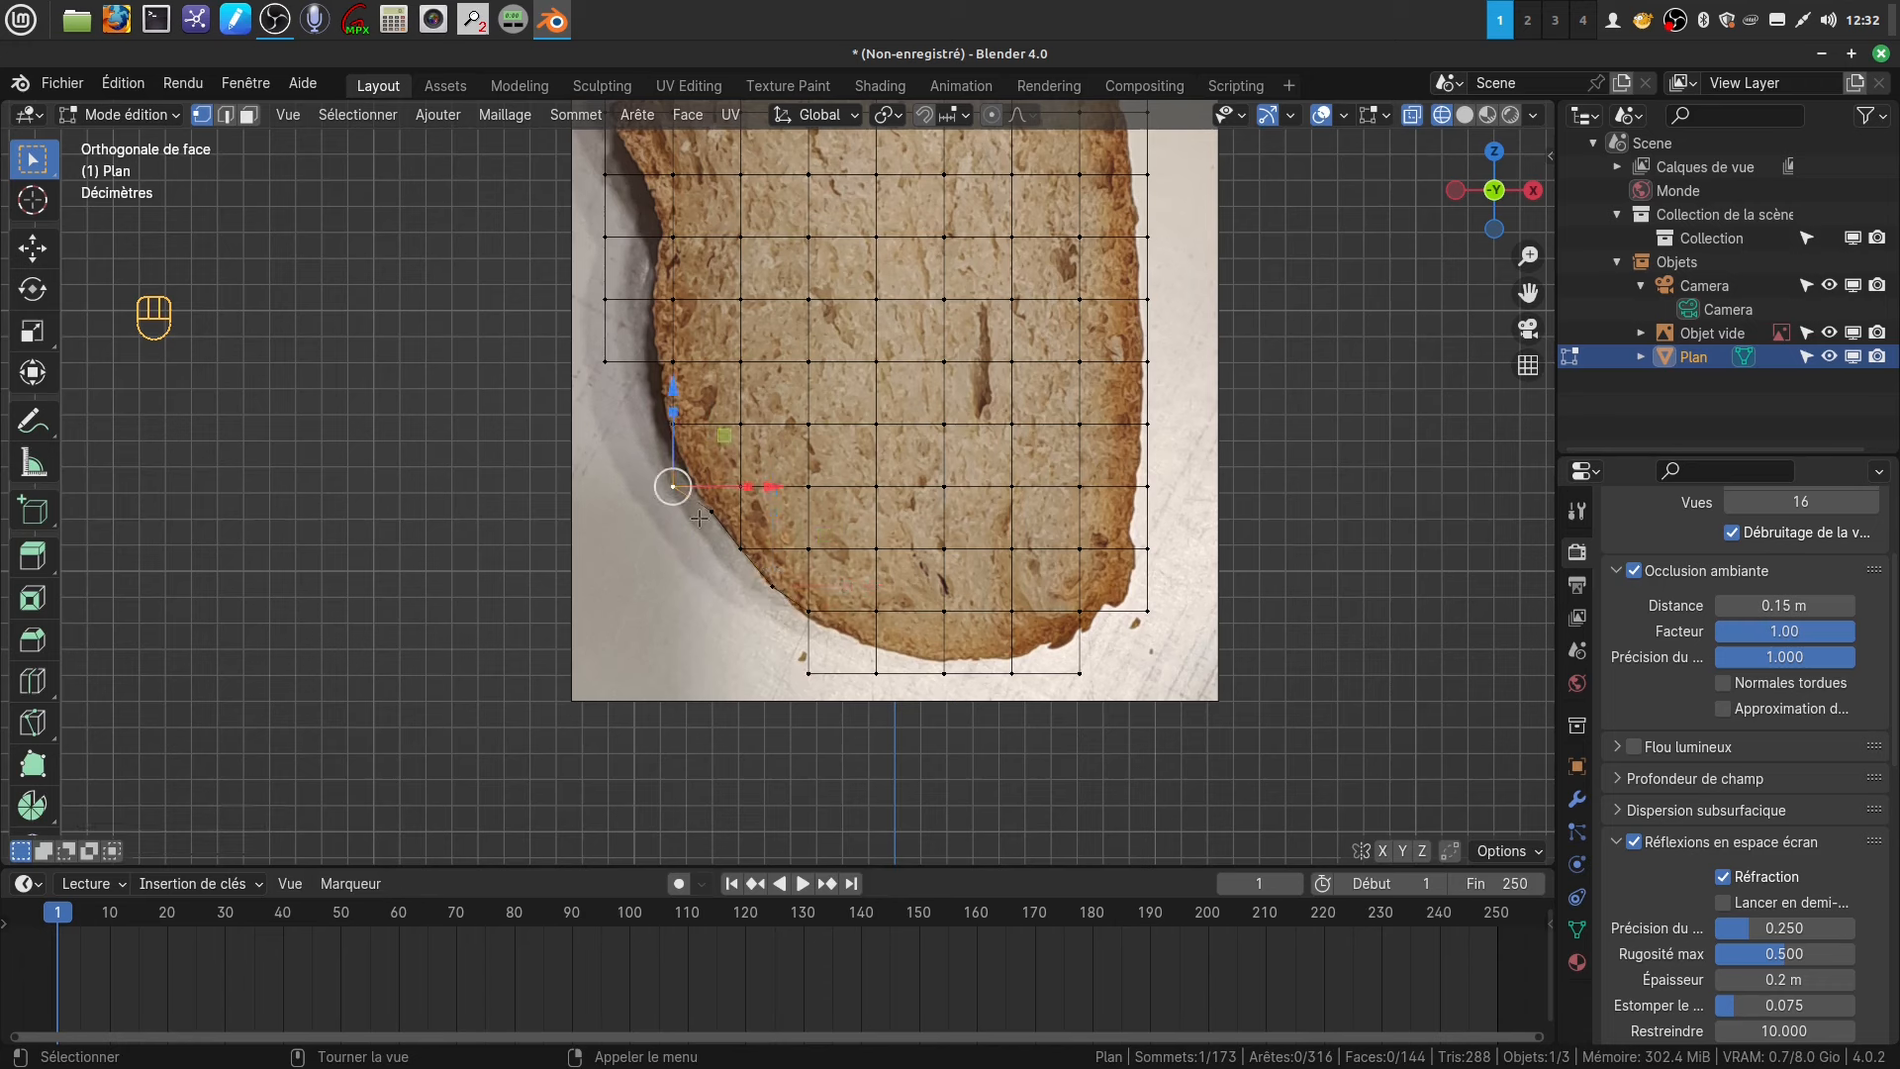
key("g")
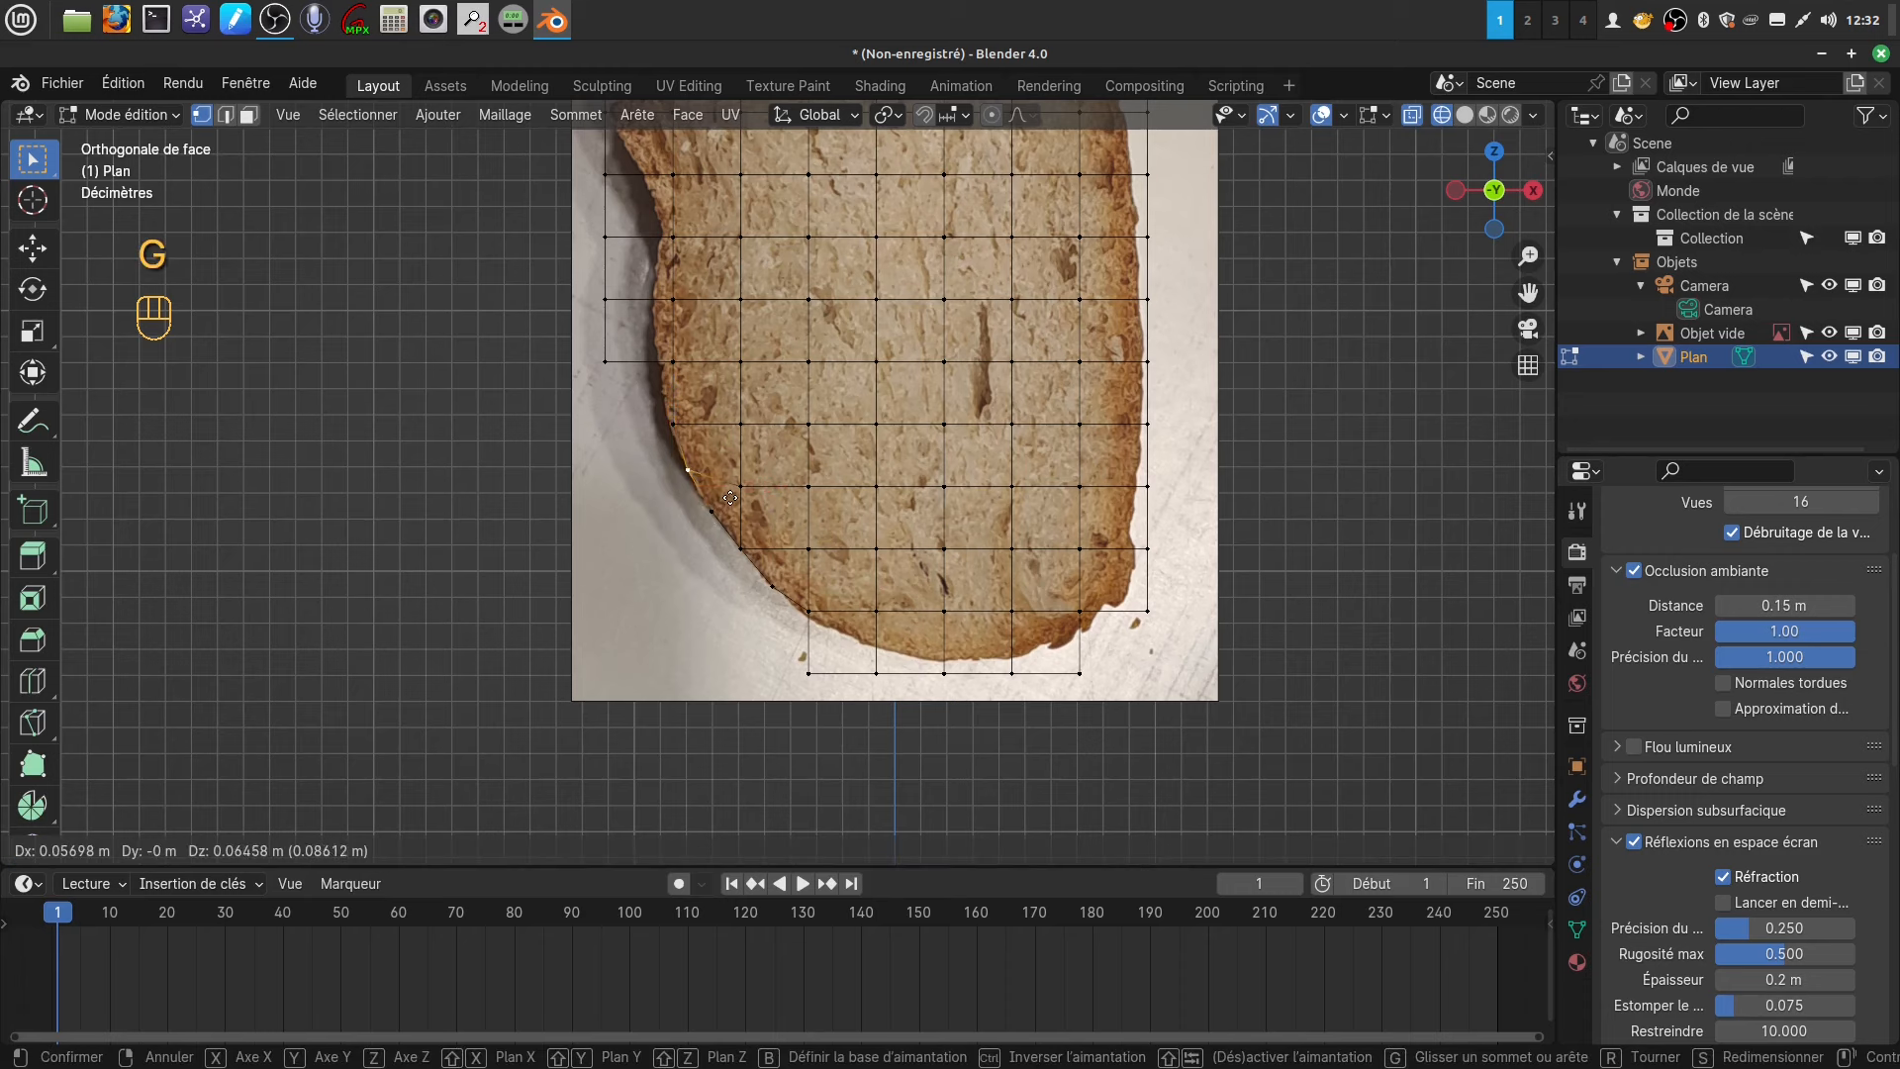
left_click(728, 496)
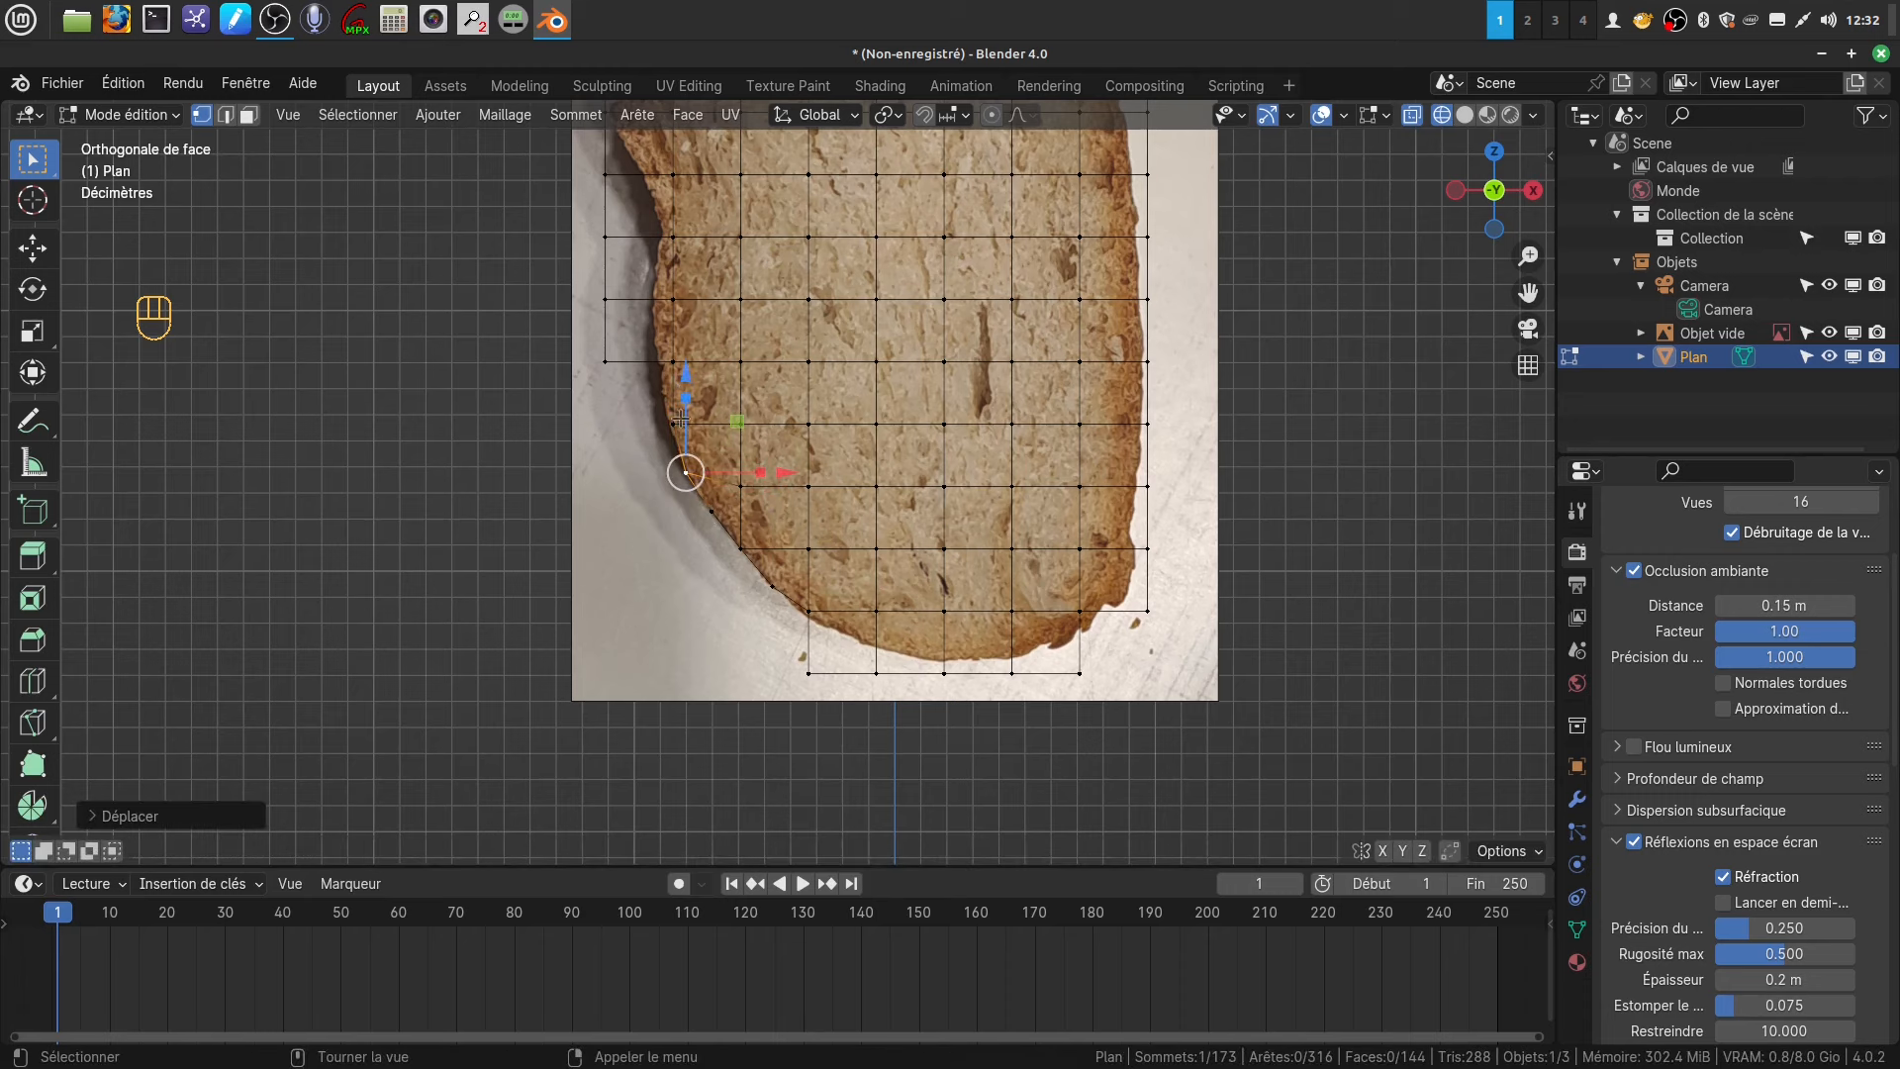
left_click(669, 360)
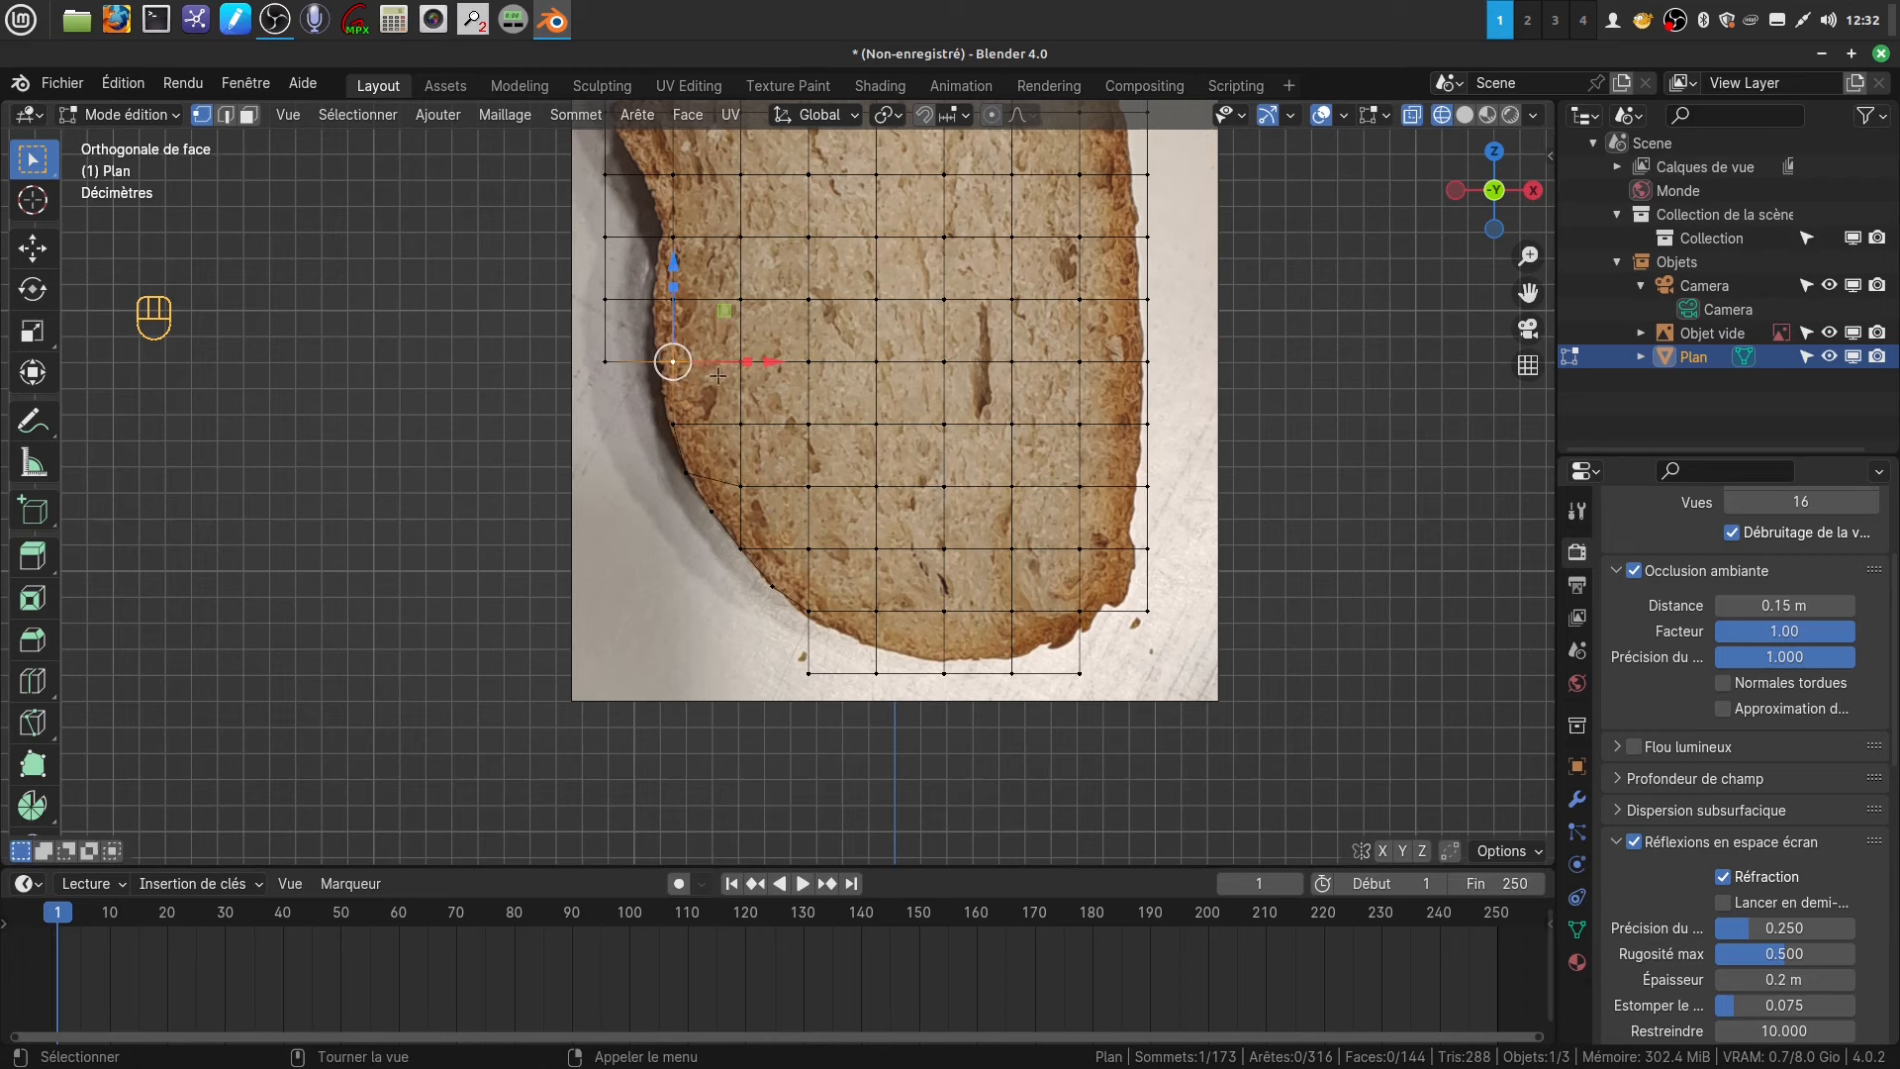
key("g")
left_click(711, 407)
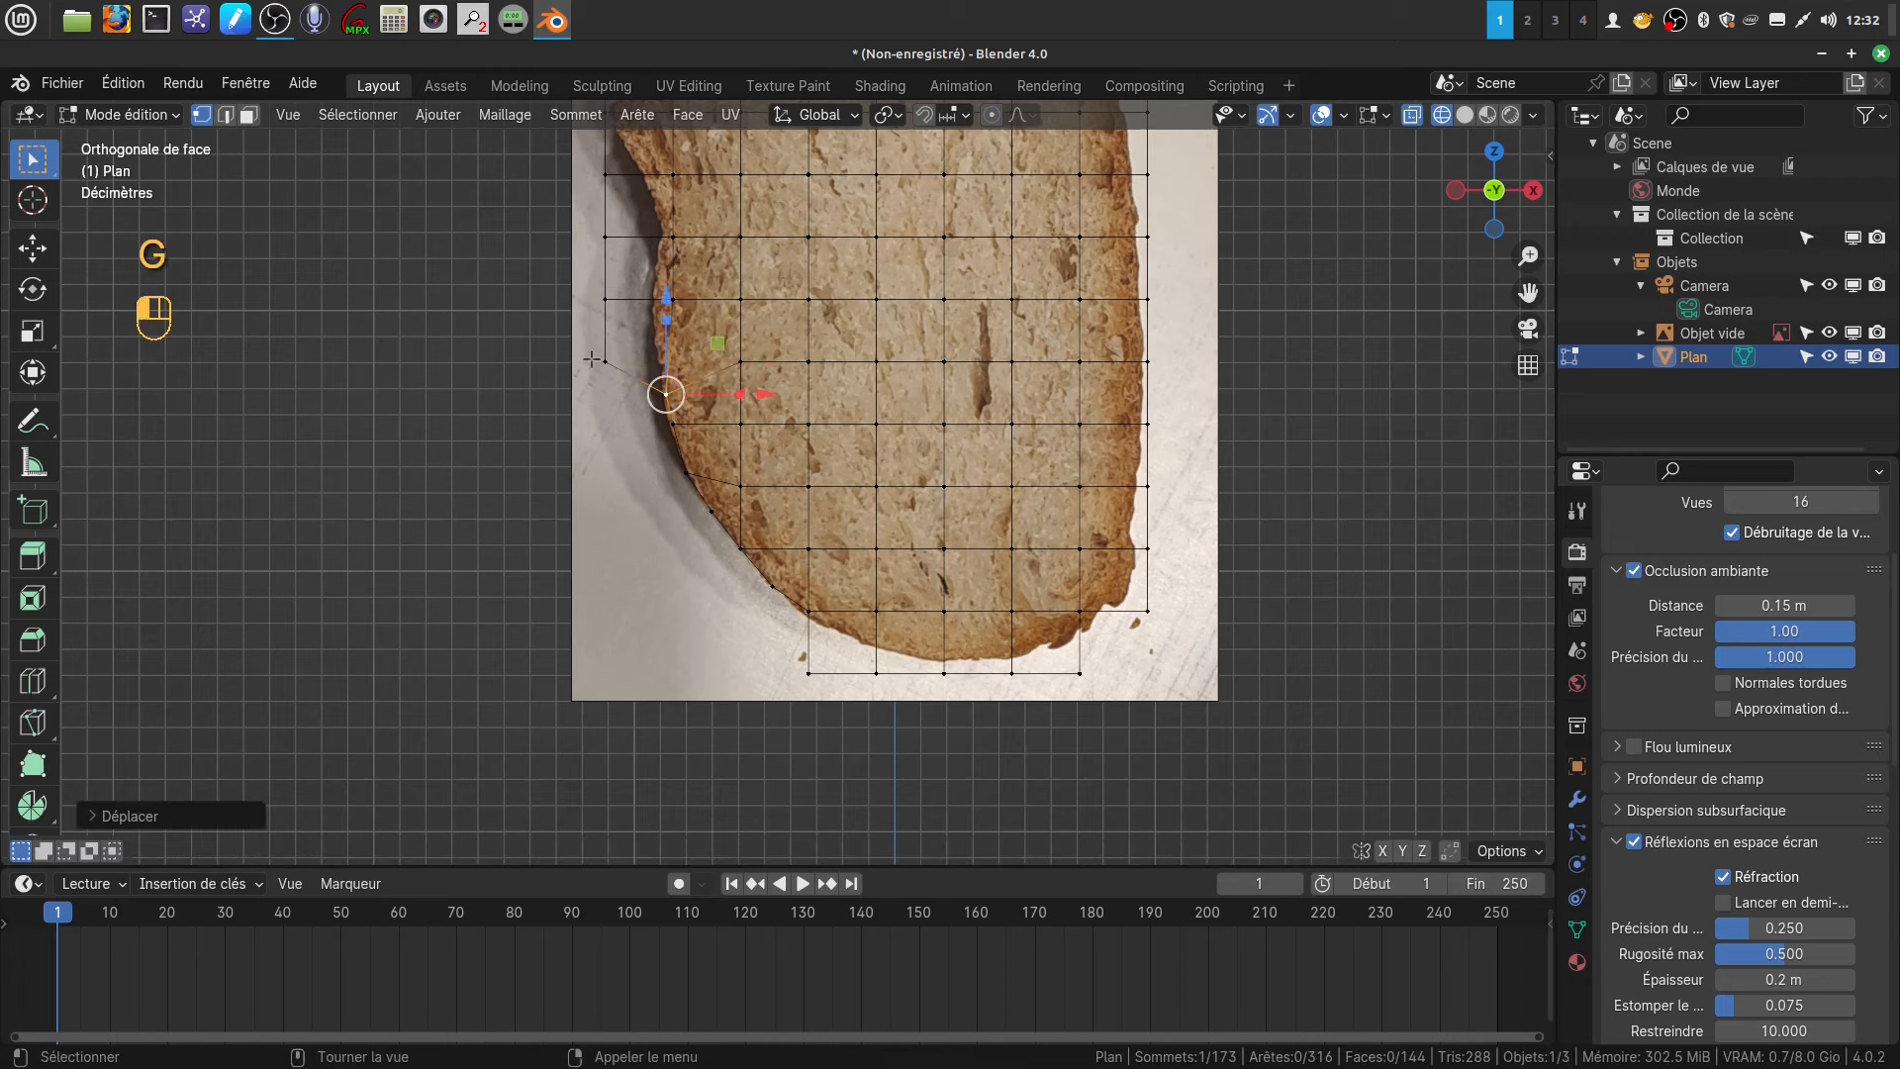
left_click(611, 365)
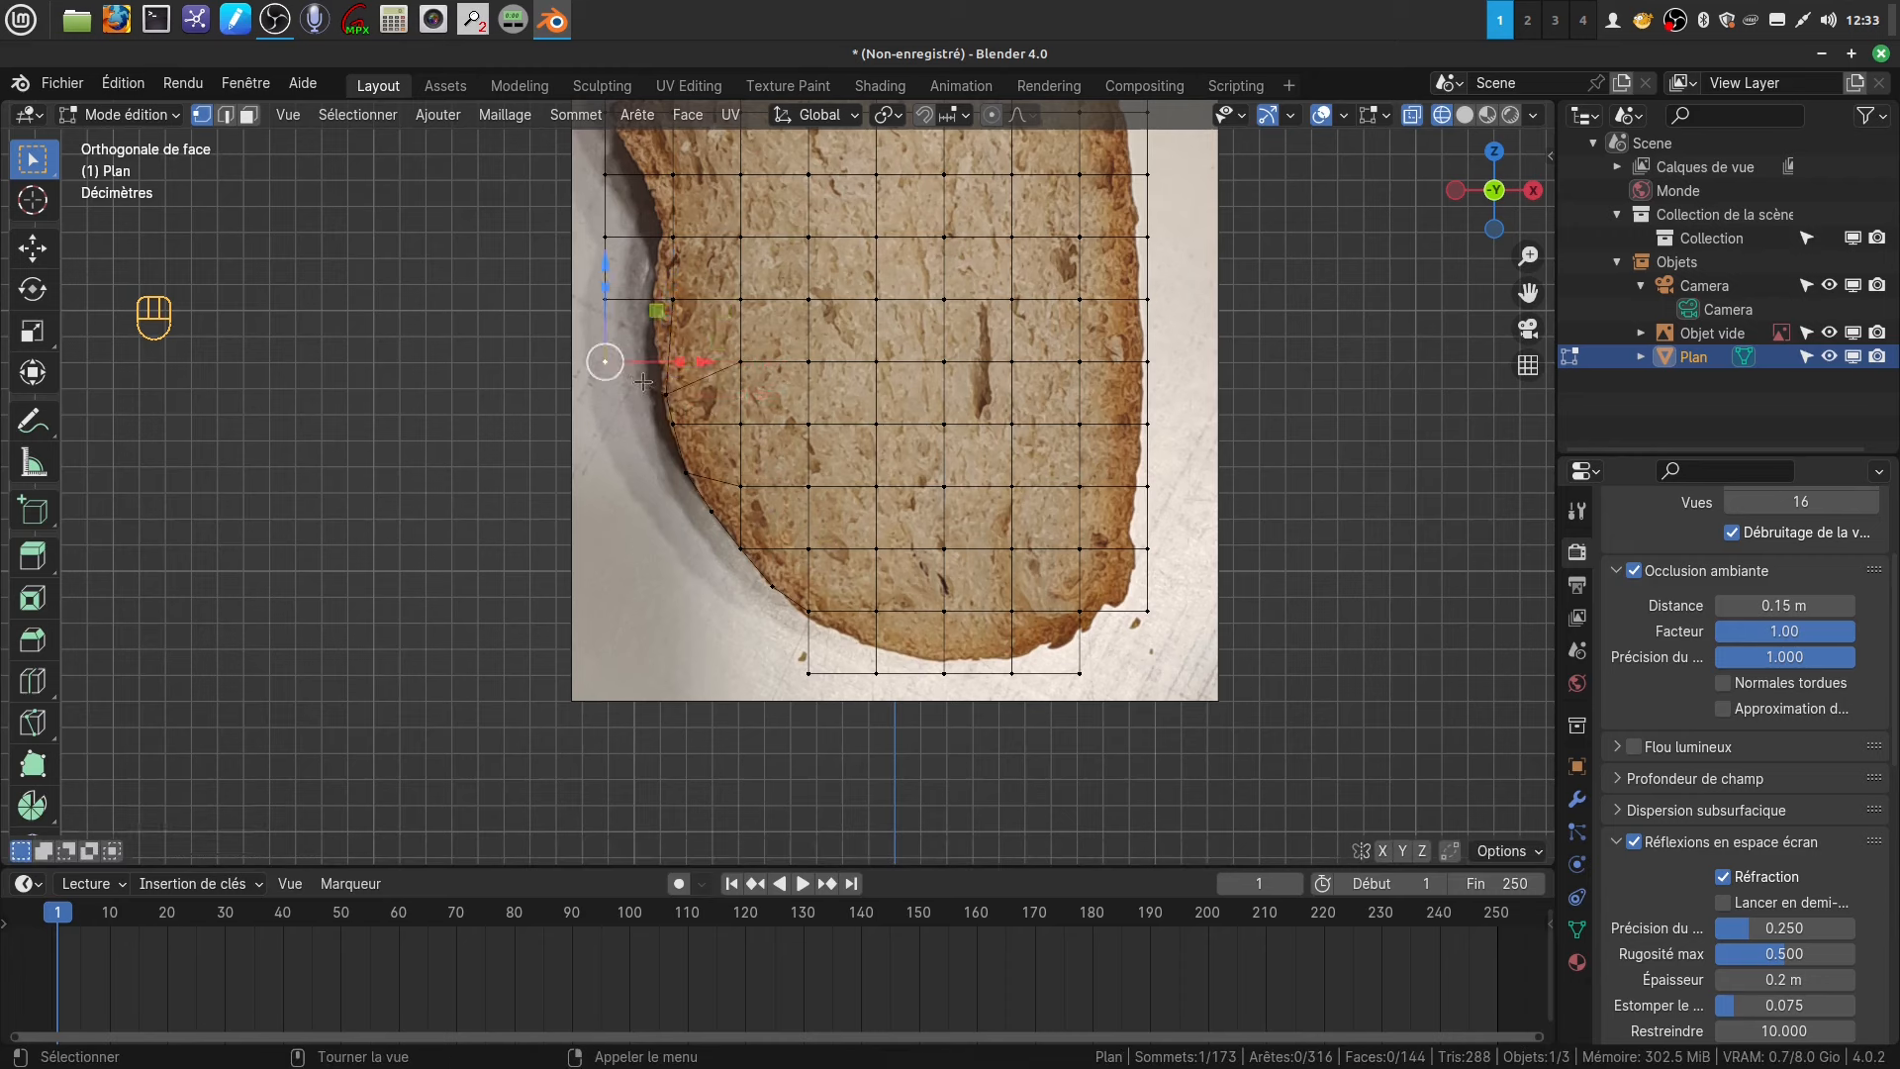
key("g")
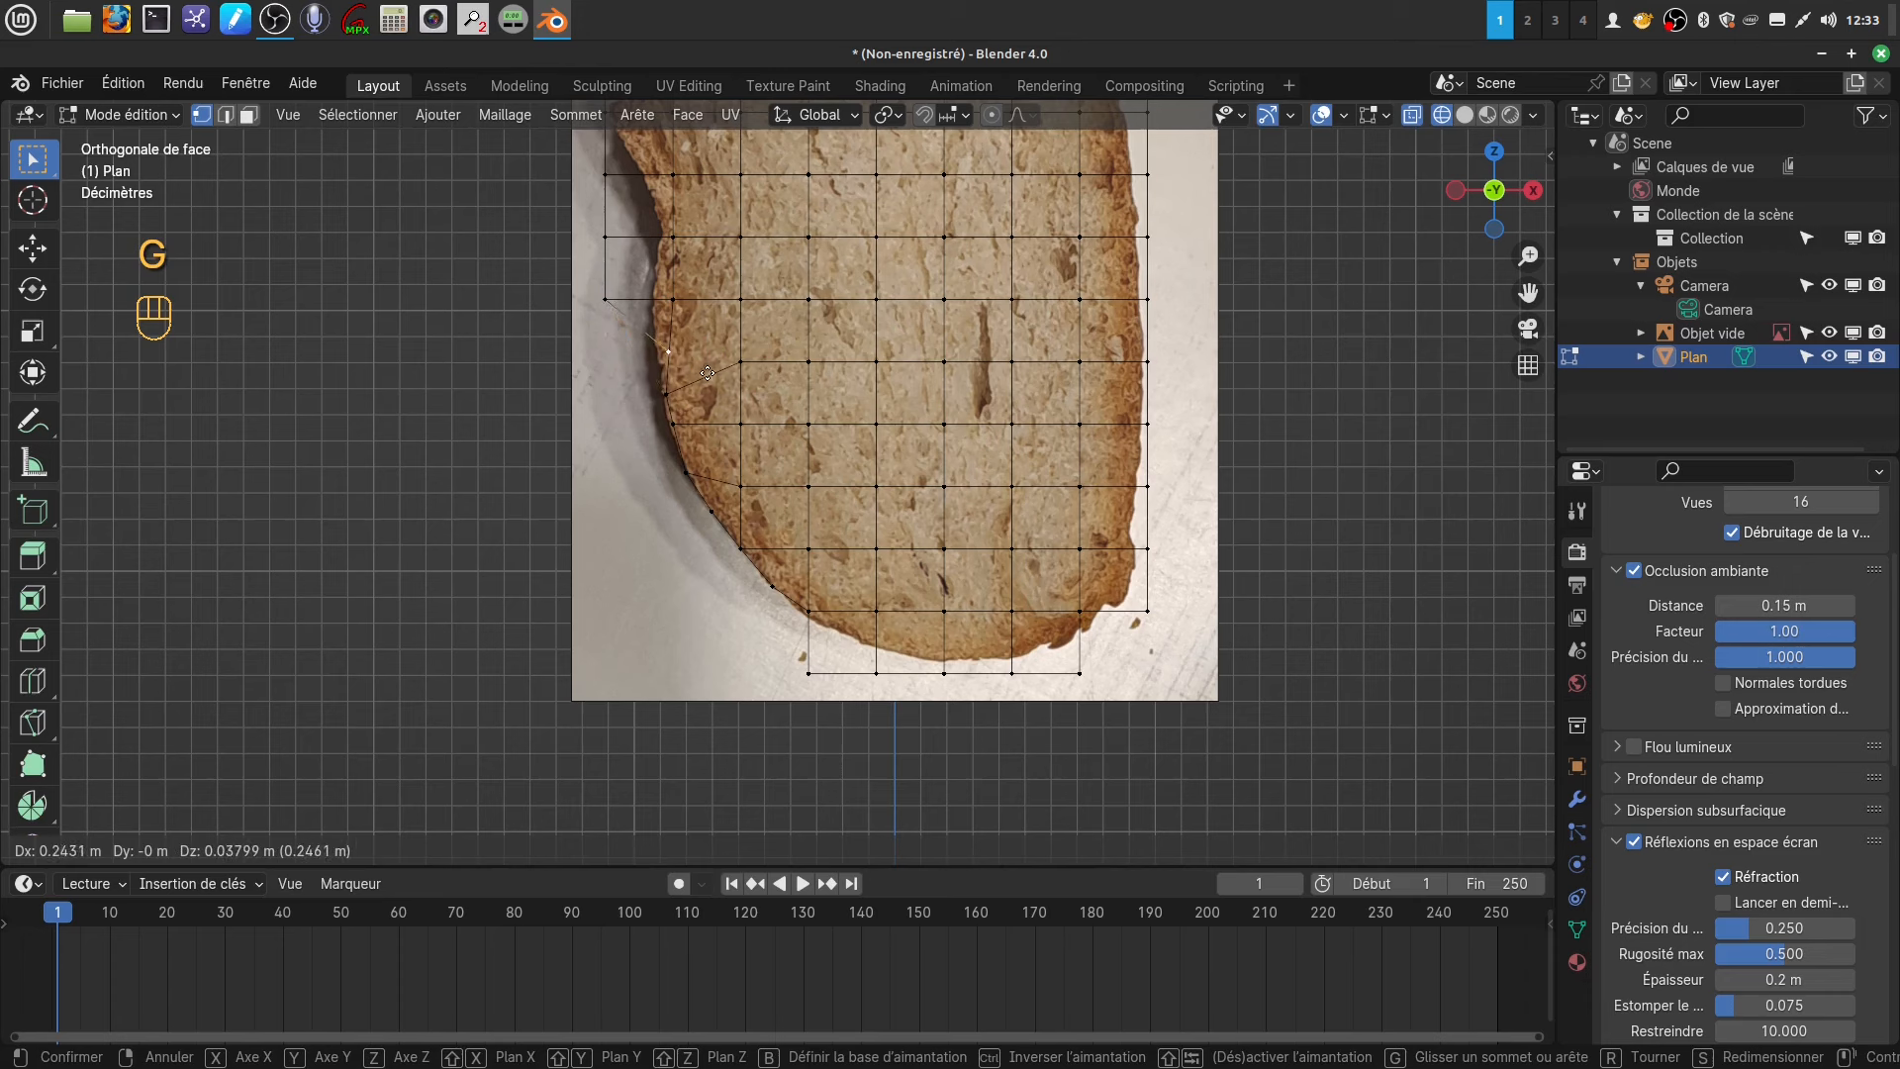
left_click(707, 373)
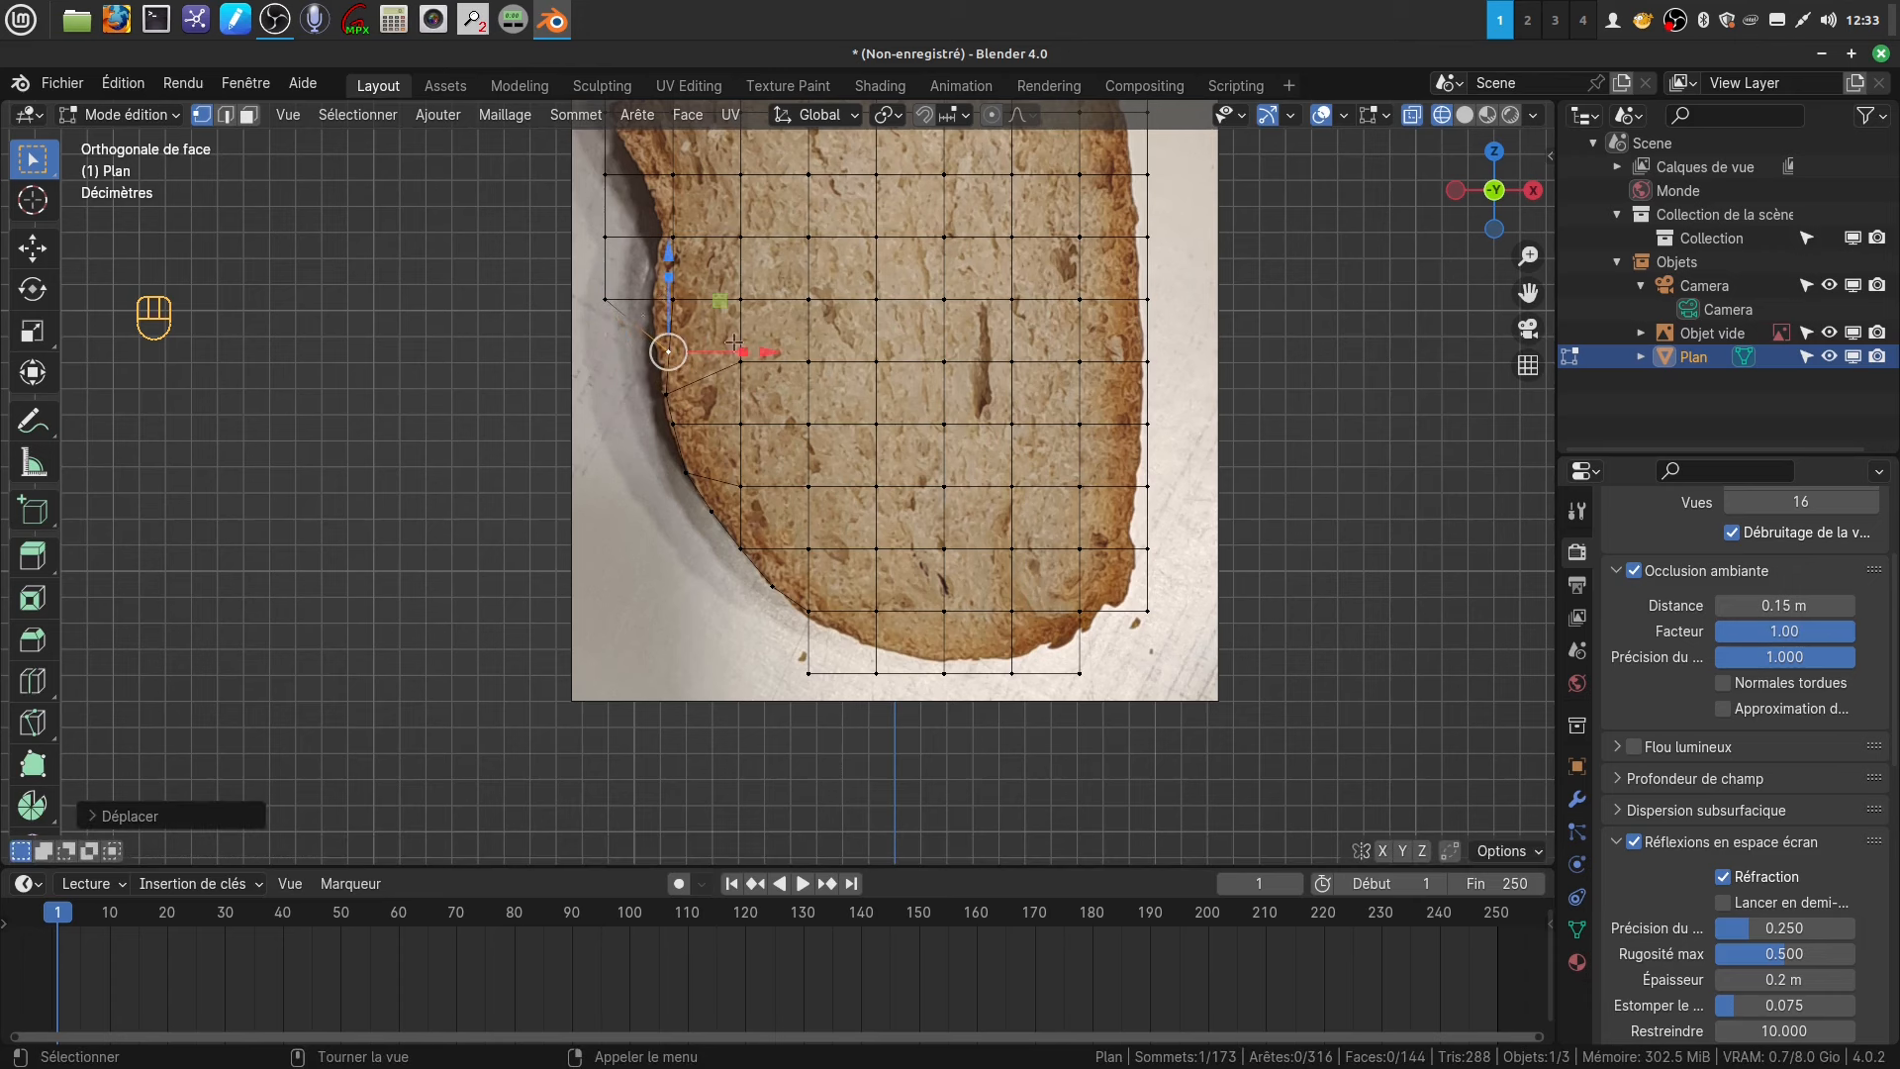
- Delete the lowest remaining outer vertex on the slice's left side and move the adjacent border vertex up along the crust
left_click(599, 295)
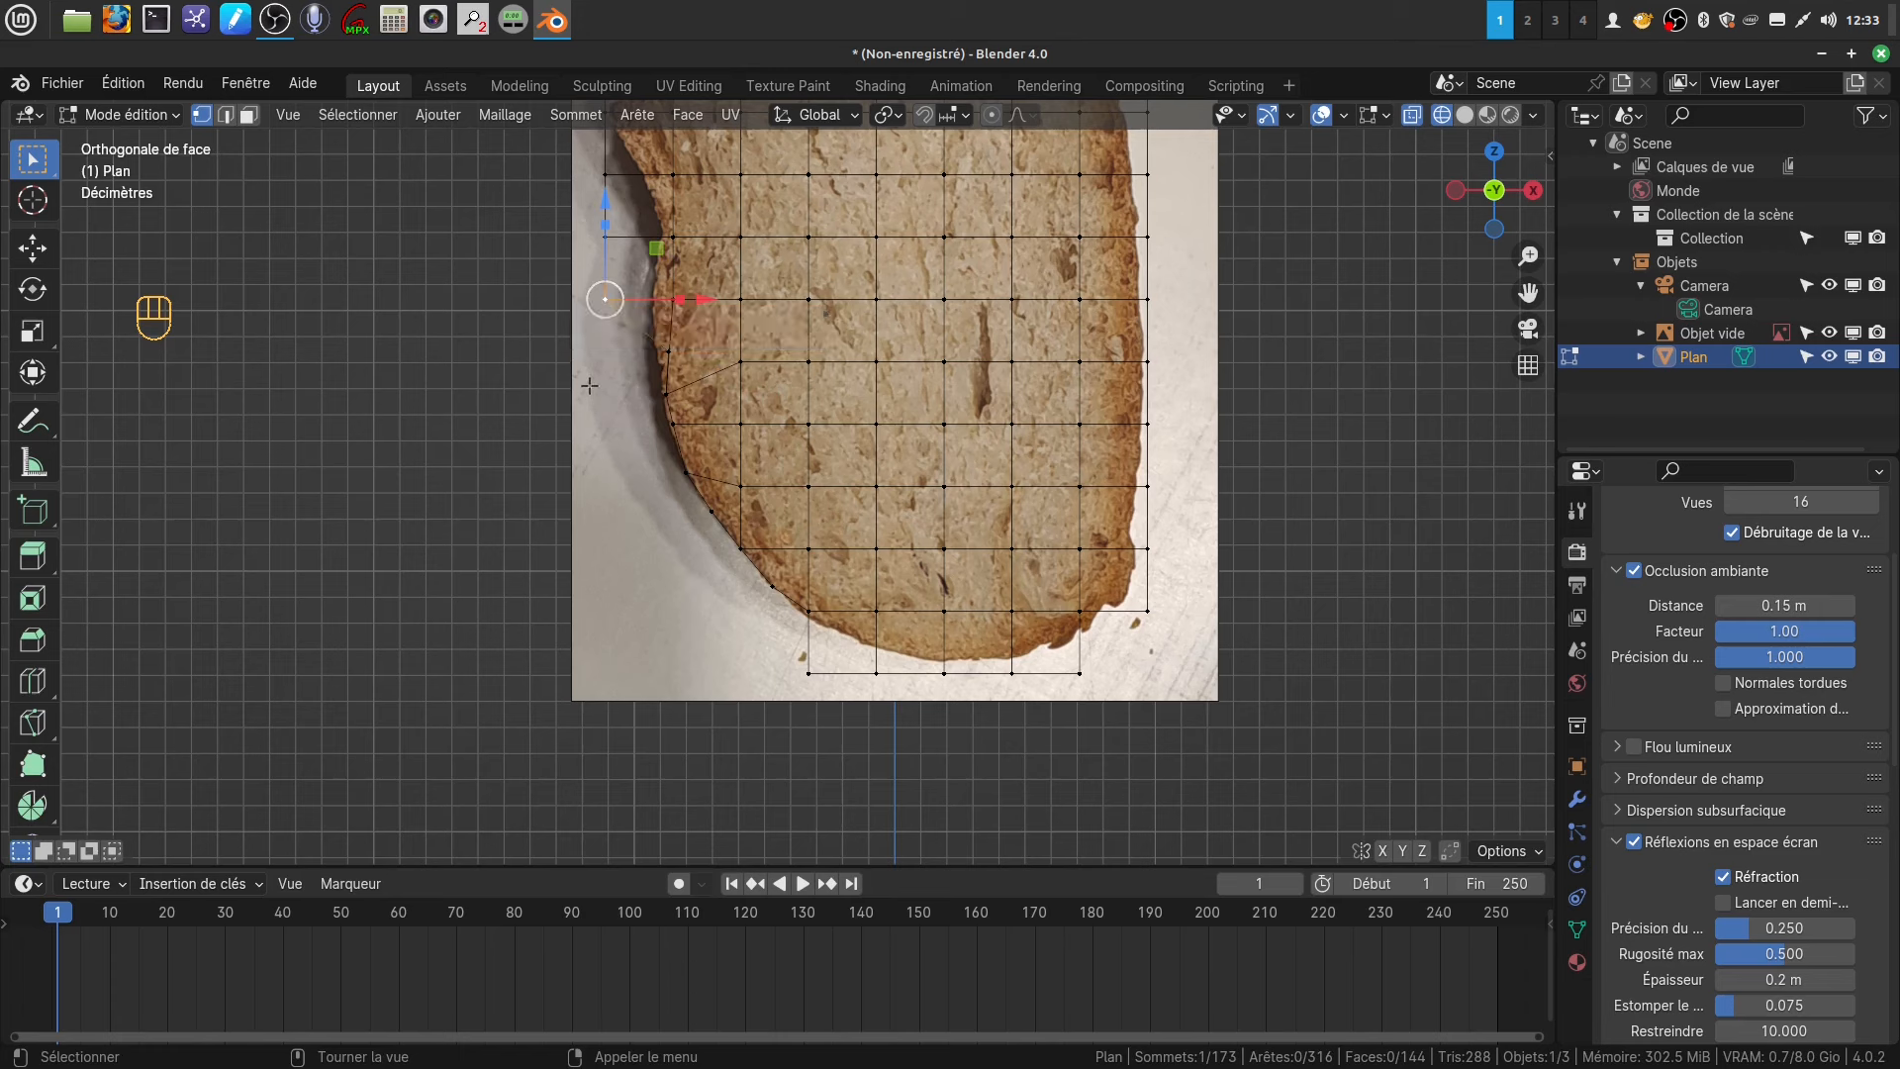
key("x")
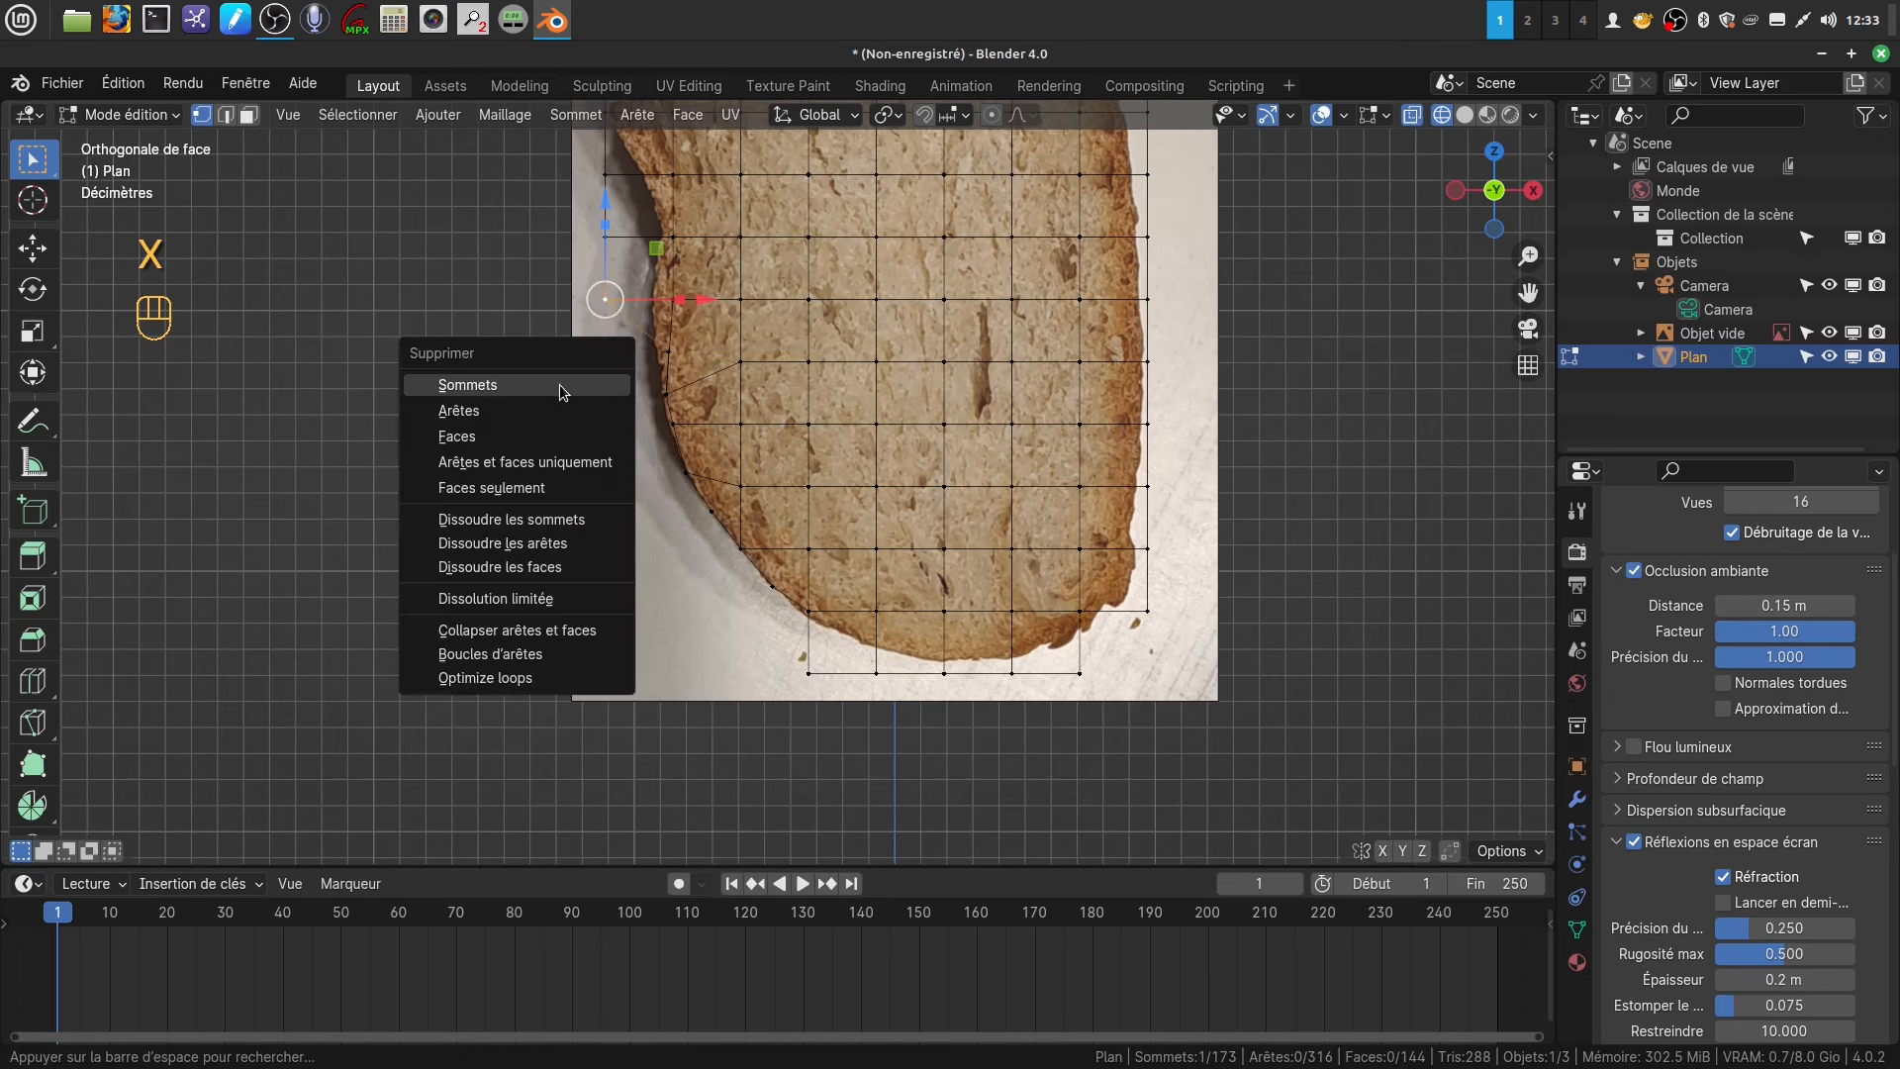
left_click(560, 384)
left_click(668, 349)
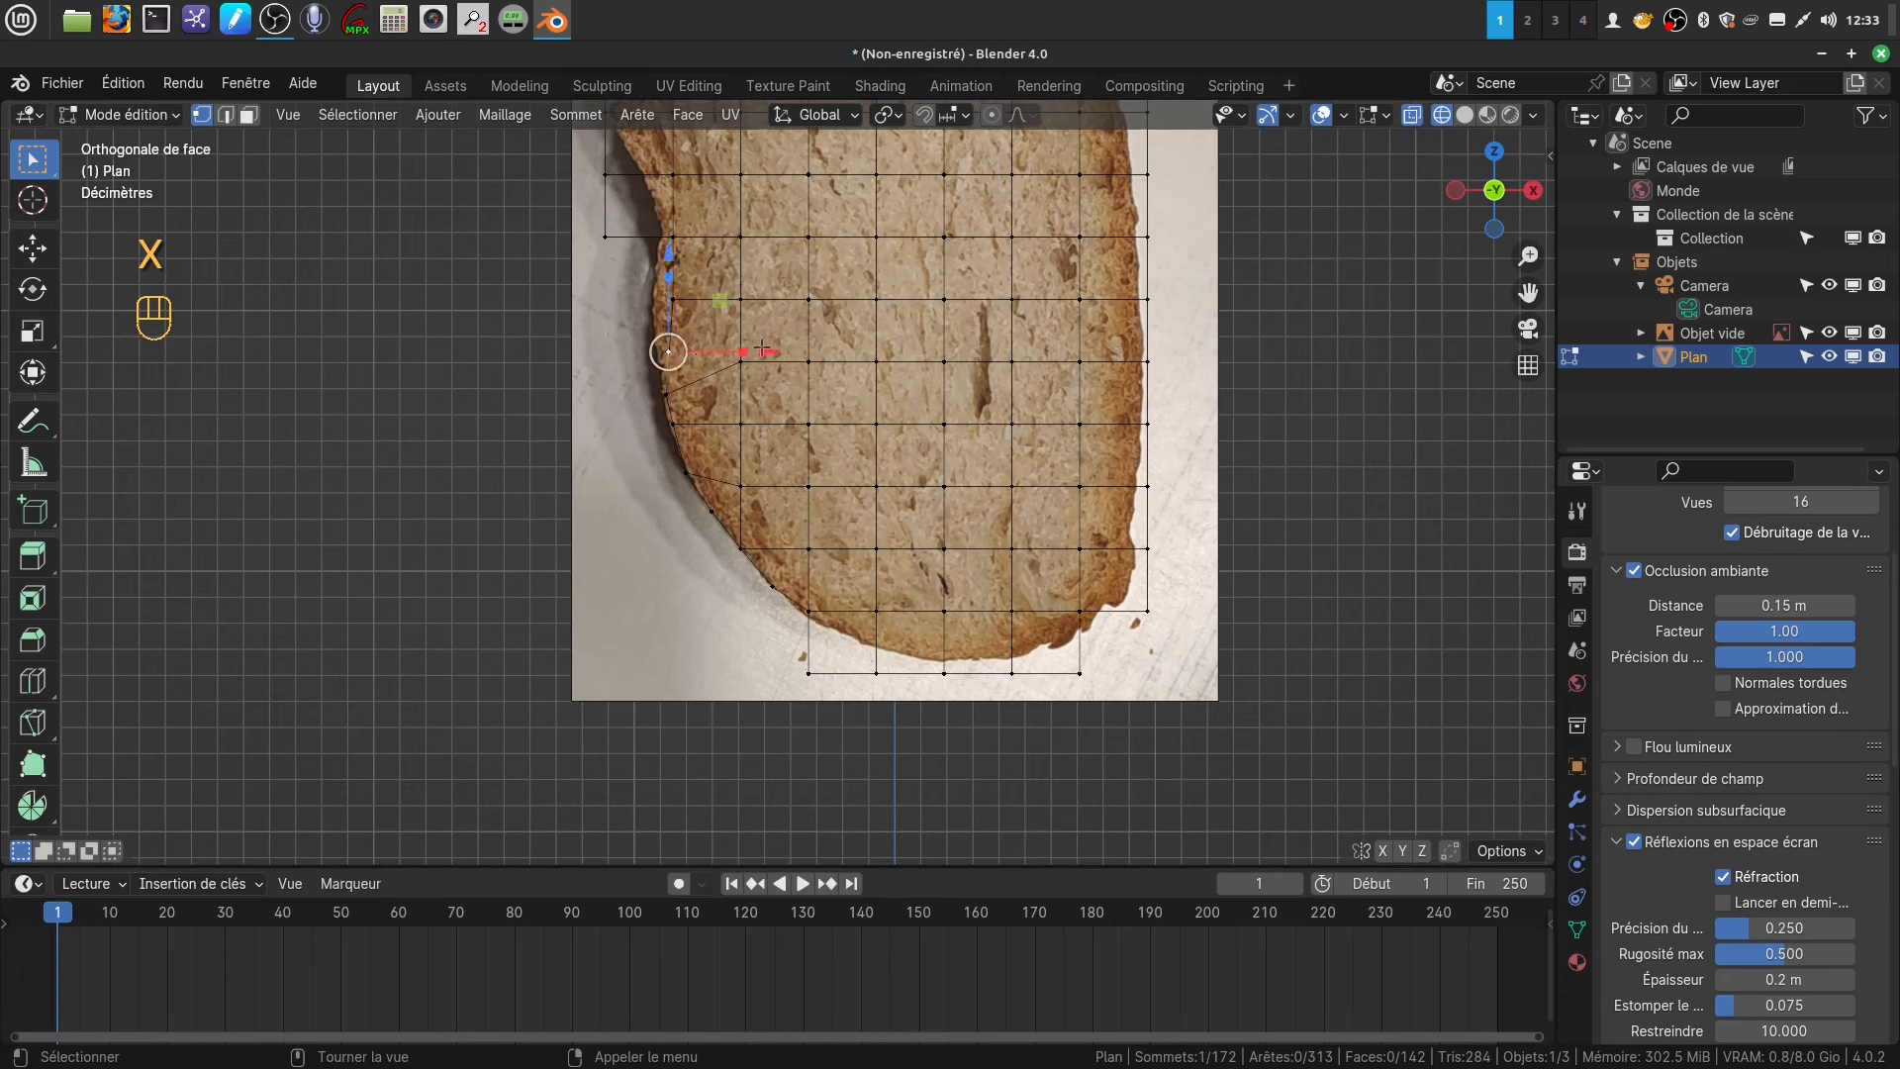
left_click_drag(762, 350, 754, 302)
left_click(673, 294)
- Delete the leftmost vertex of the grid's bottom row, which lies outside the bread
scroll(780, 348, "down", 2)
middle_click_drag(843, 675, 770, 555, "shift")
scroll(784, 525, "up", 2)
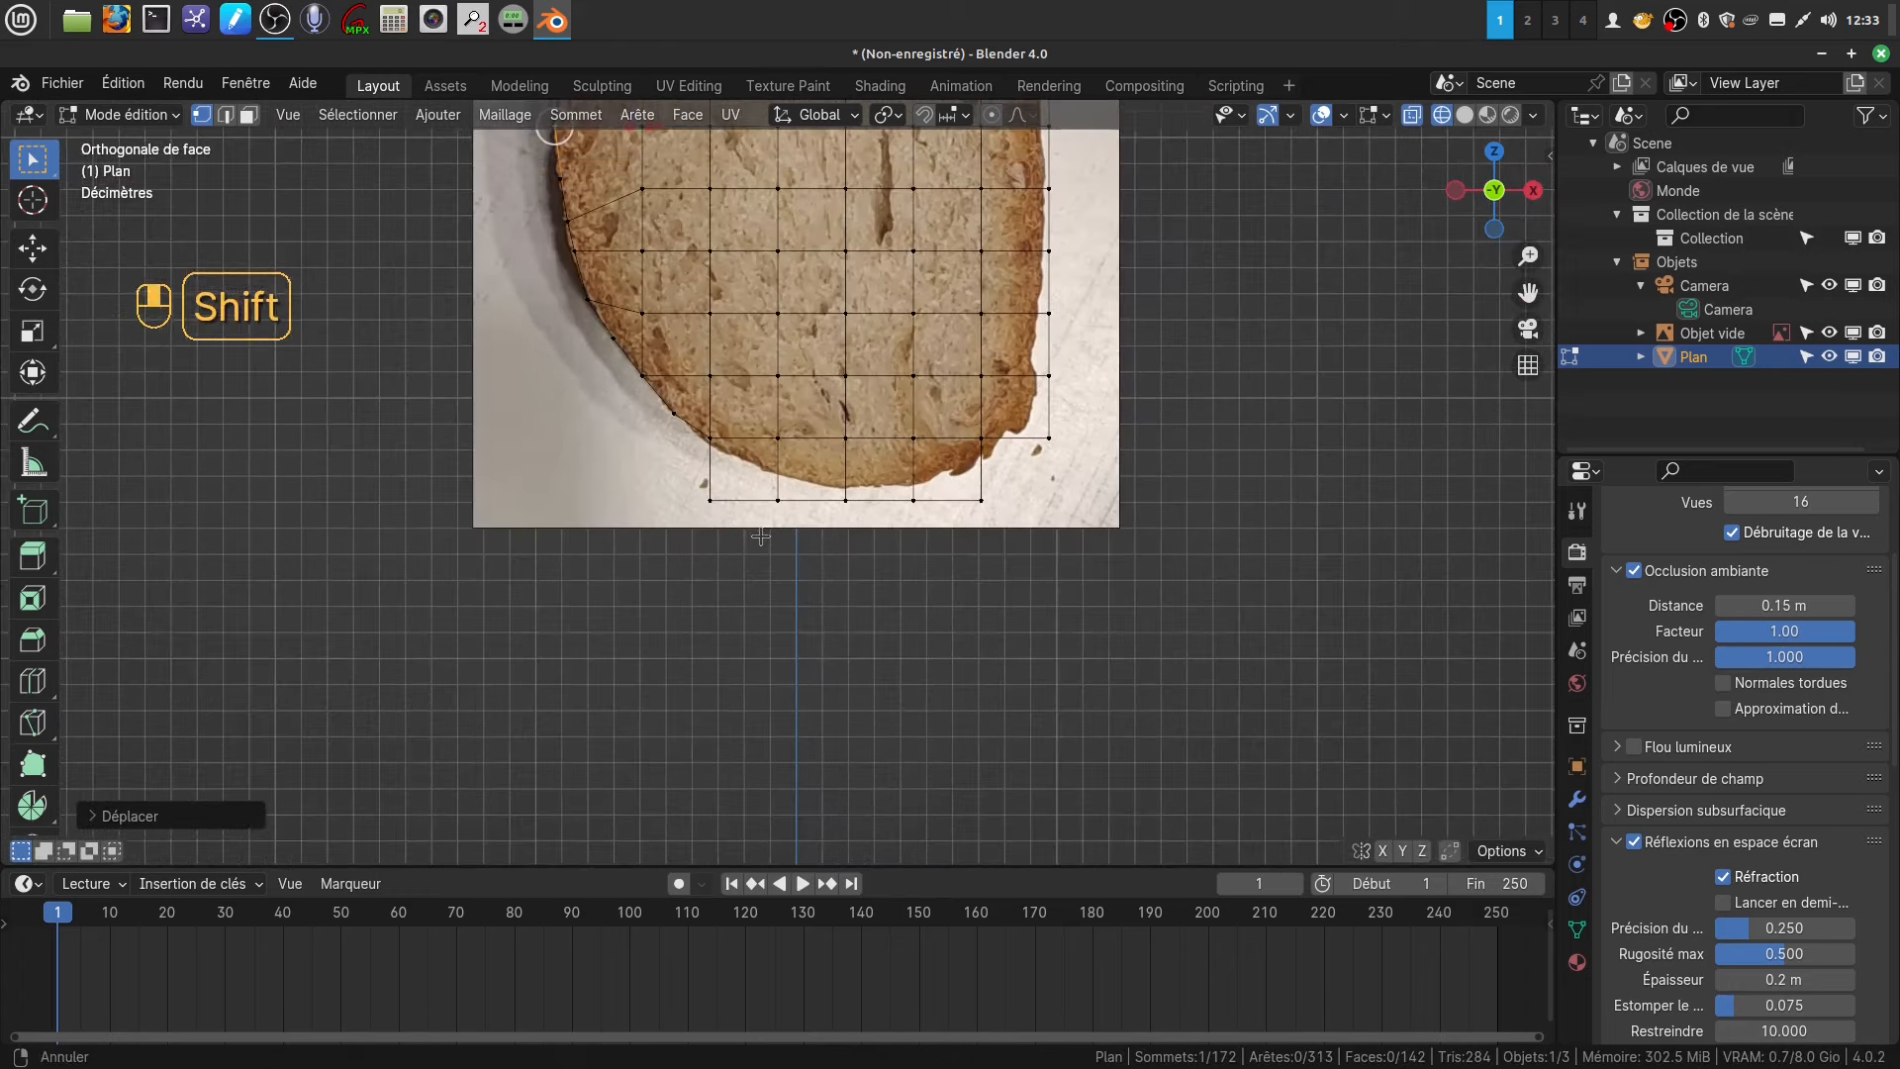
left_click(711, 500)
key("x")
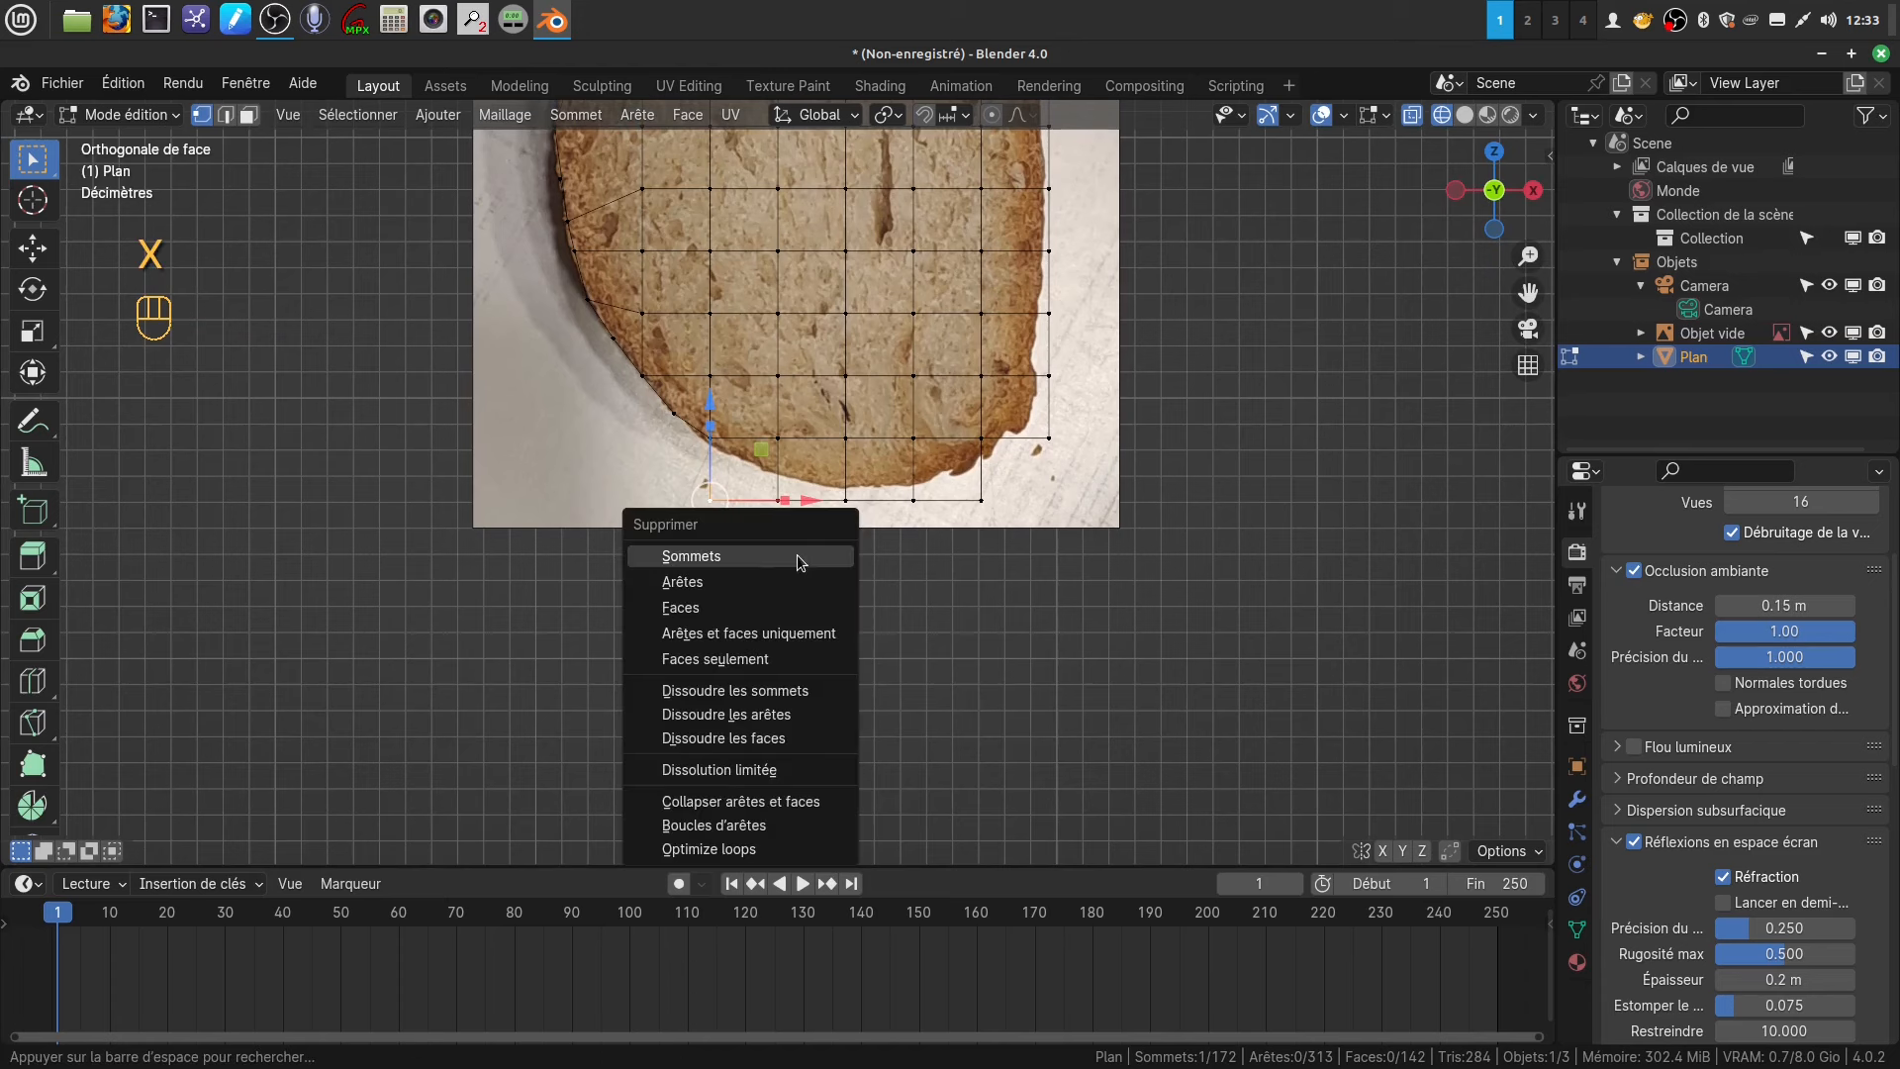
left_click(776, 560)
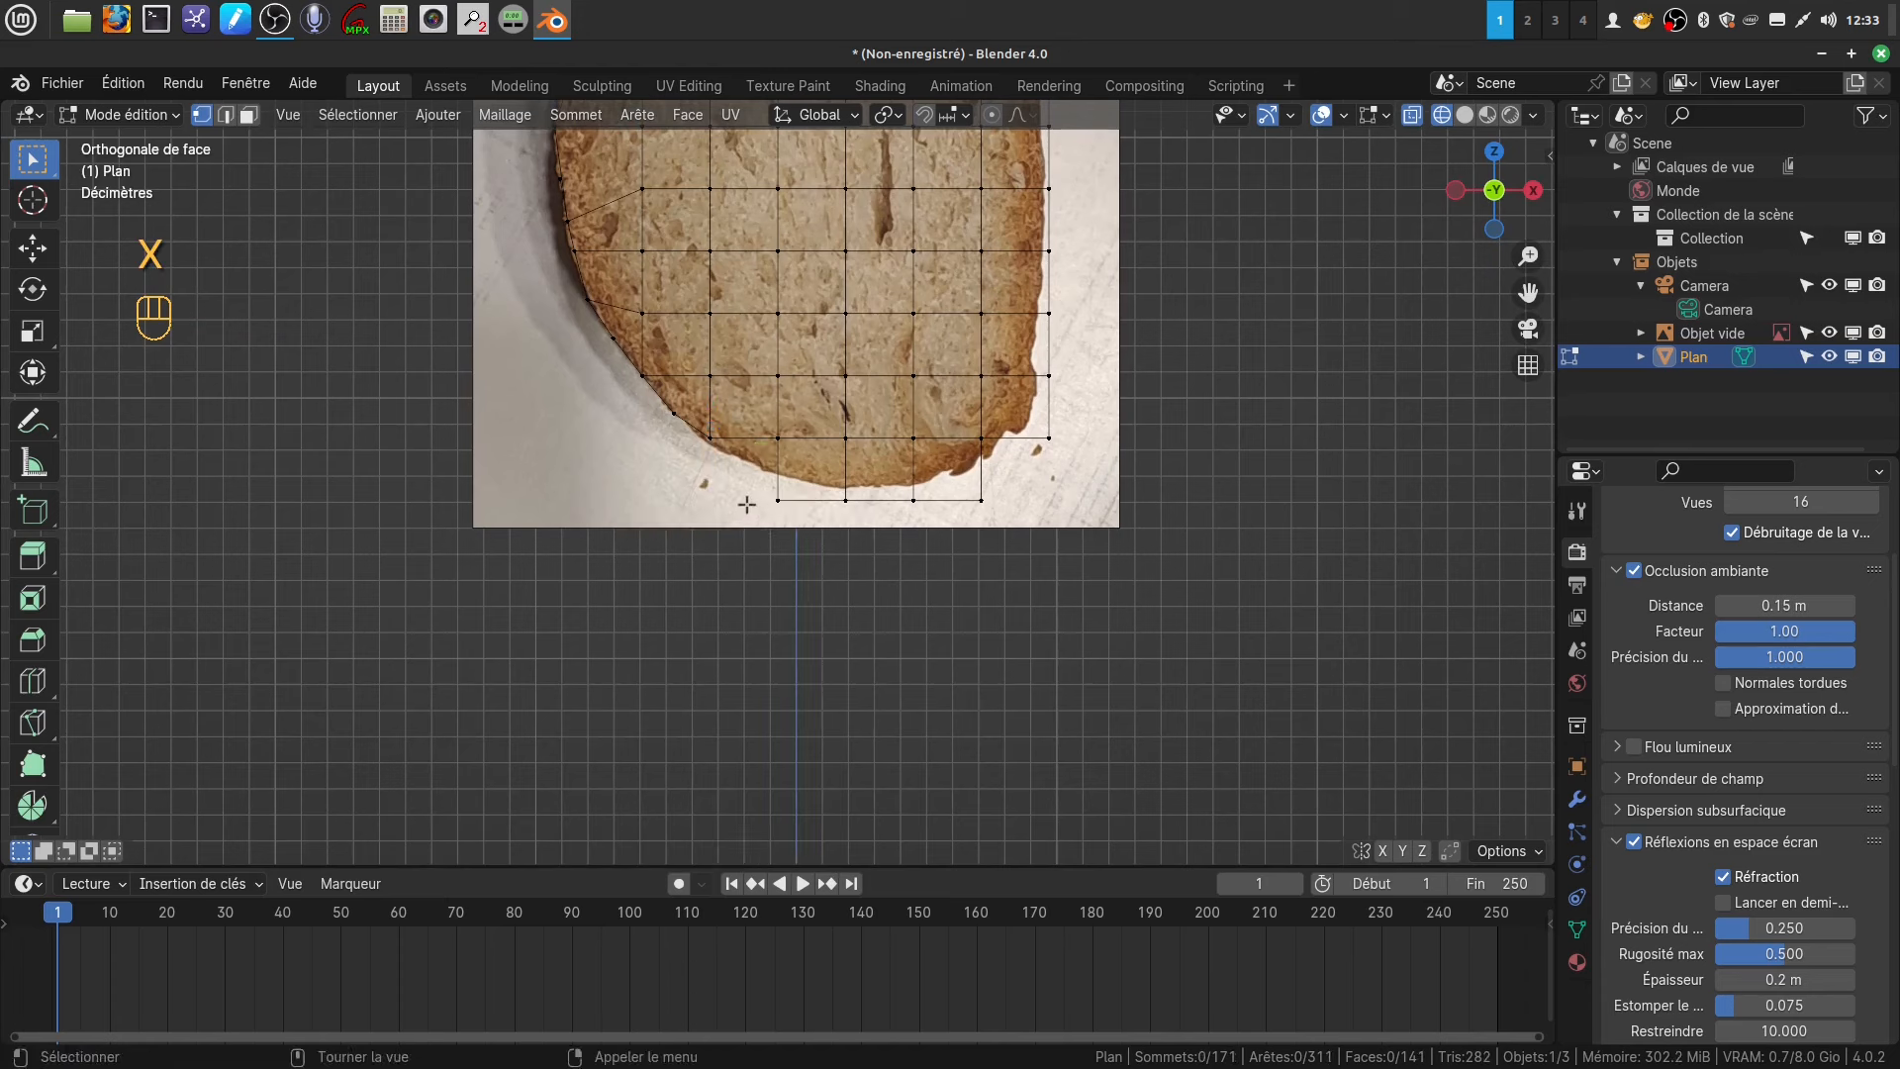
- Move the two exposed vertices of the second-lowest row, at the slice's lower-left curve, onto the crust edge
left_click(776, 440)
key("g")
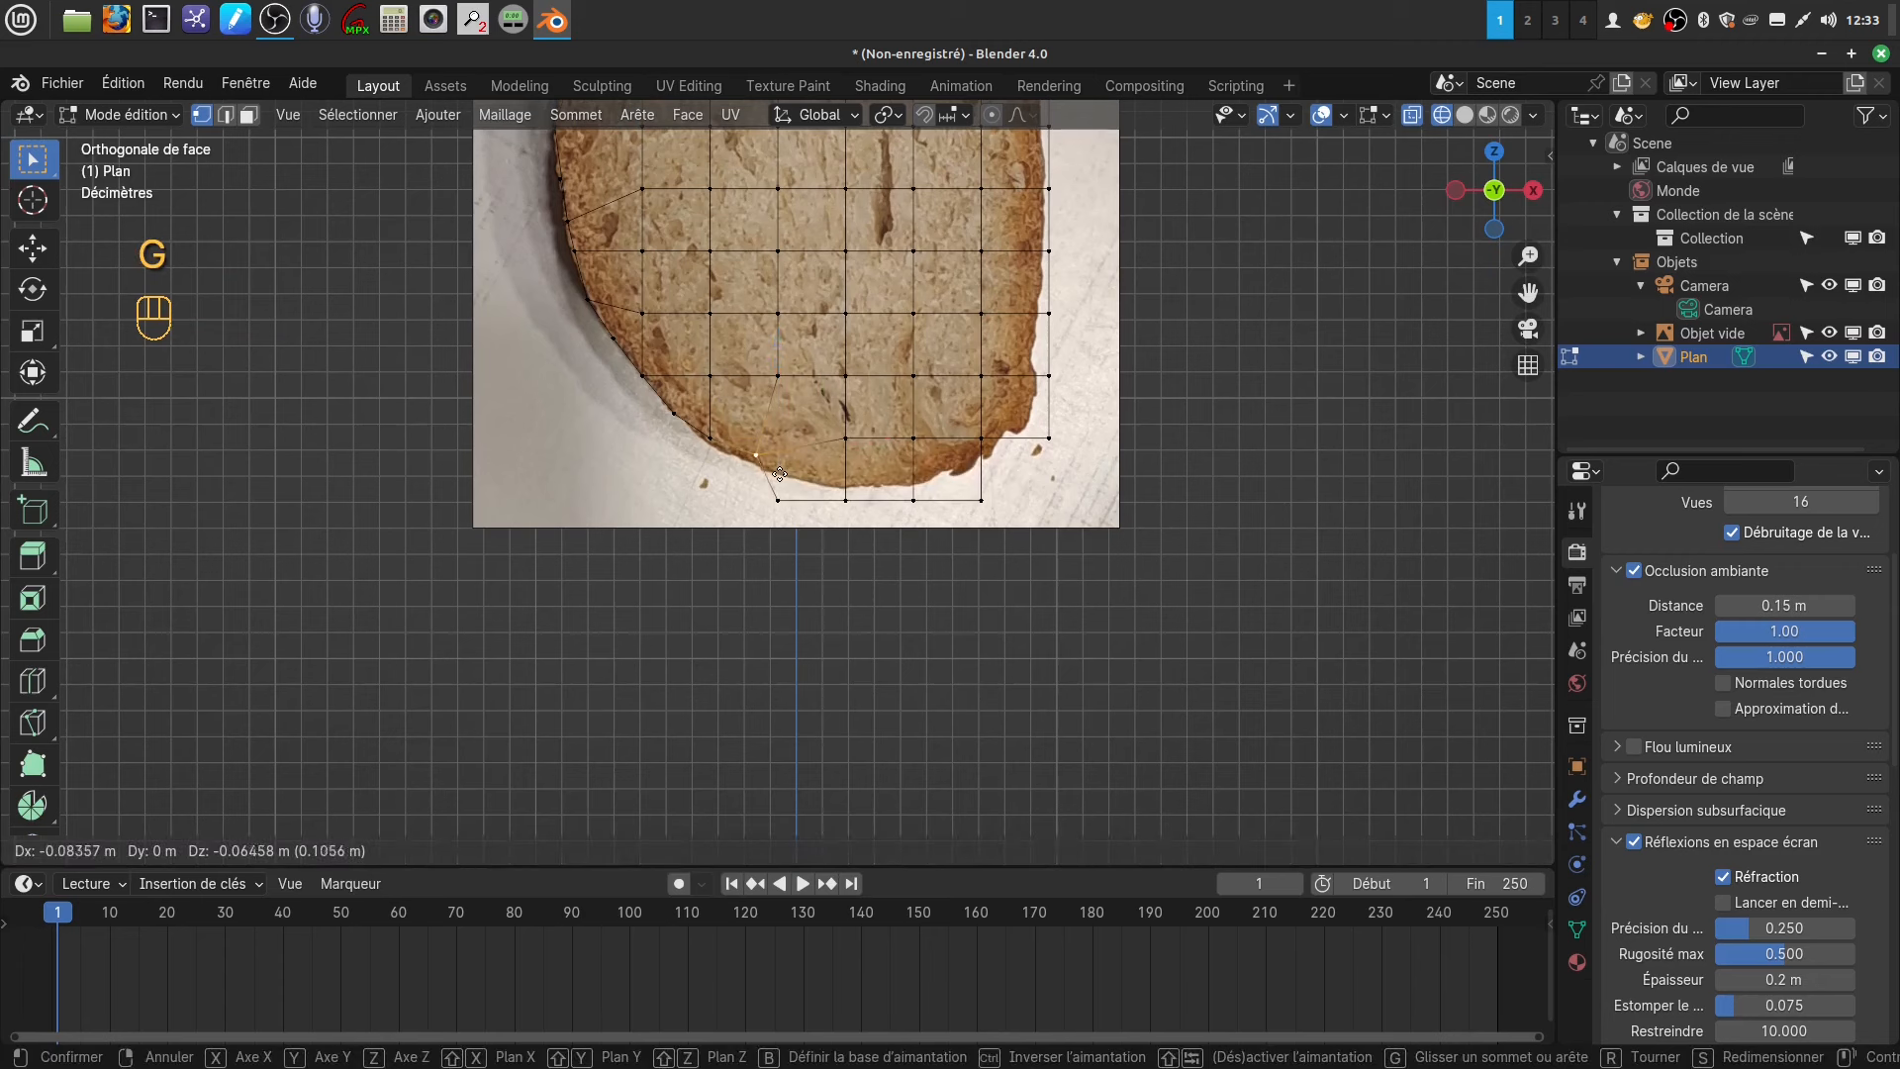
left_click(769, 477)
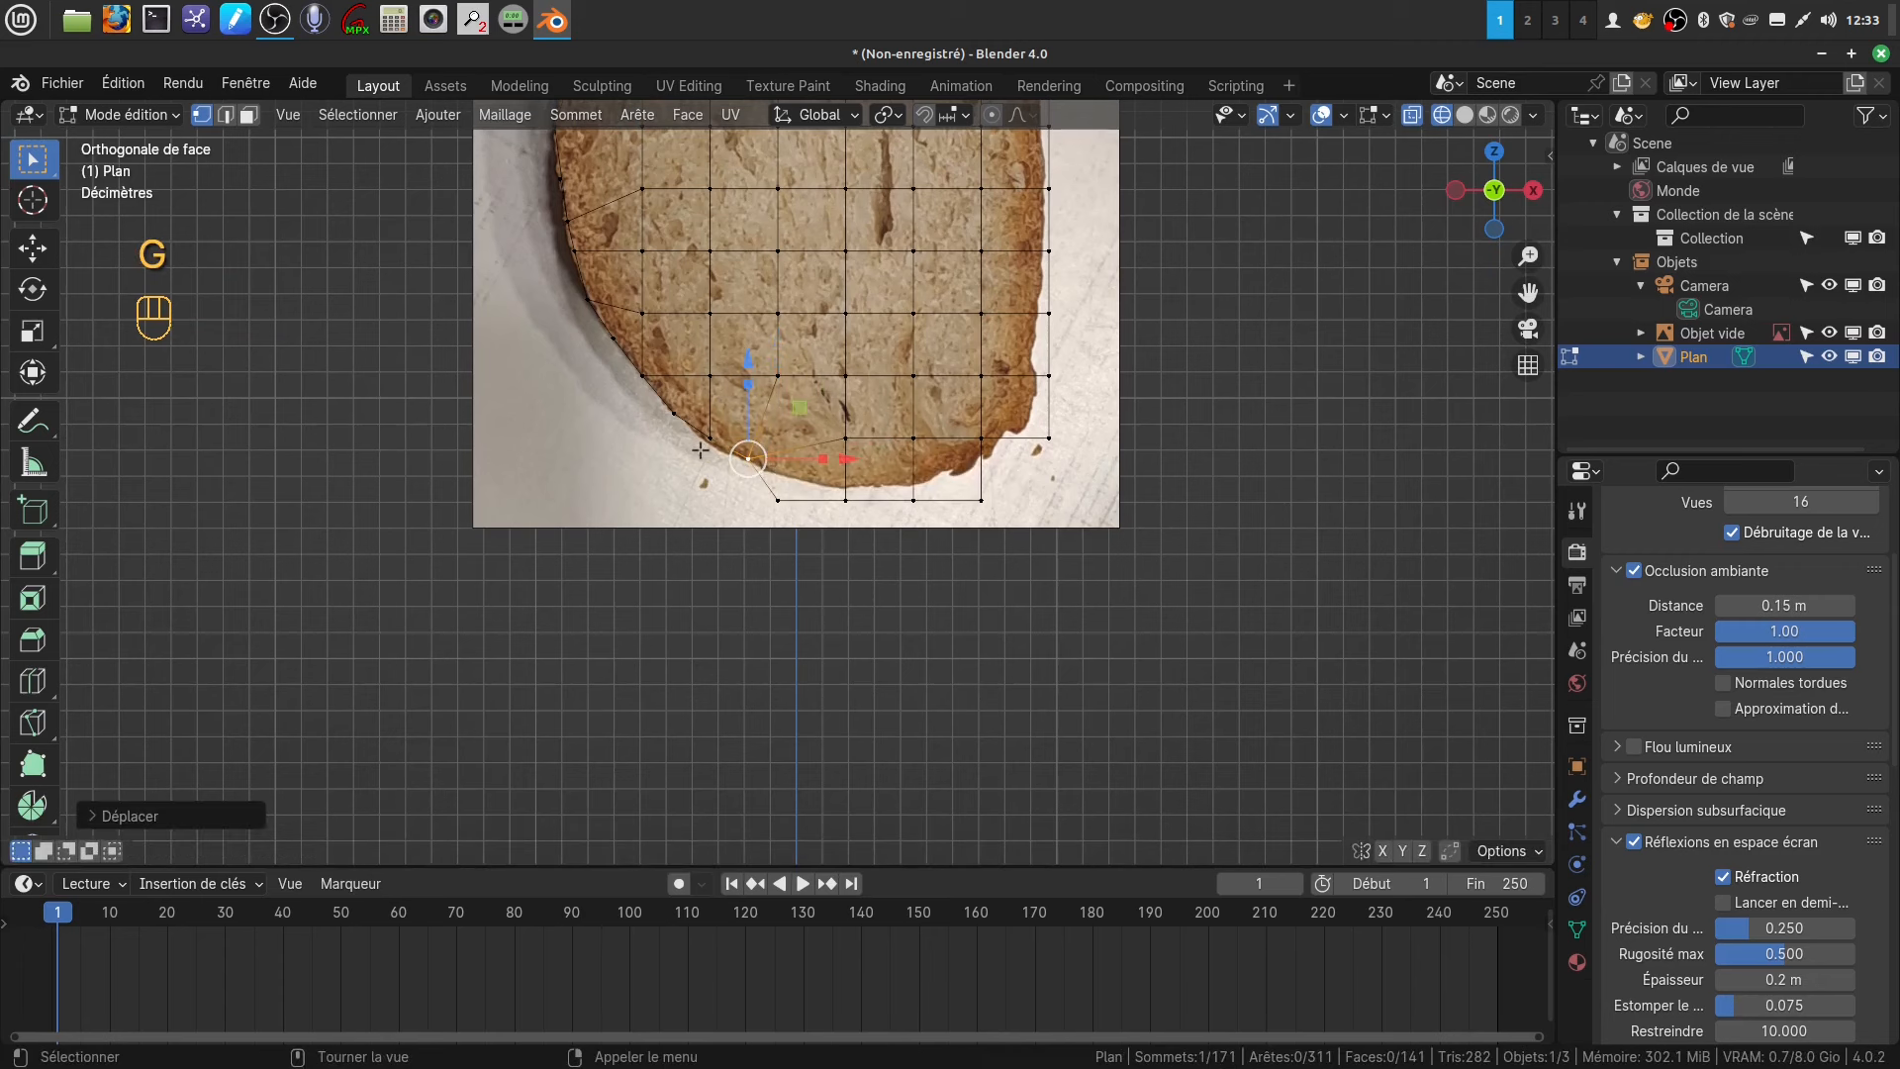
left_click(710, 438)
key("g")
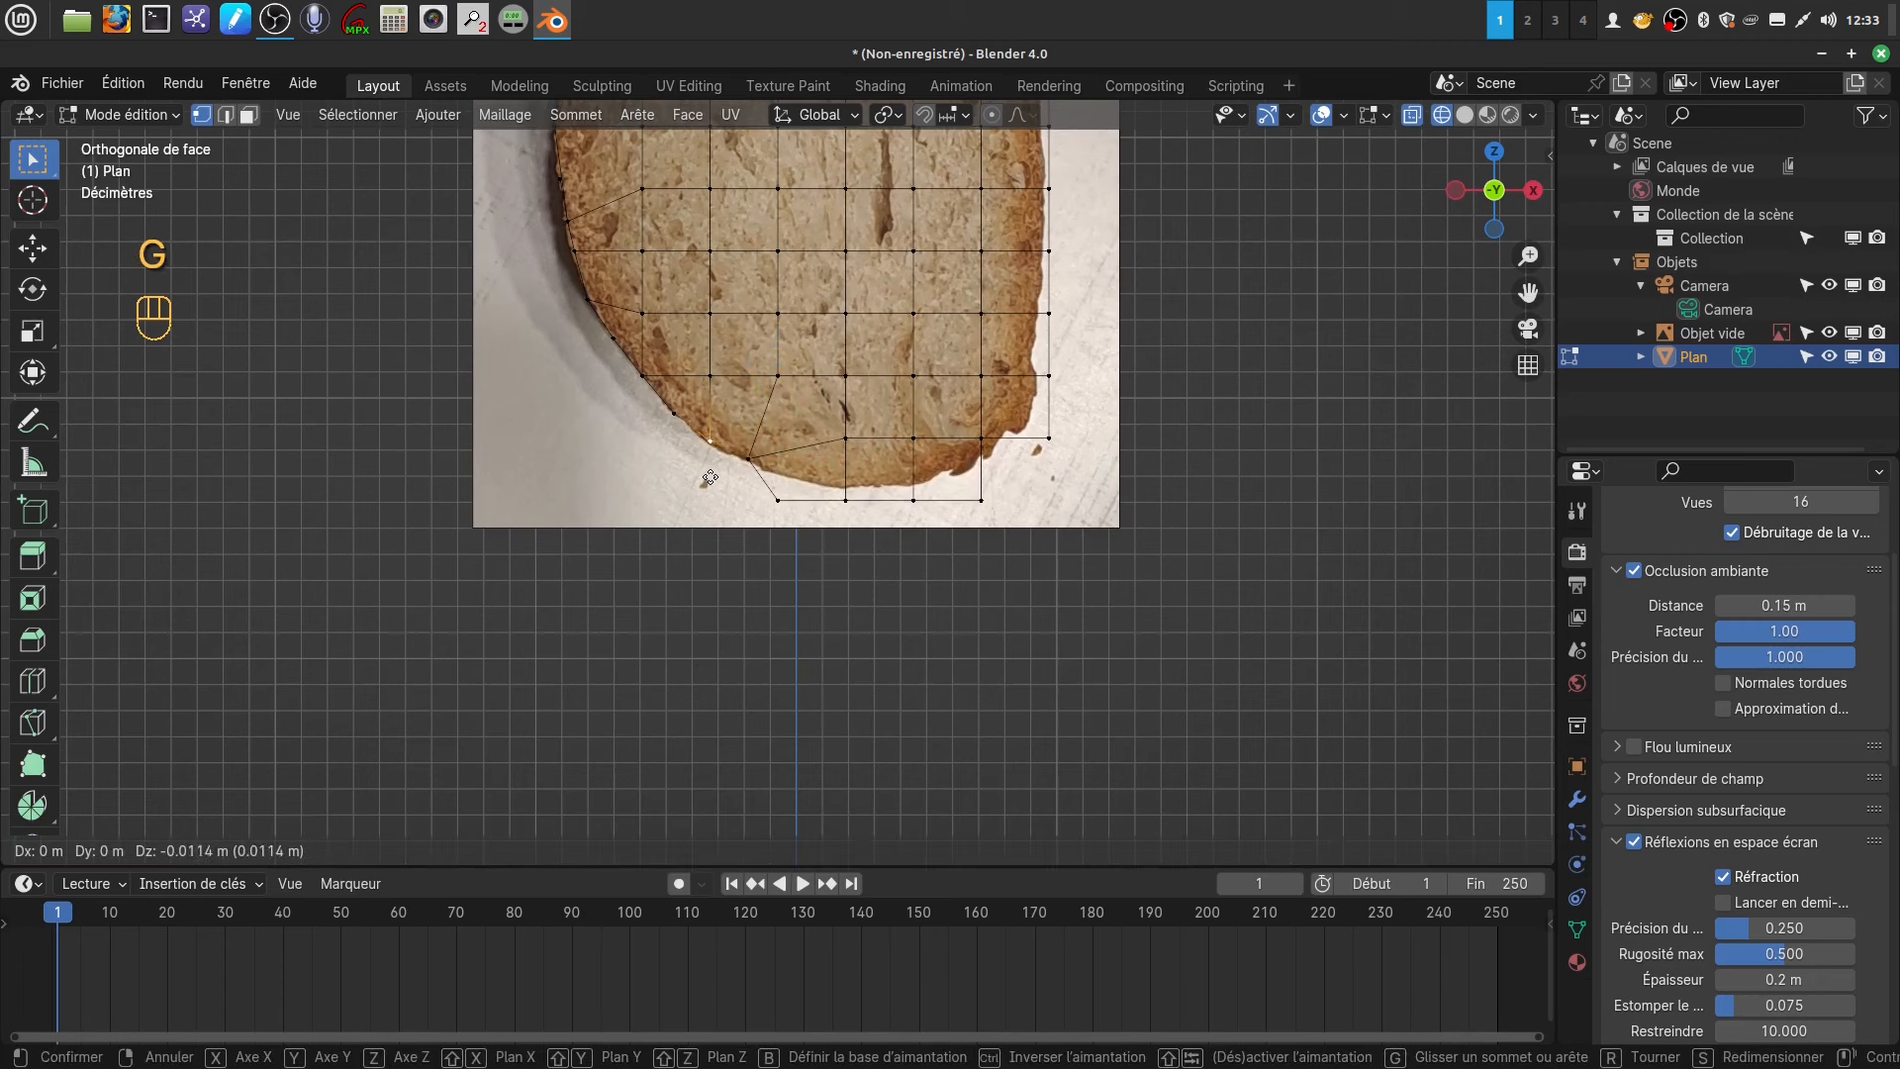
left_click(710, 477)
- Move the two leftmost vertices of the grid's bottom row up onto the slice's lower crust outline
left_click(775, 498)
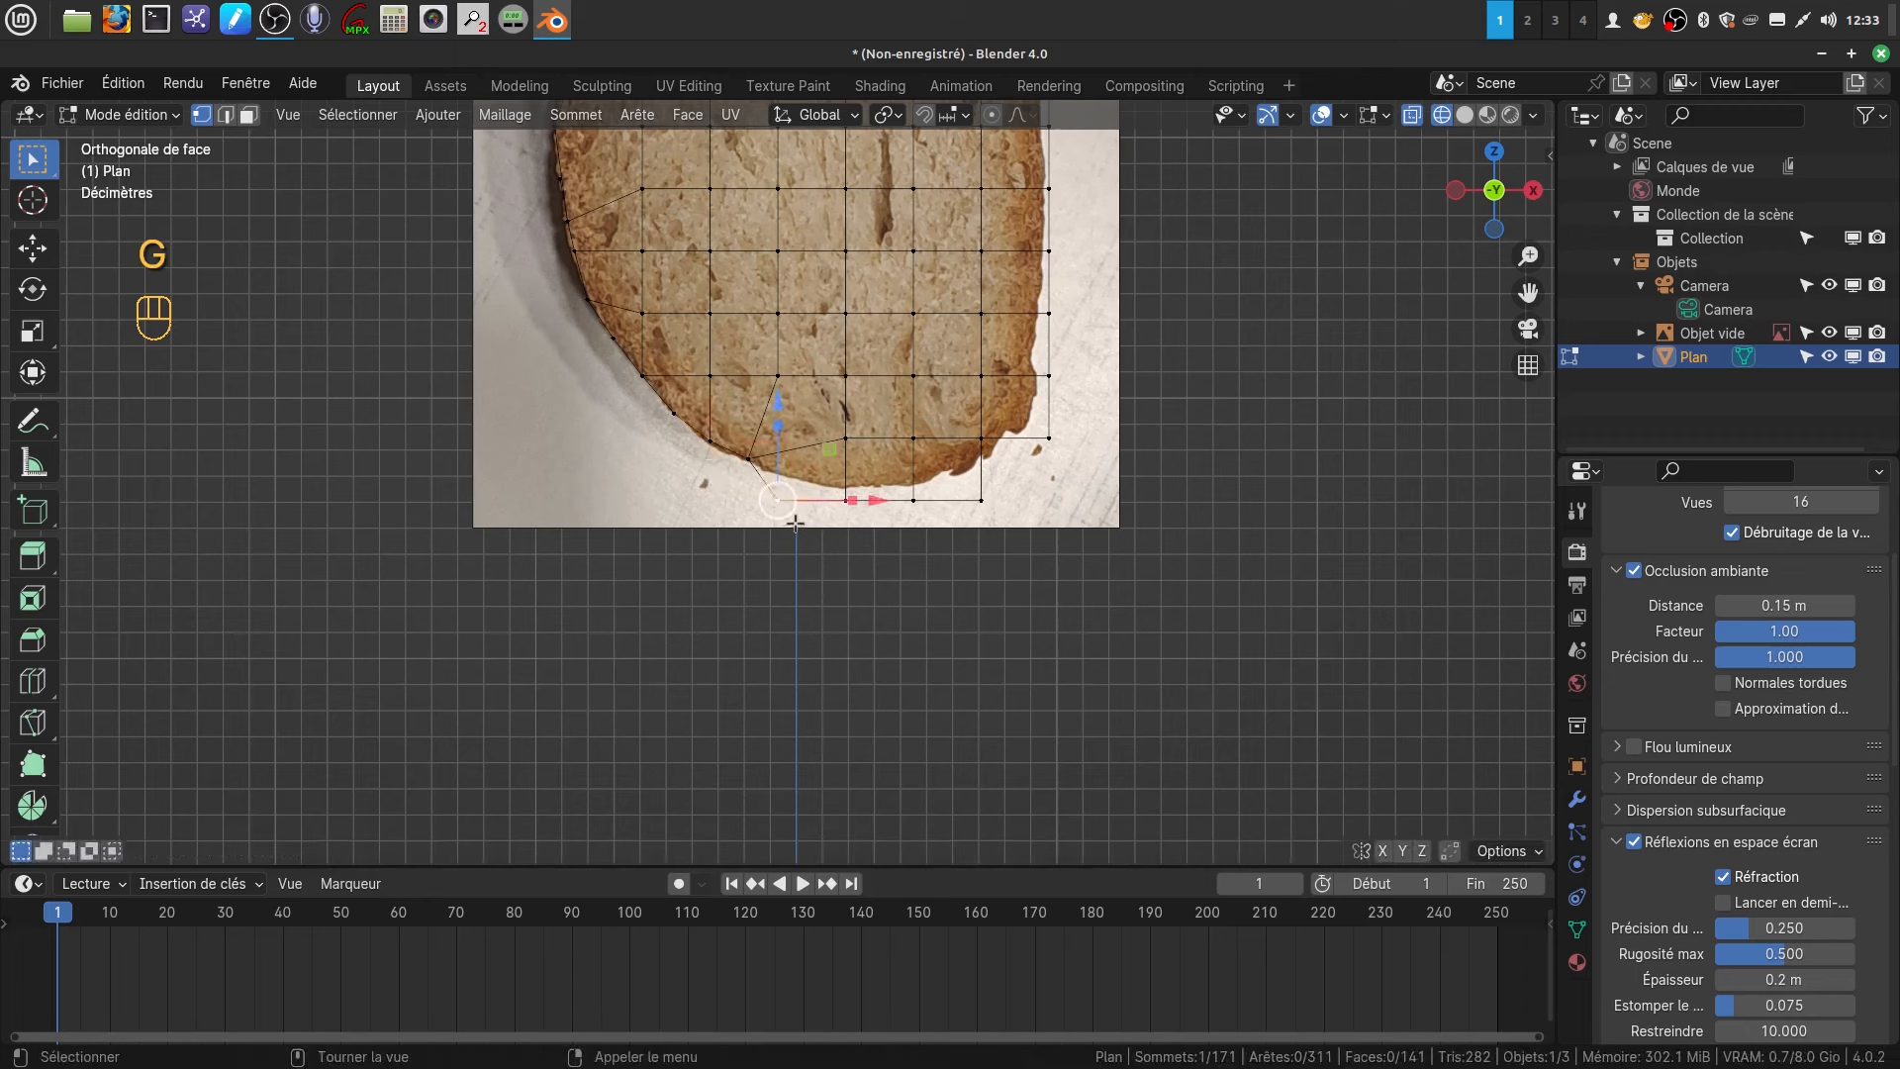
key("g")
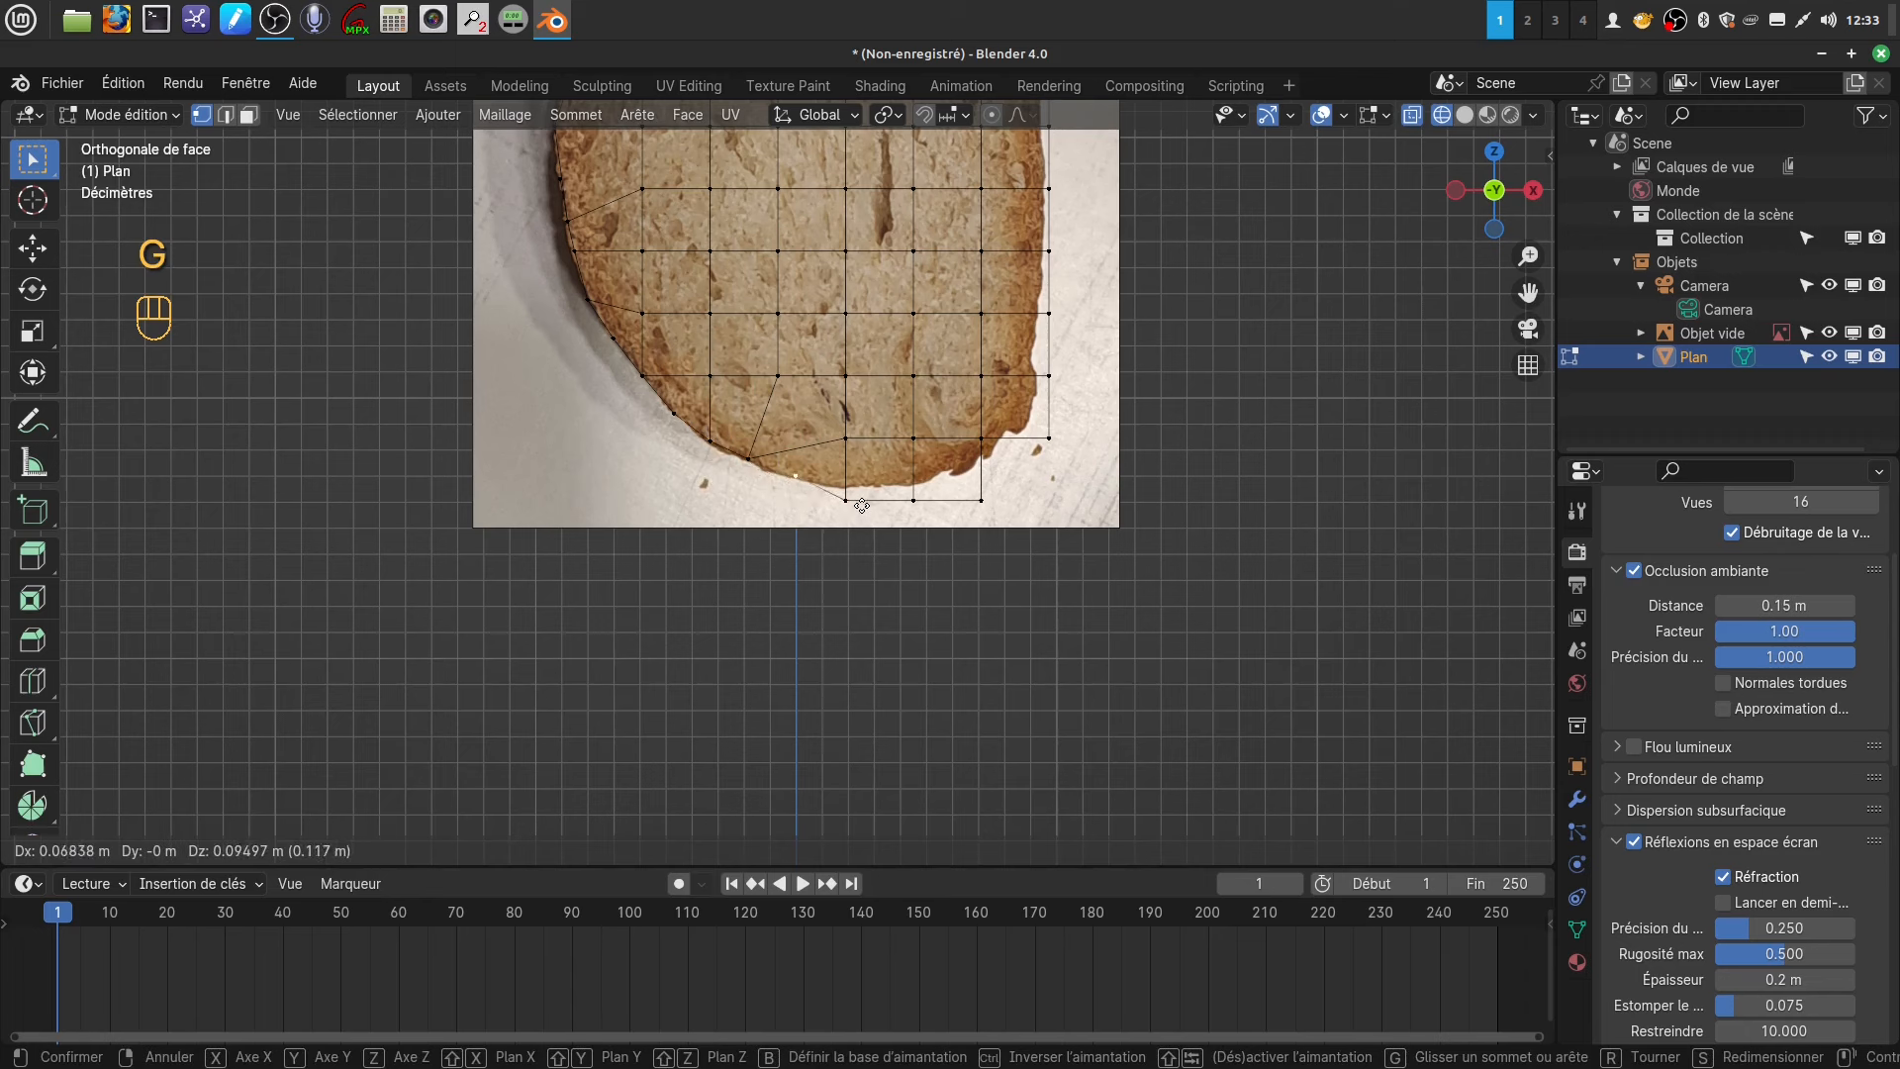
left_click(851, 511)
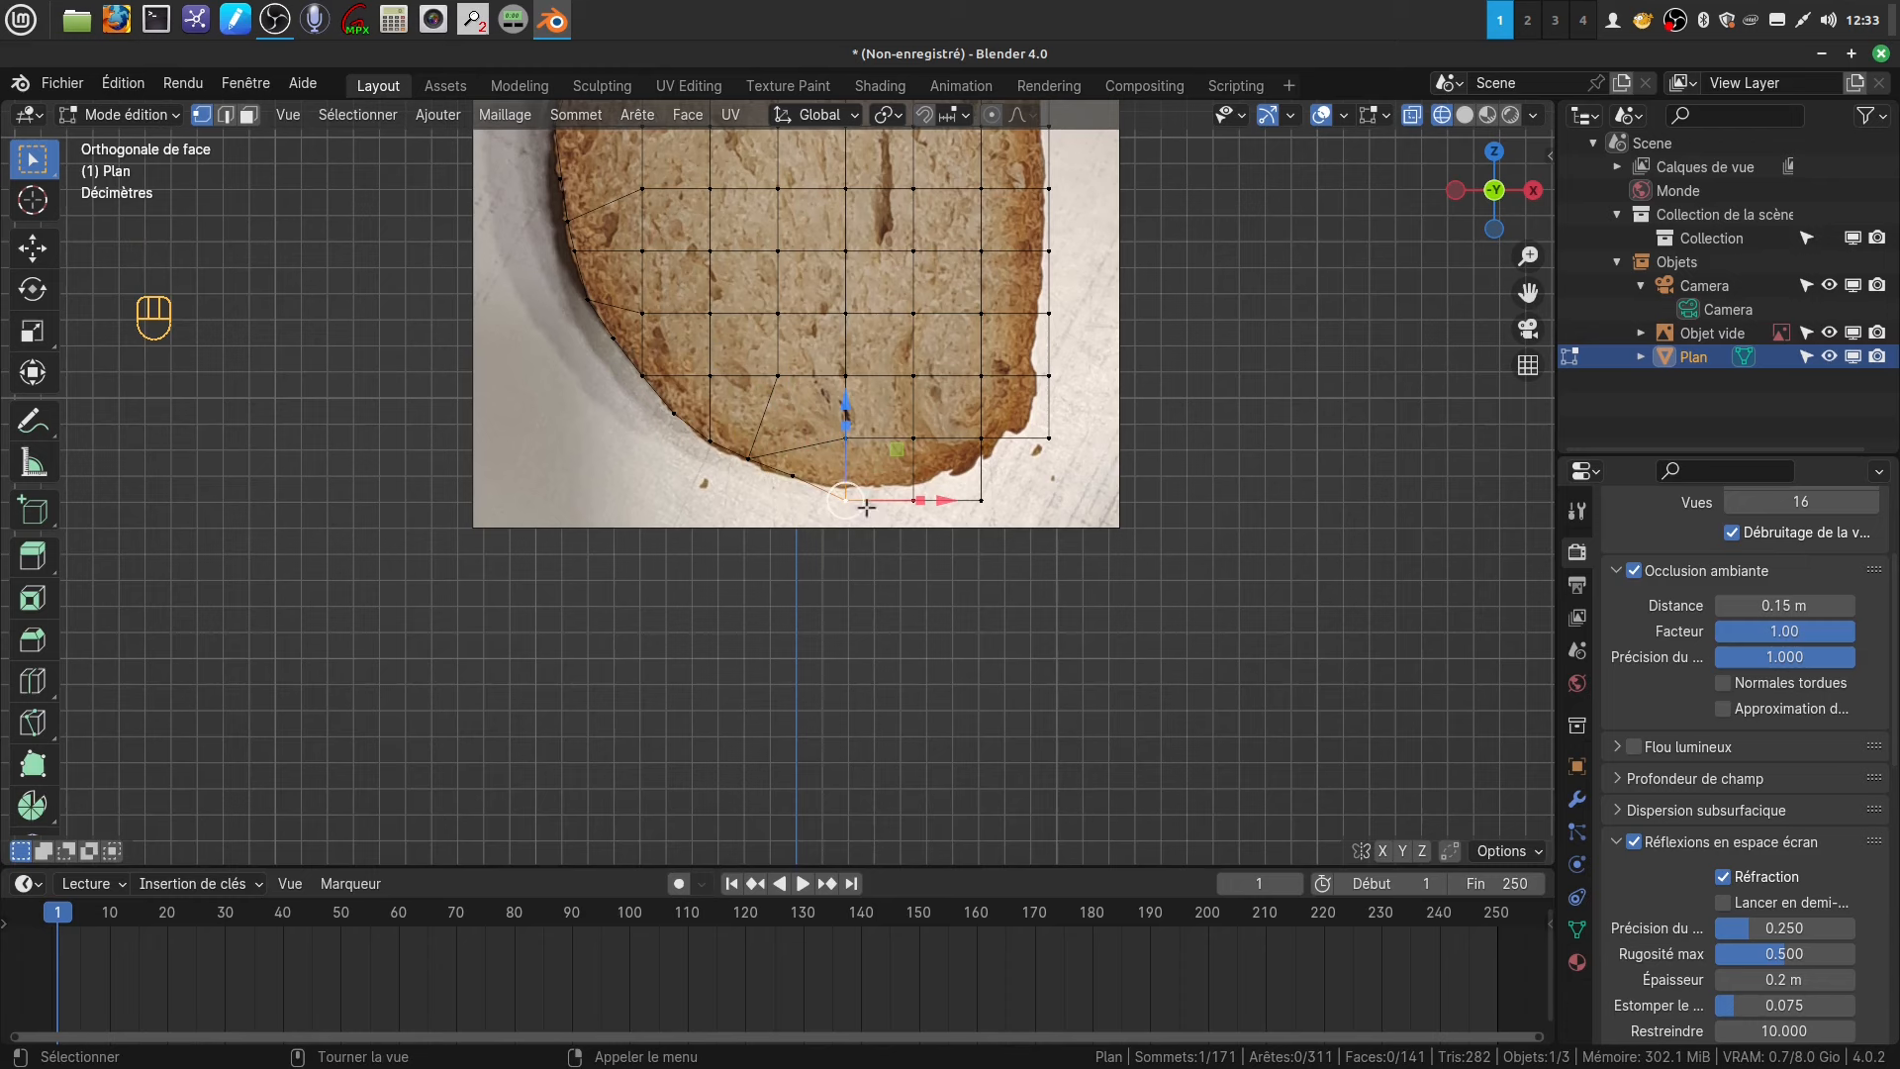
key("g")
left_click(868, 495)
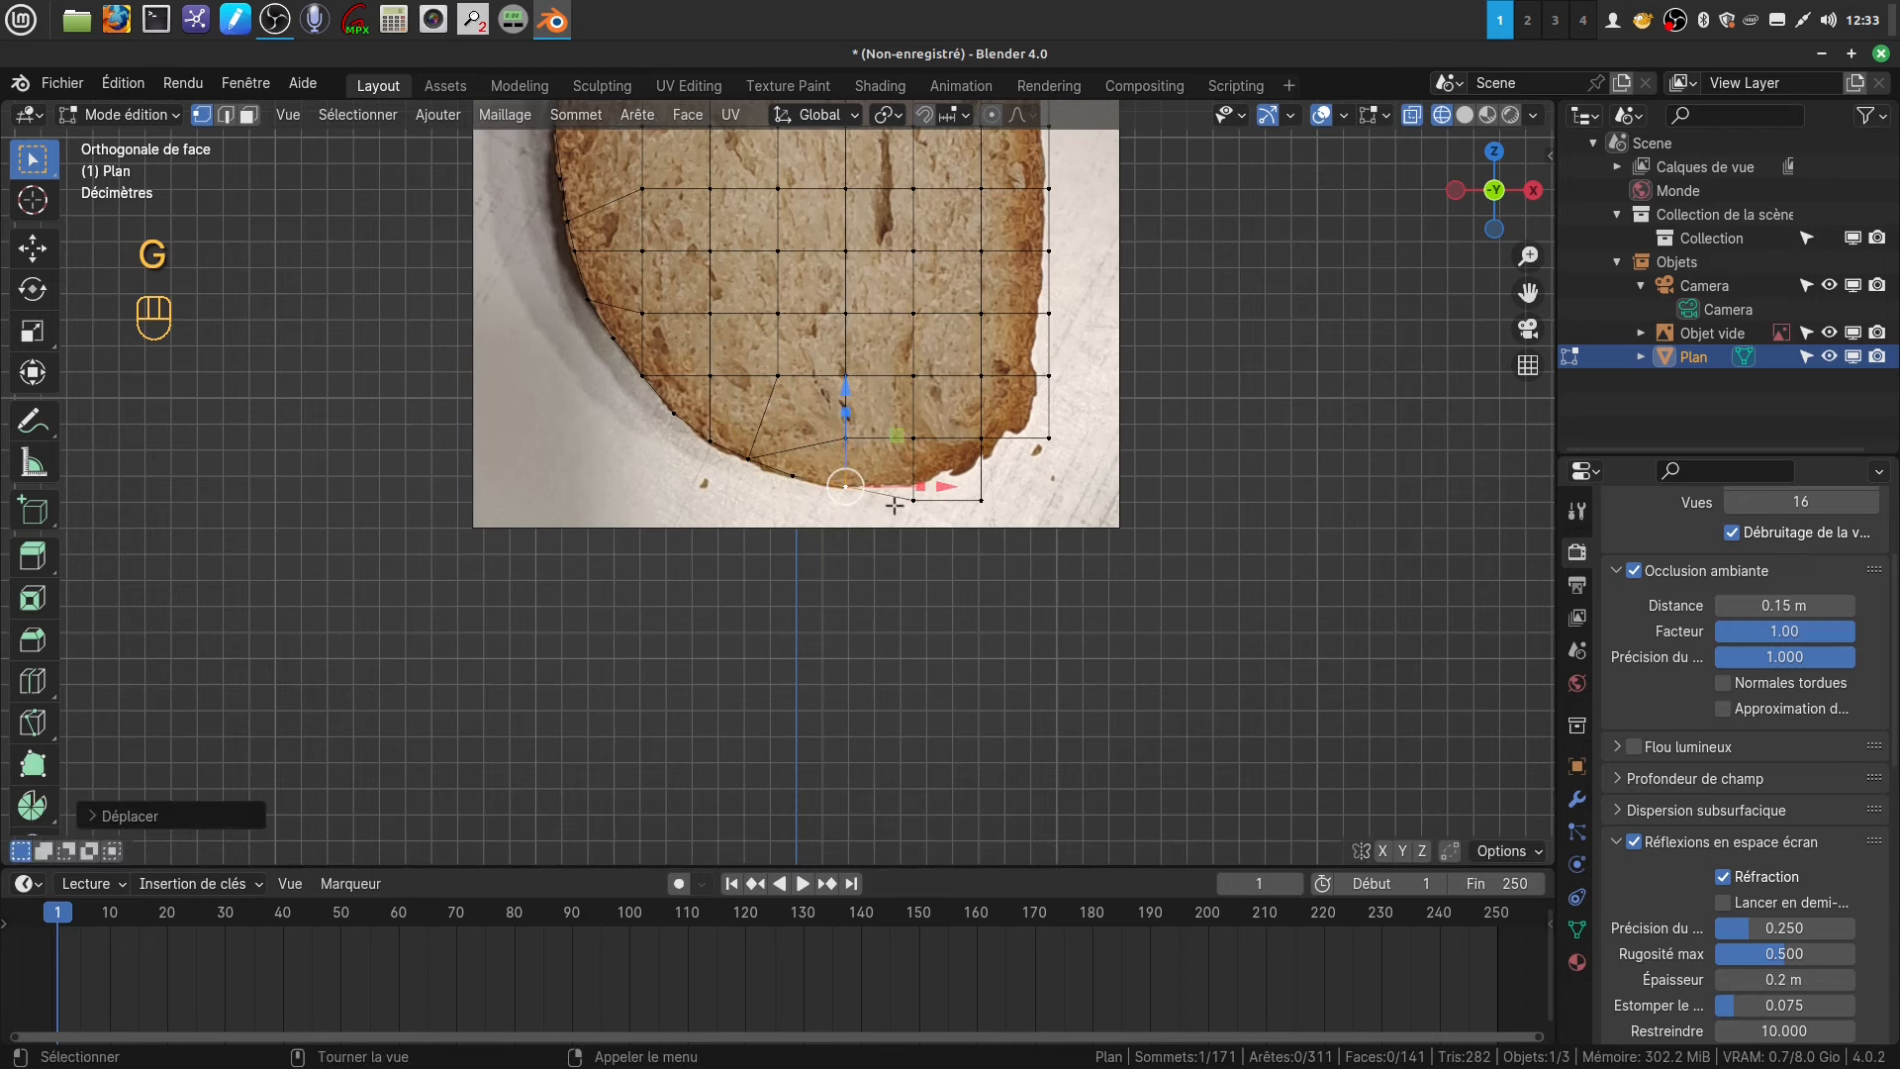
- Move the two remaining bottom-row vertices, toward the slice's lower-right curve, onto the crust edge
left_click(916, 499)
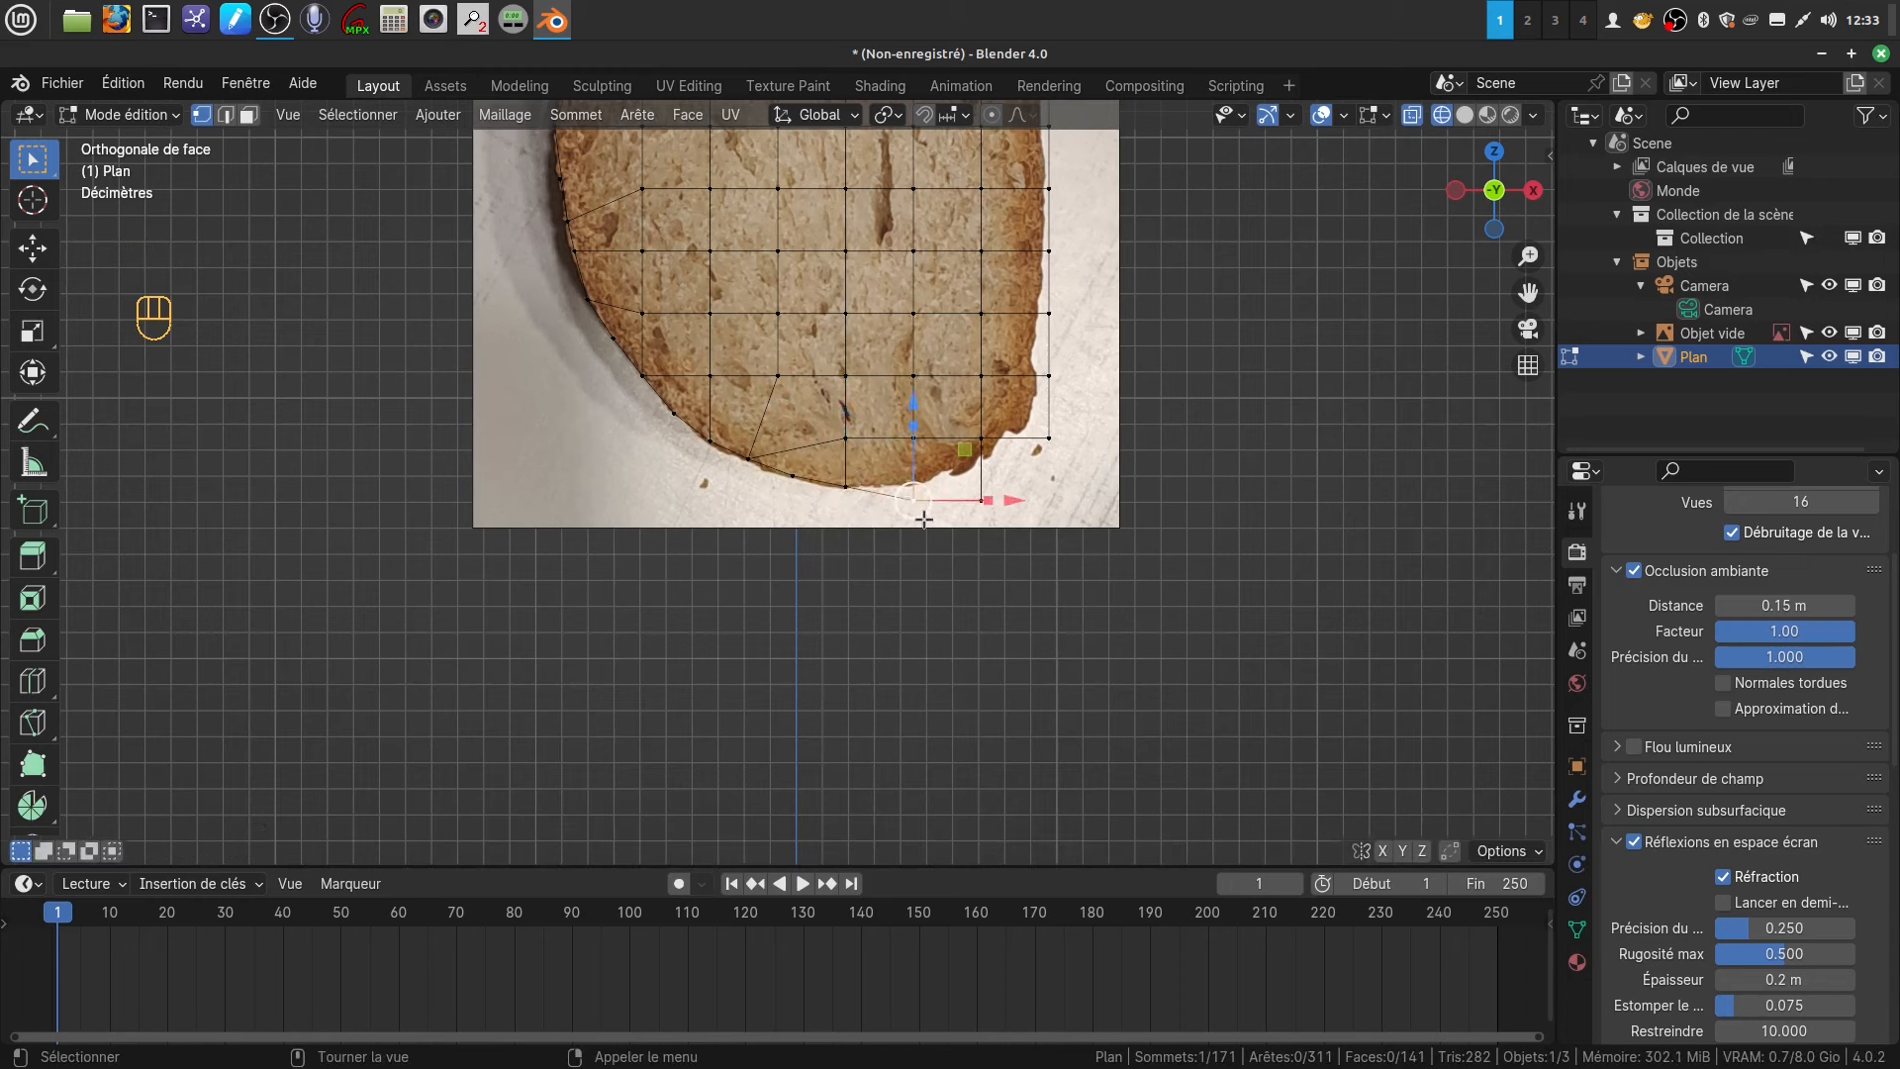
key("g")
left_click(918, 505)
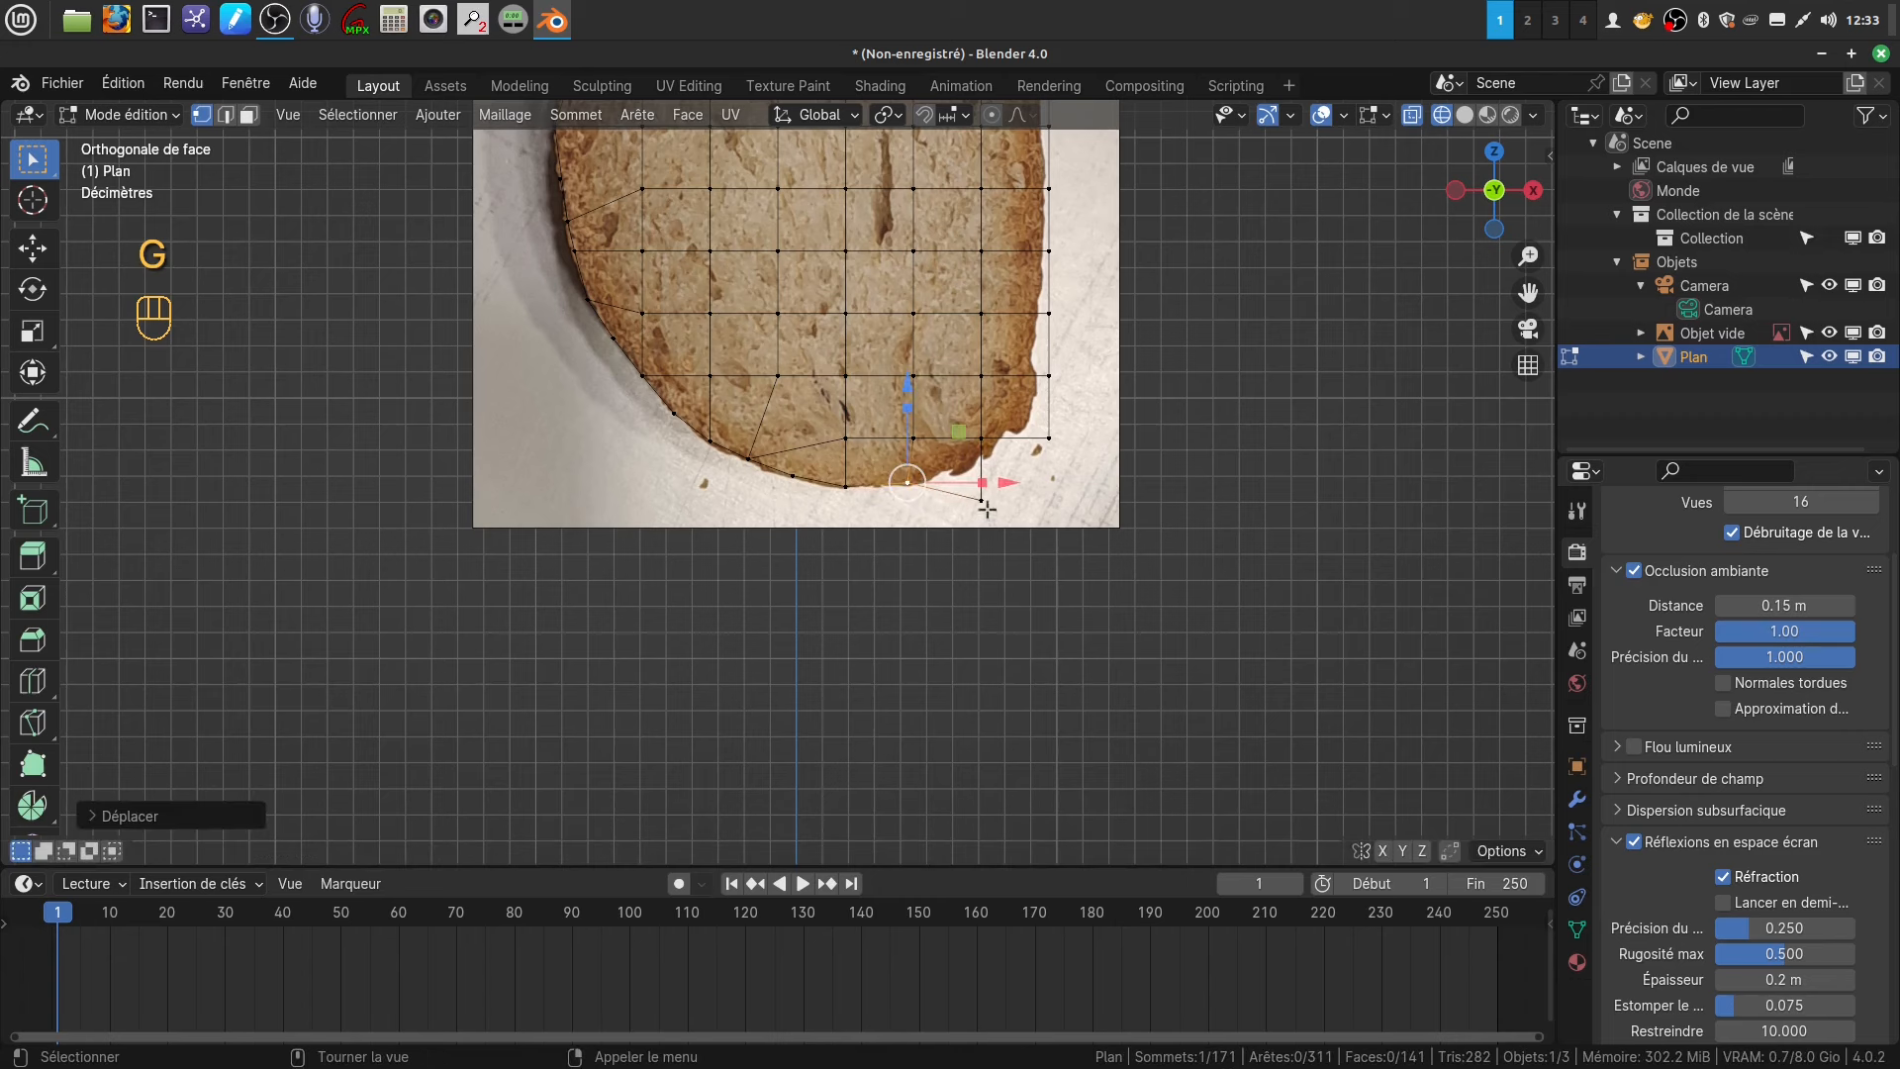
left_click(984, 505)
key("g")
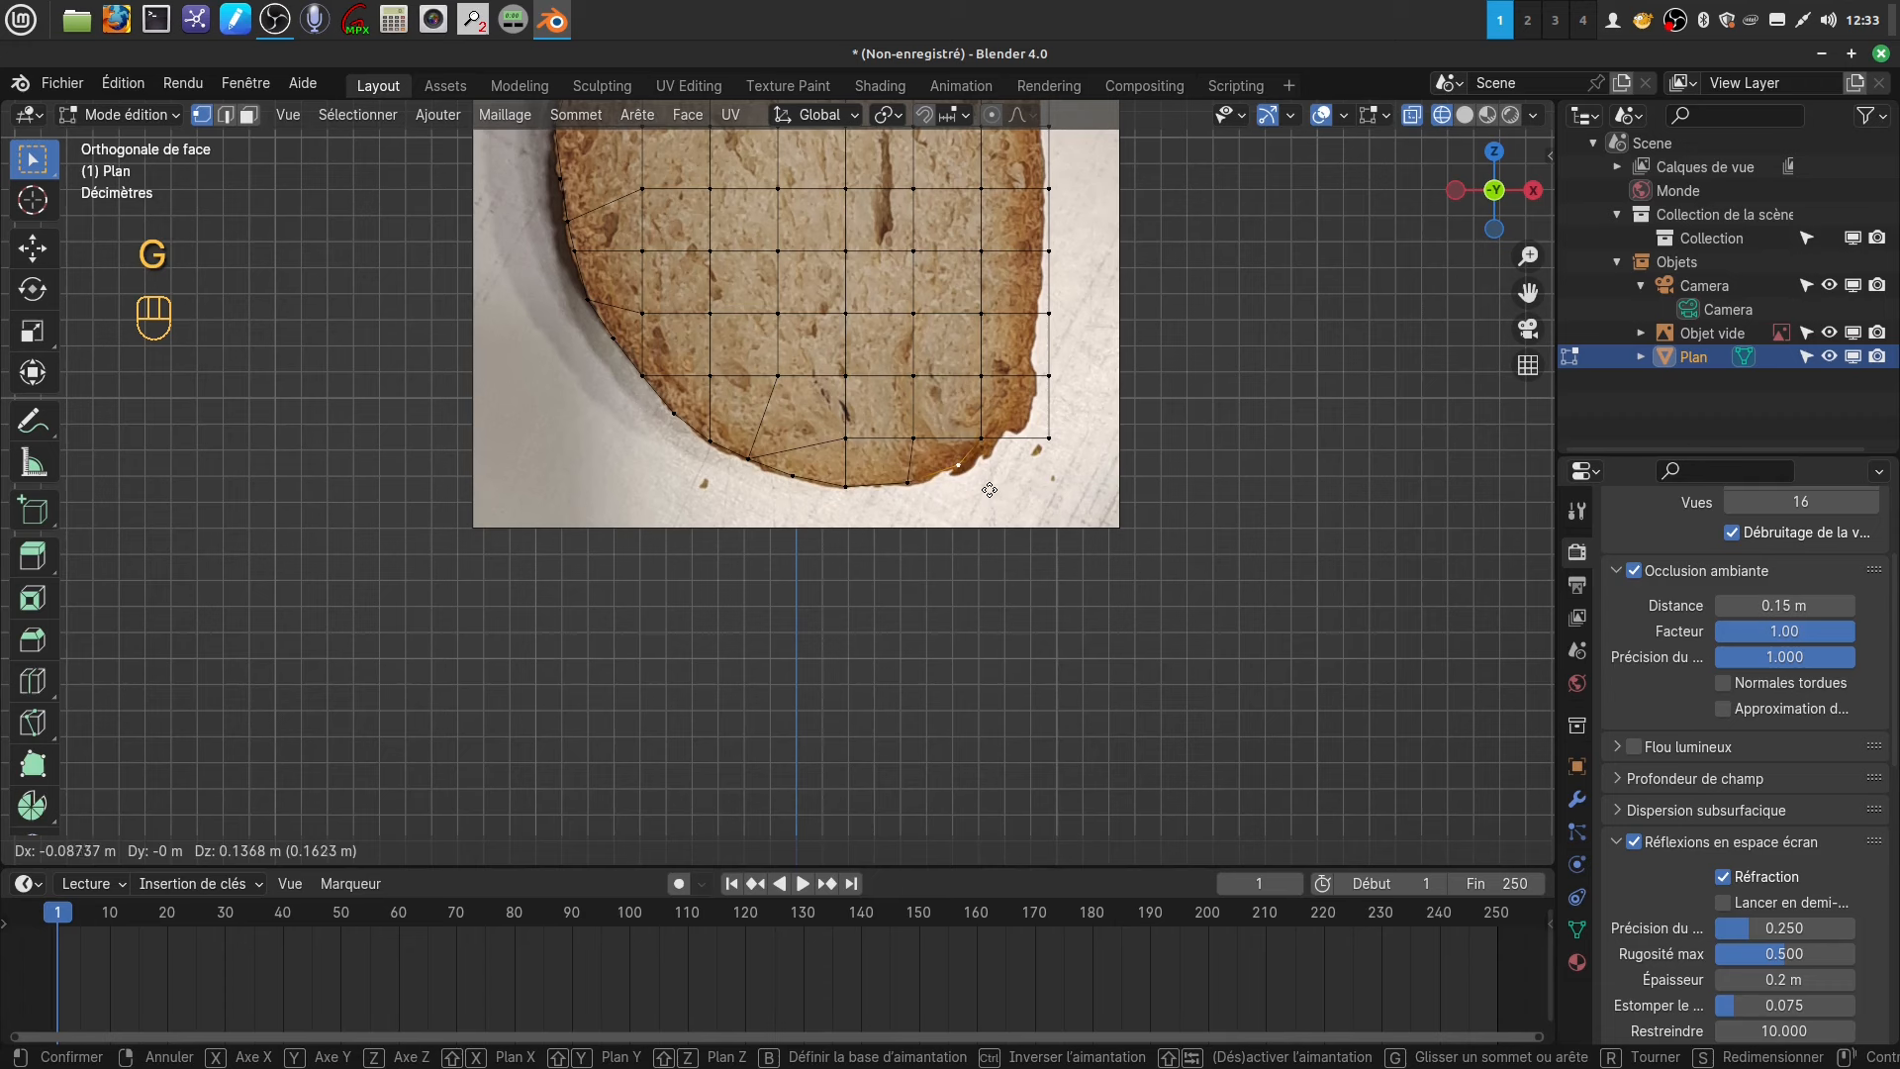
left_click(984, 489)
- Fit the two rightmost vertices of the second-lowest row to the ragged crust at the slice's lower-right corner
left_click(984, 435)
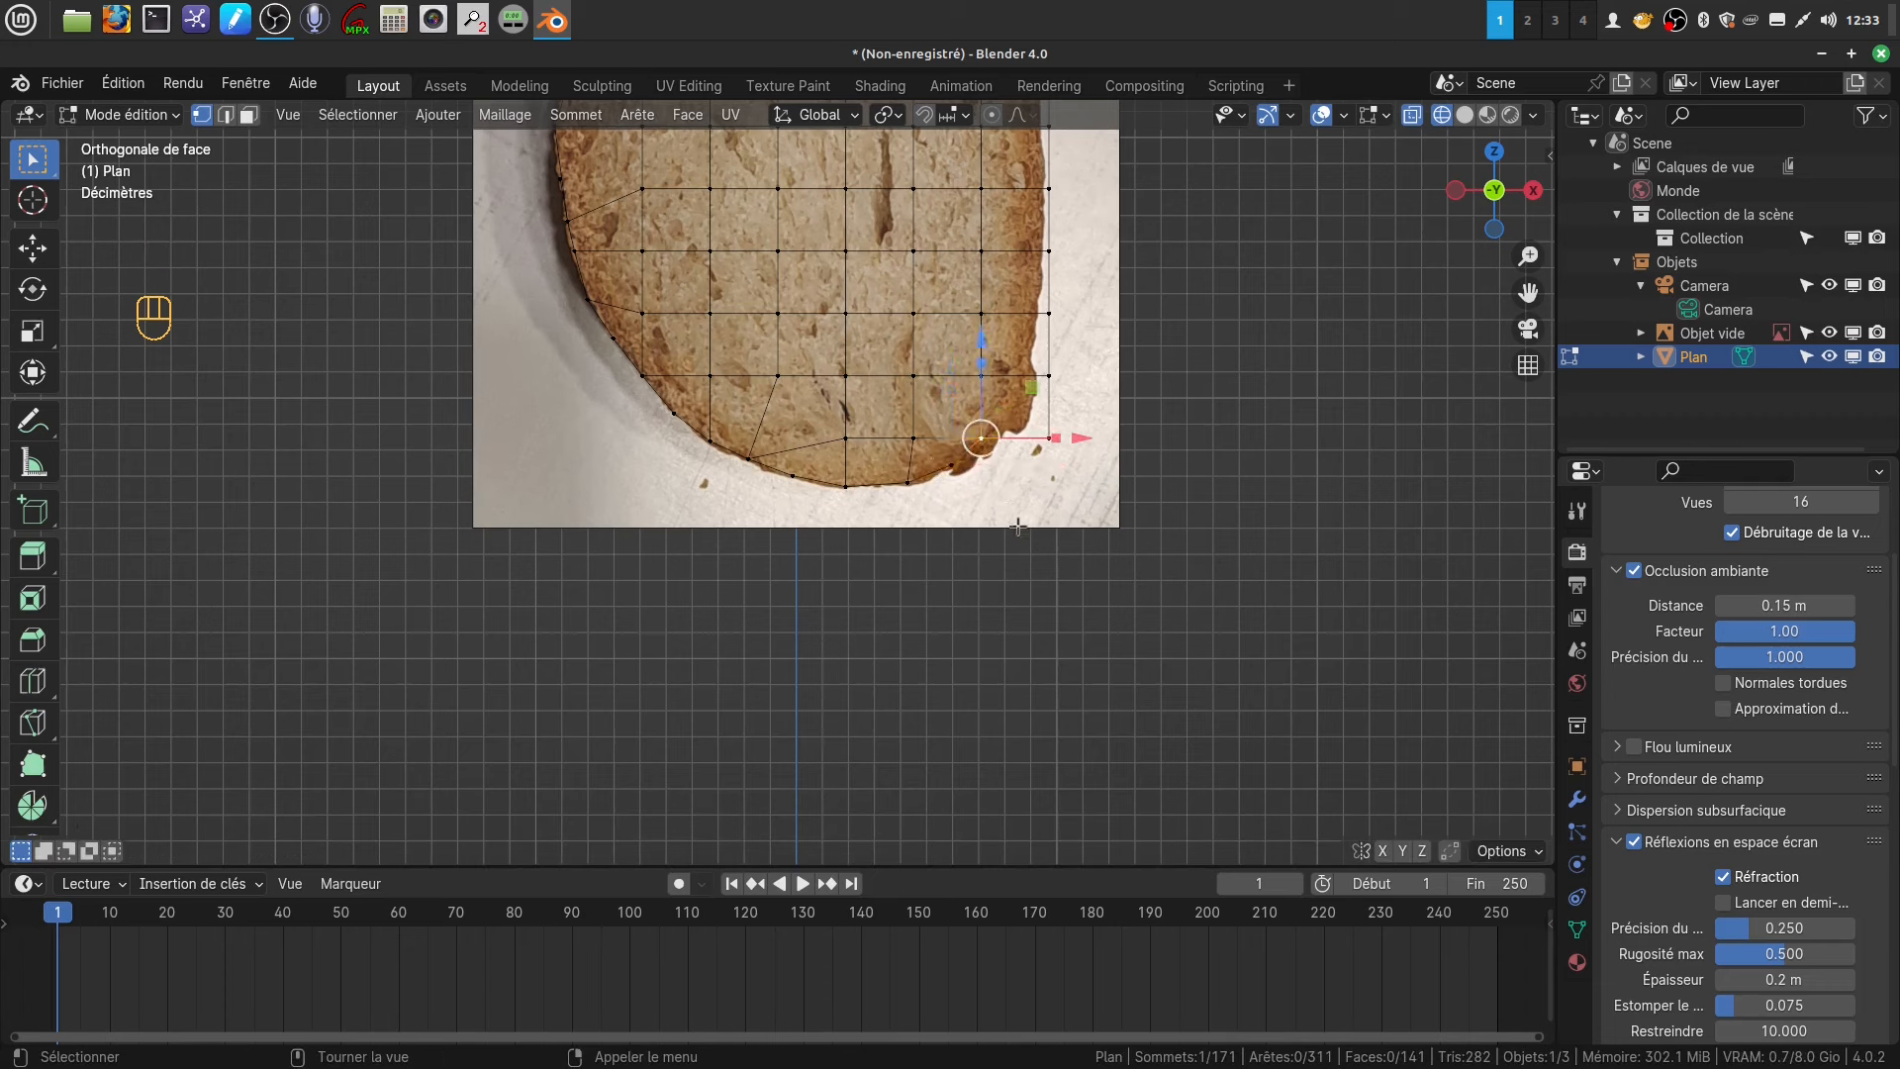
key("g")
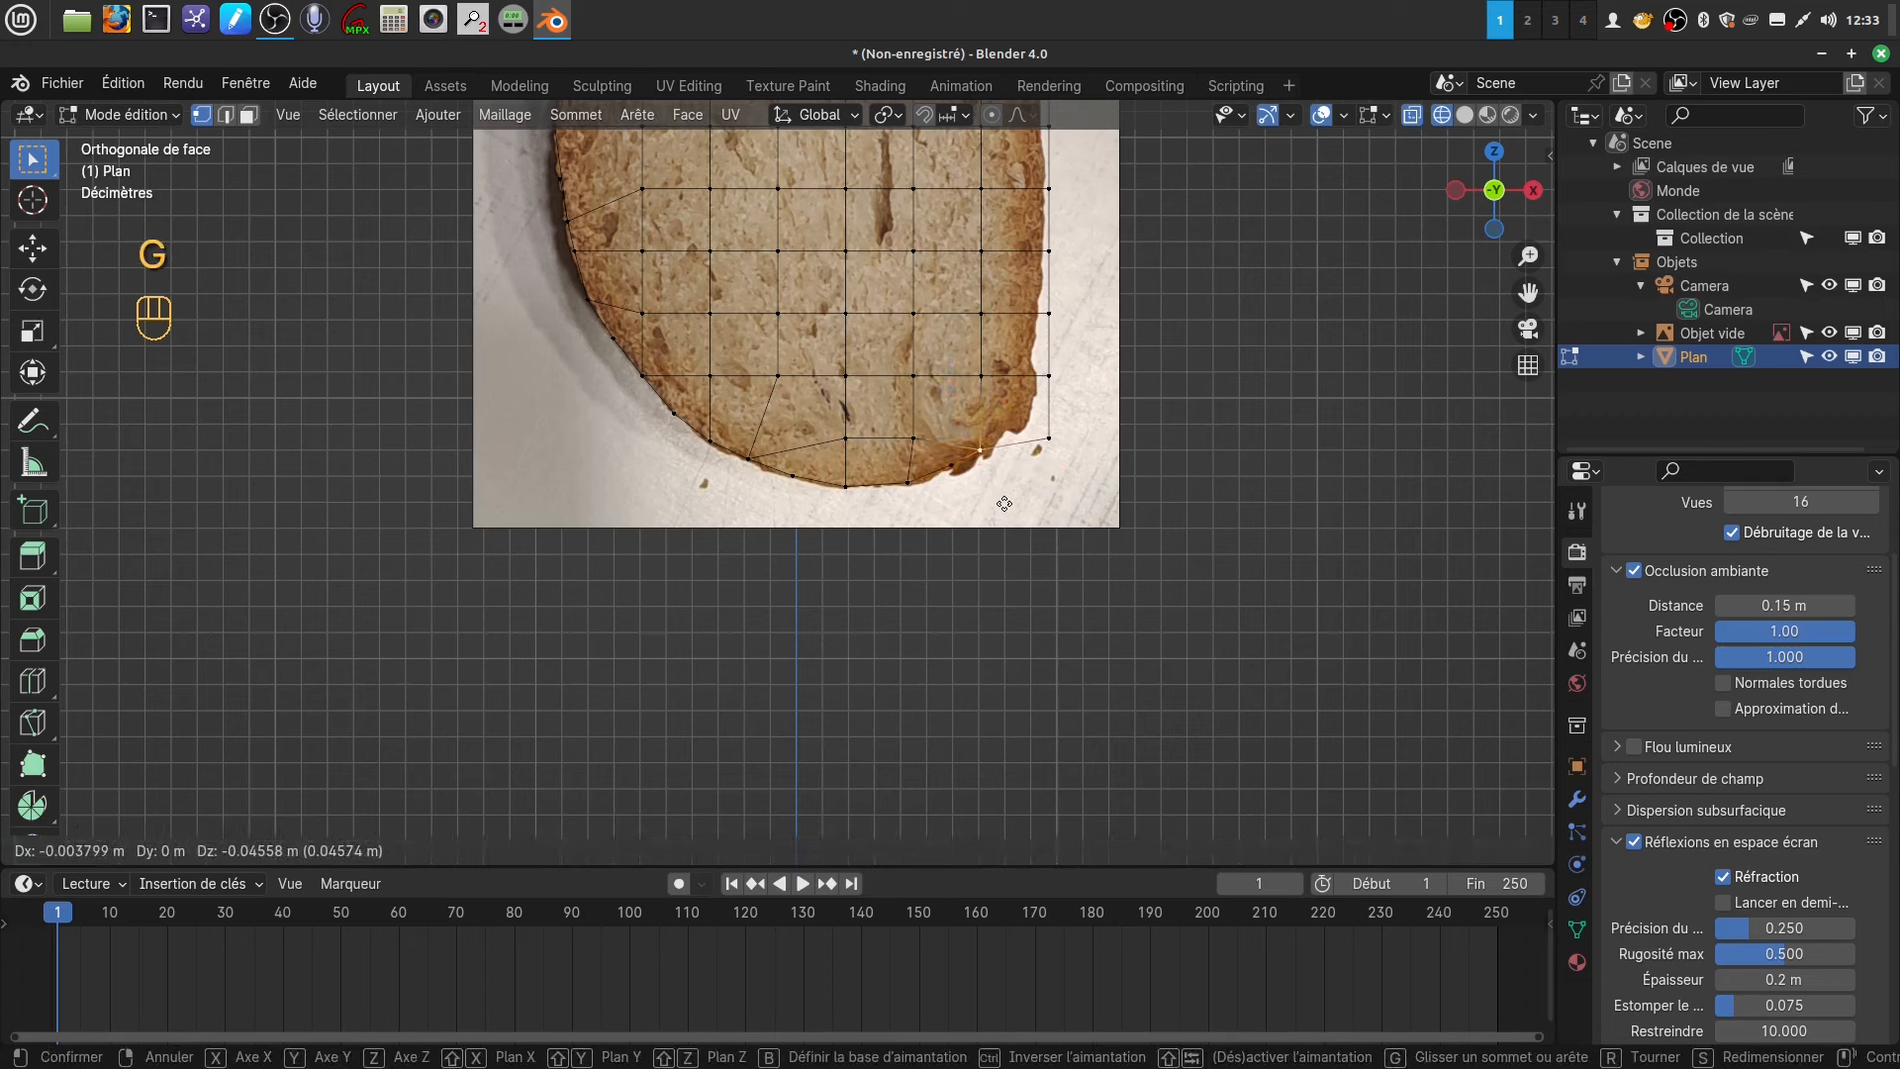
left_click(1035, 471)
left_click(1052, 424)
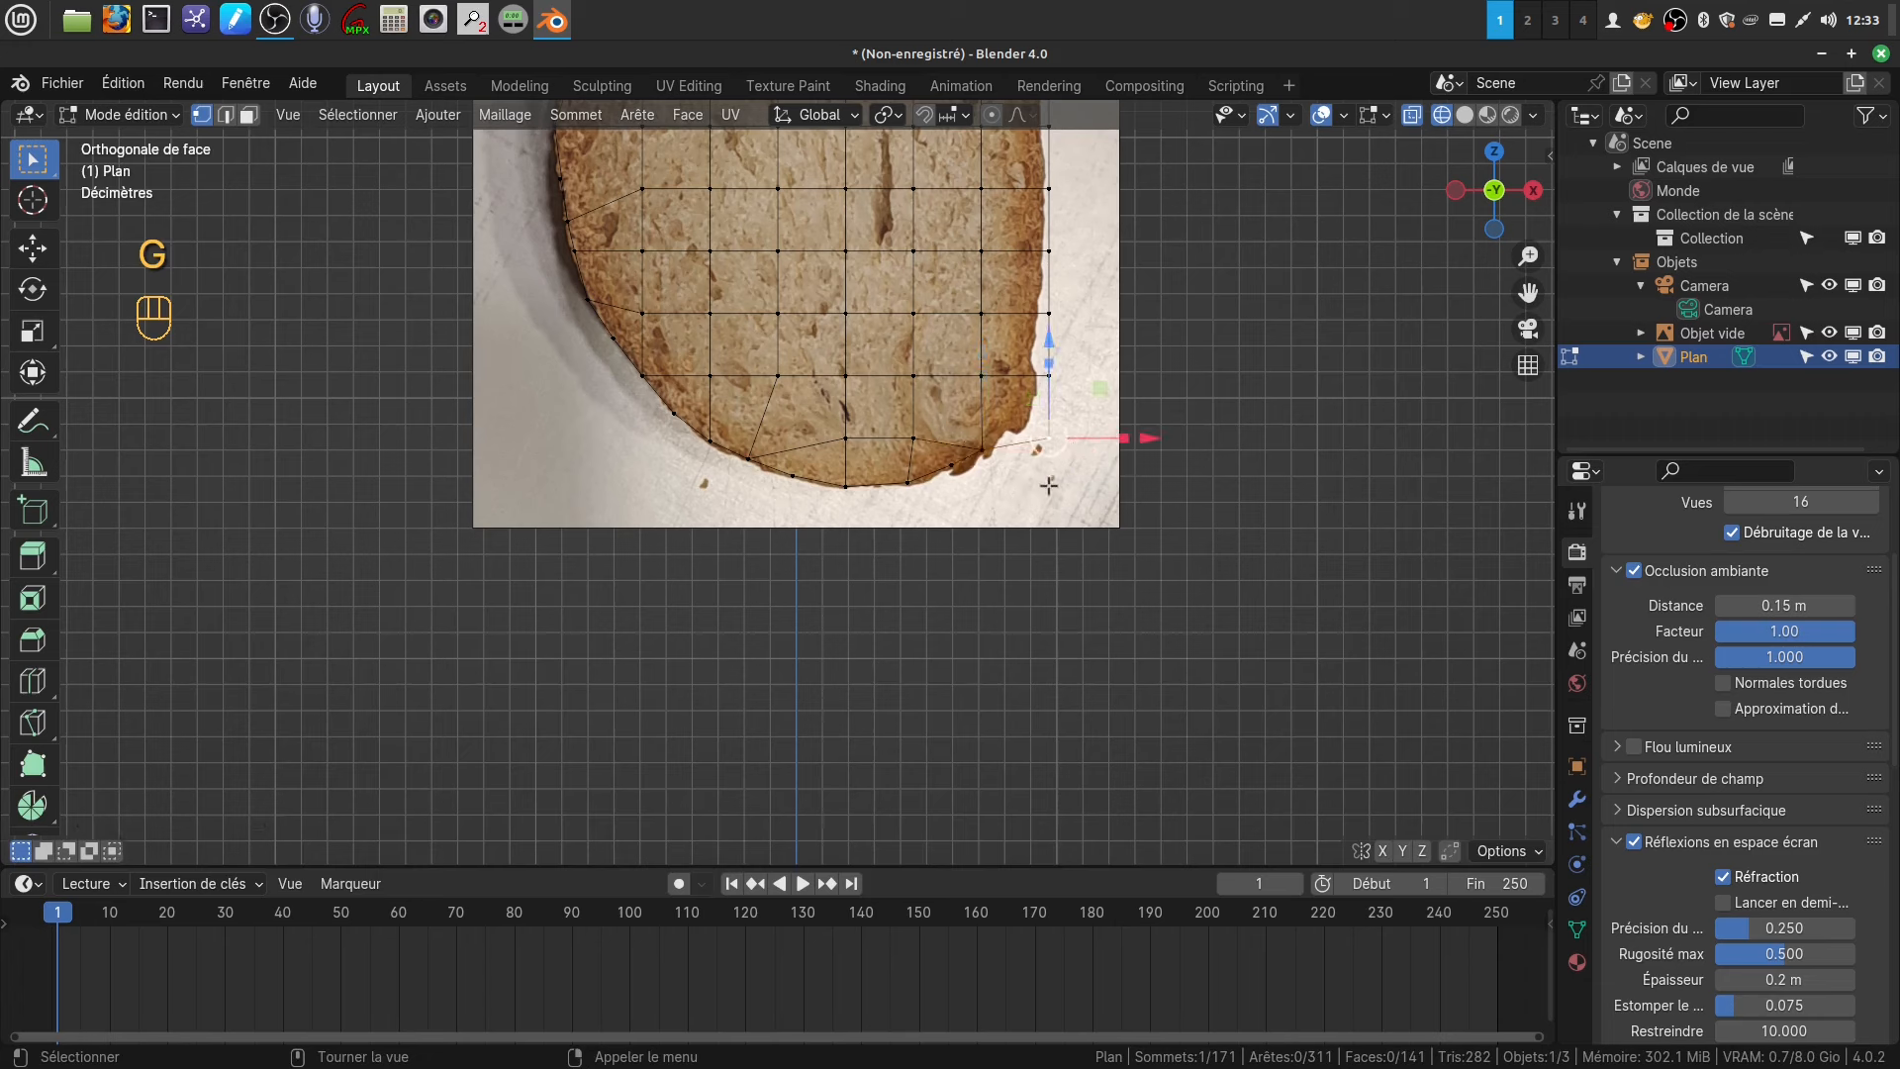
key("g")
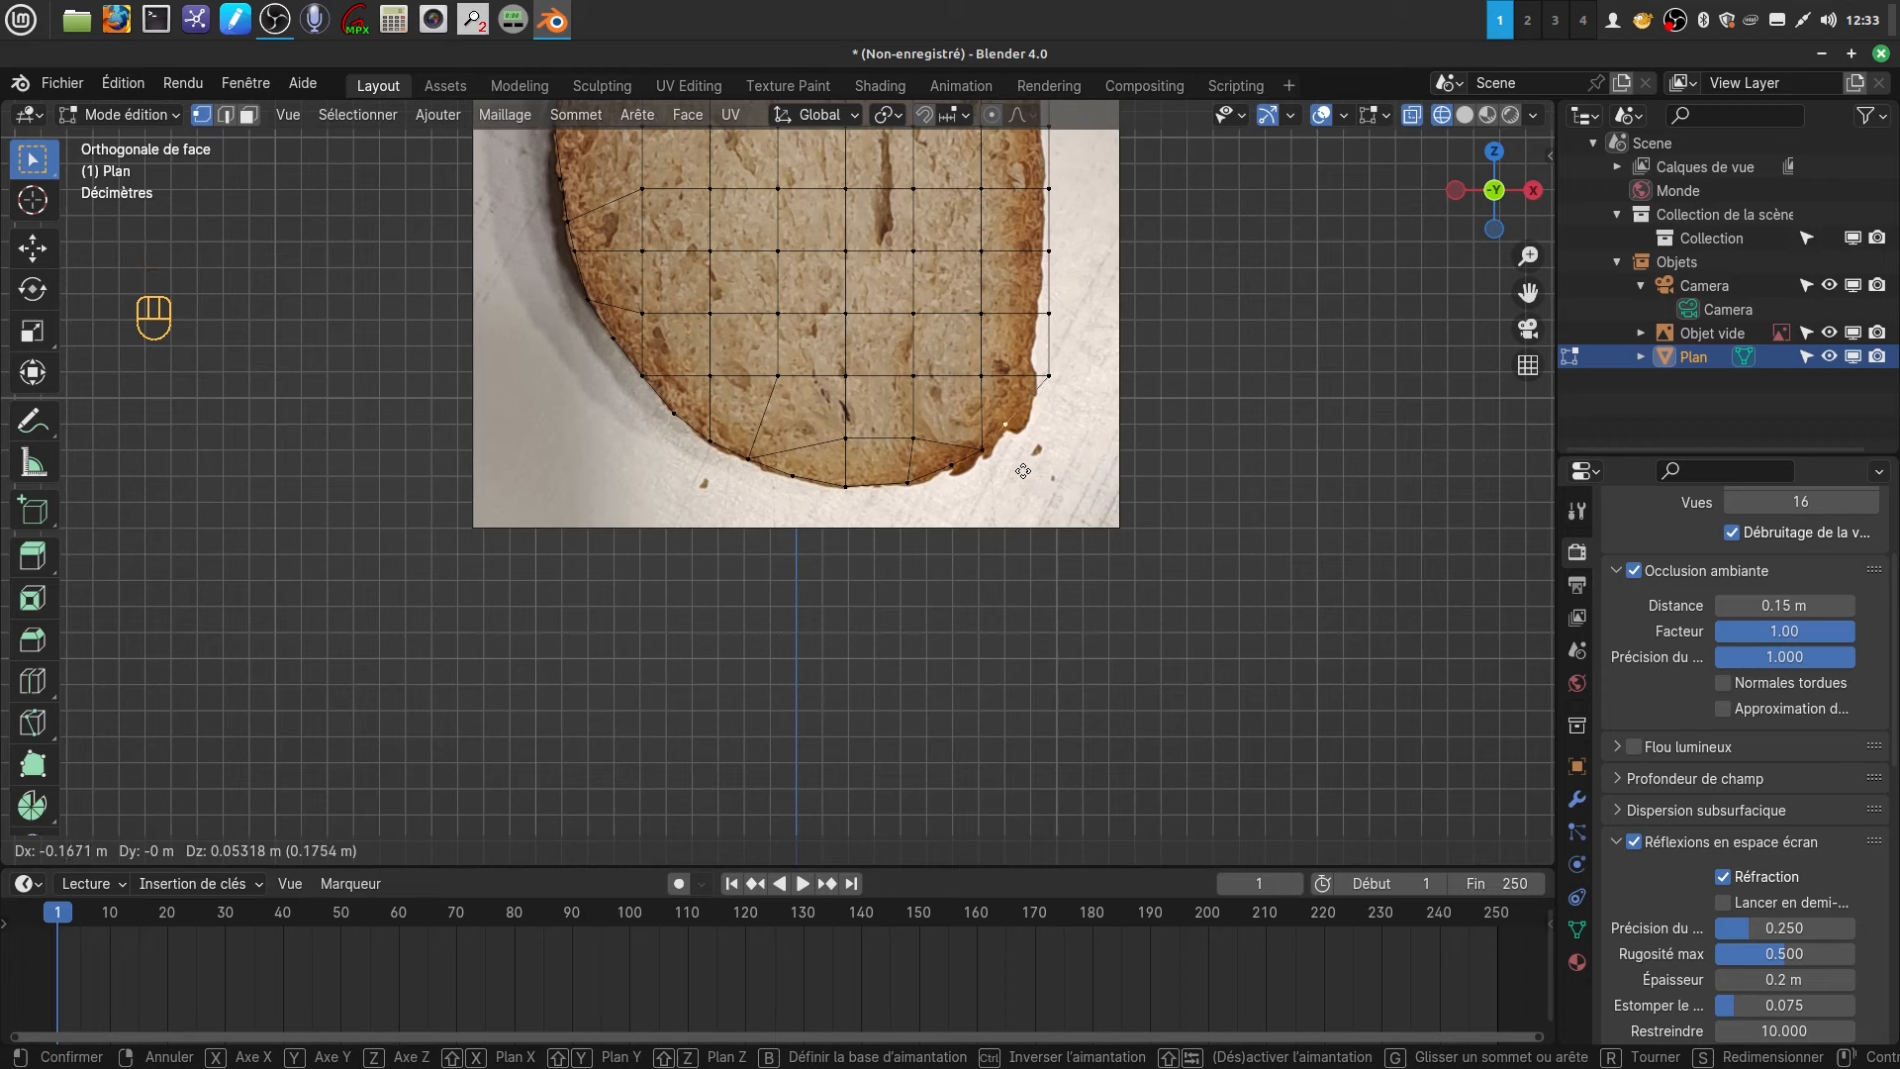
left_click(1022, 467)
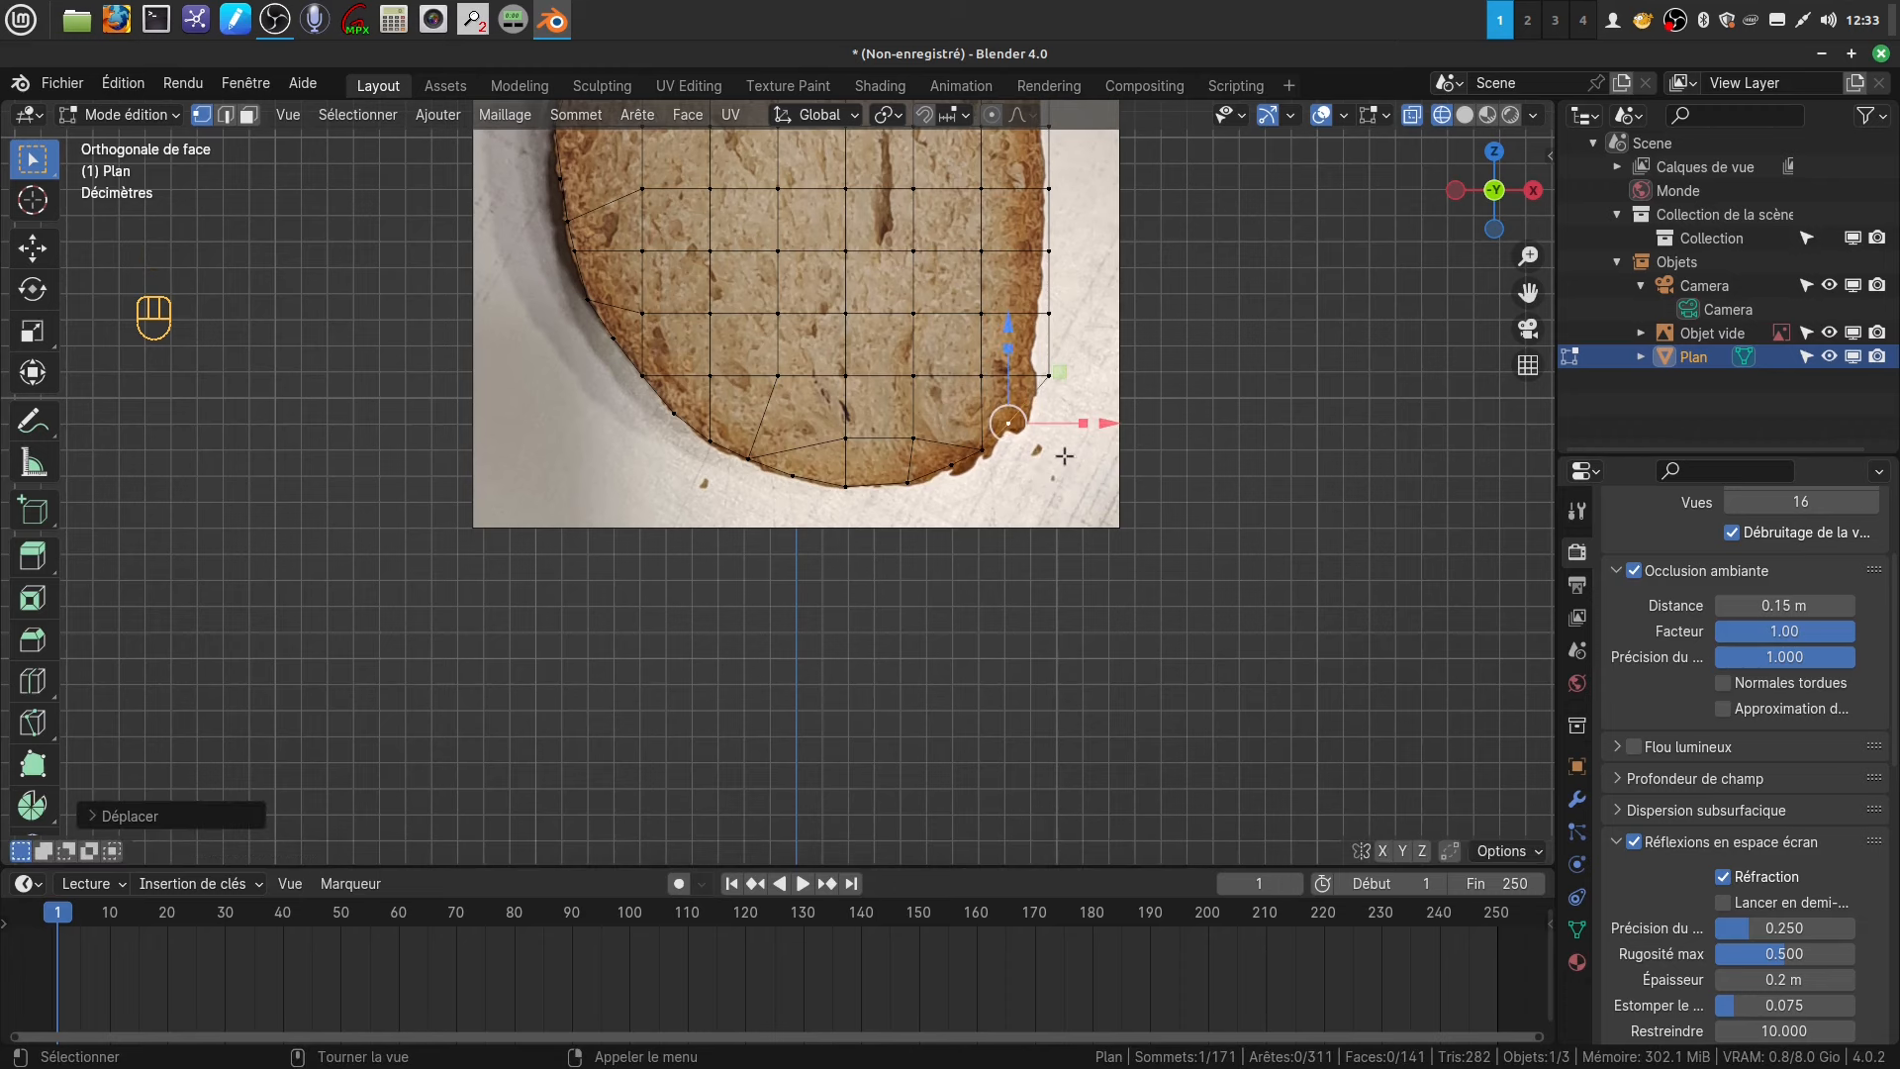
- Move the two lowest stray vertices of the grid's right column, just above the lower-right corner, inward onto the crust
left_click(1043, 370)
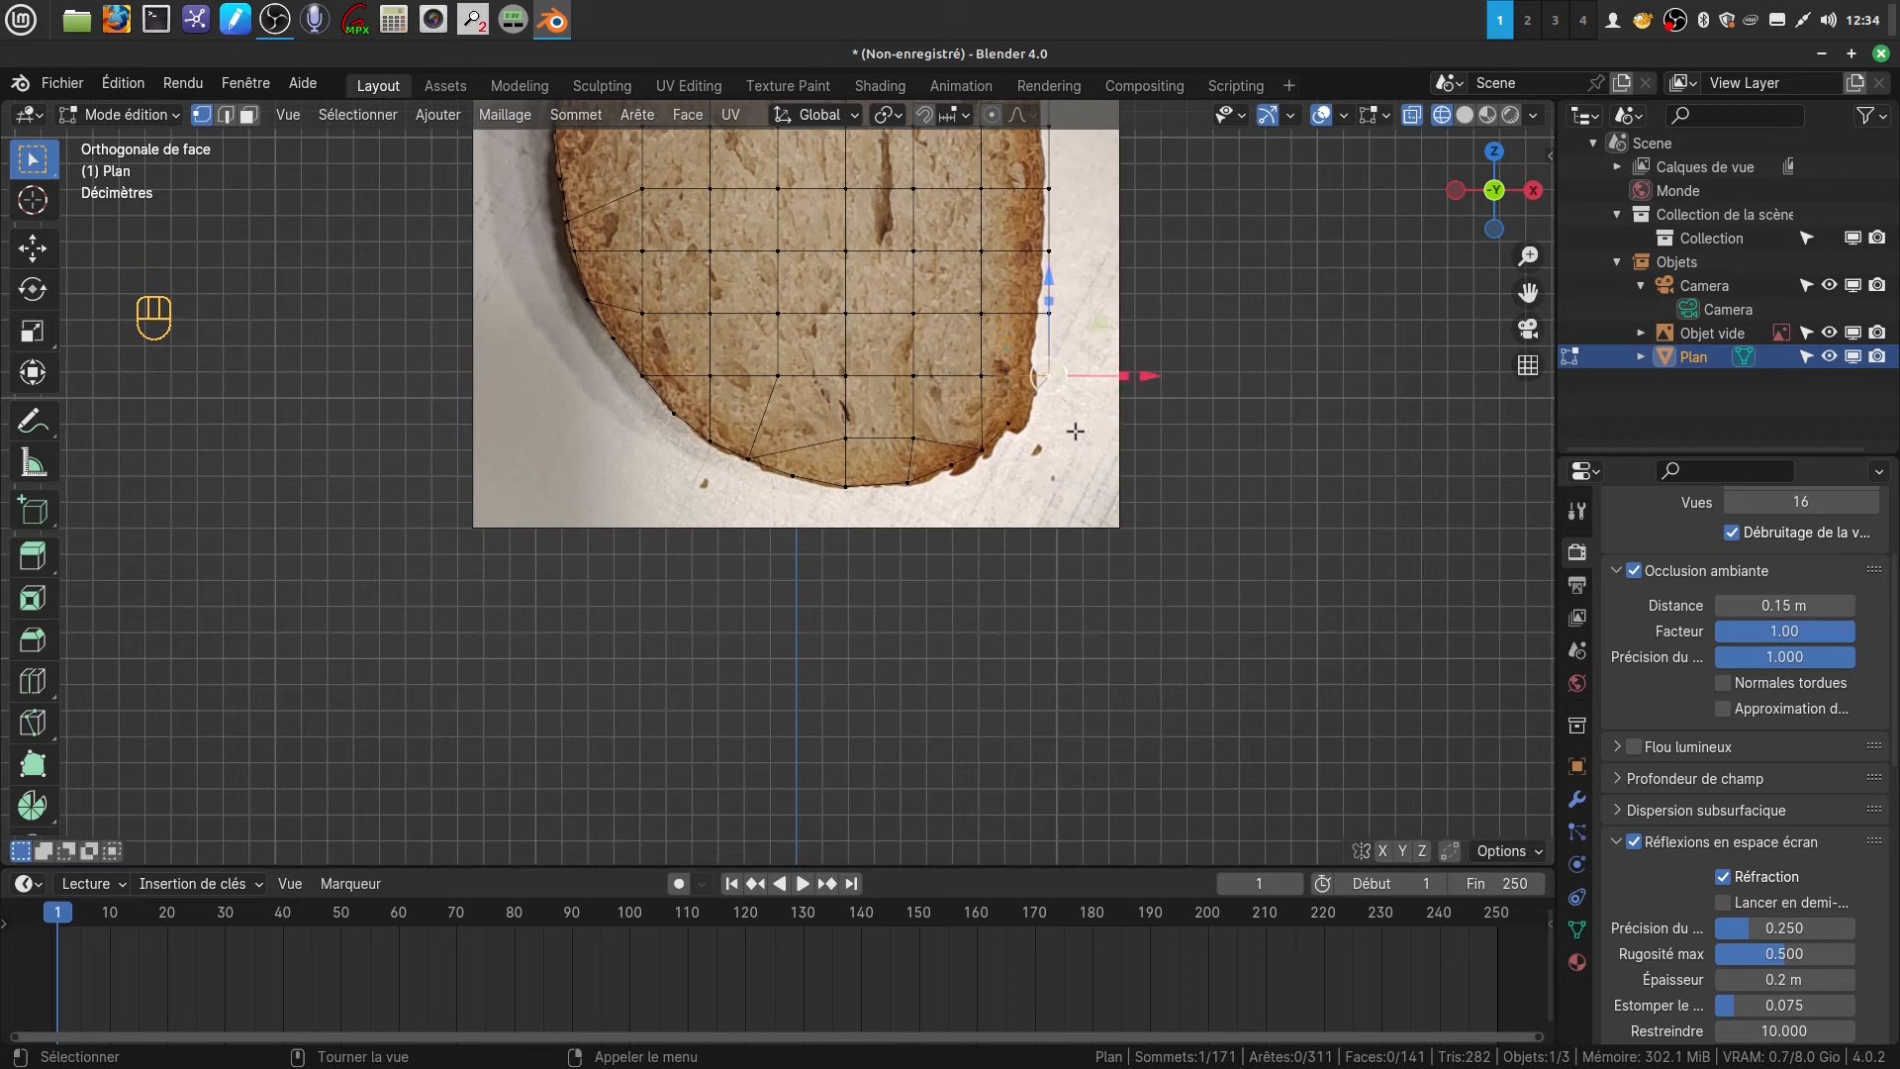
key("g")
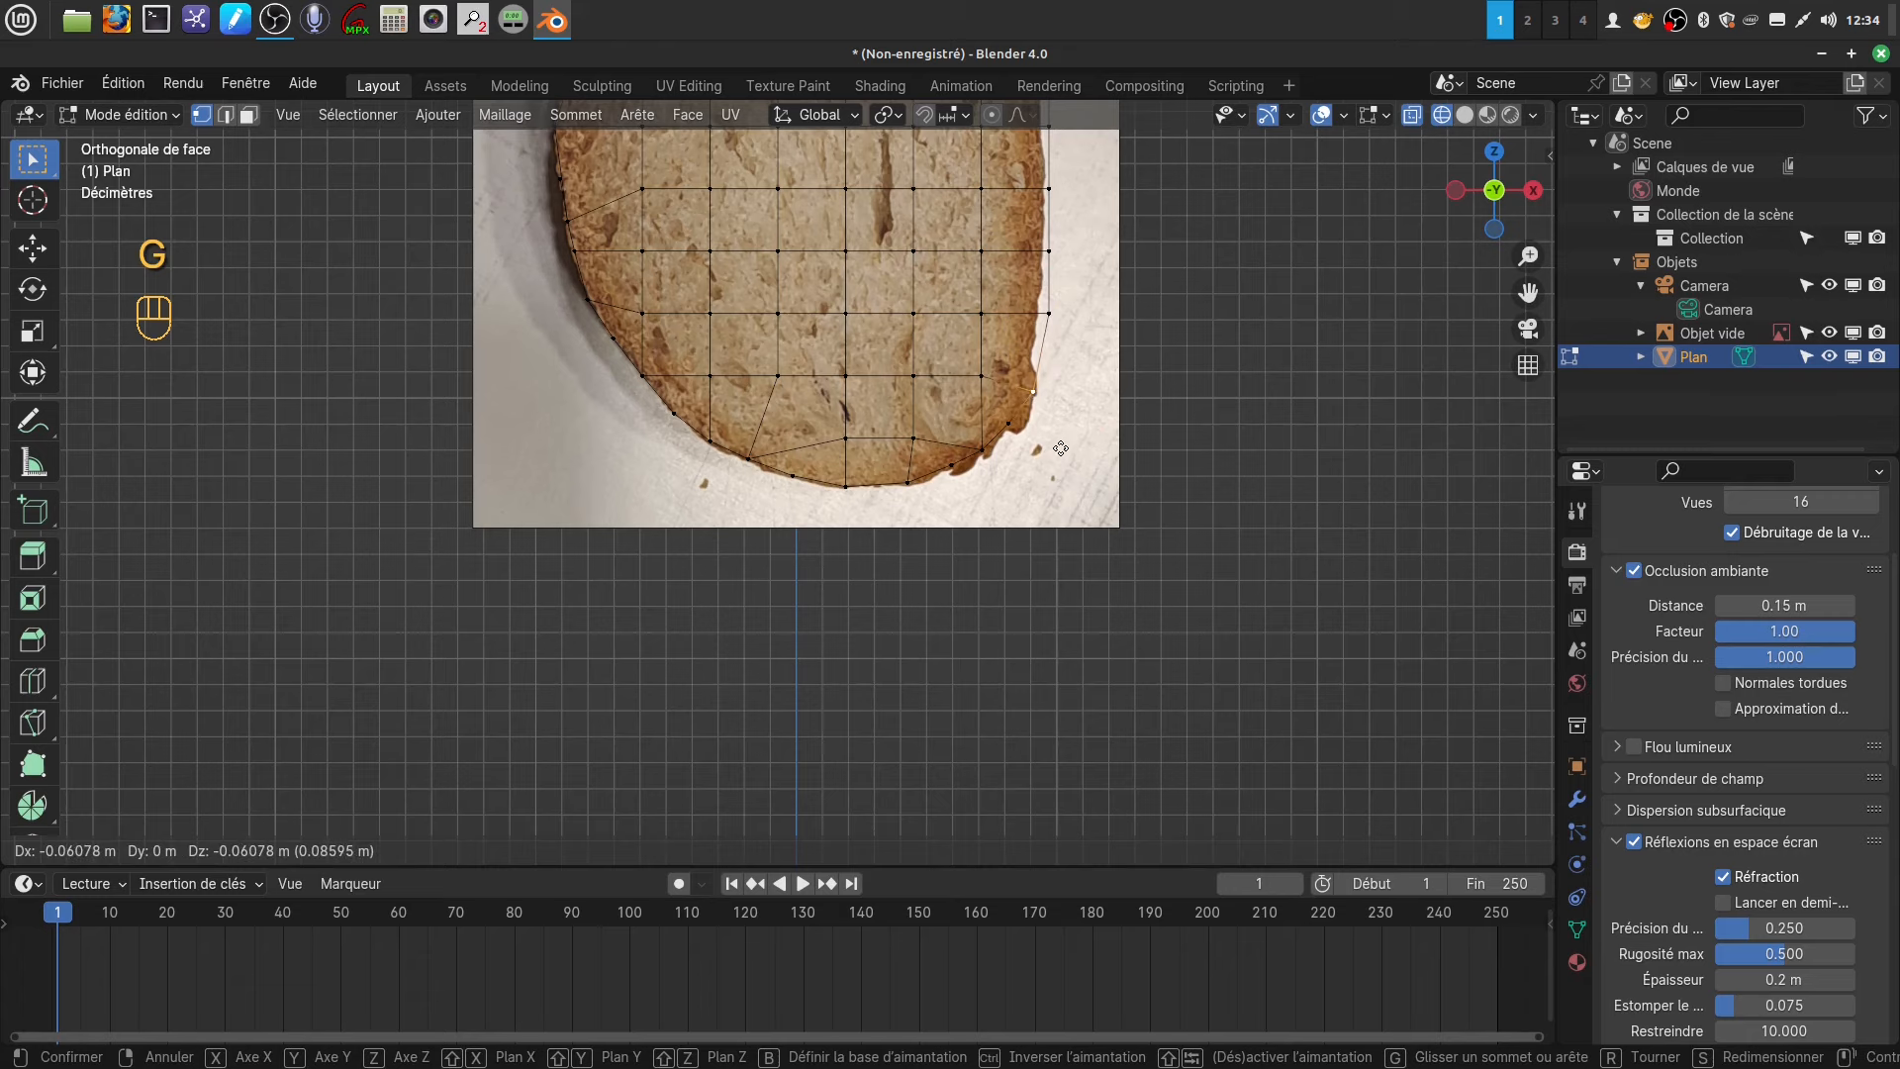
left_click(1060, 448)
middle_click_drag(1089, 296, 940, 436, "shift")
scroll(934, 382, "up", 2)
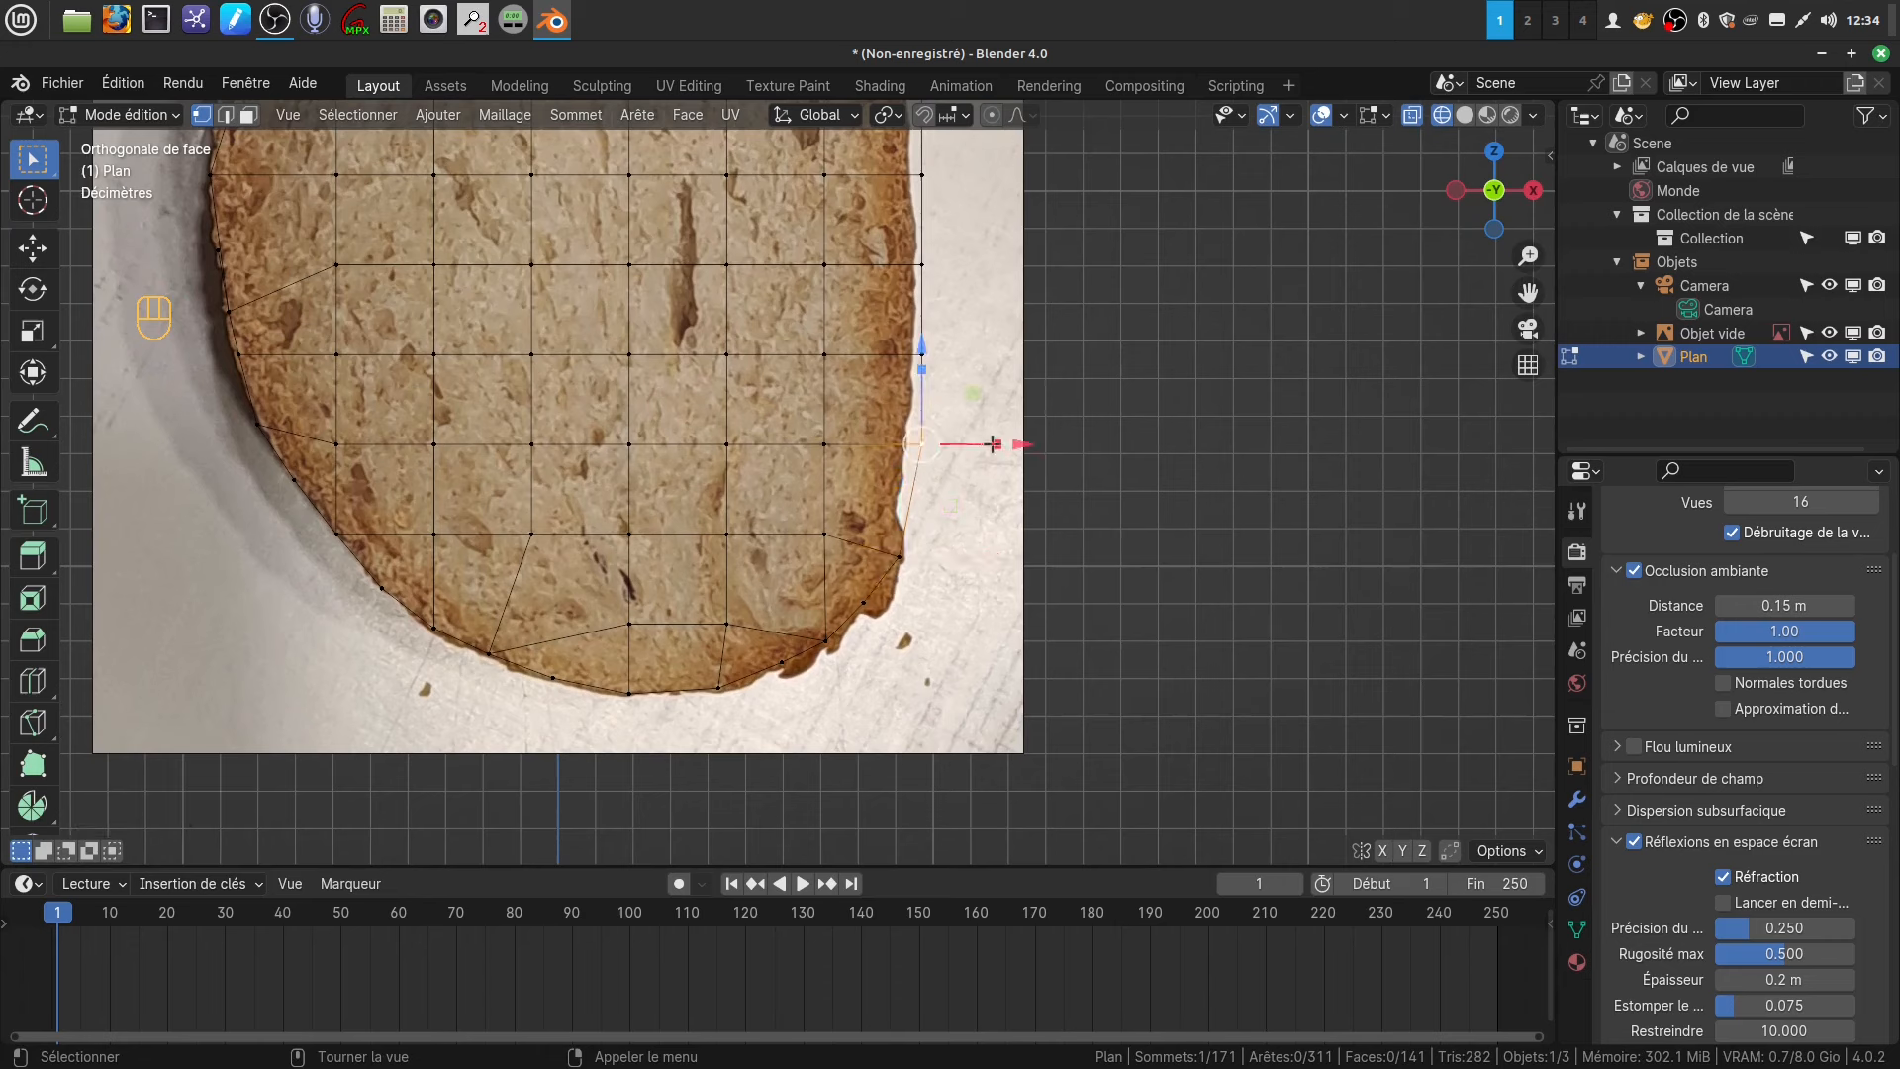
key("g")
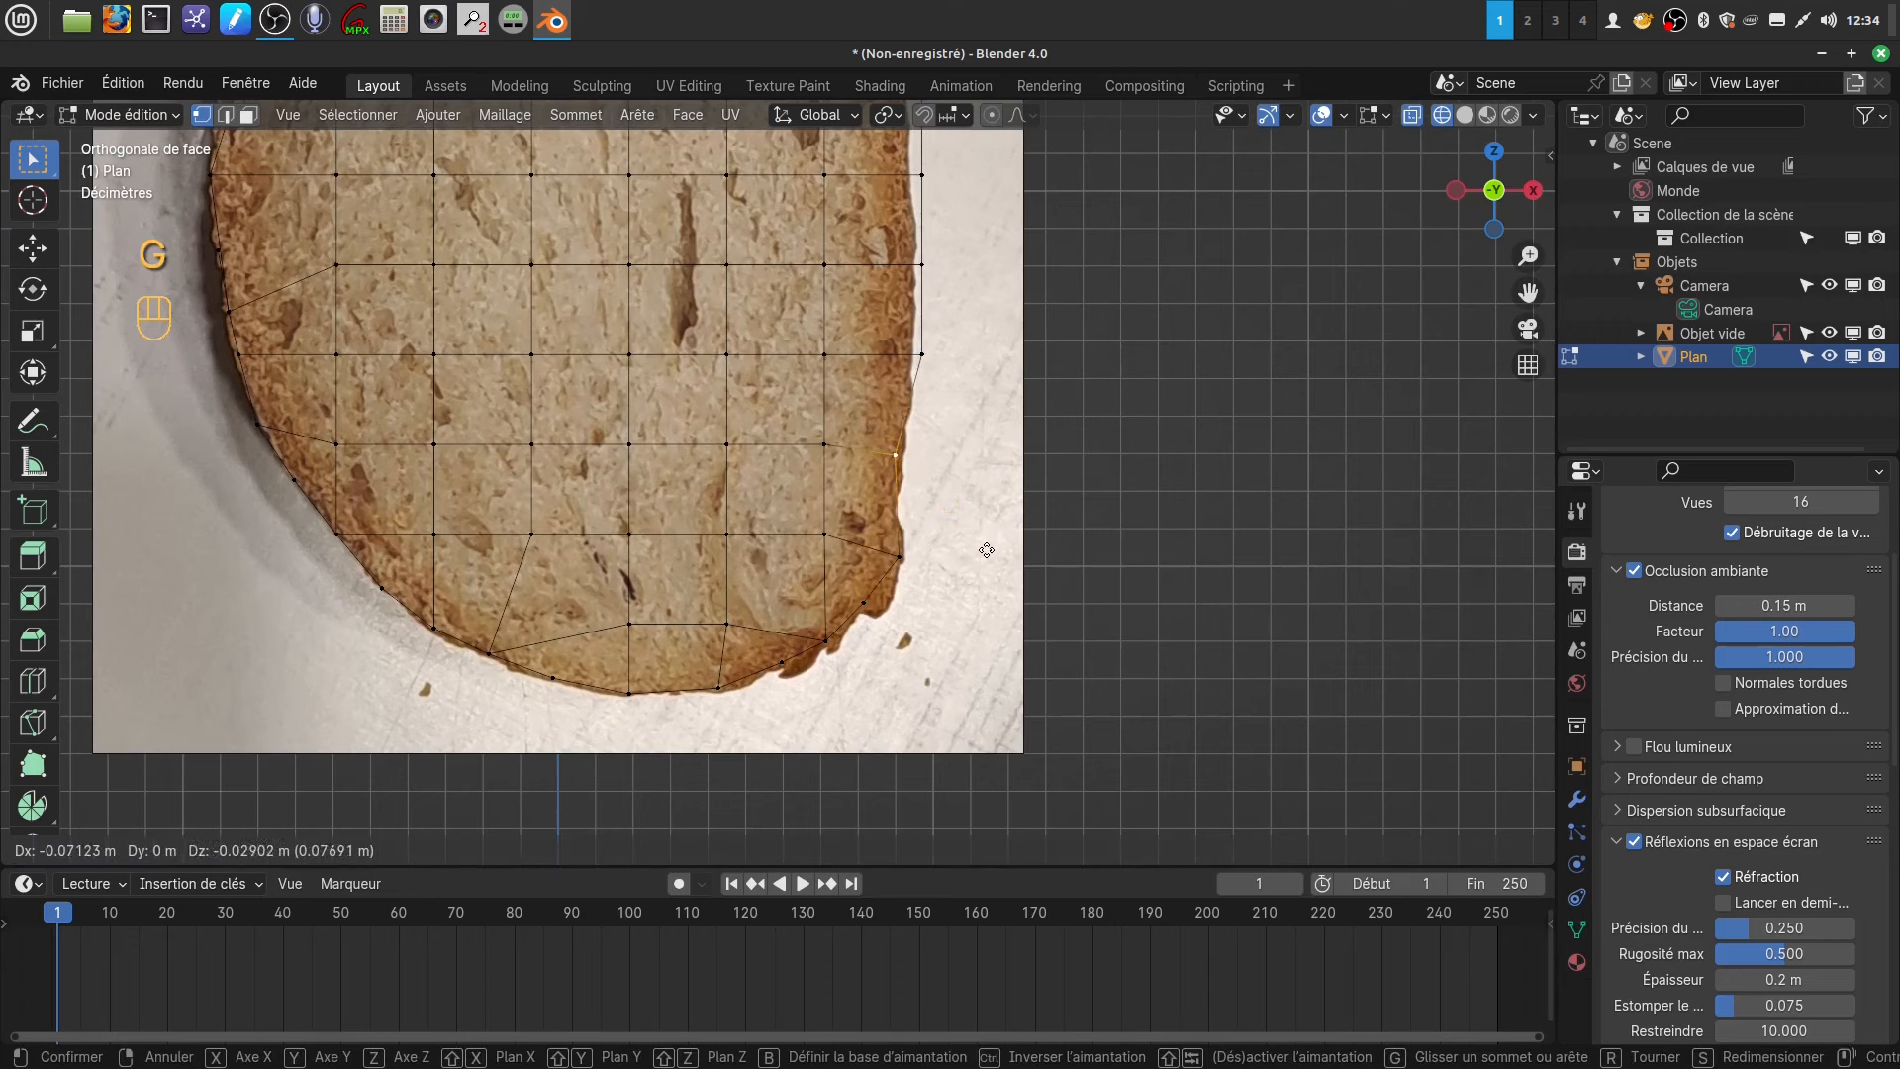
left_click(990, 543)
- Move the next three right-column vertices going up the slice's right side onto the crust outline
left_click(927, 350)
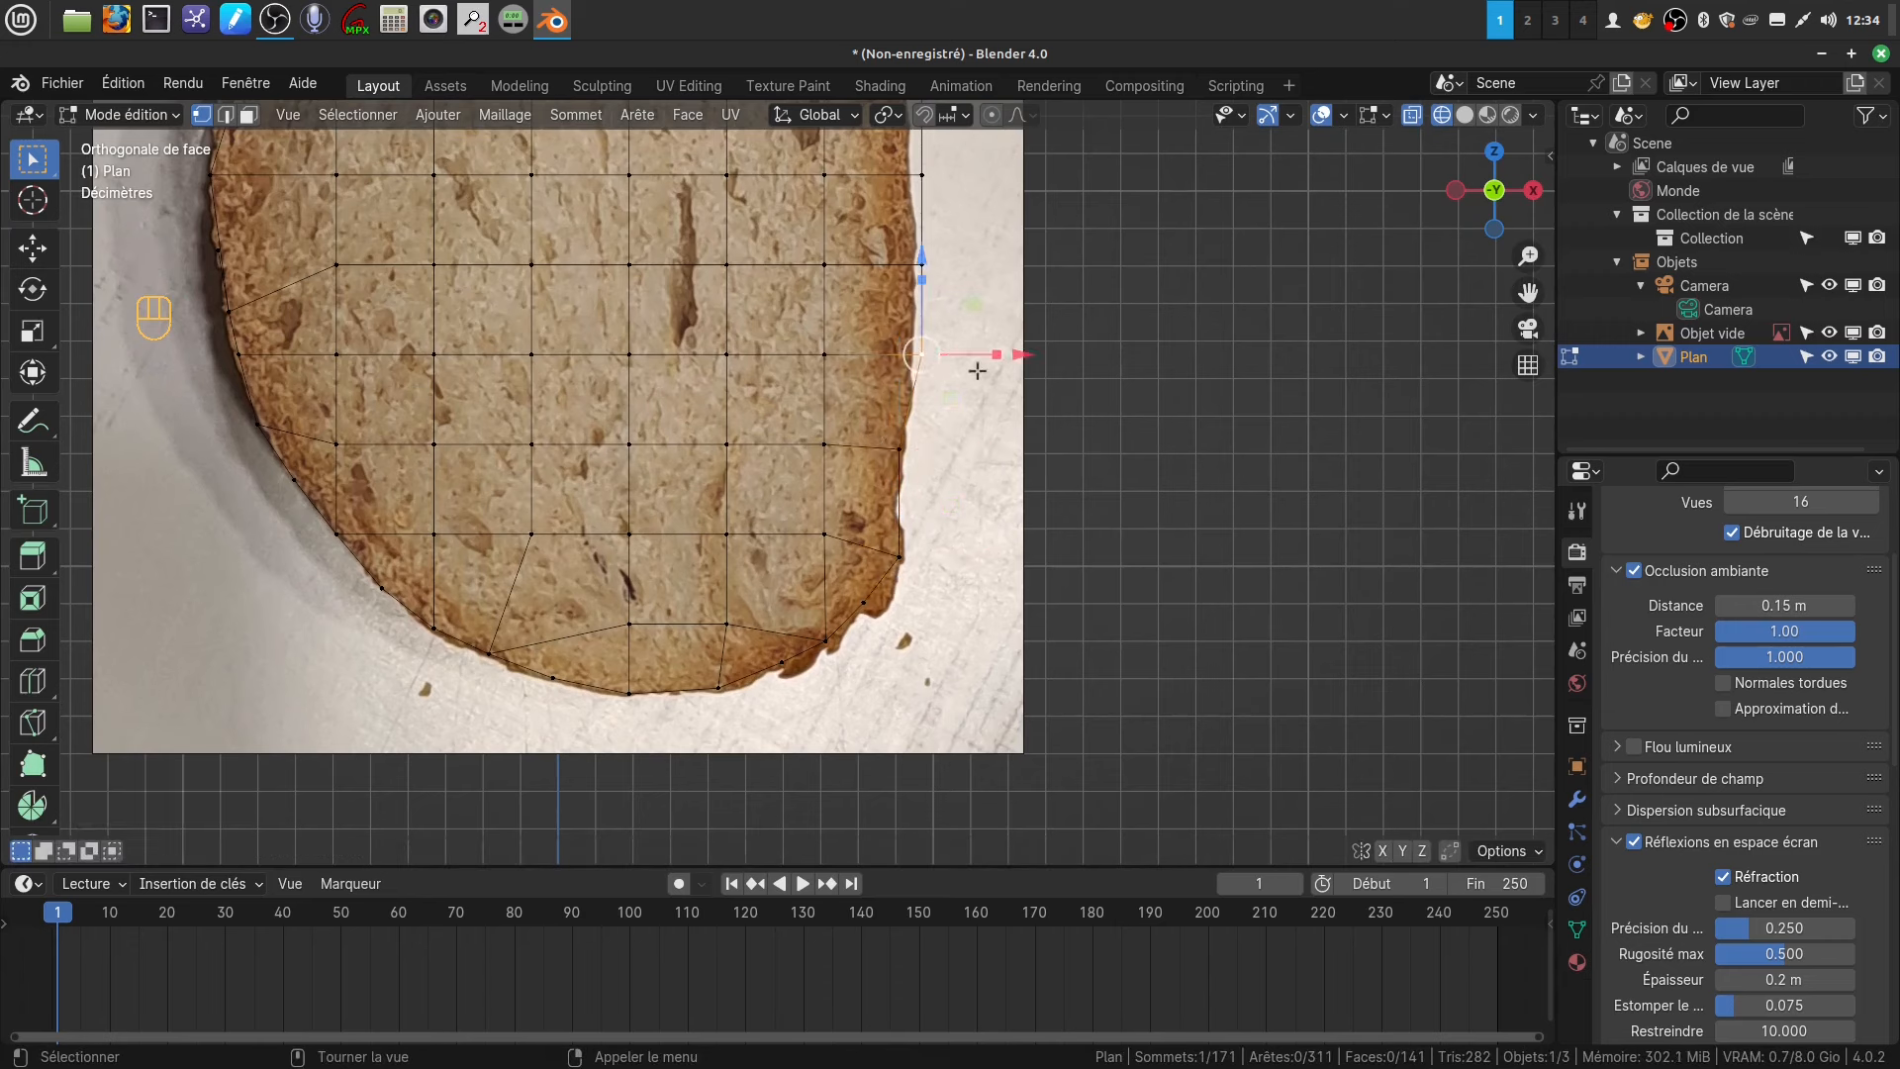
key("g")
left_click(963, 366)
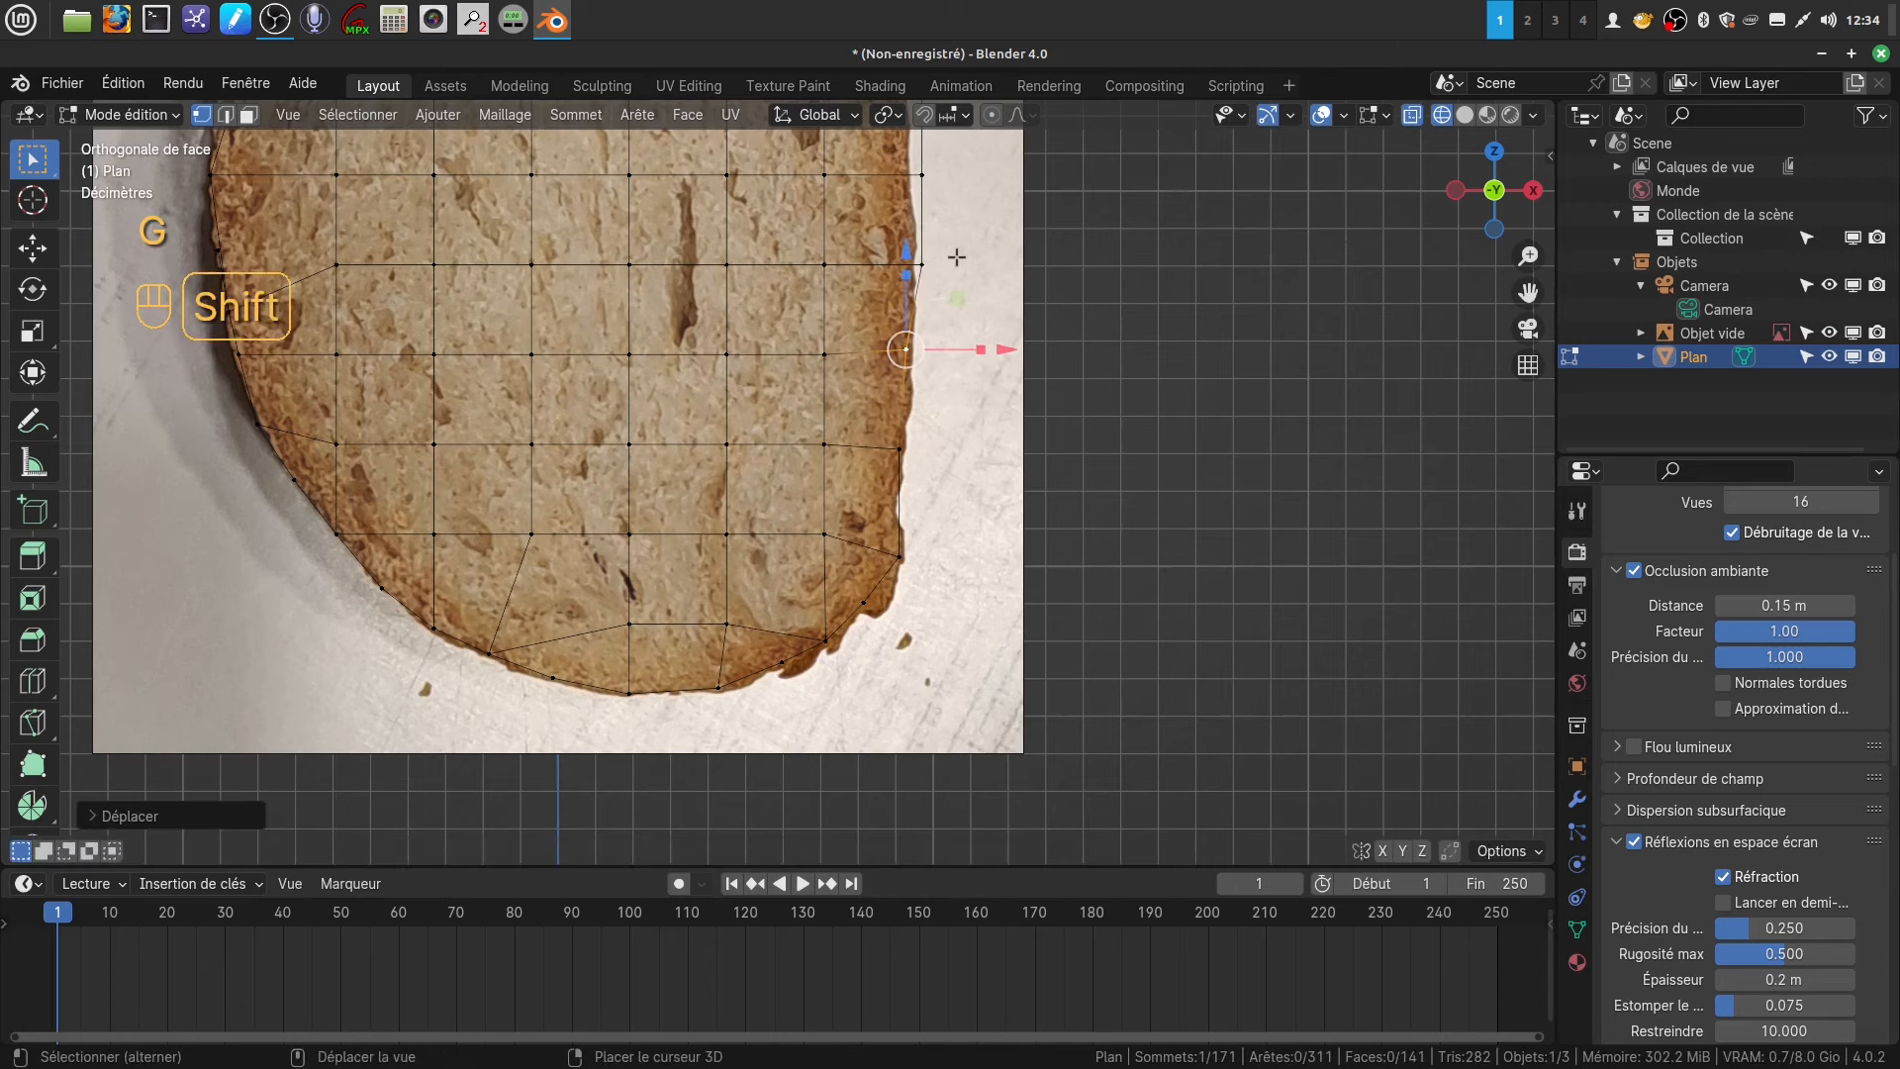
middle_click_drag(956, 257, 953, 406, "shift")
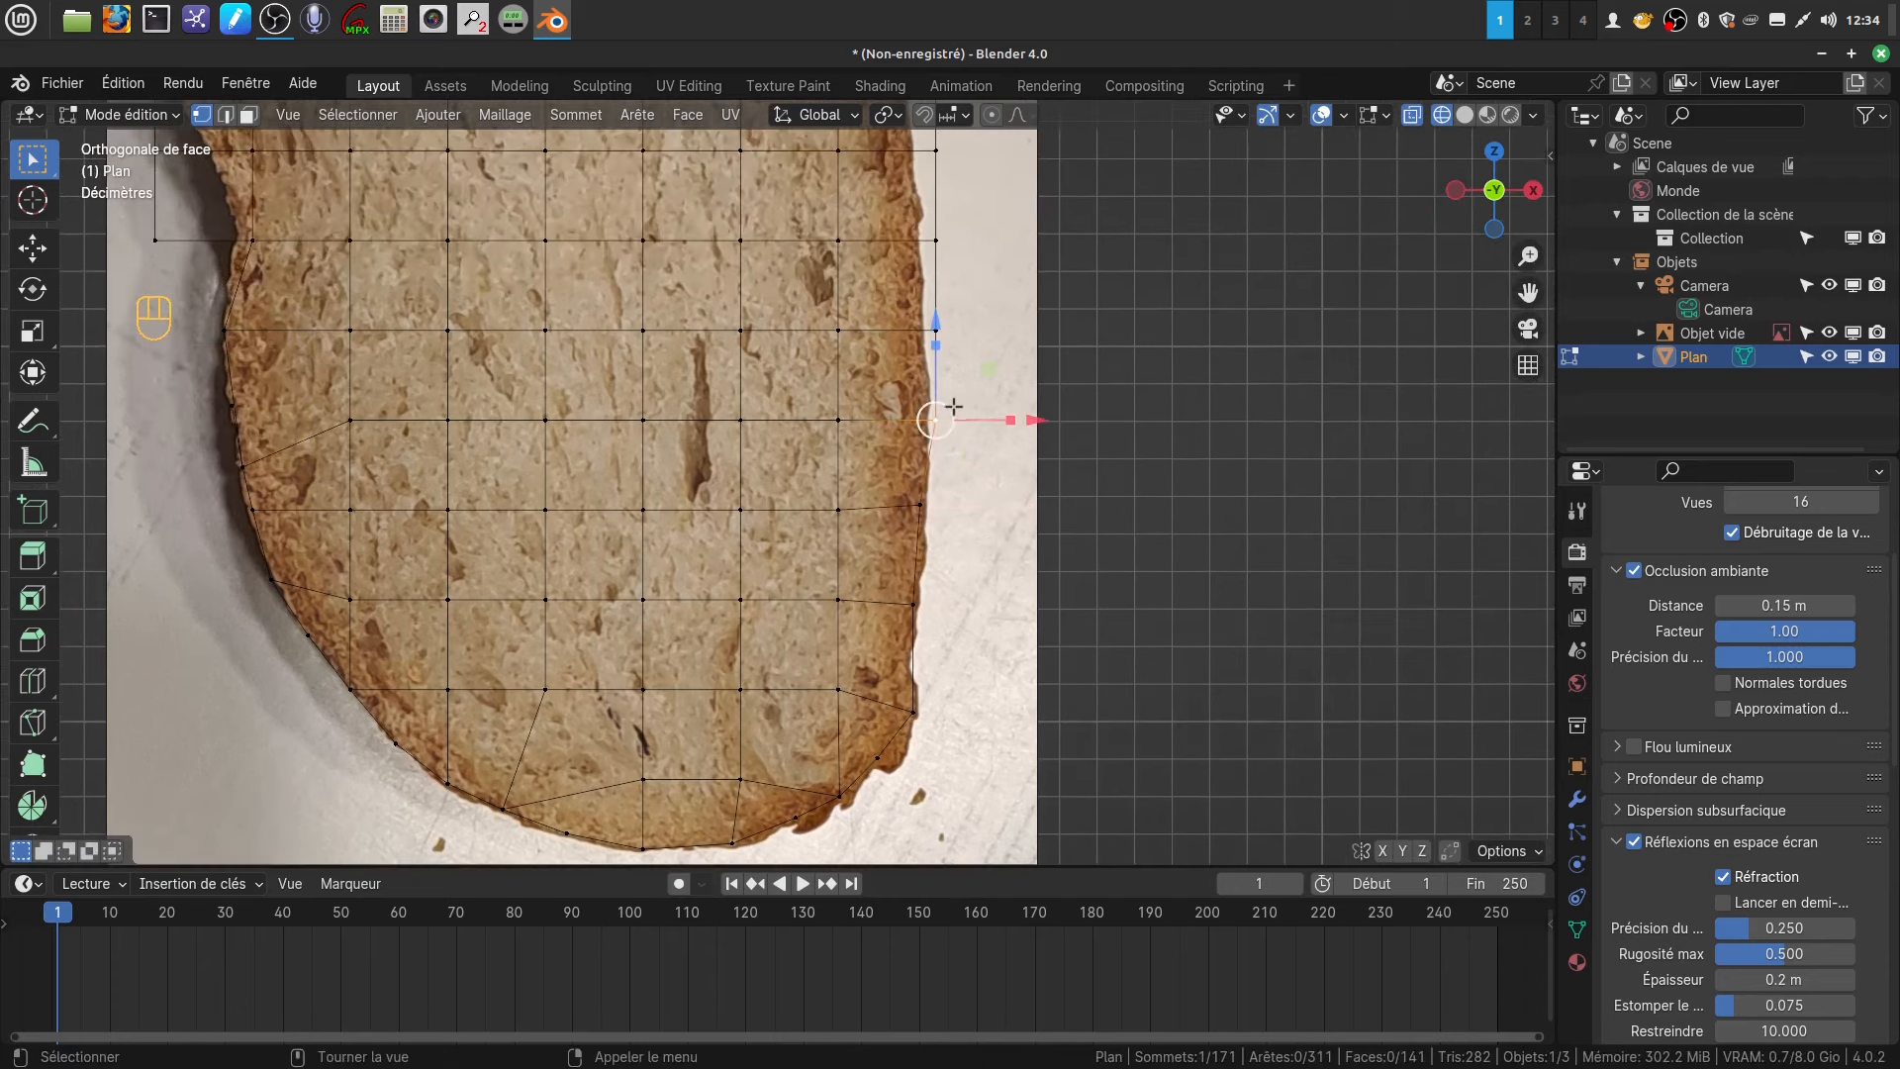
key("g")
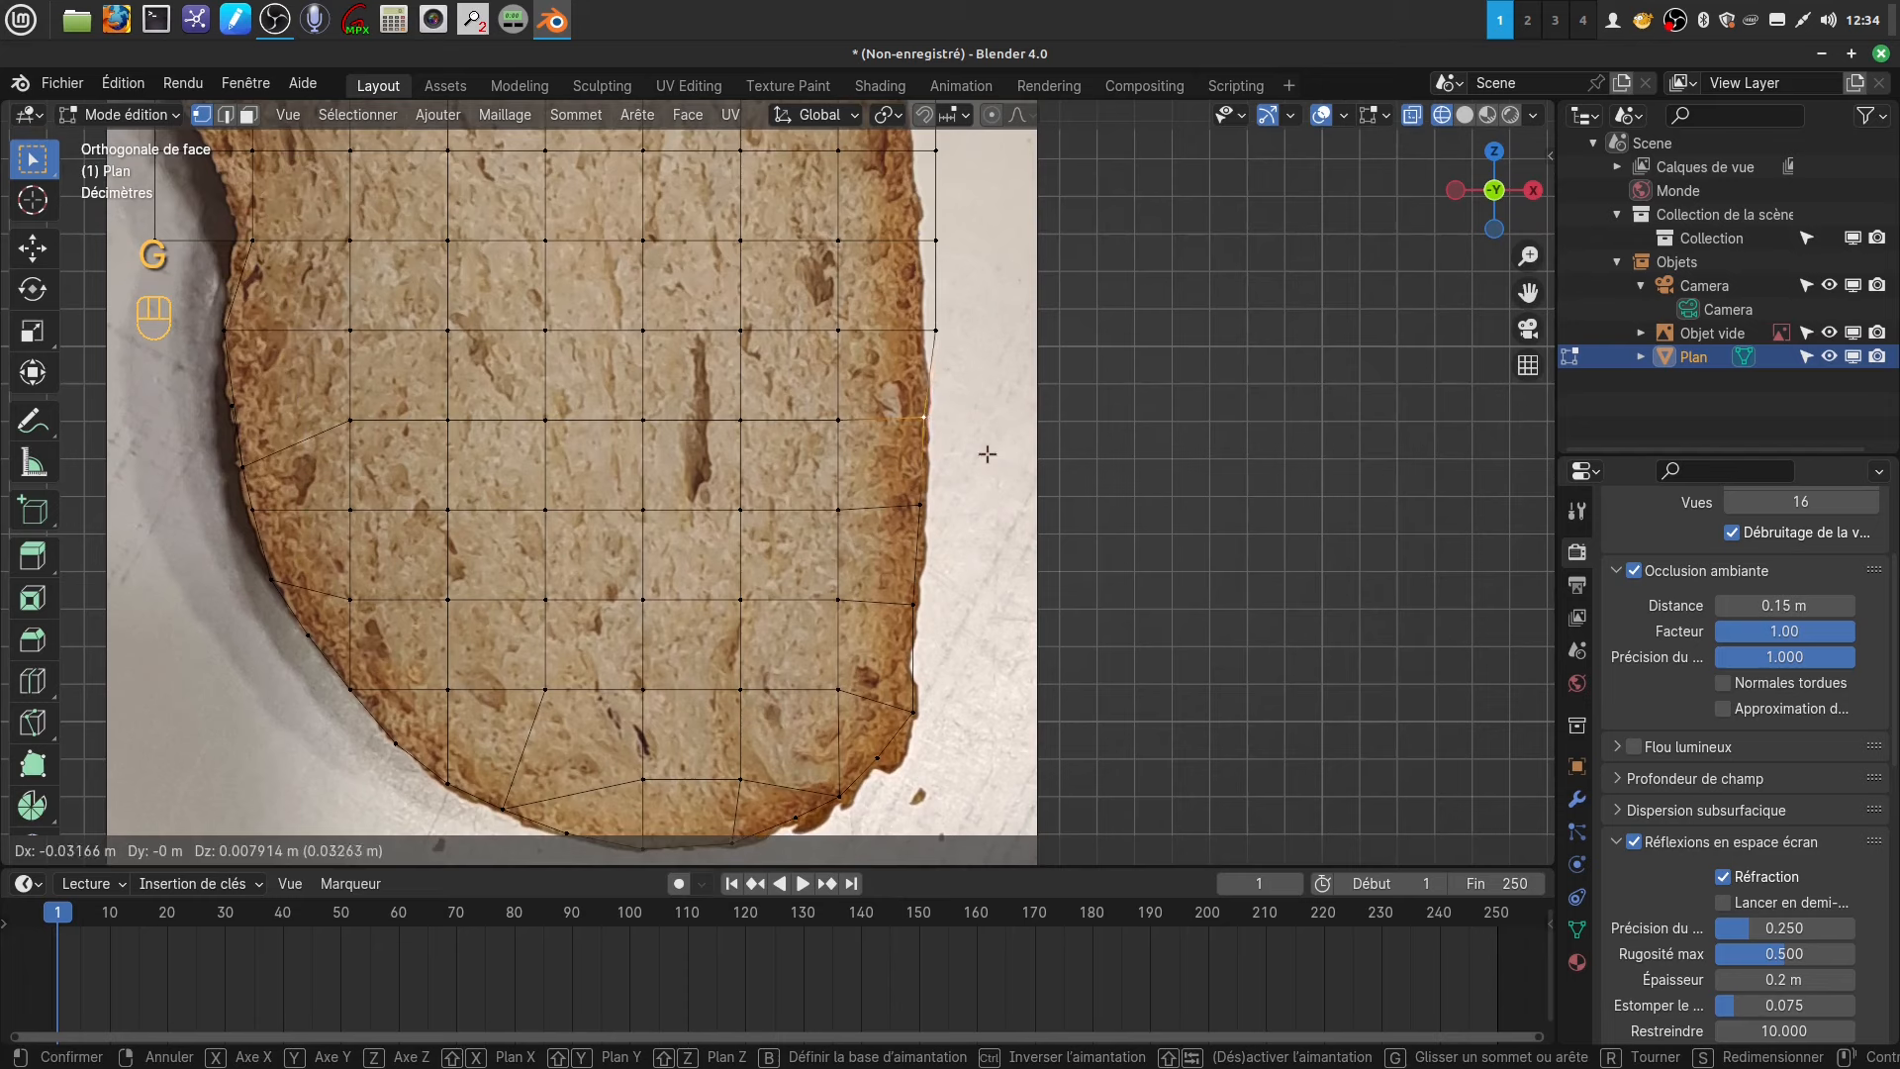
left_click(988, 454)
left_click(947, 313)
key("g")
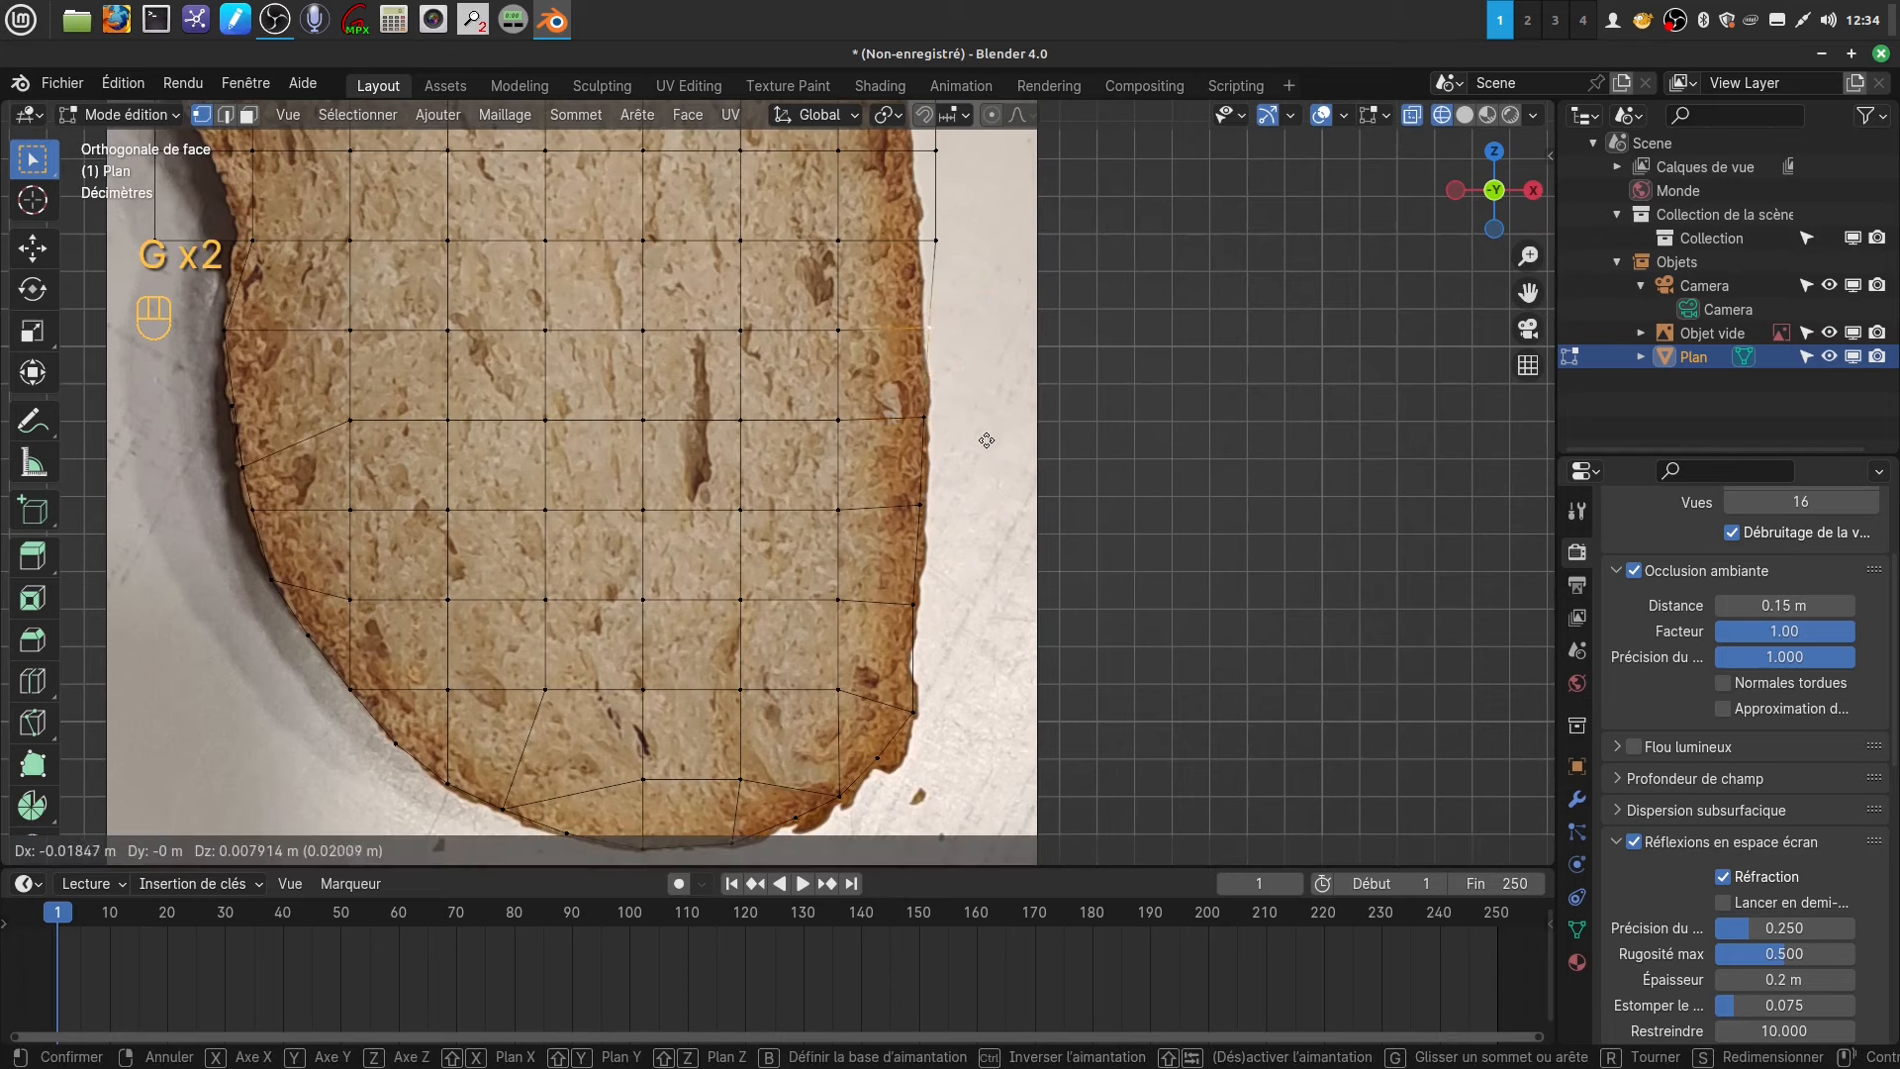
left_click(978, 442)
- Move two more right-column vertices, just below the slice's mid-height, inward onto the right crust edge
middle_click_drag(987, 199, 981, 490, "shift")
left_click(982, 490)
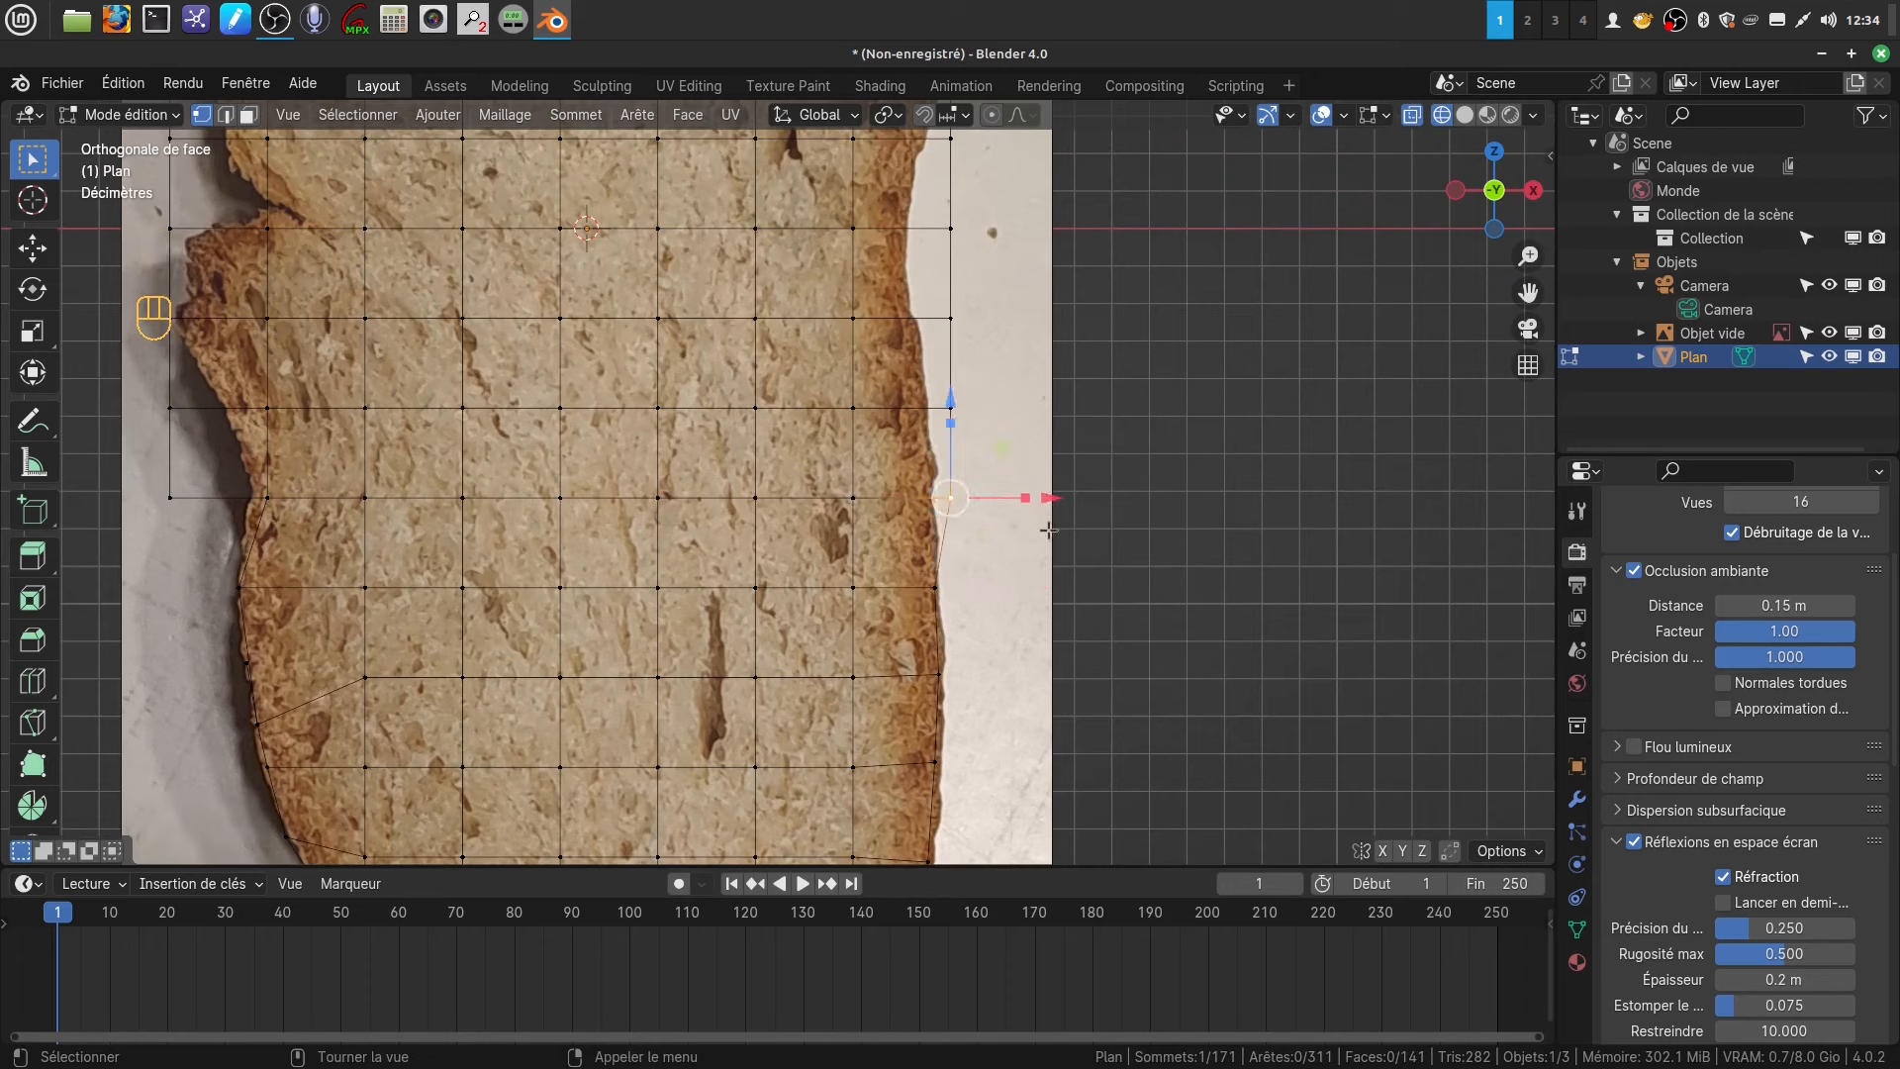
key("g")
left_click(1026, 516)
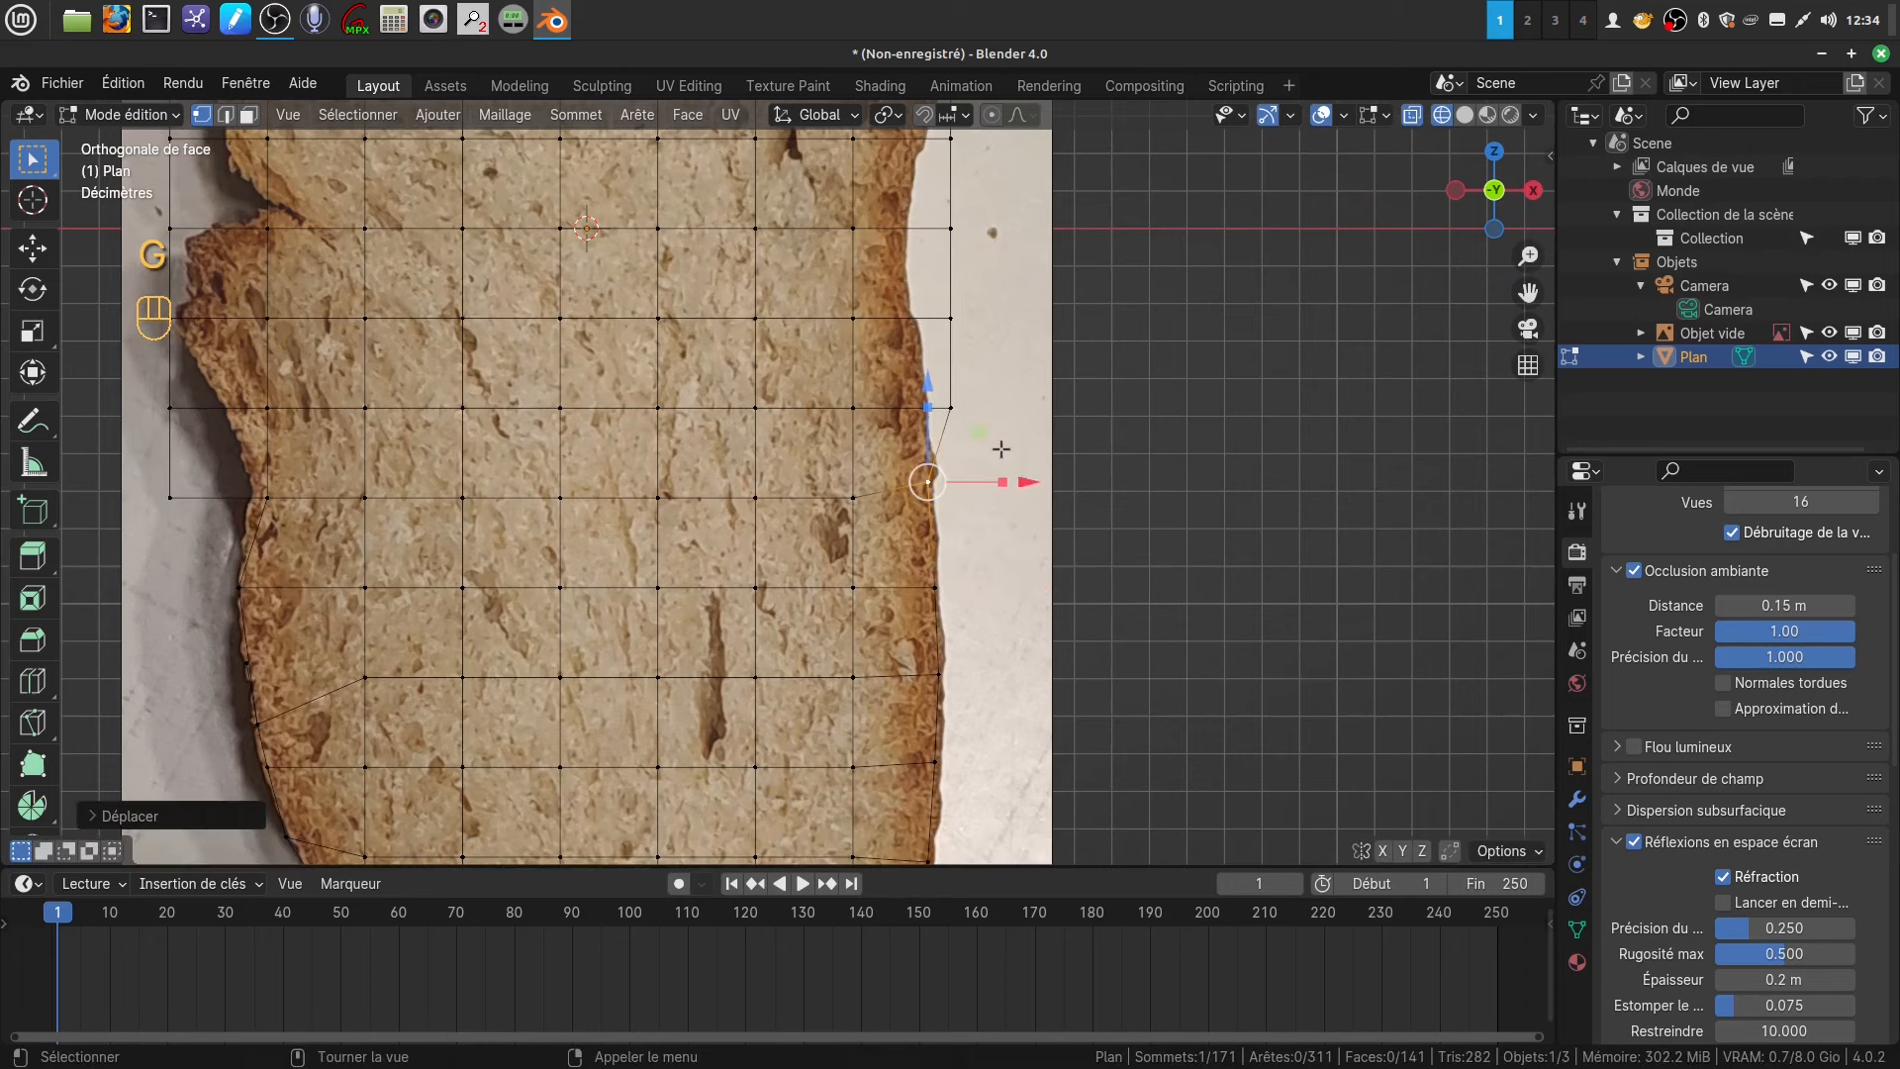
left_click(980, 394)
key("g")
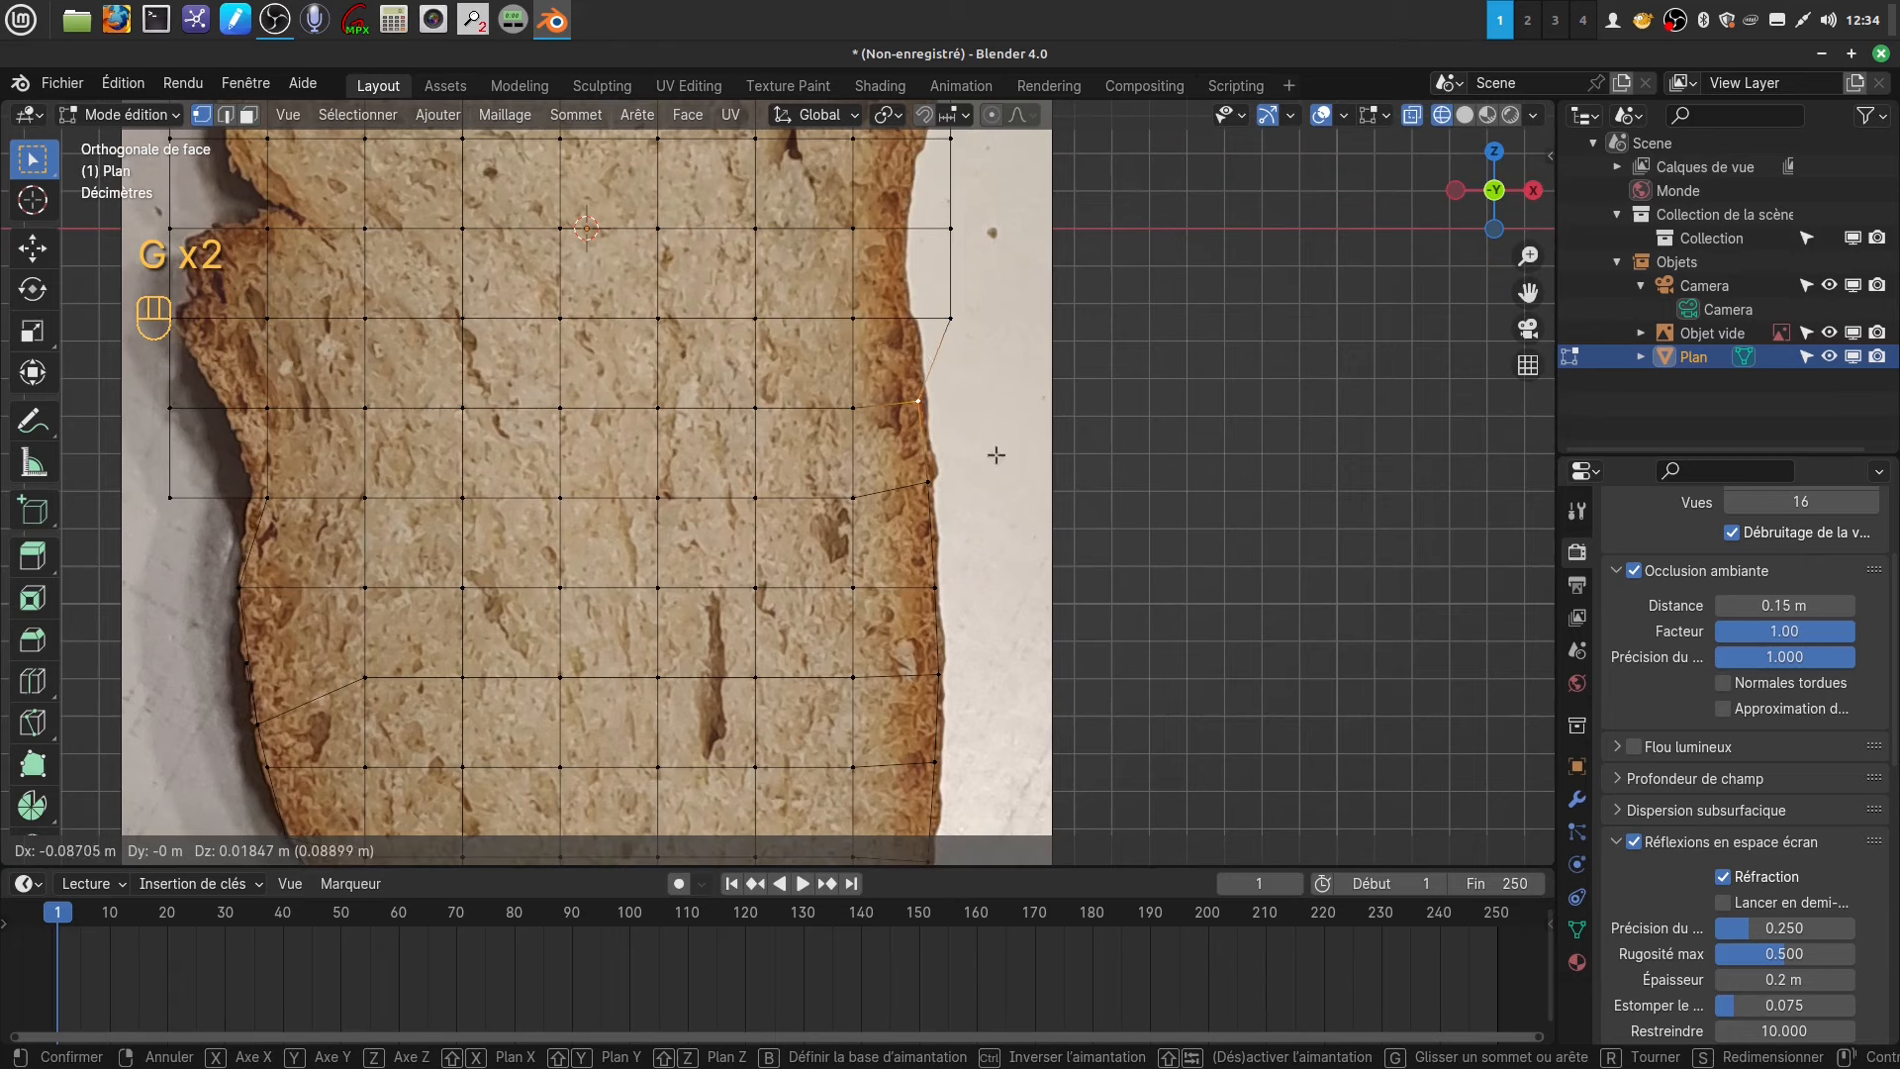
left_click(995, 455)
scroll(1011, 560, "down", 2)
middle_click_drag(1010, 561, 1049, 575, "shift")
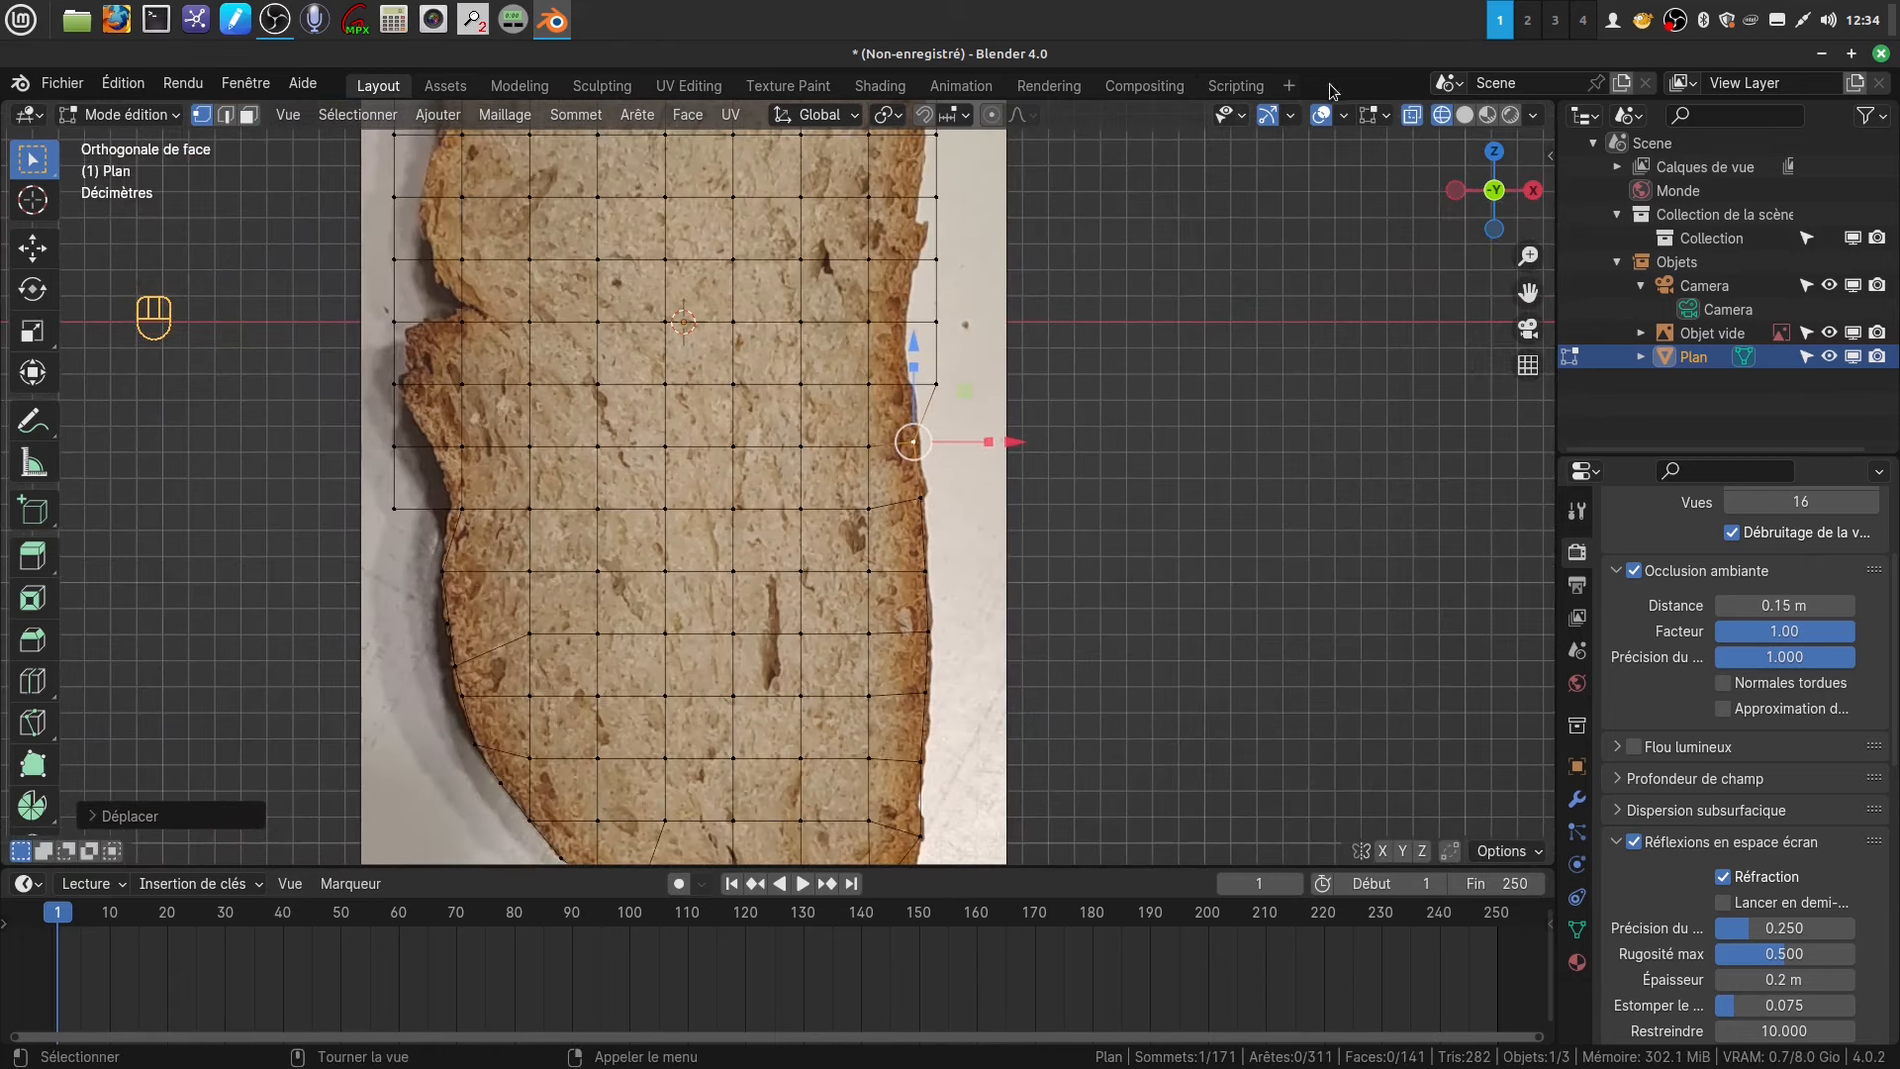
left_click(1675, 27)
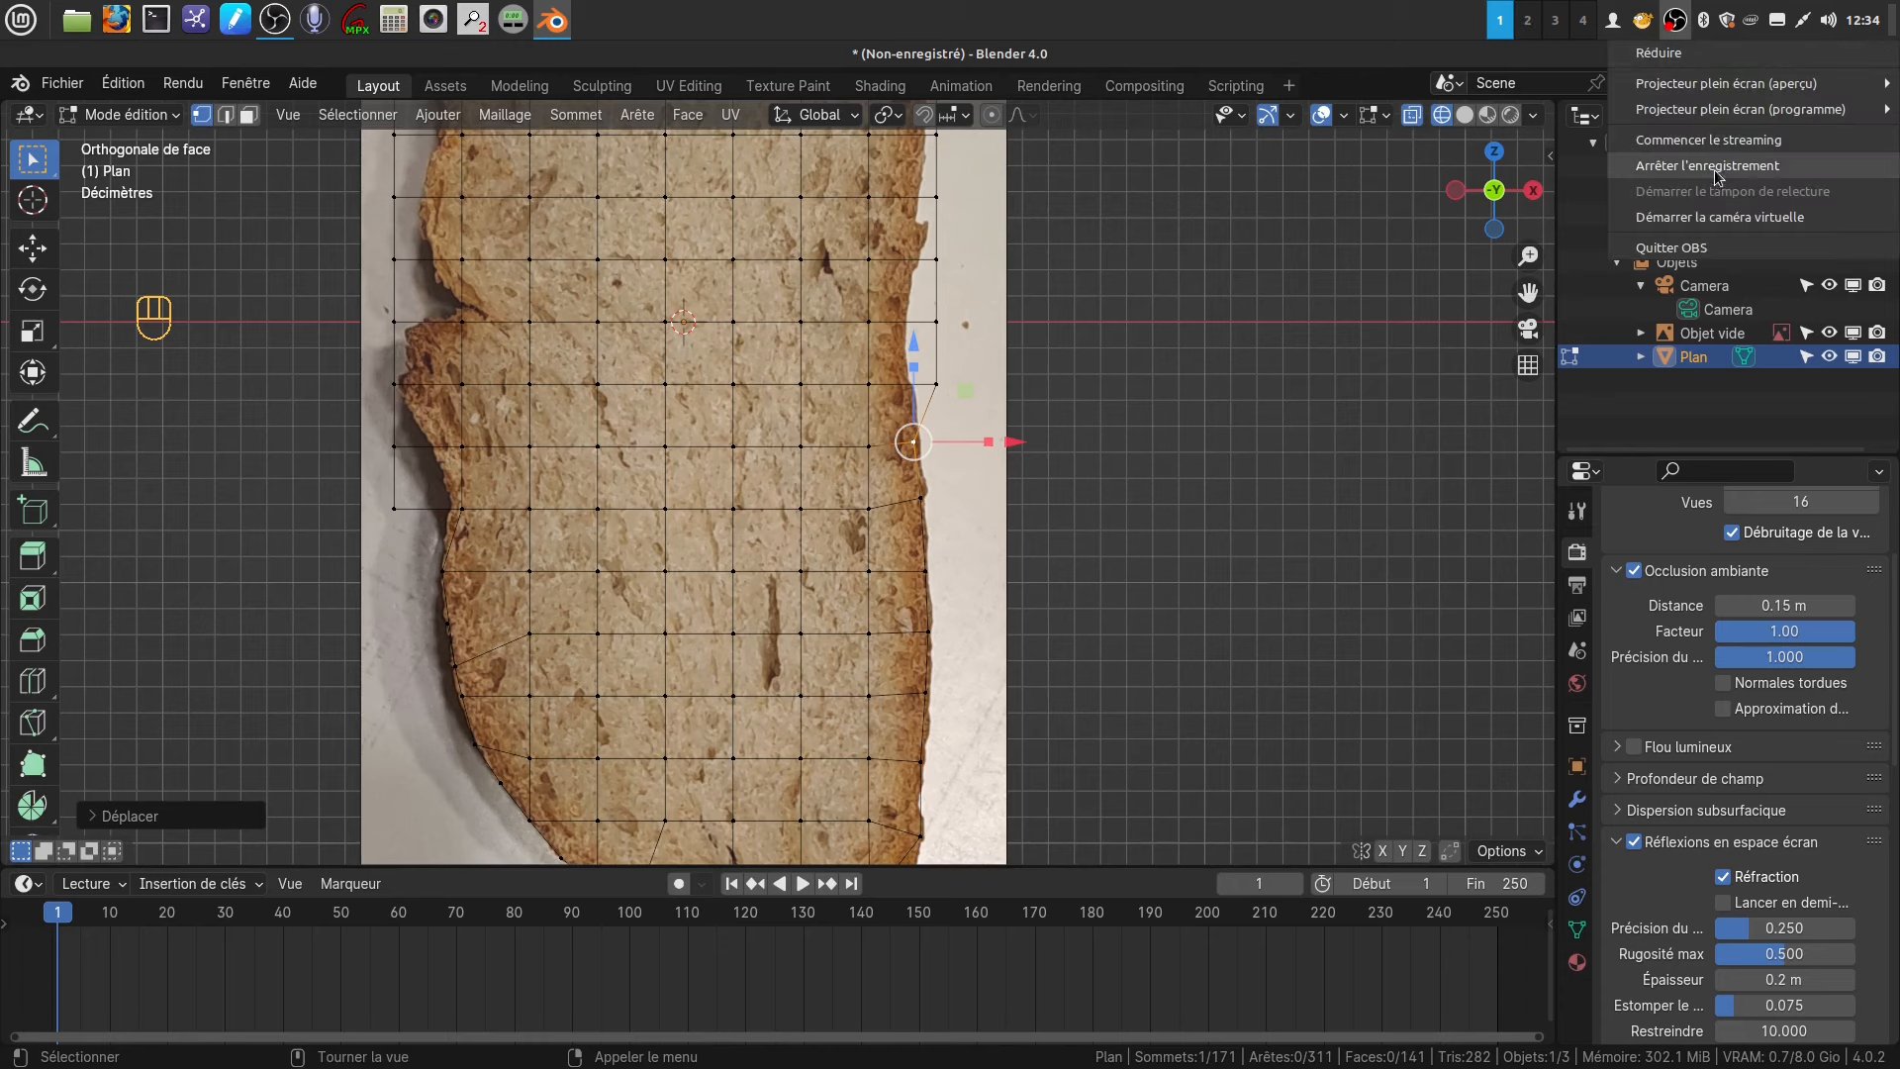
left_click(1724, 170)
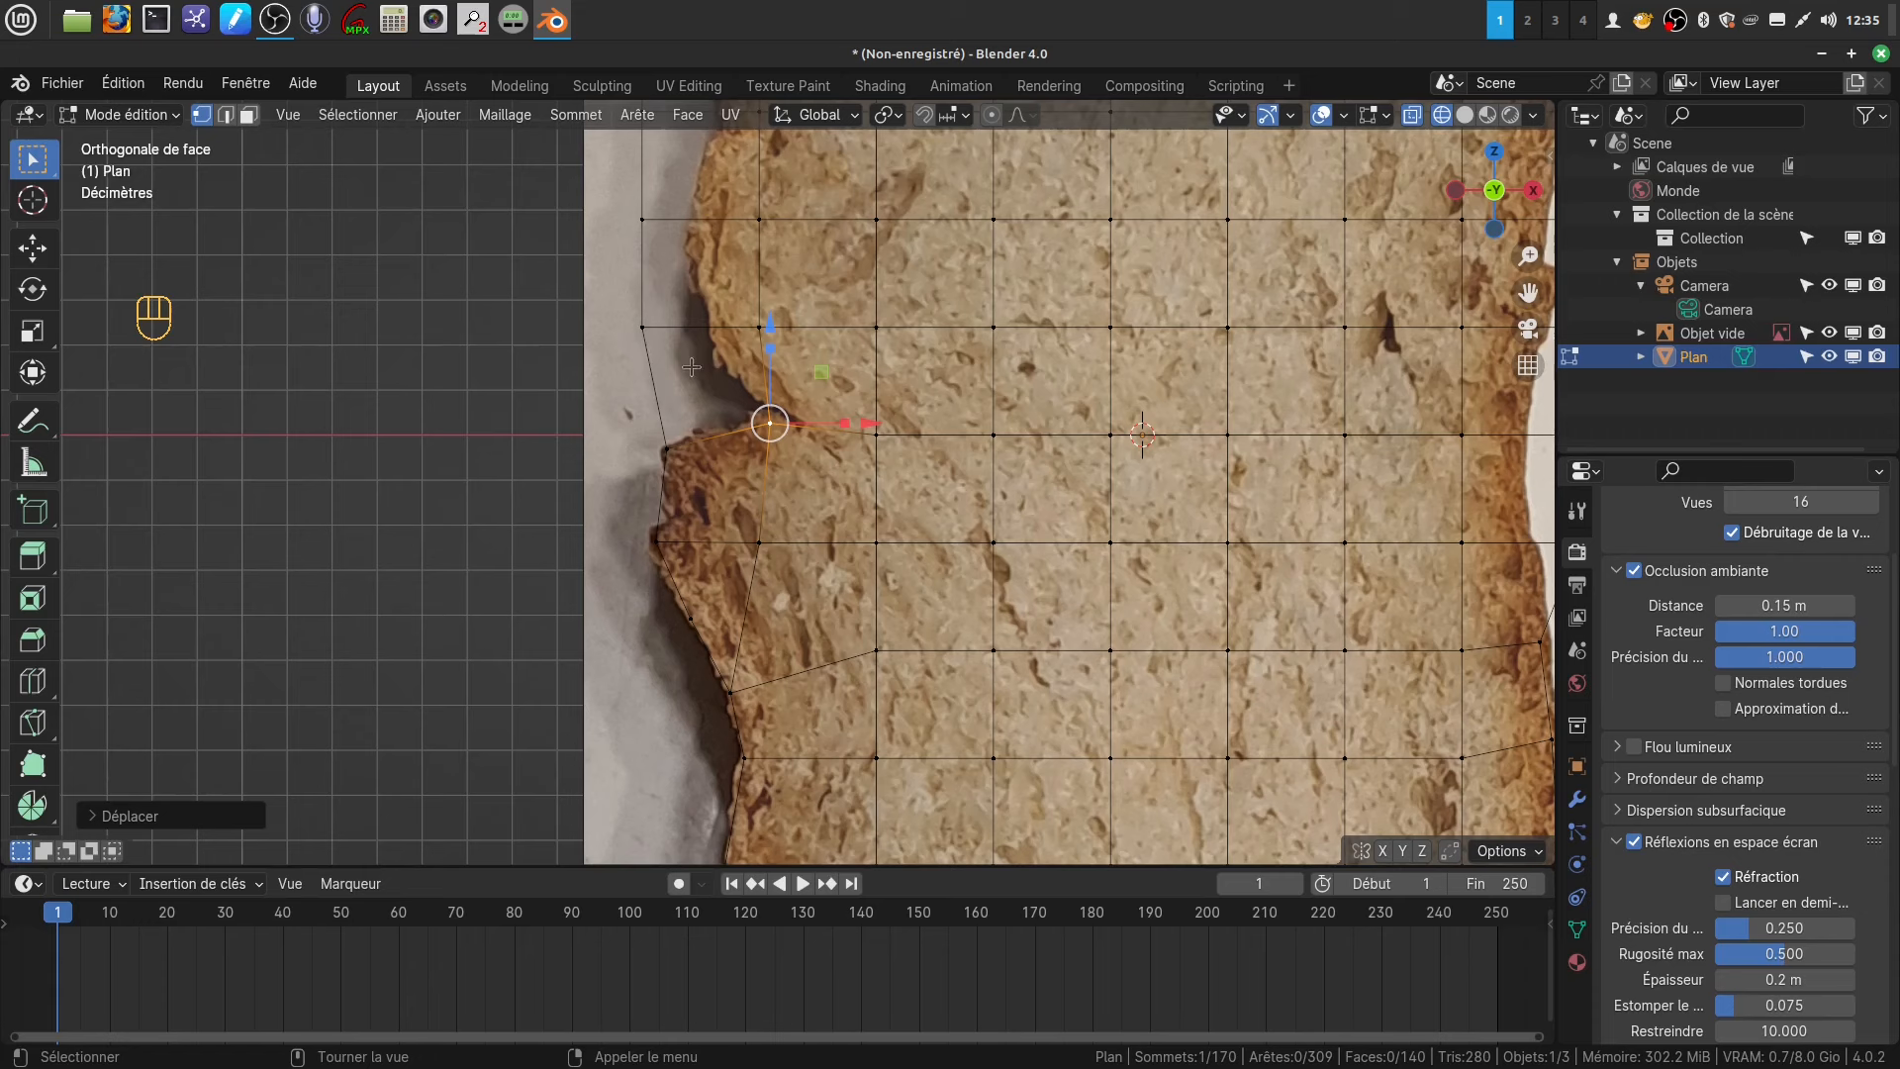
- Add a horizontal loop cut just above the notch on the slice's left side and delete its outermost left vertex
key("ctrl+r")
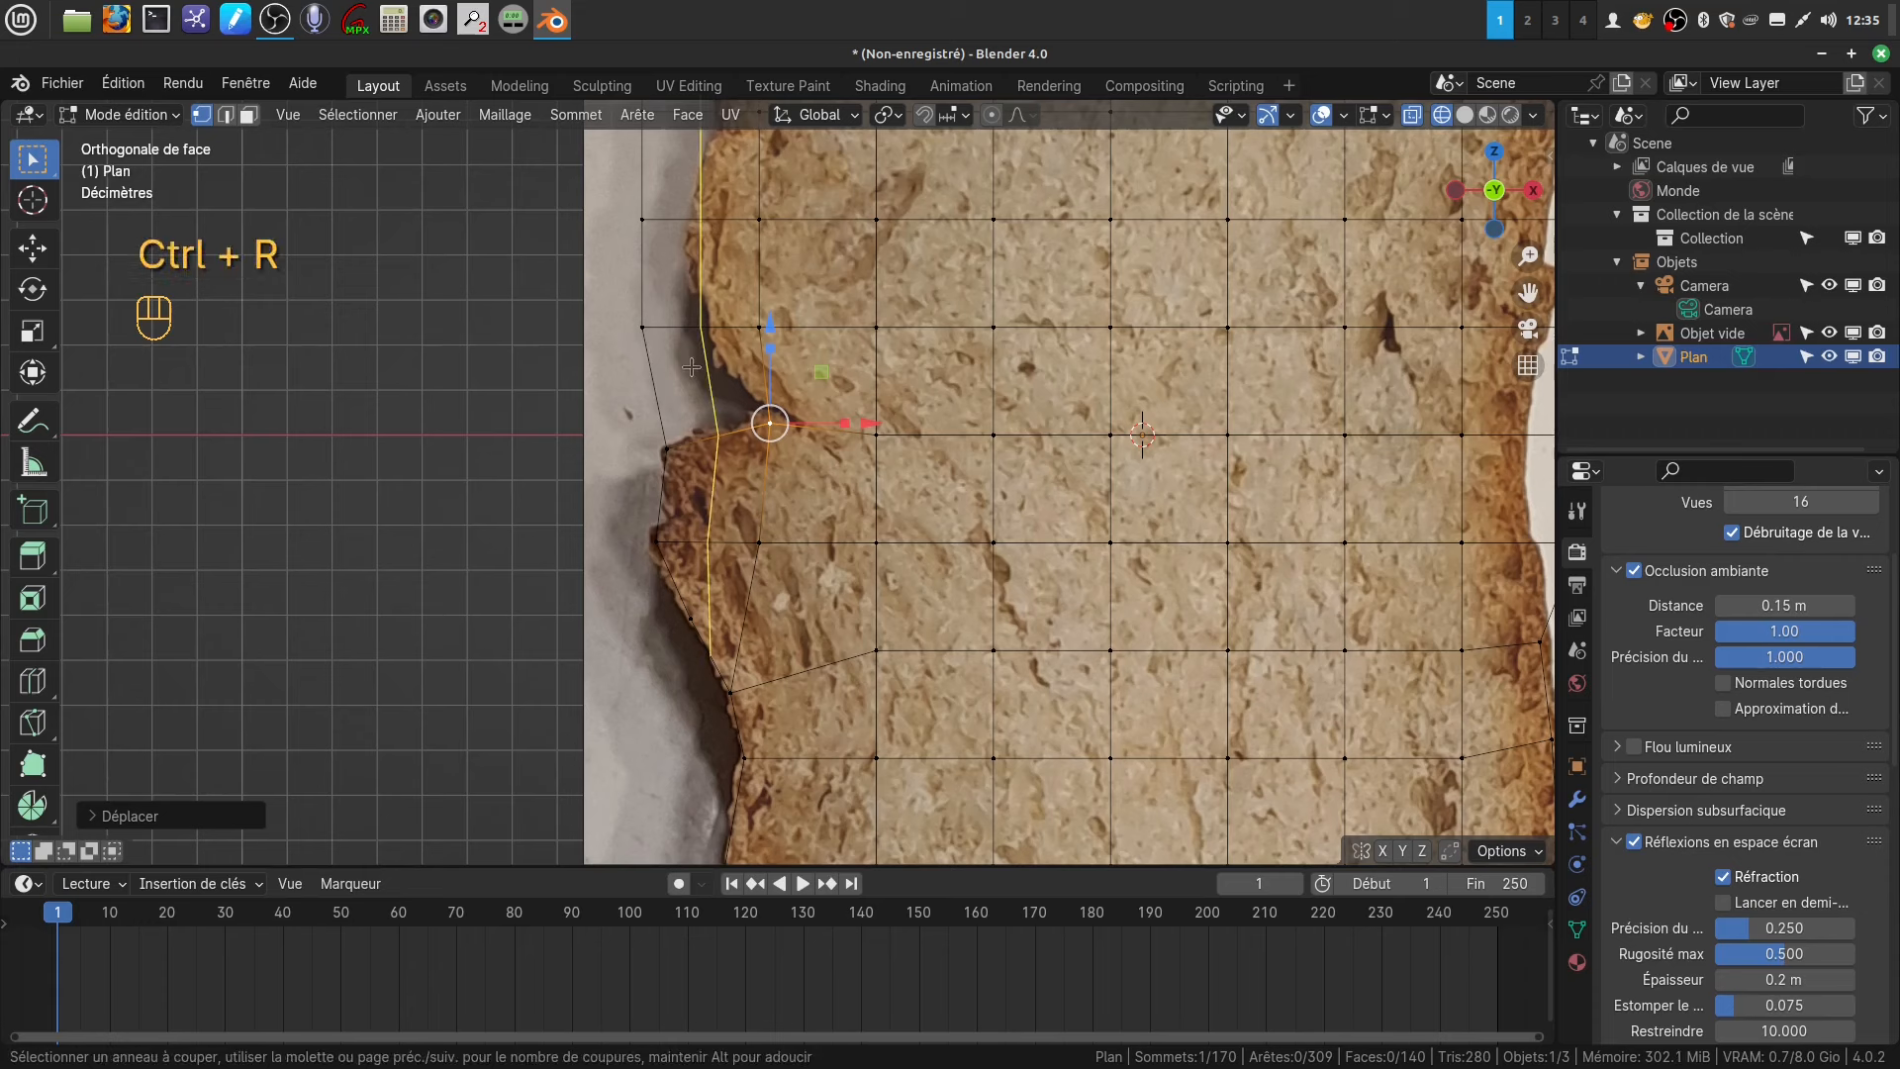
left_click(781, 381)
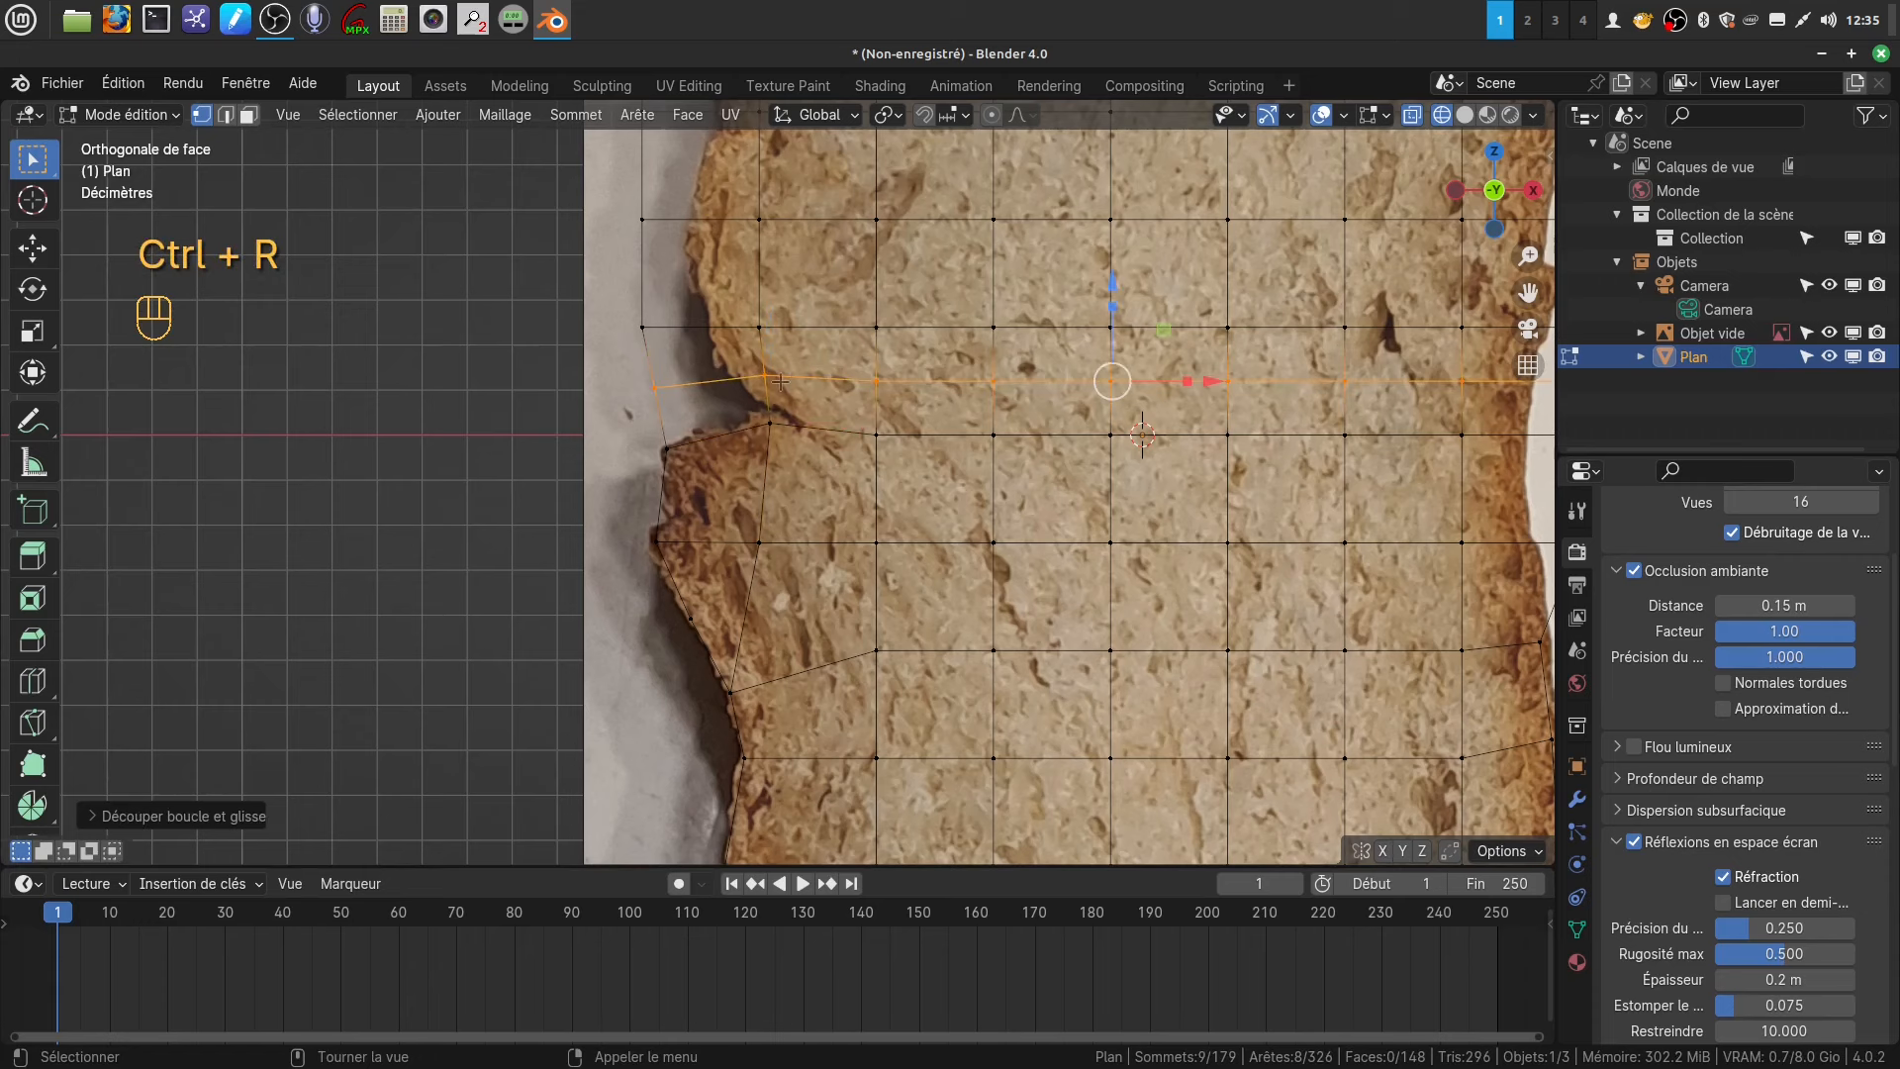
left_click(667, 390)
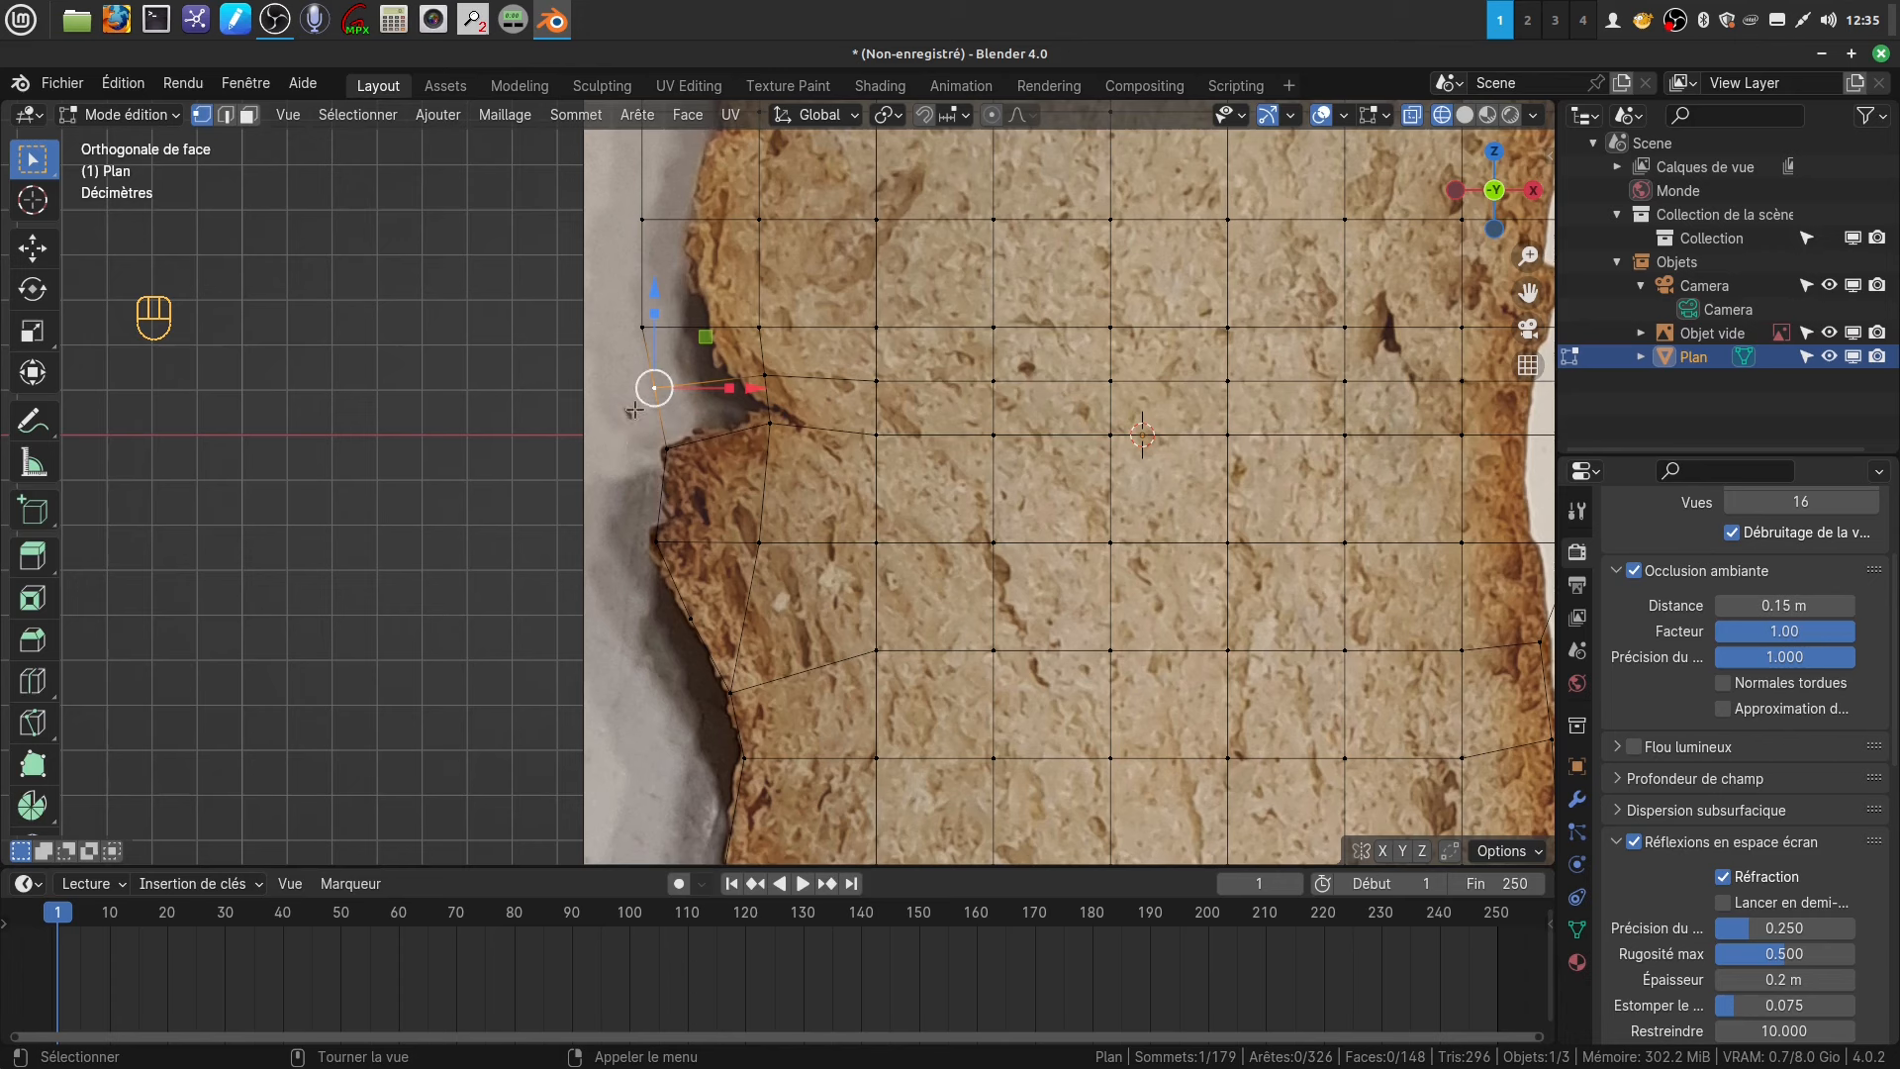
key("x")
left_click(554, 427)
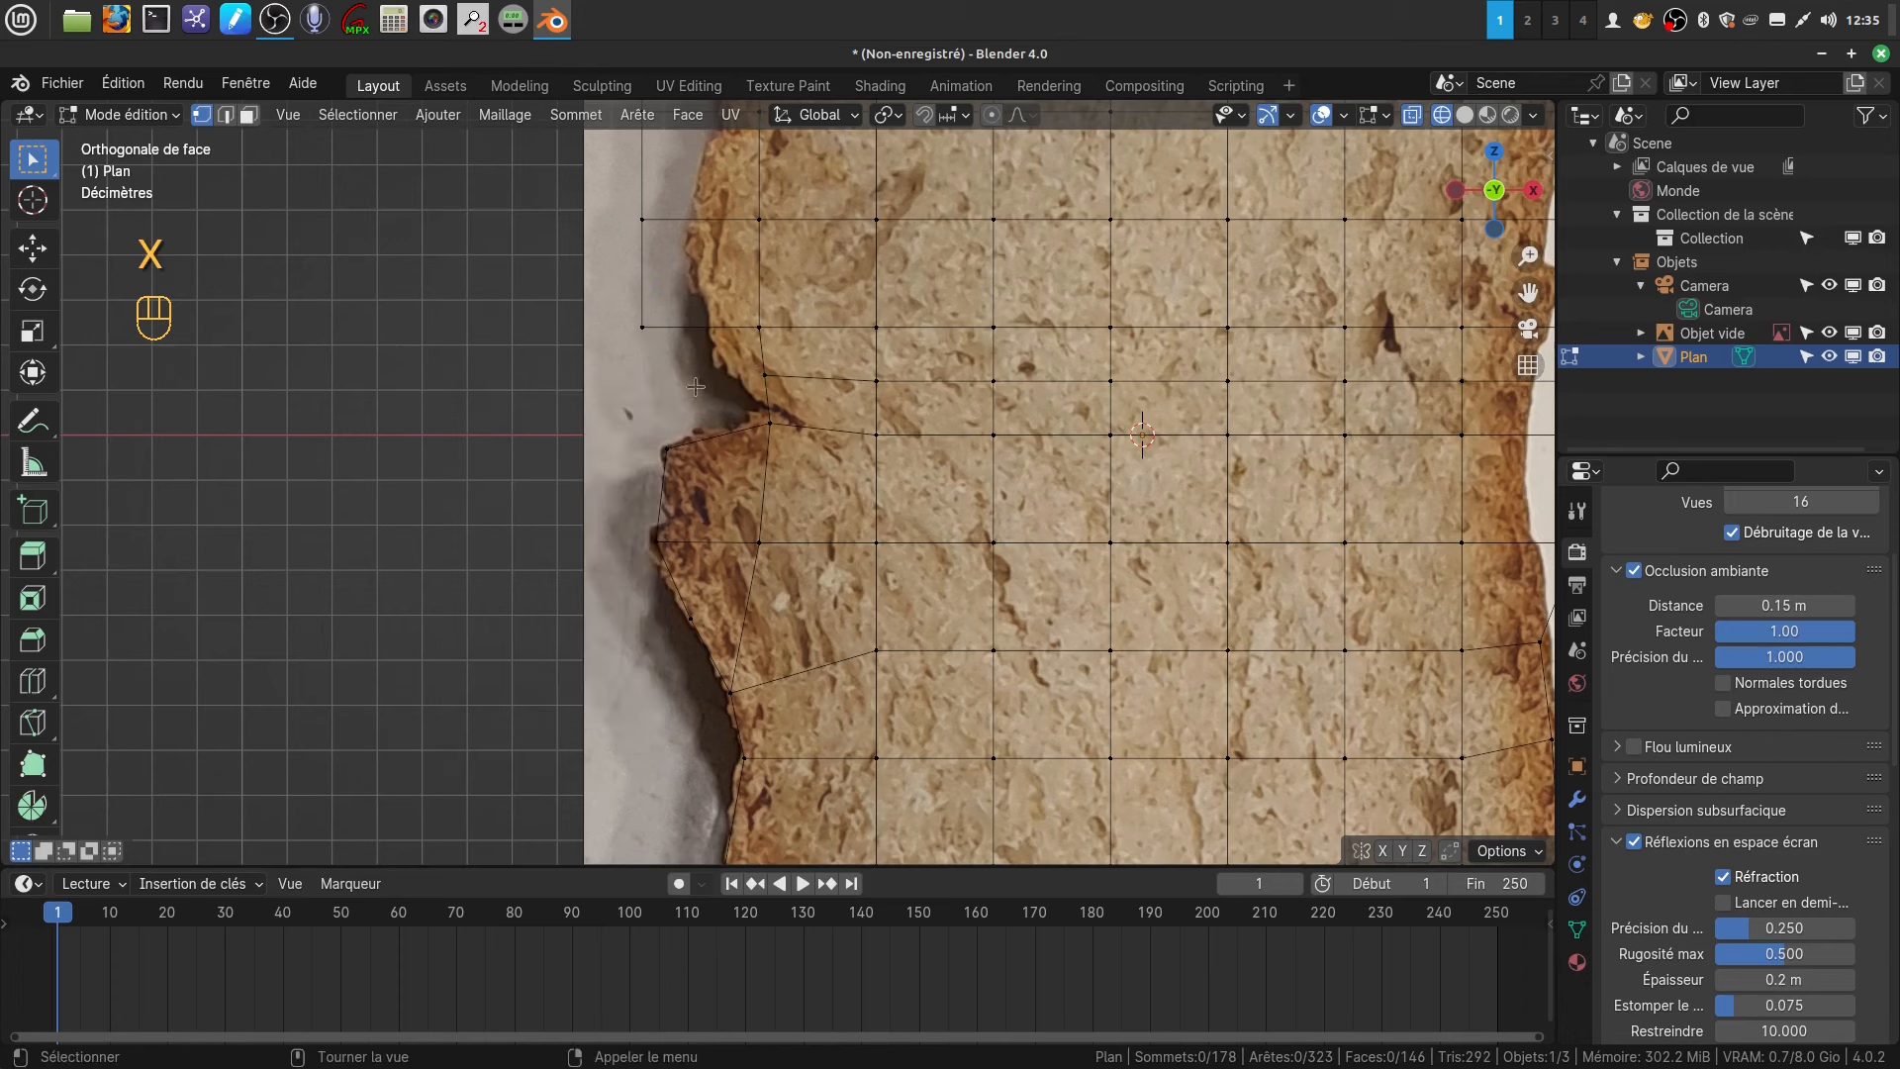
- Move the new loop's leftmost vertex down to the upper lip of the notch in the left crust
left_click(764, 375)
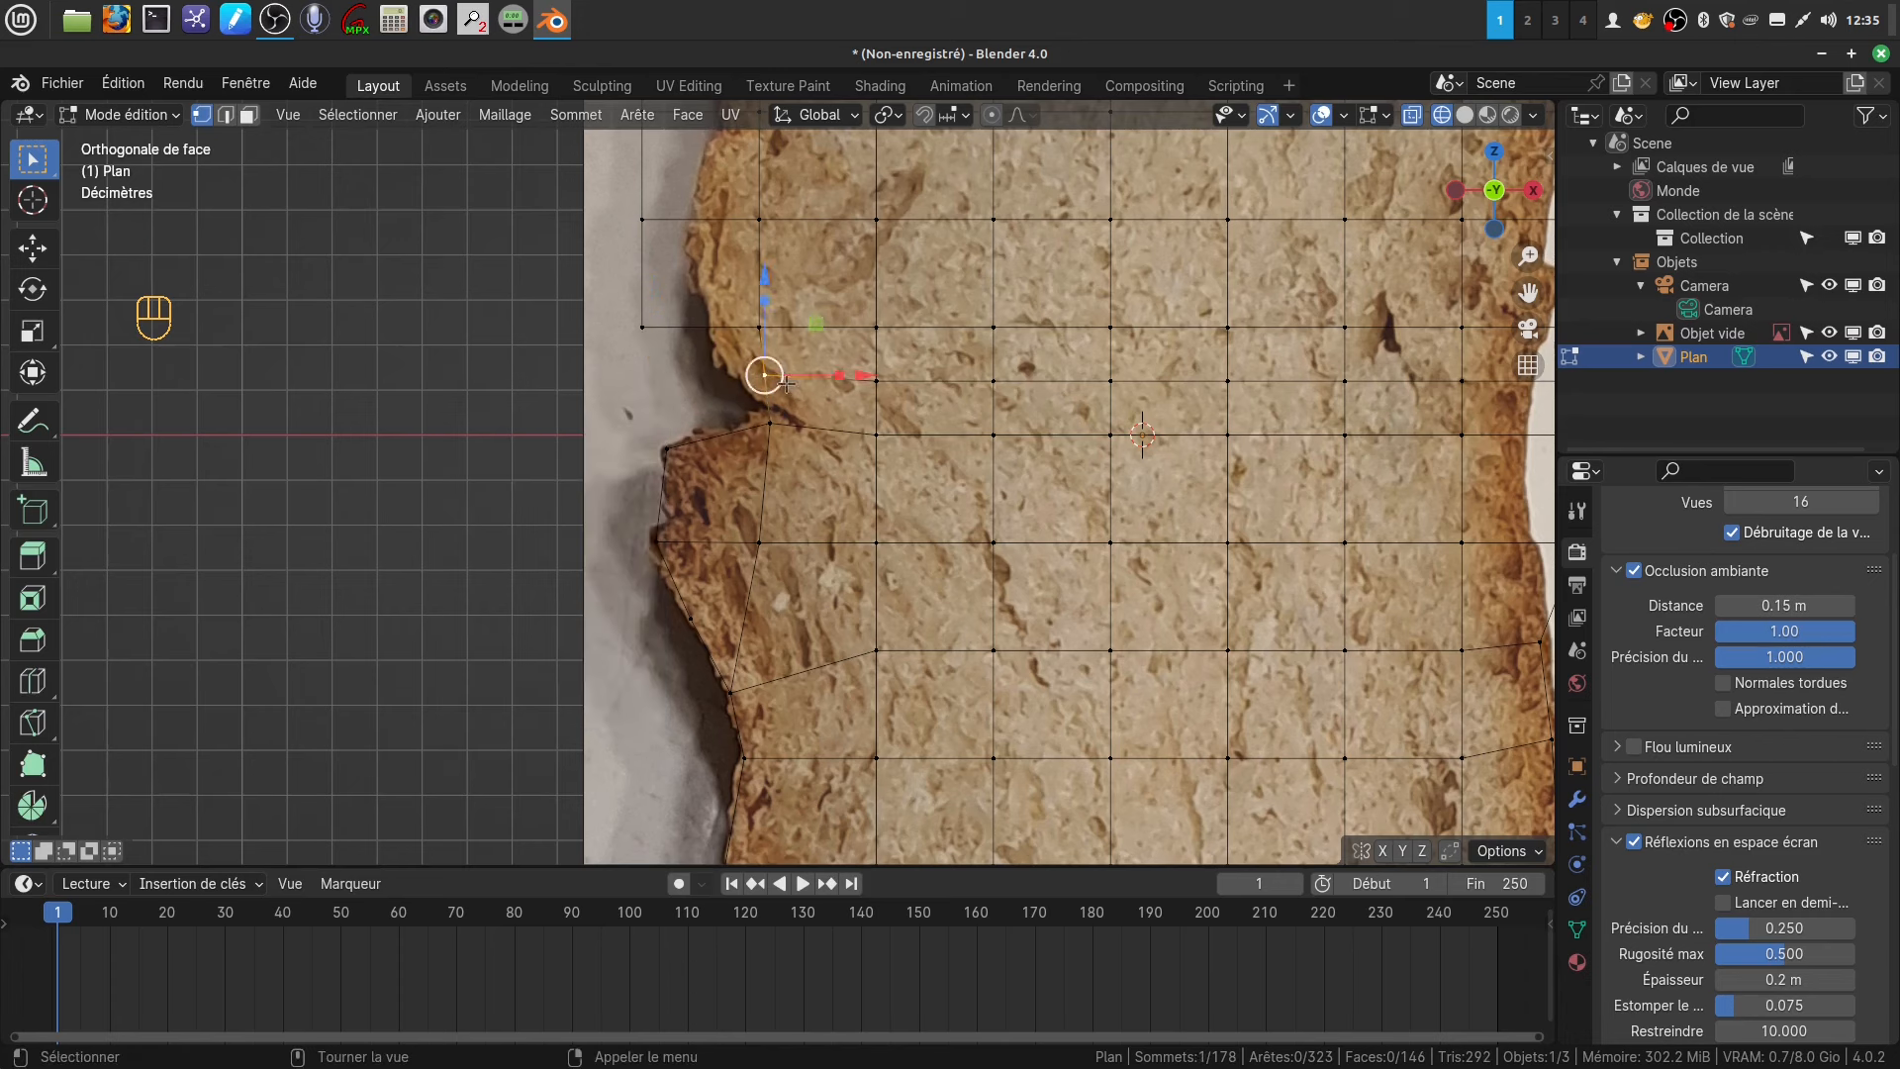
key("g")
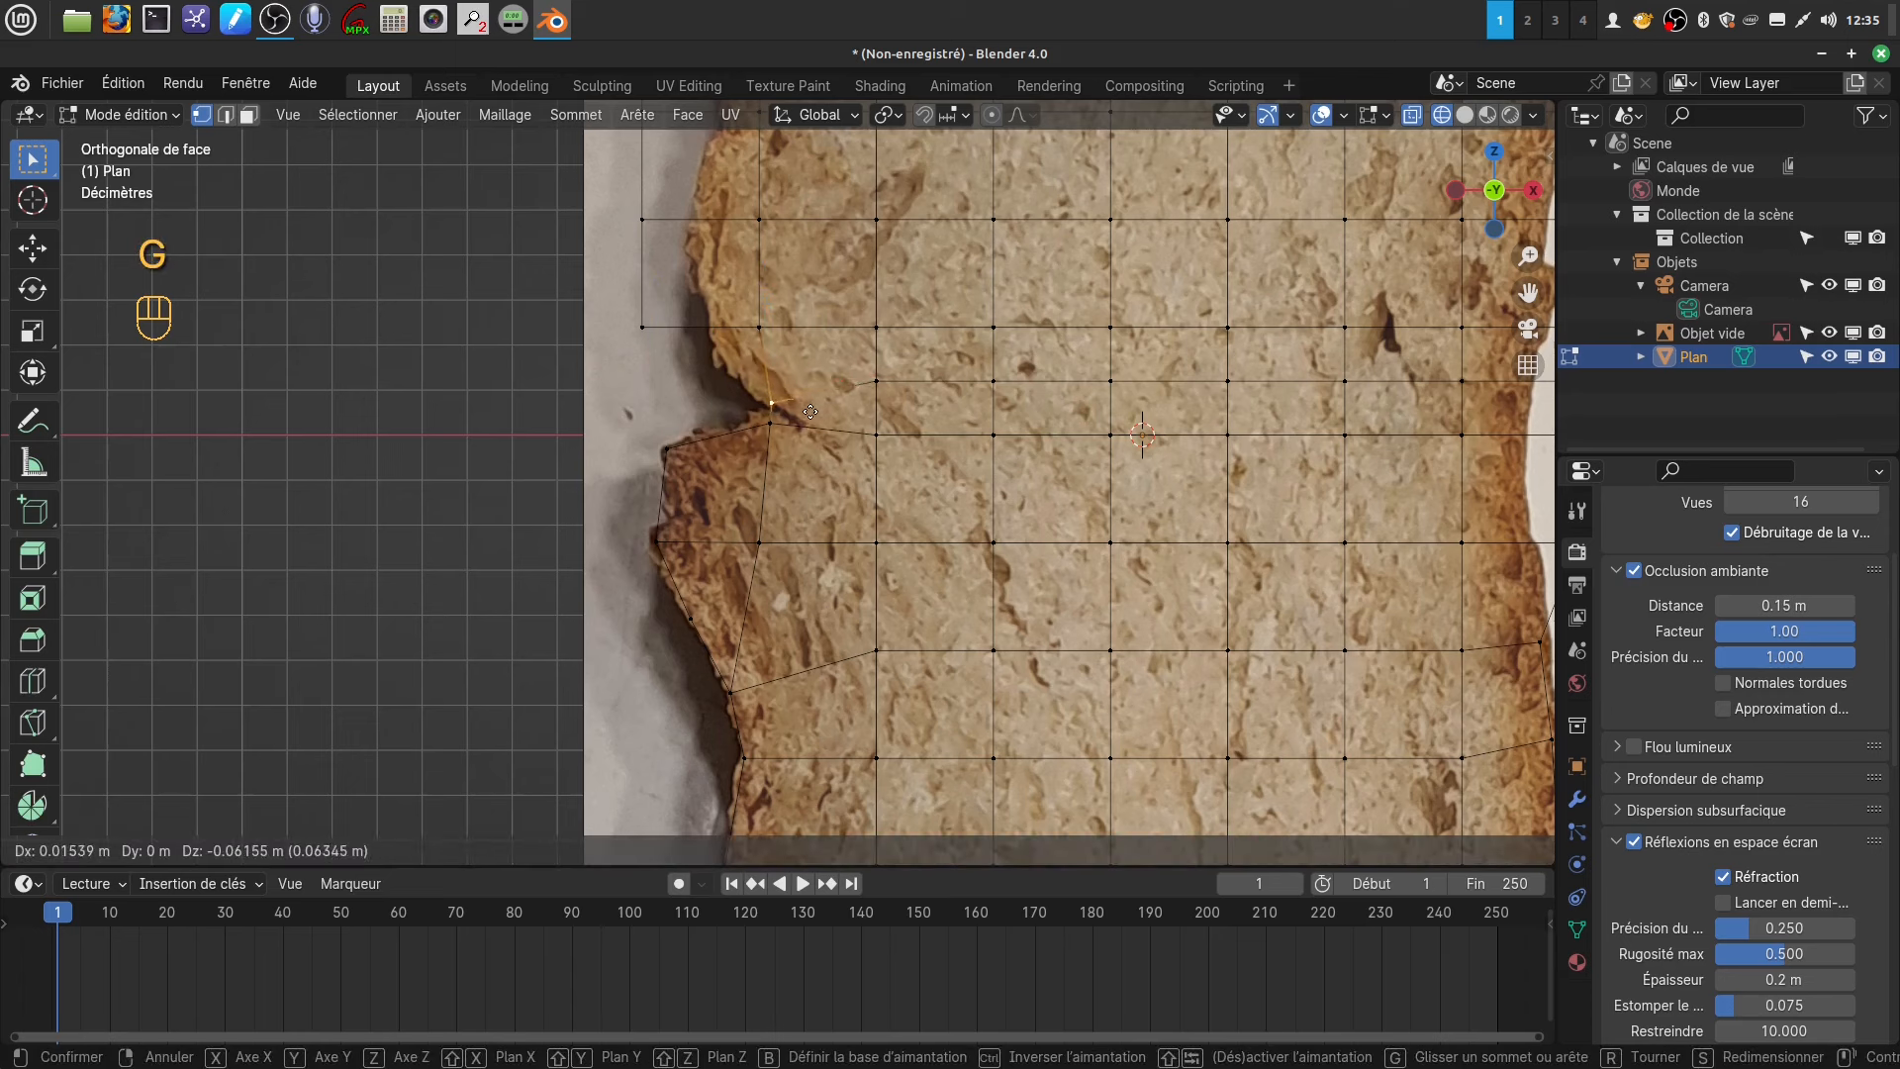
left_click(813, 407)
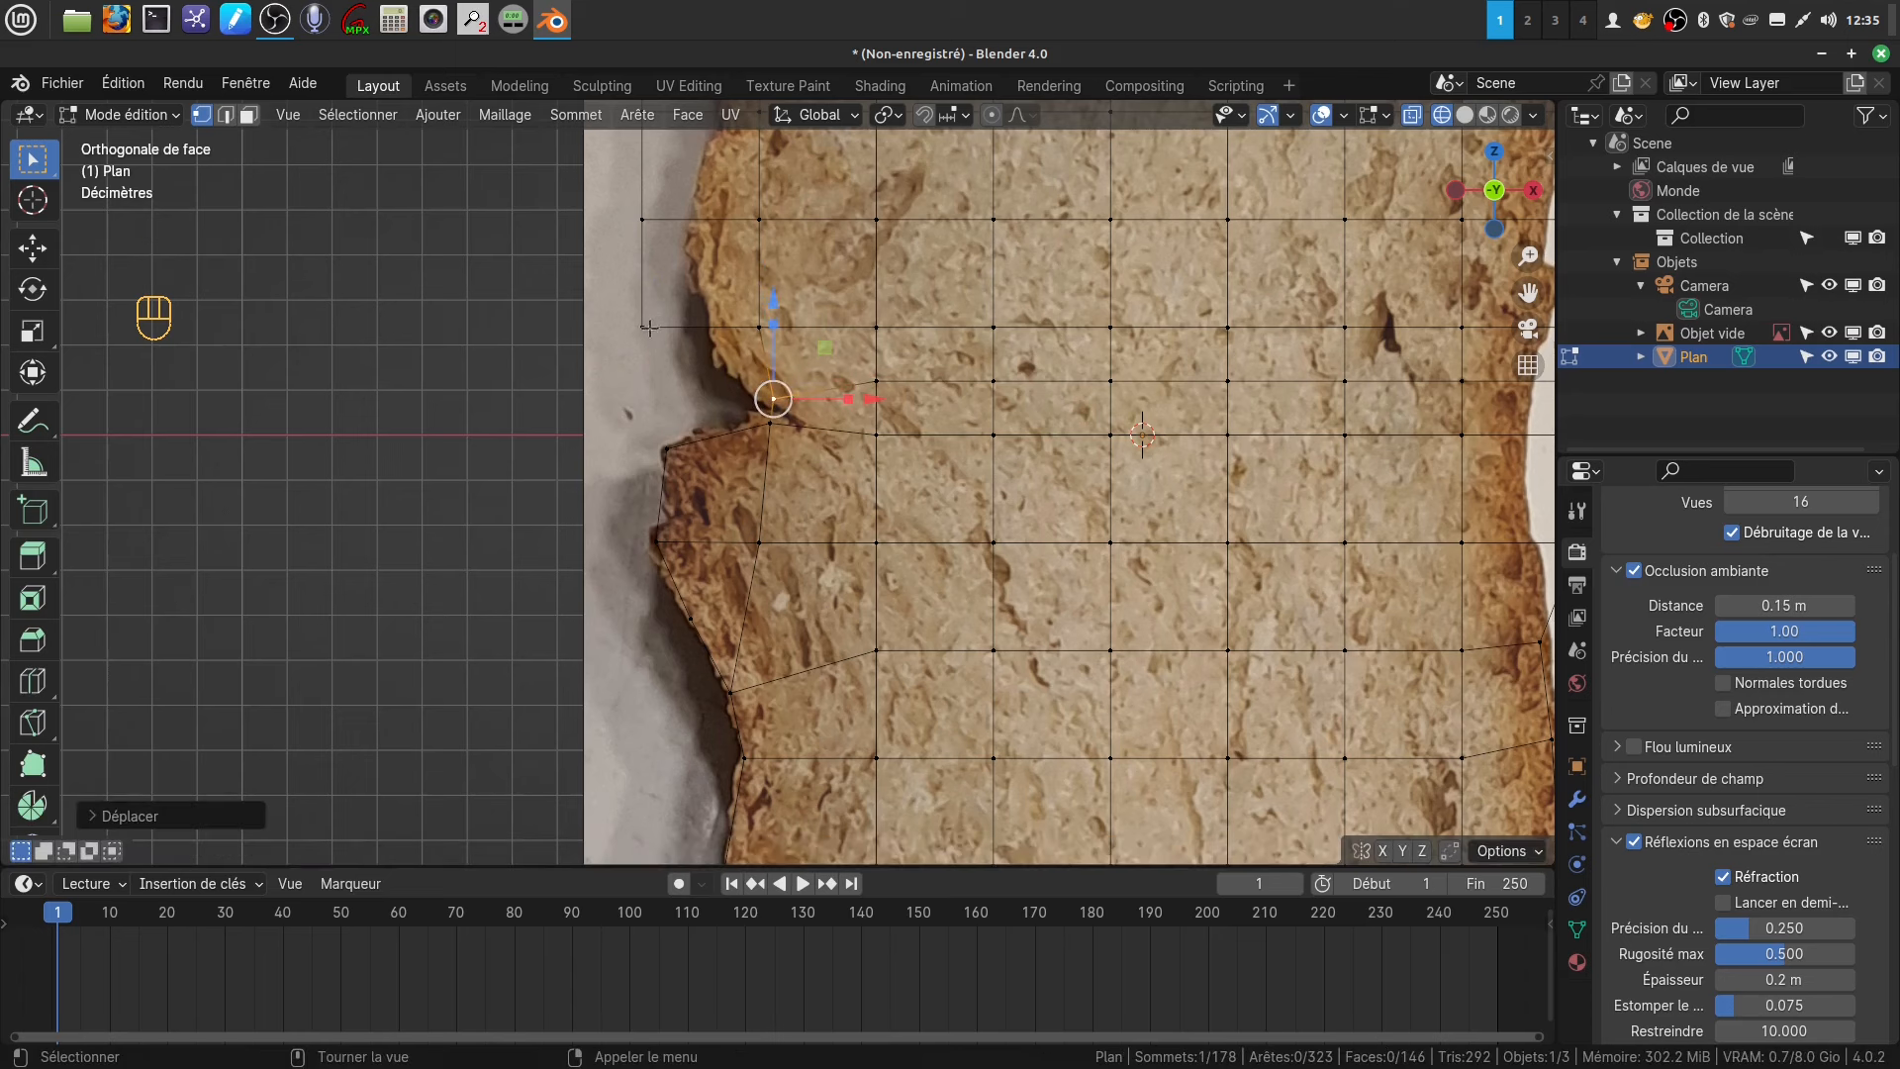
- Move the vertex just above the notch's upper lip down onto the left crust edge
left_click(644, 327)
left_click(771, 328)
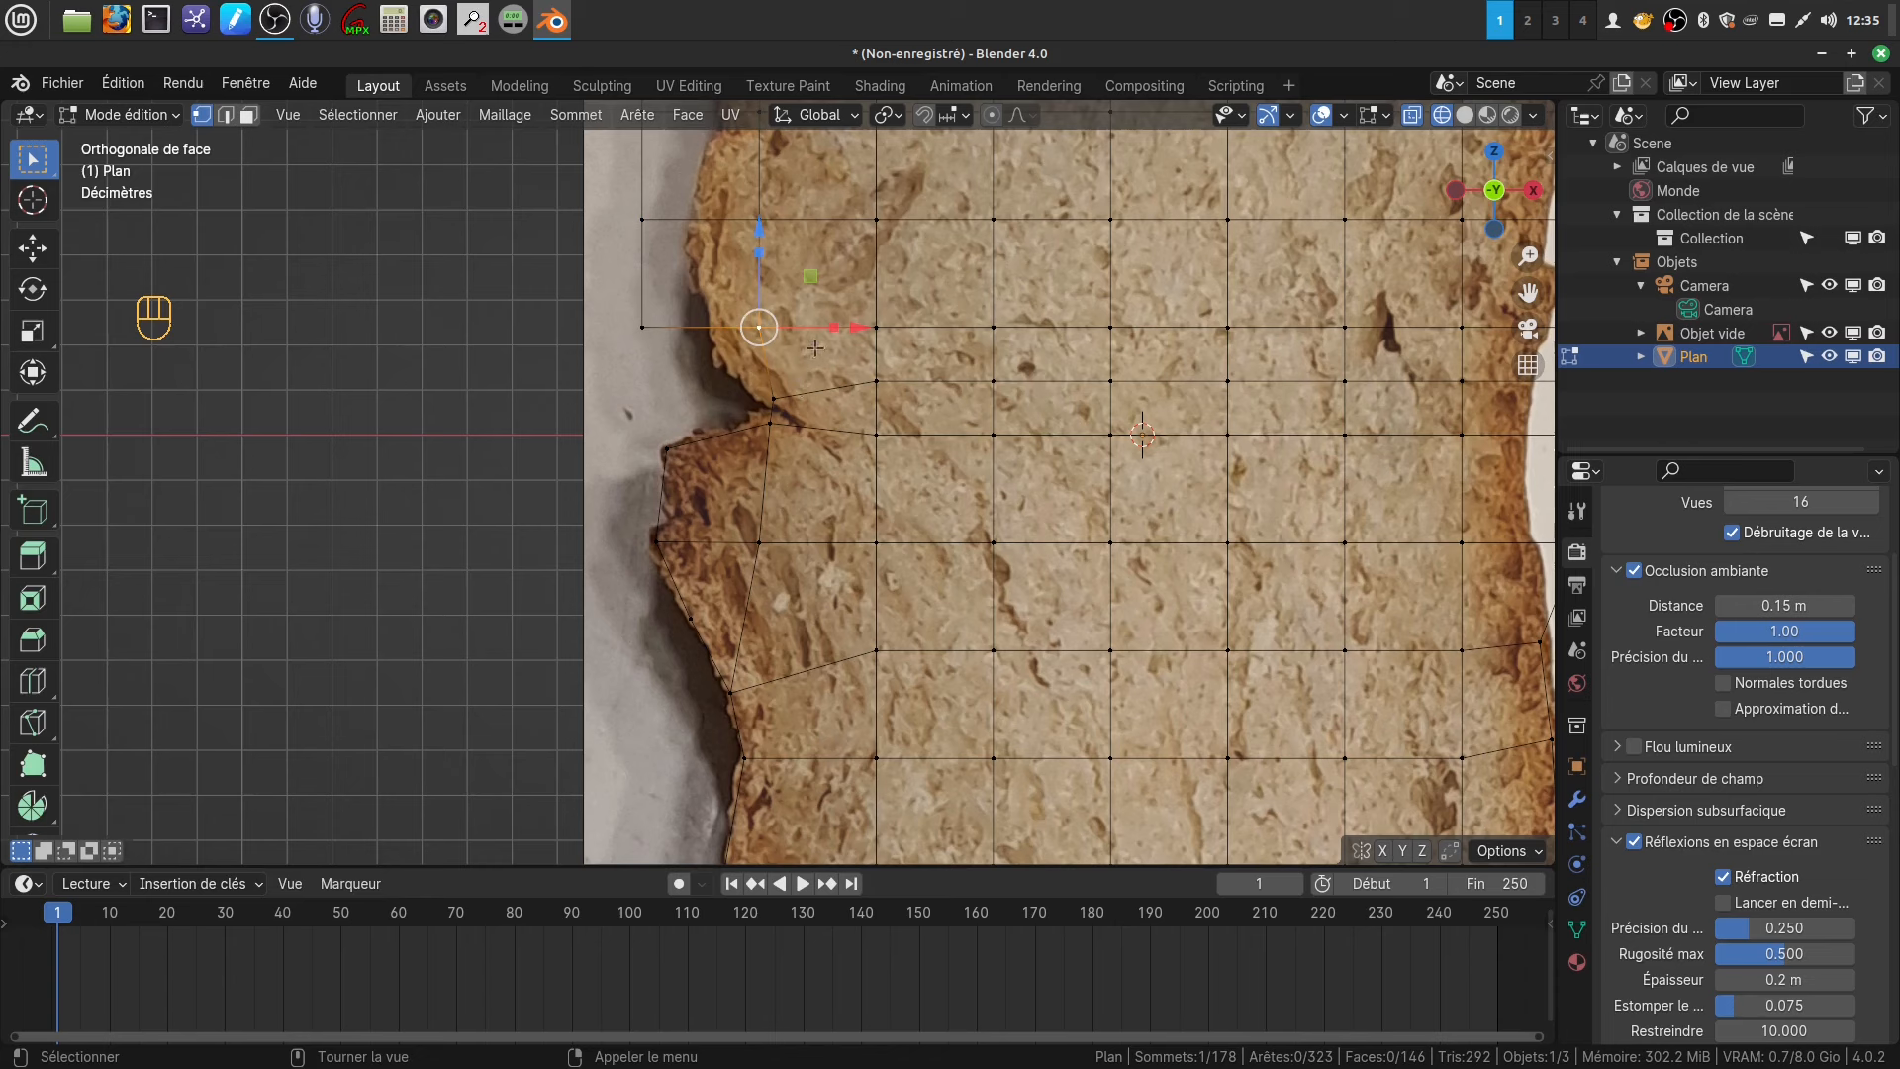
key("g")
left_click(794, 393)
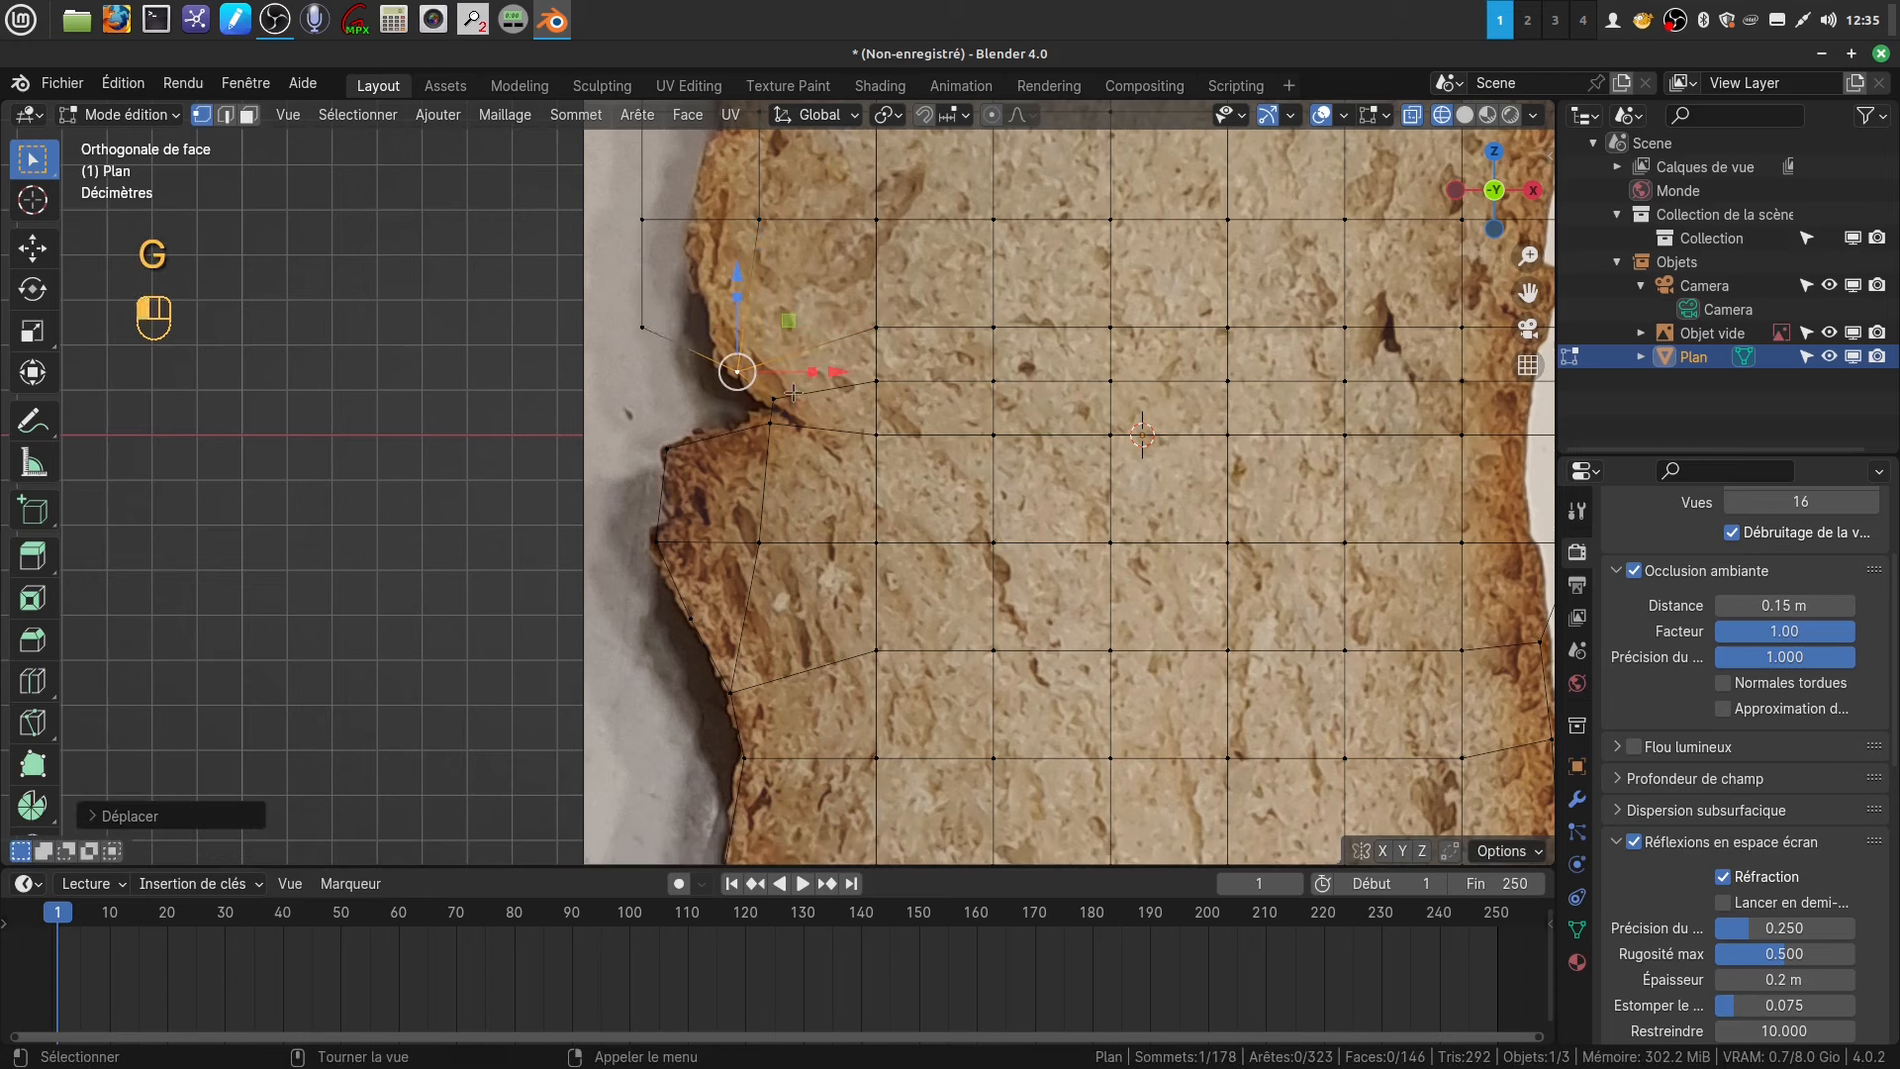
- Move the next two outermost left vertices going up from the notch inward onto the left crust edge
left_click(641, 328)
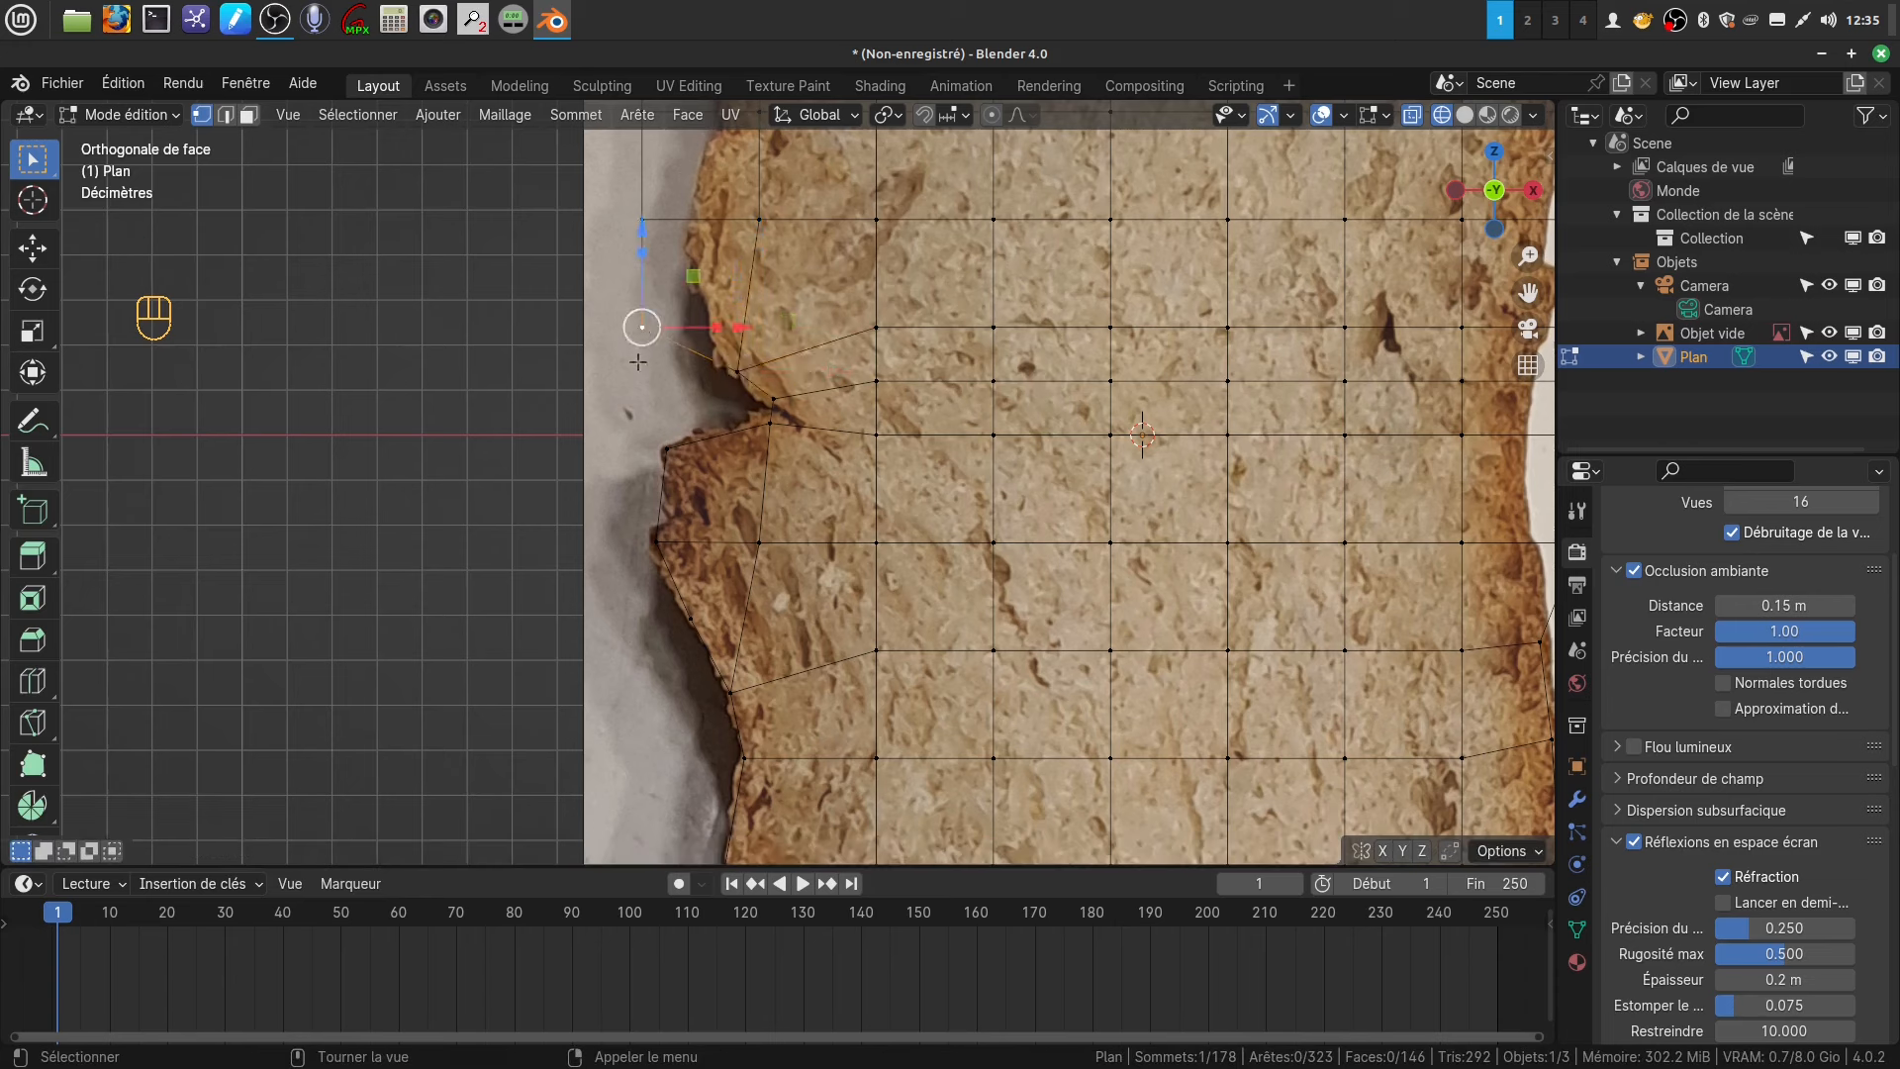
key("g")
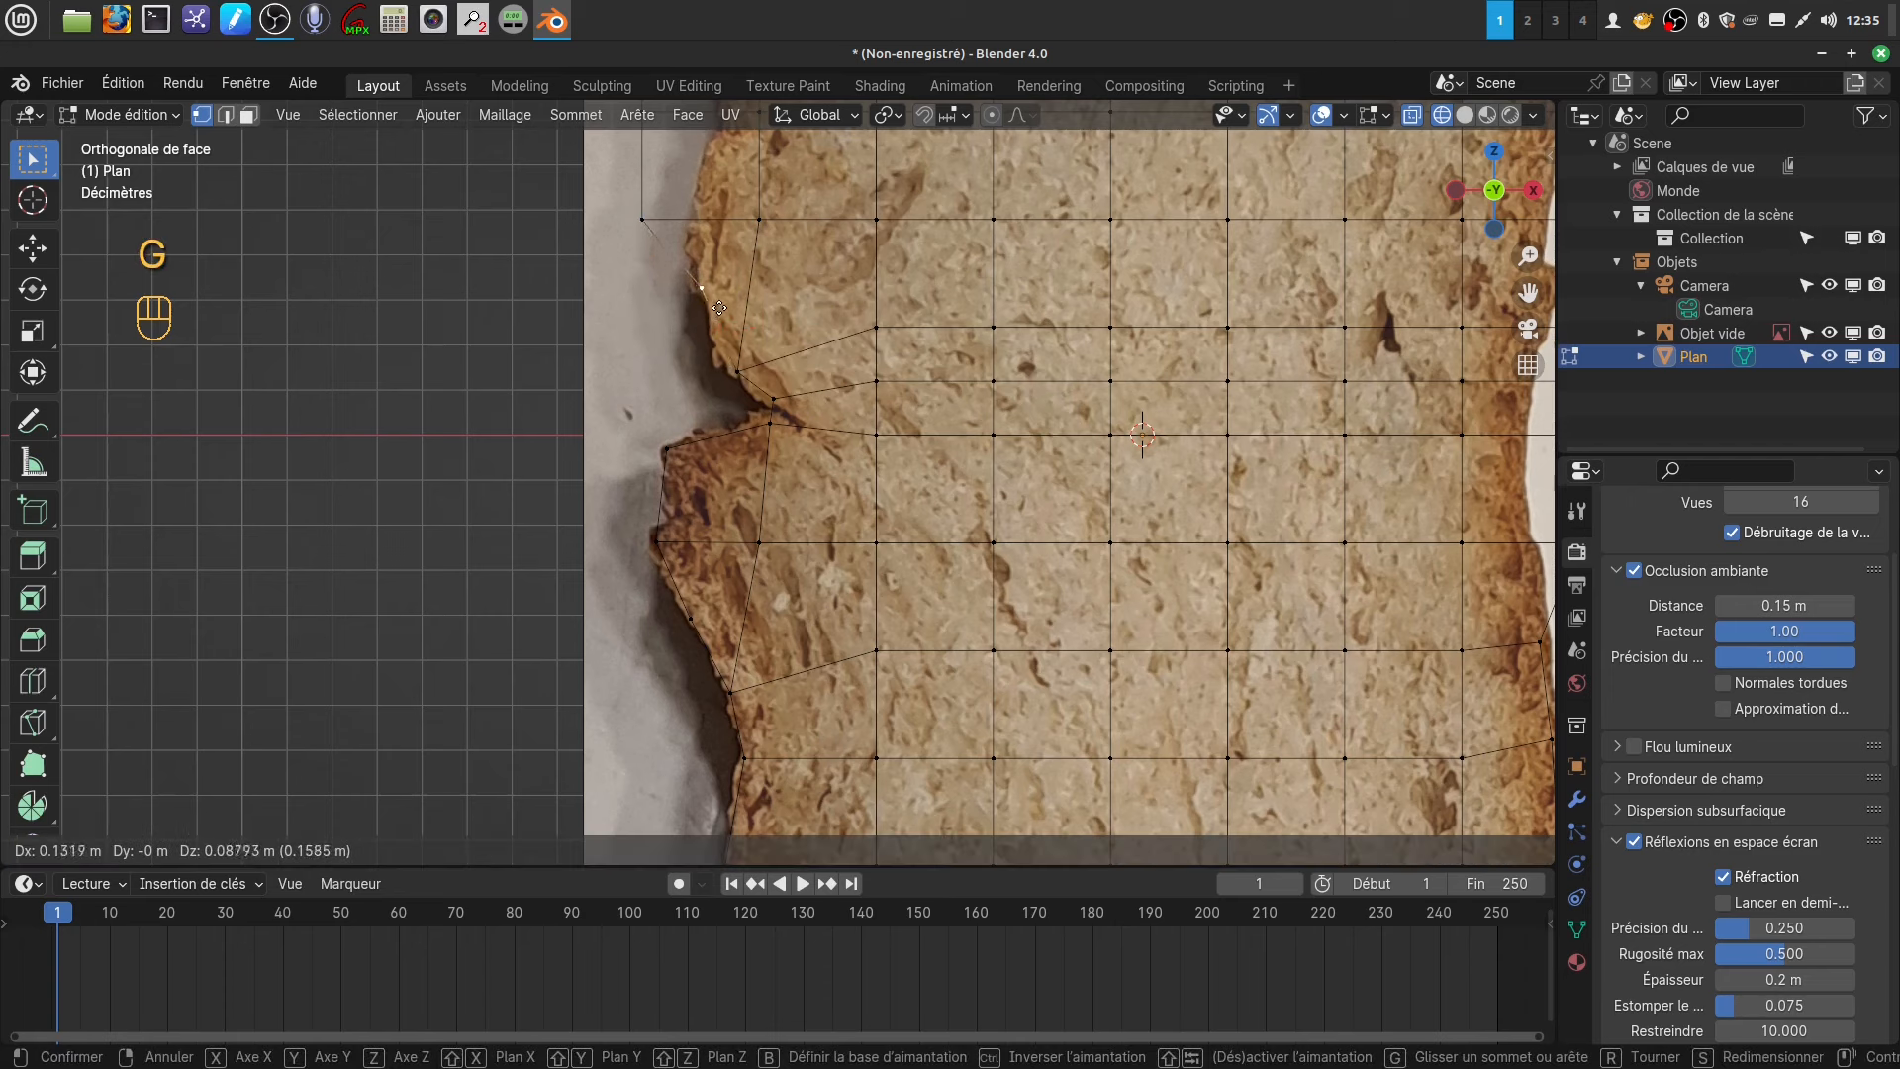
left_click(703, 284)
left_click(644, 220)
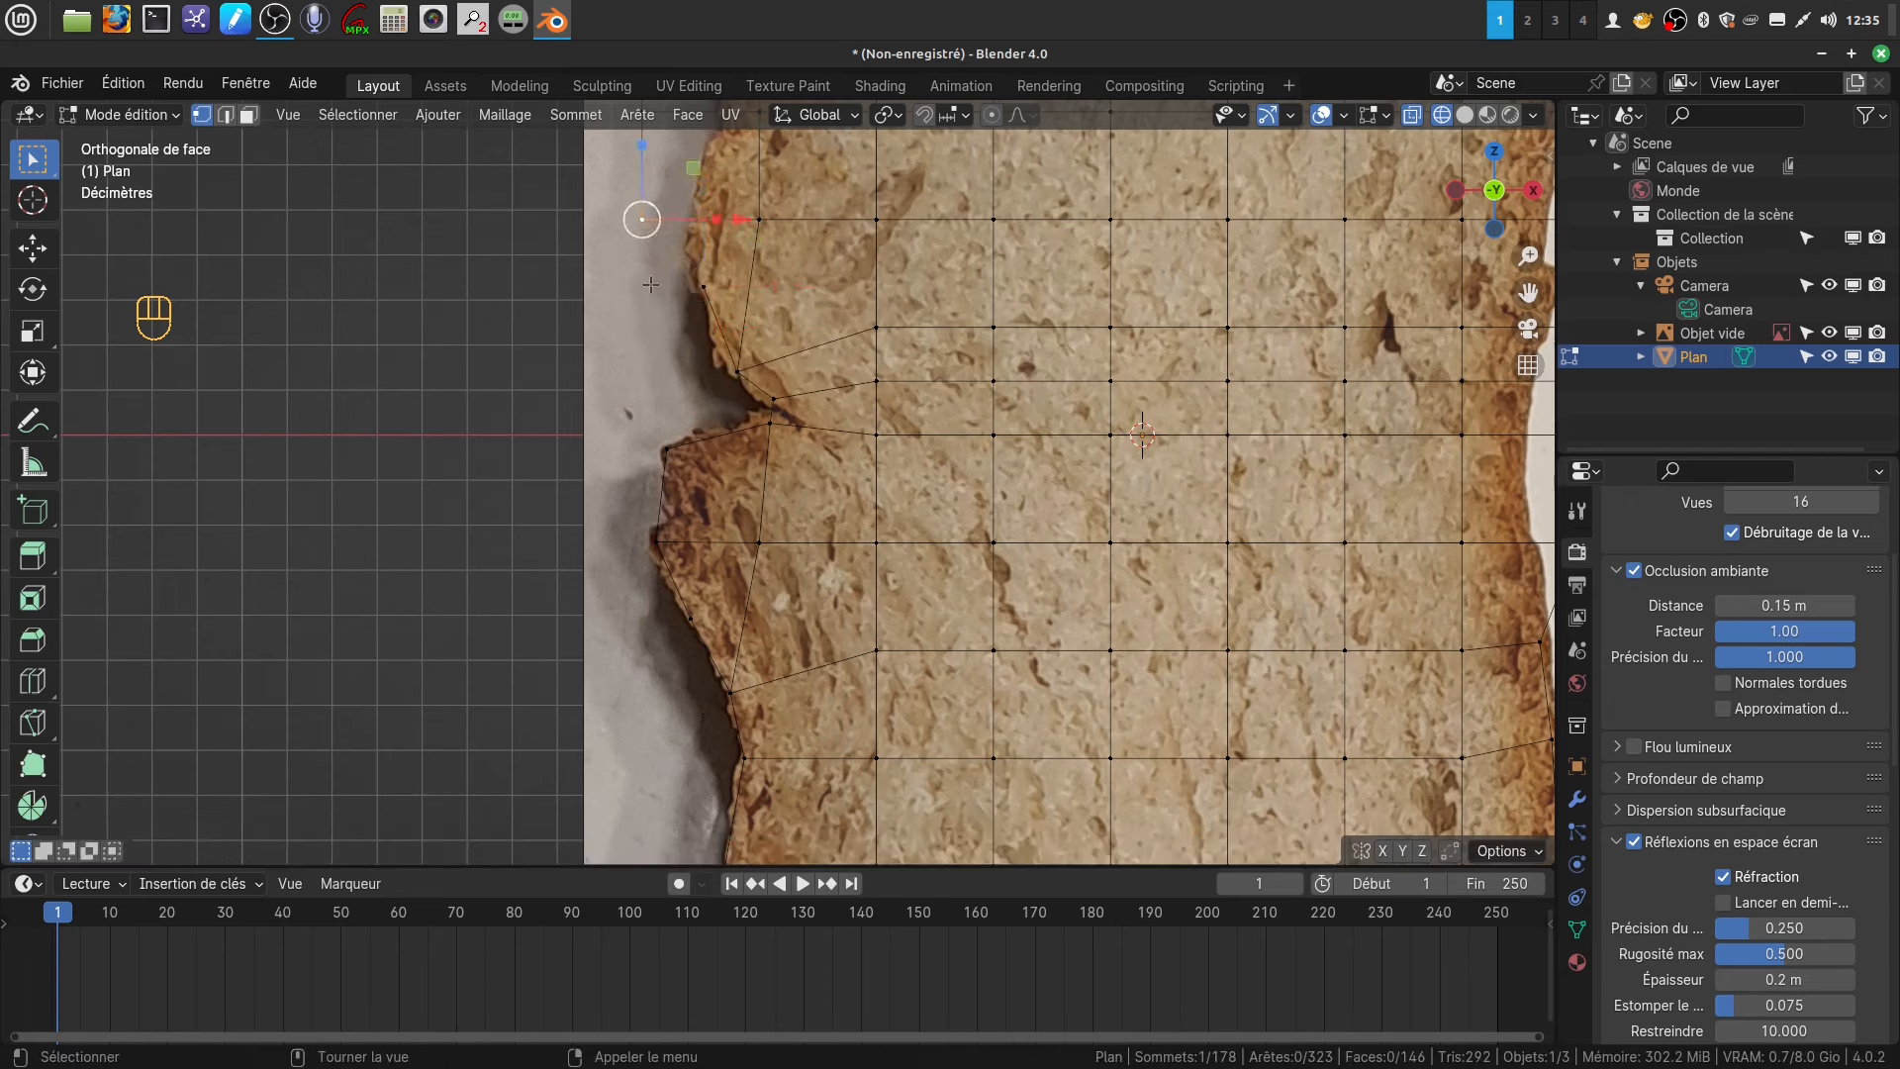
key("g")
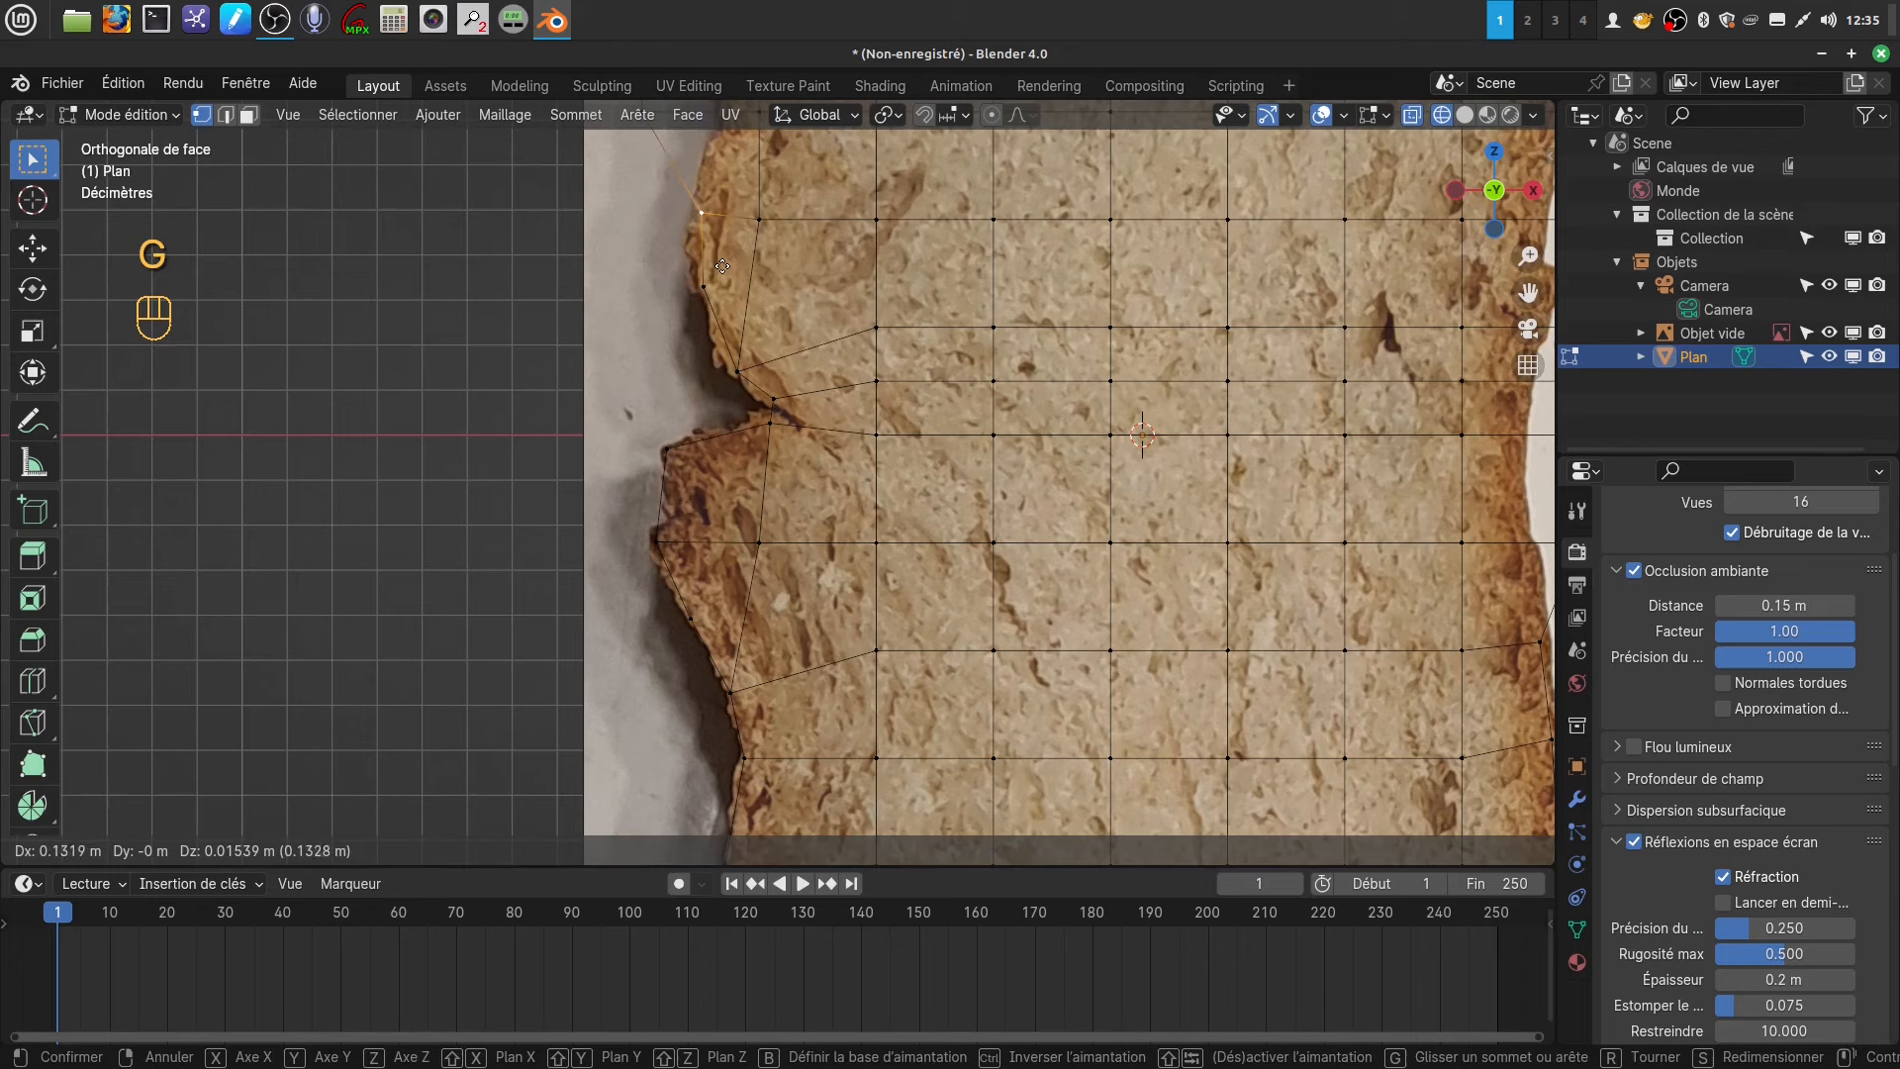
left_click(723, 266)
- Shift the vertex just above the notch's upper lip about 0.07 m up and outward along the left crust
scroll(812, 451, "down", 6)
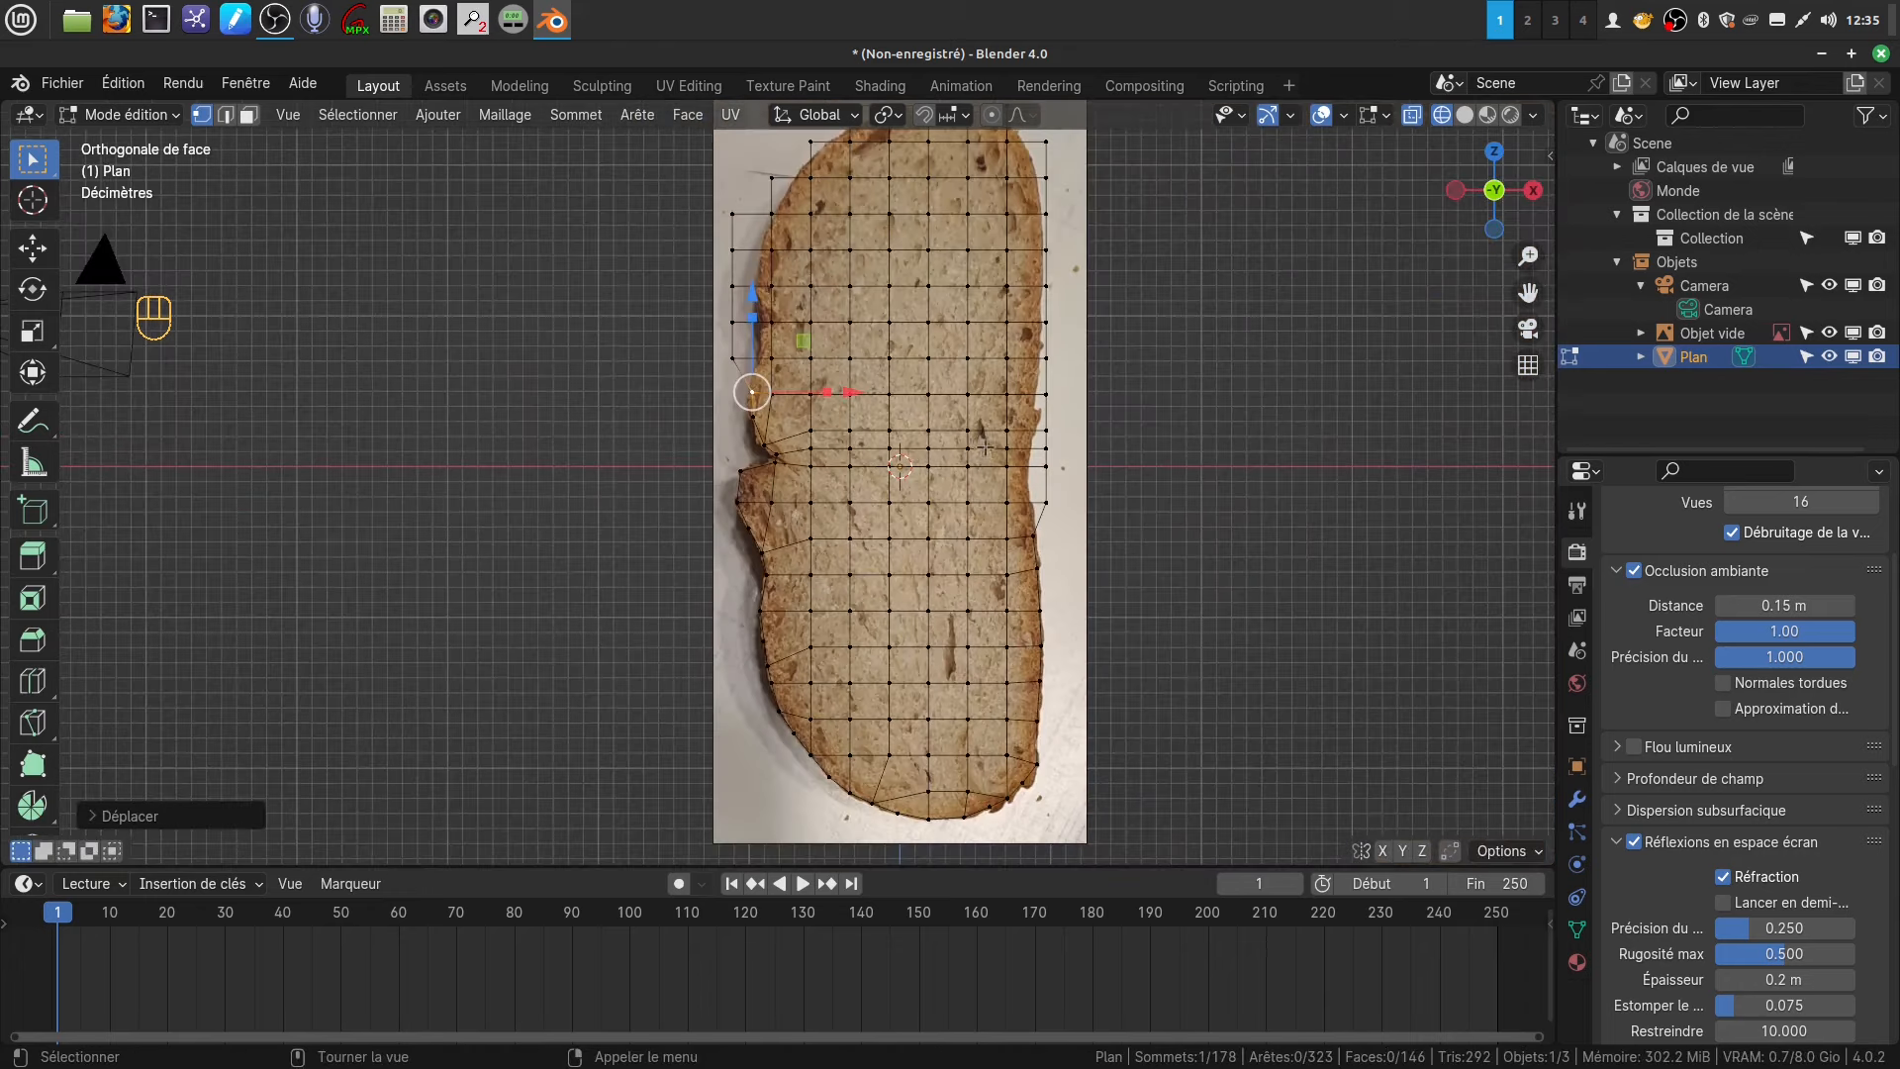
scroll(940, 416, "down", 2)
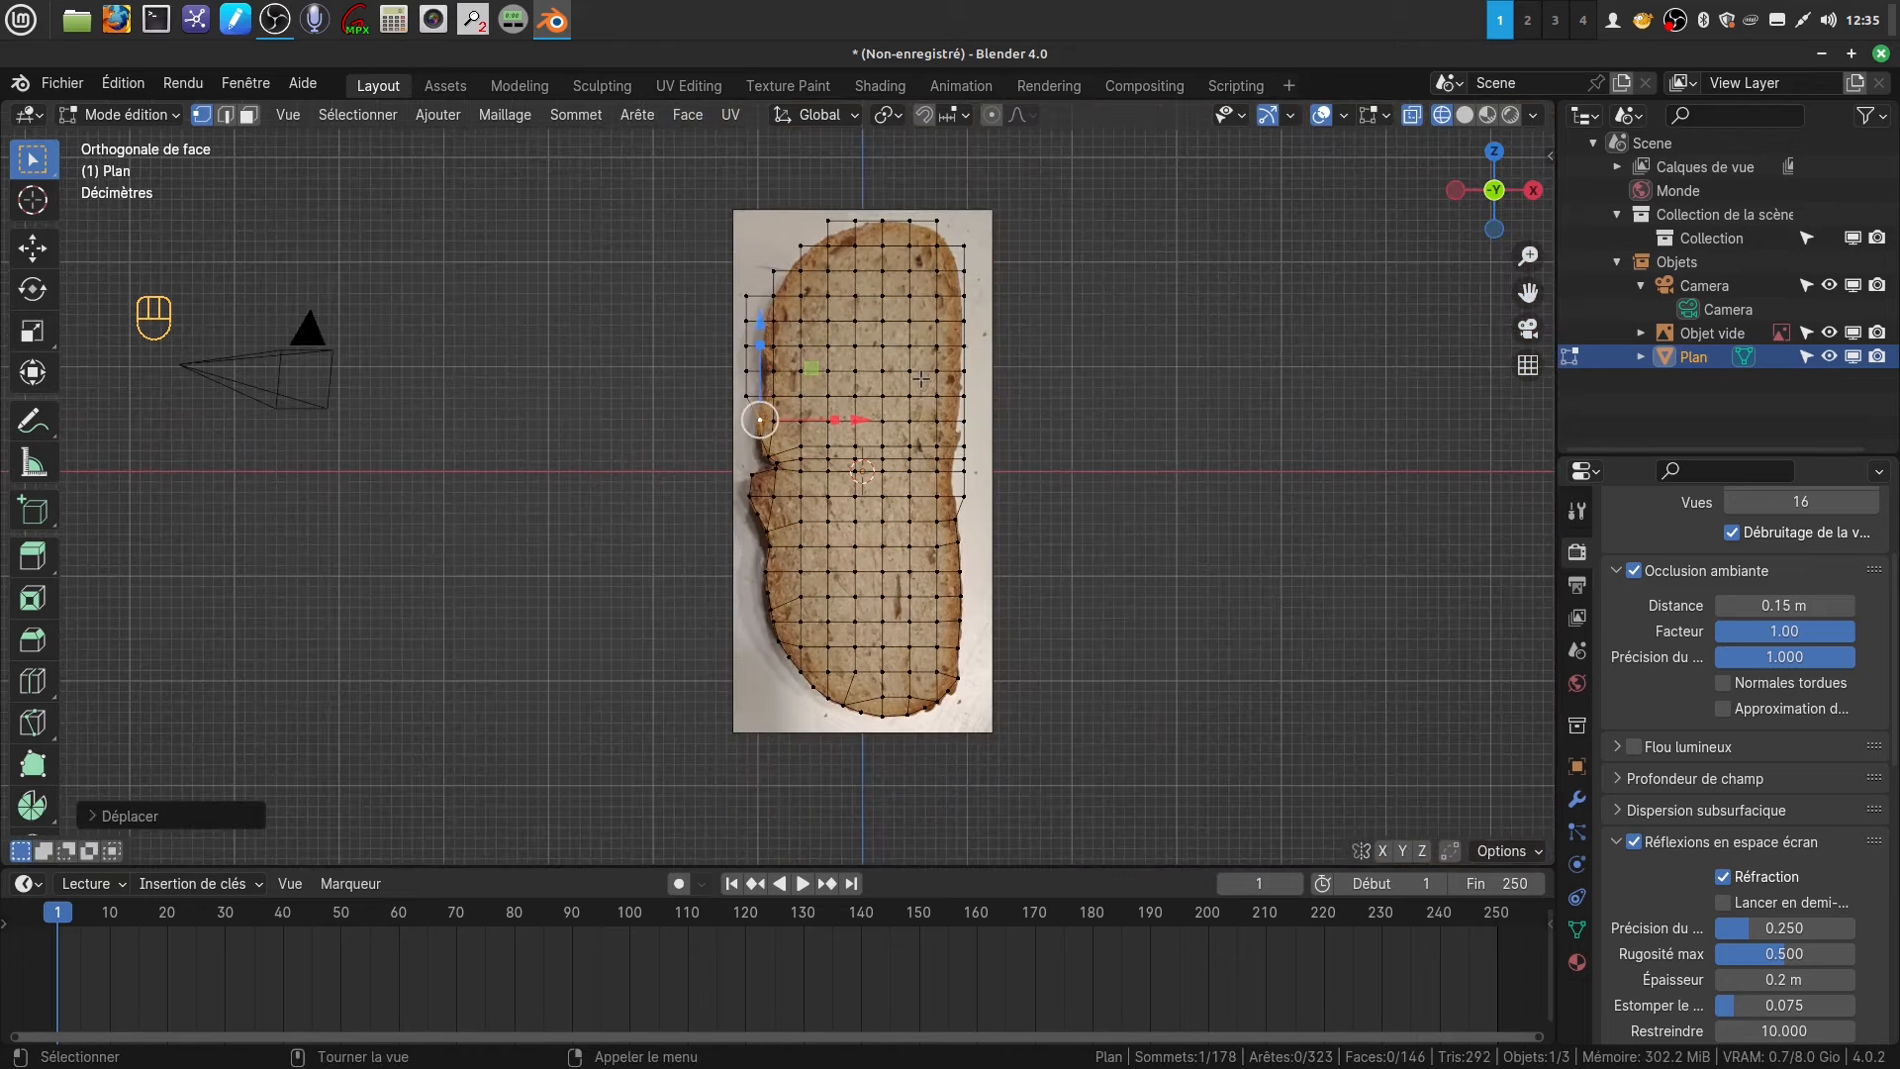
scroll(781, 345, "up", 5)
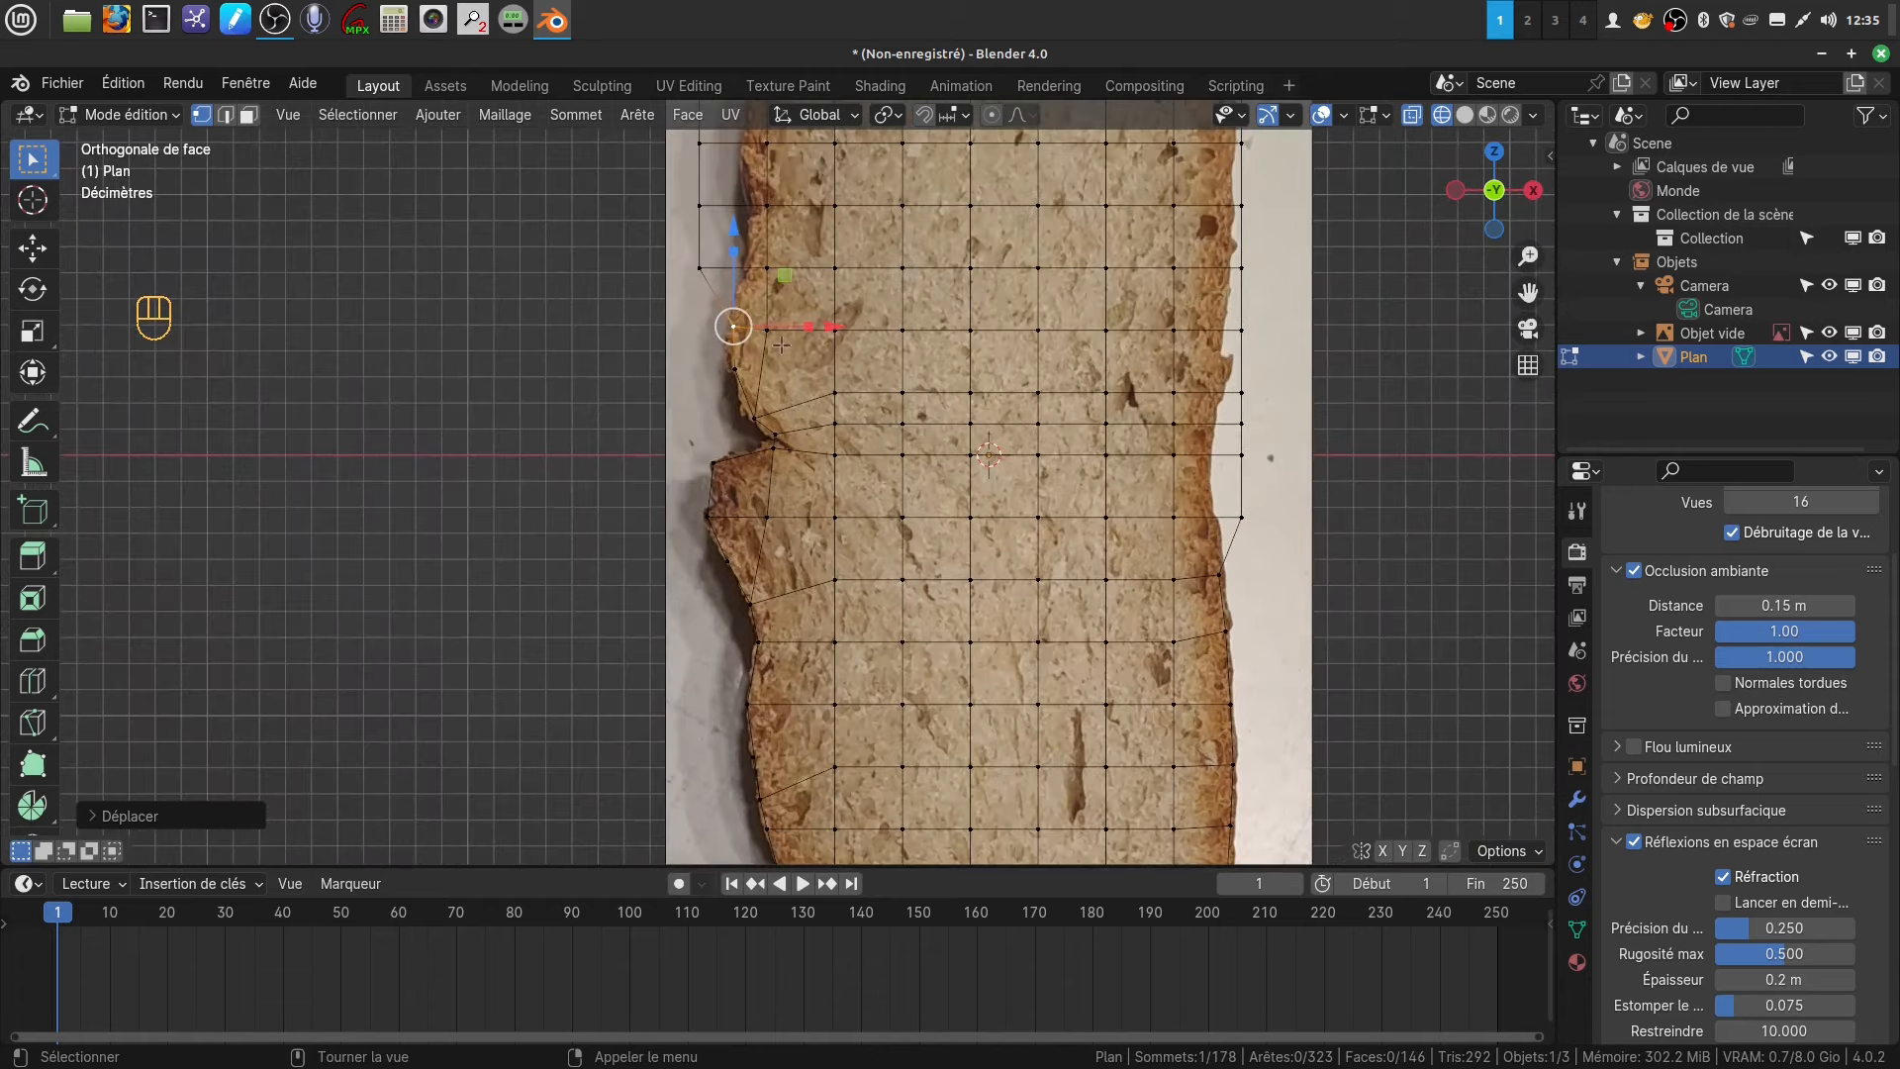
middle_click_drag(842, 477, 842, 526, "shift")
scroll(842, 525, "up", 2)
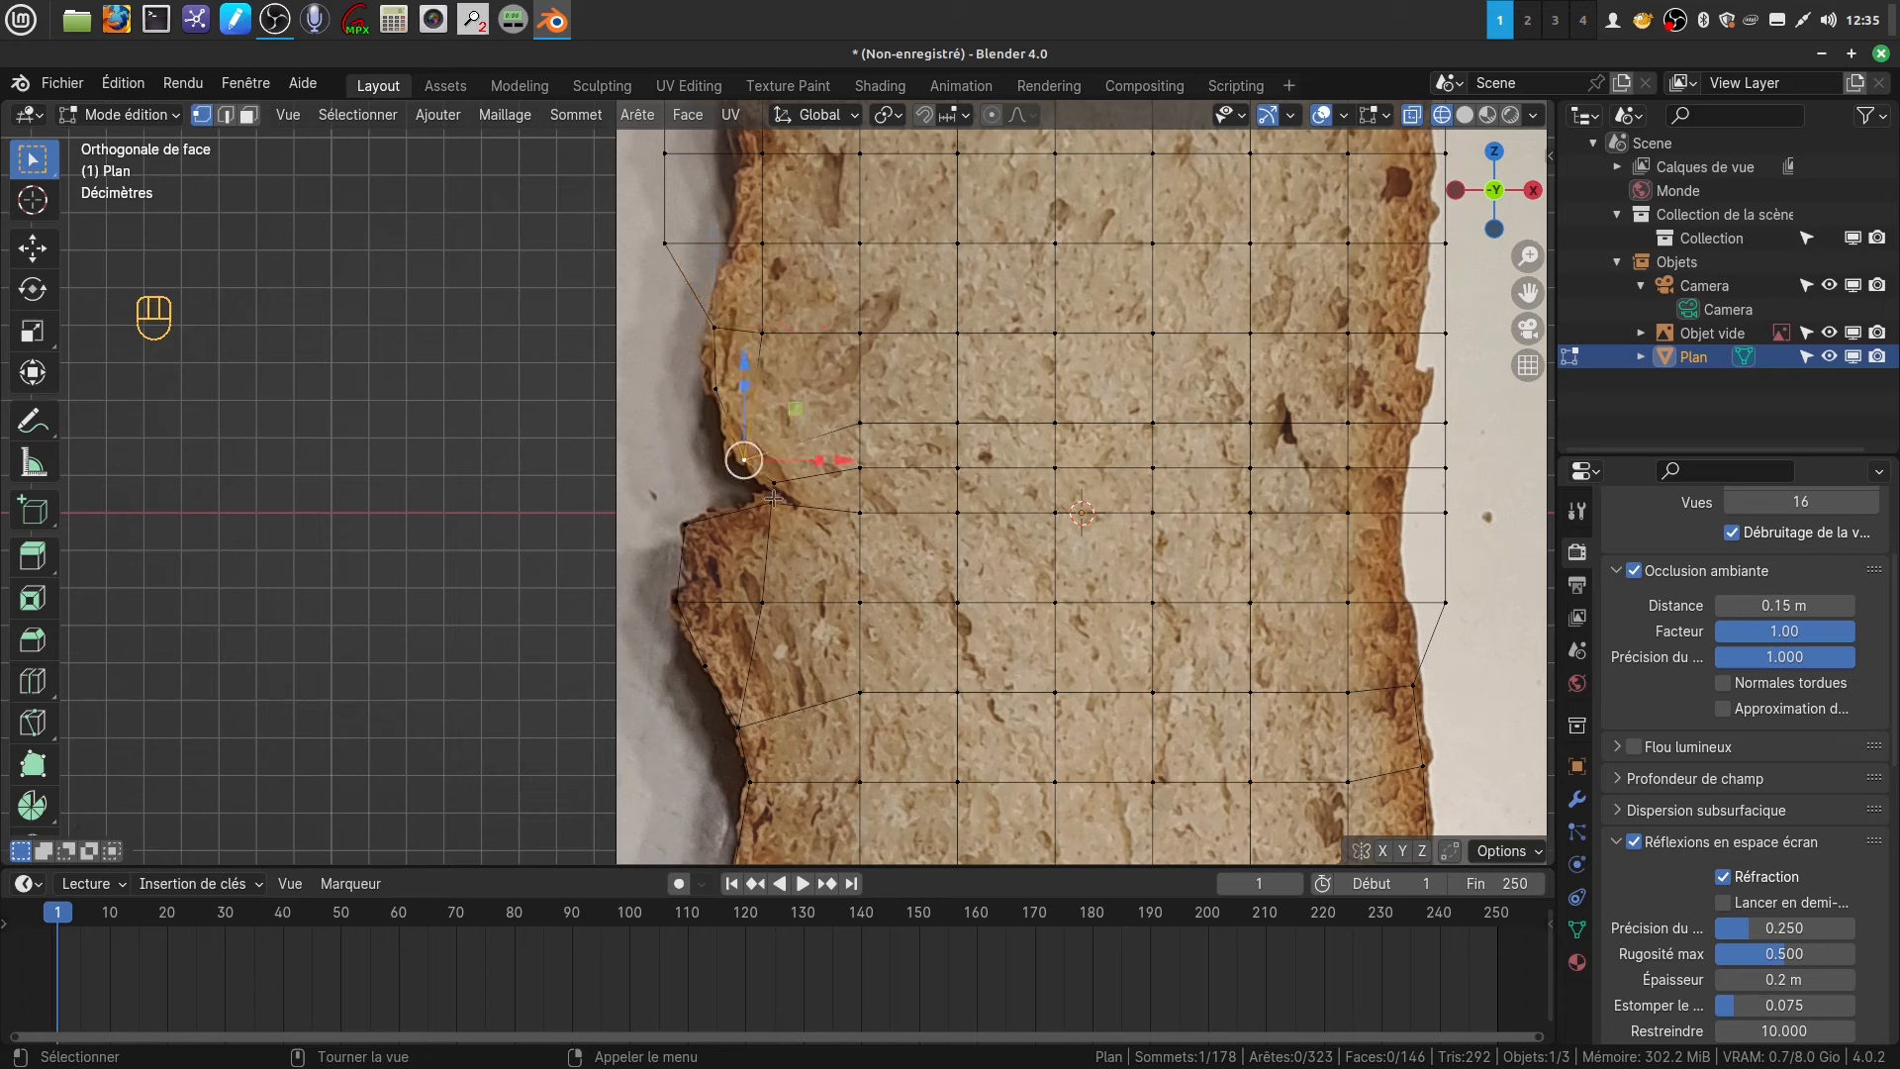
key("g")
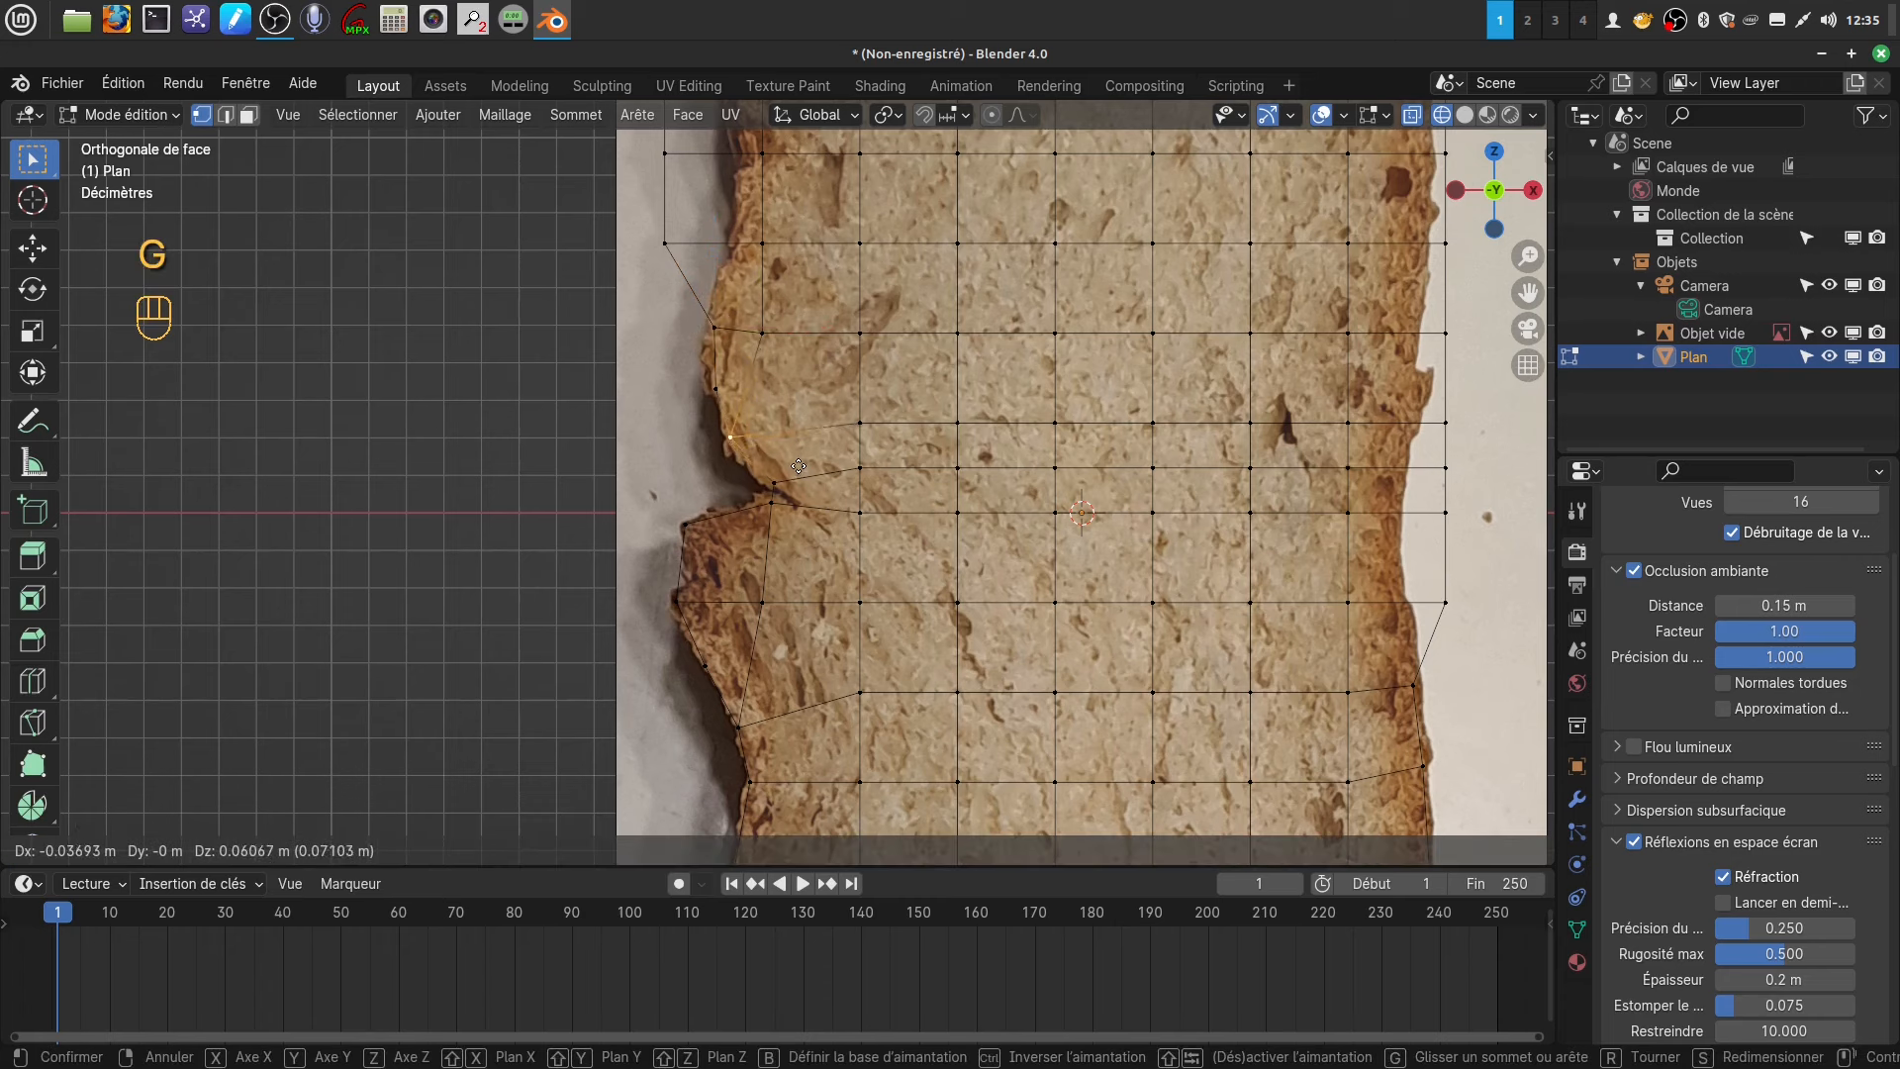
left_click(802, 466)
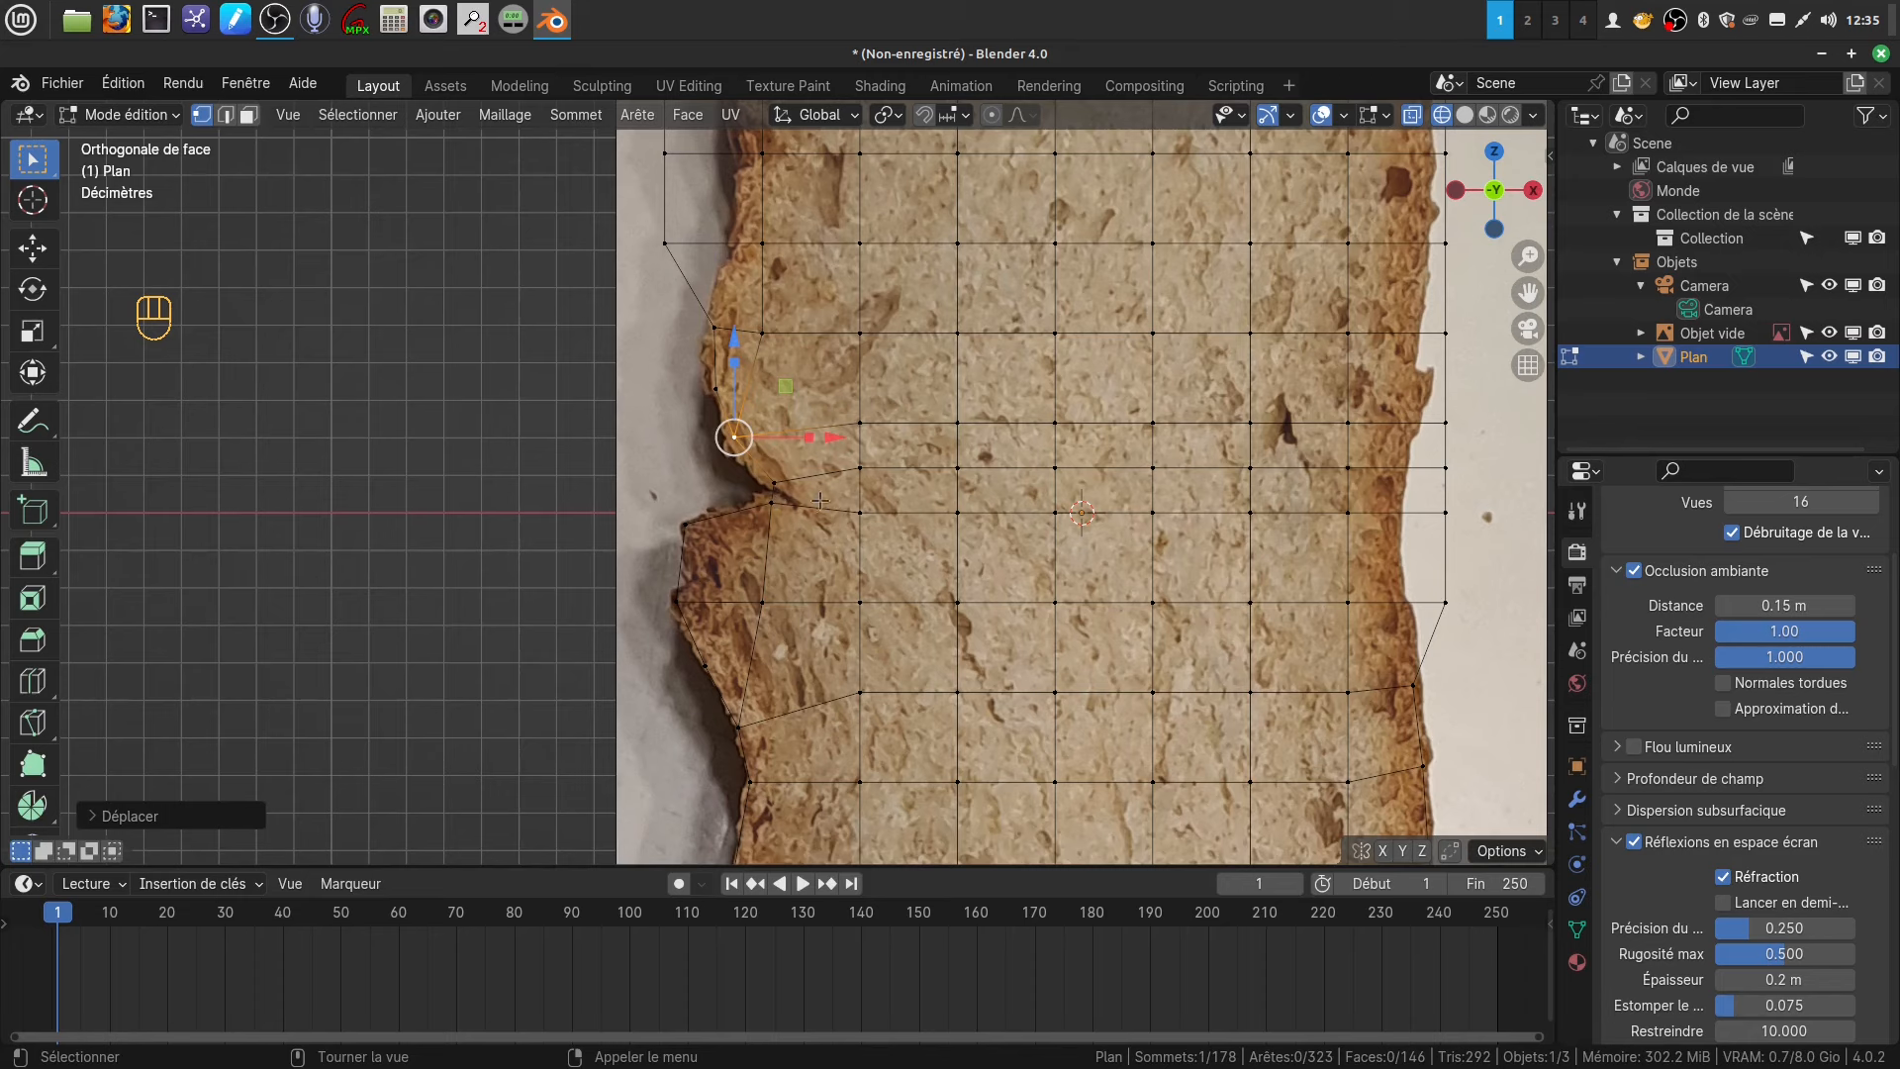
scroll(820, 501, "down", 2)
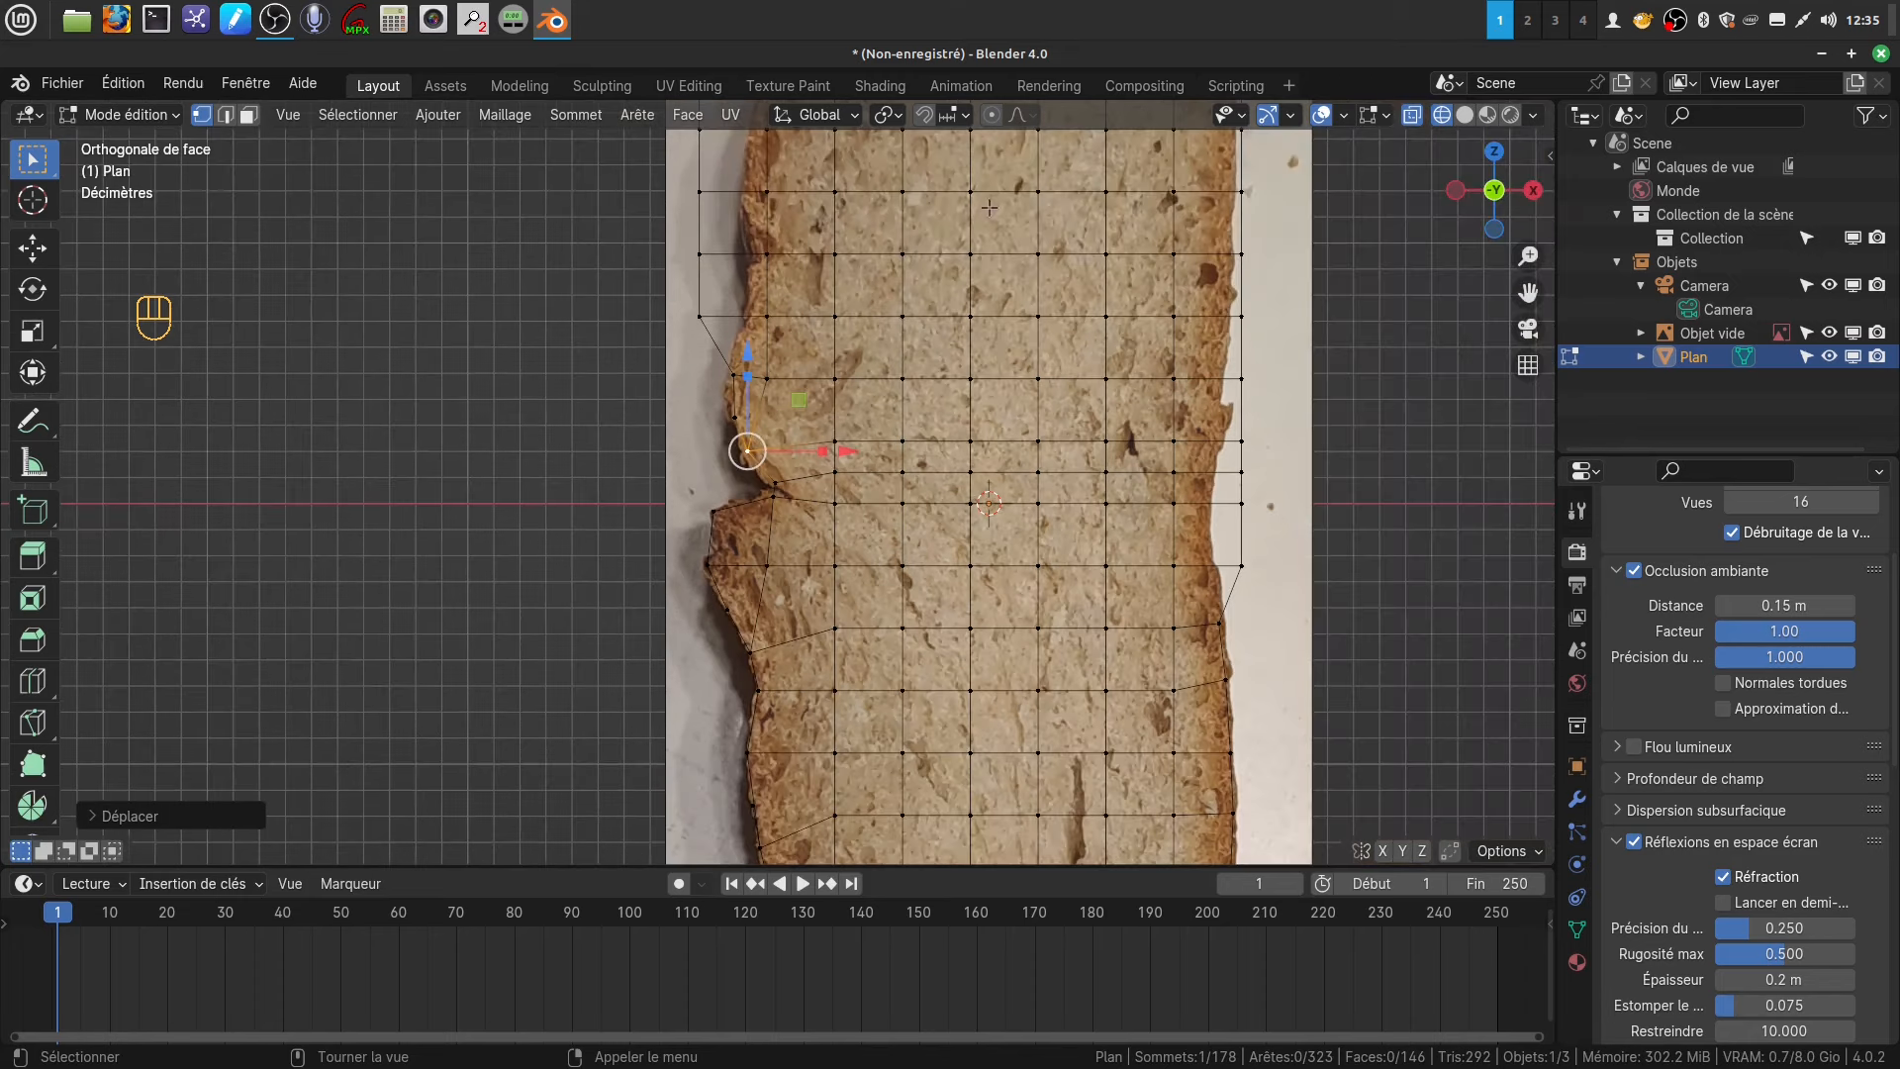
left_click(1672, 27)
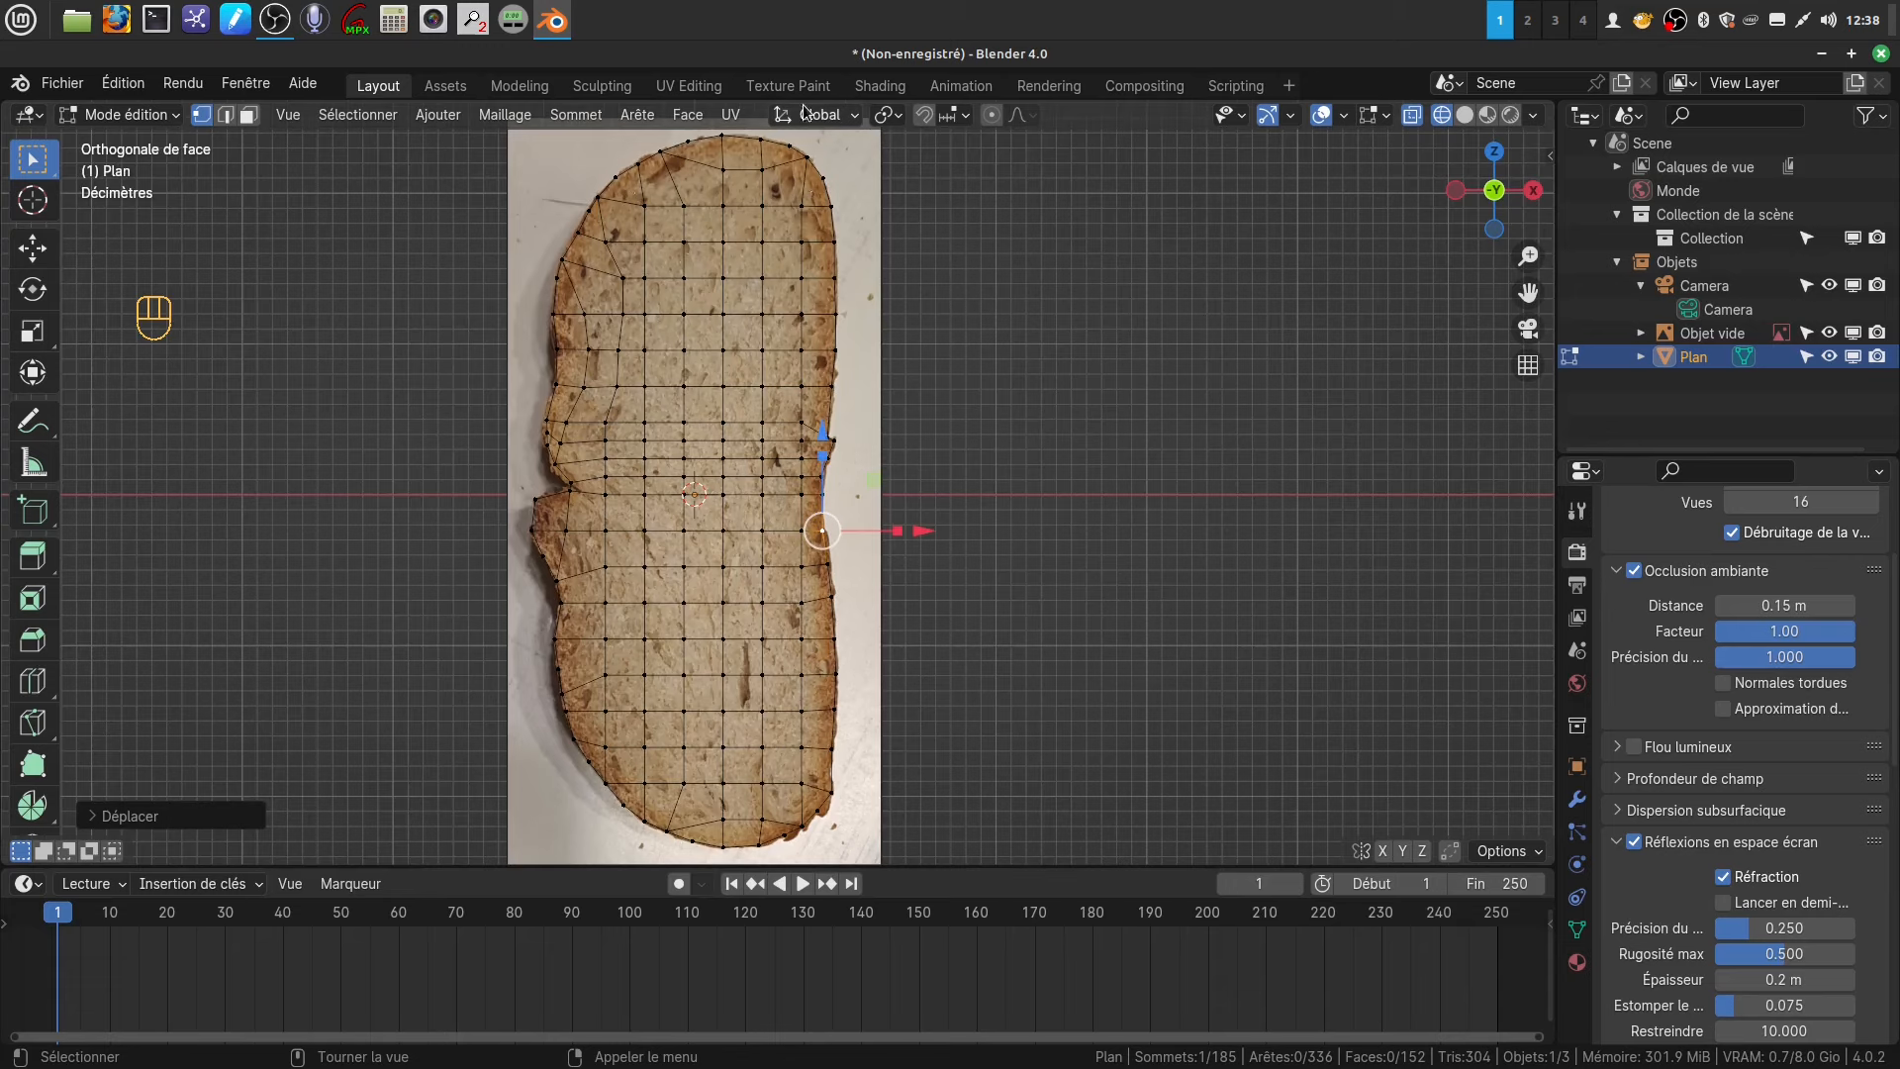
- Examine the mesh border against the crust around the slice's upper end and along the whole outline
scroll(811, 230, "up", 2)
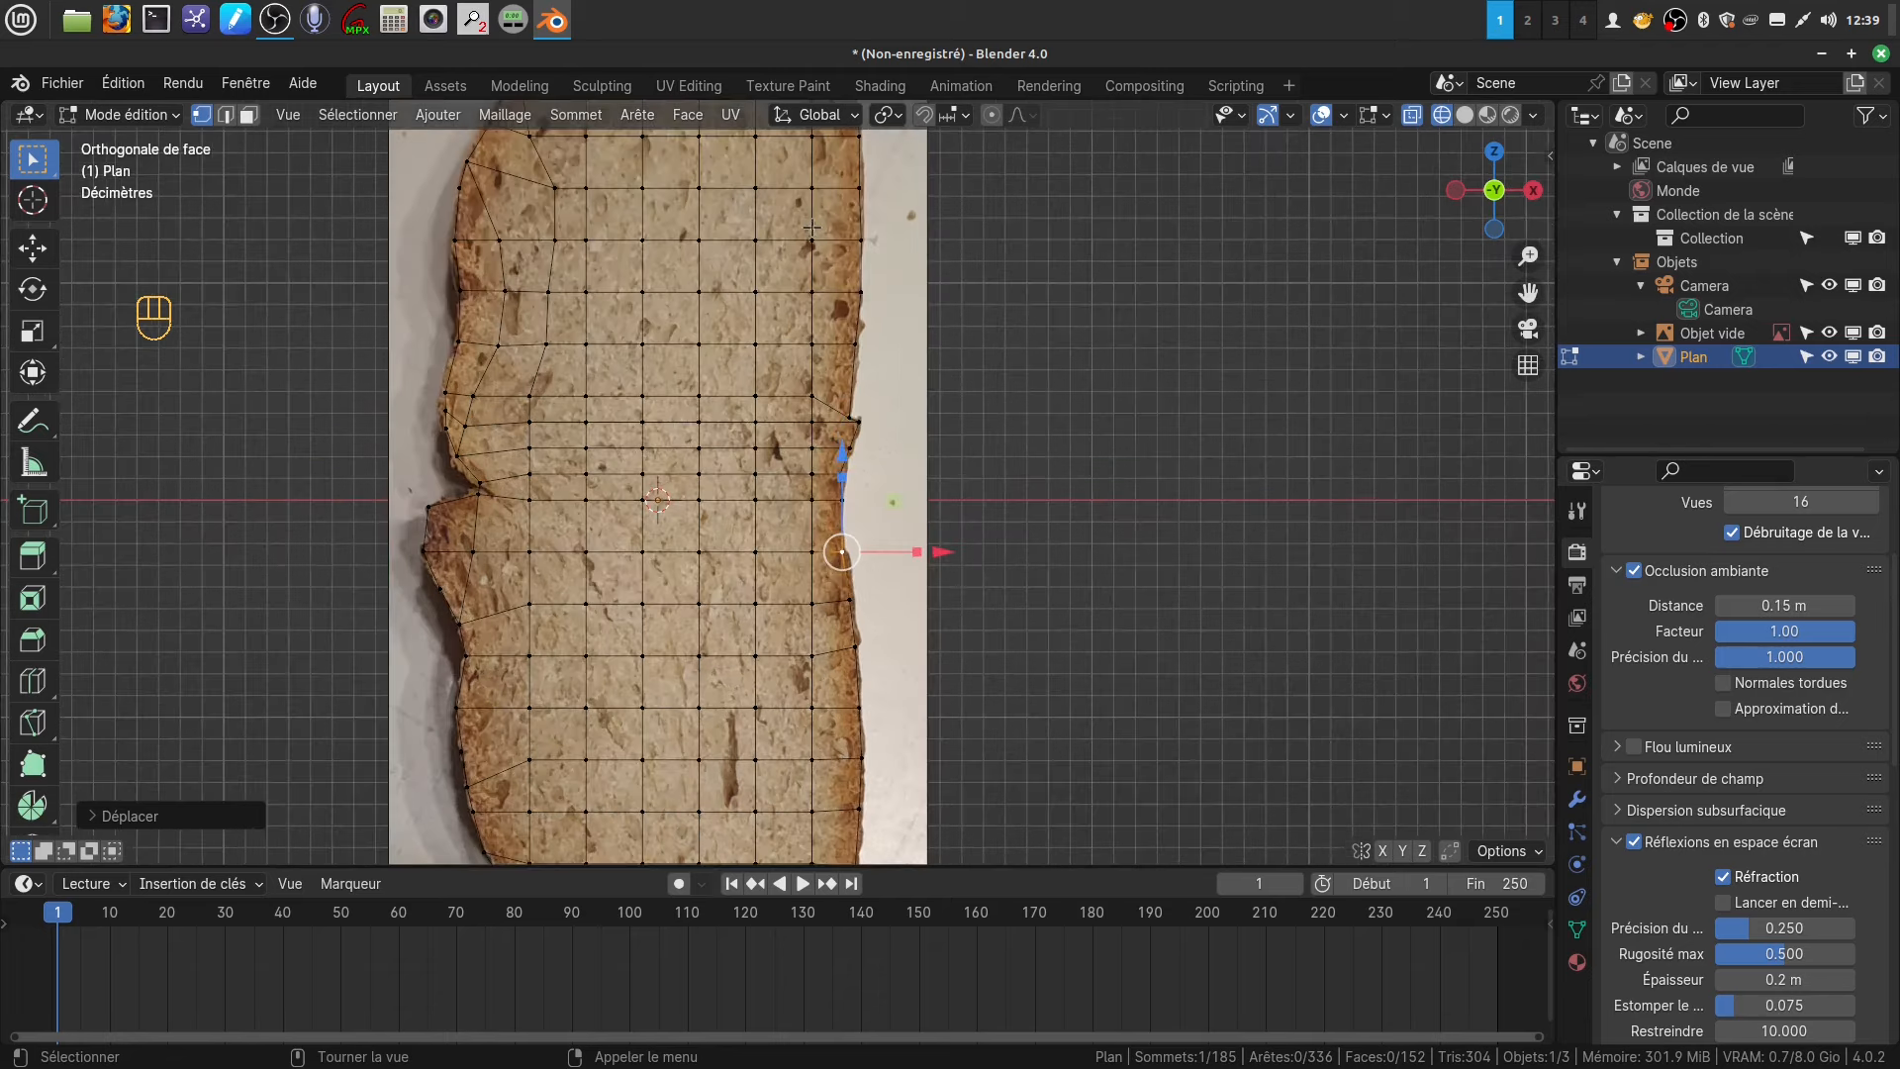
middle_click_drag(839, 176, 725, 452, "shift")
scroll(728, 416, "up", 2)
scroll(727, 366, "up", 1)
middle_click_drag(736, 230, 789, 353, "shift")
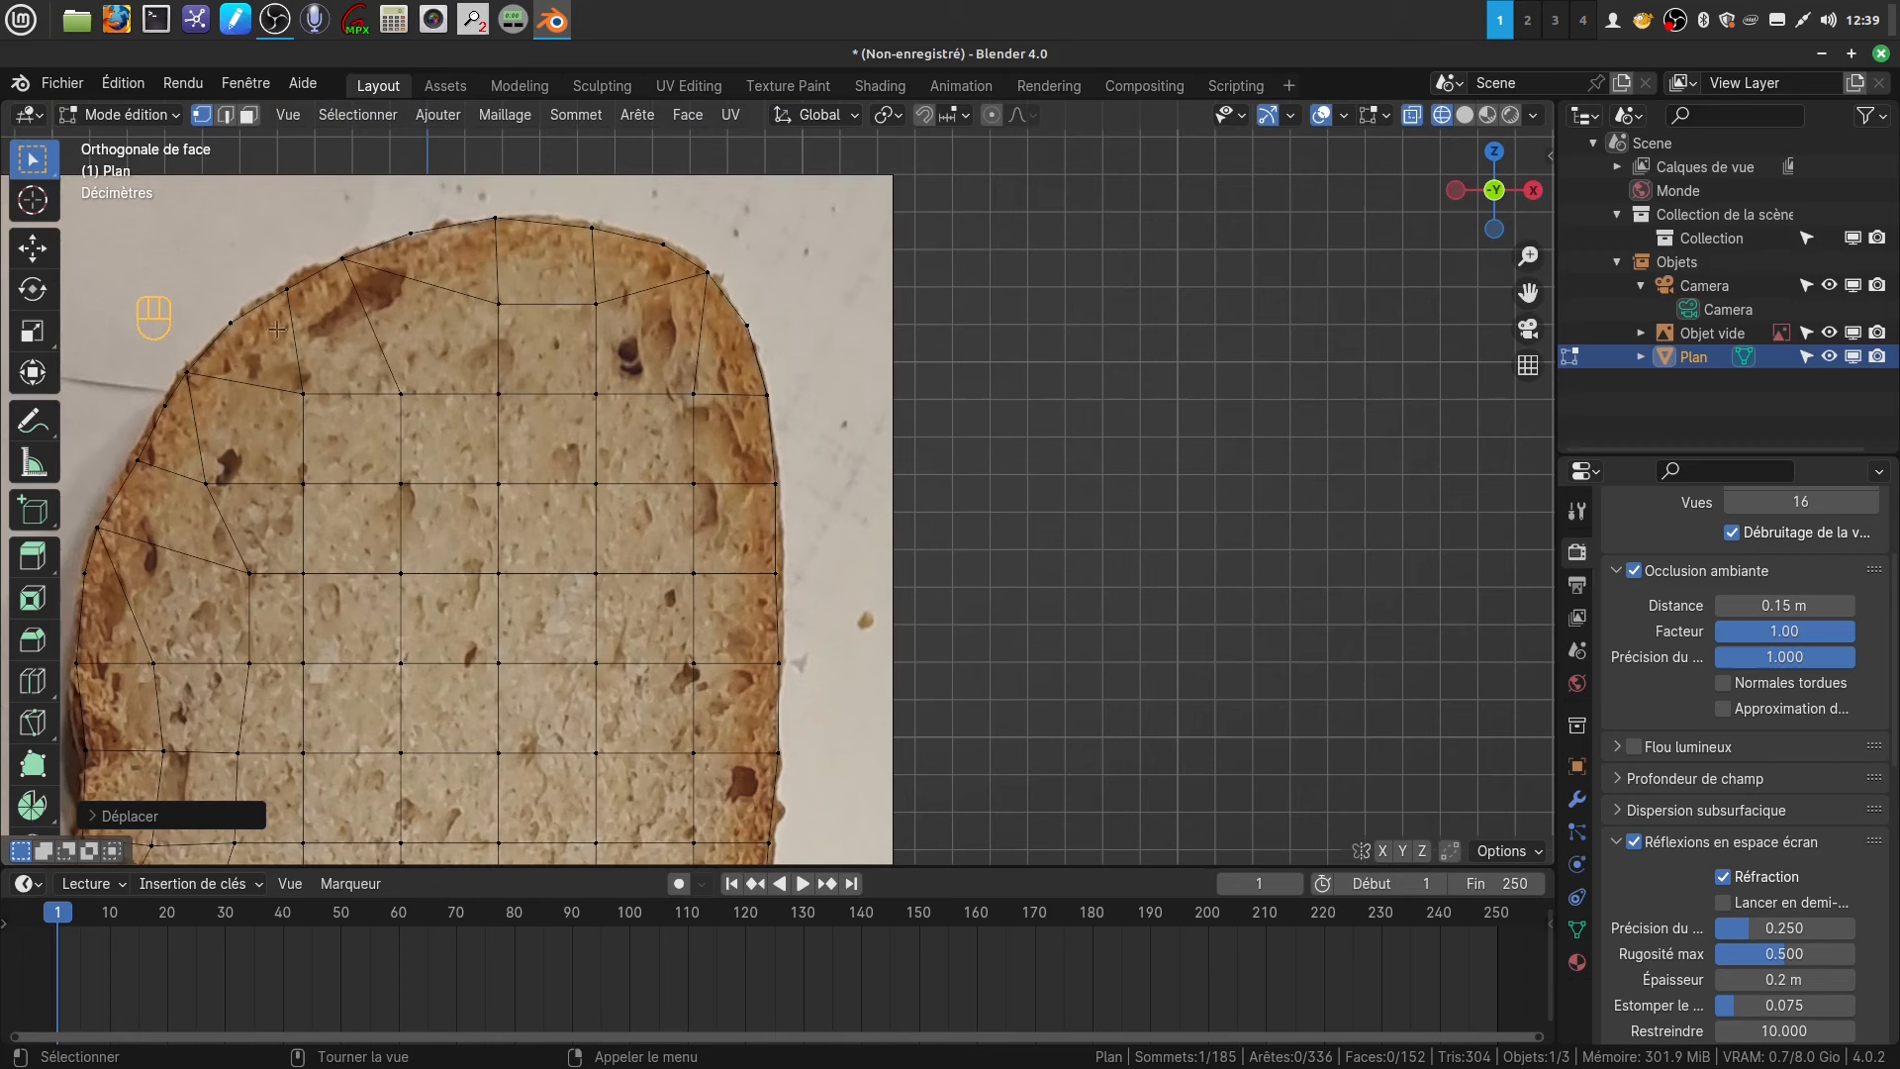
scroll(698, 485, "down", 5)
middle_click_drag(791, 512, 830, 253, "shift")
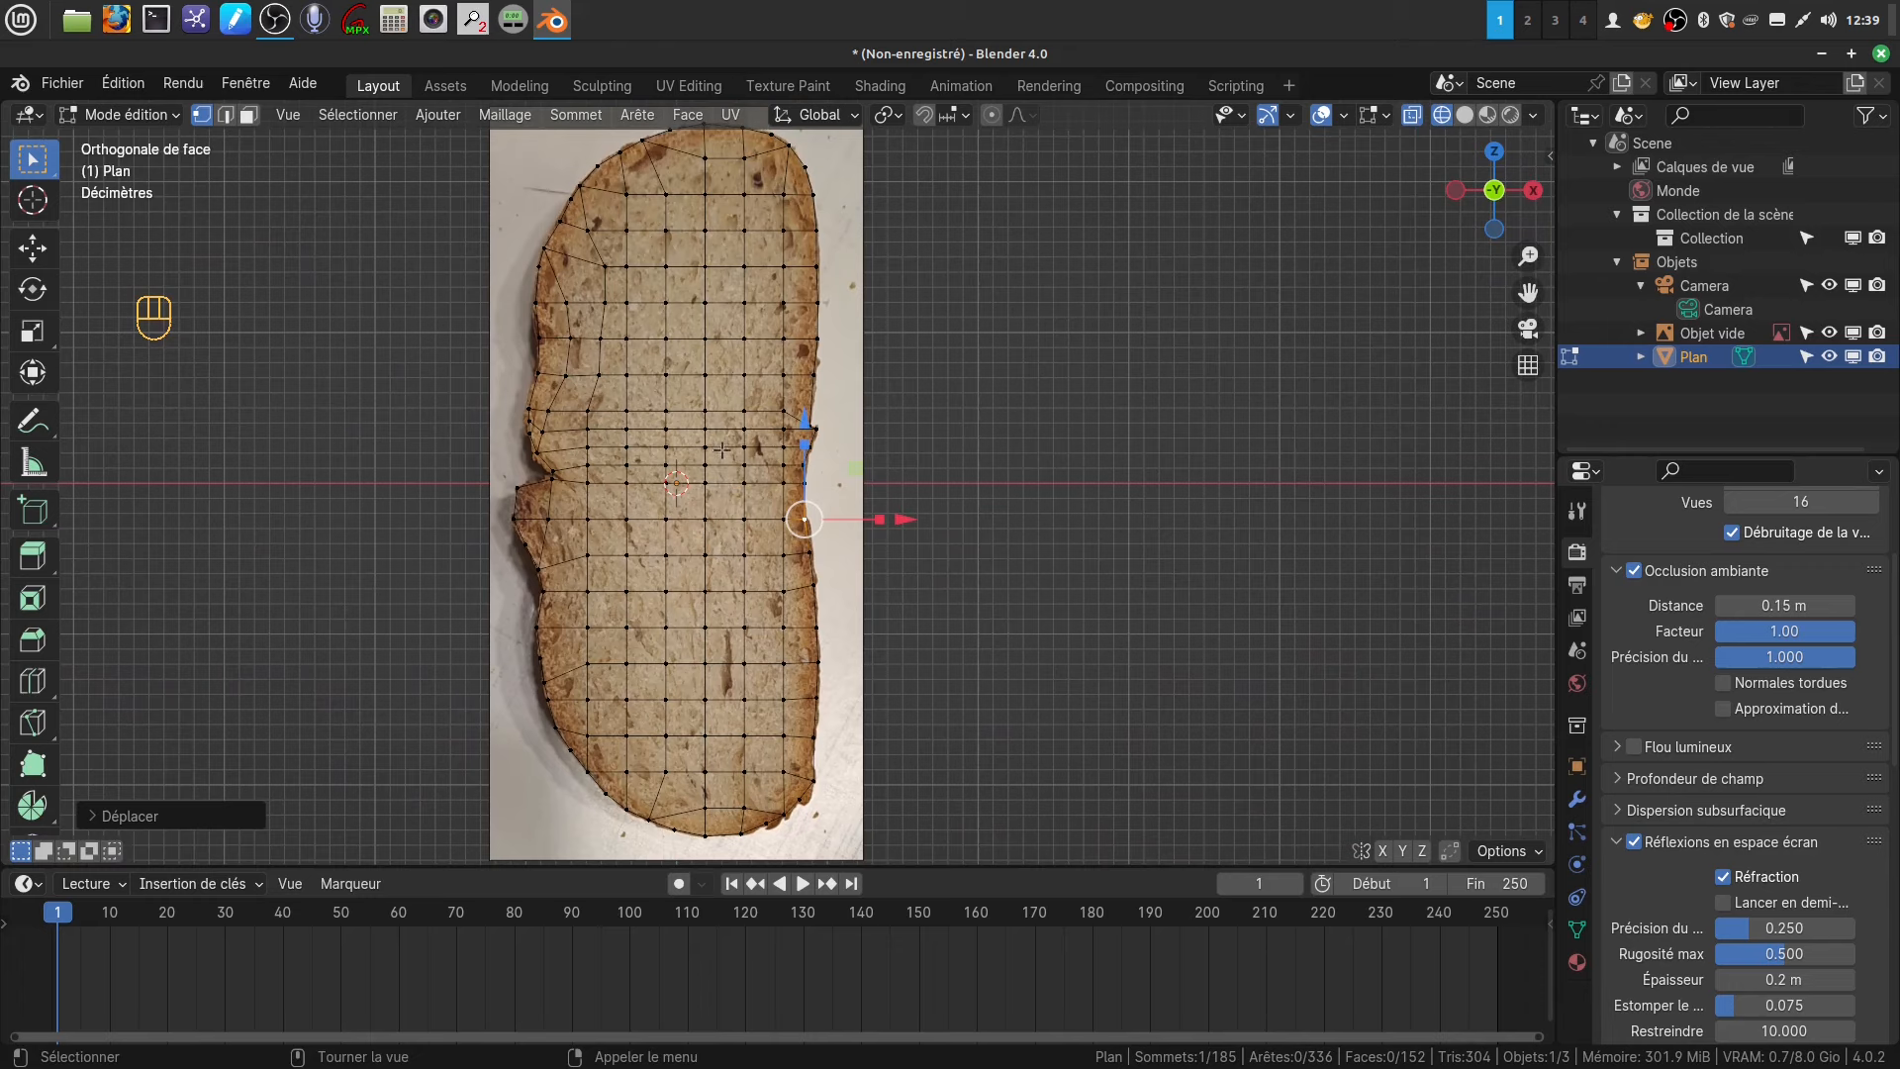
scroll(722, 451, "down", 1)
- Leave mesh editing and delete the bread reference image from the scene
middle_click_drag(725, 425, 531, 467)
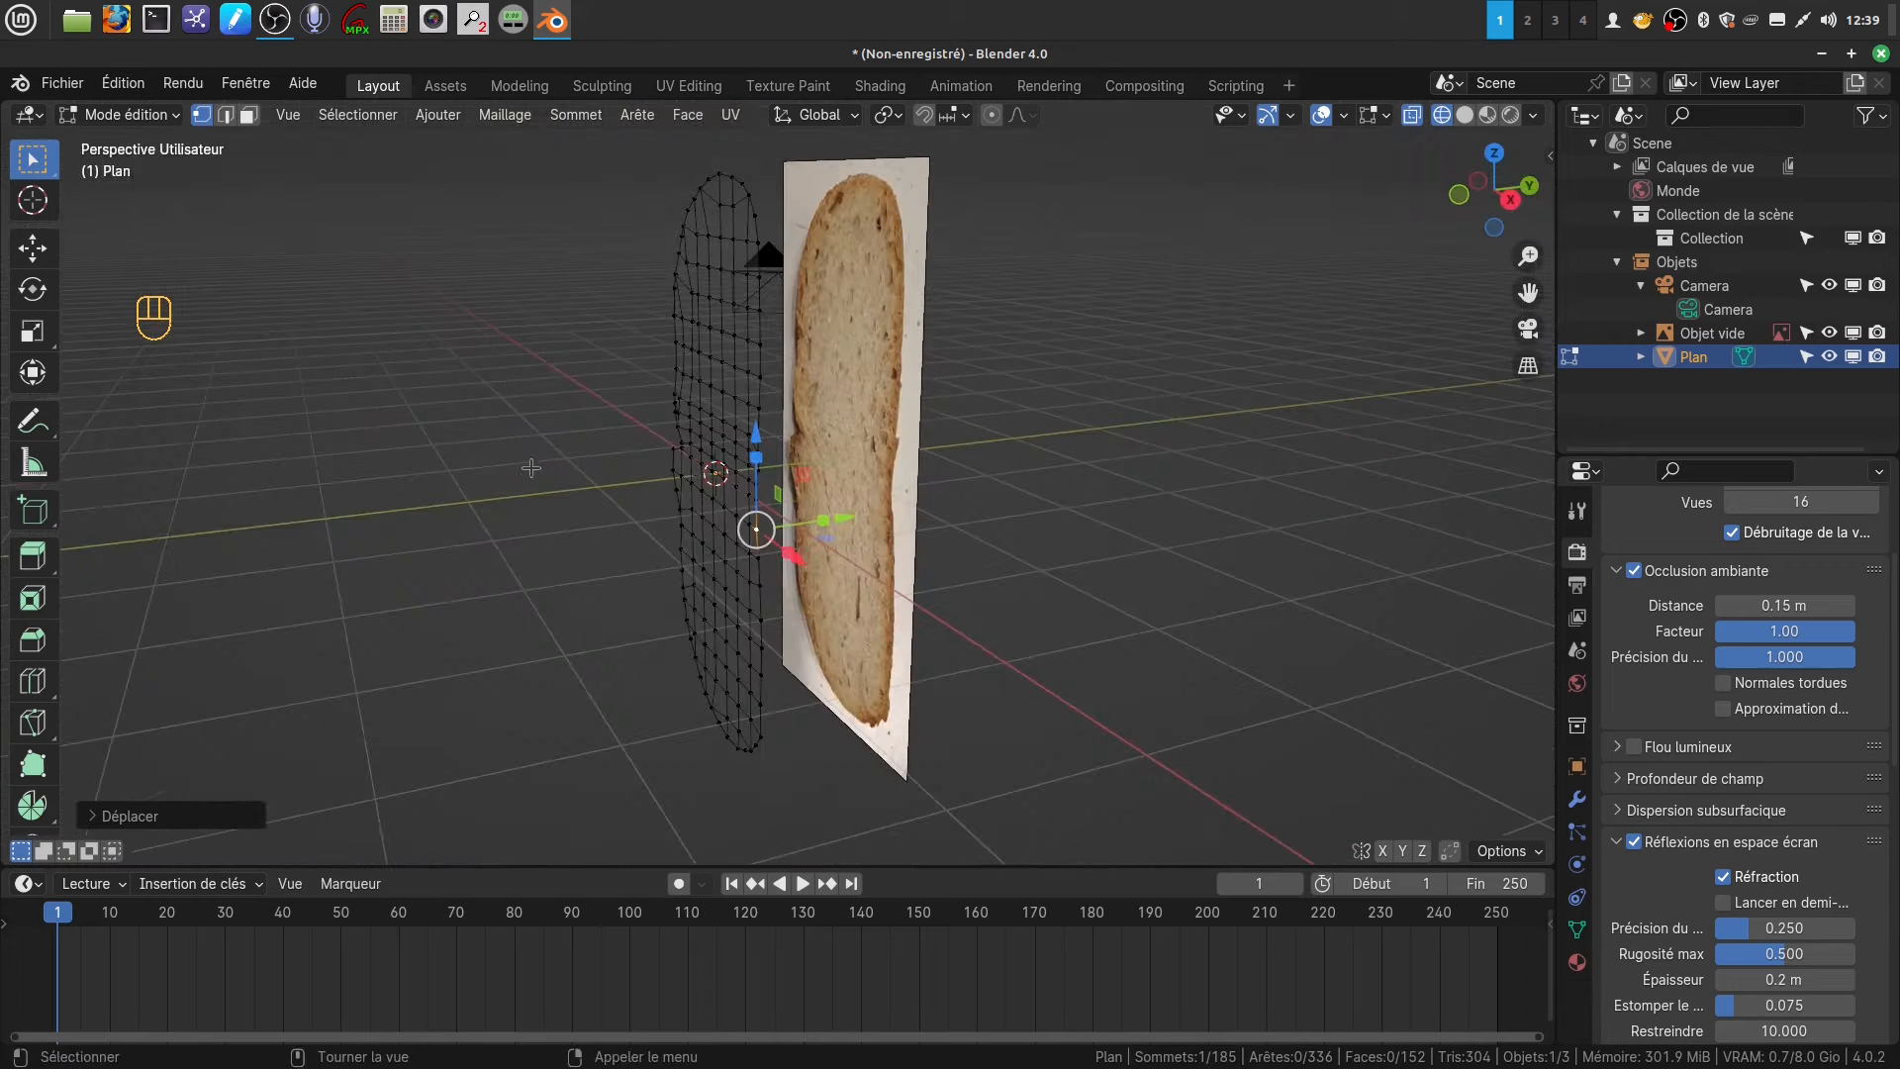
key("Tab")
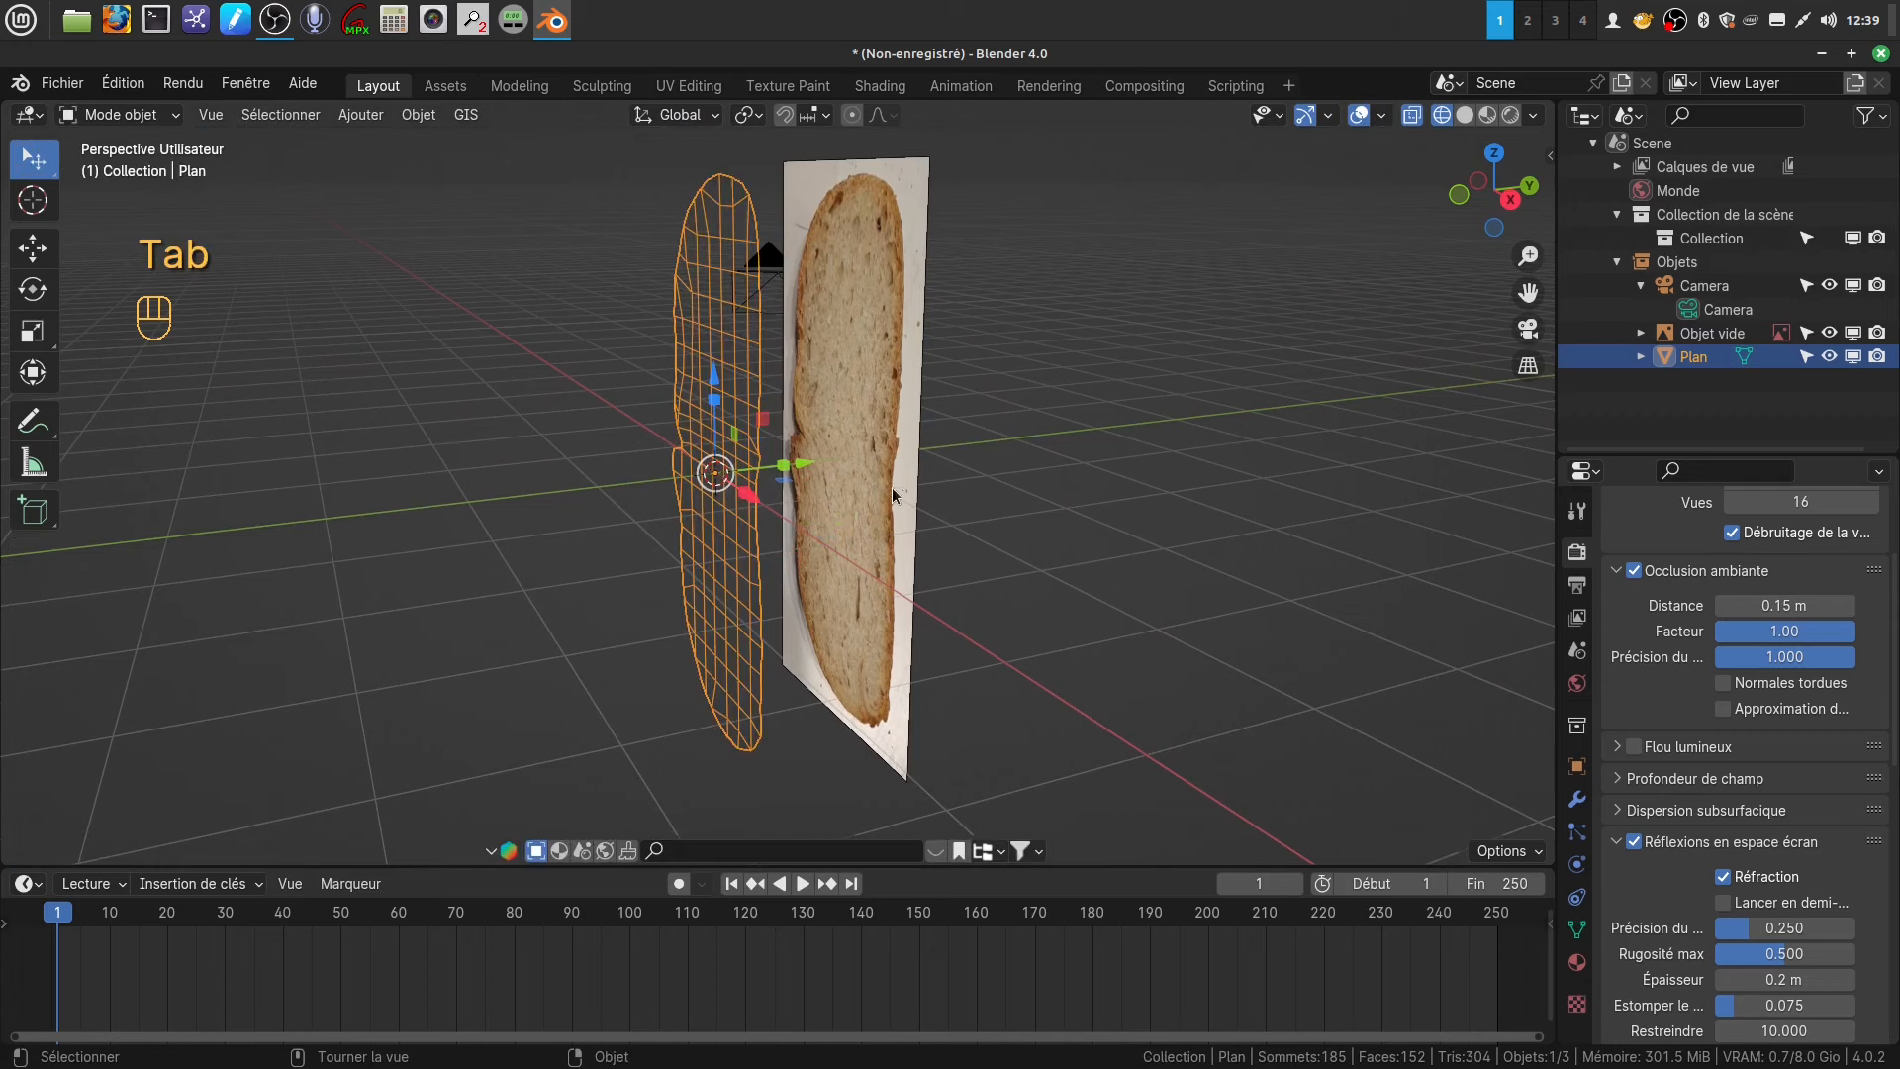
left_click(896, 483)
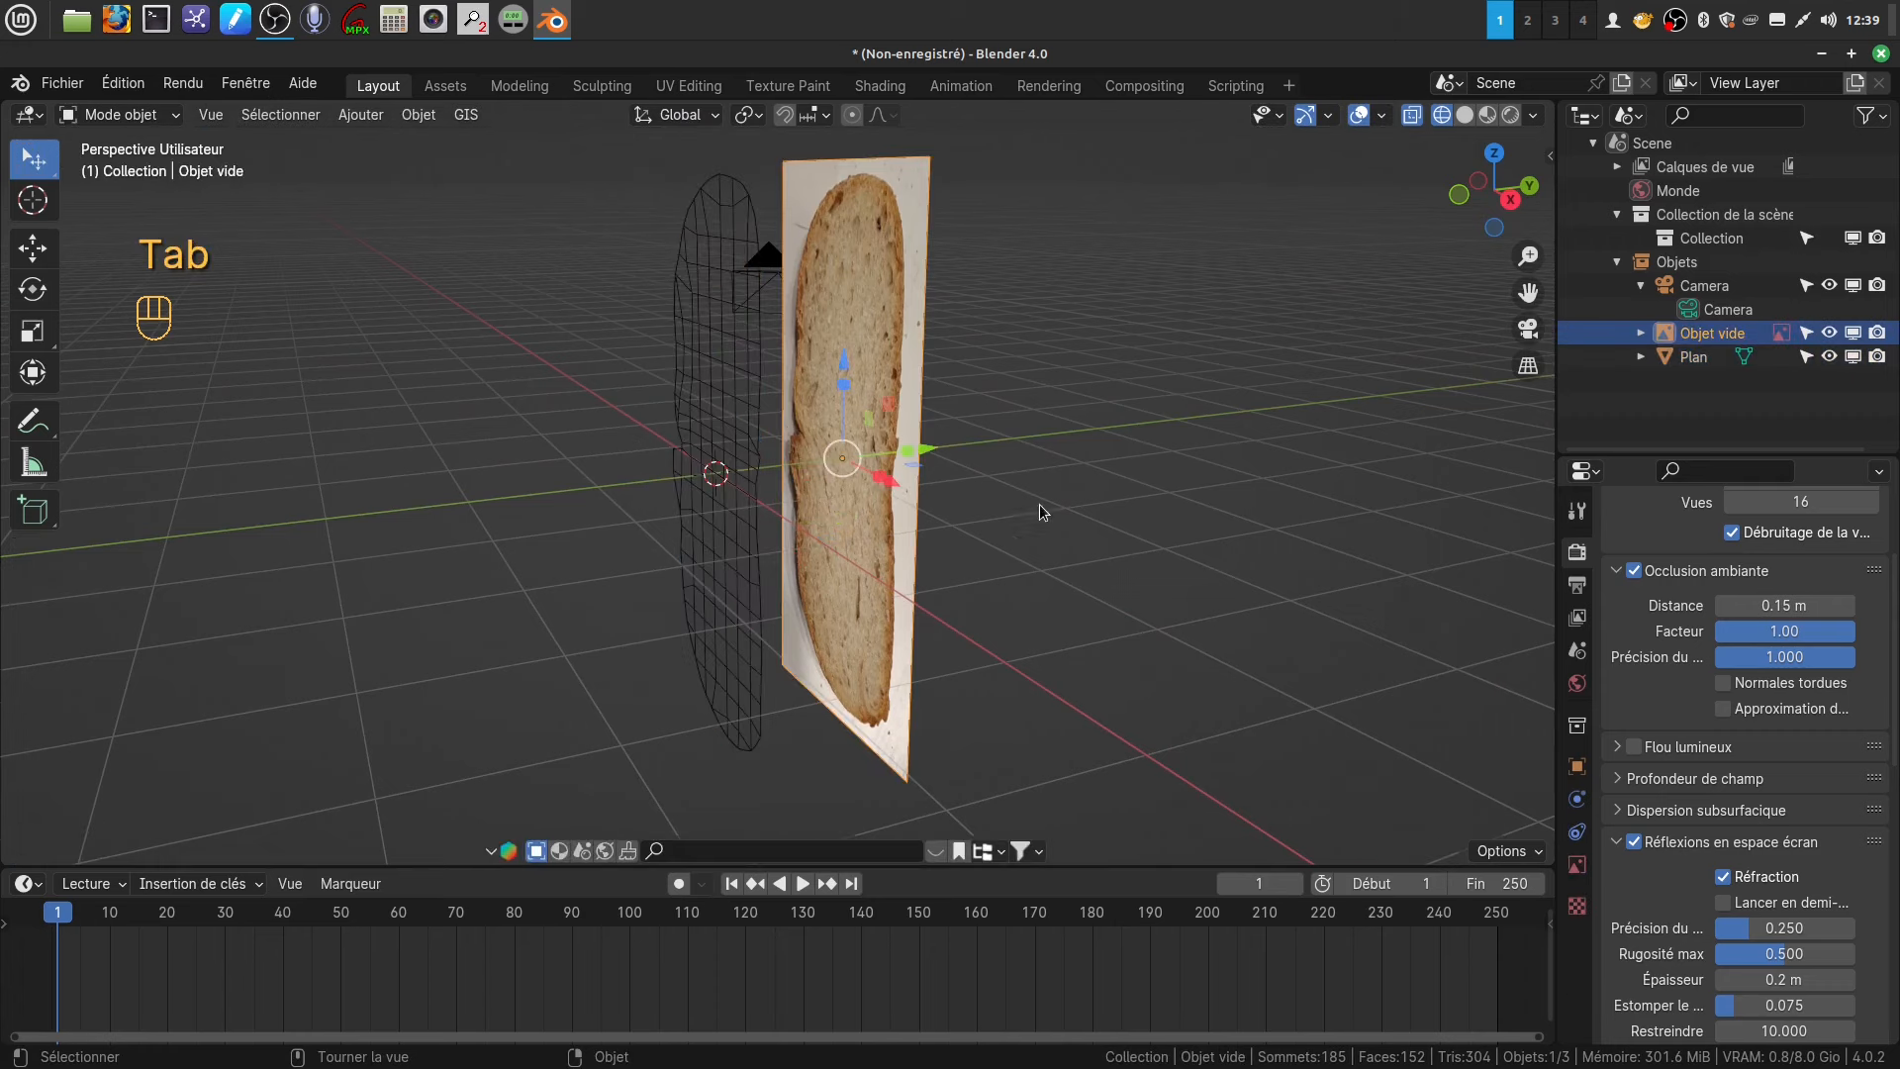
key("x")
left_click(1037, 505)
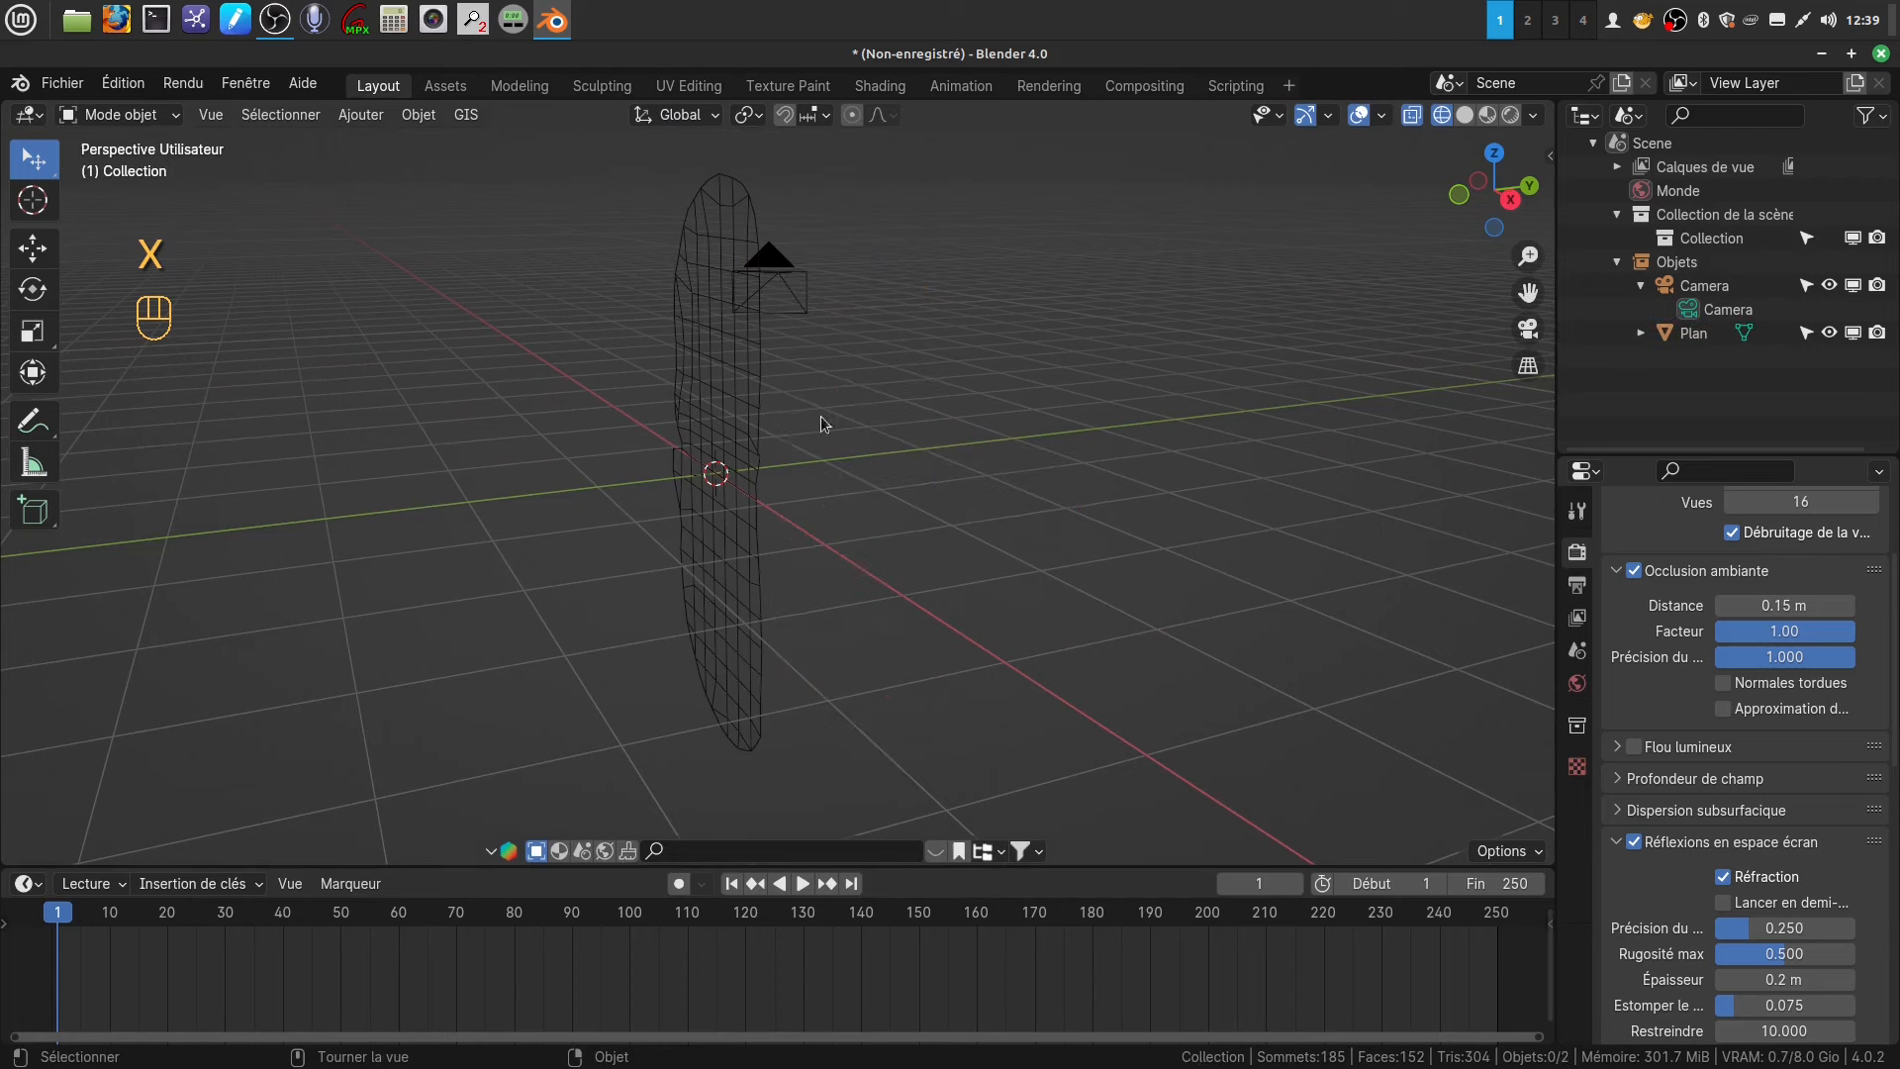
- Show the slice in solid shading and extrude its entire mesh about 0.36 m along the negative Y axis
key("z")
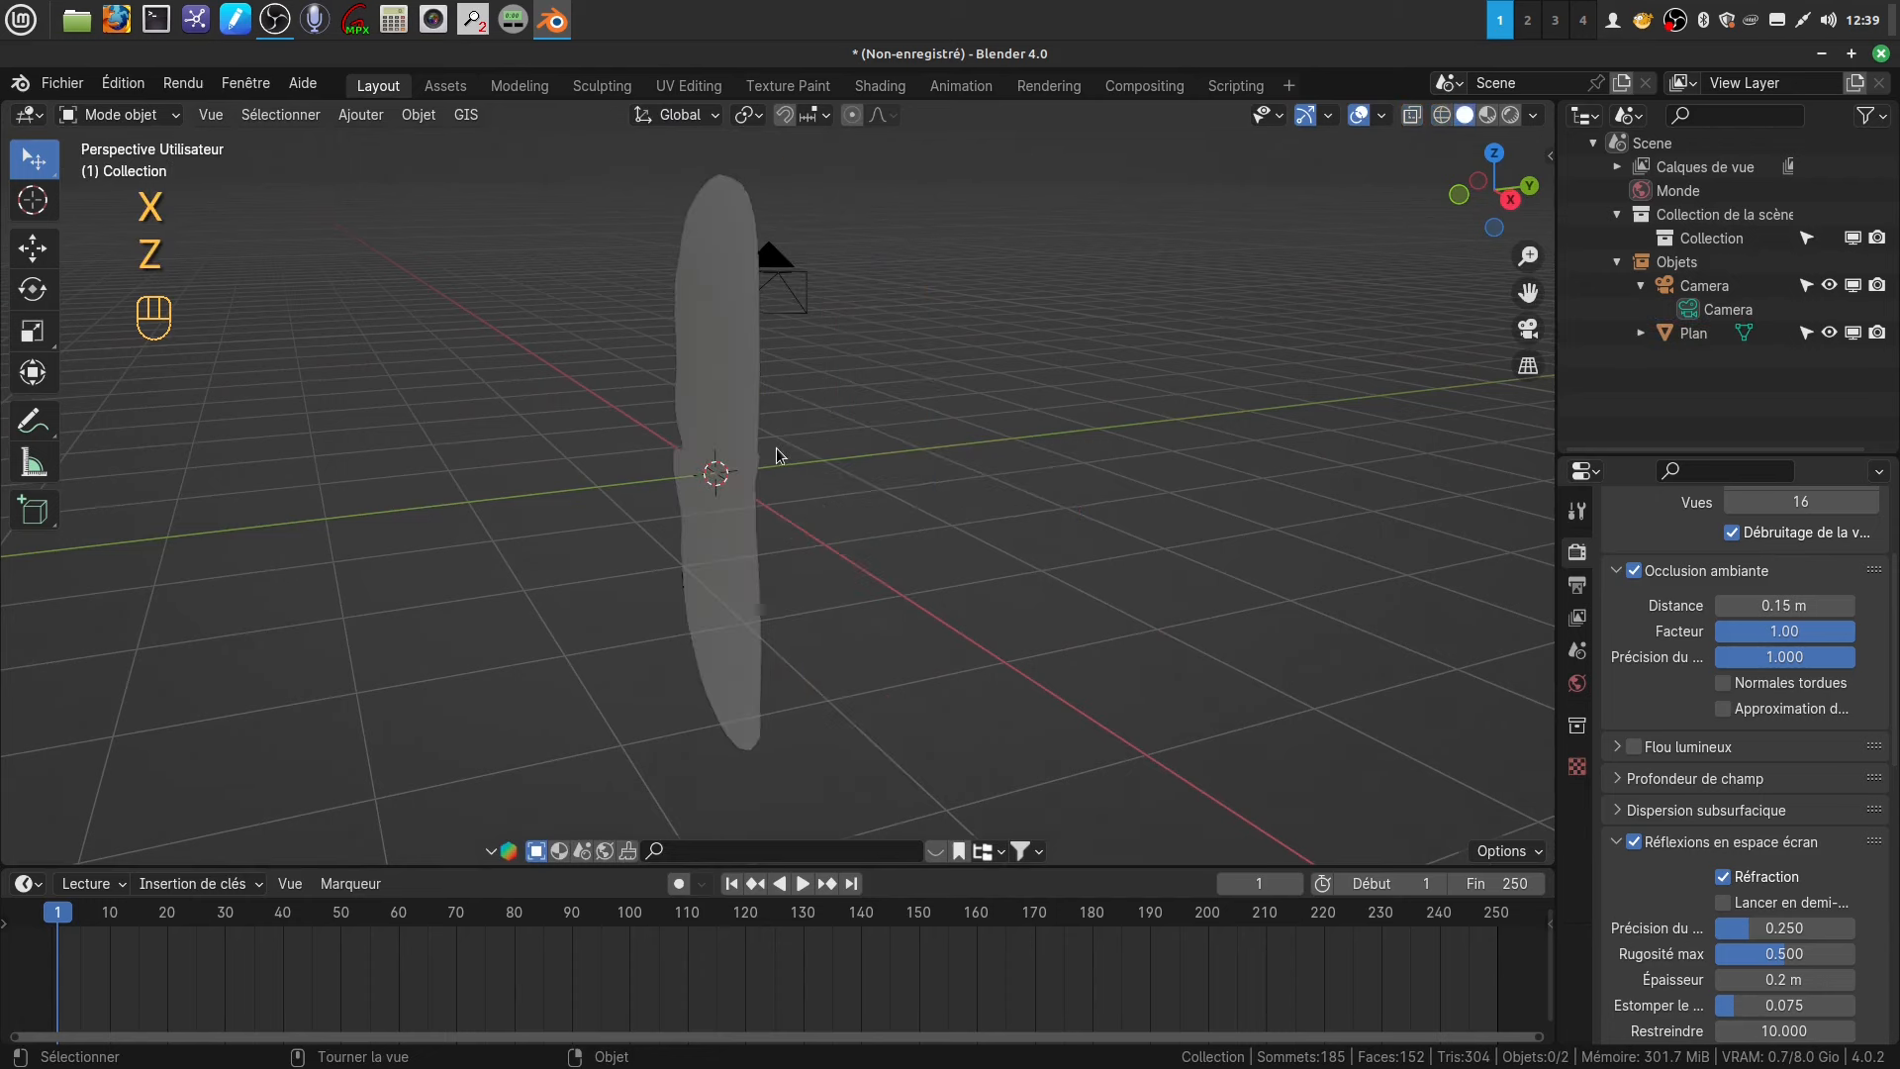
left_click(729, 450)
middle_click_drag(729, 450, 849, 669)
key("Tab")
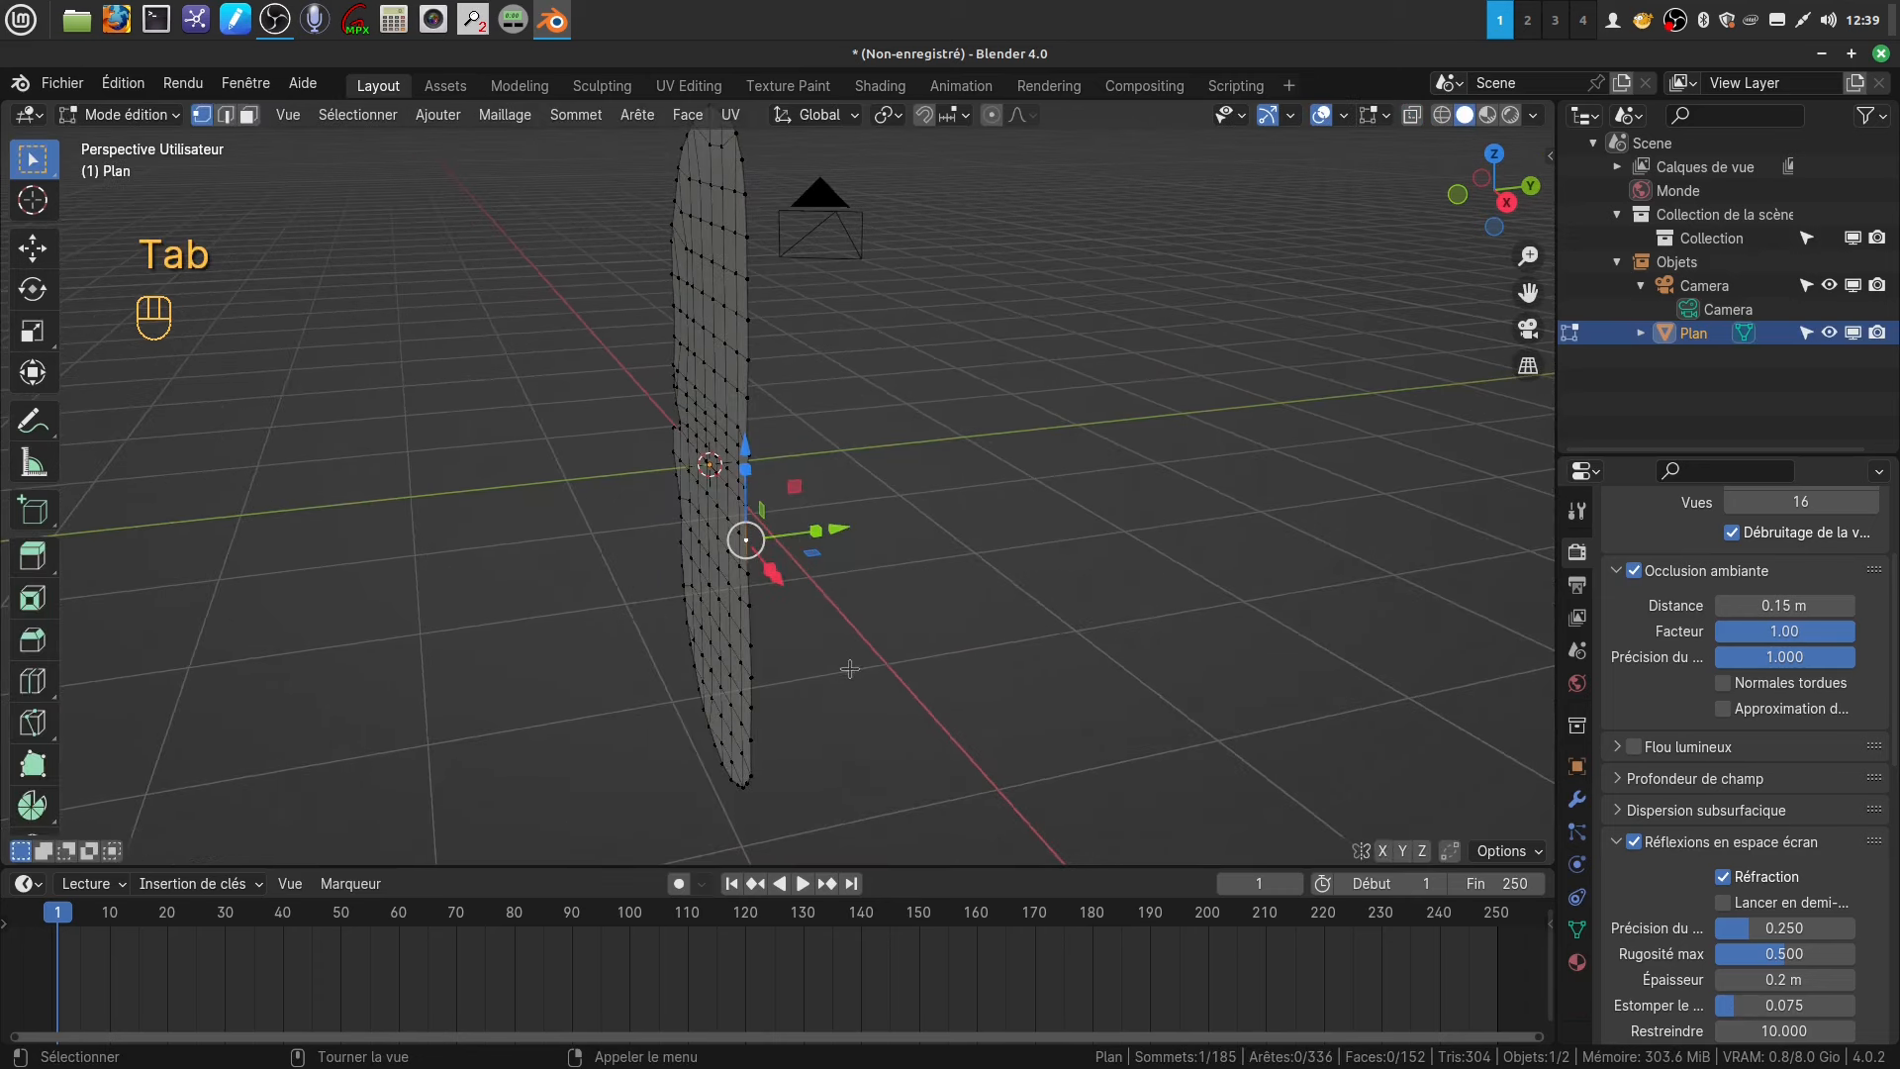
key("a")
key("a")
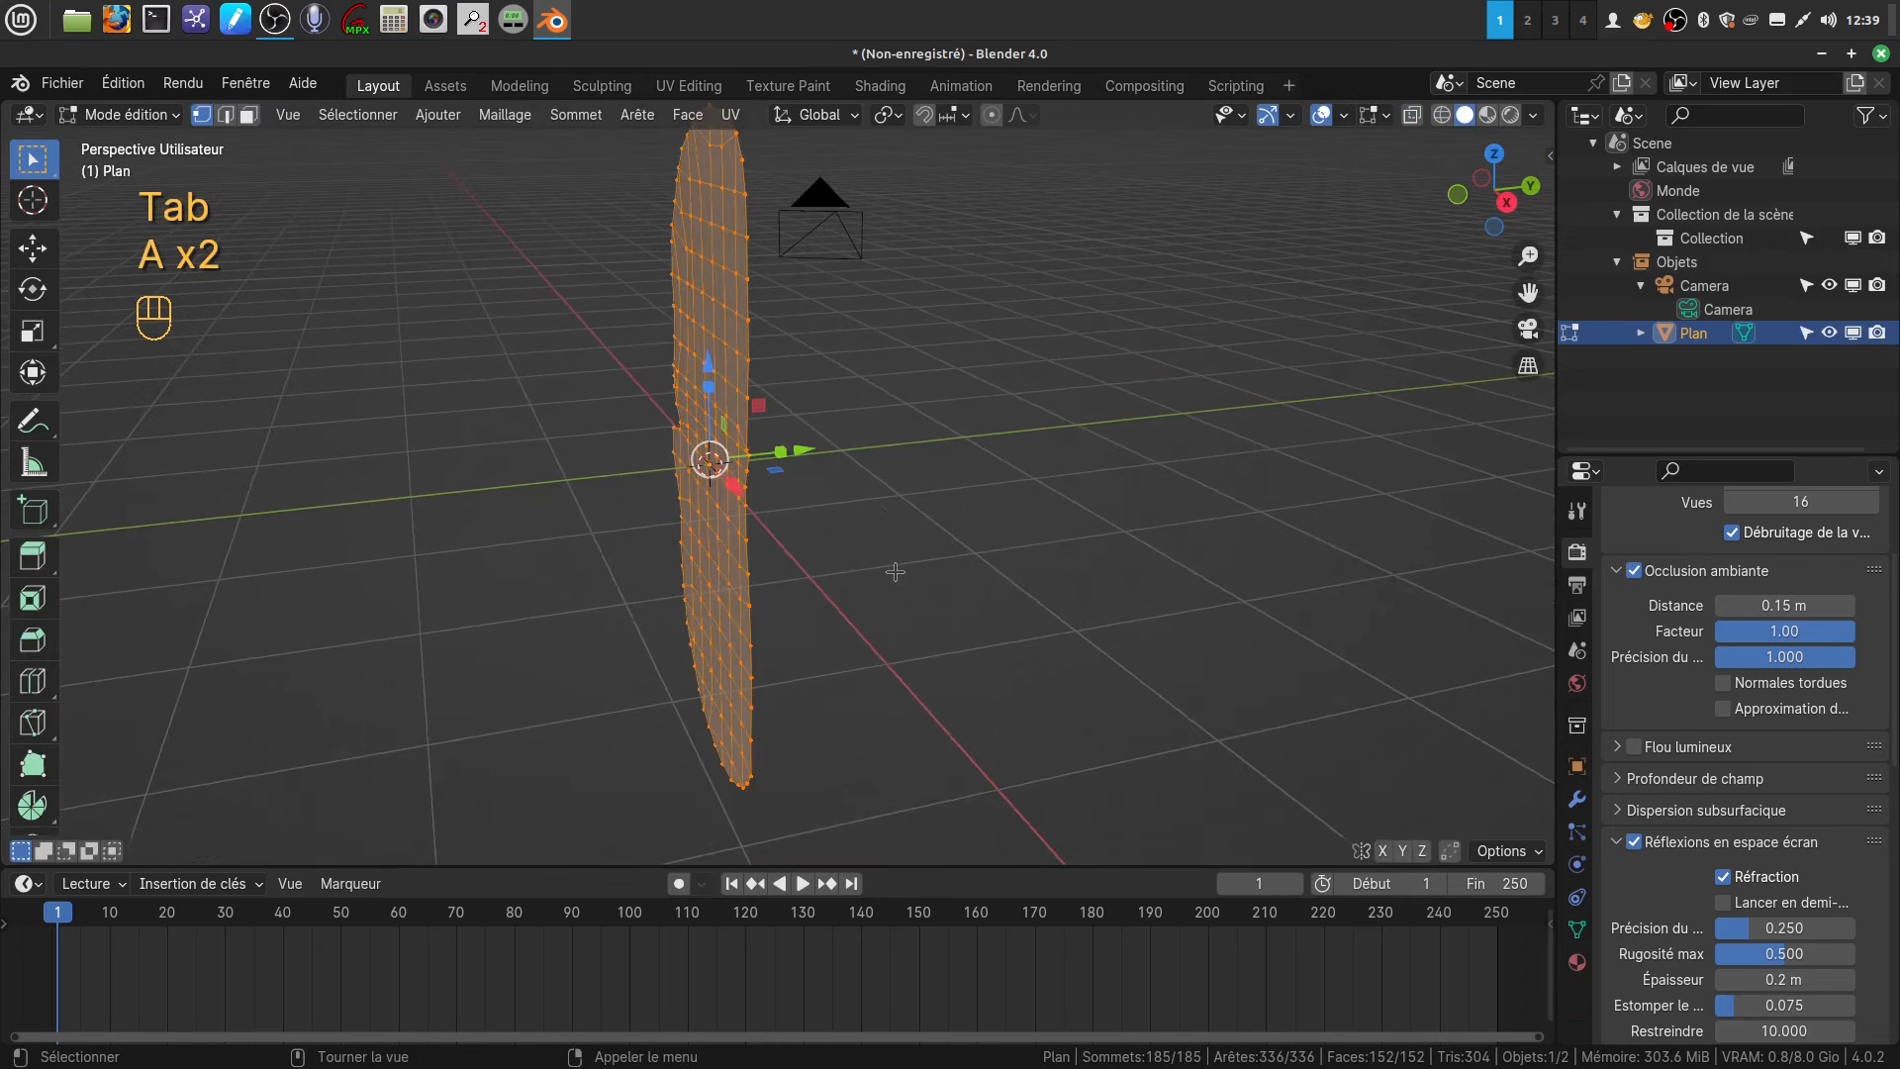
key("e")
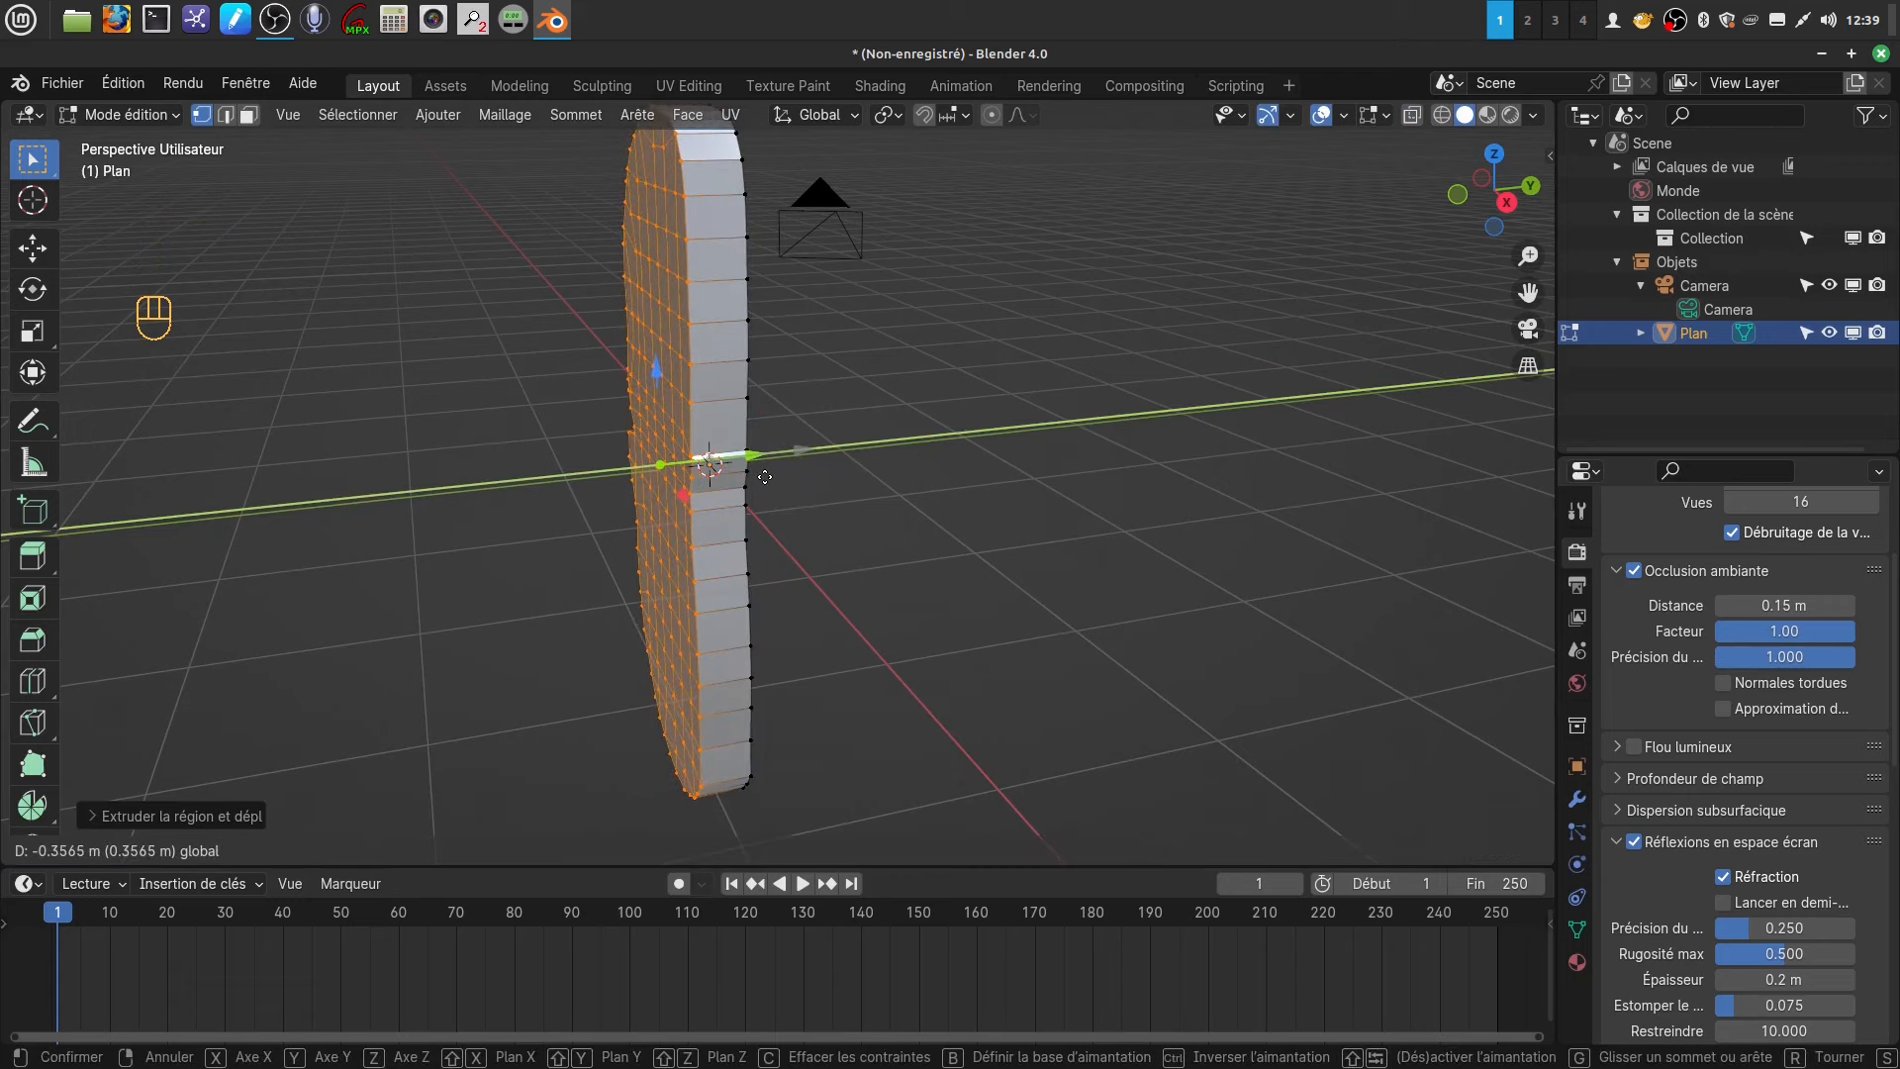
left_click(765, 477)
- Add a loop cut around the slice's rim, slid close to the newly extruded front face
middle_click_drag(765, 477, 722, 466)
scroll(737, 465, "up", 3)
middle_click_drag(721, 290, 745, 392, "shift")
key("ctrl")
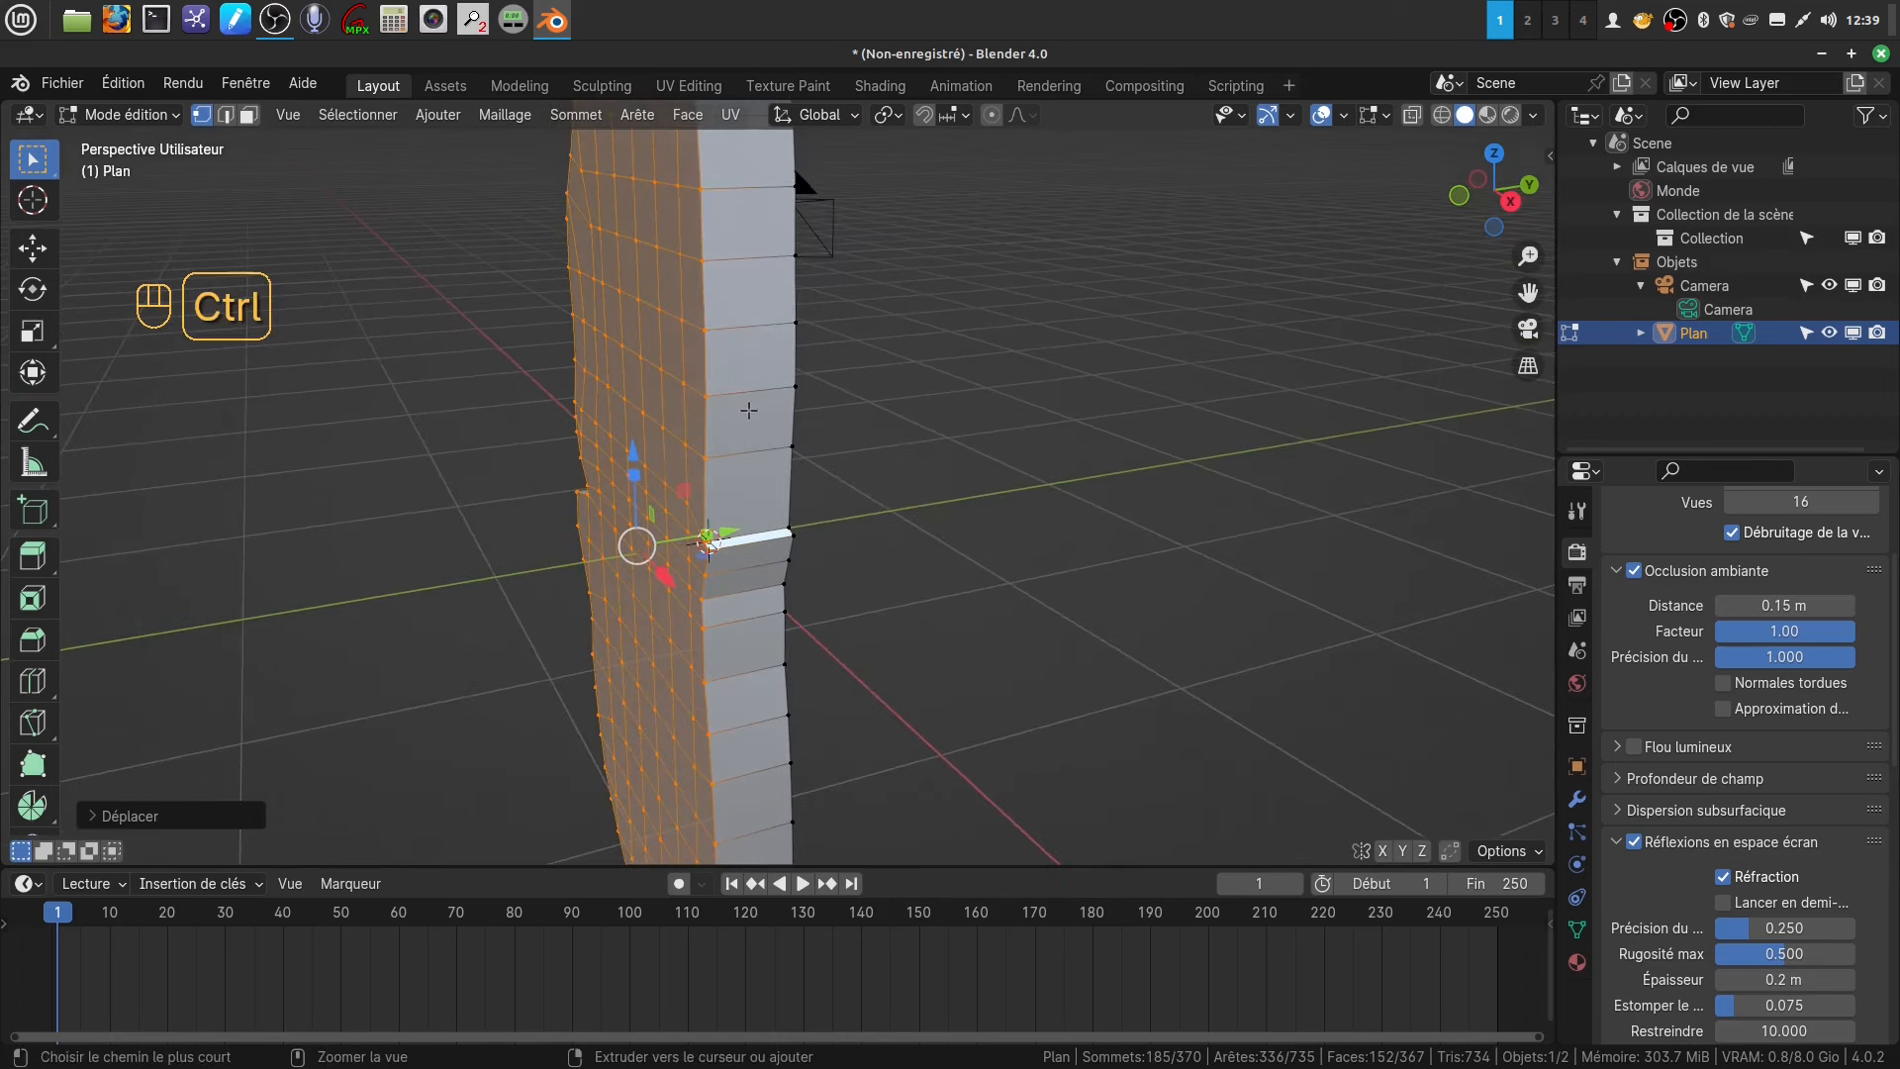
key("ctrl+r")
left_click(748, 410)
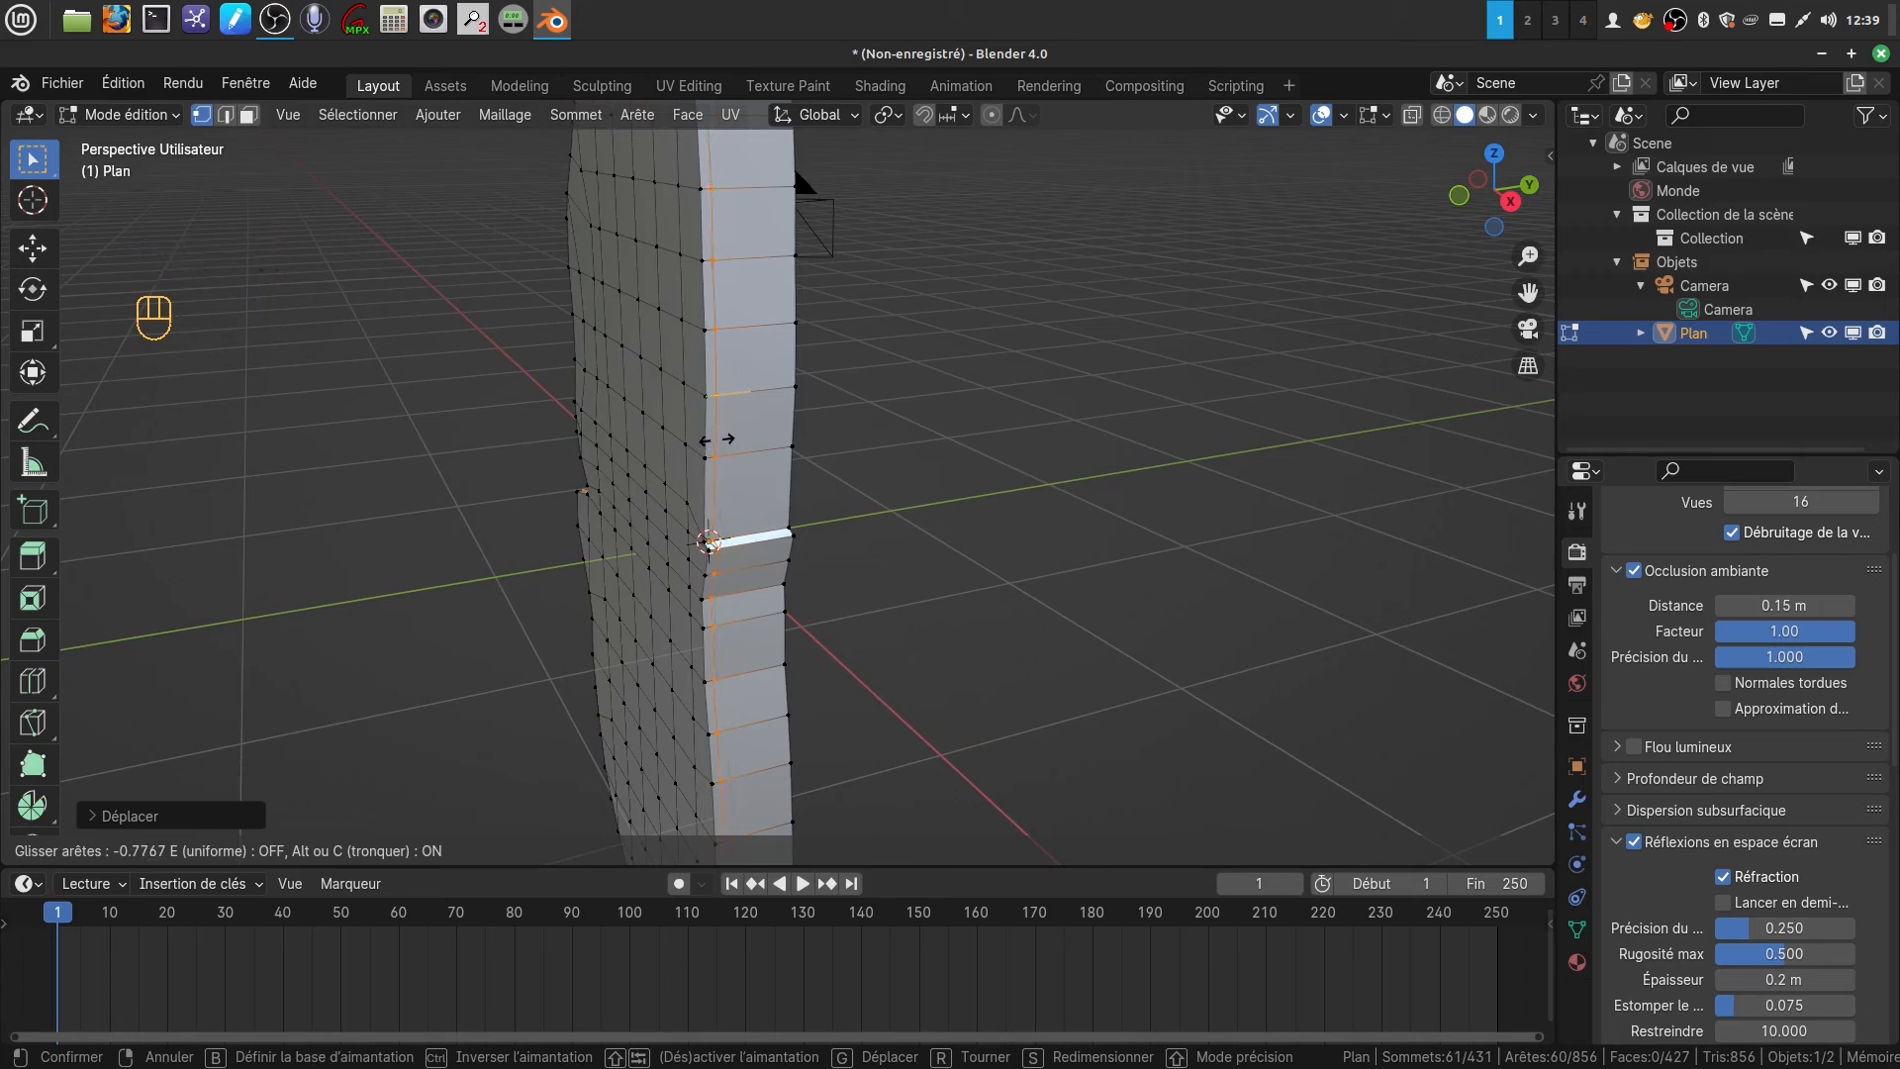
left_click(717, 438)
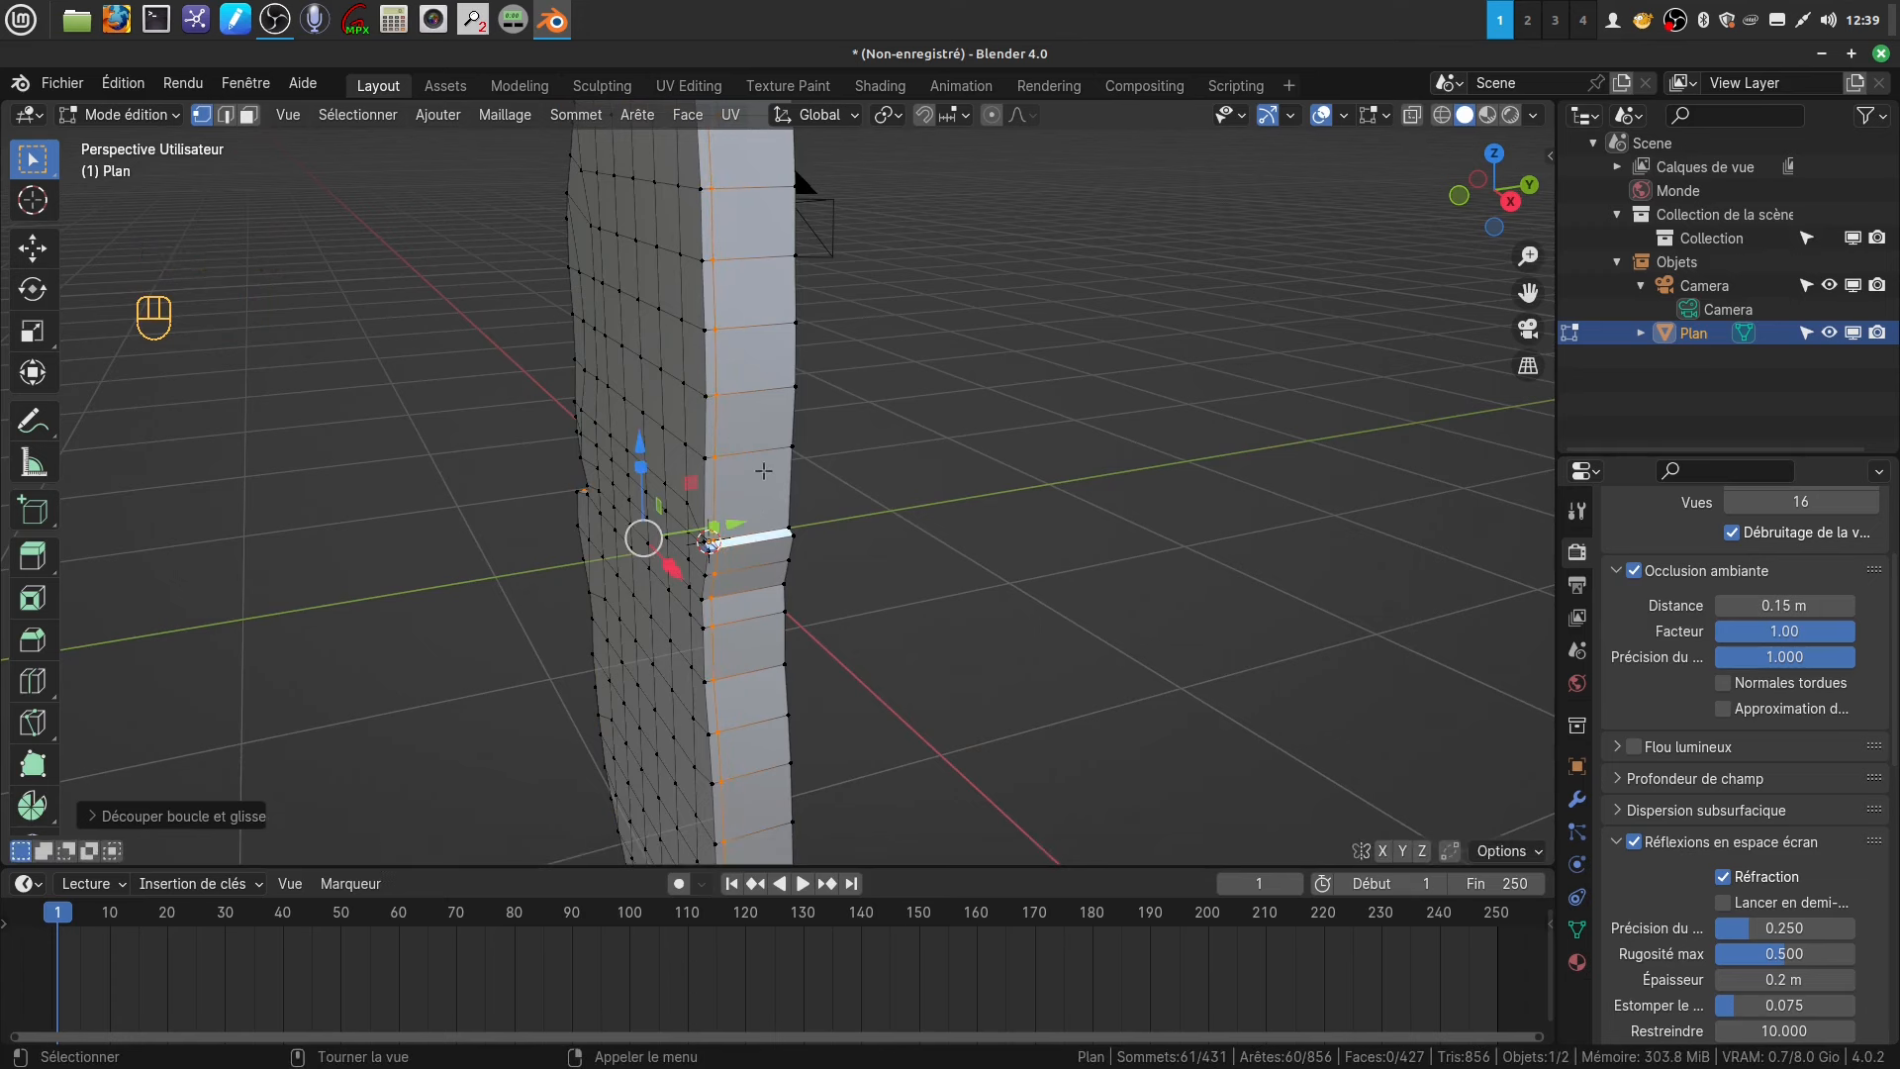
- Add a second loop cut around the rim, slid close to the slice's back face
key("ctrl")
key("ctrl+r")
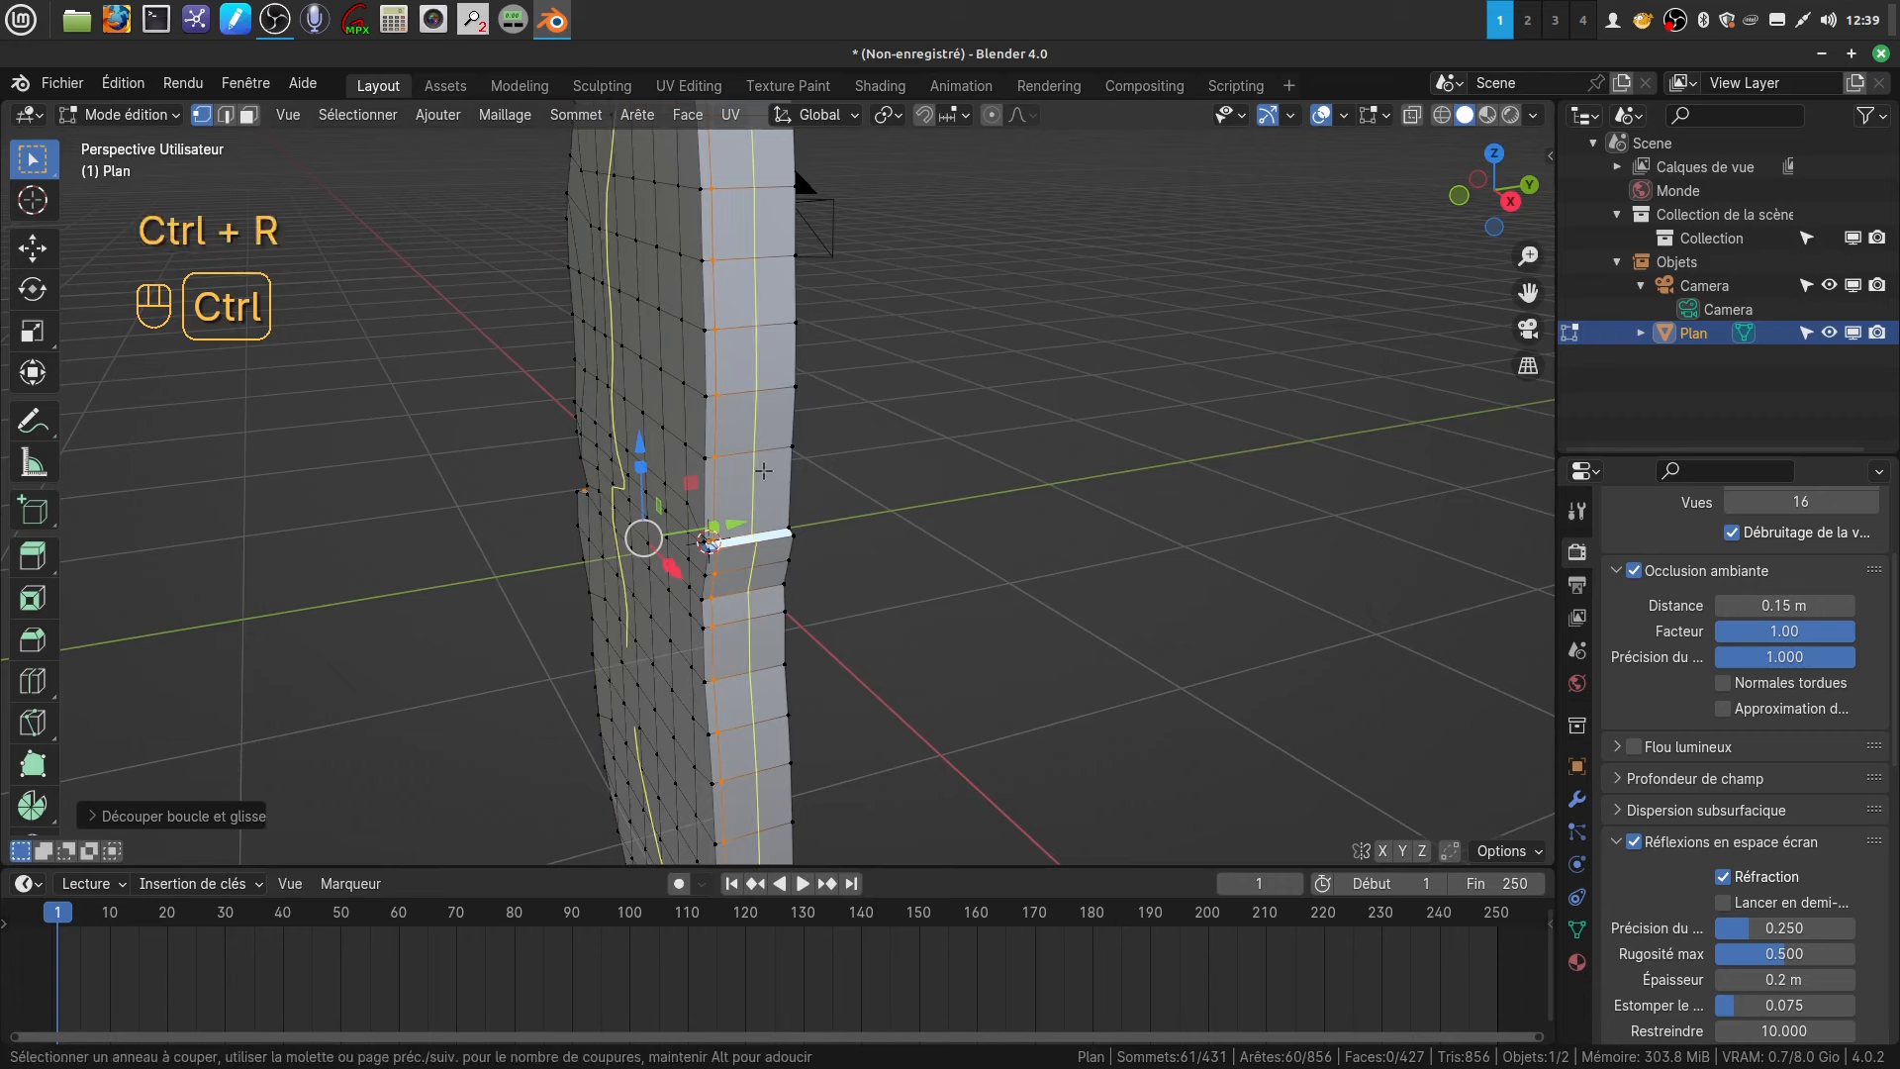
left_click(777, 450)
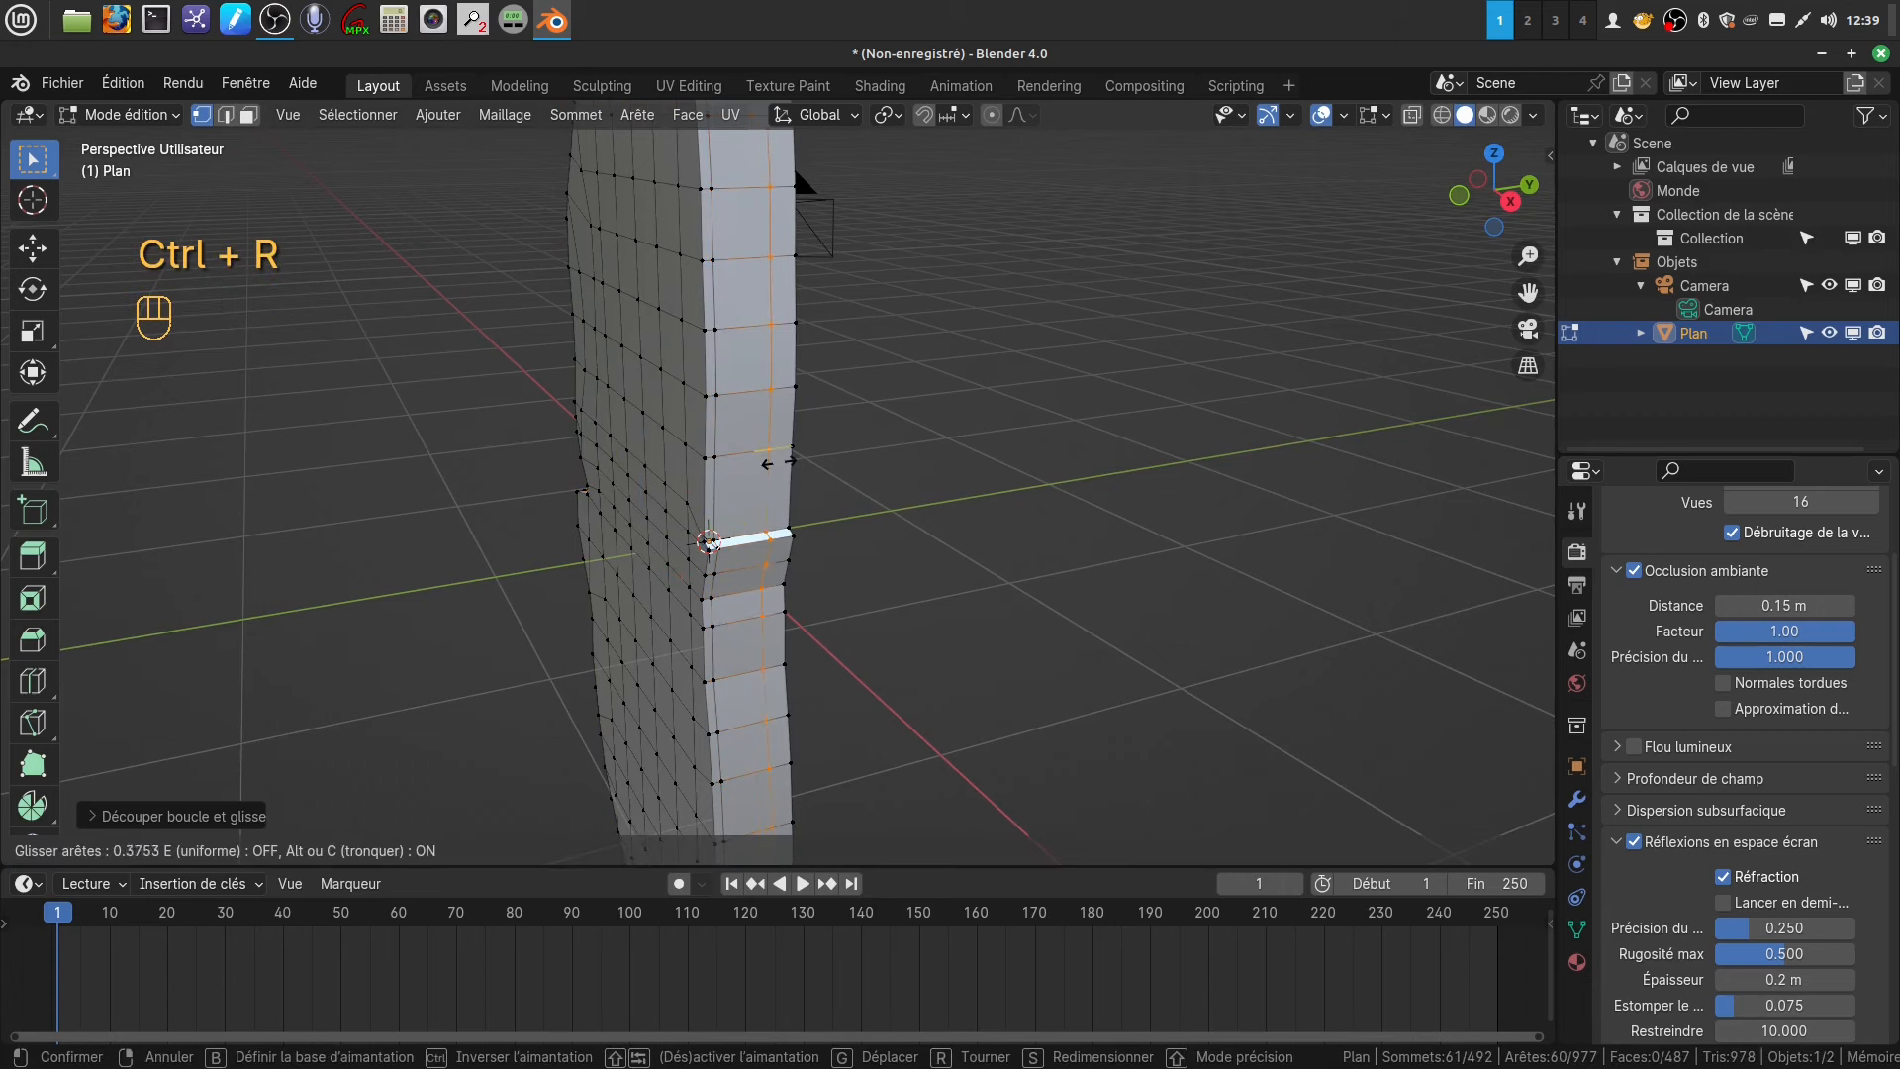
left_click(784, 450)
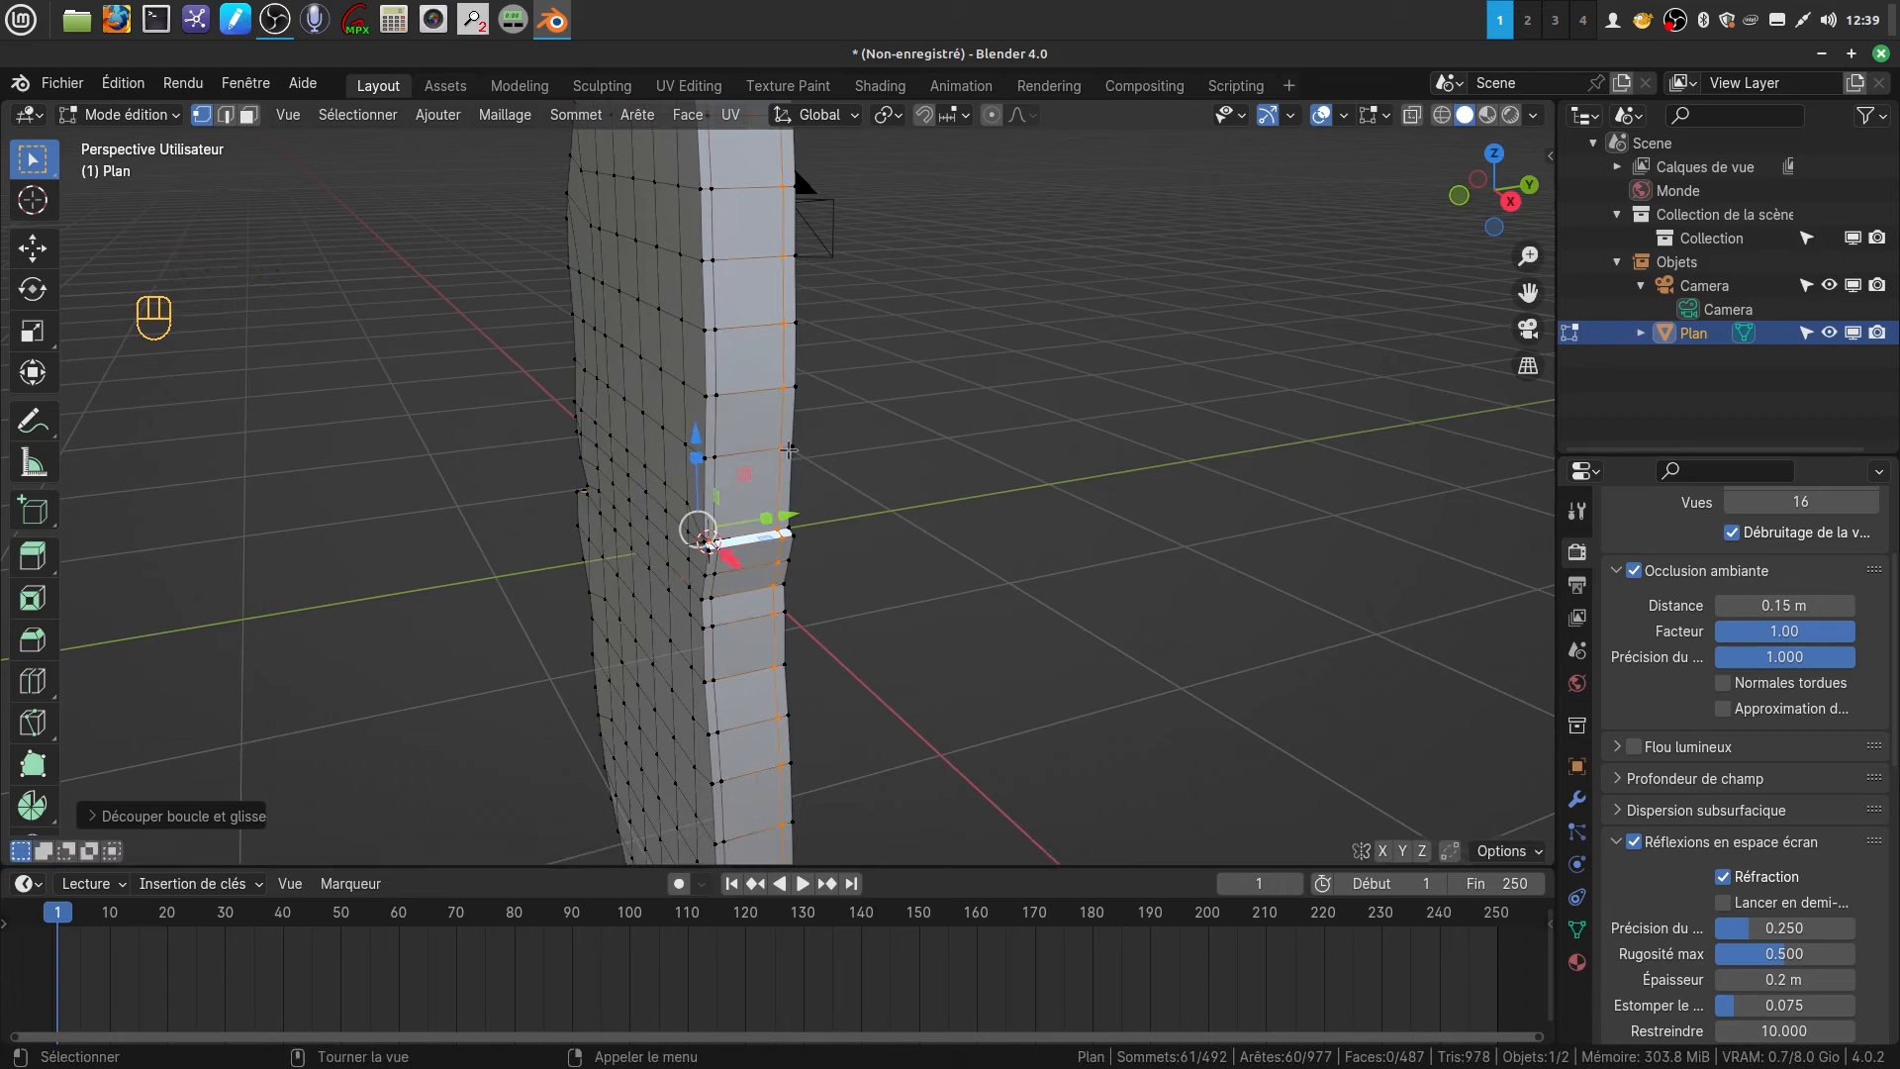
- In face selection, pick one face on each flat side of the slice and extend the selection to all coplanar faces
middle_click_drag(837, 547, 981, 494)
left_click(246, 116)
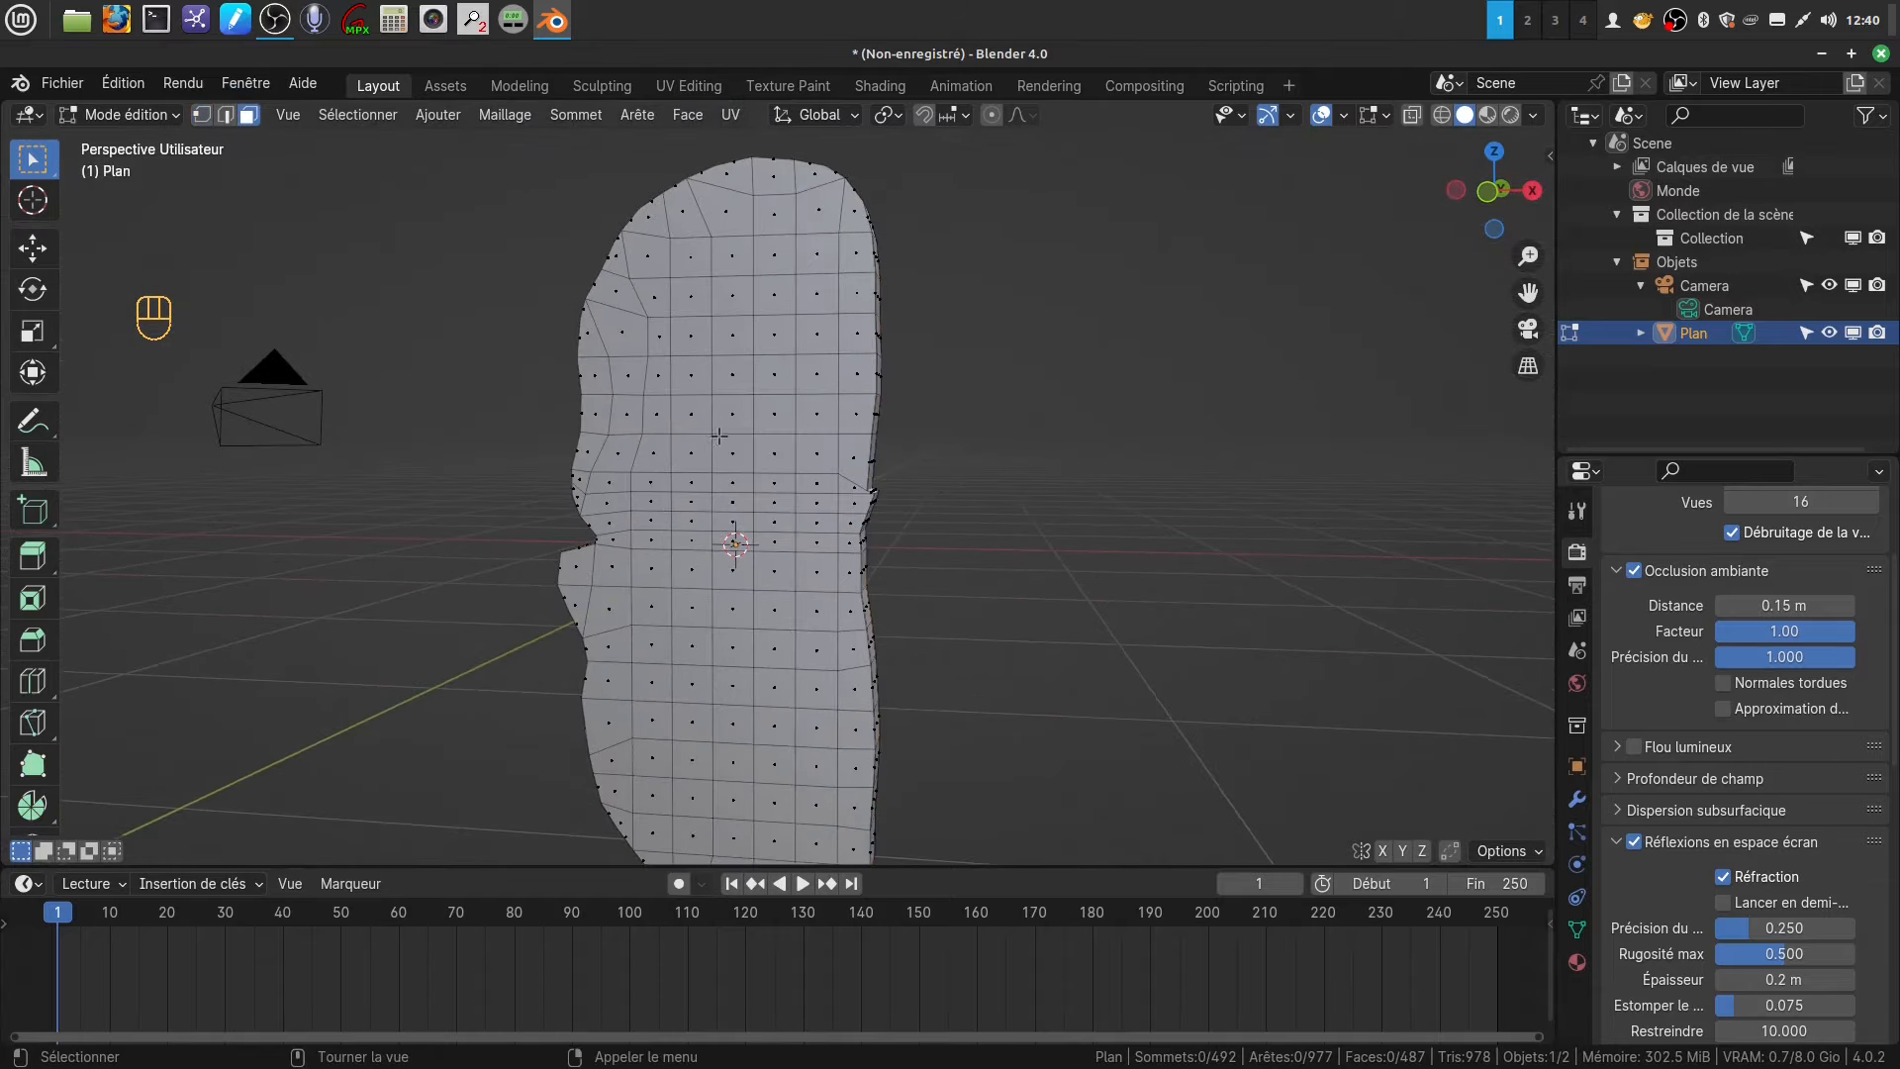
left_click(692, 415)
middle_click_drag(911, 342, 1080, 469)
left_click(971, 589, "shift")
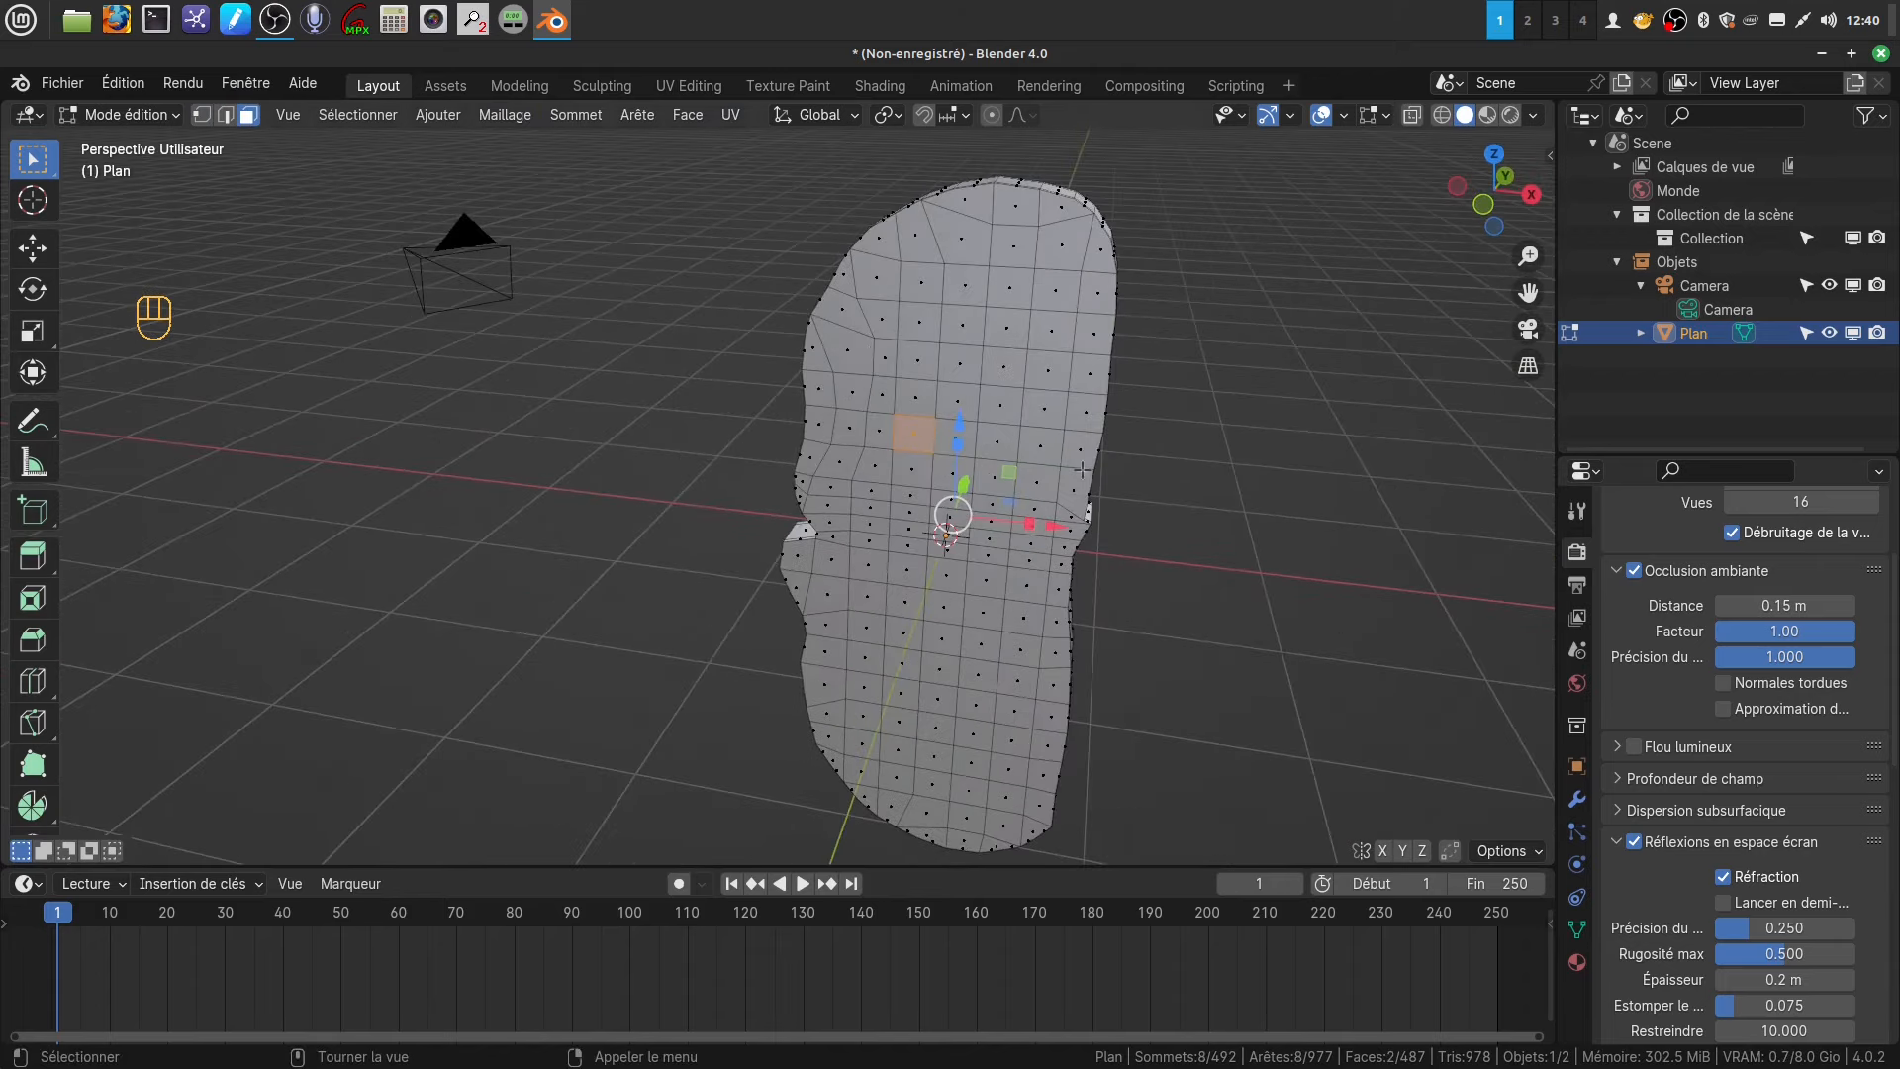
left_click(365, 117)
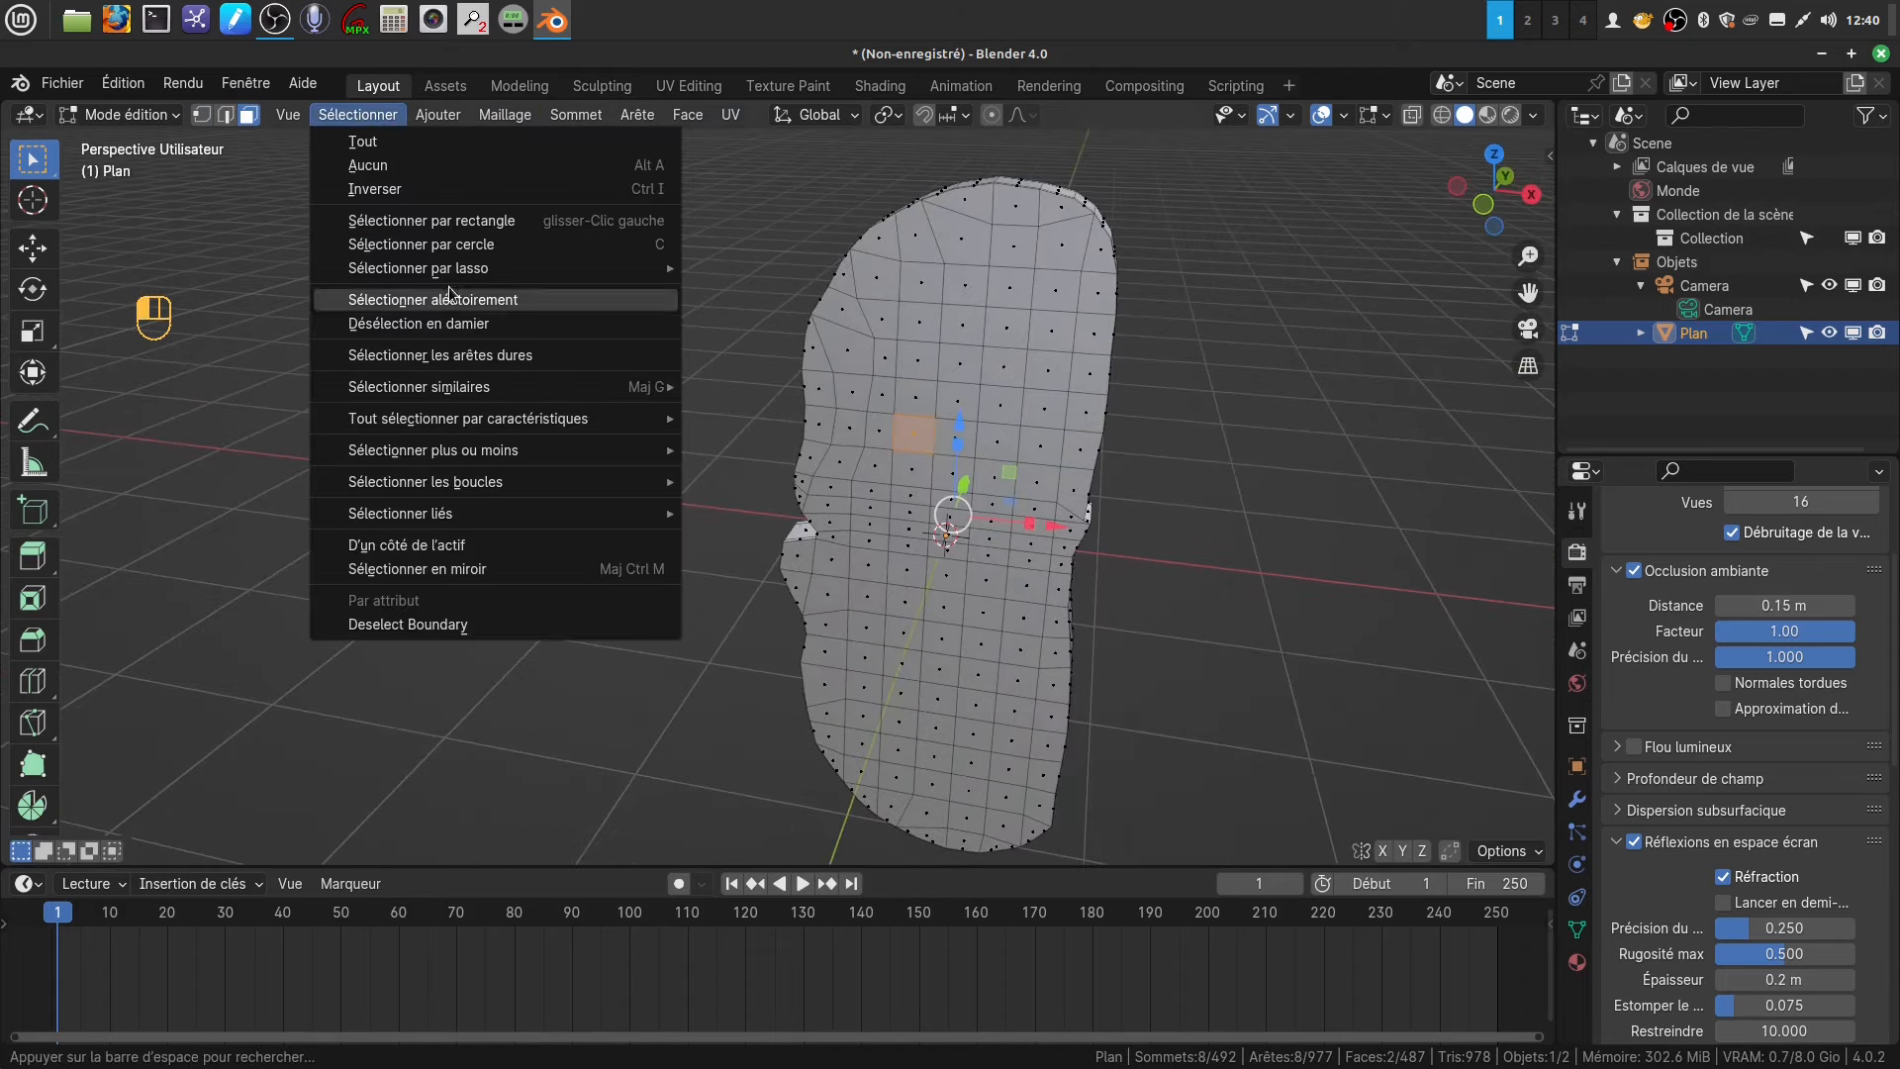
mouse_move(498, 389)
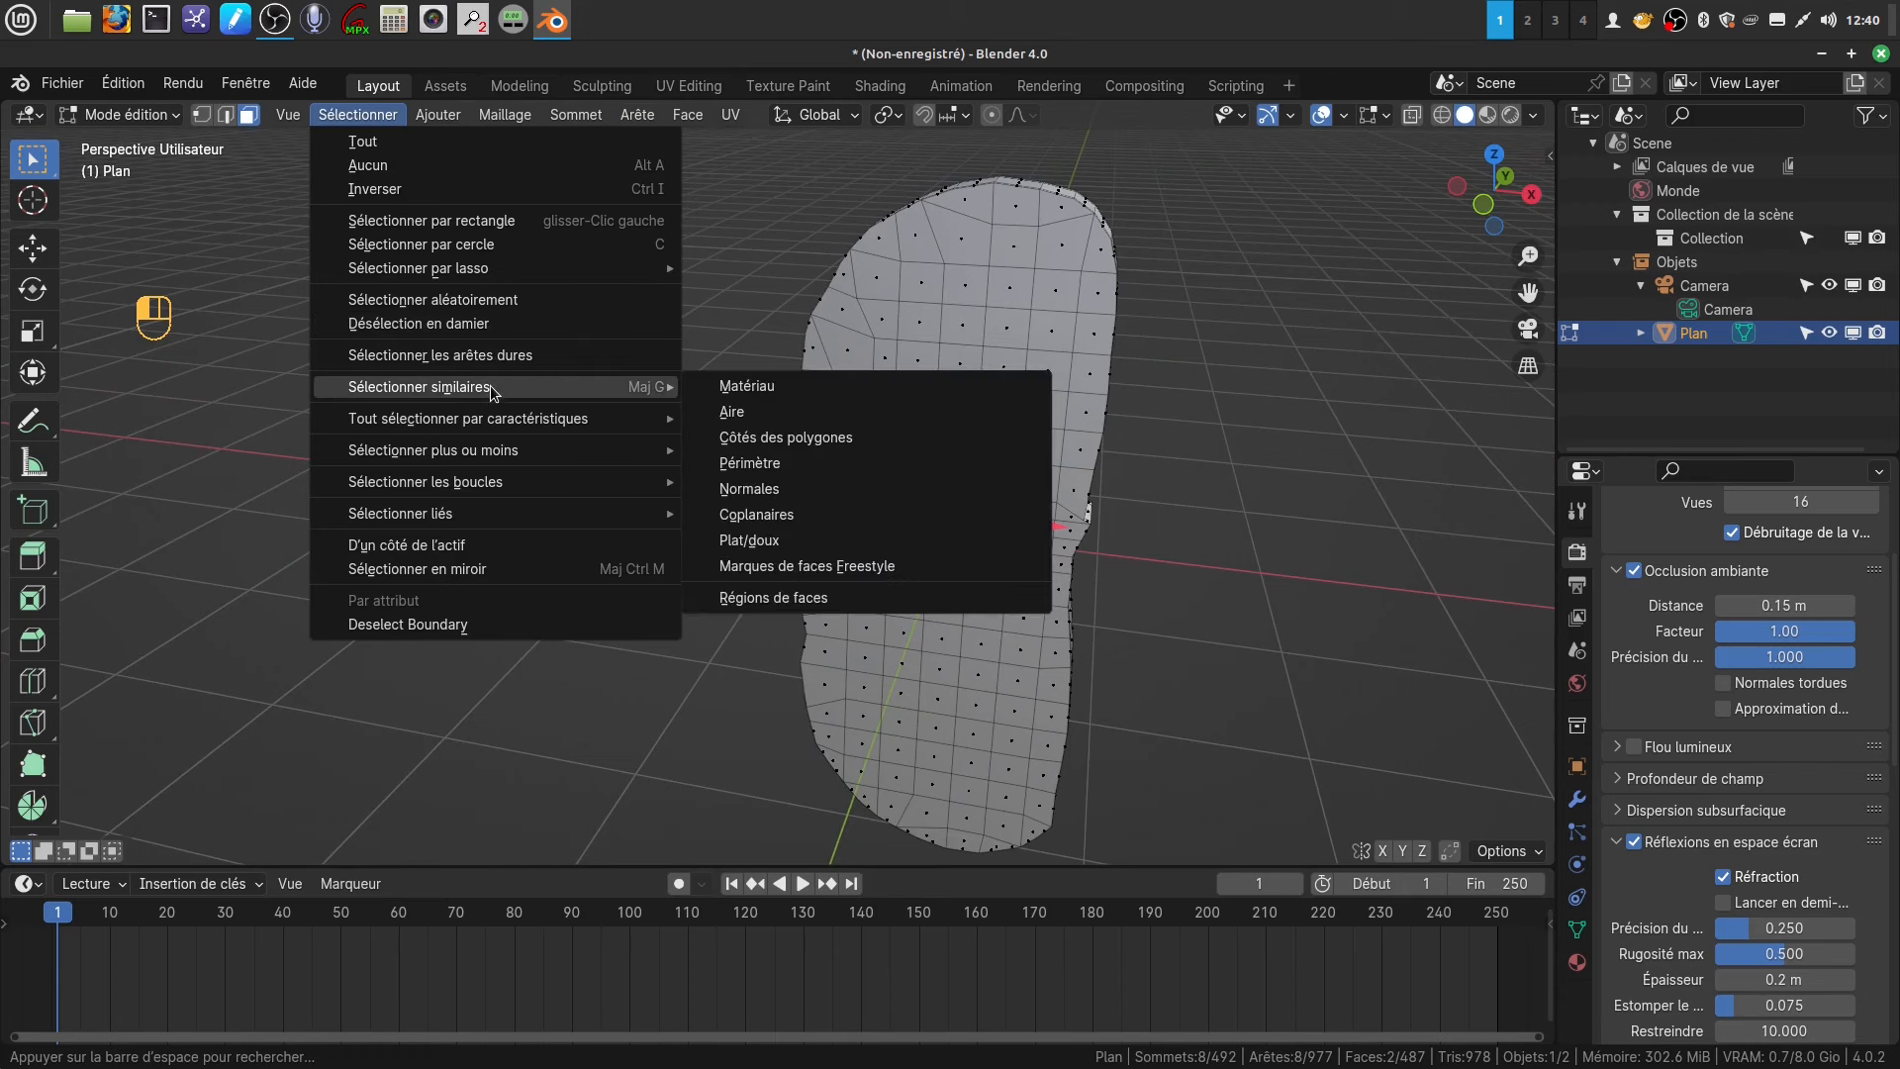
left_click(789, 513)
middle_click_drag(887, 463, 804, 396, "shift")
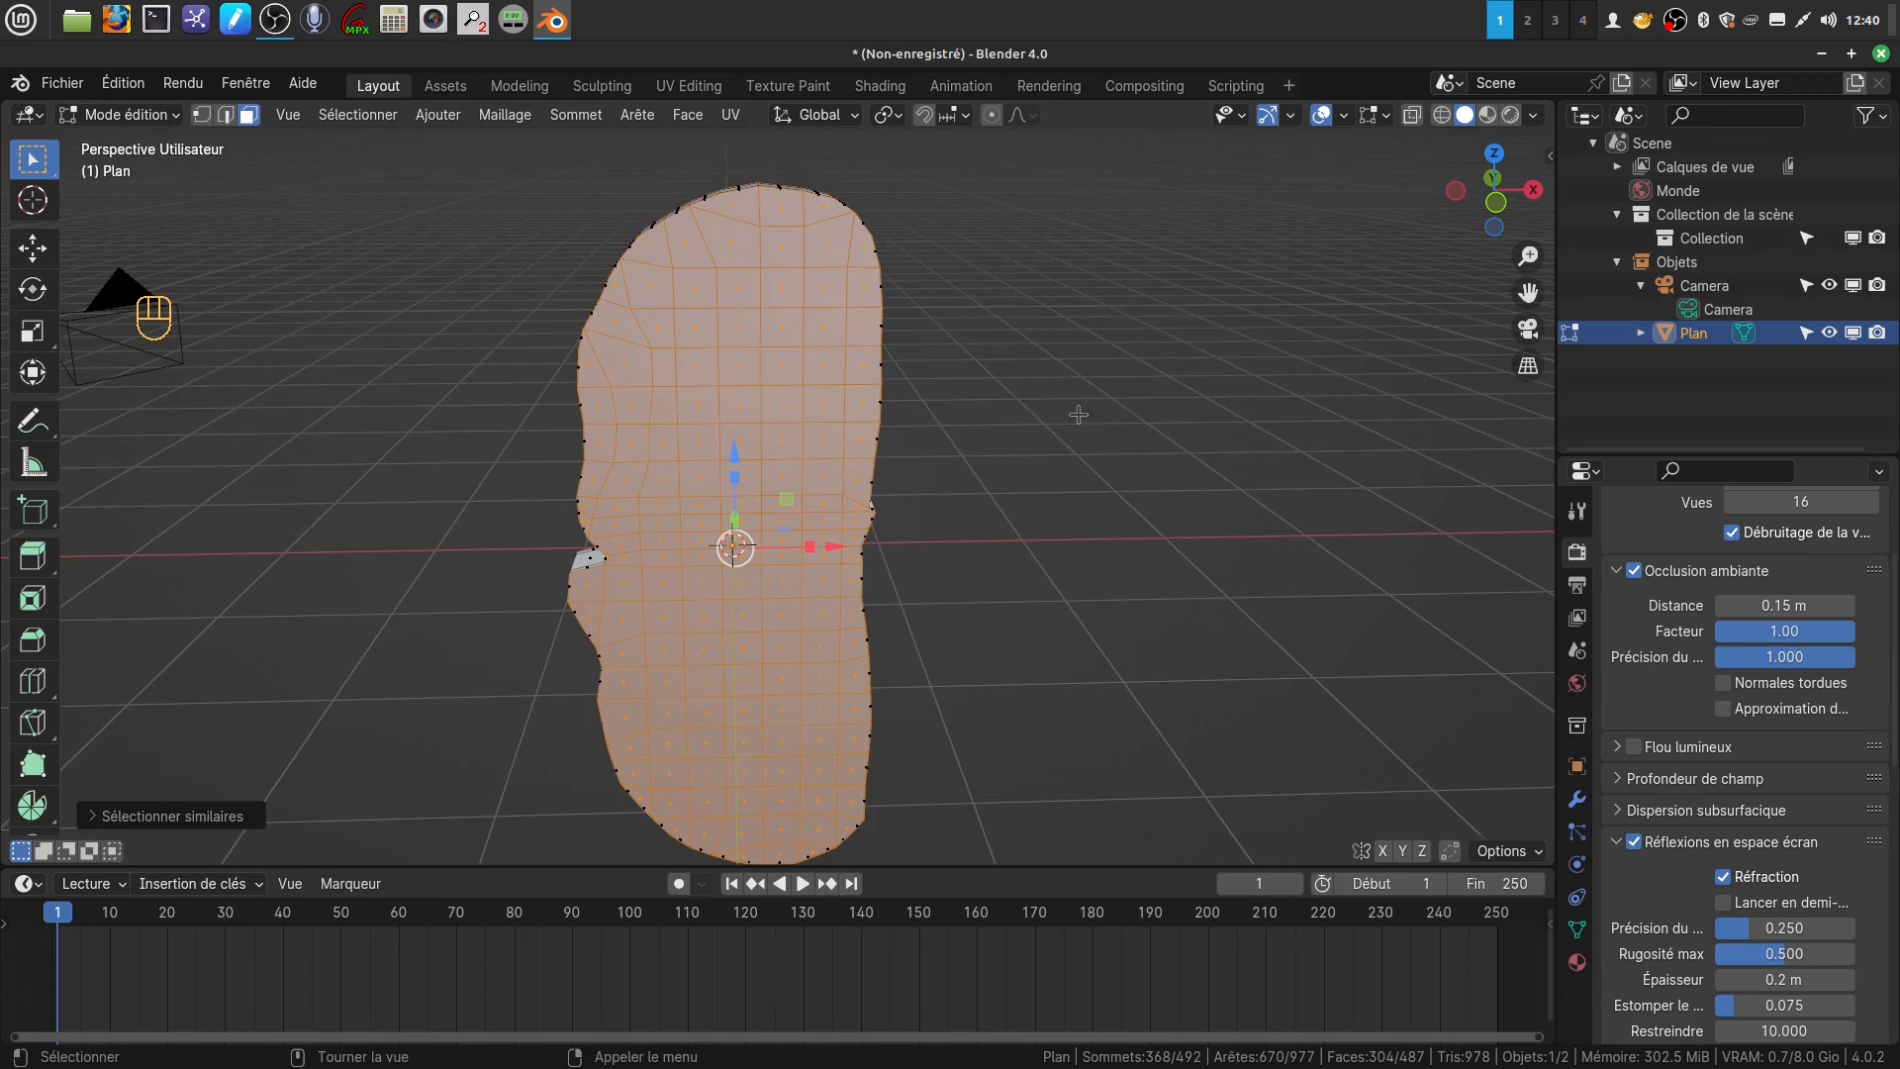
- Inset the selected front and back faces of the slice by about 0.058 m
key("i")
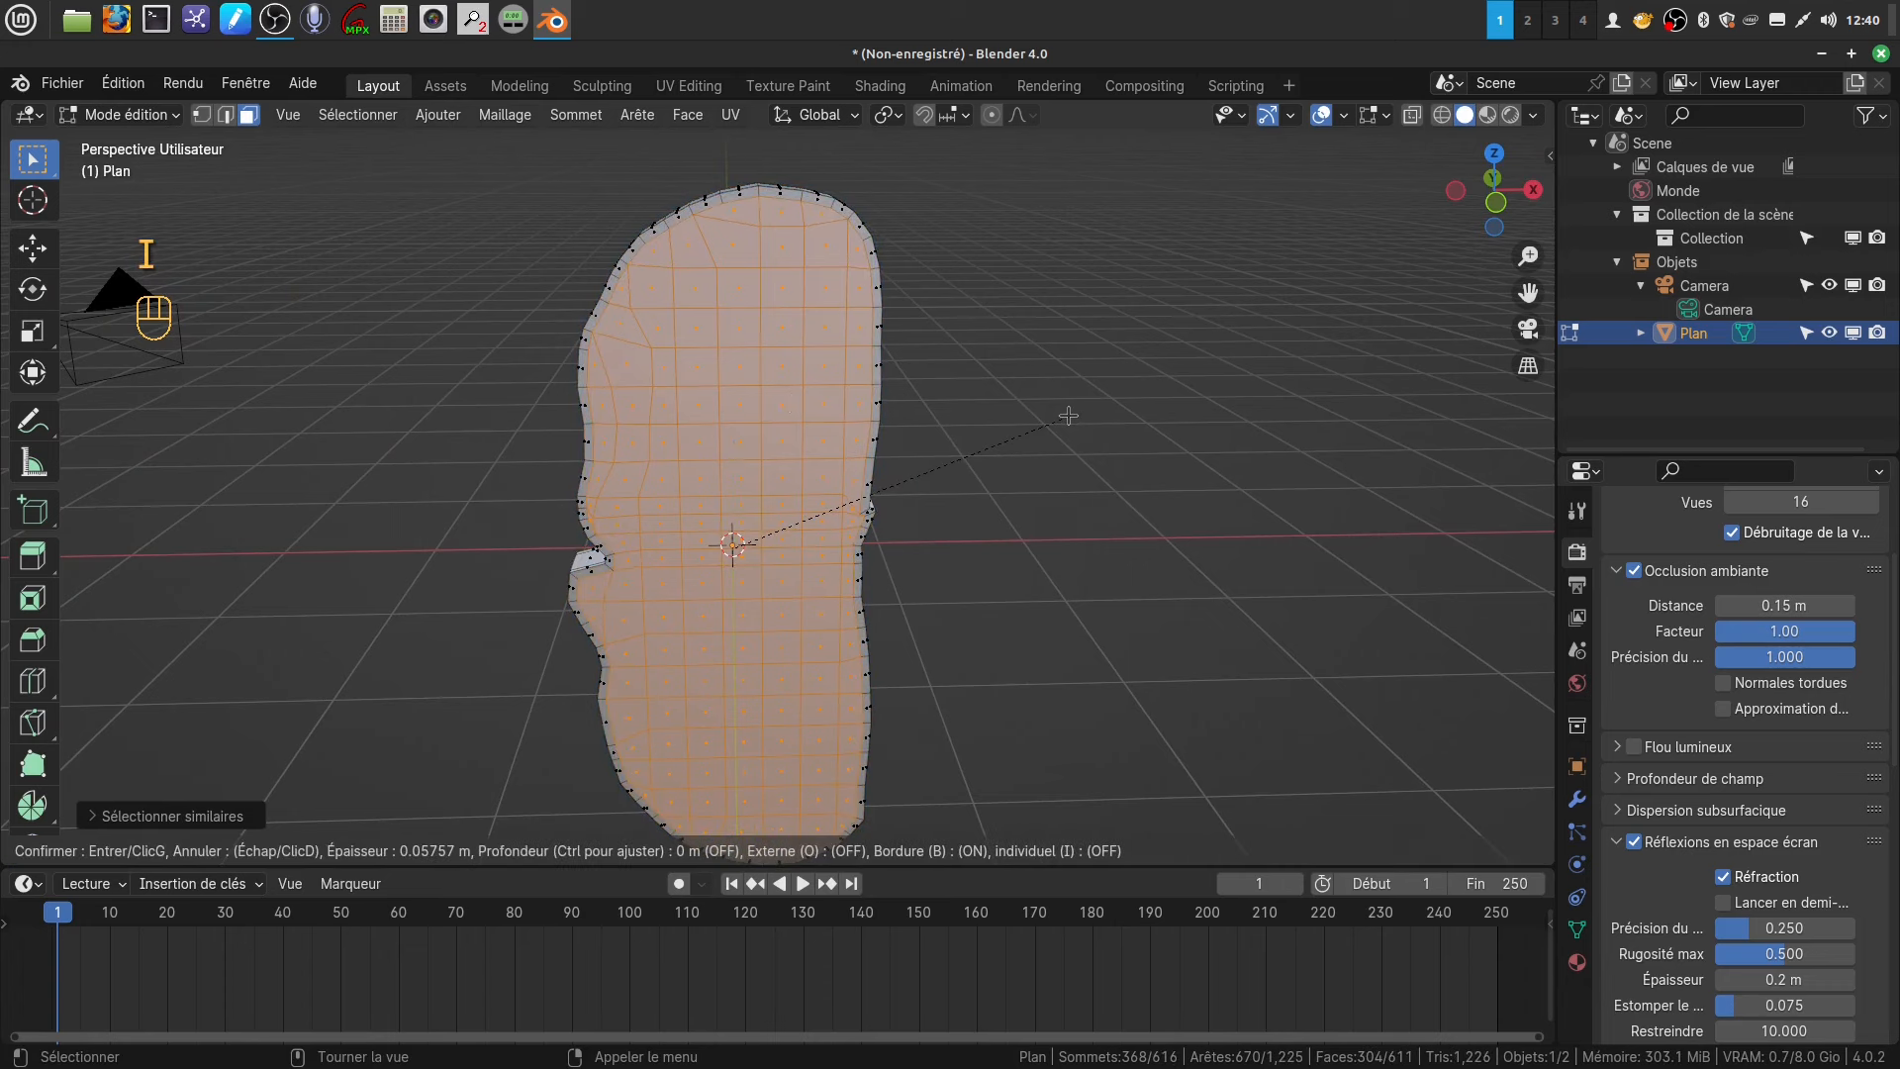
left_click(1069, 416)
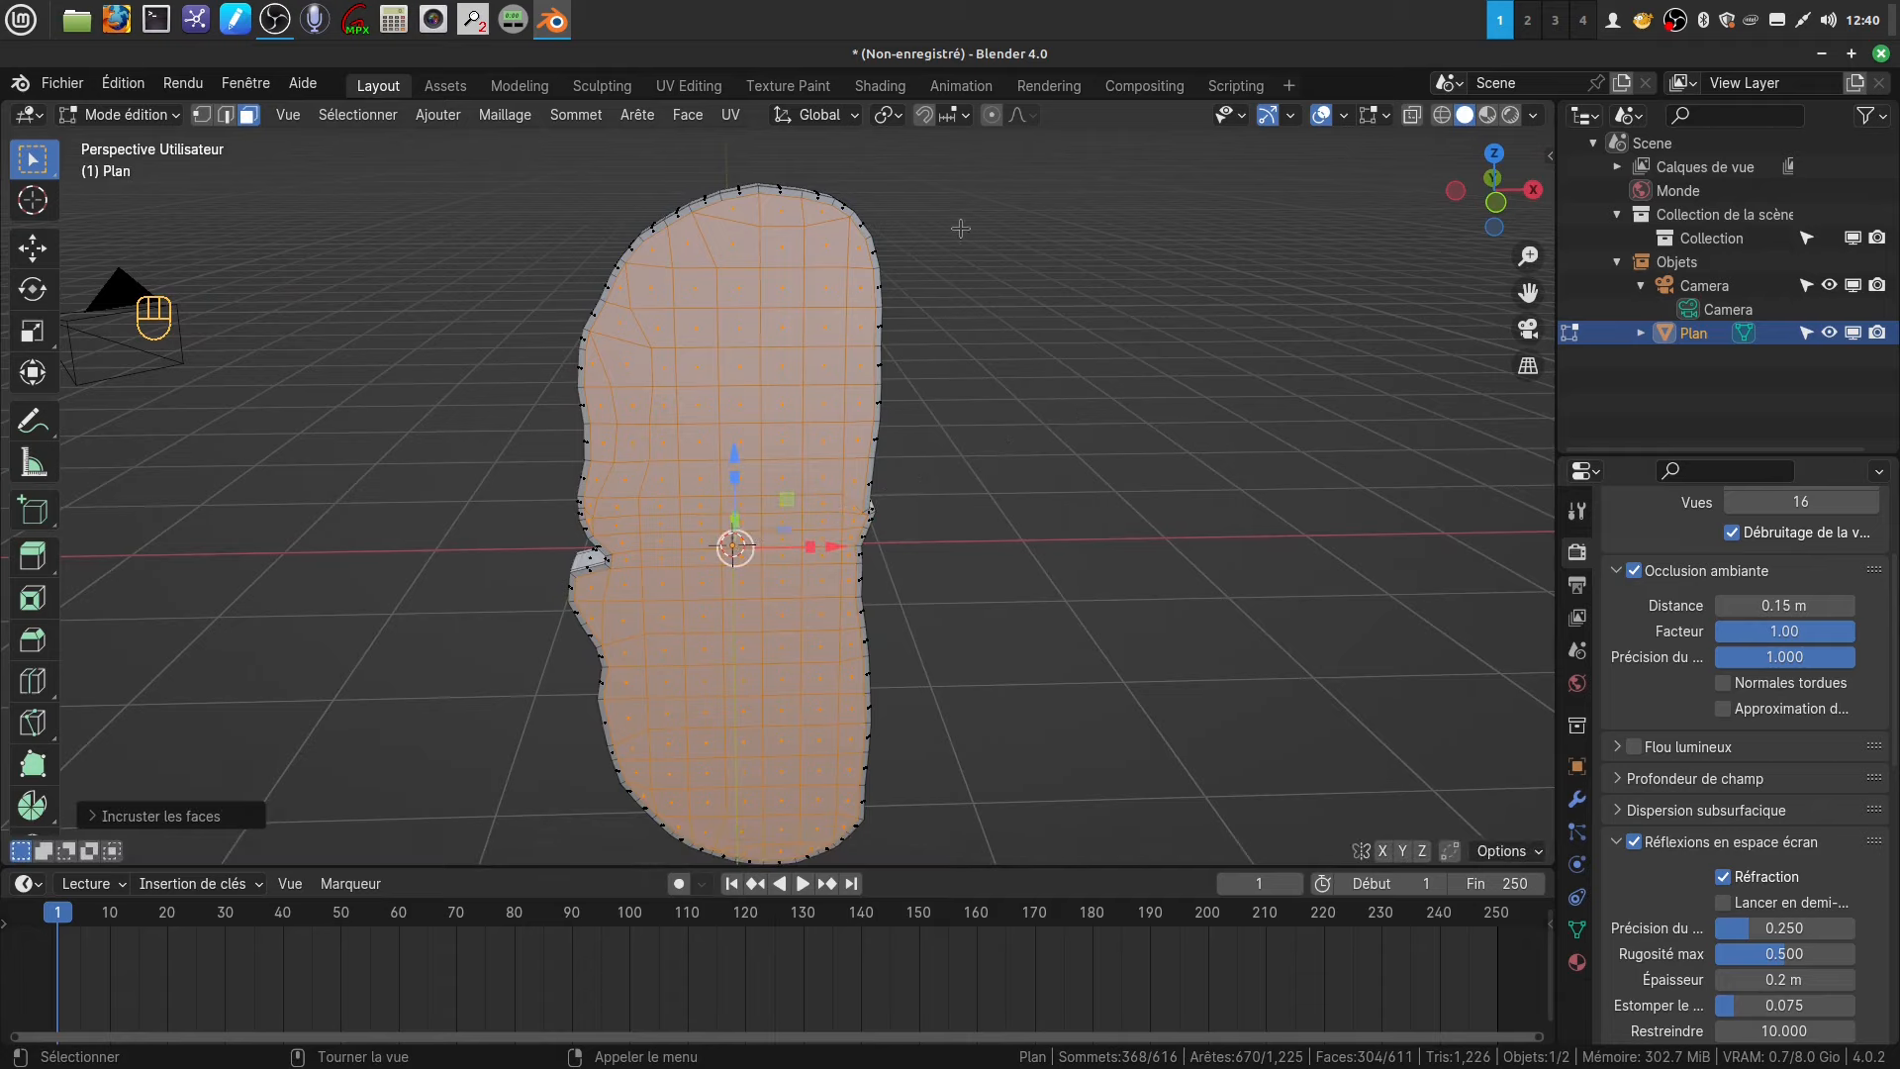
middle_click_drag(959, 229, 876, 173)
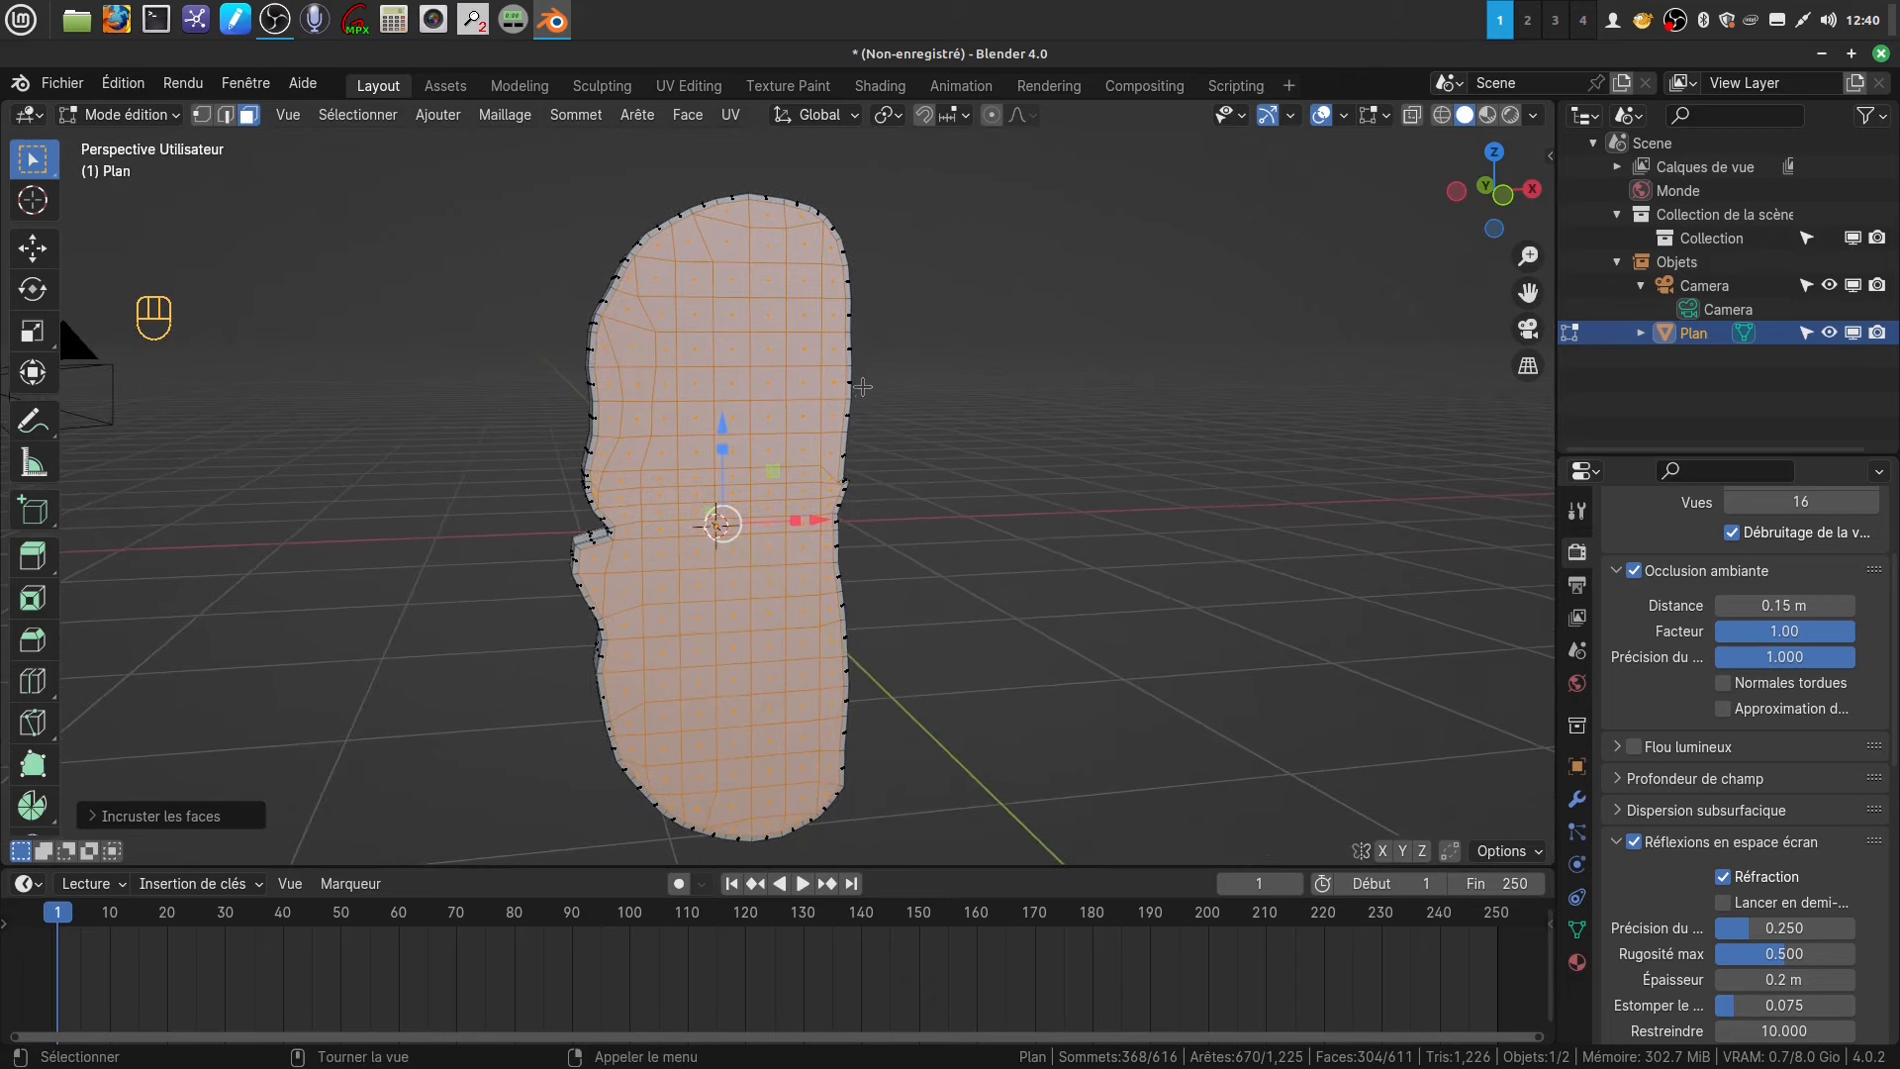
scroll(862, 387, "up", 2)
middle_click_drag(861, 387, 816, 378)
scroll(839, 372, "down", 2)
key("Tab")
scroll(821, 424, "down", 2)
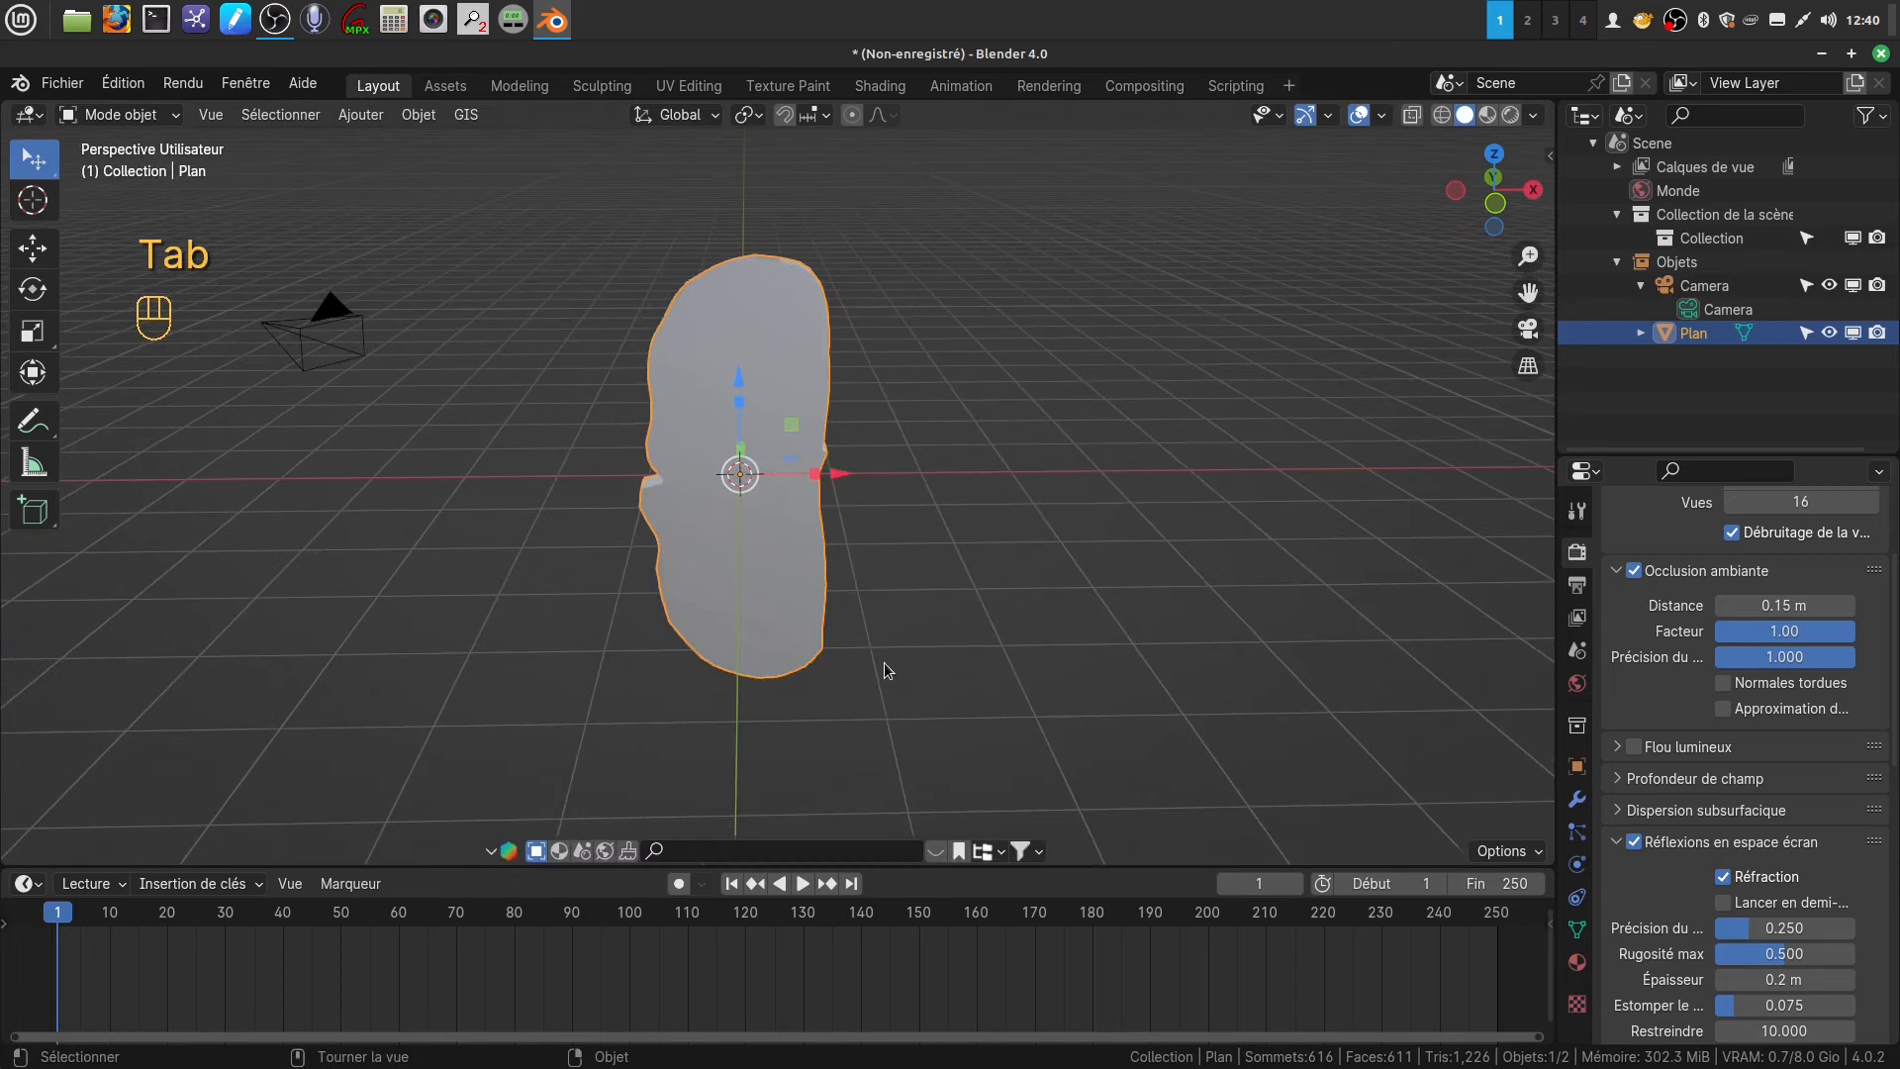
middle_click_drag(883, 667, 1012, 606, "shift")
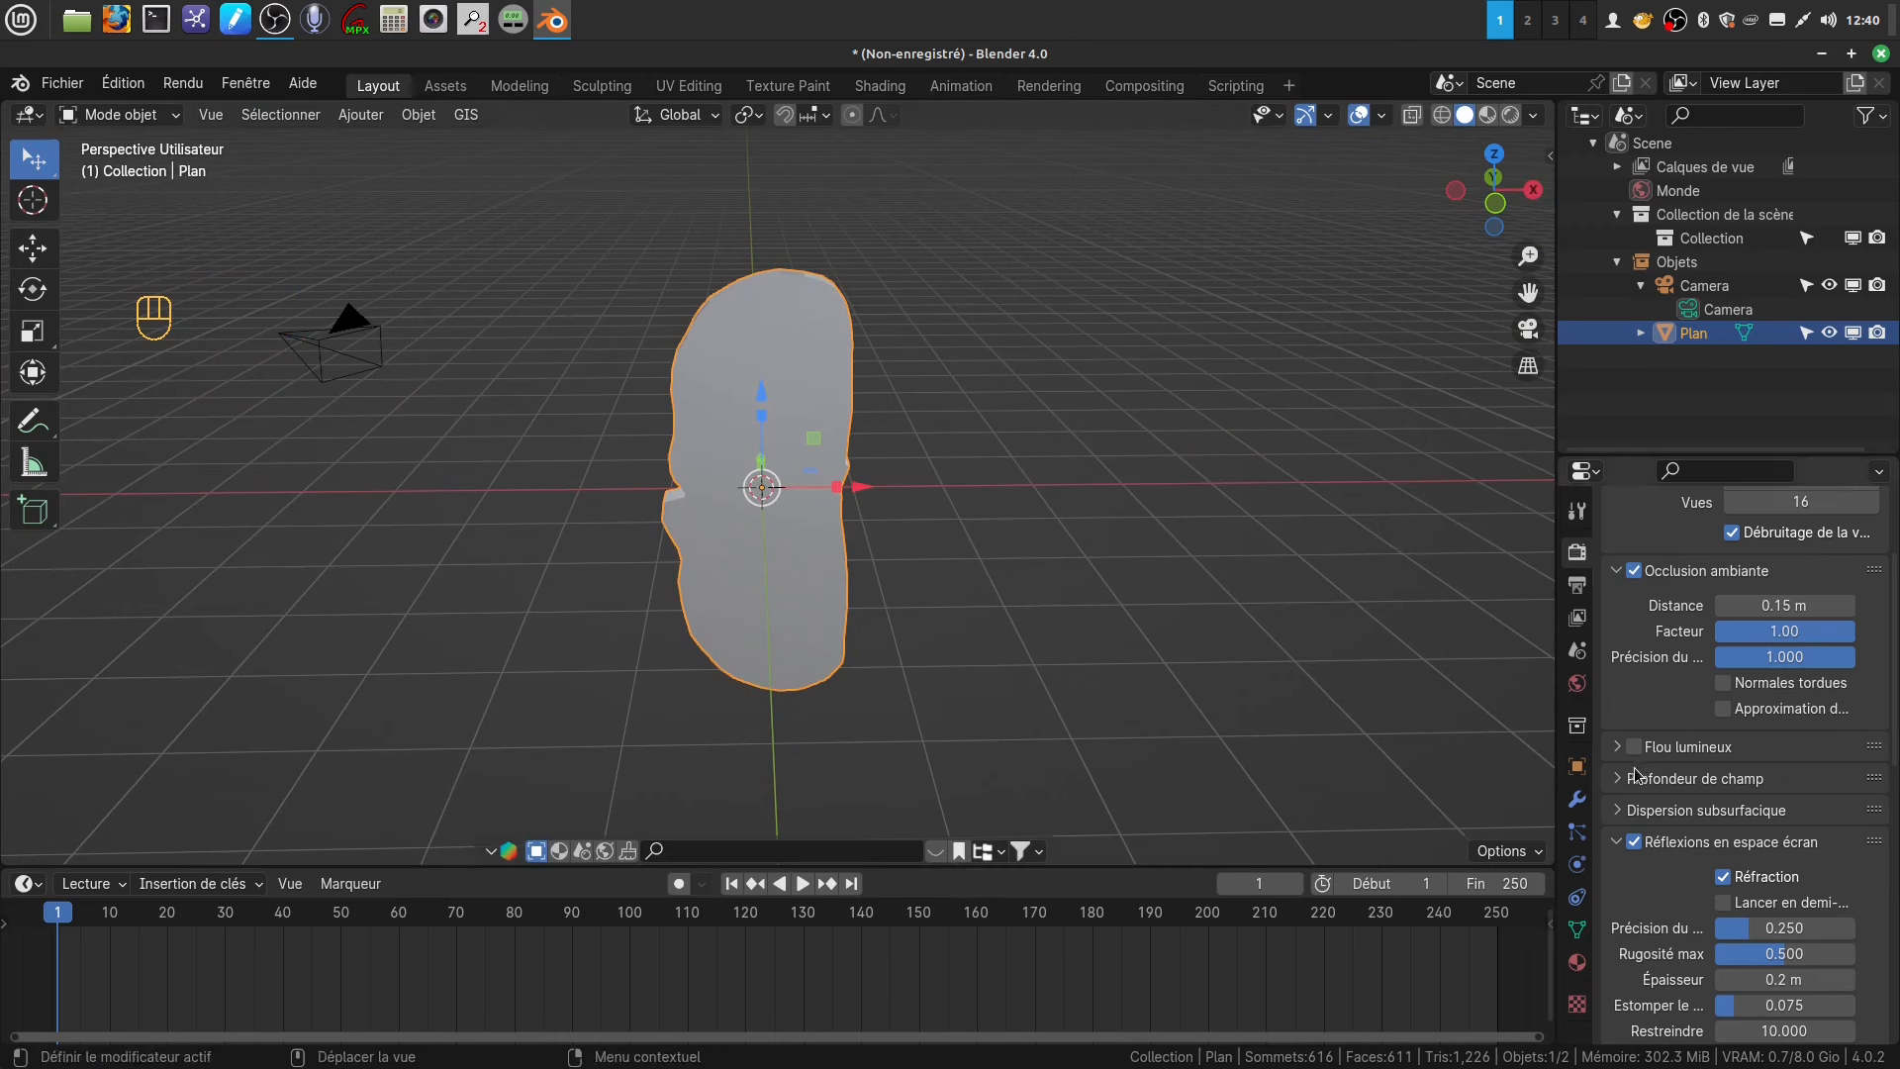
left_click(1577, 801)
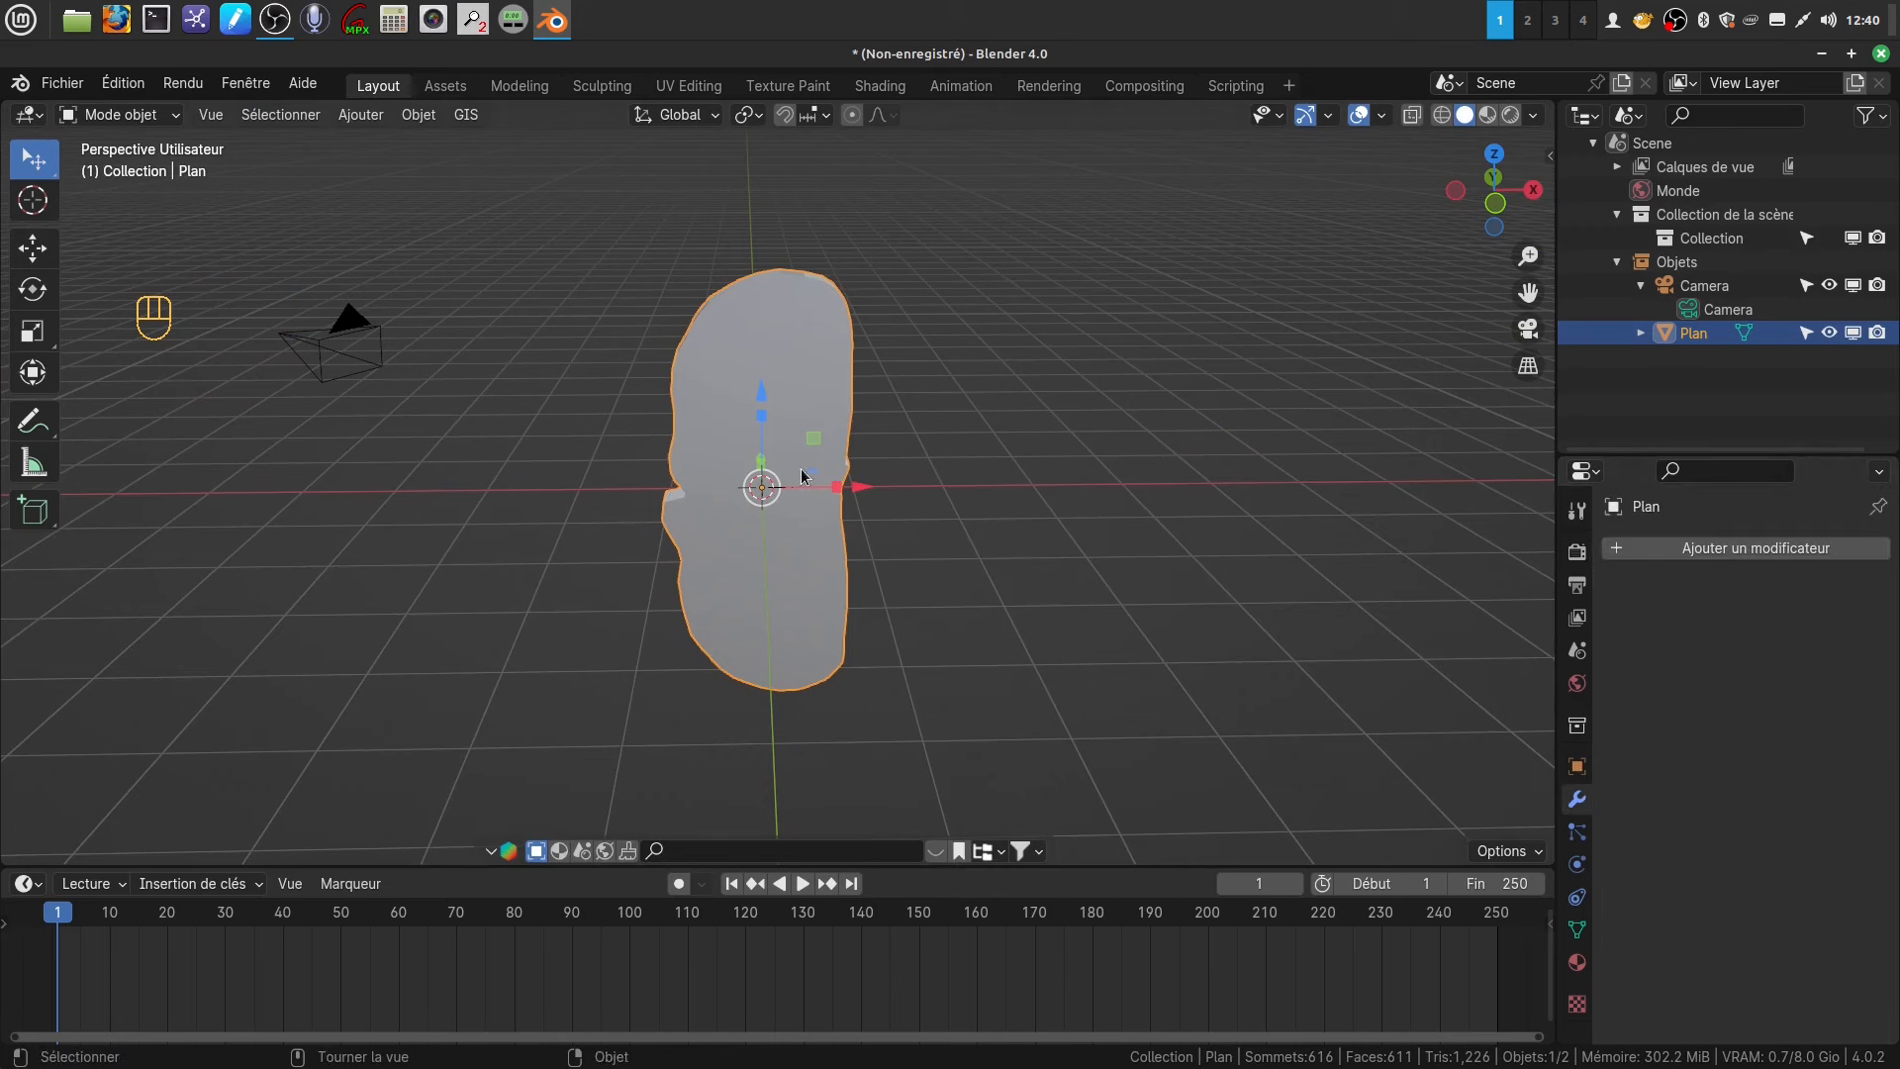
key("Tab")
scroll(871, 467, "up", 2)
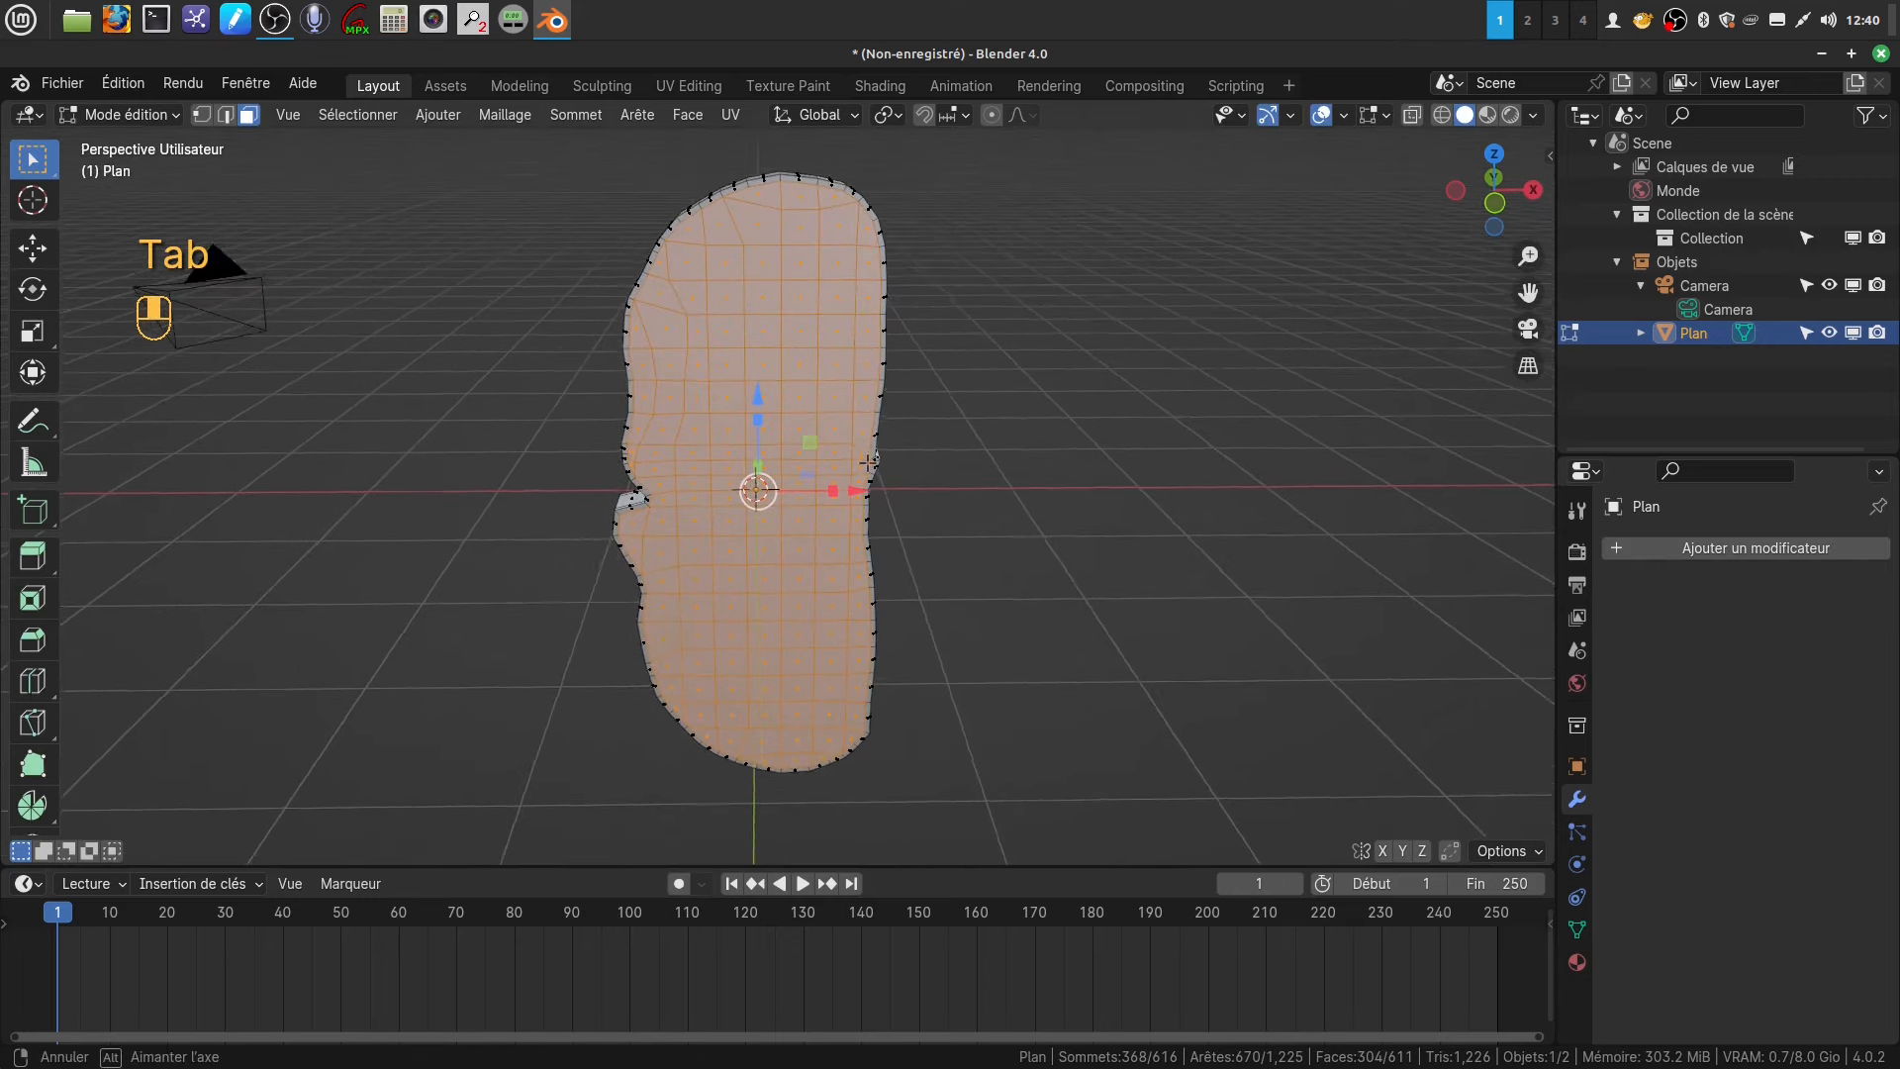
- Grow the face selection once to include the inset border on both flat sides
key("ctrl")
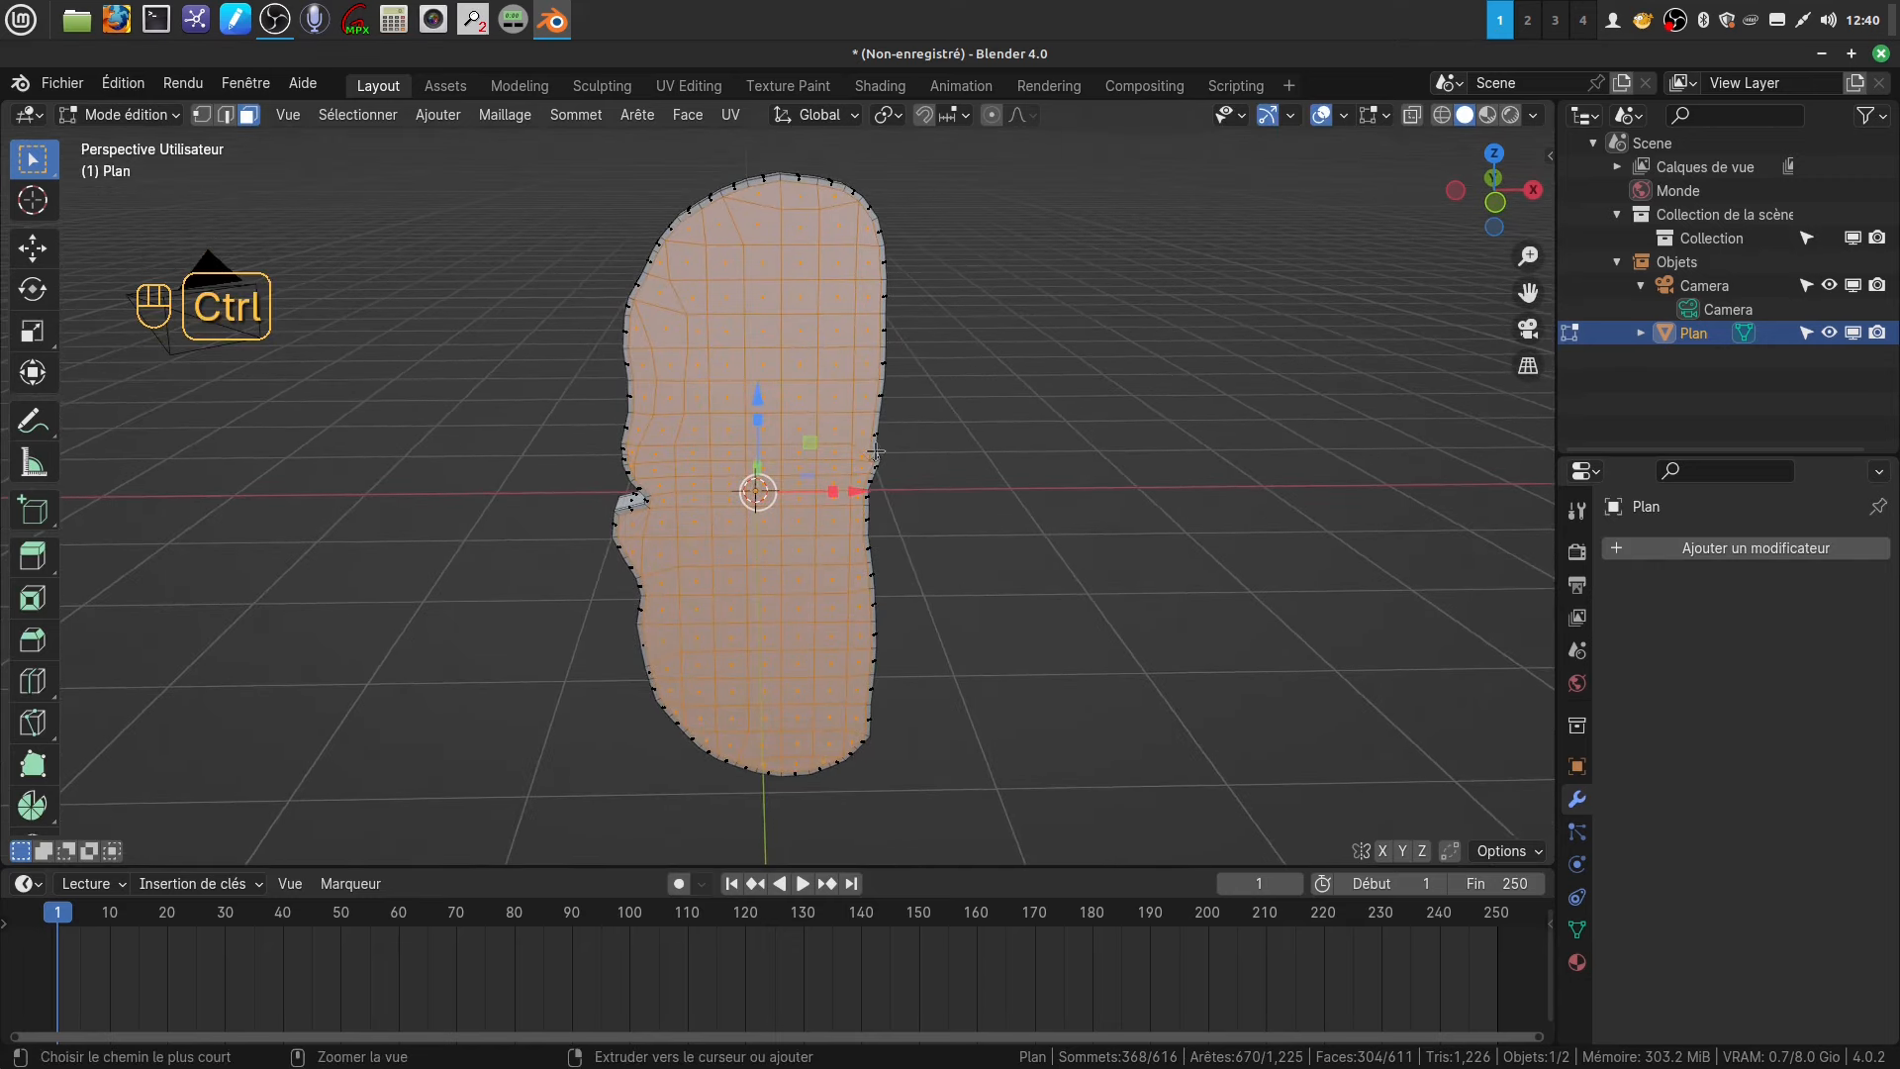
key("ctrl+KP_Add")
middle_click_drag(873, 454, 655, 405)
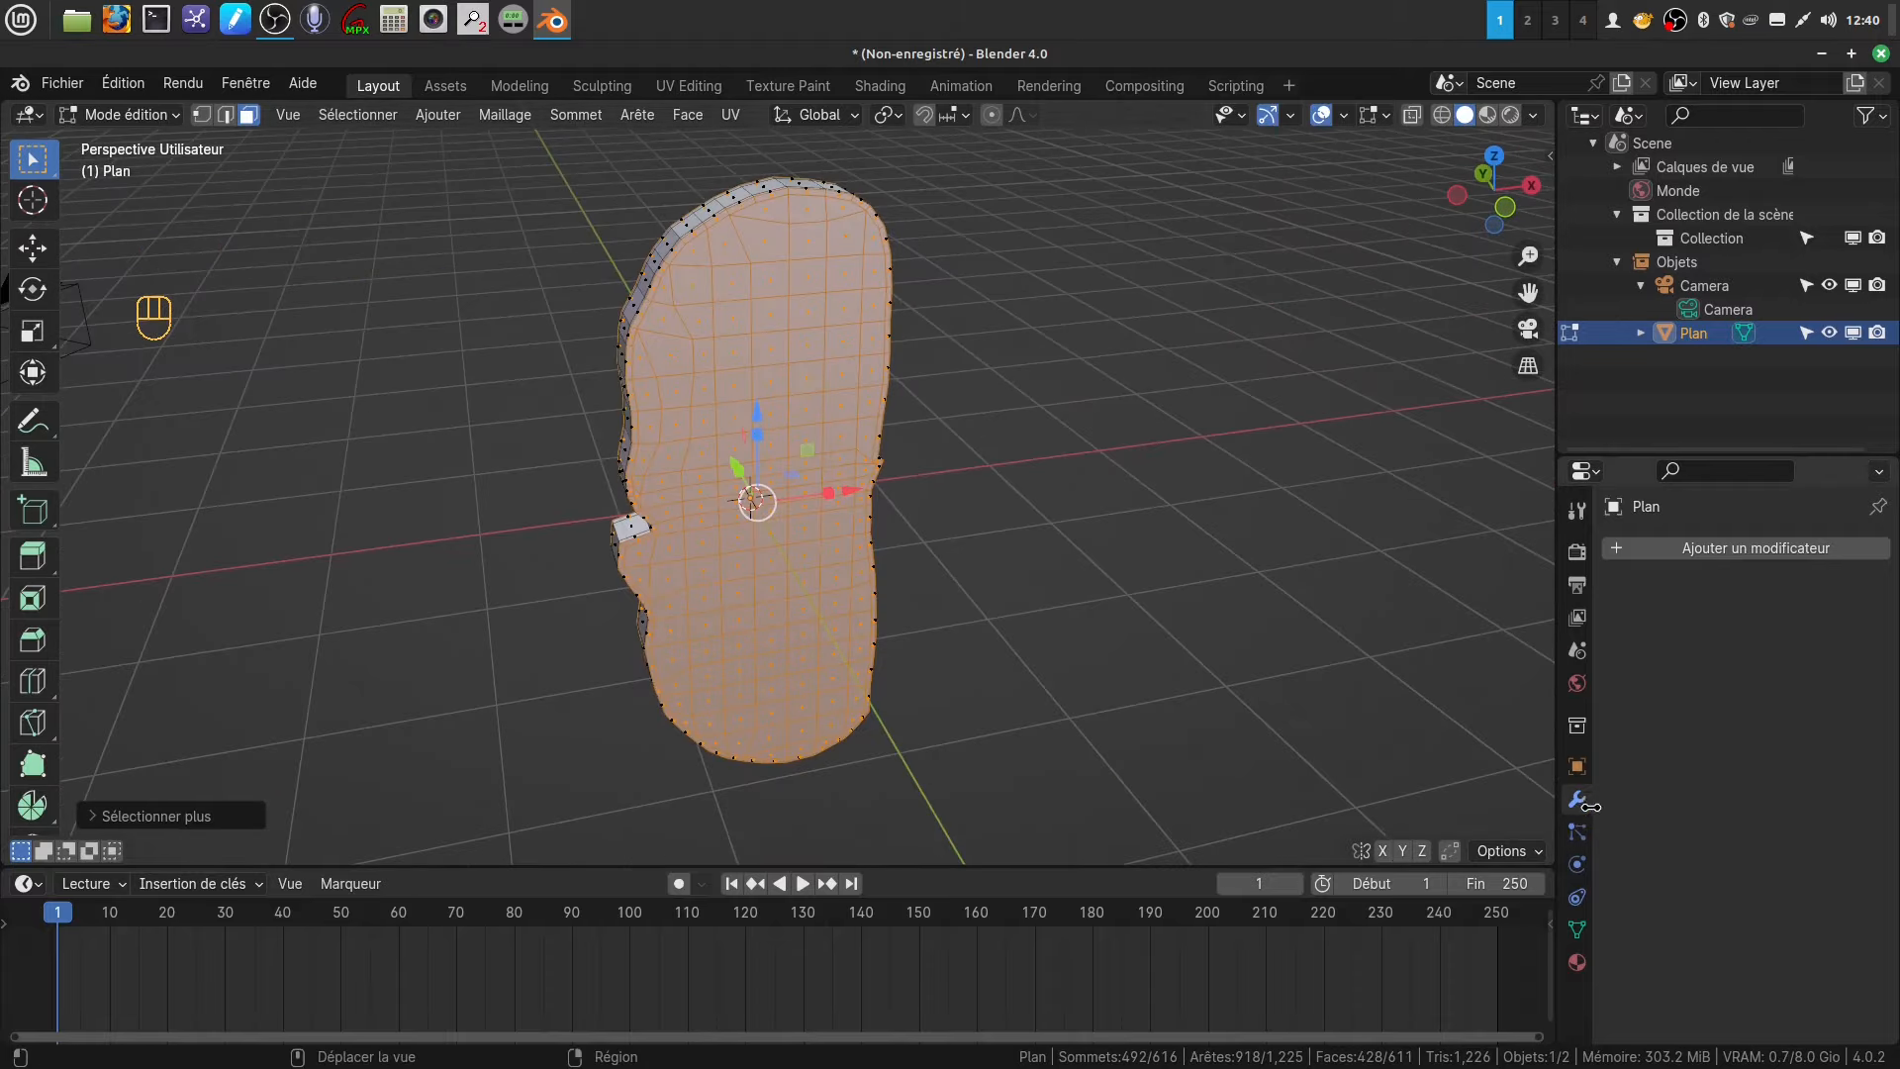
left_click(1578, 928)
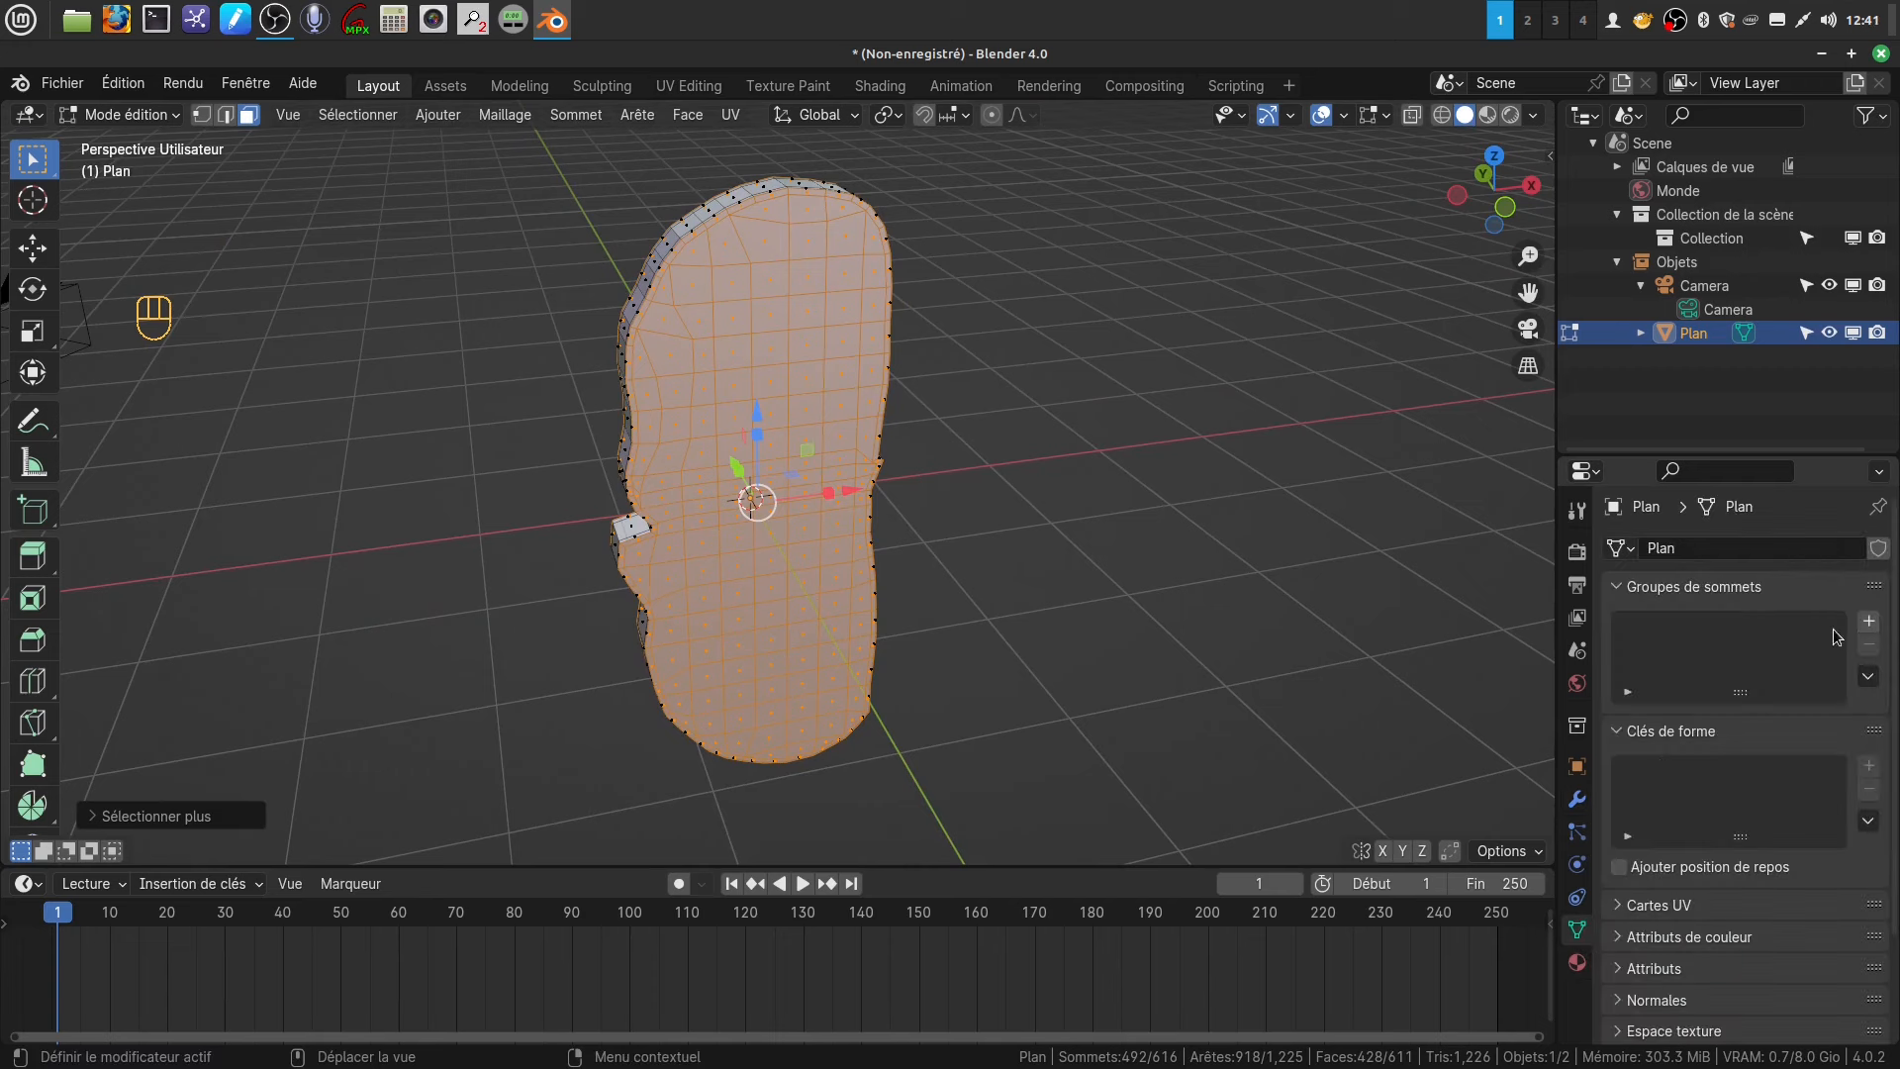
left_click(1868, 621)
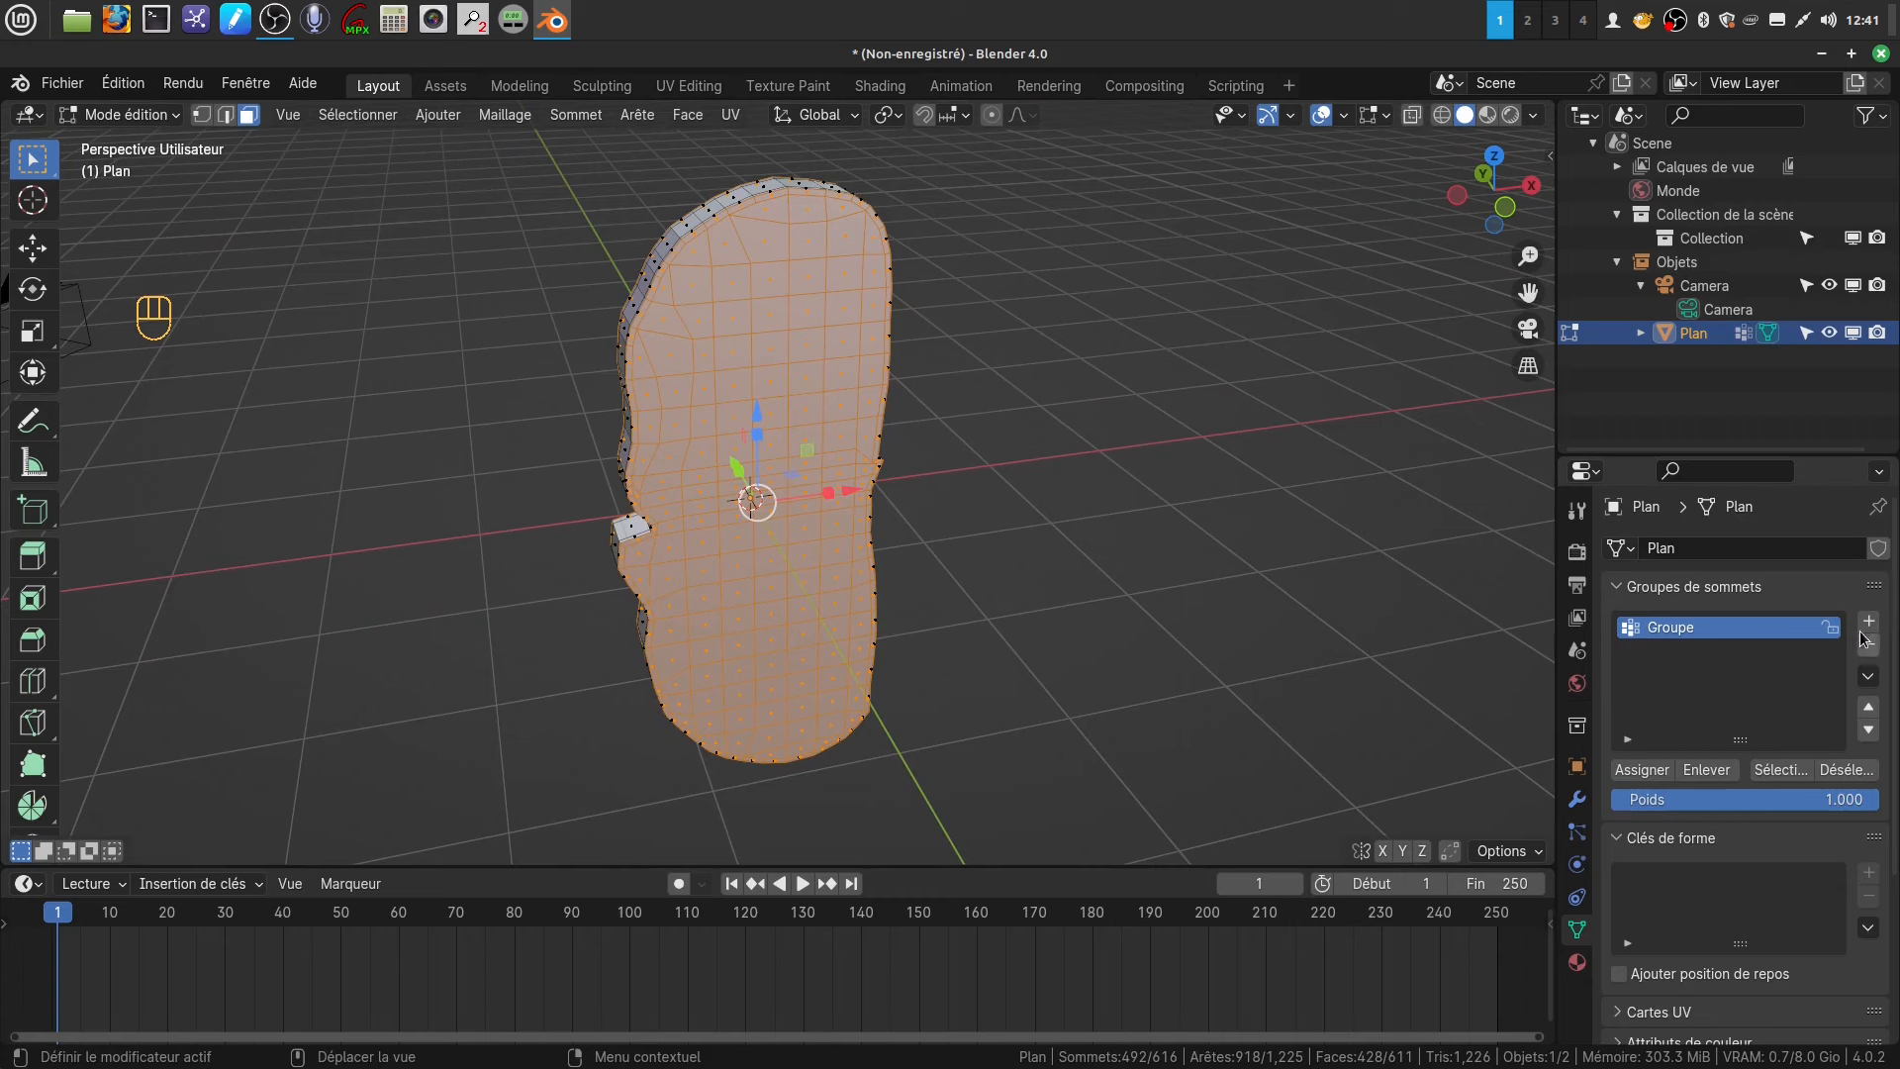
left_click(1429, 702)
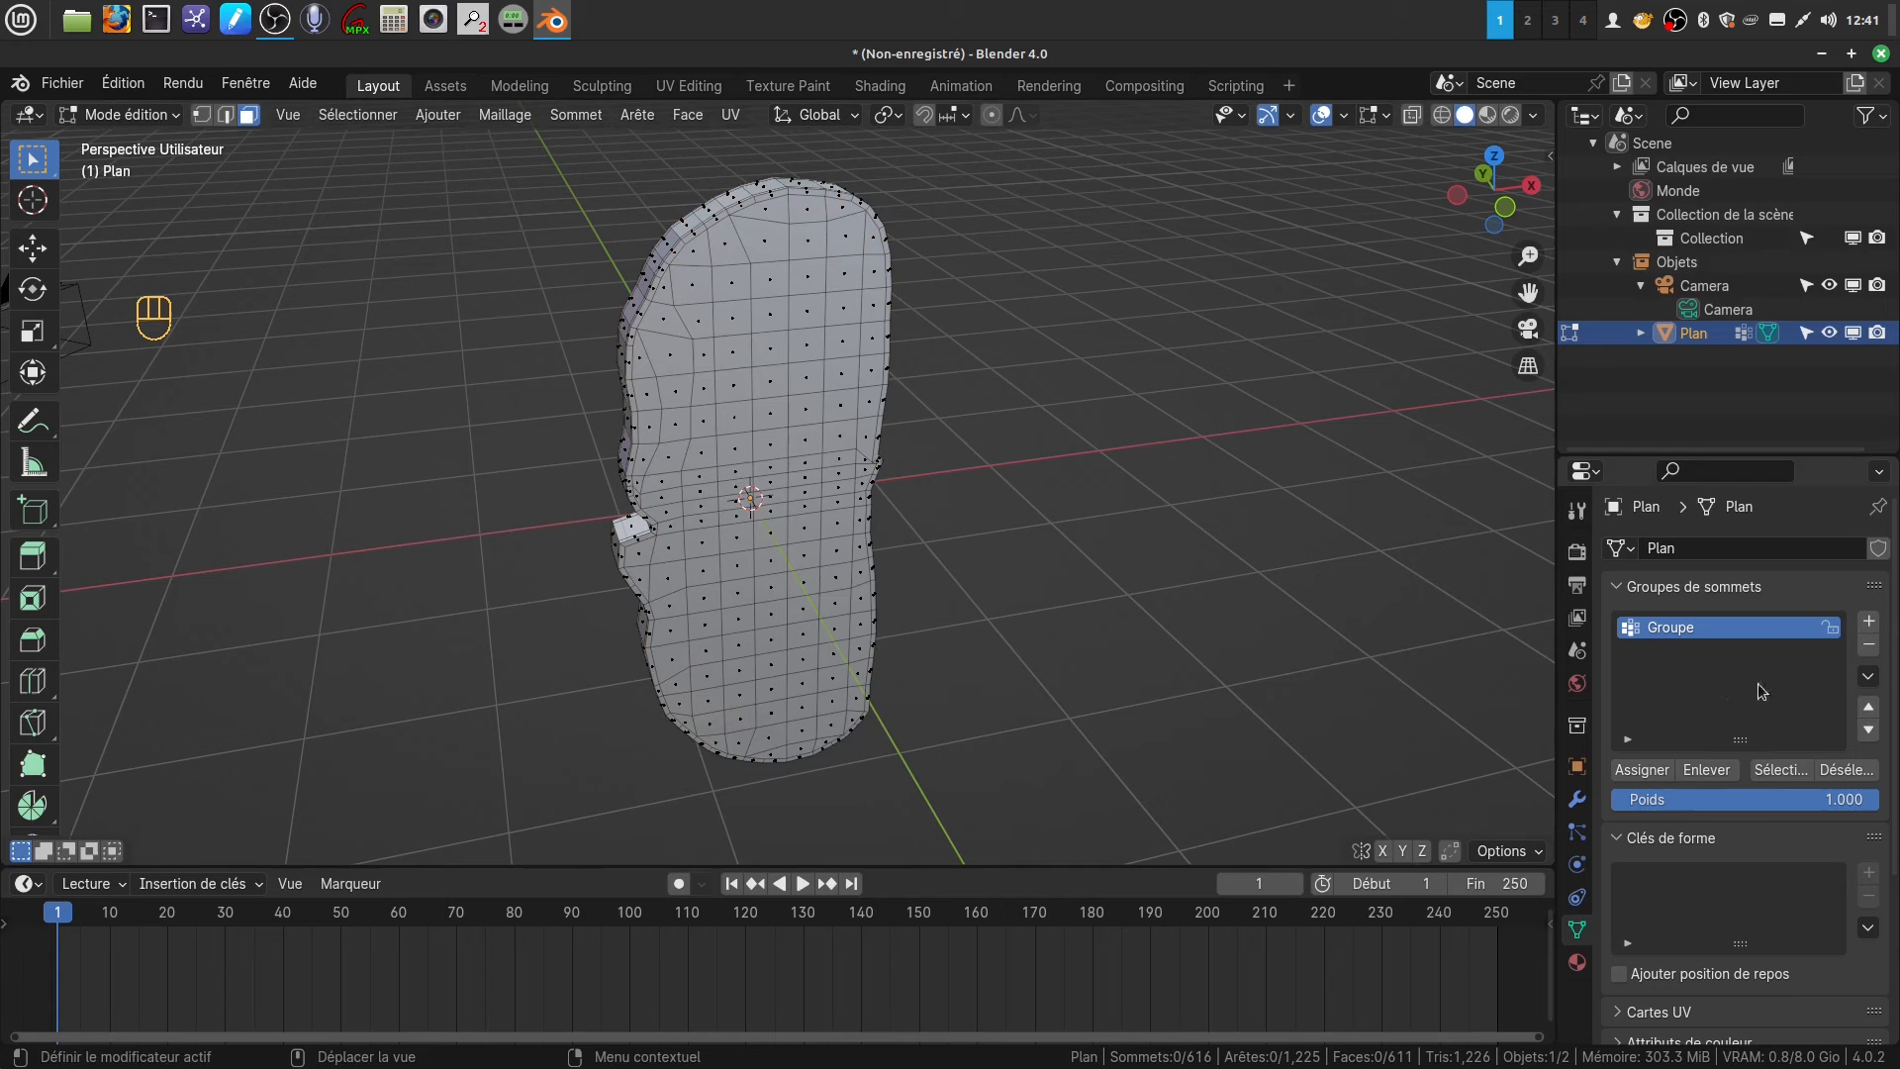
left_click(1868, 645)
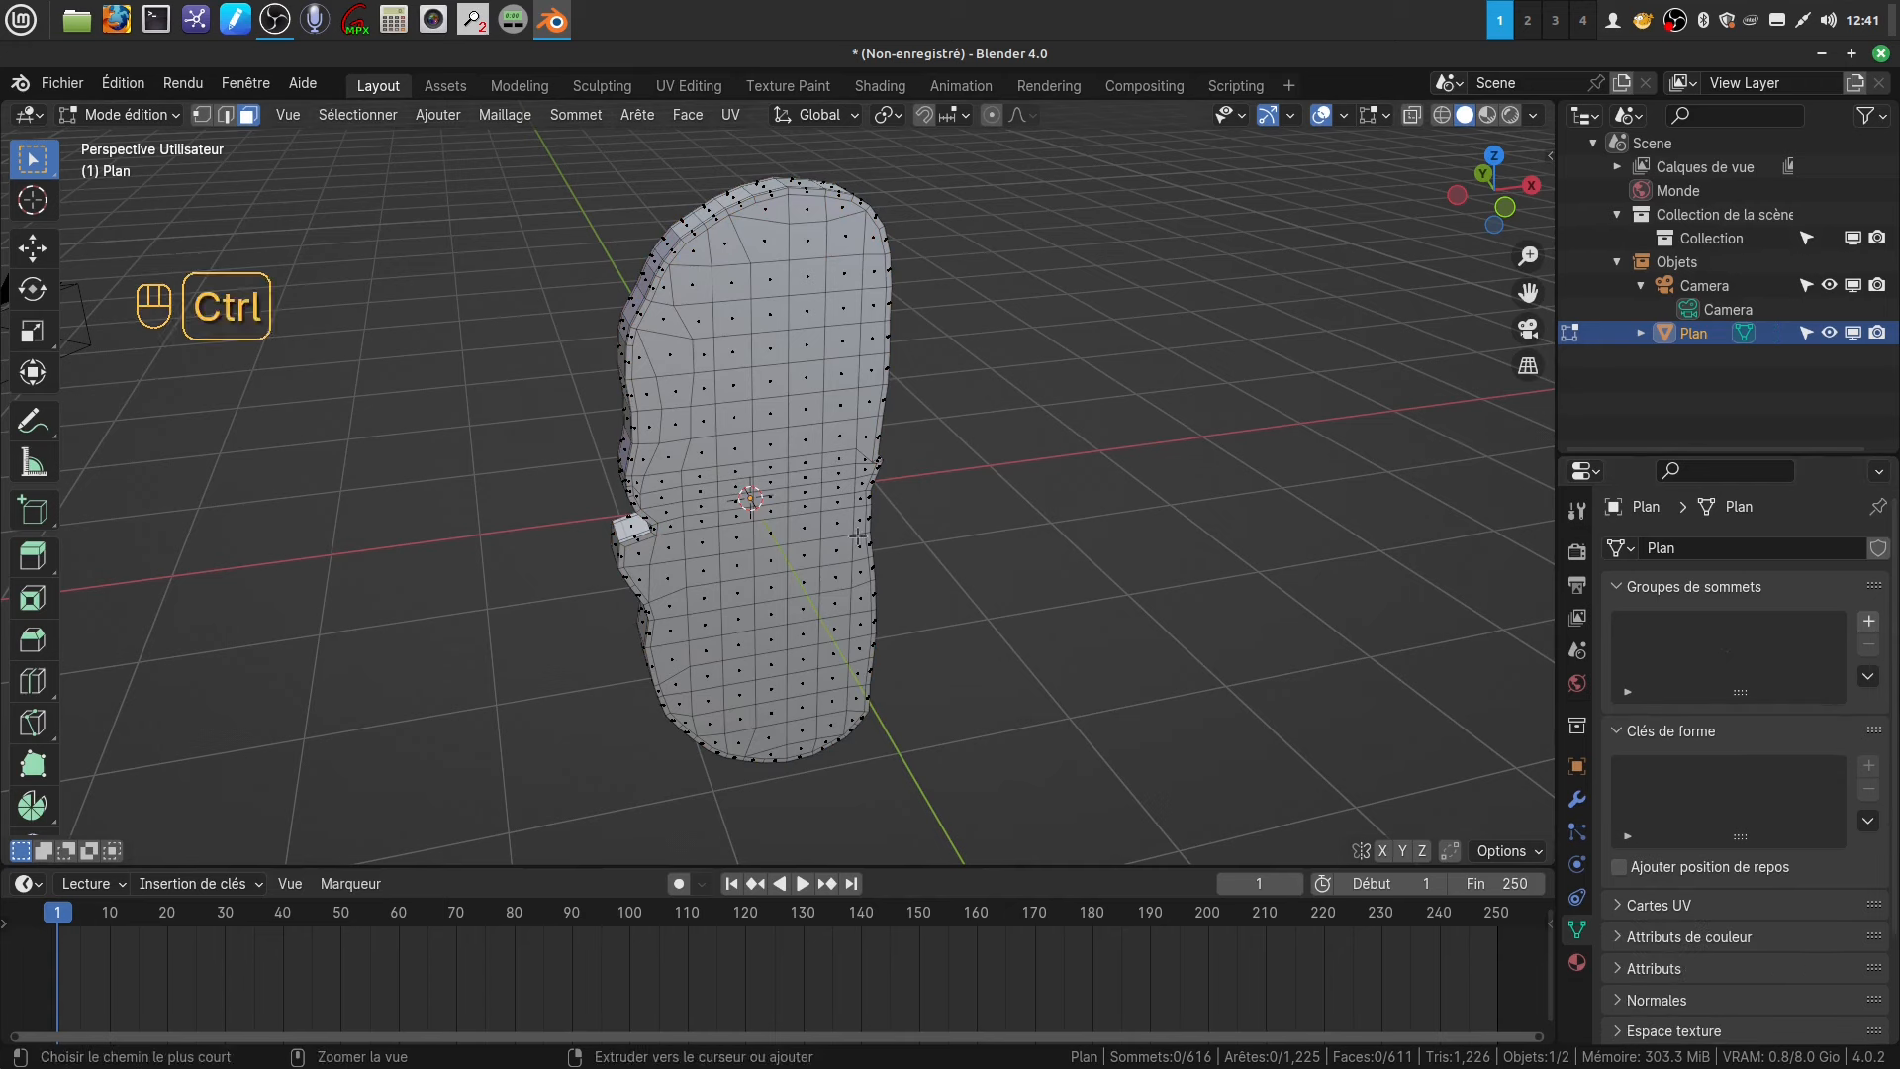
key("ctrl+z")
key("ctrl+z")
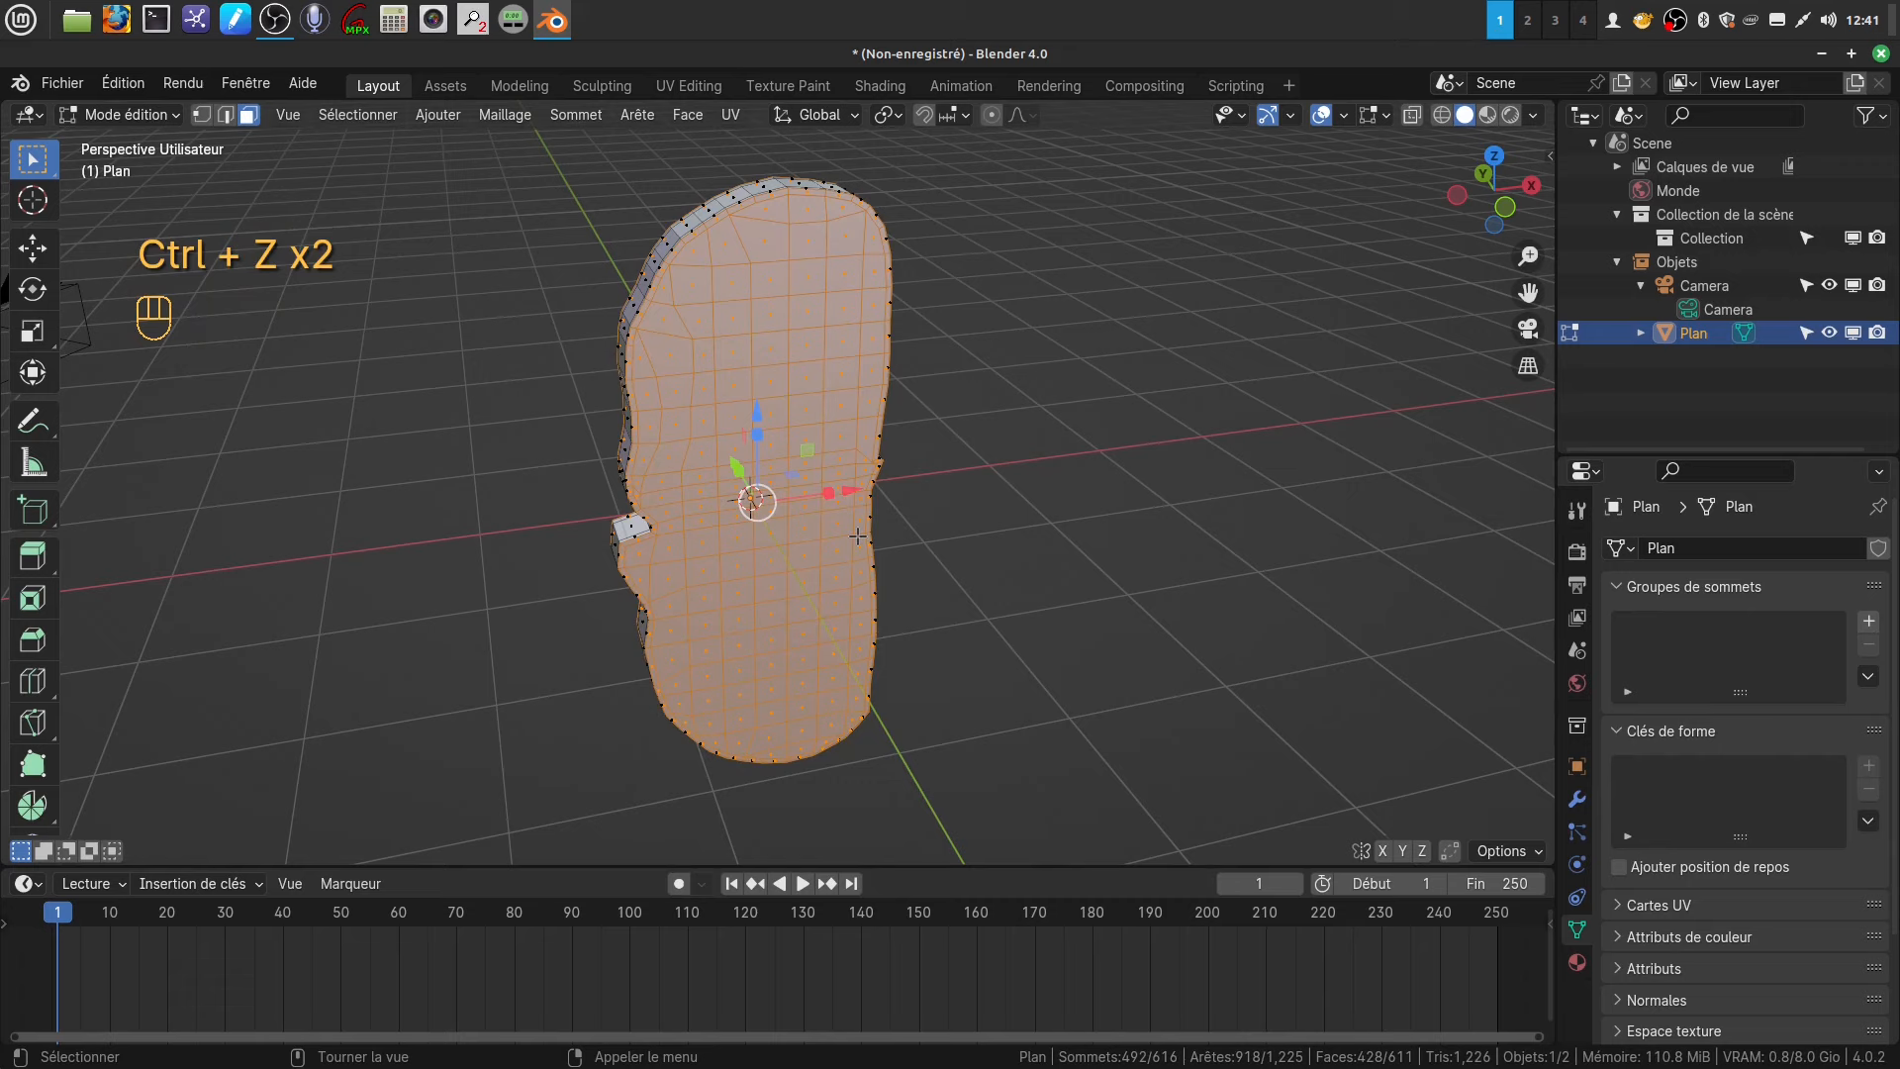
- Create a new material for the slice
middle_click_drag(927, 443, 1060, 544)
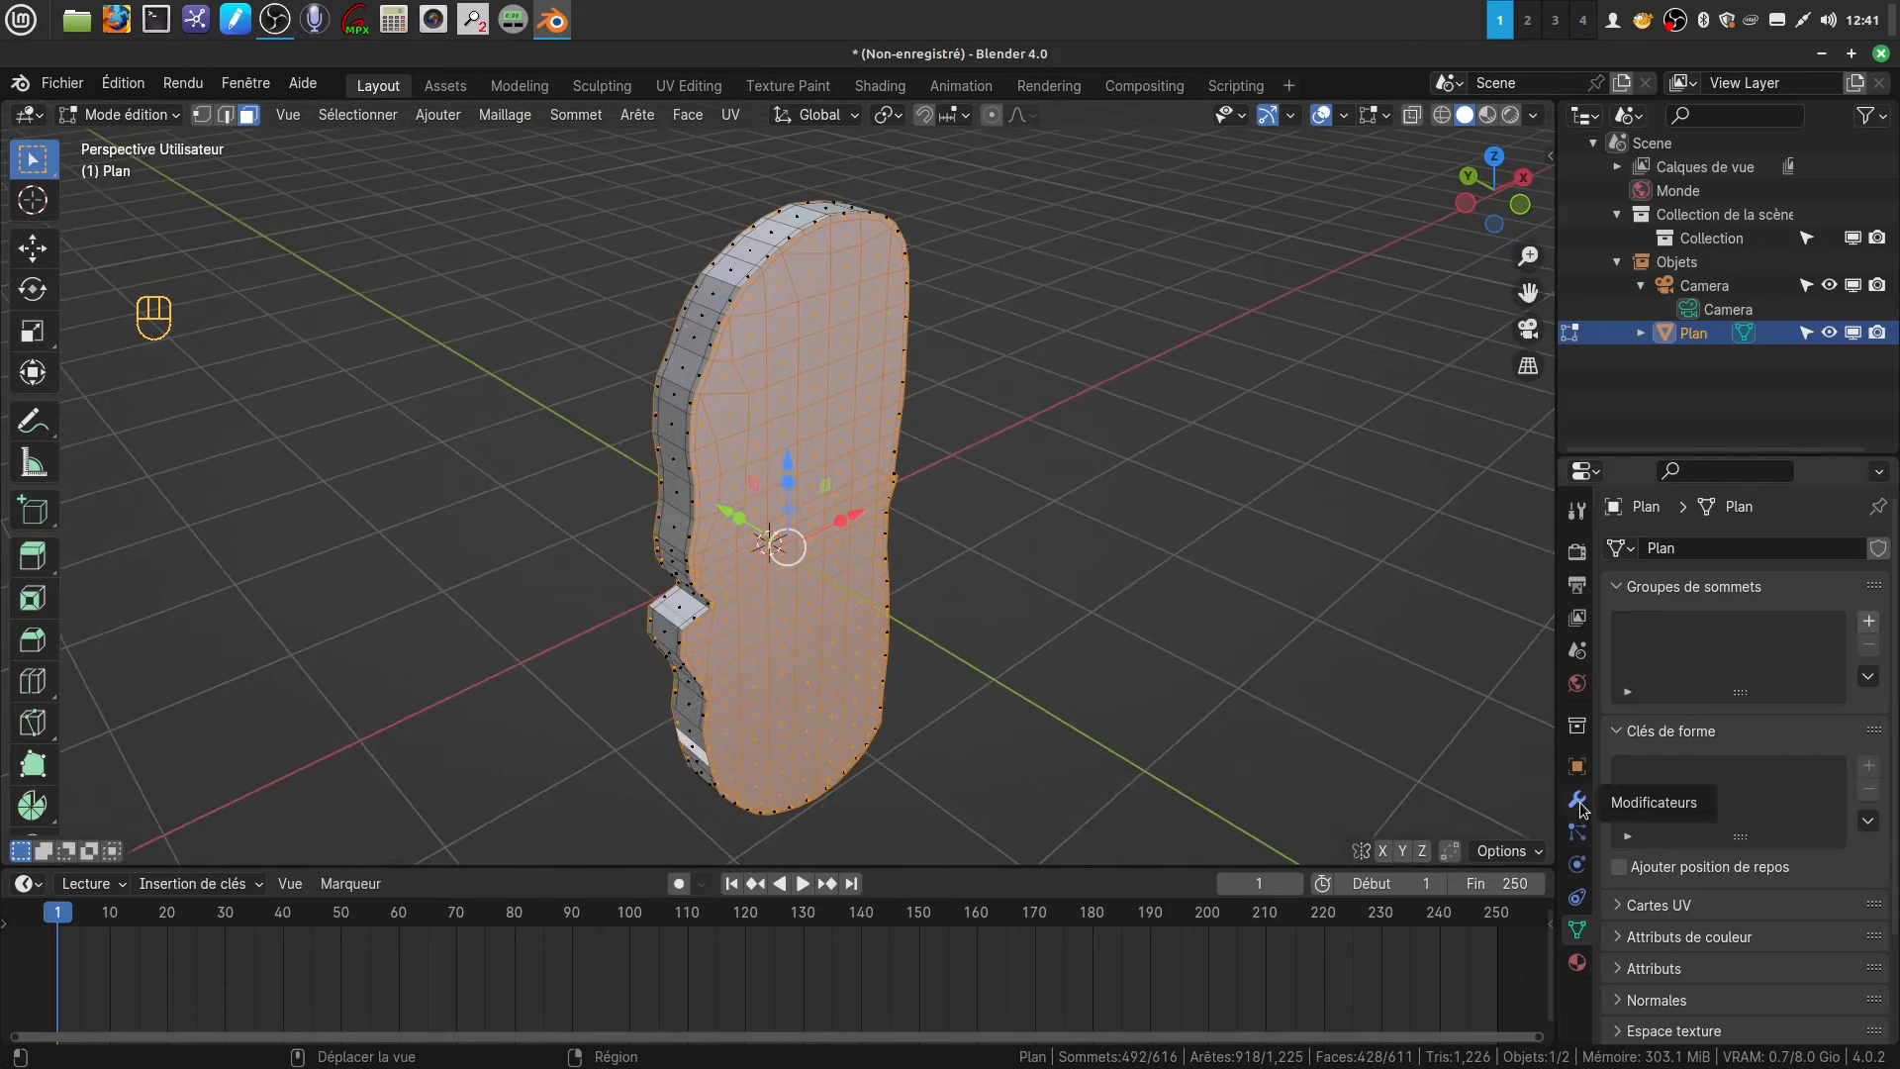
left_click(1578, 962)
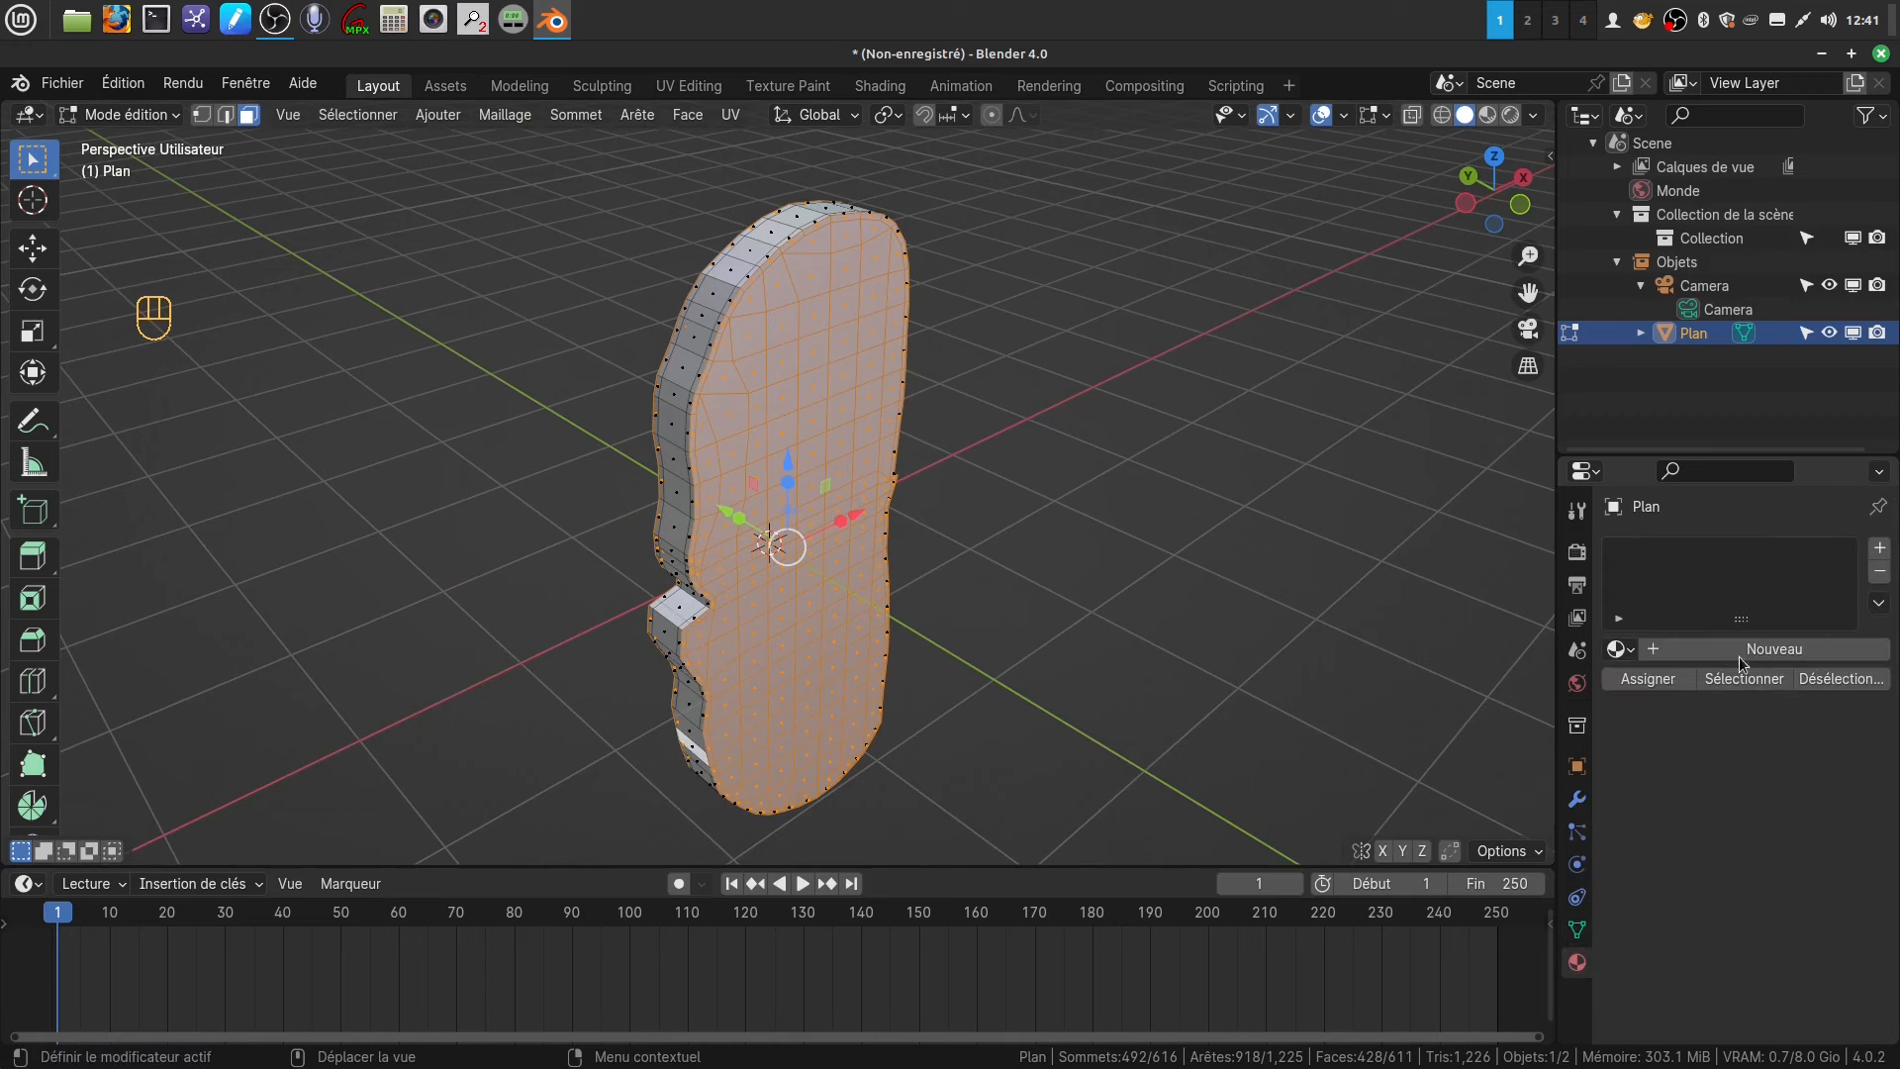
left_click(1750, 649)
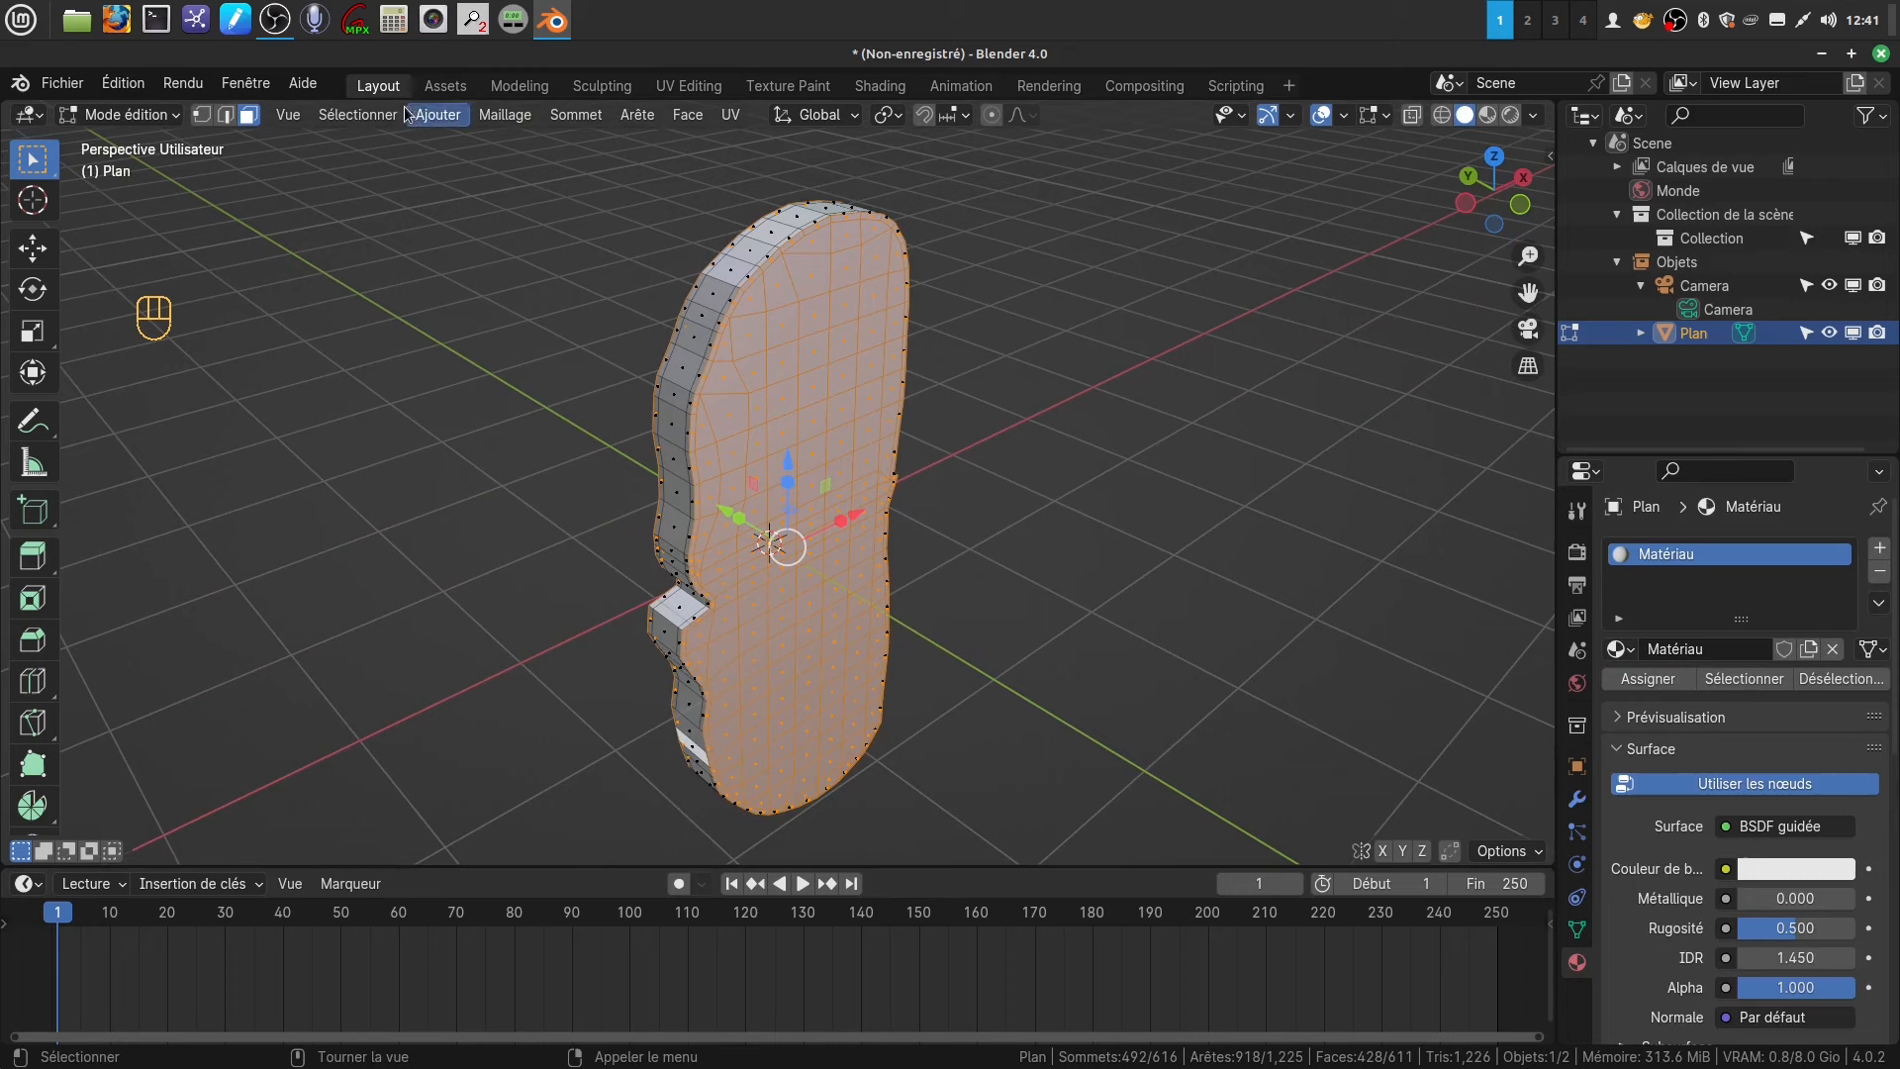
- Invert the selection to the rim faces, then add a second material slot with a new material and assign it to them
left_click(360, 115)
left_click(398, 220)
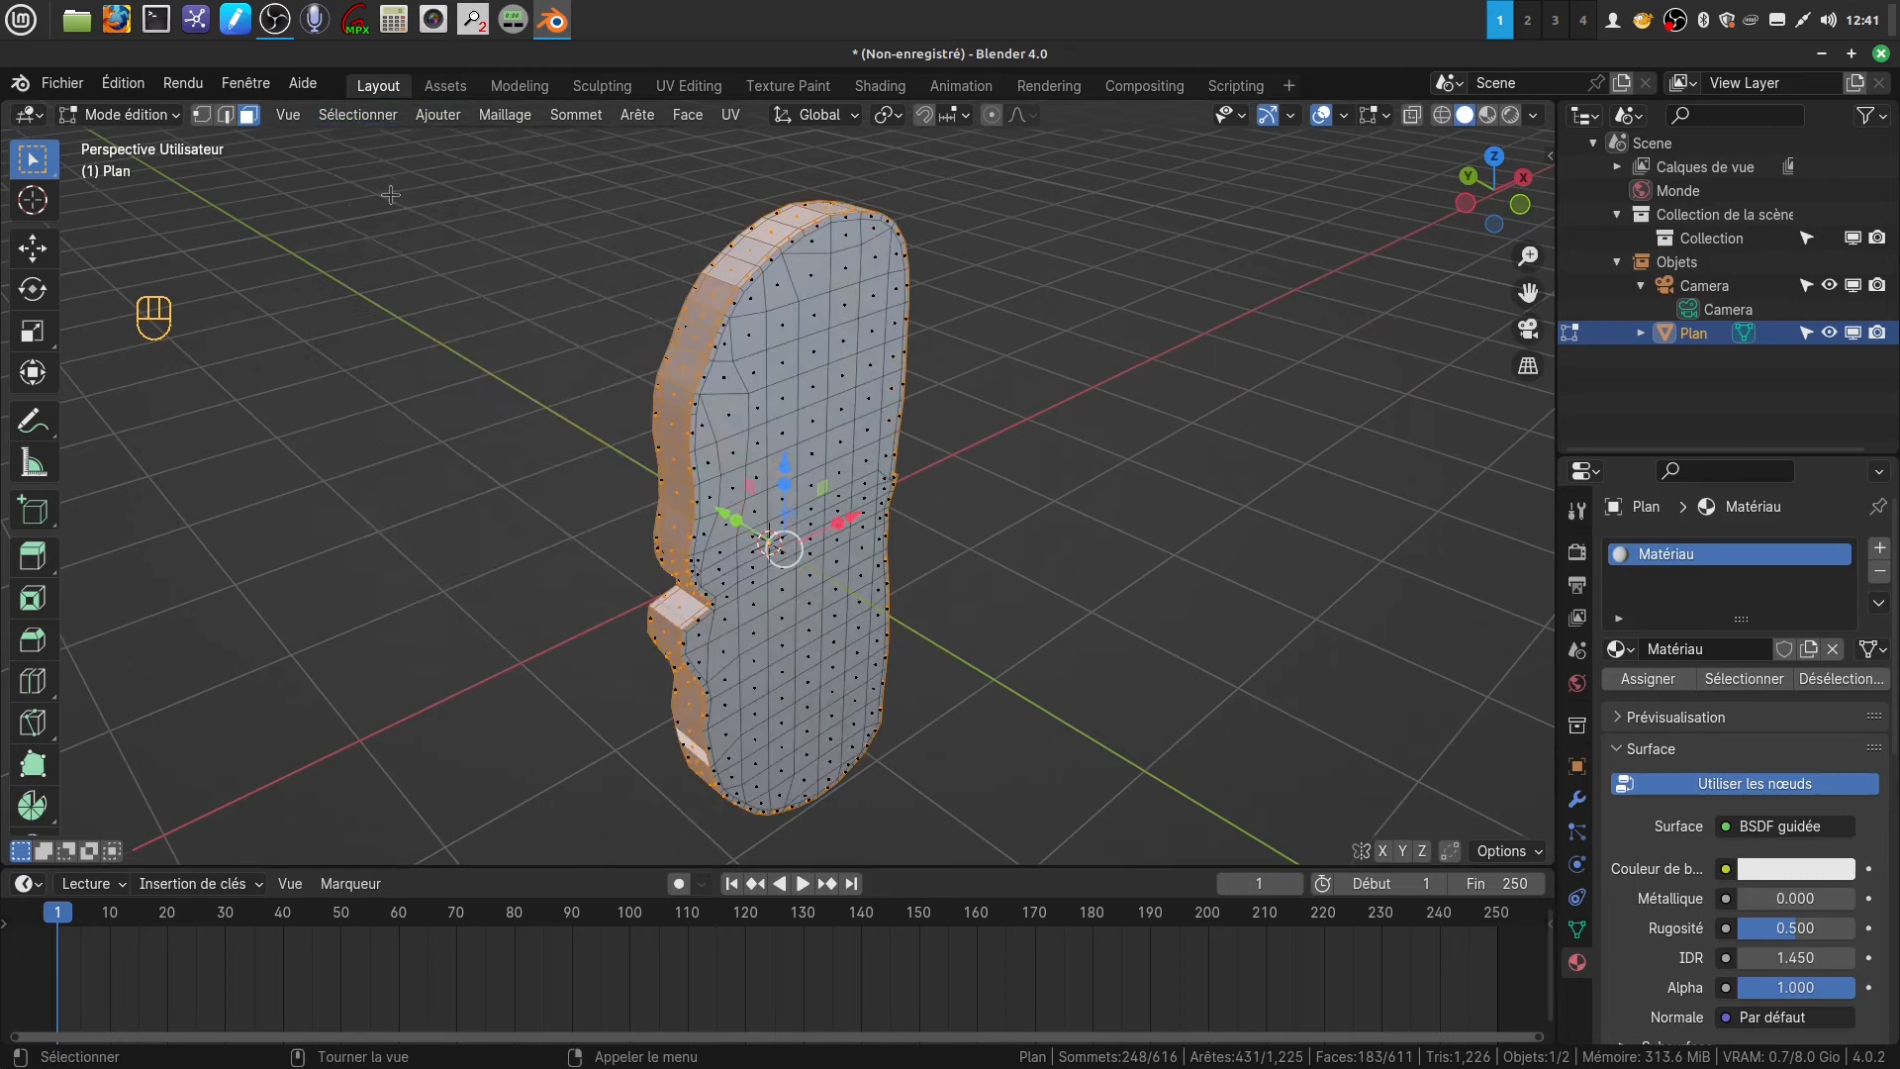
left_click(1879, 548)
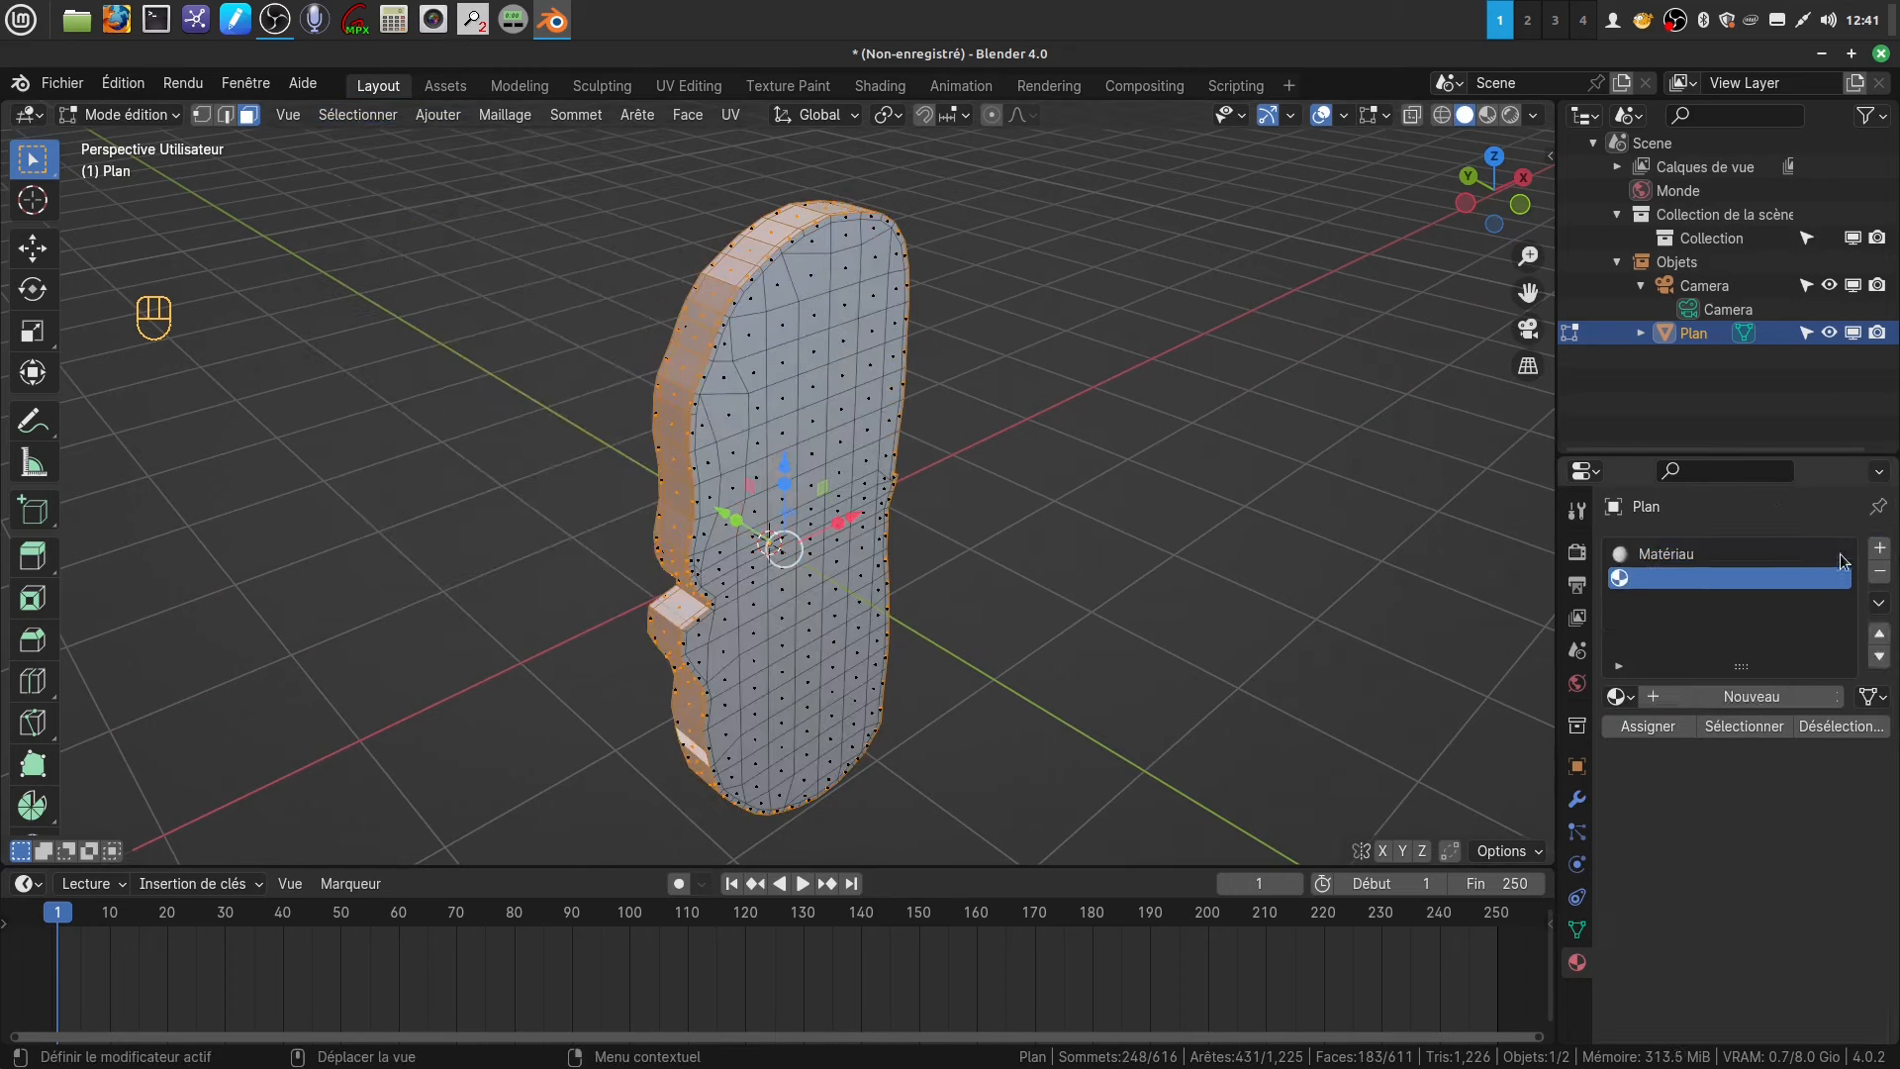
left_click(1729, 696)
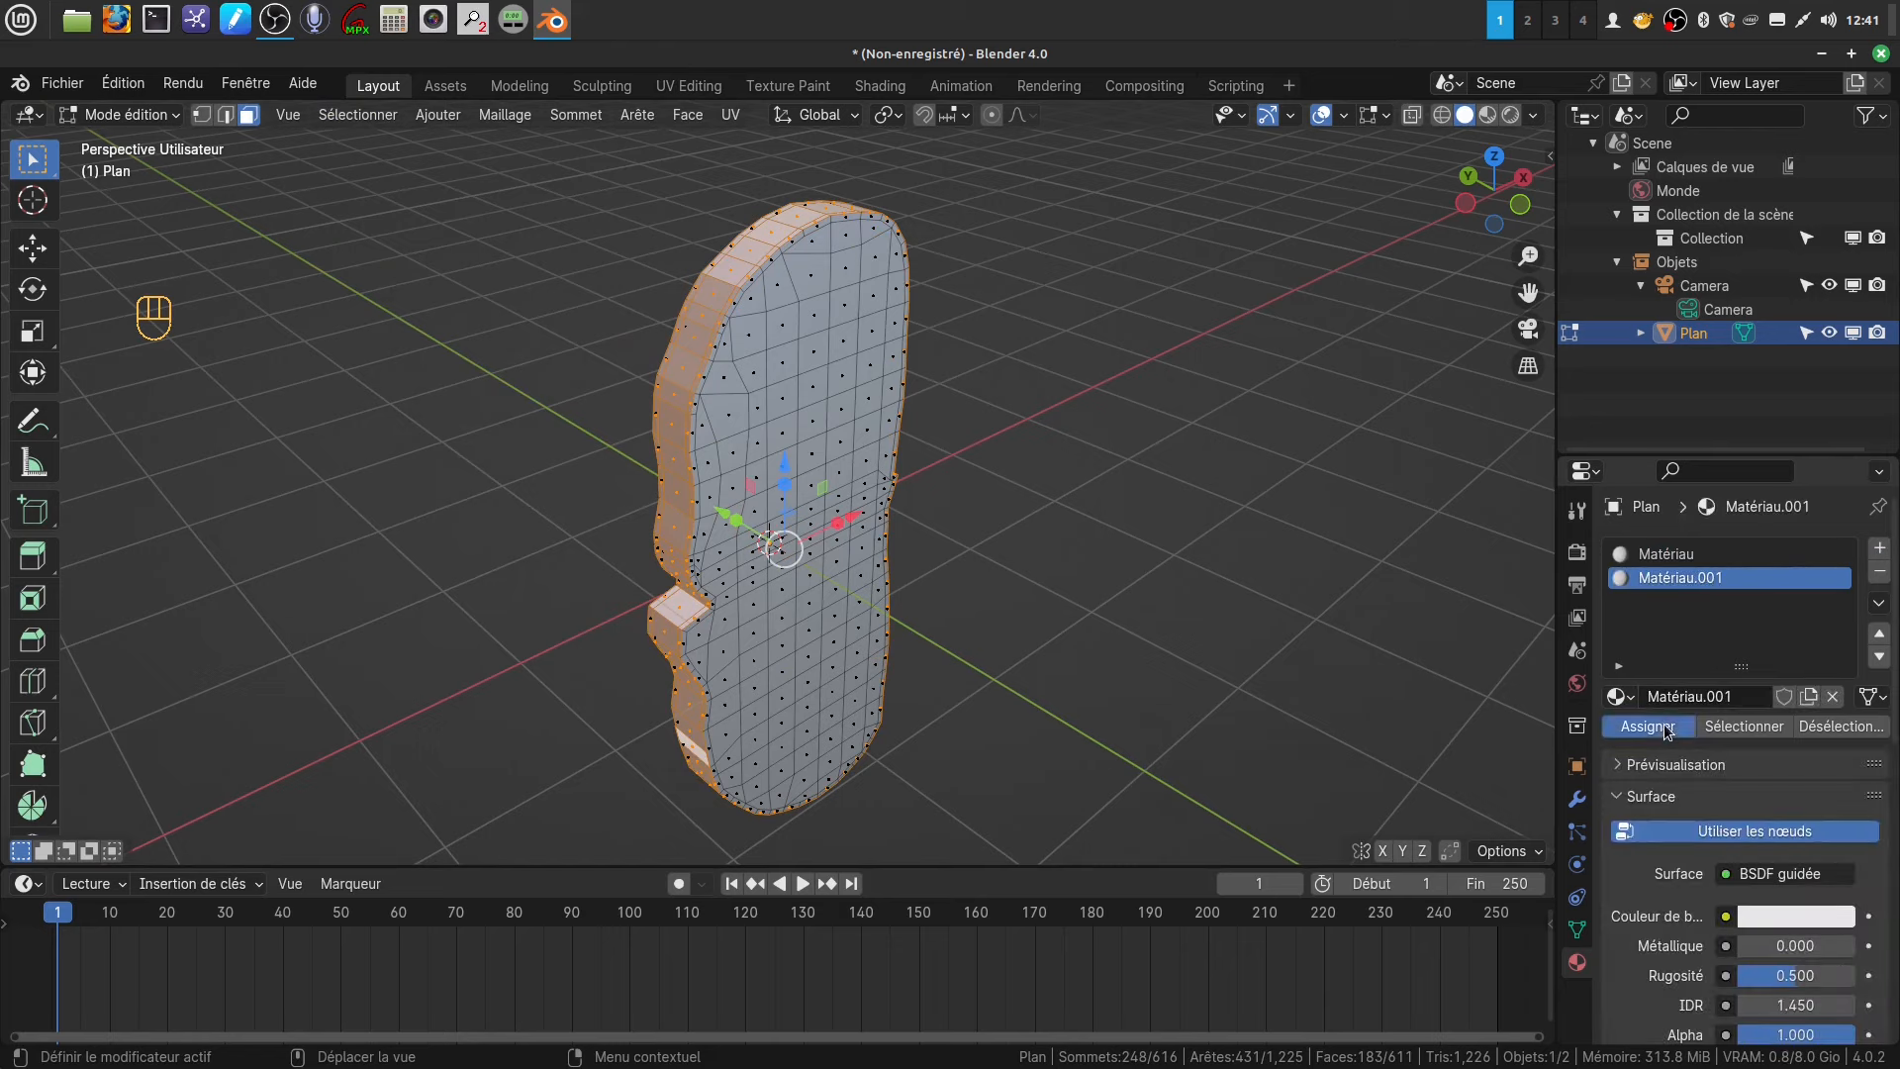
- Leave mesh editing and add a Subdivision Surface modifier to the slice
middle_click_drag(794, 442, 680, 377)
key("Tab")
middle_click_drag(862, 411, 801, 398)
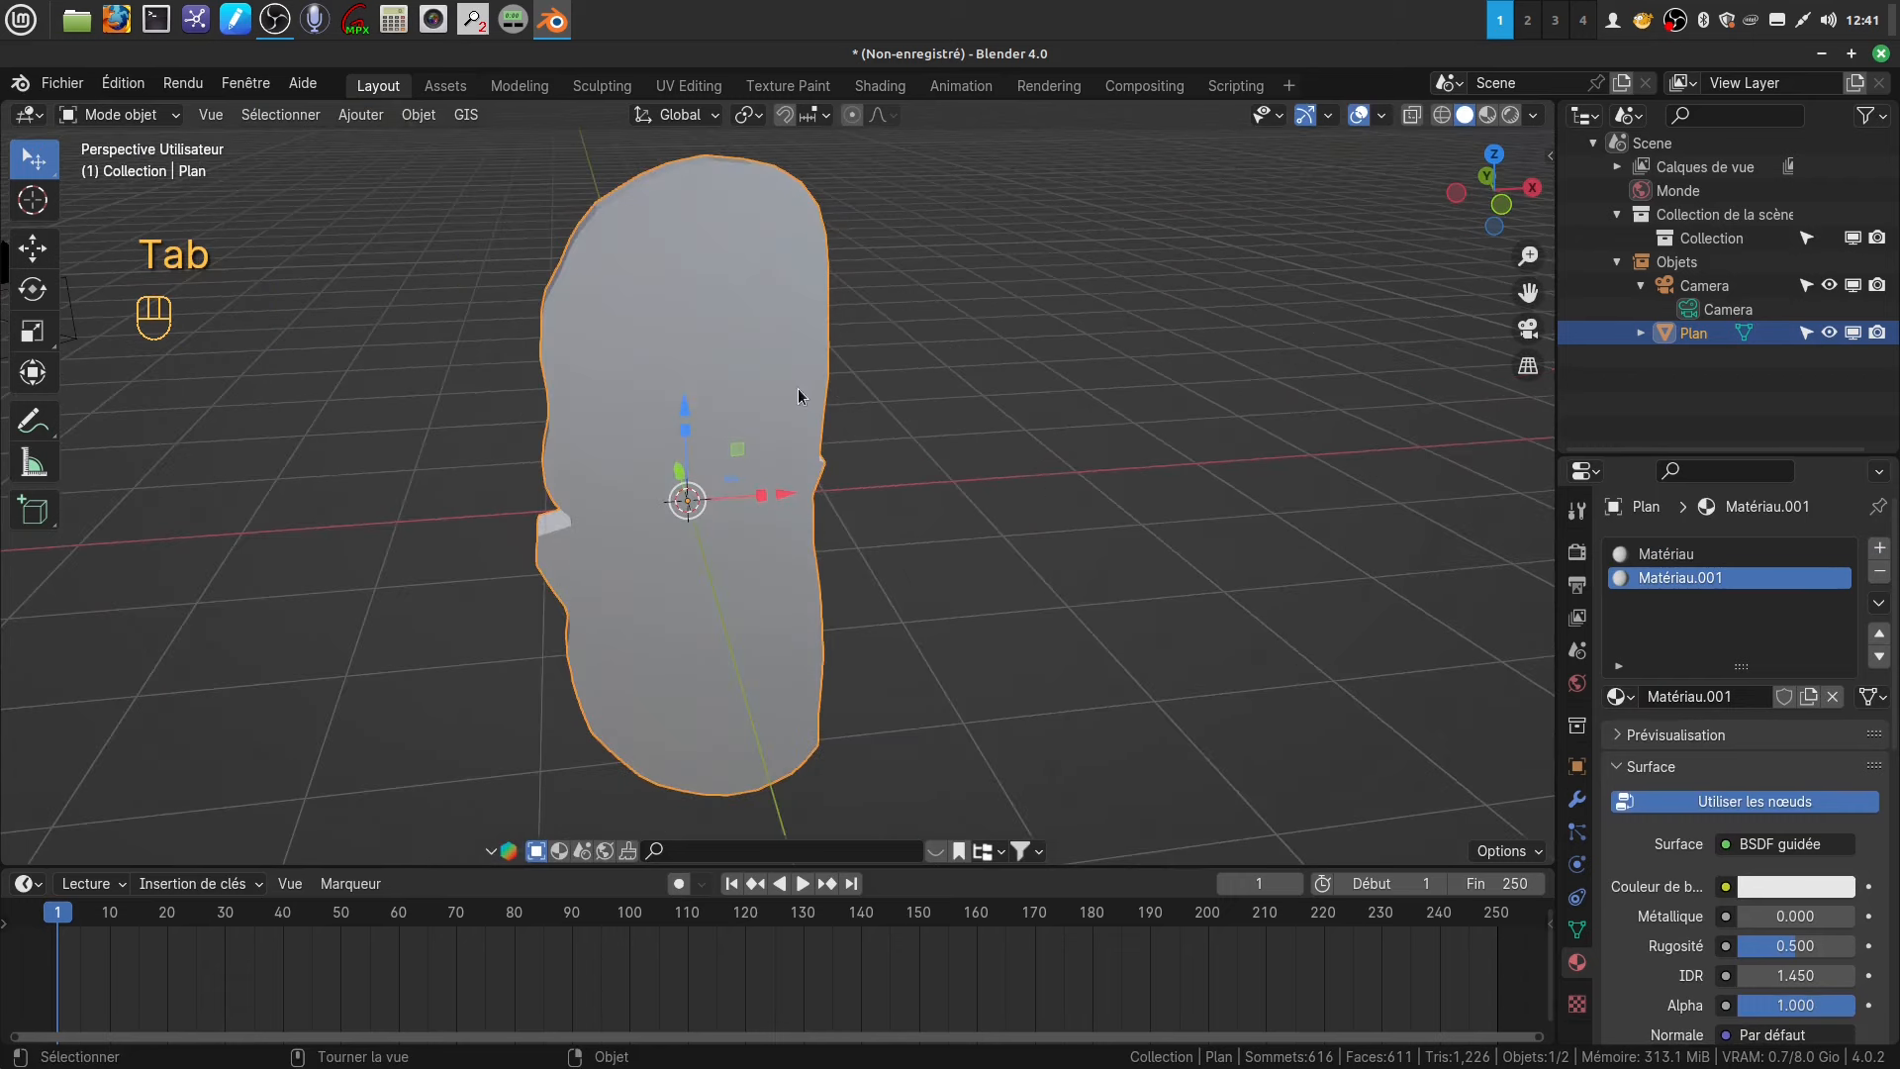
left_click(1576, 798)
left_click(1714, 548)
mouse_move(1631, 620)
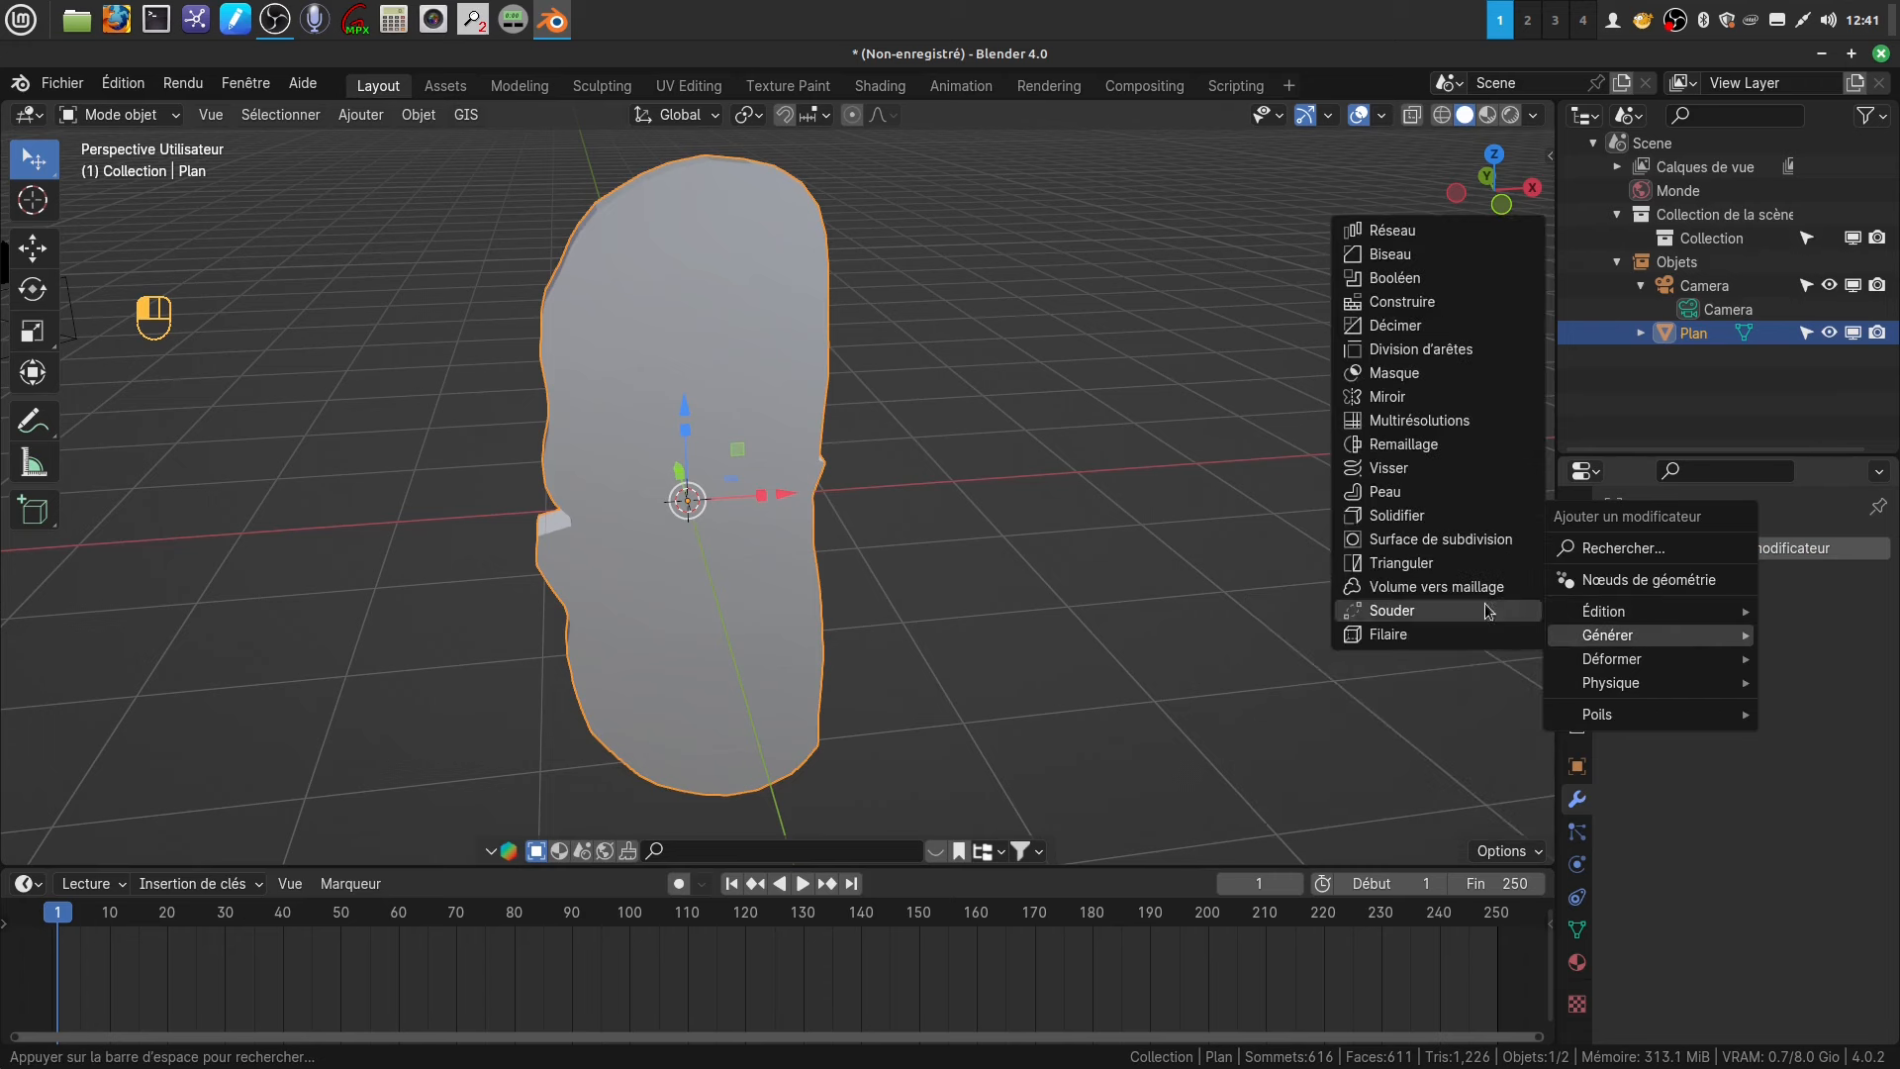
left_click(1477, 538)
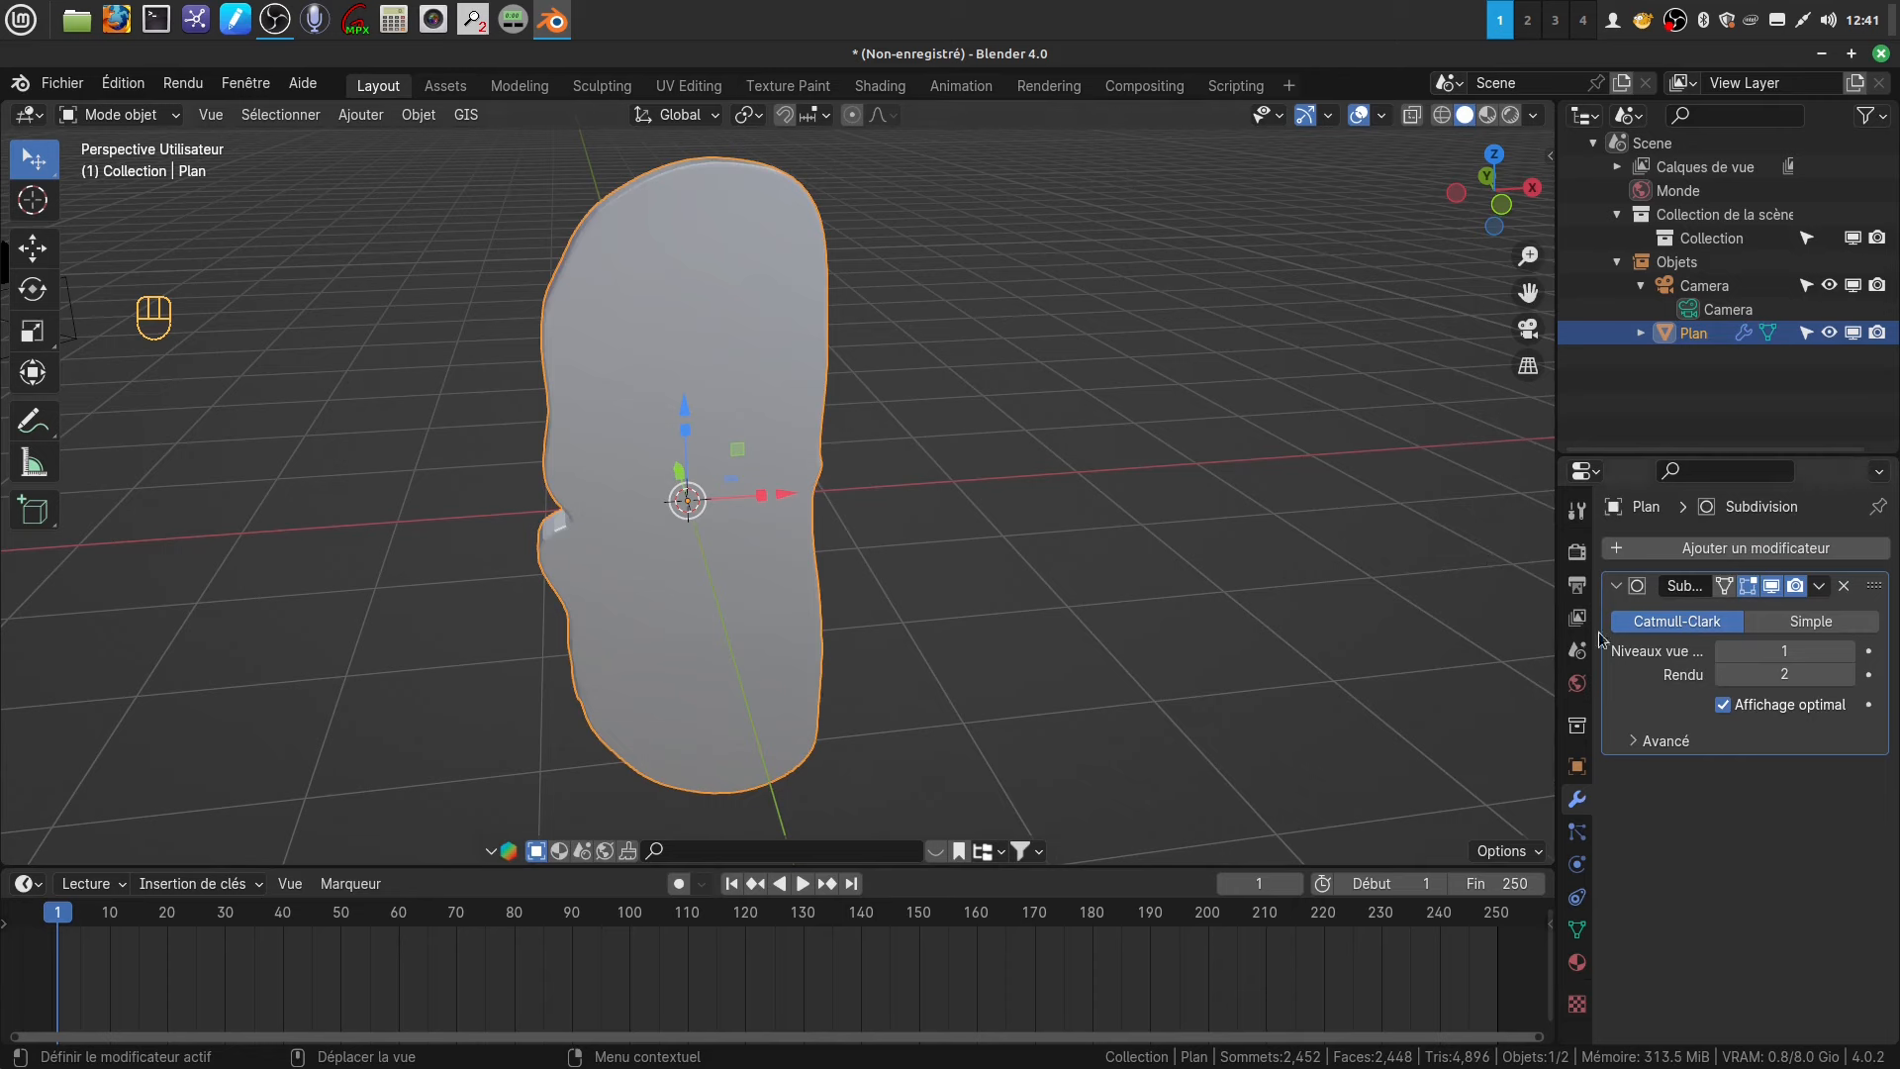
- Shade the slice smooth and set the subdivision's render level to 1
middle_click_drag(972, 488, 960, 404)
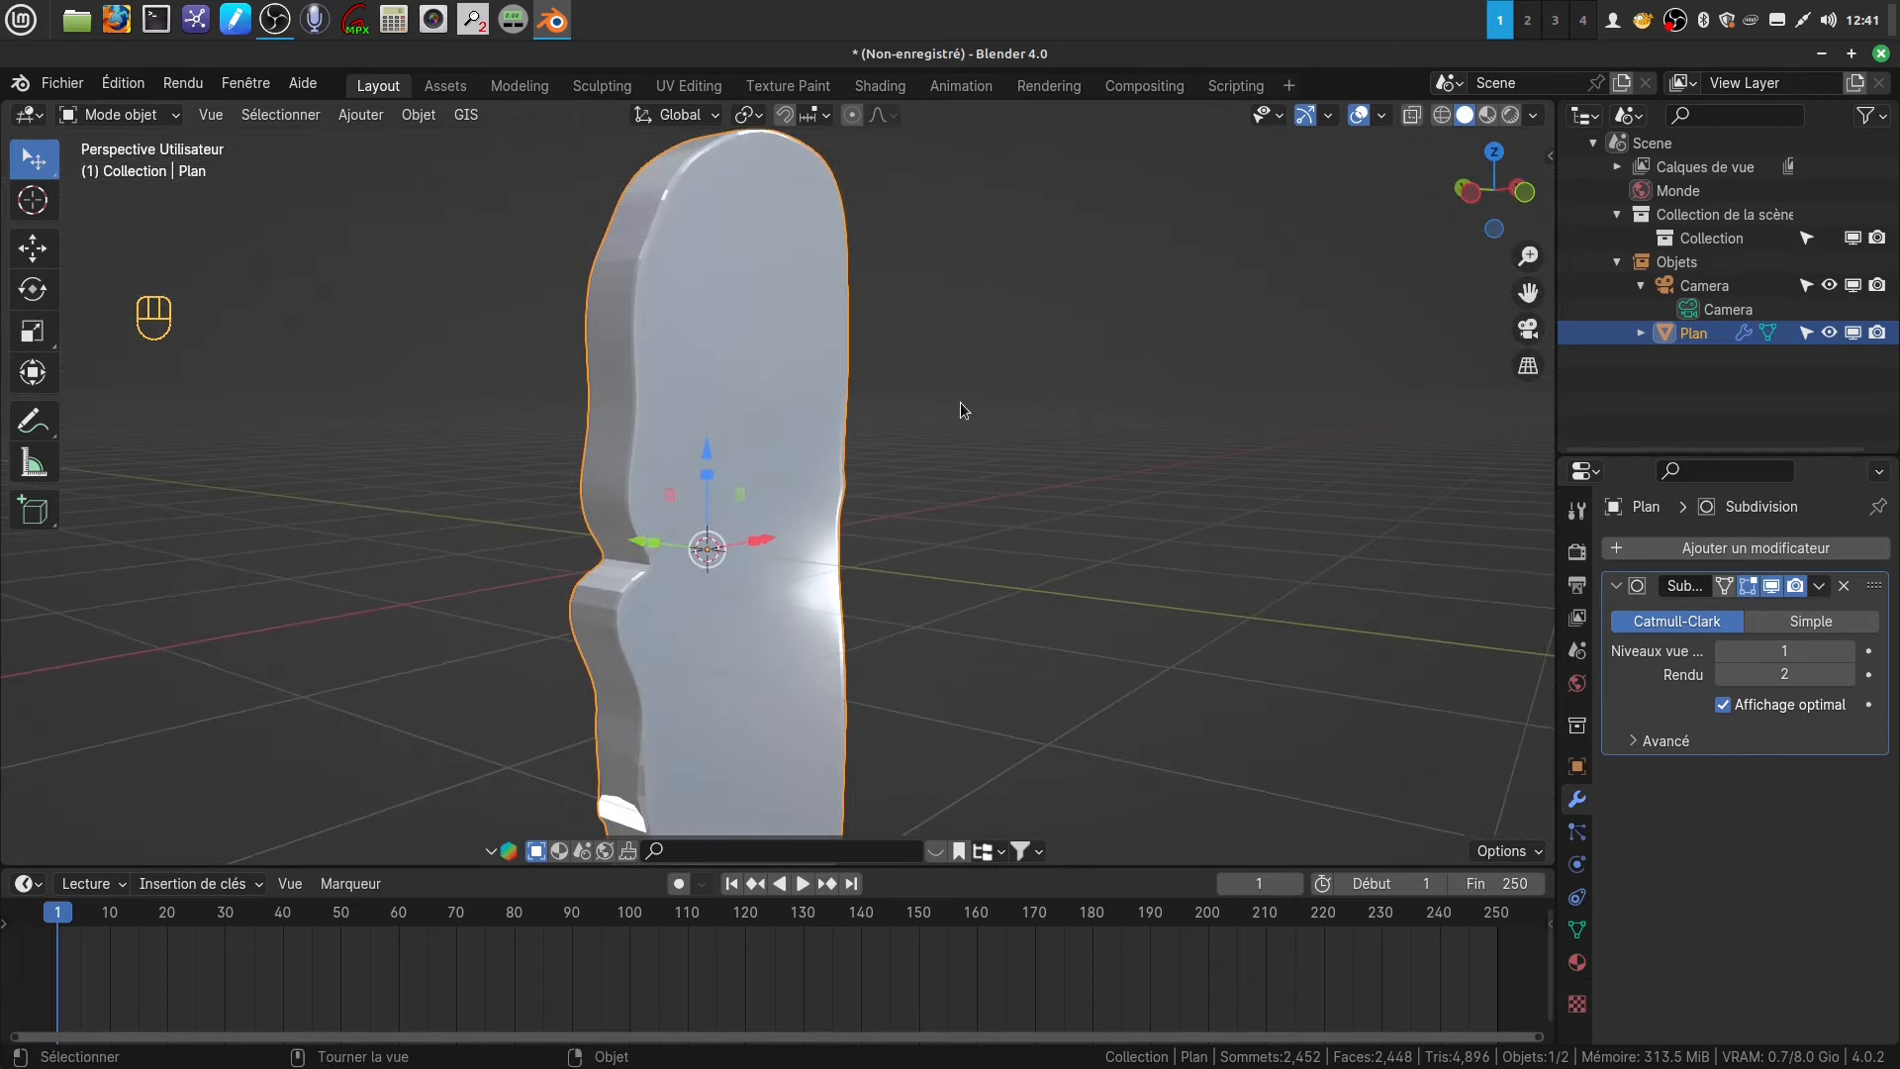
right_click(628, 301)
left_click(638, 306)
middle_click_drag(643, 309, 678, 343)
middle_click_drag(681, 349, 1023, 532, "shift")
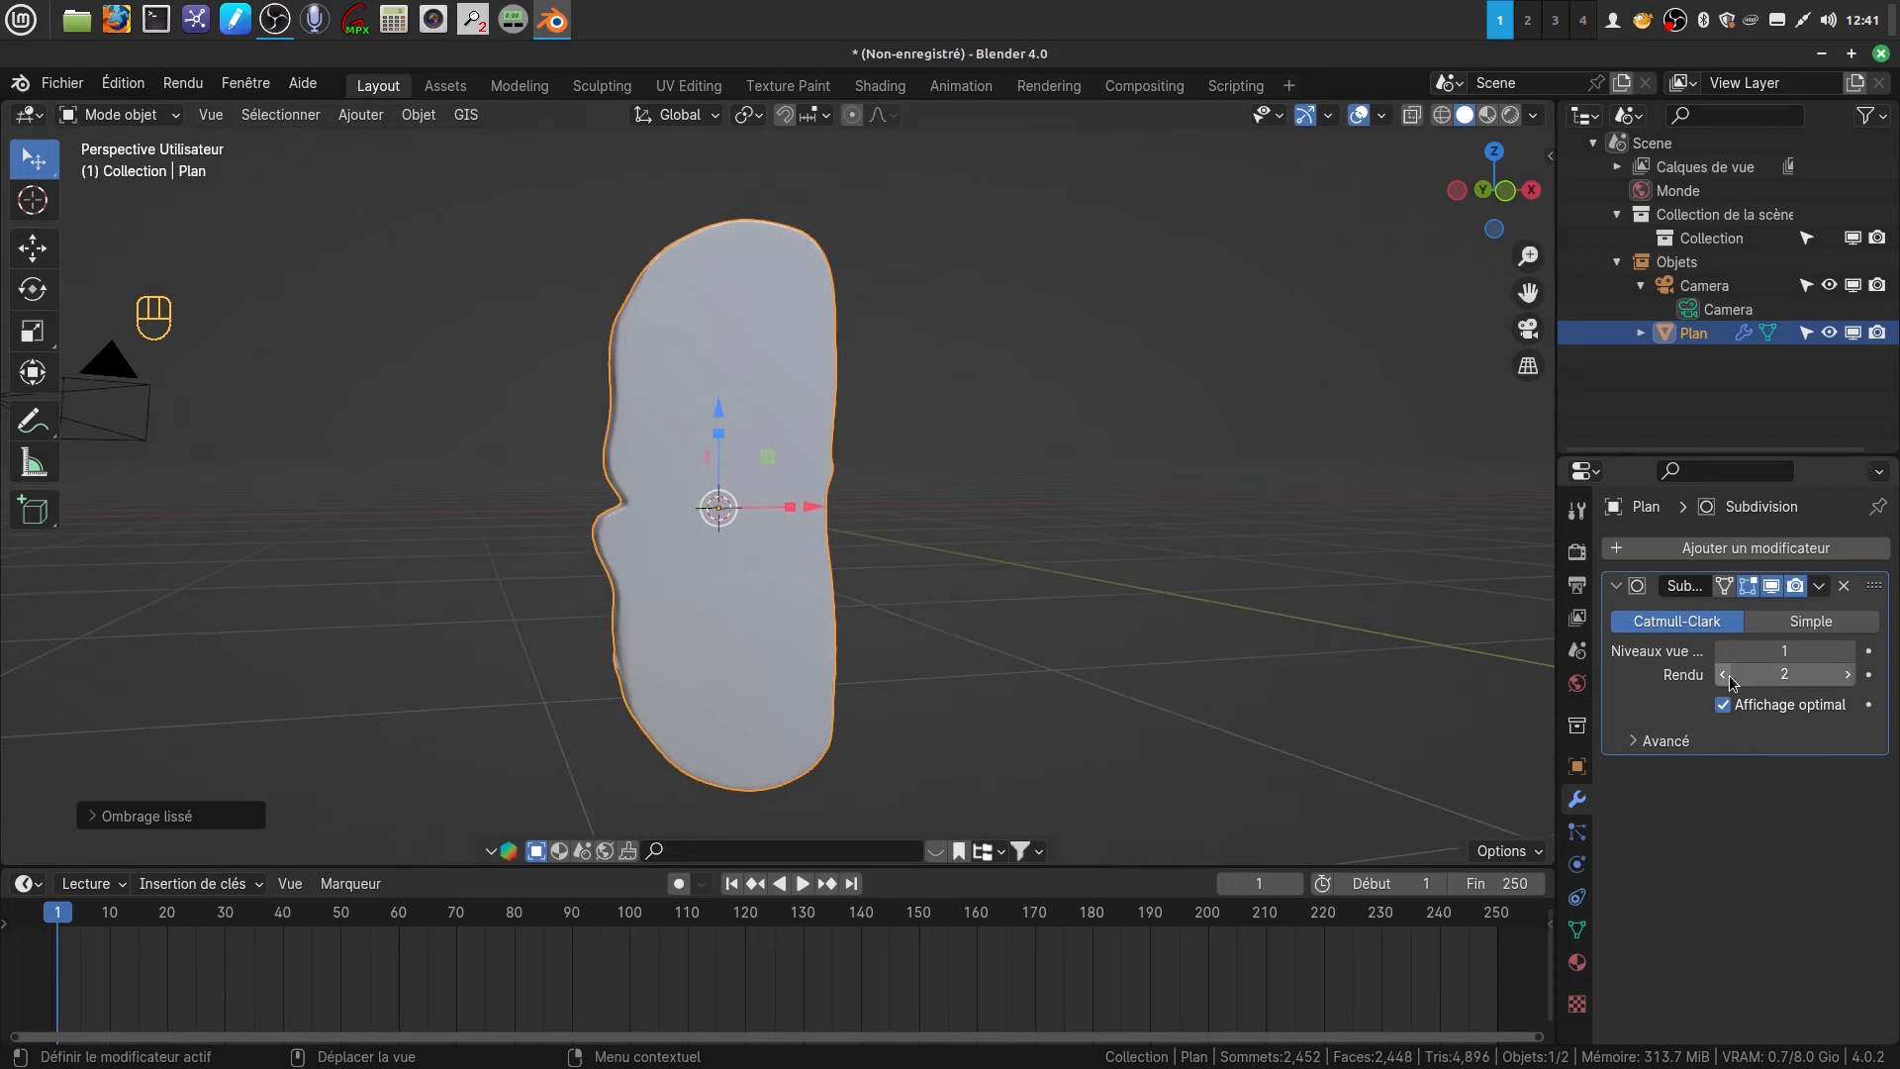
middle_click_drag(711, 535, 1048, 519)
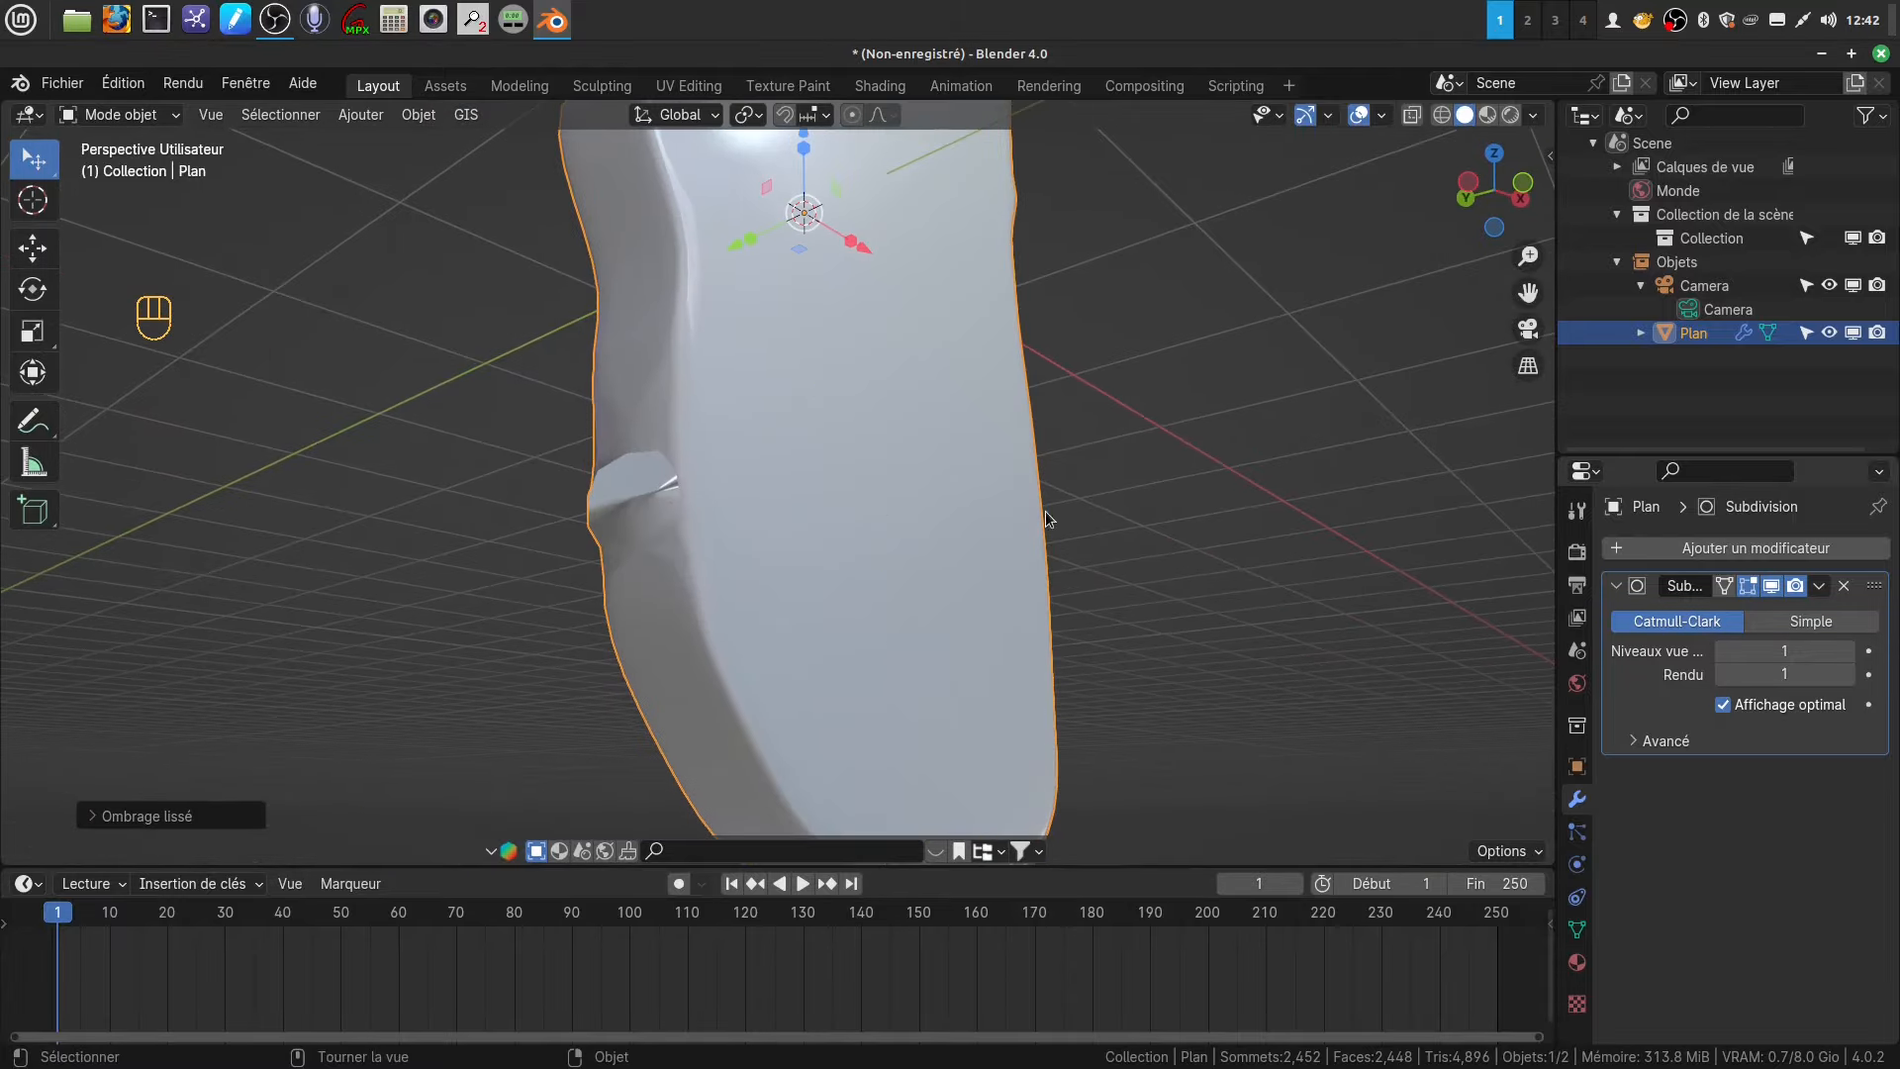
- Hide the subdivision in the viewport and open the slice's mesh for editing at the pinched part of the rim
left_click(1773, 584)
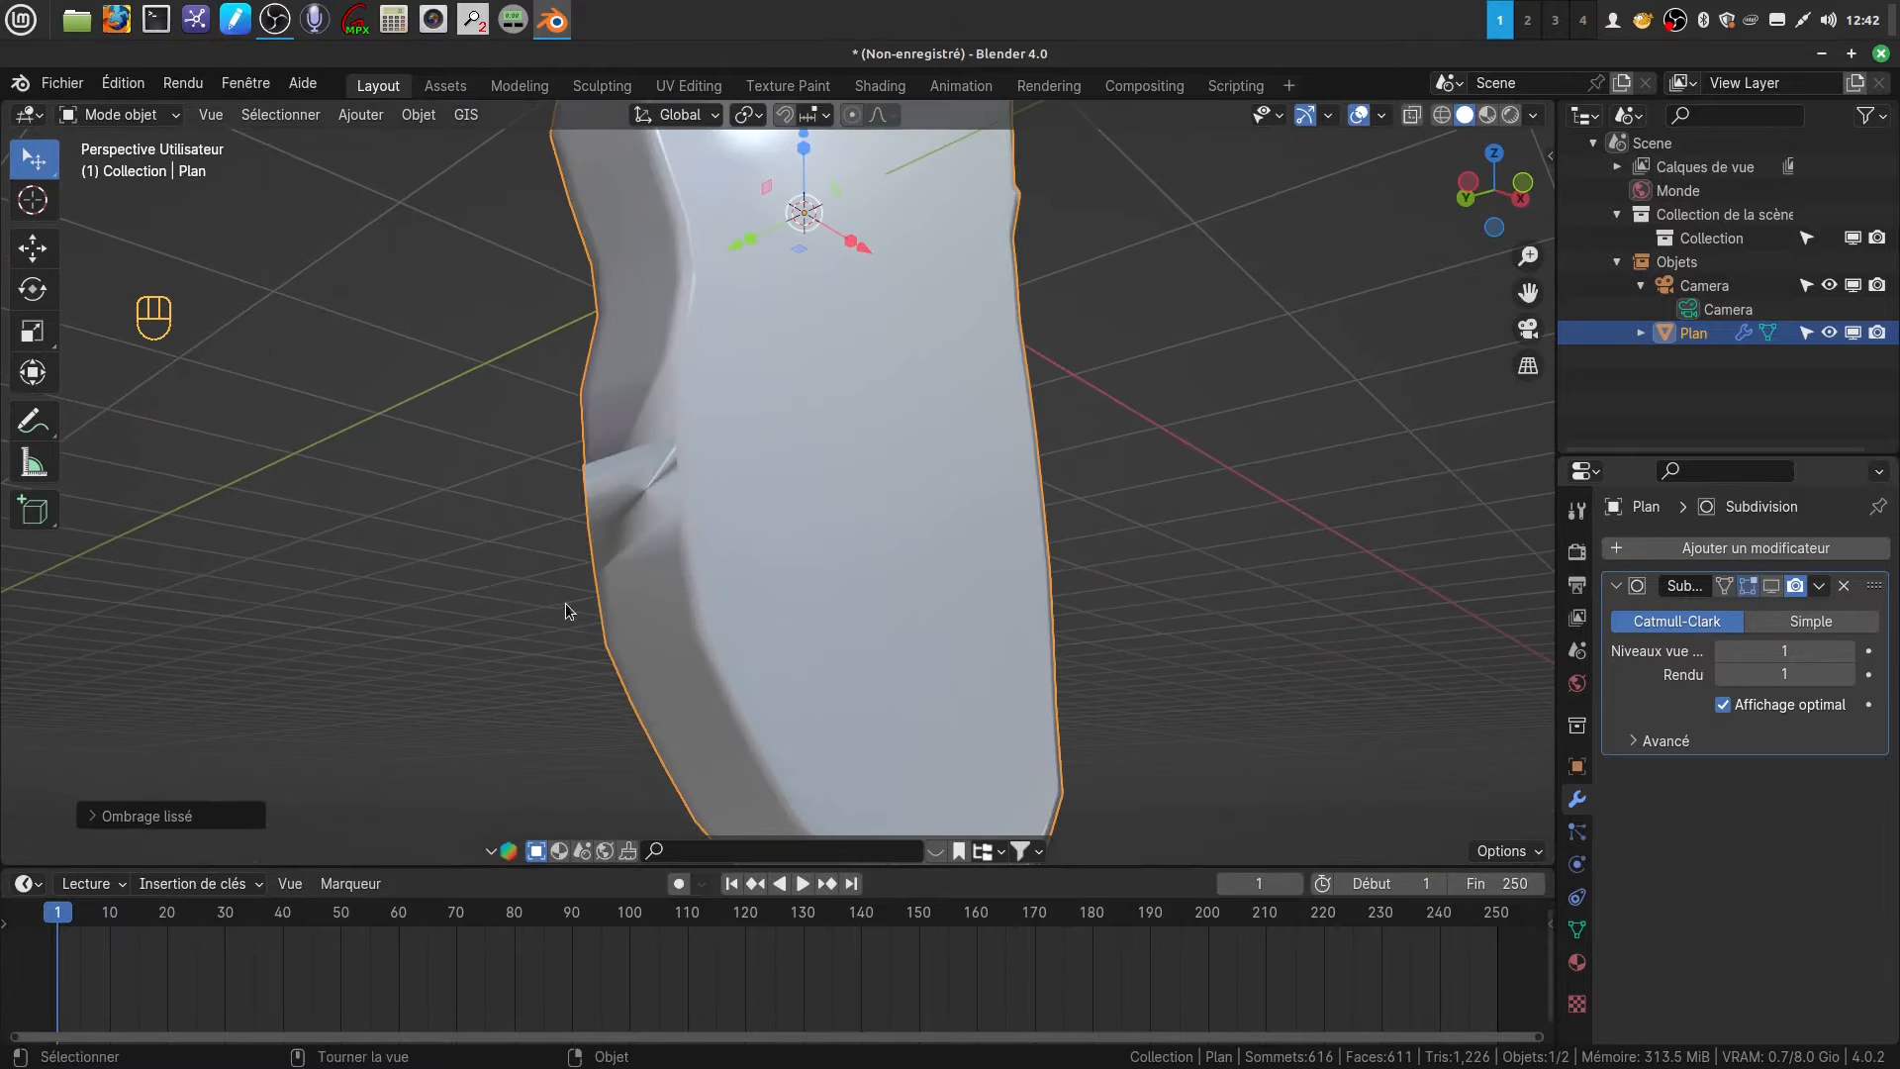
middle_click_drag(566, 602, 598, 573)
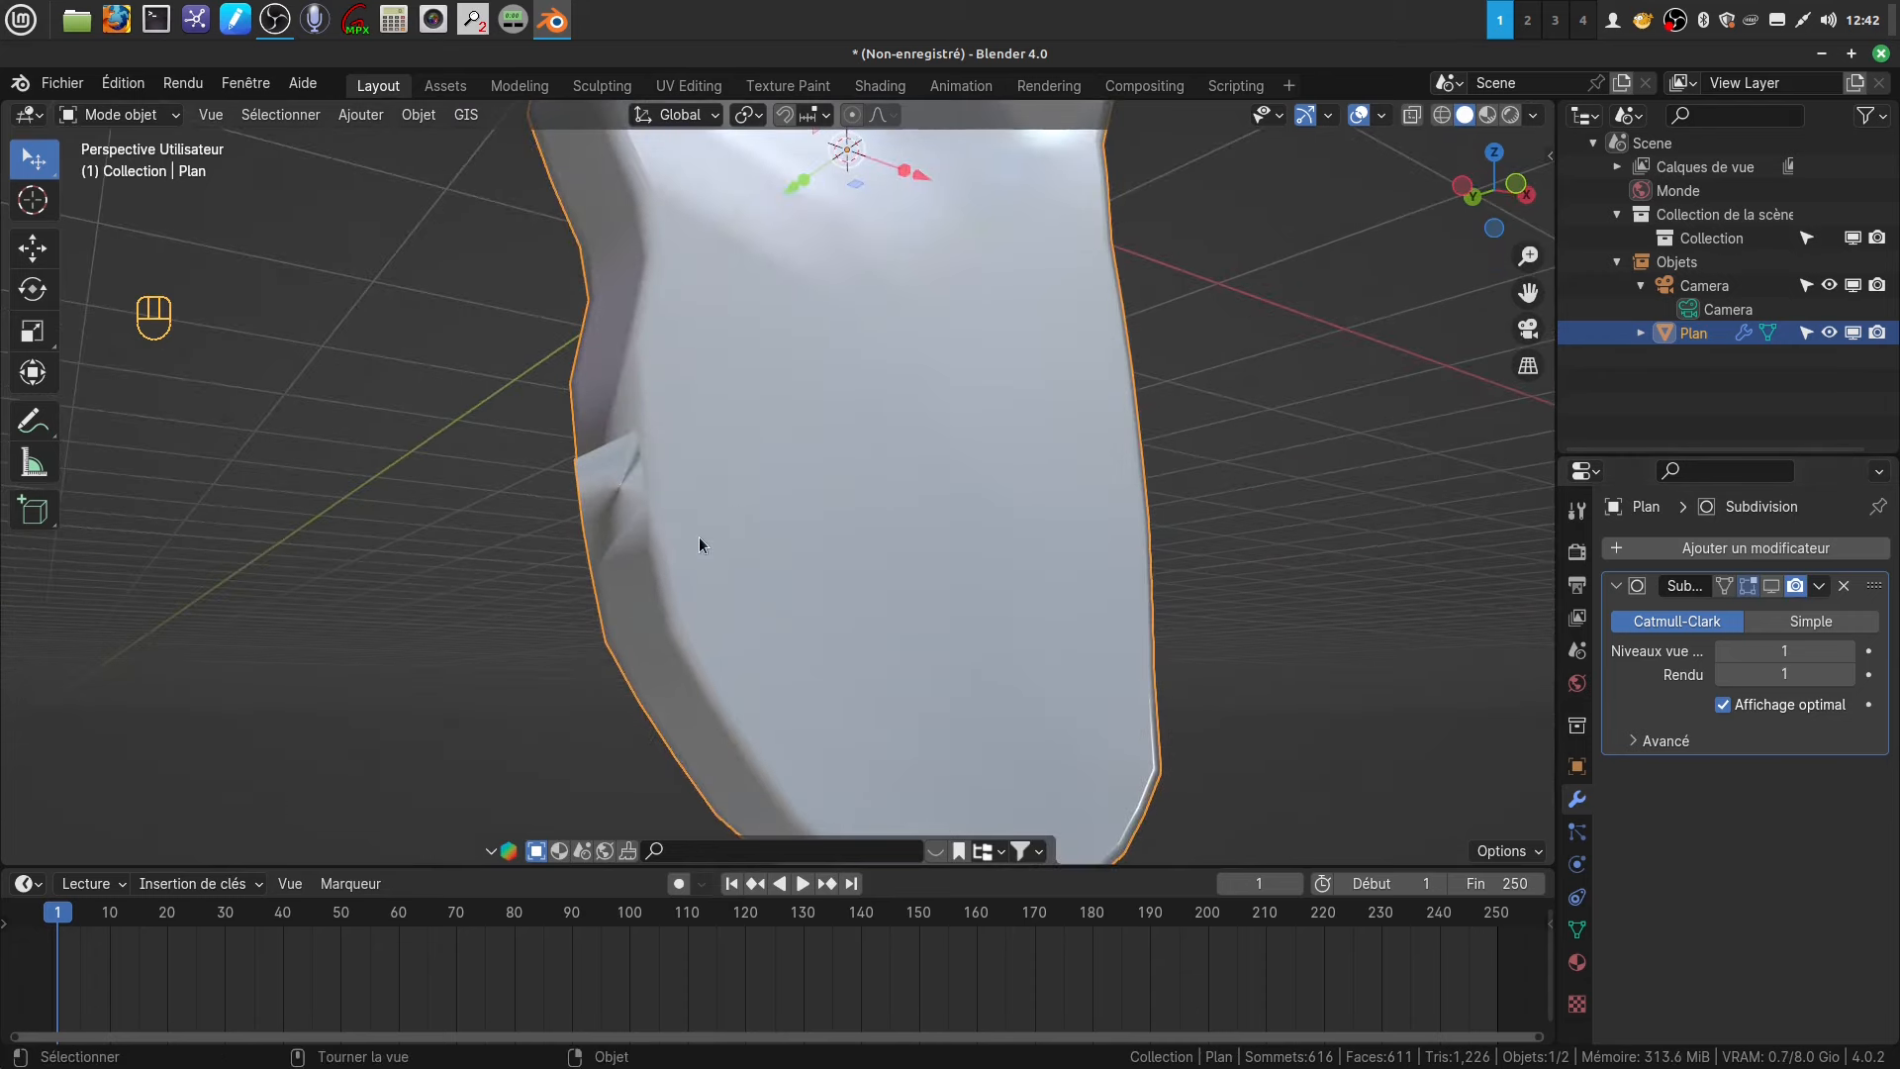
key("Tab")
middle_click_drag(698, 537, 901, 508)
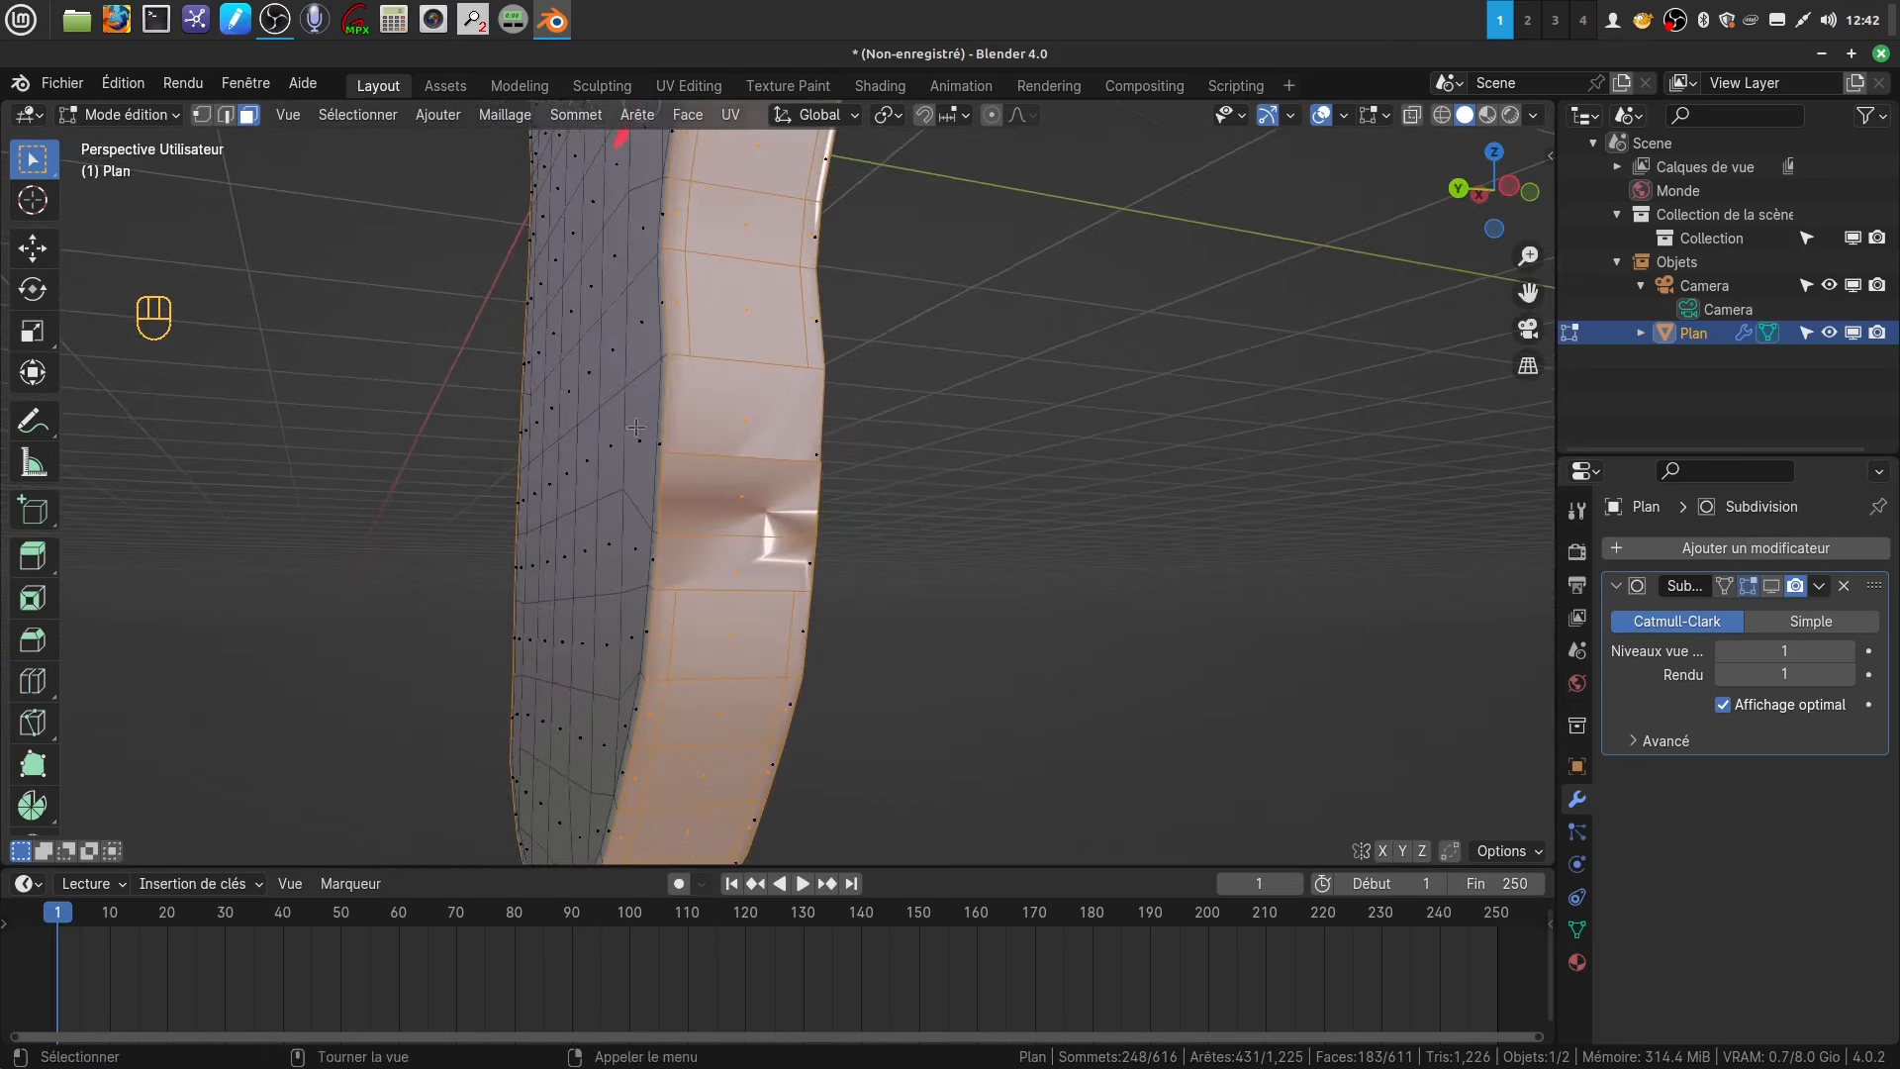
- Connect the two inner rim vertices above and below the pinched area with a new edge path
left_click(685, 351)
left_click(677, 588, "shift")
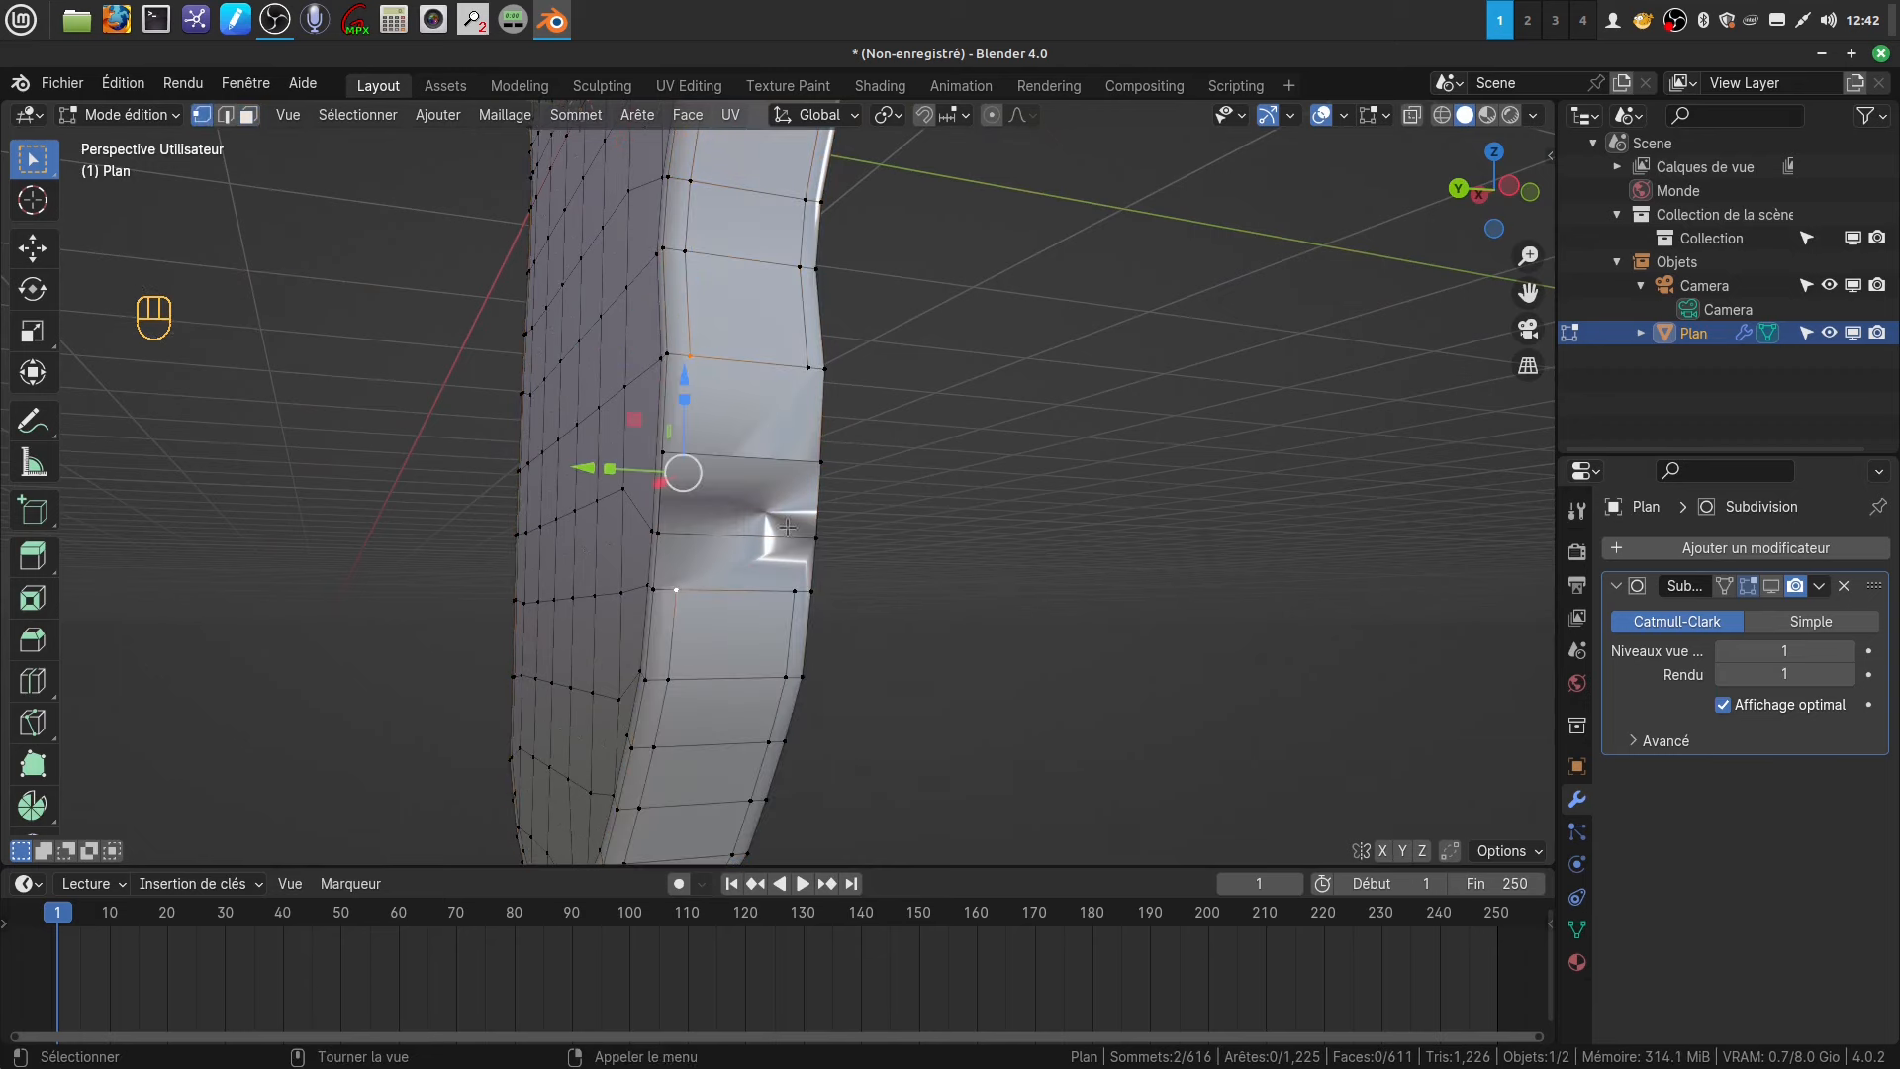
mouse_move(852, 479)
middle_mouse_down()
mouse_move(937, 488)
mouse_move(858, 489)
middle_mouse_up()
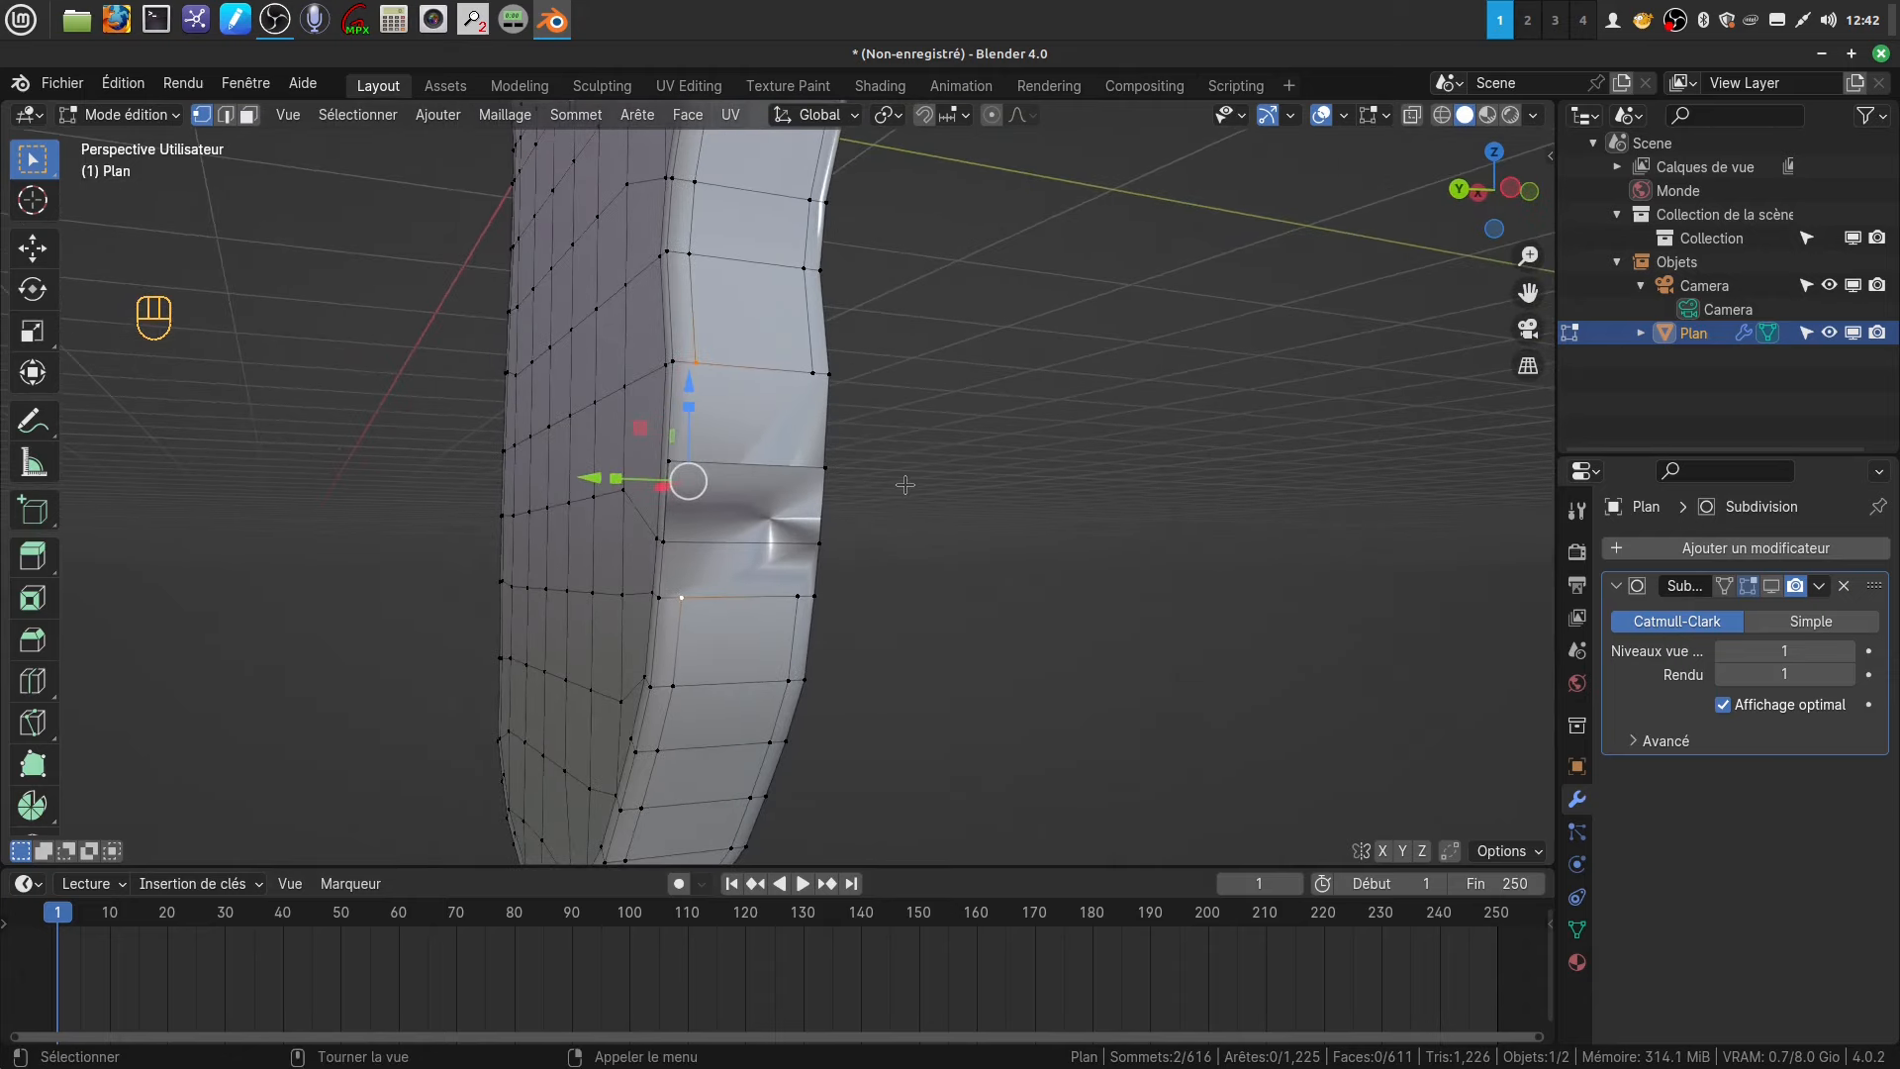
key("j")
middle_click_drag(808, 415, 697, 474)
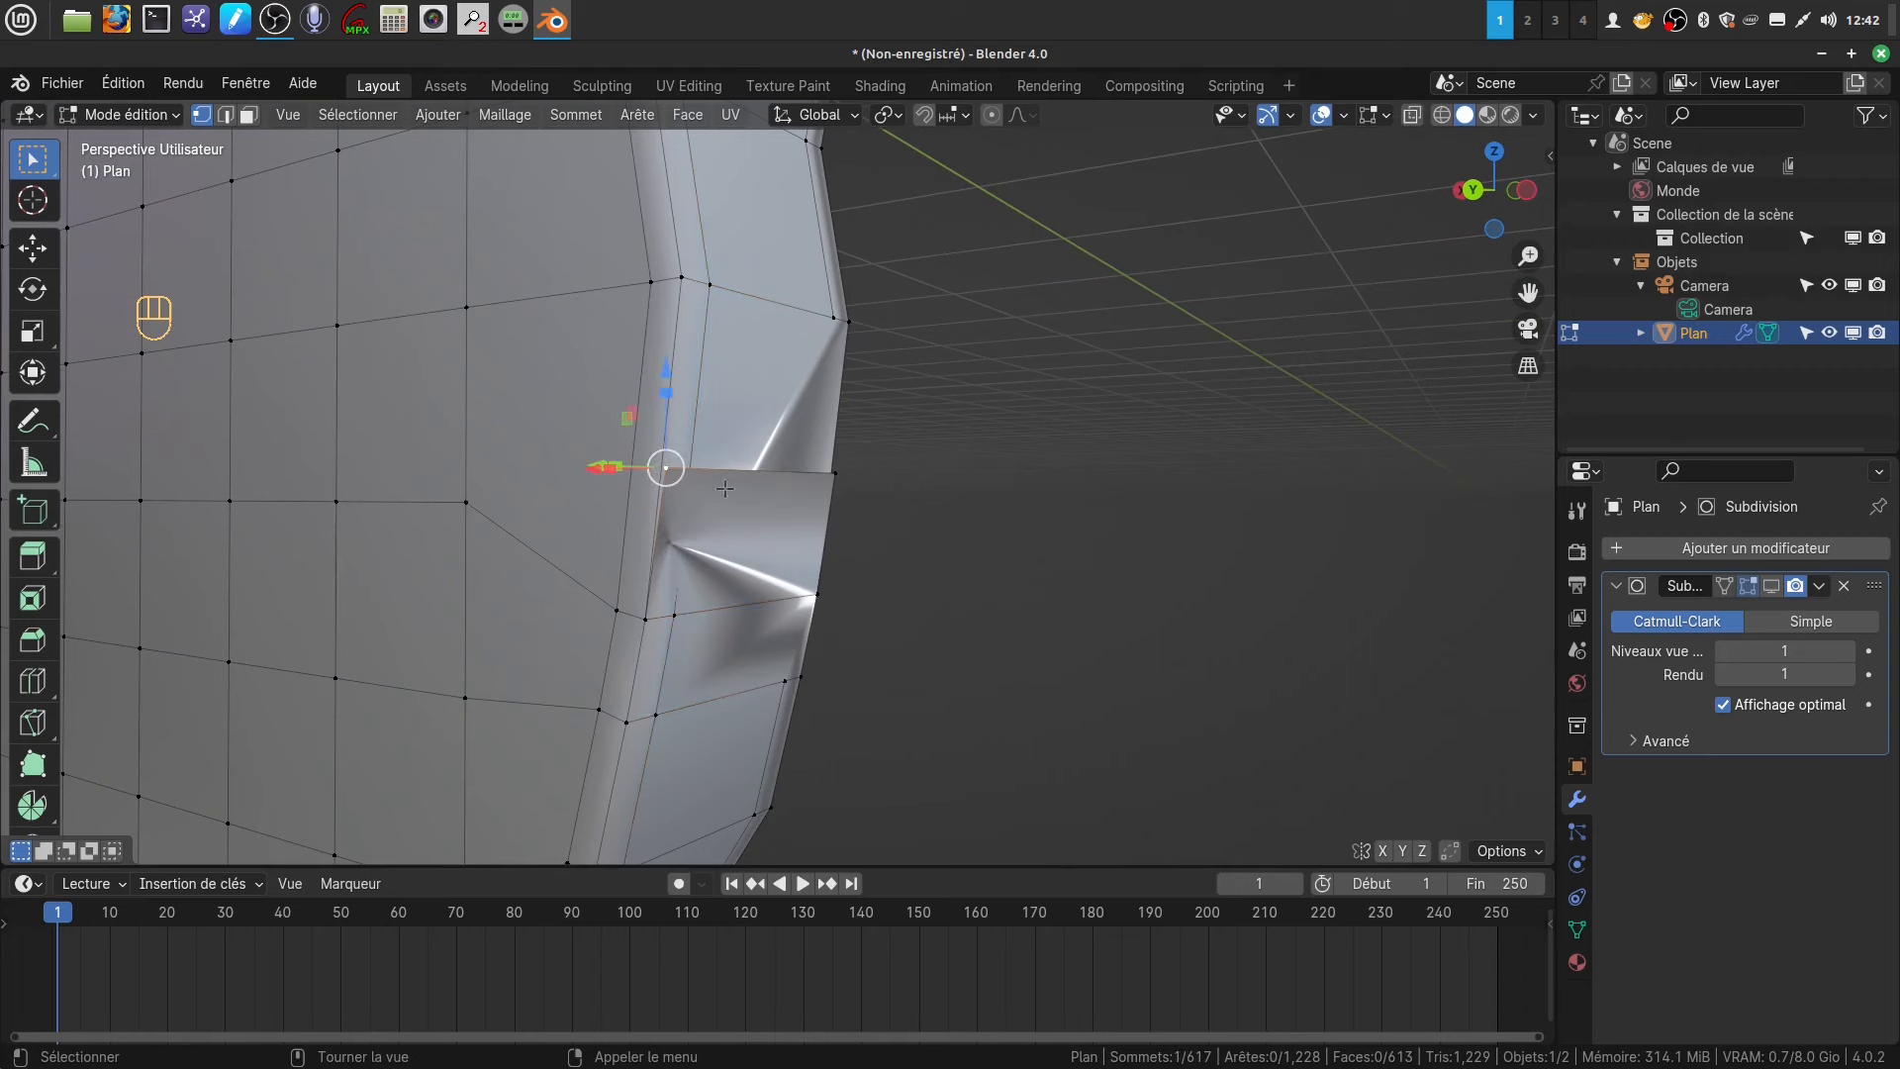
- Dissolve the two stray vertices at either end of the pinched edge across the rim
key("shift")
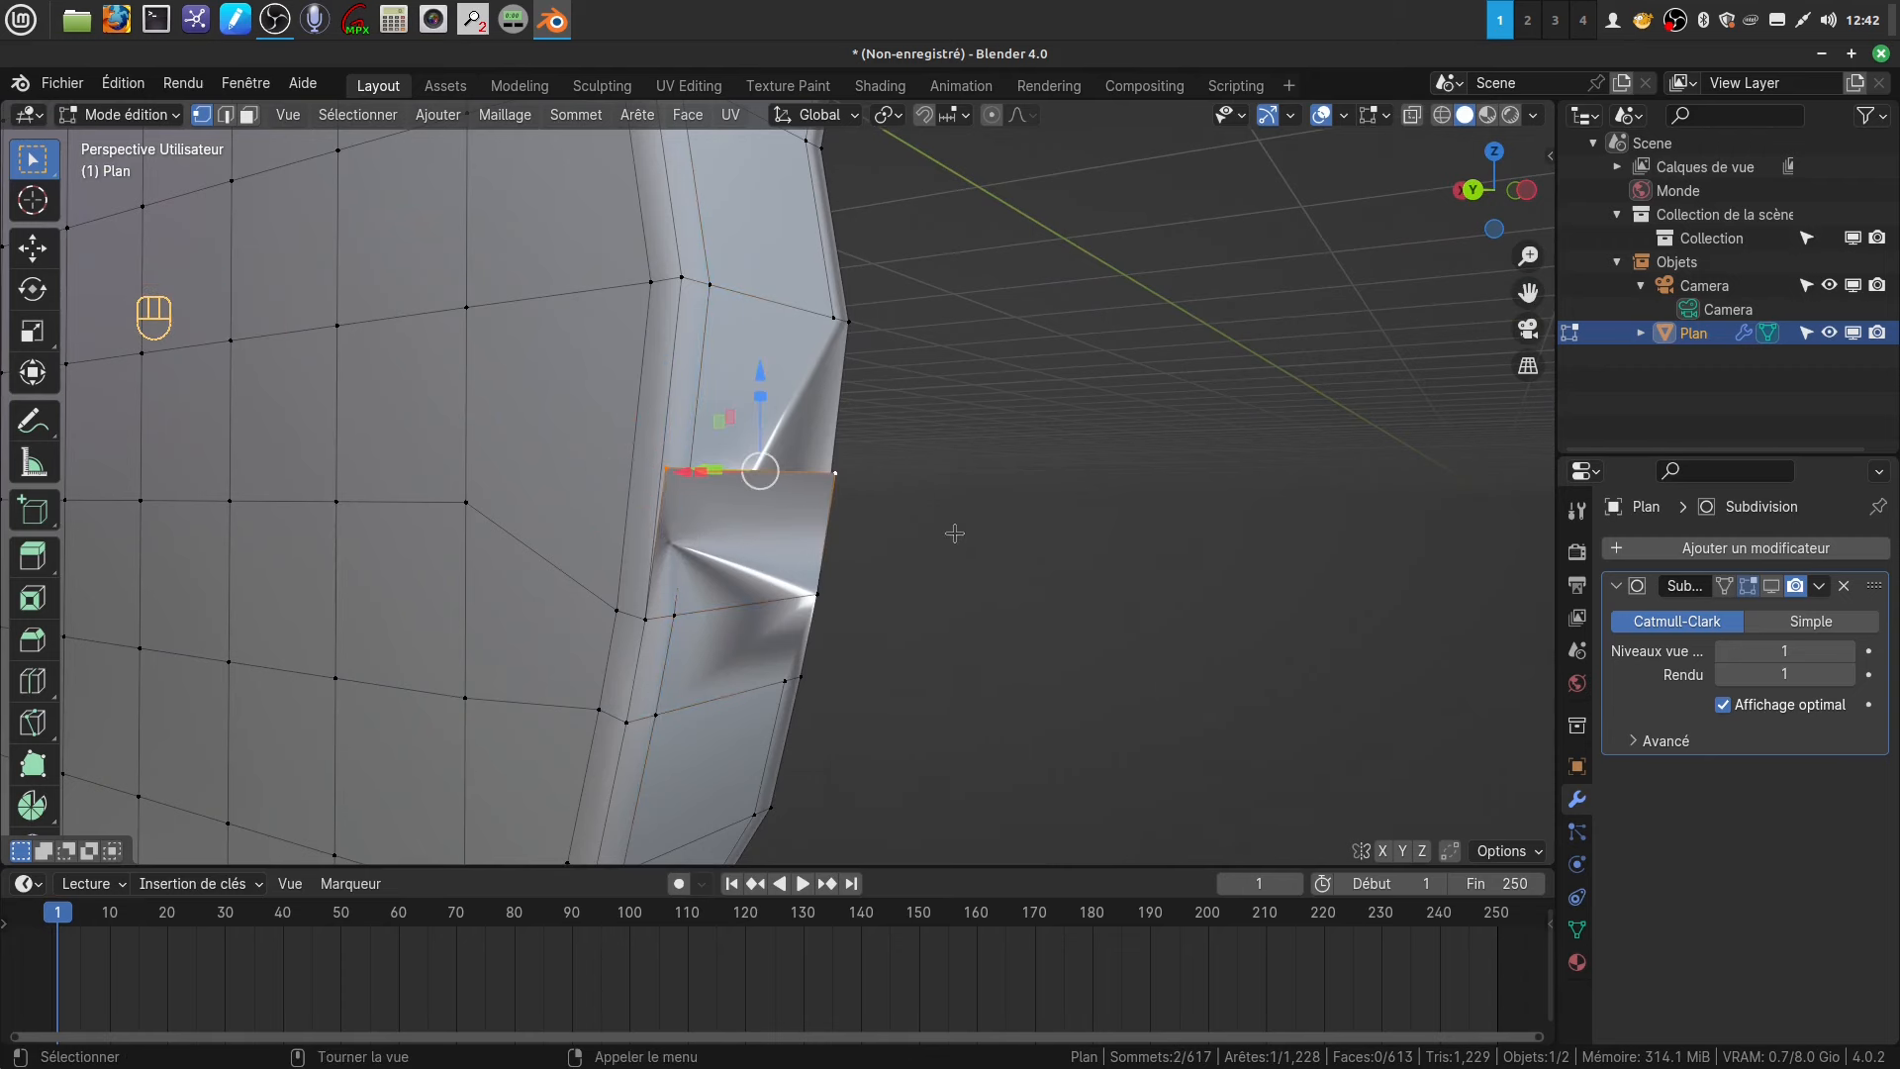
key("x")
left_click(910, 538)
middle_click_drag(859, 521, 794, 358)
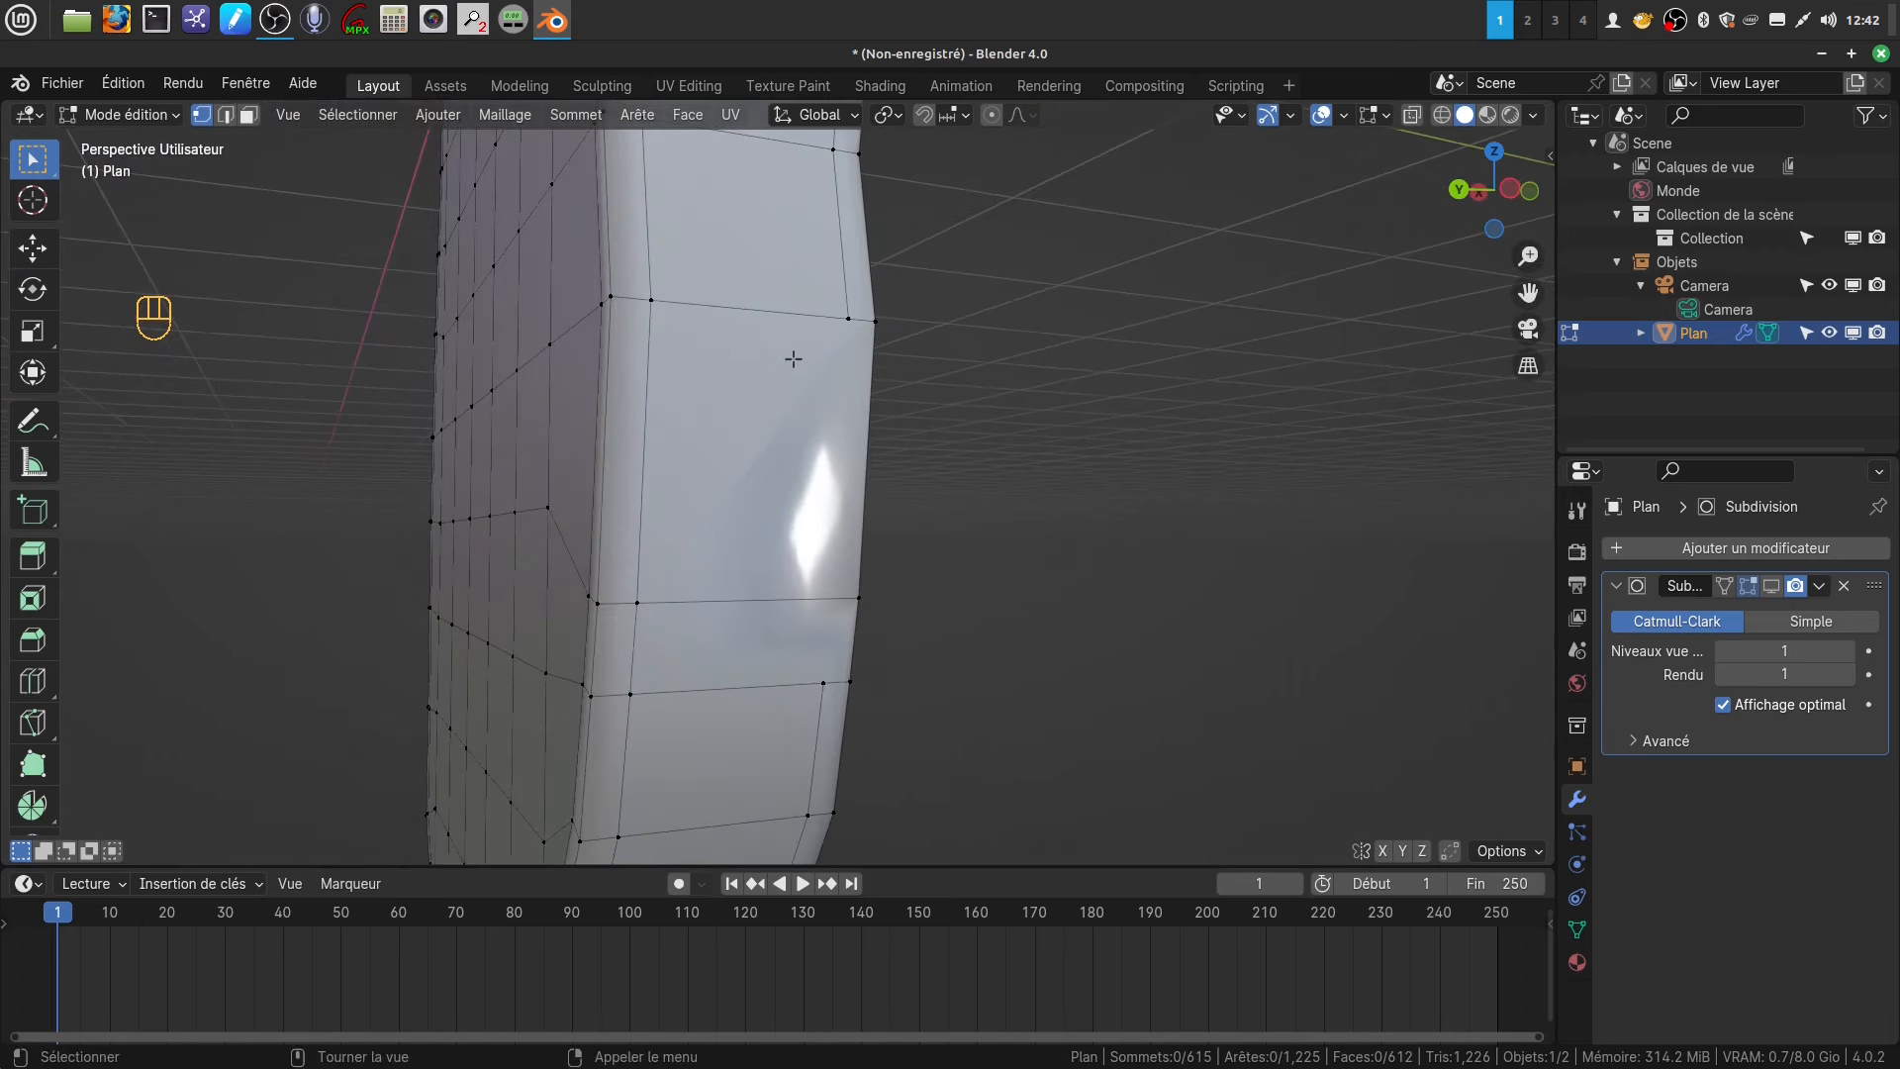
- Connect the rim vertices above and below the repaired area along the opposite border of the rim
left_click(832, 327)
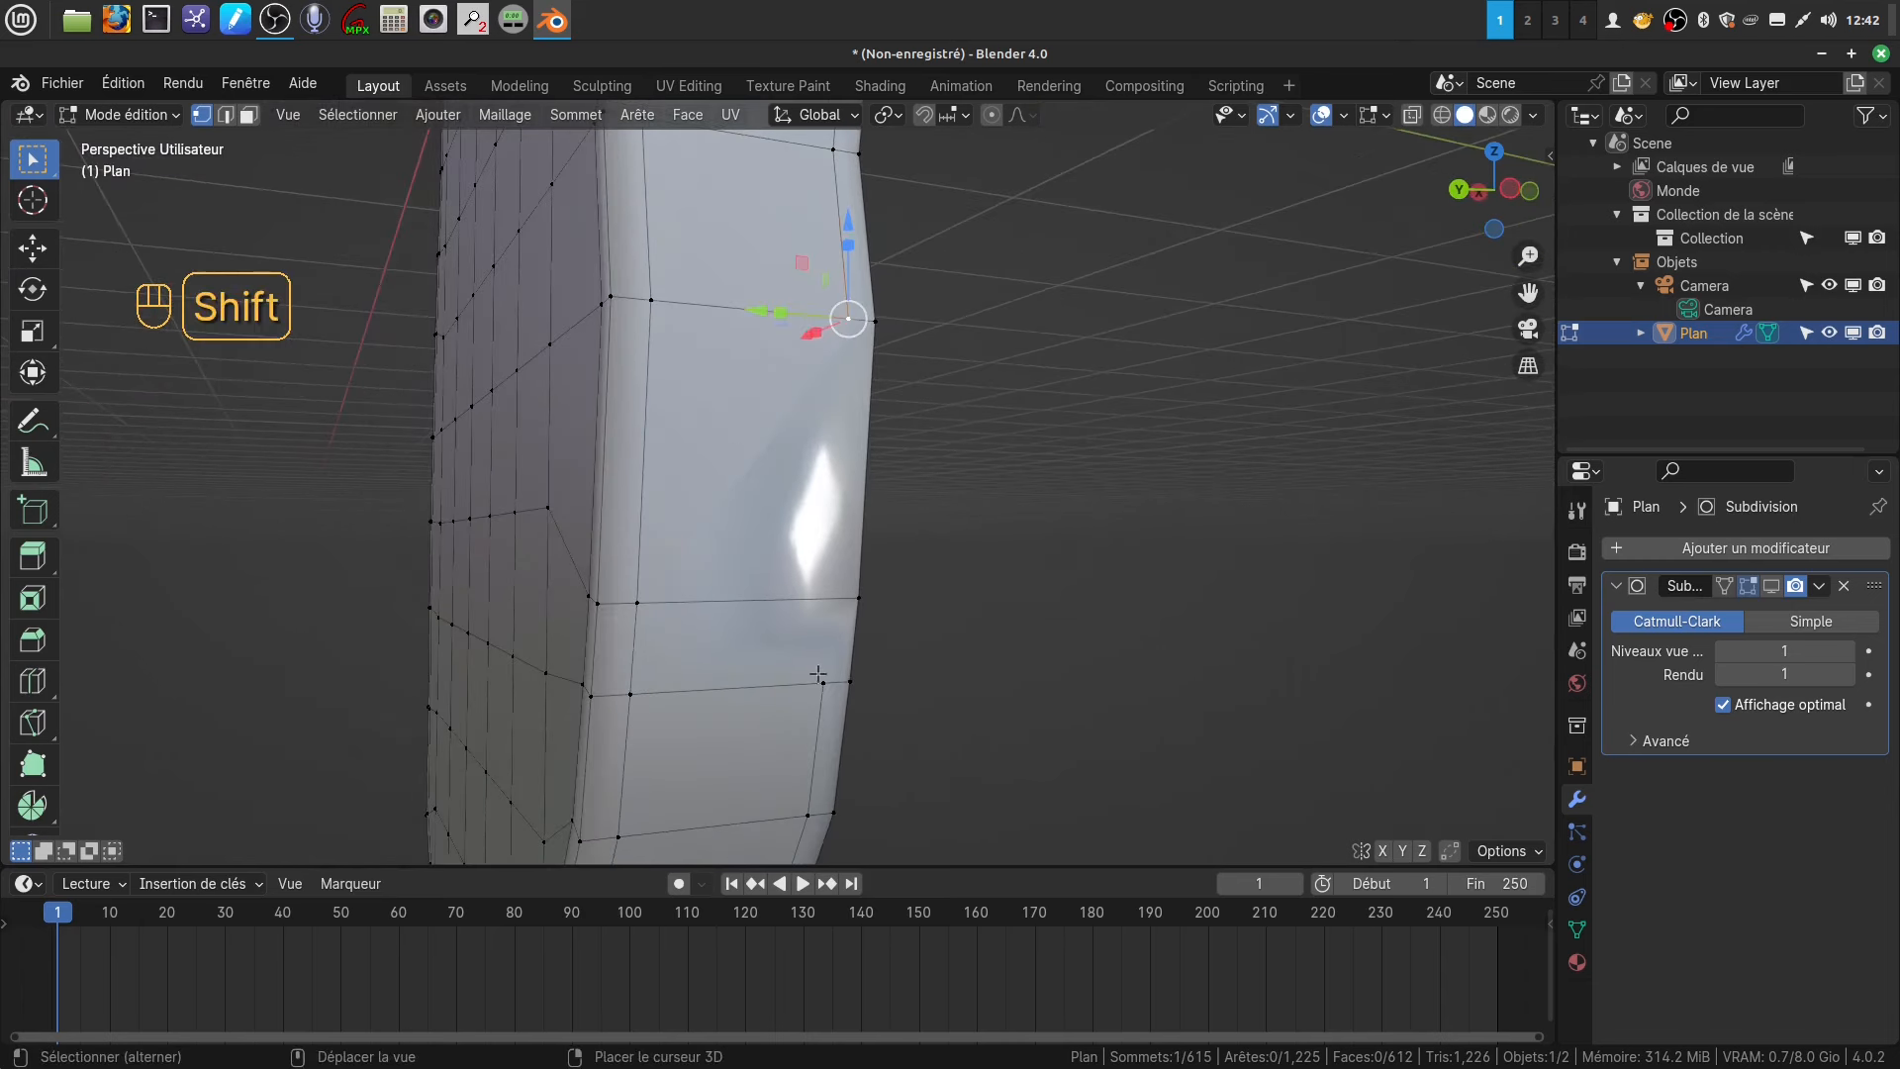
key("j")
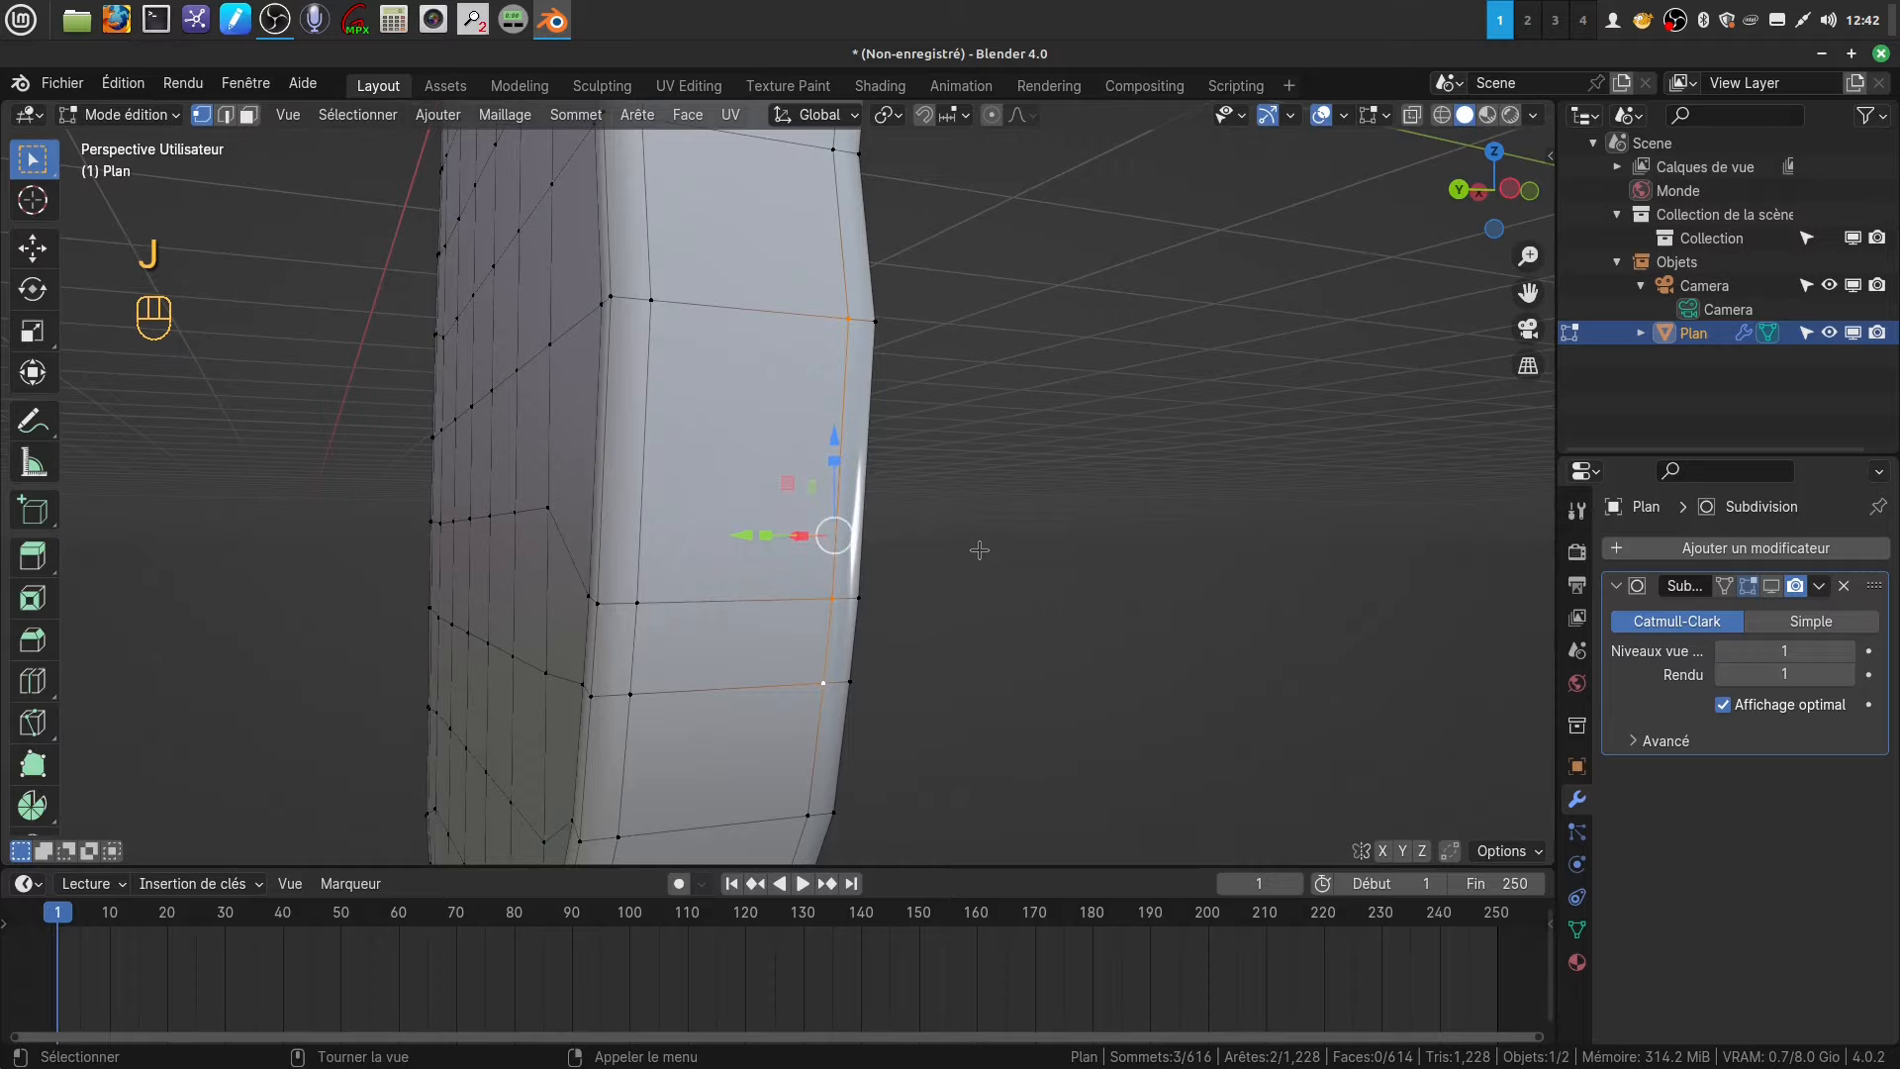
middle_click_drag(980, 552, 692, 8)
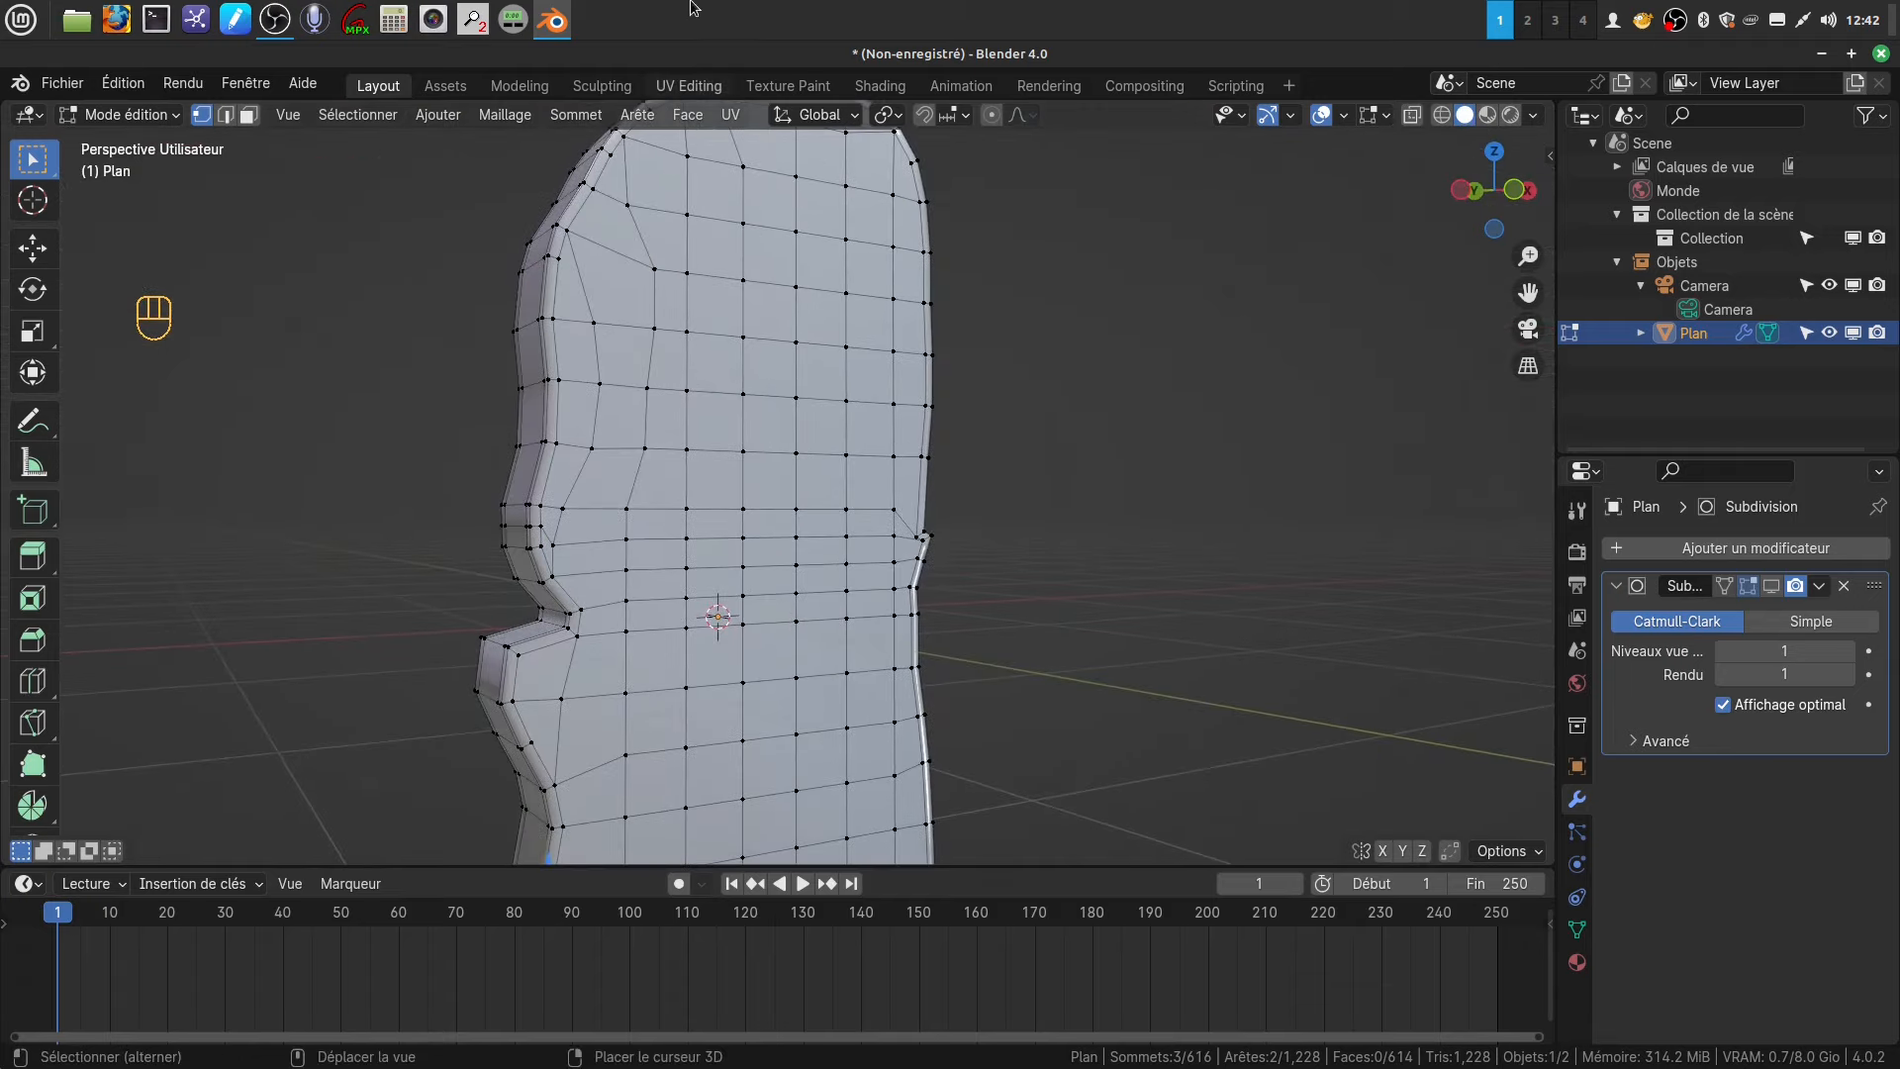
middle_click_drag(732, 229, 687, 110)
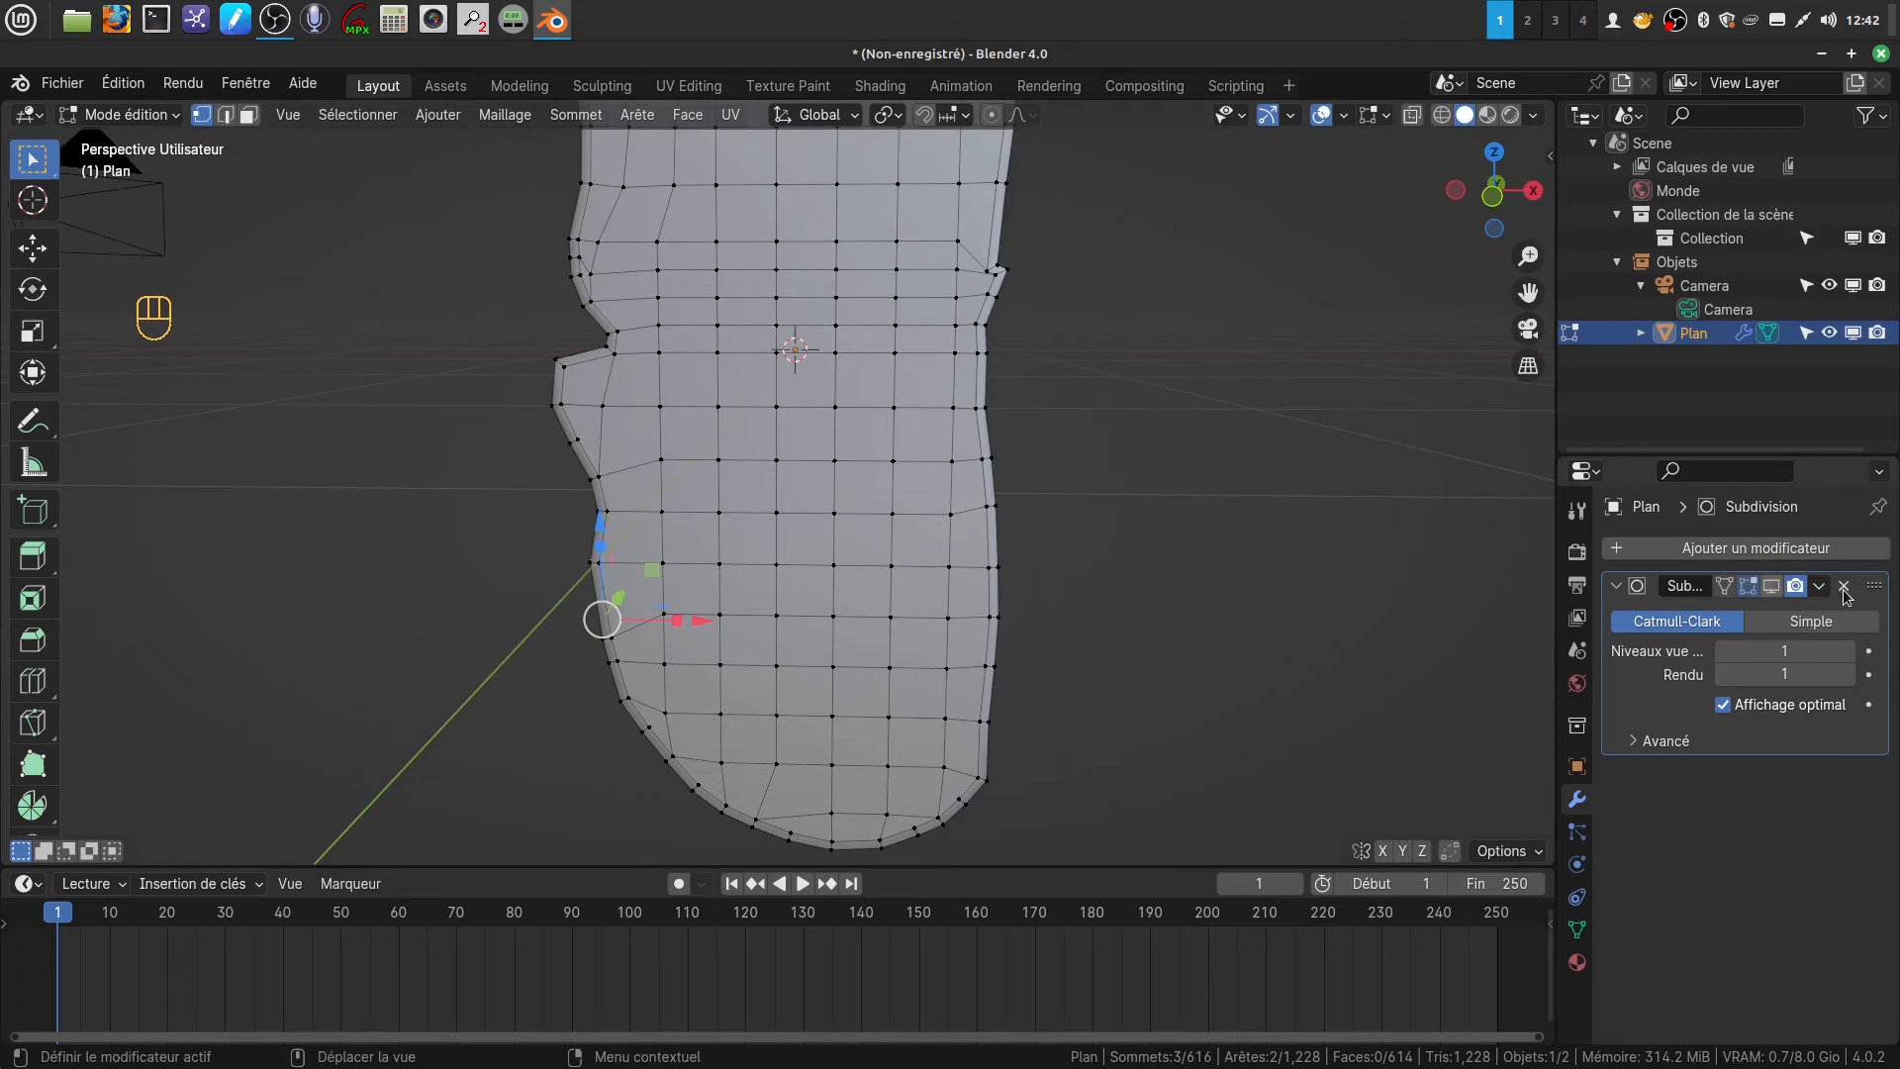
- Show the subdivision in the viewport again and leave mesh editing
left_click(1771, 588)
middle_click_drag(979, 494, 701, 510)
key("Tab")
scroll(707, 489, "down", 3)
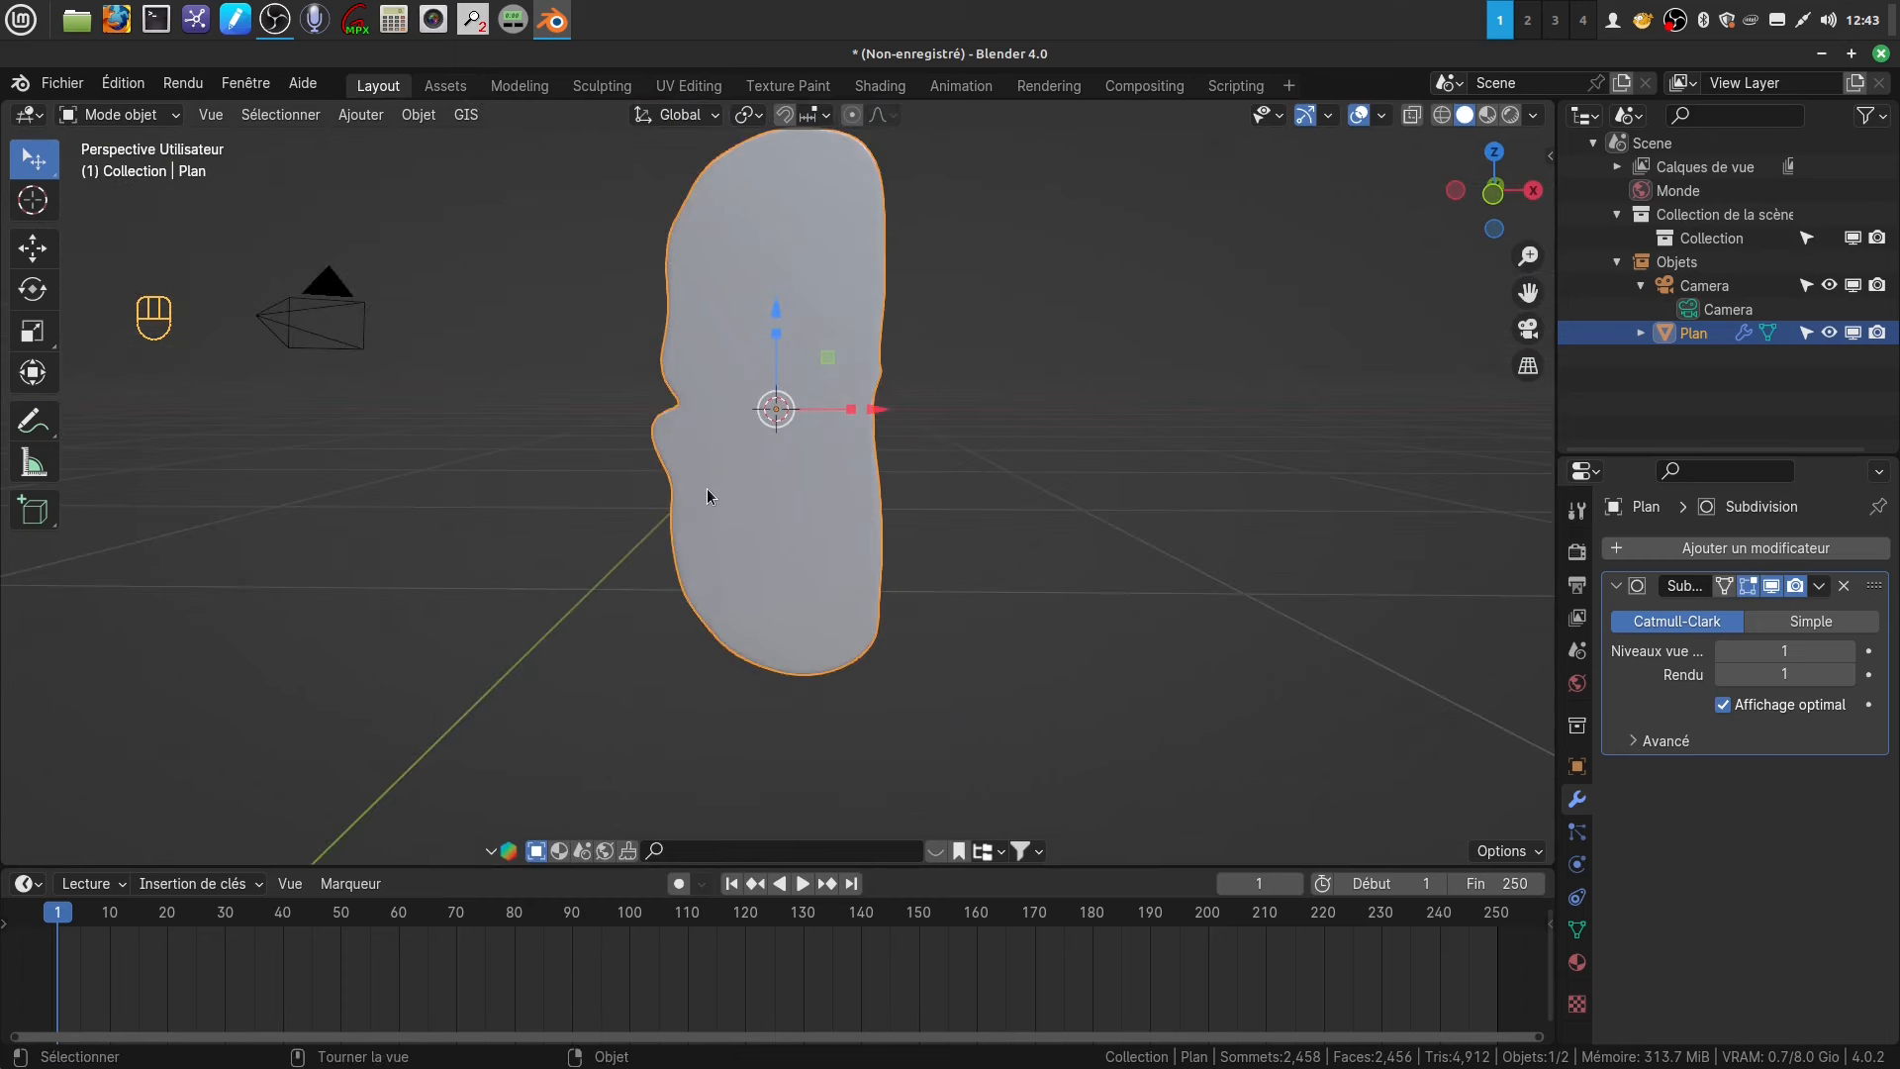
- Apply the Subdivision modifier to the slice and check the resulting mesh
left_click(1818, 587)
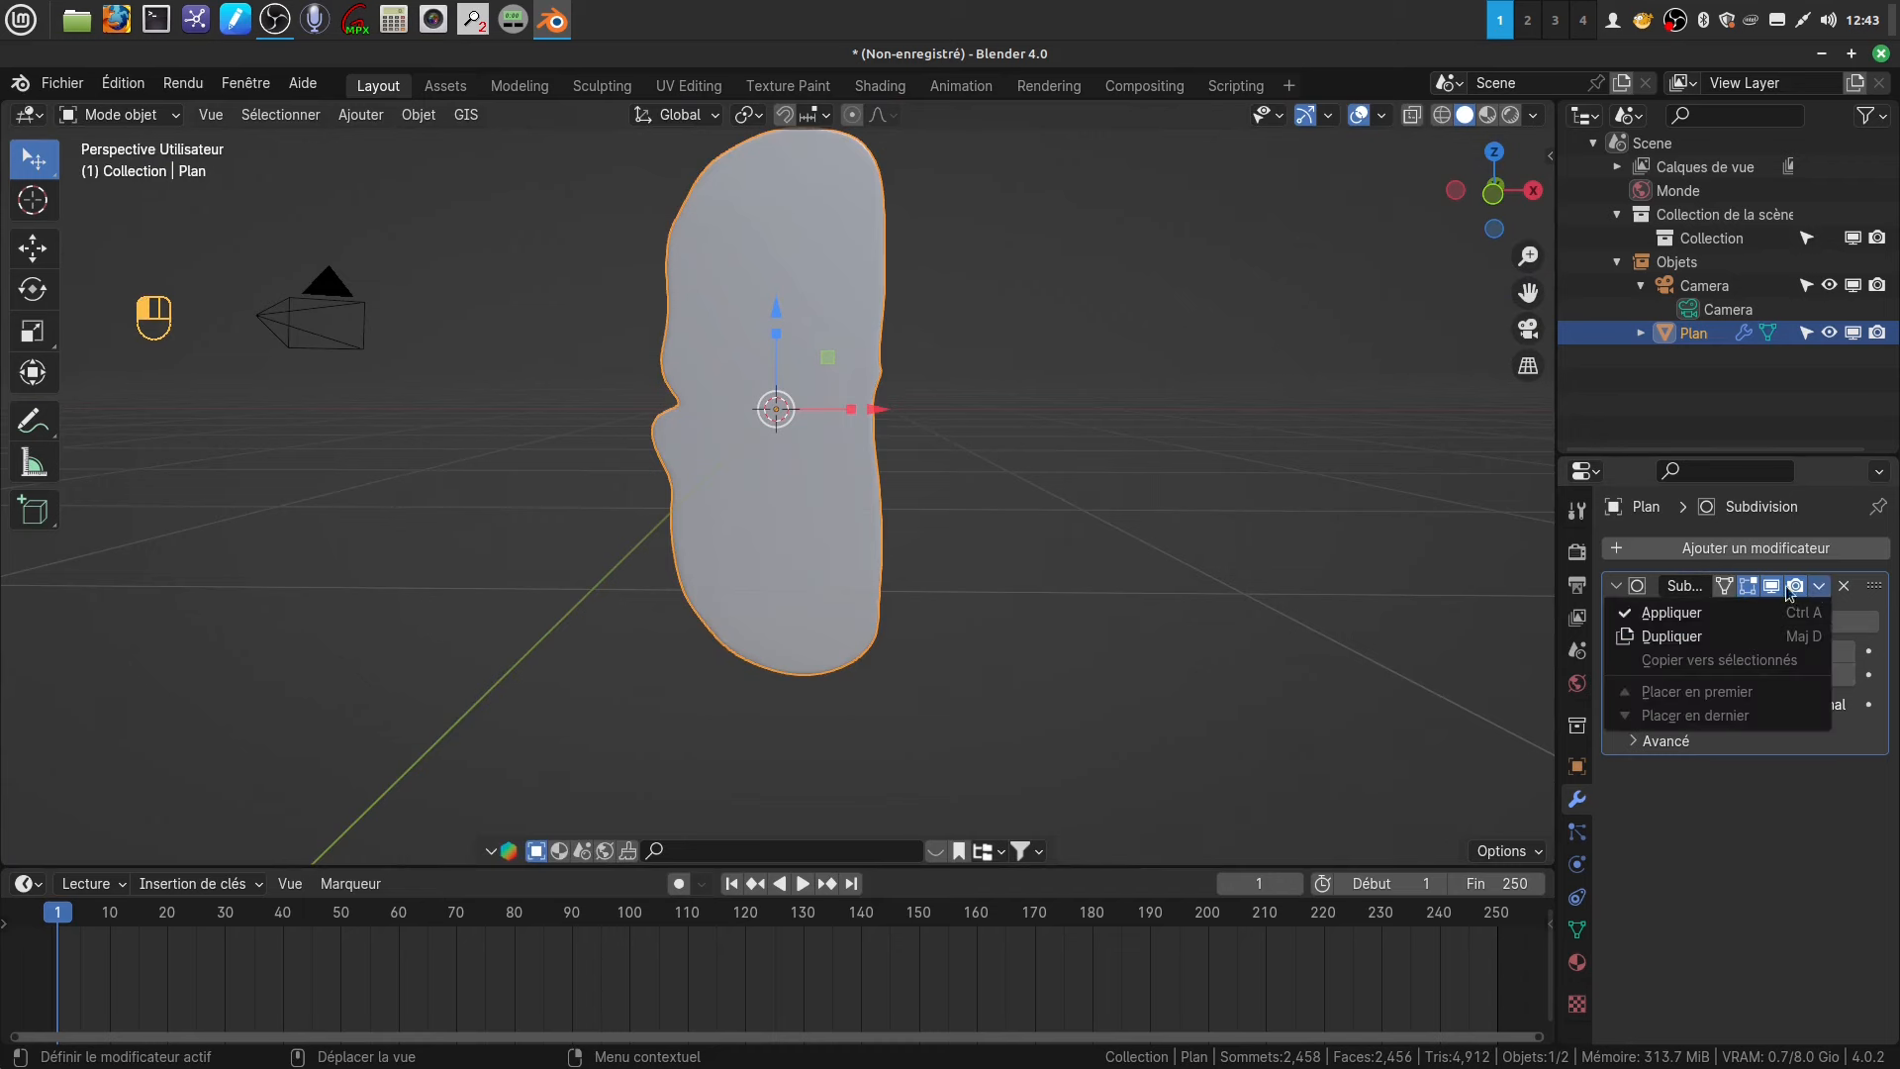
left_click(1722, 615)
middle_click_drag(954, 509, 887, 538)
key("Tab")
key("Tab")
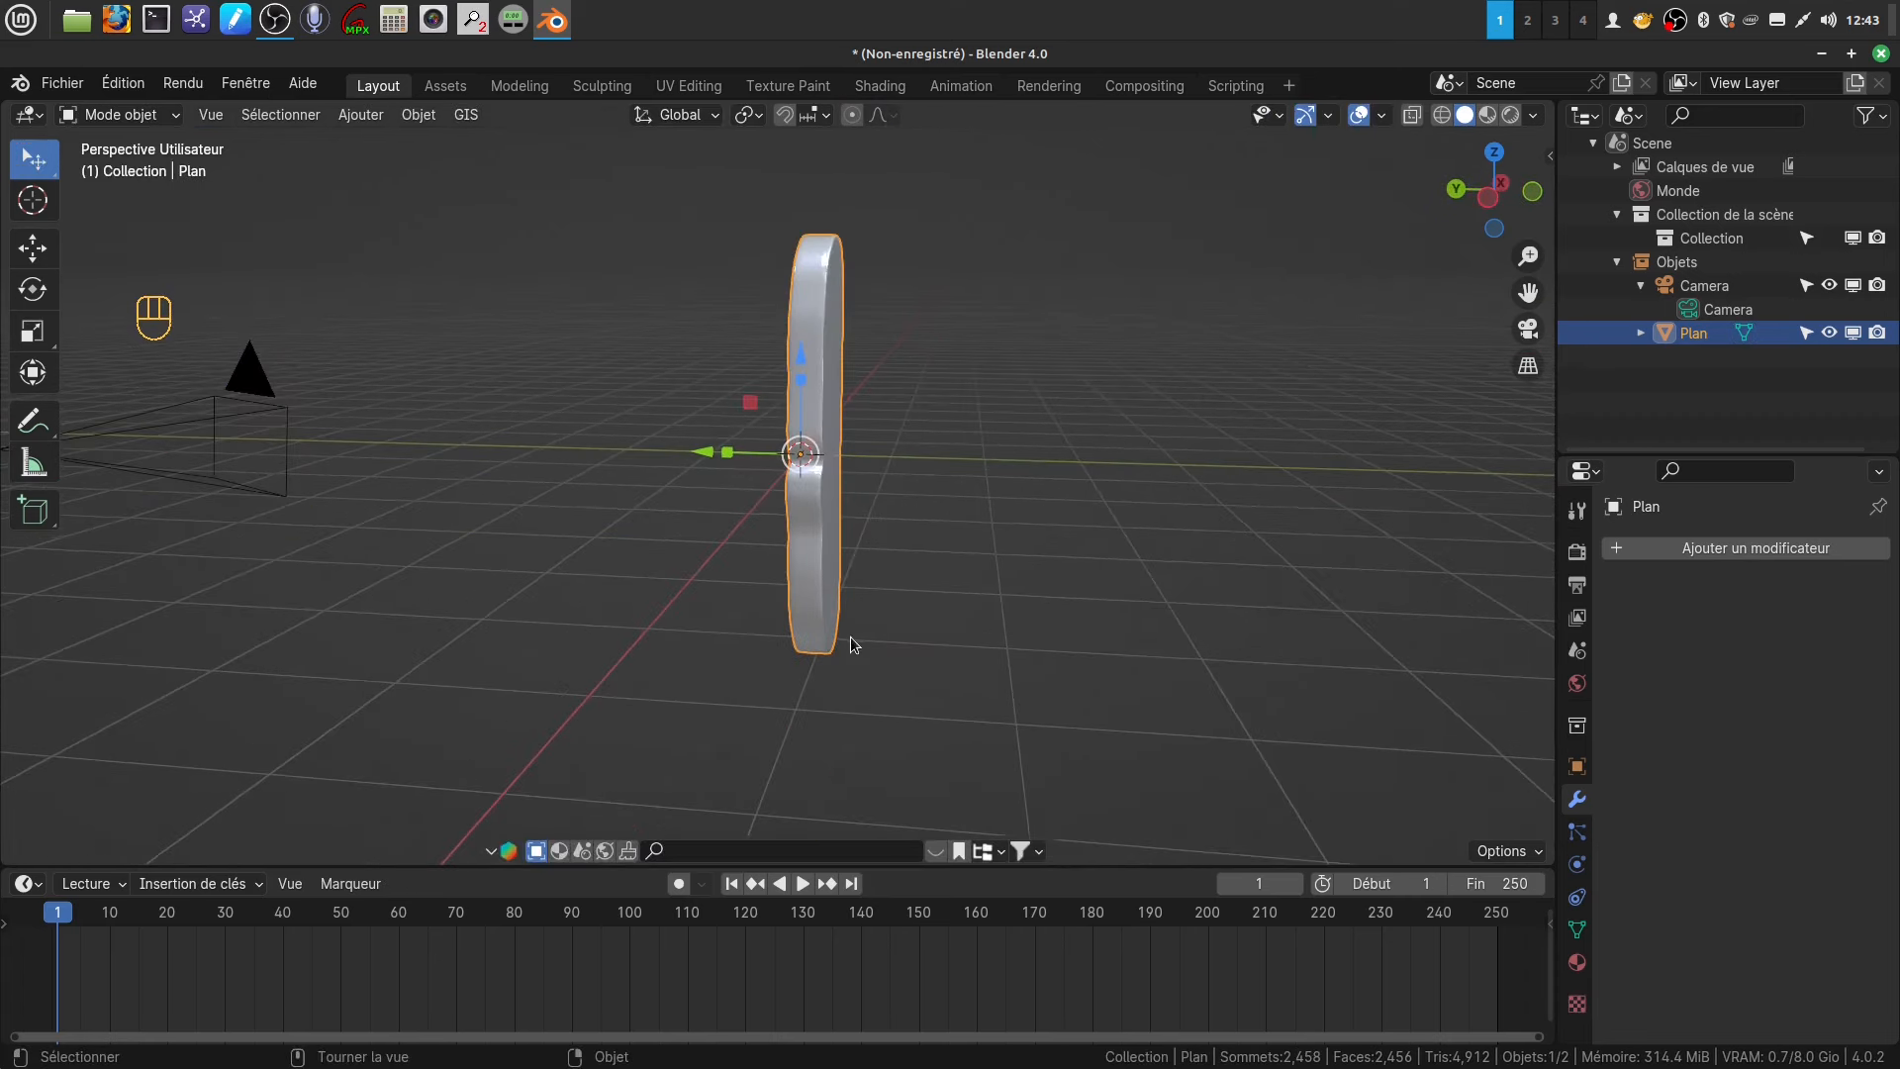
middle_click_drag(834, 400, 708, 370)
middle_click_drag(709, 369, 673, 386, "shift")
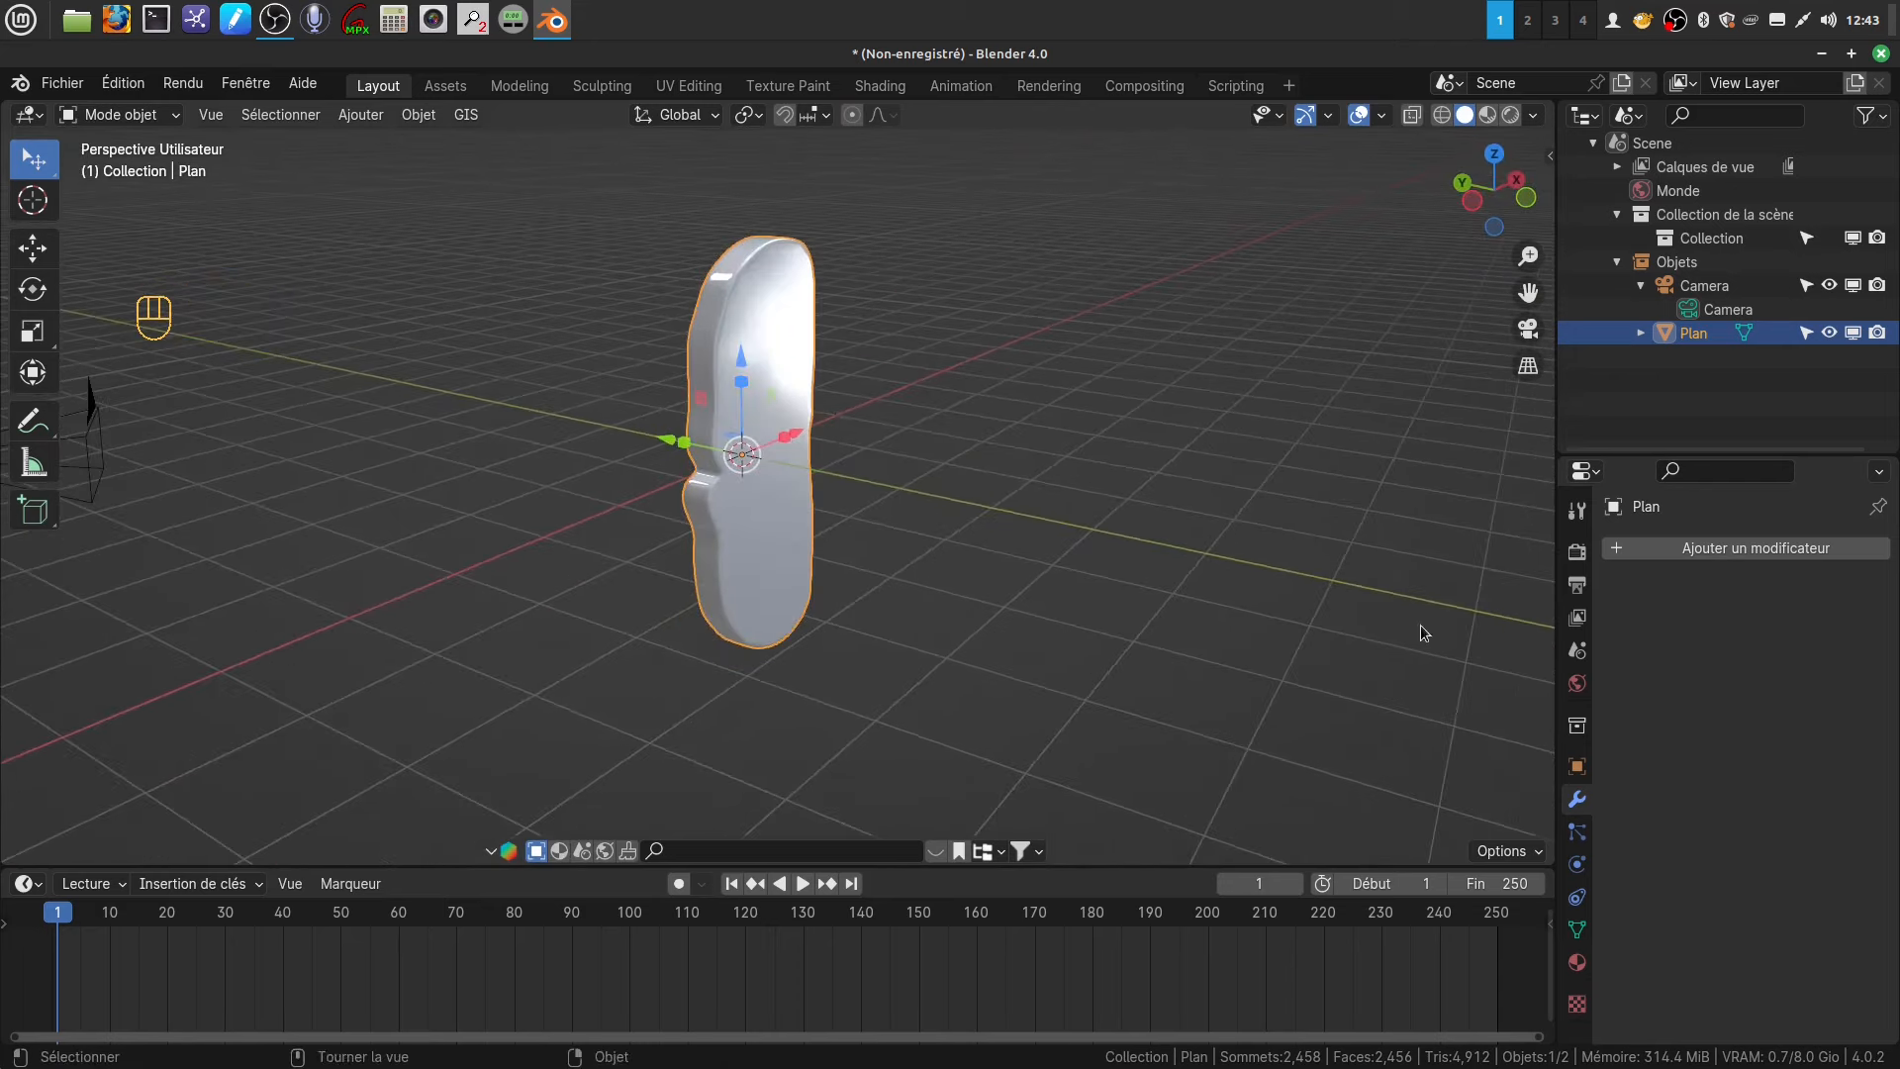
- Add a Displace (Déplacement) modifier to the slice
left_click(1727, 560)
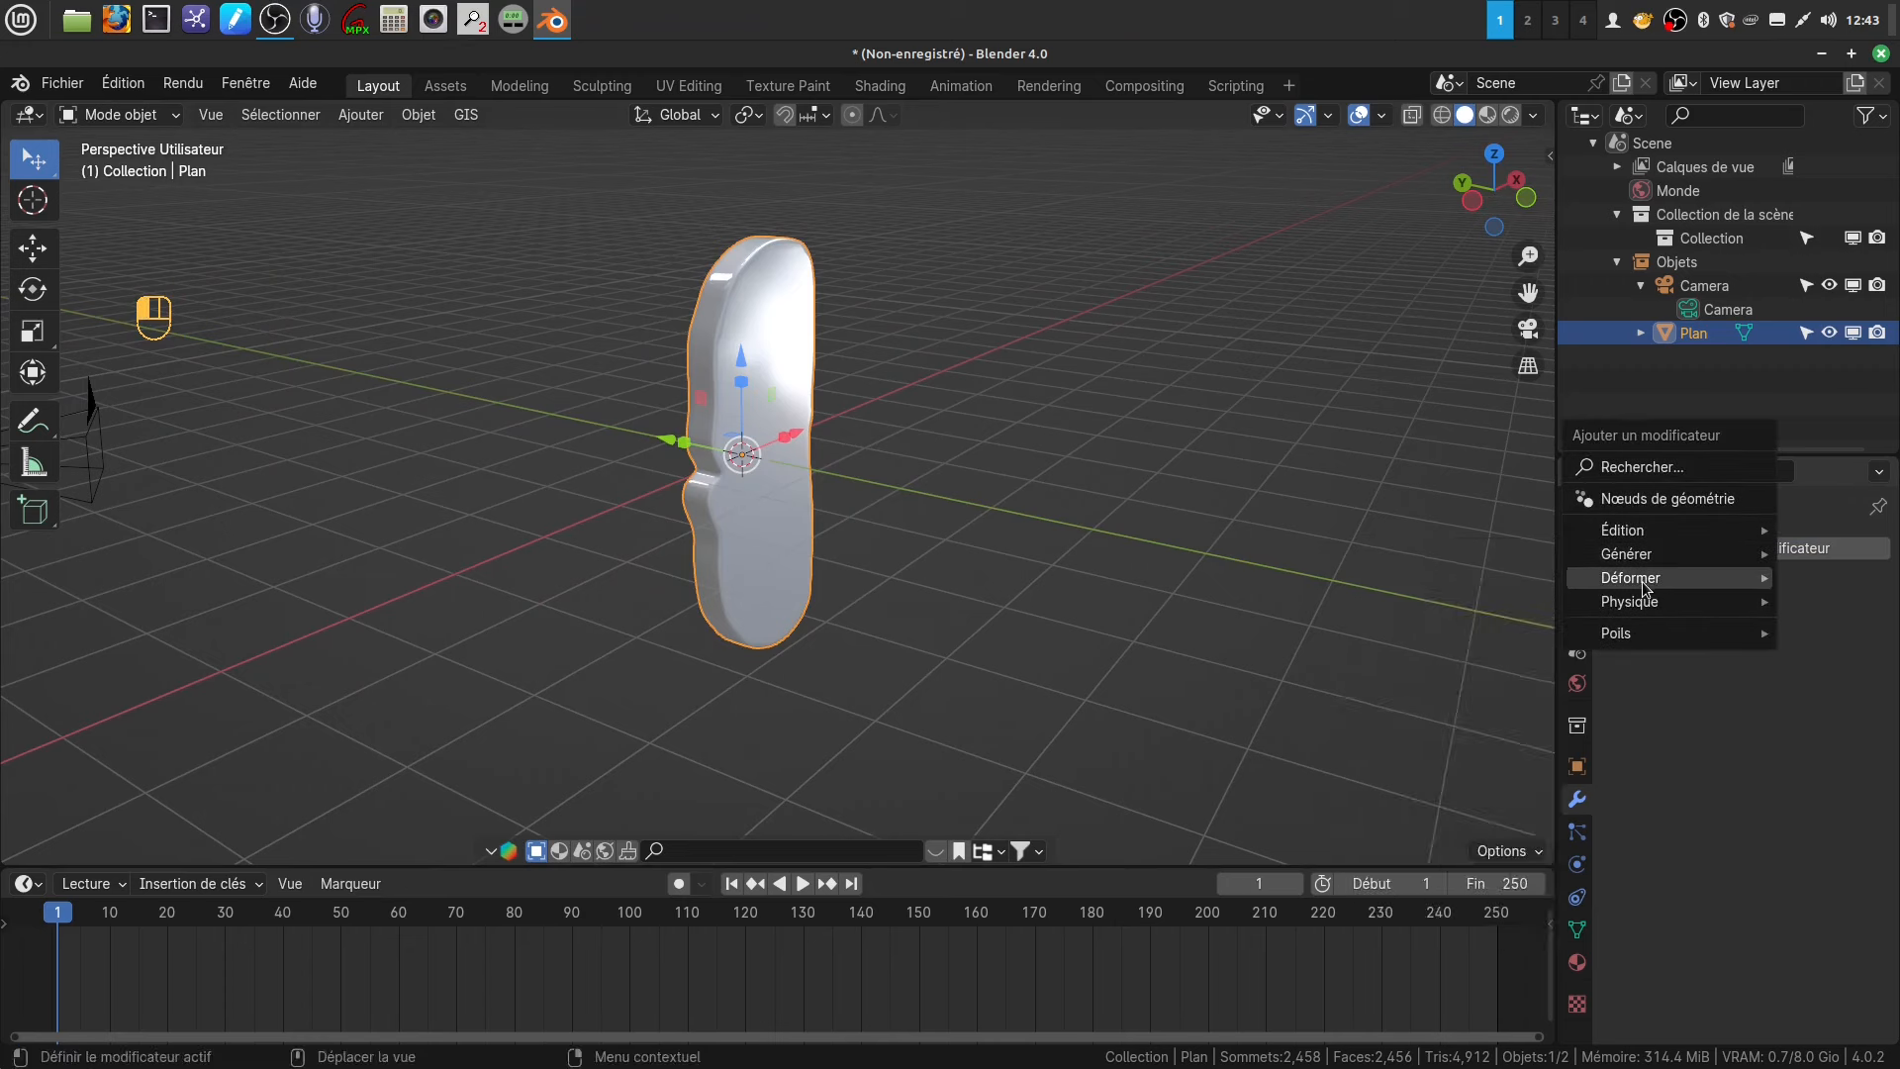
mouse_move(1645, 584)
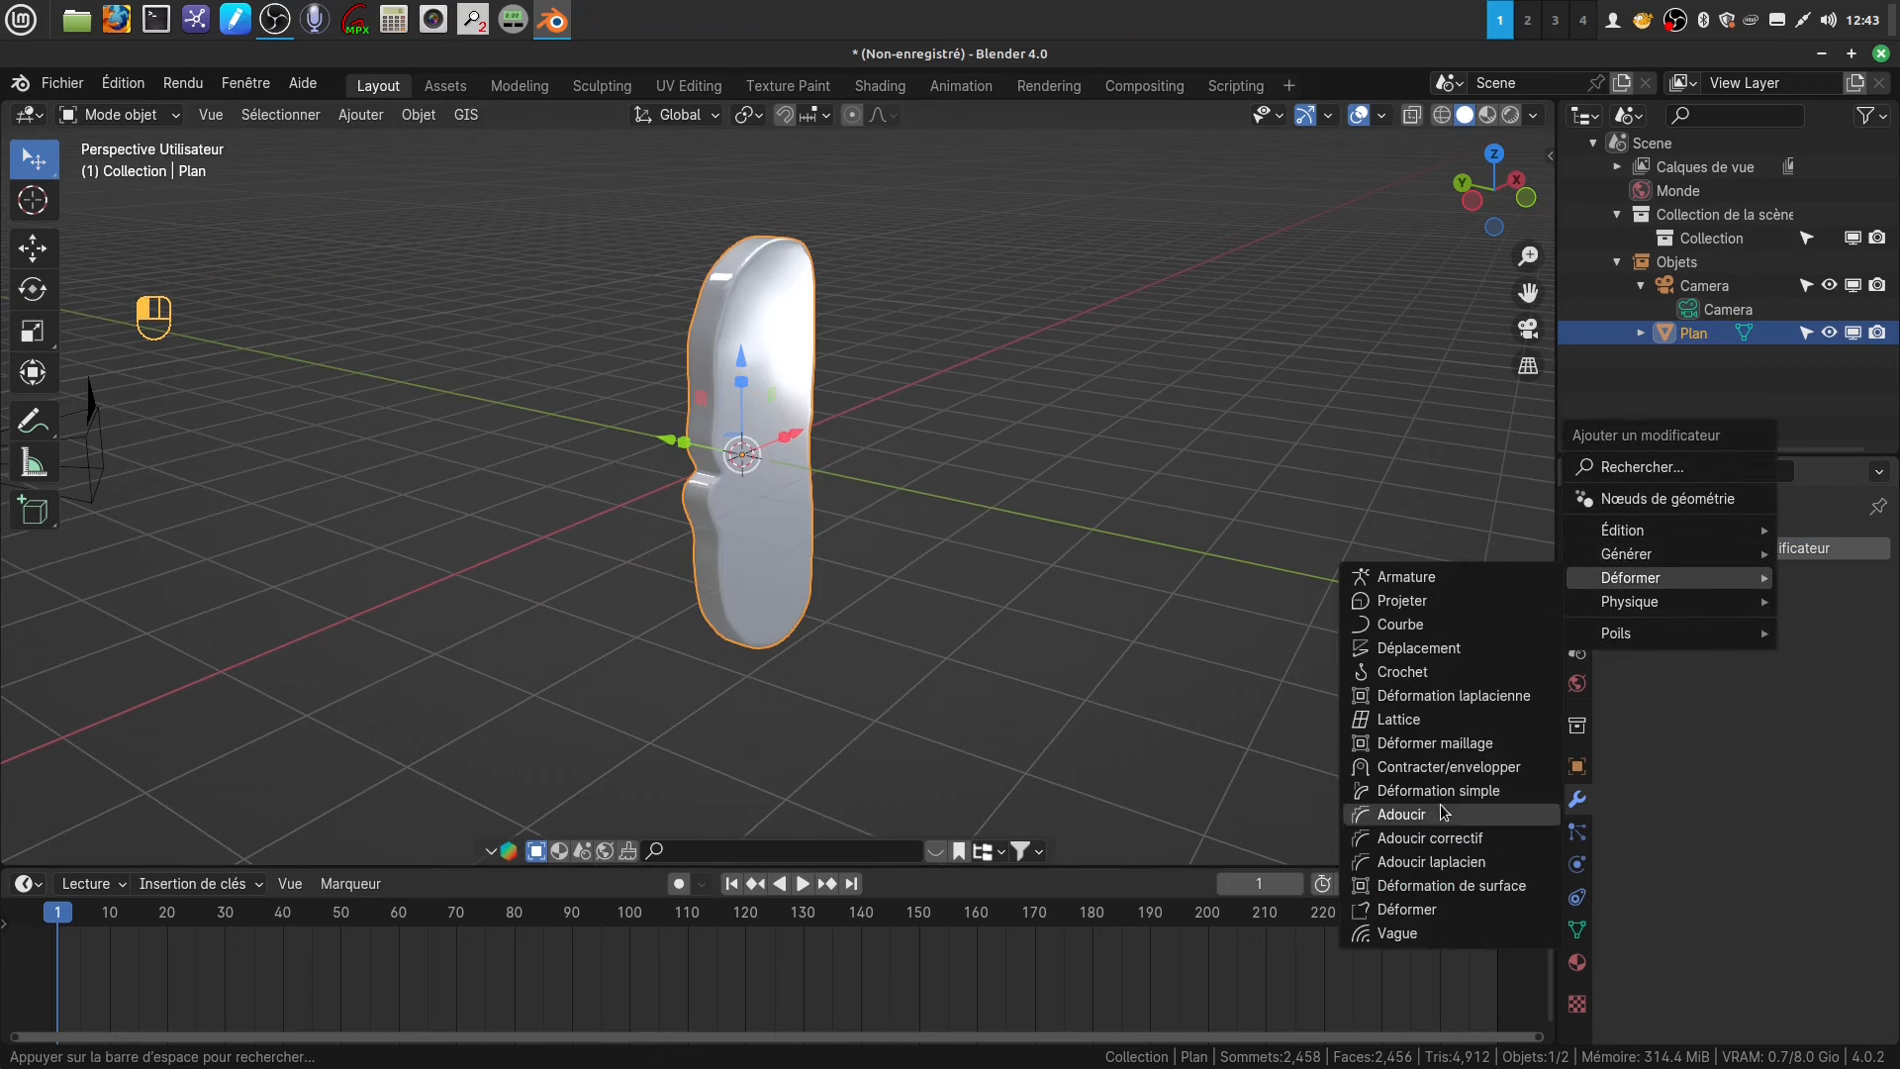
left_click(1421, 651)
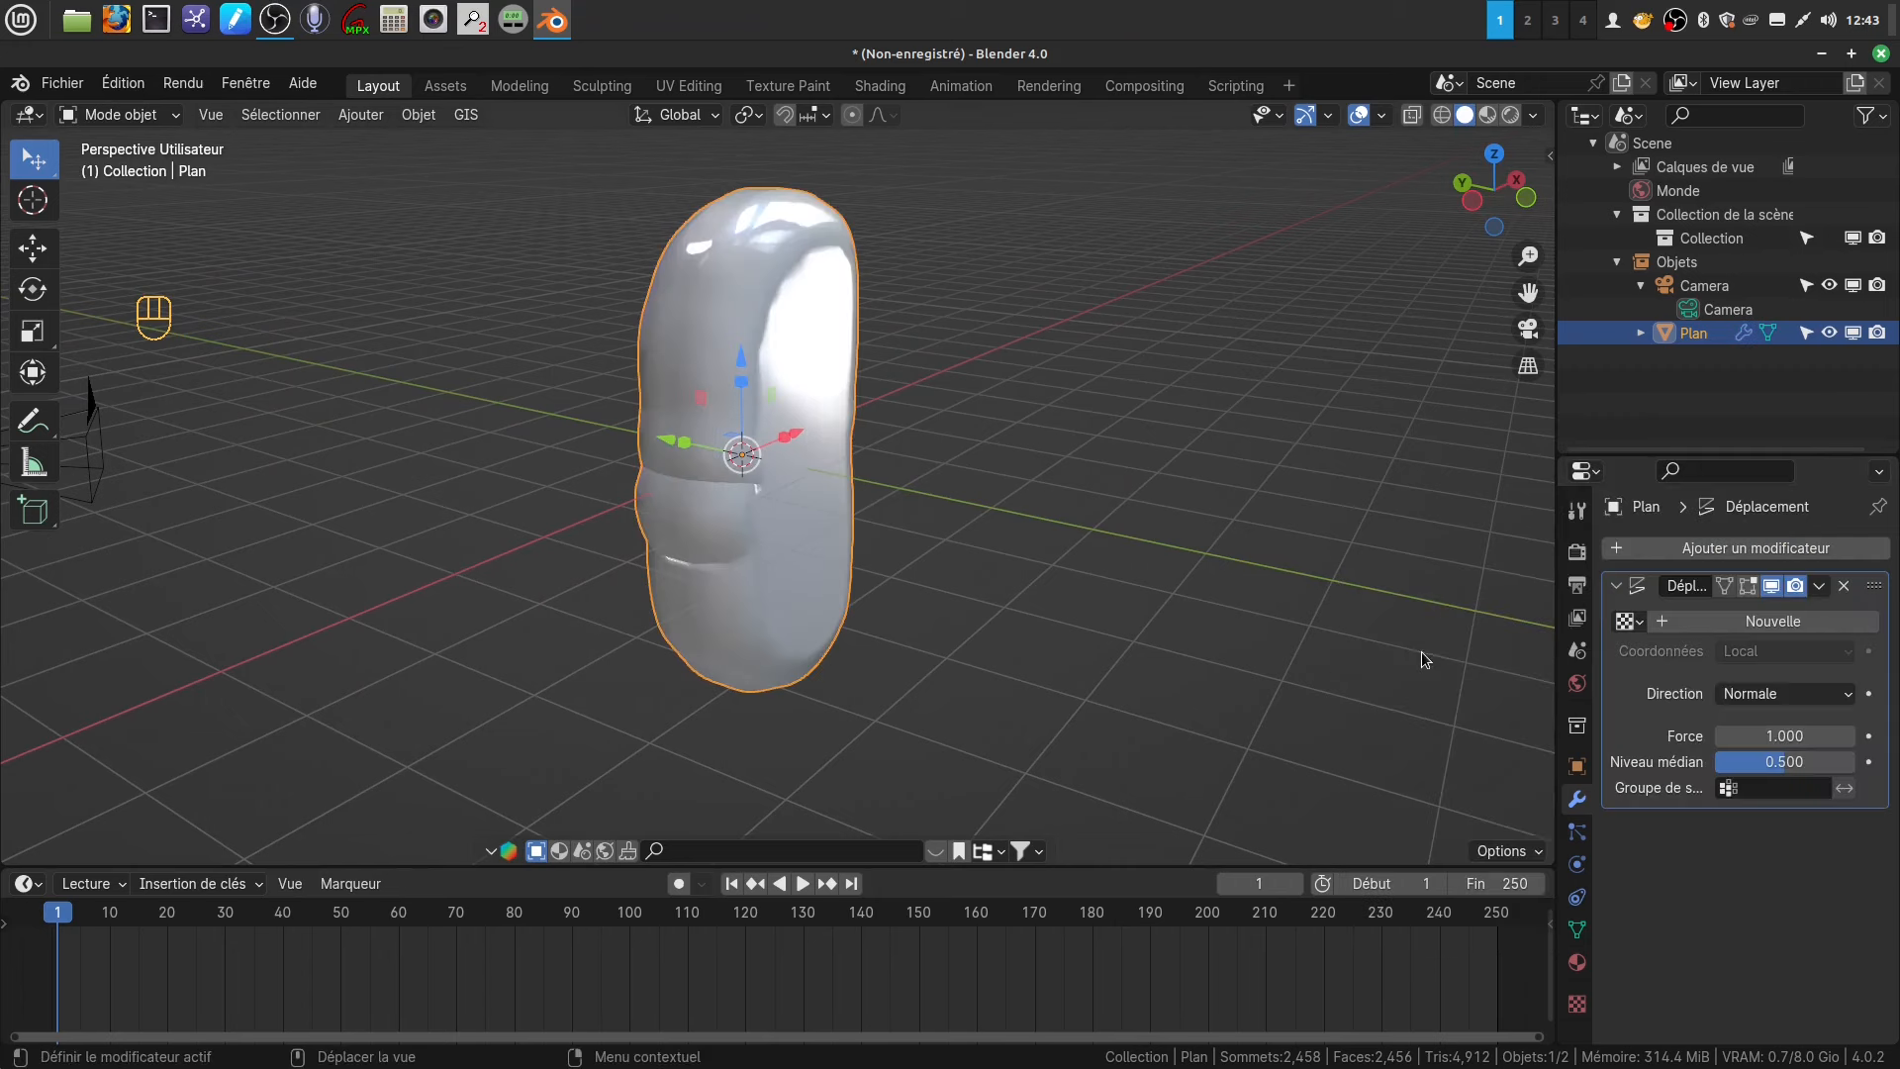
- Give the Displace modifier a new texture of type Nuages (Clouds) with a size of 1.94
left_click(1773, 622)
left_click(1868, 622)
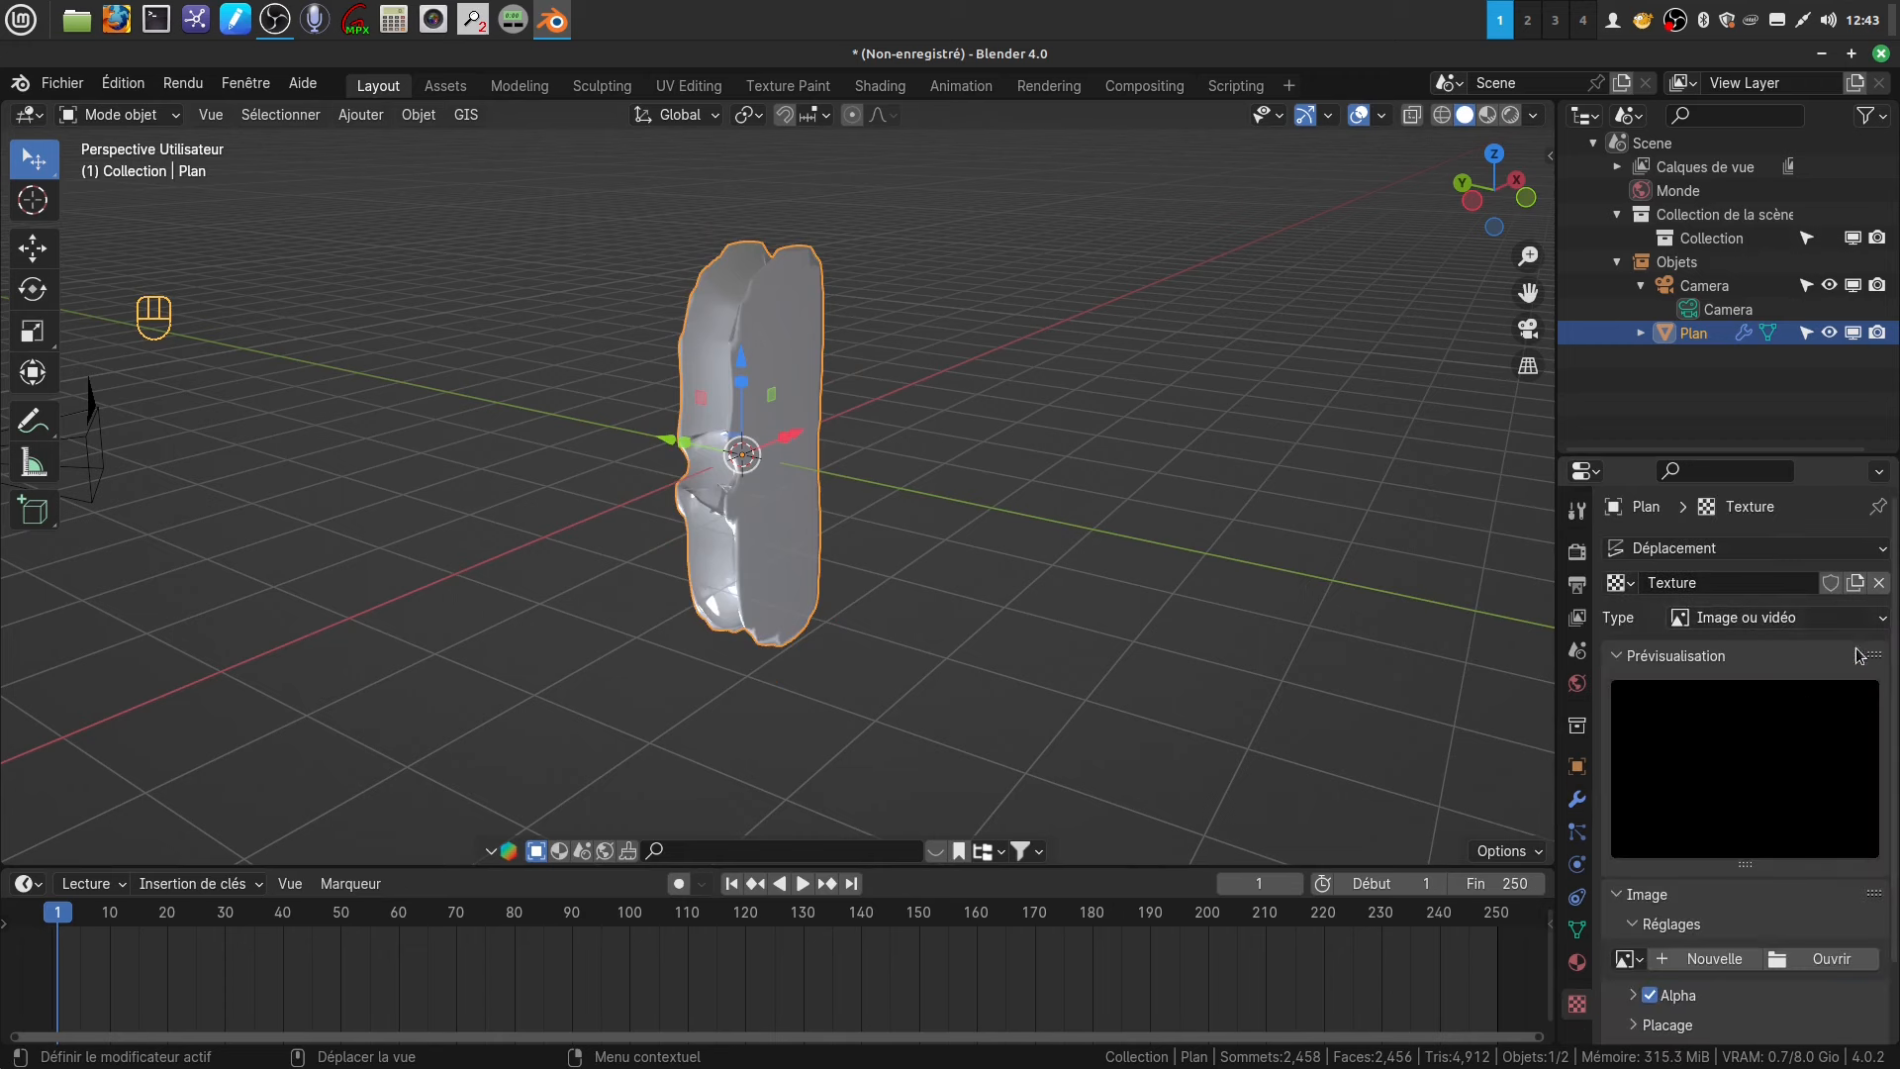
left_click(1884, 625)
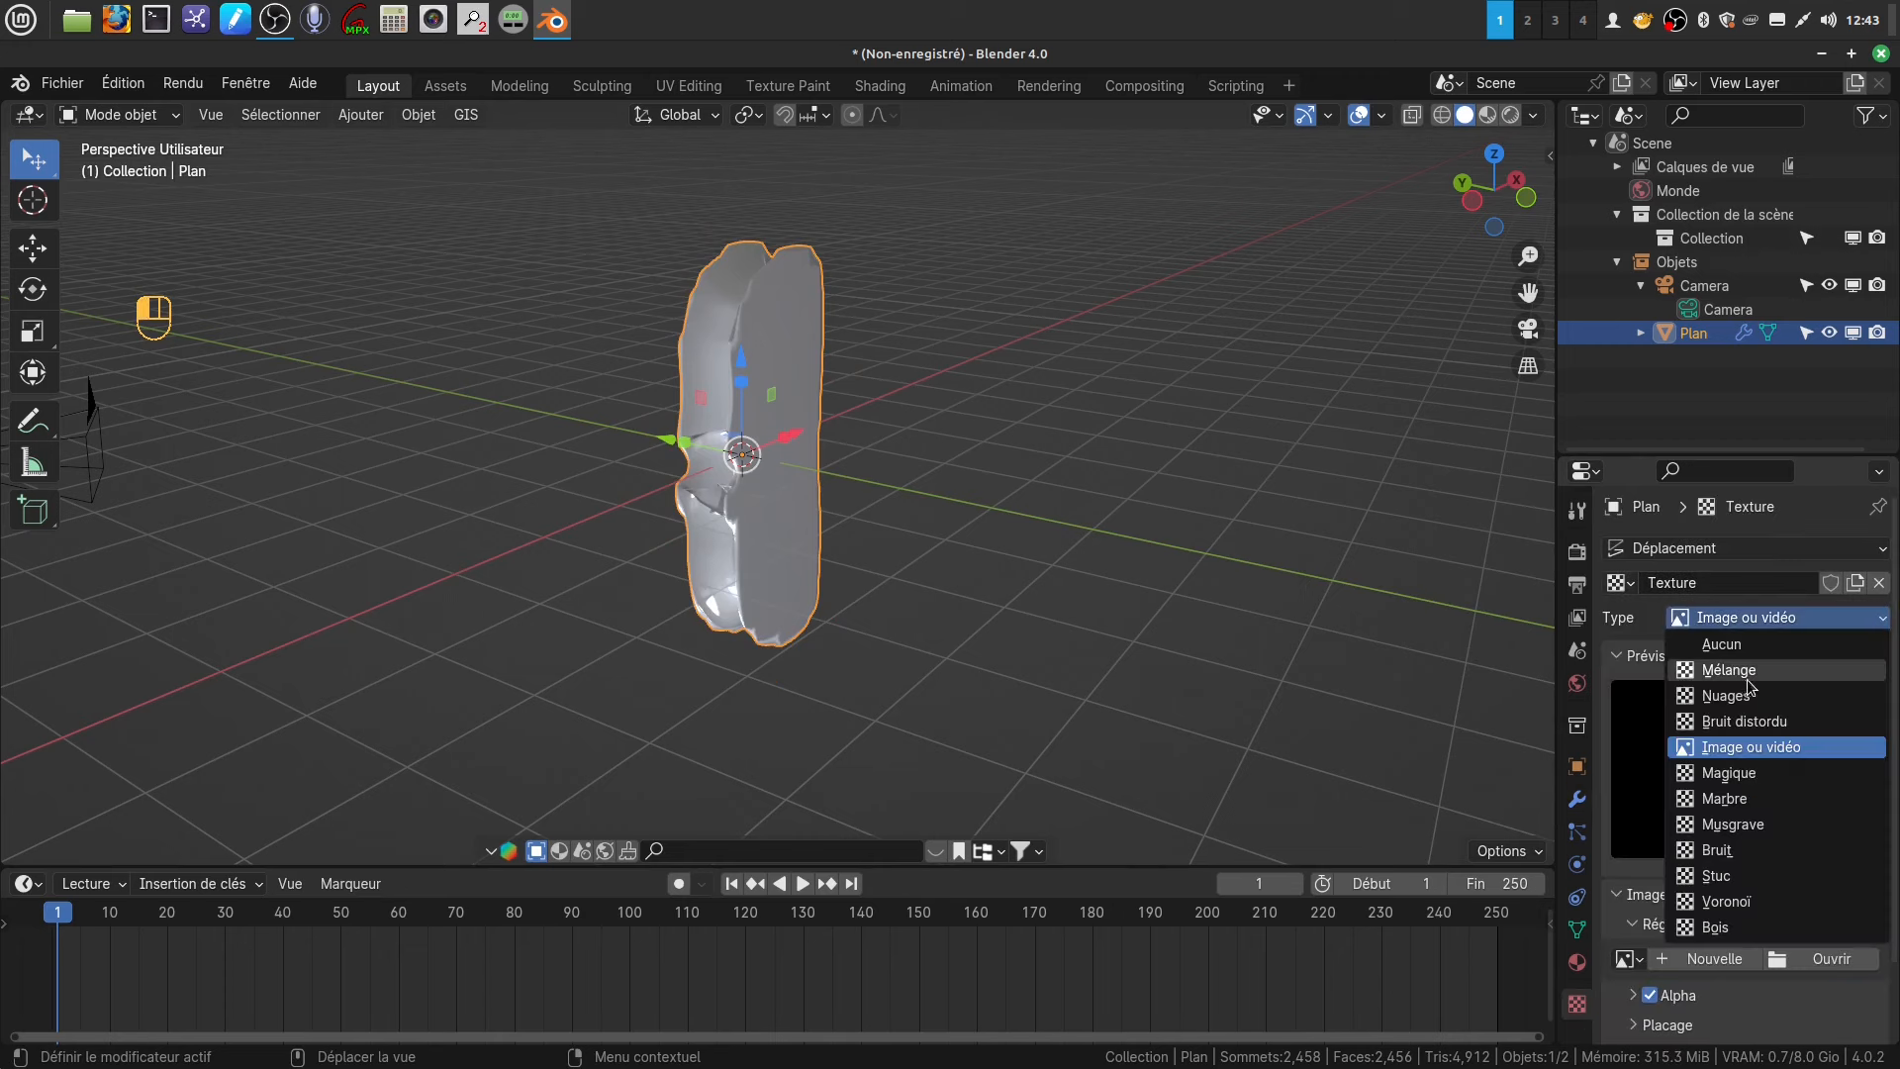
left_click(1748, 707)
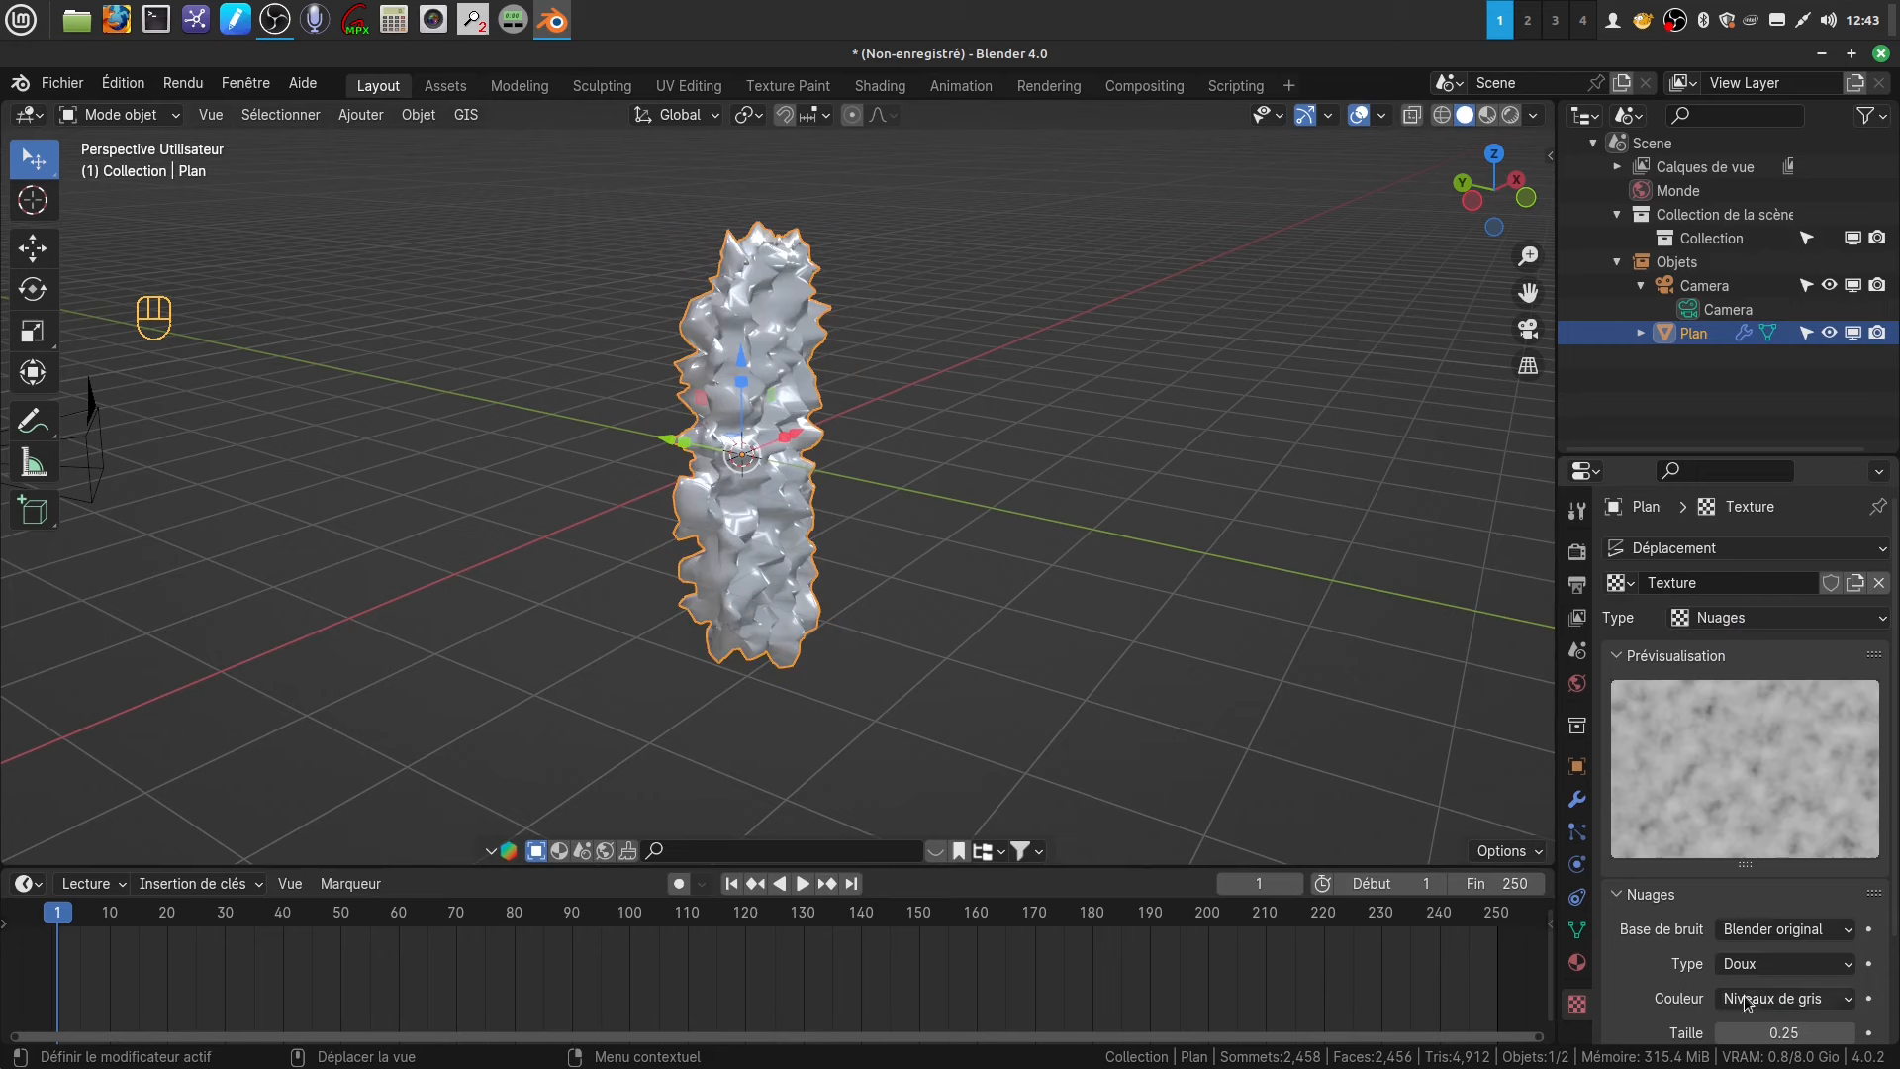
scroll(1773, 1026, "down", 3)
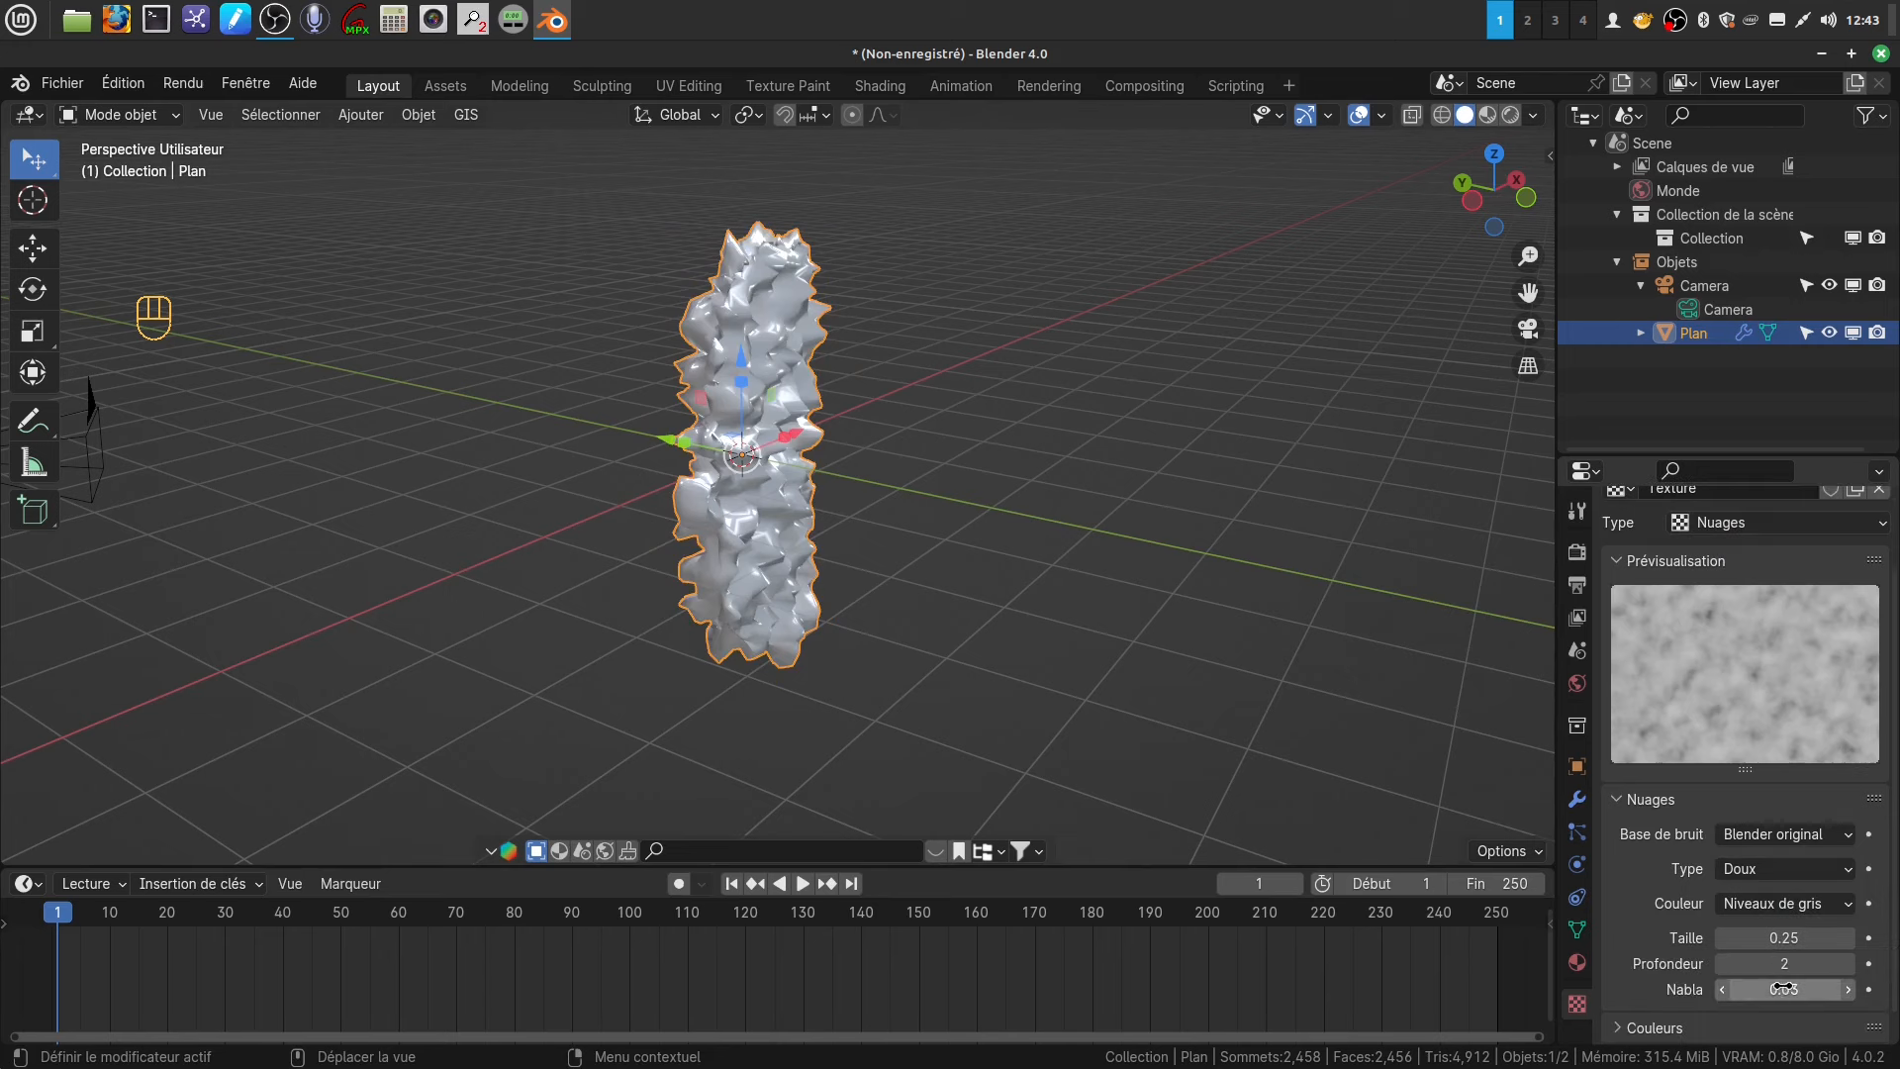
left_click_drag(1784, 937, 1885, 937)
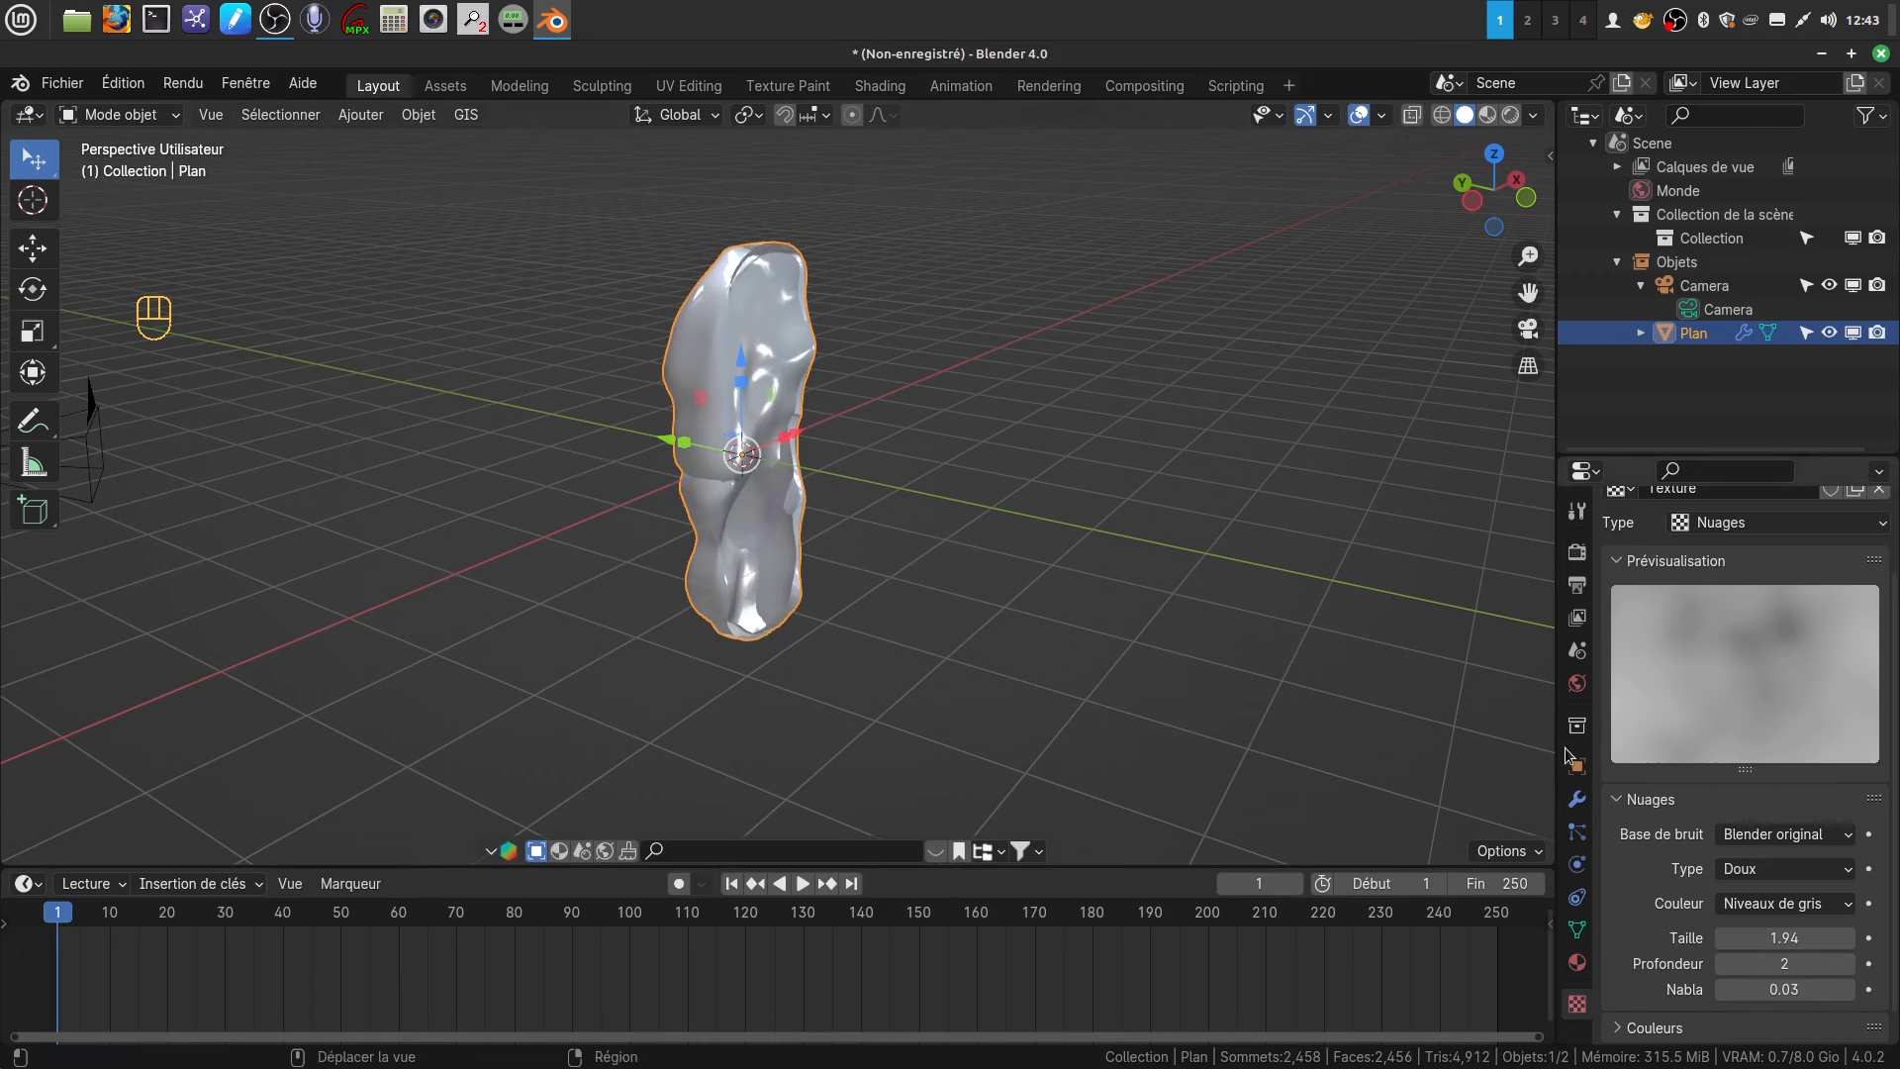
- Set the Displace modifier's strength to 0.2 and inspect the slice from the side
left_click(1577, 800)
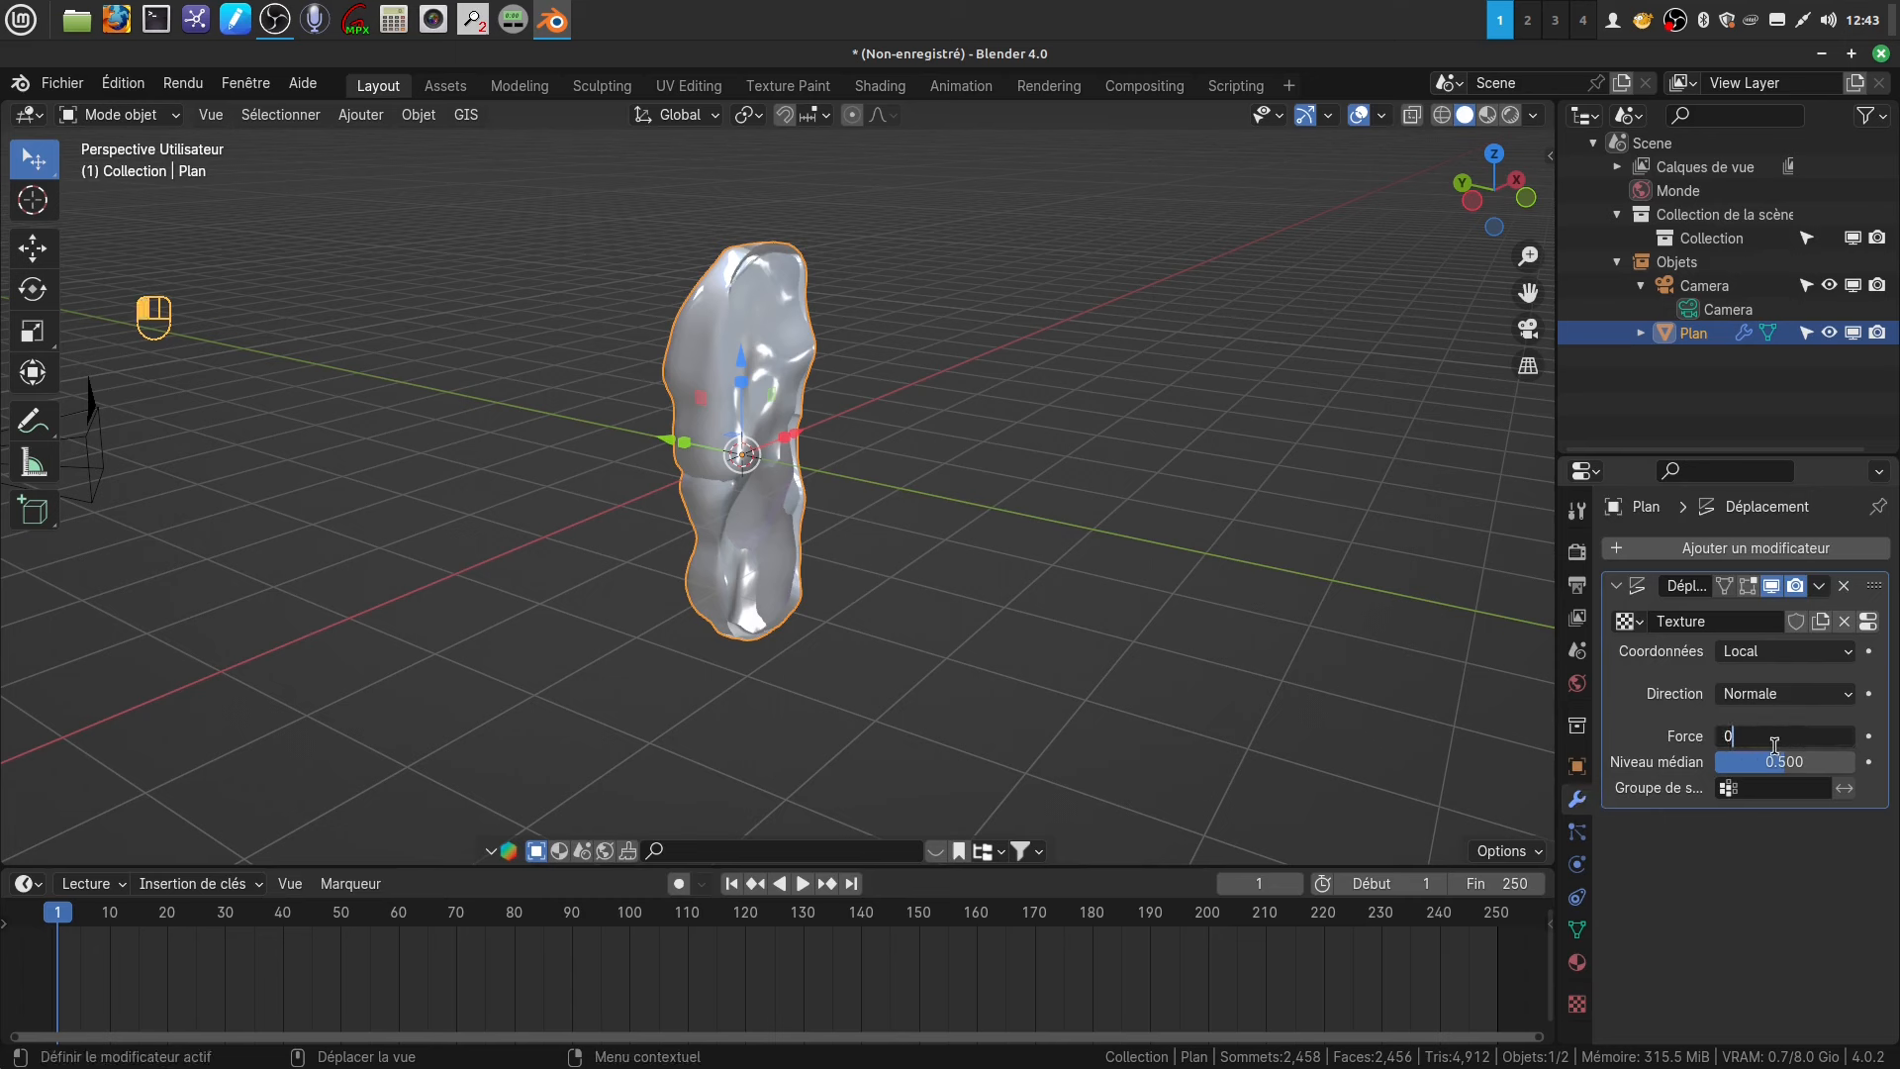
key("Return")
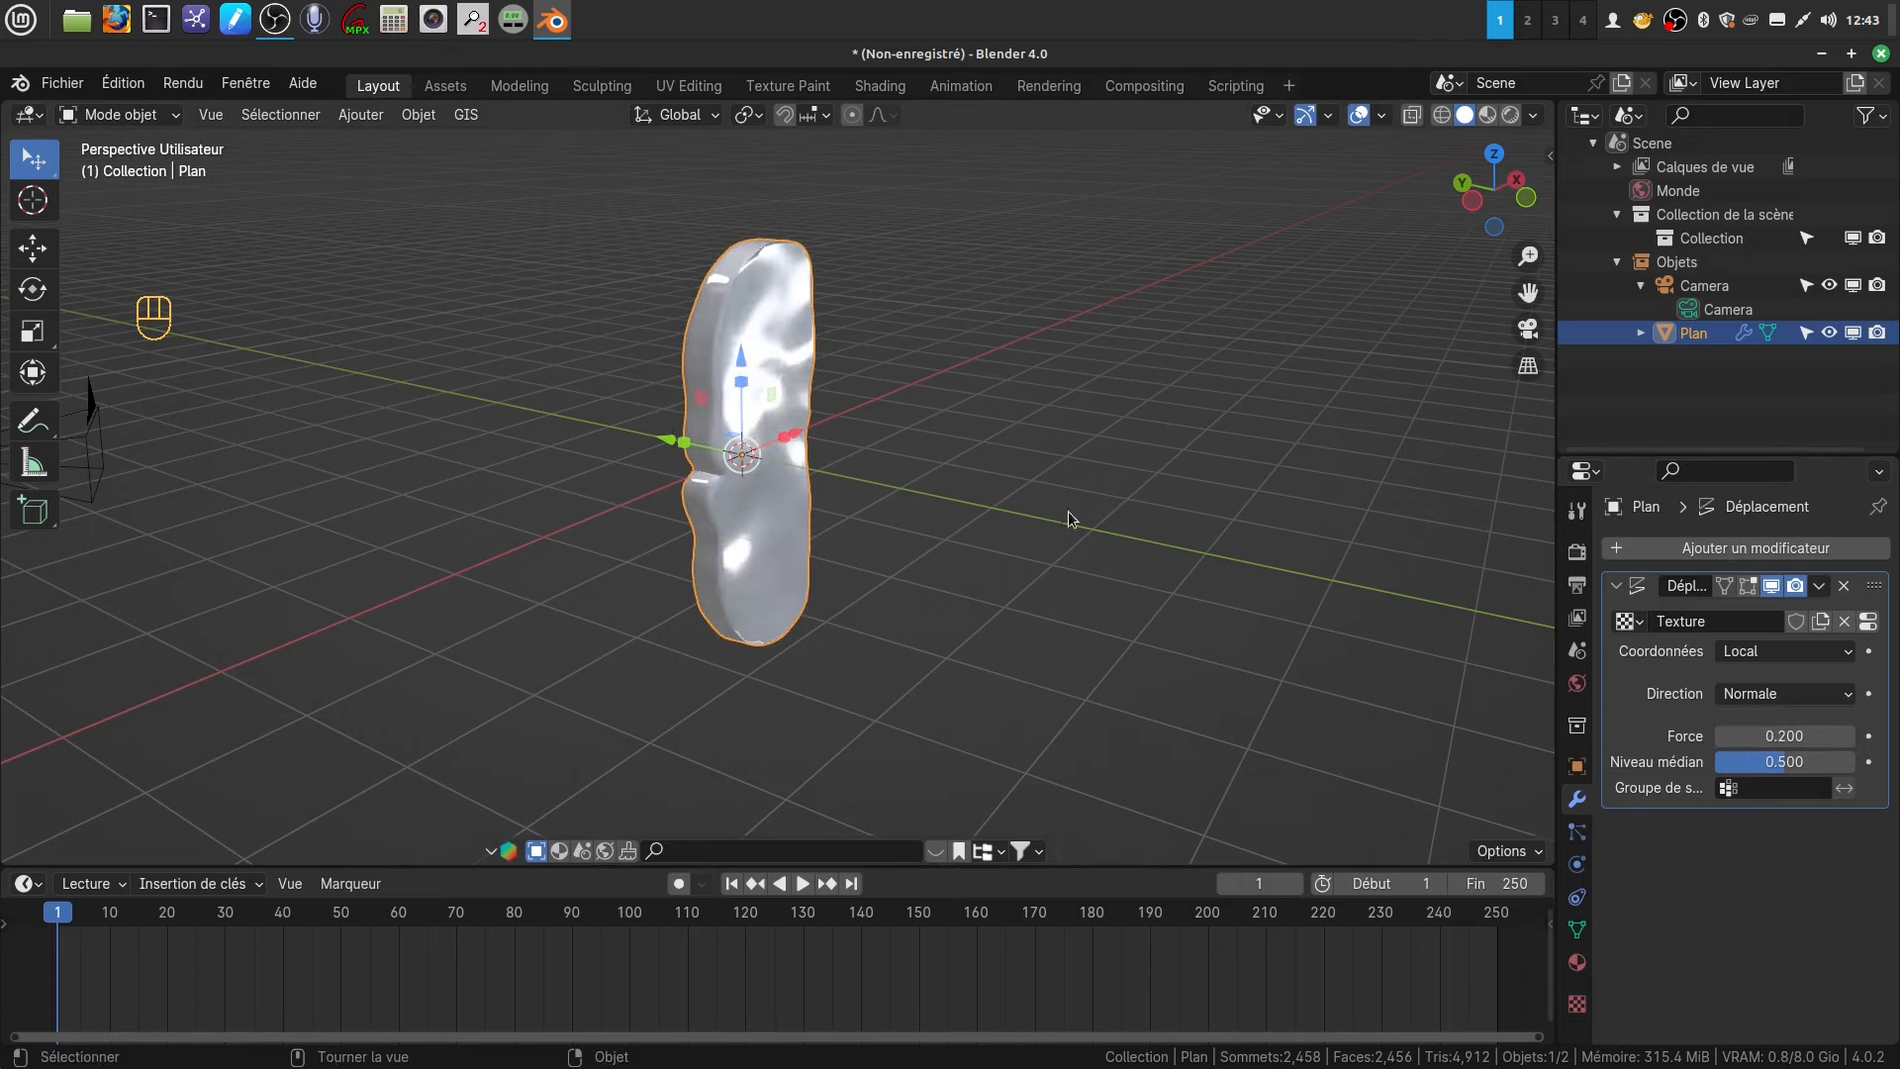
middle_click_drag(1067, 511, 992, 437)
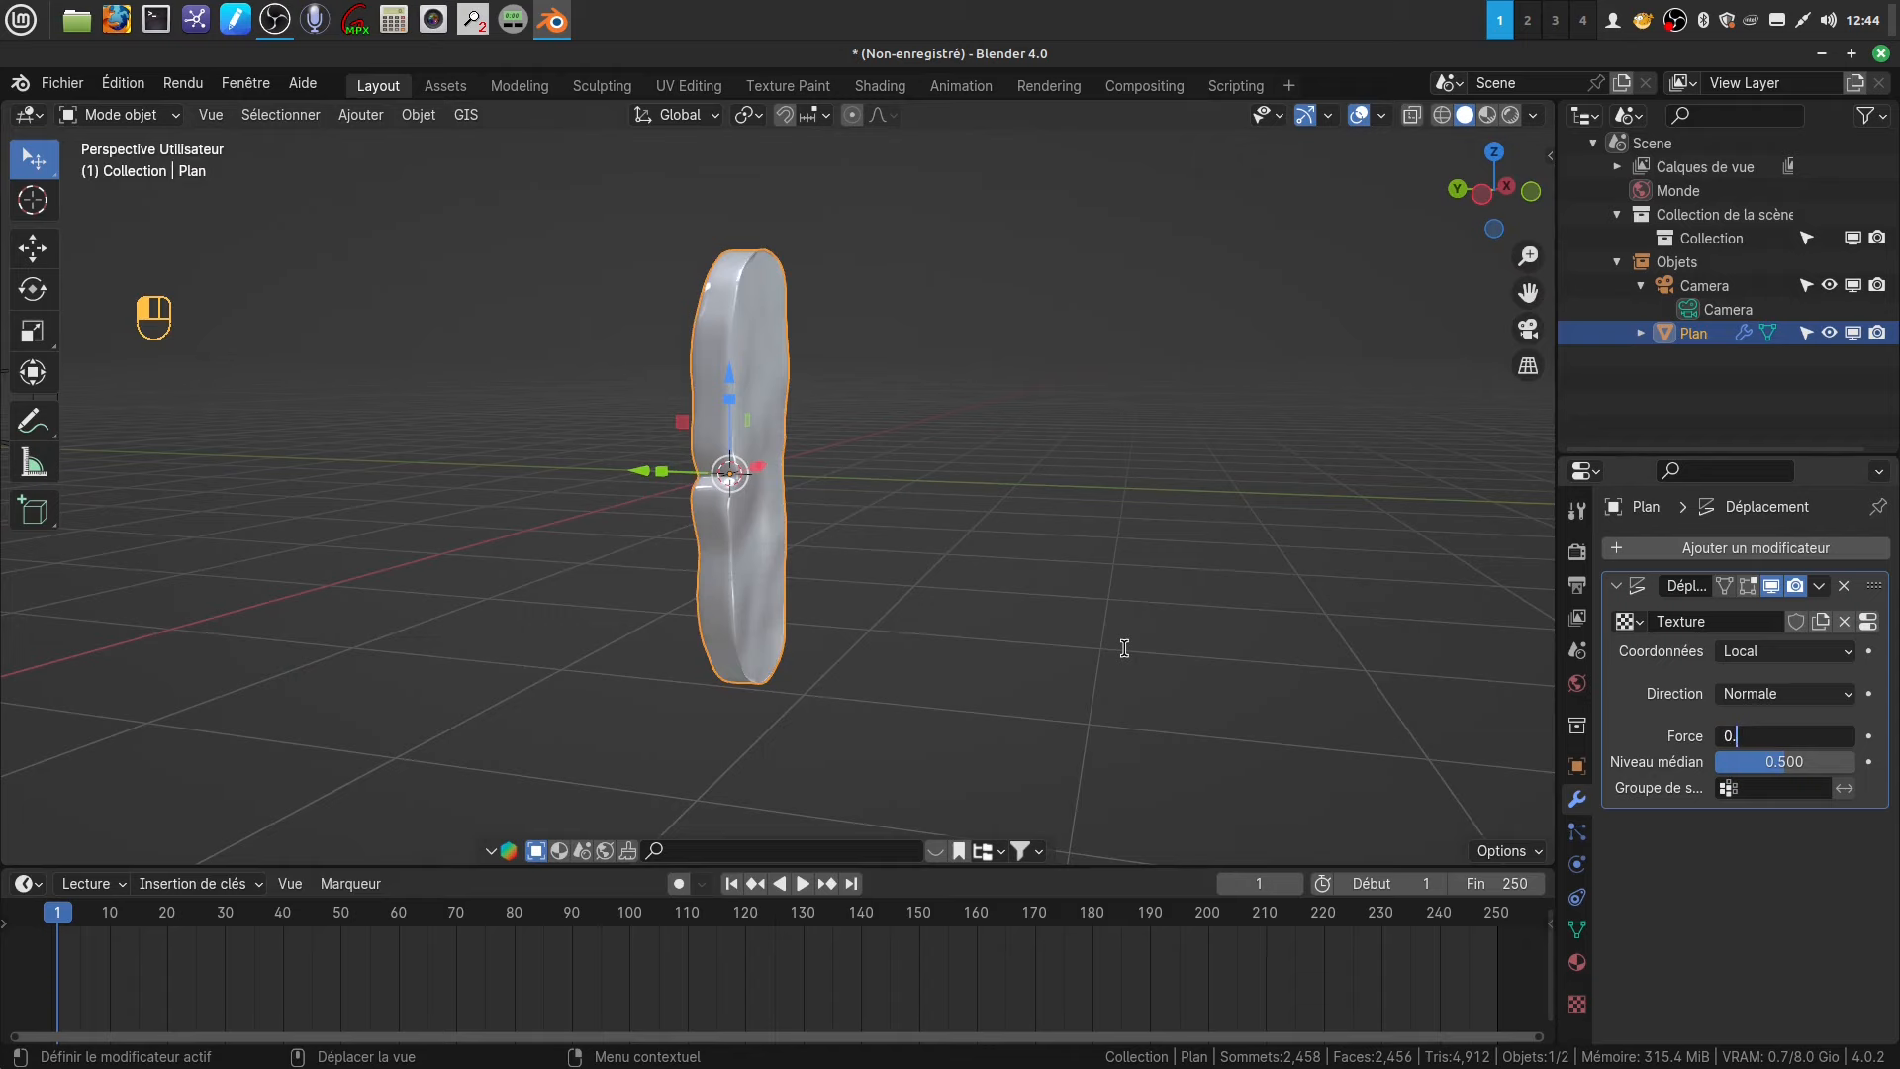
- Set the Displace modifier's strength to 0.1
type("0.1")
key("Return")
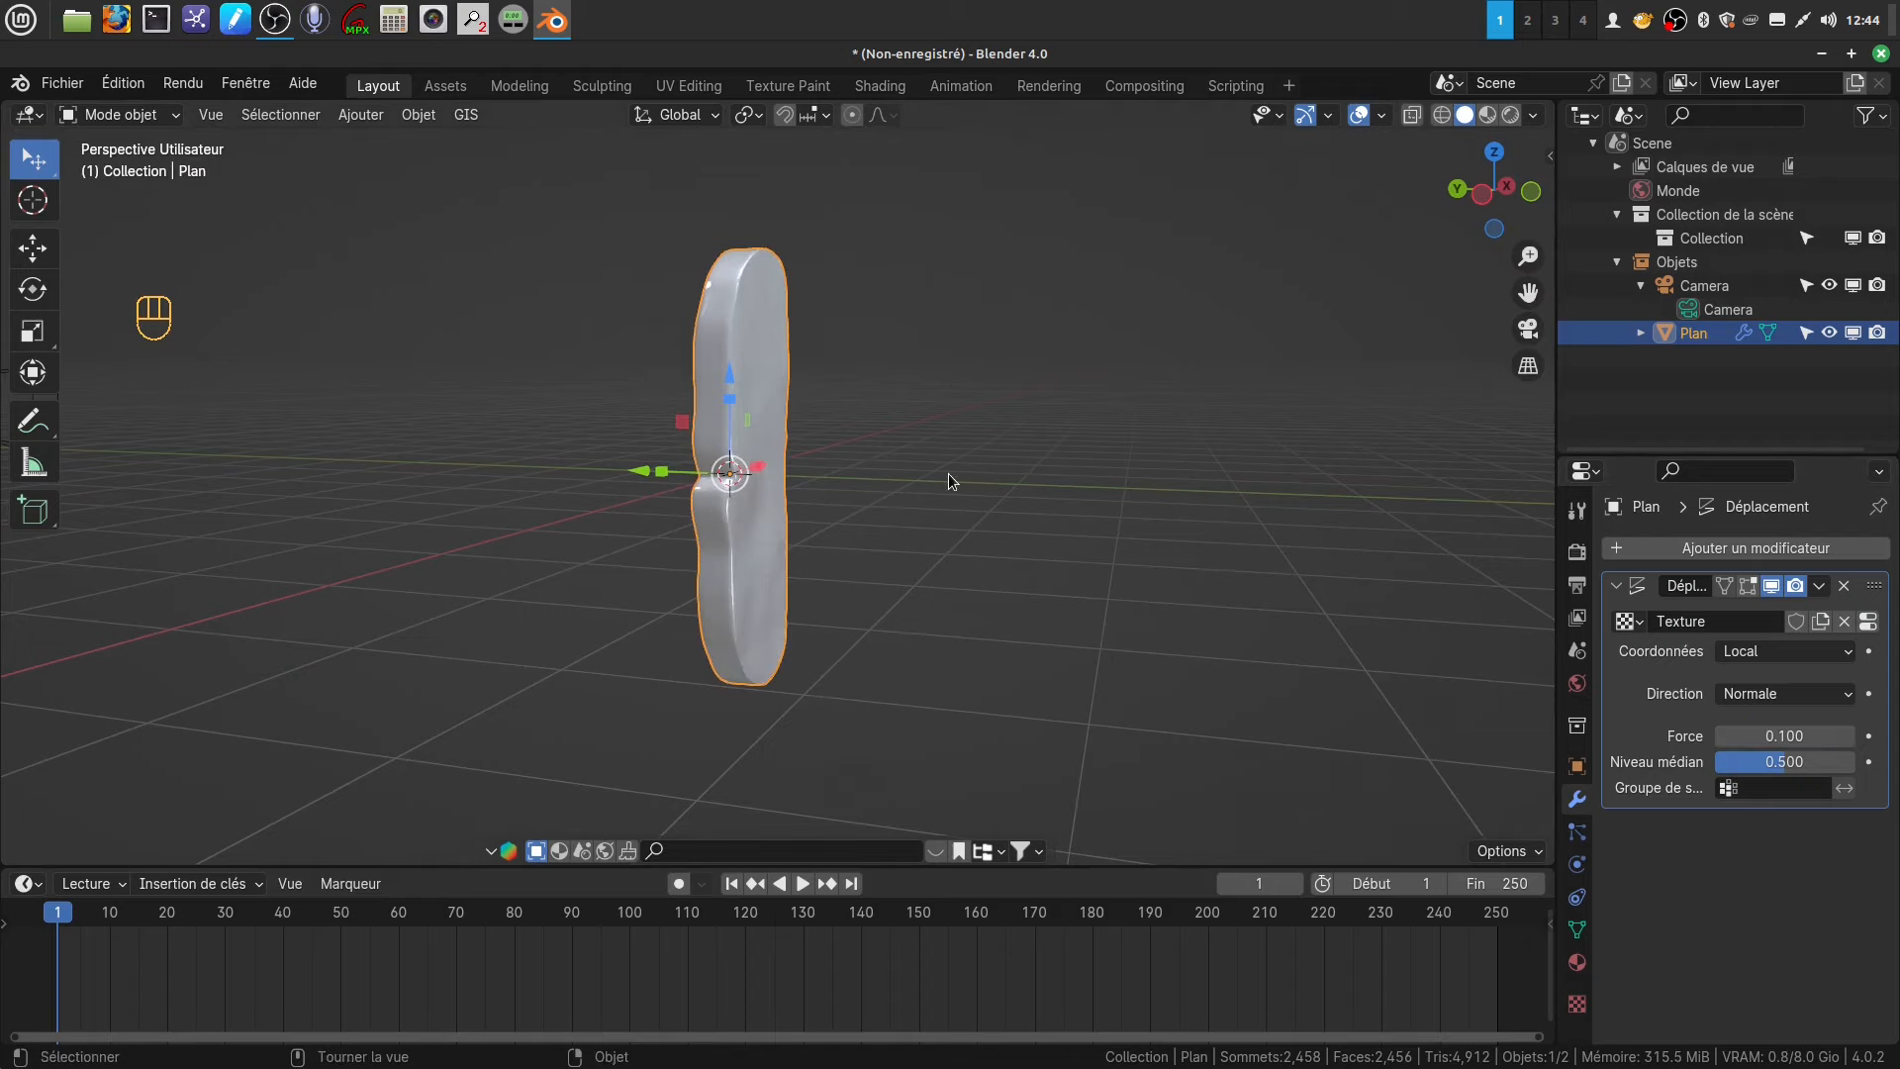
middle_click_drag(948, 473, 772, 254)
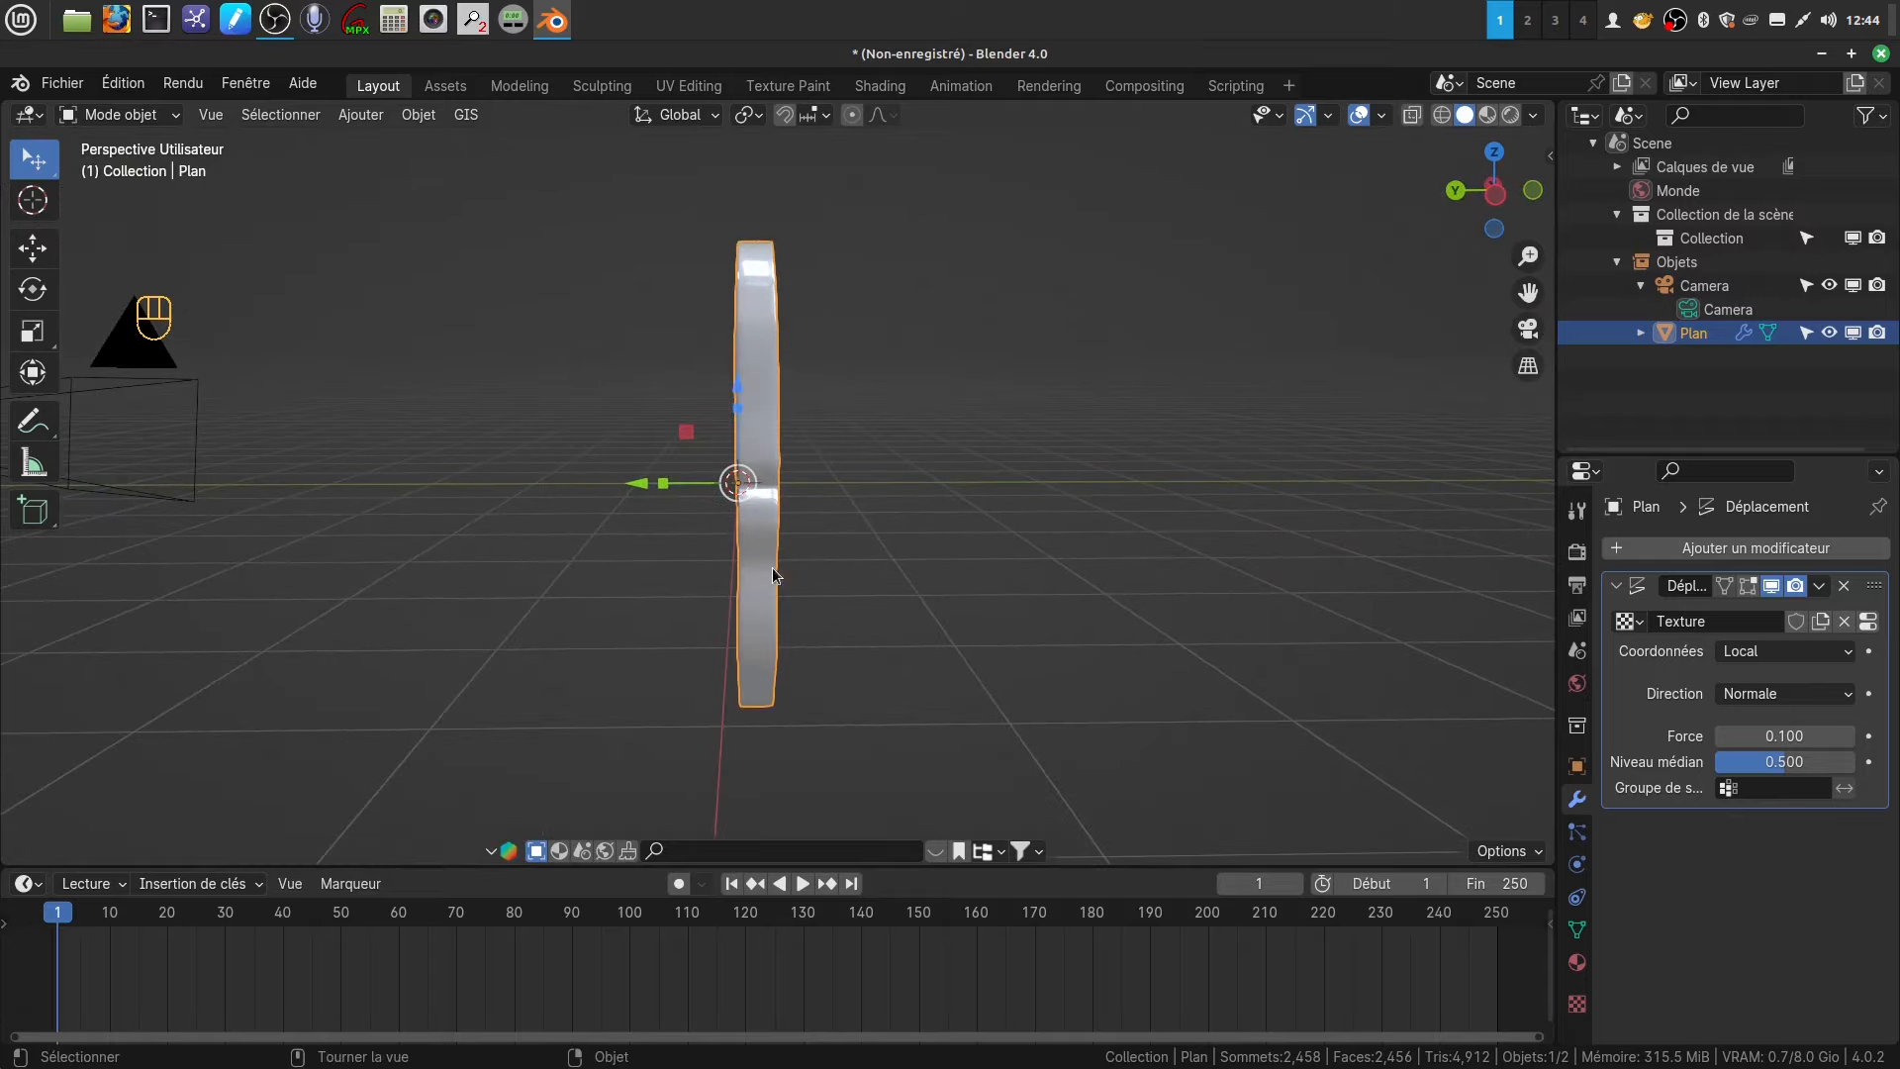
- Inspect the displaced slice from several sides, then apply the Displace modifier
middle_click_drag(809, 501, 603, 487)
middle_click_drag(770, 372, 744, 409, "shift")
scroll(829, 477, "up", 1)
middle_click_drag(829, 477, 790, 473)
middle_click_drag(811, 444, 830, 423, "shift")
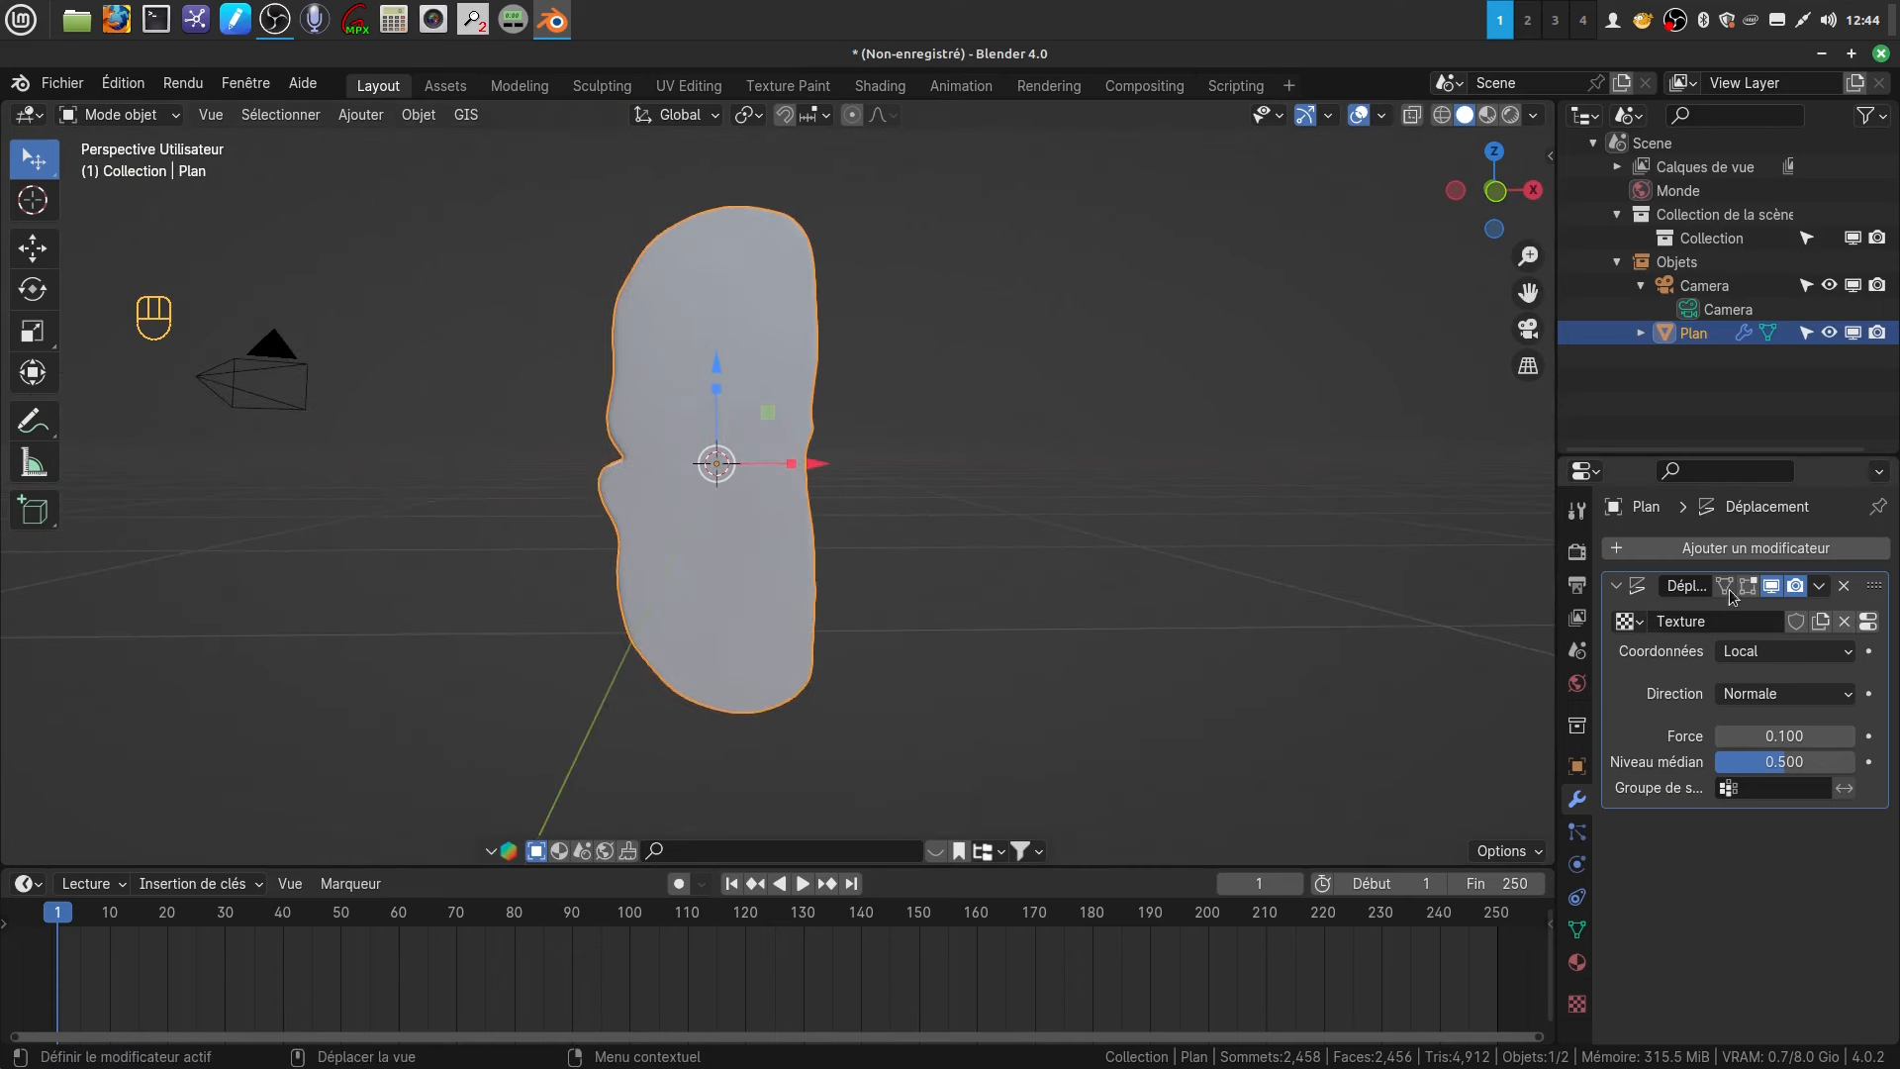
left_click(1826, 589)
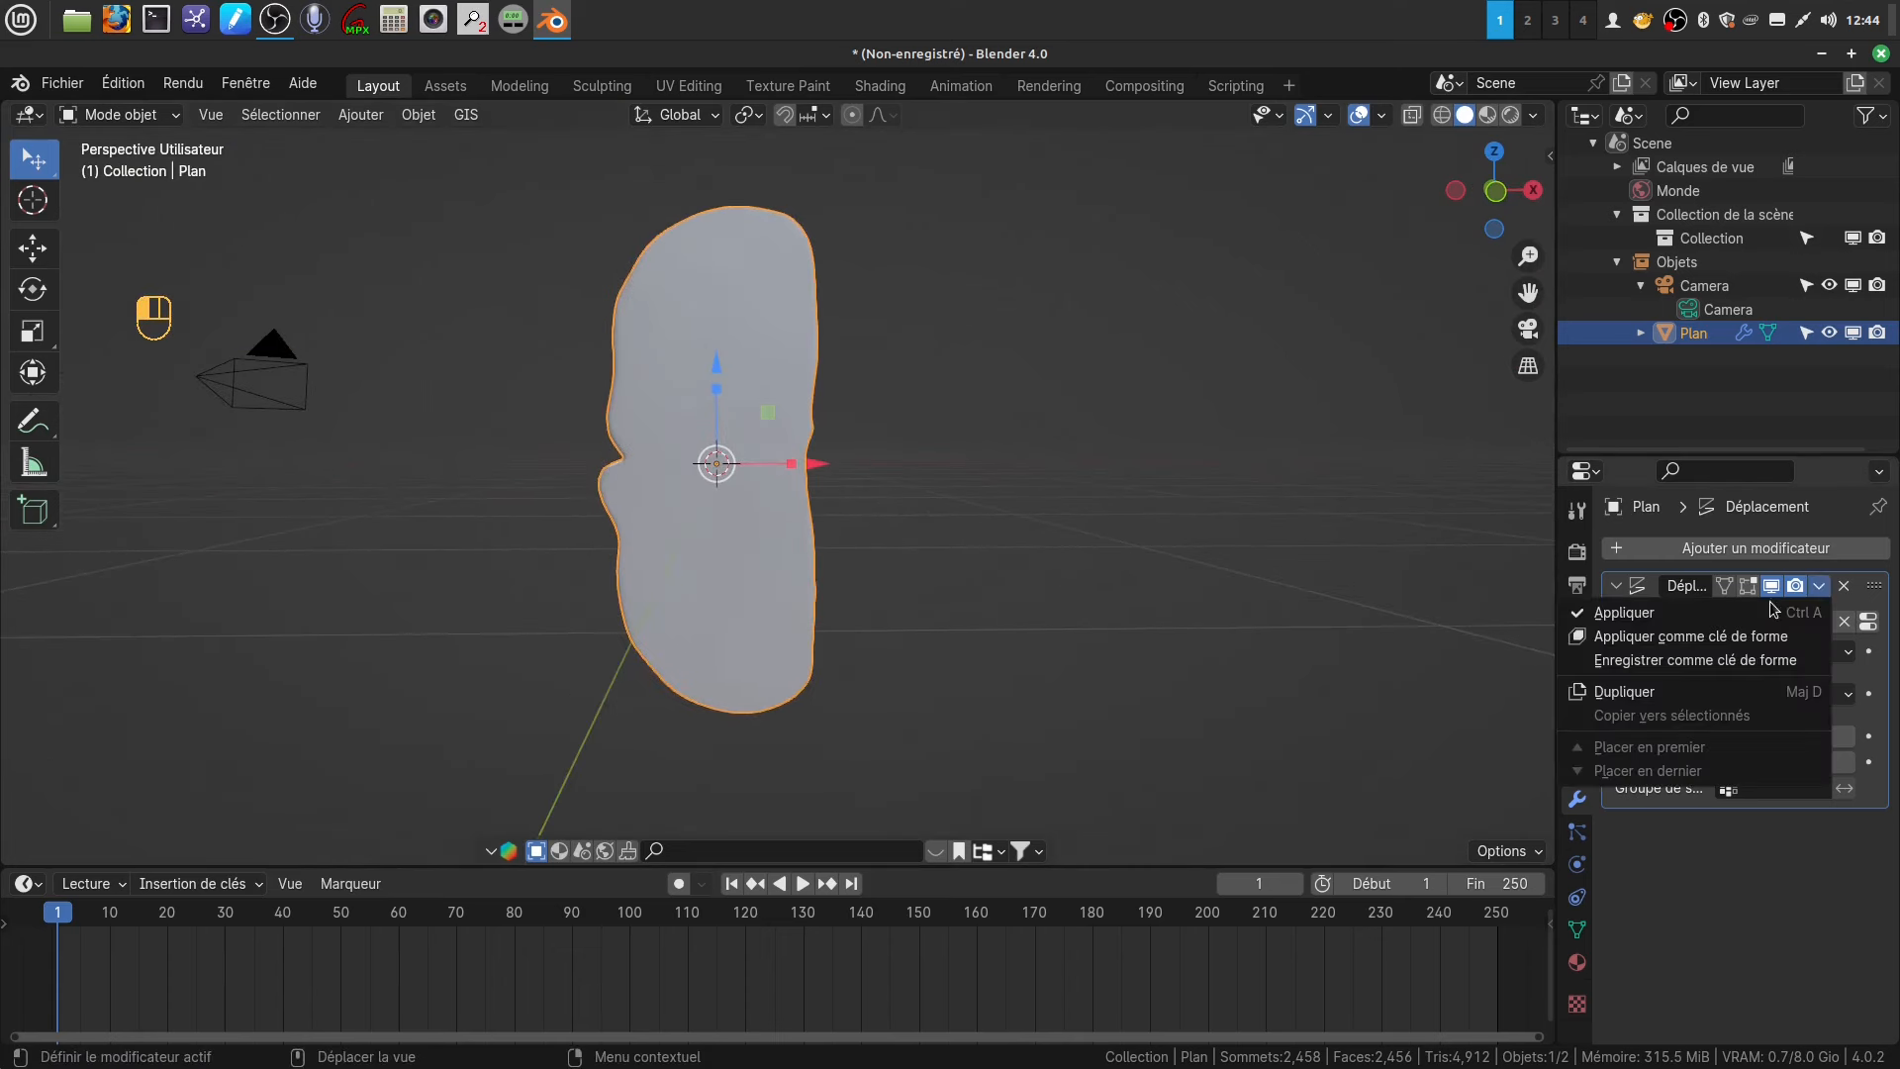
left_click(1714, 615)
middle_click_drag(968, 590, 950, 534, "shift")
- Enter mesh editing, clear the selection, and select all faces assigned to the first material, Matériau
key("Tab")
key("a")
key("a")
scroll(941, 538, "up", 4)
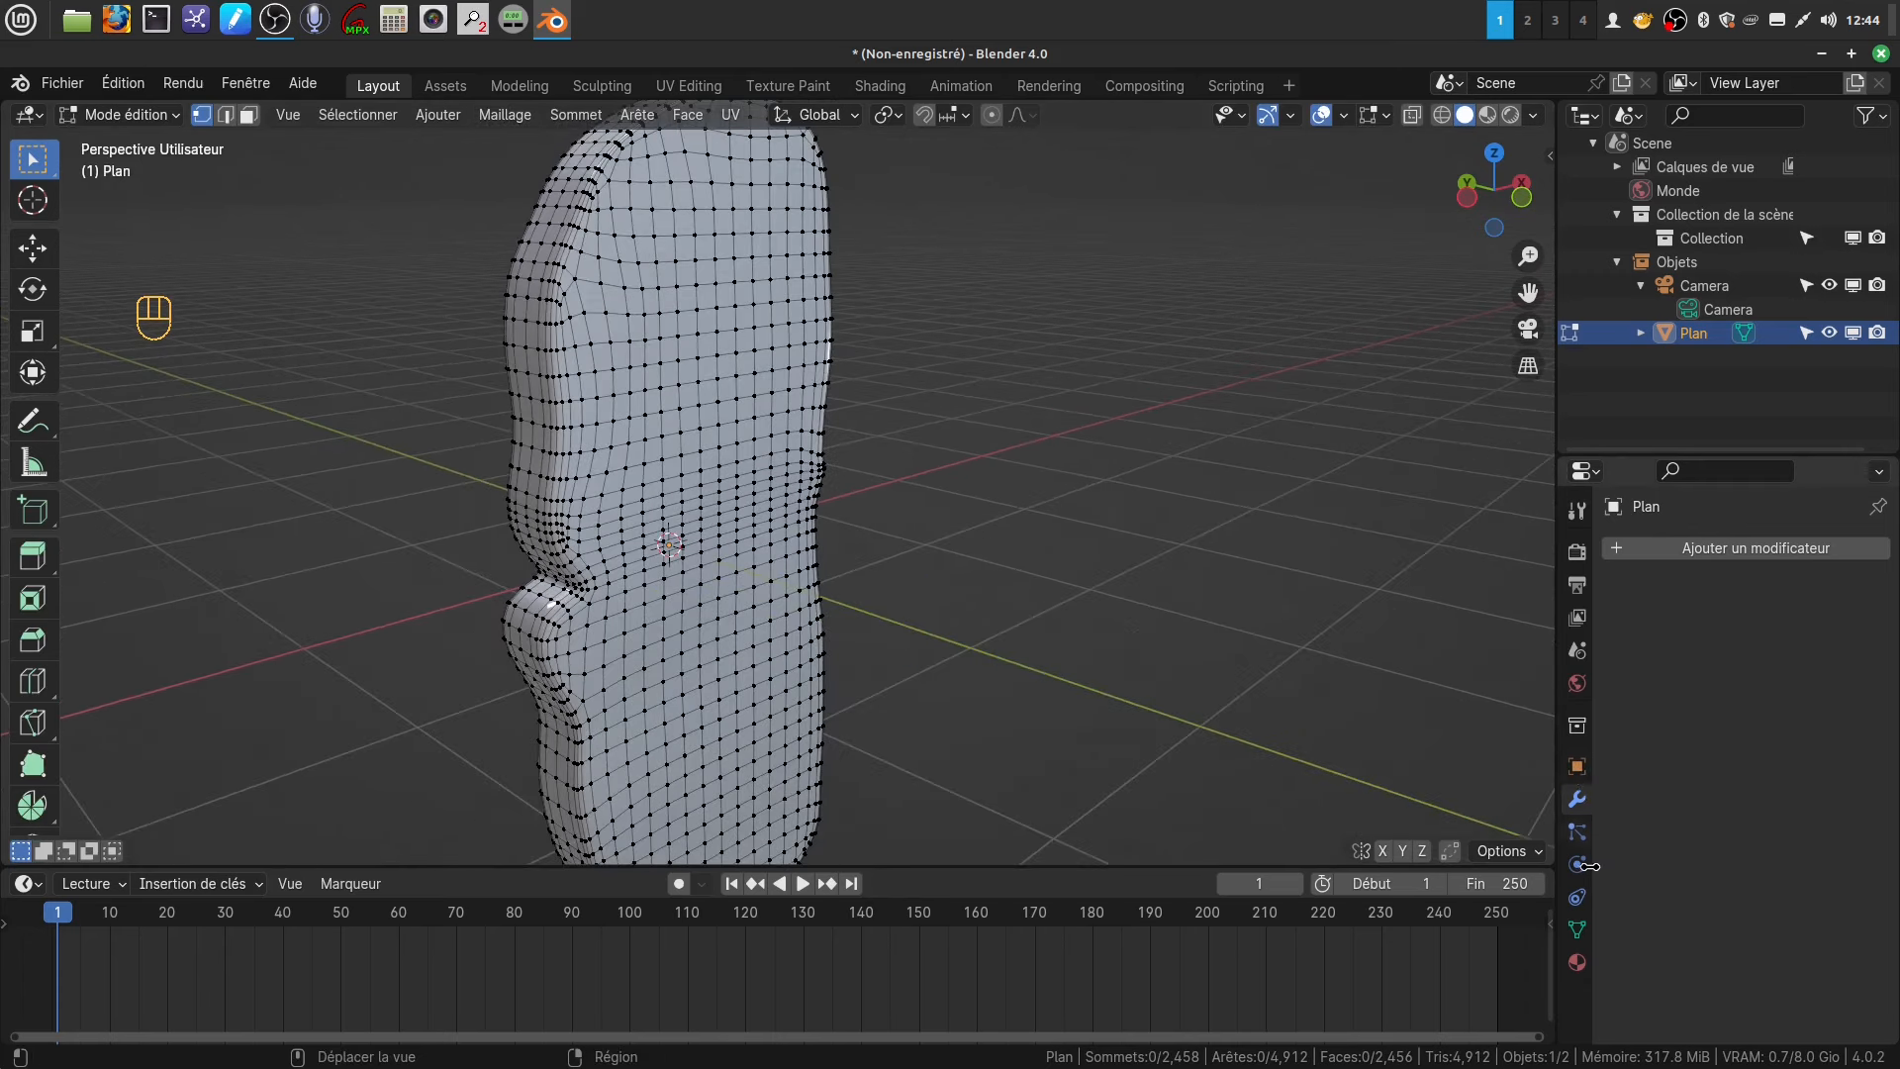
left_click(1578, 964)
left_click(1659, 555)
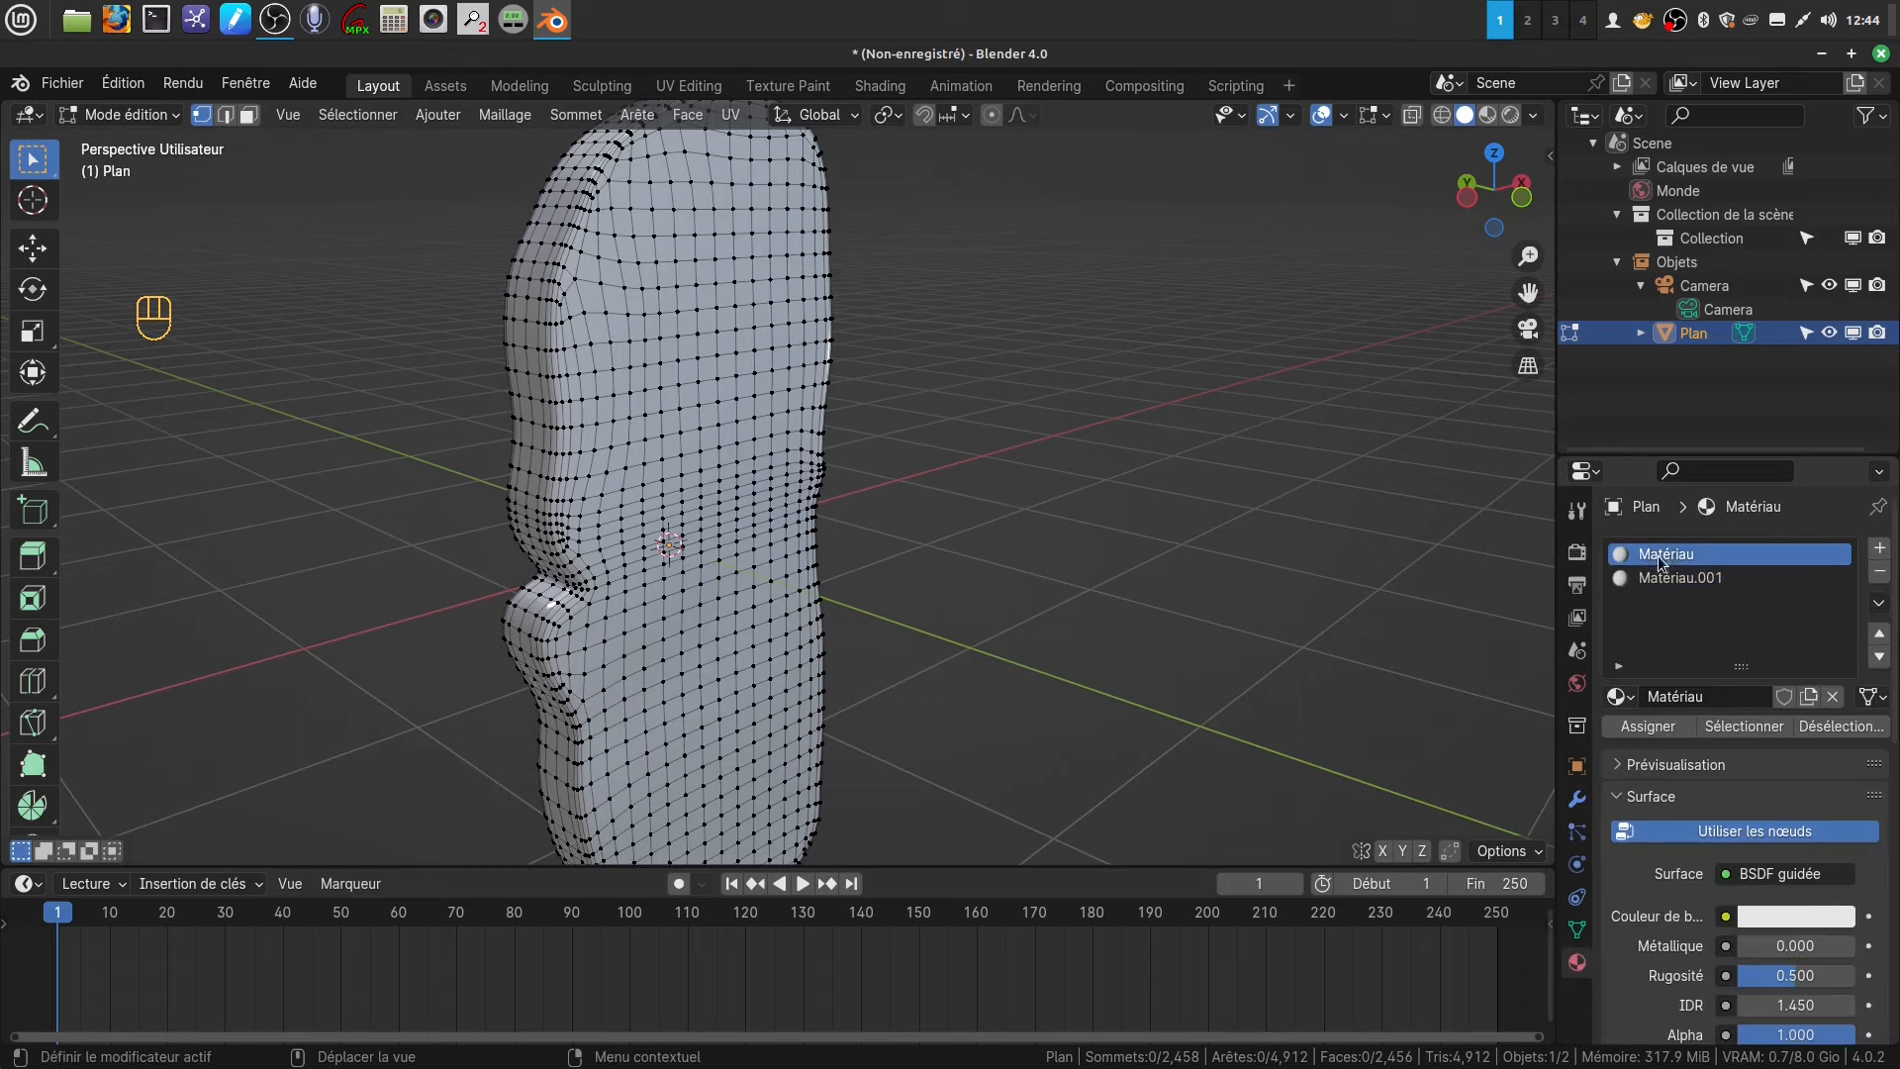
left_click(1733, 727)
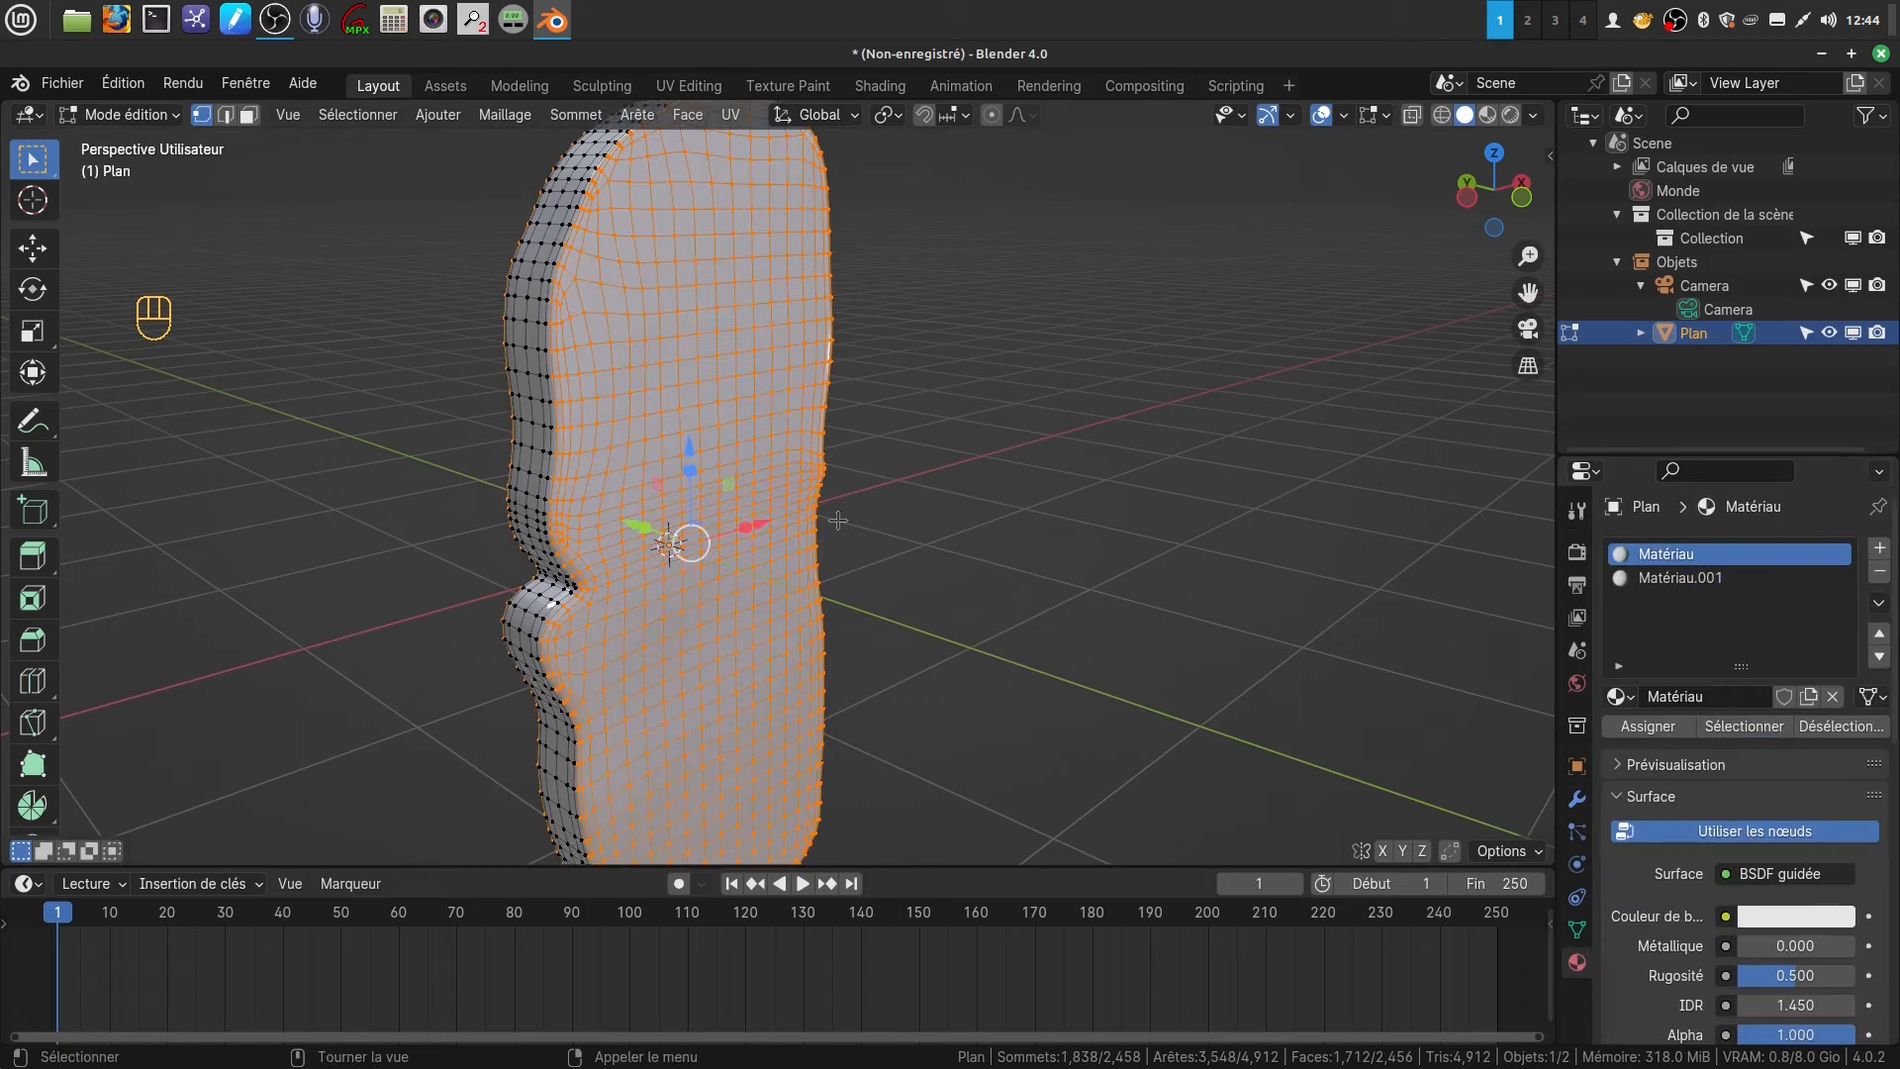
middle_click_drag(673, 545, 781, 574)
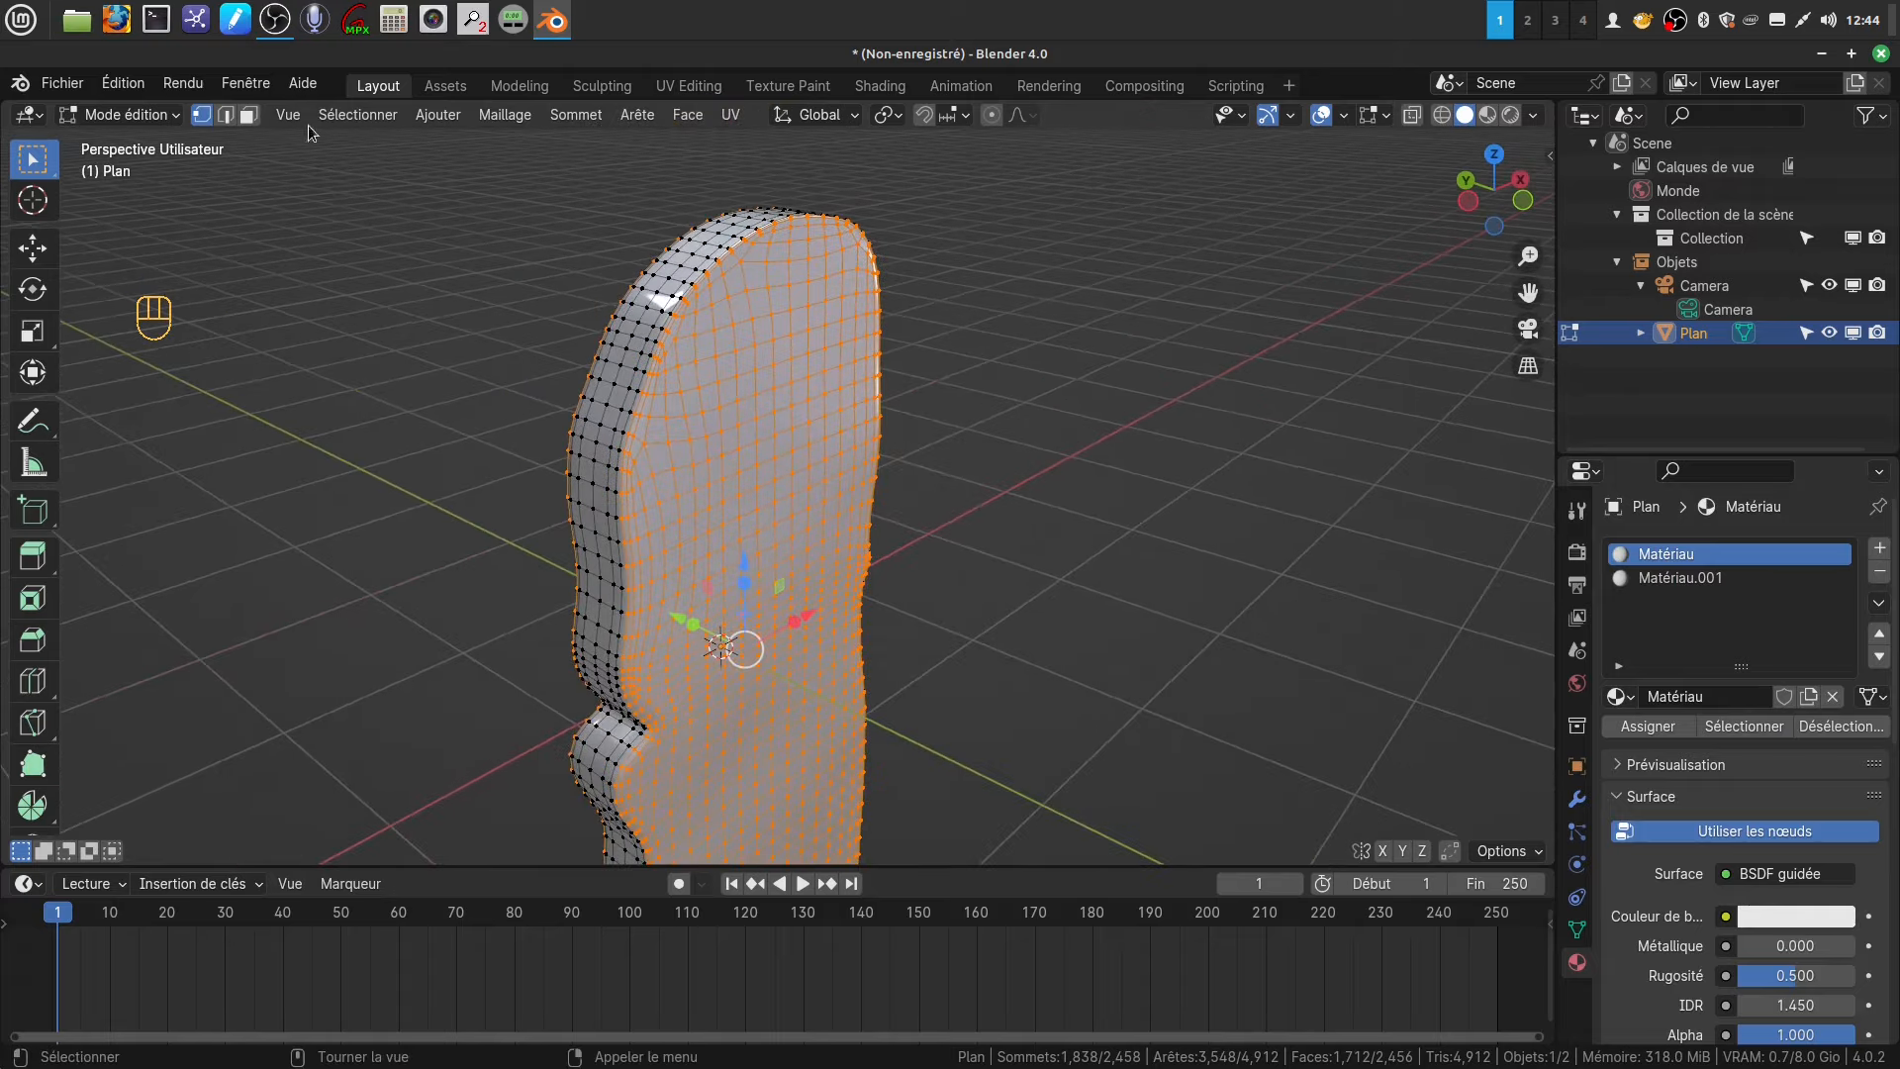
- Switch to edge selection and mark the edge loop between one face of the slice and its crust as a seam
left_click(225, 115)
scroll(692, 466, "up", 2)
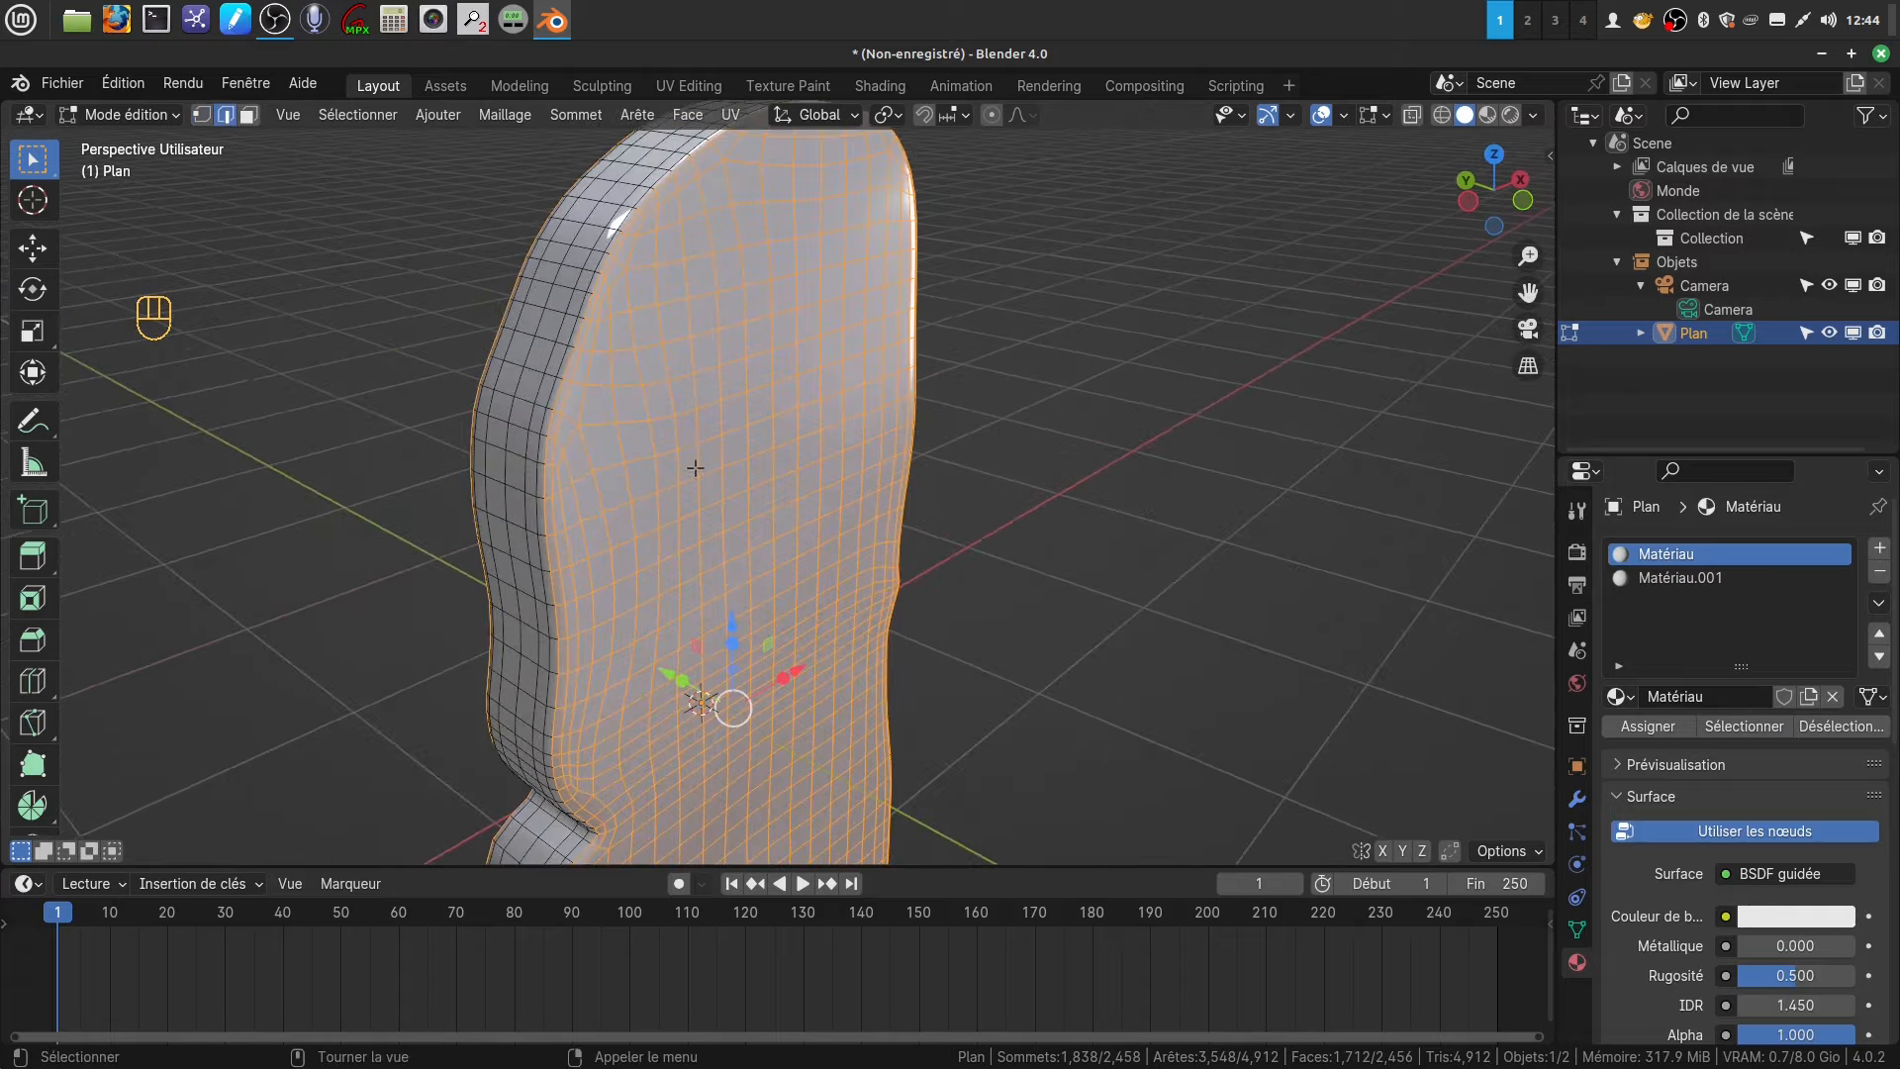
middle_click_drag(692, 466, 827, 530)
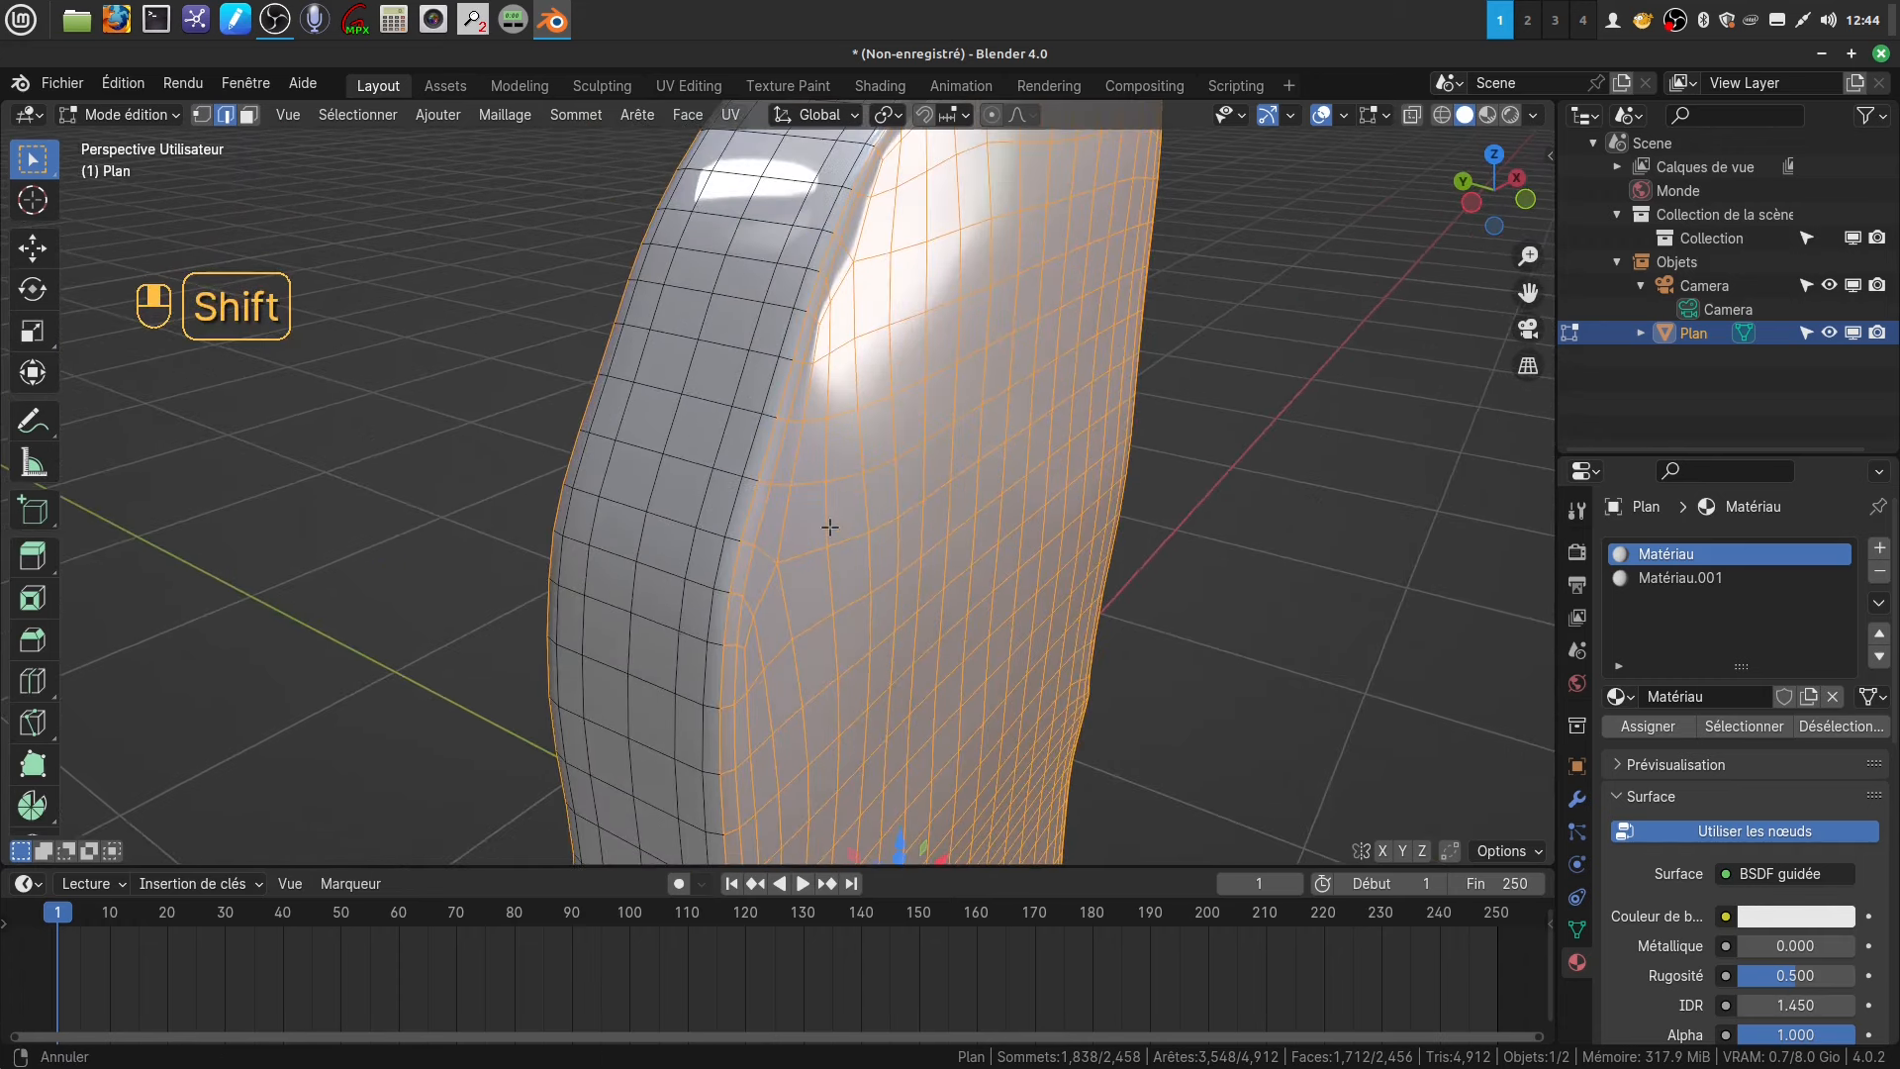
left_click(761, 459, "alt")
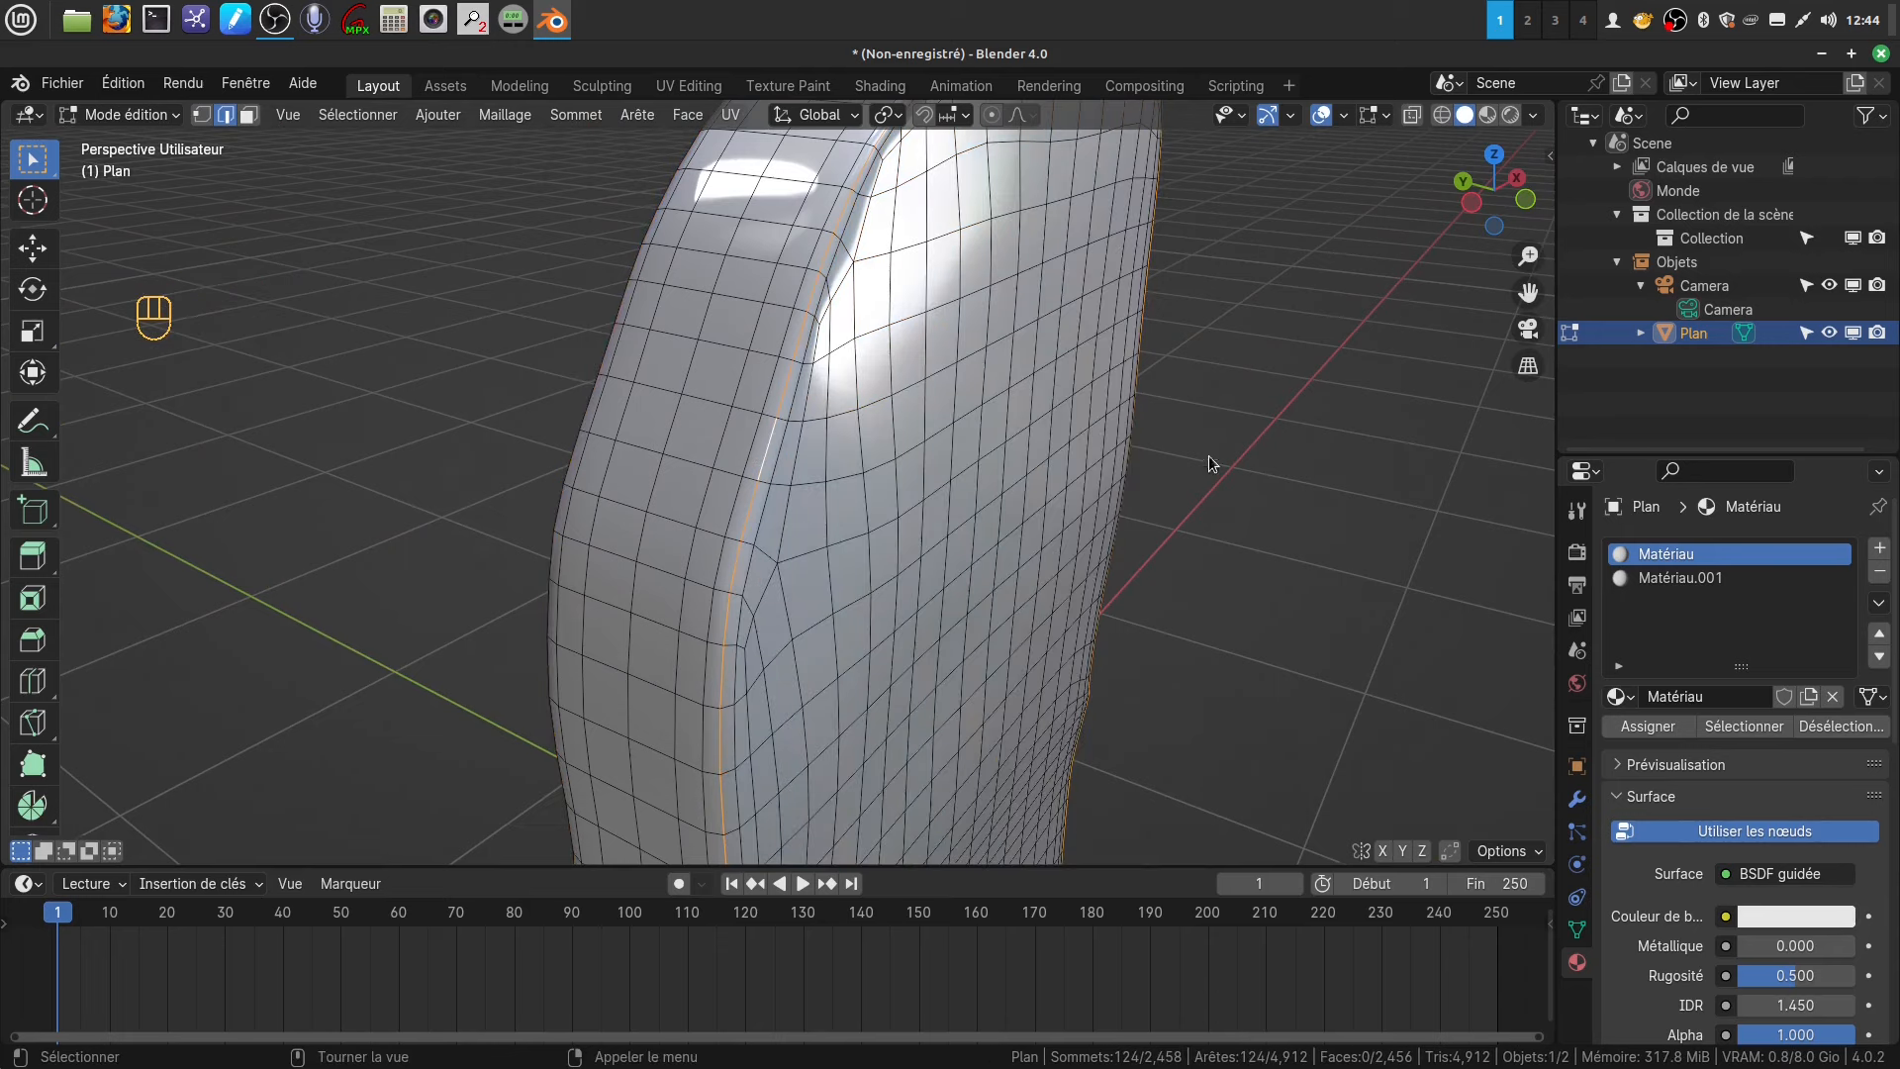
key("ctrl+e")
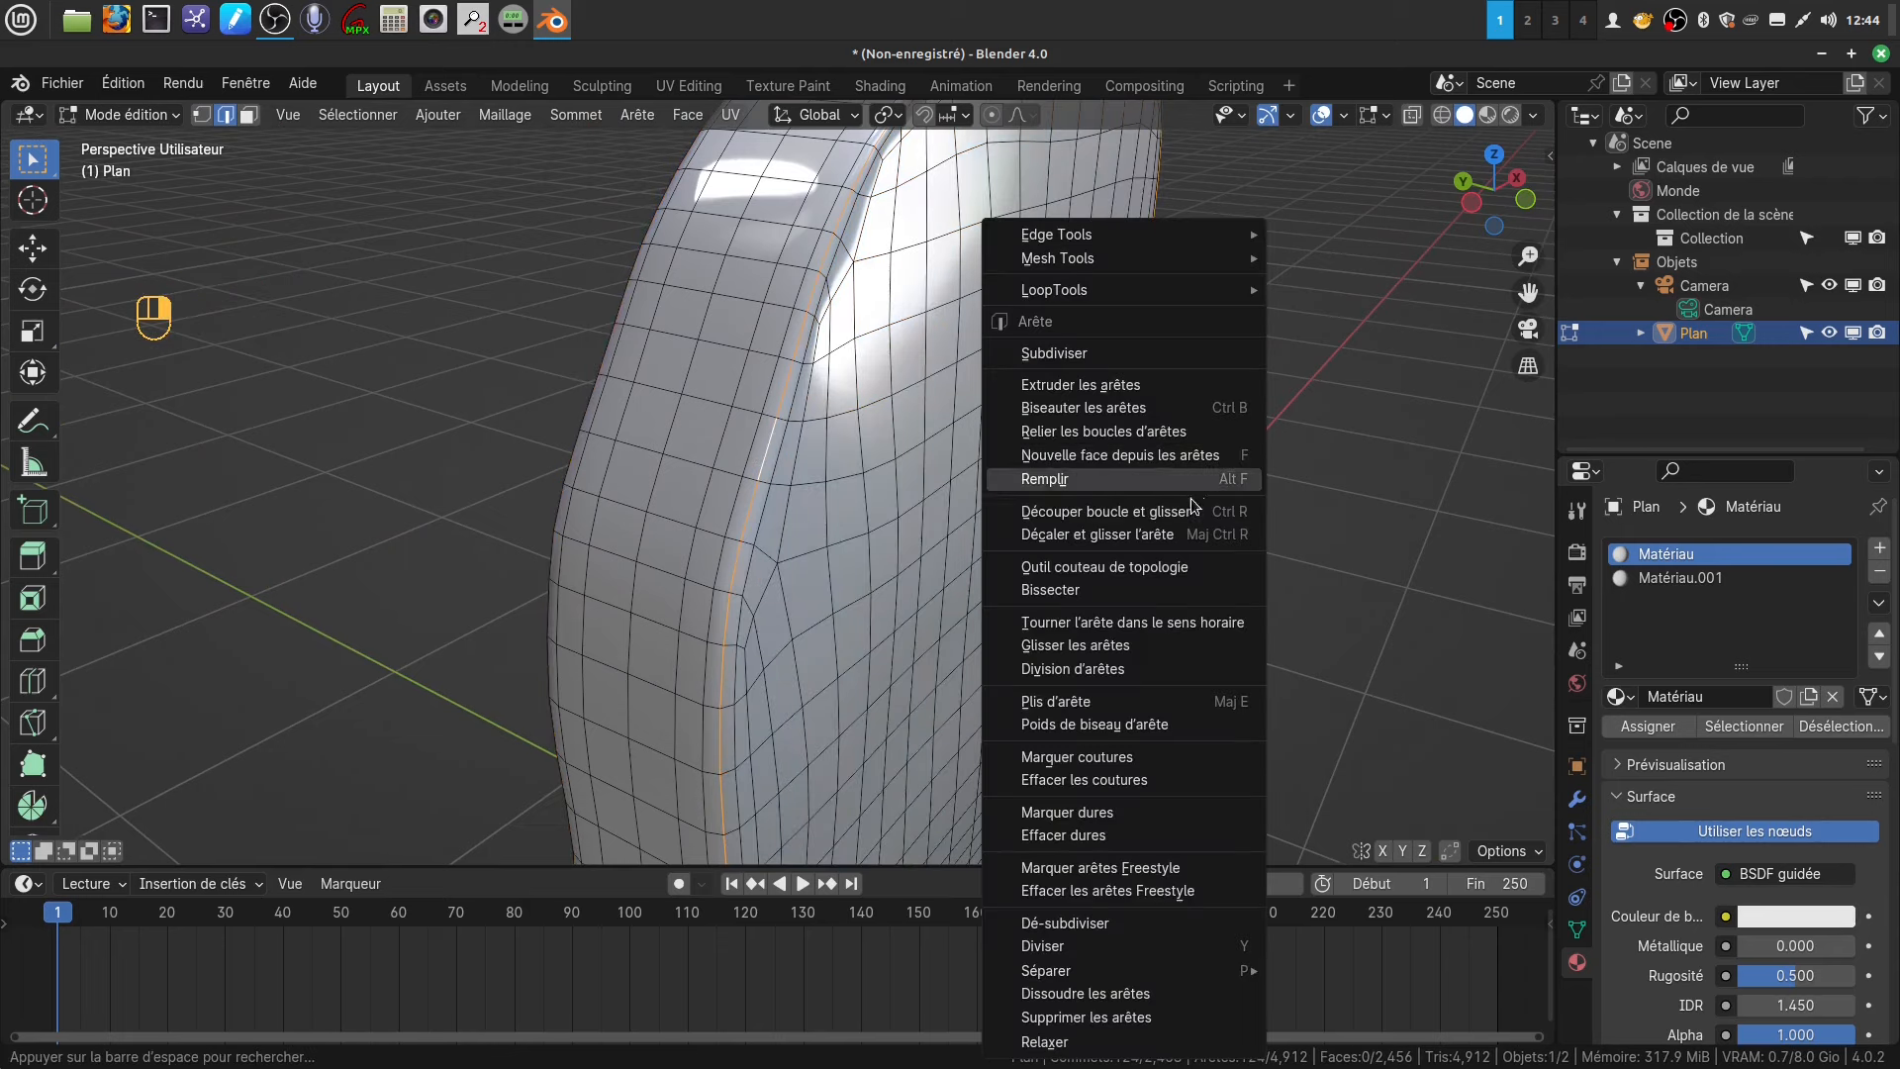
left_click(1124, 759)
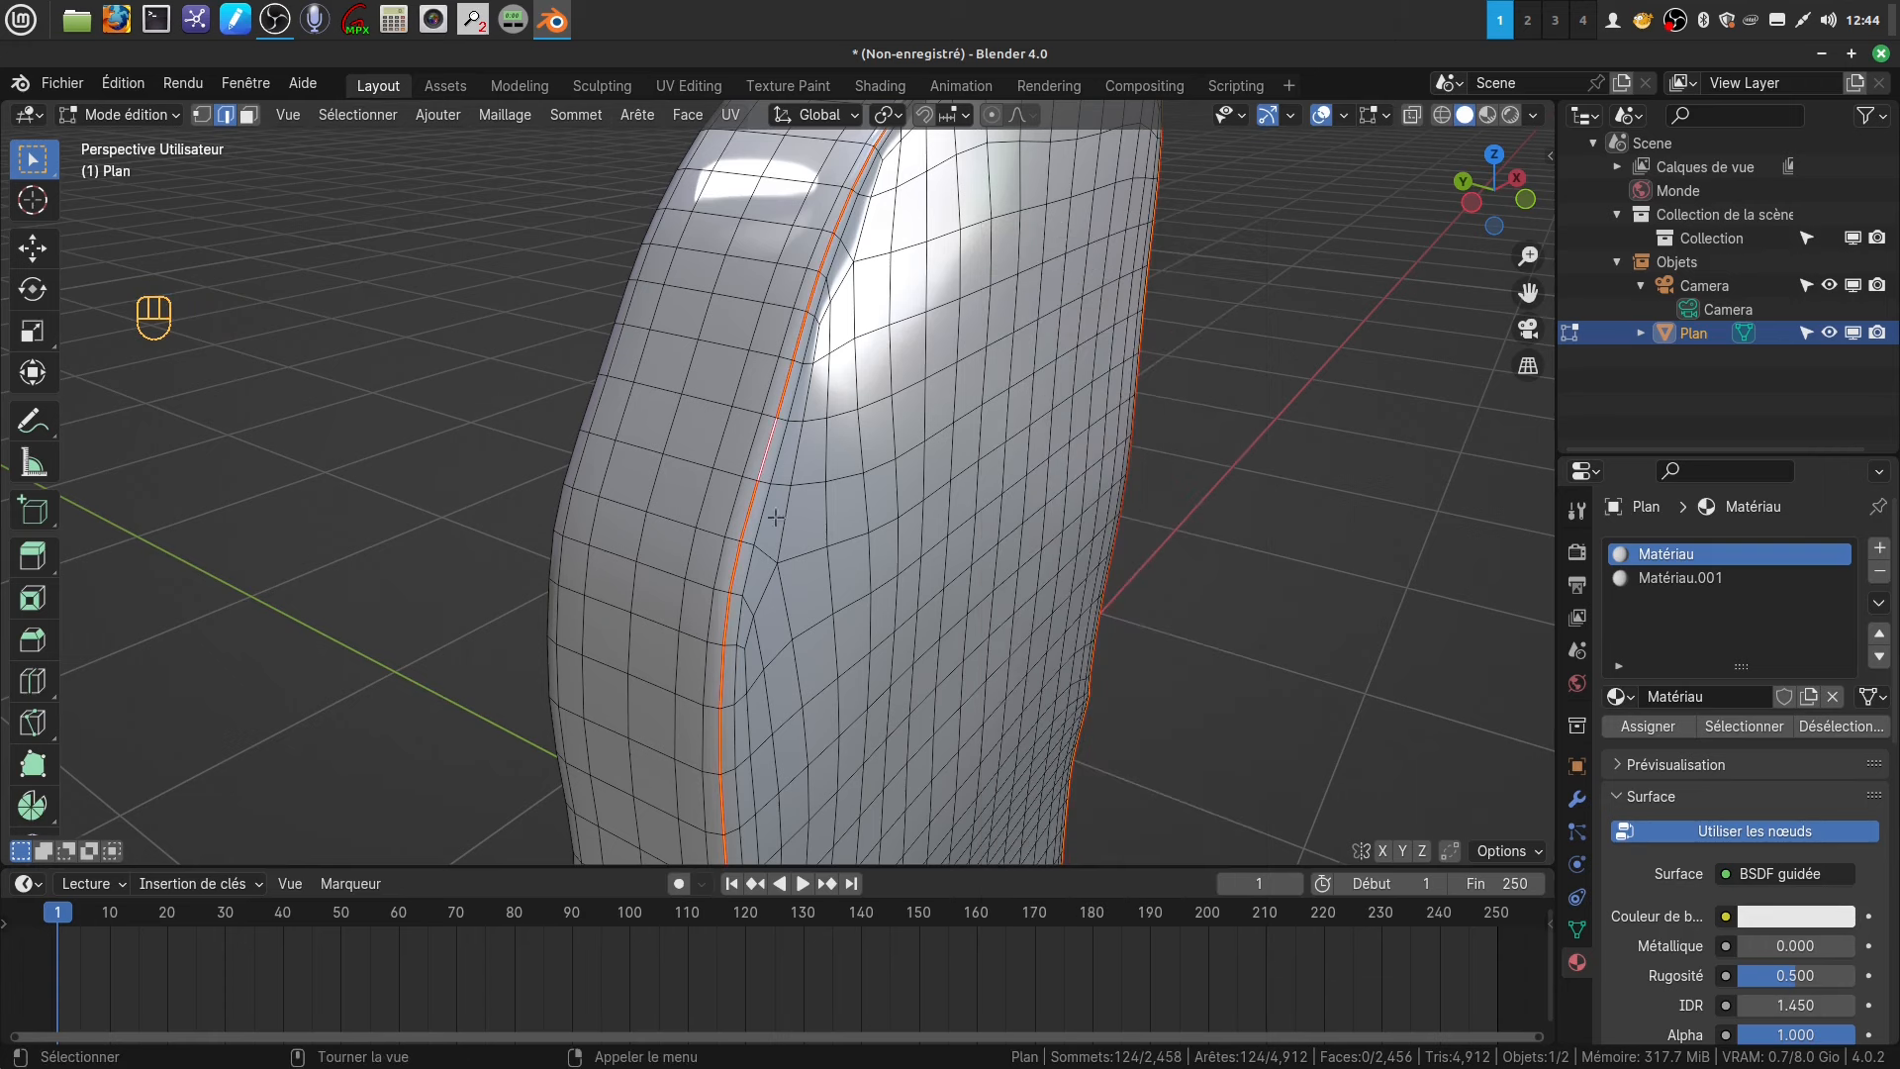
- Reselect the Matériau faces to locate the opposite border, then mark that face's edge loop along the crust as a seam
key("a")
key("a")
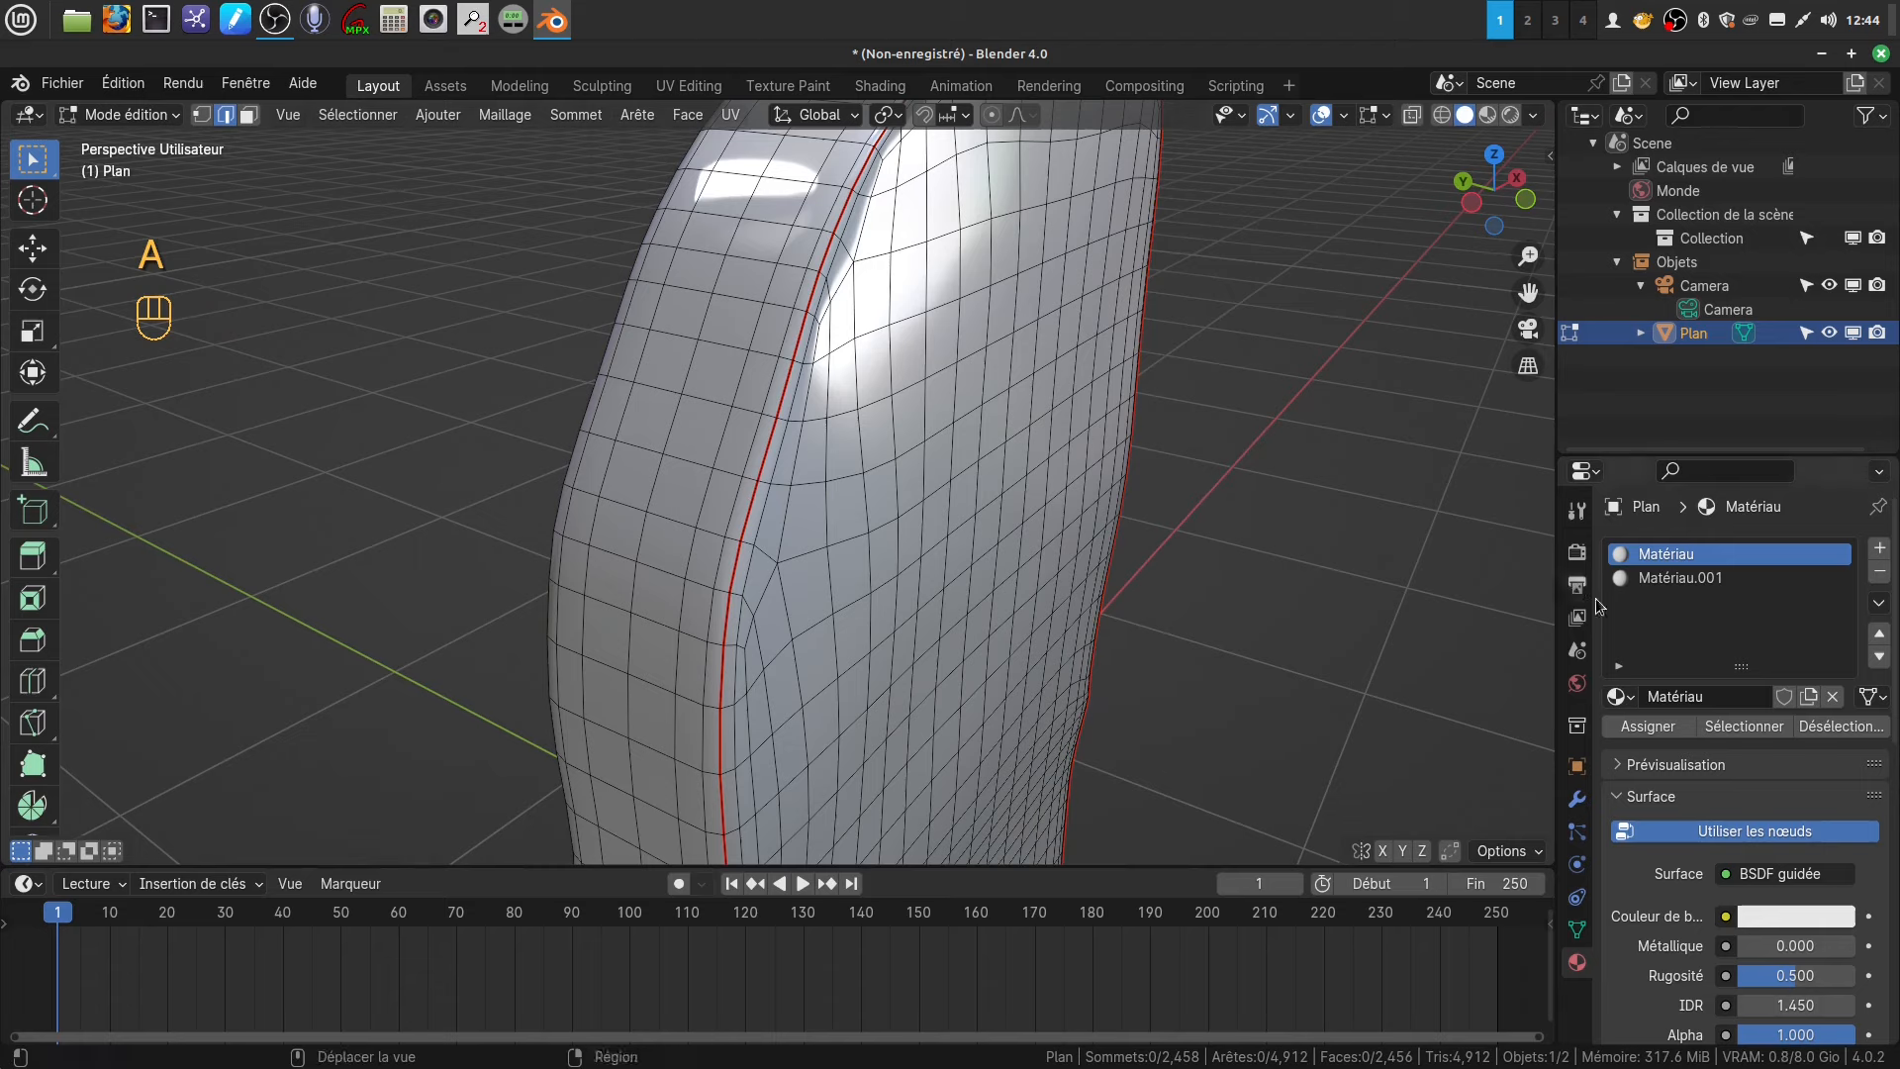
left_click(1725, 727)
middle_click_drag(737, 450, 545, 561)
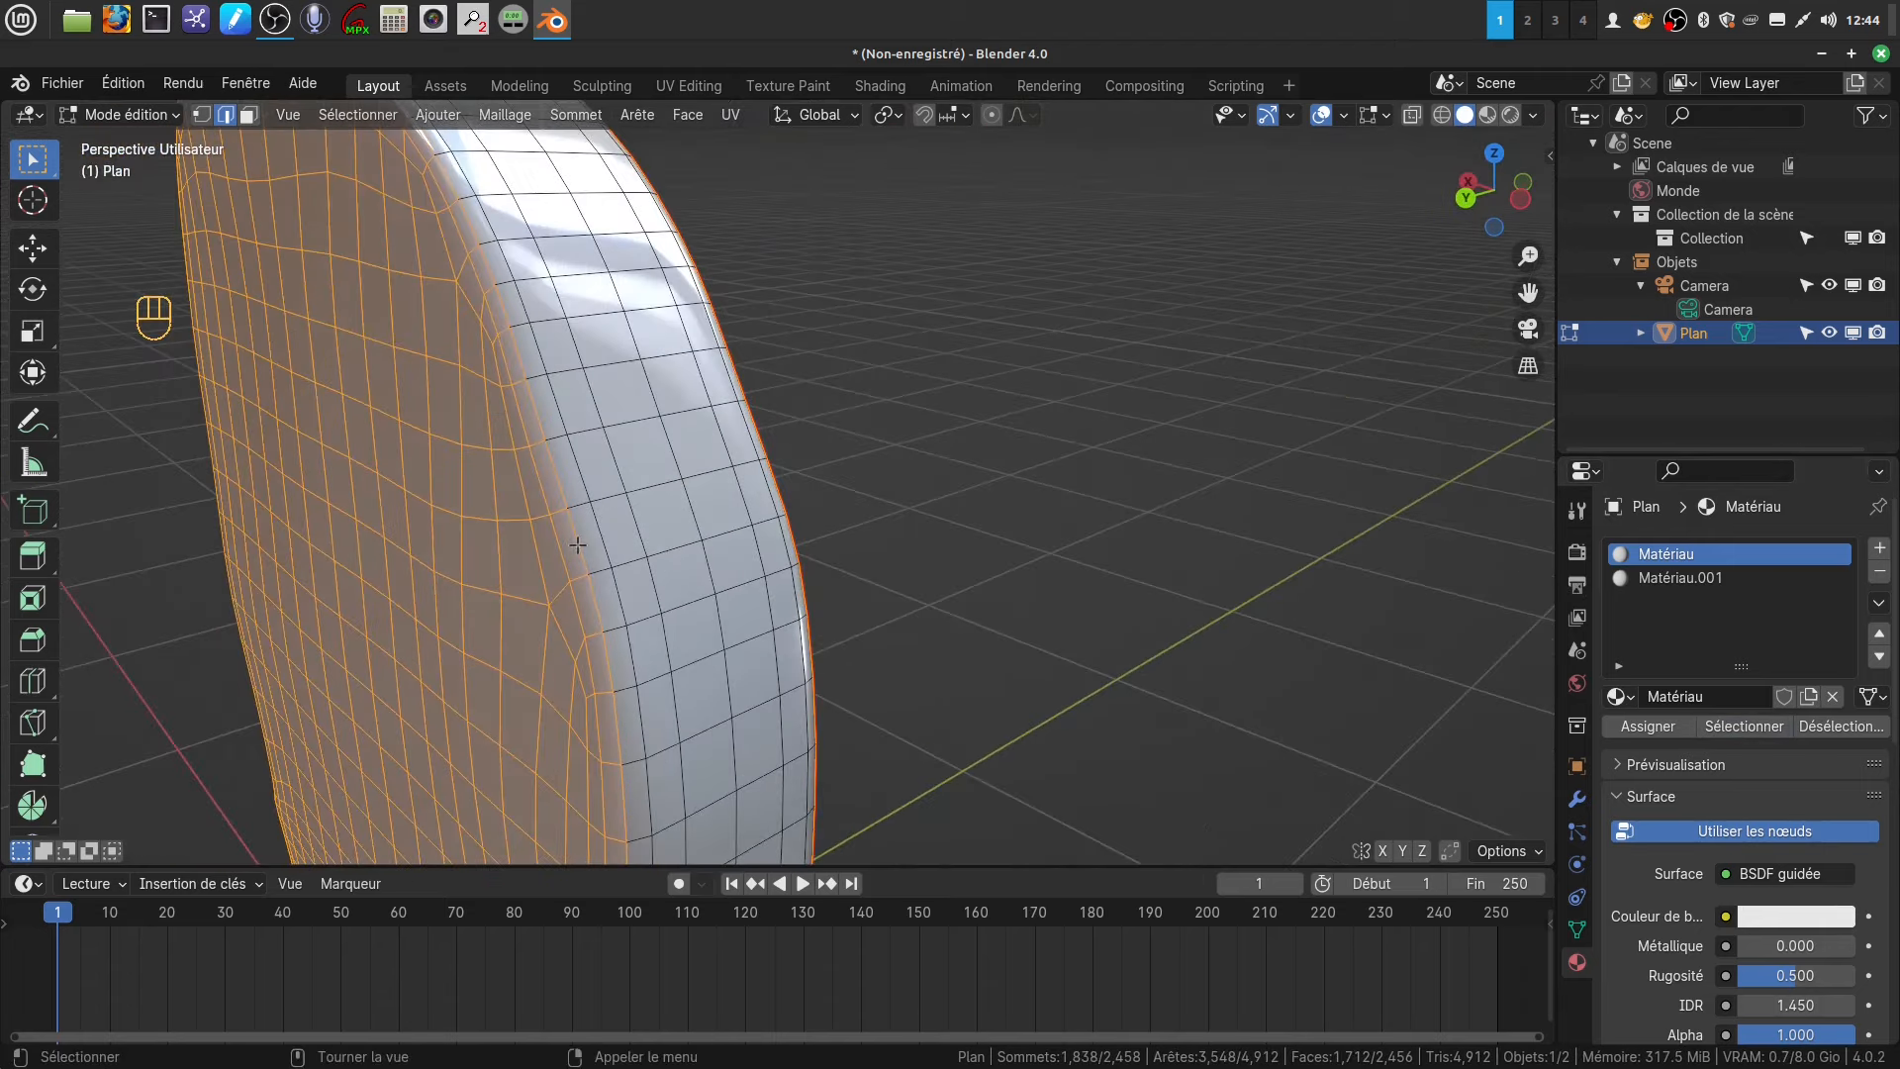
left_click(578, 542, "alt")
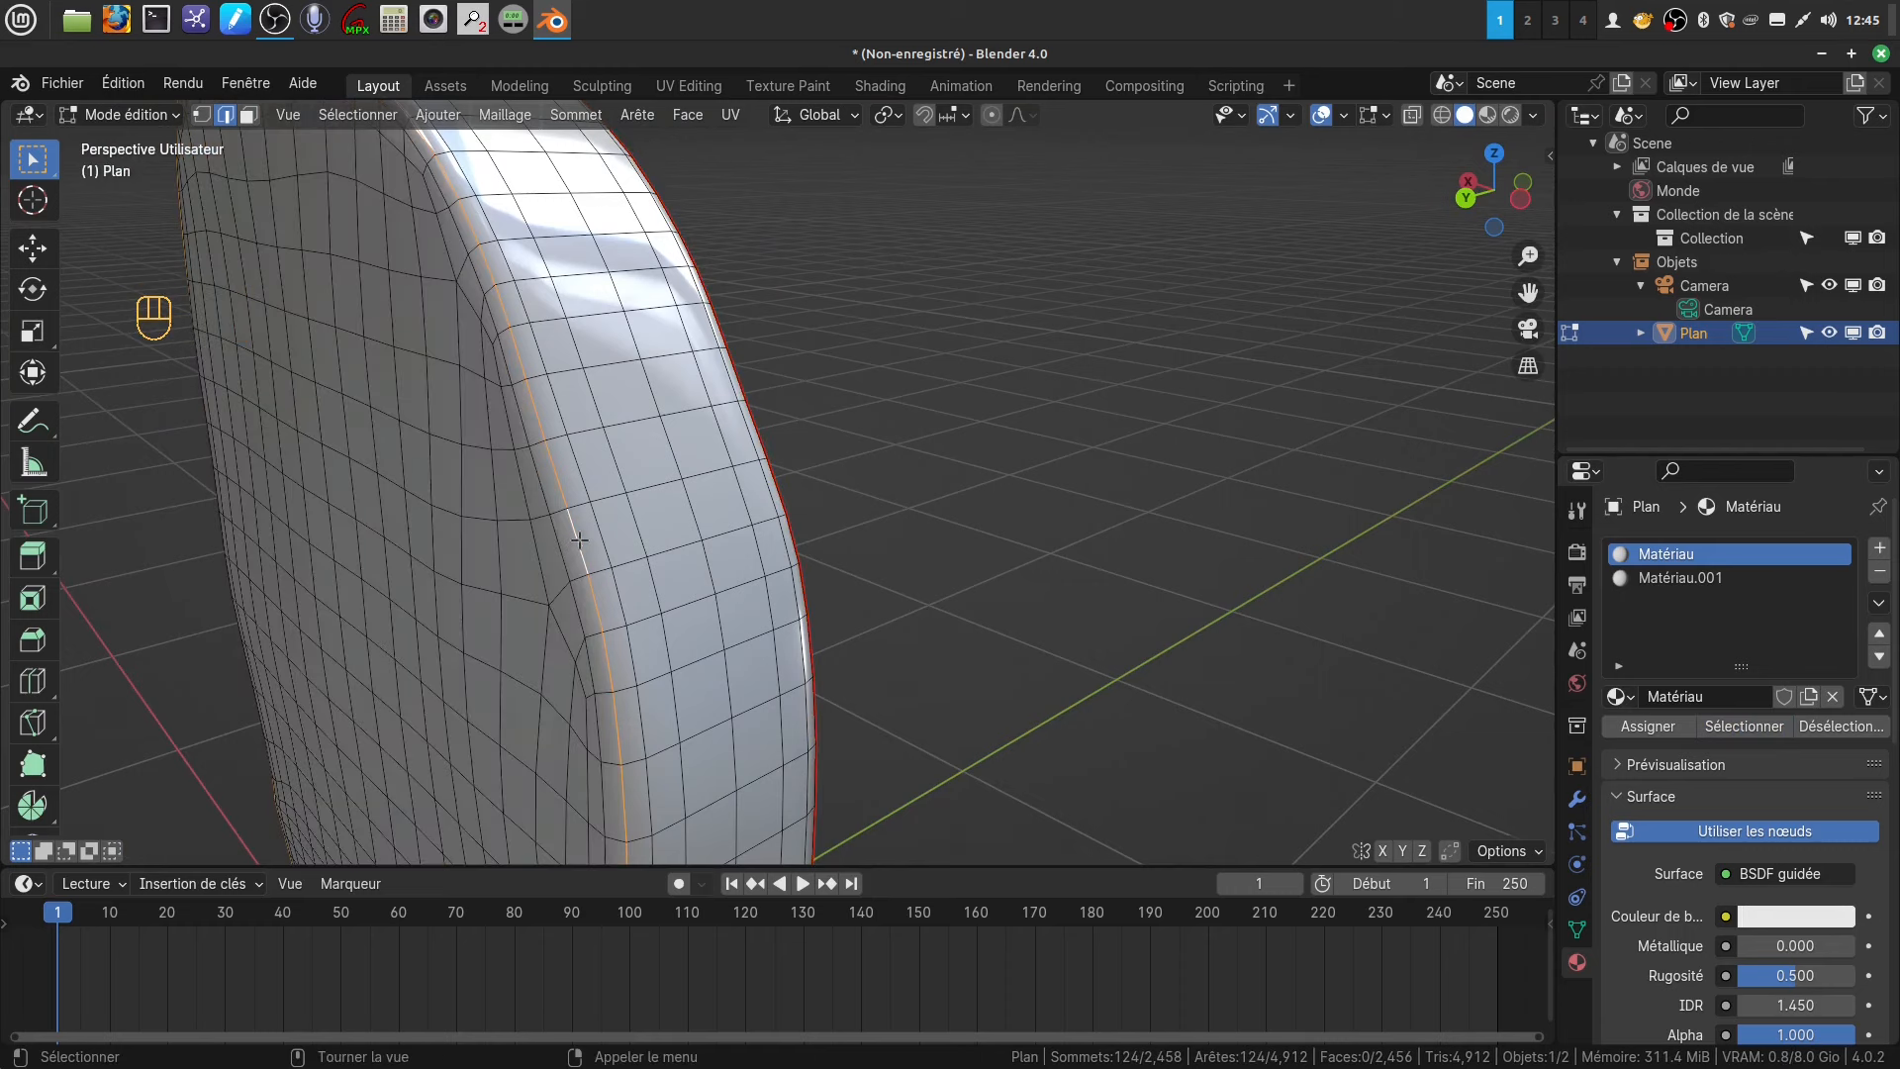
key("ctrl+e")
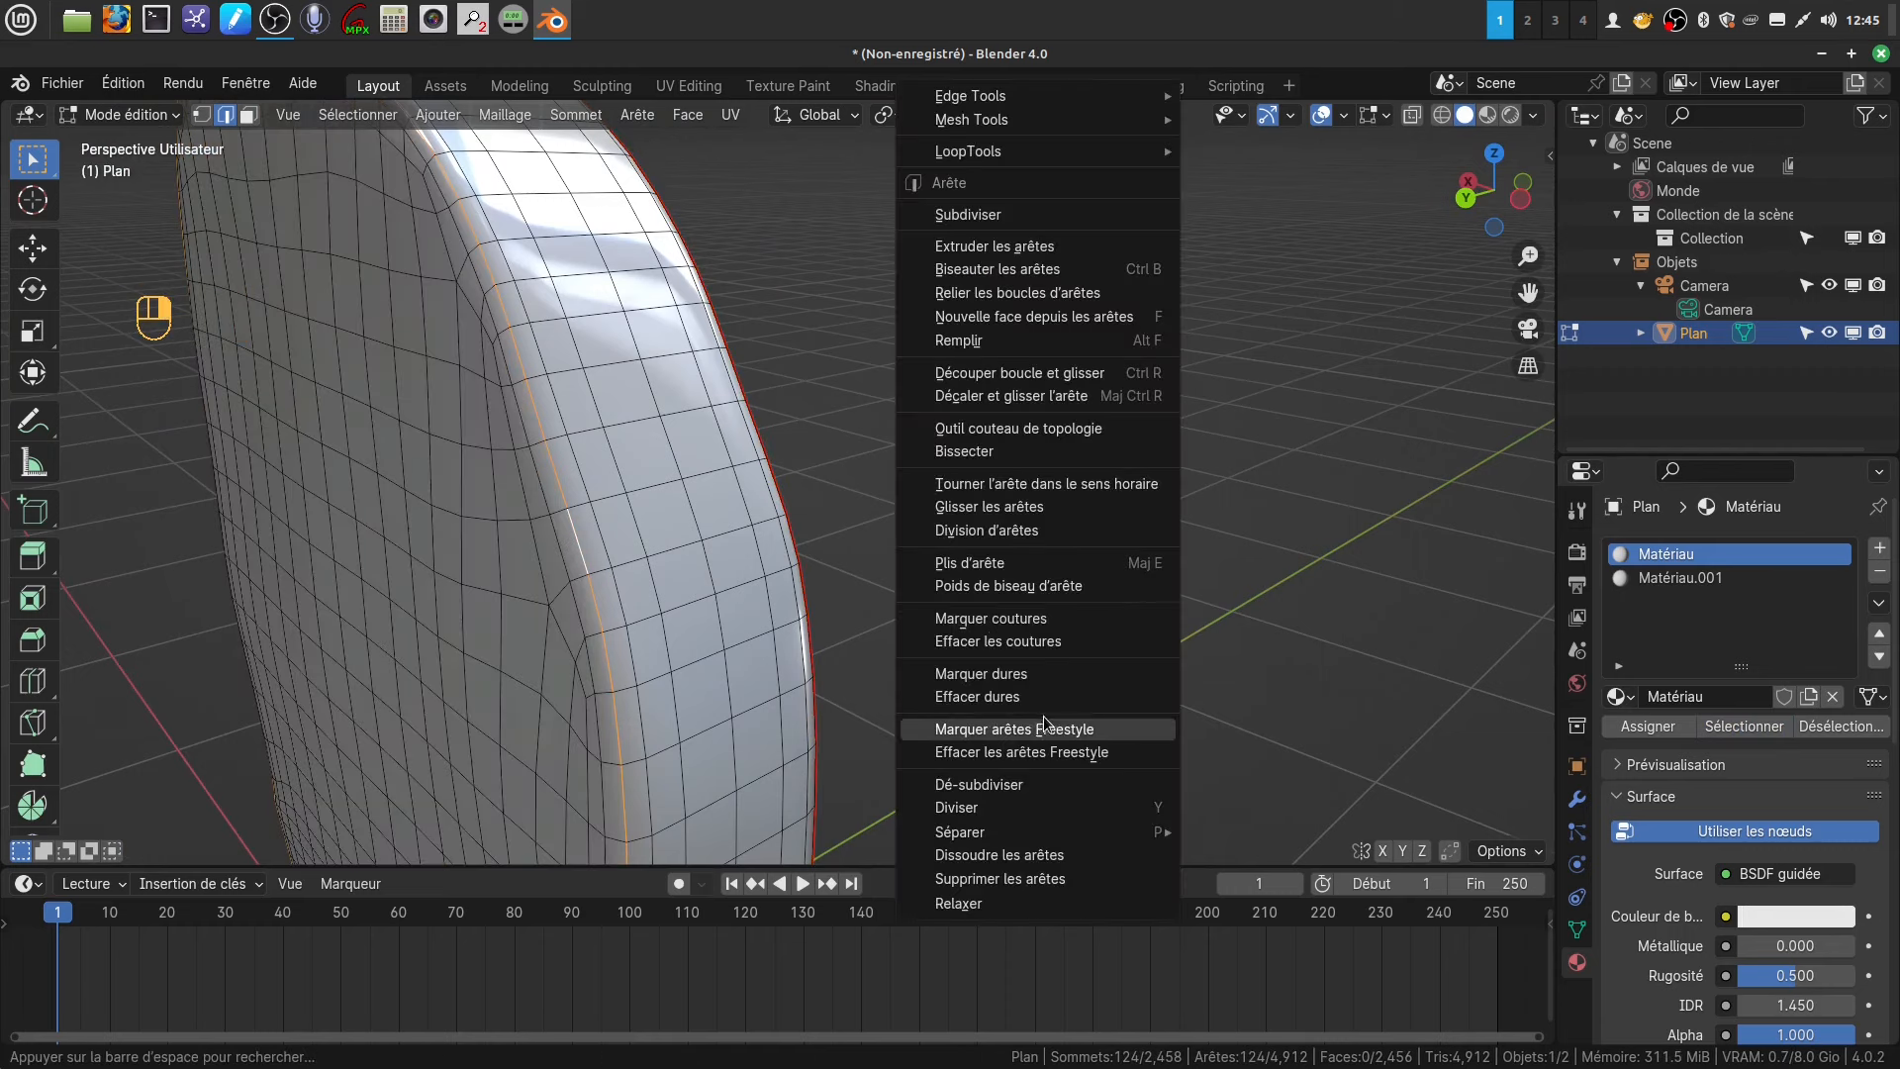
left_click(1046, 626)
- Examine the seam loops around both faces and the crust from several sides
scroll(681, 596, "down", 10)
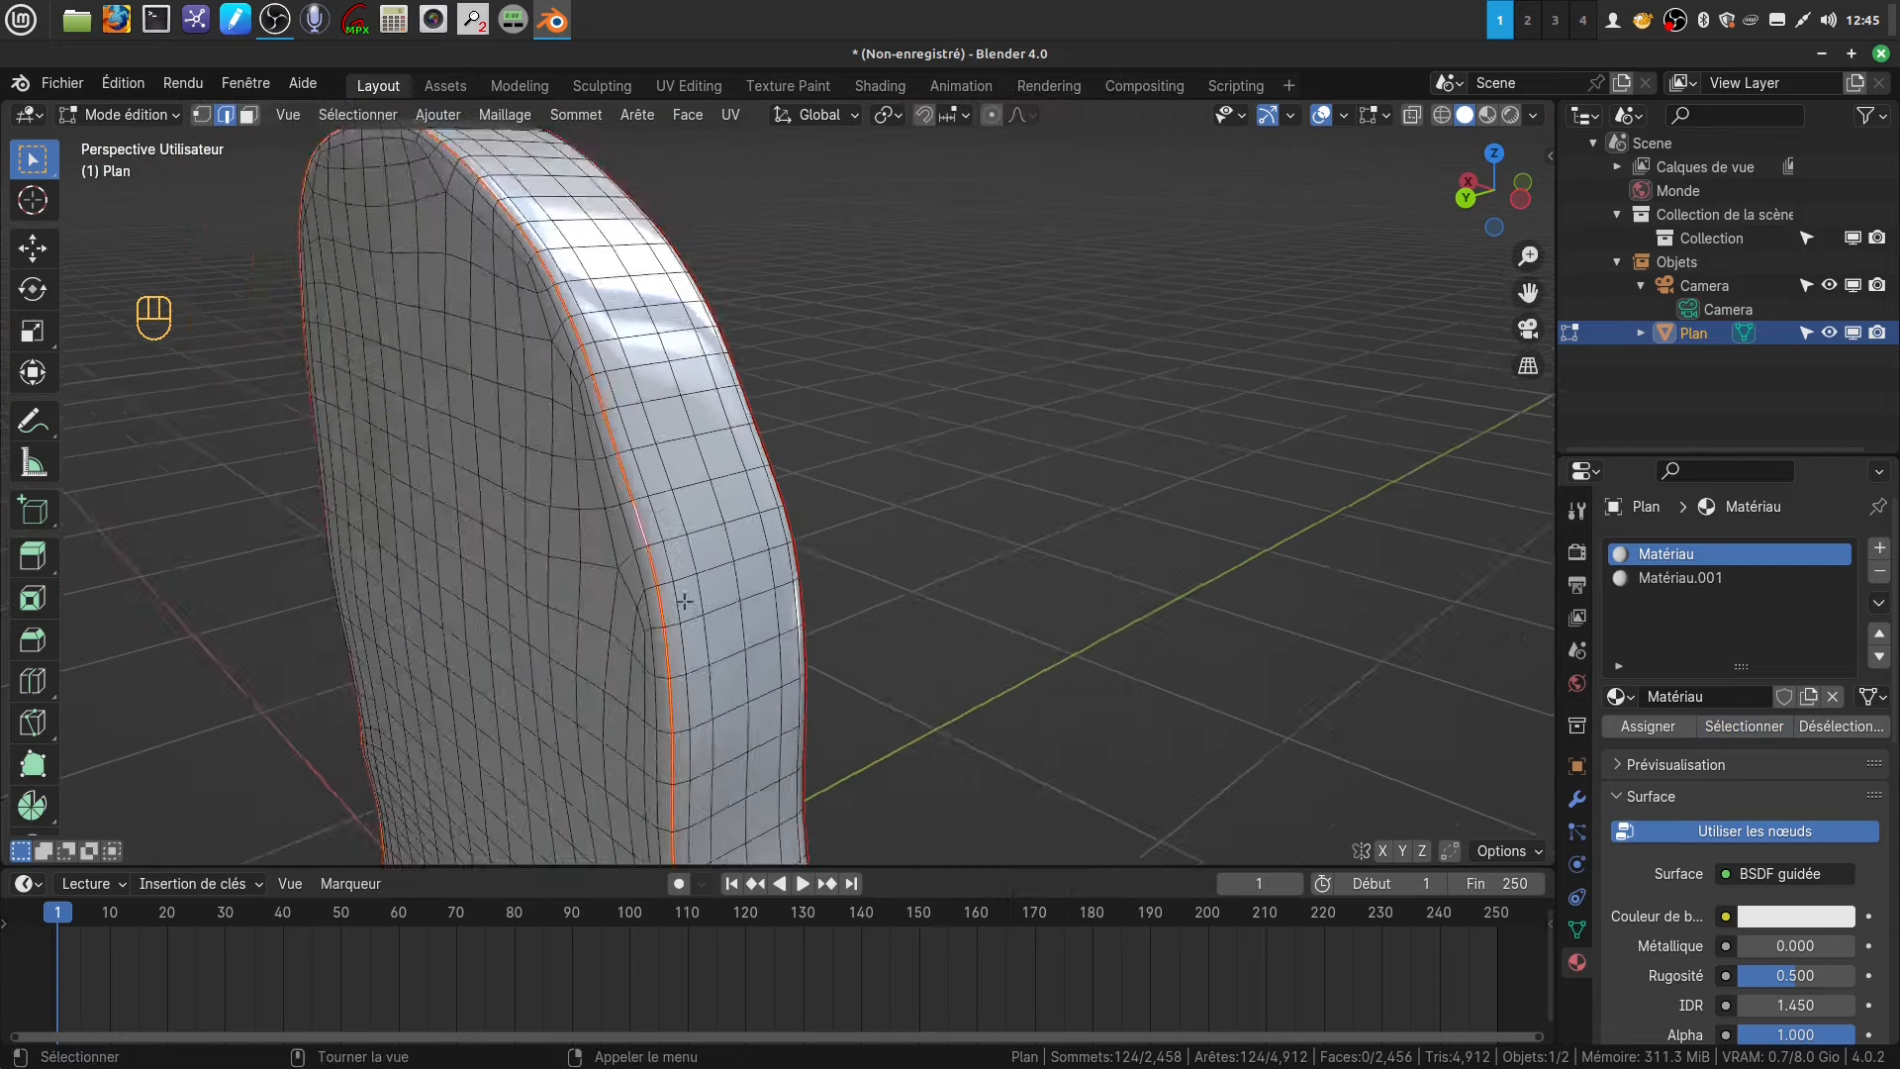
mouse_move(682, 579)
middle_mouse_down()
mouse_move(768, 564)
mouse_move(680, 572)
middle_mouse_up()
scroll(792, 639, "up", 2)
middle_click_drag(792, 639, 1123, 416)
scroll(738, 472, "up", 1)
scroll(738, 472, "up", 2)
scroll(767, 465, "up", 2)
middle_click_drag(468, 522, 722, 476, "shift")
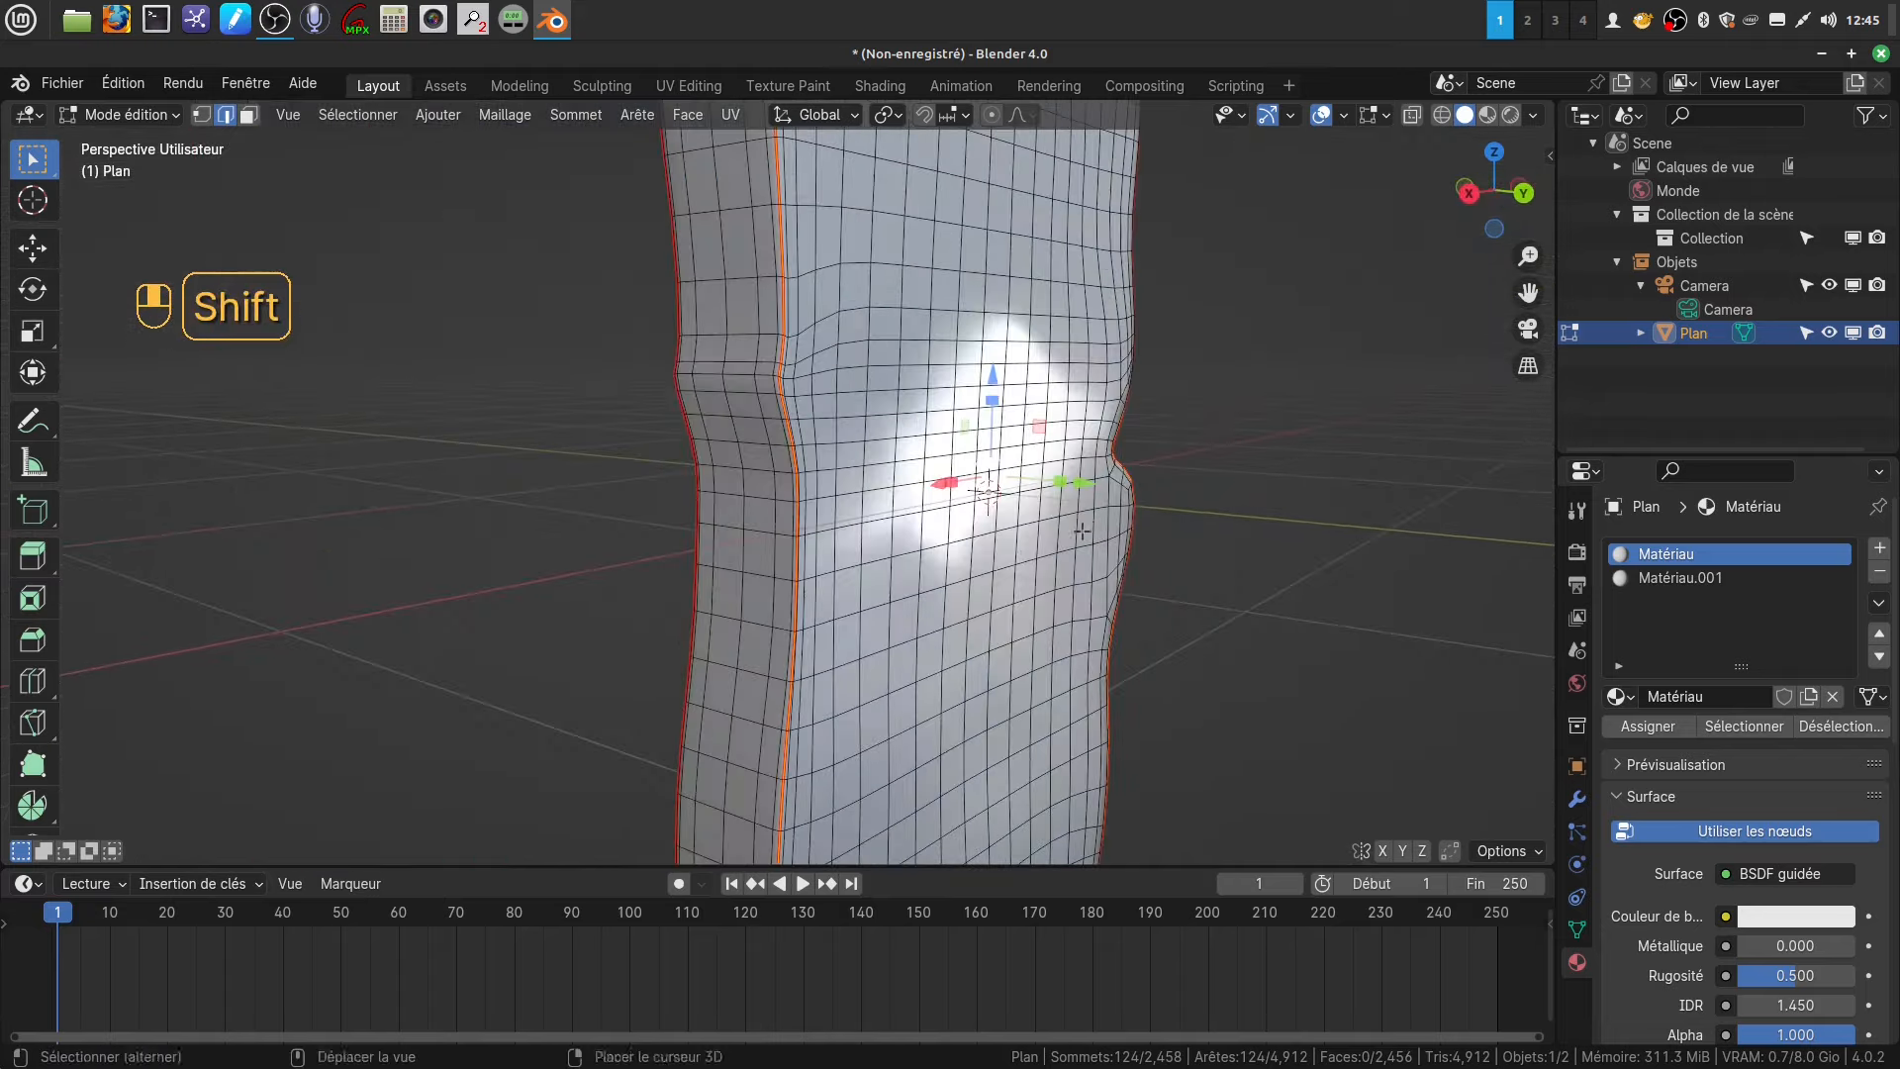
scroll(940, 494, "down", 6)
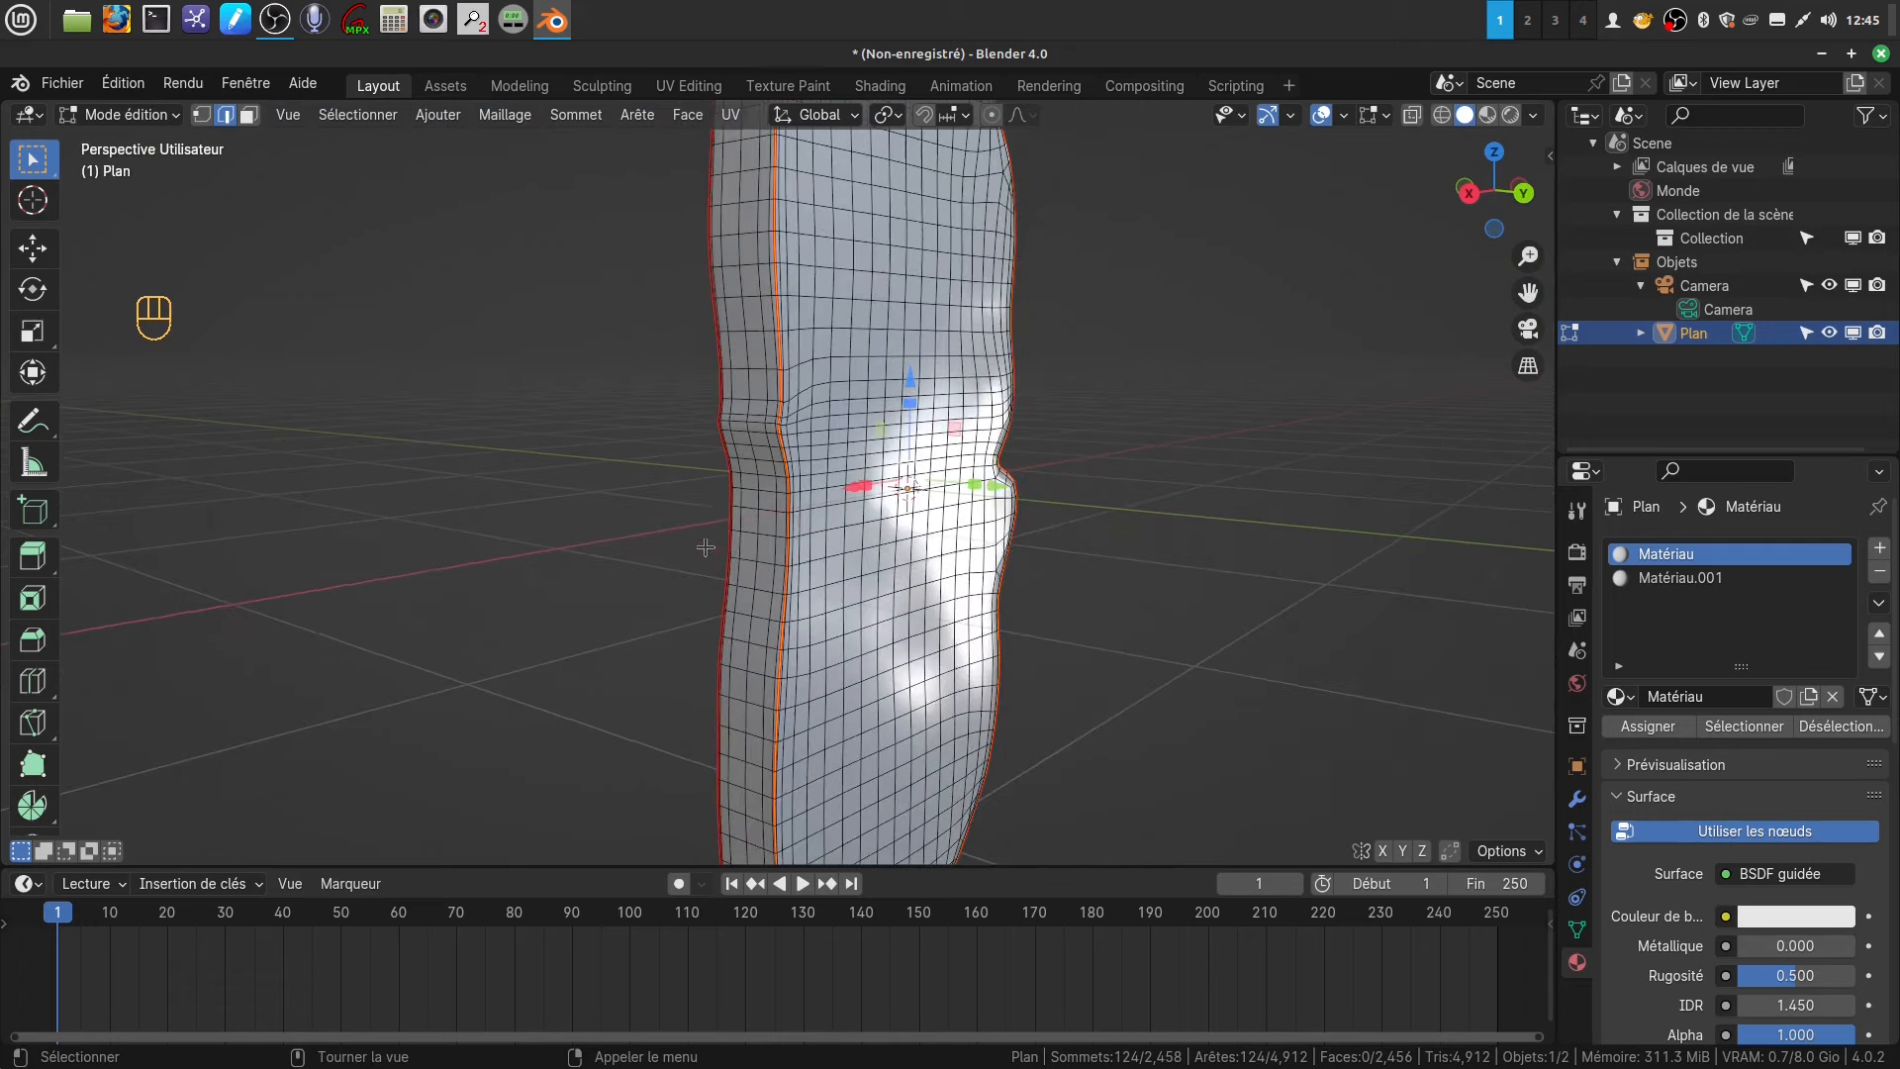
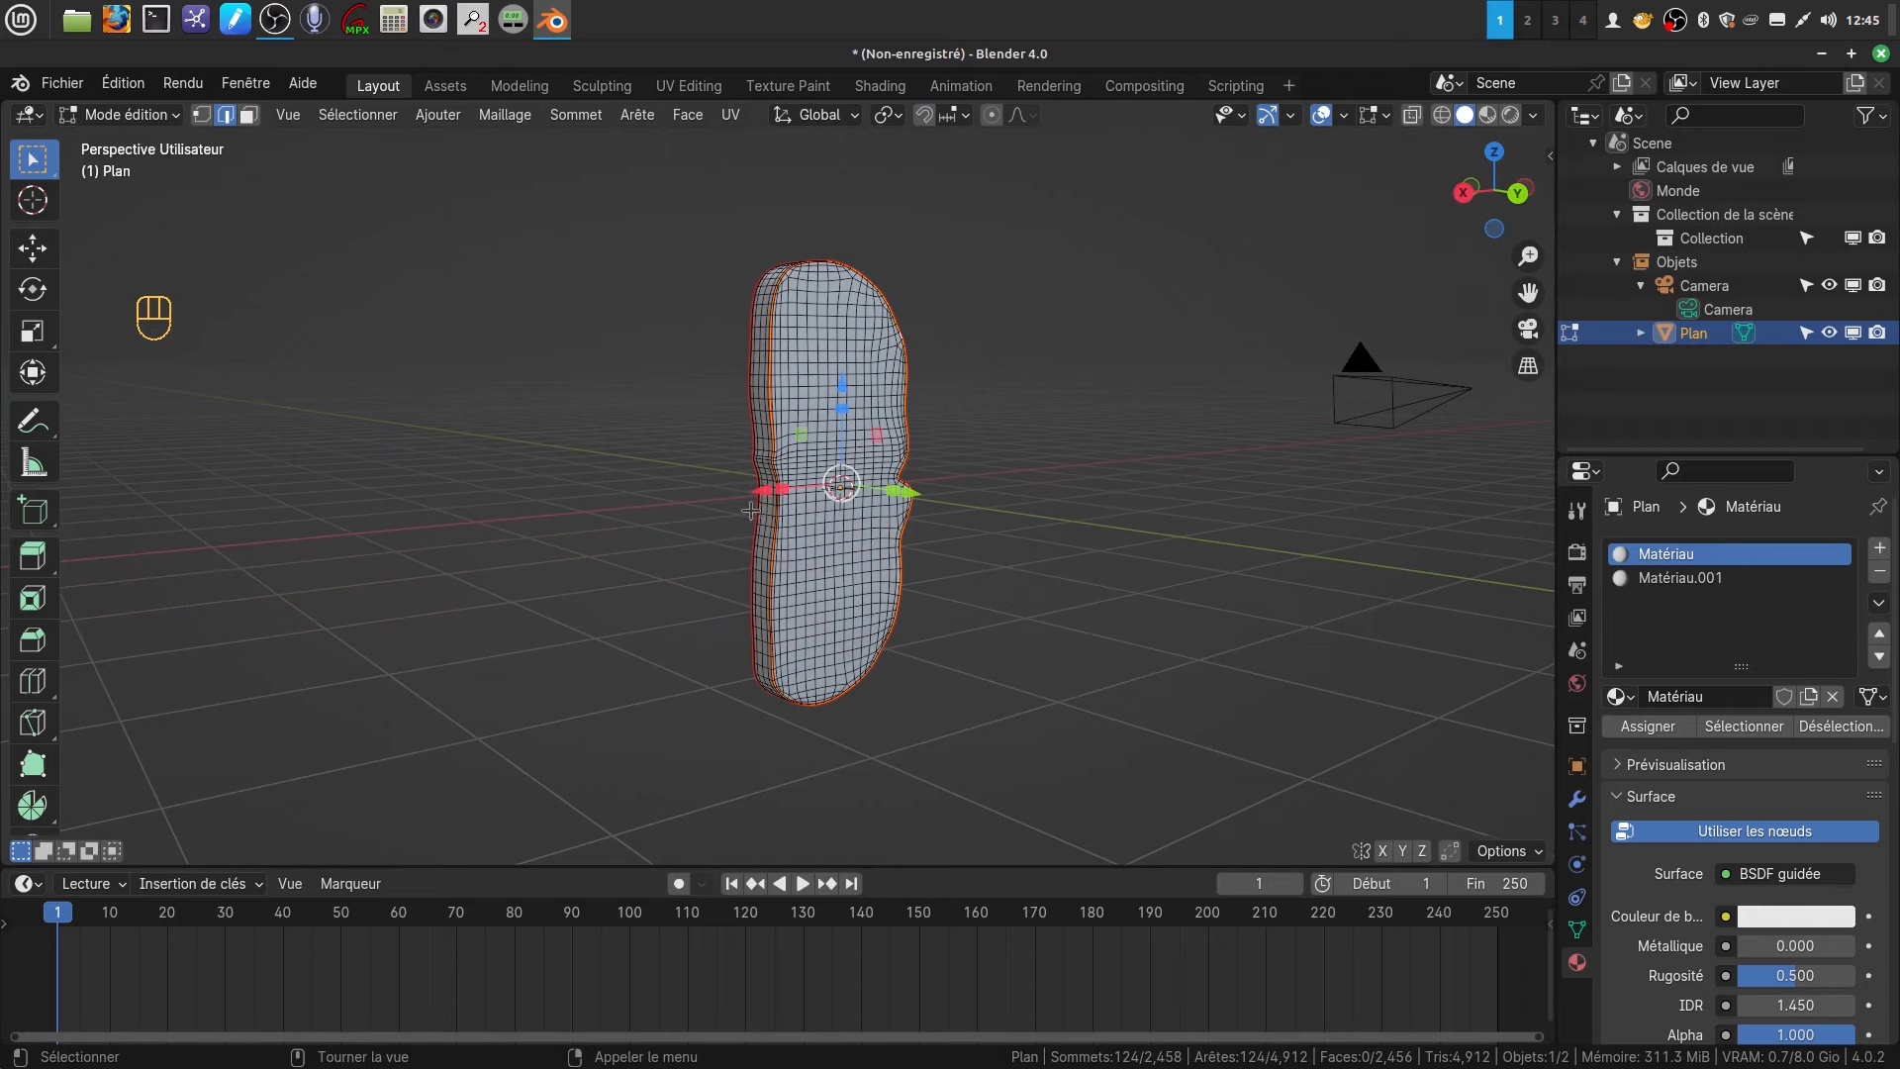
- Select the row of edges crossing the crust near mid-height, between the two seam loops, and mark it as a seam
scroll(779, 516, "up", 5)
middle_click_drag(778, 516, 733, 544, "shift")
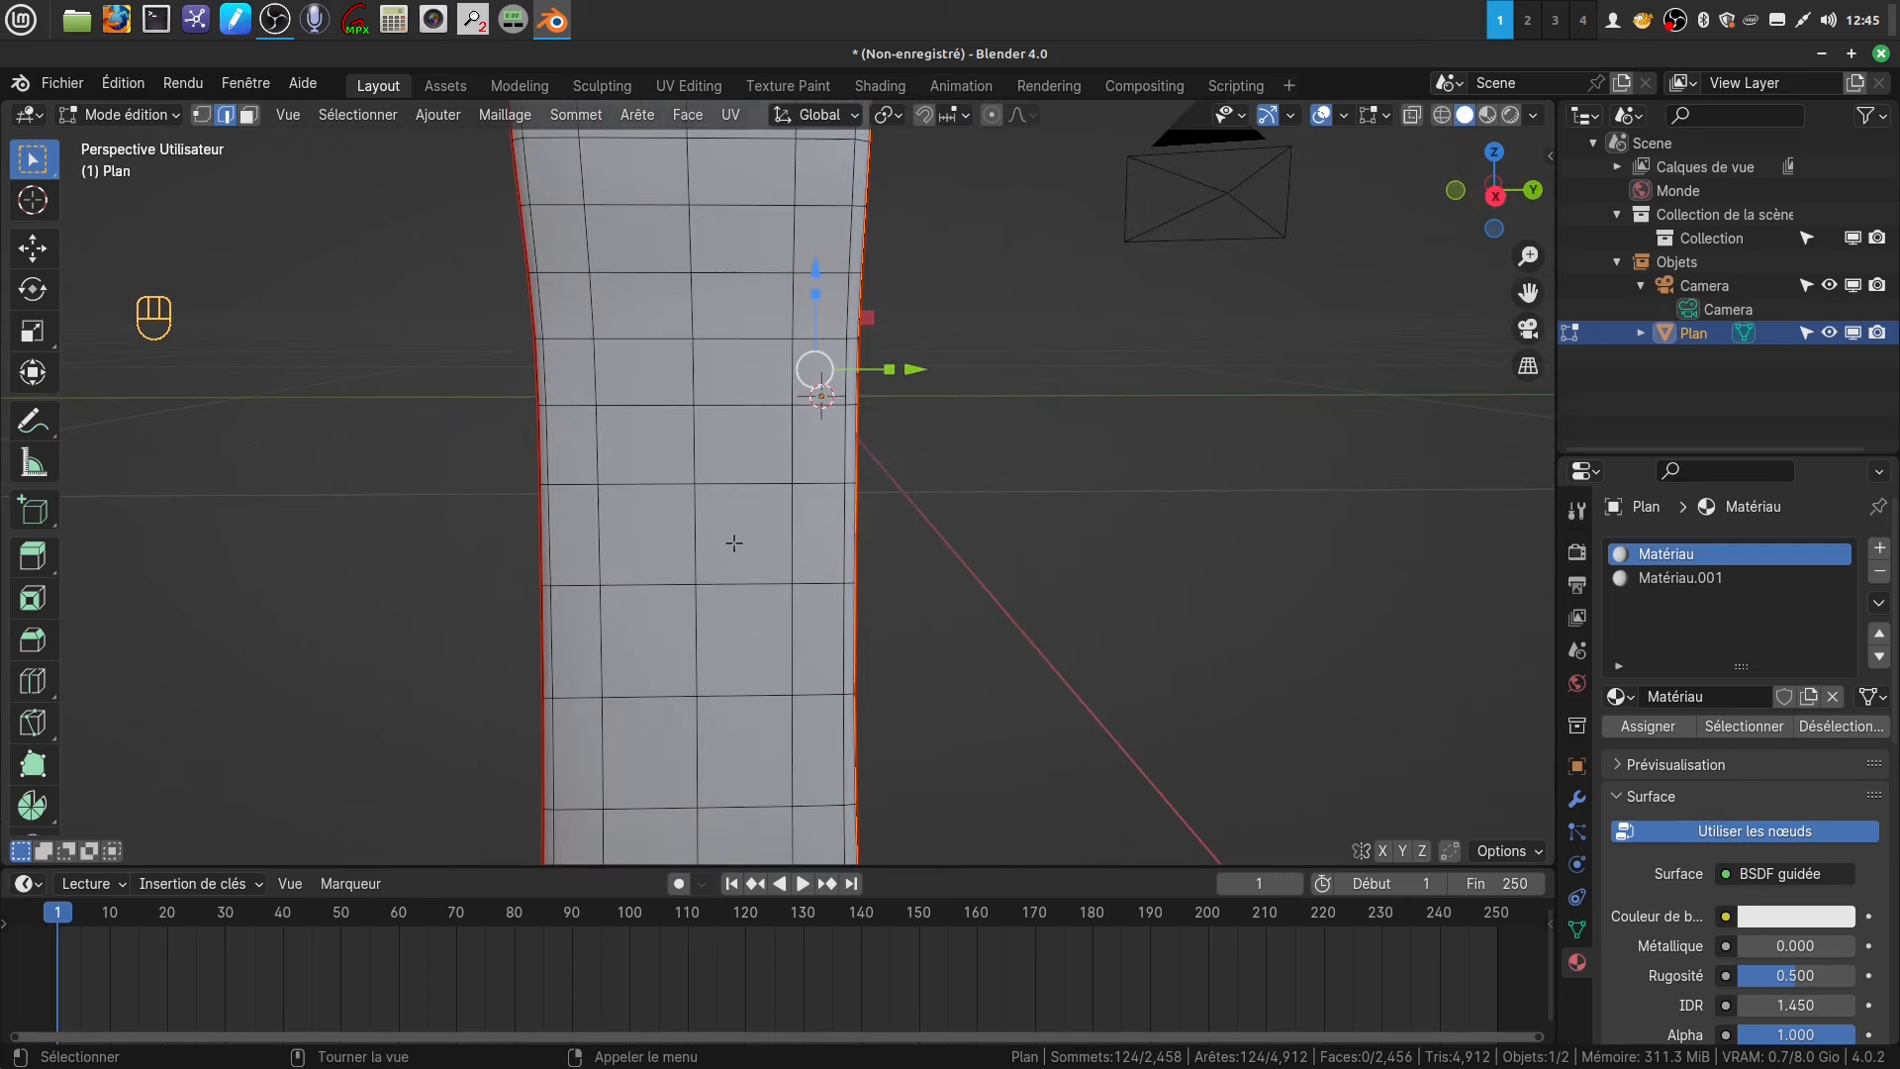
left_click(542, 480)
key("ctrl")
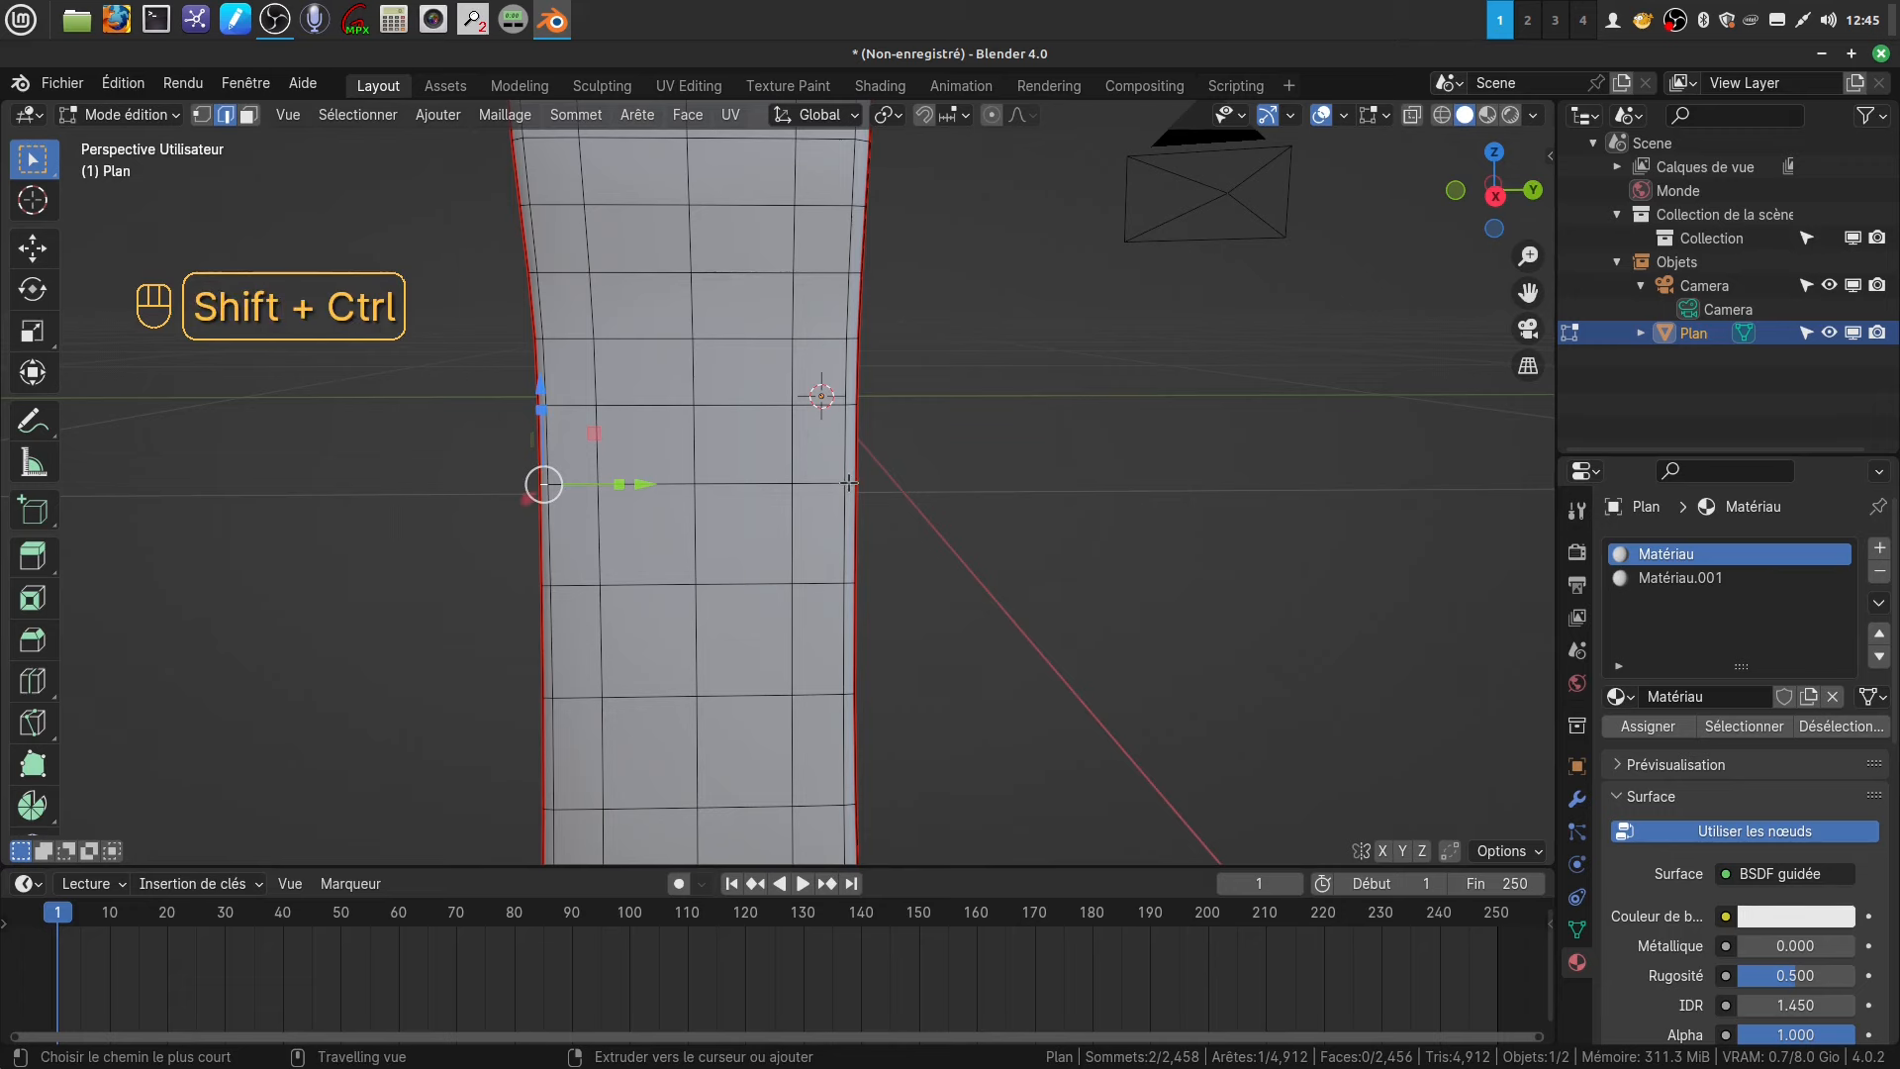
left_click(846, 480, "ctrl+shift")
middle_click_drag(918, 468, 867, 458)
key("ctrl+e")
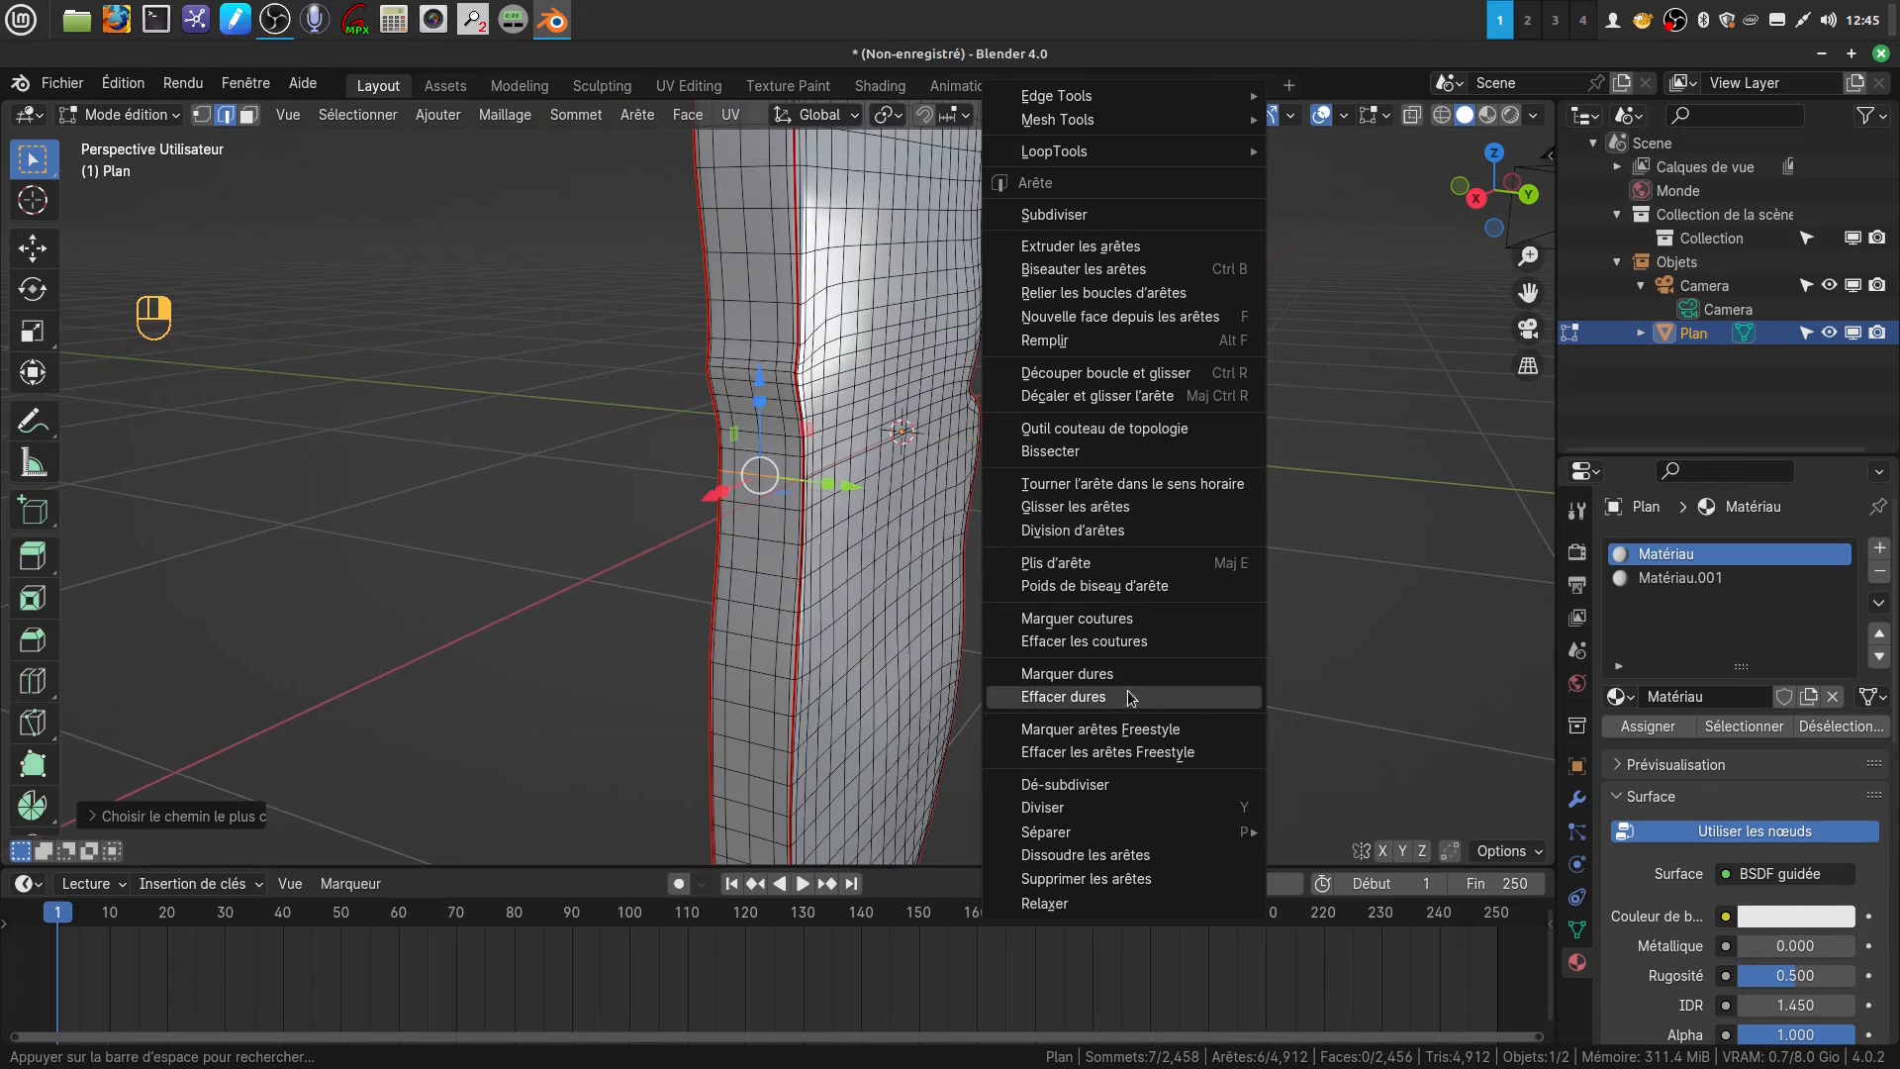
left_click(1127, 622)
scroll(871, 494, "down", 4)
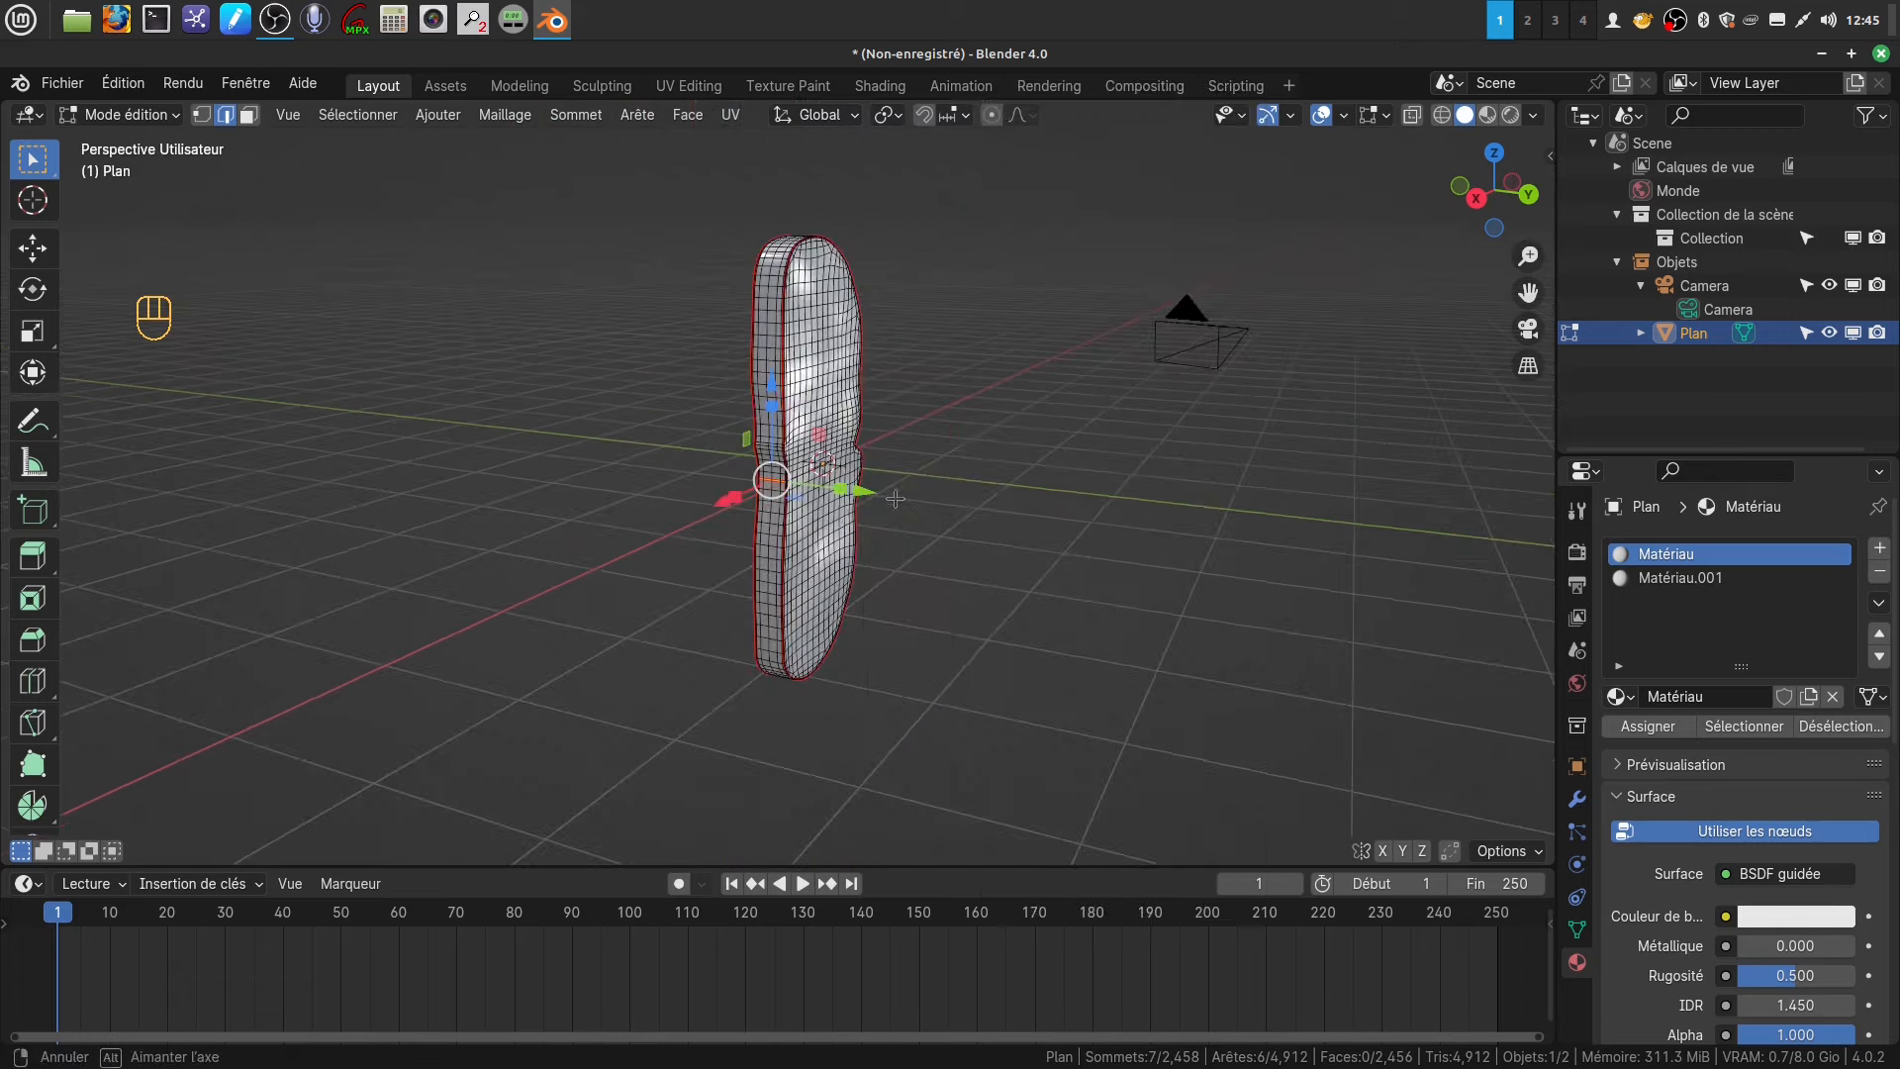
- Return to object mode and apply the slice's rotation and scale
middle_click_drag(871, 495, 839, 490)
key("Tab")
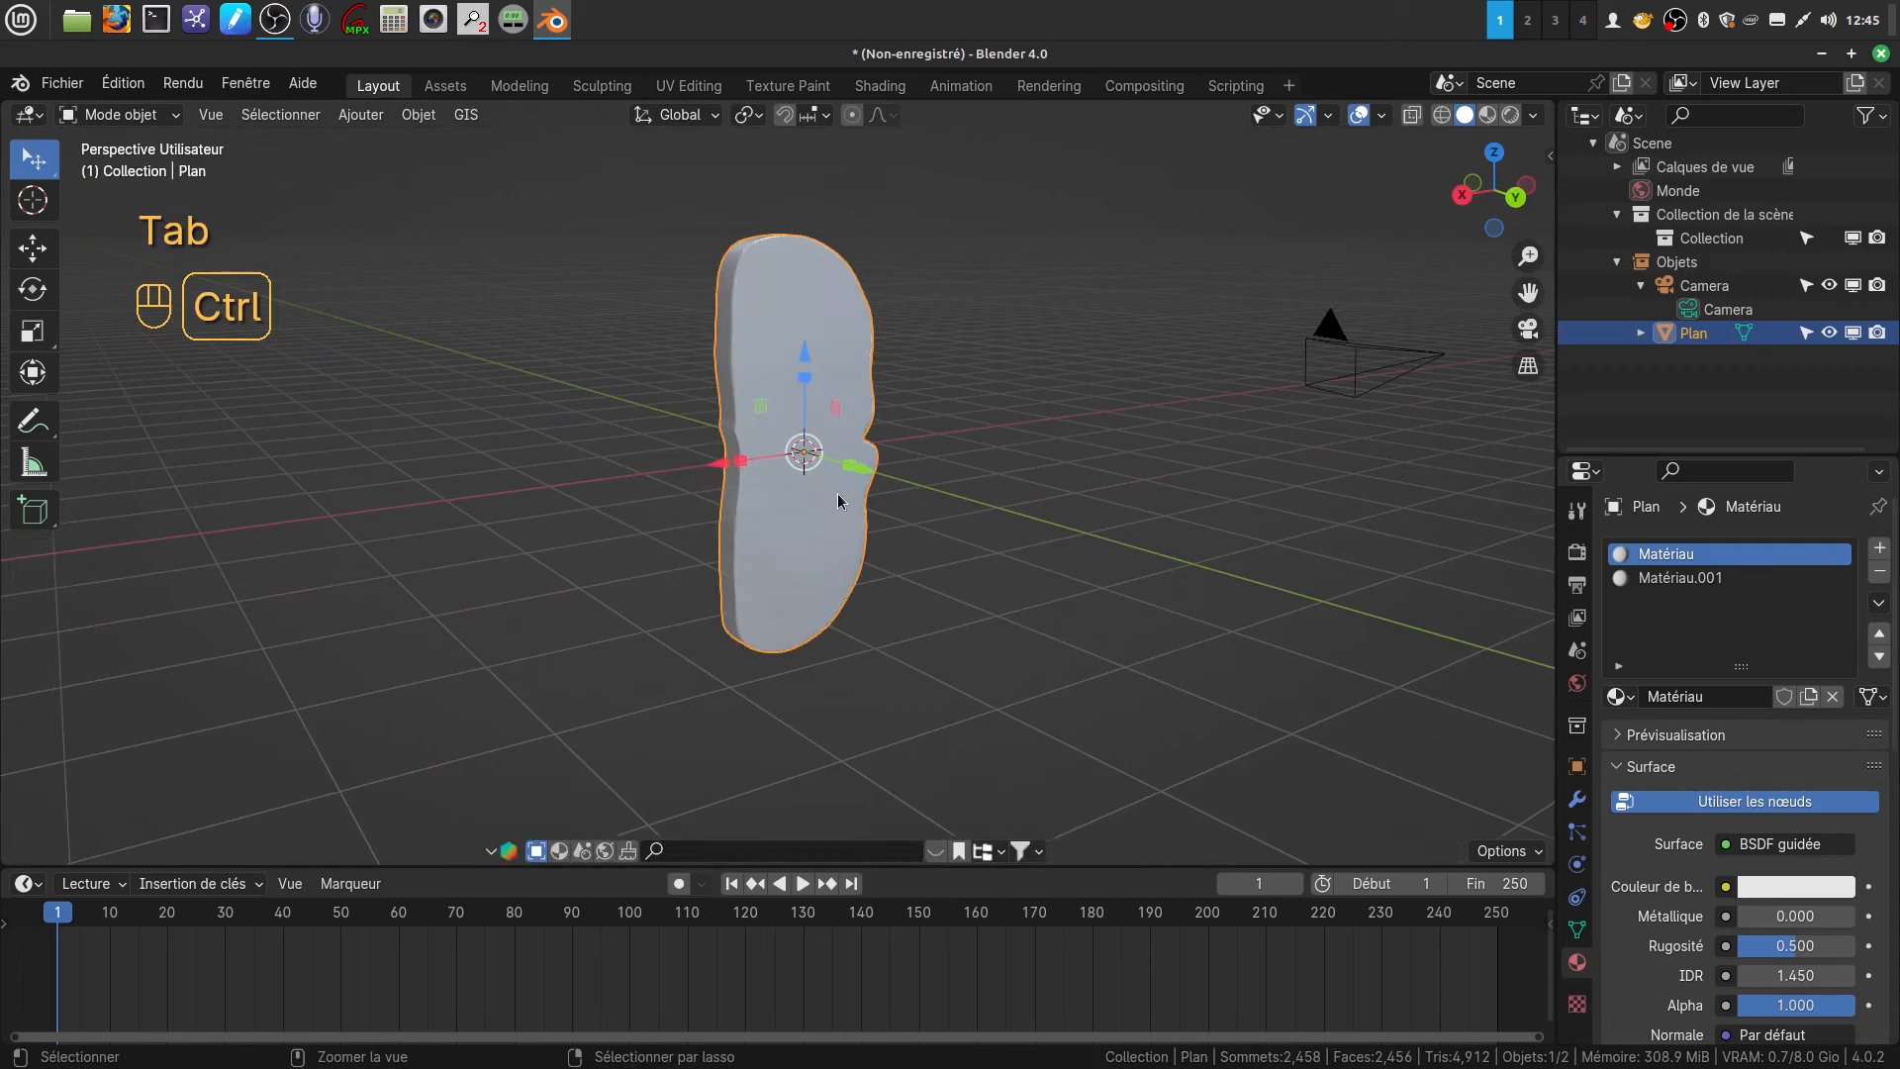
key("ctrl+a")
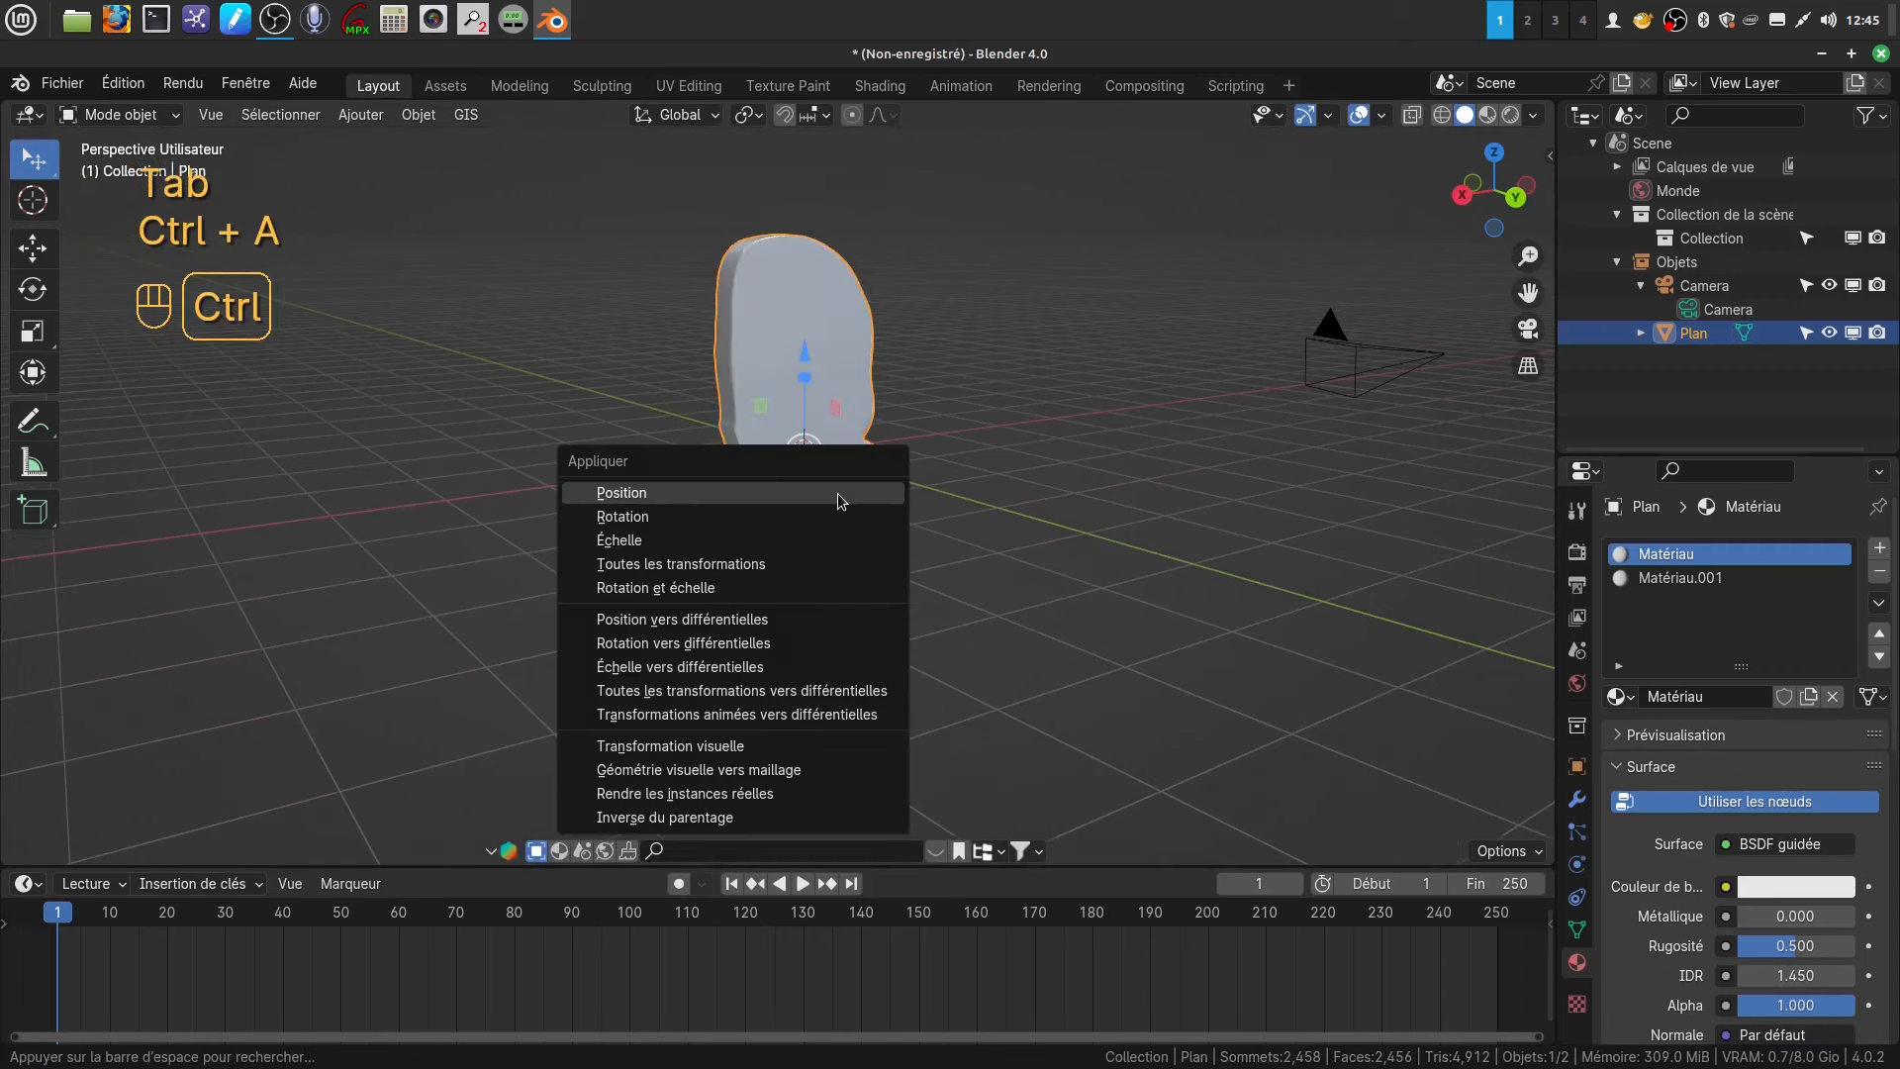
left_click(739, 589)
middle_click_drag(957, 455, 745, 453)
scroll(799, 481, "up", 2)
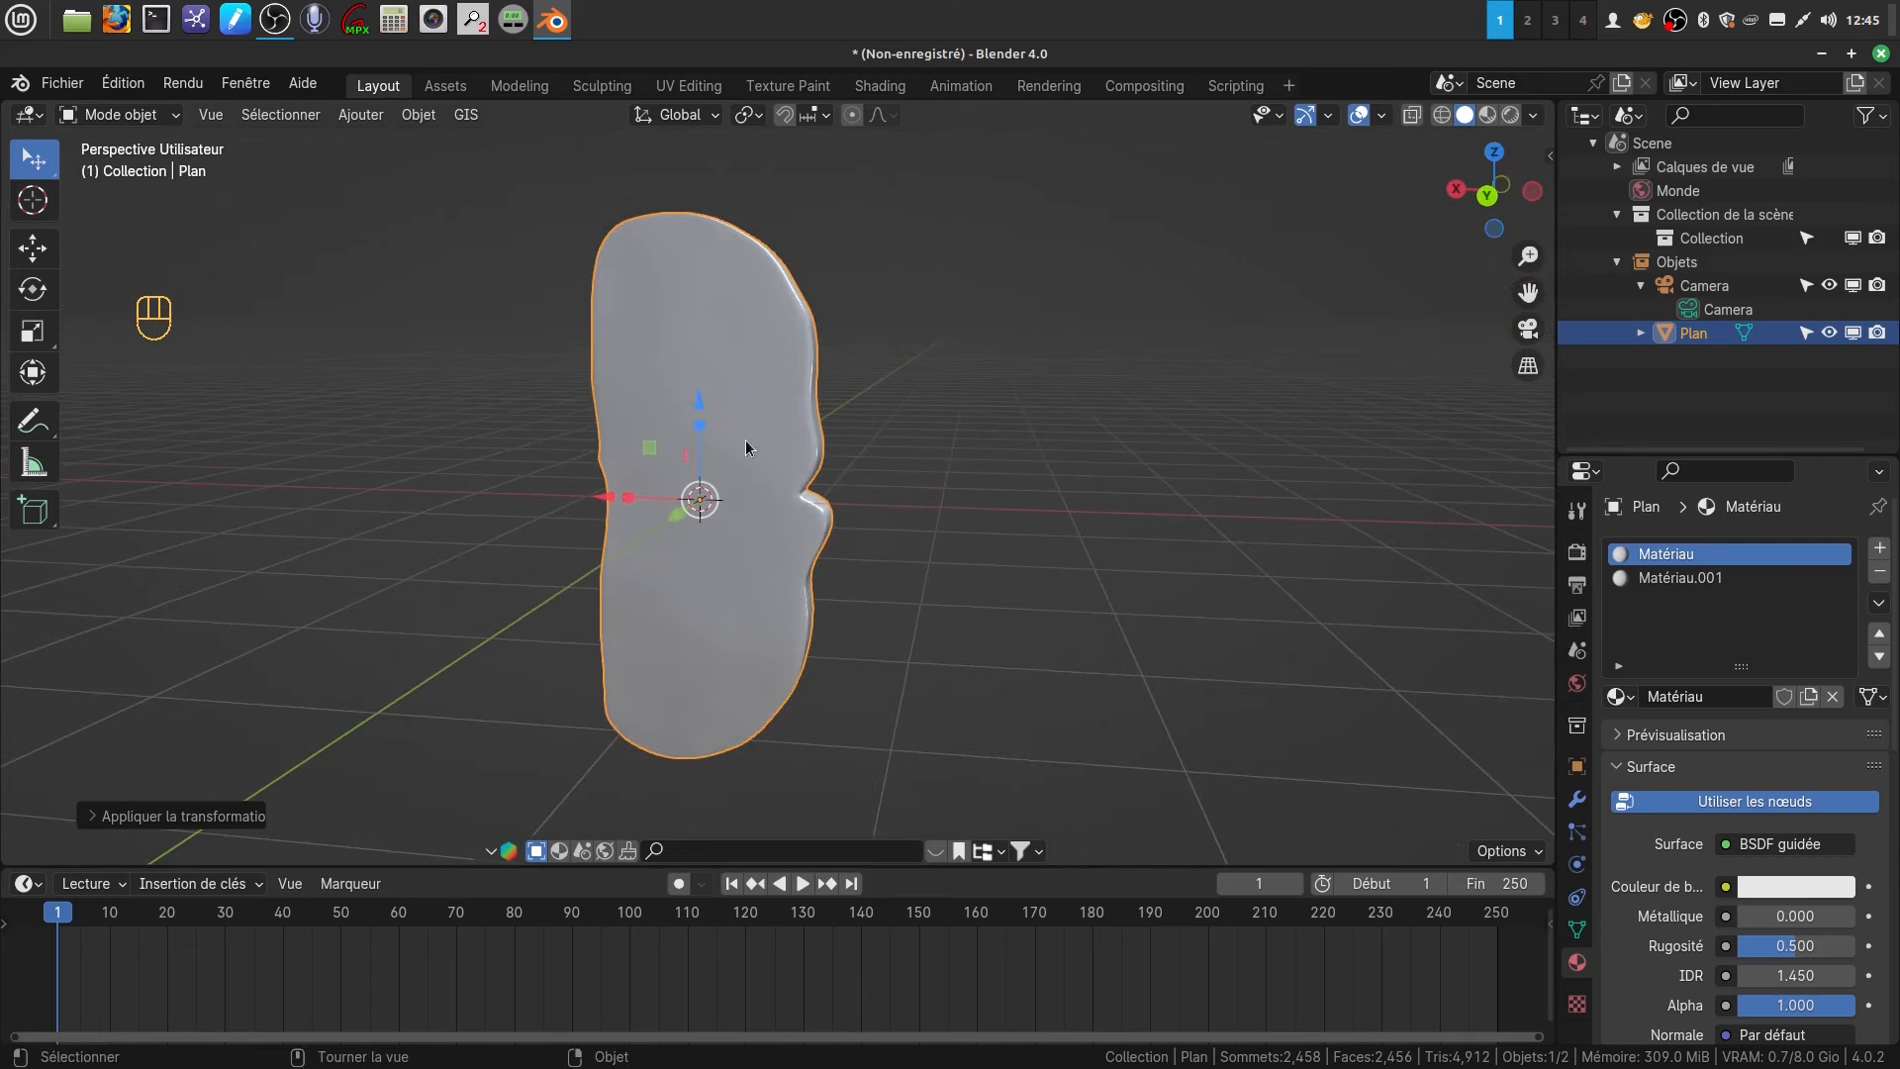
middle_click_drag(745, 445, 887, 441)
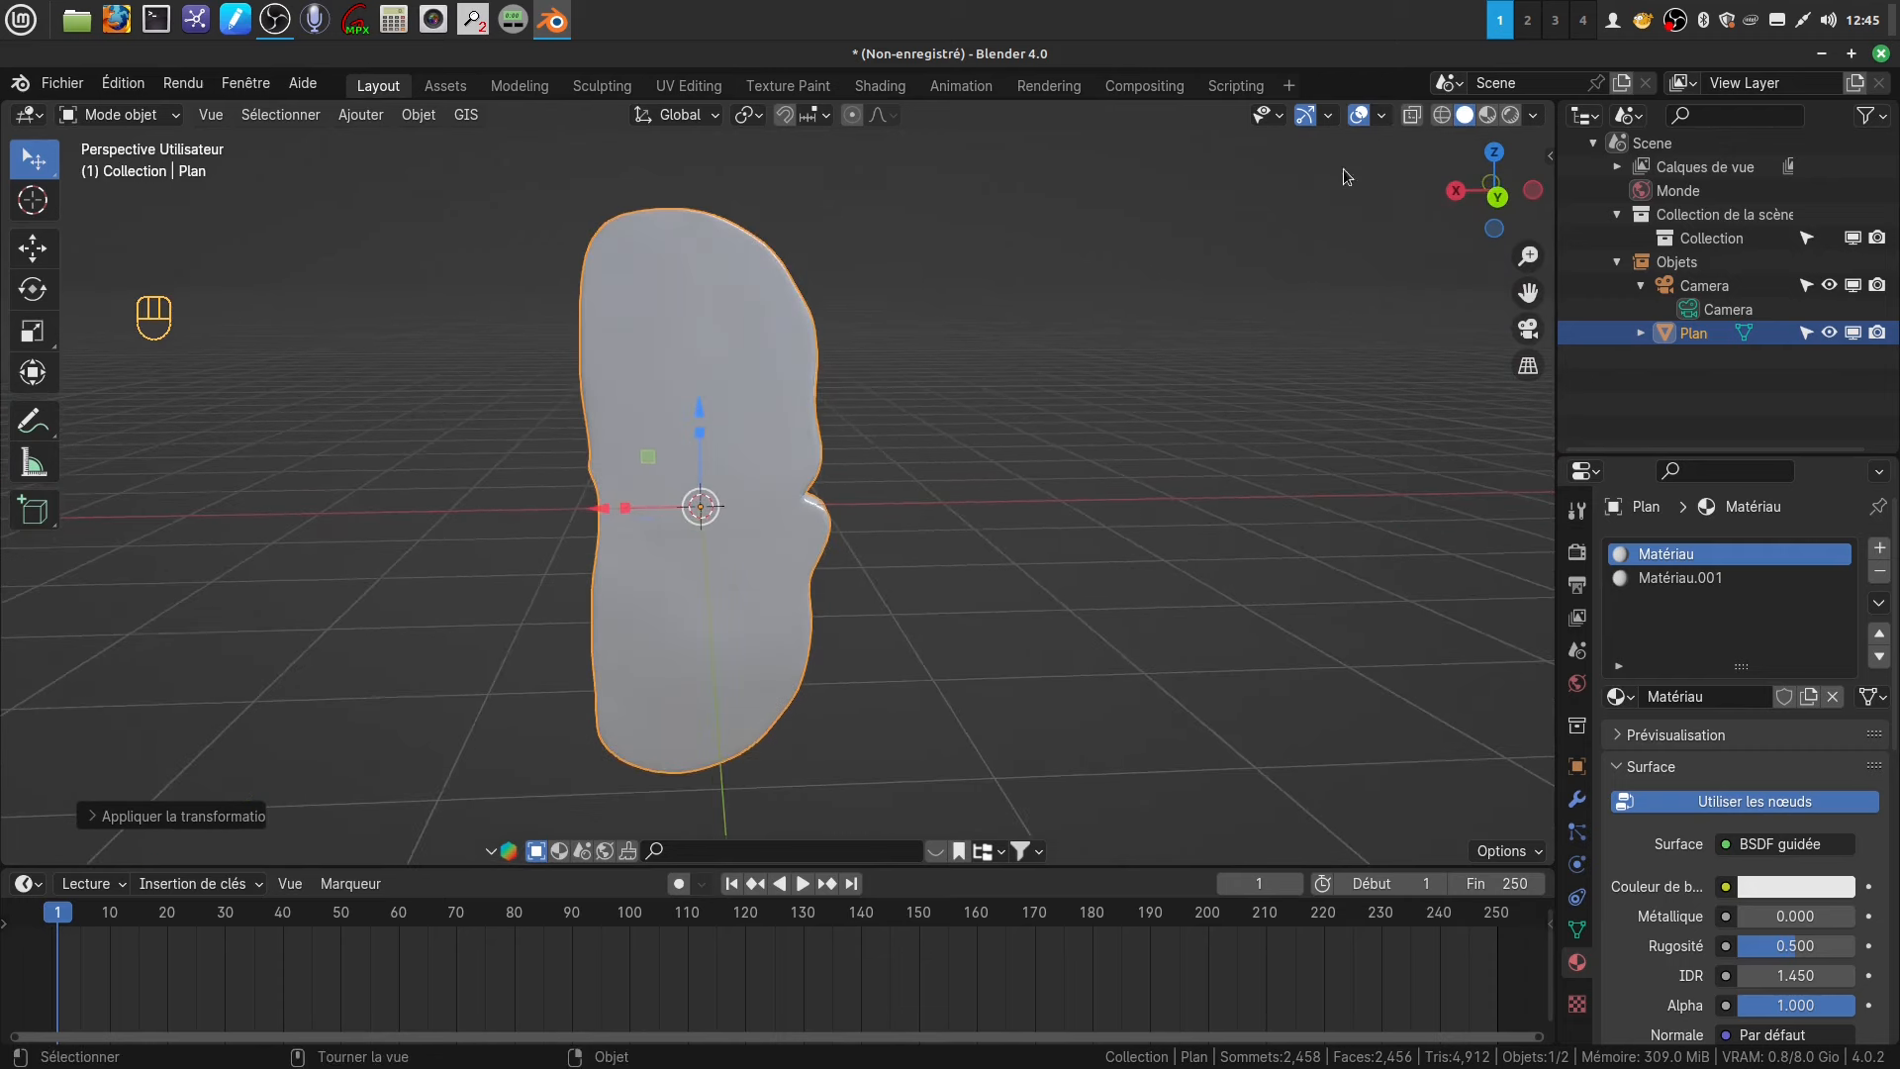
left_click_drag(1553, 100, 752, 277)
right_click(1146, 452)
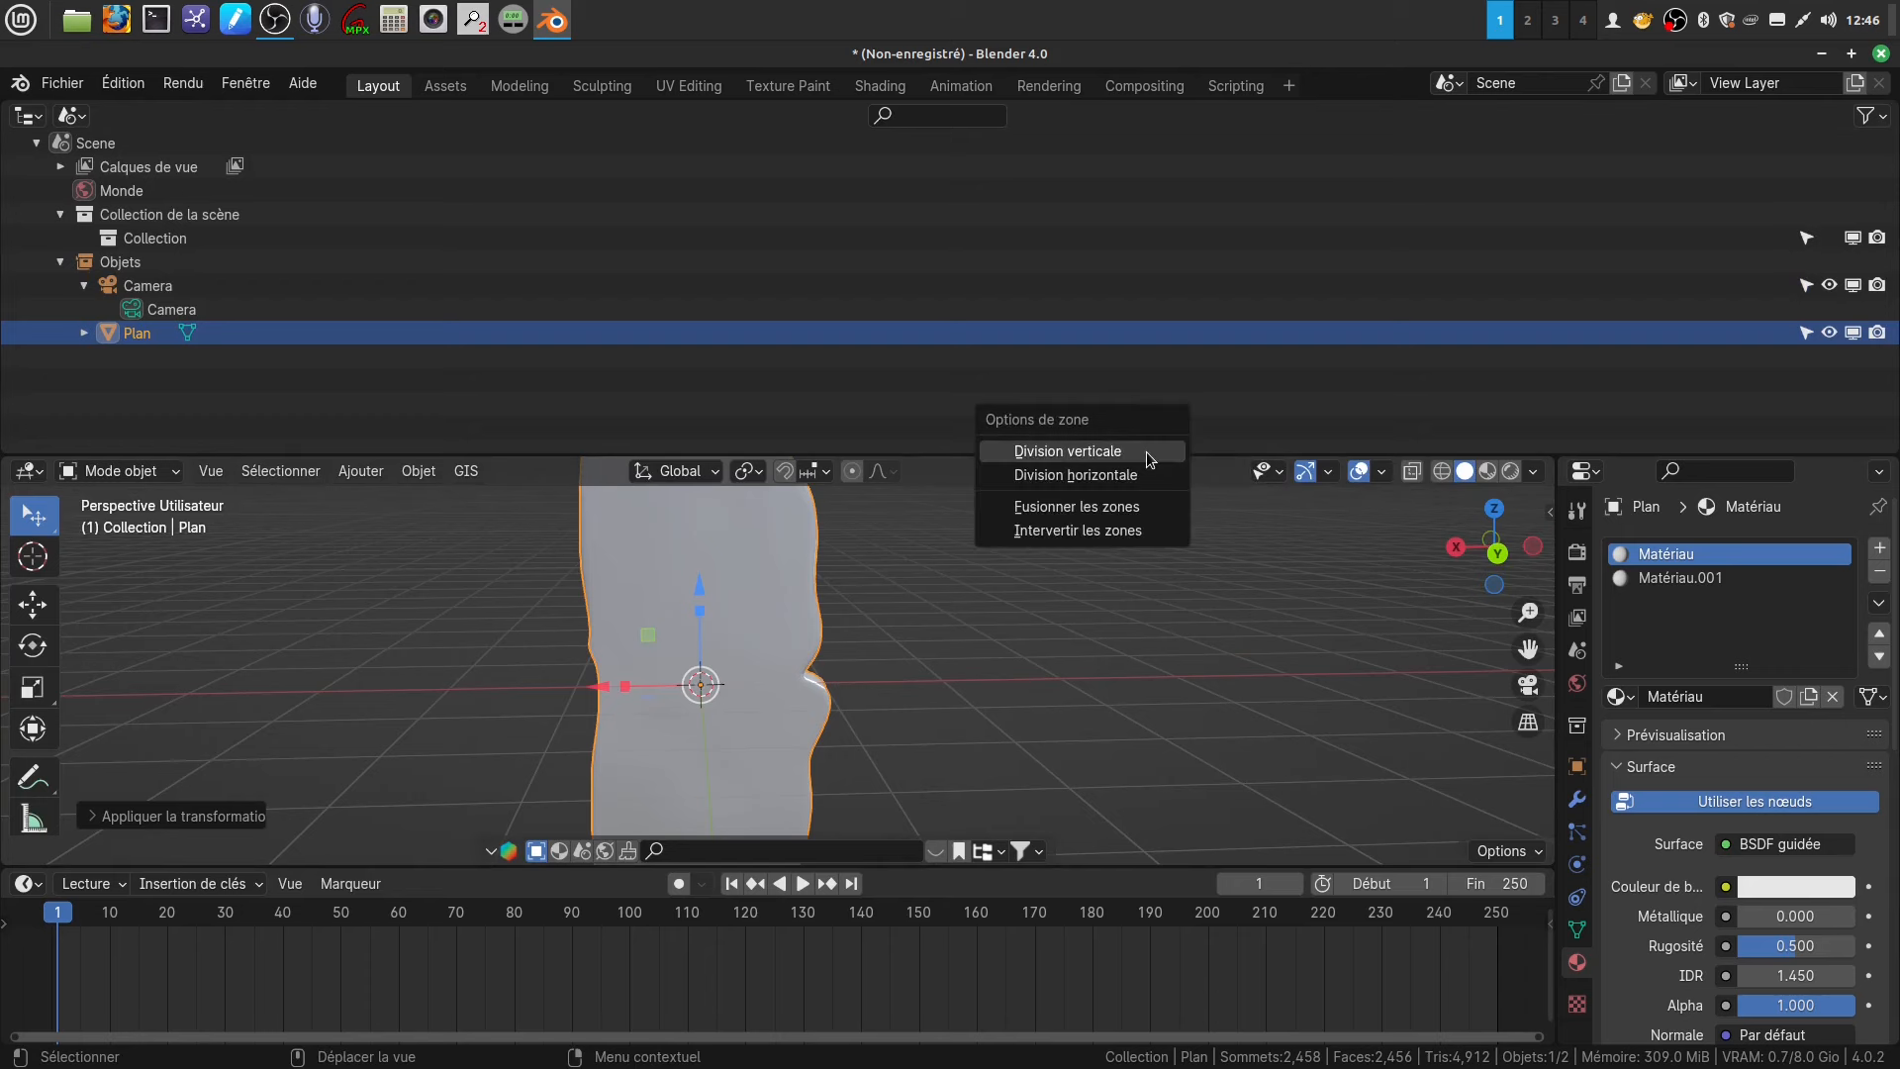
left_click(1138, 507)
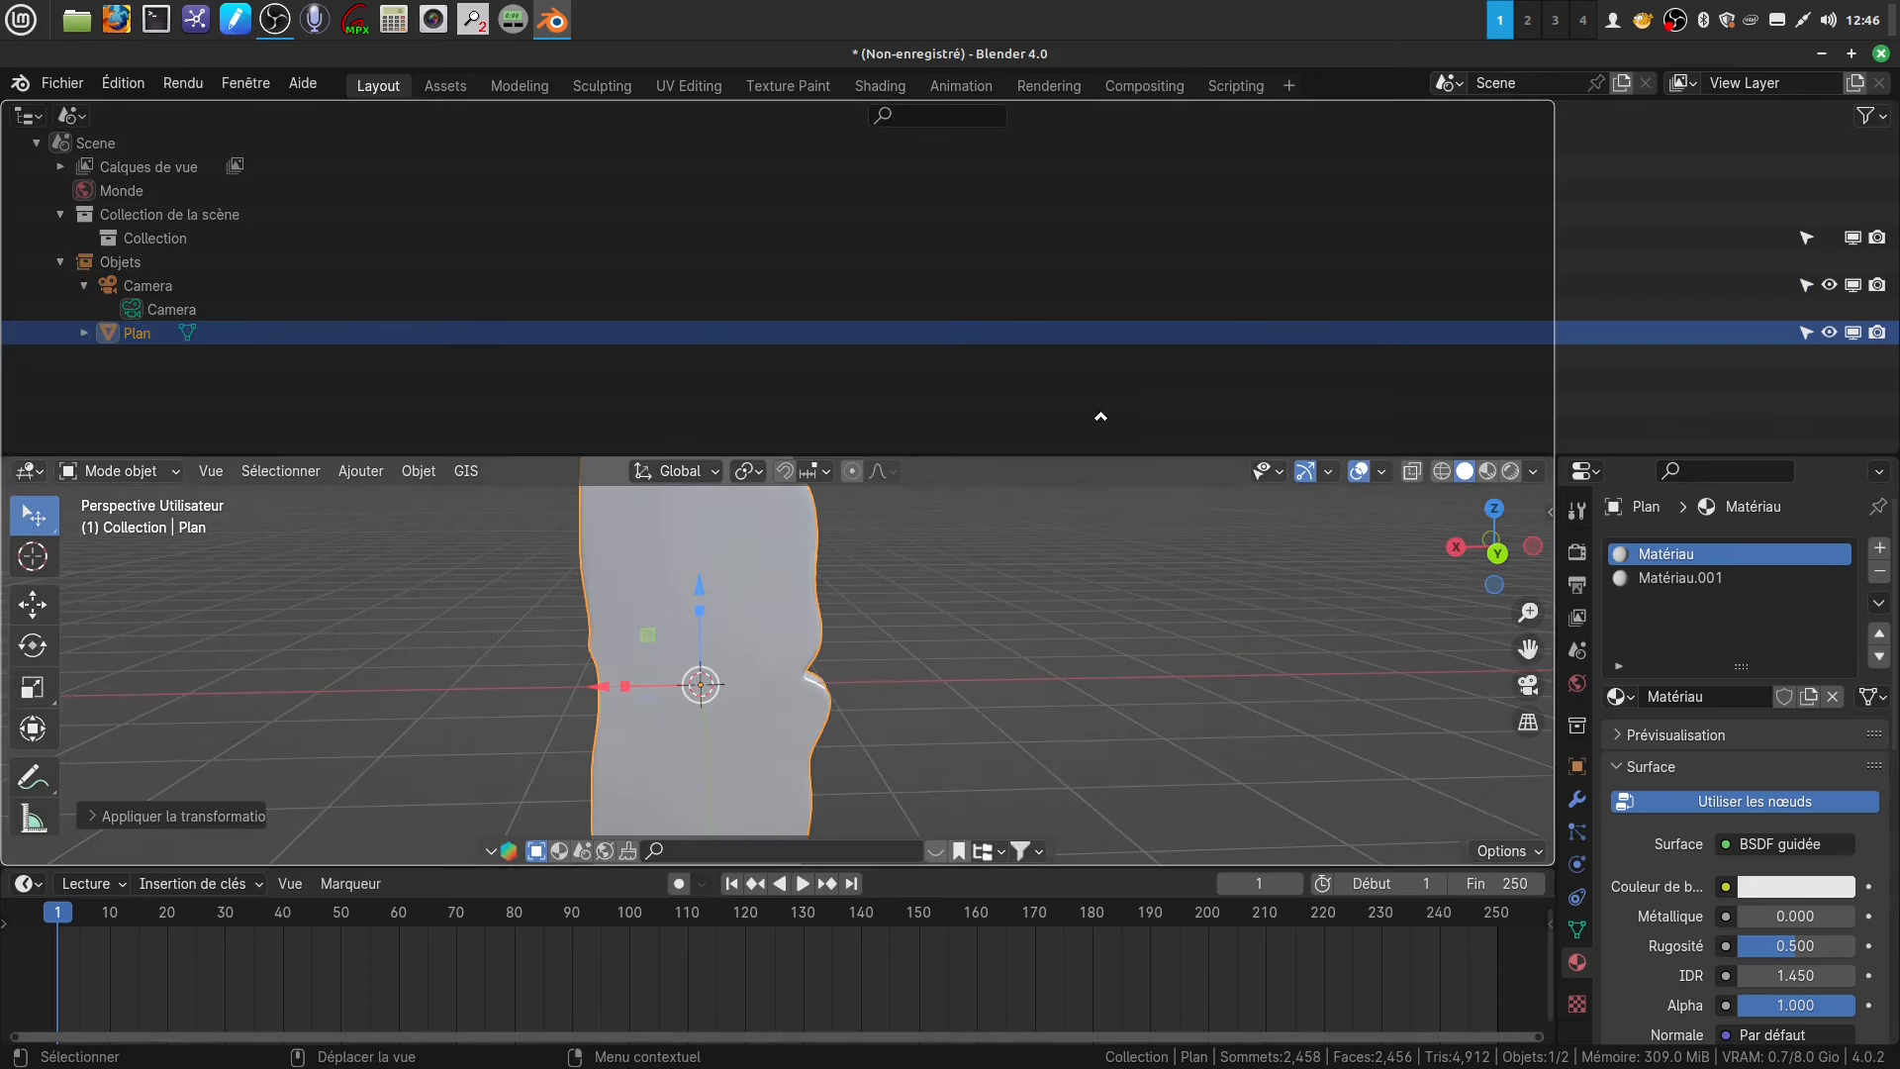
left_click(1135, 409)
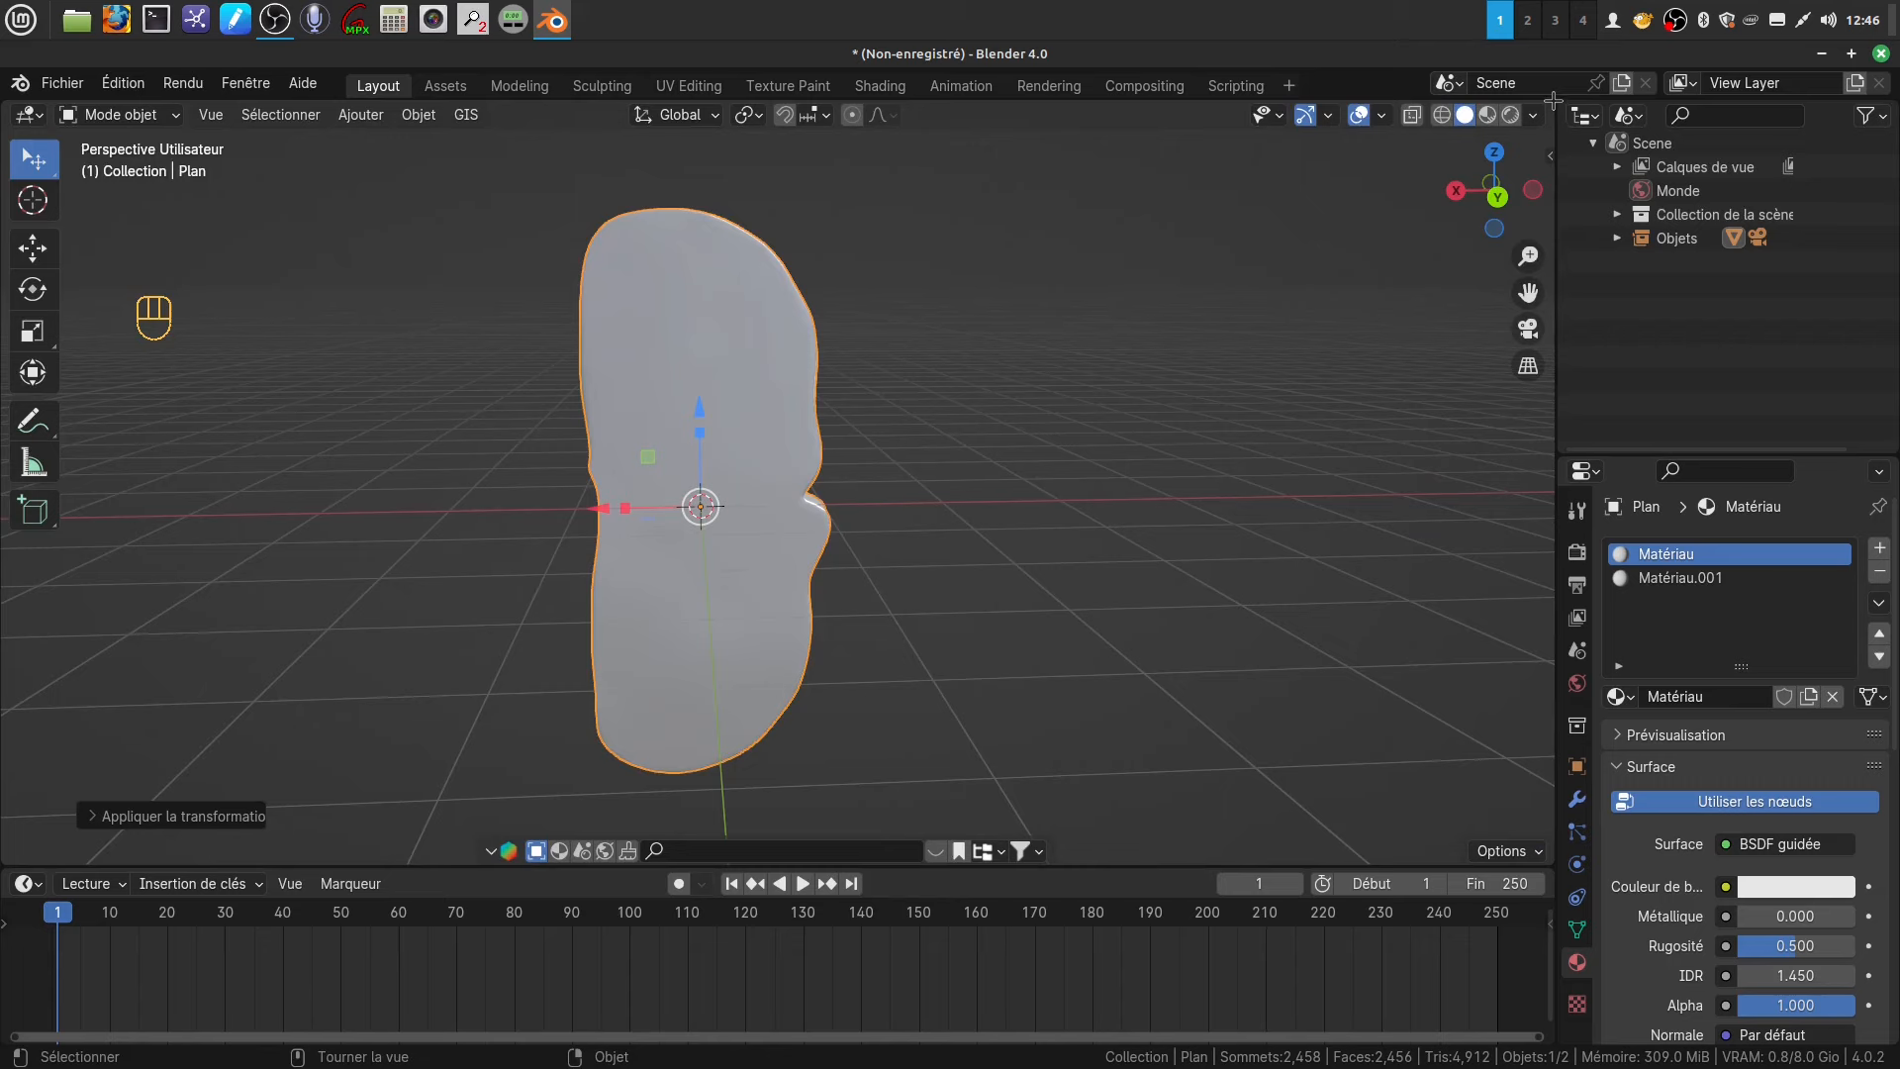
- Split the 3D view vertically, turn the new area into a Shader Editor and hide its sidebar
left_click_drag(1553, 100, 723, 263)
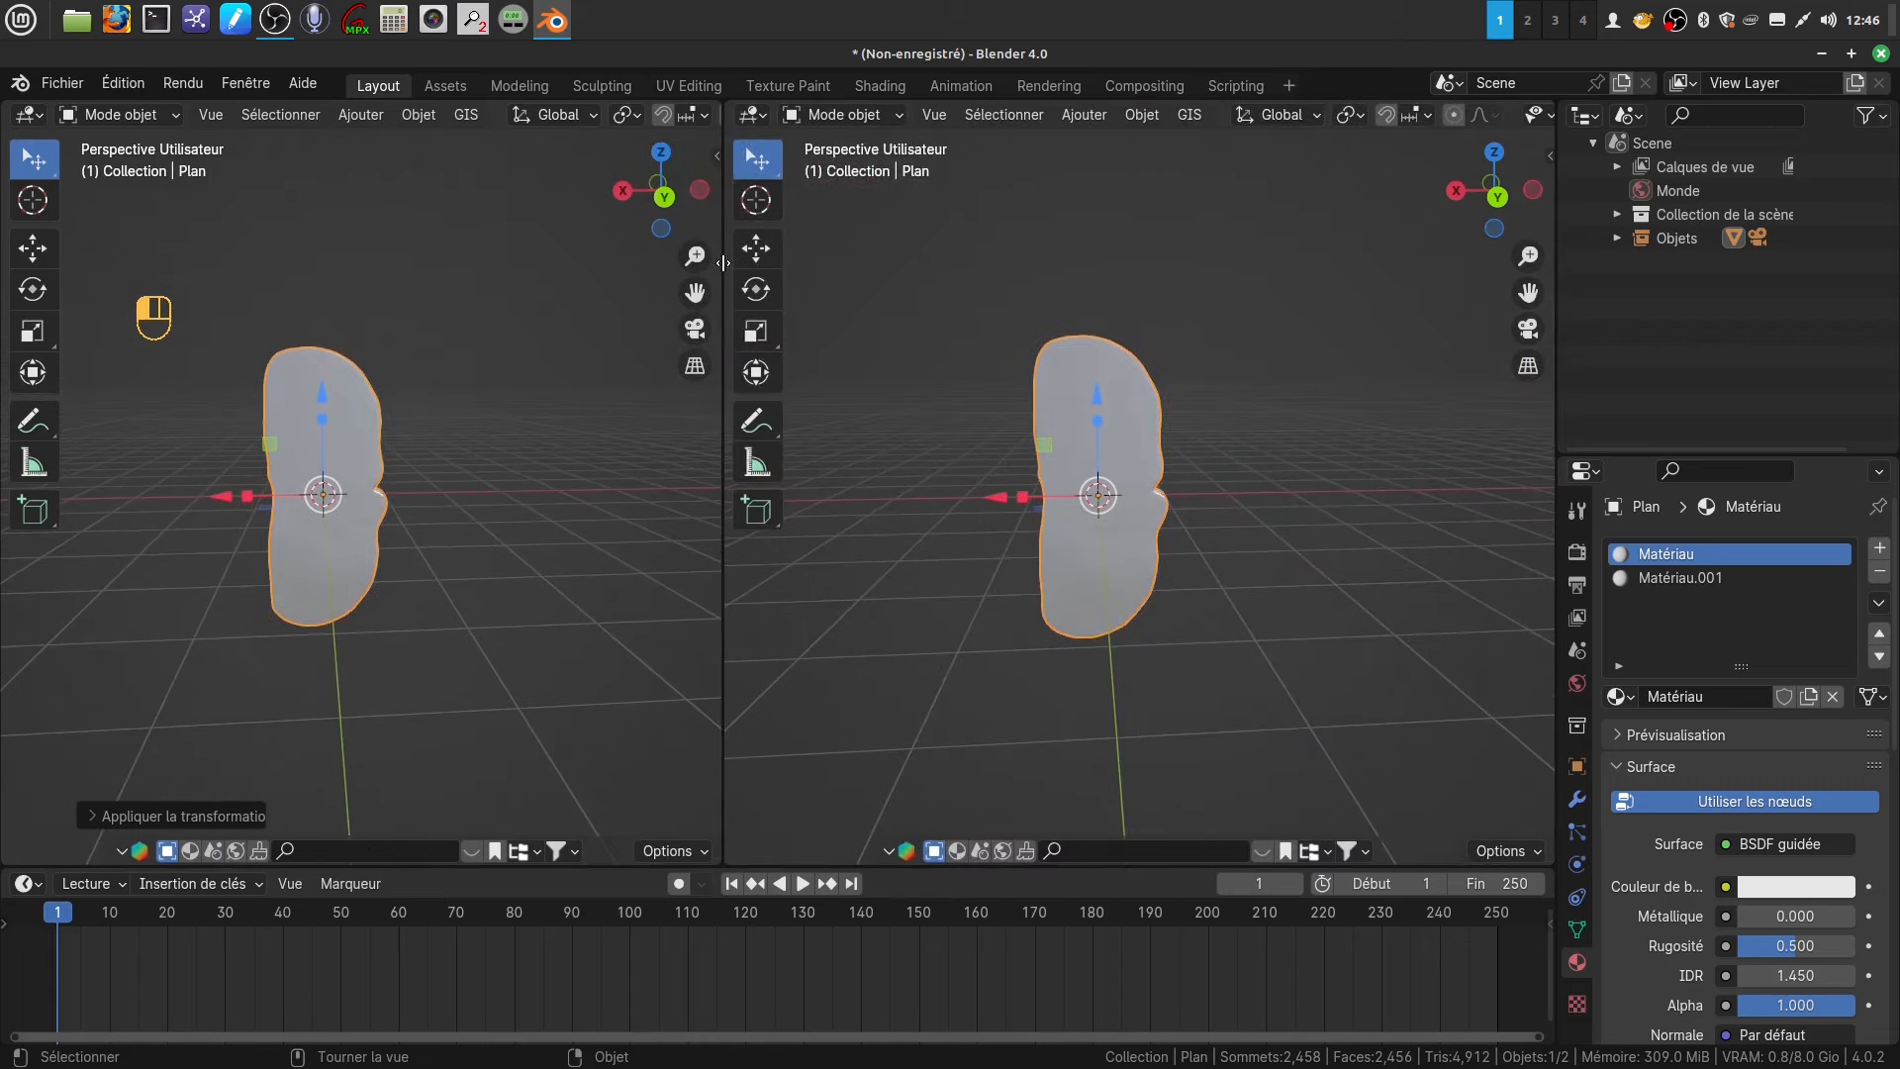
left_click(756, 116)
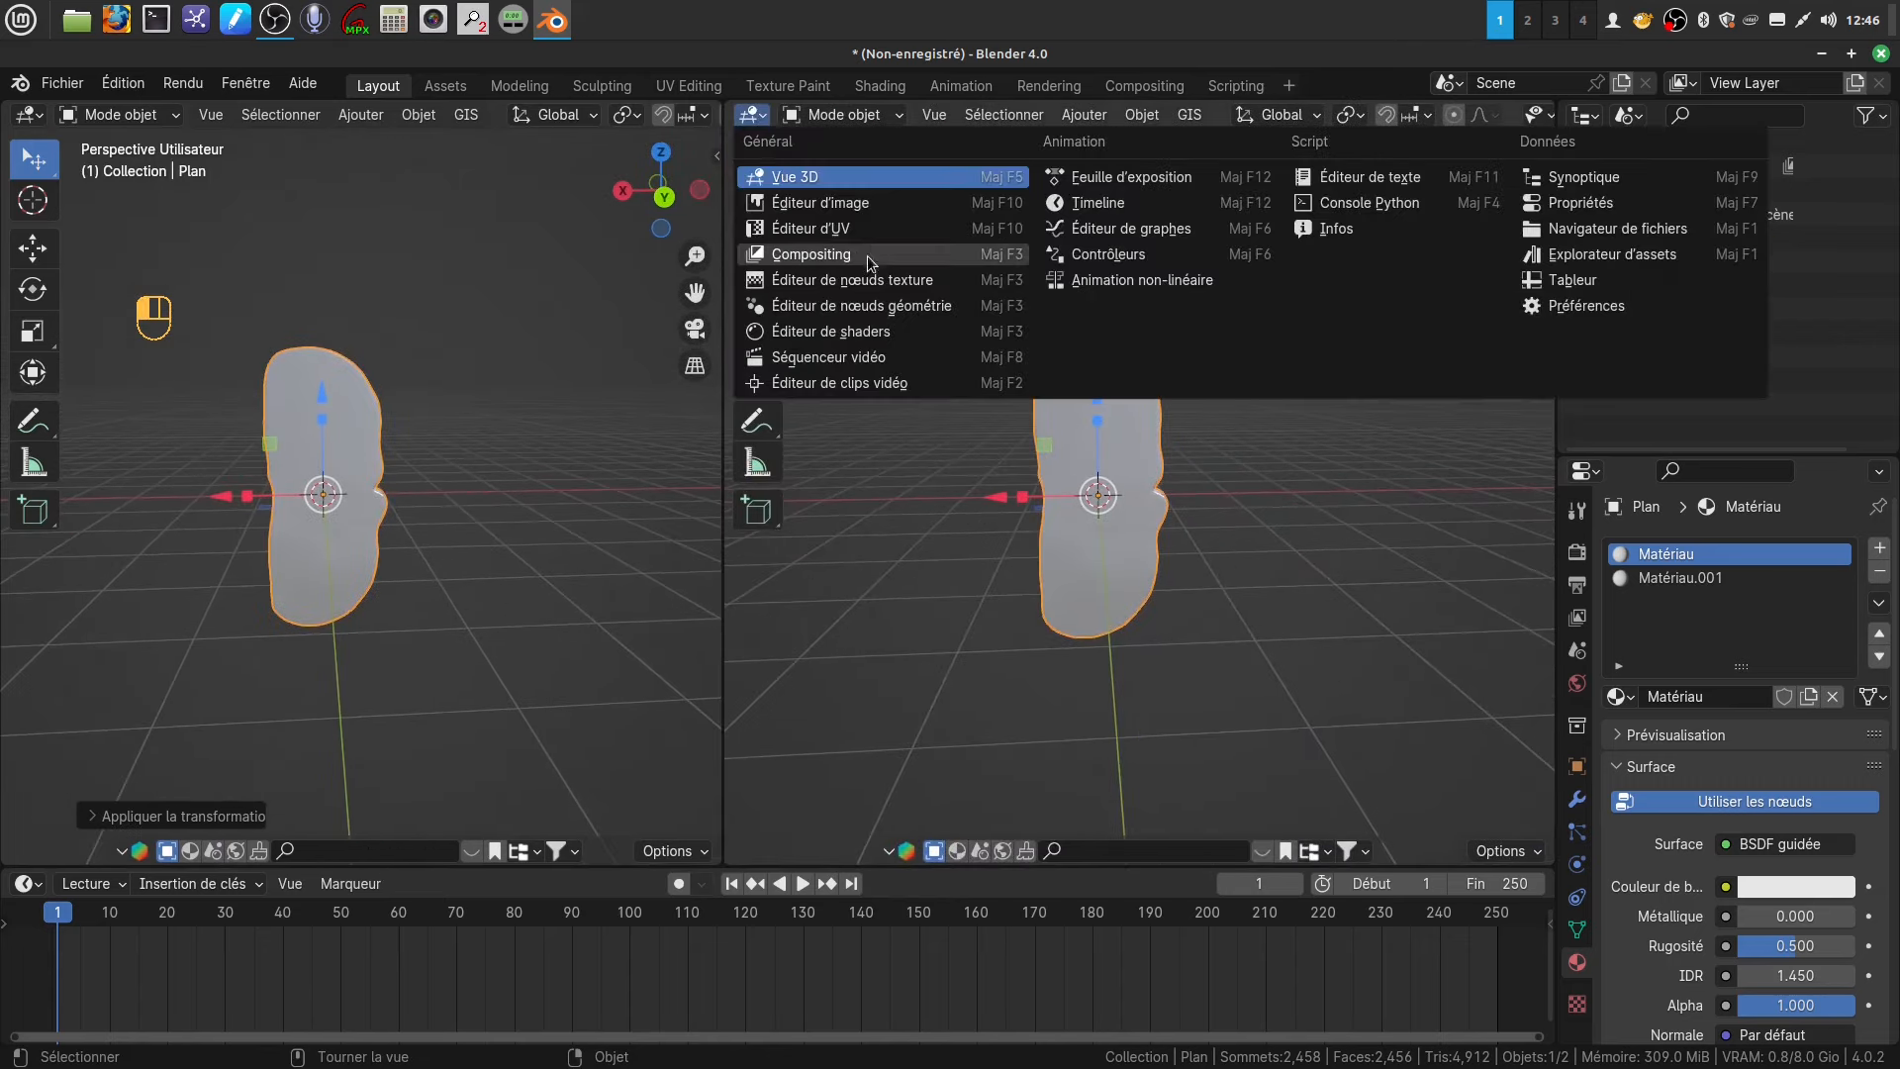
left_click(887, 333)
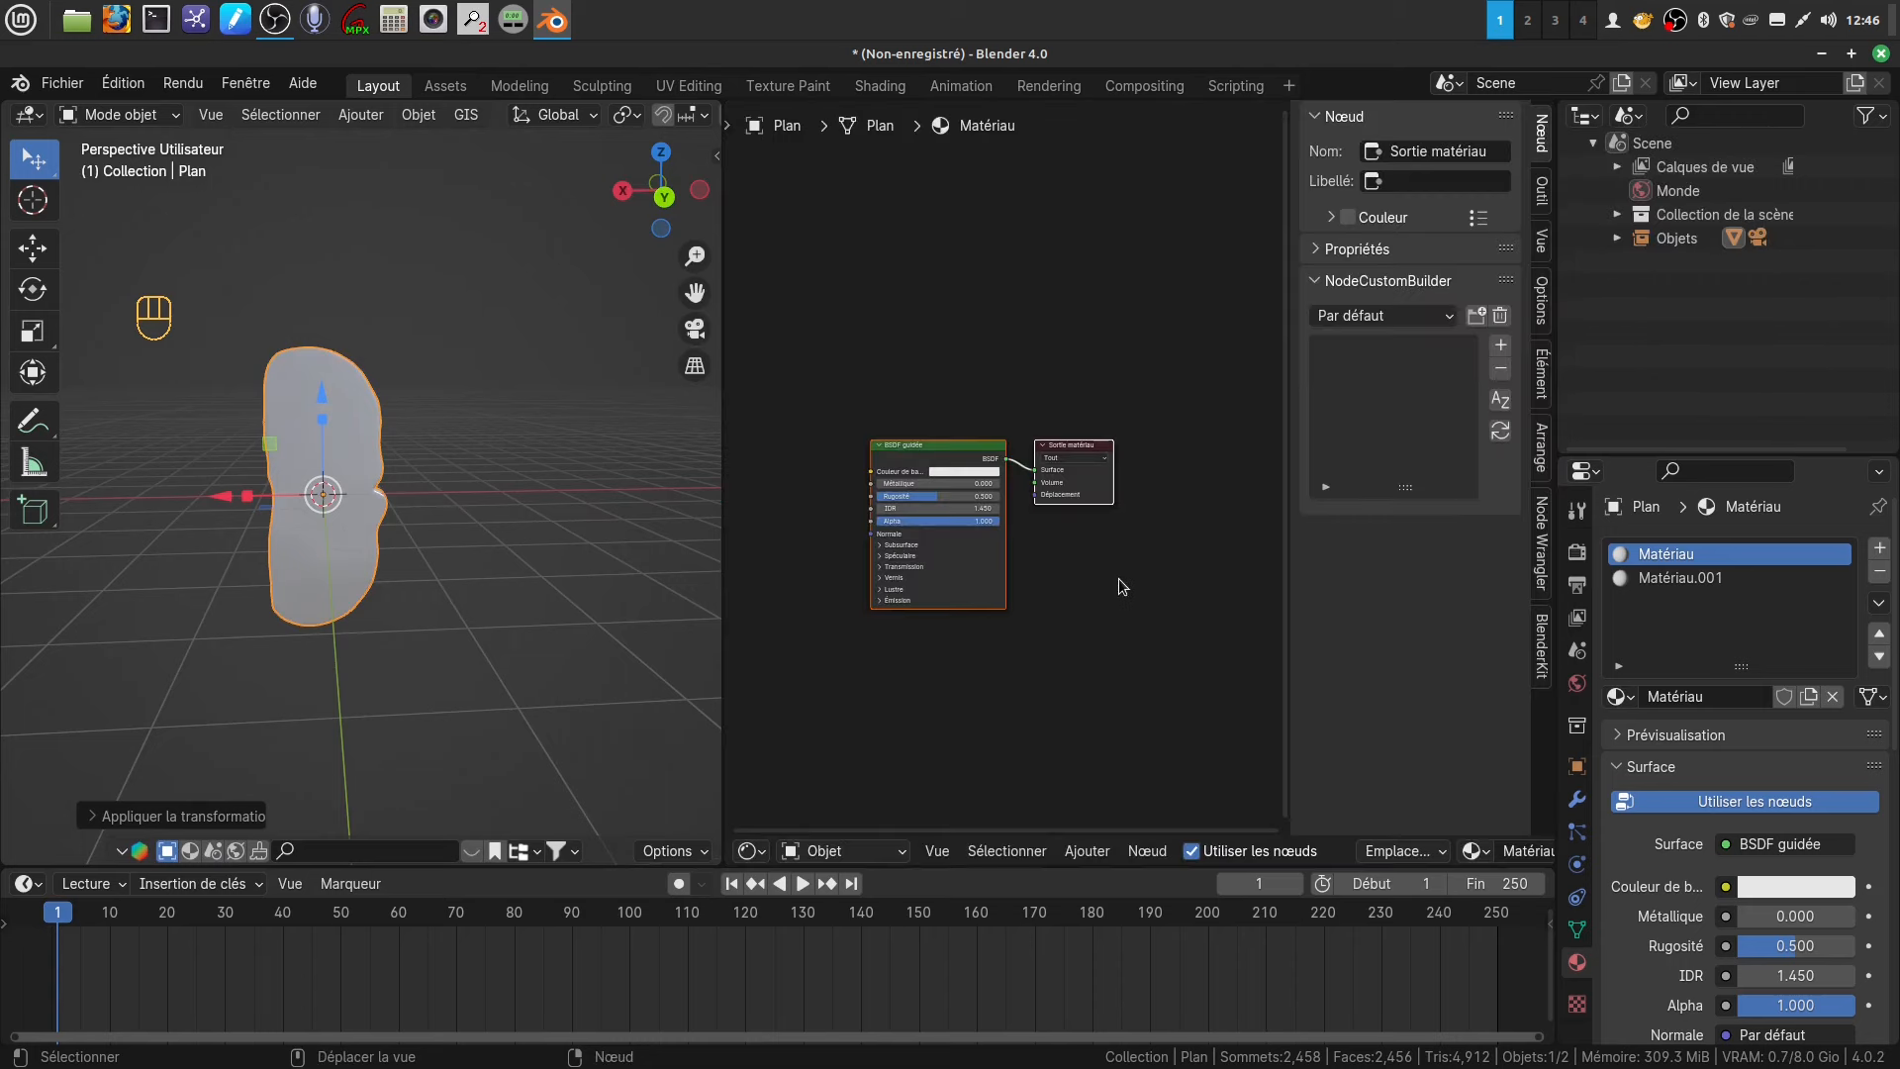
key("n")
middle_click_drag(1130, 519, 1208, 353)
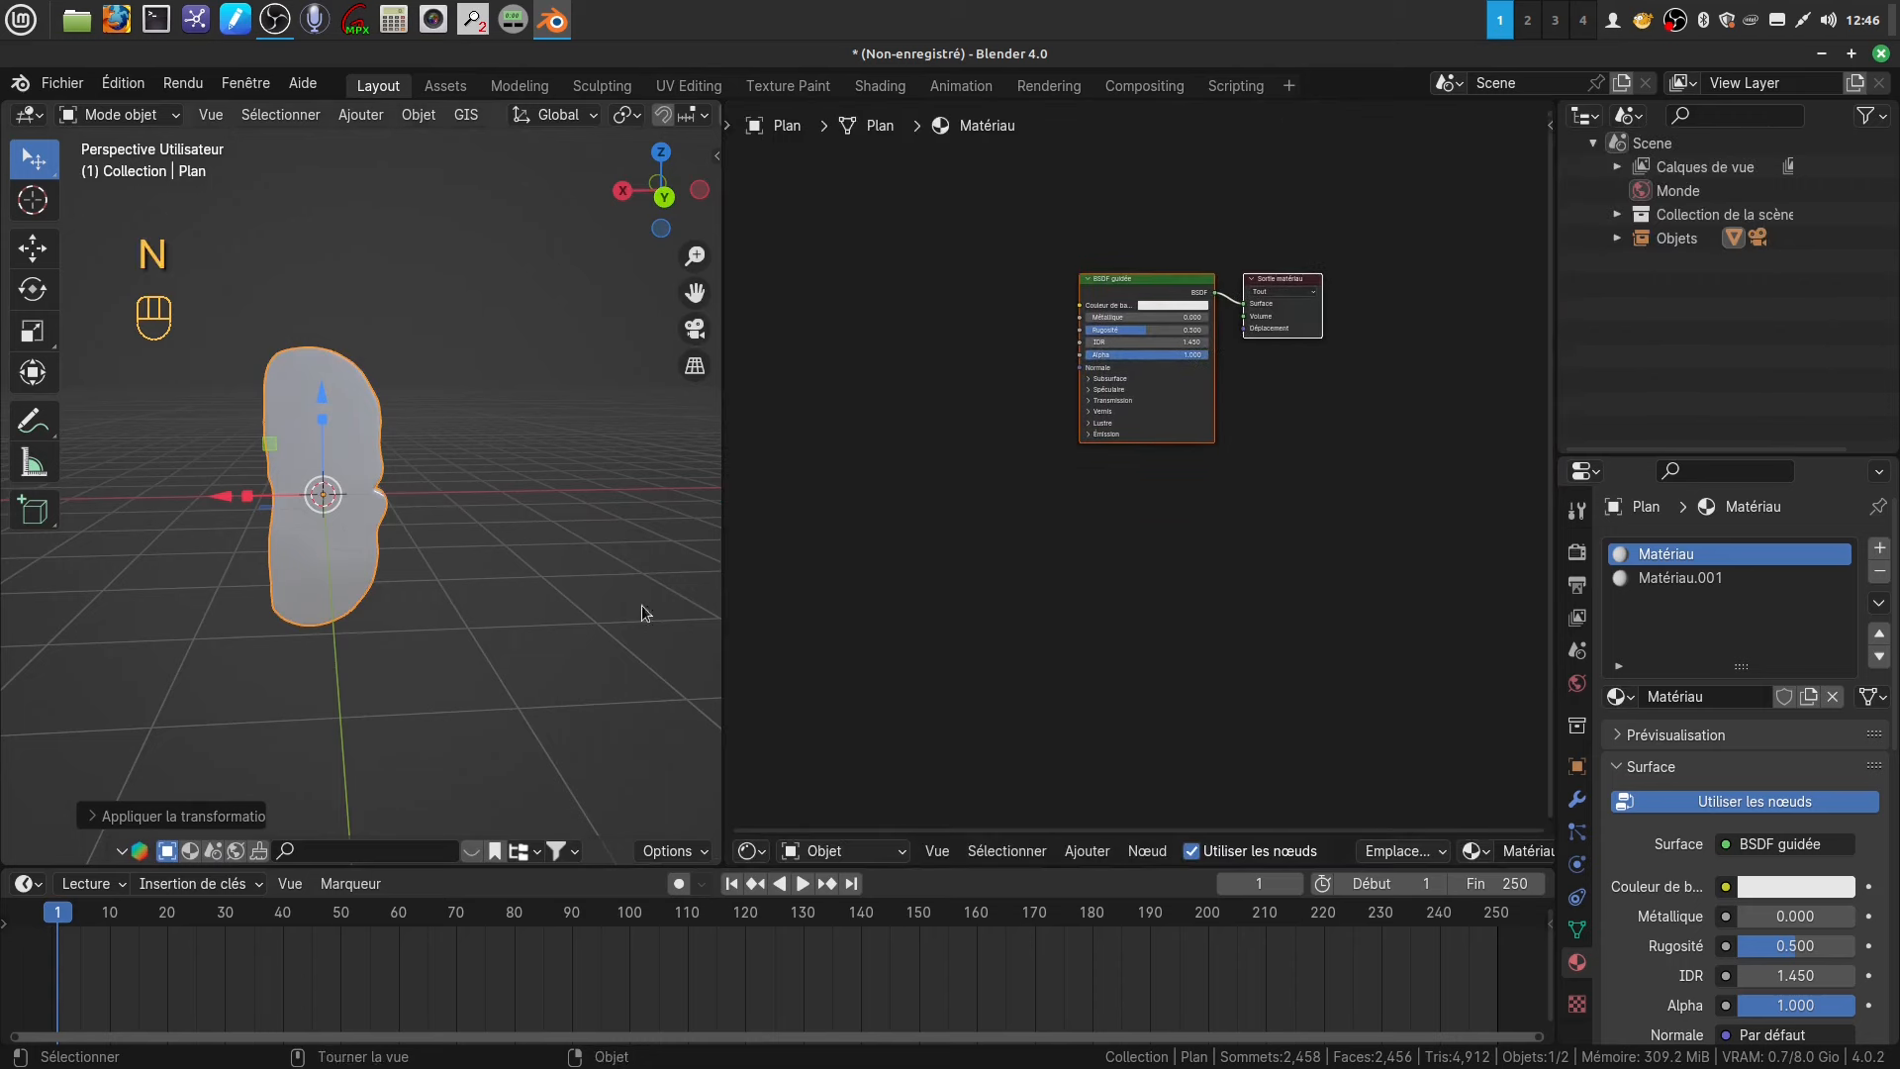
- Re-enter mesh editing, select only the faces assigned to Matériau, and face the slice in front orthographic view
middle_click_drag(354, 545, 431, 553)
key("Tab")
key("a")
key("a")
key("a")
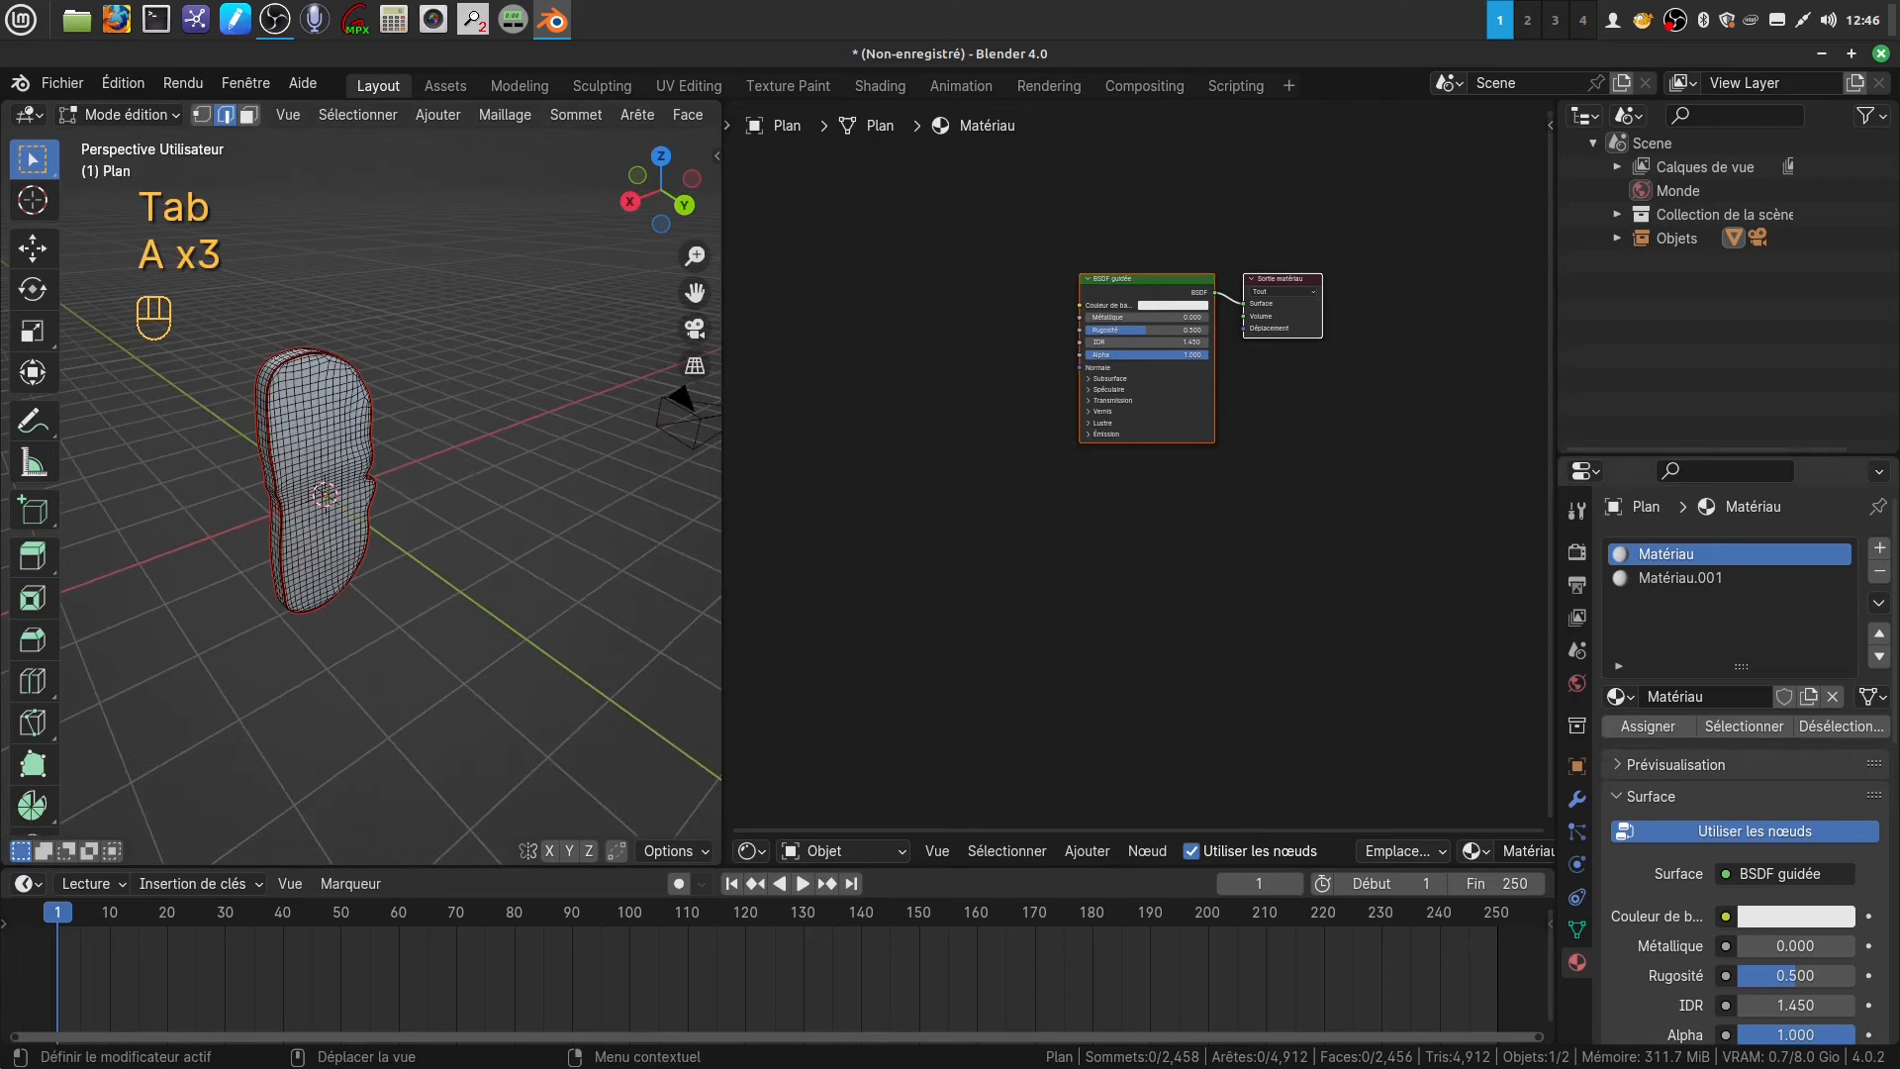
left_click(1744, 726)
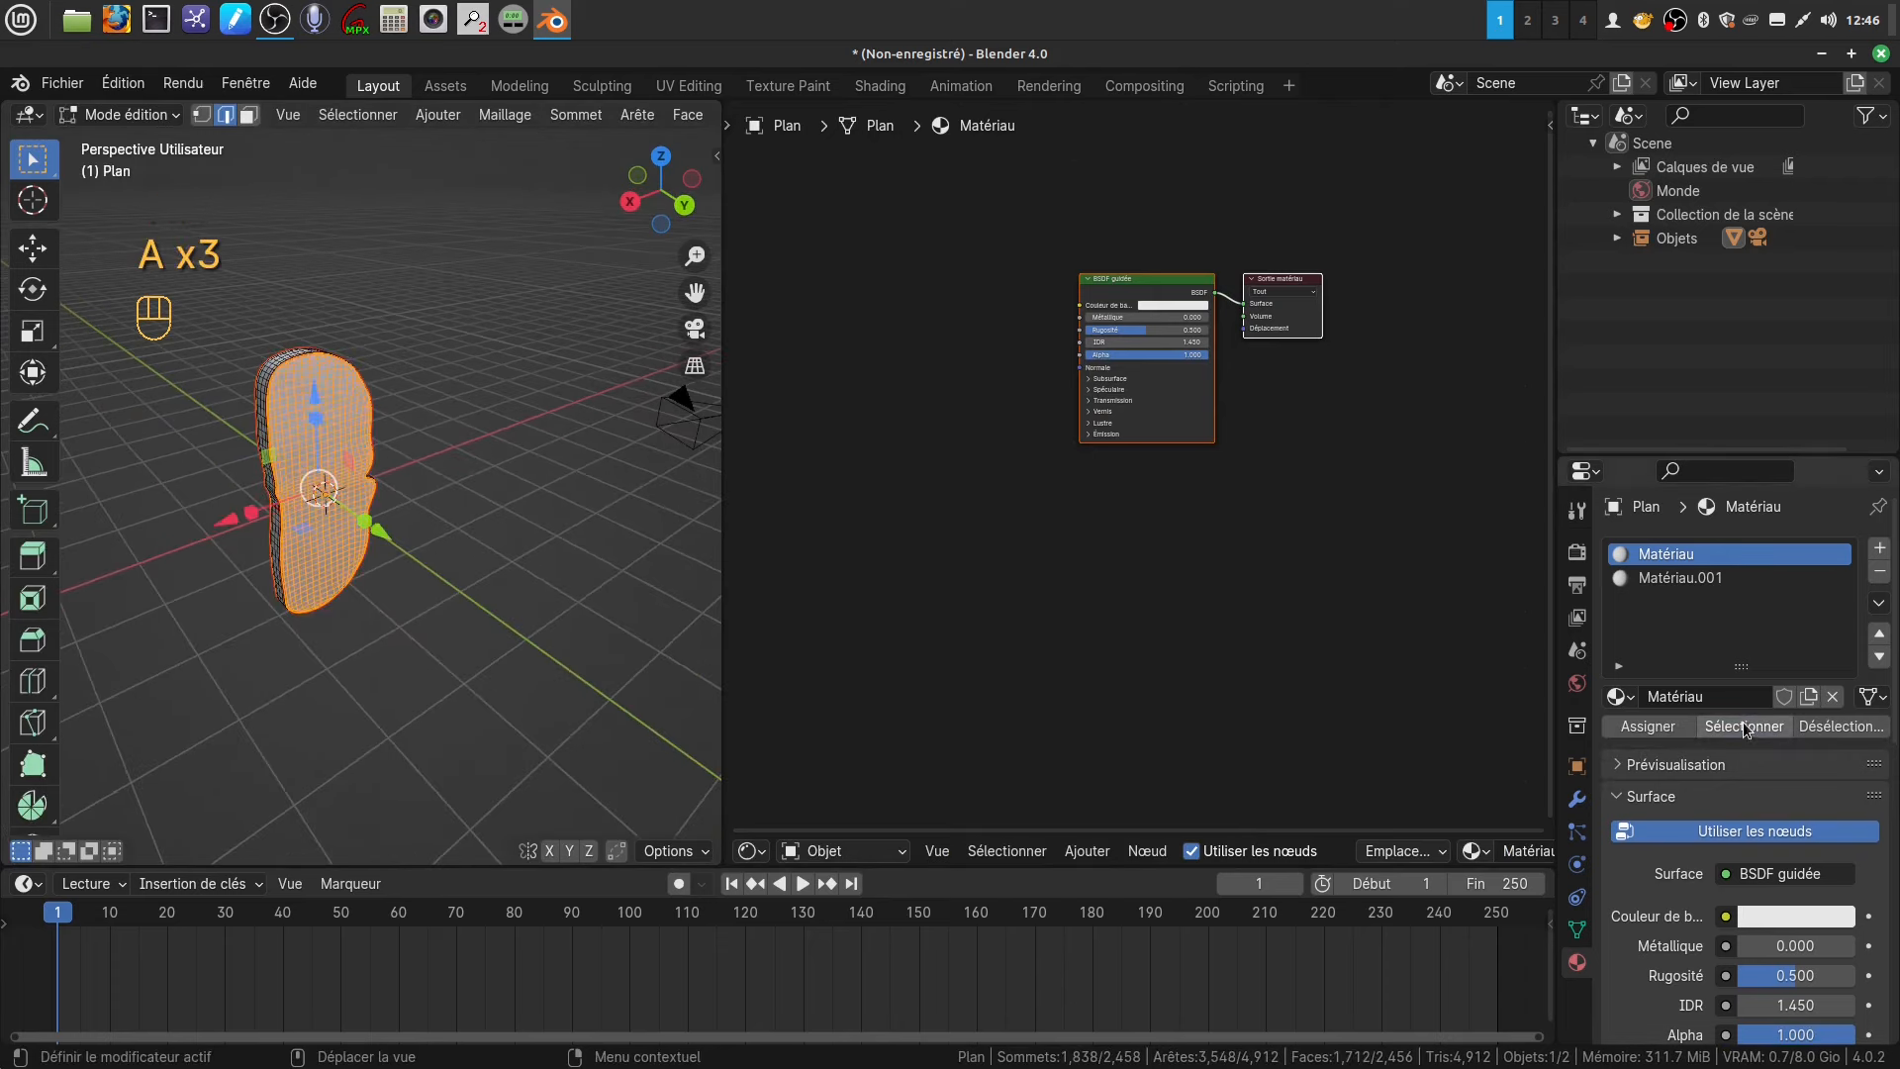
middle_click_drag(378, 502, 289, 604)
key("KP_1")
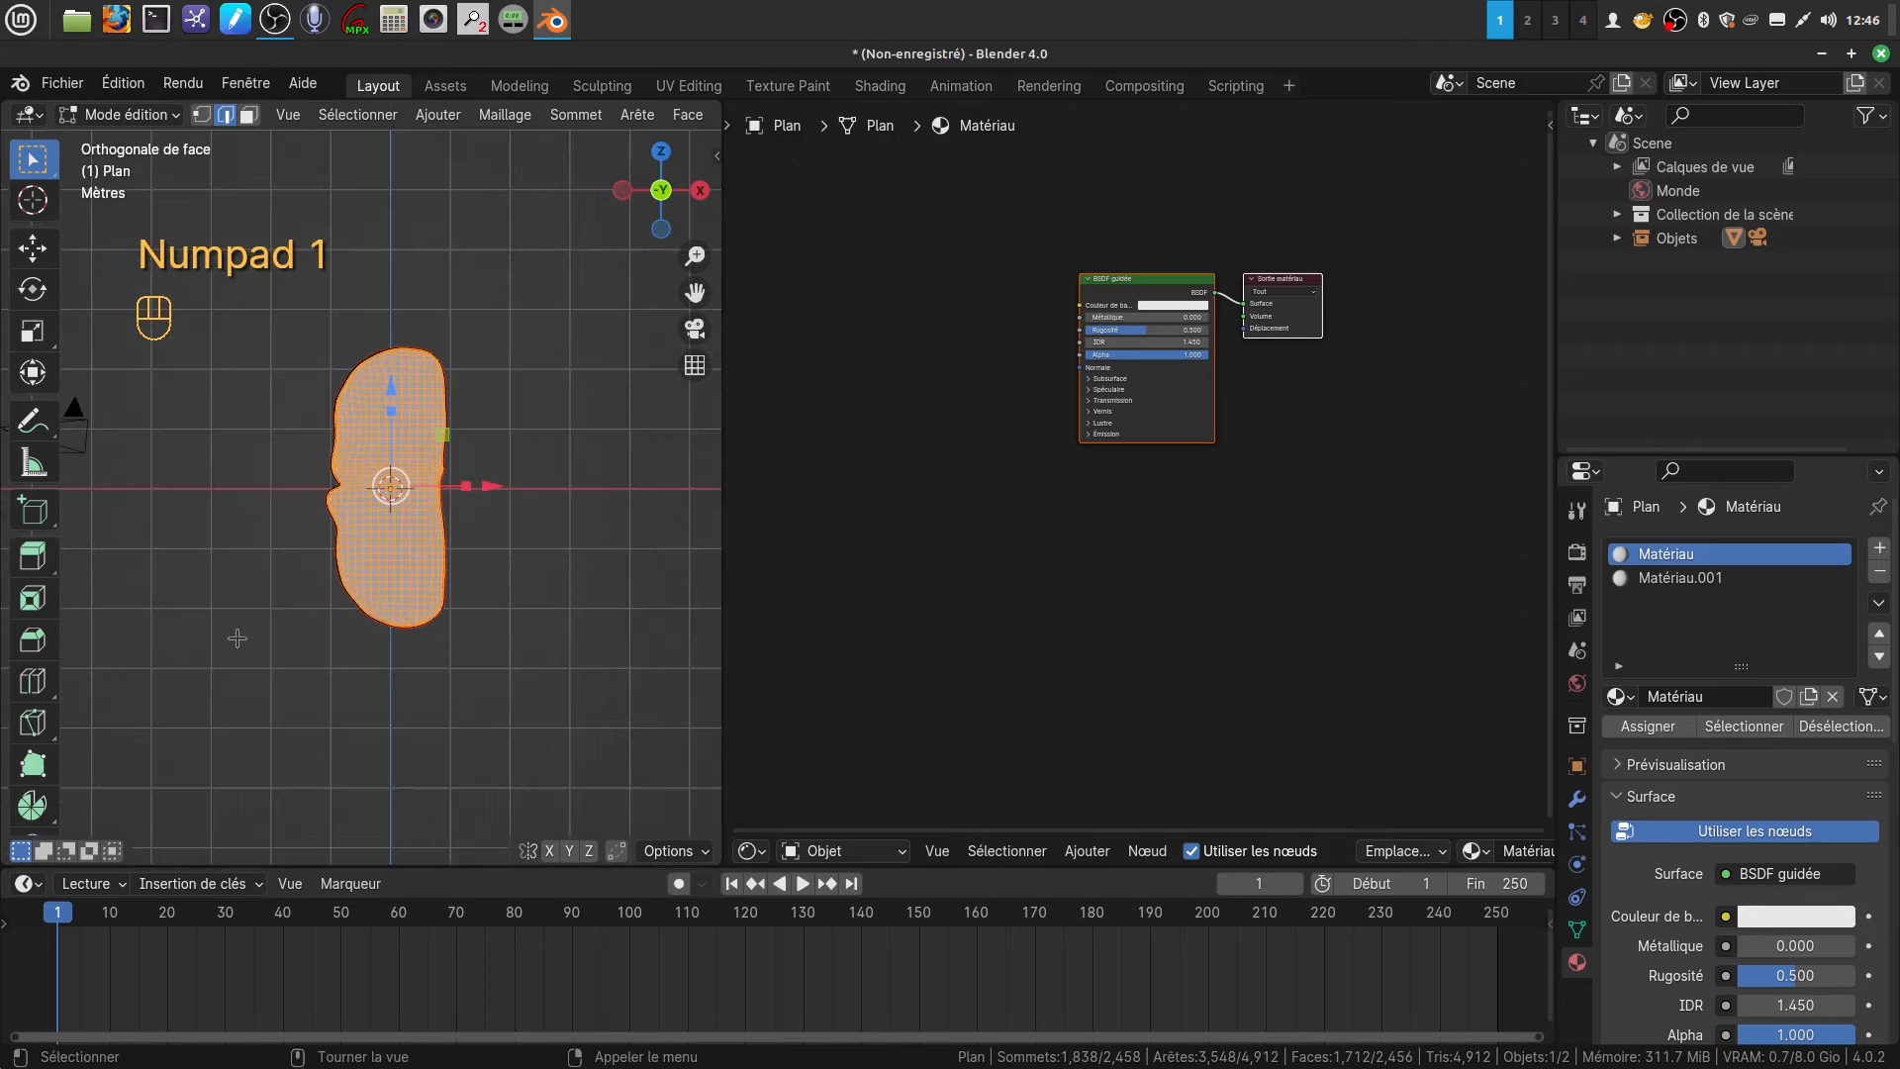
scroll(489, 495, "up", 3)
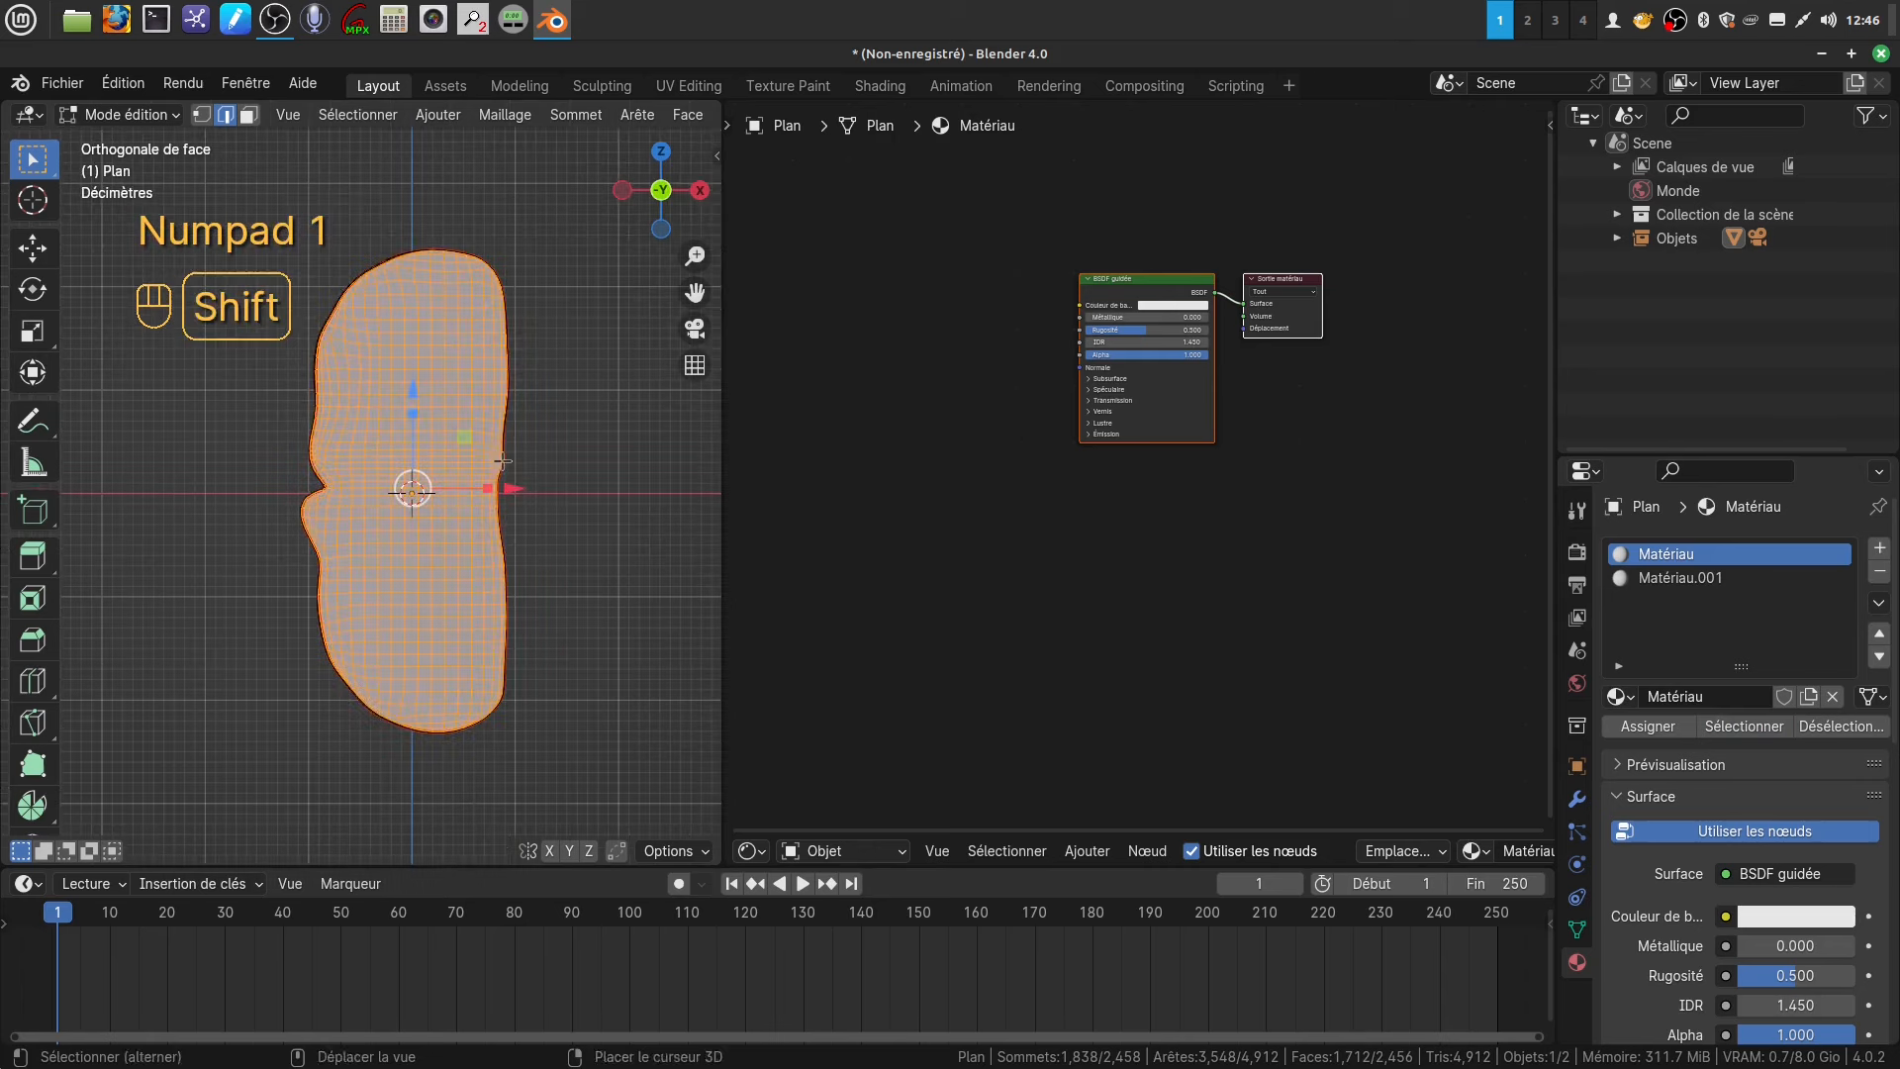
middle_click_drag(501, 436, 471, 480, "shift")
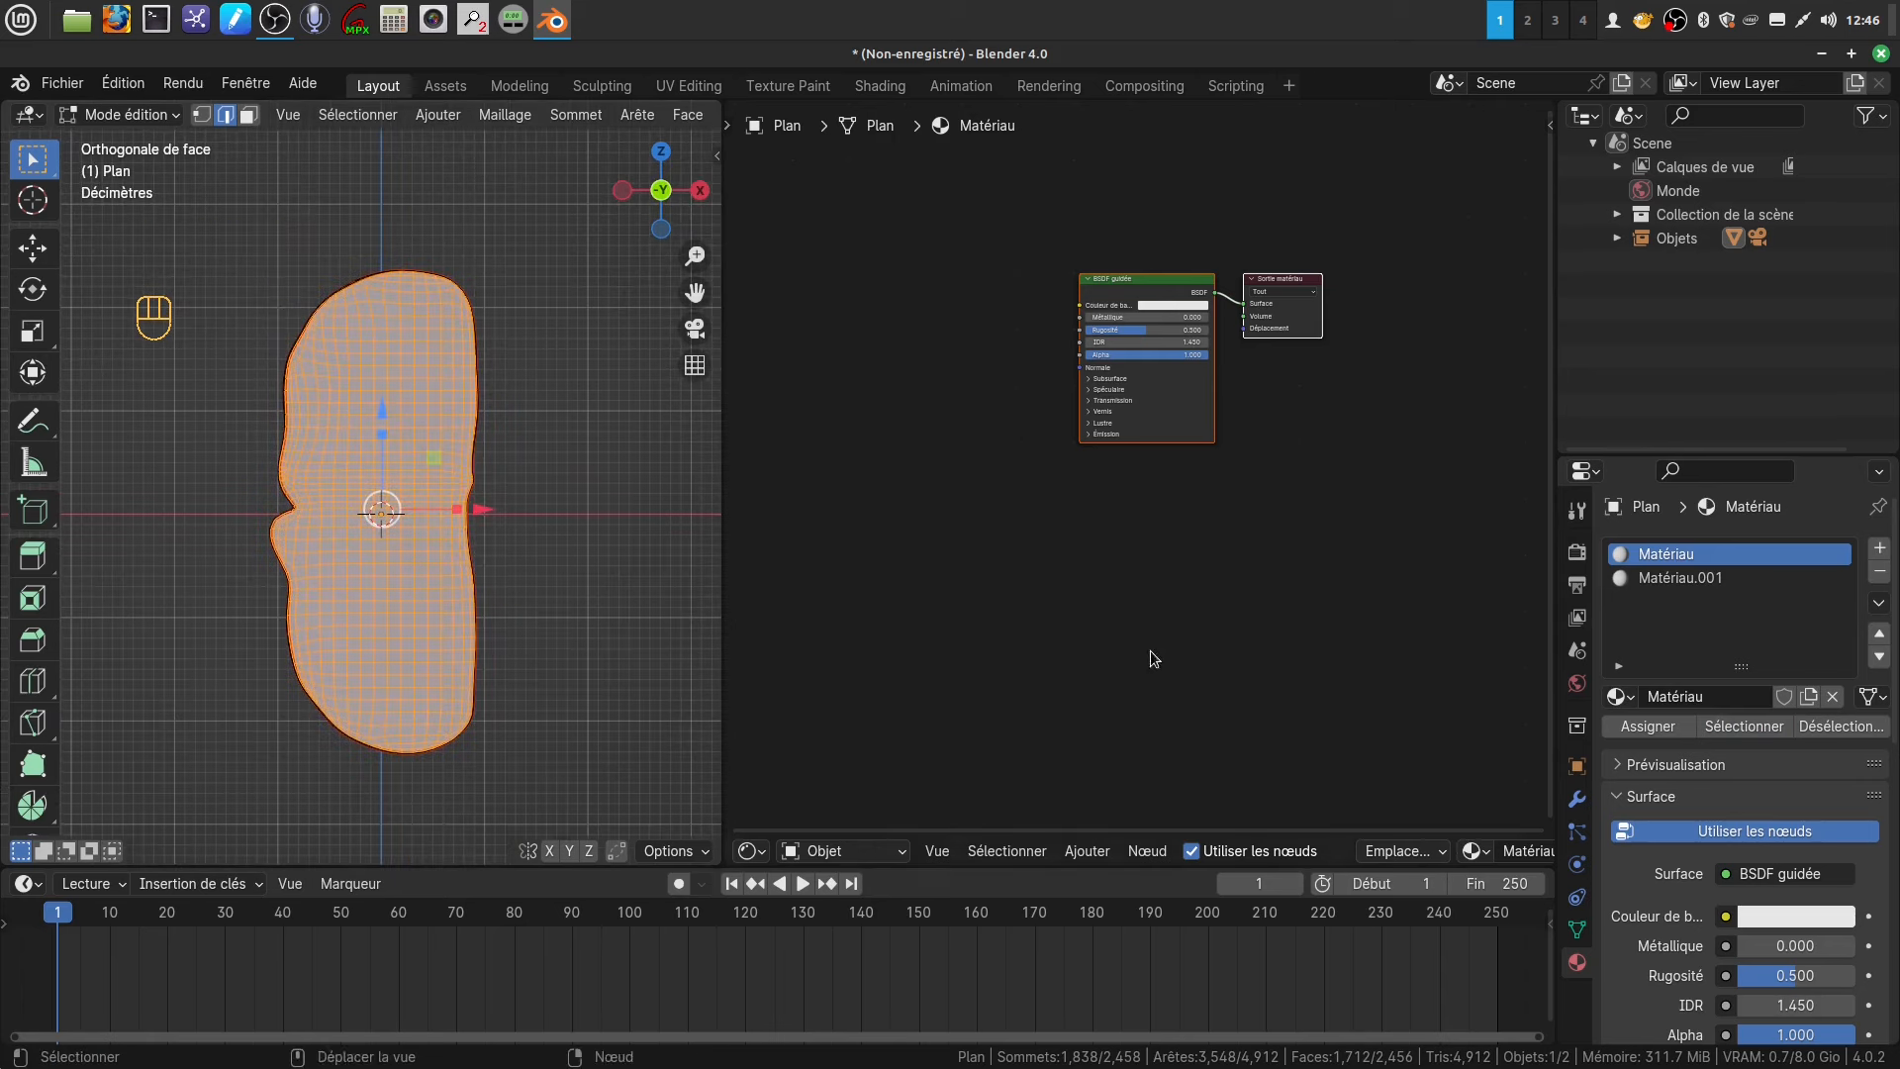
- Add an Image Texture node to the Matériau shader tree, placed to the left of the Principled BSDF node
scroll(1148, 651, "down", 2)
middle_click_drag(1190, 655, 1256, 683)
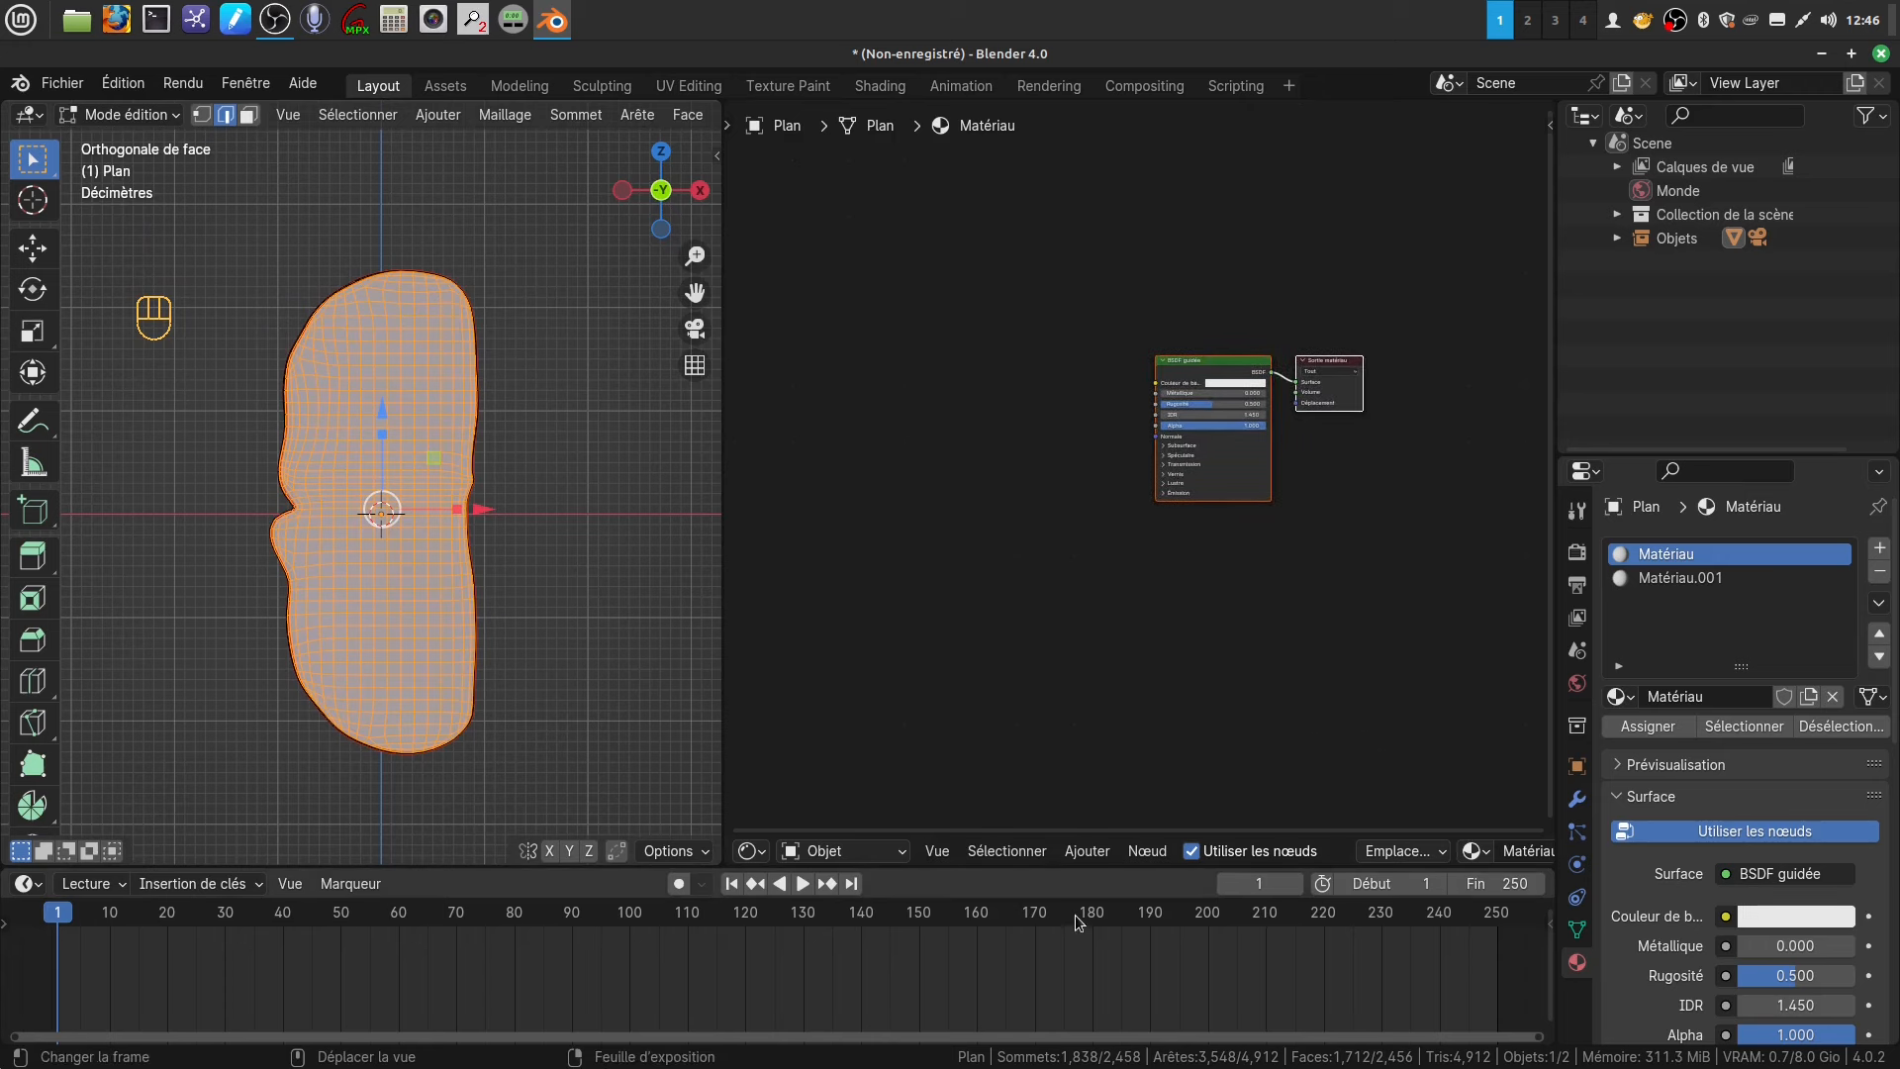
left_click(1093, 857)
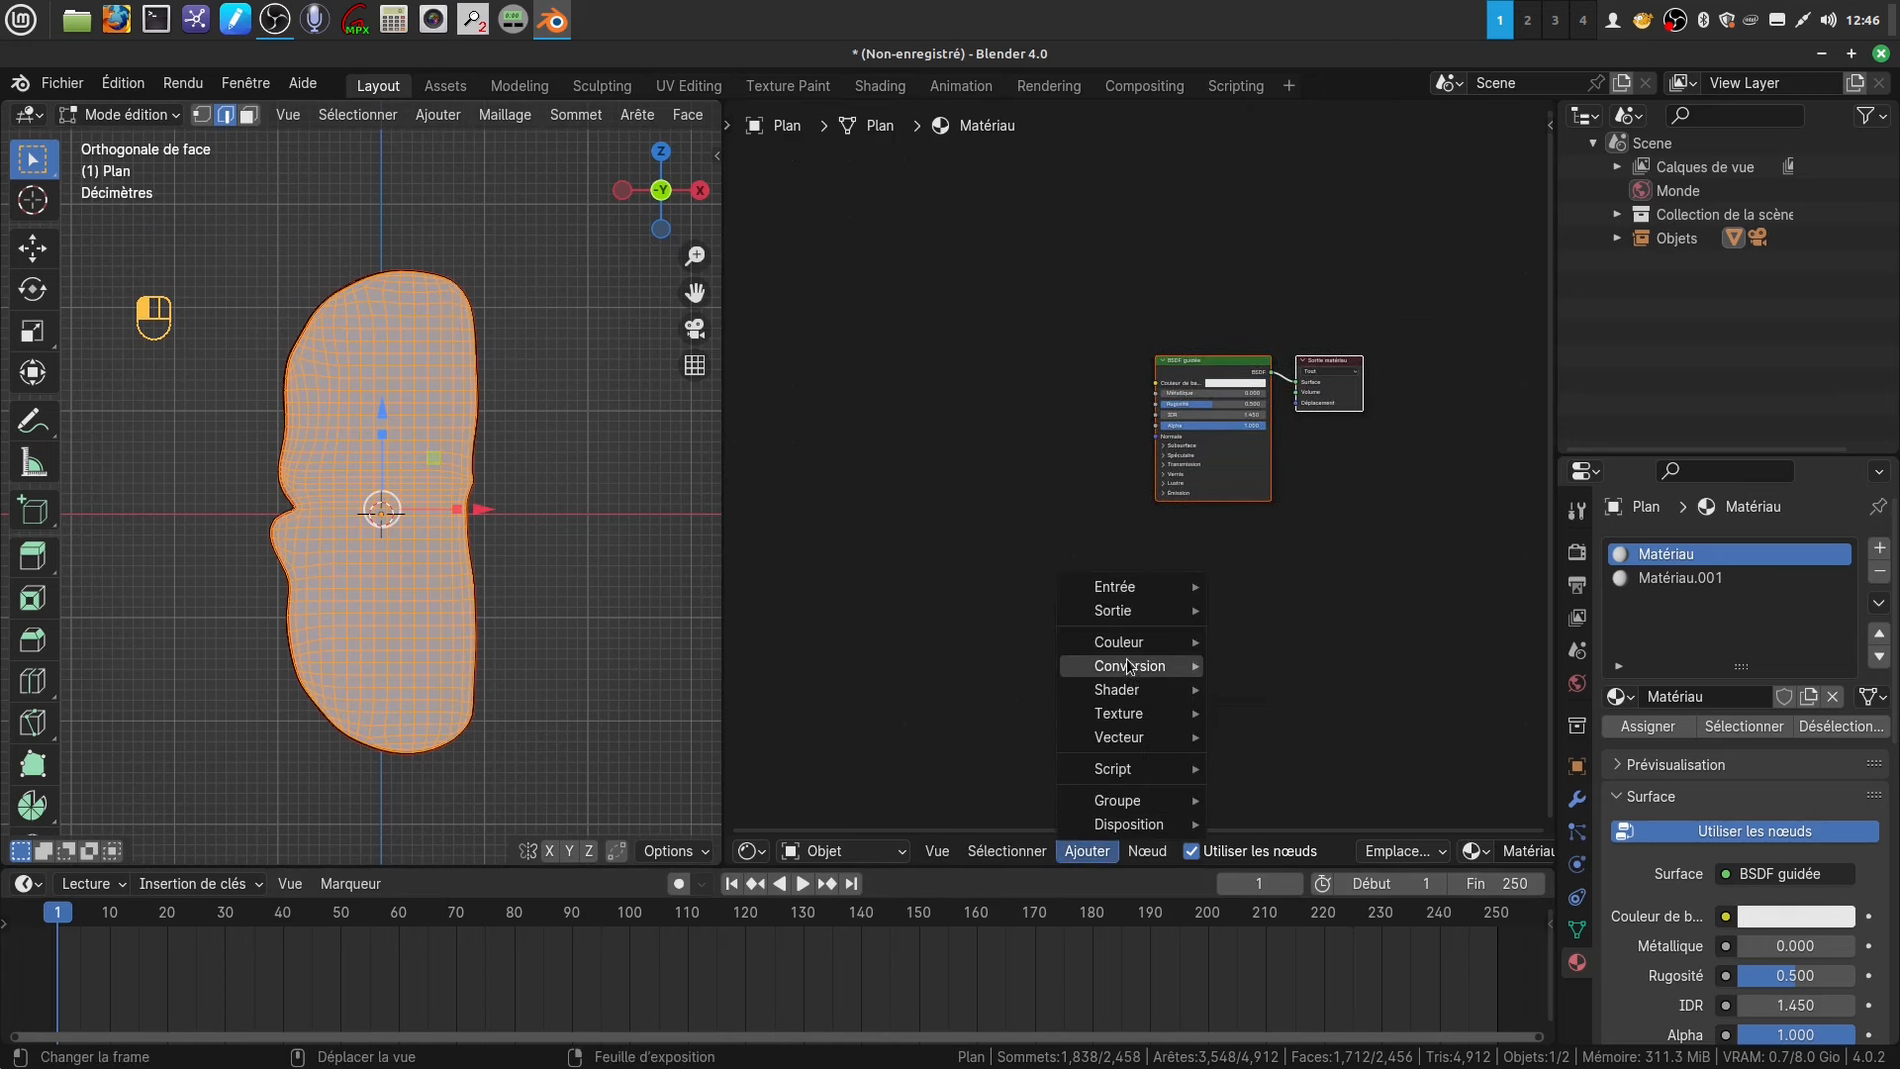
mouse_move(1126, 715)
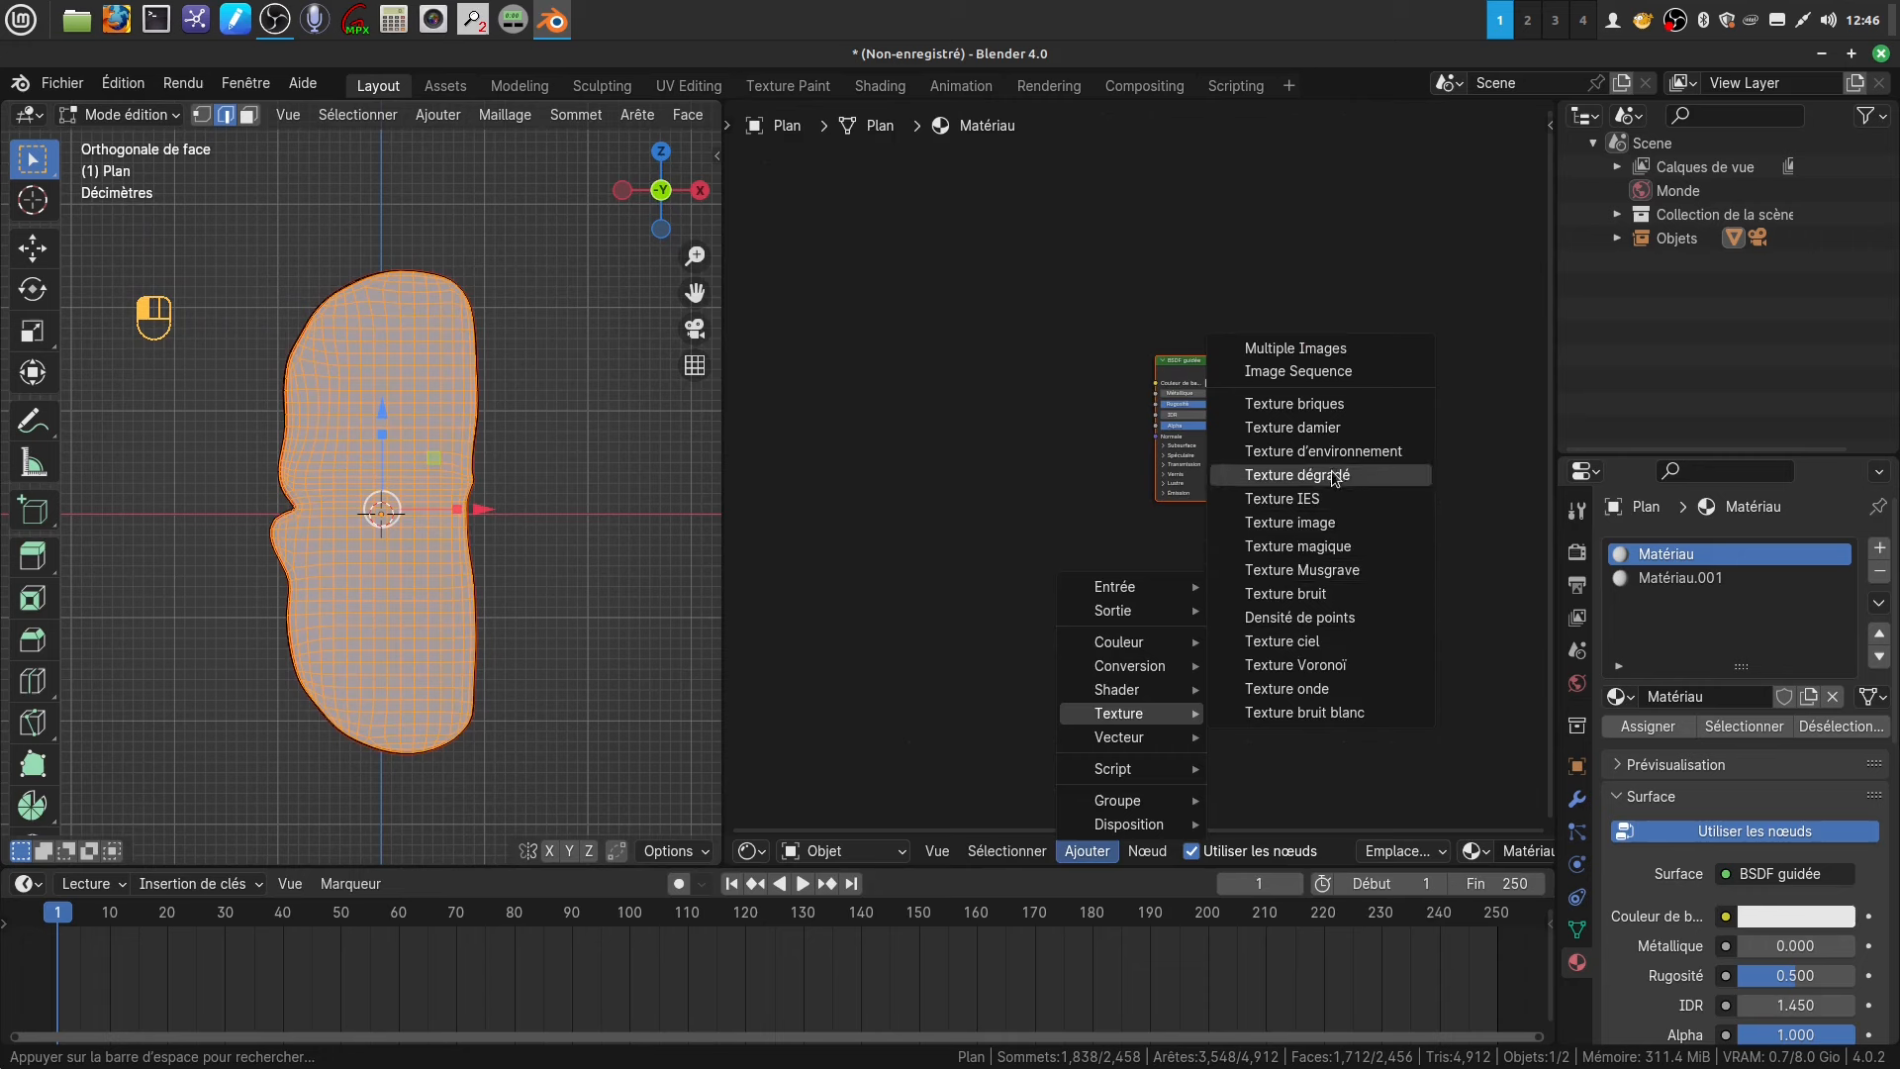
left_click(1296, 522)
left_click(950, 450)
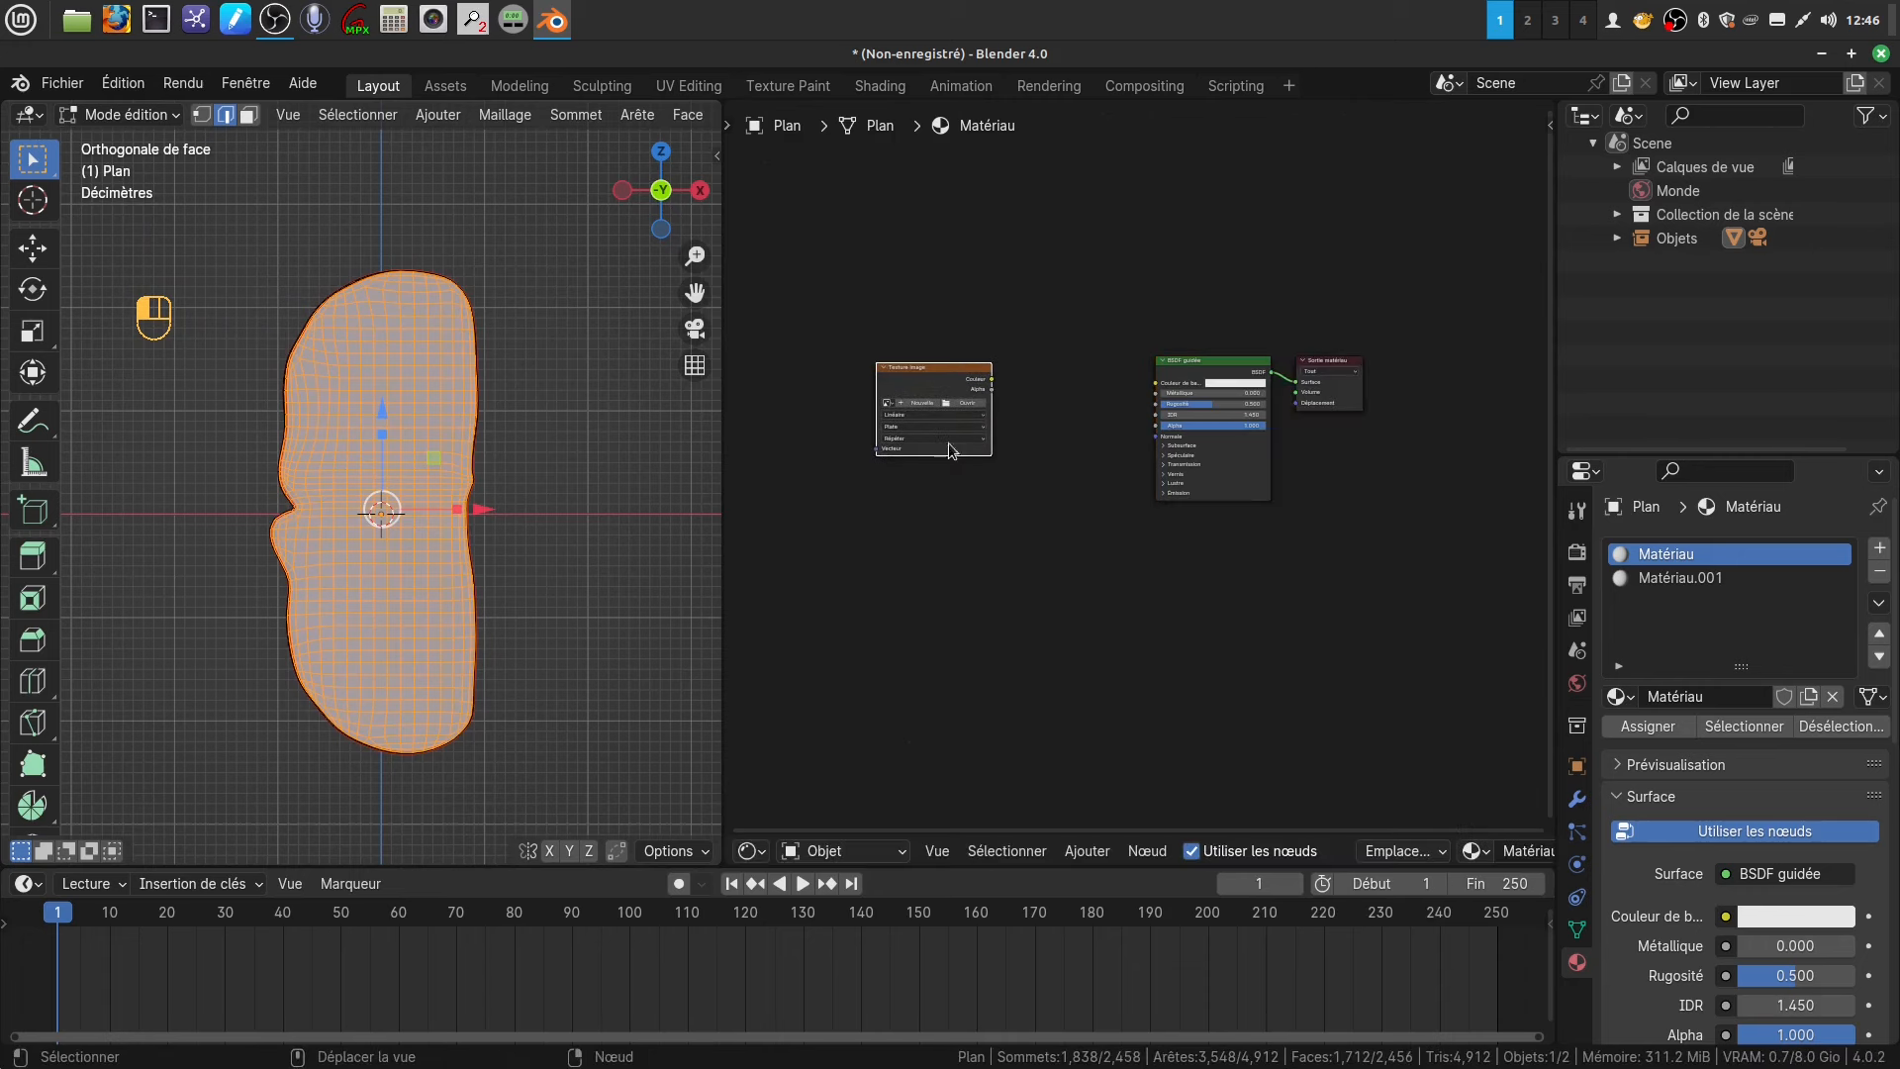
- Set the Principled BSDF's specular IOR level to 0.121 and its roughness to 0.950
scroll(1061, 613, "up", 4)
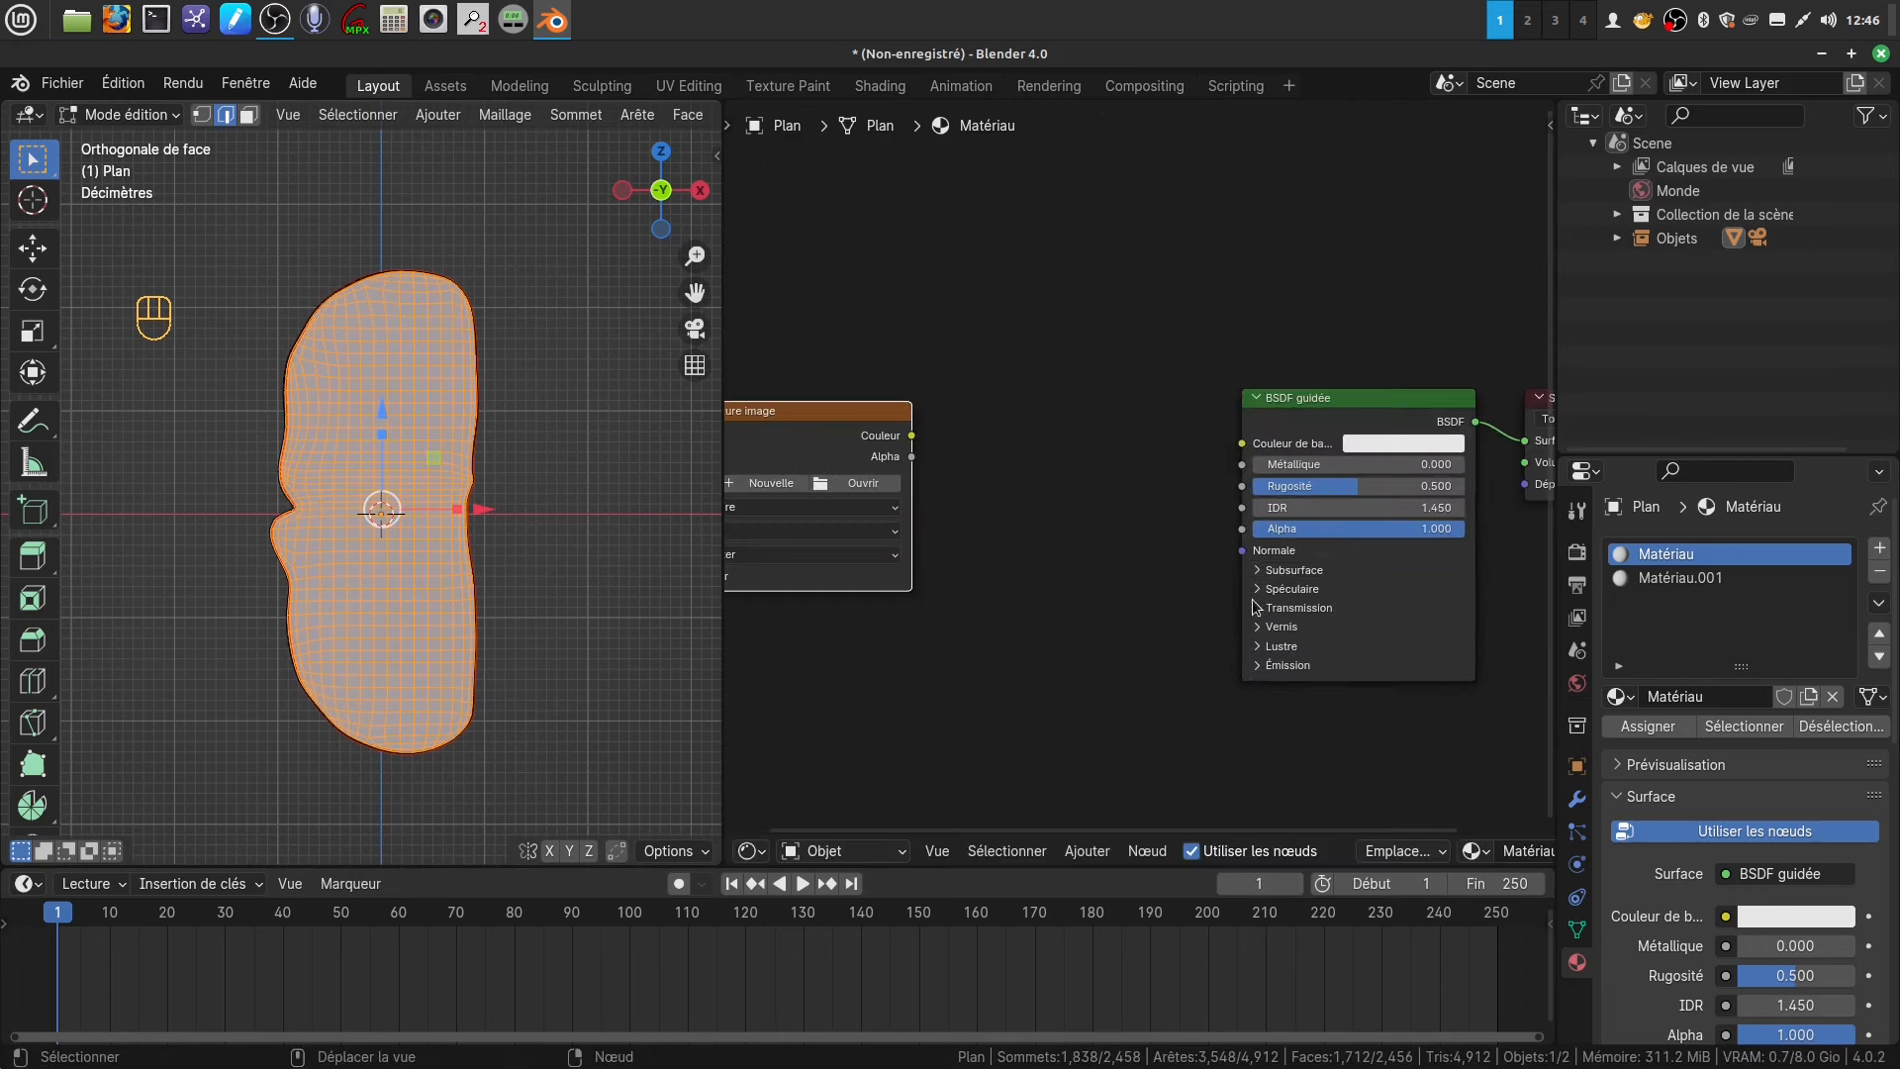
left_click(1257, 590)
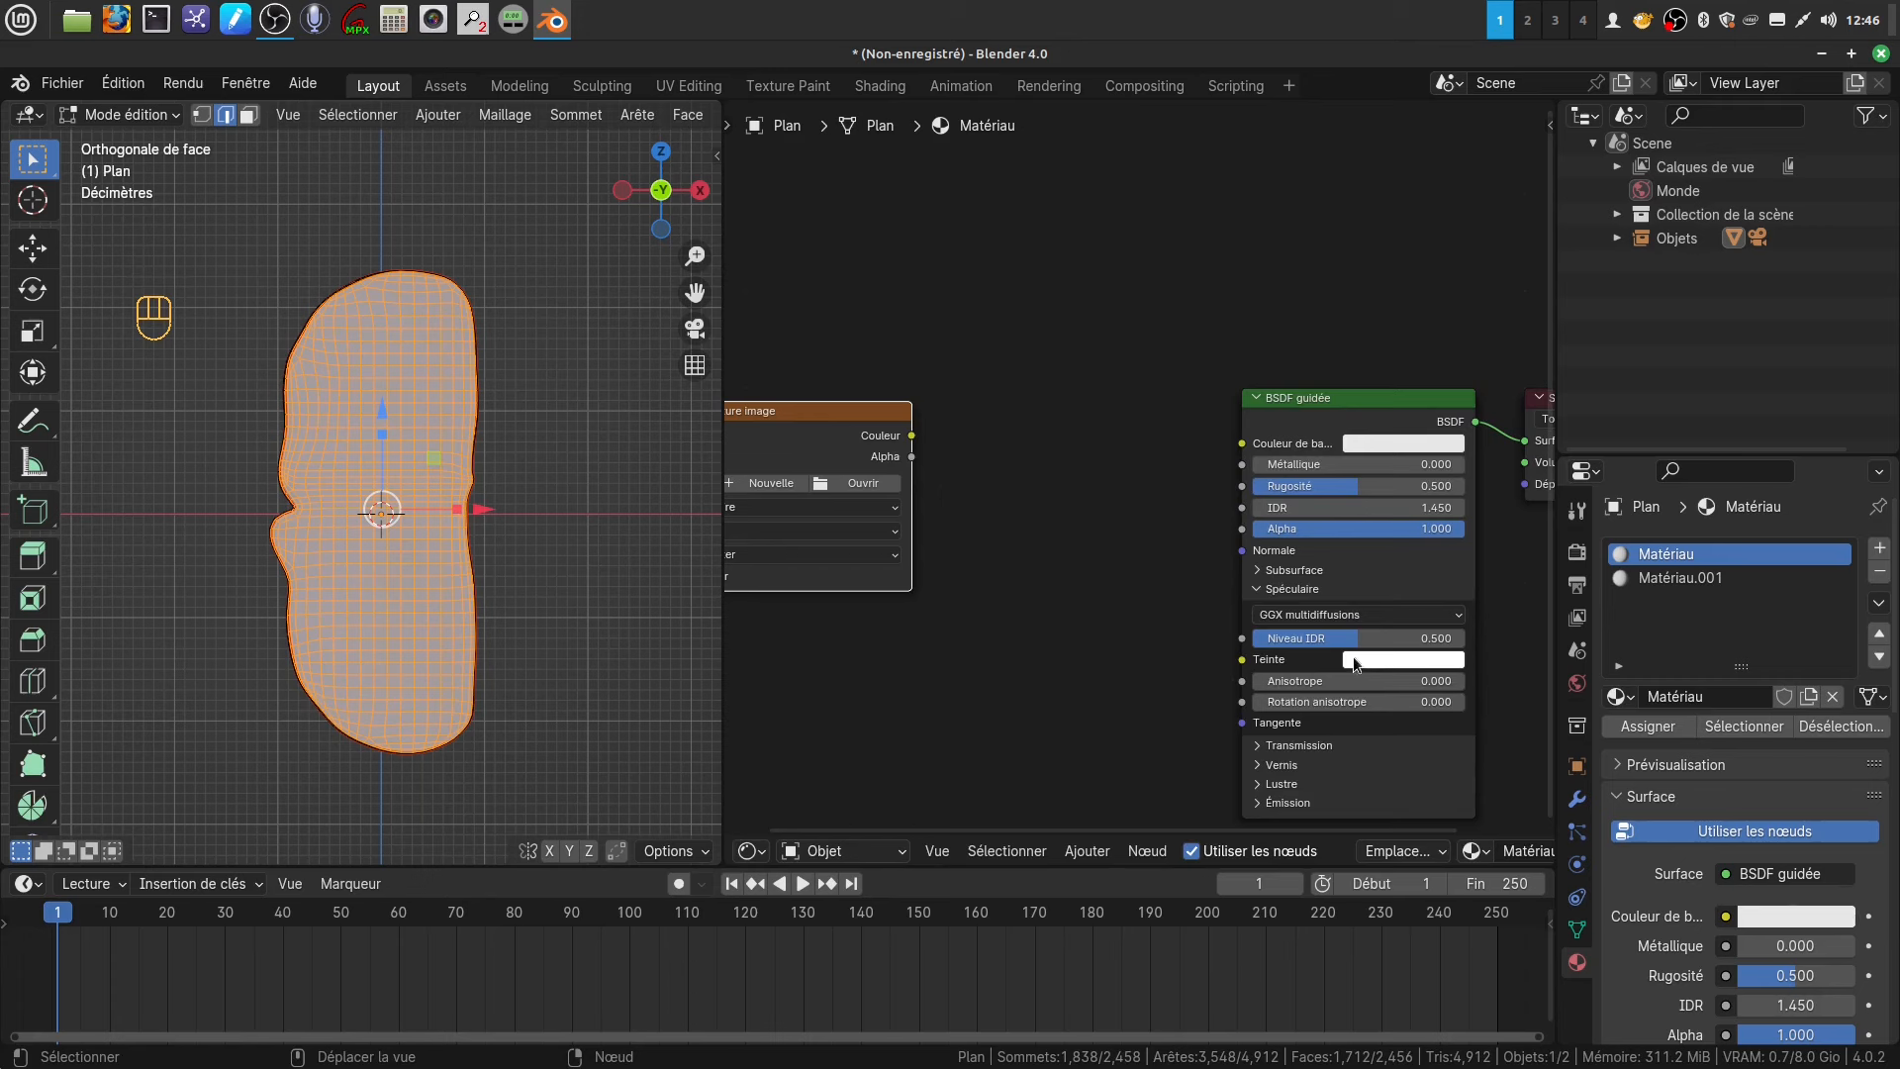
left_click_drag(1351, 638, 1282, 639)
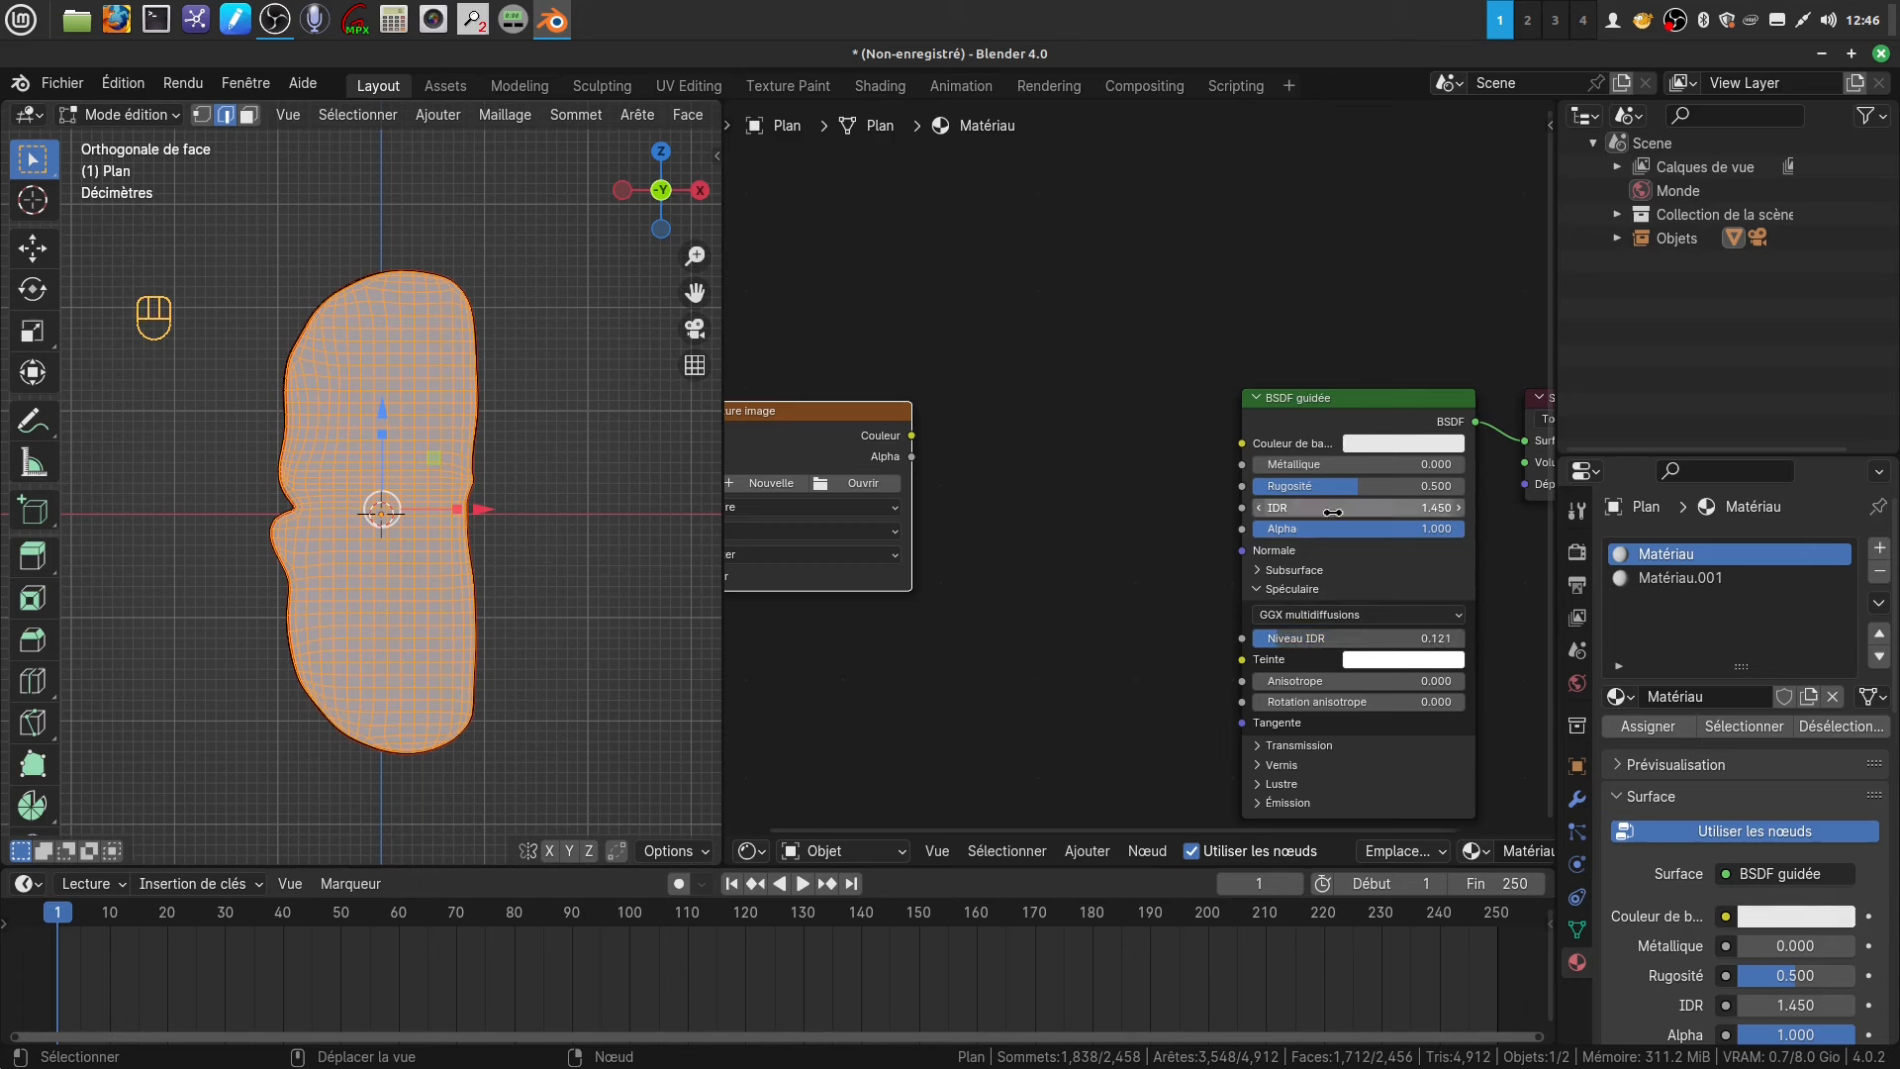
left_click_drag(1316, 486, 1412, 486)
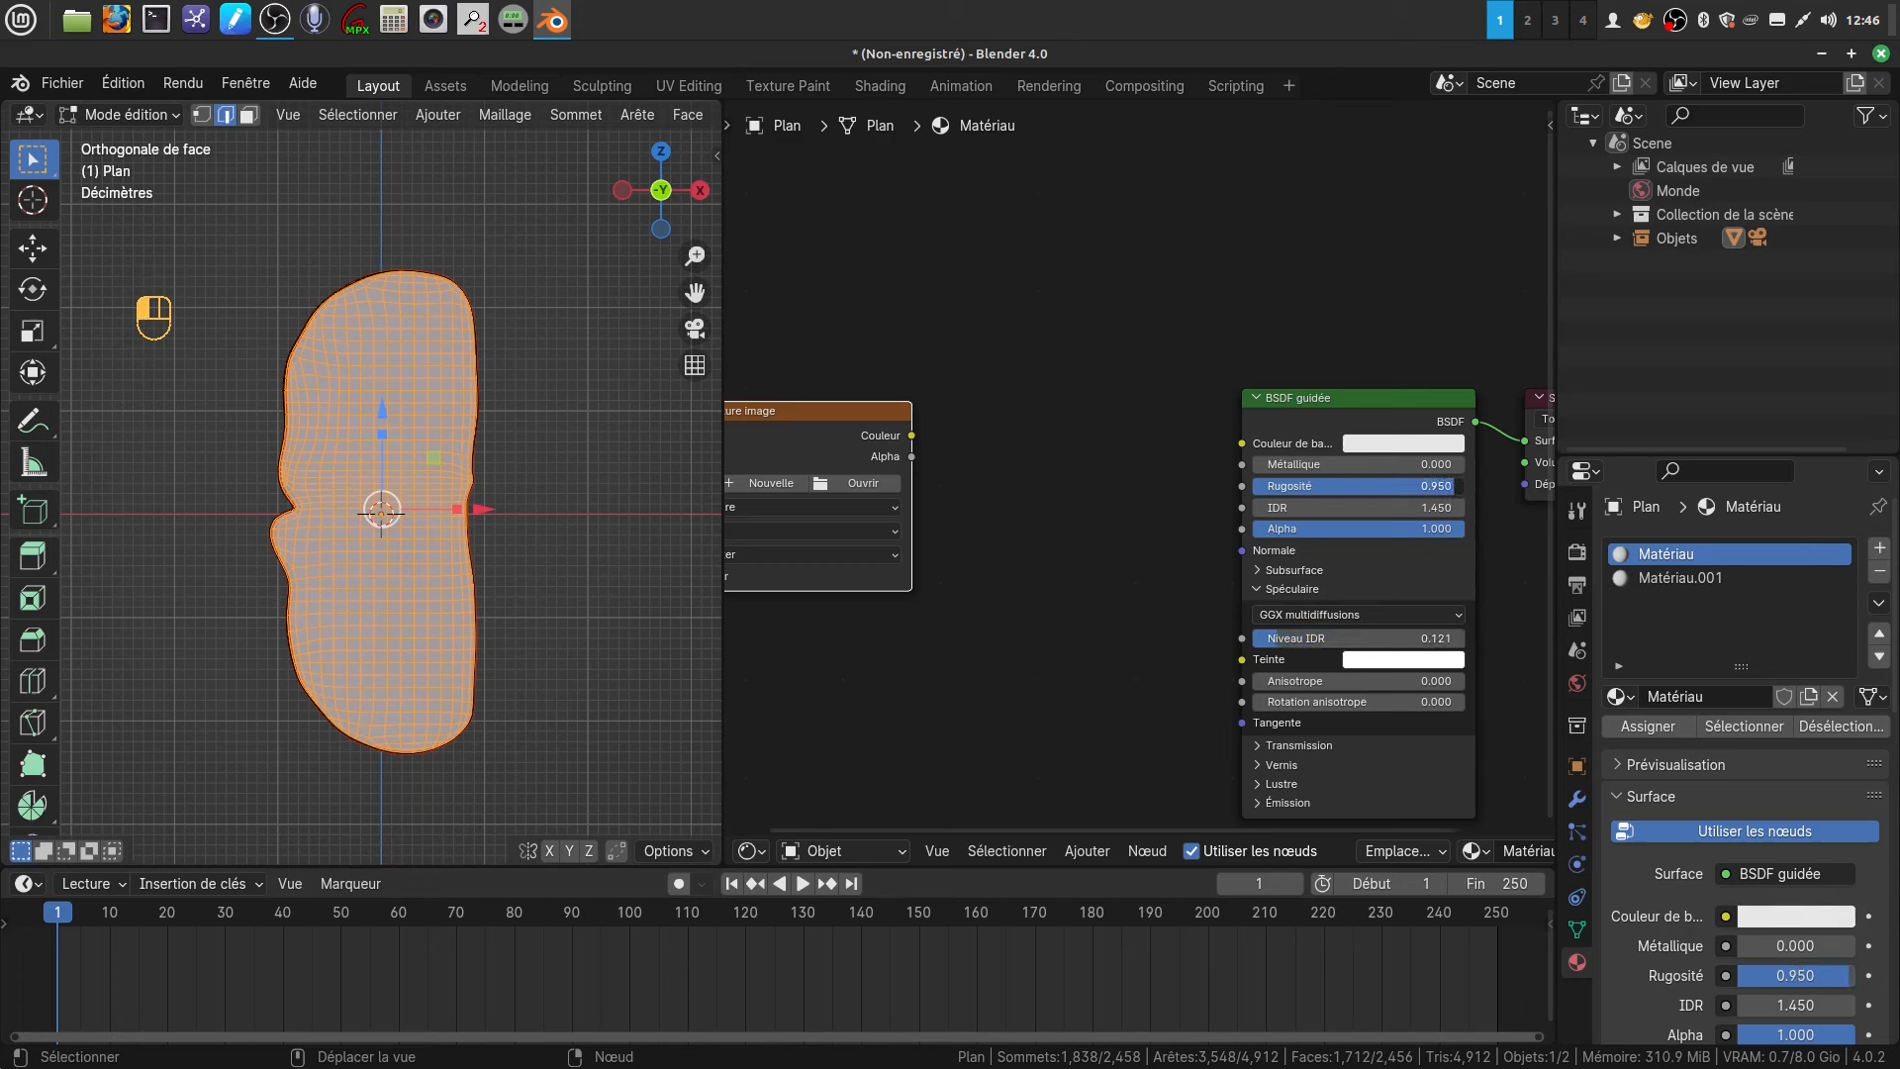
- Connect the Image Texture node's color output to the base color input of the Principled BSDF
middle_click_drag(993, 555, 1093, 513)
left_click_drag(1011, 394, 1331, 407)
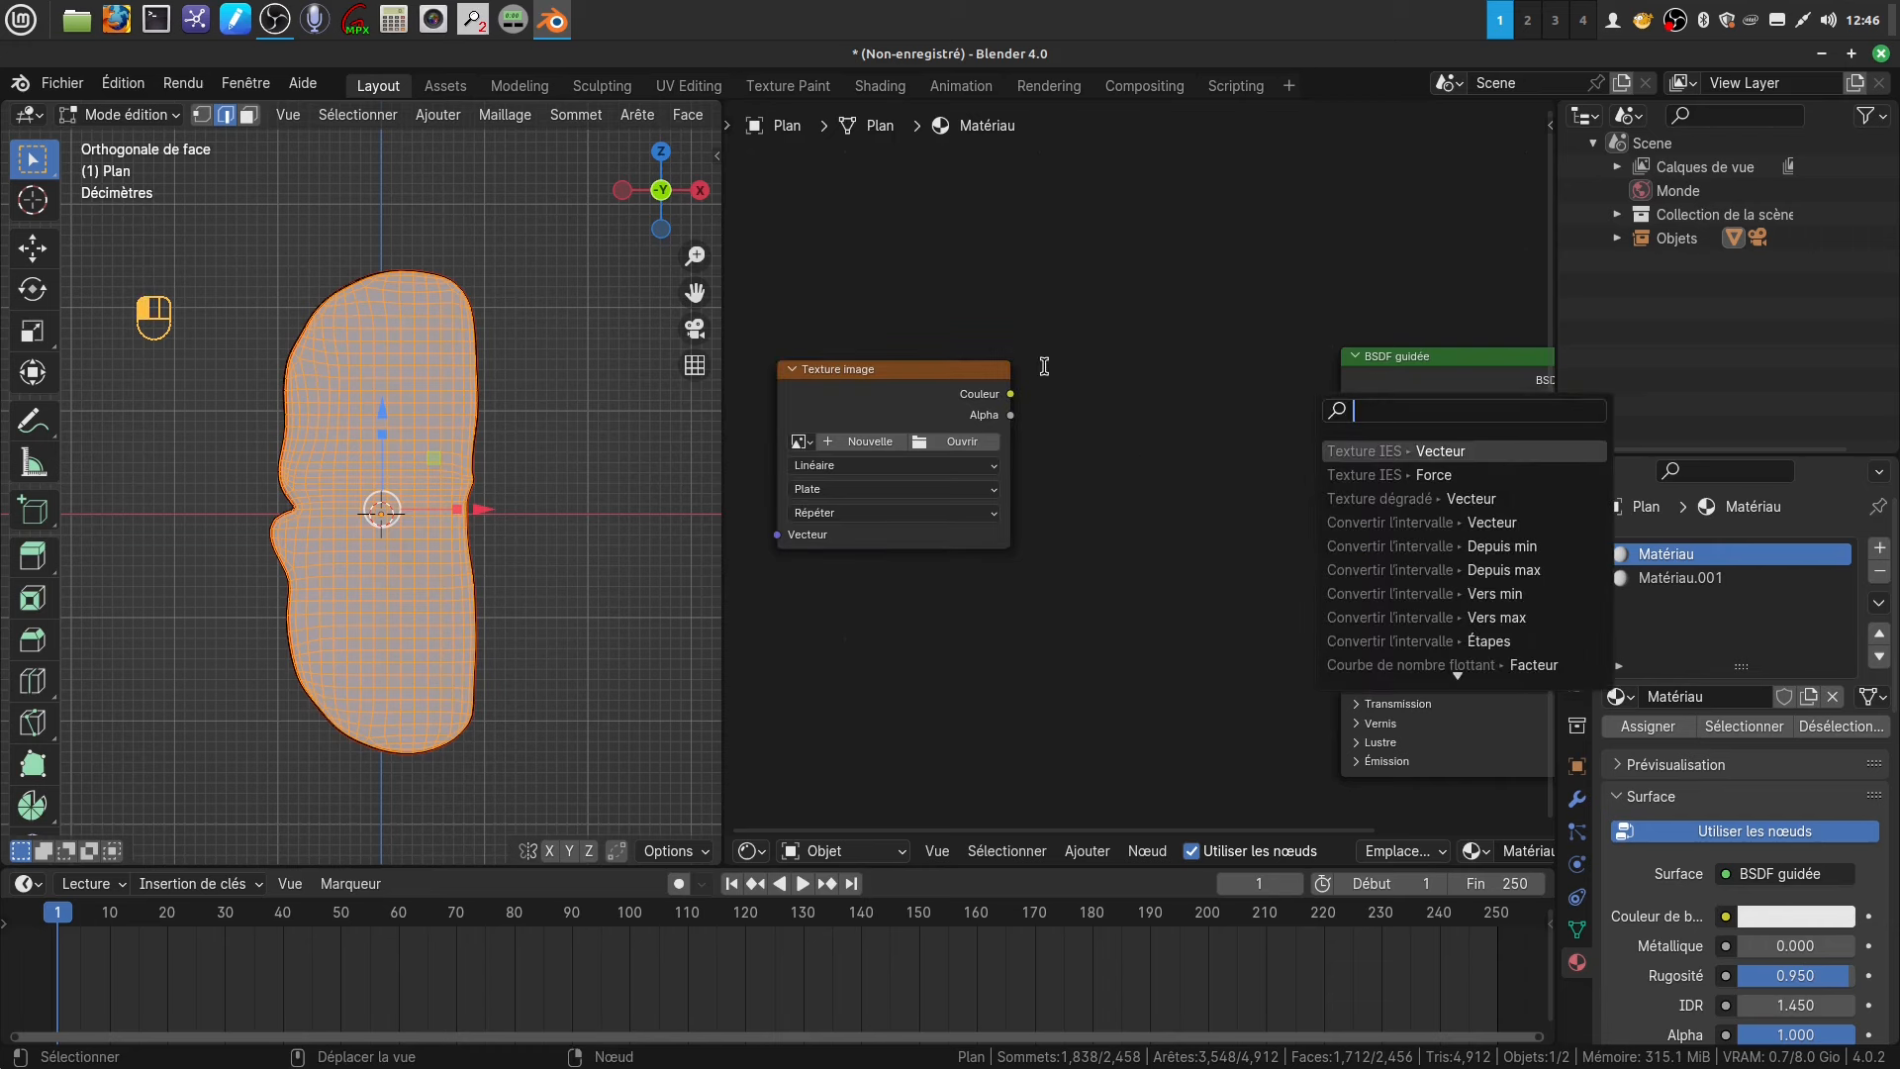
left_click(1072, 465)
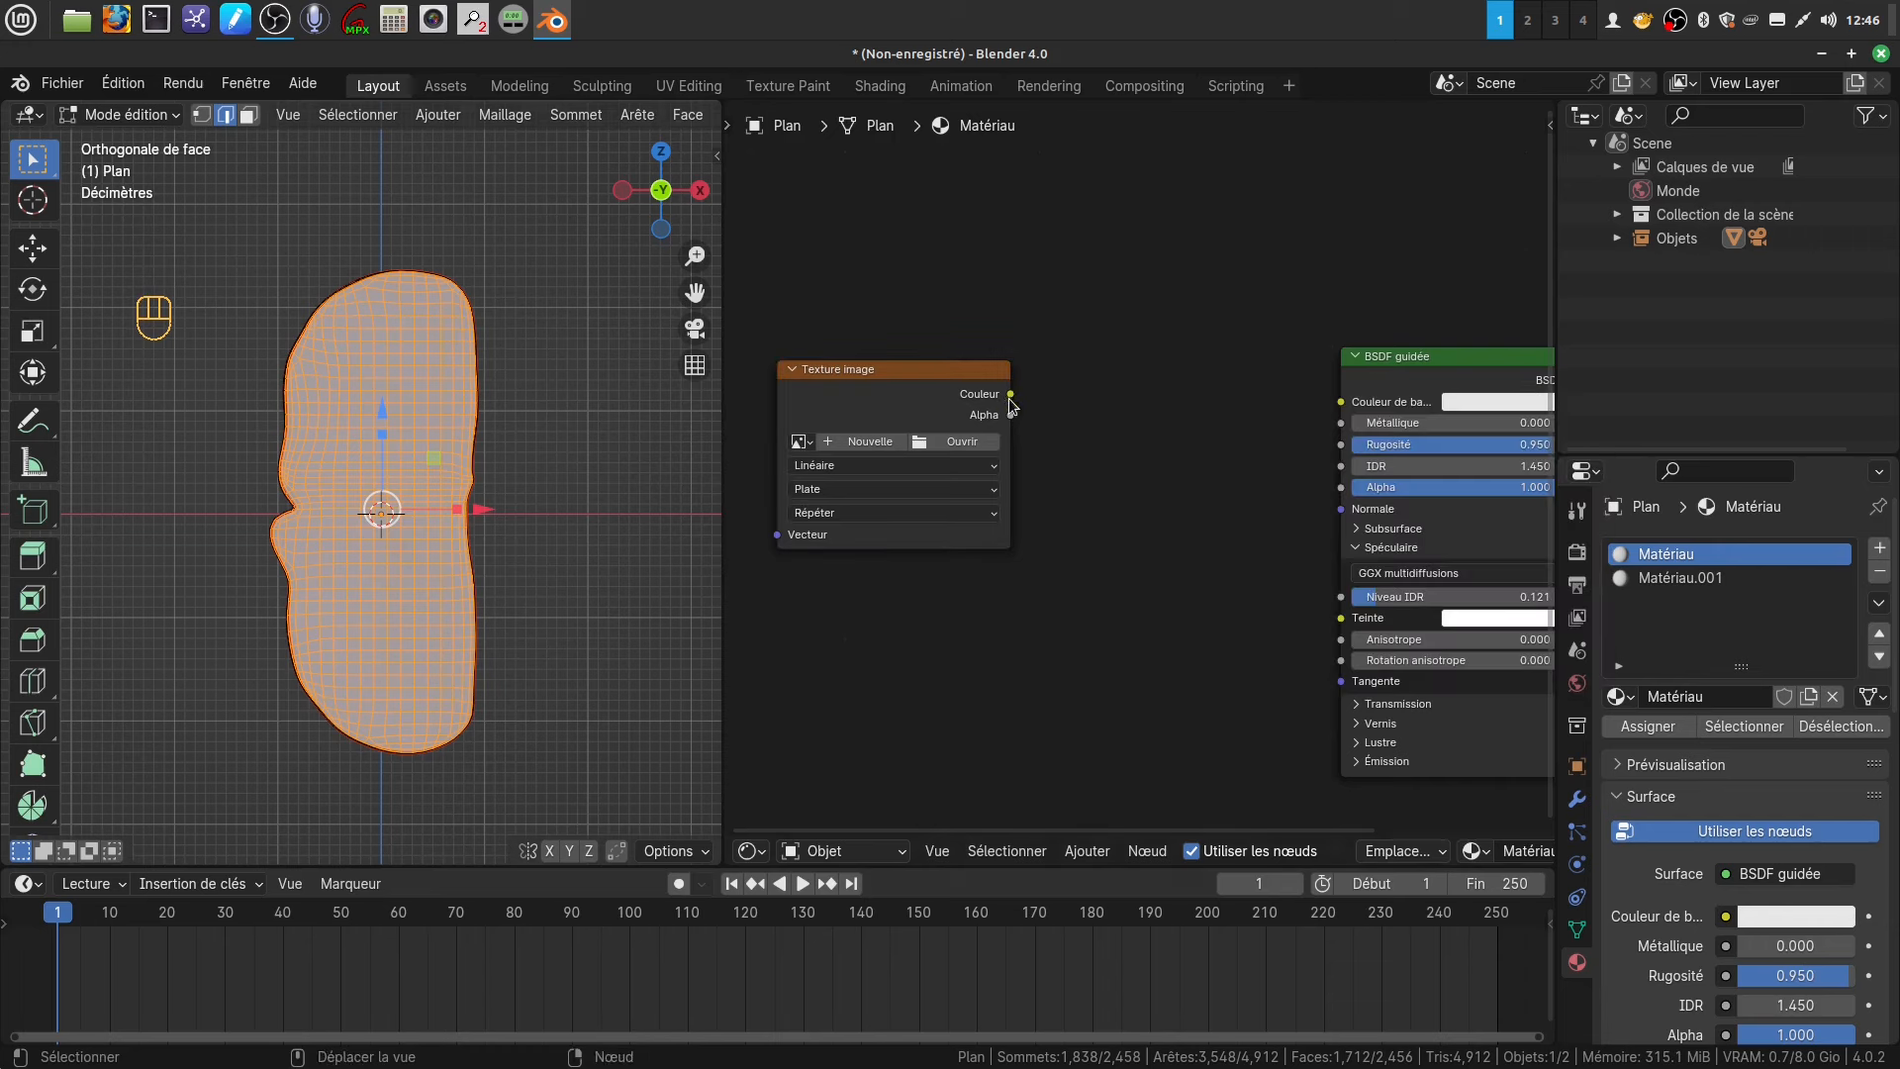
left_click_drag(1010, 394, 1341, 403)
- Load the image "tranche .jpg" from the recent tranche folder into the Image Texture node
middle_click_drag(1037, 563, 1123, 544)
scroll(1043, 508, "down", 2)
scroll(1088, 603, "up", 2)
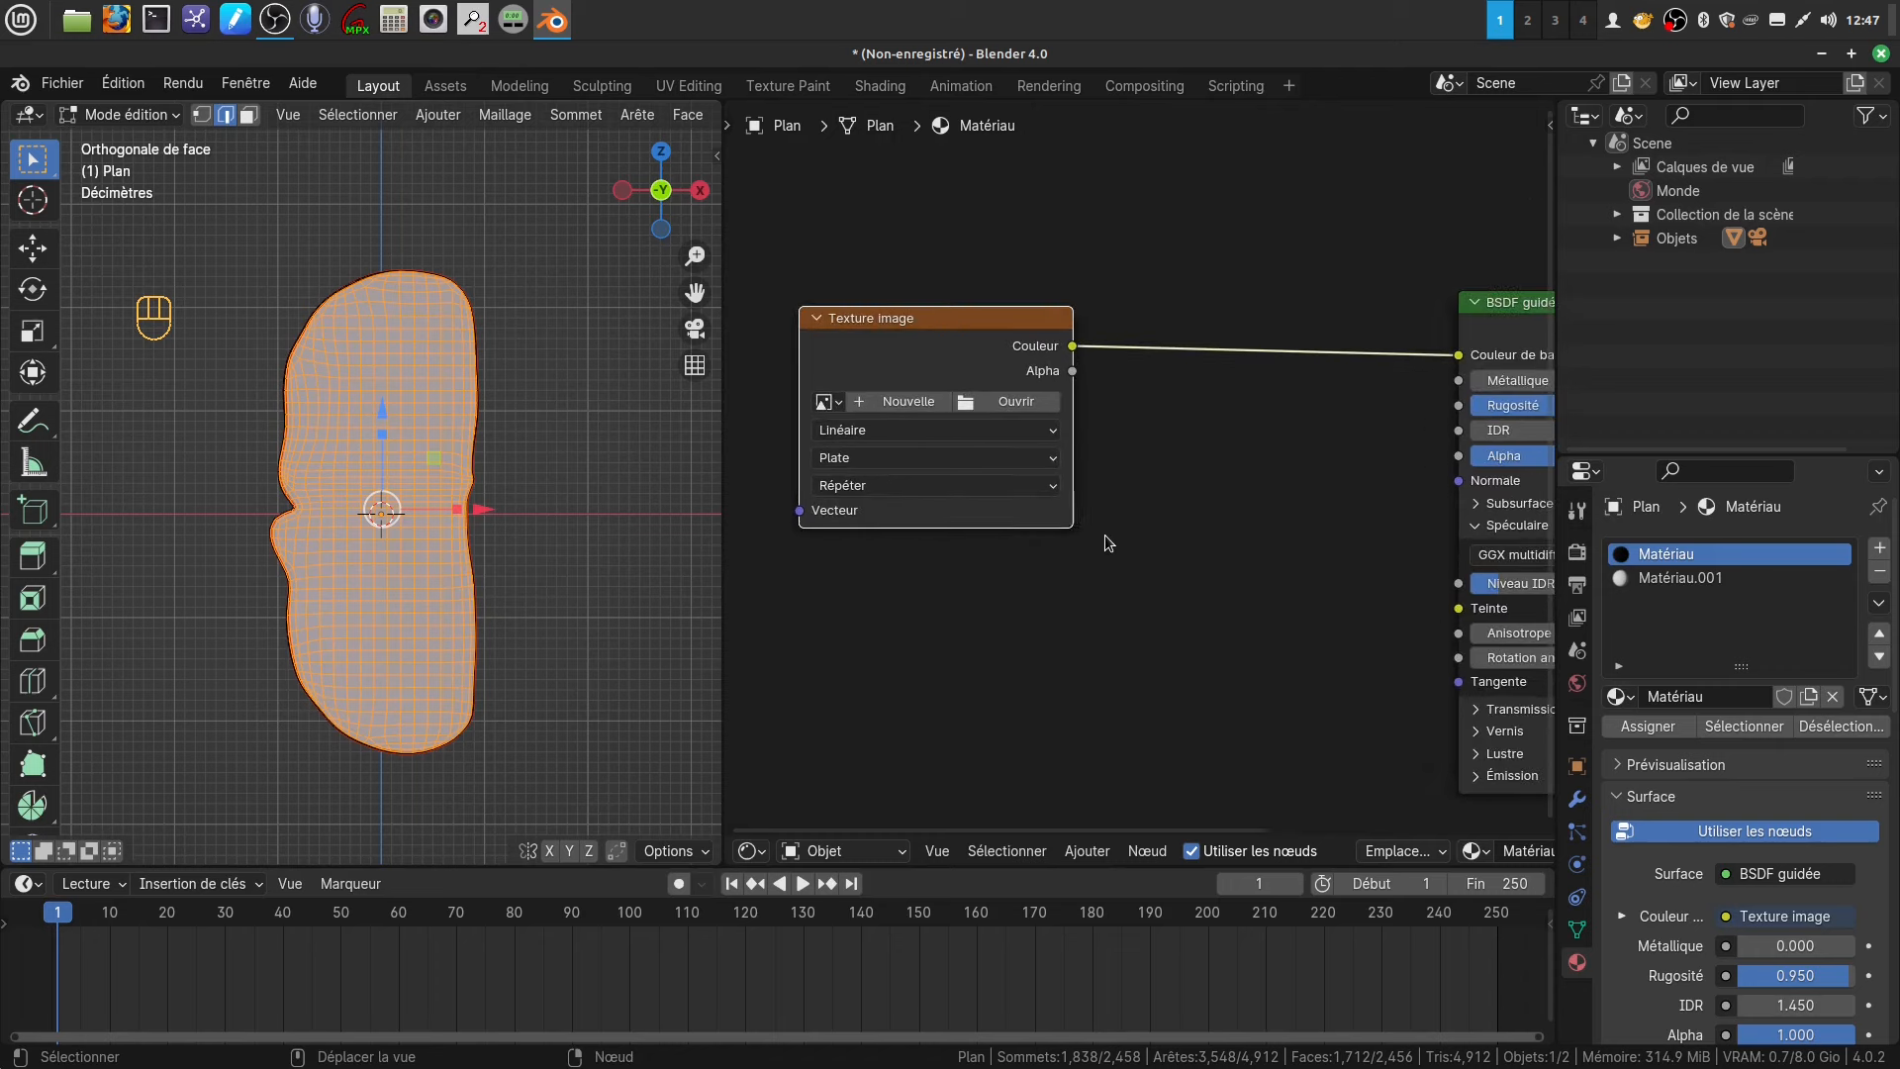
left_click(967, 406)
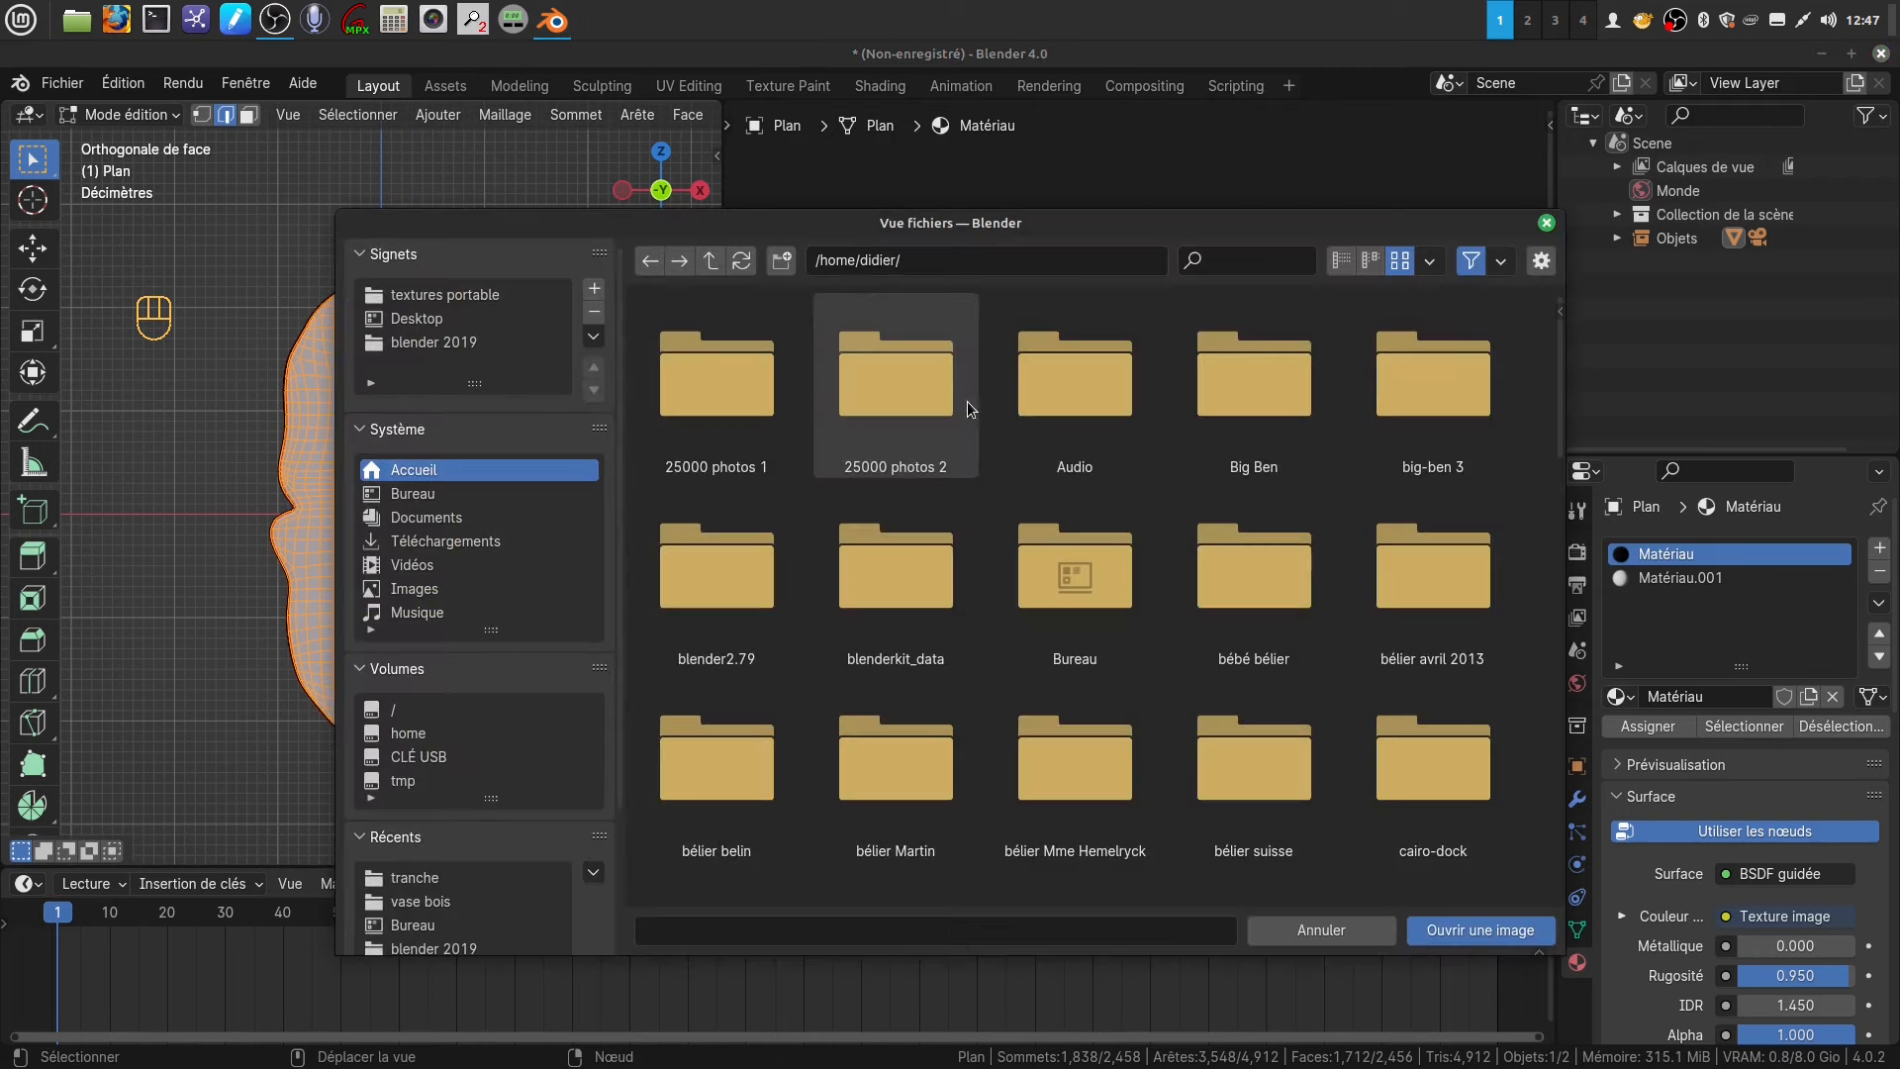
left_click(438, 878)
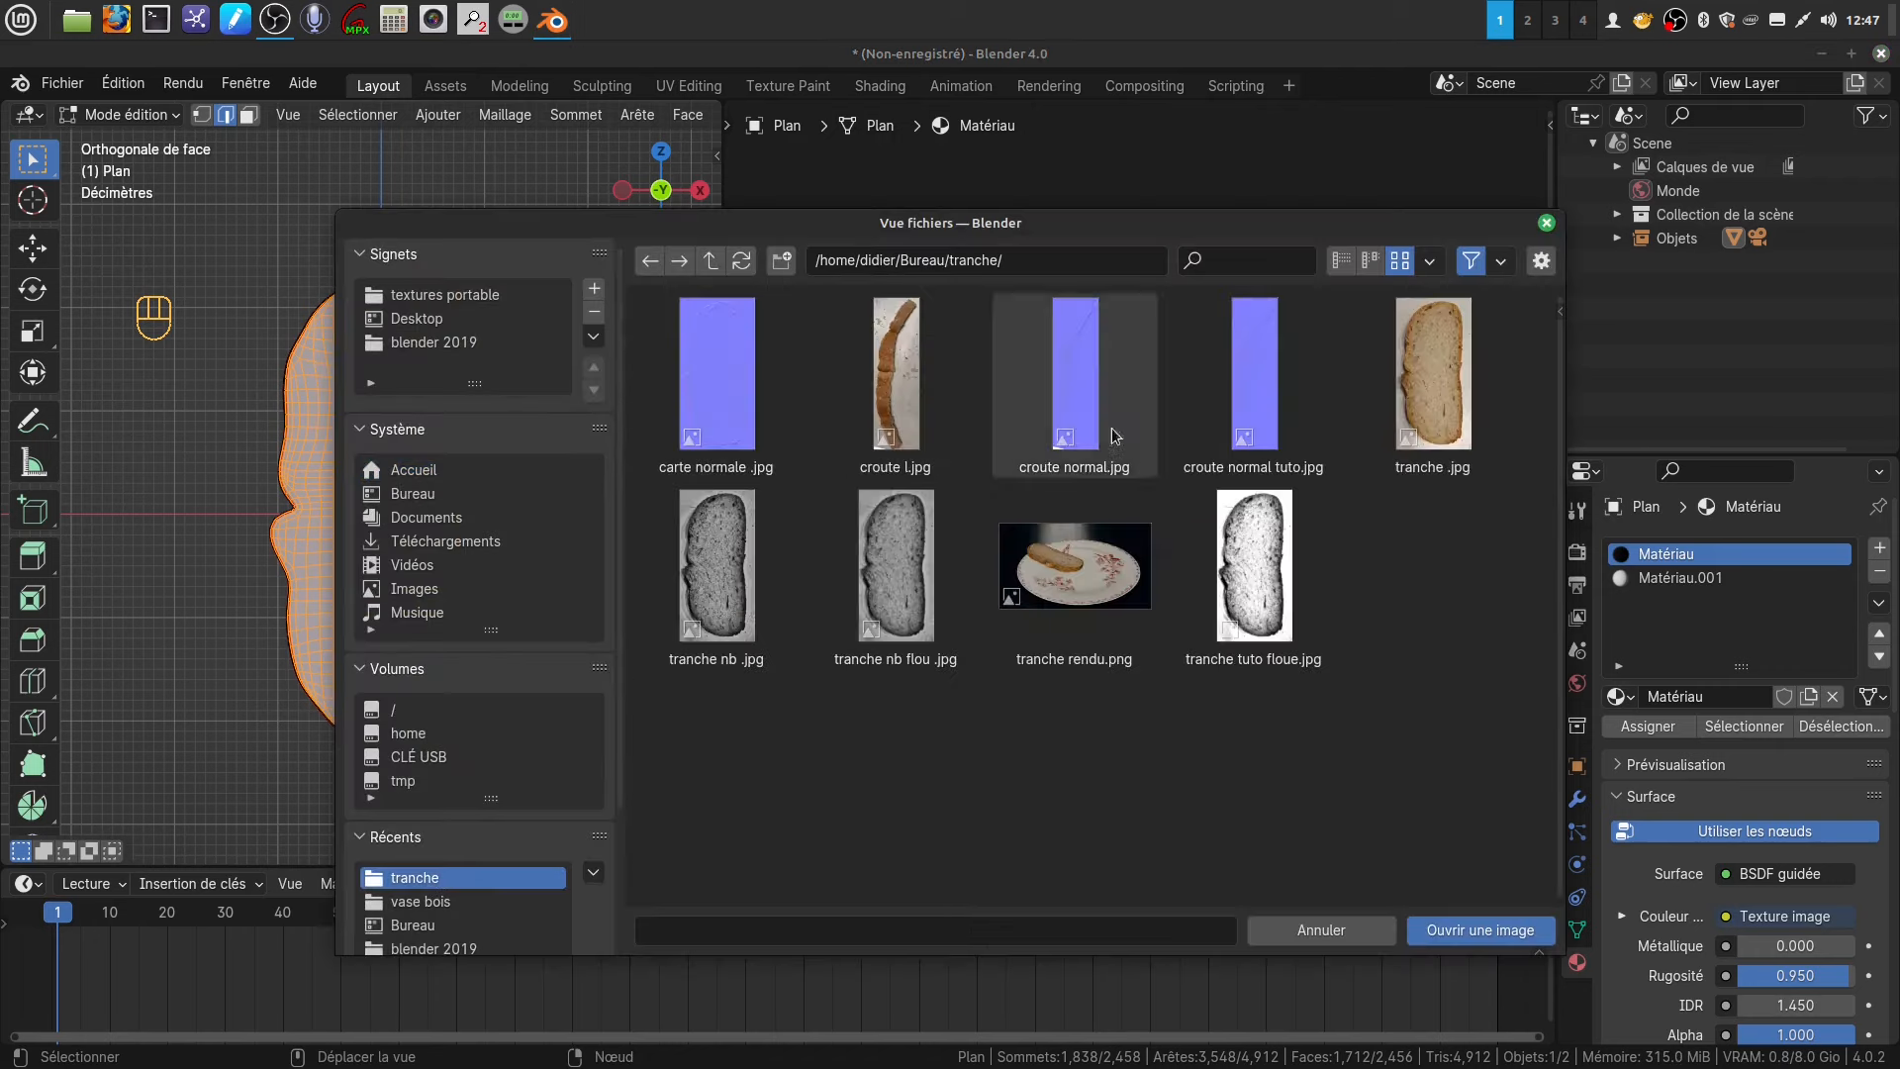
left_click(1448, 400)
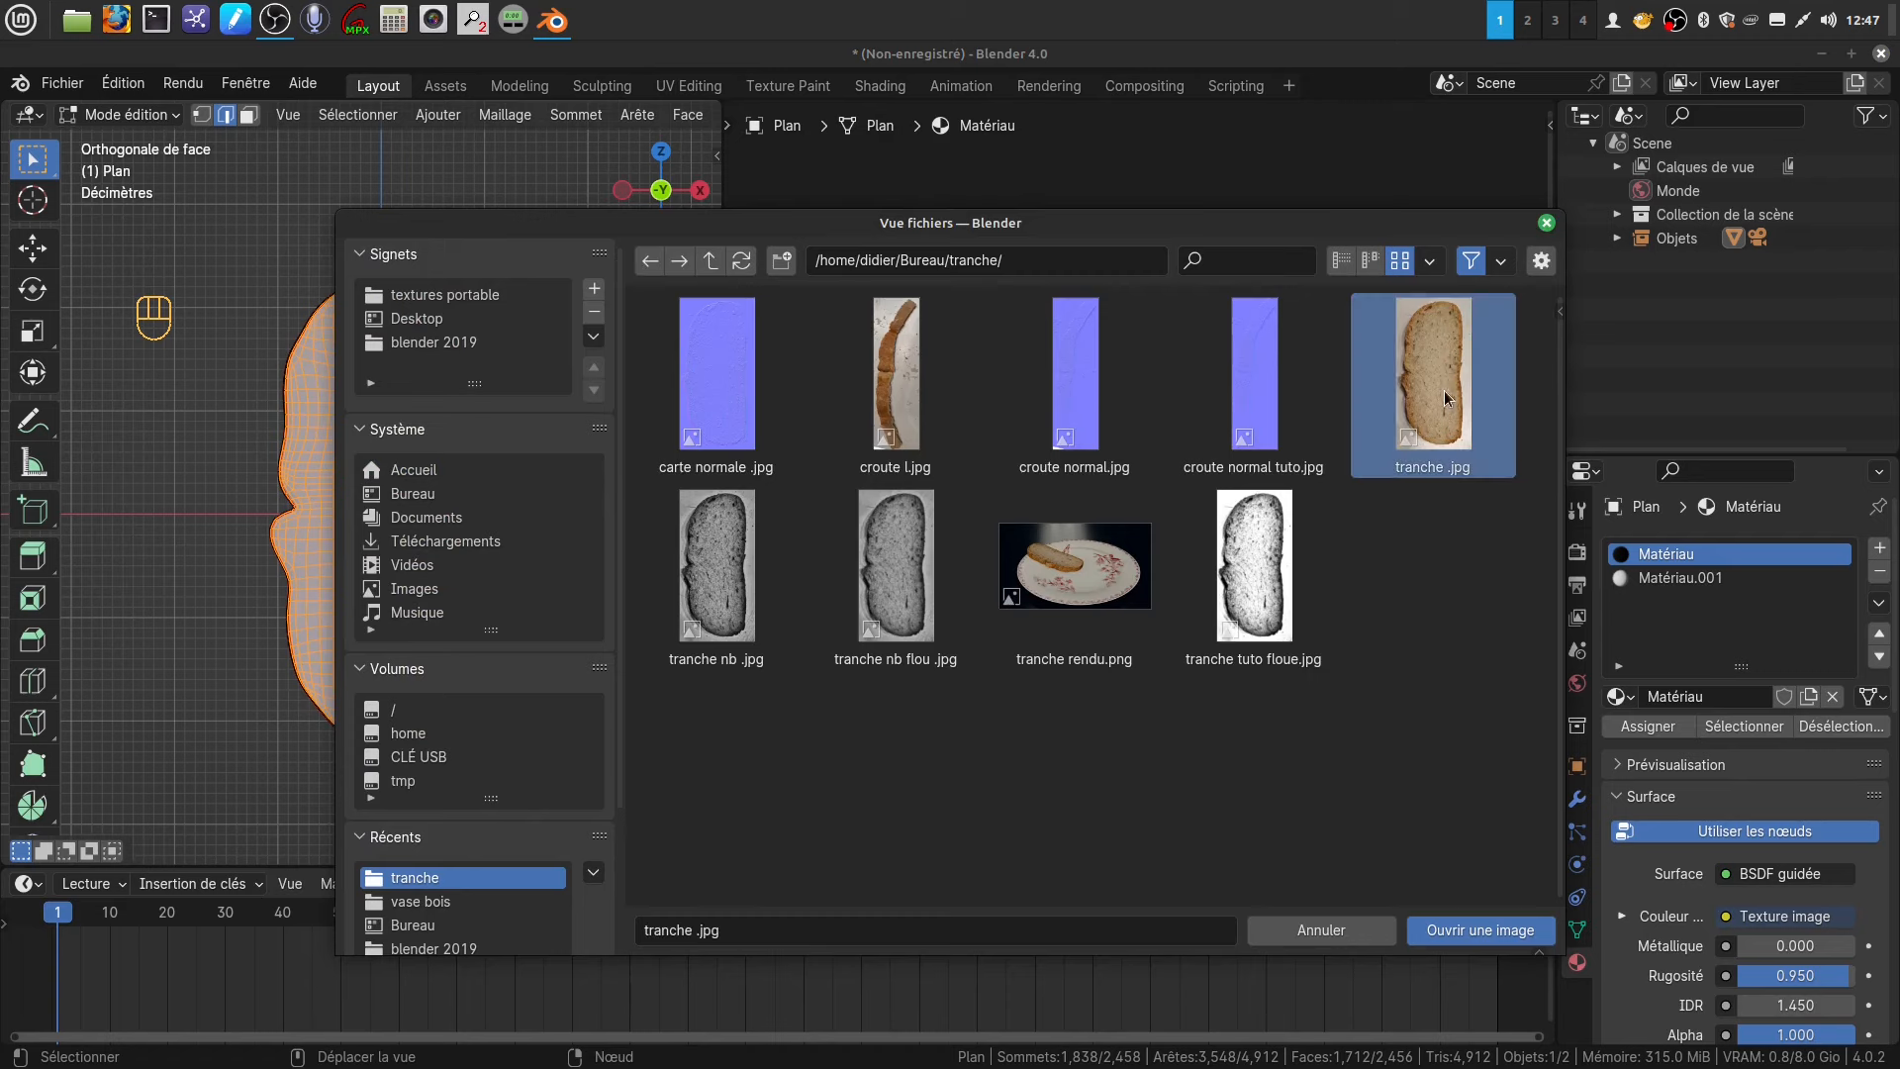
left_click(1466, 936)
middle_click_drag(1116, 516, 1135, 508)
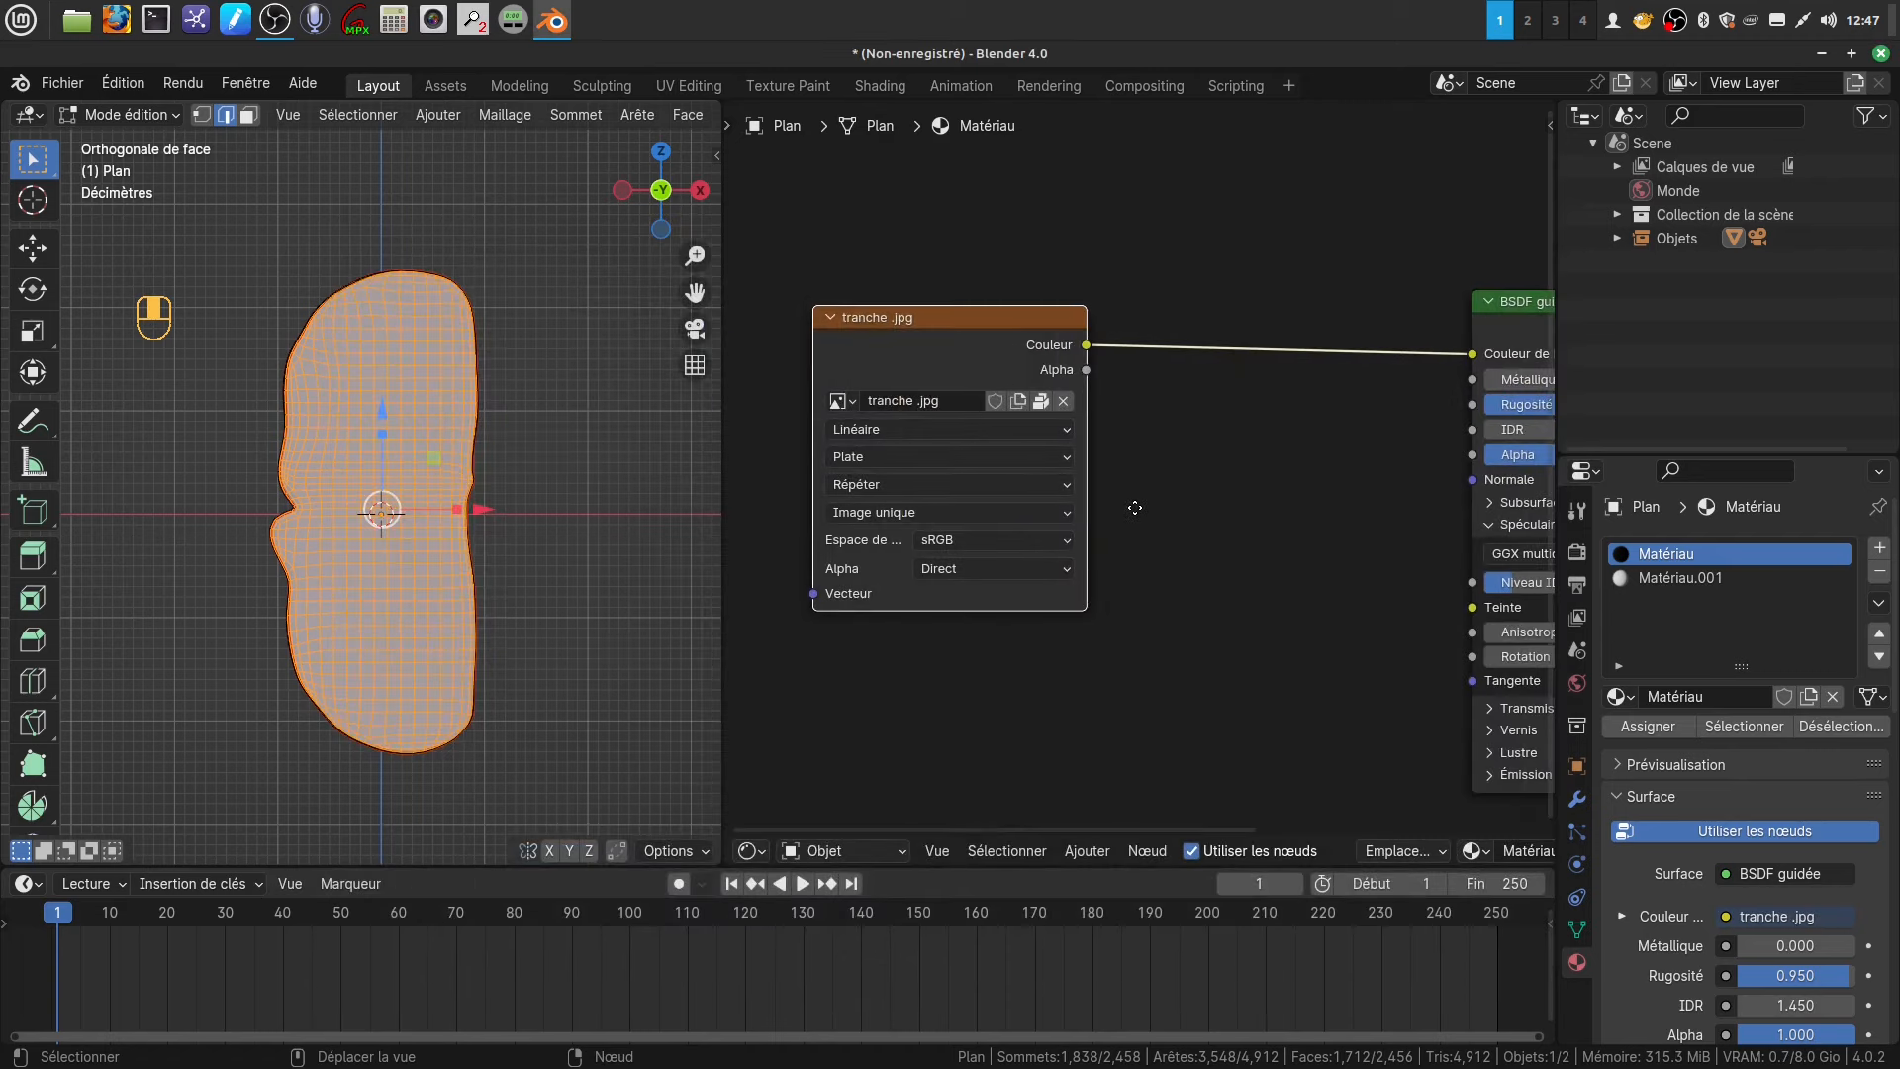
scroll(1135, 505, "down", 4)
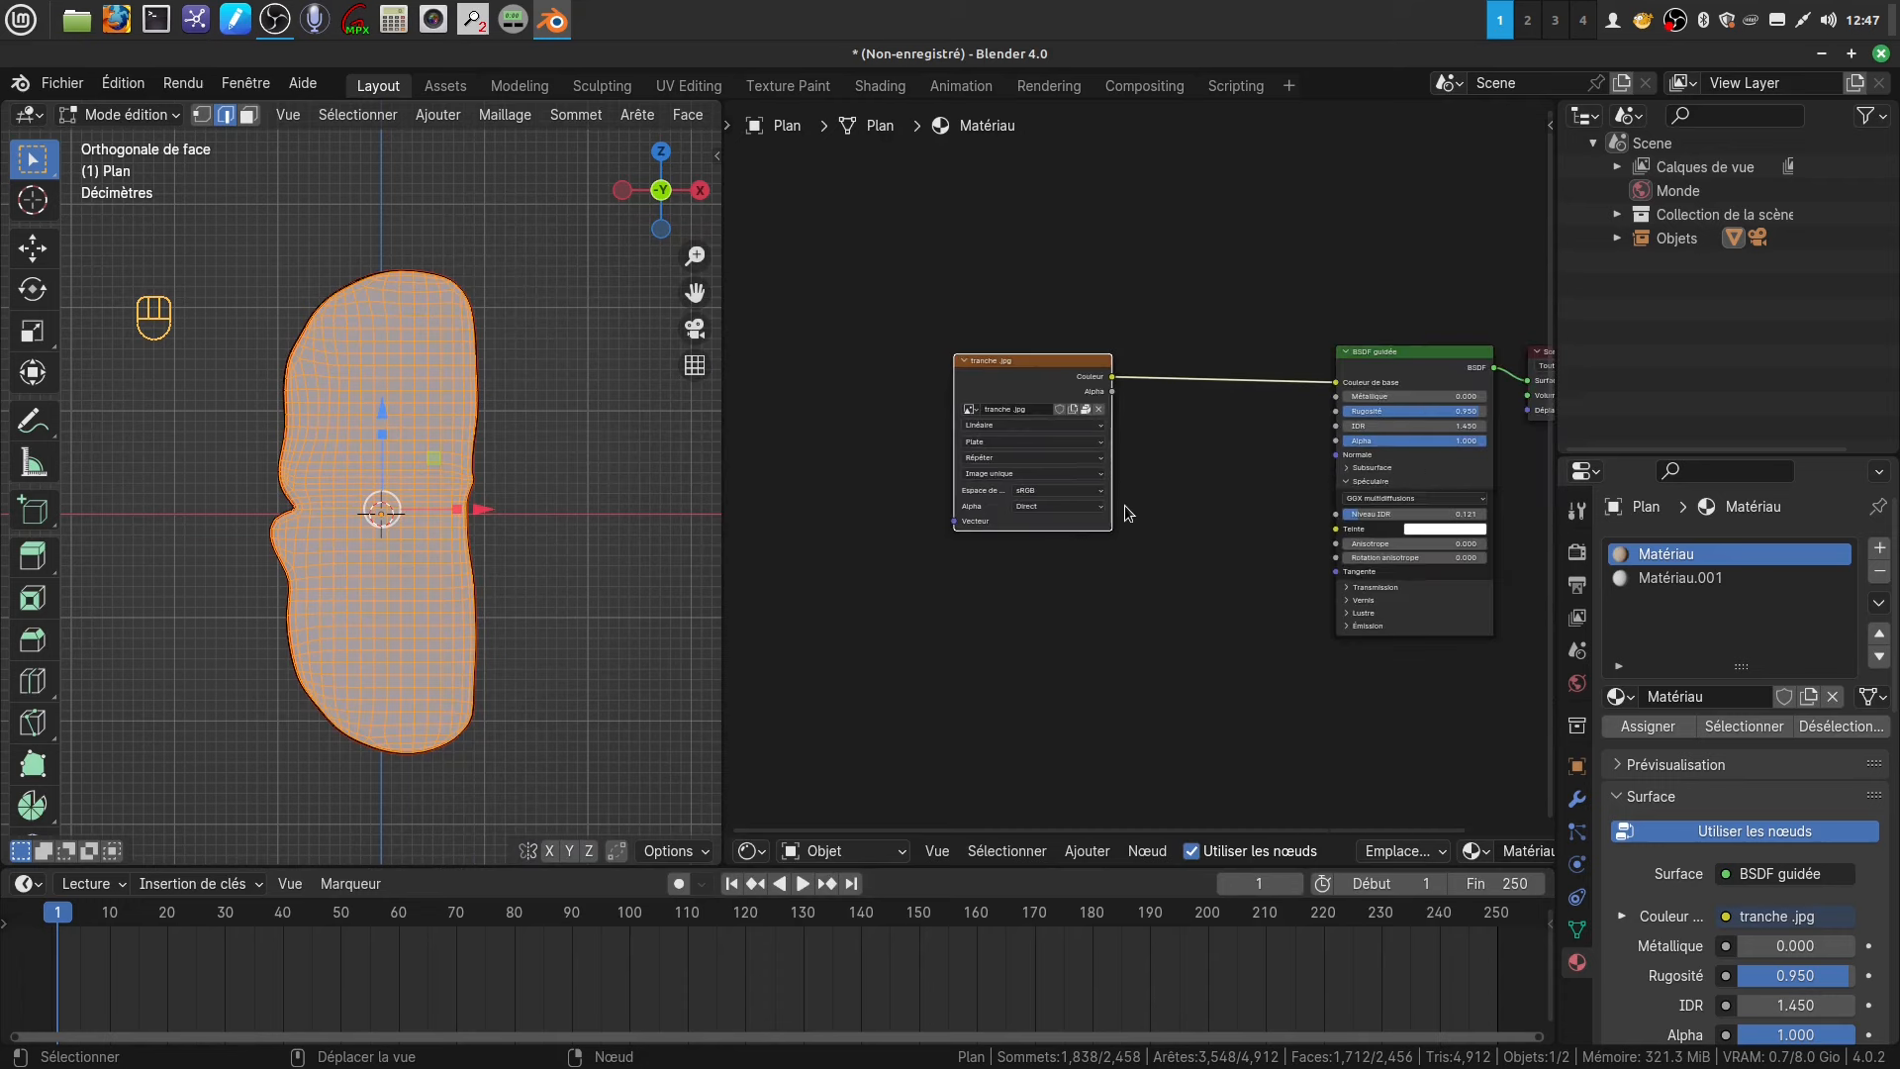
scroll(1084, 608, "down", 1)
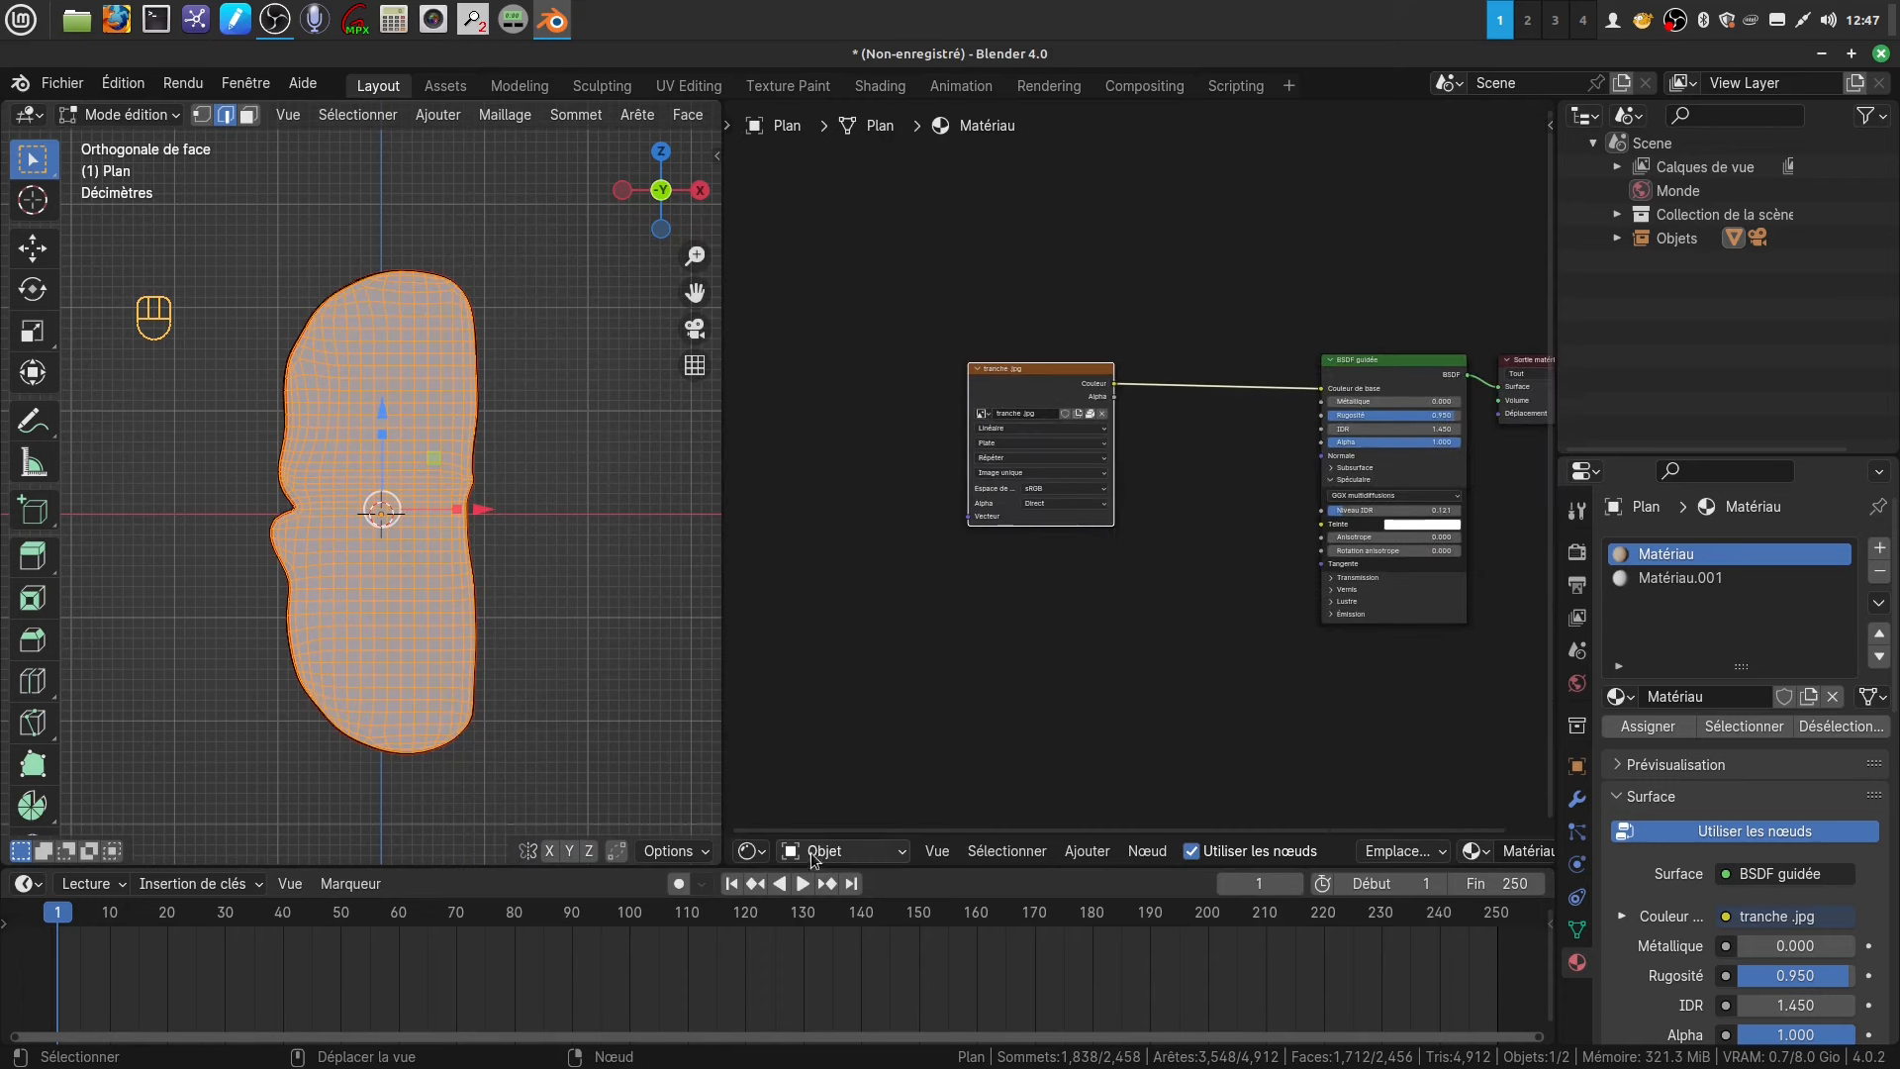
- Switch the shader editor to the UV editor and unwrap the selected slice mesh by projecting it from the front view
left_click(763, 851)
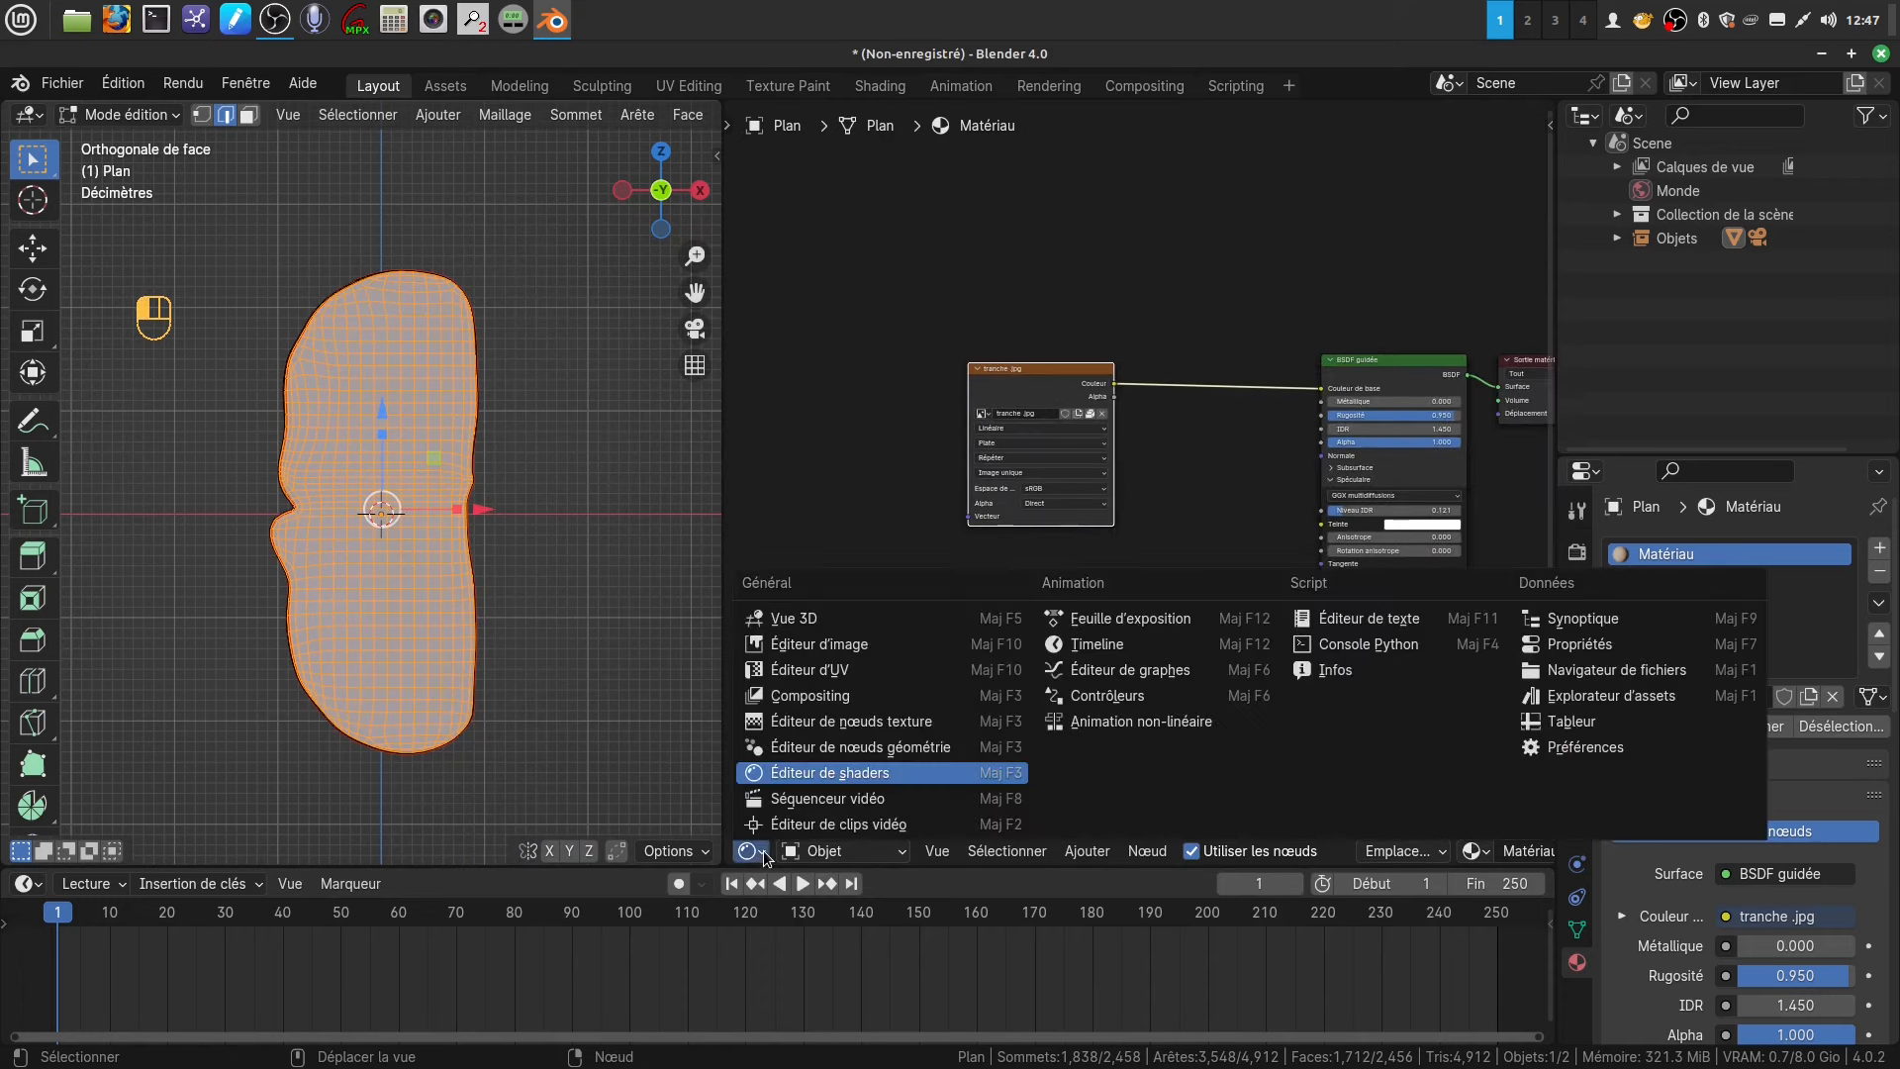
left_click(841, 671)
key("Home")
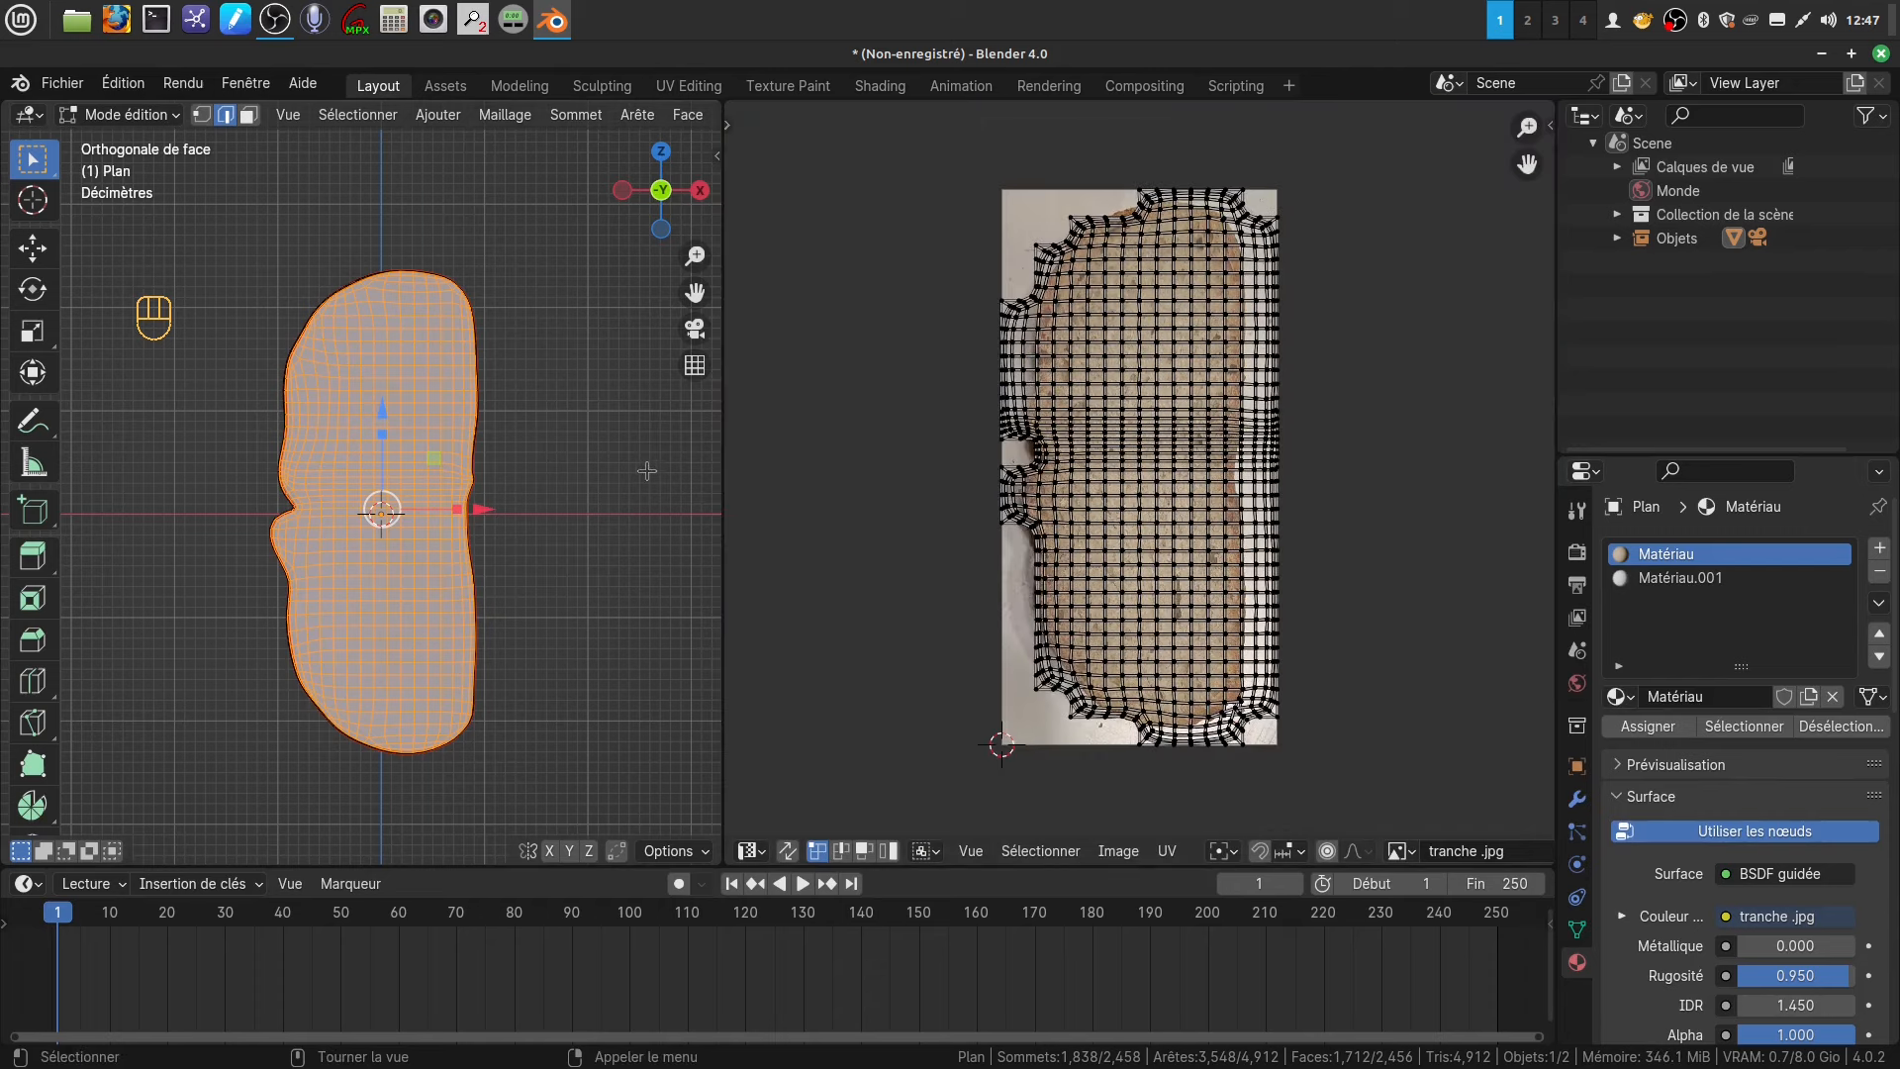
key("u")
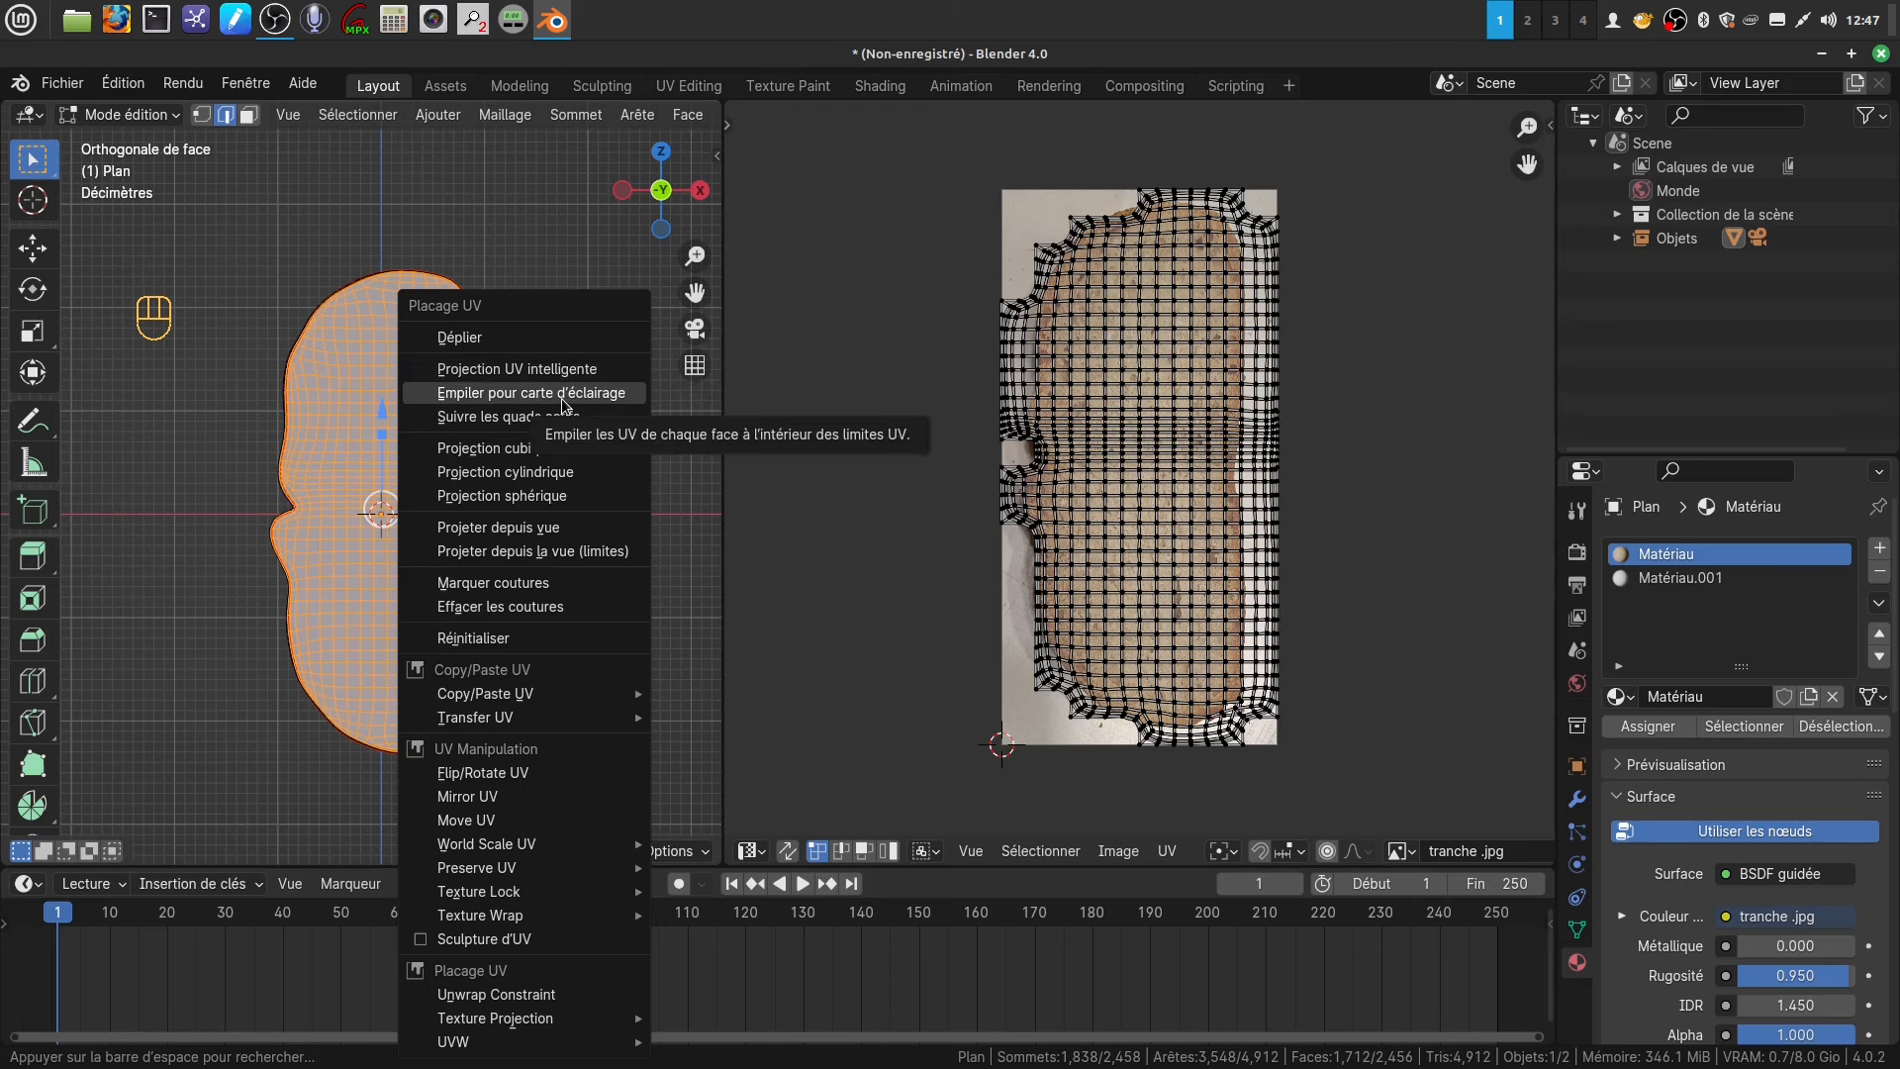
left_click(561, 528)
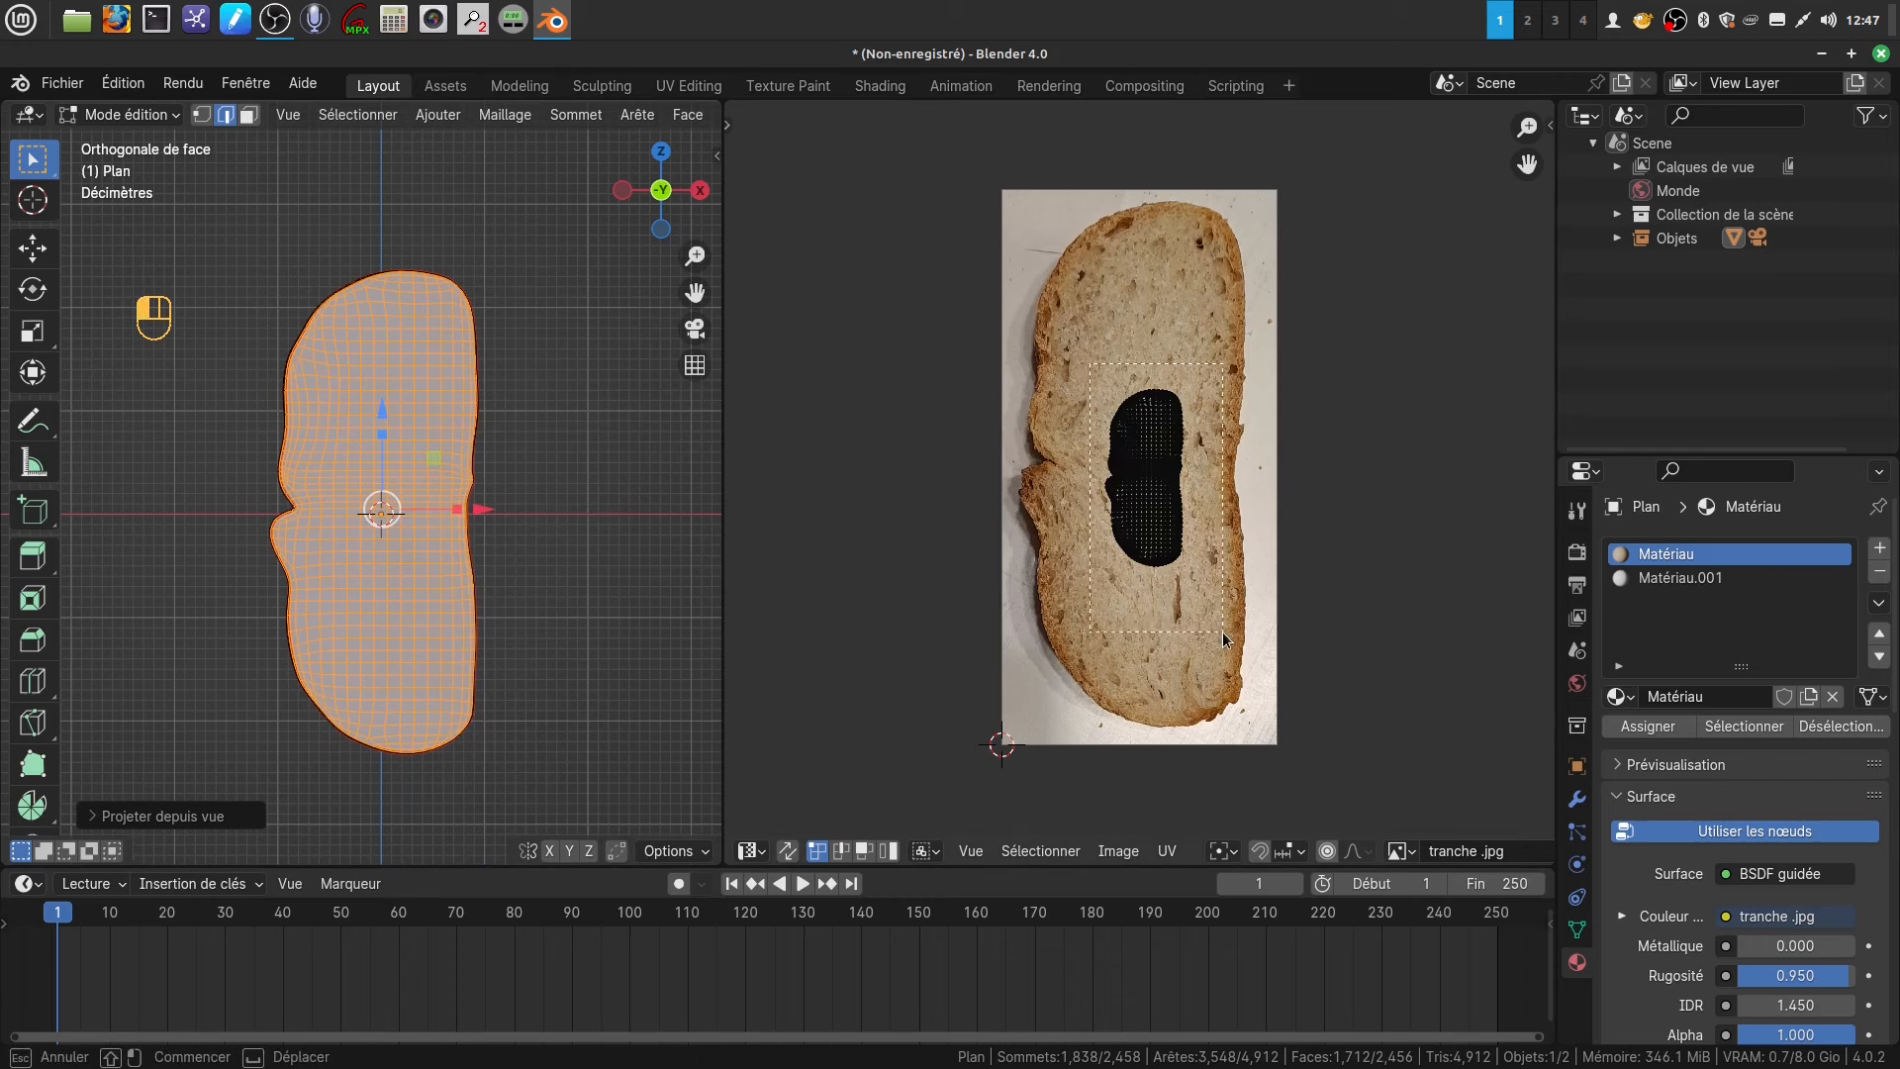
- Scale the whole UV layout by about 3 and move it over the bread slice in tranche .jpg
key("a")
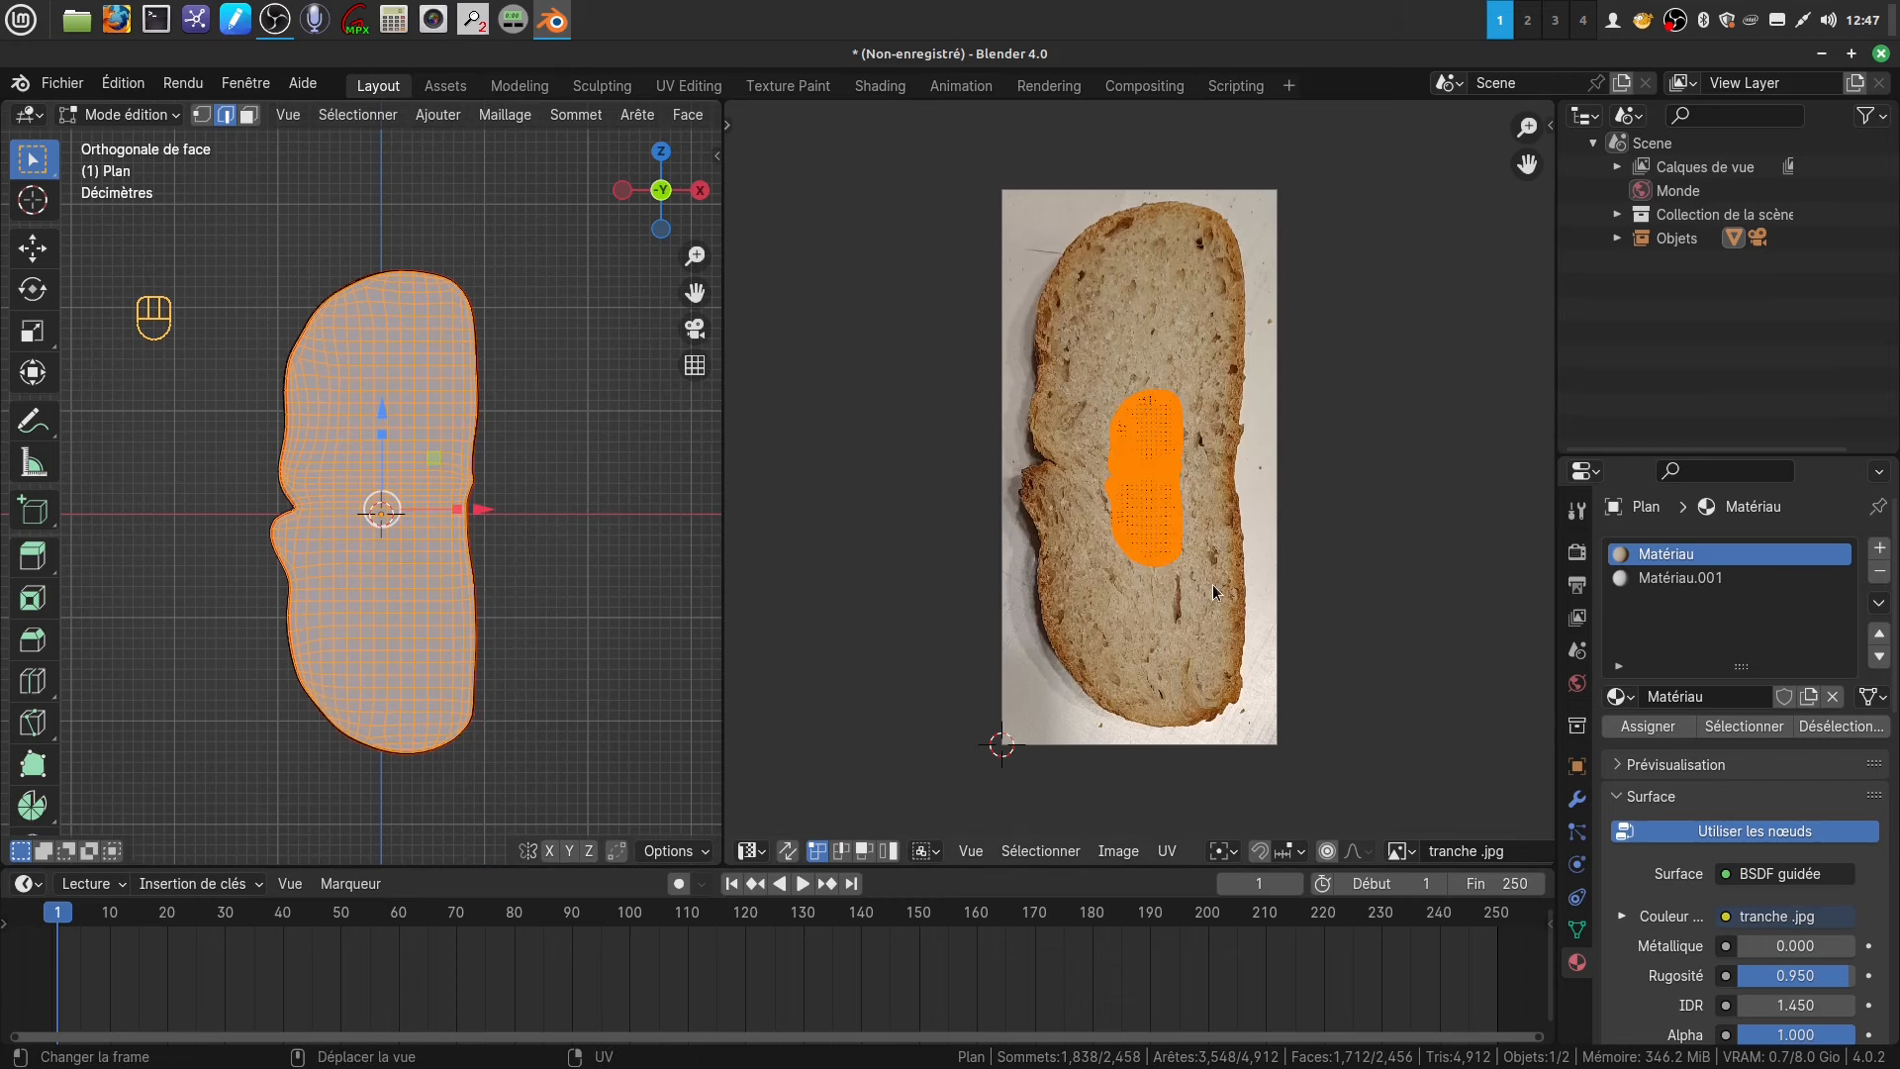
key("s")
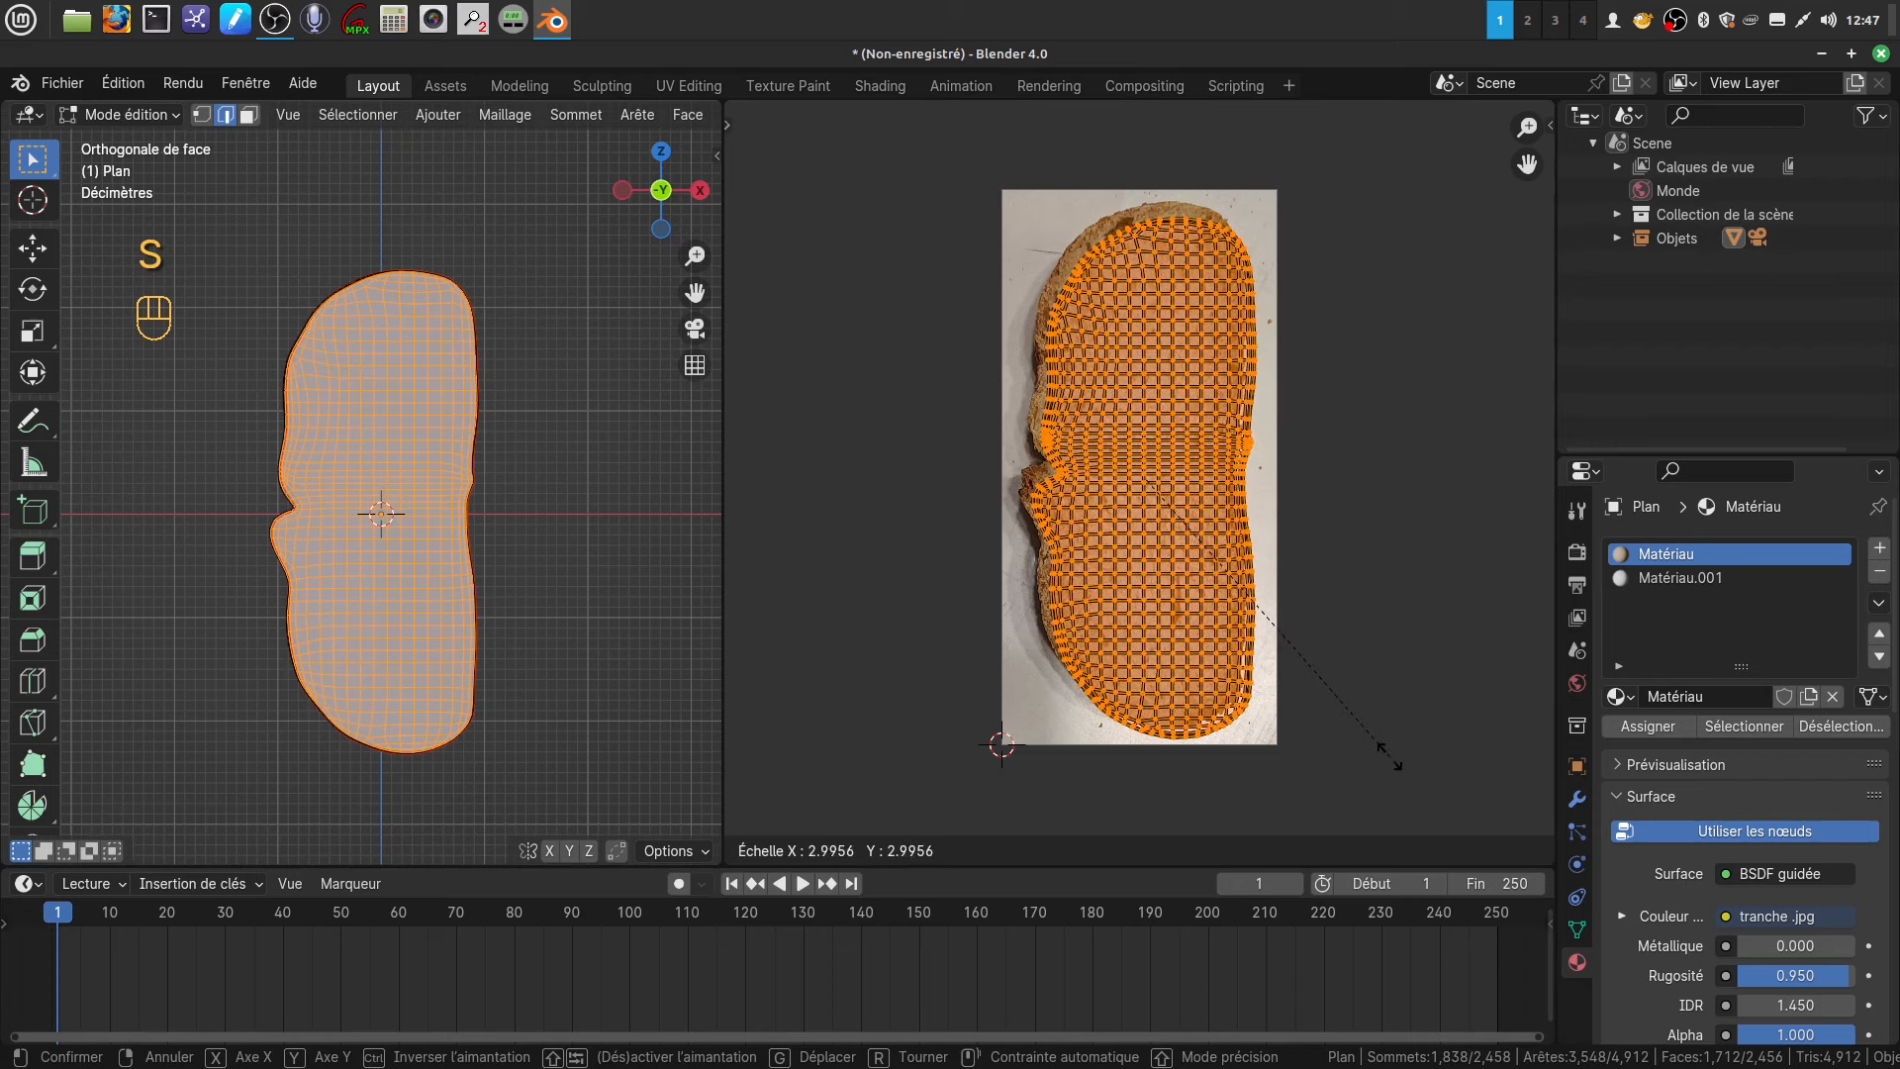
left_click(1385, 751)
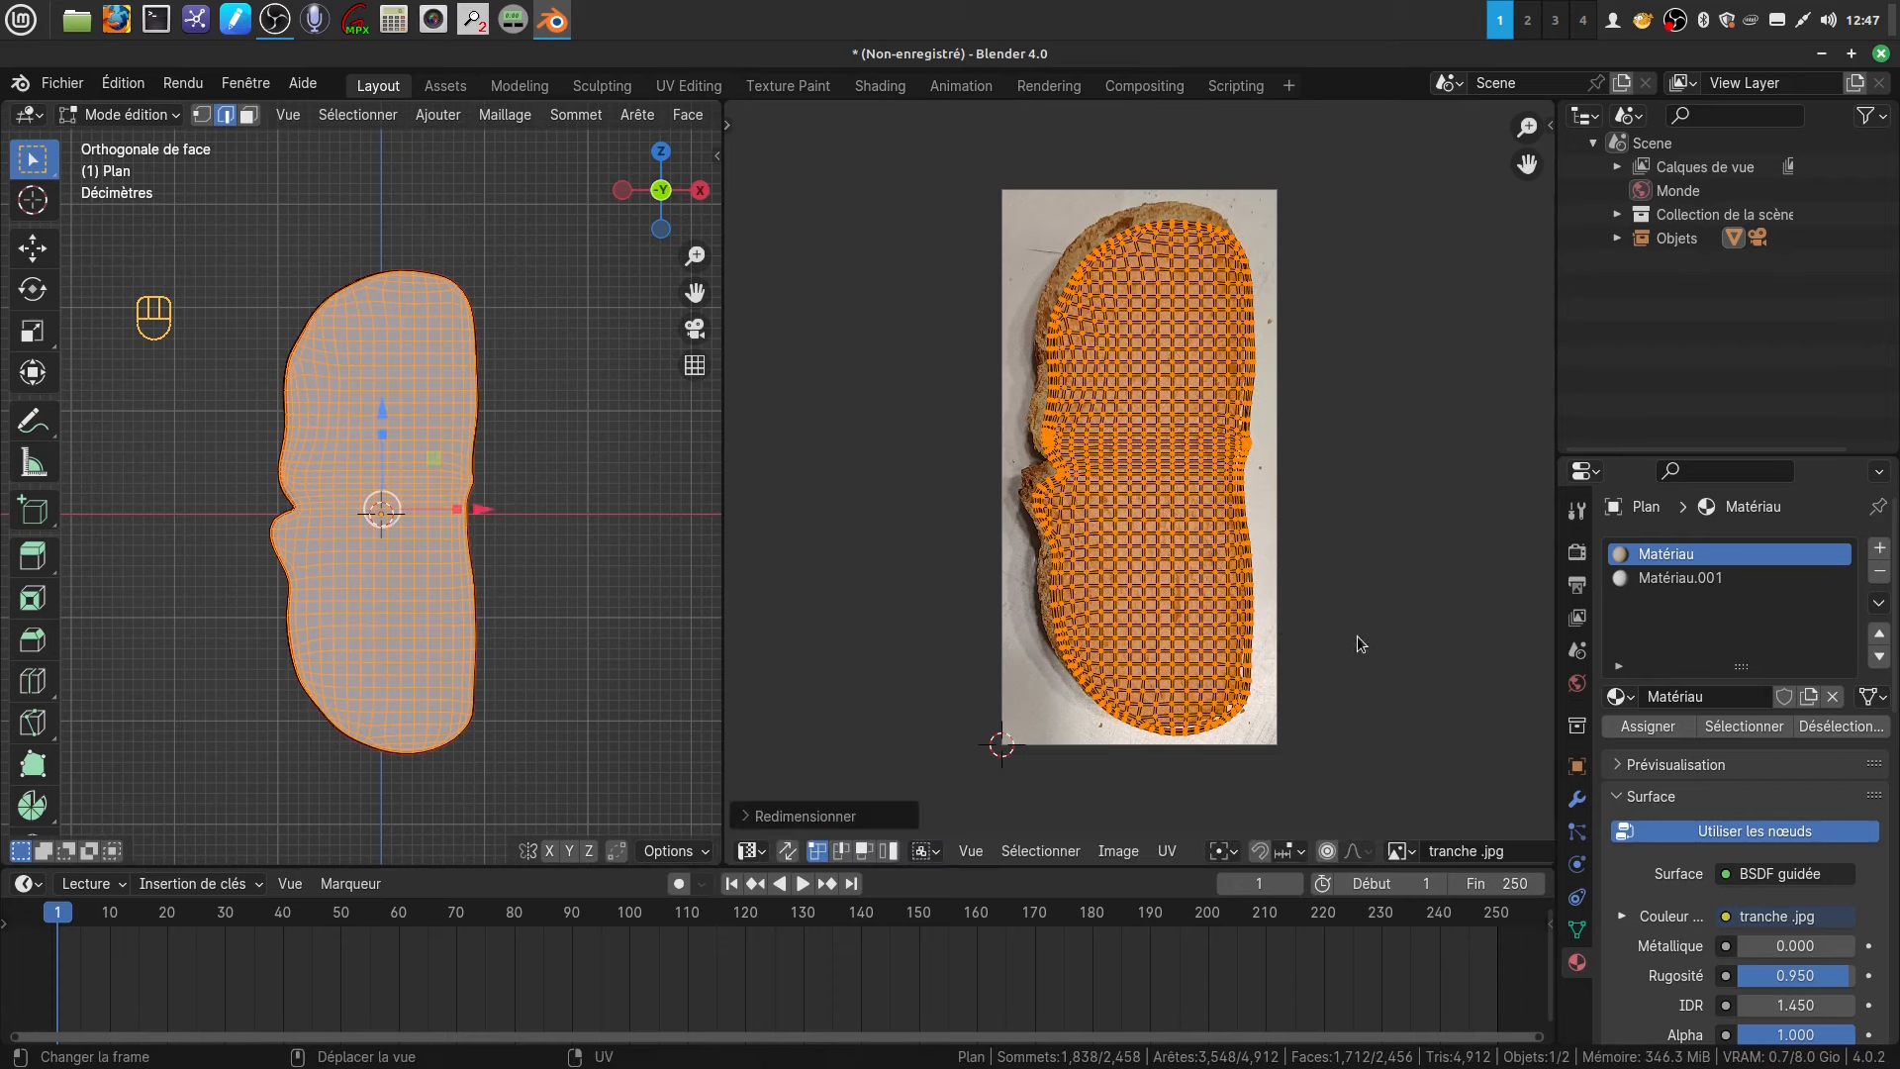
key("g")
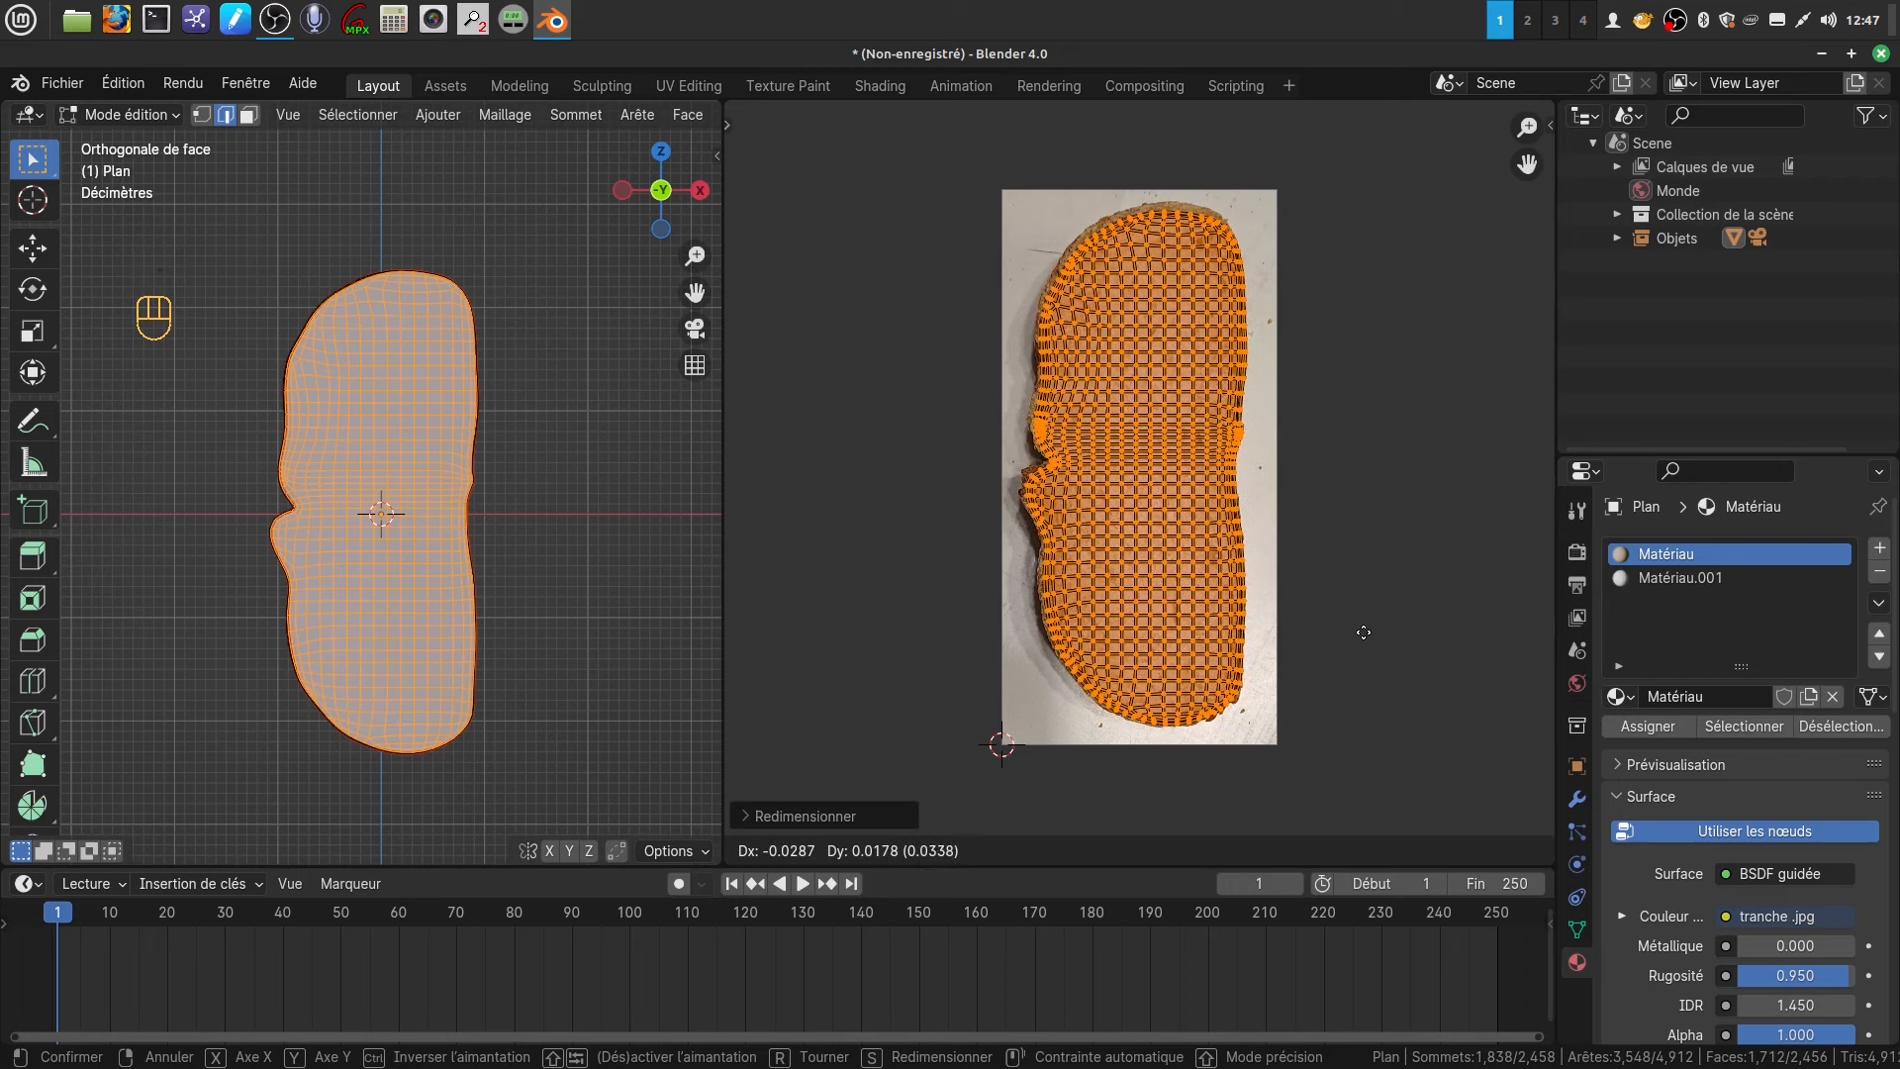
left_click(1361, 628)
- Examine how the UV layout fits the crust around the upper half of the bread slice
scroll(1321, 628, "up", 4)
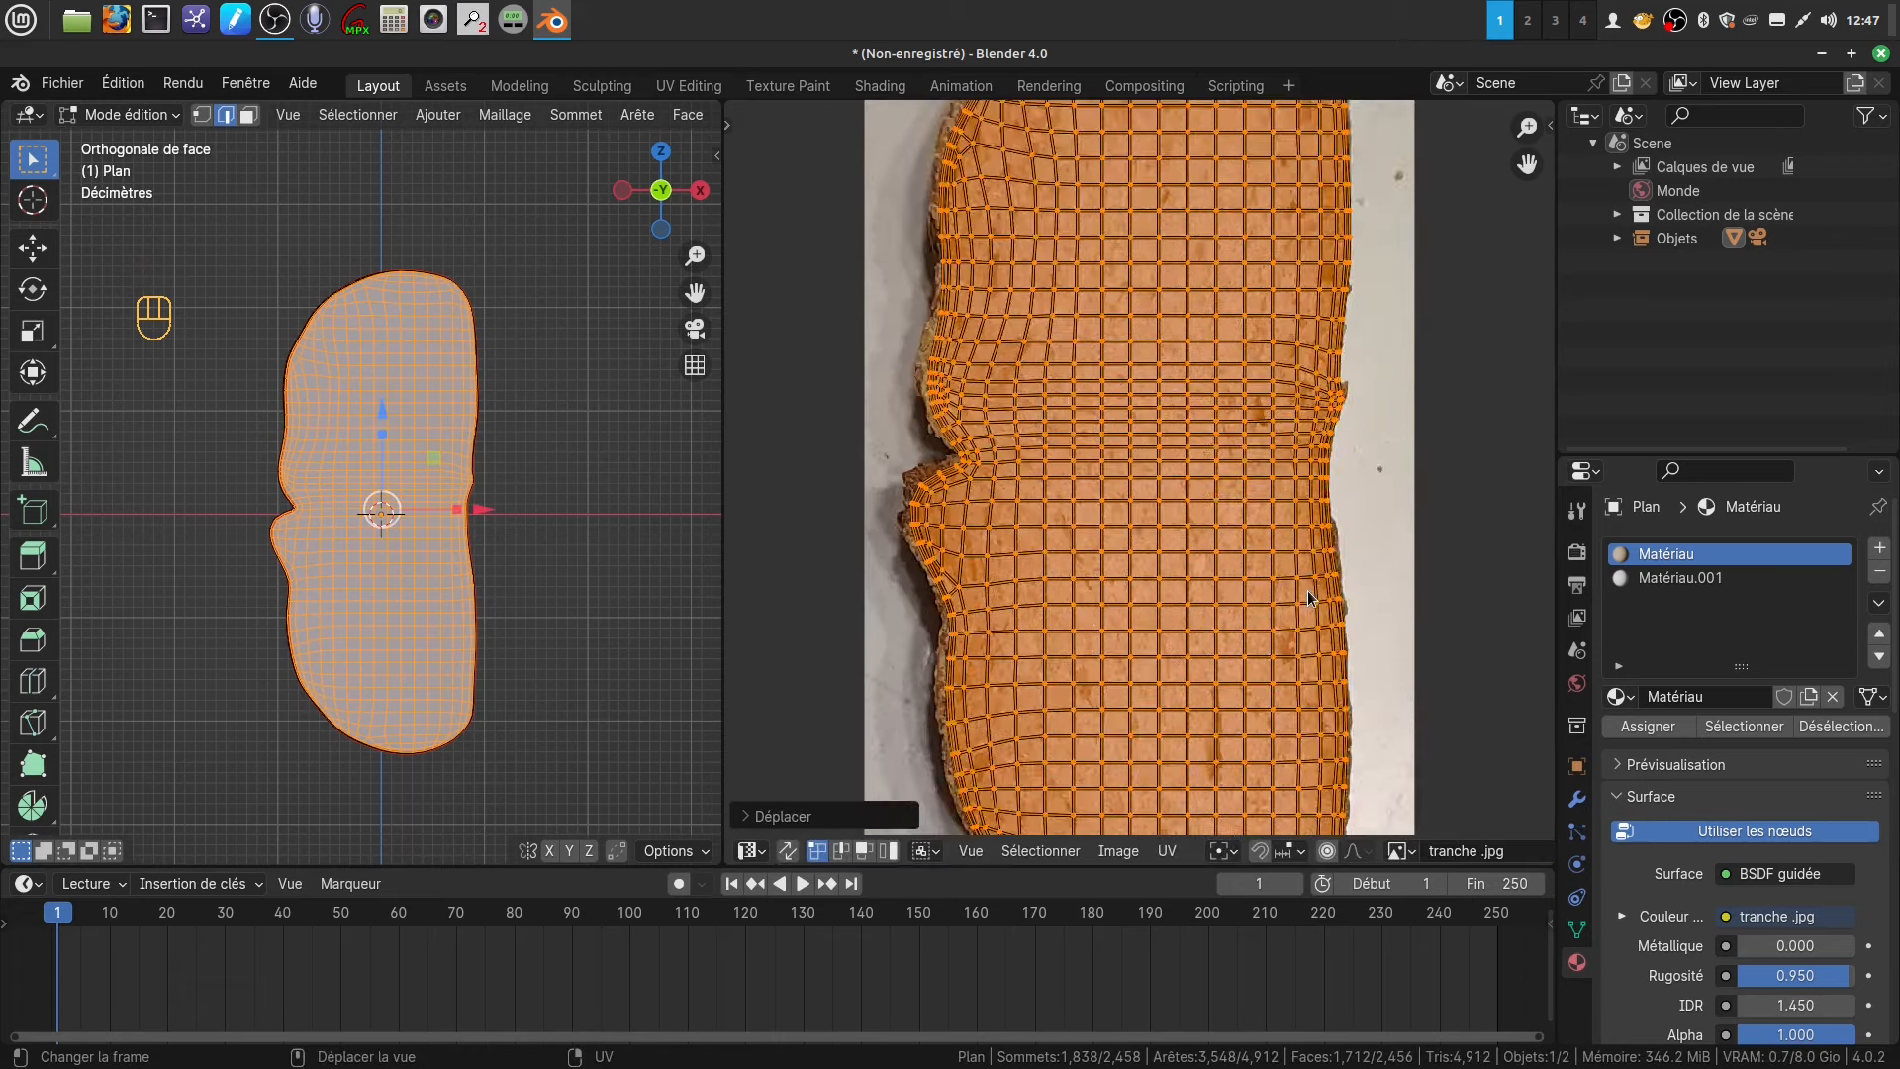
middle_click_drag(1311, 539, 1191, 784, "shift")
middle_click_drag(943, 570, 1077, 171, "shift")
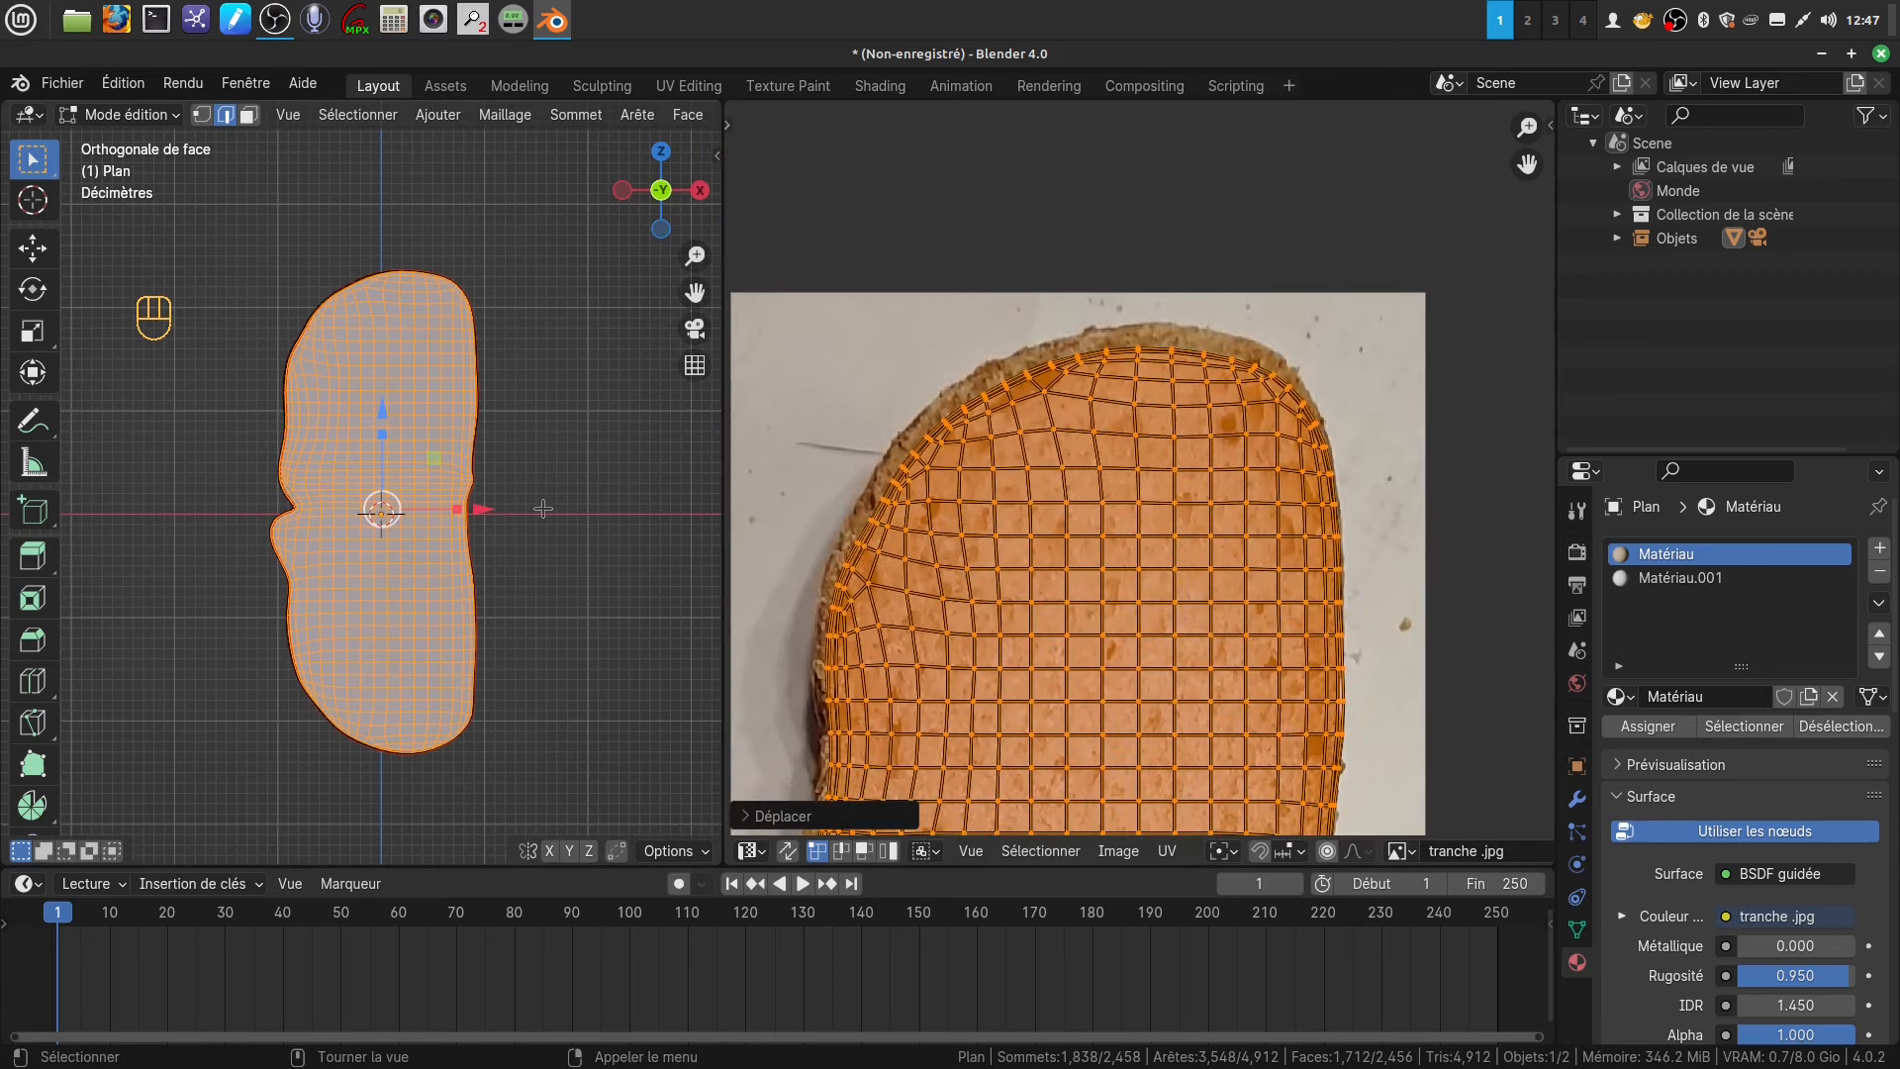
middle_click_drag(1117, 414, 1139, 366, "shift")
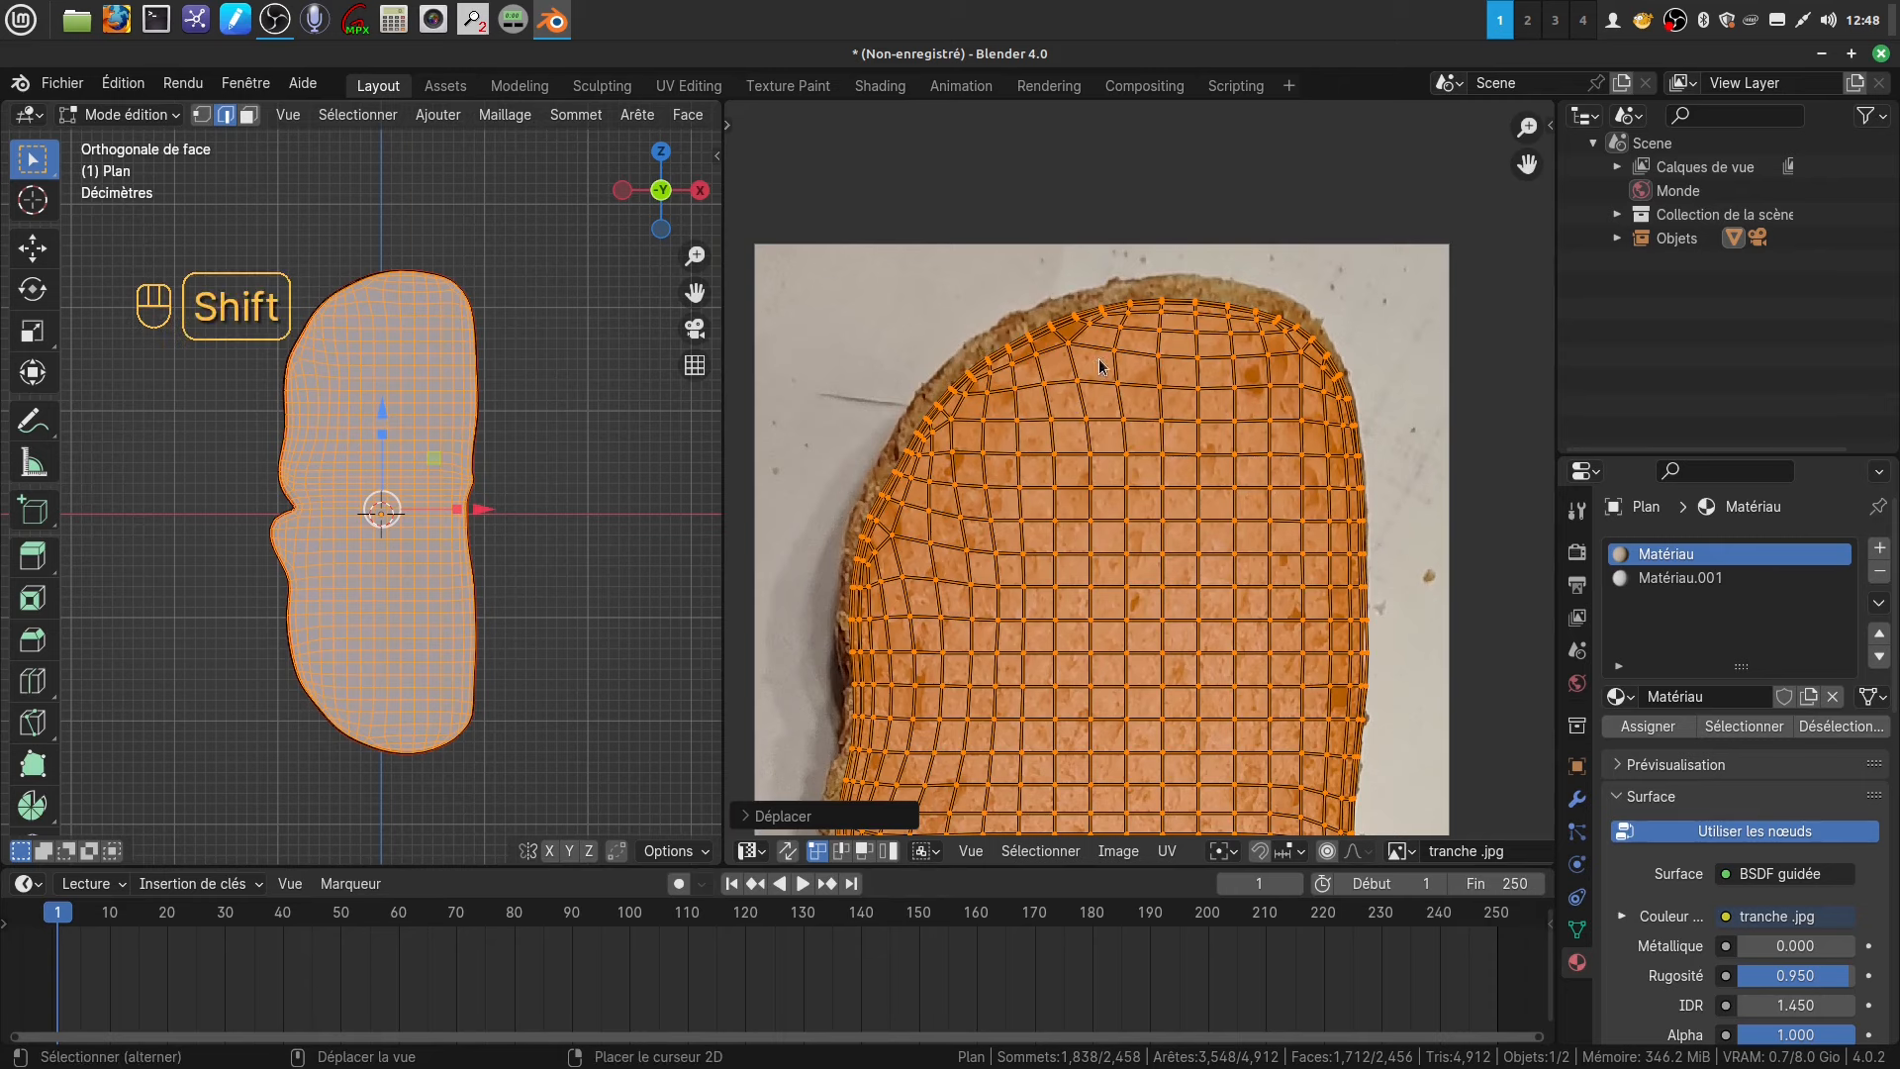
middle_click_drag(1089, 350, 1003, 390, "shift")
scroll(1148, 381, "up", 1)
middle_click_drag(1148, 384, 1152, 378, "shift")
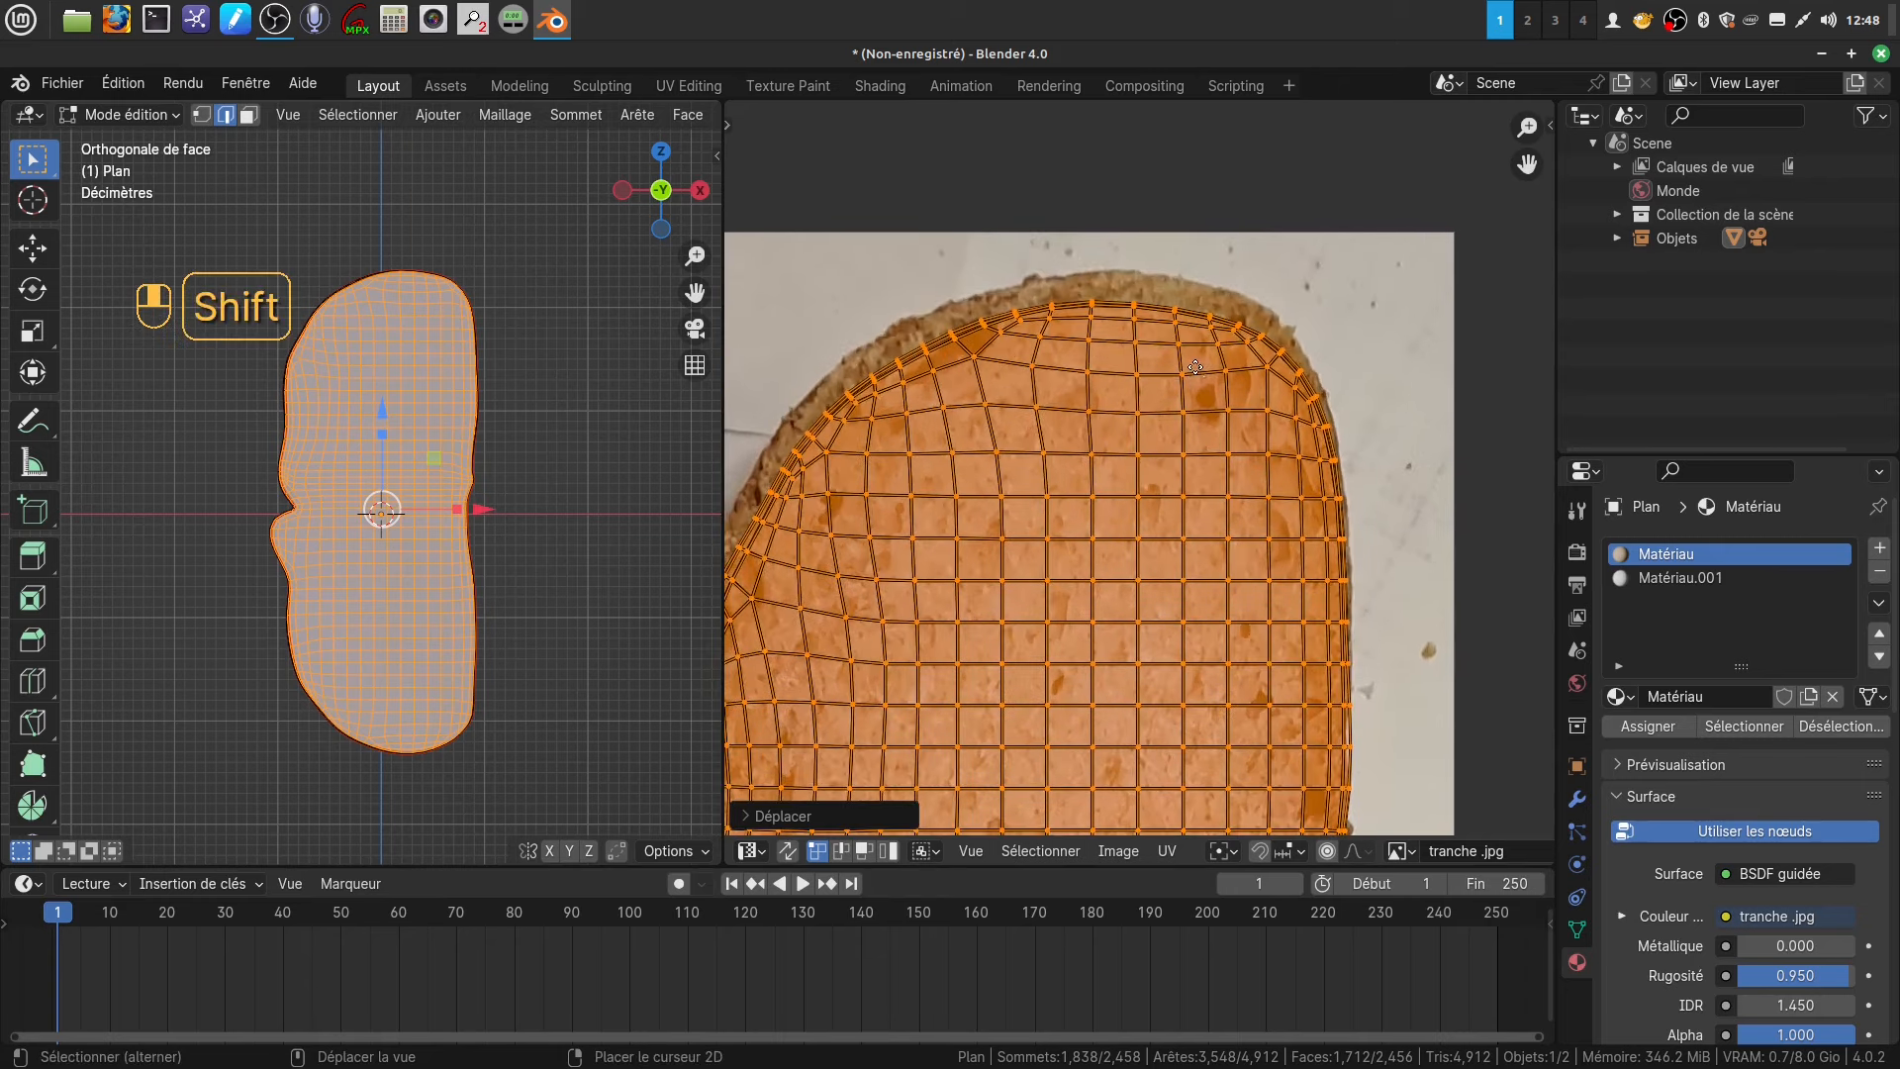
scroll(1114, 374, "down", 1)
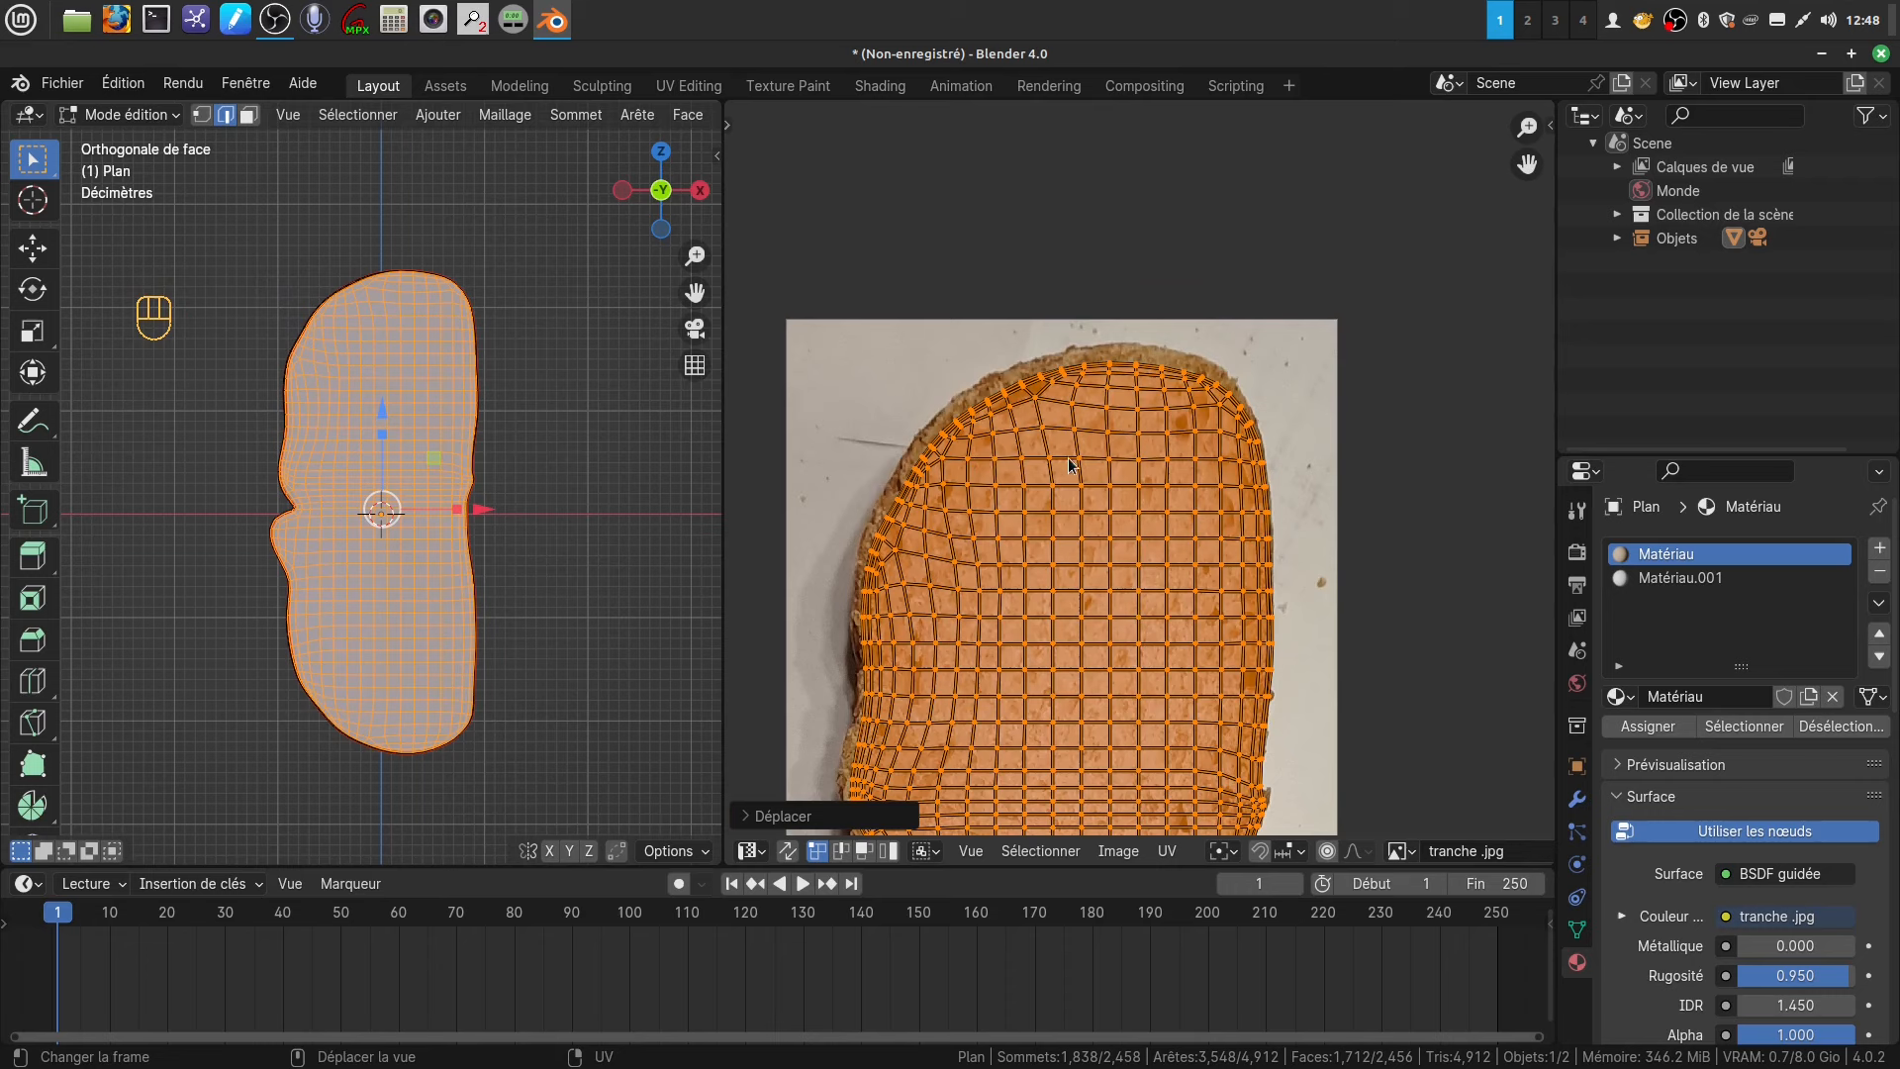
- Enable proportional editing and move the UVs along the slice's upper rim outward to the crust, with a proportional size of about 0.39
key("a")
key("a")
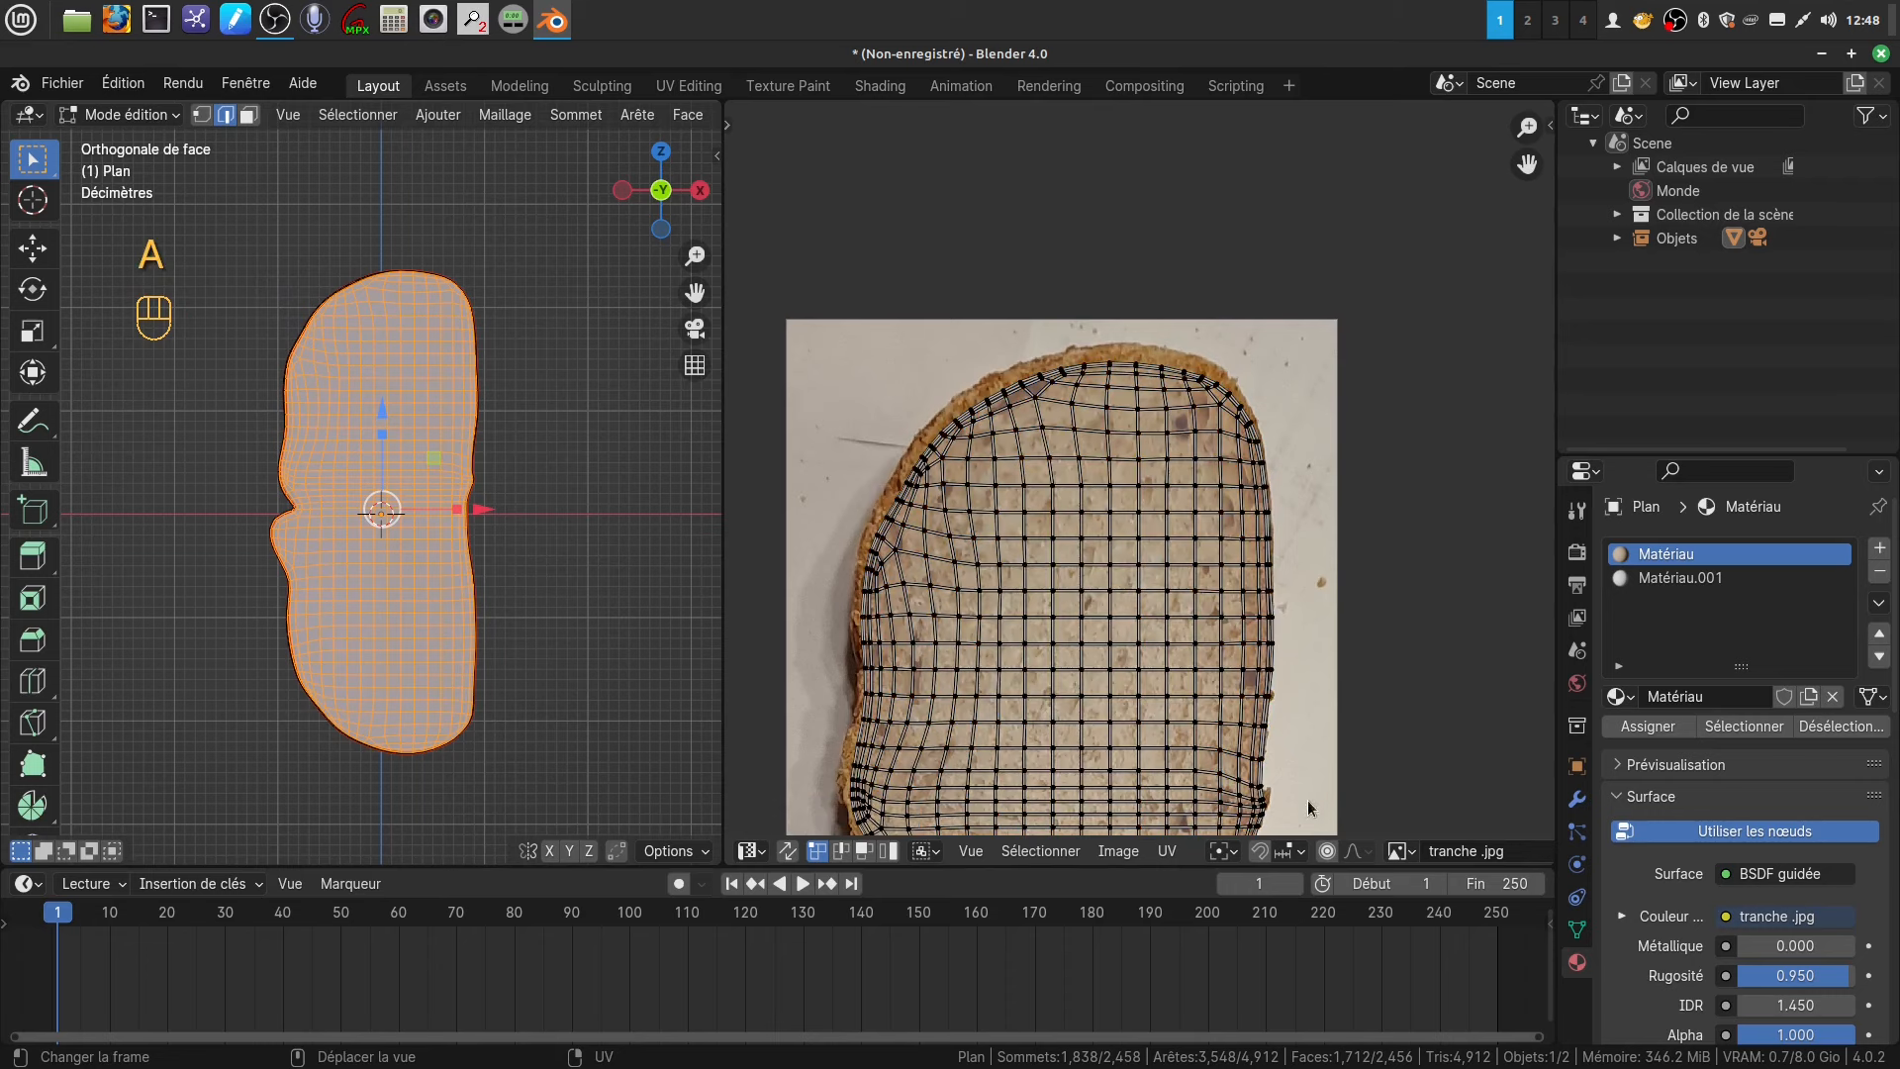
left_click(1326, 853)
key("c")
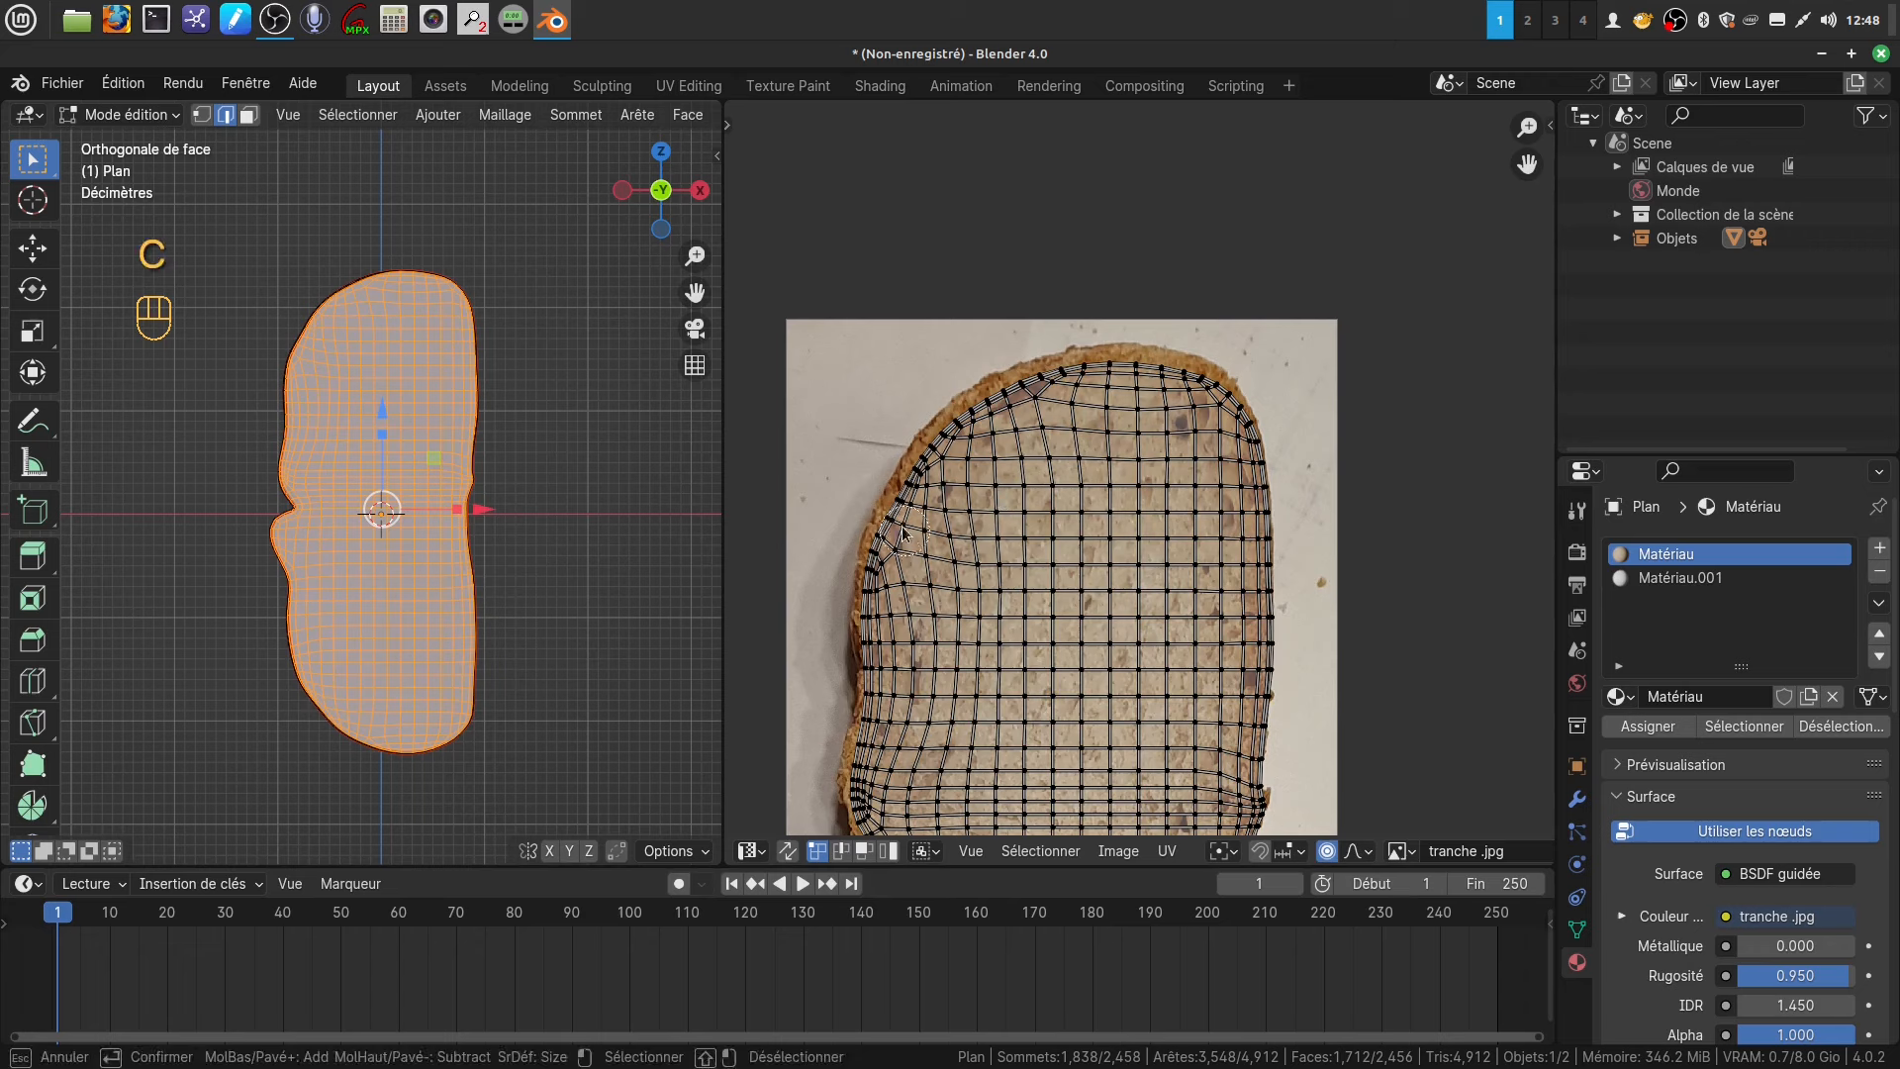
mouse_move(896, 512)
left_mouse_down()
mouse_move(969, 396)
mouse_move(1182, 368)
mouse_move(1235, 415)
mouse_move(1223, 406)
left_mouse_up()
key("Escape")
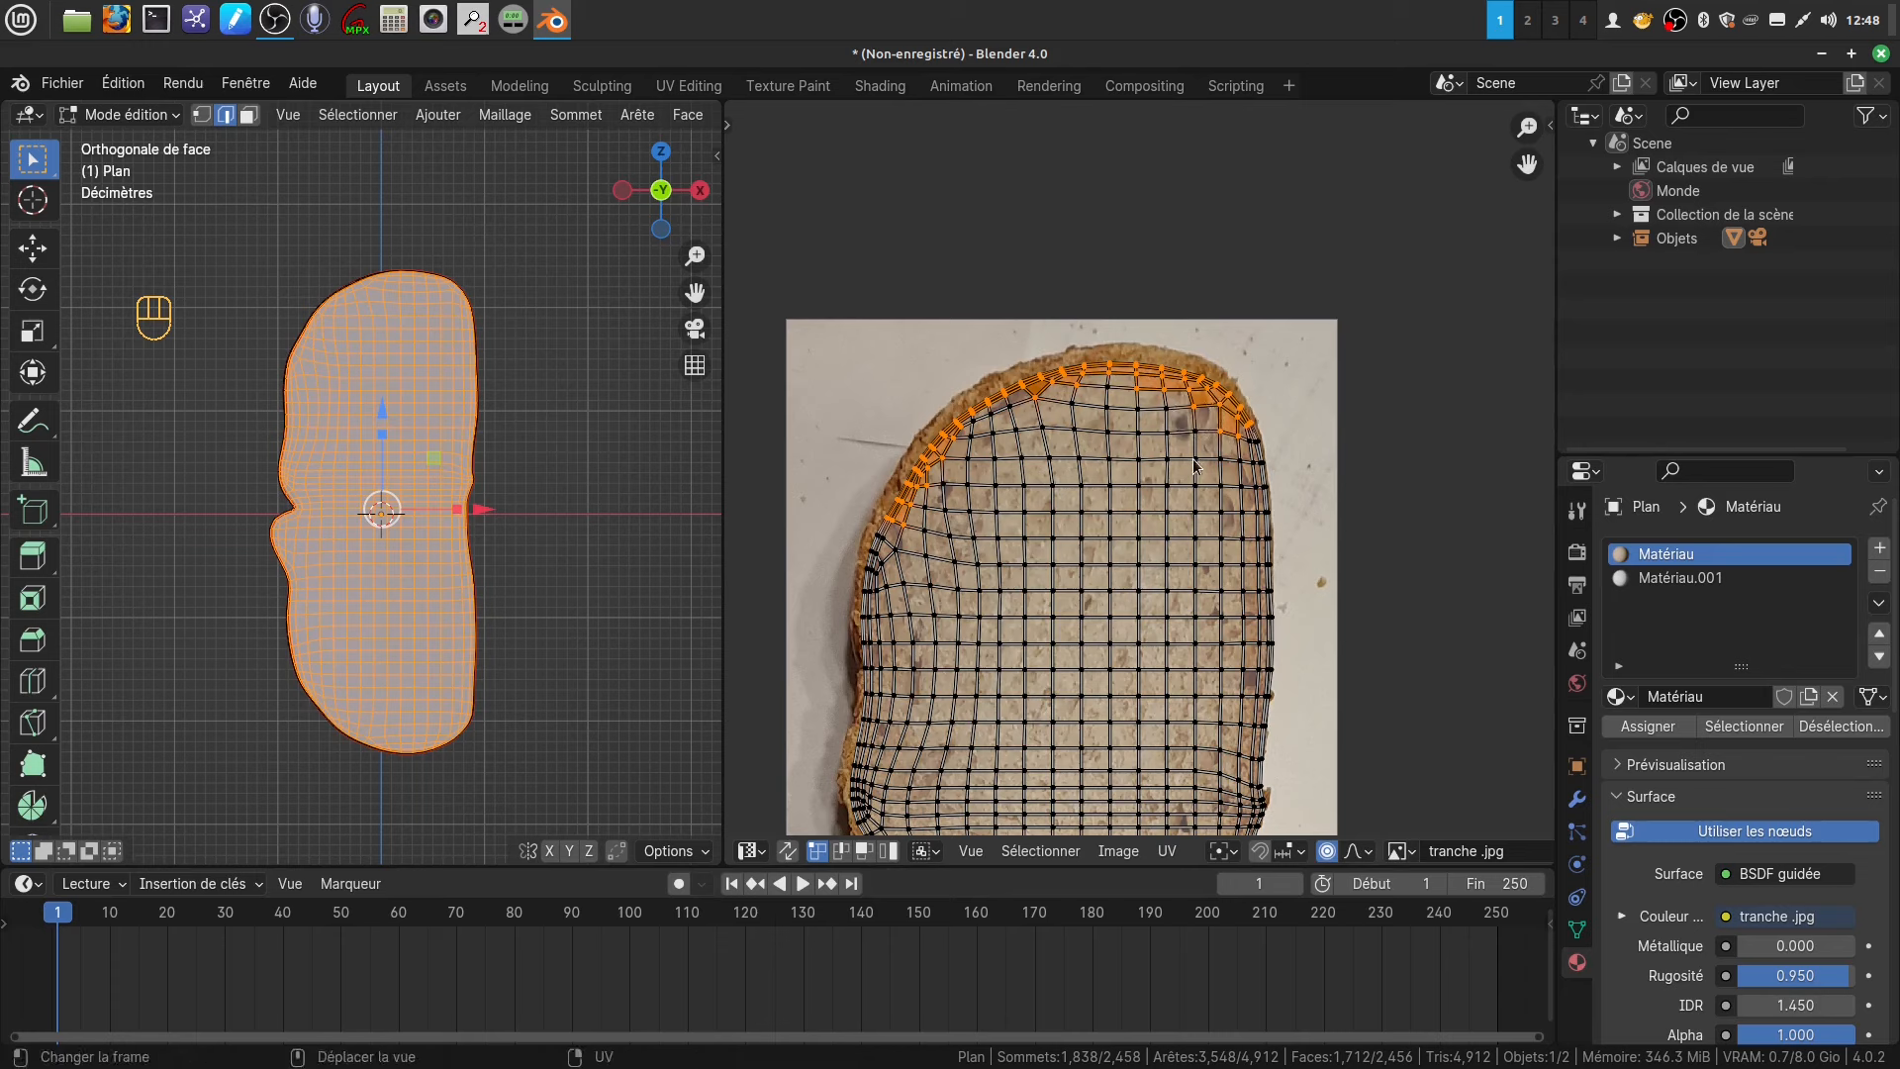
key("g")
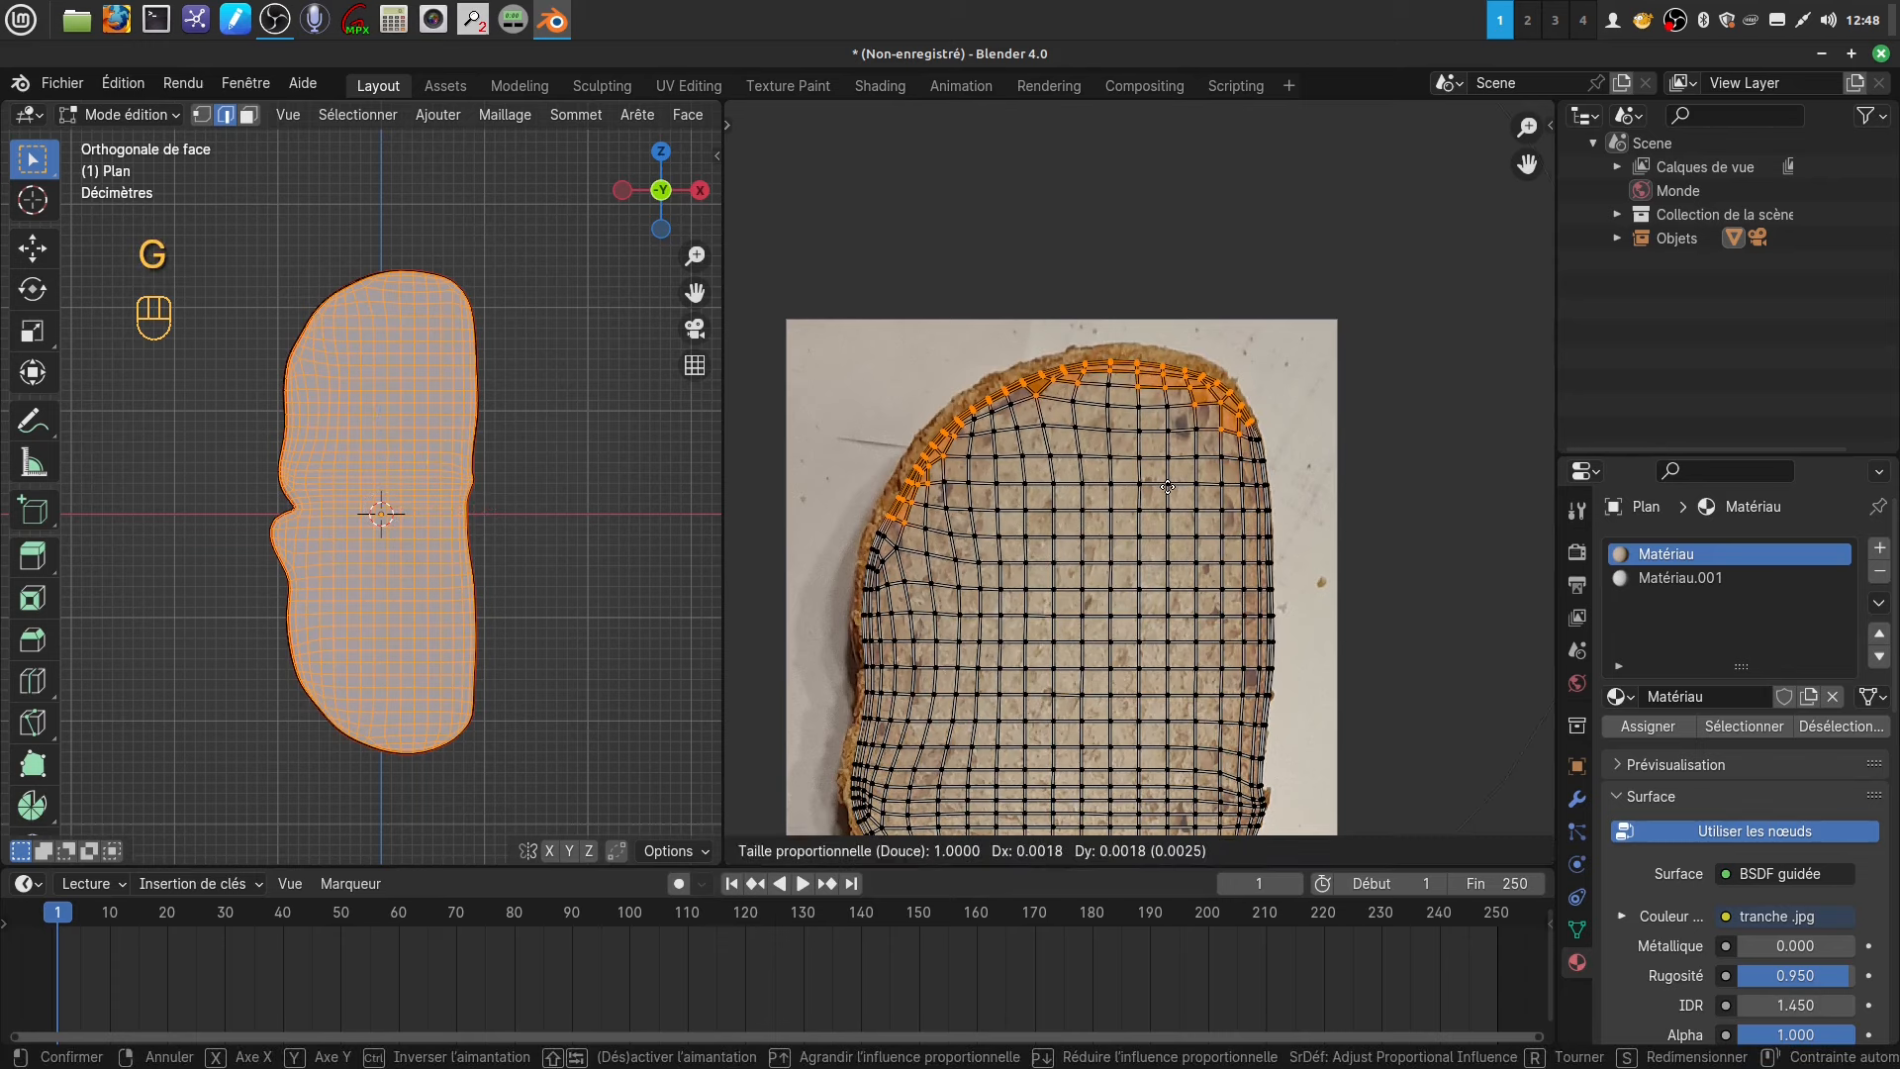
scroll(1163, 485, "up", 10)
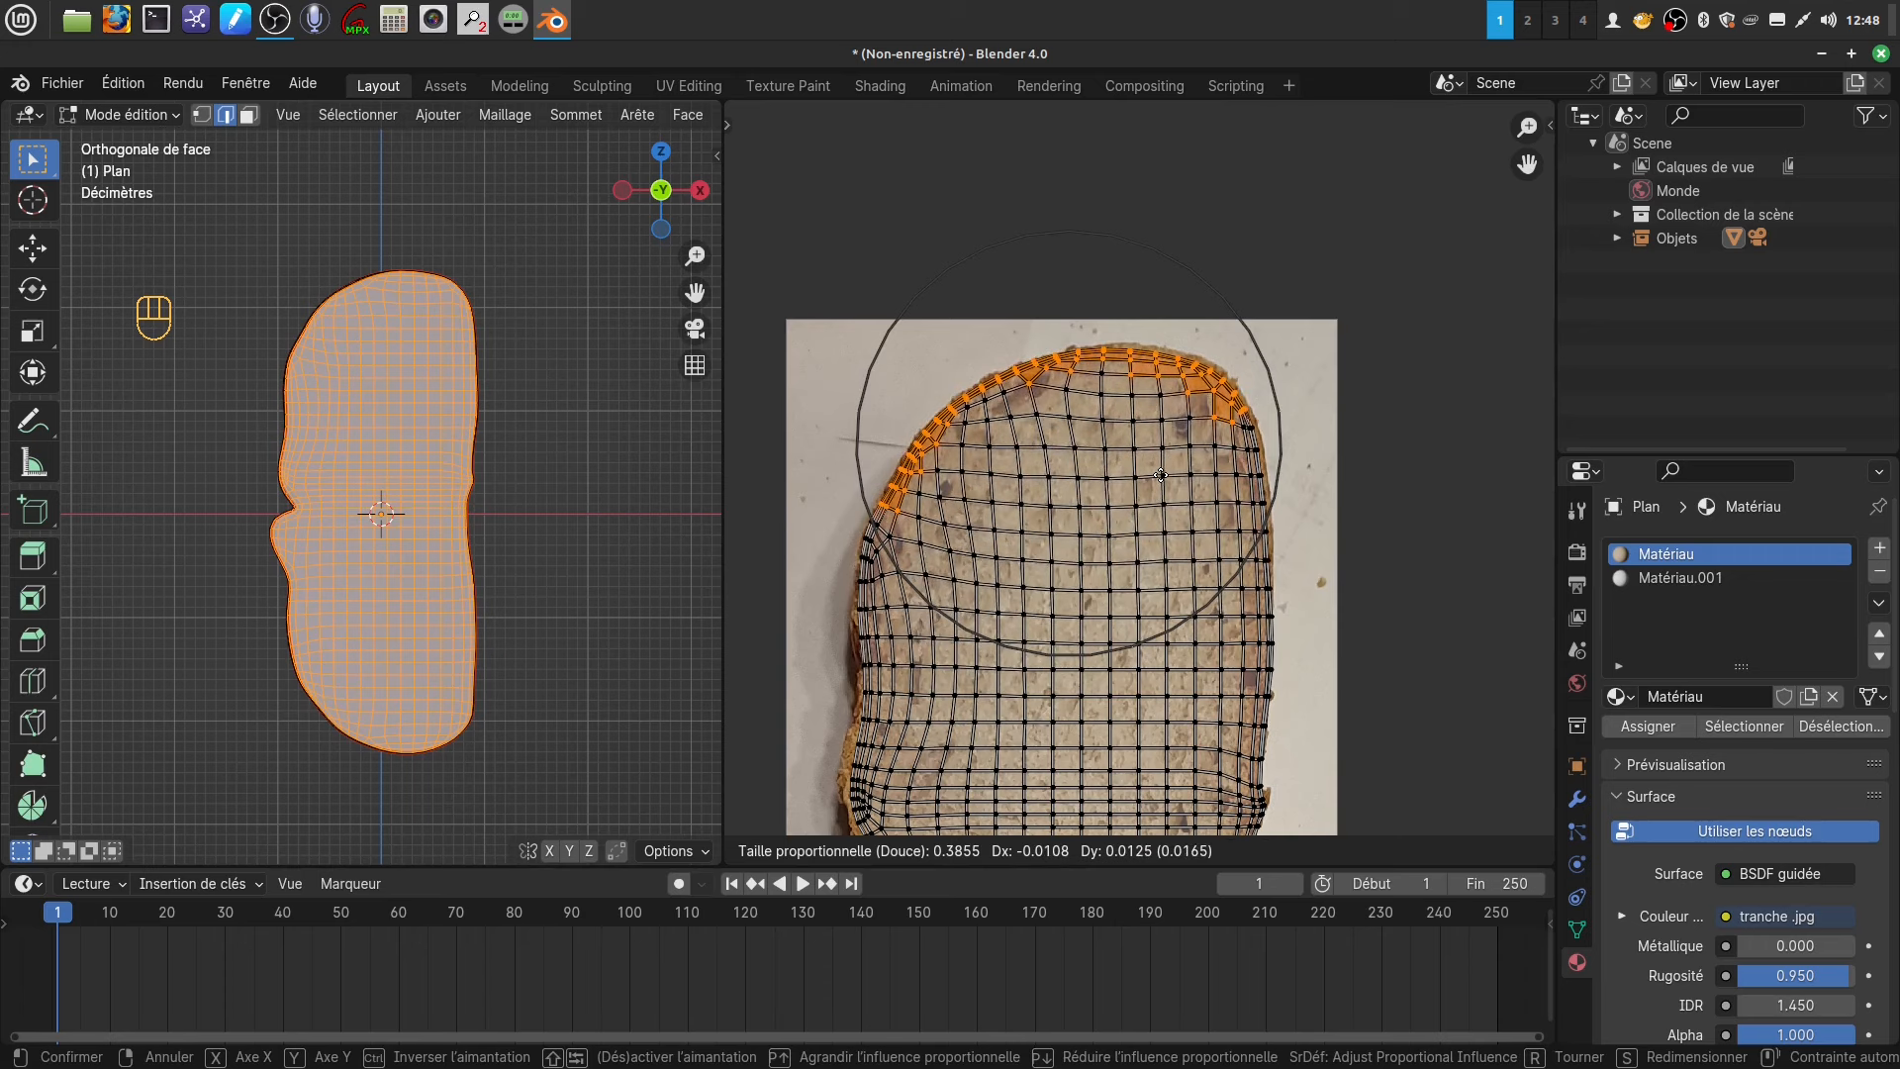
left_click(1161, 475)
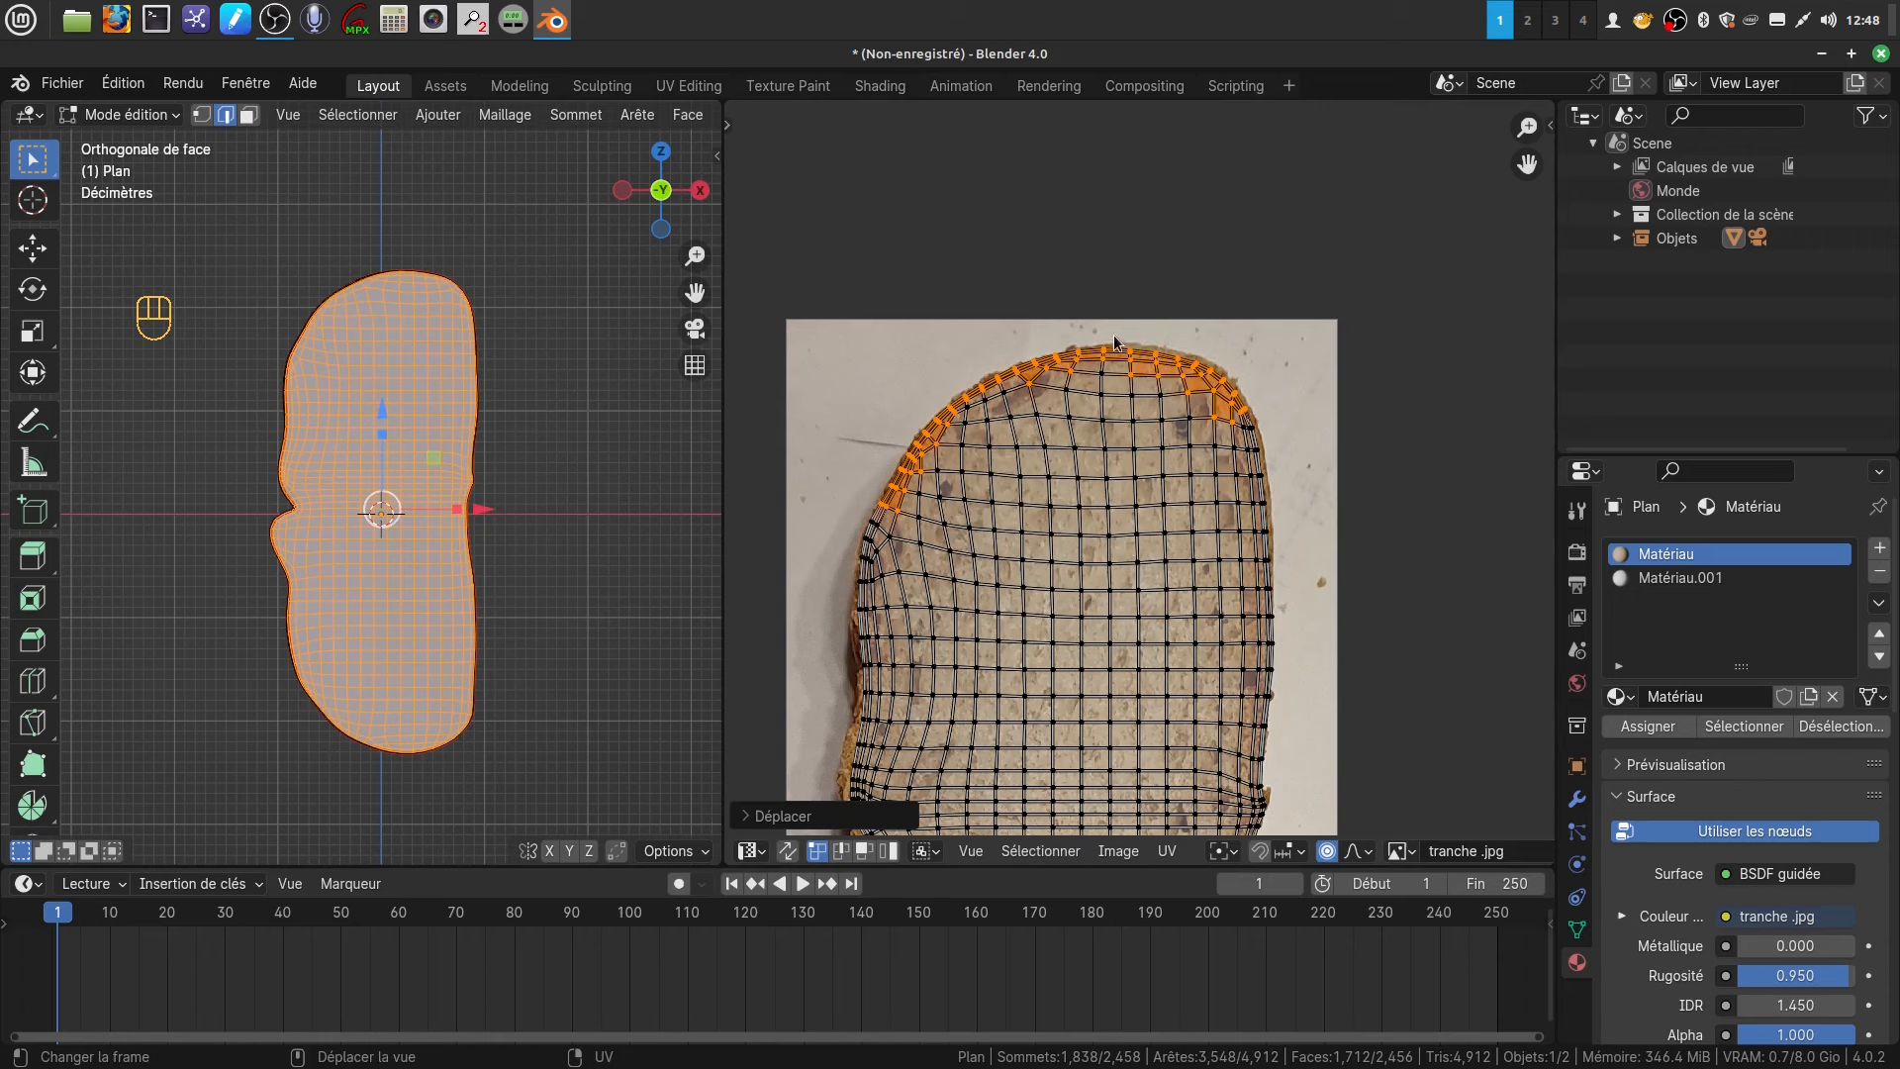
- Move the UVs on the upper rim's right part slightly upward onto the crust, with a proportional size of about 0.35
left_click_drag(1115, 343, 1237, 386)
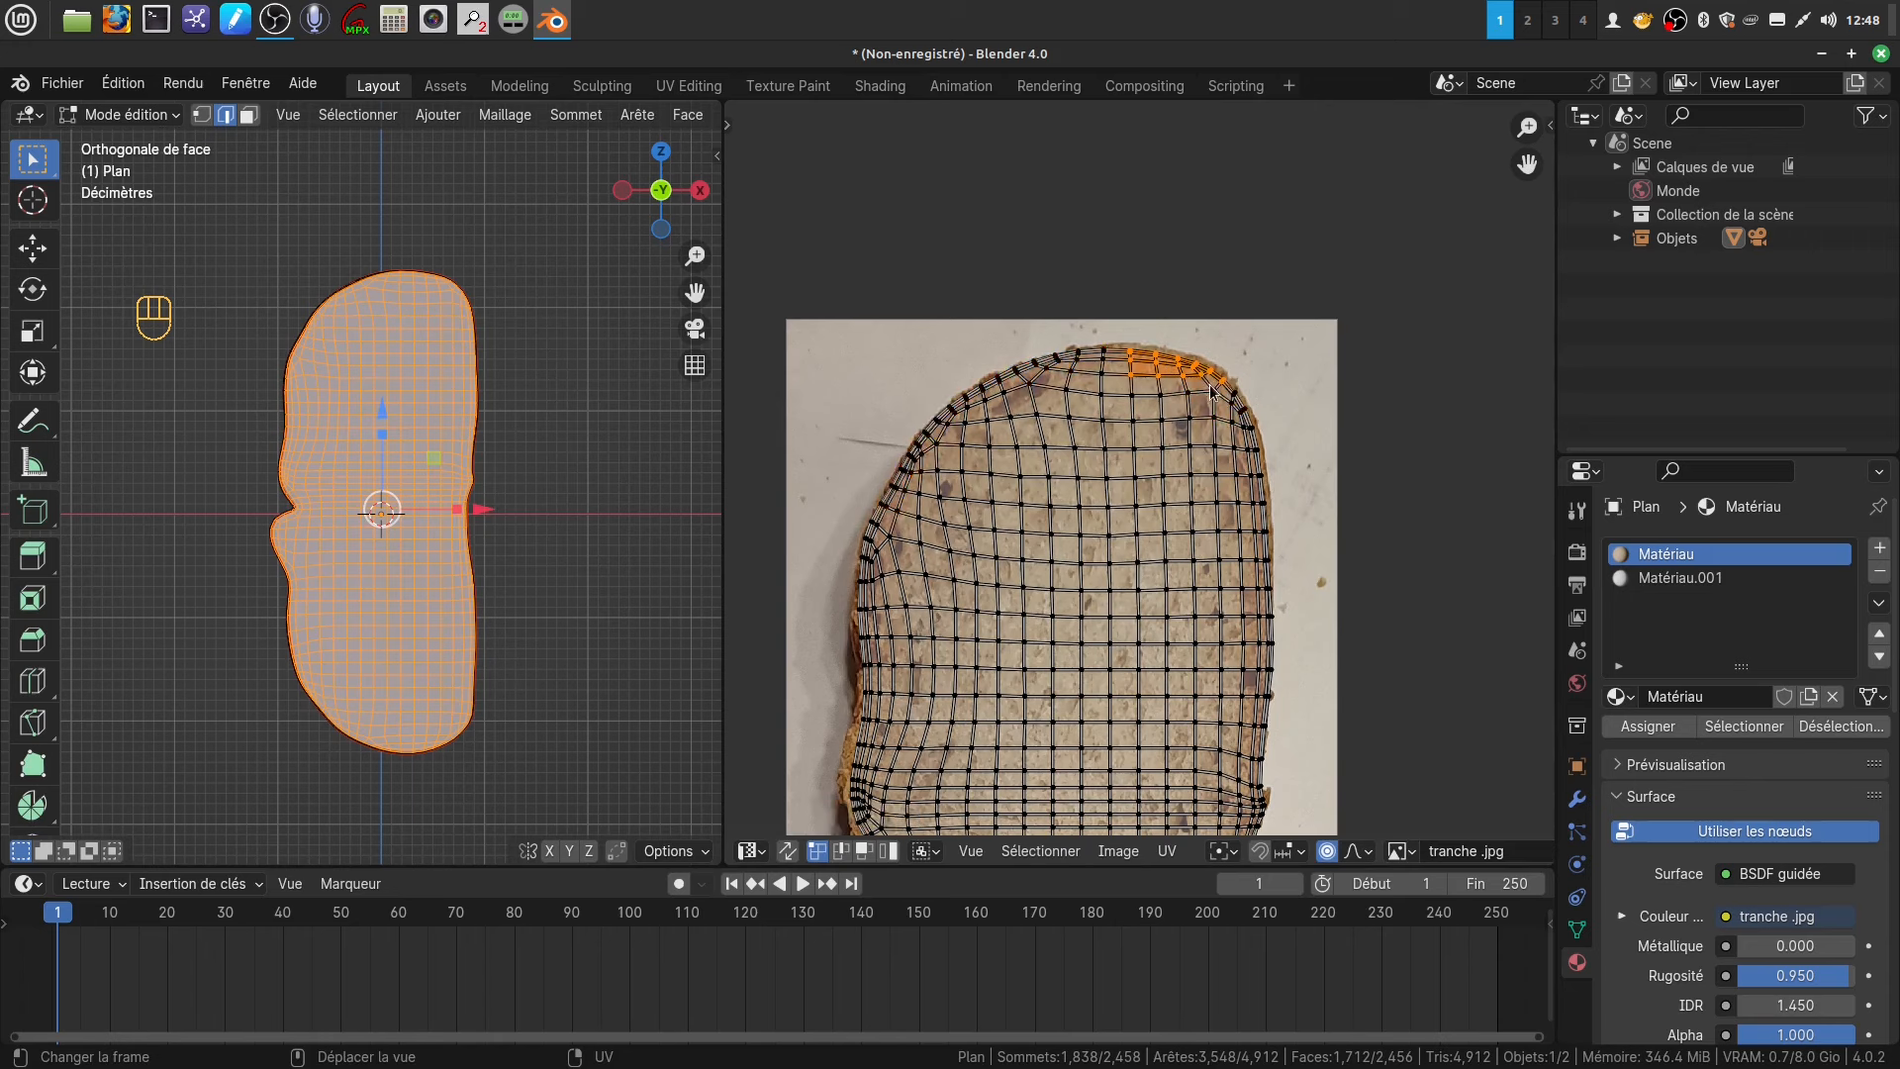
key("g")
scroll(1211, 381, "up", 1)
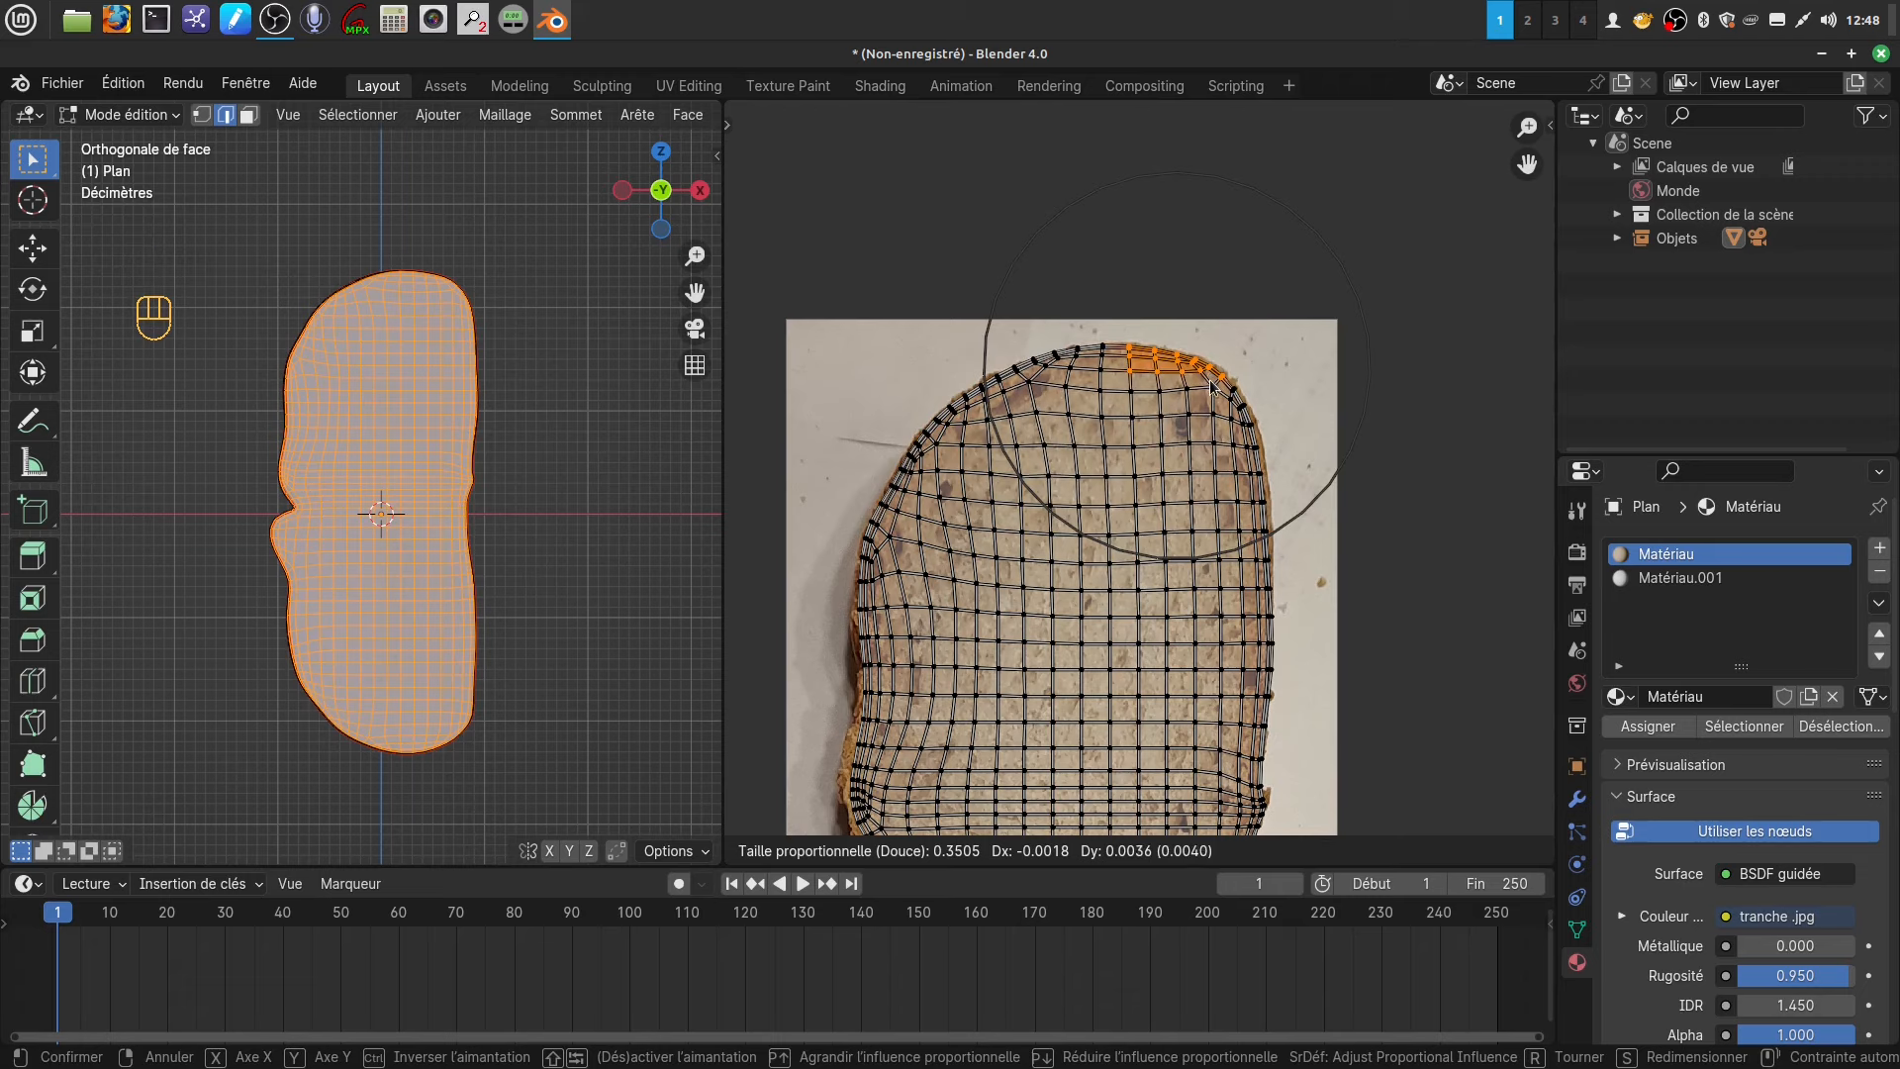
left_click(1210, 386)
- Move the small group of UVs on the slice's left edge, well above the notch, outward to the crust using a smaller proportional influence
scroll(987, 626, "down", 3)
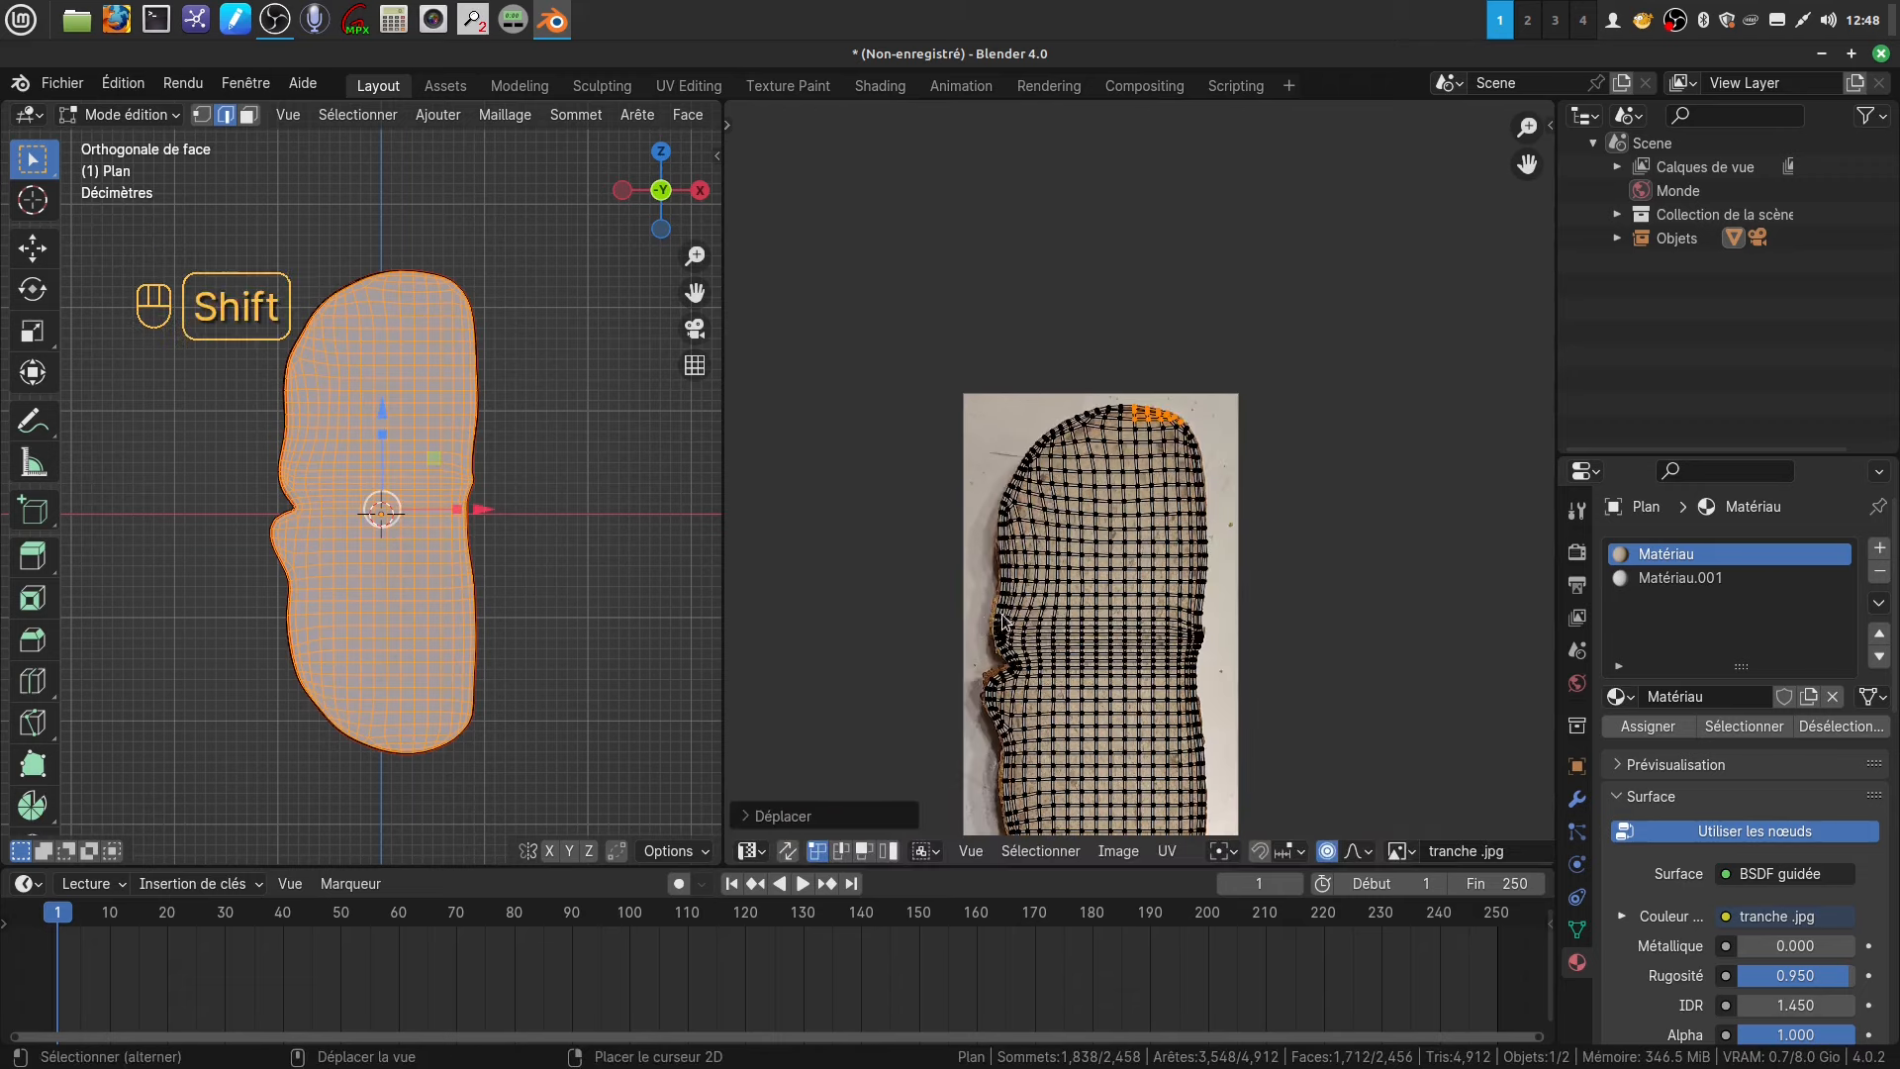
middle_click_drag(1103, 625, 1106, 554, "shift")
scroll(1106, 554, "up", 5)
middle_click_drag(1291, 416, 1323, 423, "shift")
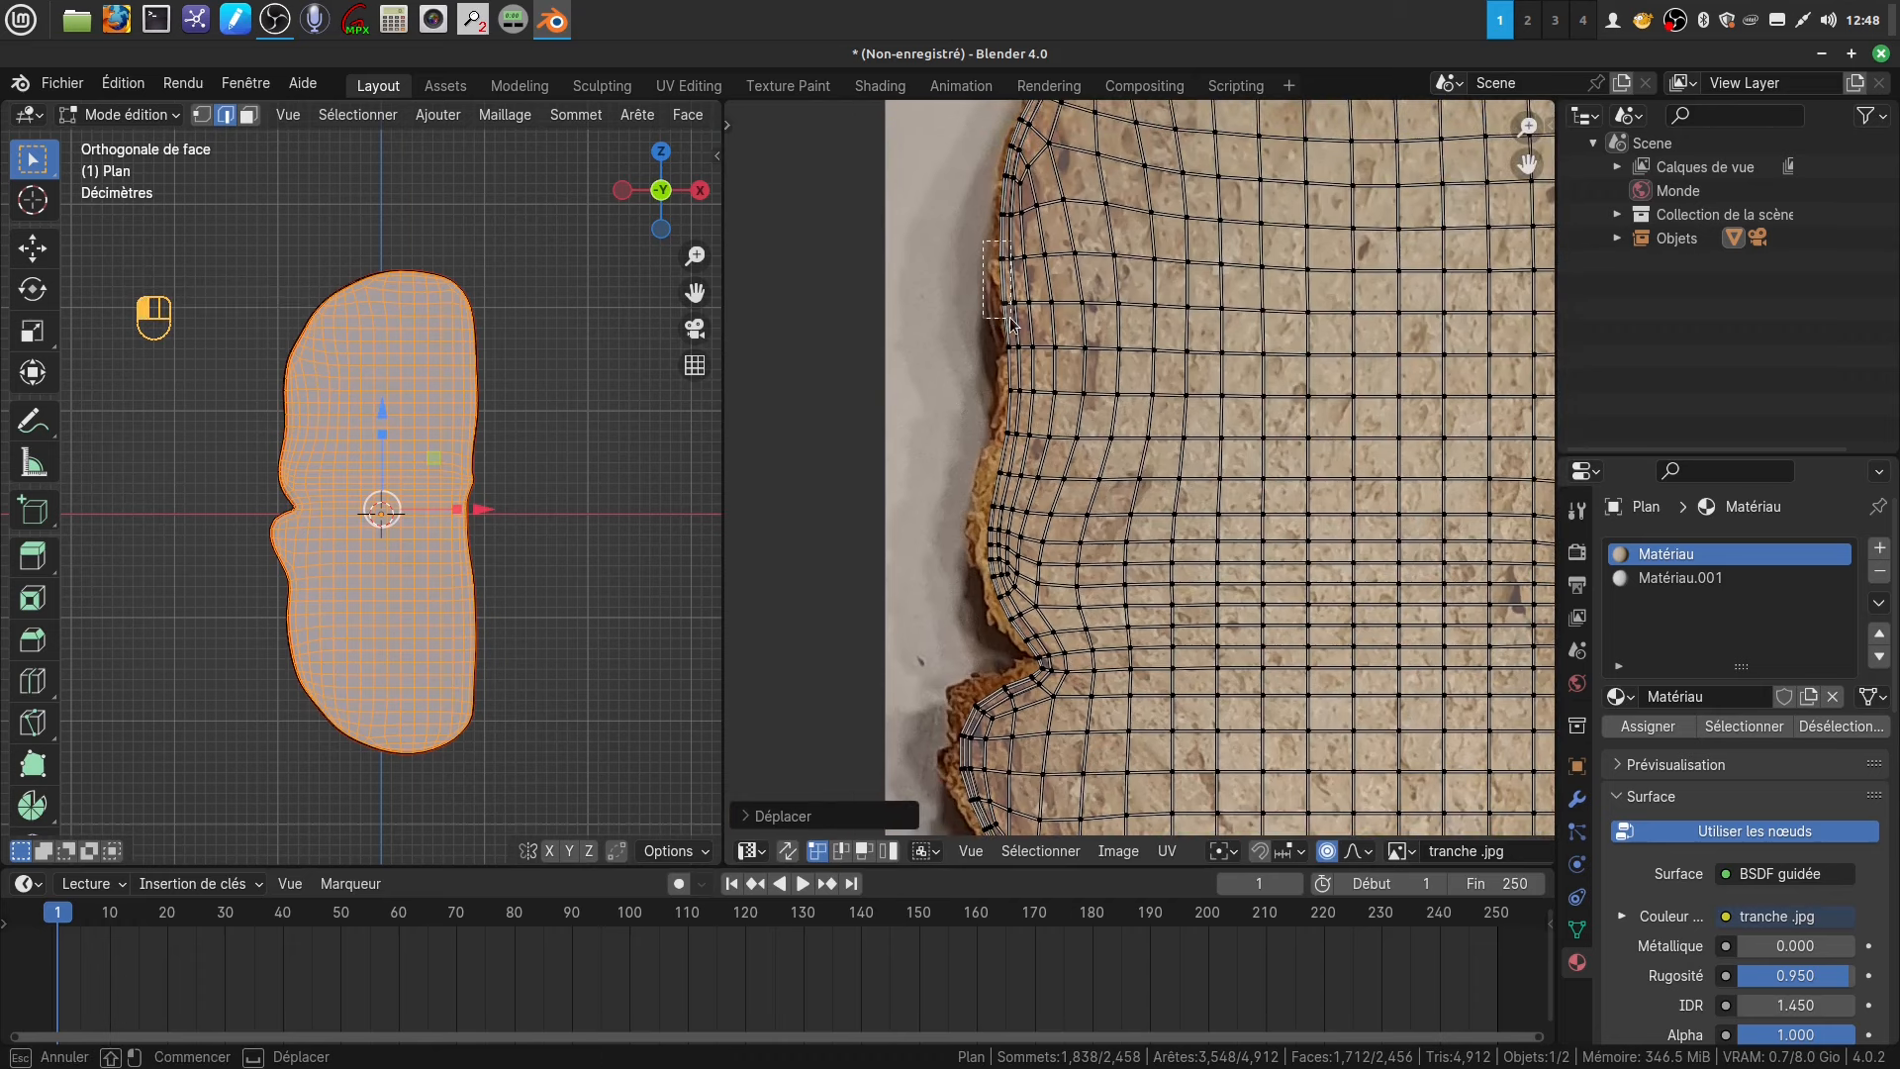
left_click_drag(983, 240, 1027, 344)
key("g")
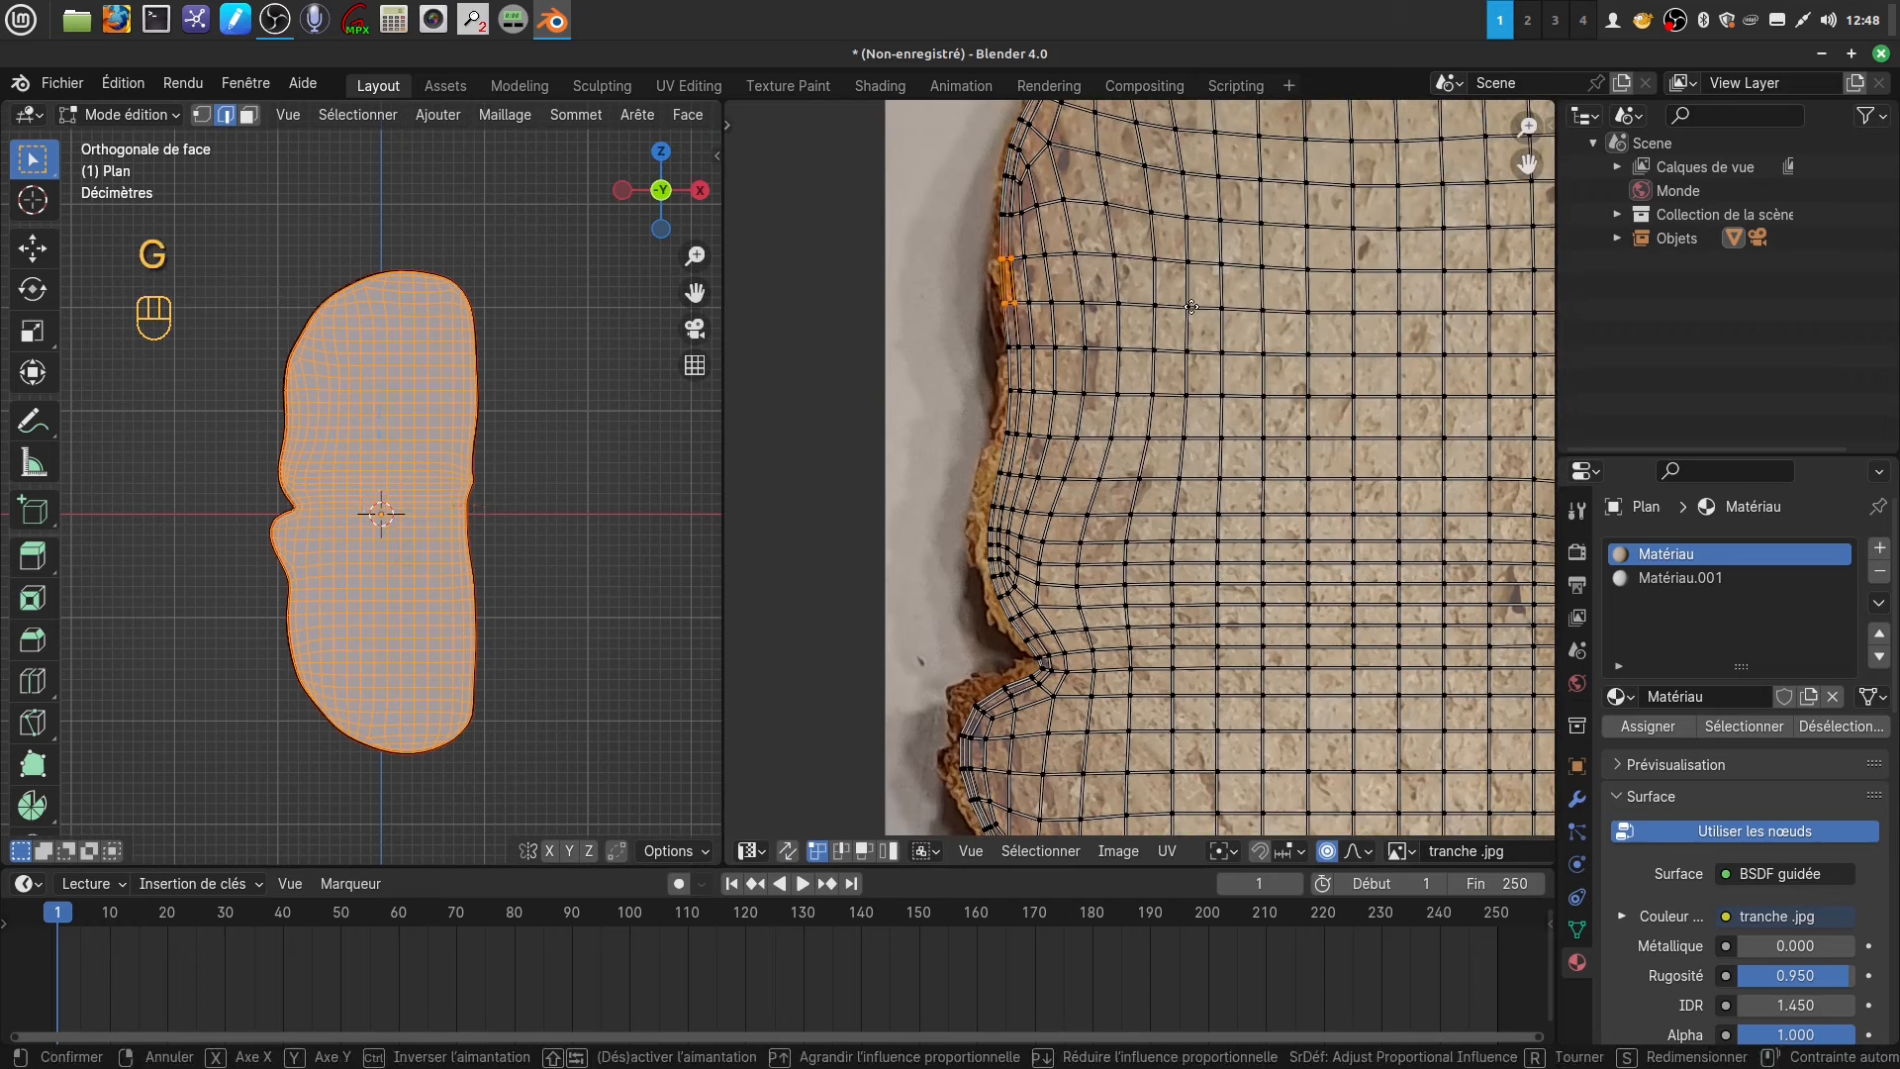
scroll(1187, 302, "down", 8)
scroll(1192, 307, "up", 7)
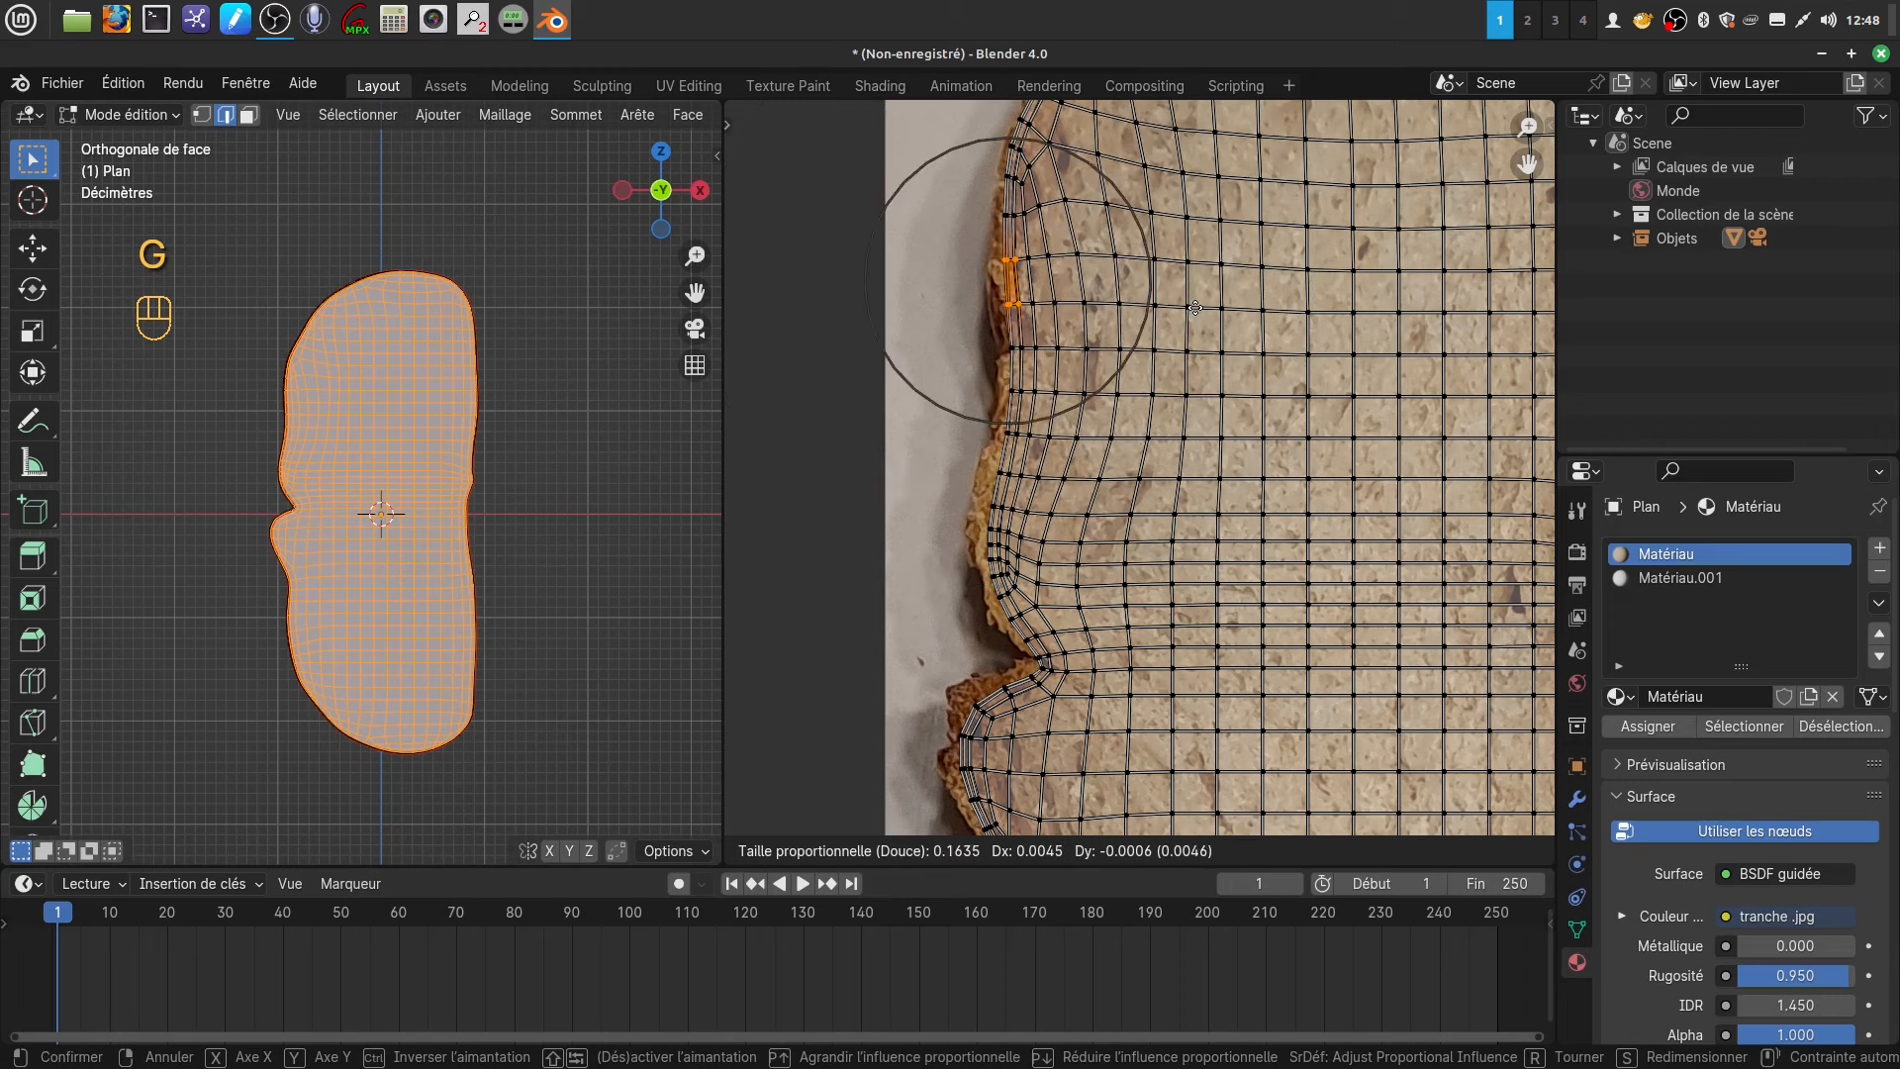
left_click(1182, 308)
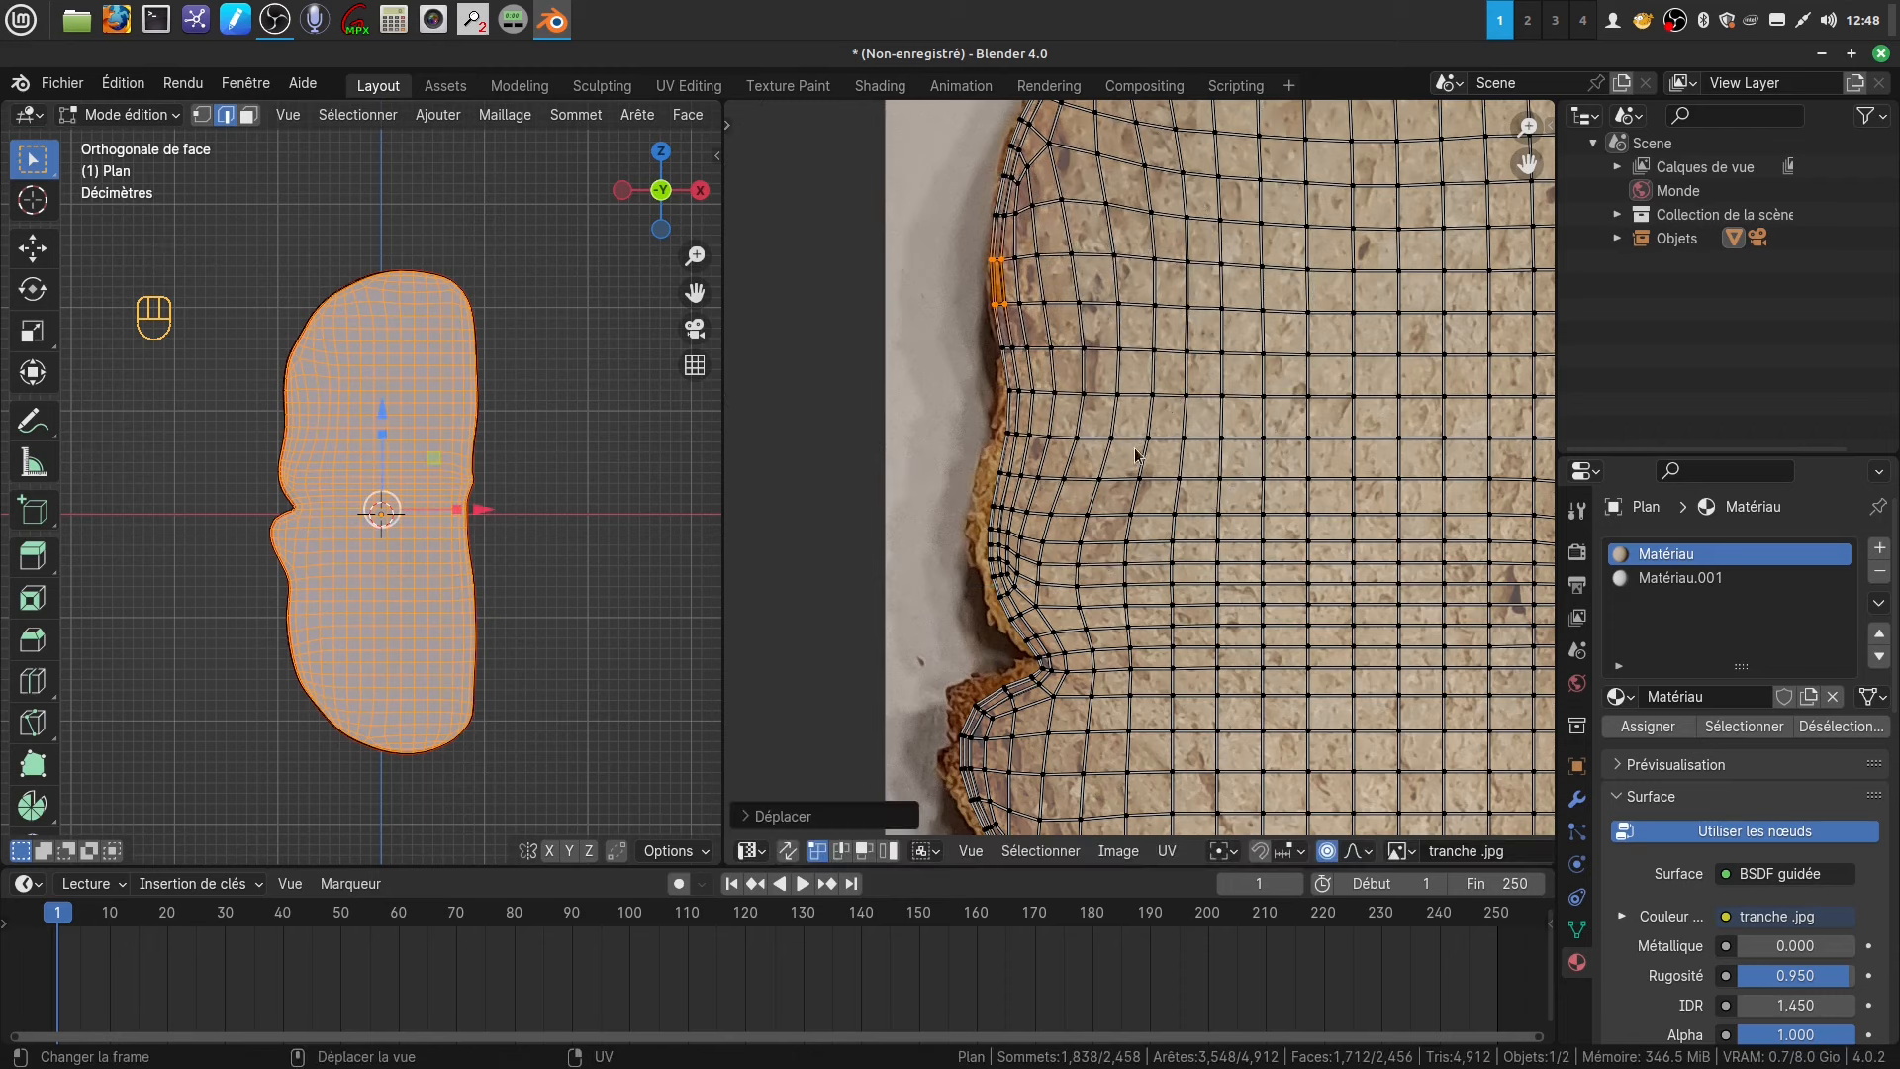
- Move the UVs of the bulge just above the left notch, and the edge vertex above them, outward onto the crust
left_click_drag(964, 496, 1035, 590)
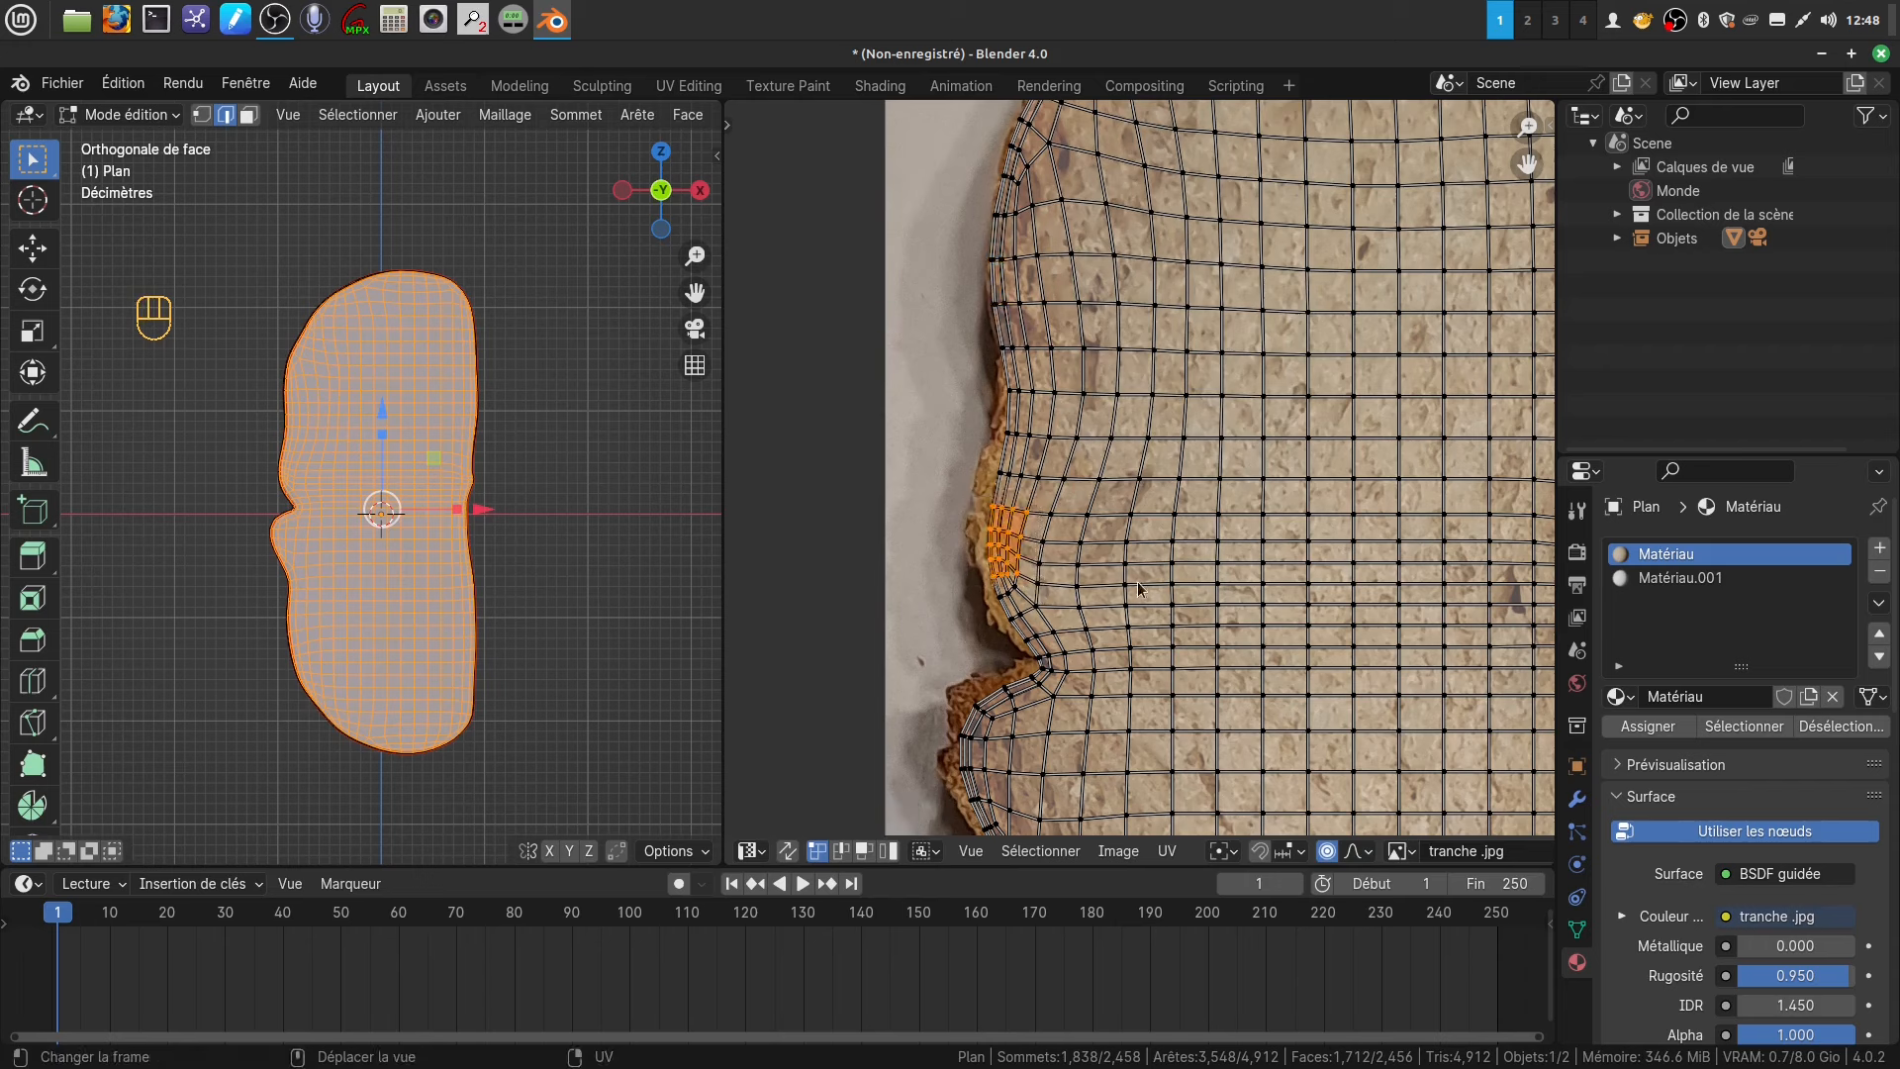
key("g")
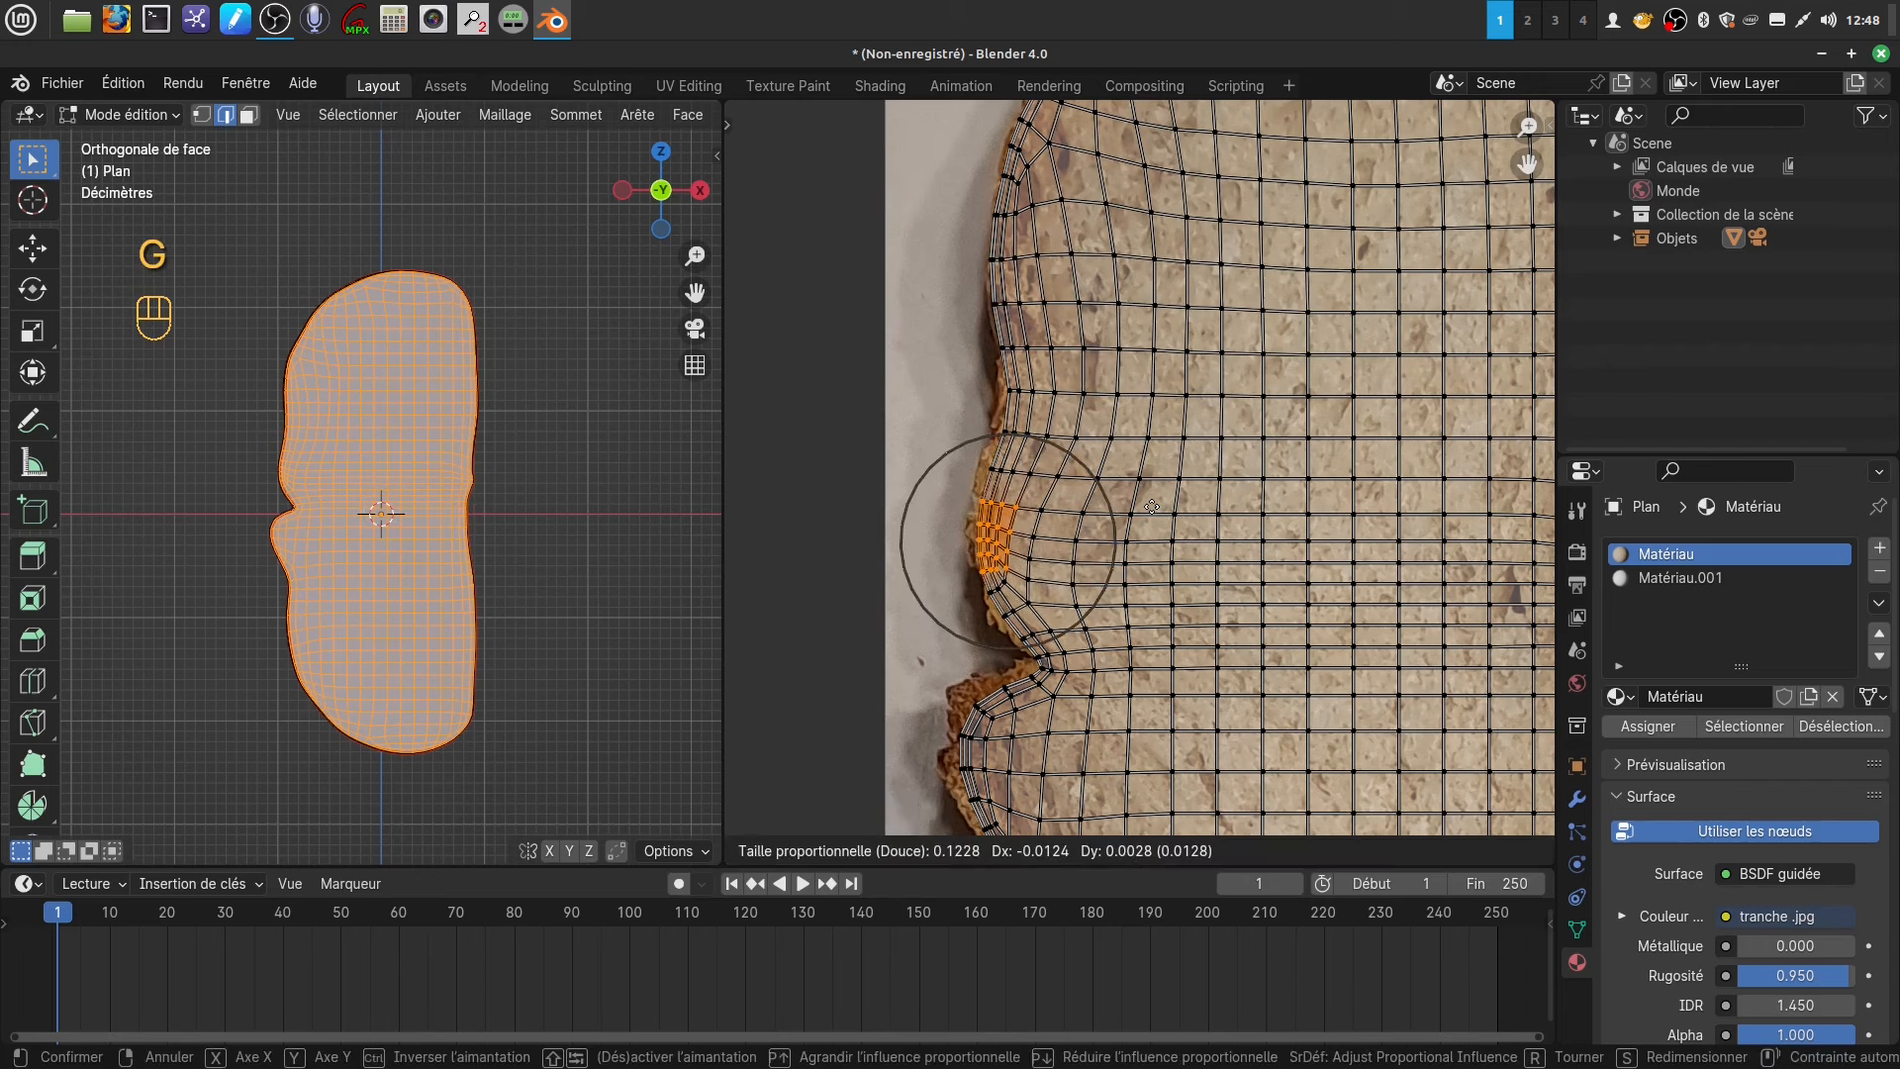
left_click(1080, 419)
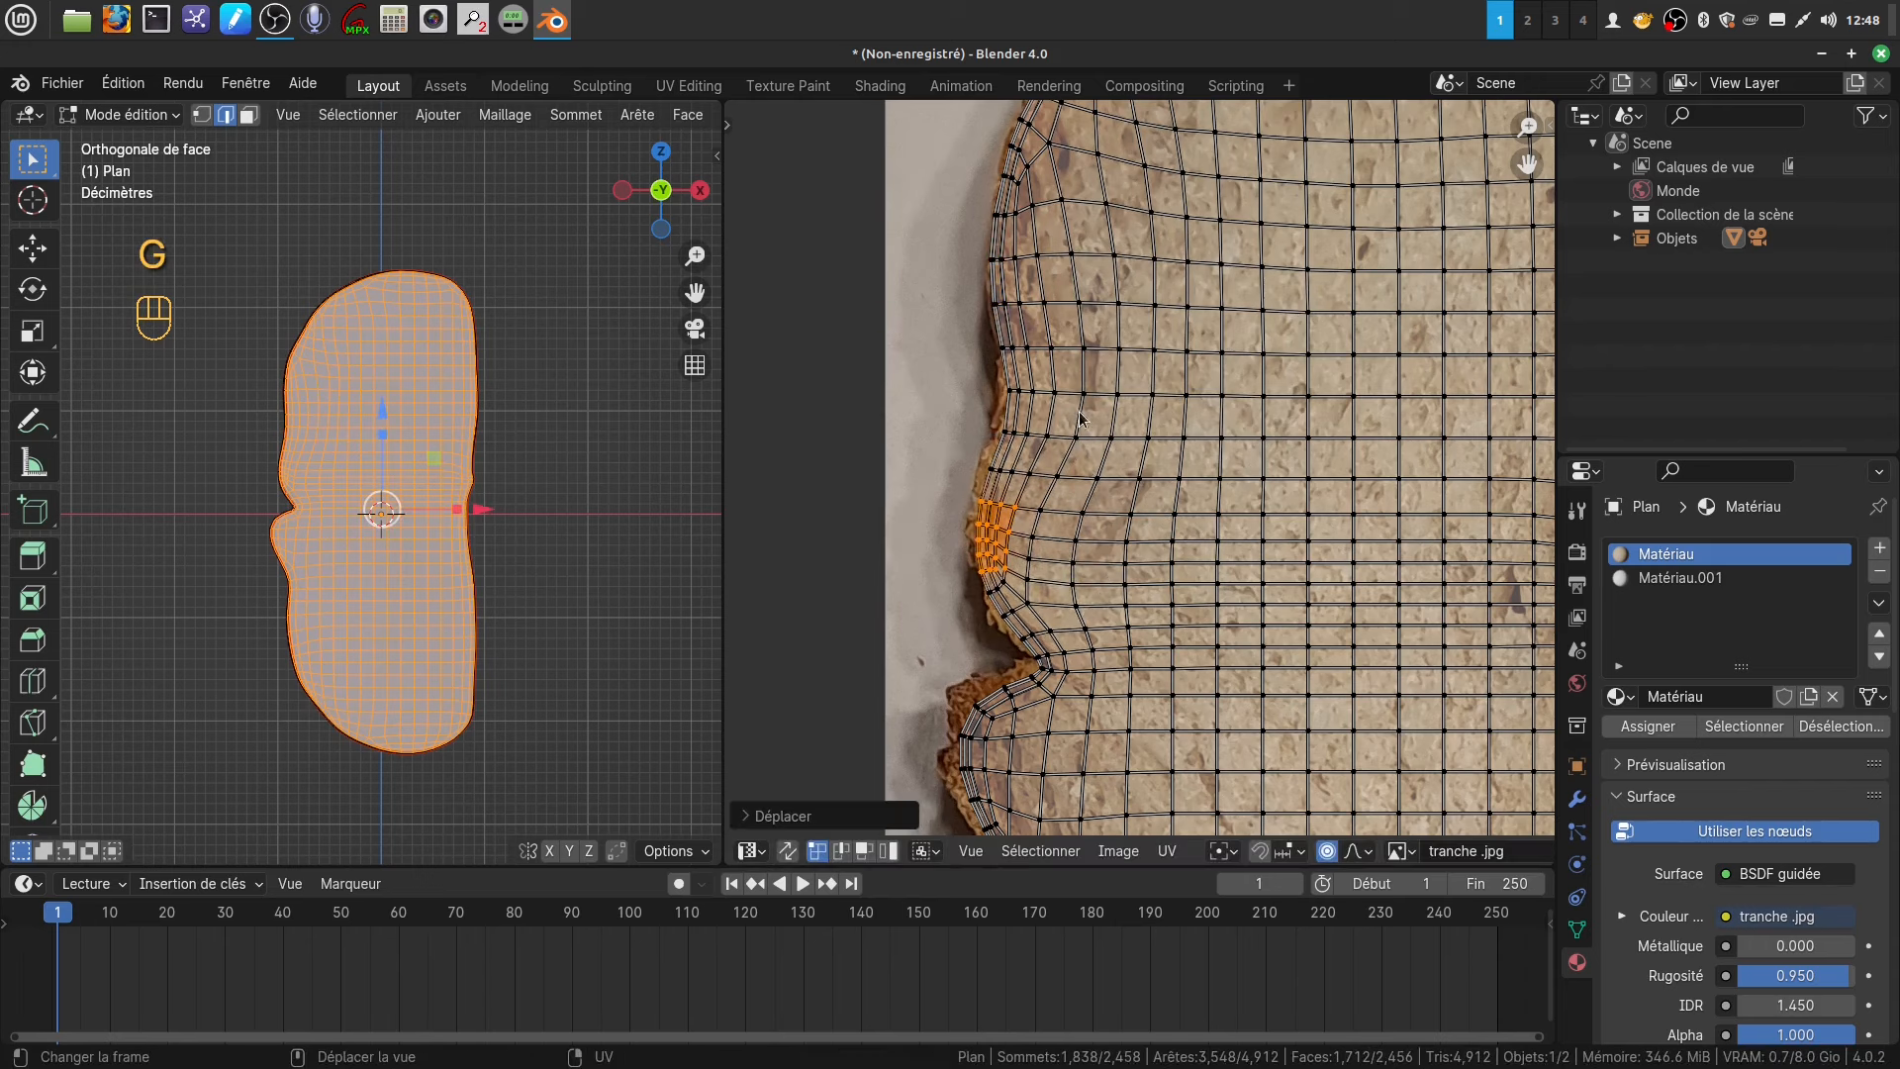
left_click(1014, 436)
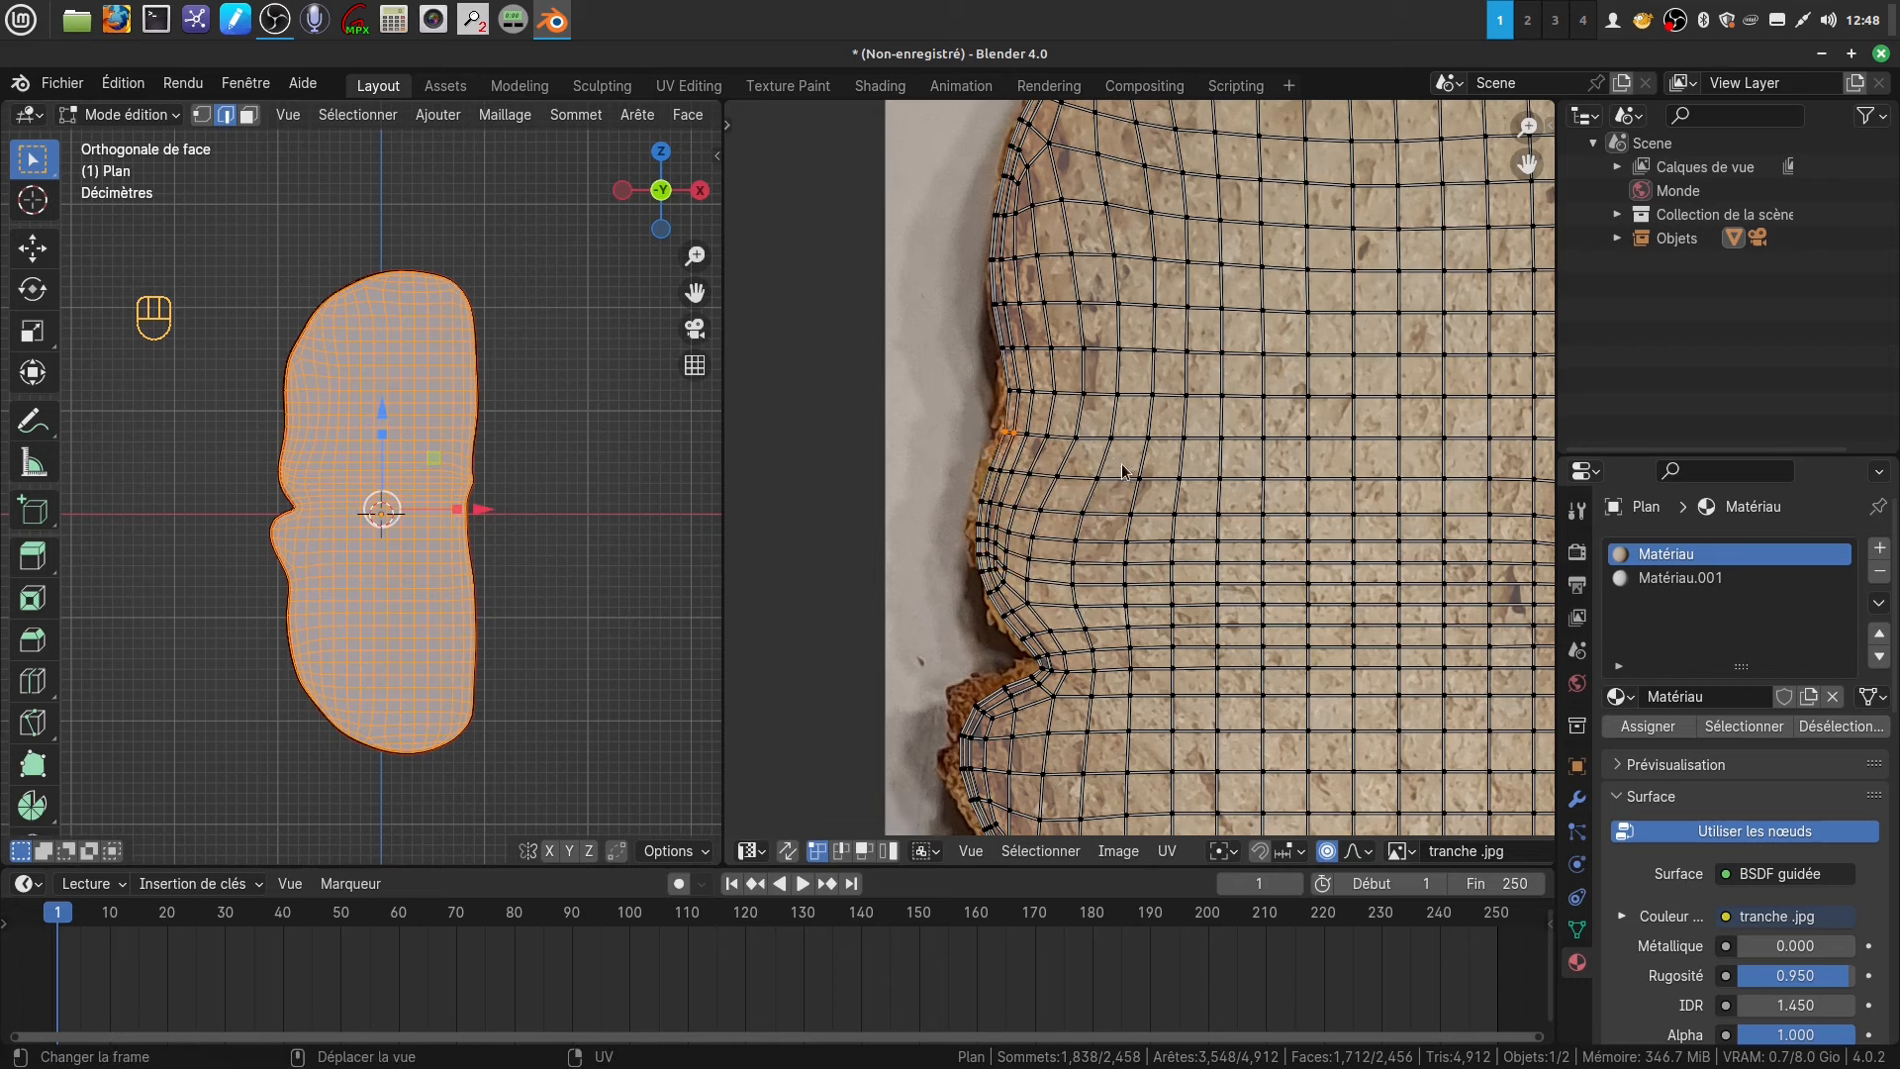
key("g")
left_click(1101, 571)
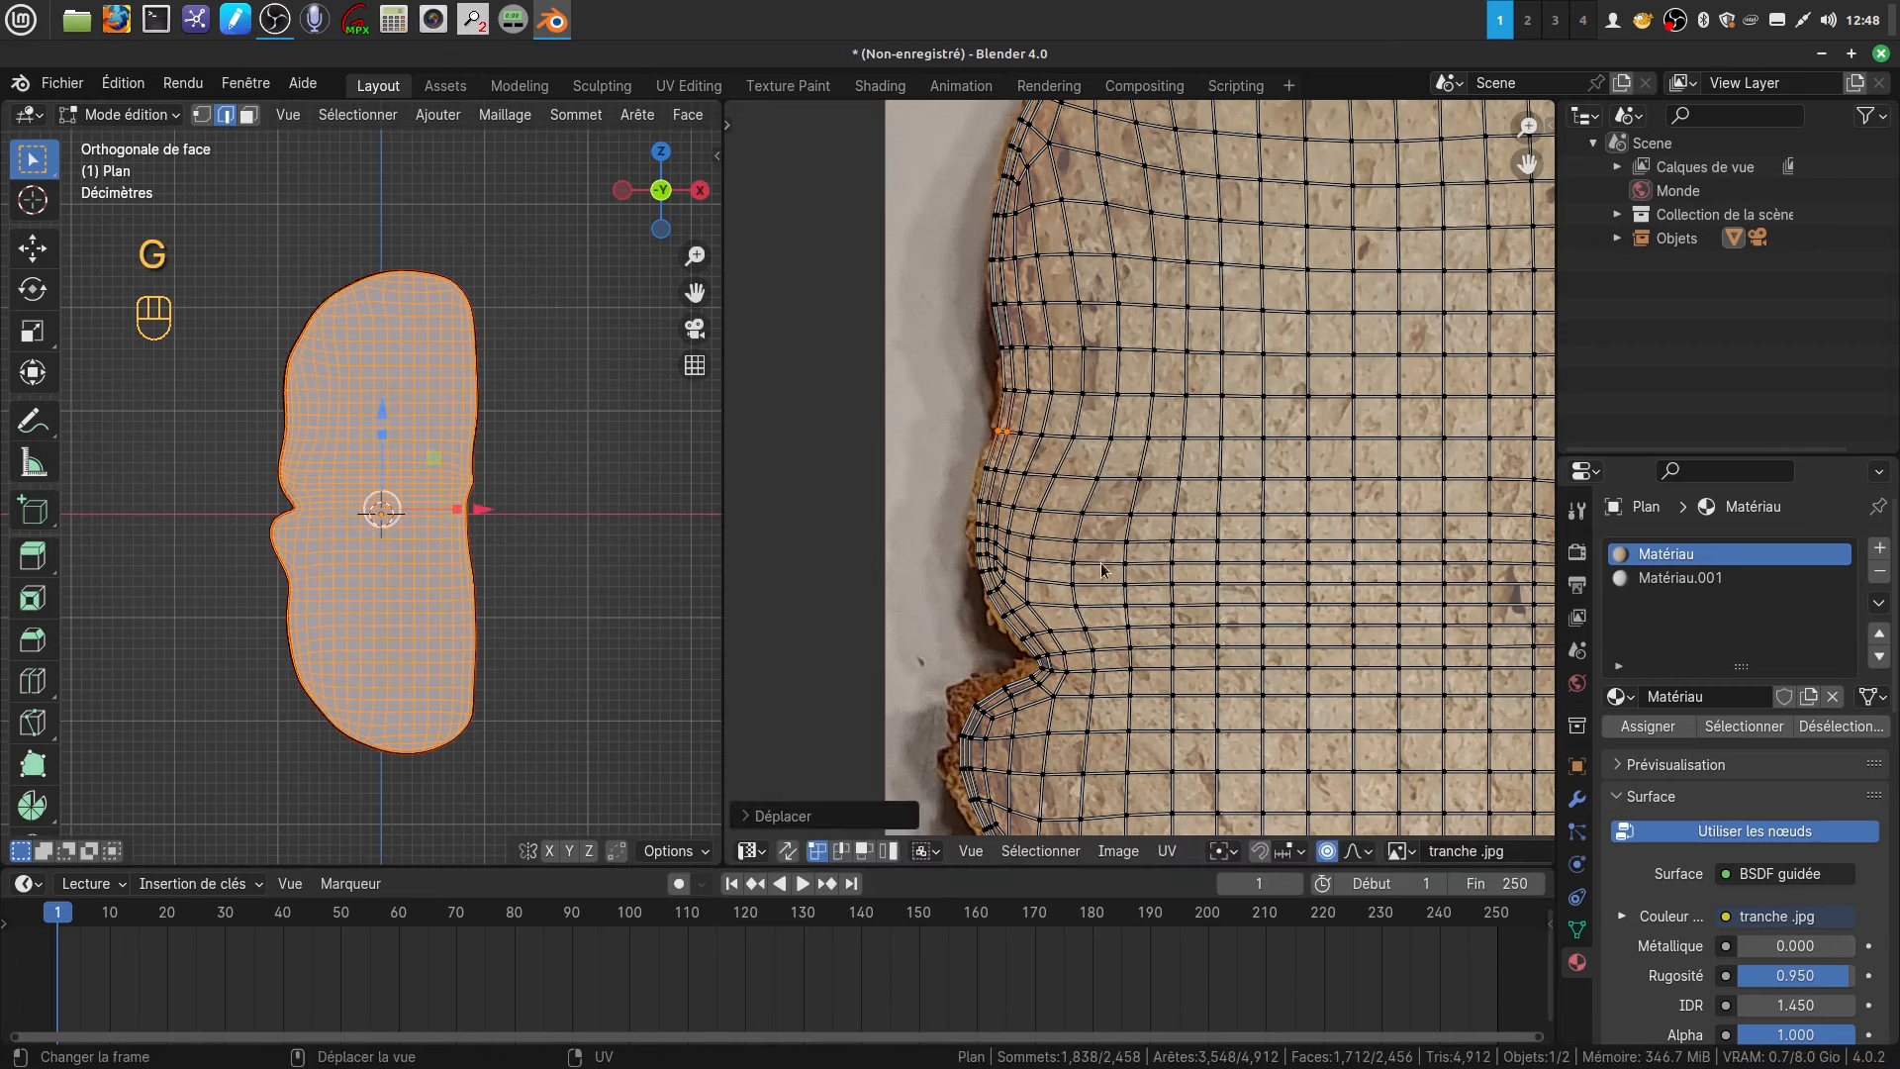
- Move the UVs of the lobe just below the left notch outward to the crust, with a proportional size of about 0.12
scroll(1059, 490, "down", 5, "shift")
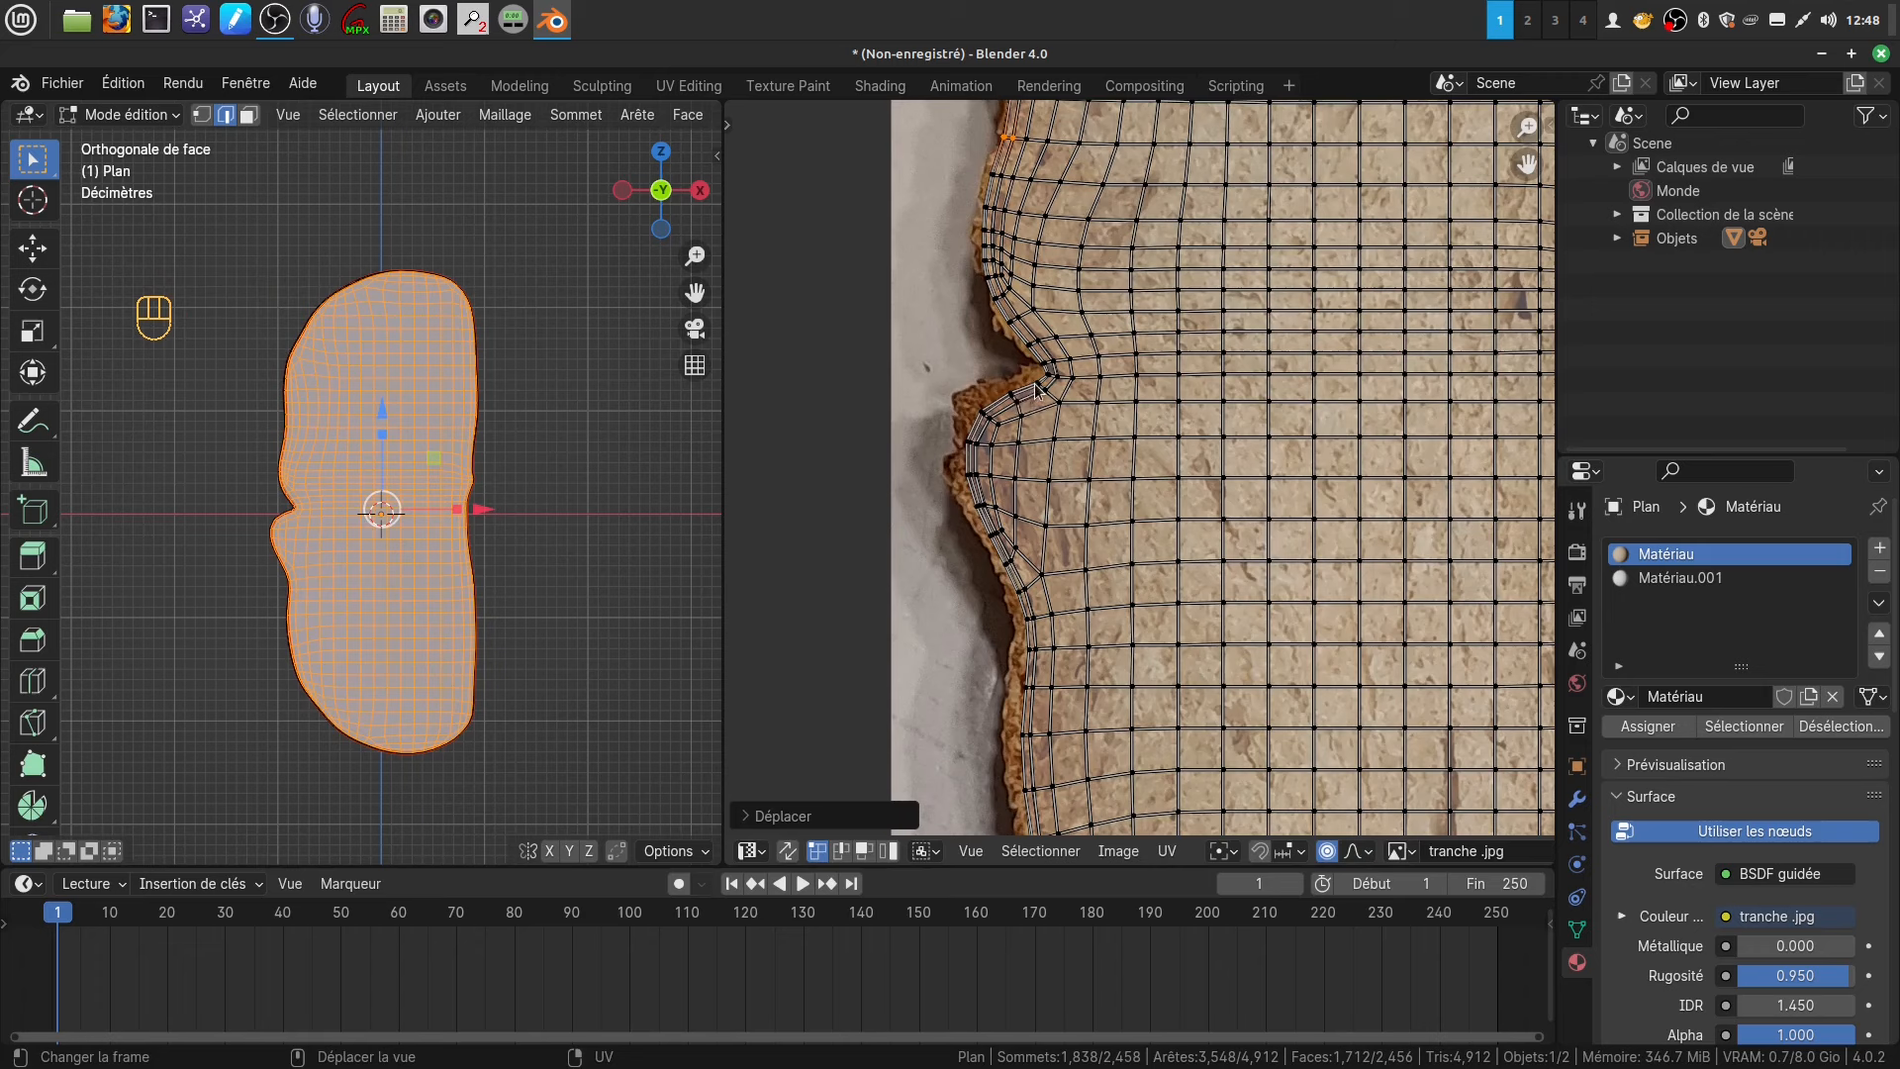
left_click_drag(1026, 382, 963, 544)
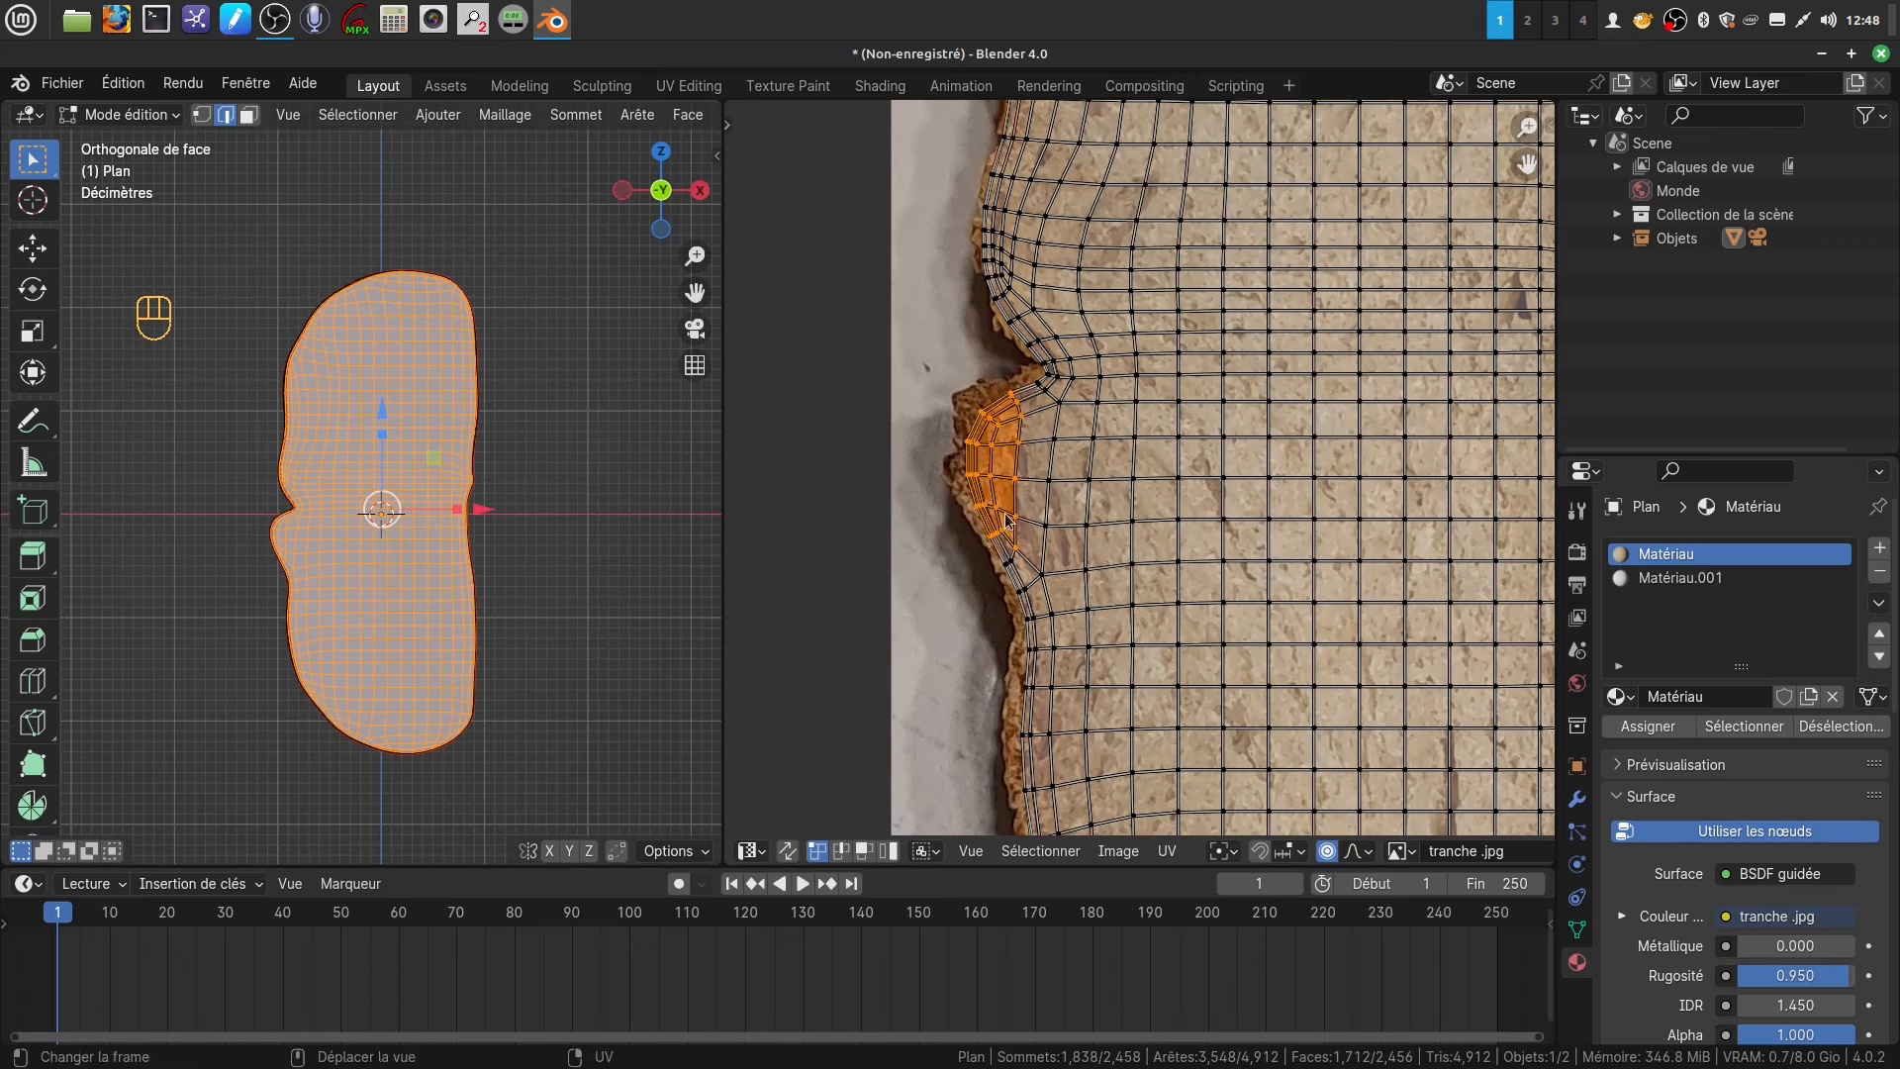
key("g")
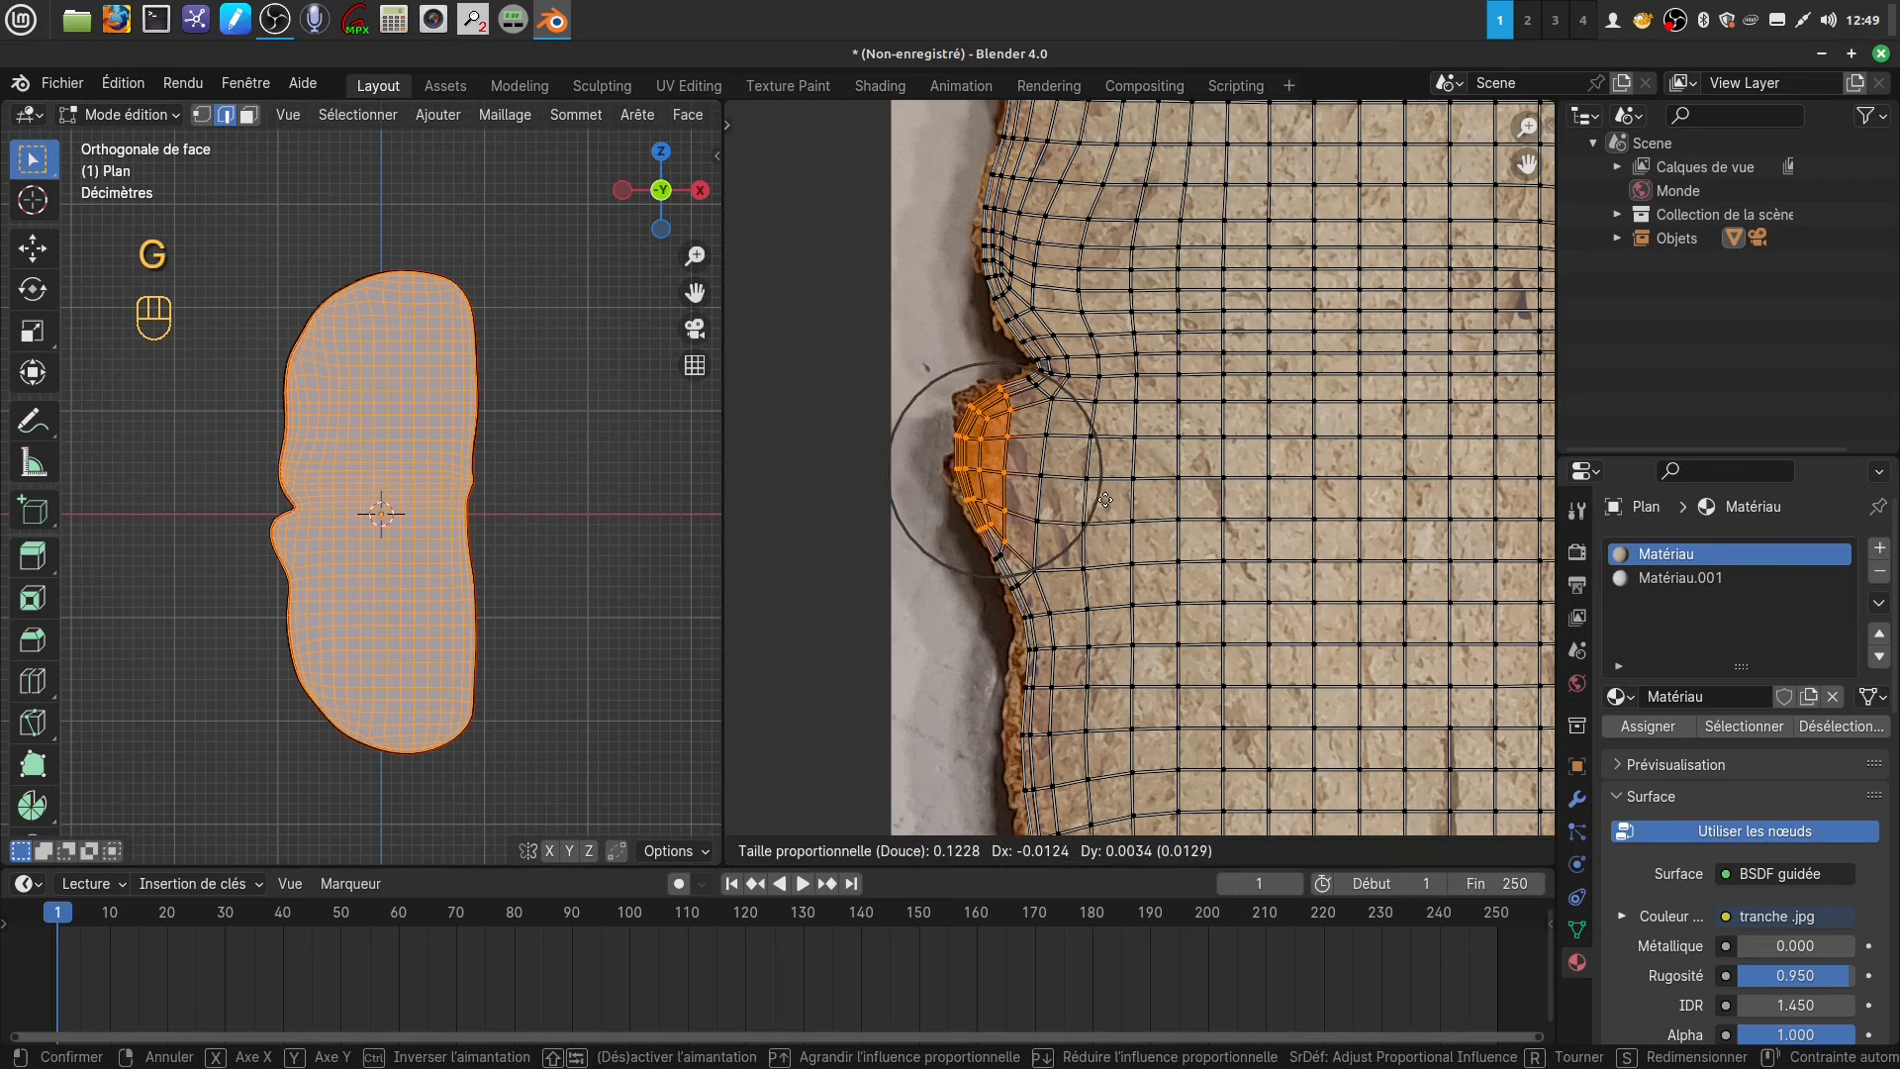
left_click(1103, 497)
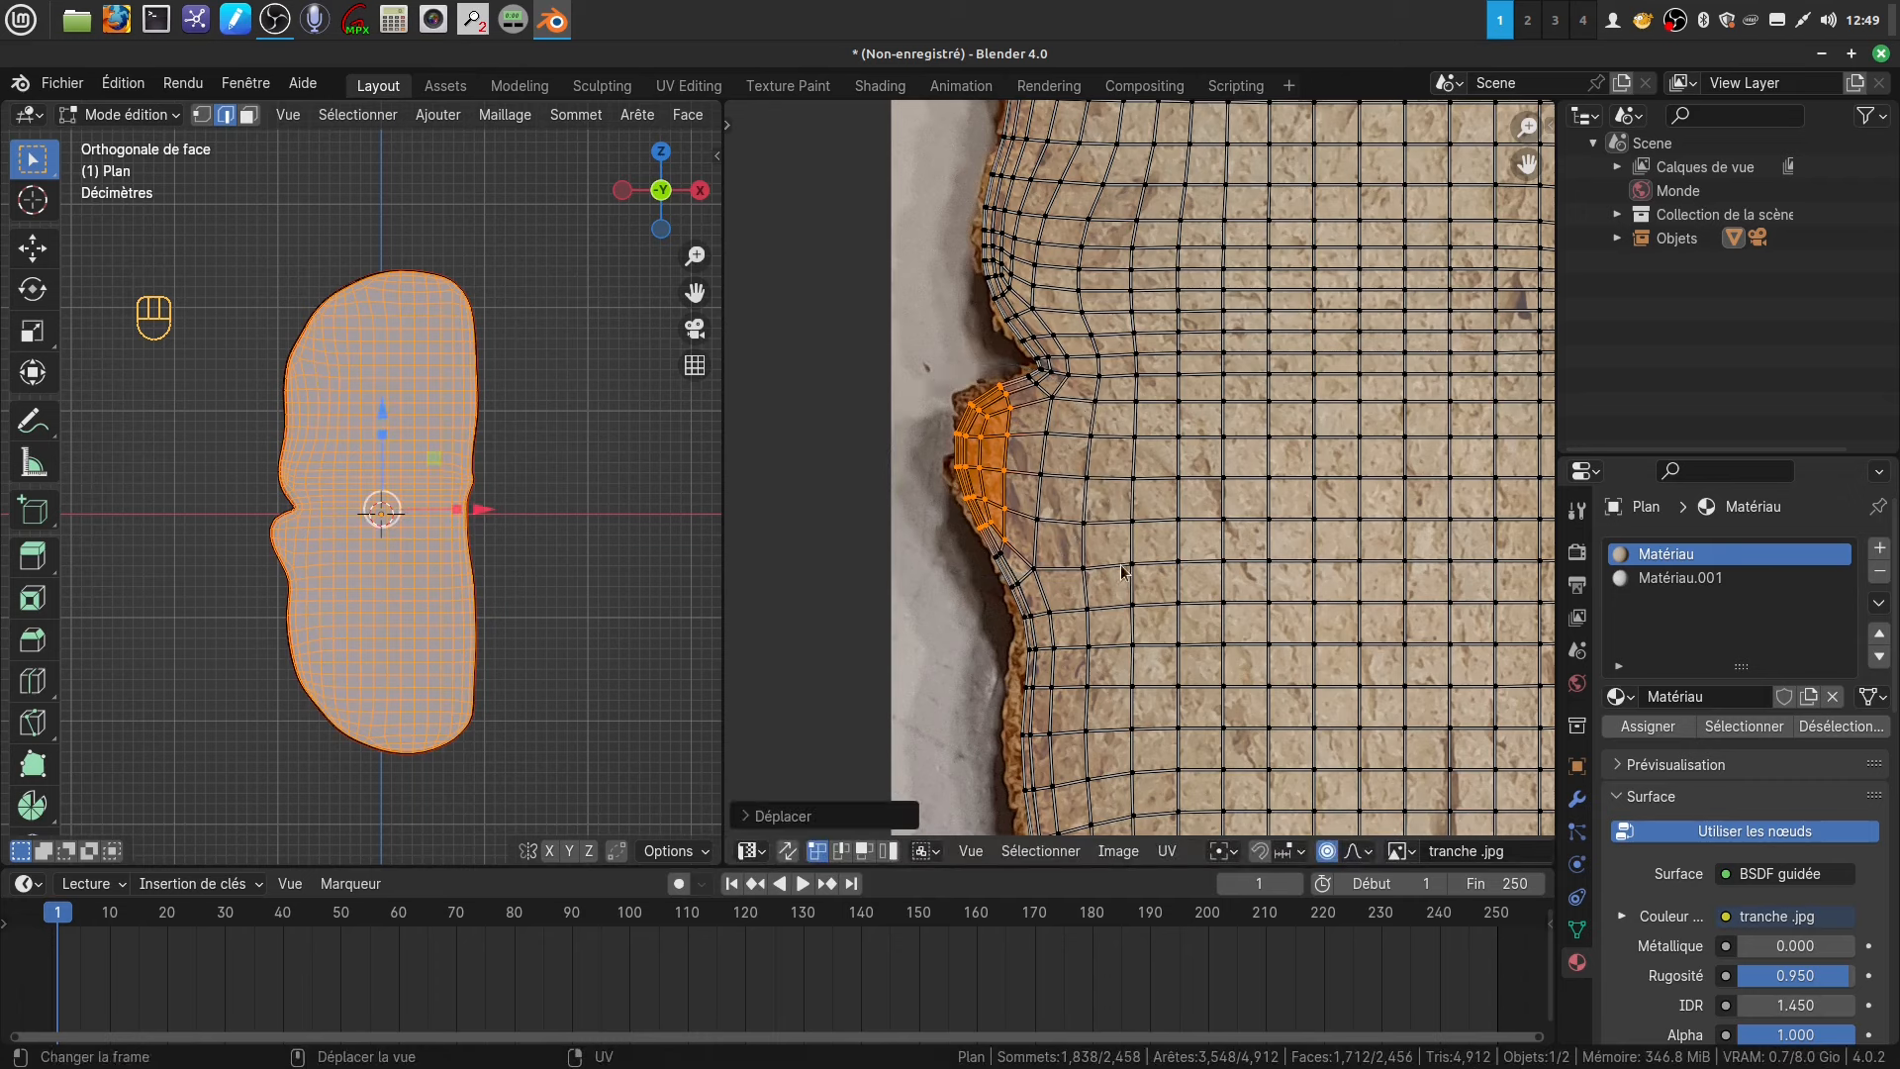
- Move the UVs along the slice's lower left edge outward to the crust, with a proportional size of about 0.12
scroll(1117, 566, "down", 1)
middle_click_drag(1106, 639, 1145, 424, "shift")
scroll(1123, 489, "up", 2)
scroll(1145, 424, "down", 1)
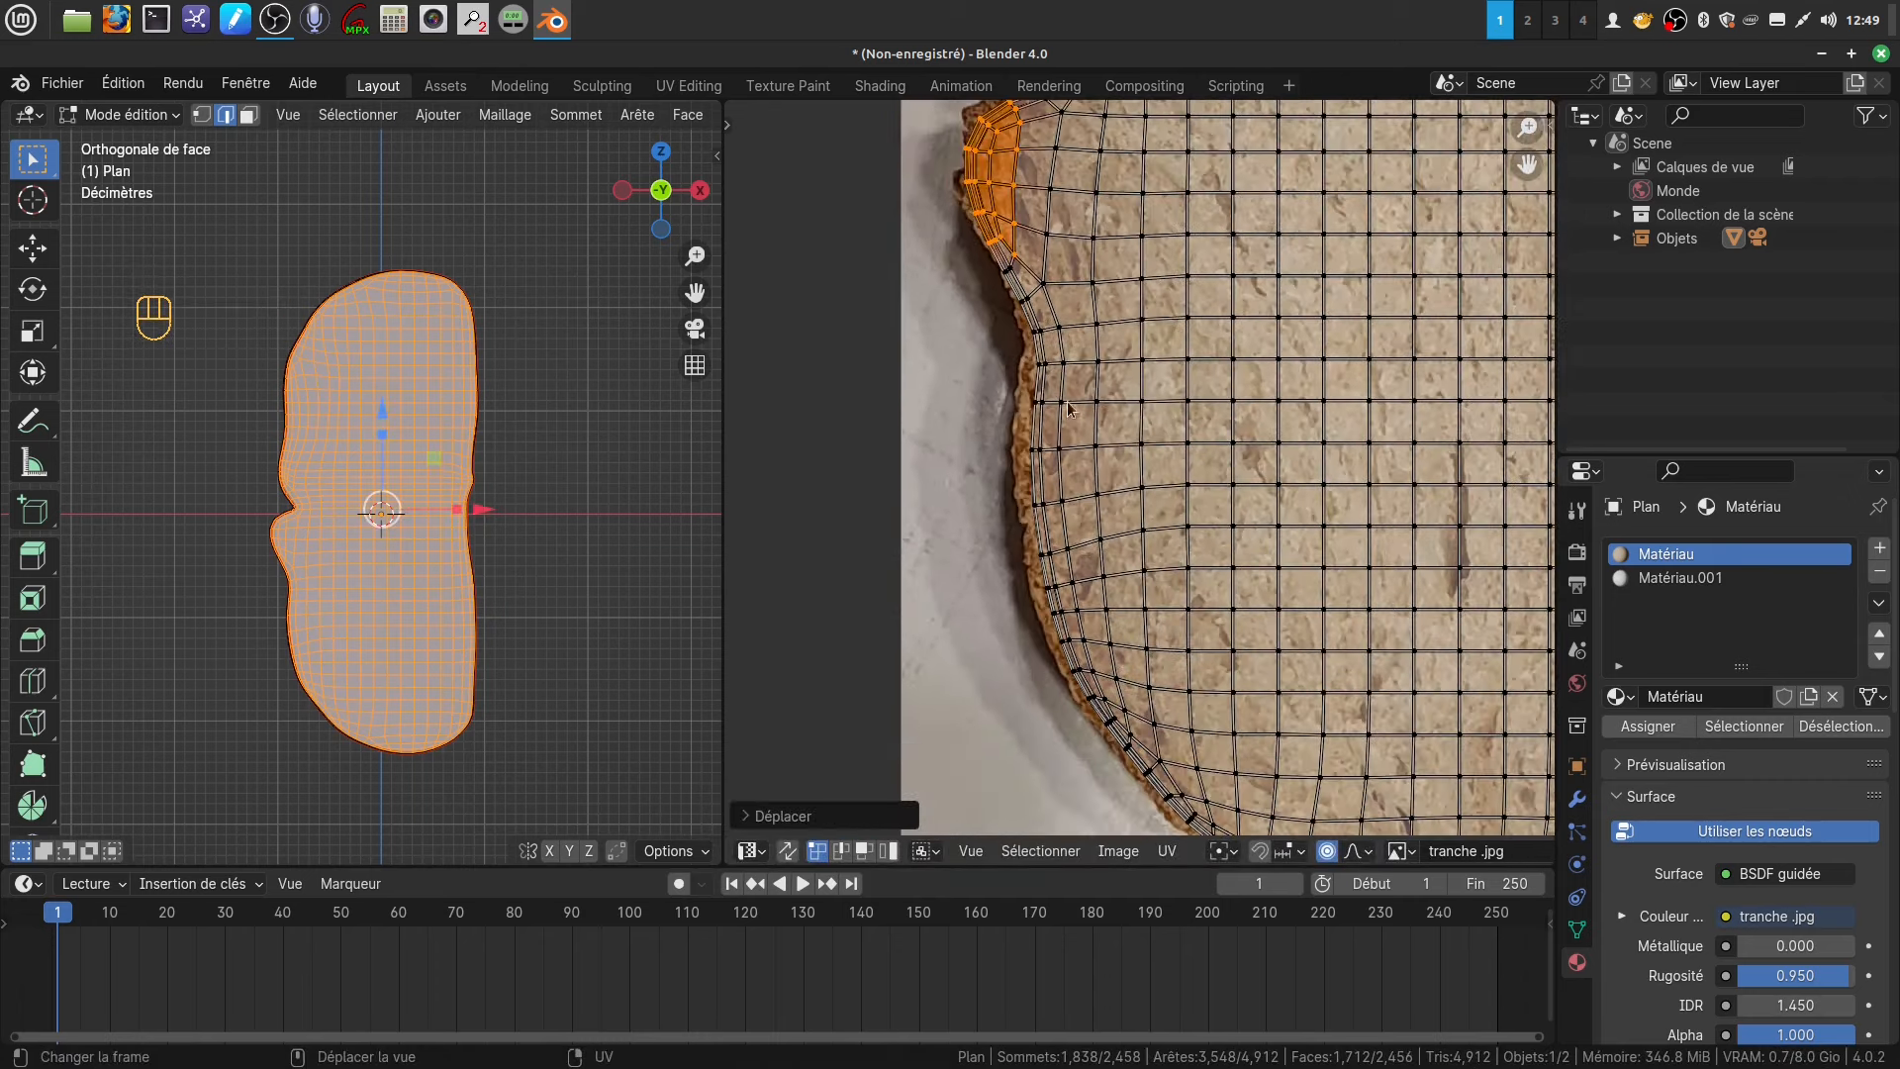
left_click_drag(1026, 398, 1110, 666)
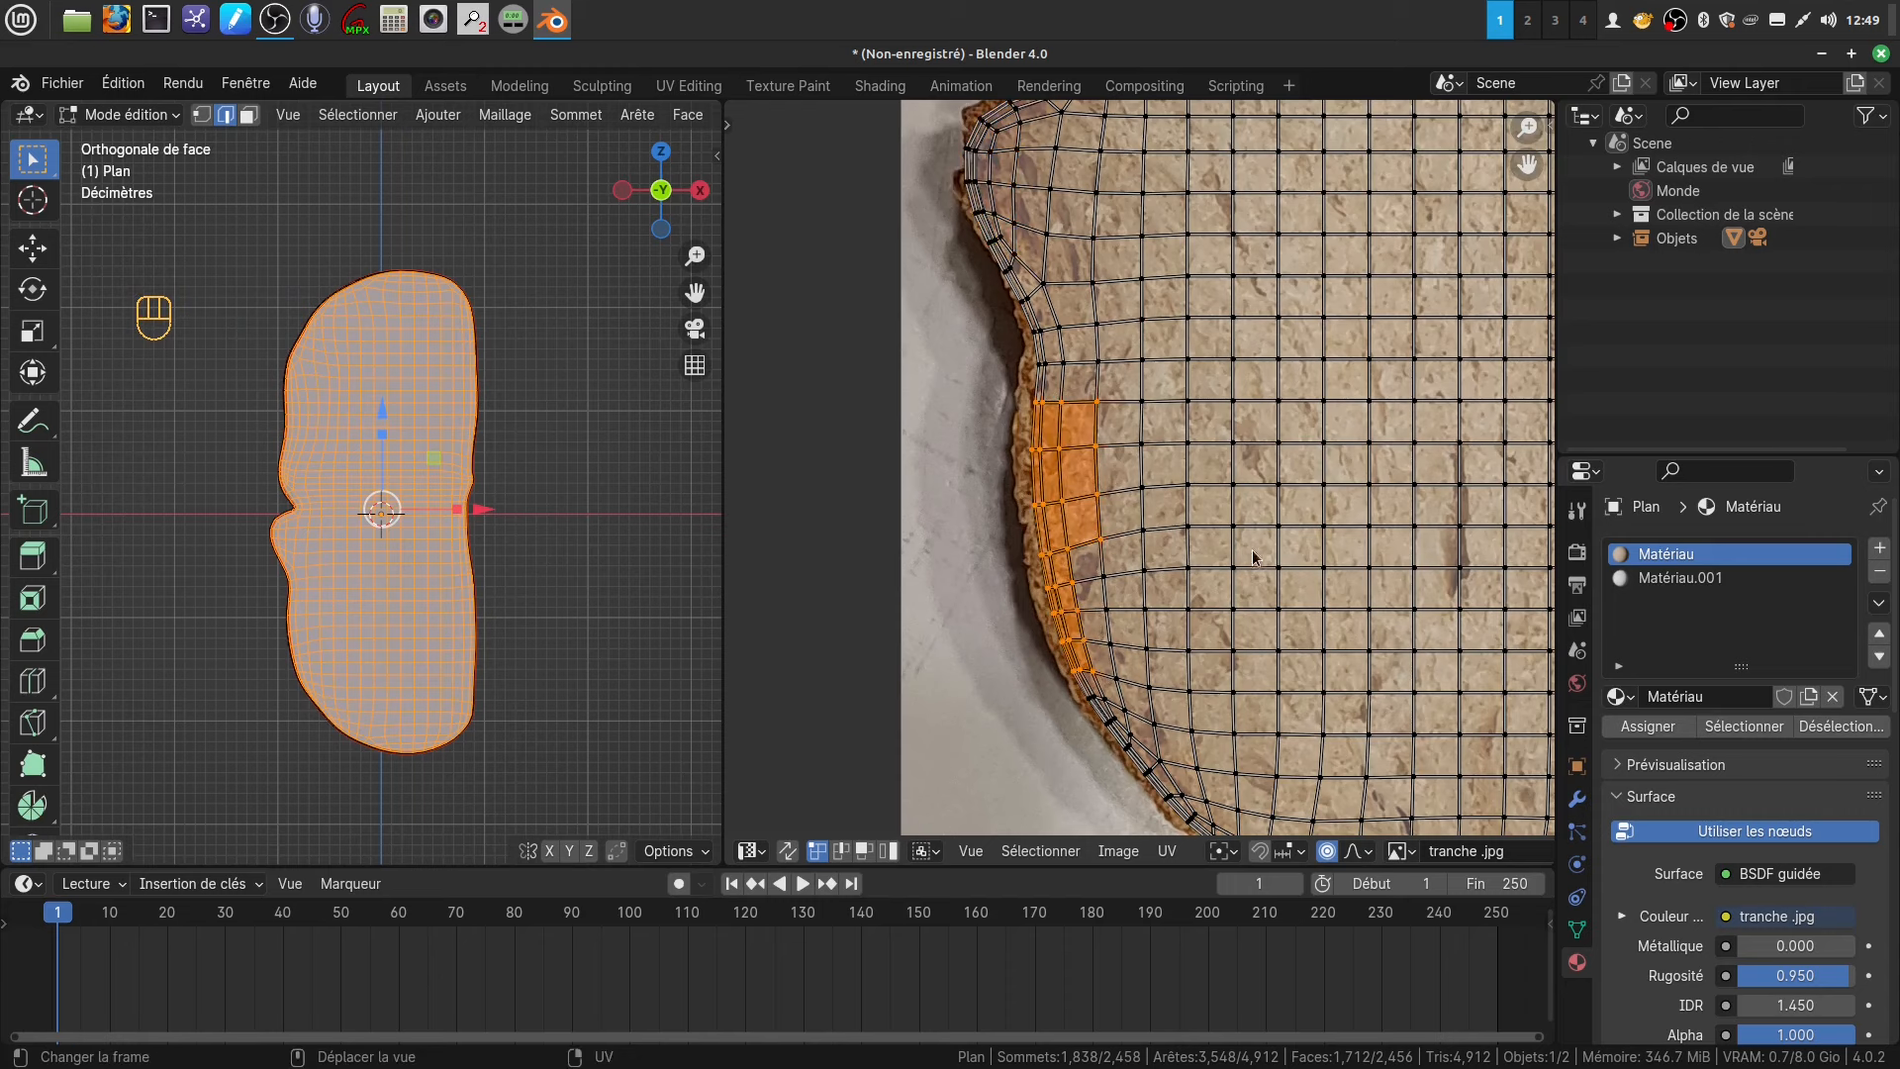
key("g")
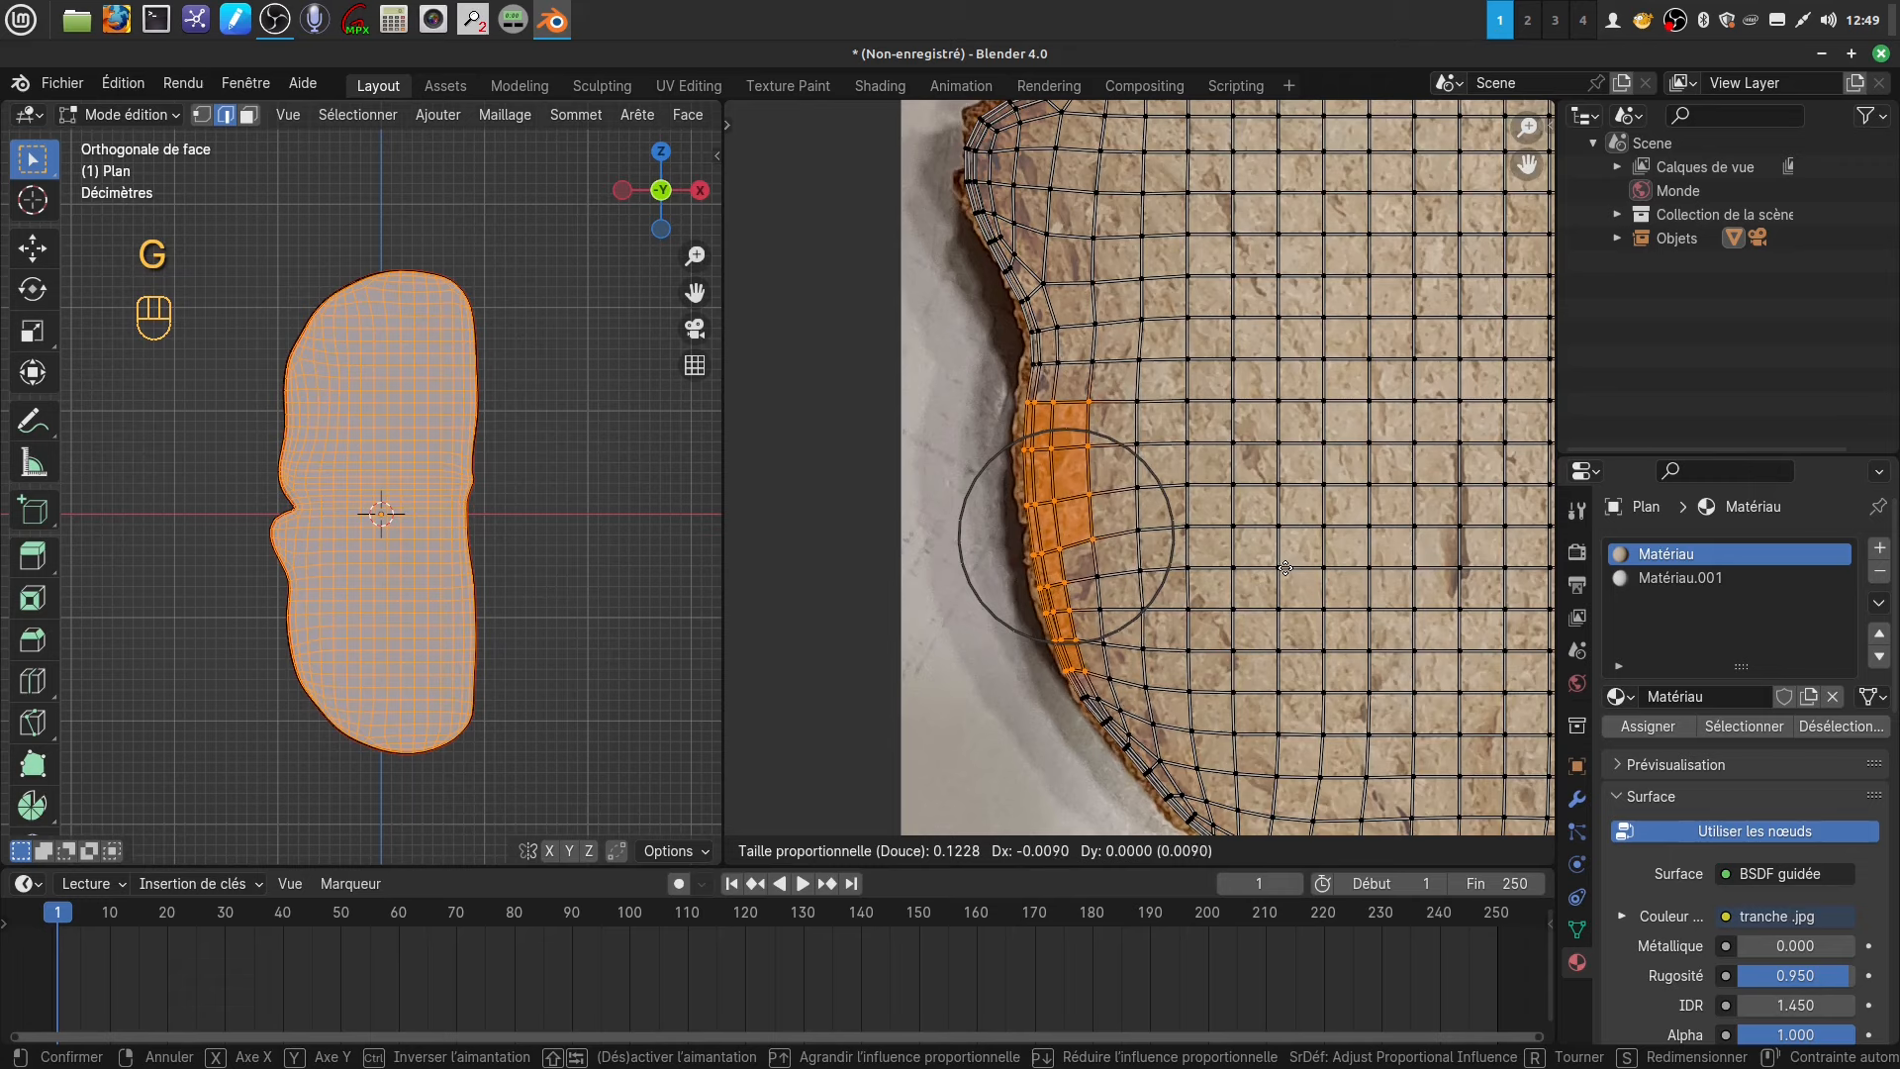
left_click(1283, 570)
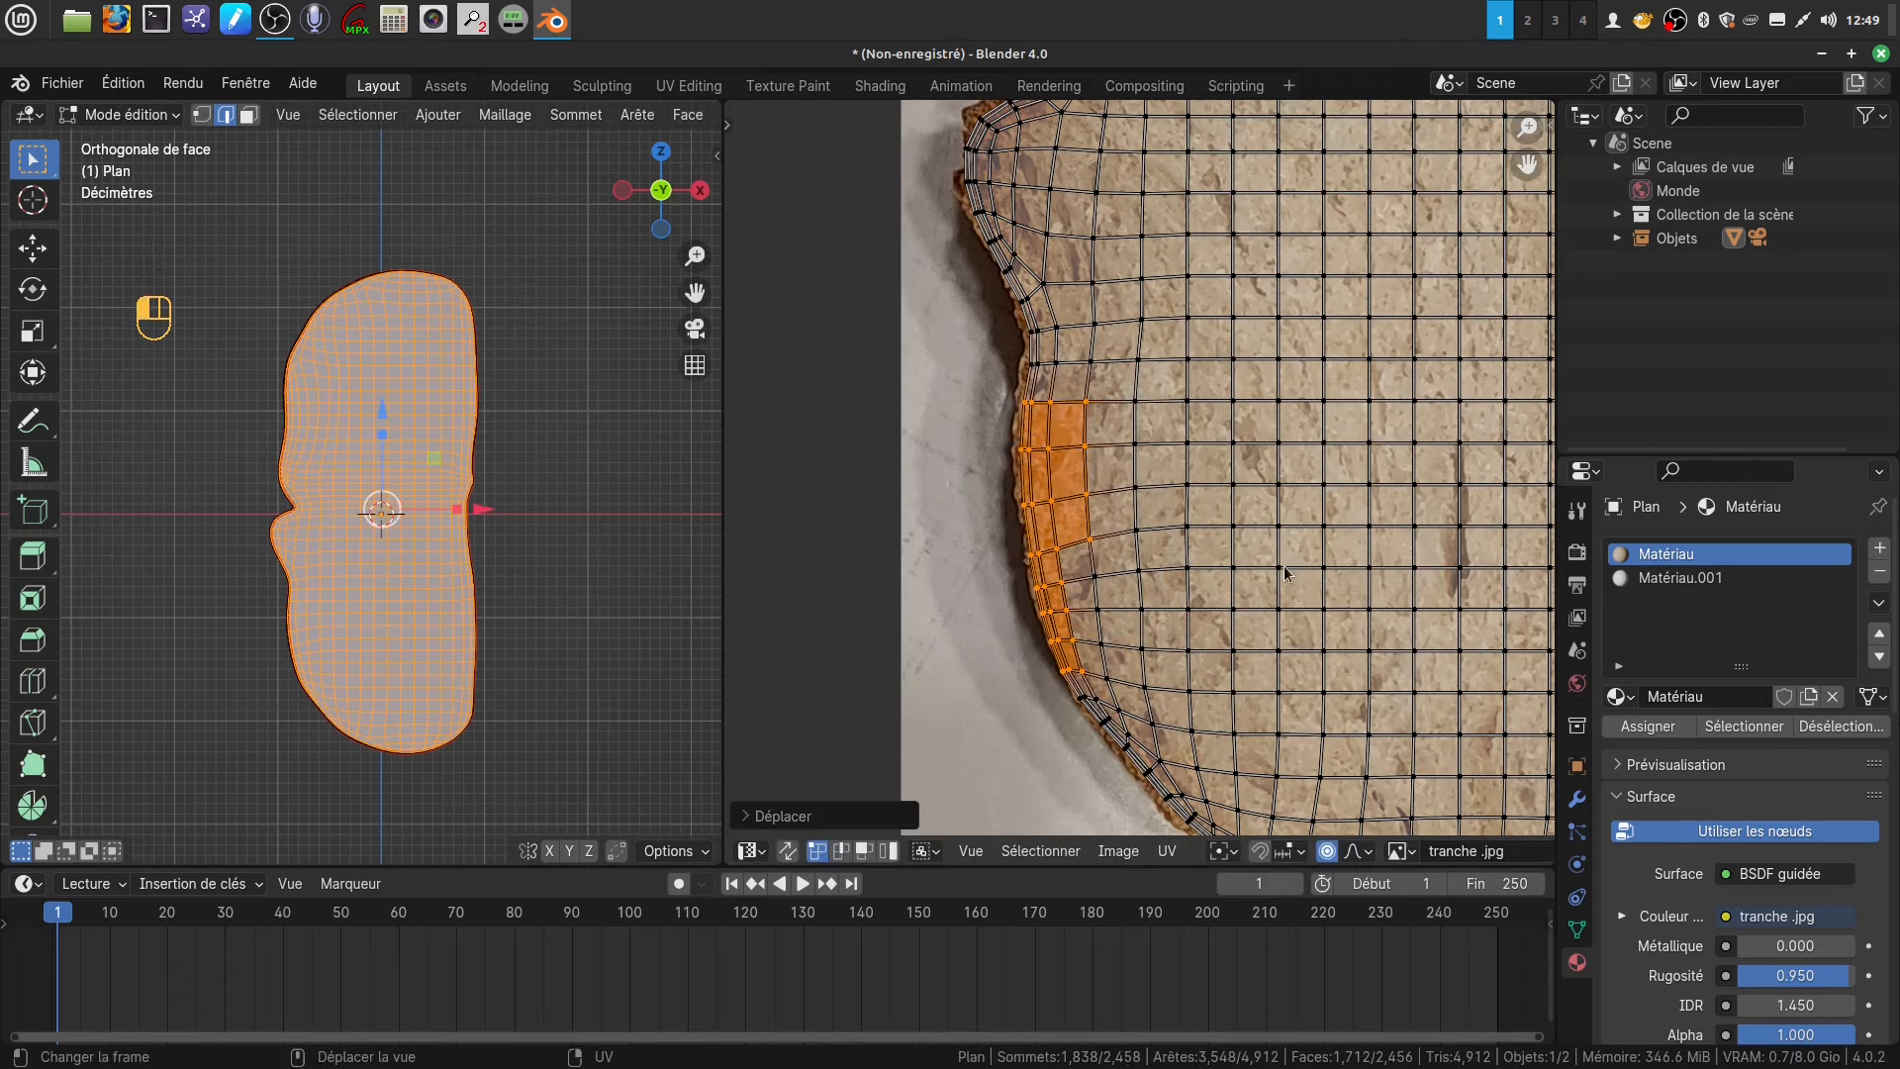
- Move the UVs of the slice's lower-left curve slightly downward onto the crust, with a proportional size of about 0.12
scroll(1299, 648, "down", 3)
scroll(1237, 544, "up", 4)
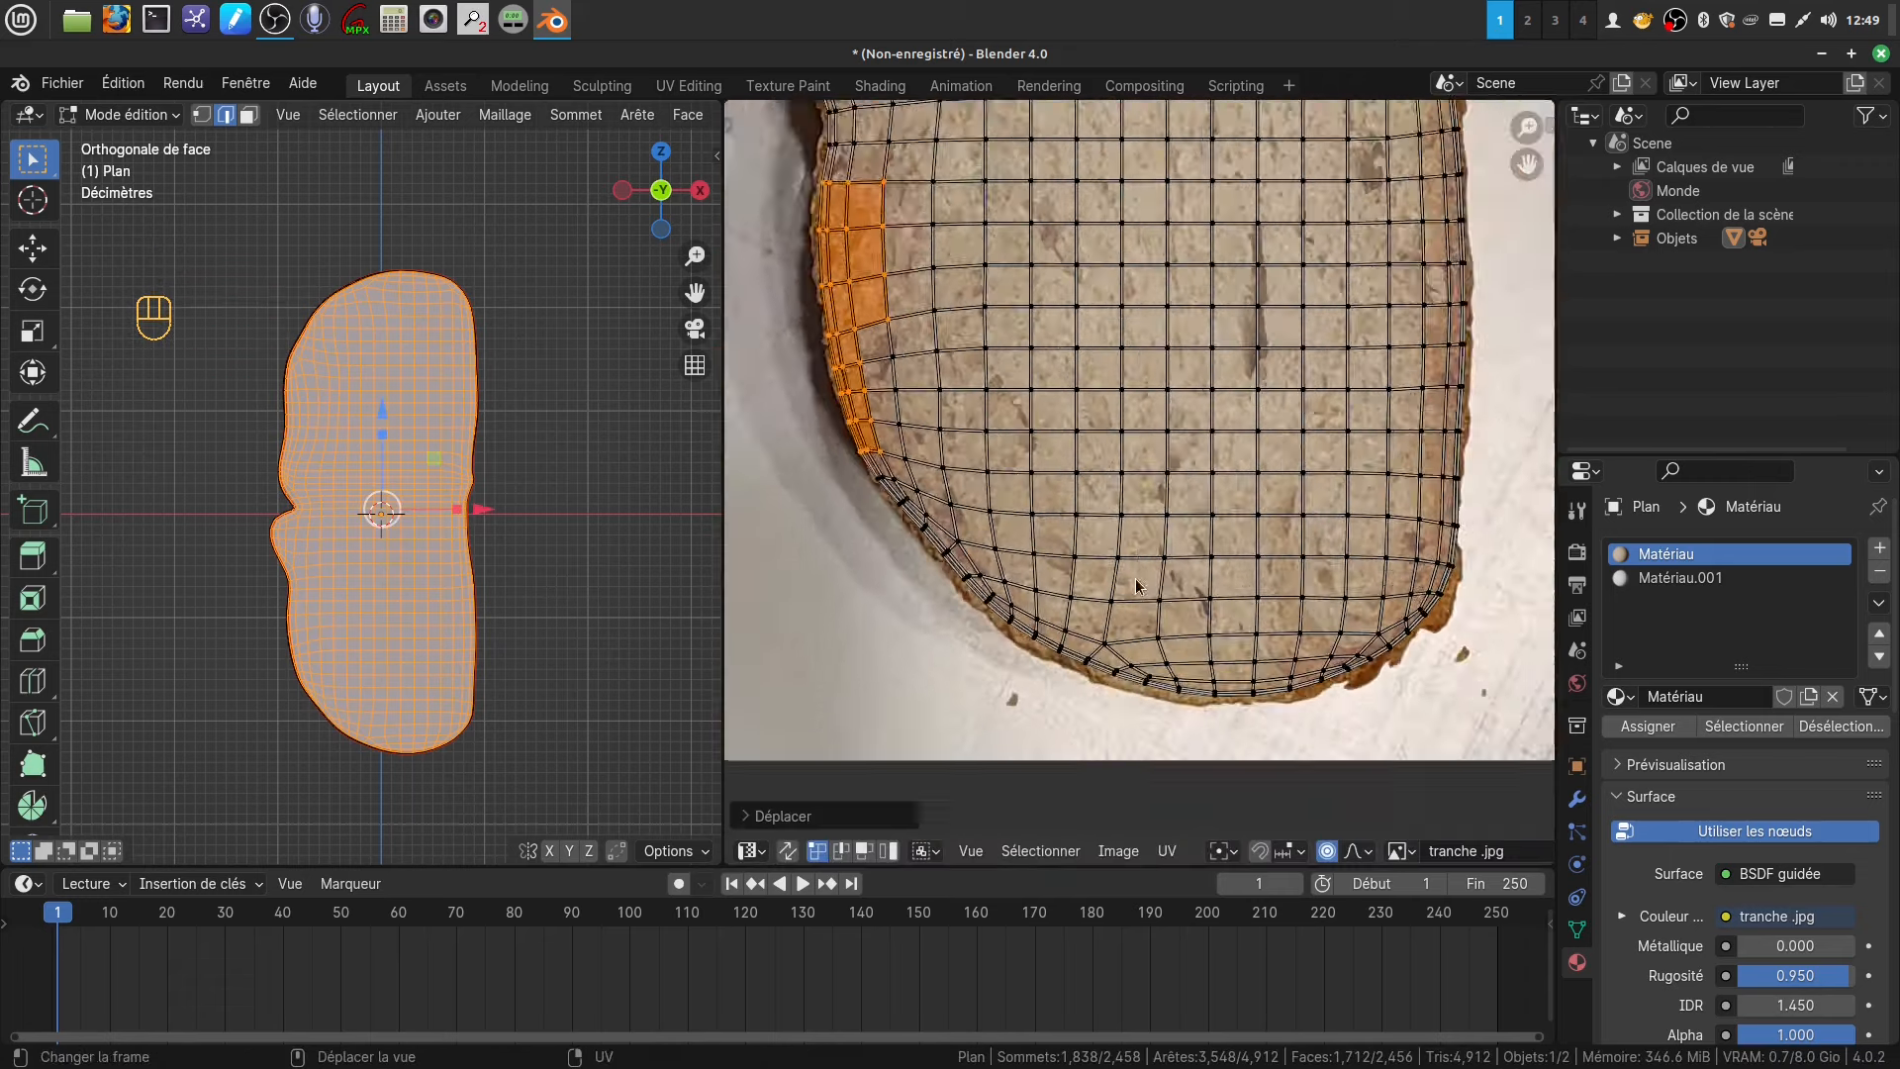
middle_click_drag(1236, 544, 1160, 433, "shift")
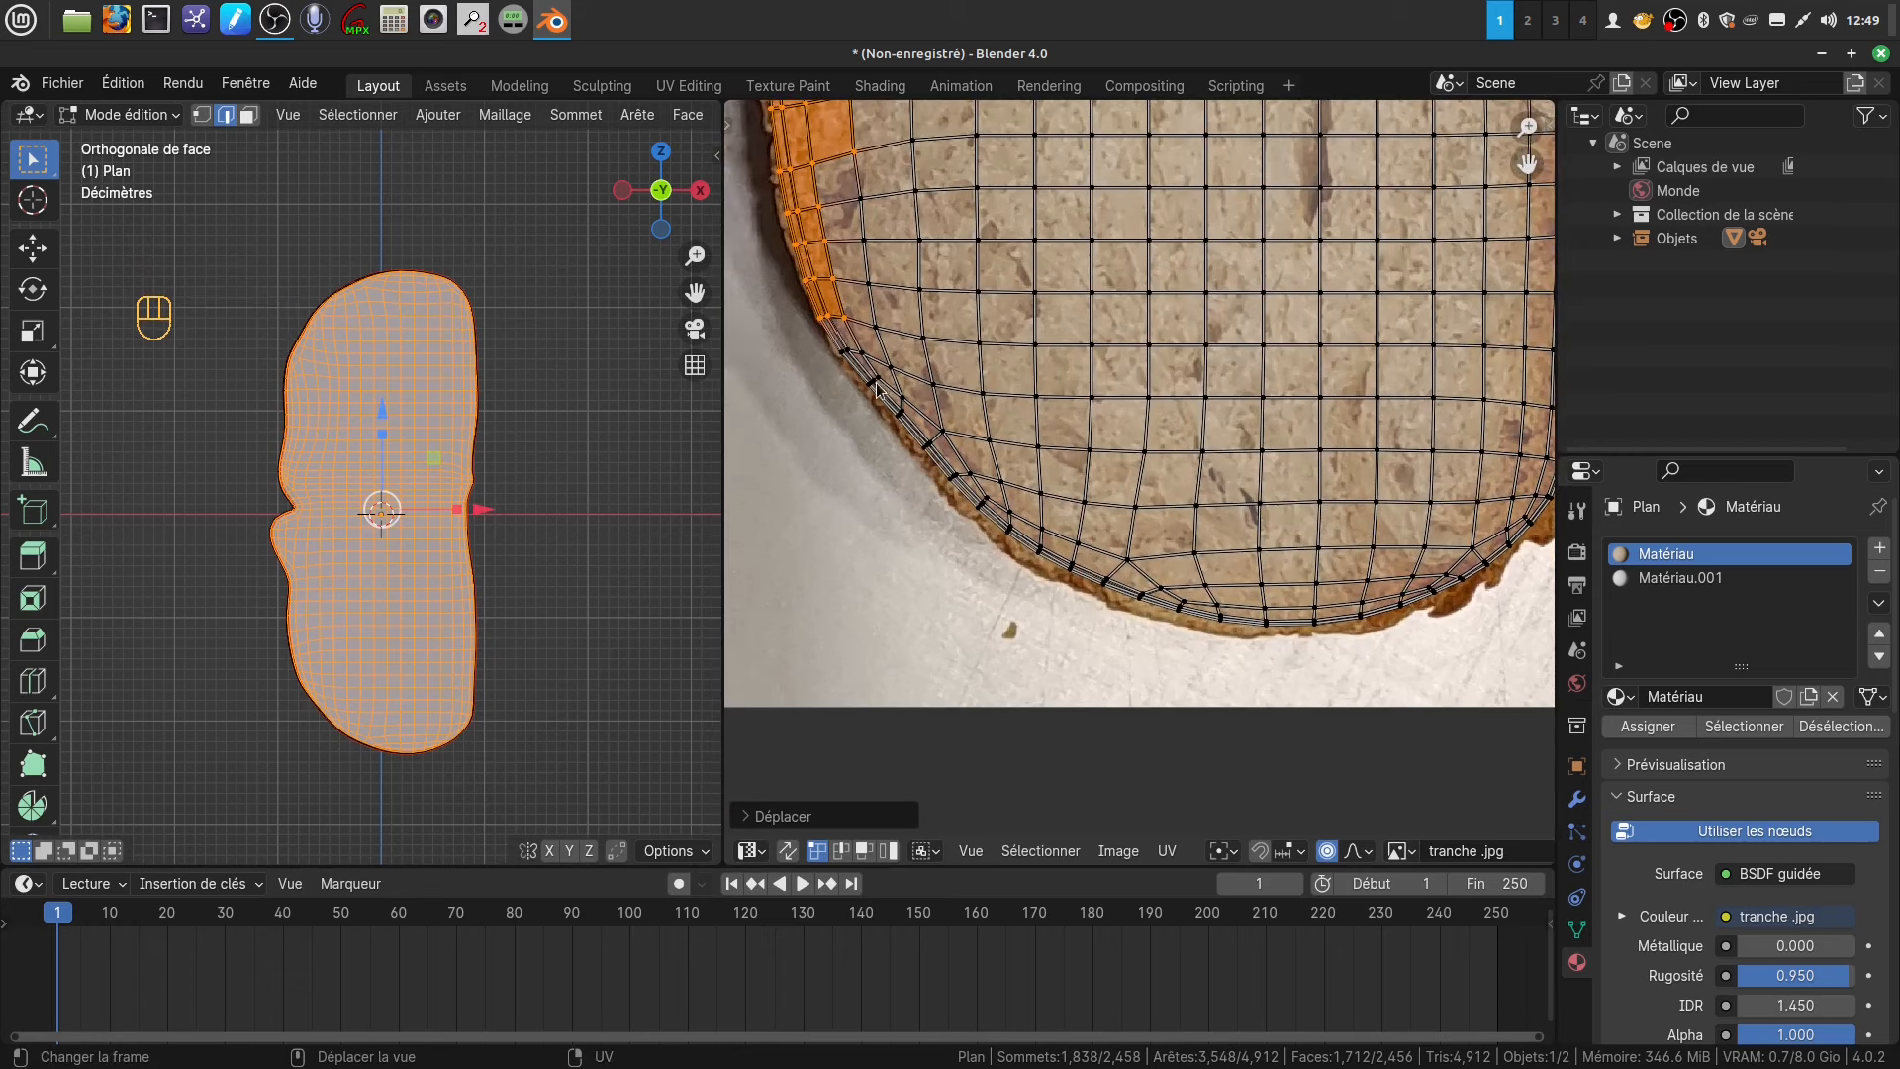
left_click_drag(921, 432, 1108, 601)
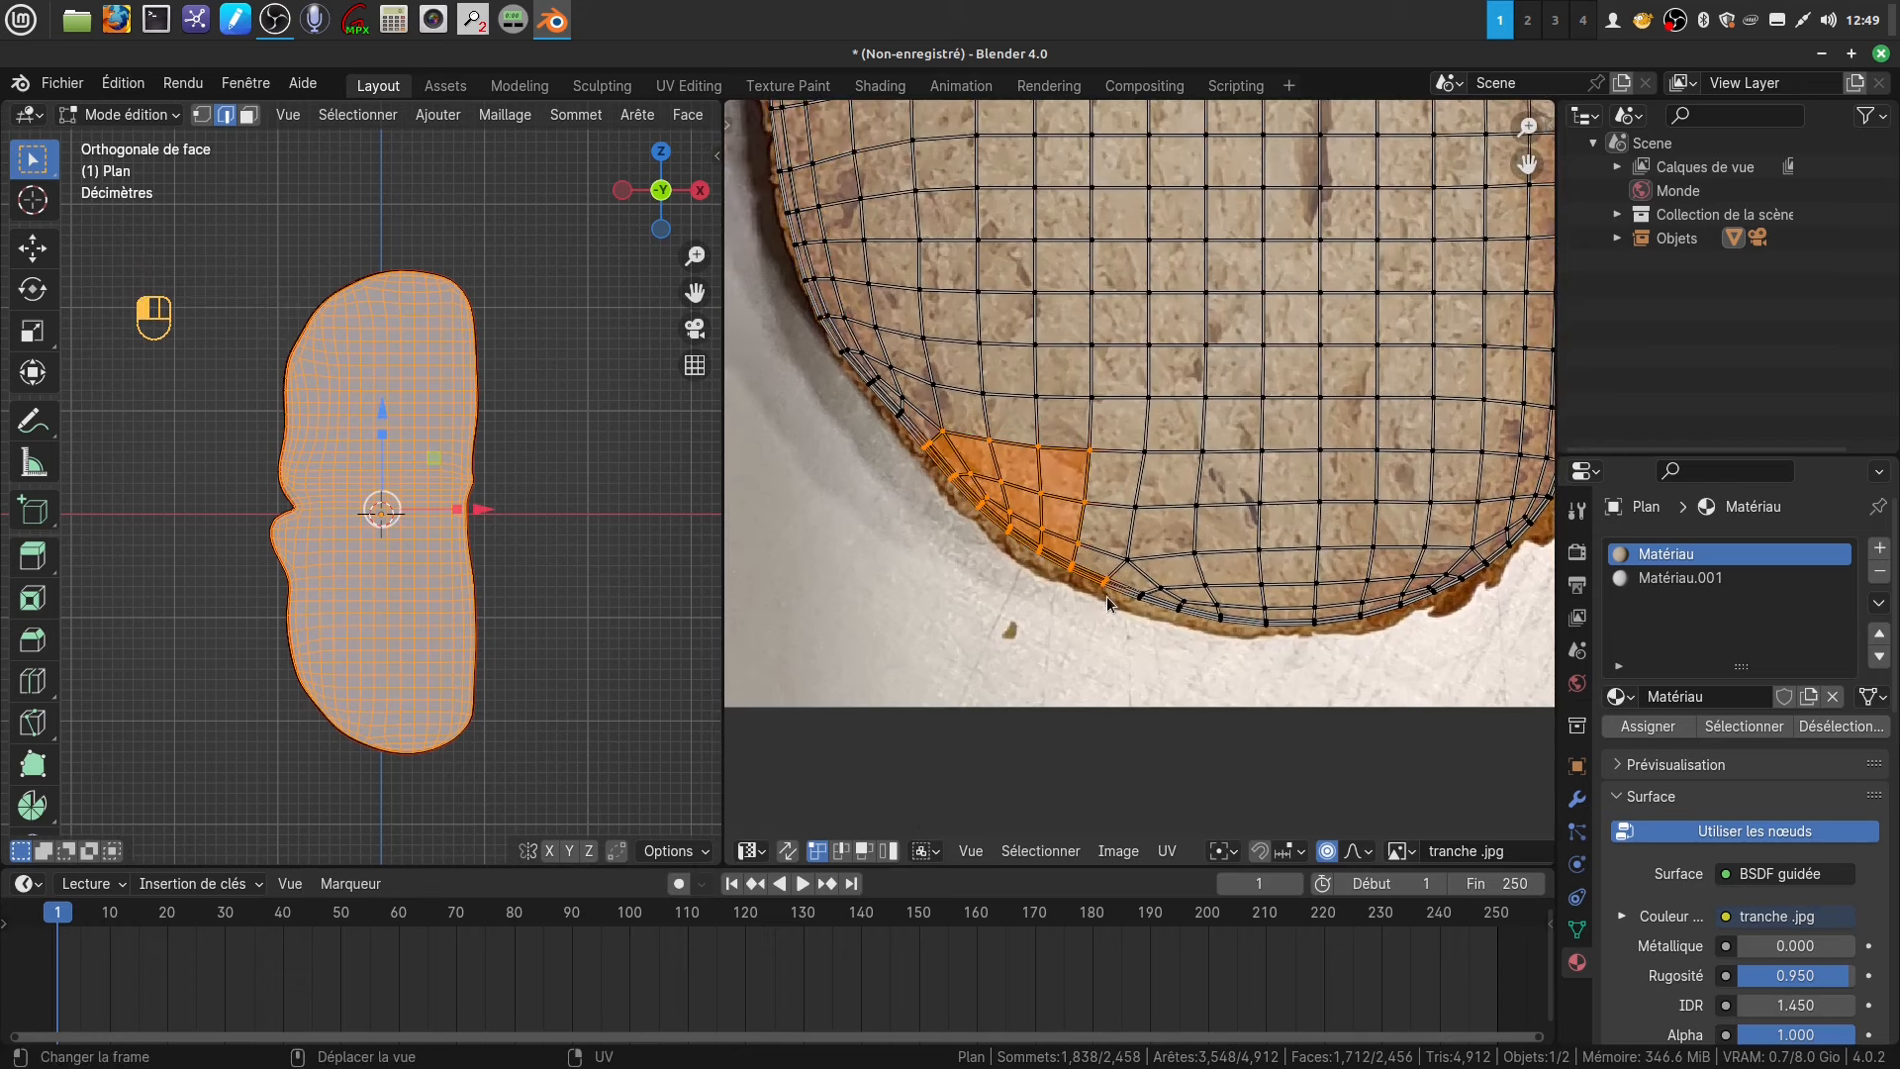
key("g")
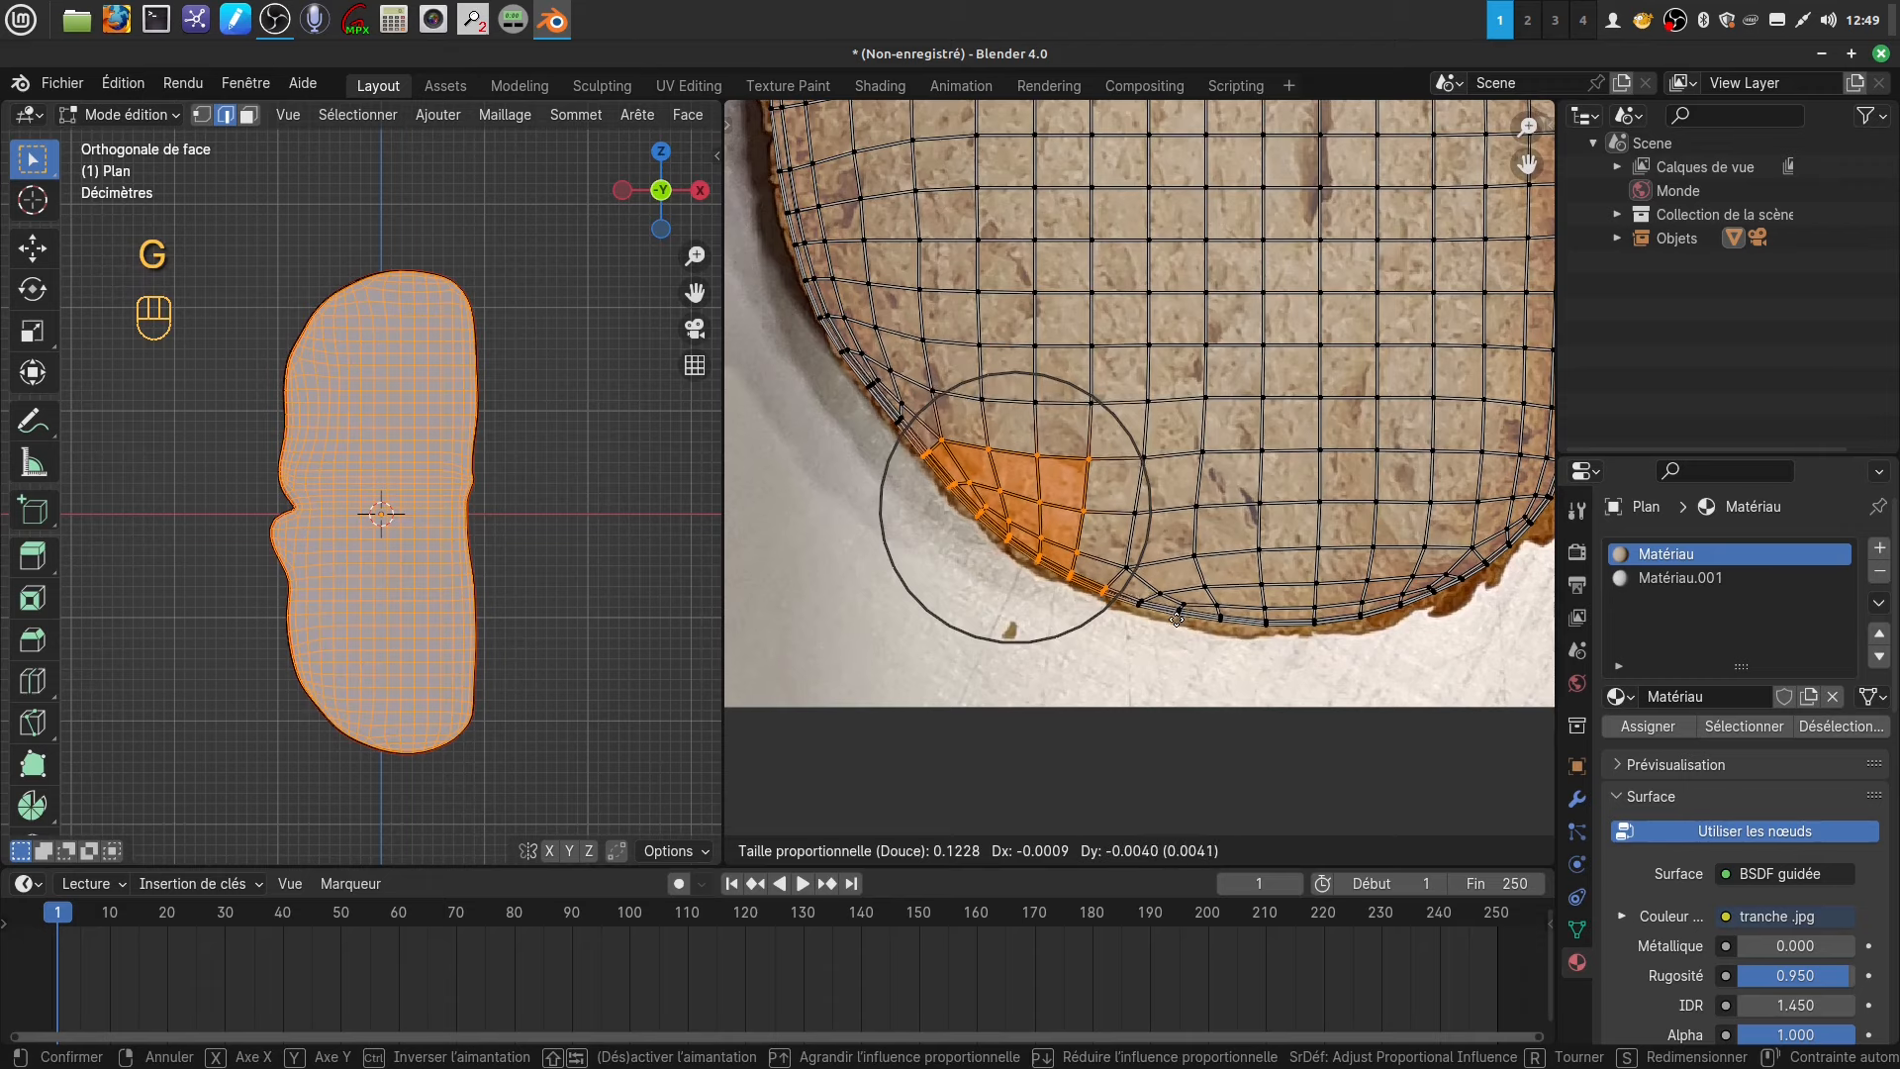
left_click(1184, 620)
- Move two small groups of UVs on the bottom rim, right and left of its lowest point, slightly downward onto the crust
middle_click_drag(1501, 571, 1046, 458, "shift")
left_click_drag(1029, 487, 1153, 536)
key("g")
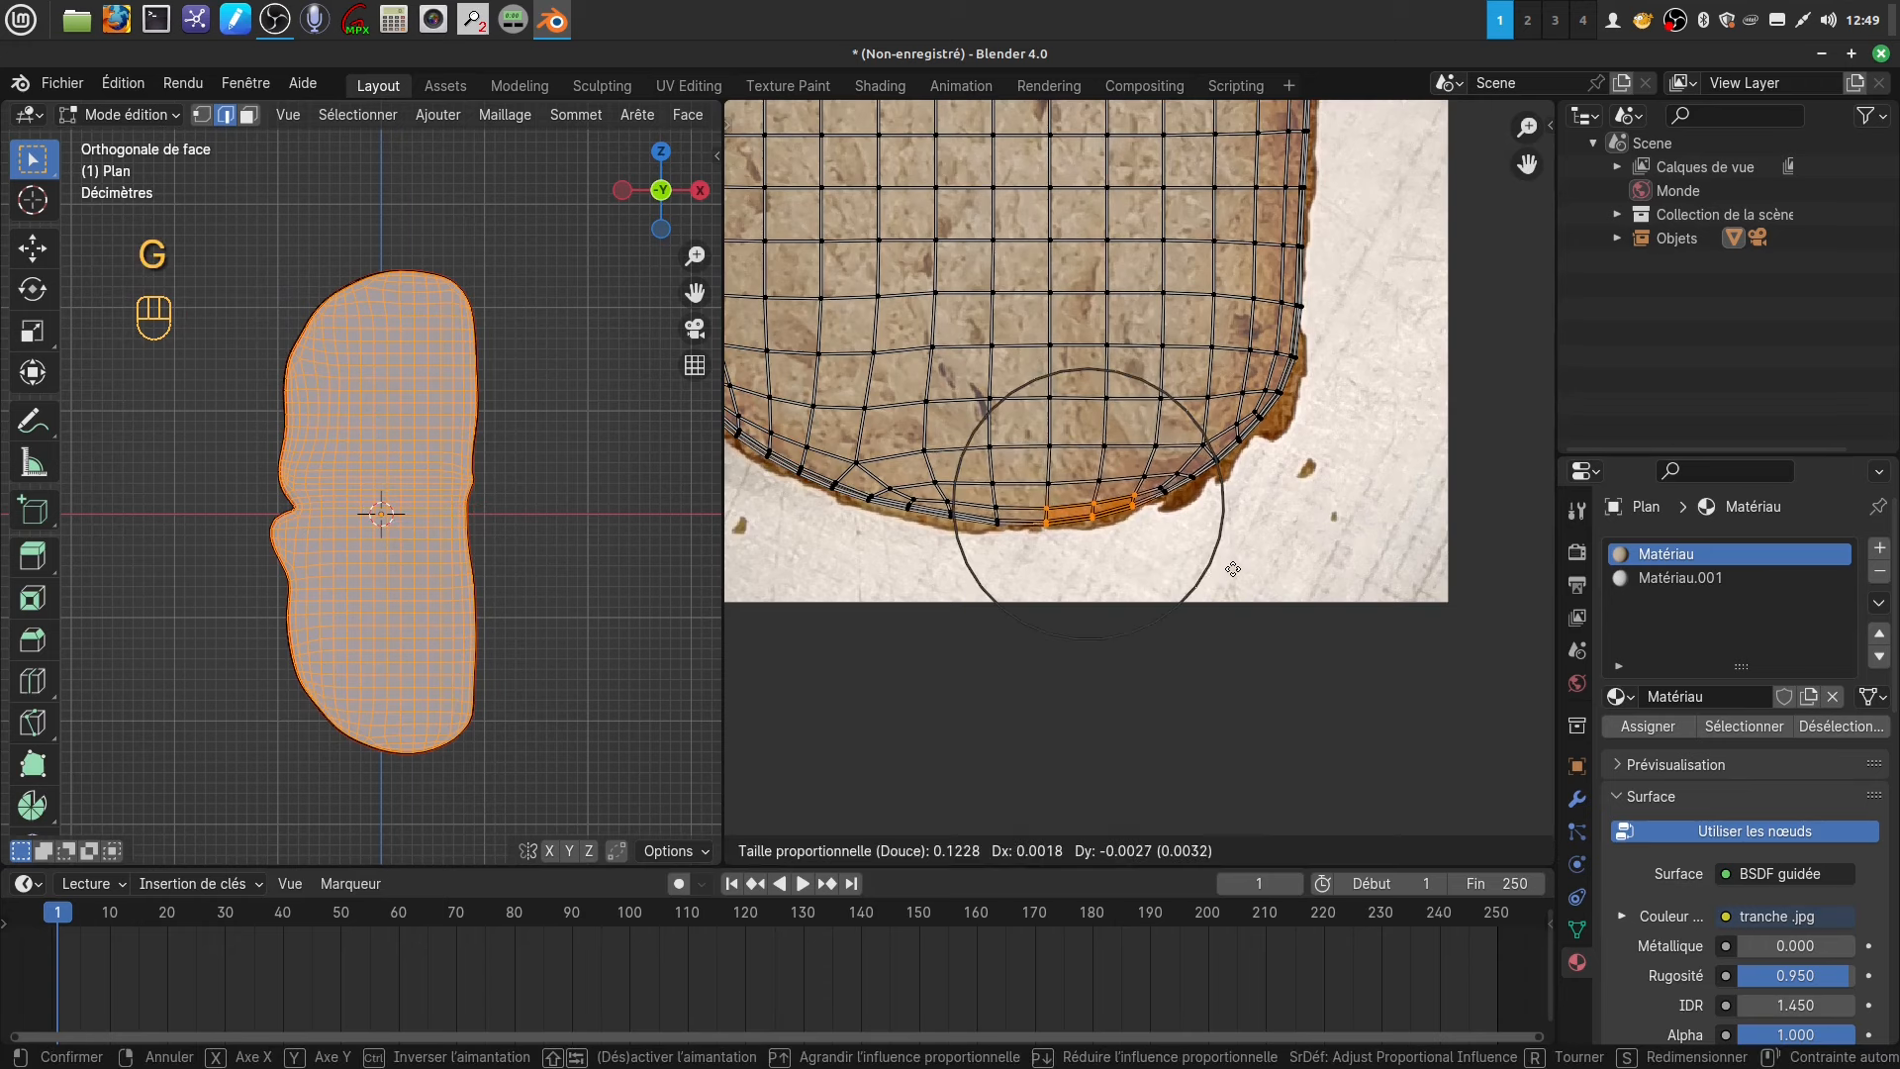
left_click(1232, 569)
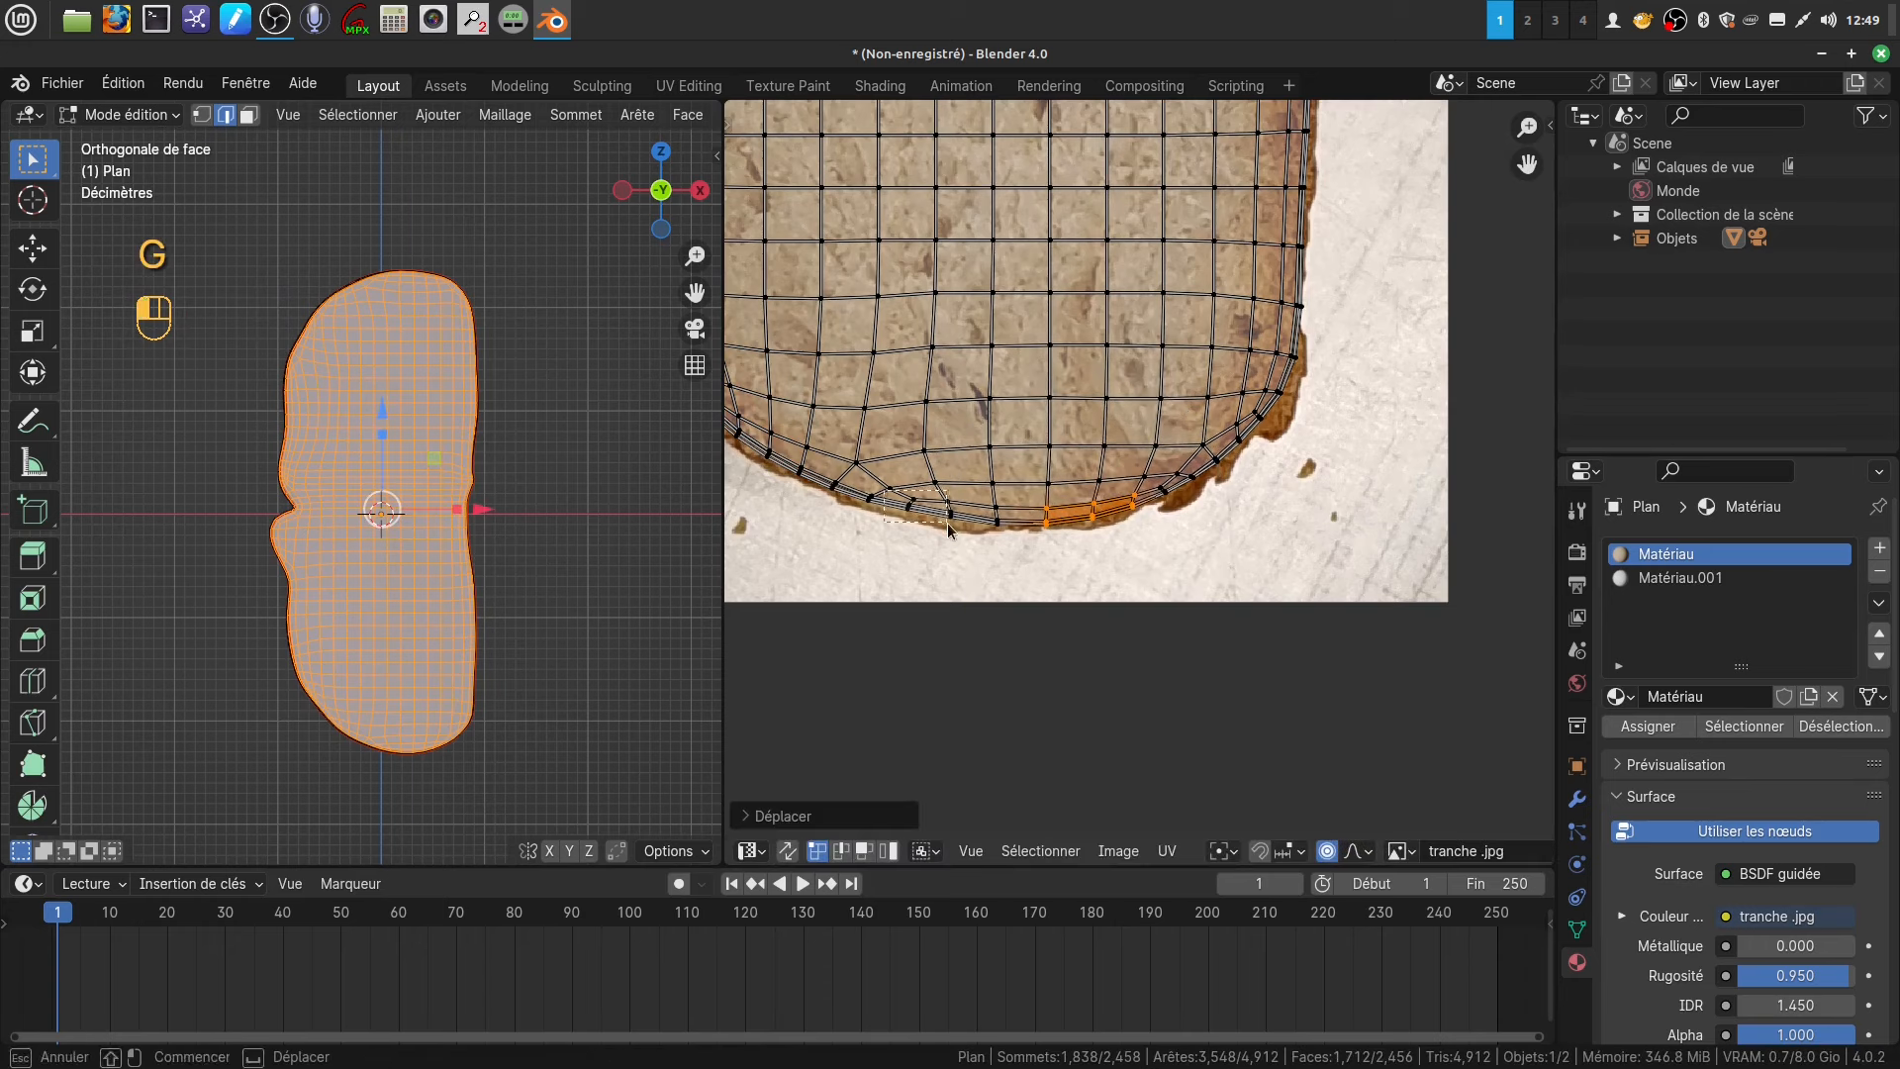
left_click(927, 507)
key("g")
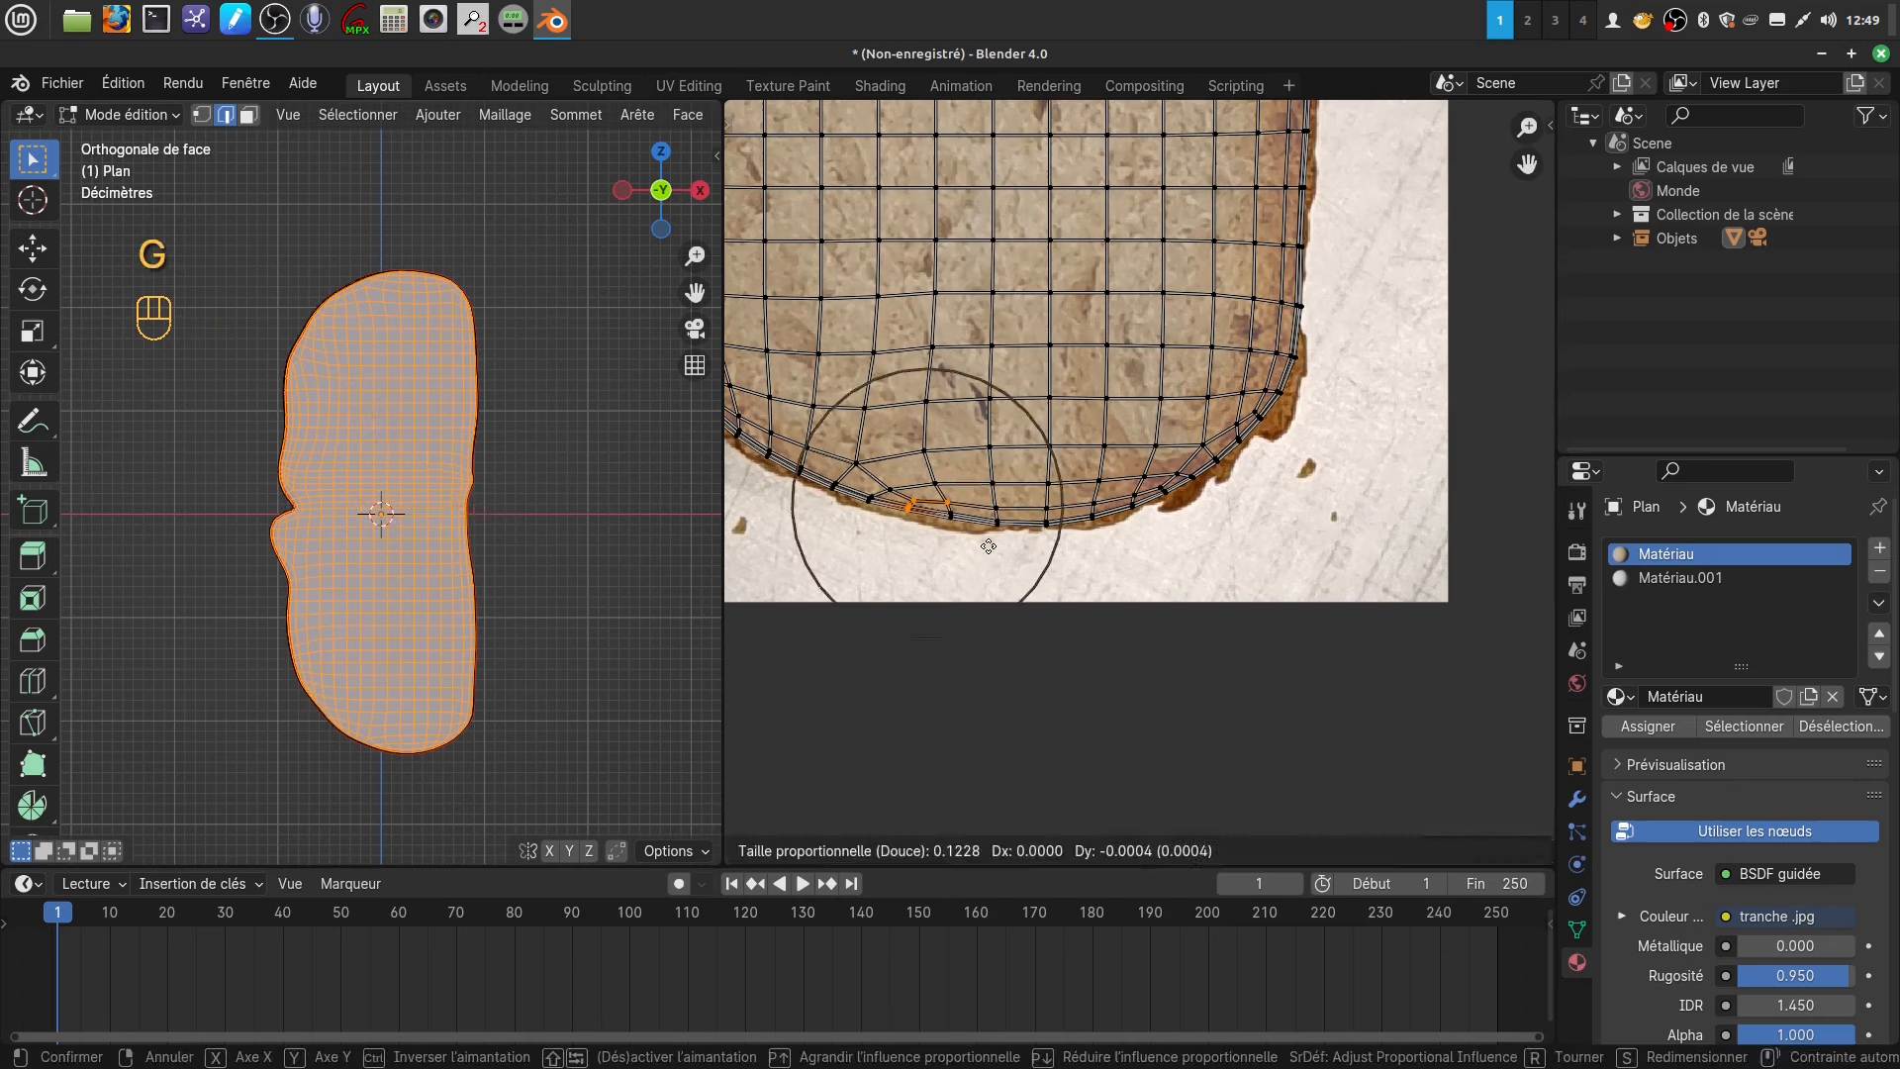
left_click(991, 551)
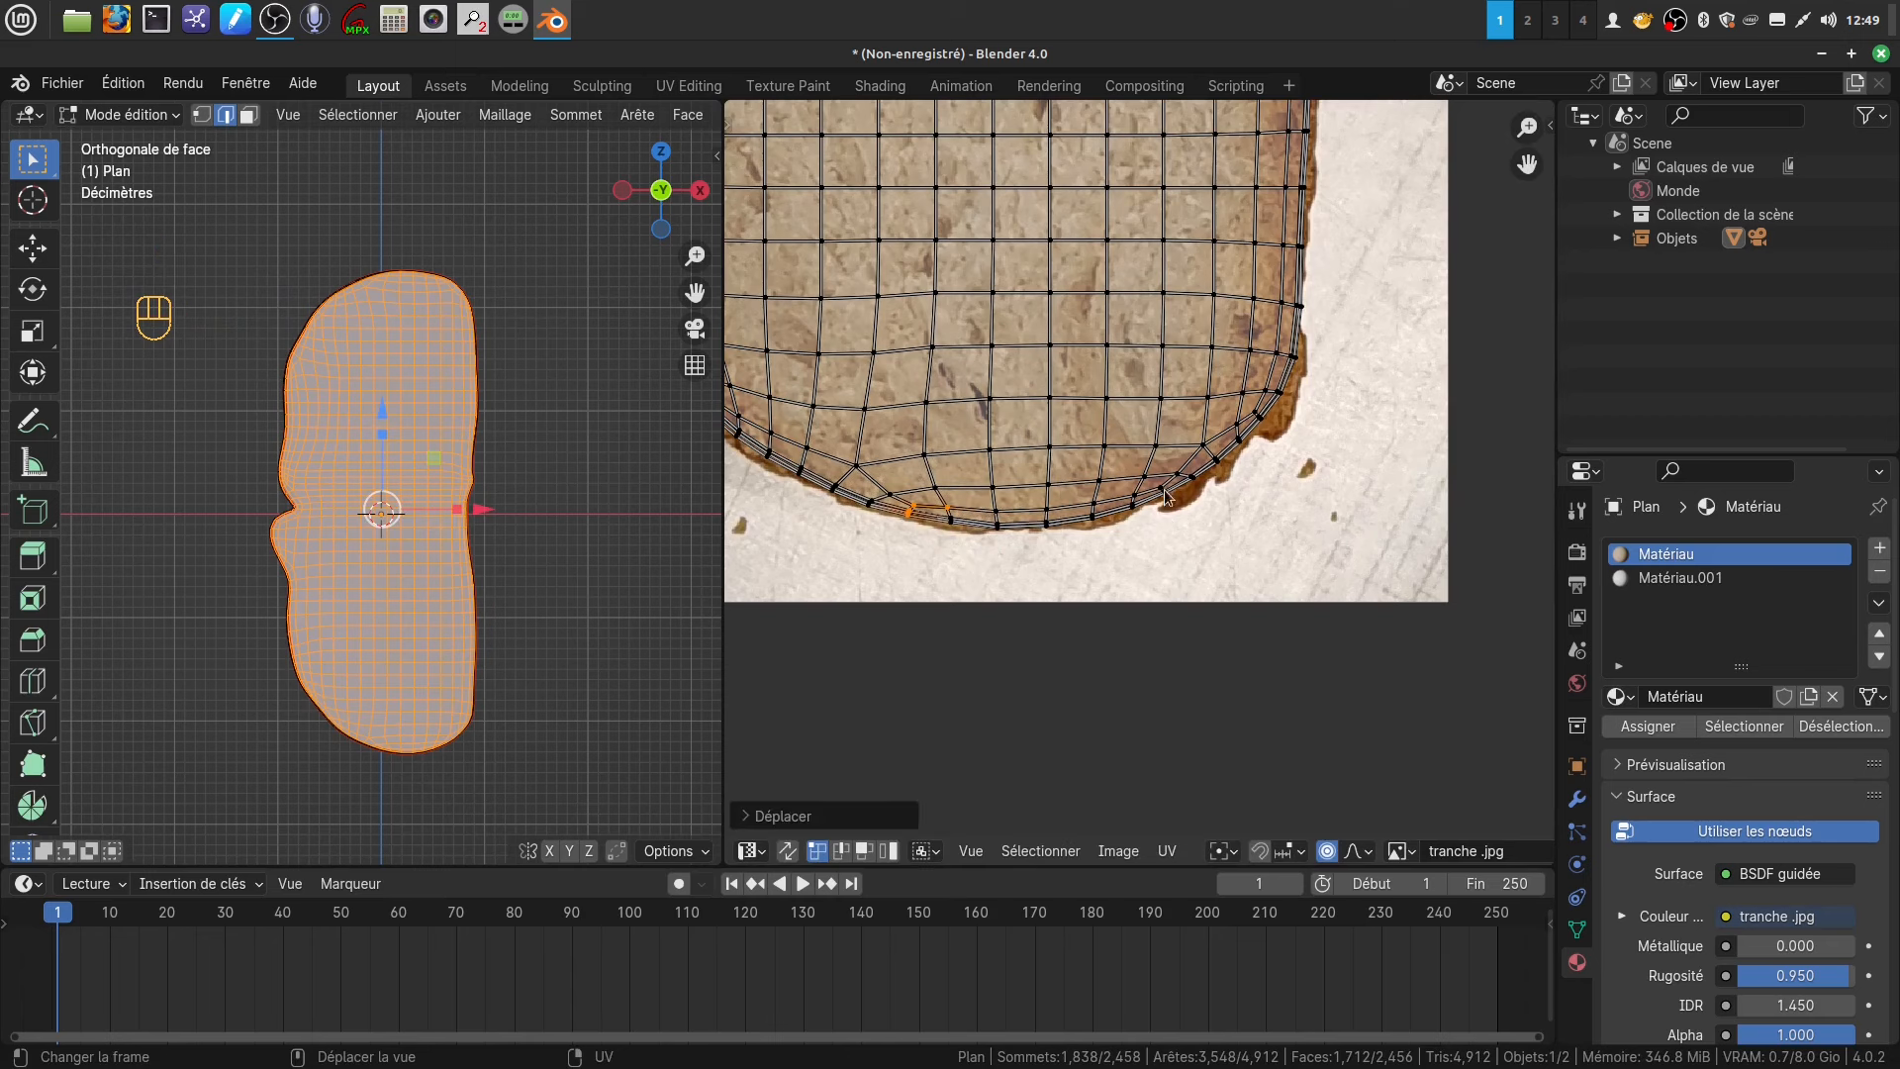
- Move the rim UVs beside the ragged crust at the bottom right outward, reducing the proportional size to about 0.03
left_click(1197, 495)
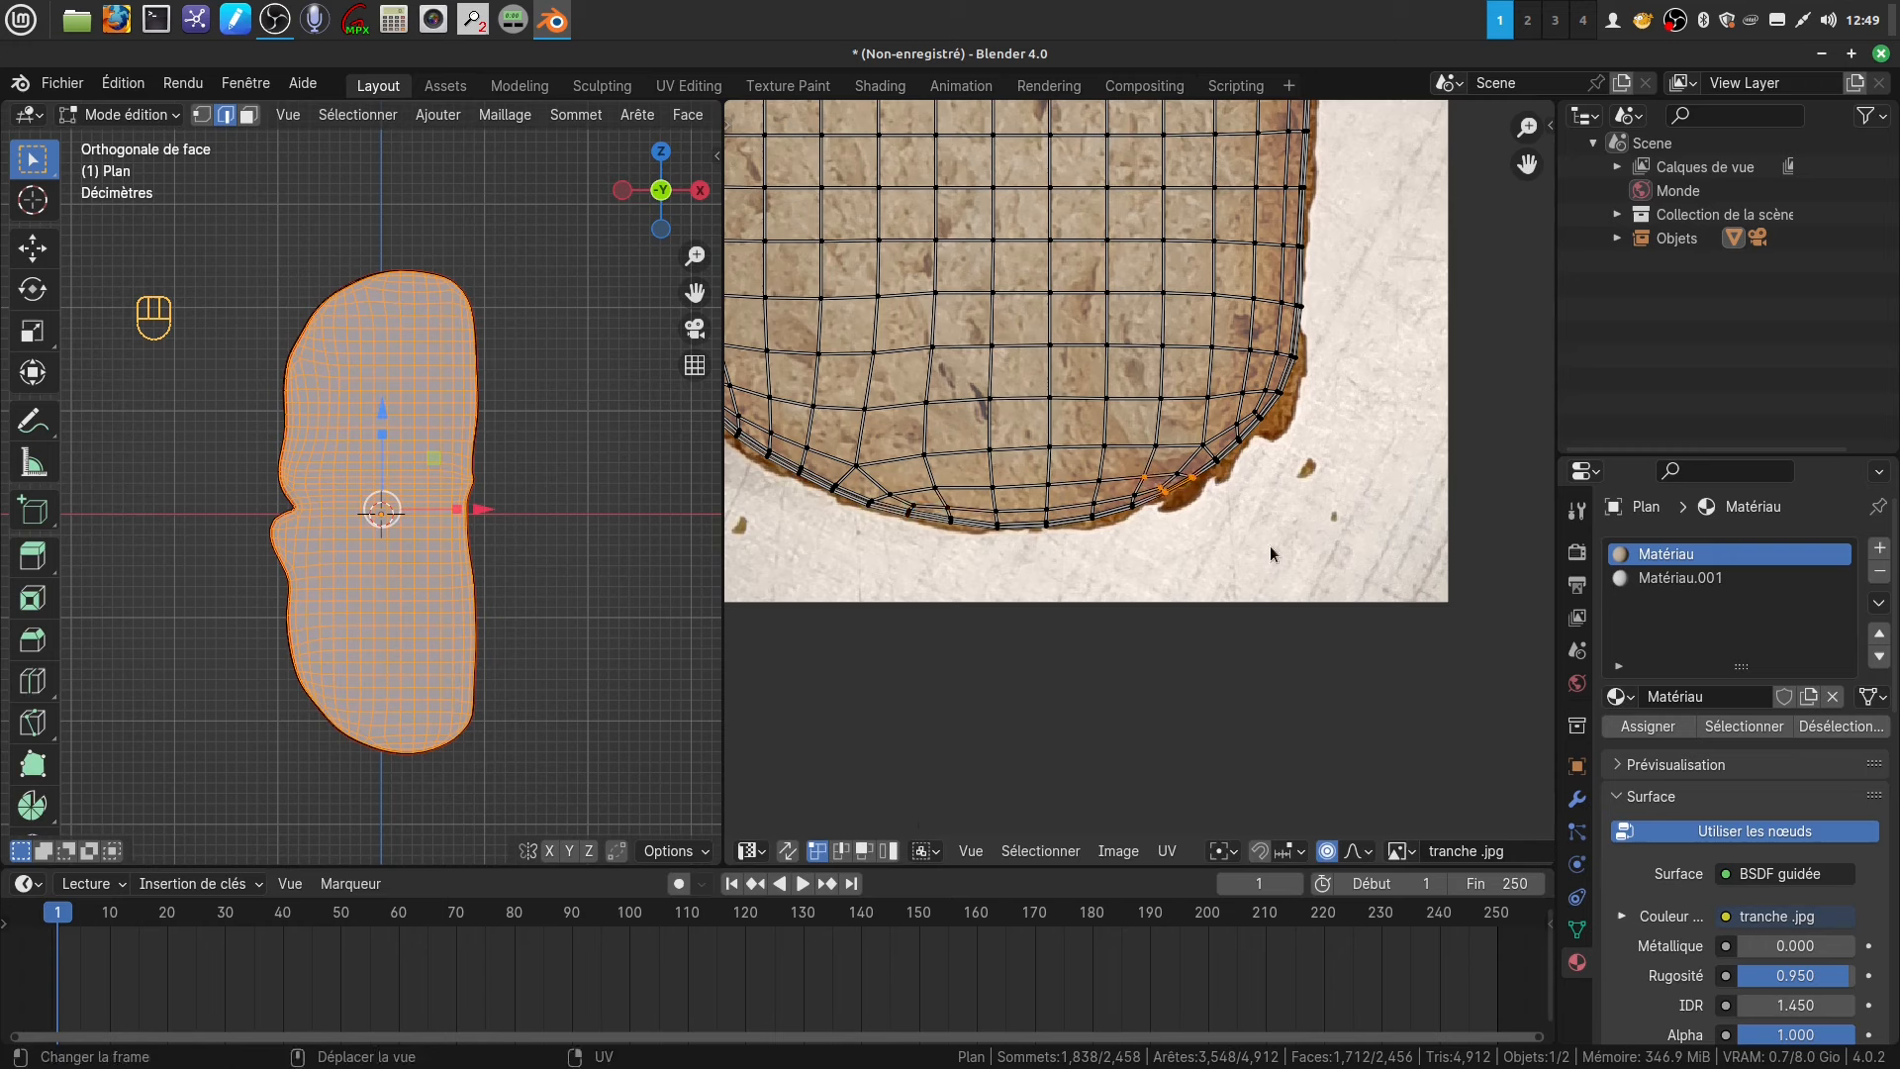
key("g")
scroll(1267, 526, "up", 4)
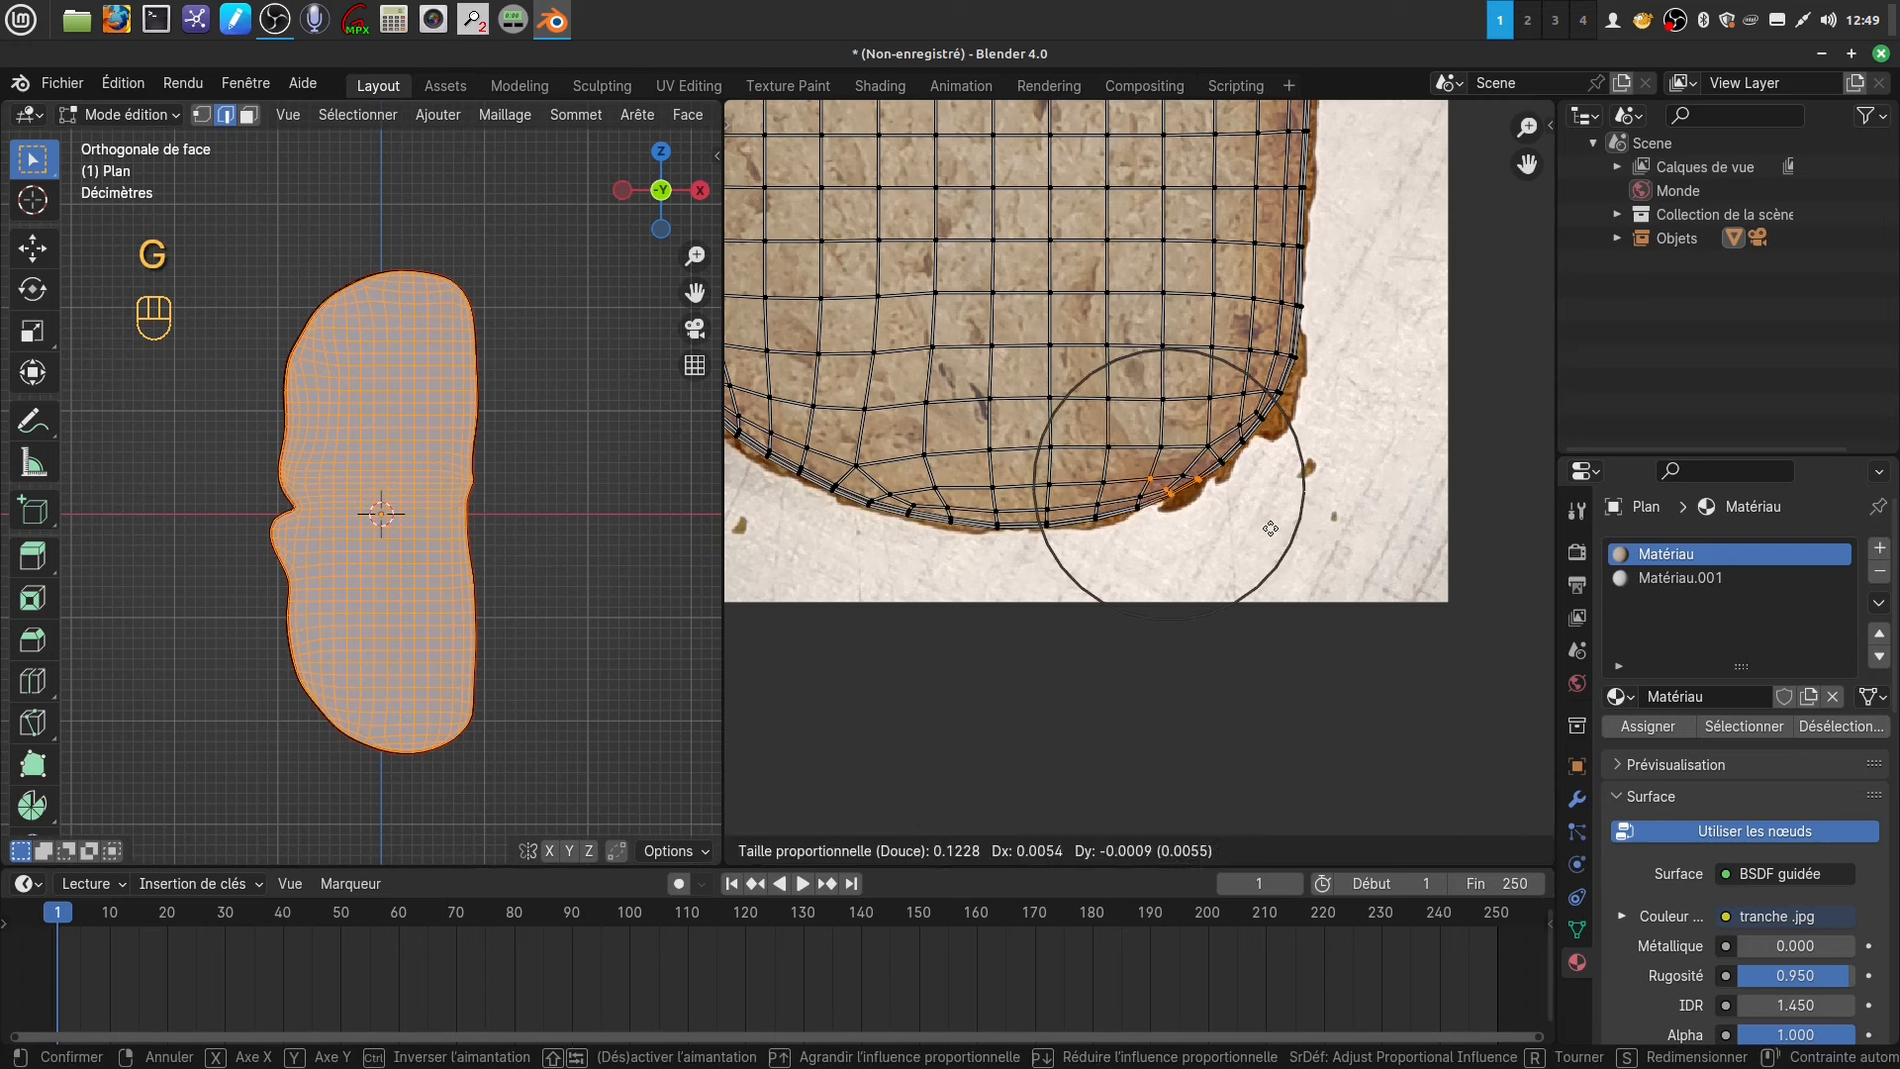
scroll(1272, 524, "up", 11)
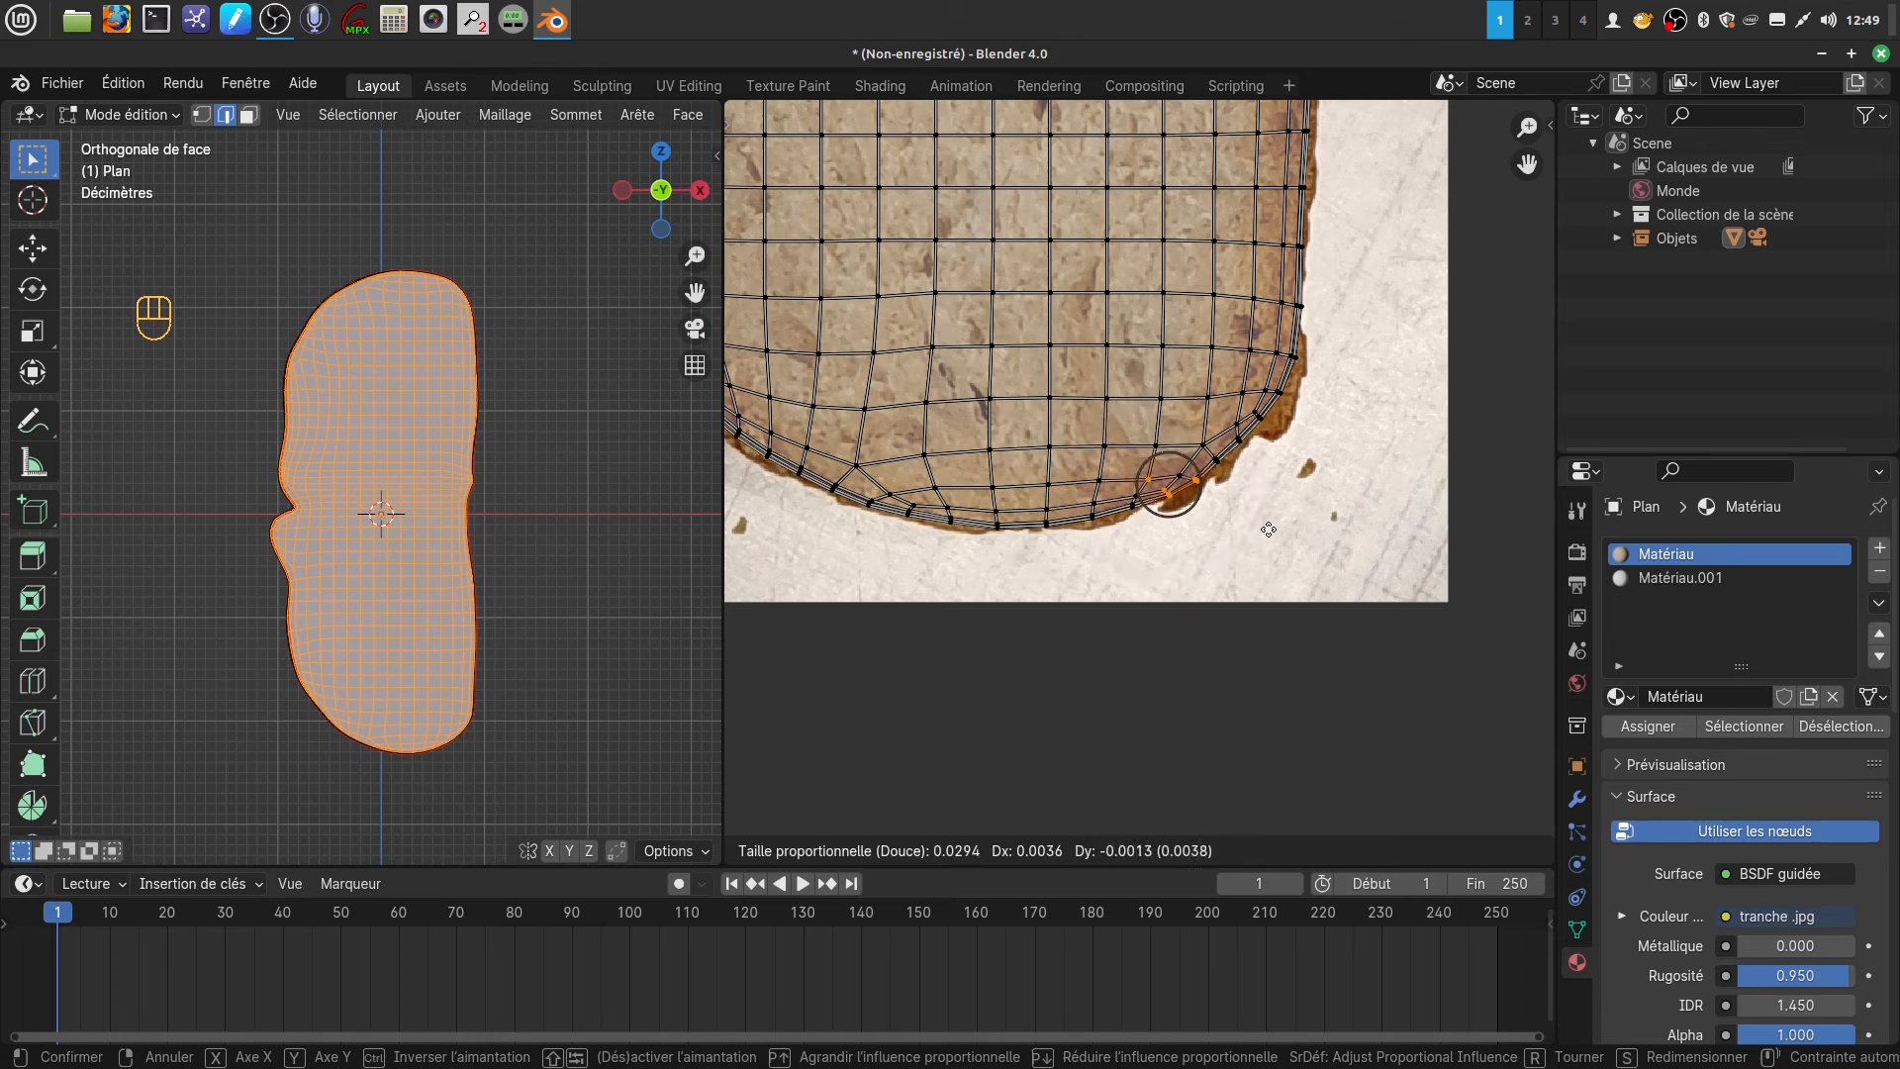
left_click(1270, 526)
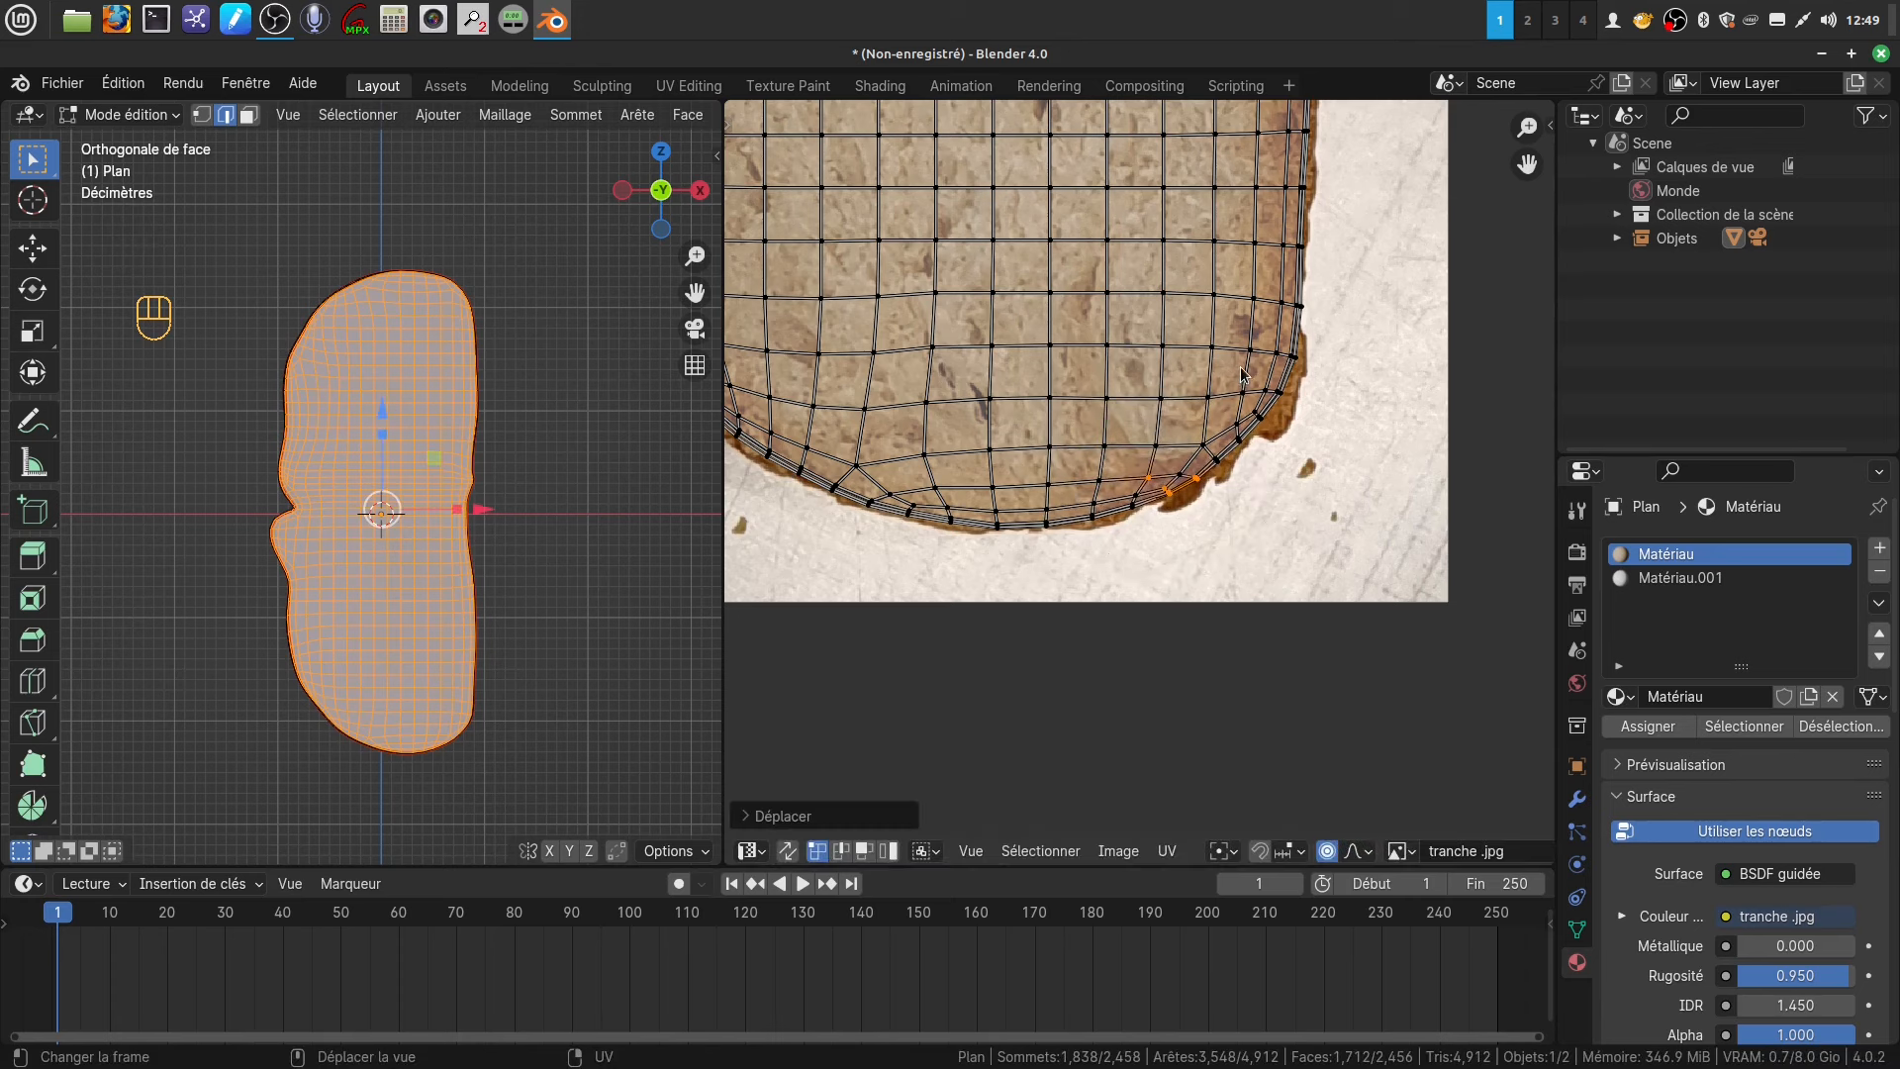
- Move the UVs at the slice's lower-right corner outward onto the crust, with a proportional size of about 0.05
left_click(1292, 423)
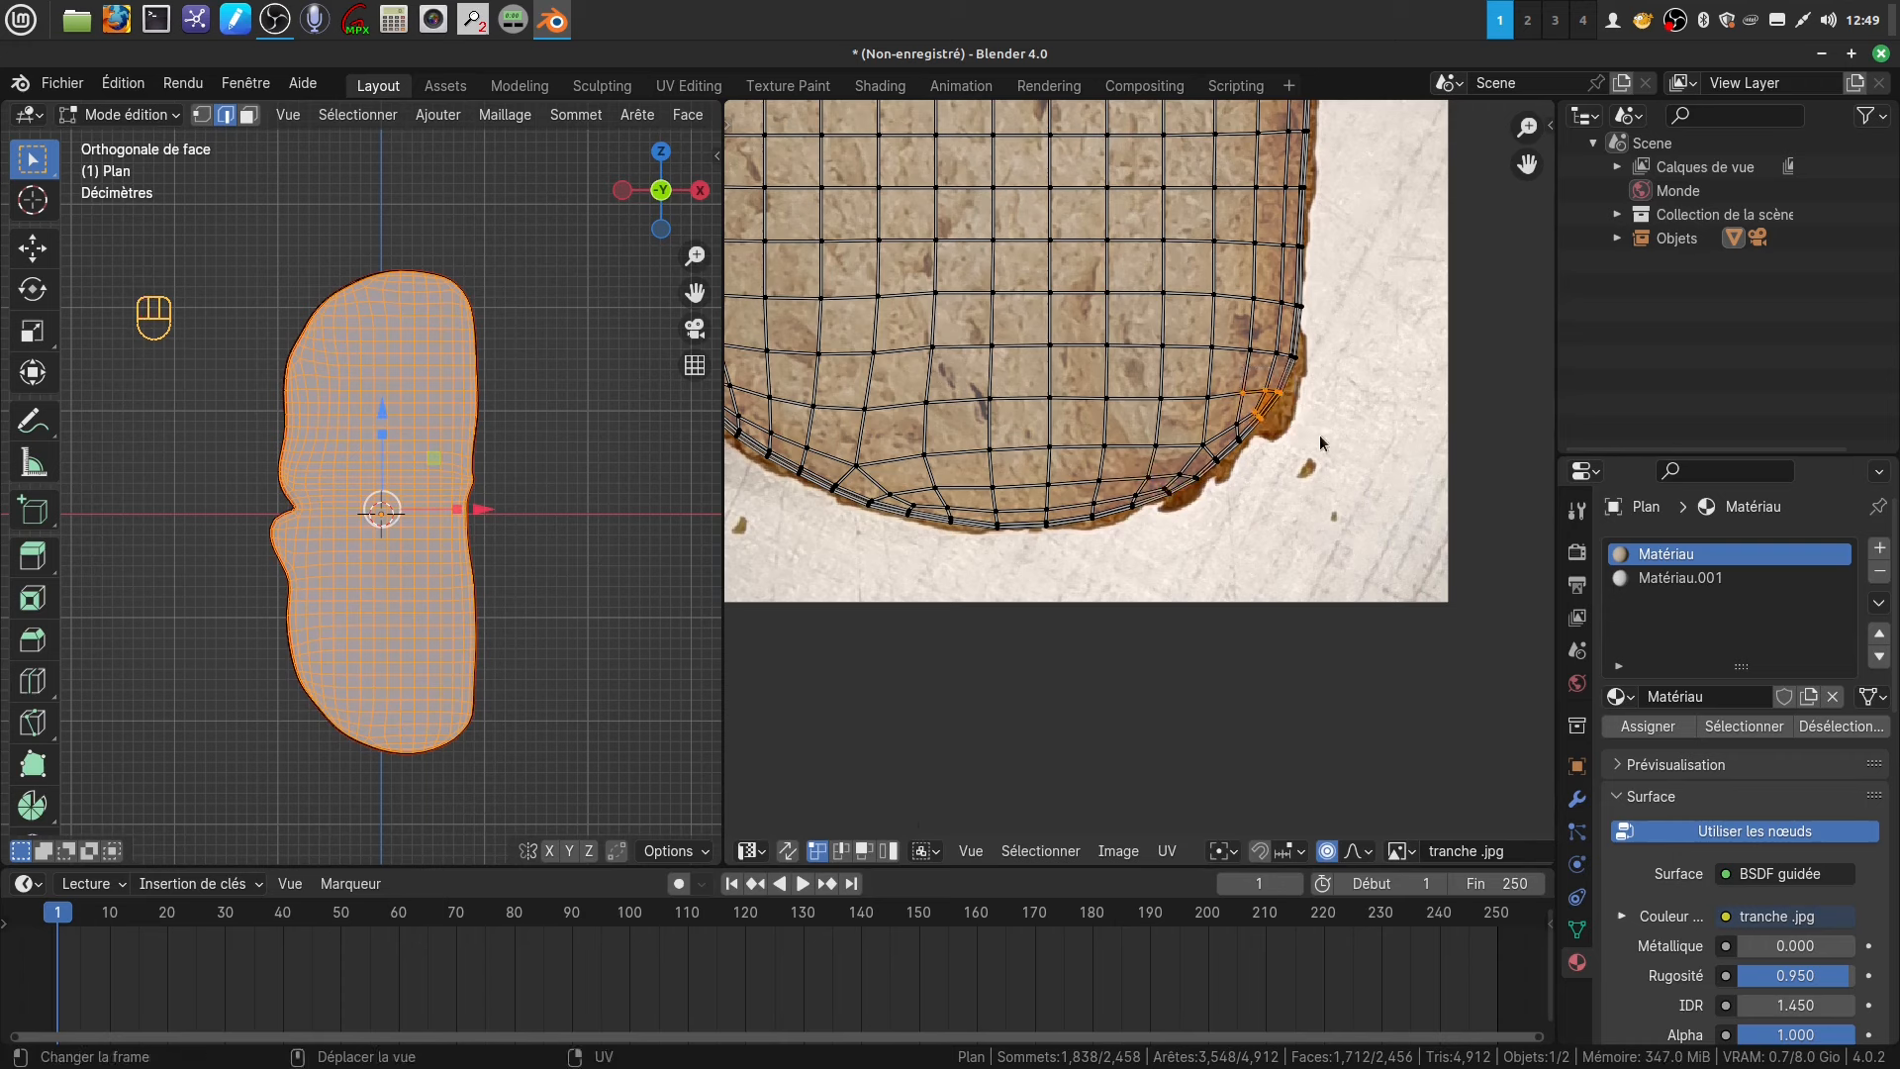
key("g")
scroll(1322, 438, "down", 5)
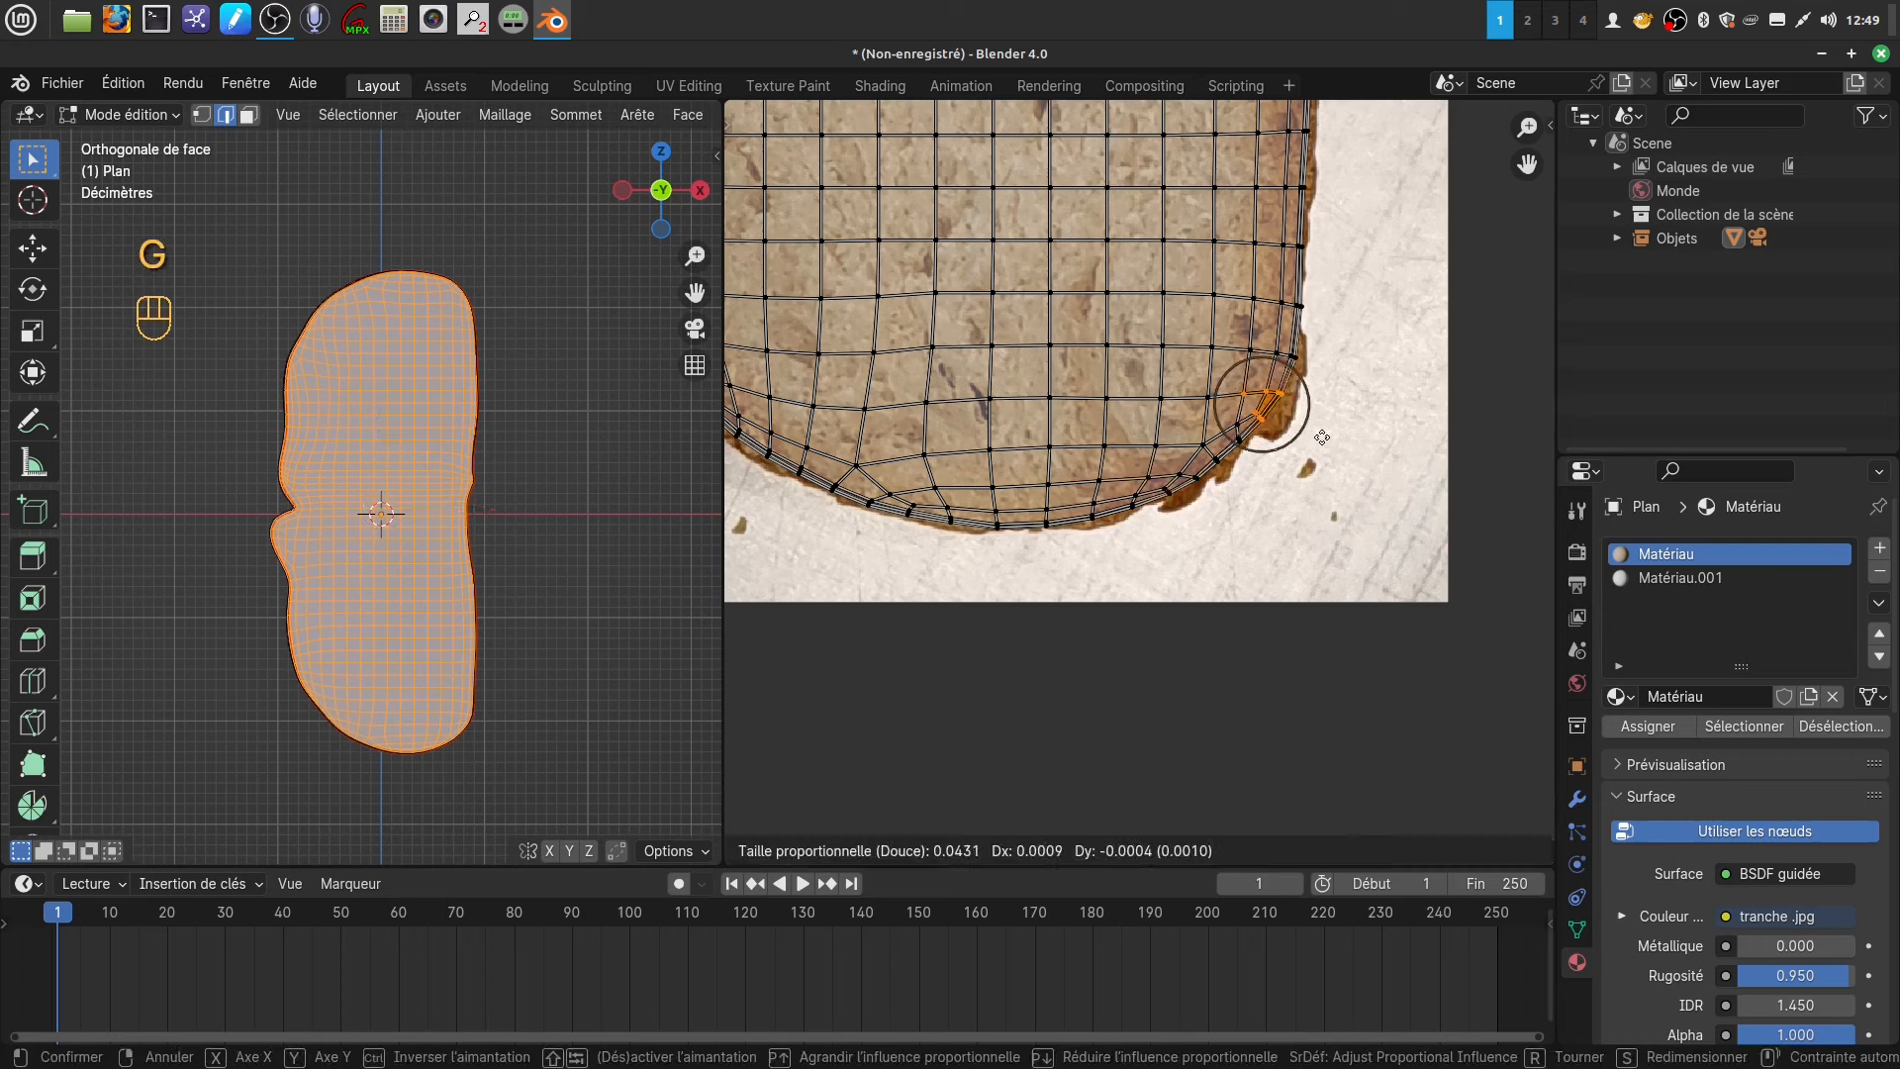
left_click(1327, 438)
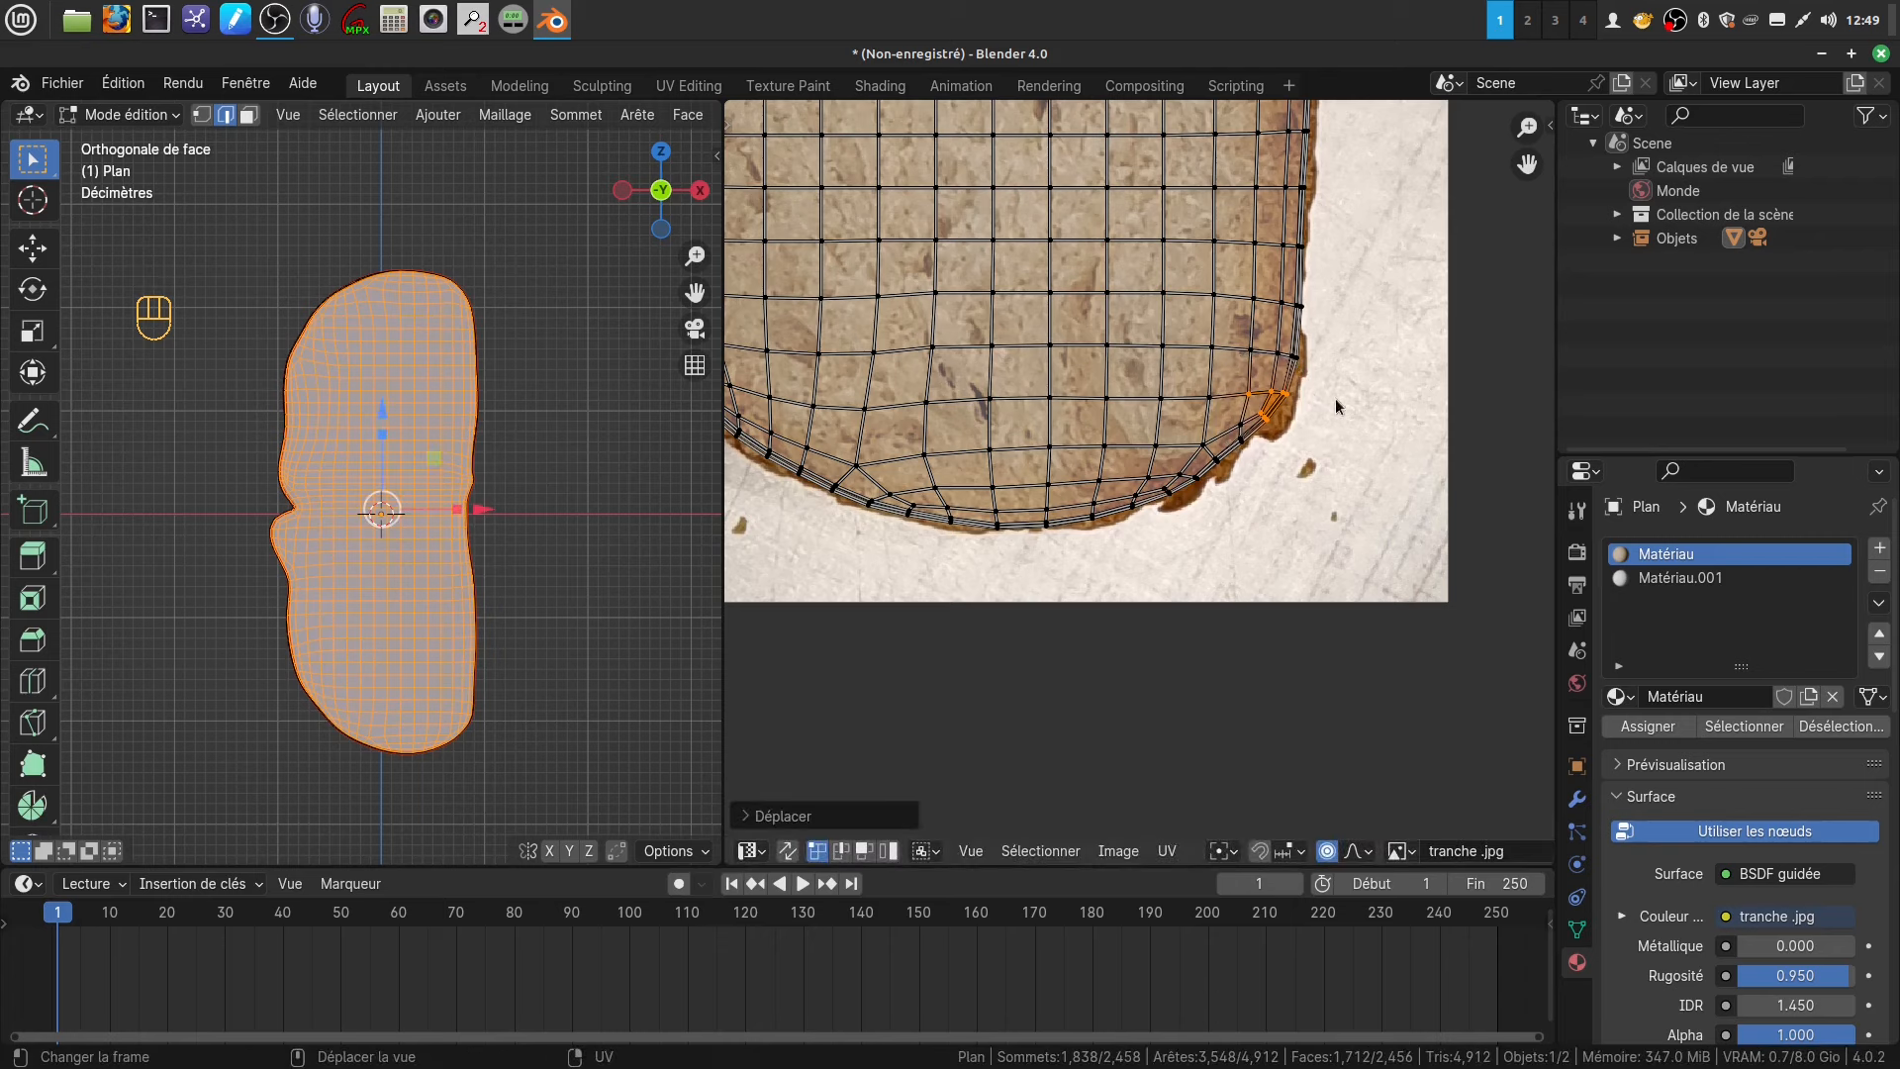
- Move the strip of UVs along the lower part of the slice's right edge slightly outward onto the crust
scroll(1334, 341, "down", 3)
middle_click_drag(1285, 249, 1123, 357, "shift")
scroll(1140, 434, "up", 3)
left_click_drag(1066, 304, 1127, 643)
key("g")
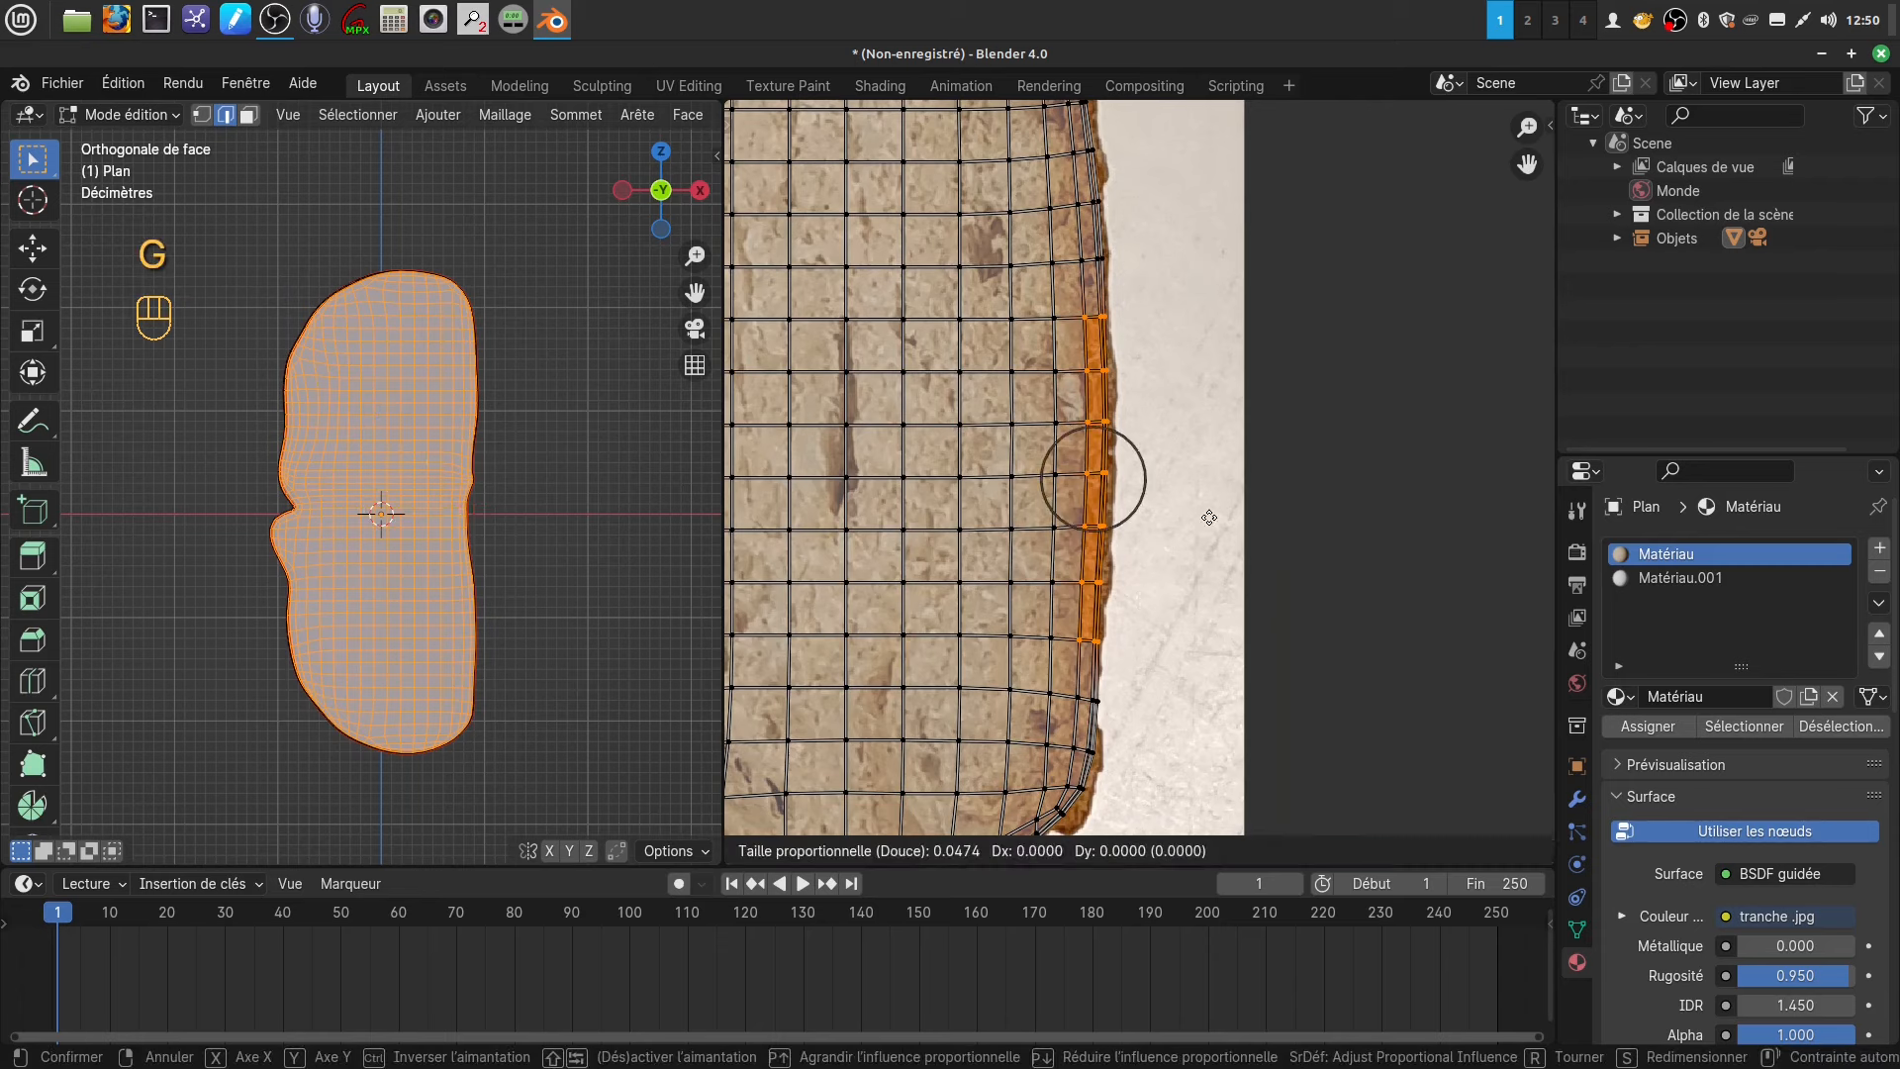
left_click(1215, 517)
- Move the small group of UVs just below the right edge's narrow waist outward to the crust
middle_click_drag(1183, 299, 1039, 490, "shift")
left_click_drag(1020, 448, 1124, 512)
key("g")
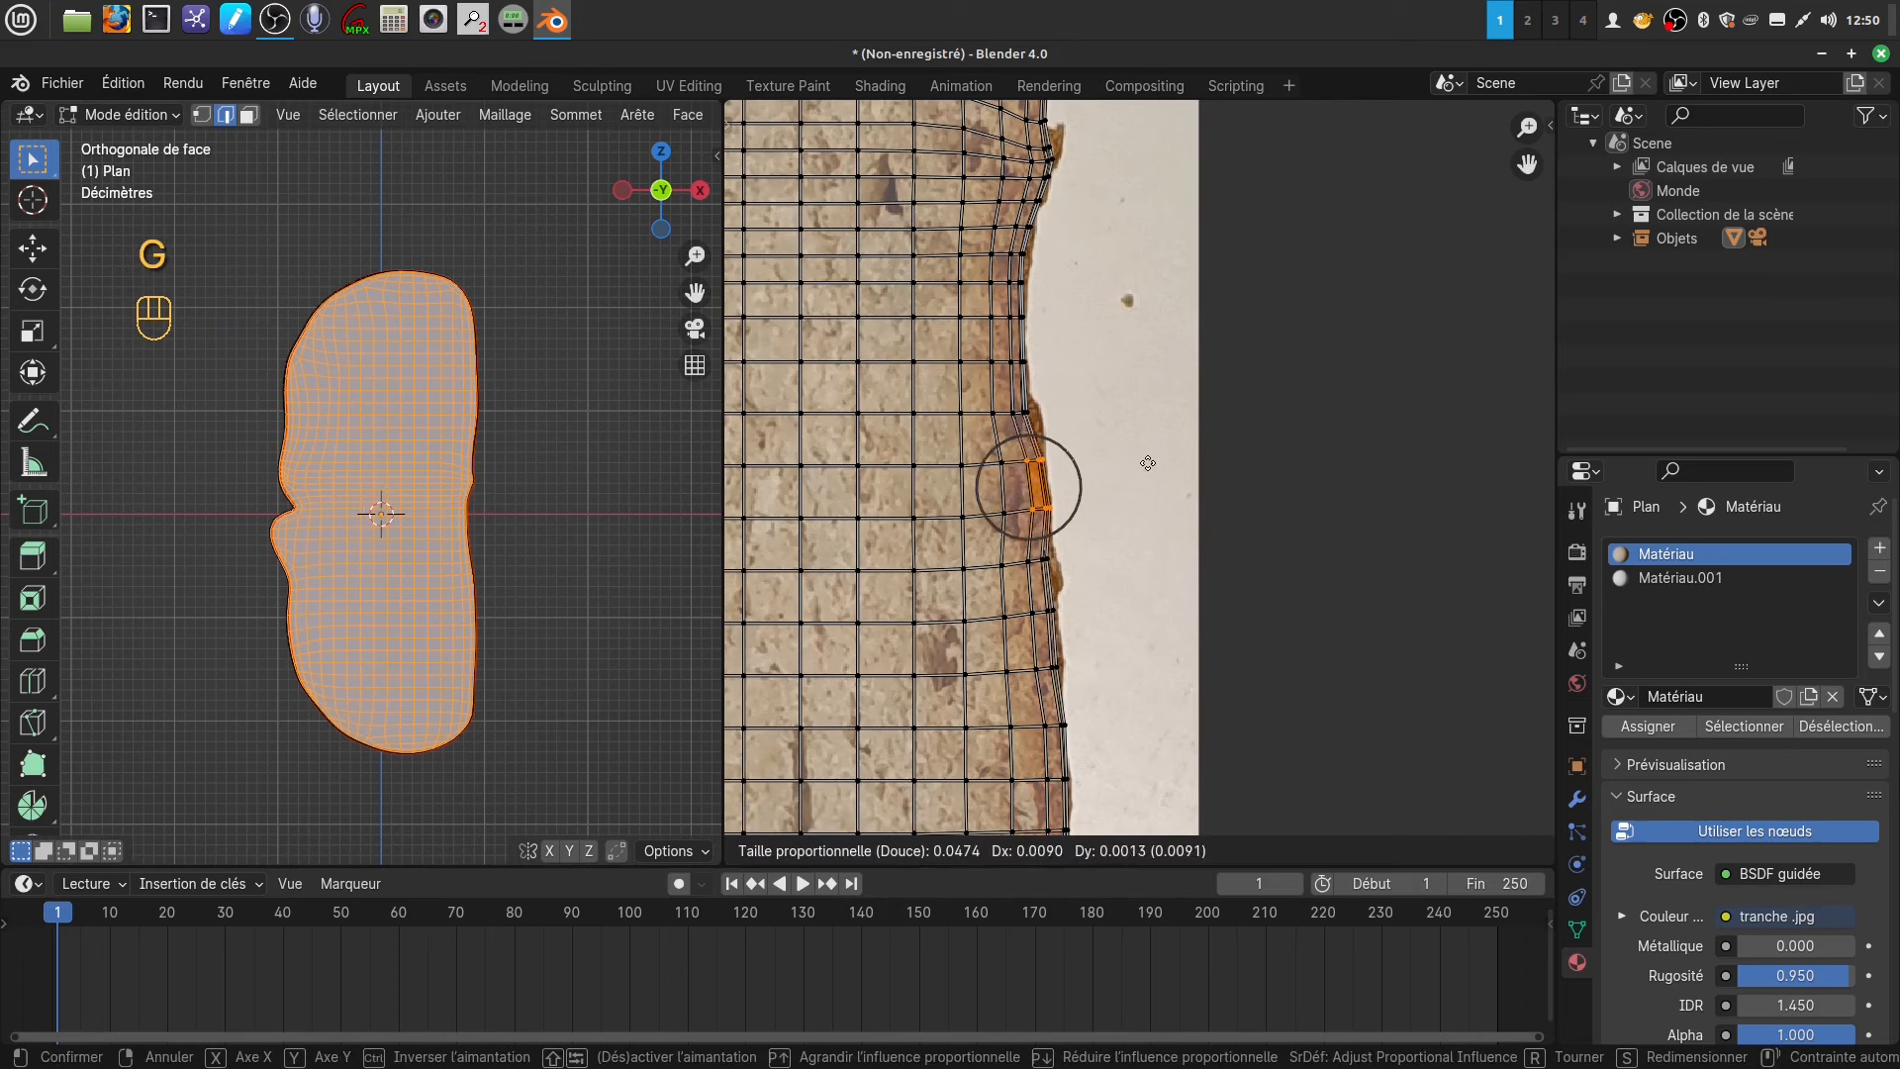
left_click(1148, 463)
- Move the short row of edge UVs overhanging the background on the upper half of the right side inward onto the crust
middle_click_drag(1104, 461, 1078, 778, "shift")
middle_click_drag(1100, 365, 1082, 618, "shift")
left_click_drag(999, 490, 1083, 527)
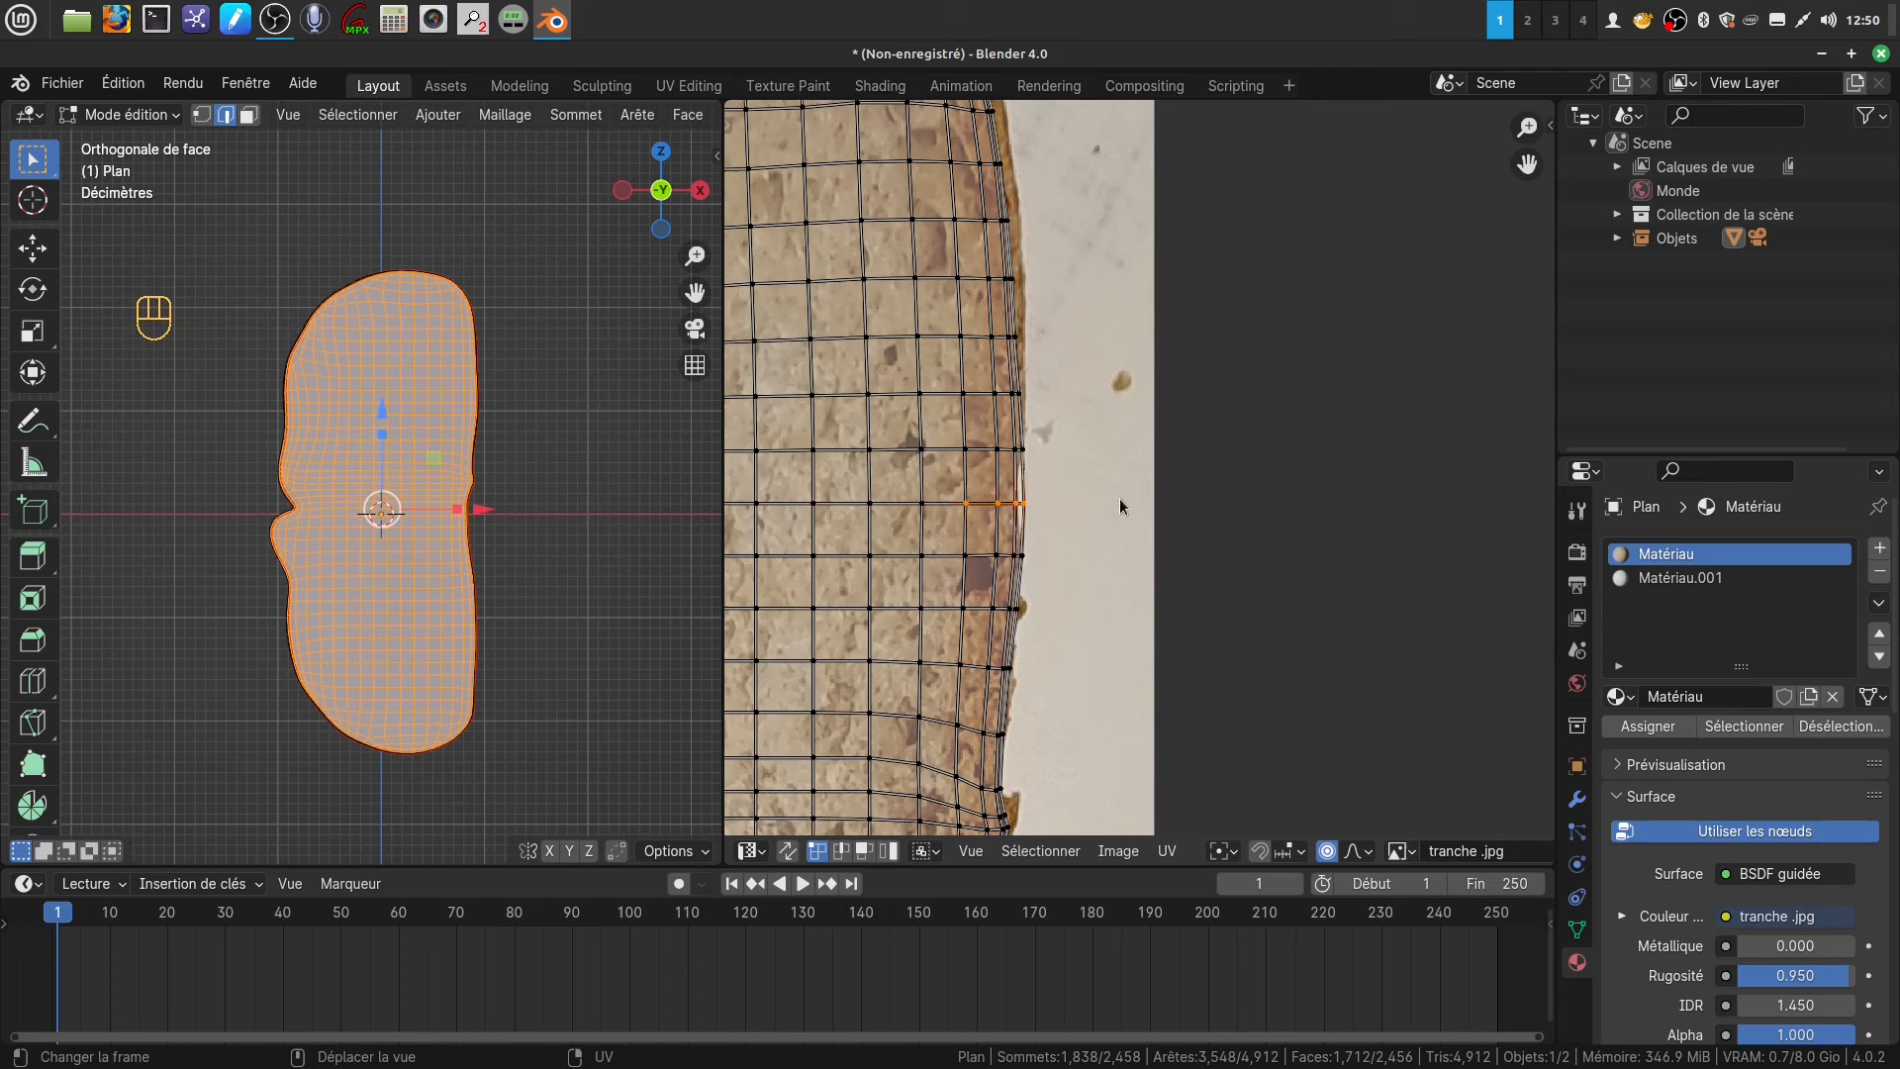
key("g")
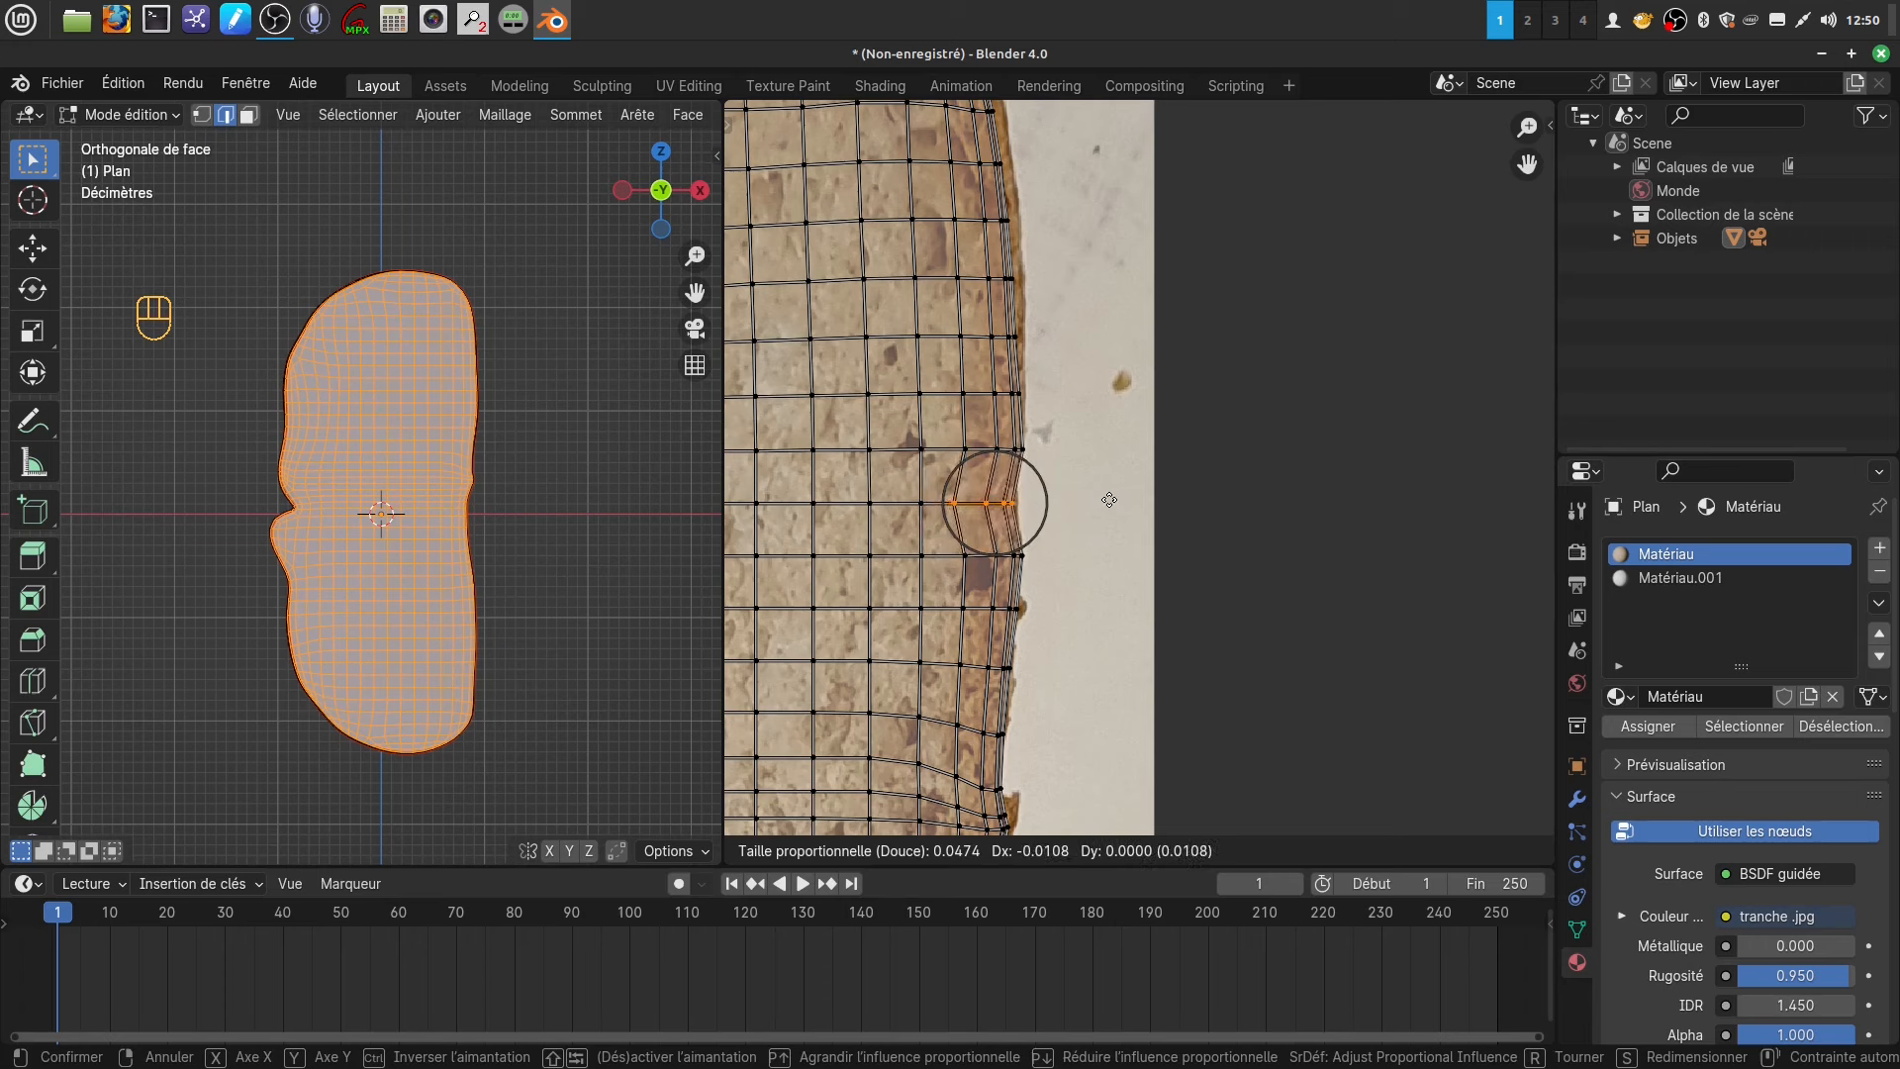
left_click(1109, 500)
- Nudge the edge UVs just above and in the two rows below the corrected right-edge row slightly inward onto the crust
left_click(1039, 452)
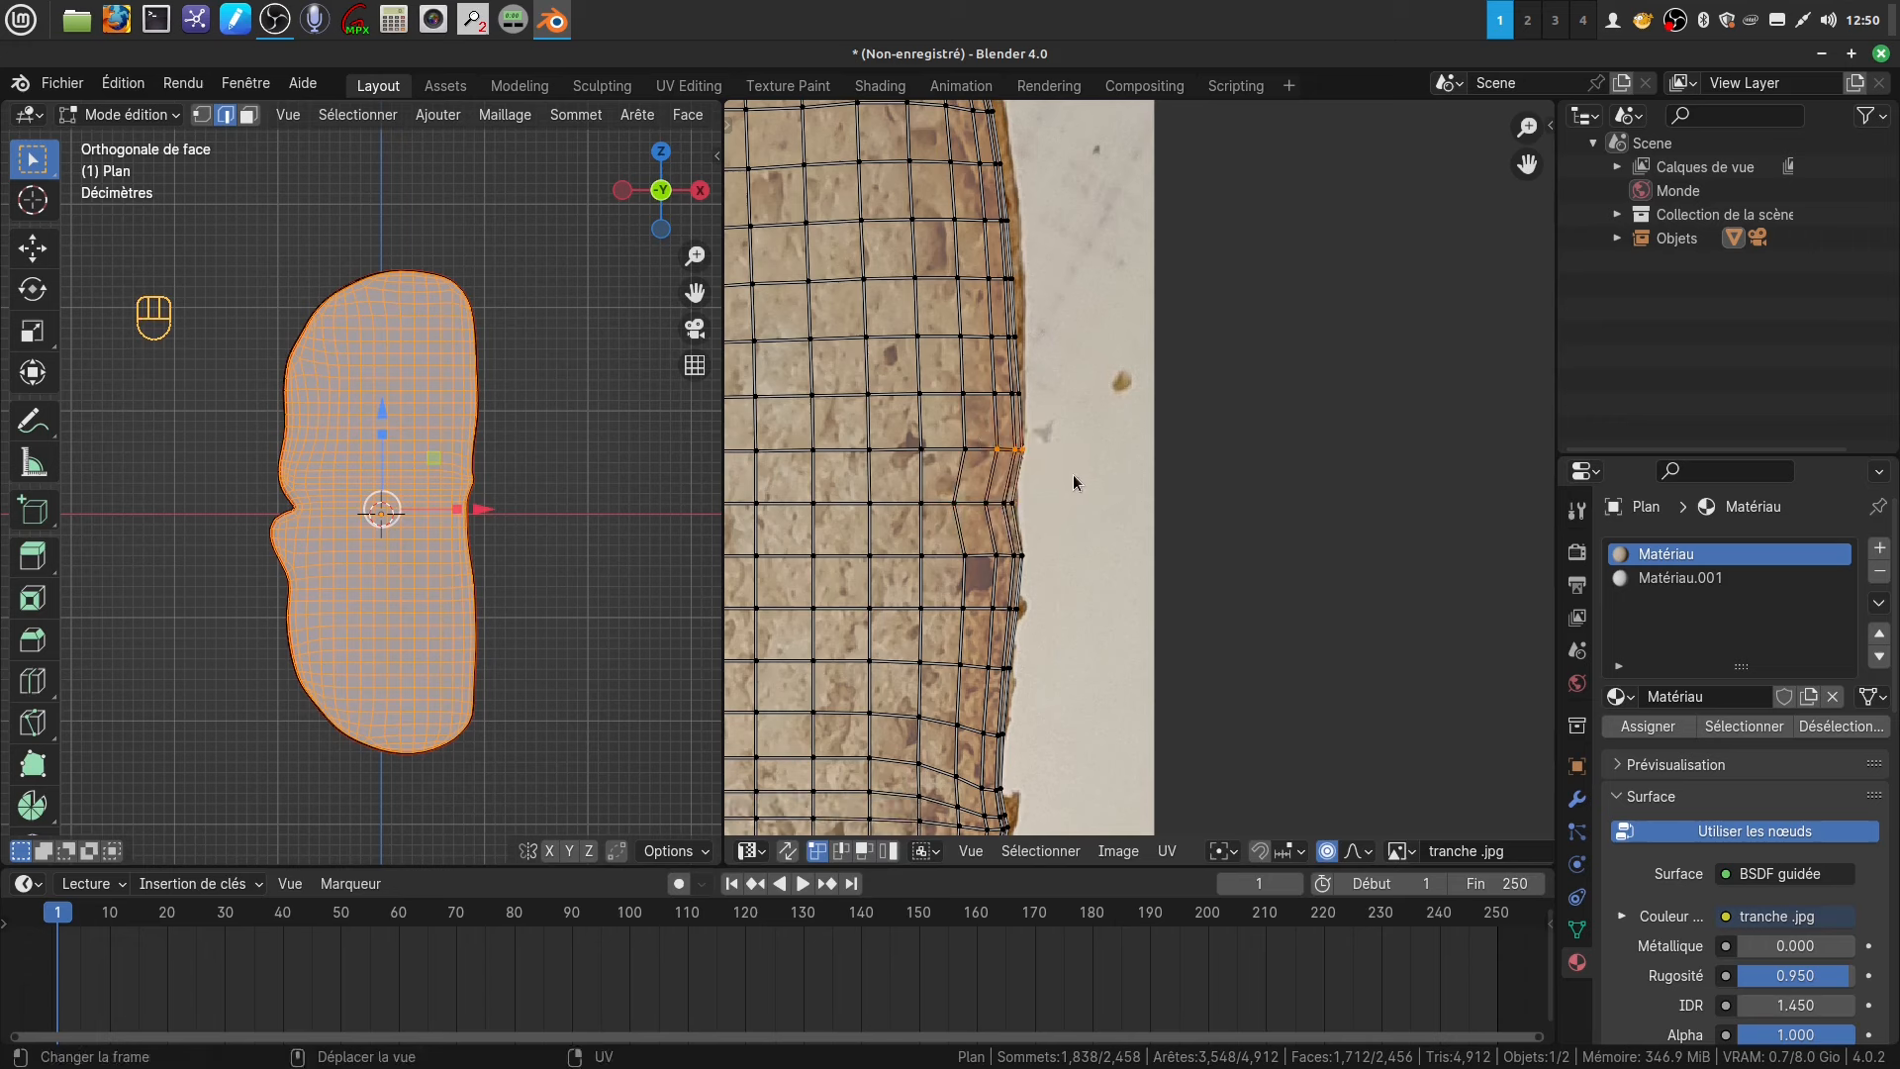
key("g")
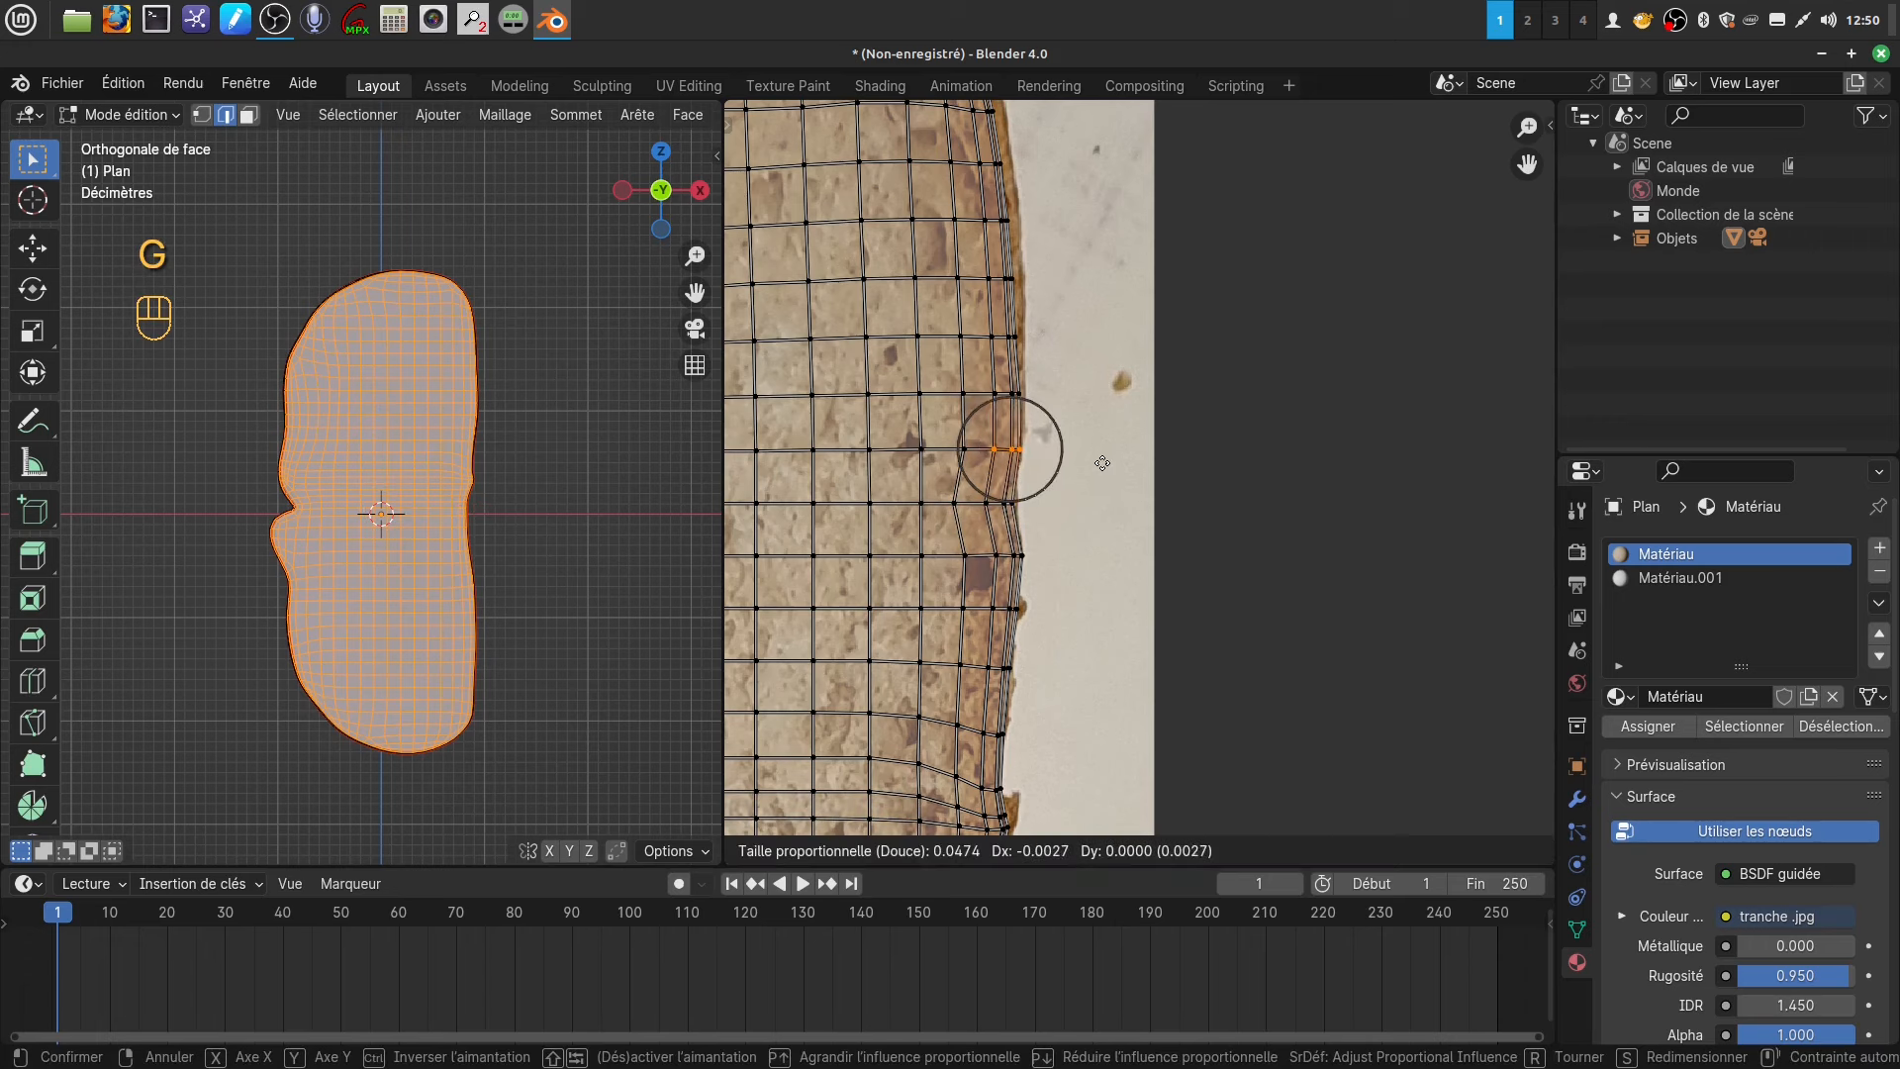
left_click(1054, 549)
left_click(1045, 567)
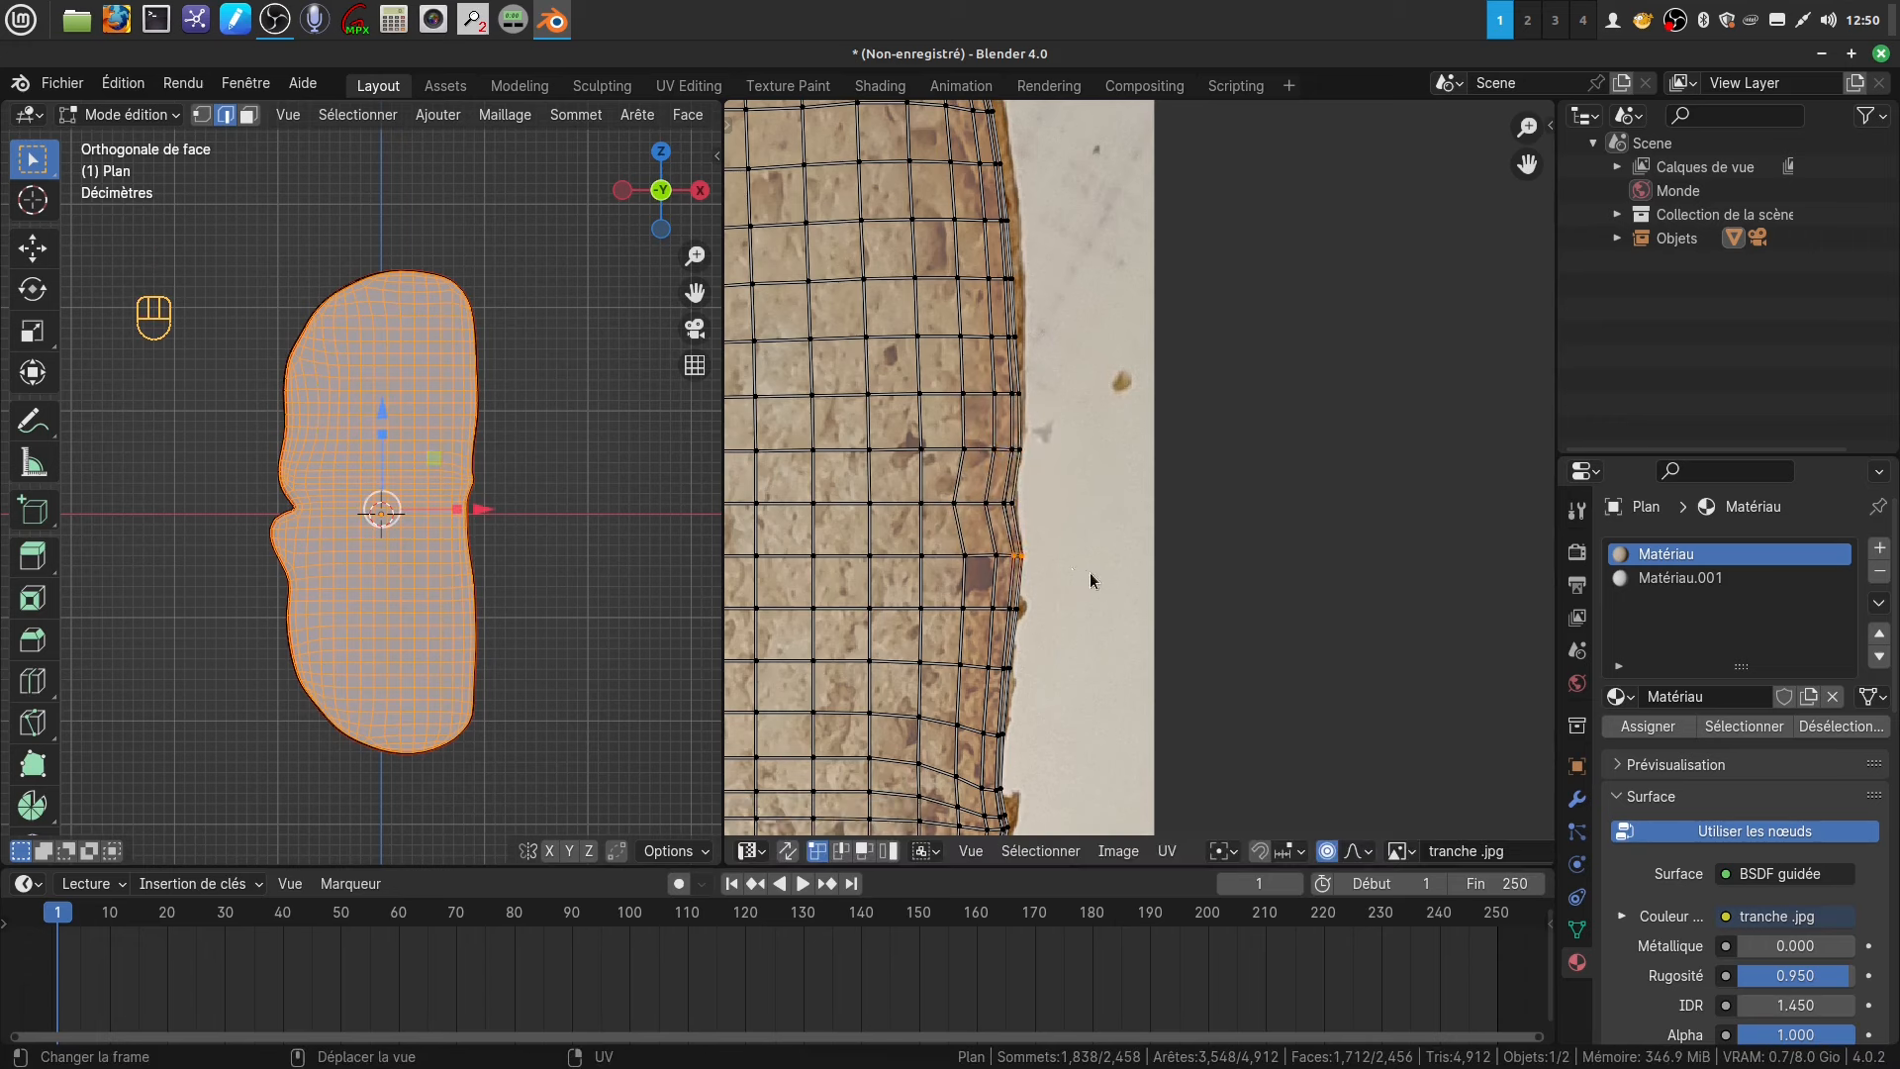
key("g")
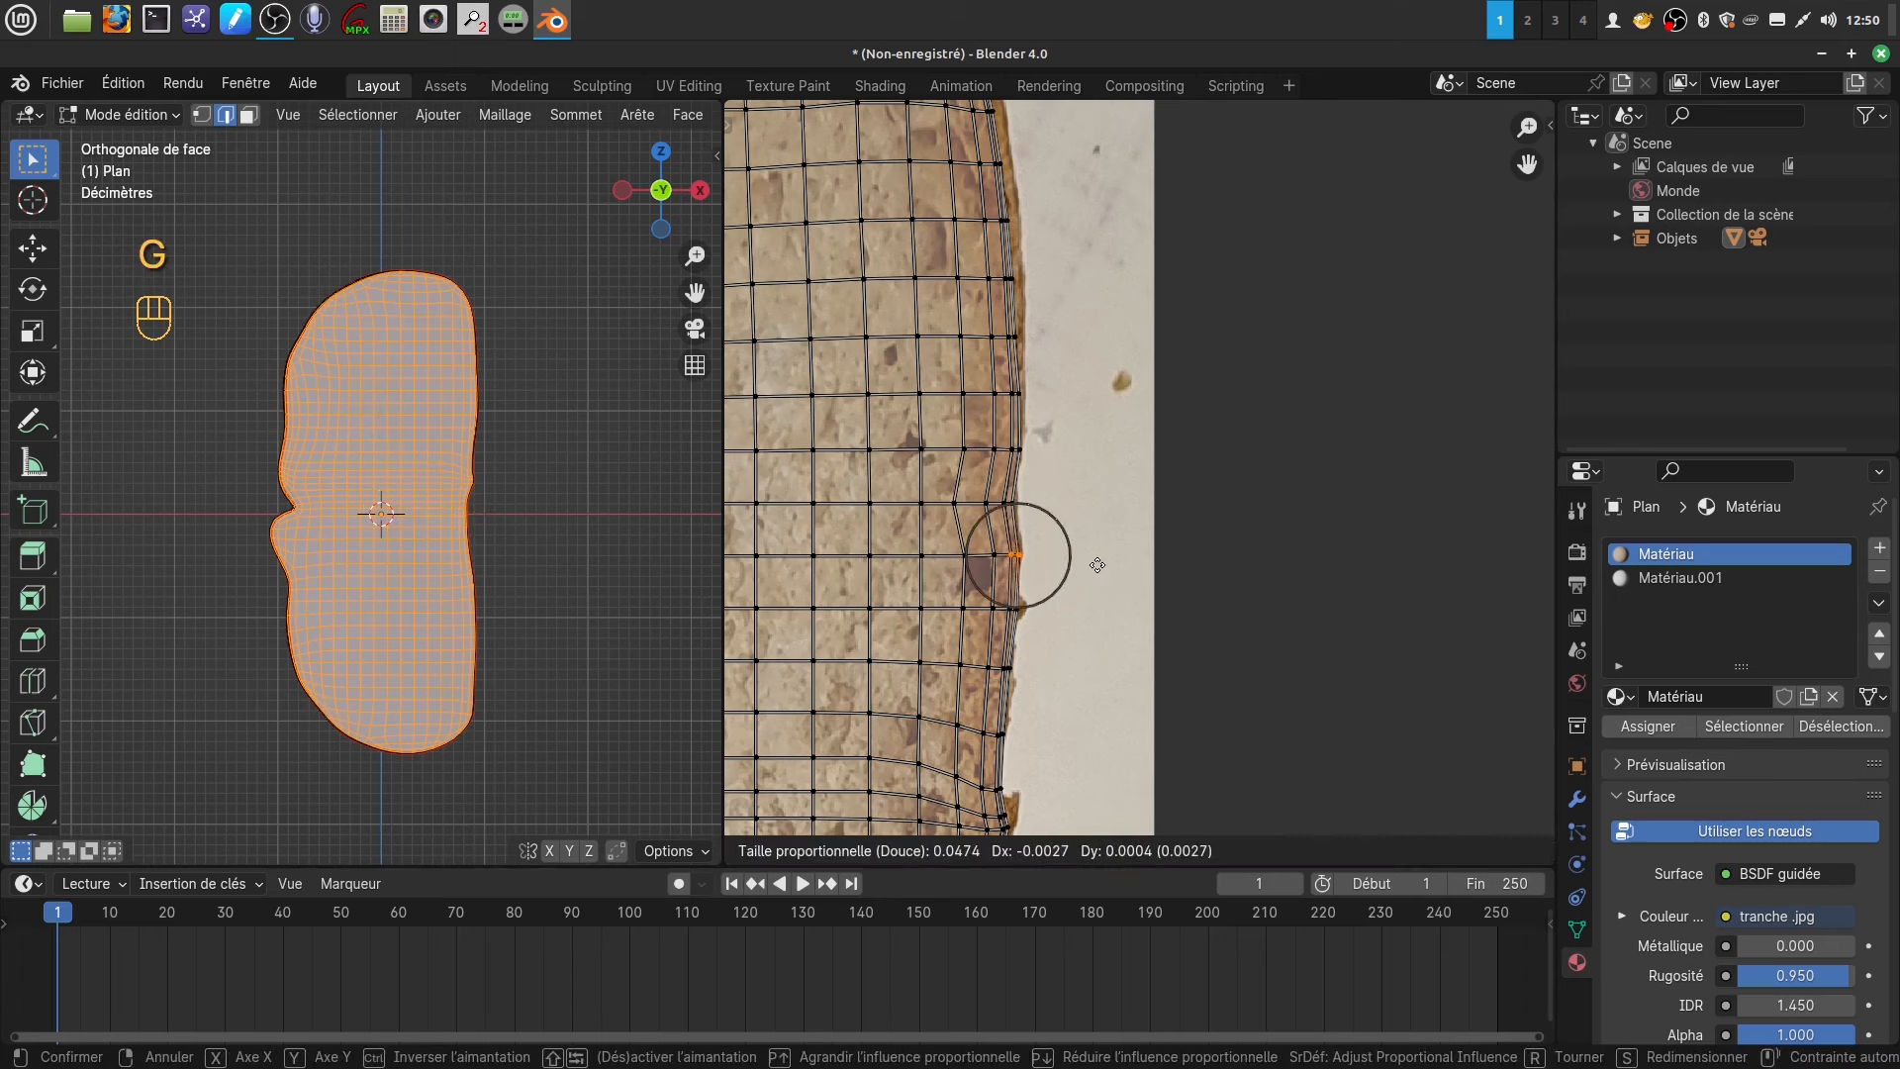
left_click(1094, 568)
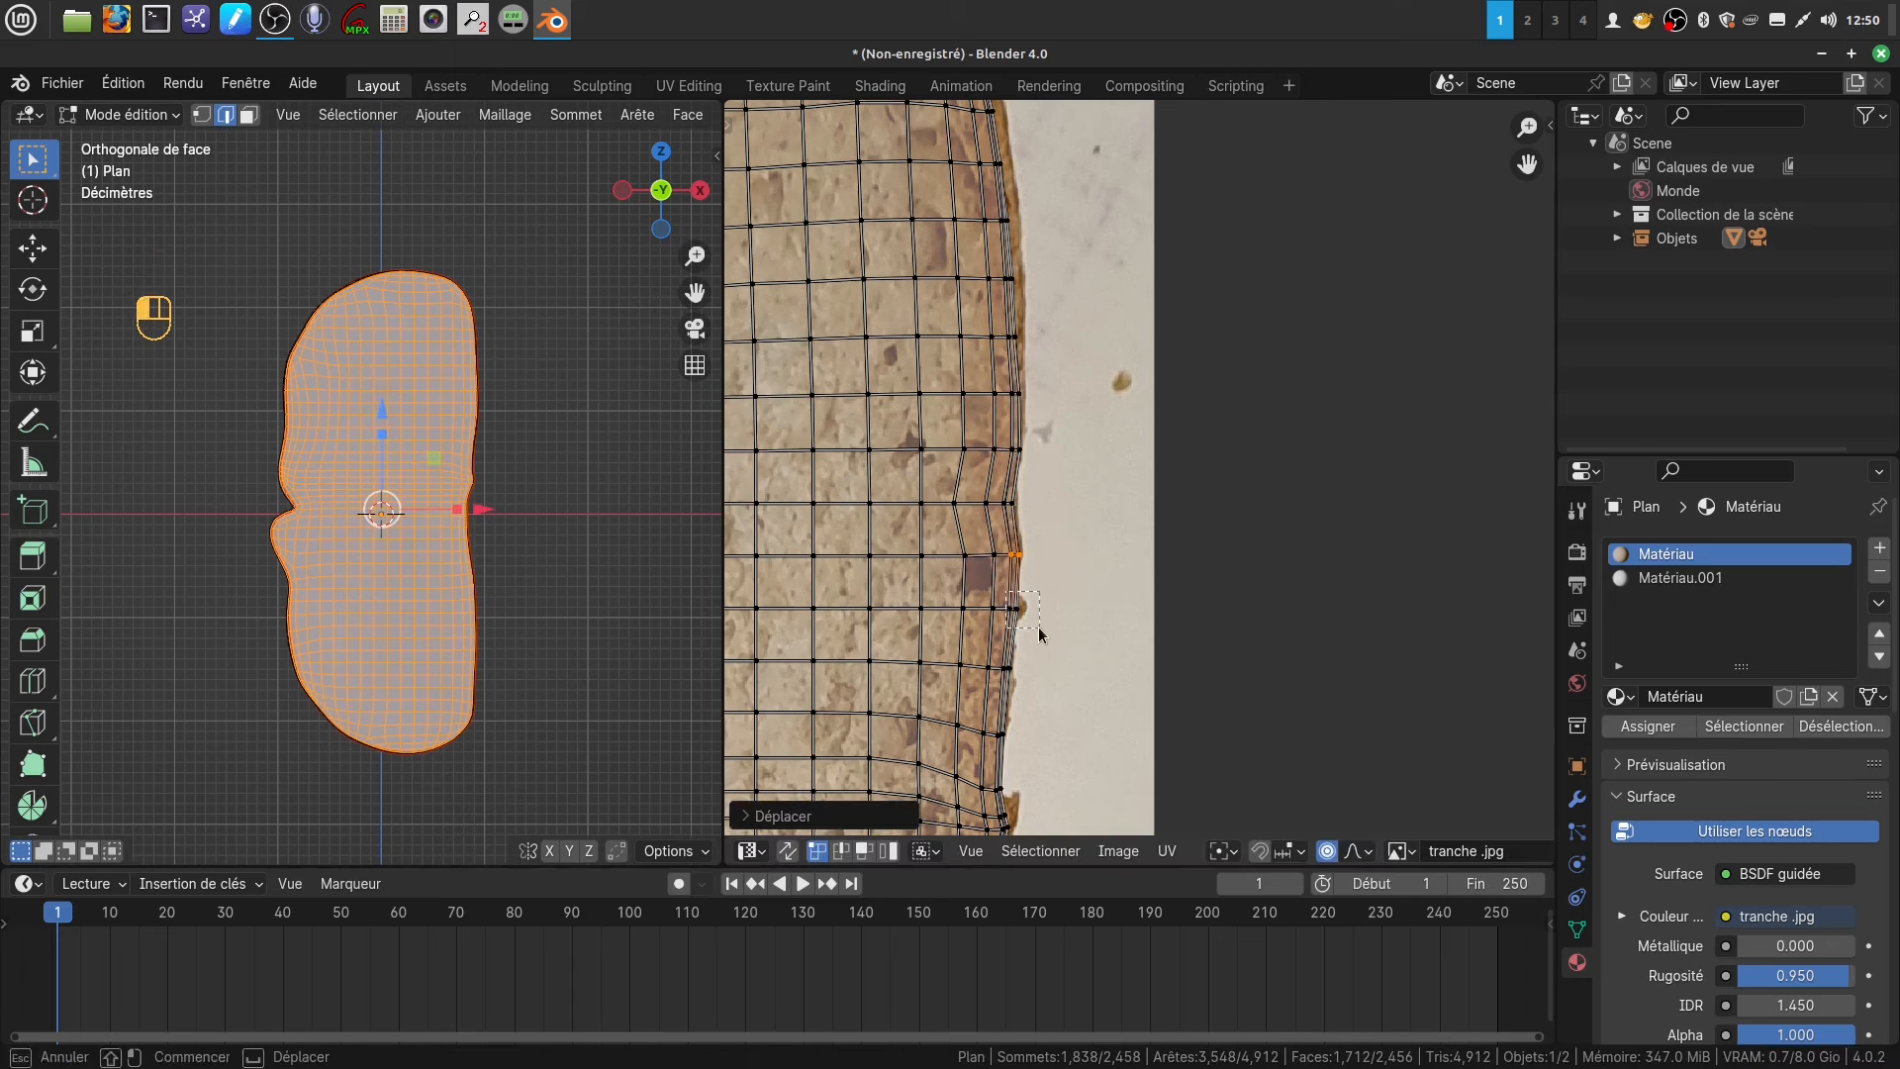
left_click(1037, 624)
key("g")
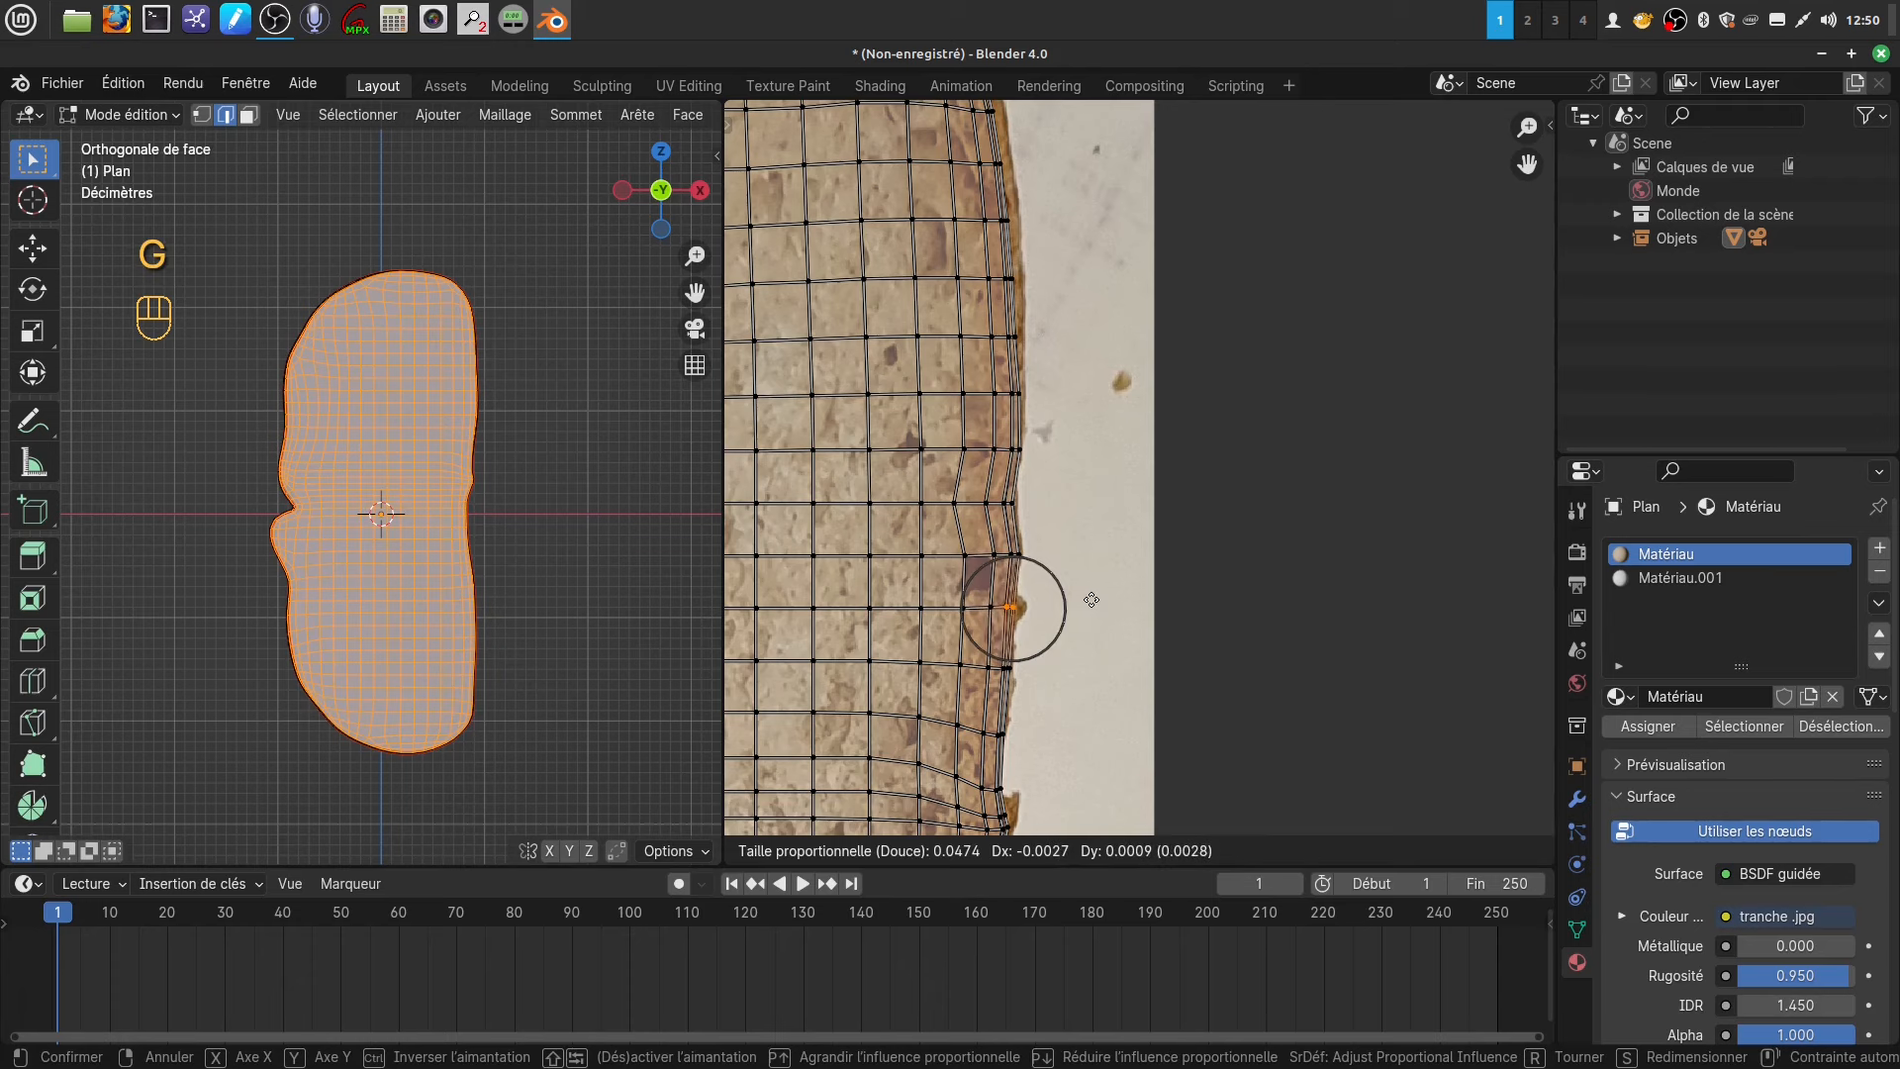
left_click(1079, 594)
- Move the strip of UVs along the upper part of the slice's right edge outward to the crust, with a proportional size of about 0.05
scroll(992, 307, "down", 3)
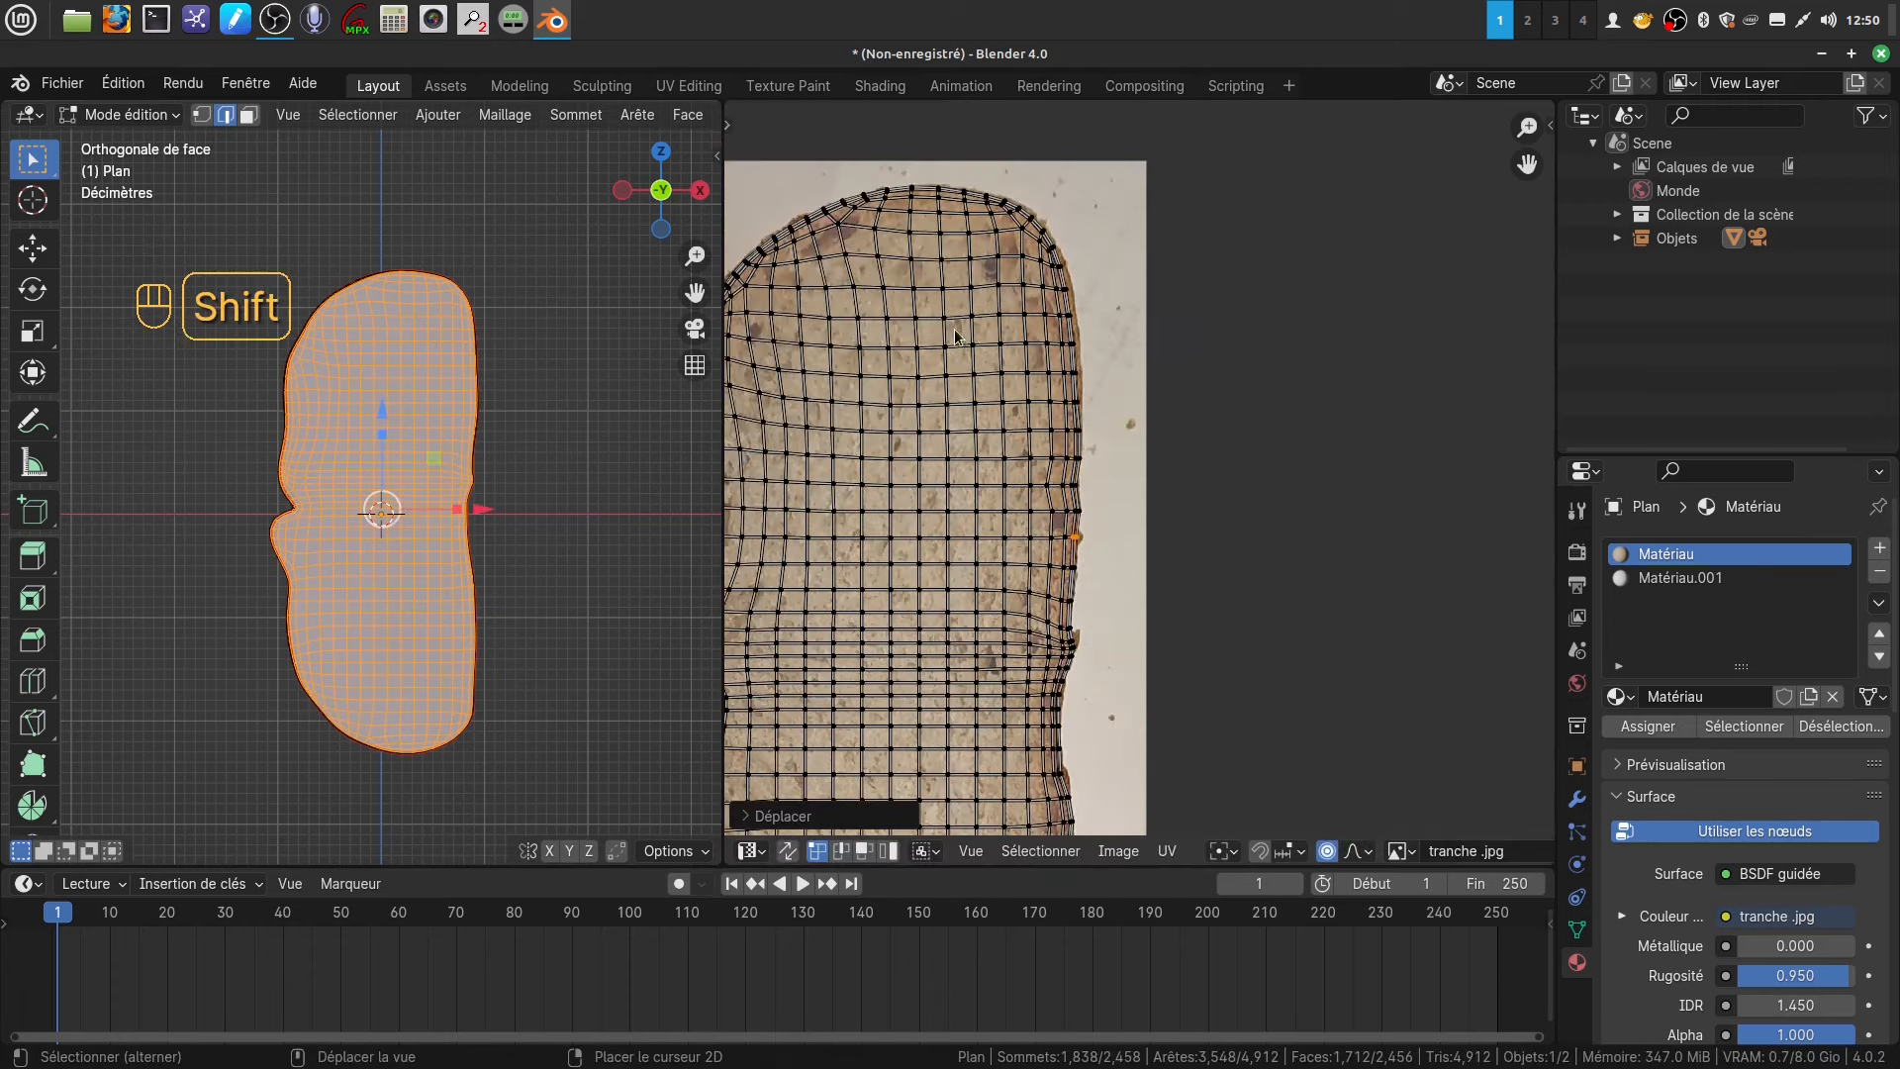
middle_click_drag(991, 386, 831, 377, "shift")
scroll(921, 345, "up", 2)
middle_click_drag(921, 327, 1137, 386, "shift")
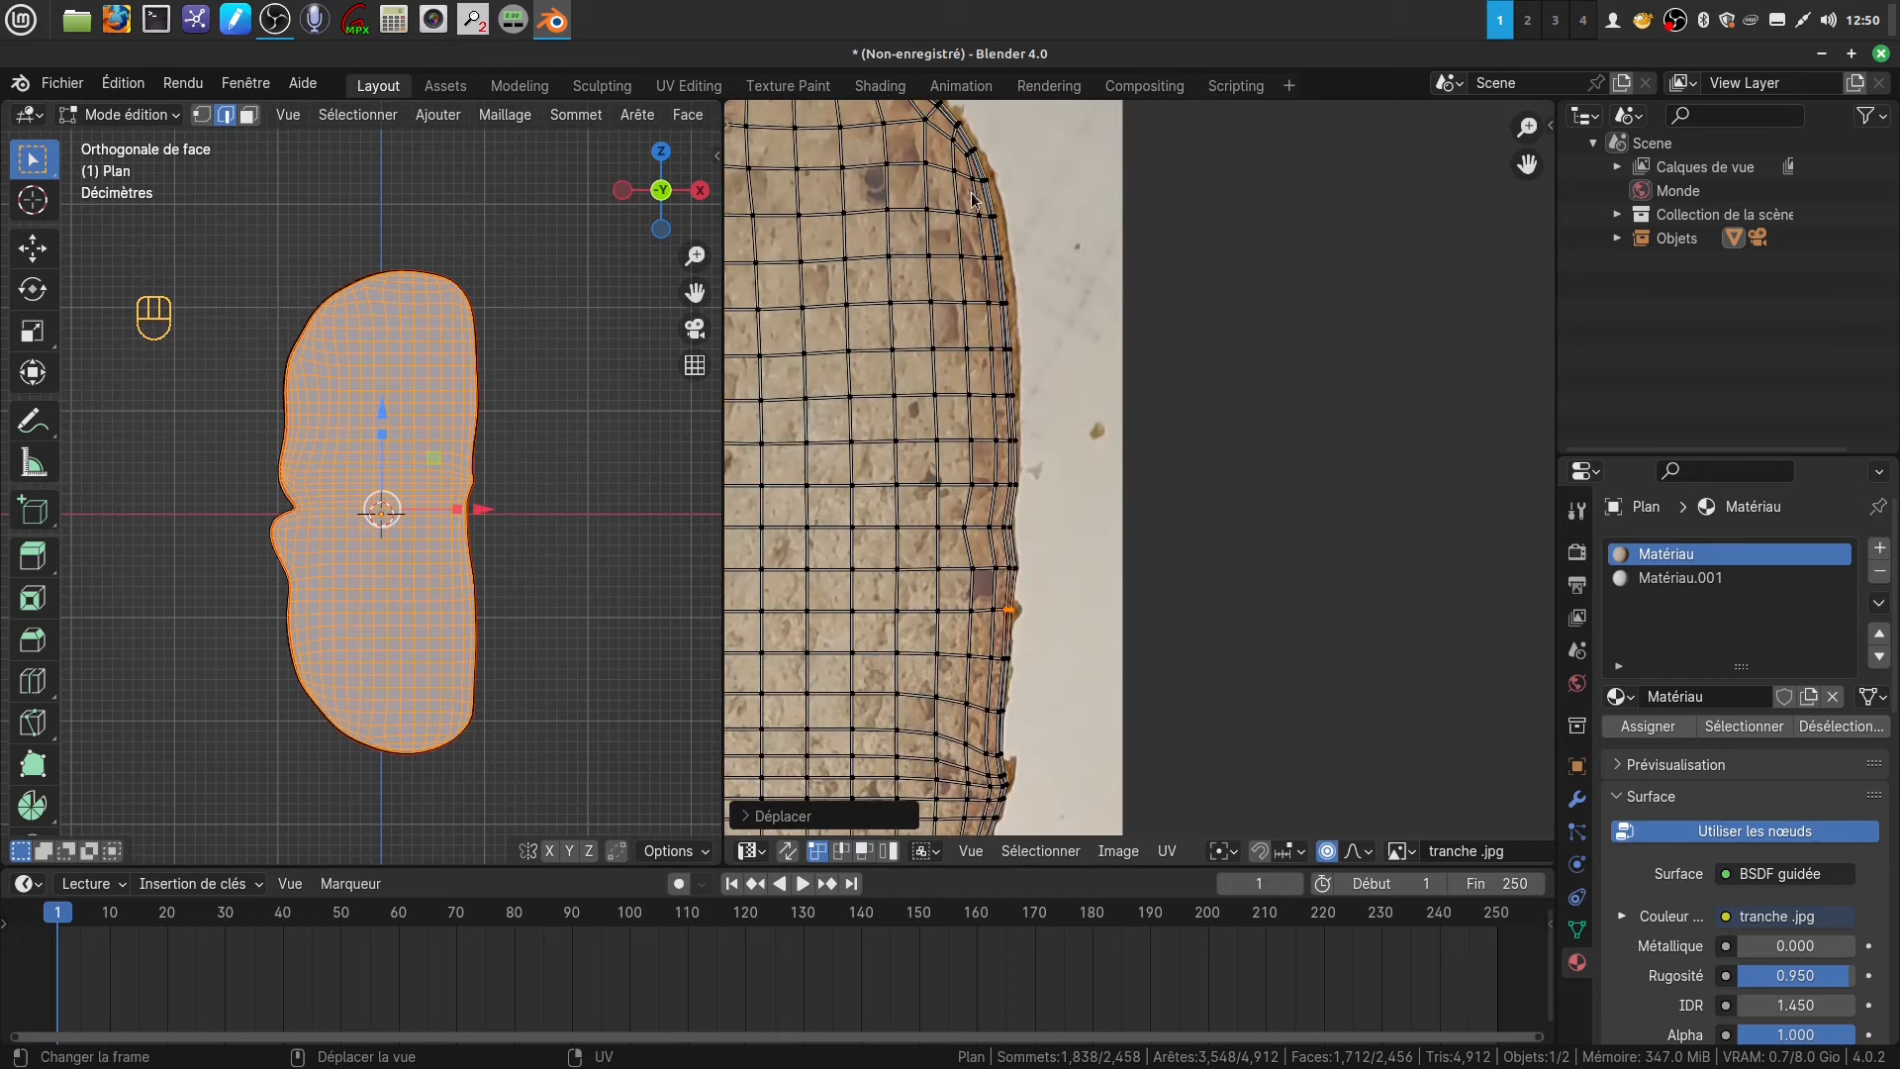
left_click_drag(979, 204, 1060, 422)
key("g")
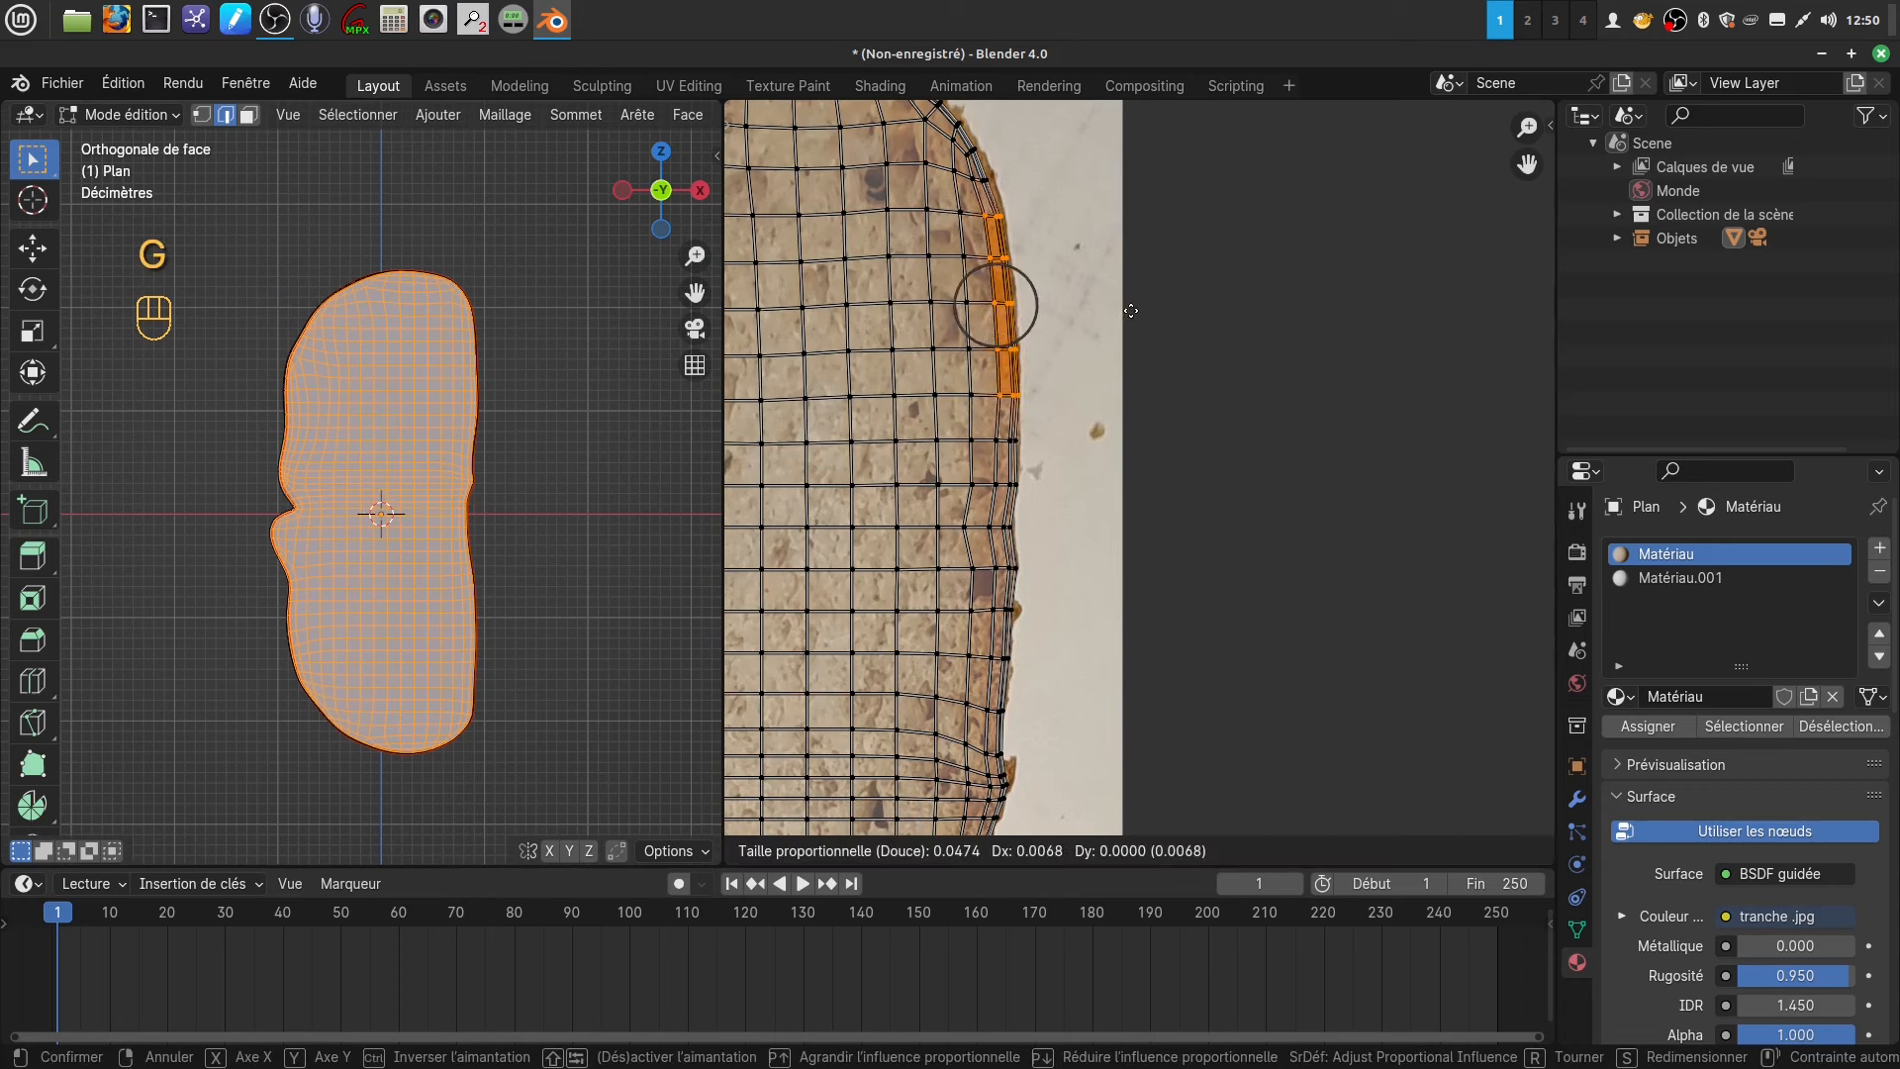
left_click(1131, 311)
- Move the small group of edge UVs on the slice's upper right curve outward to the crust, with a proportional size of about 0.036
left_click(1015, 186)
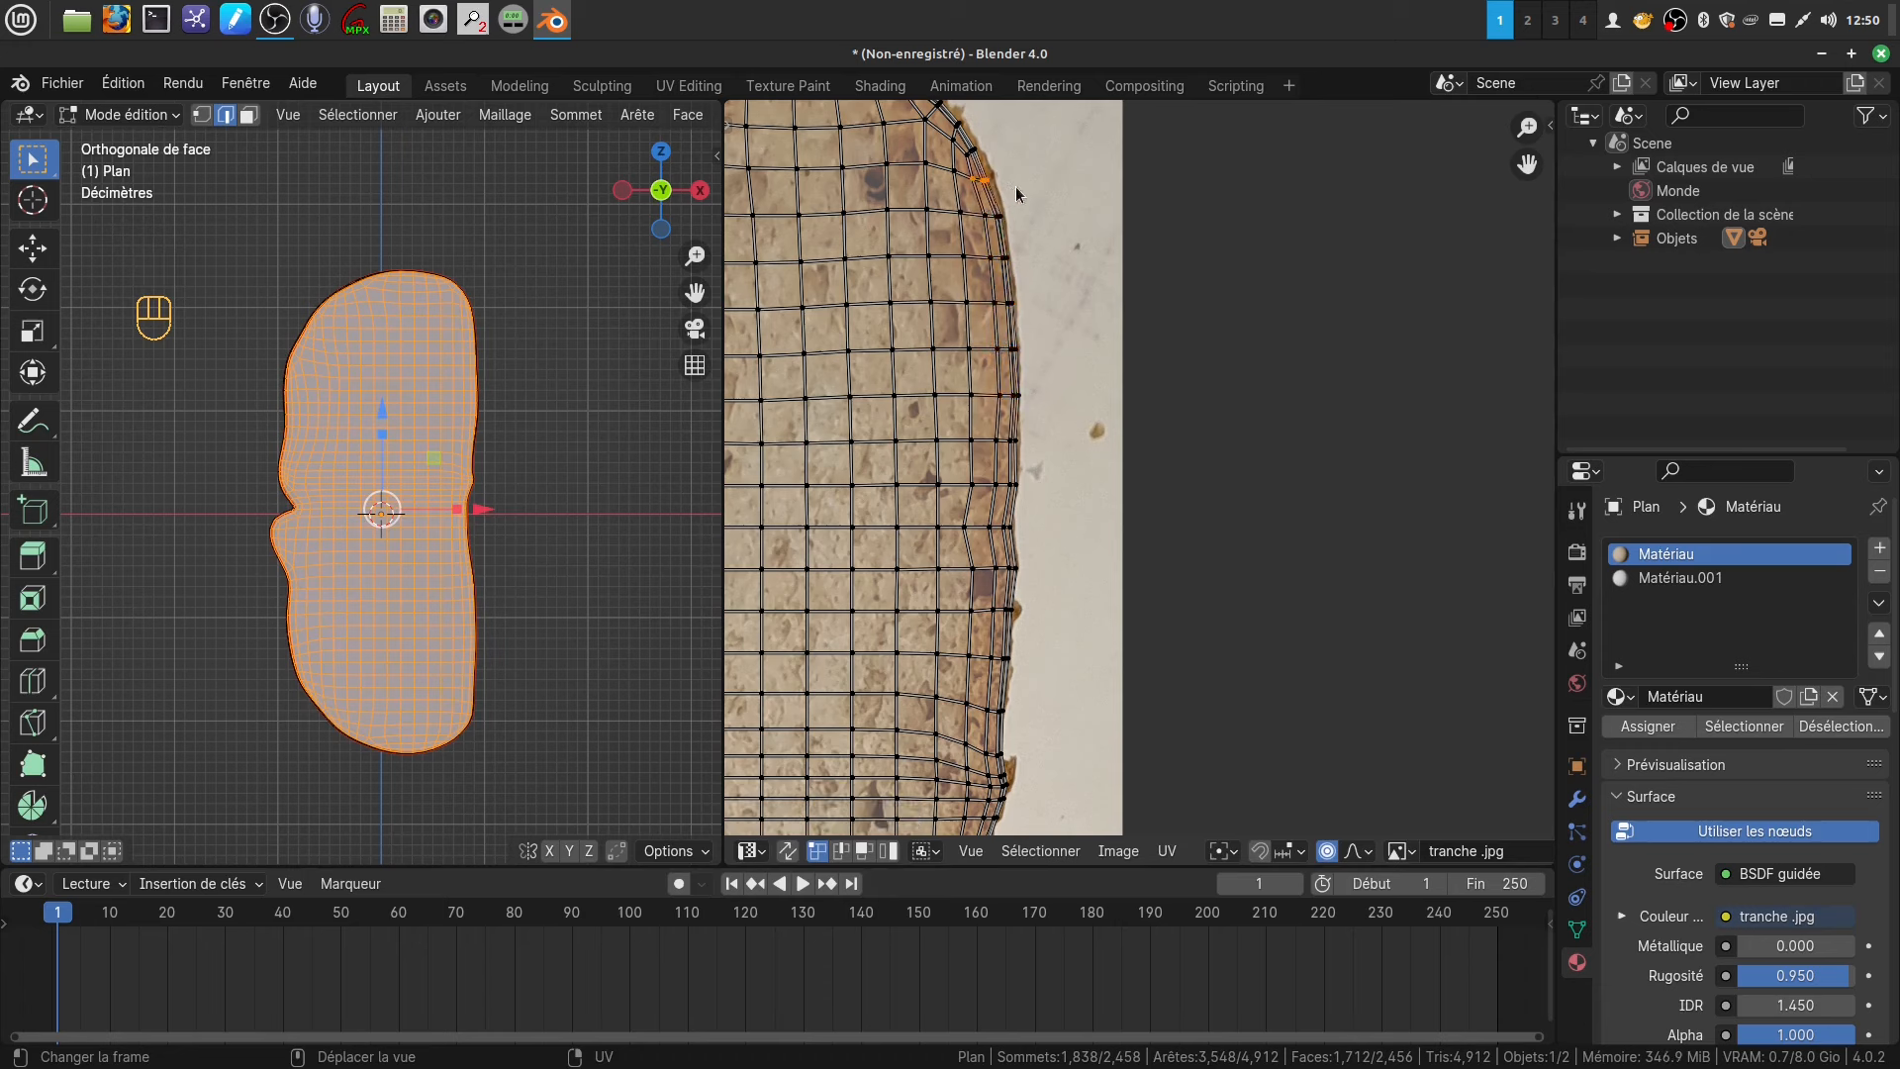
key("g")
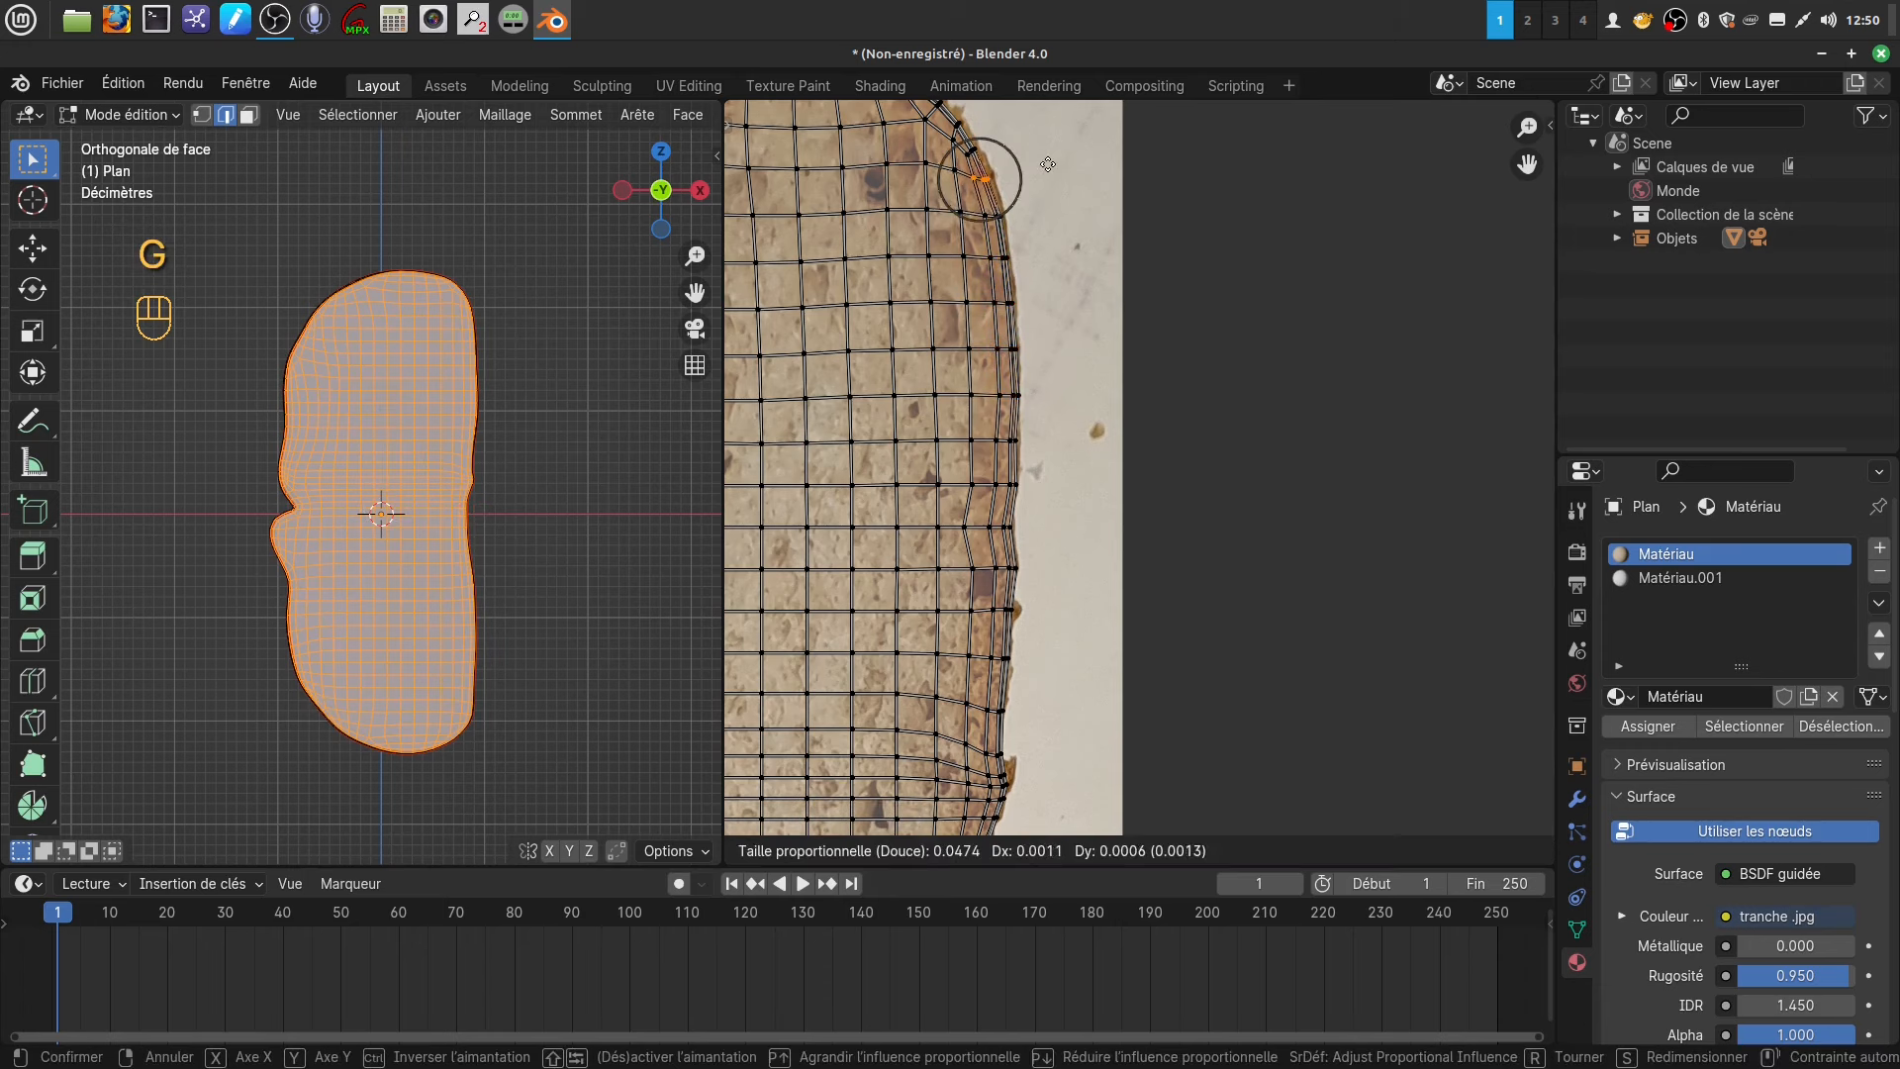
scroll(1047, 166, "up", 3)
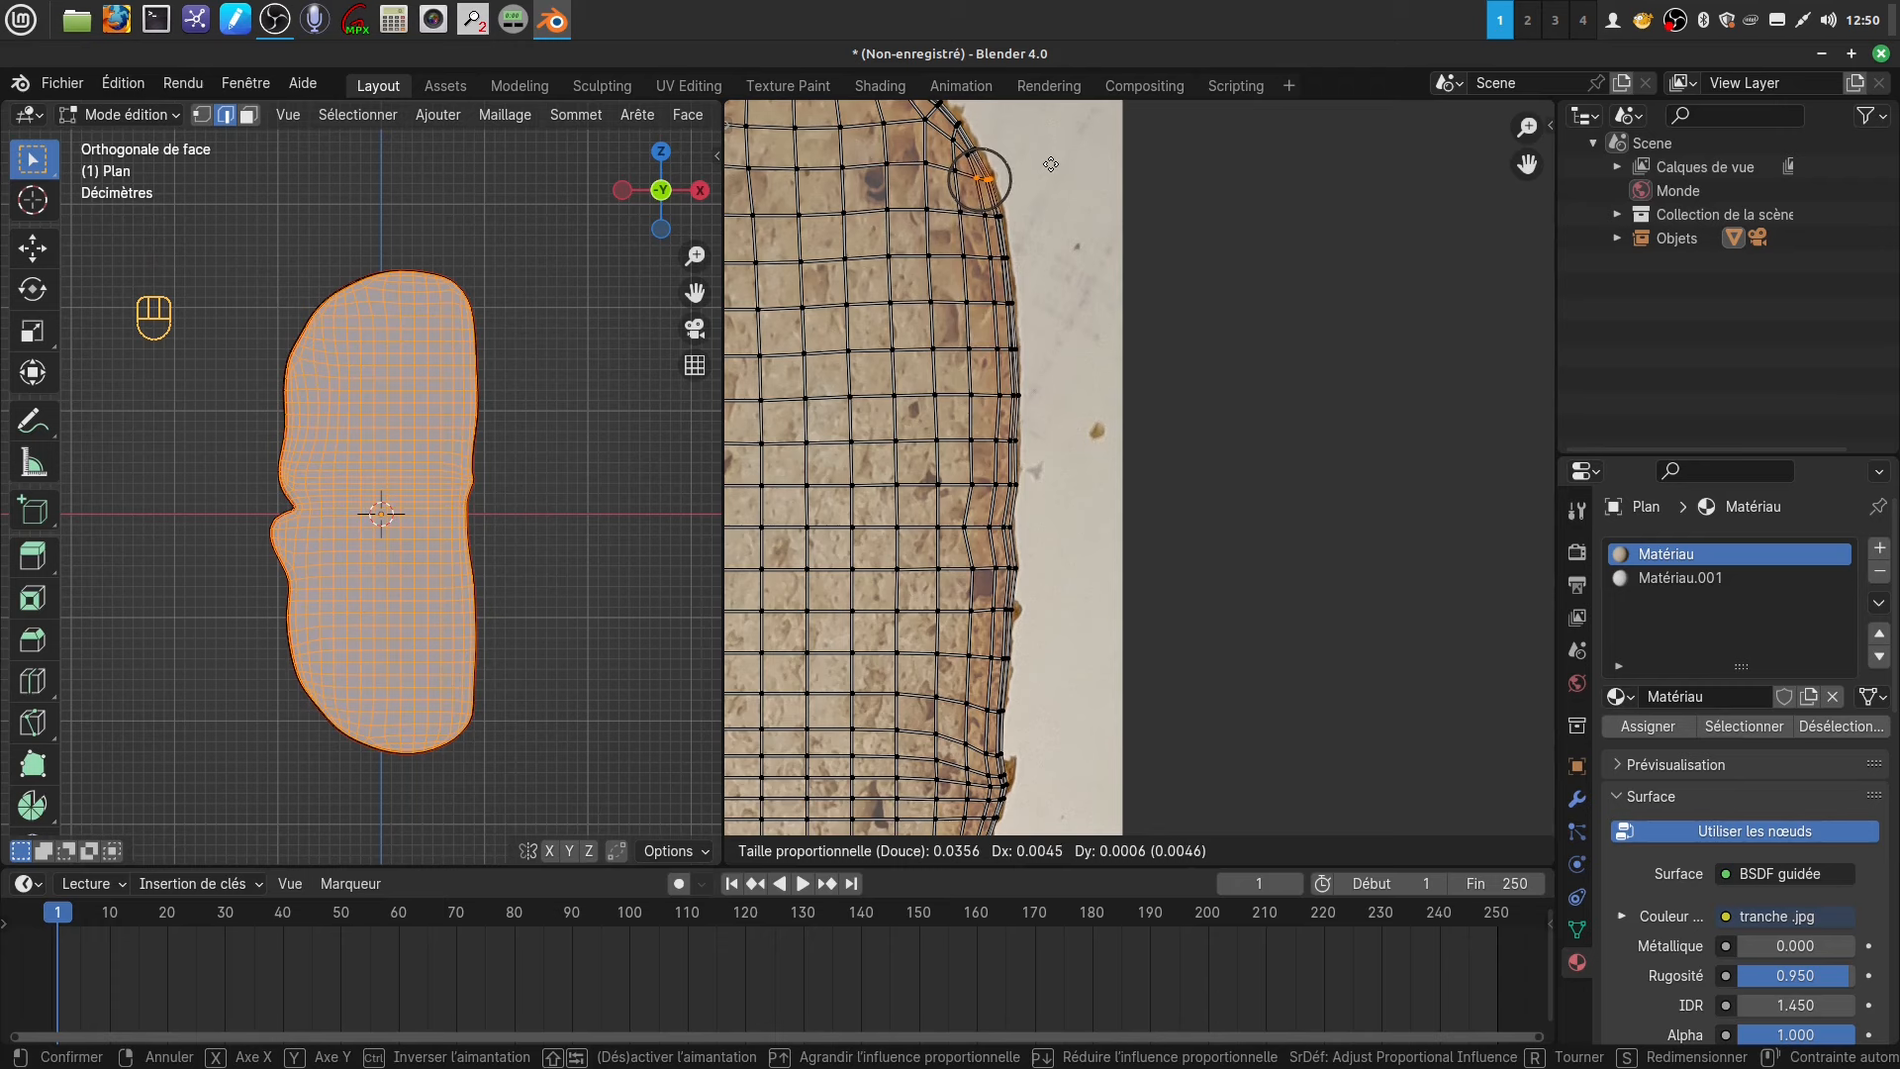
left_click(1049, 171)
scroll(1027, 385, "down", 6)
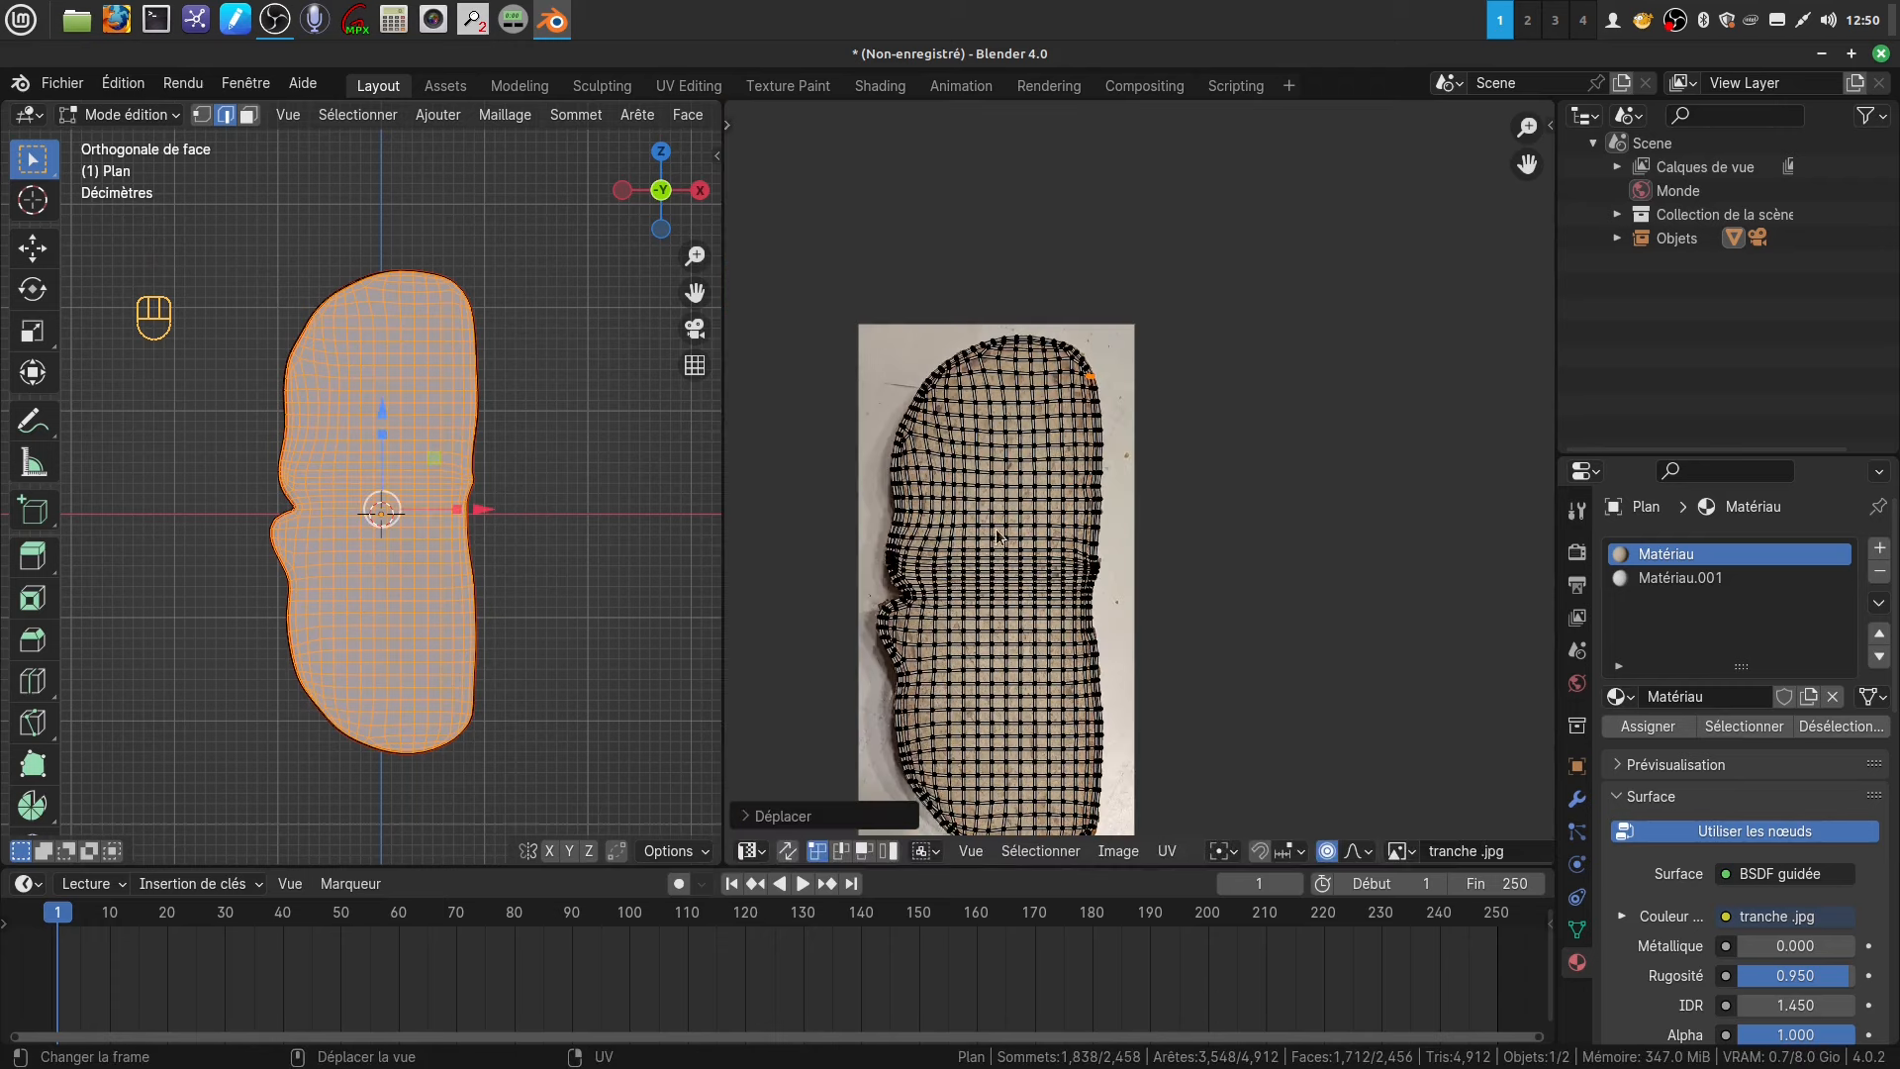
middle_click_drag(993, 569, 1048, 529, "shift")
- Turn off proportional editing, then inspect the textured slice from several angles in Object Mode with rendered shading and nothing selected
scroll(532, 125, "down", 6)
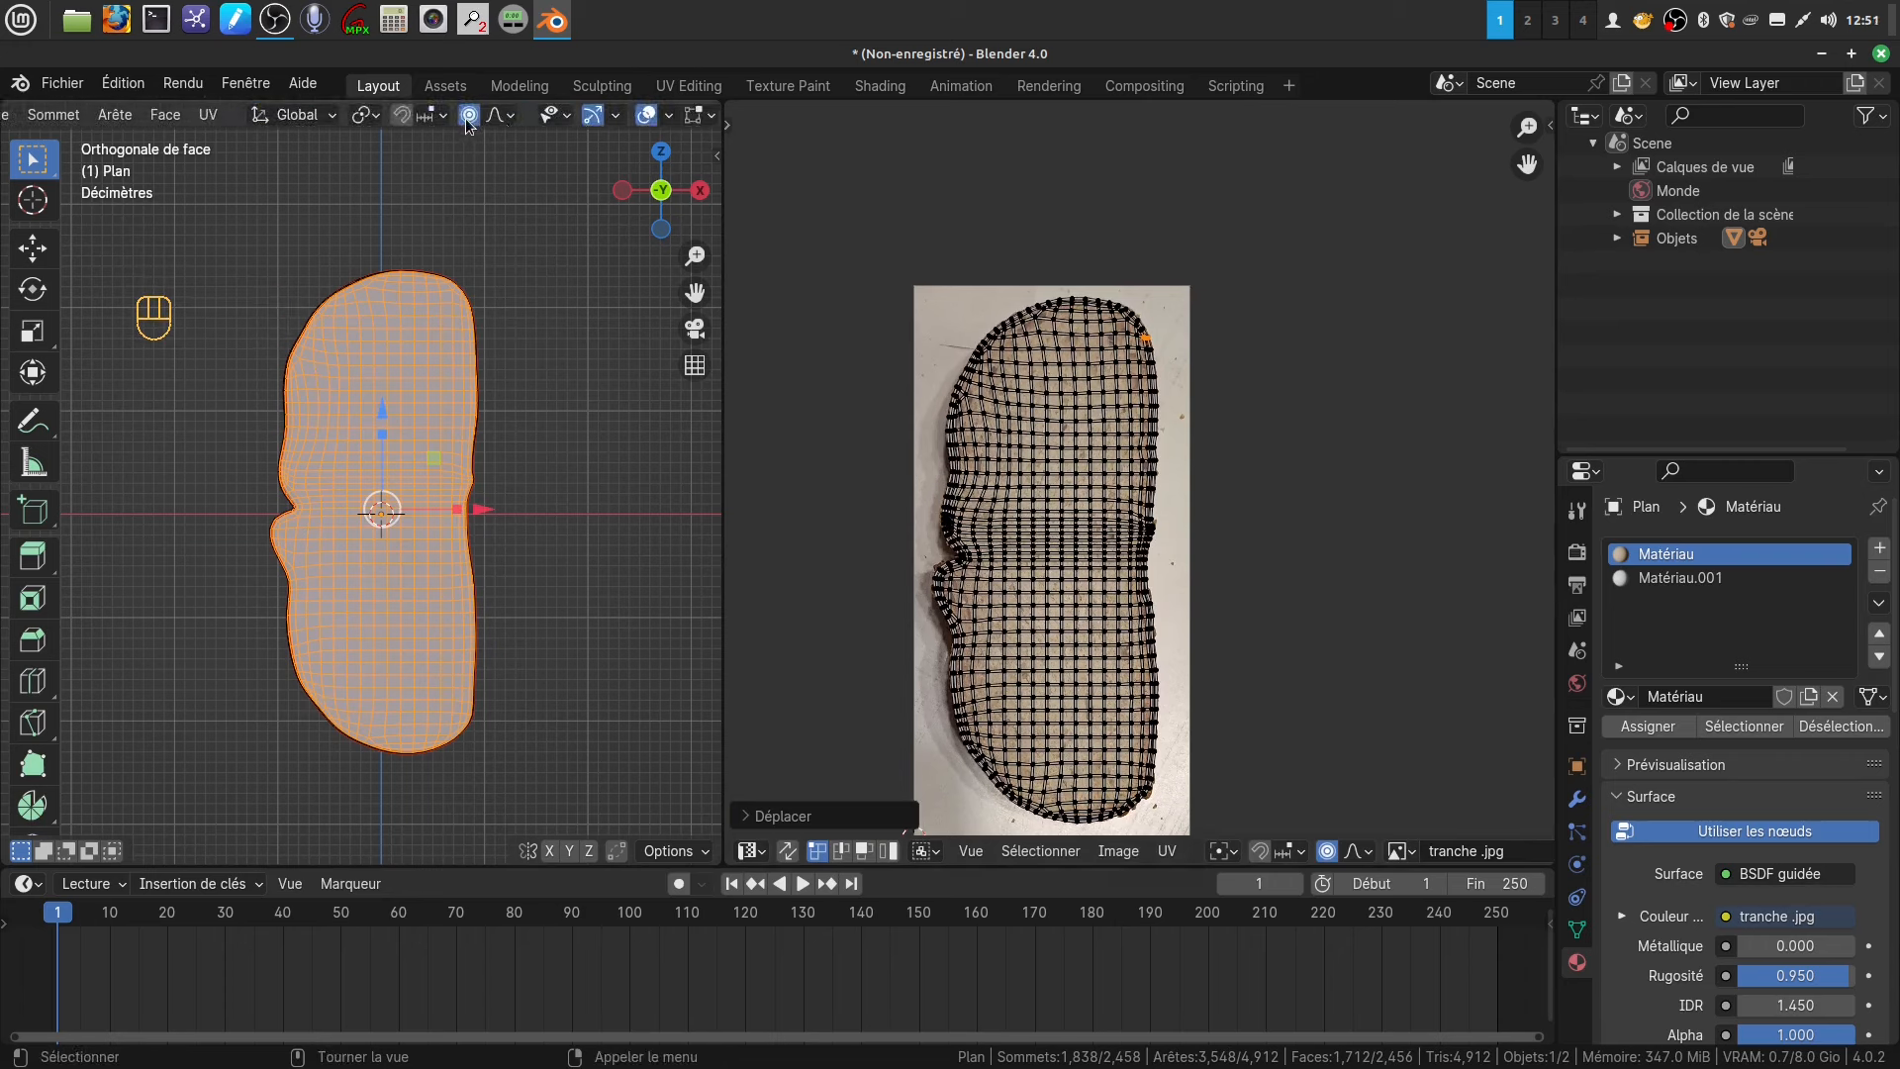
scroll(606, 126, "down", 4)
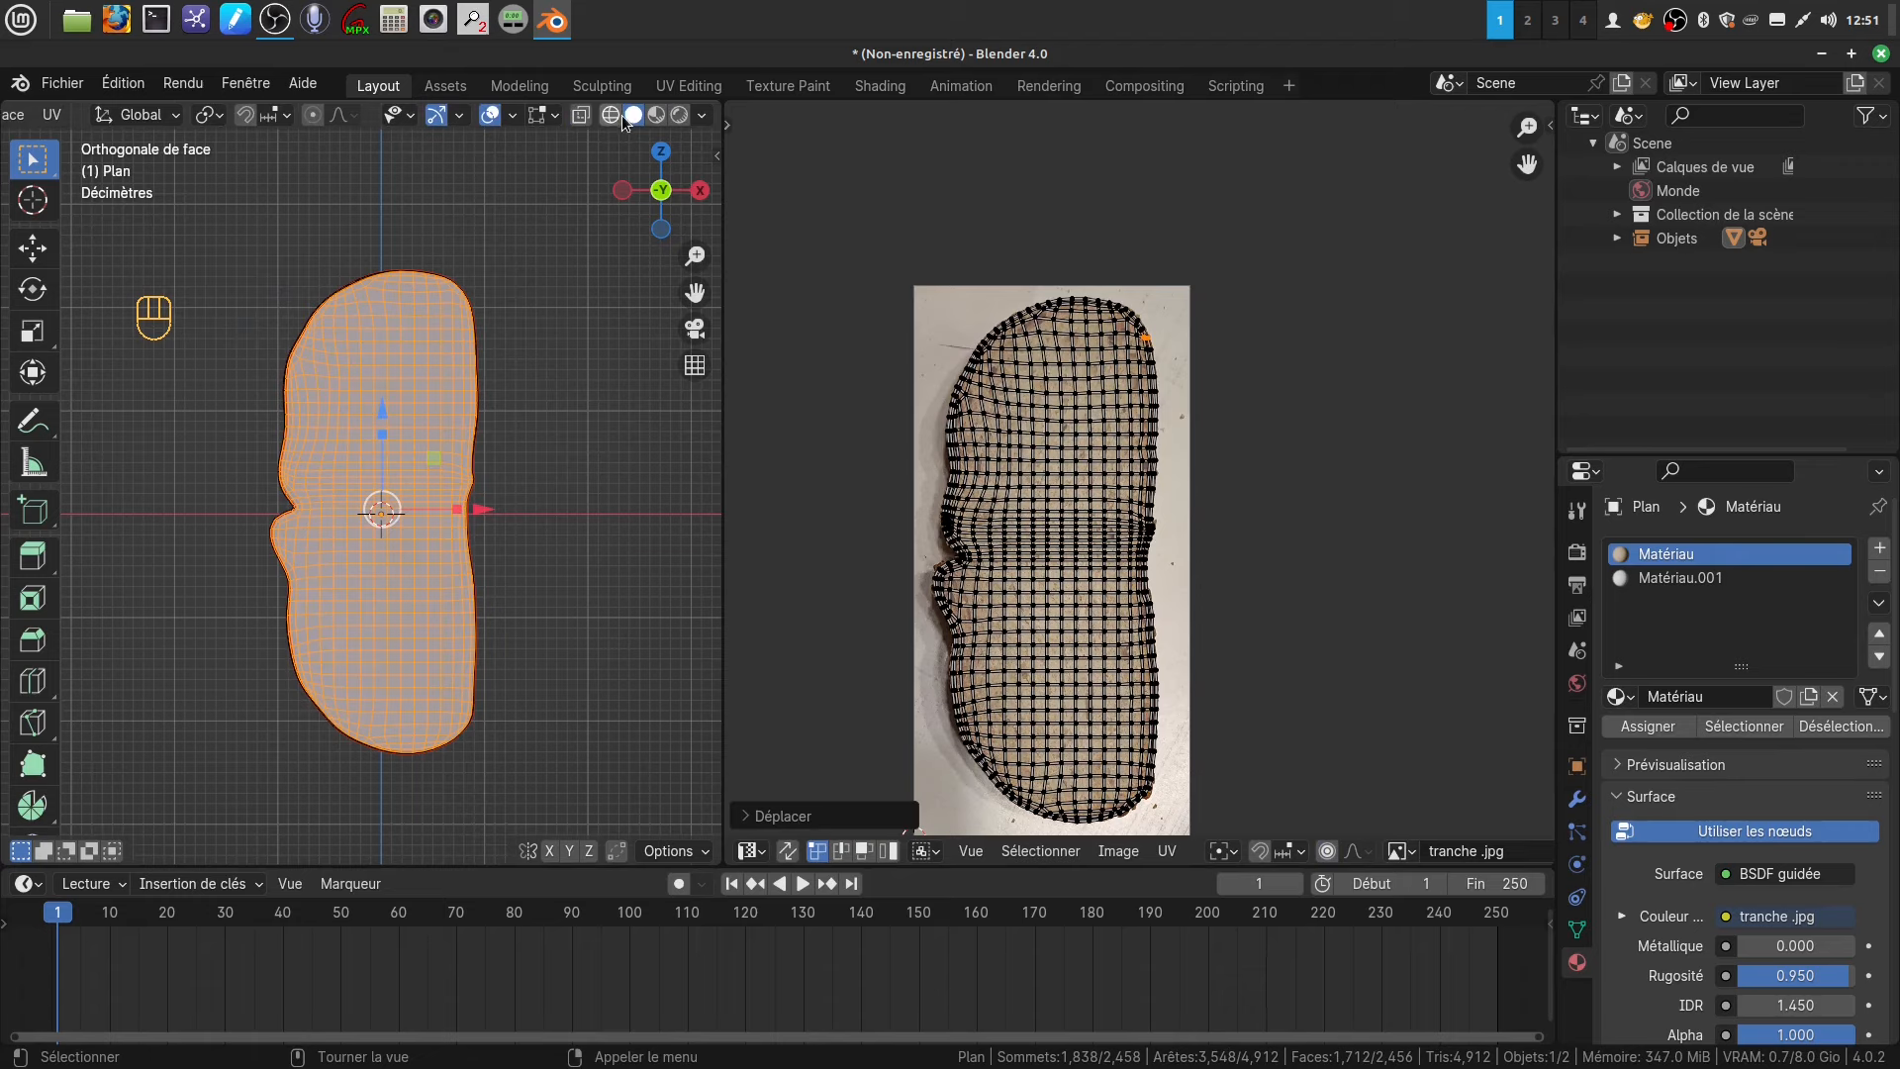
left_click(679, 115)
scroll(545, 544, "up", 3)
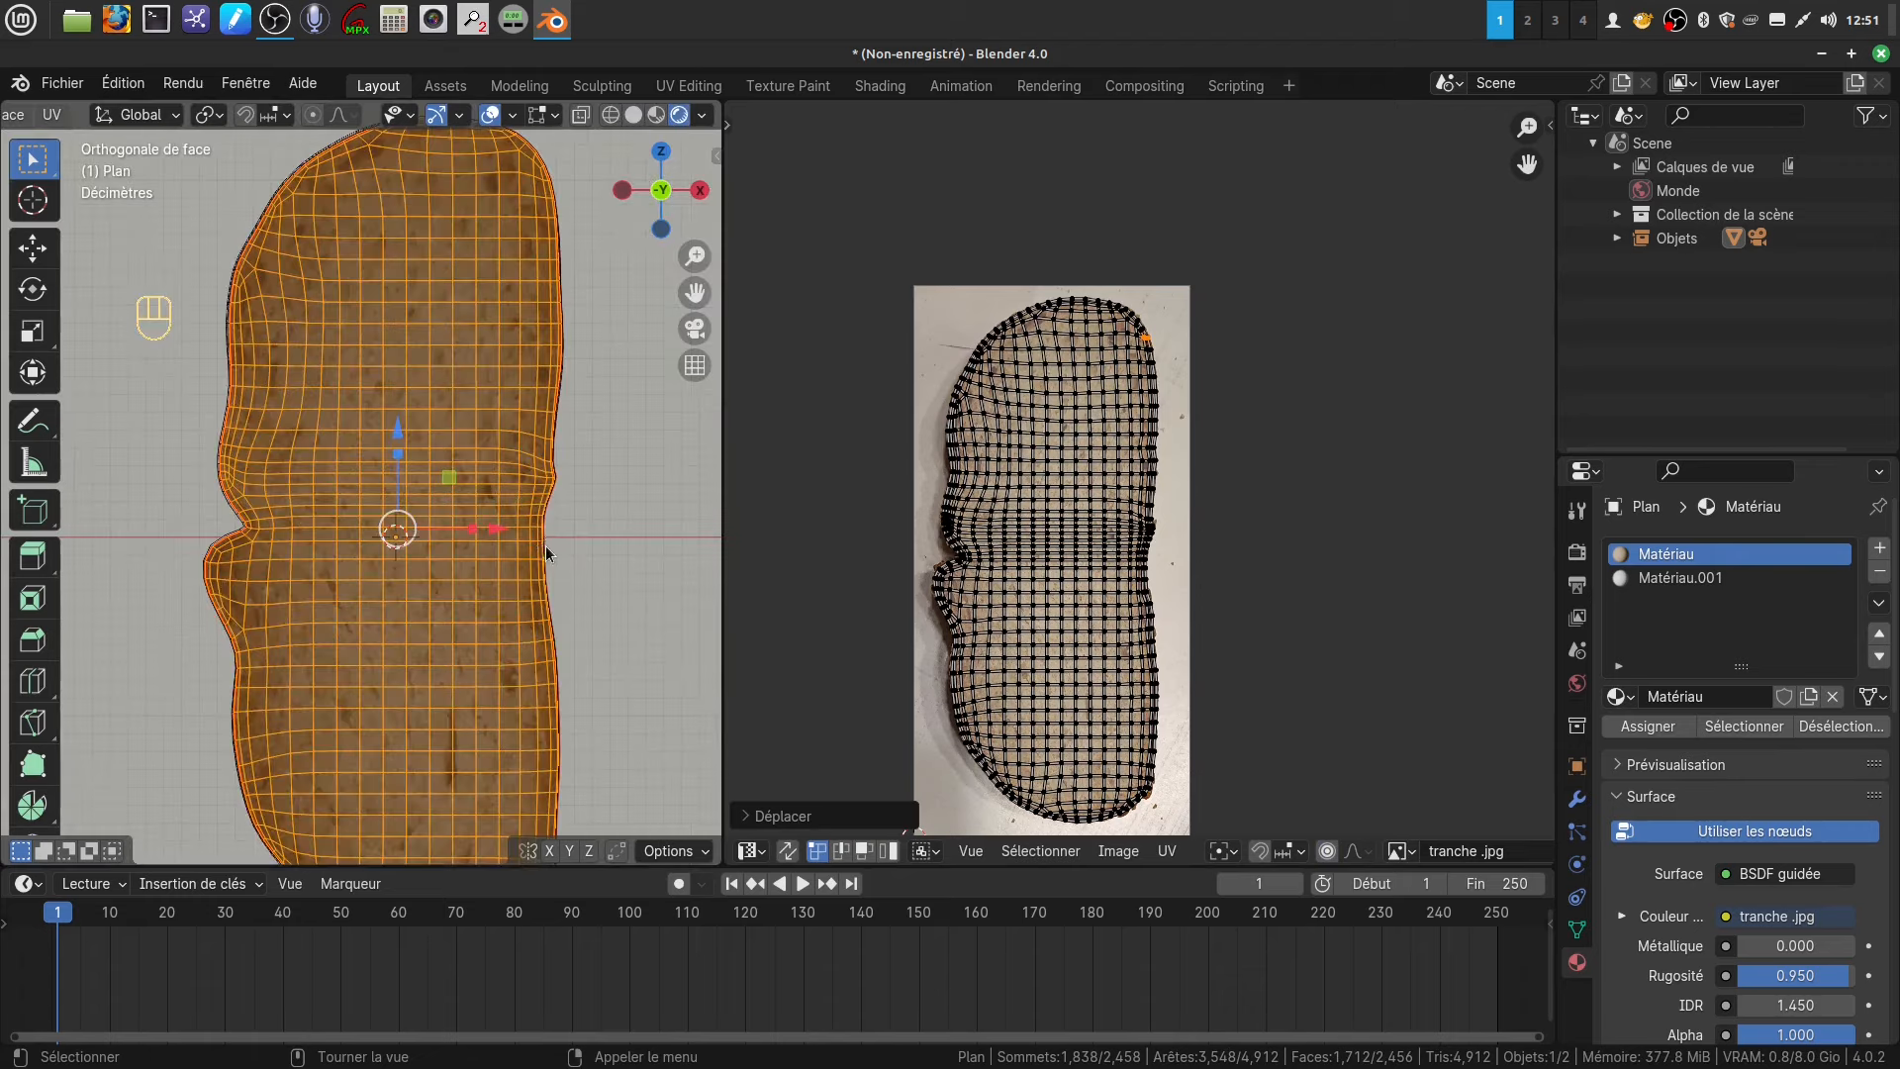
key("Tab")
middle_click_drag(544, 545, 555, 460)
scroll(461, 500, "down", 3)
scroll(578, 572, "up", 3)
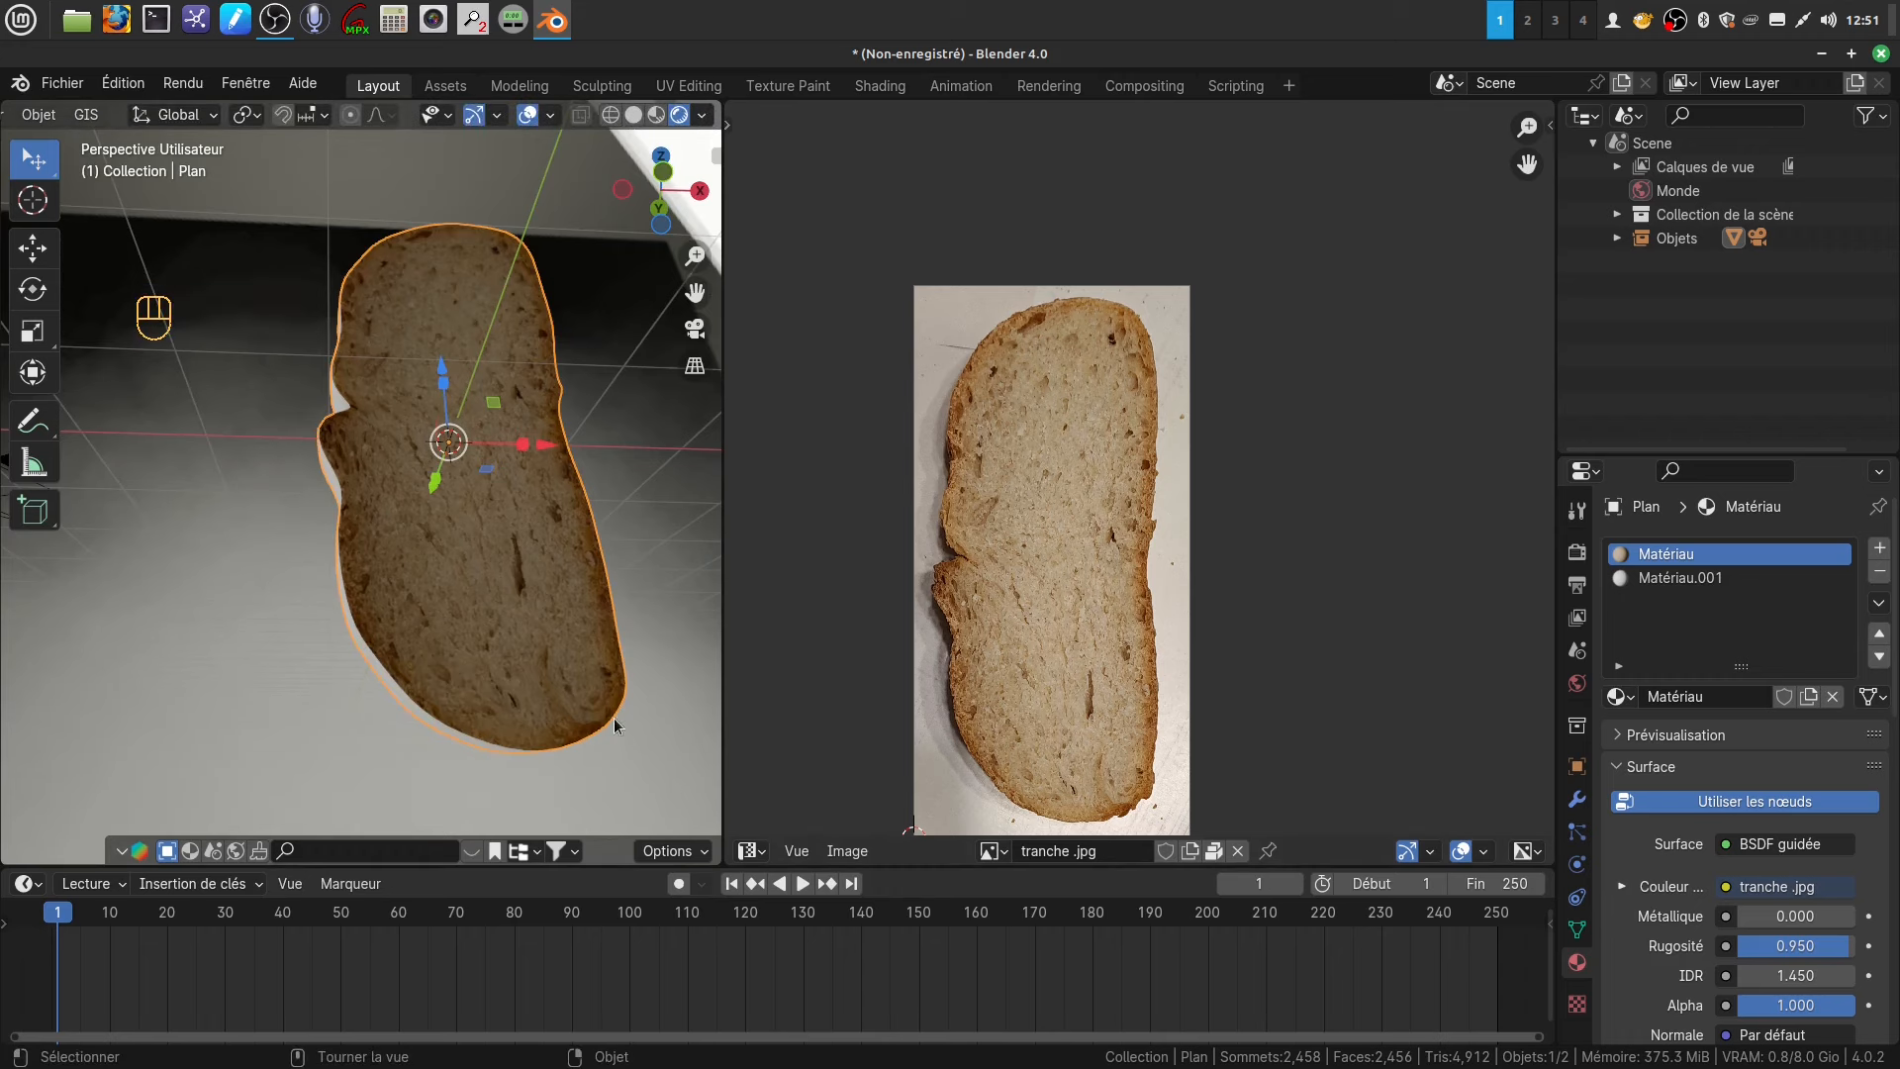
left_click(650, 709)
left_click(752, 851)
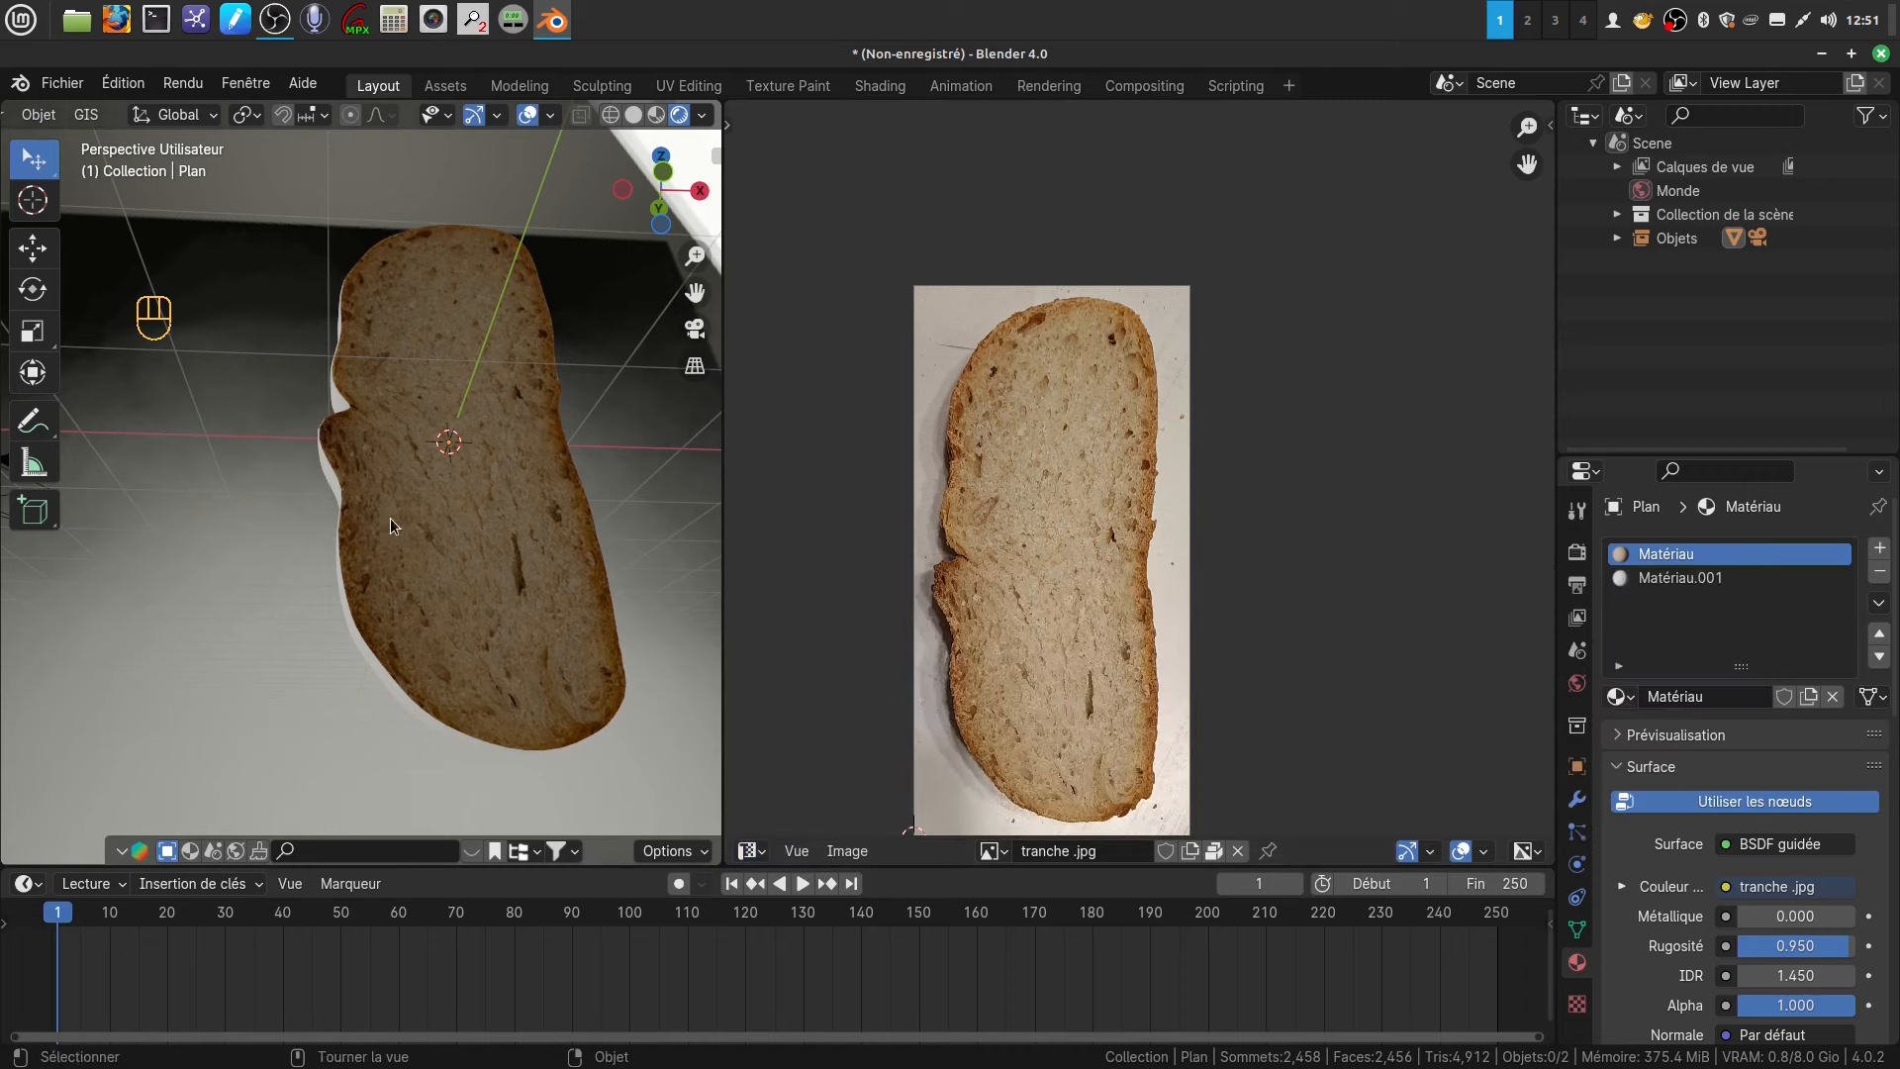
mouse_move(390, 519)
middle_mouse_down()
mouse_move(525, 527)
mouse_move(554, 494)
mouse_move(484, 558)
middle_mouse_up()
- Return to solid shading and edit the slice mesh with only the faces assigned to Matériau.001 selected
left_click(634, 116)
key("Tab")
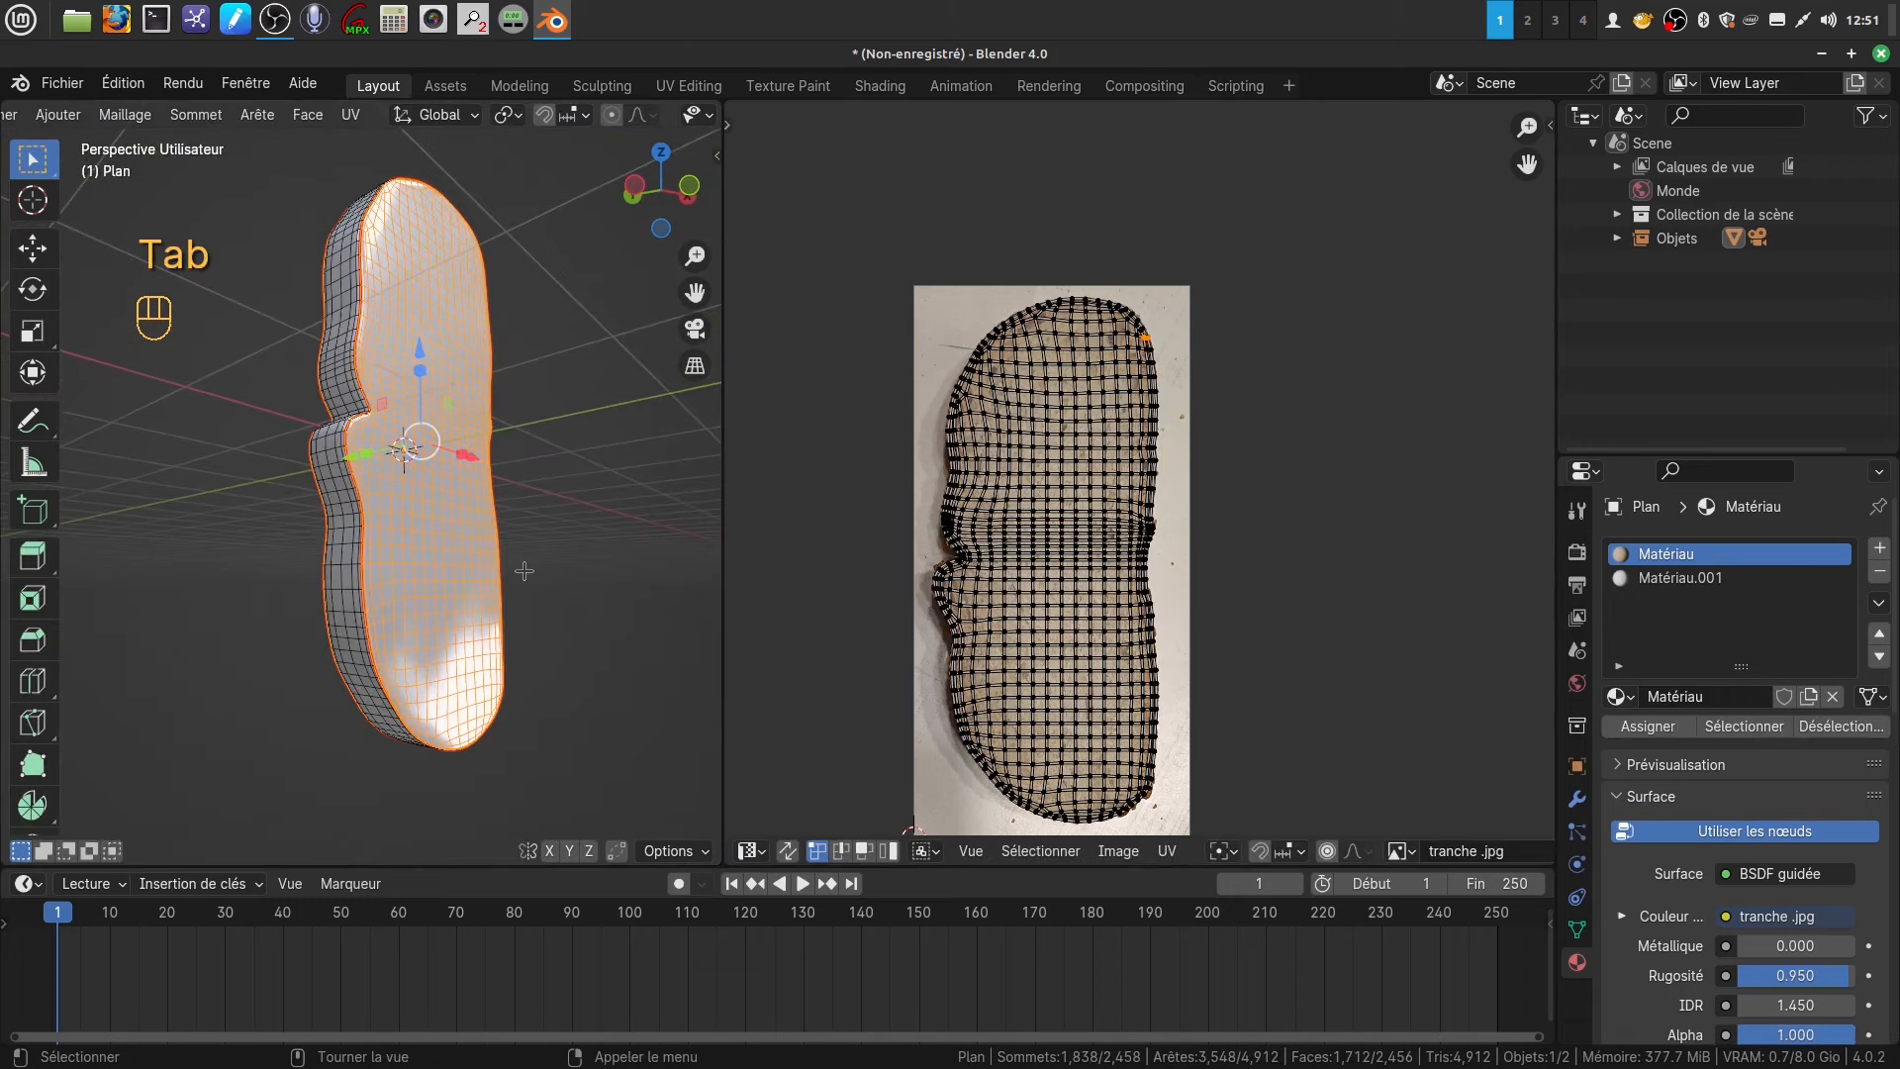
key("a")
left_click(1674, 578)
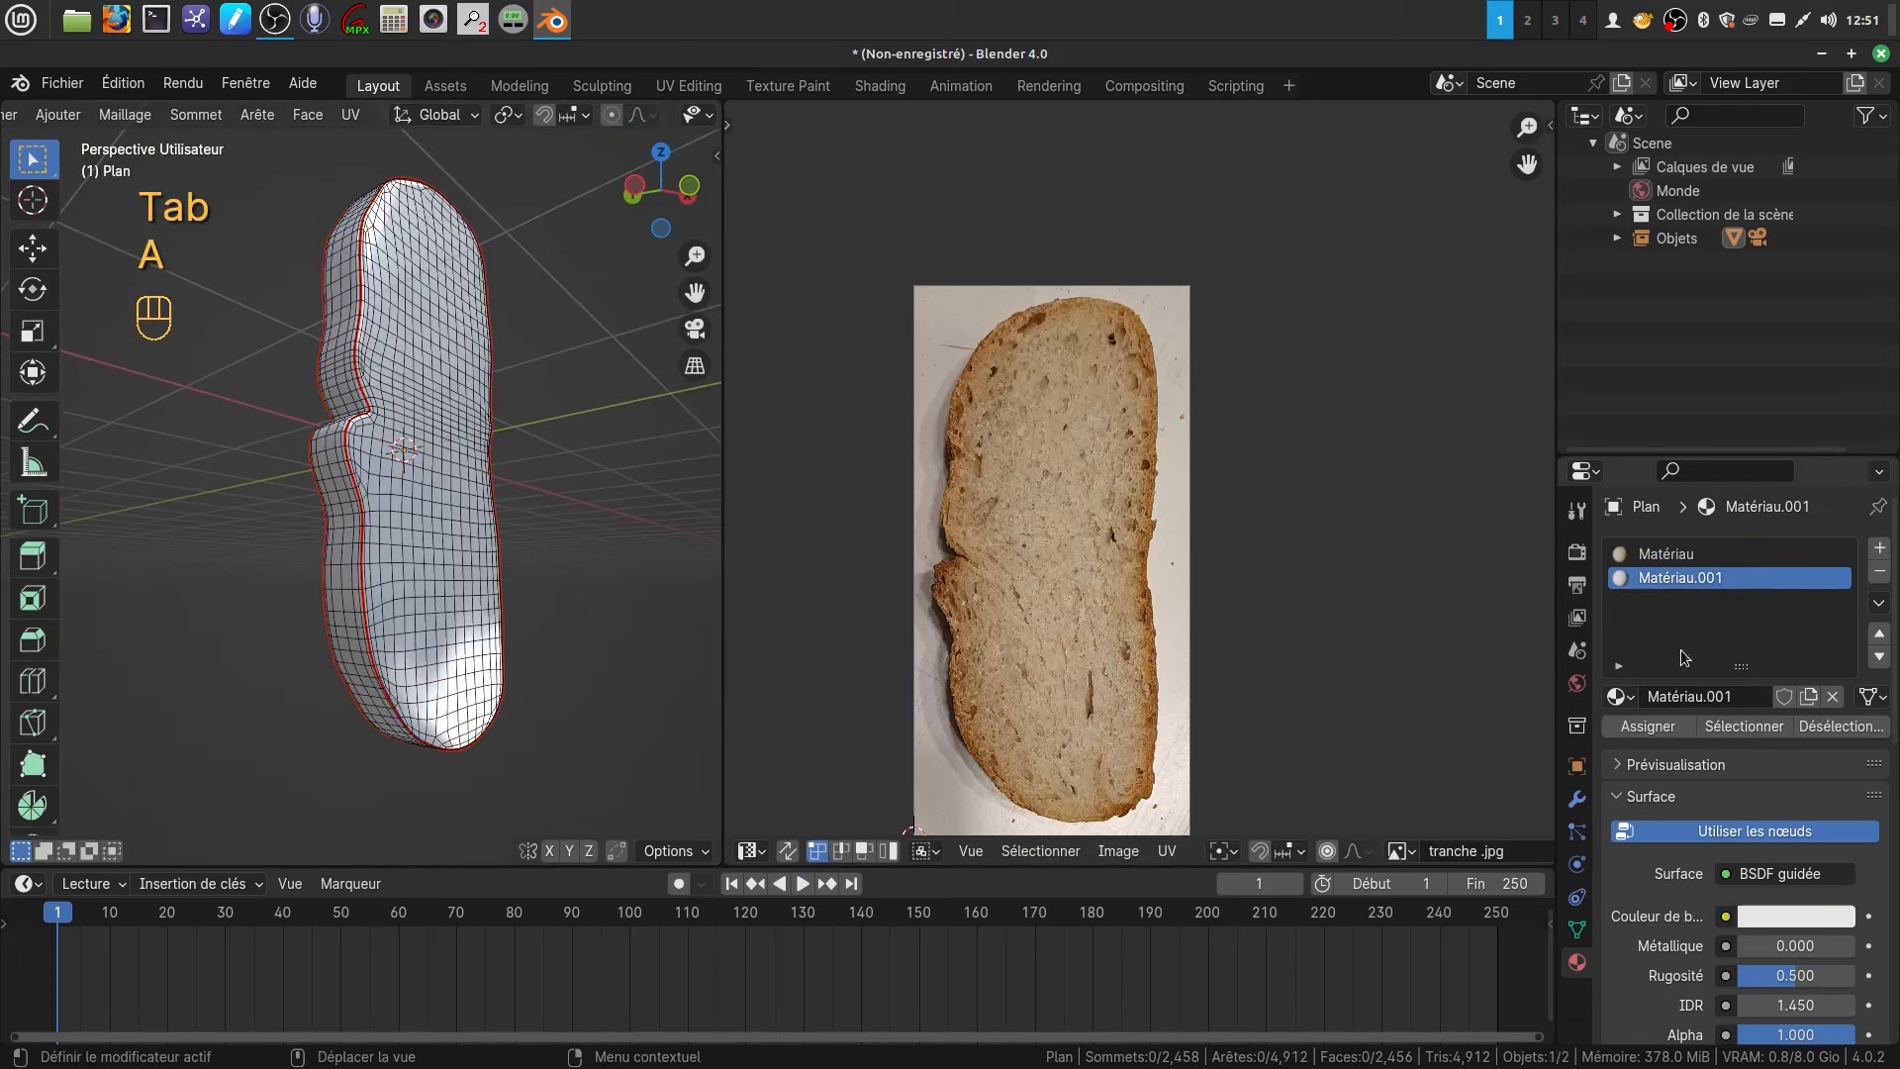
left_click(1743, 725)
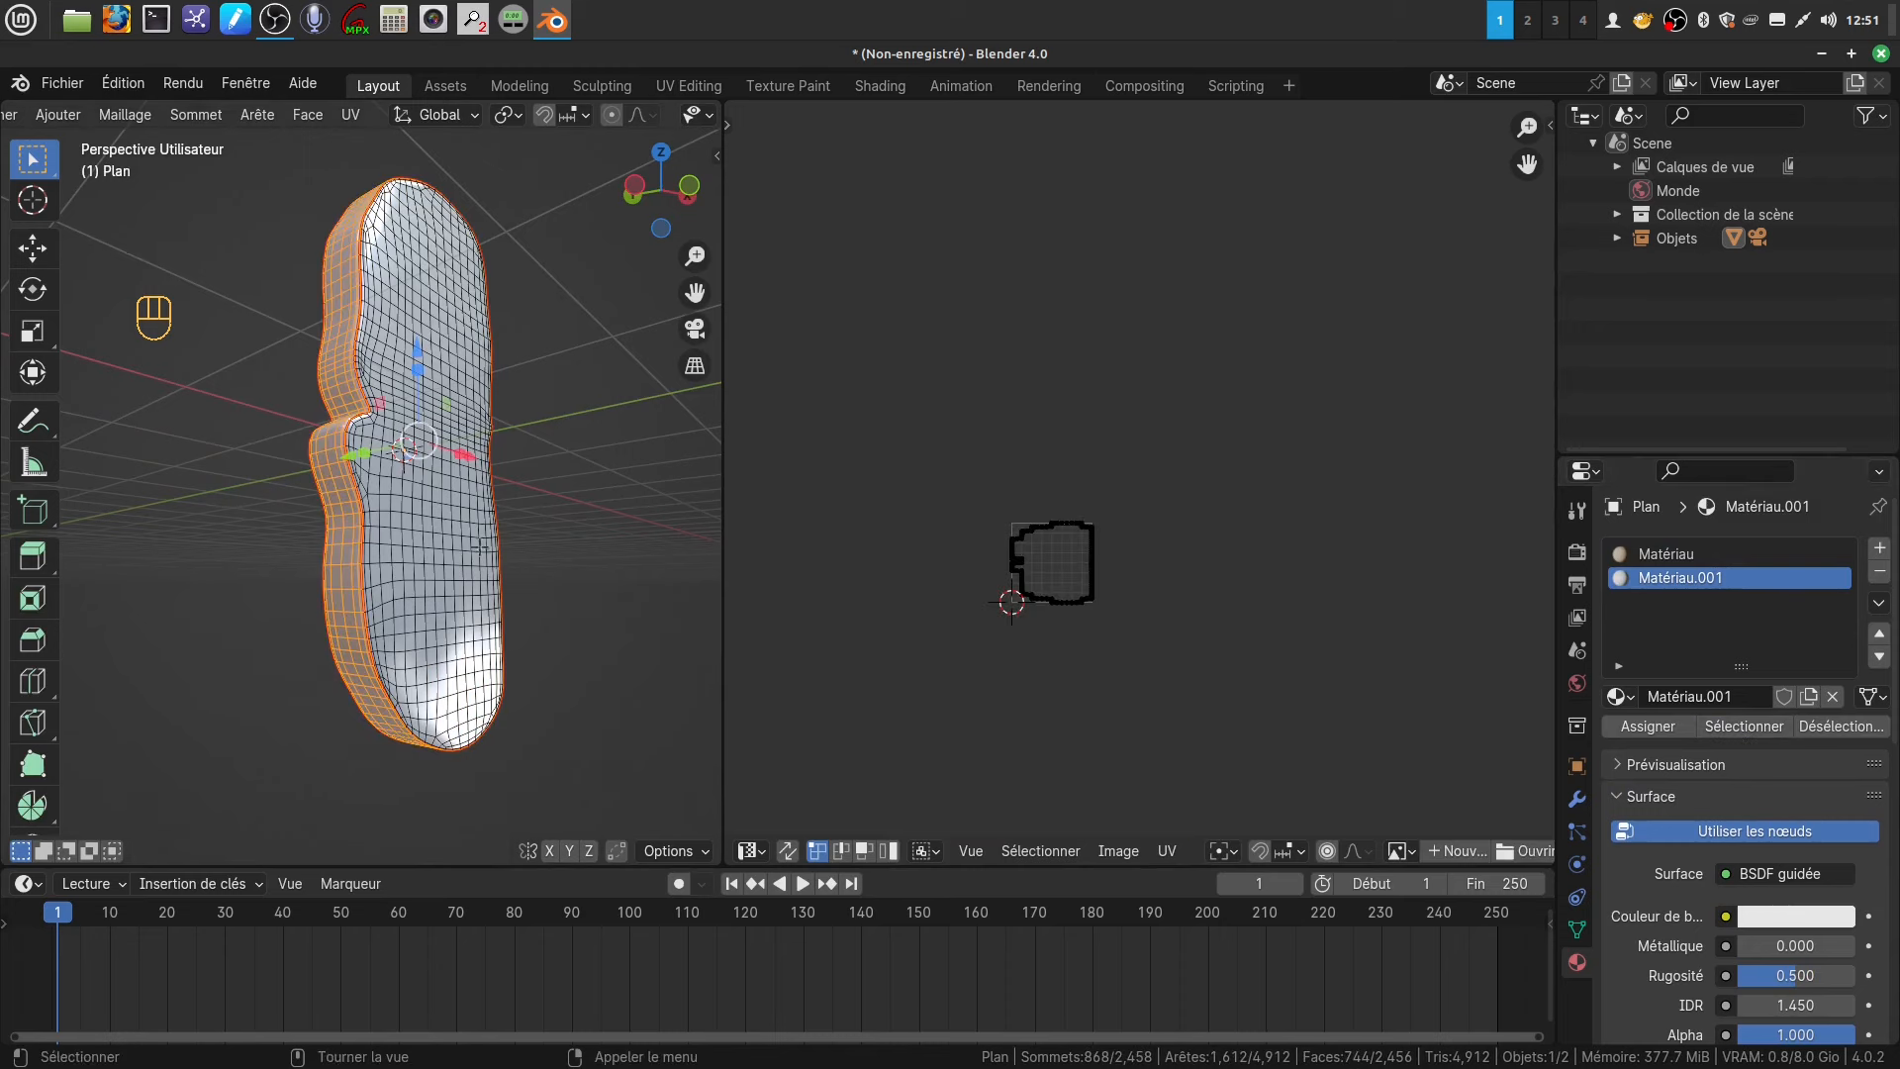
- Show the nodes of Matériau.001 in the Shader Editor, setting the BSDF roughness to 0.504 and expanding its specular settings
left_click(750, 851)
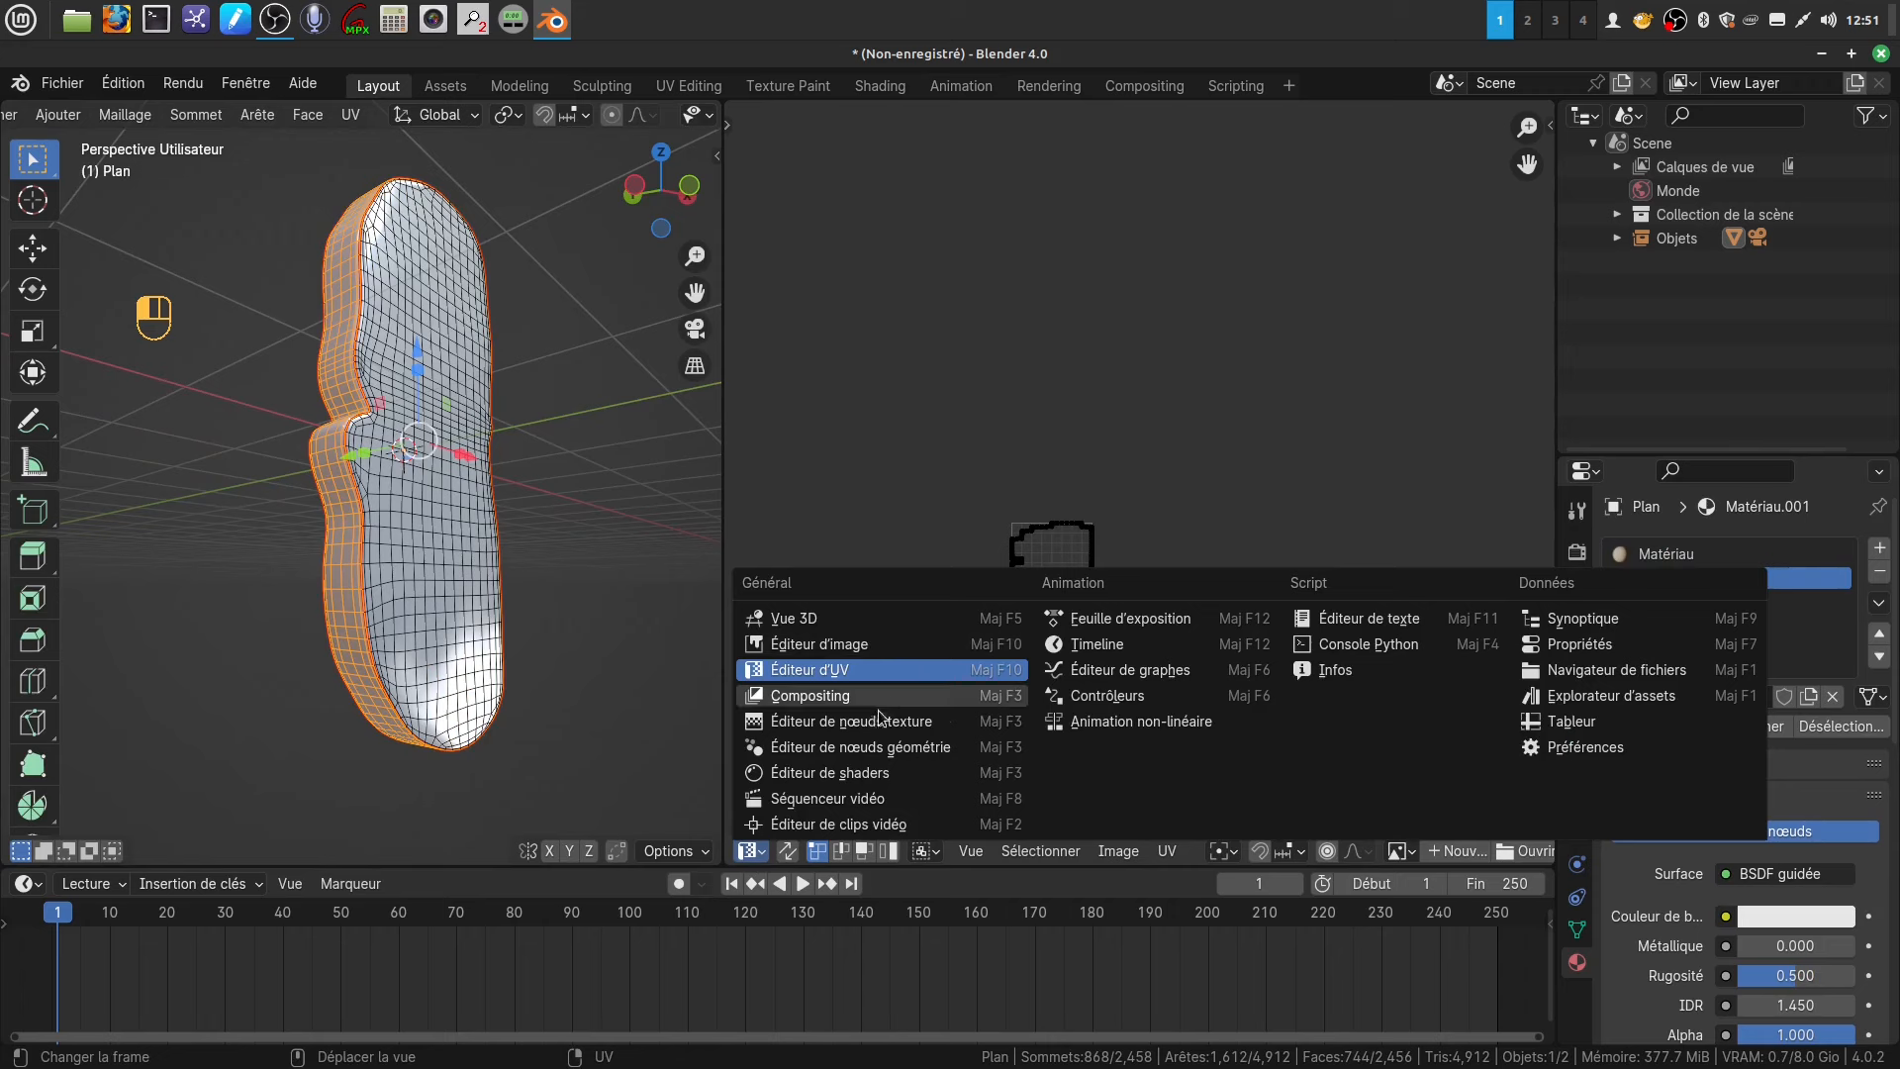
left_click(883, 772)
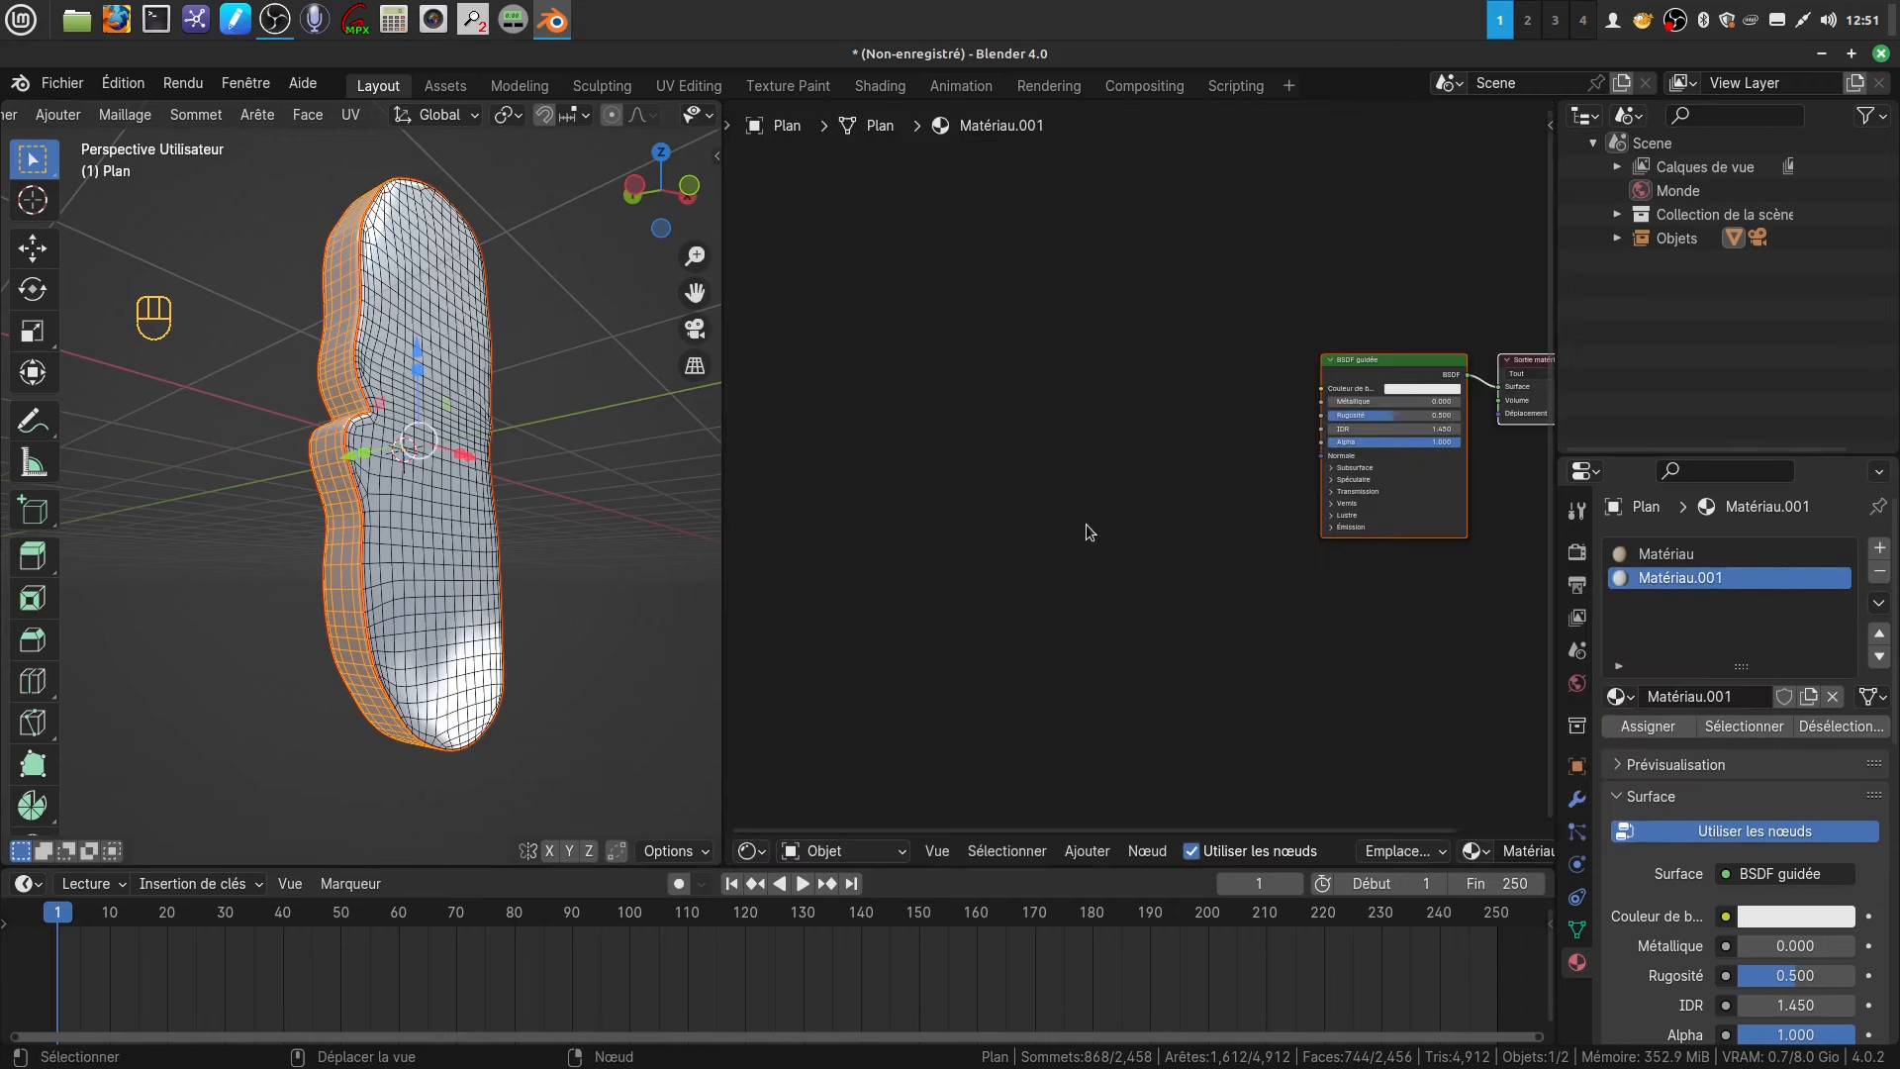
middle_click_drag(1084, 524, 887, 501)
scroll(1289, 525, "up", 2)
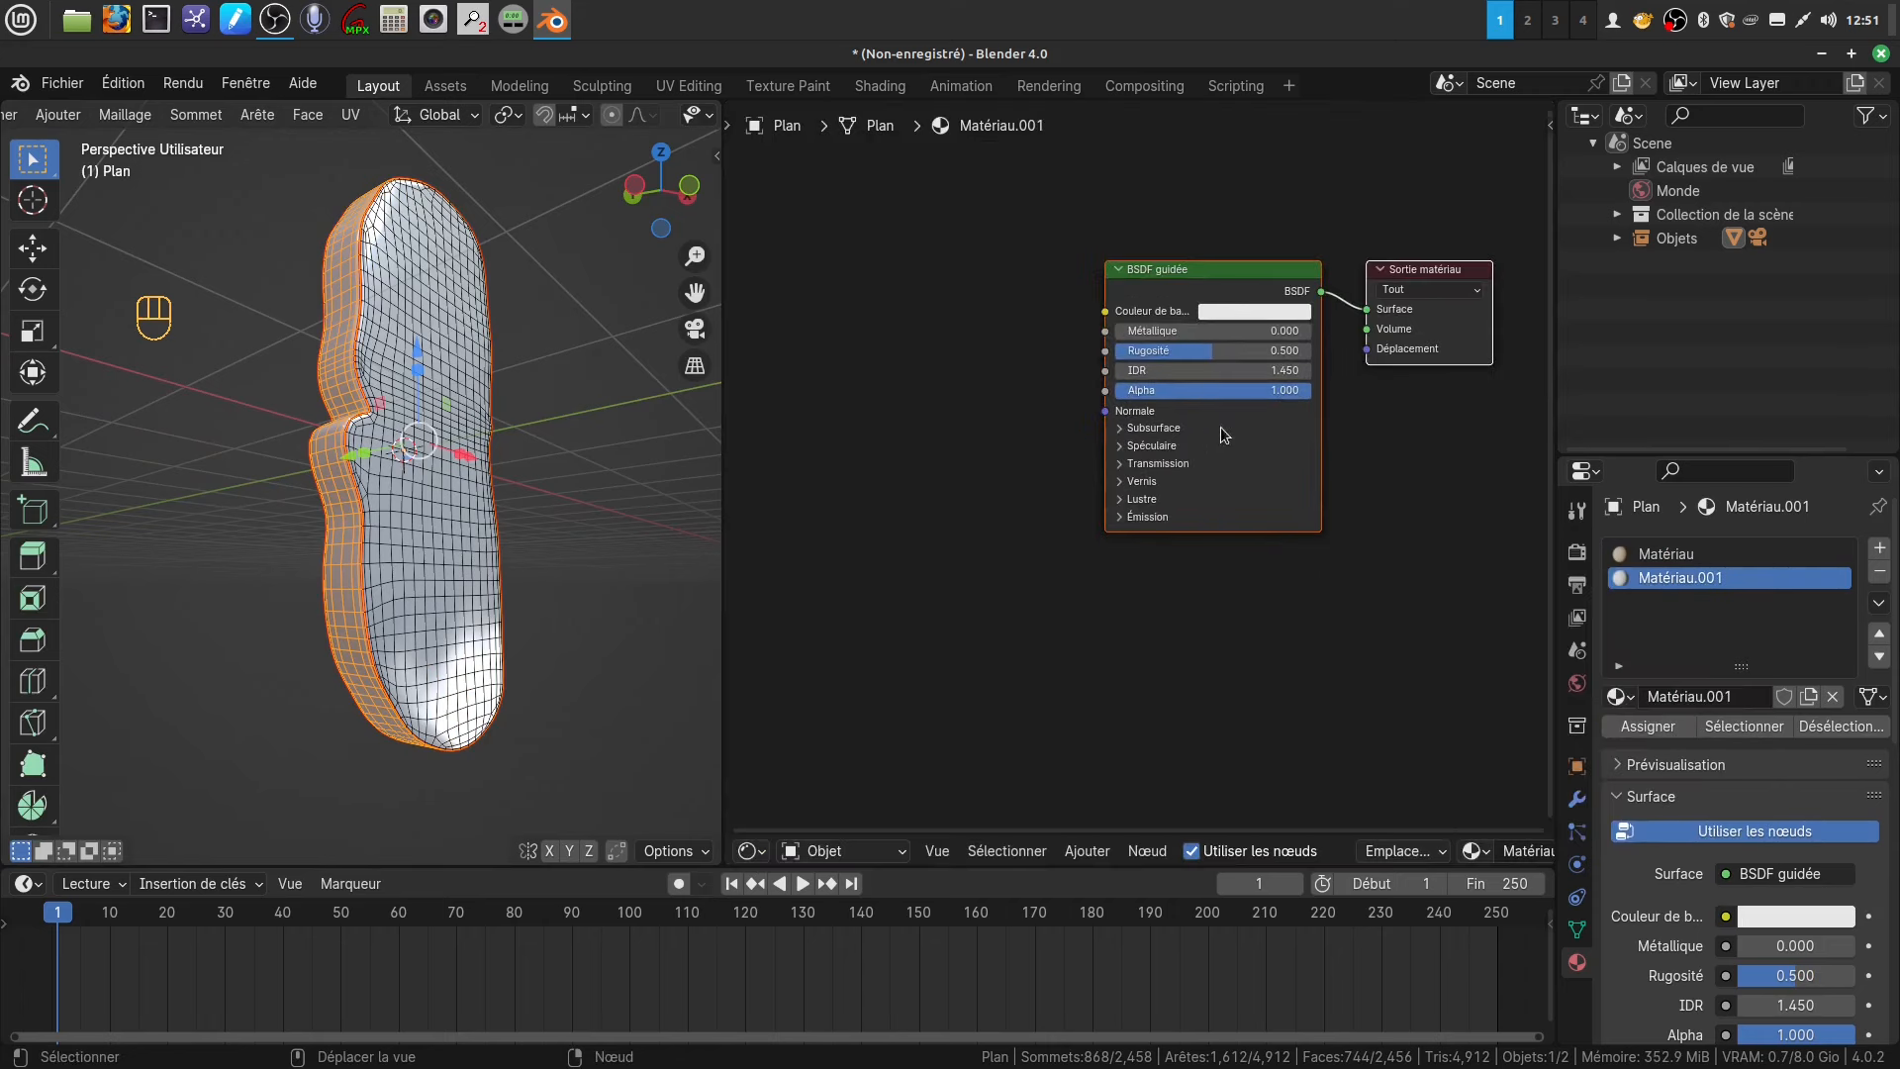
left_click_drag(1227, 351, 1227, 350)
left_click(1122, 446)
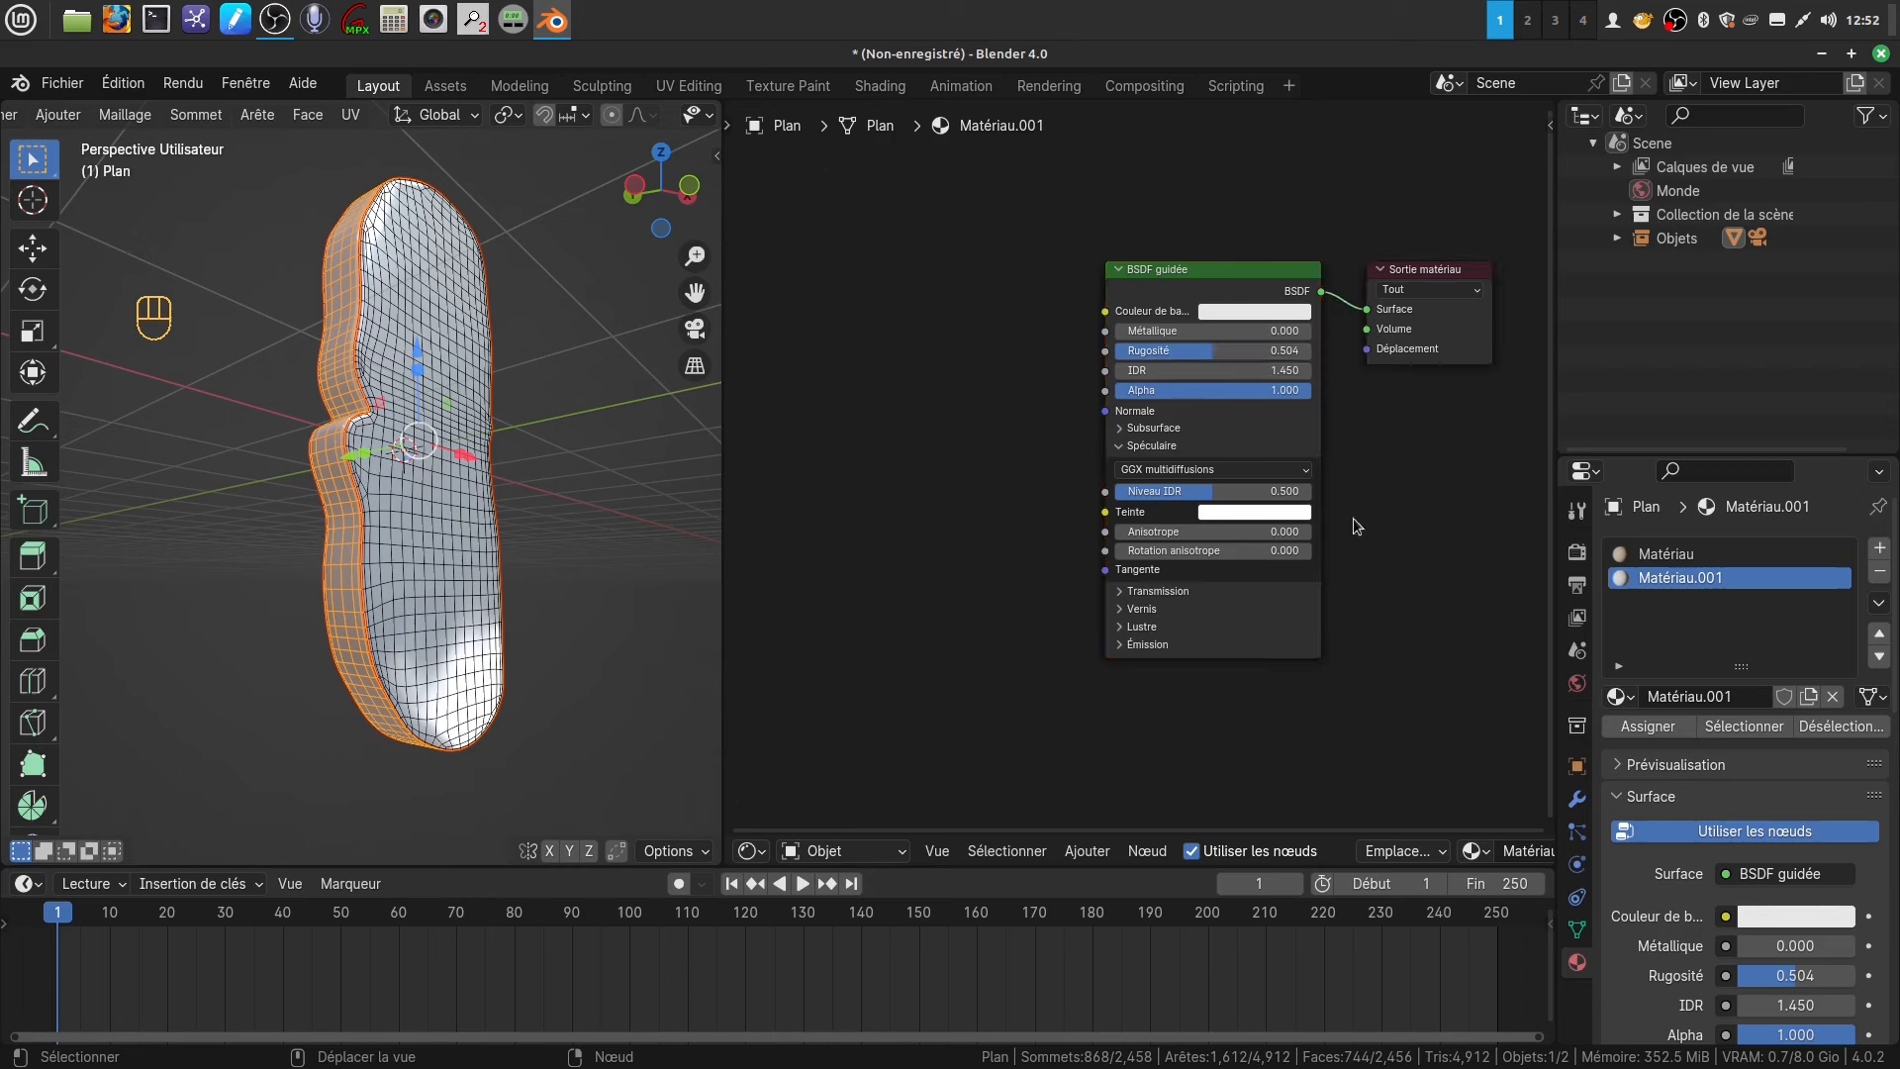
- Add an Image Texture node to Matériau.001 and connect its color output to the BSDF's base color
scroll(1170, 633, "down", 3)
middle_click_drag(1169, 600, 1184, 572)
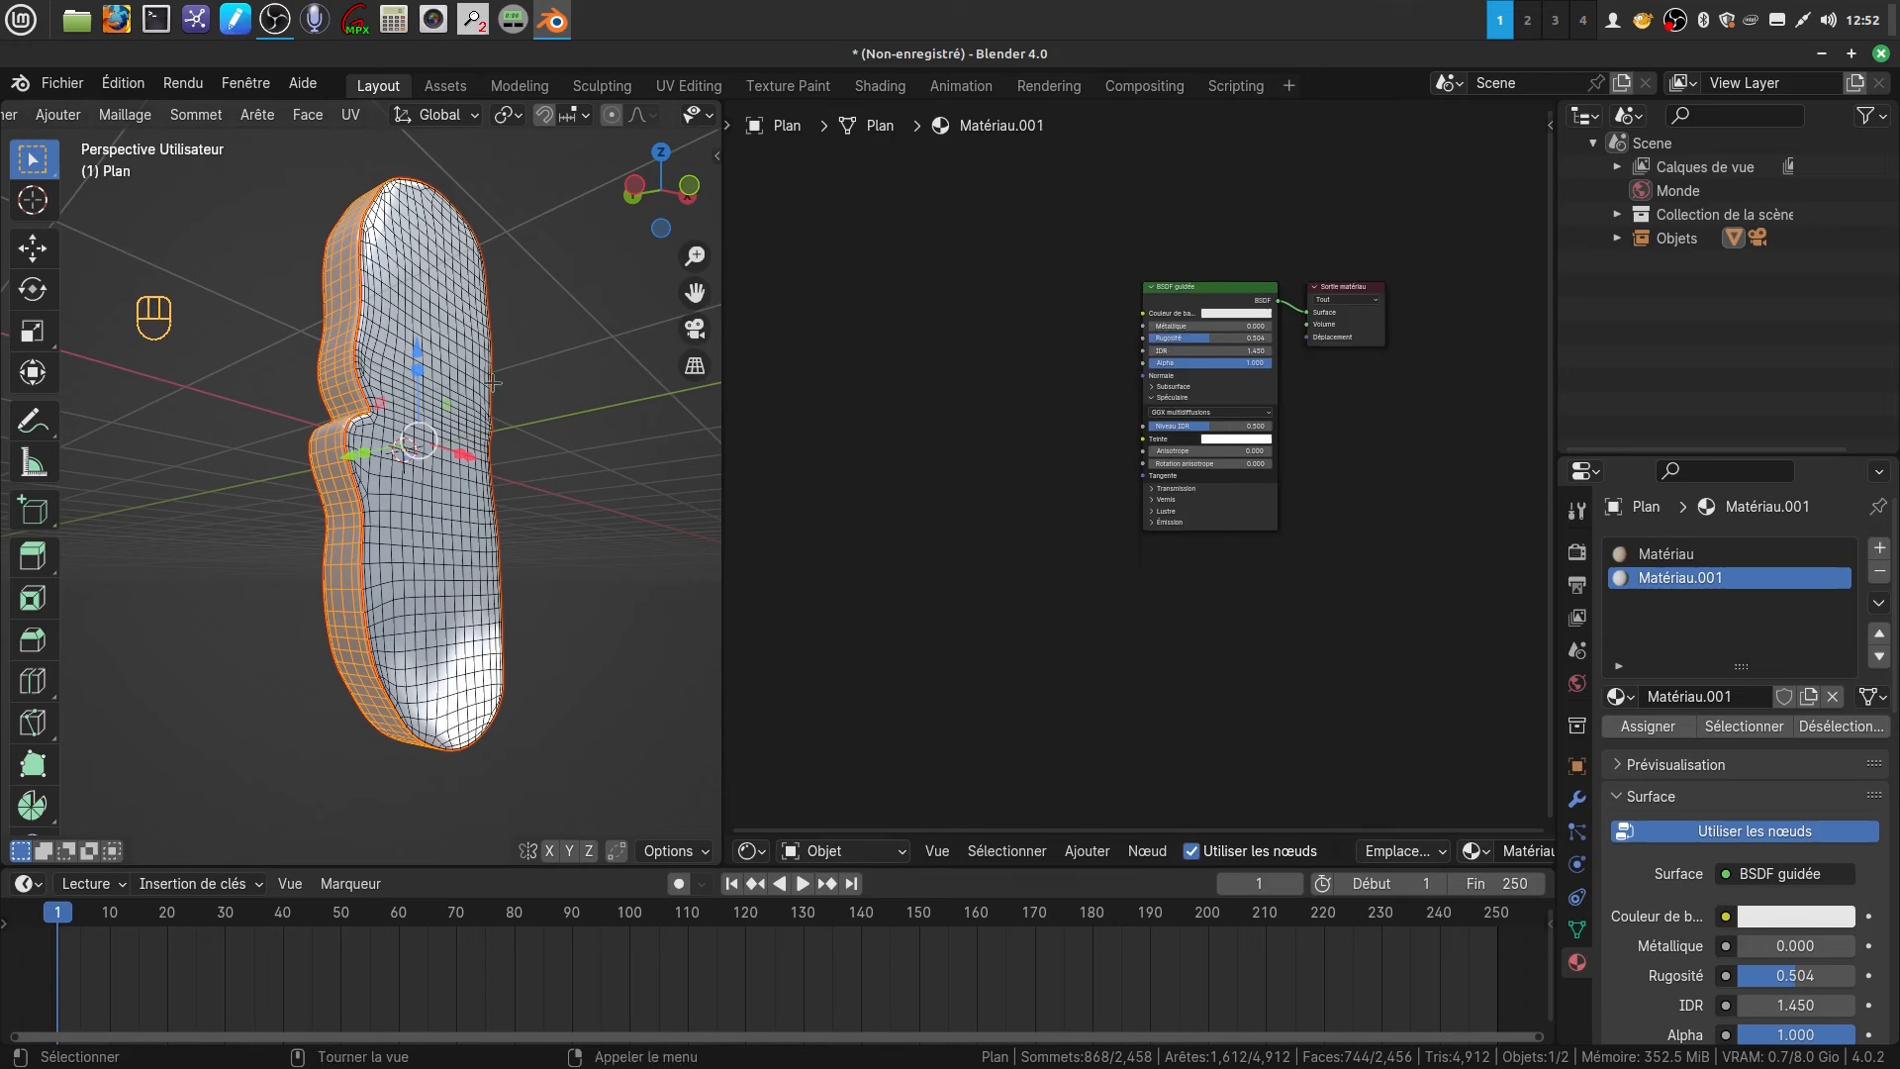
left_click(1086, 851)
mouse_move(1134, 749)
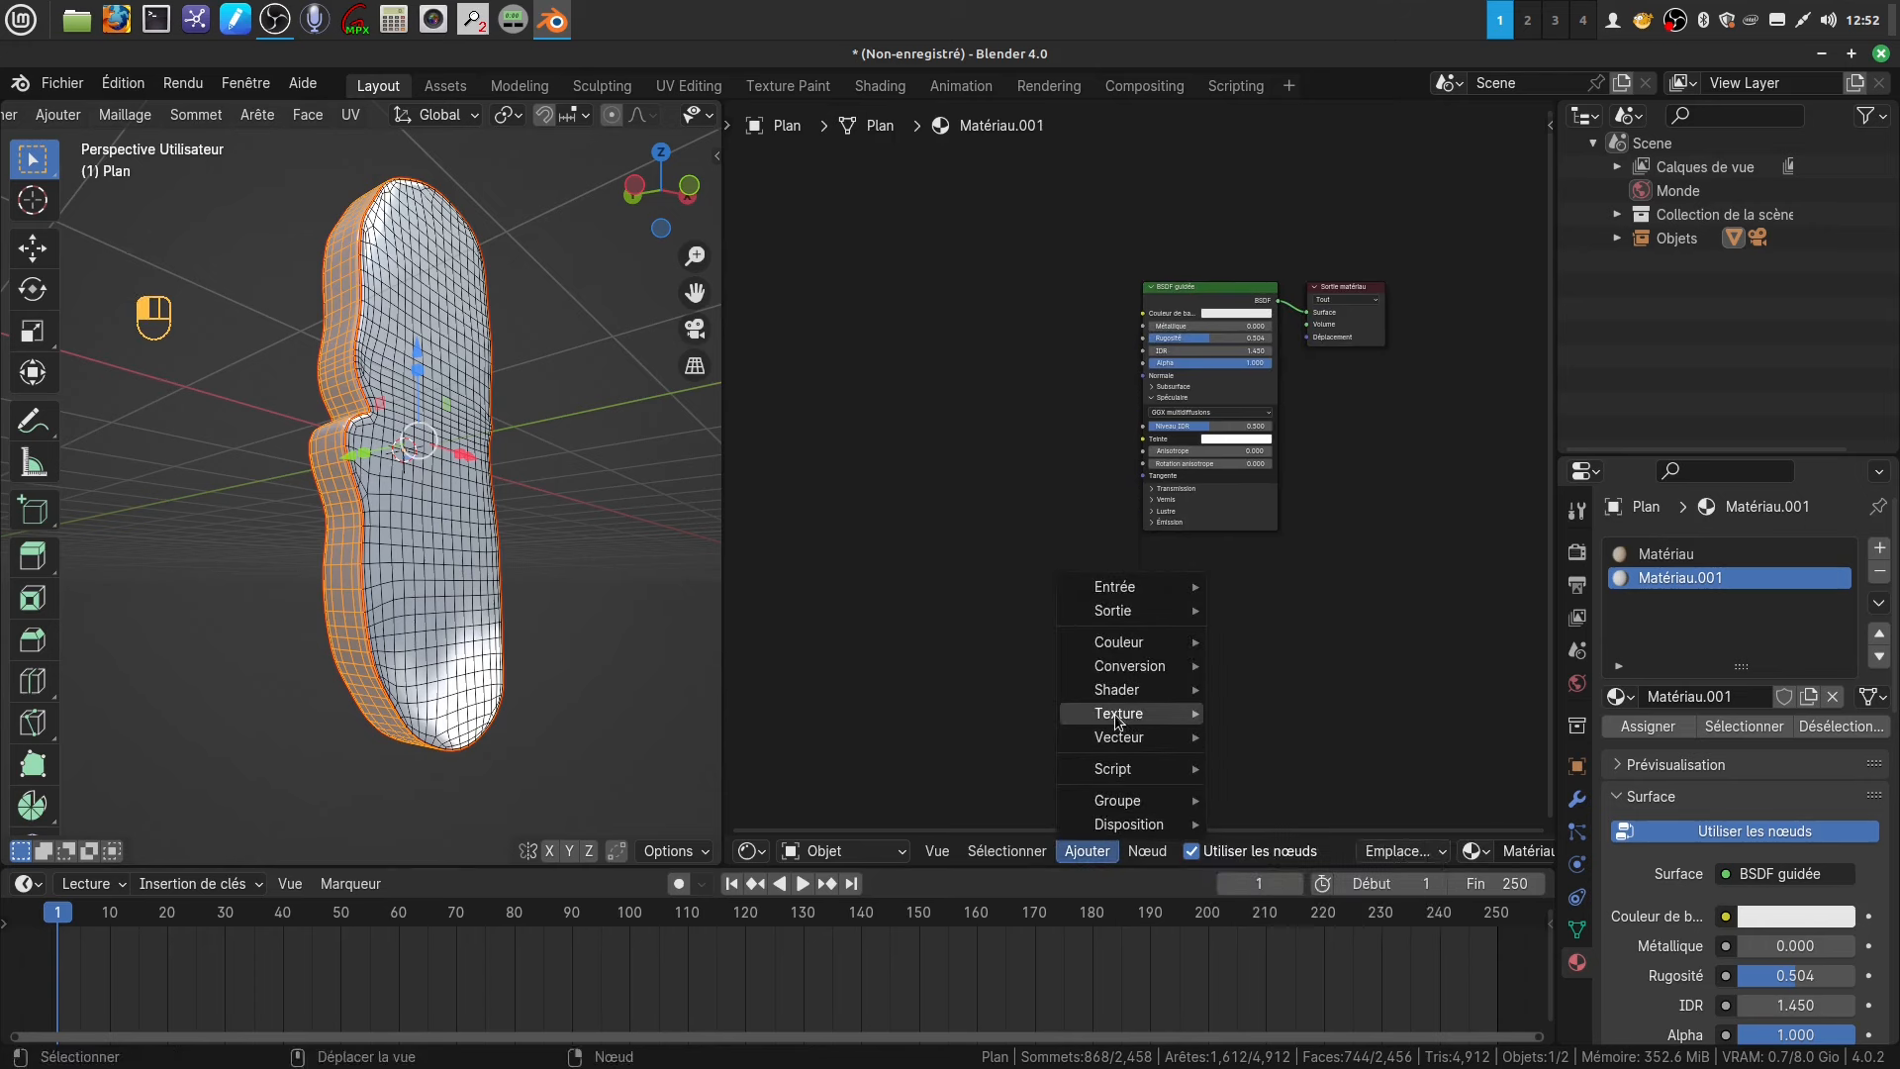
mouse_move(1143, 714)
left_click(1291, 522)
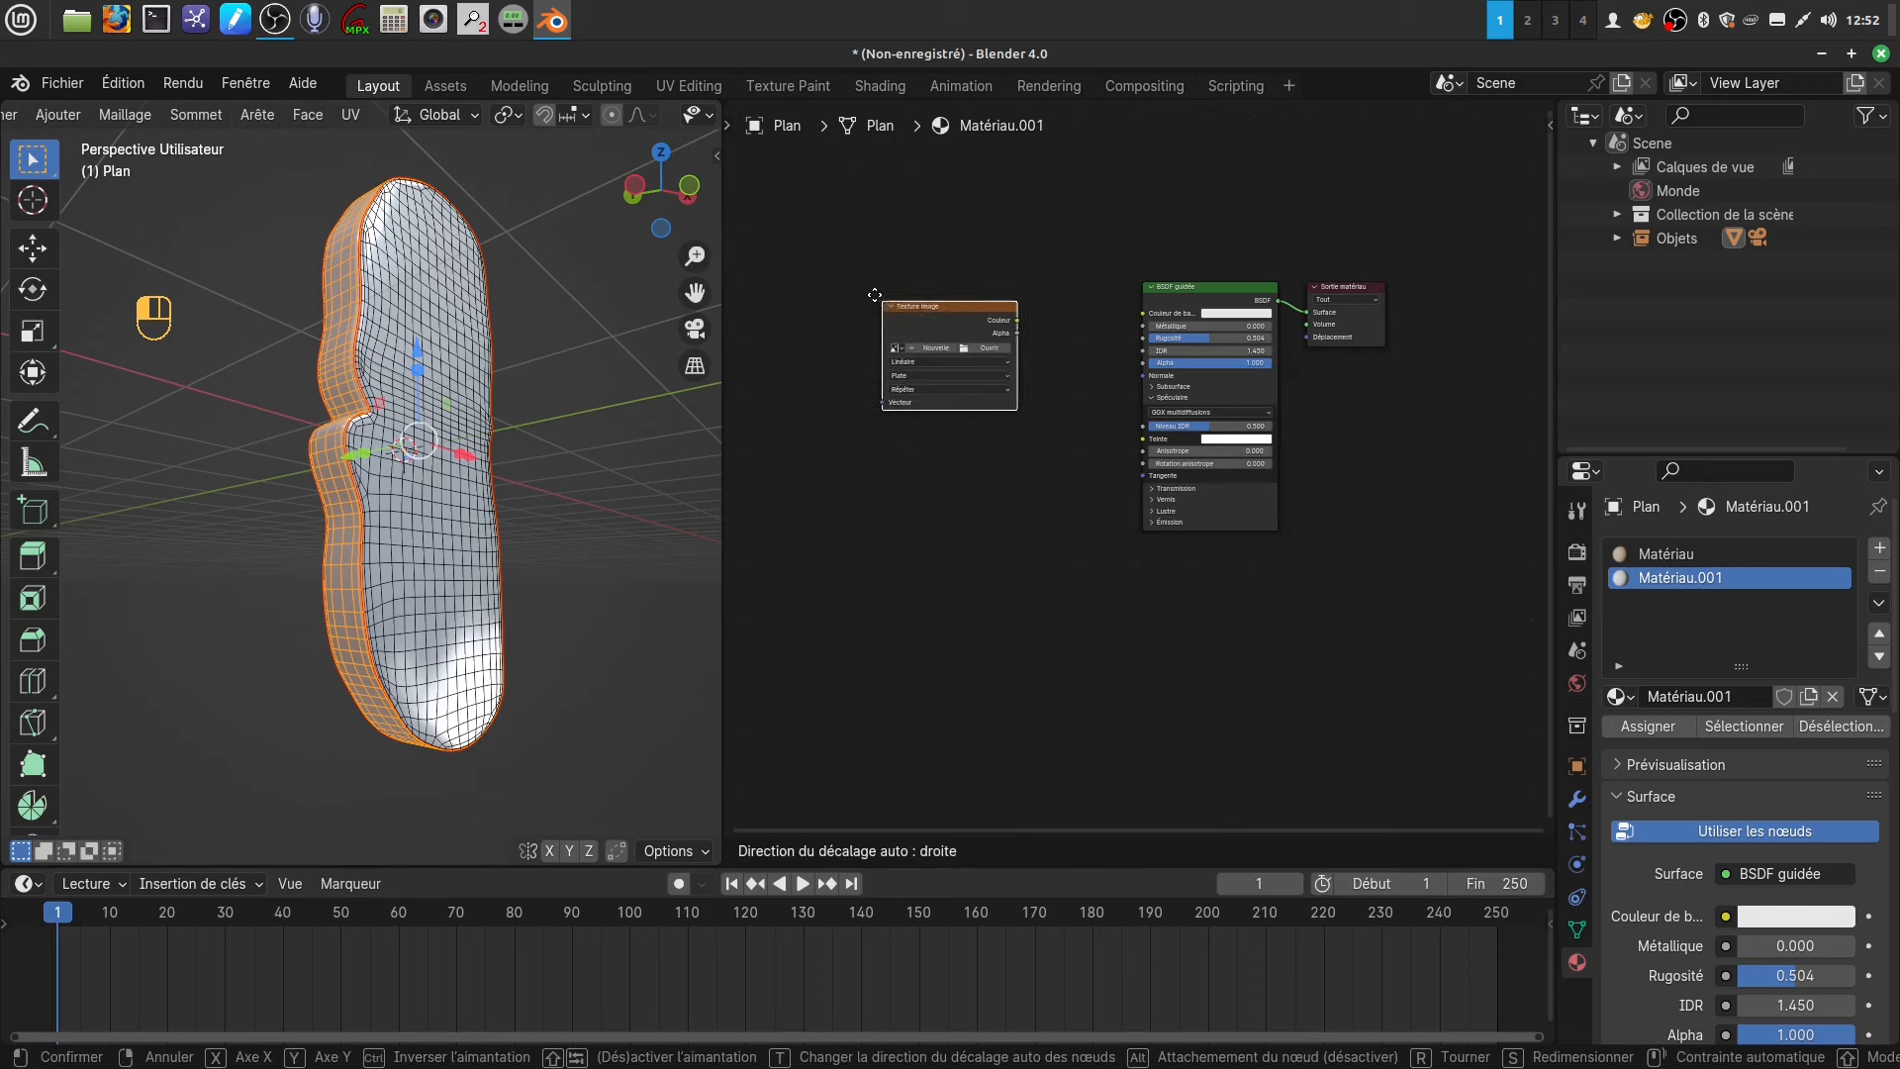
left_click(967, 308)
left_click_drag(967, 308, 1145, 313)
middle_click_drag(997, 445, 1134, 514)
scroll(1134, 513, "up", 2)
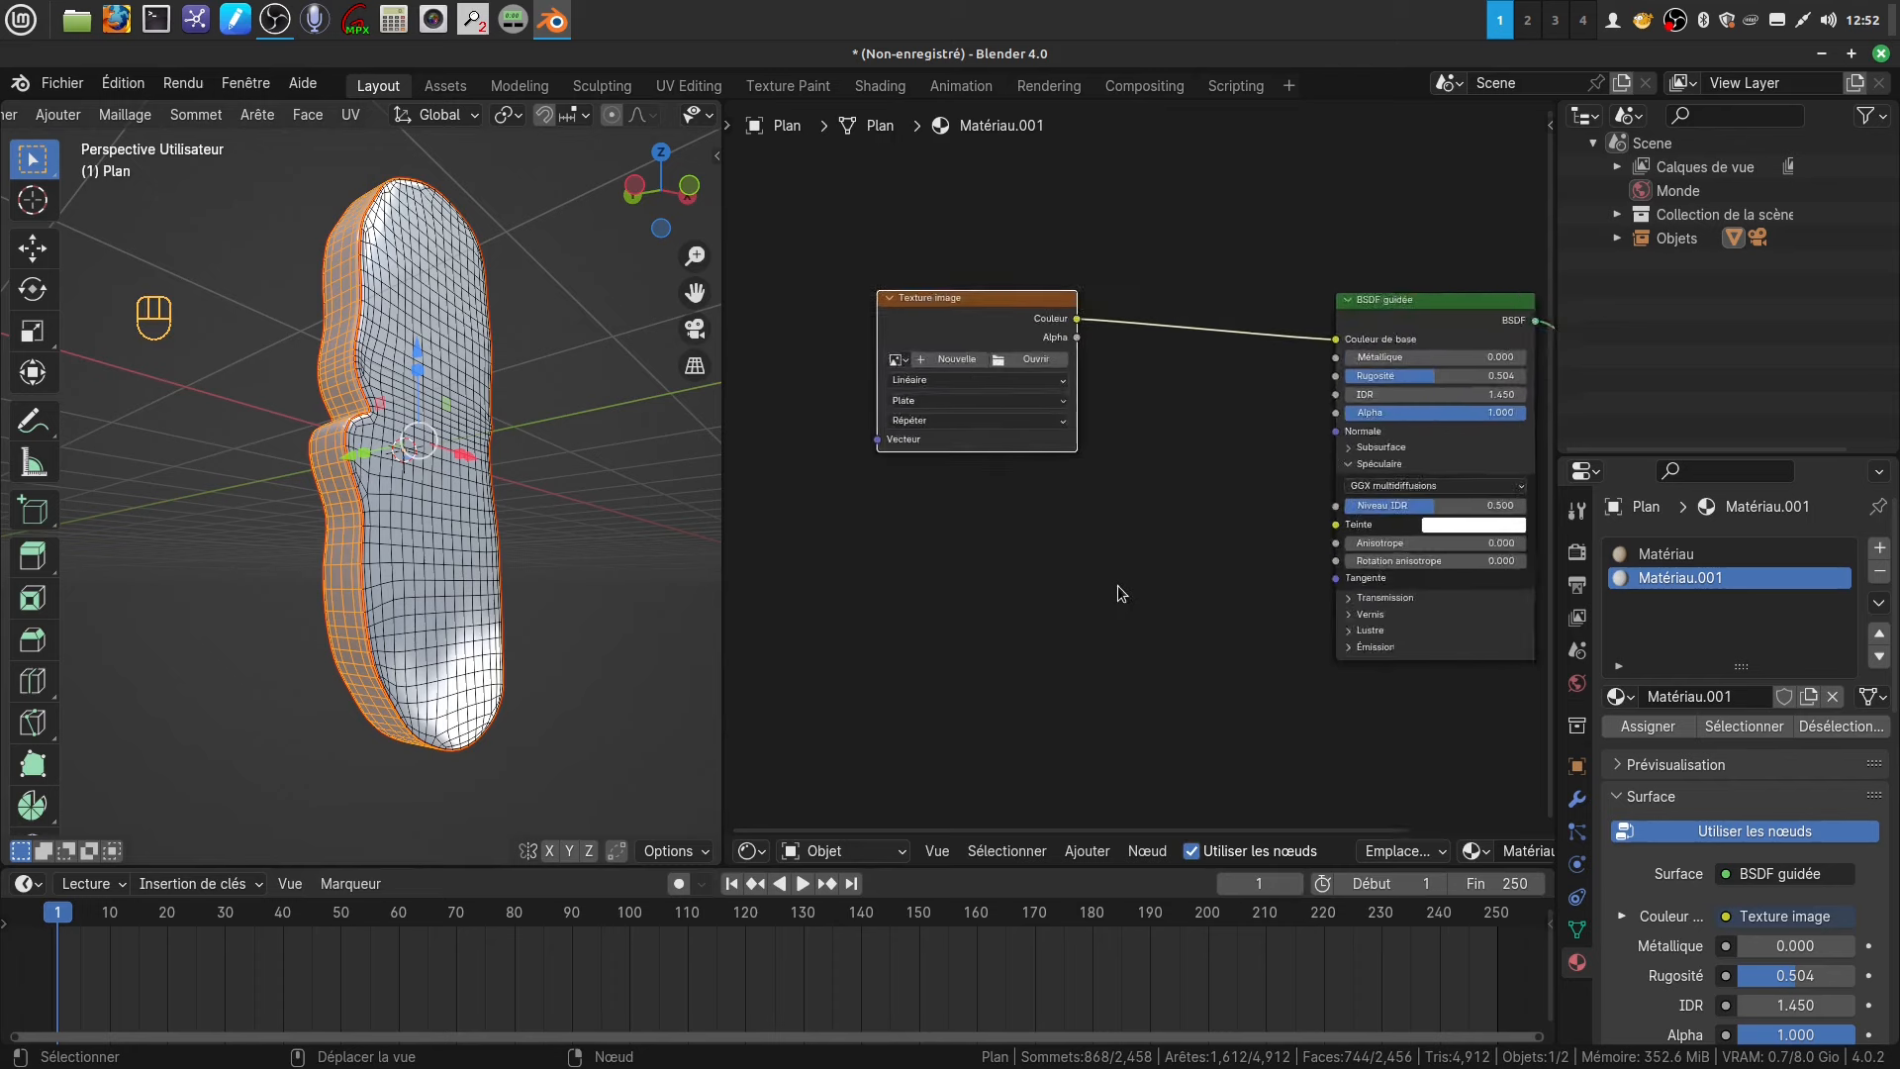
middle_click_drag(843, 487, 881, 560)
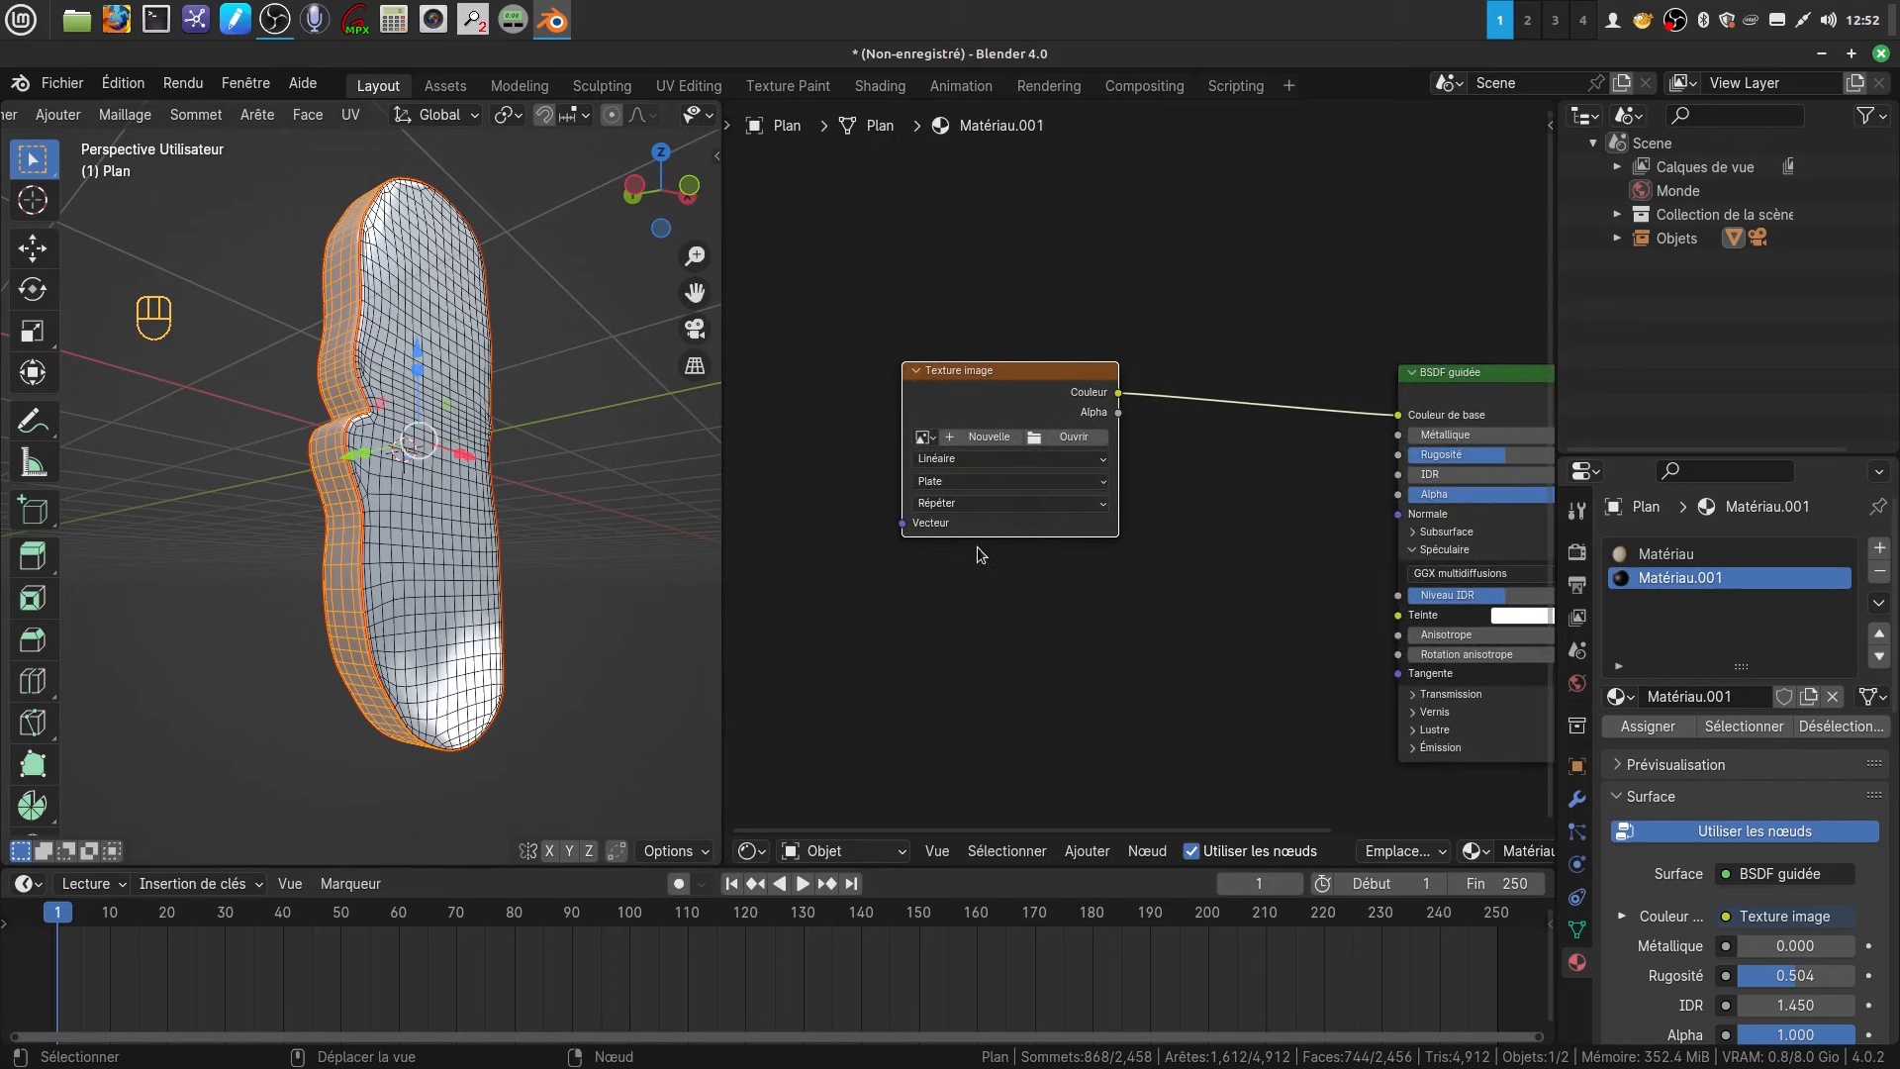
- Load croute l.jpg from the tranche folder into the Image Texture node
left_click(1033, 436)
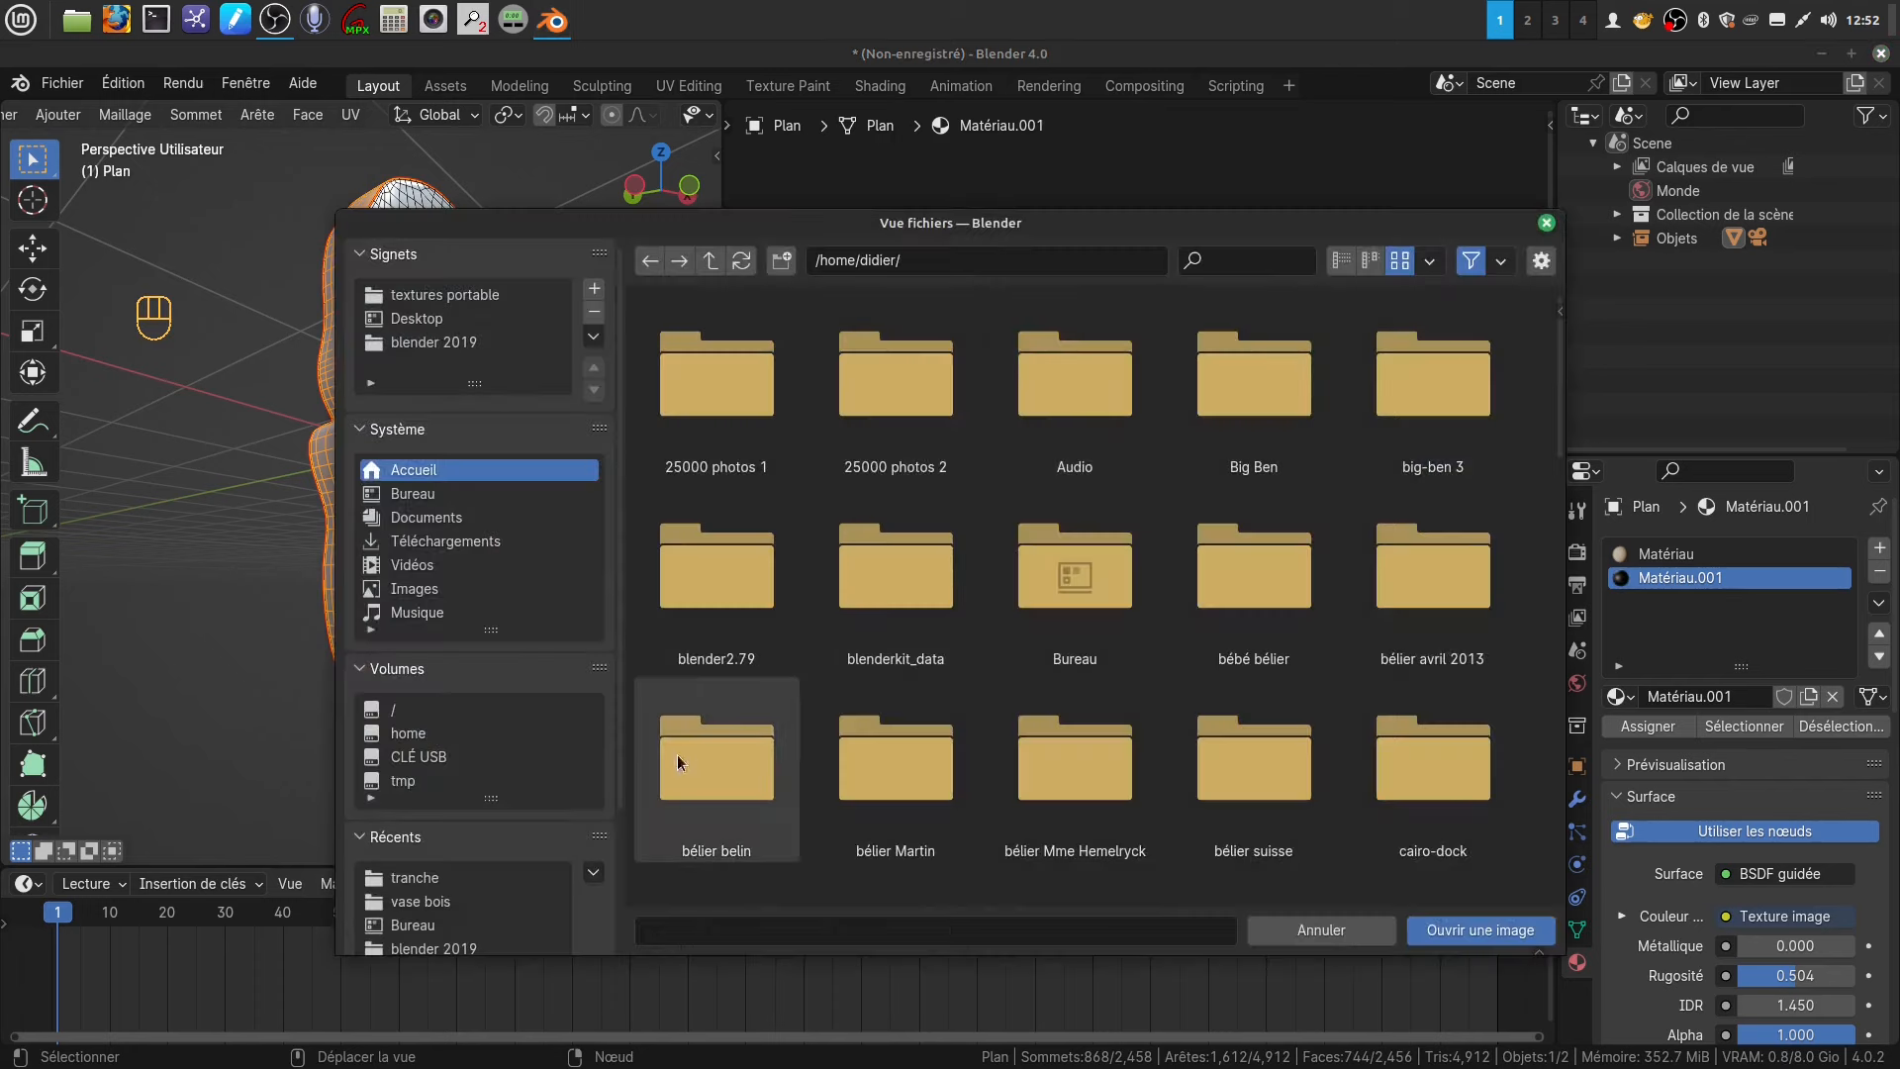
left_click(413, 877)
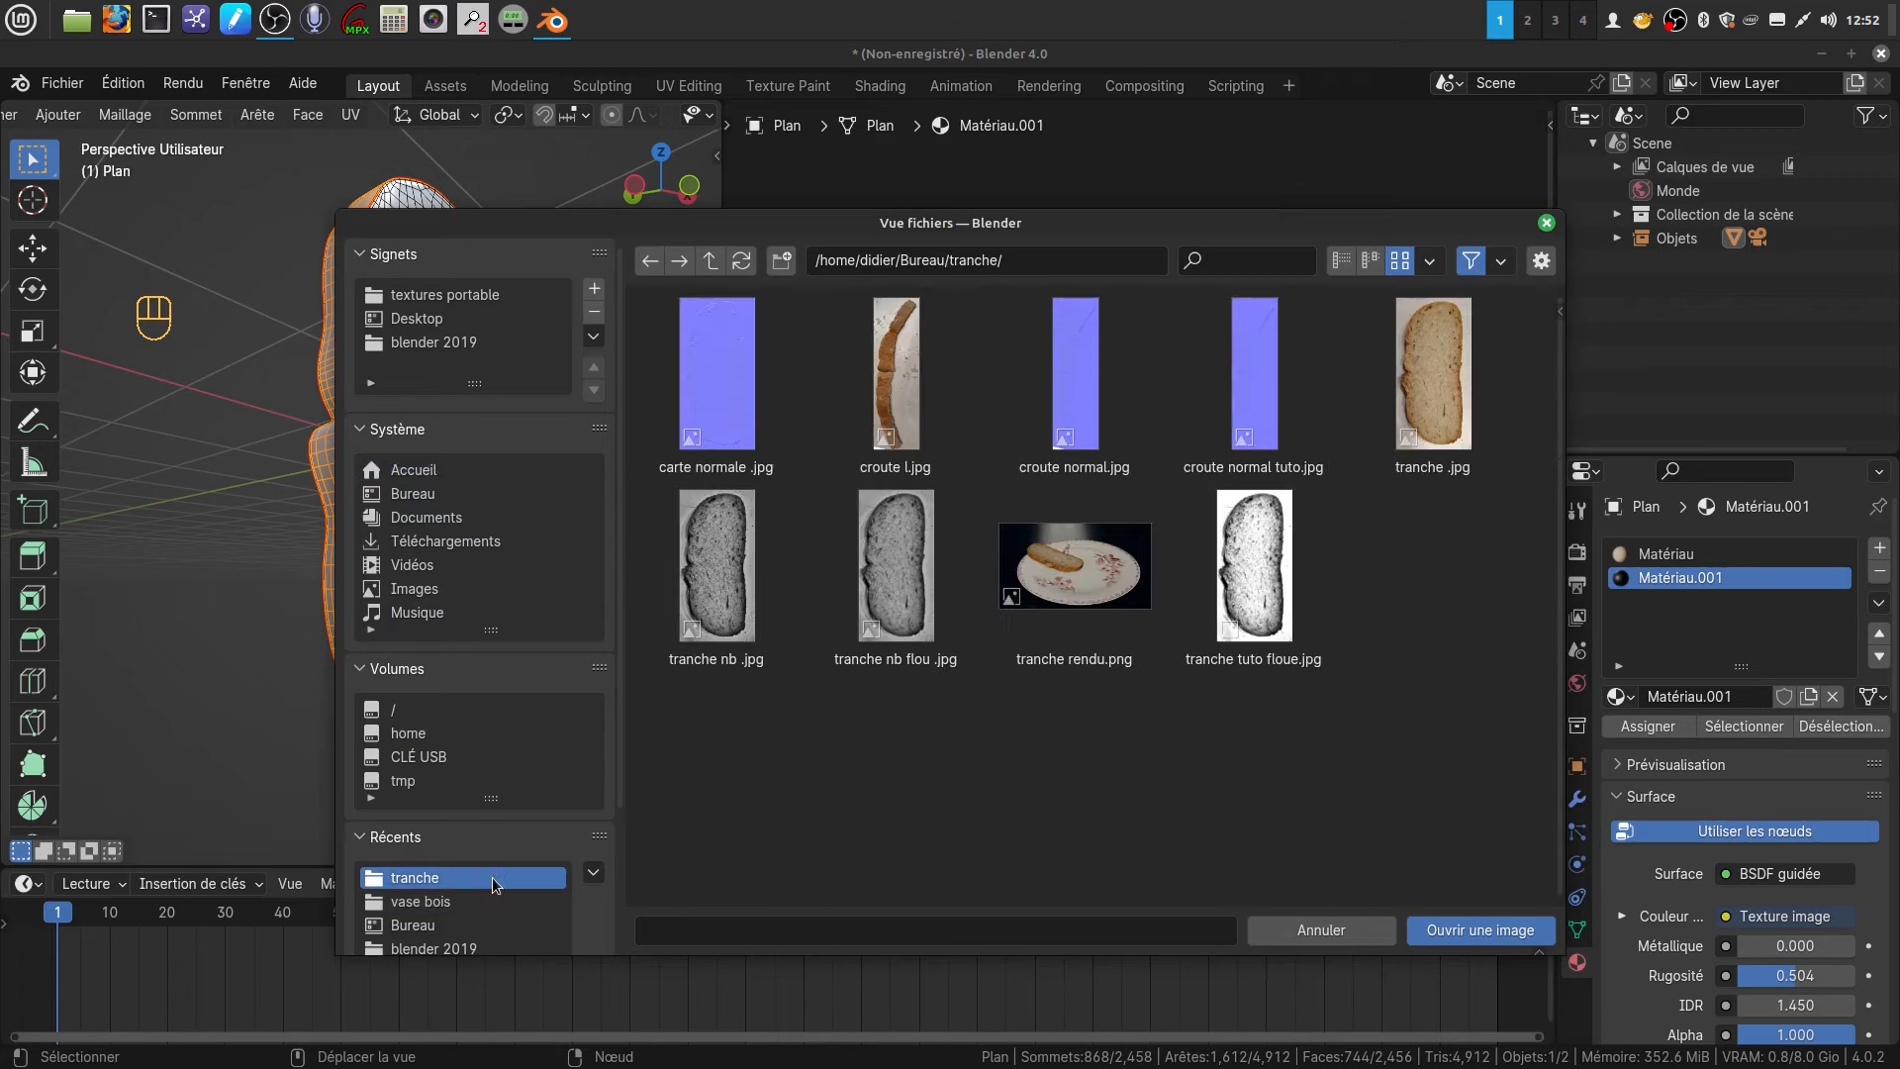
left_click(893, 405)
left_click(1469, 933)
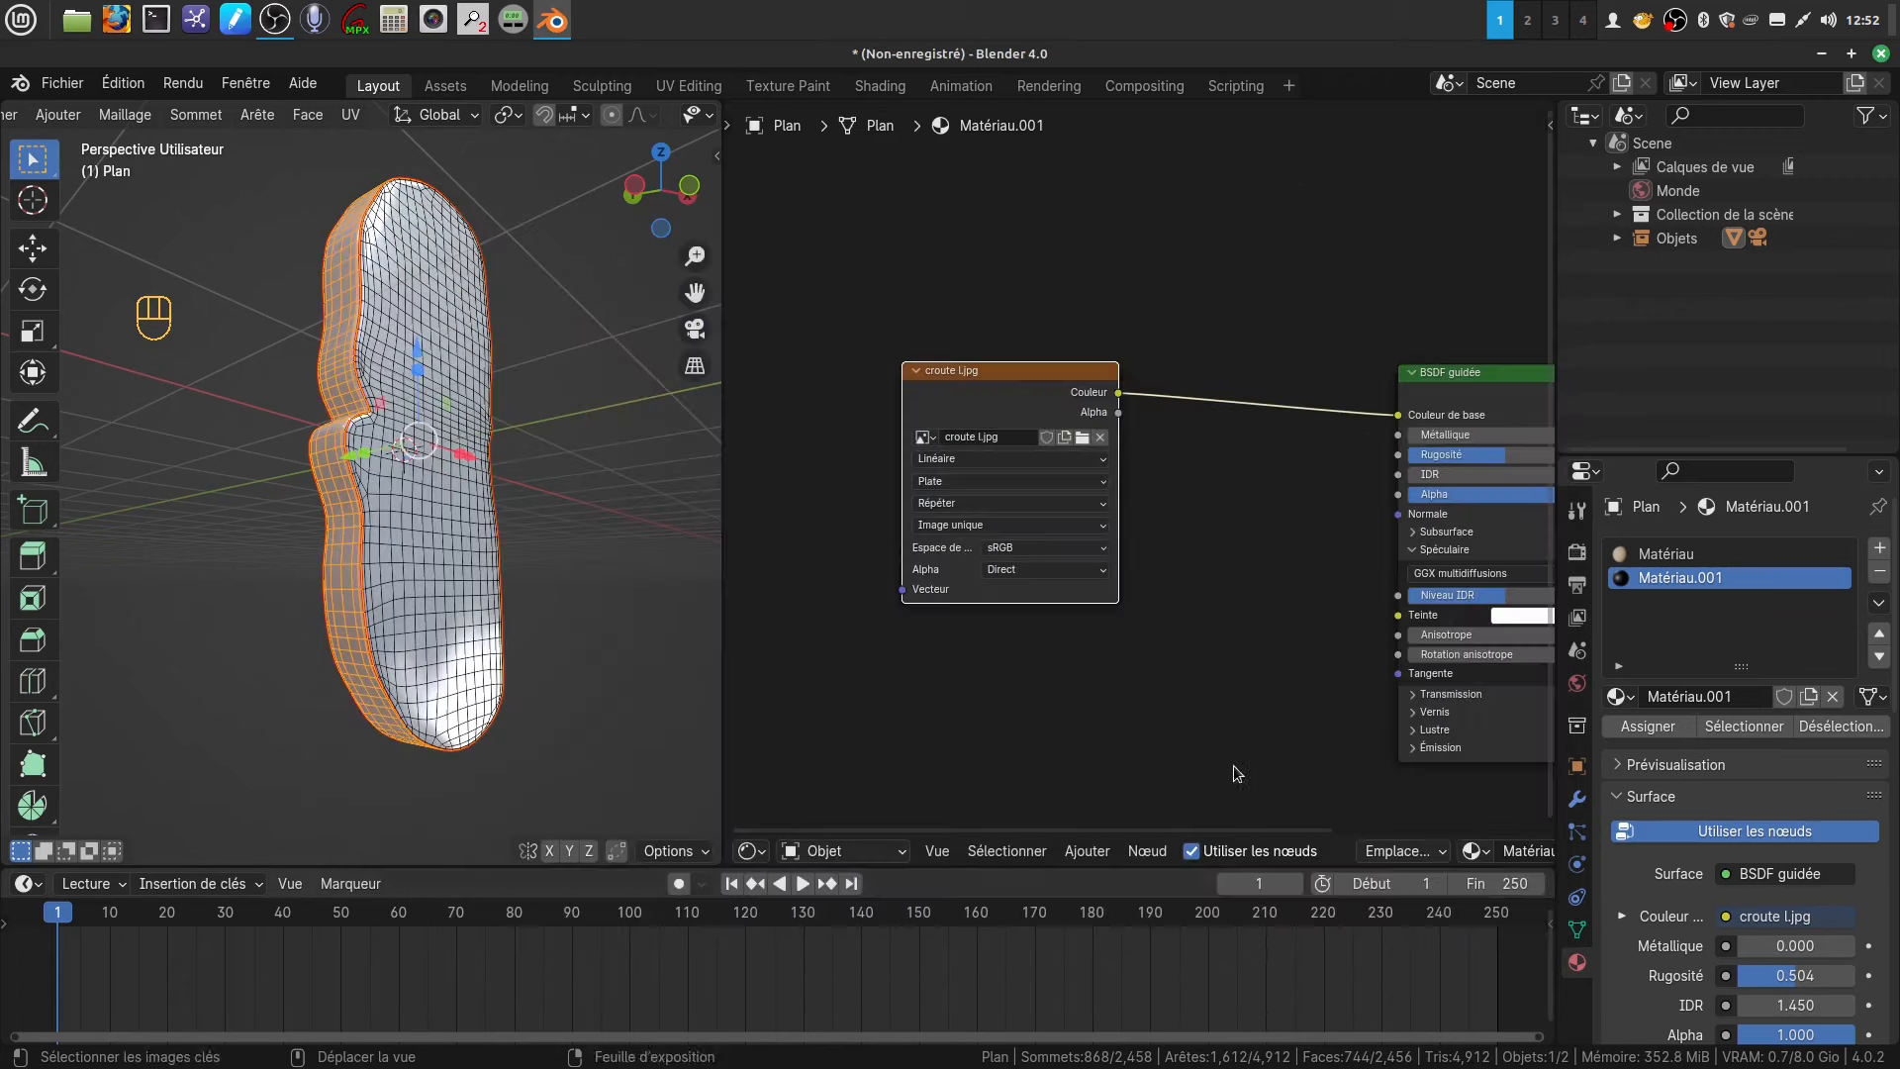
scroll(1149, 669, "down", 2)
middle_click_drag(1149, 669, 1072, 534)
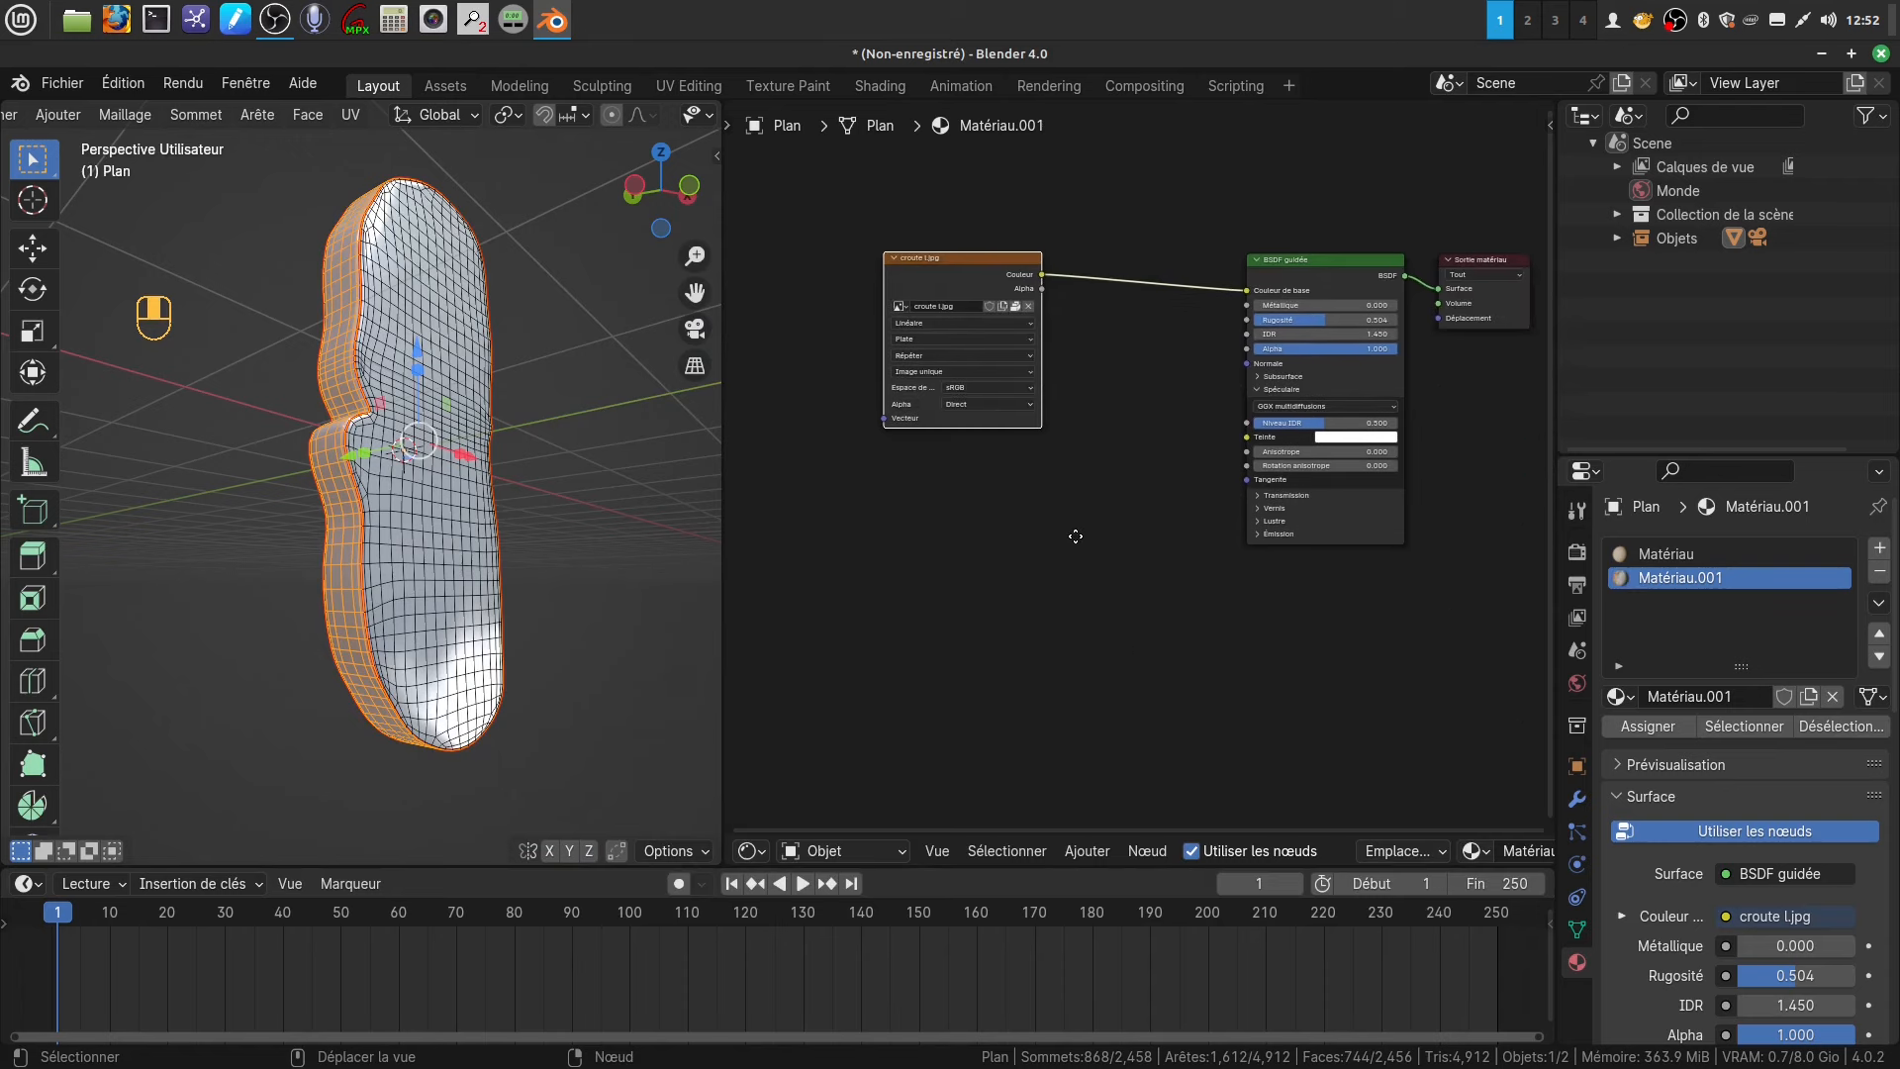
- Replace the Shader Editor with the UV Editor and unwrap the selected crust faces along their seams
left_click(758, 851)
left_click(865, 670)
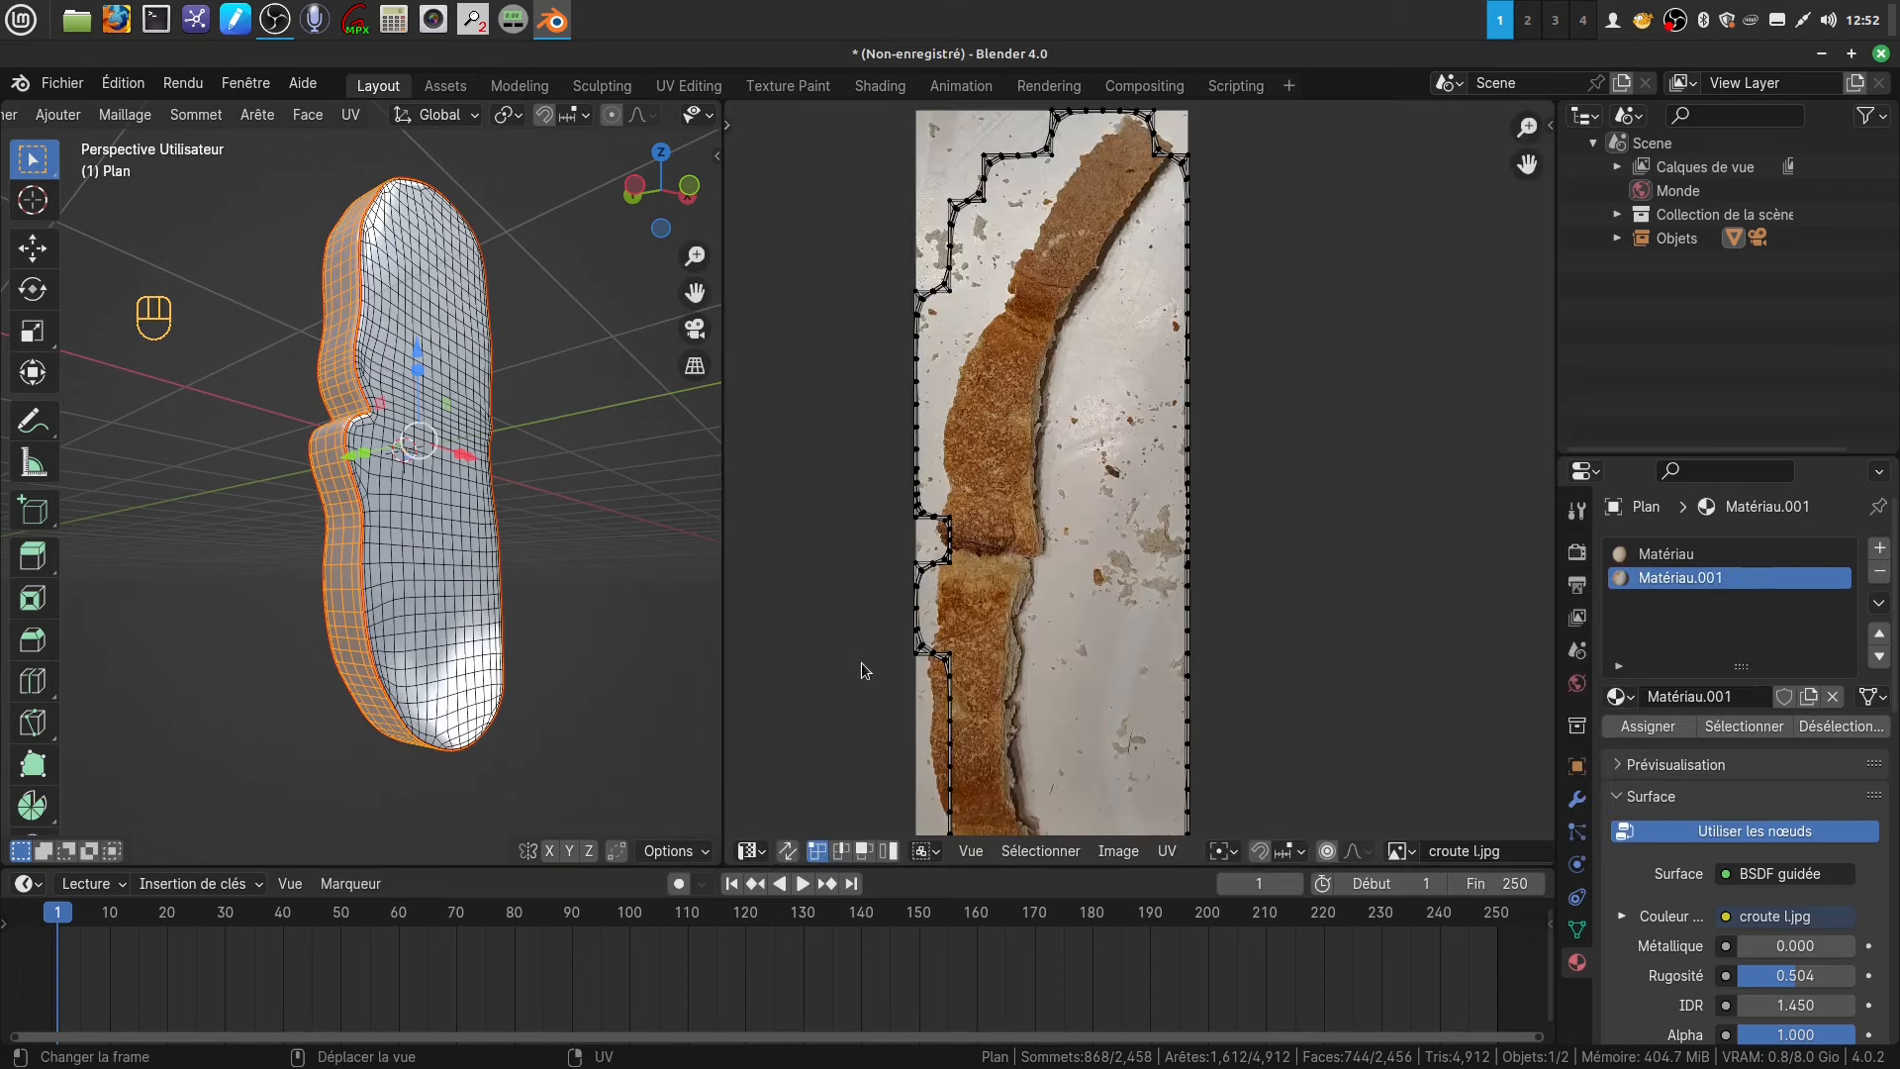
scroll(1086, 622, "down", 3)
middle_click_drag(552, 545, 485, 564)
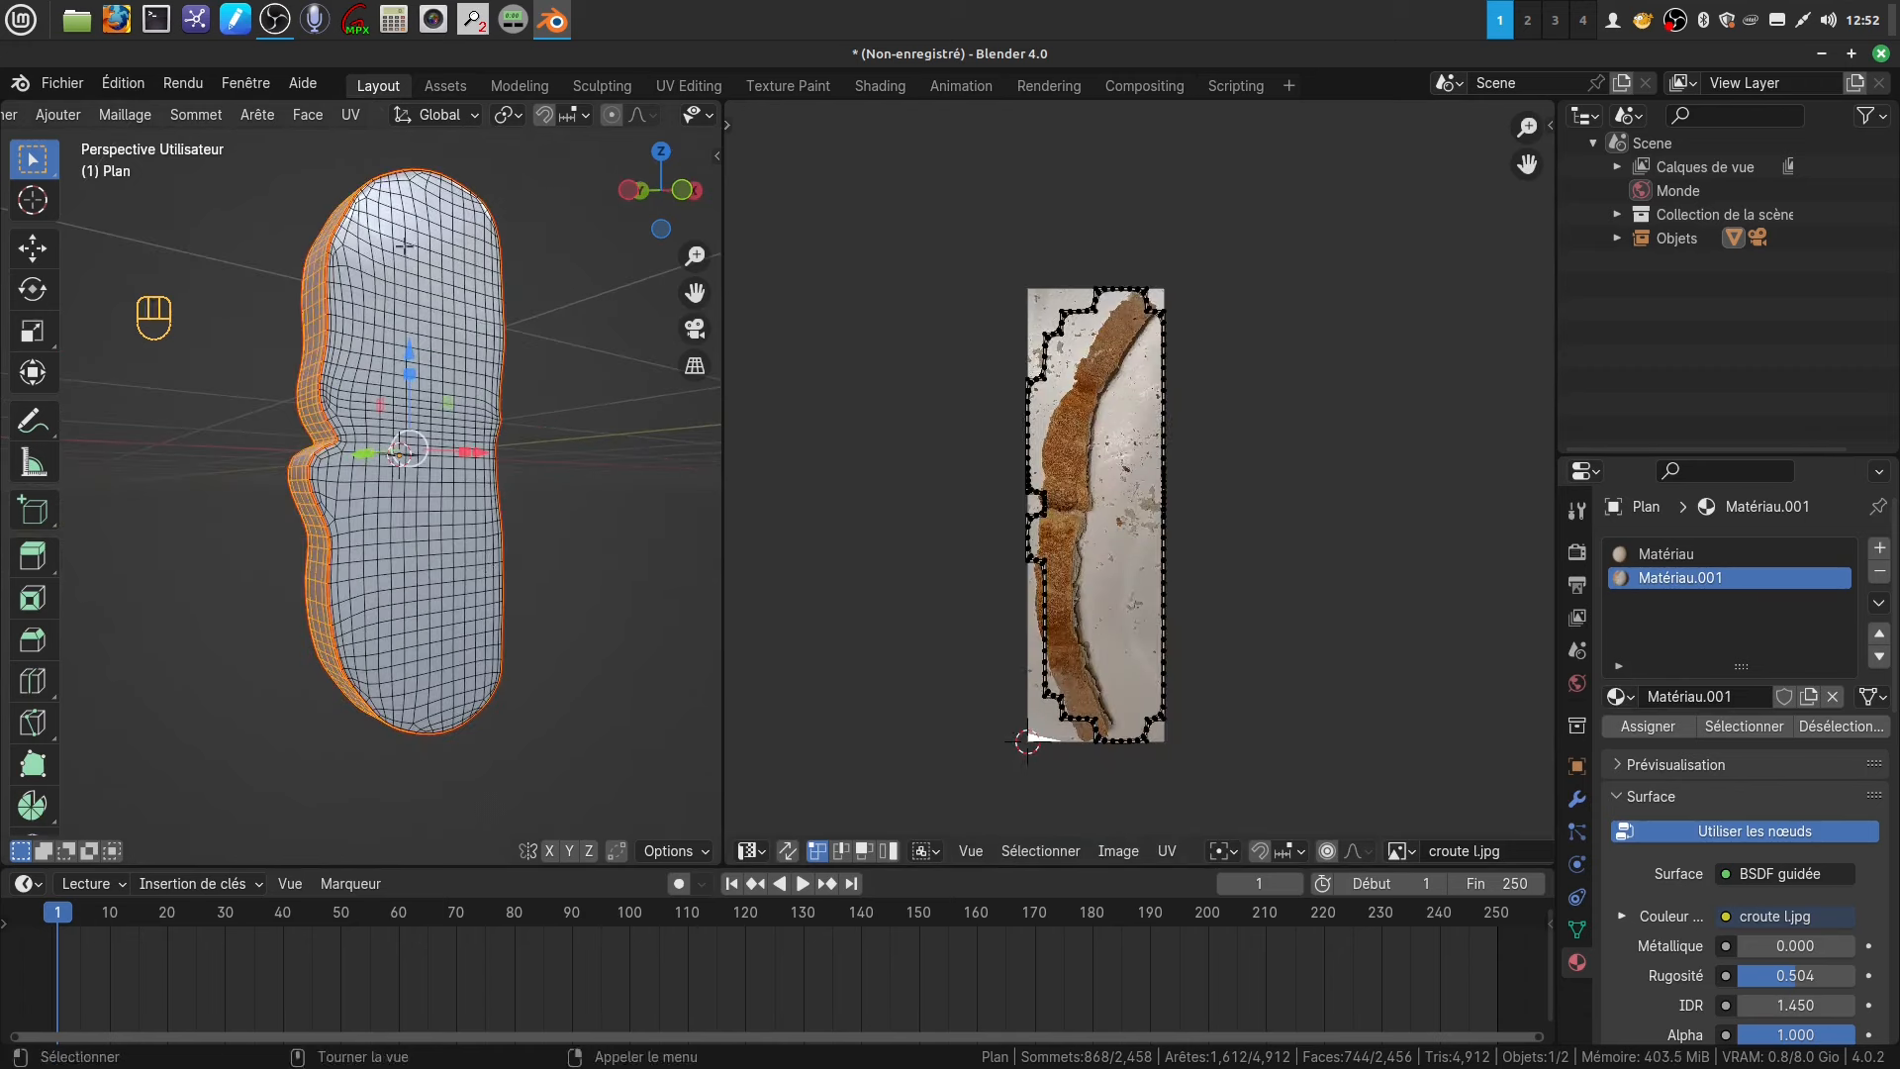
middle_click_drag(443, 394, 406, 410)
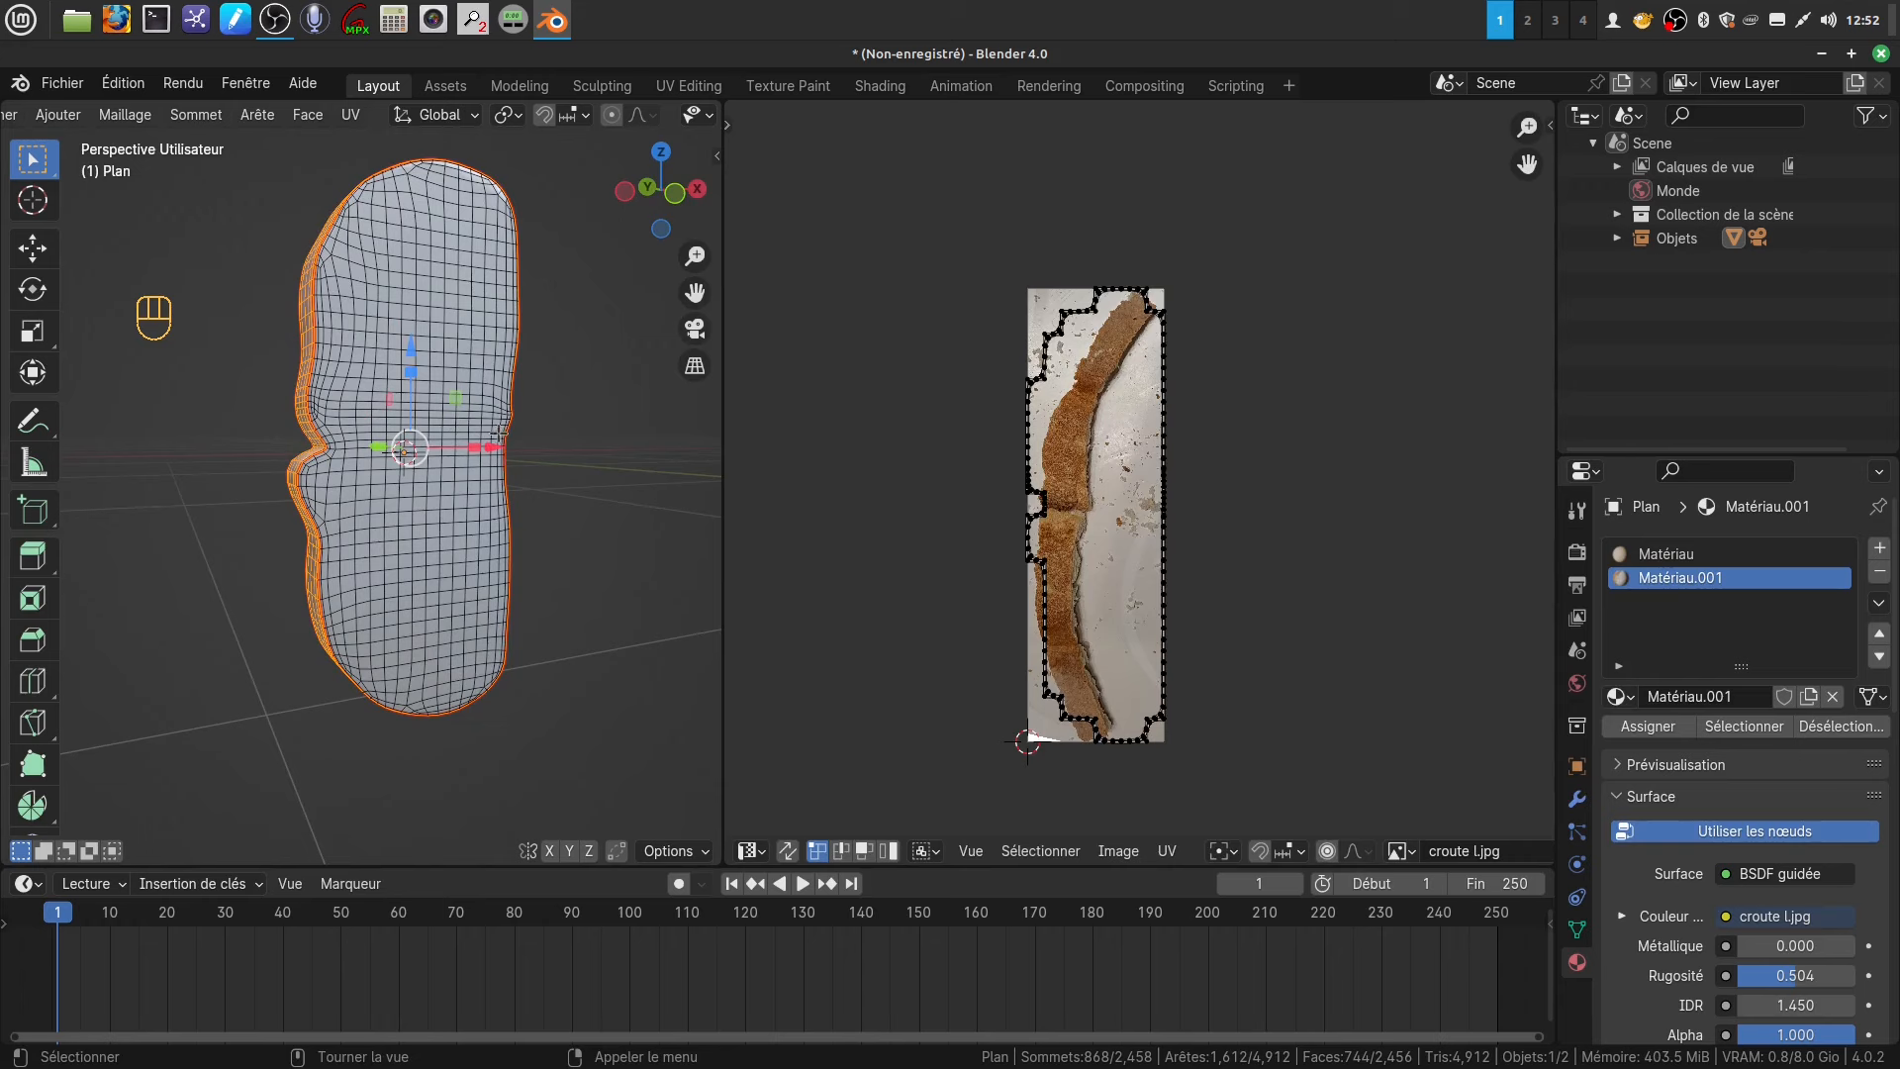
key("u")
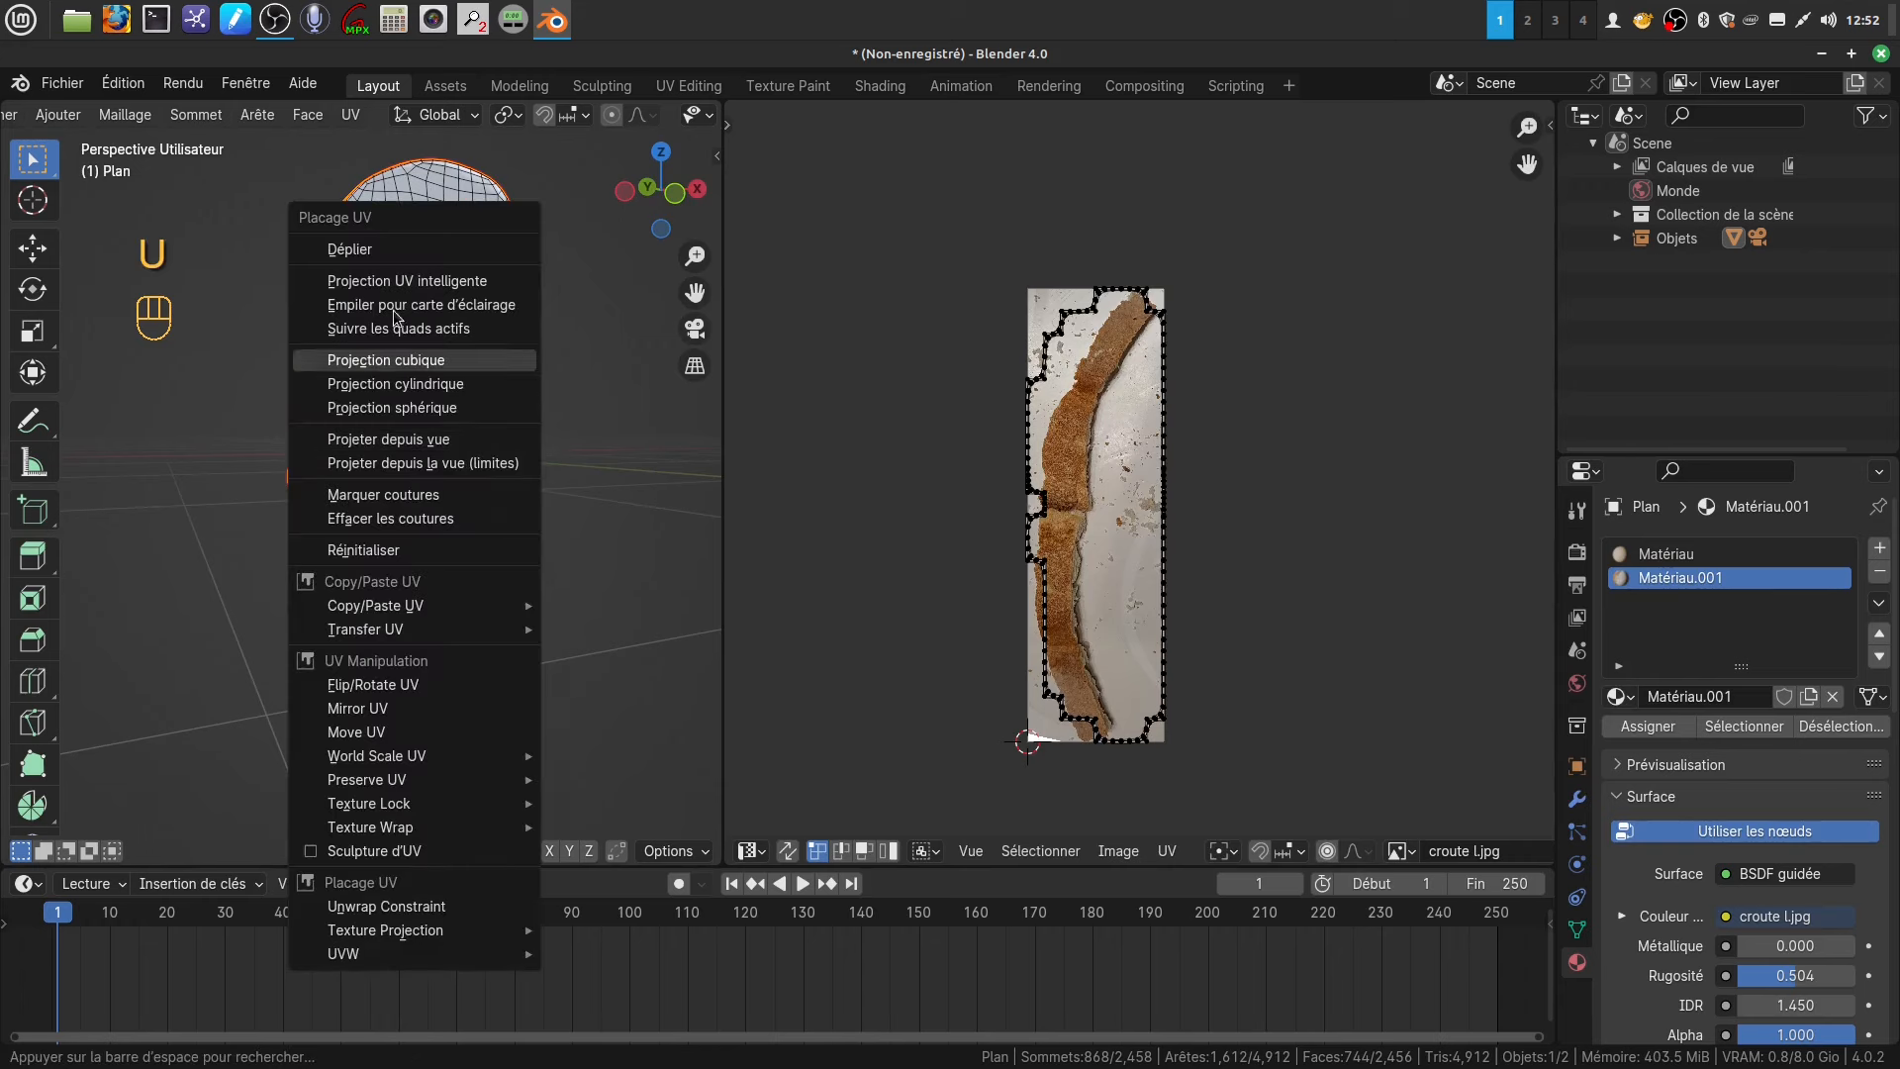
left_click(351, 250)
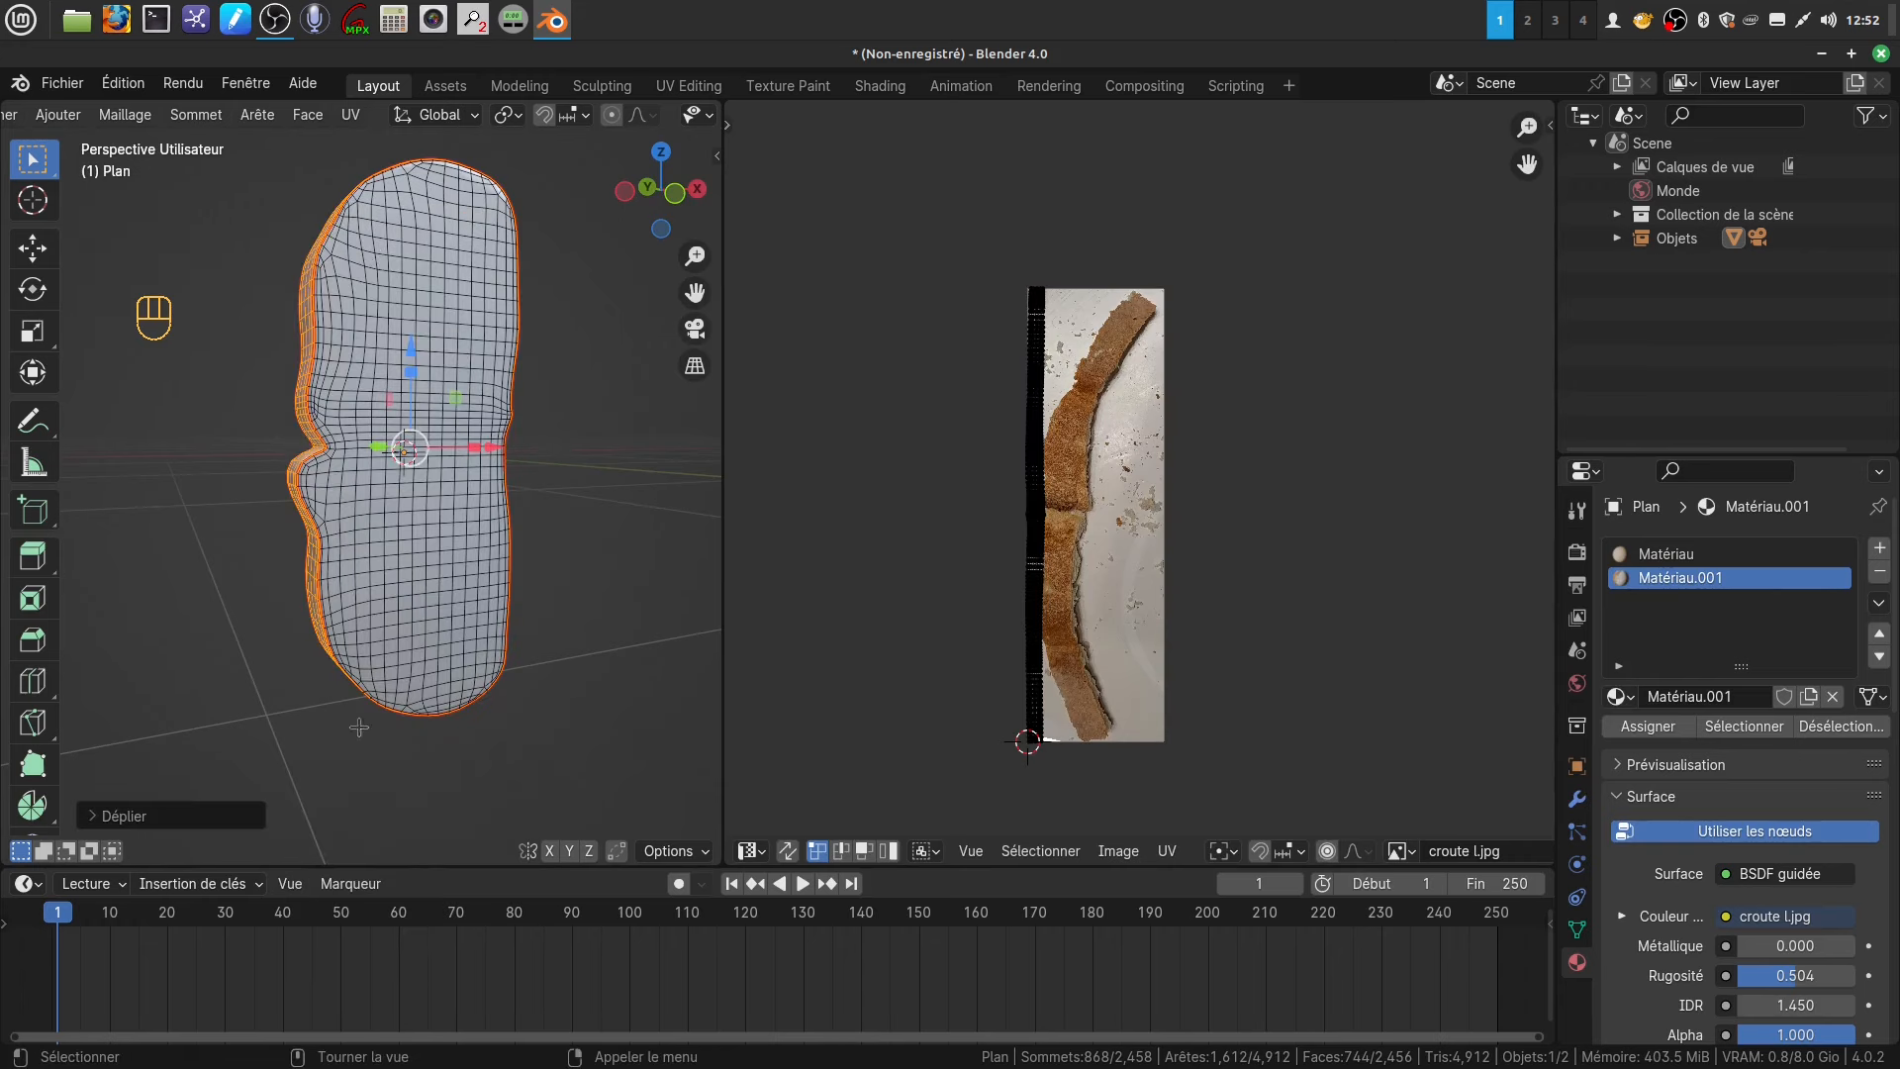
- Set the unwrap method for the crust faces to Conforme
left_click(99, 815)
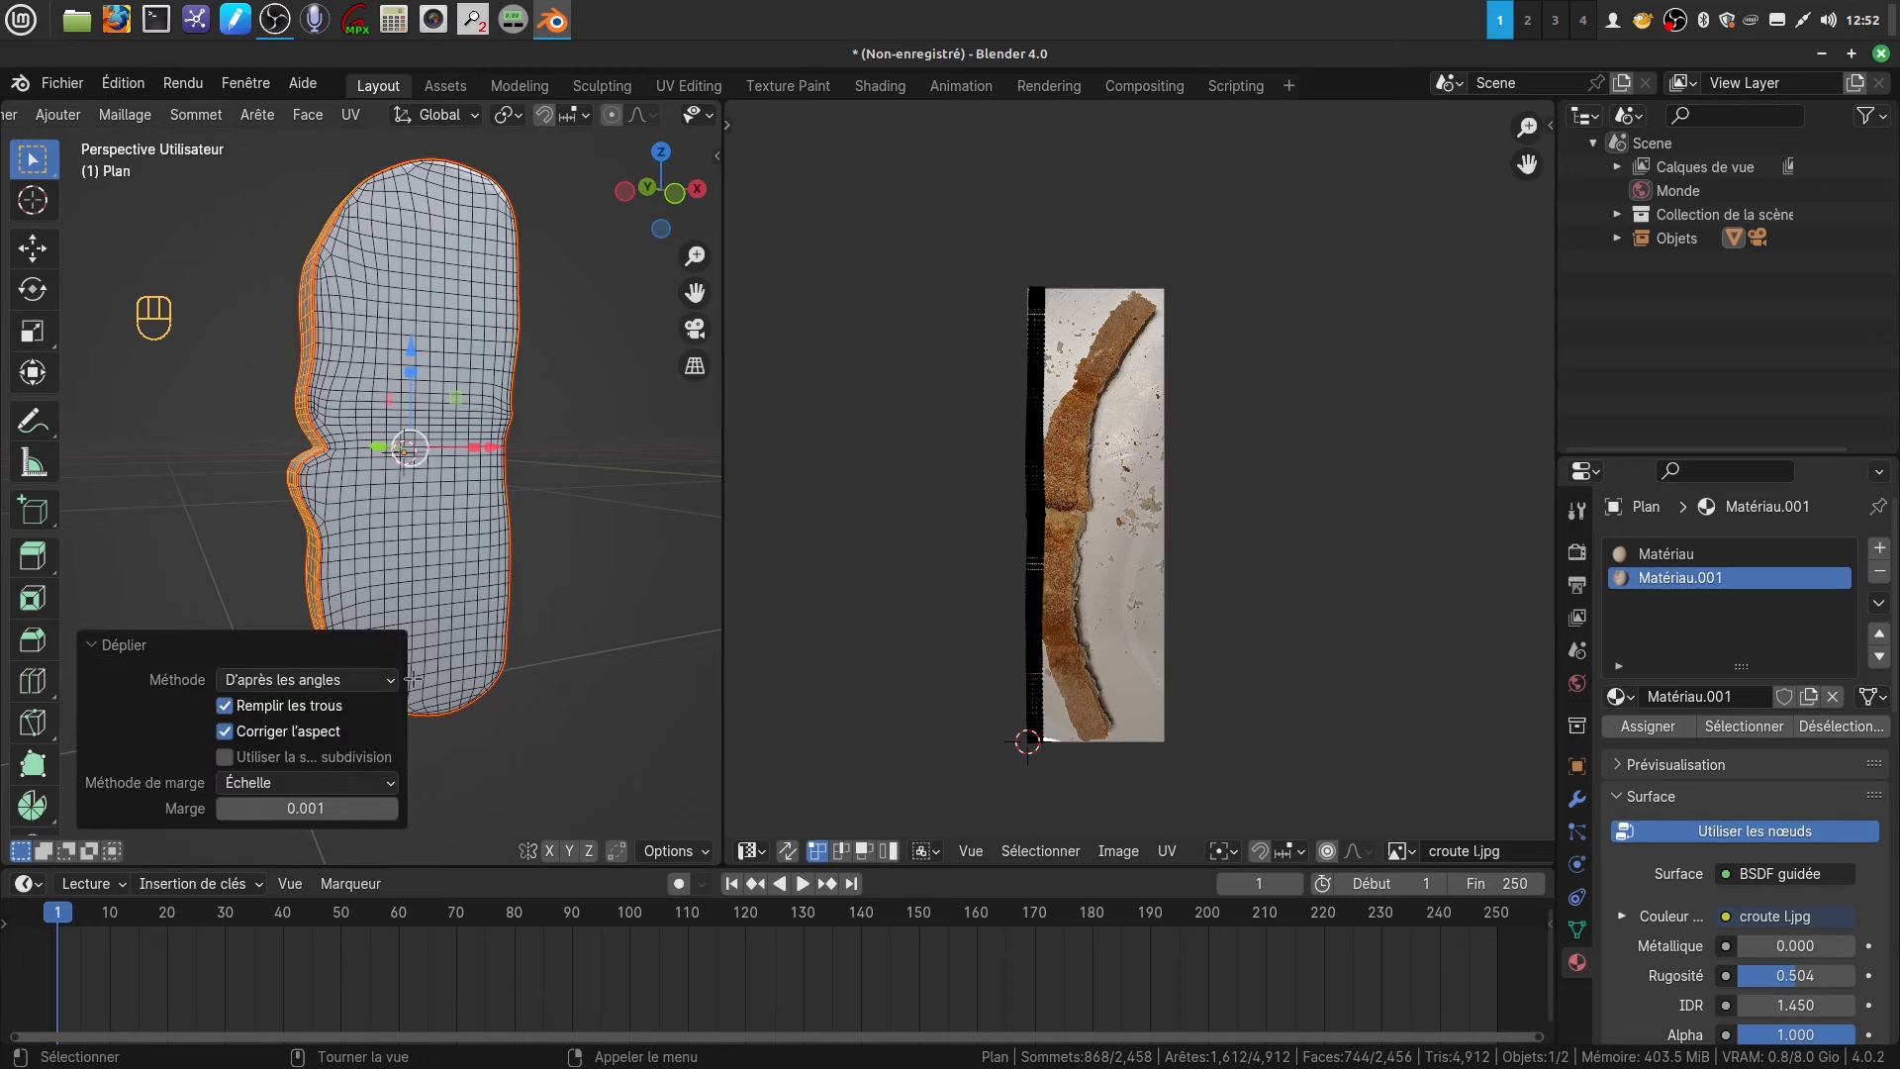
scroll(916, 612, "up", 2)
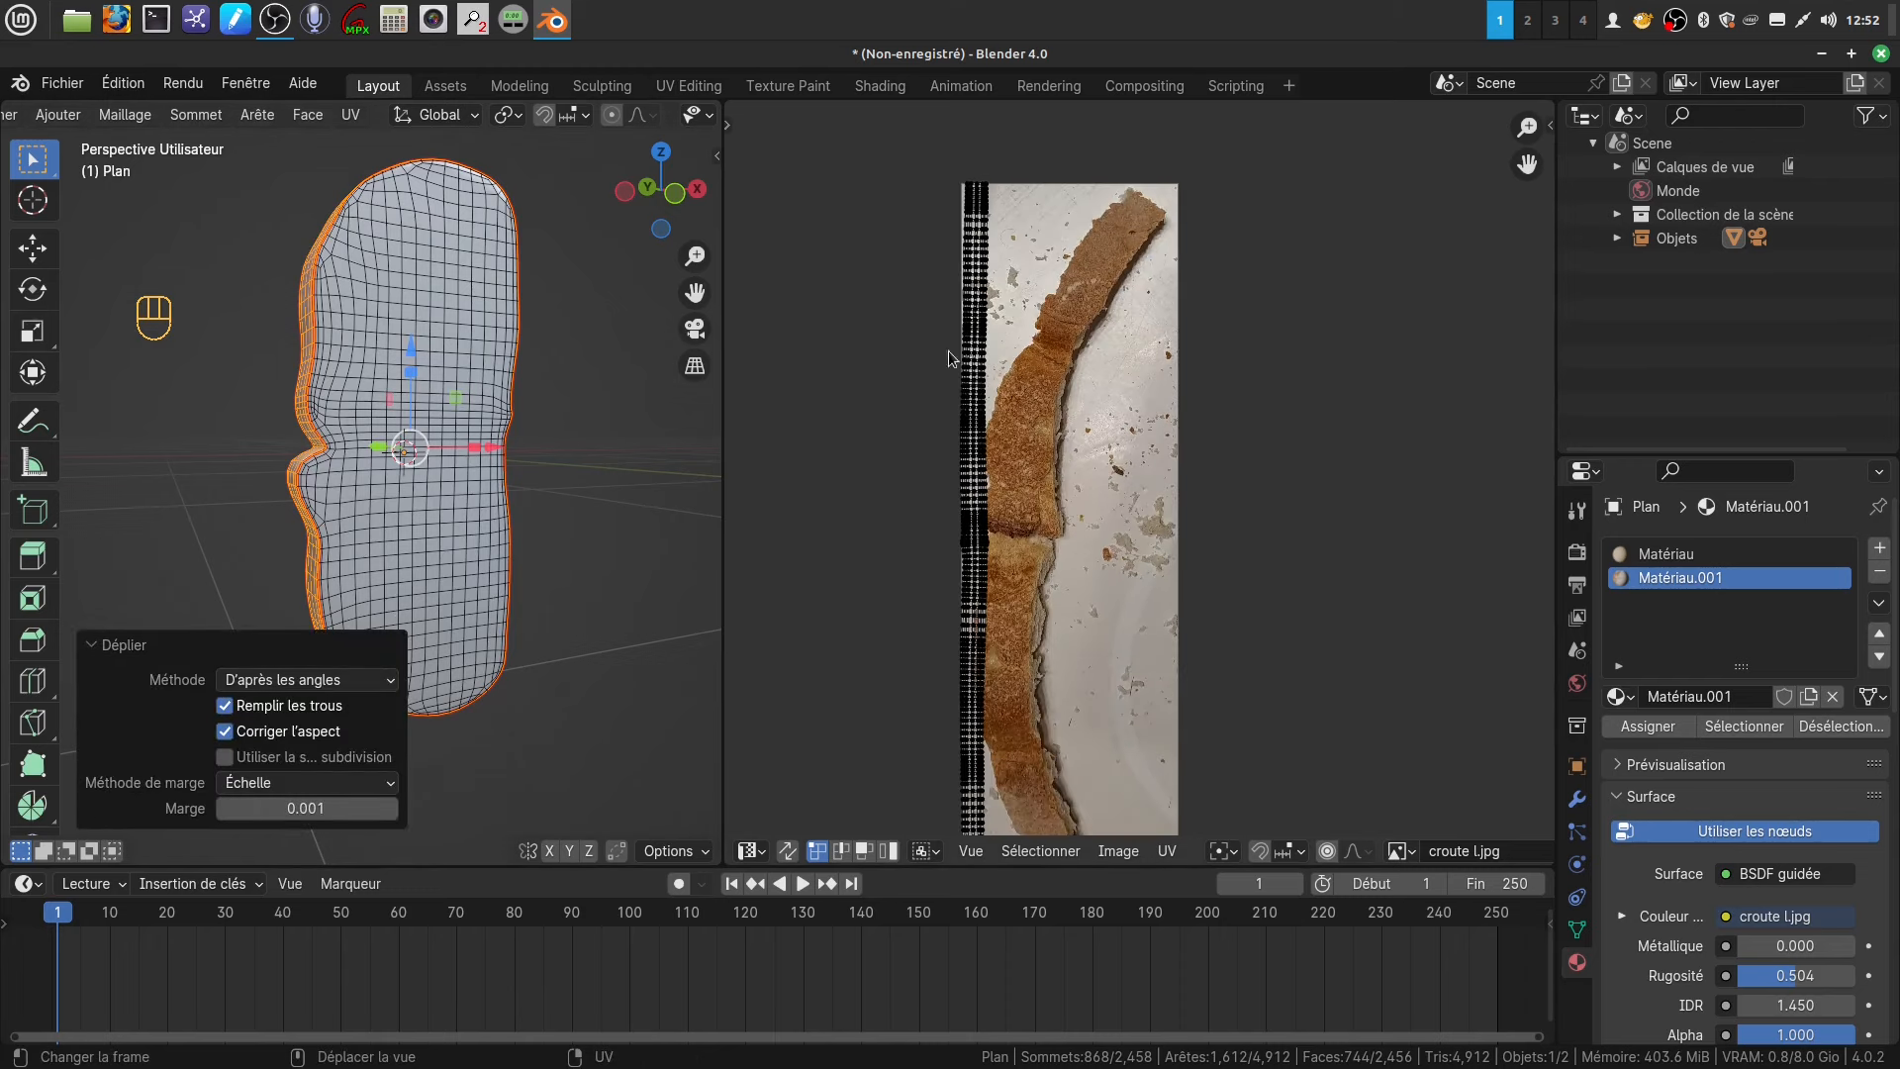
left_click(389, 682)
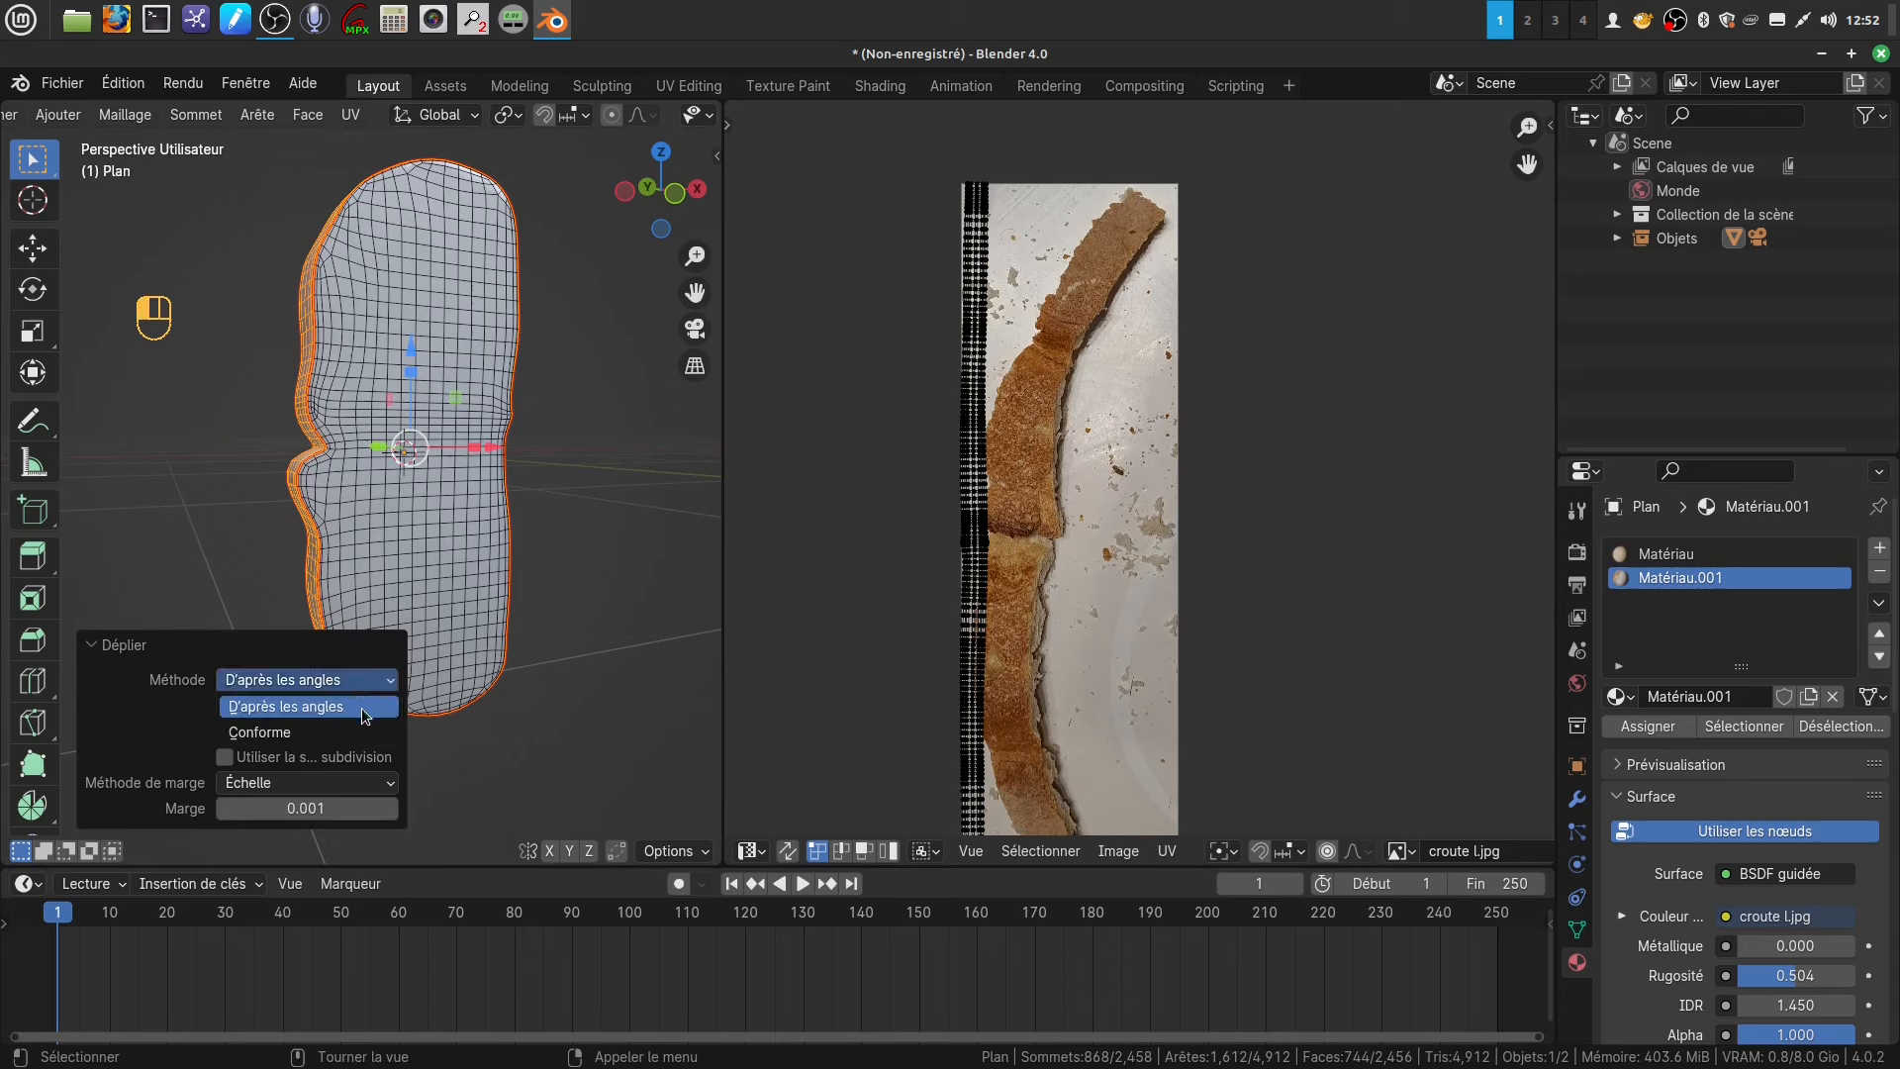
left_click(348, 734)
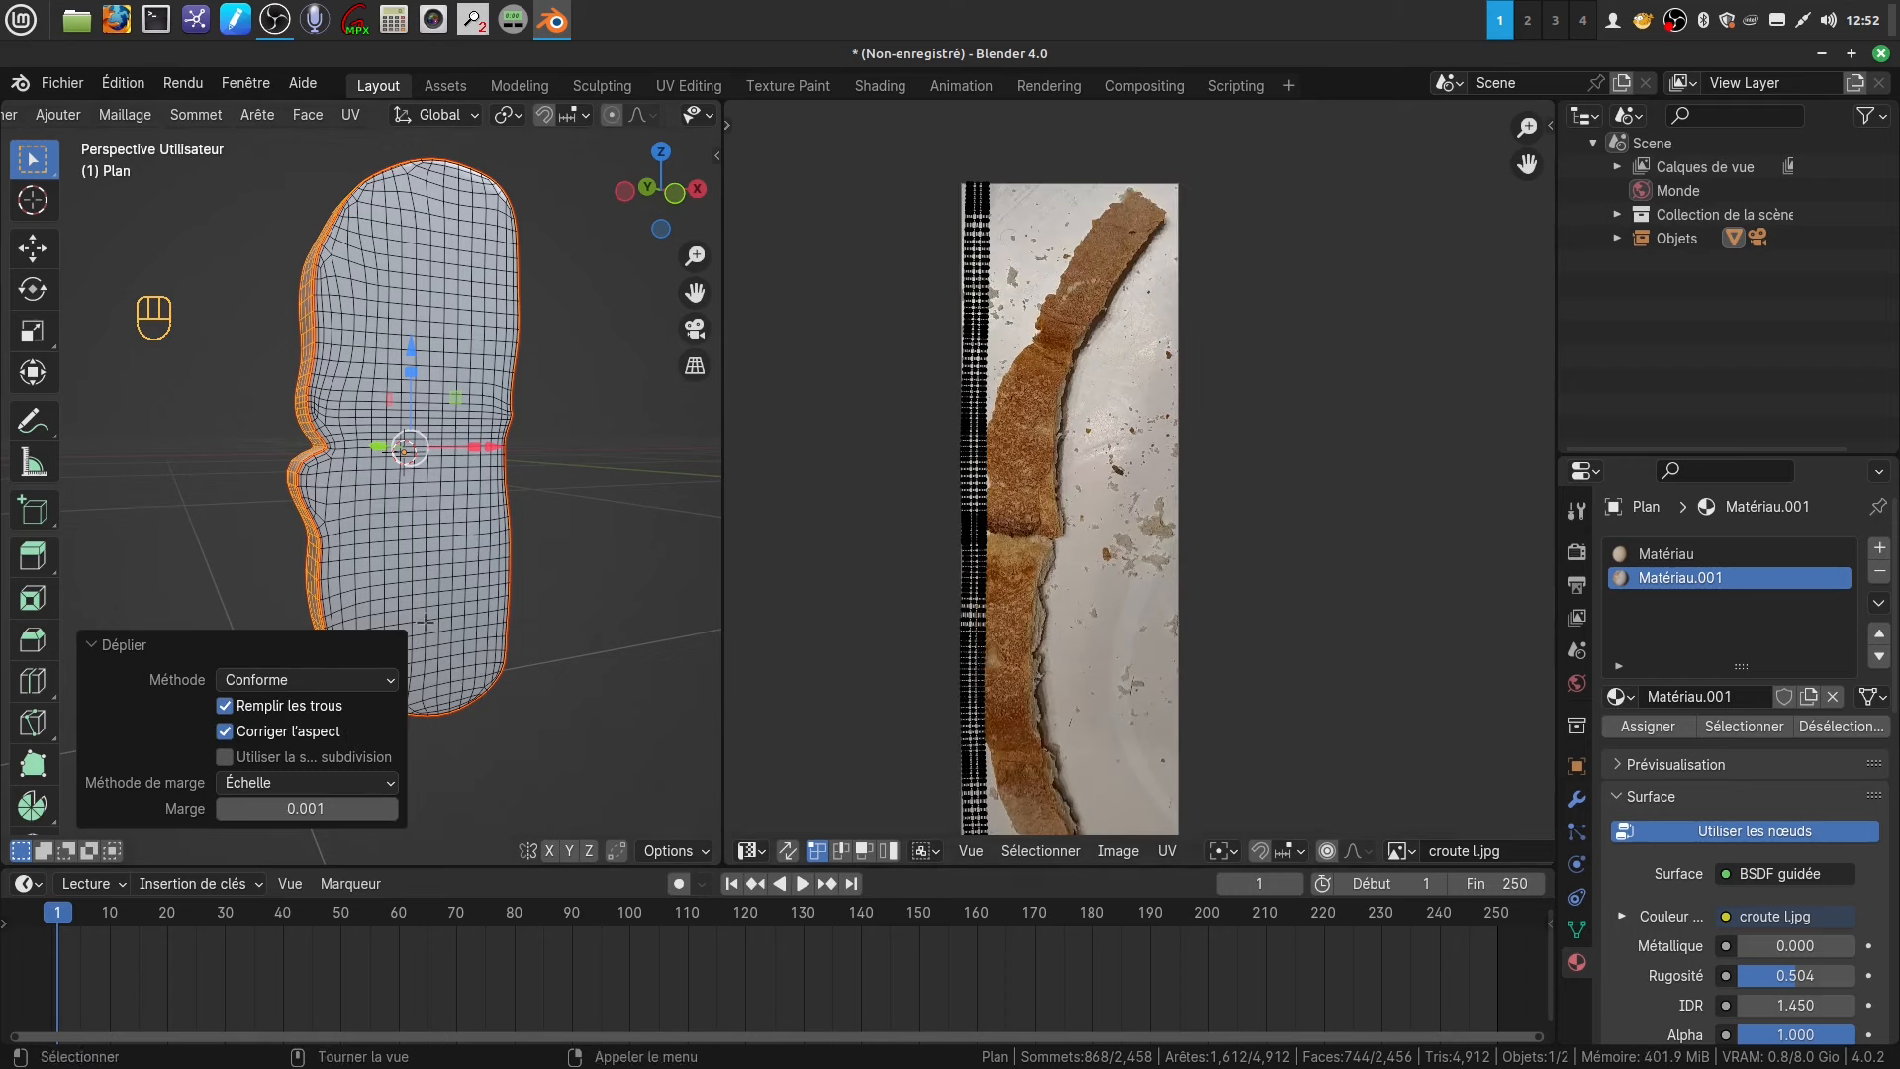
scroll(1031, 427, "down", 2)
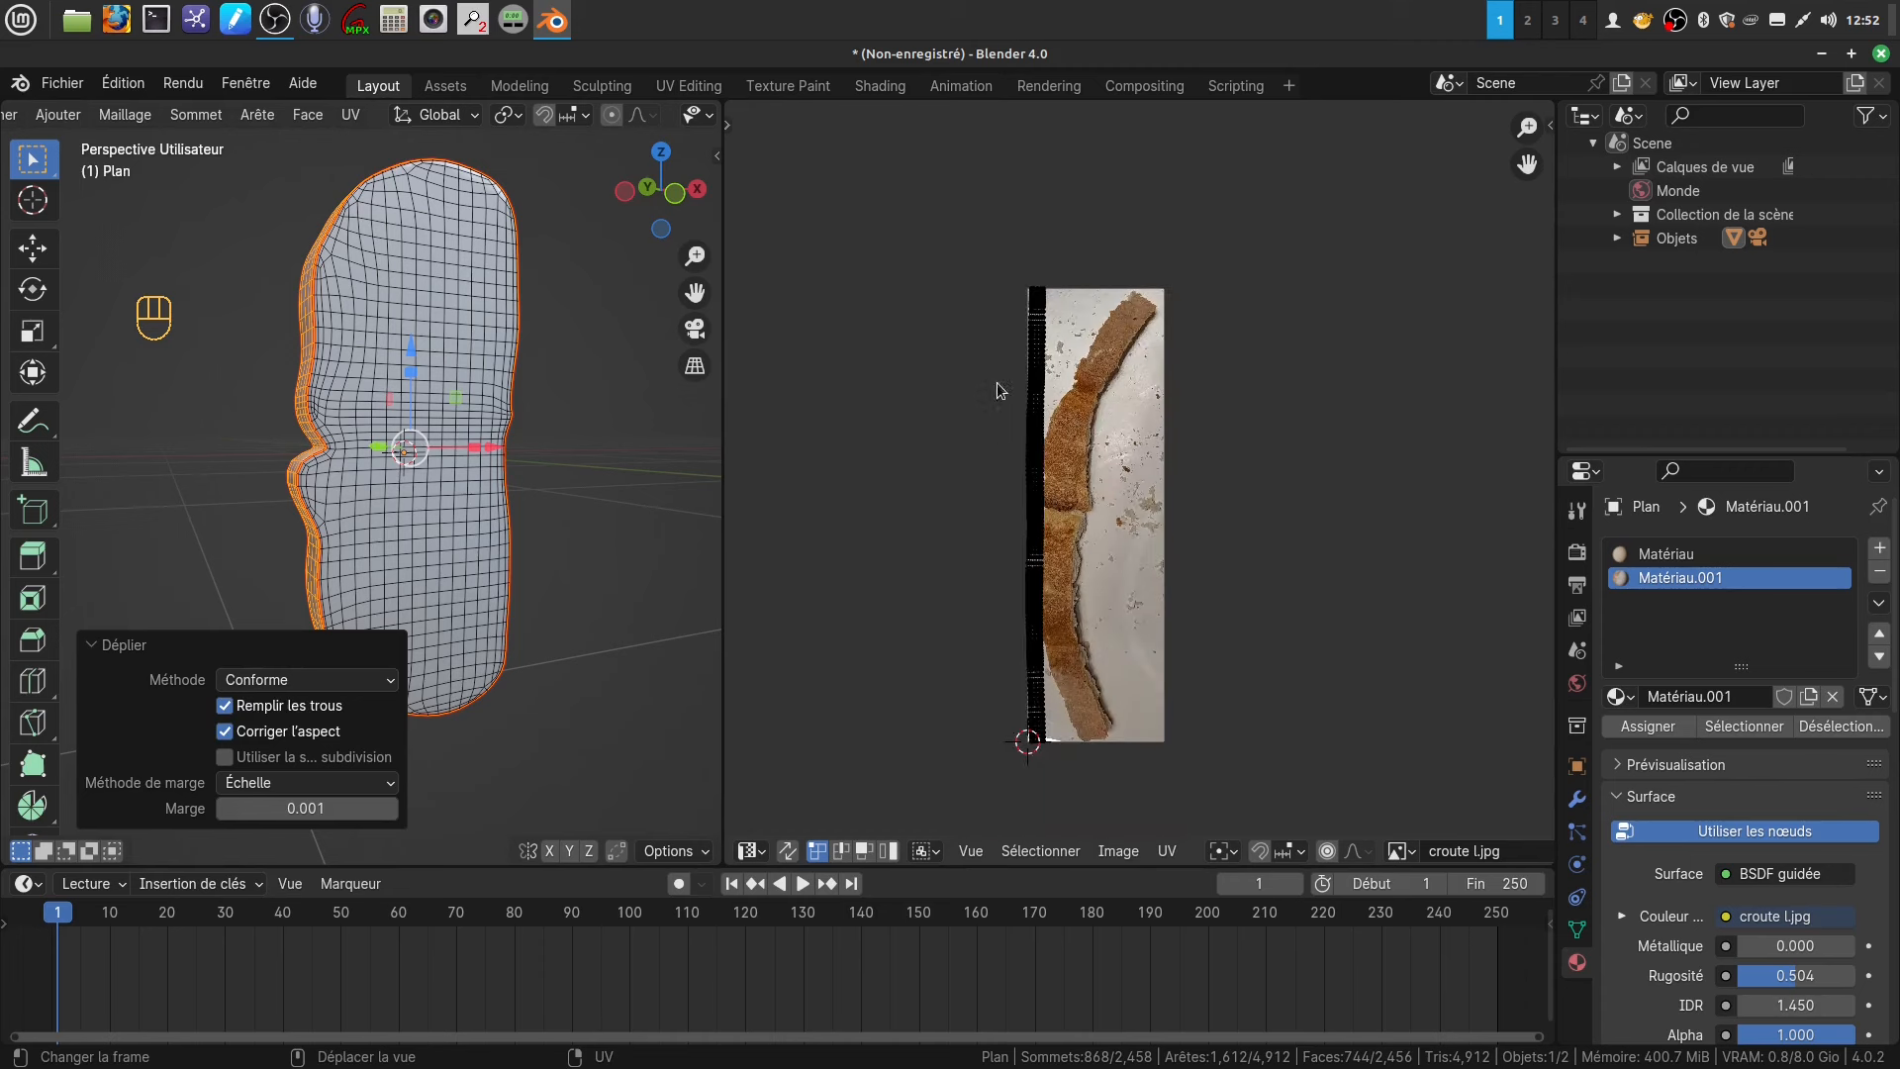
- Move the entire crust UV strip over the crust in the image and scale it to span the image's full height
left_click_drag(982, 245, 1080, 695)
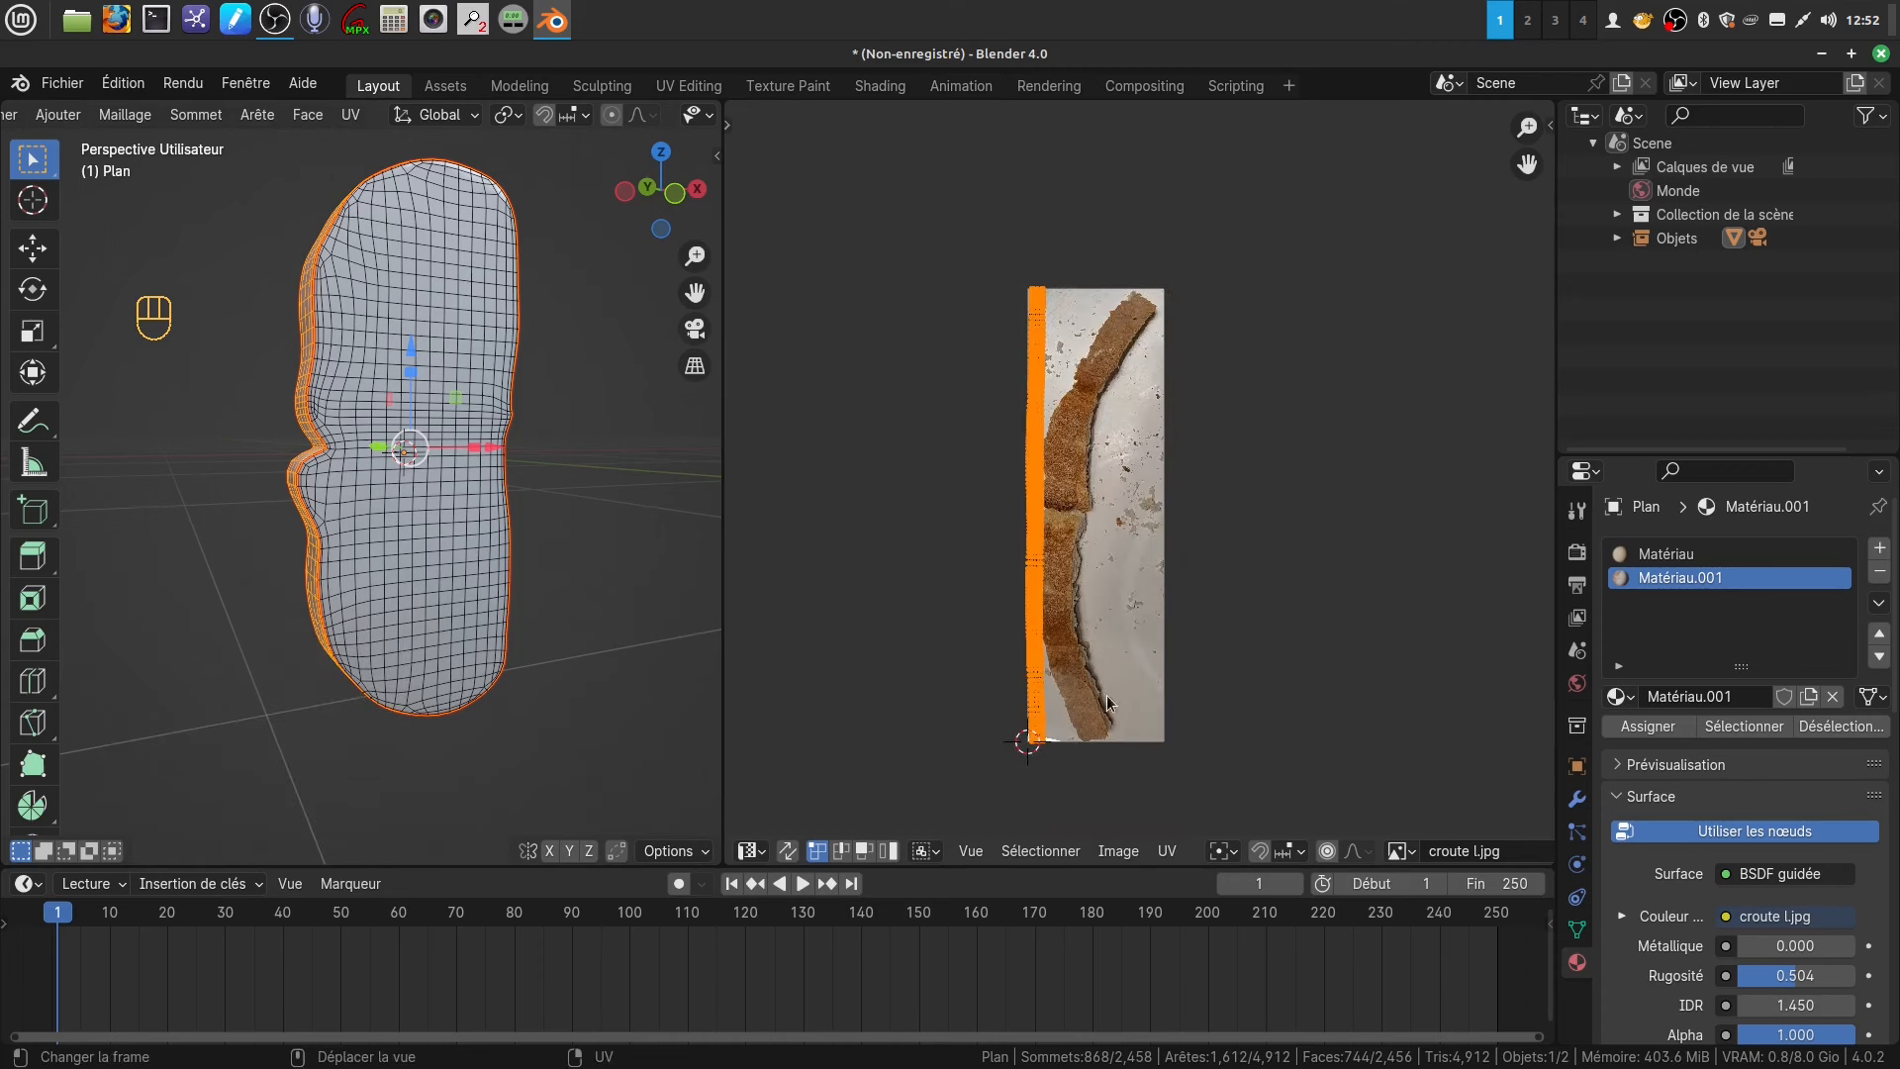
key("g")
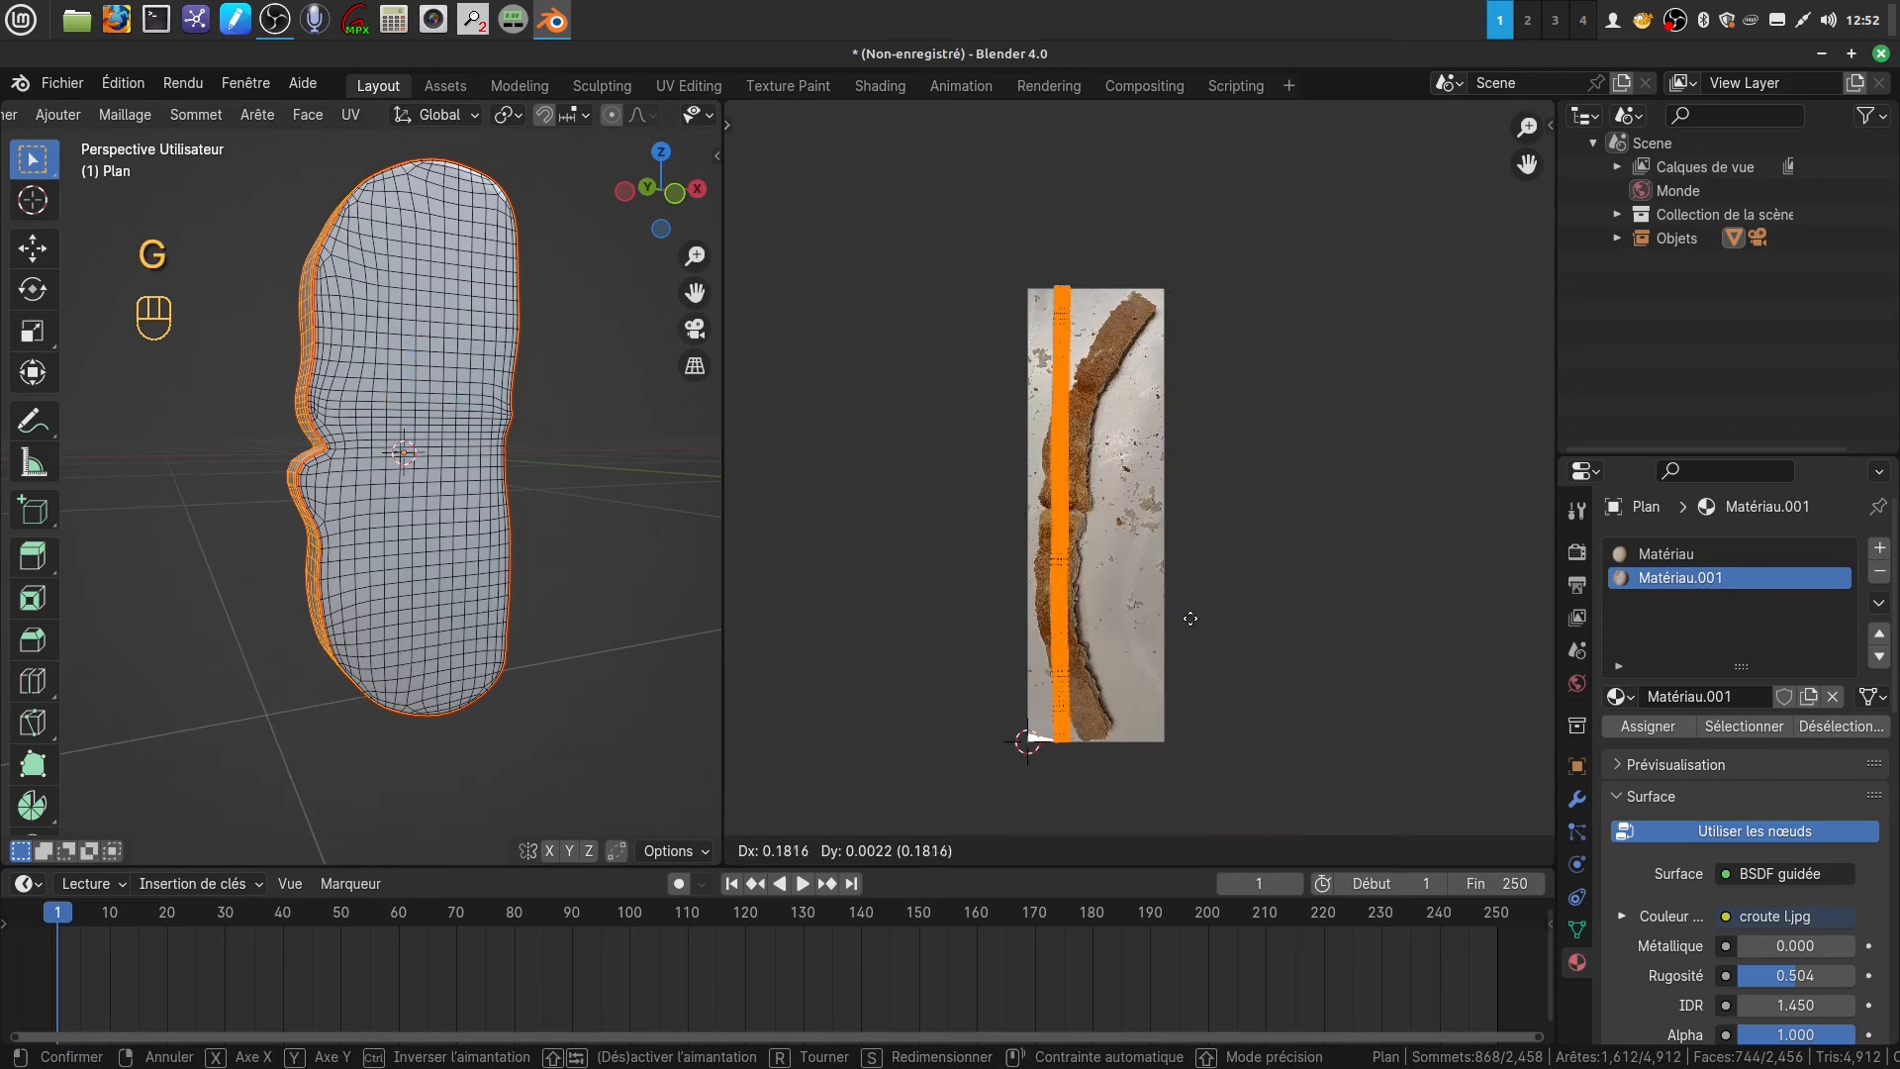
left_click(1190, 619)
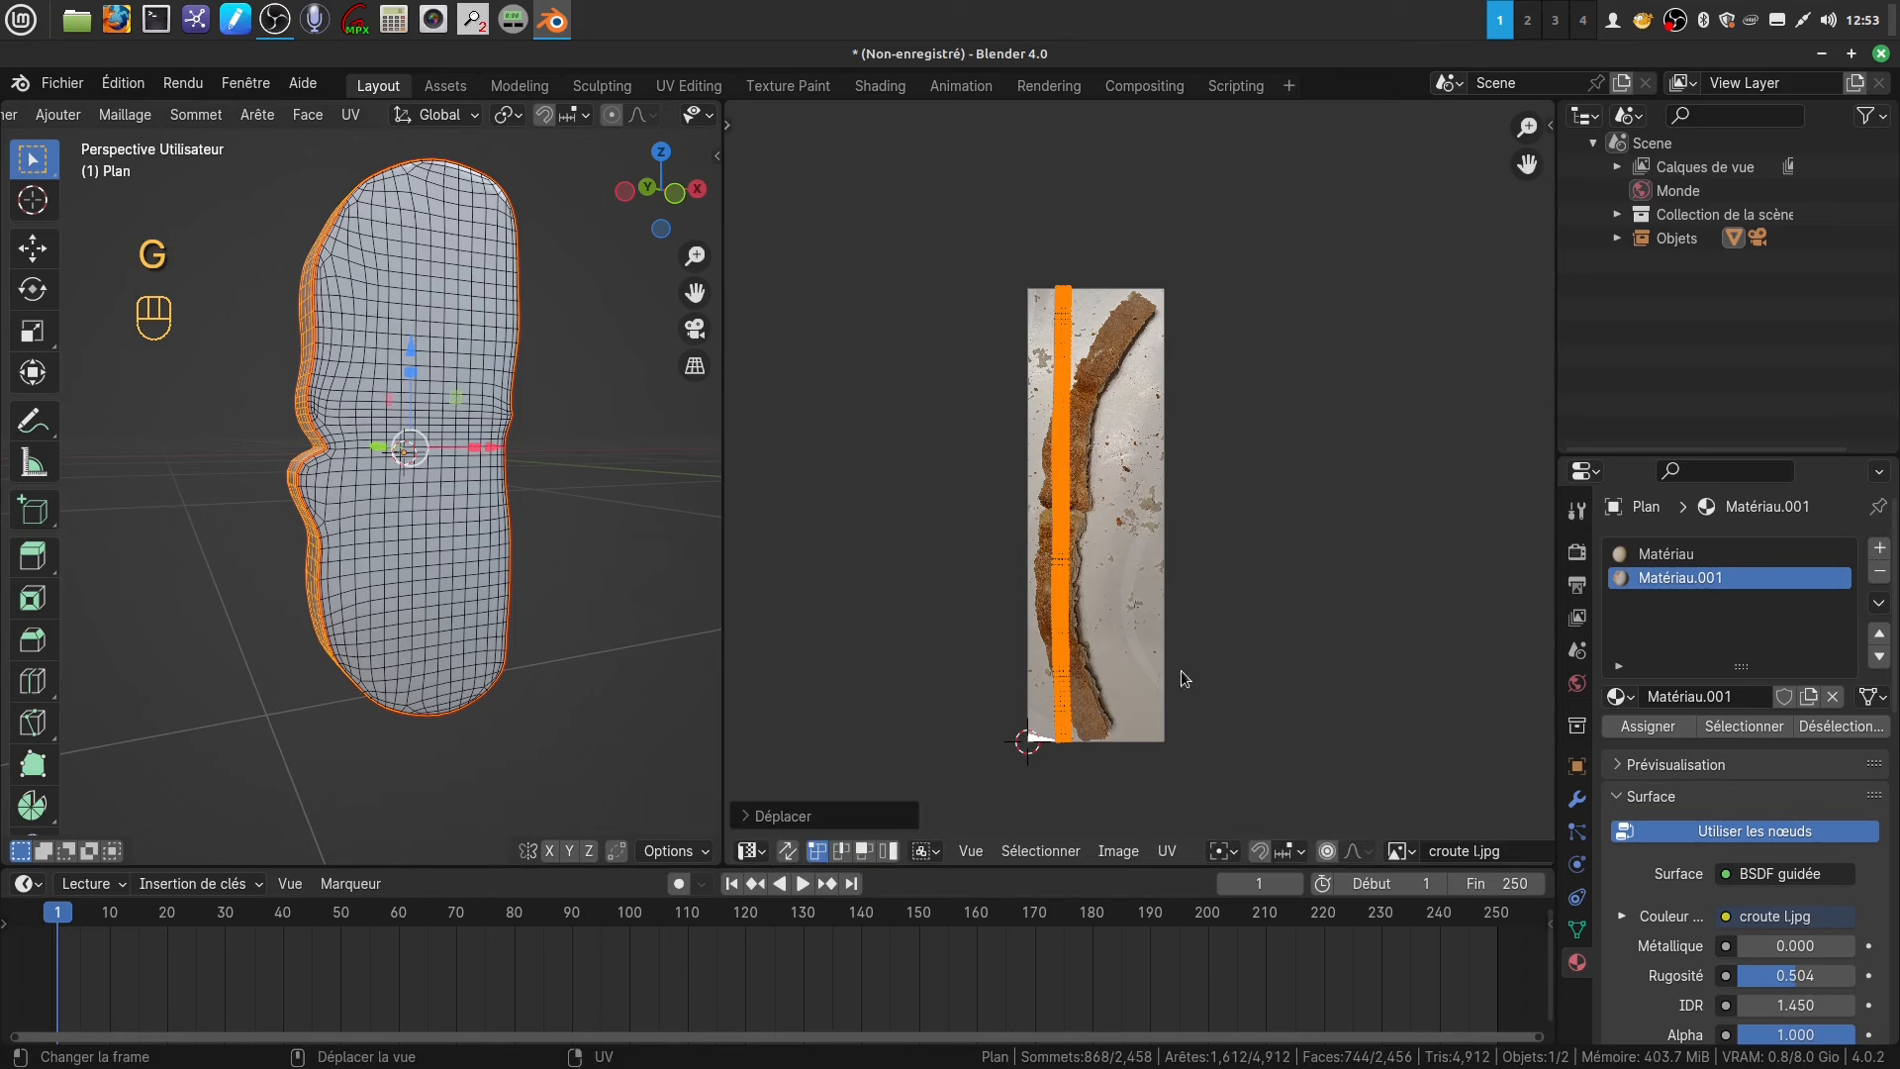
key("s")
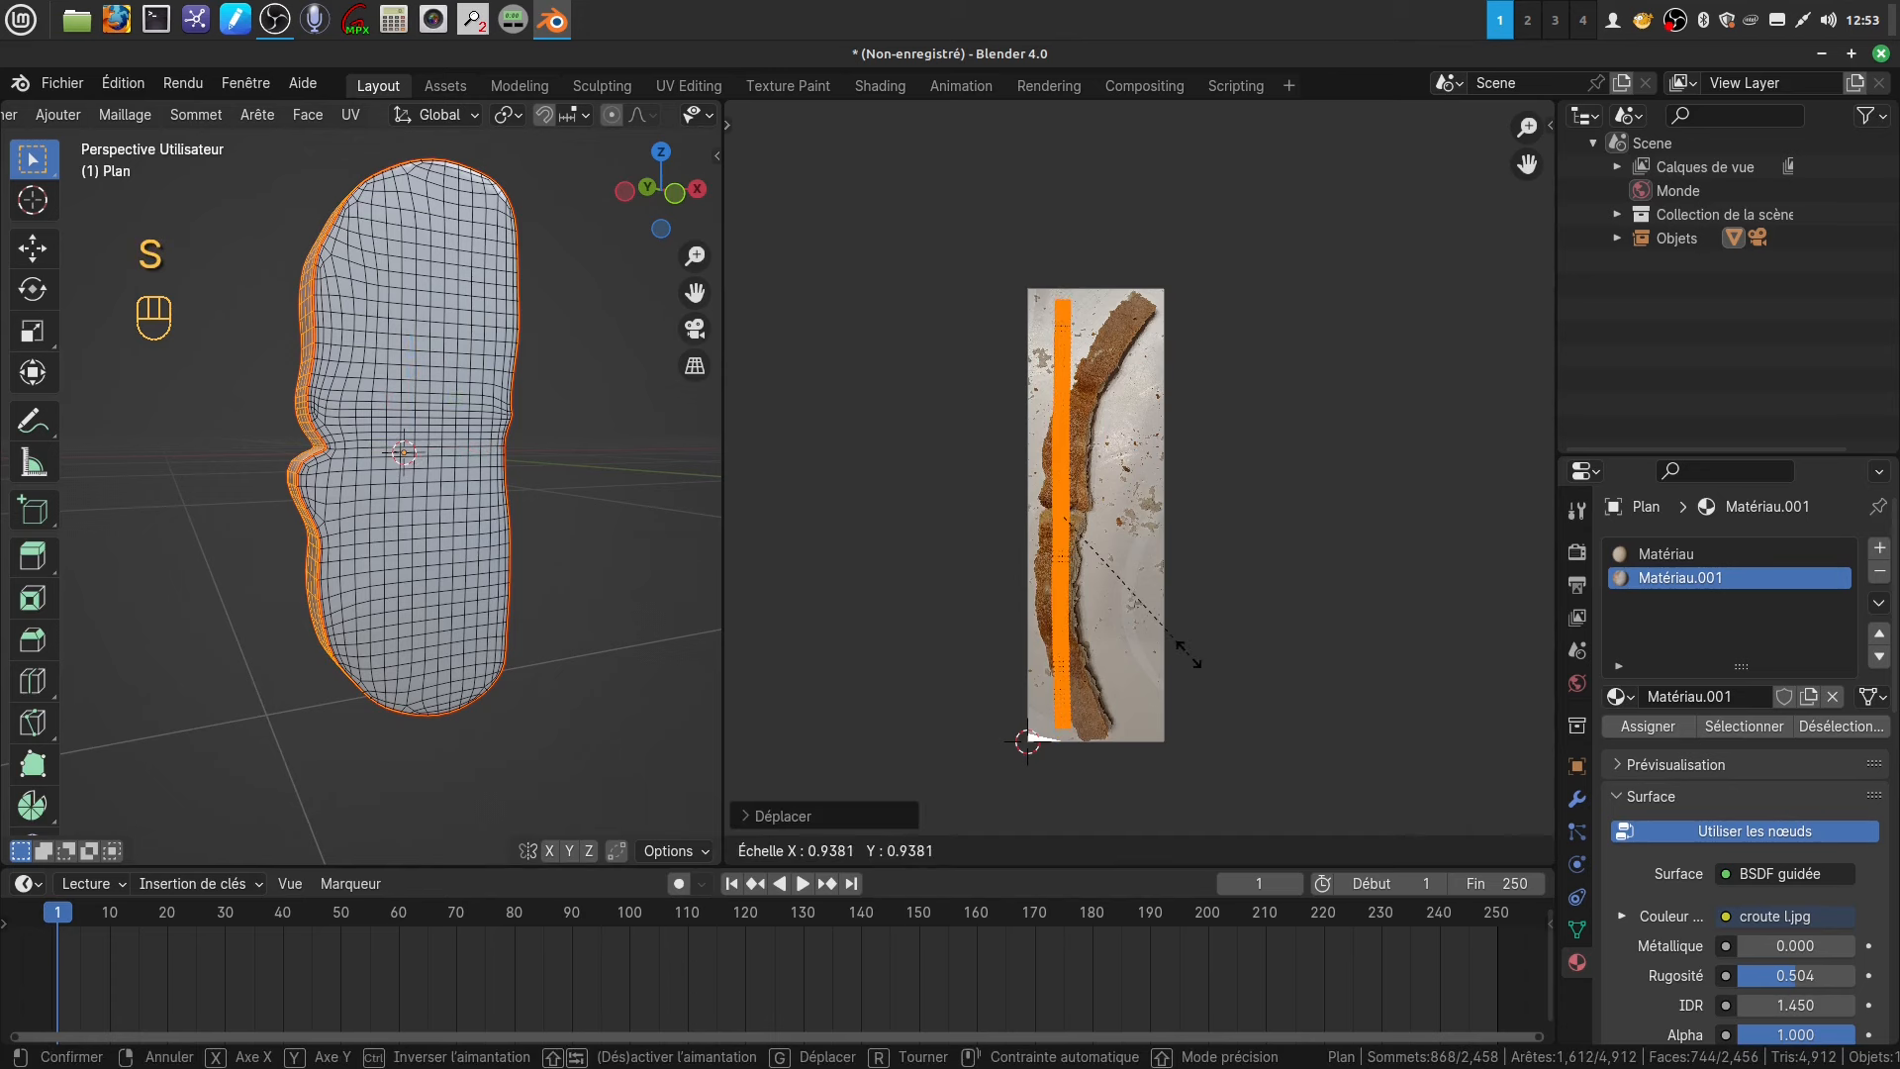
left_click(1189, 655)
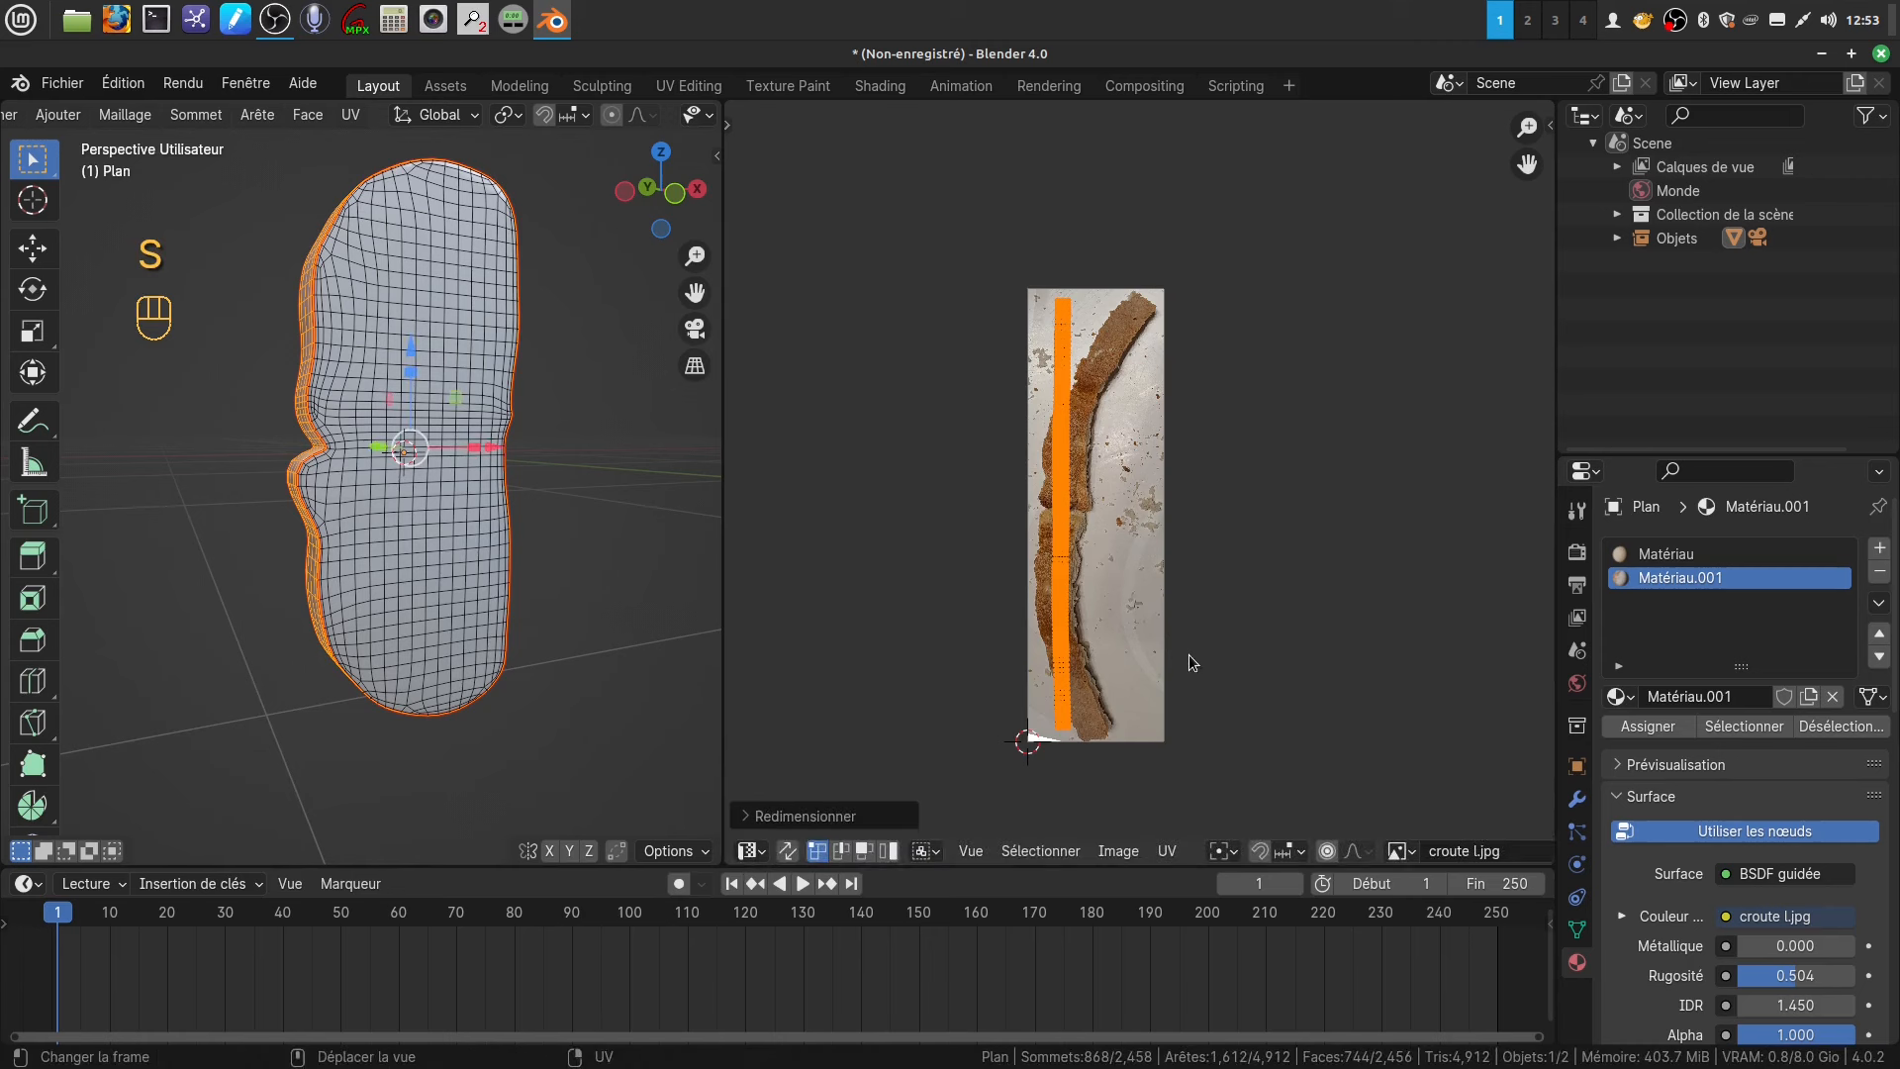
key("s")
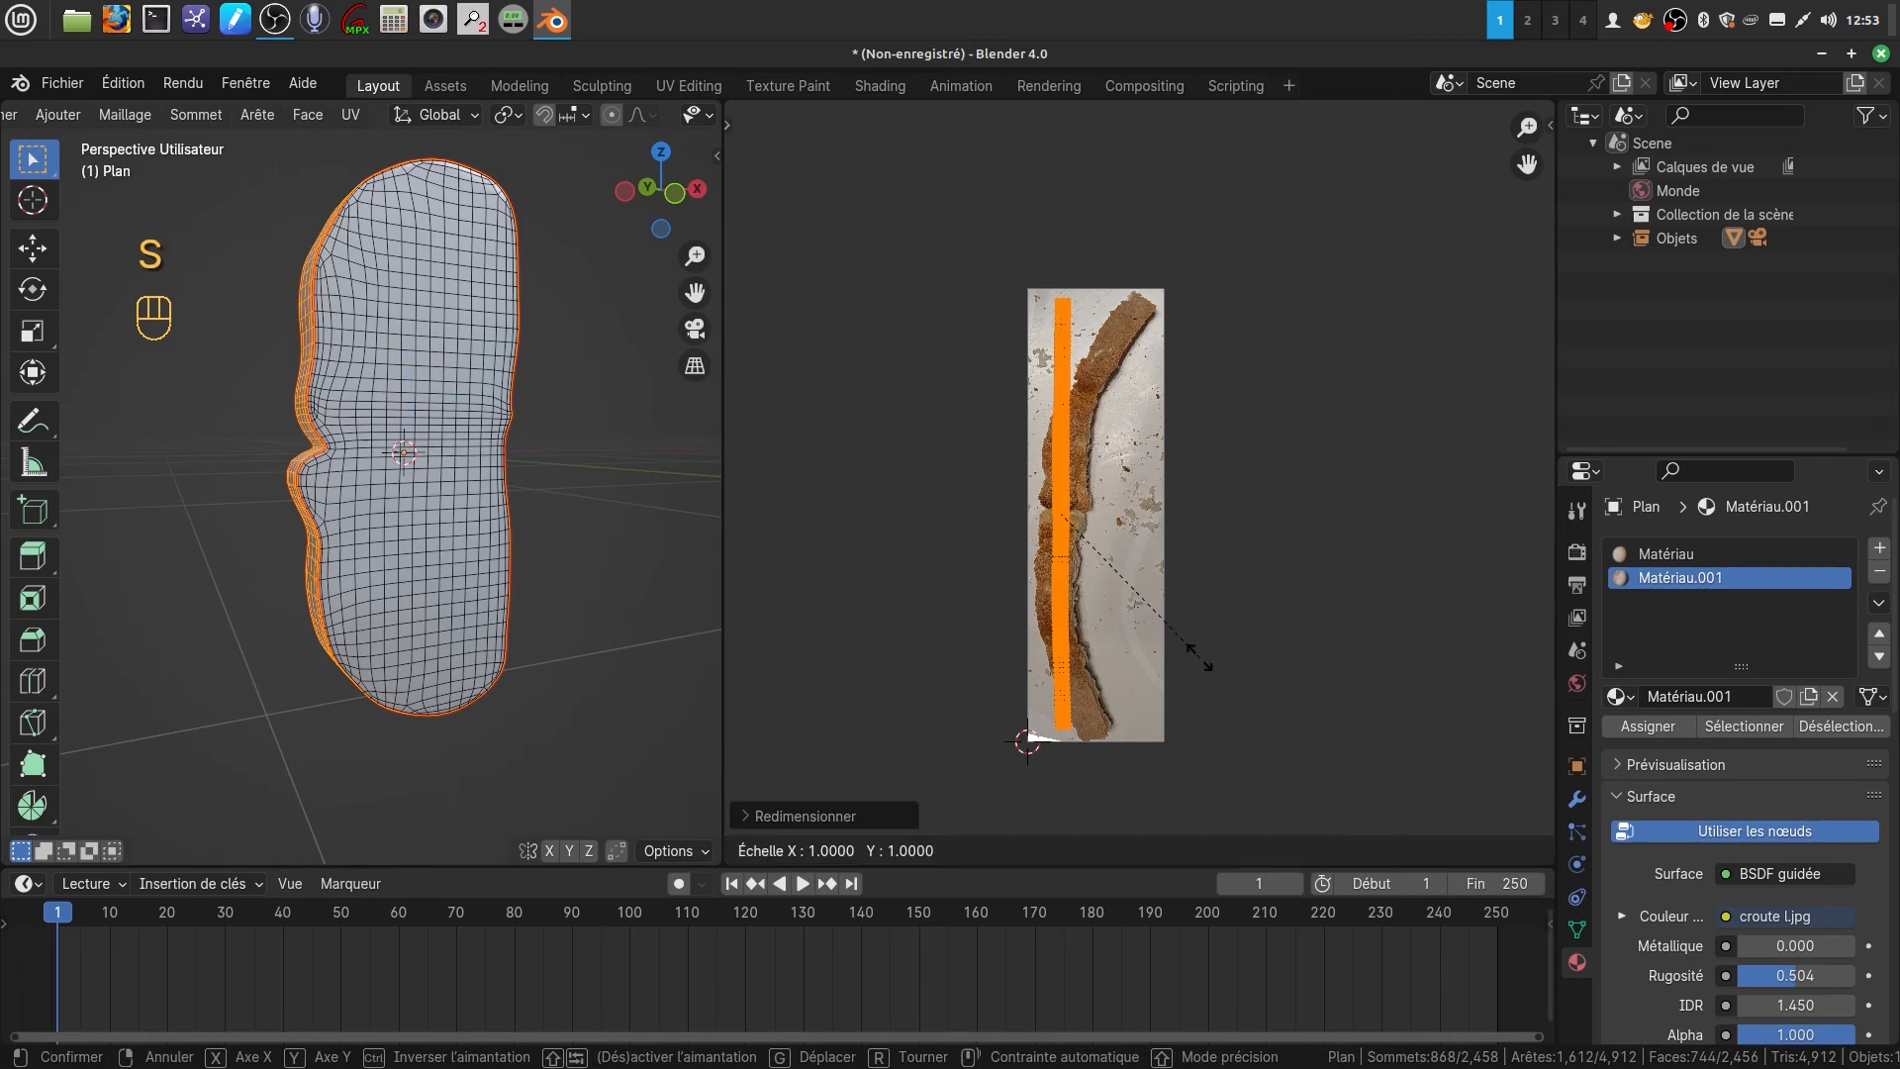
left_click(1208, 661)
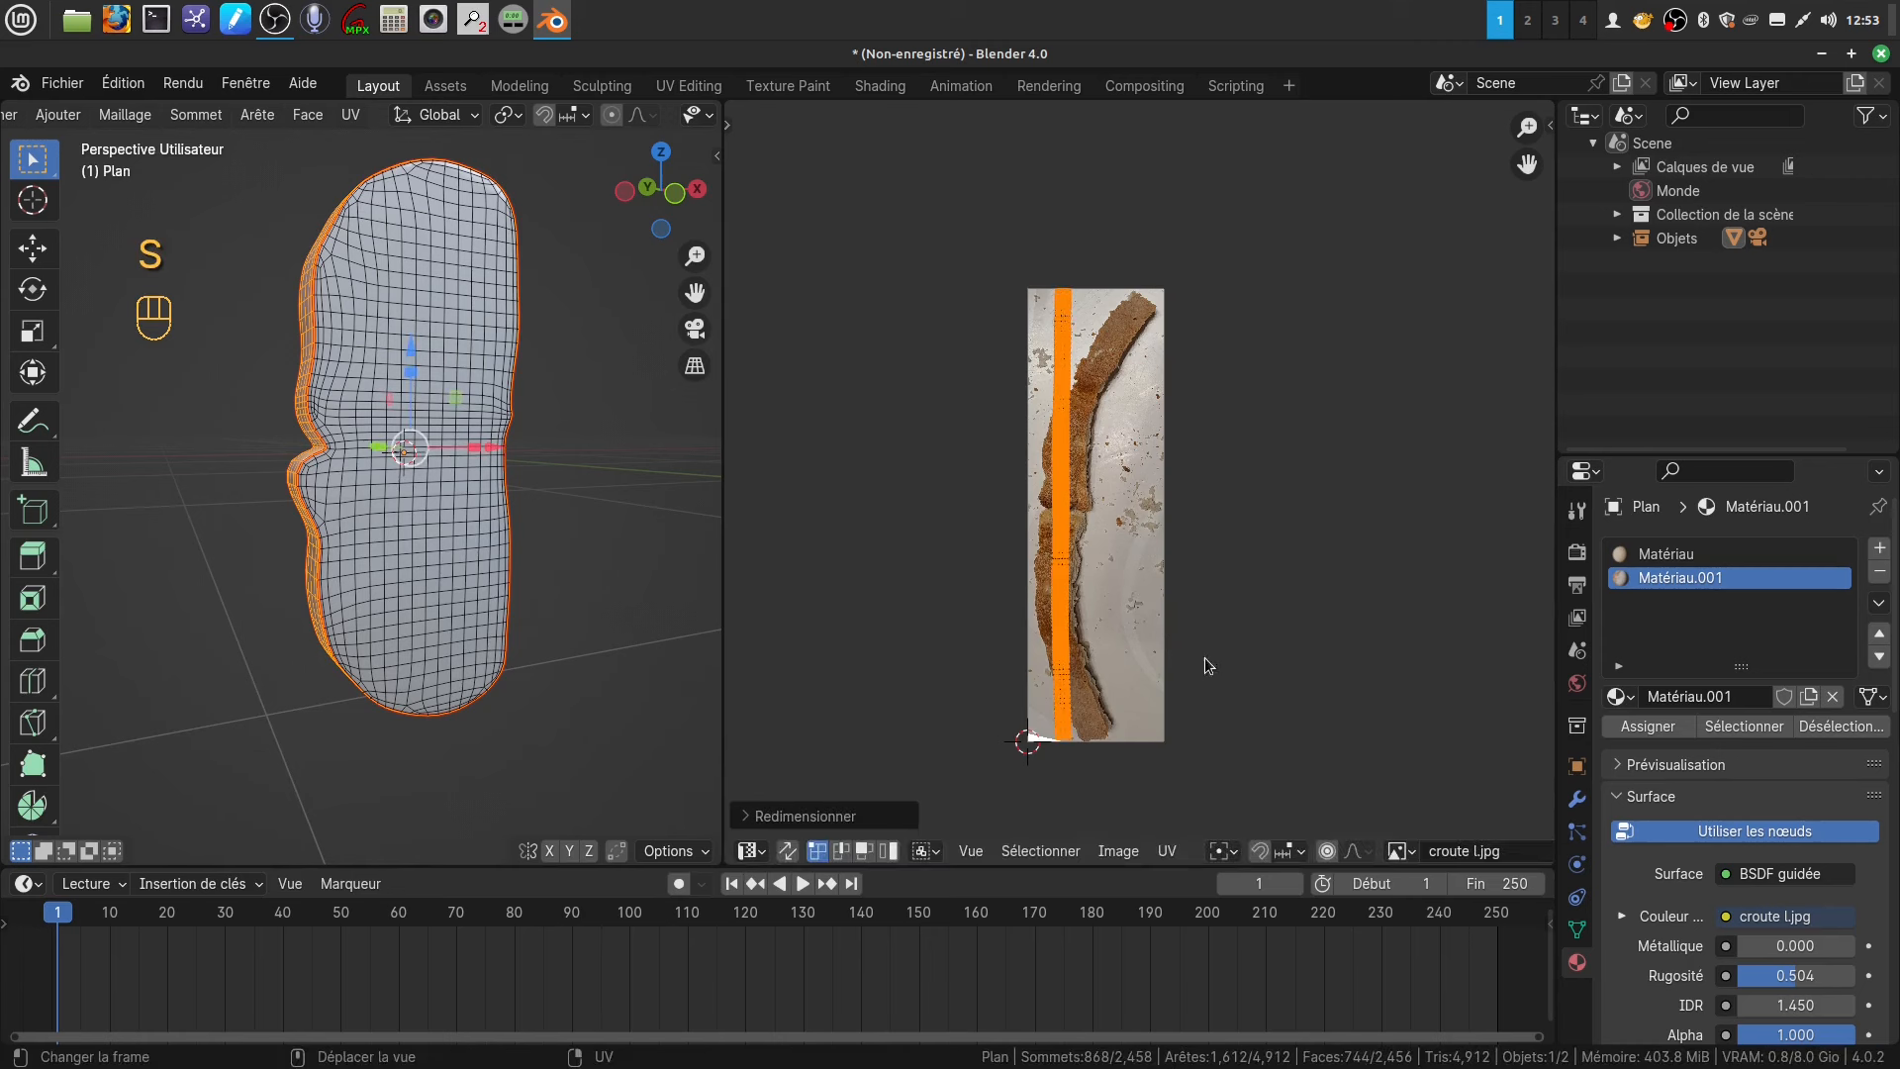
- Select the UVs around the strip's middle and enable proportional editing with the Sphere falloff
middle_click_drag(1193, 563, 1130, 580, "shift")
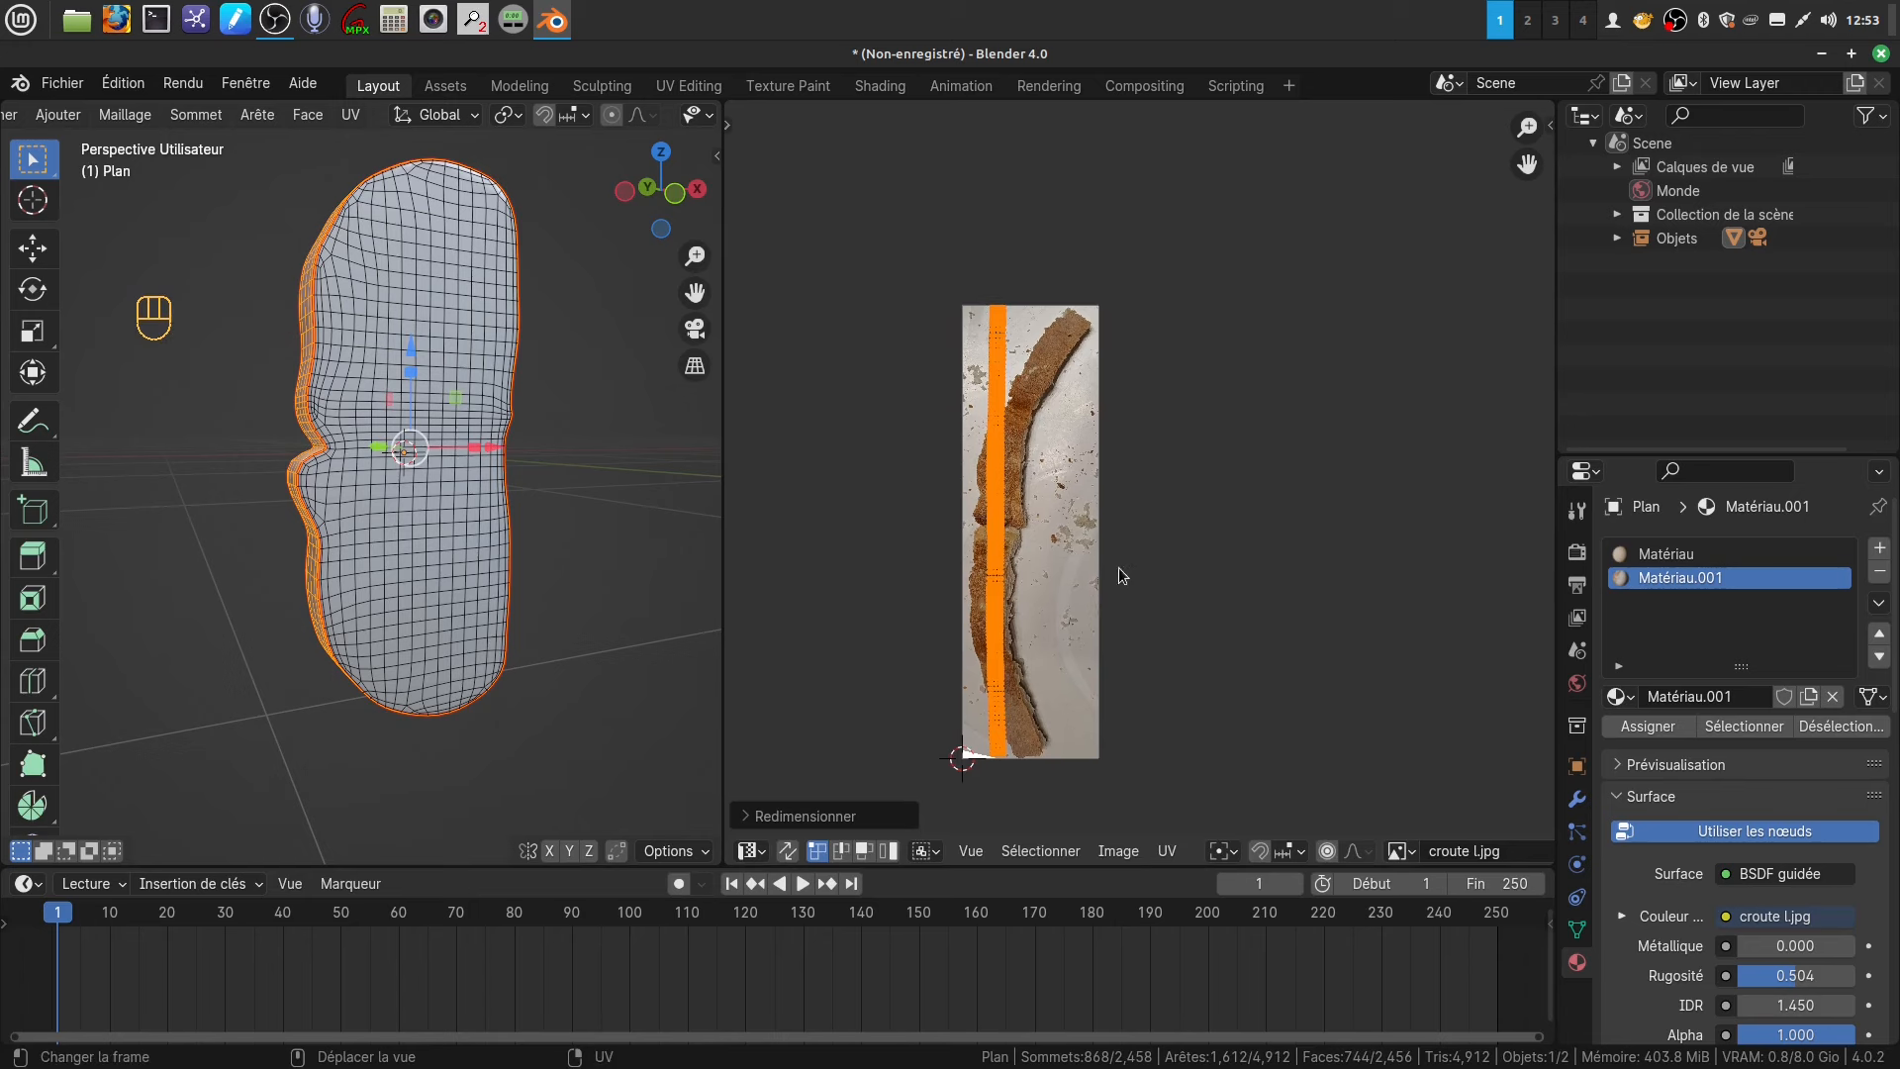
scroll(1114, 485, "up", 2)
middle_click_drag(1091, 494, 1168, 504, "shift")
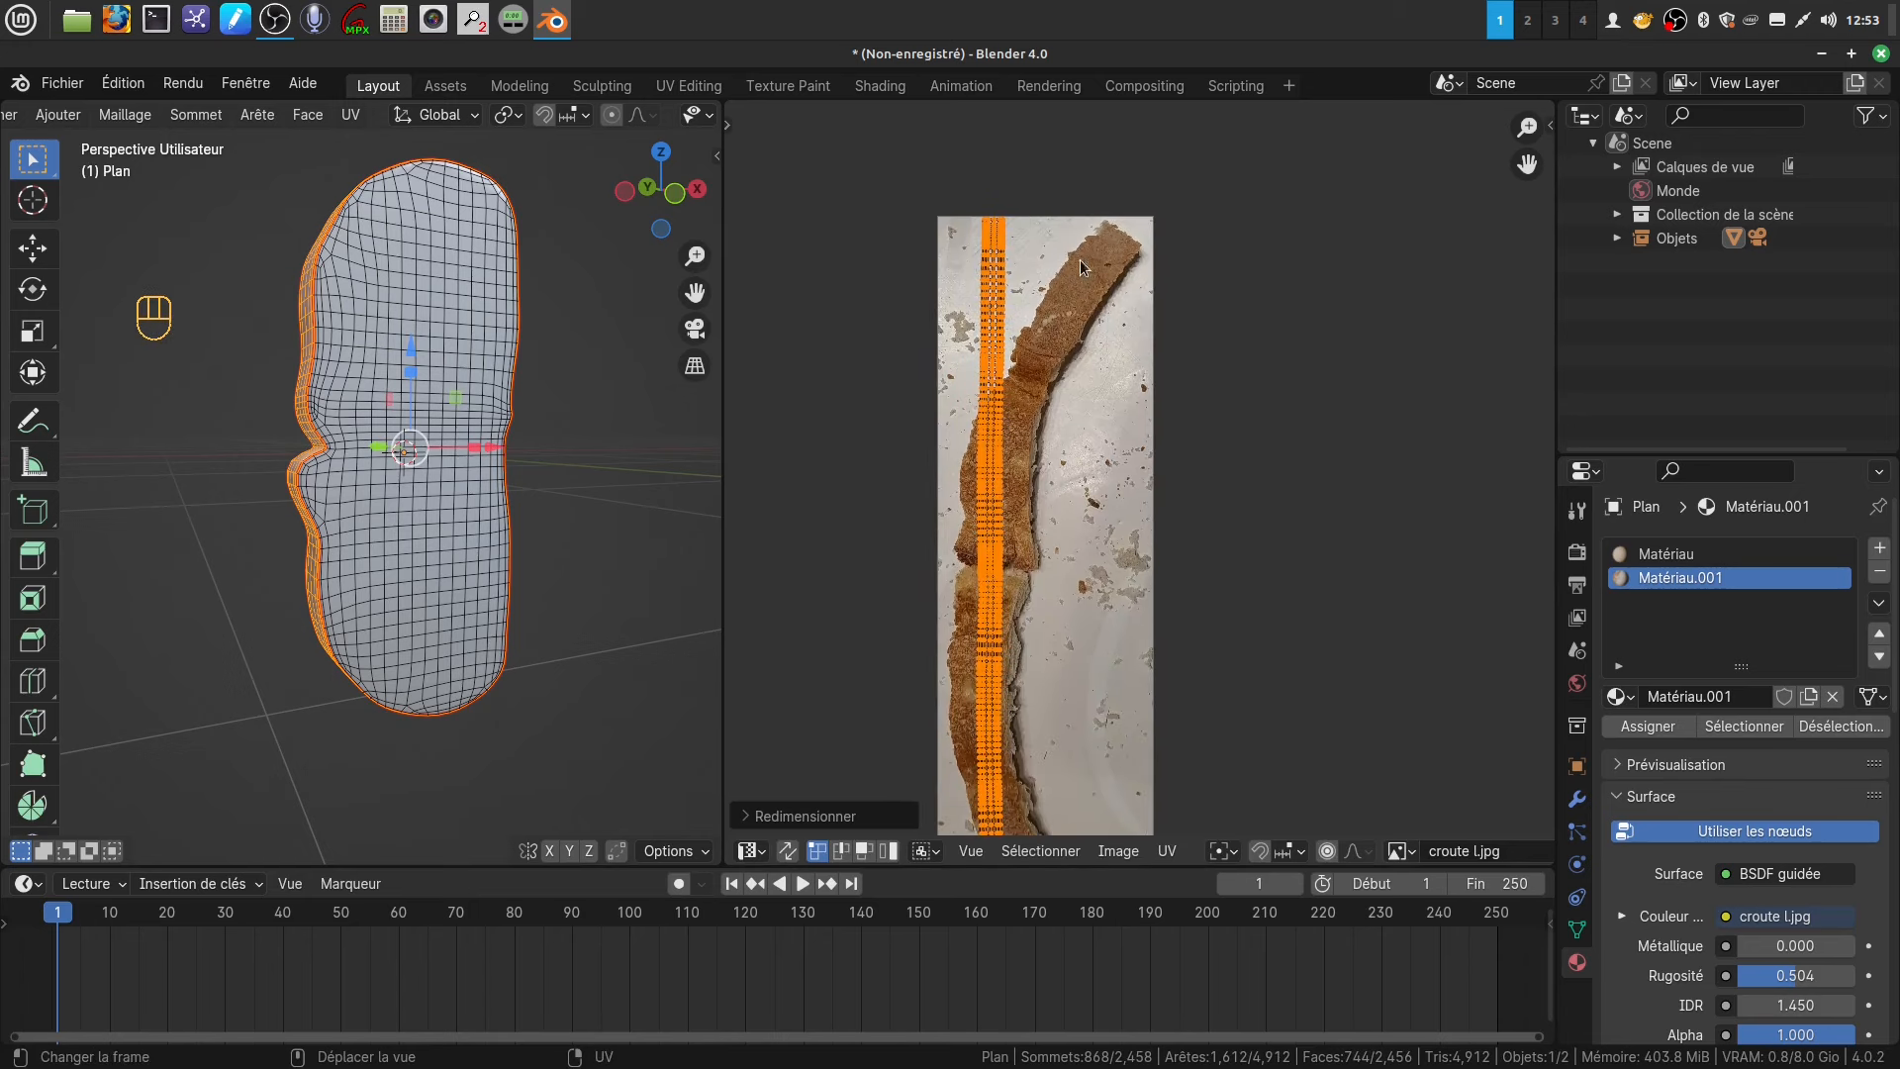
scroll(1033, 633, "down", 2)
middle_click_drag(1079, 557, 1047, 532, "shift")
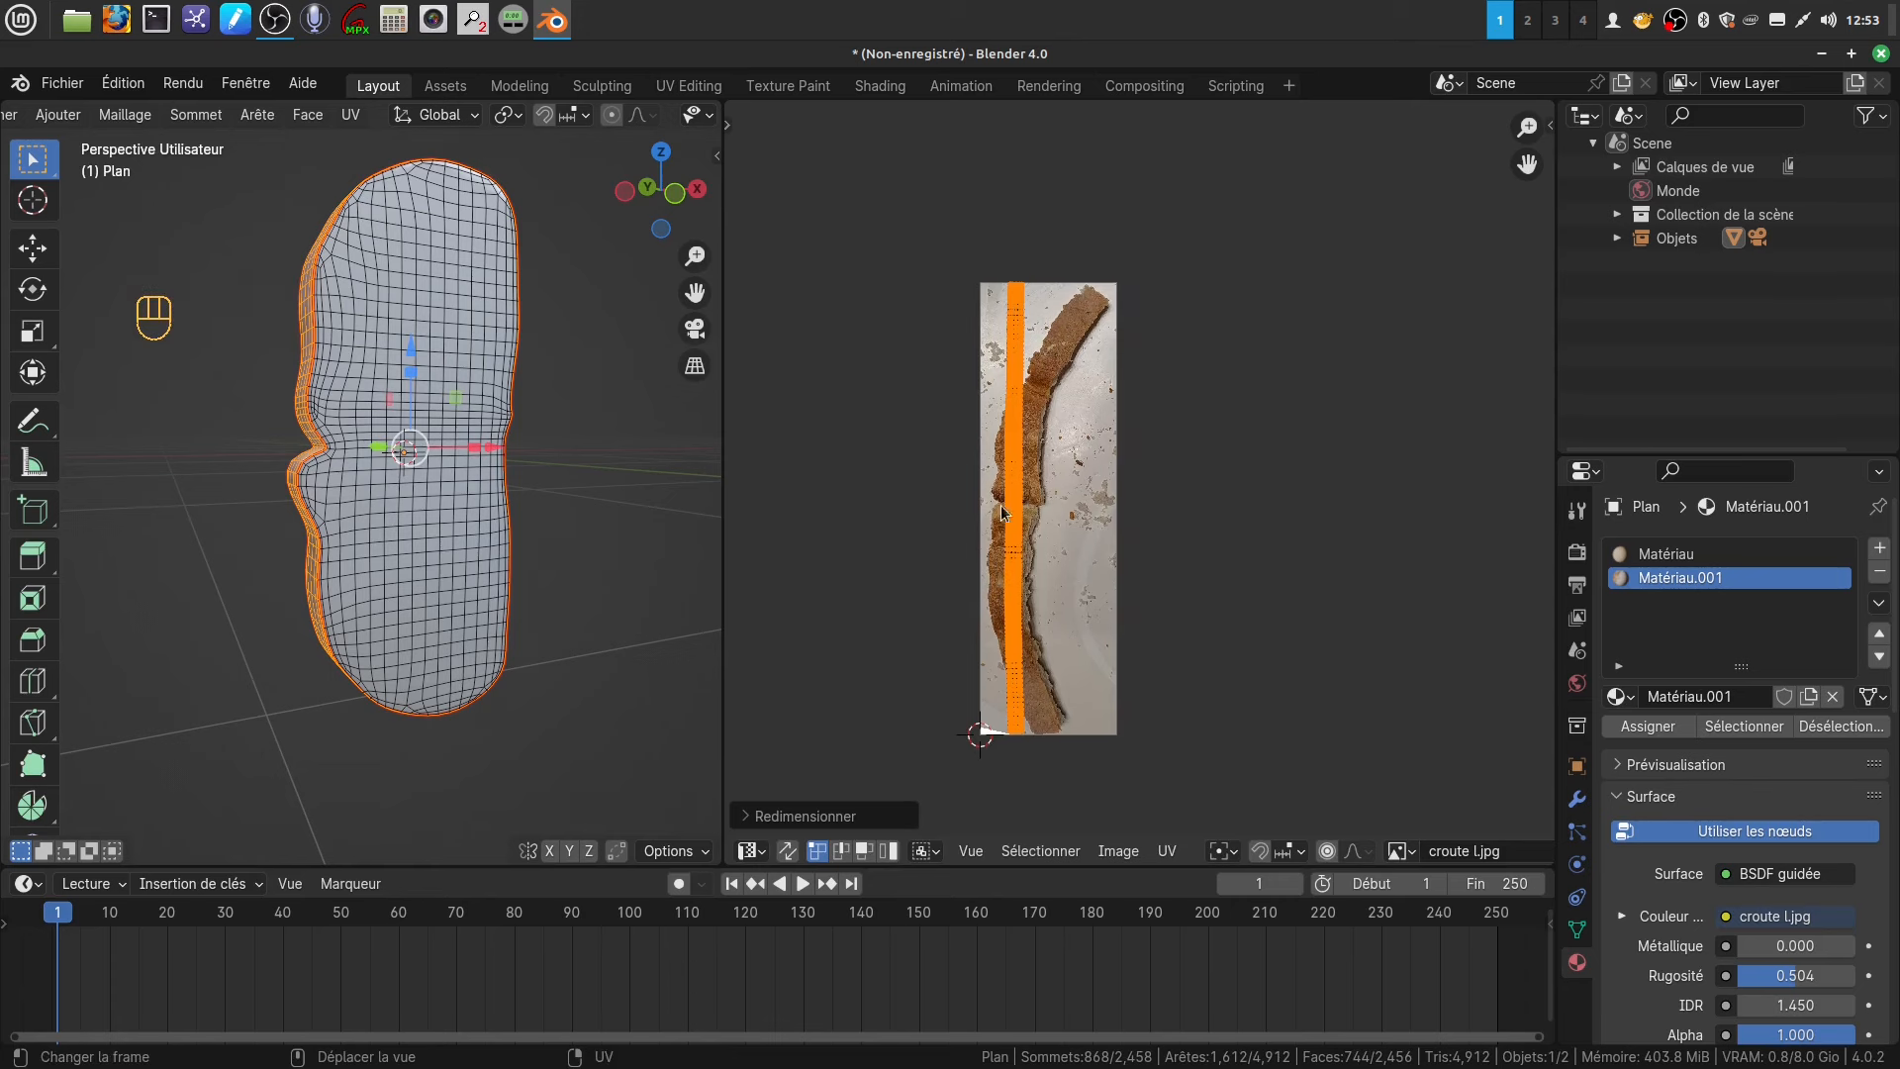
left_click_drag(970, 481, 1049, 568)
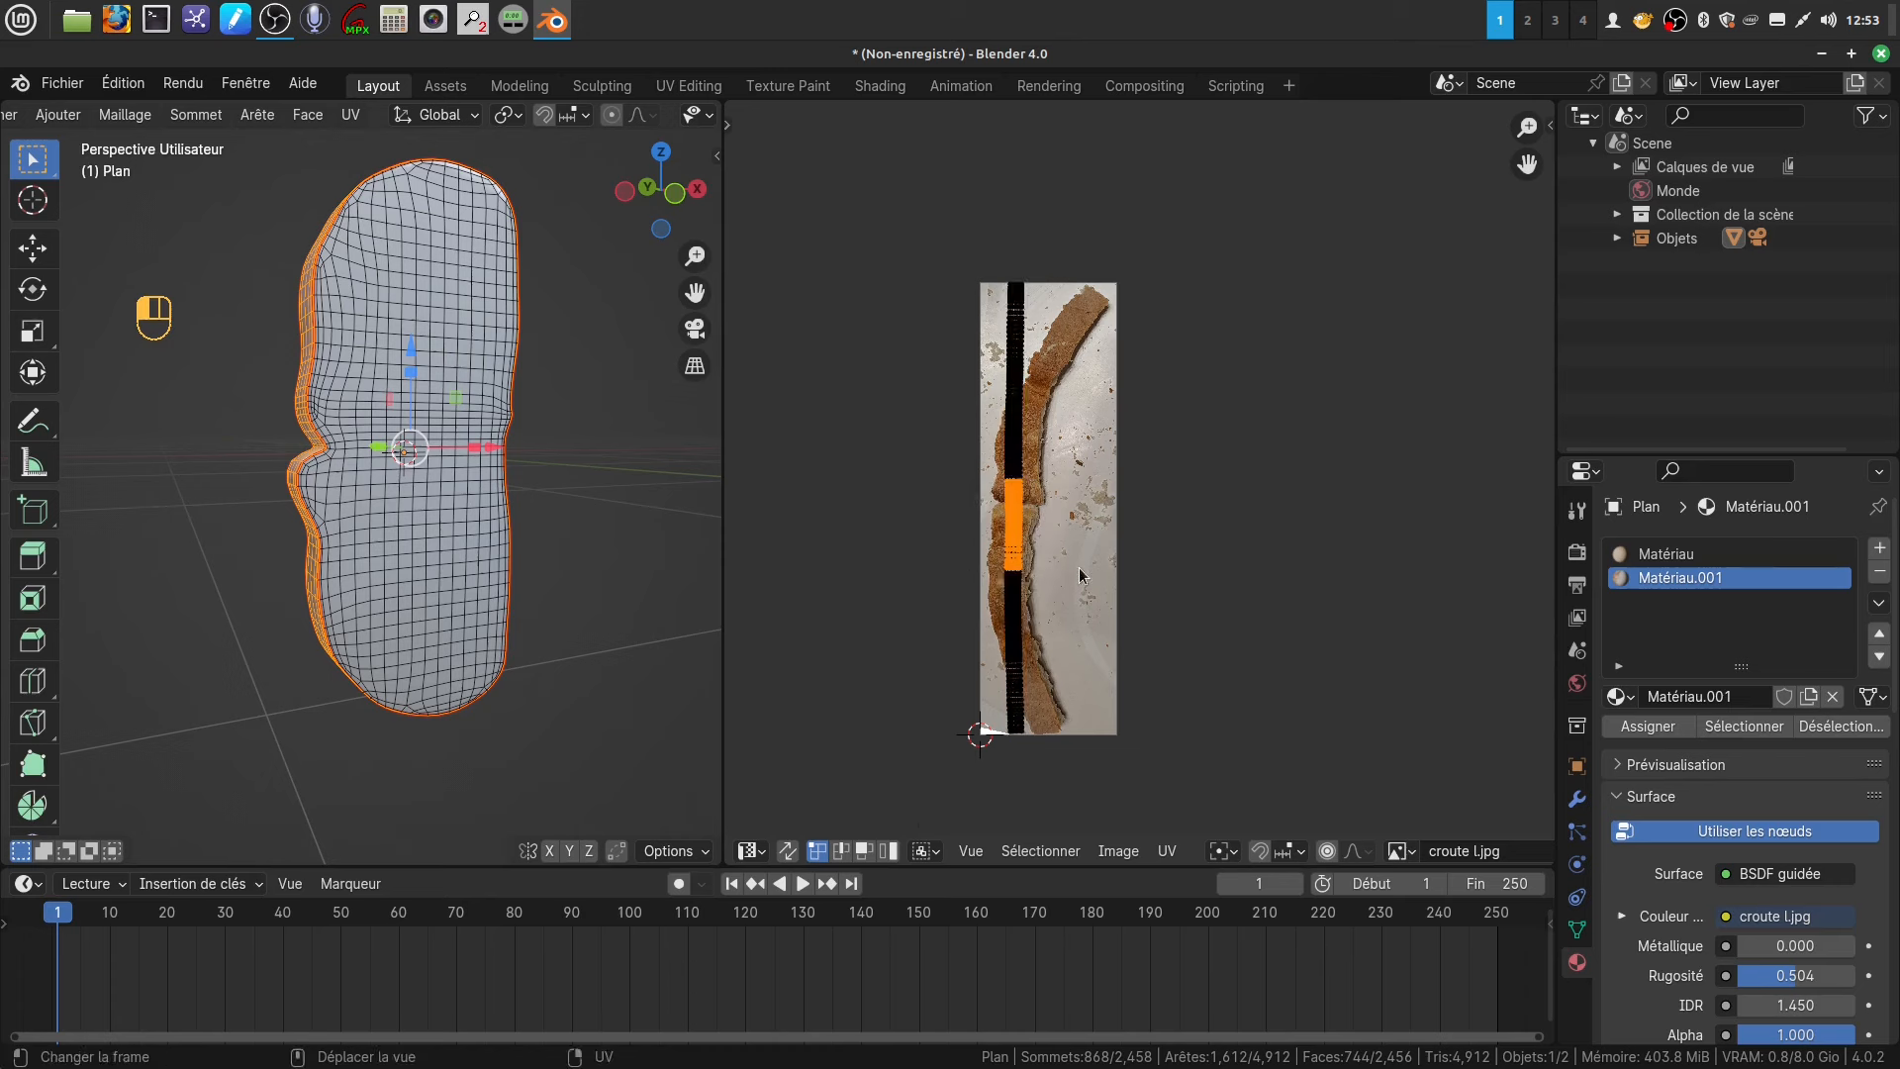
left_click(1329, 851)
left_click(1368, 852)
left_click(1286, 636)
- Bend the strip into an arc by moving its middle UVs about -0.41 in X with a proportional size of about 1.46
key("g")
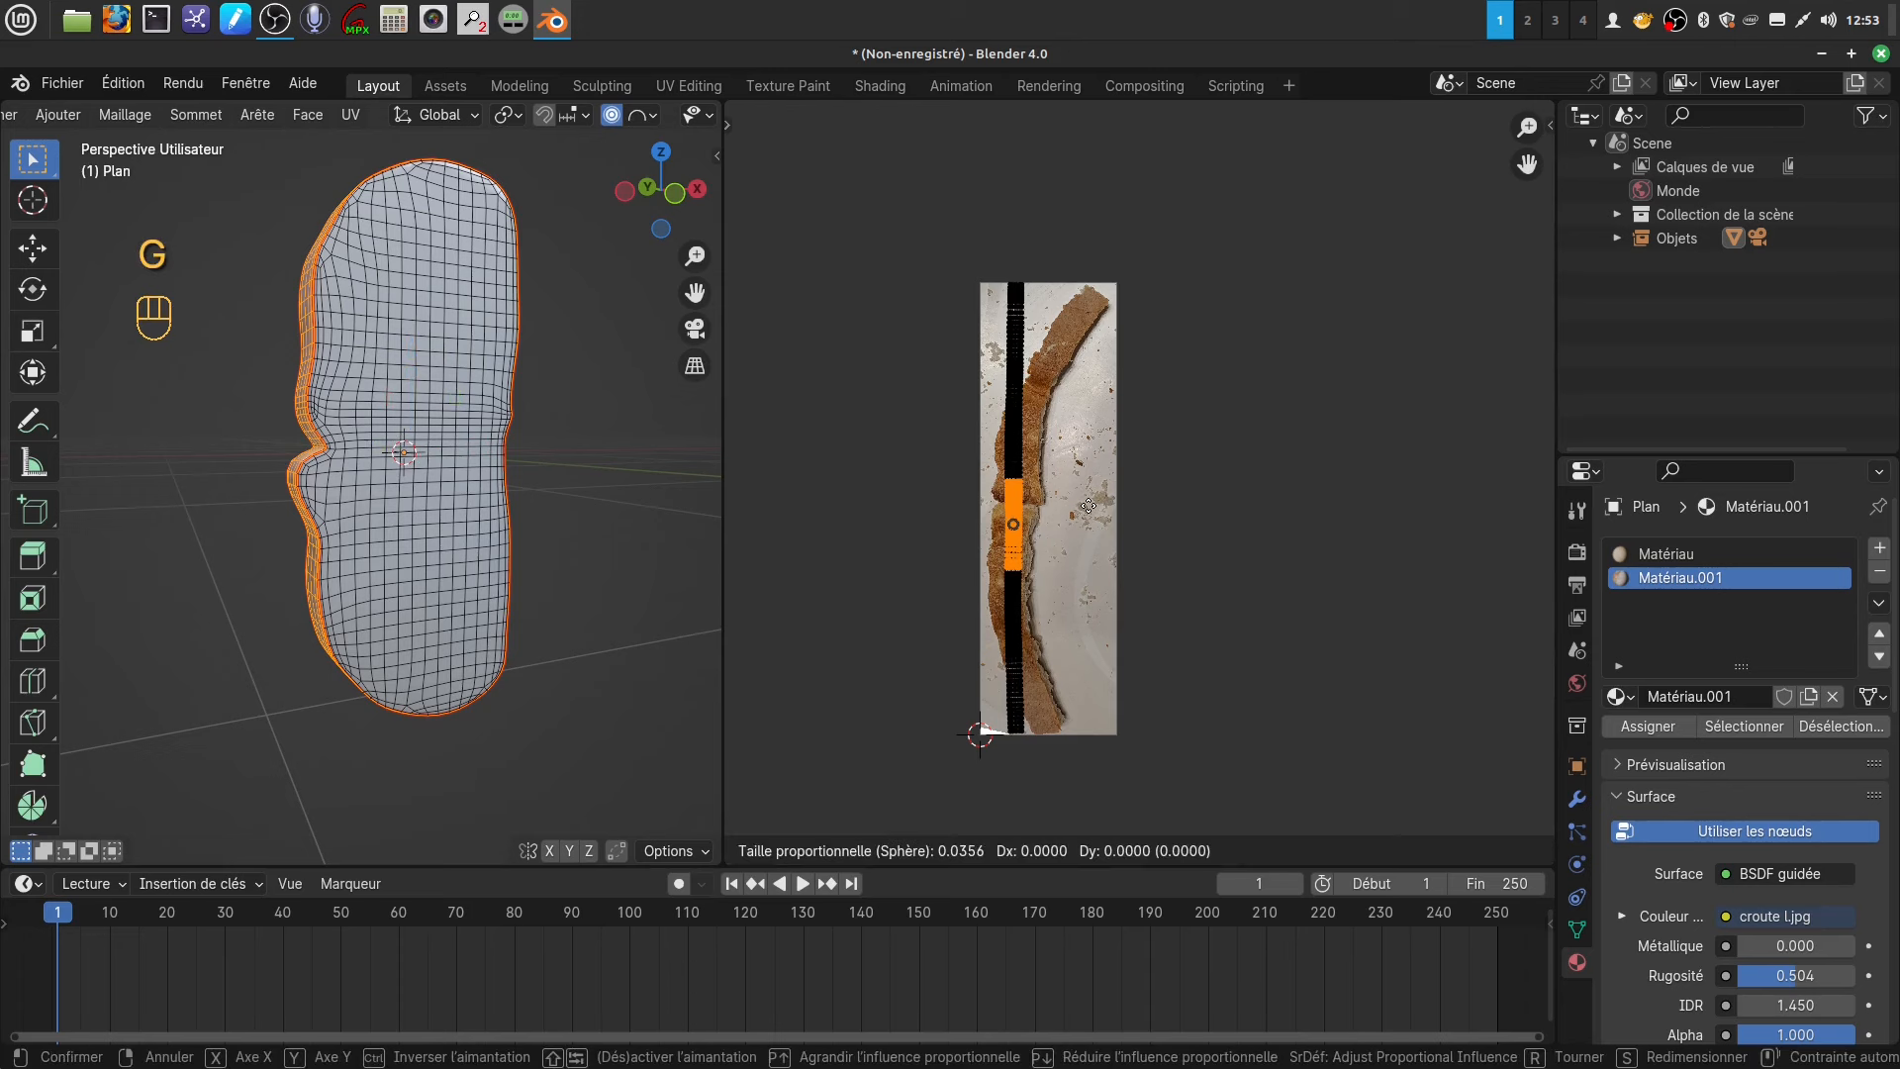
scroll(1082, 508, "down", 16)
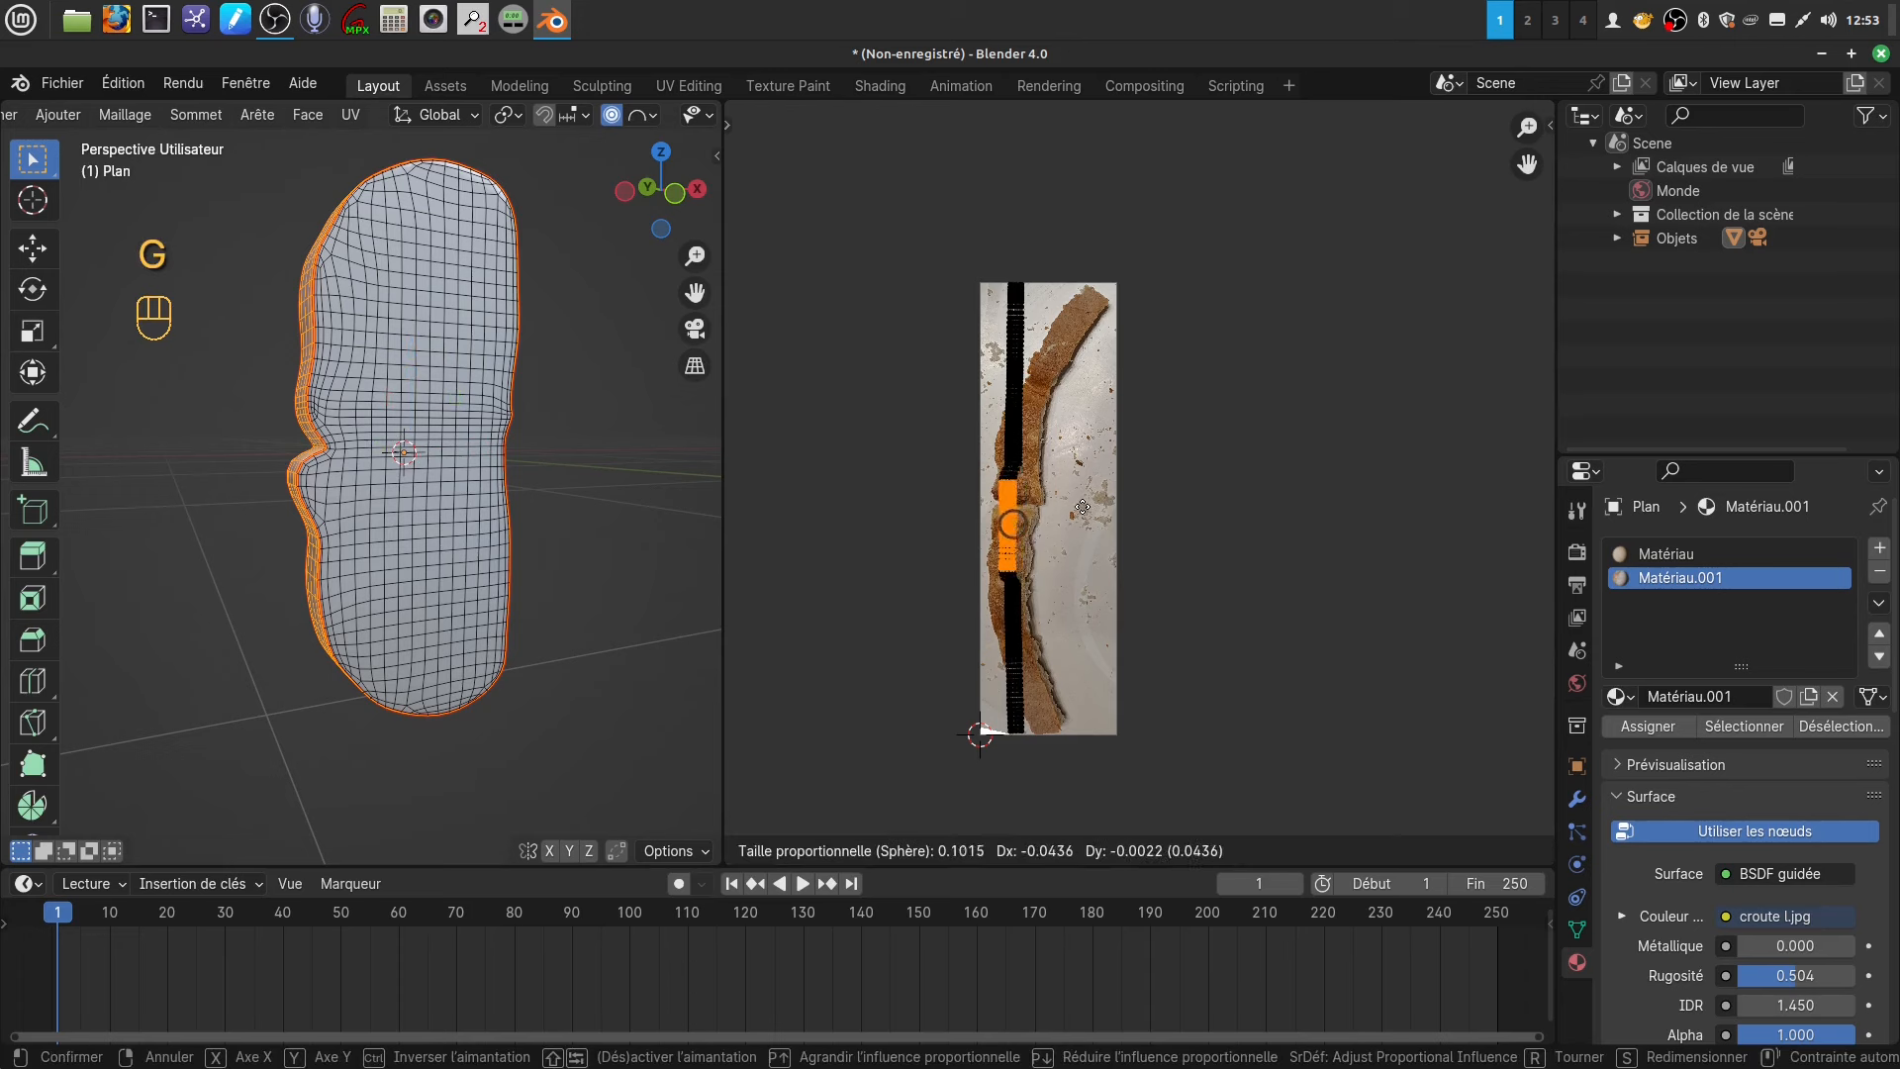
scroll(1082, 507, "down", 20)
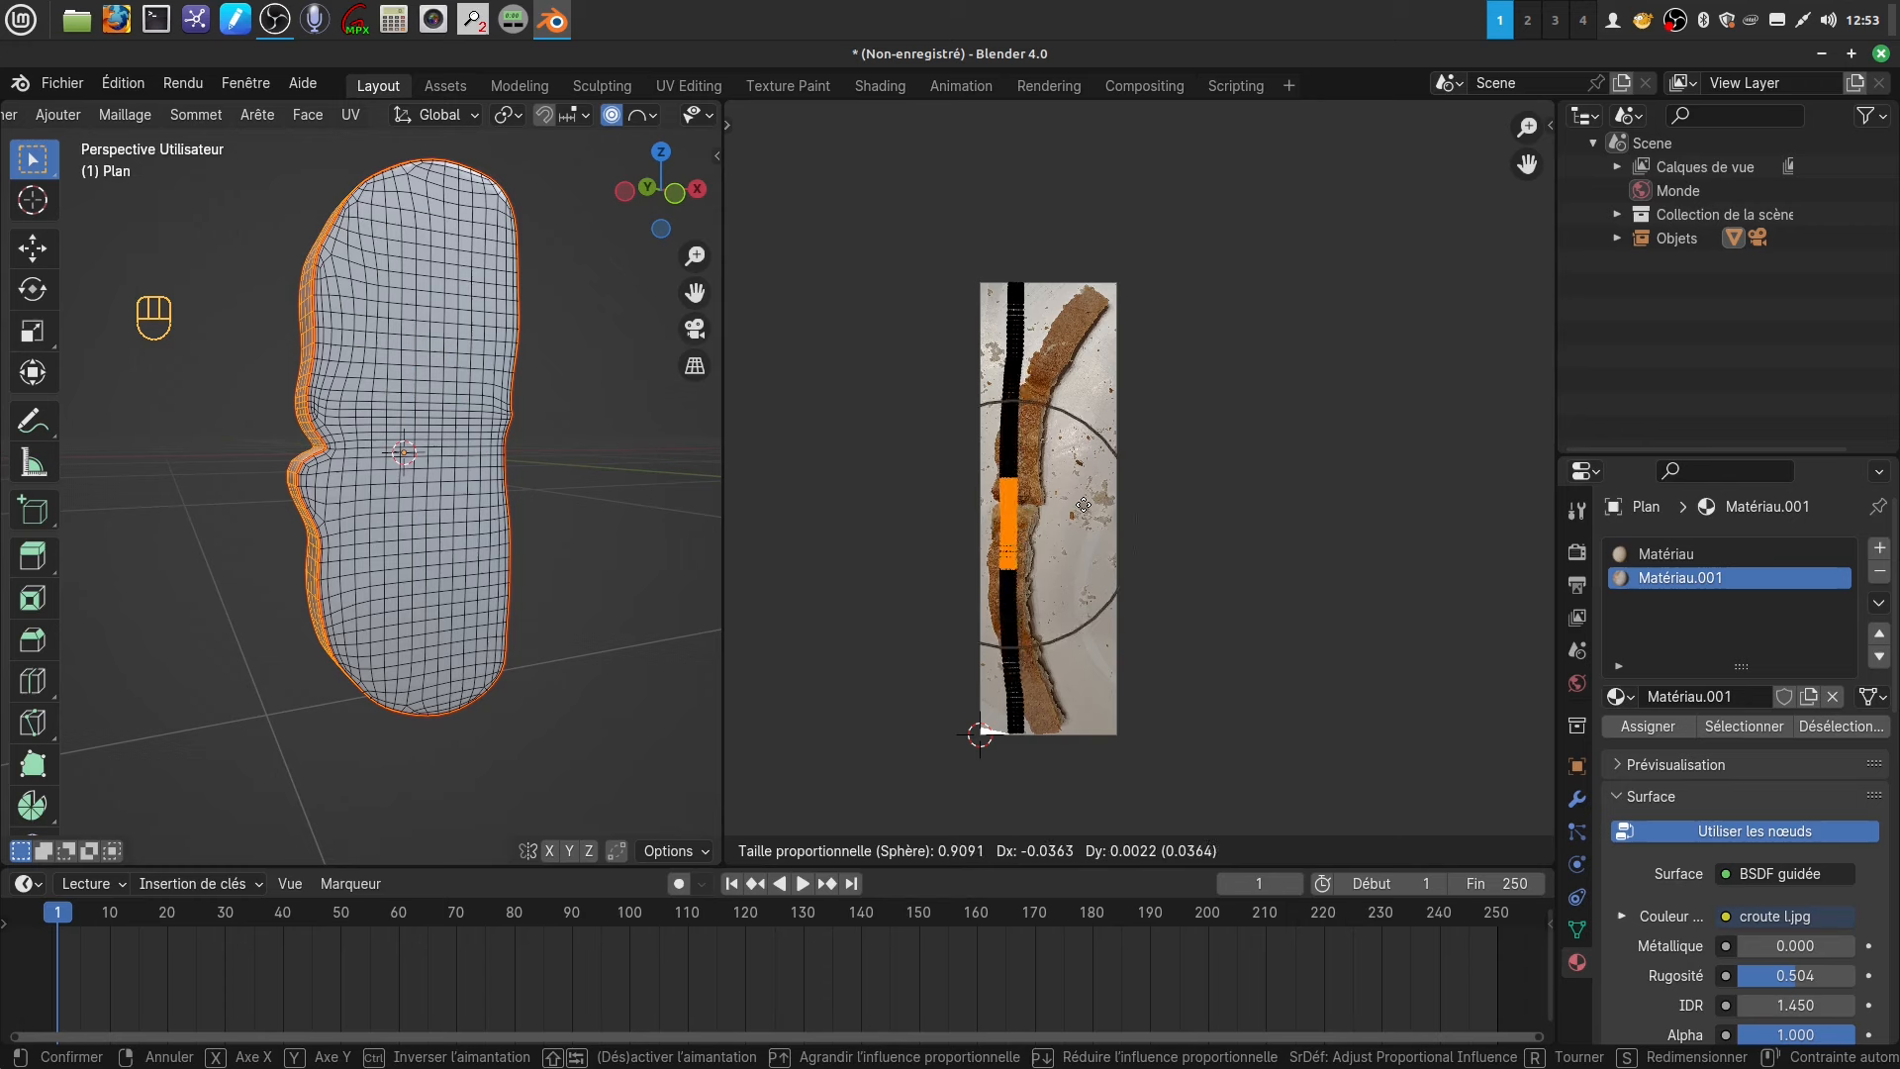
scroll(1077, 507, "down", 3)
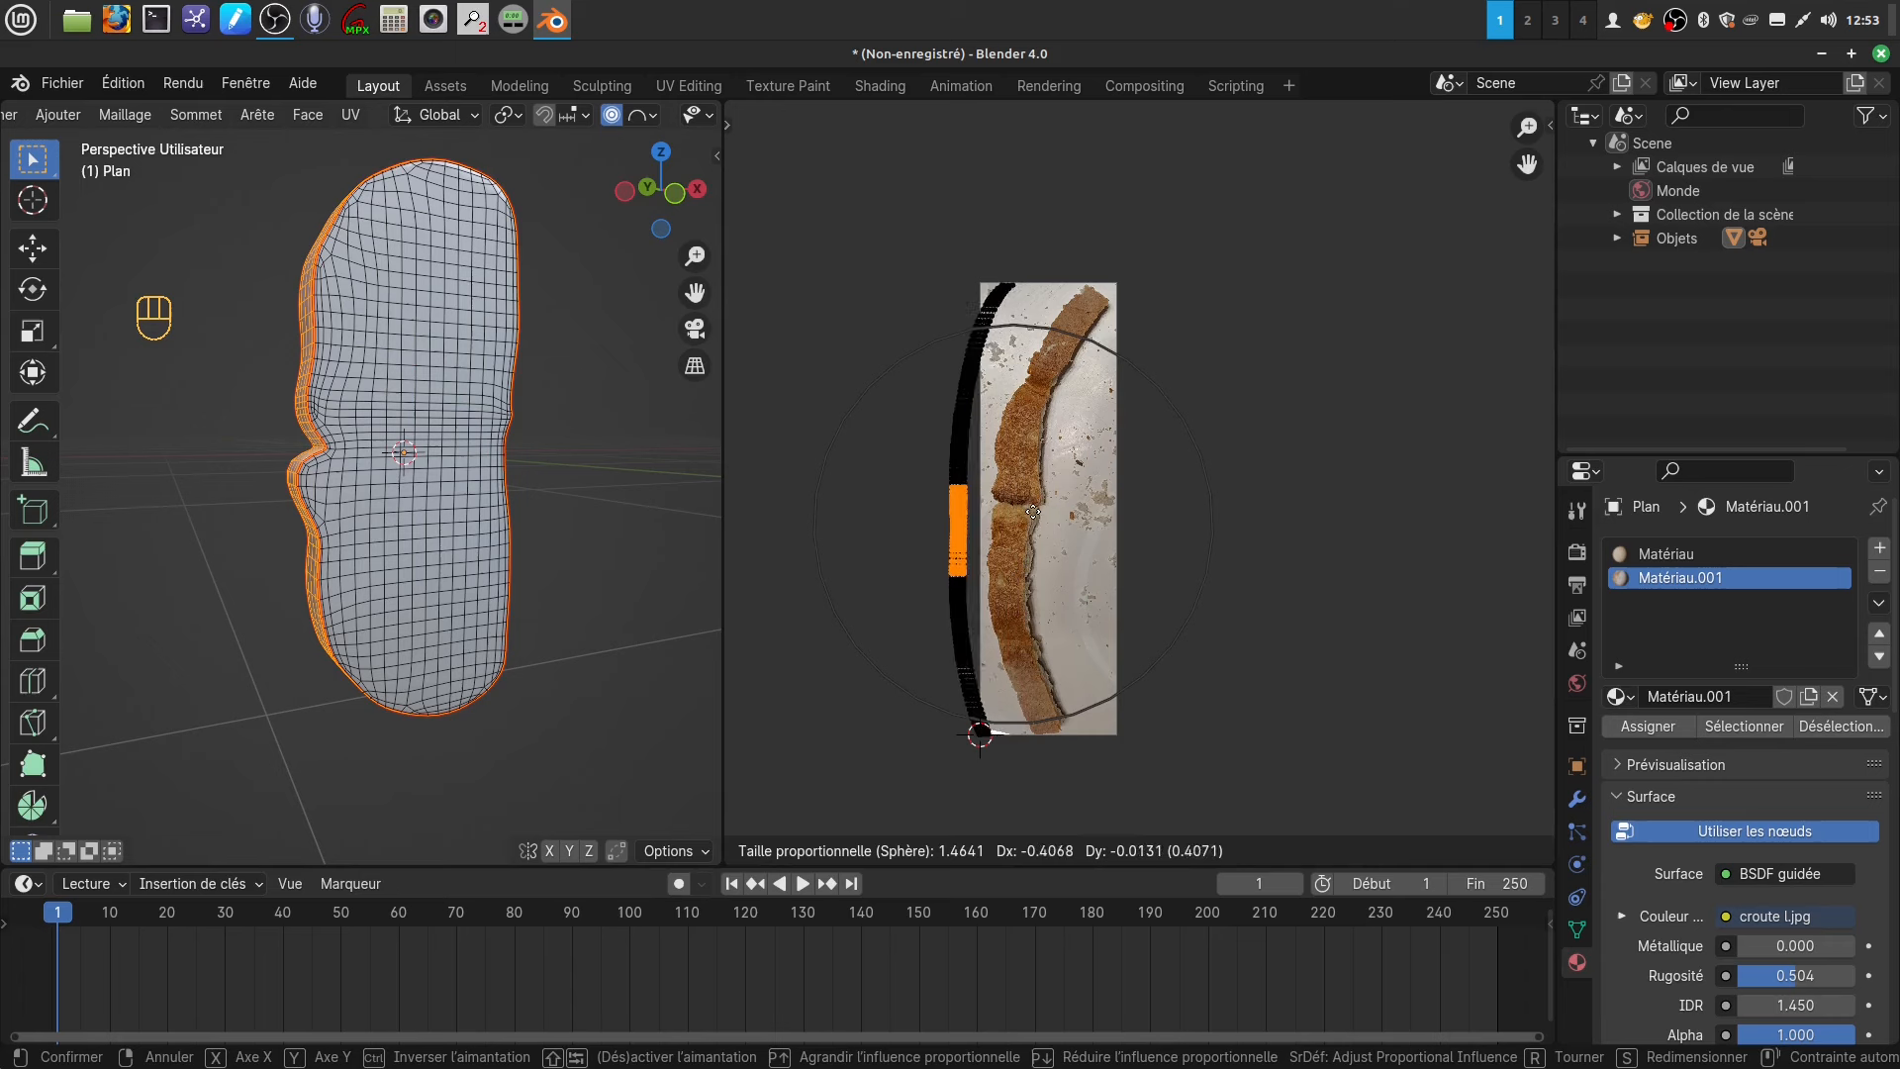
left_click(1033, 510)
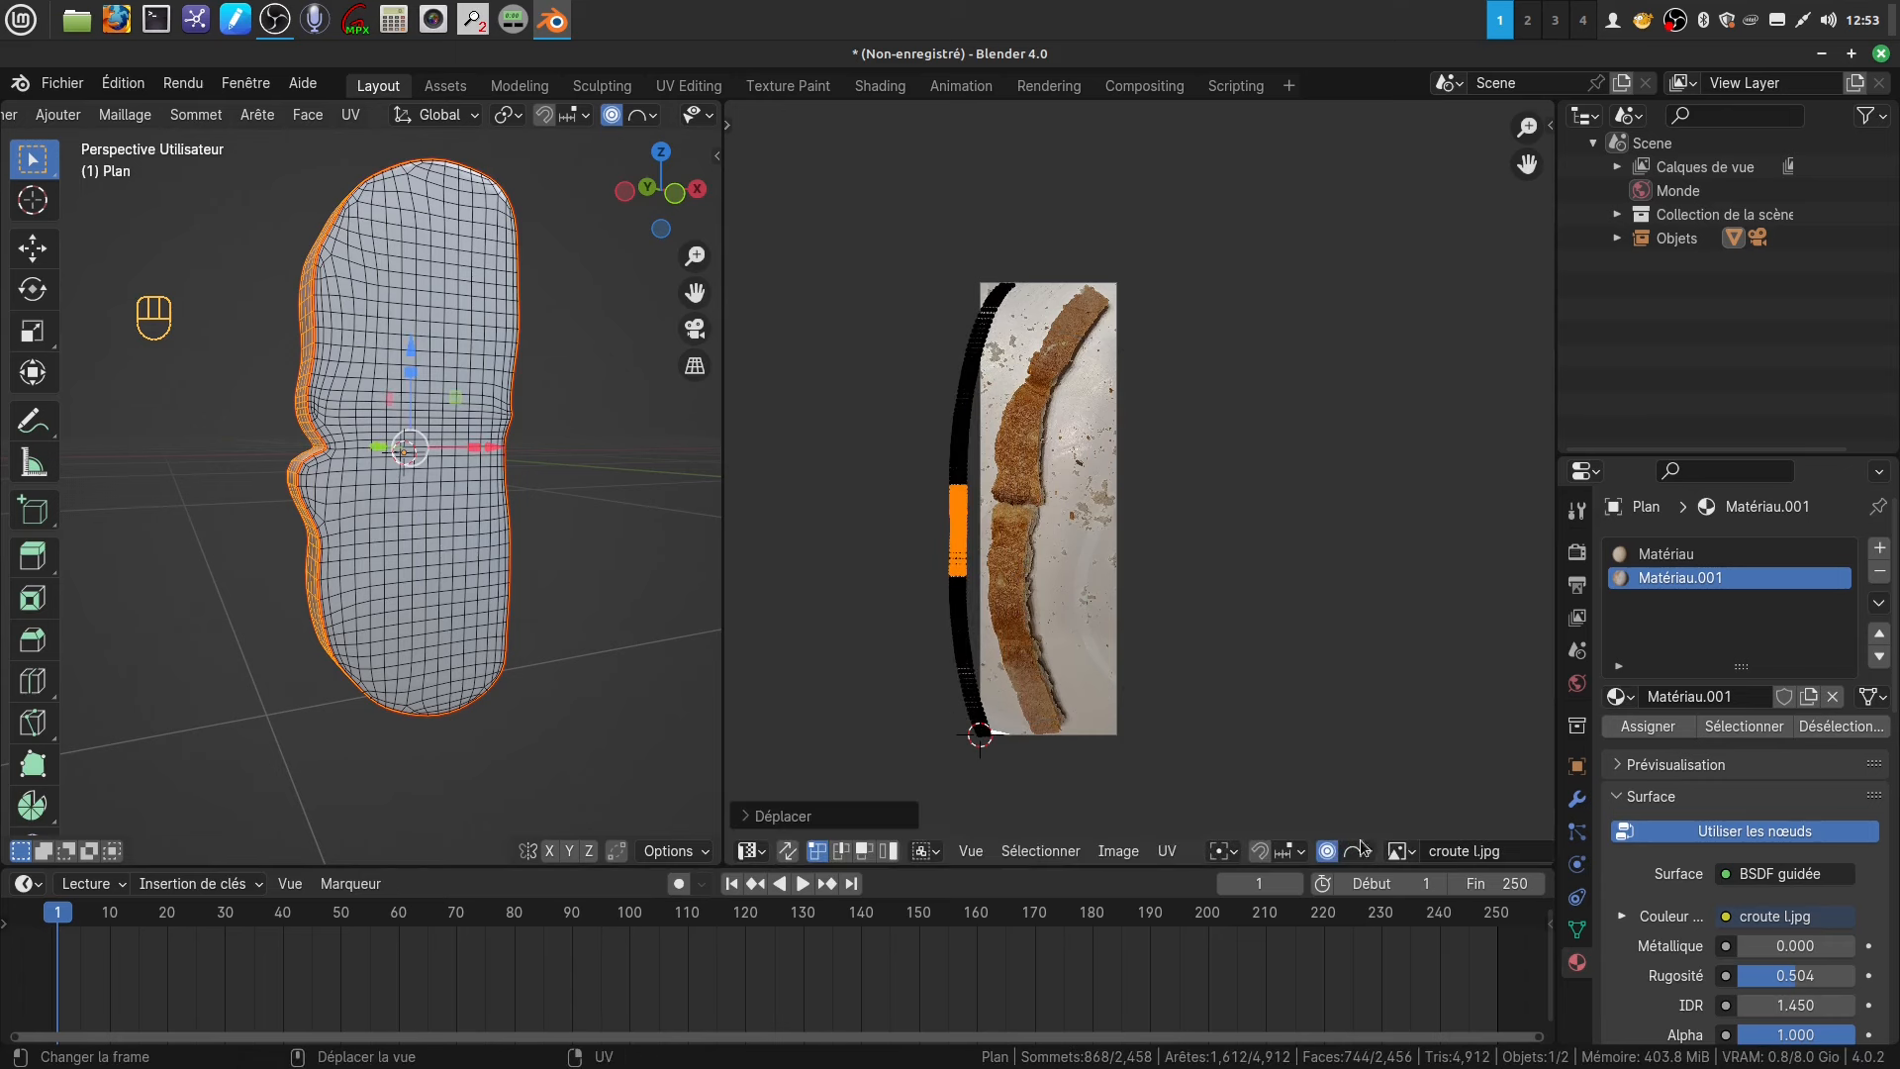
- Disable proportional editing and move the whole curved UV strip about 0.42 in X and 0.02 in Y, back over the crust
left_click(1330, 850)
left_click_drag(911, 243, 1095, 759)
key("g")
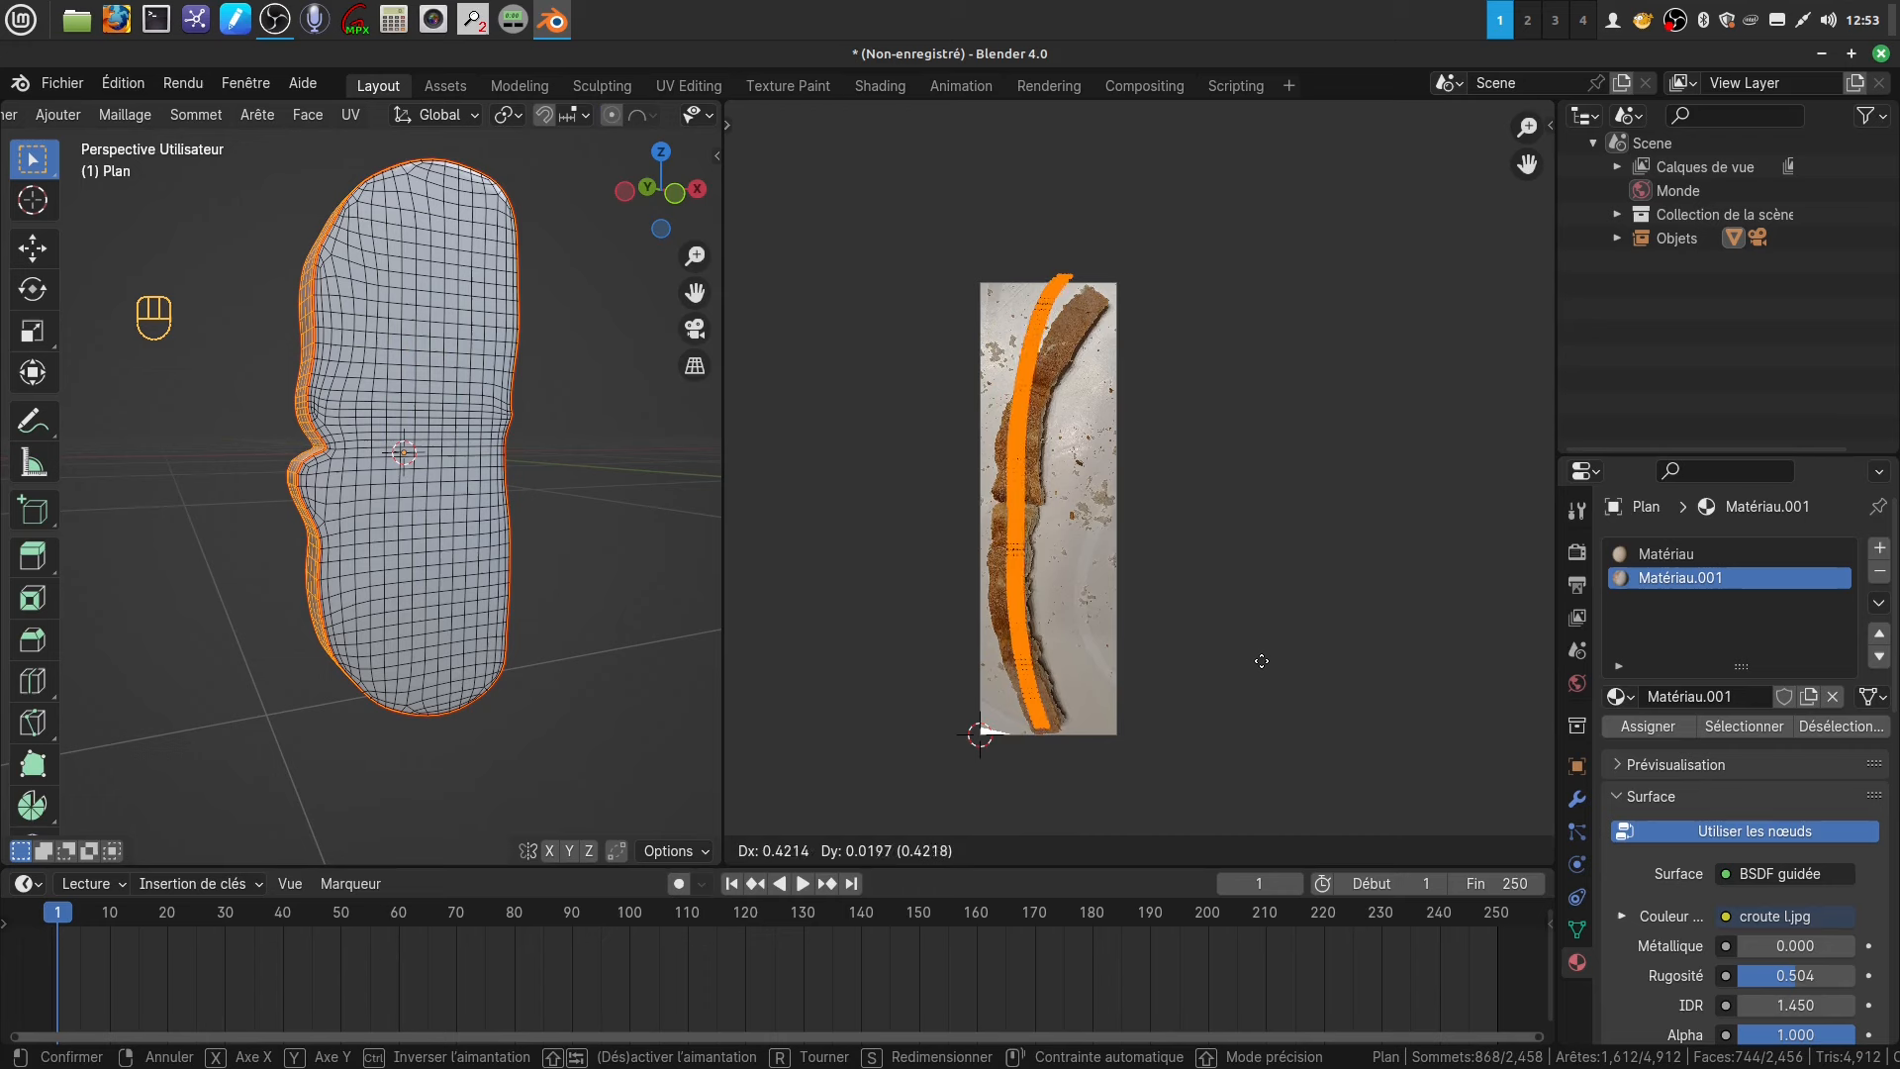
left_click(1260, 660)
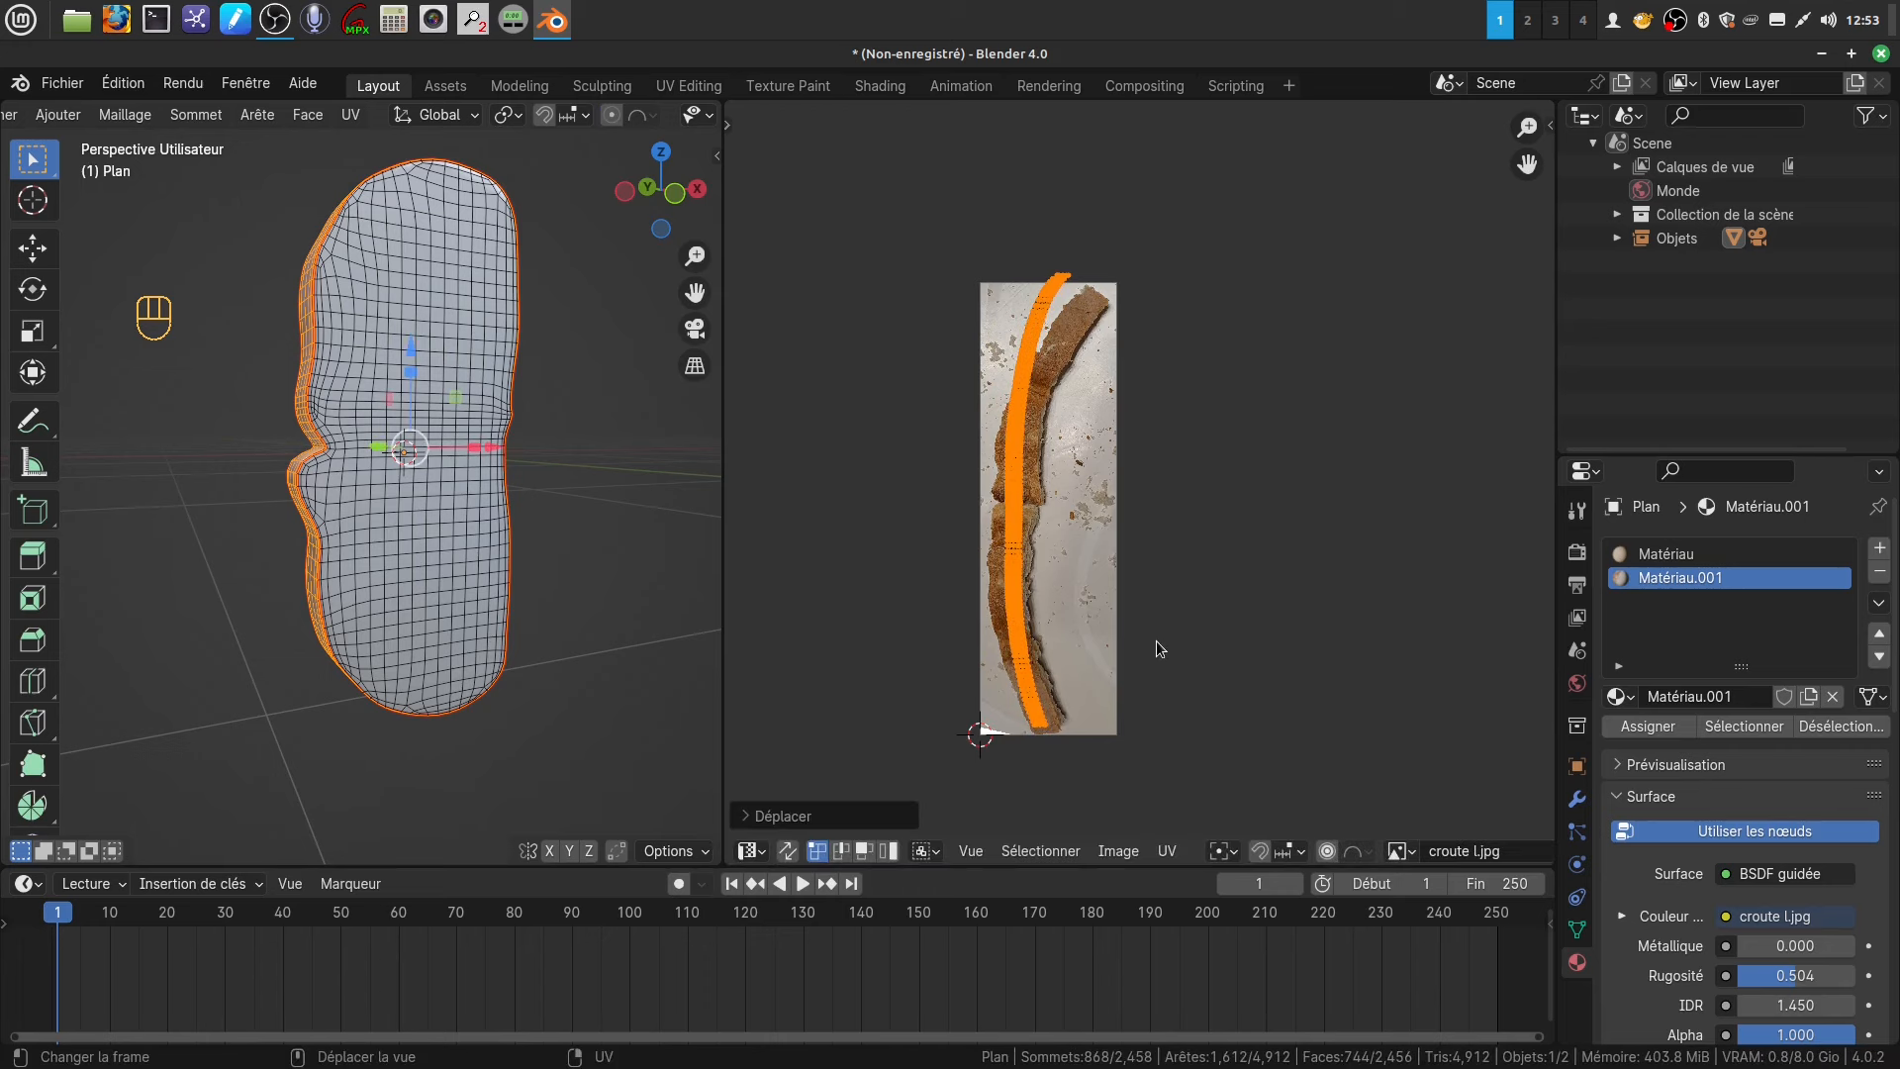
- Re-enable proportional editing, then rotate the strip's lower end and shift it about 0.04 in X to follow the crust's lower tip
middle_click_drag(1155, 641, 1135, 543, "shift")
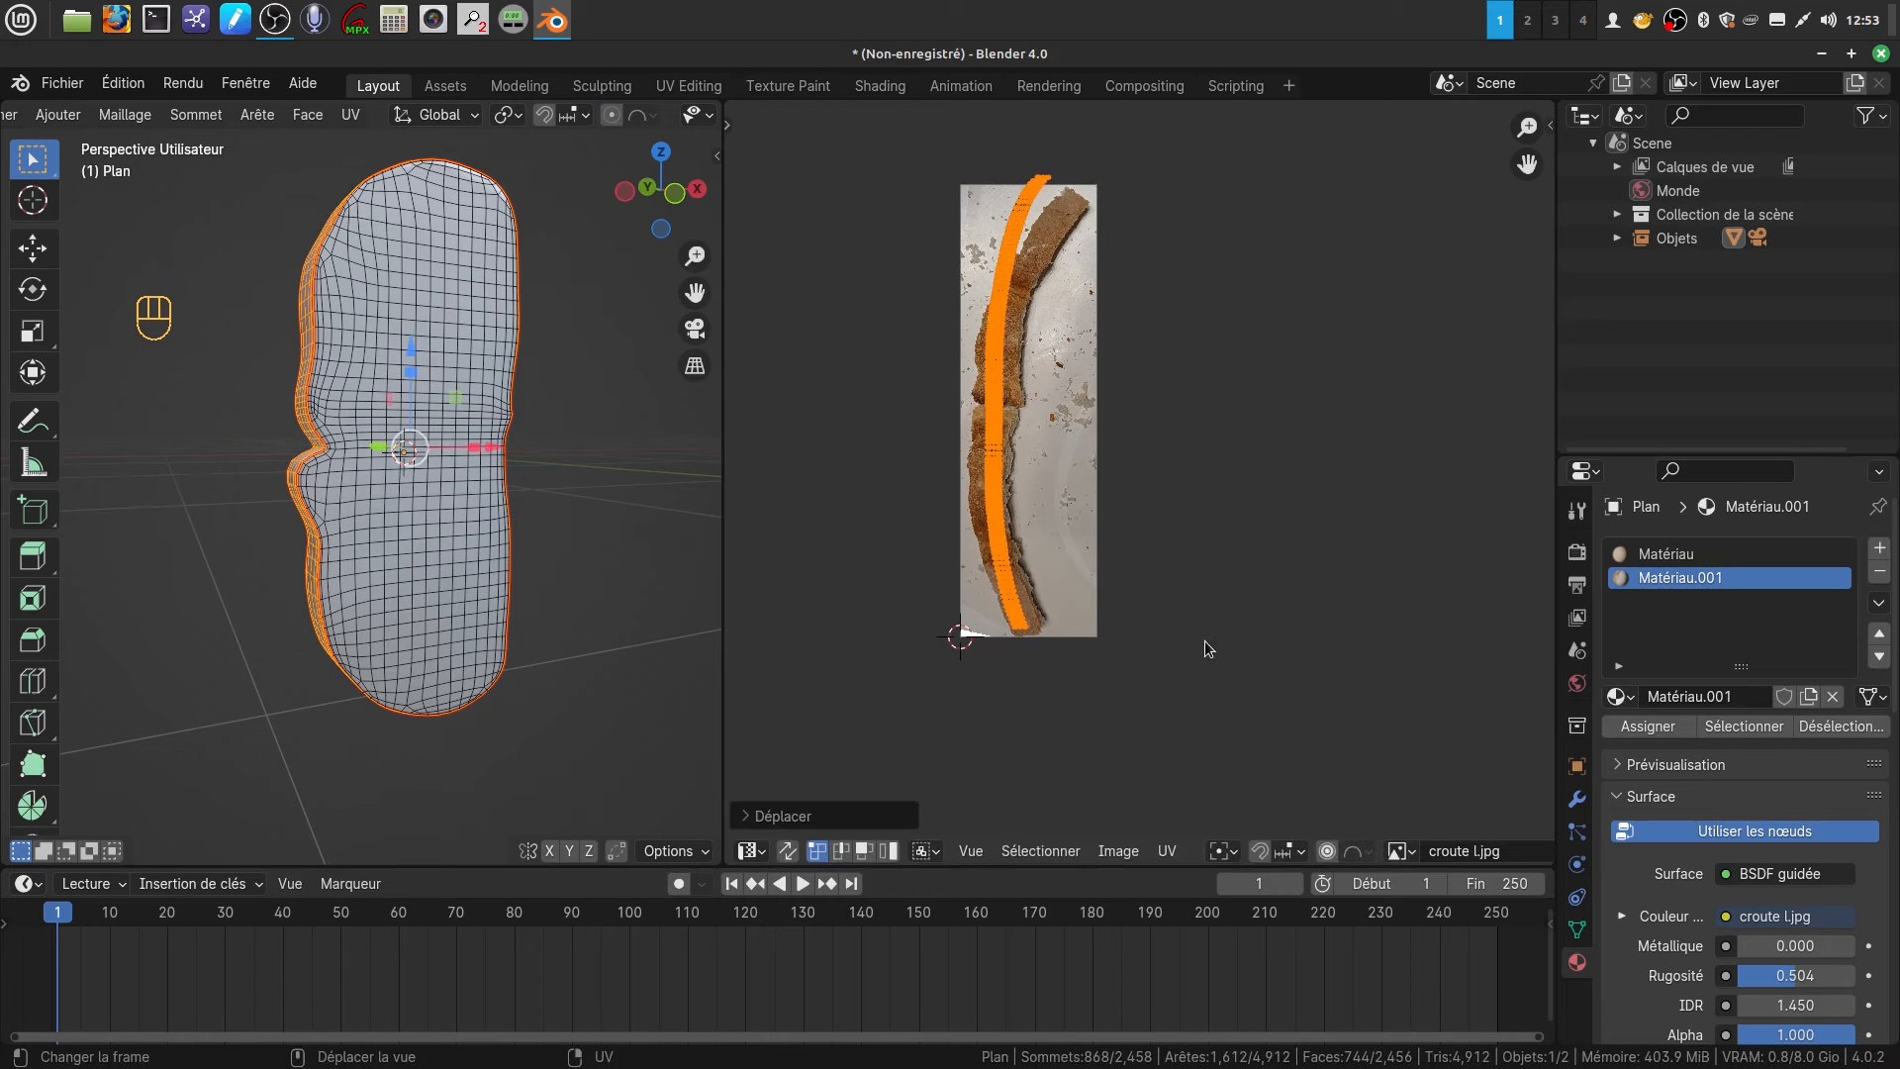
left_click(1327, 852)
key("a")
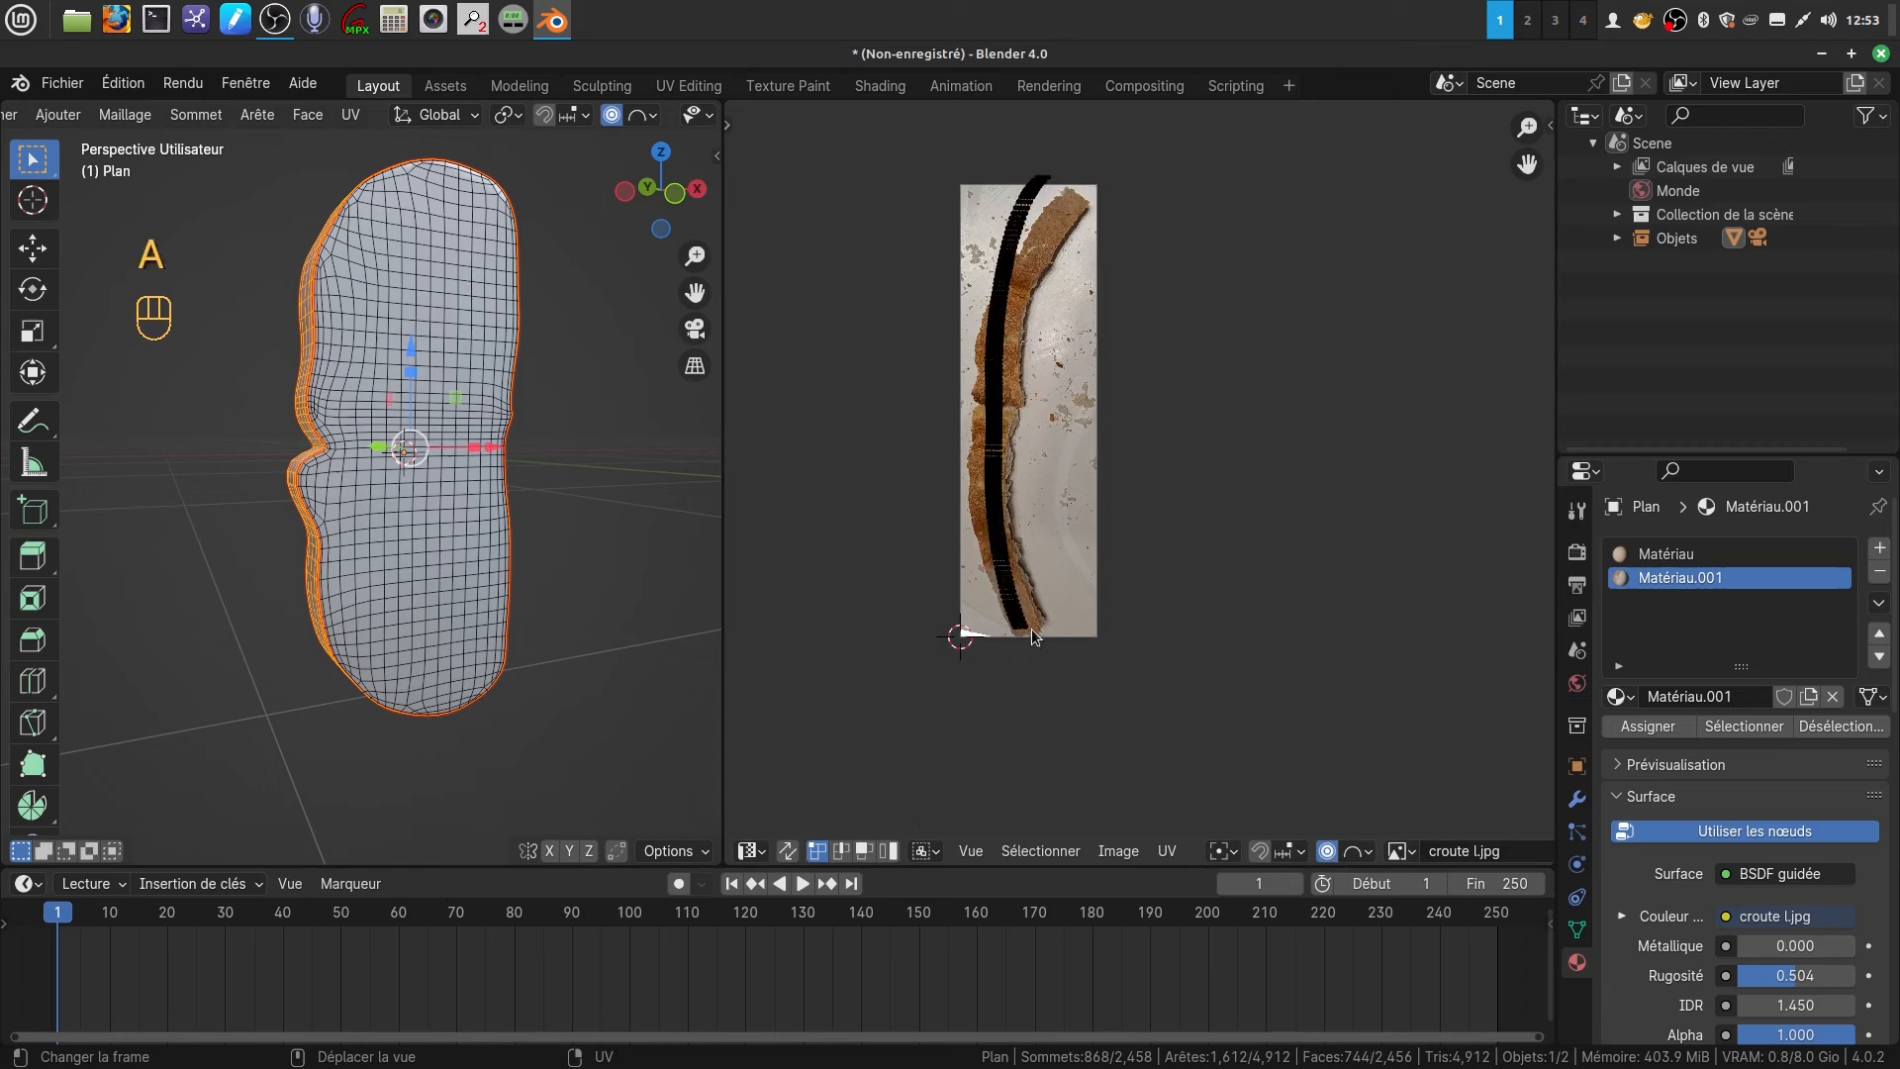
left_click_drag(970, 592, 1087, 655)
key("r")
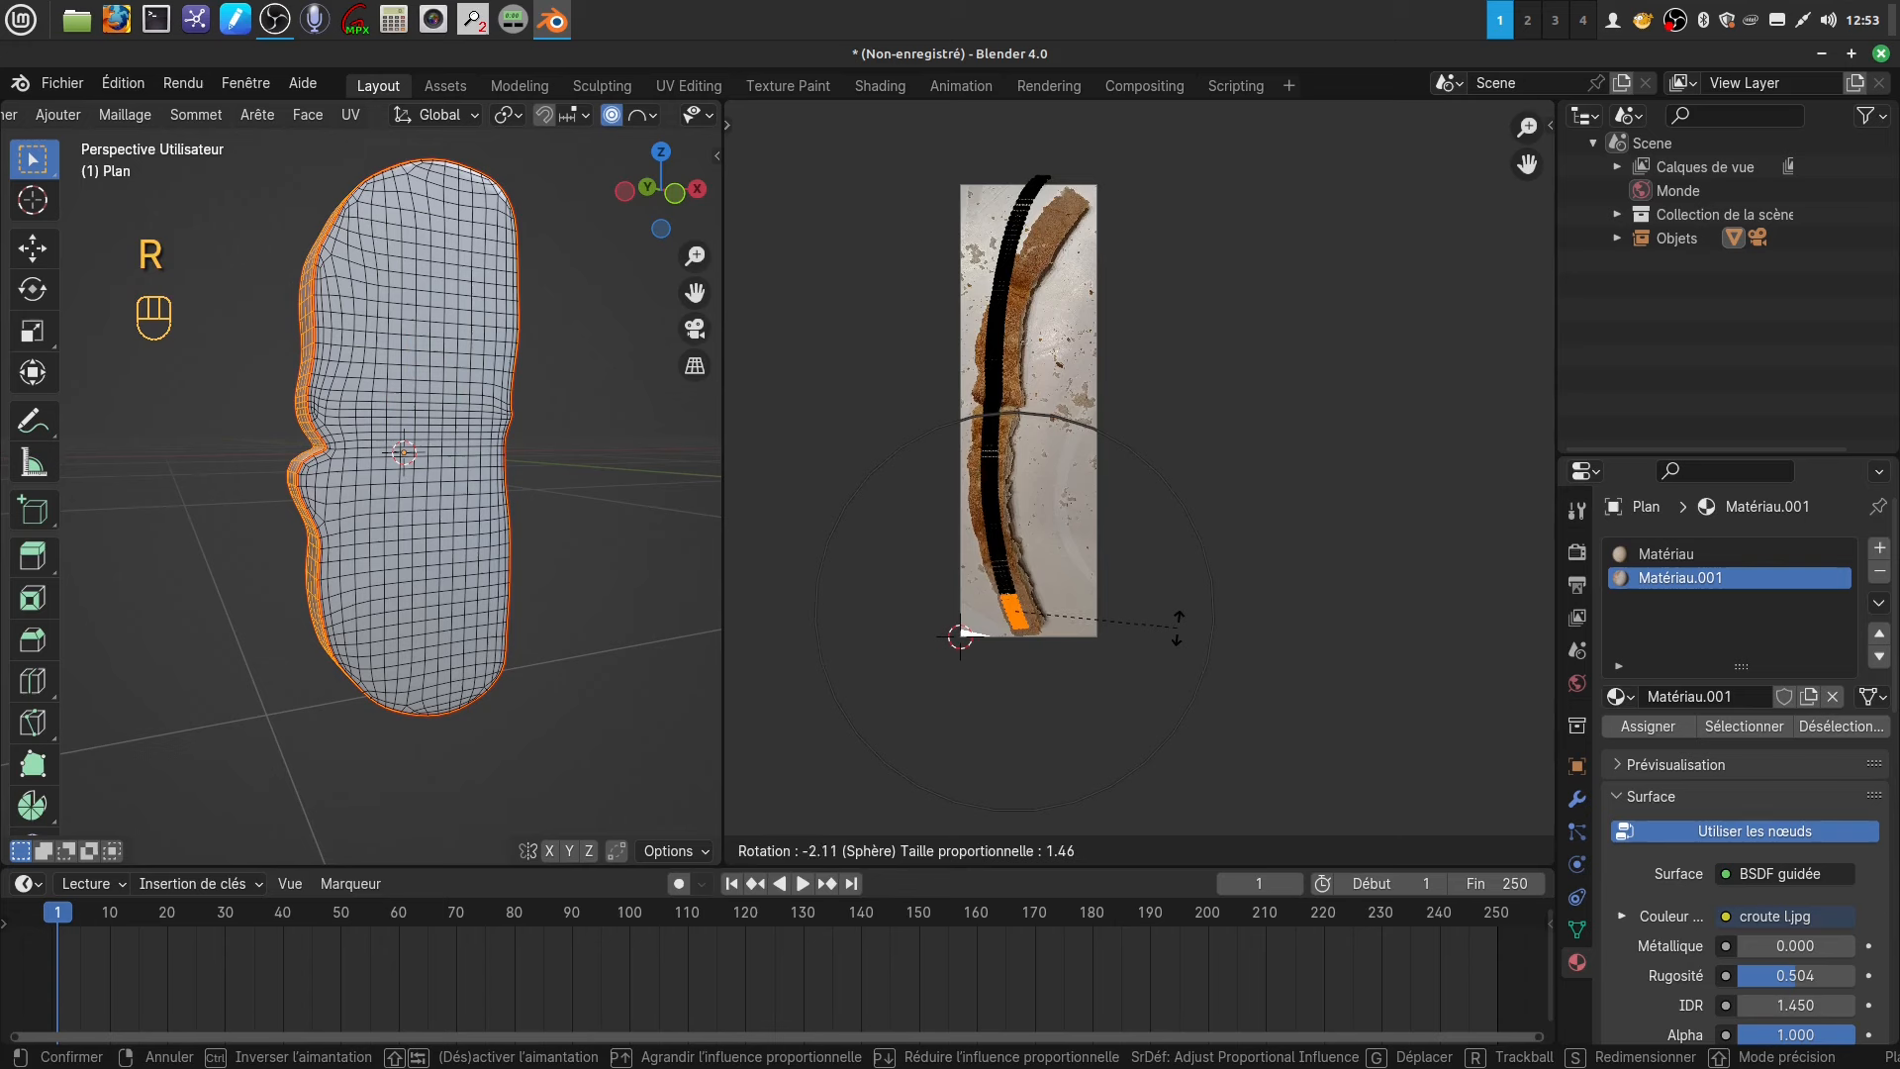
left_click(1178, 620)
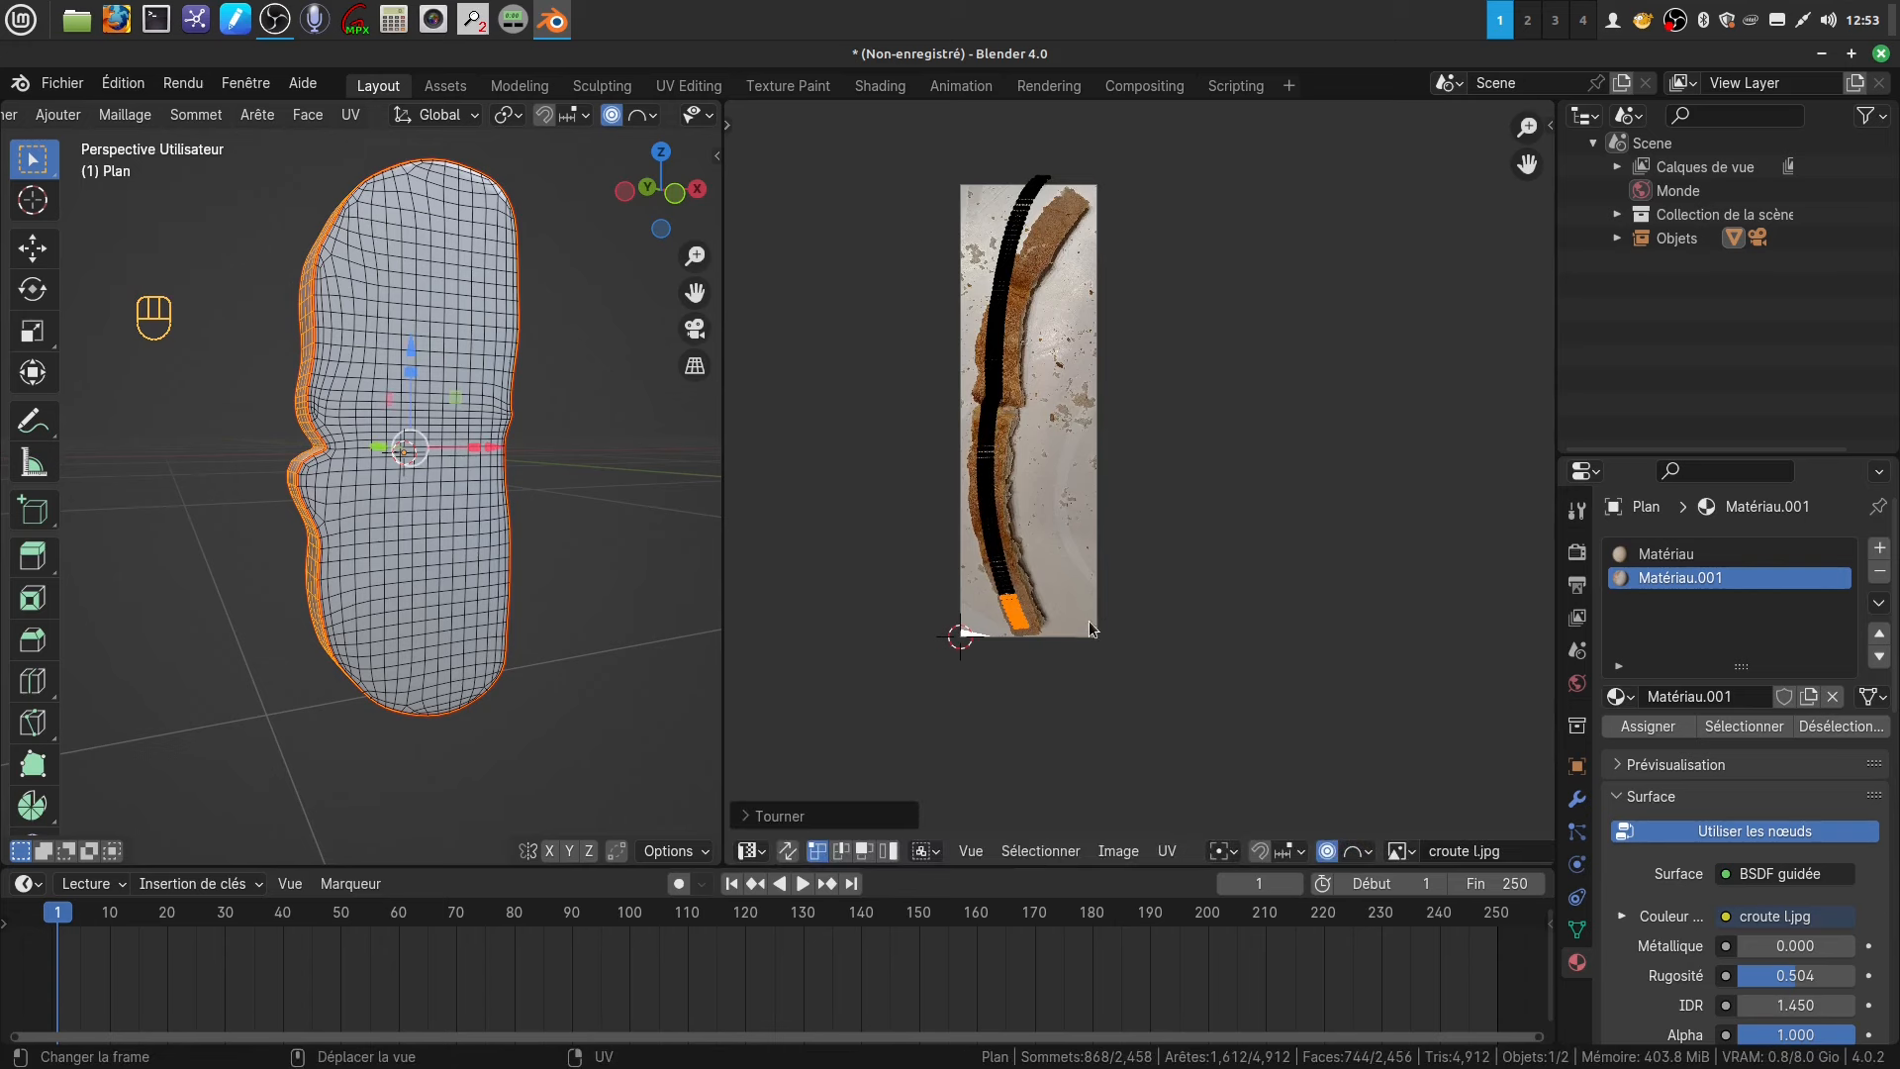
key("g")
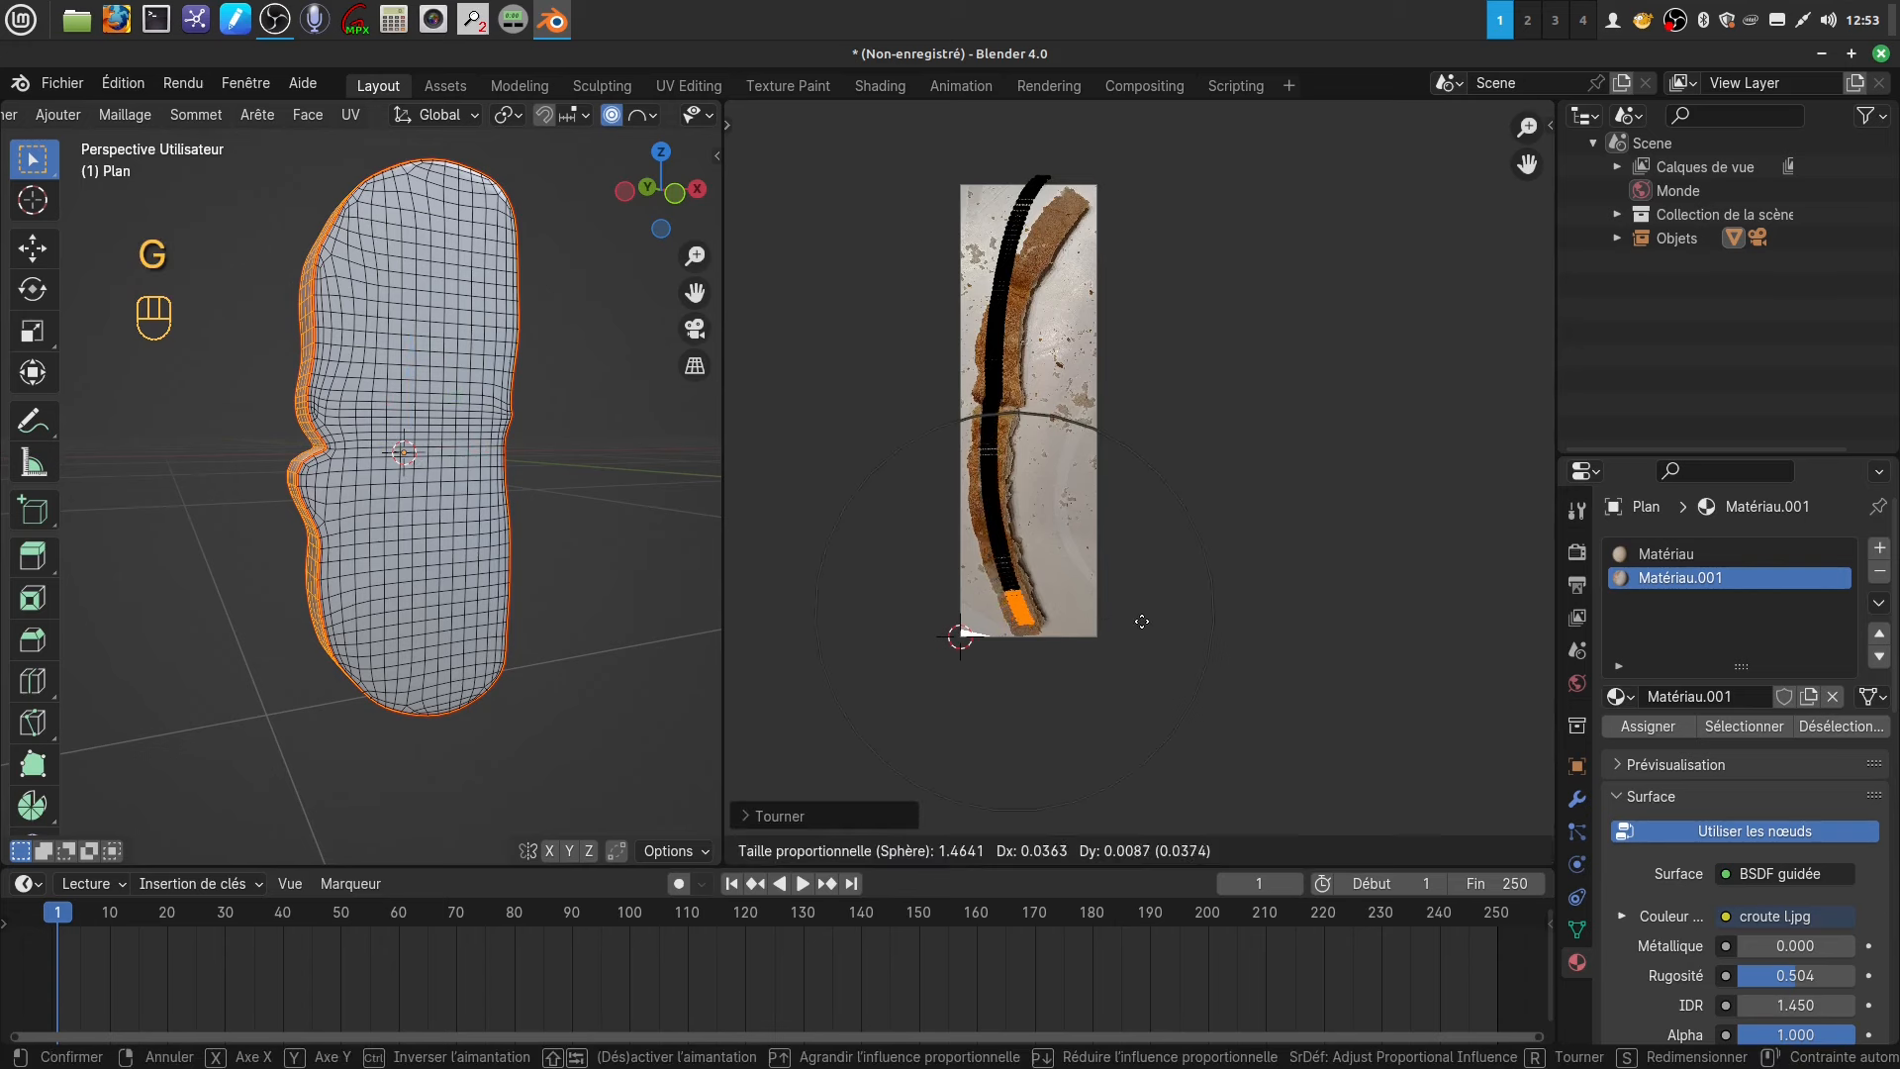
left_click(1141, 620)
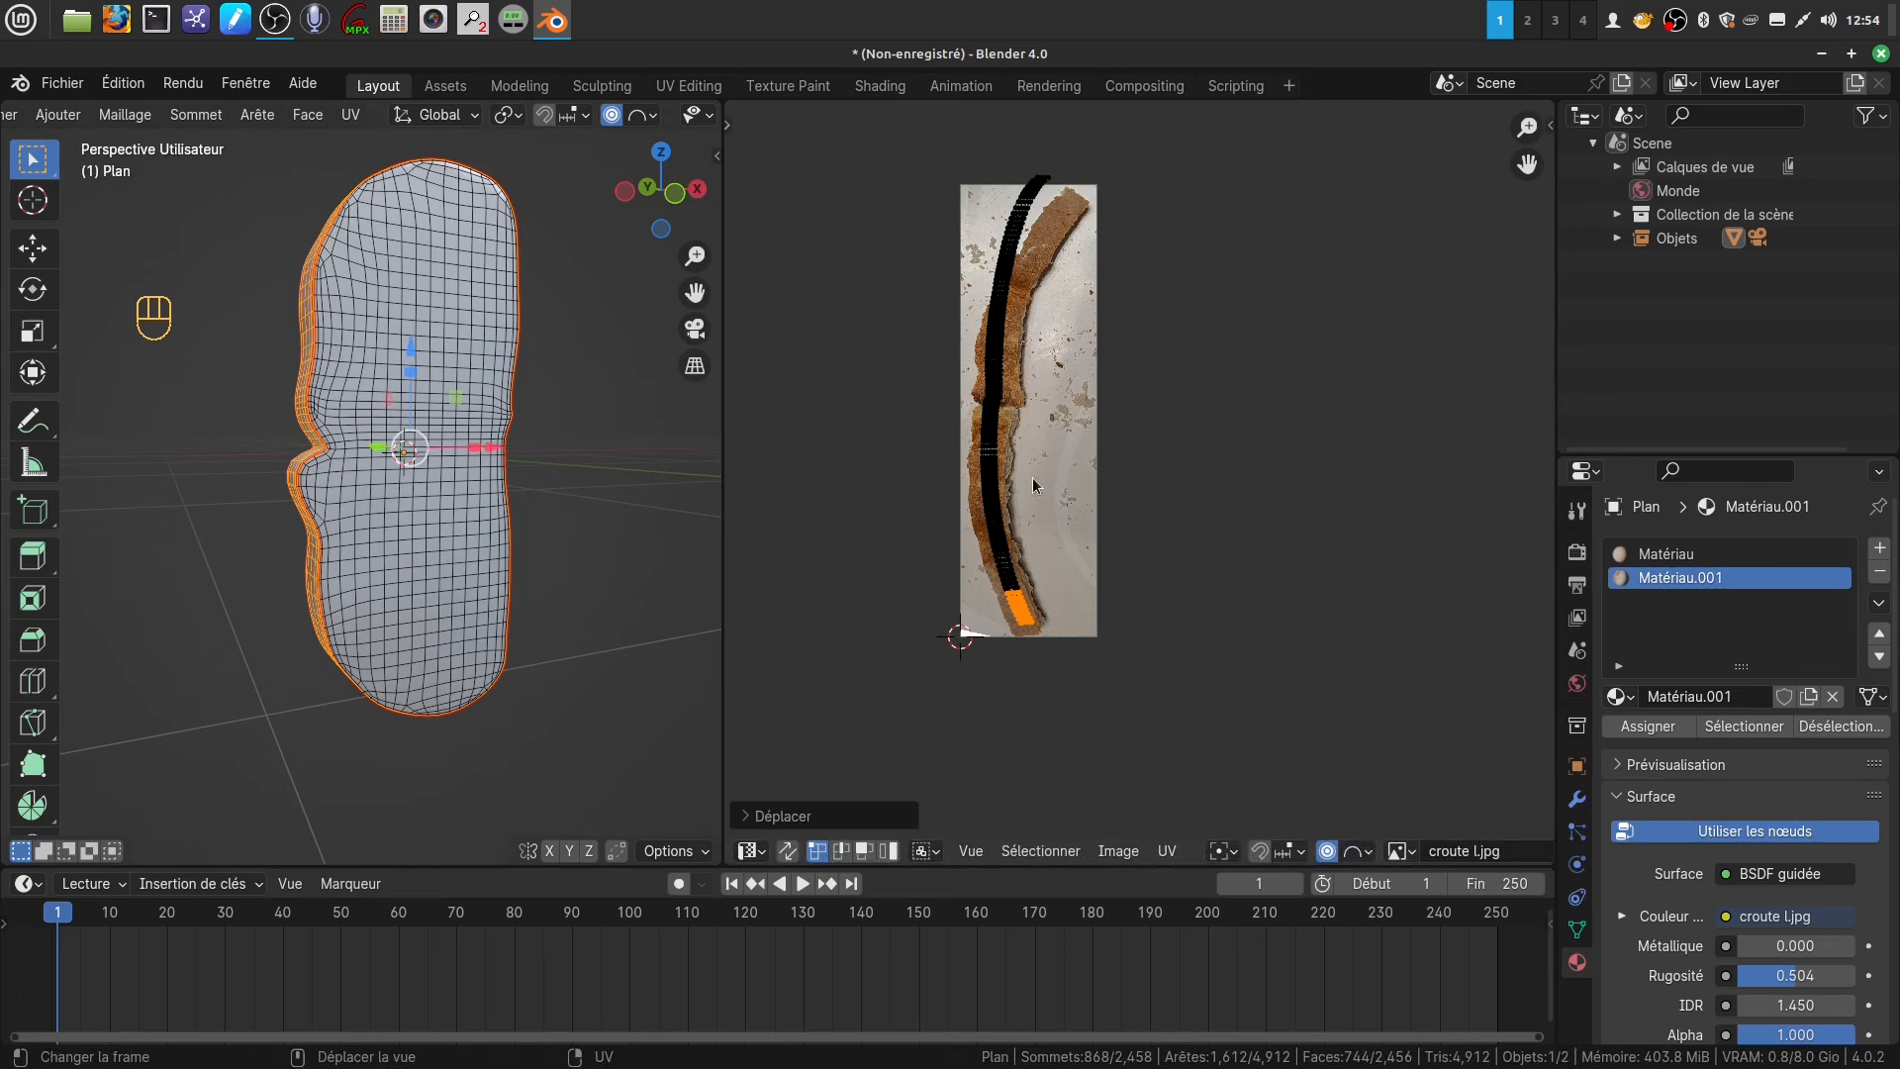
- Select the strip's upper-end UVs, then rotate and move them proportionally toward the crust's upper tip
scroll(1043, 461, "up", 1)
middle_click_drag(1050, 381, 1042, 570, "shift")
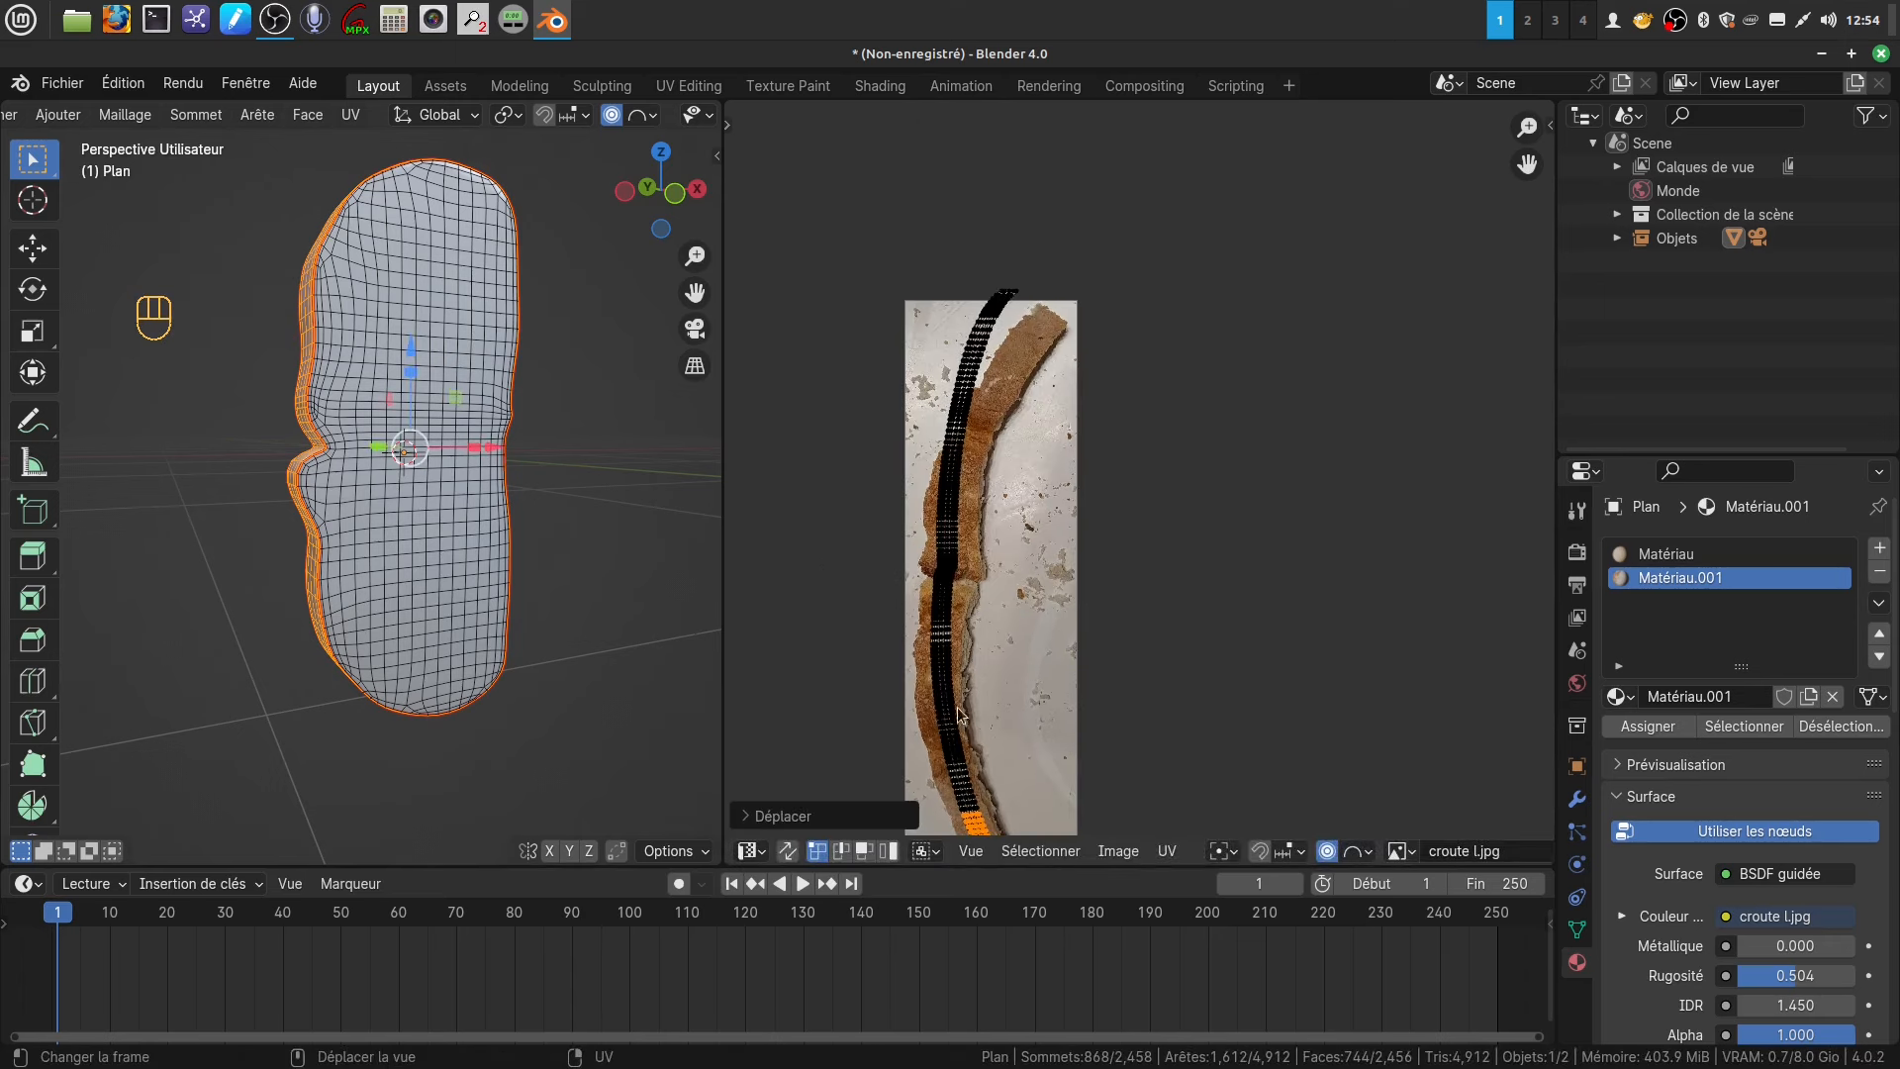
left_click_drag(968, 270, 1058, 363)
key("r")
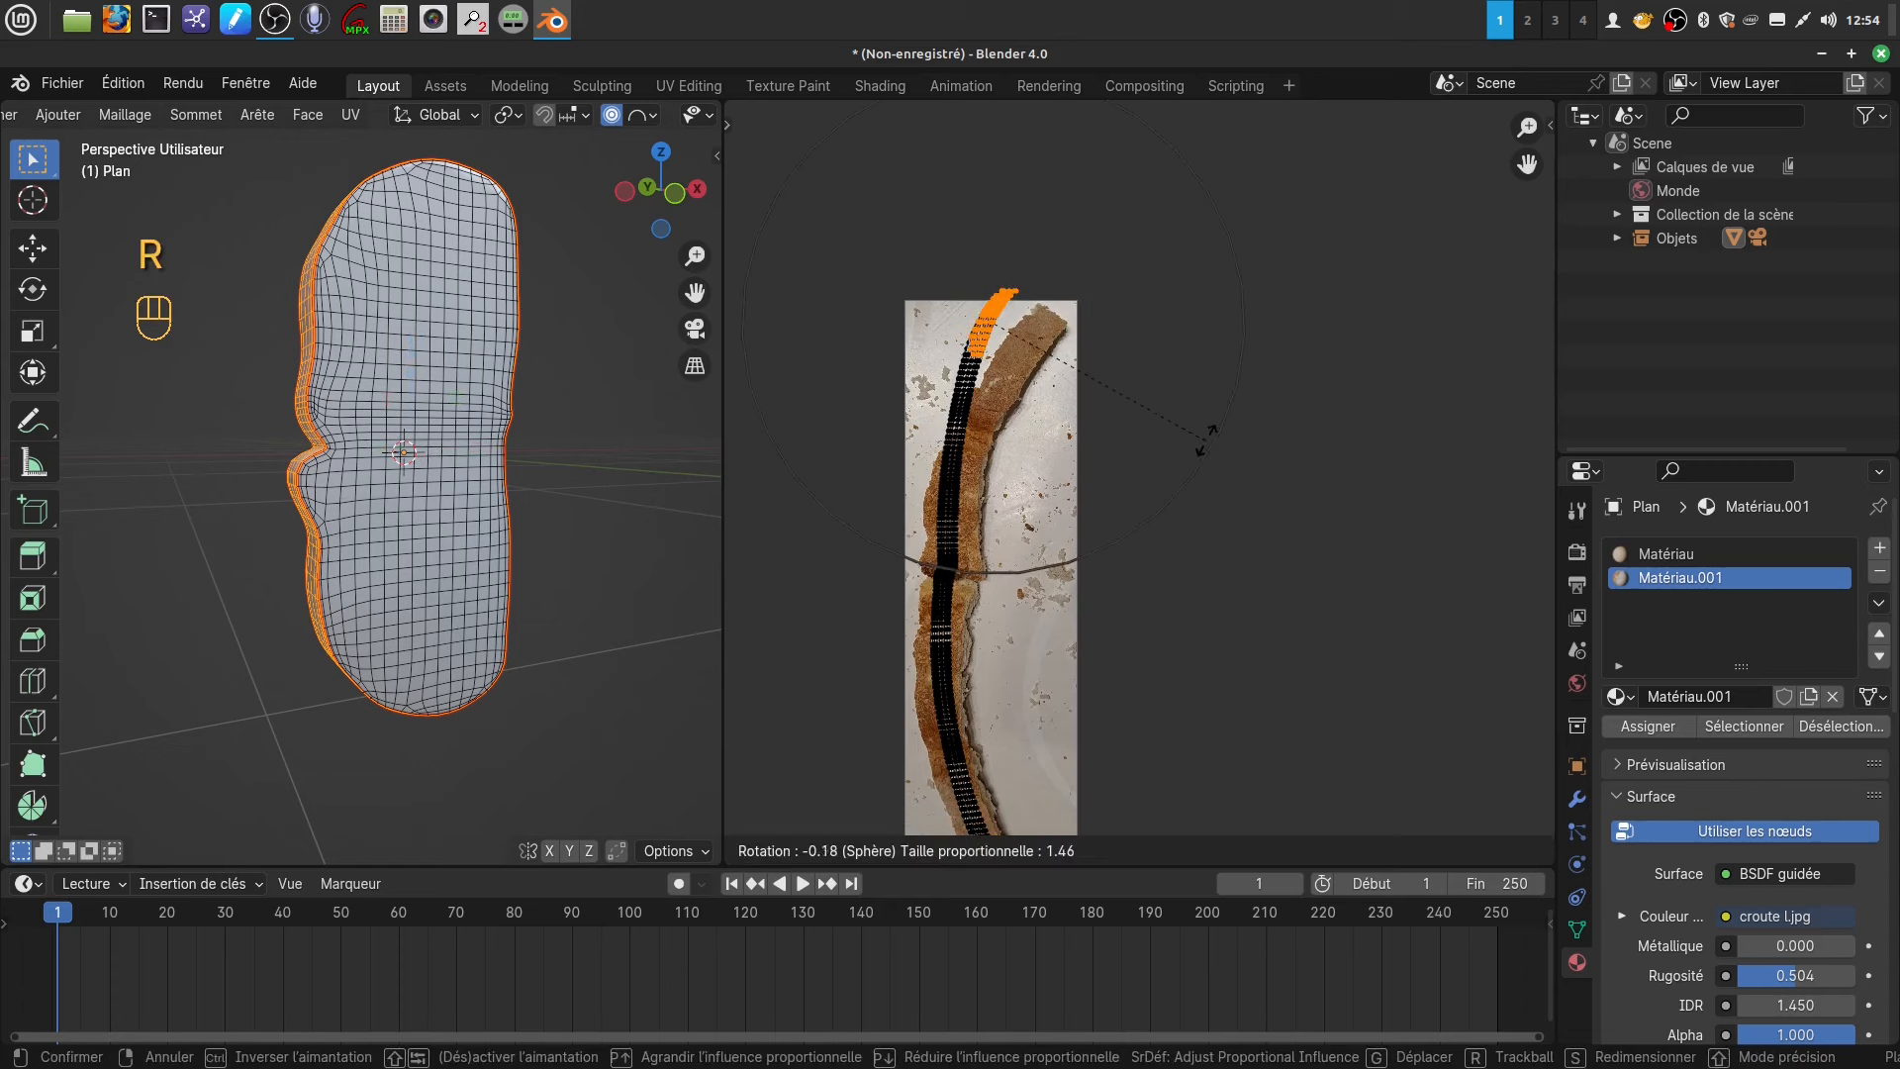
left_click(1195, 453)
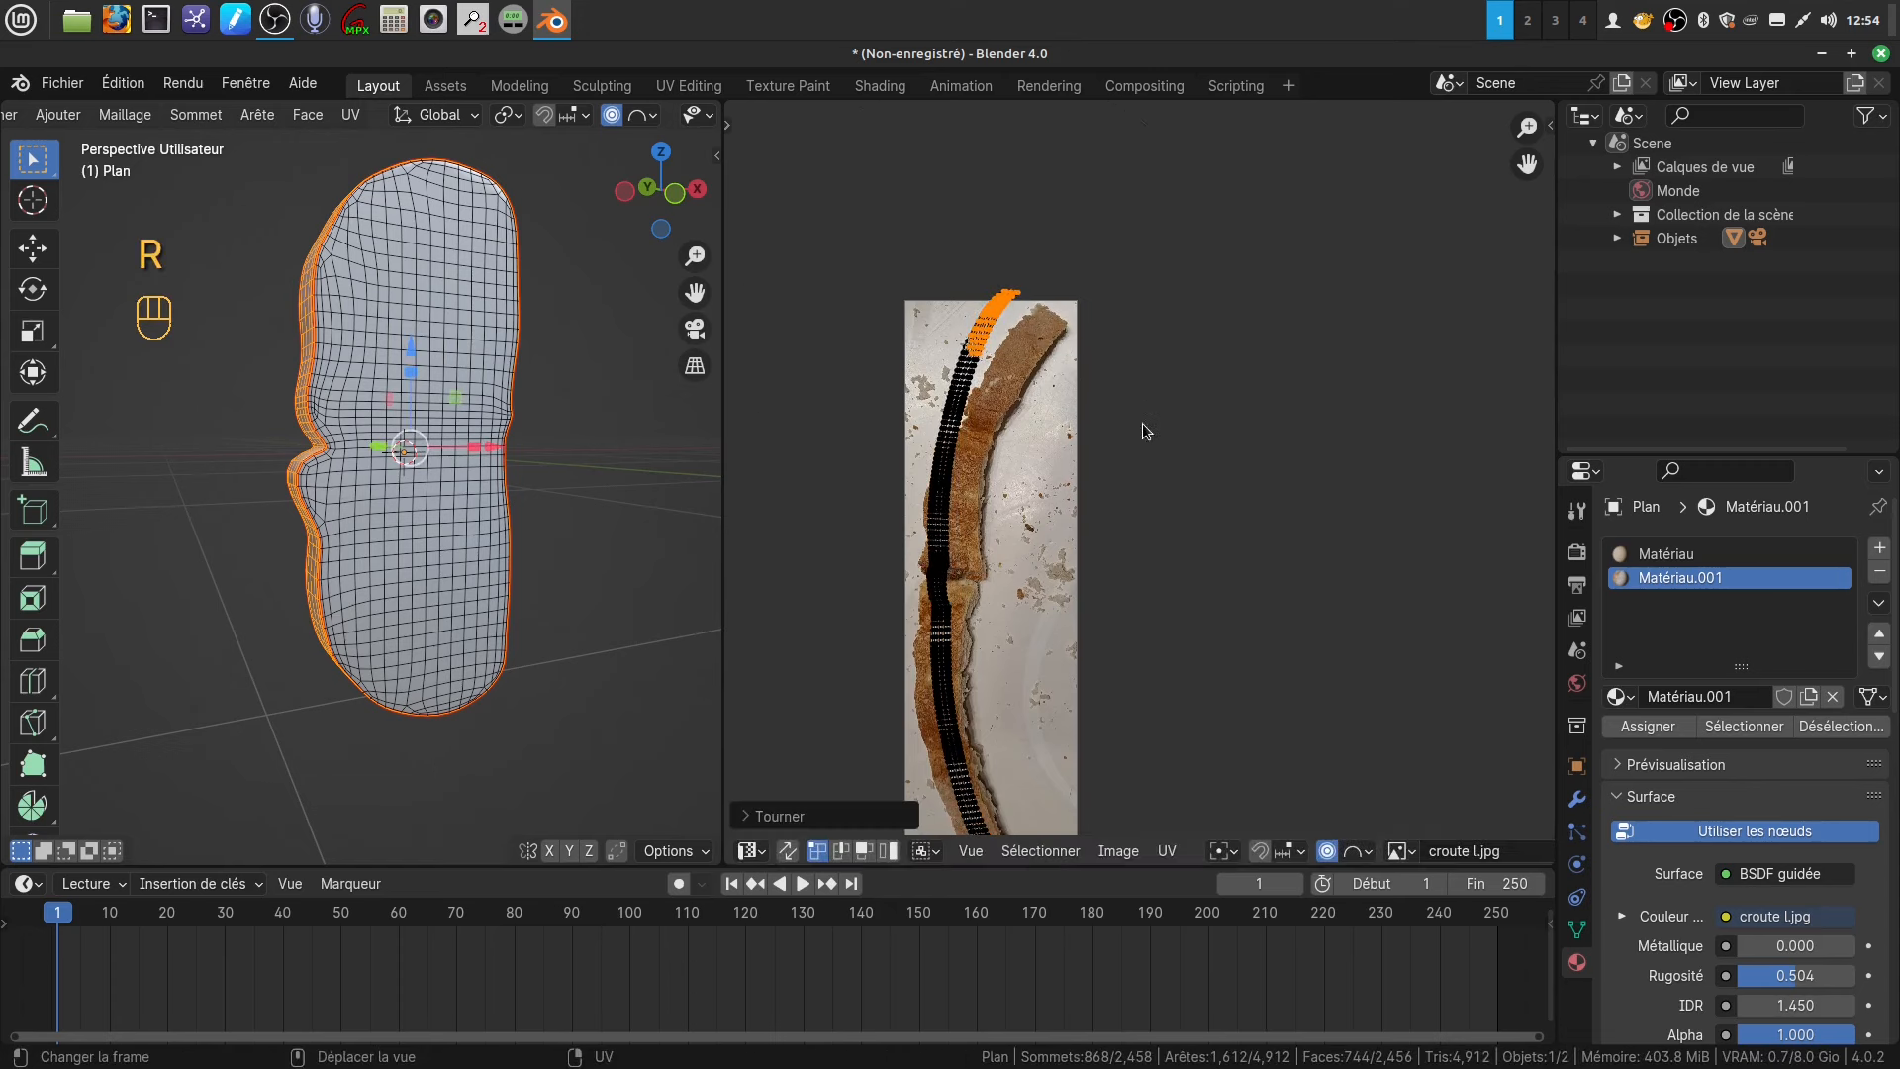
key("g")
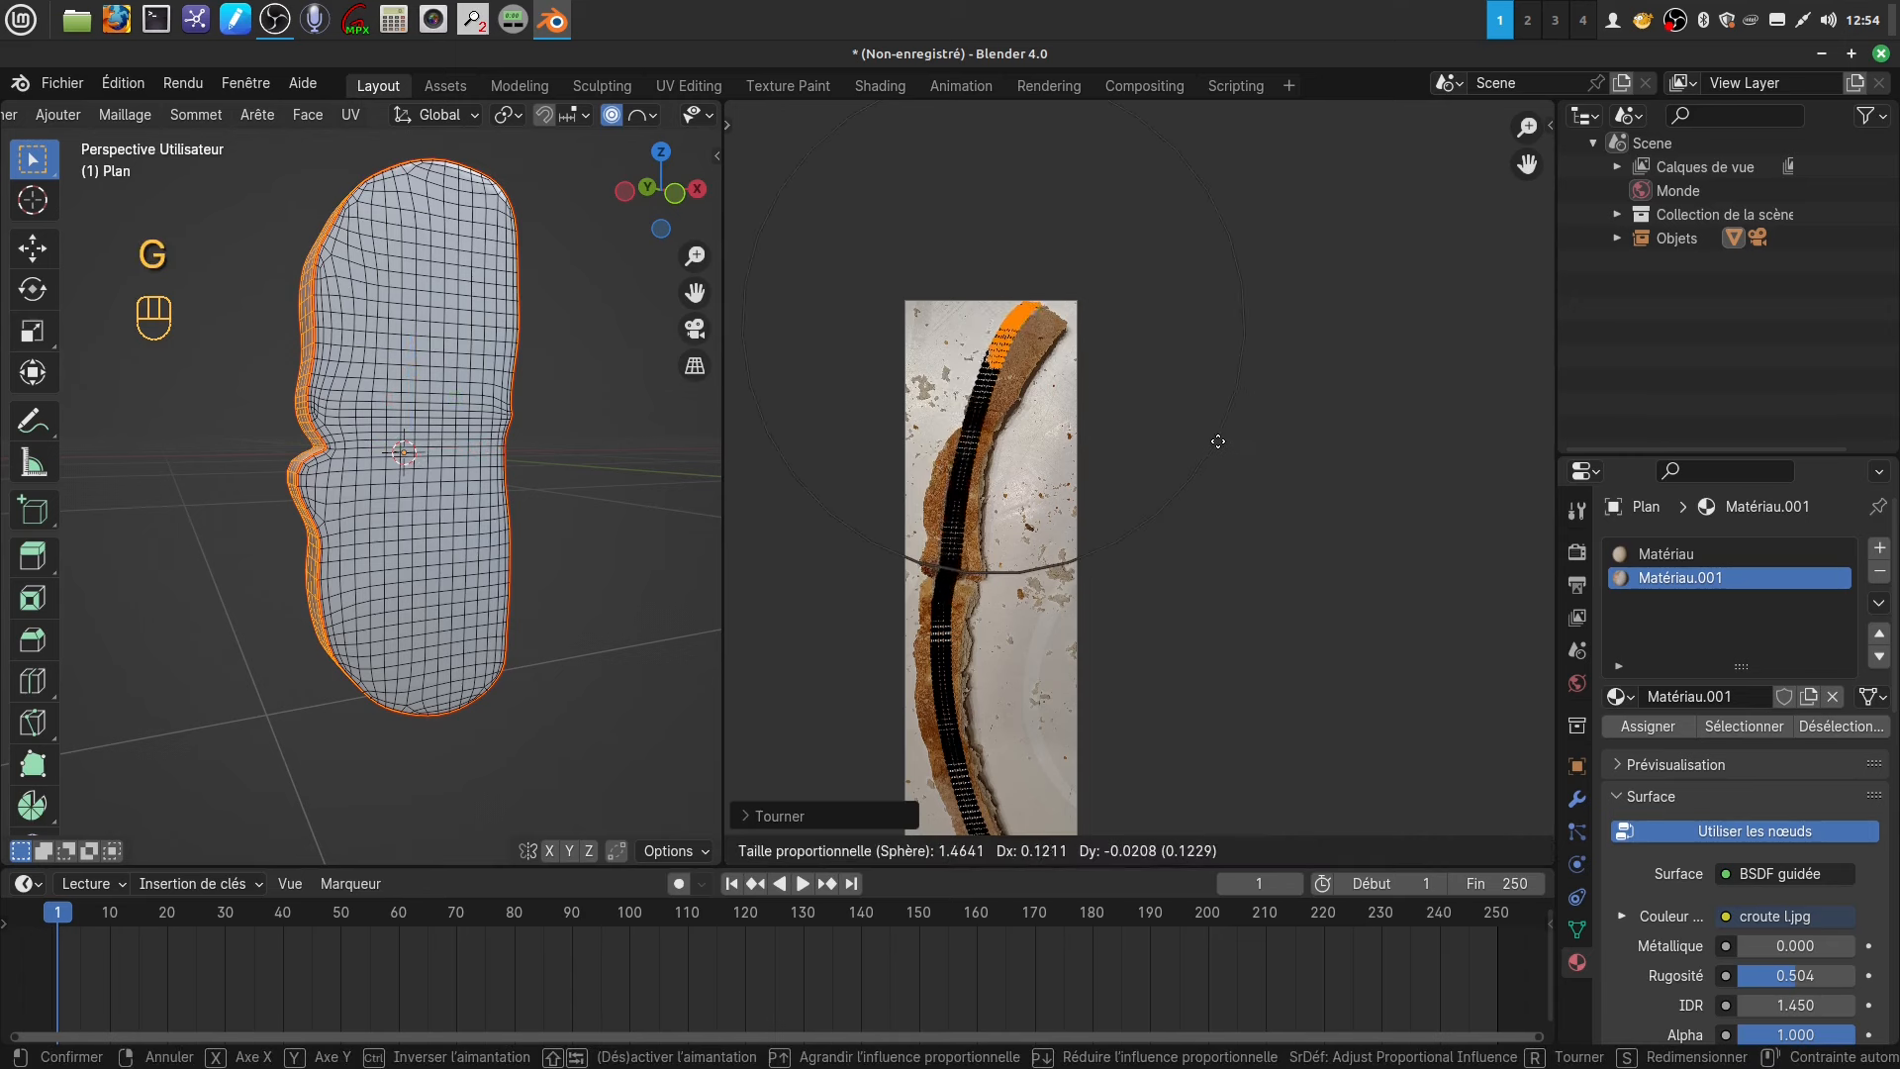
left_click(1241, 465)
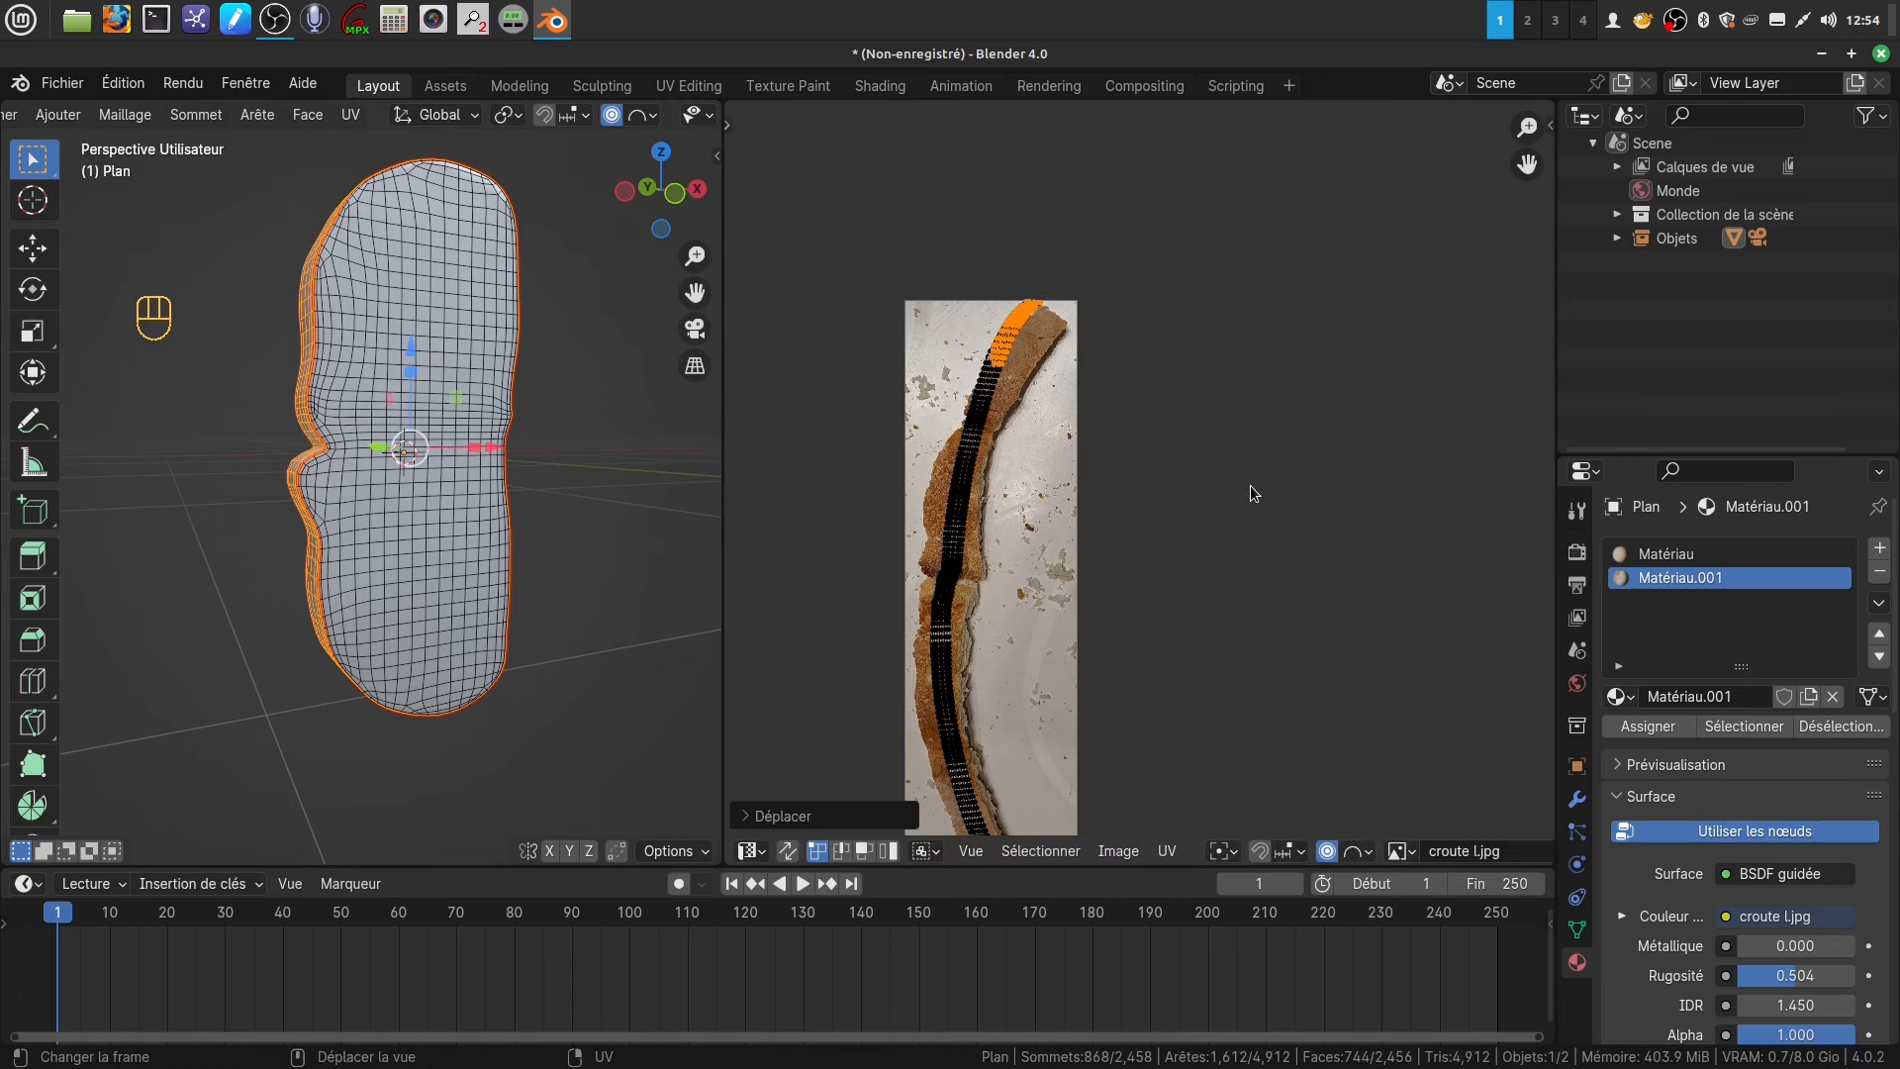
- Refine the upper end's rotation and position with proportional editing until its UVs lie within the crust's upper tip
key("r")
left_click(1237, 498)
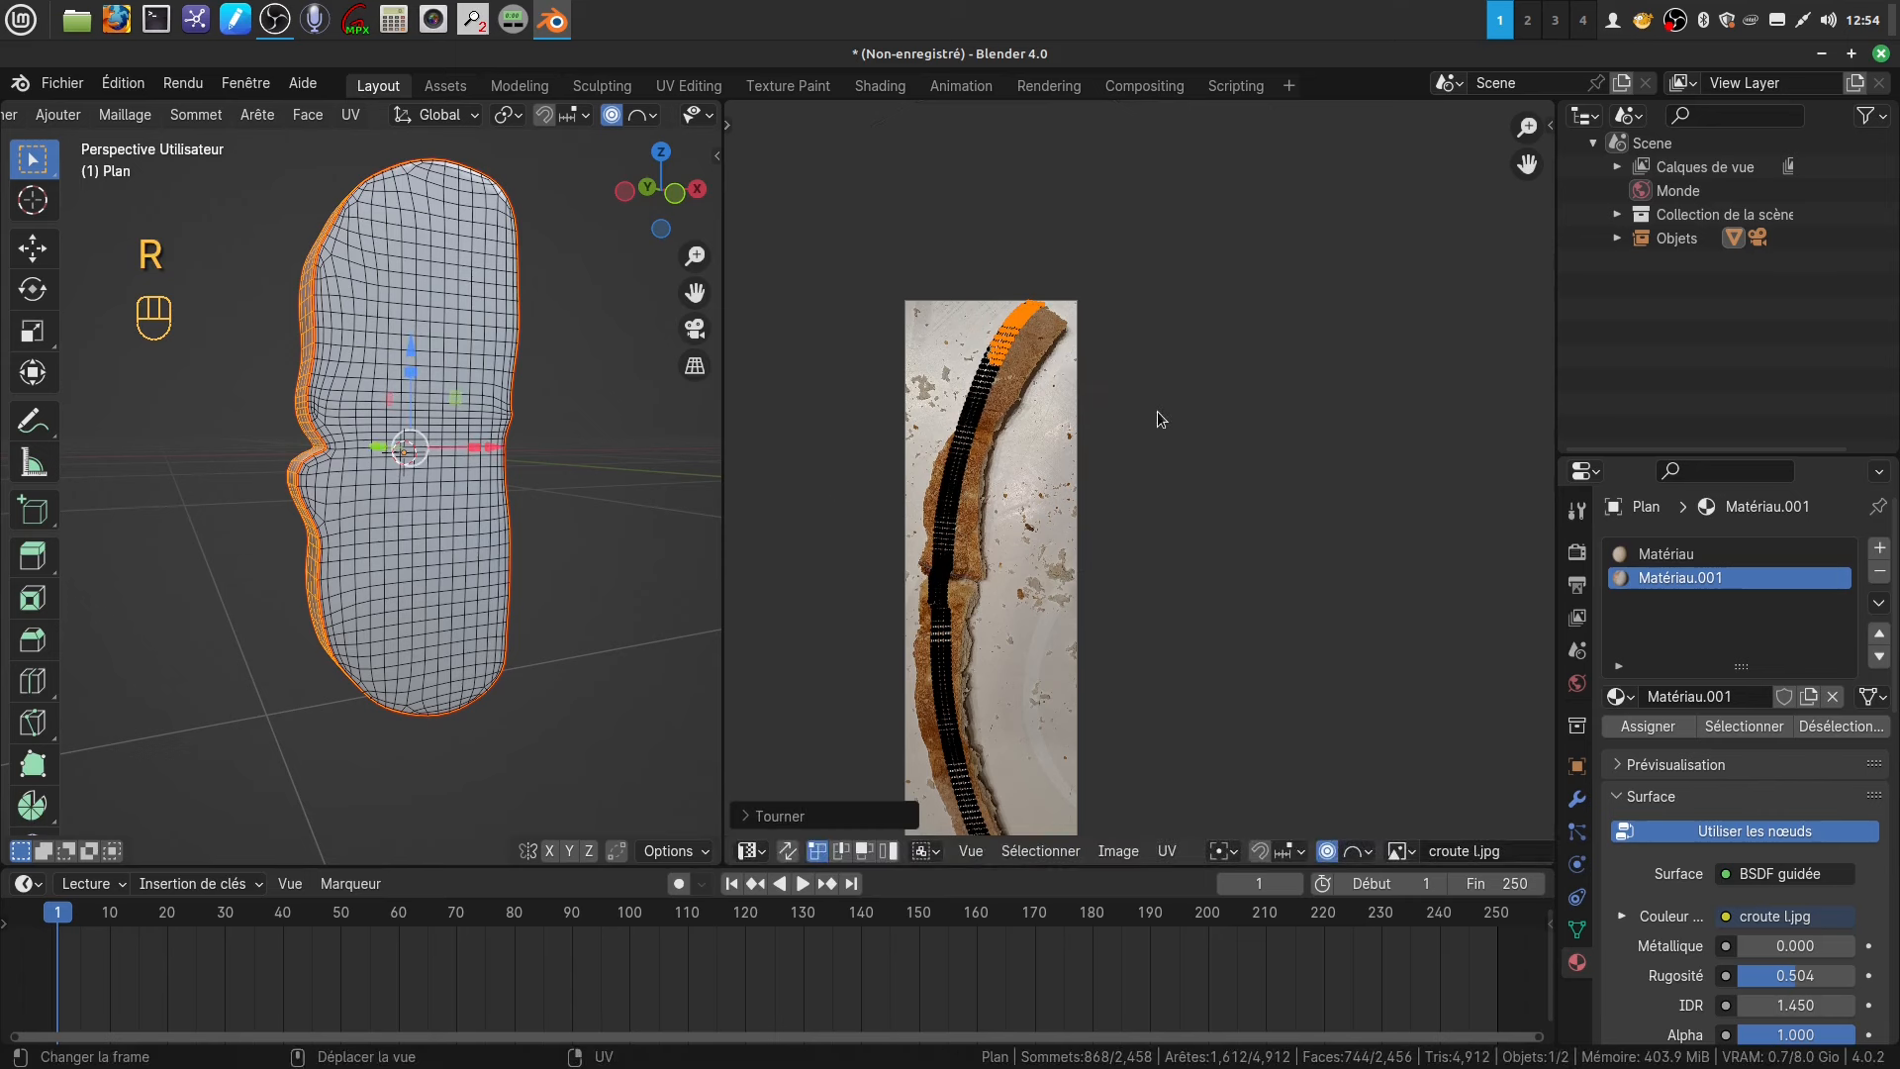
key("g")
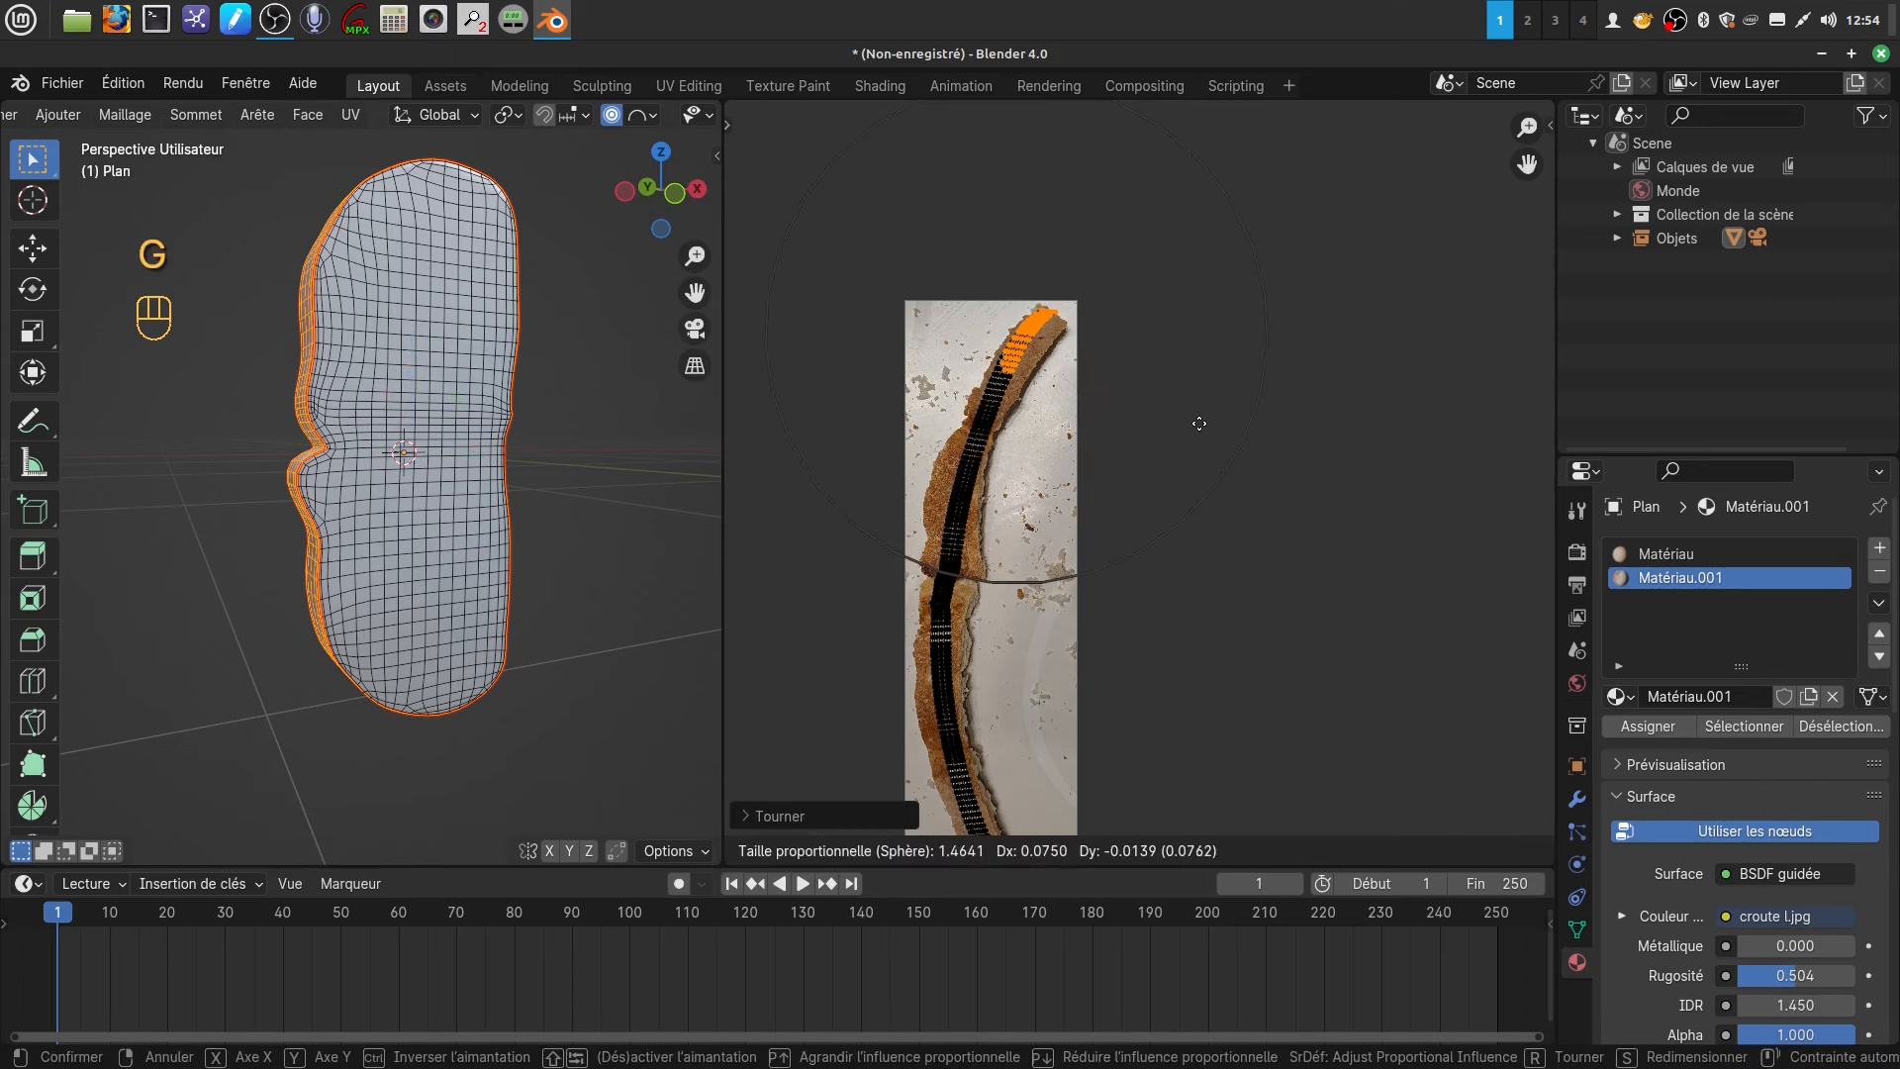
left_click(1198, 423)
key("r")
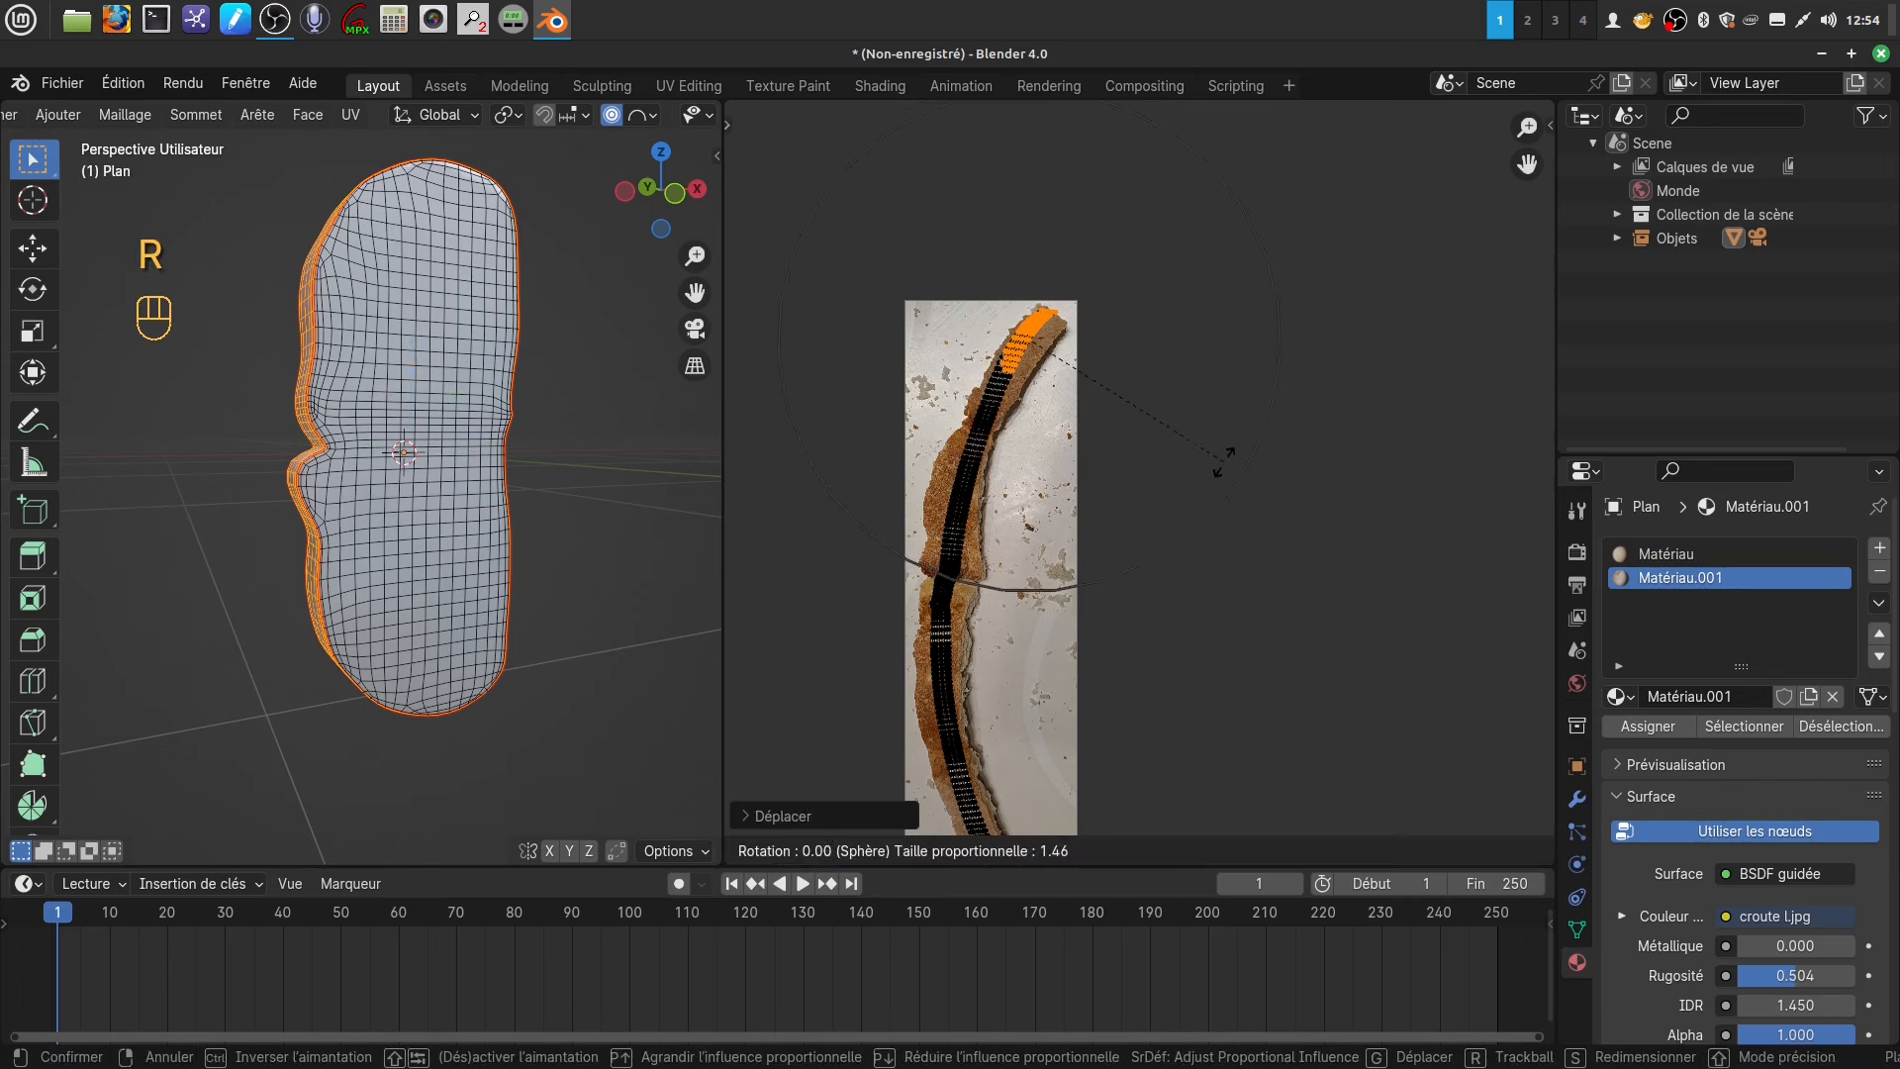
left_click(1213, 482)
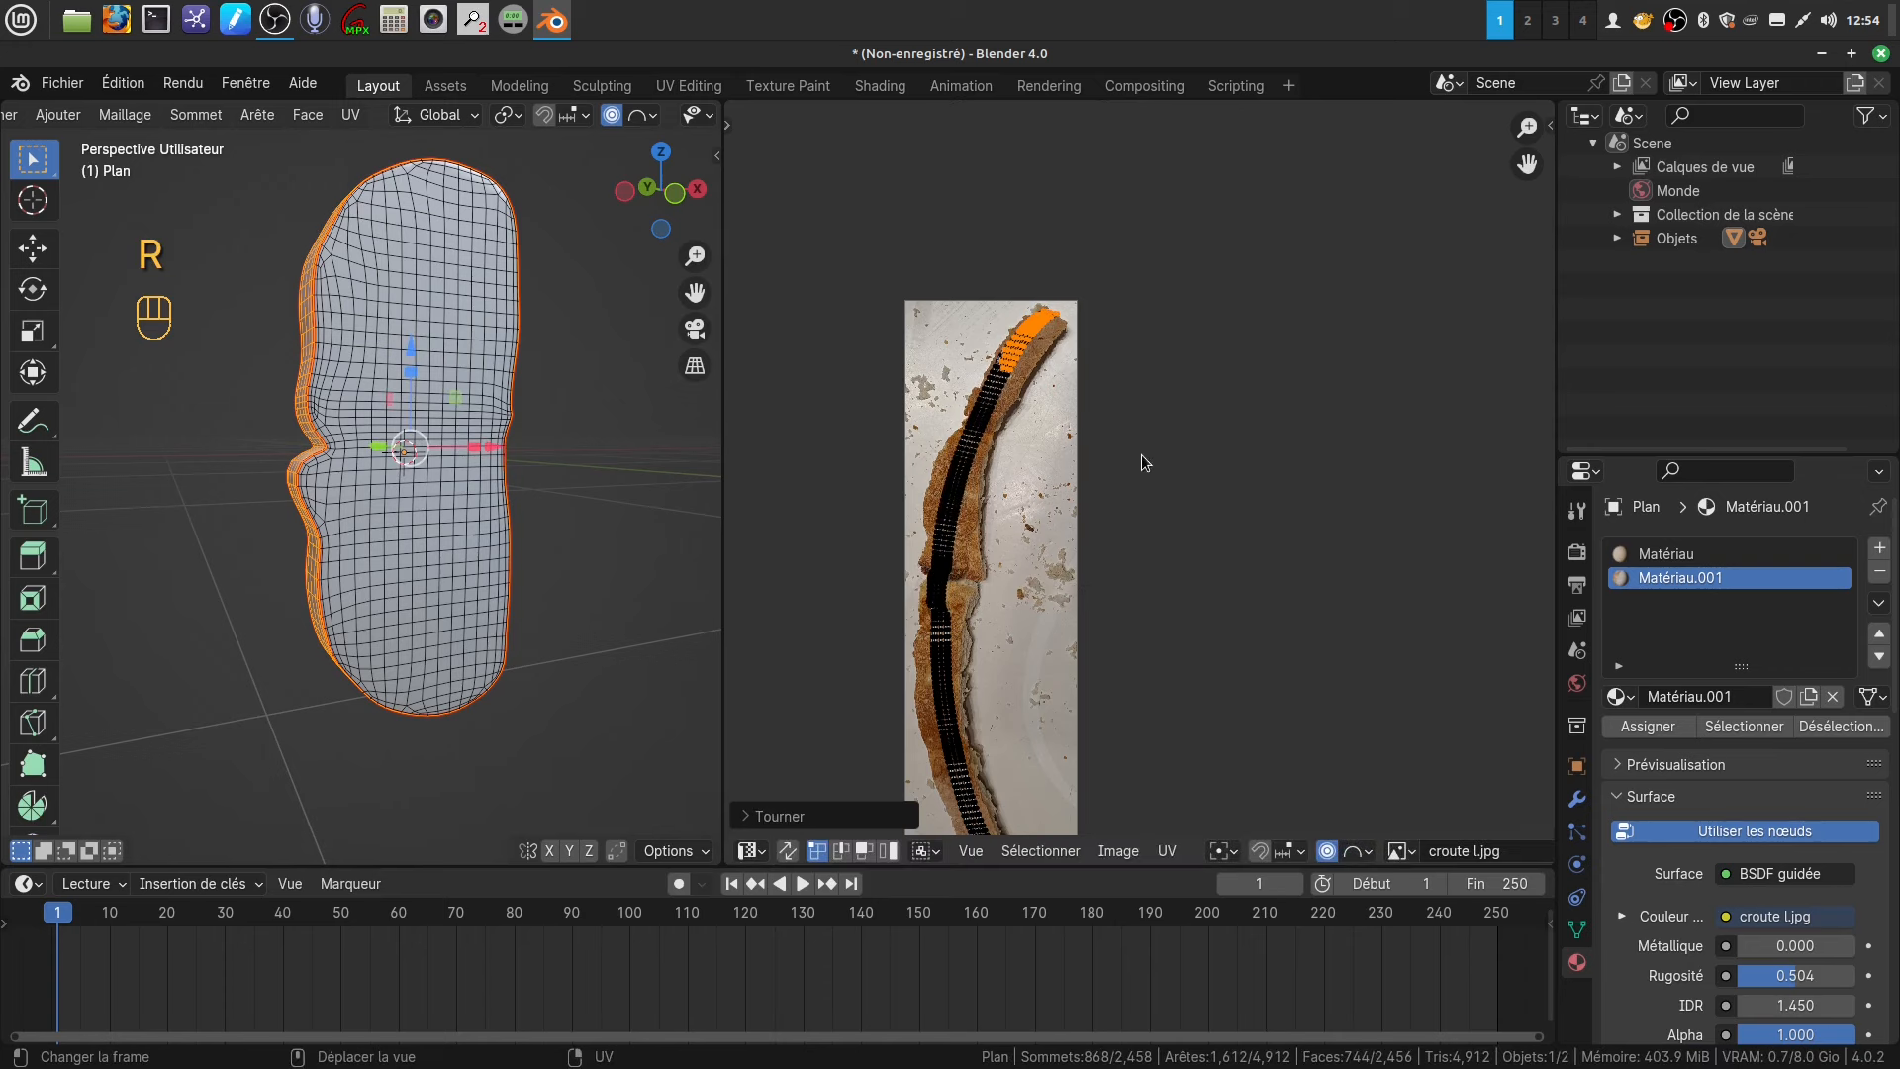
key("g")
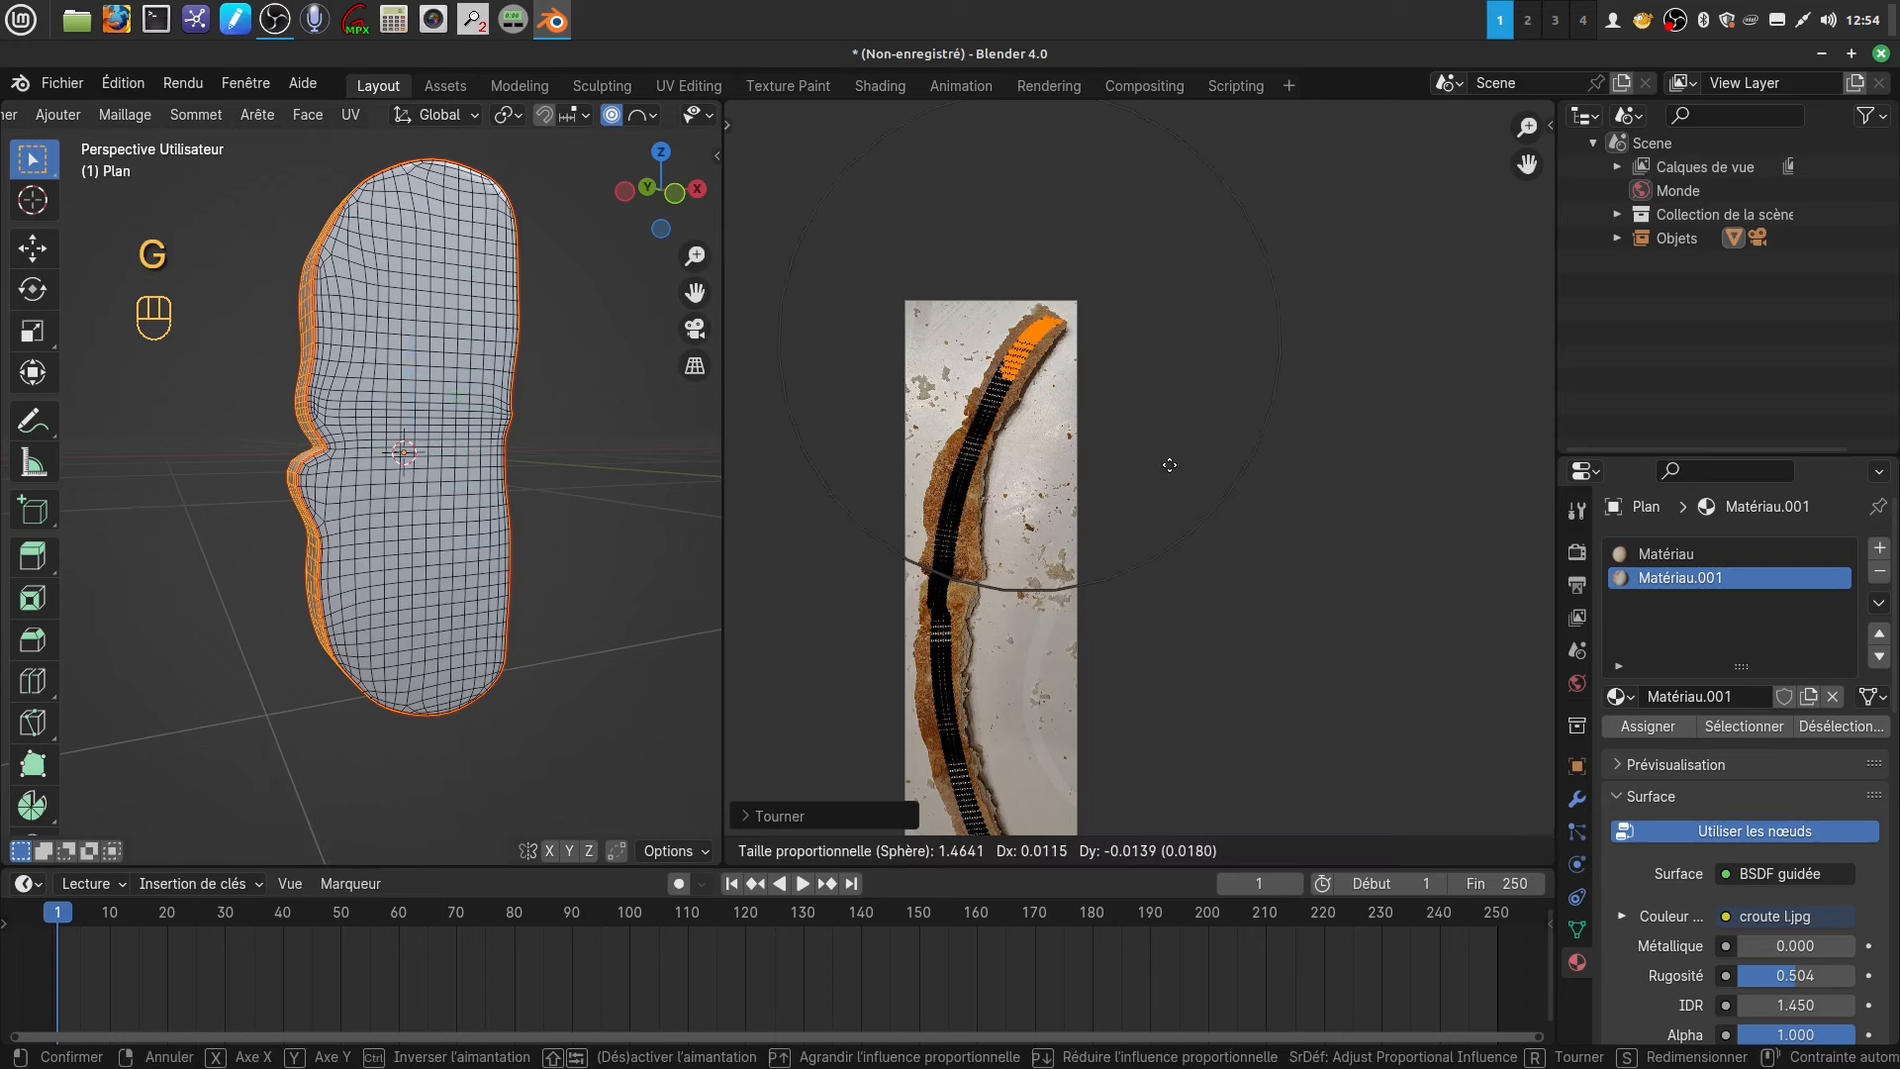
left_click(1170, 472)
scroll(952, 610, "up", 3)
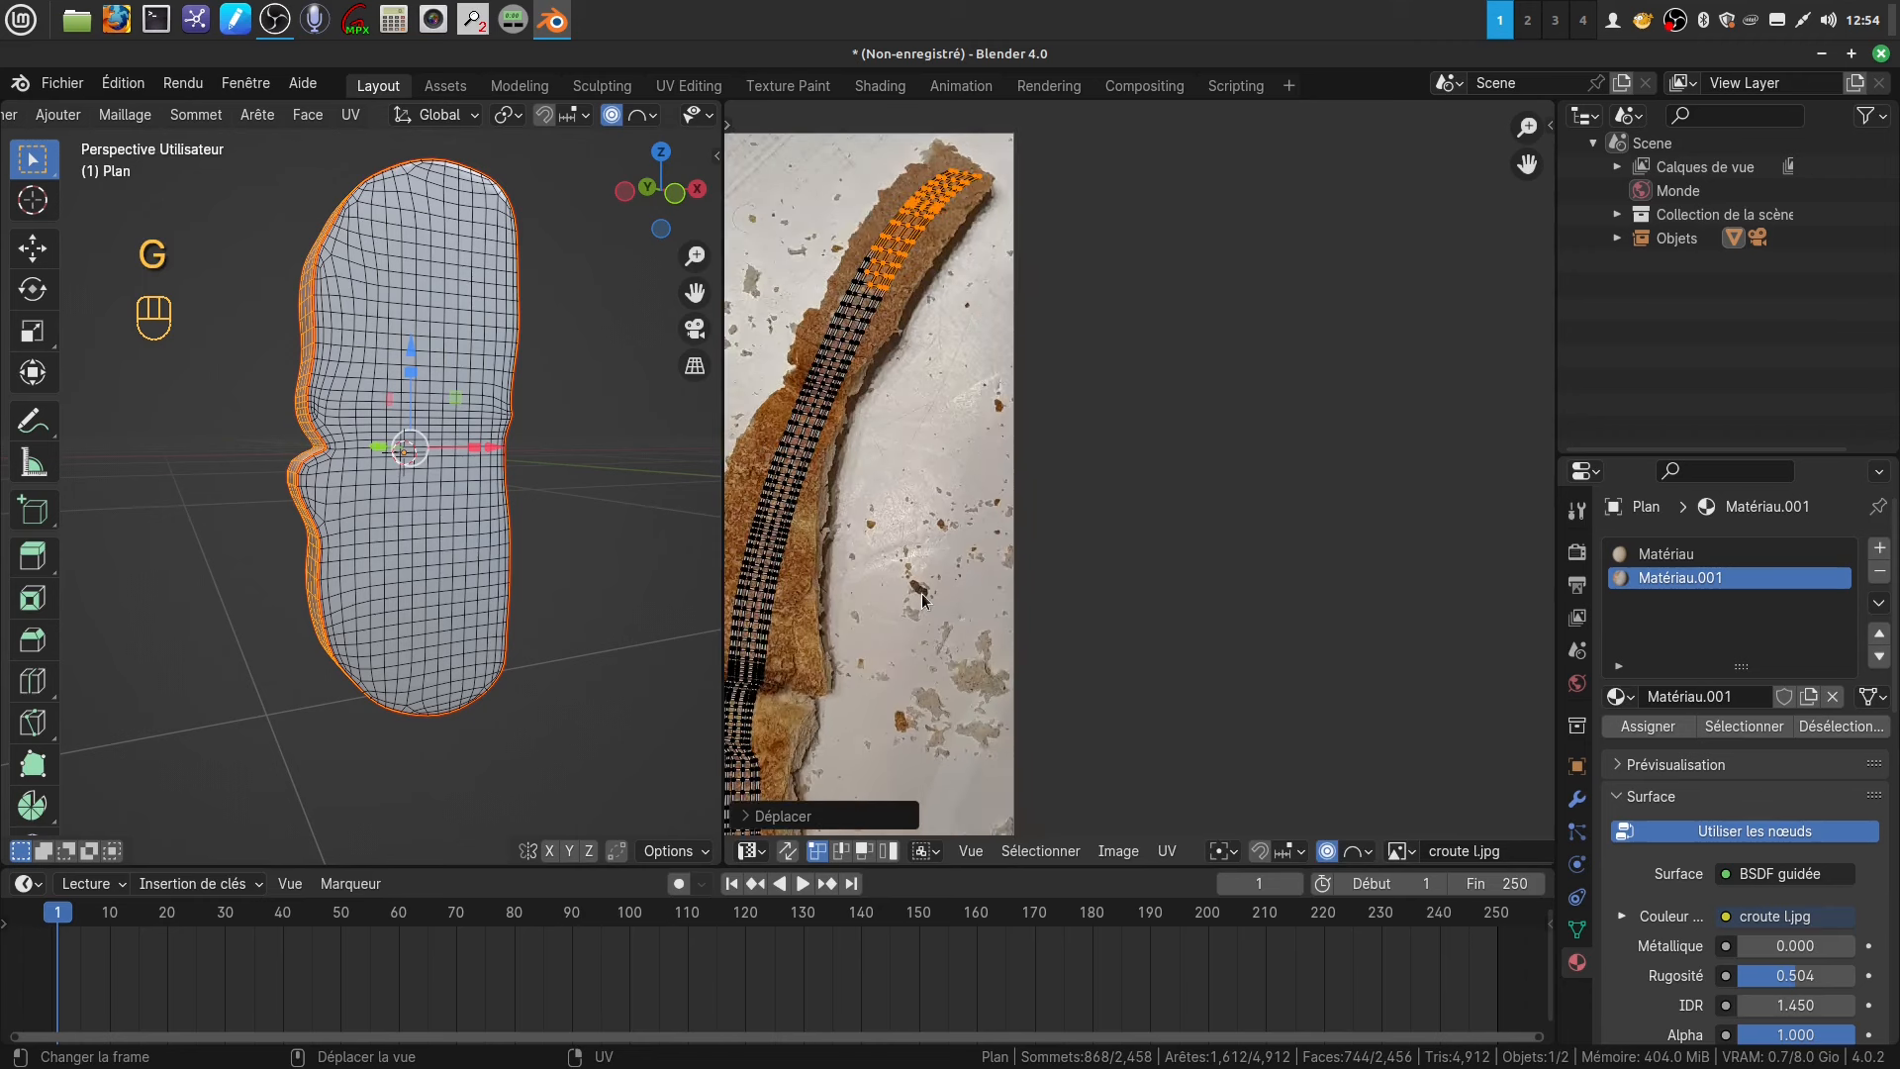
- Select the strip's UVs at the gap between the crust pieces and move them proportionally about 0.014 in X, with a radius of about 0.22
middle_click_drag(753, 728, 900, 528, "shift")
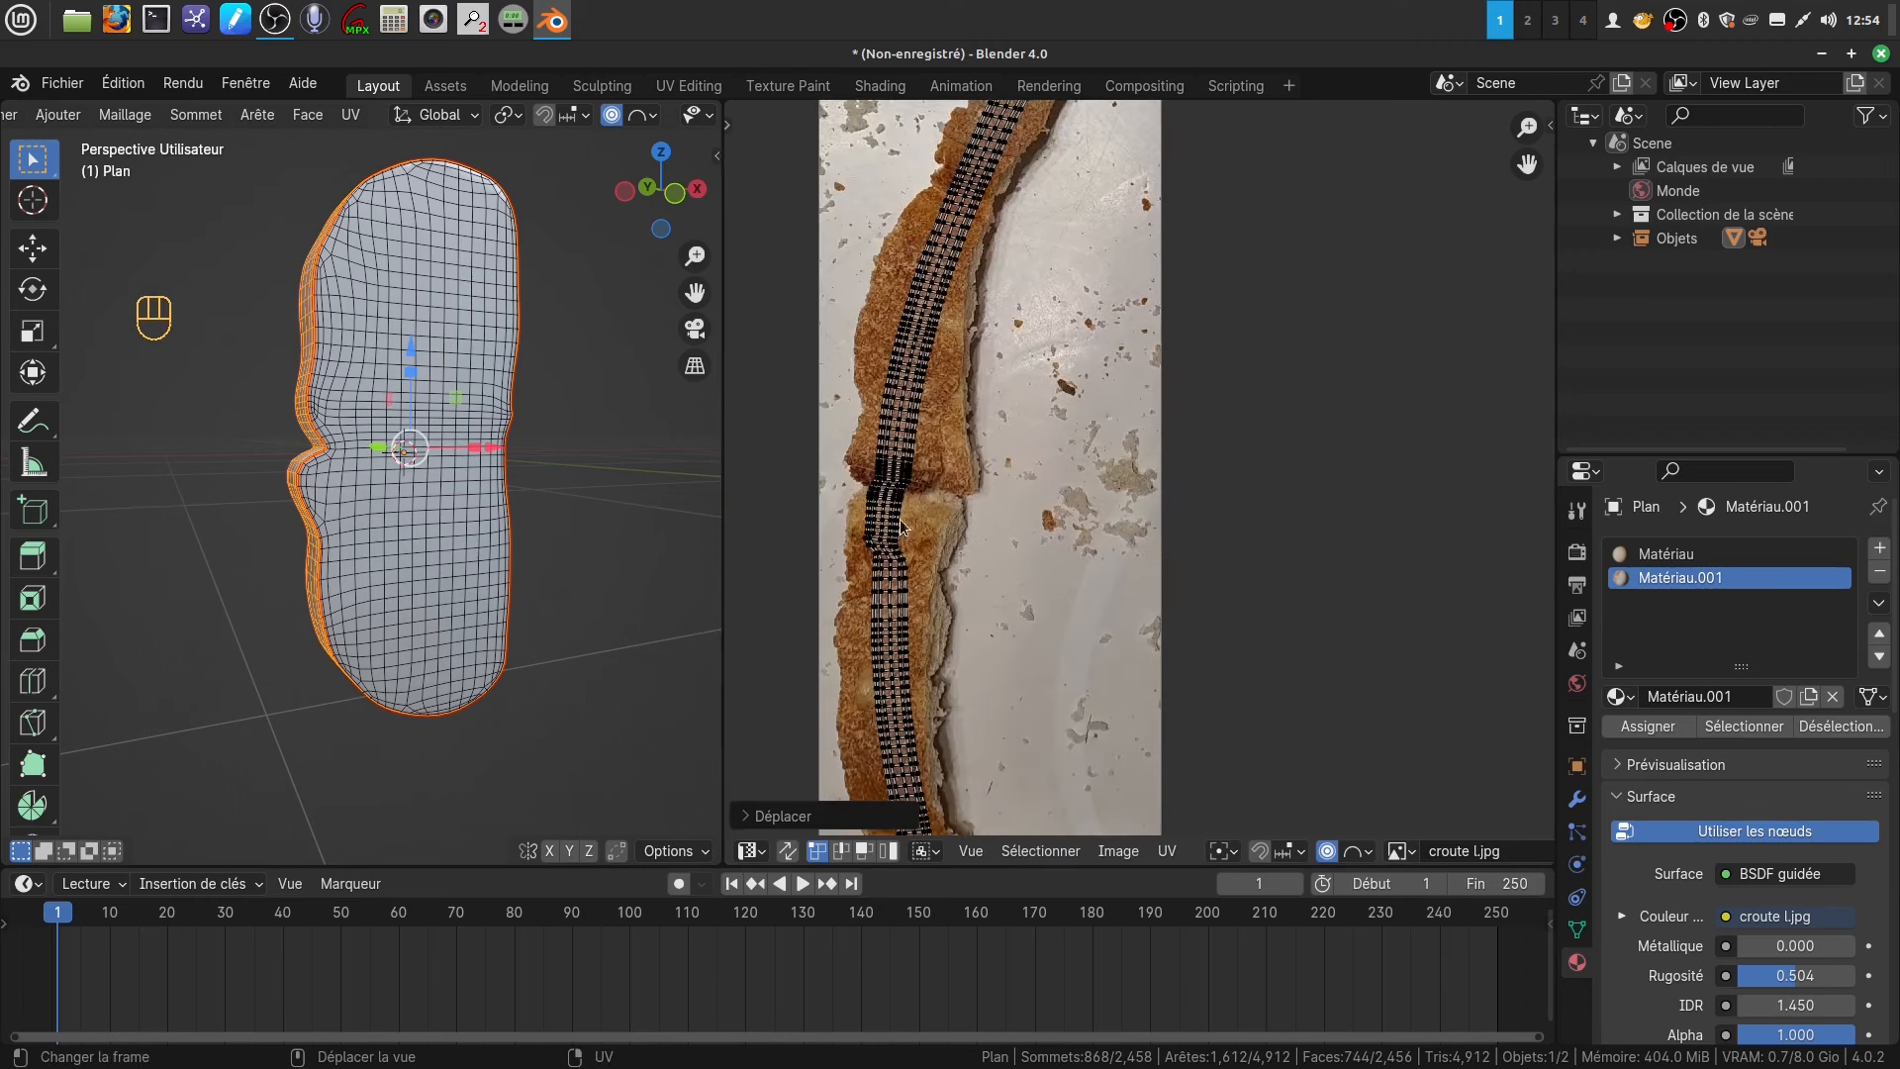
left_click_drag(852, 479, 915, 551)
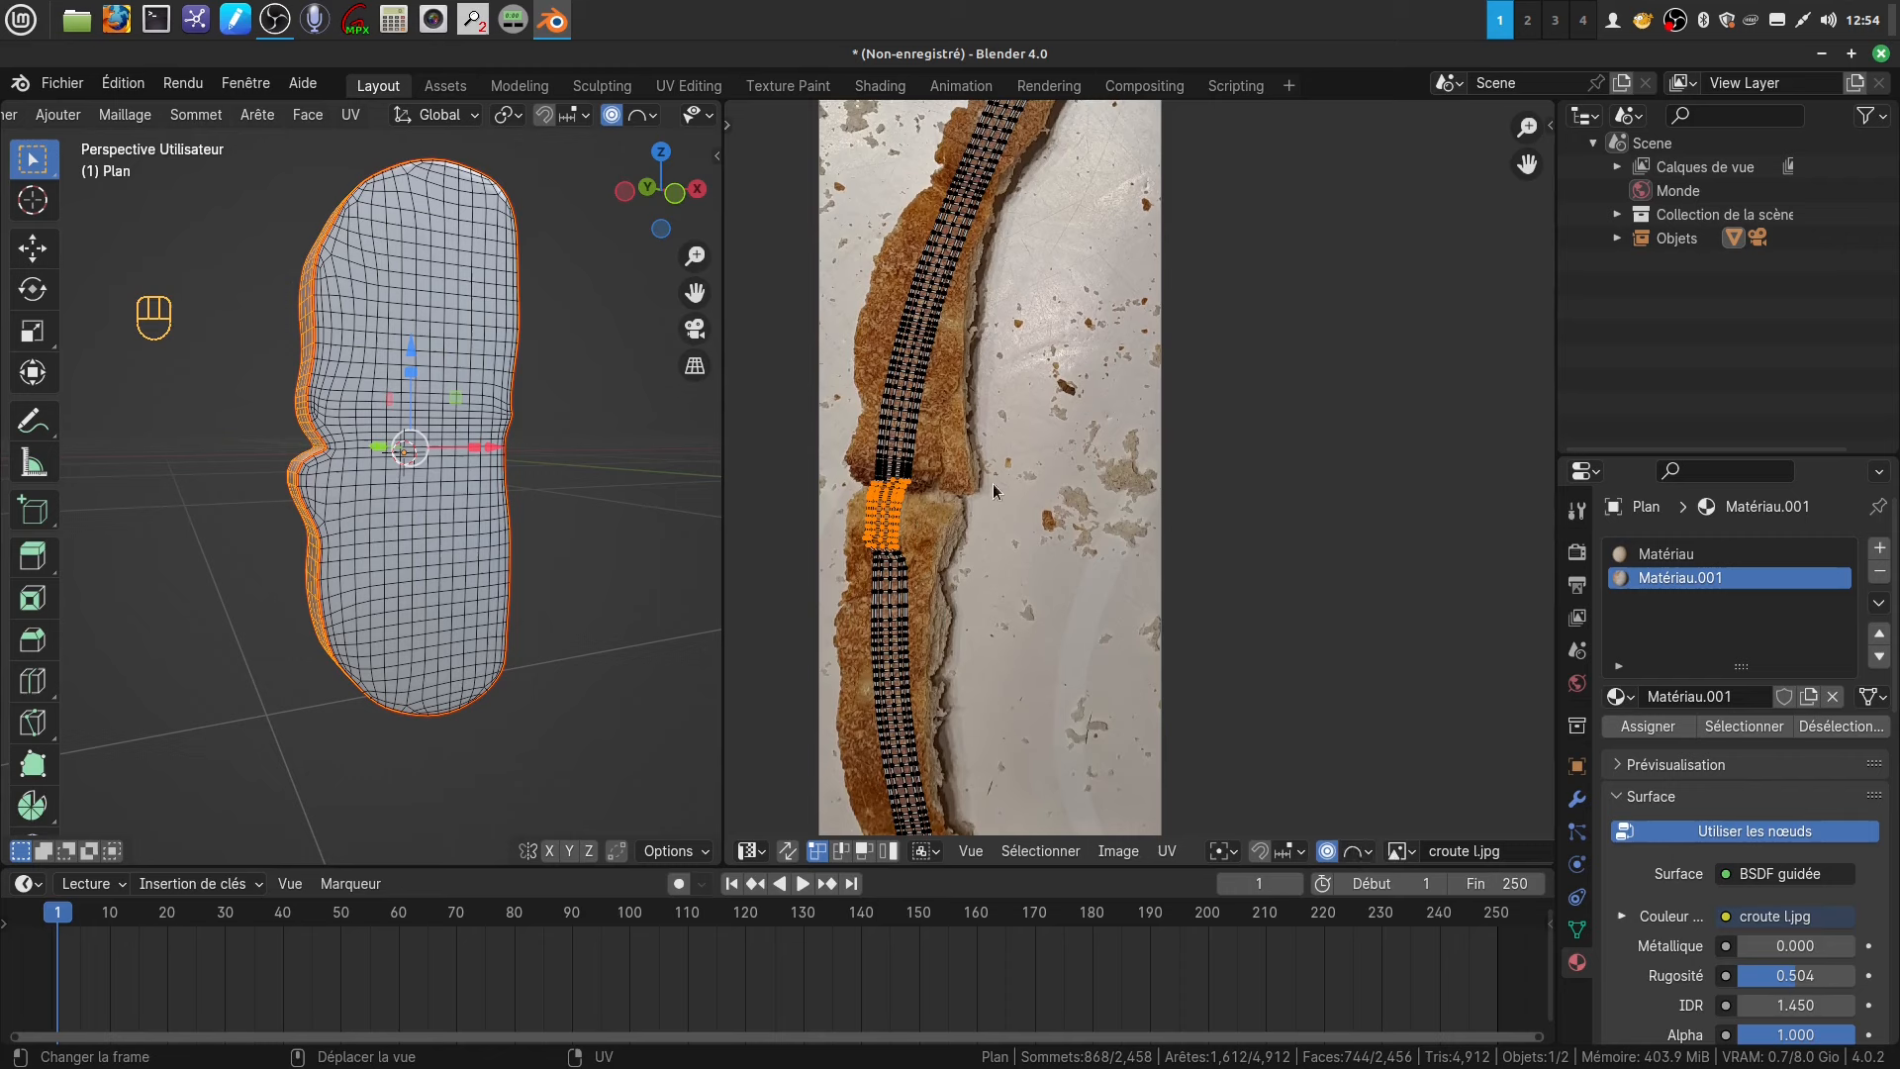
key("g")
scroll(995, 481, "up", 12)
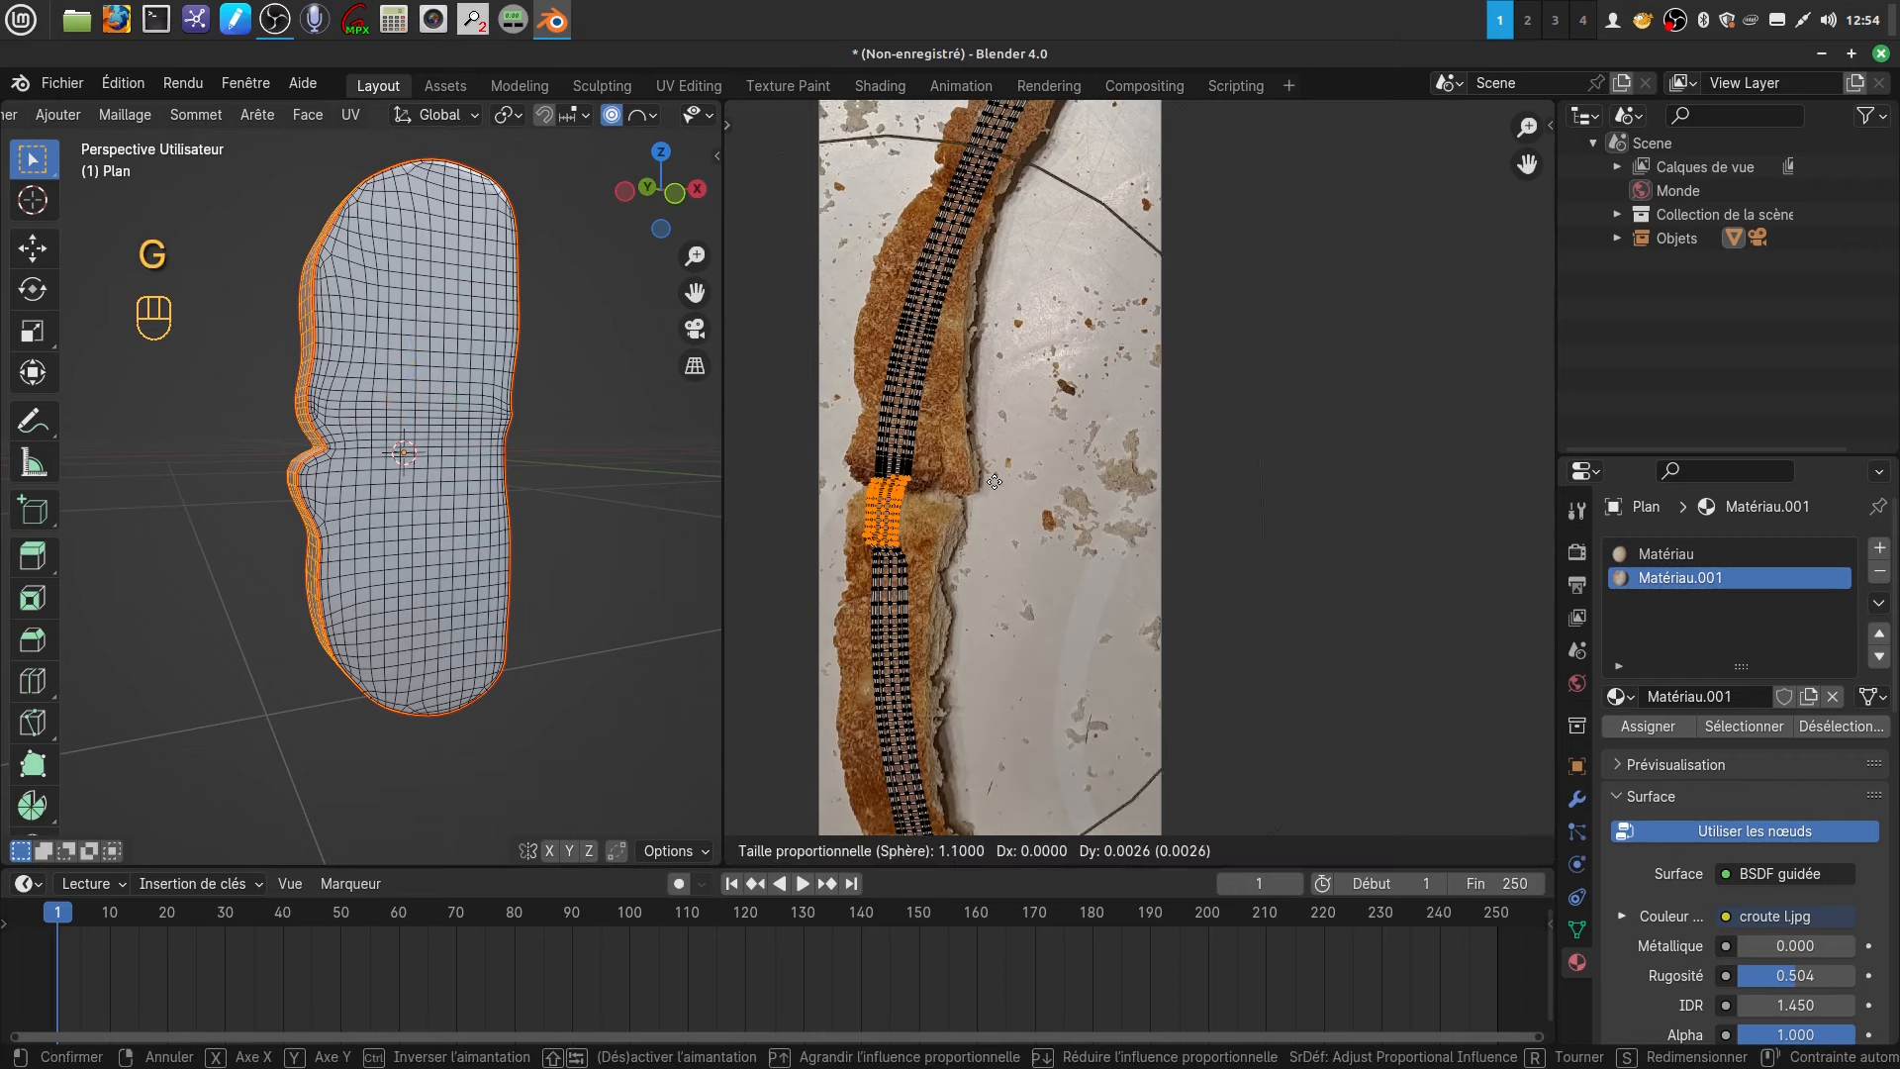
scroll(994, 481, "up", 5)
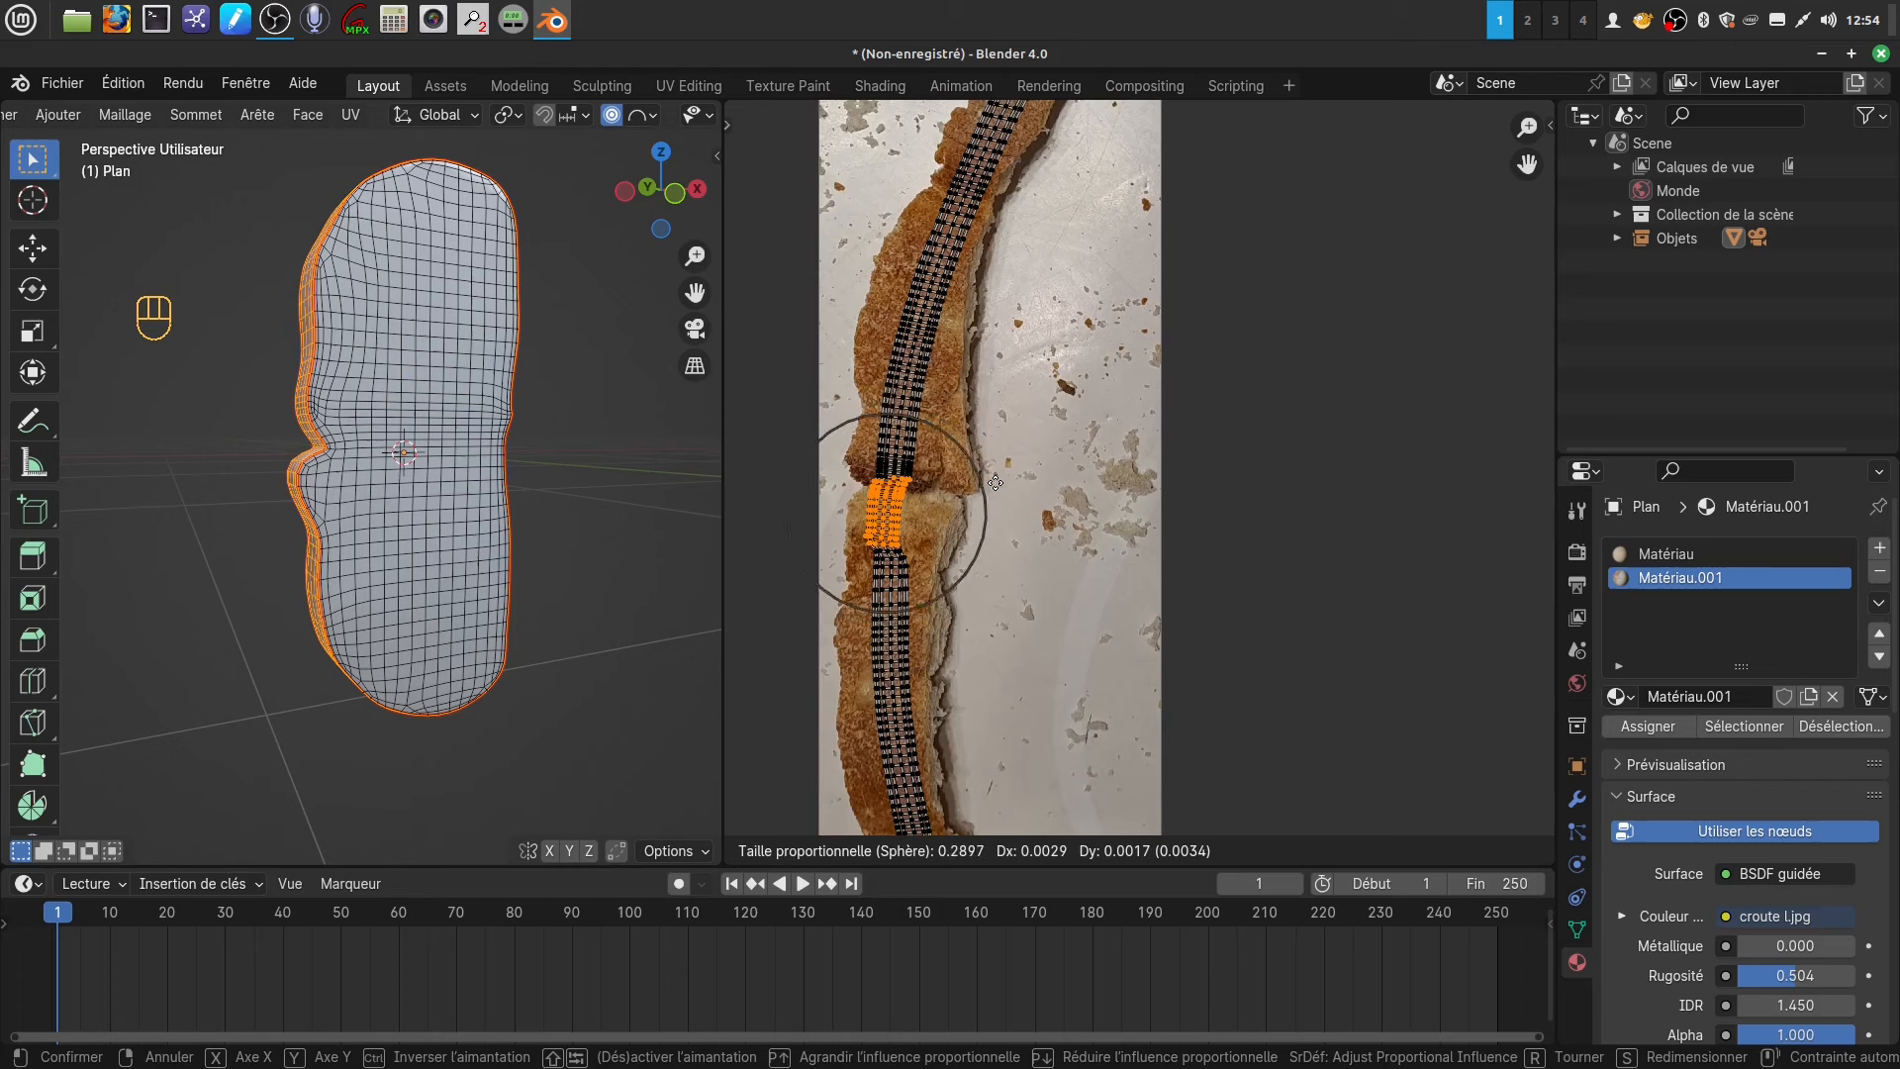
scroll(997, 482, "up", 3)
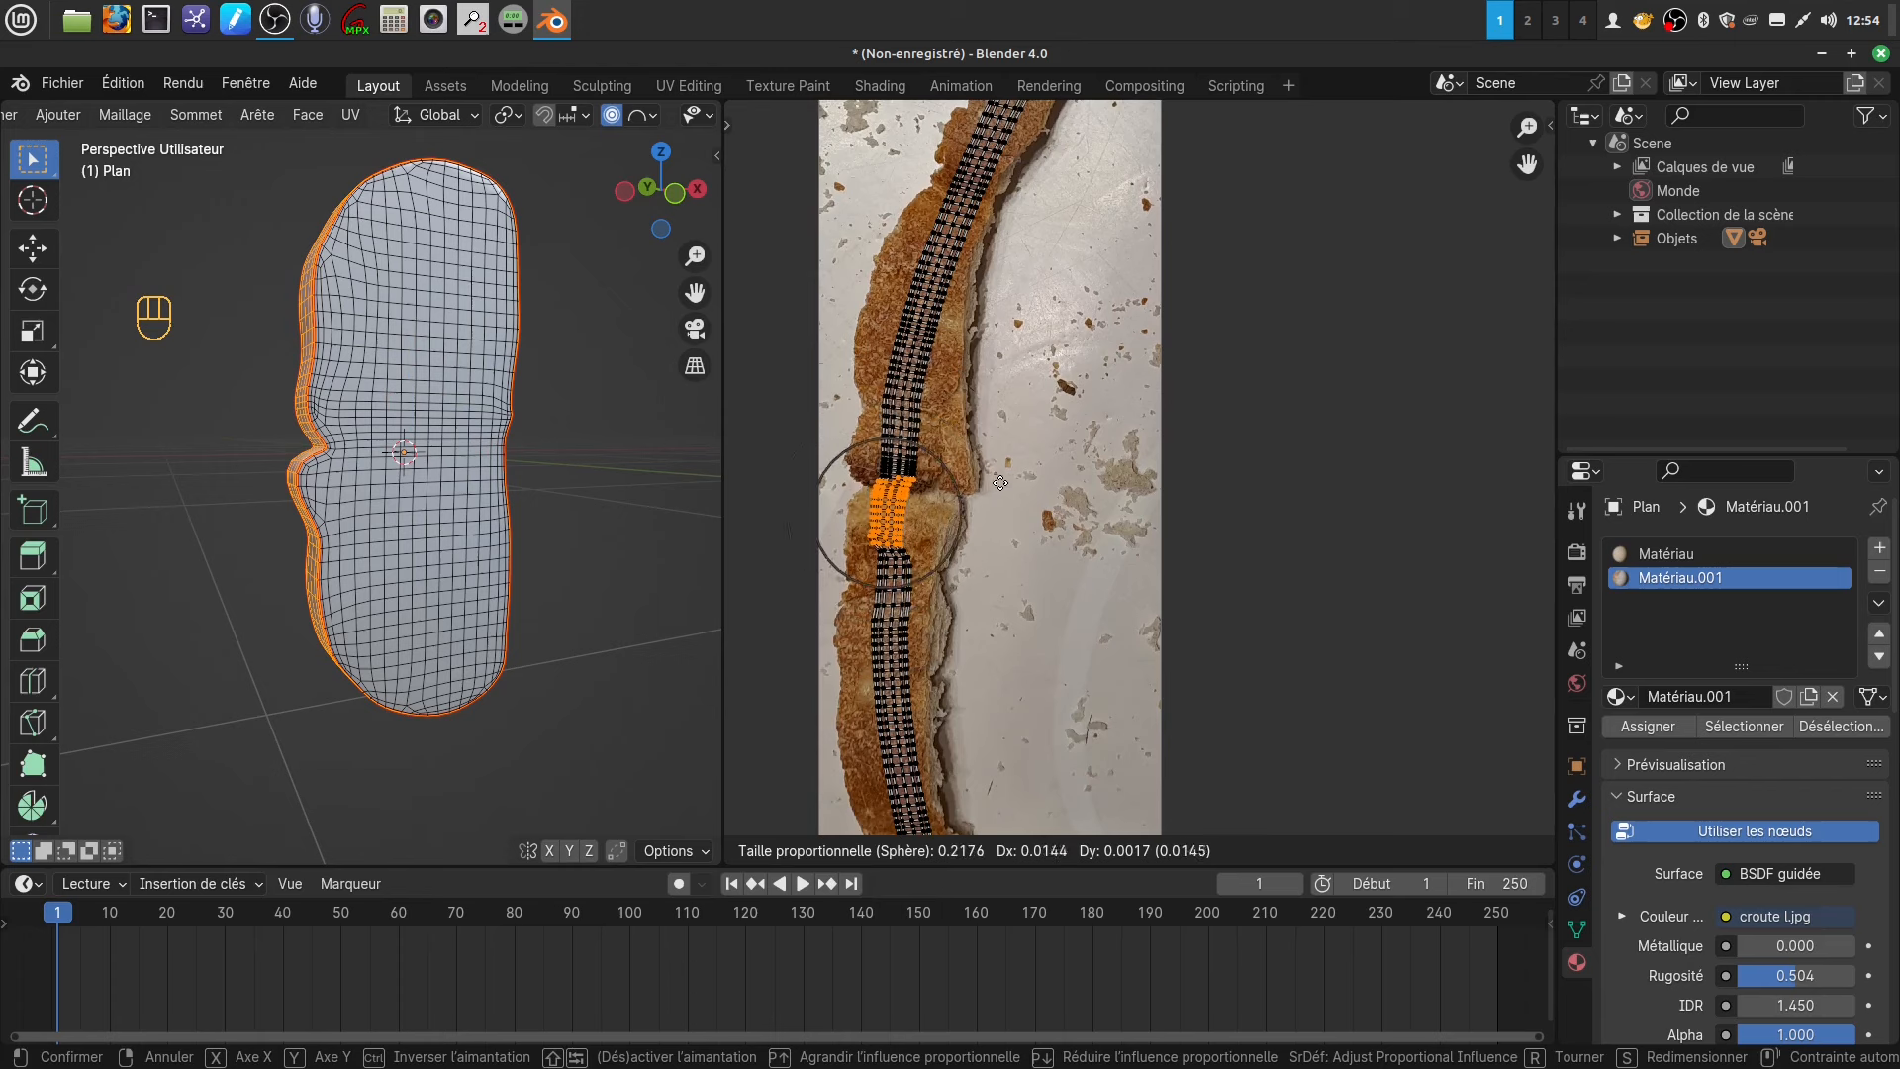
left_click(1001, 482)
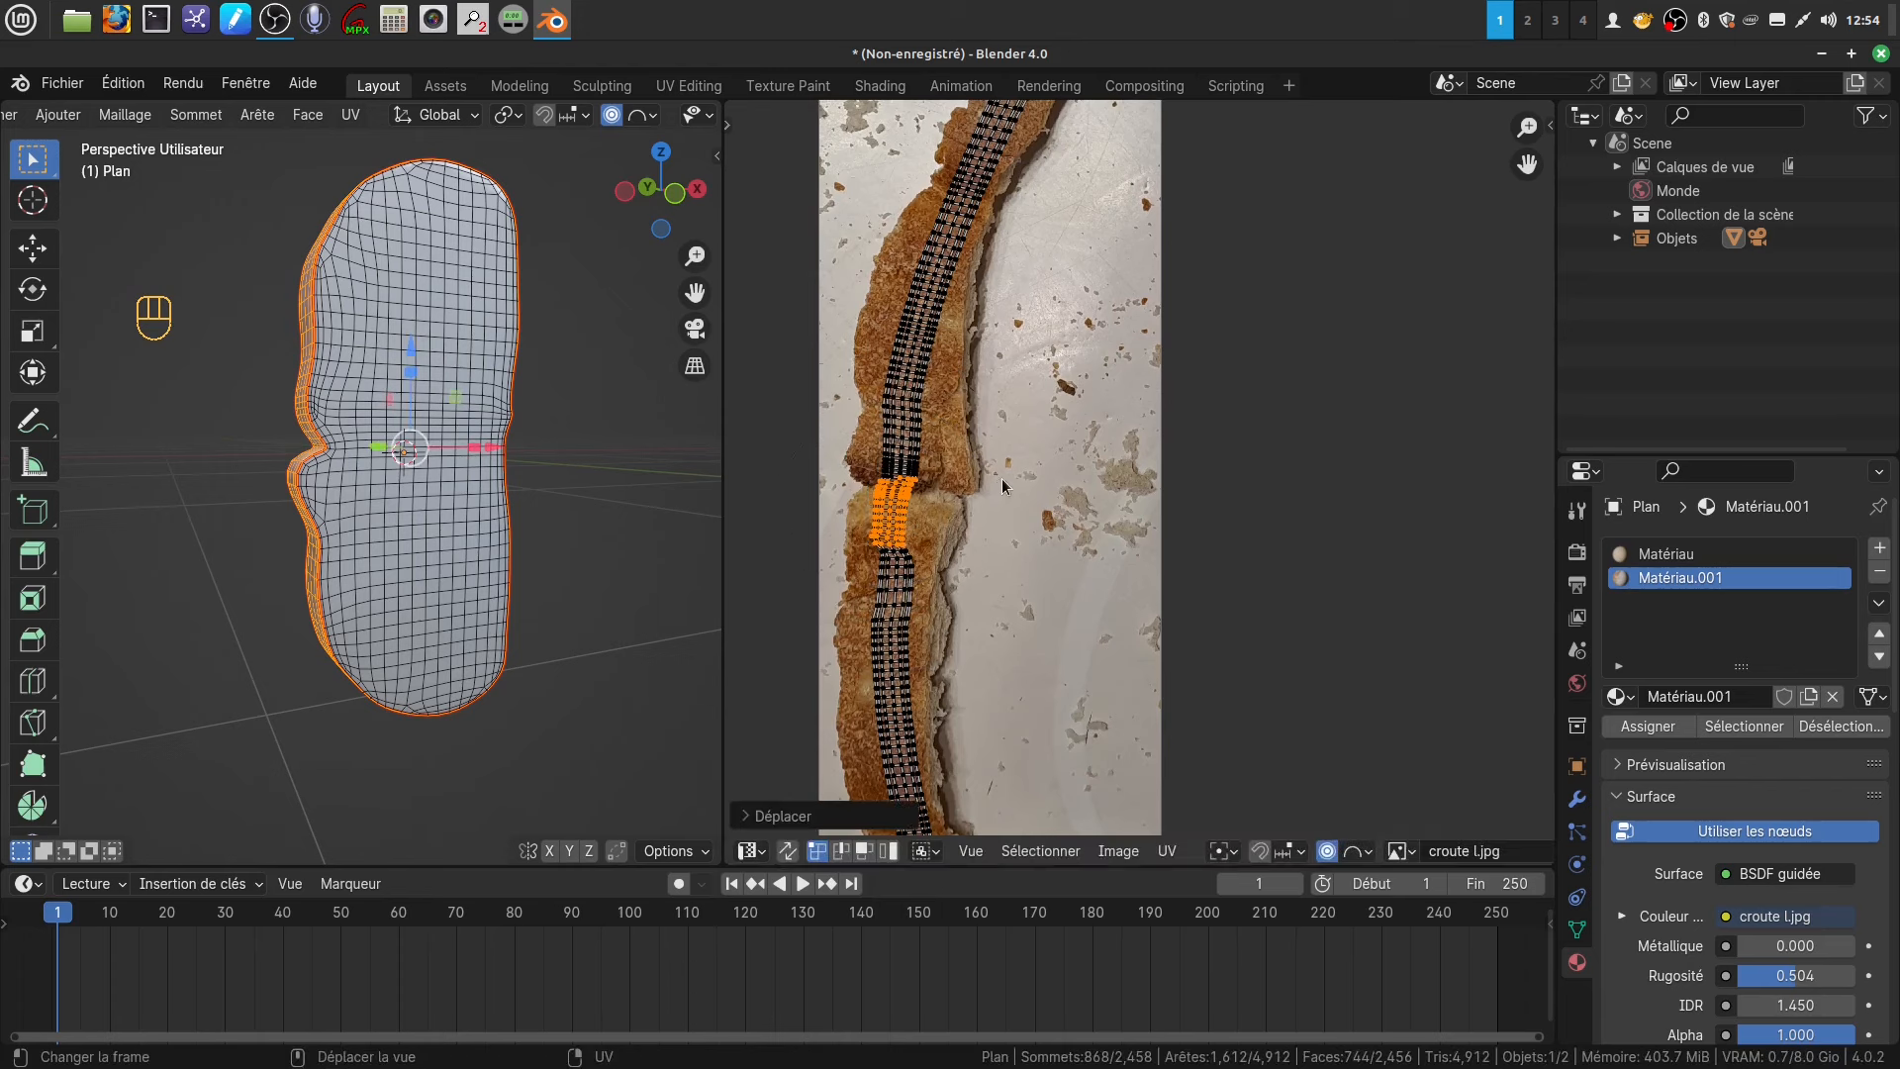
scroll(952, 489, "down", 2)
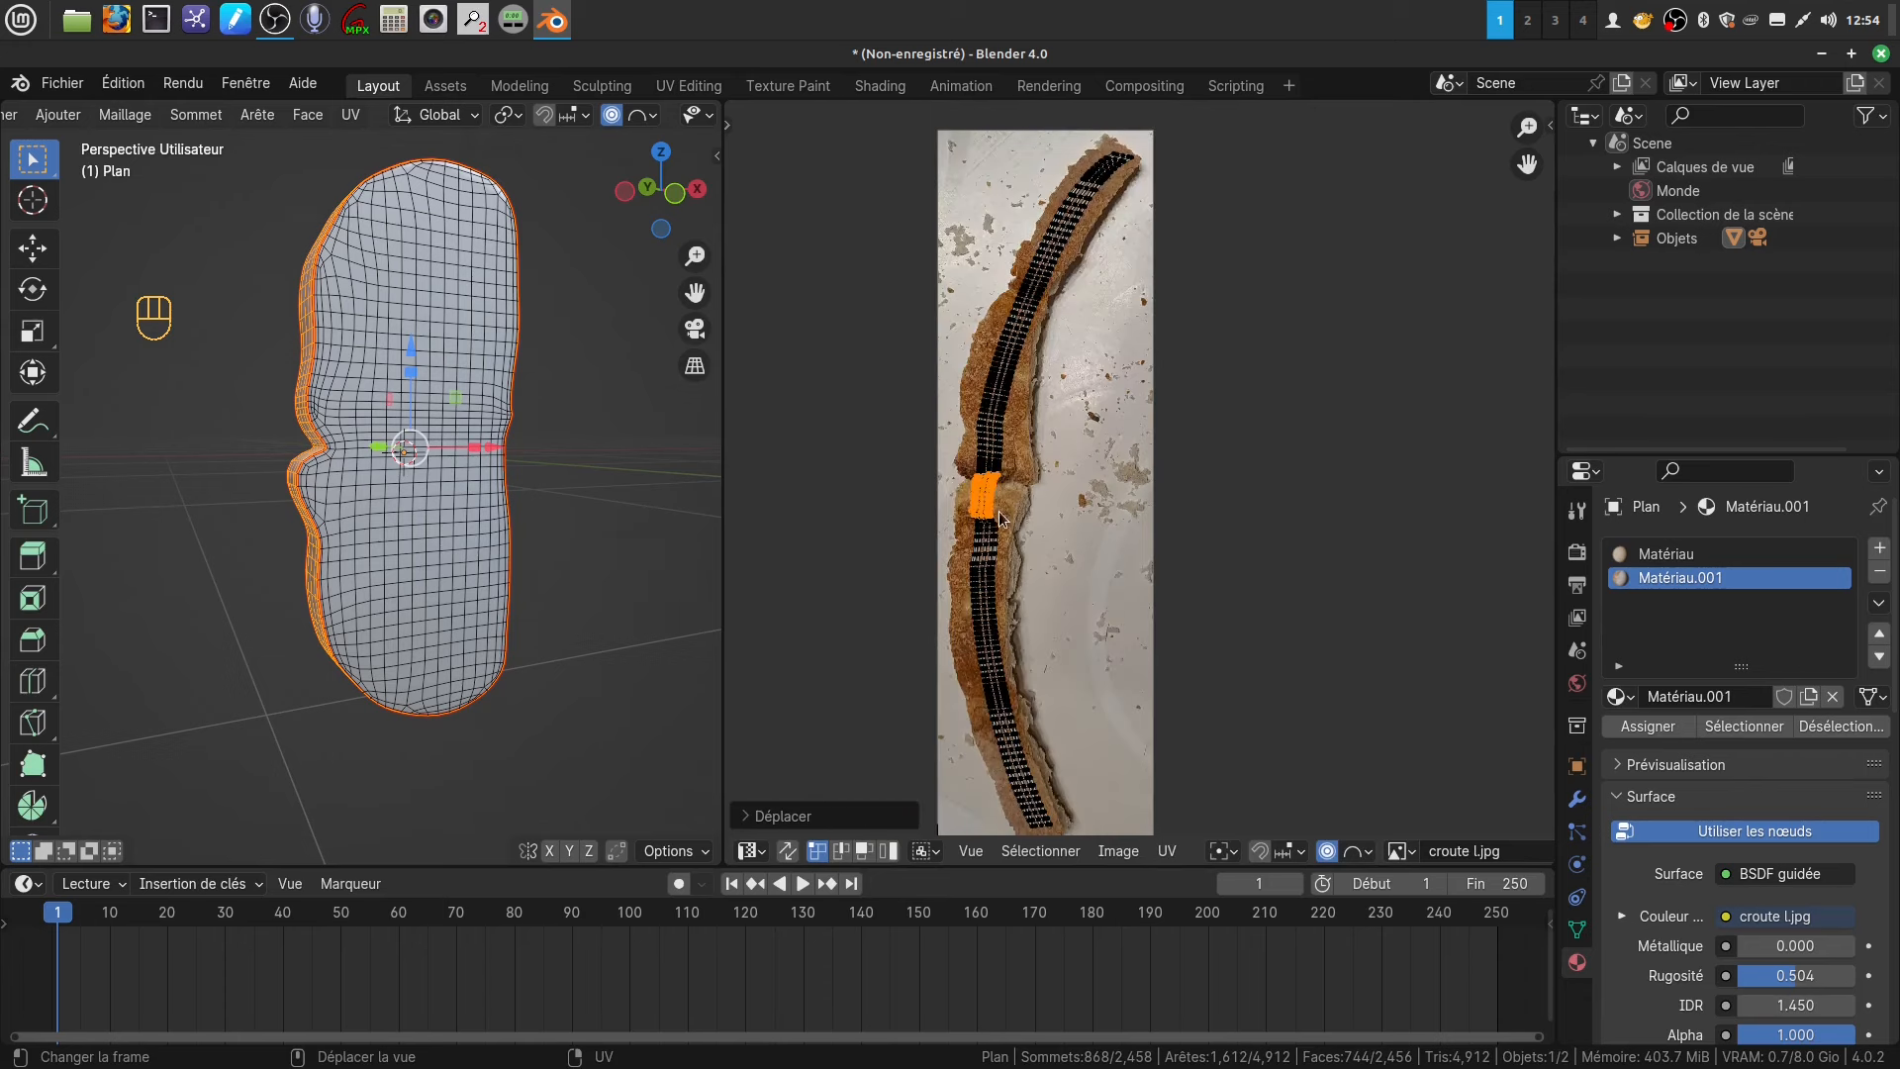
- Switch to face selection and select the row of crust faces across the notch to locate its UVs on the crust image
middle_click_drag(534, 526, 614, 544)
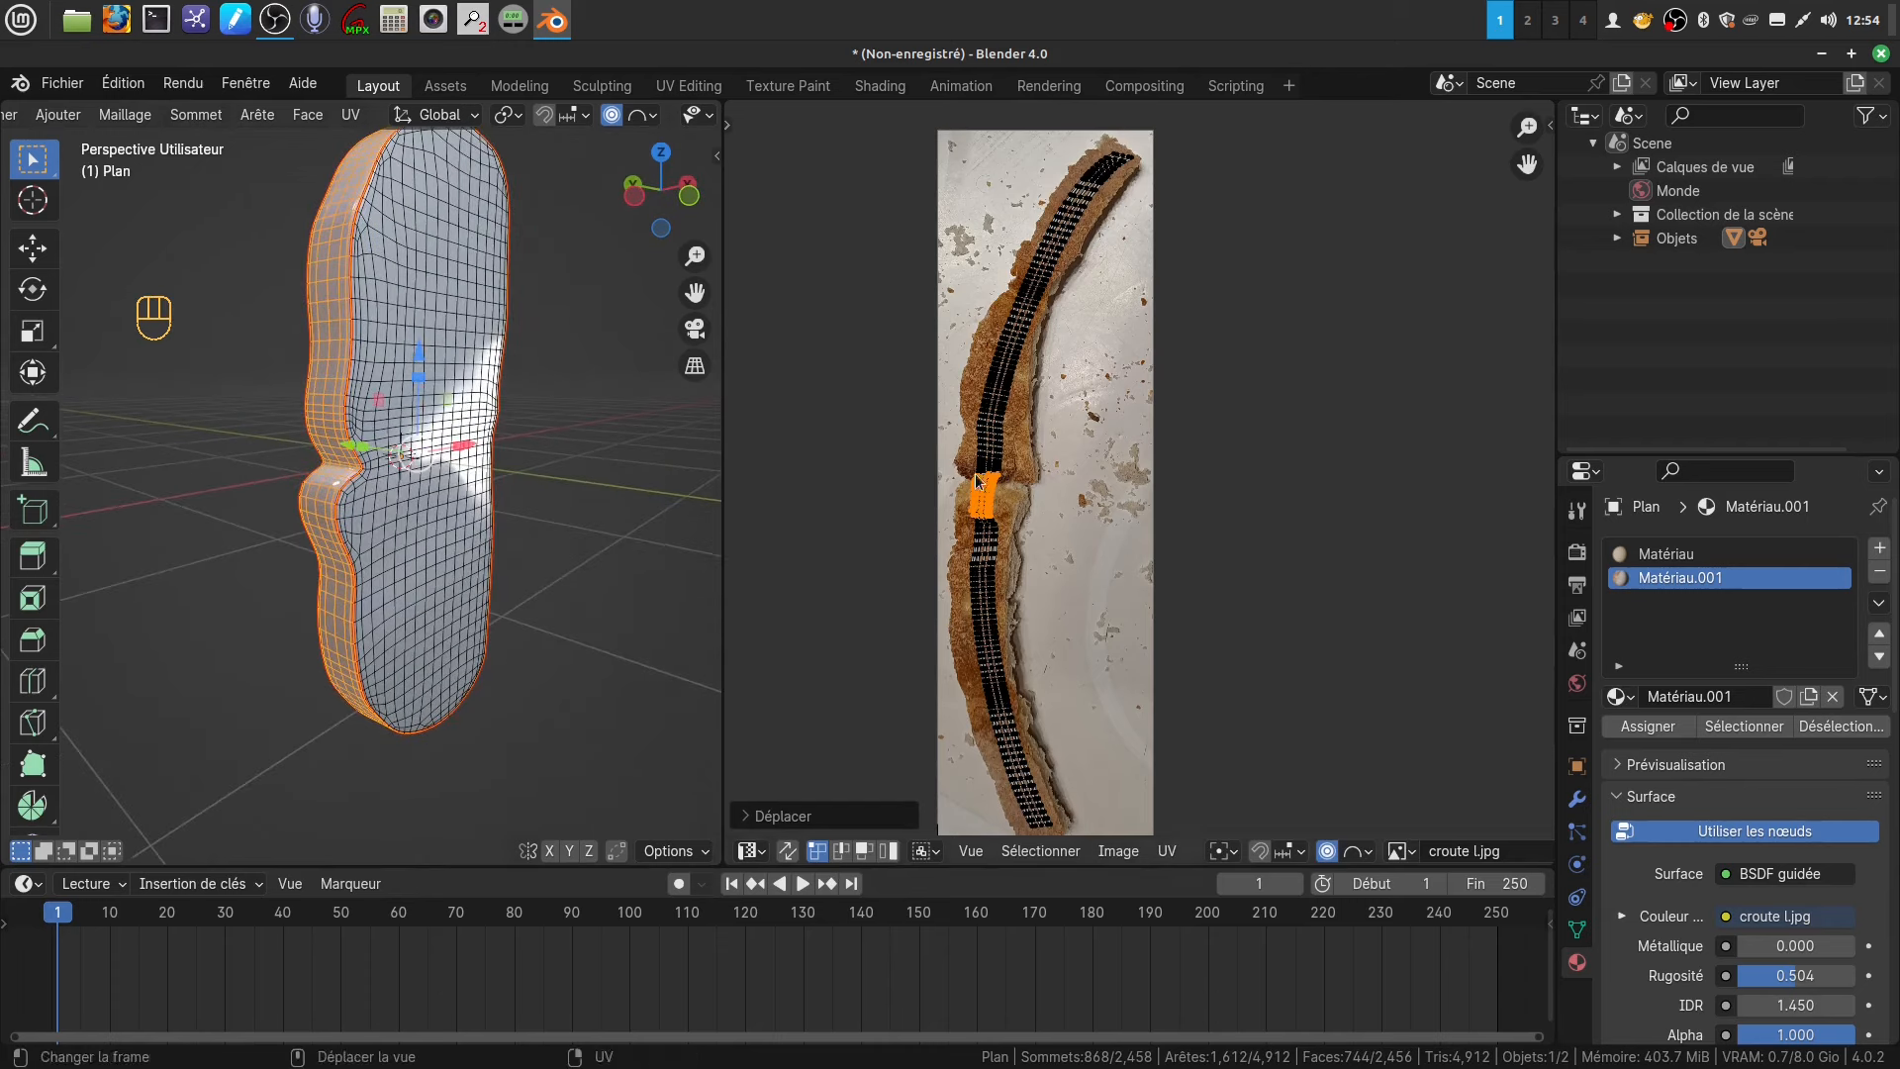
key("Tab")
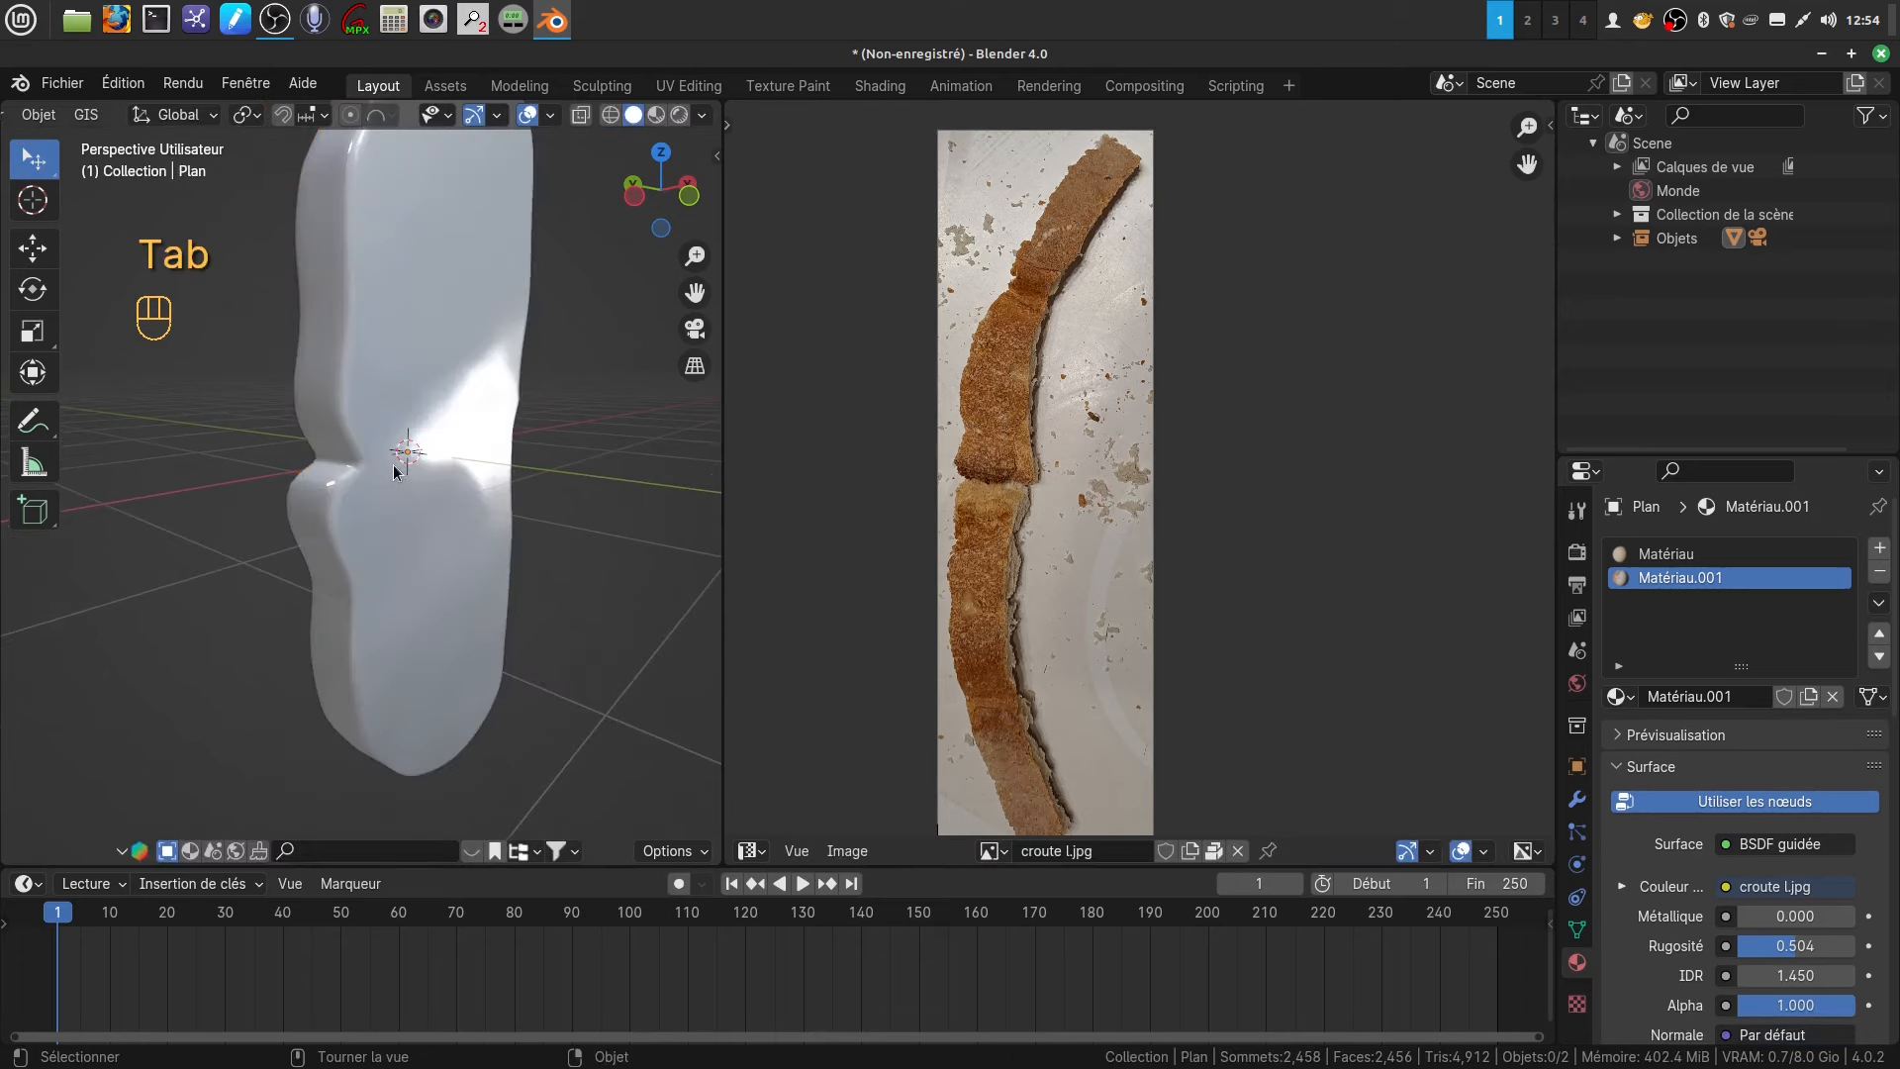
middle_click_drag(393, 465, 426, 469)
key("Tab")
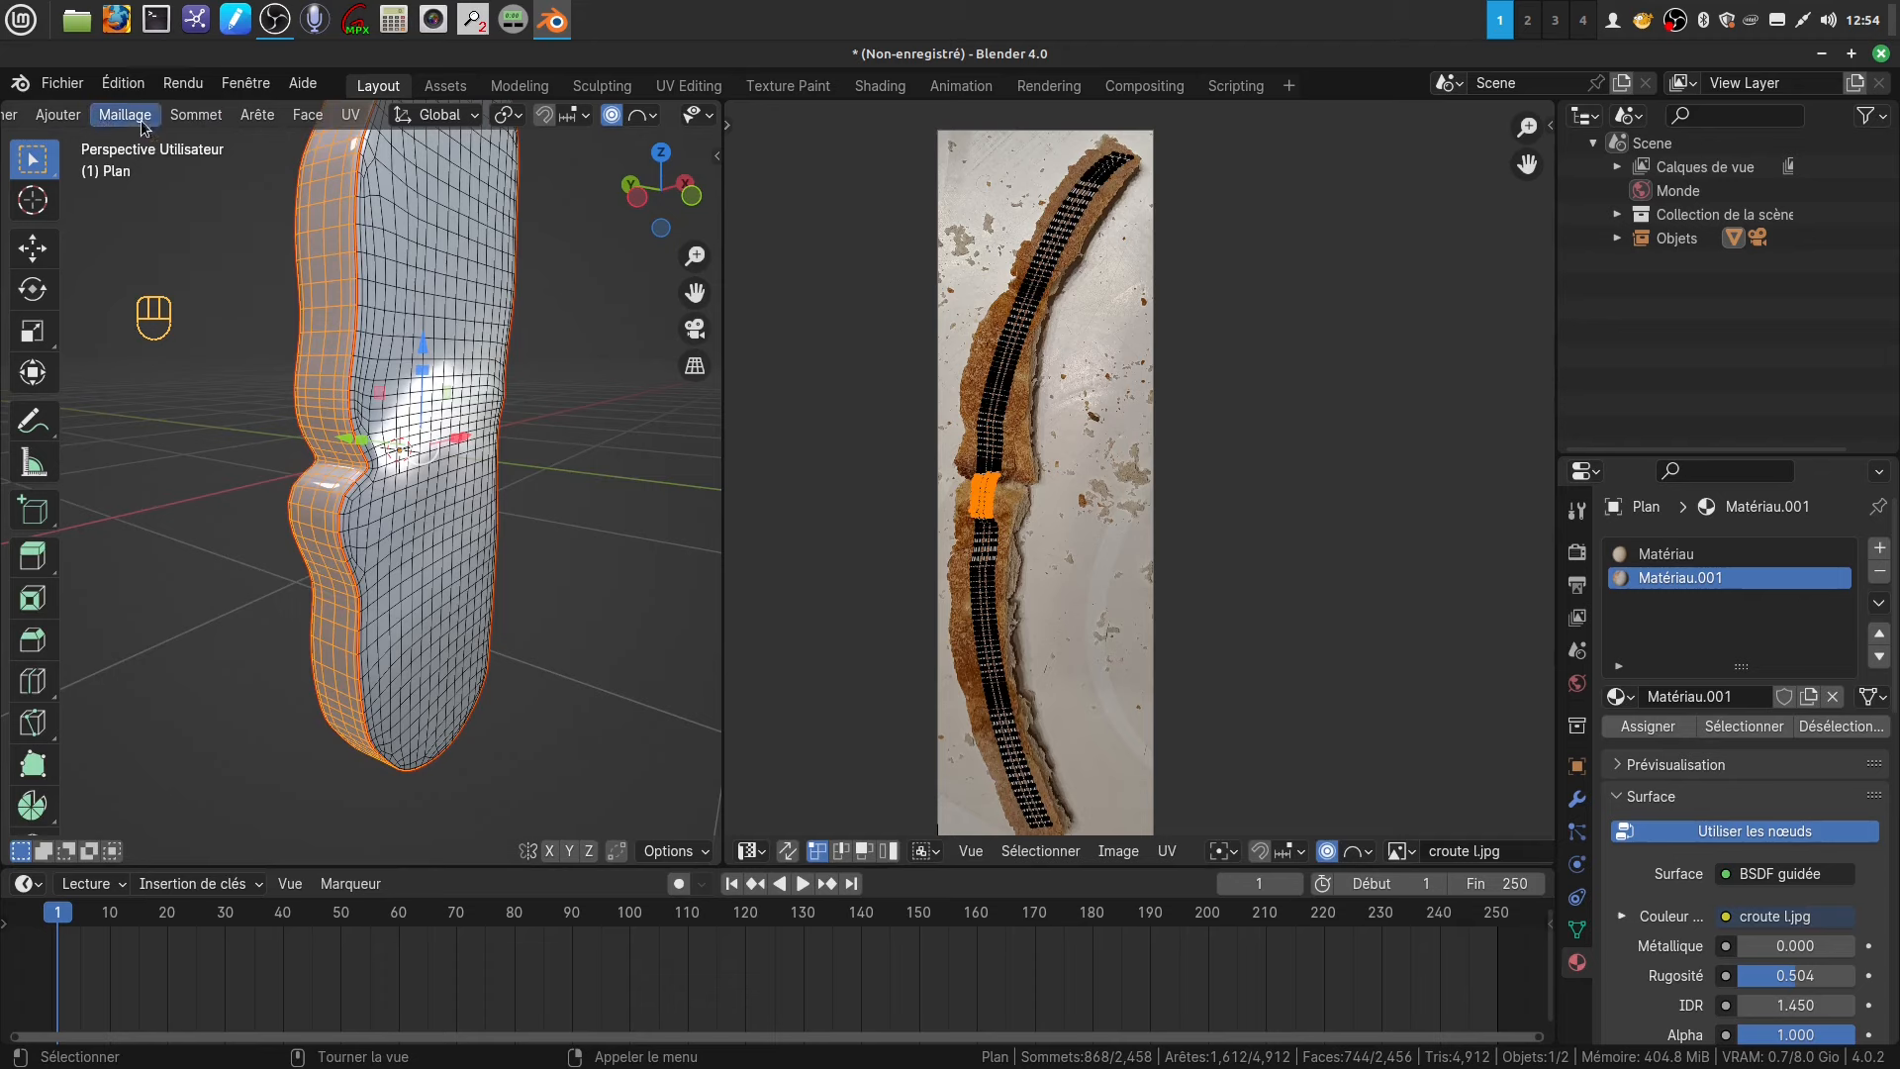
scroll(181, 119, "up", 2)
scroll(181, 123, "up", 3)
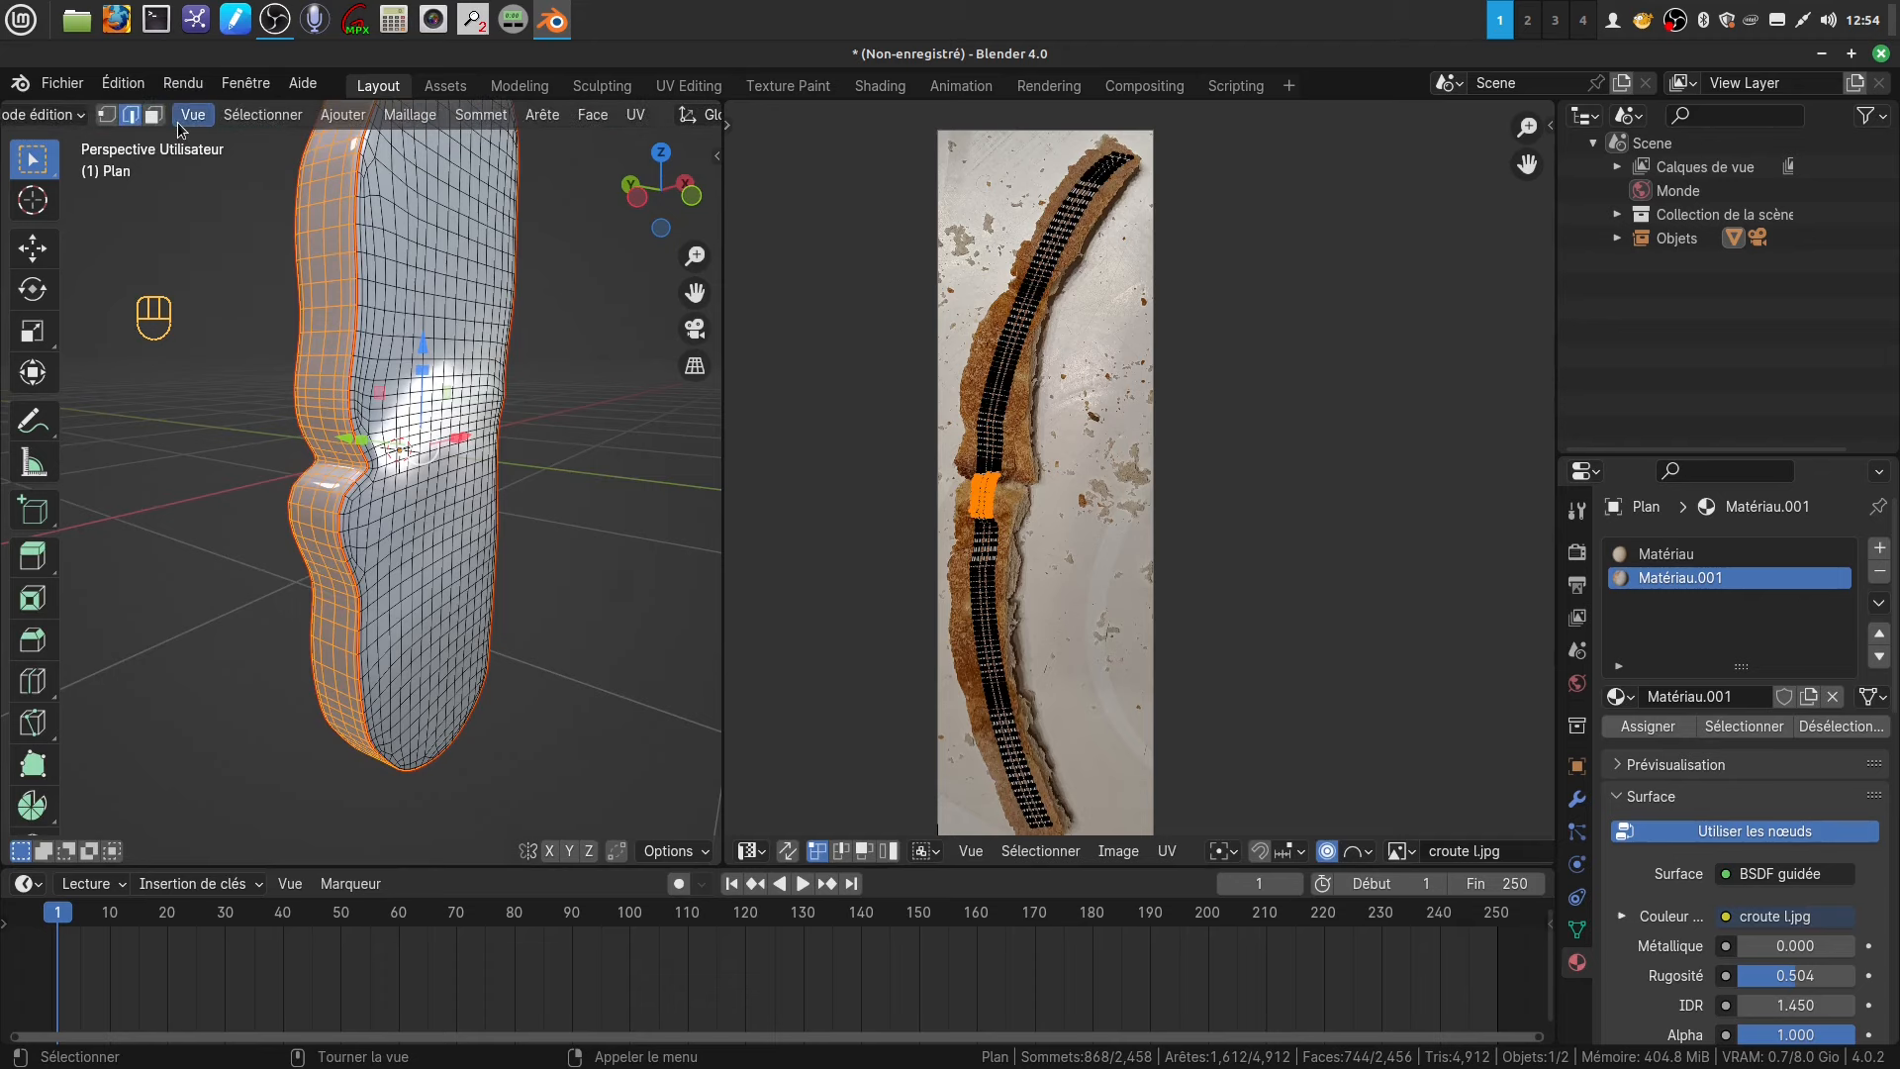
left_click(153, 116)
scroll(439, 492, "up", 4)
middle_click_drag(439, 492, 473, 511, "shift")
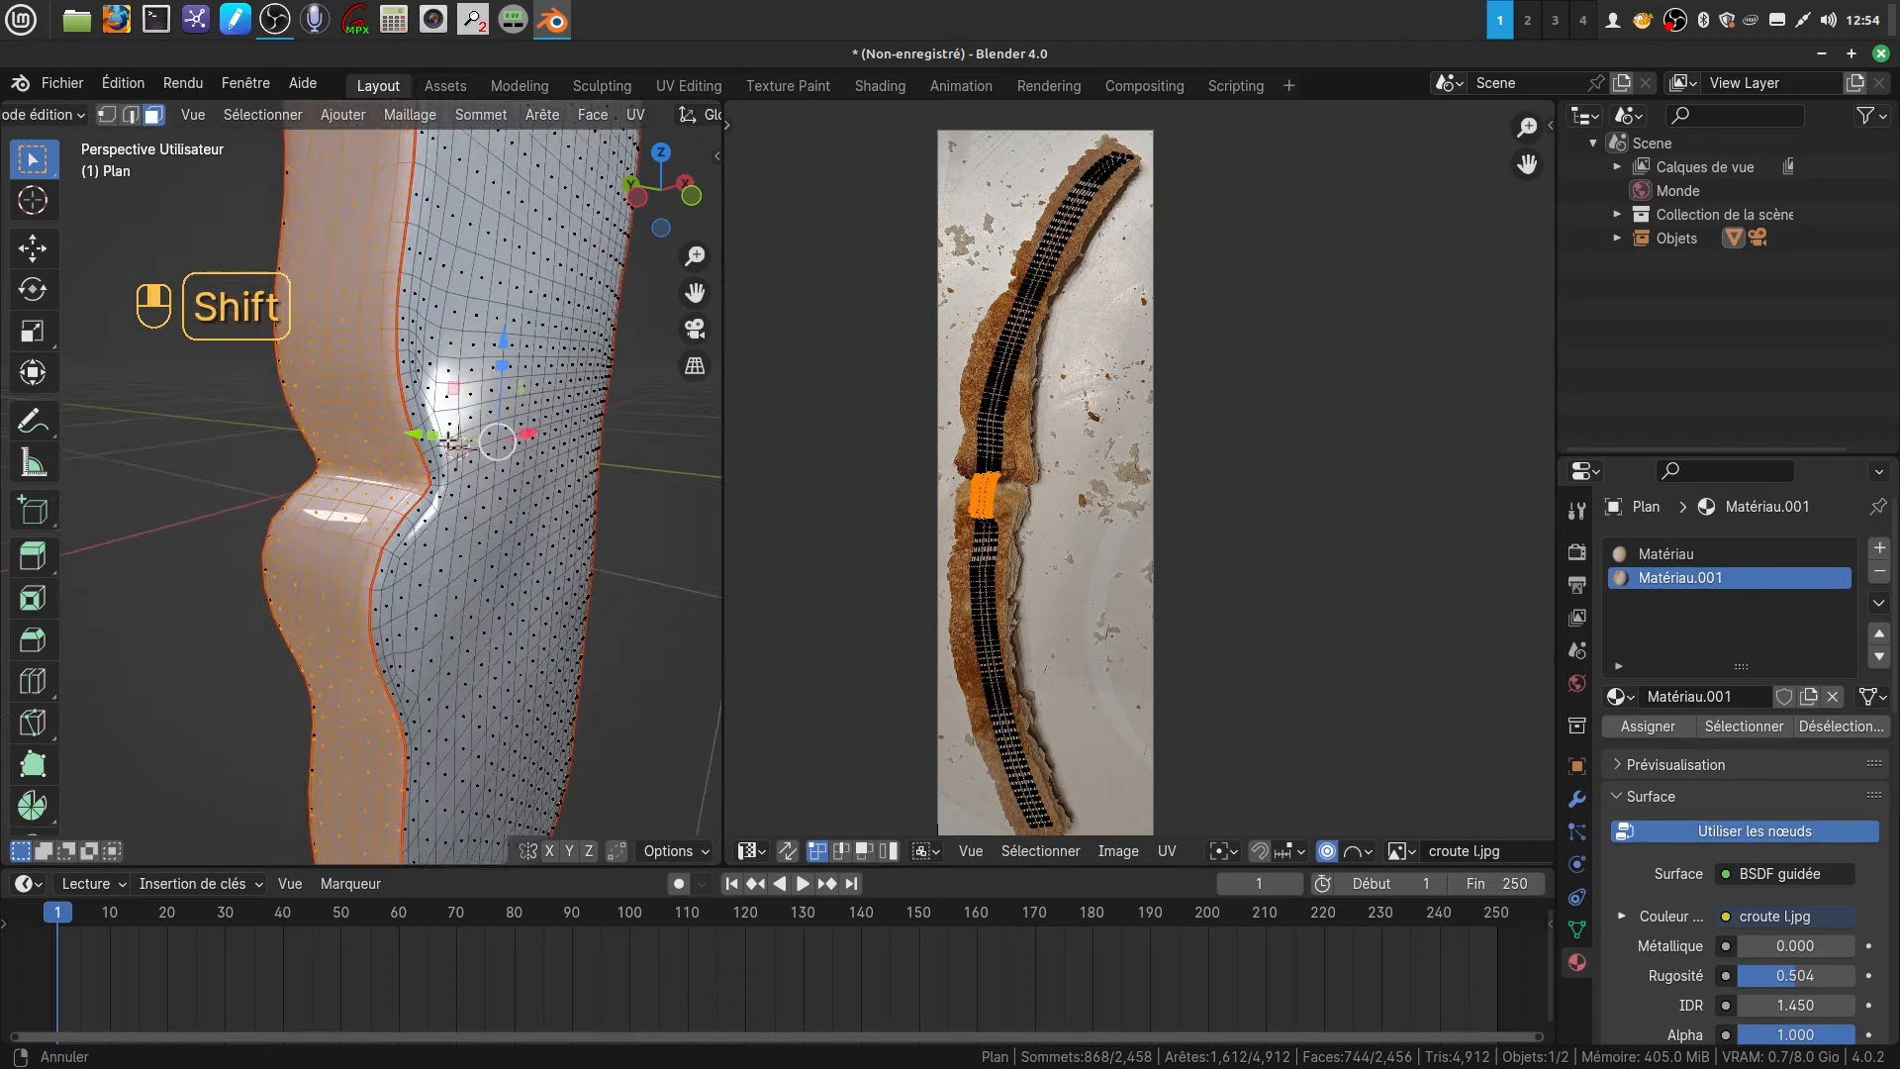
scroll(473, 511, "up", 2)
left_click(310, 467)
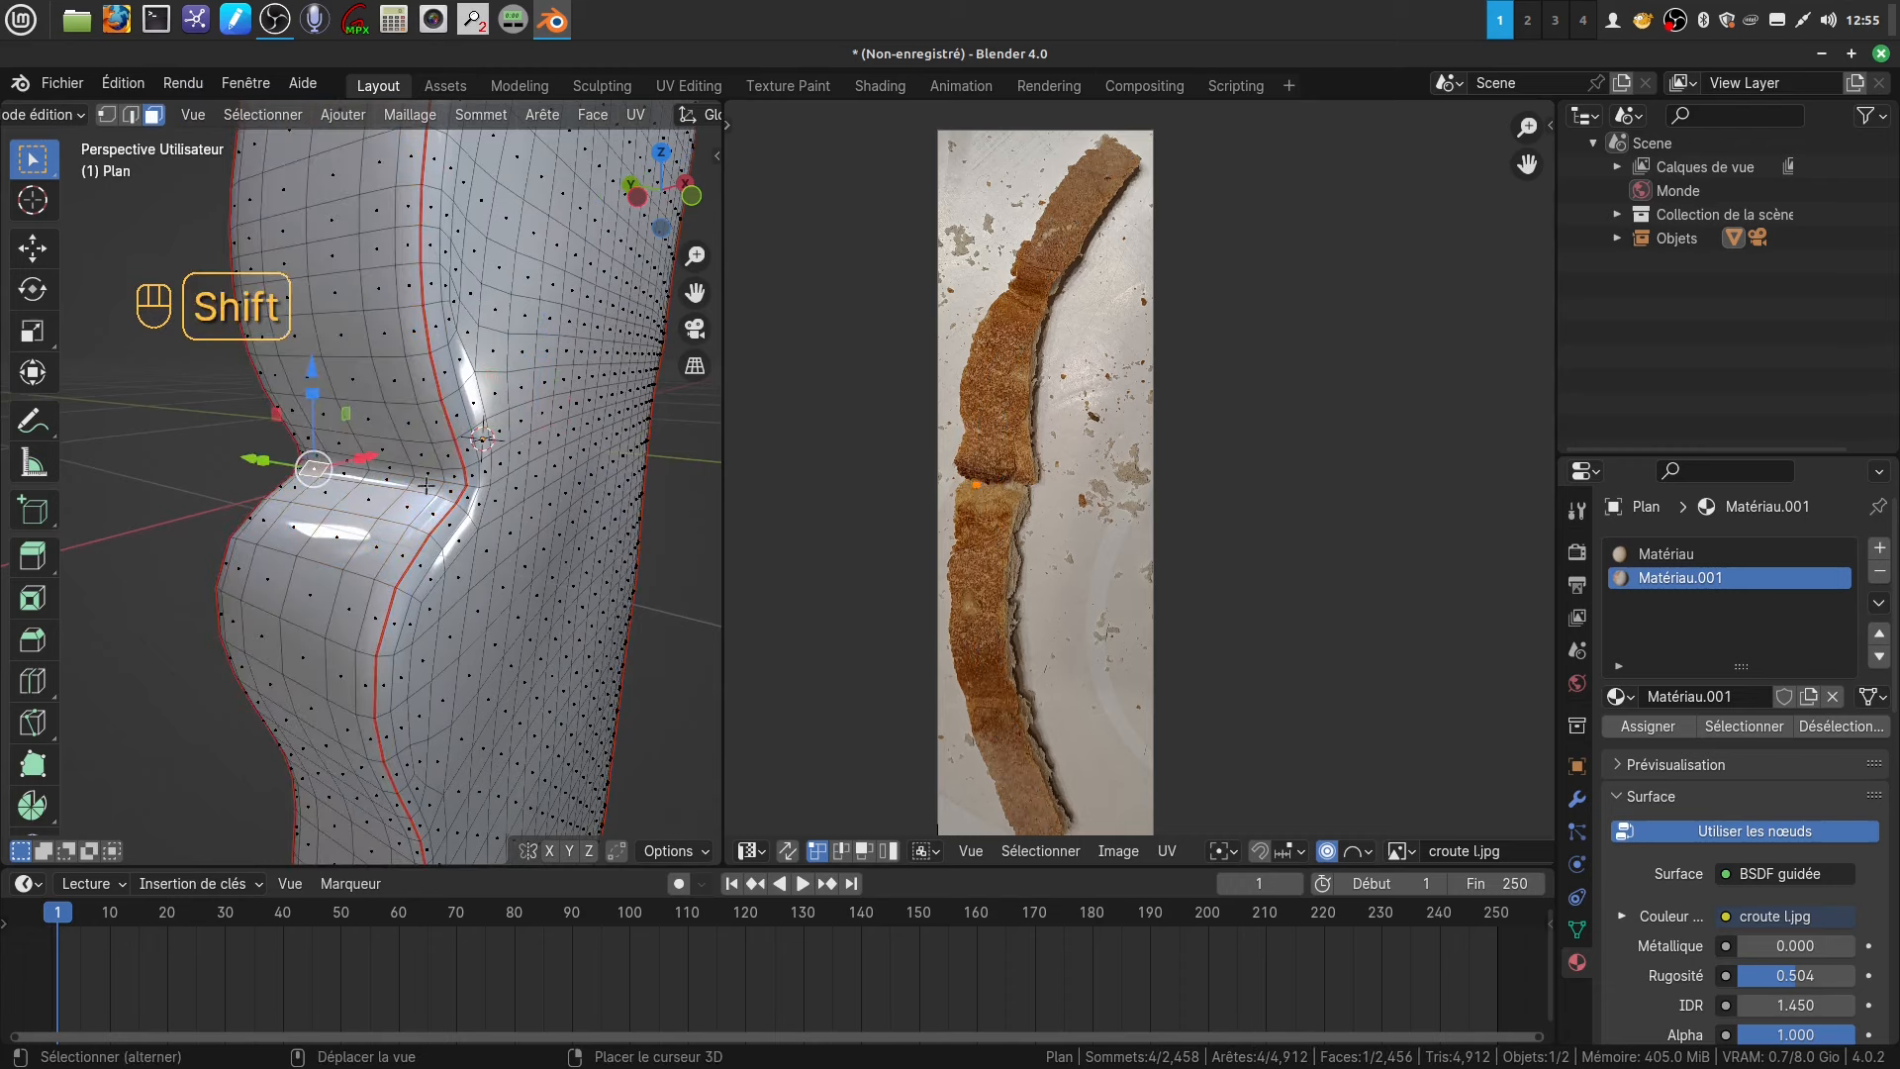
left_click(426, 484, "ctrl+shift")
scroll(989, 560, "up", 3)
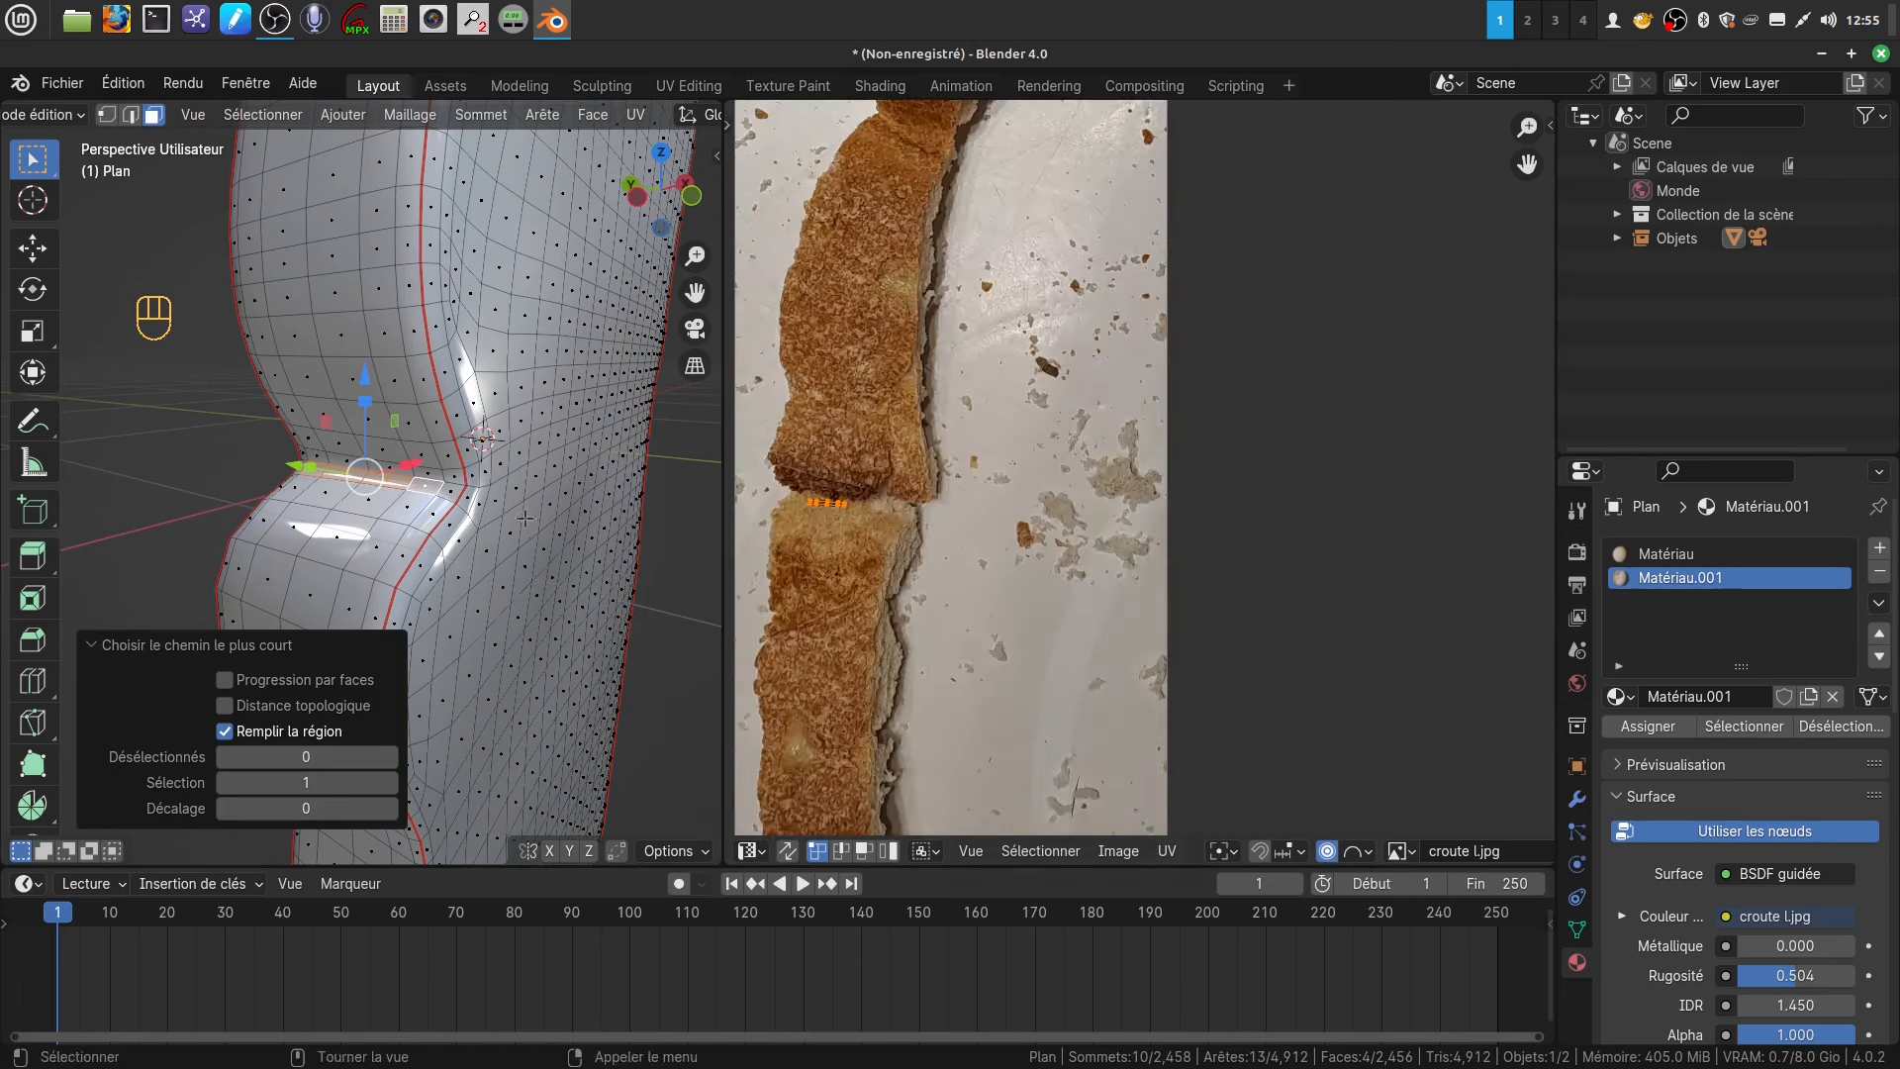
scroll(520, 511, "down", 1)
key("Tab")
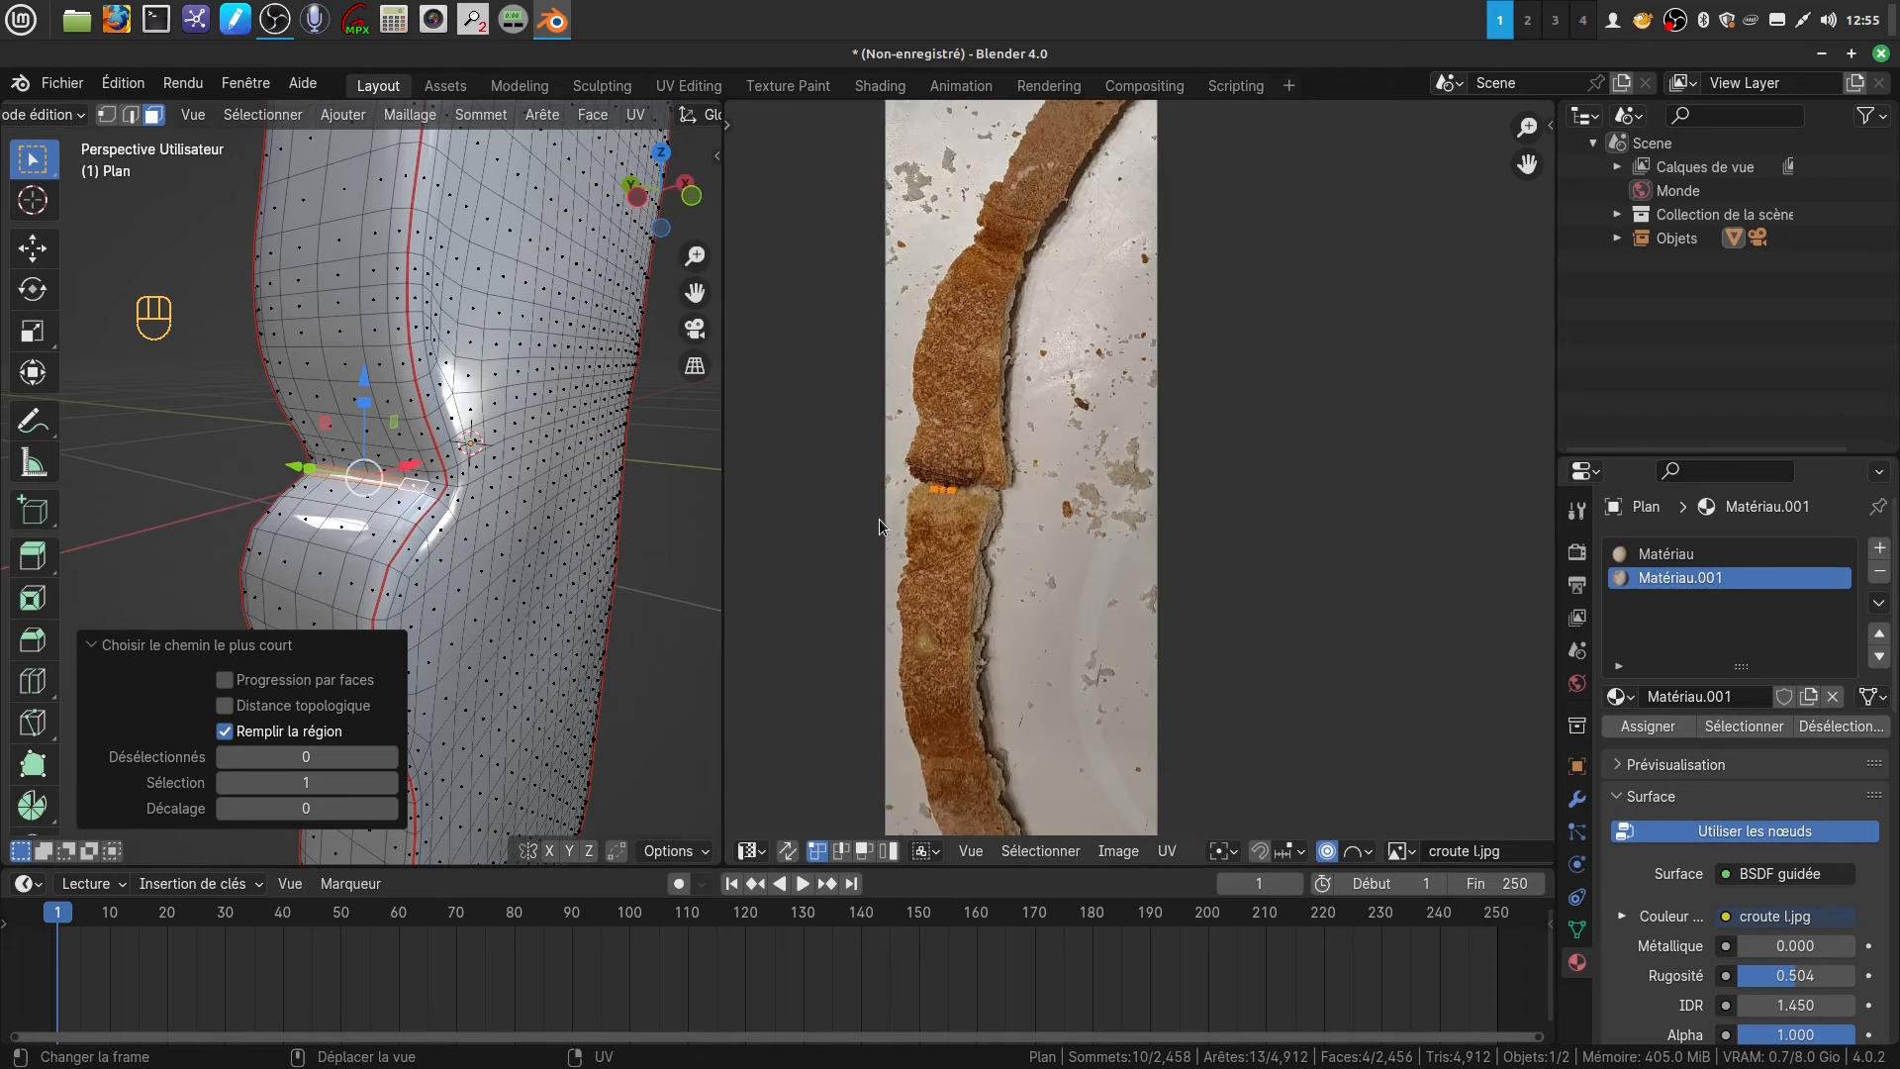
key("Tab")
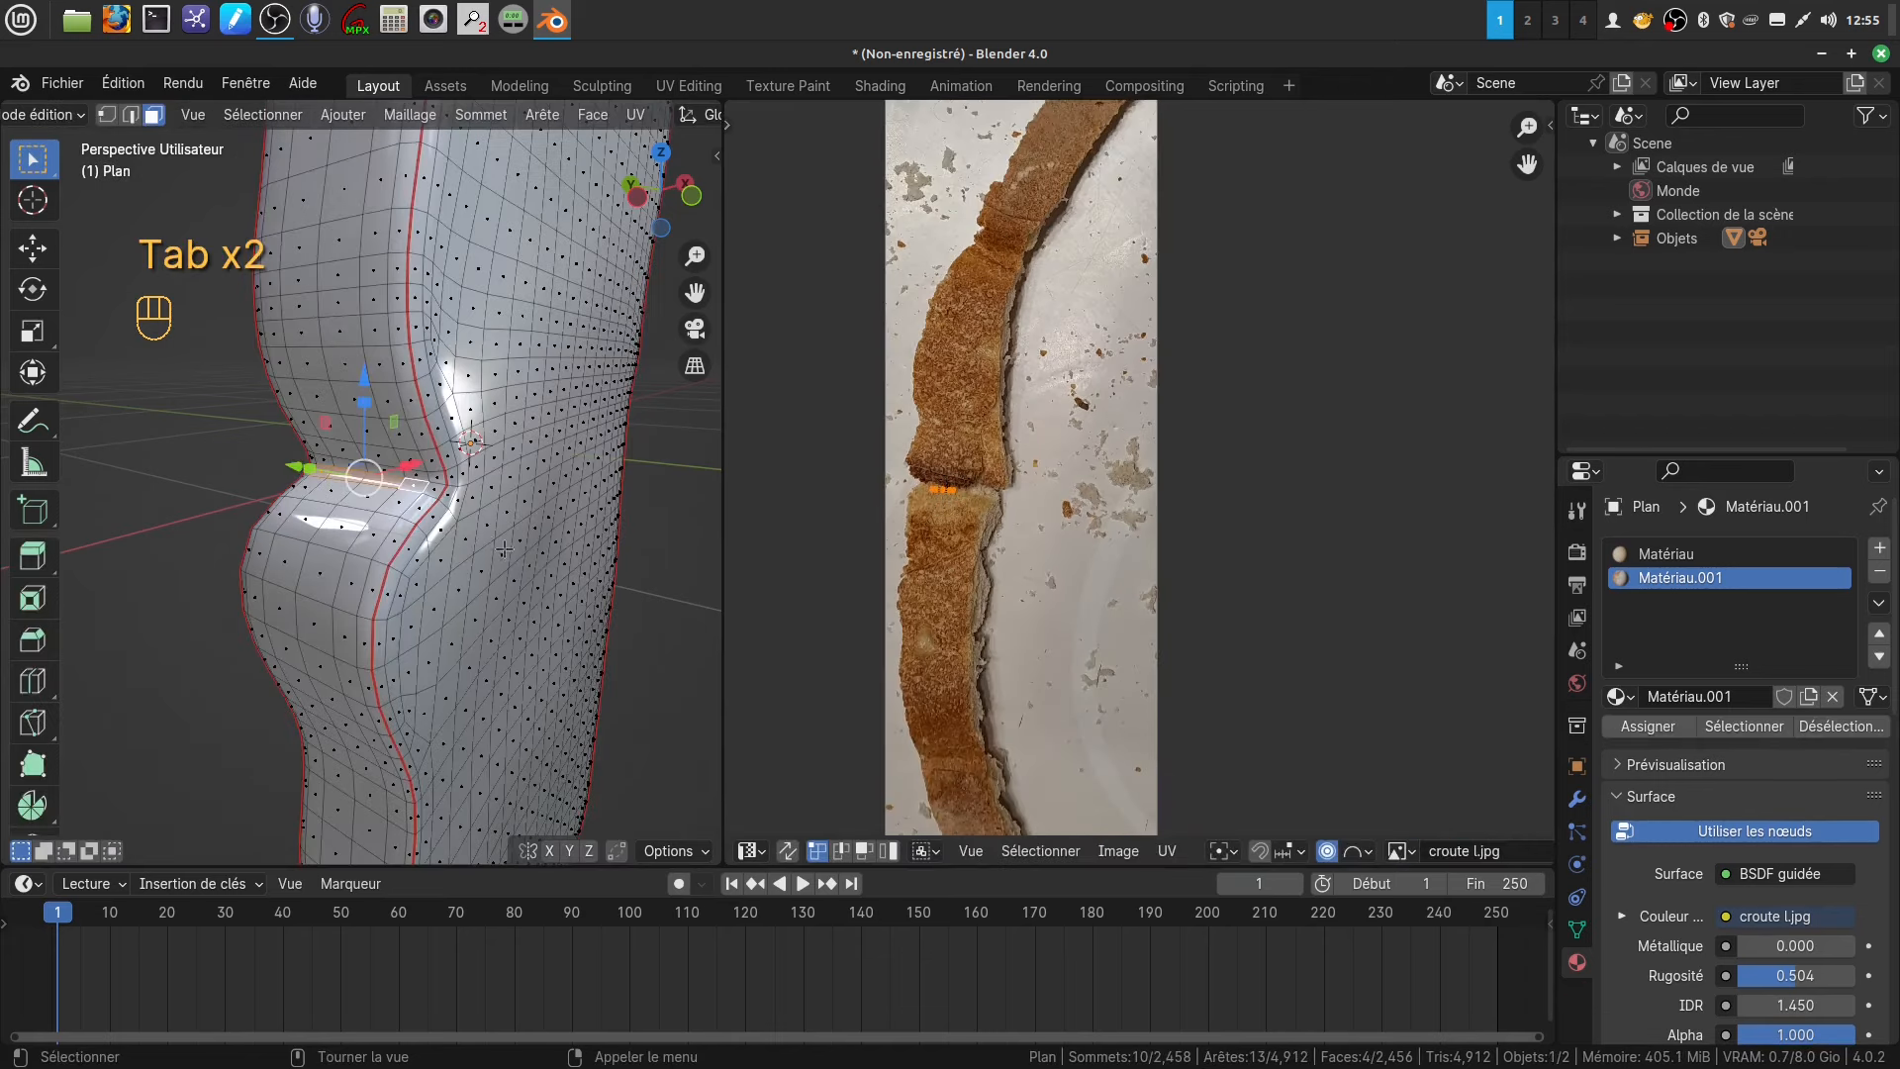
- Clear the mesh selection and reselect all faces assigned to Matériau.001
key("a")
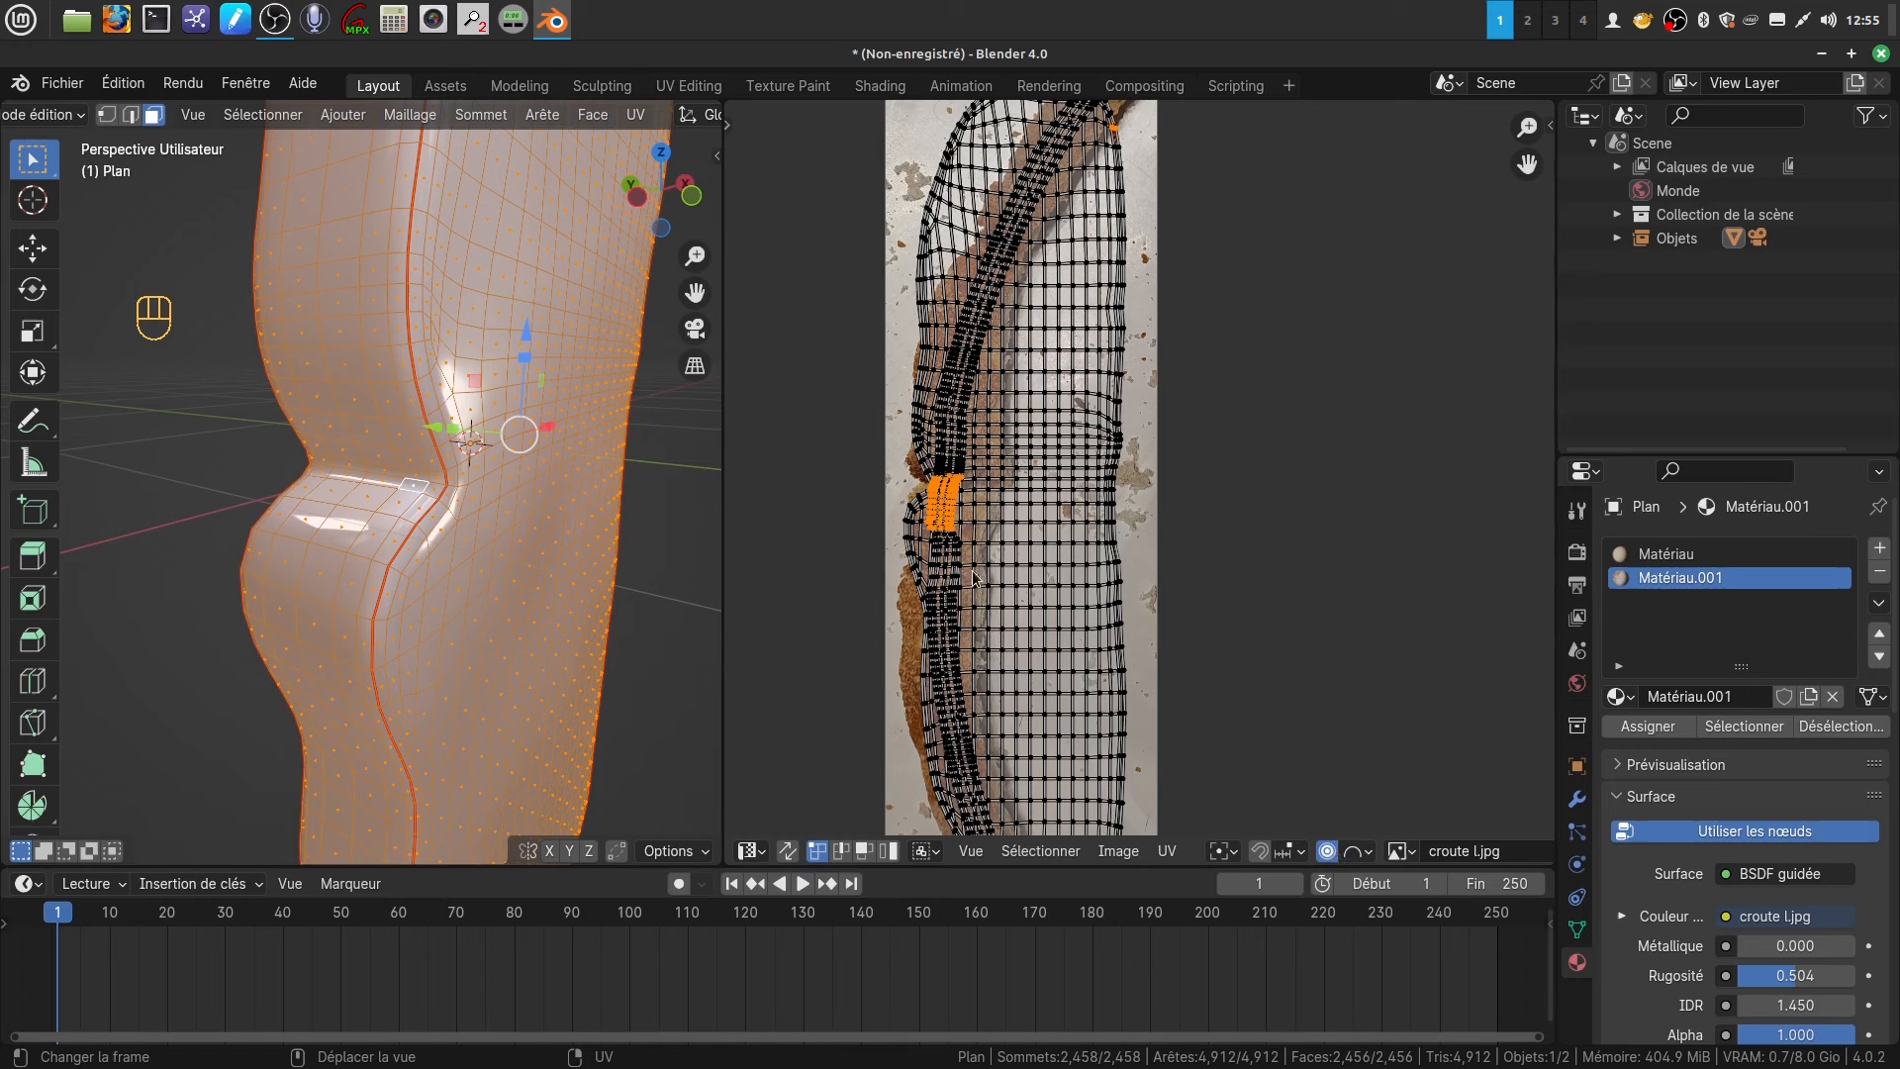
scroll(976, 564, "down", 2)
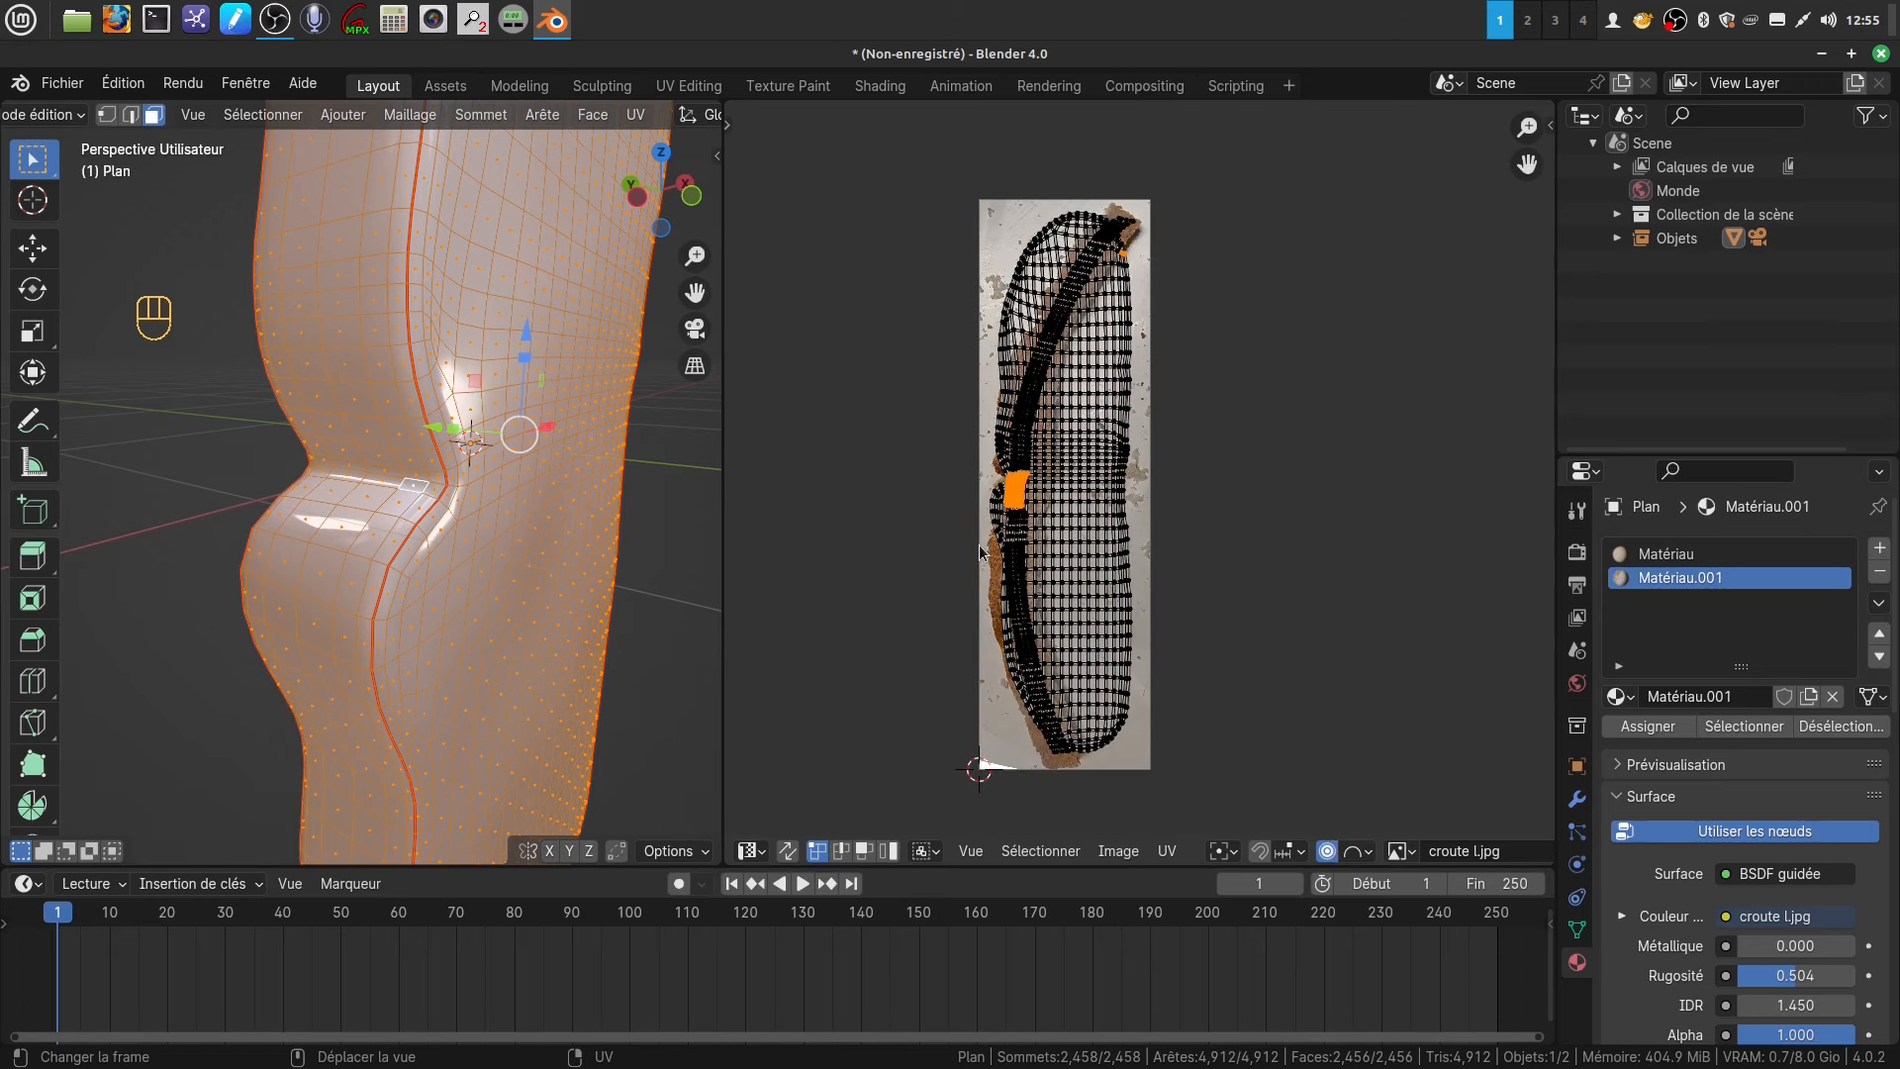
key("Tab")
key("Tab")
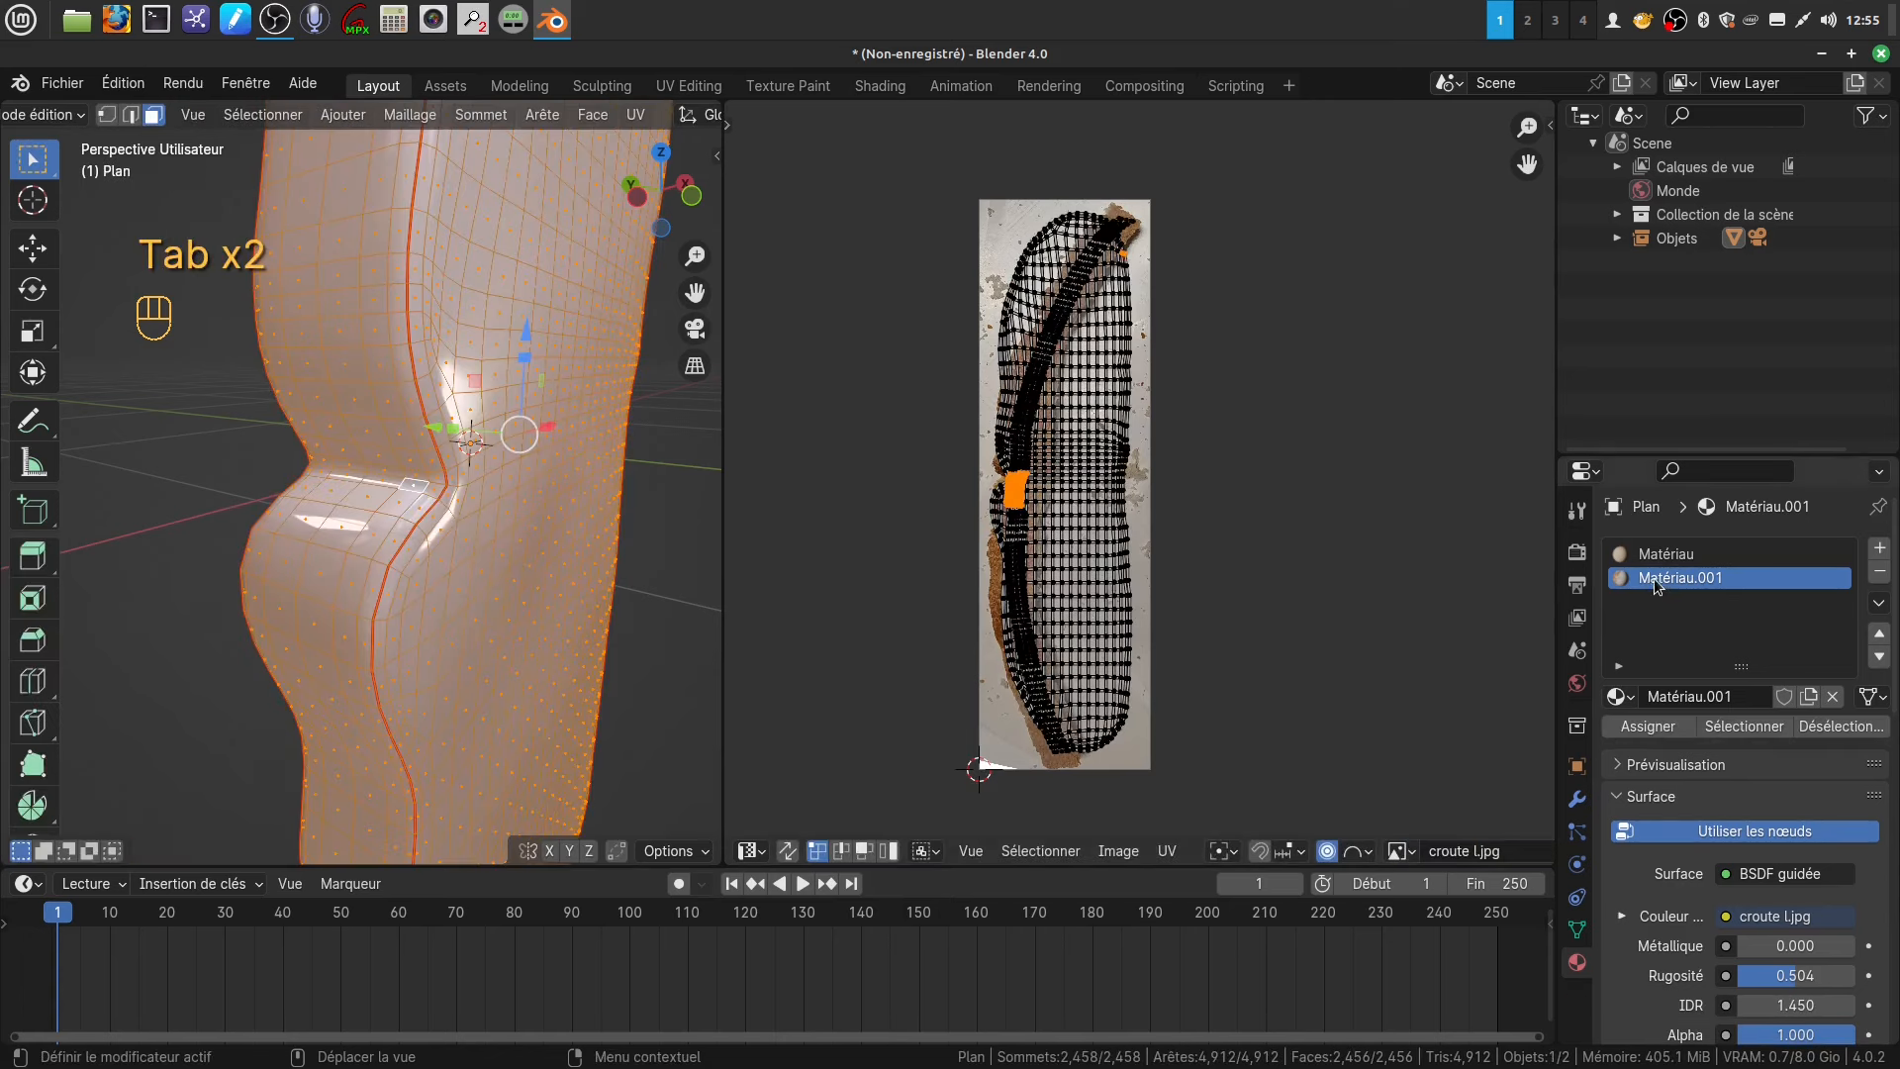
key("a")
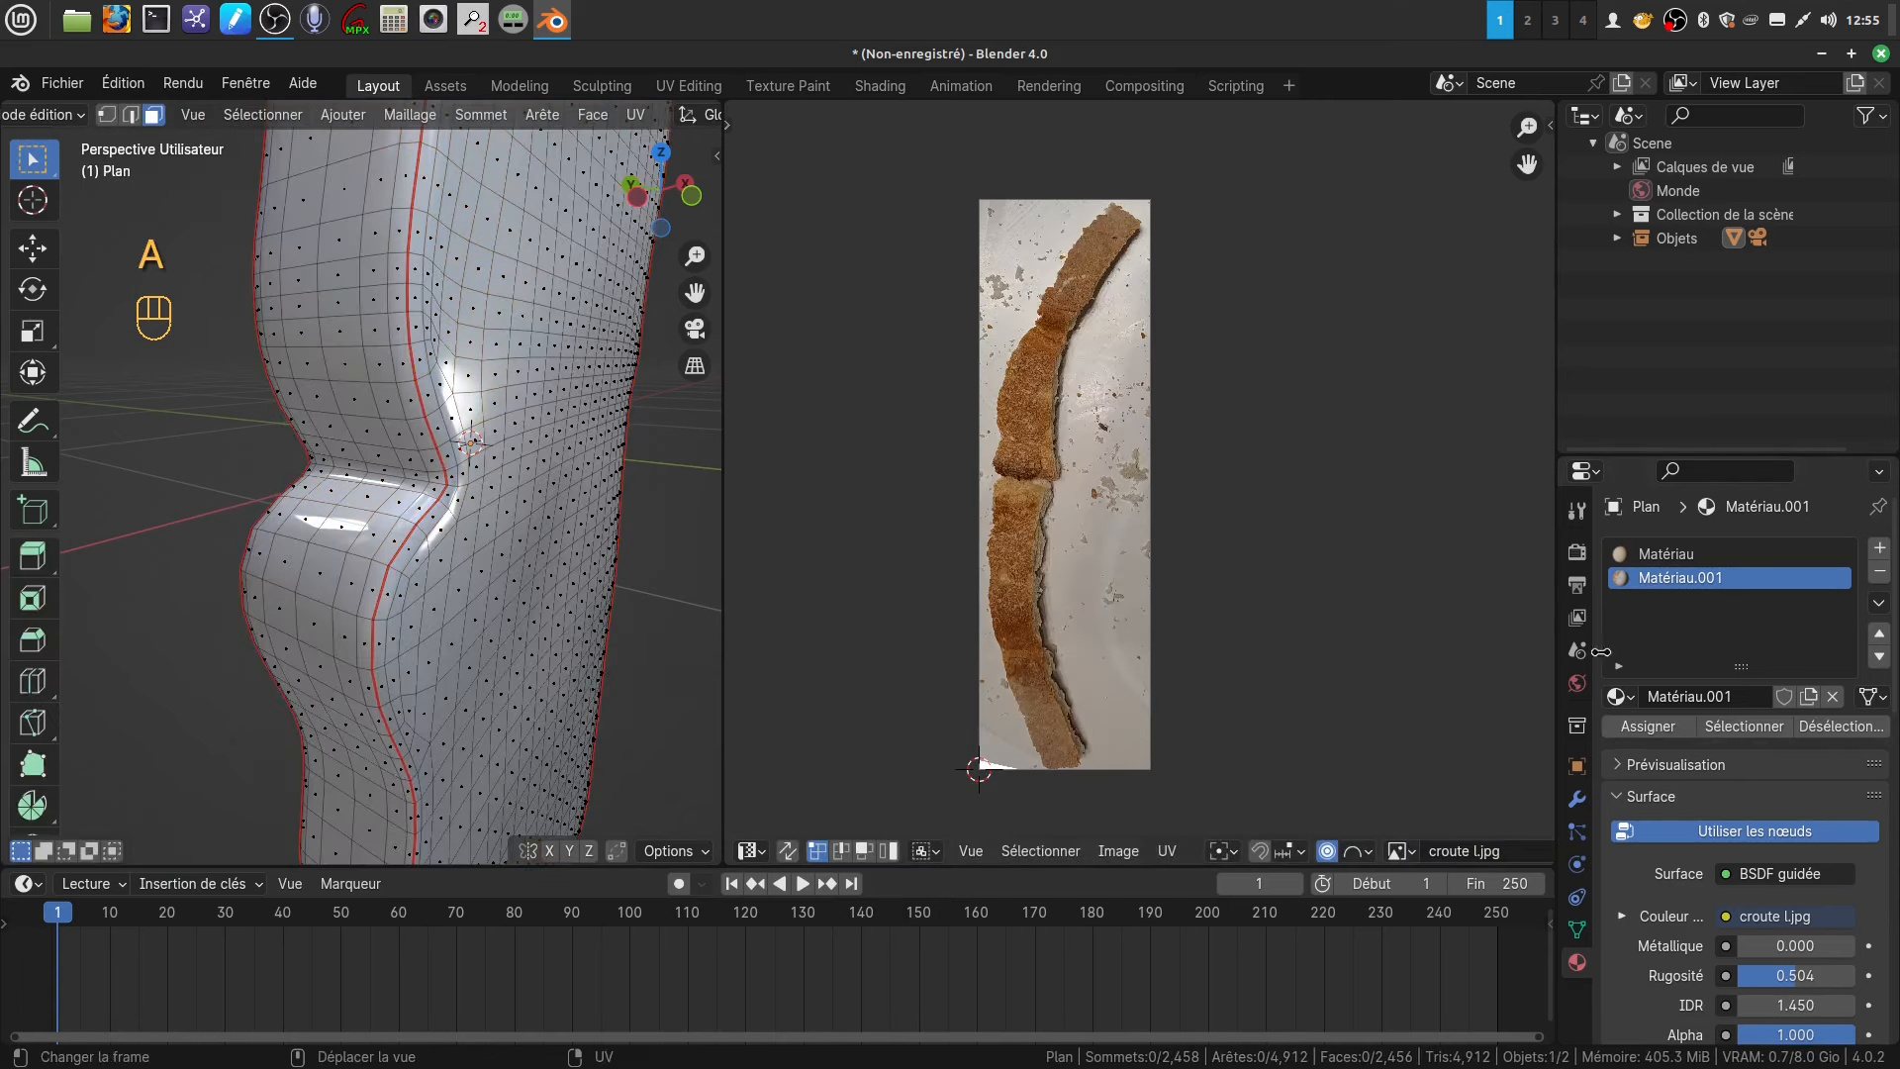
left_click(1744, 725)
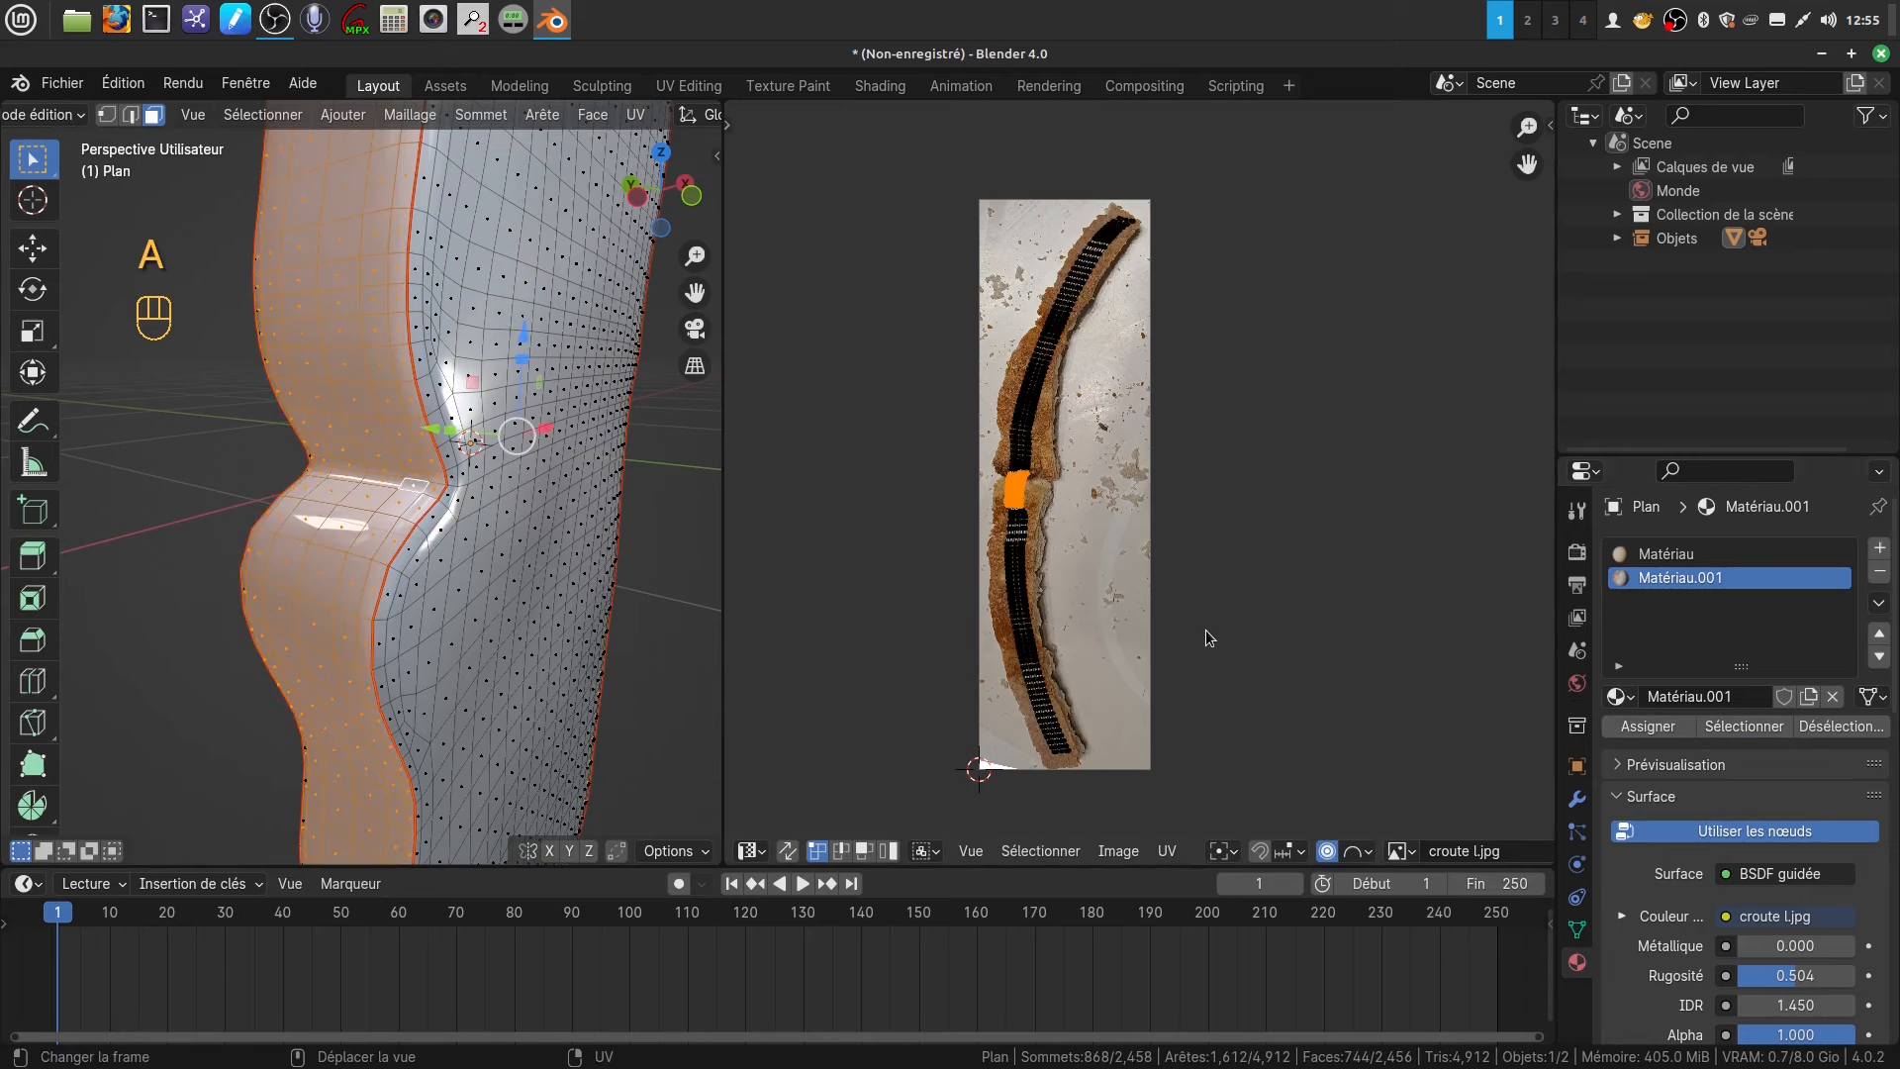
- Set the UV editor's proportional editing falloff to Smooth
scroll(1206, 629, "up", 3)
scroll(1069, 554, "left", 2, "shift")
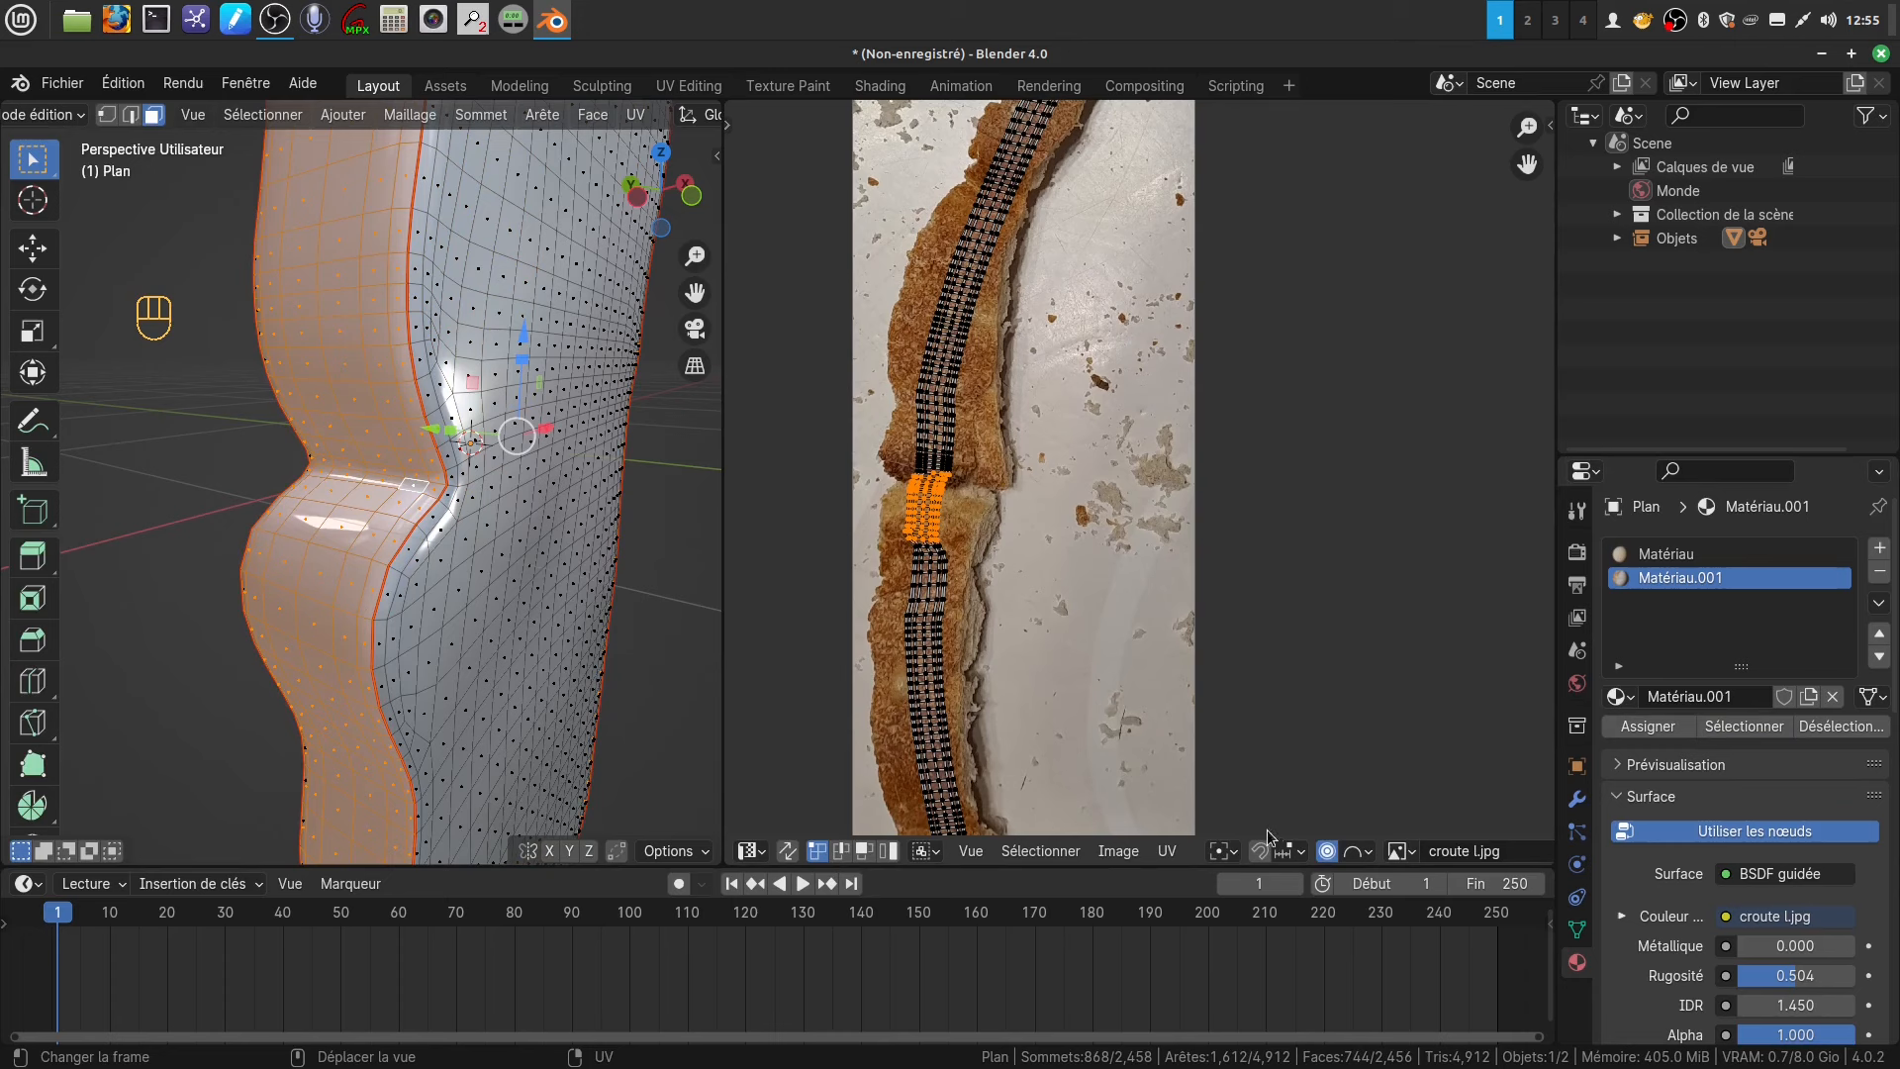
left_click(1373, 853)
left_click(1281, 615)
scroll(1037, 511, "down", 4)
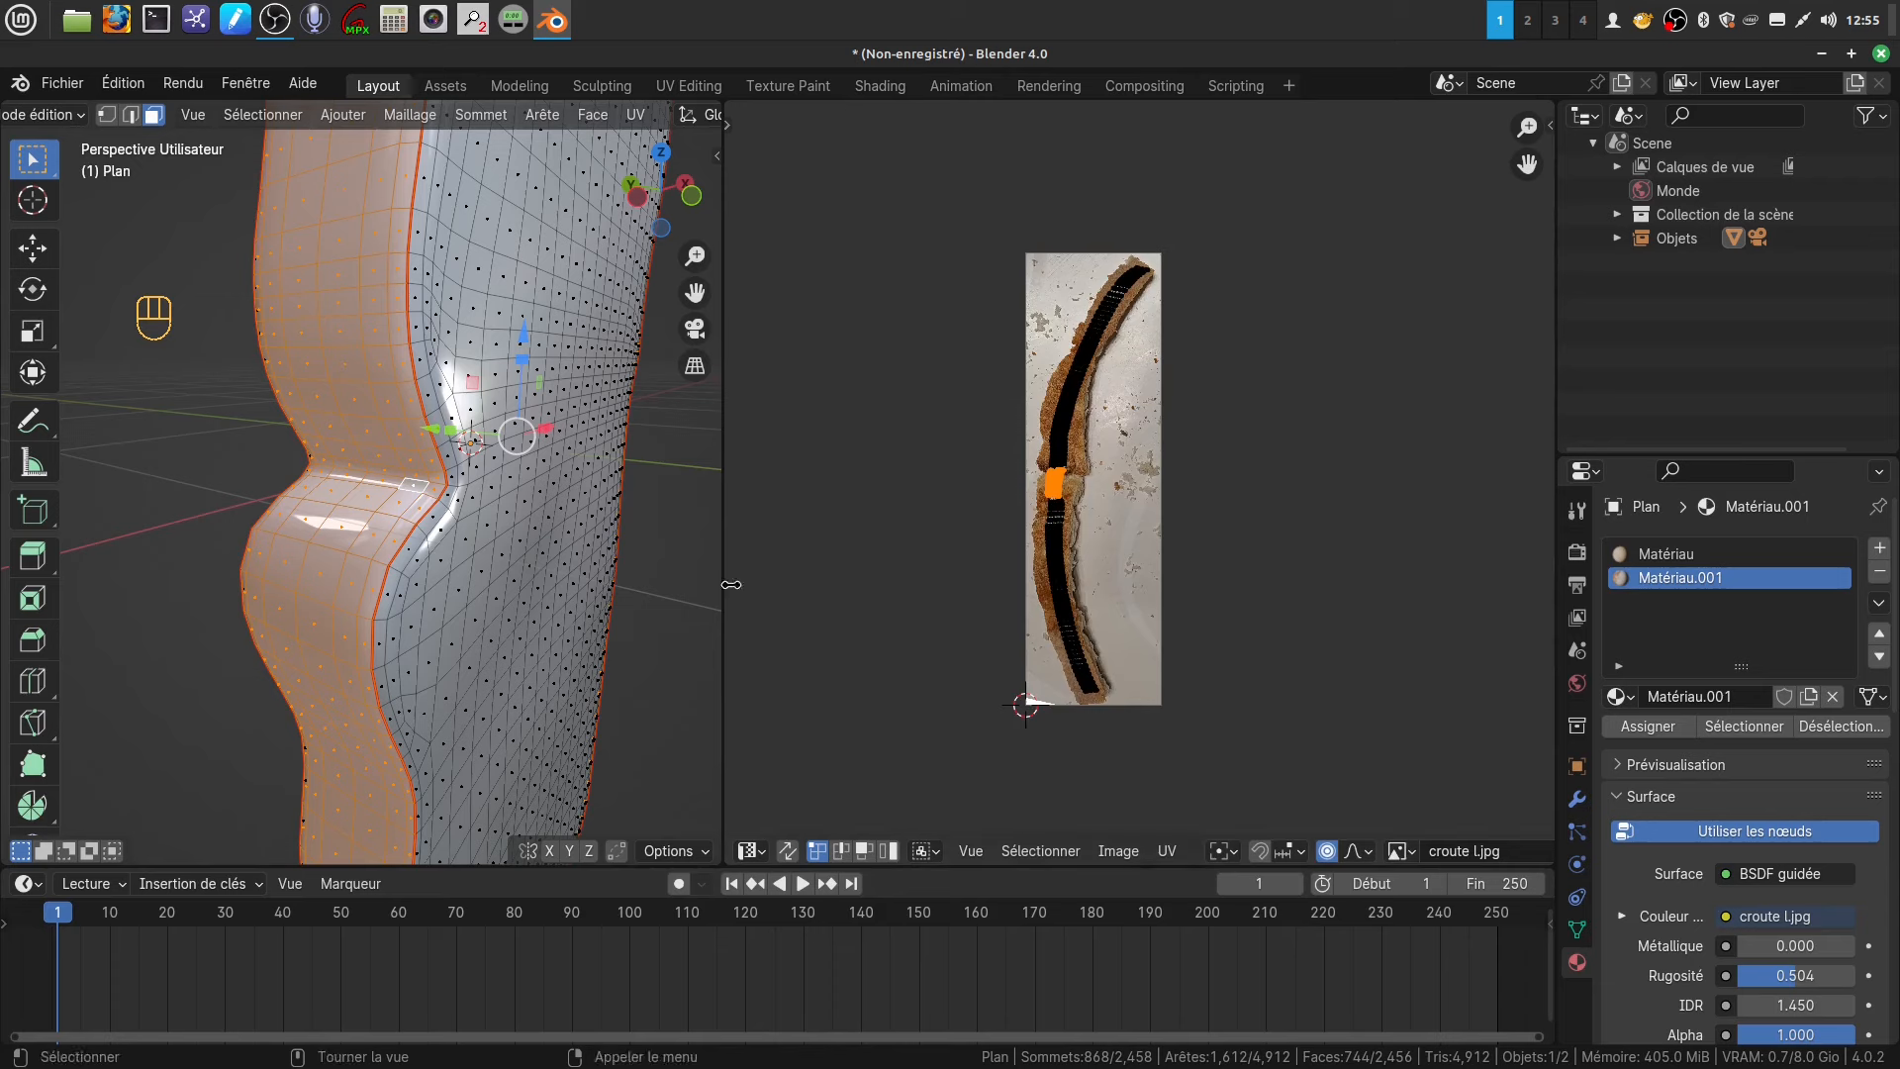
- Return to Object Mode and show the slice in rendered shading in a slightly wider 3D view, examining its crust and face textures
key("Tab")
middle_click_drag(623, 530, 656, 501)
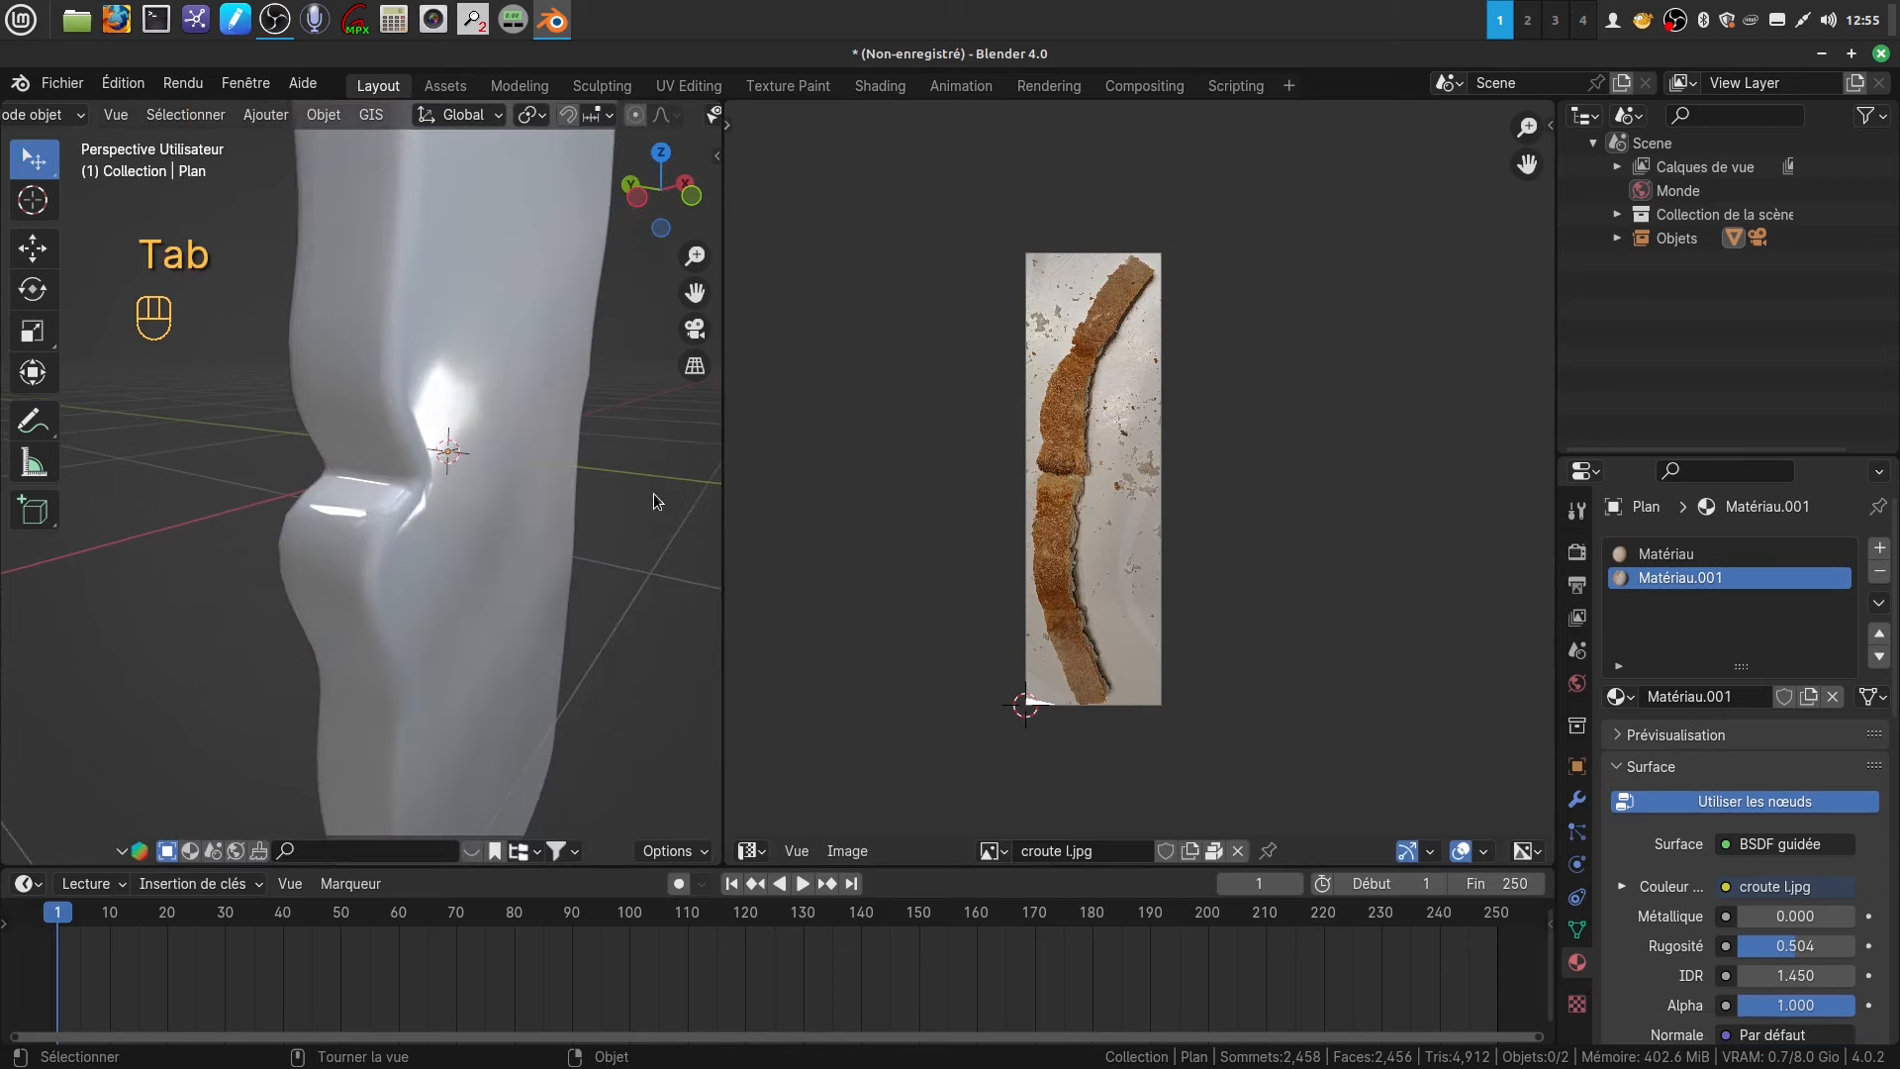
left_click_drag(722, 482, 756, 475)
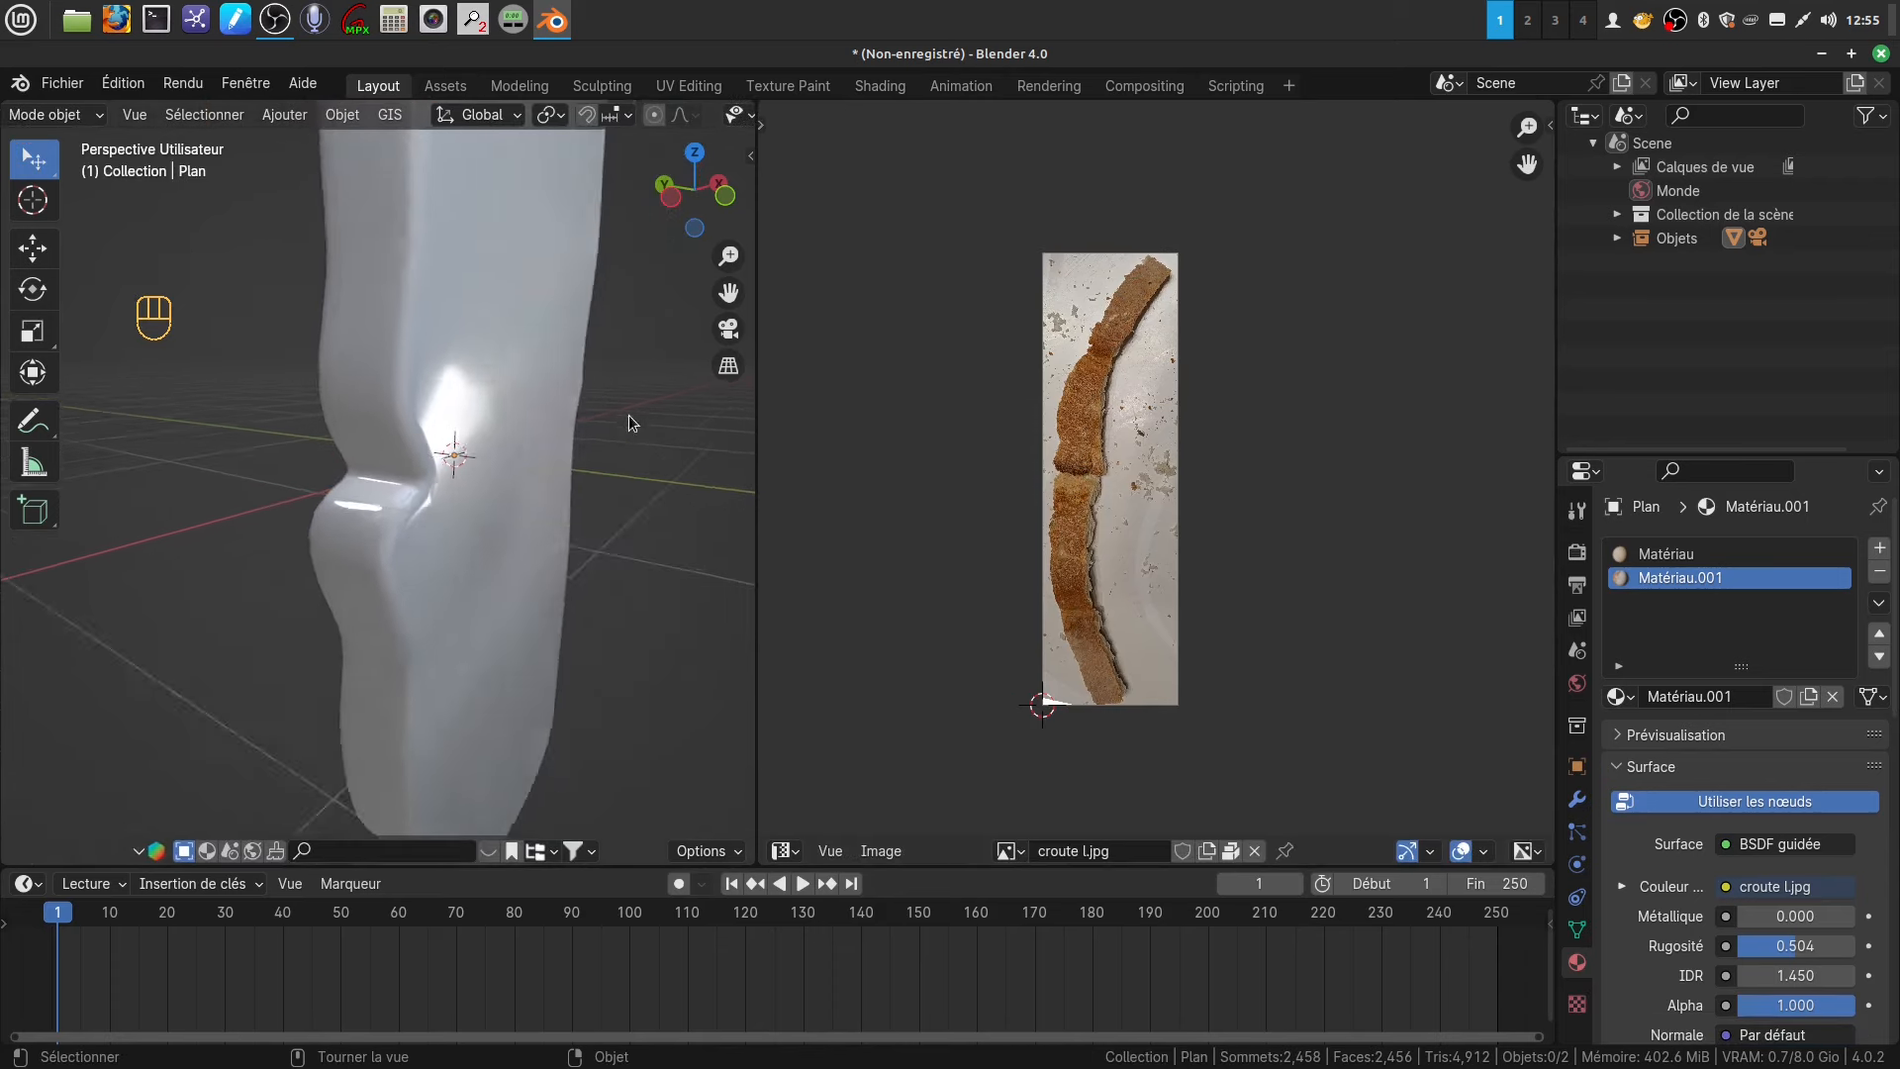
scroll(589, 394, "down", 5)
scroll(655, 111, "down", 5)
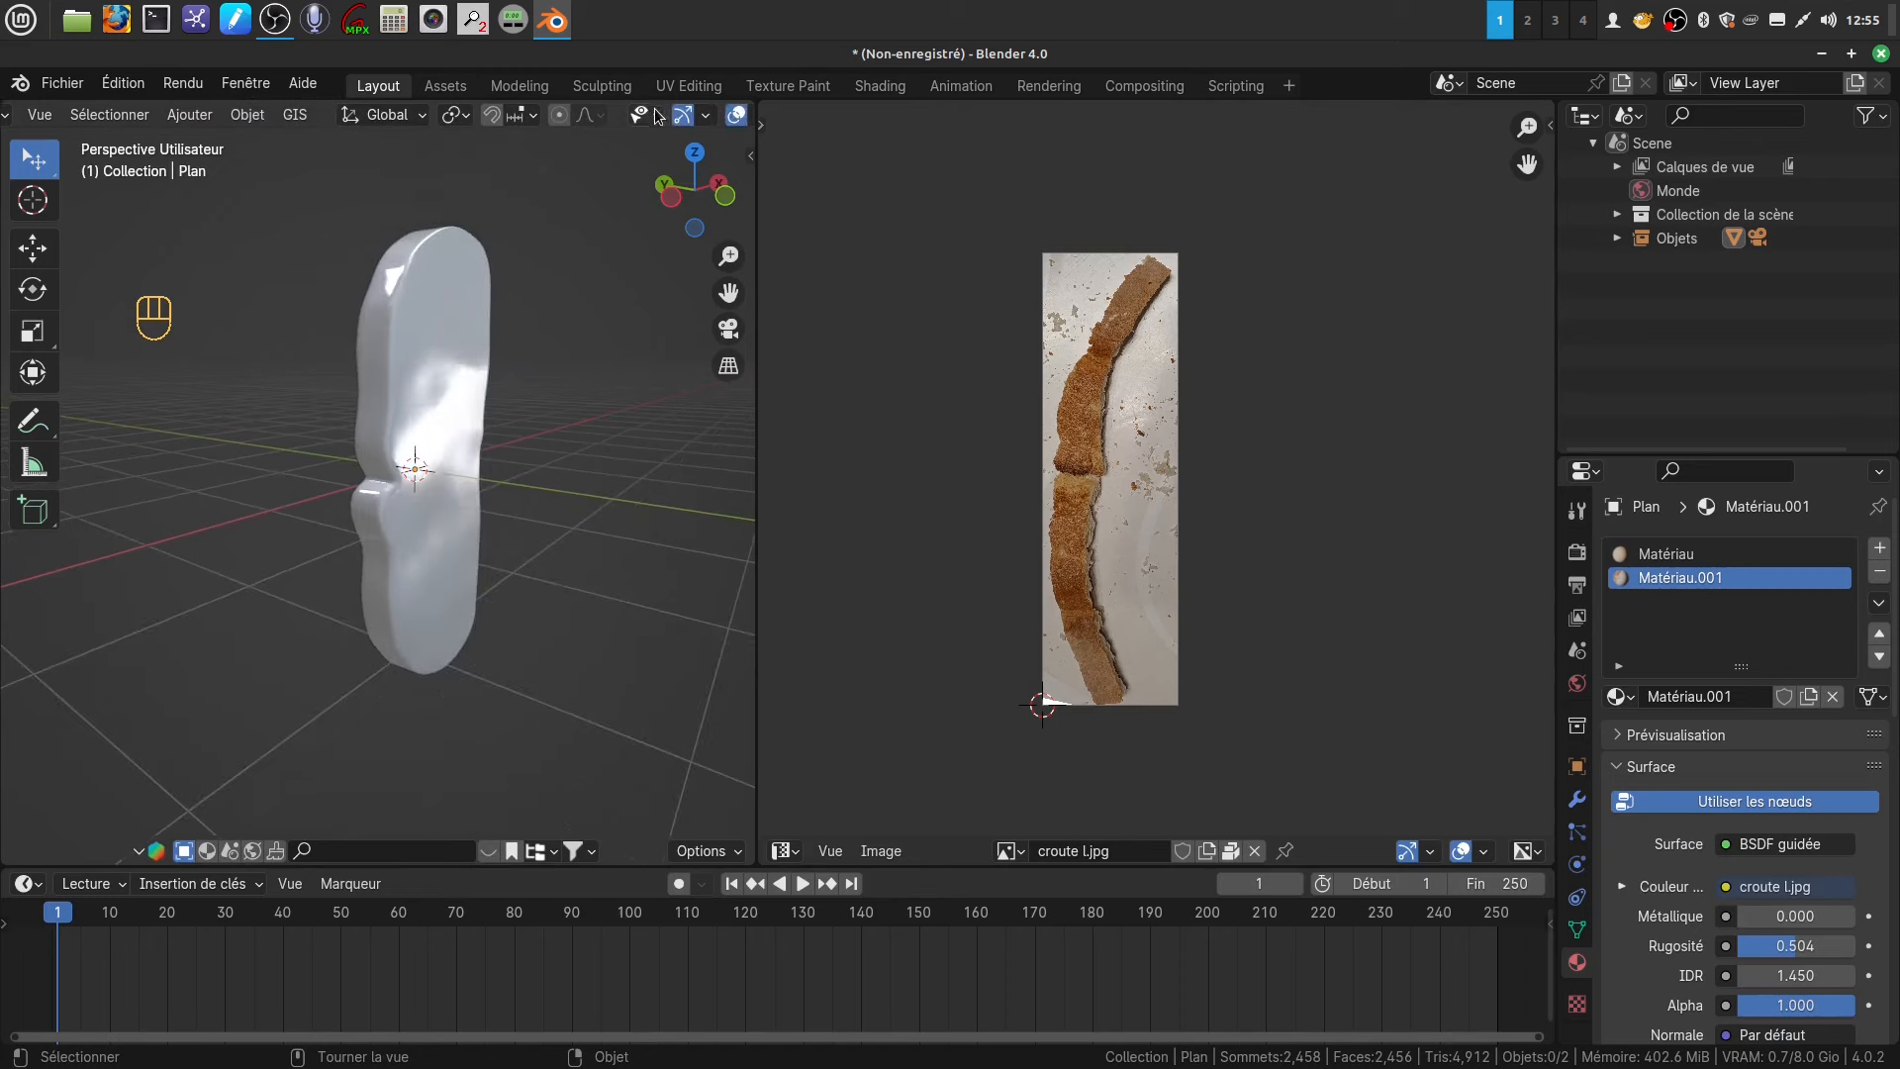
left_click(713, 116)
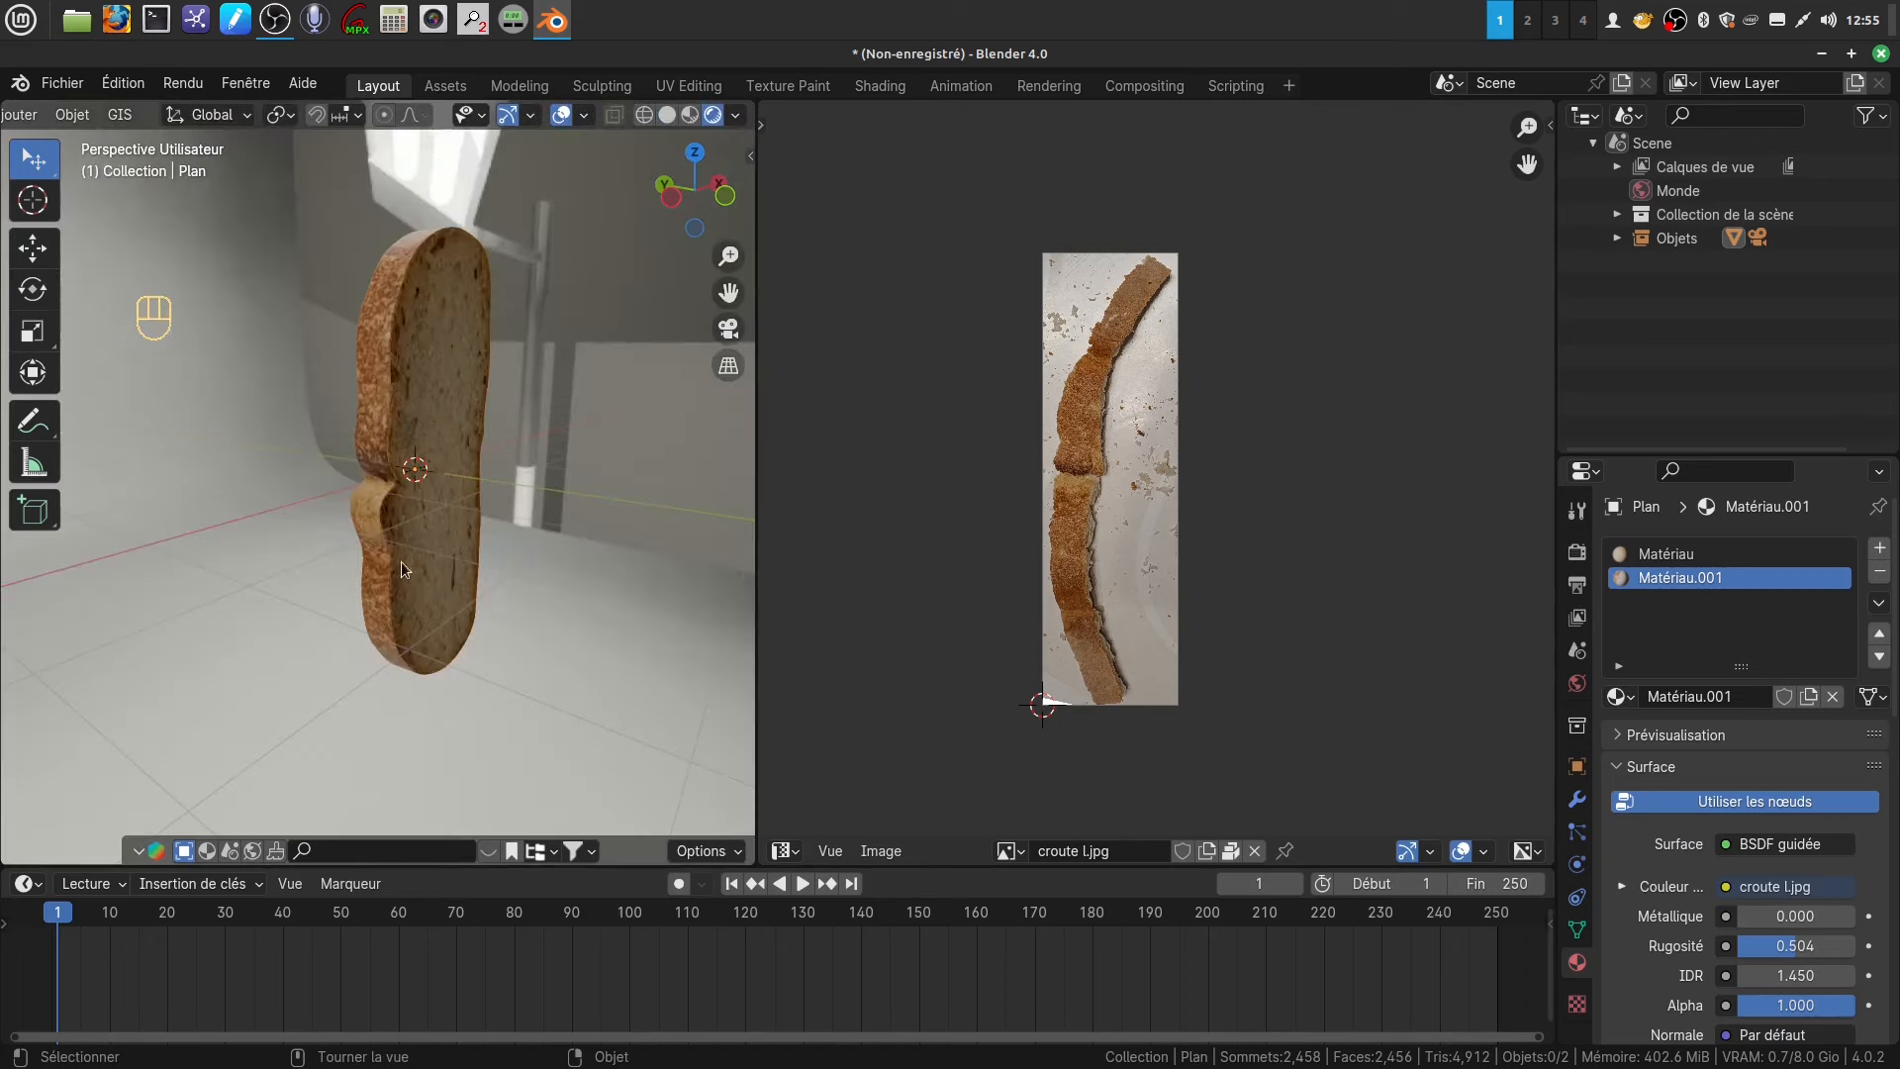
middle_click_drag(401, 561, 727, 322)
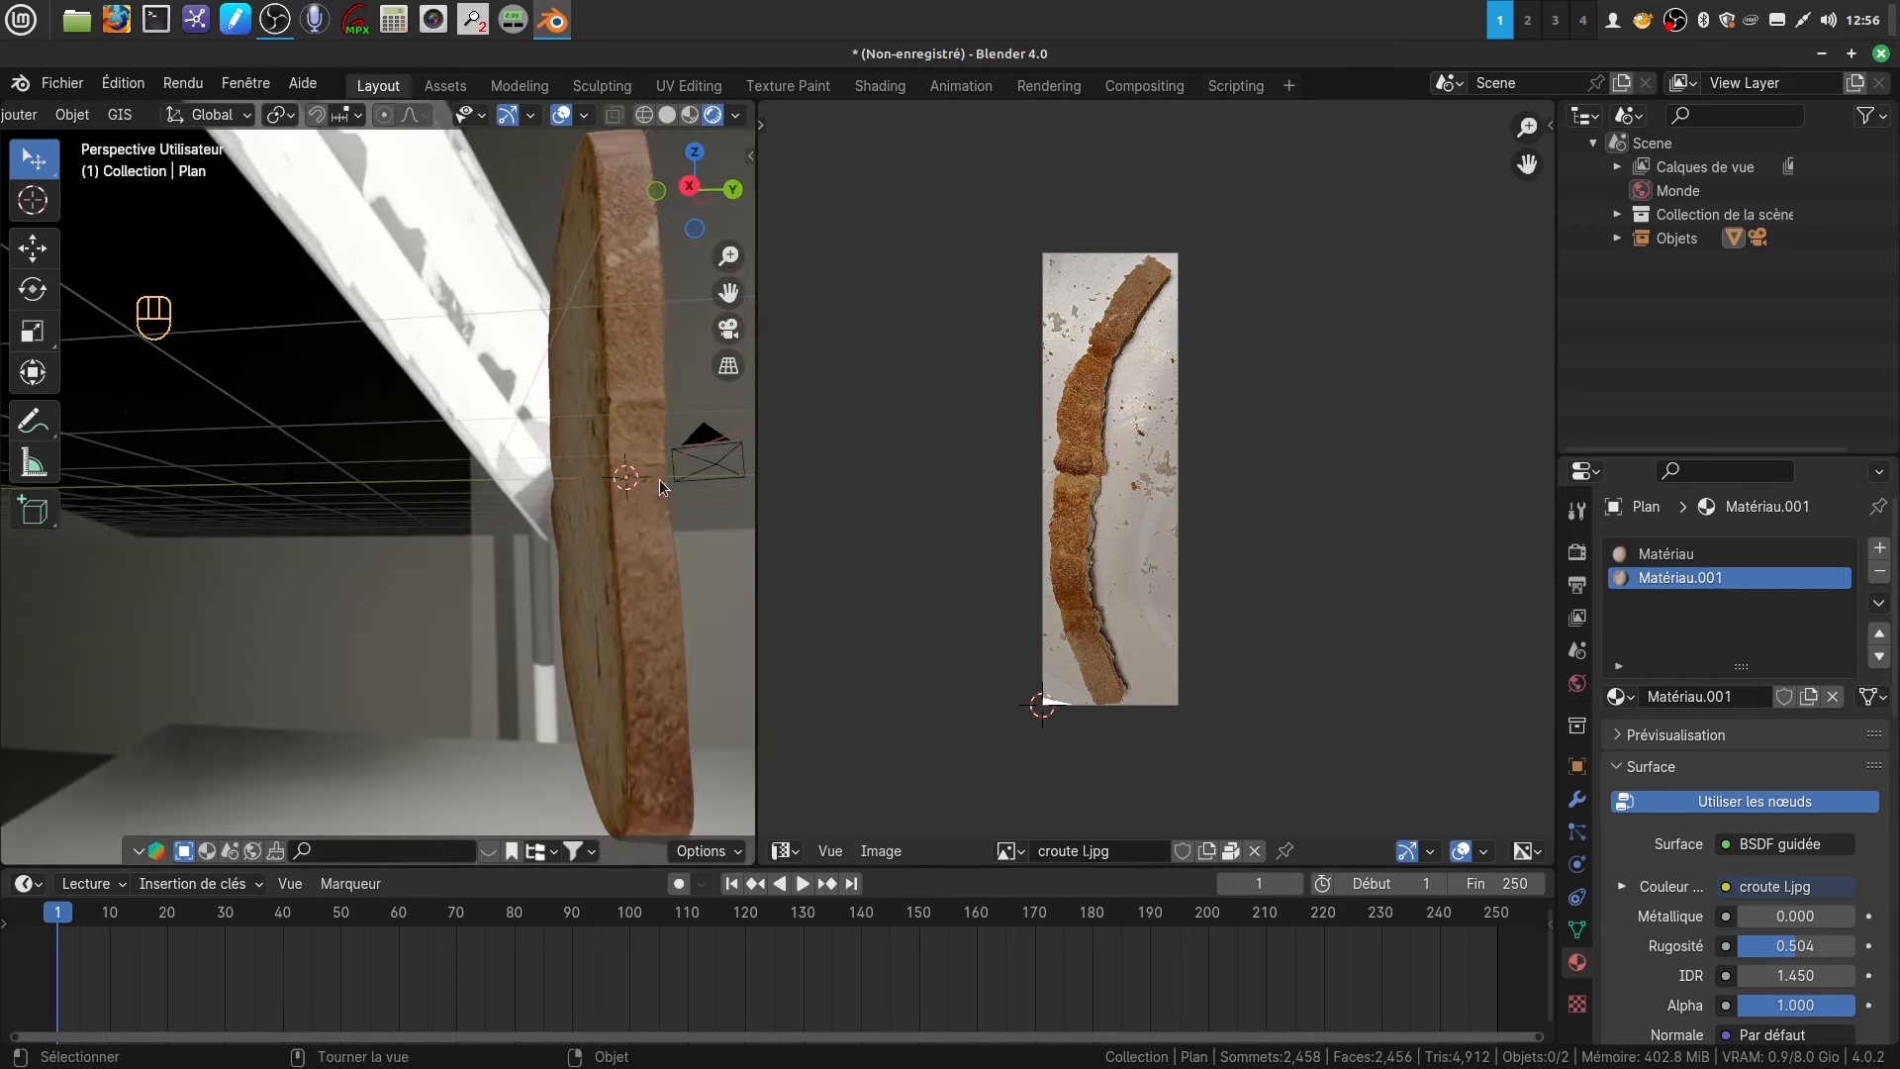
middle_click_drag(646, 475, 420, 539)
scroll(544, 554, "up", 3)
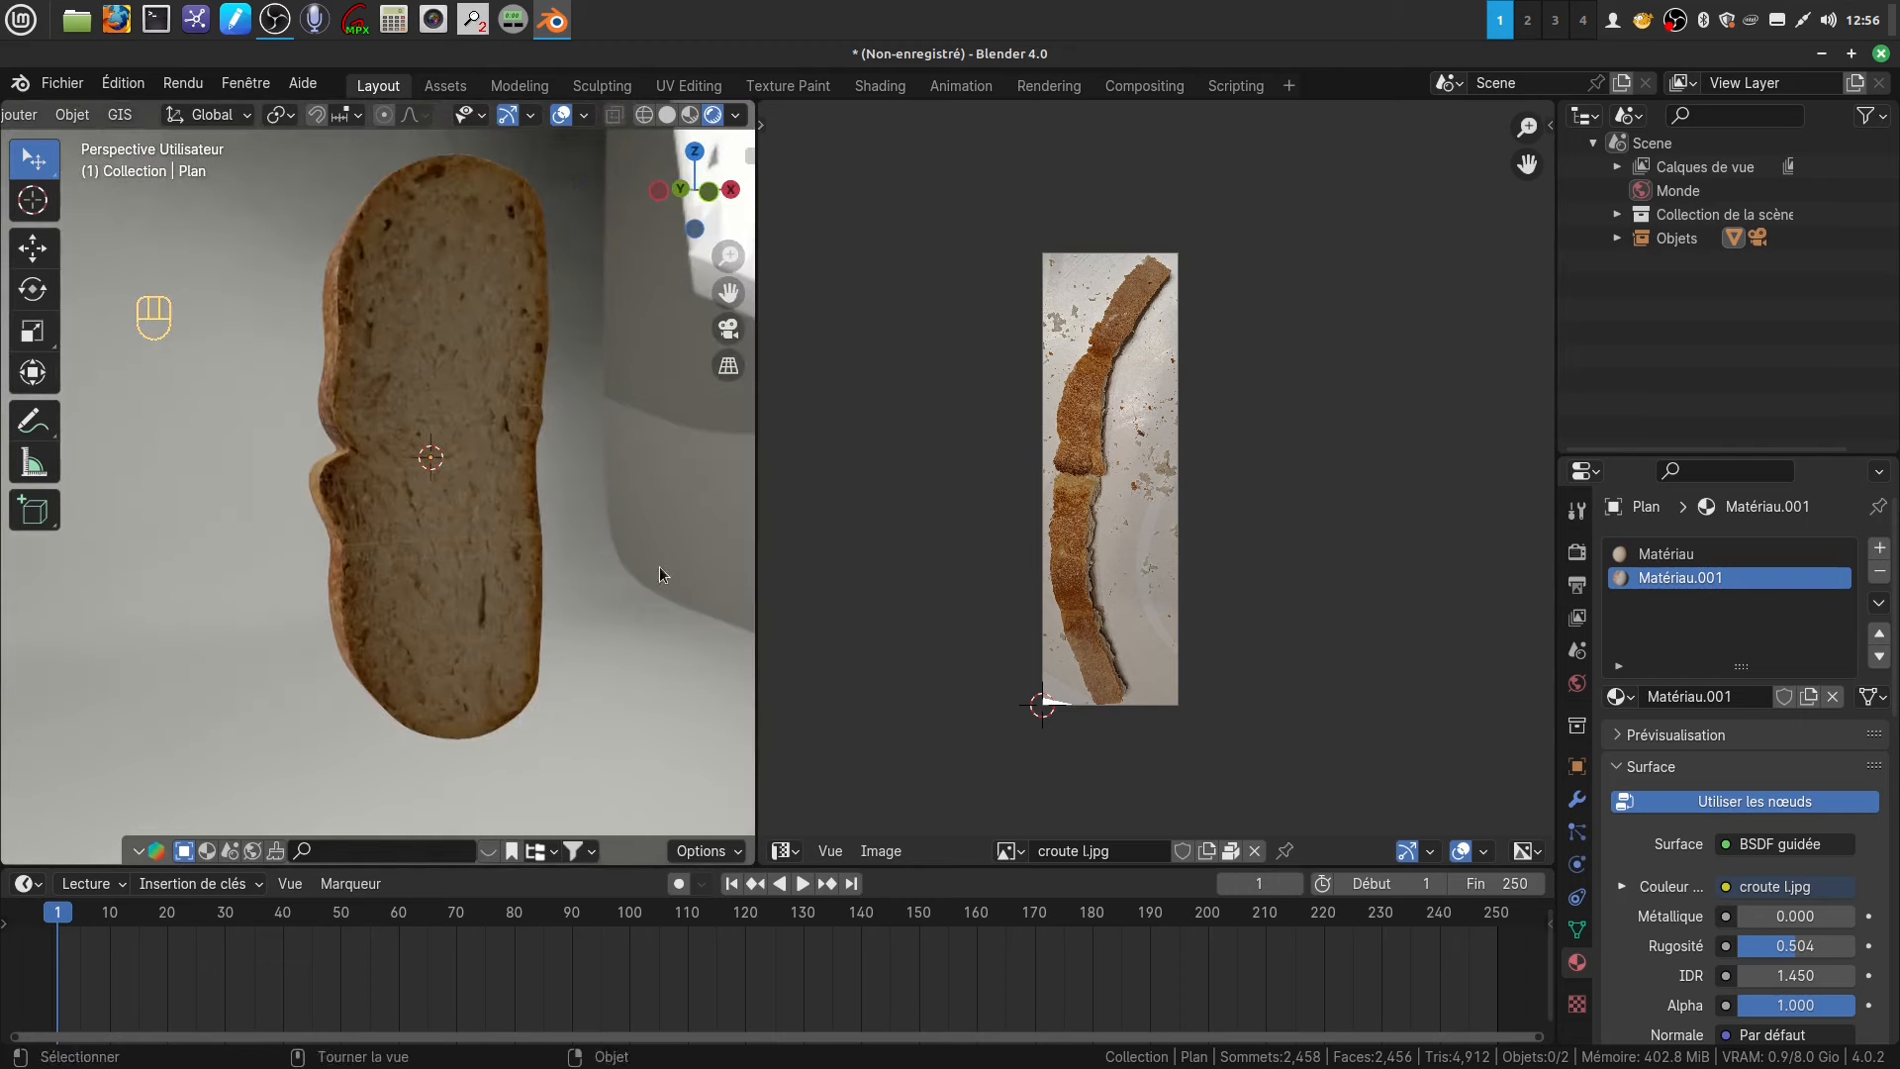
- Change the UV editor area to the Shader Editor and frame the nodes of Matériau.001
left_click(796, 857)
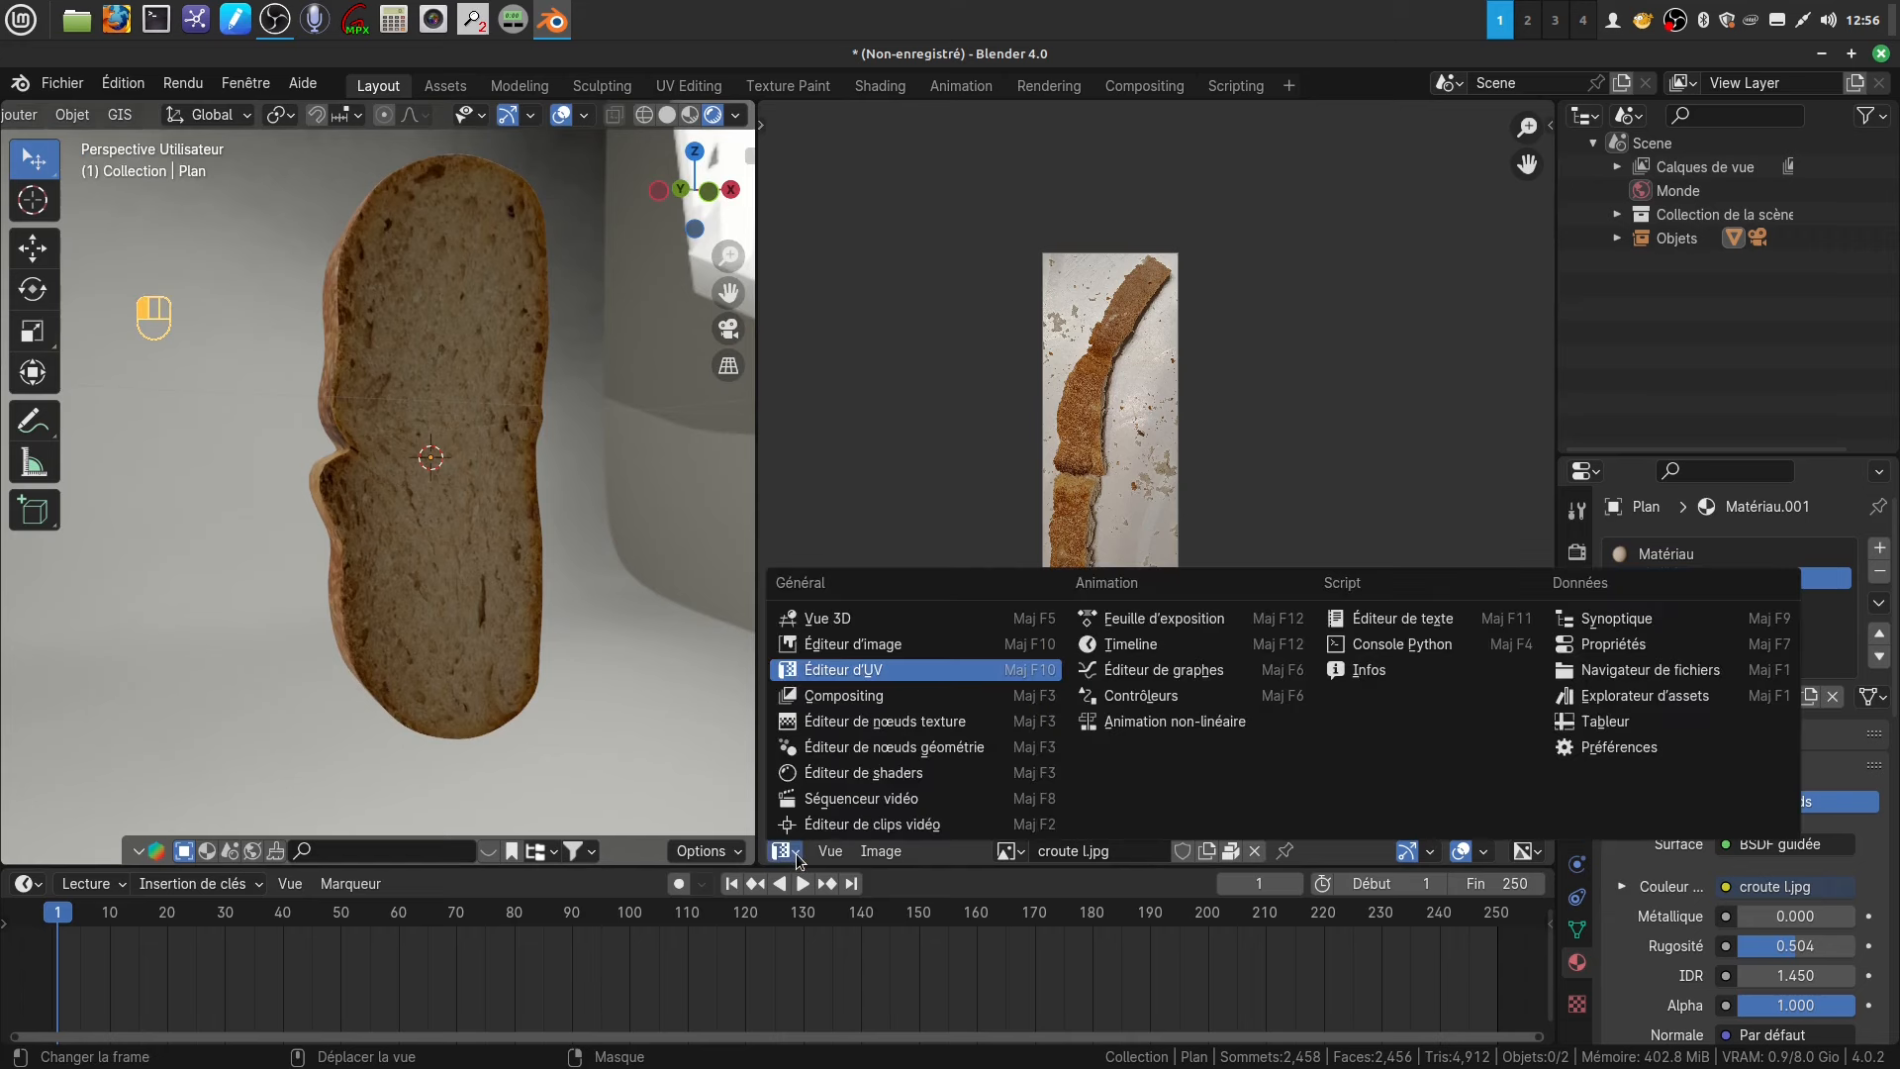
left_click(907, 775)
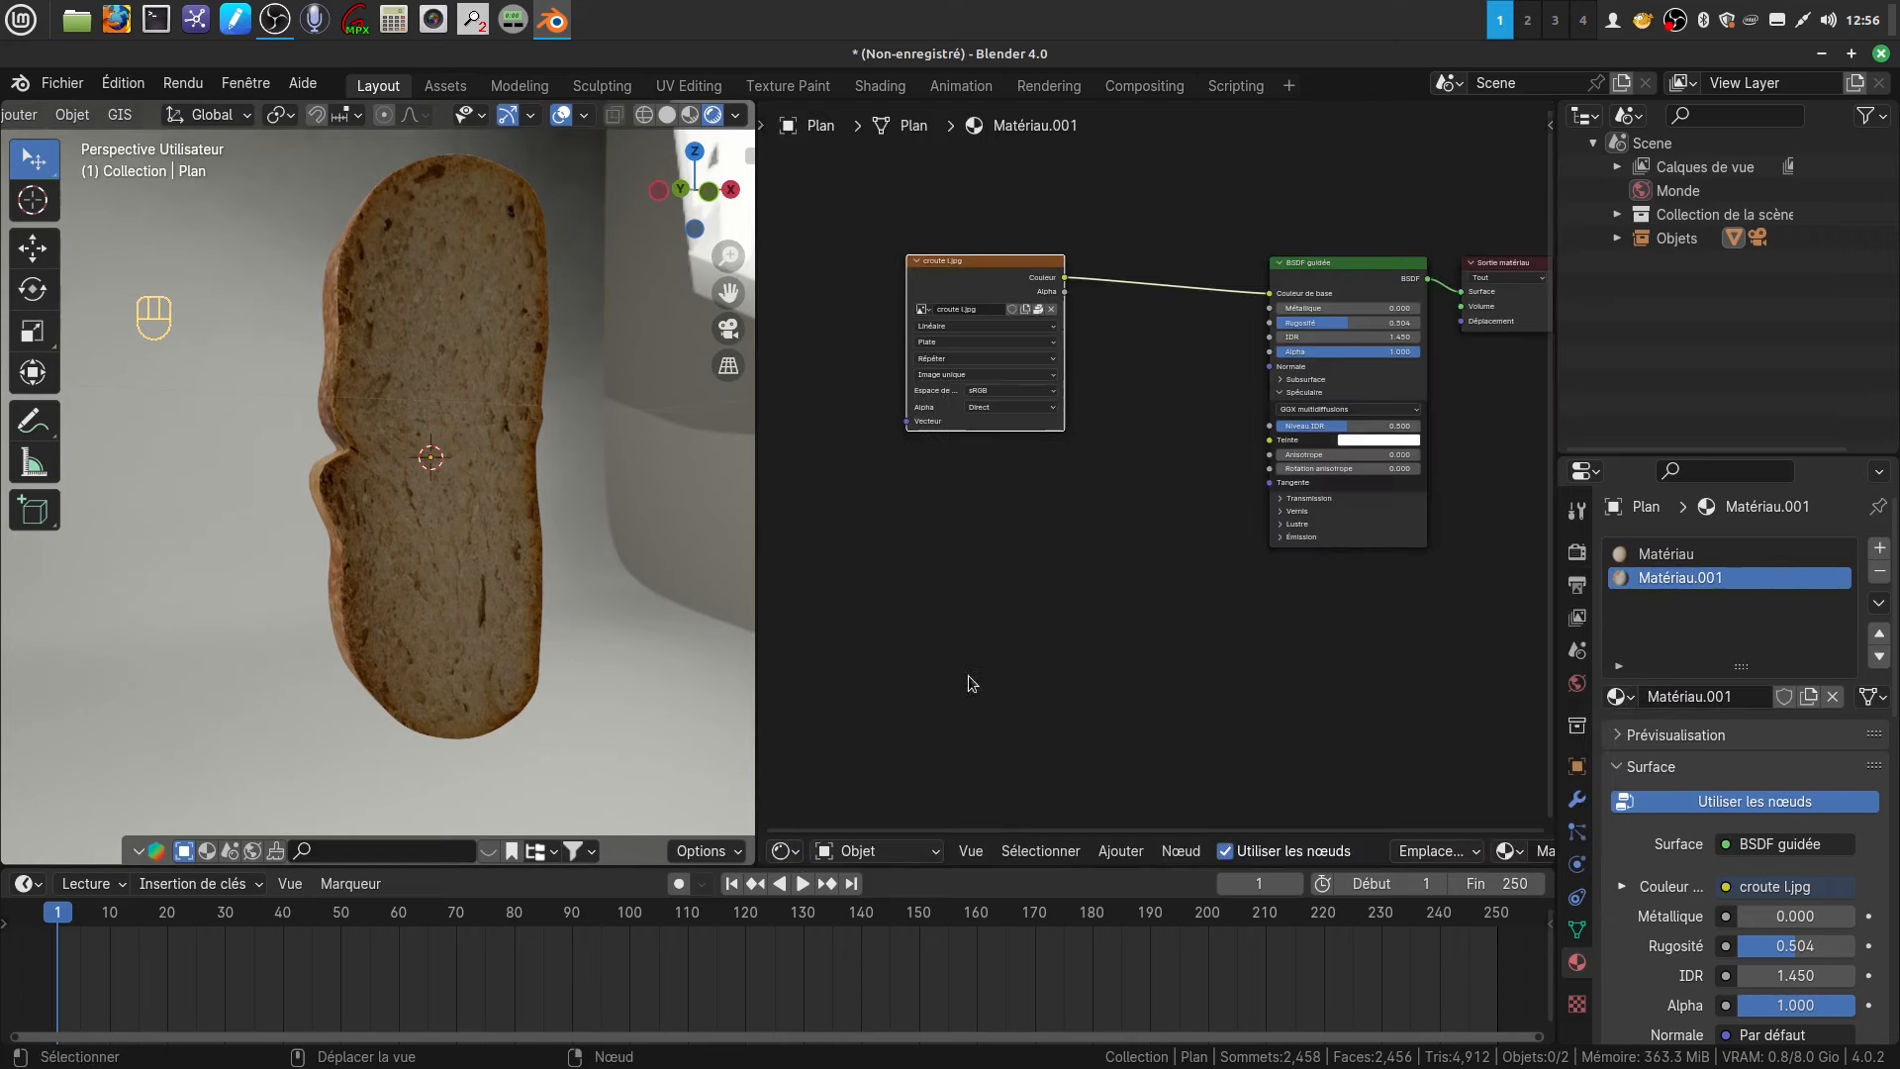
key("Home")
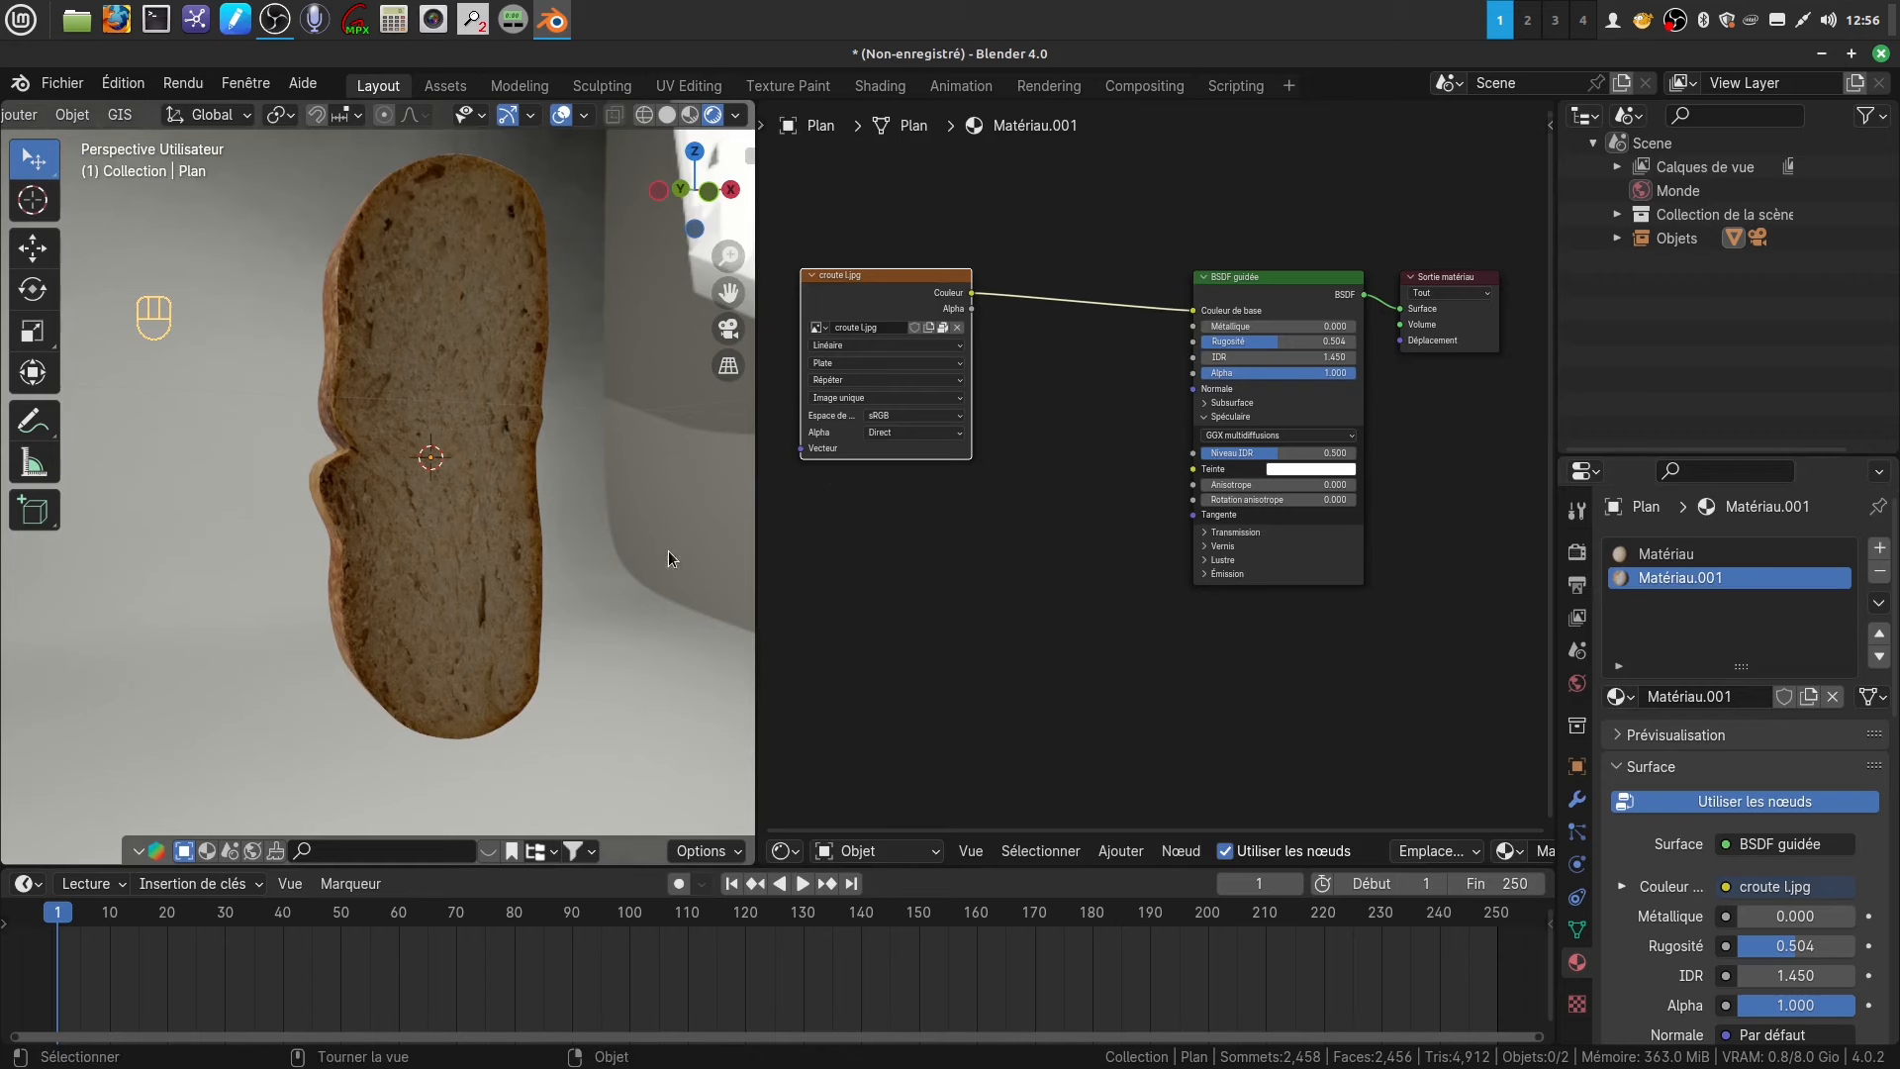
scroll(668, 551, "up", 1)
middle_click_drag(633, 436, 589, 406)
scroll(1118, 567, "down", 3)
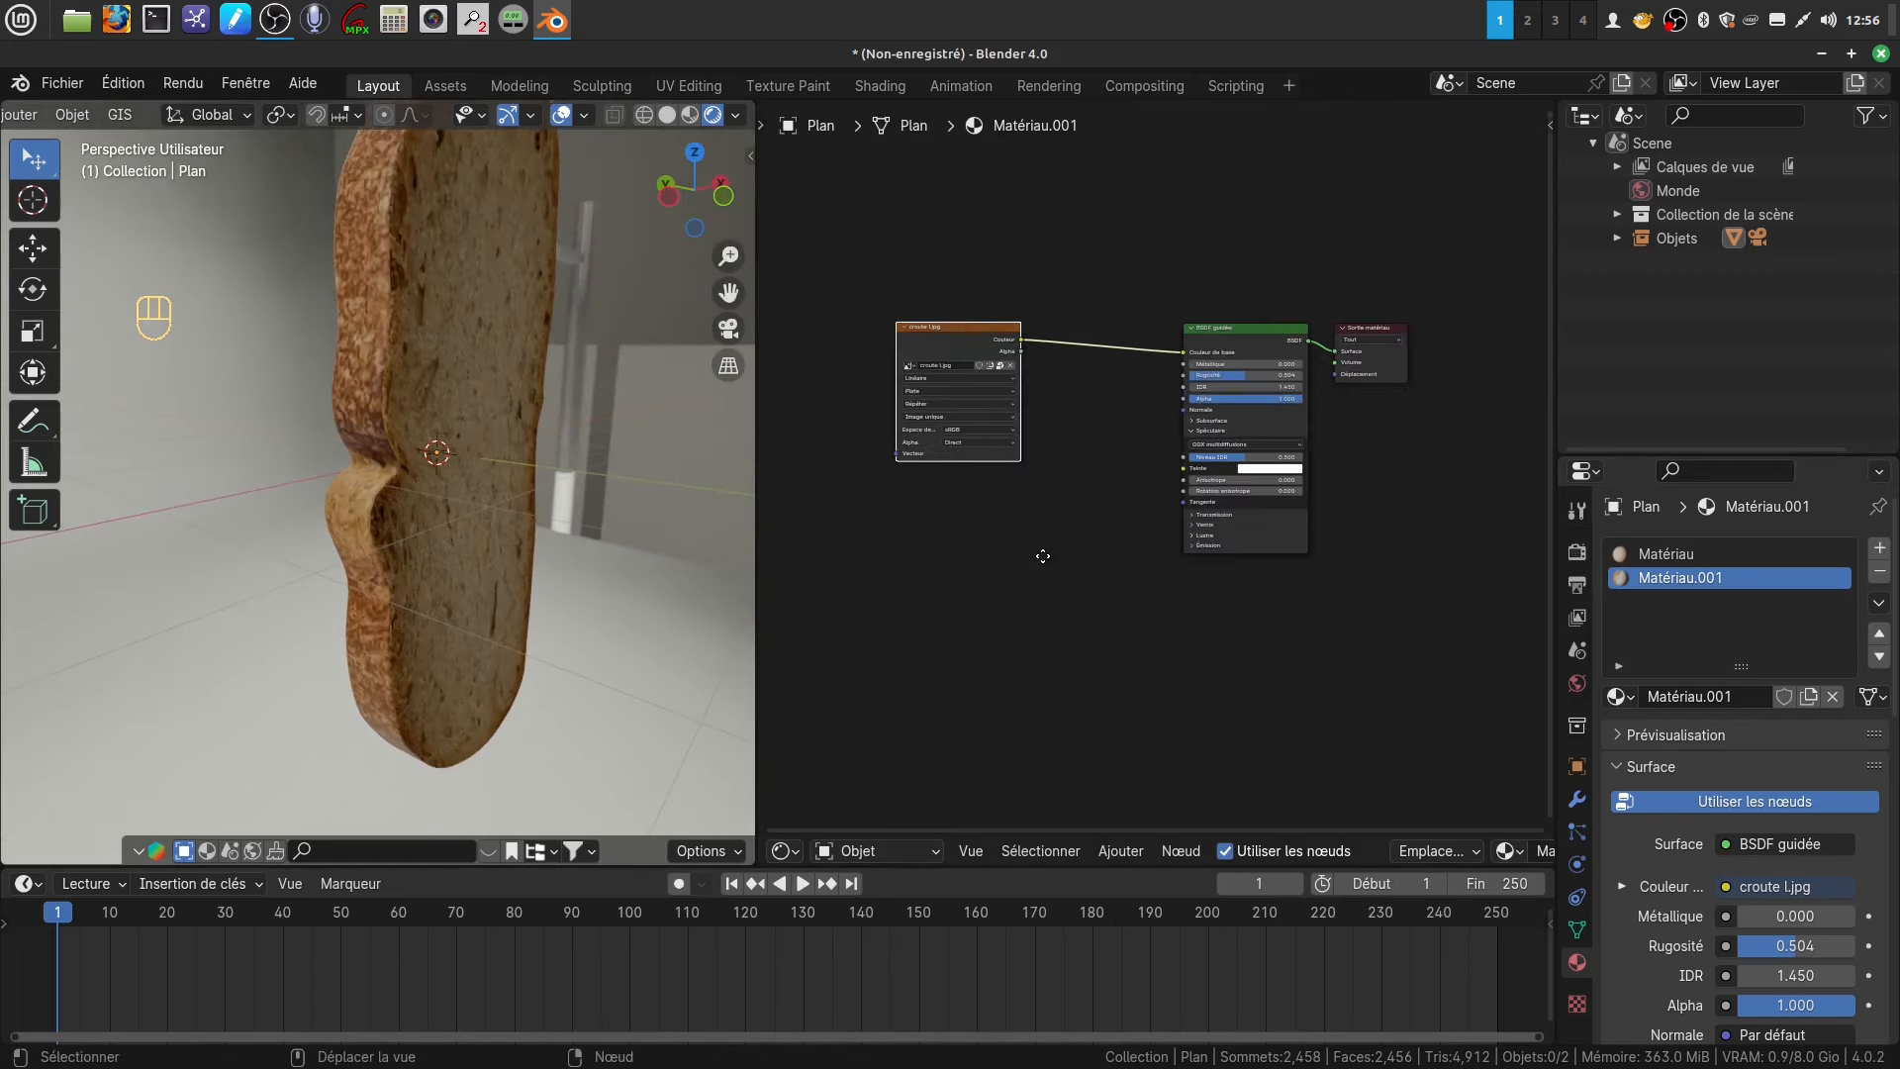
- Add a Texture image node below the croute l.jpg node in the Matériau.001 shader
left_click(1112, 851)
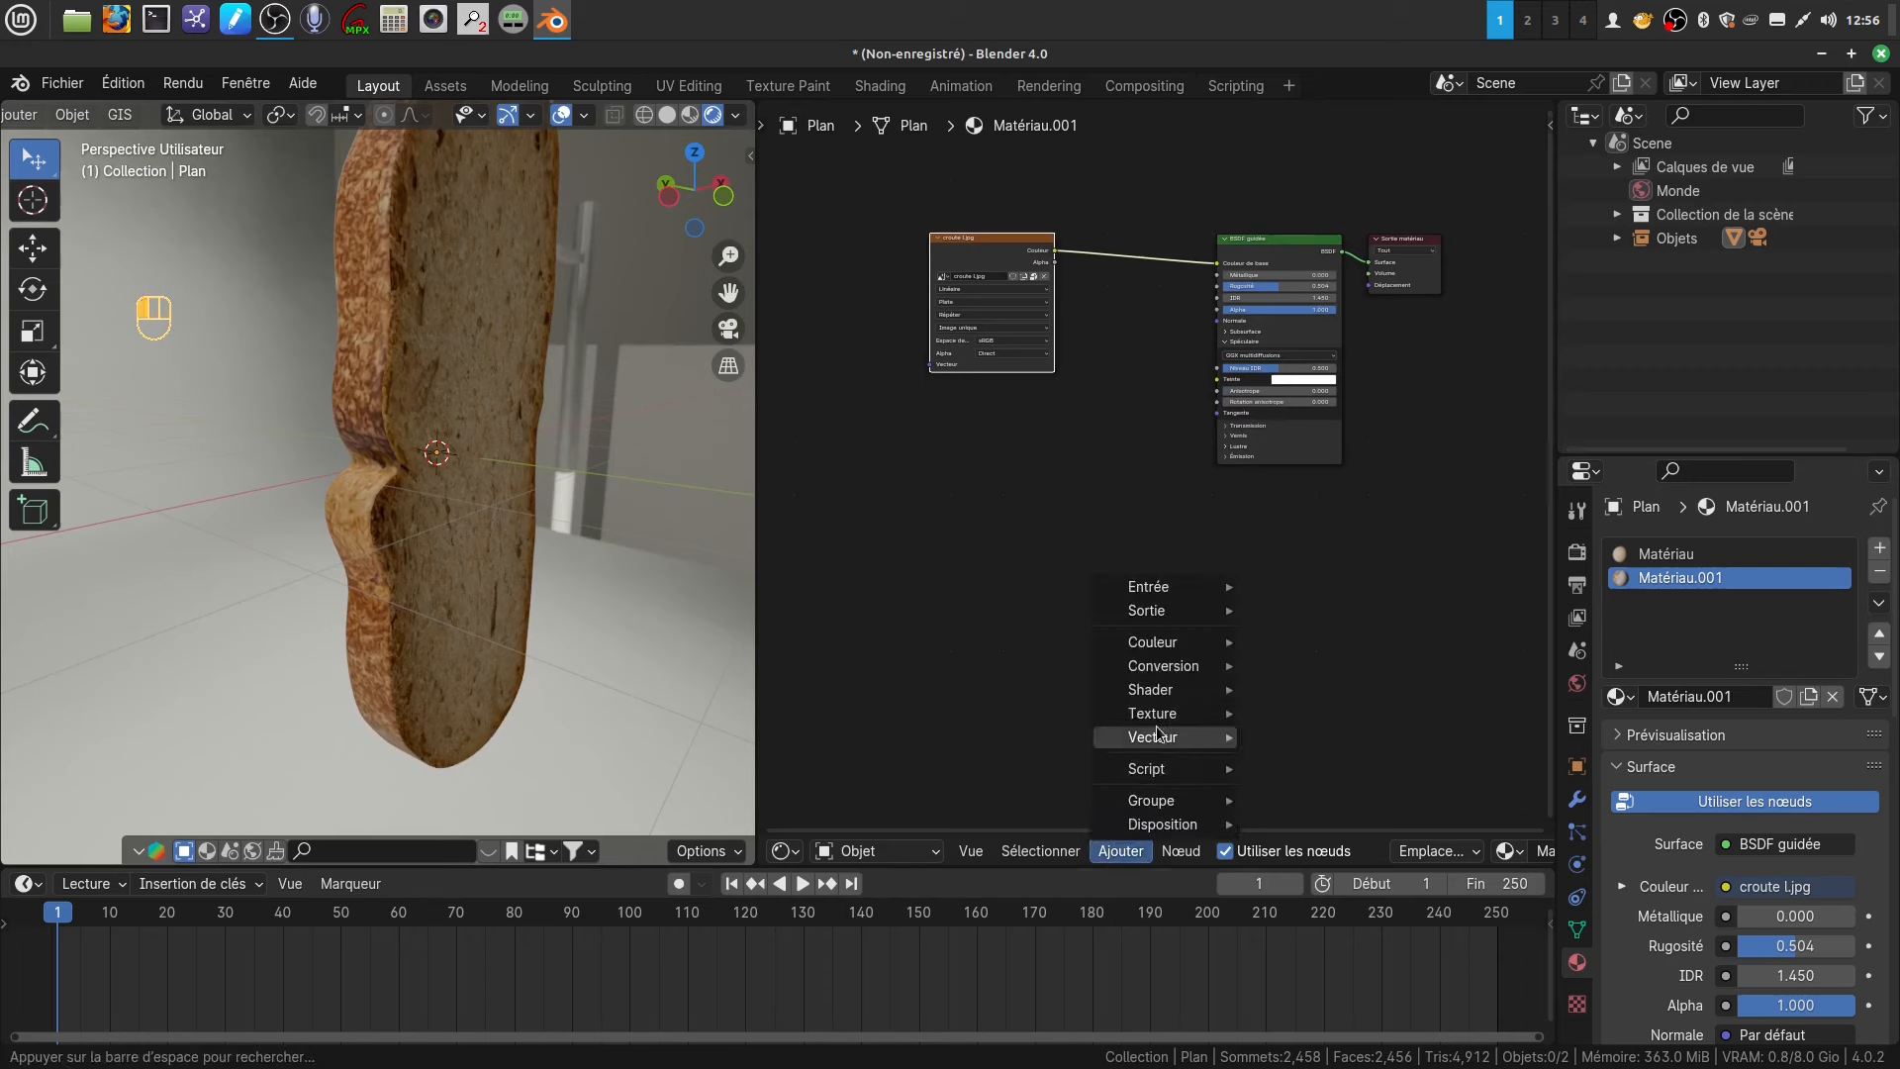
mouse_move(1153, 713)
left_click(1336, 524)
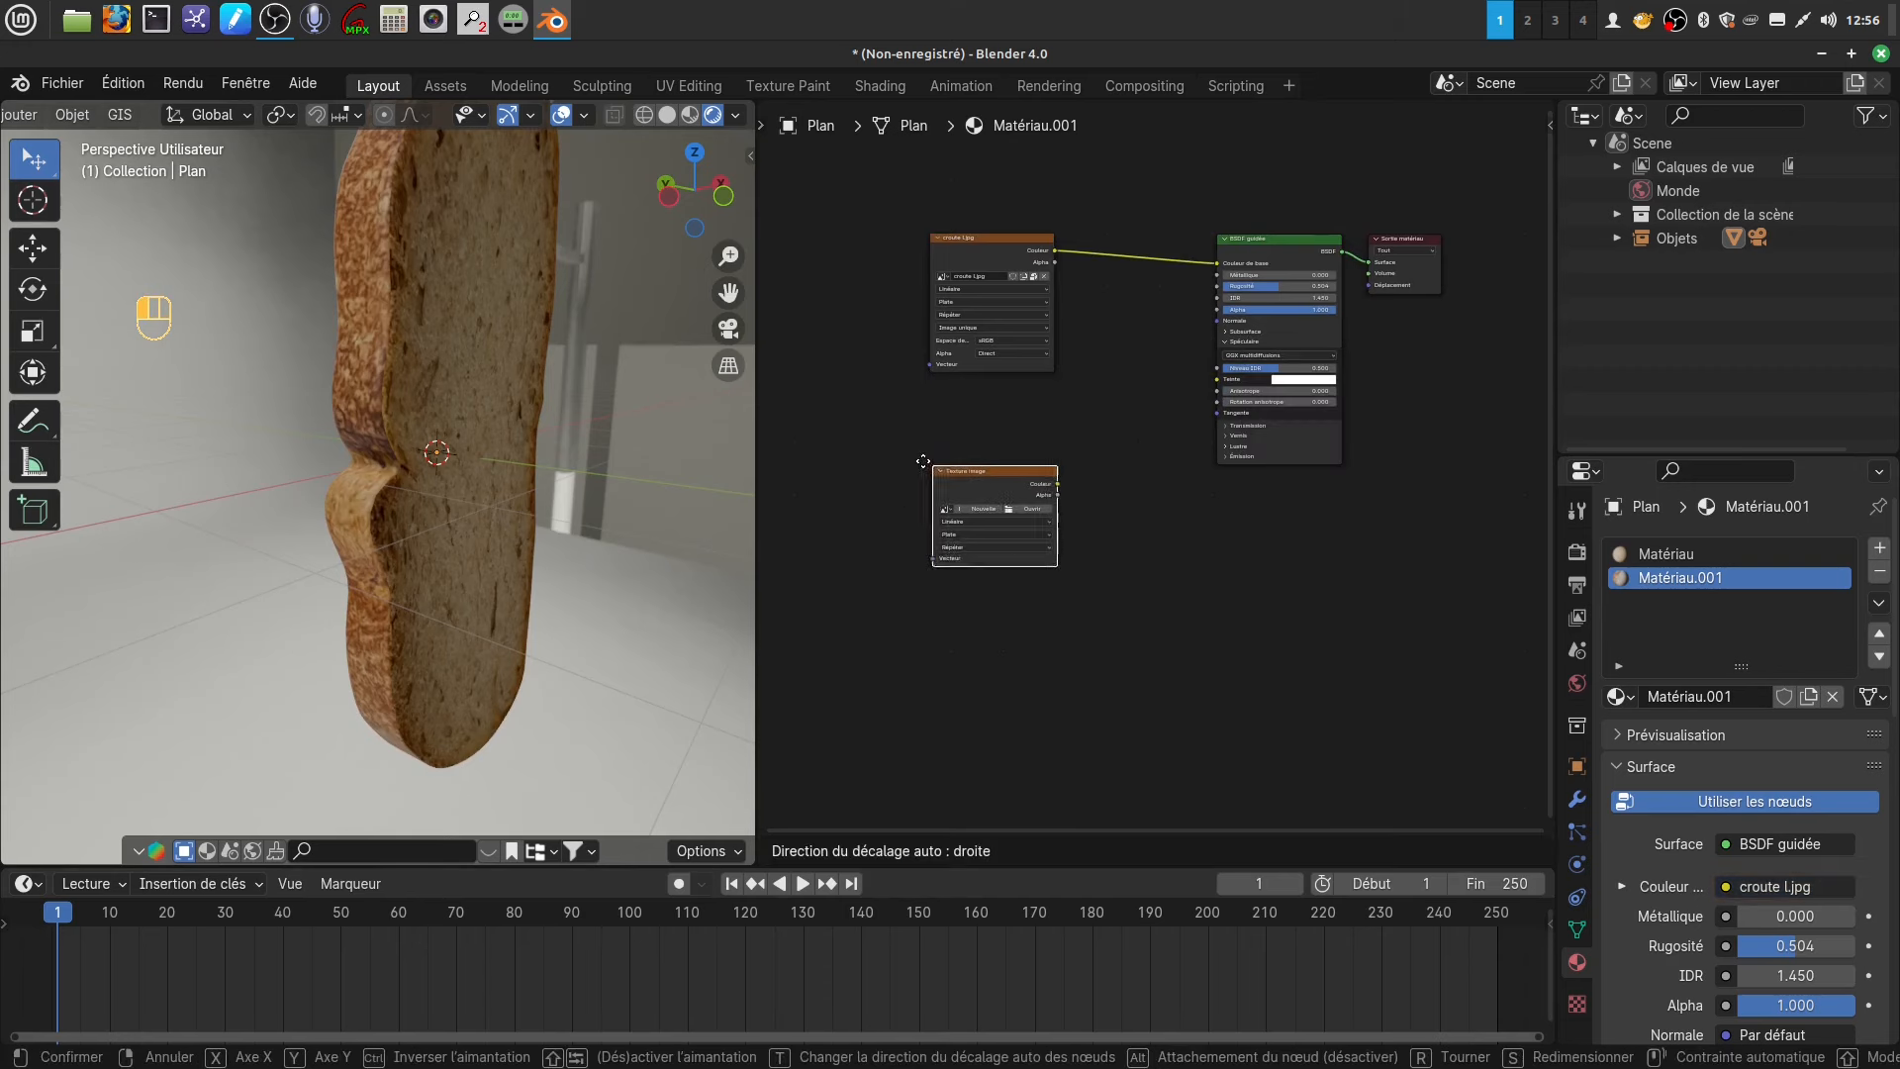
left_click(859, 444)
- Add a Carte de normales (normal map) node beside the empty Texture image node
left_click(1115, 853)
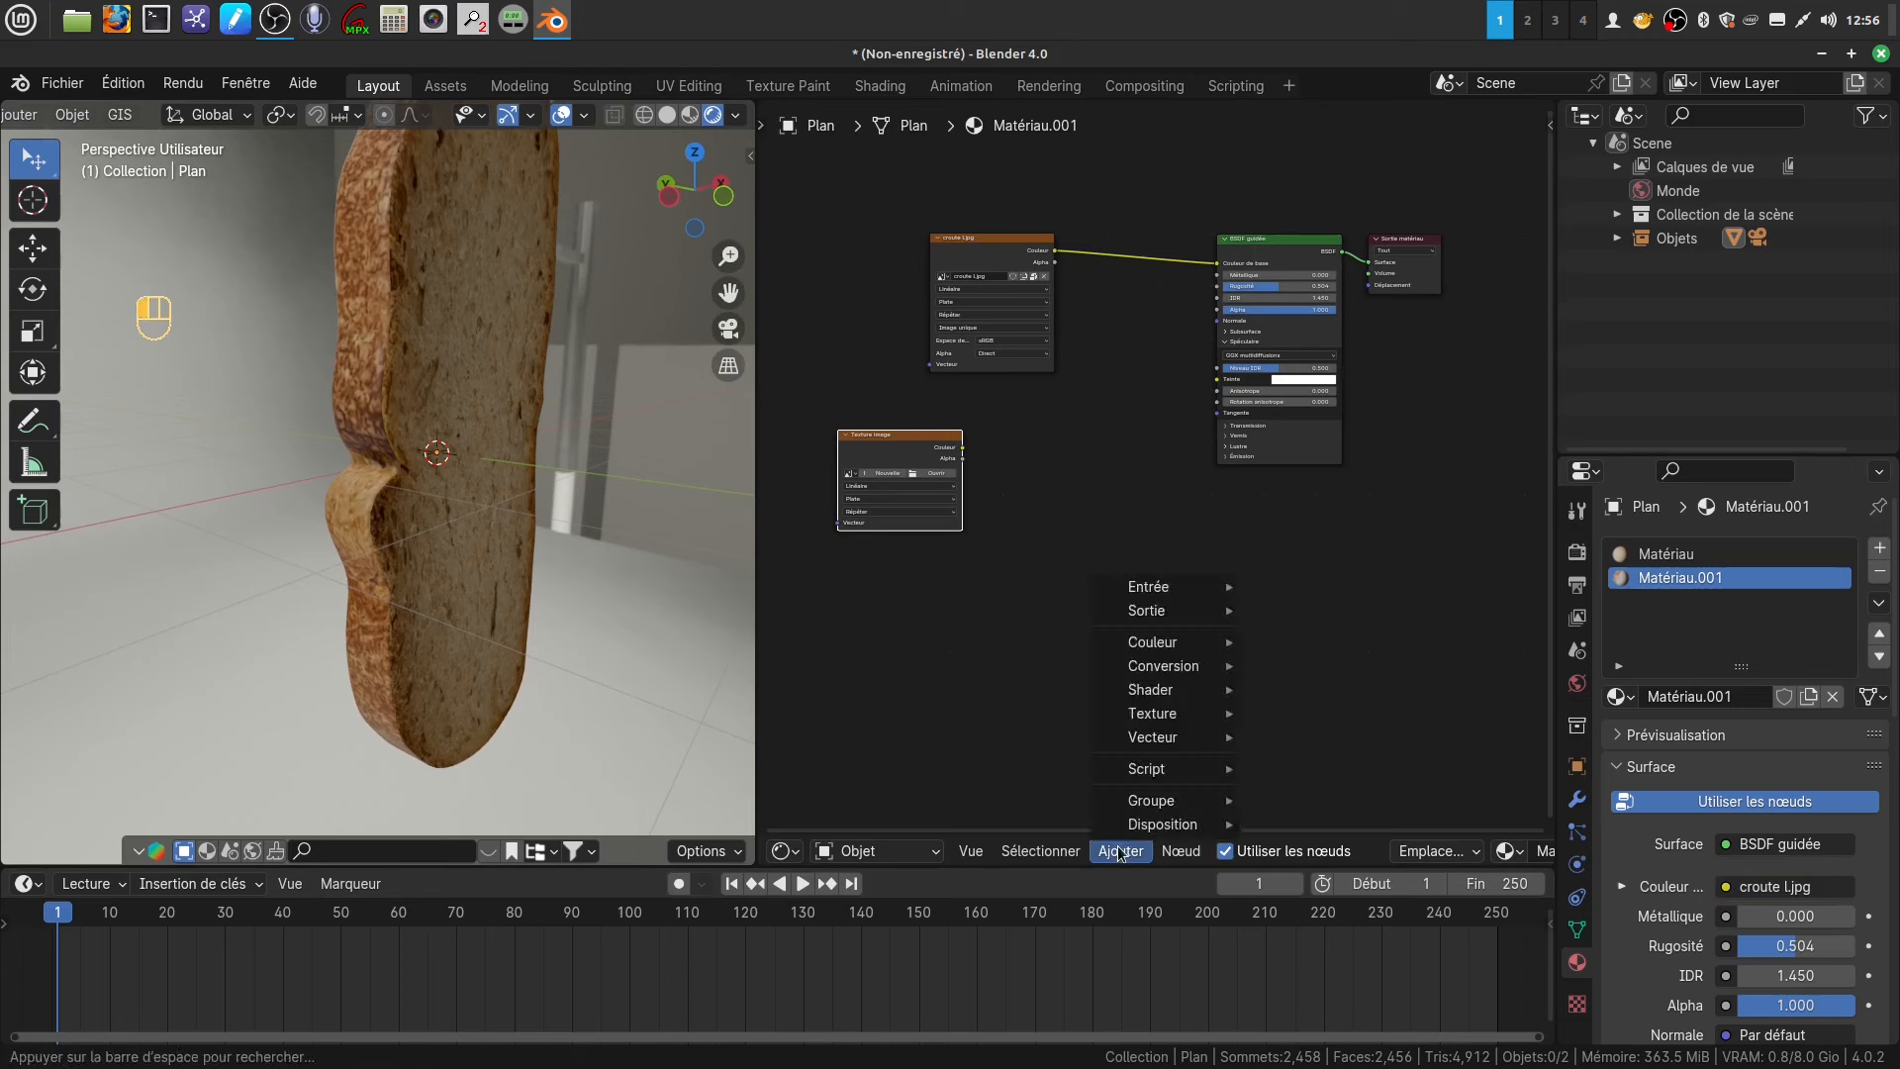
mouse_move(1168, 717)
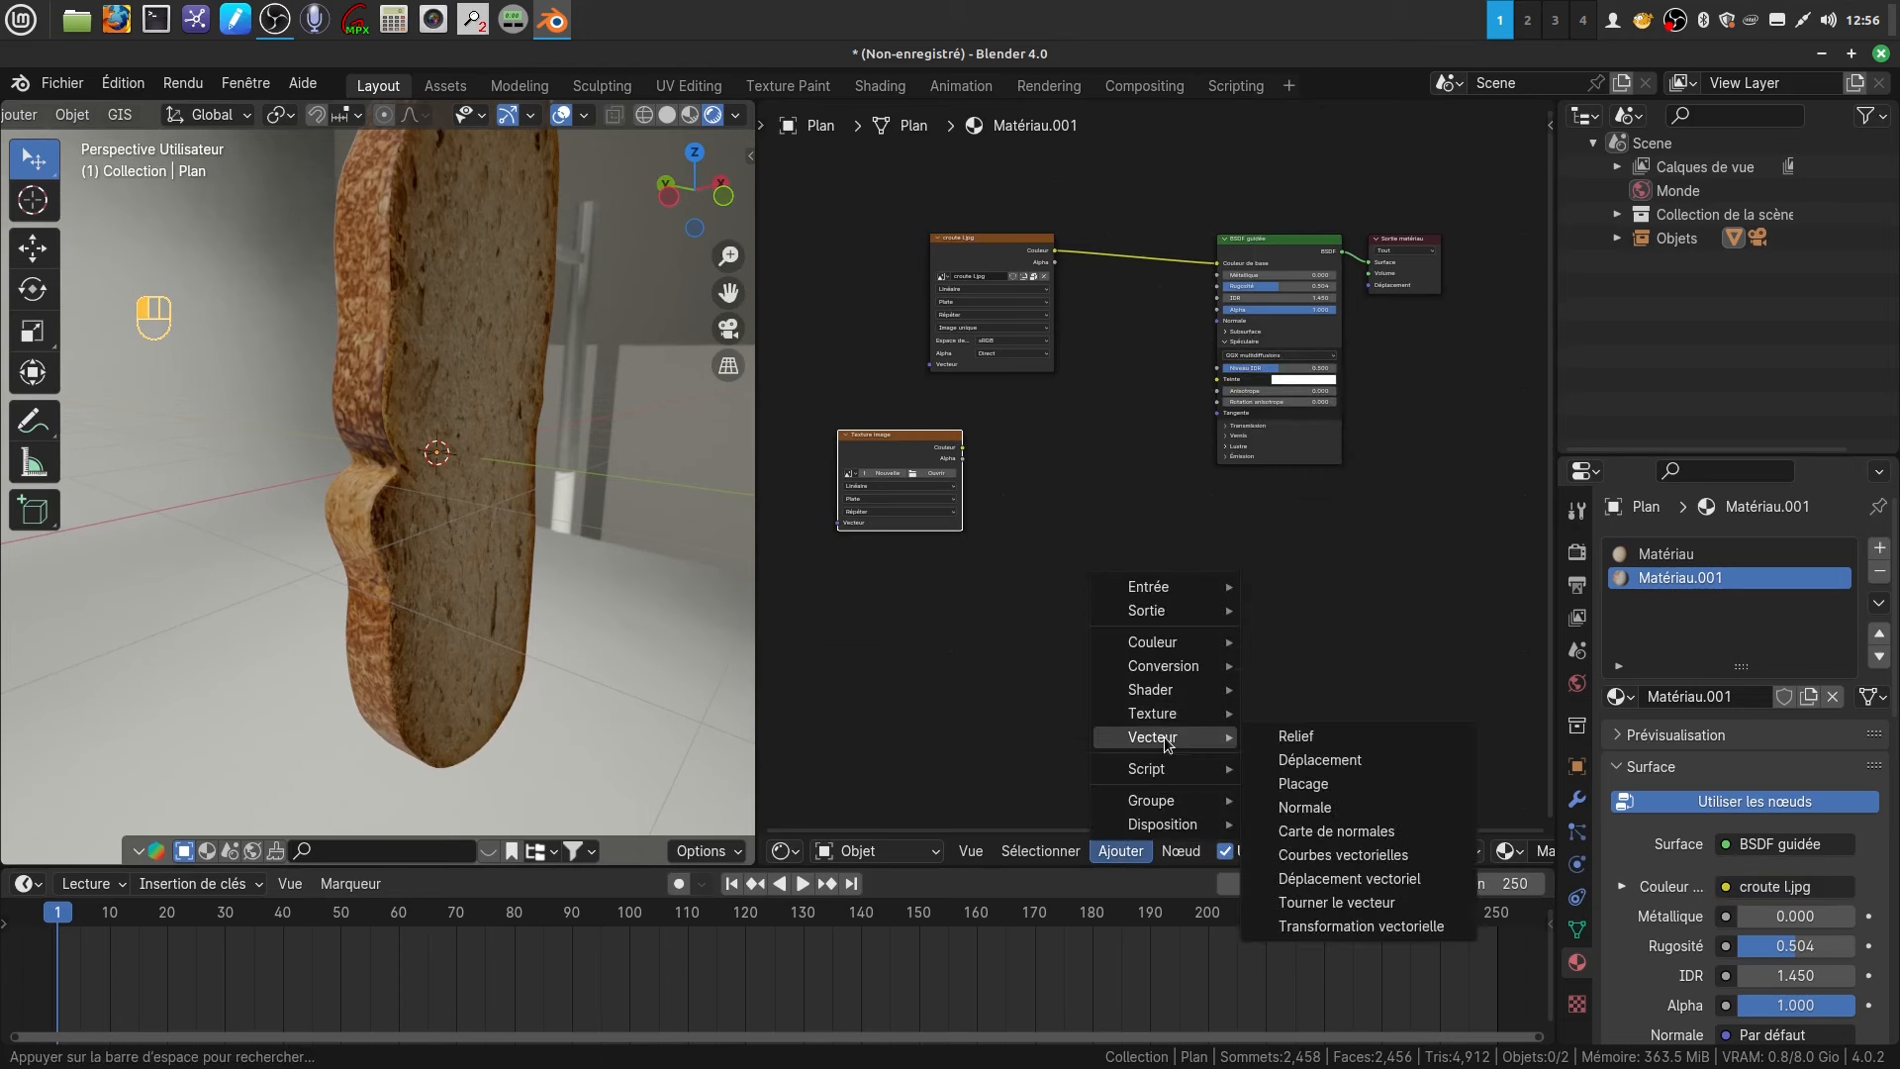
left_click(1343, 834)
left_click(1019, 408)
- Load croute normal tuto.jpg from the tranche folder into the empty Texture image node
scroll(1095, 537, "up", 5)
middle_click_drag(1095, 538, 1262, 557)
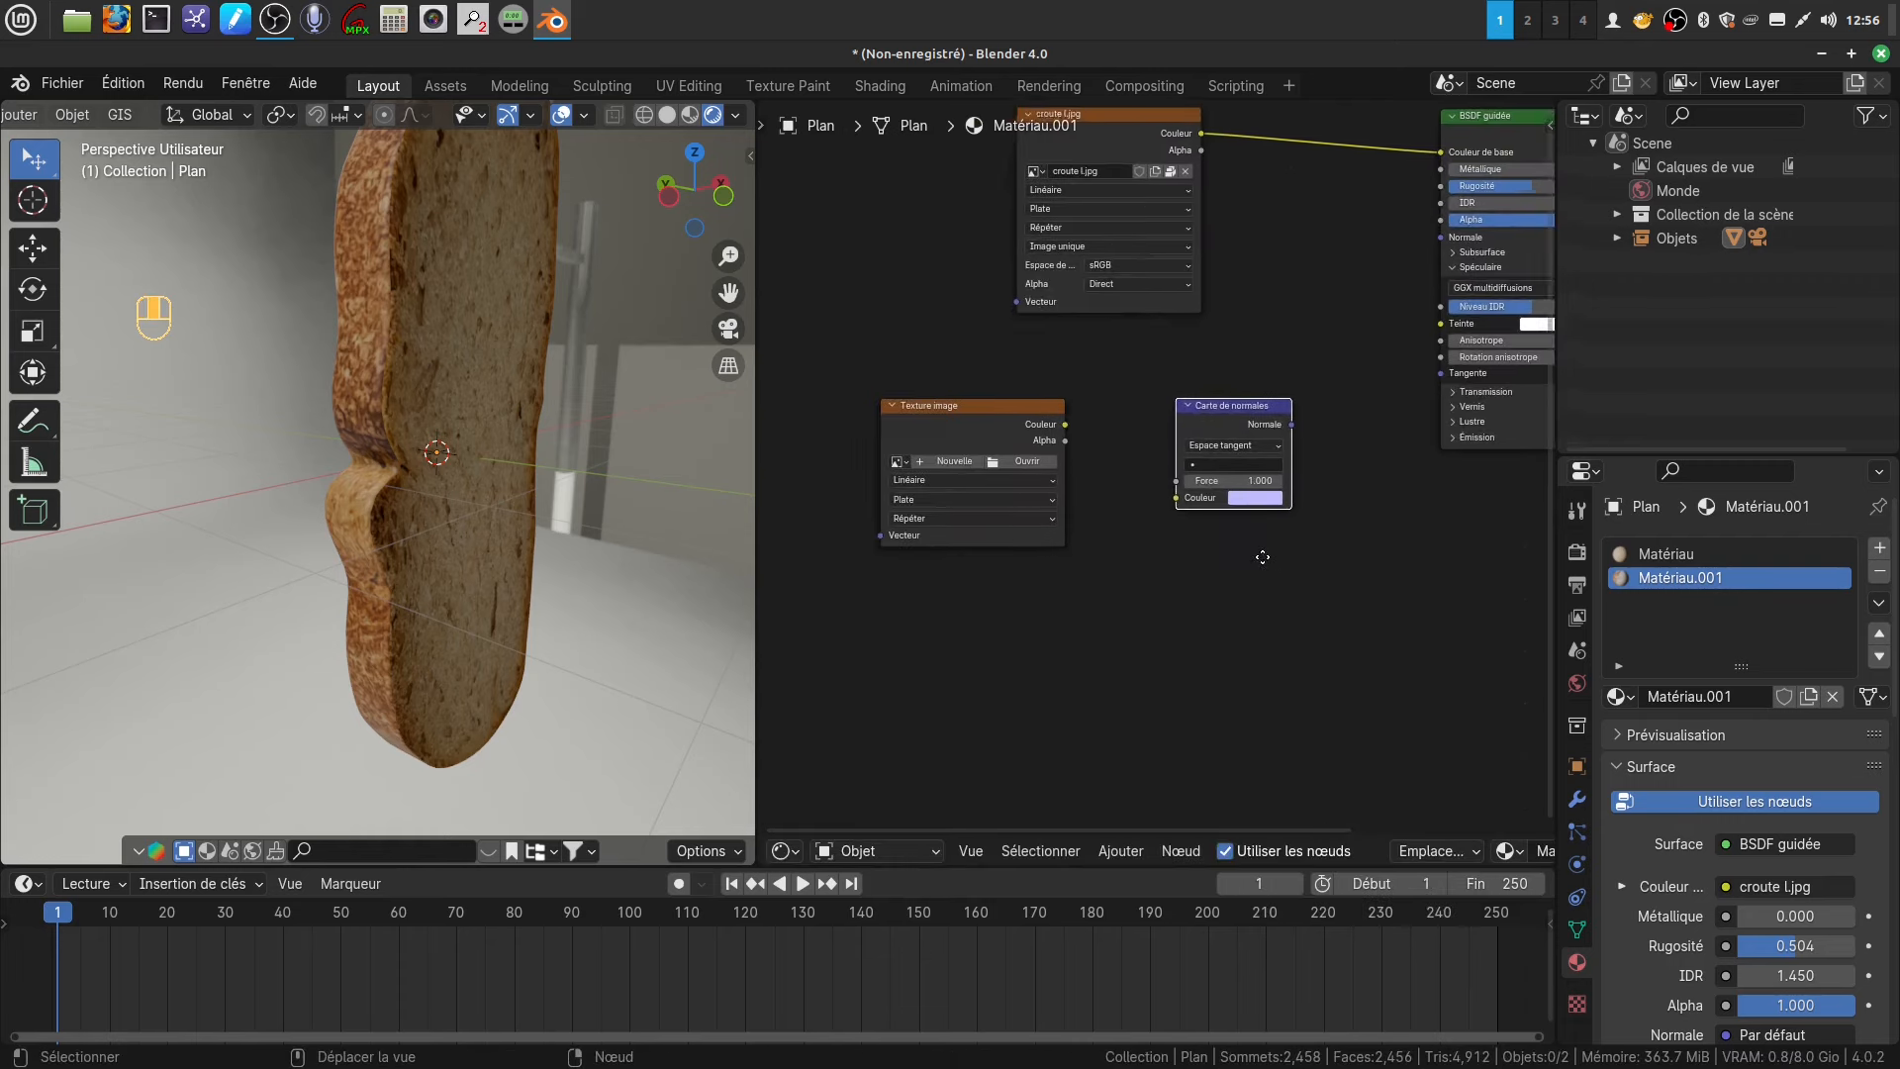
scroll(1137, 683, "up", 2)
left_click(918, 524)
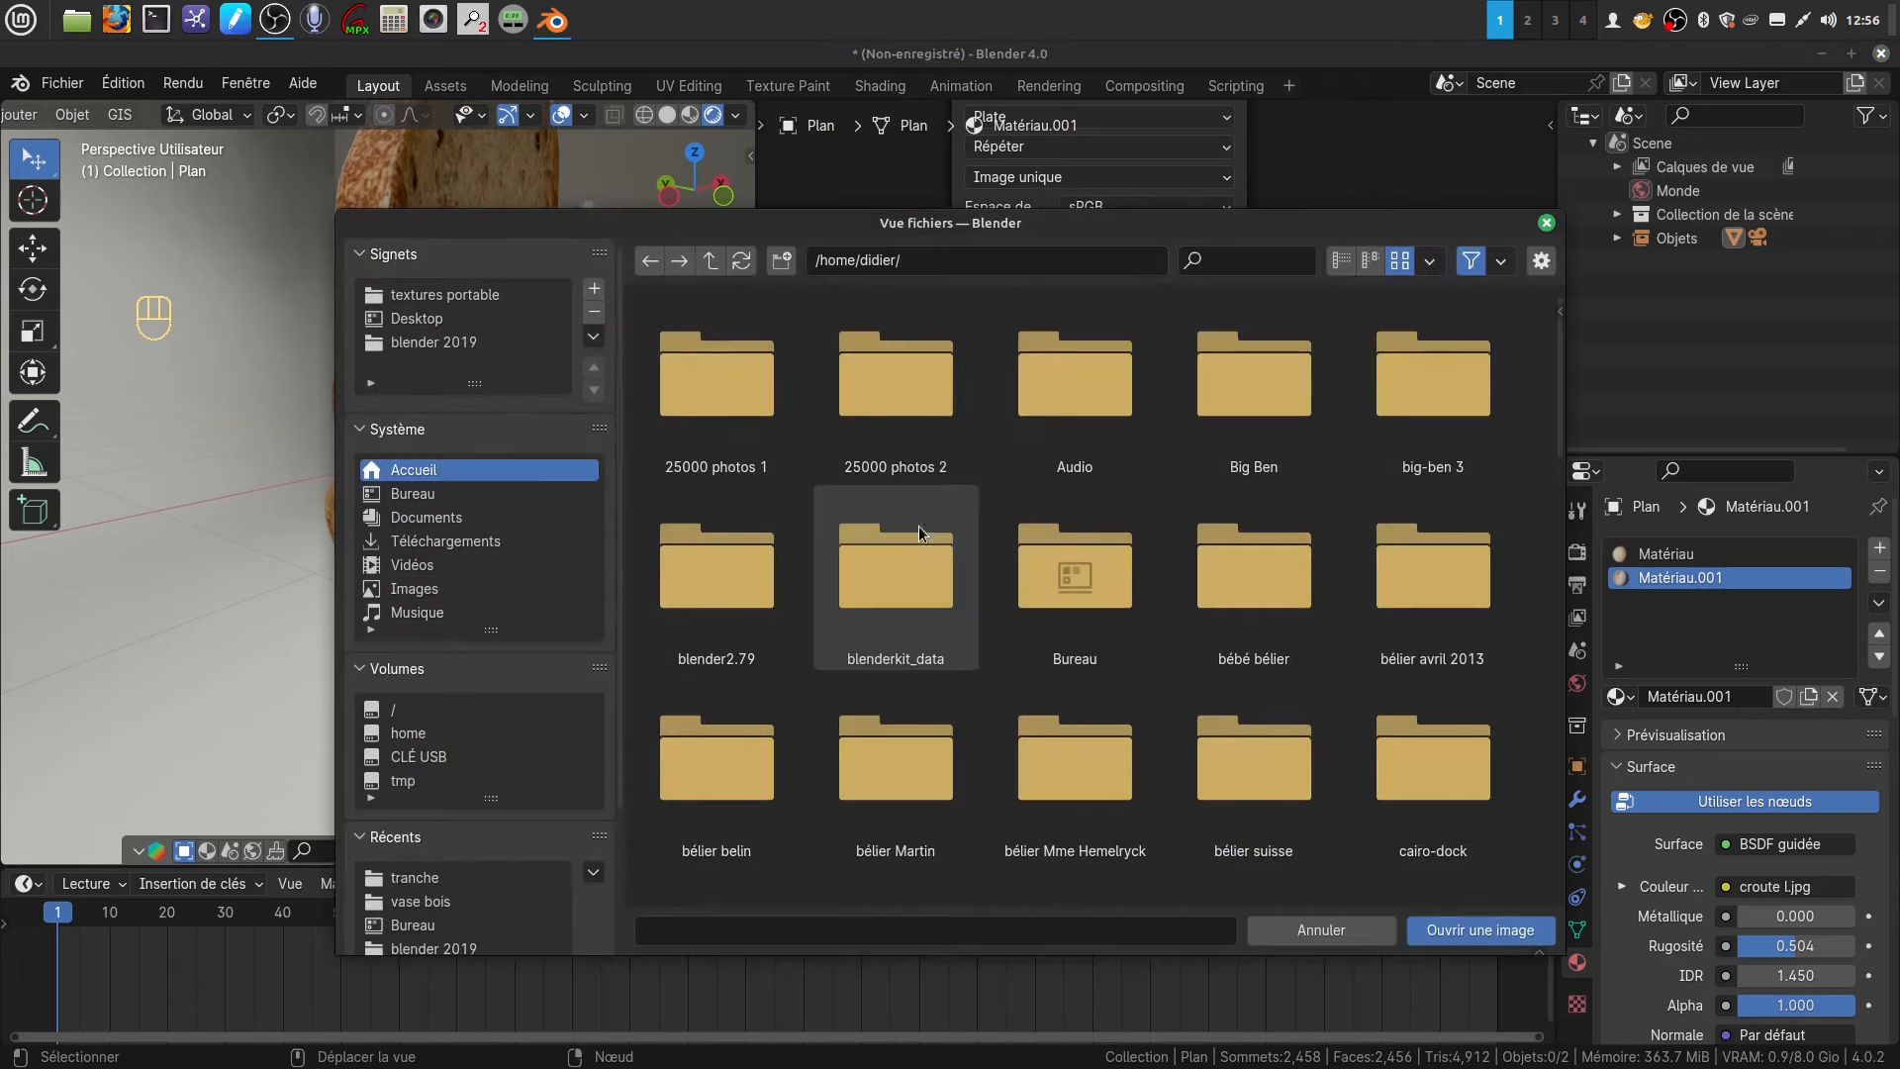
double_click(683, 762)
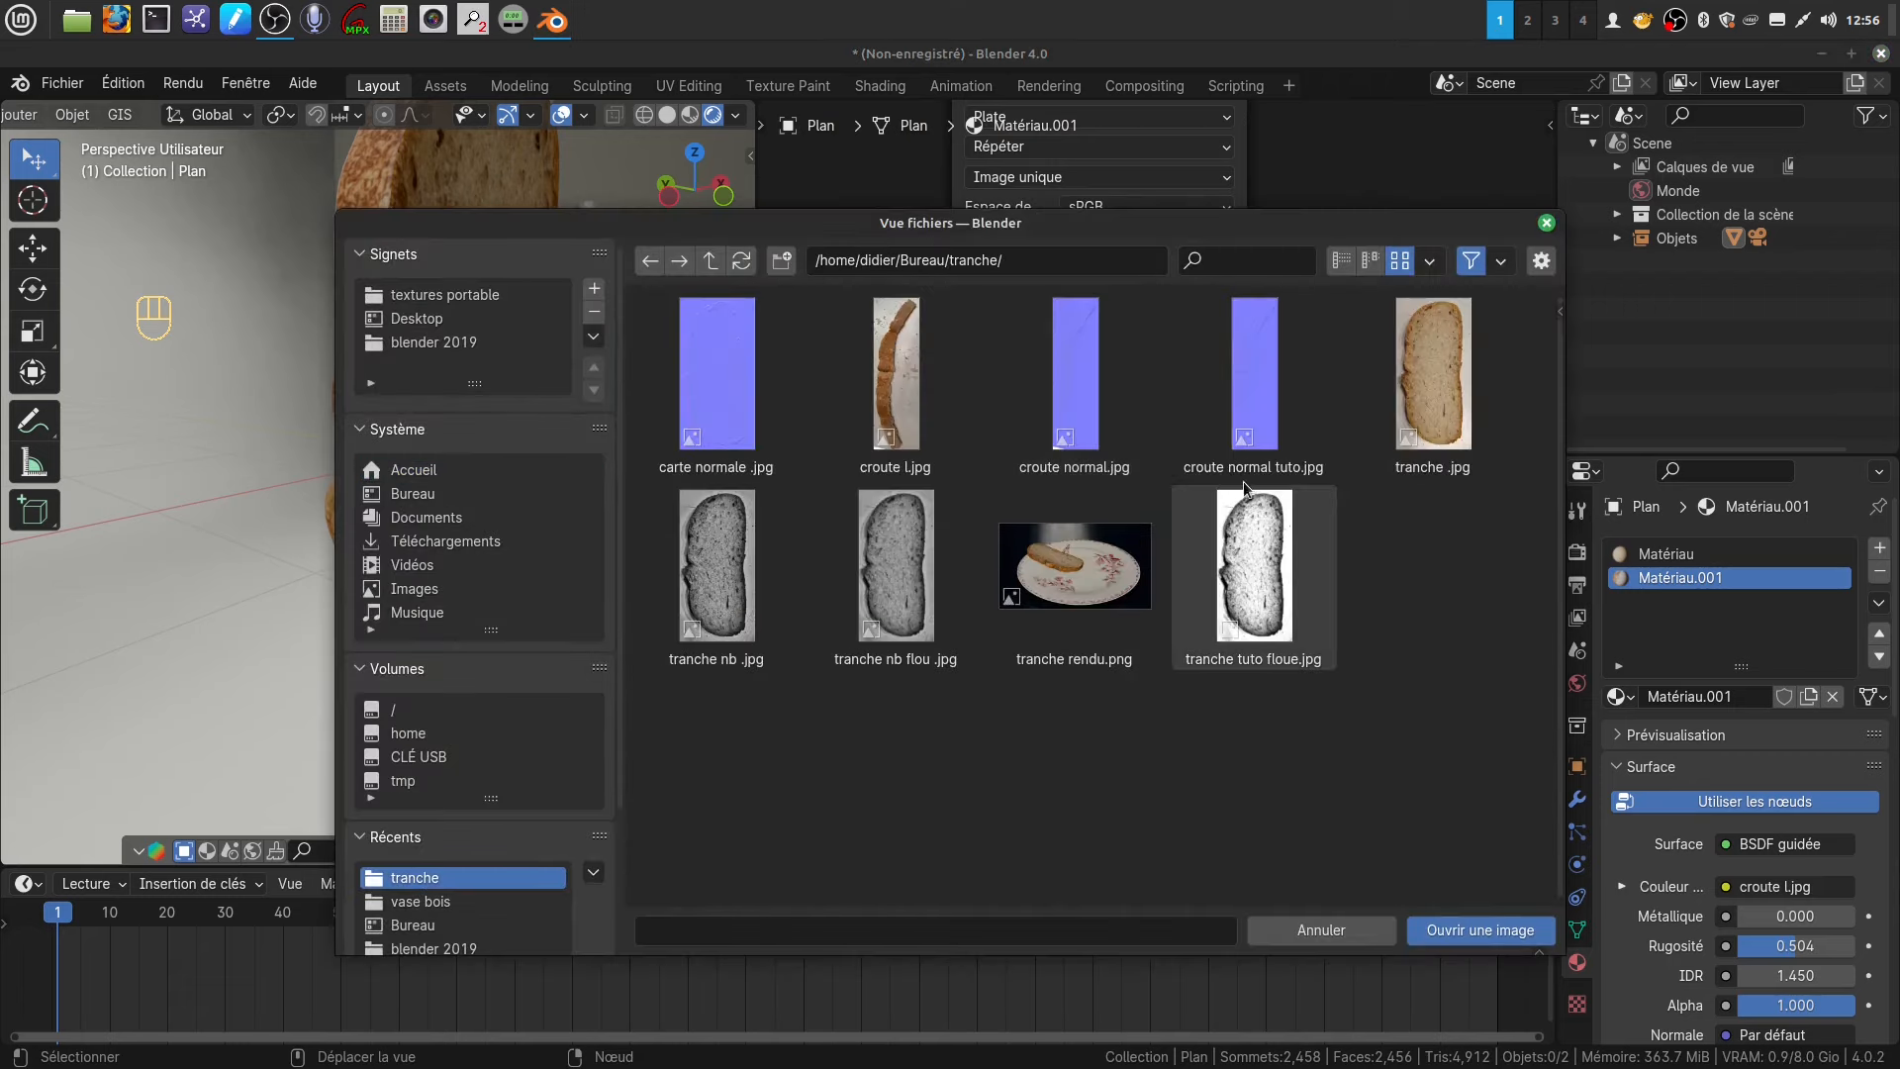
left_click(1247, 394)
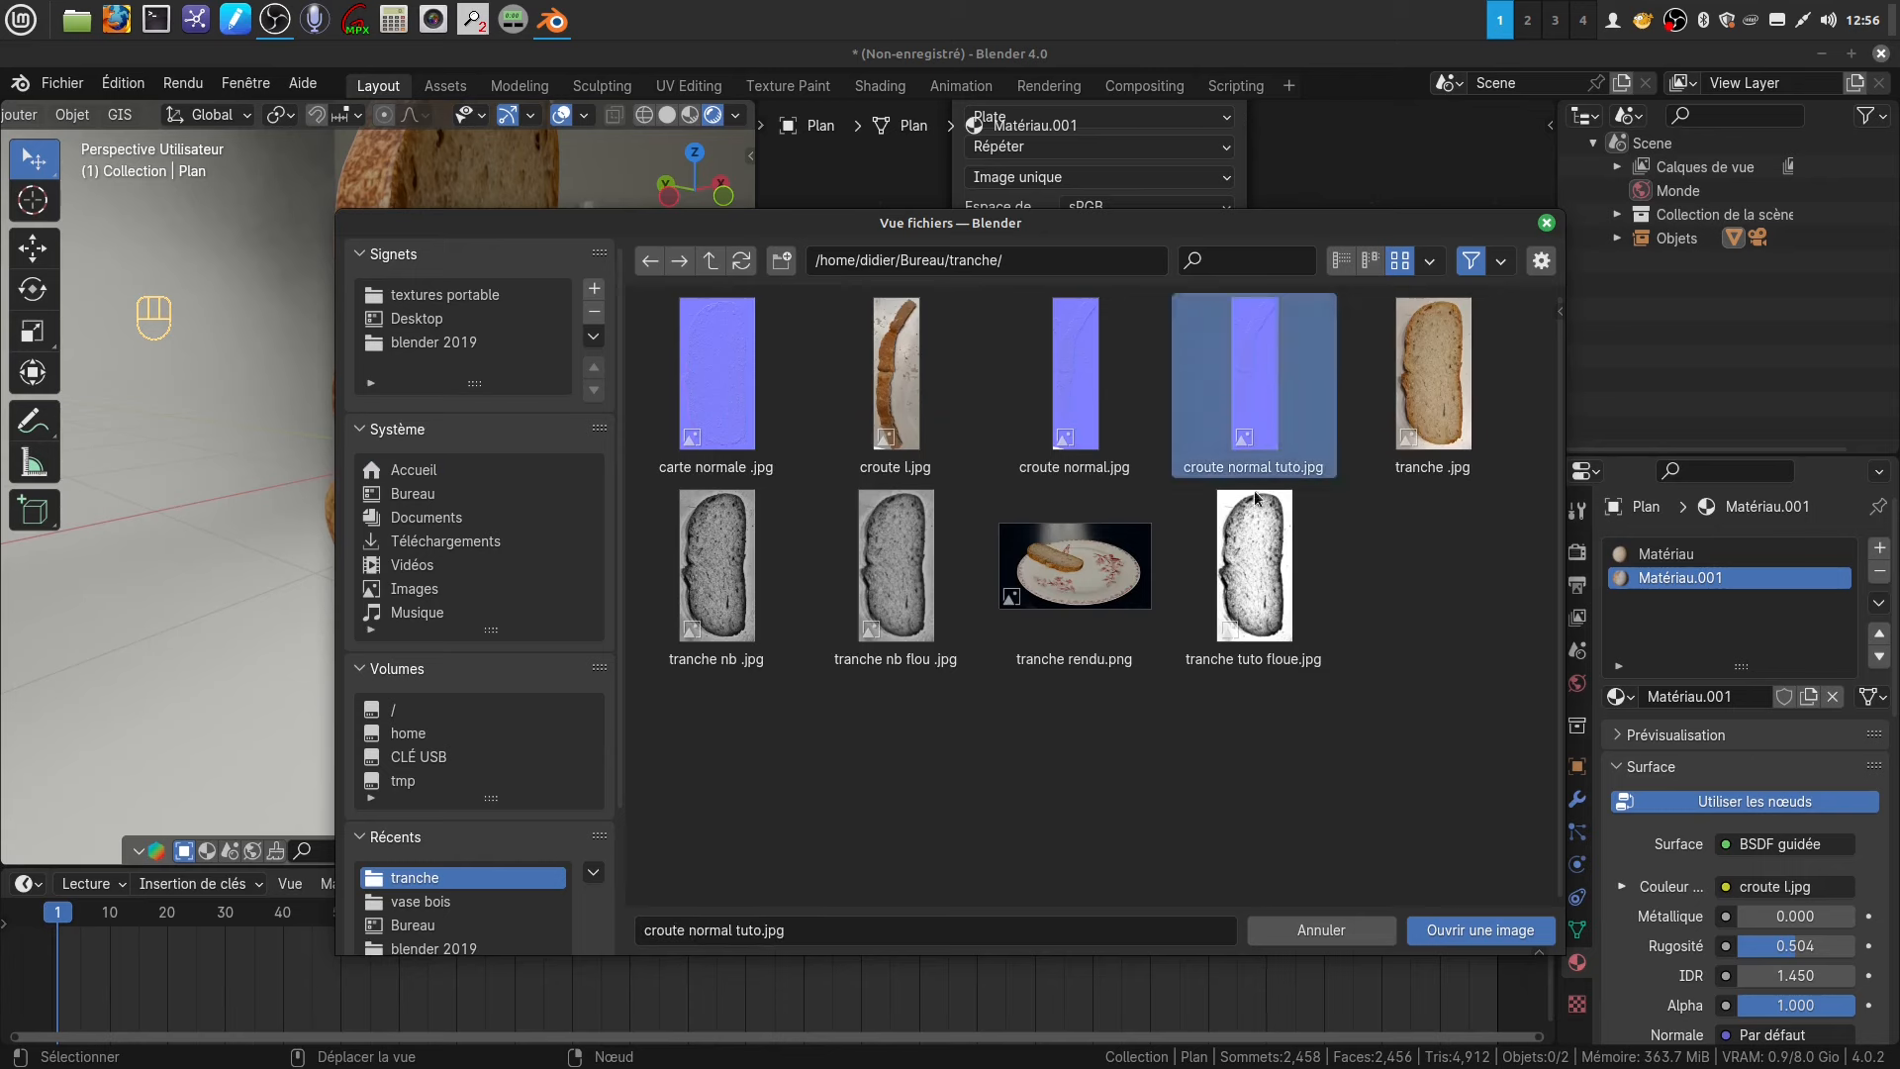
left_click(1481, 933)
- Set the color space of the croute normal tuto.jpg texture to Non-couleur
middle_click_drag(1064, 521, 1133, 475)
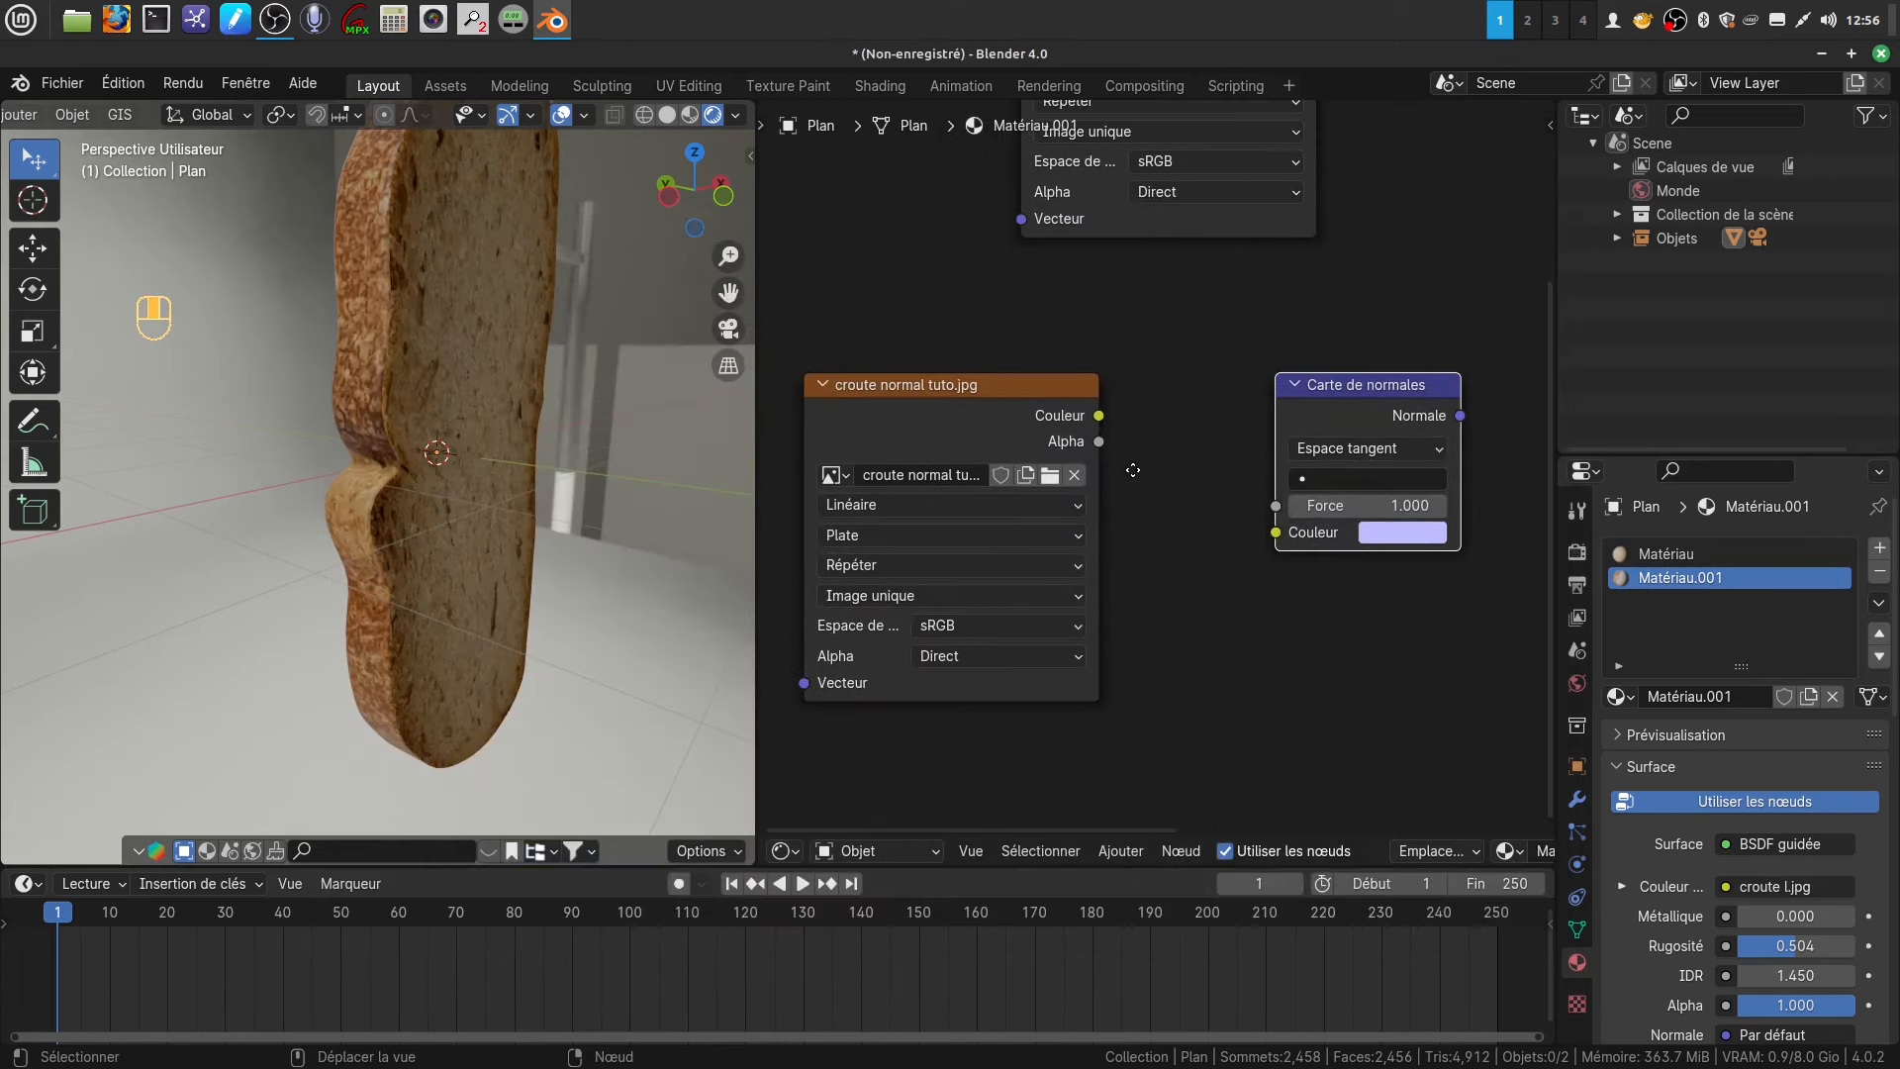
left_click(1078, 627)
left_click(1166, 809)
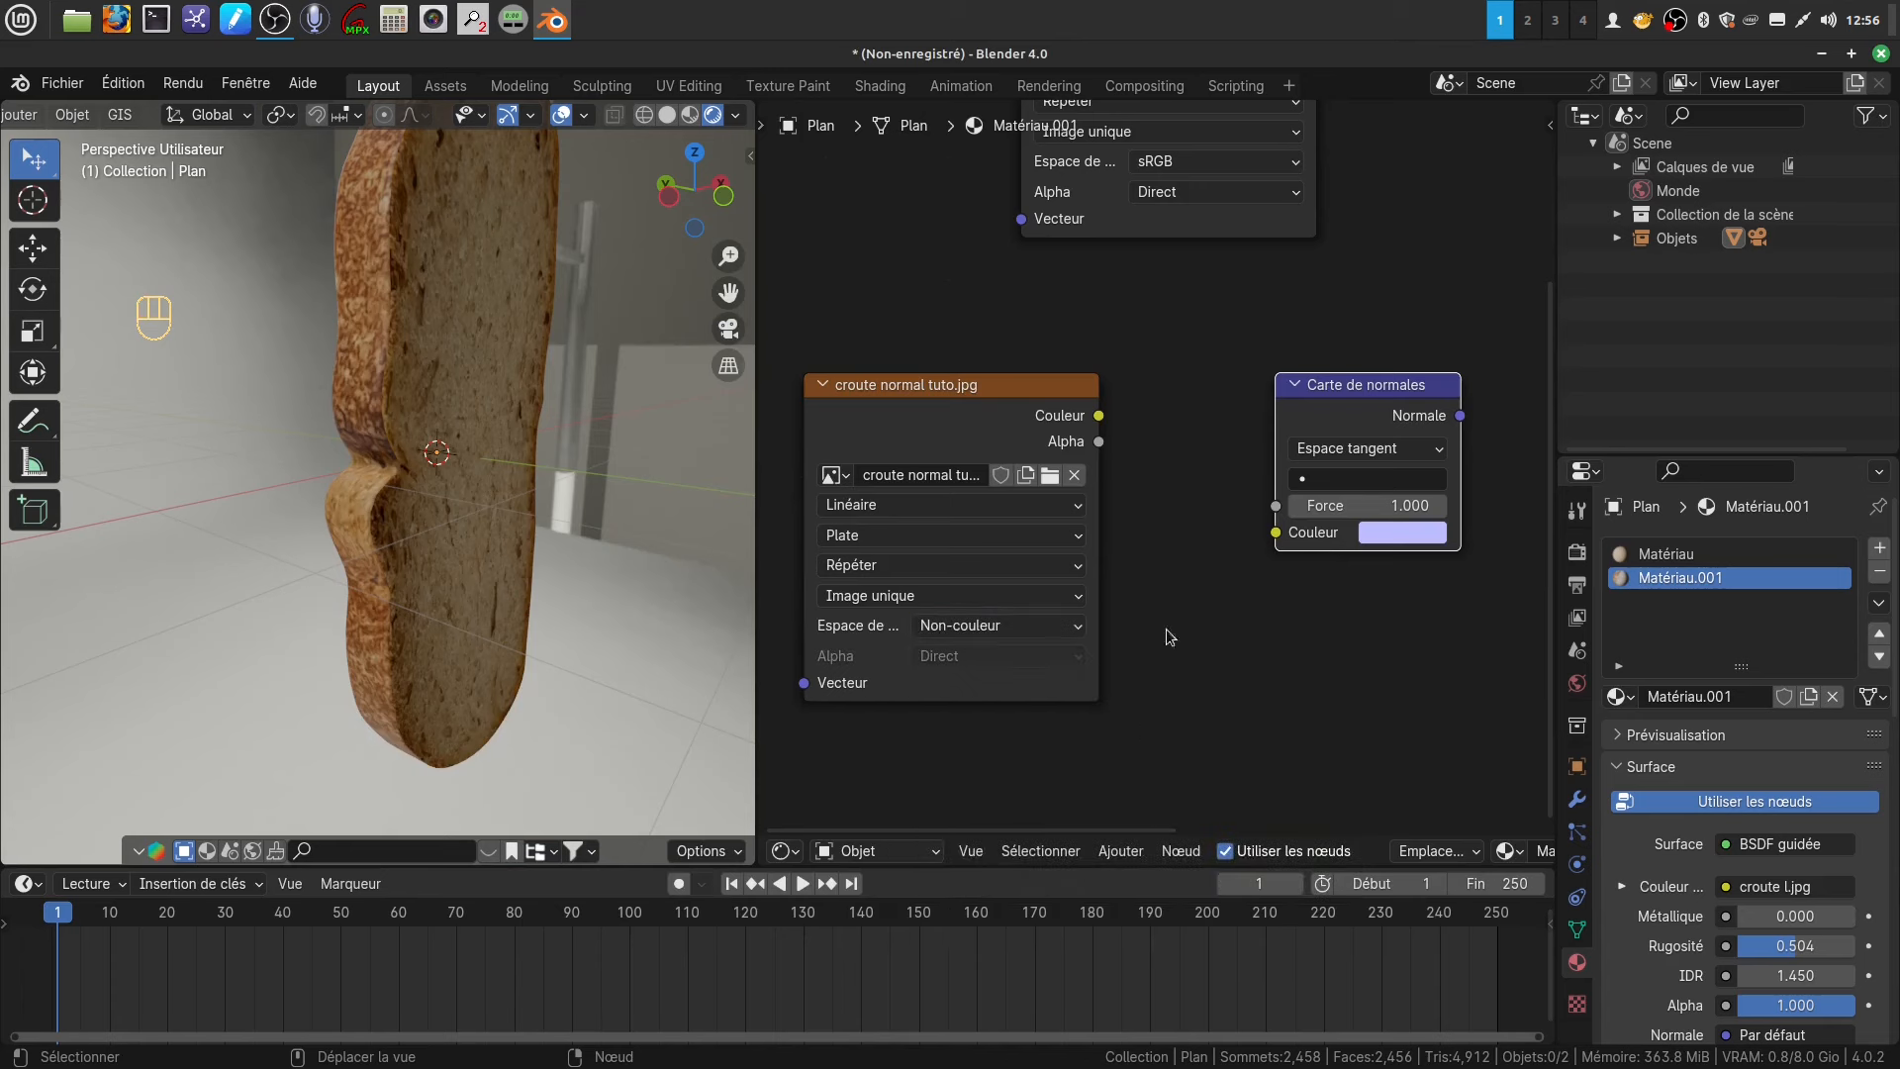
- Wire the croute normal tuto.jpg color through the Carte de normales node at Force 0.500 into the BSDF guidée Normale input
left_click_drag(1098, 417, 1278, 533)
middle_click_drag(1365, 524, 1132, 533)
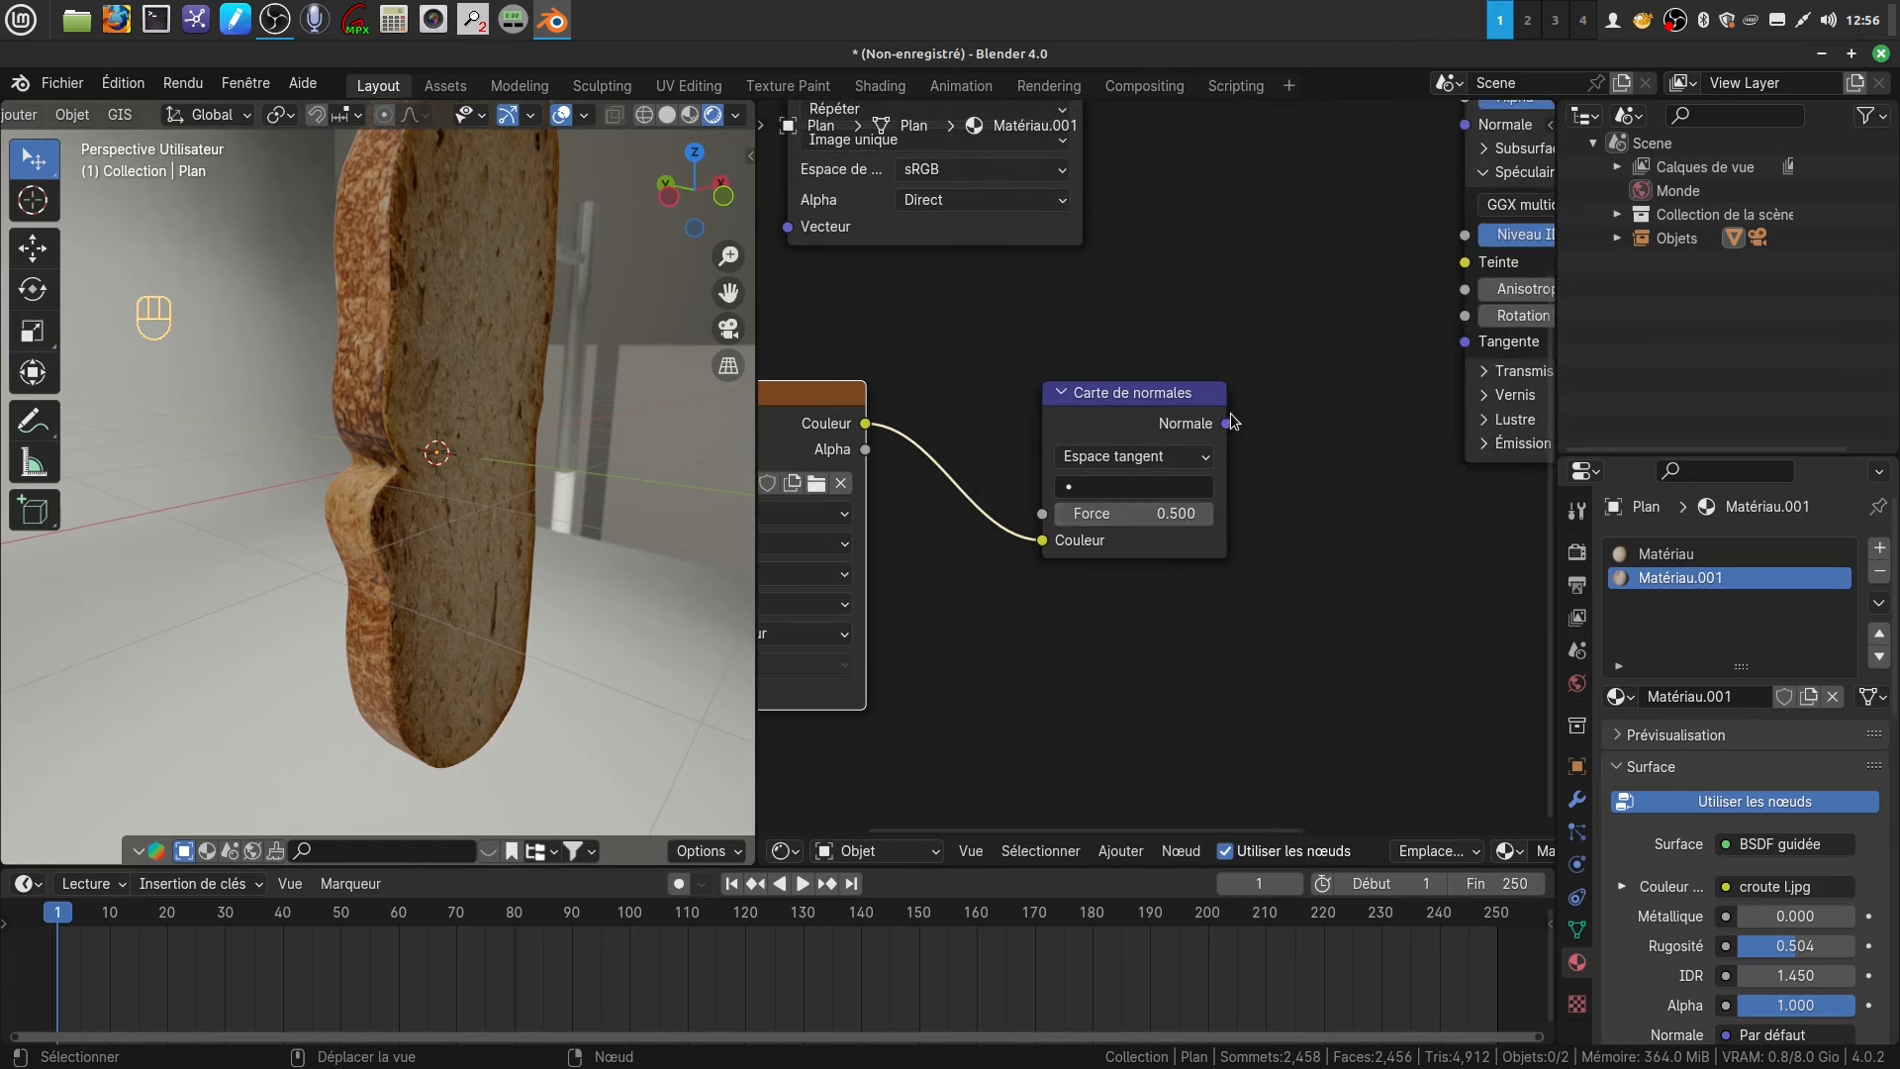
scroll(1286, 490, "down", 3)
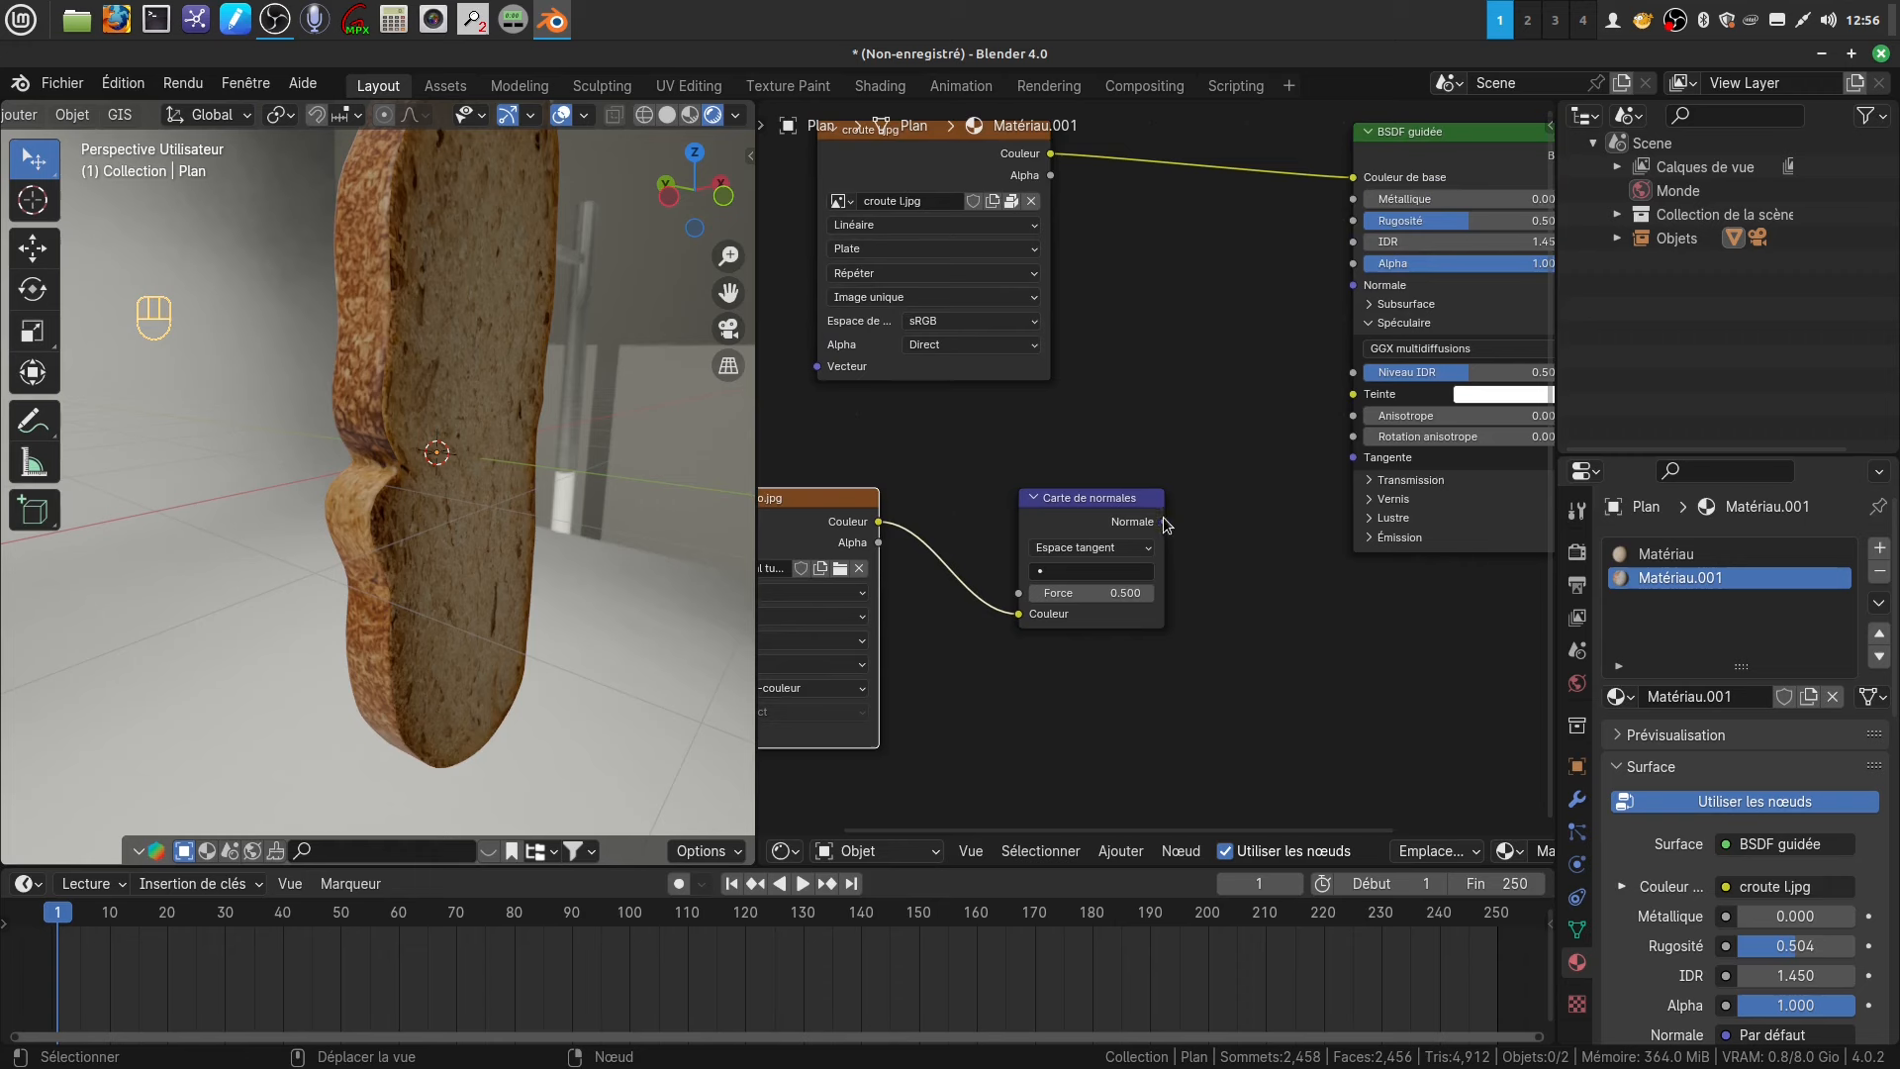
left_click_drag(1164, 522, 1351, 289)
- Set the Carte de normales Force to 1.600 and inspect the crust relief on the rendered slice
scroll(507, 542, "up", 3)
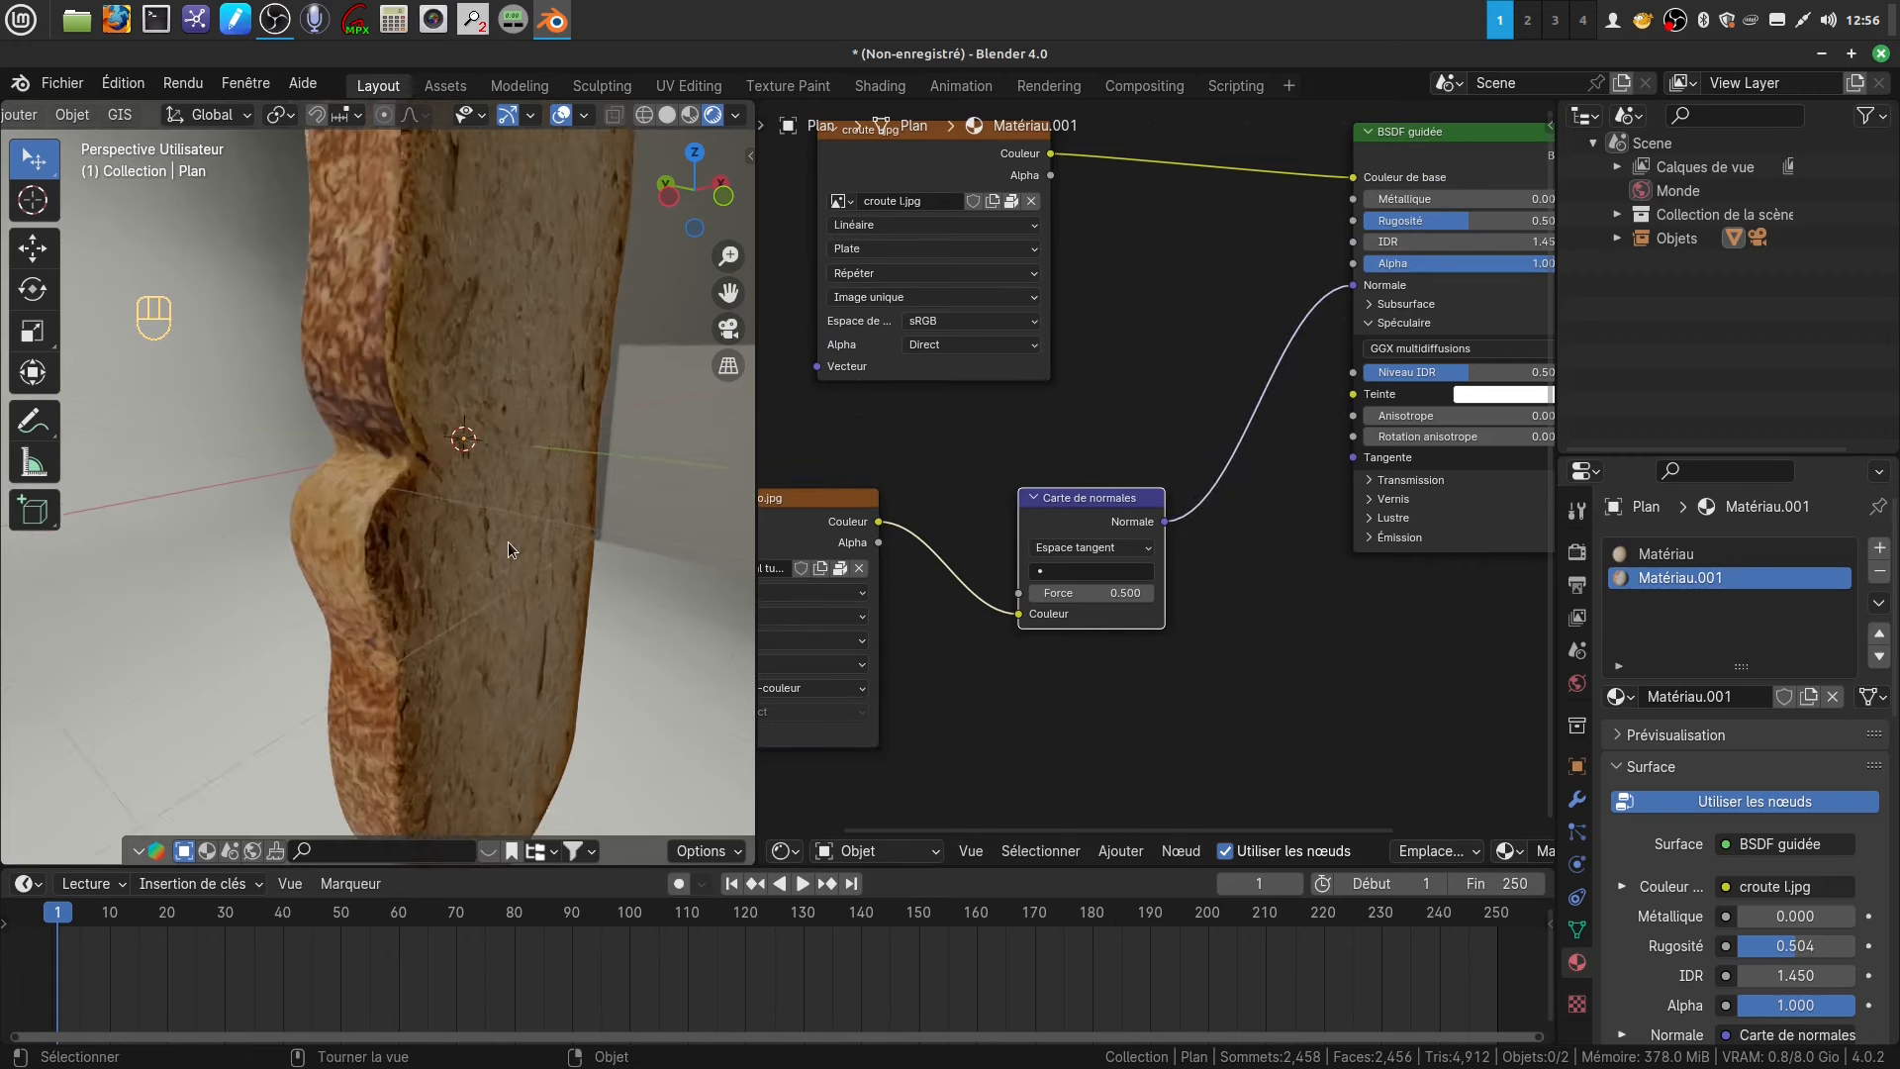
scroll(507, 459, "down", 5)
middle_click_drag(507, 454, 517, 326)
scroll(1046, 504, "up", 3)
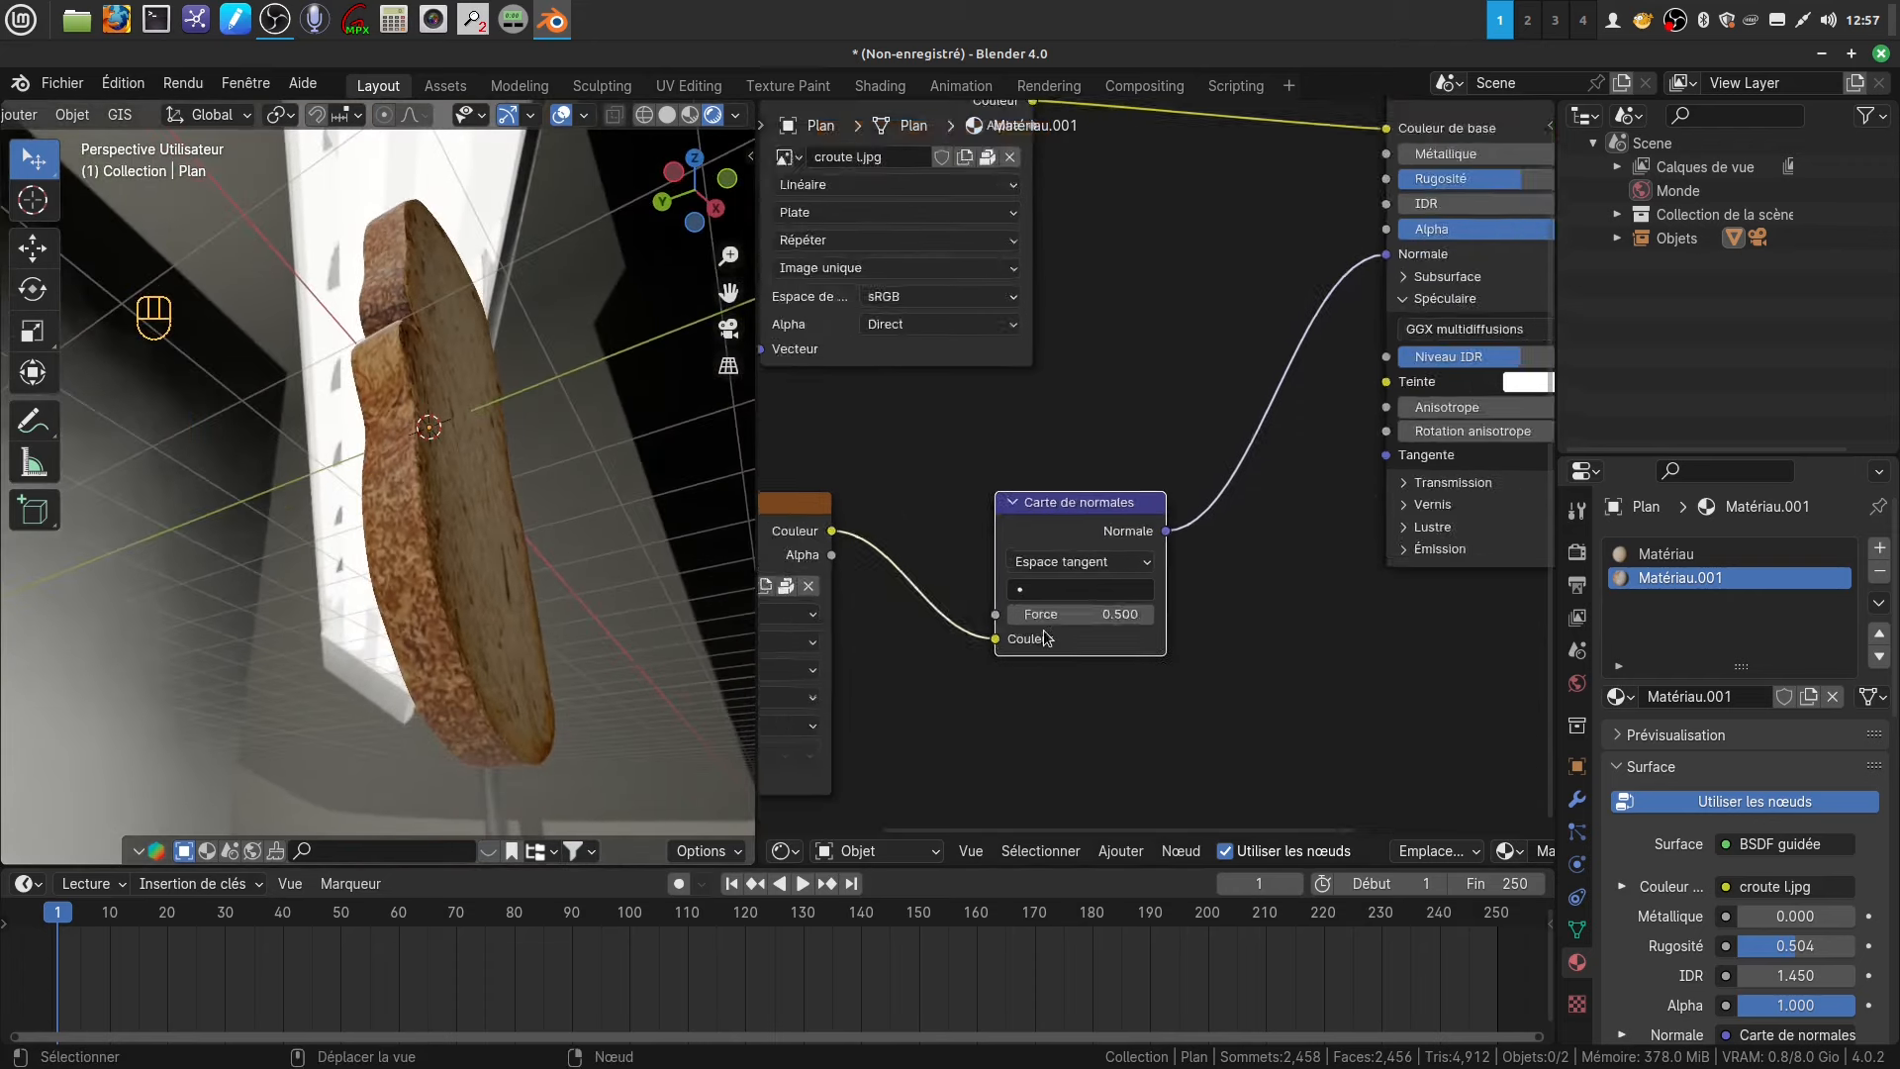
middle_click_drag(1047, 504, 1110, 401)
mouse_move(971, 655)
middle_mouse_down()
mouse_move(1165, 626)
mouse_move(982, 635)
middle_mouse_up()
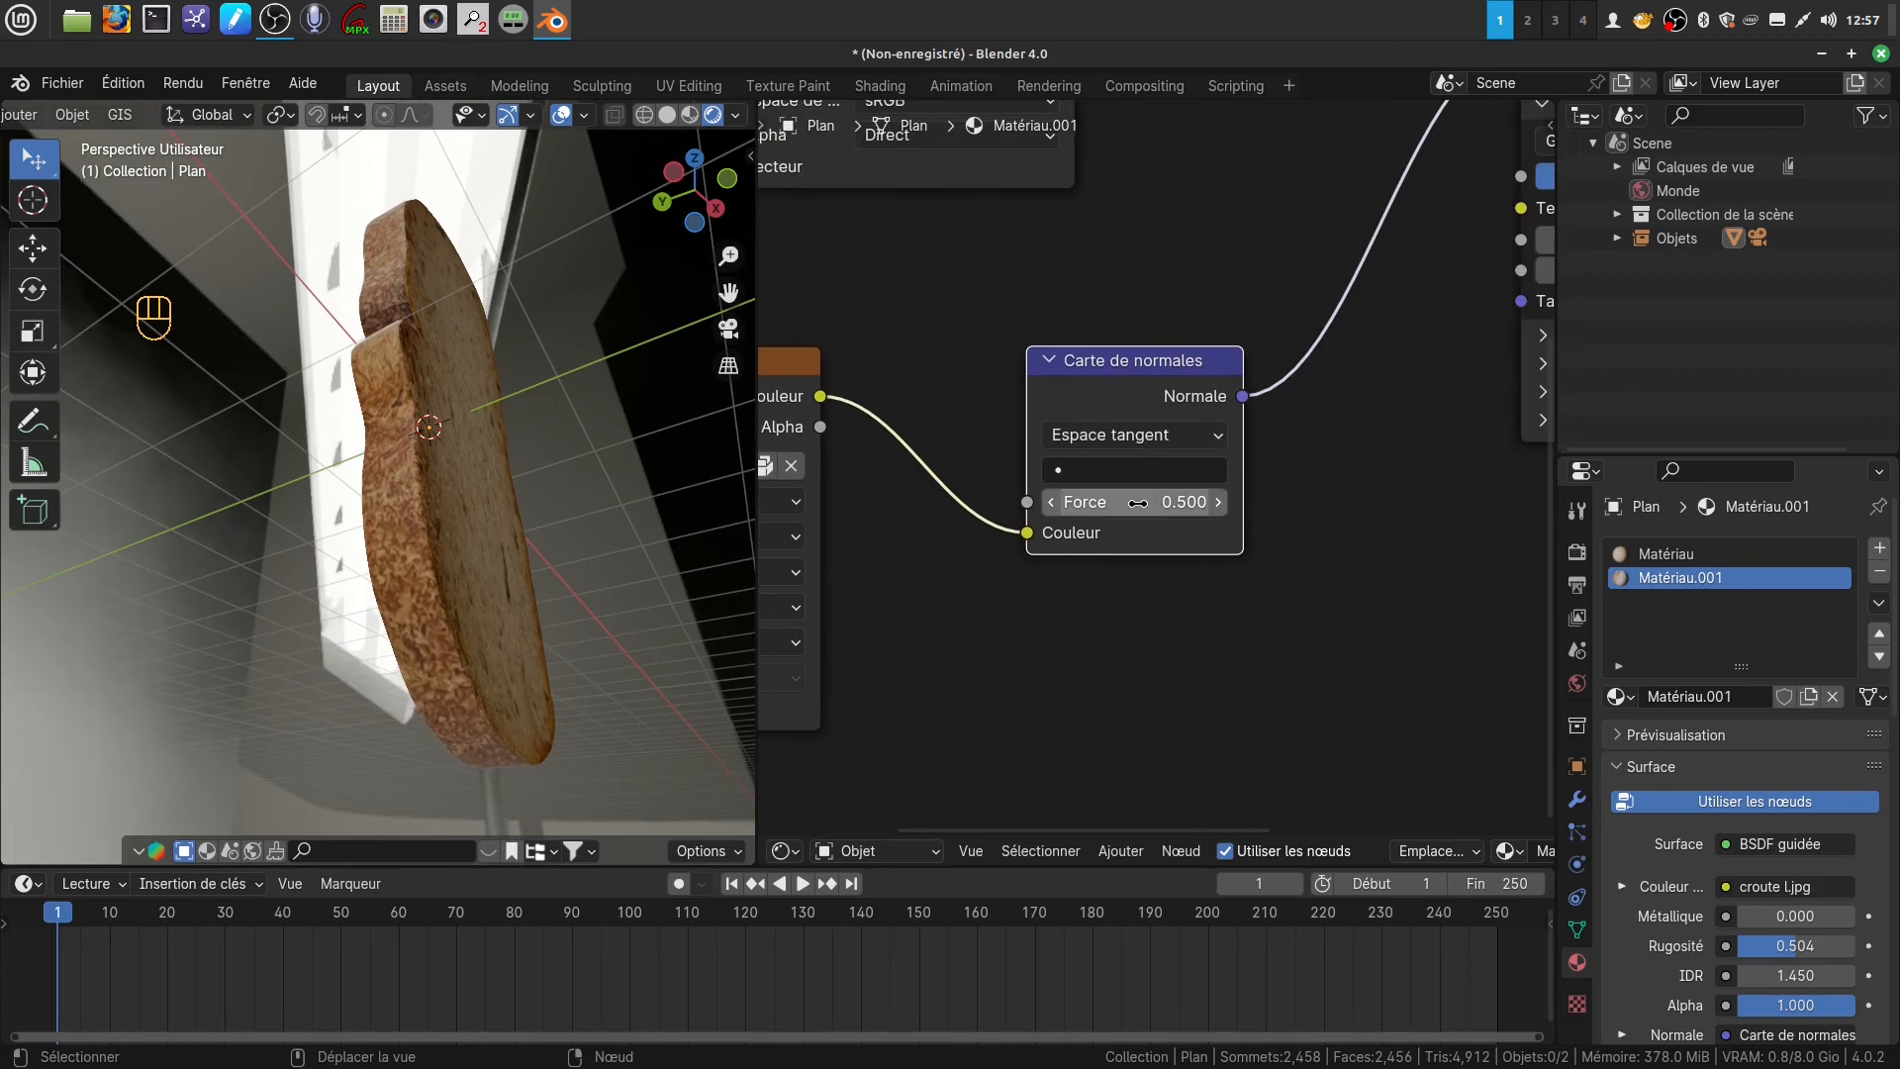
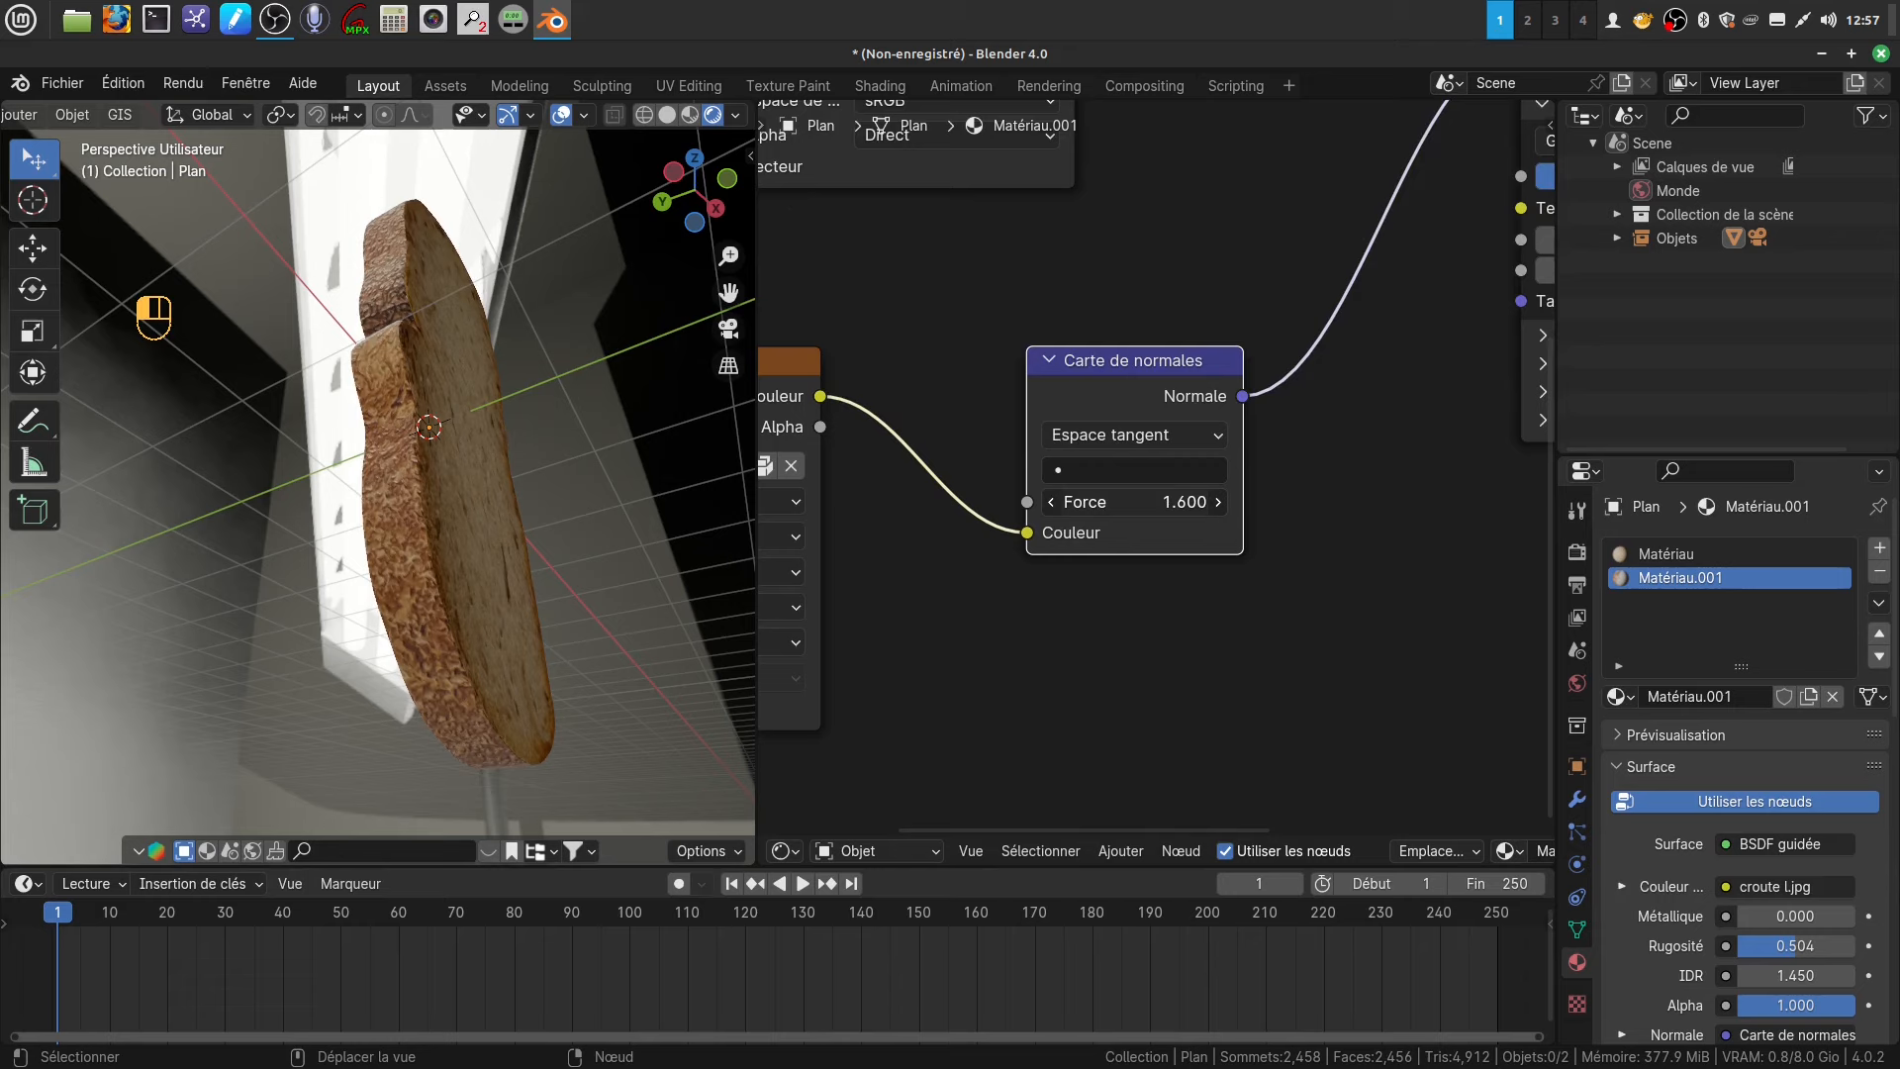
middle_click_drag(465, 525, 431, 461)
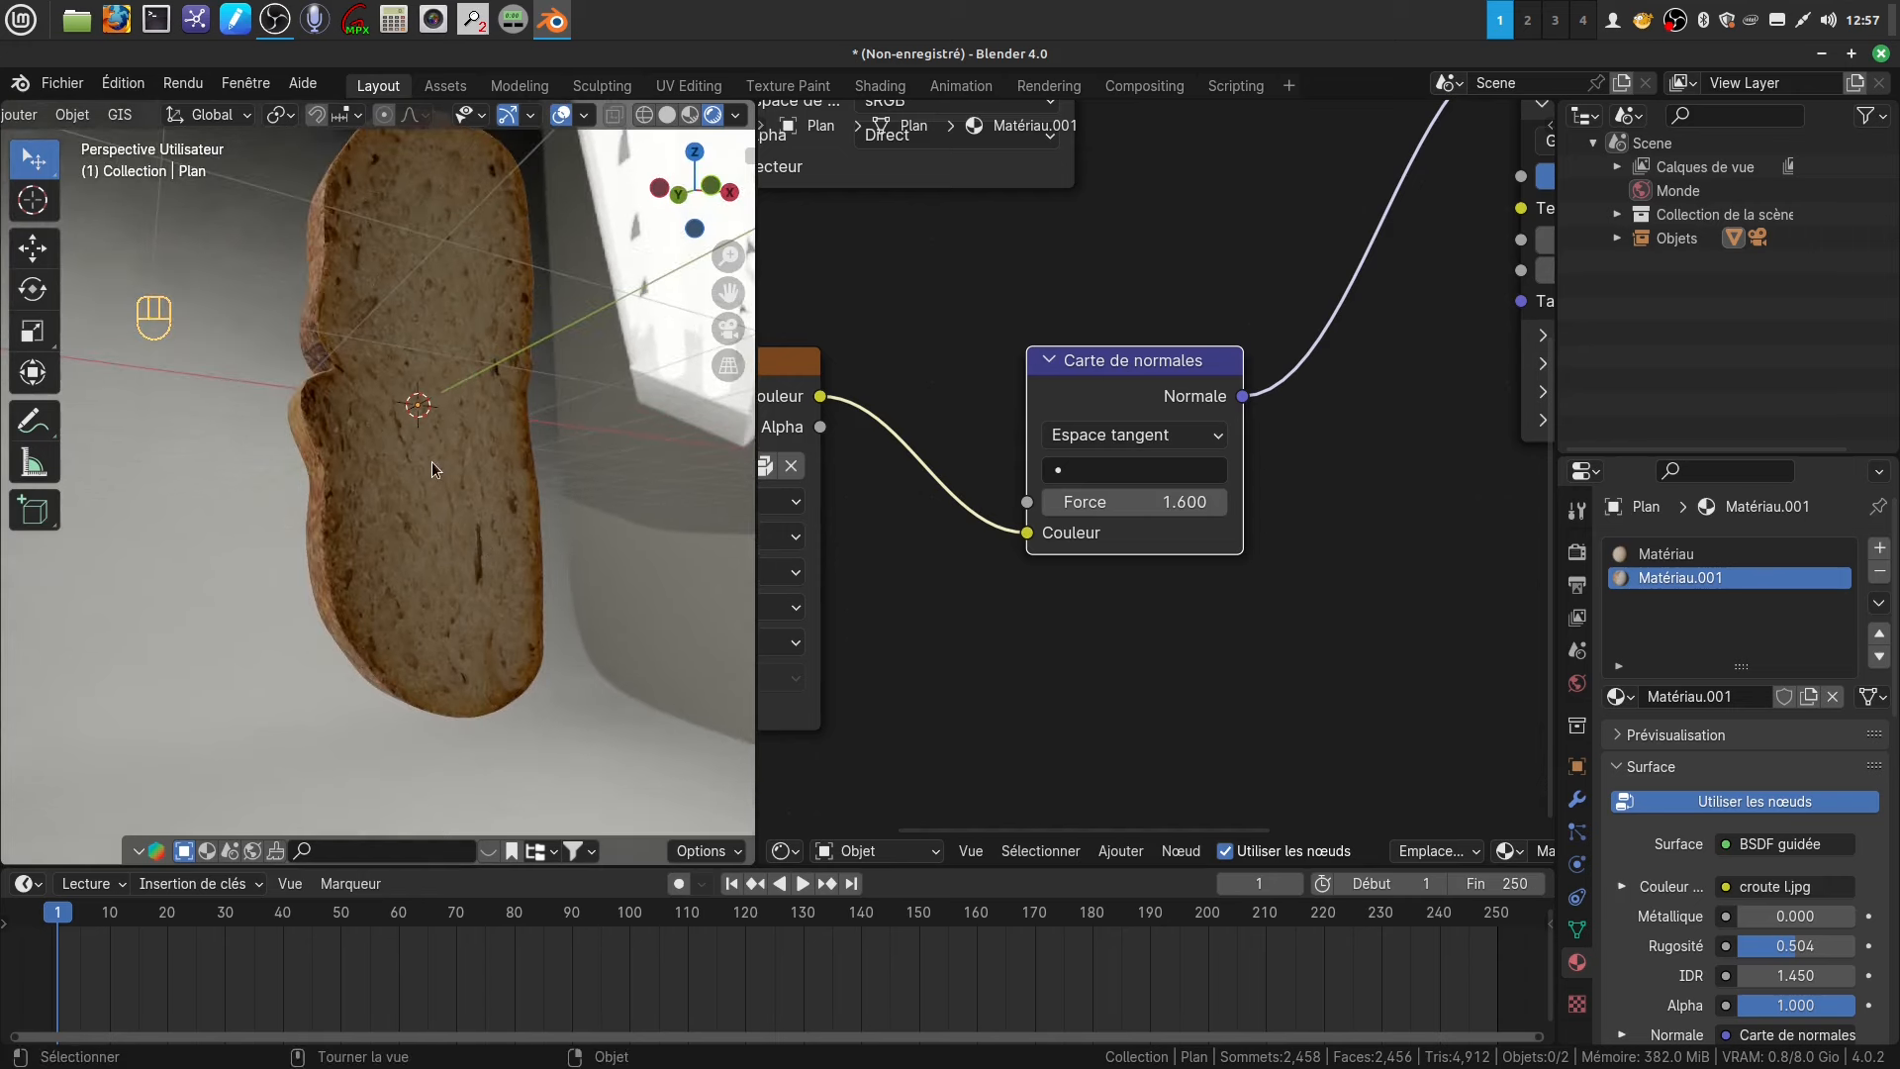
- Switch to the Matériau slot and add a Texture image node below its tranche .jpg node
scroll(1178, 700, "down", 4)
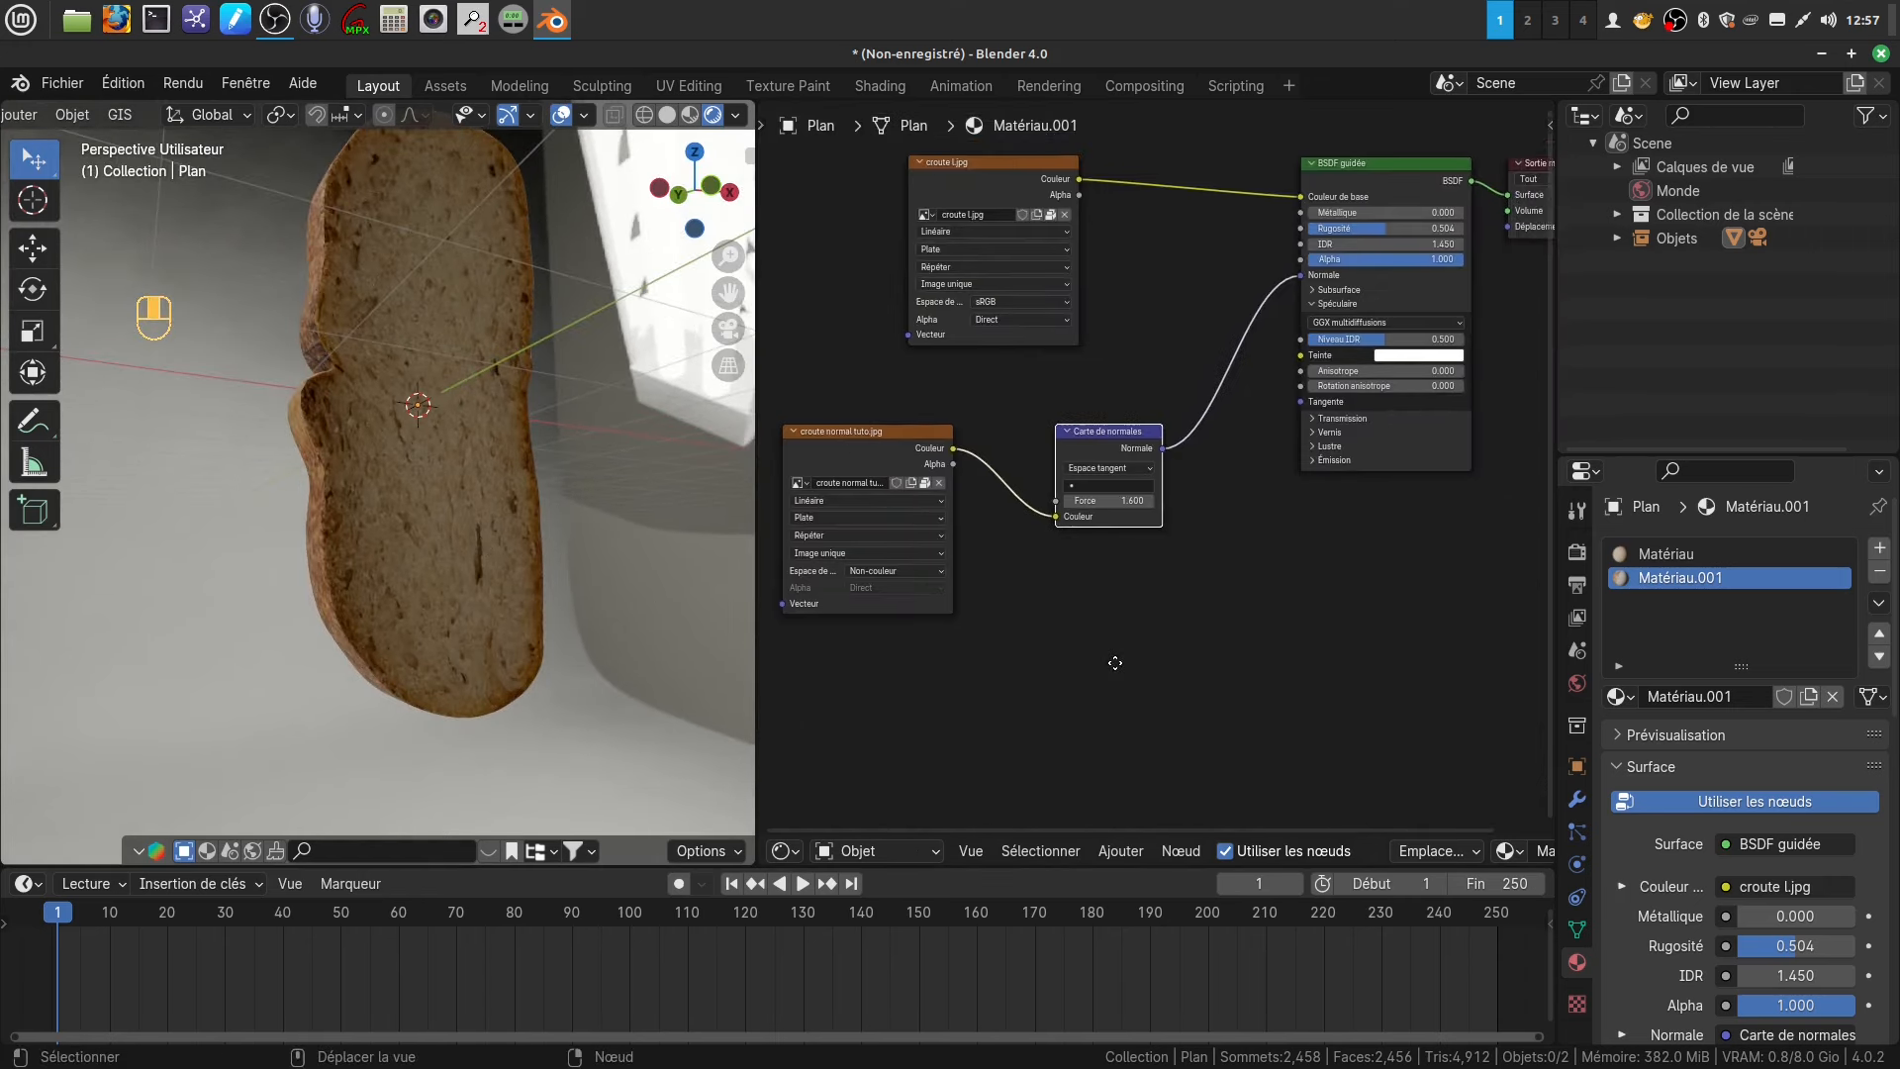
left_click(1682, 555)
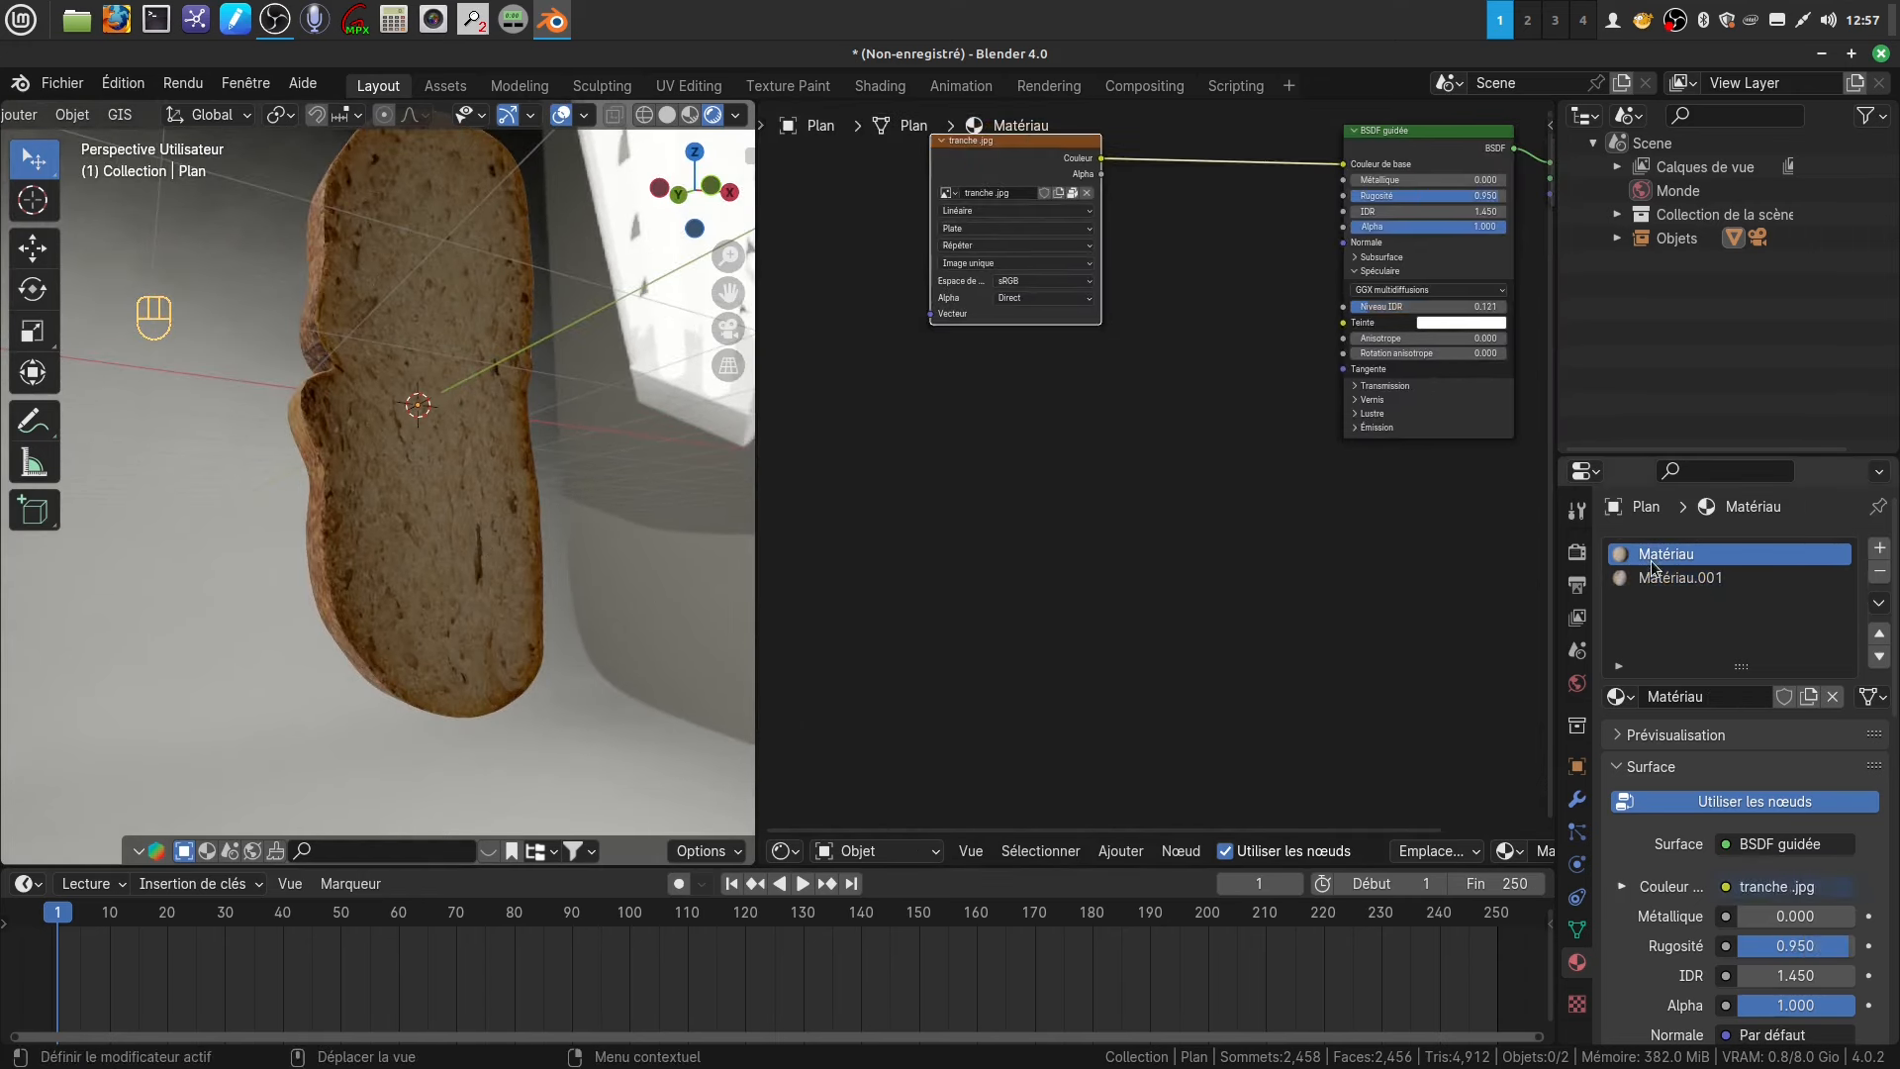
left_click(1119, 853)
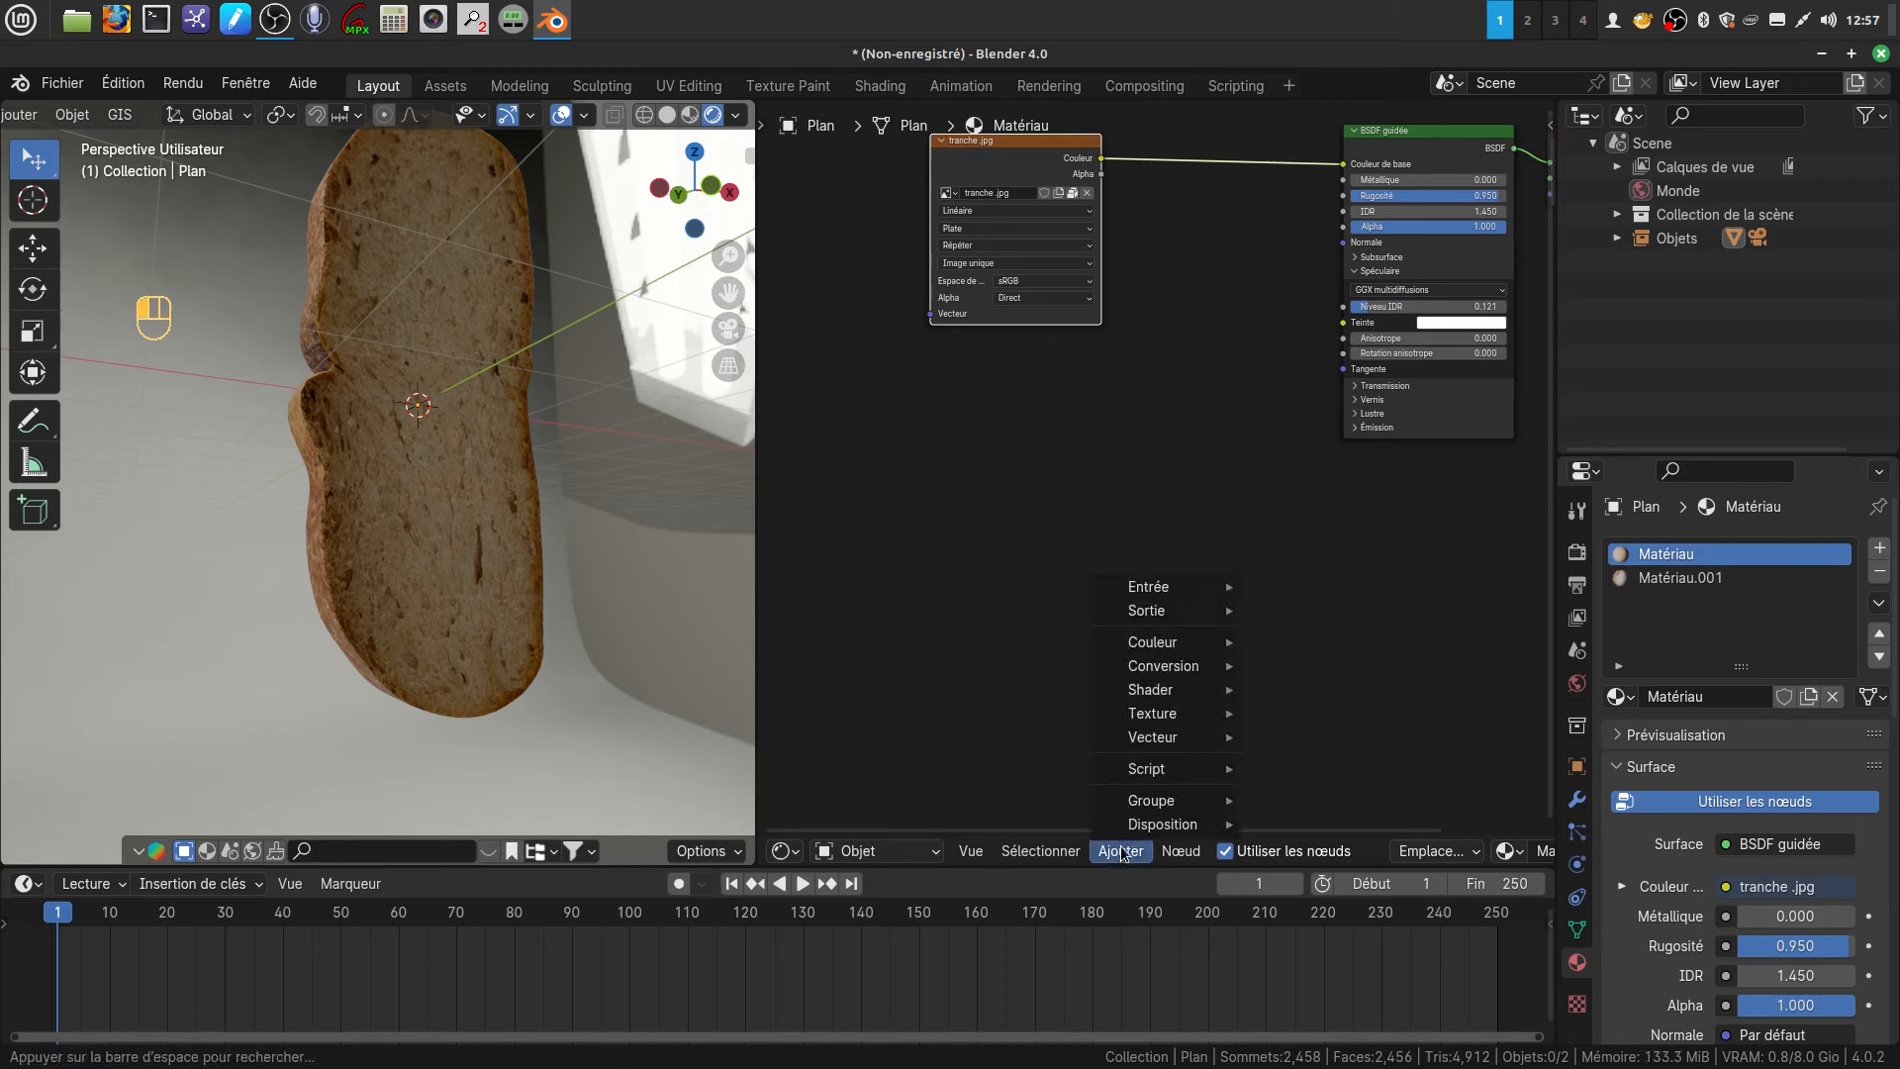
mouse_move(1182, 716)
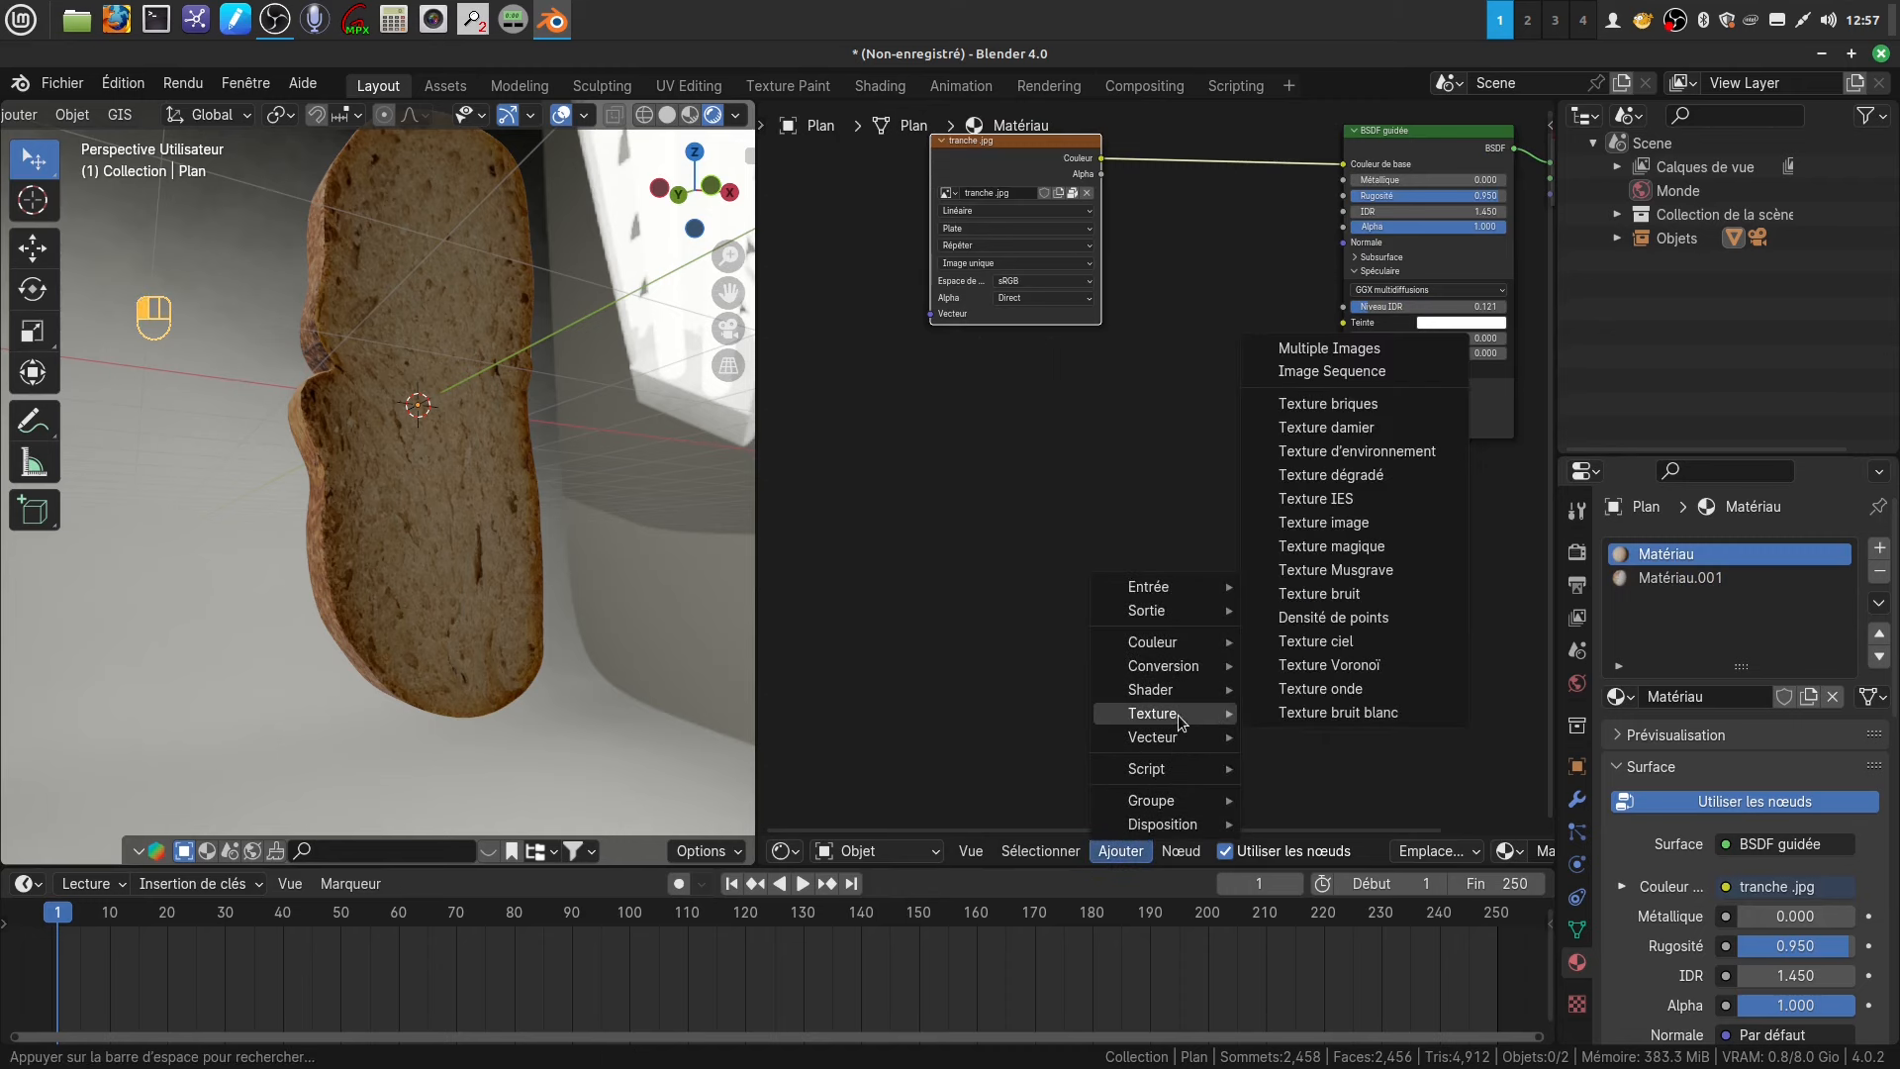
left_click(1323, 521)
left_click(859, 399)
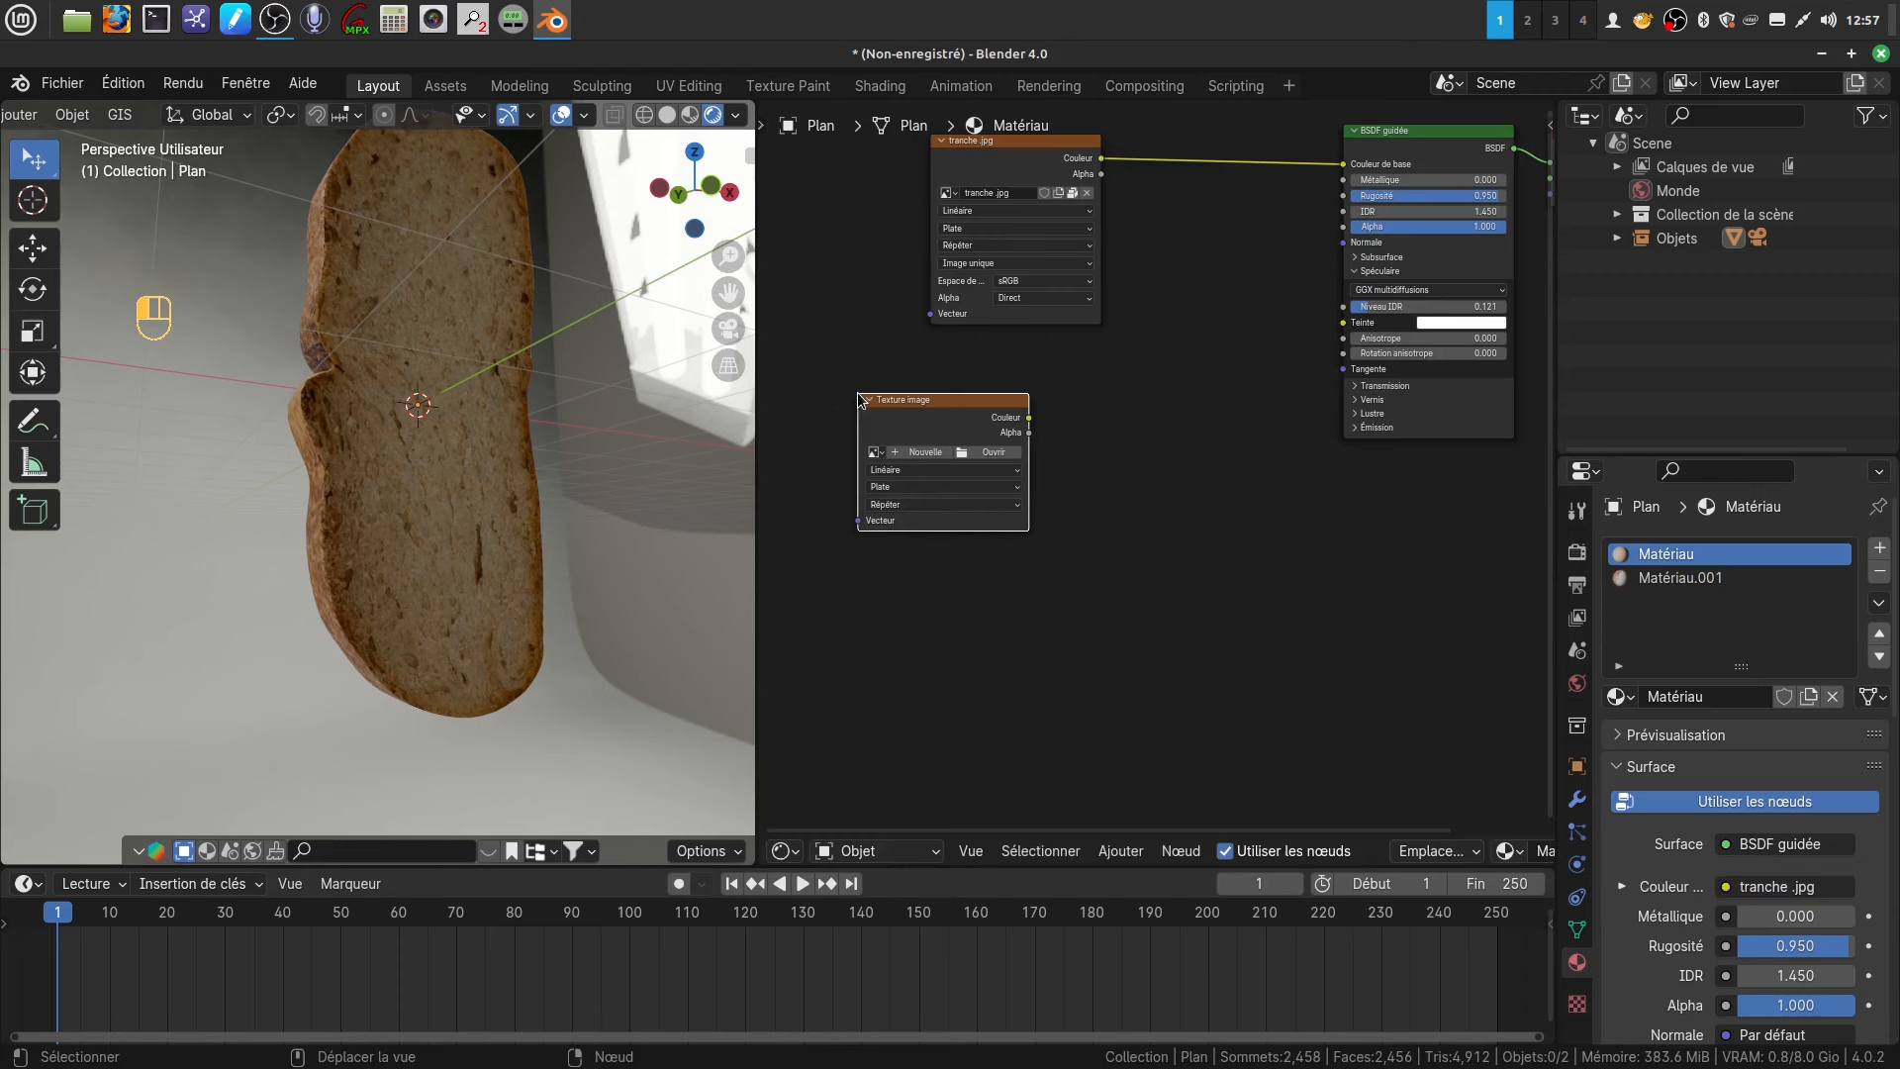
- Add a Relief (bump) node between the empty Texture image node and the BSDF guidée node
left_click(1123, 856)
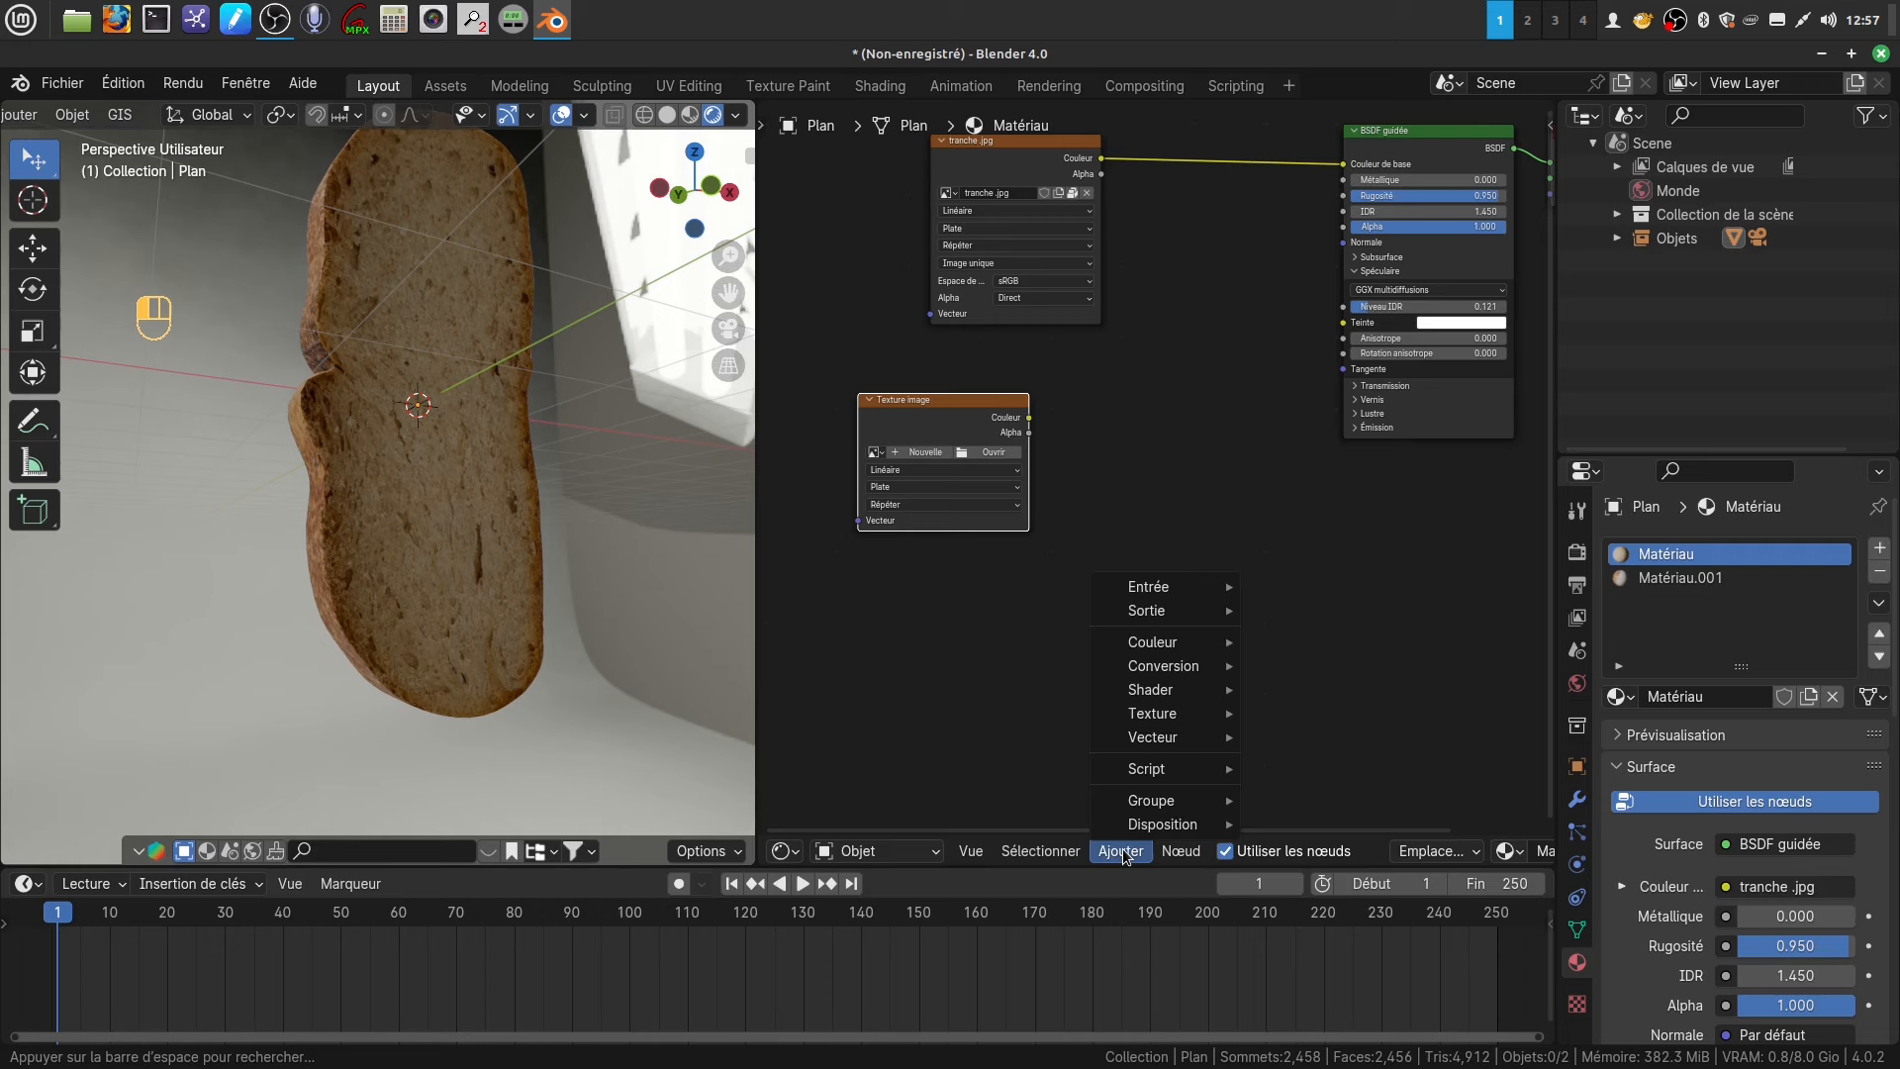
mouse_move(1175, 740)
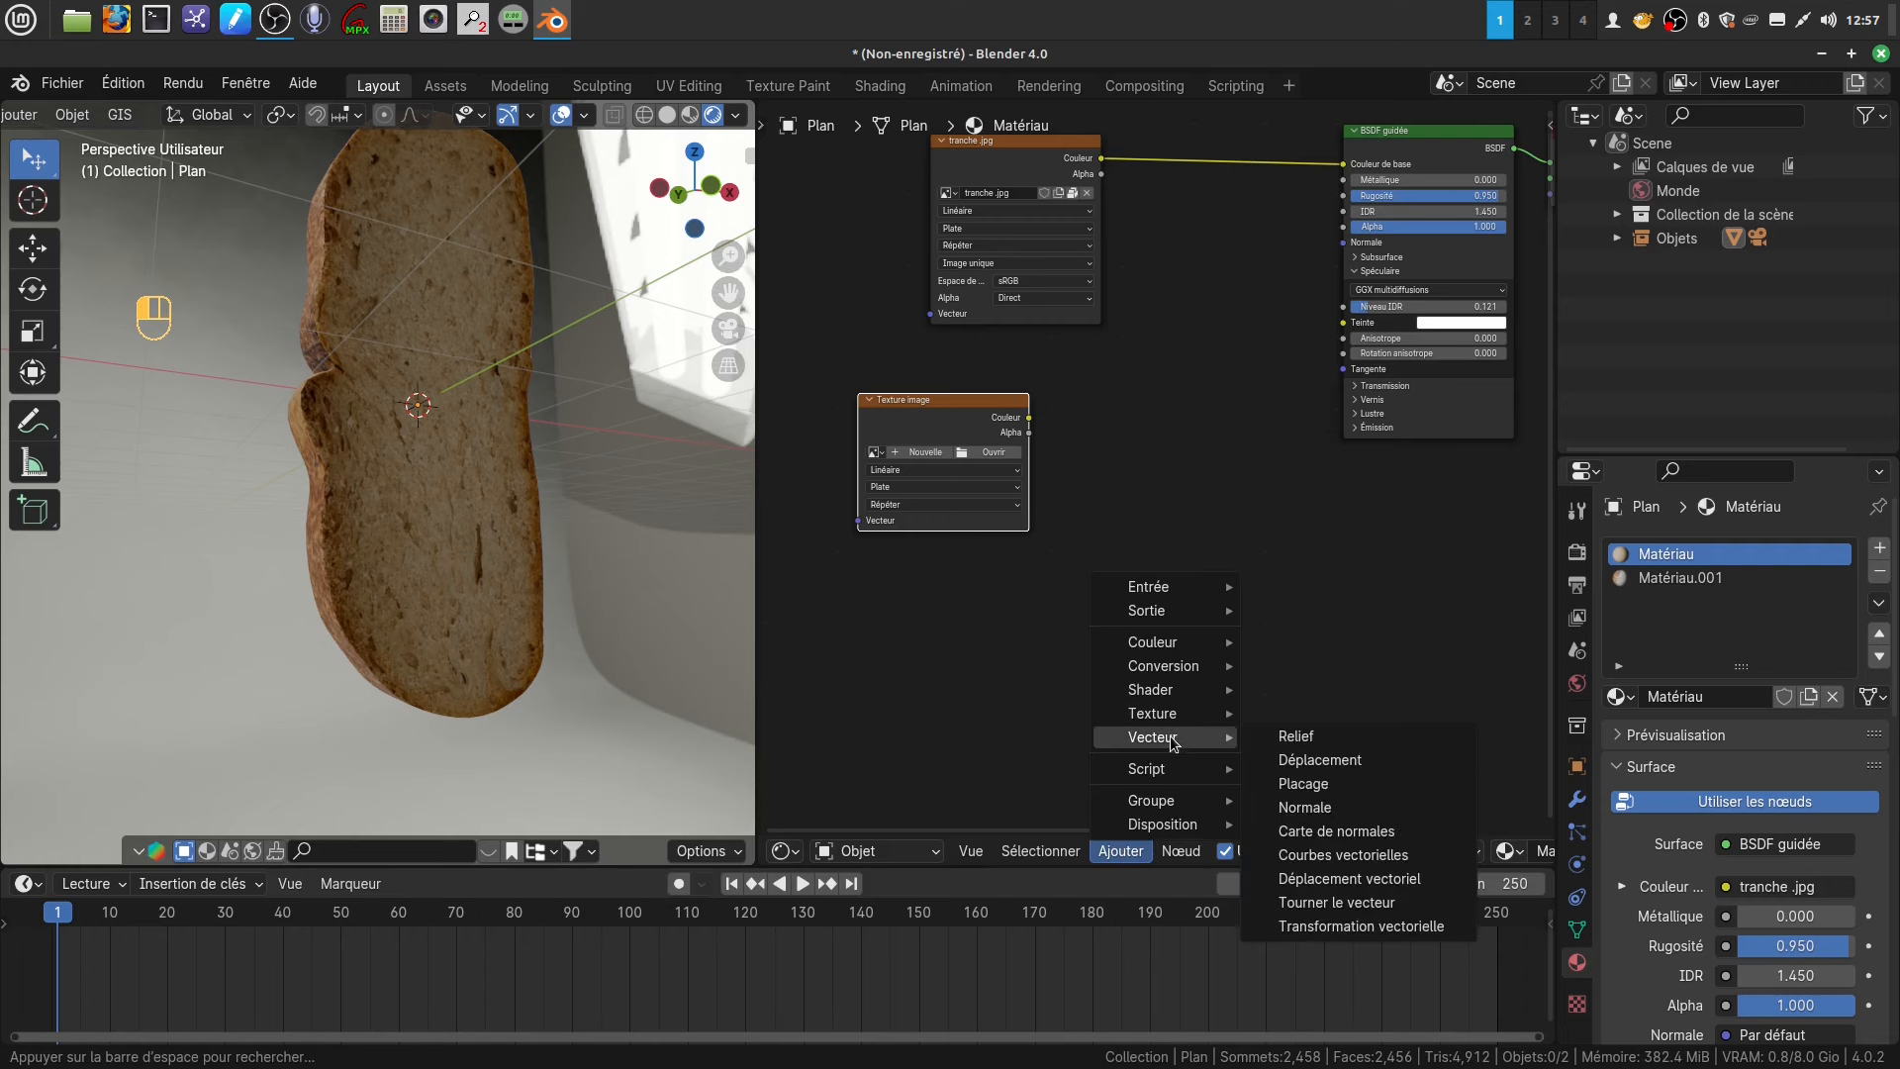
left_click(1306, 737)
left_click(1128, 391)
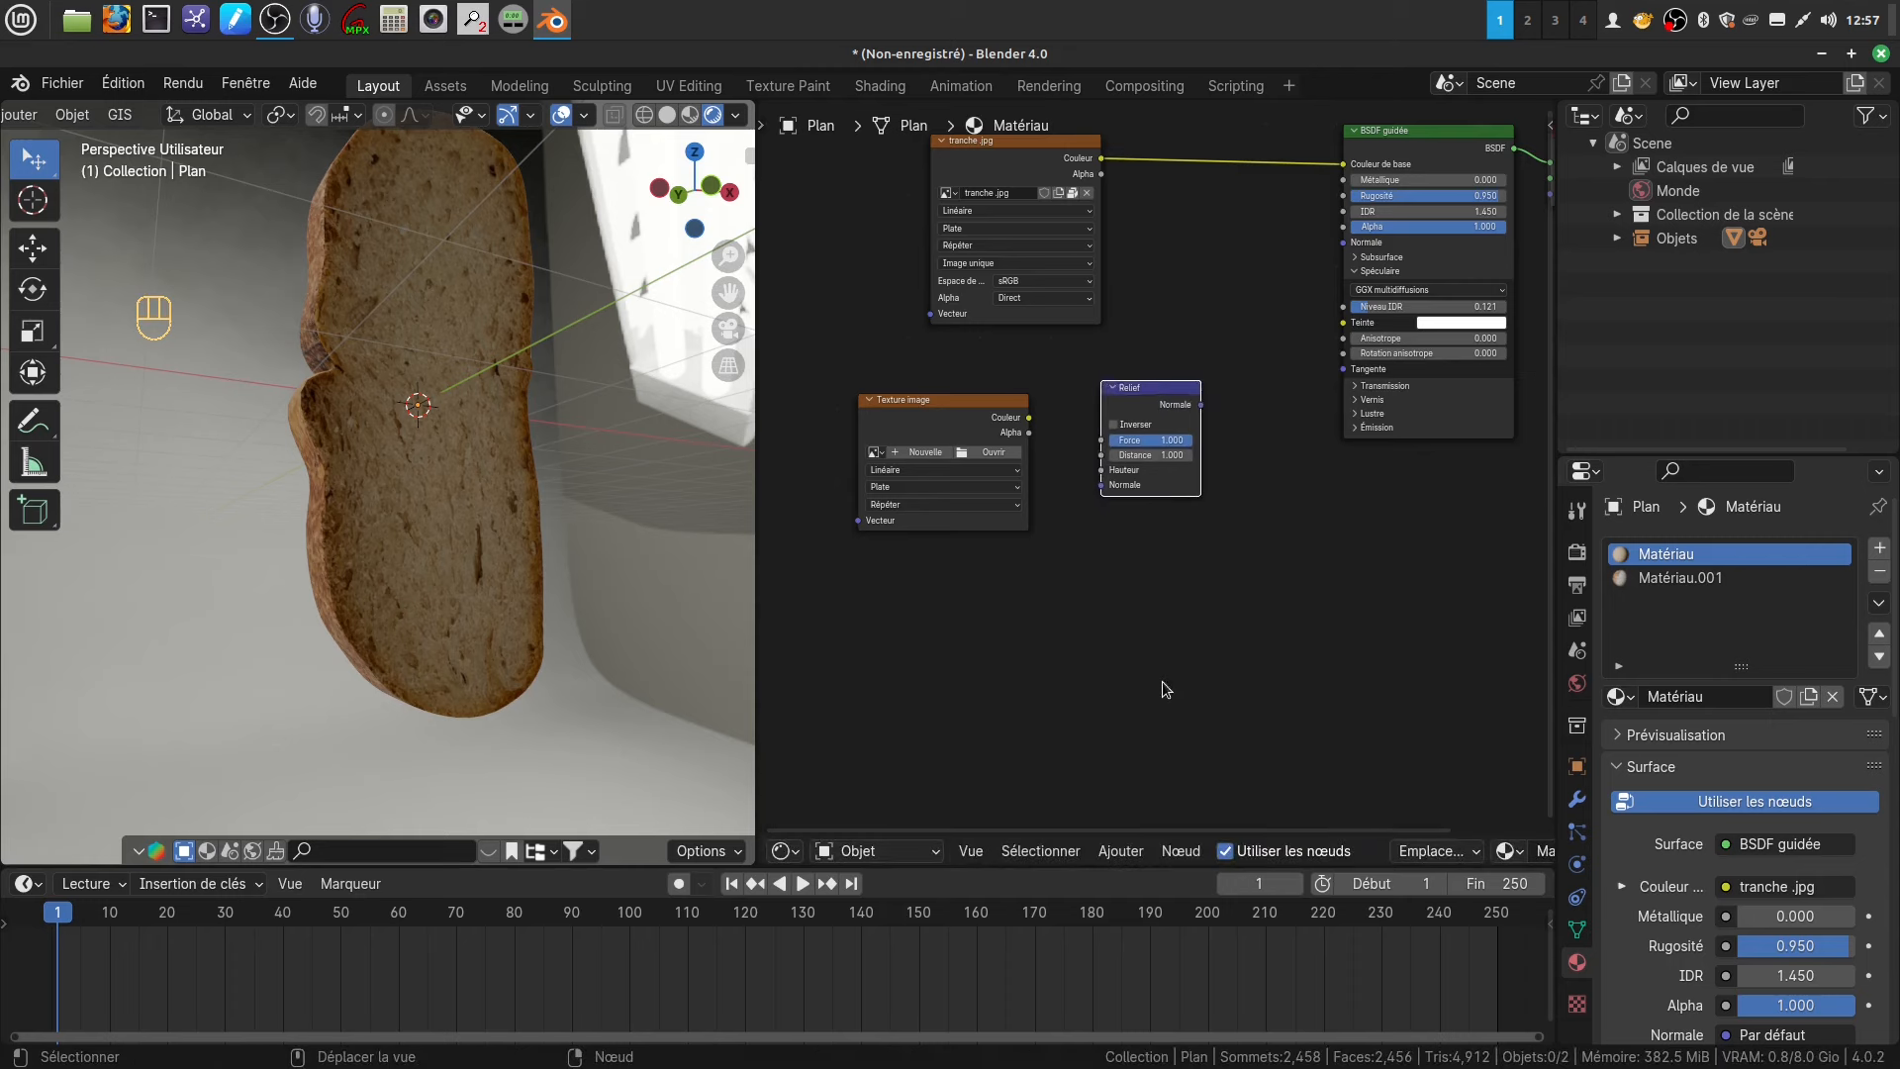
- Move the Relief and empty Texture image nodes apart to make room for another node between them
scroll(1128, 524, "up", 3)
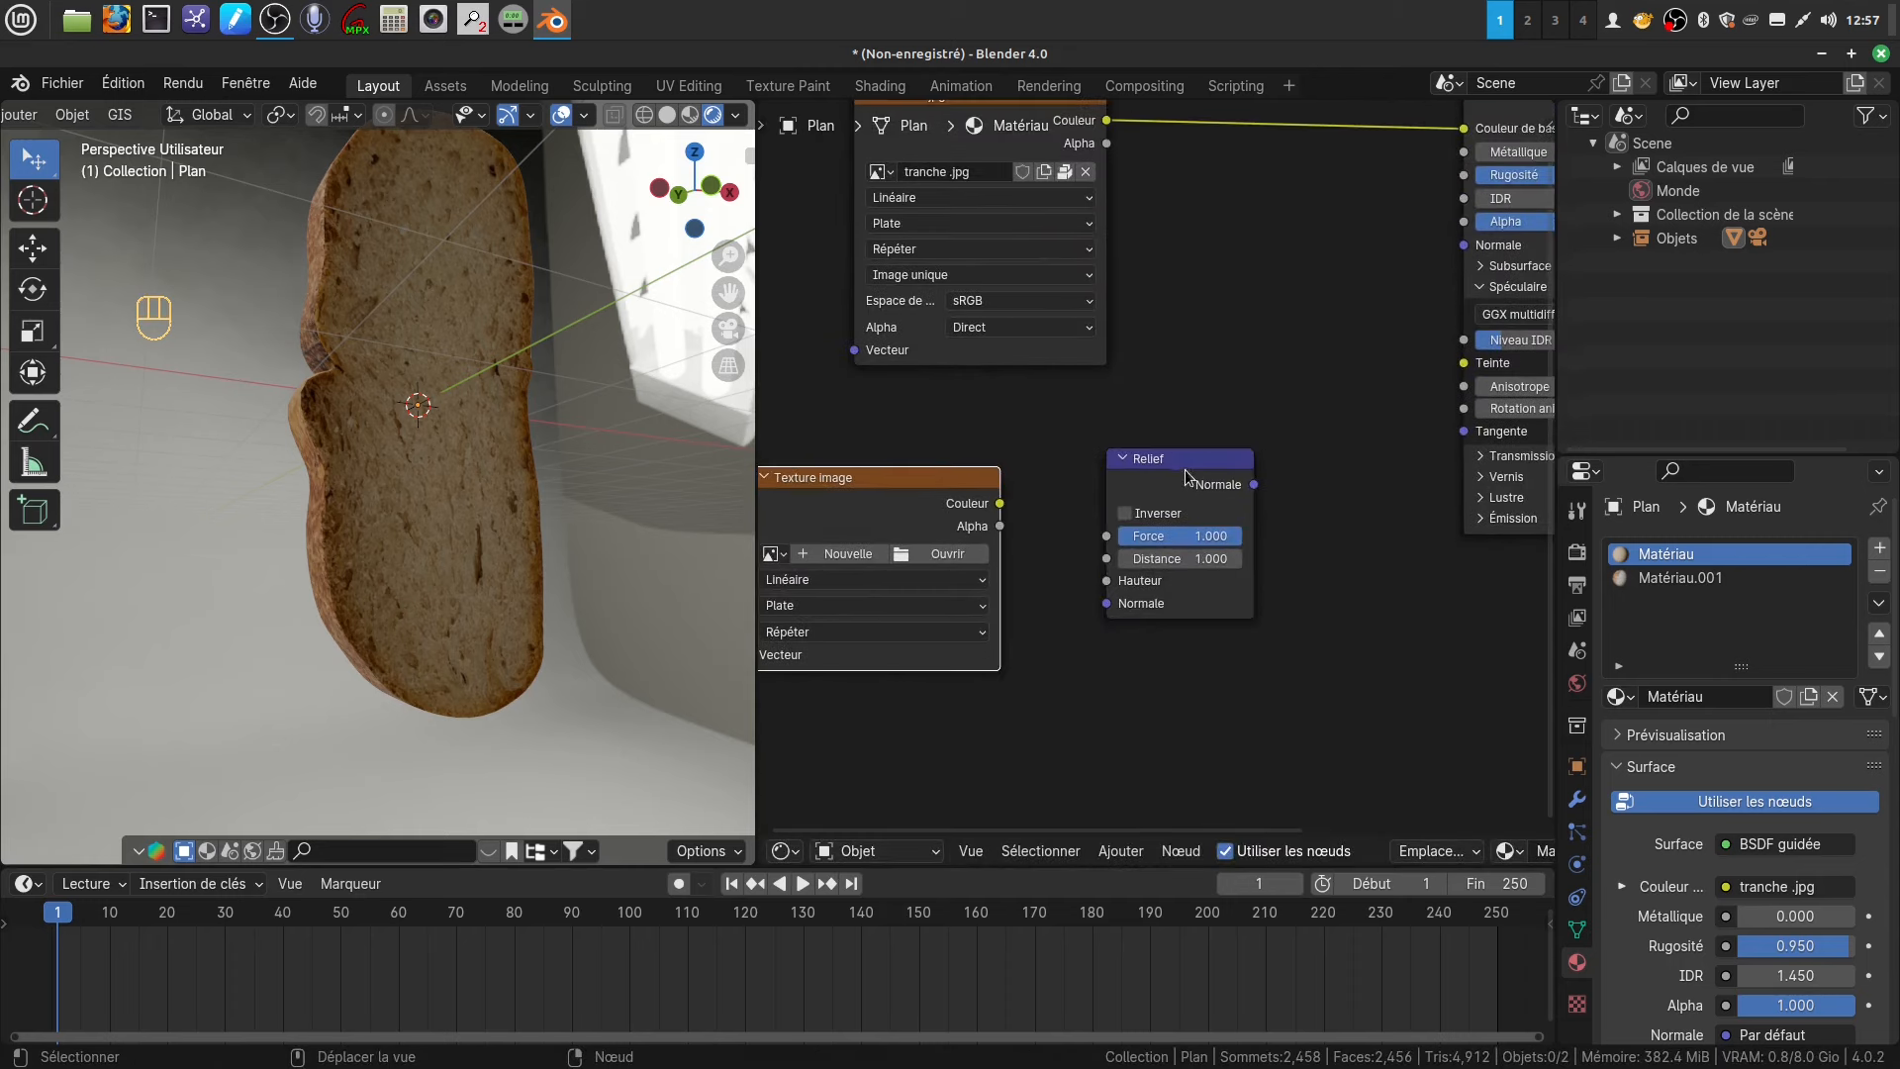
left_click_drag(1188, 467, 1257, 494)
scroll(900, 494, "down", 2)
left_click_drag(948, 481, 857, 452)
middle_click_drag(1026, 585, 1085, 598)
- Add a Dégradé de couleur (color ramp) node between the Texture image and Relief nodes
left_click(1121, 853)
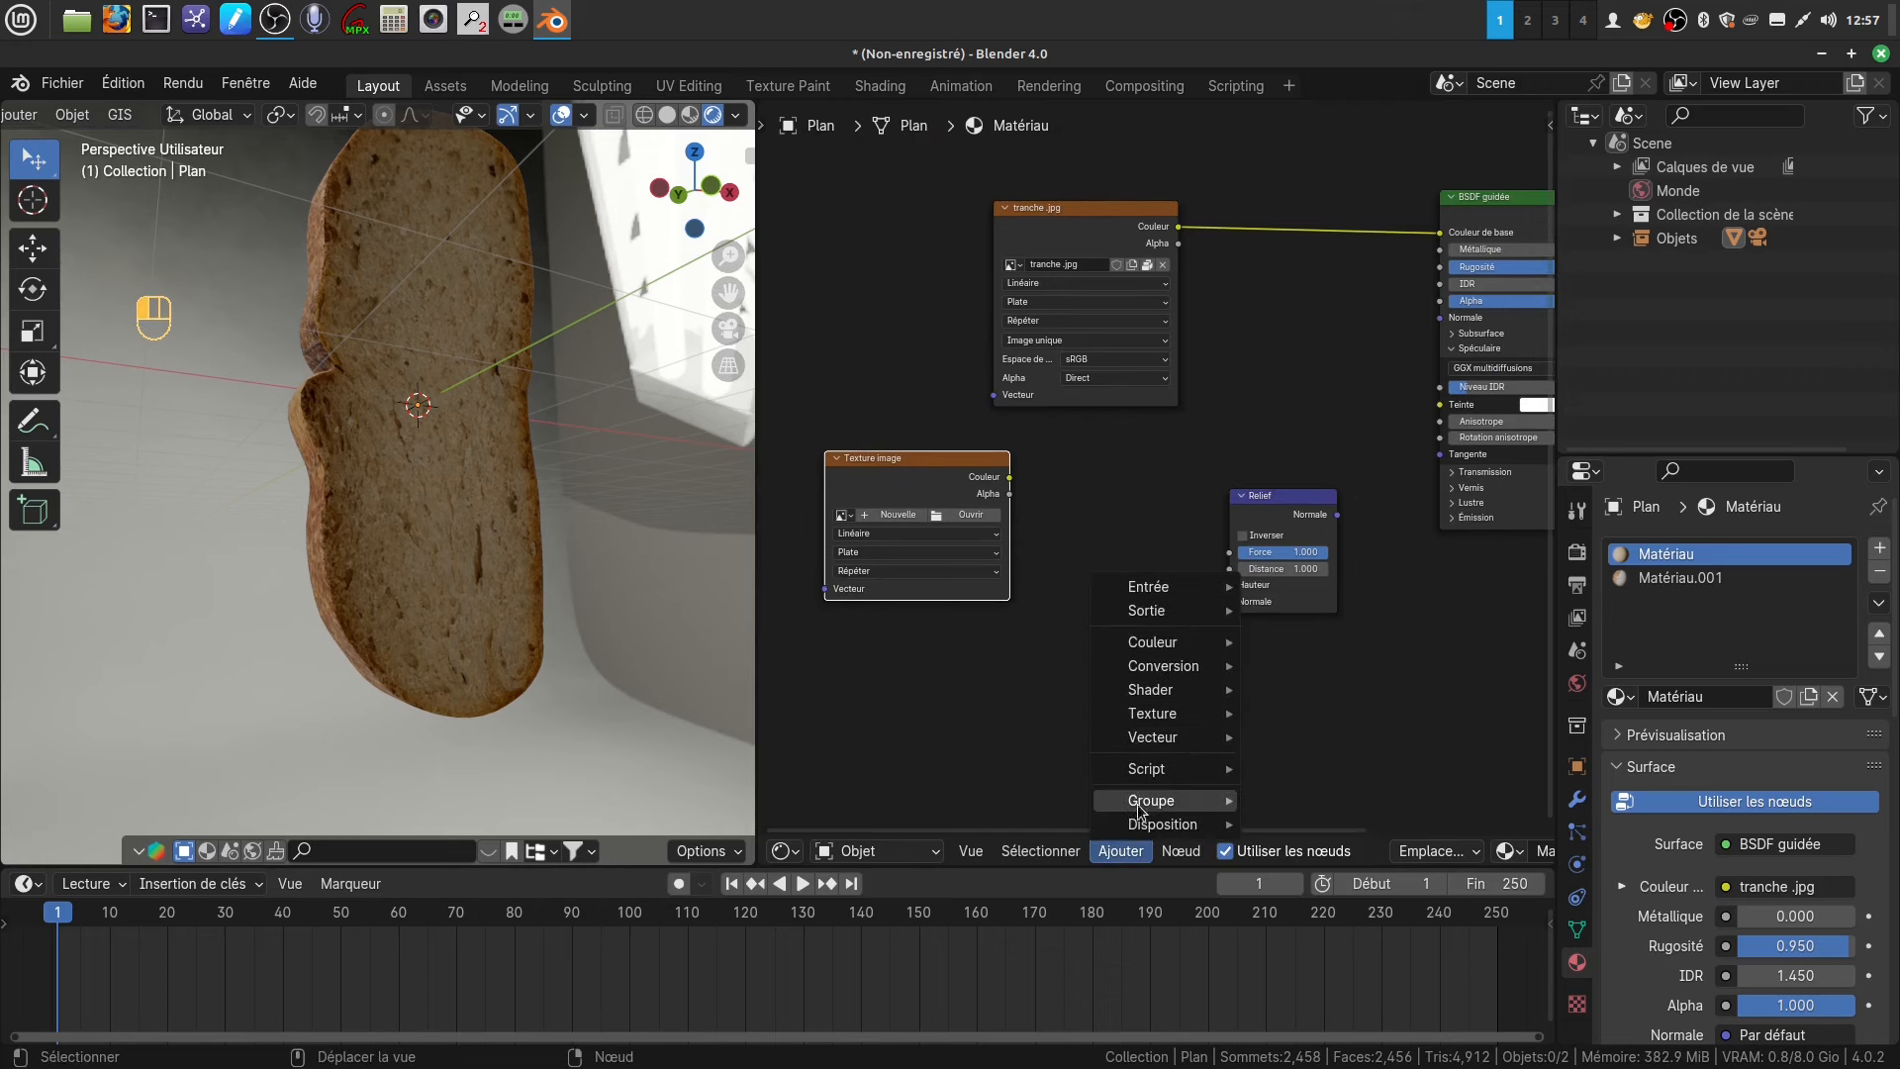
mouse_move(1167, 733)
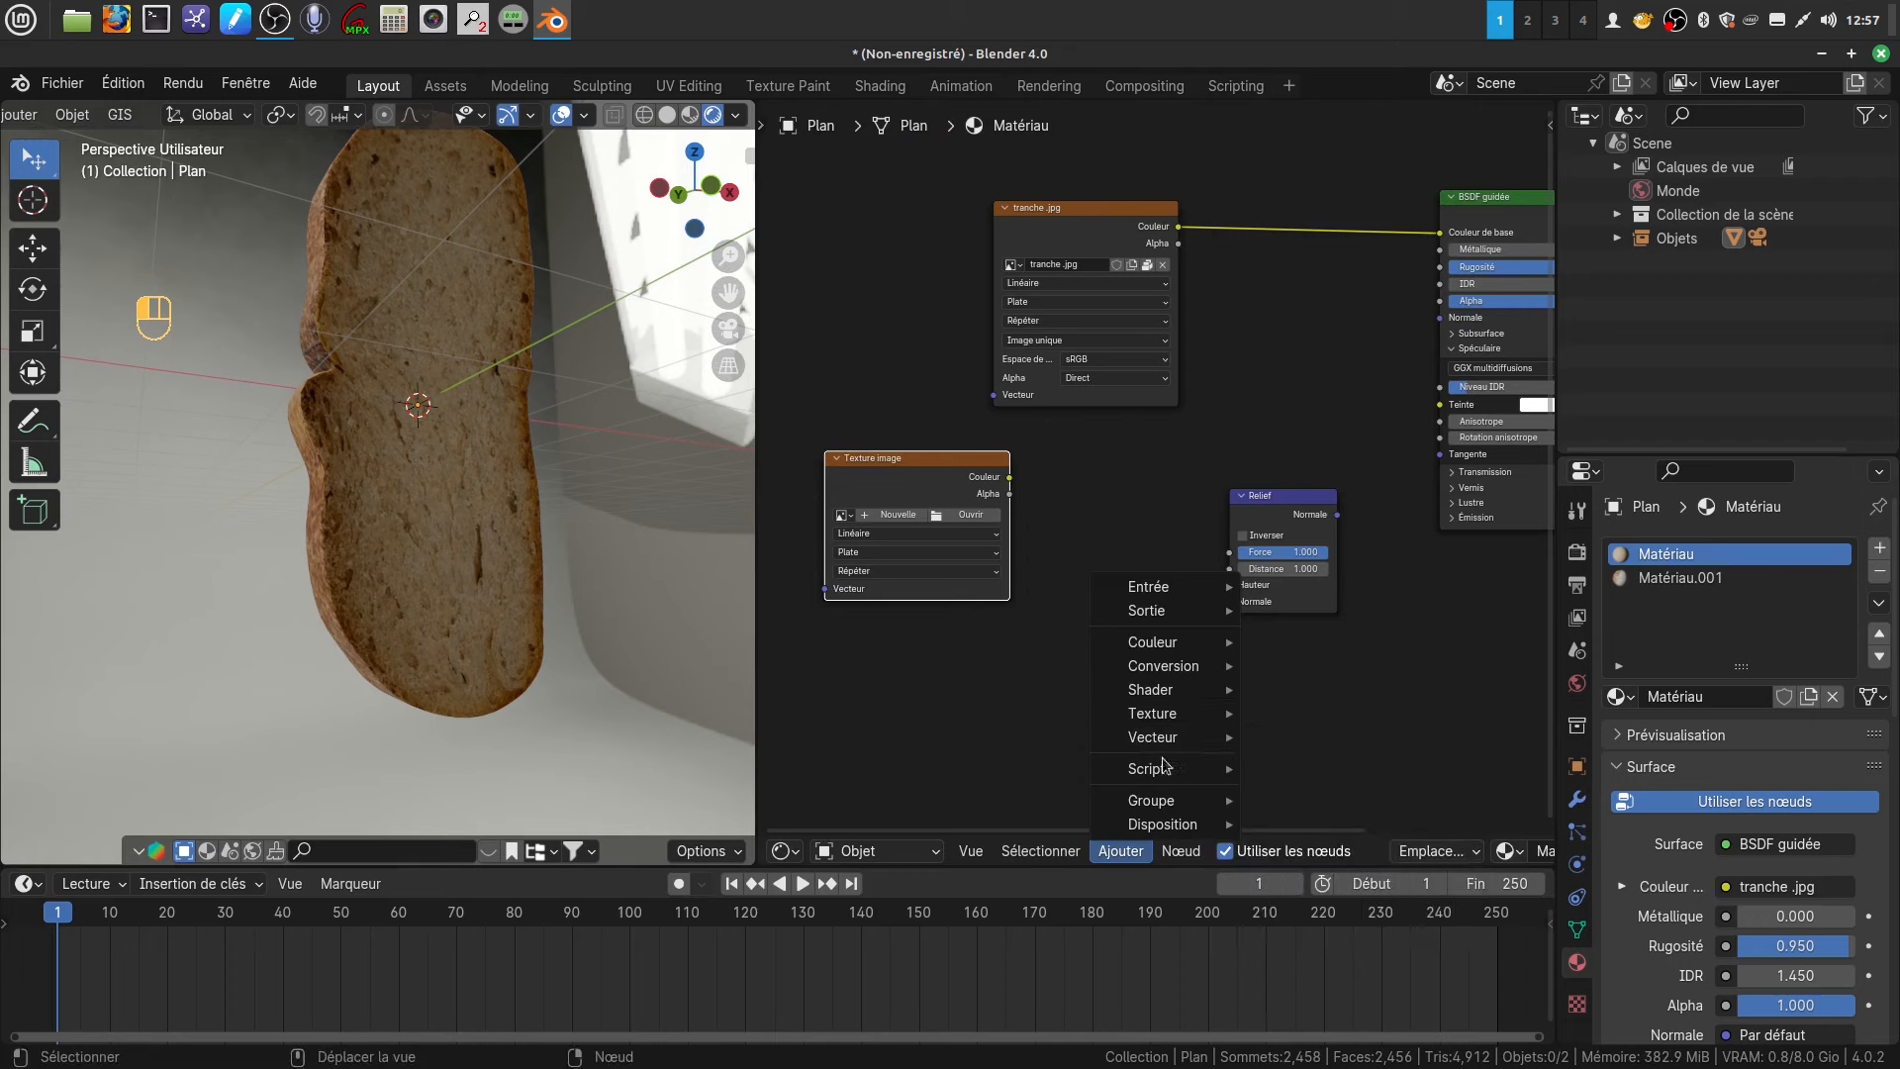
mouse_move(1151, 676)
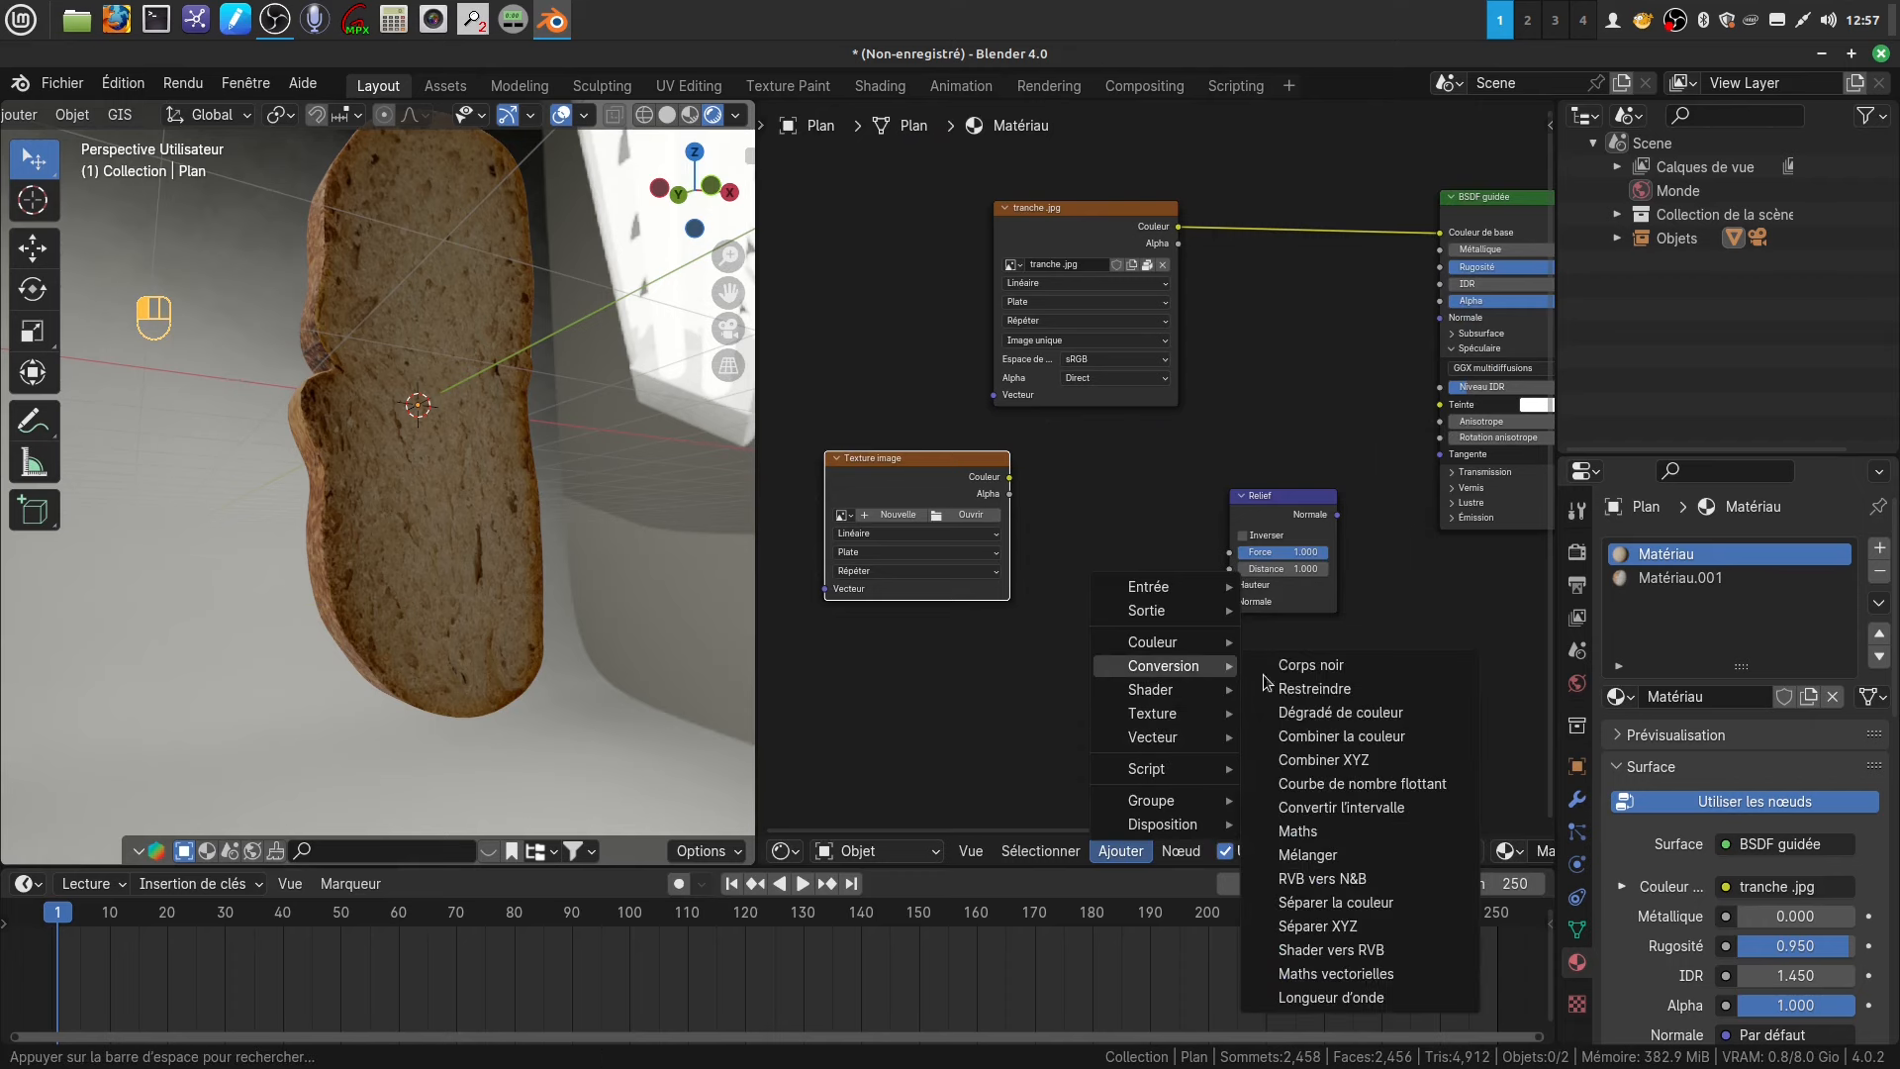
left_click(1336, 709)
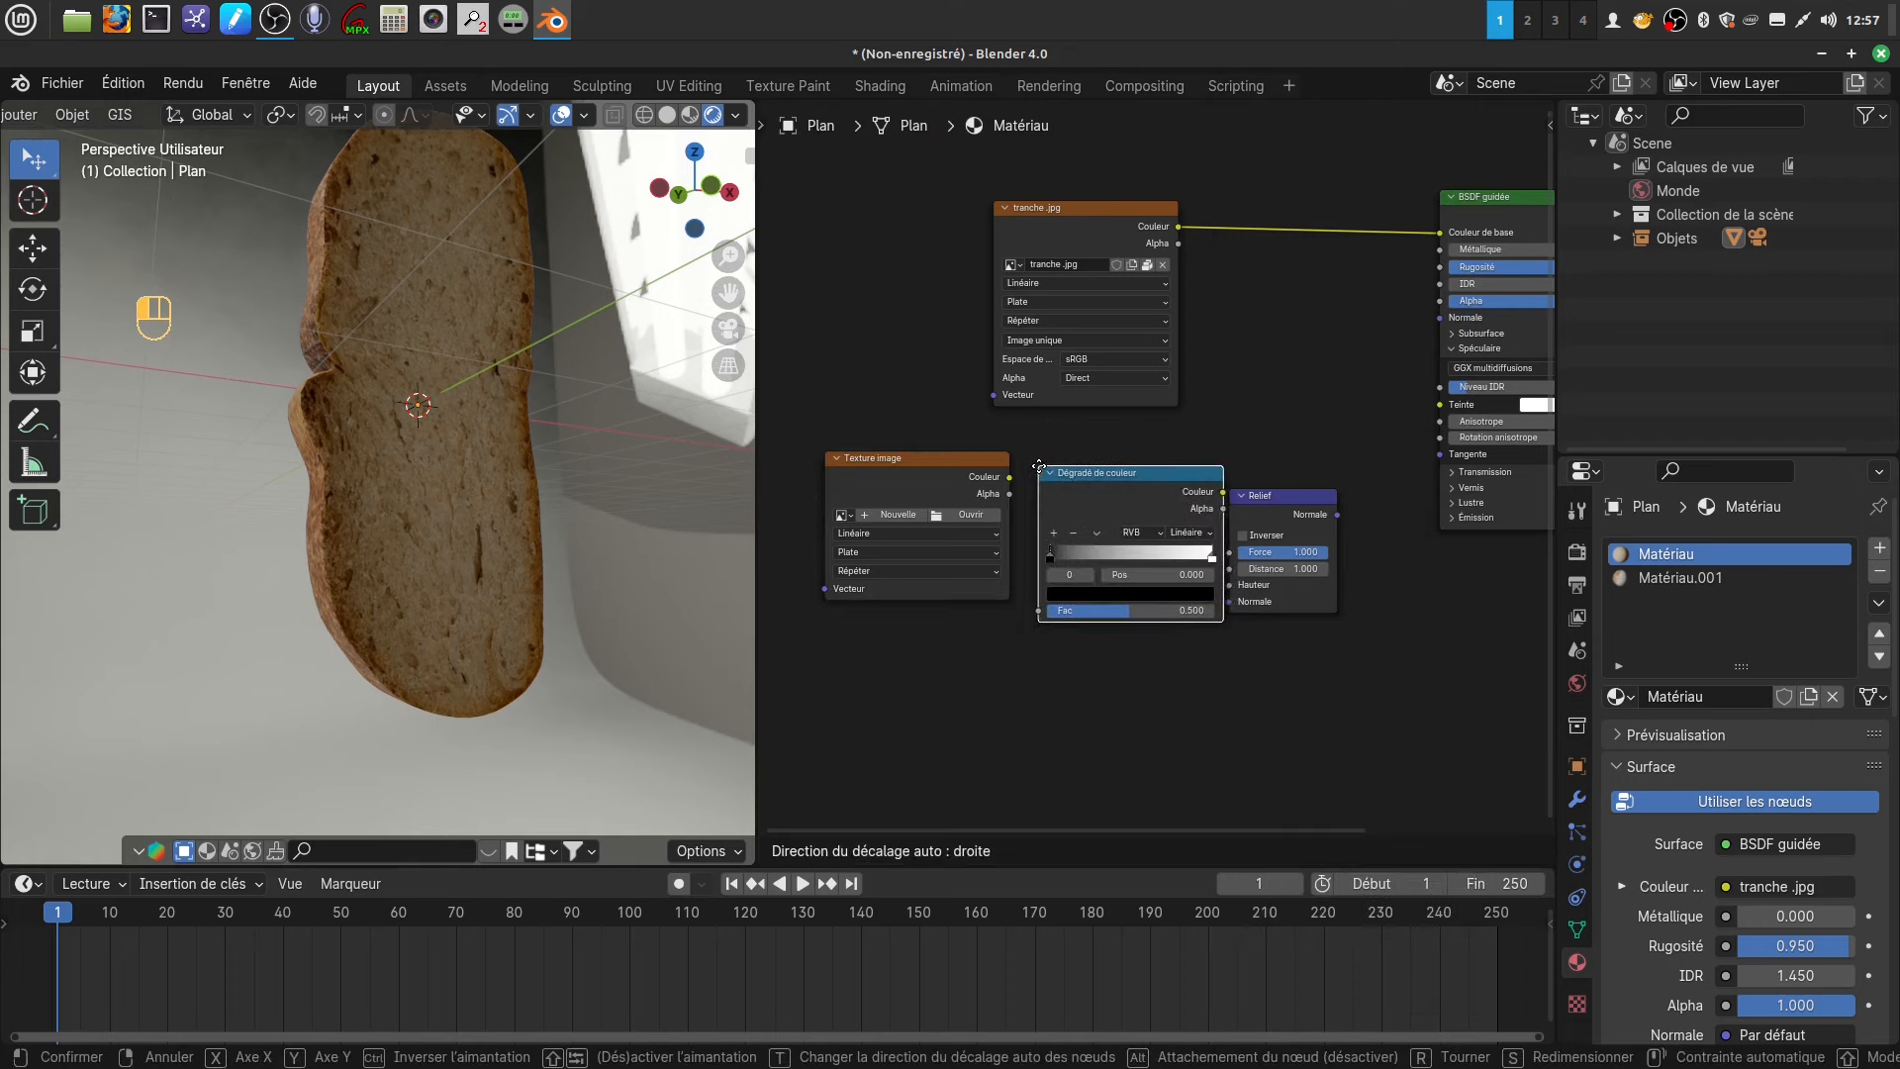
left_click(1134, 566)
- Link the empty Texture image node's Couleur to the color ramp's Fac input and move the Relief node clear of the ramp
middle_click_drag(1099, 518, 1086, 541)
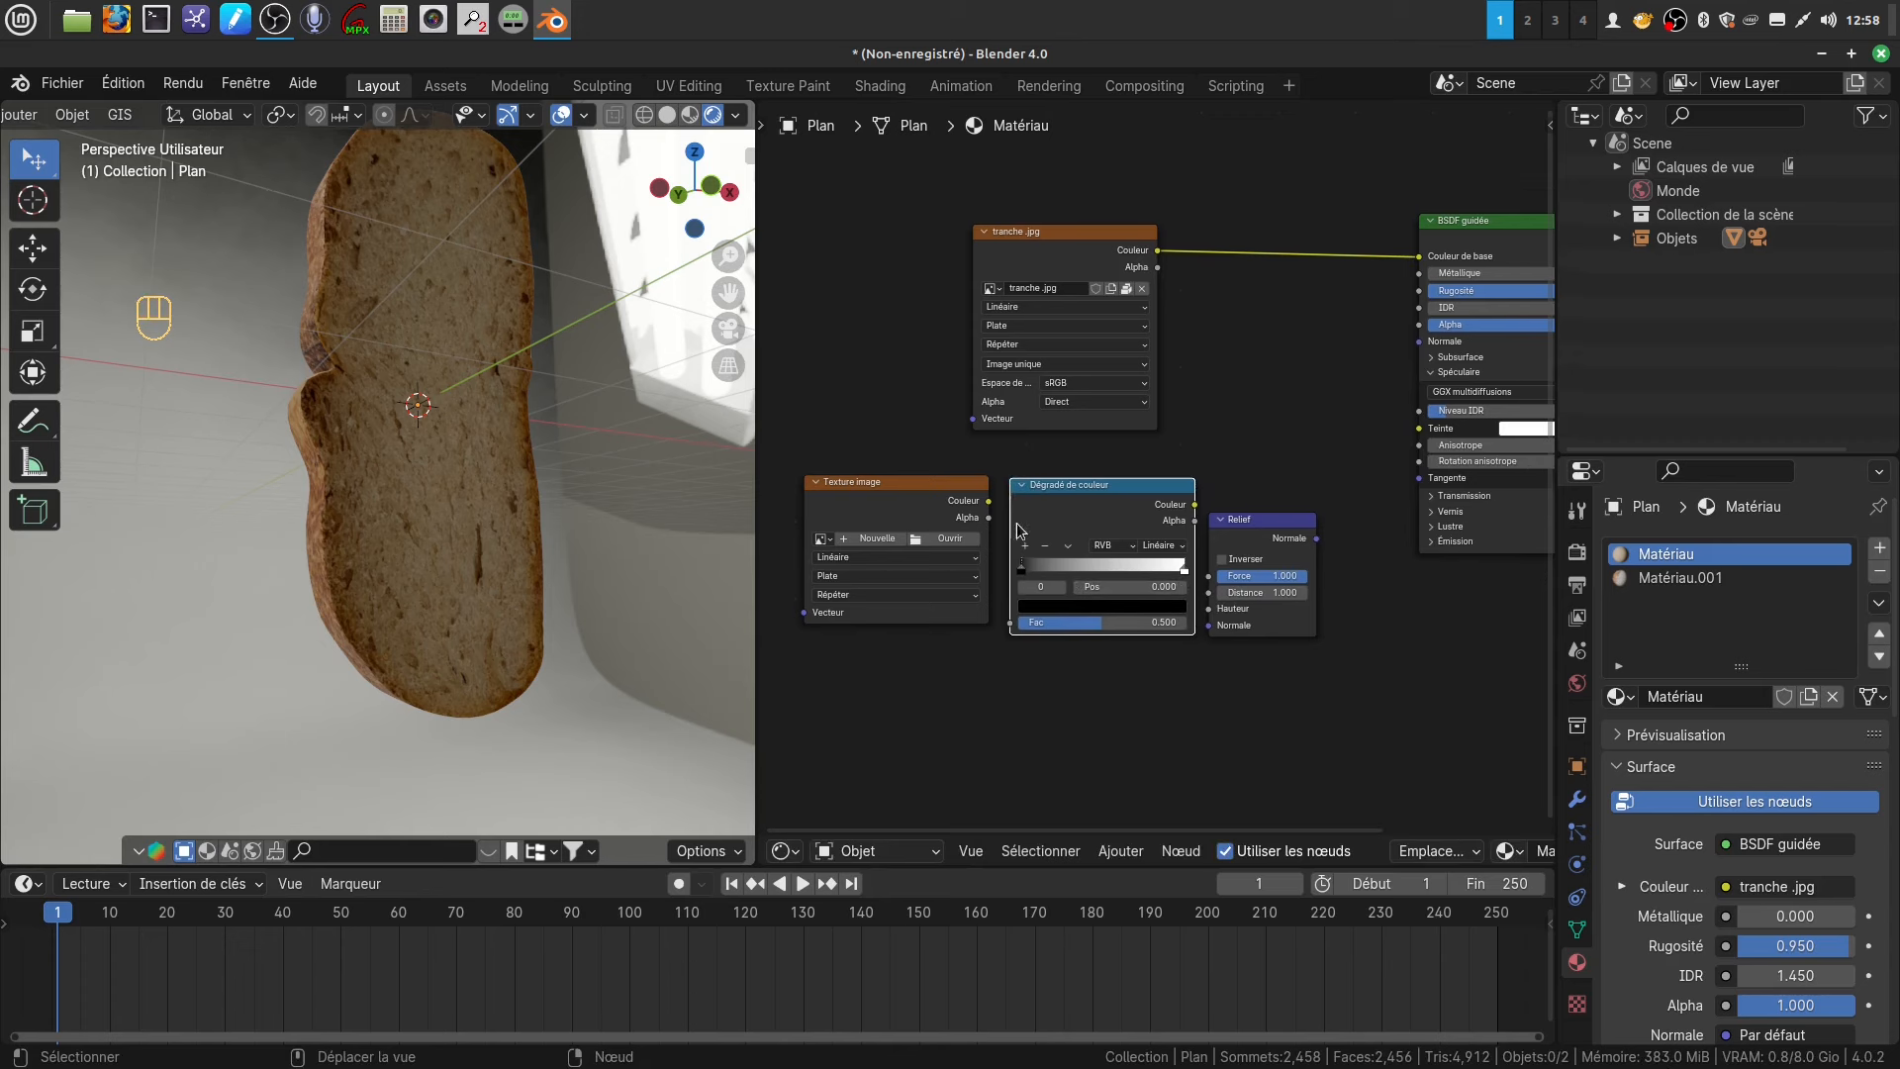
left_click_drag(988, 502, 1025, 631)
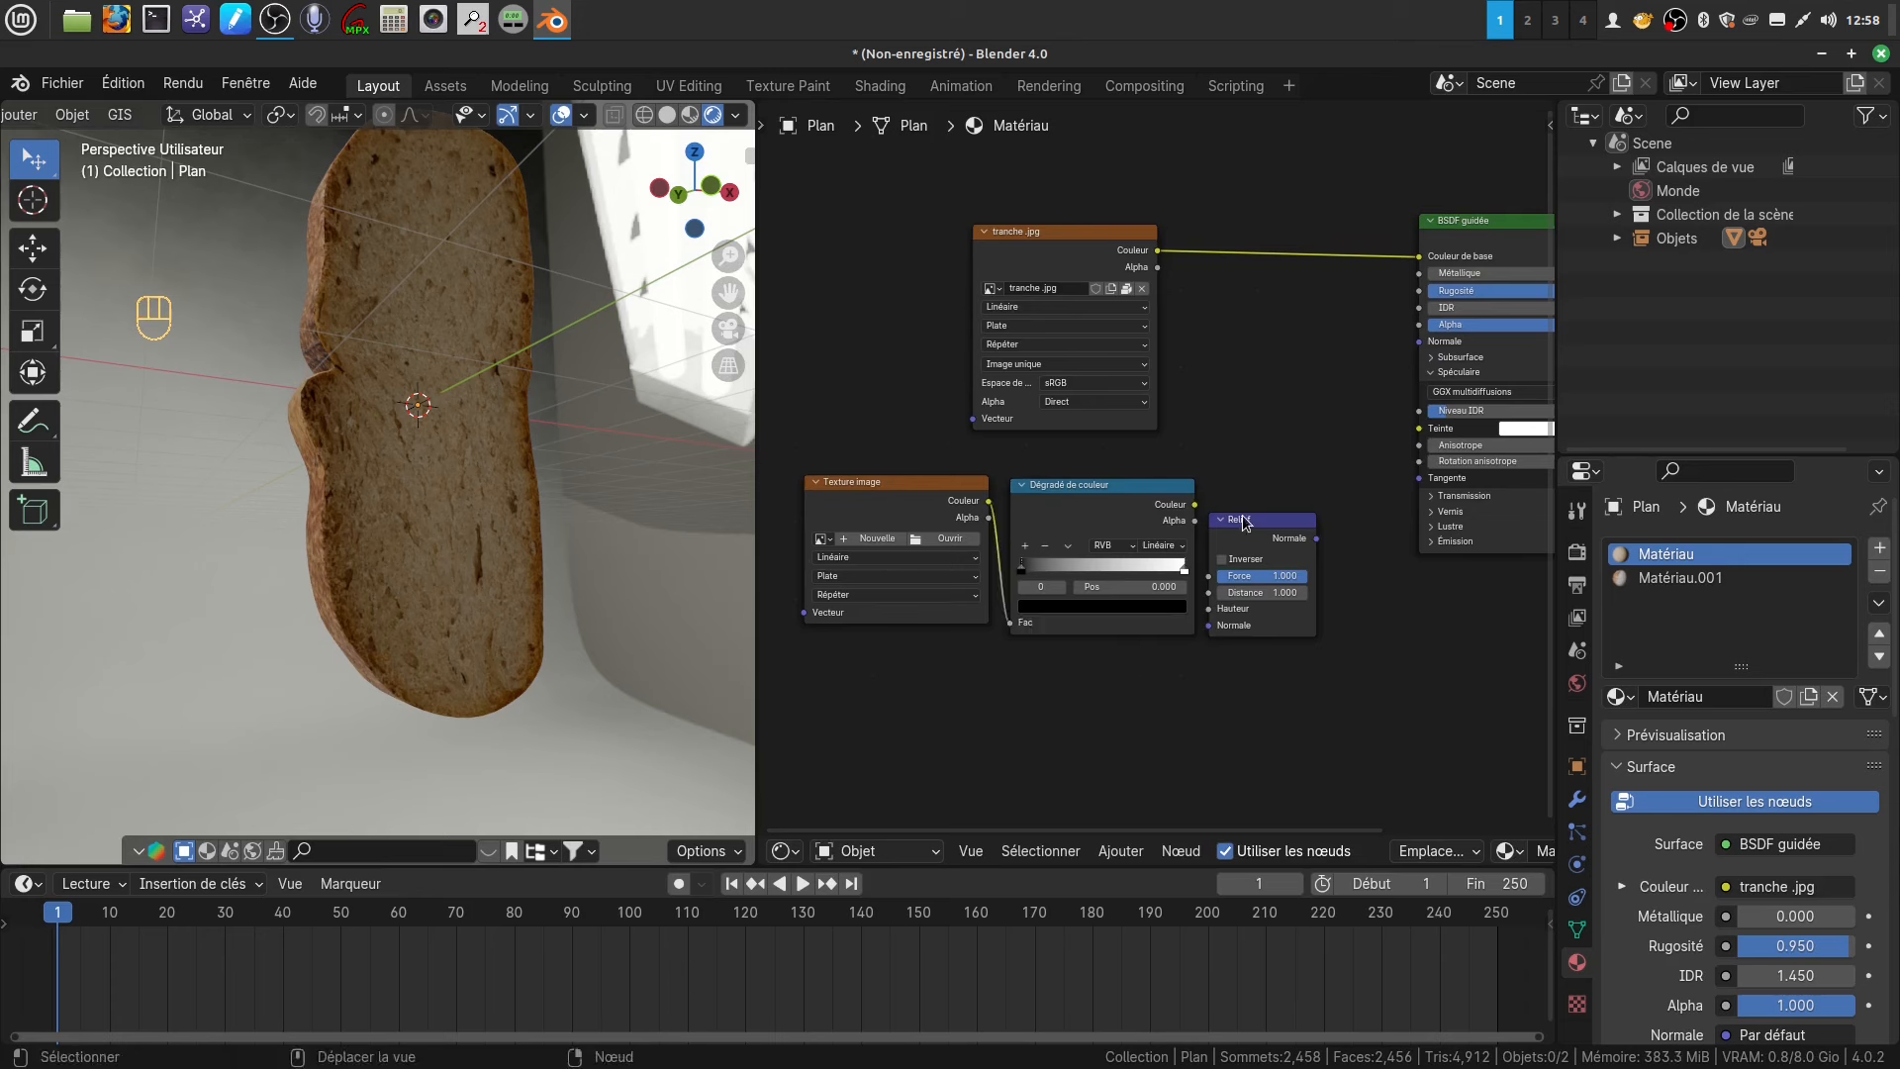
left_click_drag(1243, 523, 1273, 435)
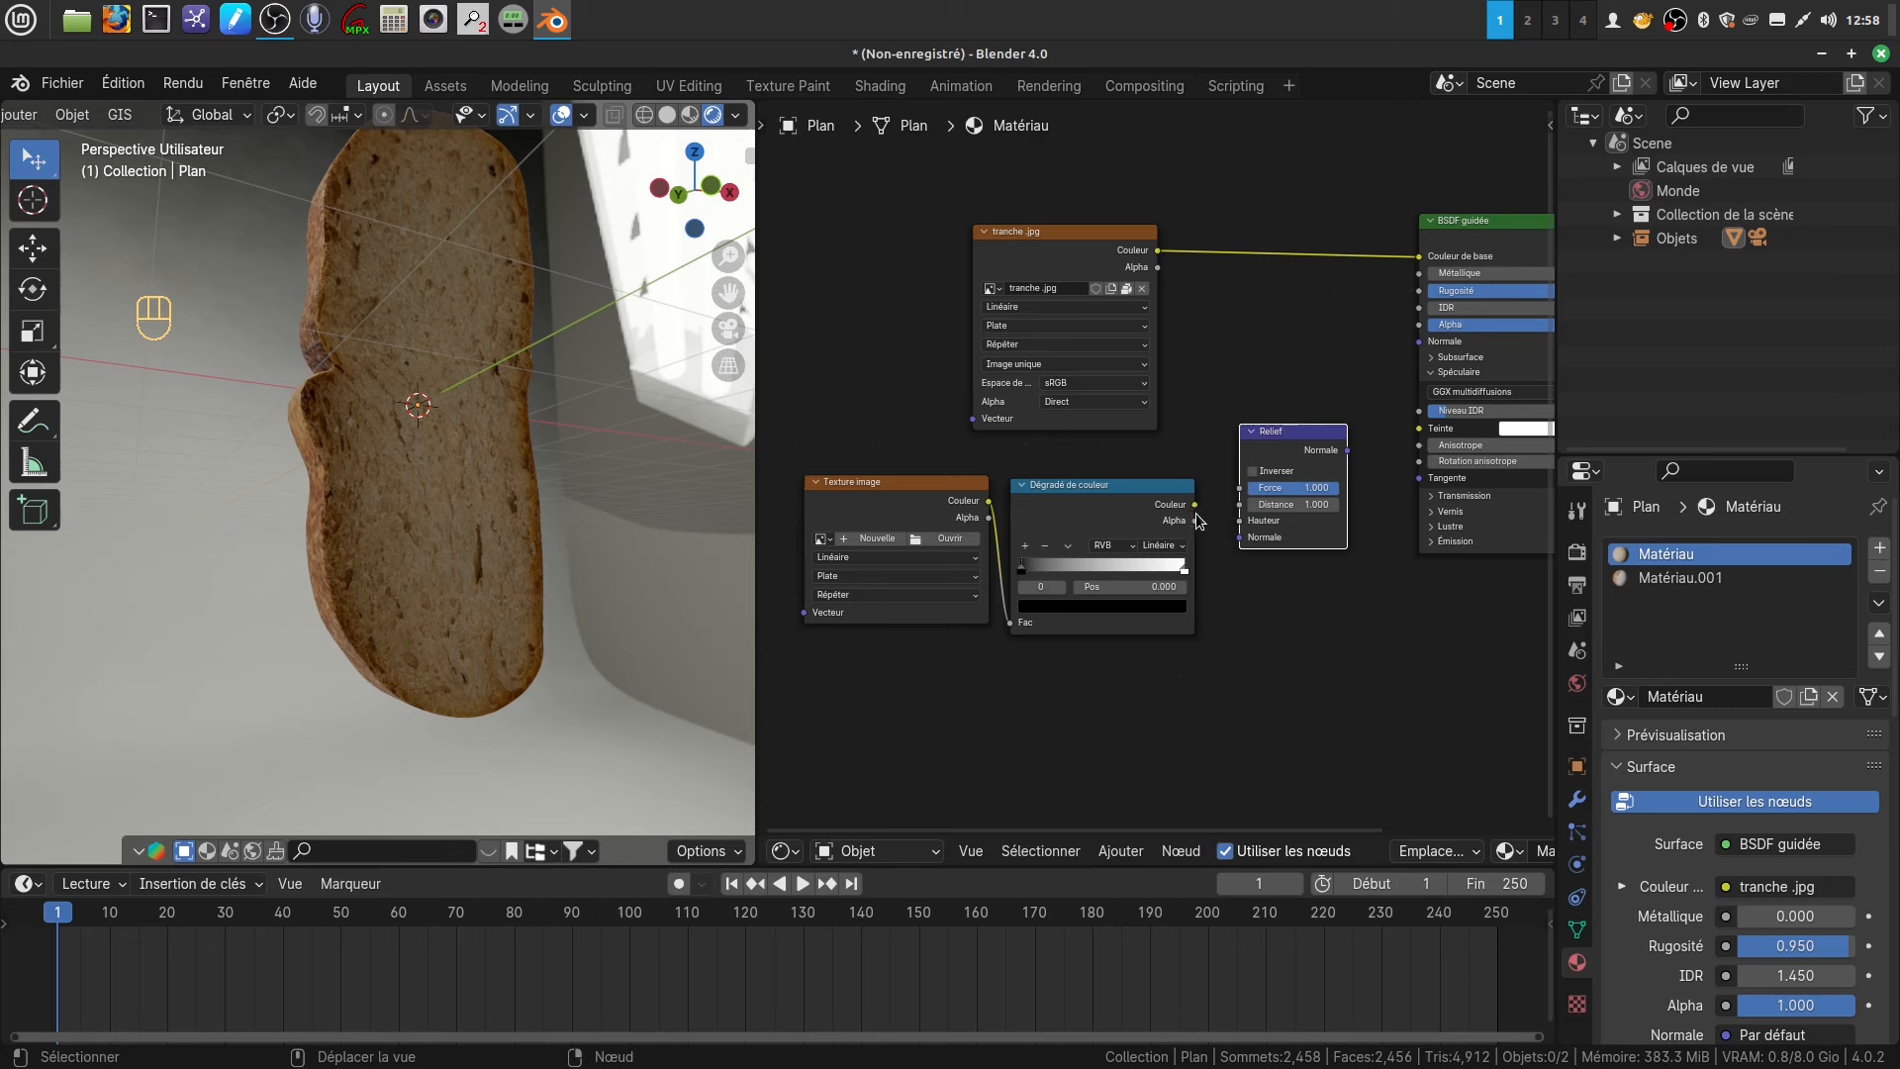
- Load tranche tuto floue.jpg from the tranche folder into the empty Texture image node
scroll(1194, 598, "down", 2)
mouse_move(1203, 564)
middle_mouse_down()
mouse_move(1166, 583)
mouse_move(1229, 577)
middle_mouse_up()
scroll(1136, 711, "up", 3)
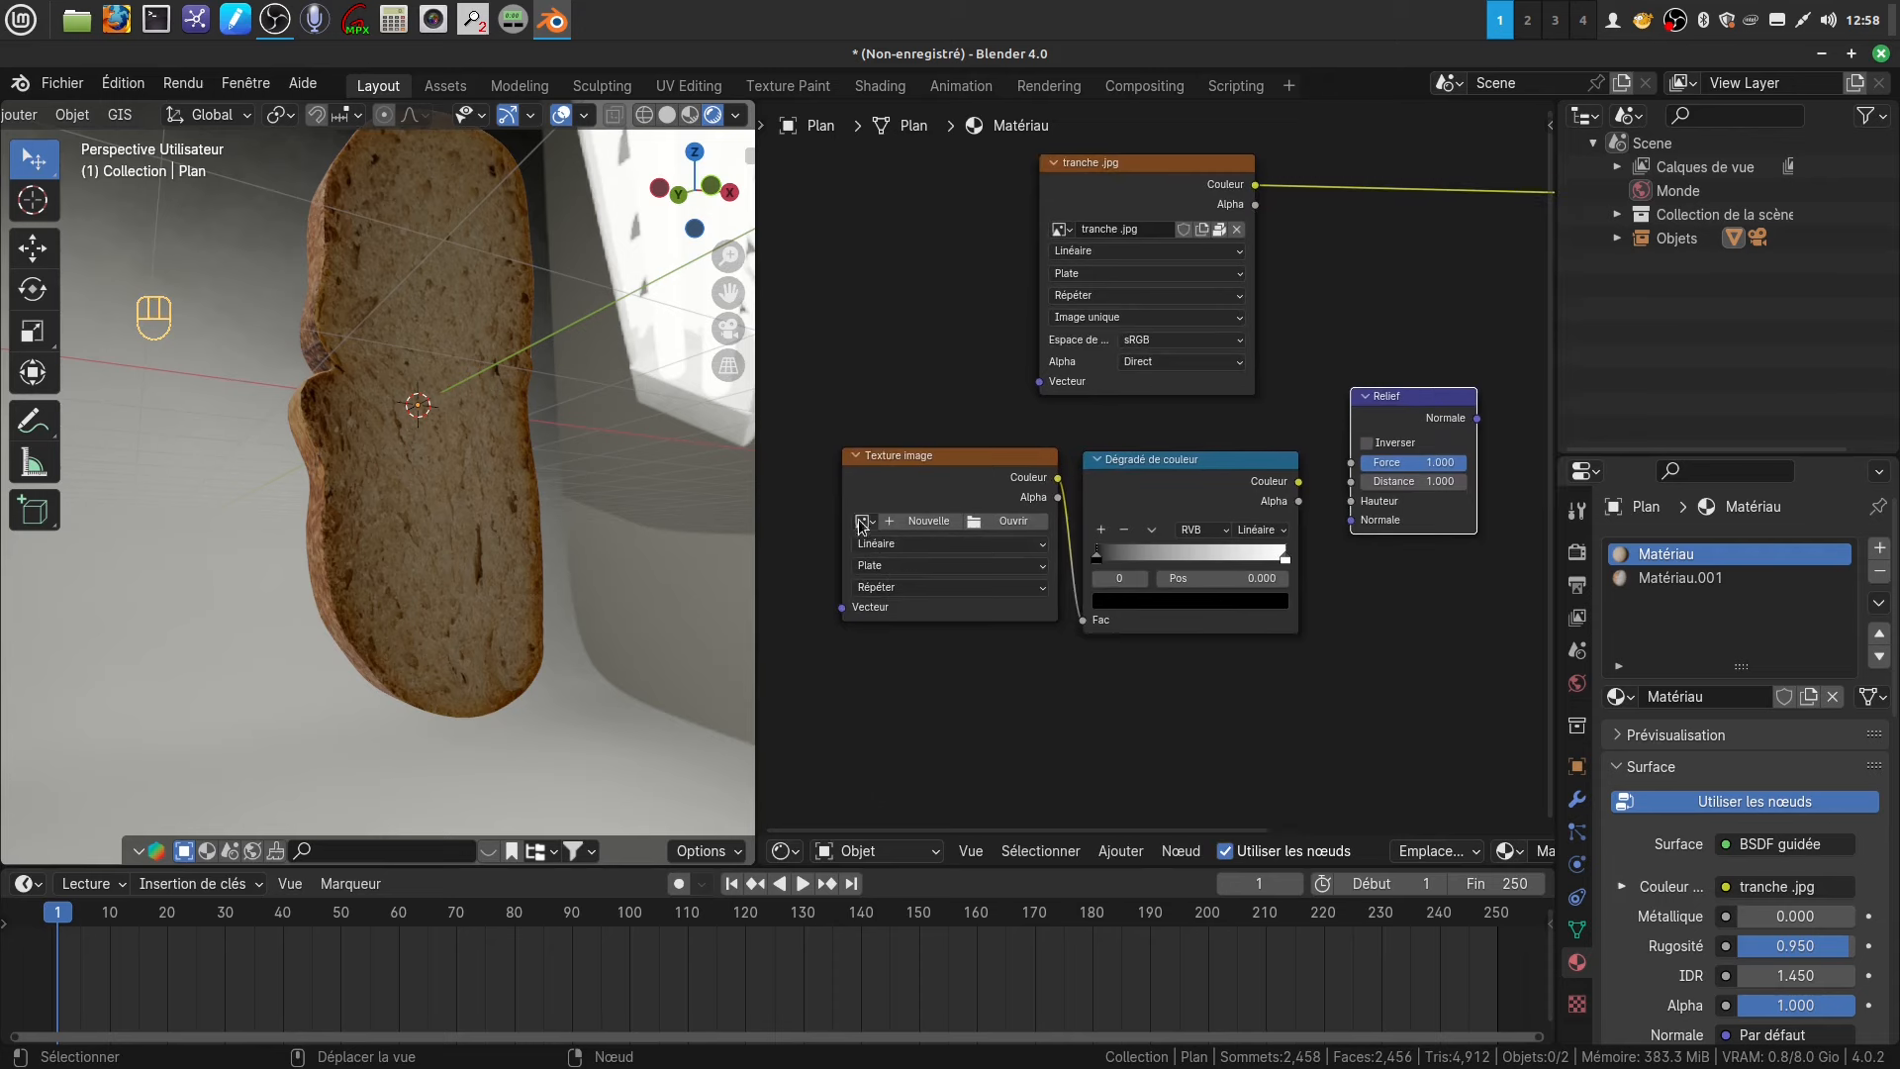
left_click(982, 521)
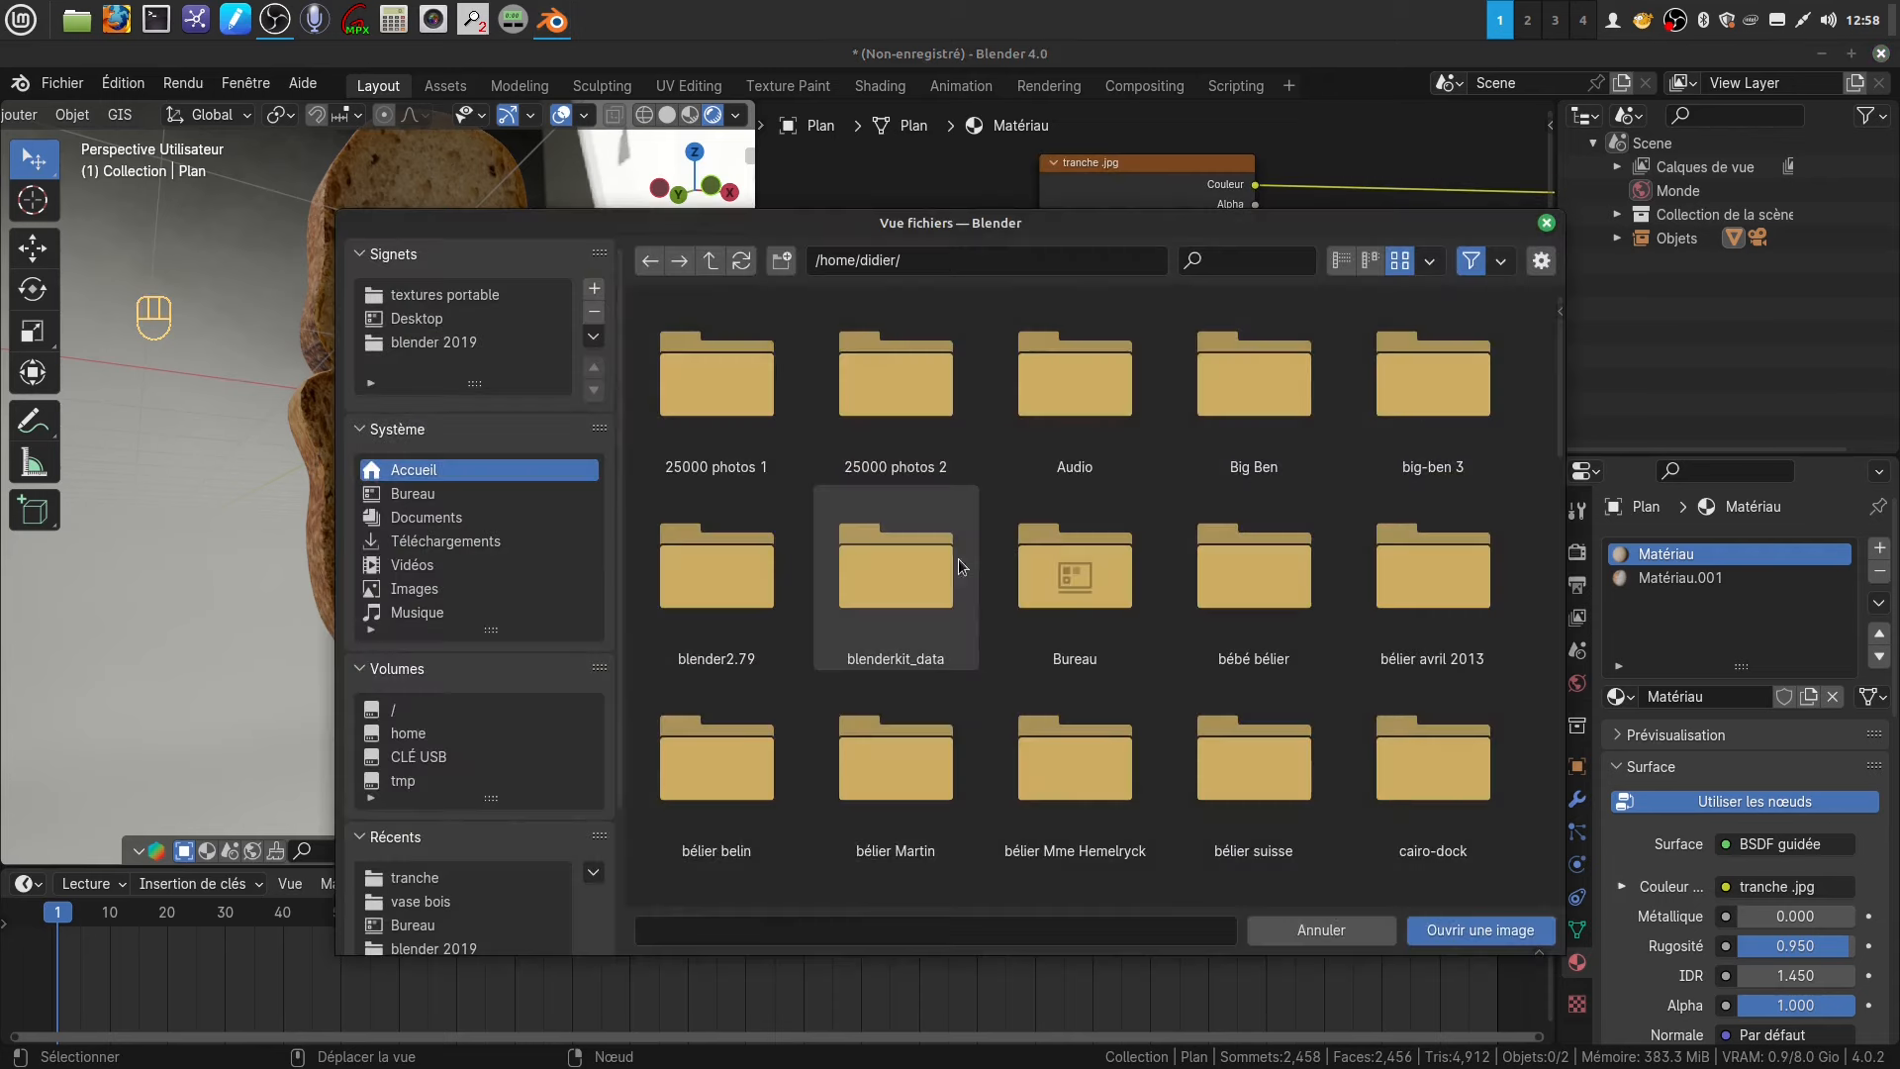
left_click(460, 879)
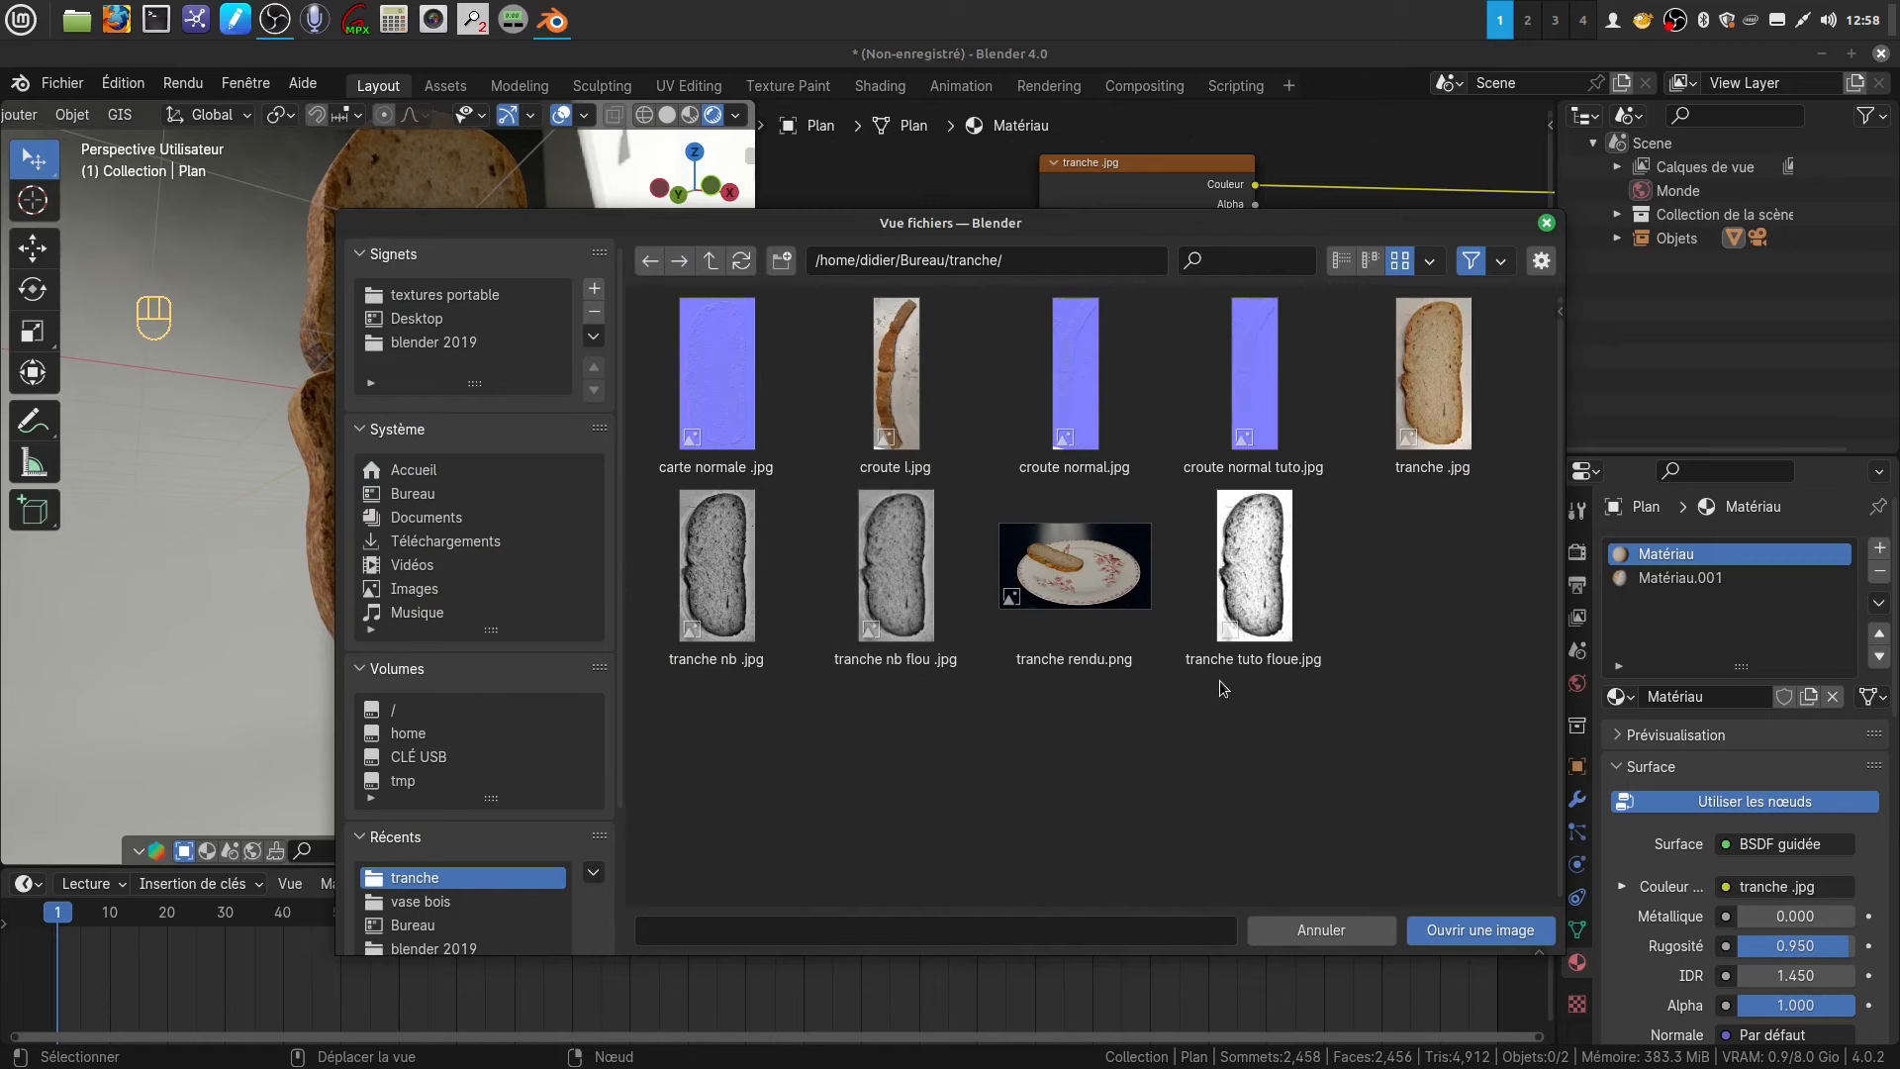
left_click(1248, 648)
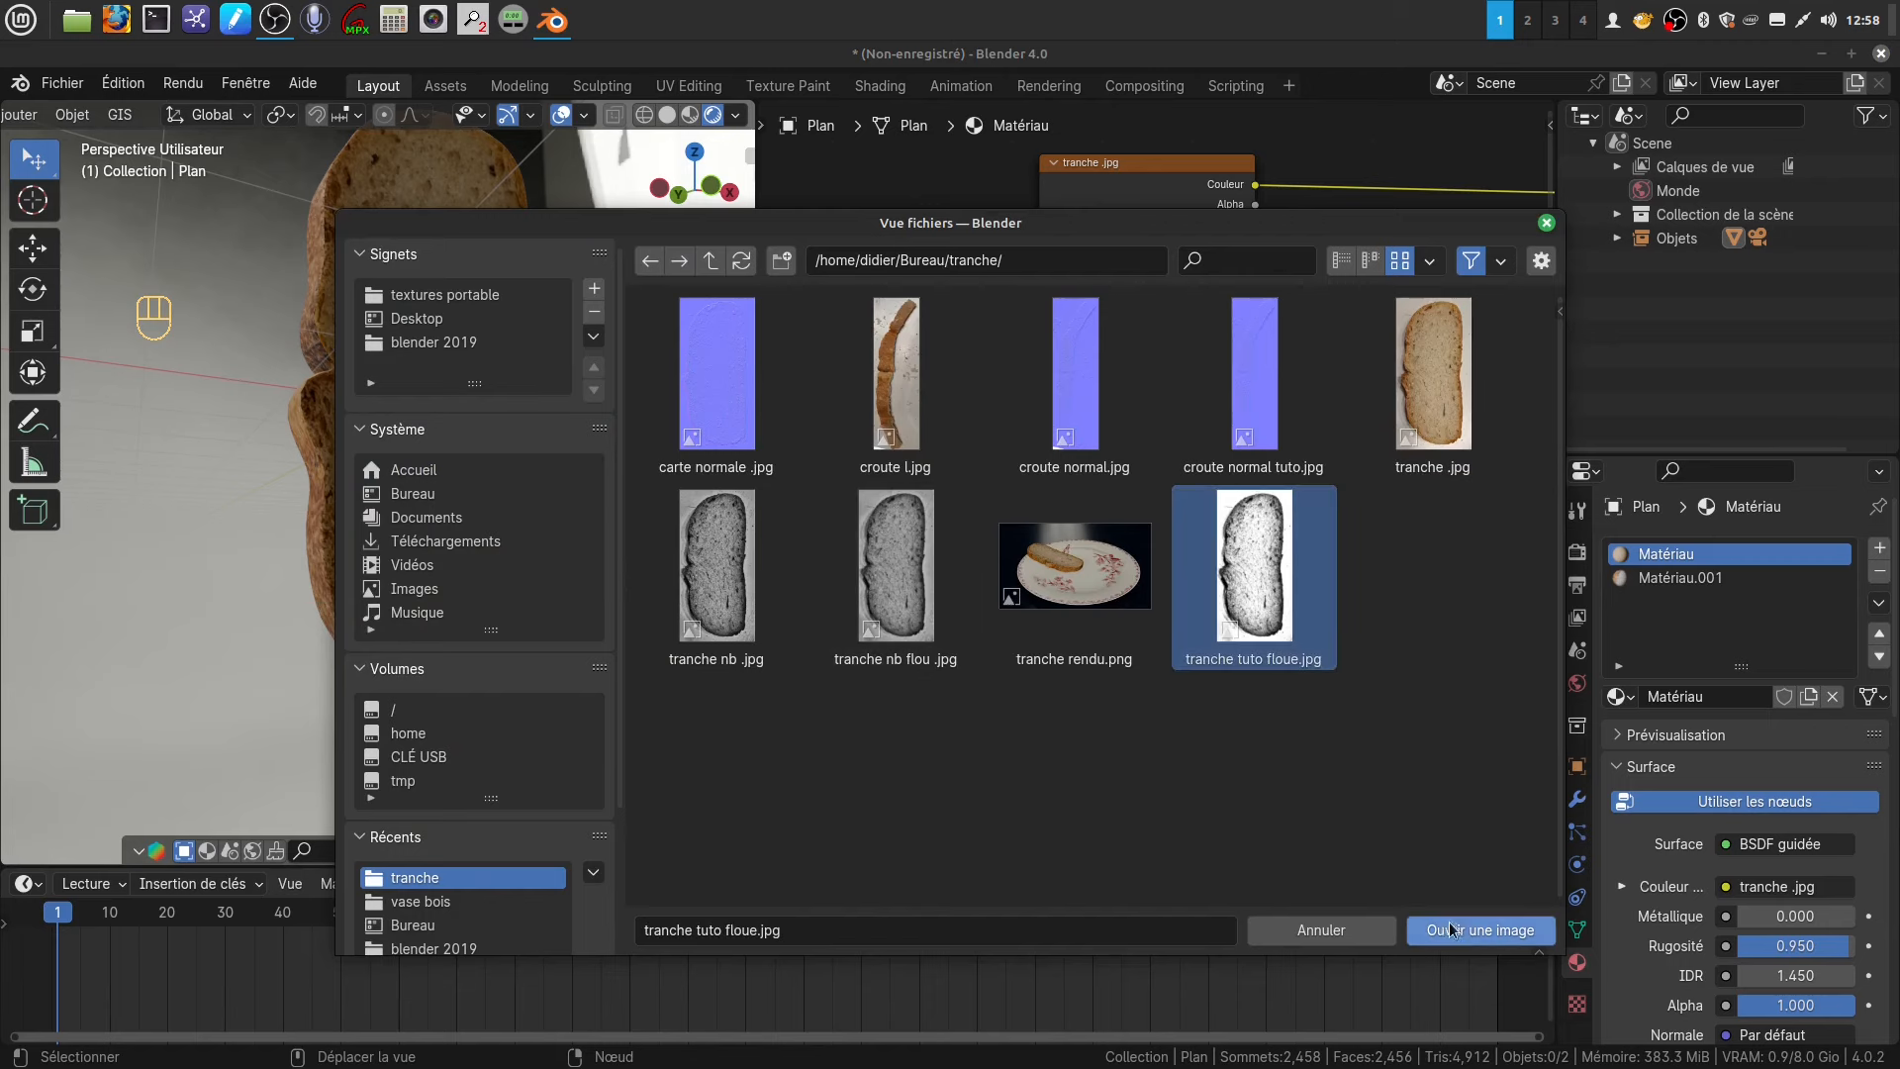
left_click(1479, 930)
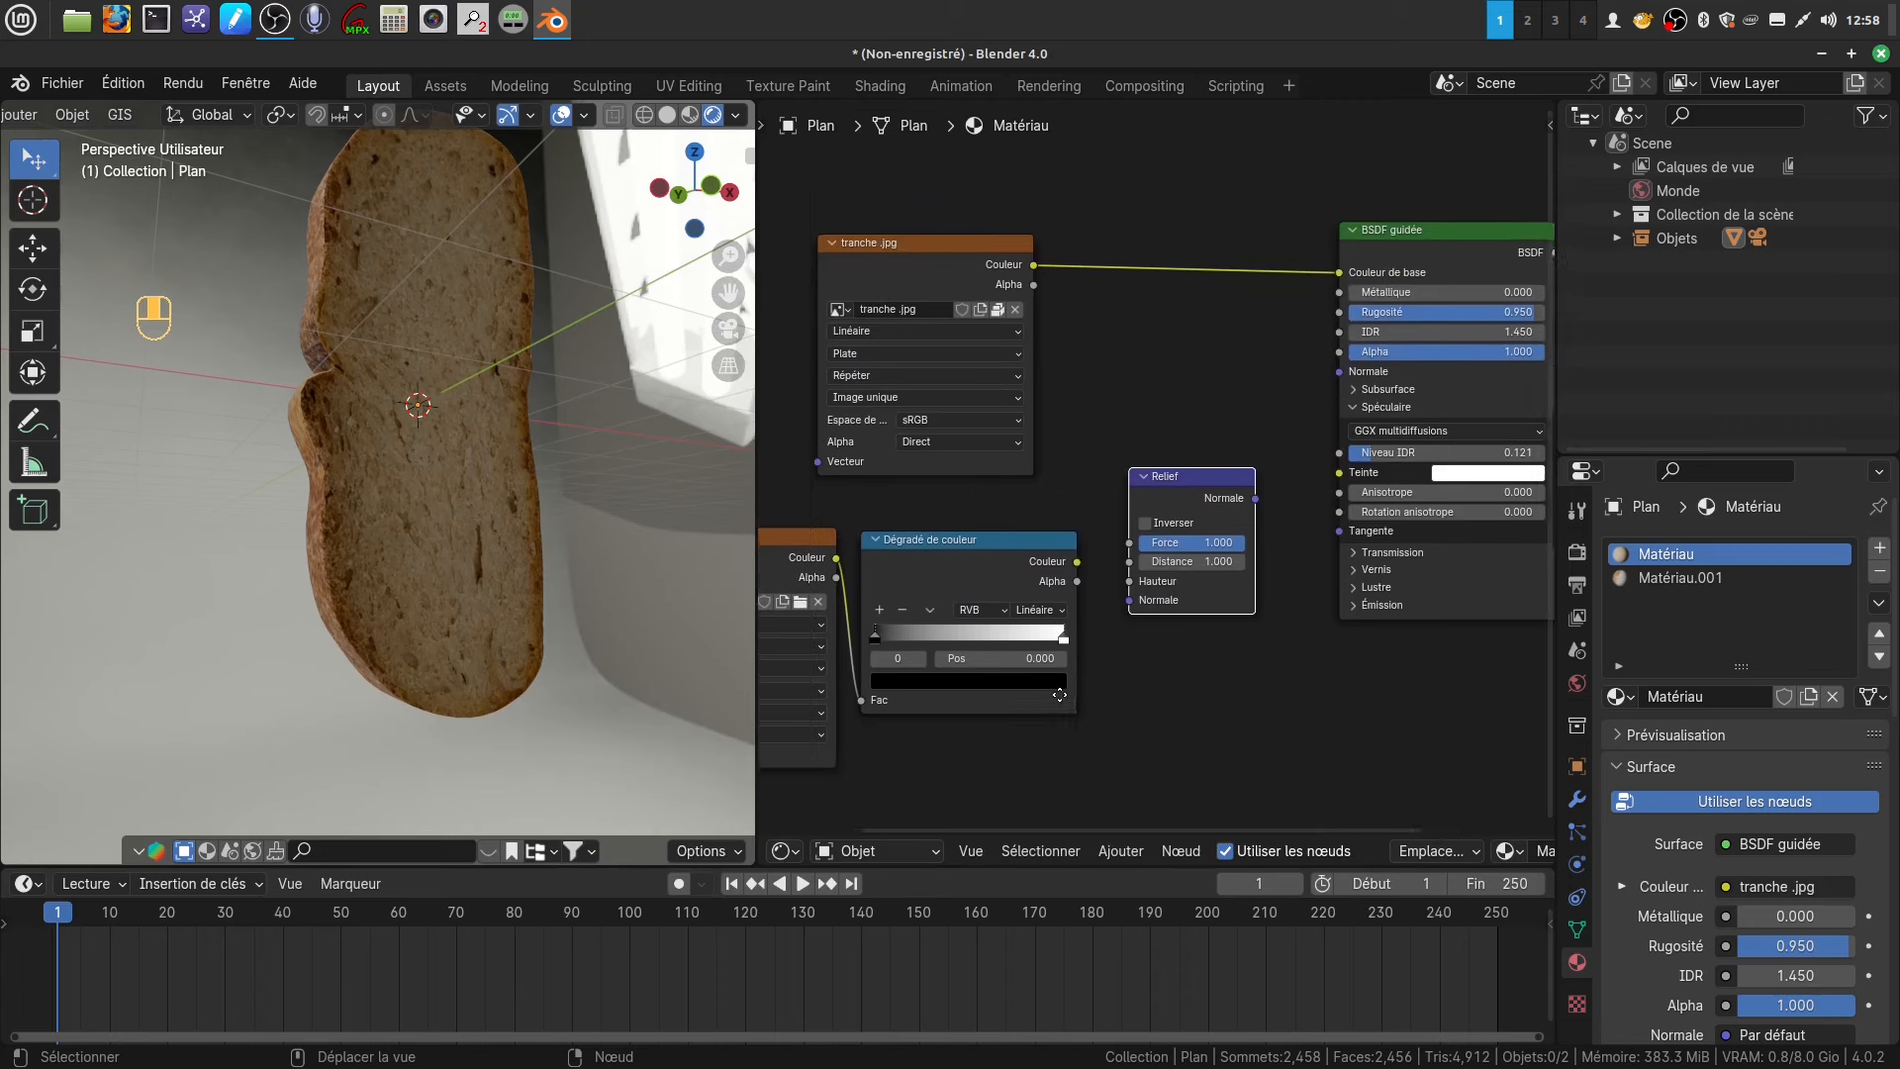
- Link the color ramp's Couleur output to the BSDF guidée's Couleur de base to preview the black-and-white map on the slice
left_click_drag(956, 545, 970, 513)
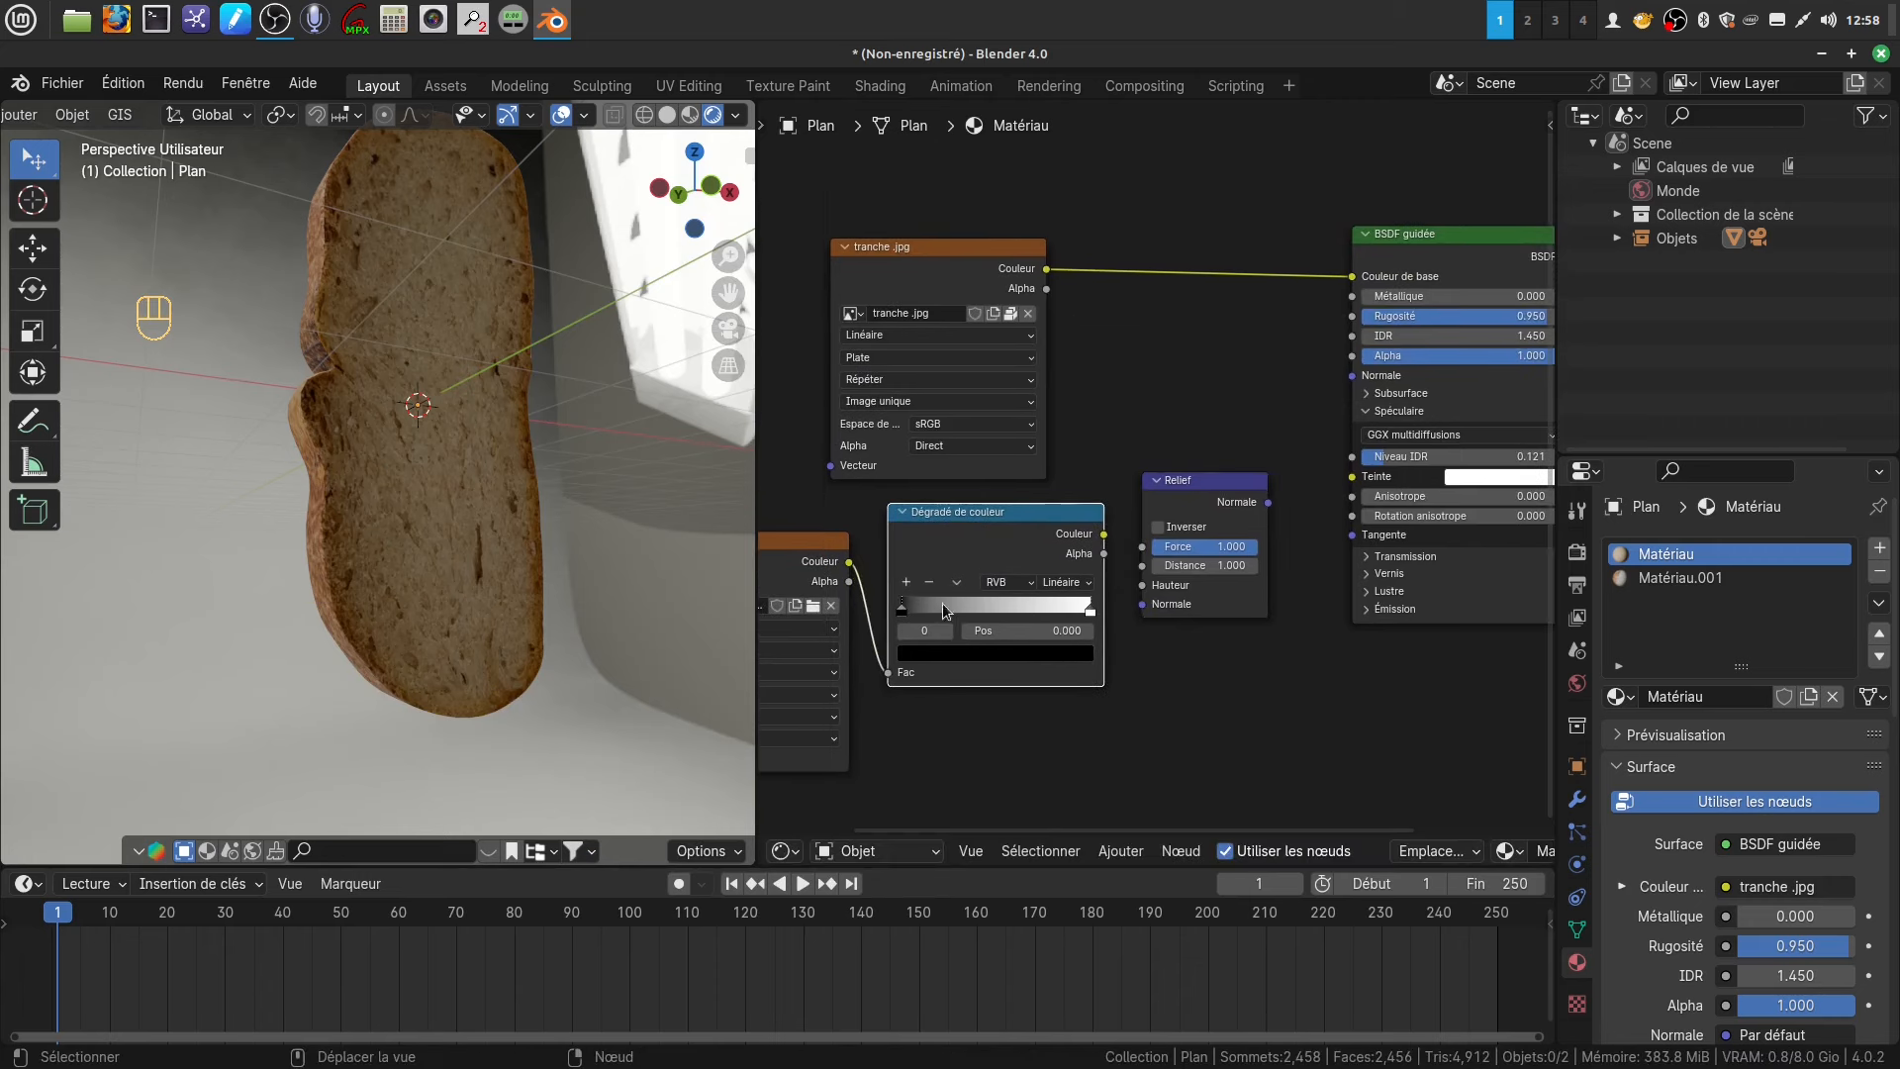
left_click_drag(1105, 535, 1352, 276)
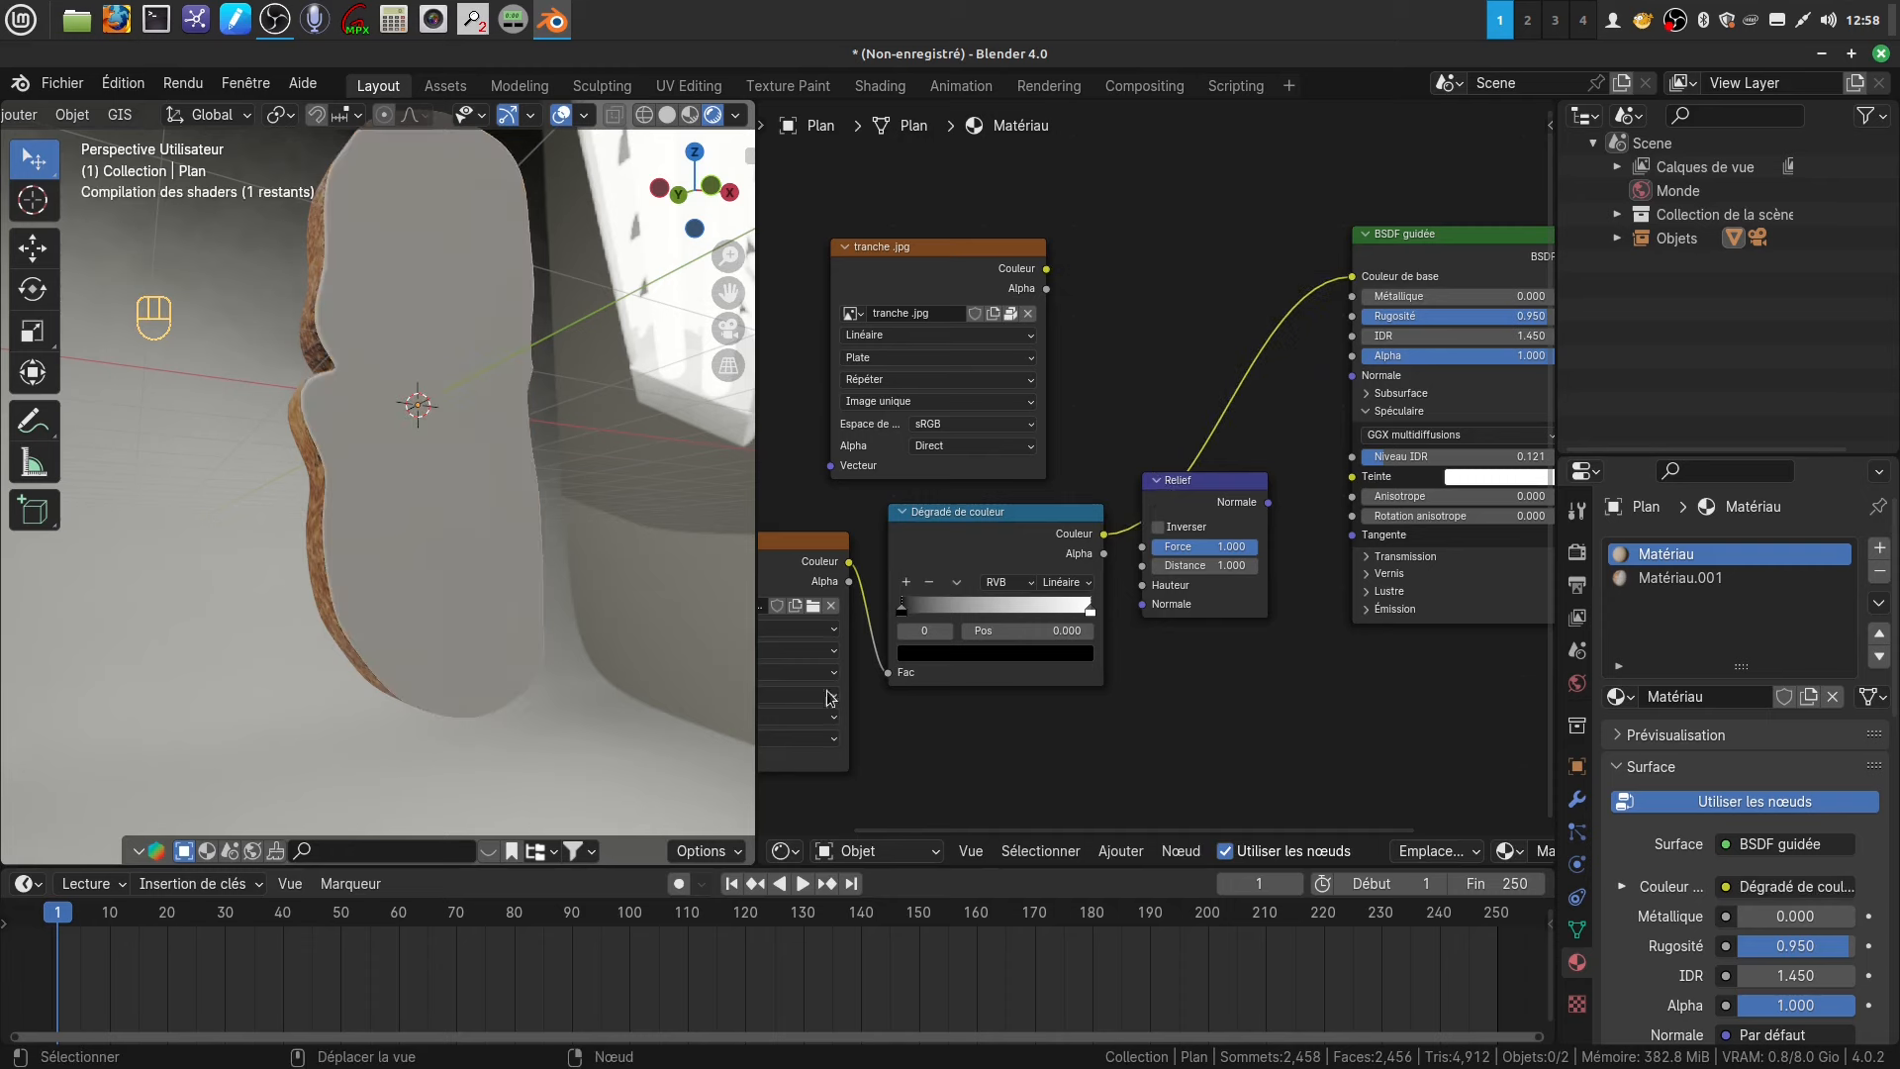
middle_click_drag(468, 558, 546, 510)
scroll(514, 562, "up", 2)
scroll(1181, 770, "up", 1)
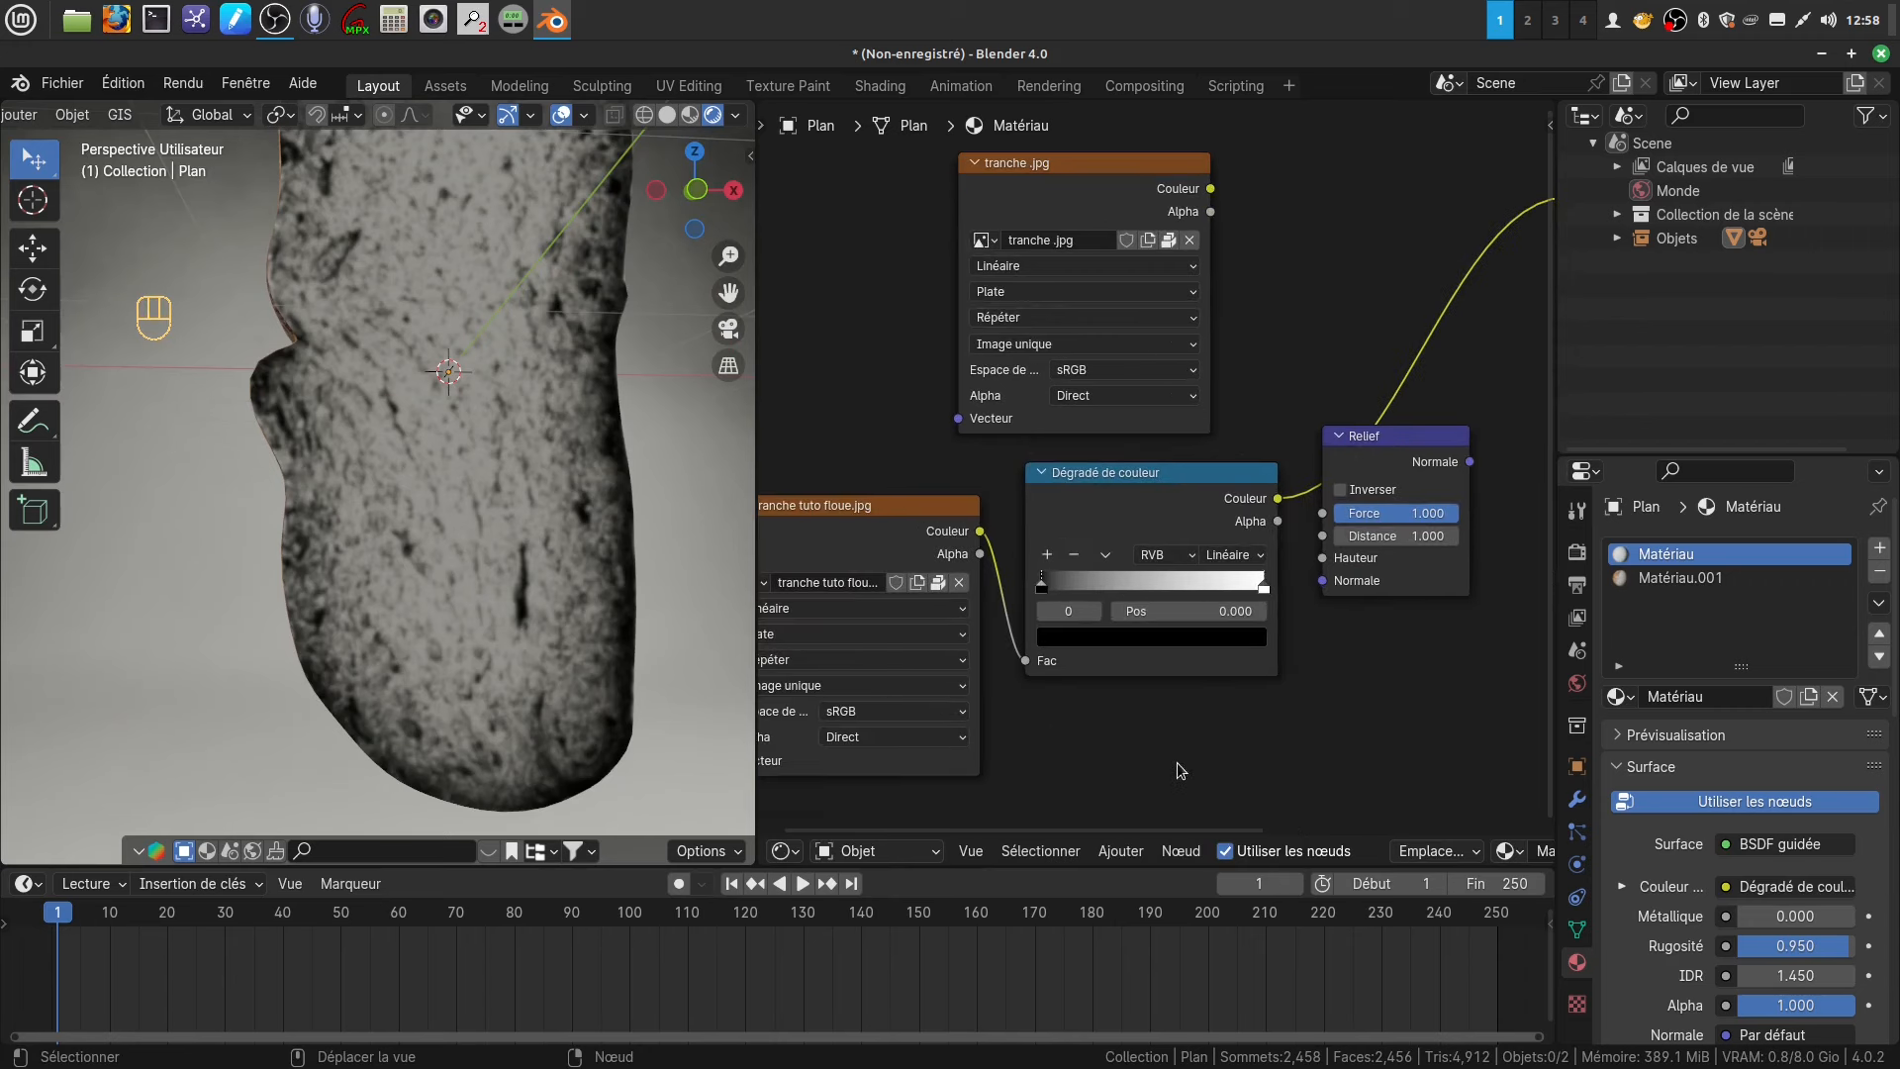
- Set the color ramp's interpolation to Fondu, with the black stop at 0 and the white stop at about 0.703
left_click(1257, 555)
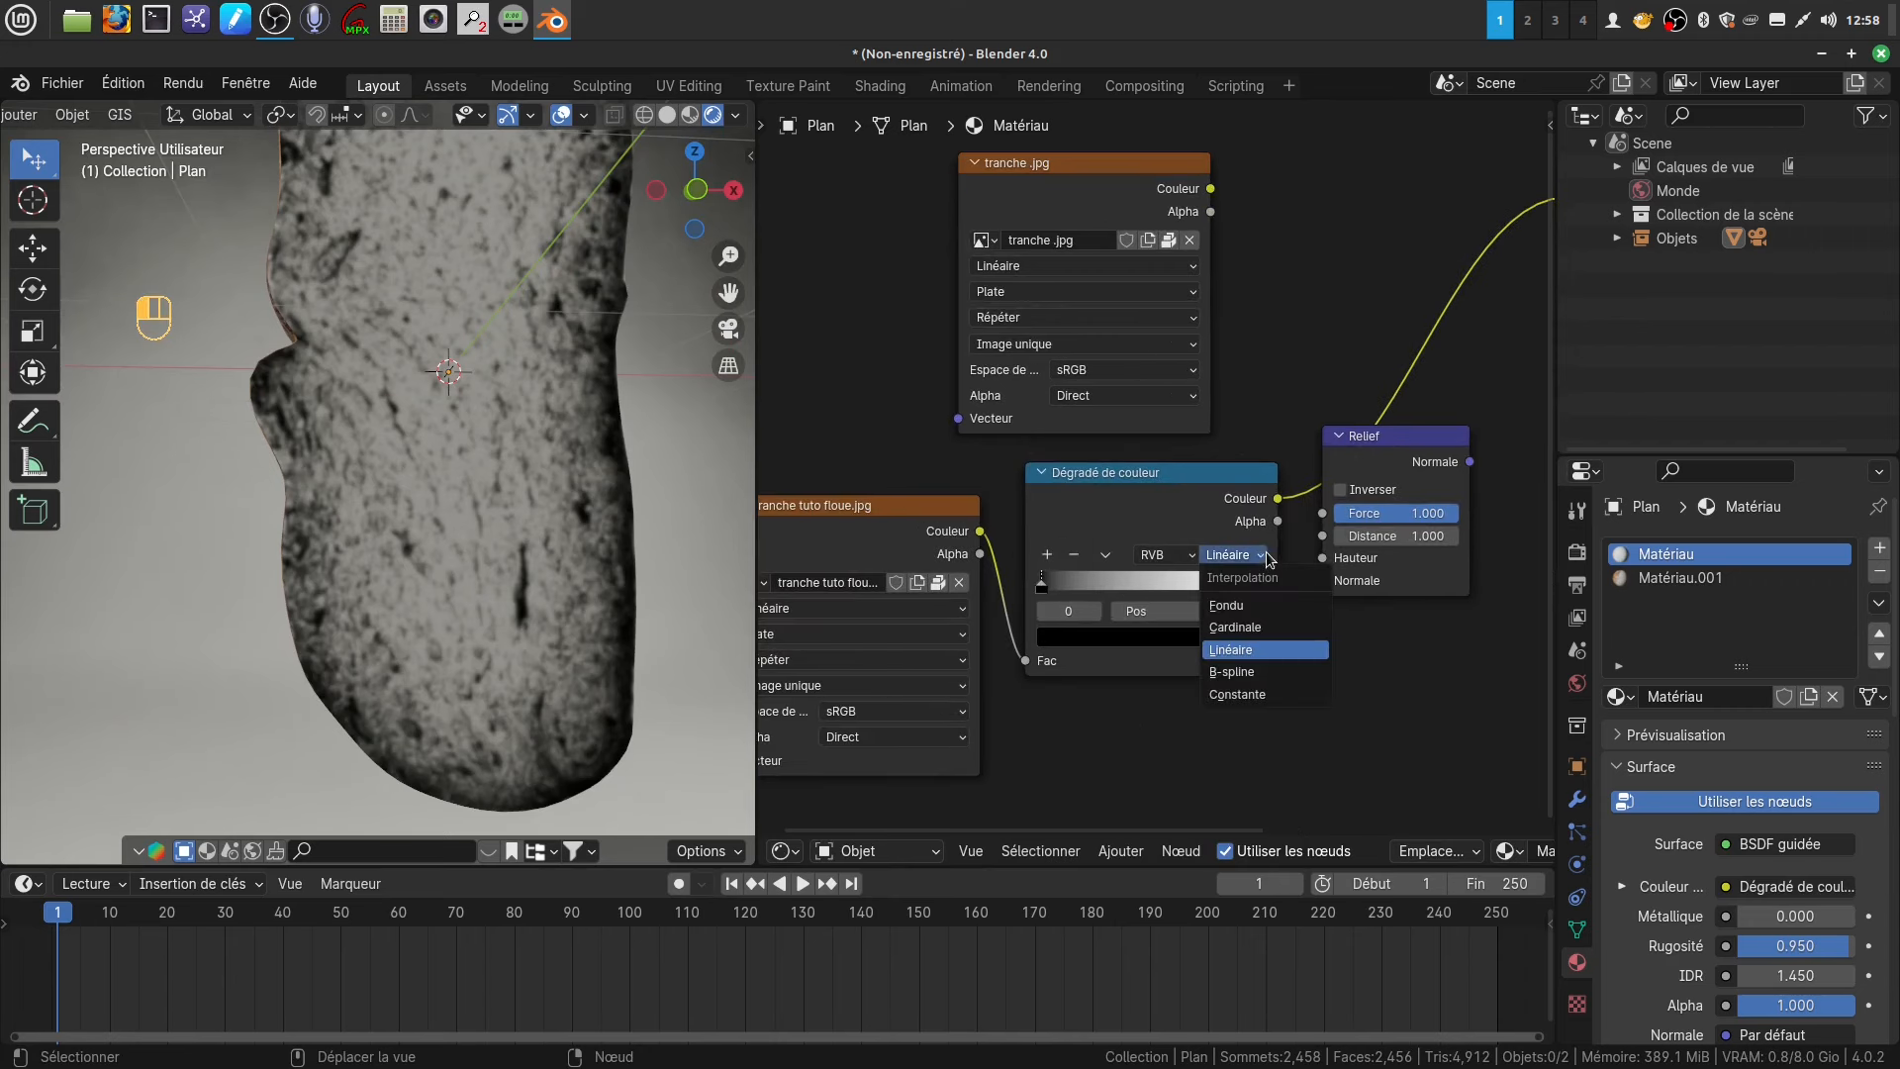
left_click(1259, 609)
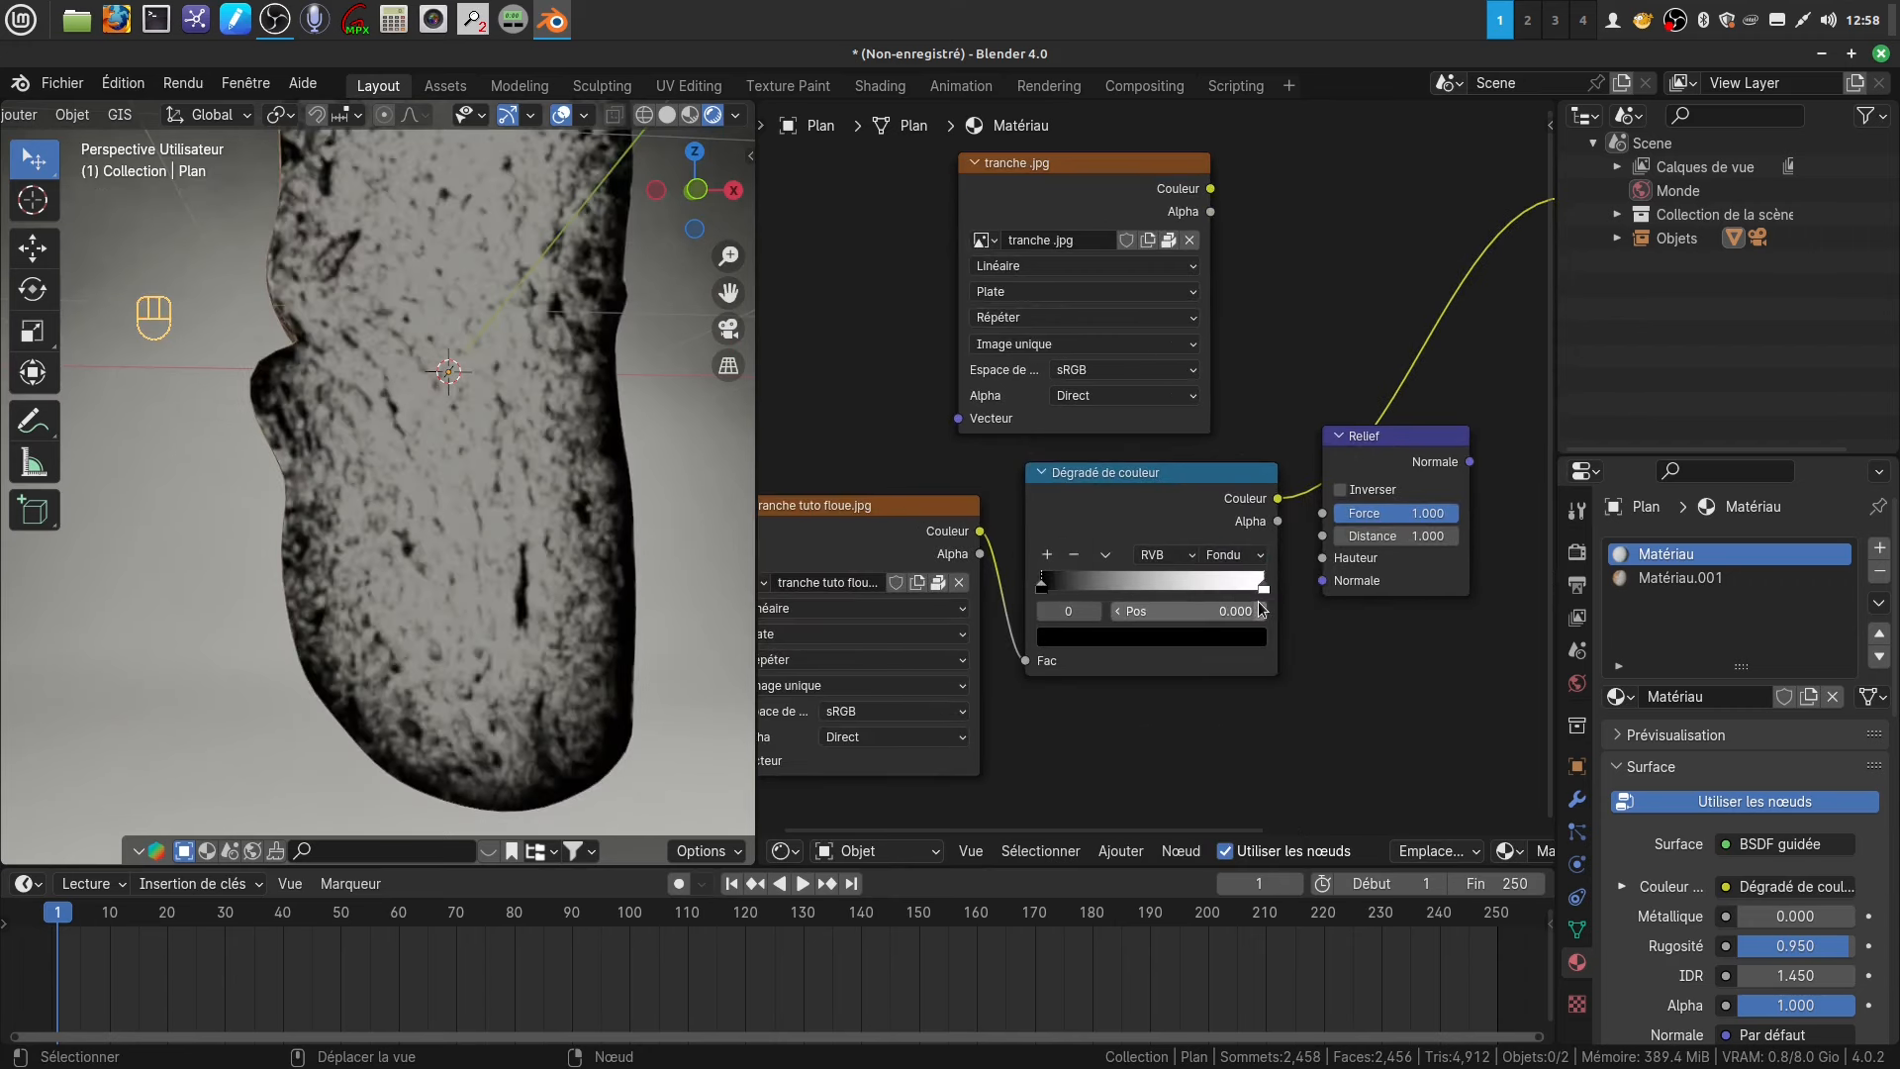
mouse_move(1045, 586)
left_mouse_down()
mouse_move(1082, 583)
mouse_move(1047, 585)
left_mouse_up()
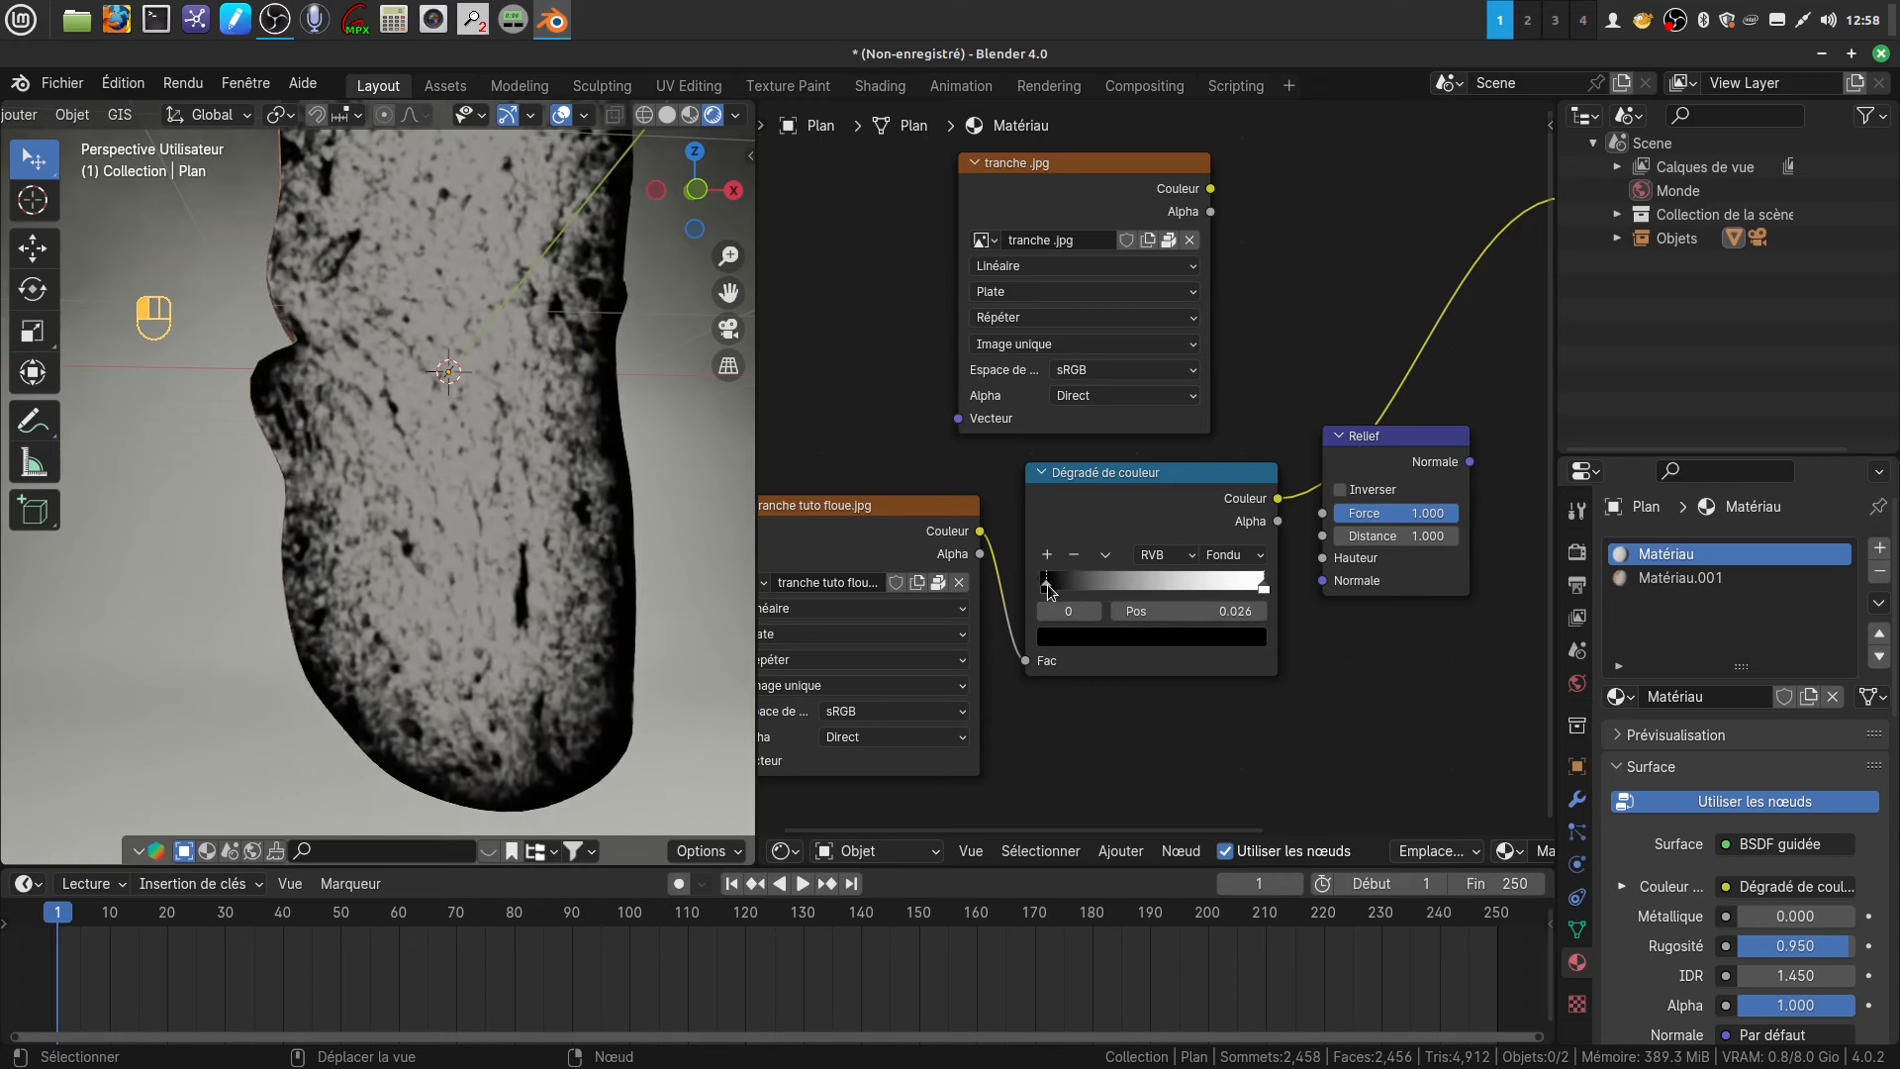
left_click_drag(1264, 589, 1221, 585)
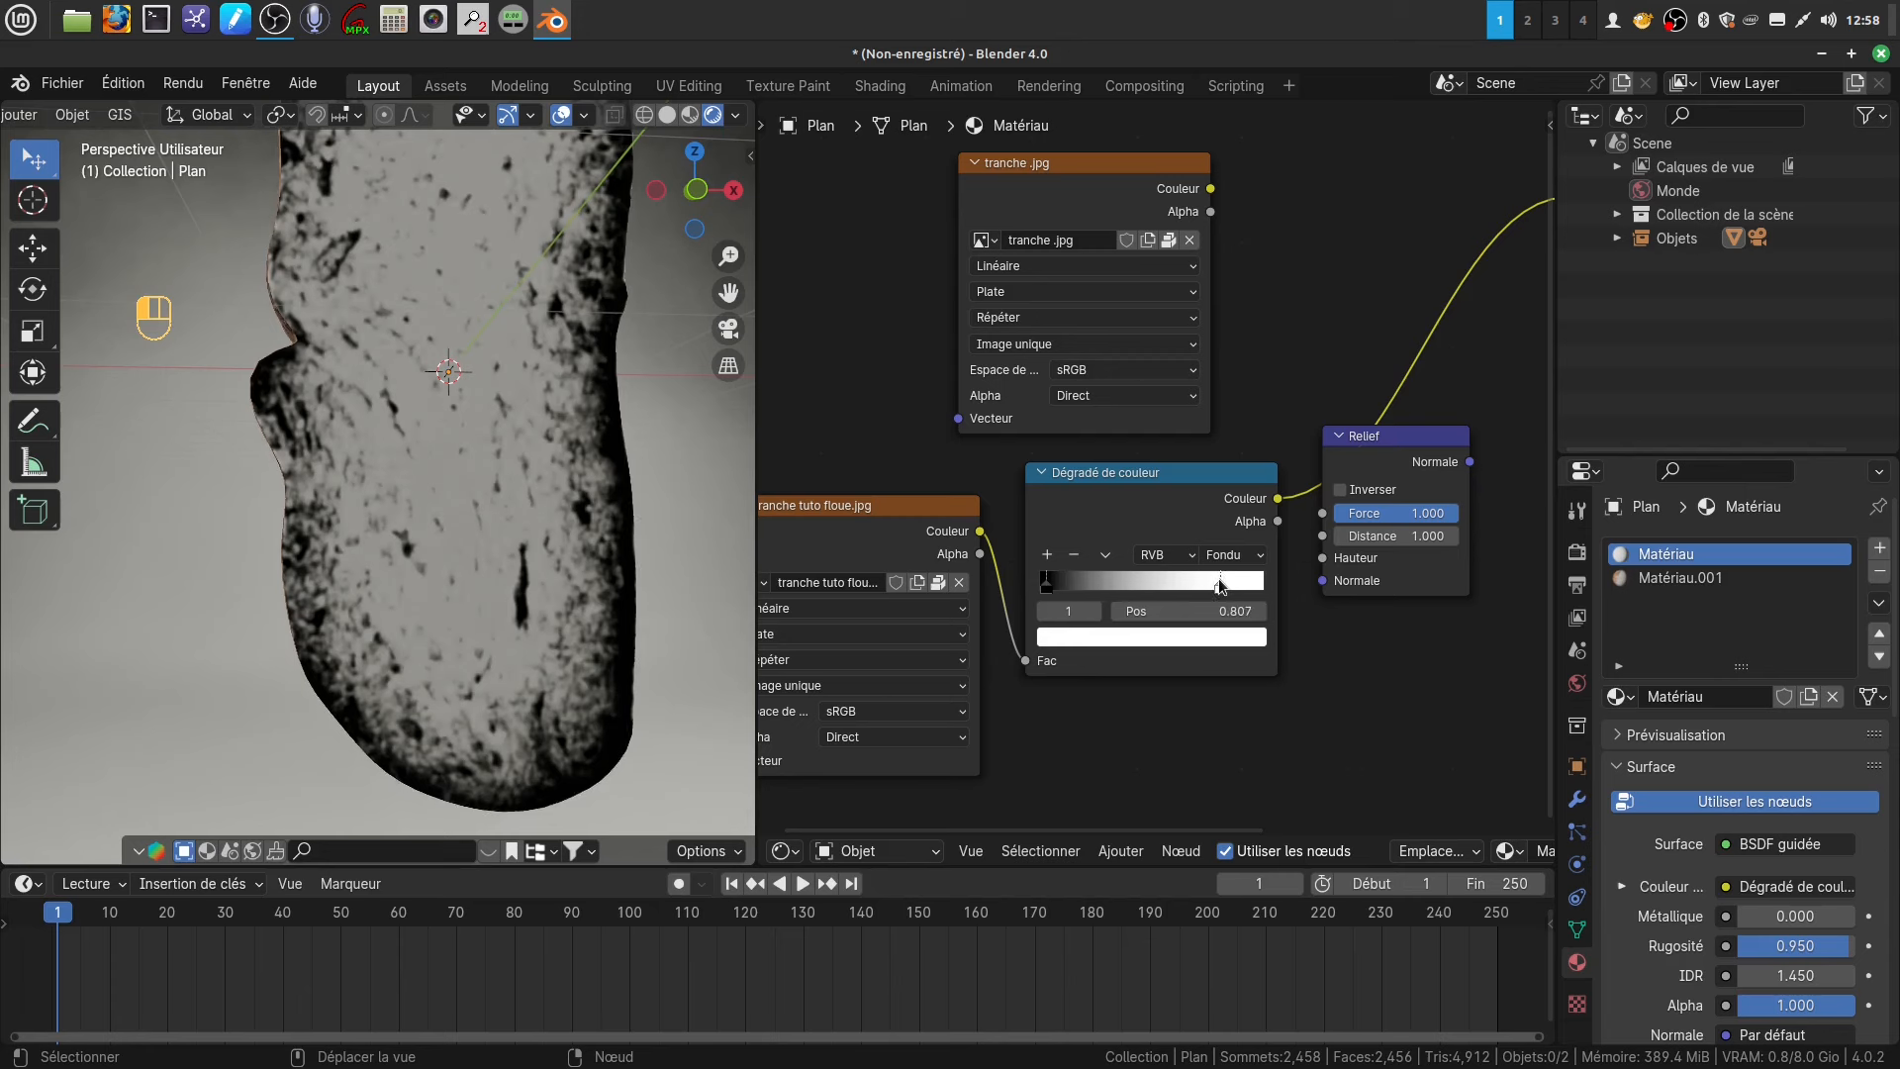
mouse_move(1049, 590)
left_mouse_down()
mouse_move(1089, 586)
mouse_move(1035, 592)
left_mouse_up()
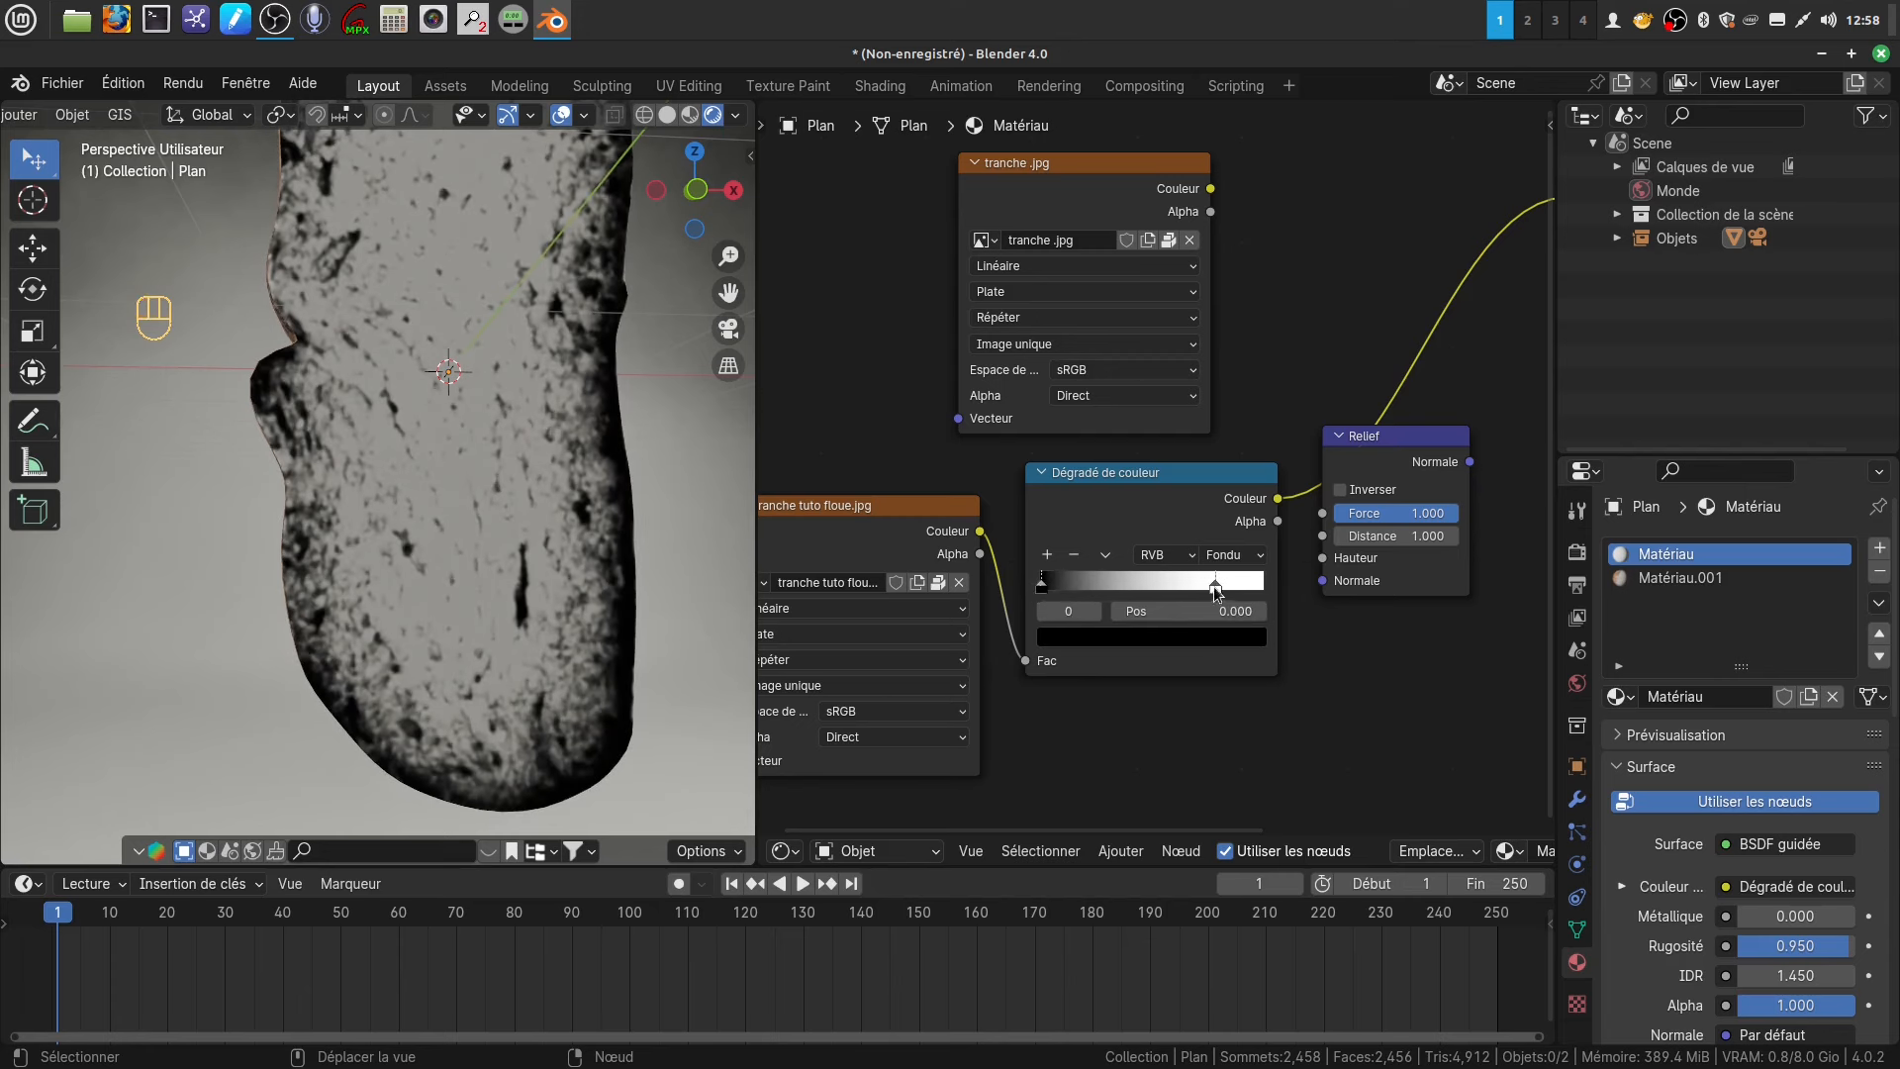
left_click_drag(1215, 588, 1189, 591)
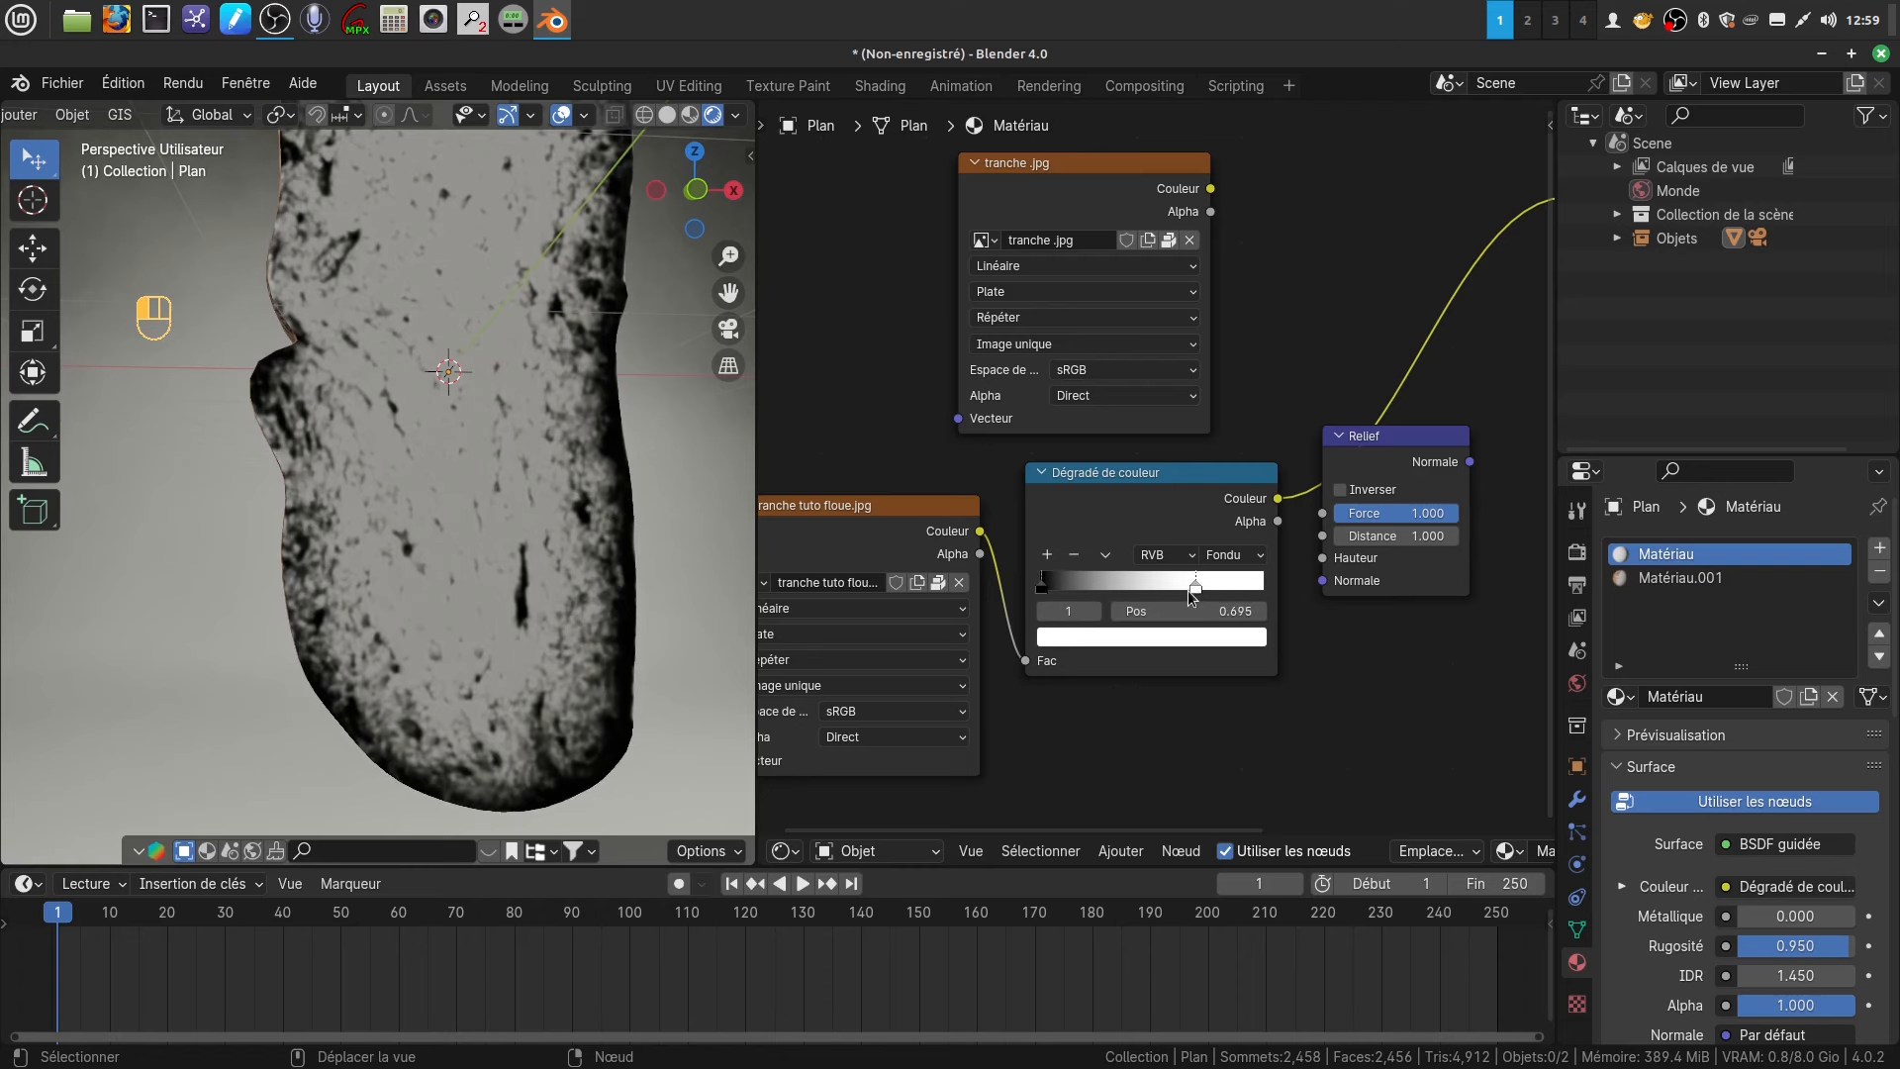
- Move the color ramp's link from Couleur de base to the Relief node's Hauteur, with Force 0.259 and Distance 0.400
scroll(1191, 588, "down", 2)
middle_click_drag(1356, 572, 1138, 629)
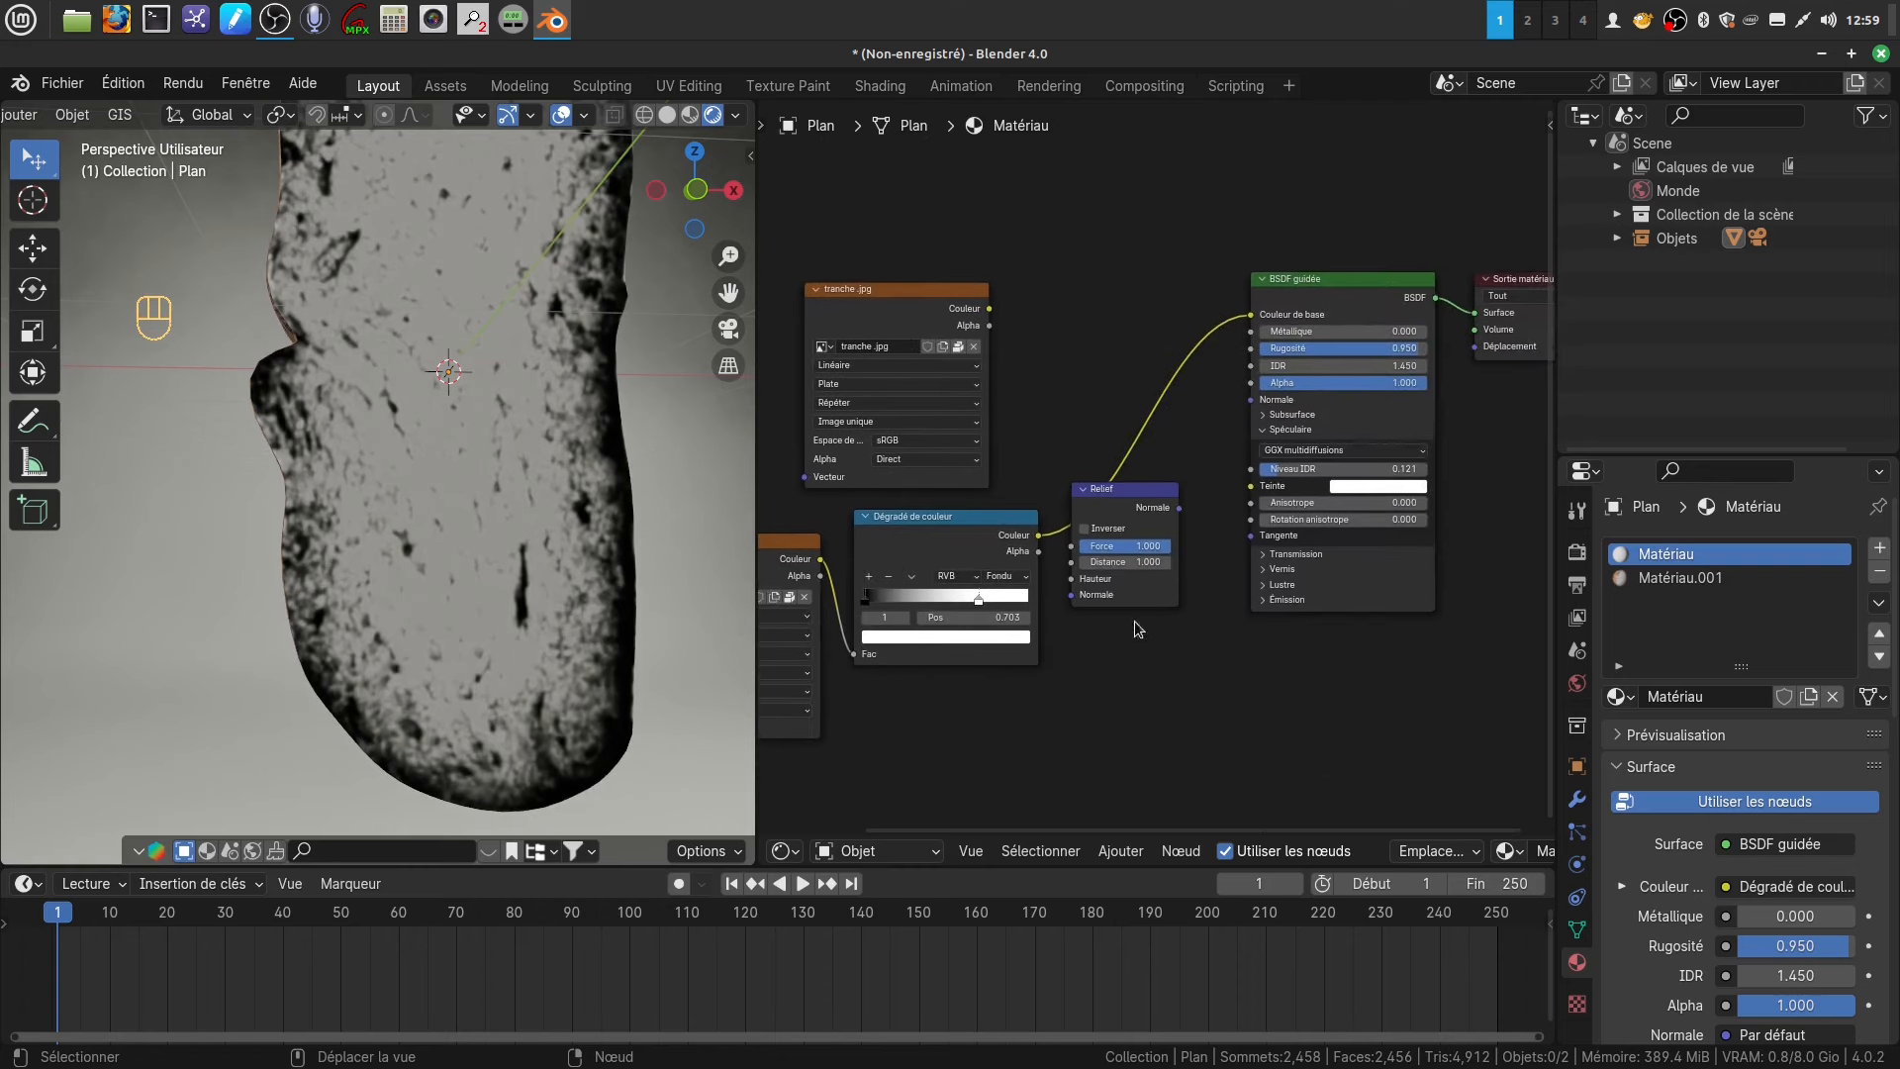
left_click_drag(1252, 319, 1071, 547)
scroll(1187, 693, "up", 2)
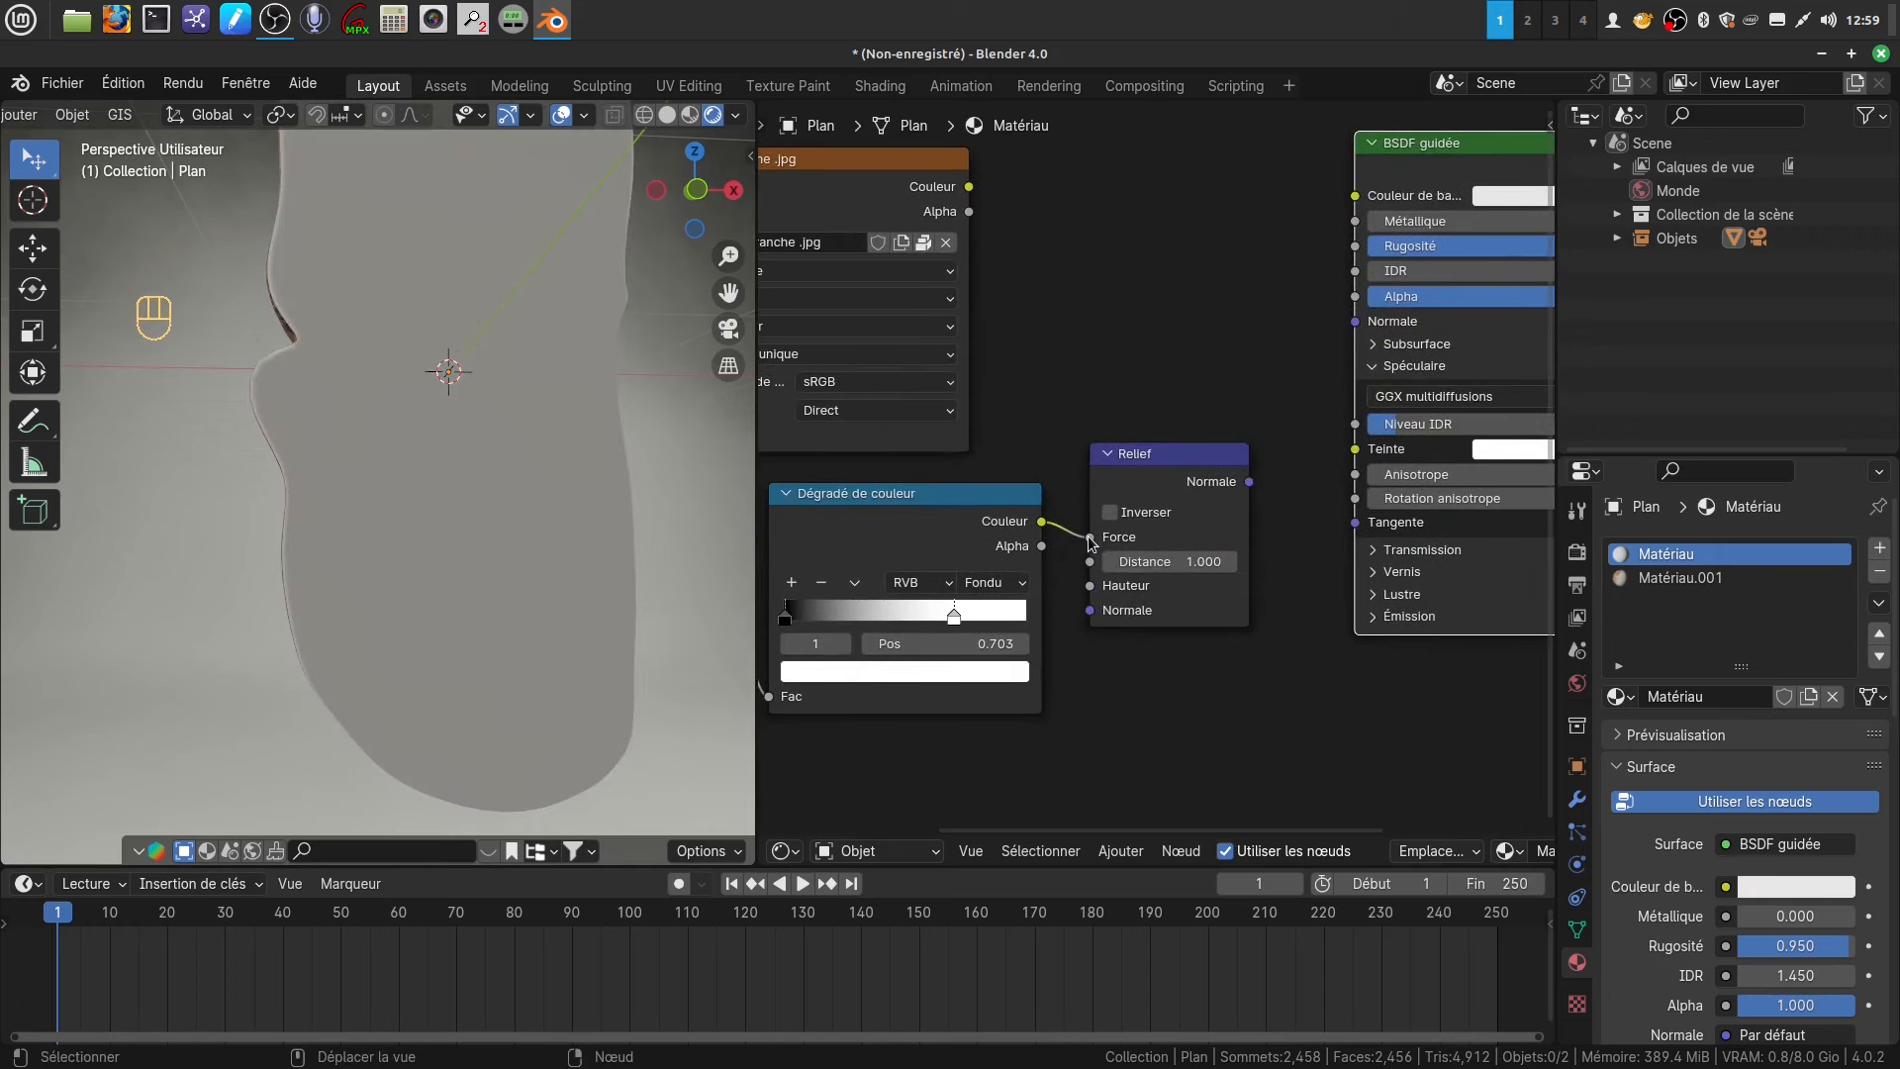
left_click_drag(1092, 543, 1136, 536)
scroll(1264, 658, "down", 2)
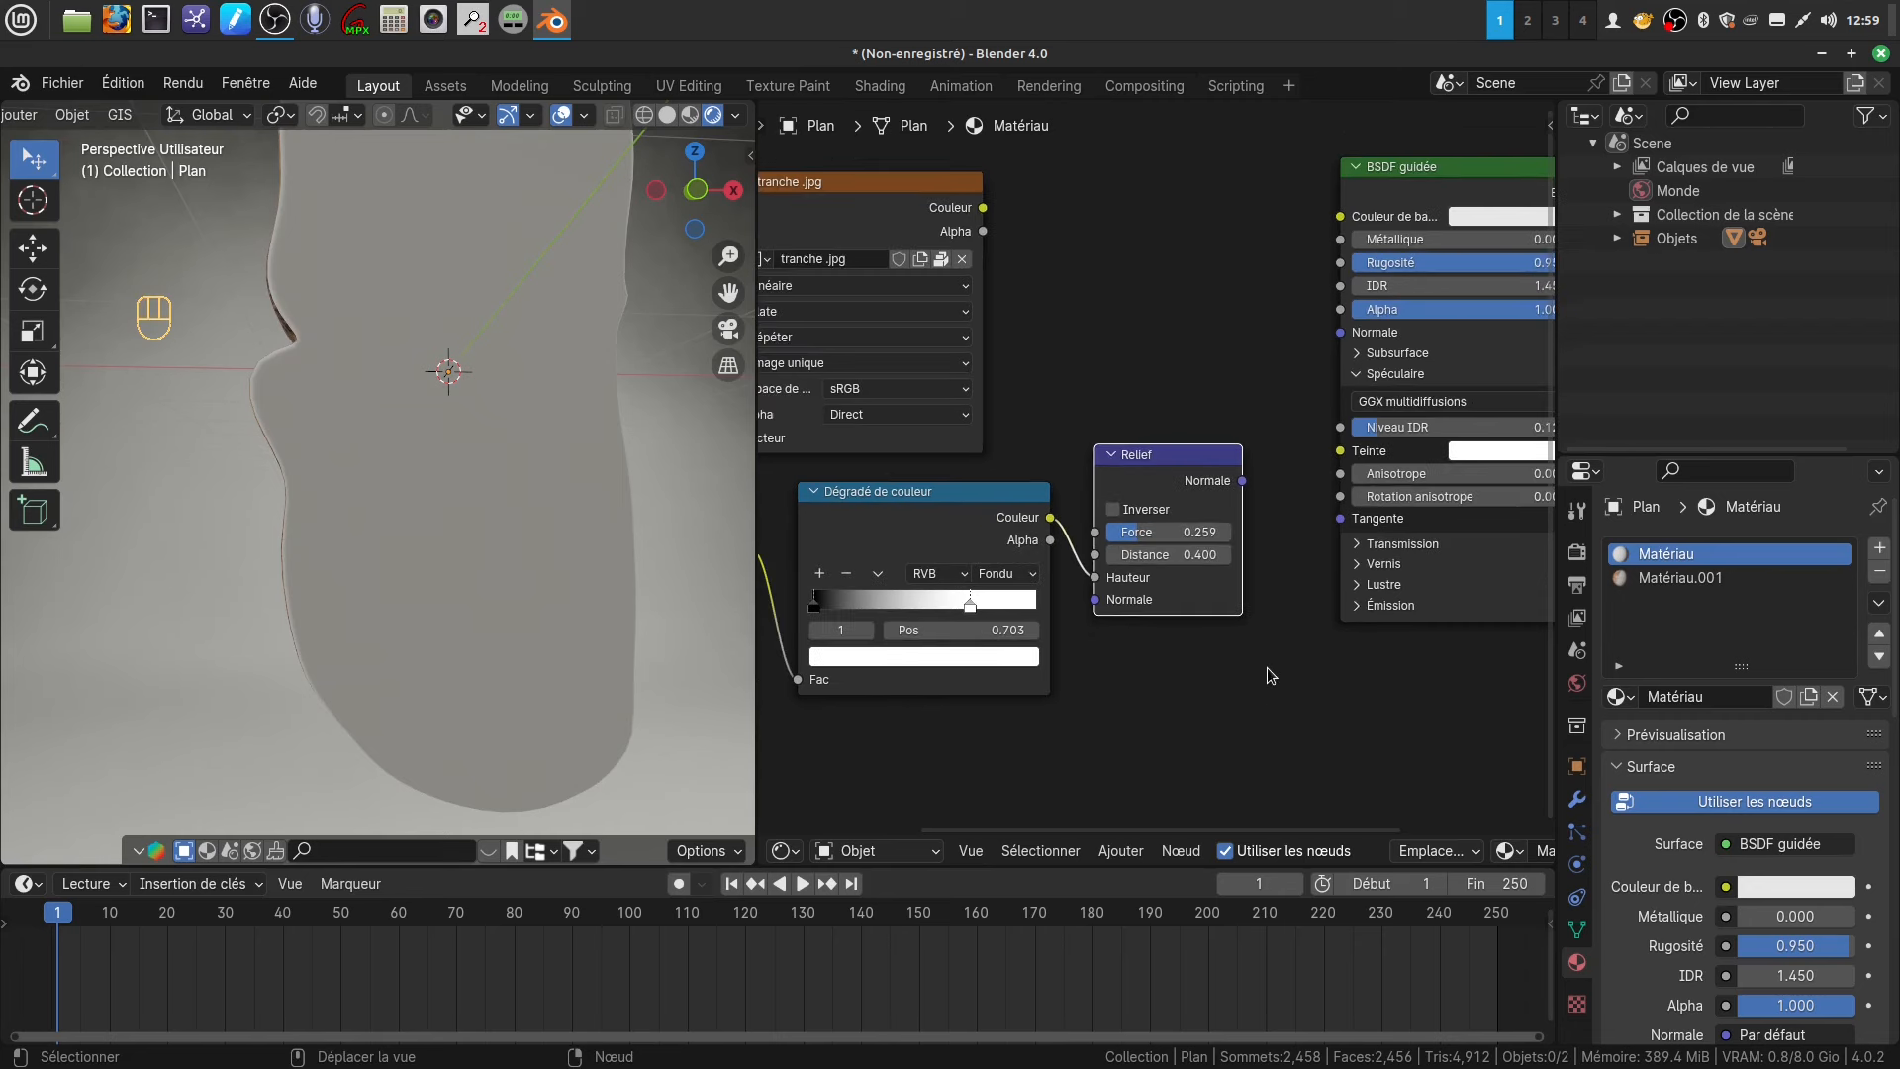
- Link the Relief's Normale to the BSDF guidée's Normale and reconnect the tranche .jpg Couleur to Couleur de base
middle_click_drag(1230, 665, 1214, 712)
left_click_drag(1209, 530, 1302, 380)
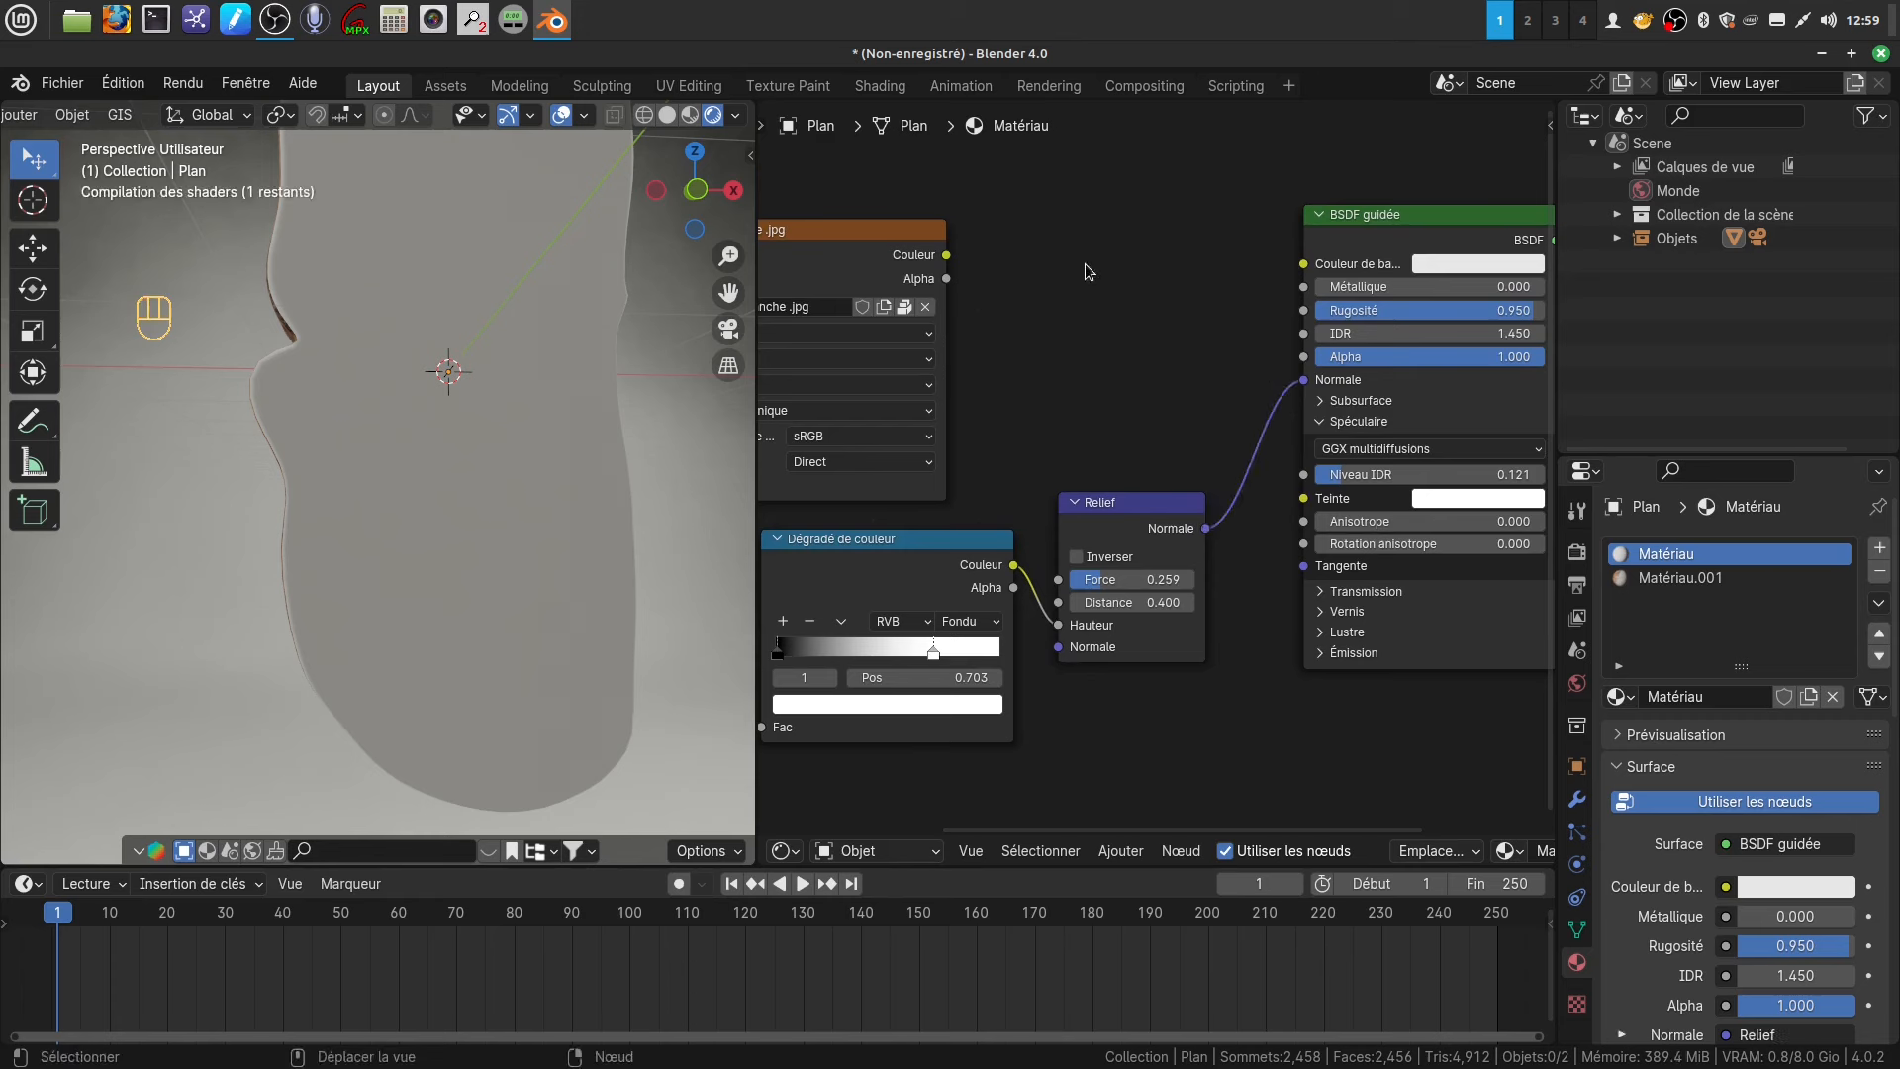
left_click_drag(947, 255, 1272, 284)
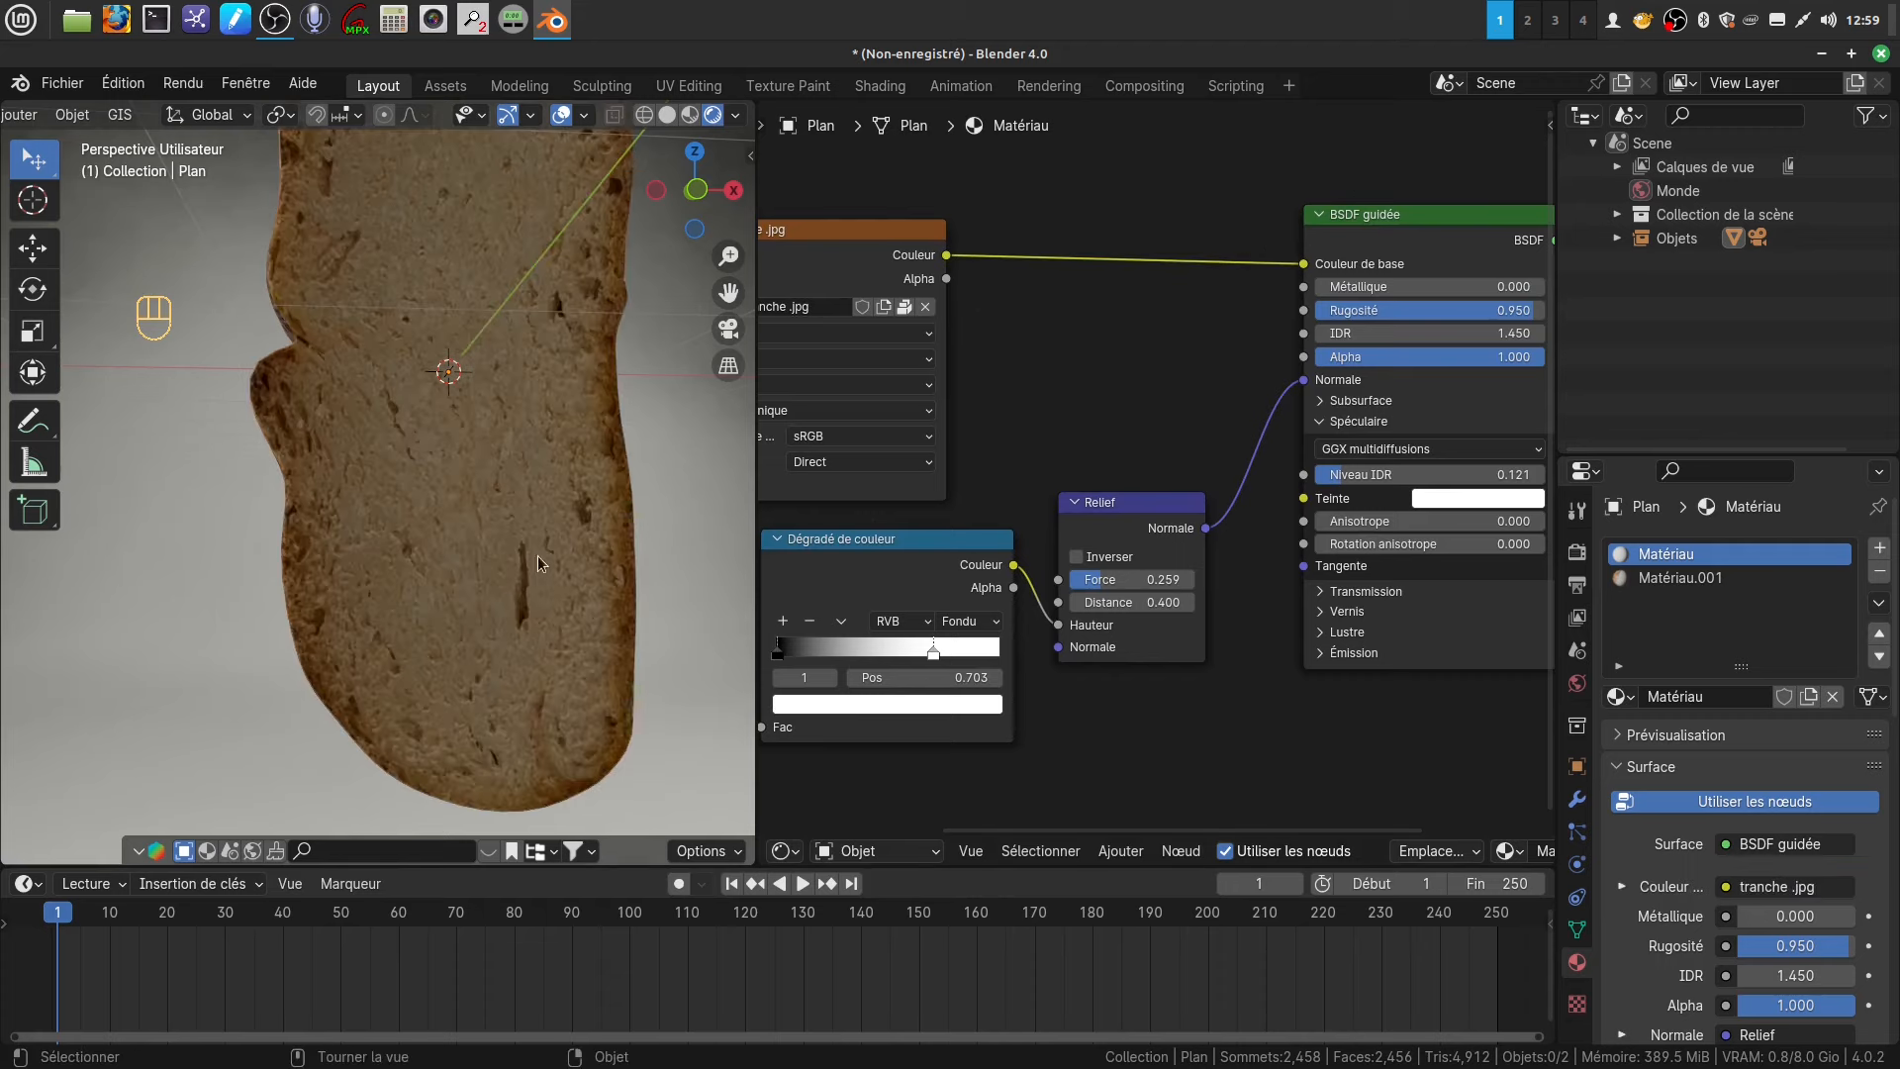
- Check the slice's surface relief from several angles and set the Relief node's Force to 0.265
middle_click_drag(538, 555, 617, 603)
middle_click_drag(642, 668, 688, 683)
scroll(1138, 683, "down", 3)
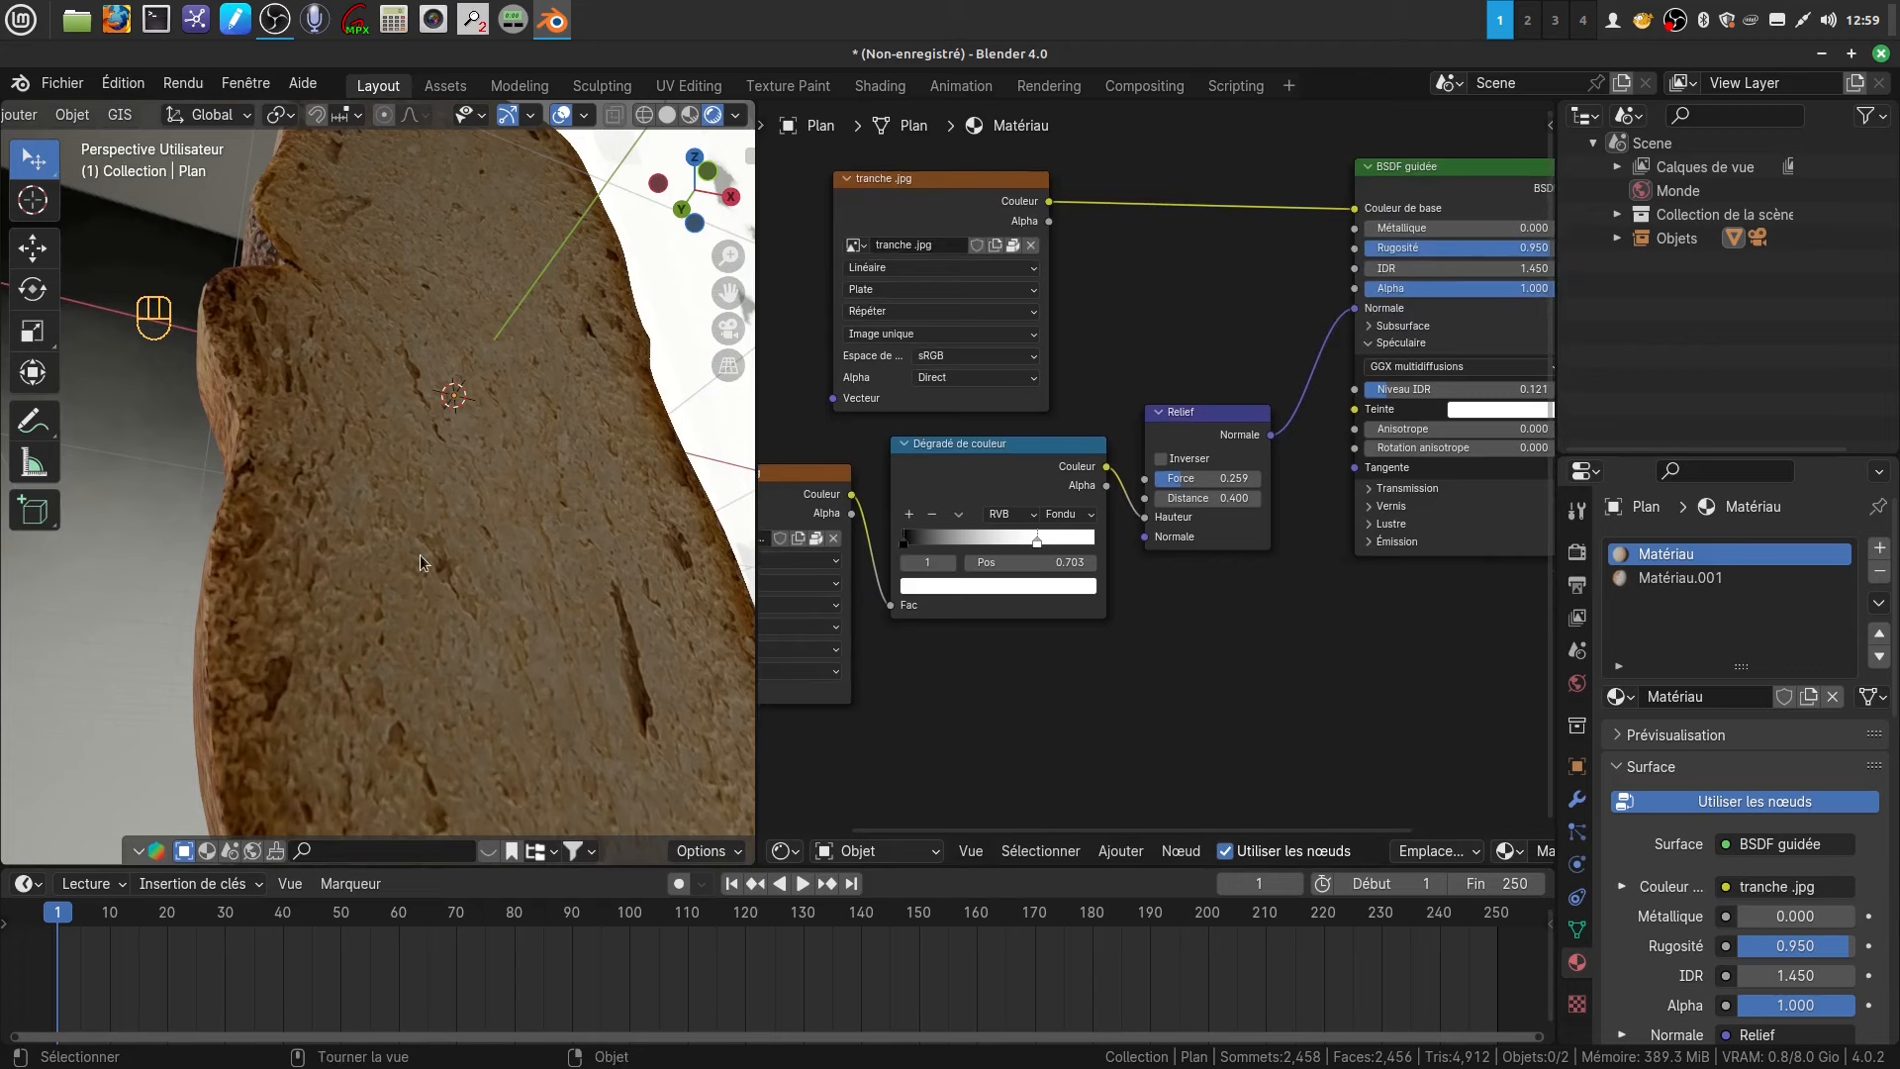
middle_click_drag(420, 554, 495, 574)
scroll(1061, 740, "up", 1)
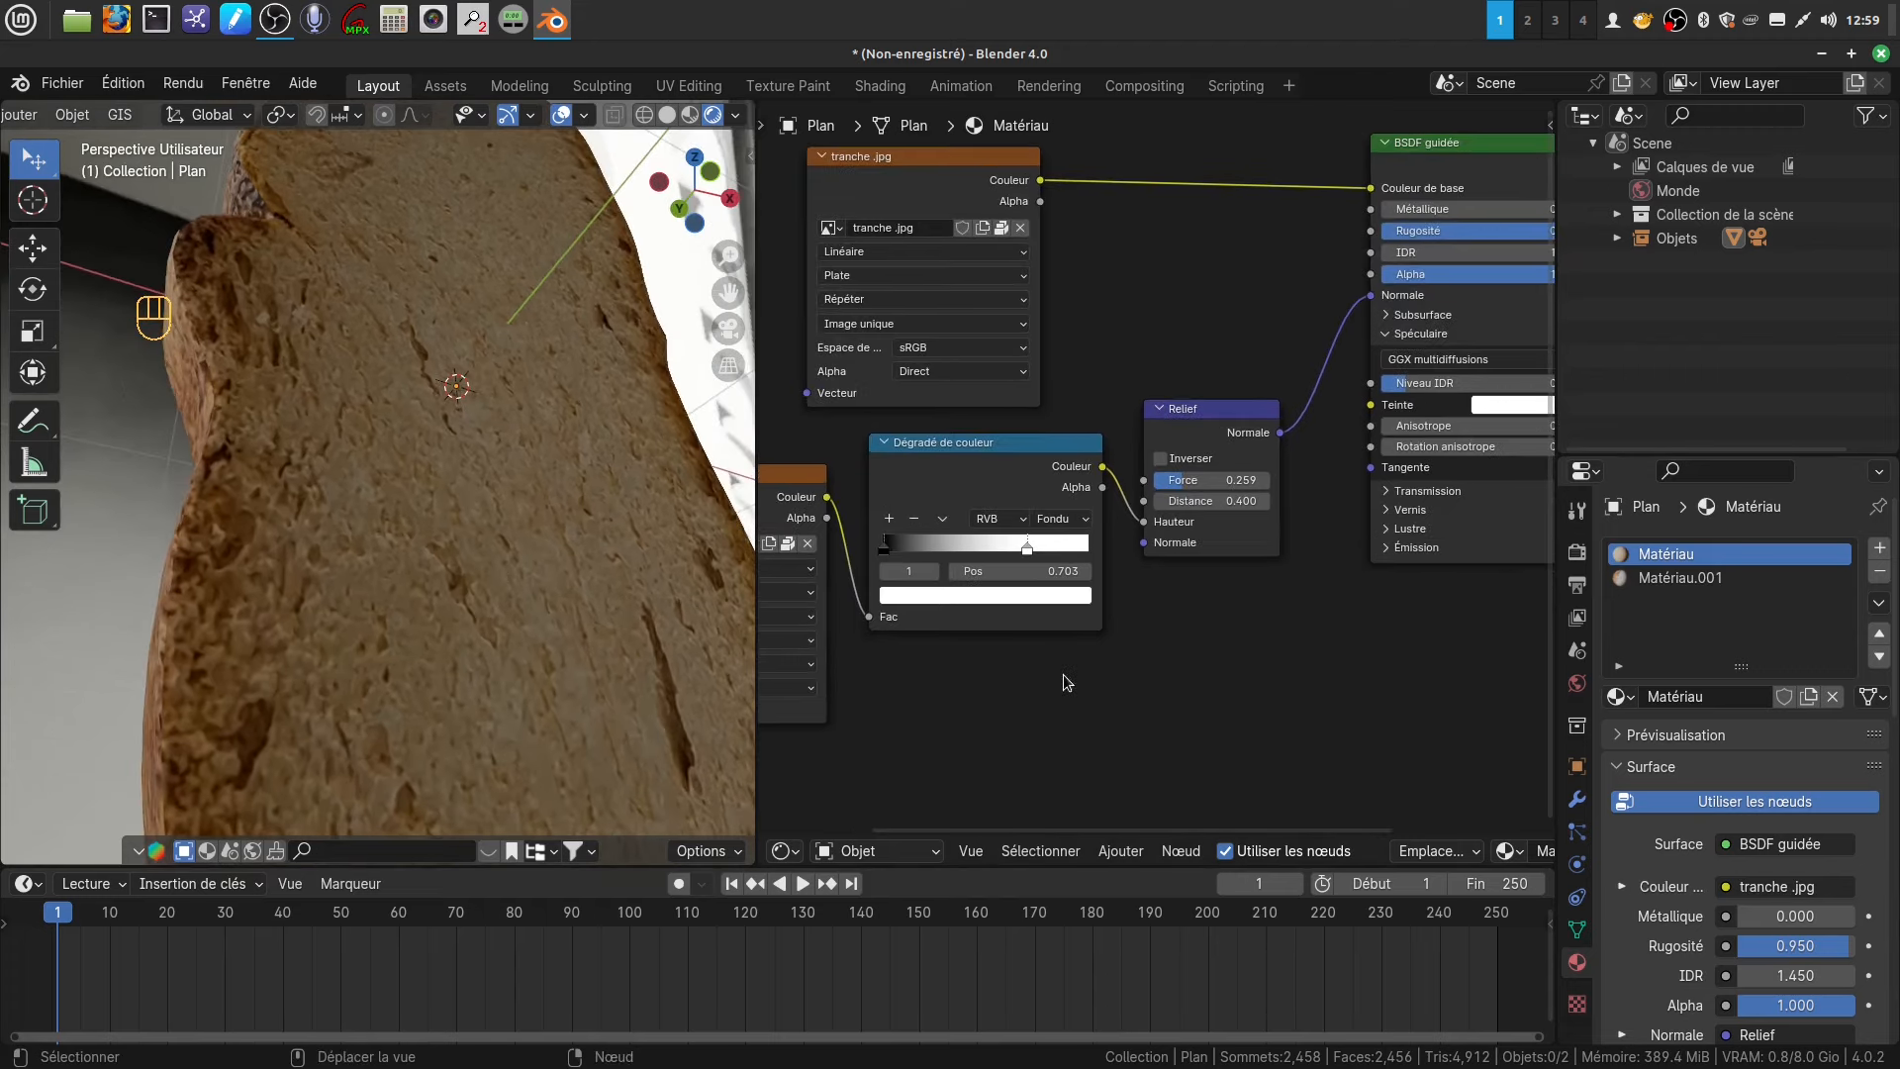
middle_click_drag(421, 645, 709, 655)
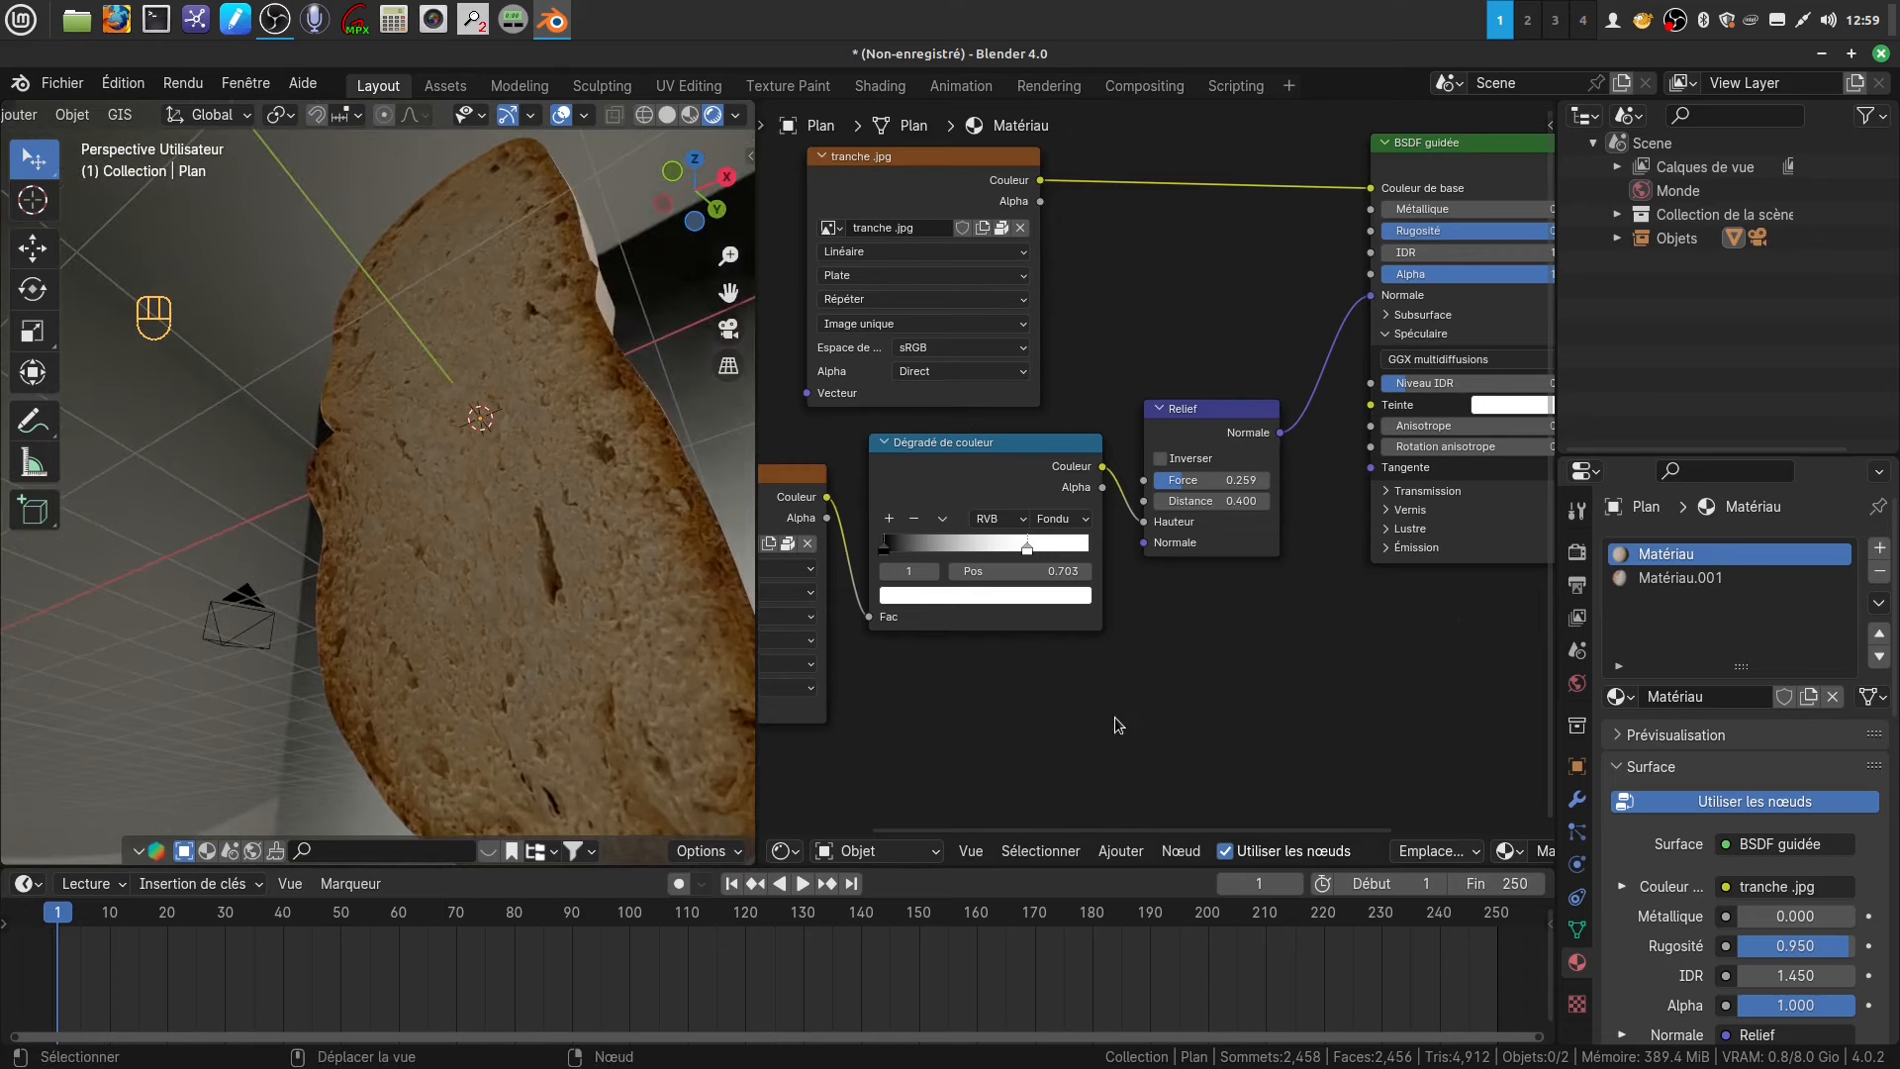
scroll(1114, 717, "up", 2)
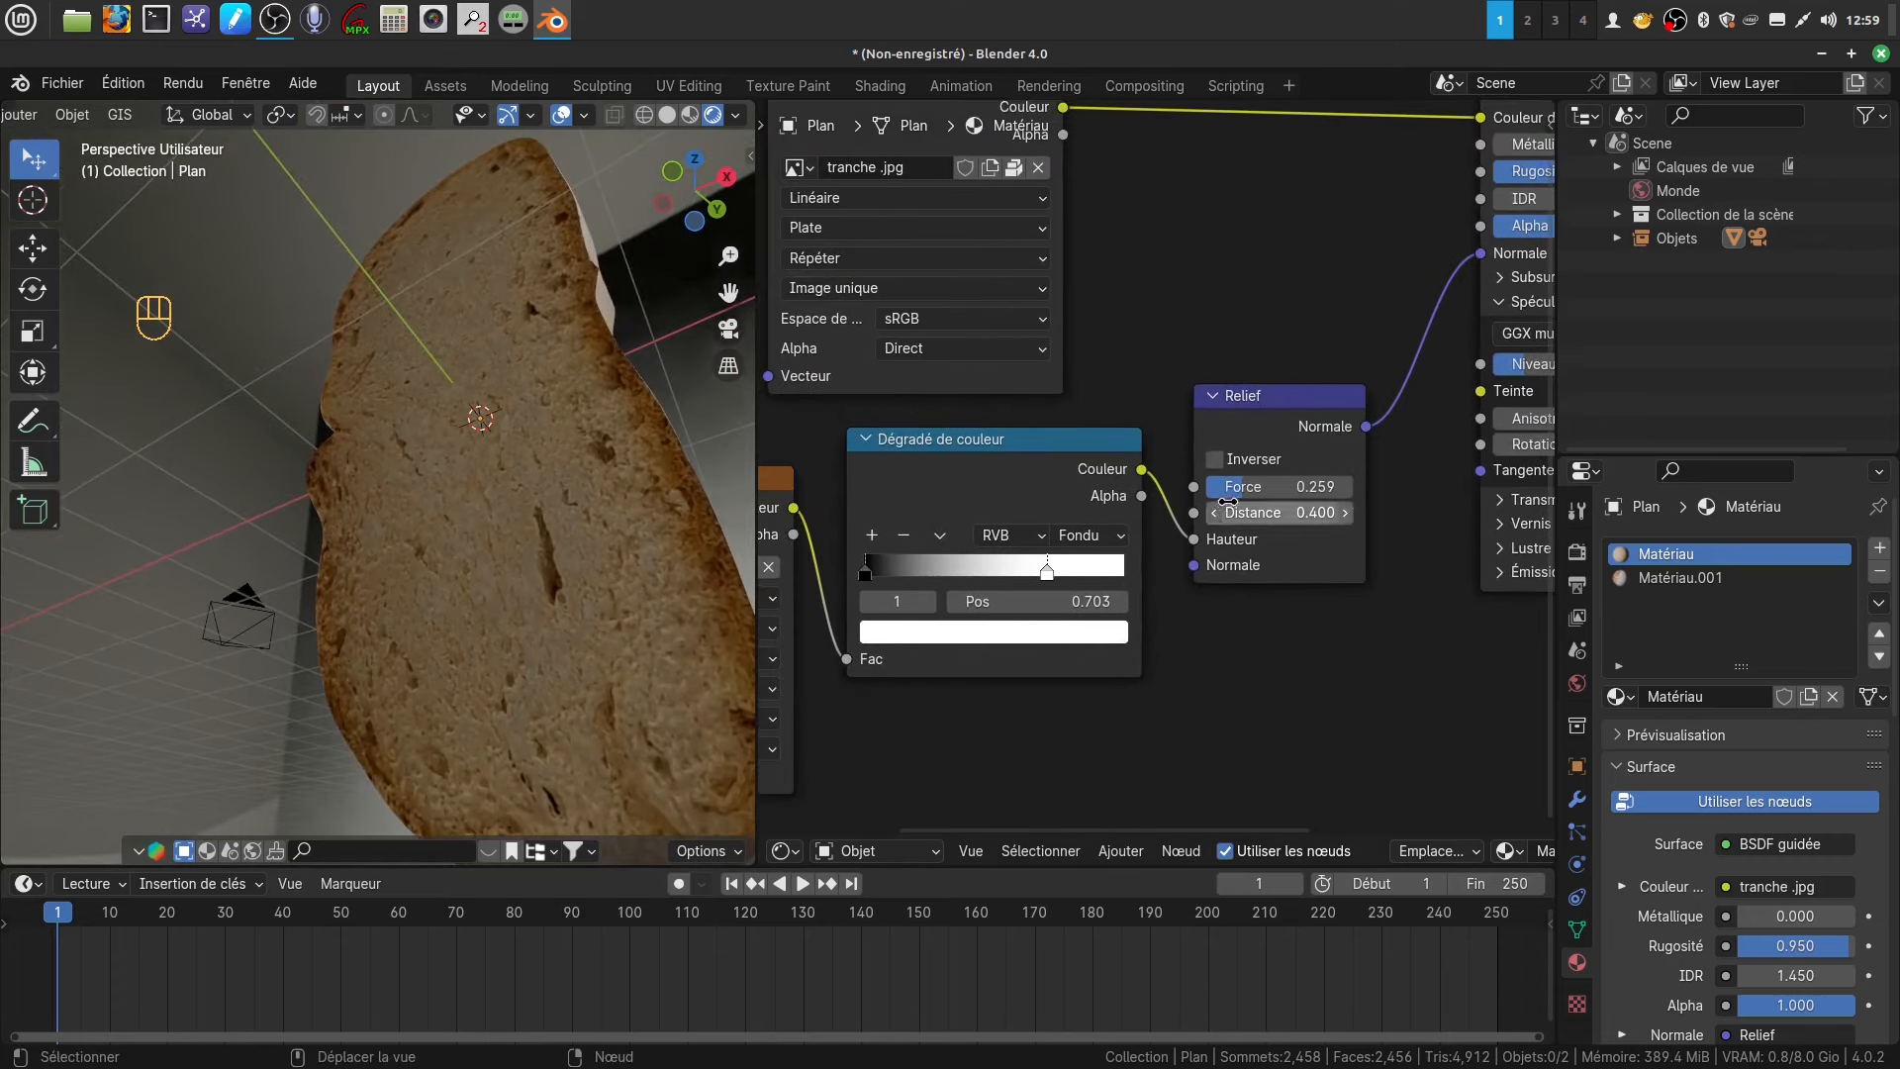
mouse_move(1239, 490)
left_mouse_down()
mouse_move(1316, 489)
mouse_move(1213, 490)
mouse_move(1261, 490)
mouse_move(1244, 490)
left_mouse_up()
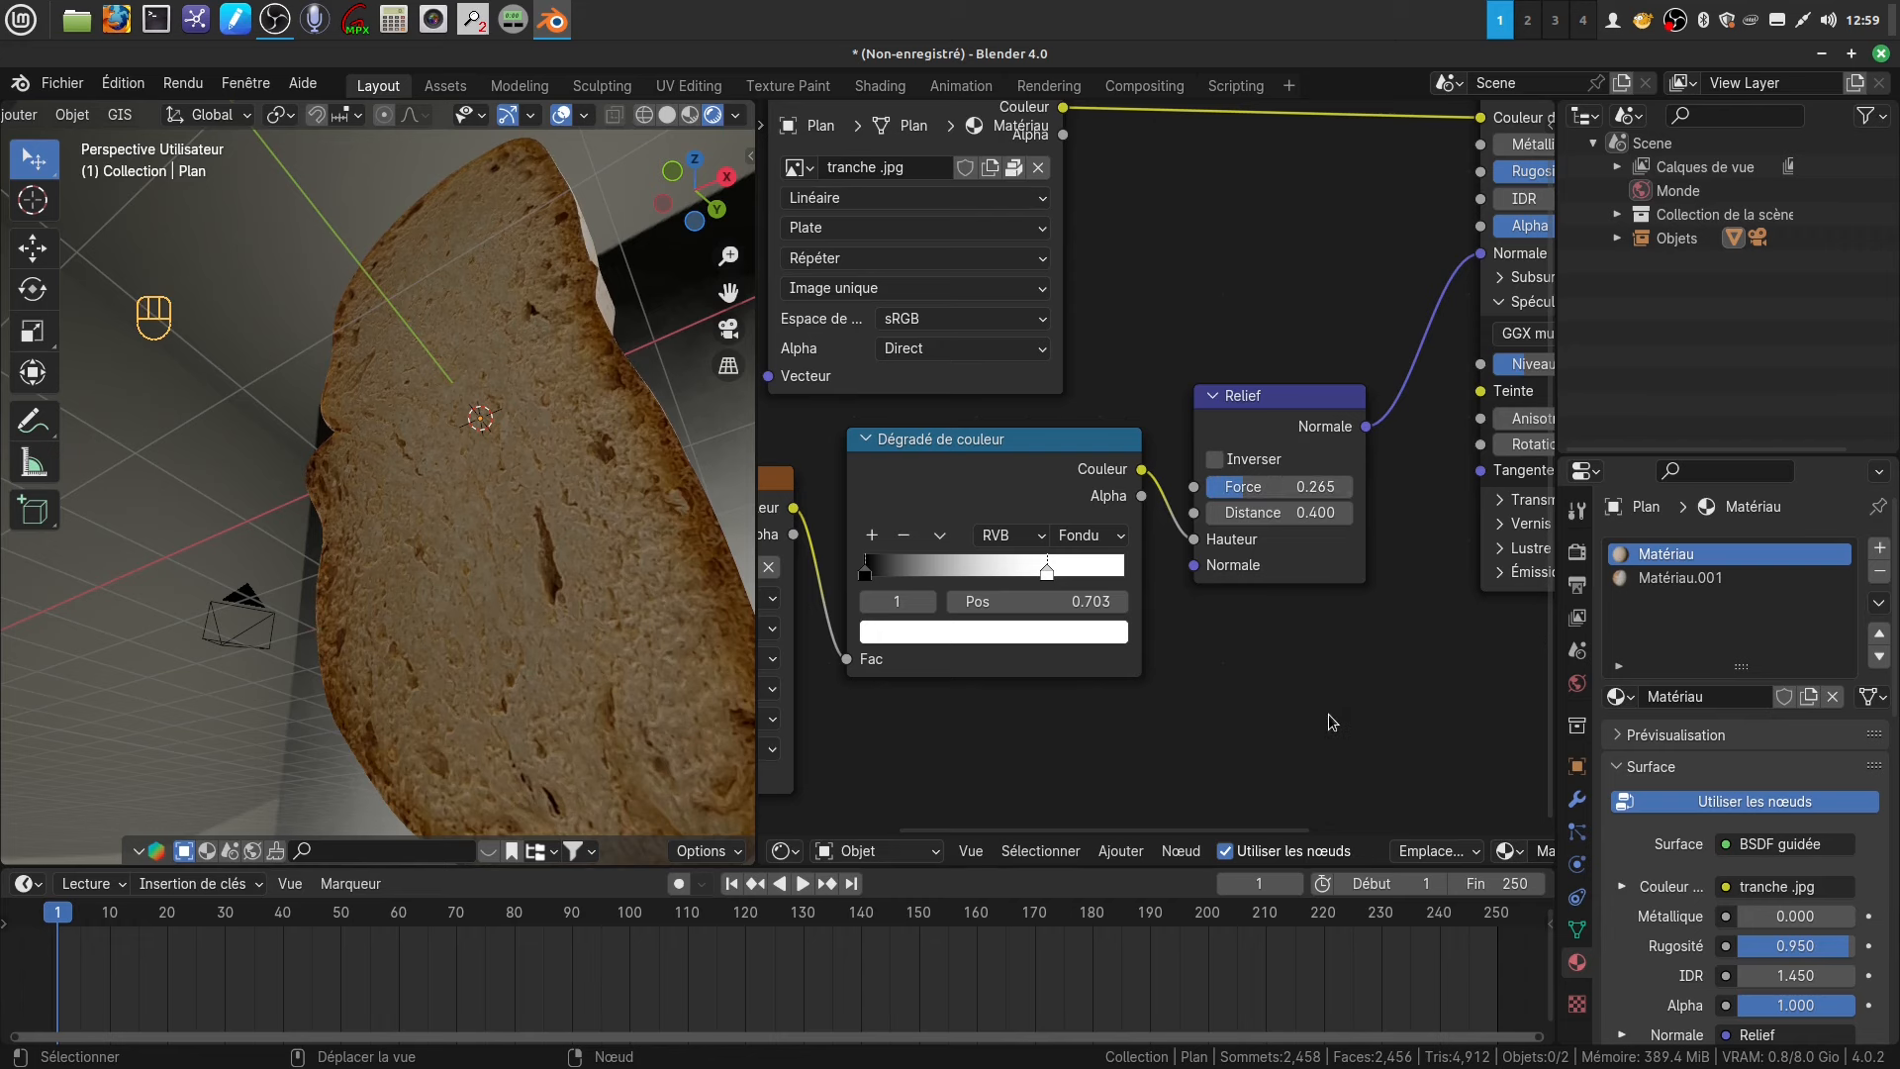
- Move the color ramp's white stop to 0.550 and check the resulting relief on the slice up close
middle_click_drag(1331, 723, 1274, 712)
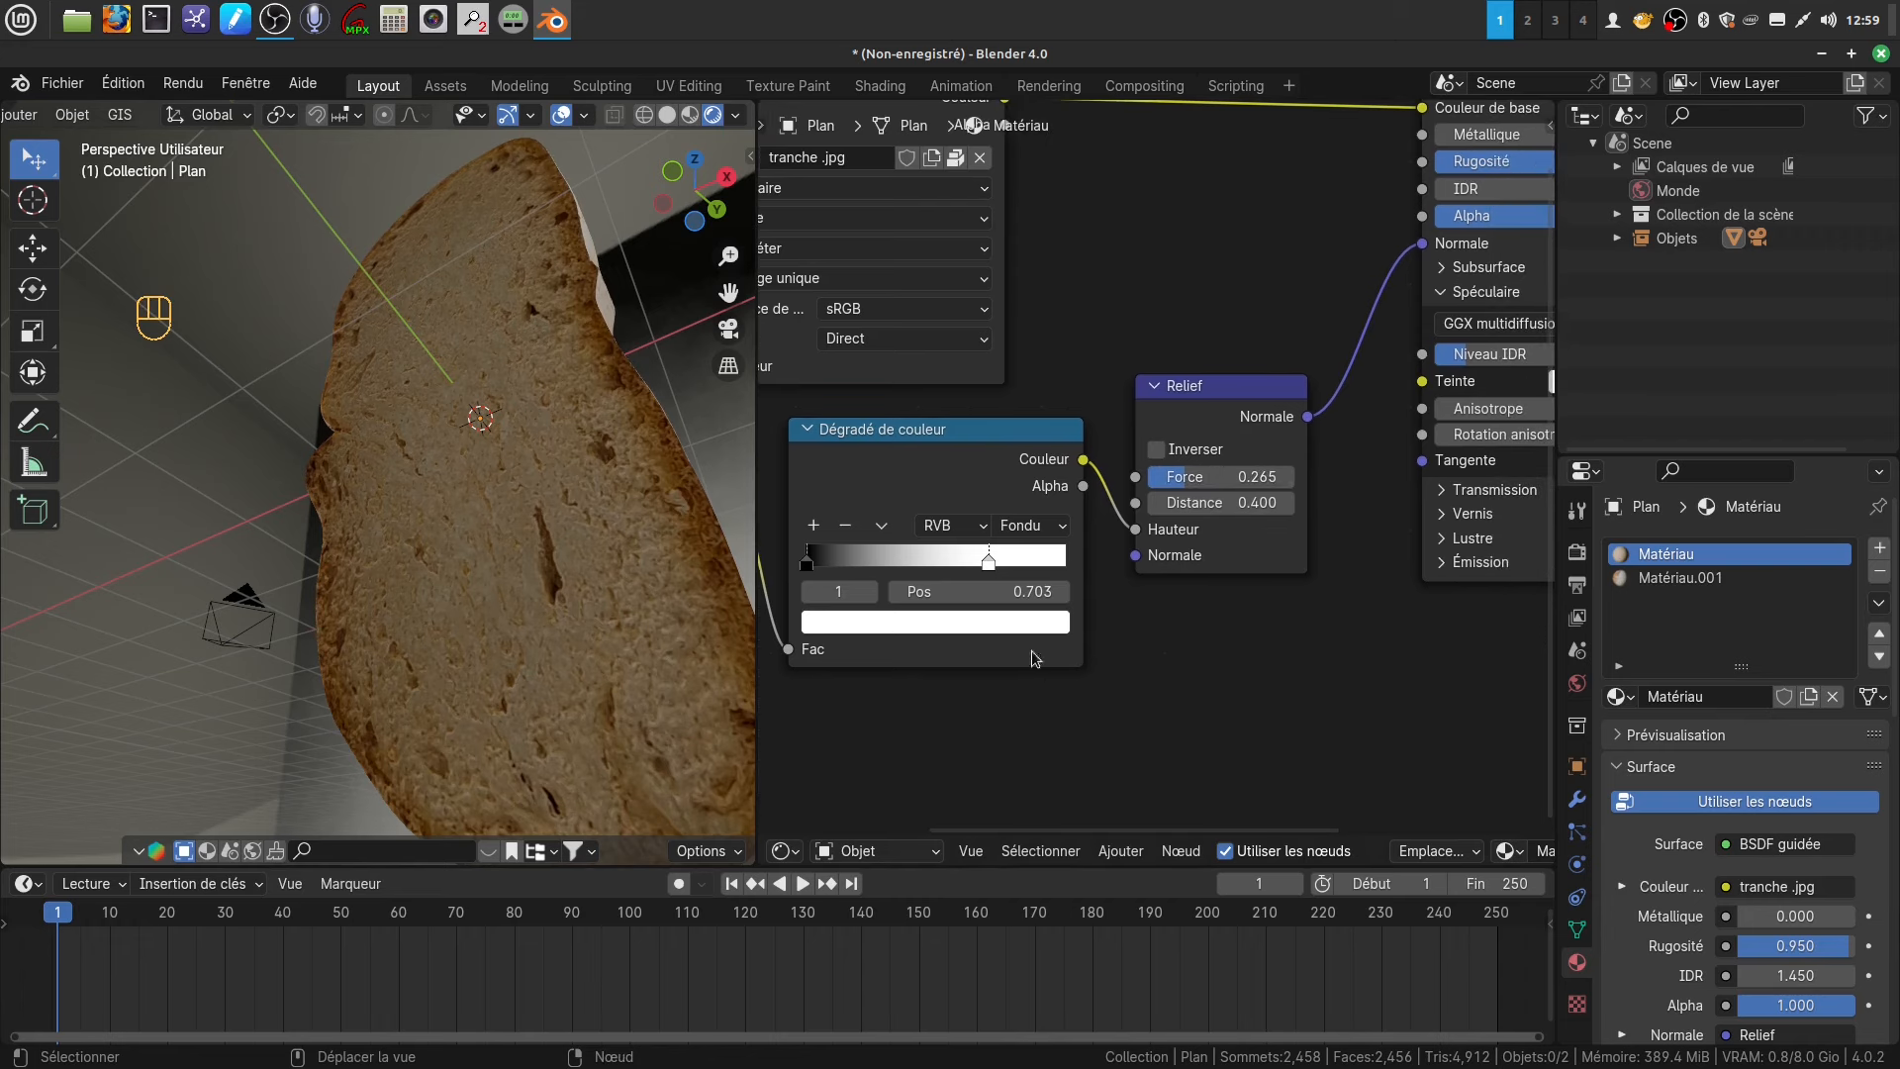
mouse_move(973, 566)
left_mouse_down()
mouse_move(952, 567)
mouse_move(1043, 582)
mouse_move(948, 583)
mouse_move(1058, 571)
mouse_move(947, 567)
left_mouse_up()
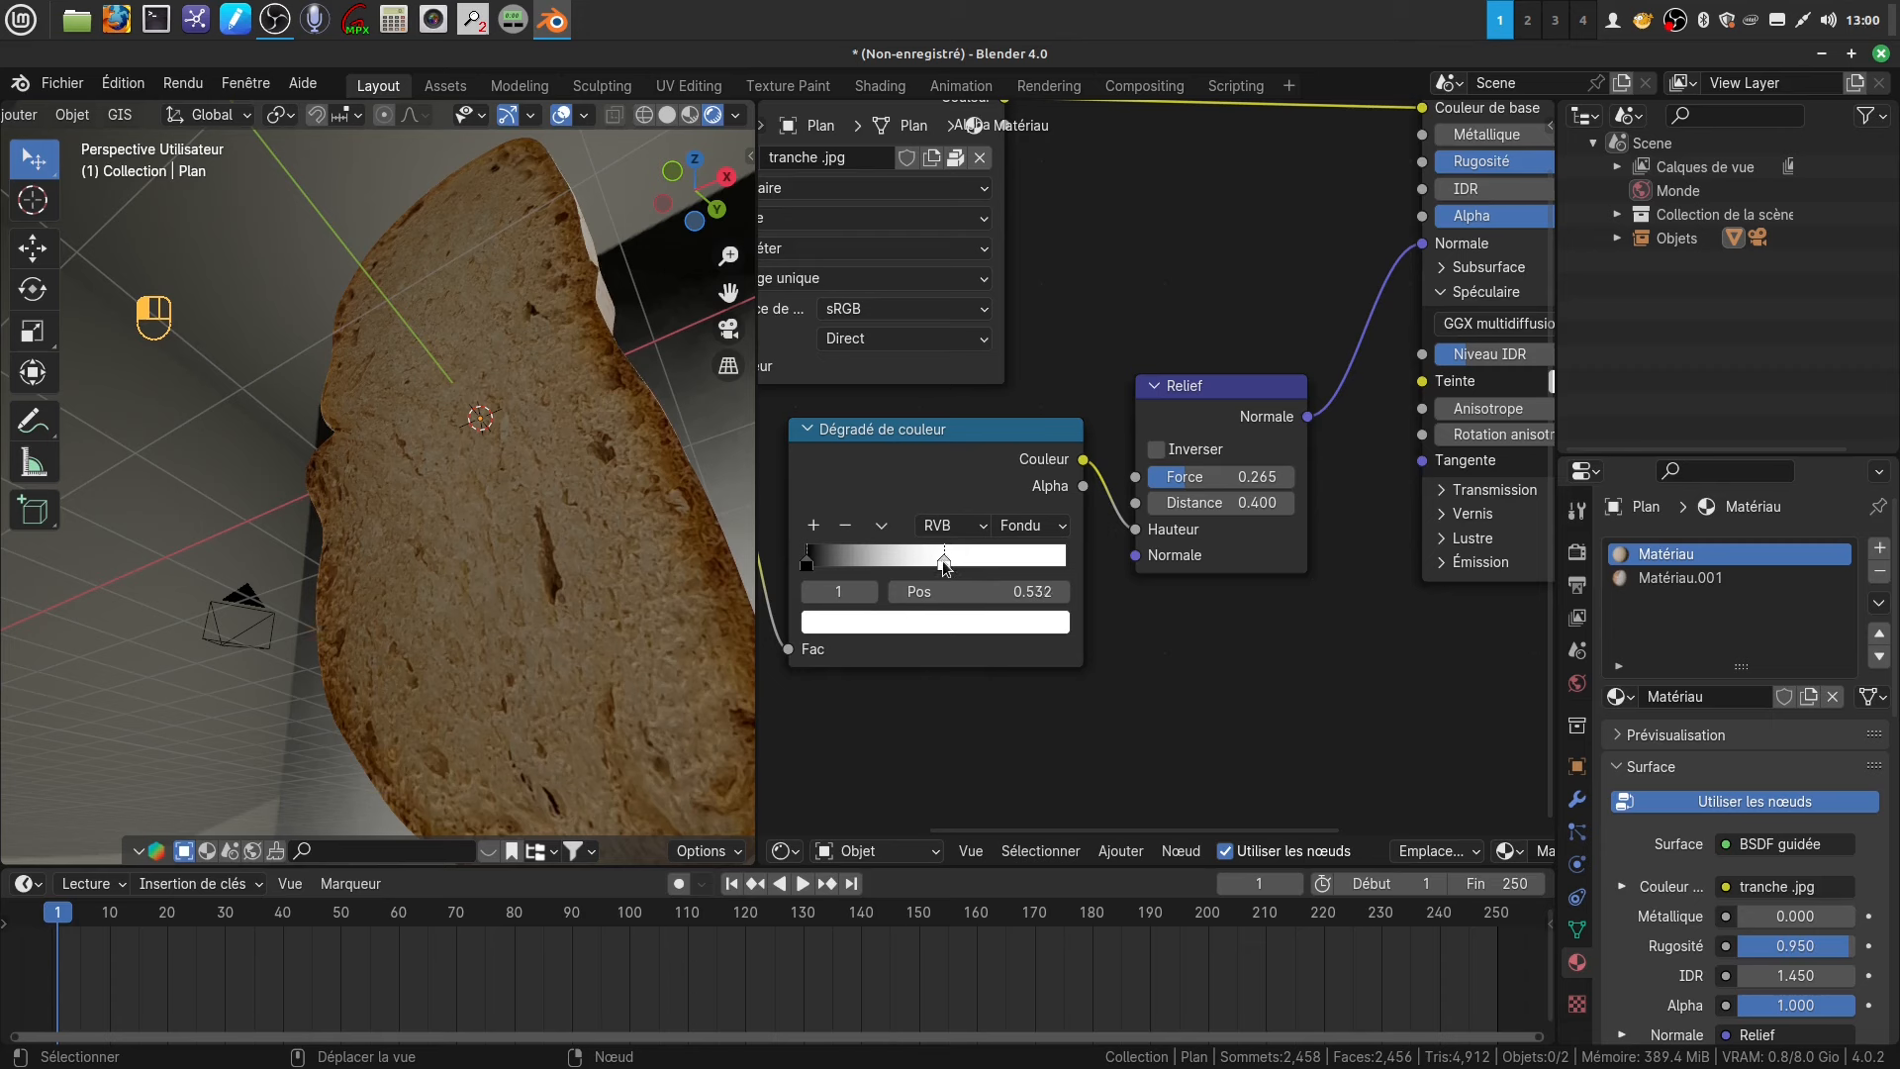
middle_click_drag(554, 625, 692, 618)
middle_click_drag(521, 562, 530, 335)
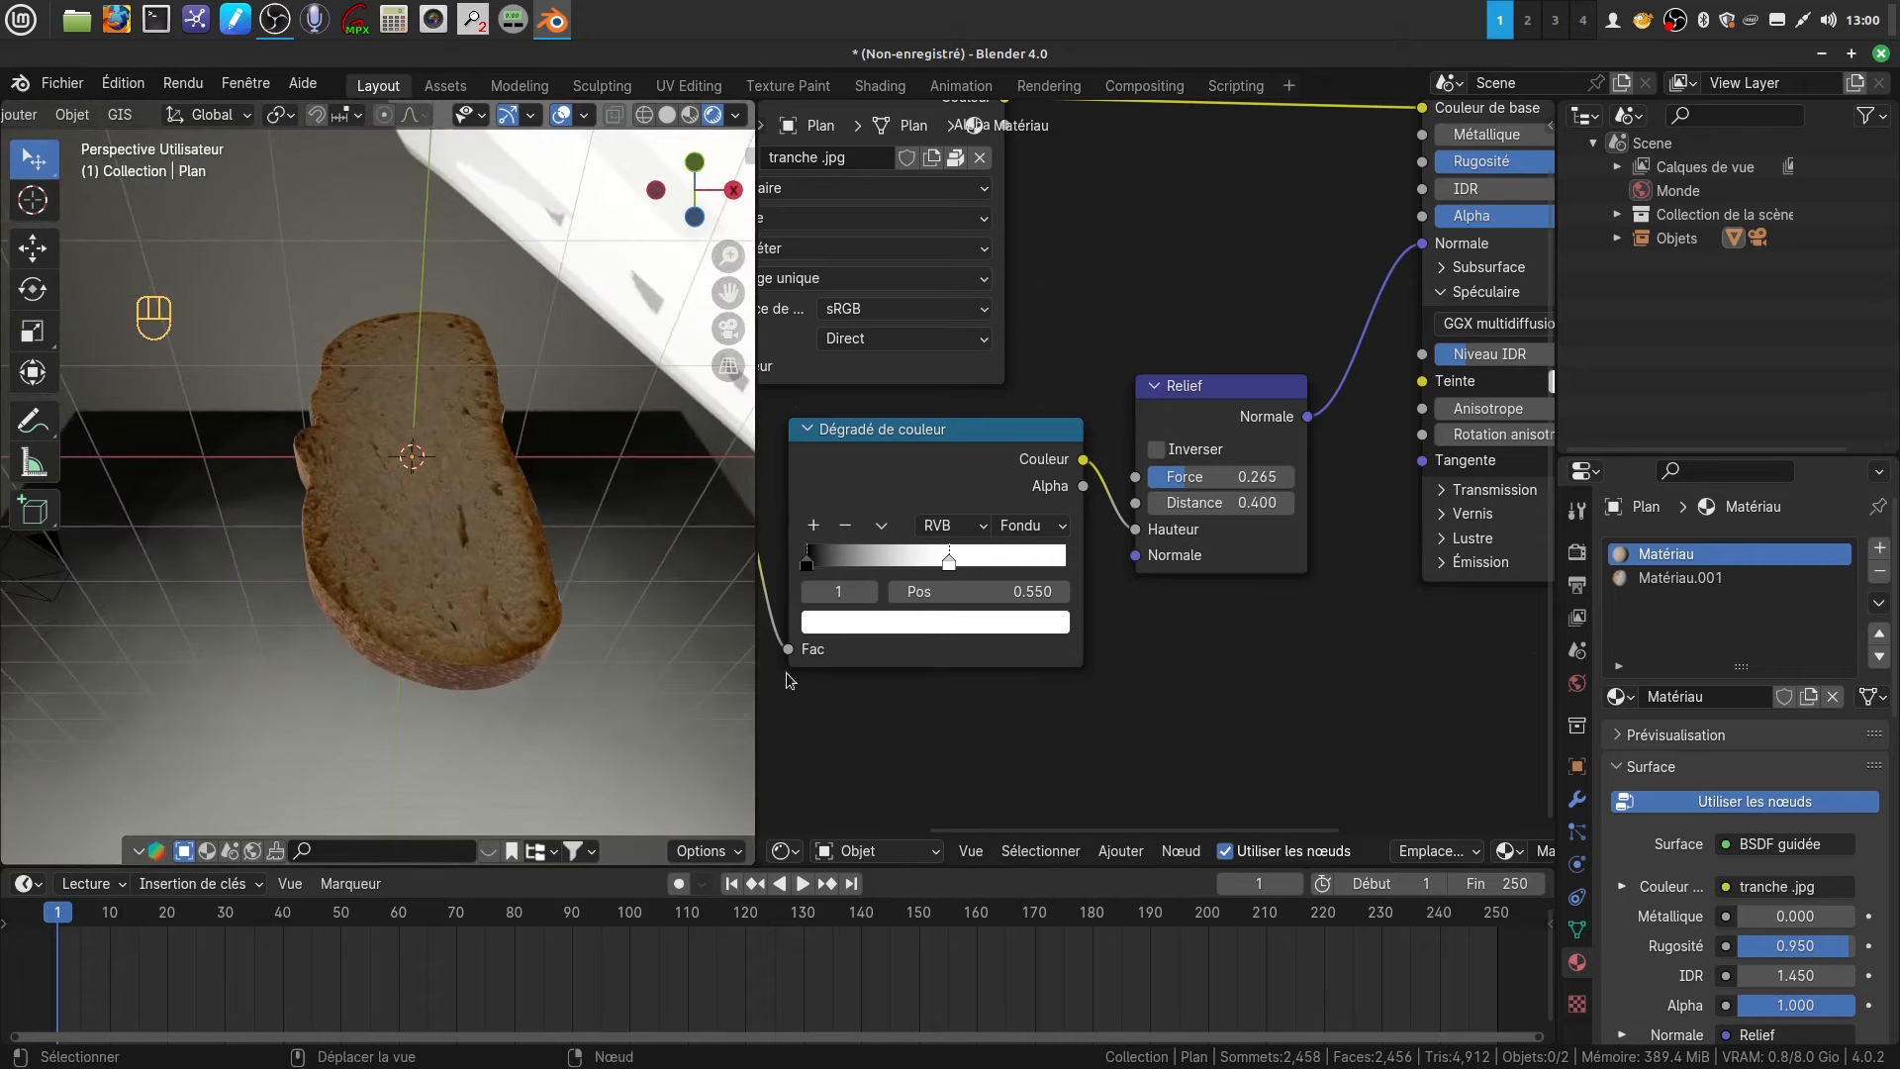
middle_click_drag(633, 493, 605, 432)
scroll(508, 550, "up", 5)
scroll(550, 609, "up", 3)
scroll(1308, 650, "down", 5)
- Move the tranche .jpg and tranche tuto floue.jpg texture nodes farther away from the color ramp and BSDF nodes
middle_click_drag(1254, 574, 1463, 697)
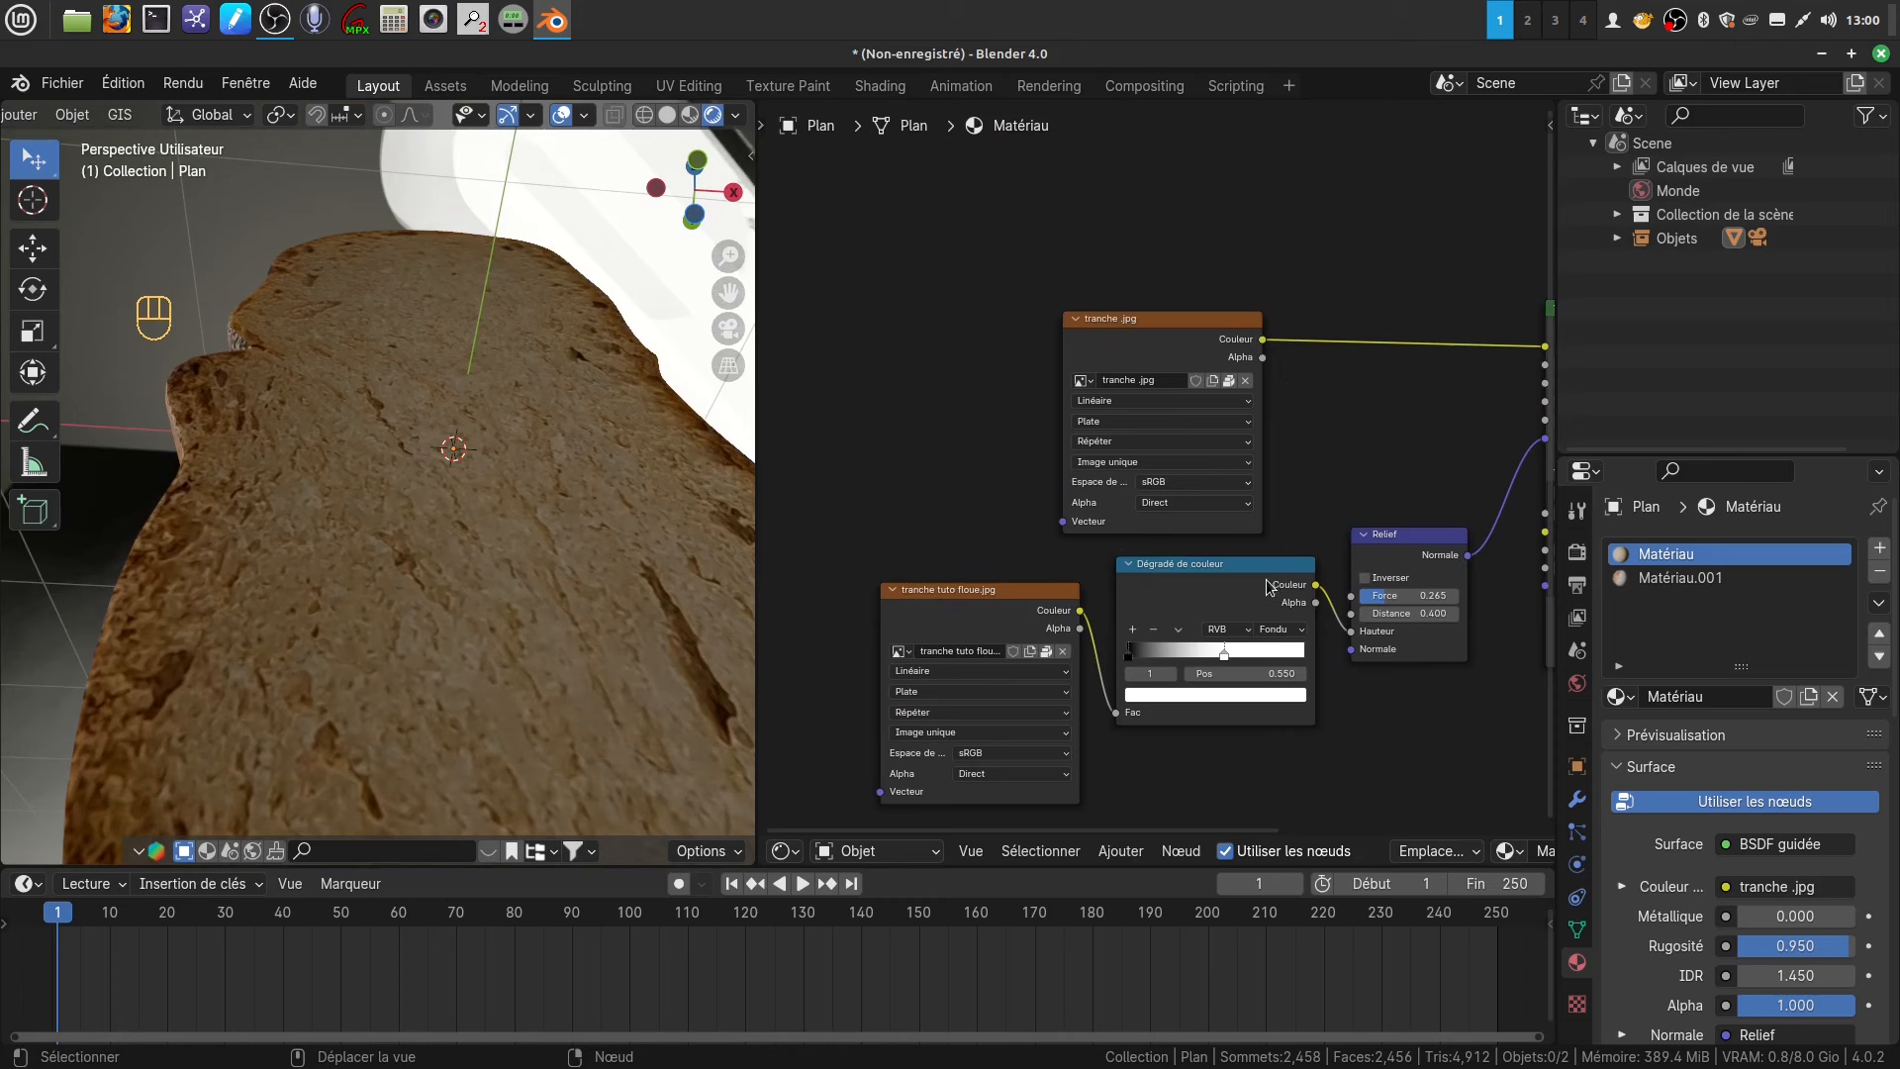
left_click_drag(1129, 347, 843, 216)
left_click(965, 614)
left_click_drag(964, 613, 897, 510)
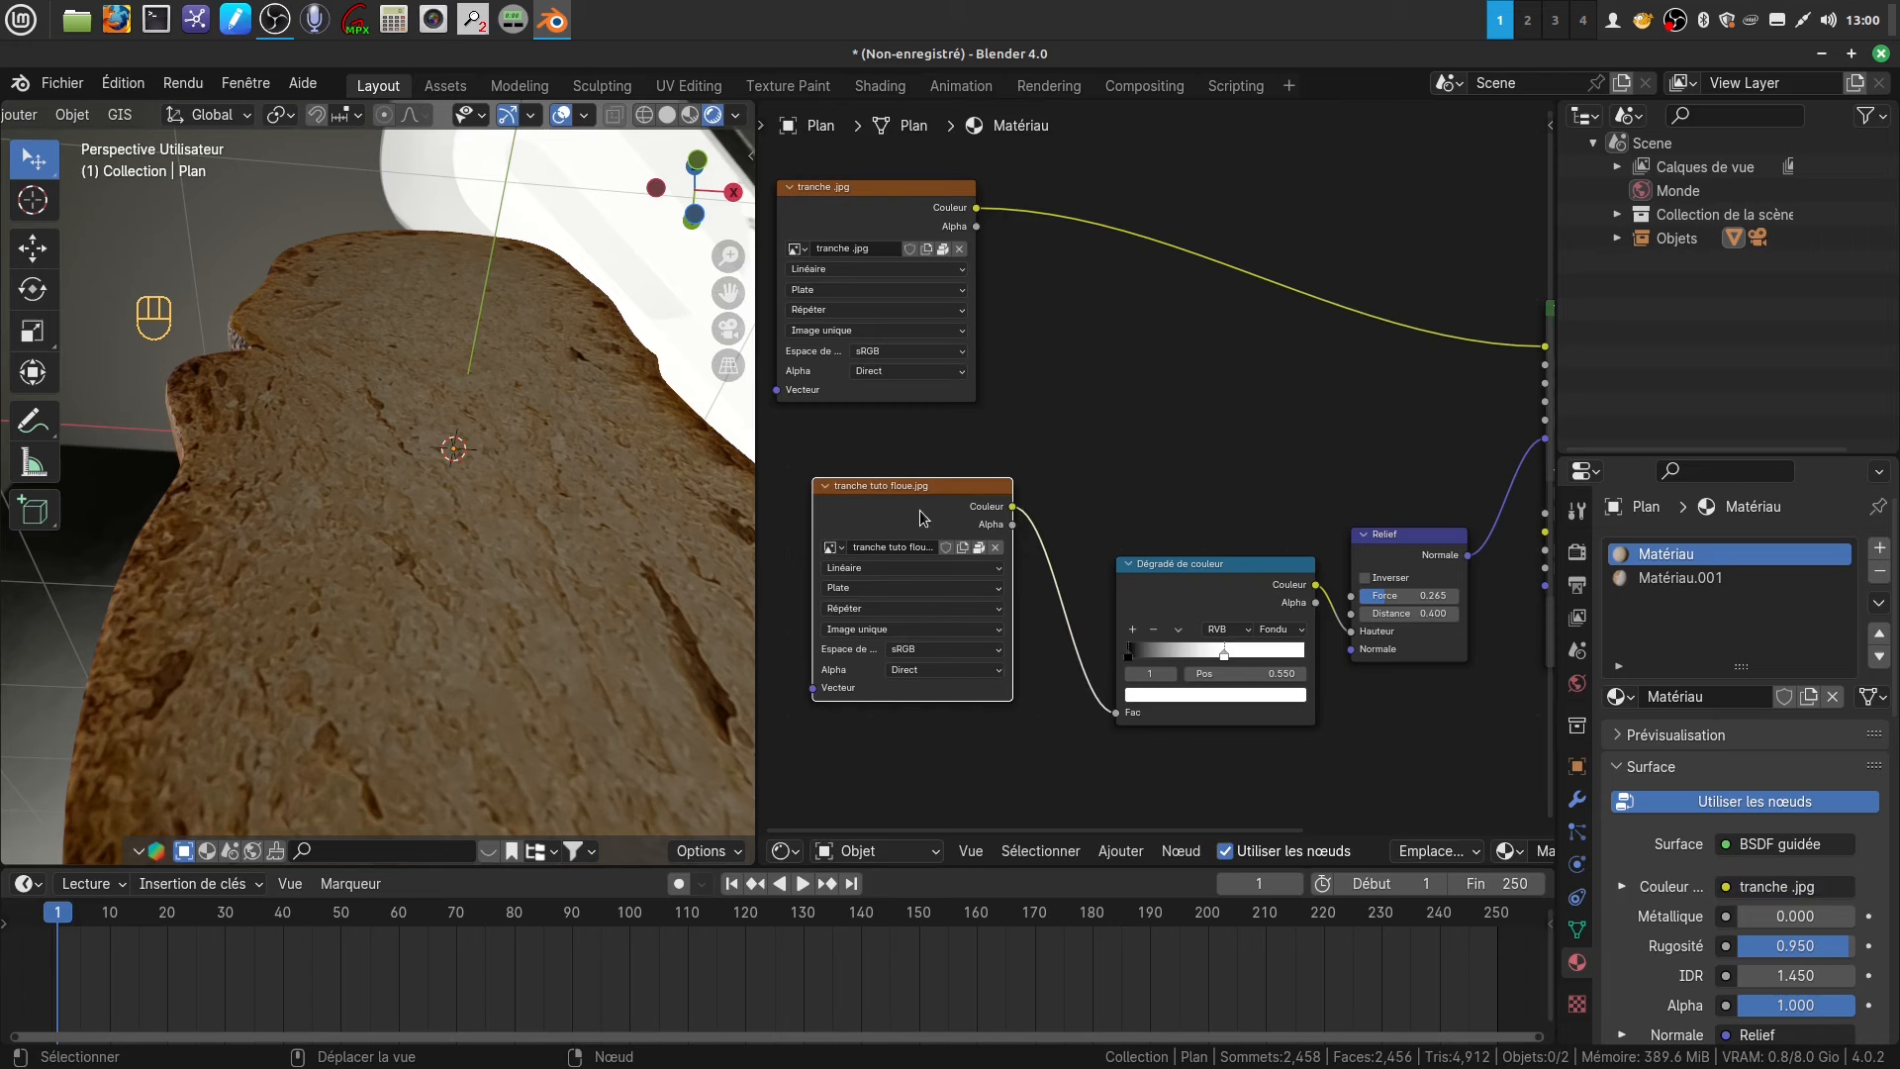
- Move the Sortie matériau node well away from the BSDF guidée node to open space between them
scroll(1181, 409, "down", 3)
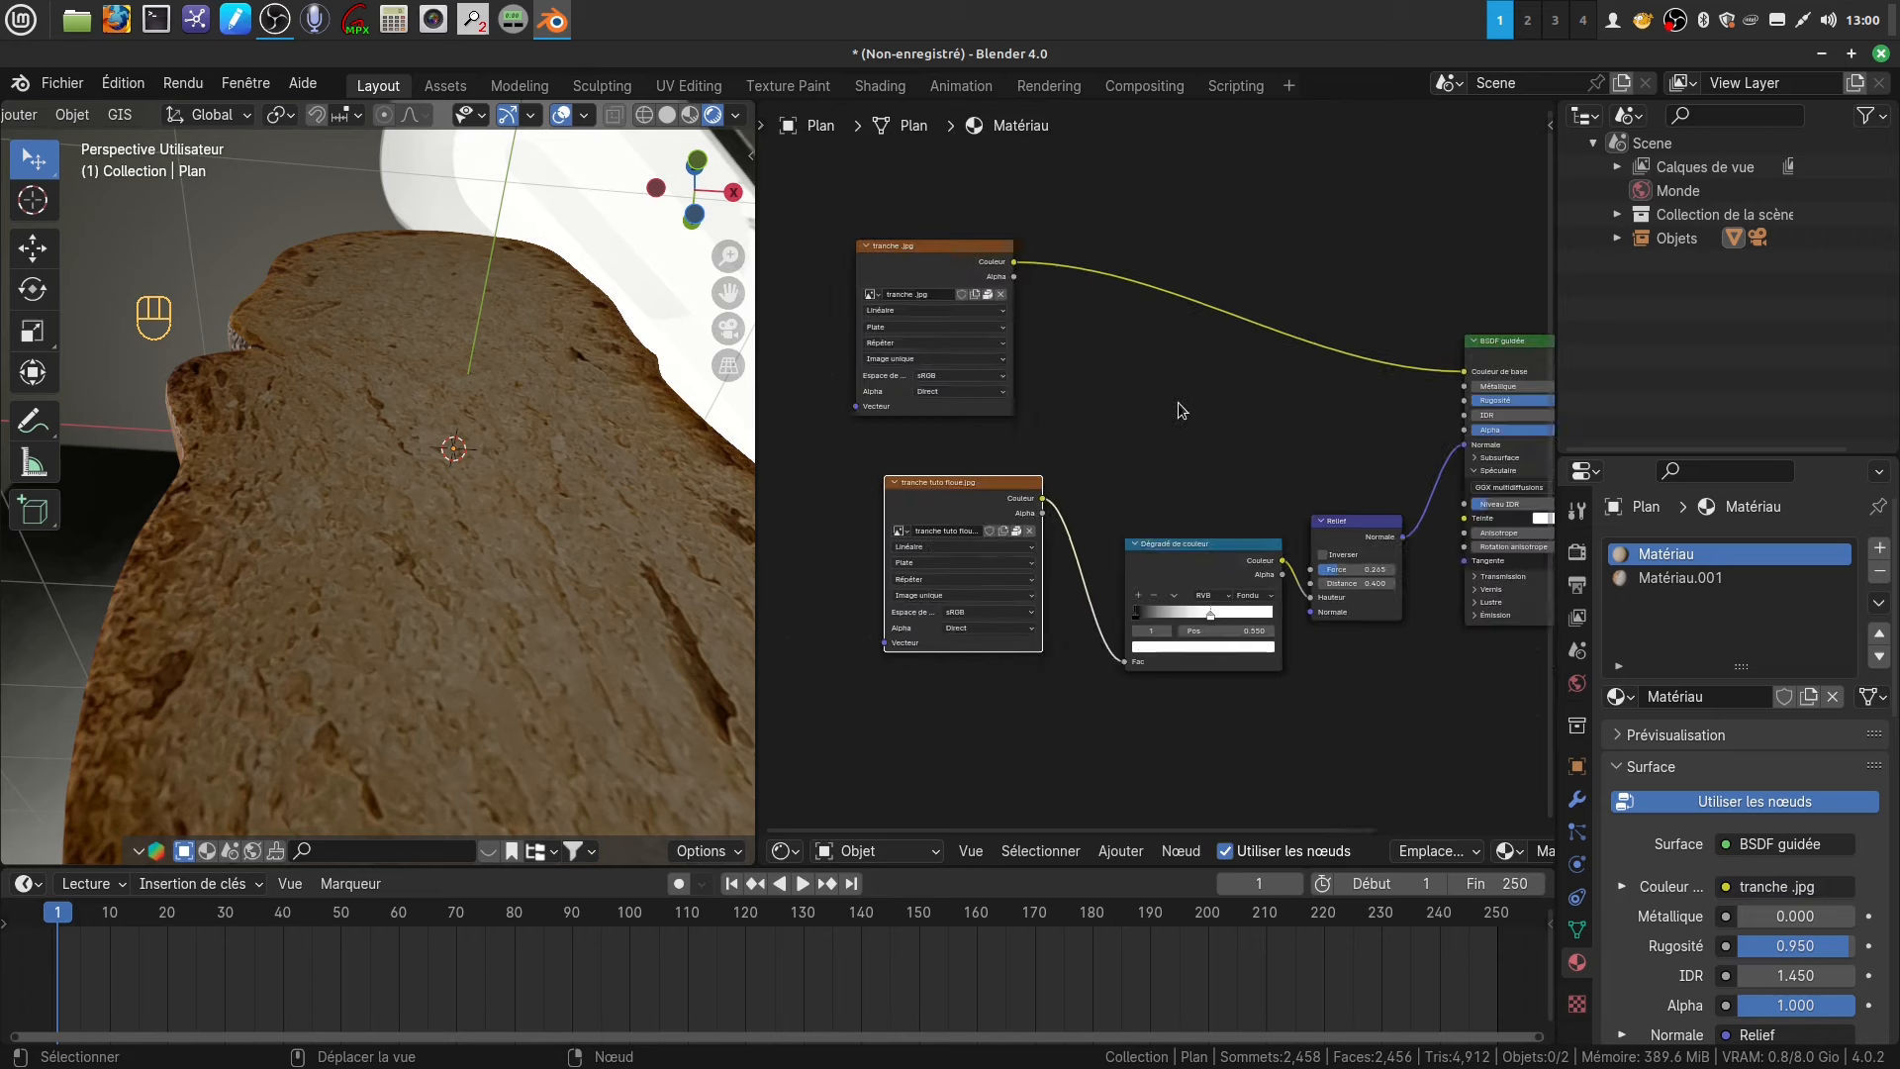
middle_click_drag(1178, 409, 864, 440)
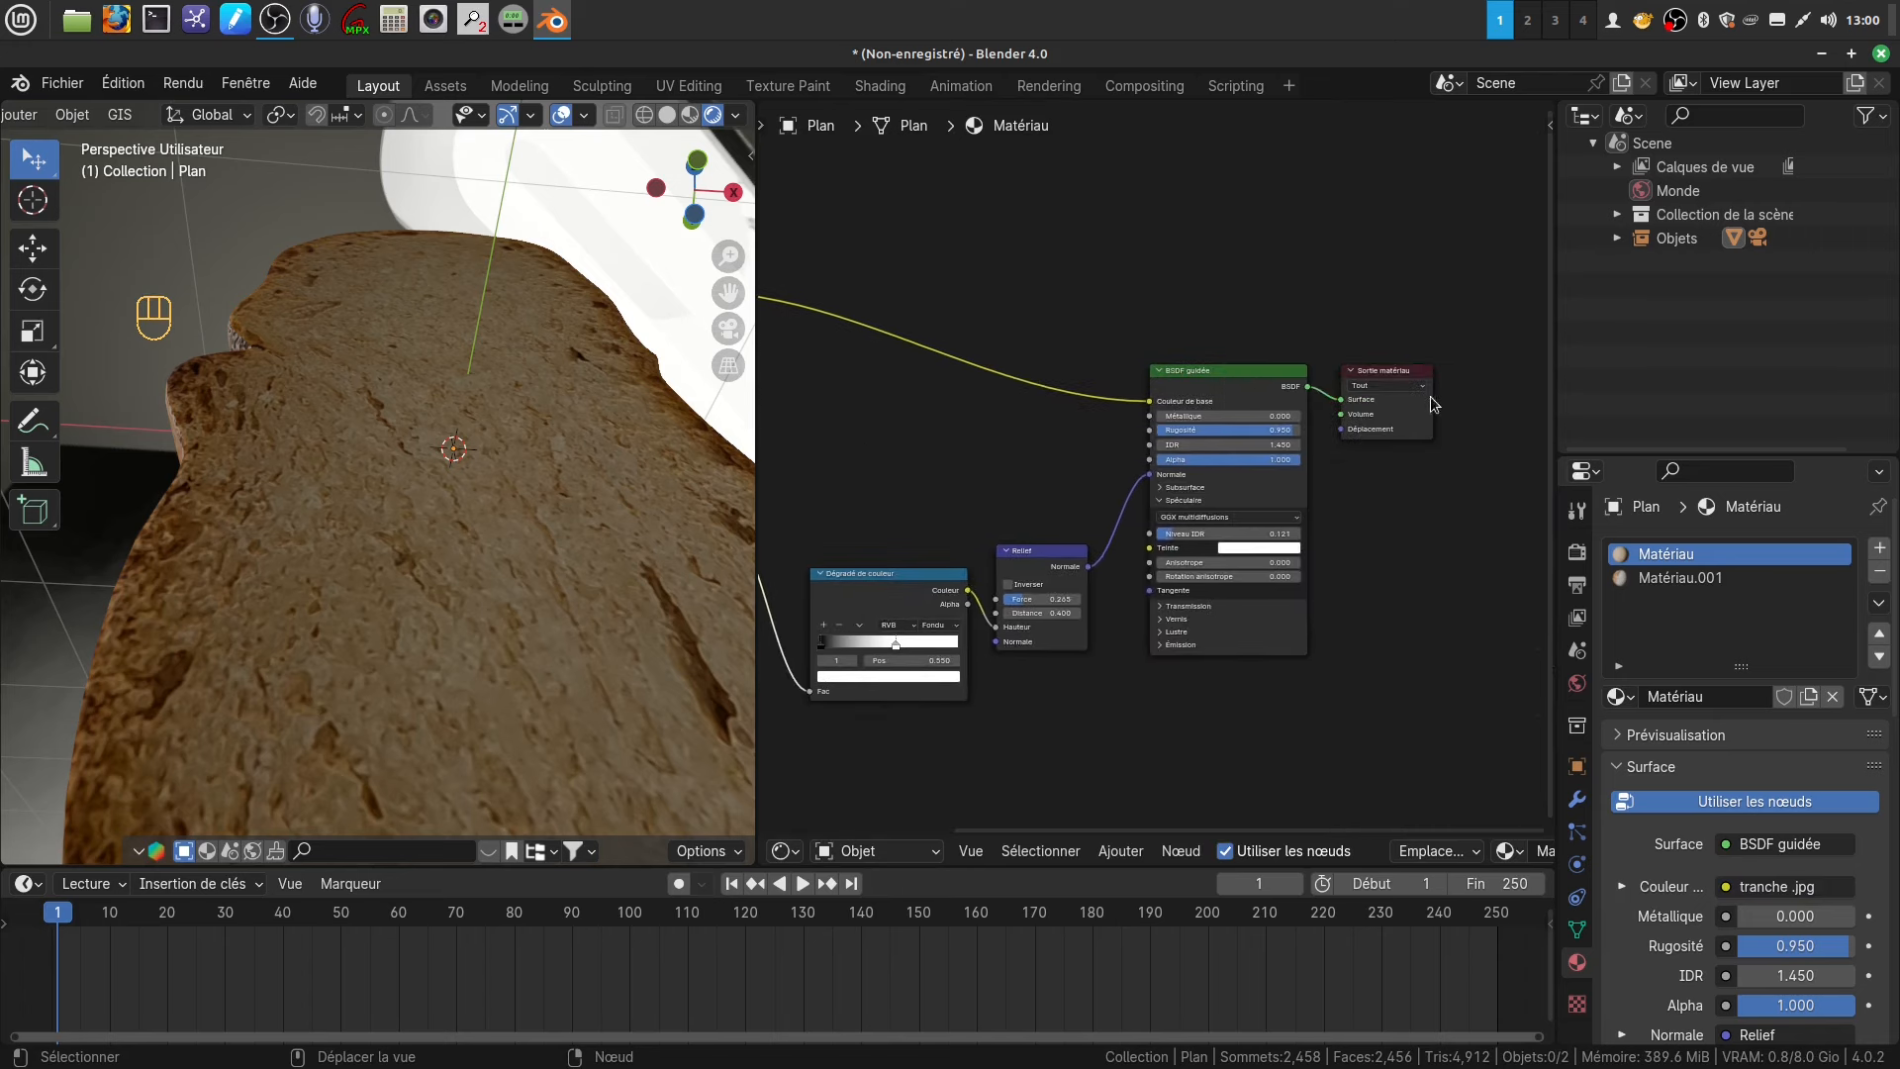
left_click_drag(1414, 409, 1504, 357)
scroll(1468, 535, "down", 2)
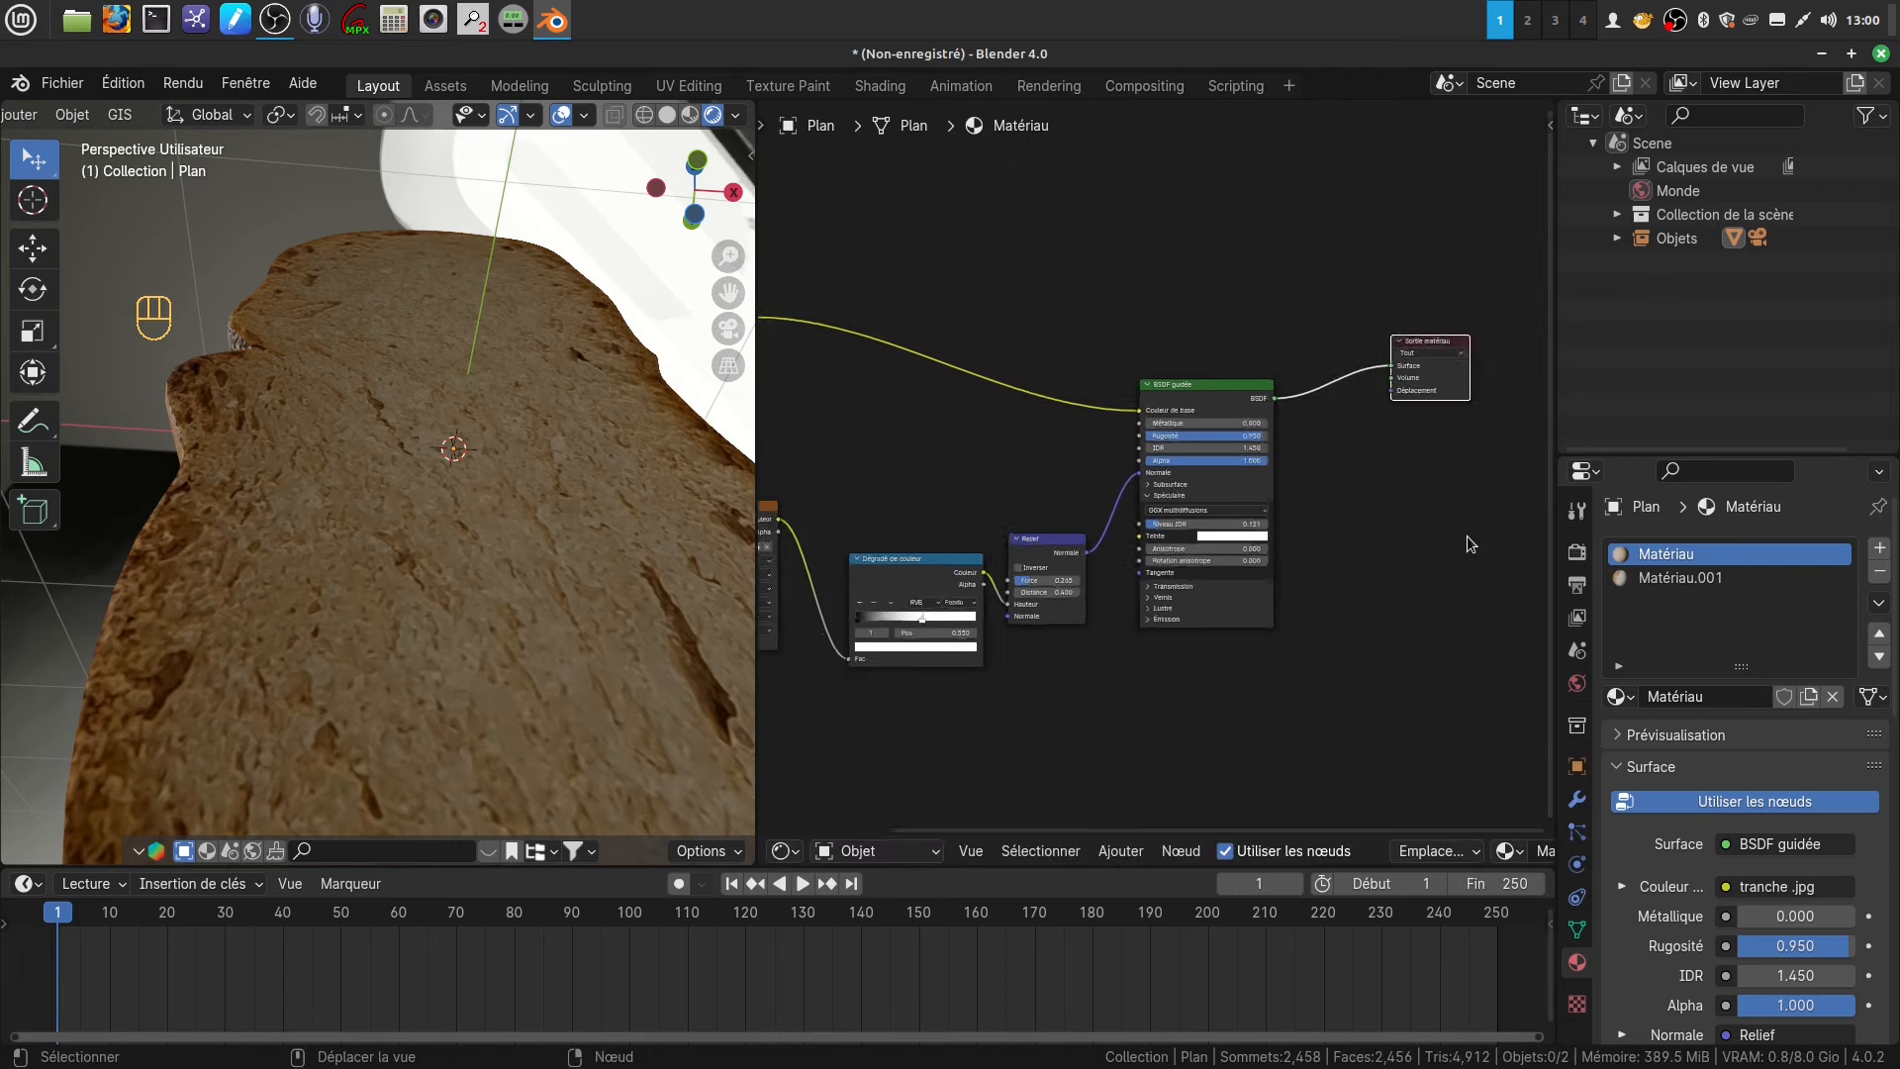
scroll(1472, 546, "down", 1)
middle_click_drag(1475, 568, 1546, 582)
left_click_drag(1512, 394, 1518, 406)
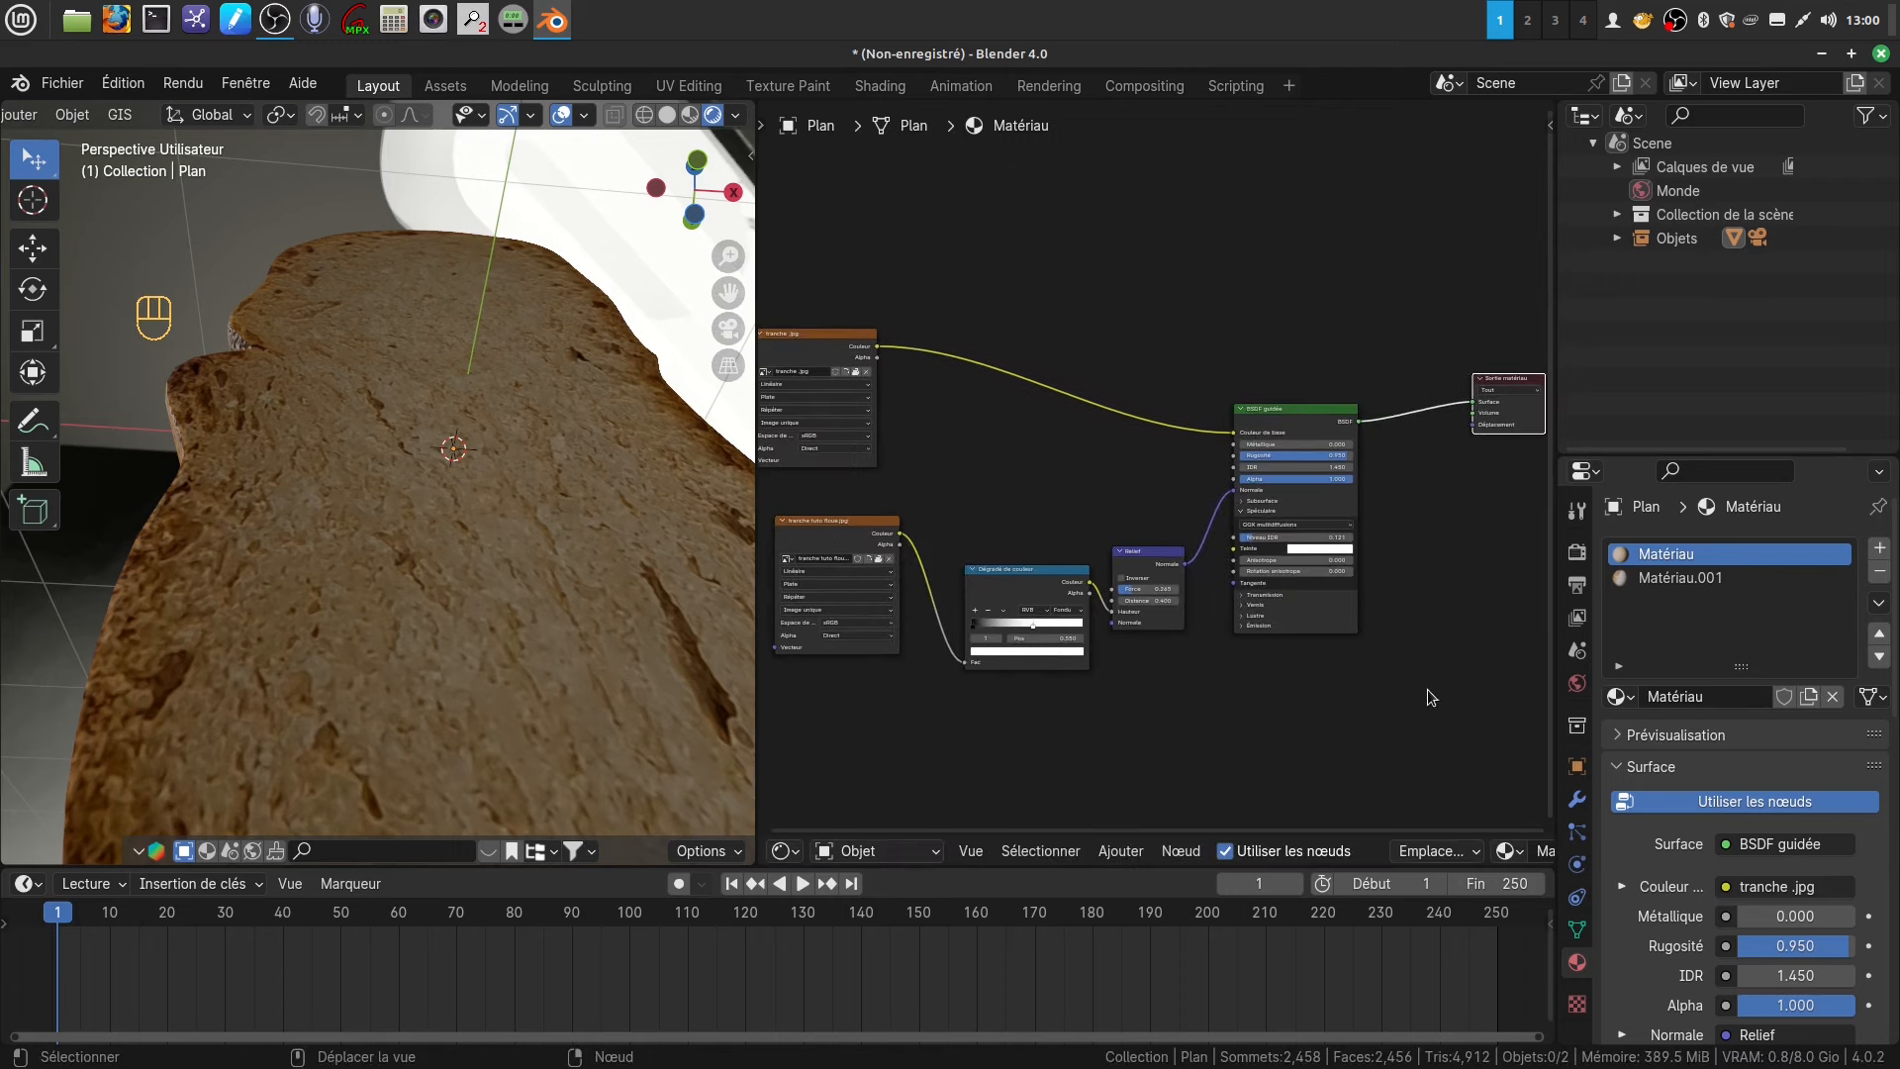
middle_click_drag(1428, 696, 1196, 687)
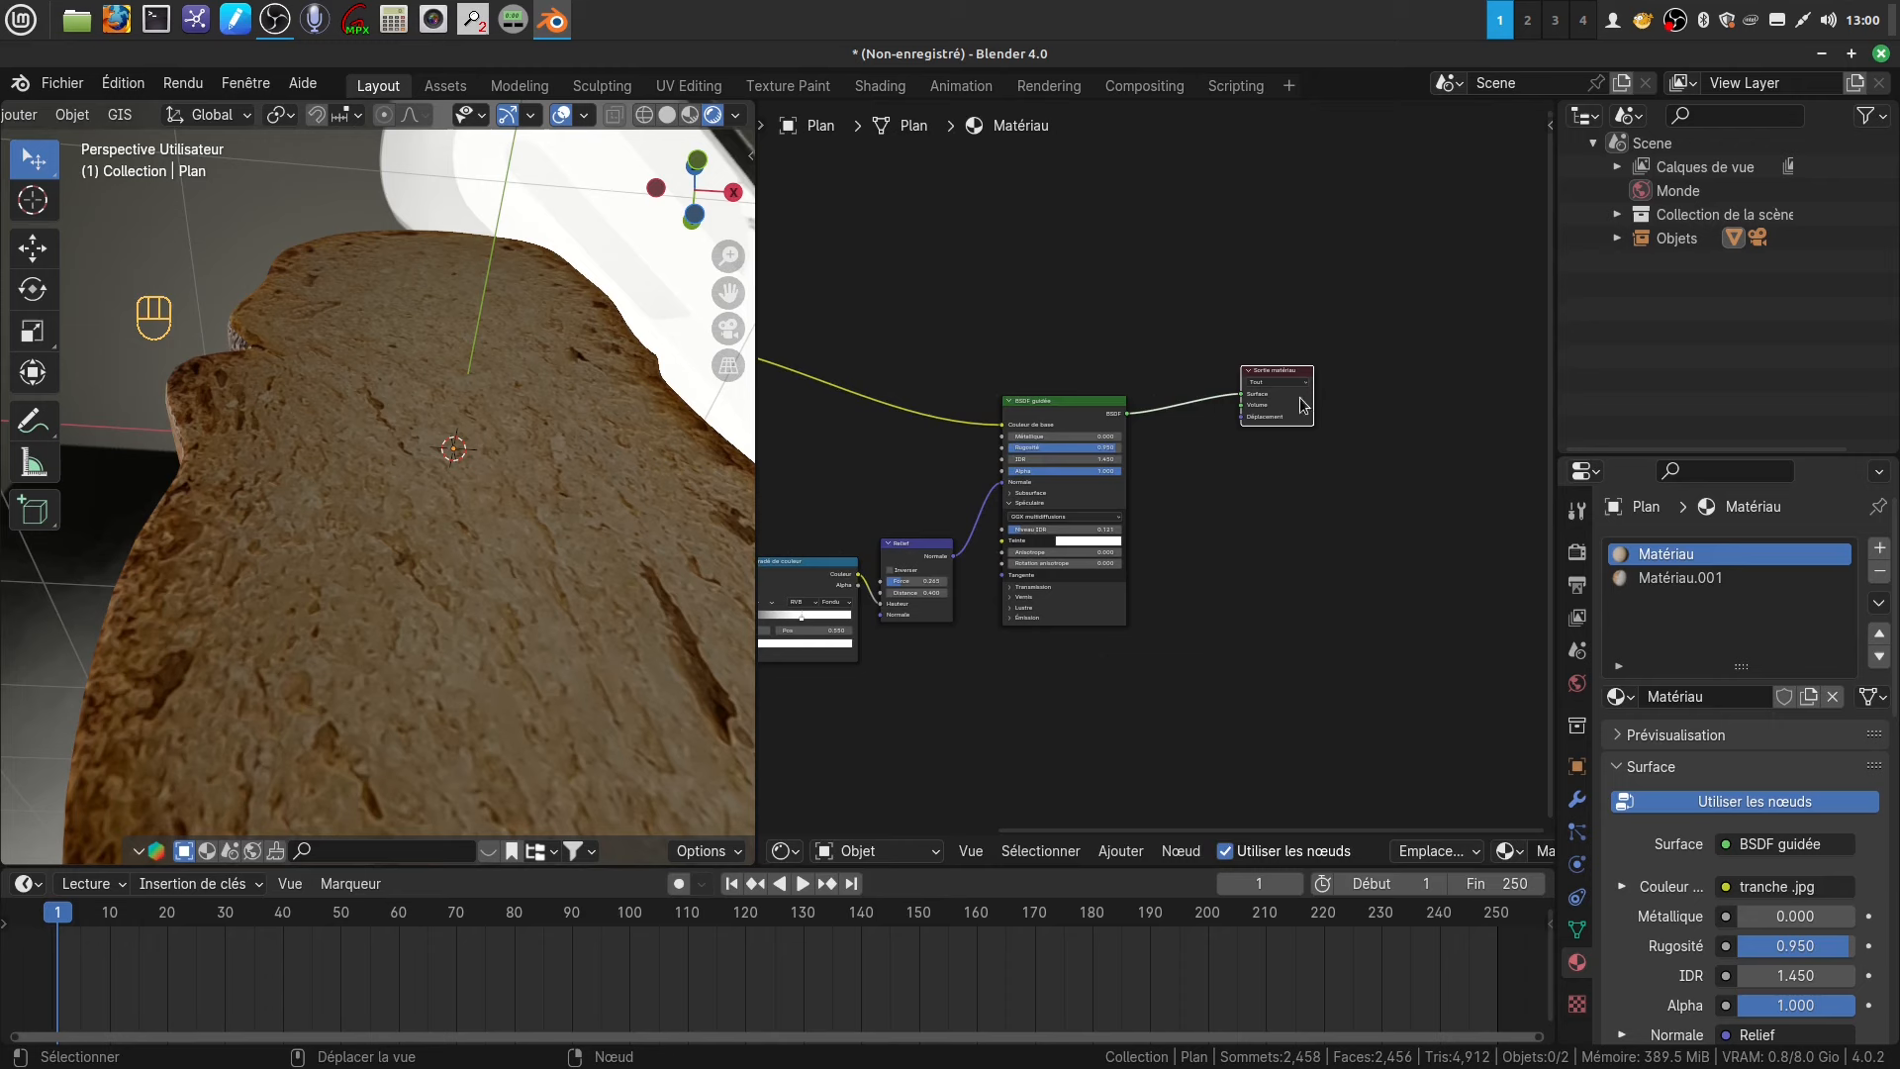
left_click_drag(1304, 405, 1429, 411)
scroll(1261, 682, "up", 1)
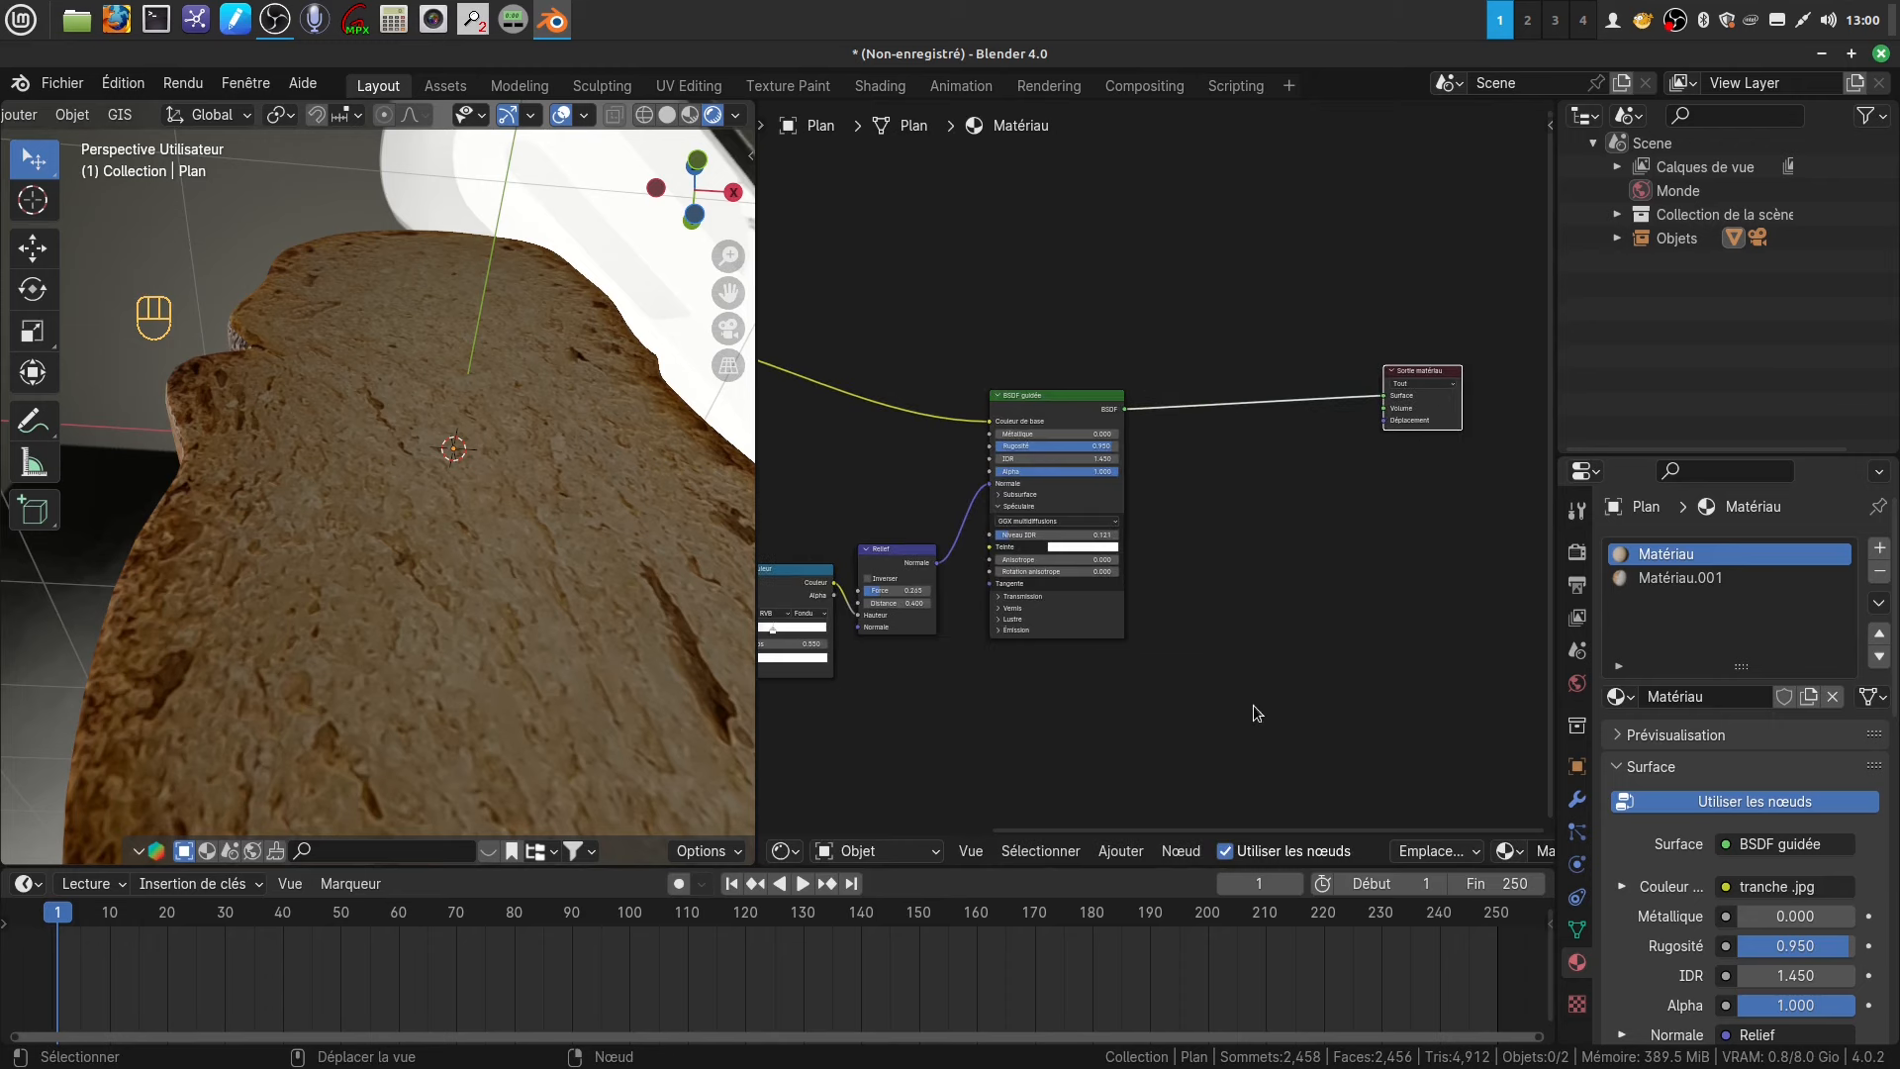
- Insert a Shader de mélange node on the link between BSDF guidée and Sortie matériau
left_click(1118, 853)
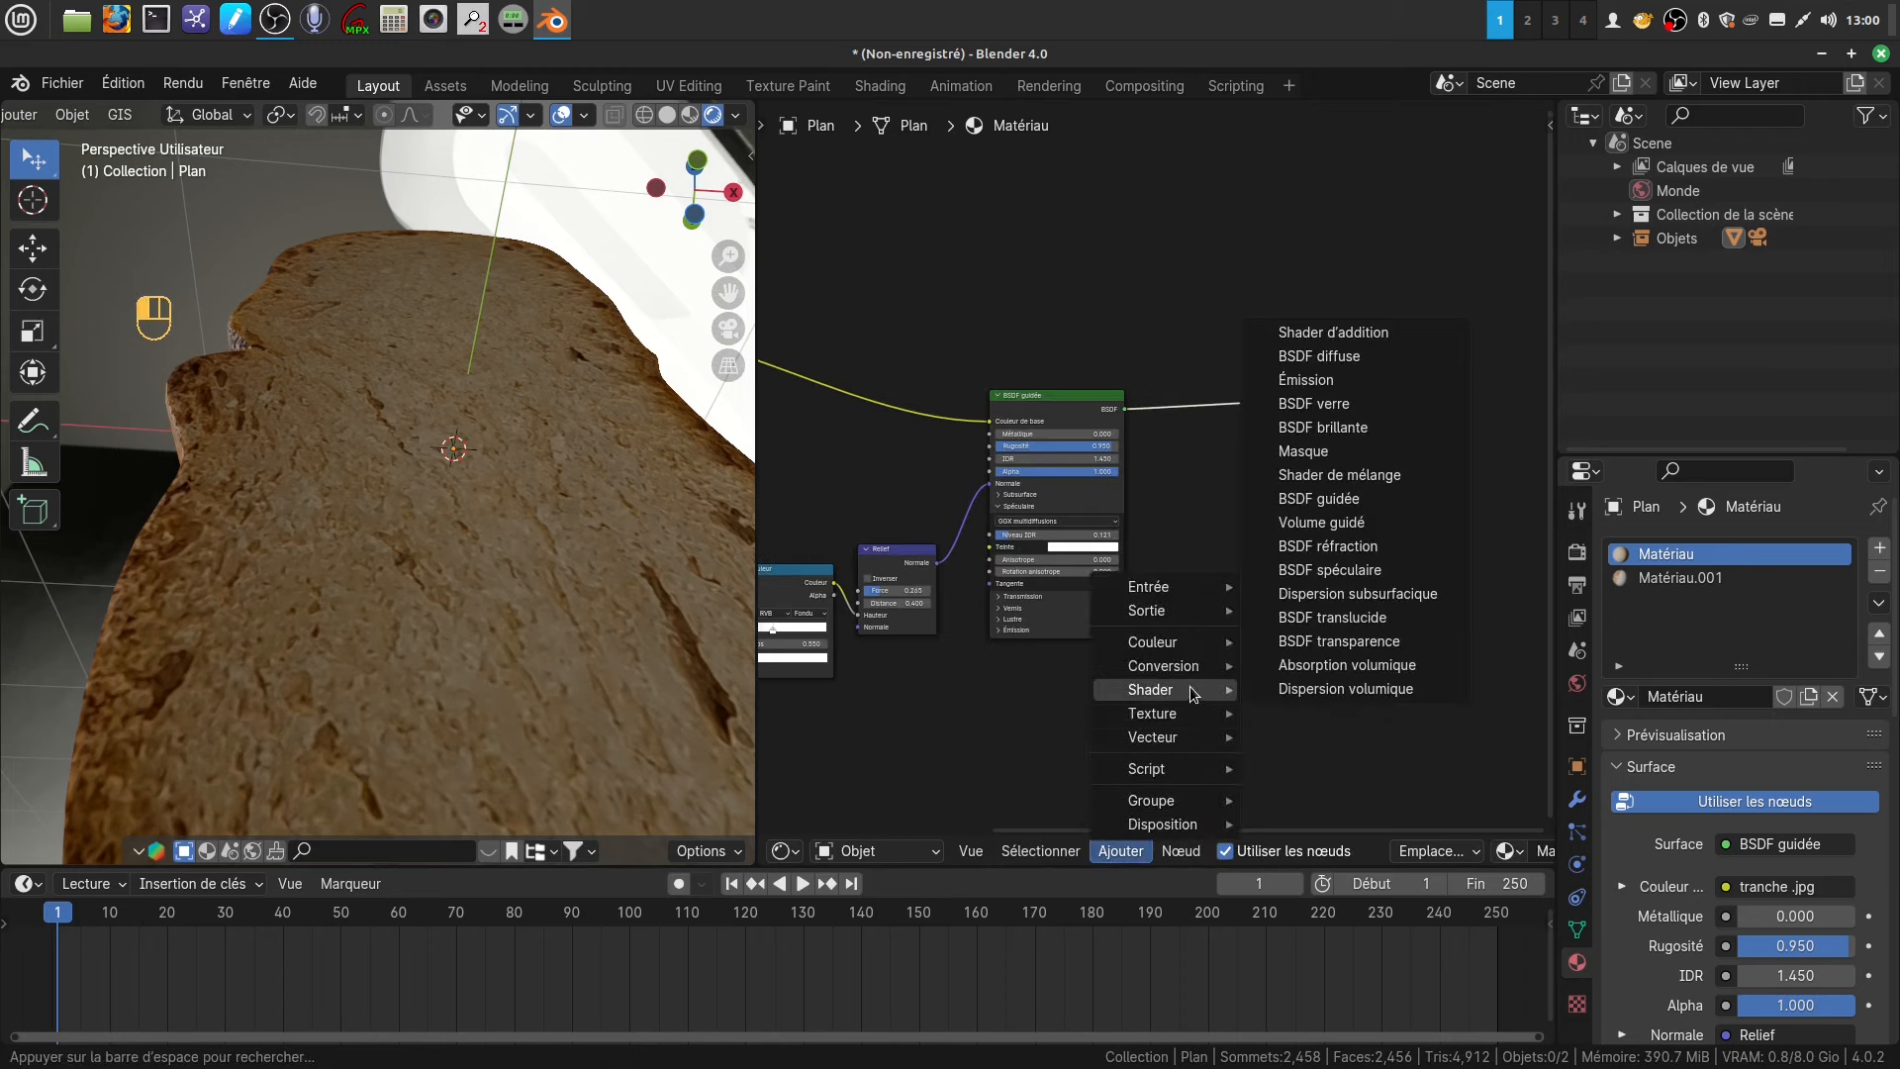
mouse_move(1178, 689)
left_click(1348, 485)
left_click(1296, 413)
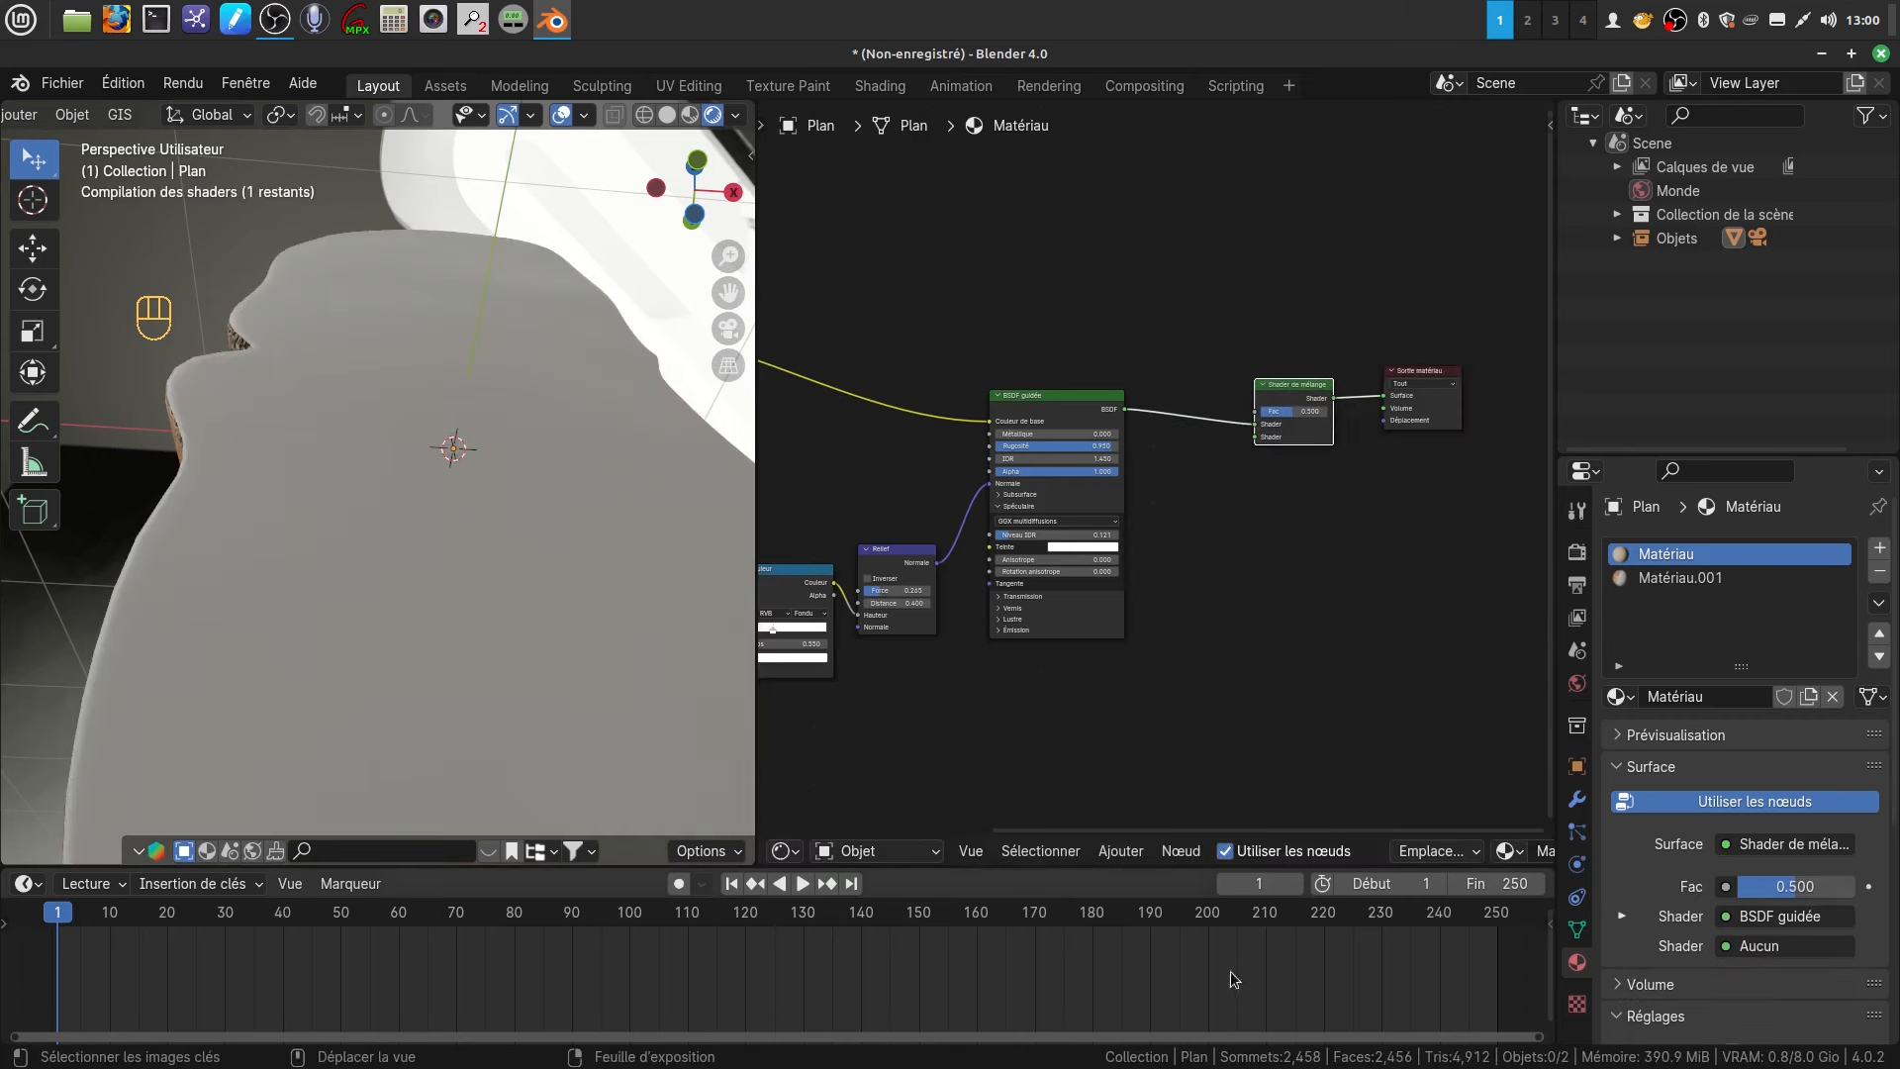
- Add a BSDF diffuse node below the Shader de mélange node and set its colour to a very dark brown
left_click(1120, 851)
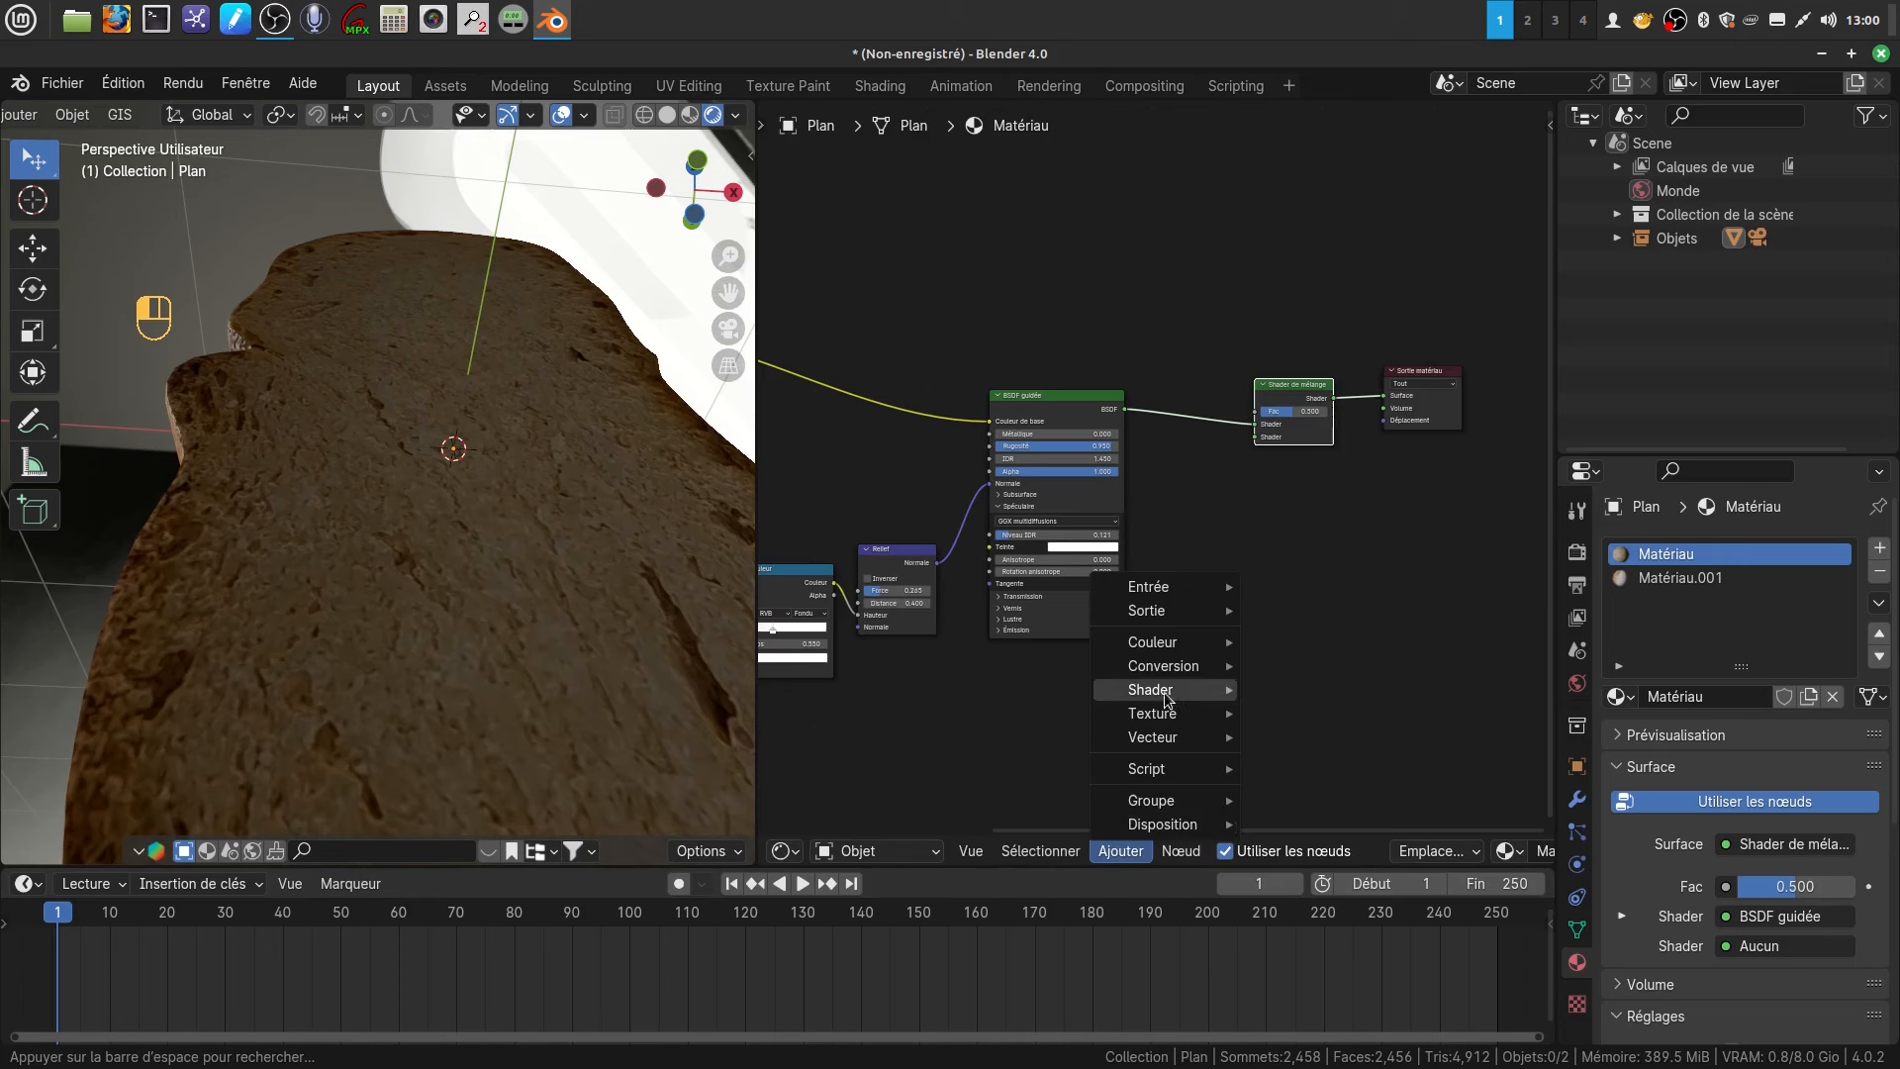
mouse_move(1171, 690)
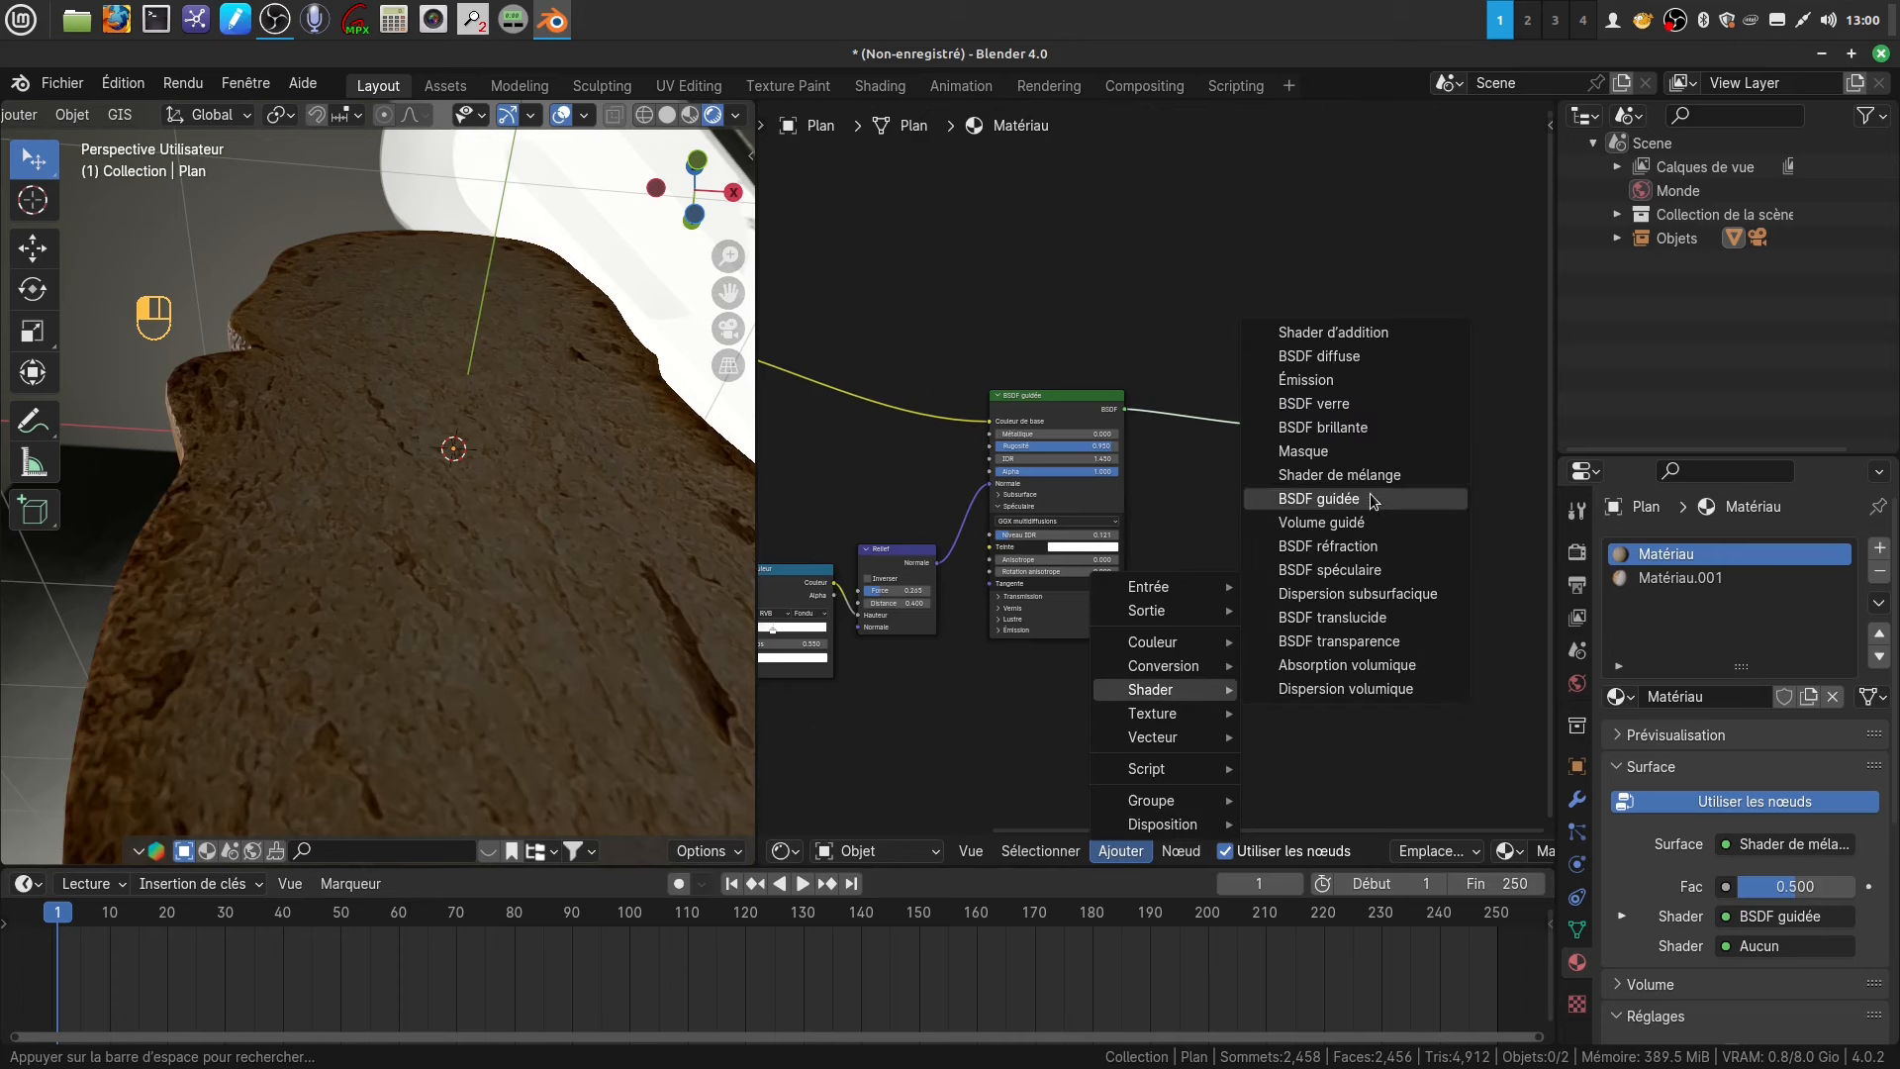
left_click(1355, 356)
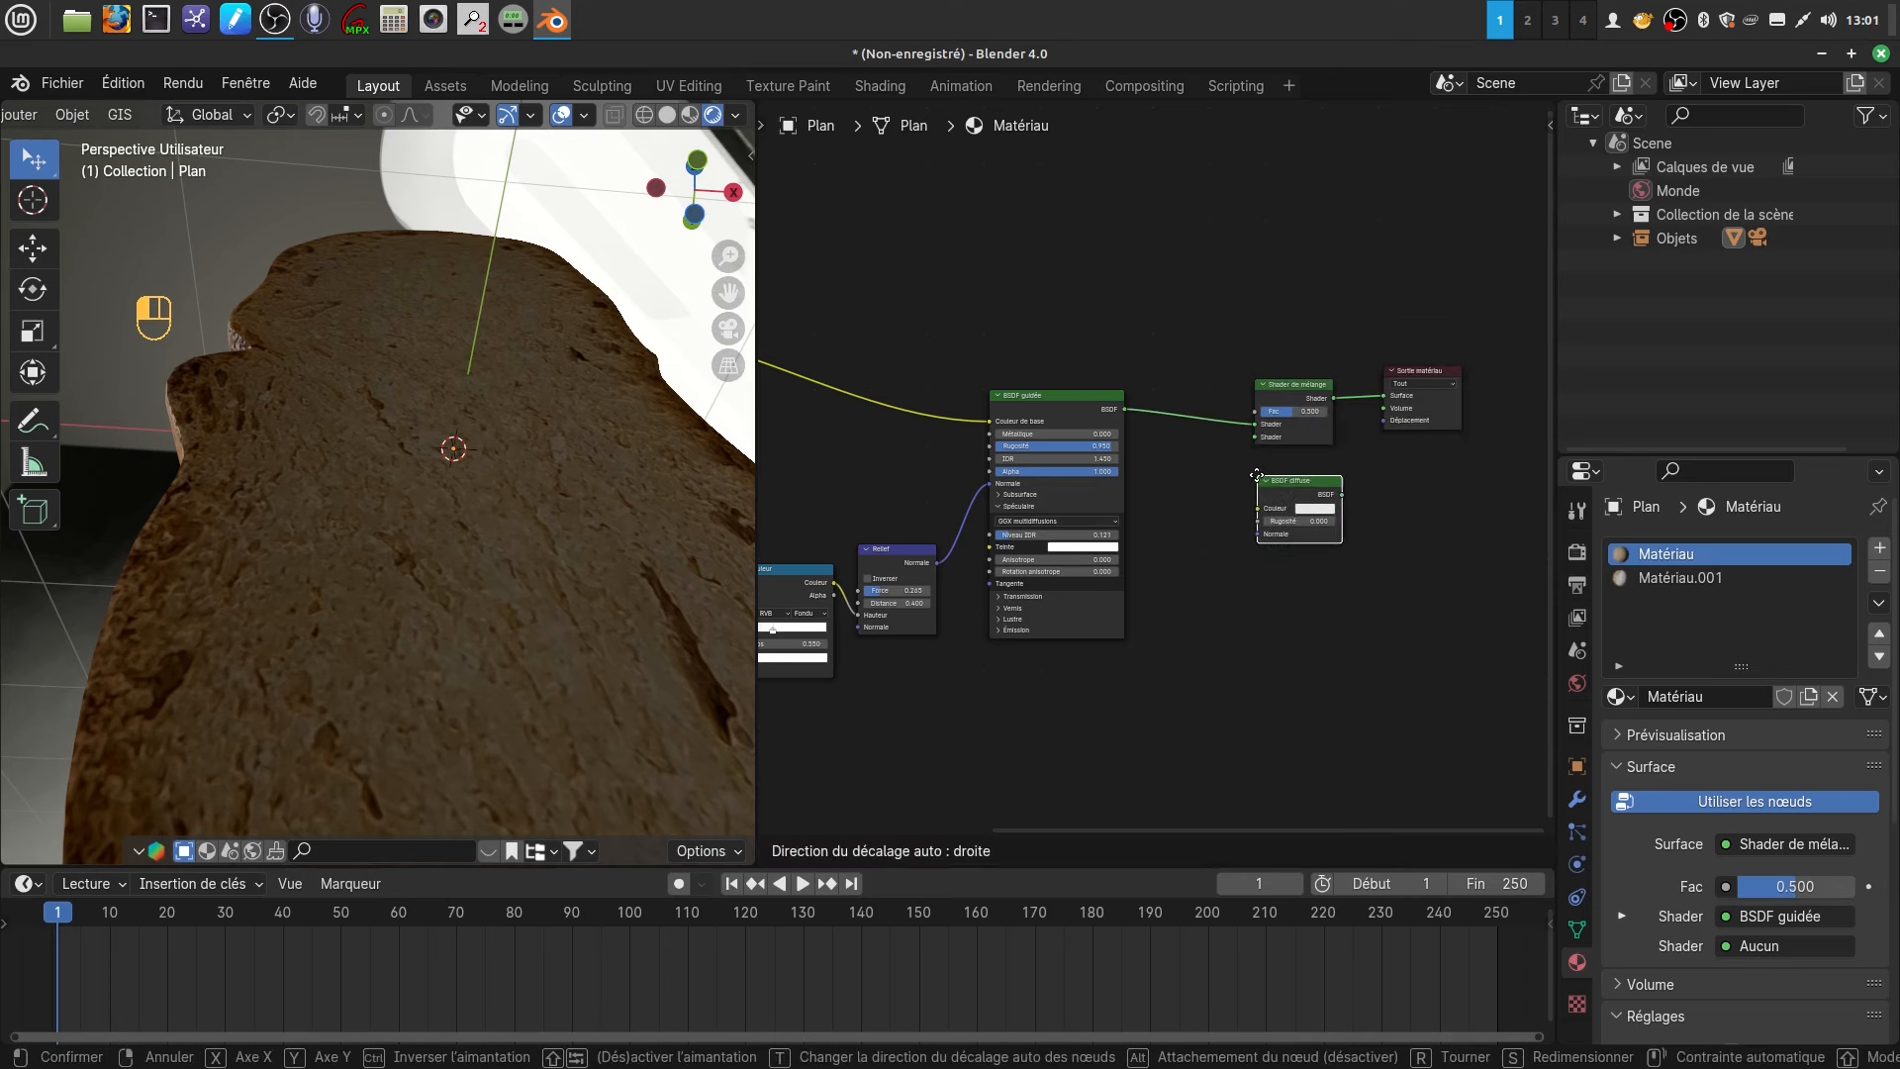
left_click(1255, 476)
left_click(1317, 509)
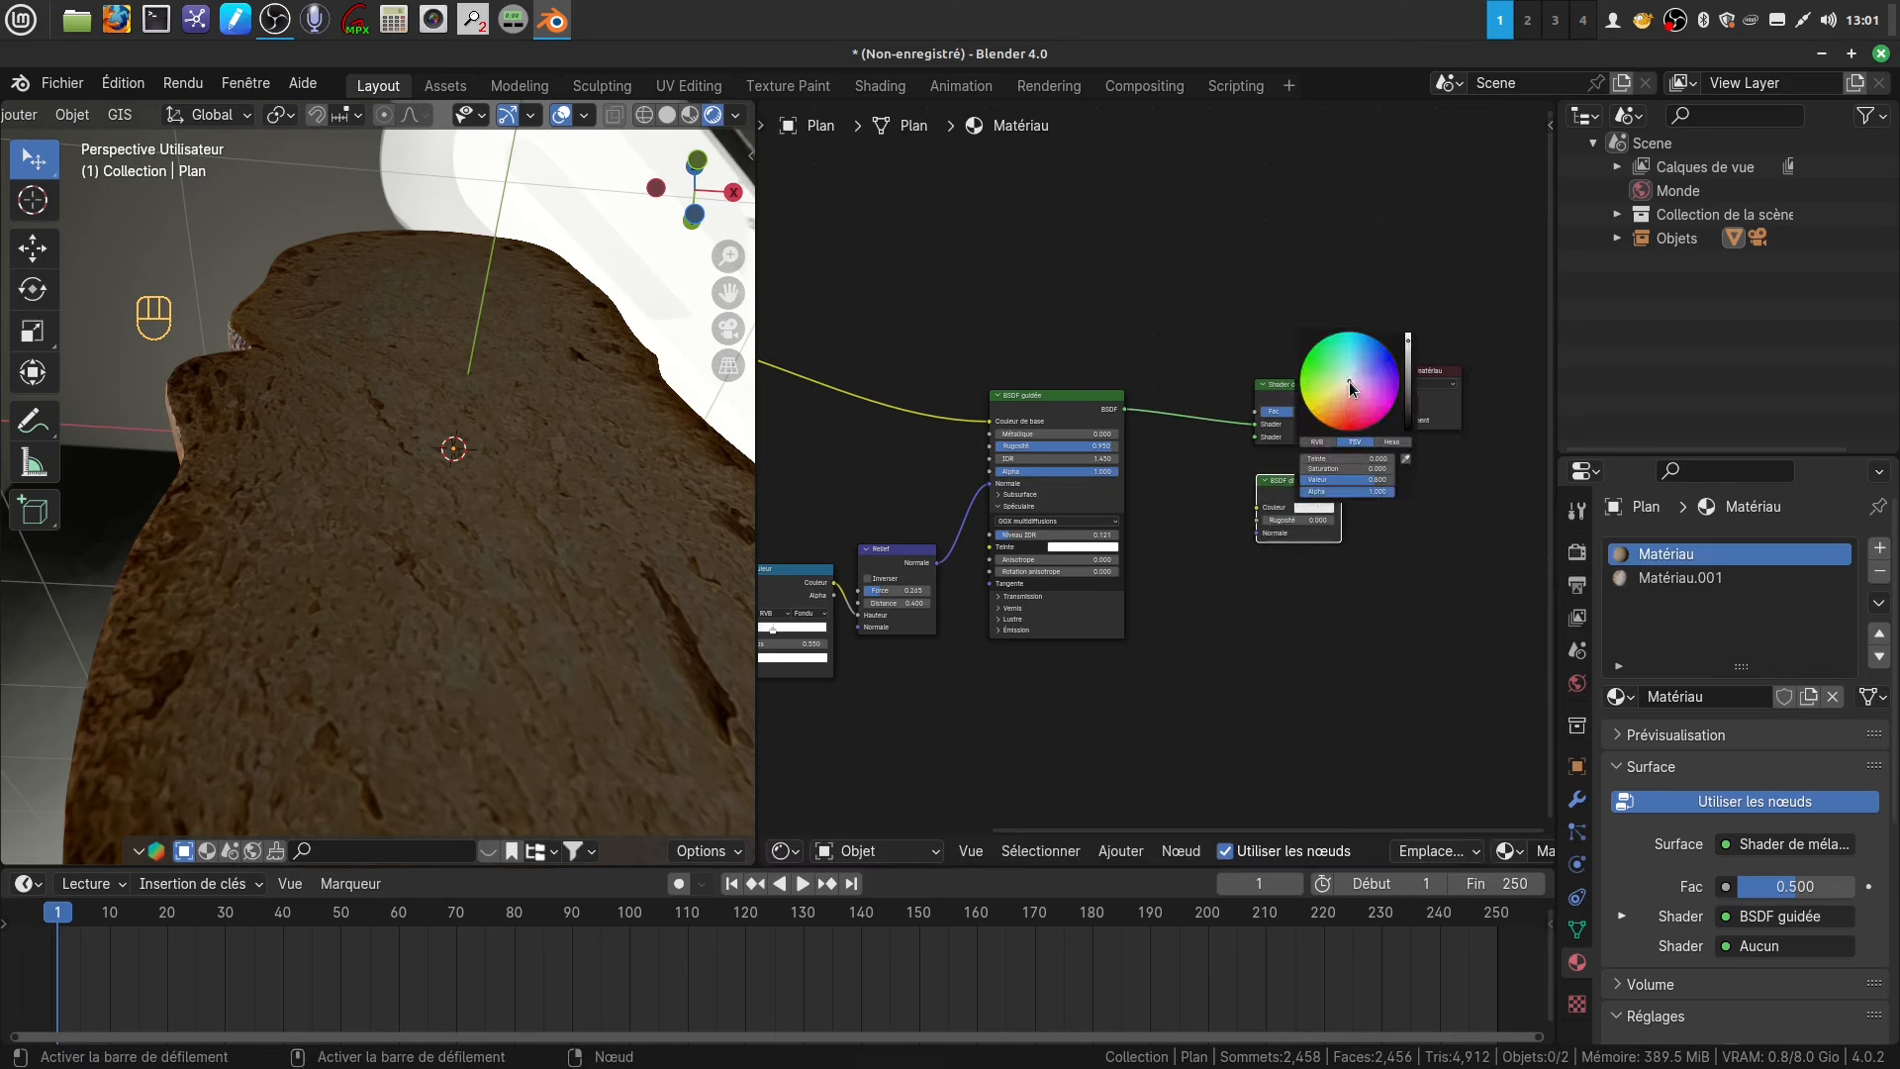
left_click_drag(1351, 388, 1335, 419)
left_click_drag(1406, 350, 1407, 427)
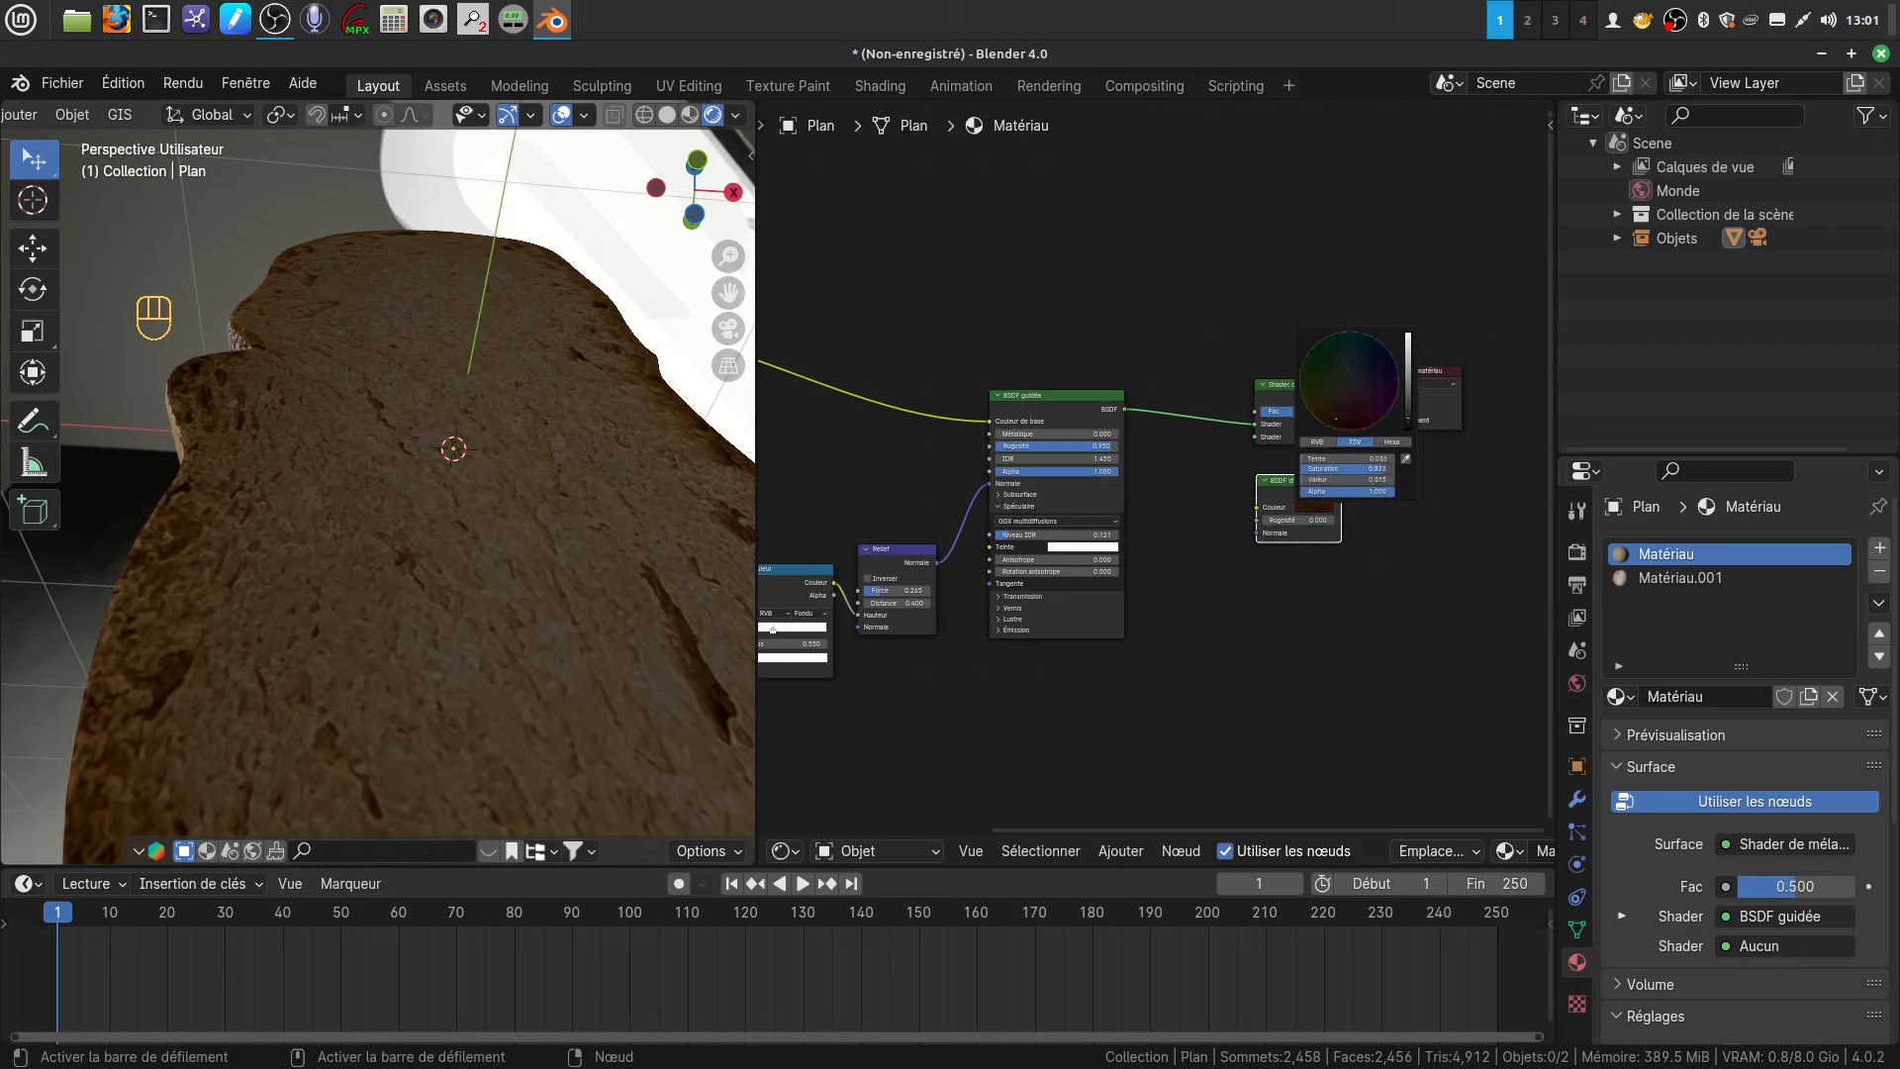
- Place the BSDF diffuse node before Shader de mélange and connect its BSDF output to the second Shader input
scroll(1380, 554, "up", 3)
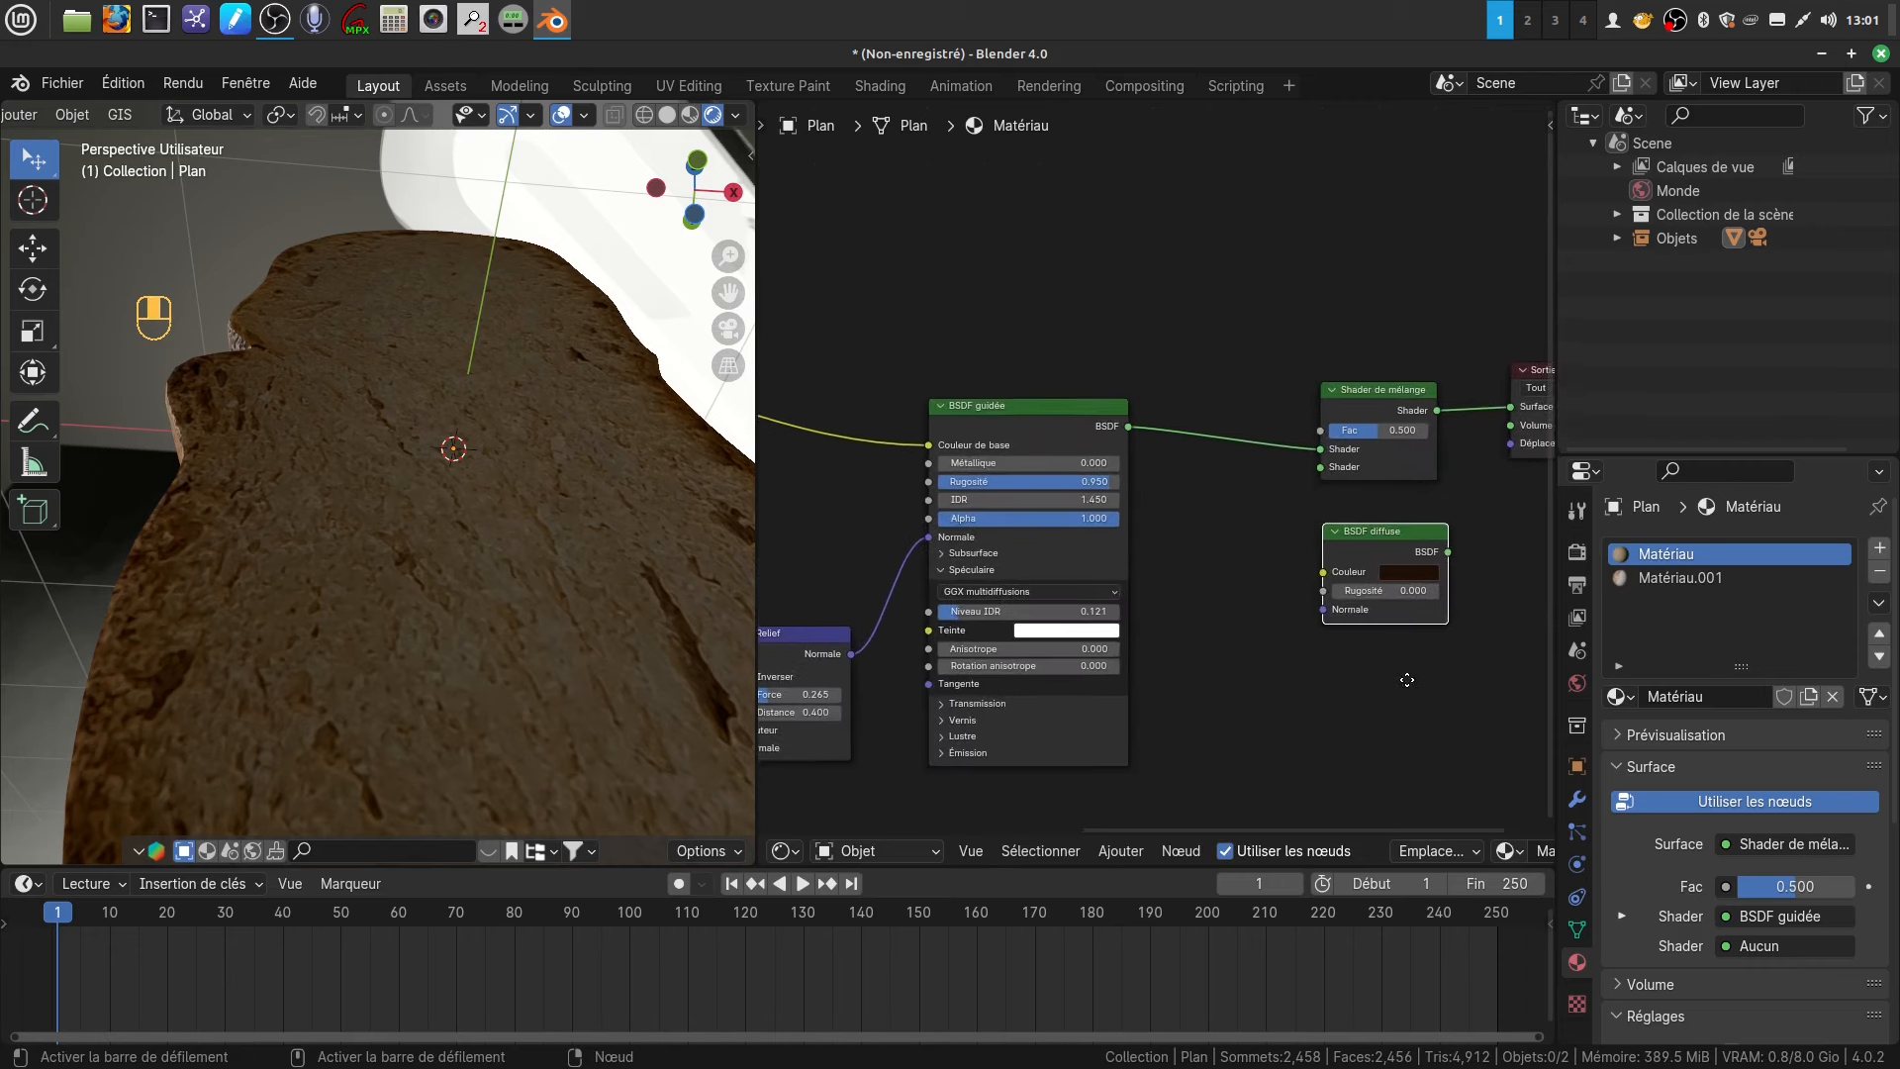
left_click_drag(1375, 525, 1320, 469)
scroll(1286, 603, "down", 2)
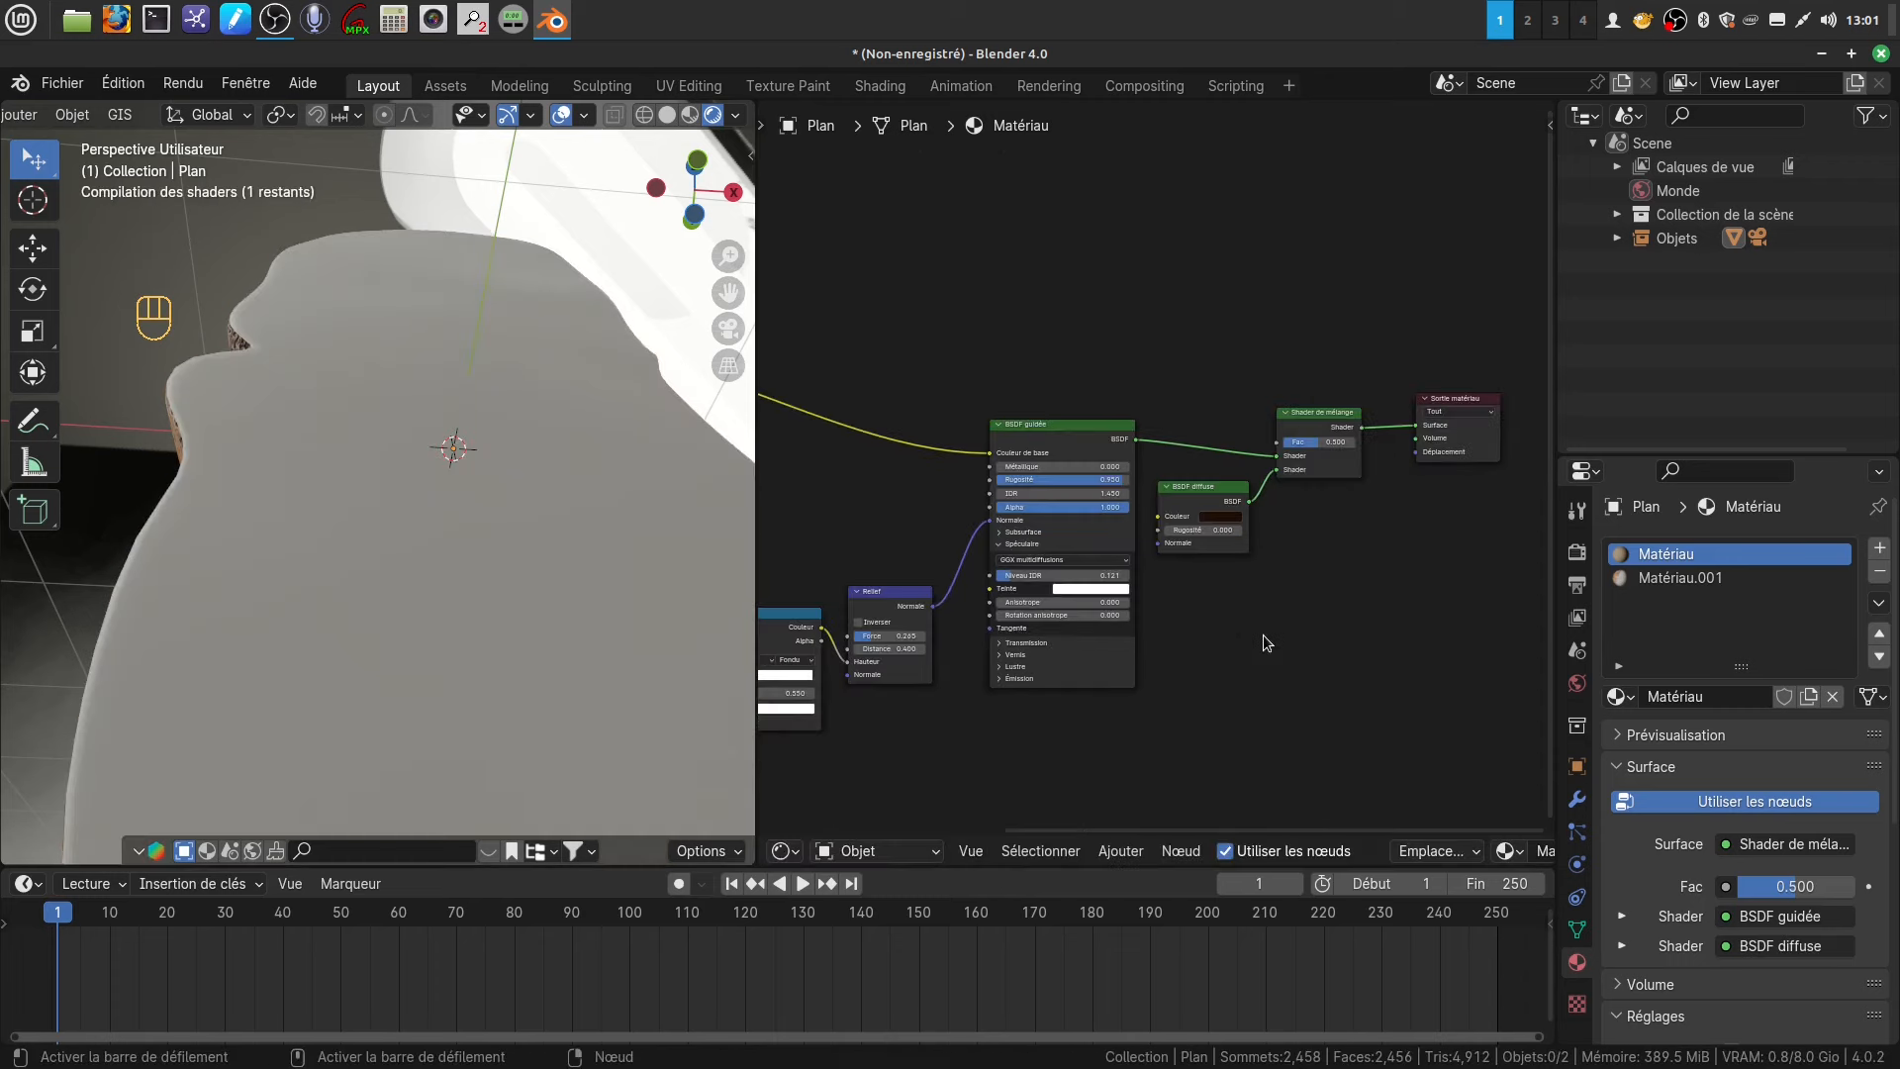
- Add an Occlusion ambiante node in the empty space above the link from tranche .jpg to BSDF guidée
middle_click_drag(1264, 644, 1516, 532)
scroll(1391, 613, "down", 2)
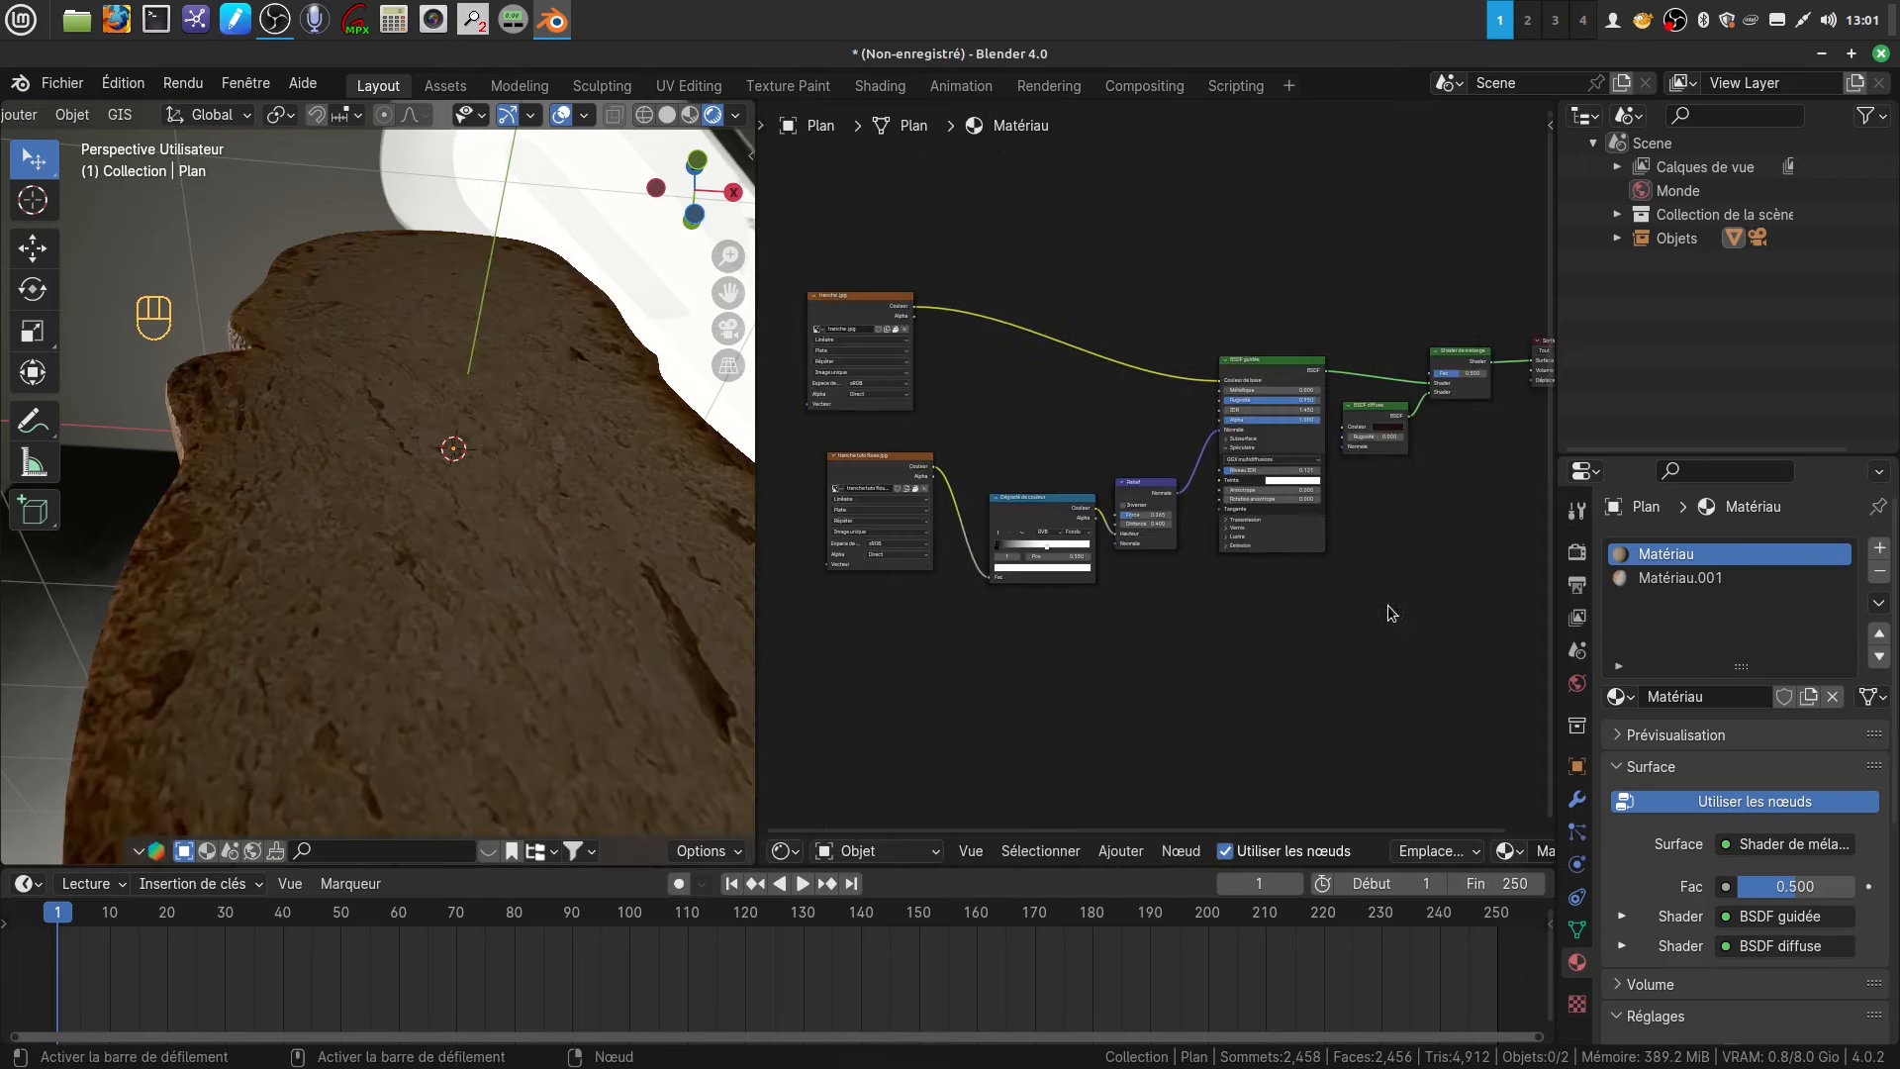
left_click(1120, 851)
mouse_move(1178, 736)
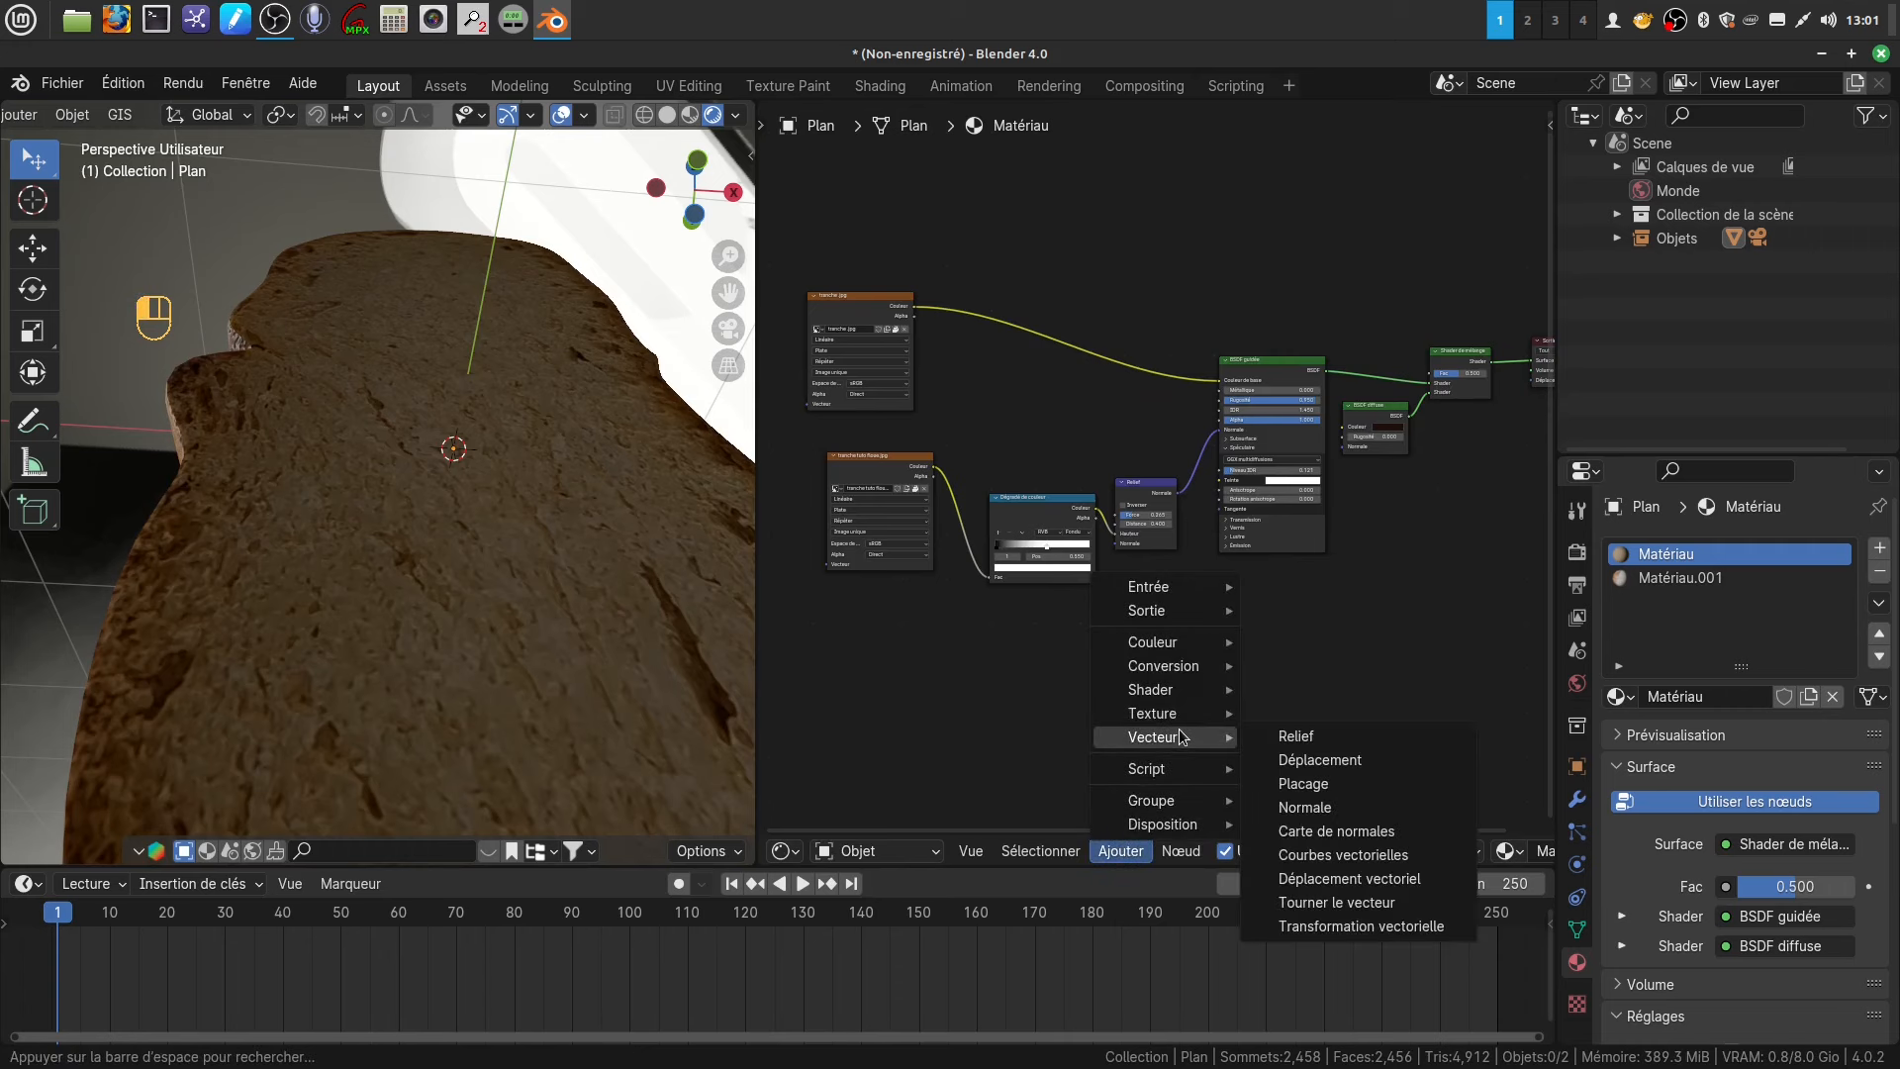
mouse_move(1141, 589)
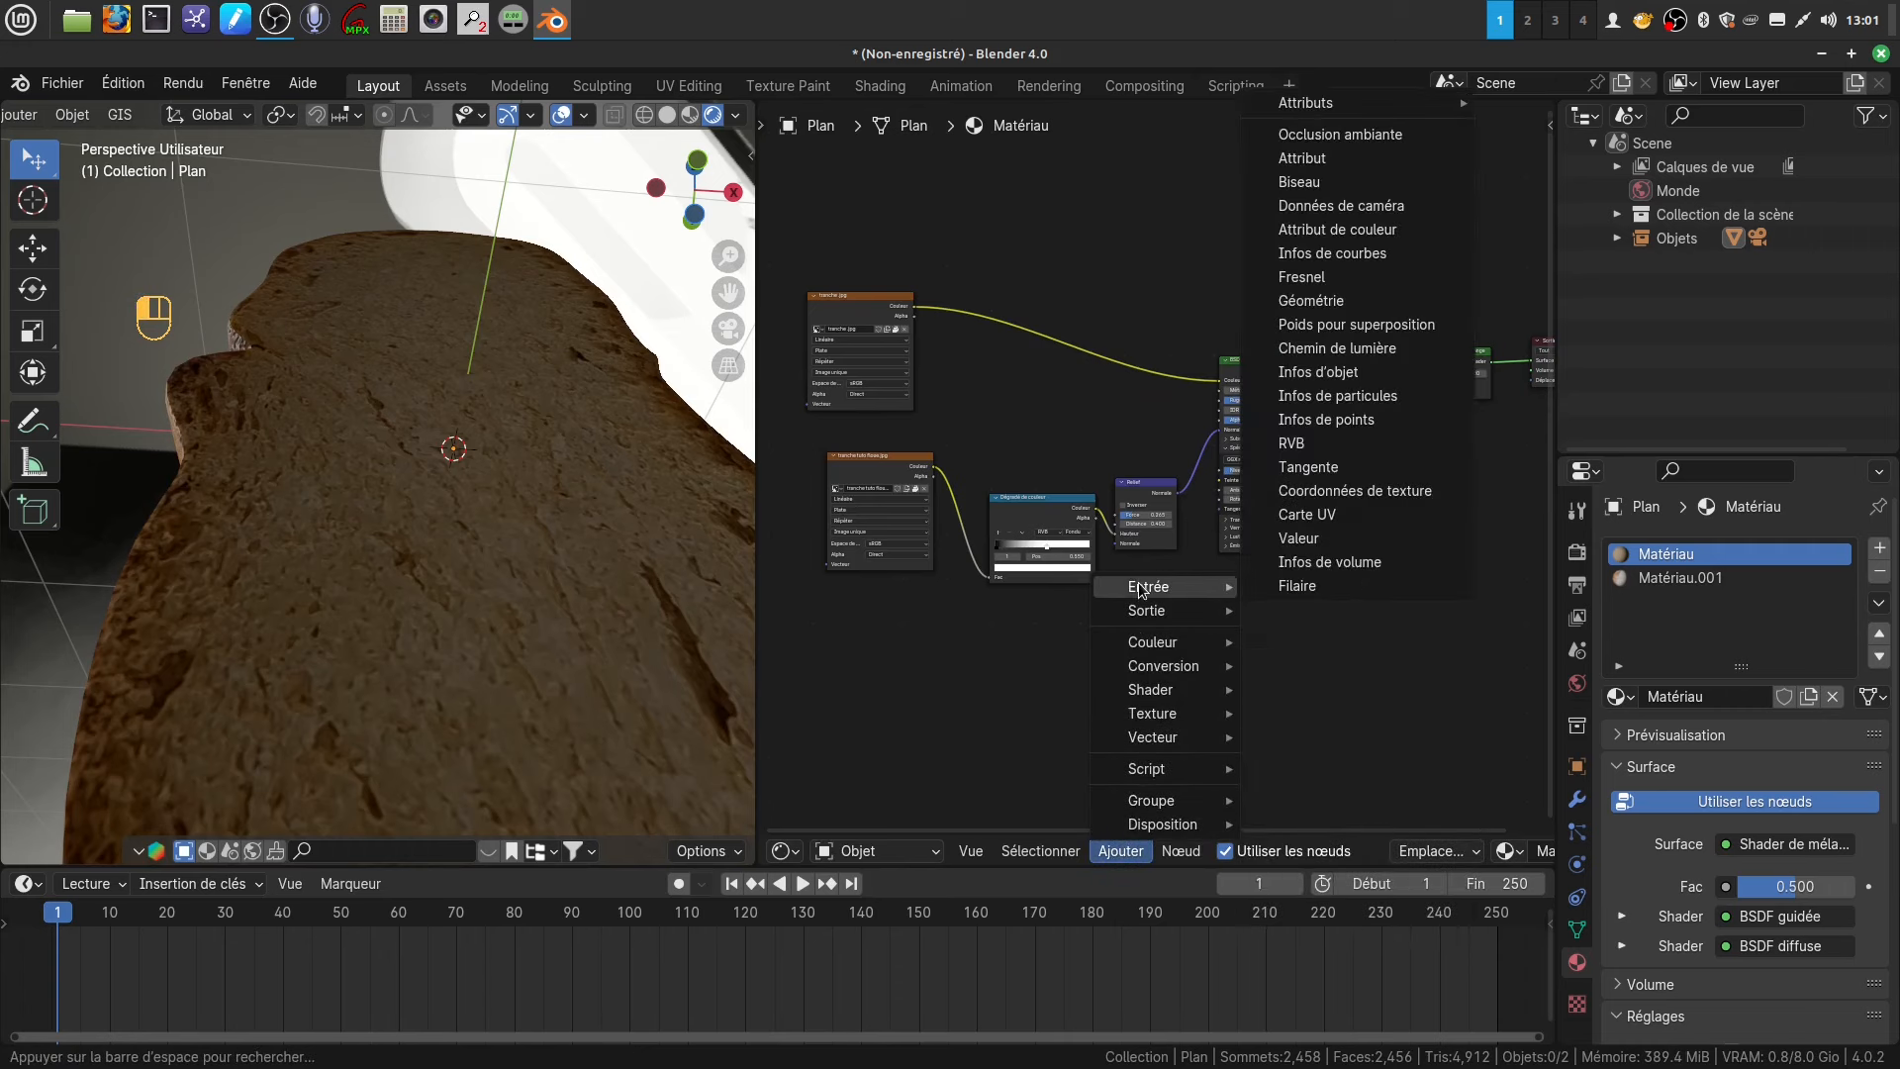
left_click(1319, 136)
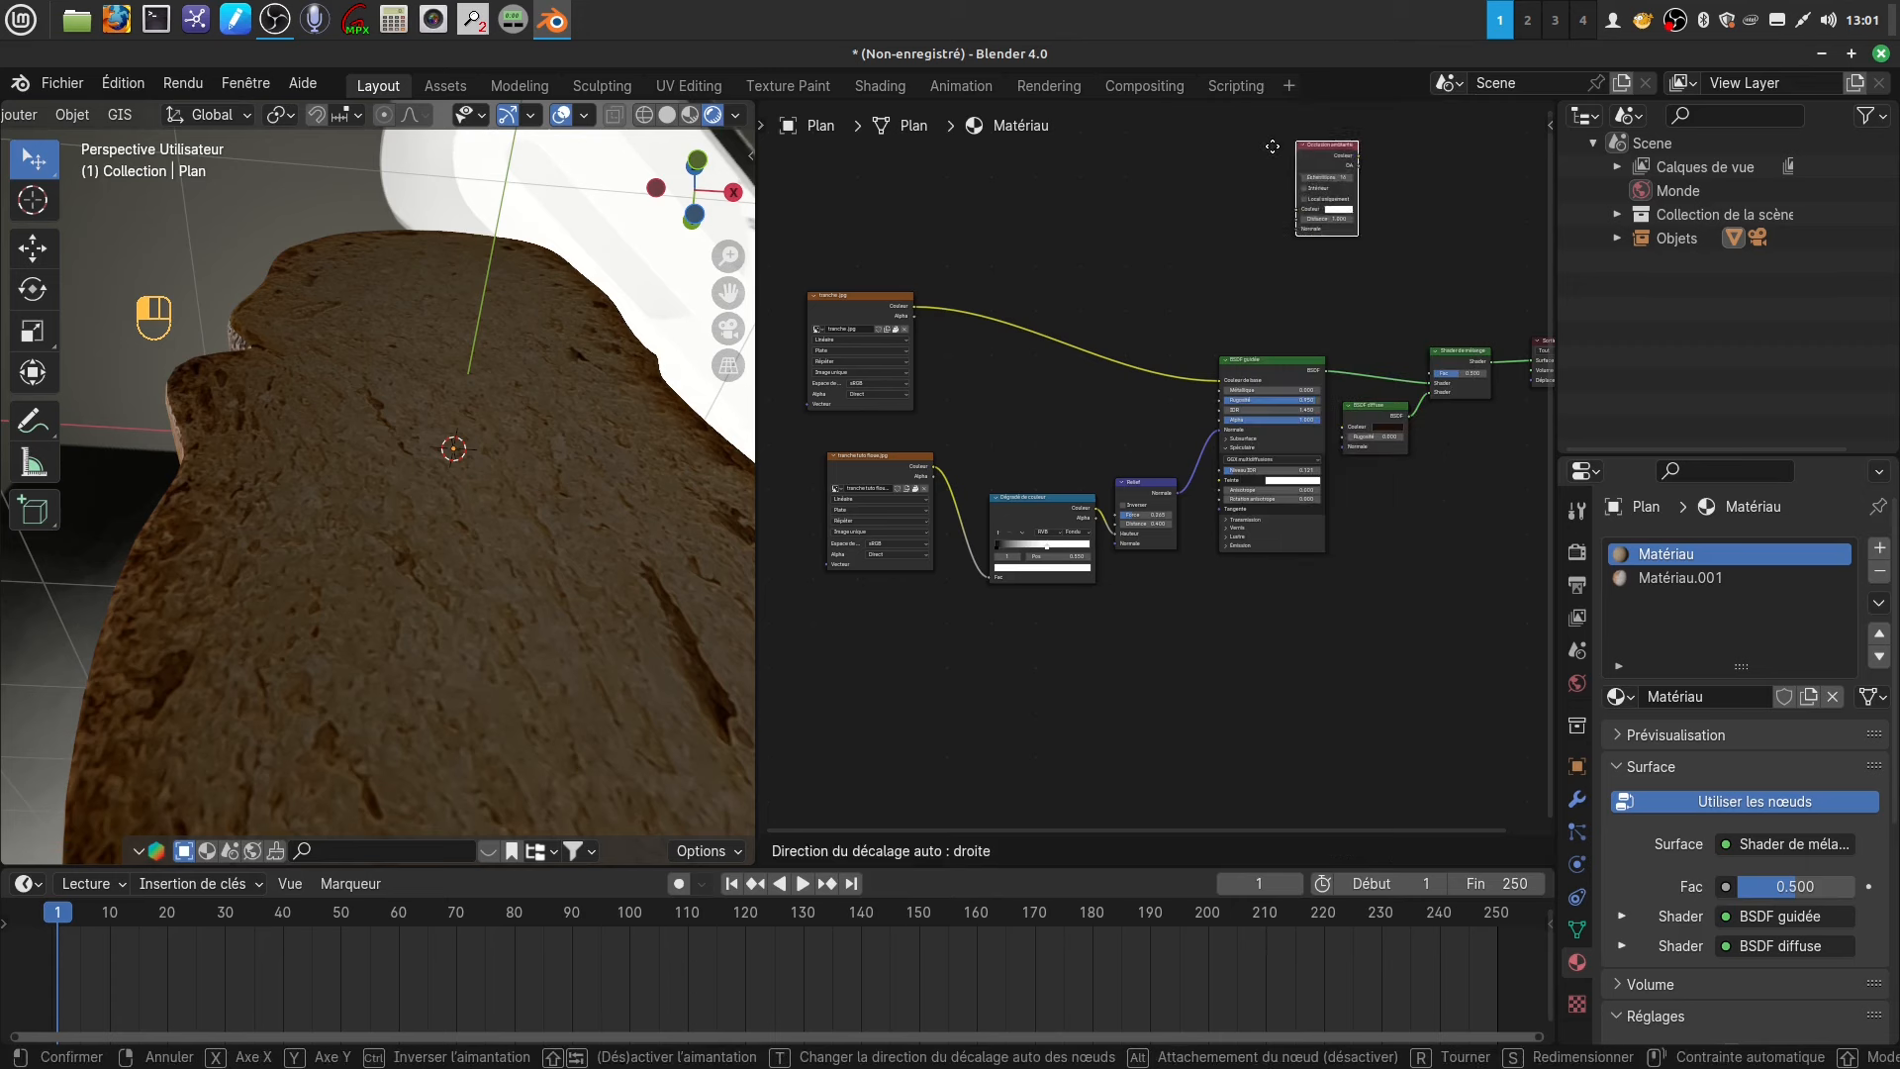
left_click(1082, 178)
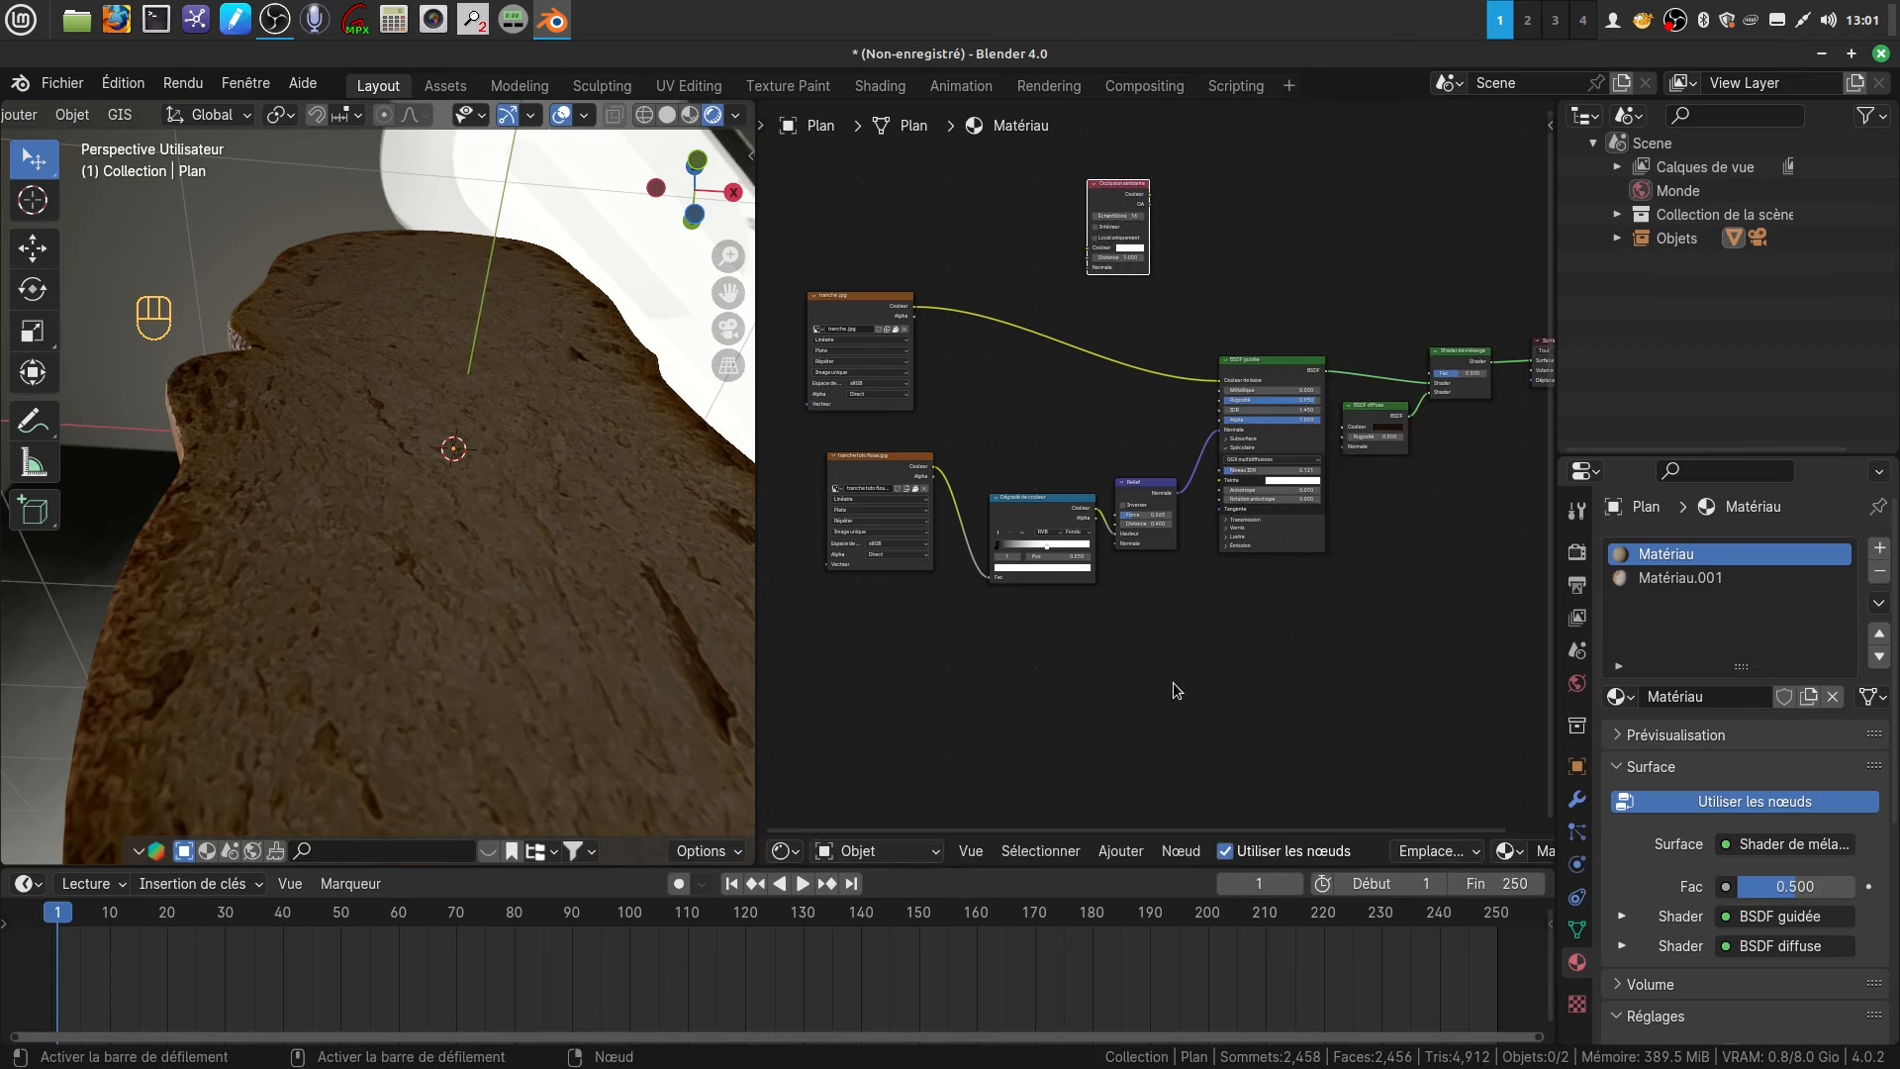
- Duplicate the Dégradé de couleur node and place the copy beside the Occlusion ambiante node
left_click(1034, 511)
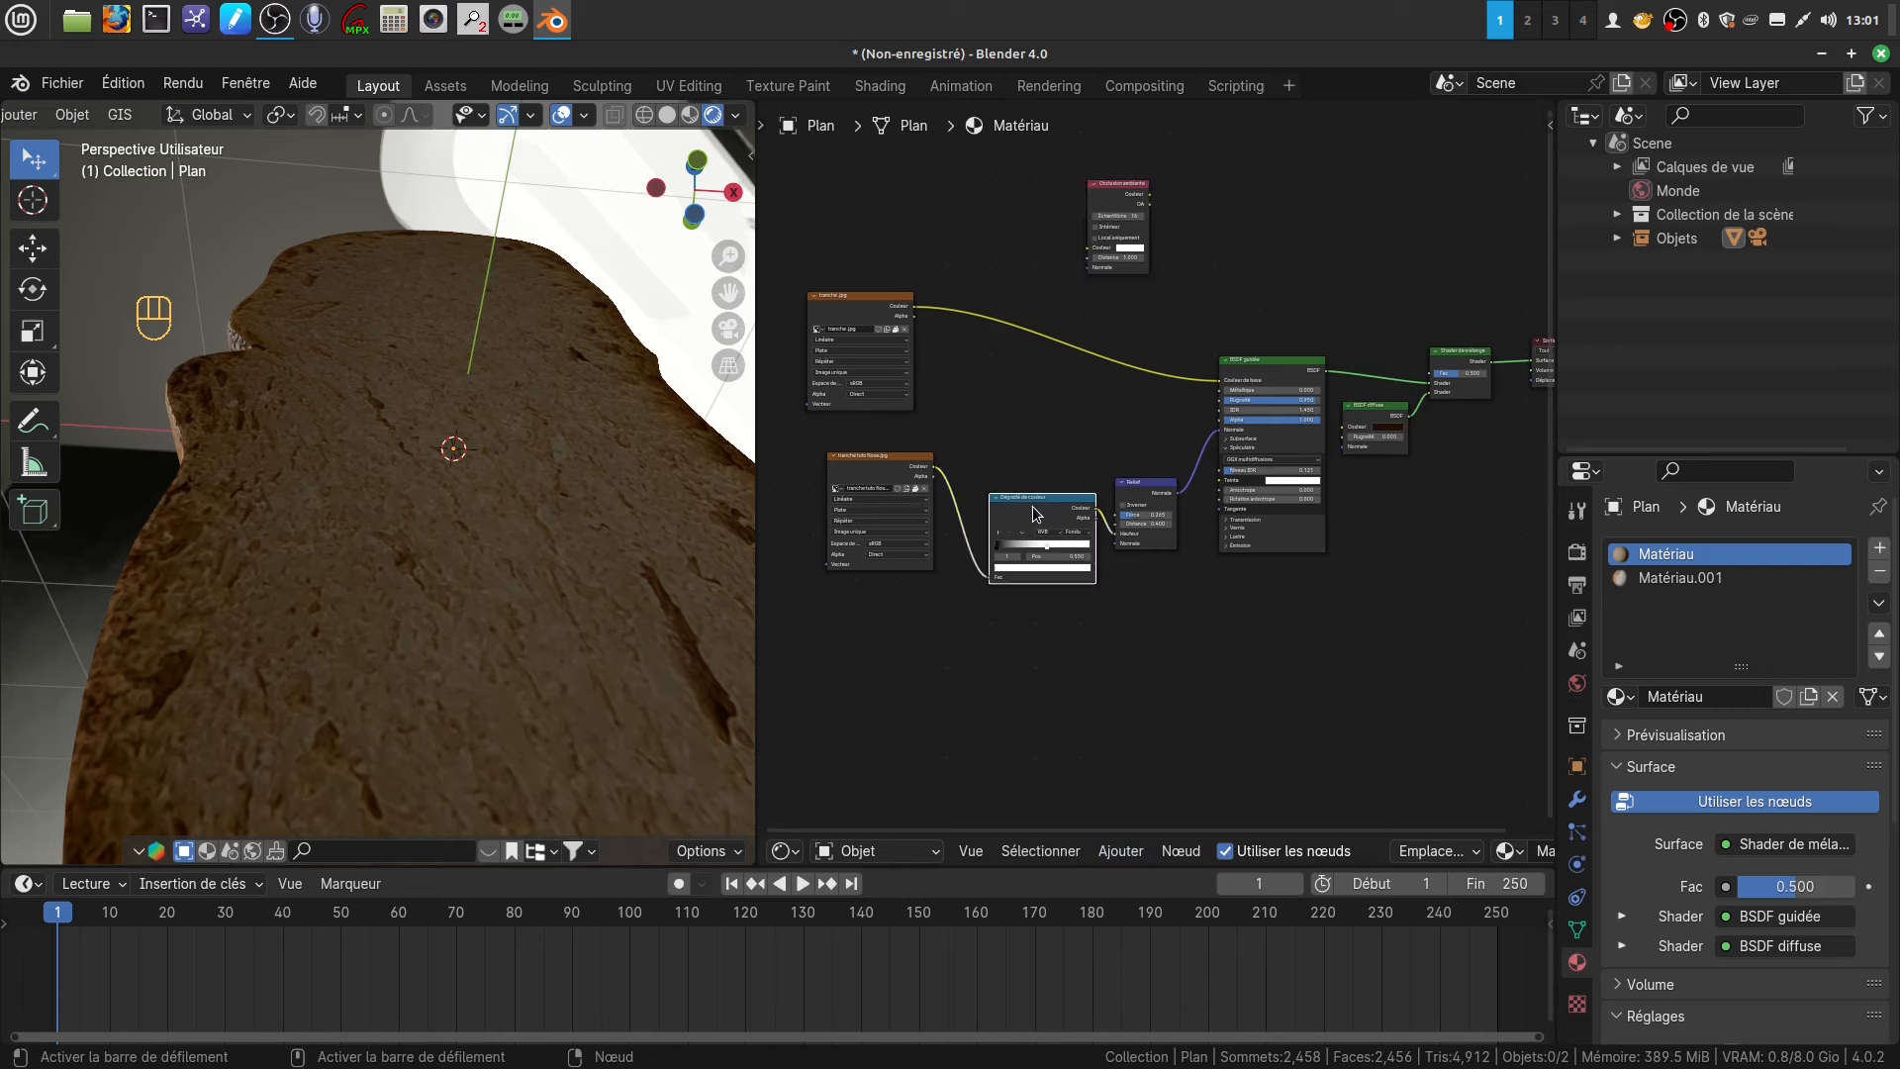
right_click(1035, 512)
left_click(1000, 547)
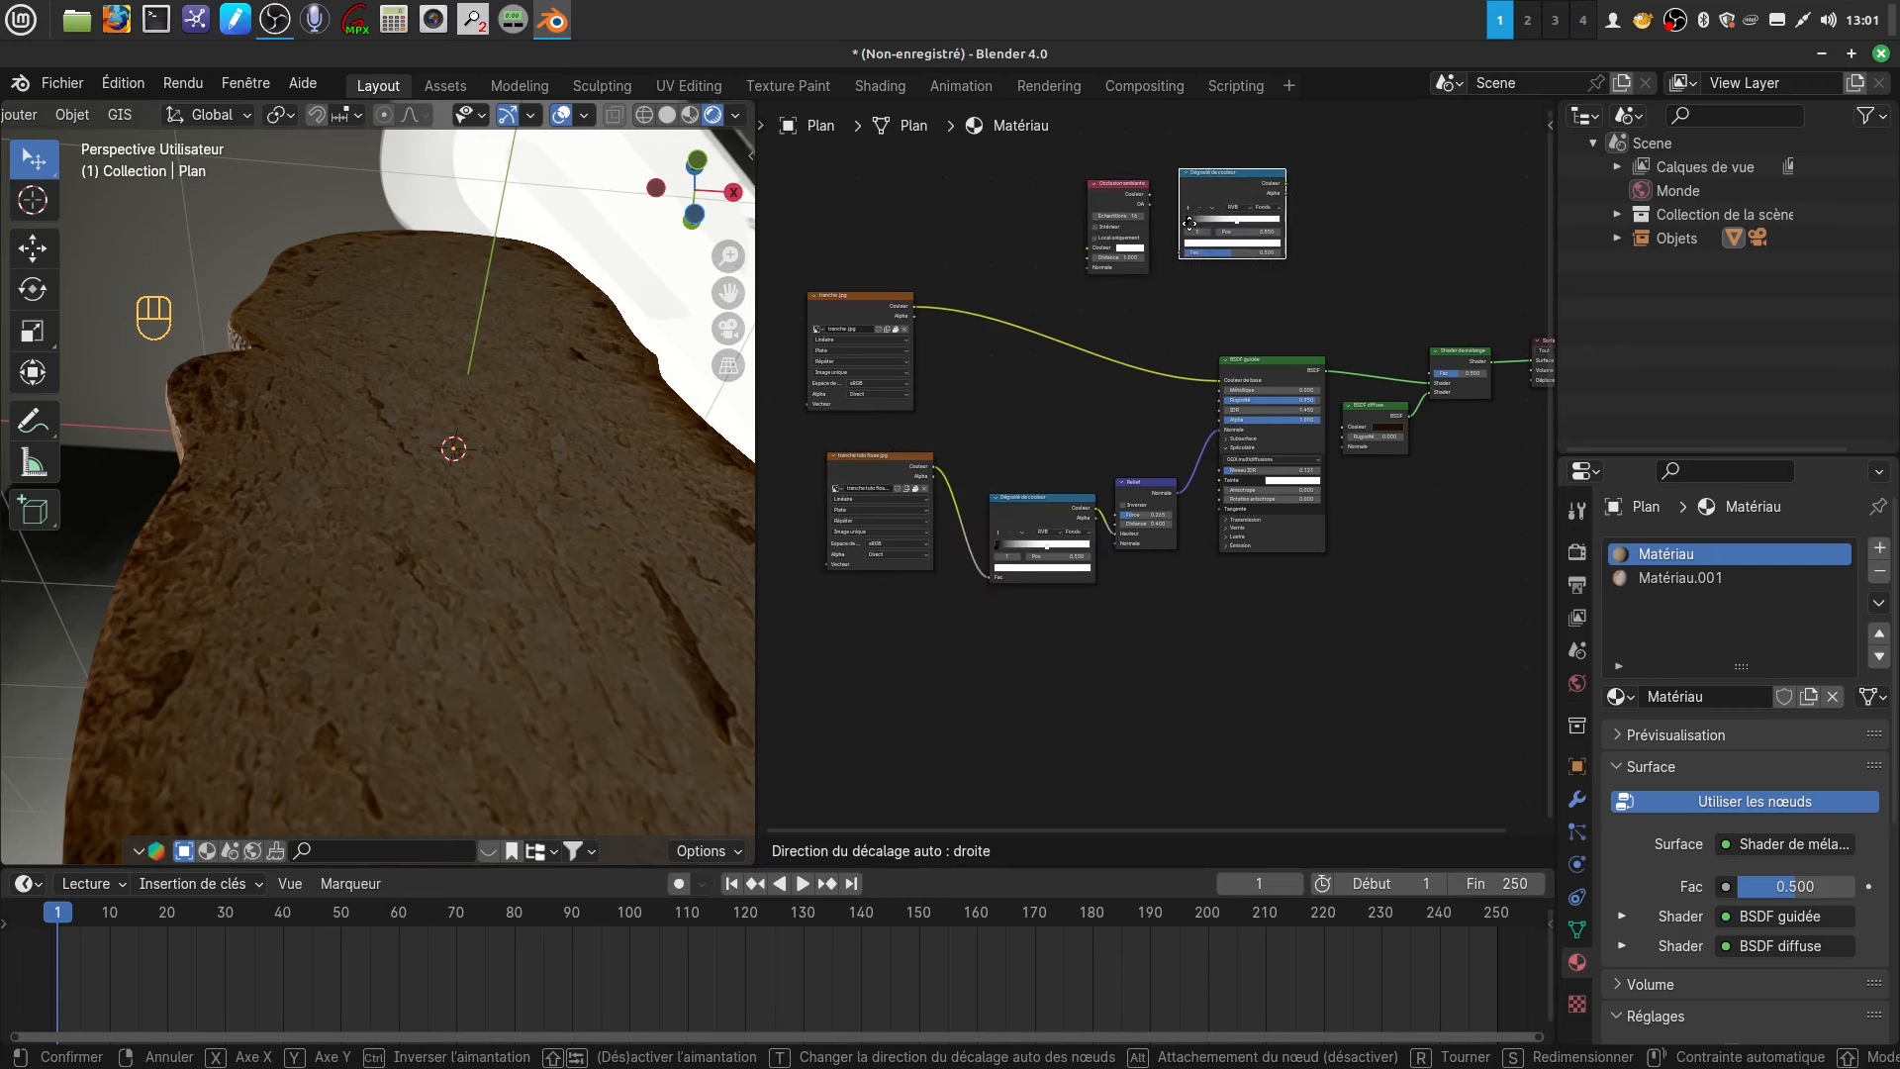
left_click(1189, 224)
- Connect tranche tuto floue.jpg's Couleur to Occlusion ambiante's Couleur, and its OA output to the duplicated color ramp's Fac
middle_click_drag(1255, 285, 1253, 366)
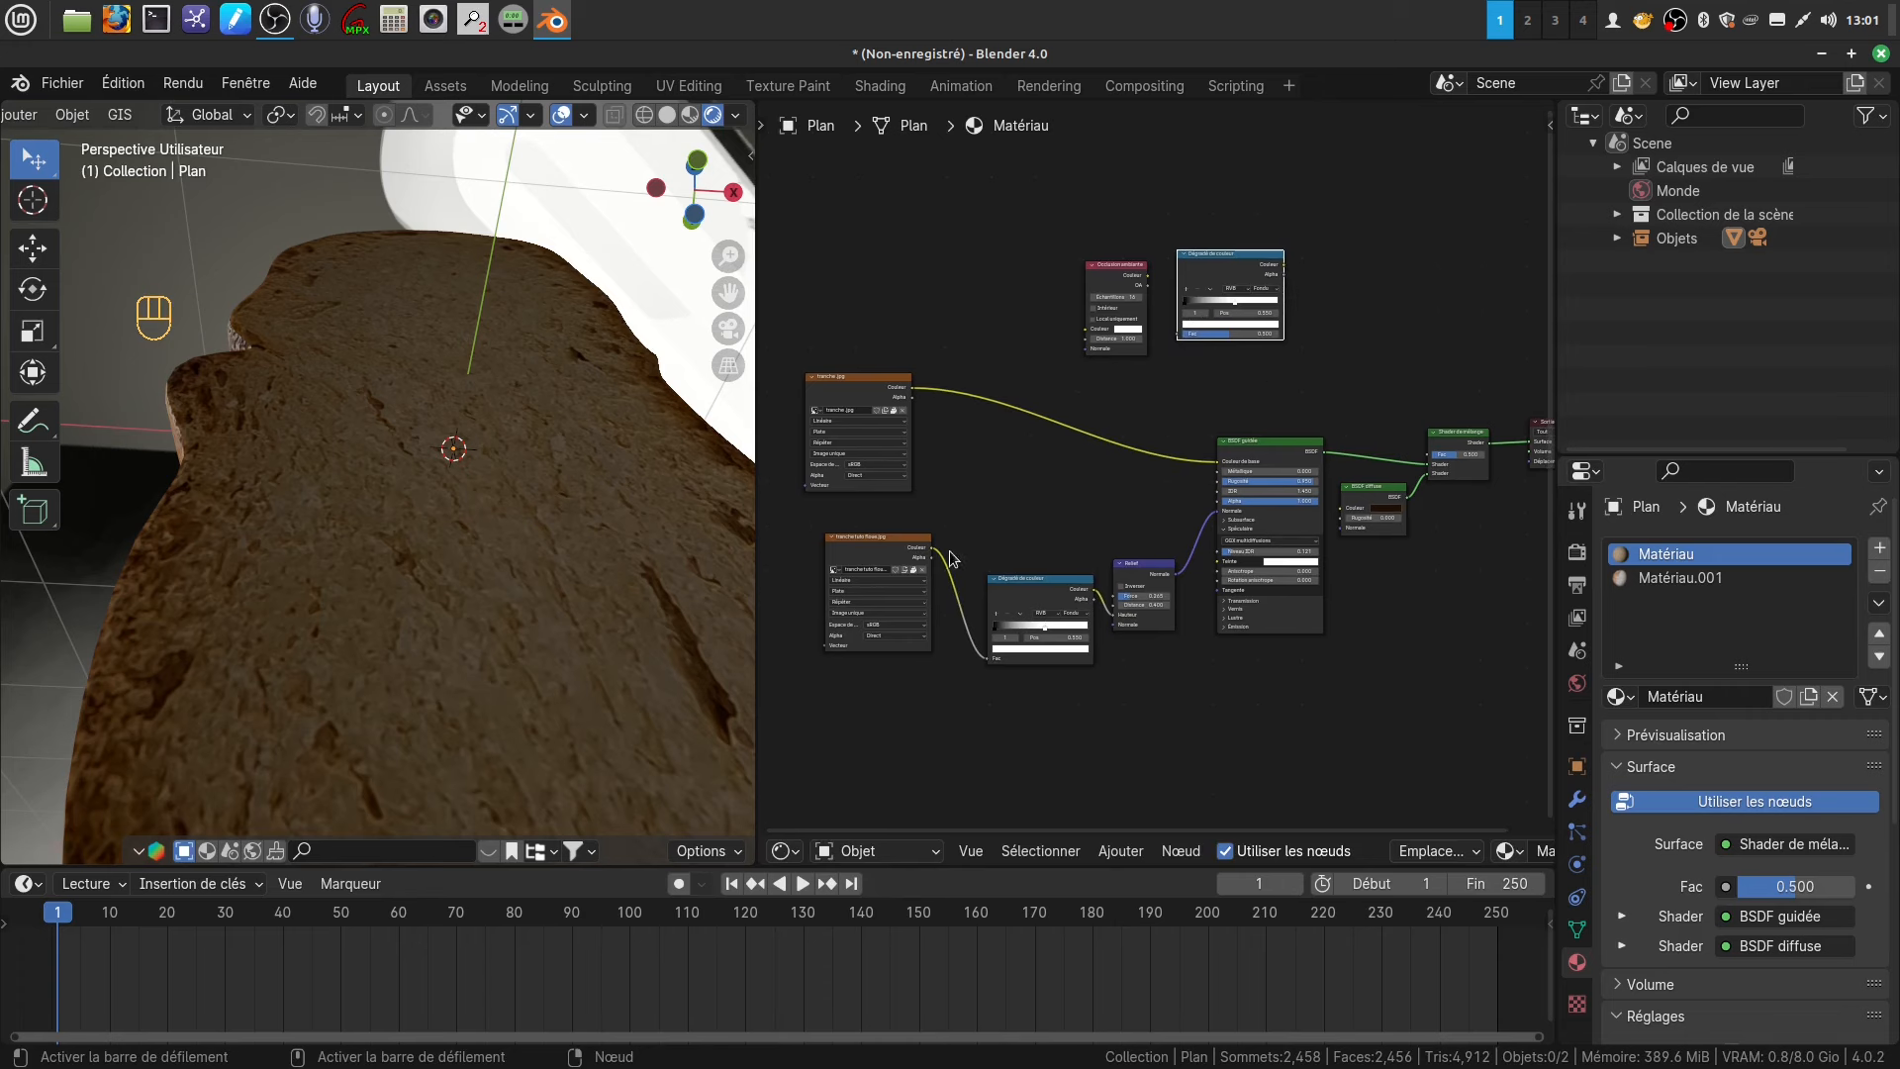
scroll(1004, 550, "up", 2)
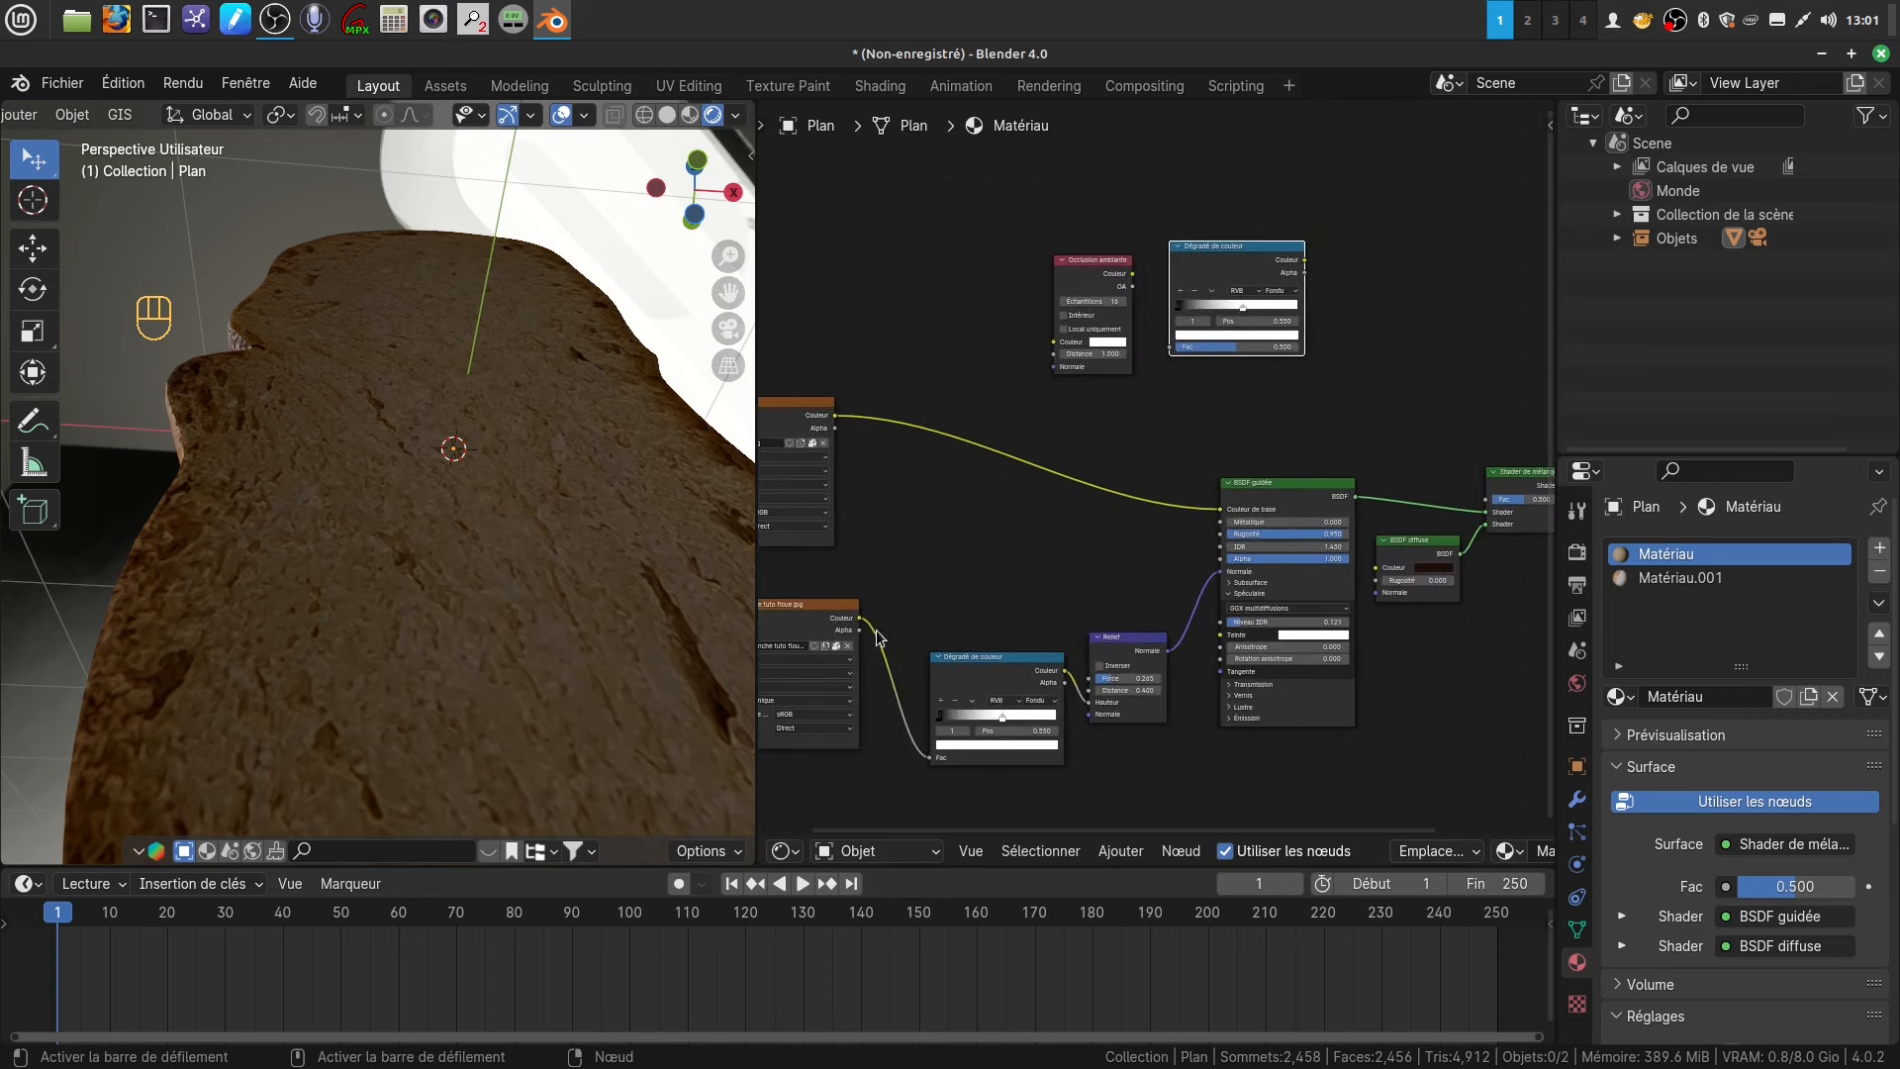
left_click_drag(861, 622, 1052, 344)
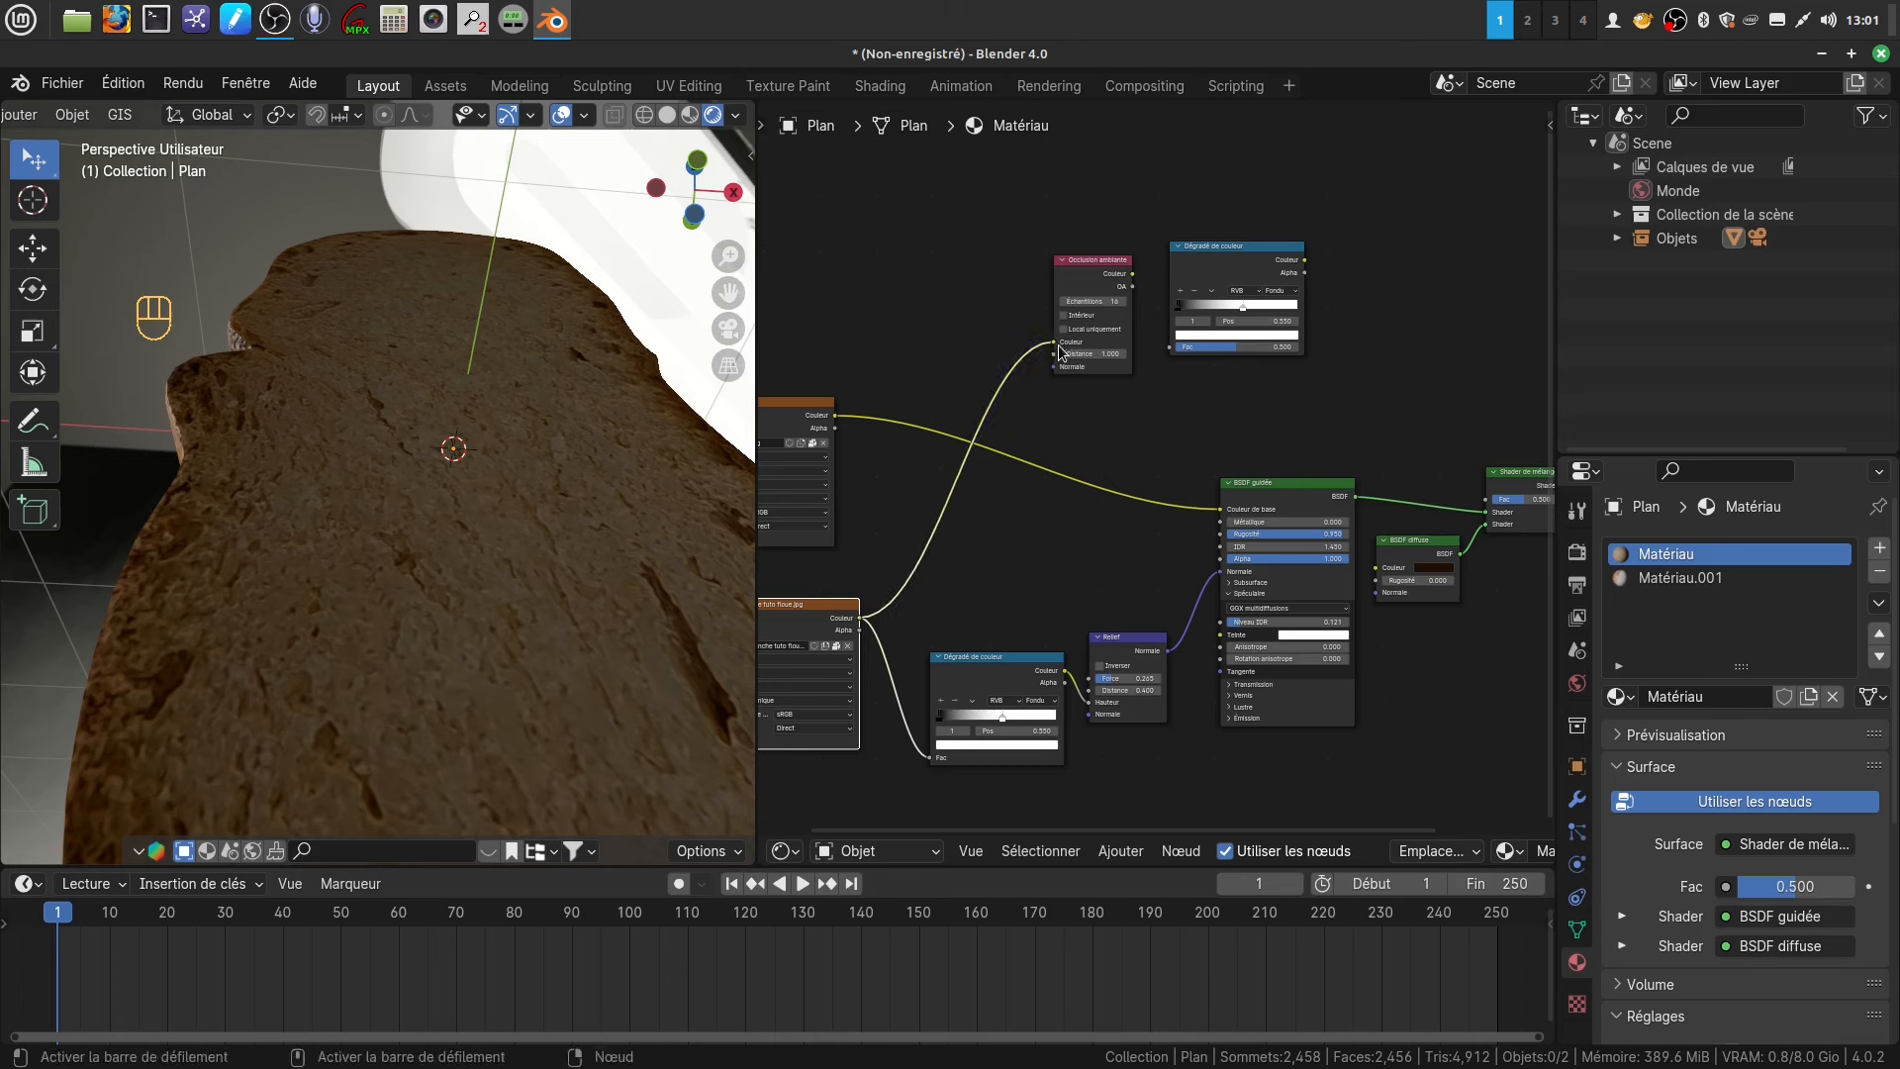
scroll(1096, 386, "up", 3)
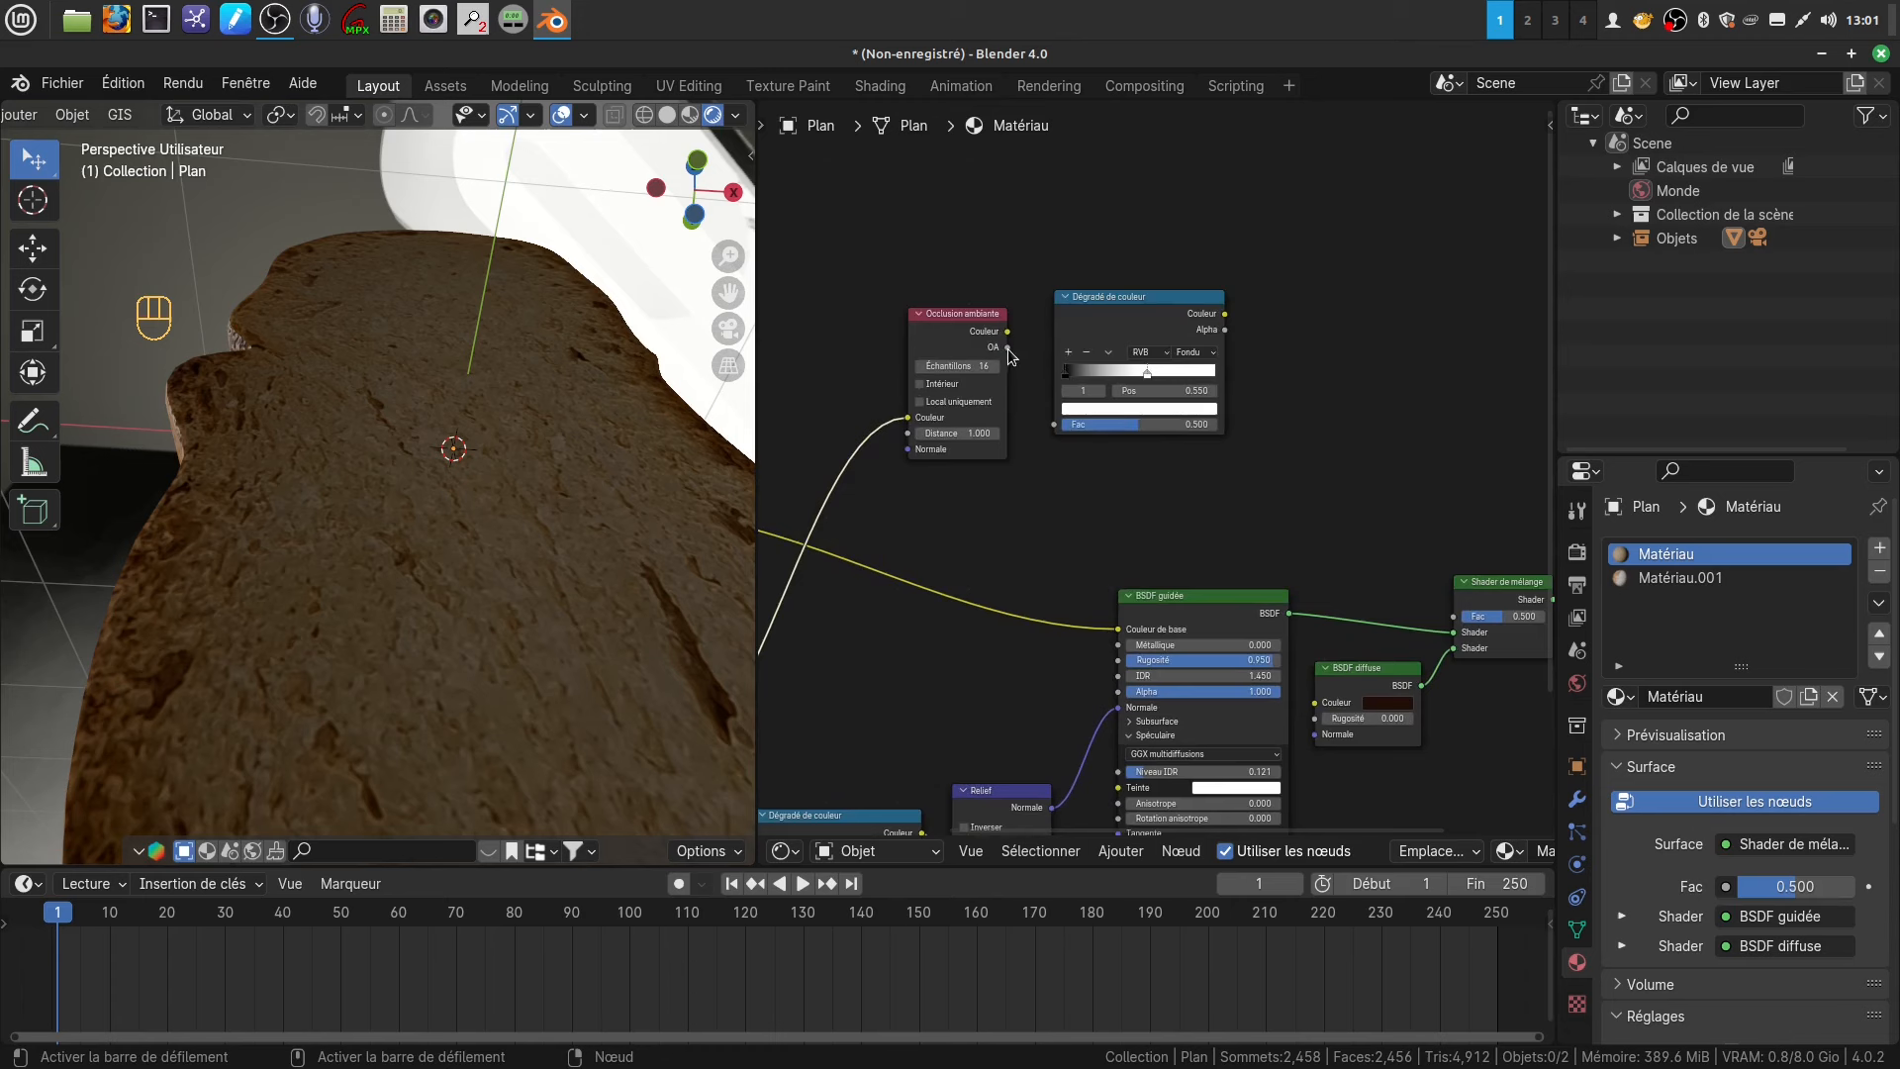
left_click_drag(1008, 349, 1052, 426)
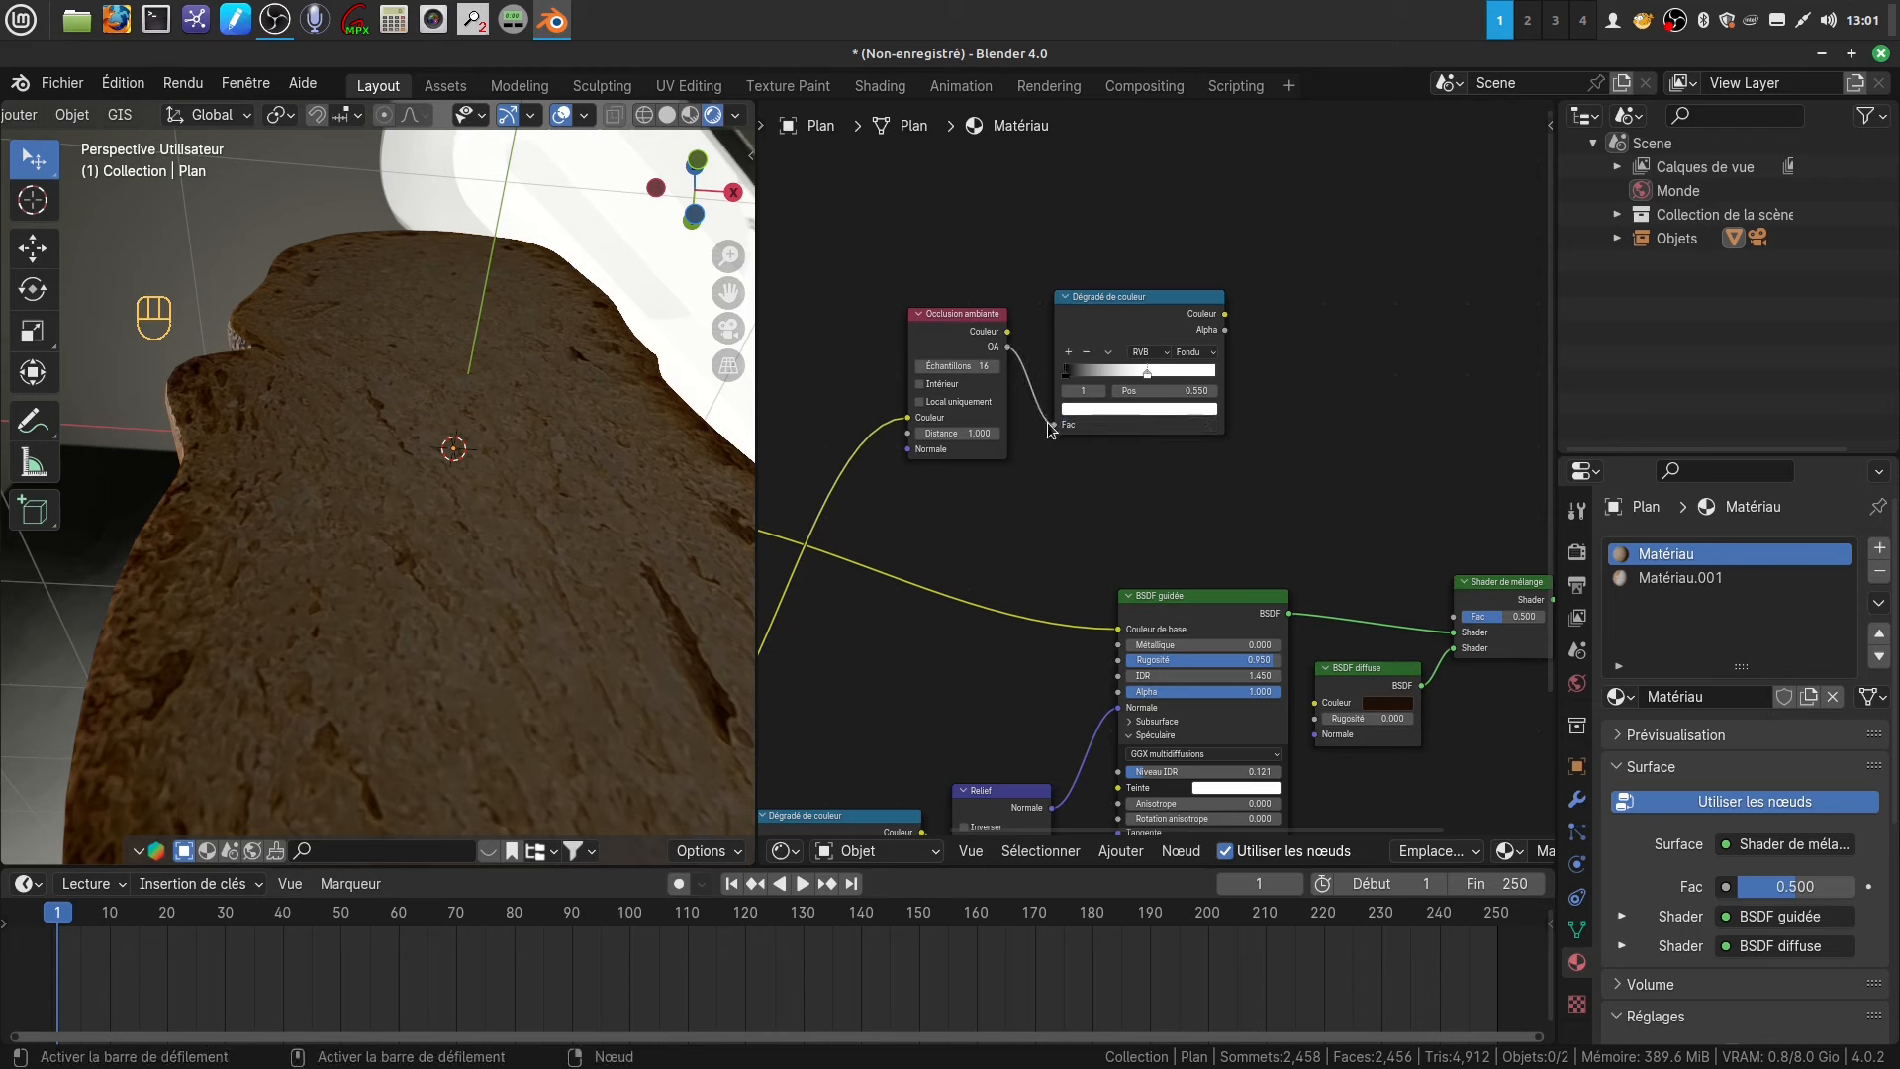
- Move the Shader de mélange node higher and connect the duplicated color ramp's Couleur output to its Fac input
scroll(1316, 485, "down", 3)
middle_click_drag(1291, 423, 1099, 387)
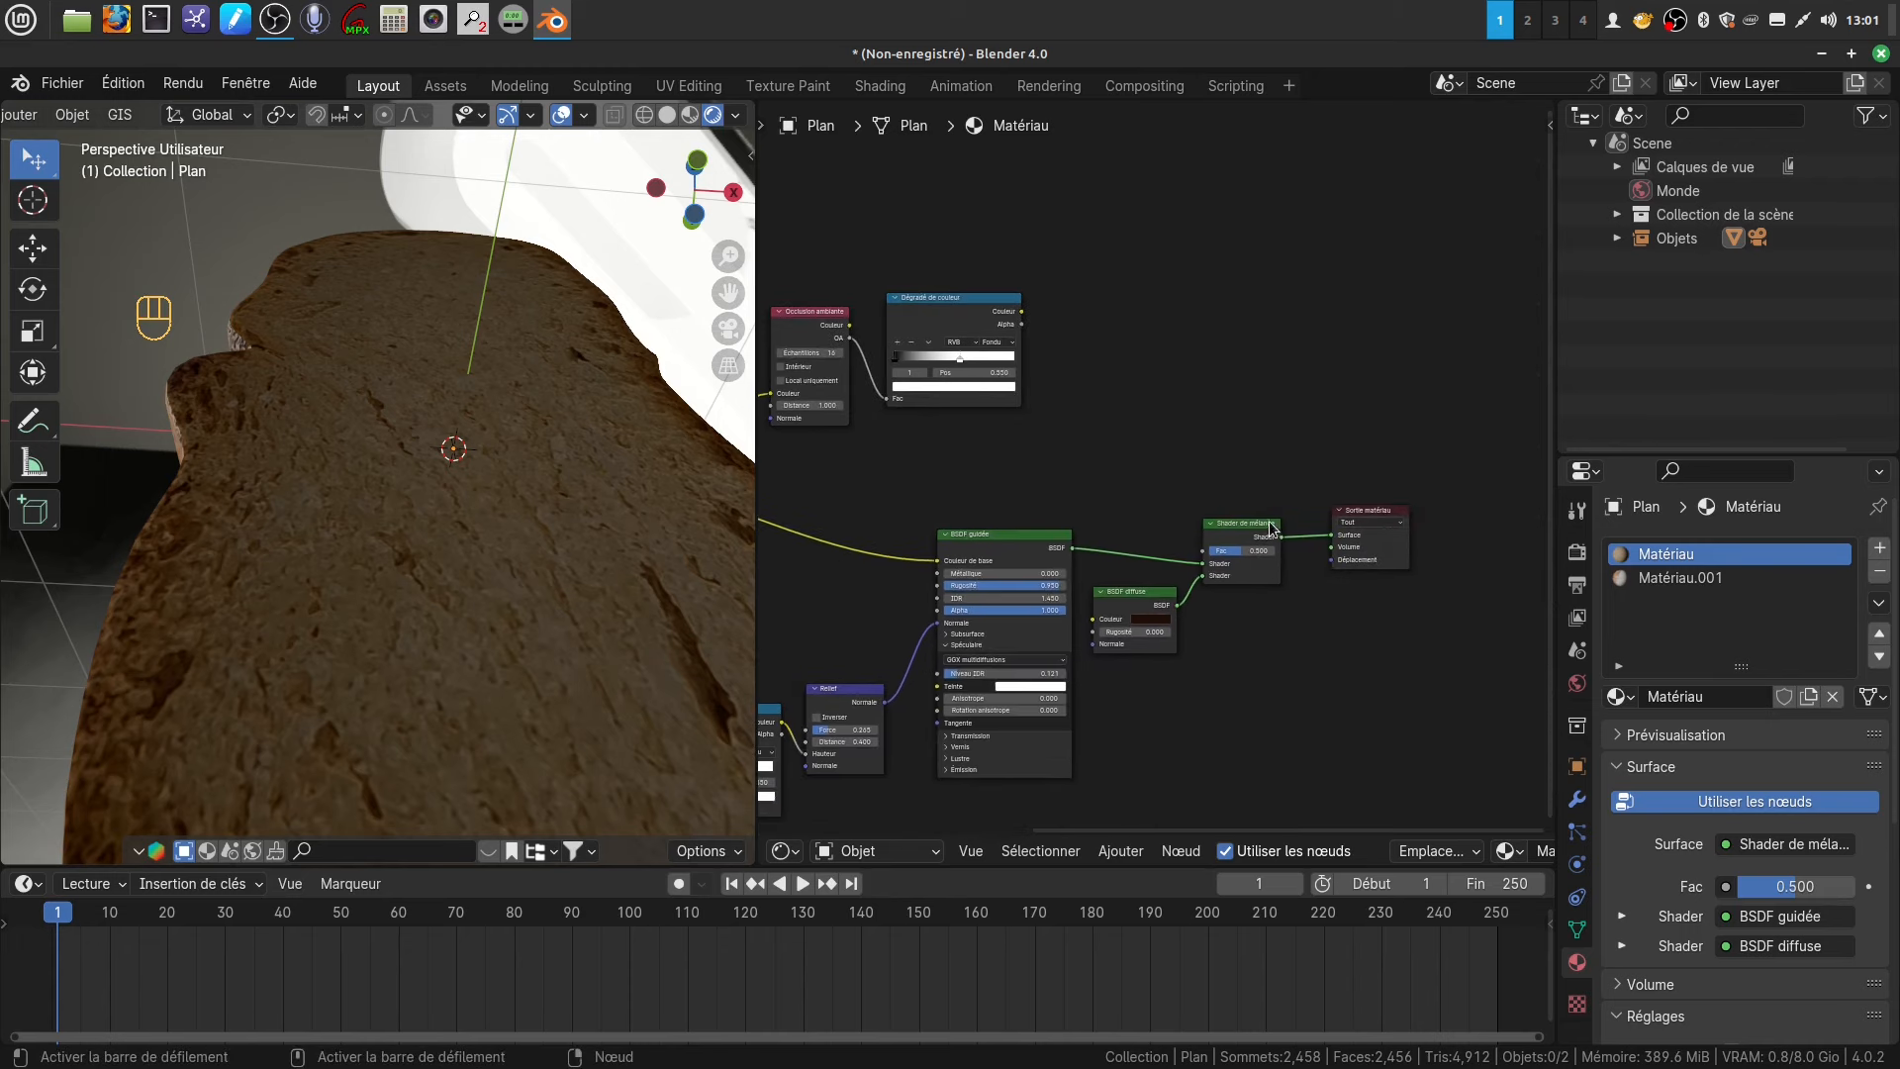
left_click_drag(1271, 528, 1259, 374)
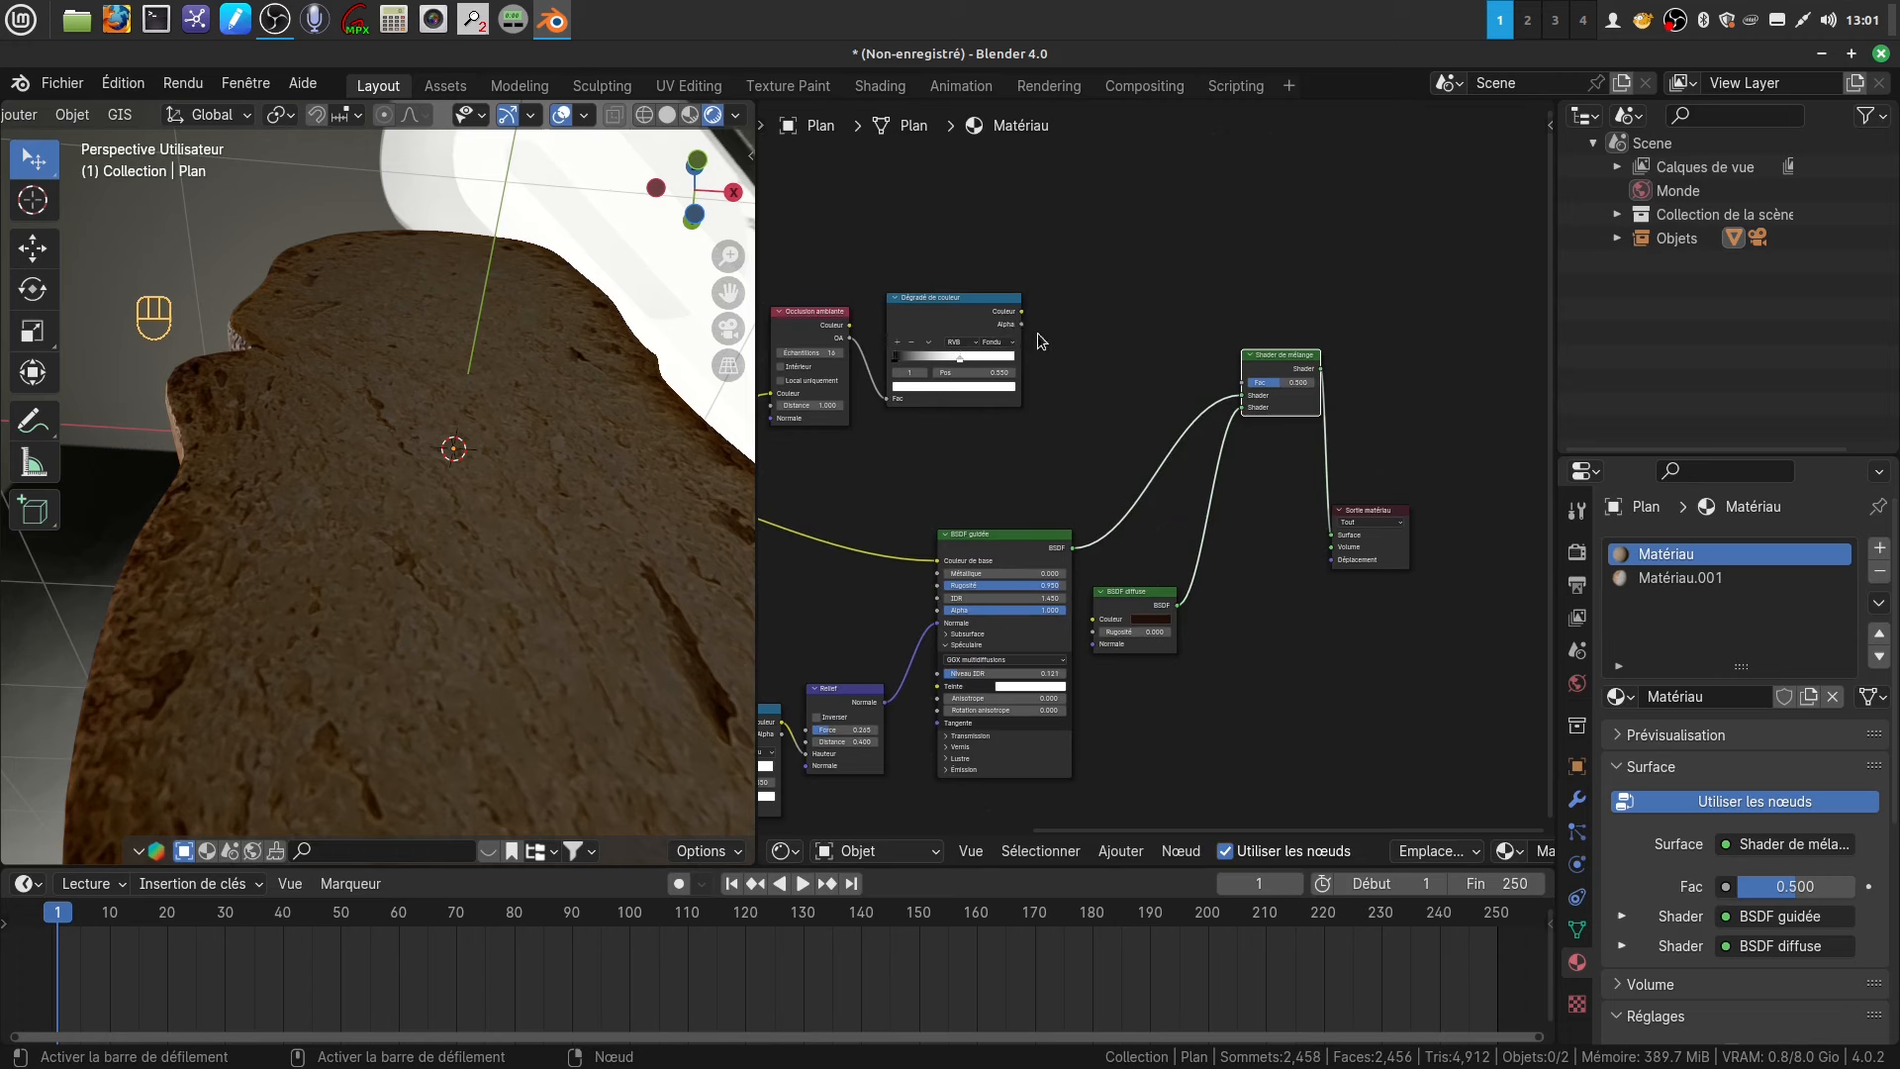
scroll(1105, 382, "up", 3)
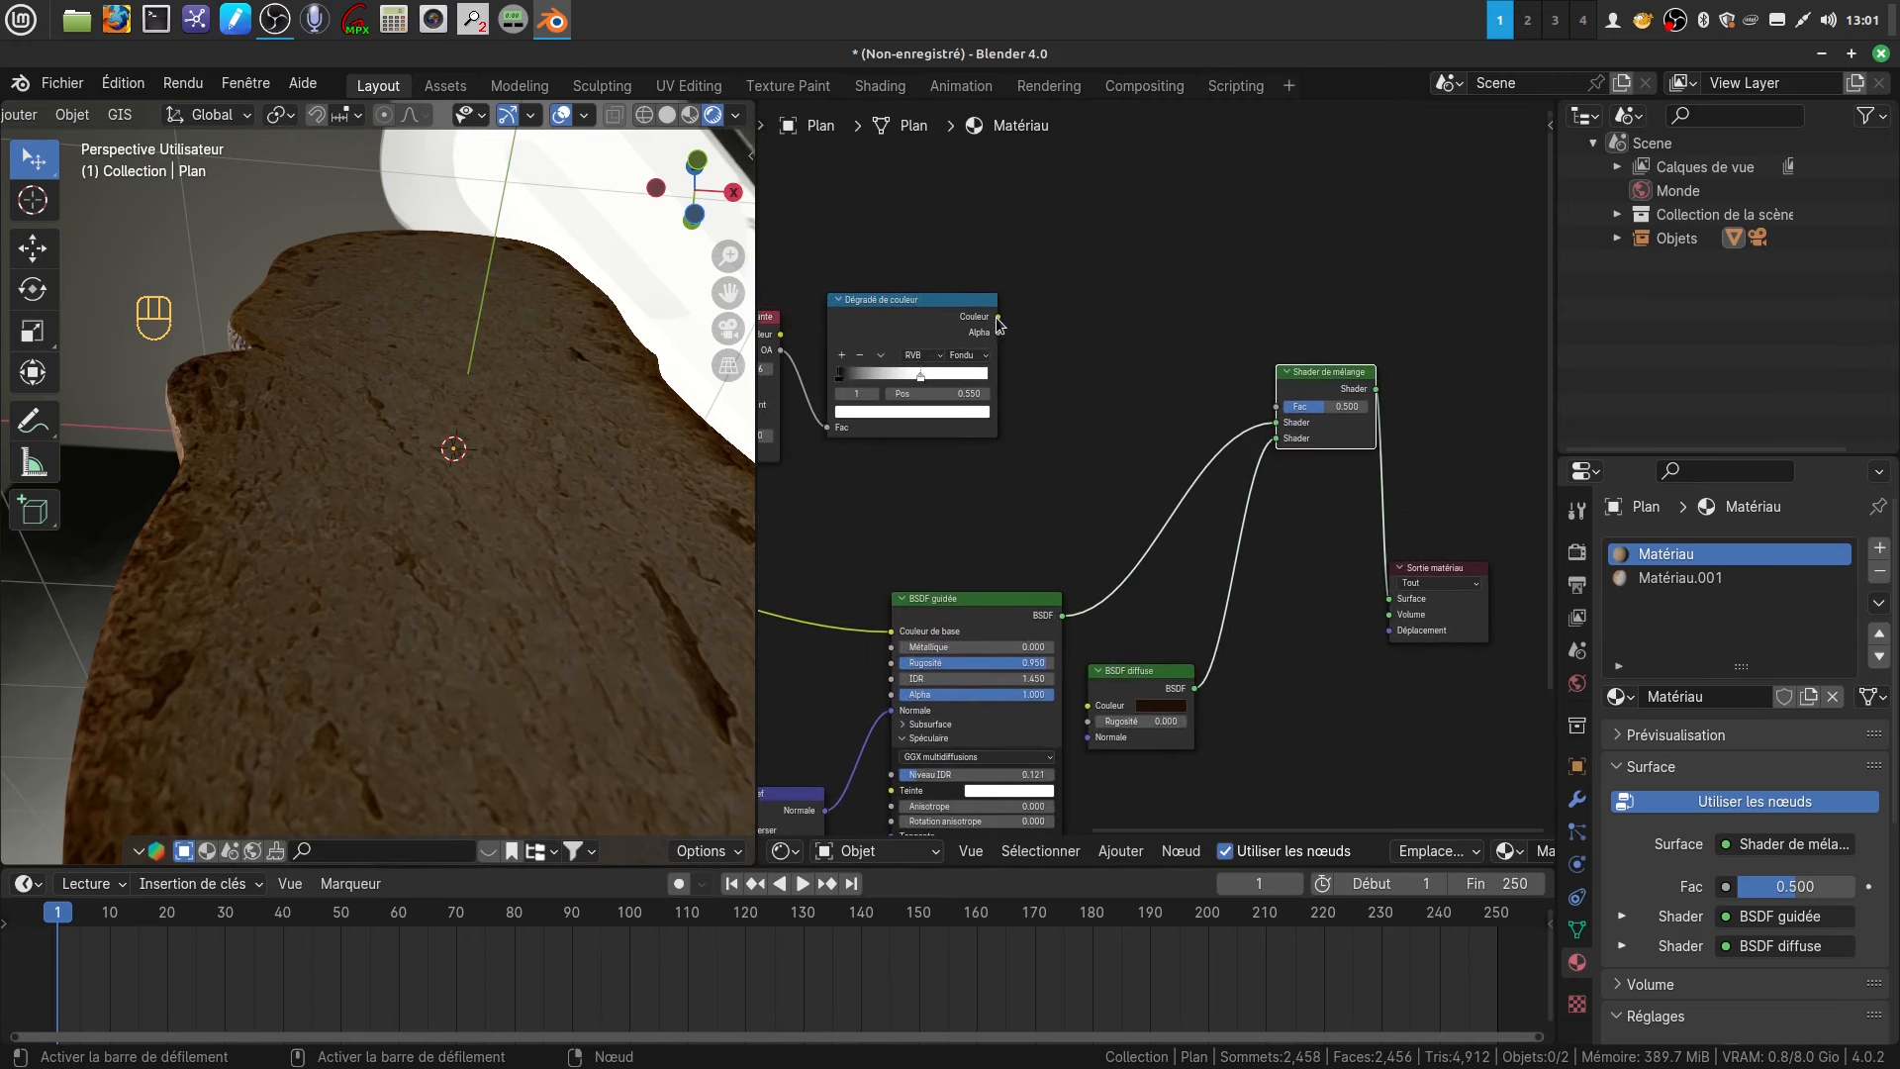
left_click_drag(997, 319, 1274, 407)
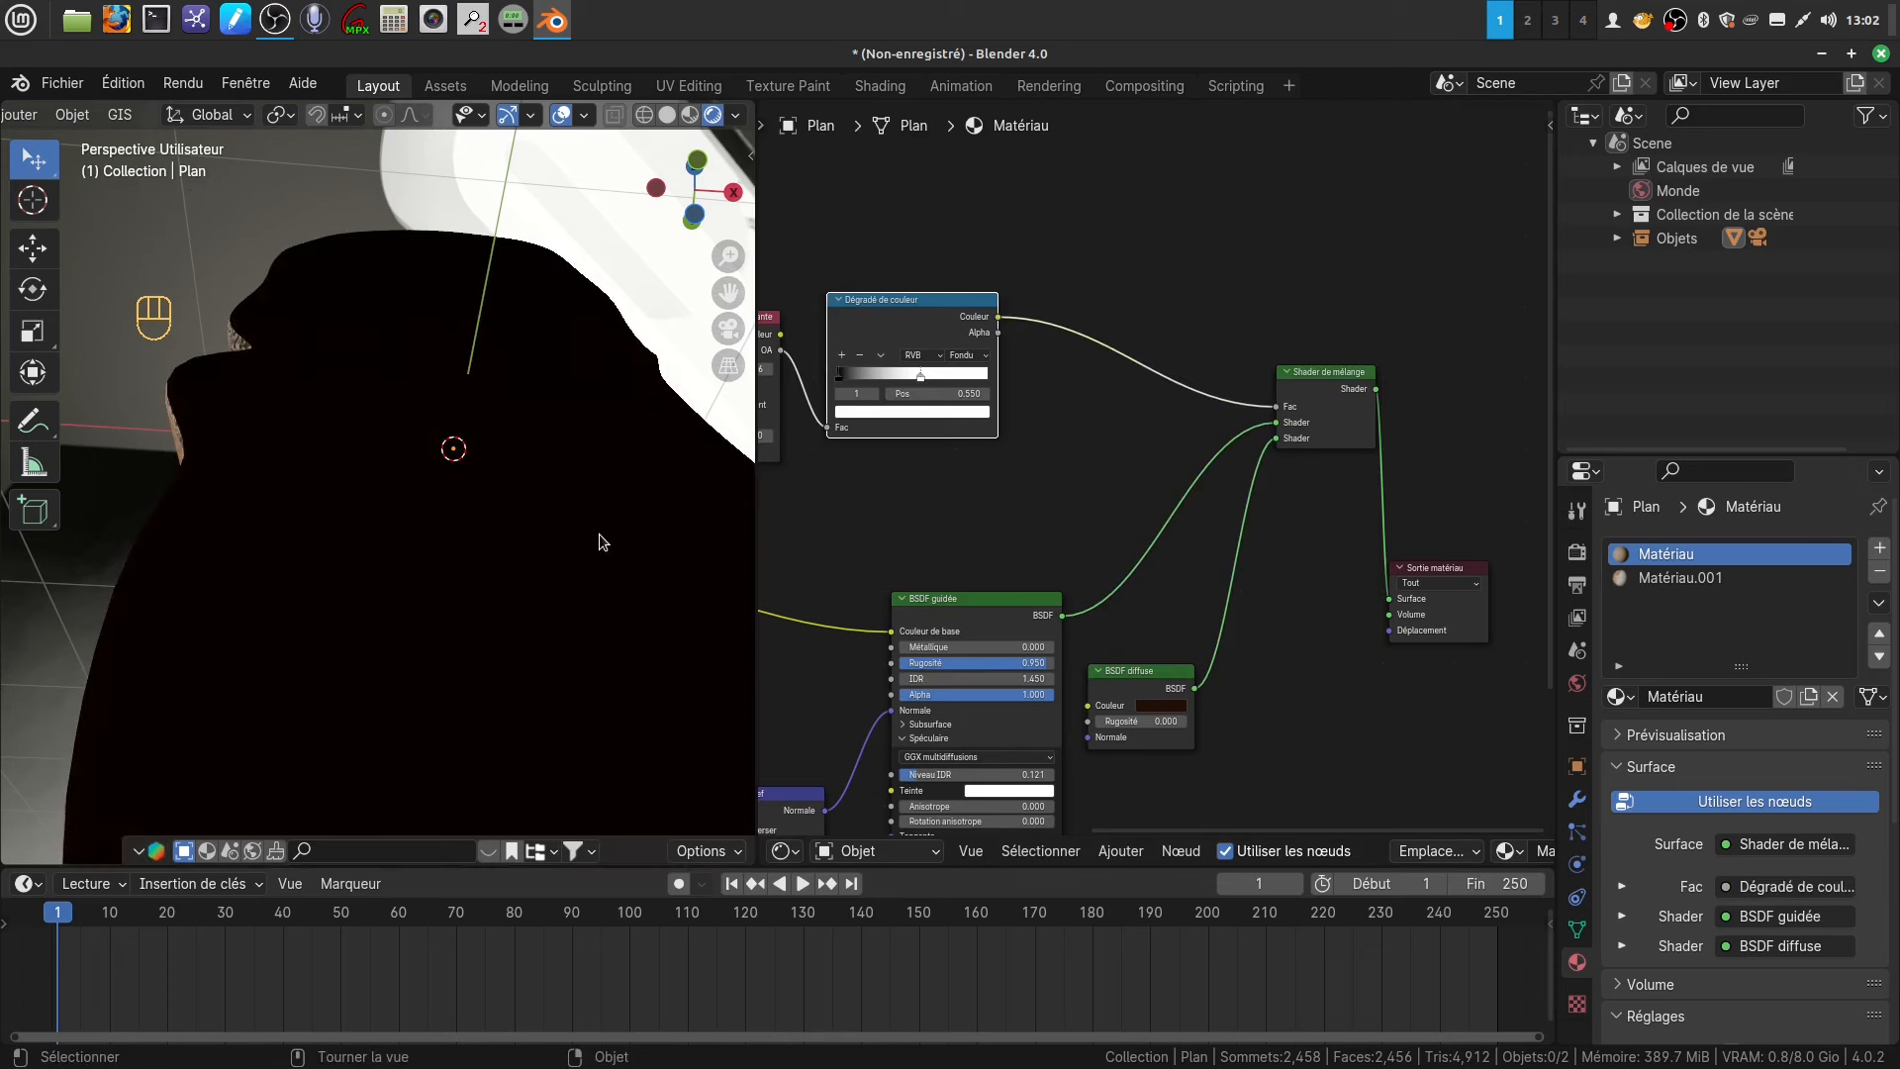
- Invert the ambient occlusion color ramp by moving the black stop to 0.914 and the white stop to 0.138
middle_click_drag(1192, 469, 1405, 492)
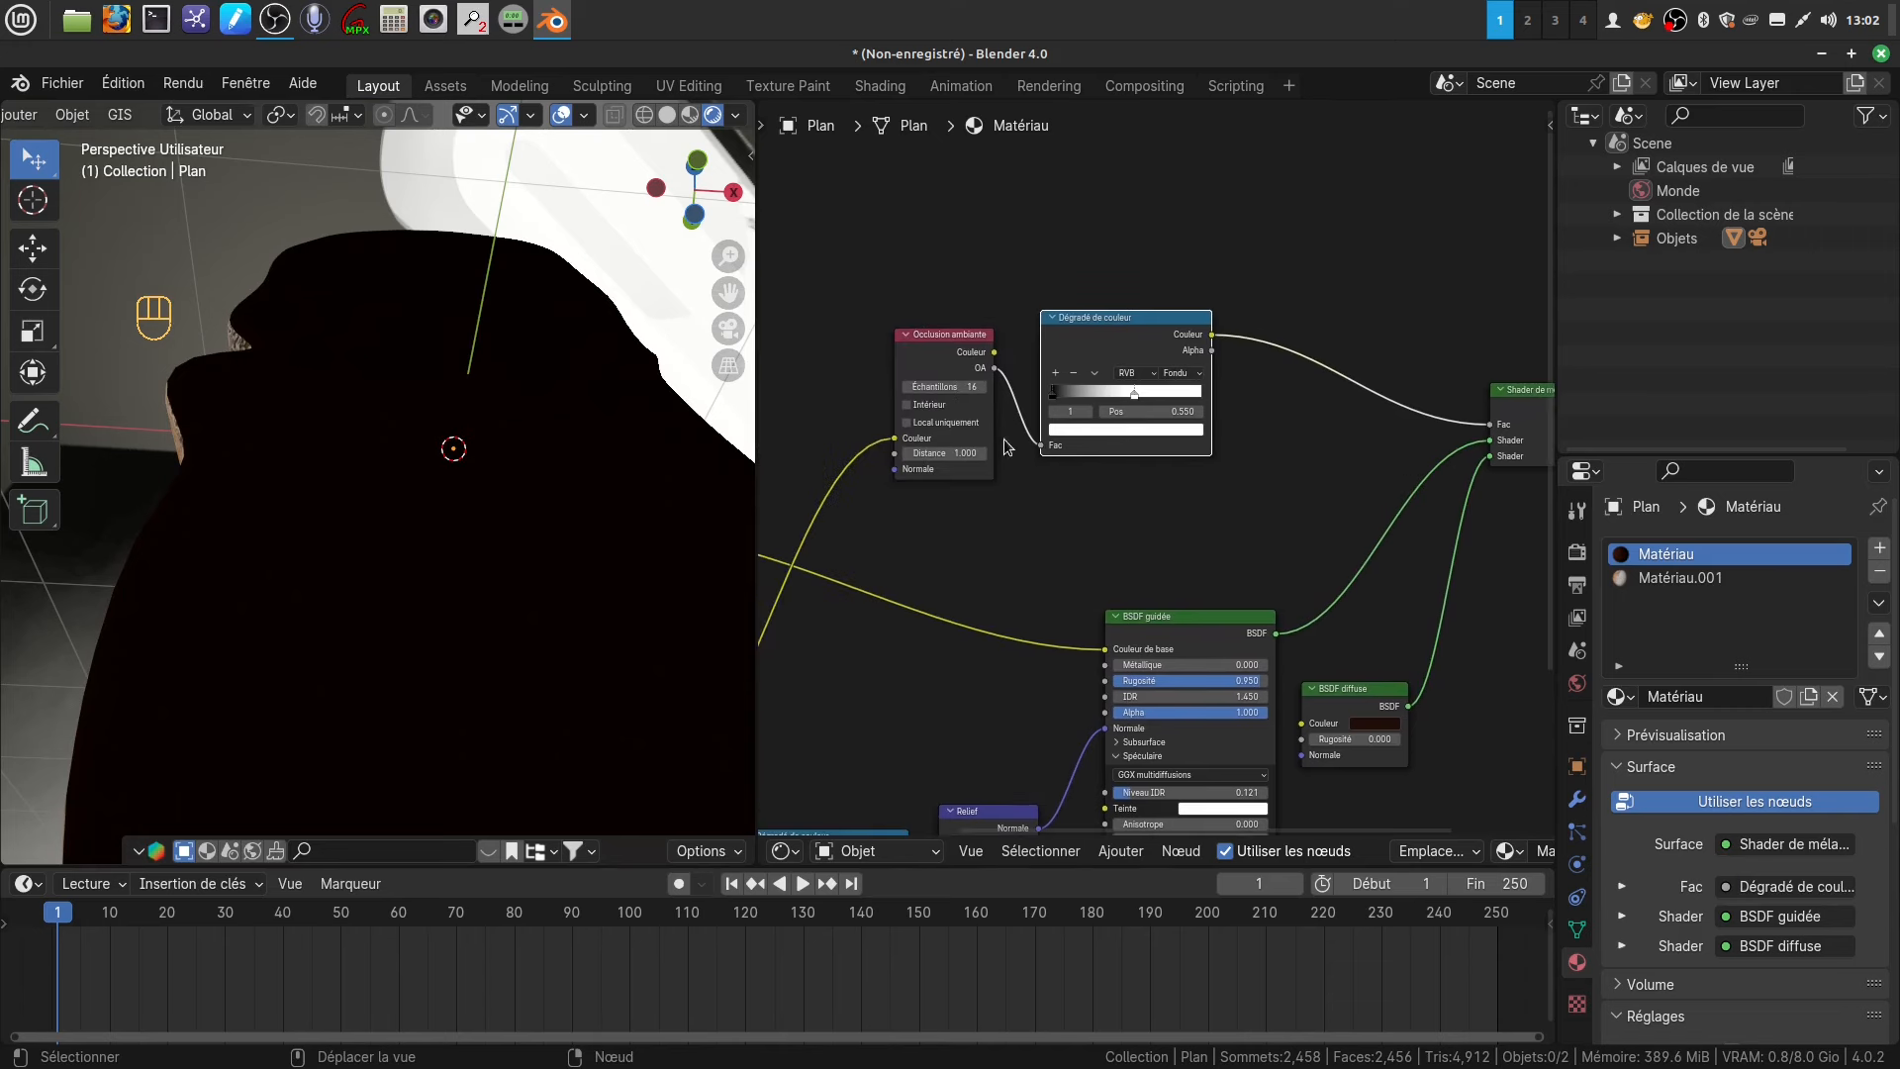
left_click_drag(1059, 397, 1164, 396)
left_click(1134, 394)
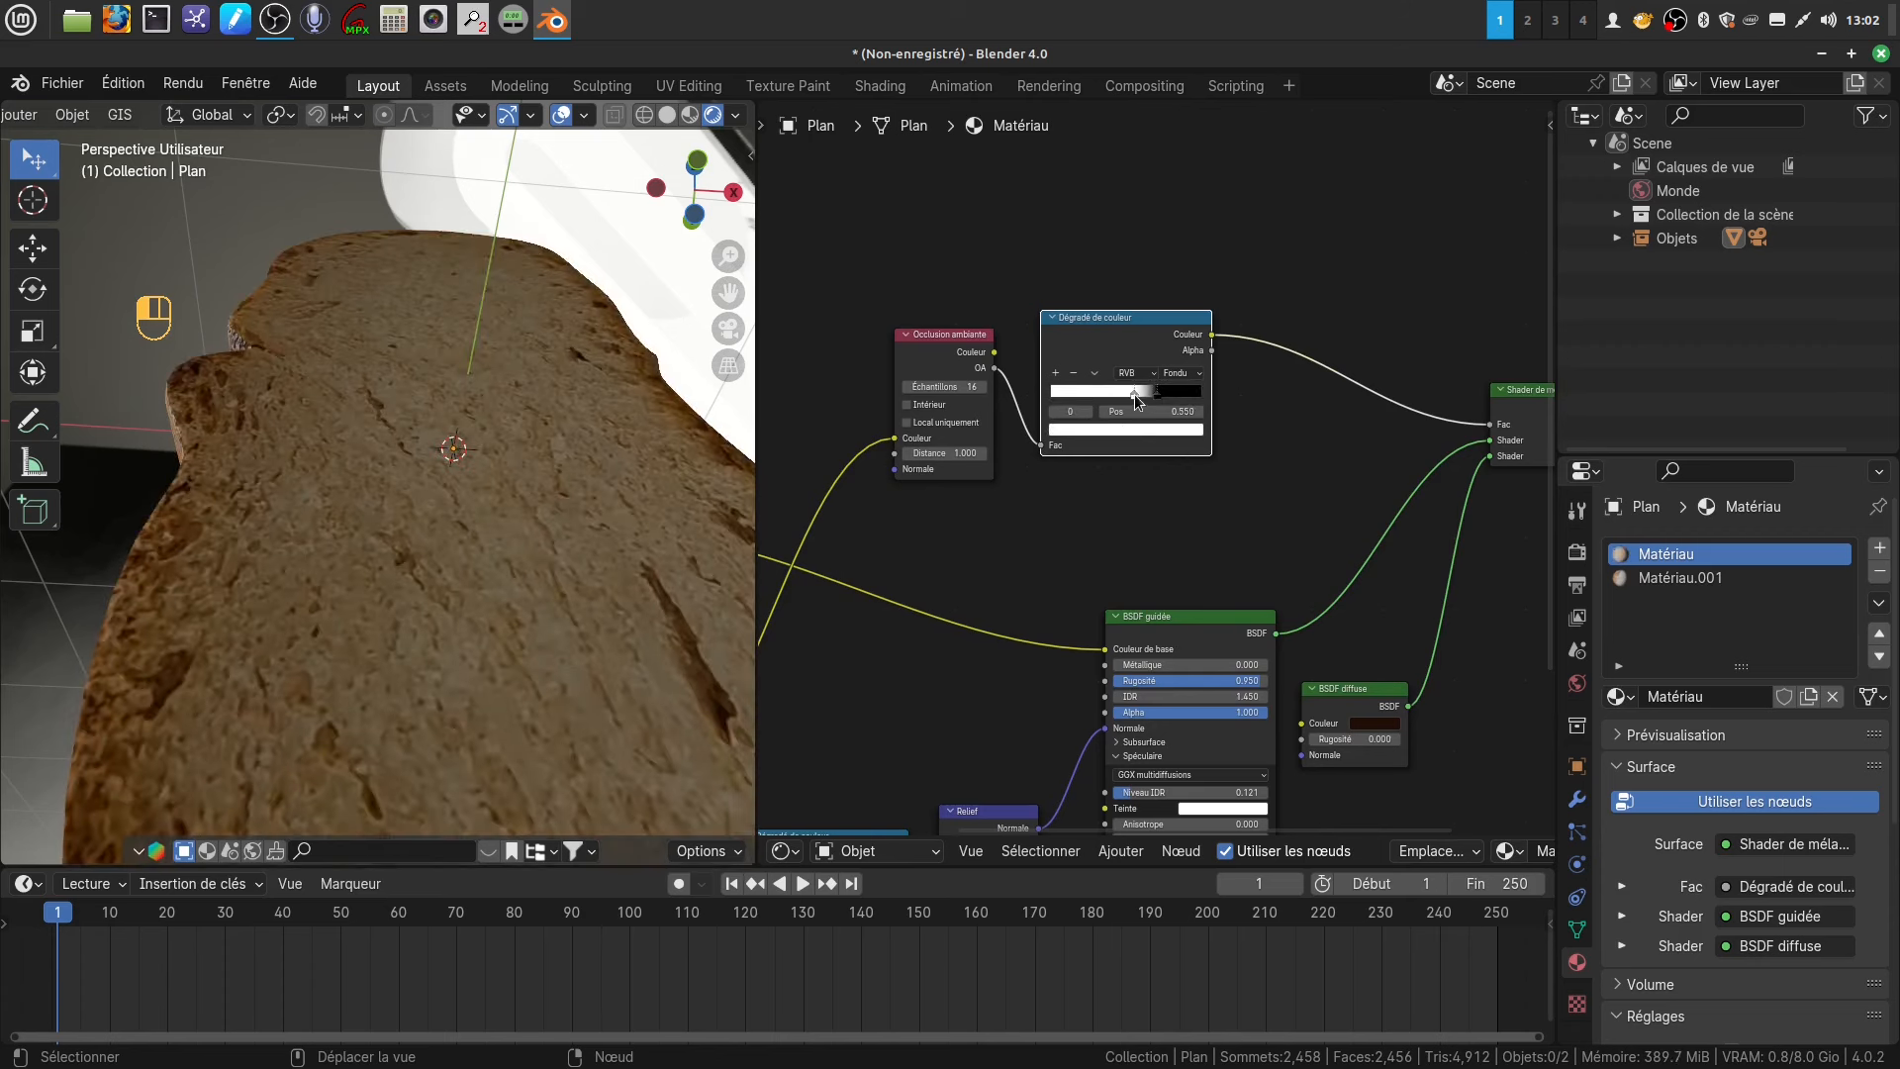
left_click_drag(1160, 395, 1257, 401)
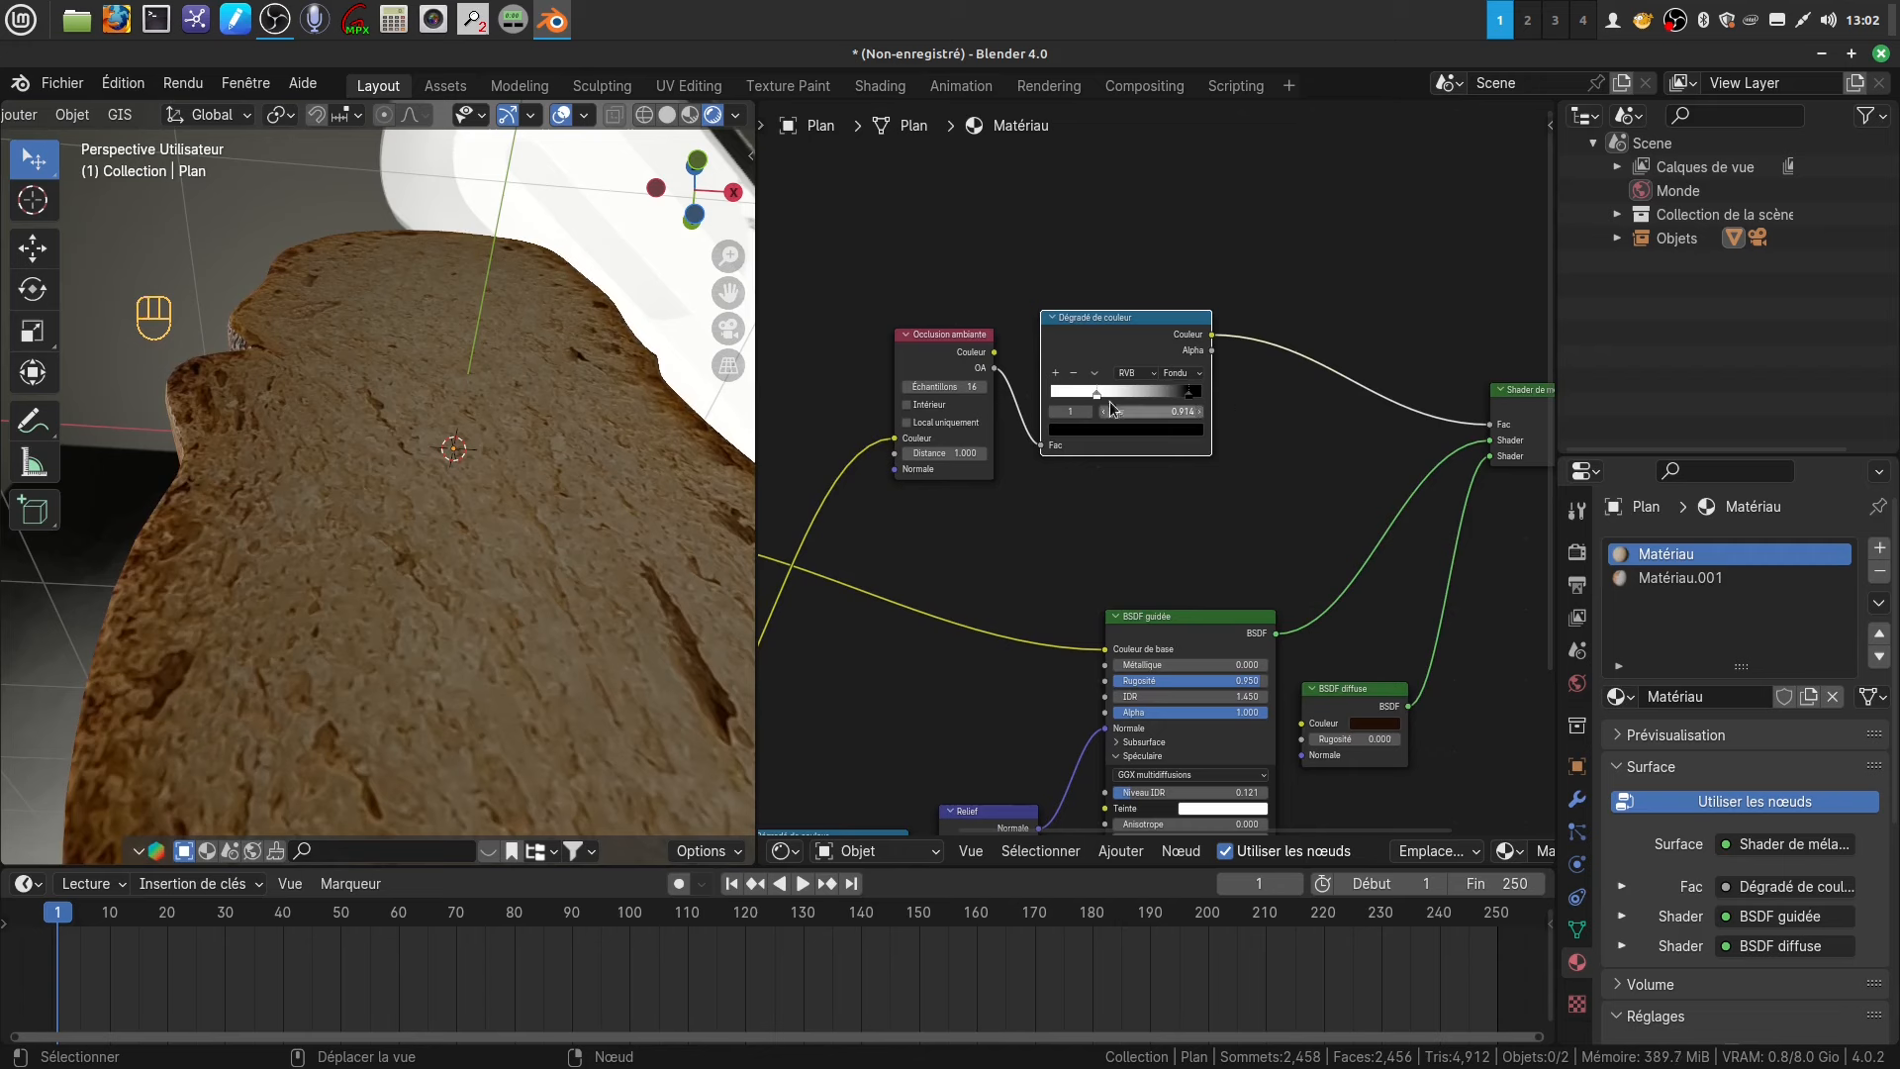
left_click_drag(1097, 394, 1040, 409)
- Check the bread surface up close and set the Occlusion ambiante node's Échantillons to 32
middle_click_drag(752, 619, 607, 661)
scroll(606, 663, "up", 2)
scroll(1092, 583, "down", 1)
middle_click_drag(1095, 543, 1164, 506)
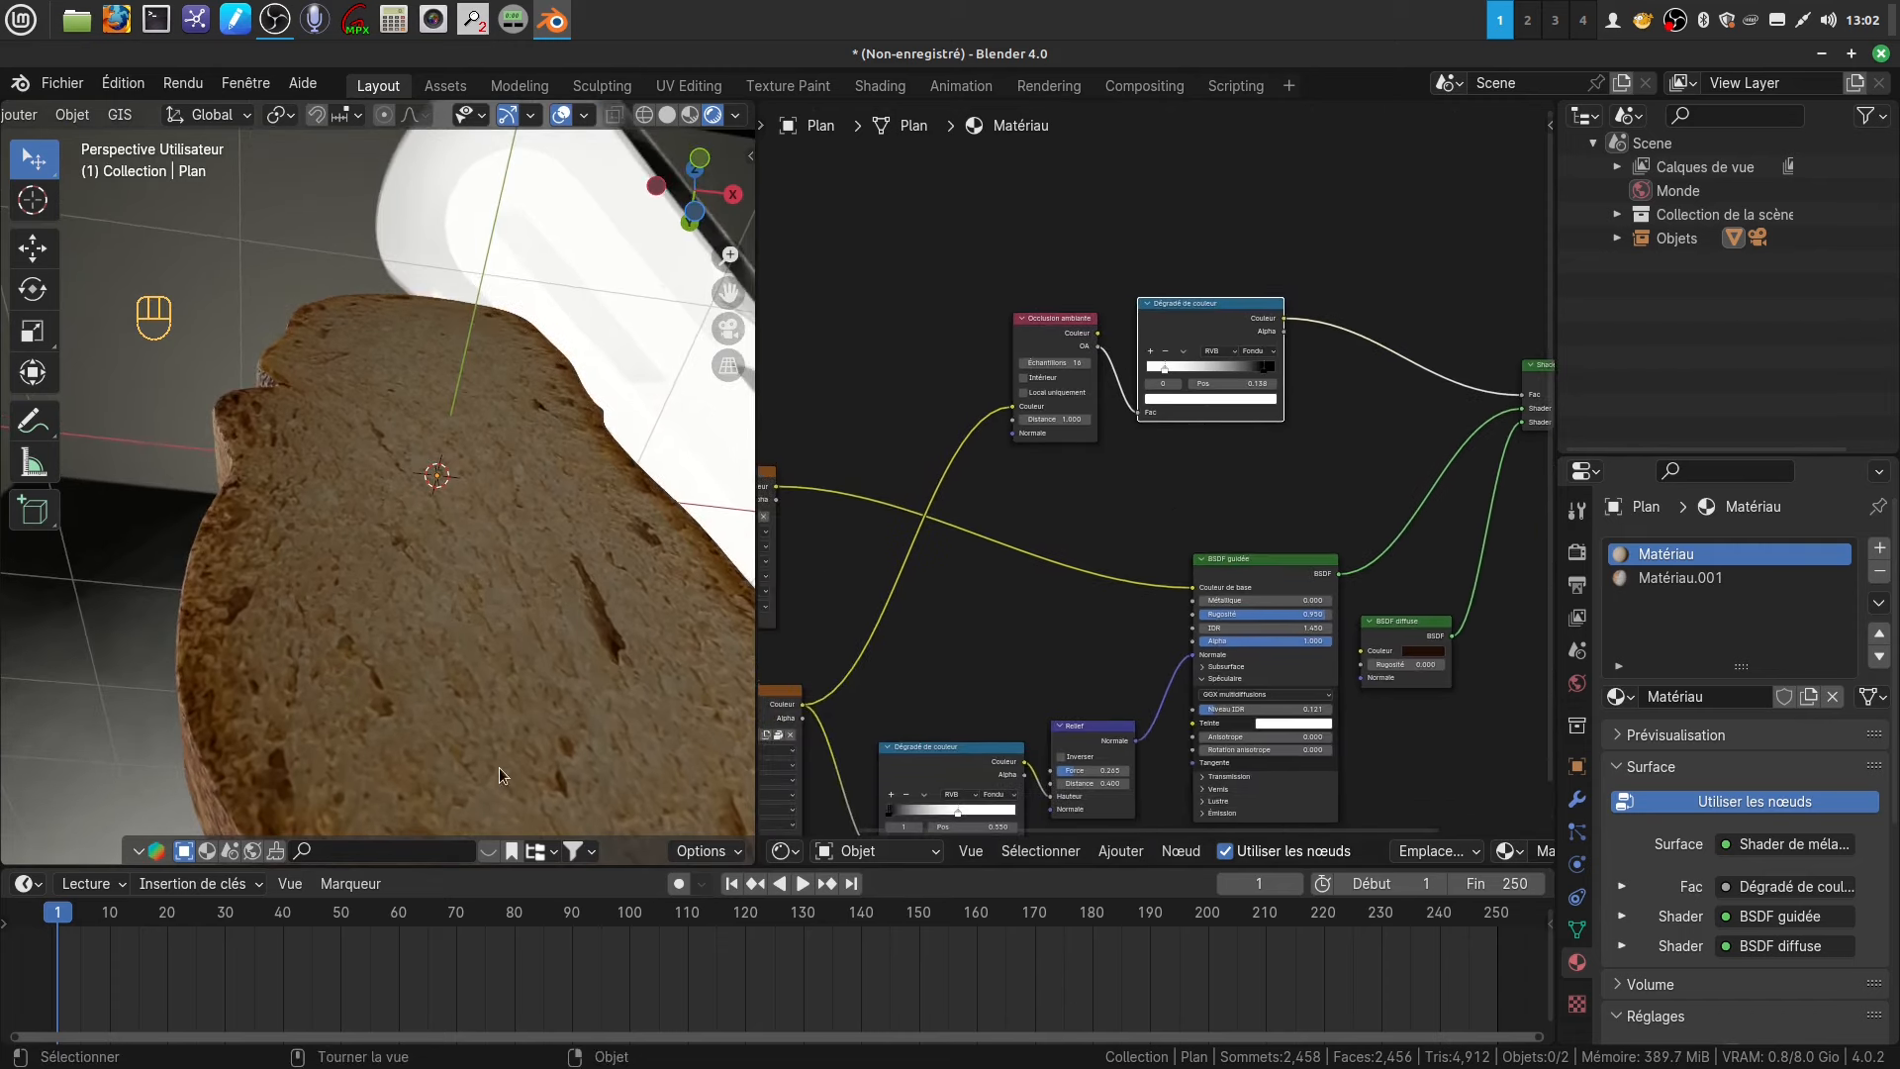
scroll(499, 766, "up", 2)
middle_click_drag(504, 746, 512, 721)
scroll(1072, 493, "up", 4)
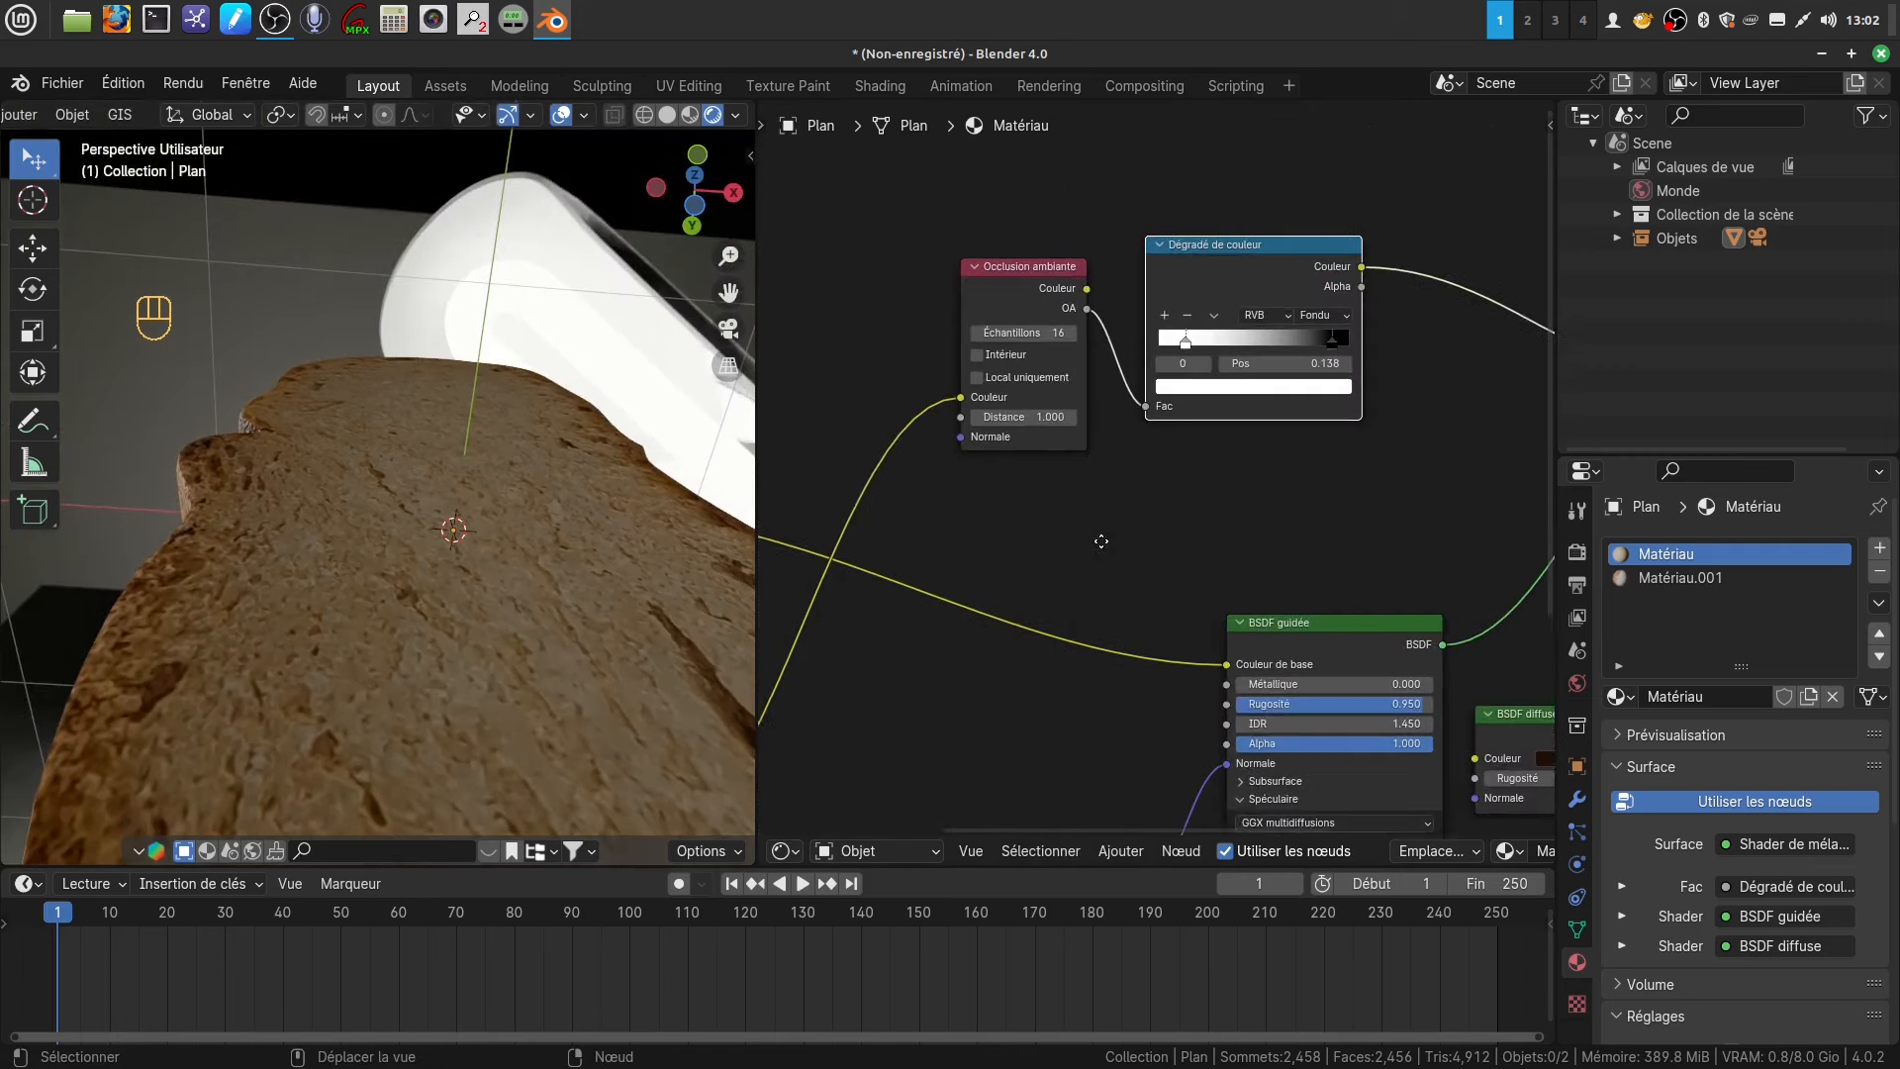
left_click(1103, 426)
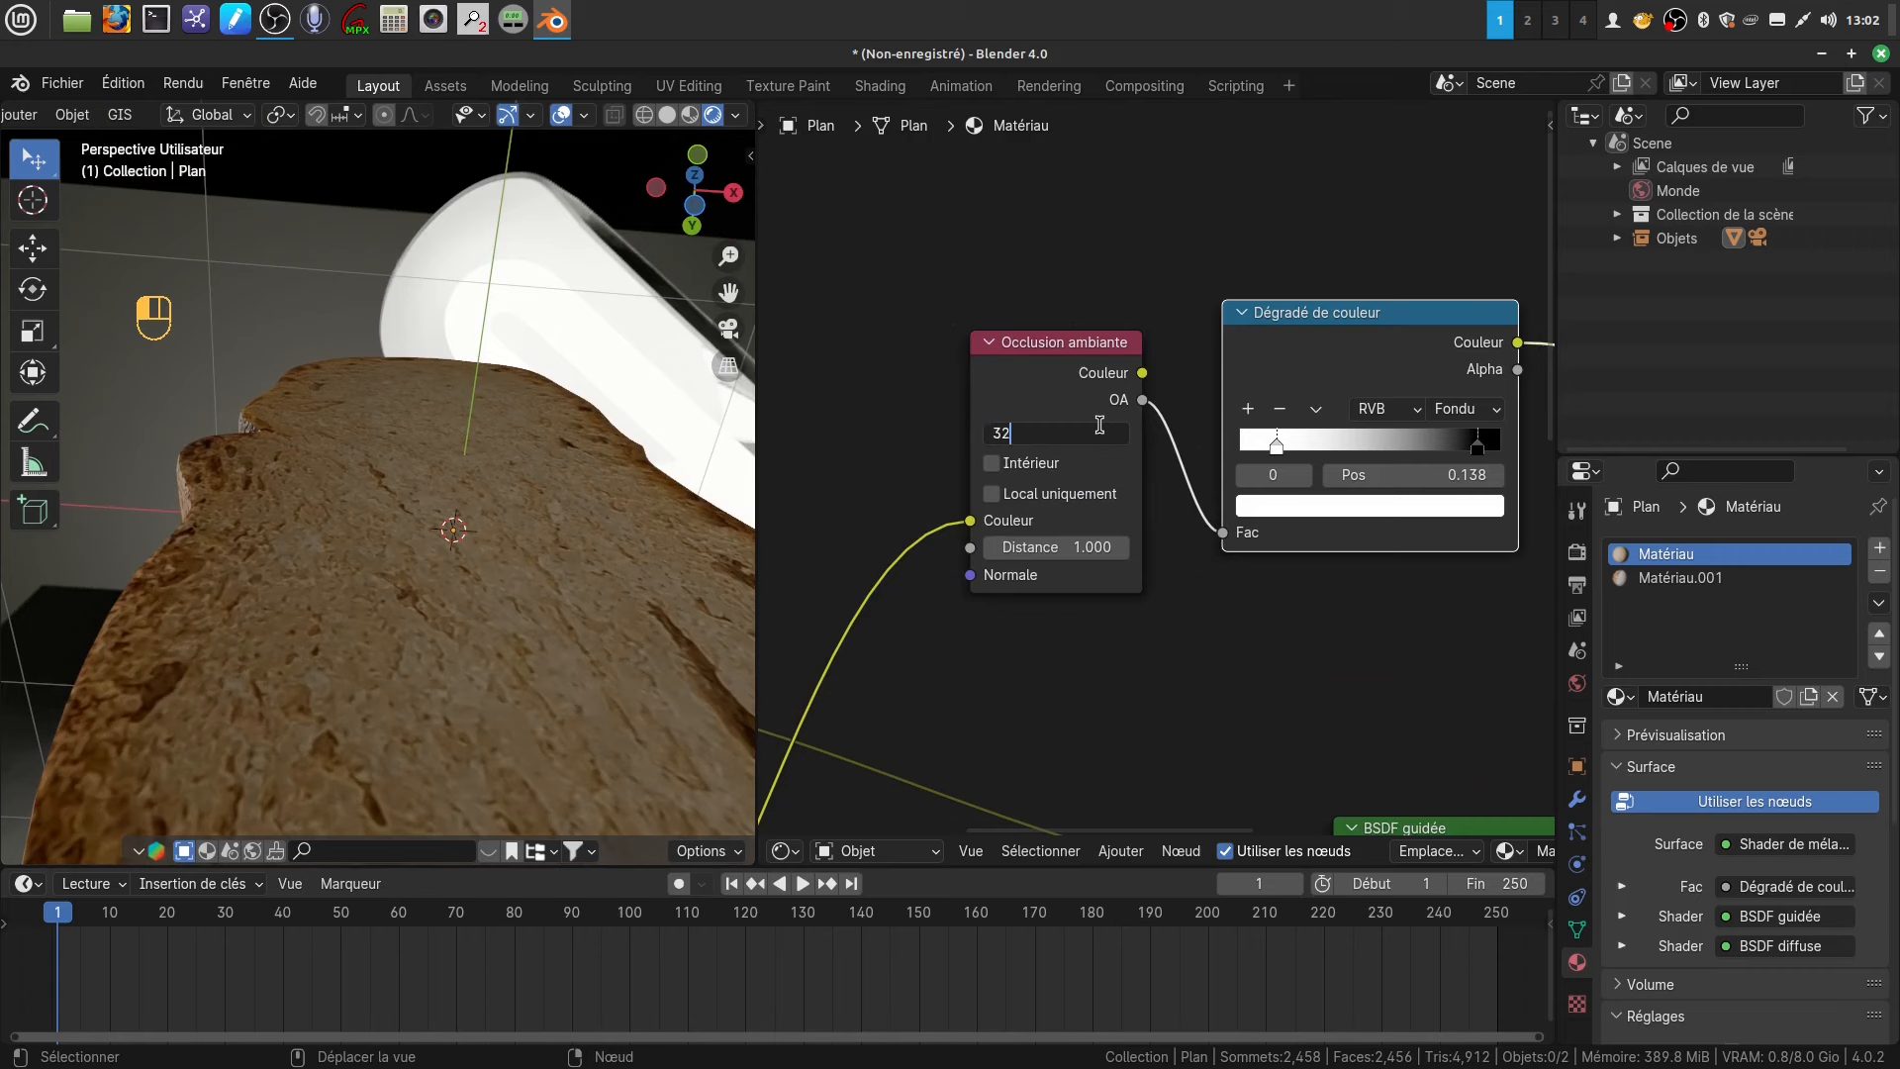
key("Return")
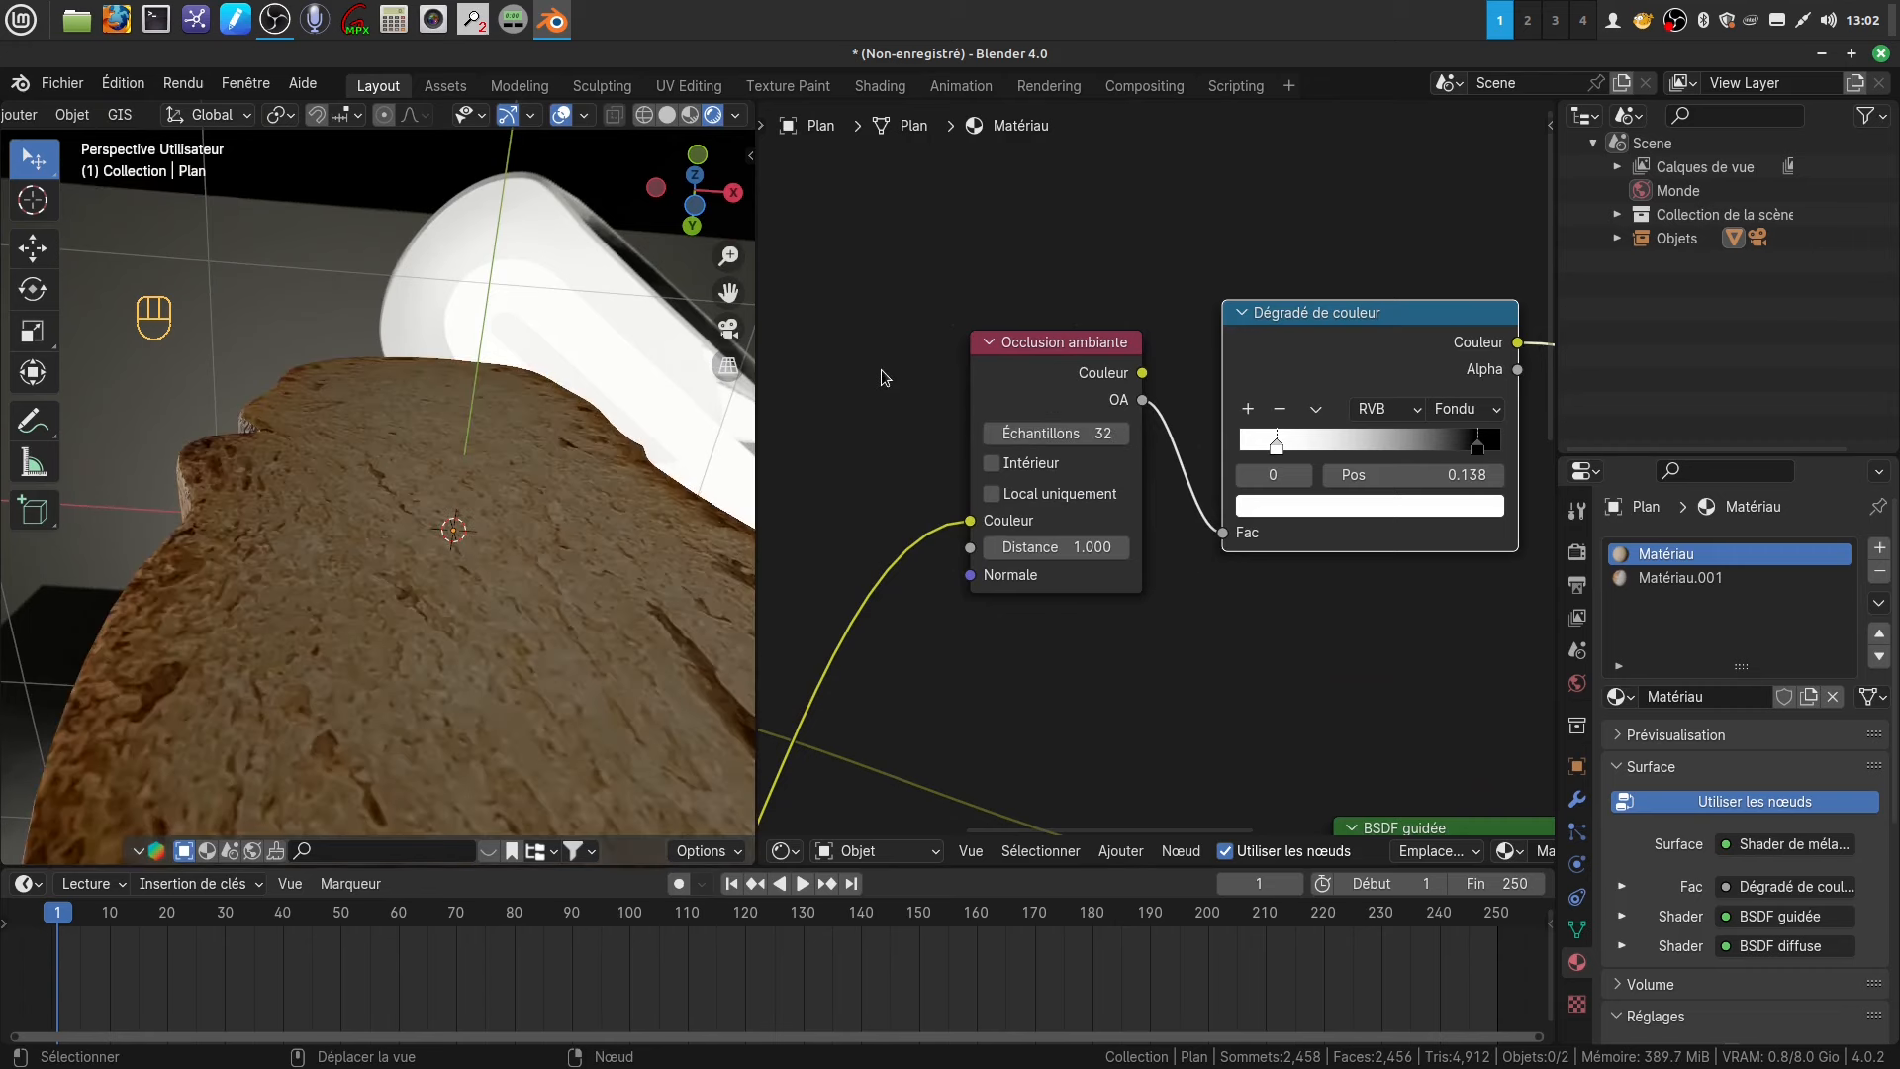
- Merge the node editor area into the 3D viewport and switch to the front orthographic view of the slice
middle_click_drag(574, 535, 461, 496)
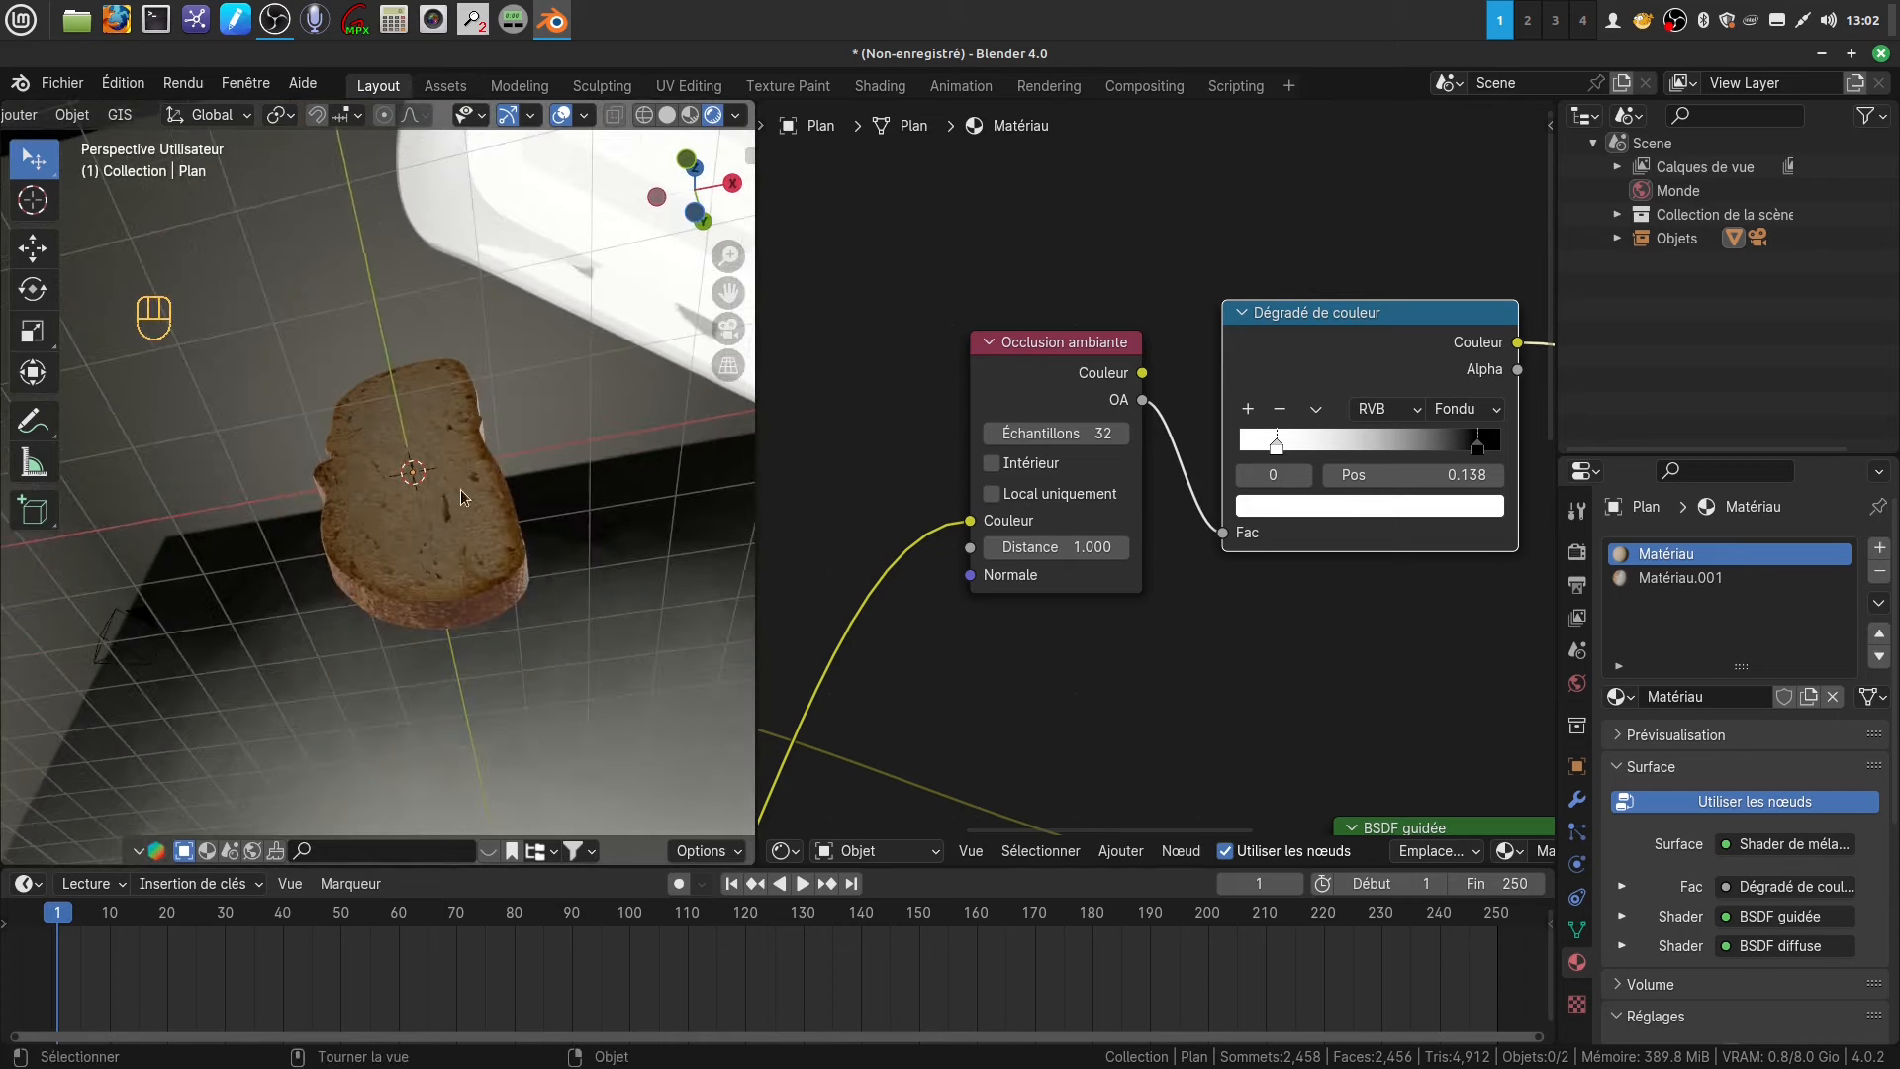
right_click(758, 494)
left_click(752, 487)
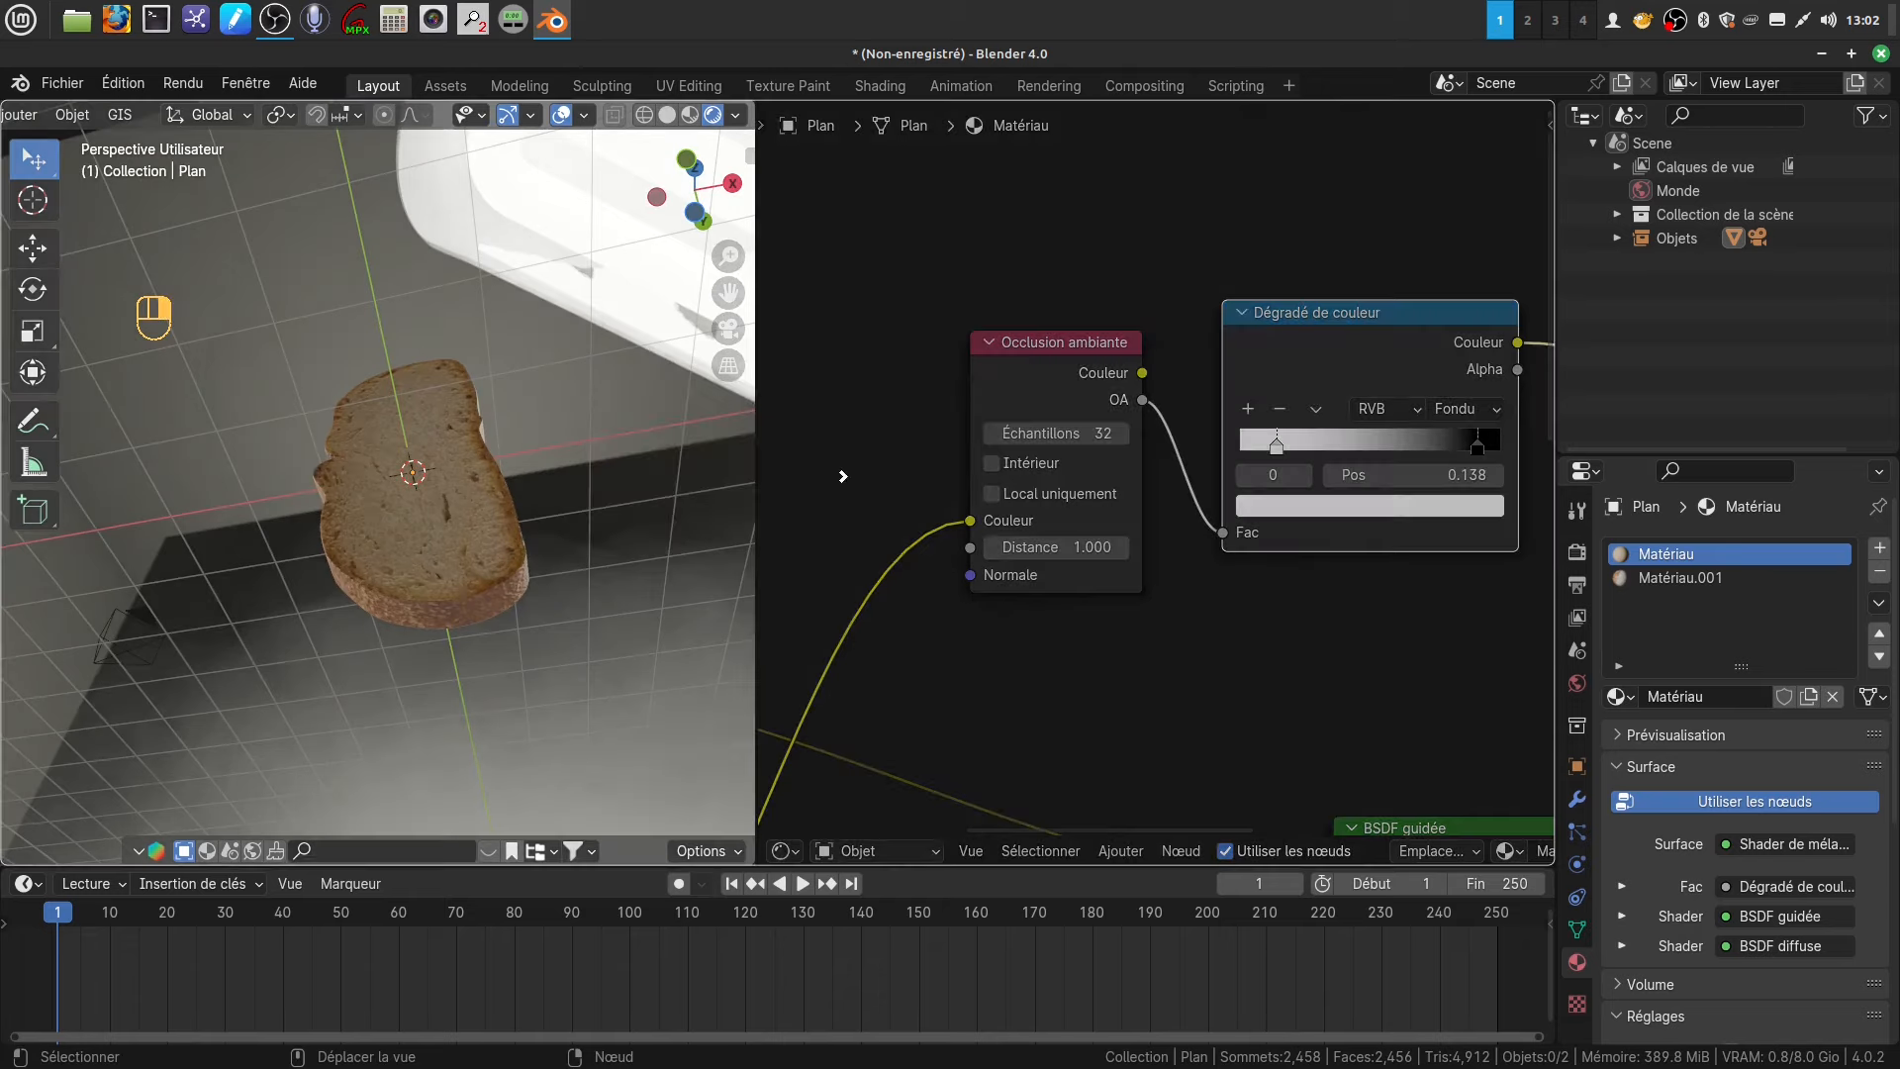
middle_click_drag(893, 489, 829, 683)
scroll(937, 495, "down", 3)
middle_click_drag(680, 663, 667, 726)
key("KP_1")
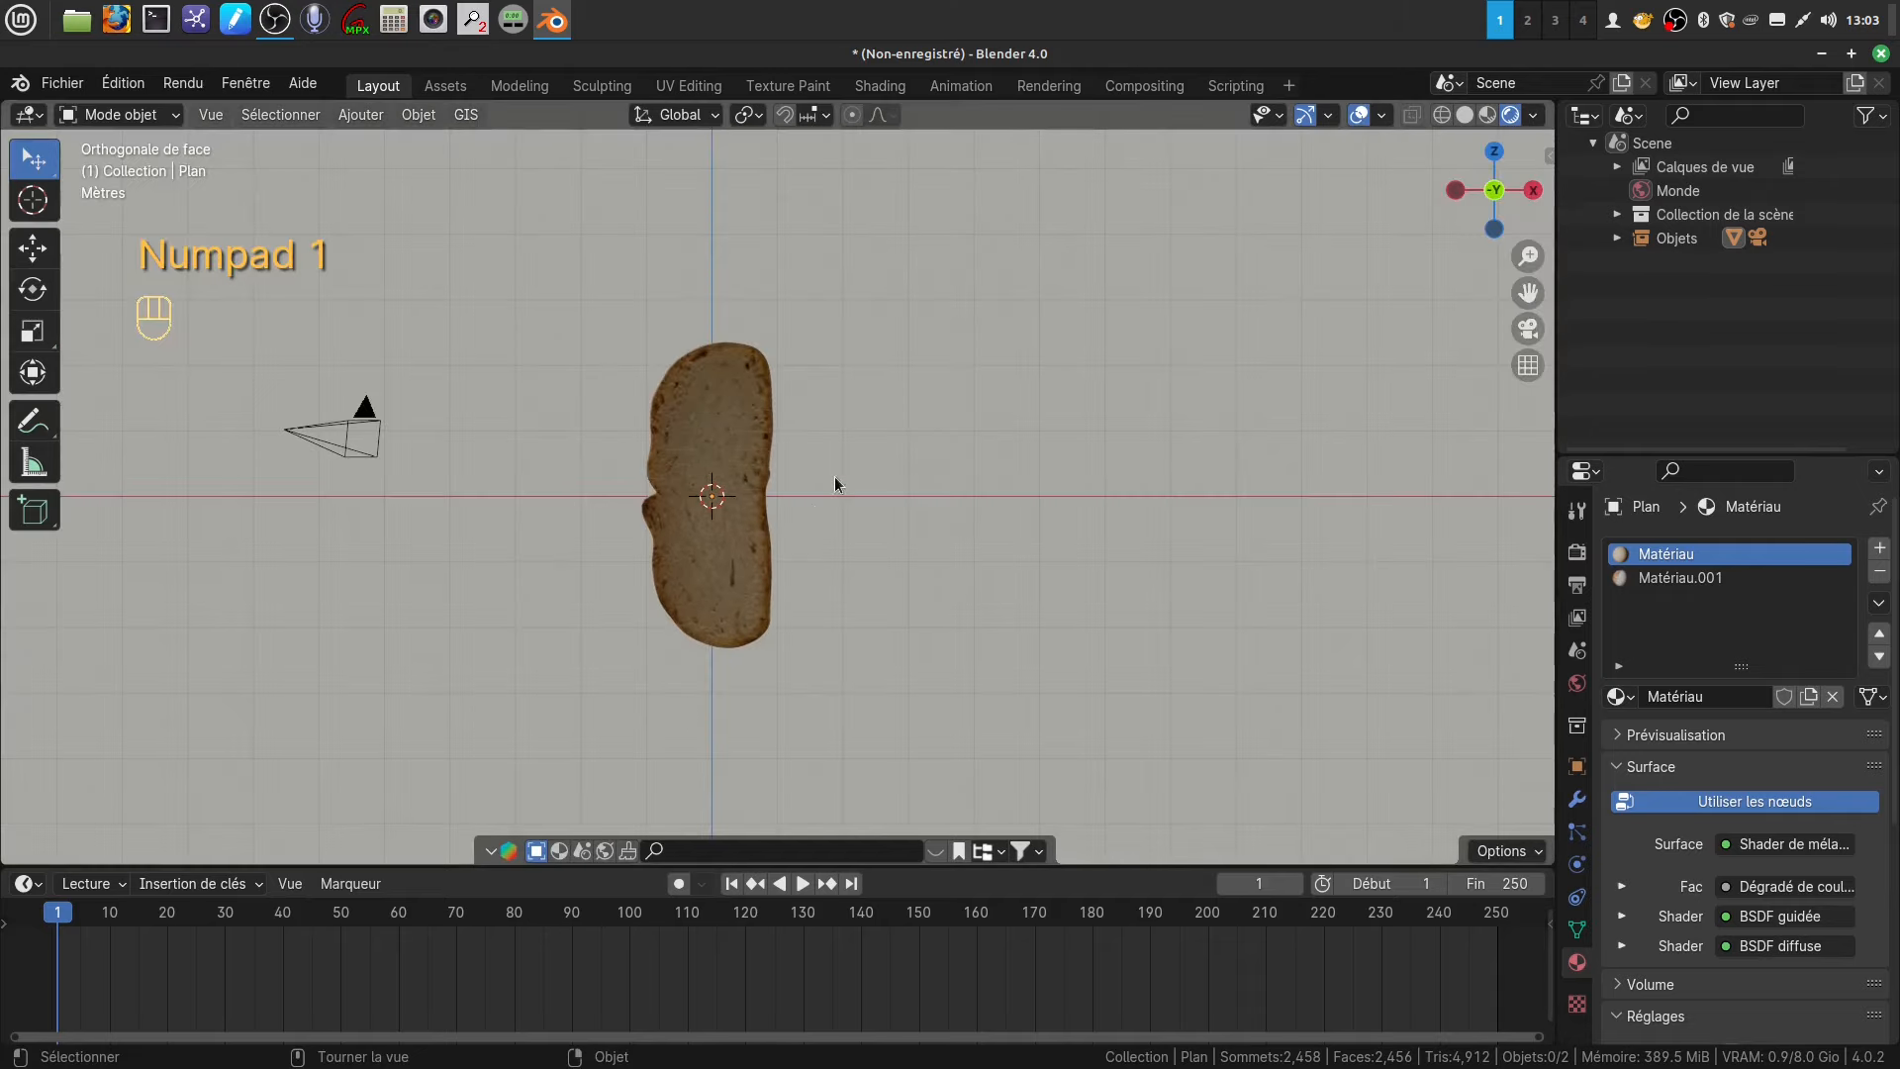
- Lay the bread slice flat by rotating it -90° about the global X axis
left_click(686, 633)
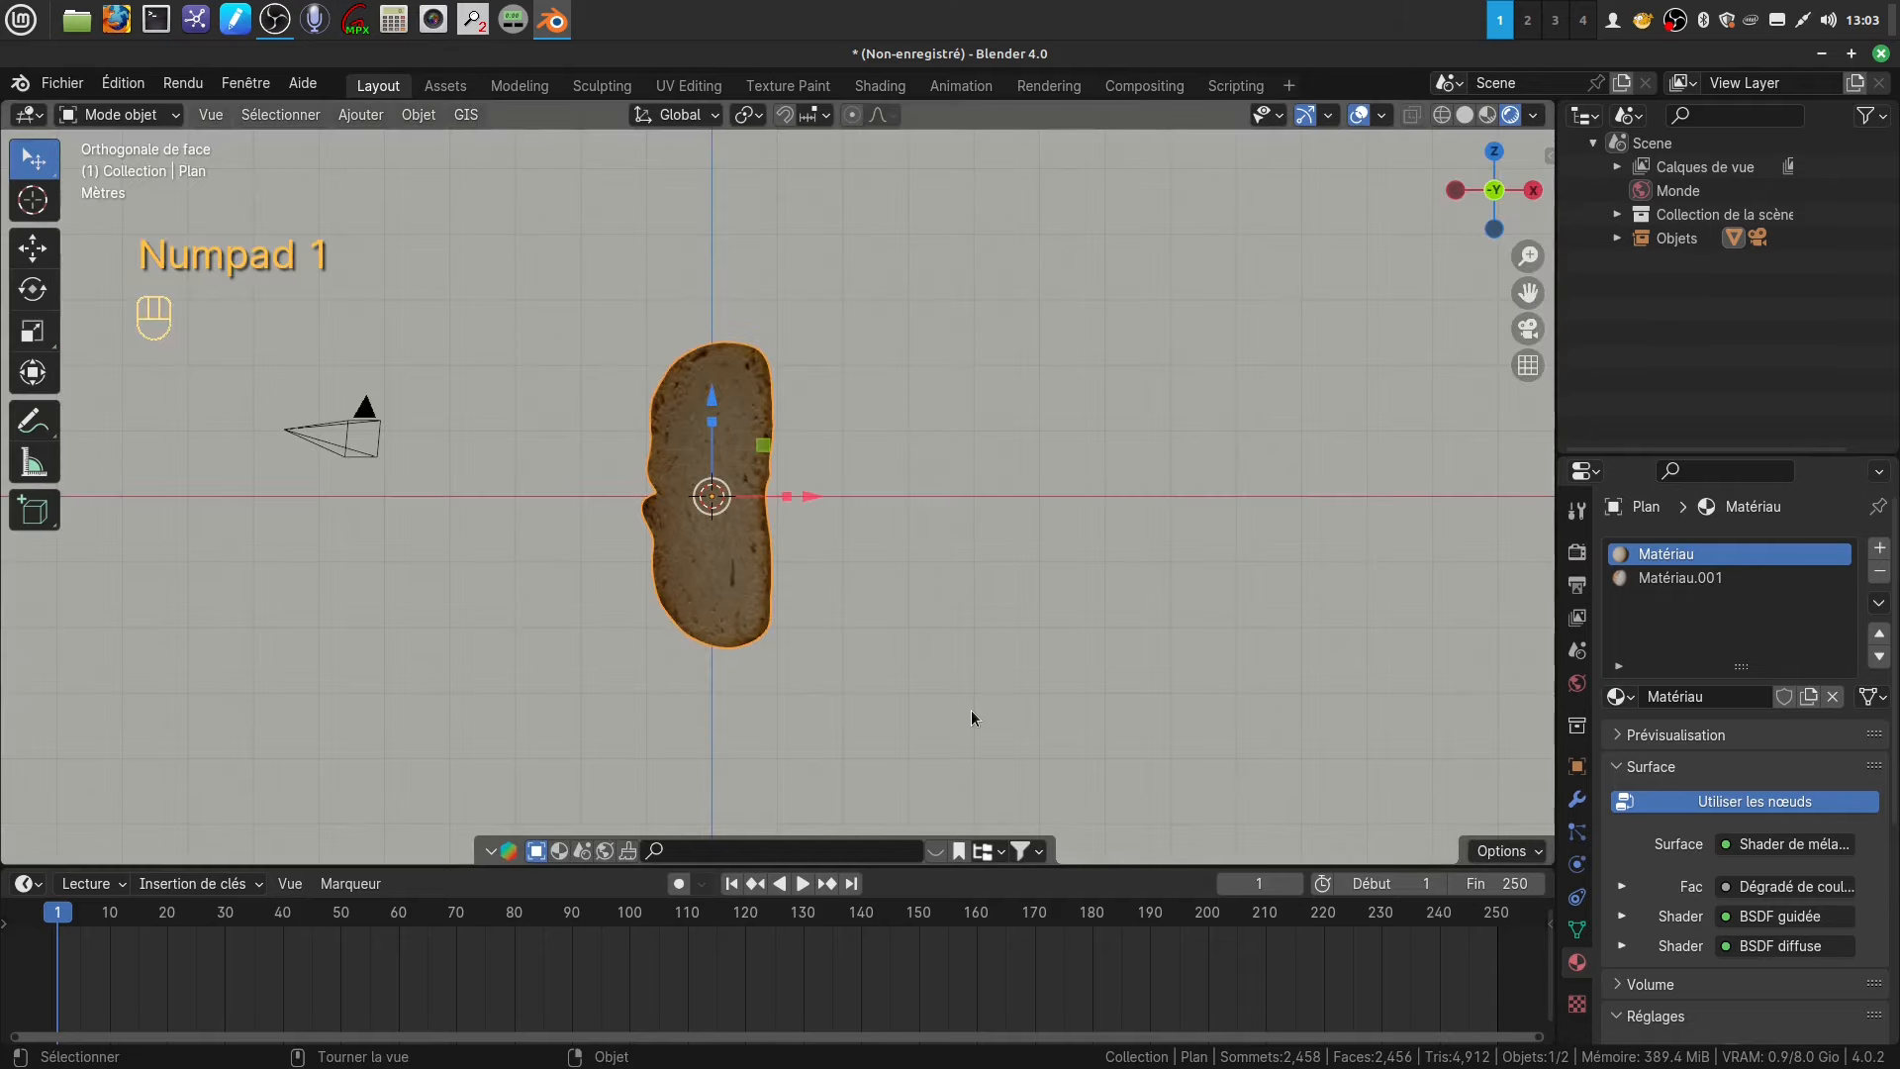
key("r")
key("x")
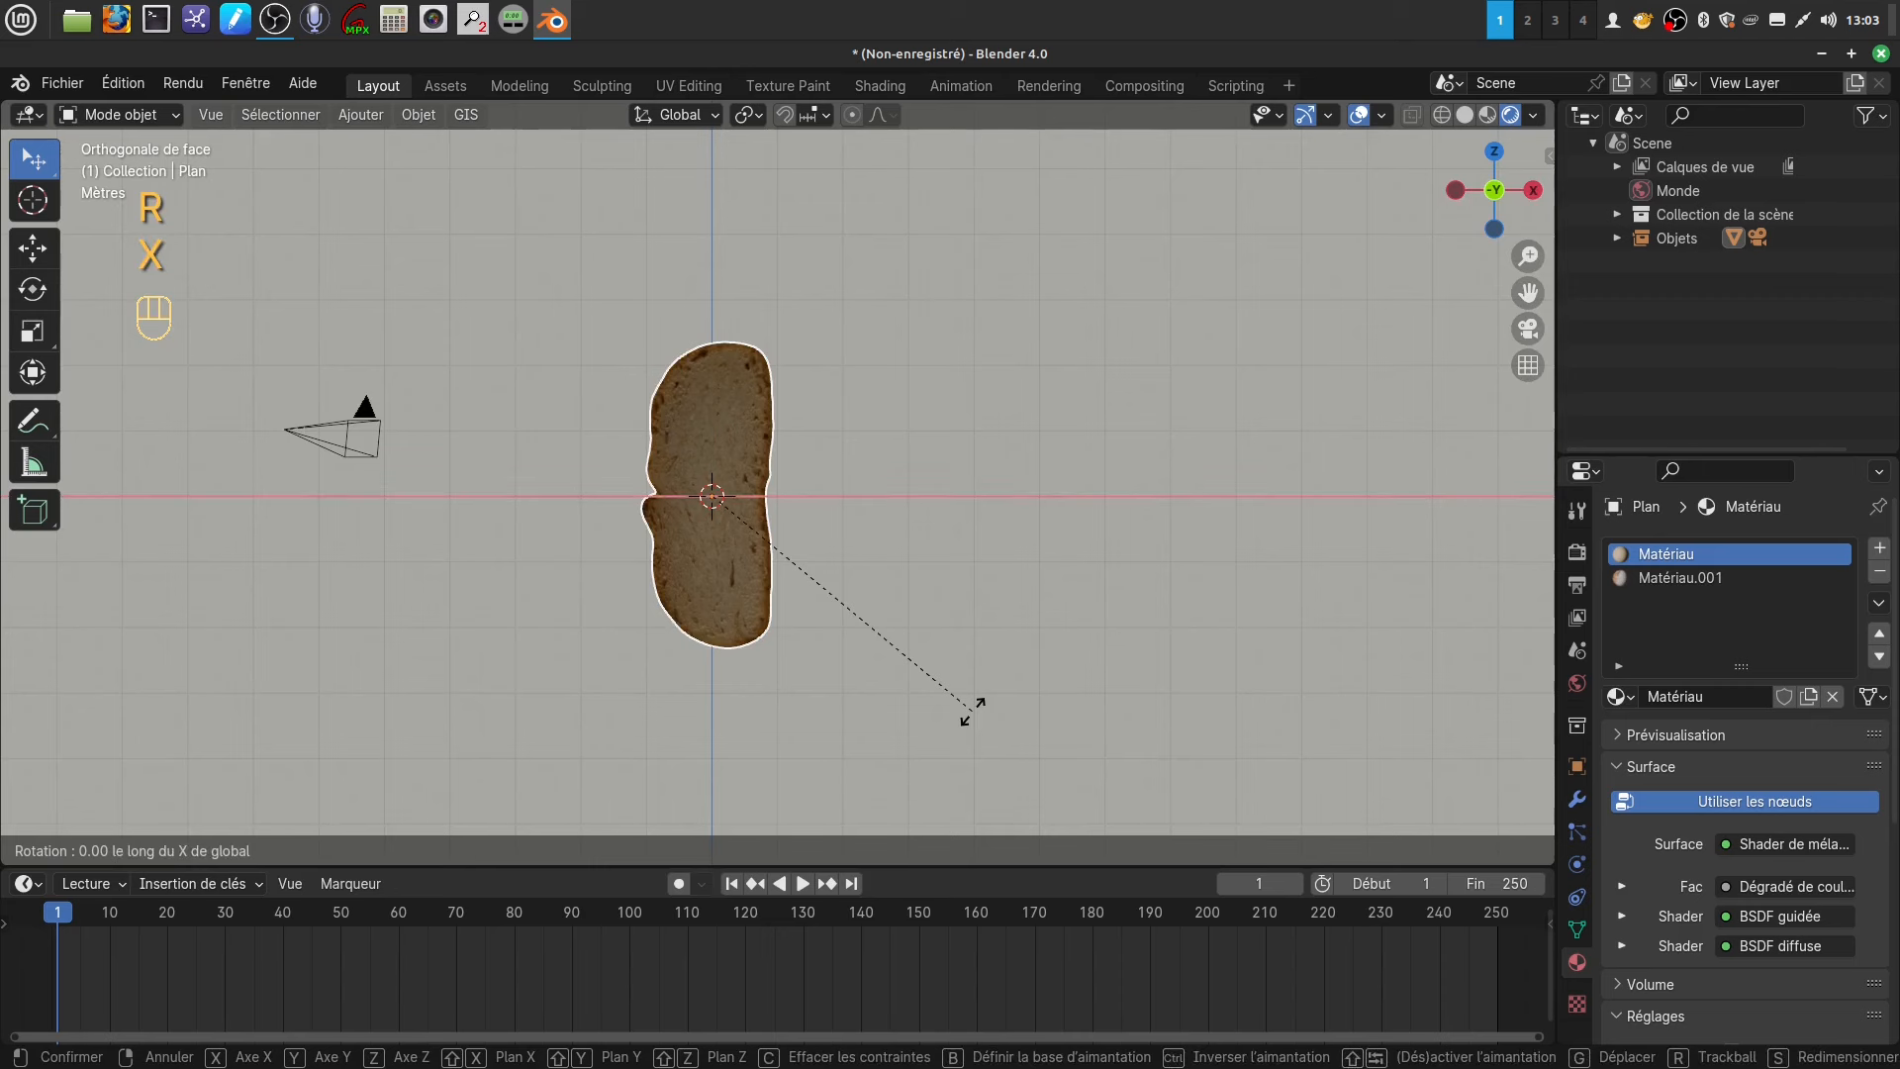
key("KP_Subtract")
key("KP_9")
key("KP_0")
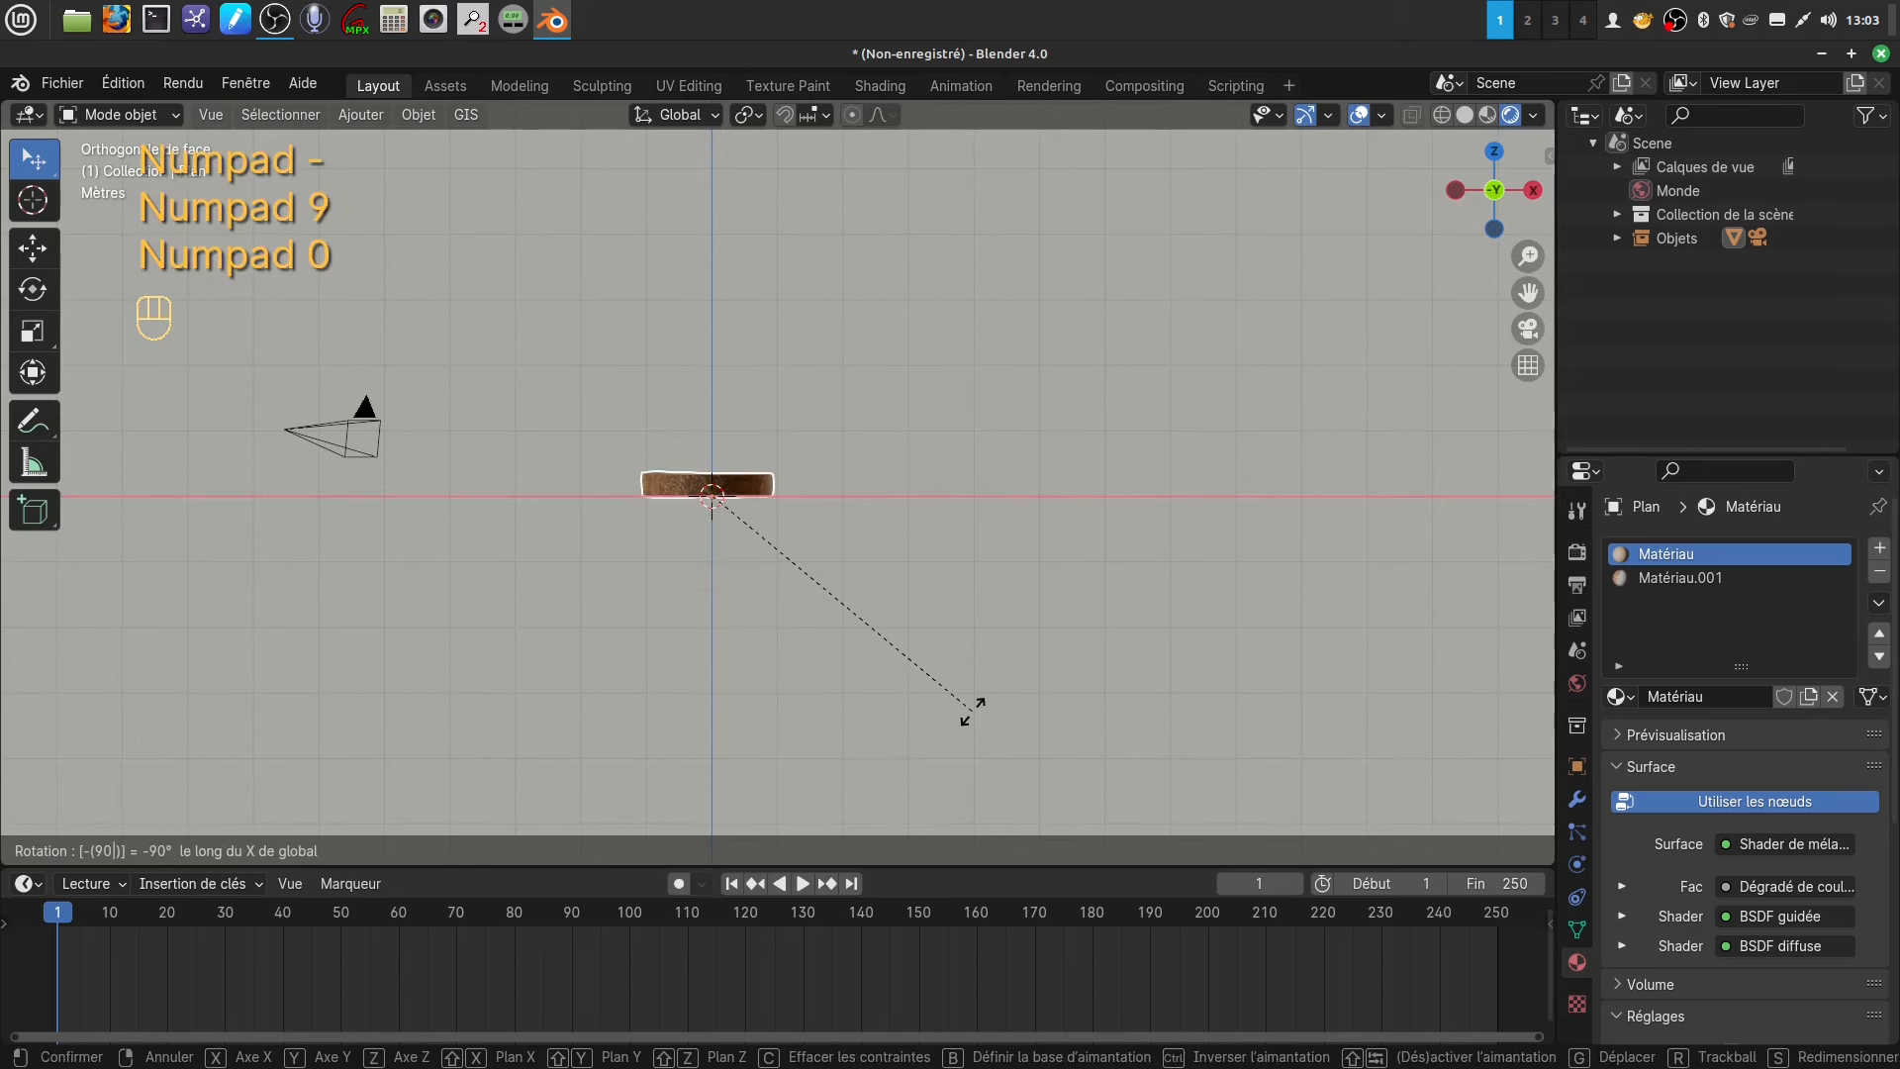
left_click(970, 709)
- Add a spot light to the scene at the bread slice's position
middle_click_drag(970, 709, 744, 508)
scroll(797, 613, "up", 4)
middle_click_drag(852, 599, 852, 688, "shift")
scroll(852, 682, "up", 4)
middle_click_drag(819, 620, 1043, 471, "shift")
scroll(924, 543, "down", 3)
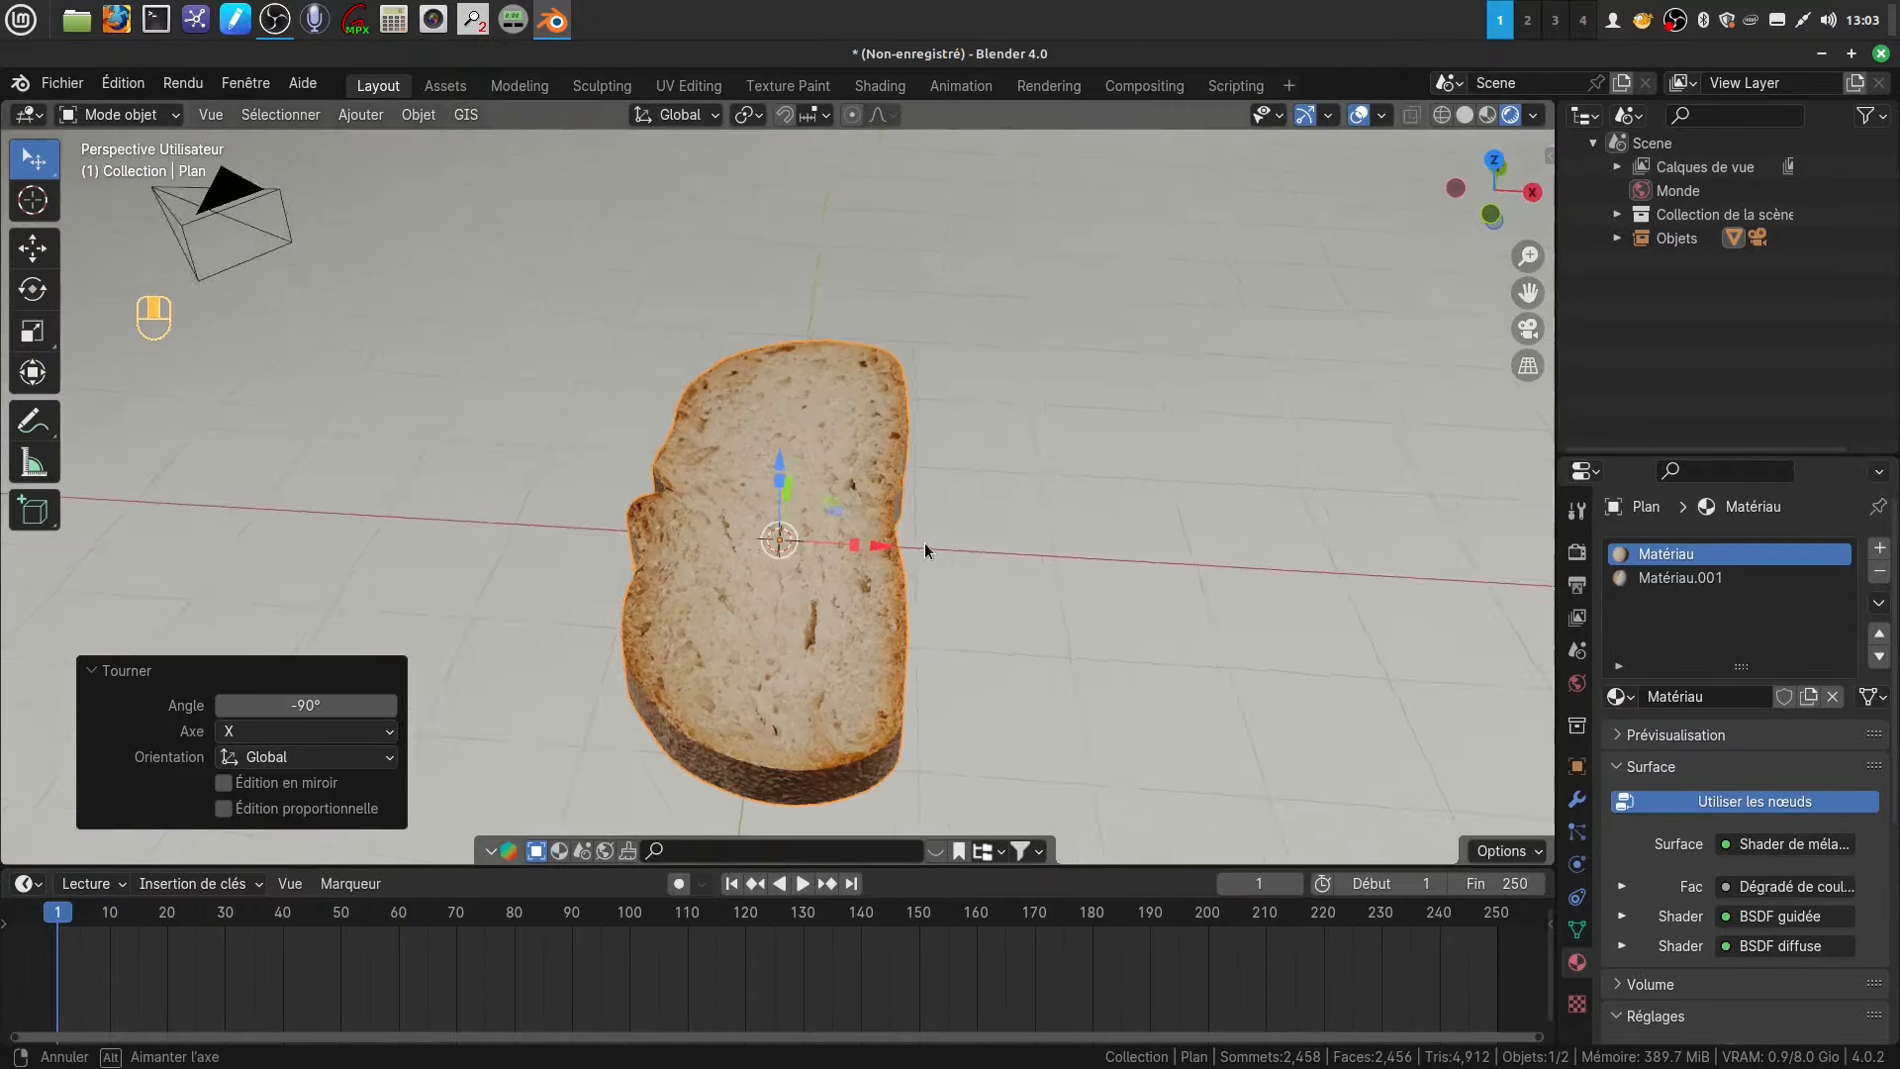
middle_click_drag(924, 543, 734, 429)
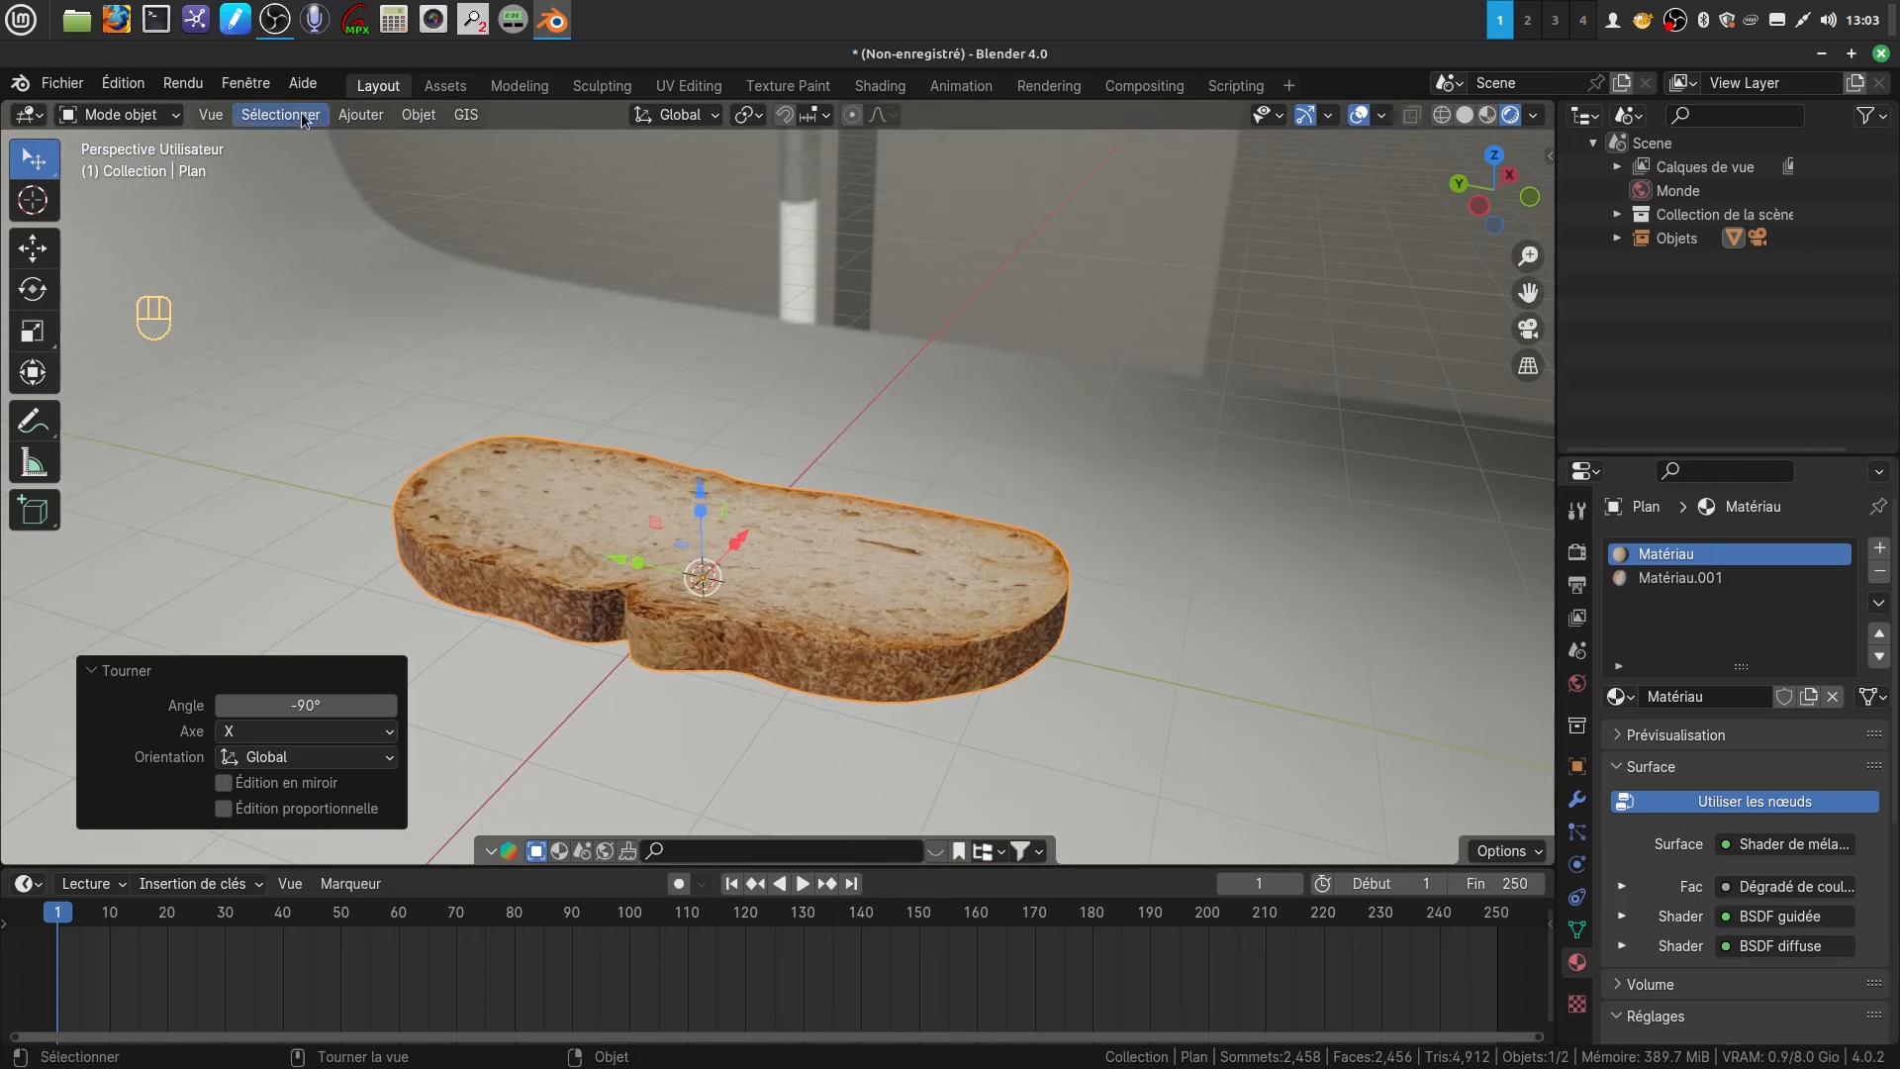
left_click(364, 116)
mouse_move(401, 140)
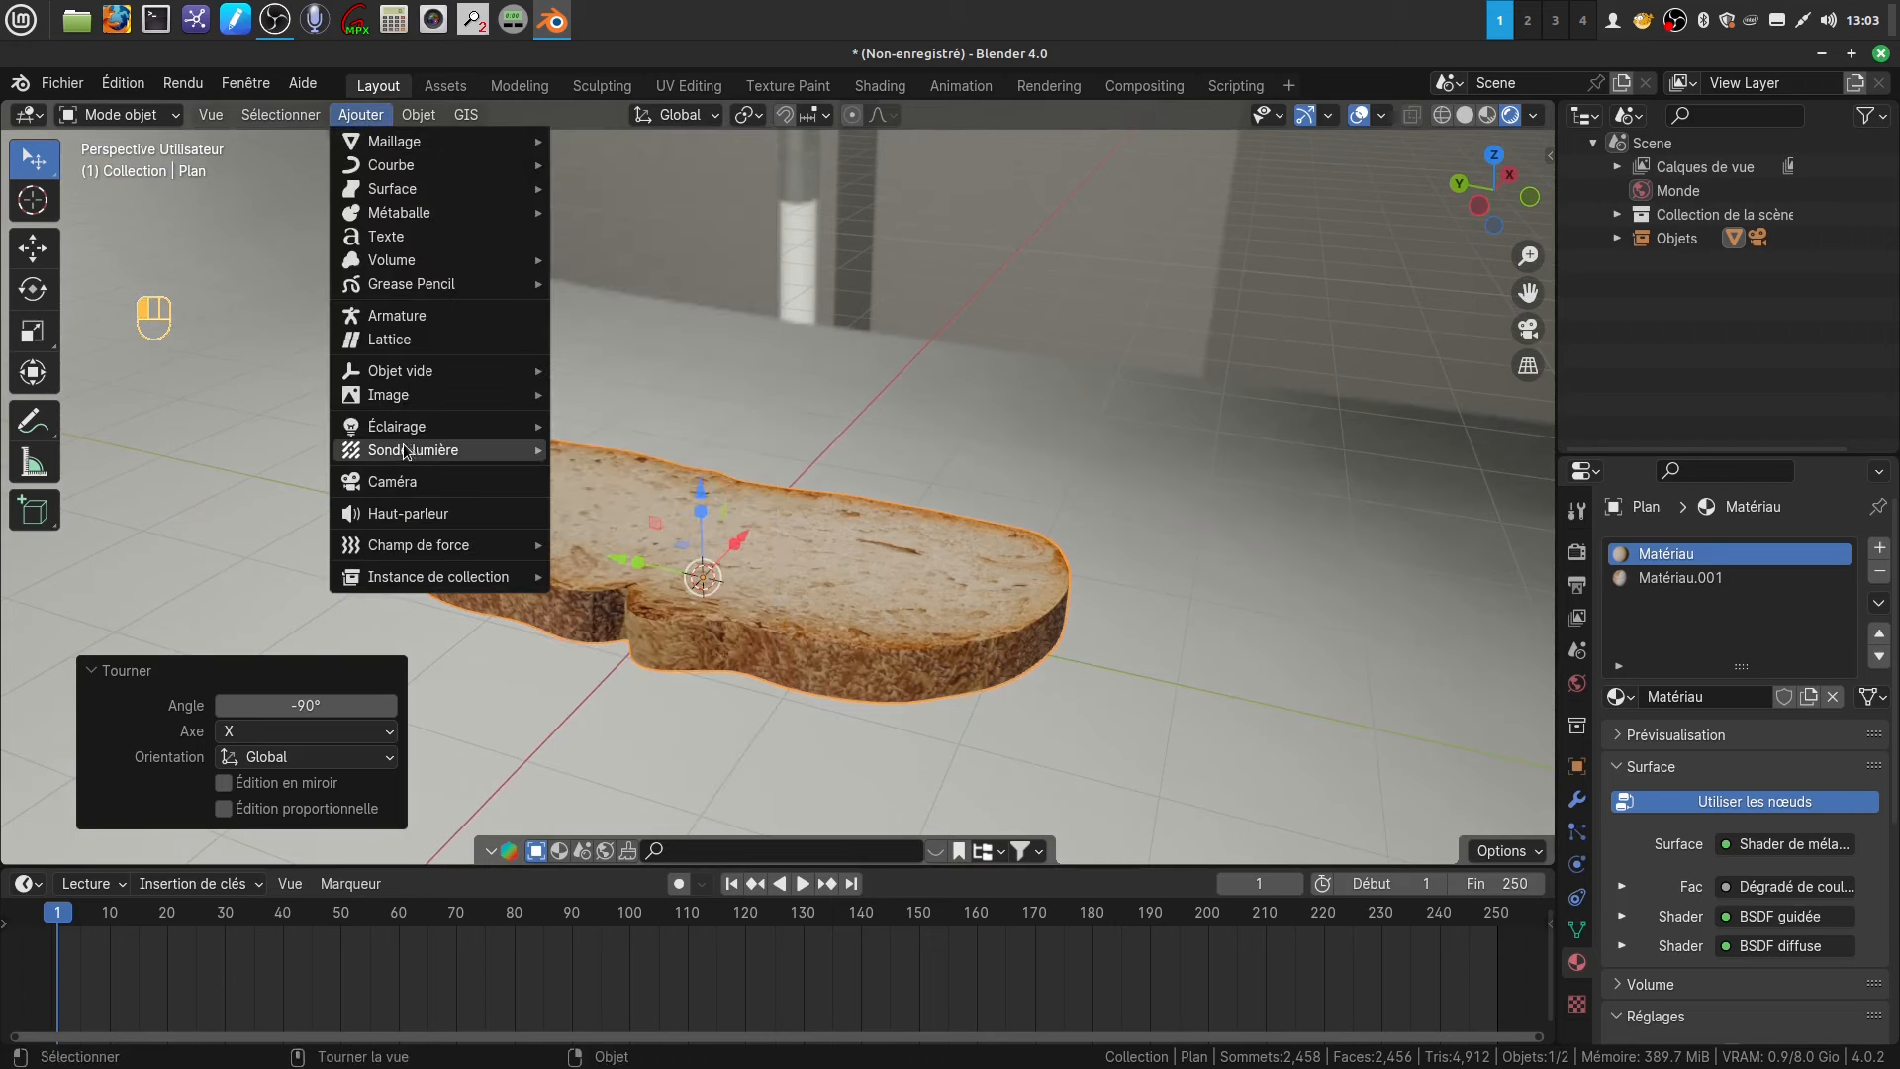
mouse_move(399, 429)
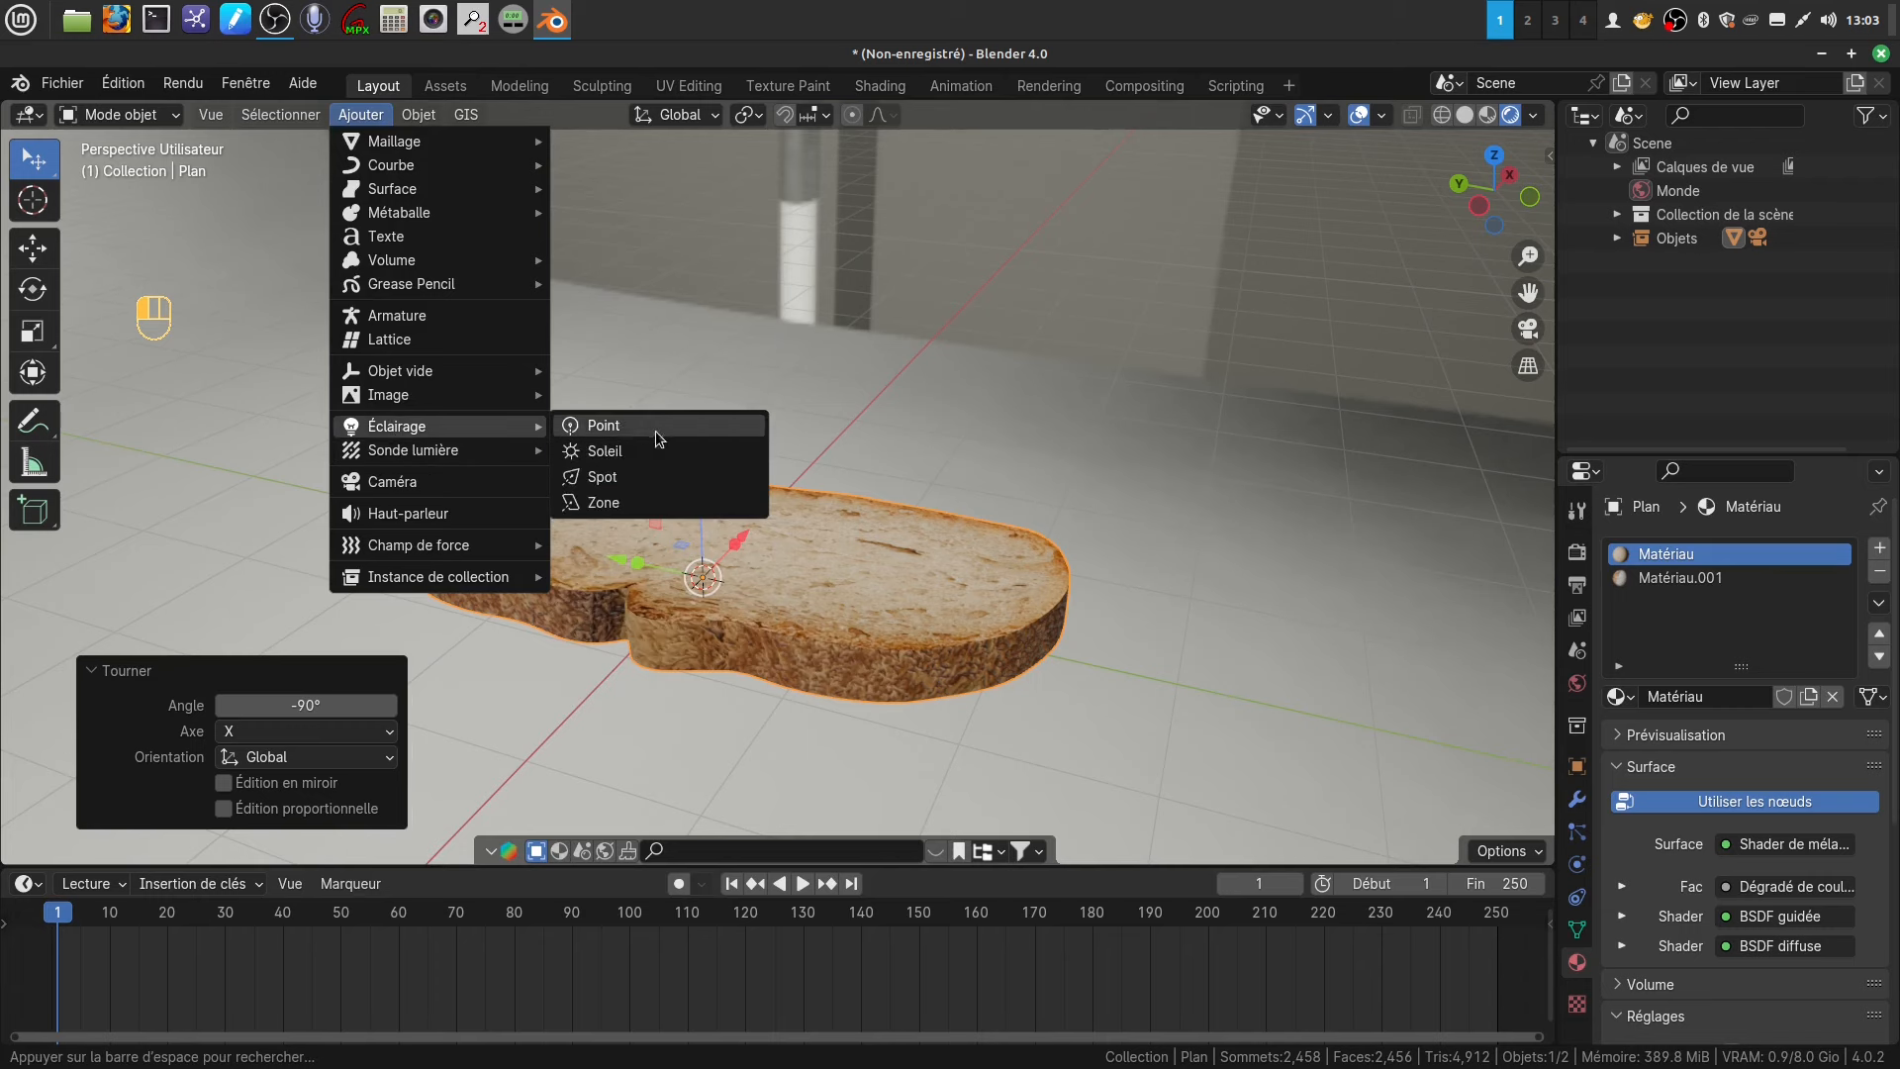
left_click(628, 484)
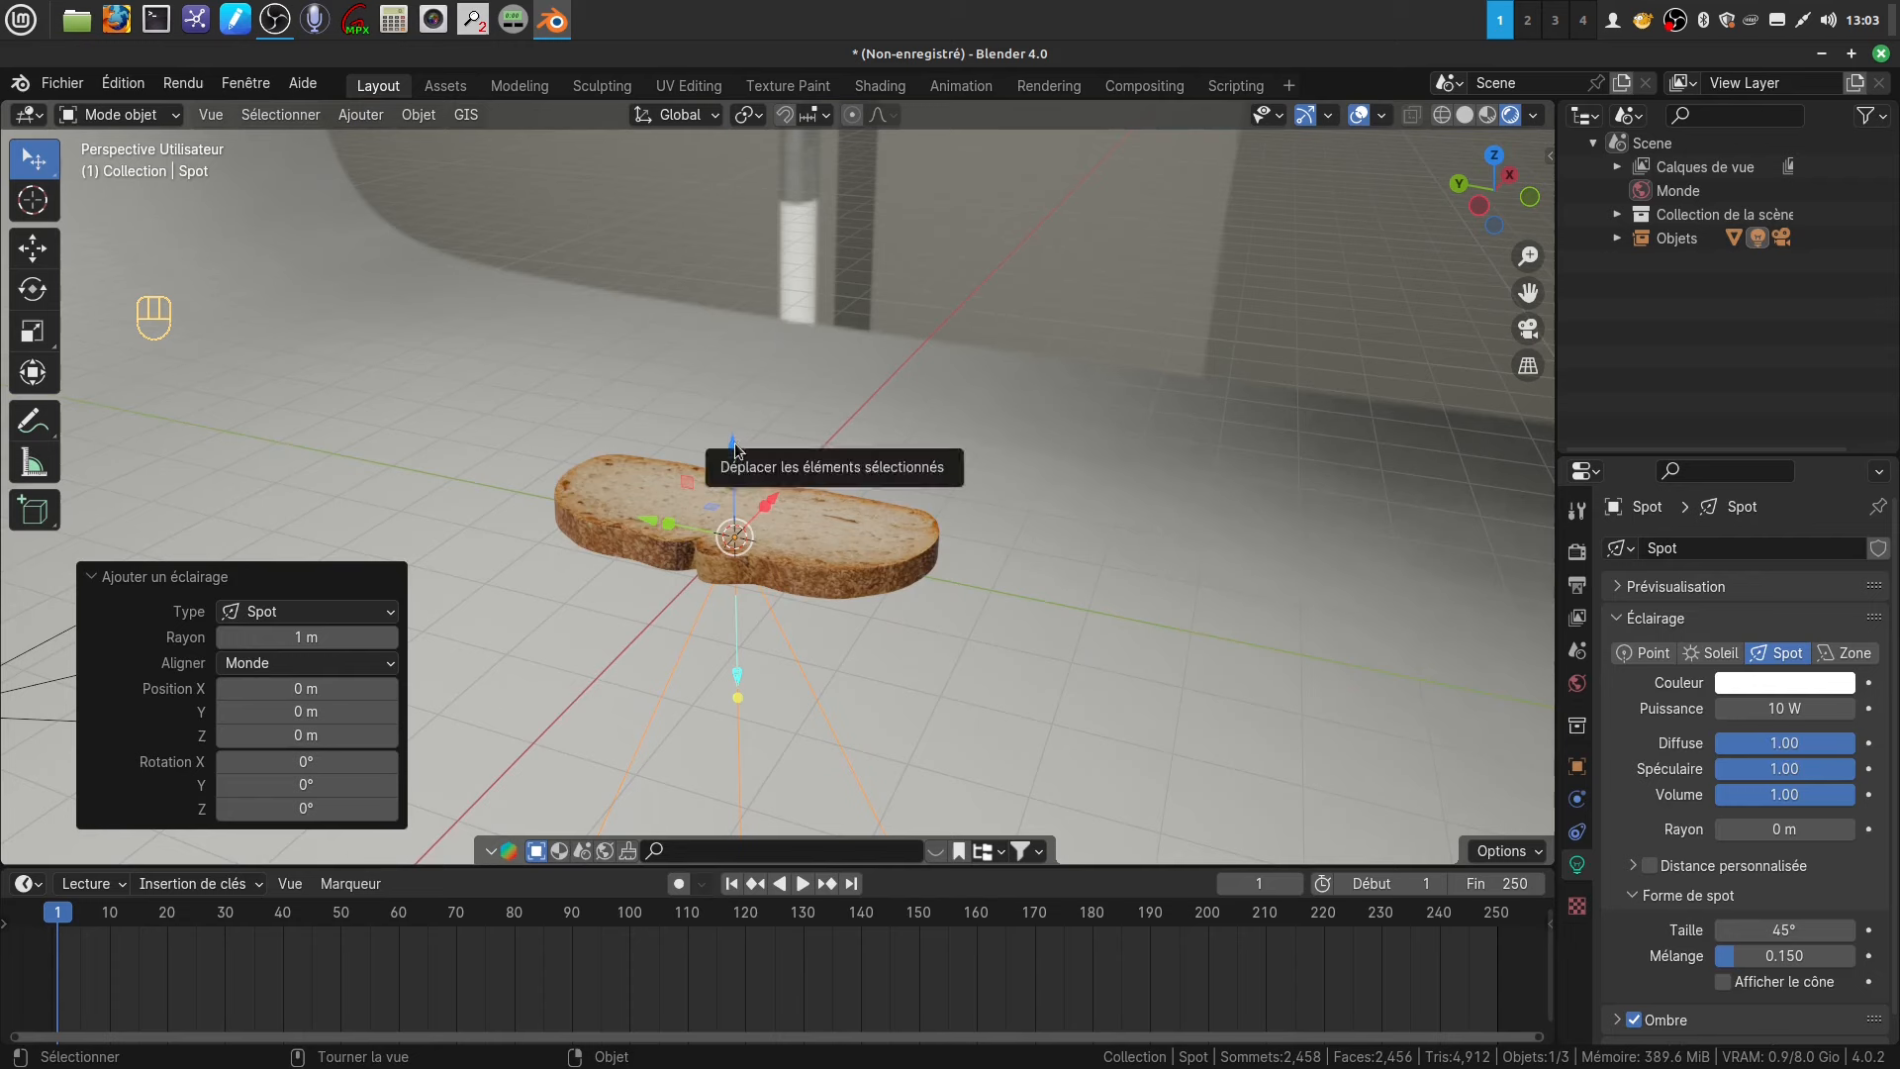
- Raise the spot light about 3.9 m and offset it about -13.2 m along the global Y axis
left_click_drag(740, 450, 736, 107)
scroll(888, 977, "down", 2)
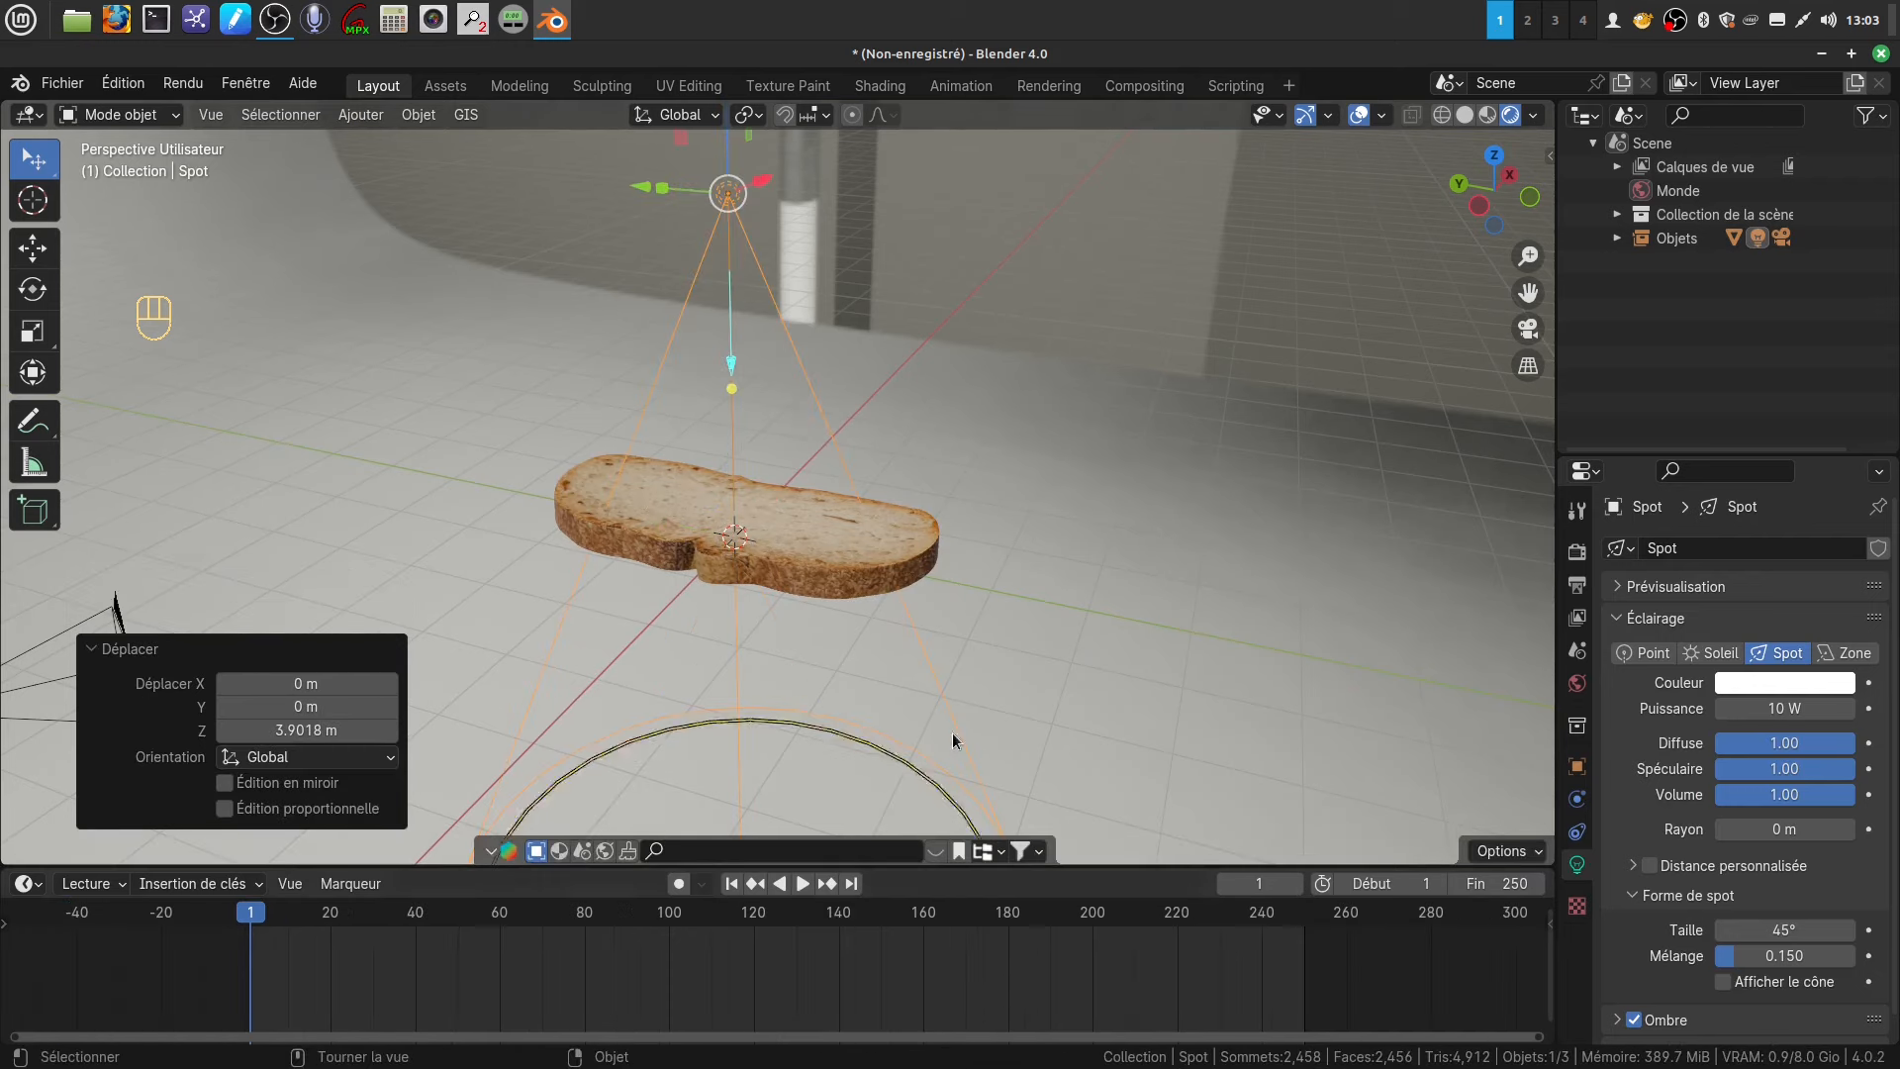
scroll(930, 621, "down", 5)
left_click_drag(749, 317, 808, 289)
left_click_drag(683, 284, 1159, 492)
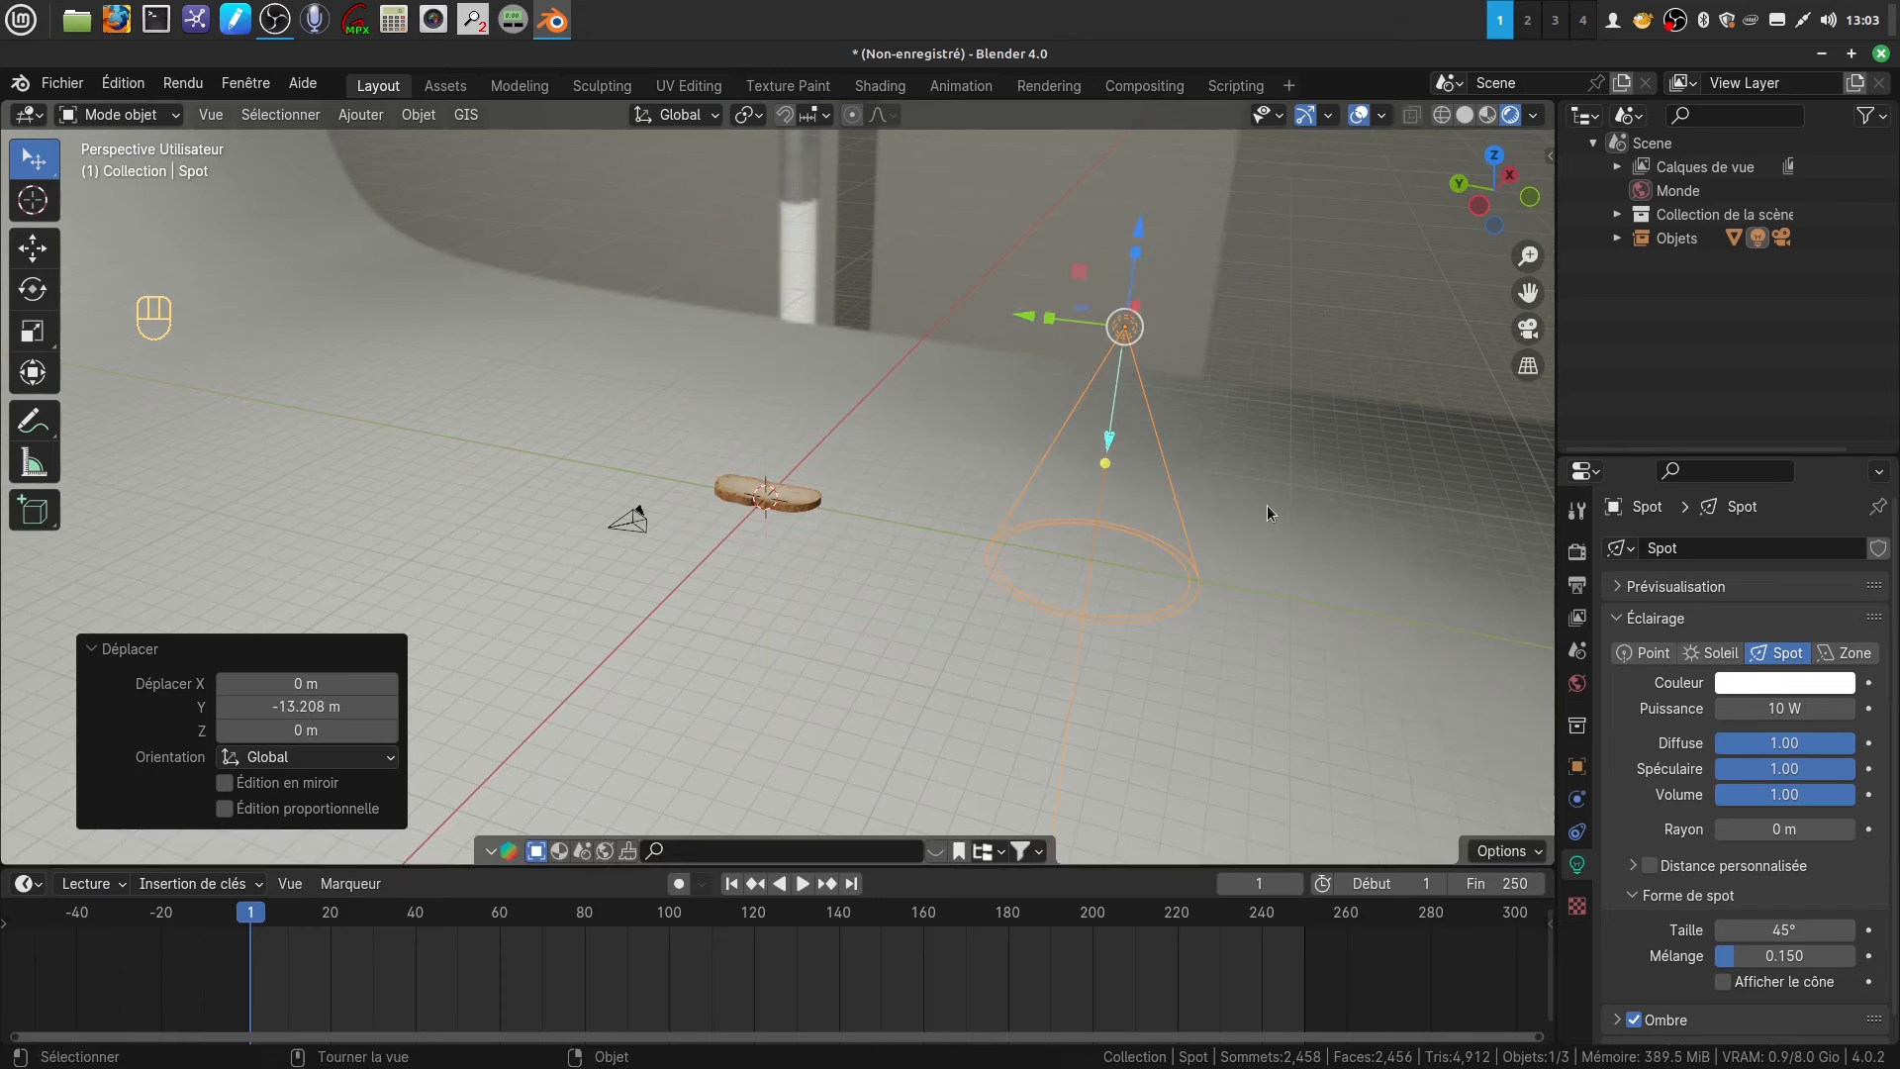
- Rotate the spot light about 56.5° around the global X axis so it aims at the bread slice
key("r")
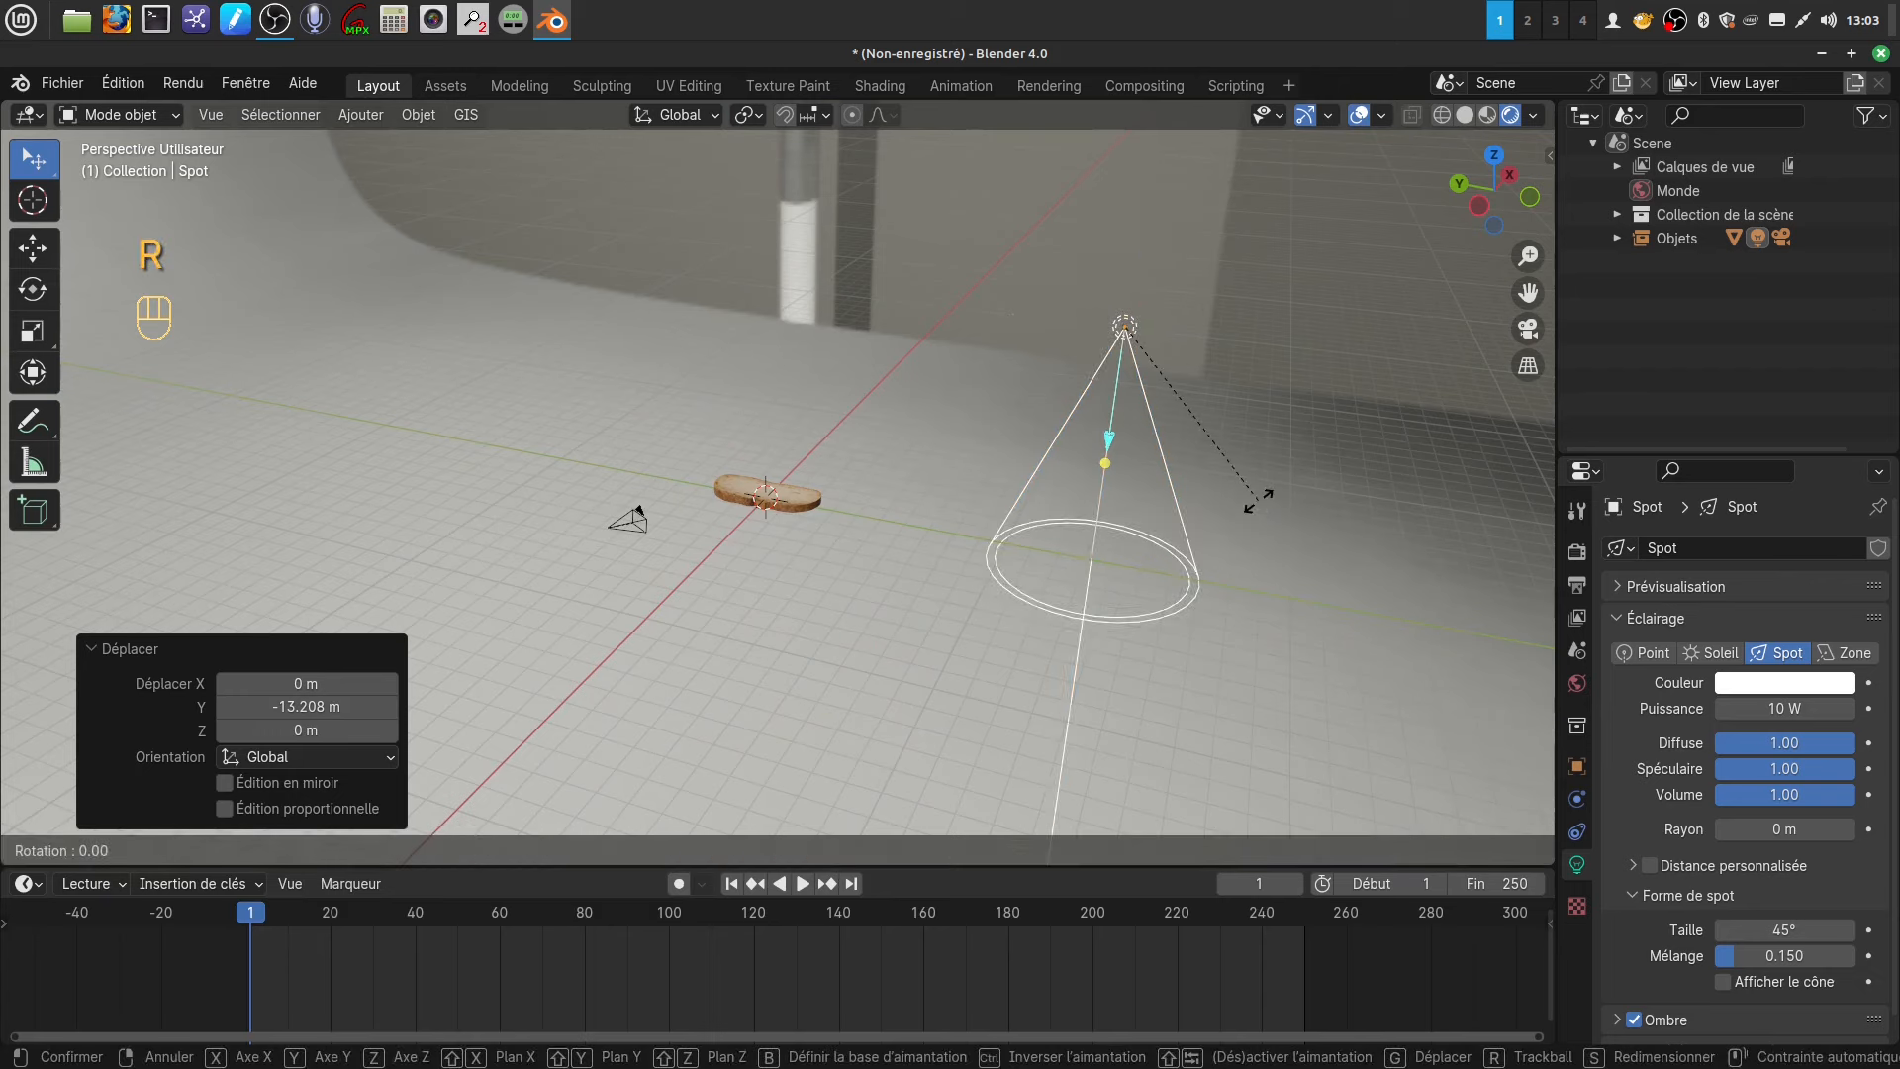
key("x")
left_click(1079, 532)
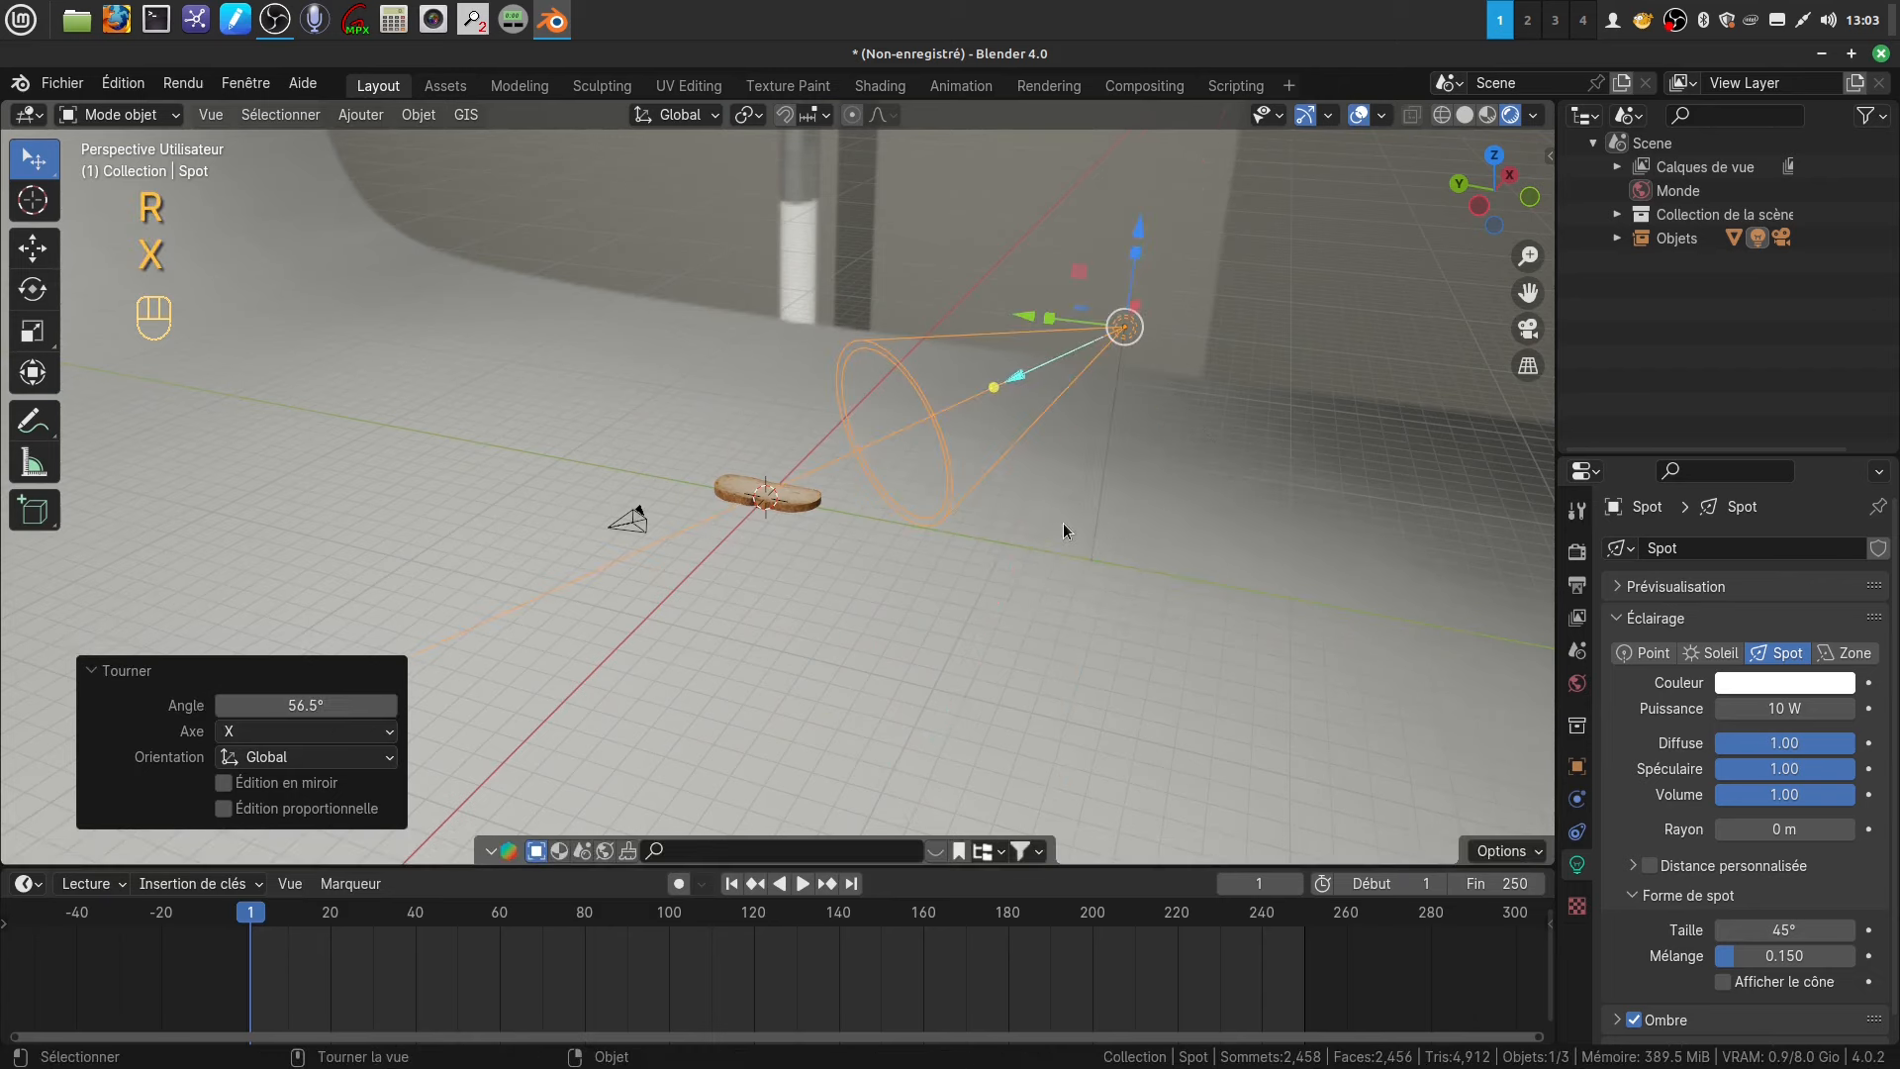
- Dim the world environment lighting by setting the background Force to 0.5
middle_click_drag(1063, 523, 1204, 525)
scroll(1148, 652, "up", 2)
middle_click_drag(1148, 651, 1110, 587)
scroll(1008, 661, "up", 2)
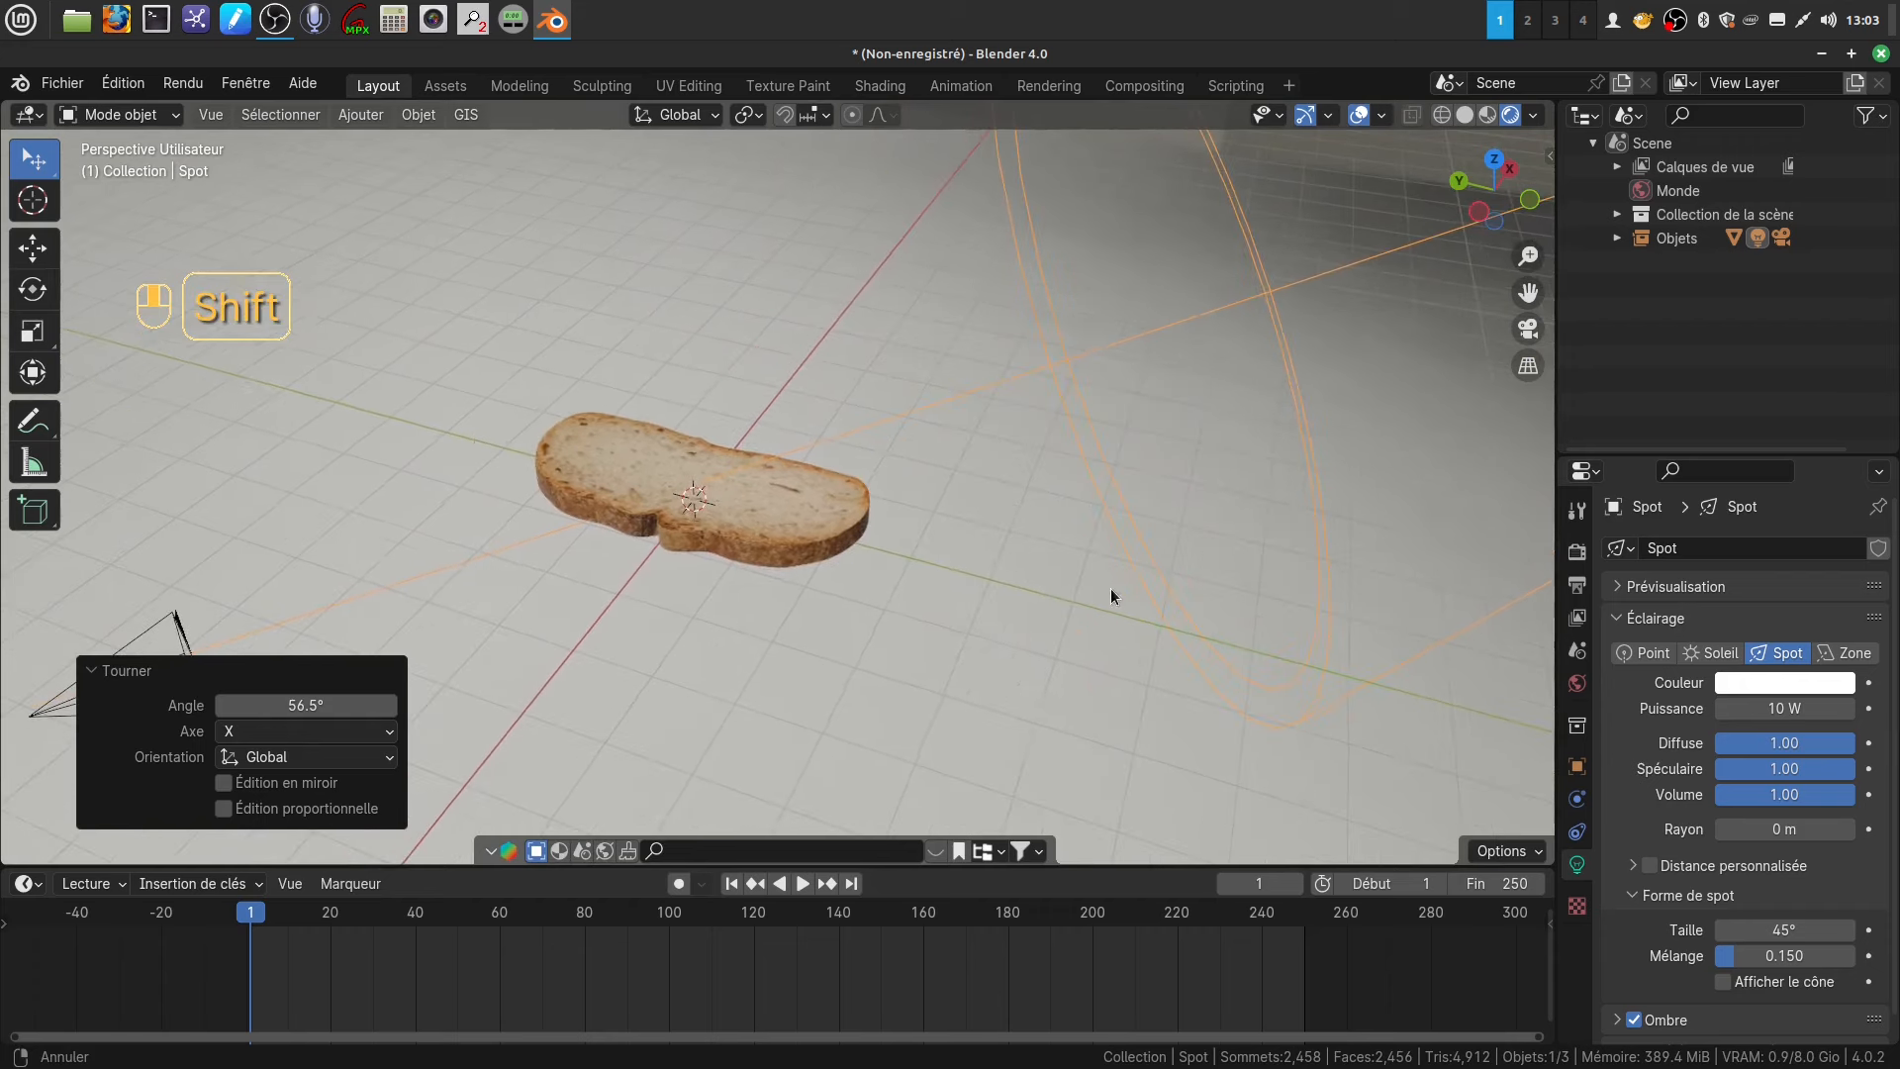
scroll(1006, 671, "up", 2)
middle_click_drag(995, 629, 930, 608, "shift")
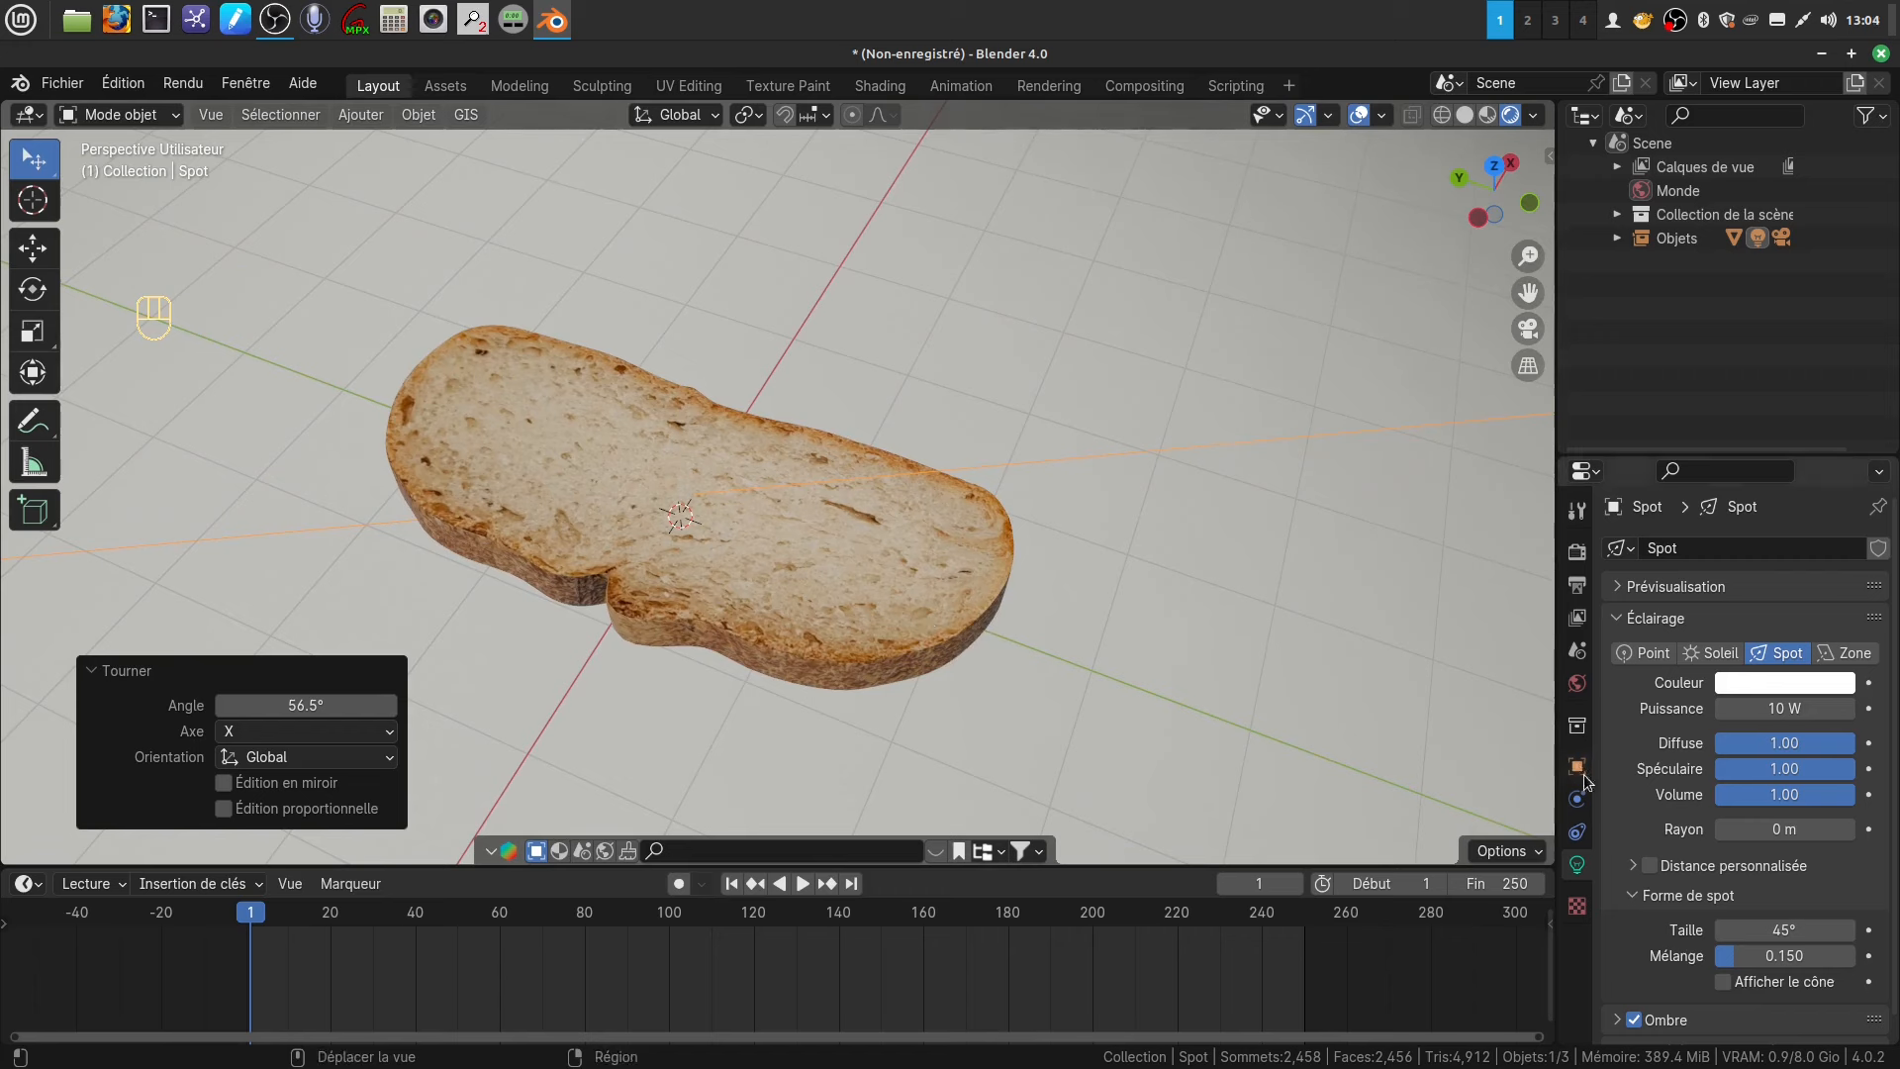
left_click(1577, 683)
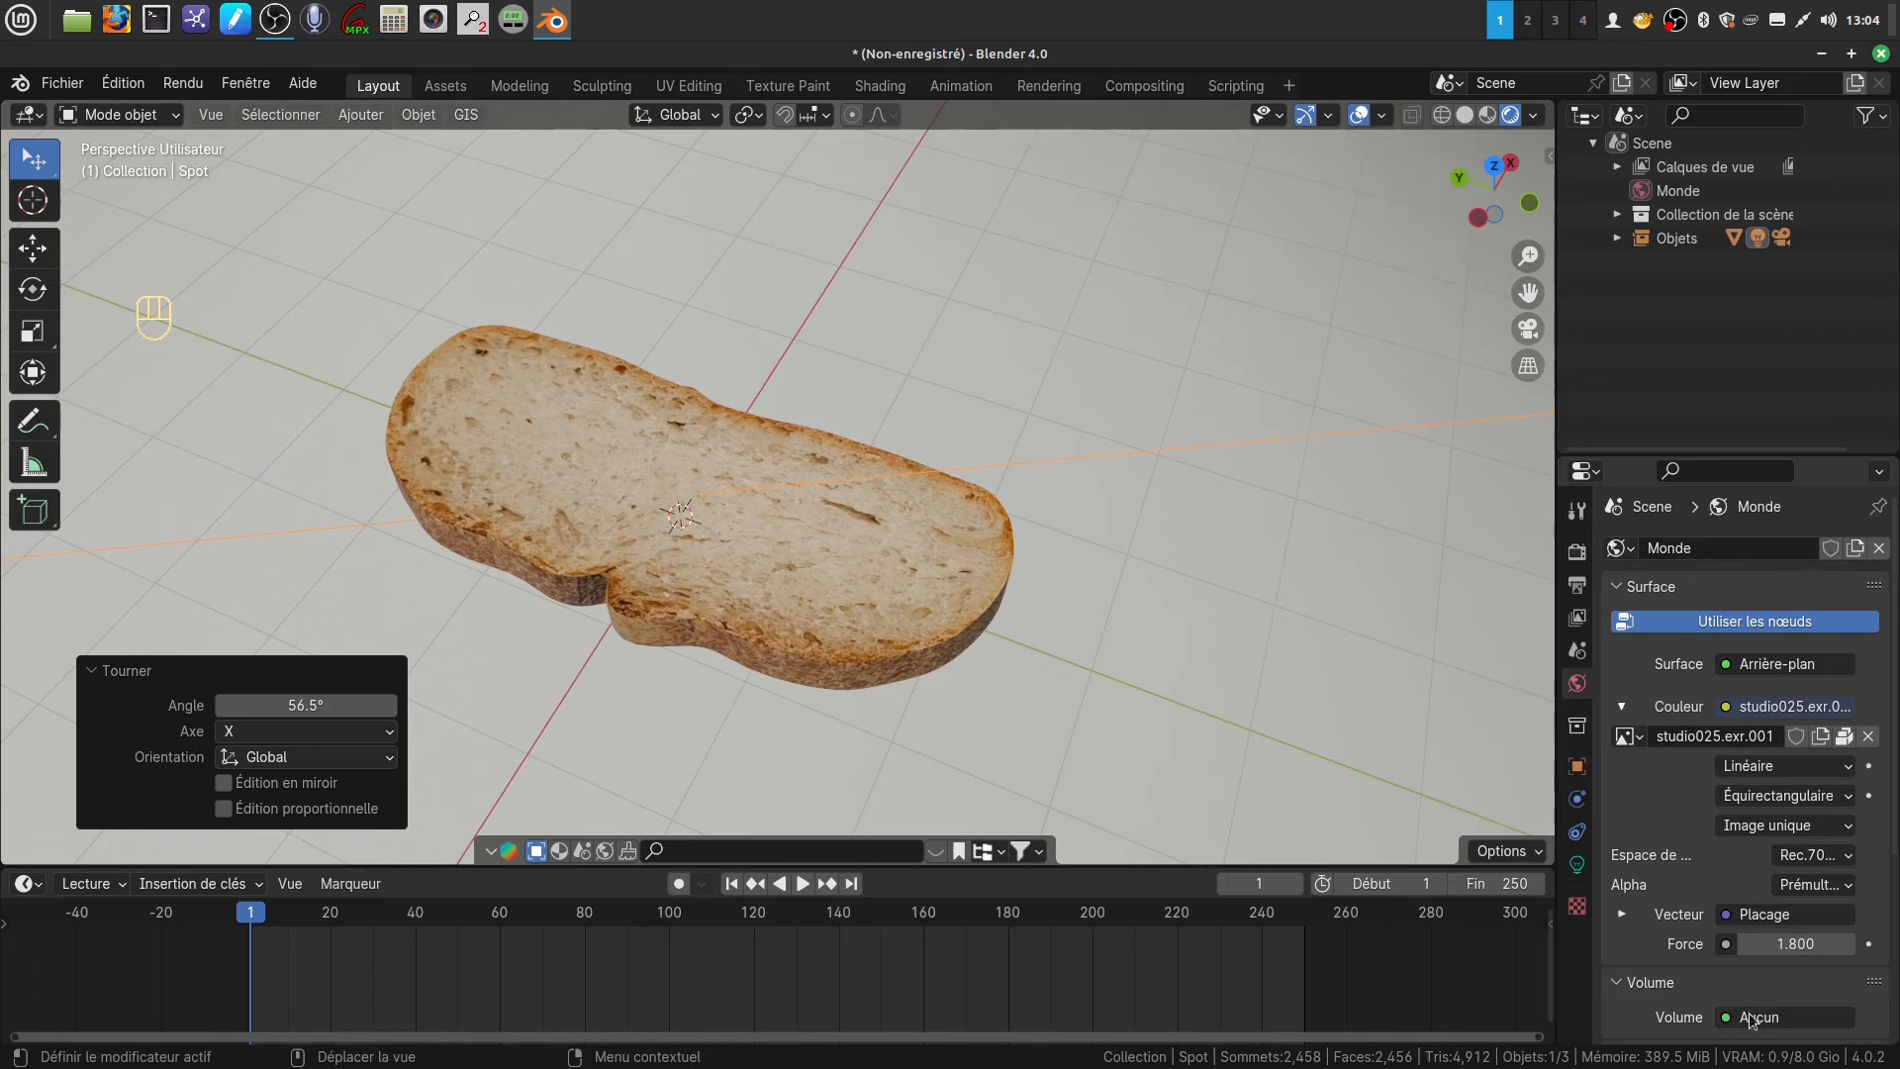
left_click_drag(1796, 945, 1677, 945)
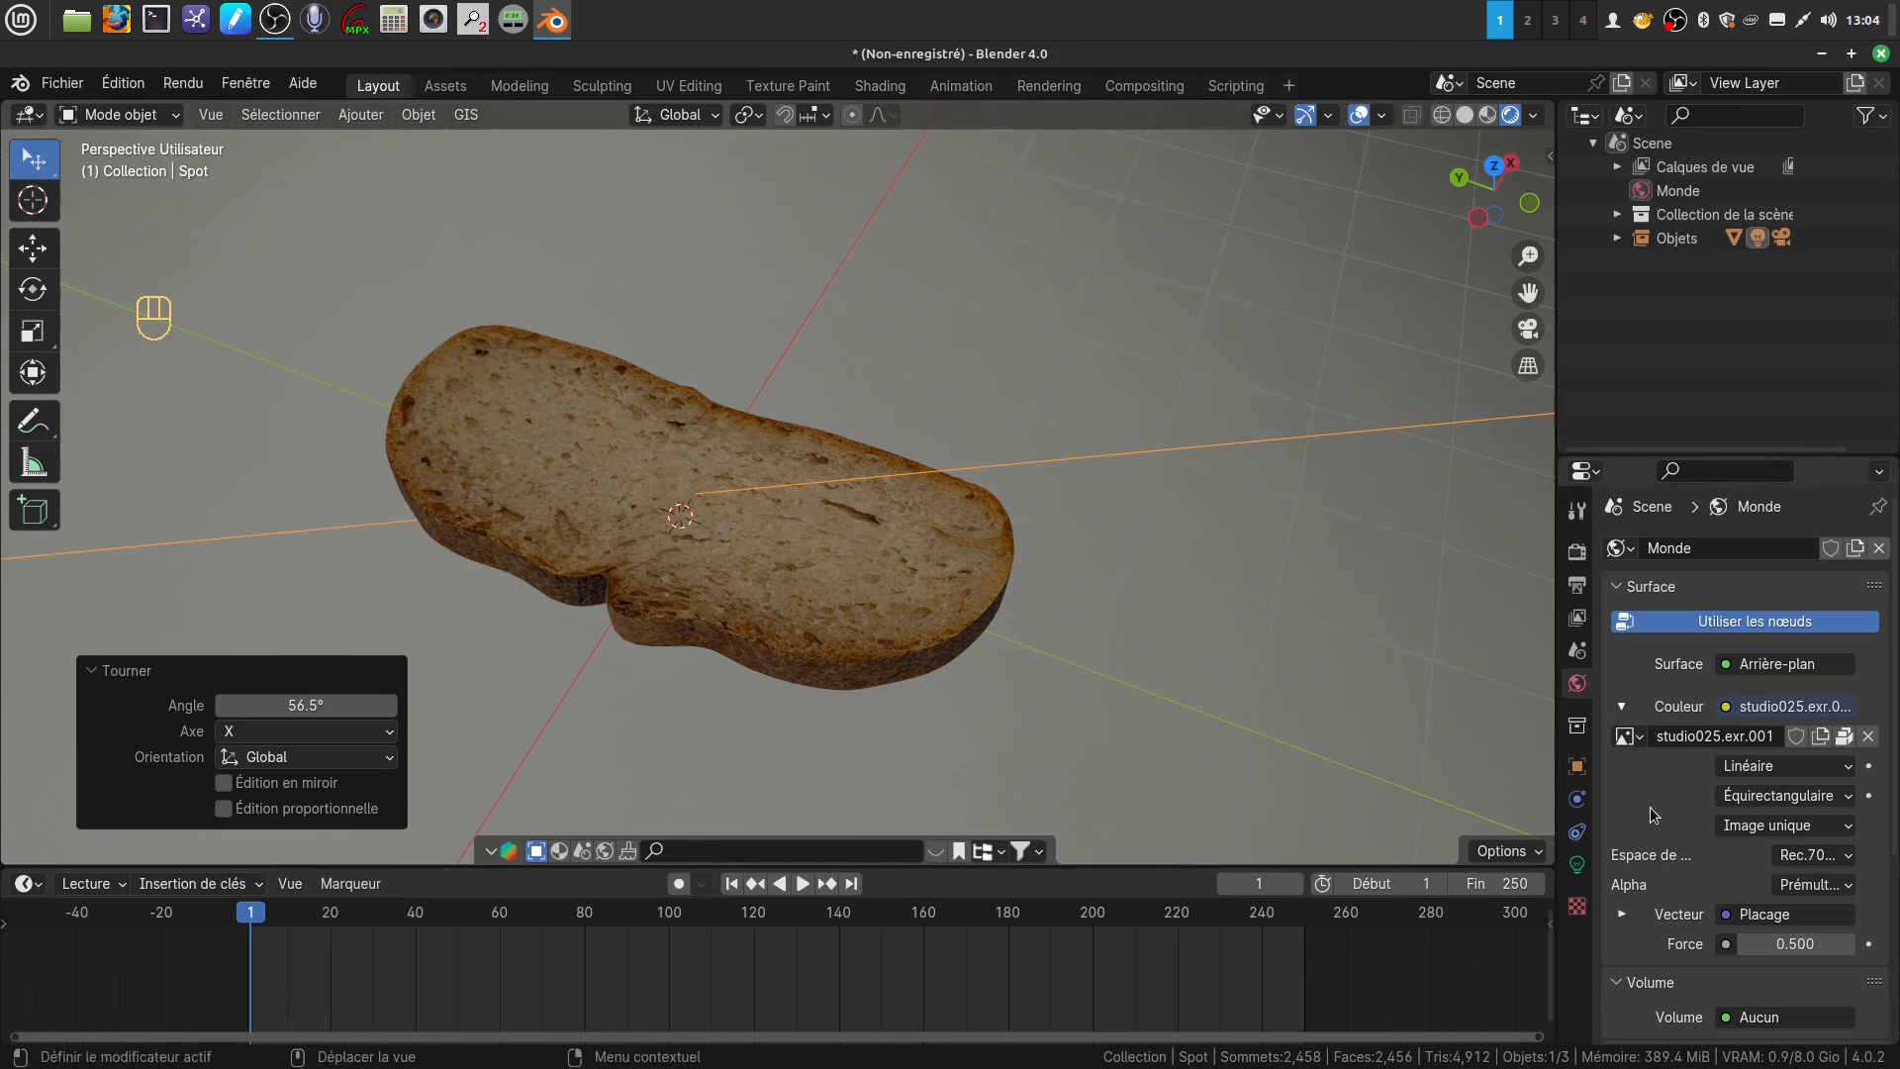
- Set the spot light's Puissance to 5000 W
left_click(1579, 865)
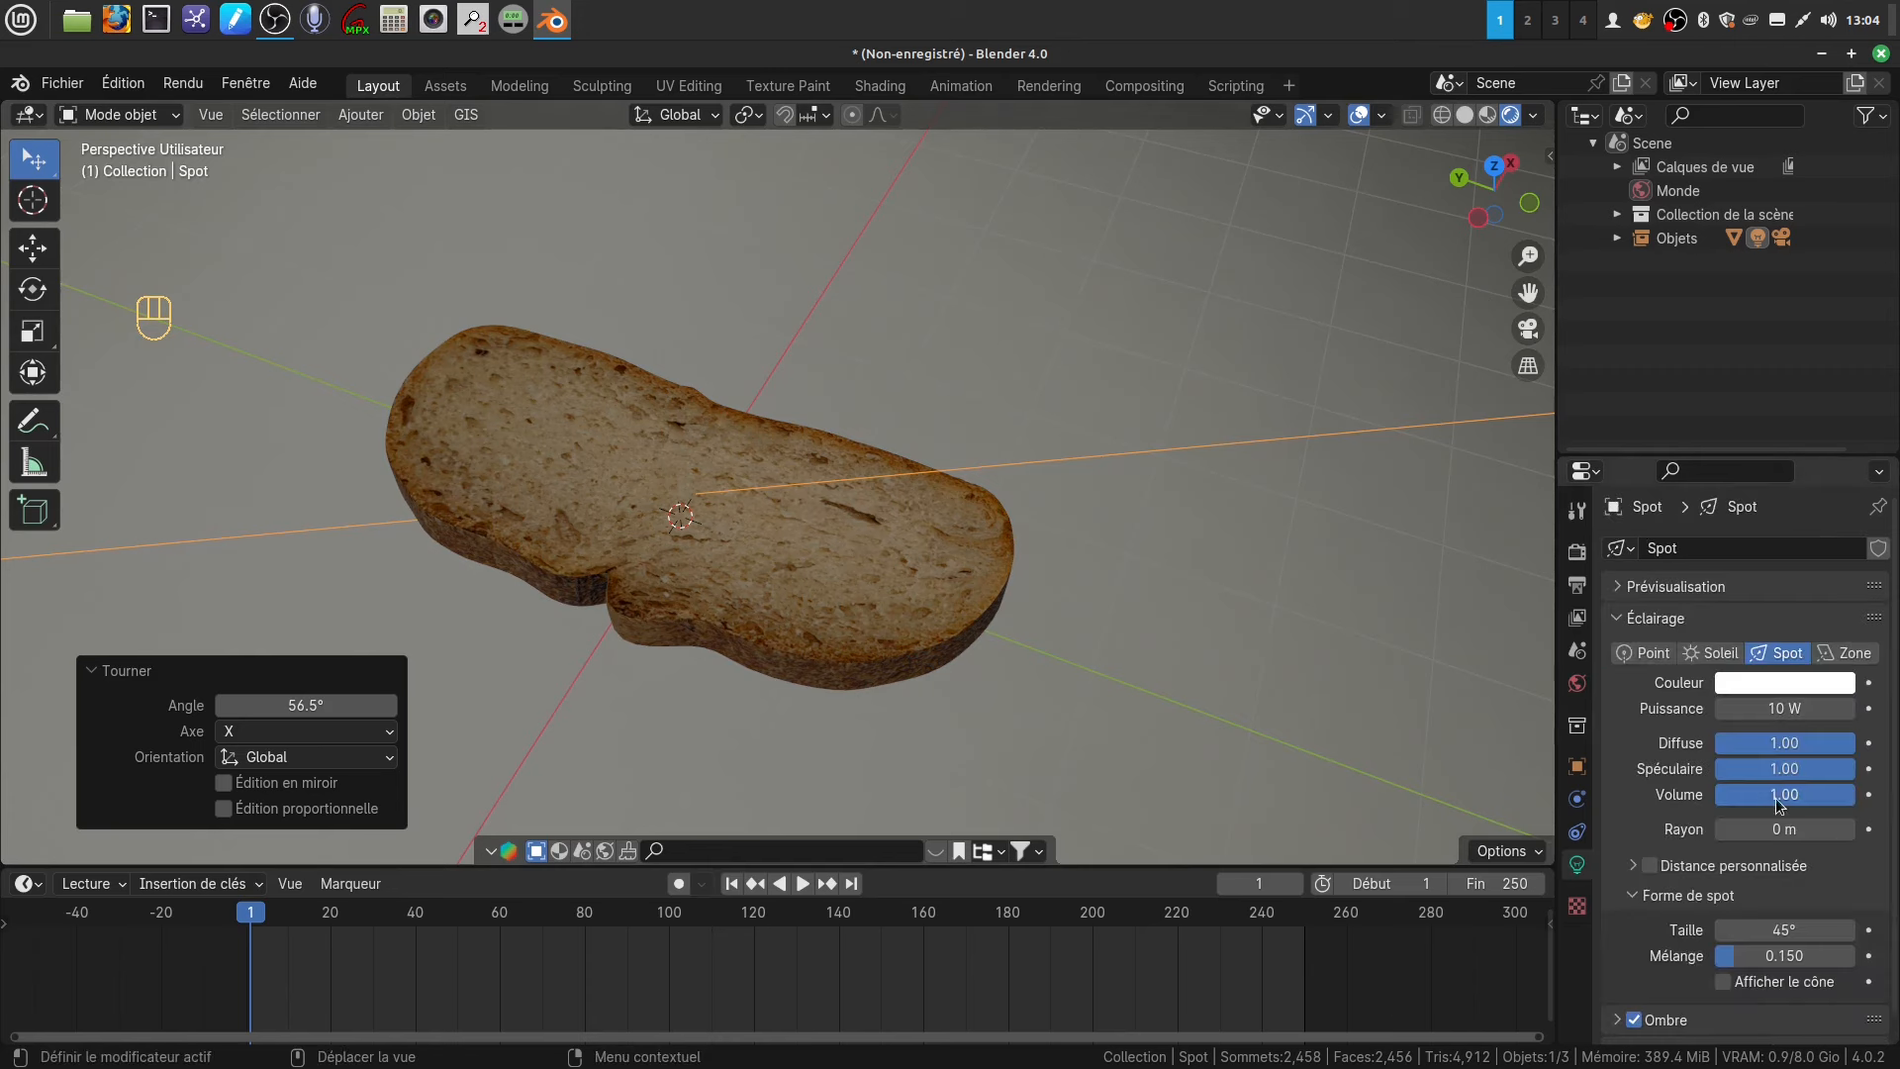
left_click(1797, 708)
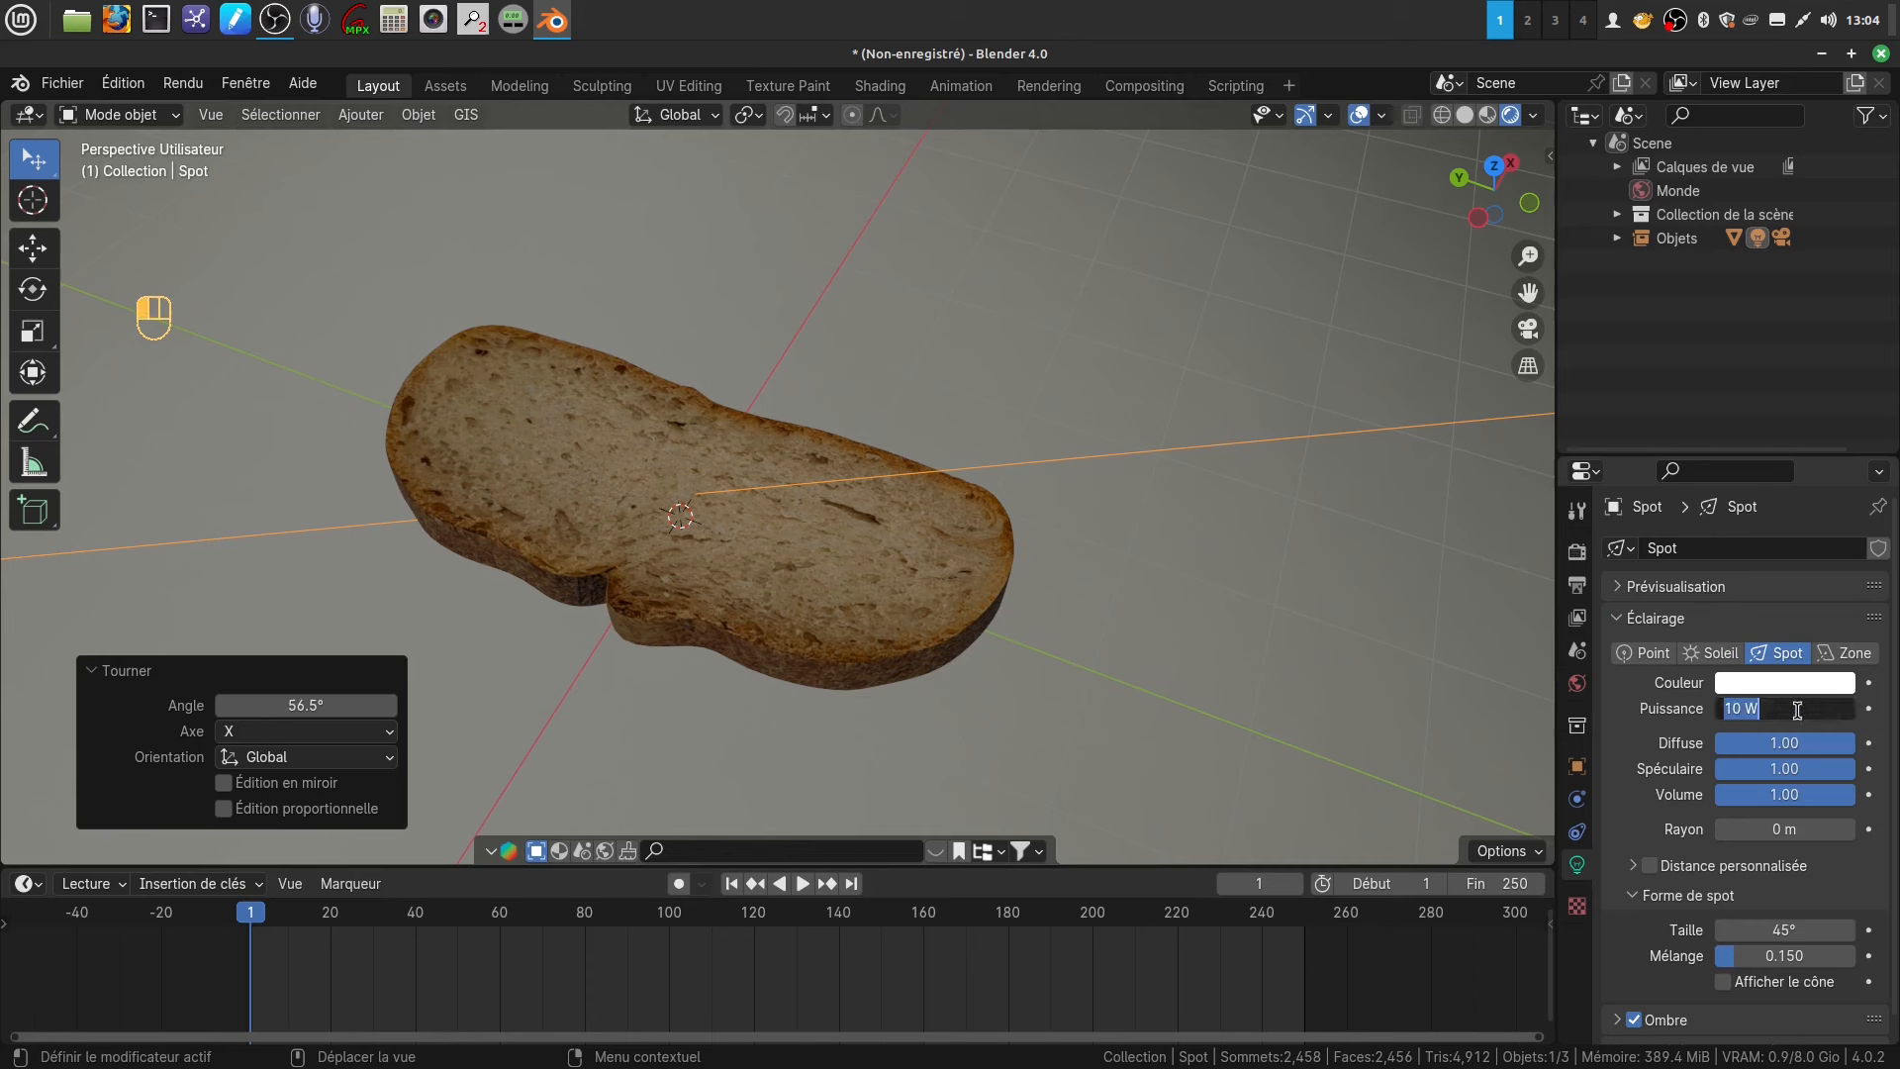
key("BackSpace")
type("500")
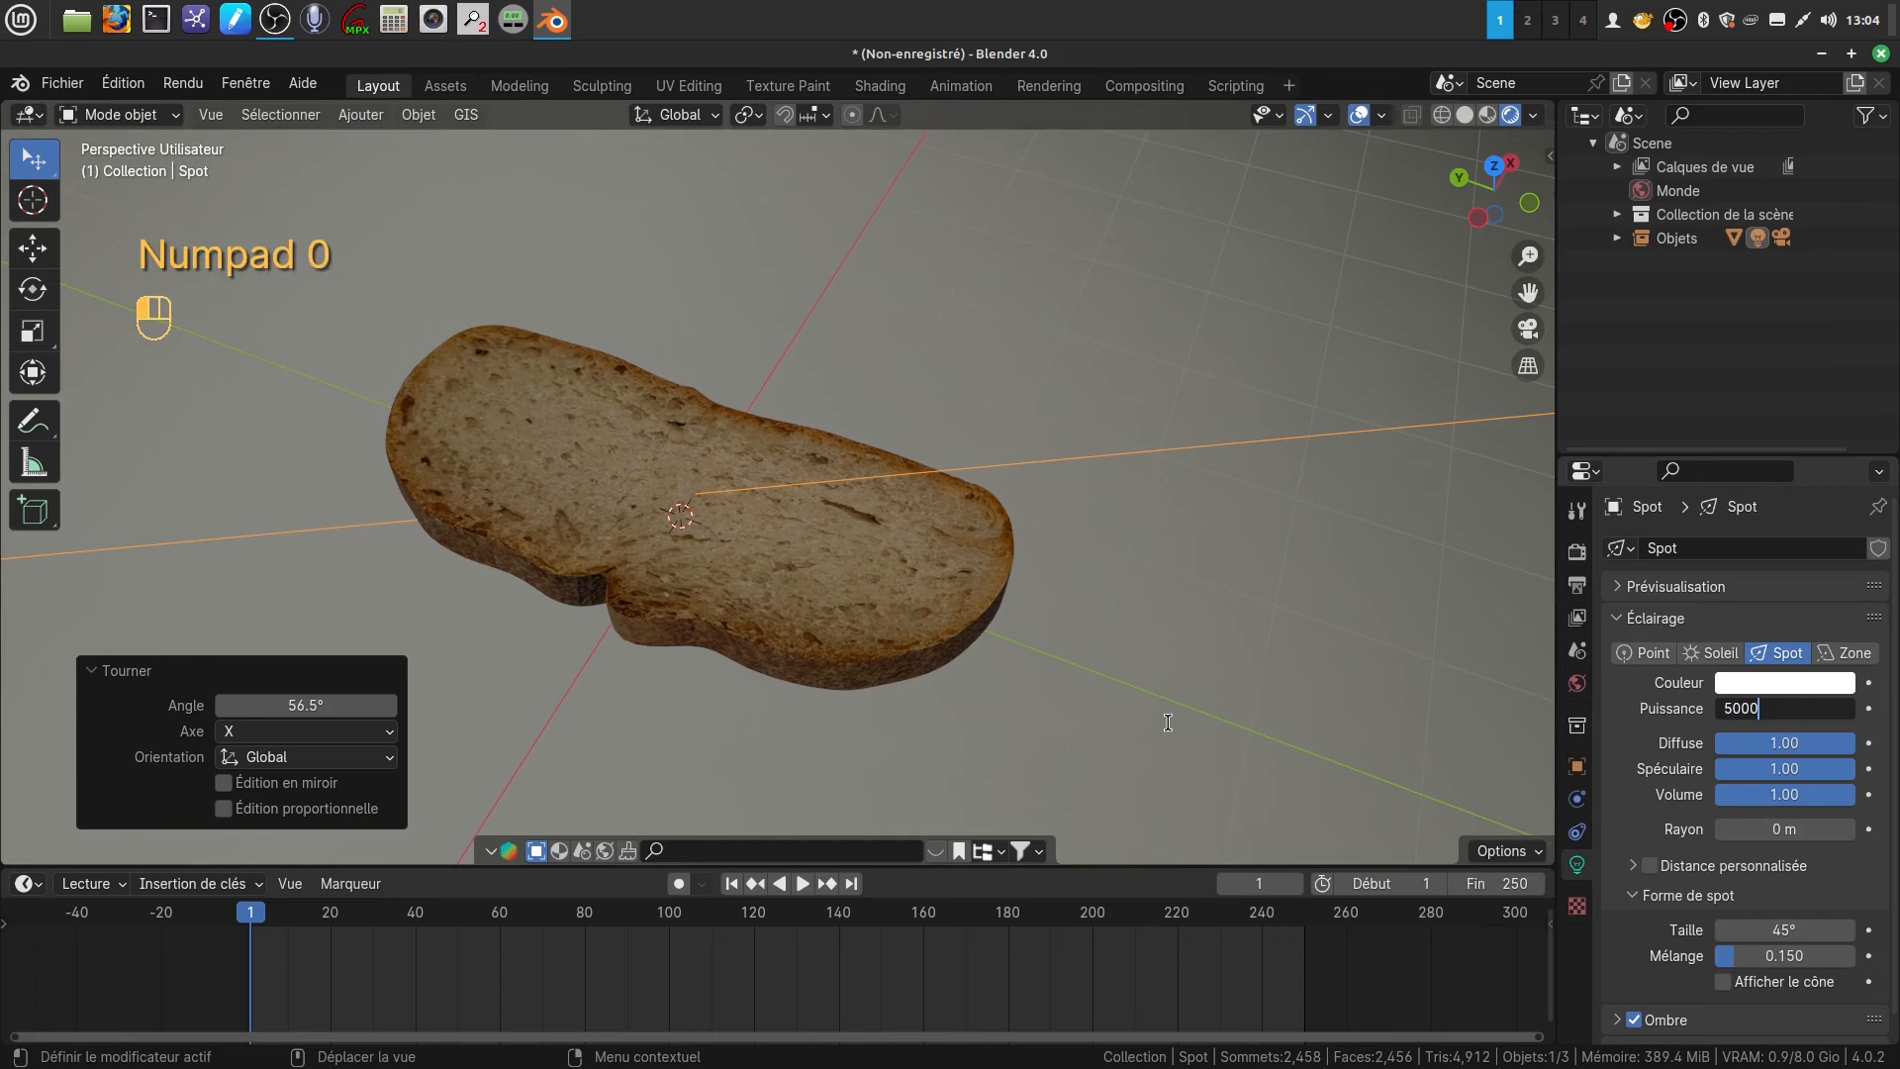
type("0")
key("Return")
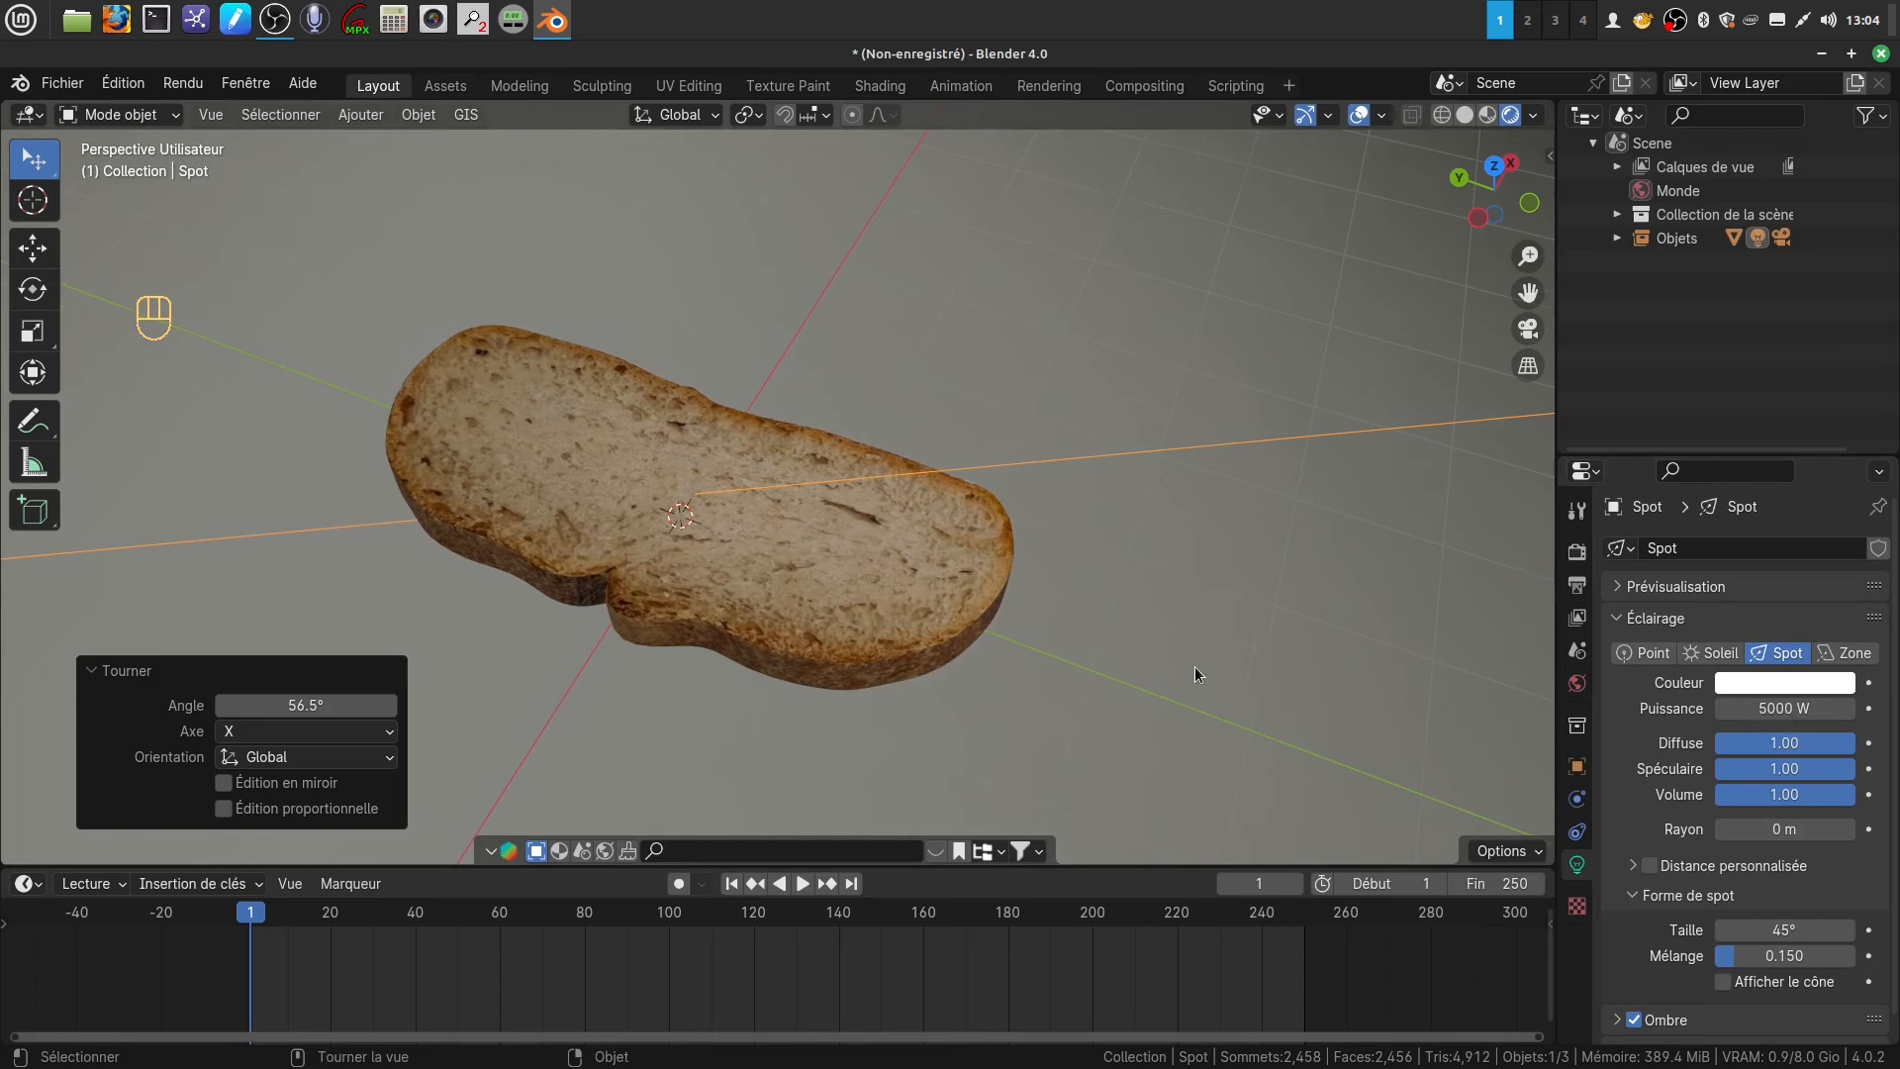
- Set the spot light's Puissance to 10000 W
scroll(1195, 667, "up", 2)
middle_click_drag(1177, 653, 1157, 603)
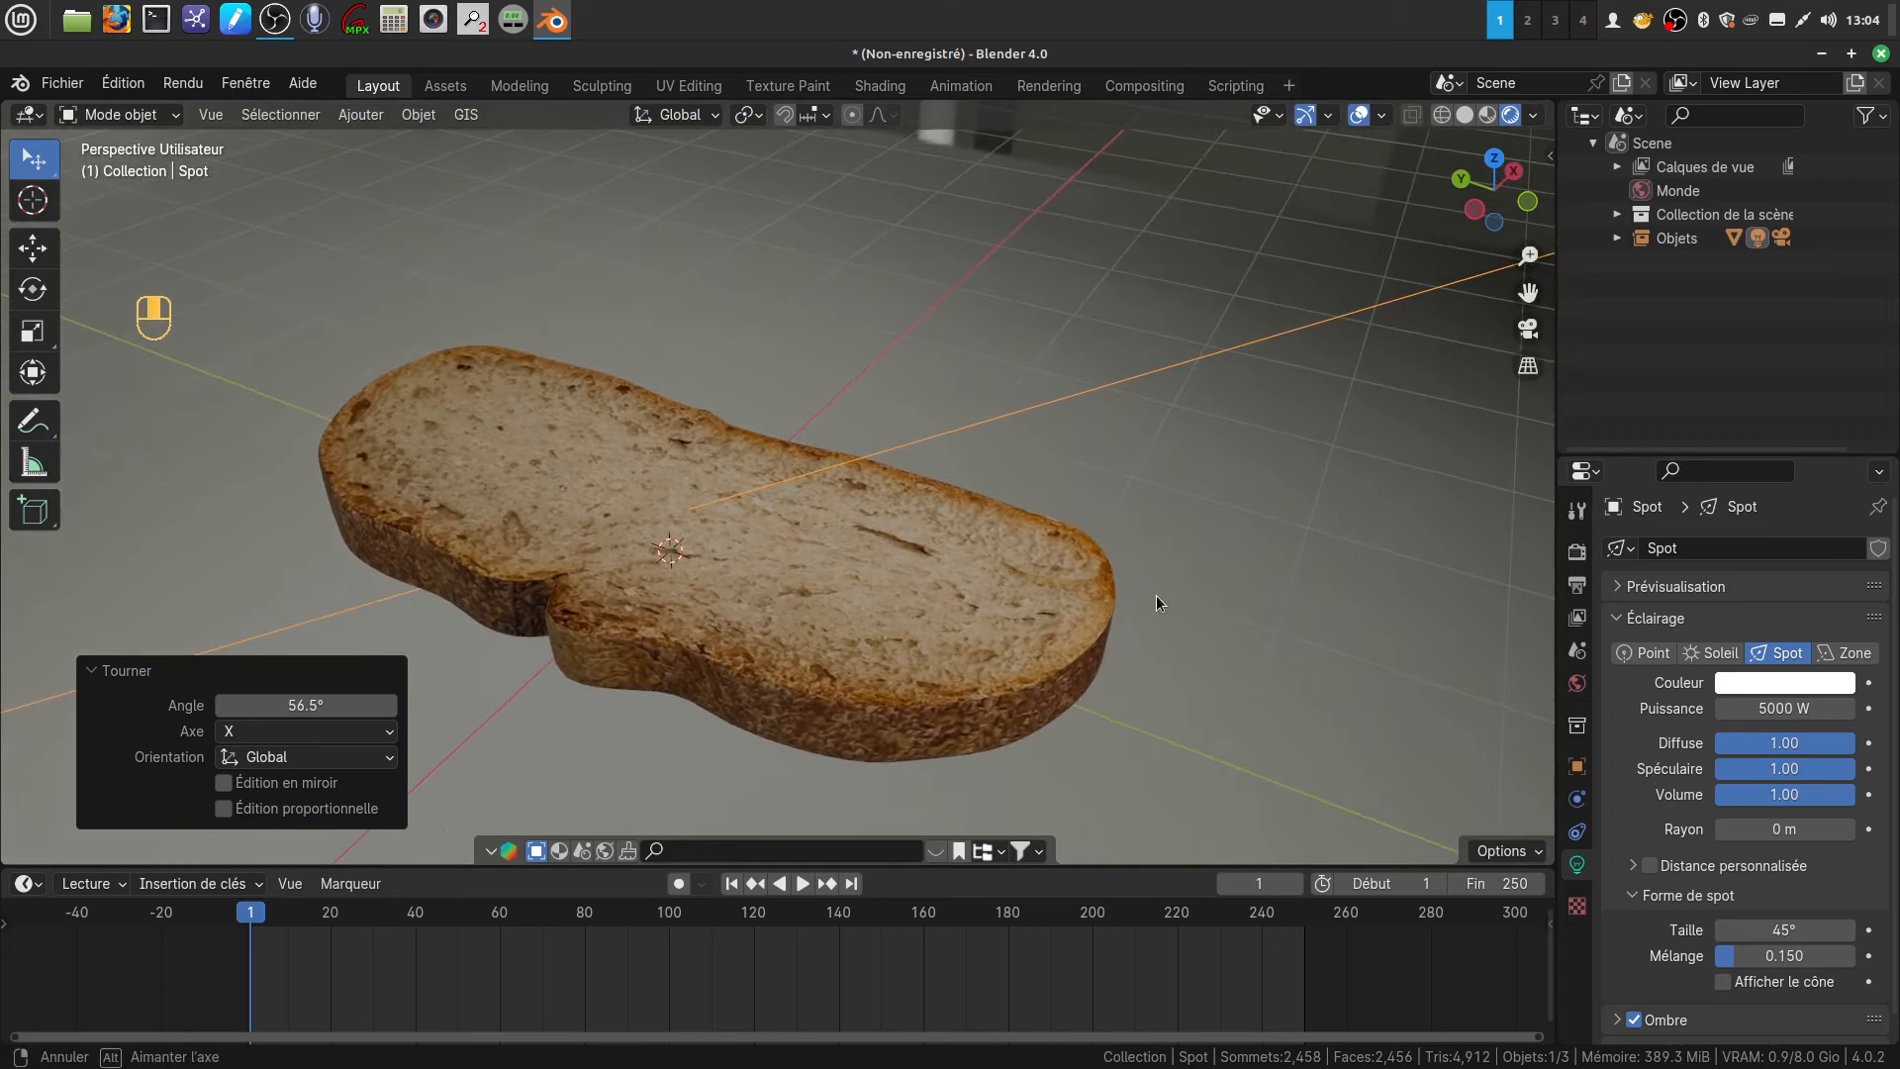
left_click(1766, 708)
left_click(1730, 709)
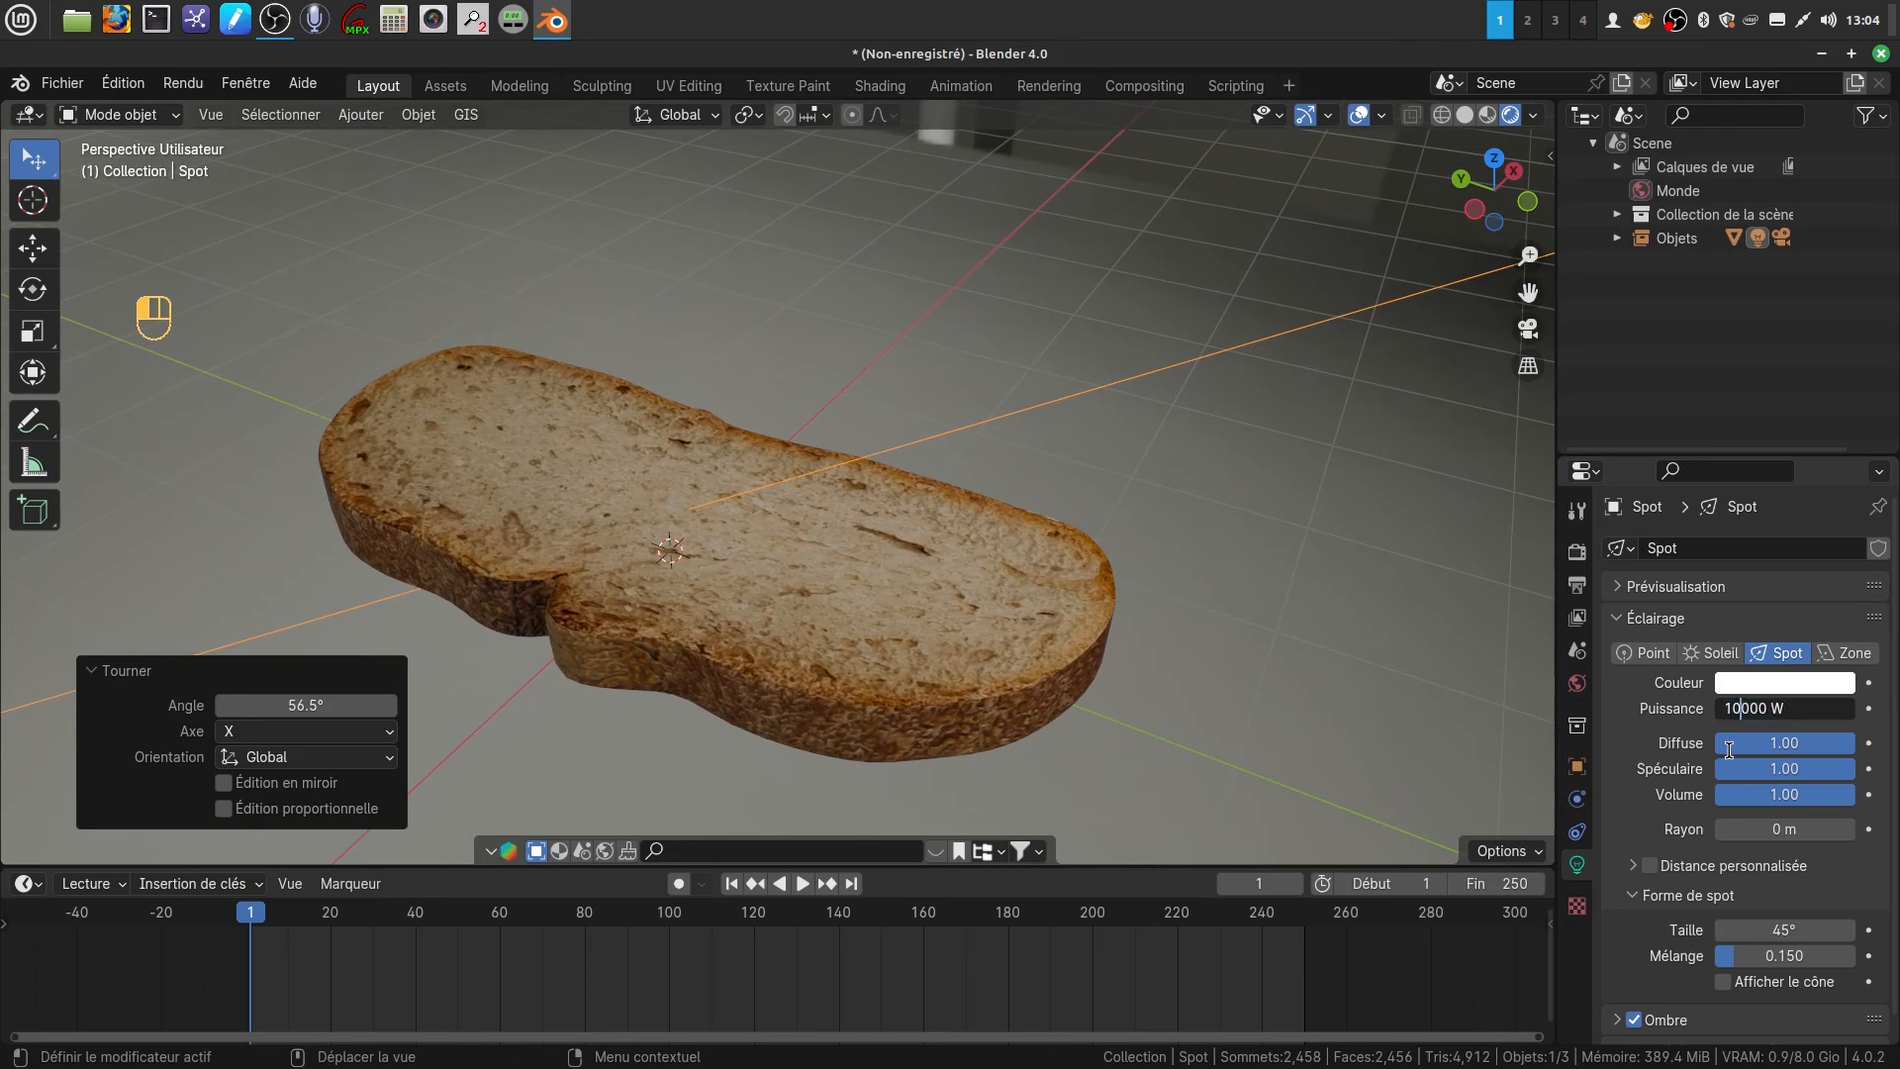
type("10")
key("Return")
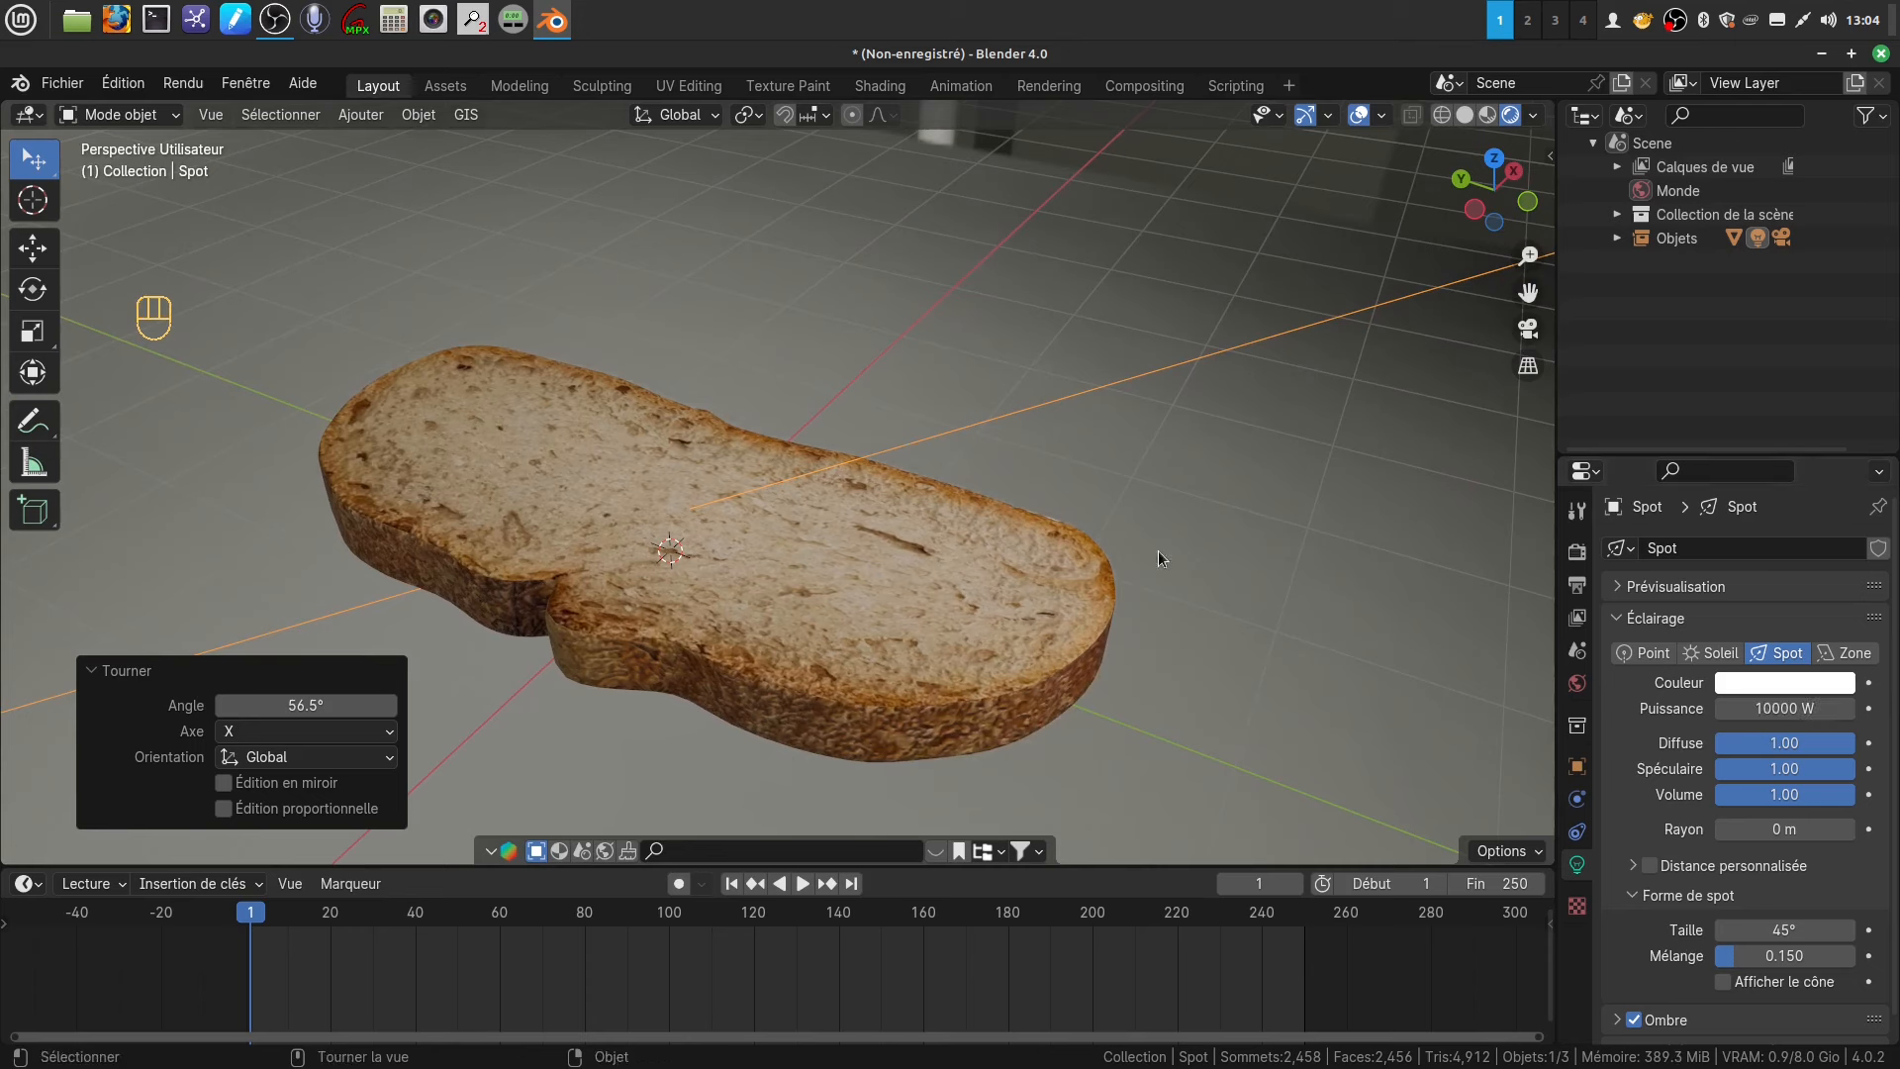
- Tint the spot light a warm pale orange with Teinte 0.076 and Saturation 0.436
middle_click_drag(1138, 553, 1191, 576)
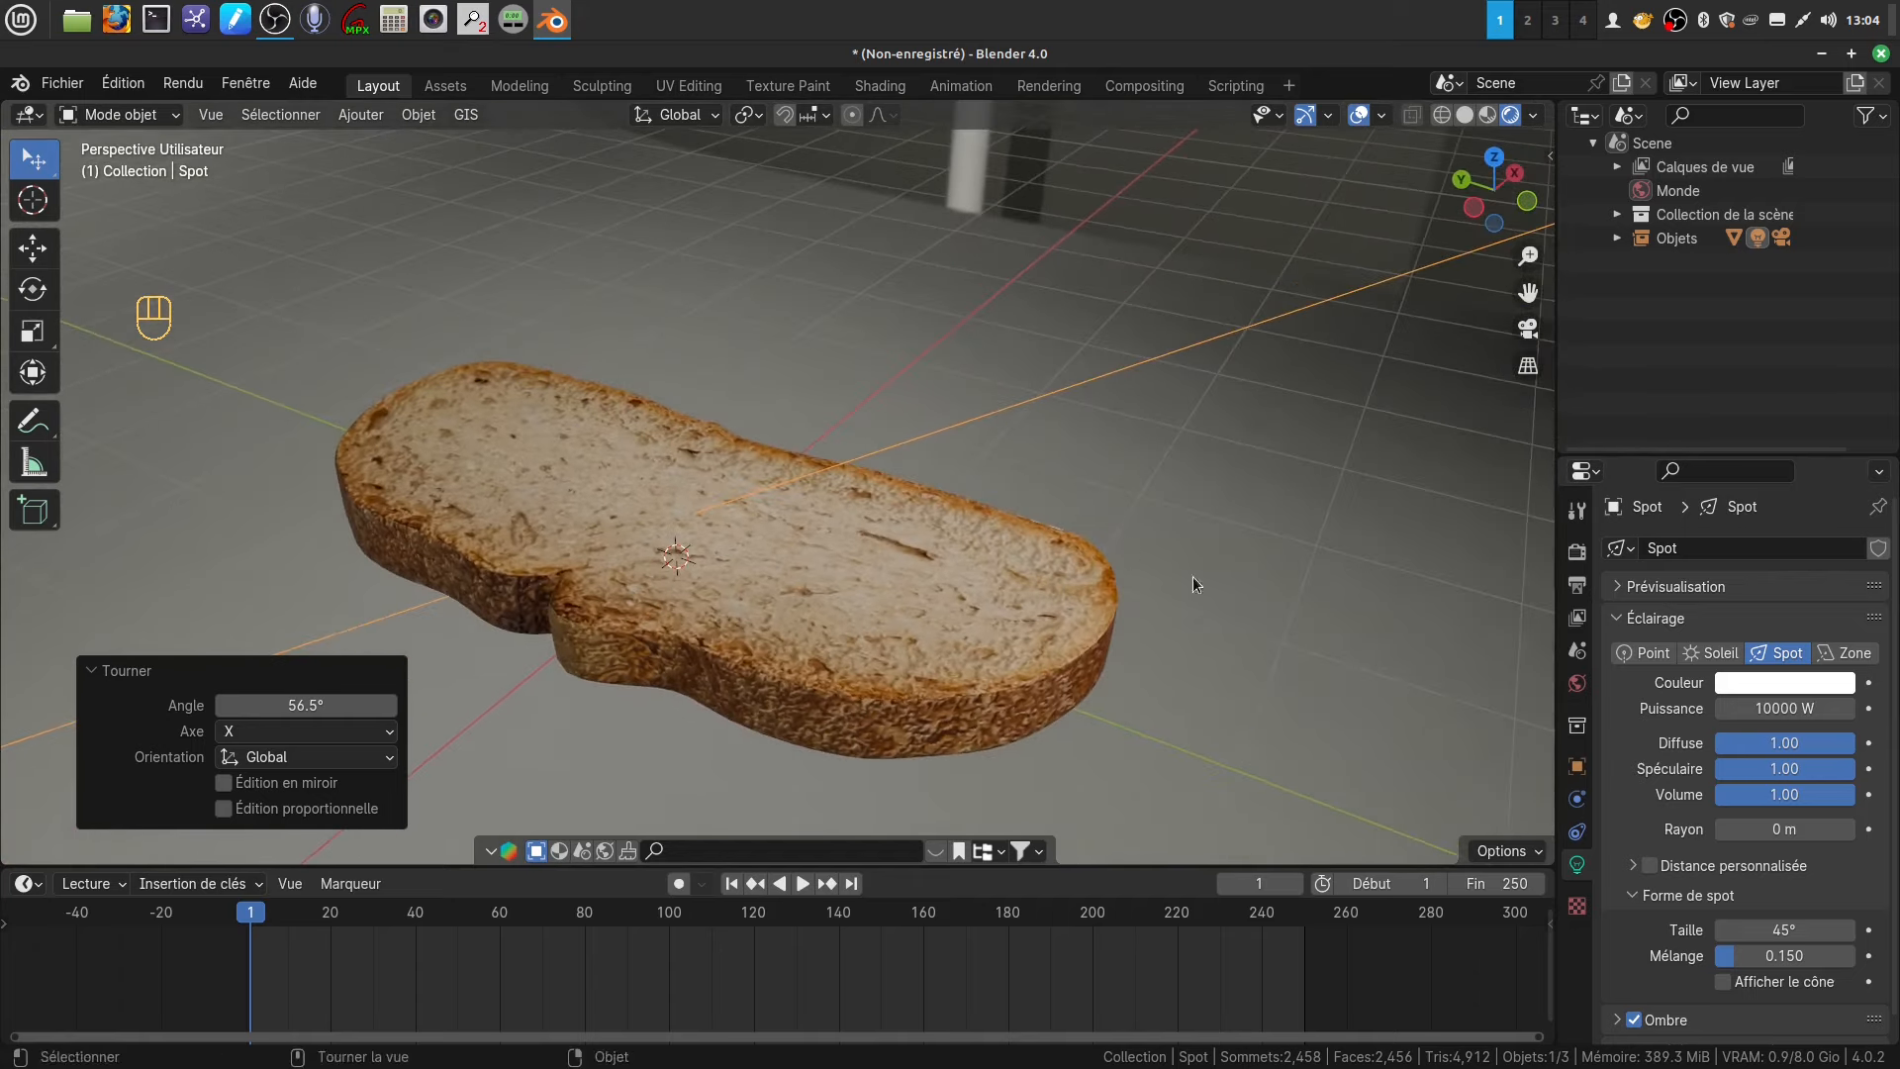
left_click(1767, 683)
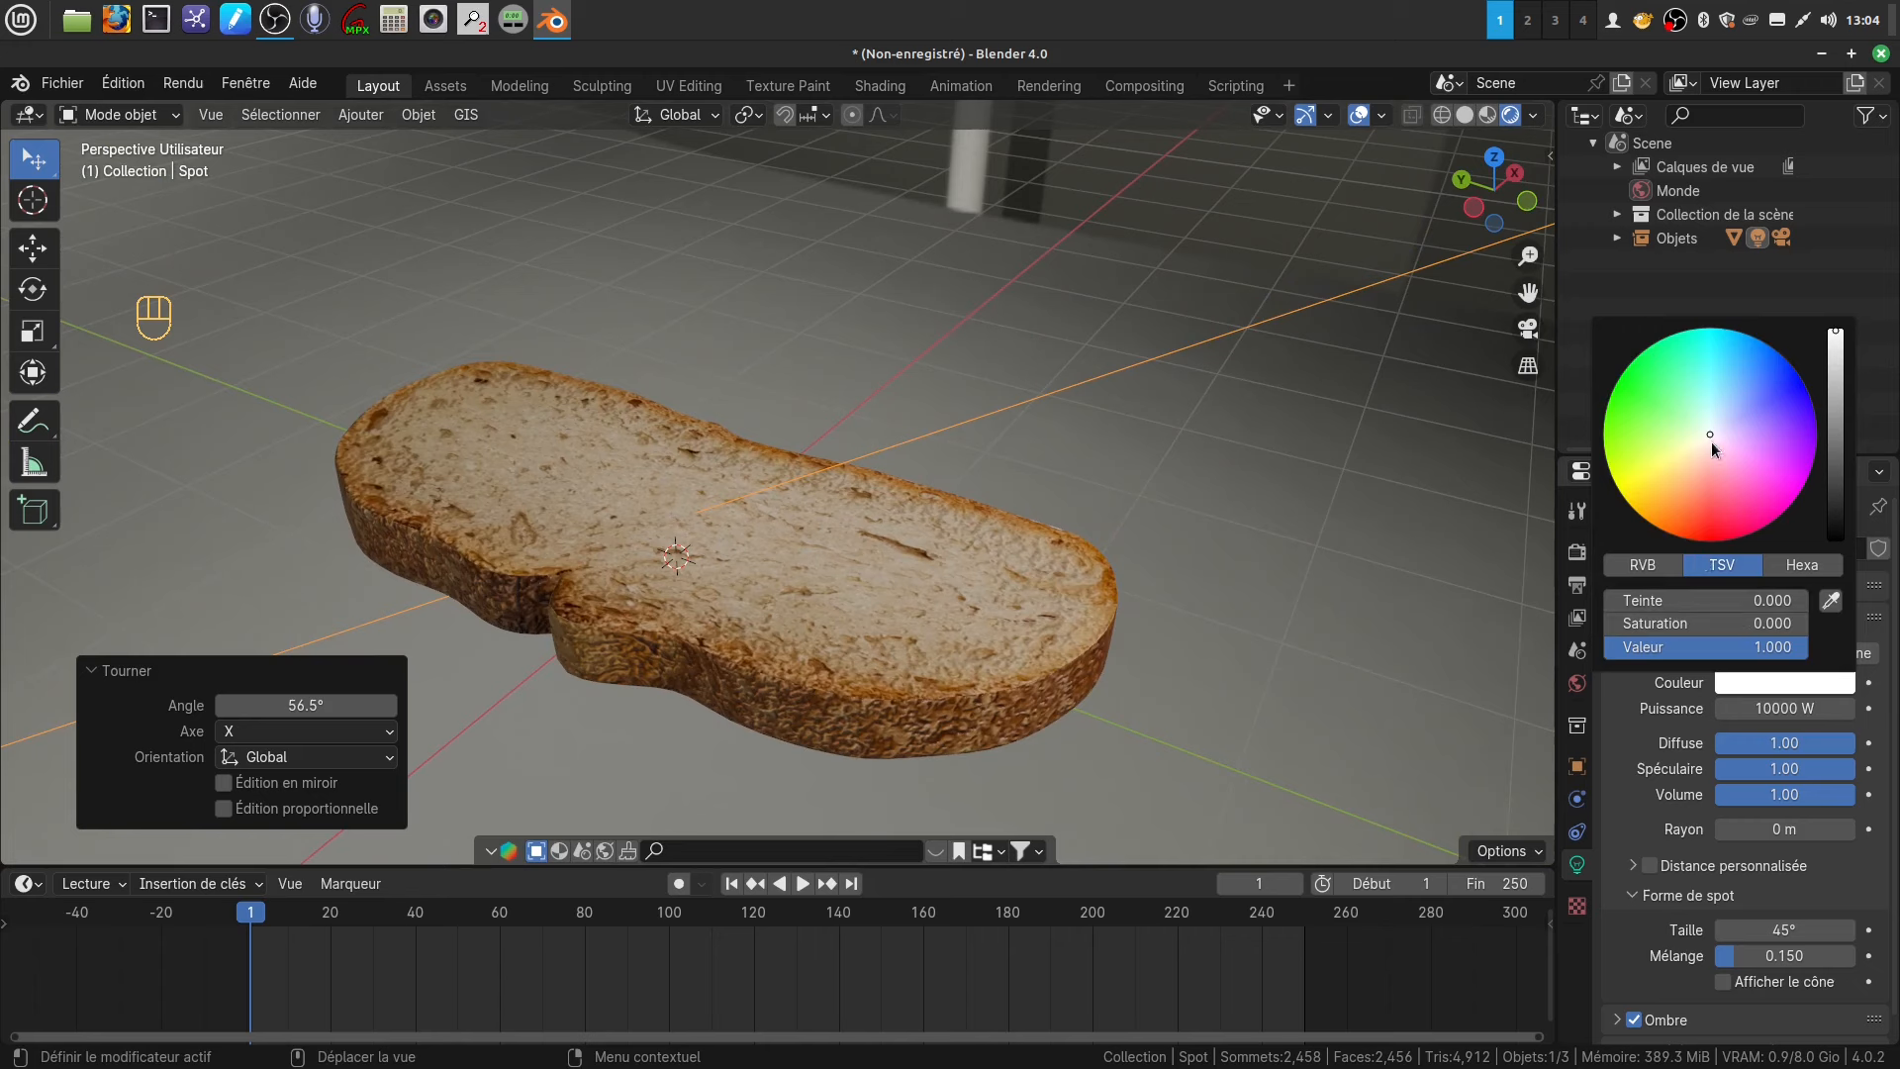
mouse_move(1712, 441)
left_mouse_down()
mouse_move(1673, 489)
mouse_move(1701, 457)
left_mouse_up()
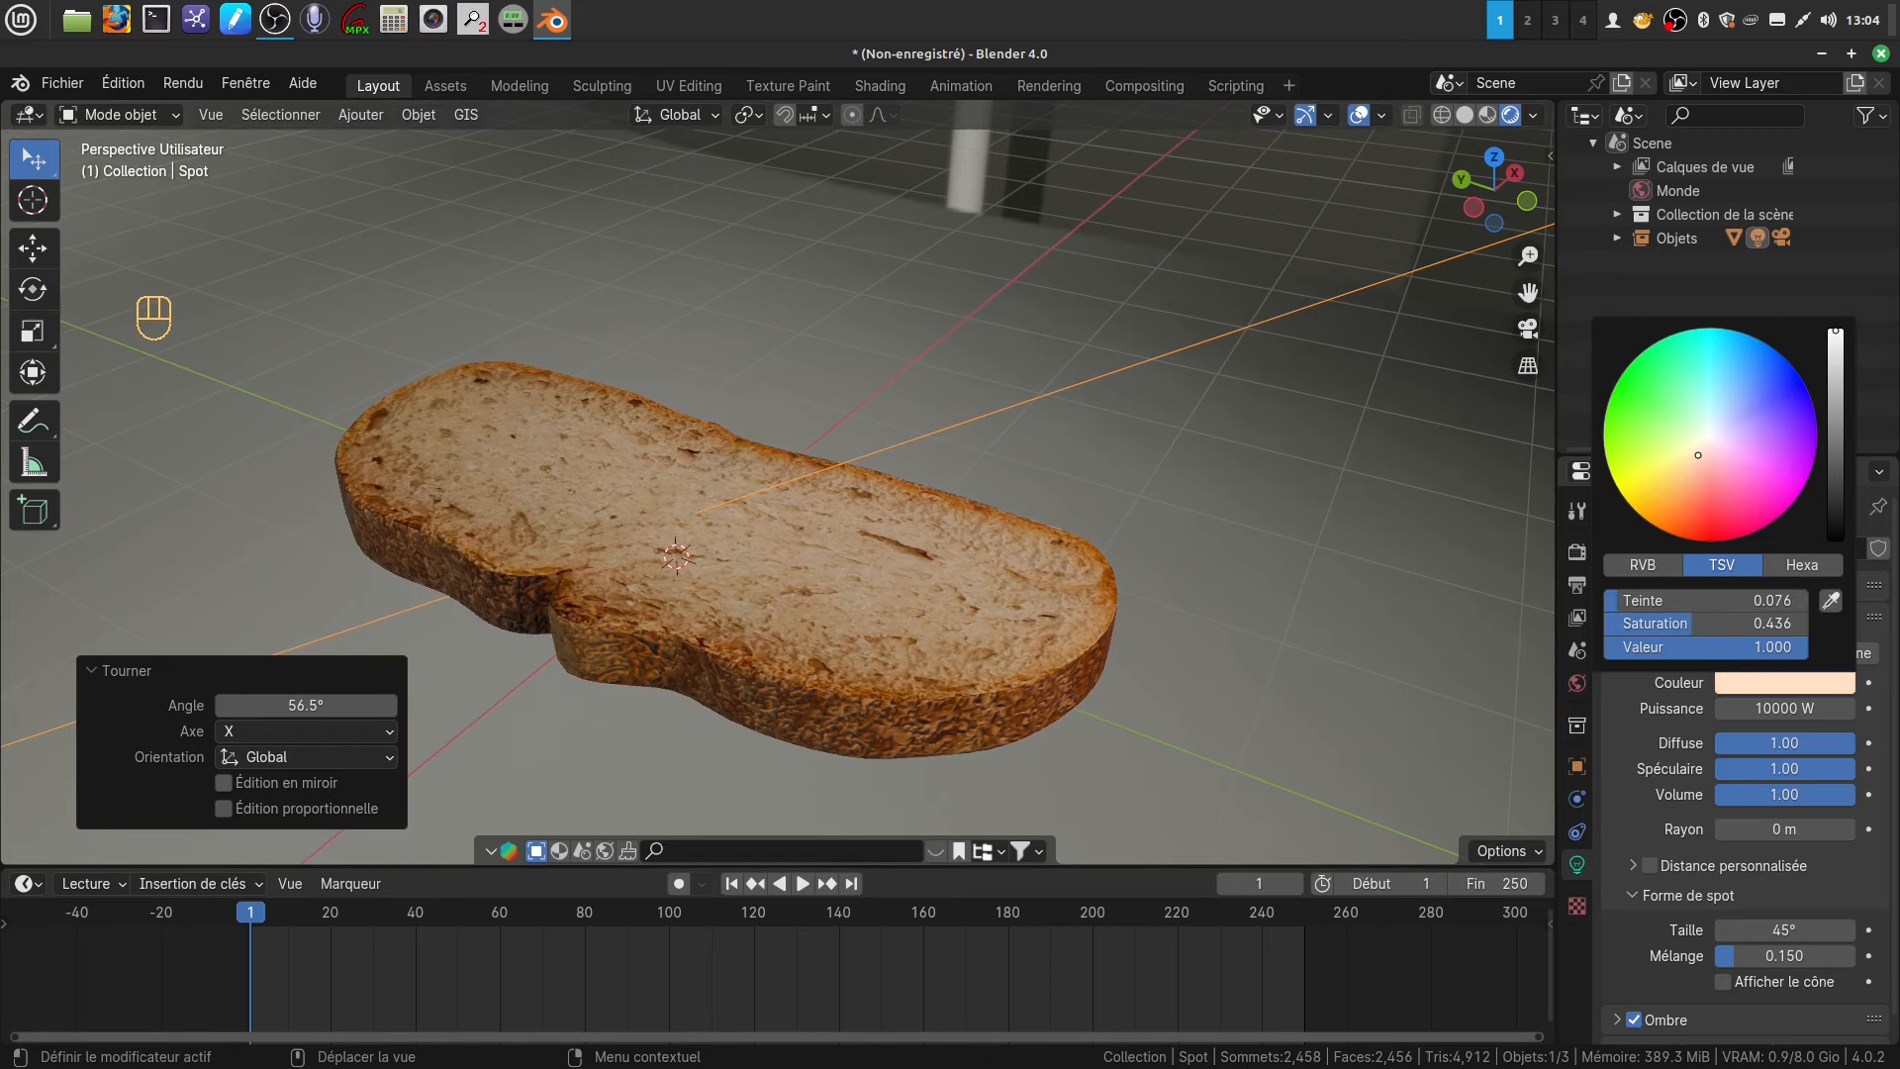
- Examine the lit bread slice's crust and crumb from several angles and distances, and deselect the spot light
middle_click_drag(895, 661, 934, 602)
scroll(934, 604, "down", 2)
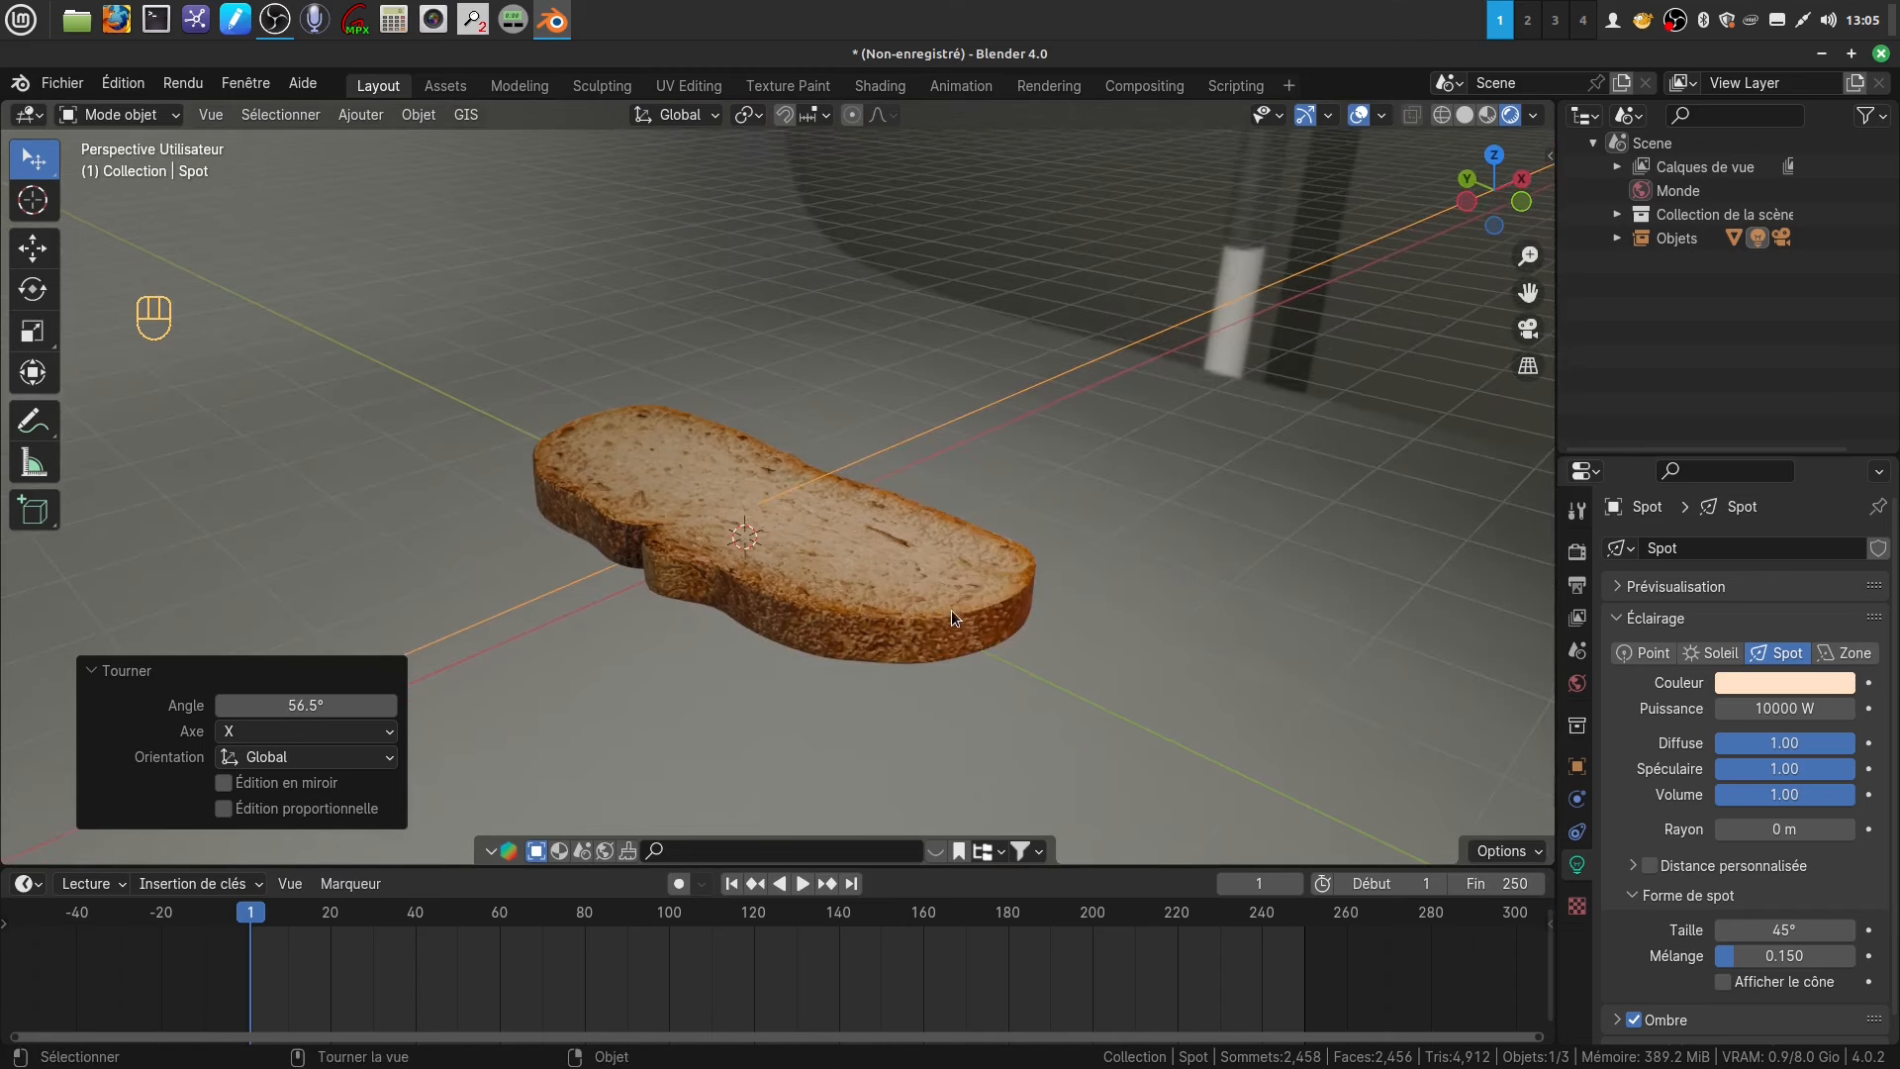
middle_click_drag(953, 597, 1000, 592, "shift")
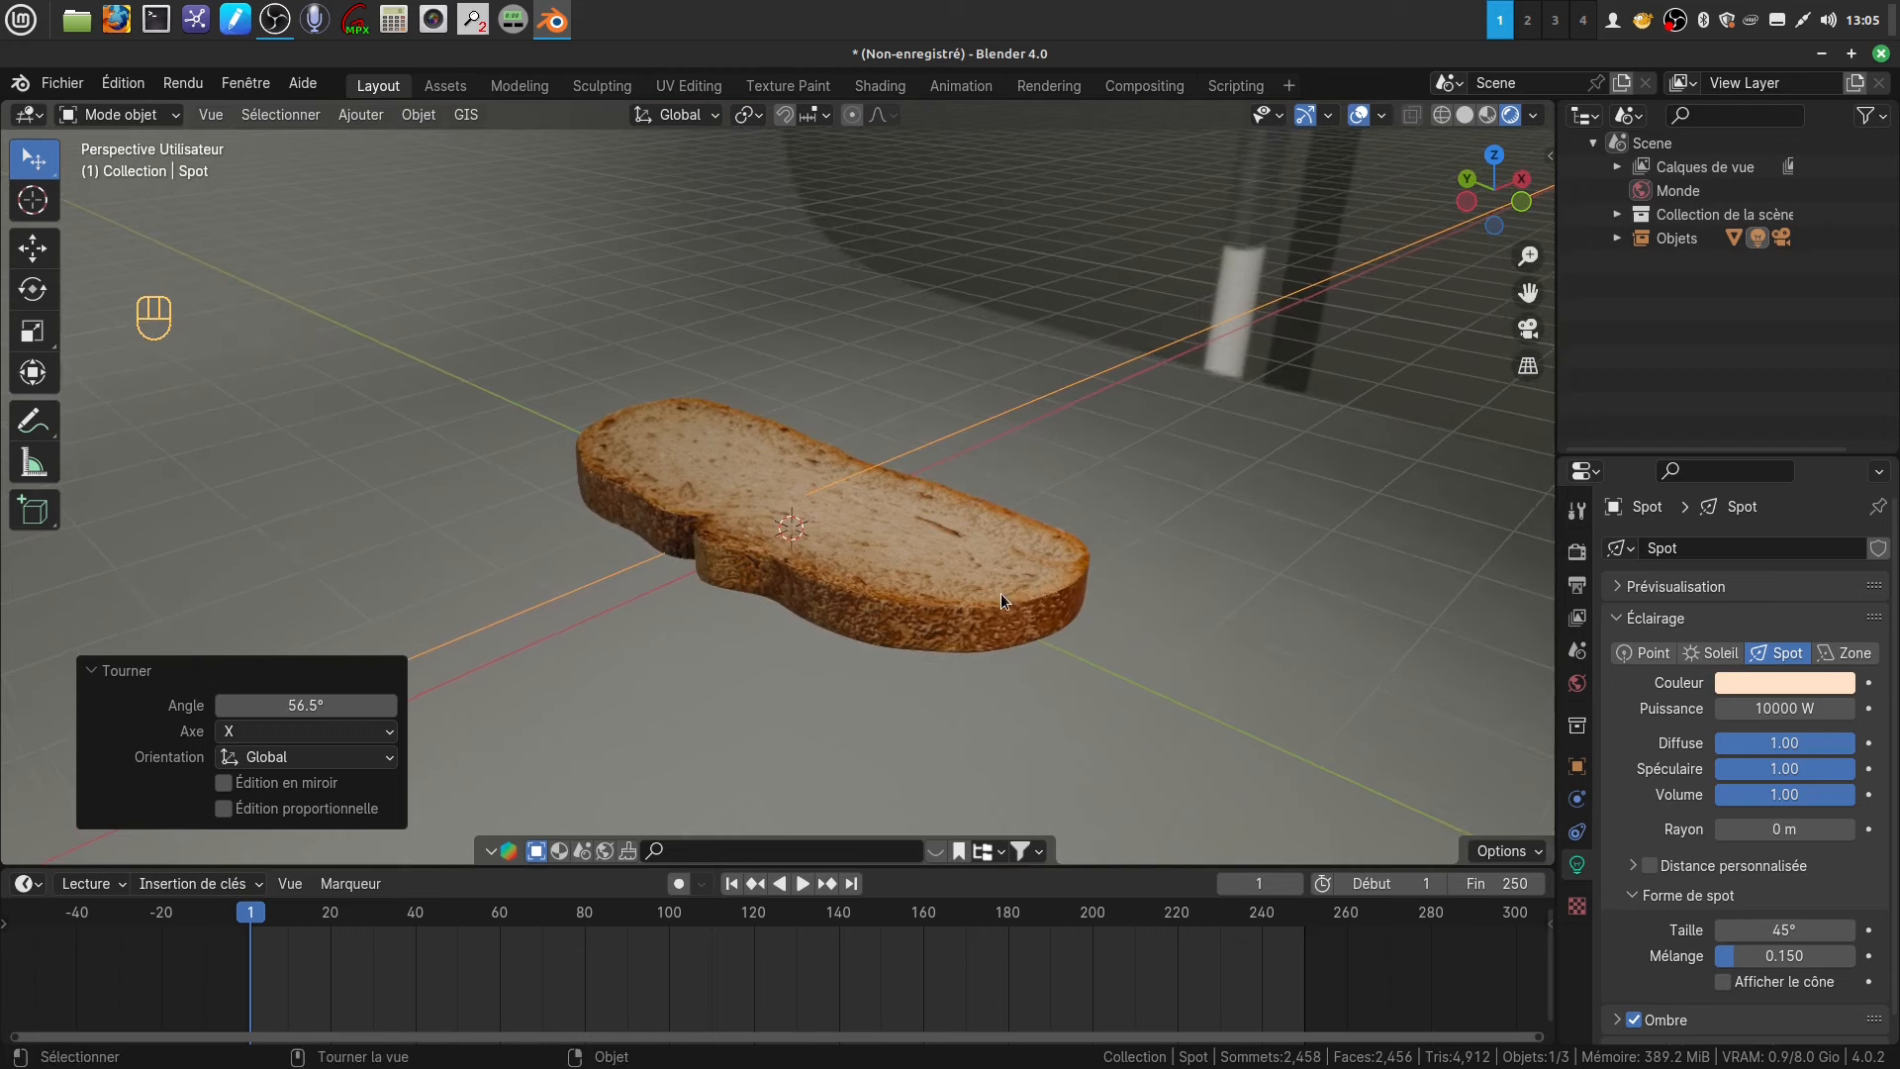
scroll(1008, 636, "up", 1)
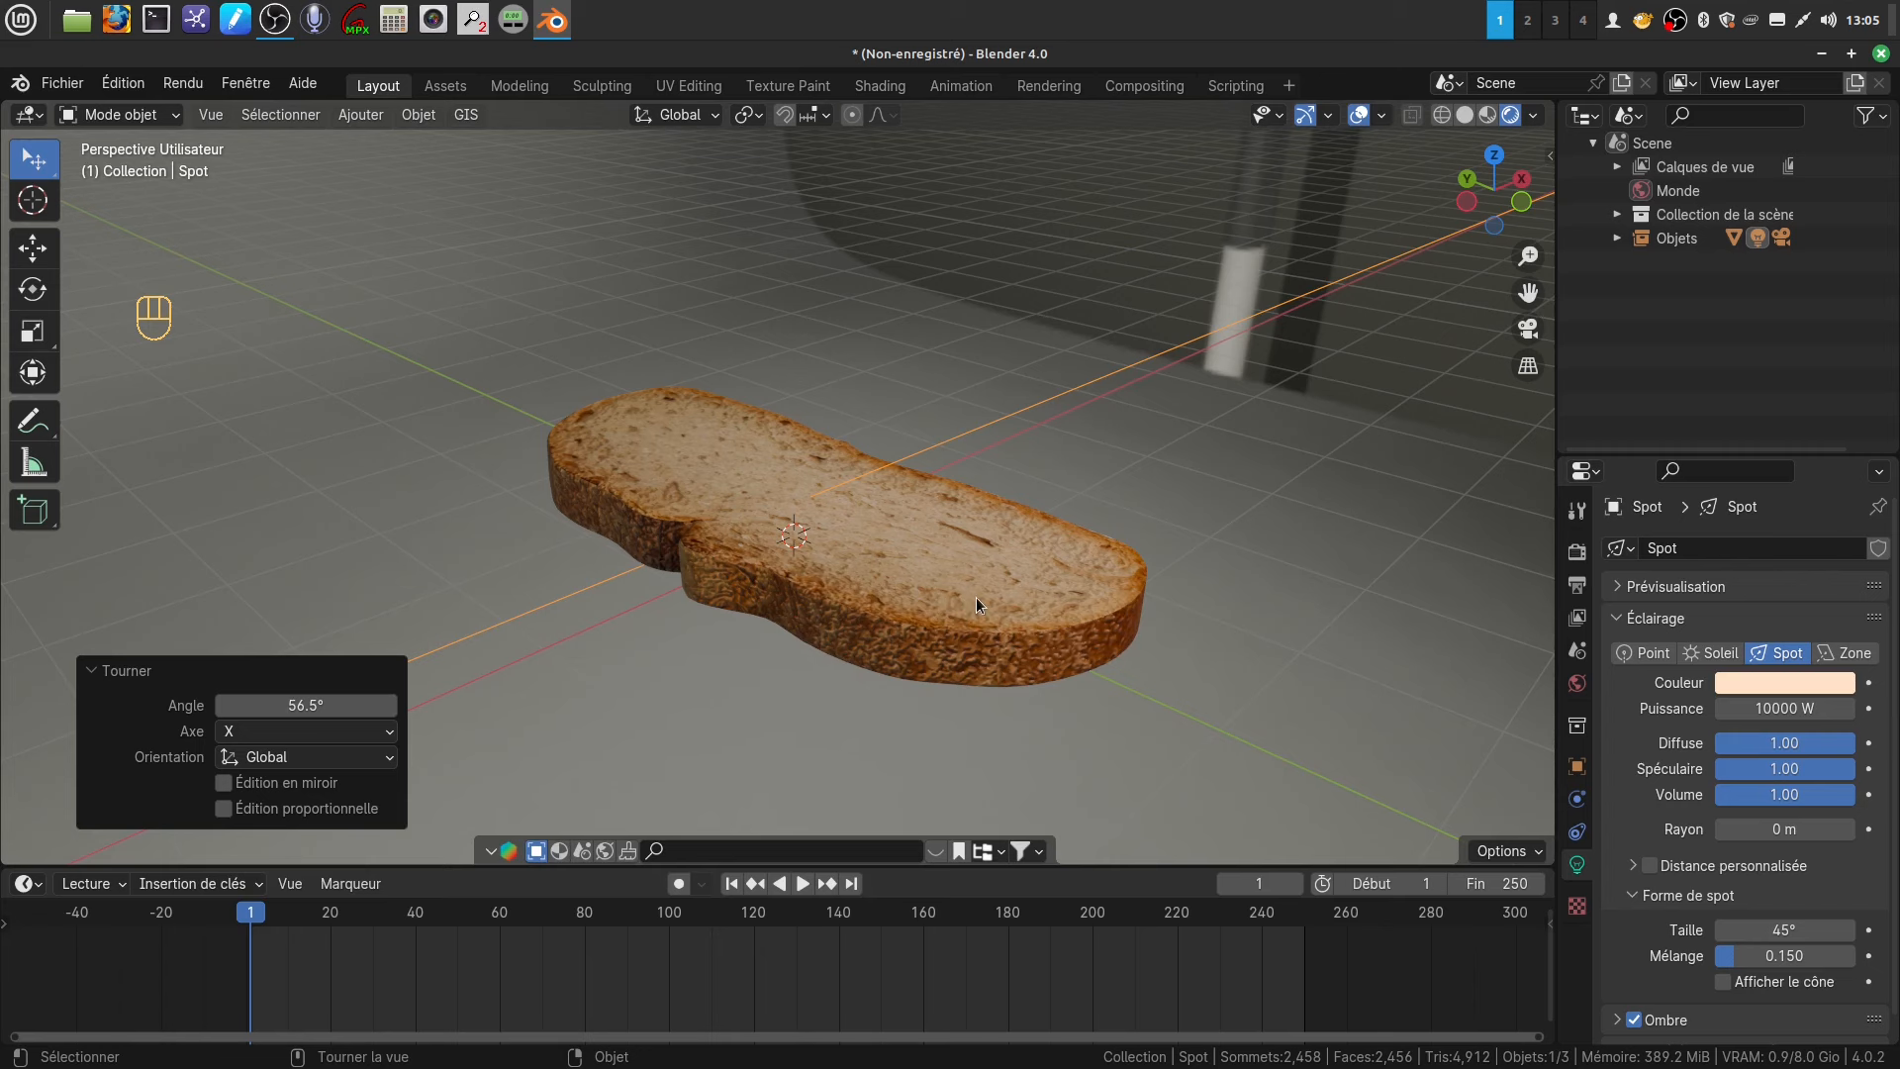
scroll(1039, 636, "up", 1)
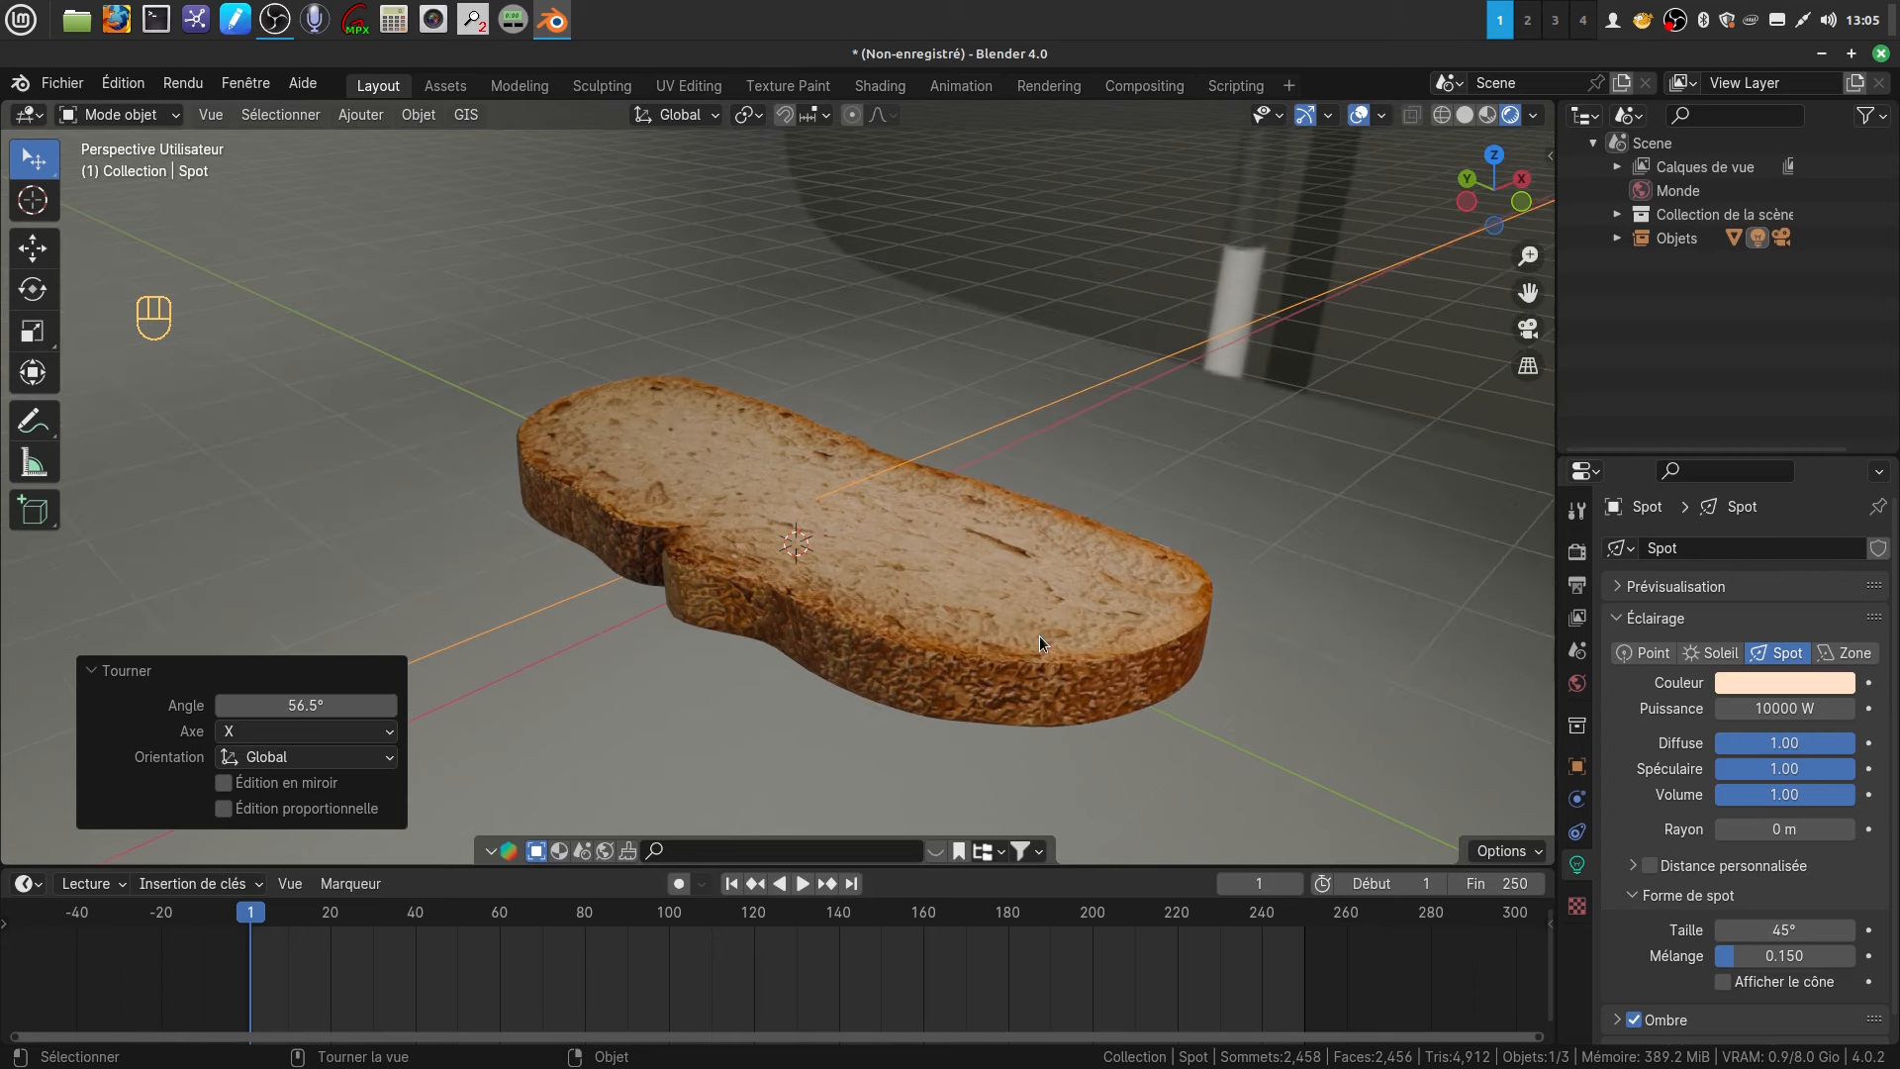
scroll(1039, 635, "down", 1)
scroll(1036, 637, "up", 4)
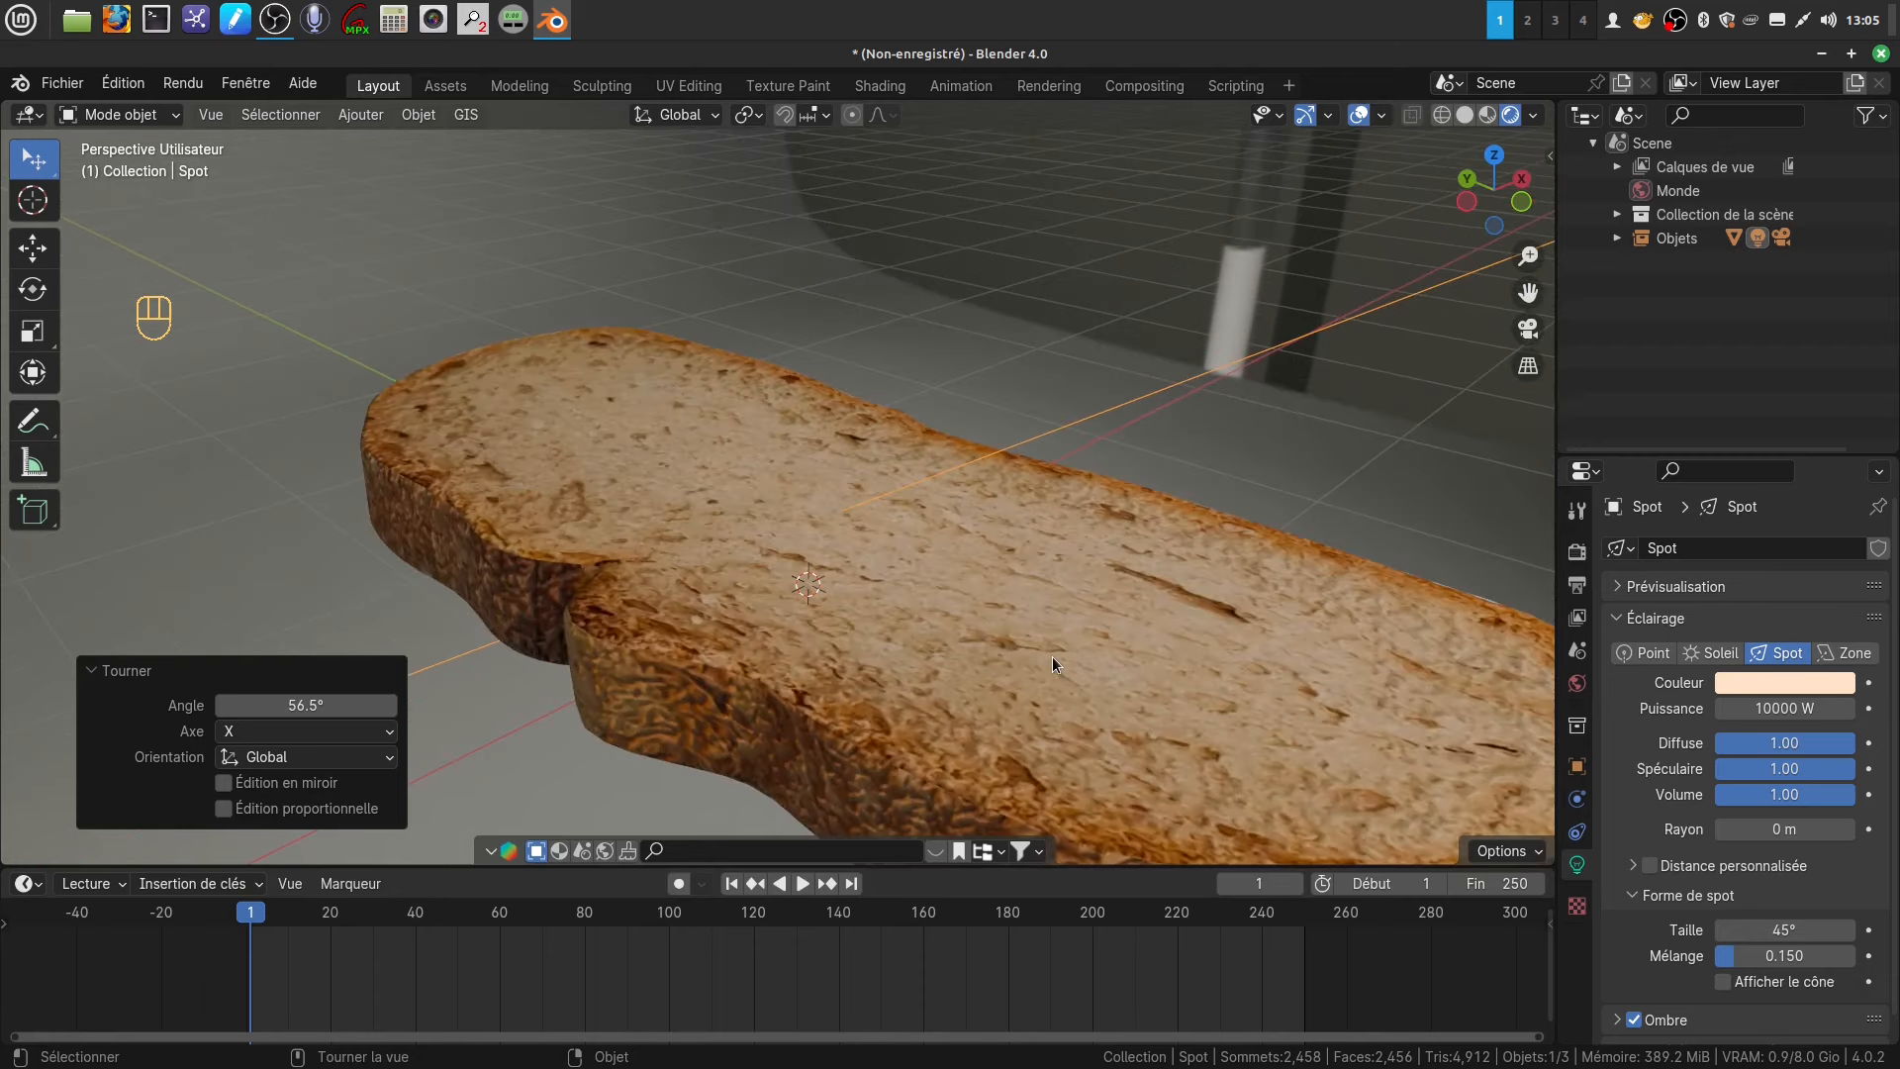
scroll(1052, 656, "down", 6)
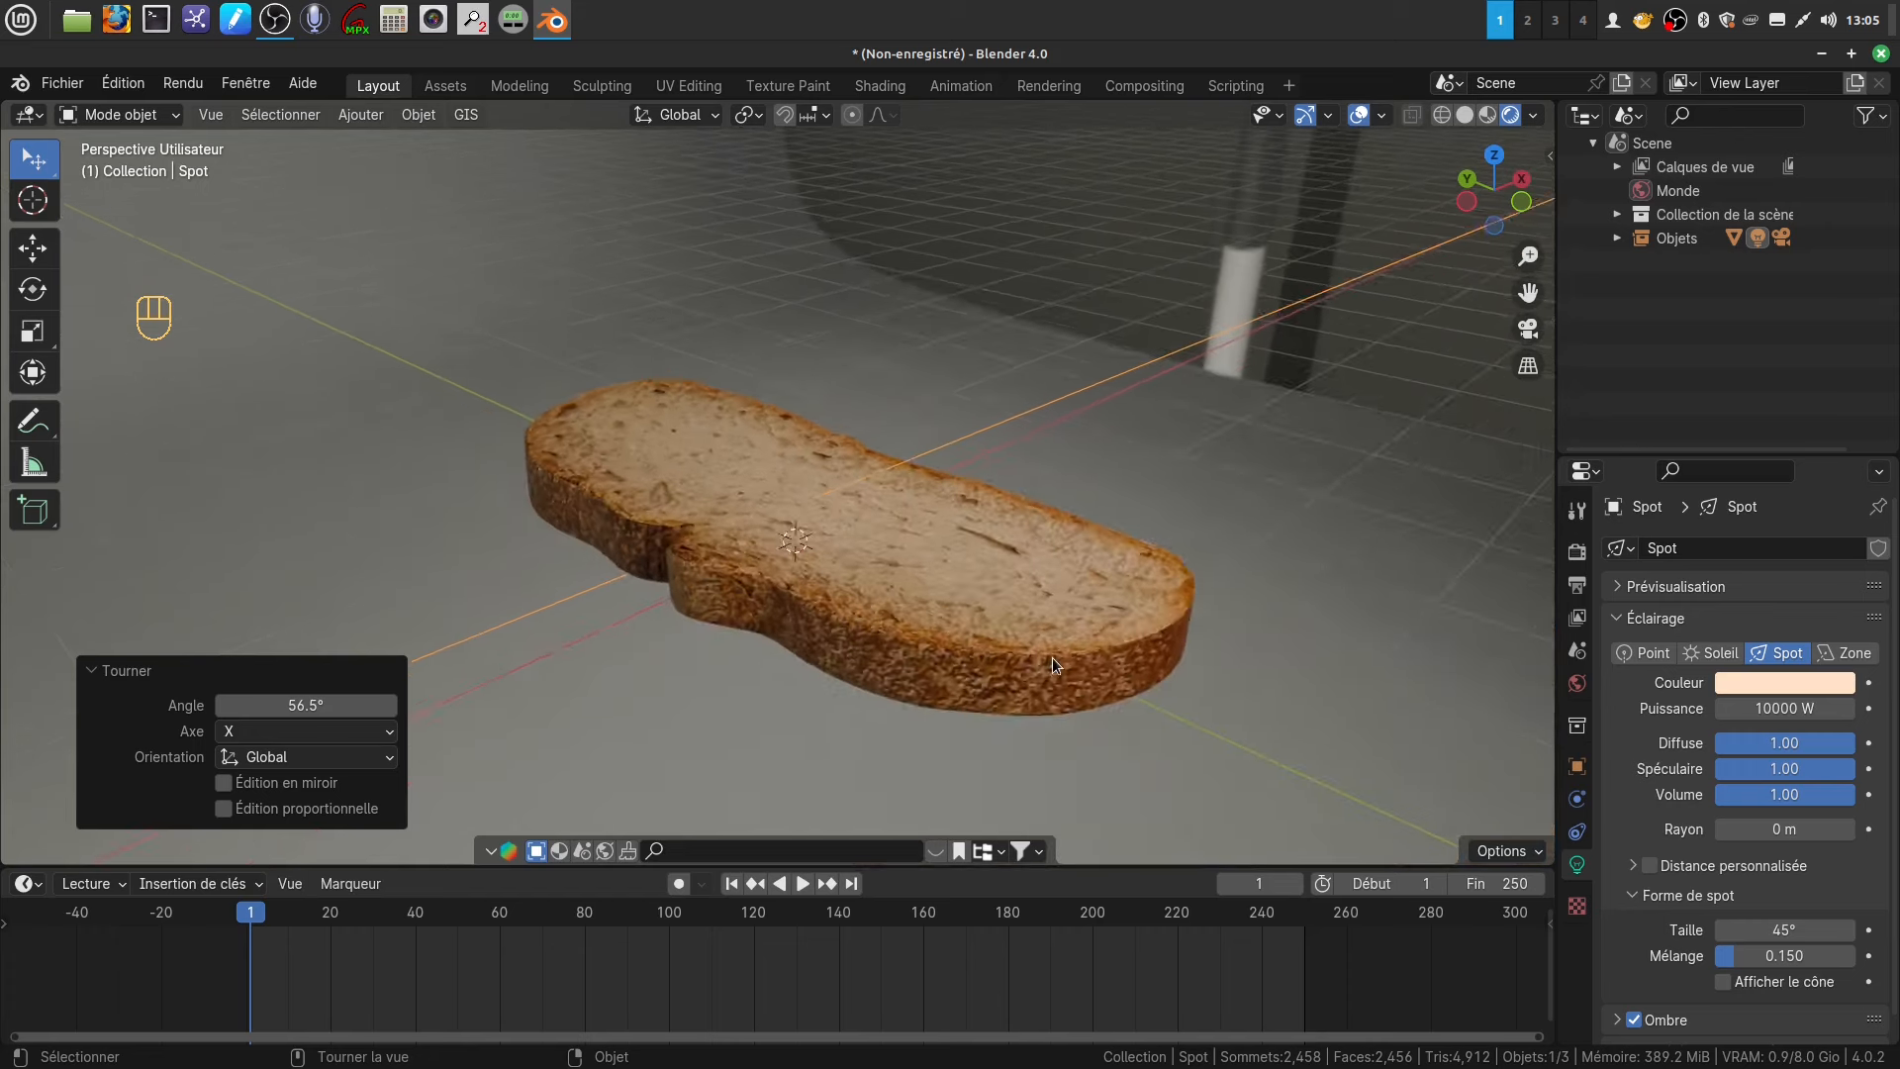
scroll(1053, 657, "down", 3)
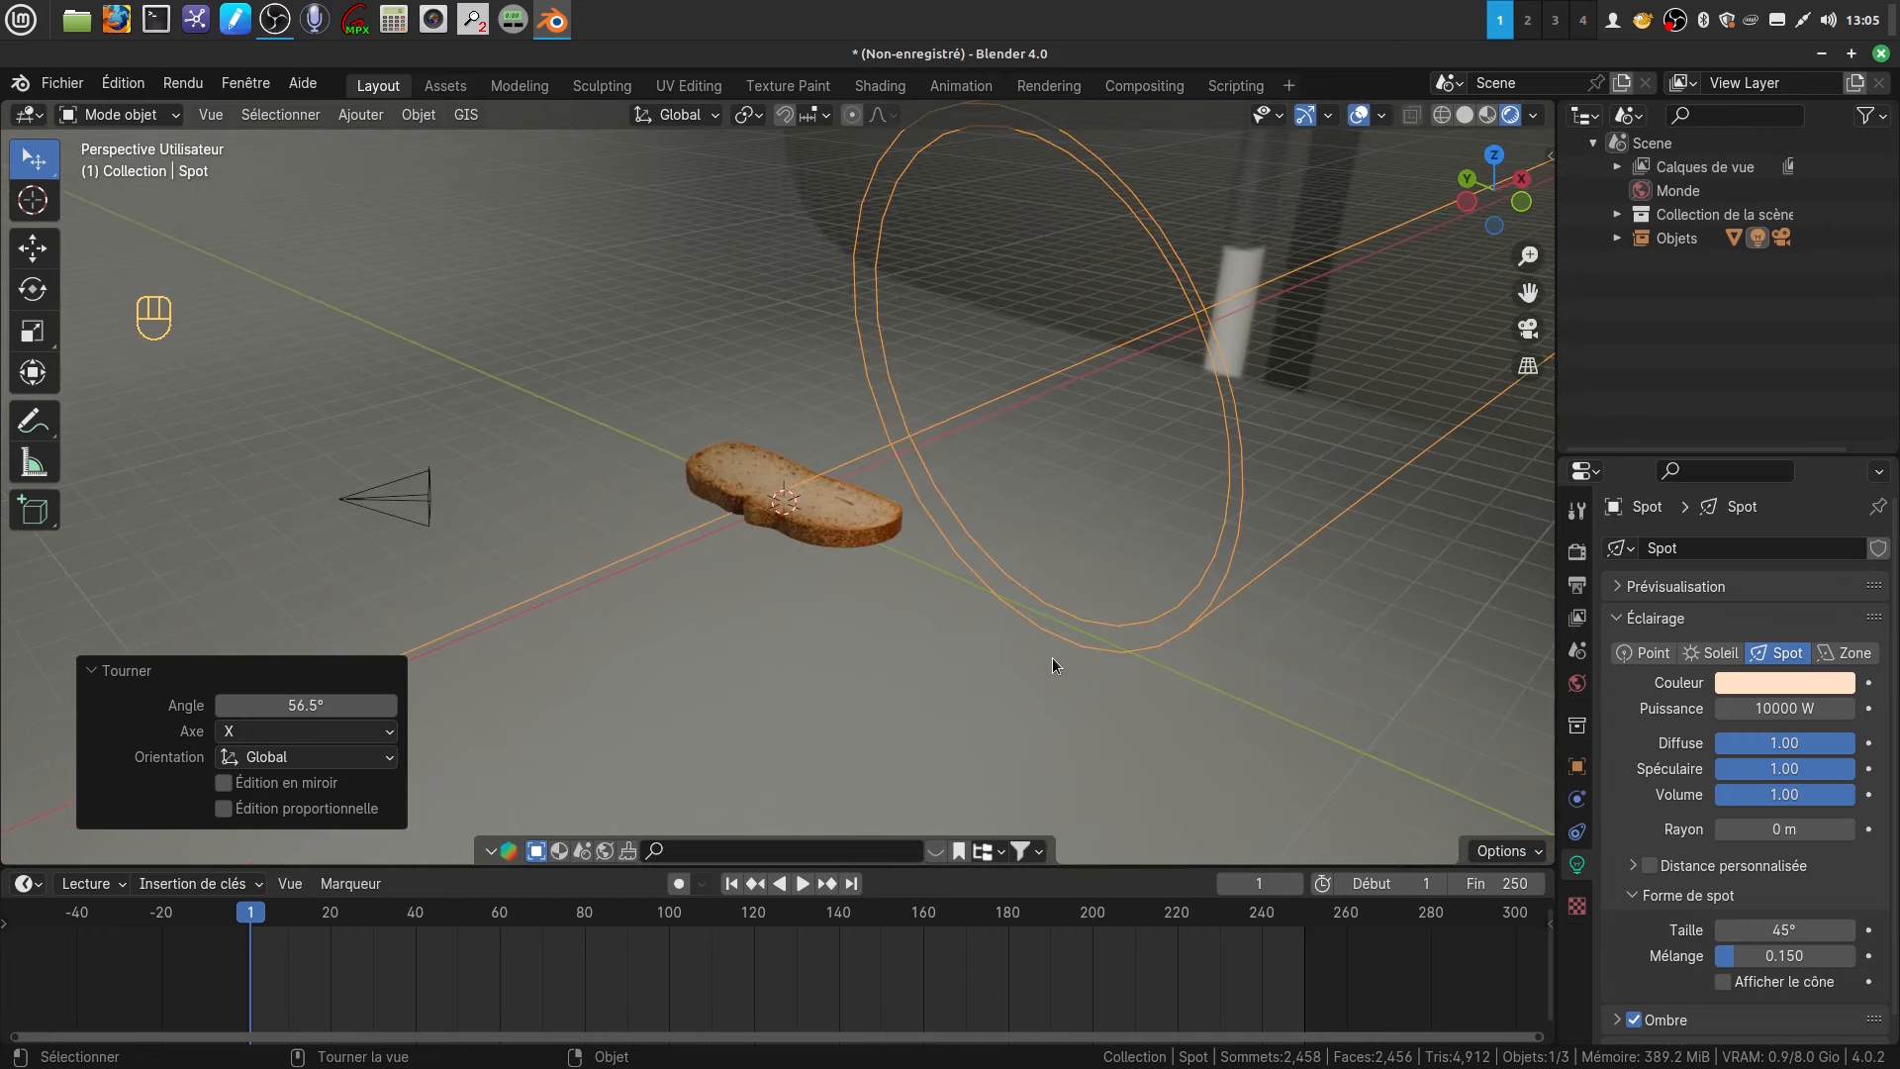
middle_click_drag(988, 661, 1007, 627)
scroll(995, 659, "up", 3)
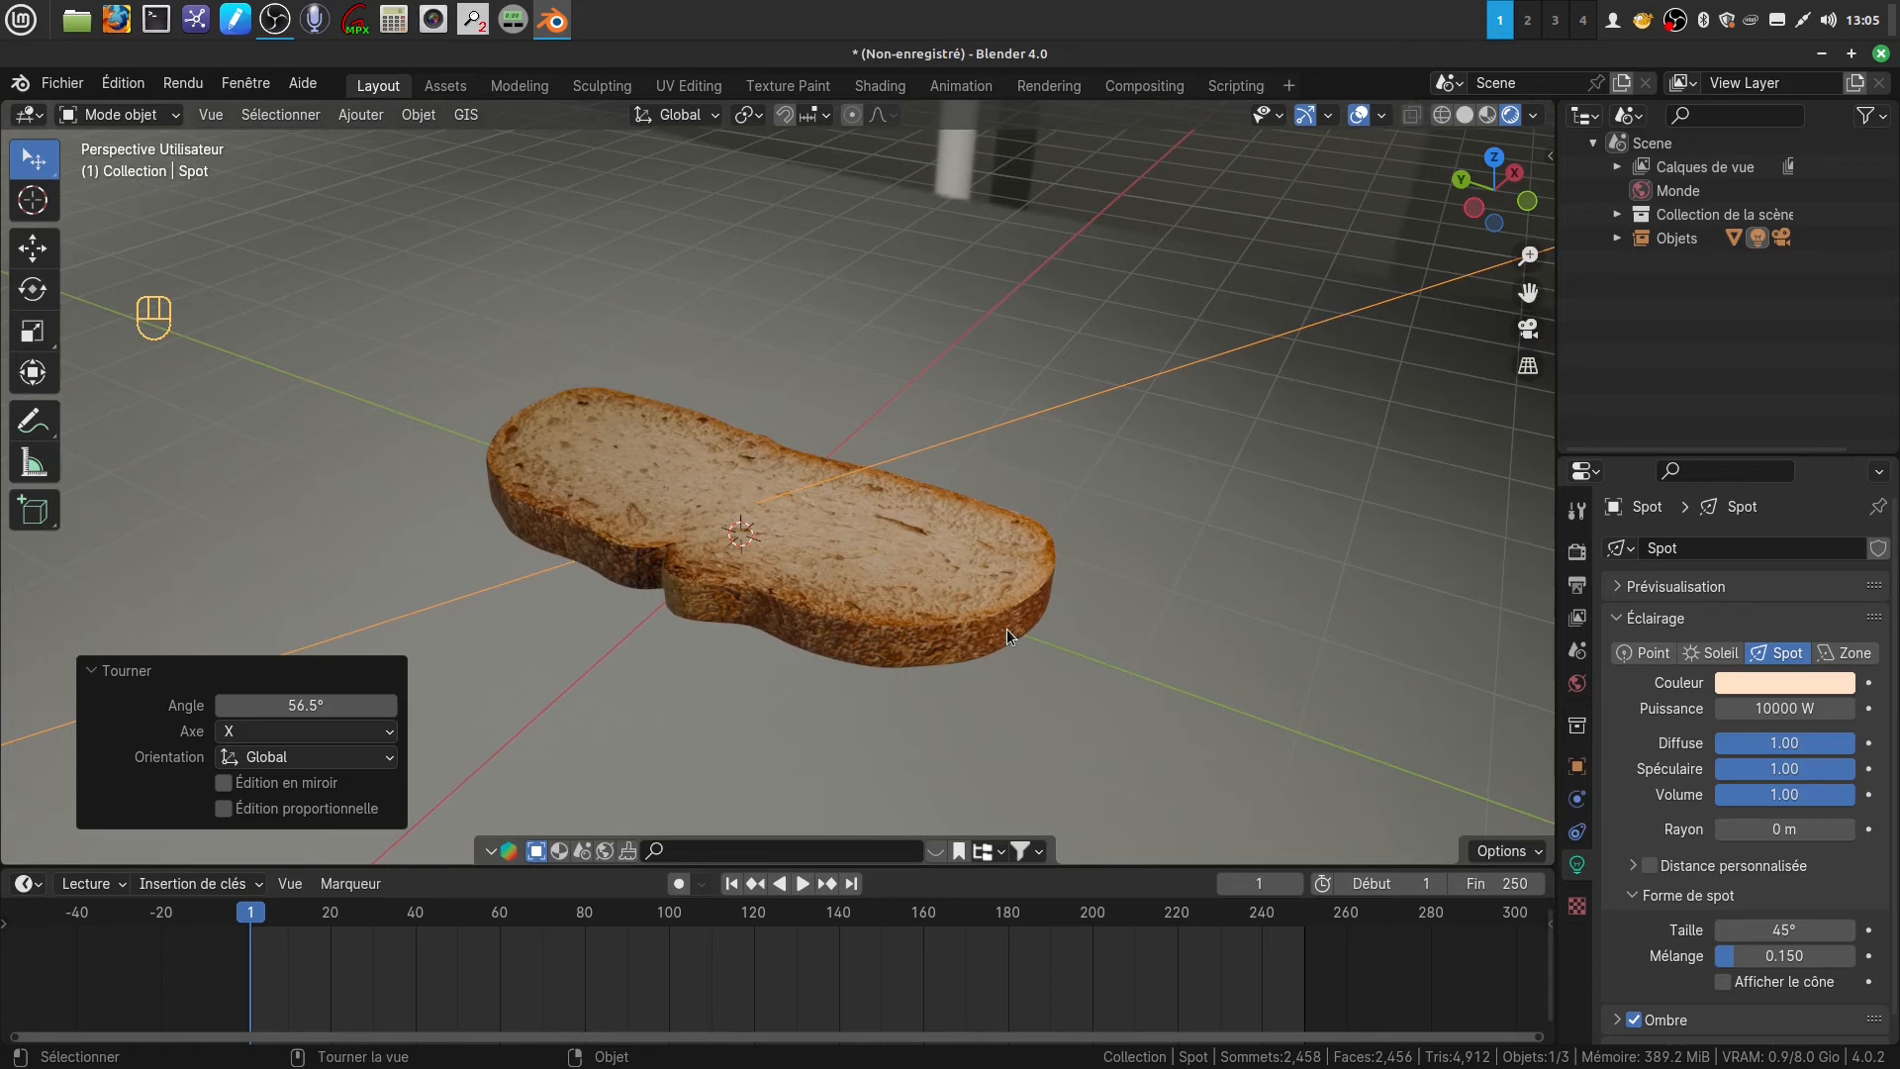
middle_click_drag(825, 531, 868, 508)
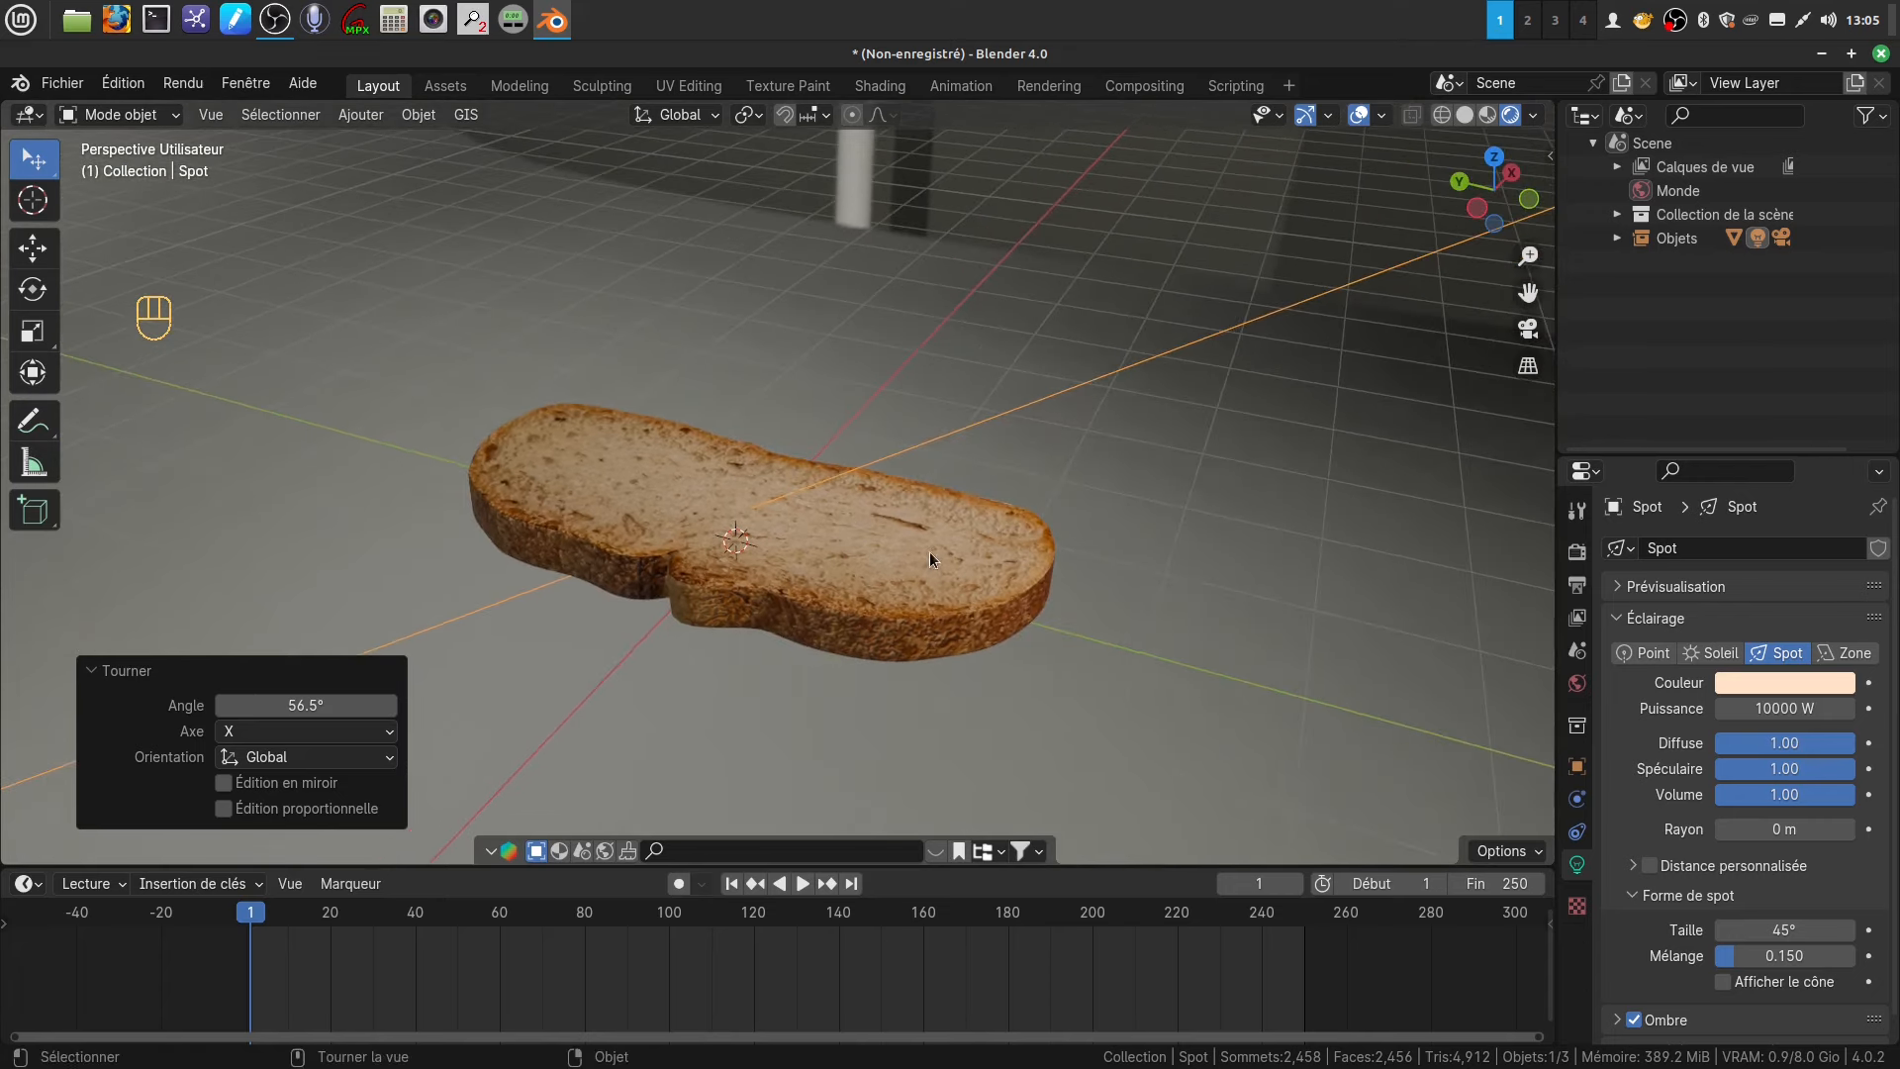
left_click(1144, 620)
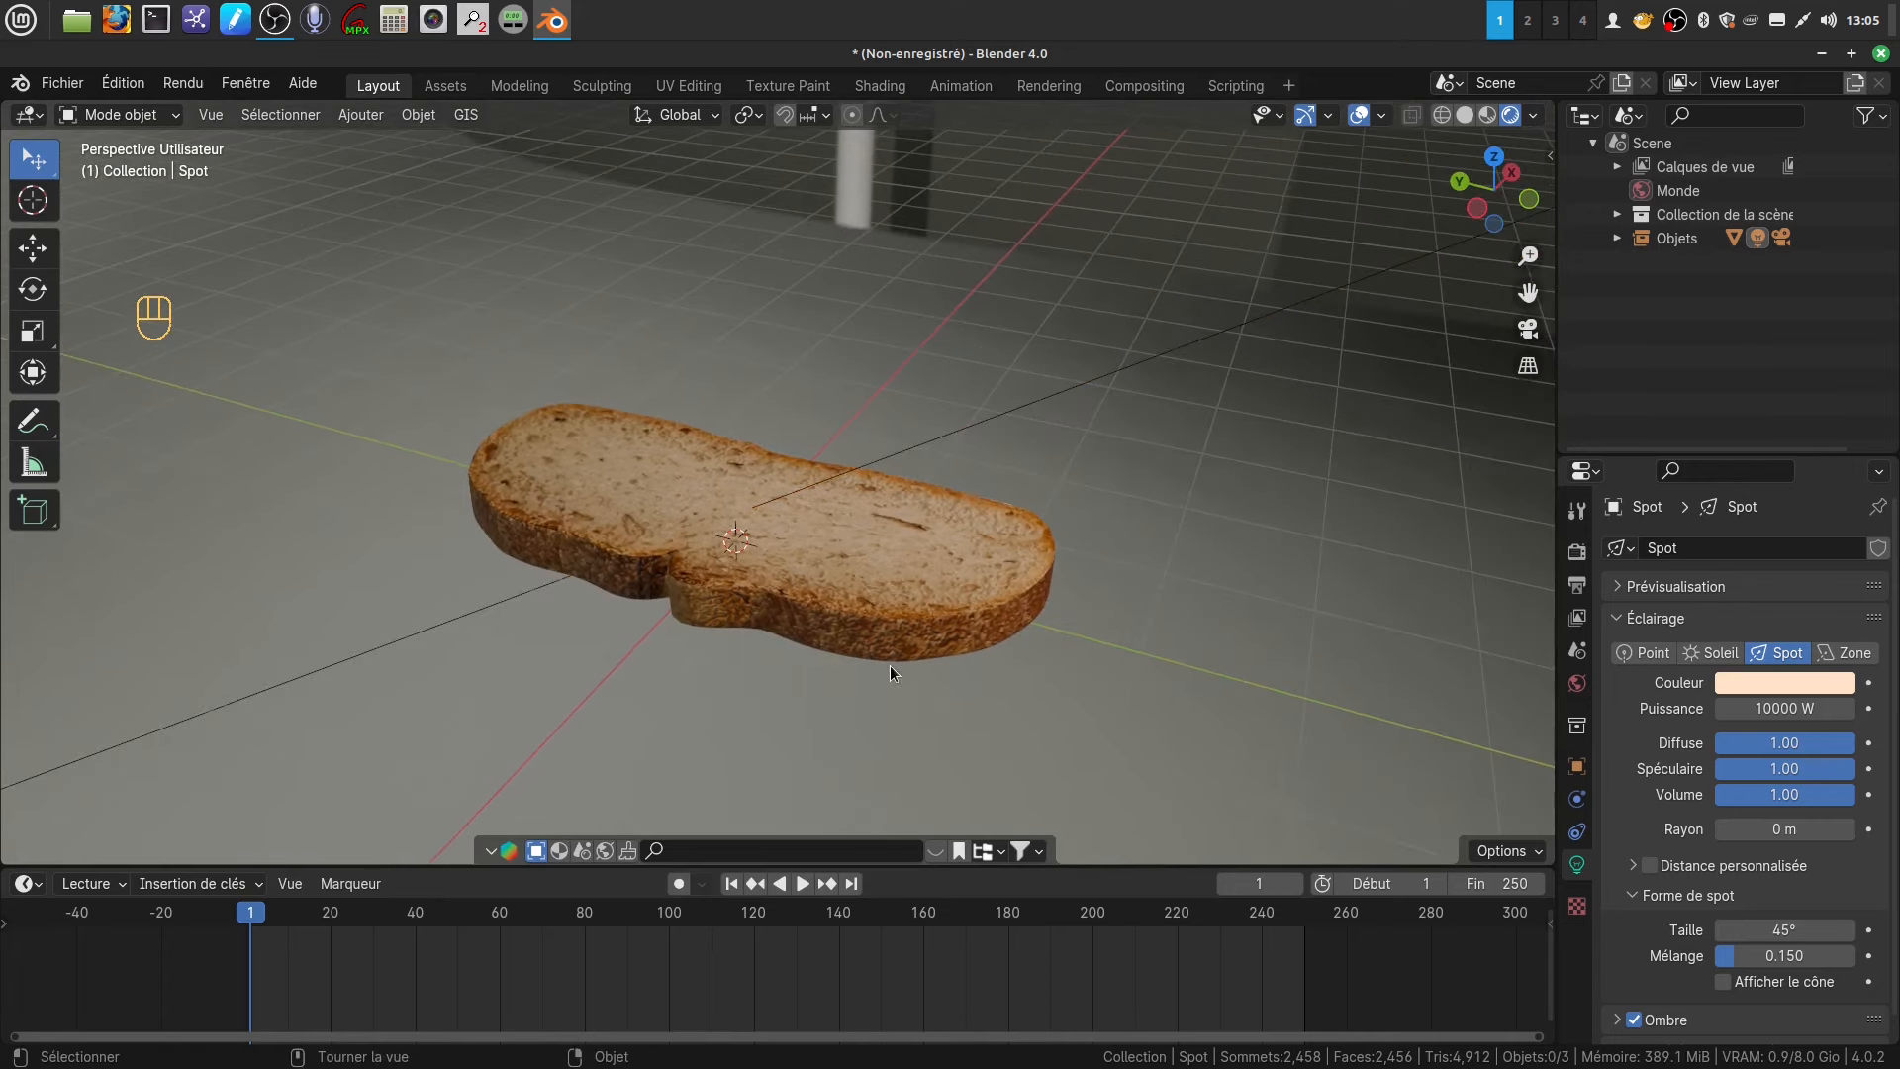
middle_click_drag(1116, 649, 1030, 520)
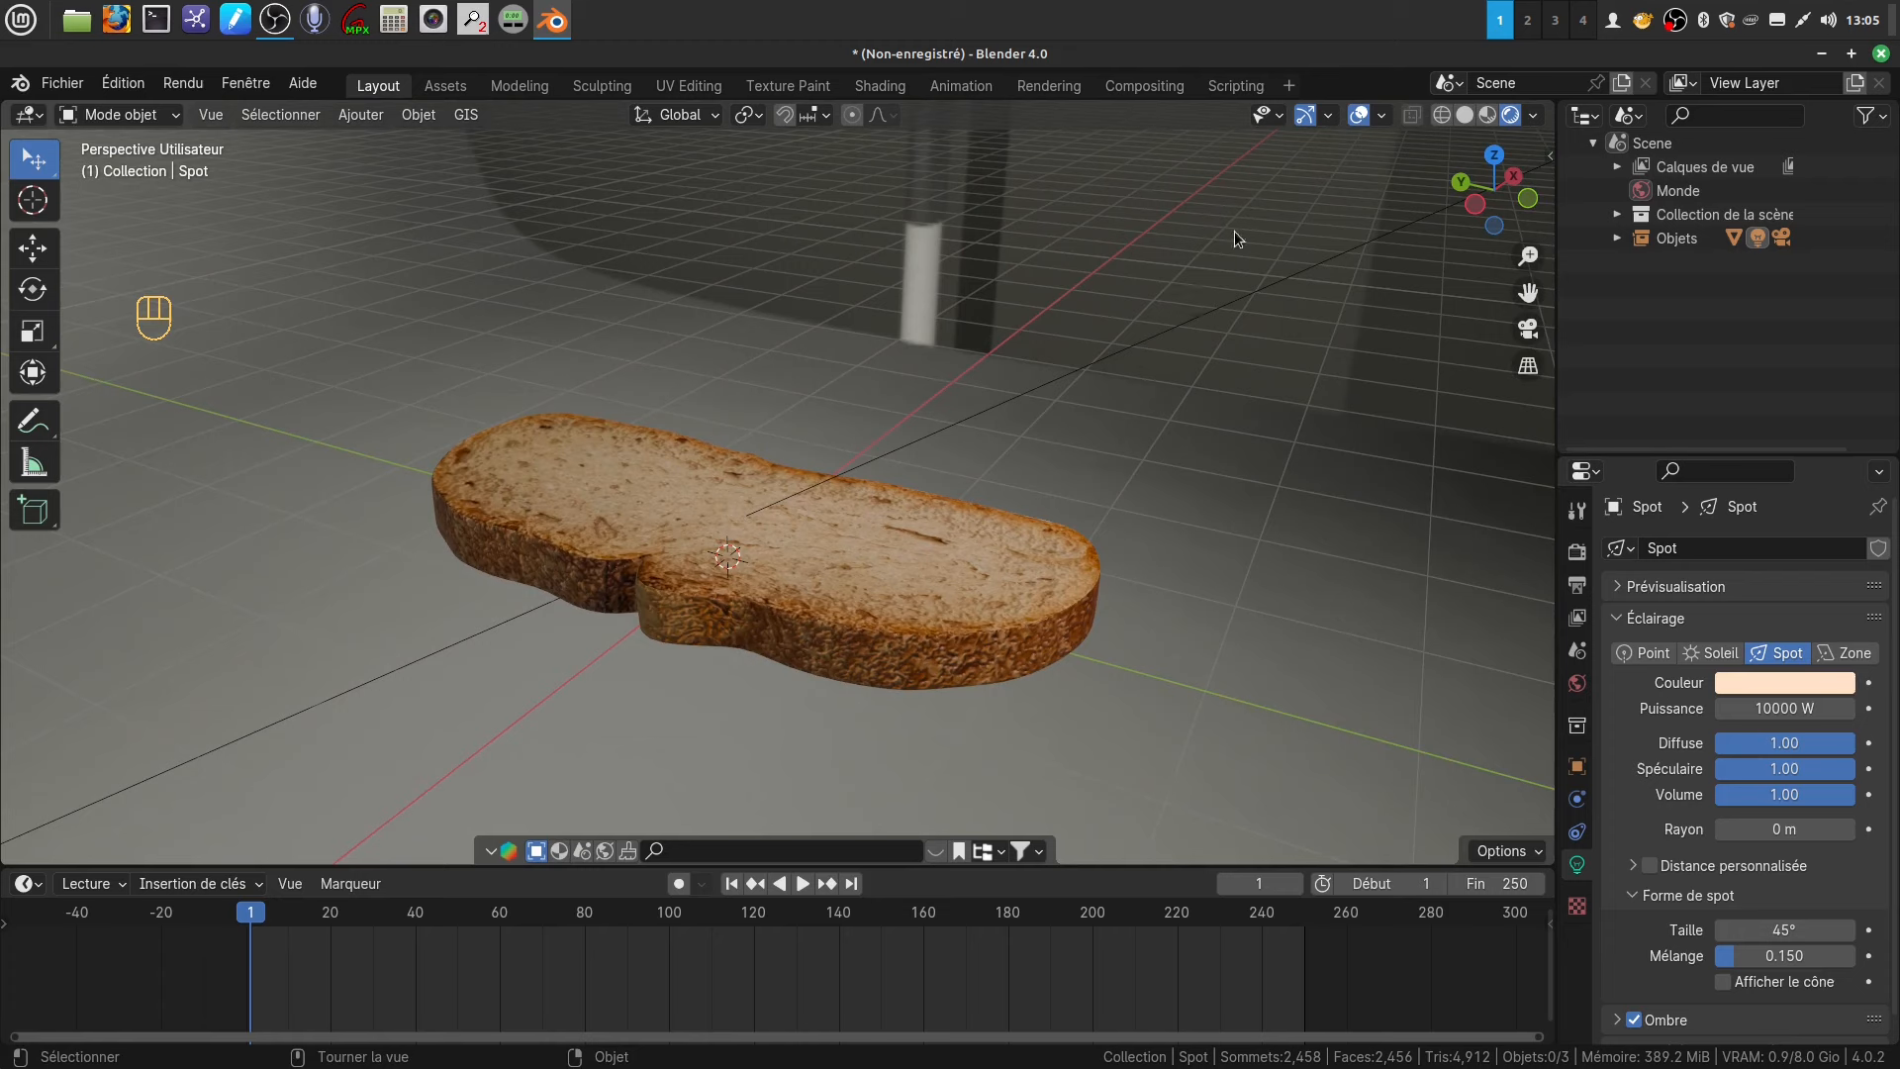
right_click(1674, 20)
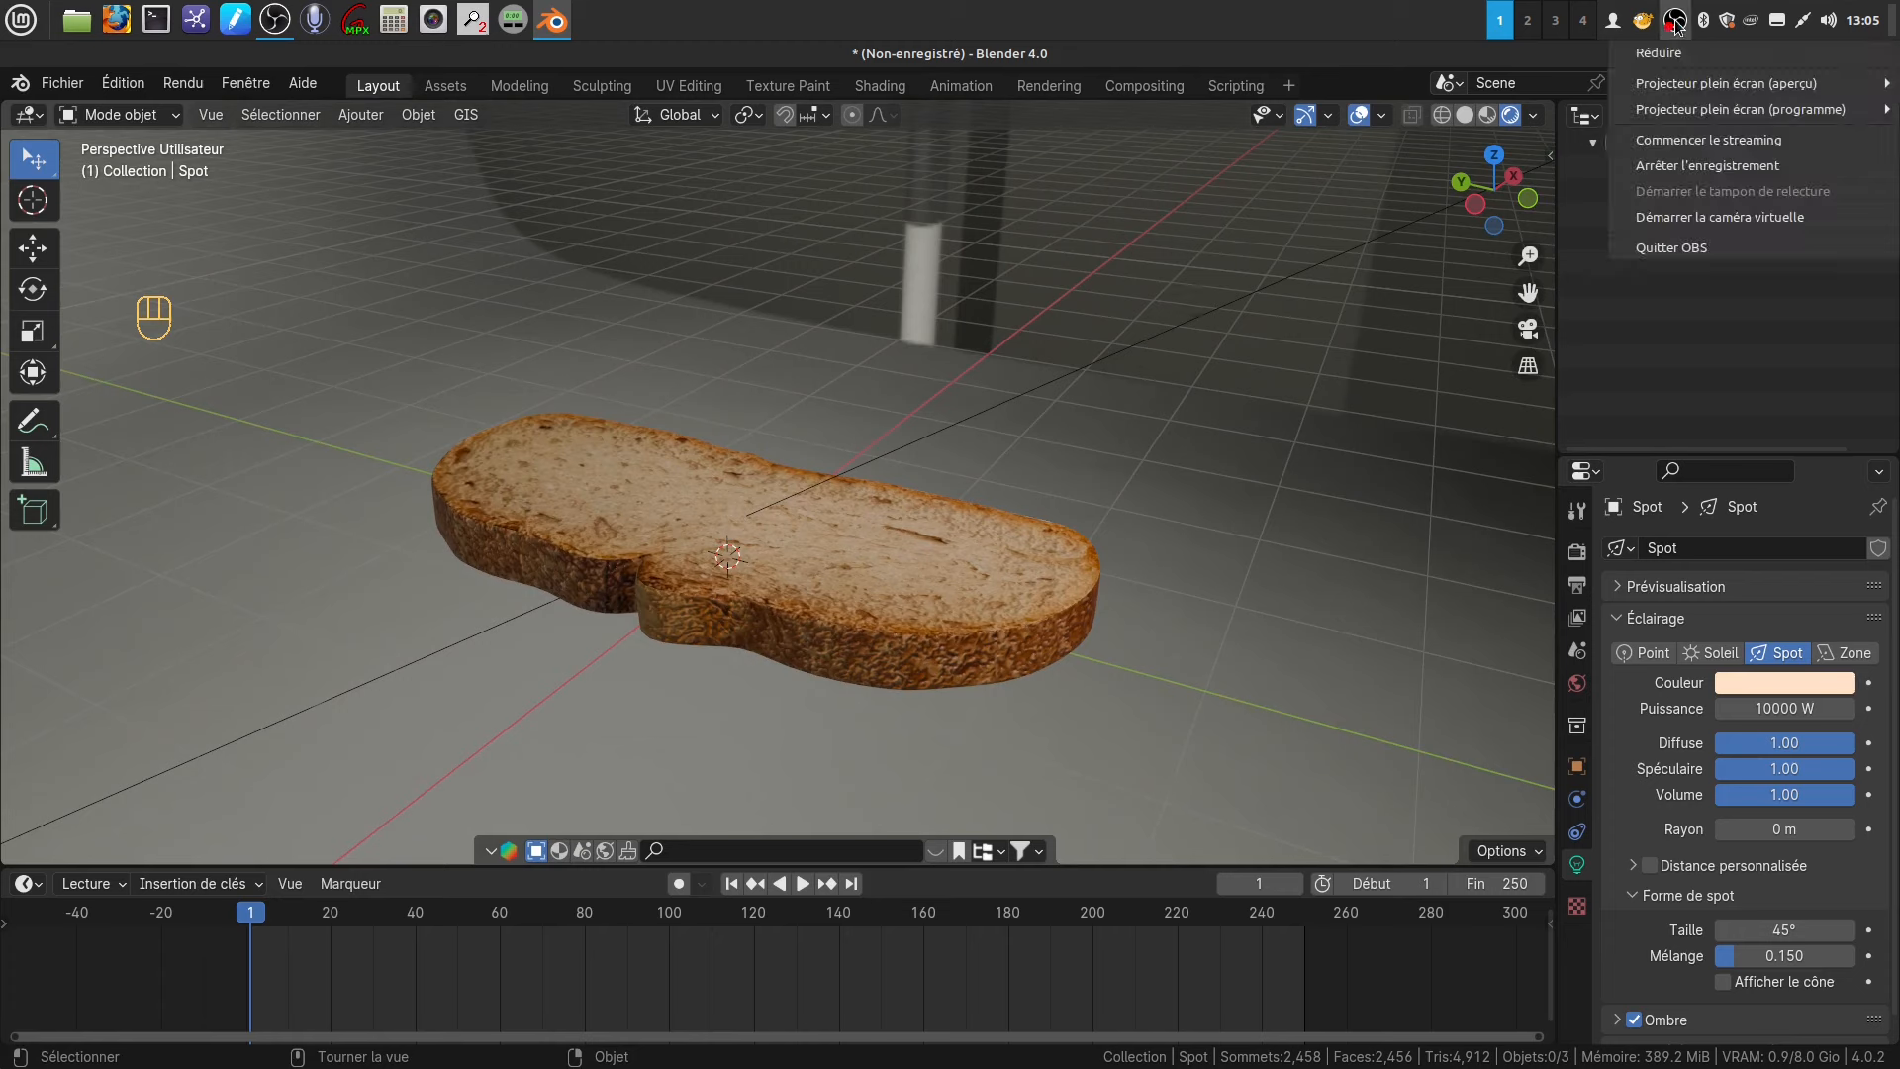